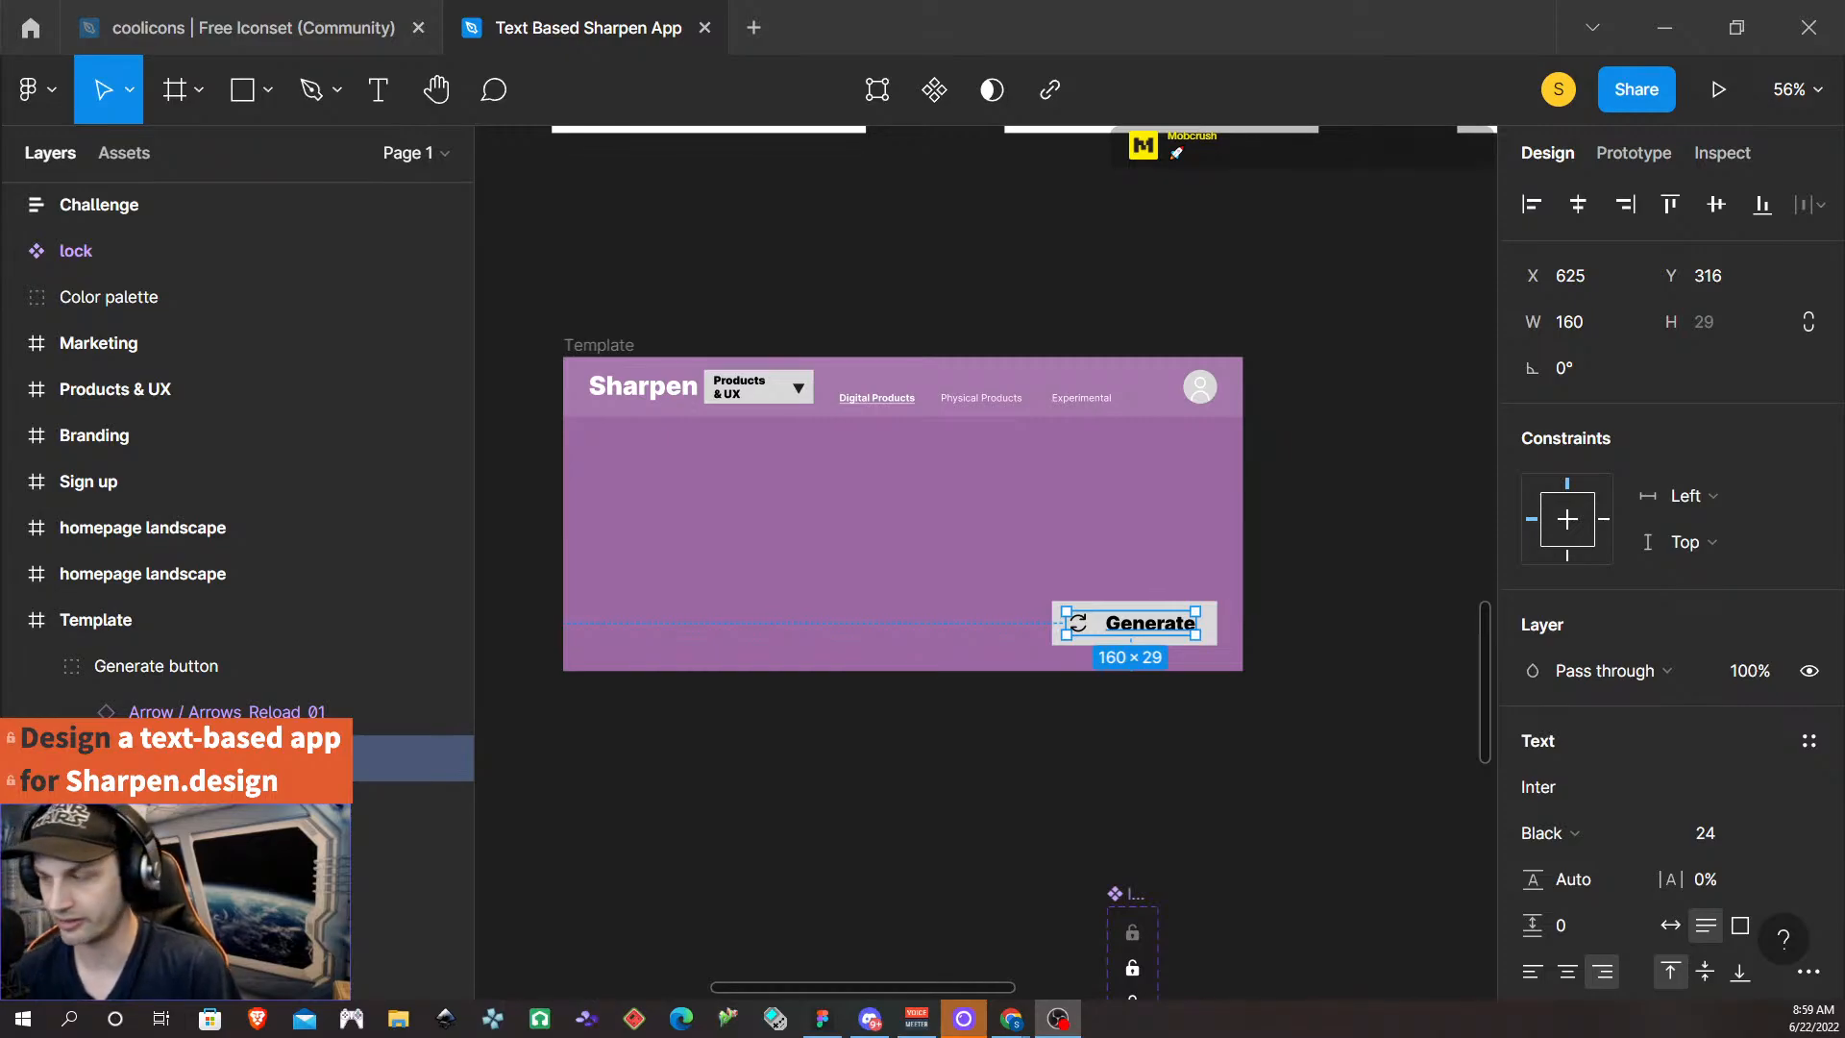
- Examine the Template frame and the UX, Marketing and Branding screens, comparing their headers, headlines and Generate buttons
scroll(712, 272, down, 5)
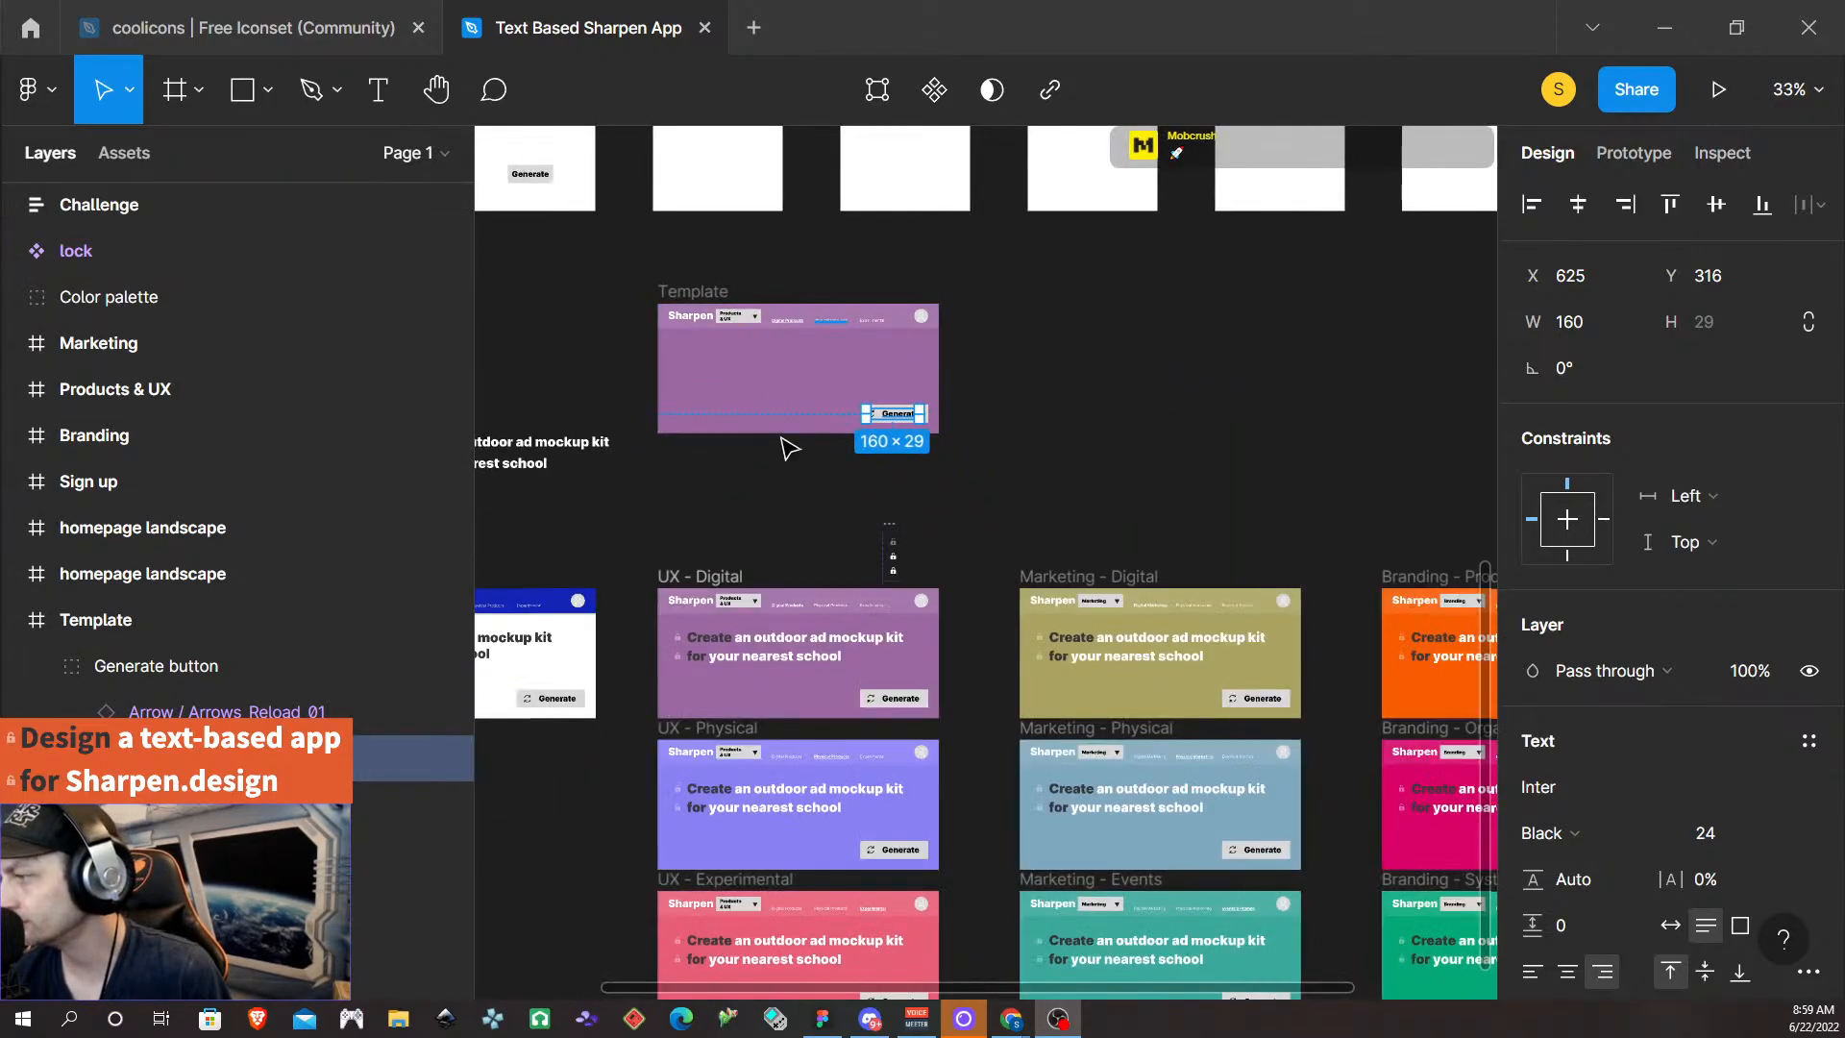
scroll(1076, 684, down, 3)
scroll(960, 701, right, 6)
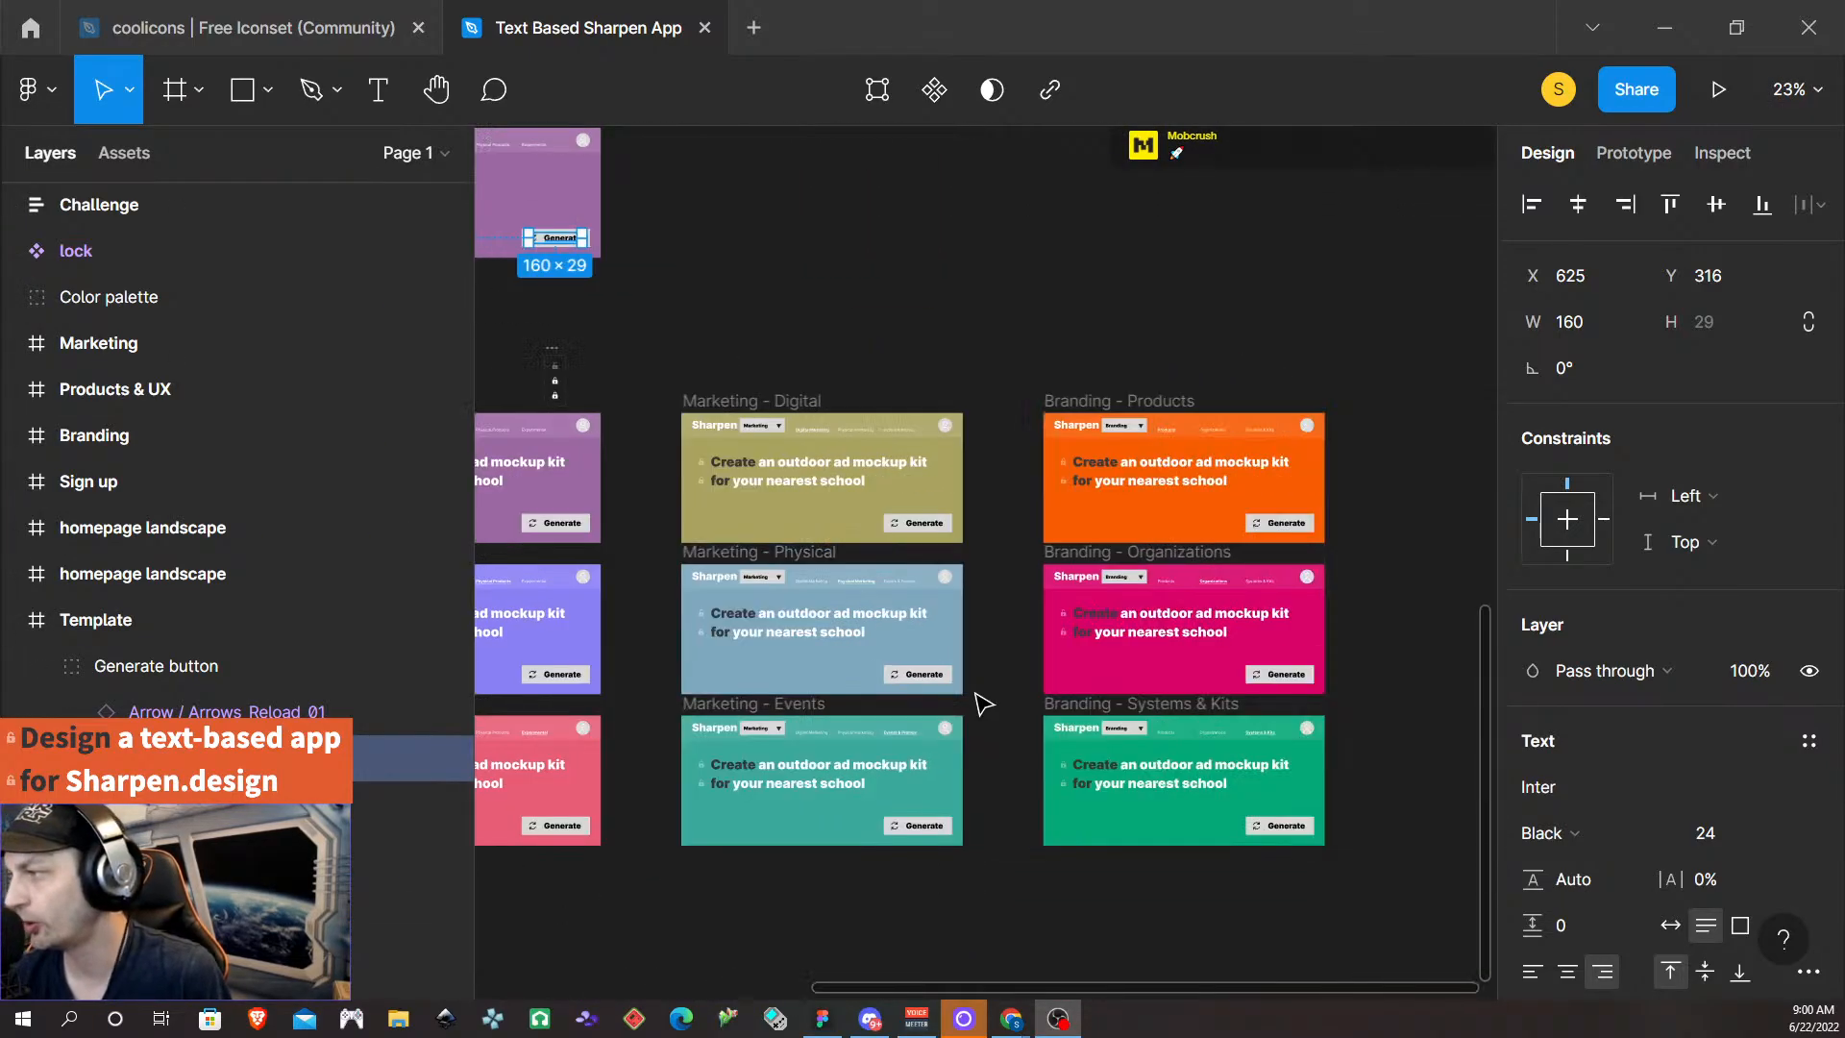
scroll(961, 701, left, 2)
scroll(952, 701, left, 4)
scroll(936, 716, right, 1)
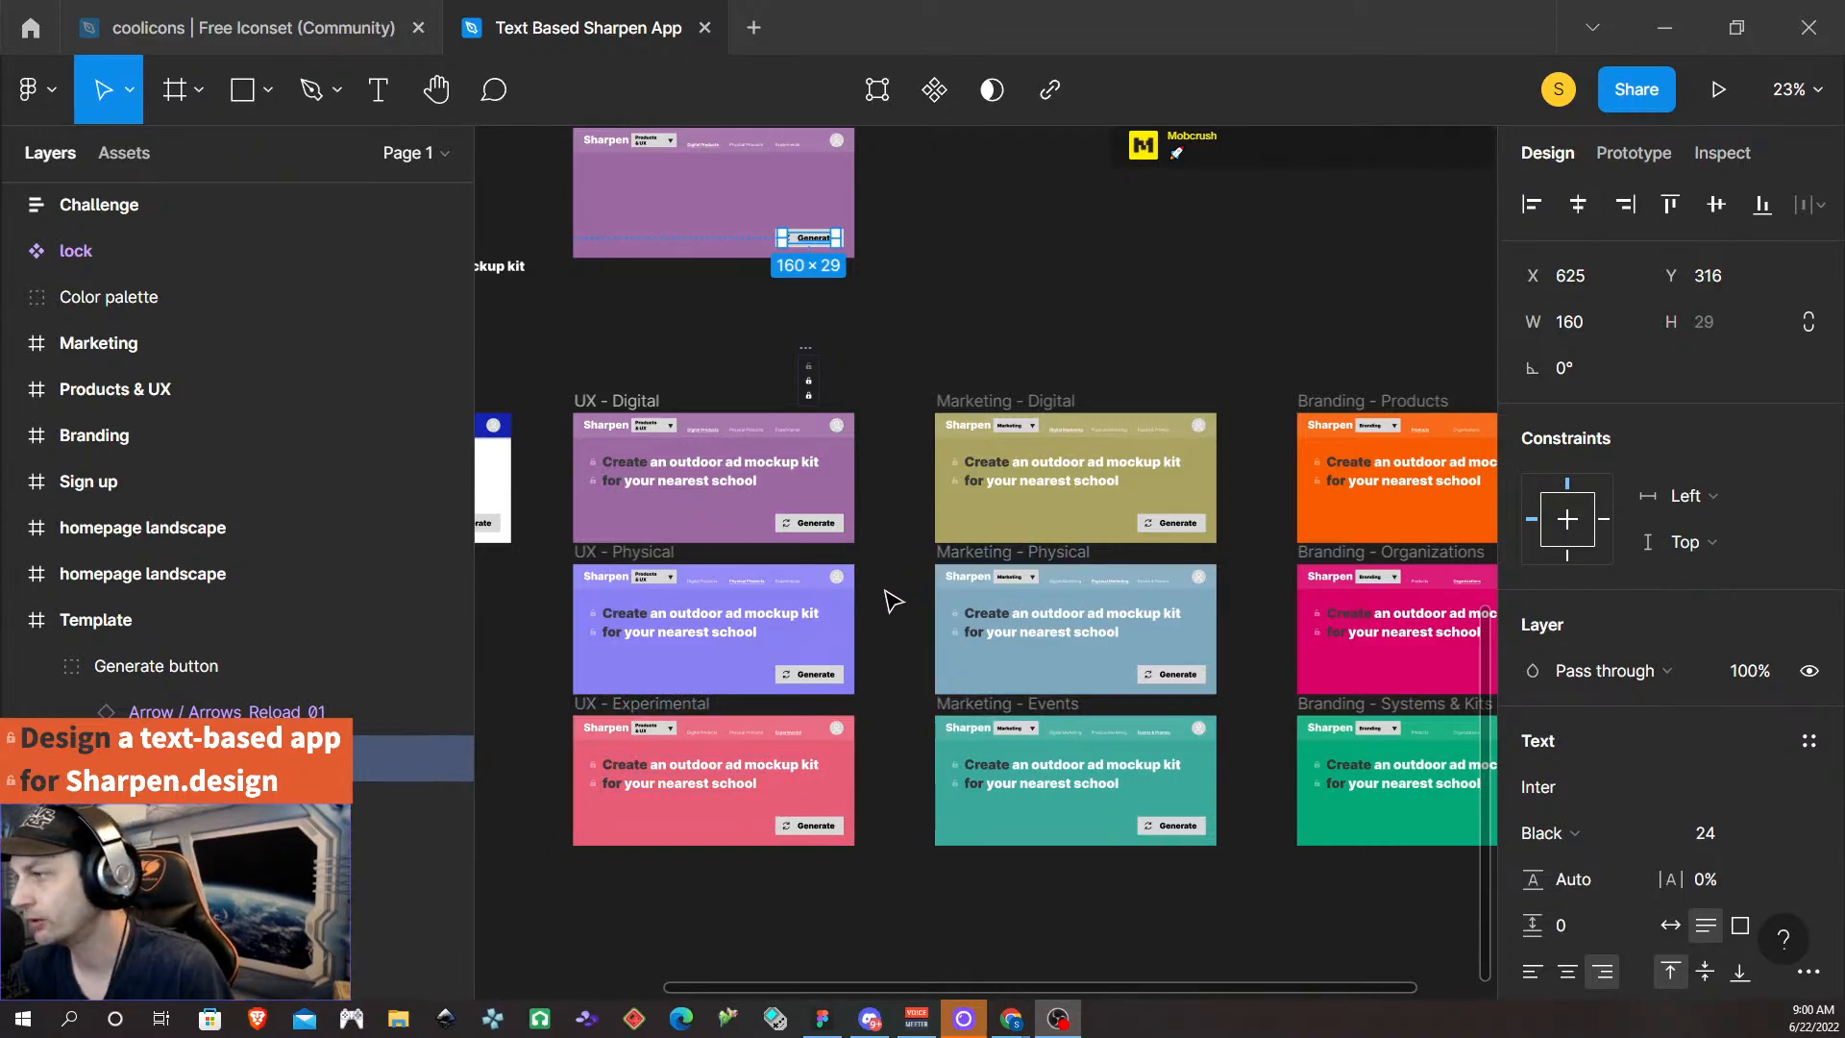
scroll(894, 594, right, 5)
scroll(881, 593, right, 3)
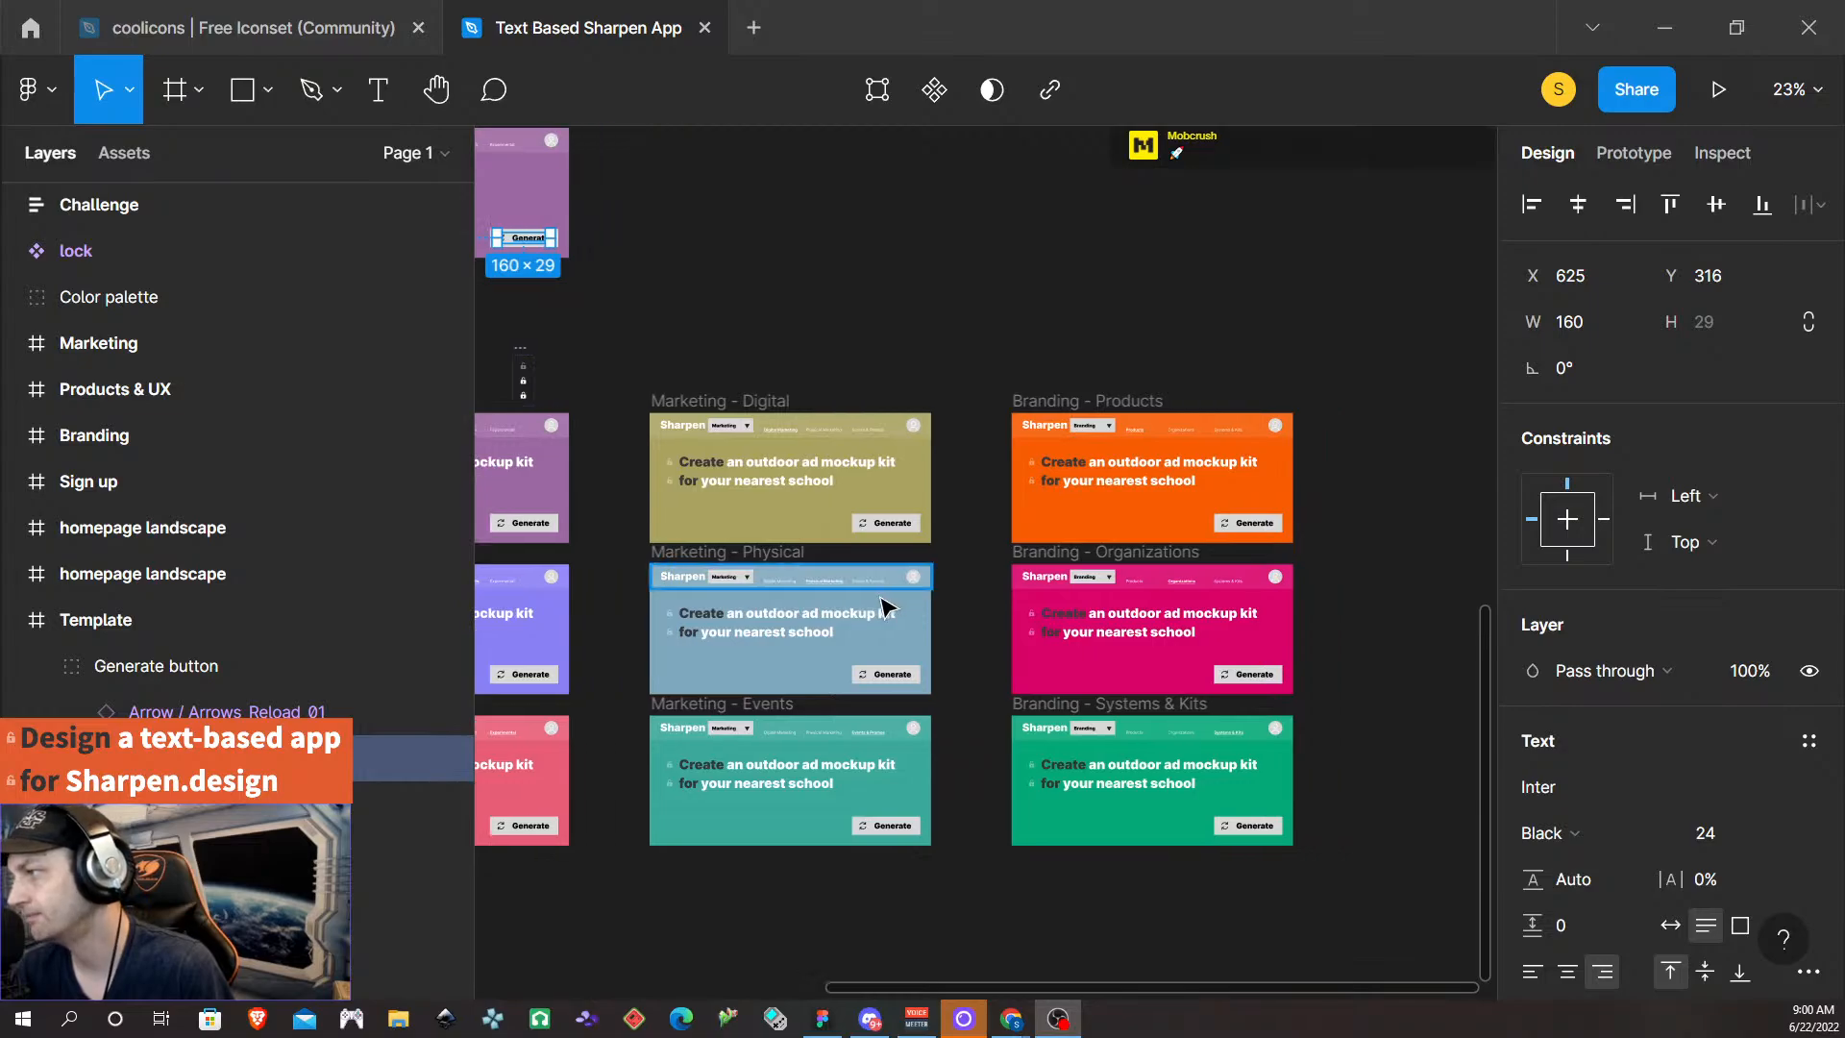
scroll(879, 597, left, 9)
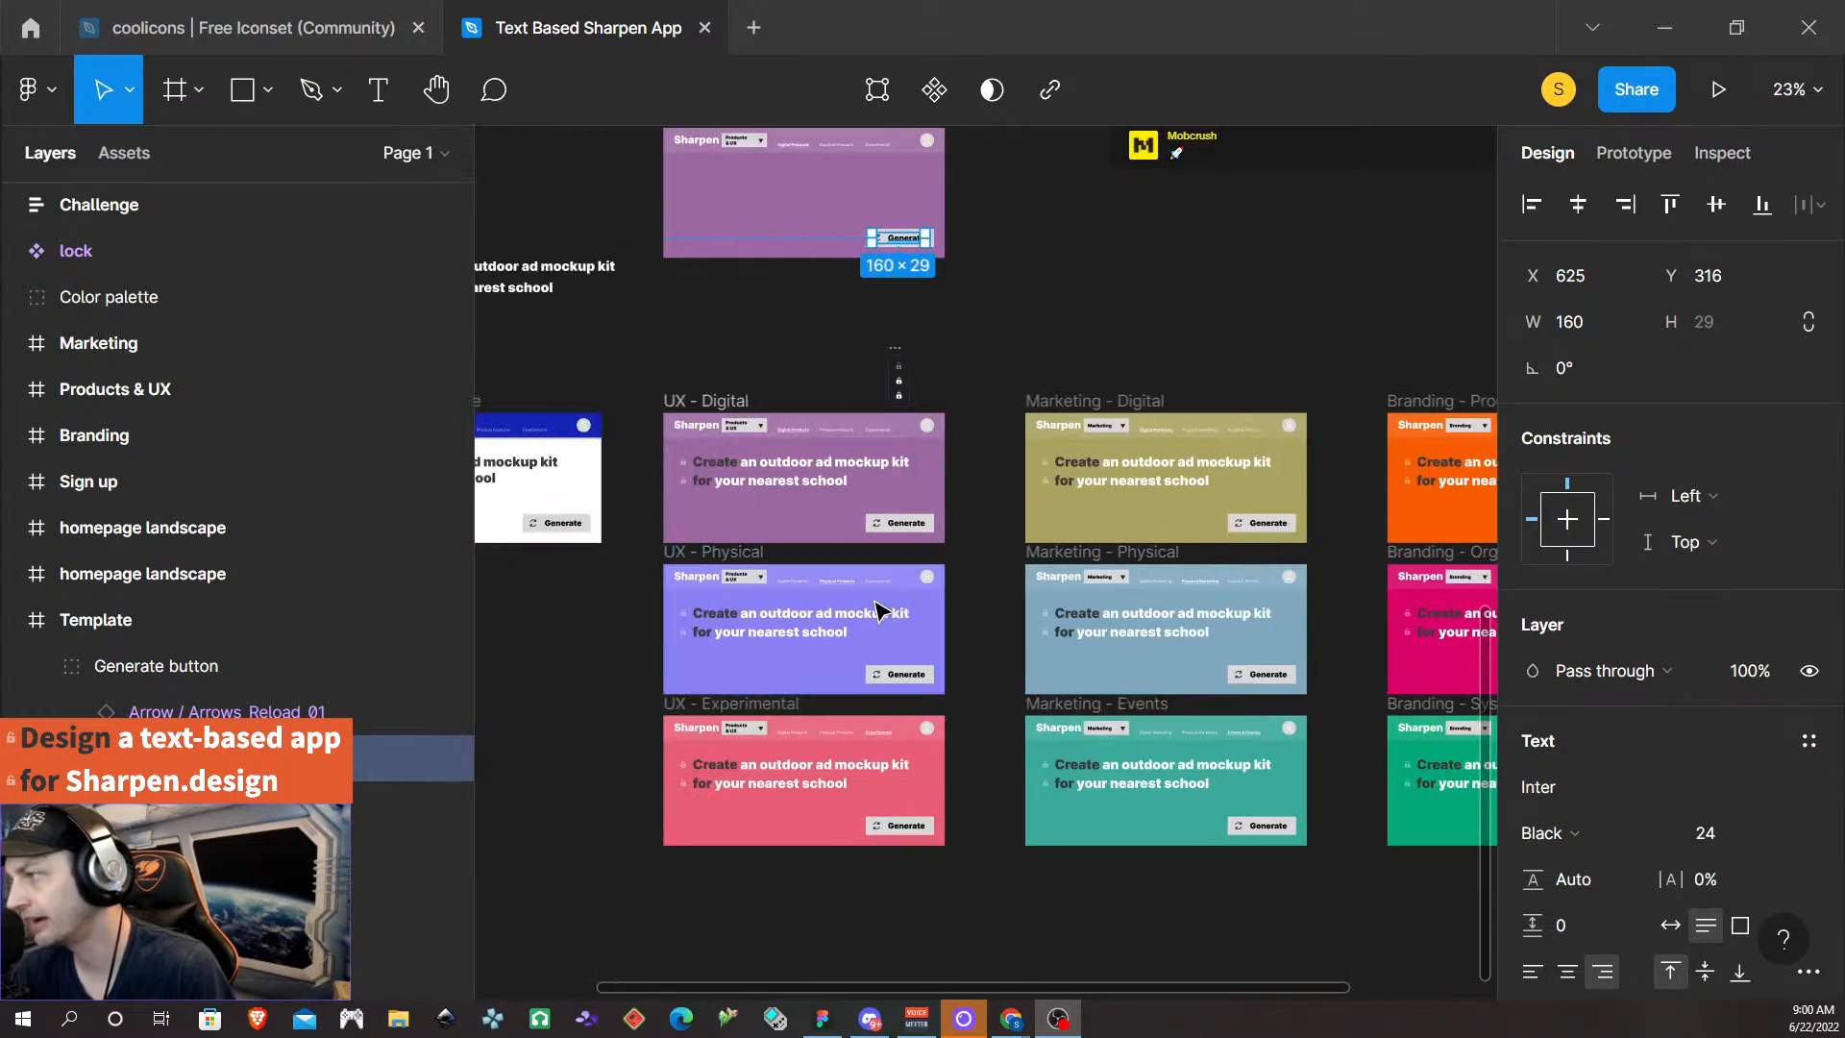
scroll(861, 495, up, 10)
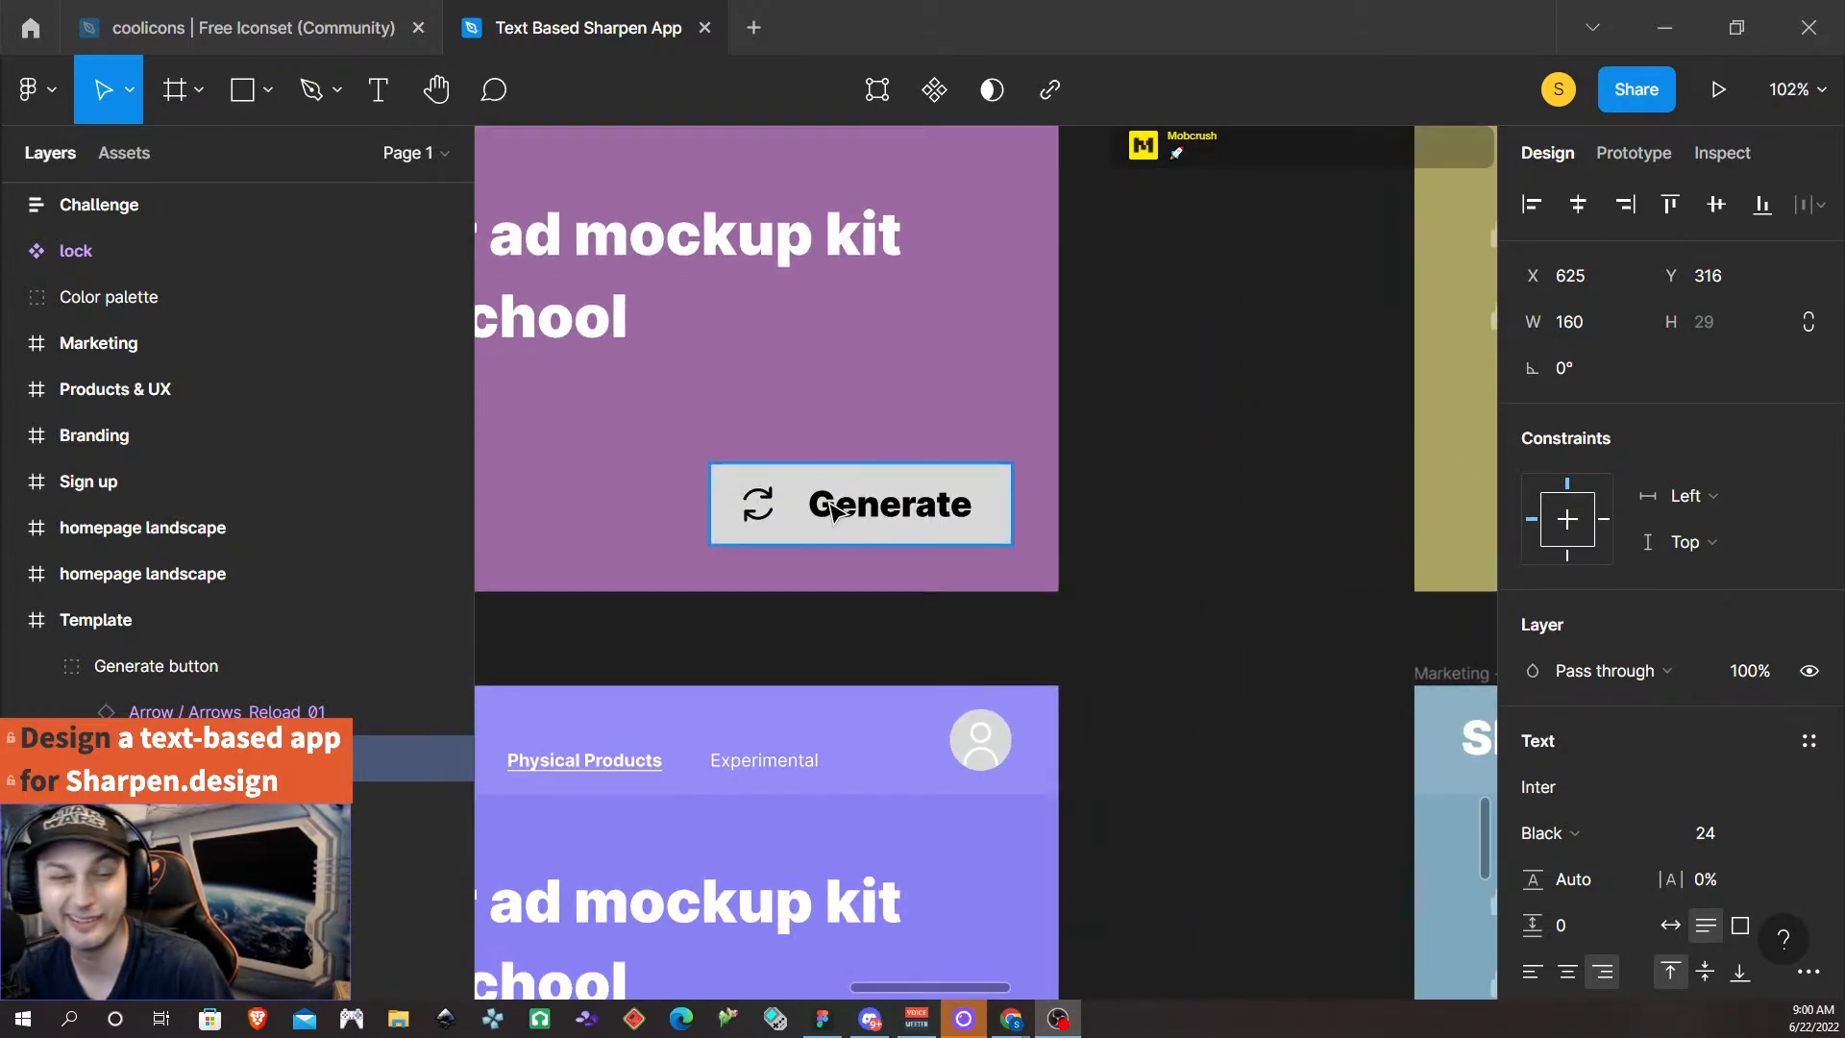
scroll(741, 441, up, 3)
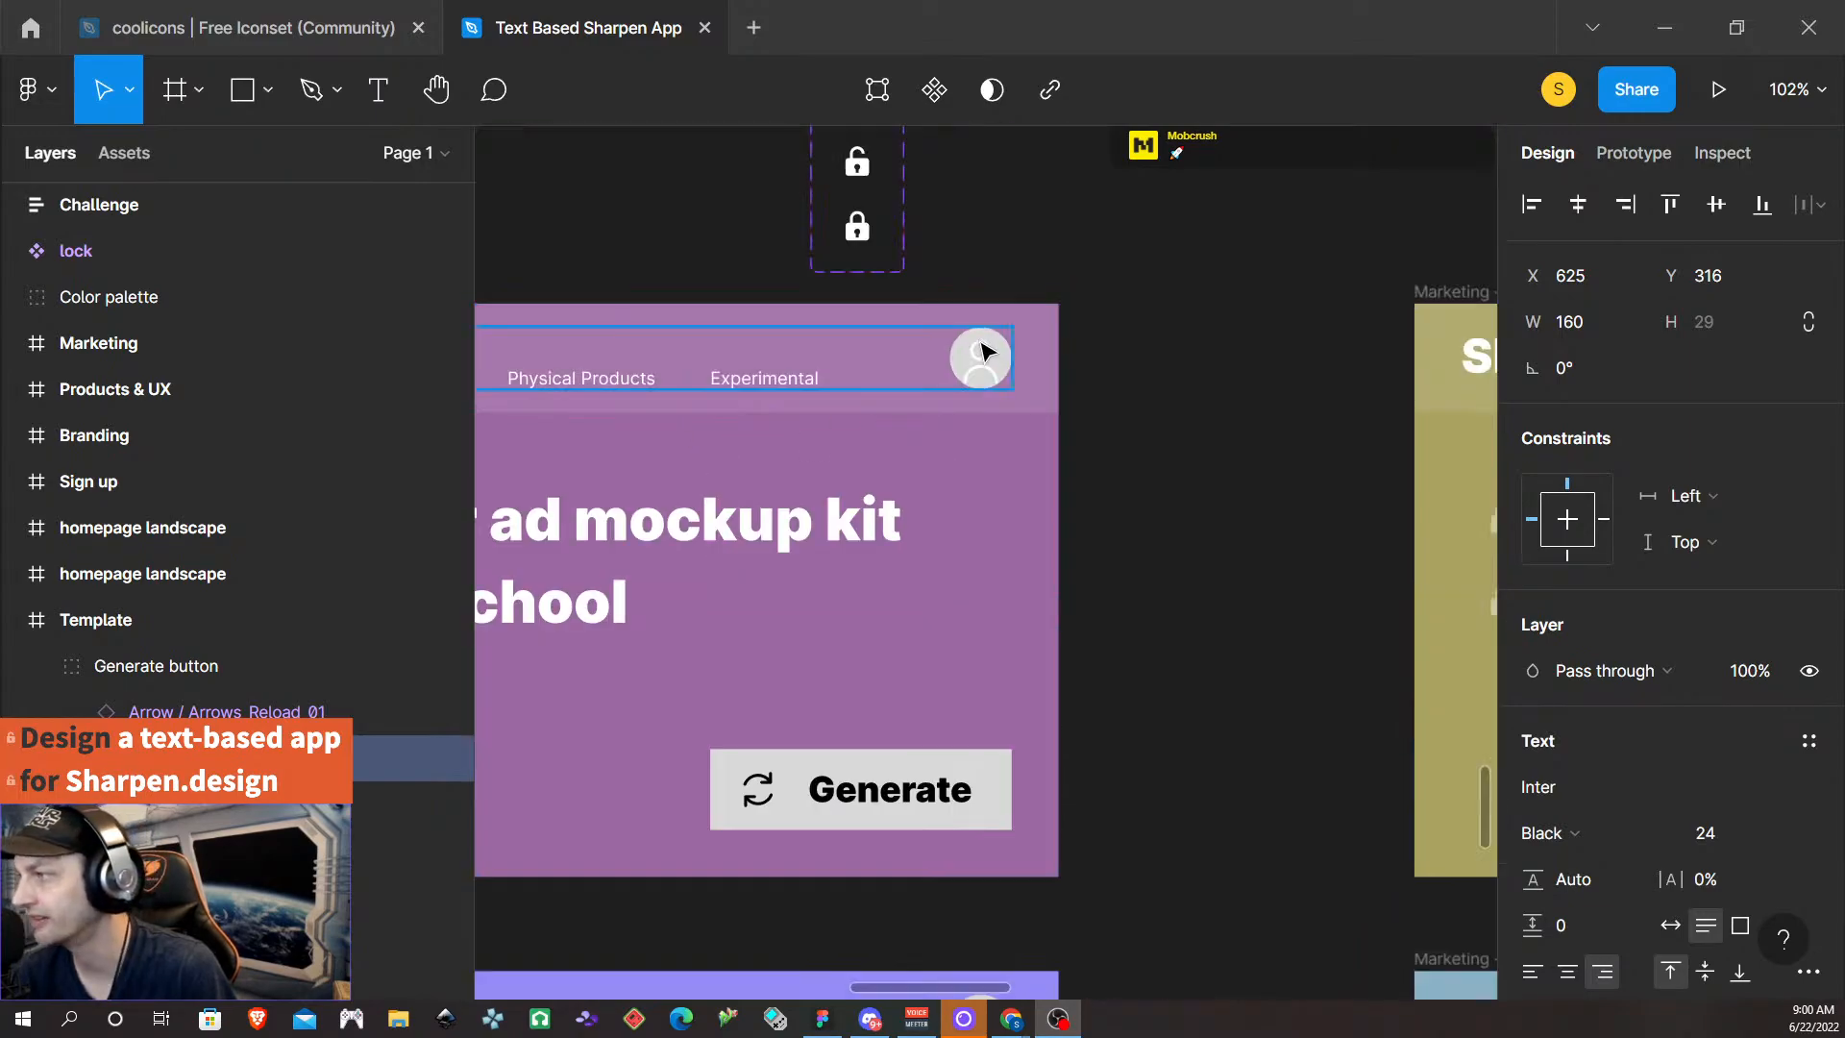
scroll(877, 694, down, 3)
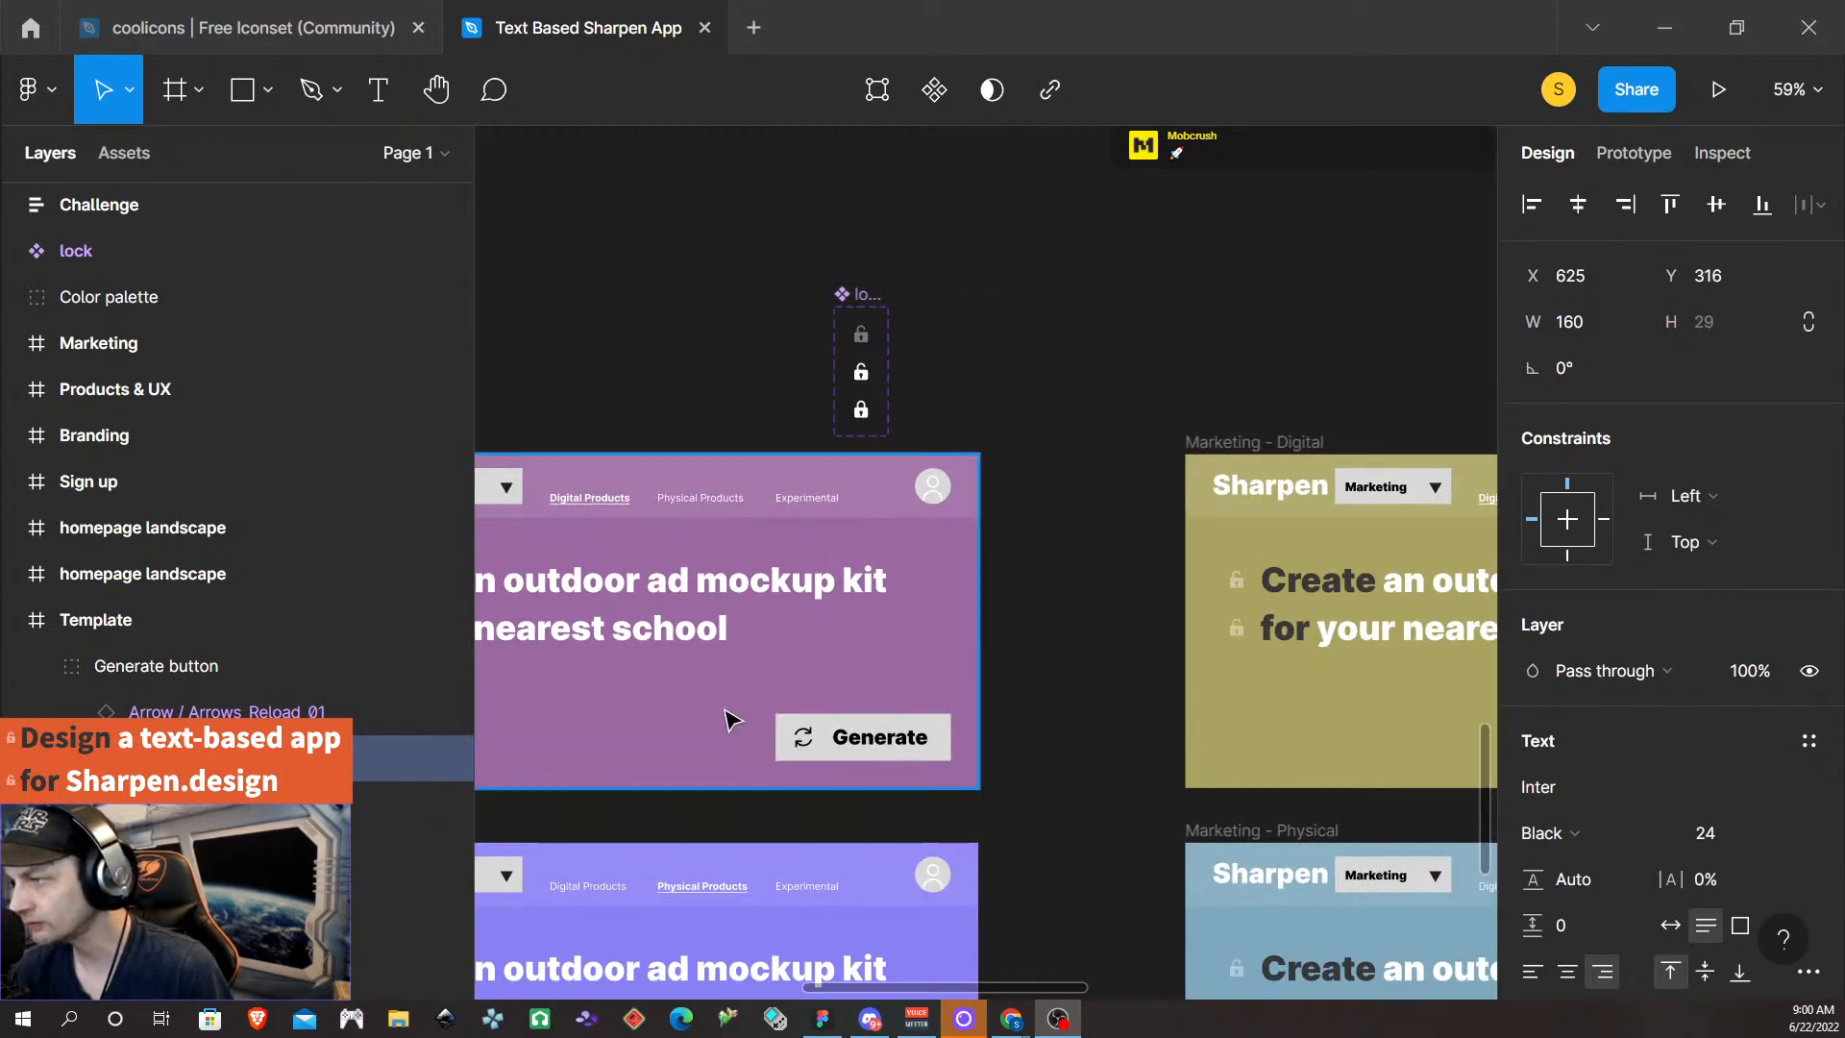
scroll(745, 730, left, 3)
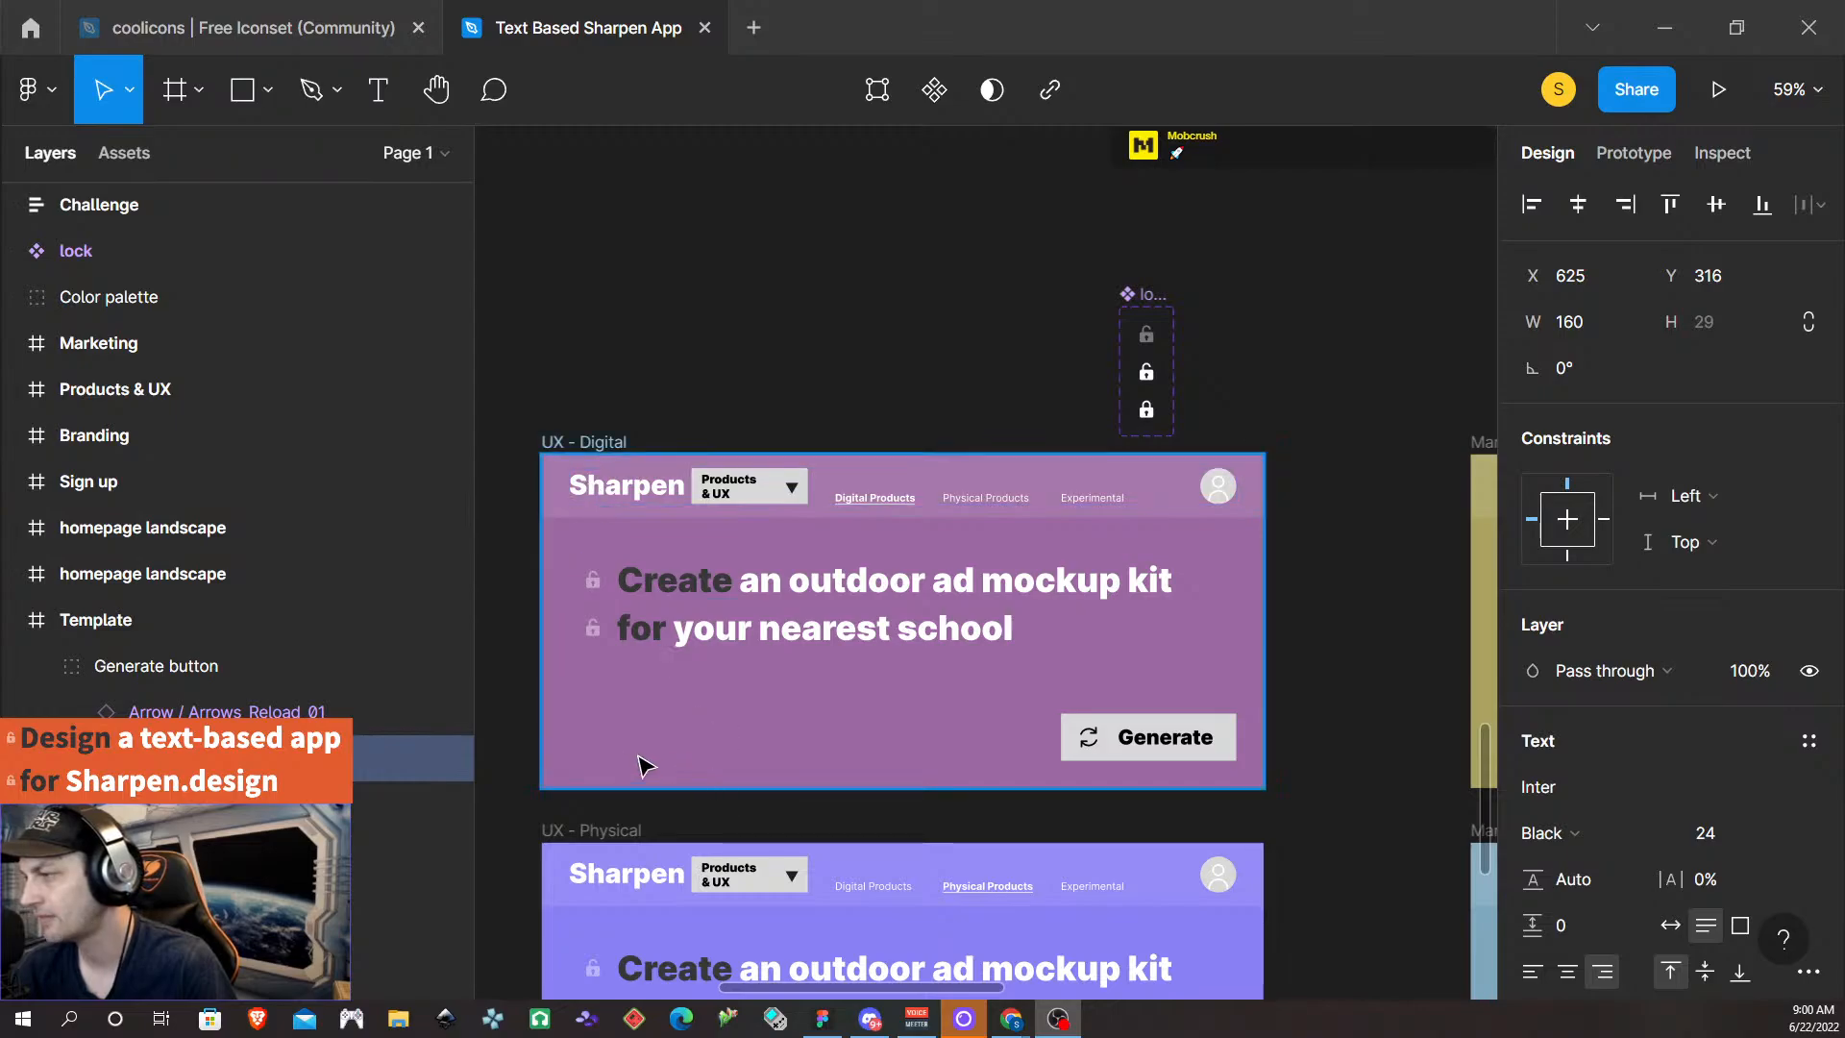
ctrl+scroll(692, 683, down, 3)
scroll(733, 683, down, 3)
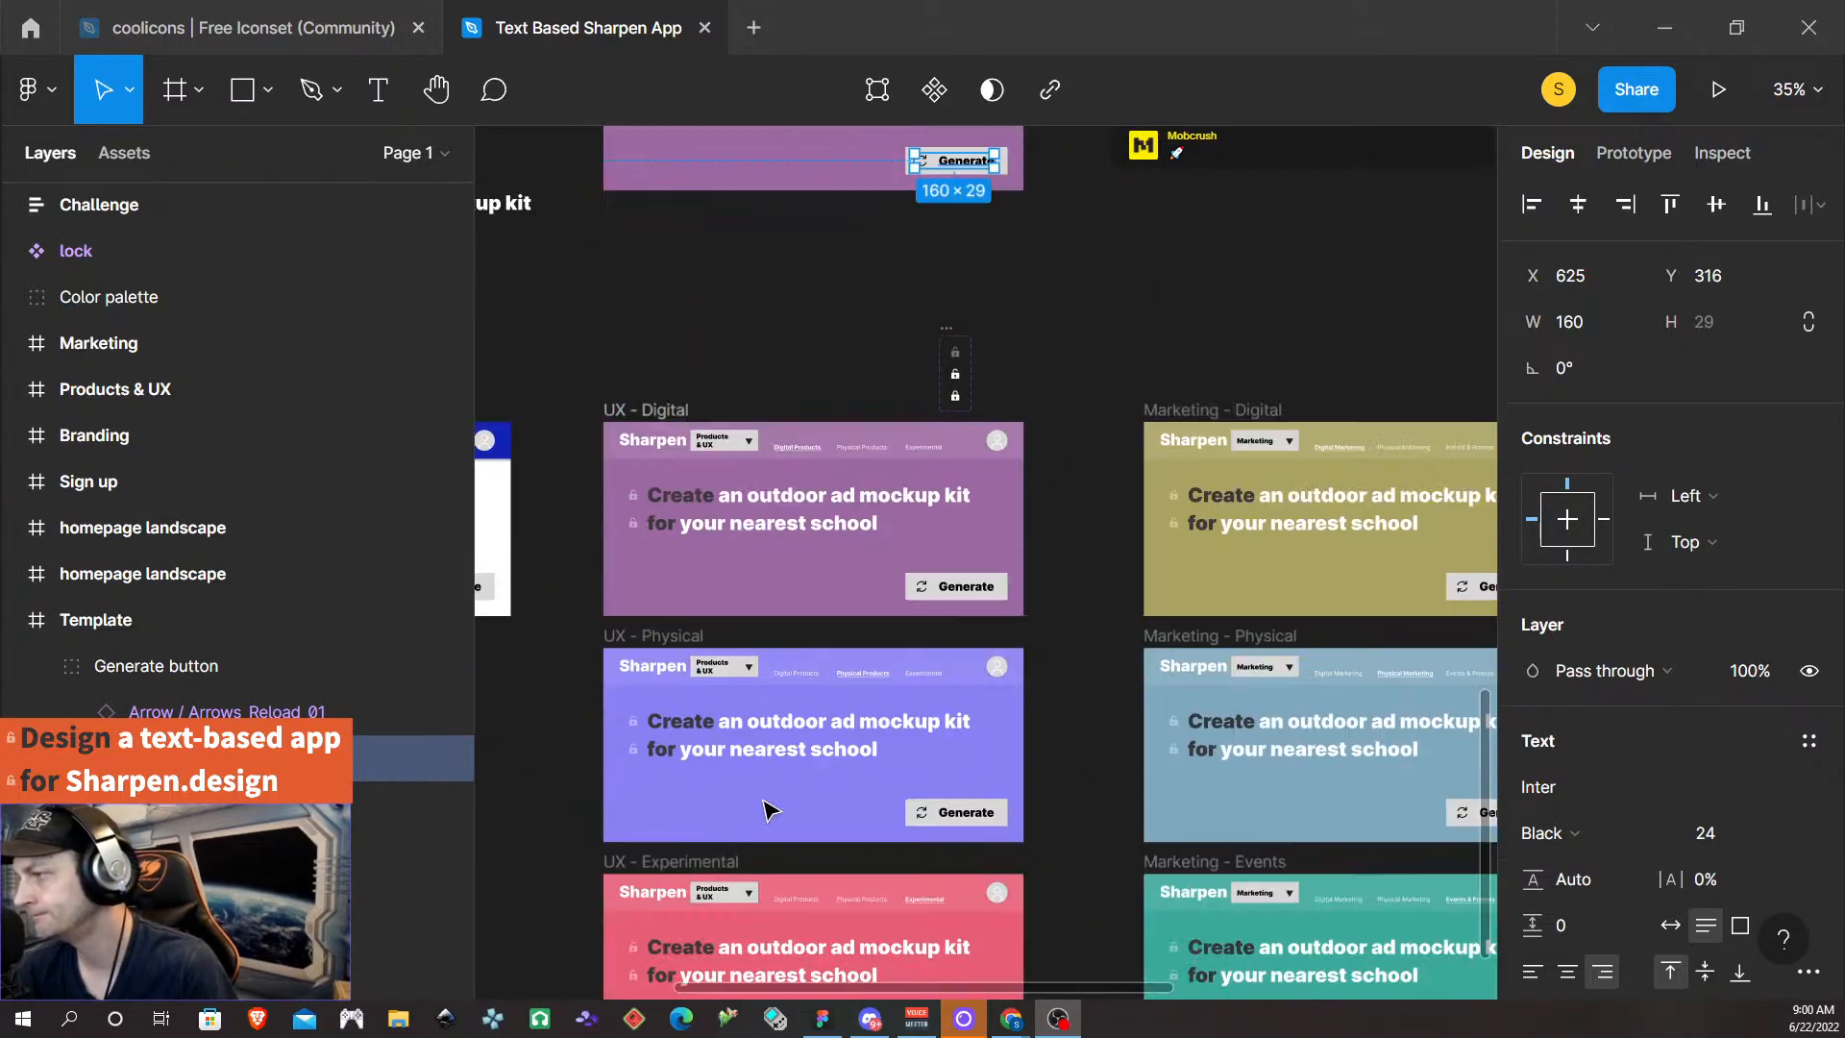
scroll(771, 810, down, 1)
scroll(763, 805, up, 4)
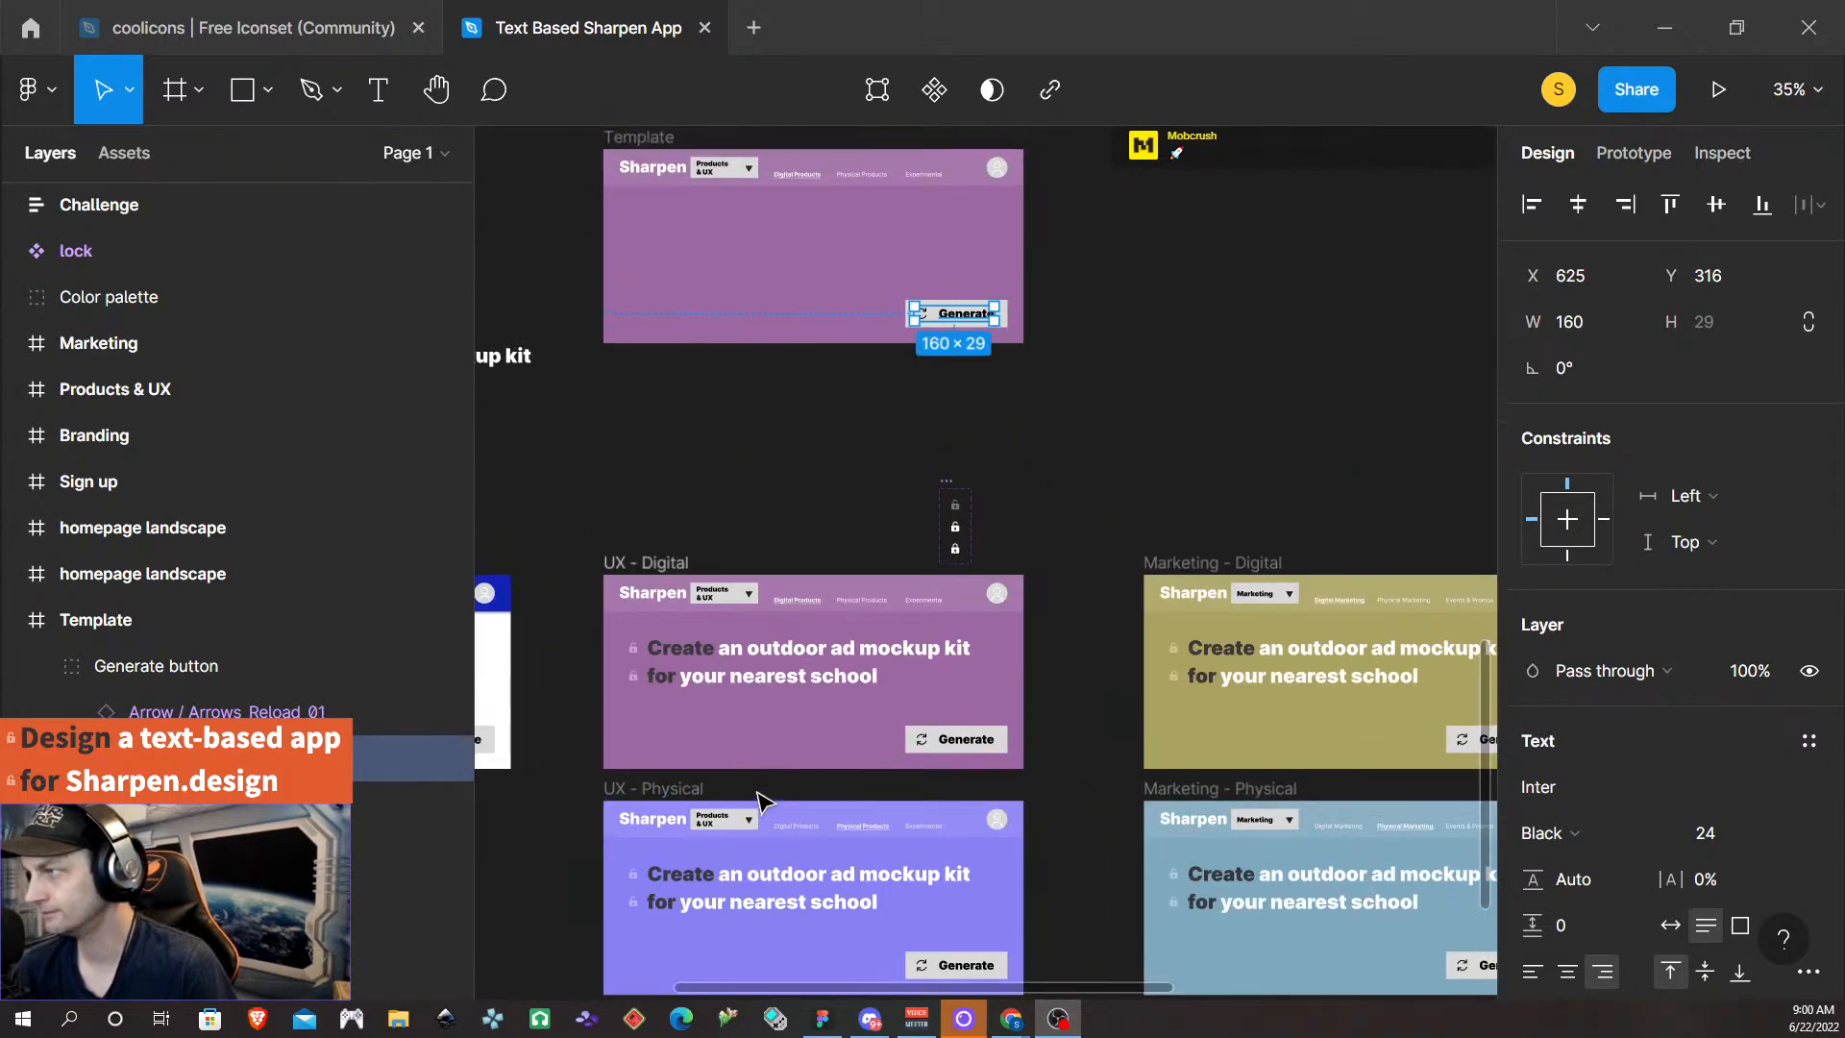
scroll(1007, 405, up, 1)
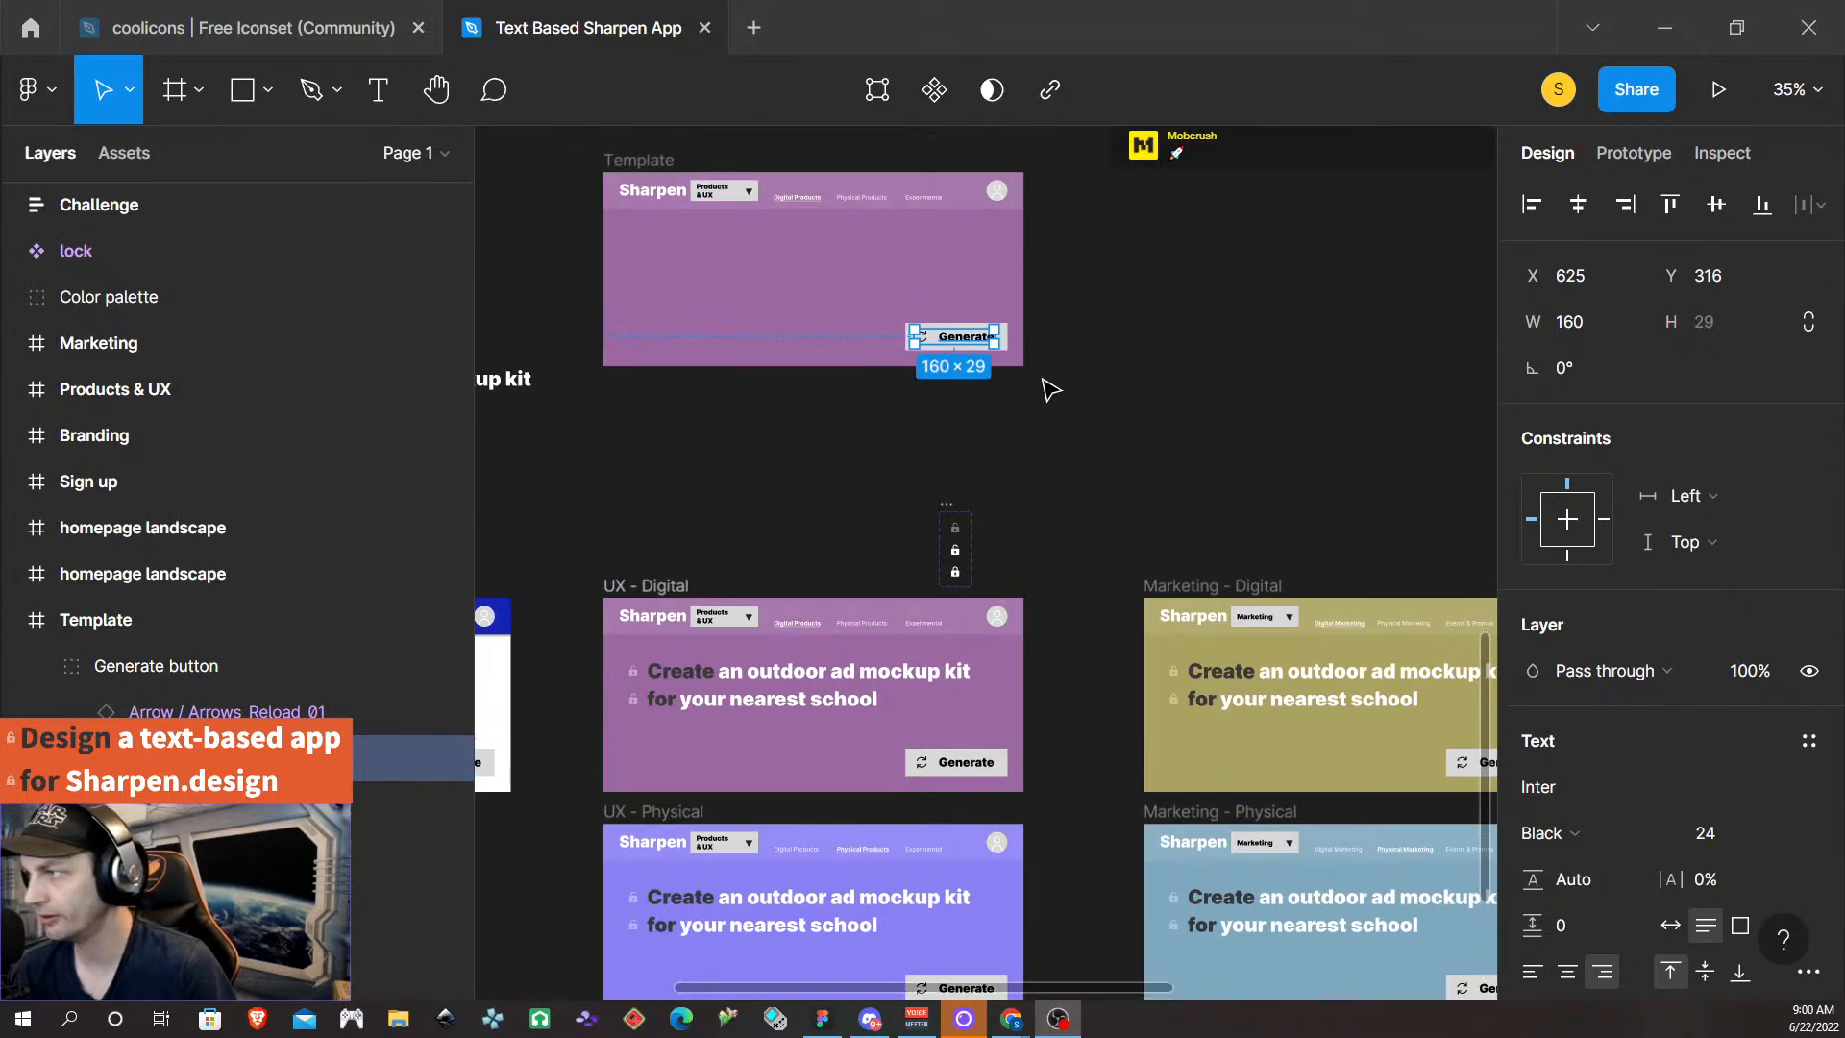
- Duplicate the Template frame's Generate button group onto the empty canvas beside the frame
click(1043, 382)
click(978, 342)
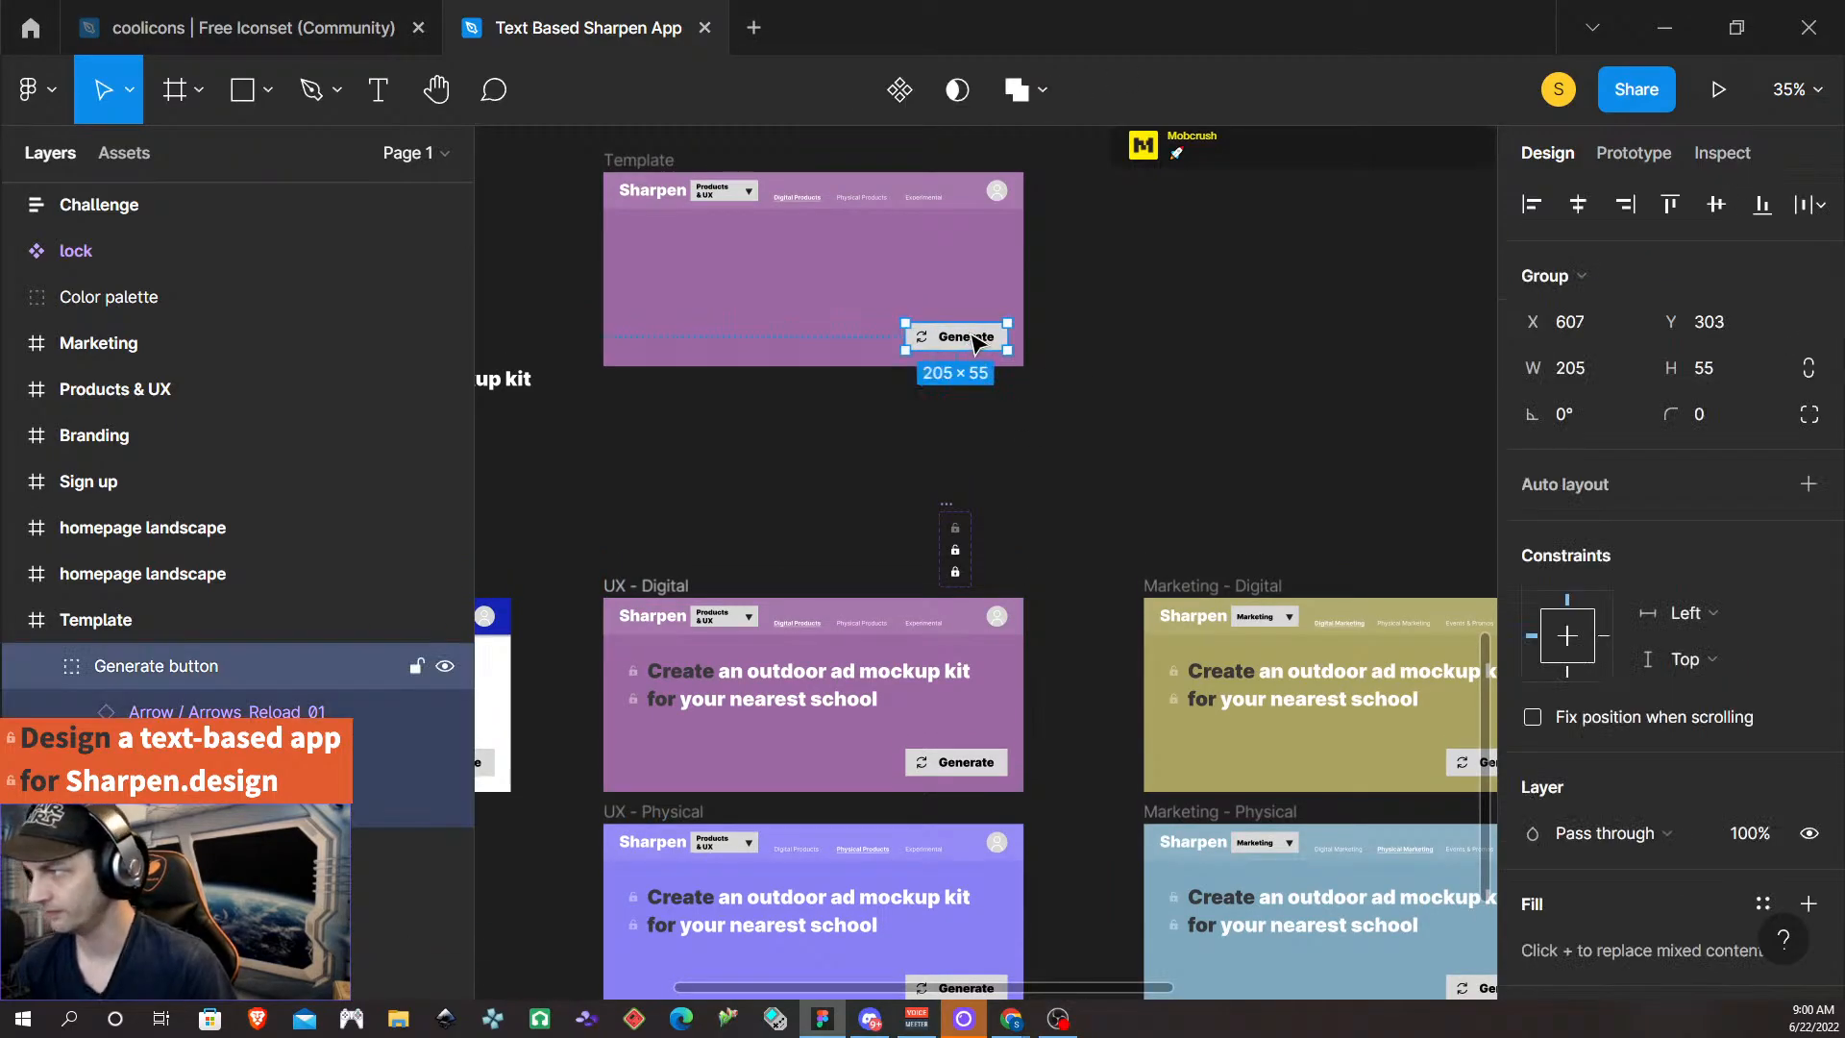
drag(968, 351, 1177, 355)
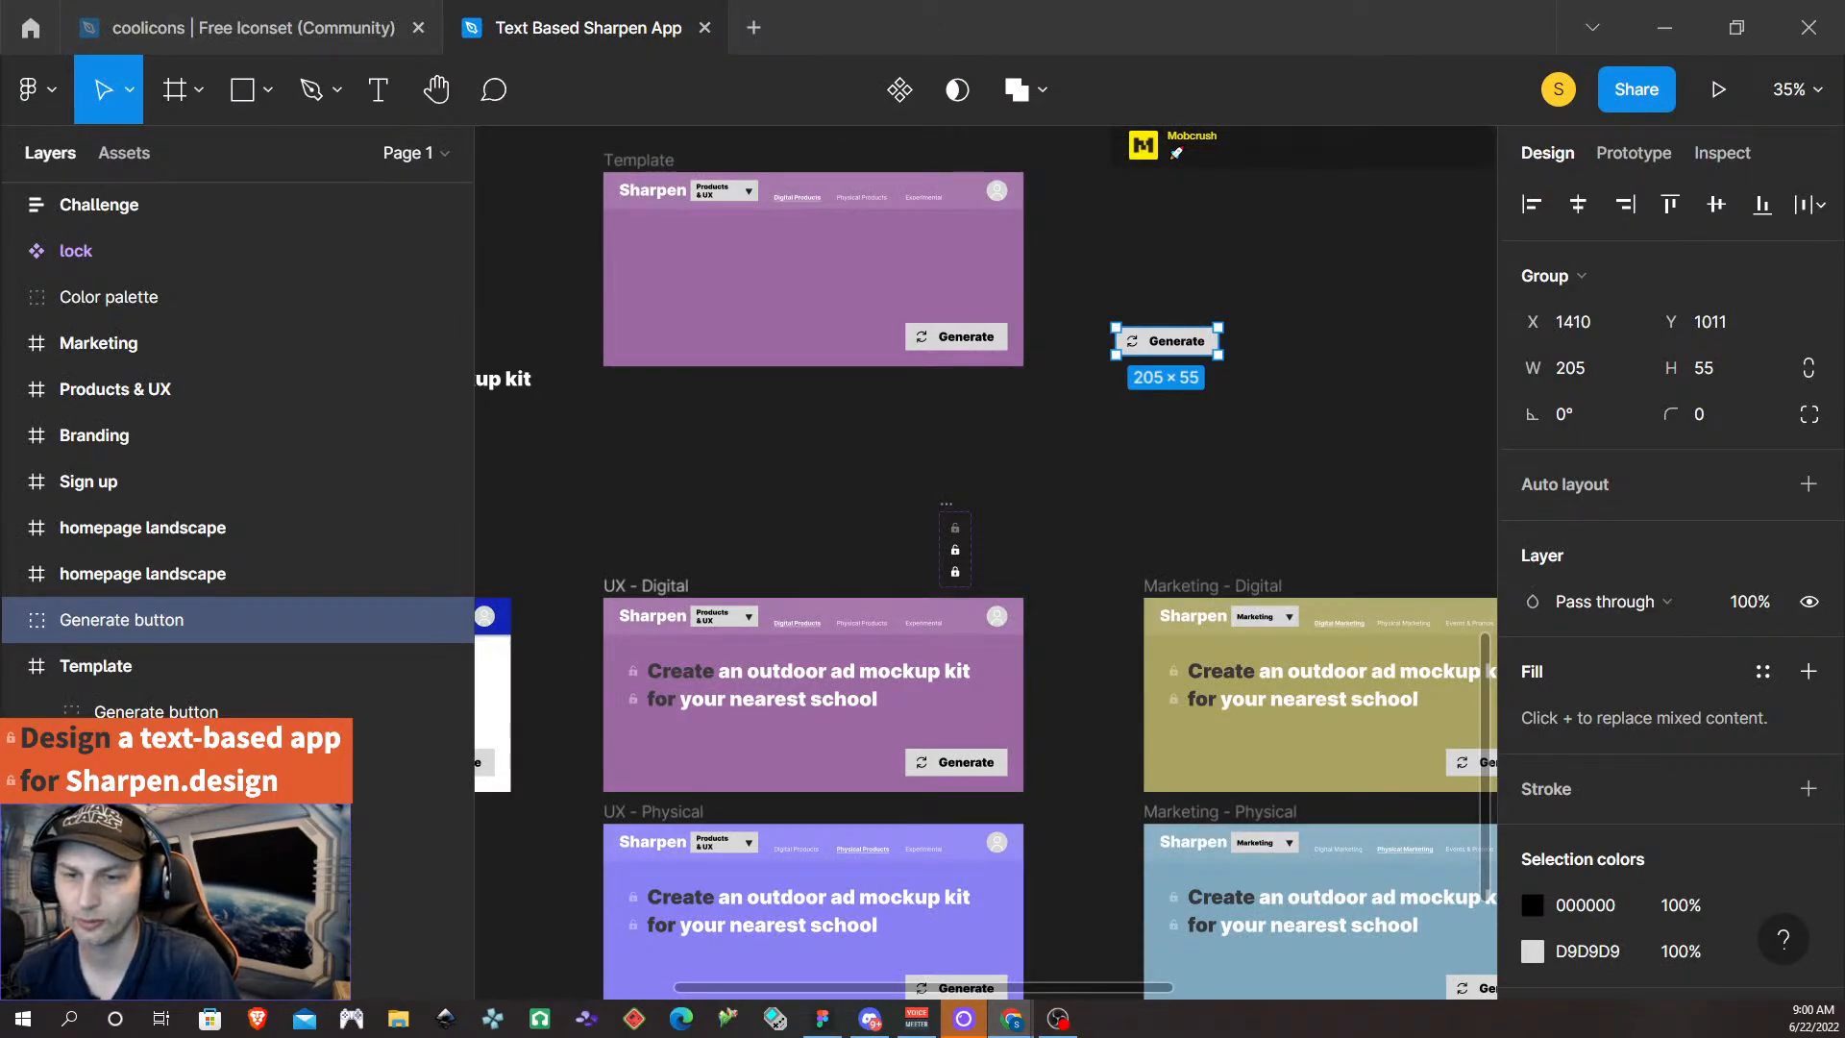
- Replace the duplicated button's label text with "New Challenge"
scroll(1201, 382, up, 3)
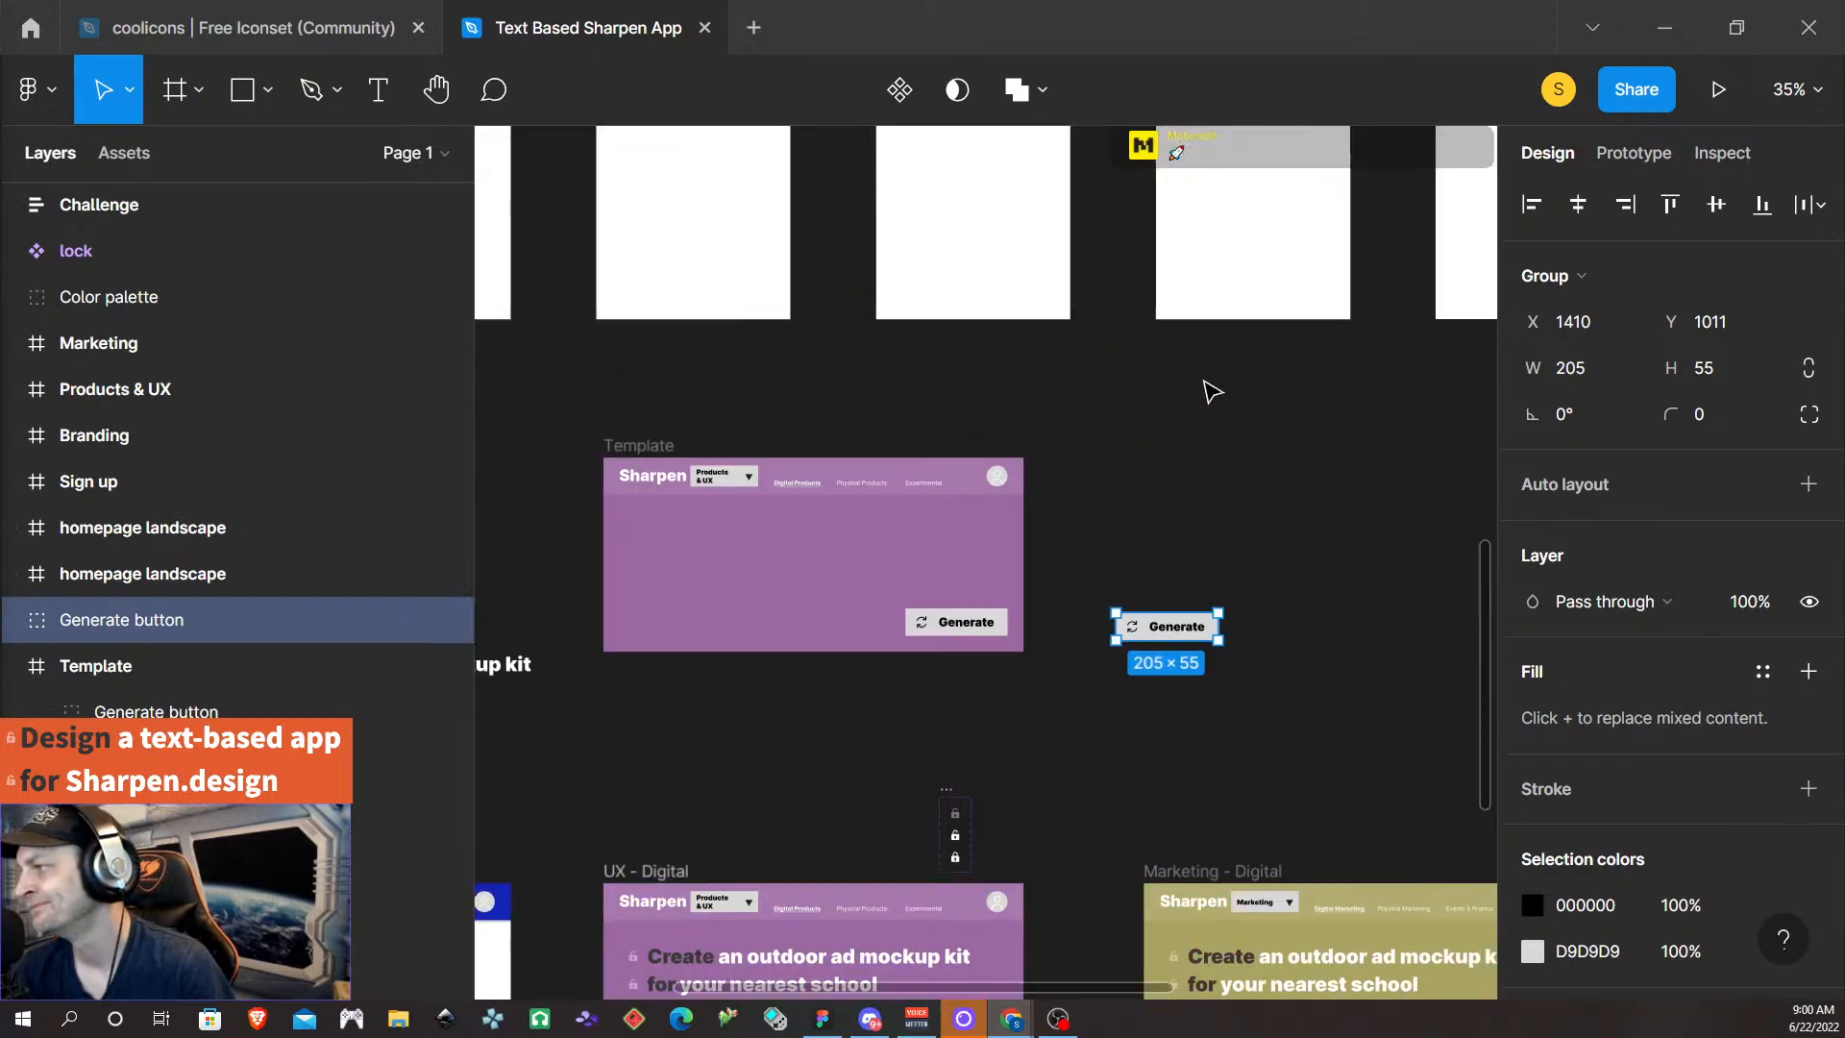
scroll(1205, 793, down, 2)
scroll(1195, 552, up, 1)
scroll(1192, 538, up, 5)
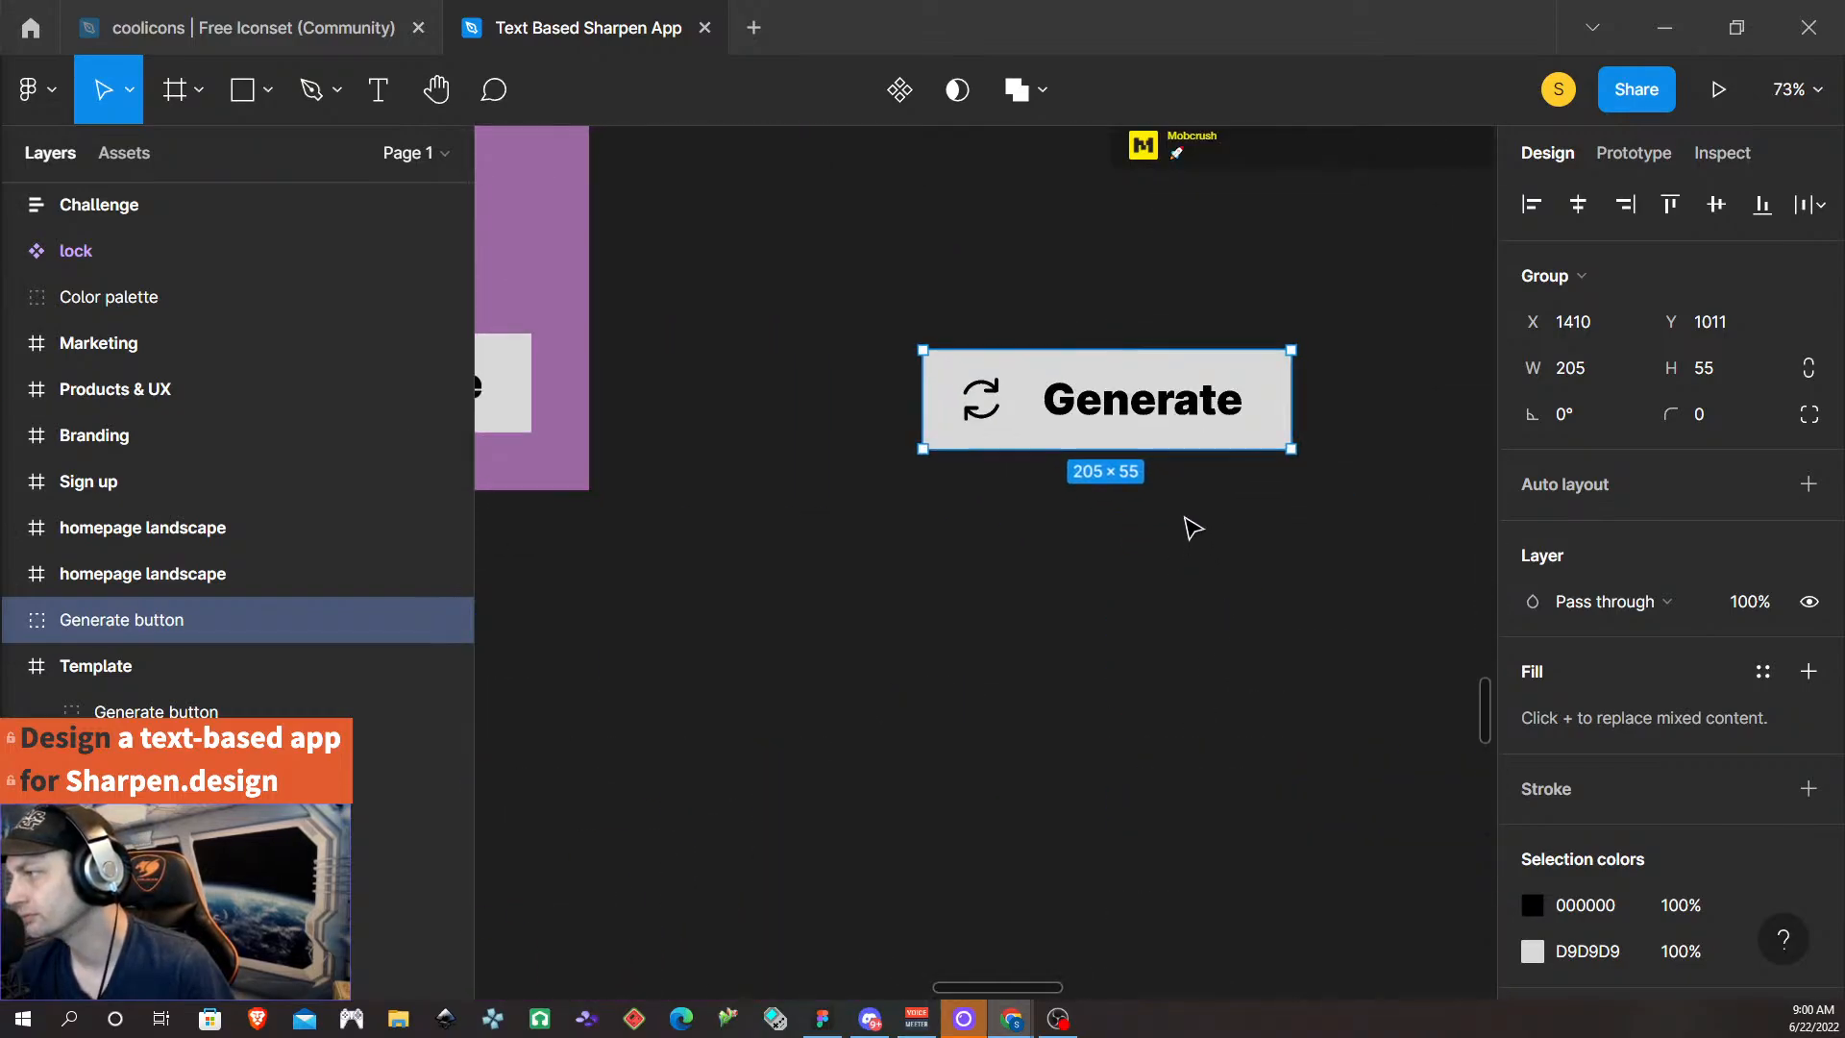
double_click(1155, 399)
double_click(1156, 399)
double_click(1155, 401)
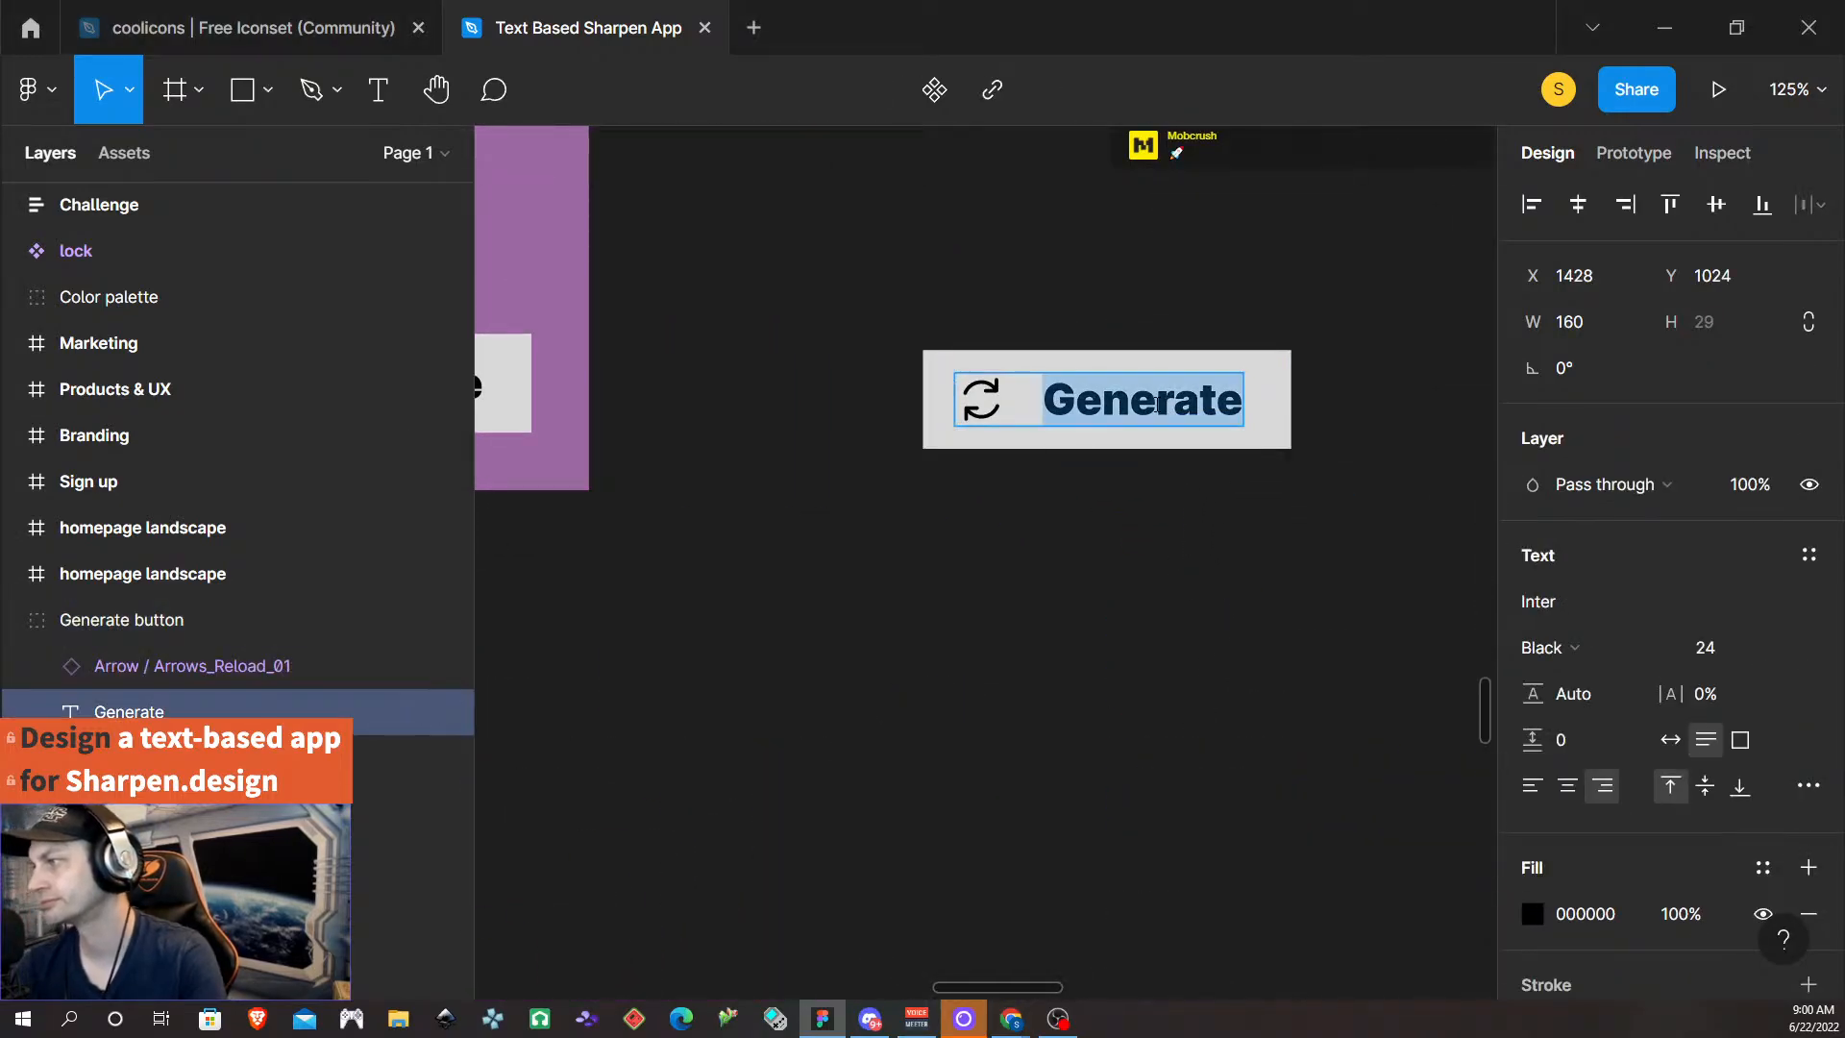
text(New)
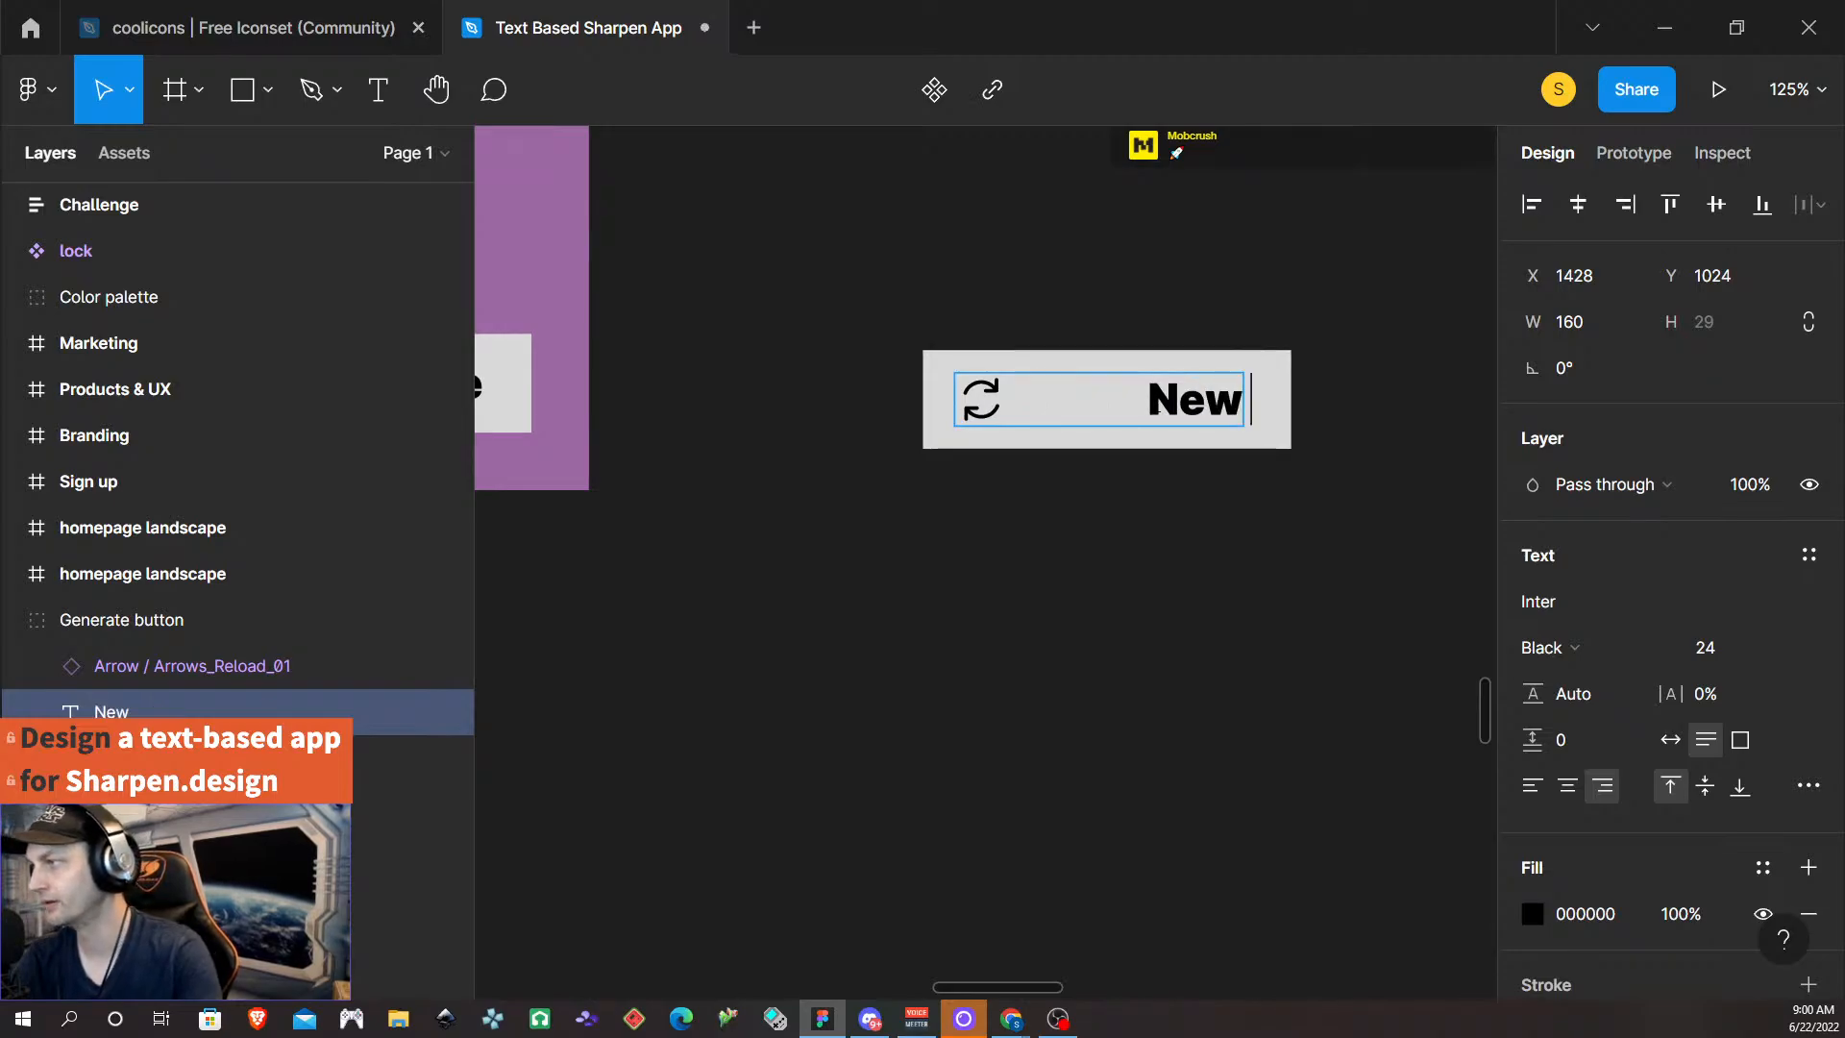
text( Challenge)
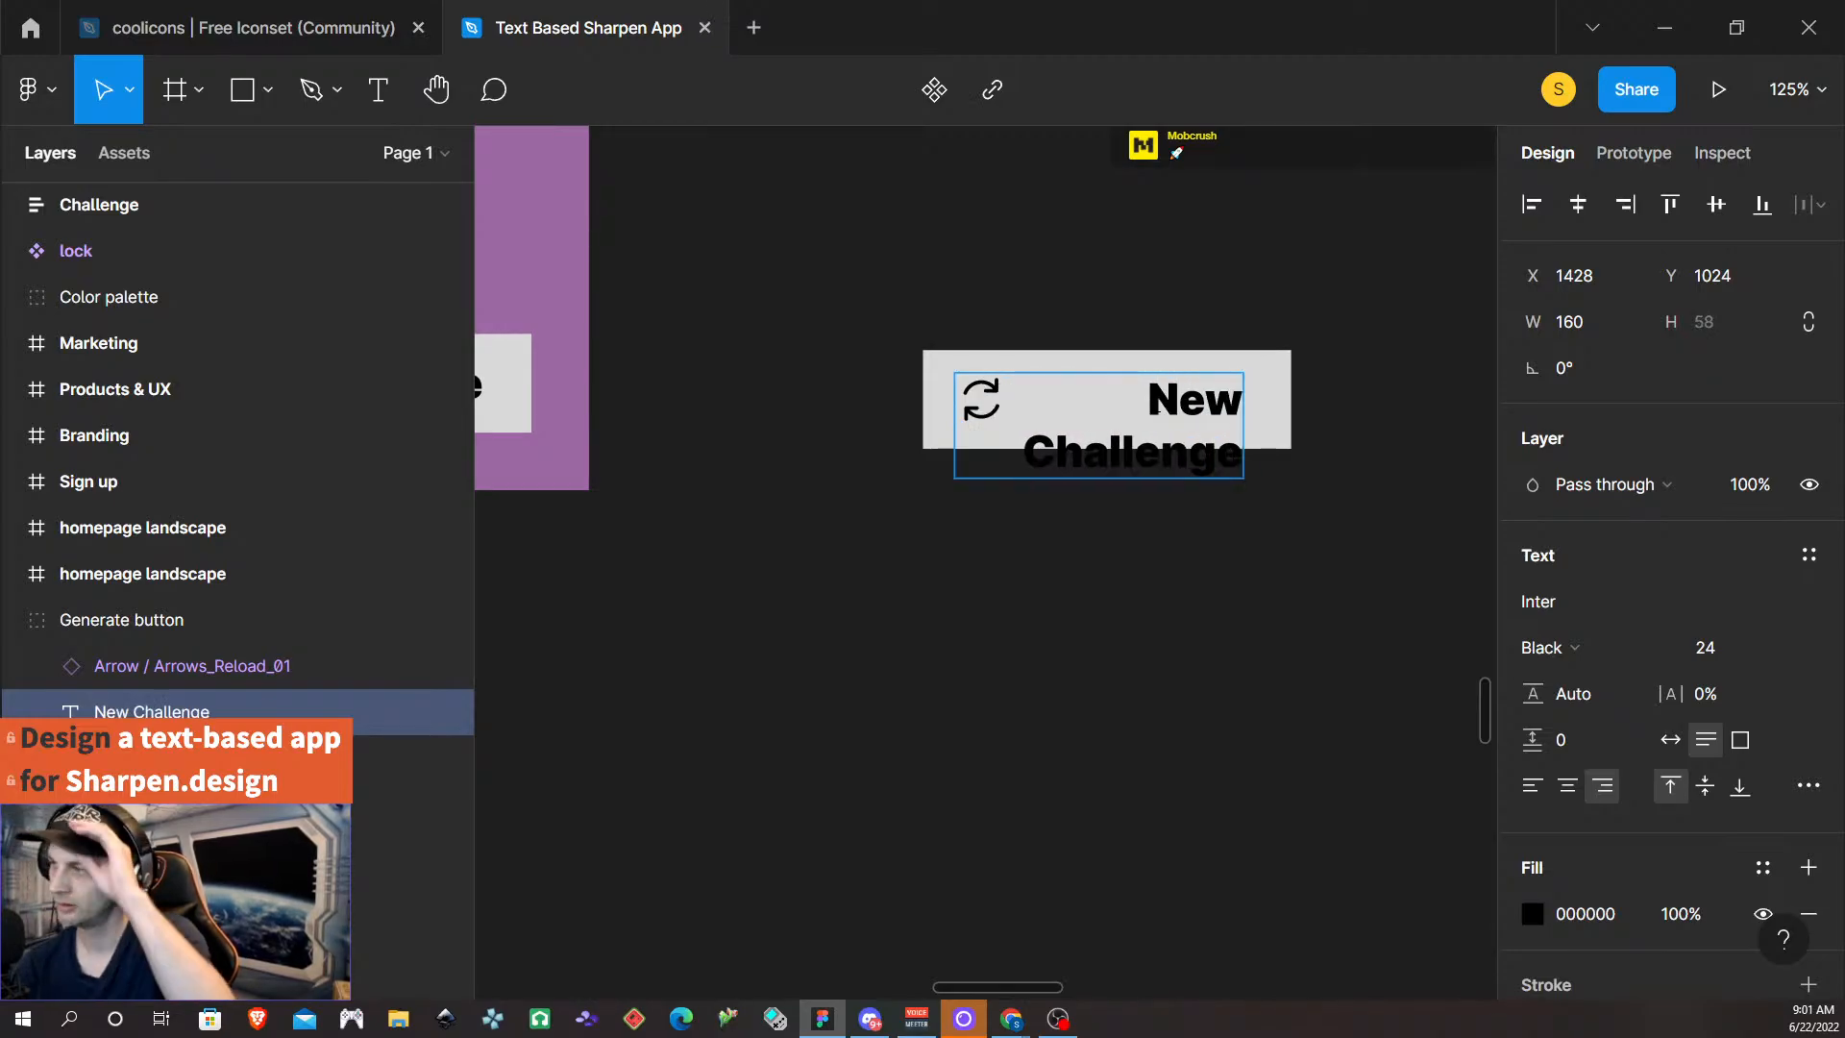
- Set the font size of the New Challenge label to 16
key(ctrl+a)
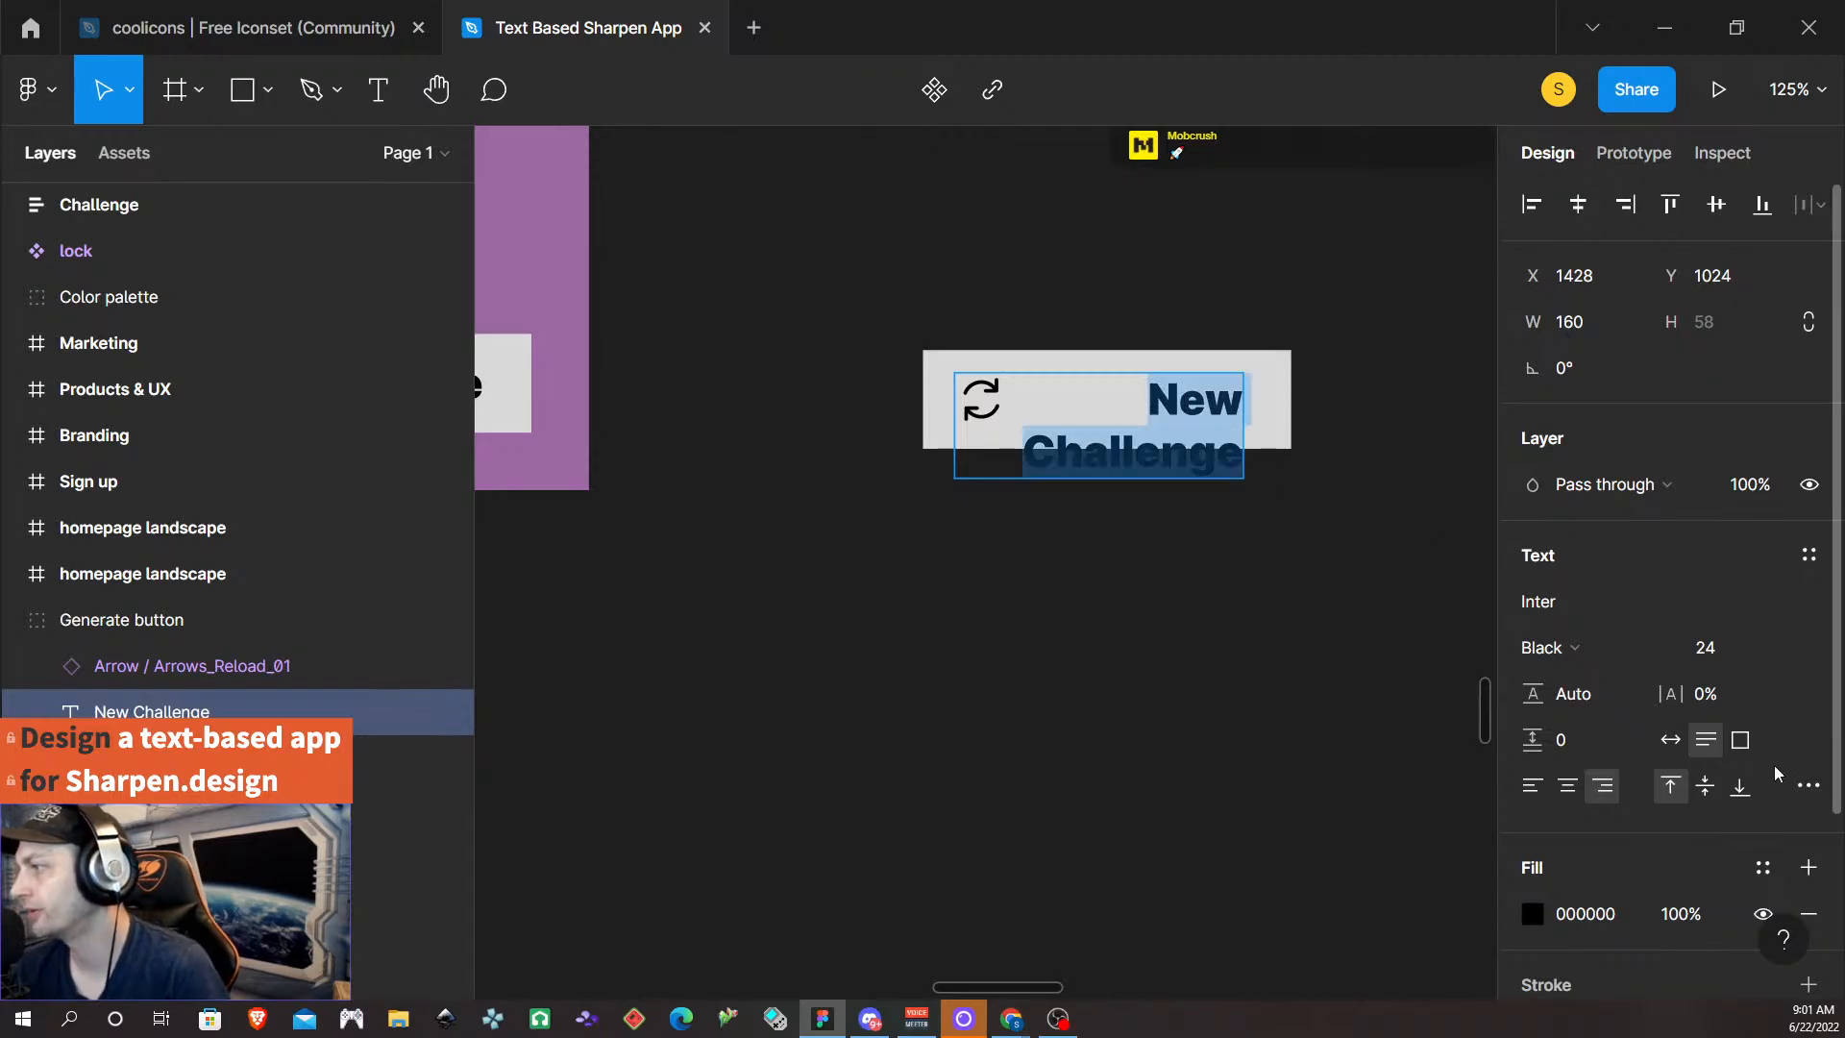
text(20)
key(Return)
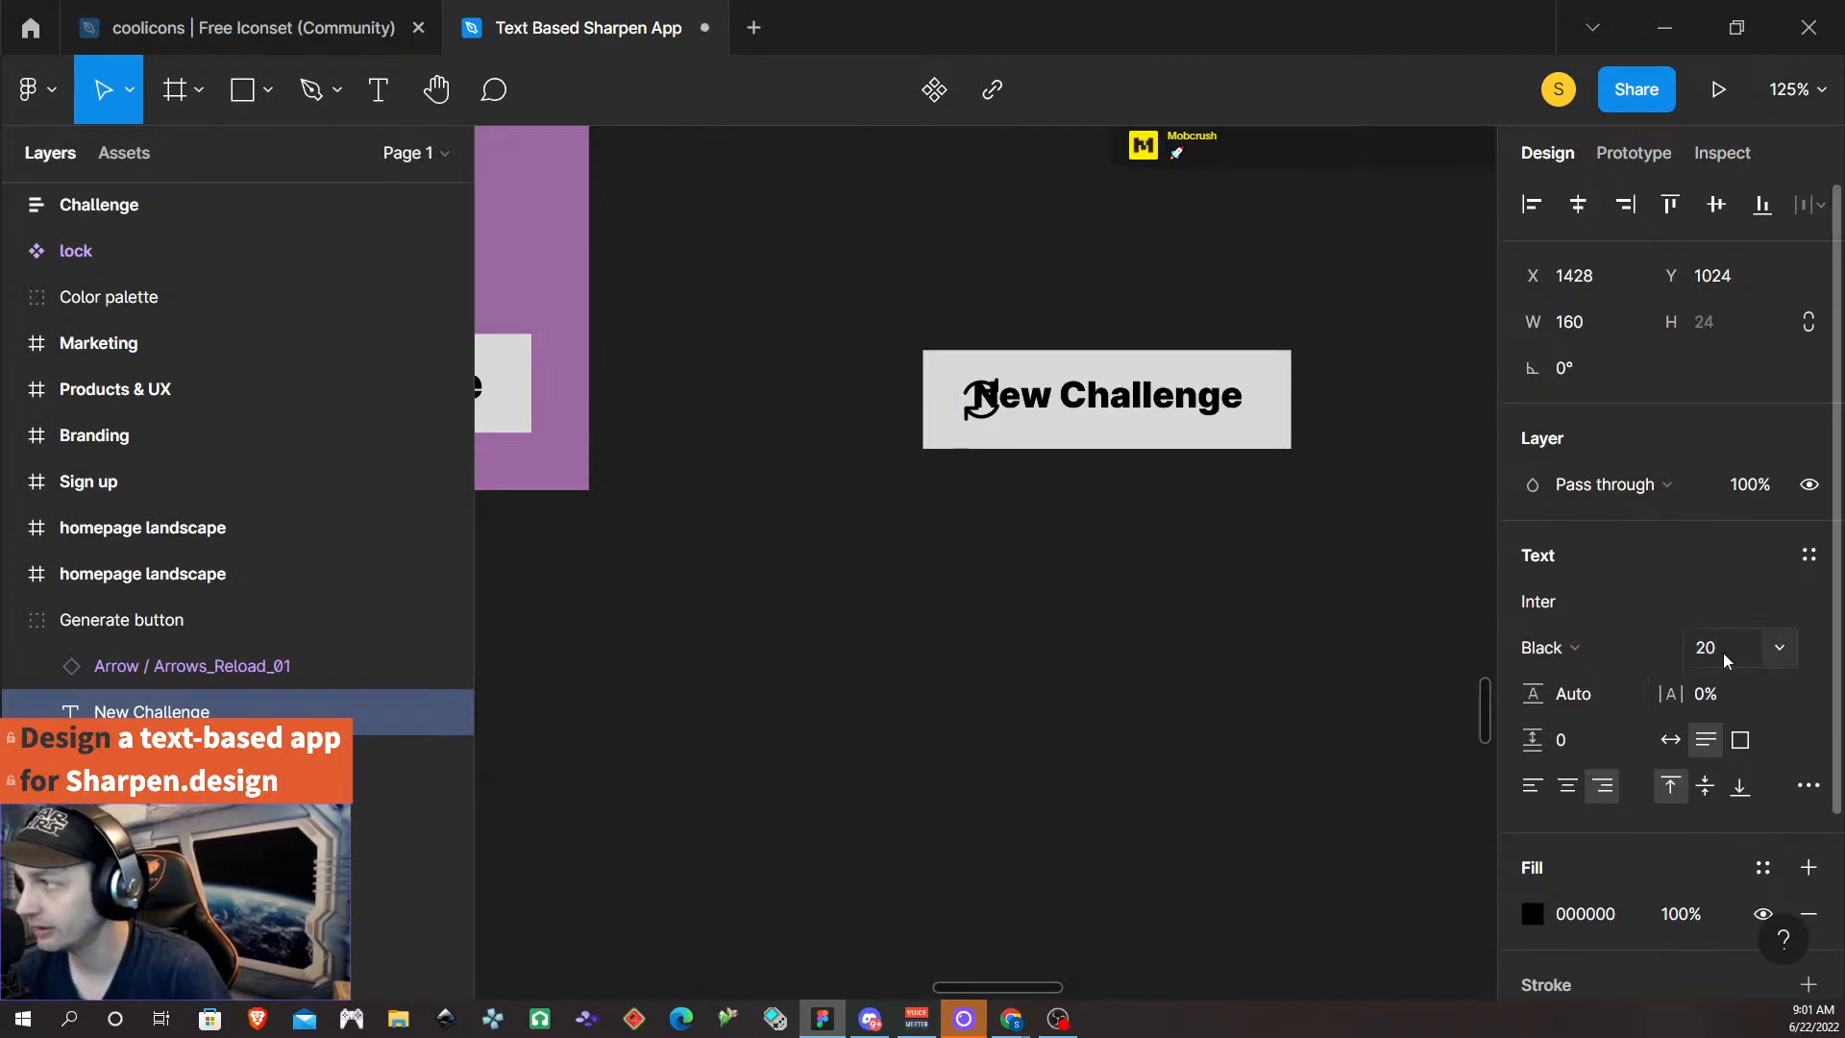
click(1730, 649)
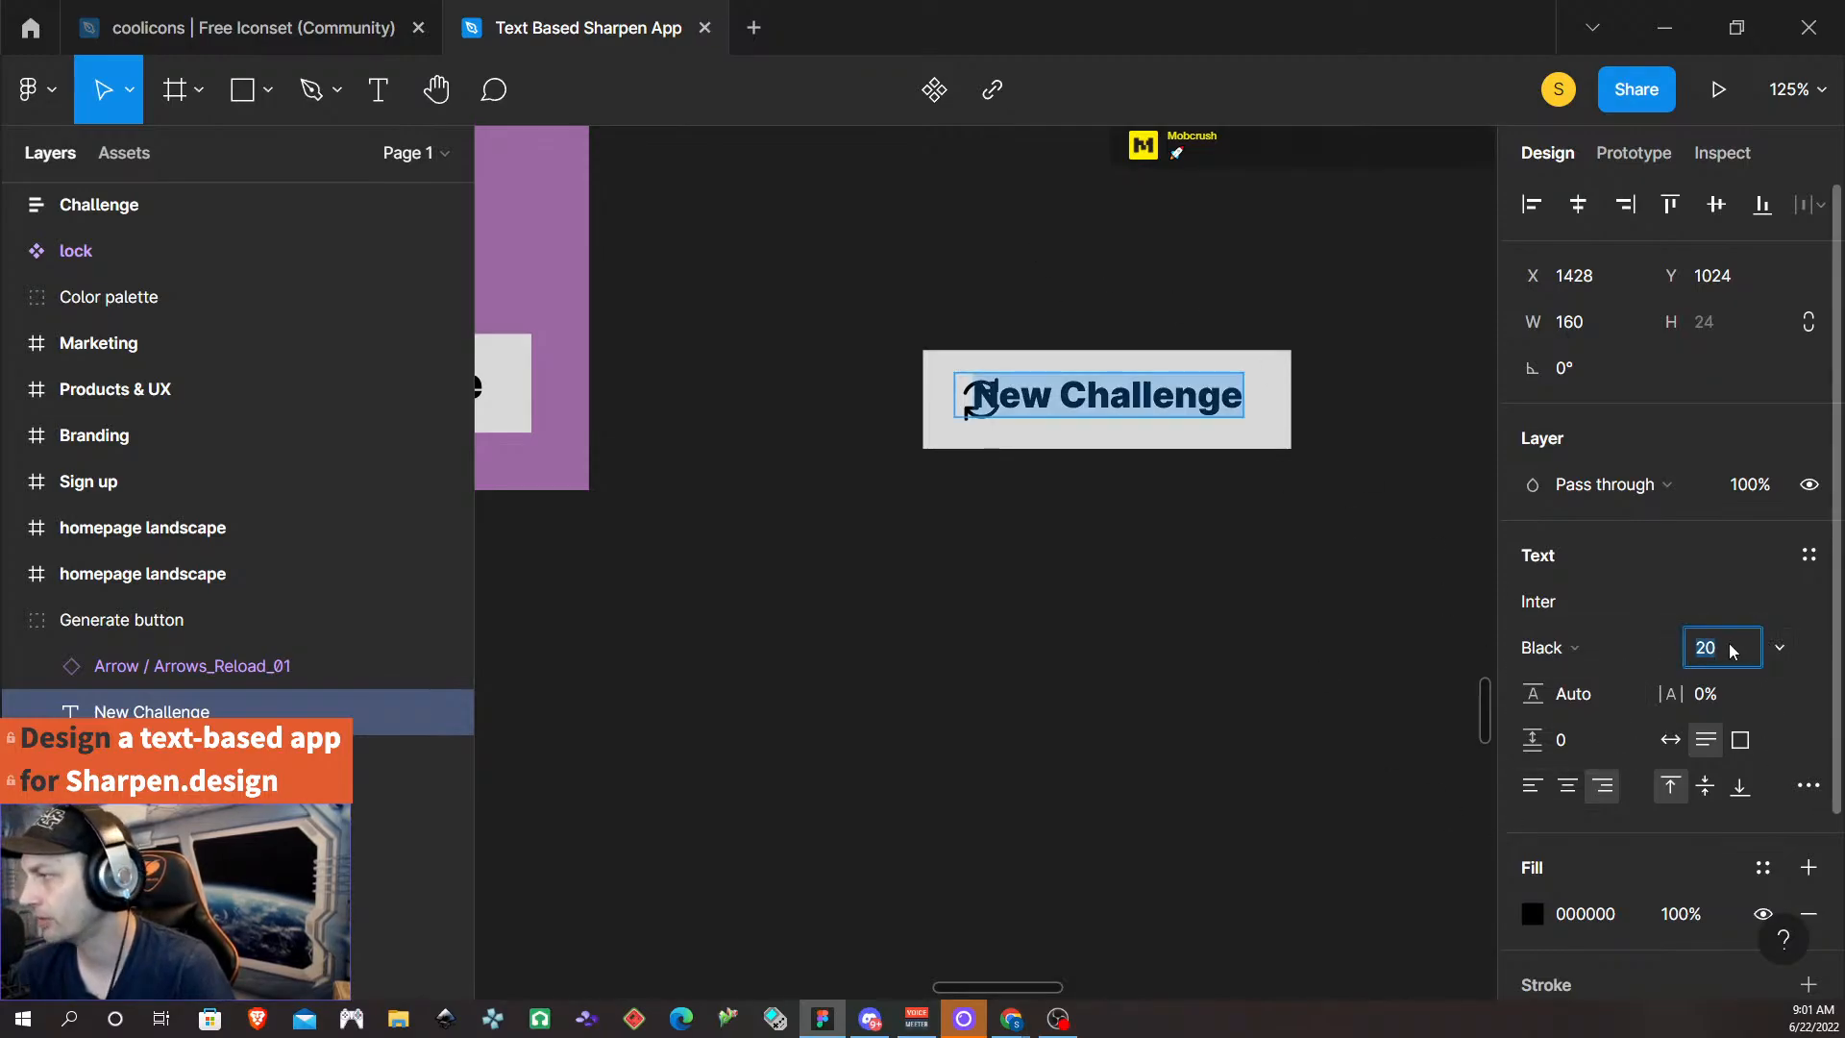
text(16)
key(Return)
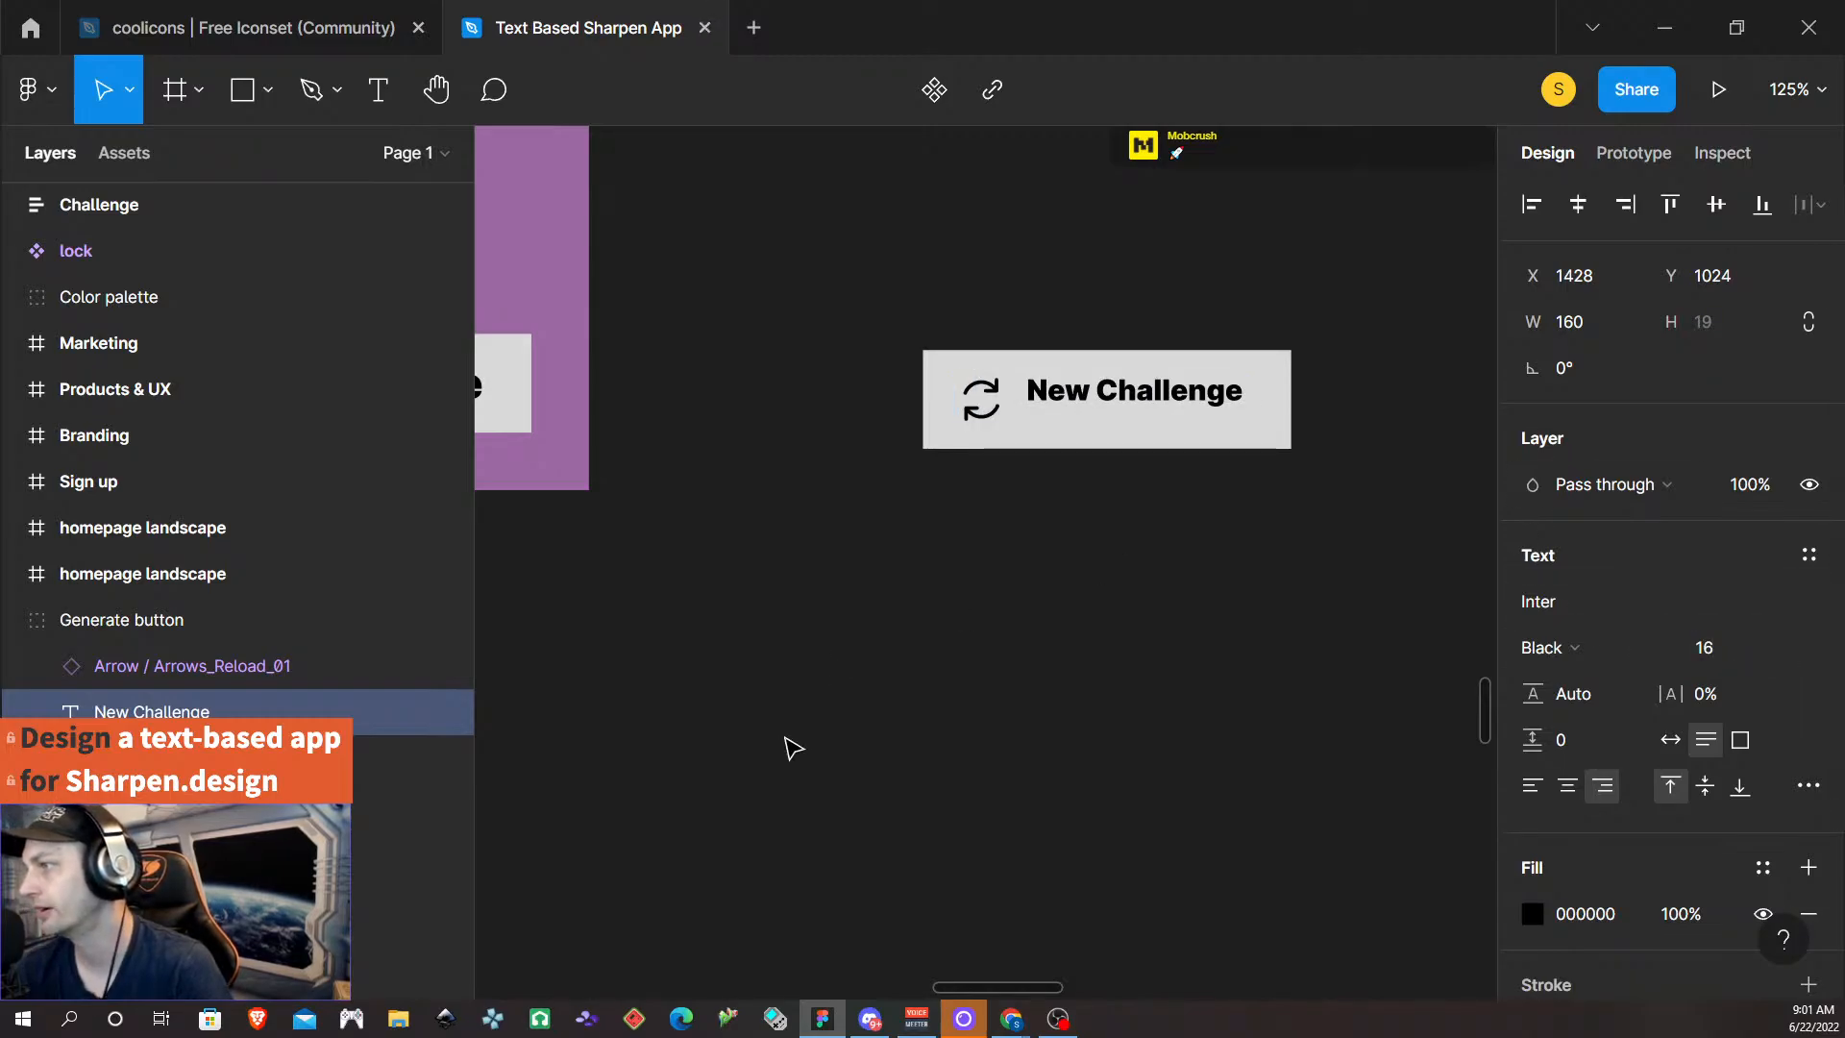
key(Escape)
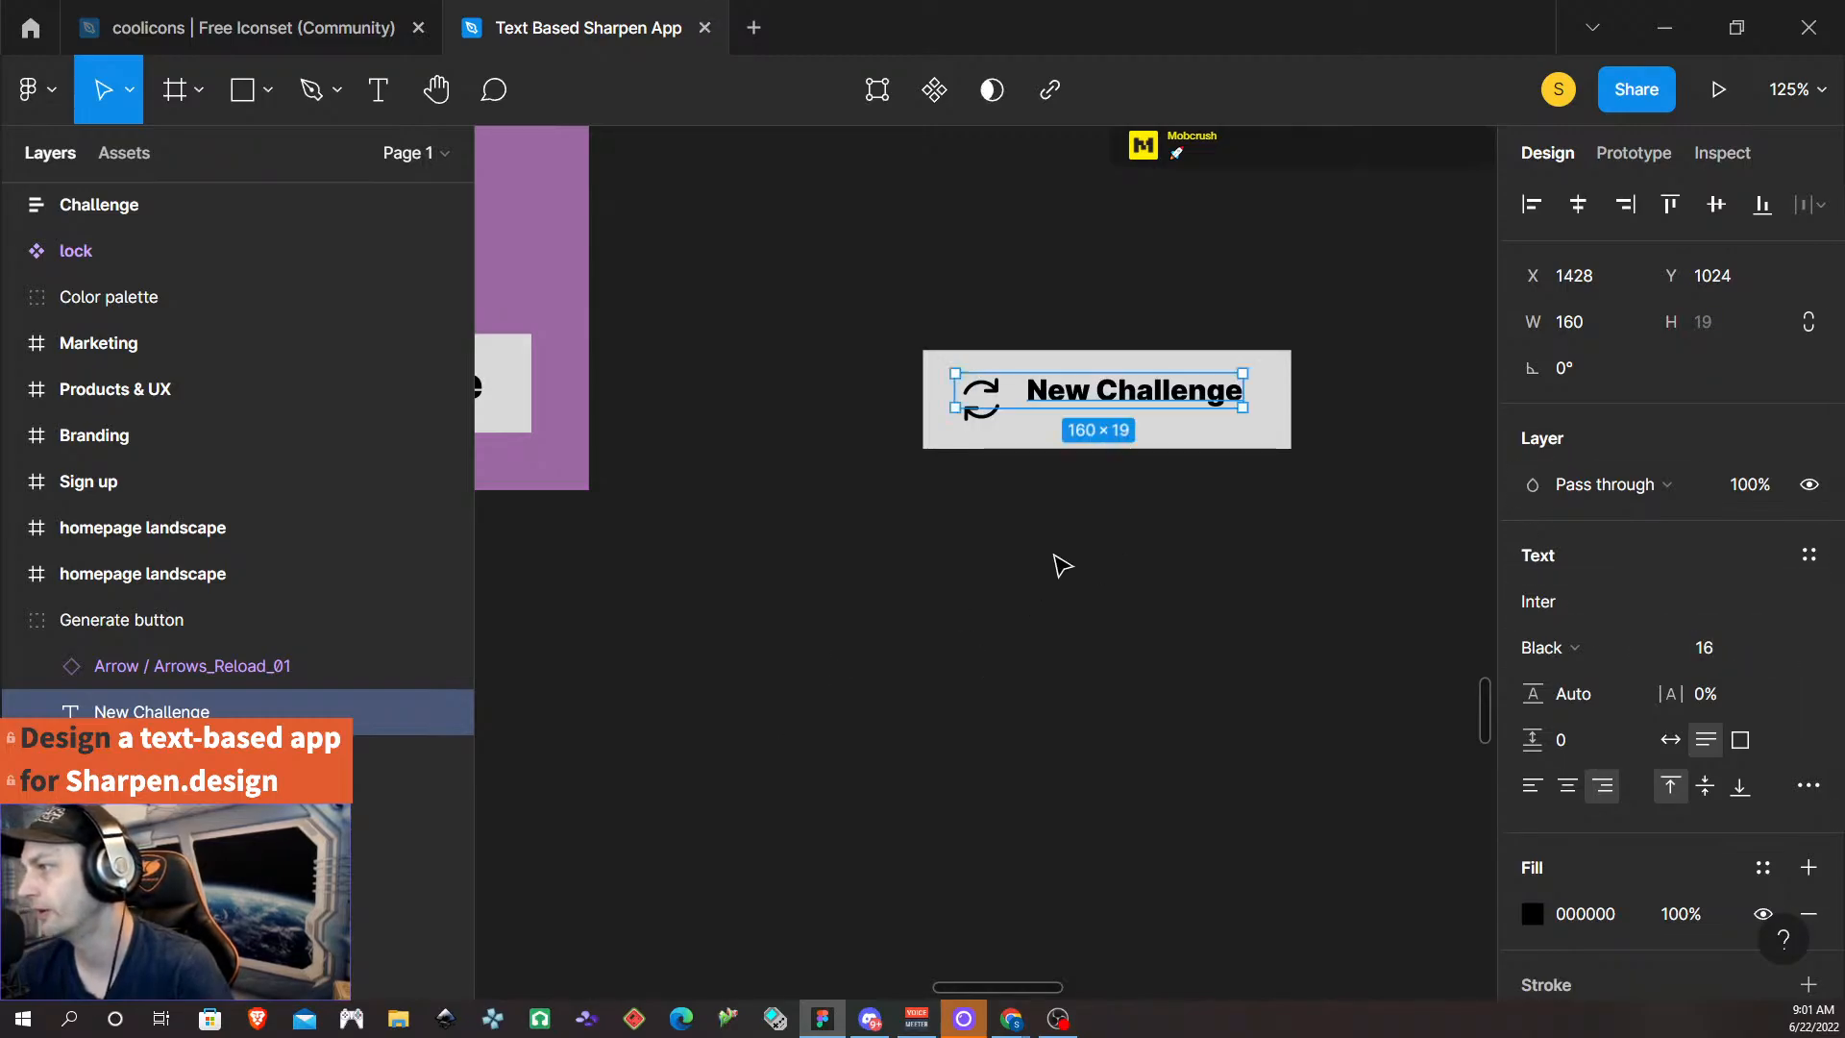
- Narrow the New Challenge text box from its left side to a width of 121 so it fits the words
double_click(1143, 387)
key(Escape)
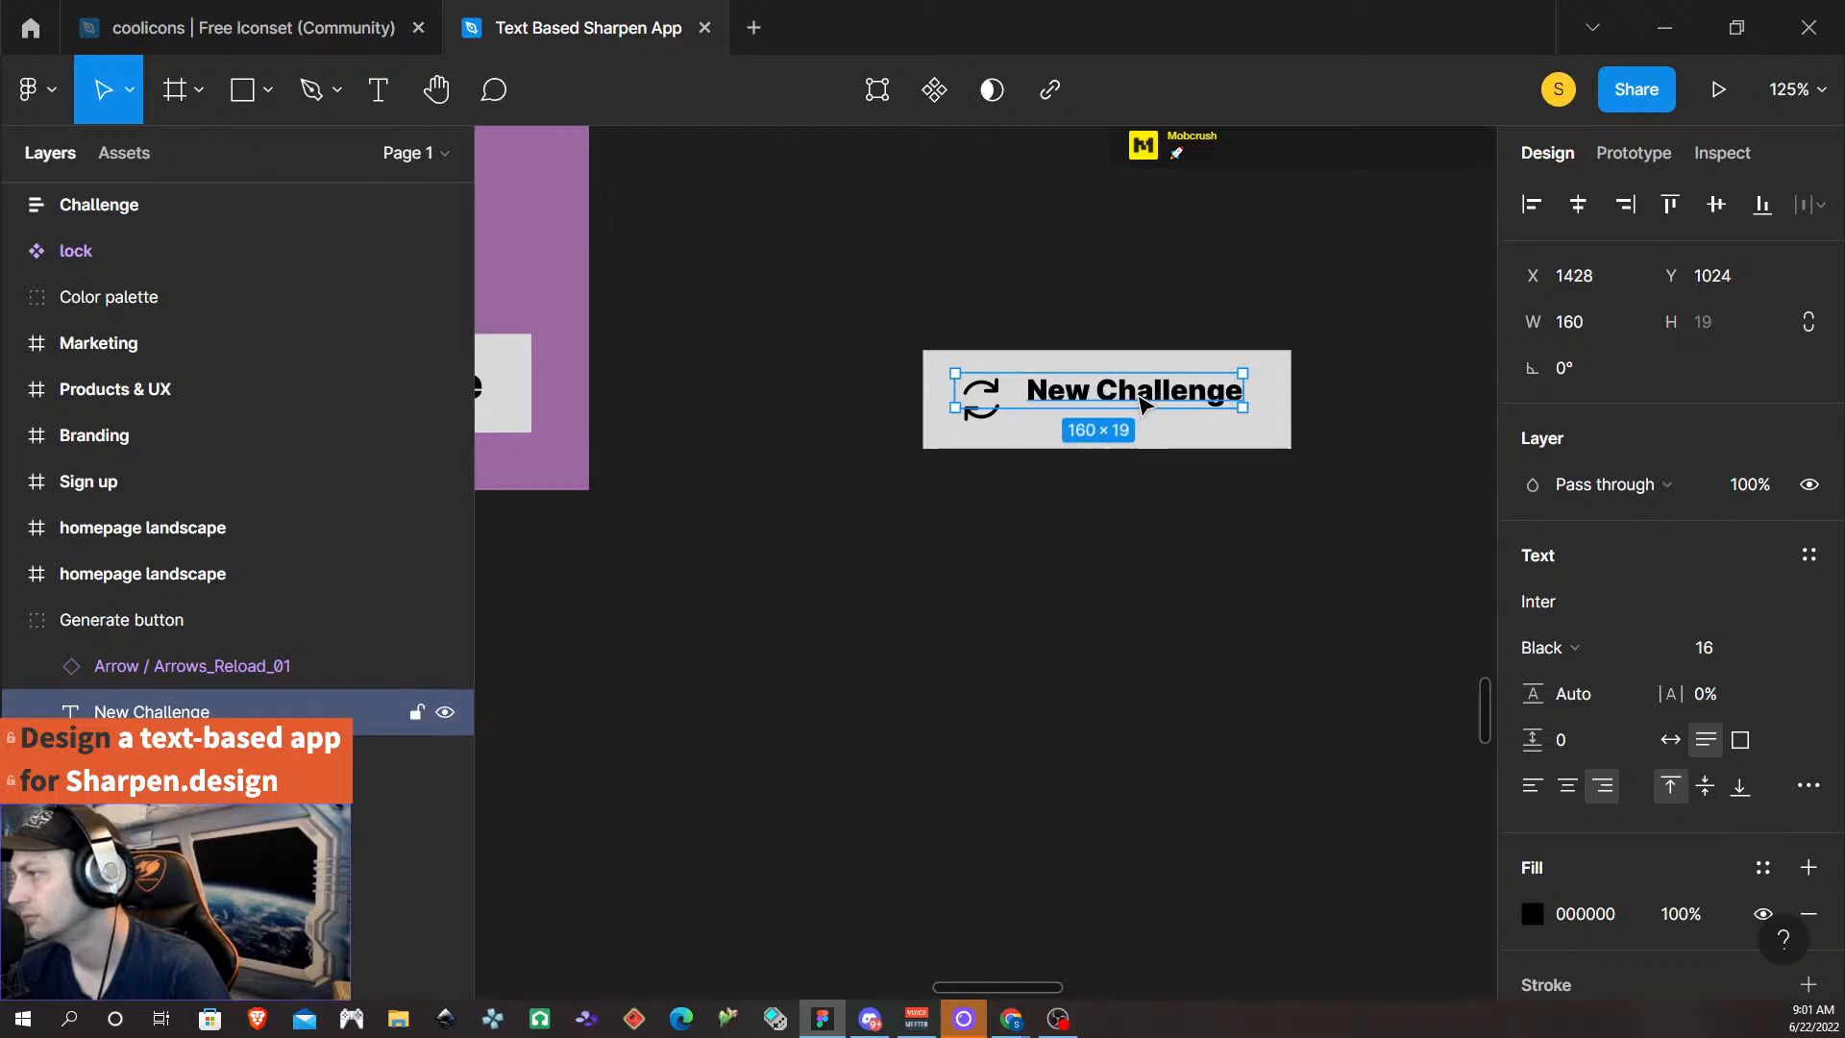
double_click(1030, 389)
click(1153, 398)
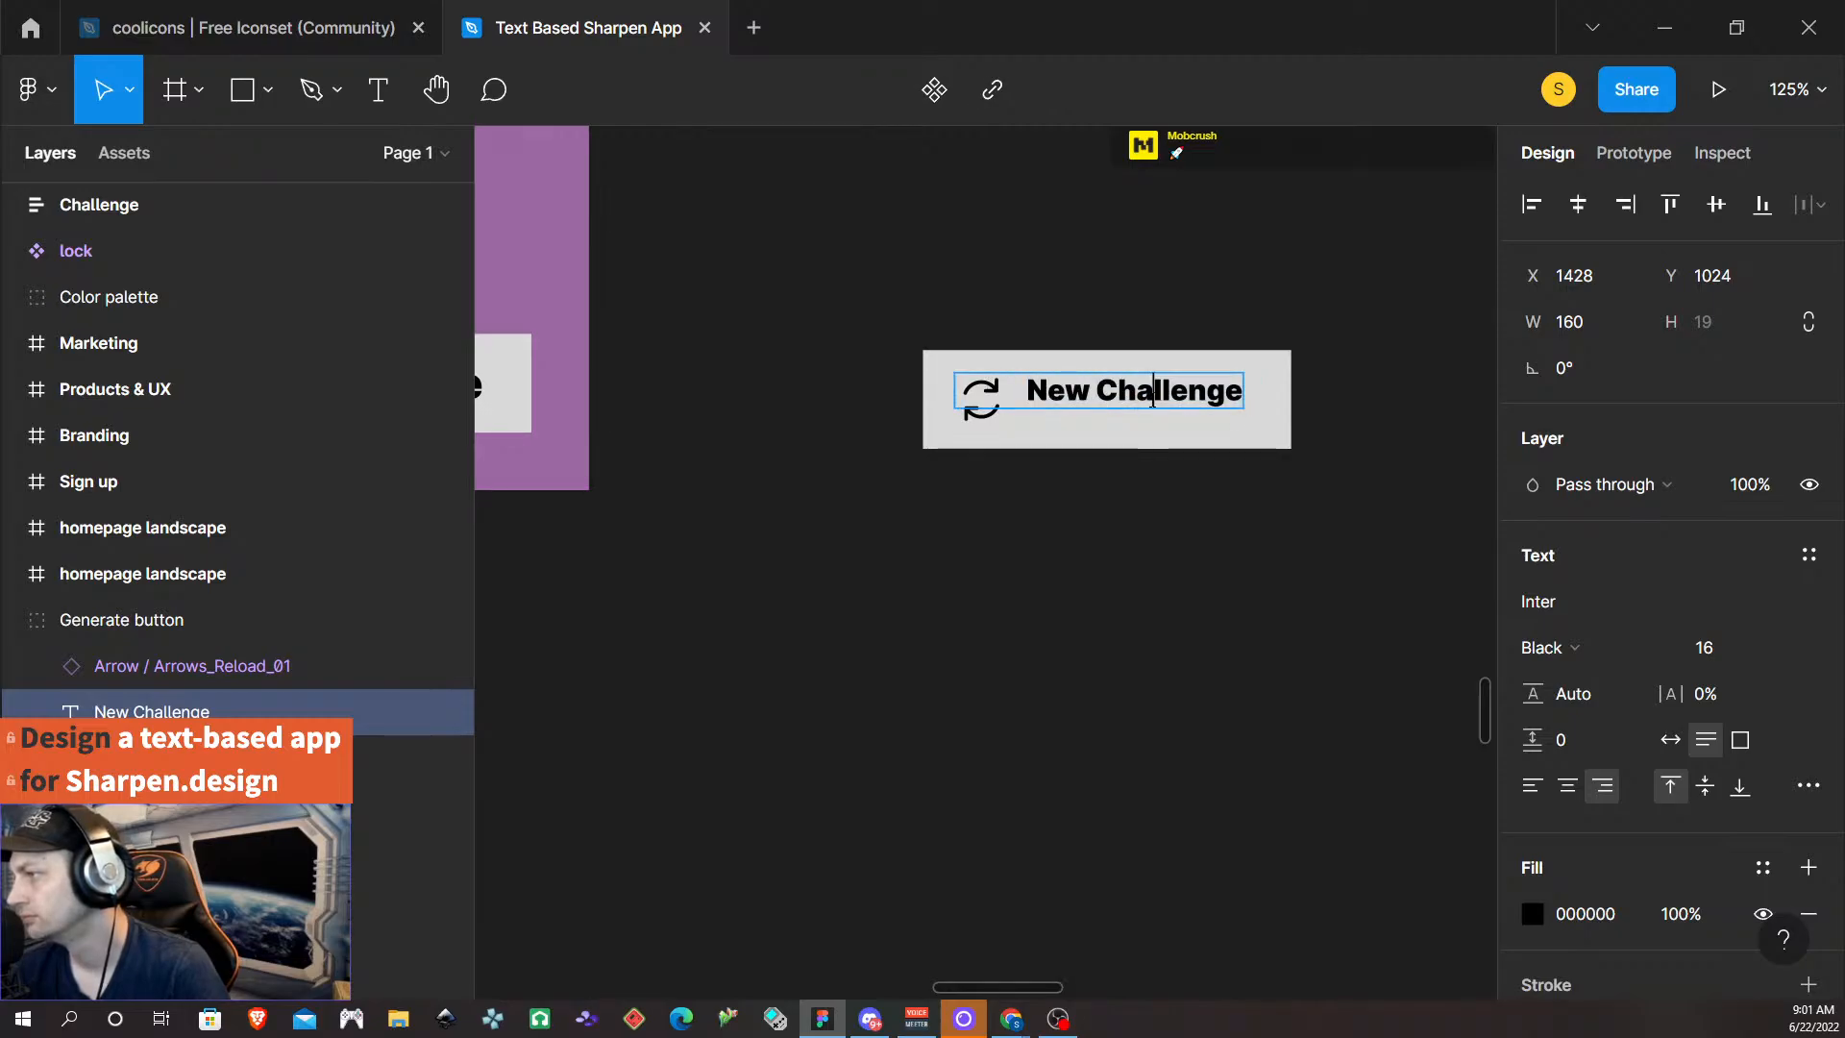
key(Escape)
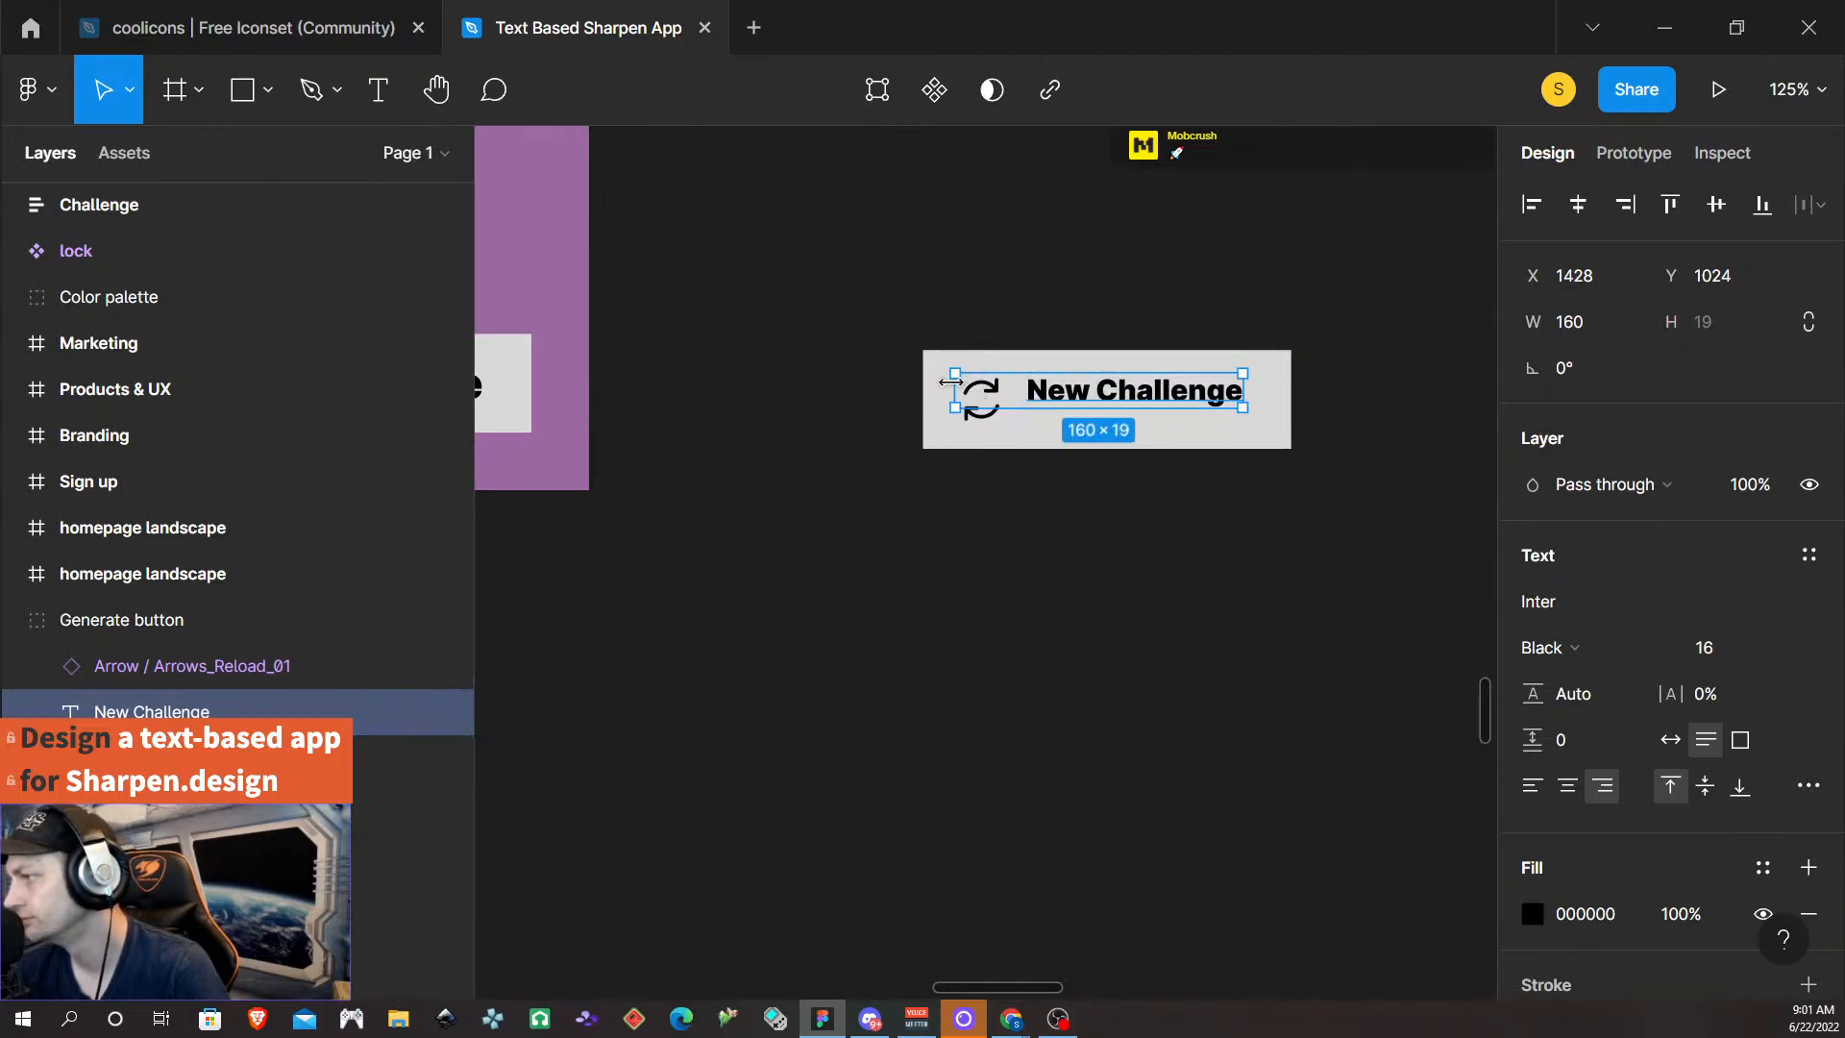
drag(954, 407, 1024, 407)
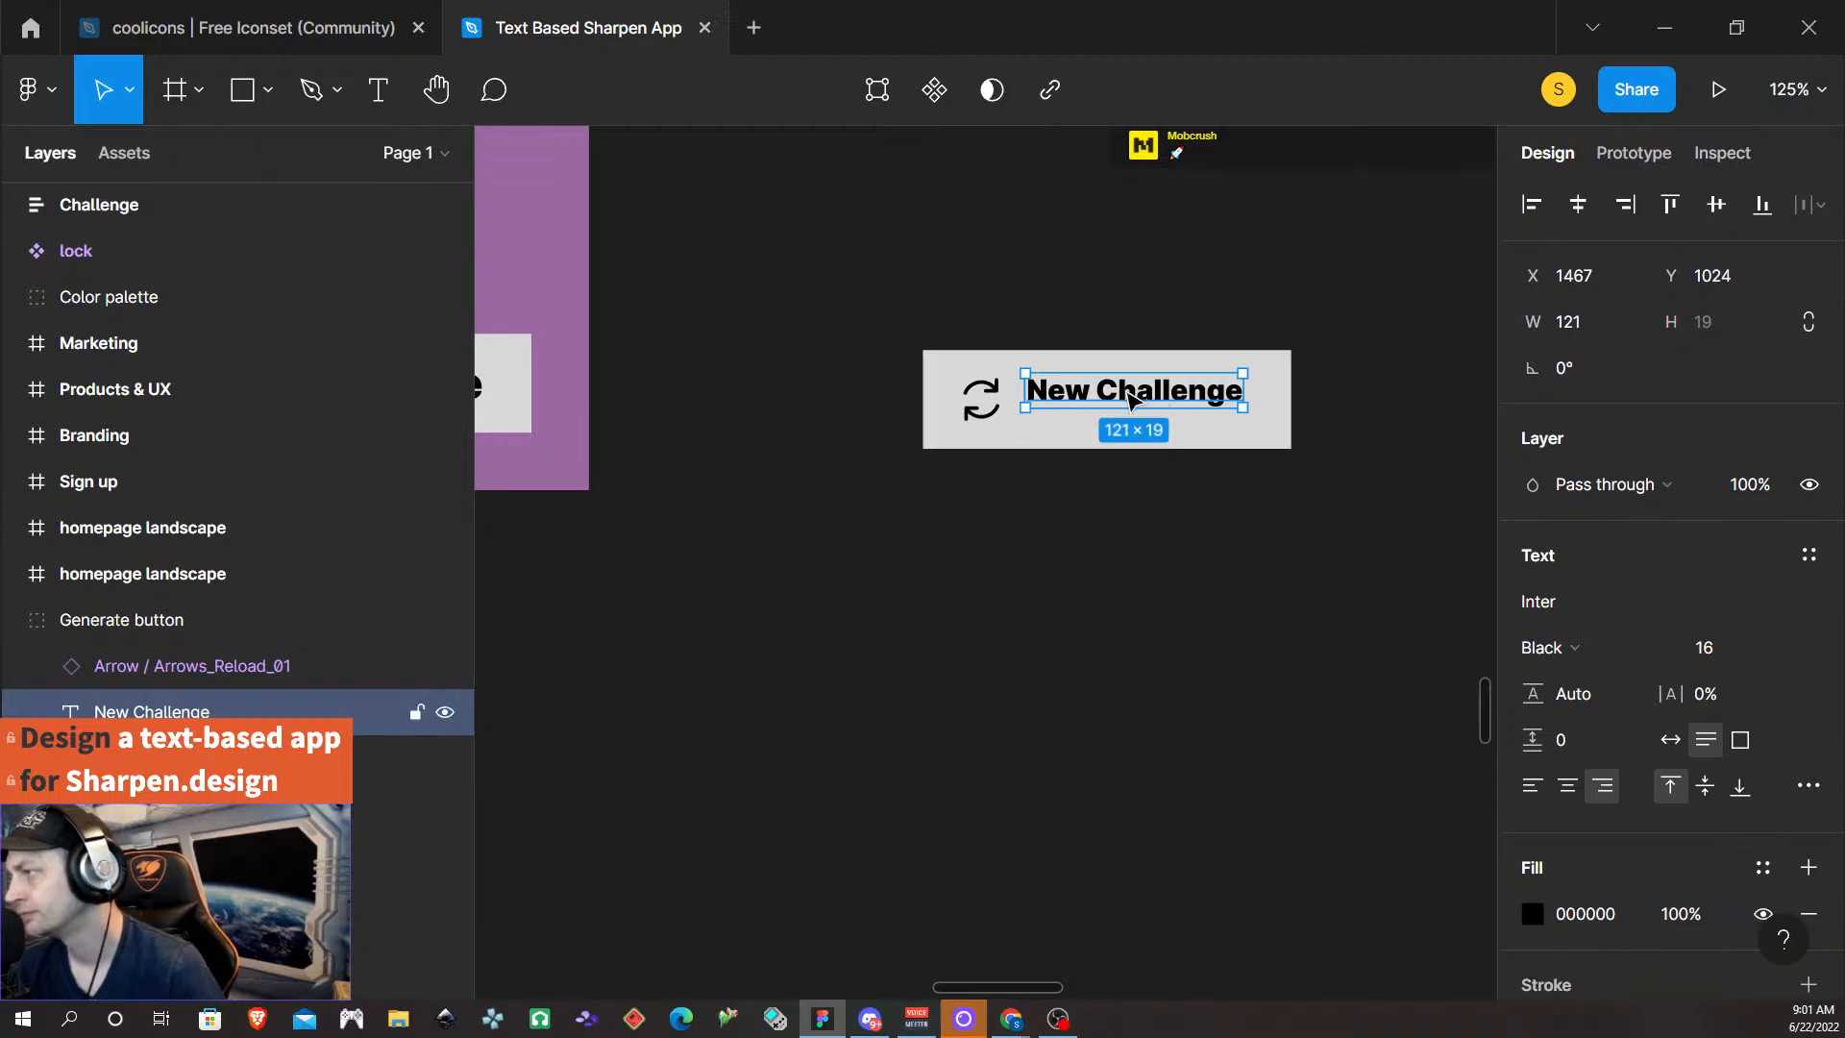
- Centre the New Challenge label vertically in the button and nudge it right to leave a 12 px gap after the reload icon
click(1716, 205)
key(alt)
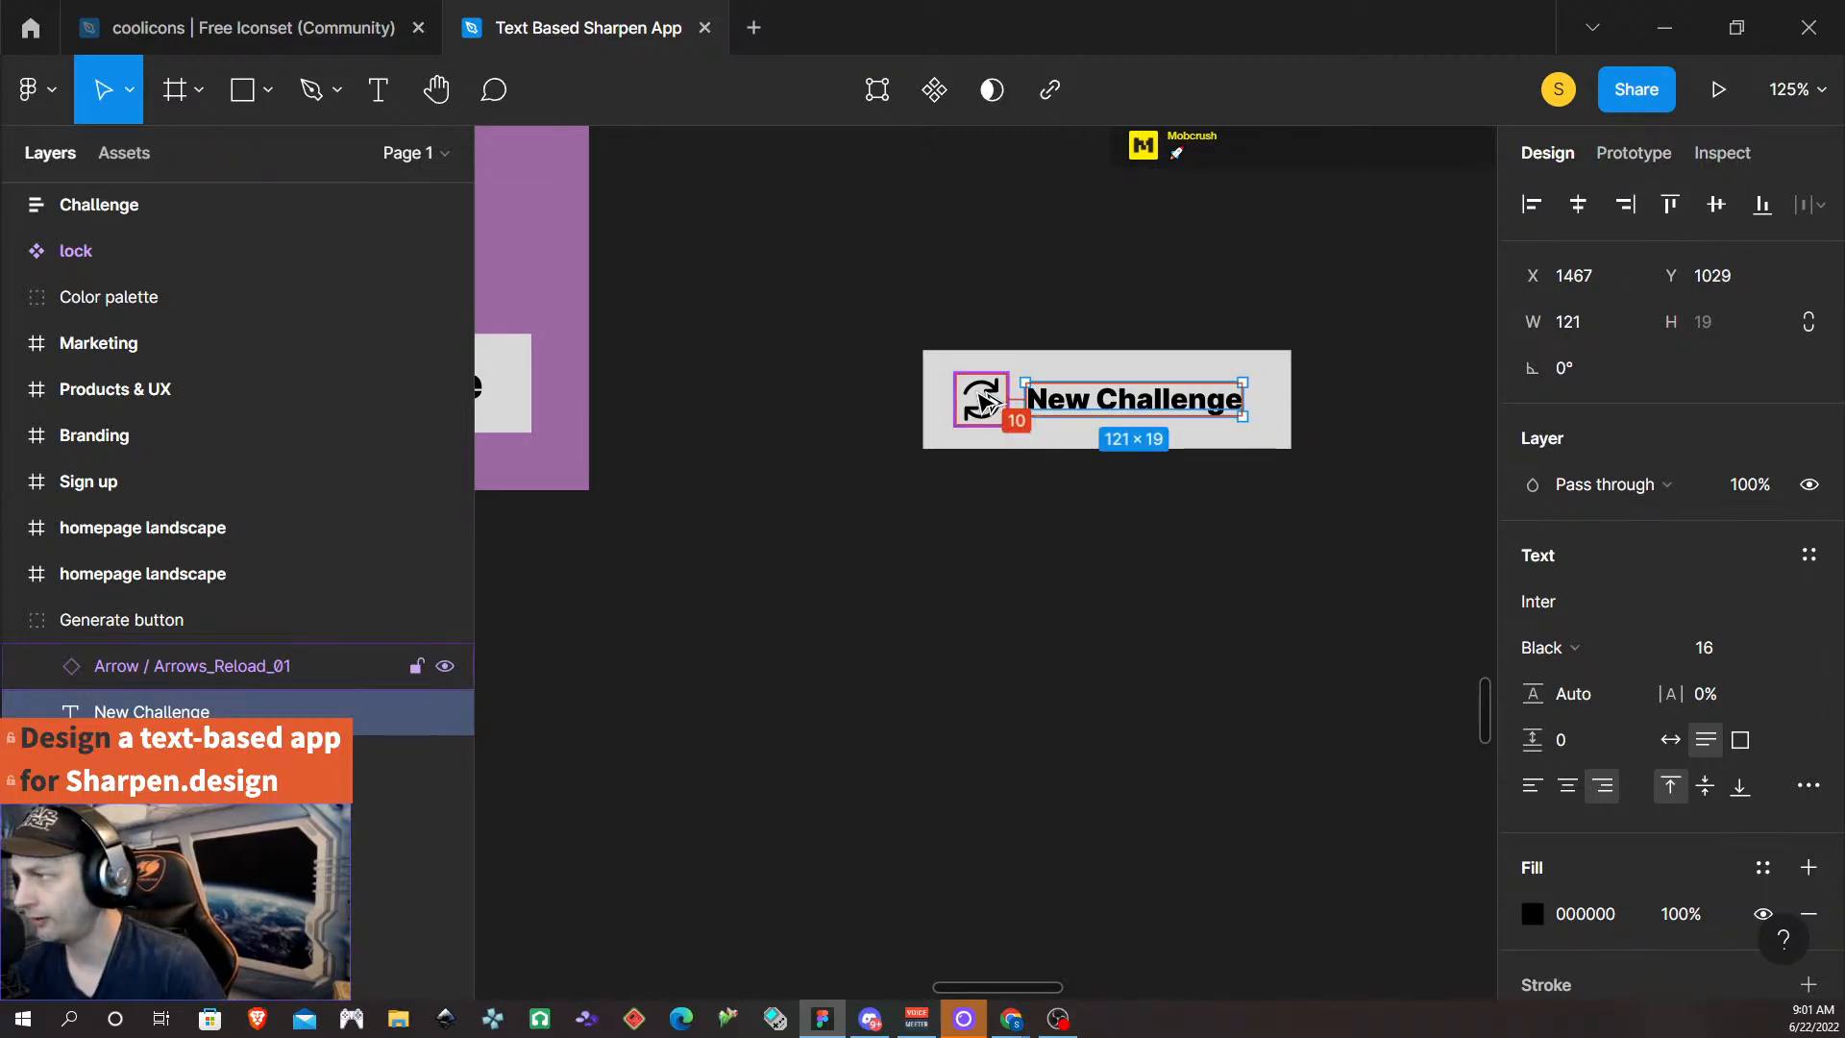
key(Right)
key(Right)
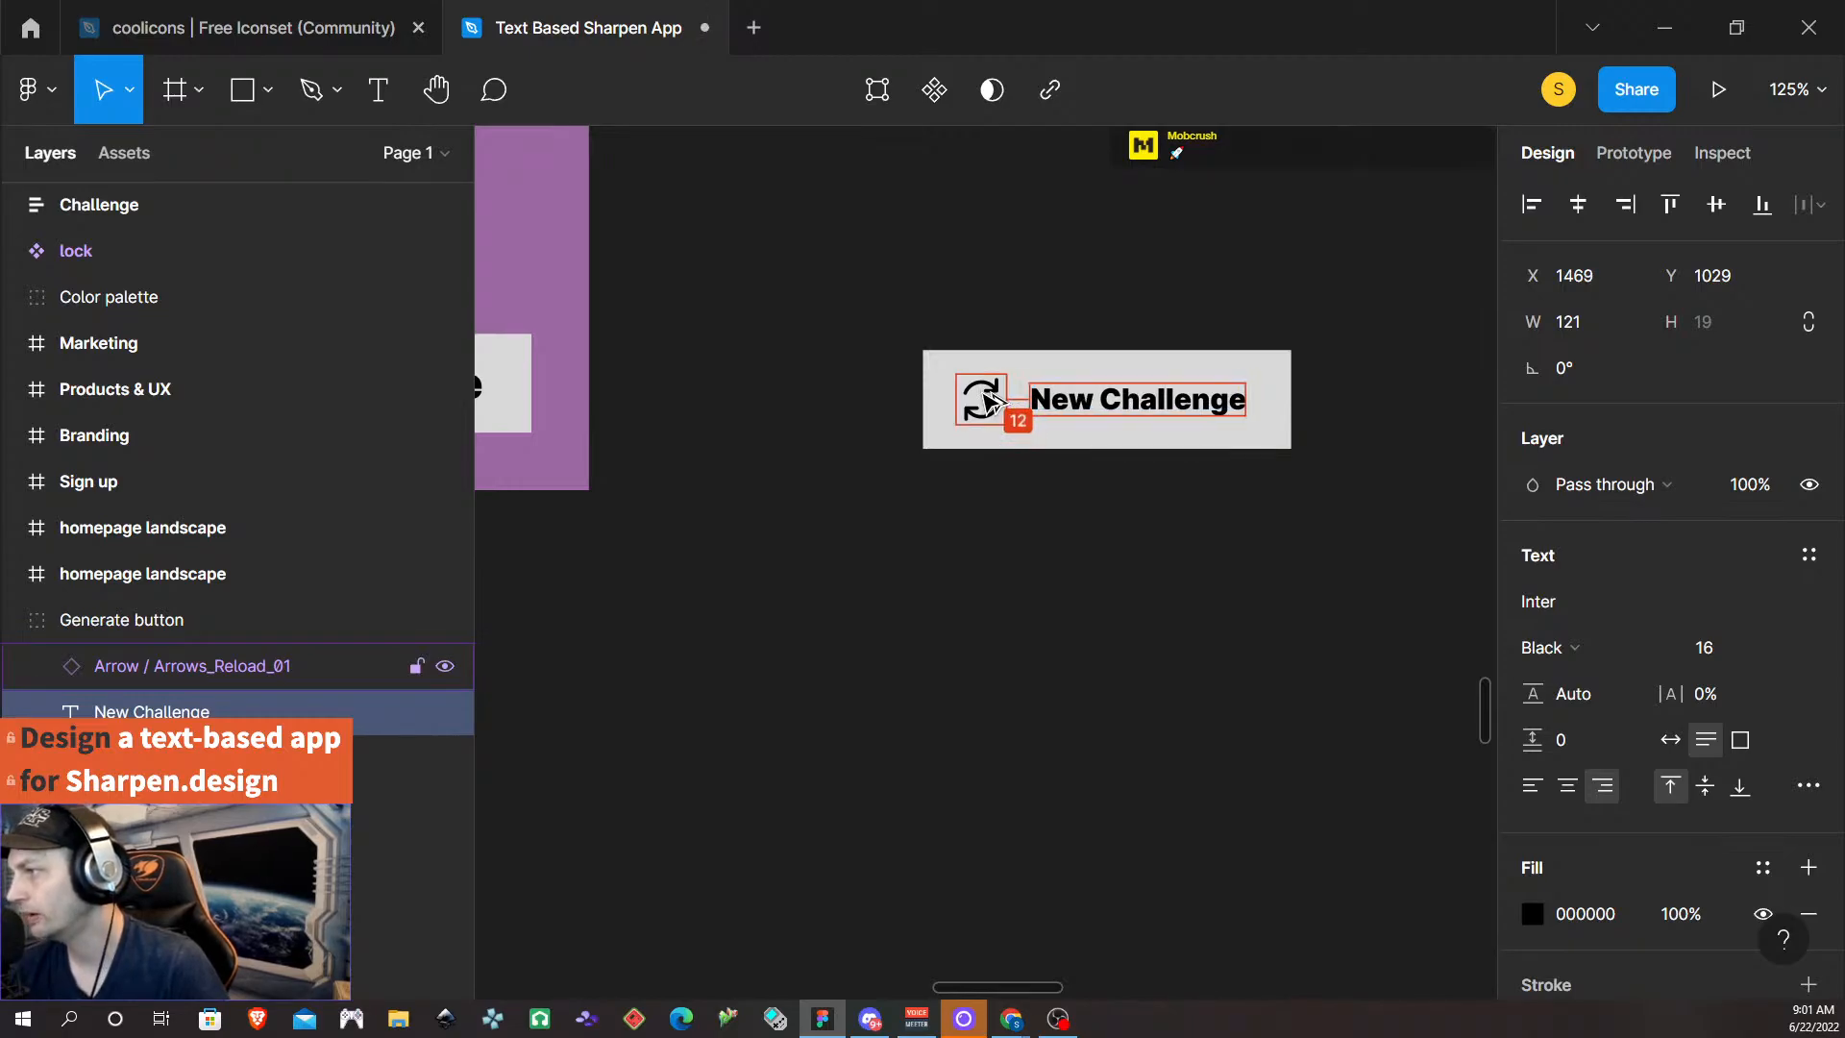
key(alt)
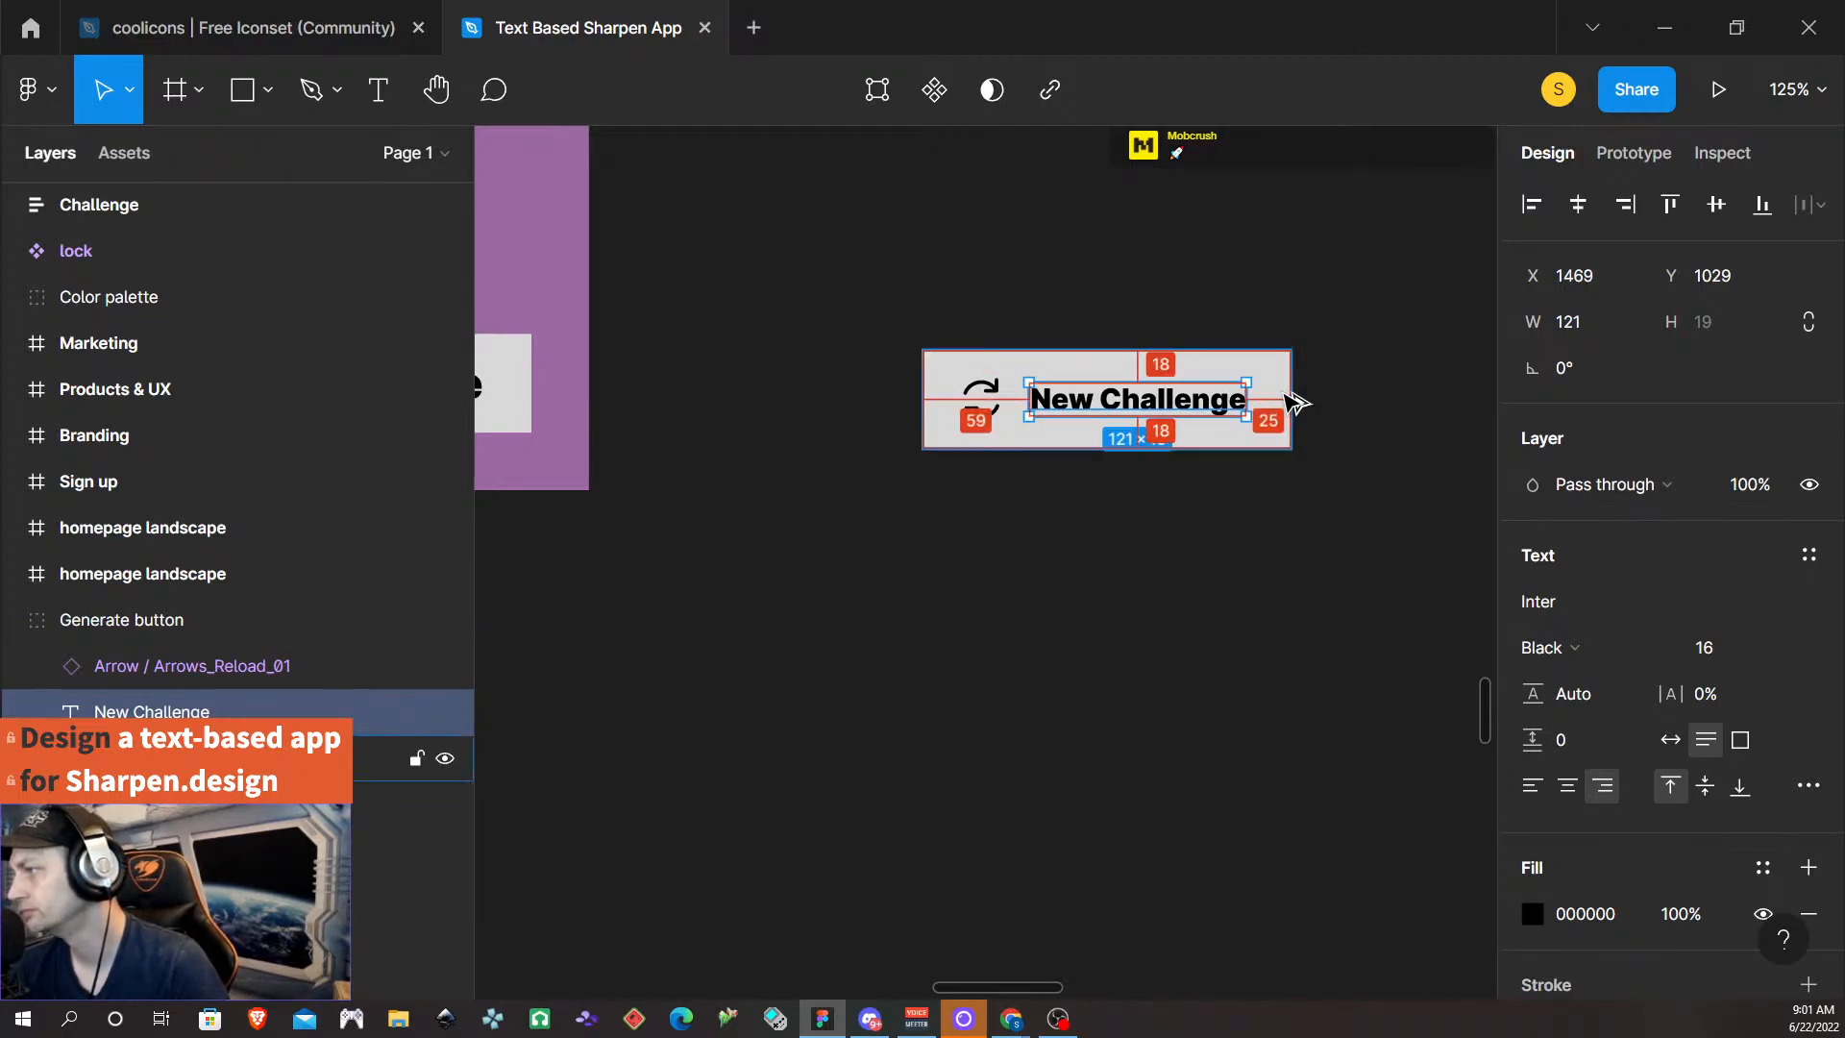
- Group the reload icon and the New Challenge label together inside the duplicated button
click(981, 399)
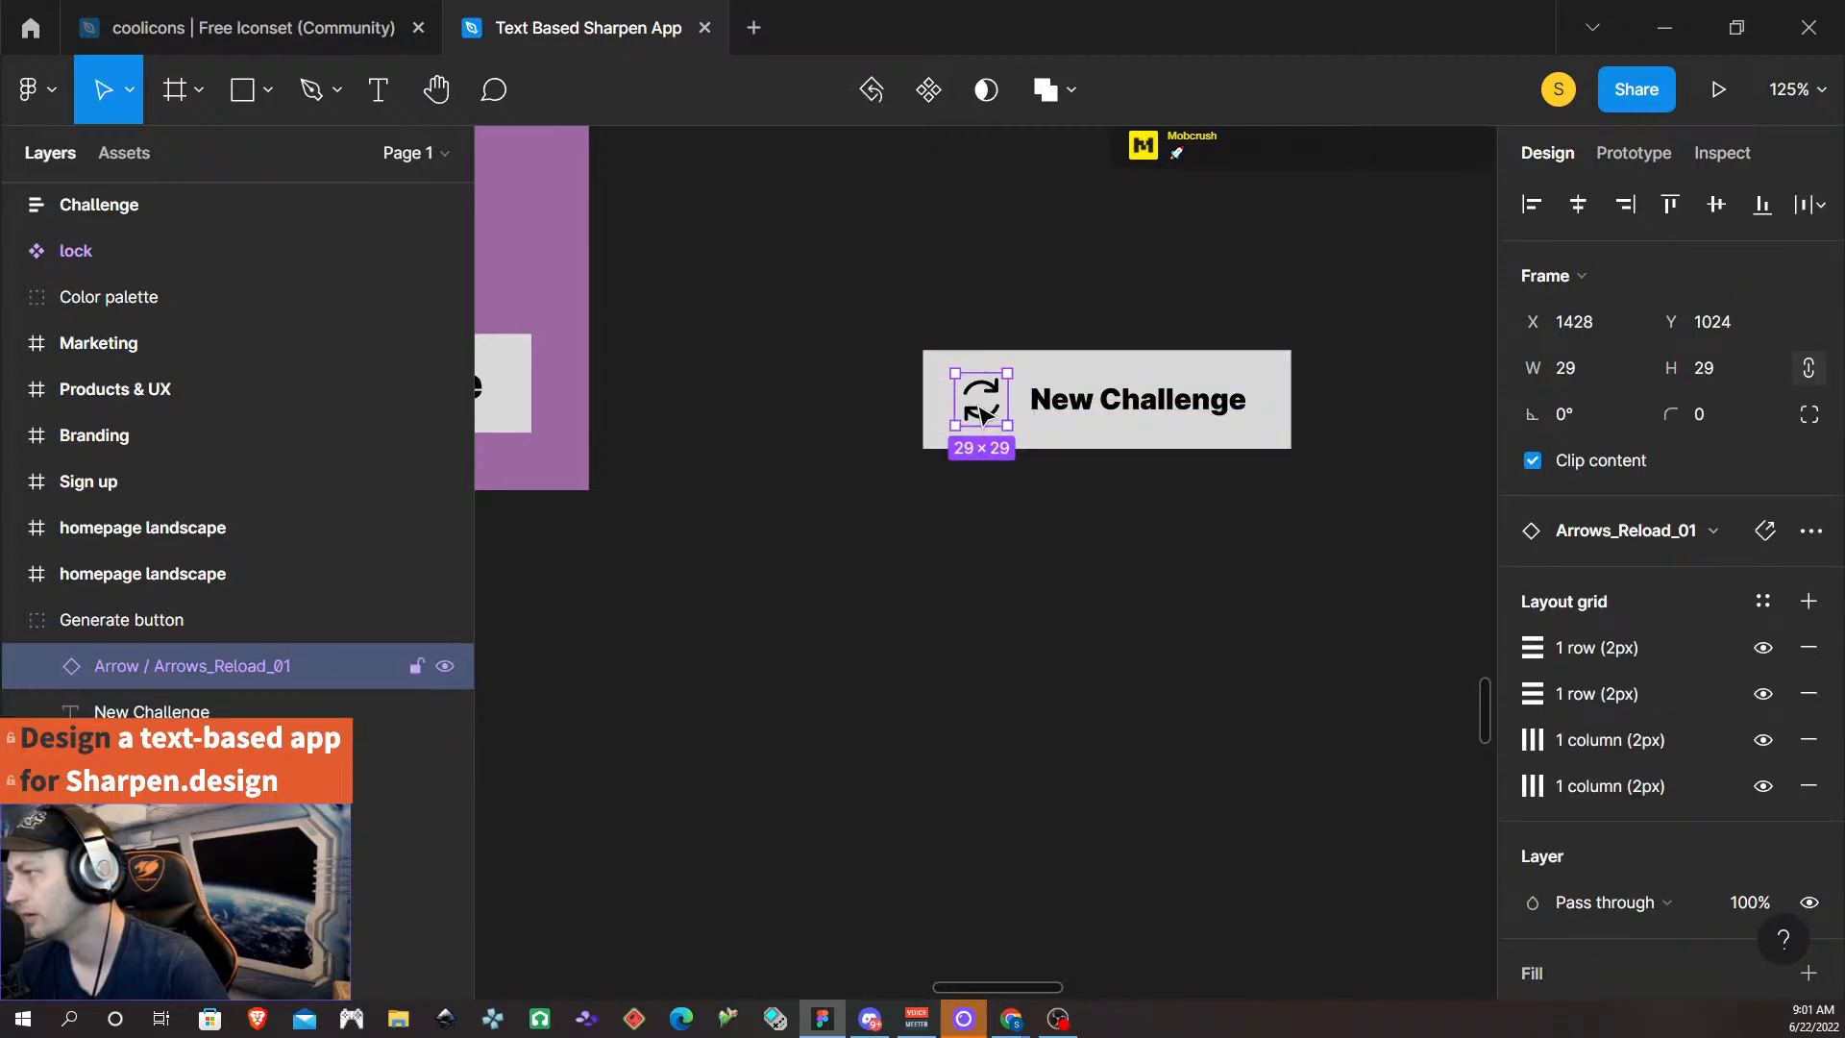
click(1112, 556)
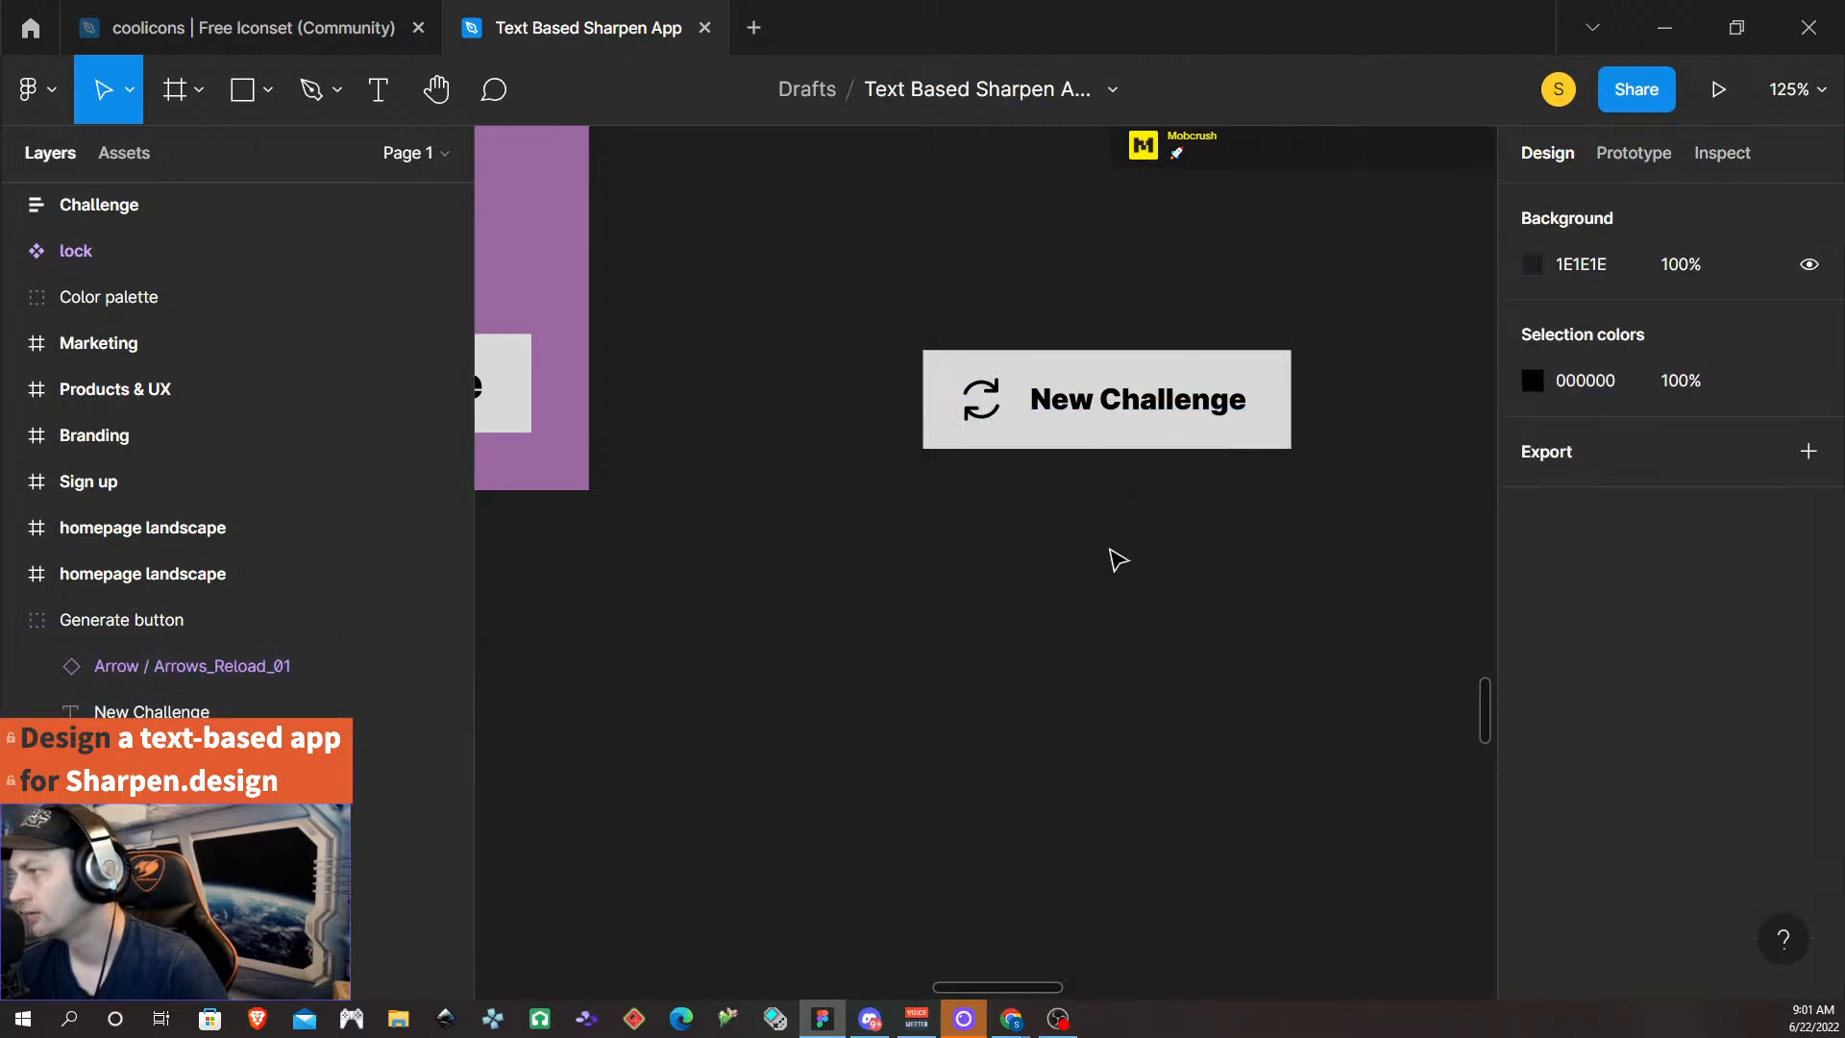
click(956, 396)
shift+click(1076, 415)
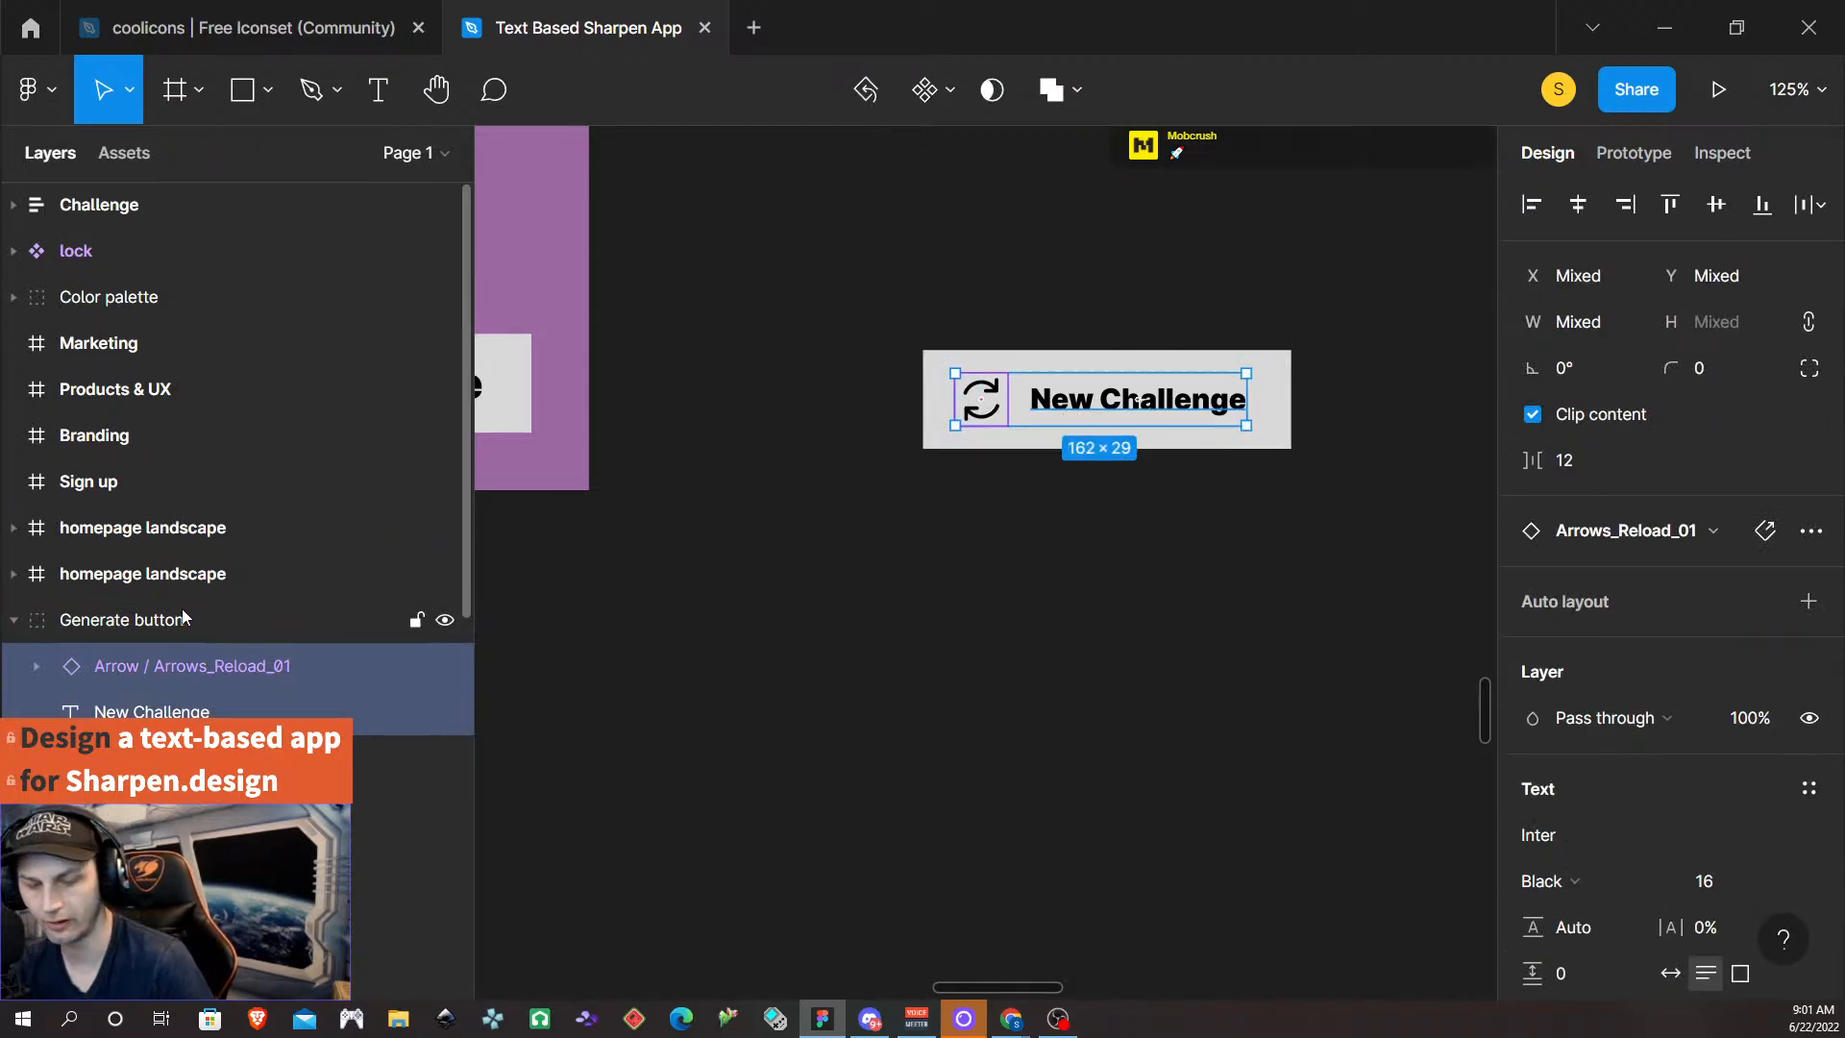
key(ctrl+g)
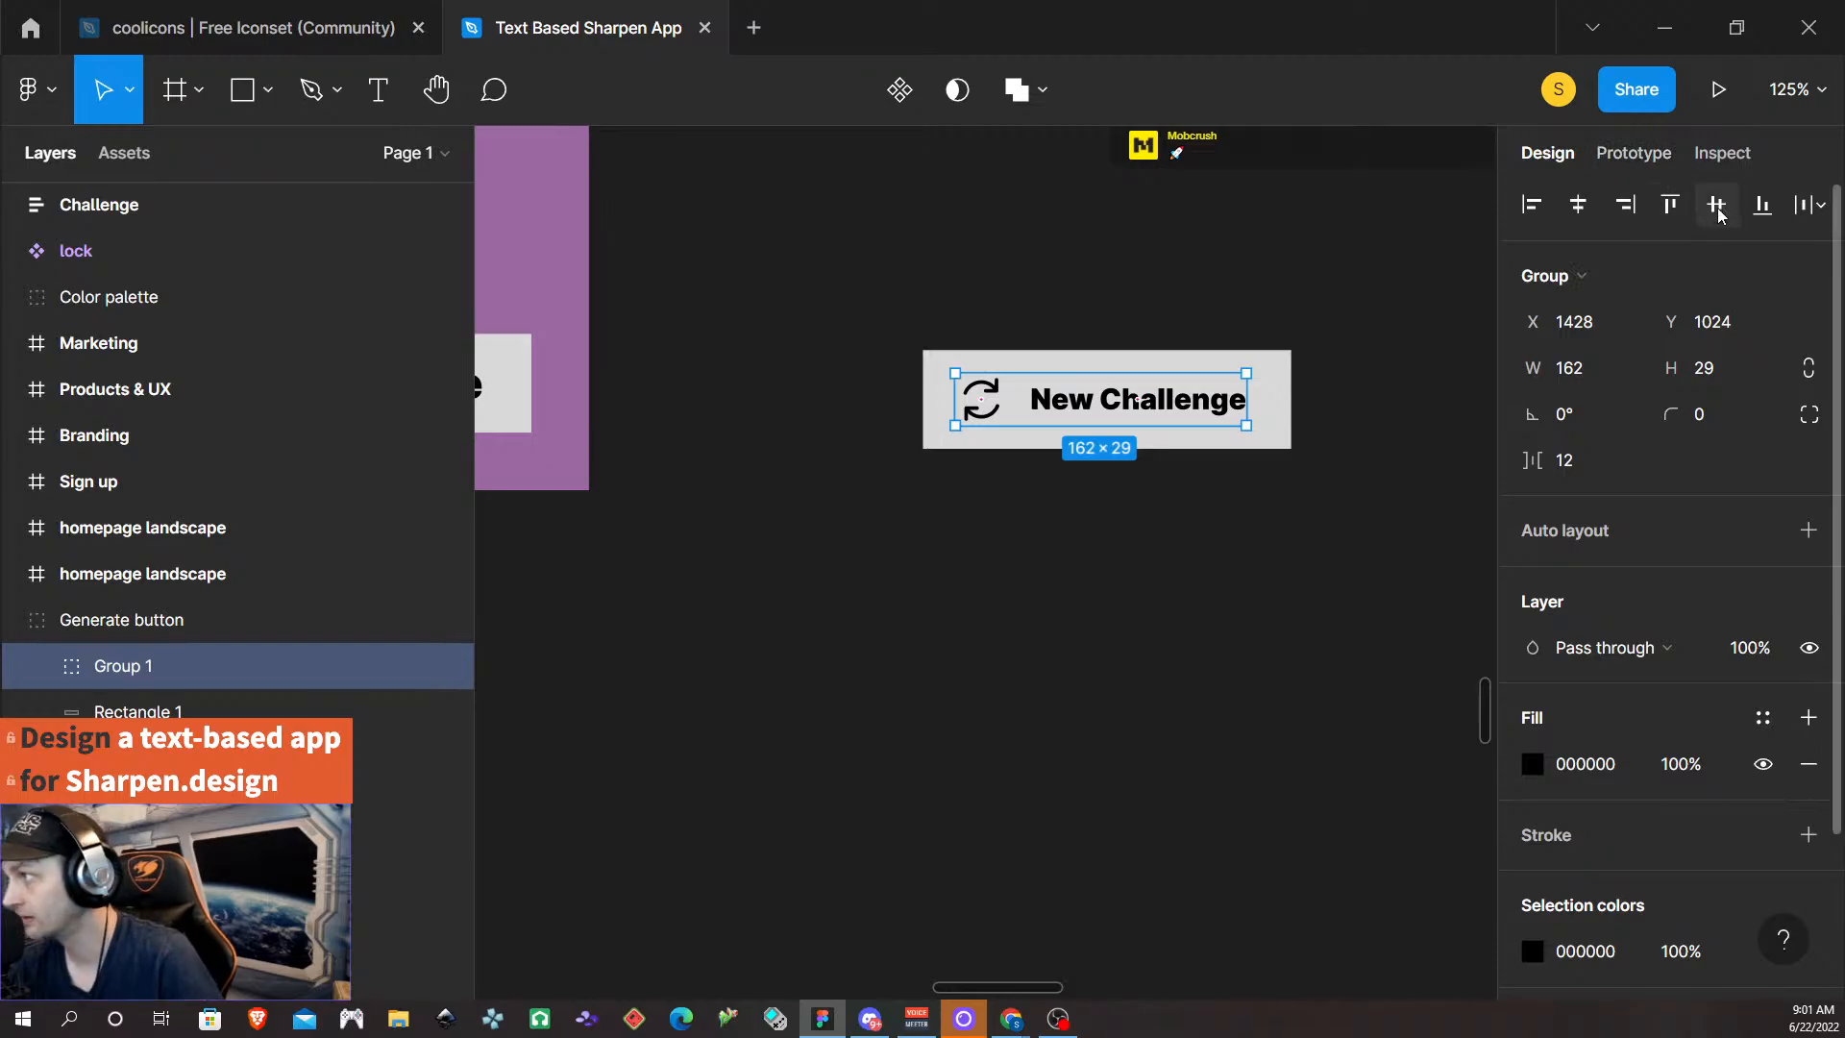
- Centre the icon-and-label group horizontally within the New Challenge button
click(1581, 210)
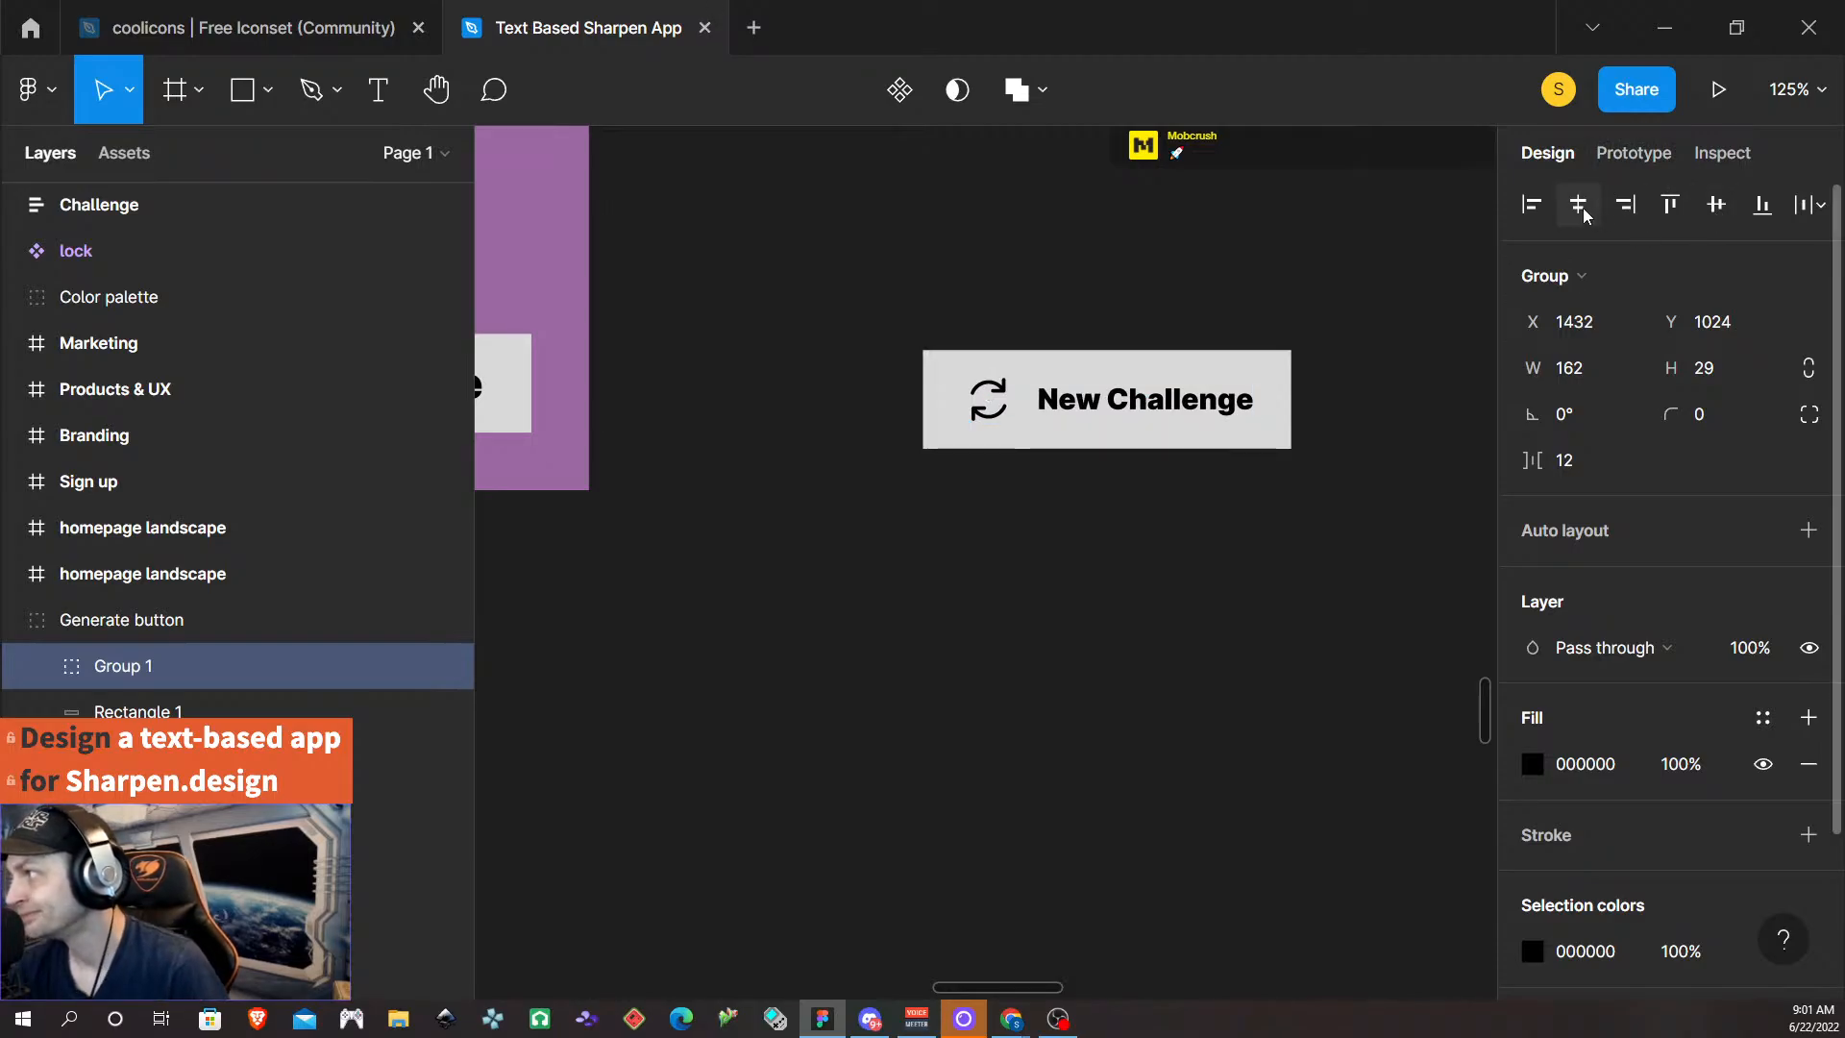
click(1012, 638)
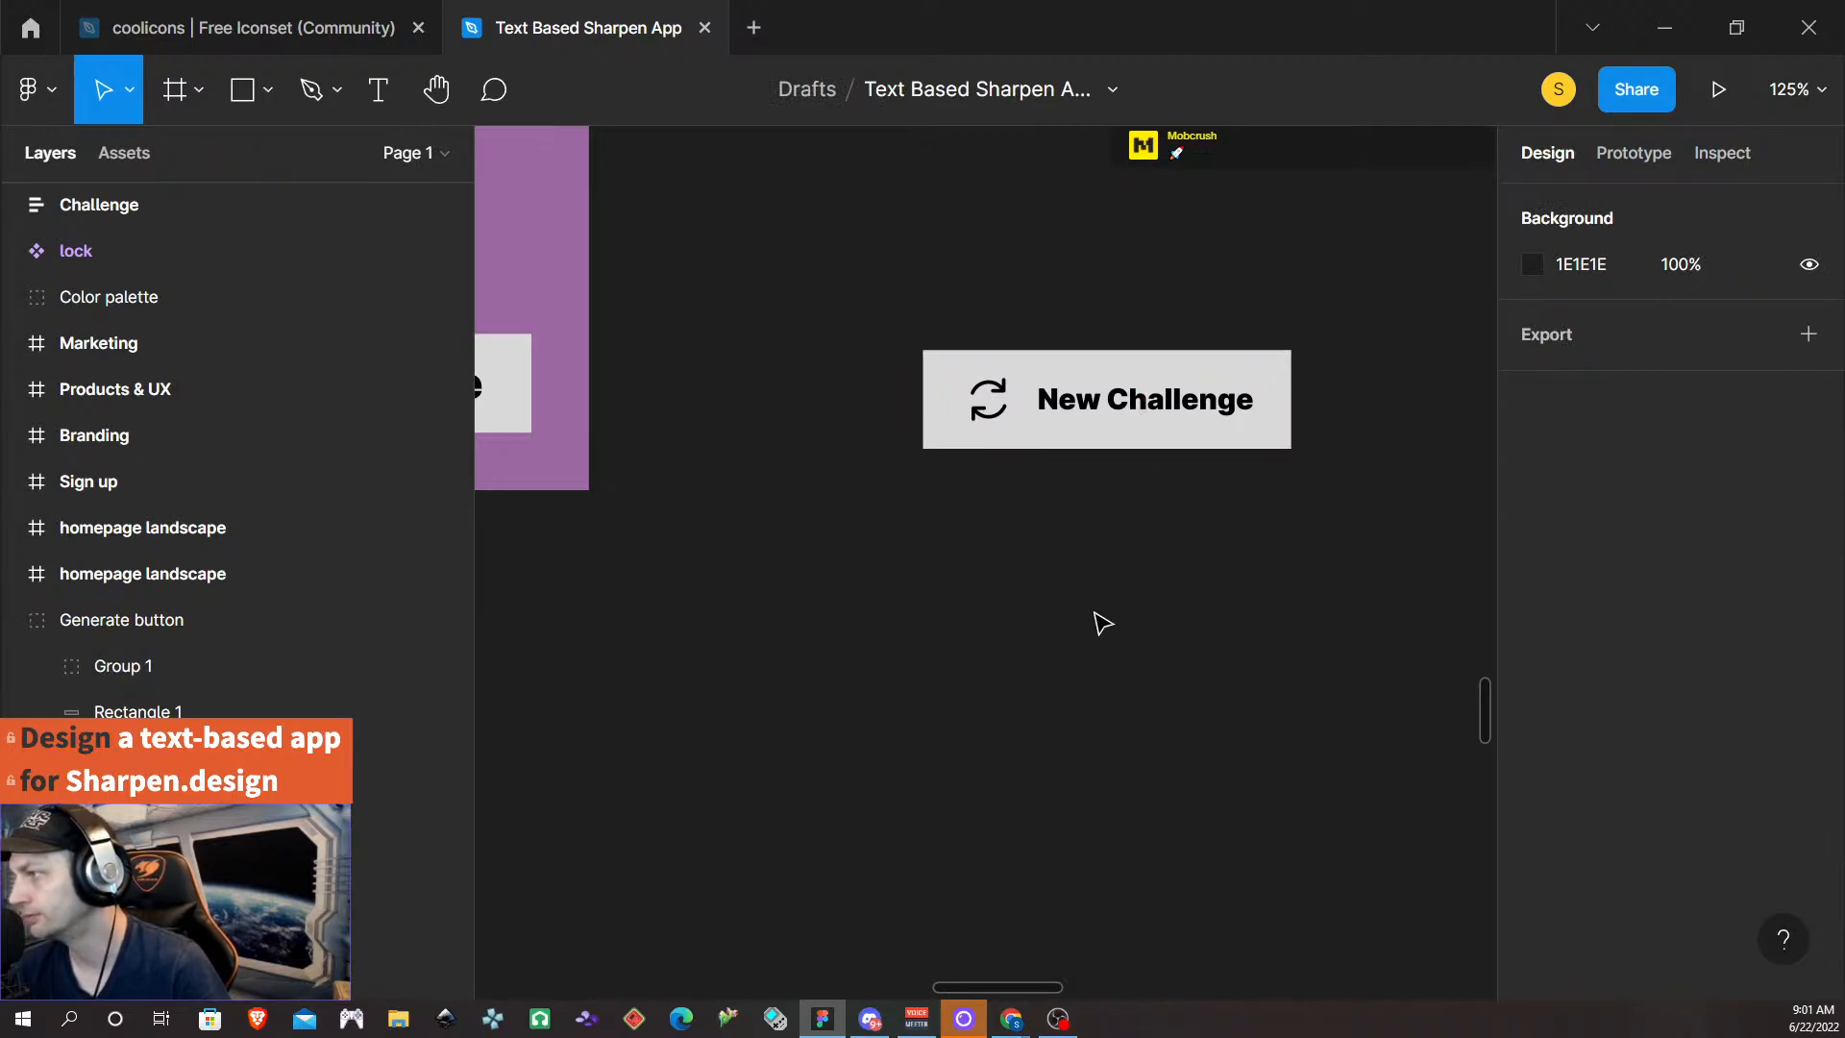
scroll(986, 545, down, 1)
scroll(999, 557, down, 2)
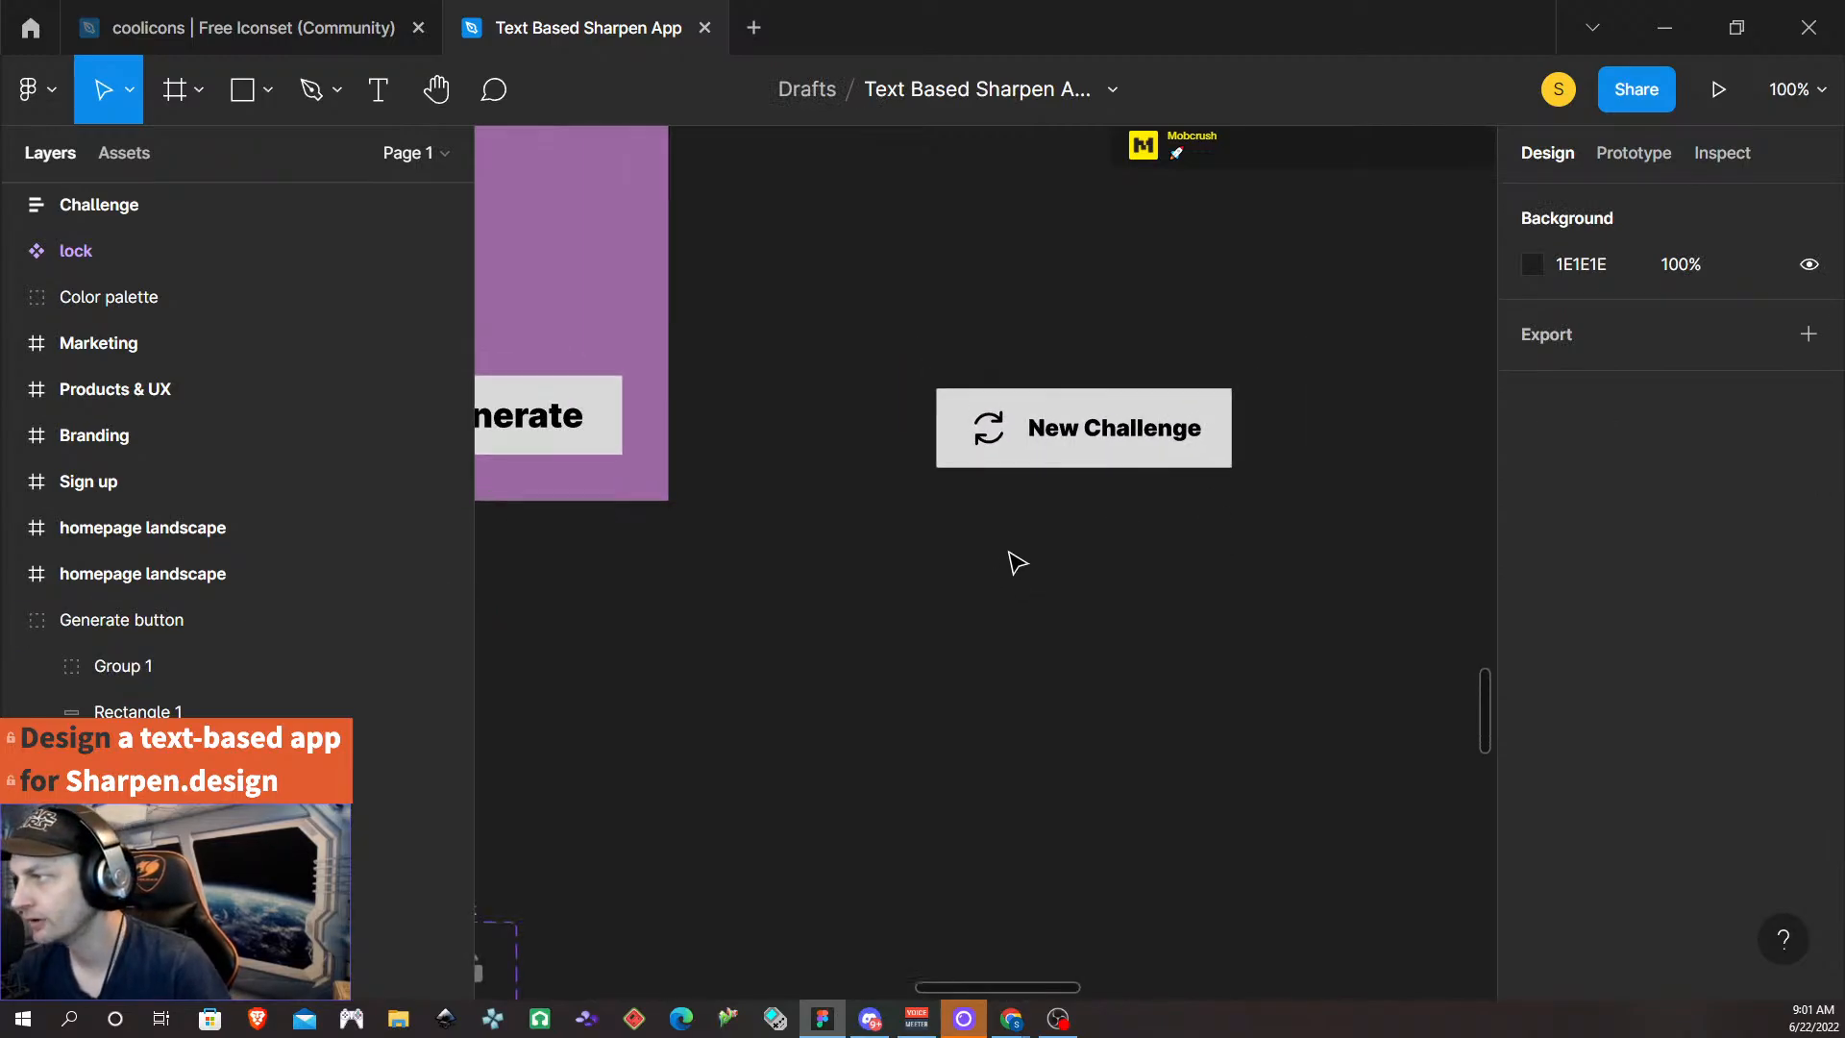
- Try a Subtract boolean operation on only the group holding the reload icon and the New Challenge label
scroll(1071, 532, up, 2)
scroll(1110, 335, up, 3)
click(1105, 336)
double_click(1102, 337)
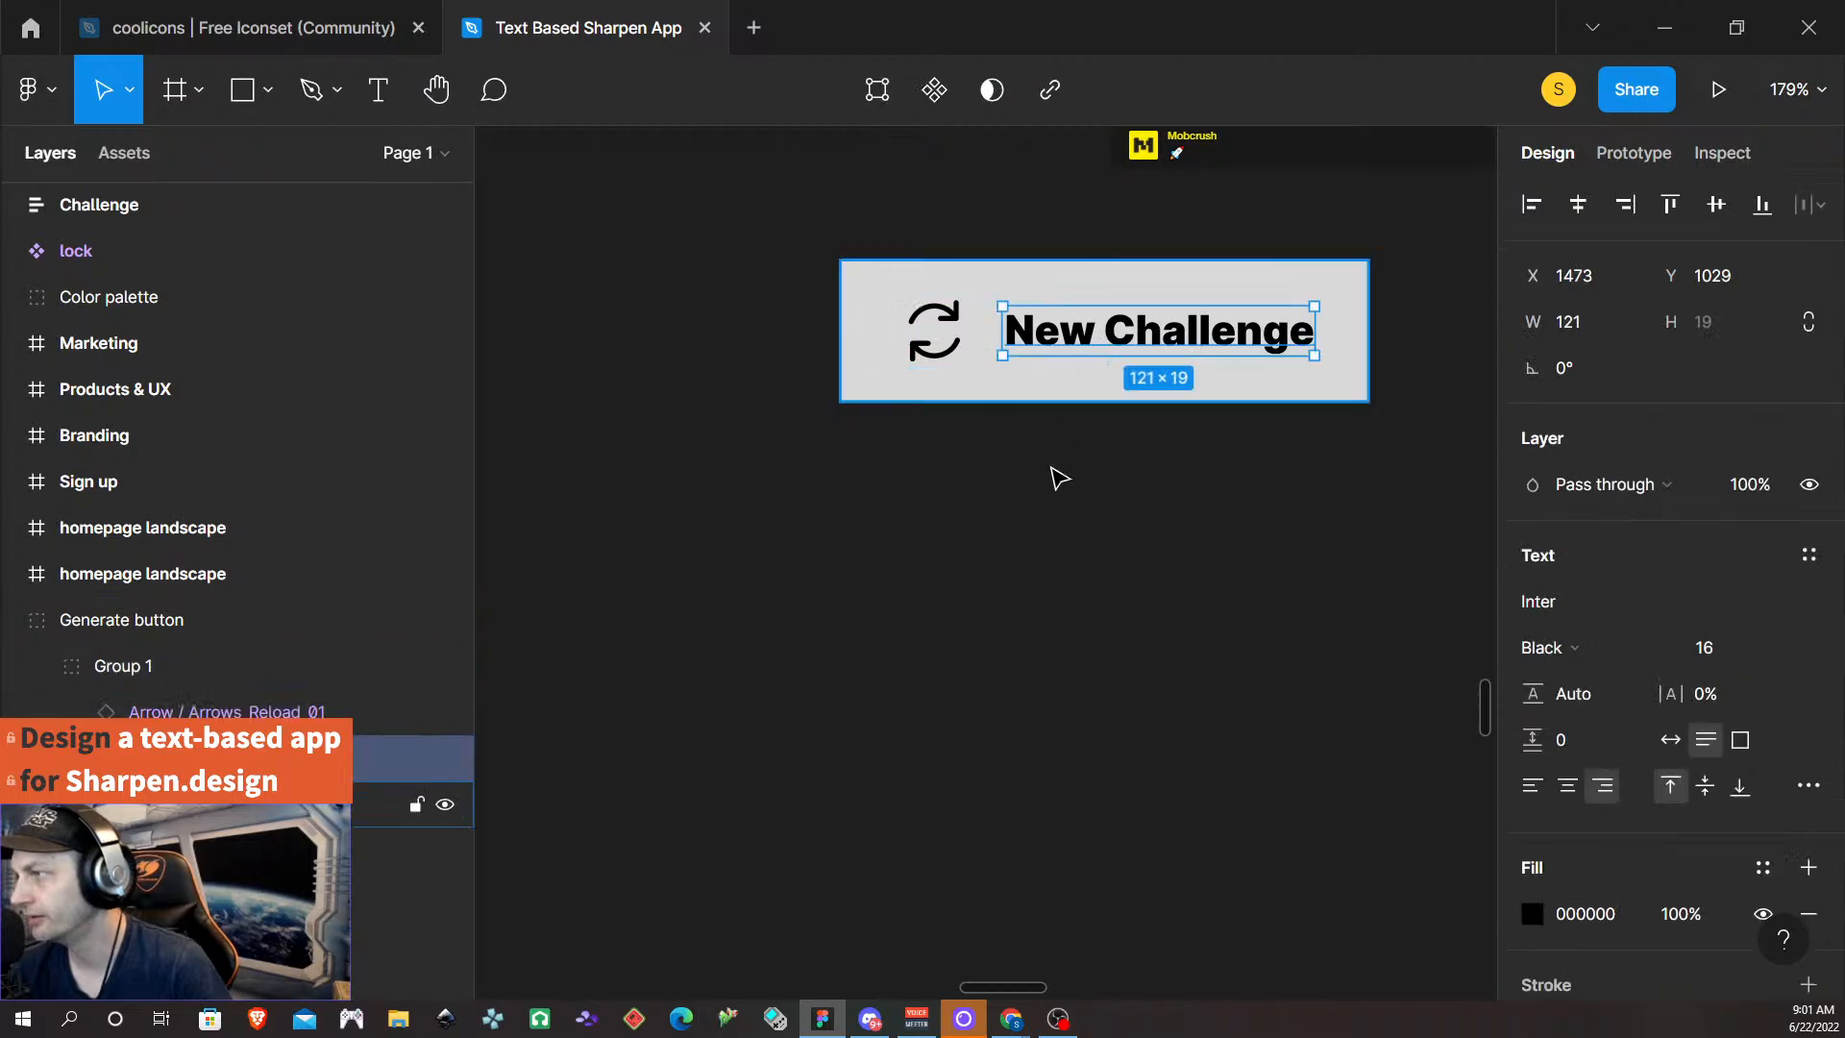
click(1057, 478)
double_click(956, 341)
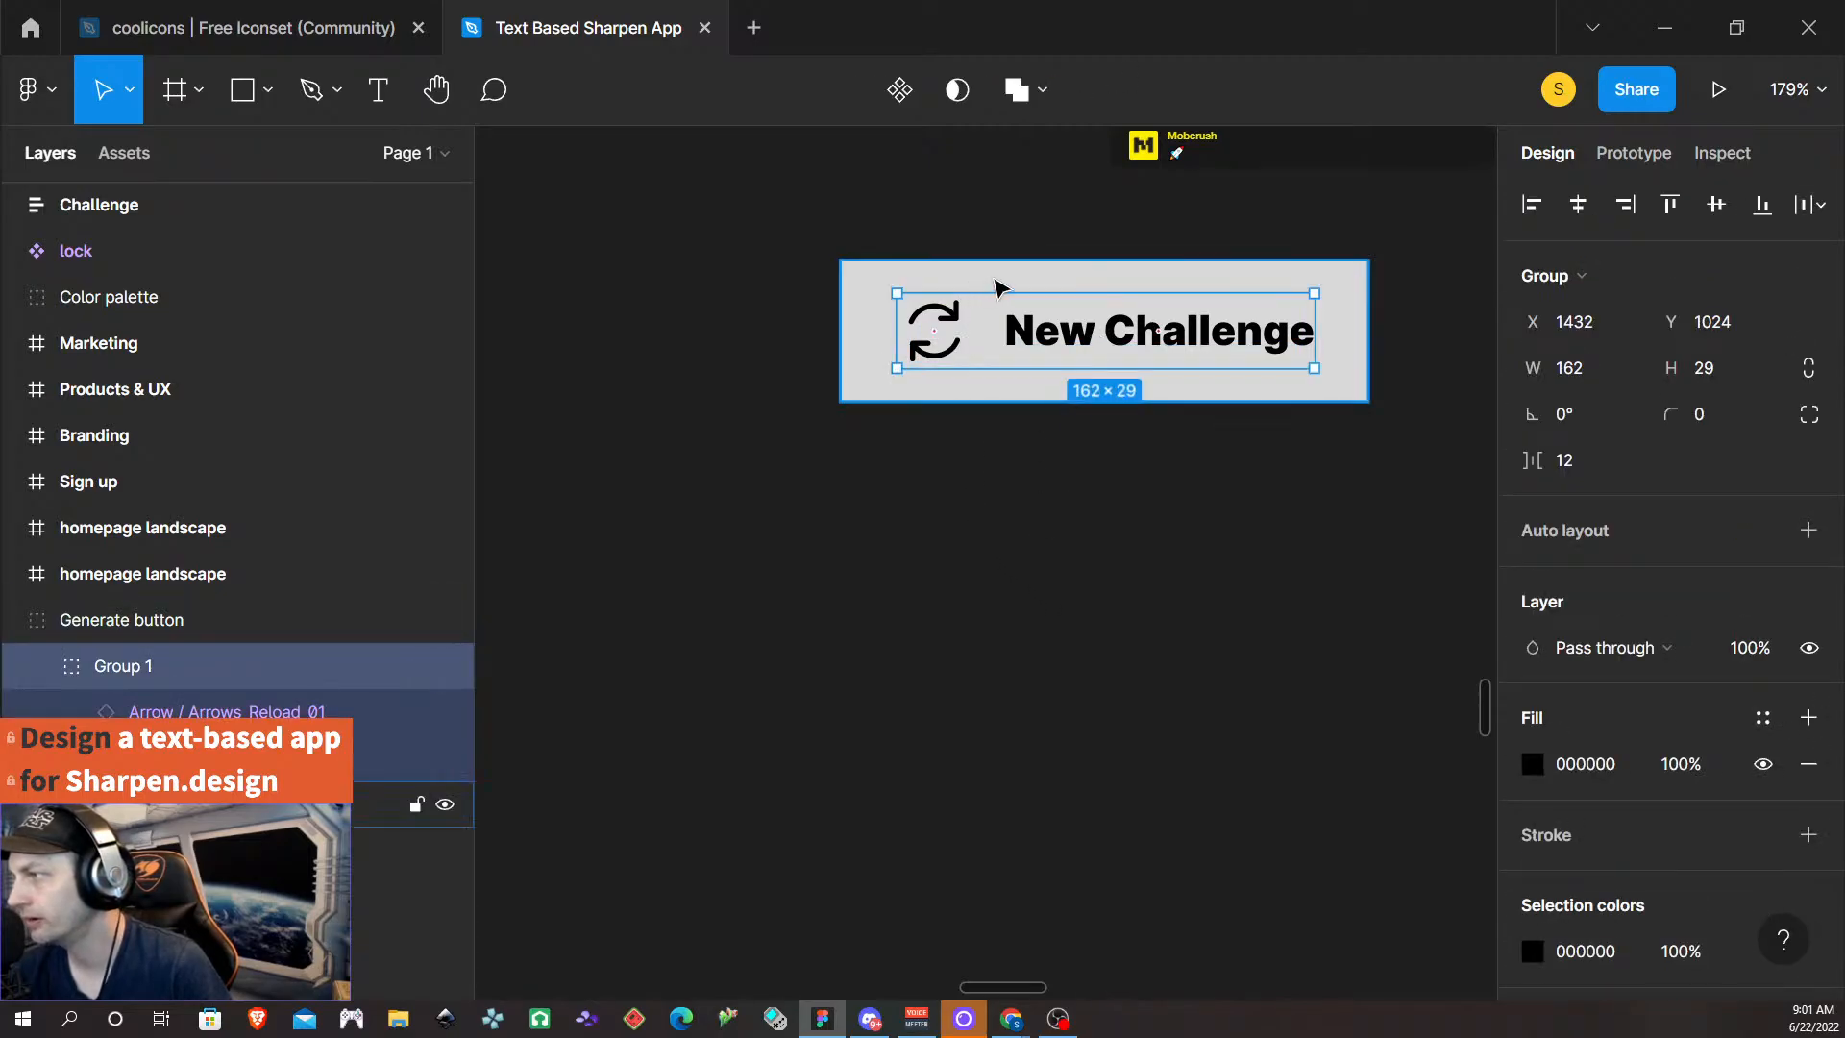
click(1042, 93)
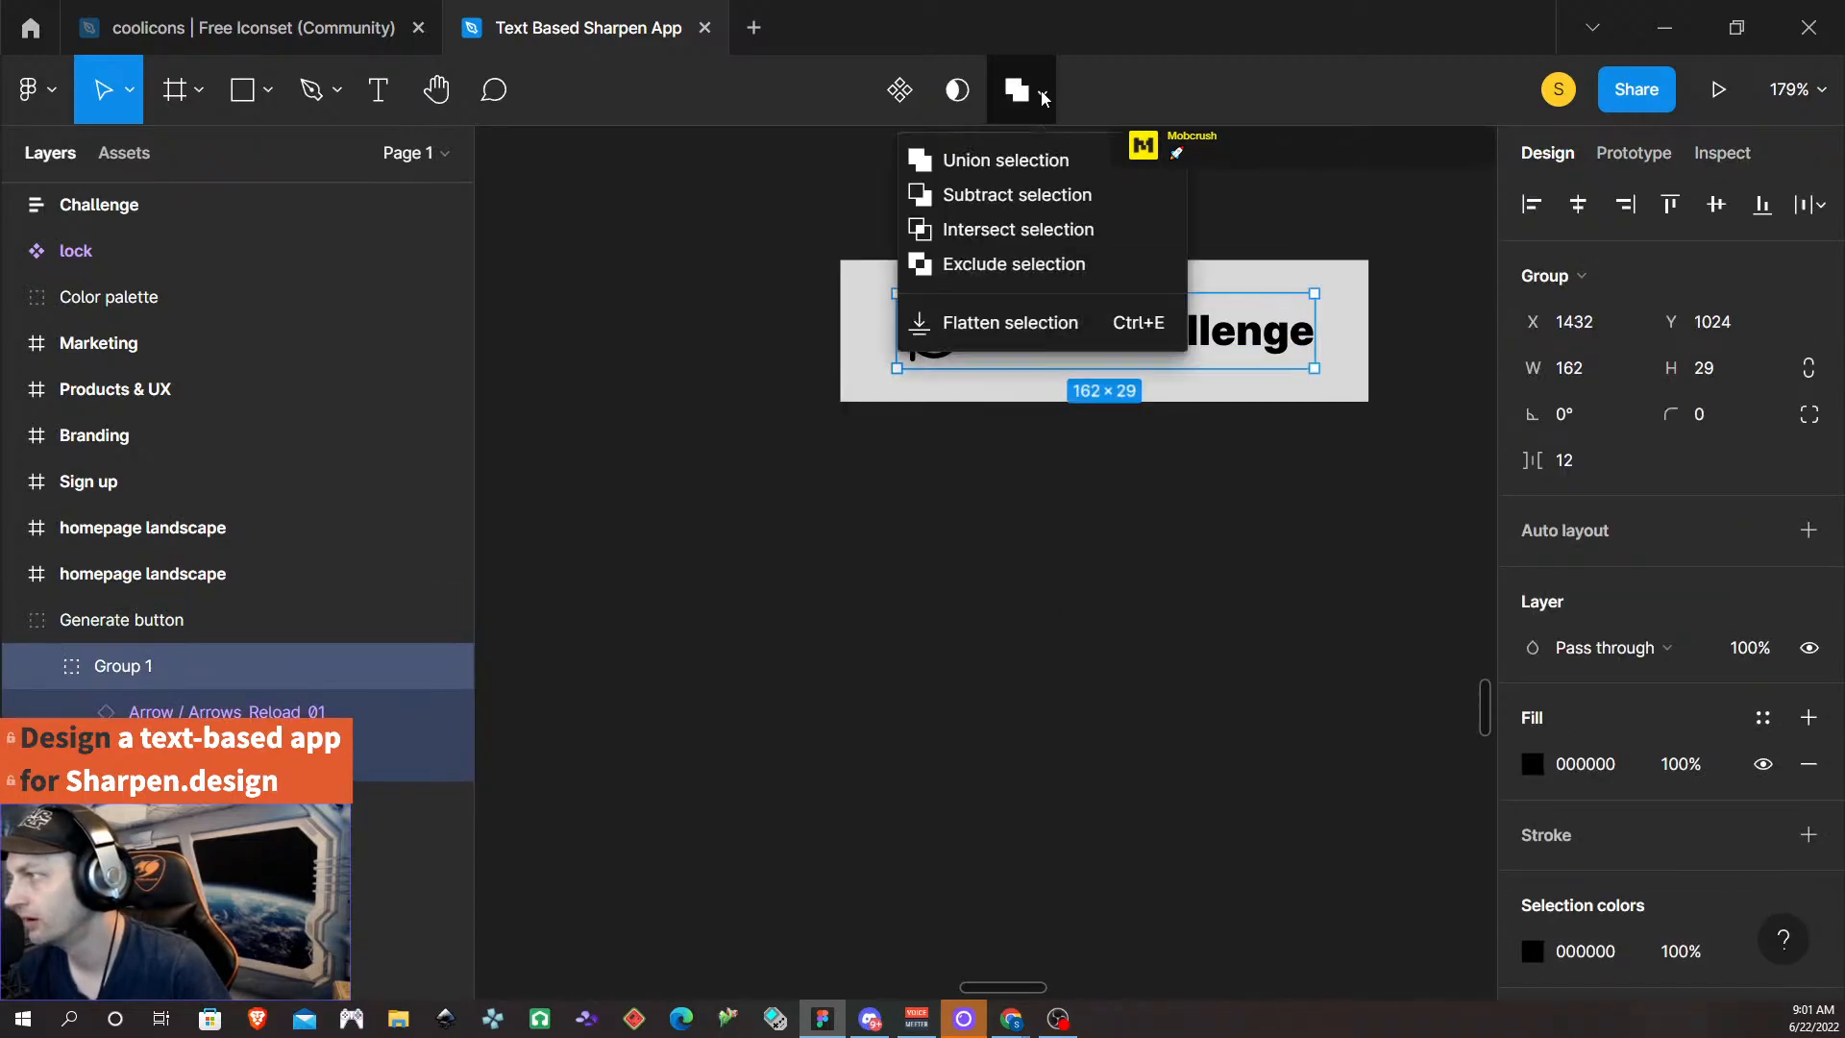
click(1051, 193)
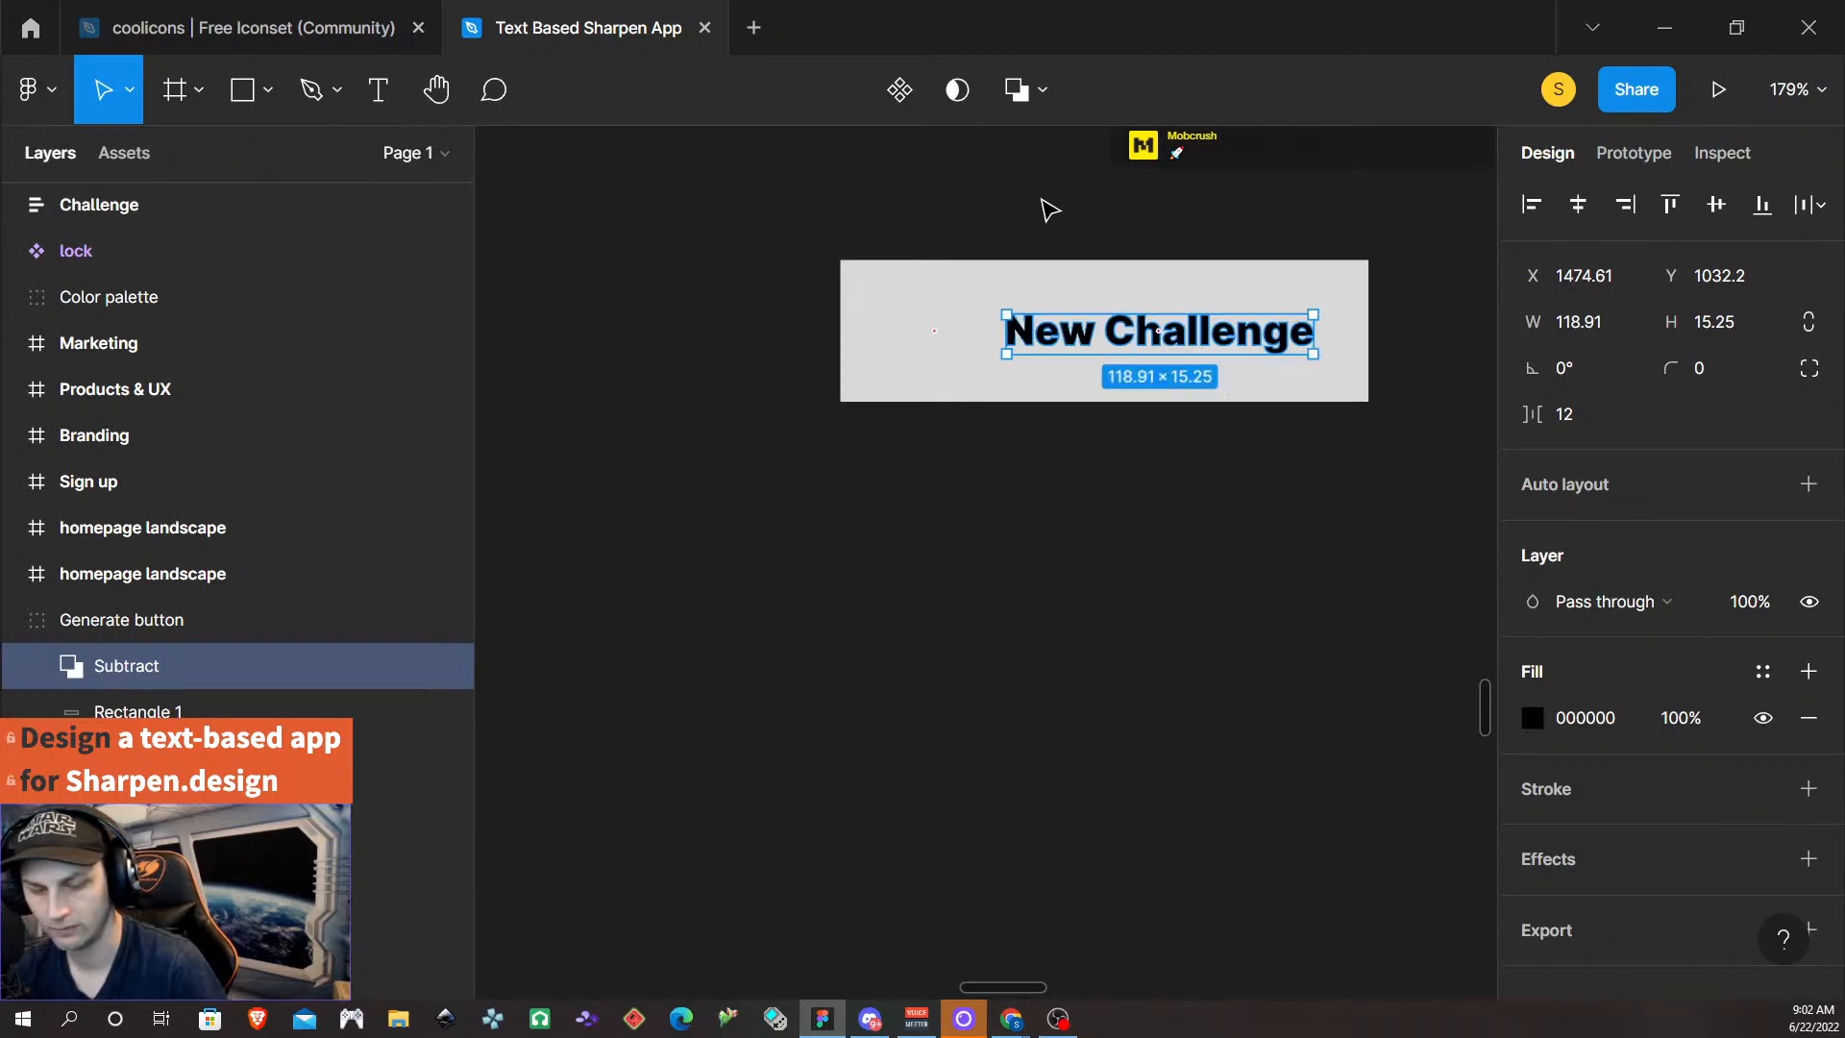
key(ctrl+z)
- Subtract the icon-and-label group from the button's grey rectangle to cut the icon and text out of it
scroll(1106, 429, down, 1)
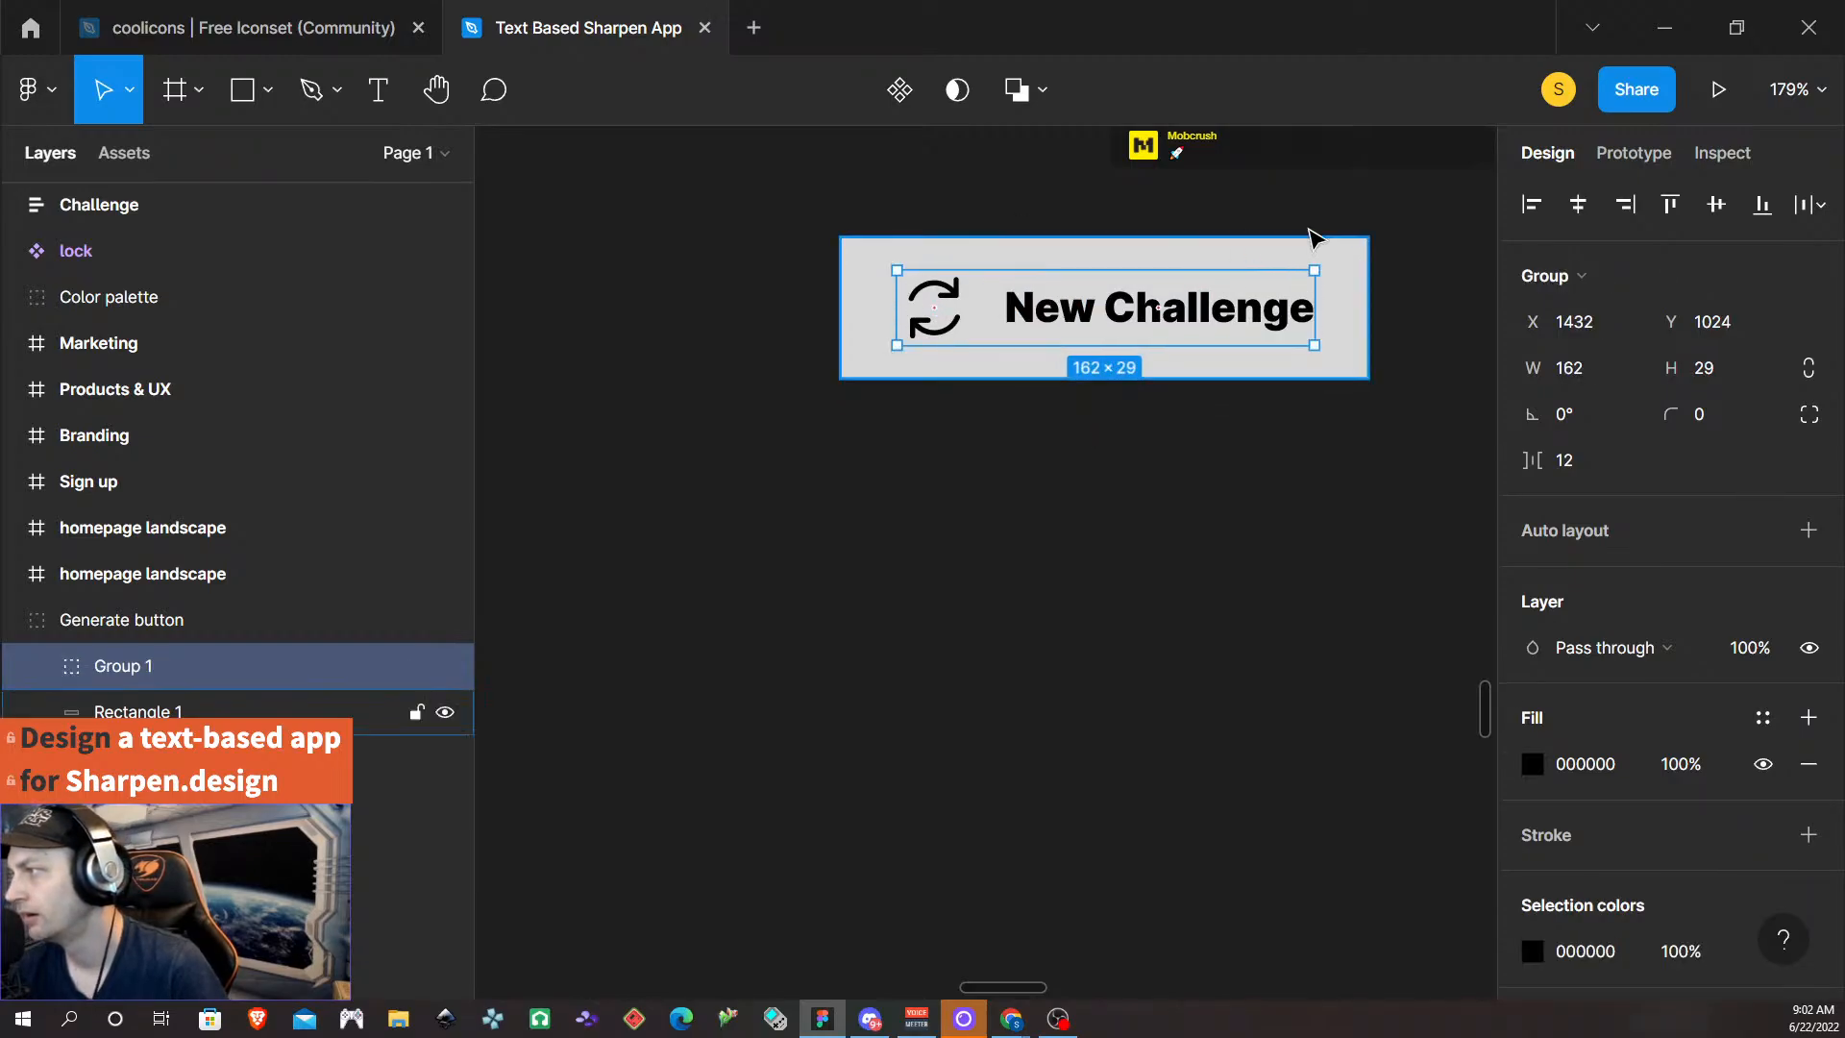
shift+click(1351, 286)
click(1026, 89)
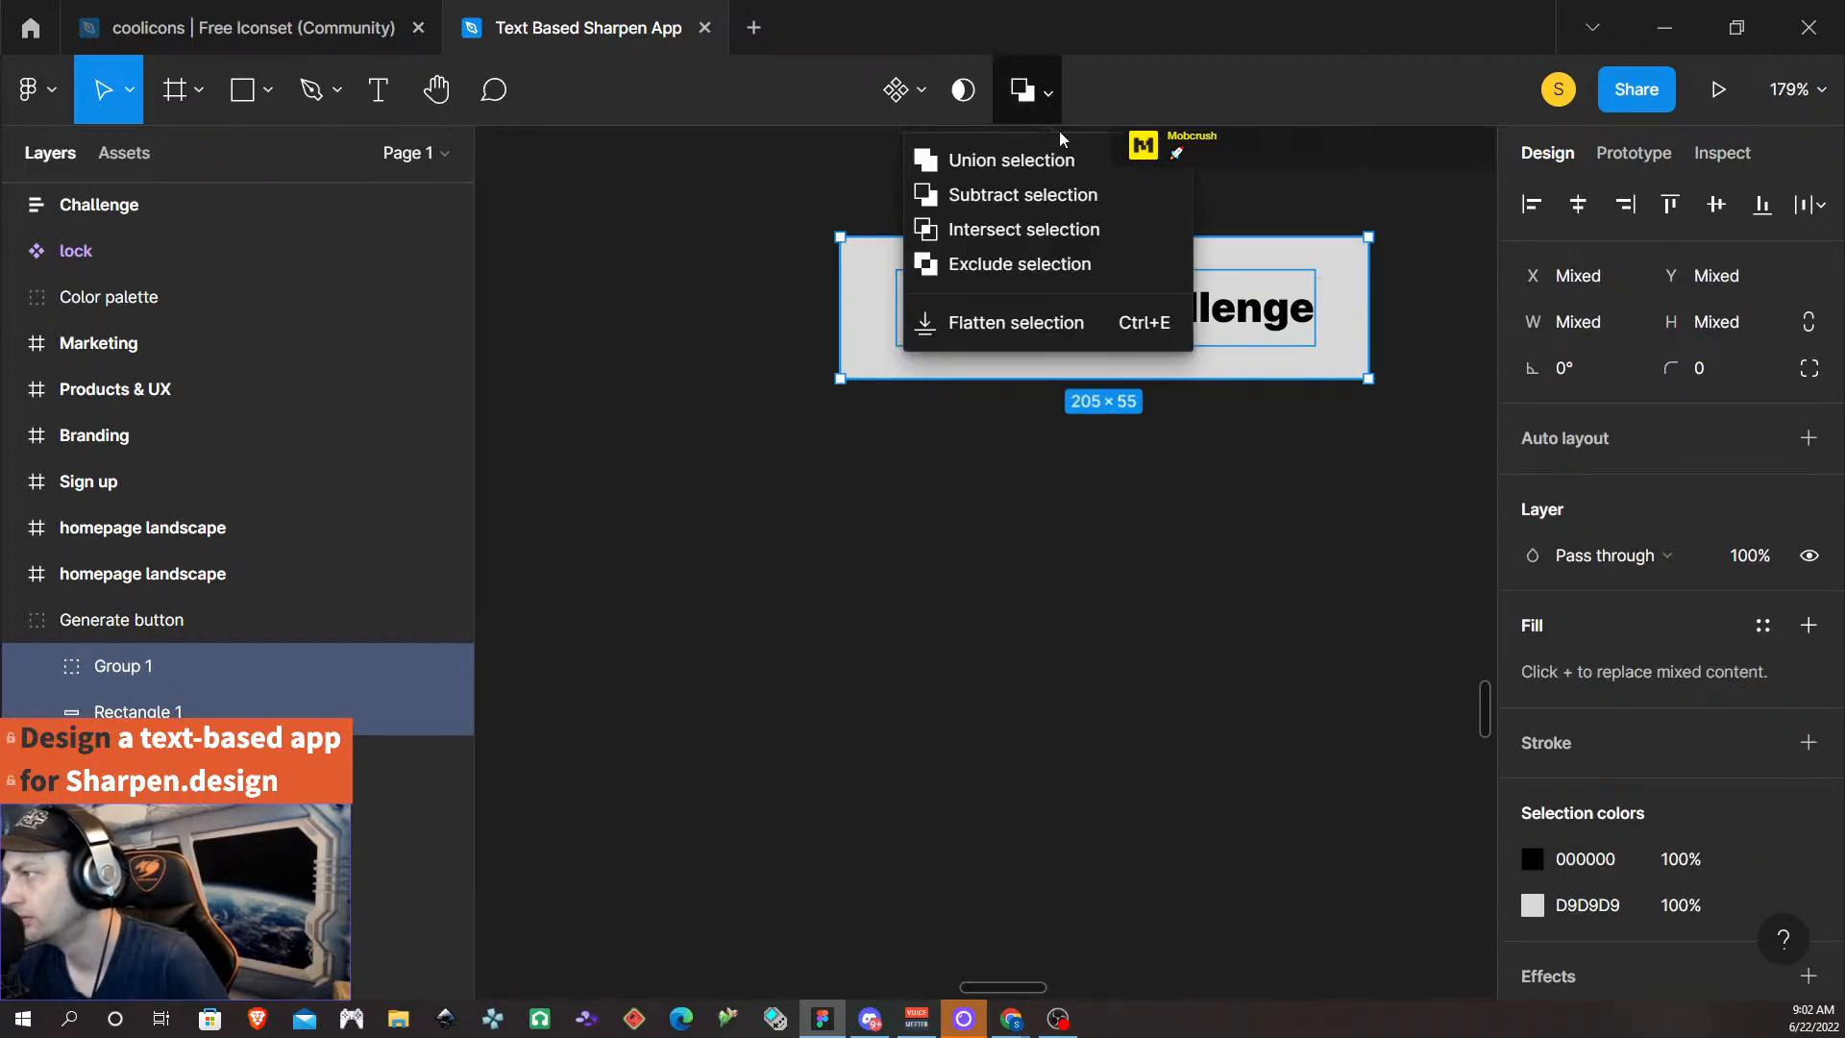
click(1050, 195)
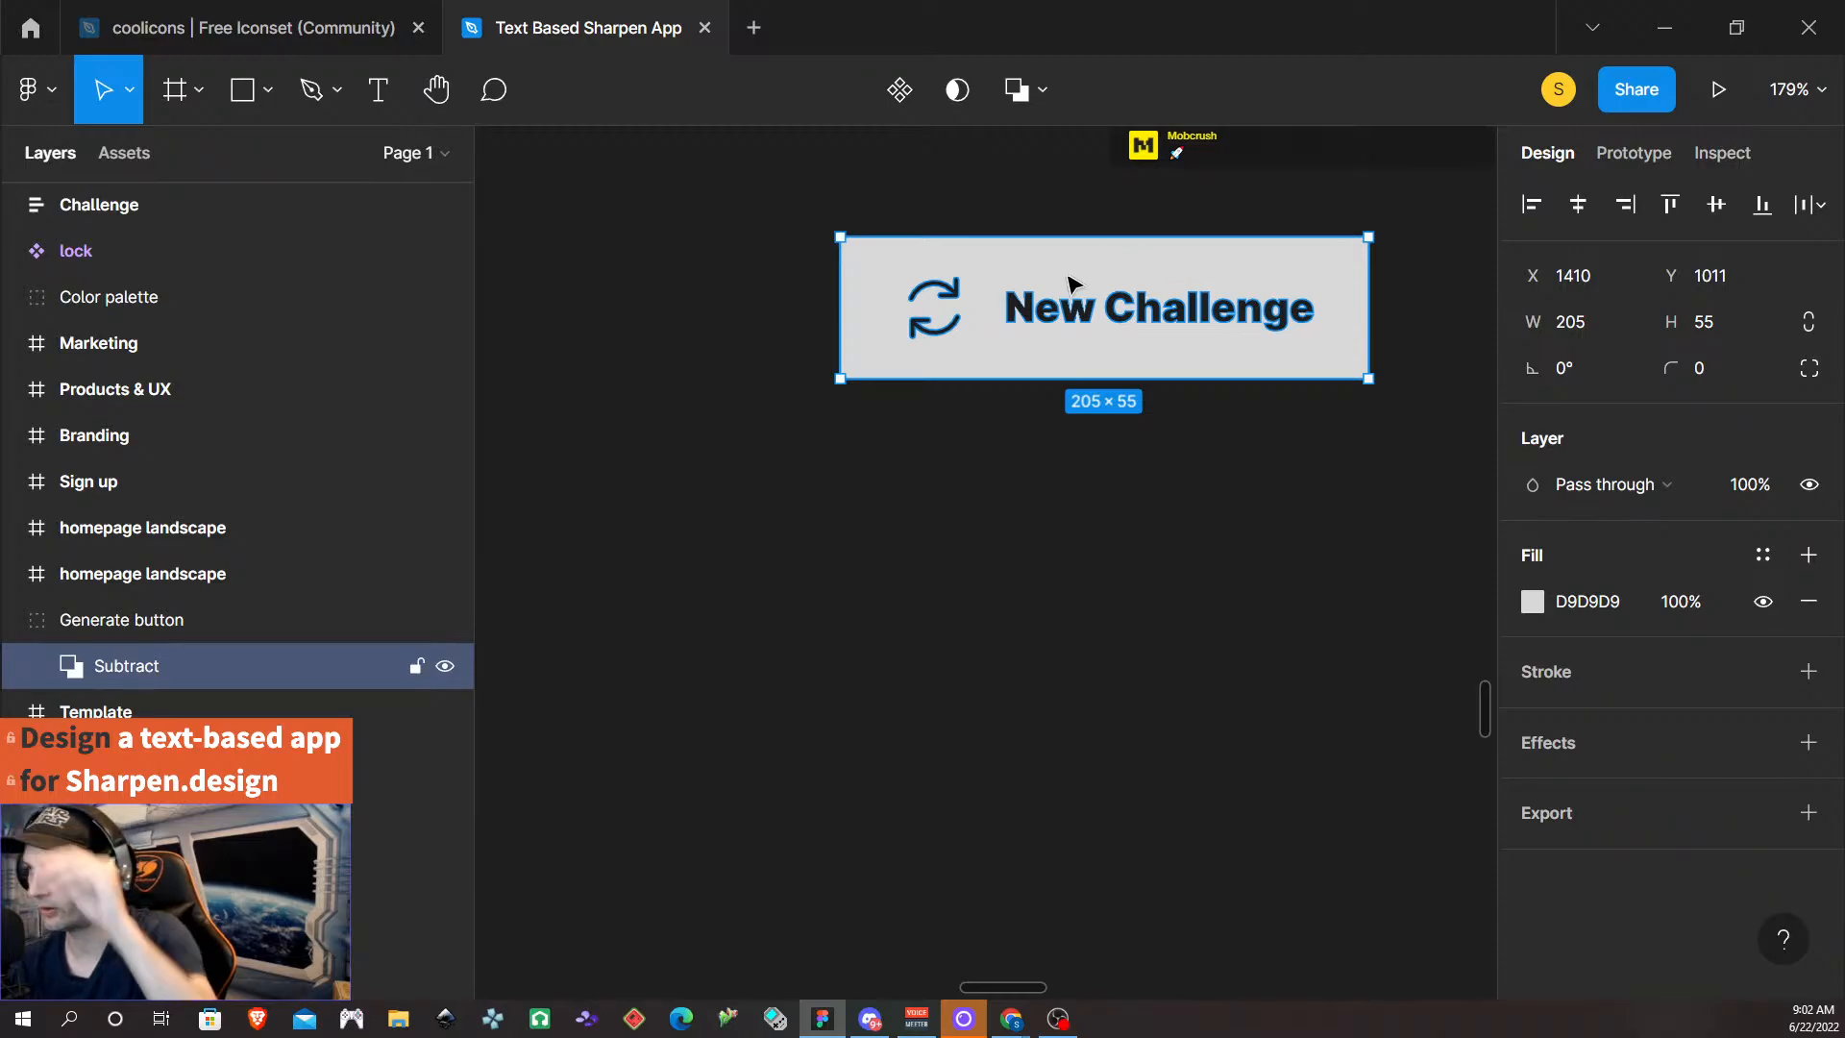
- Set the corner radius of the subtracted button shape to 4
text(4)
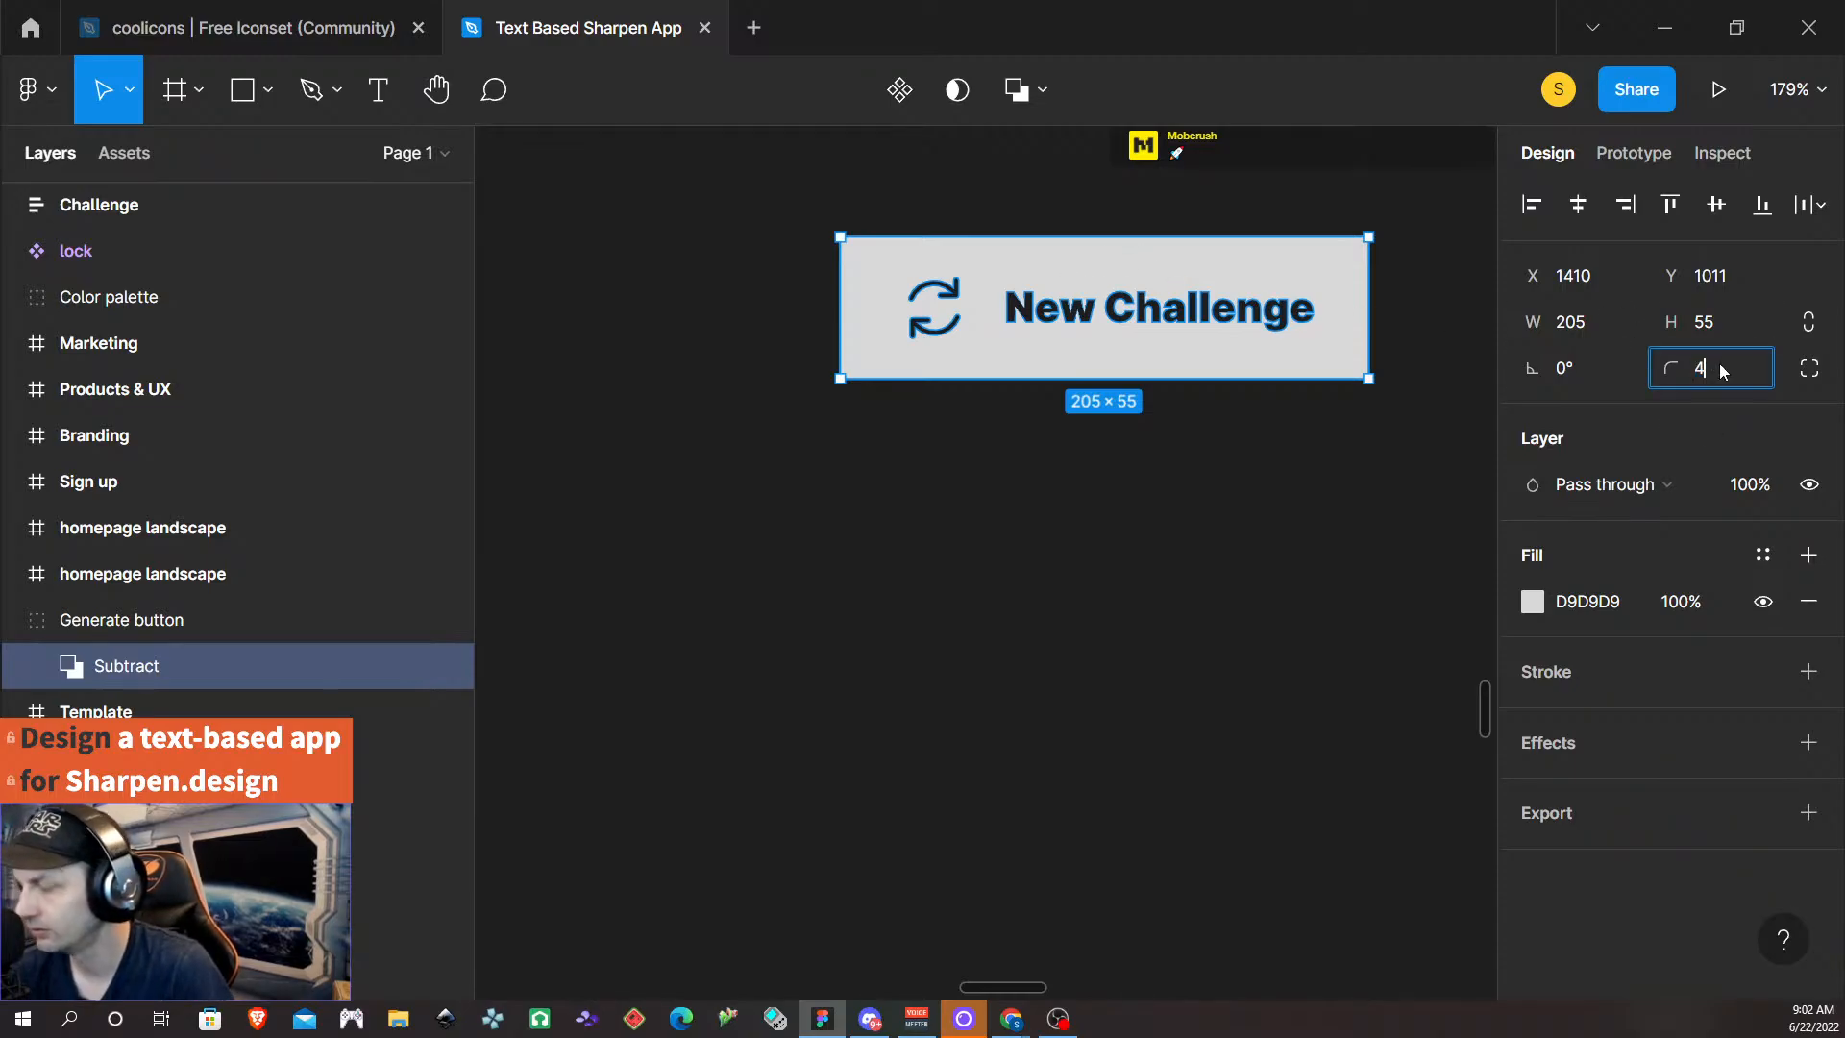
key(Return)
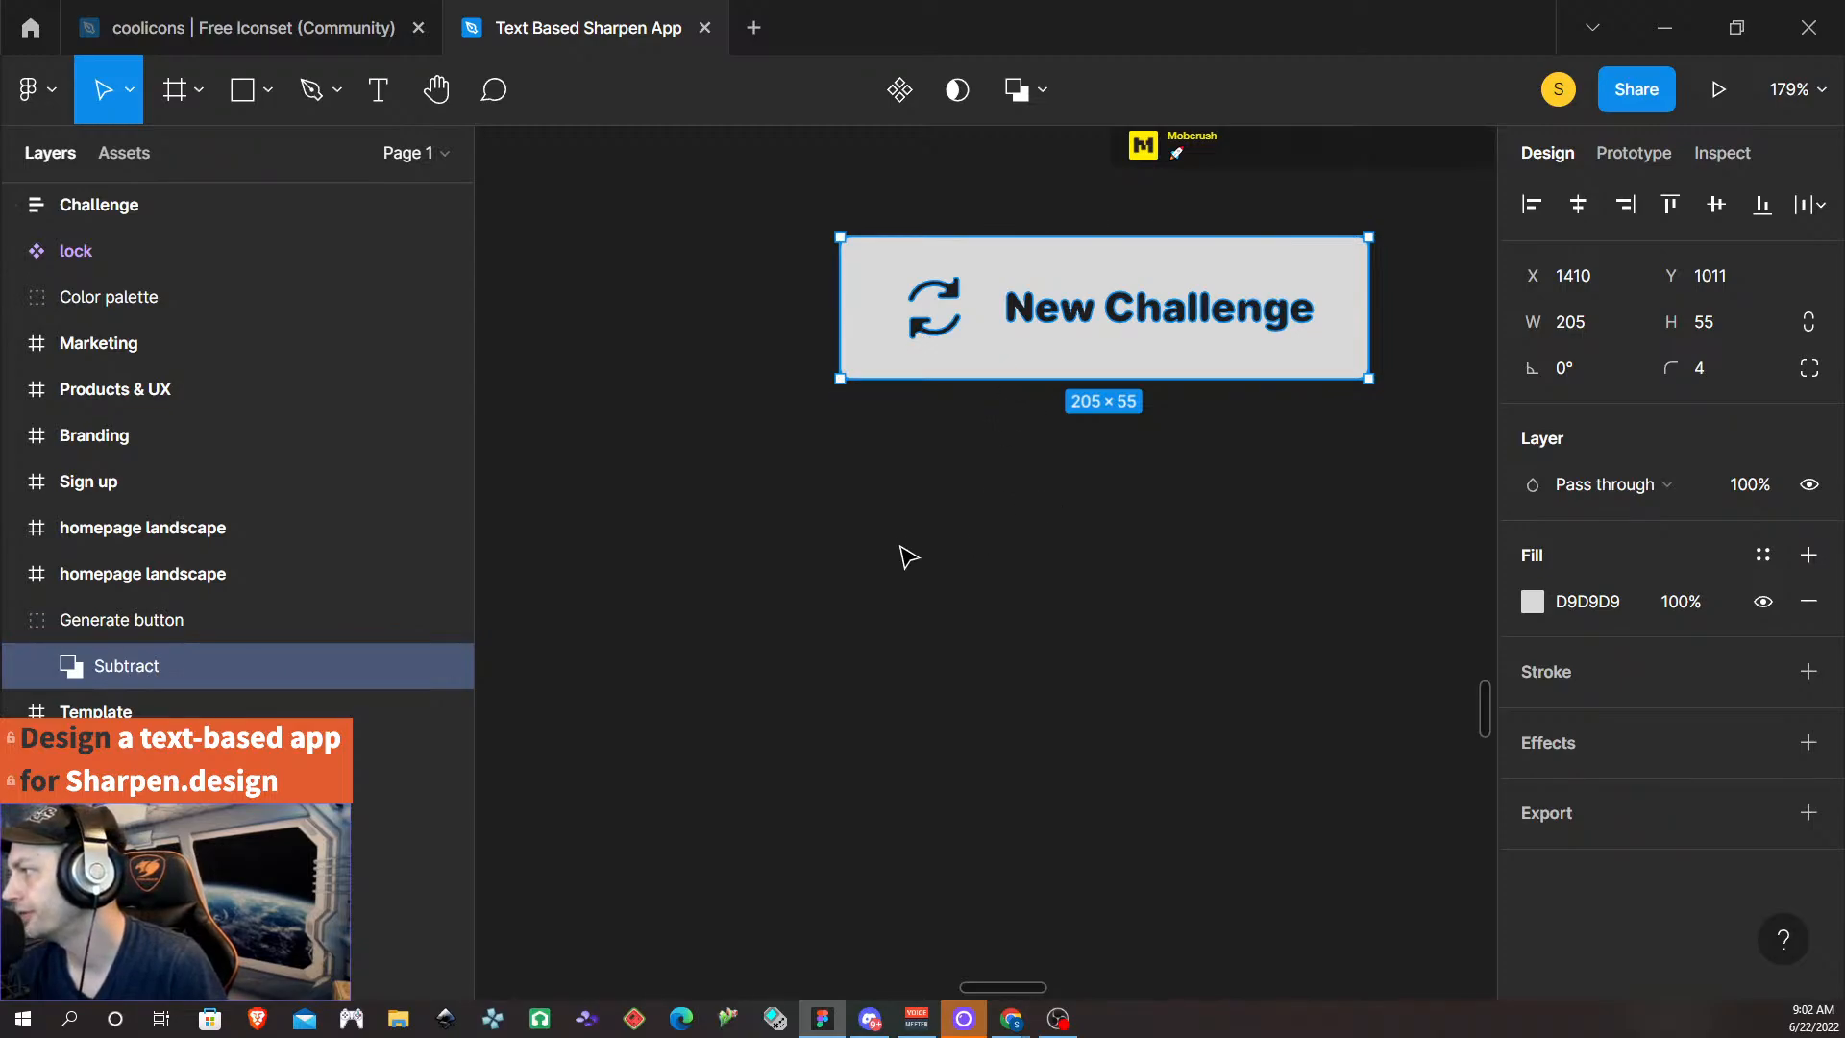
click(929, 481)
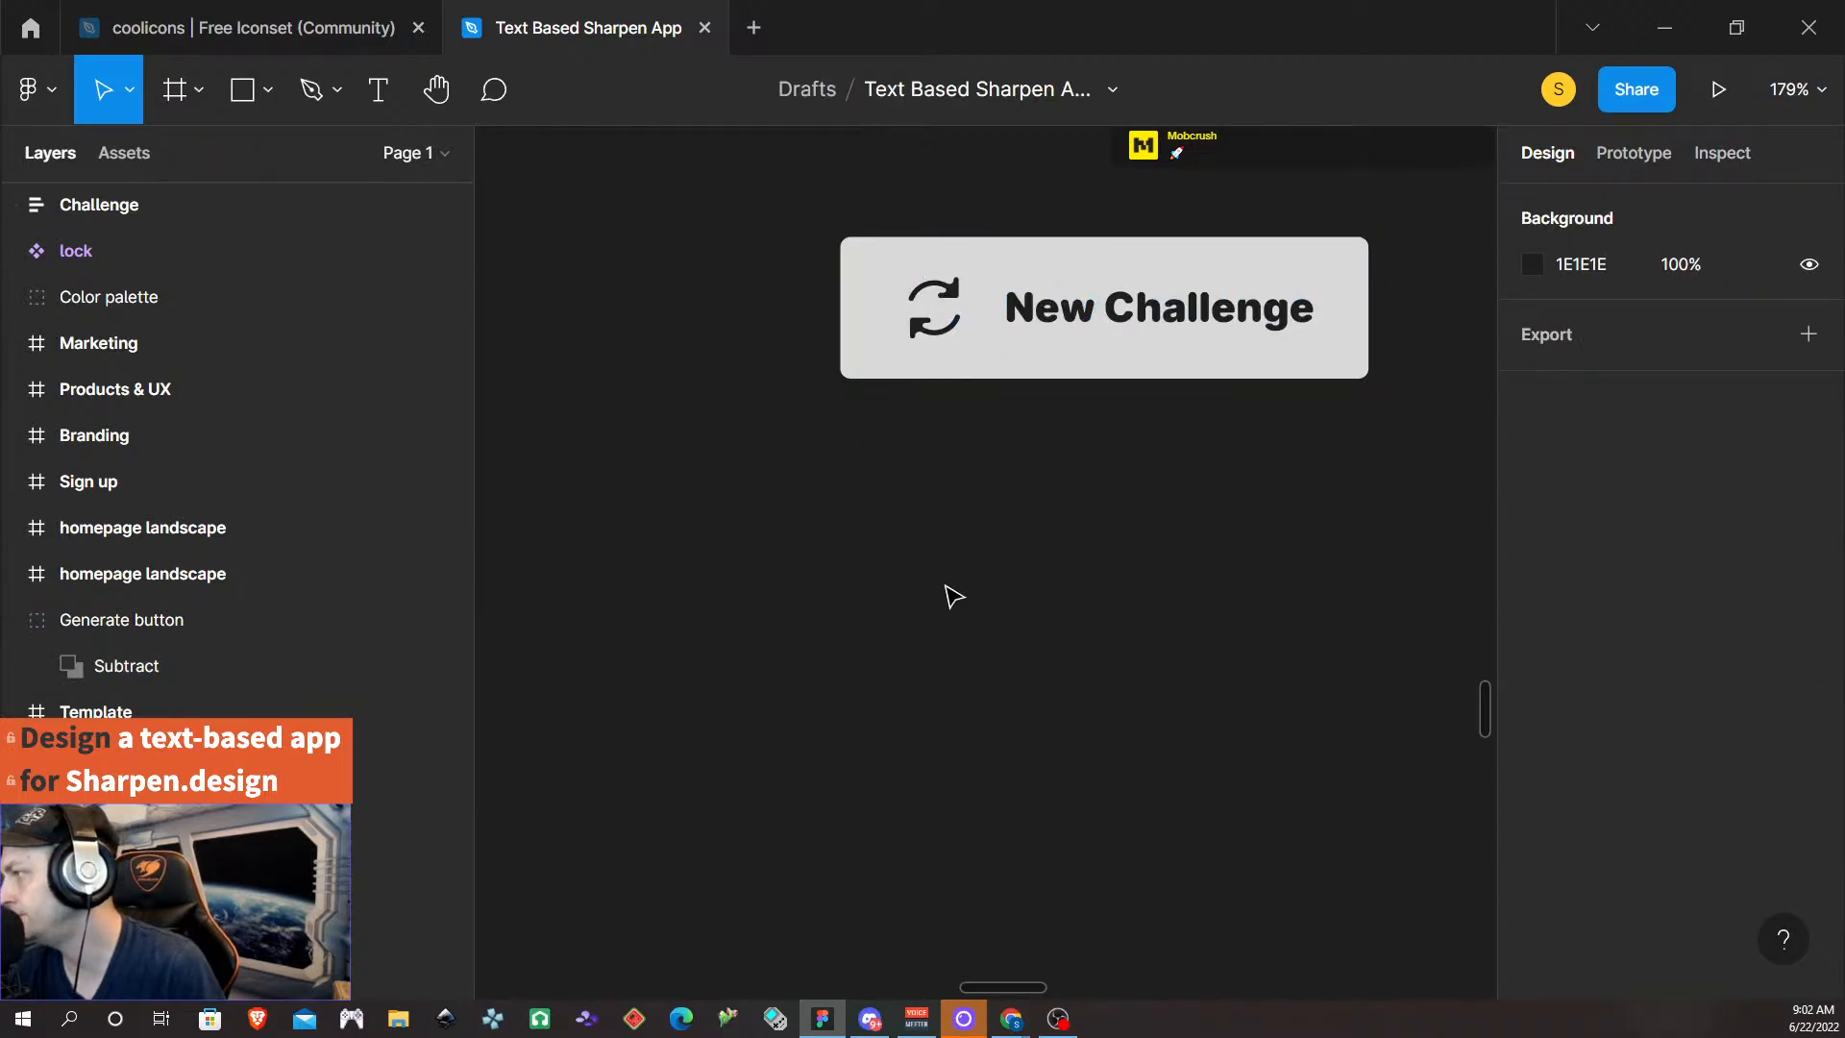
- Add a new rectangle near the New Challenge button and size it 205 wide by 55 high to match the button
click(899, 256)
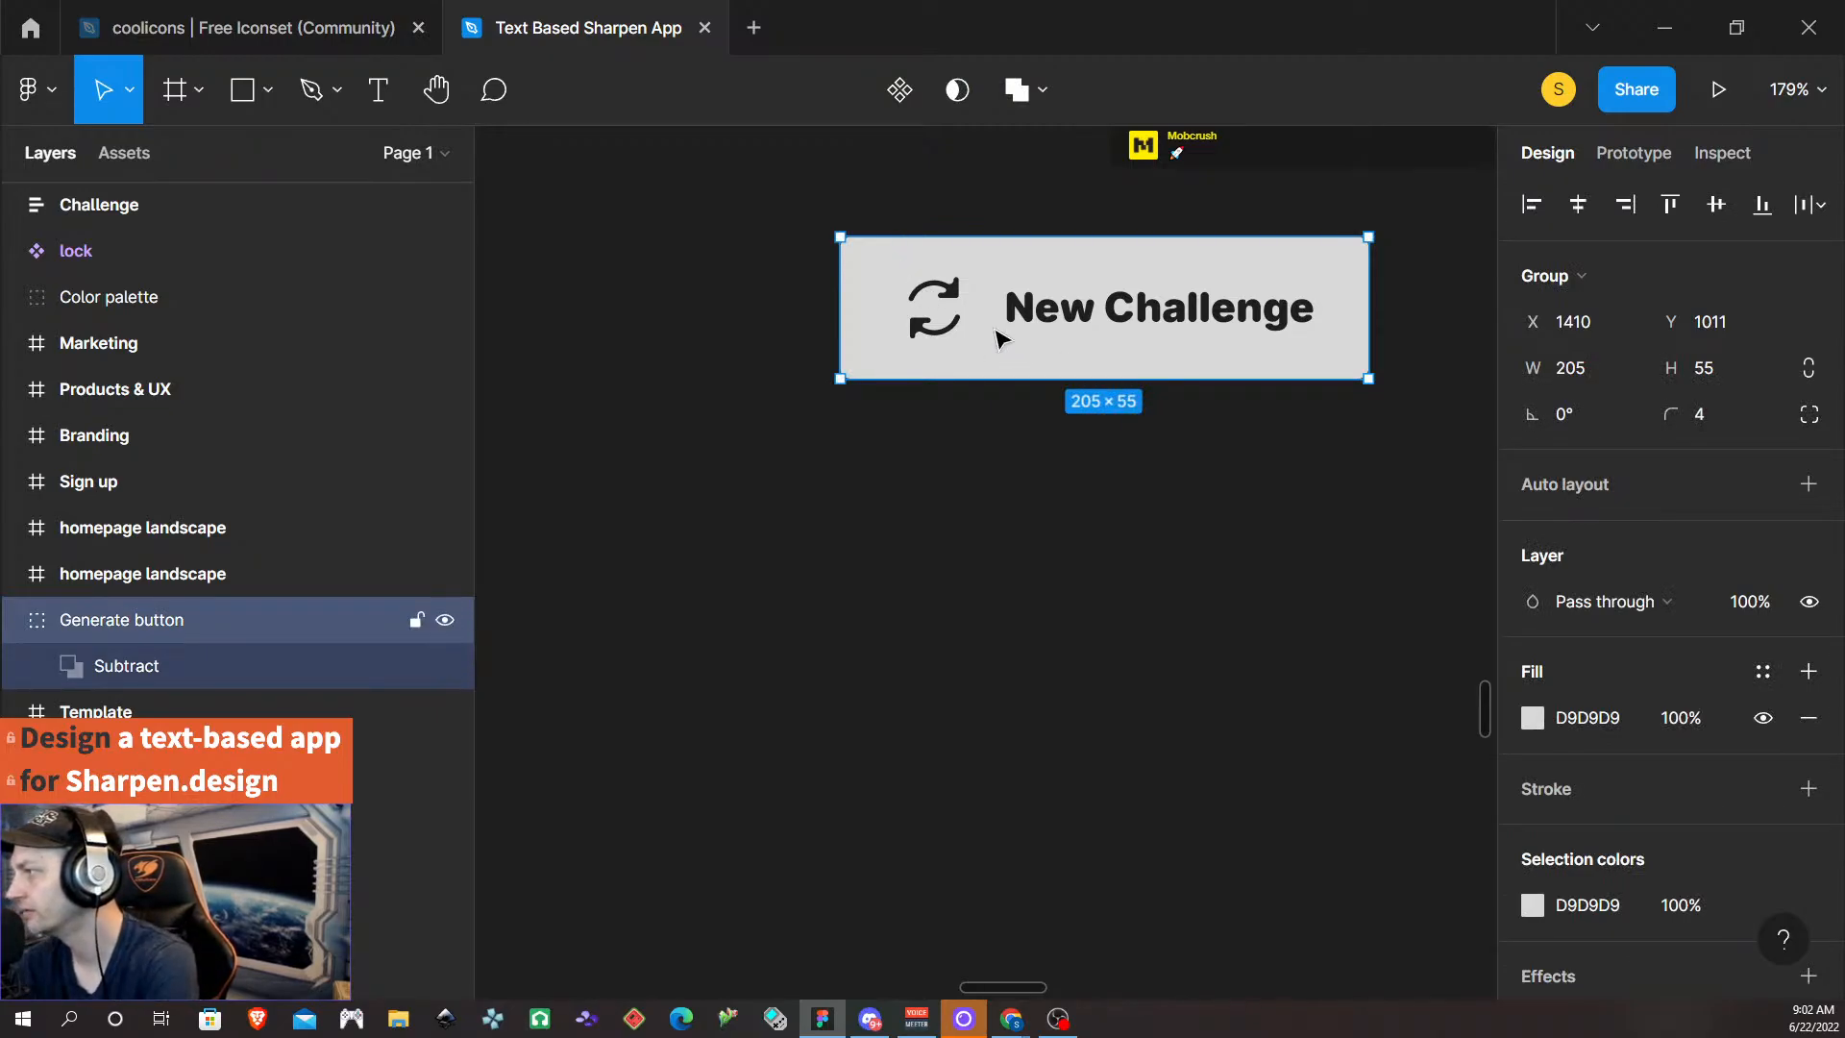
click(267, 92)
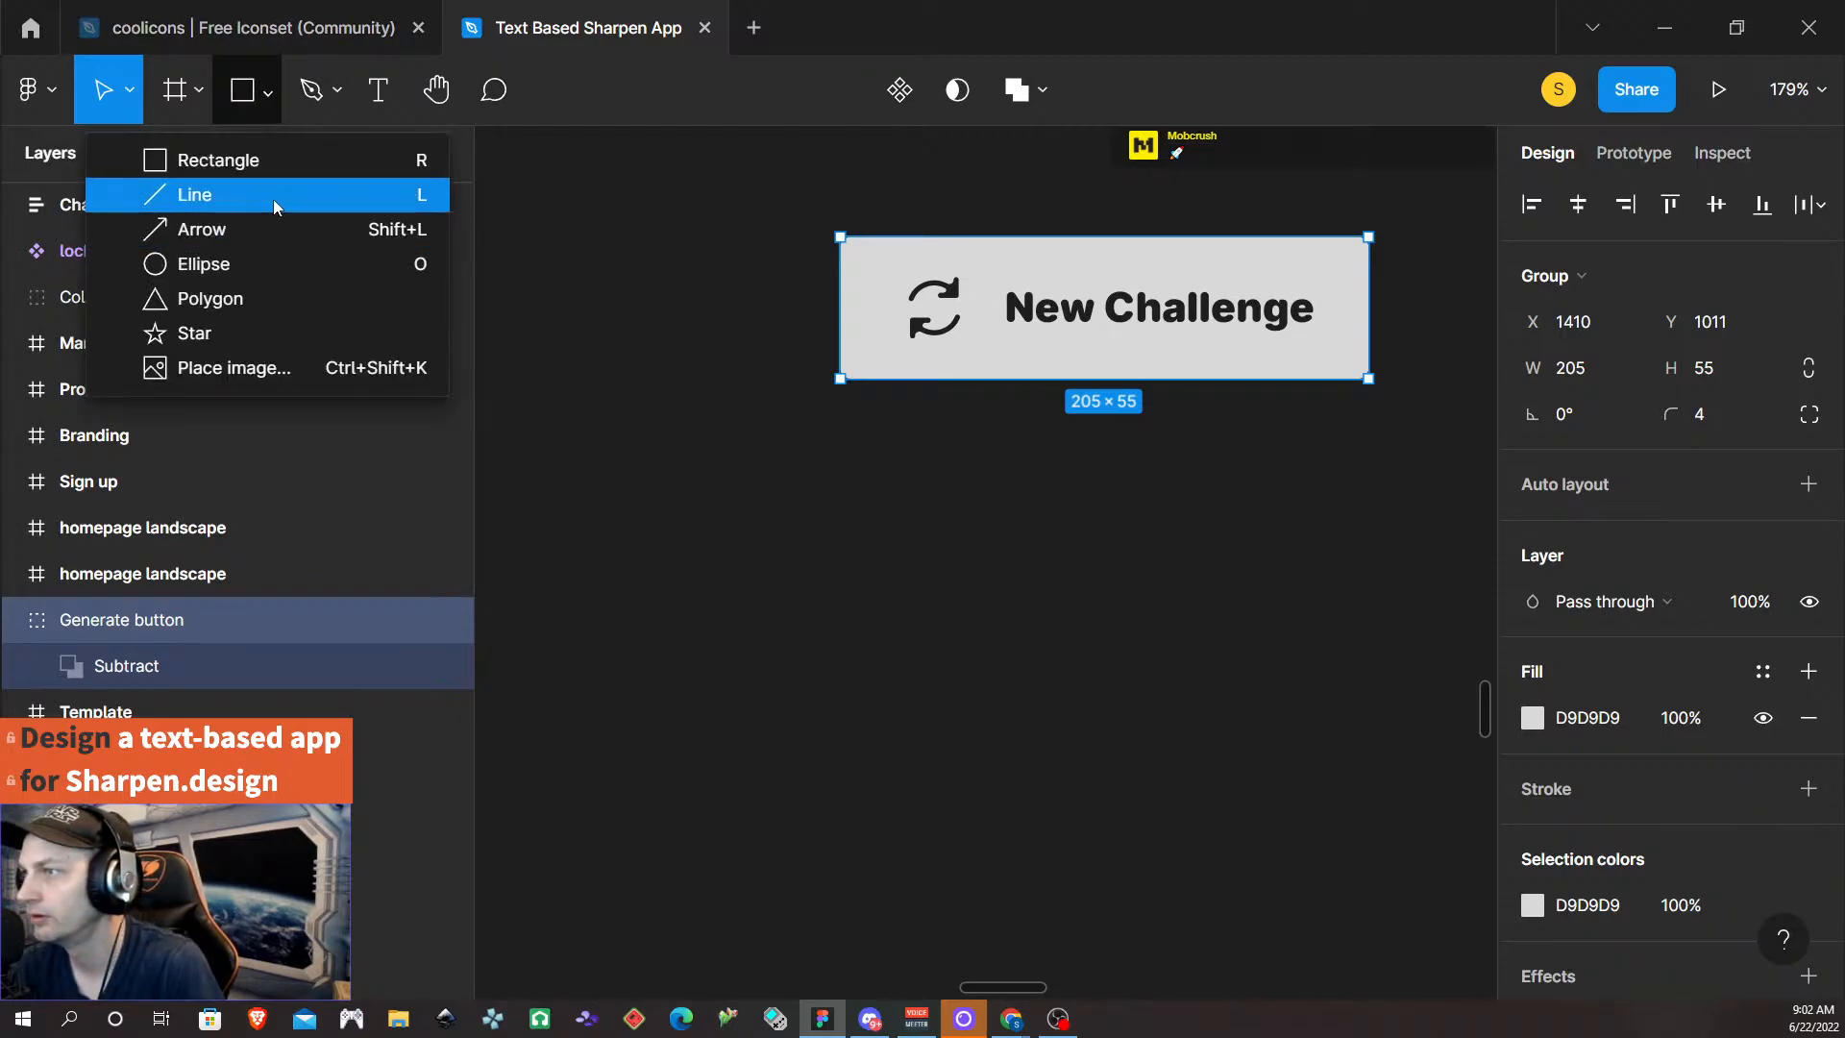
click(269, 161)
click(848, 466)
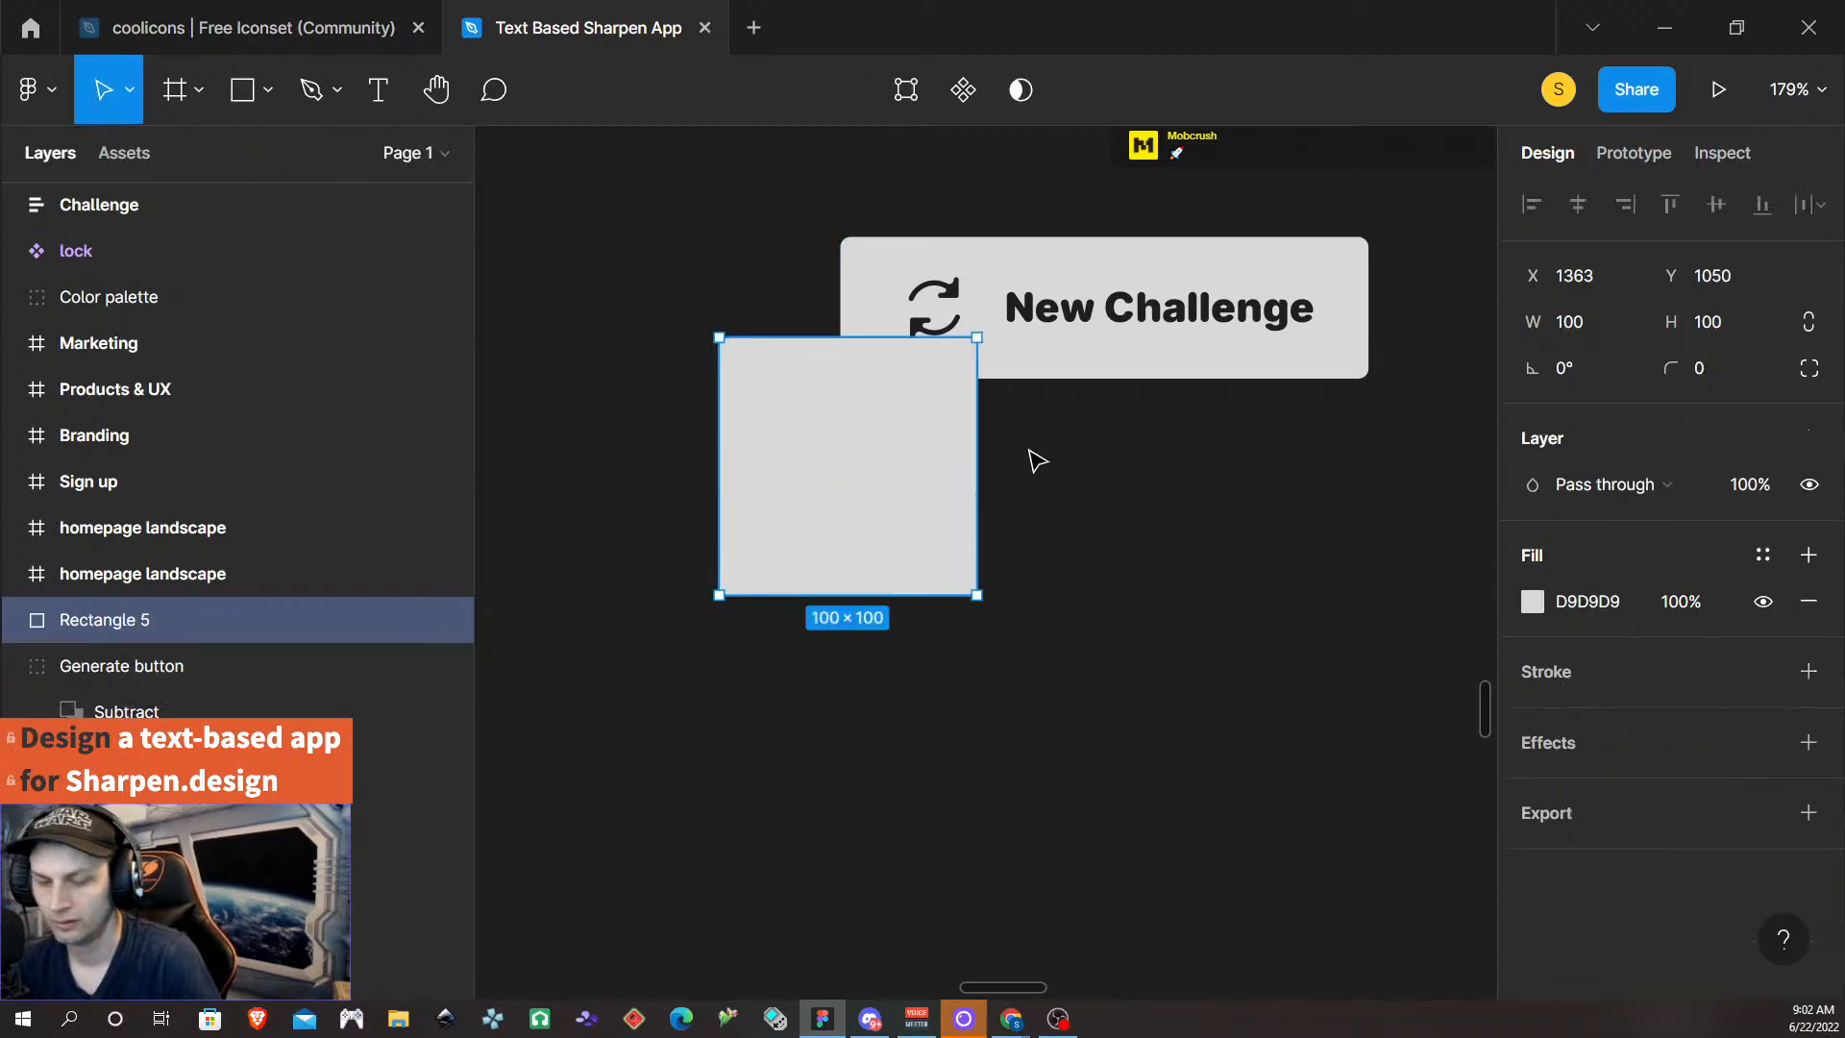
click(1589, 322)
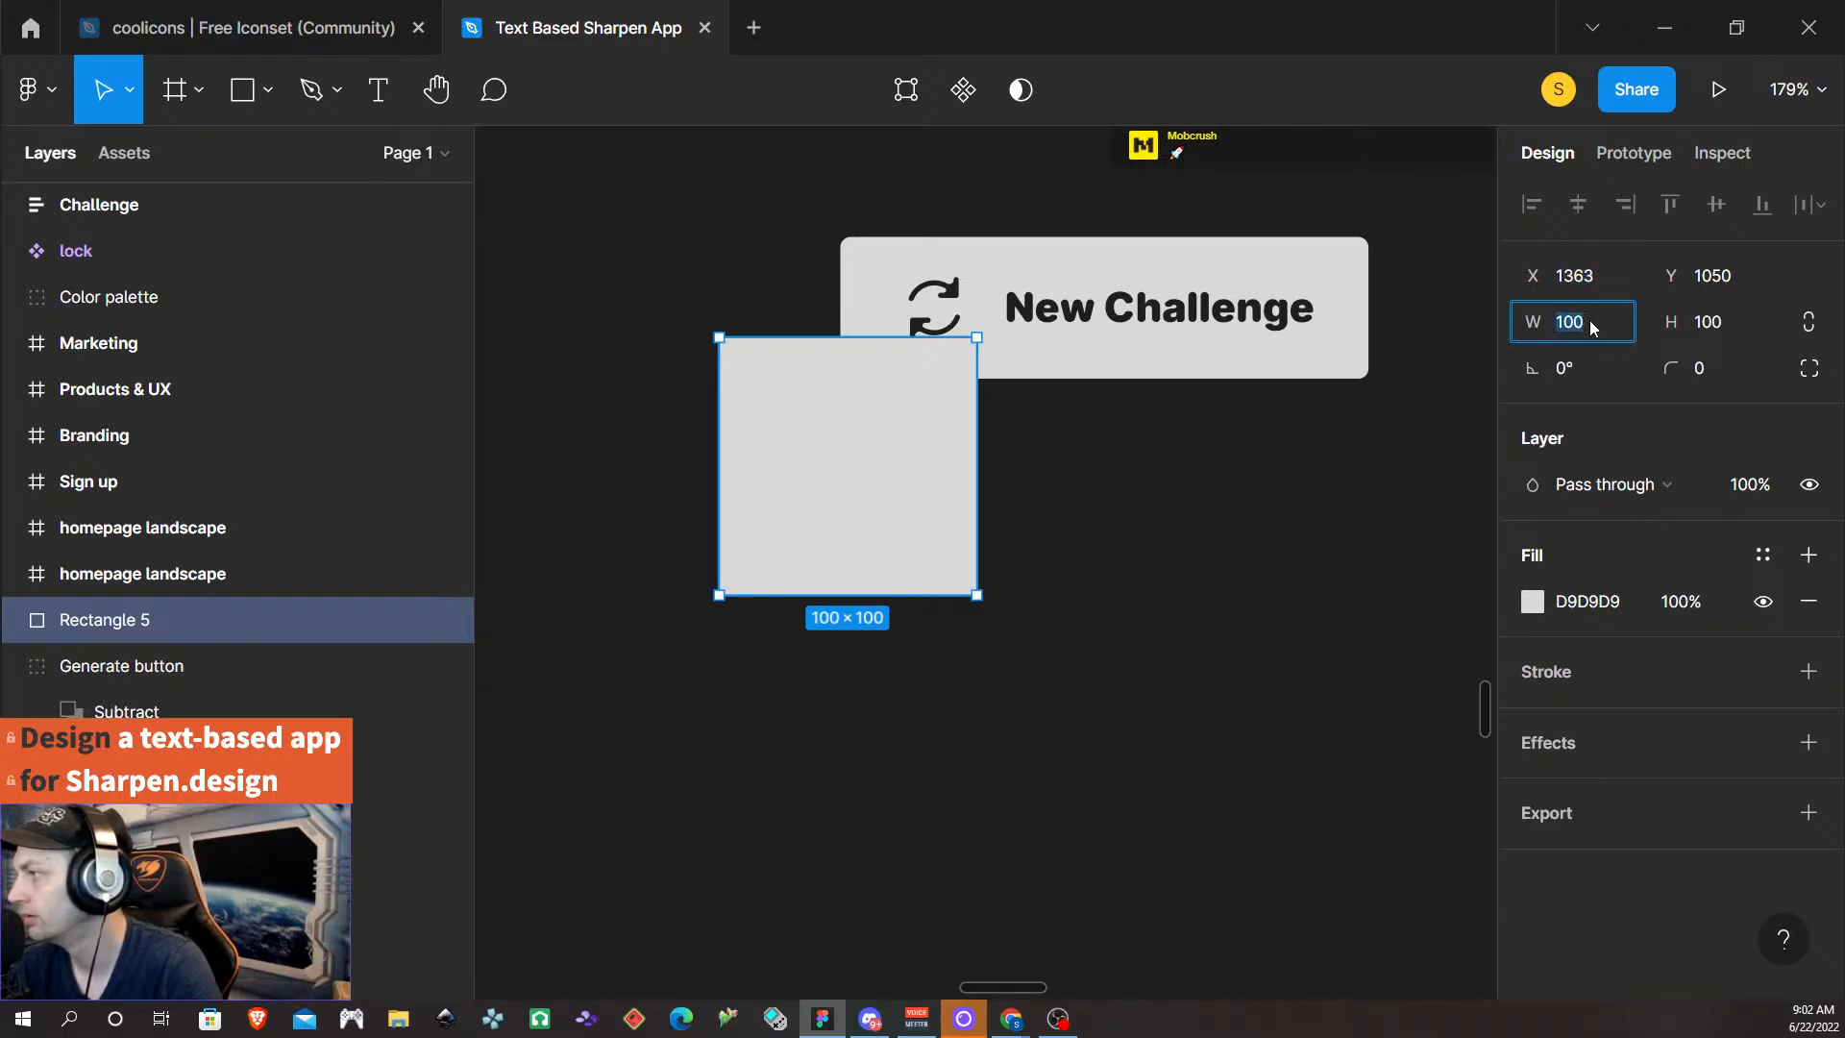
text(205)
key(Tab)
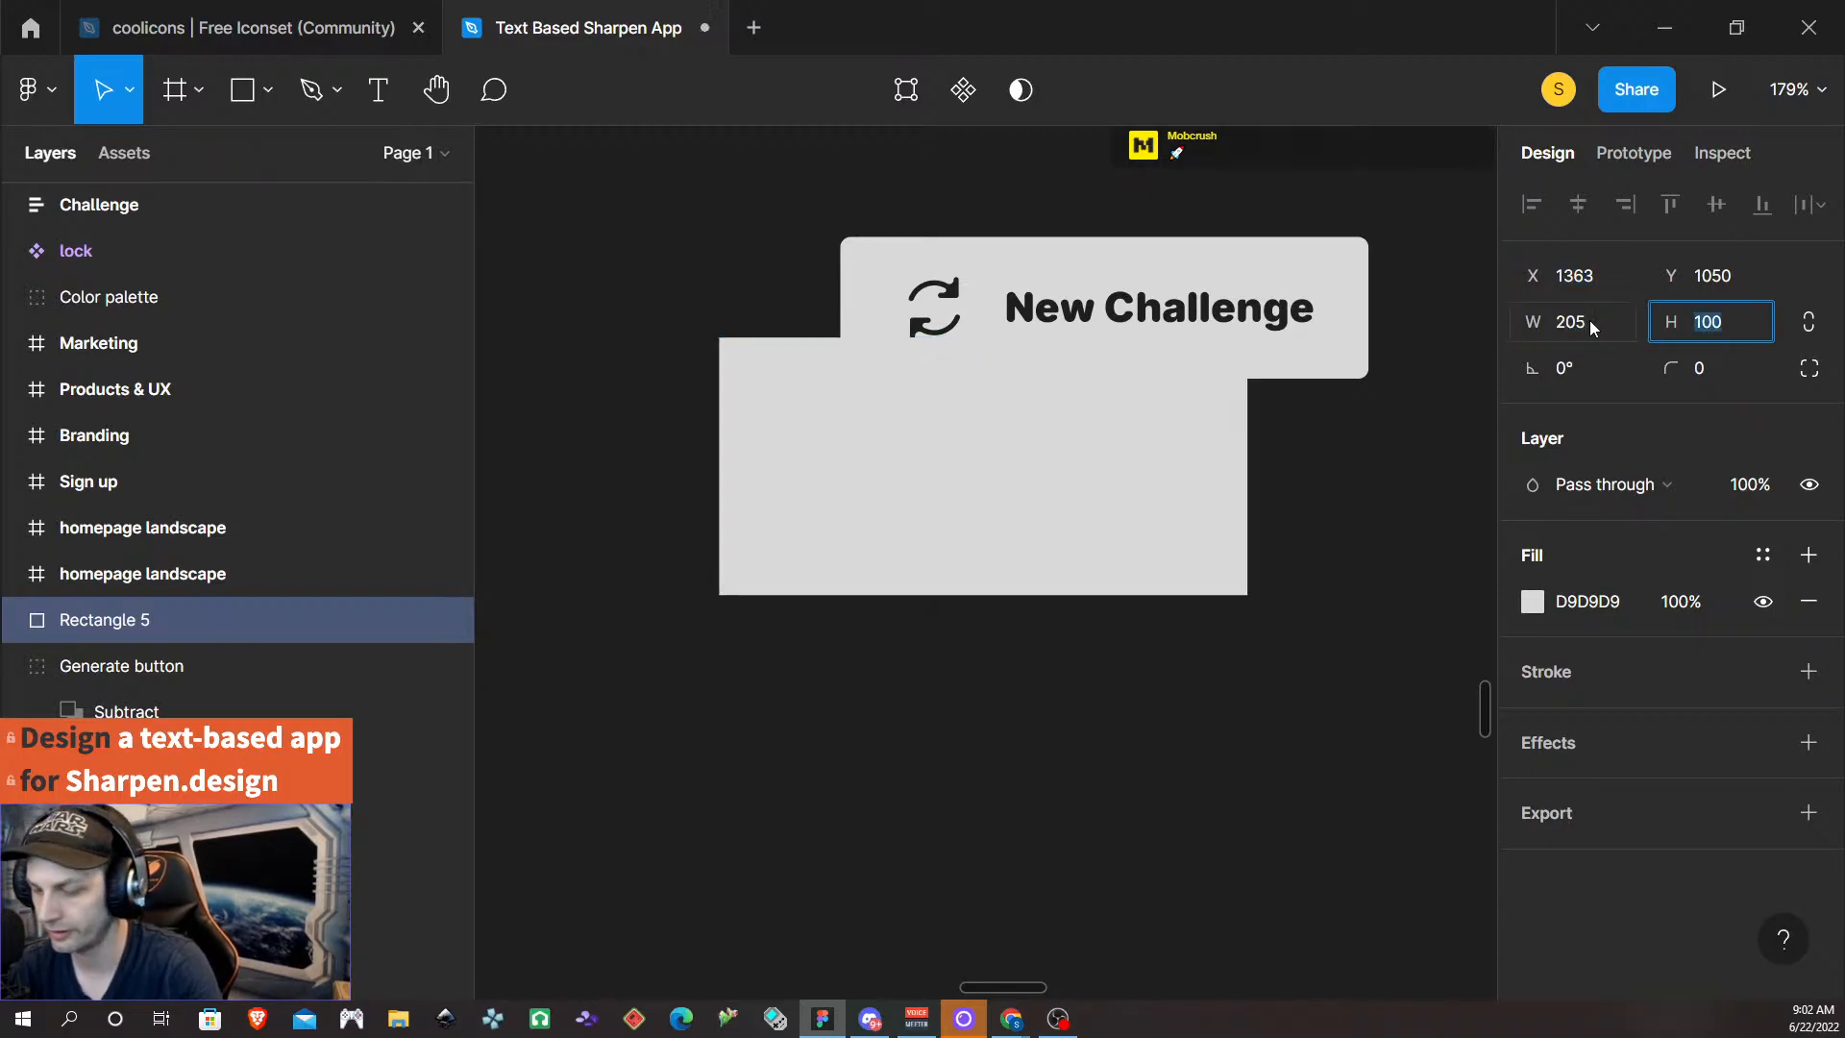
text(55)
key(Return)
- Set the corner radius of the new rectangle to 4
click(1715, 368)
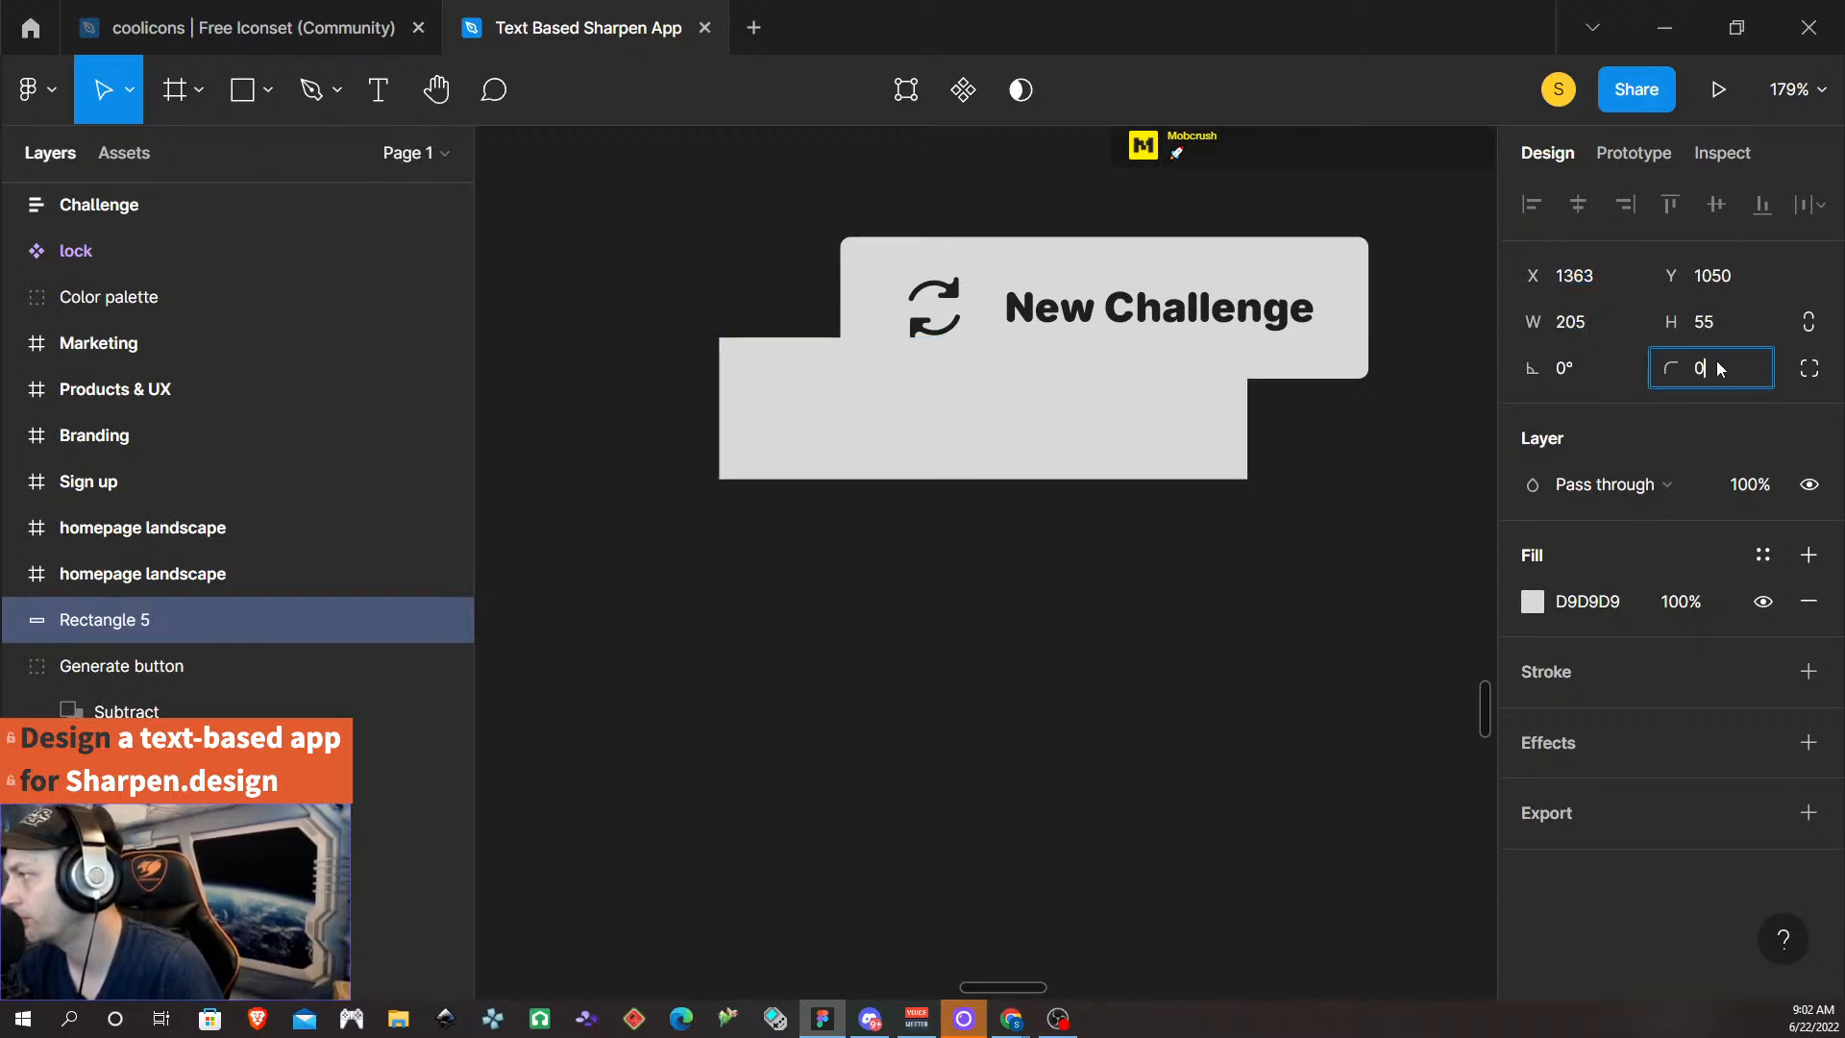
text(4)
key(Return)
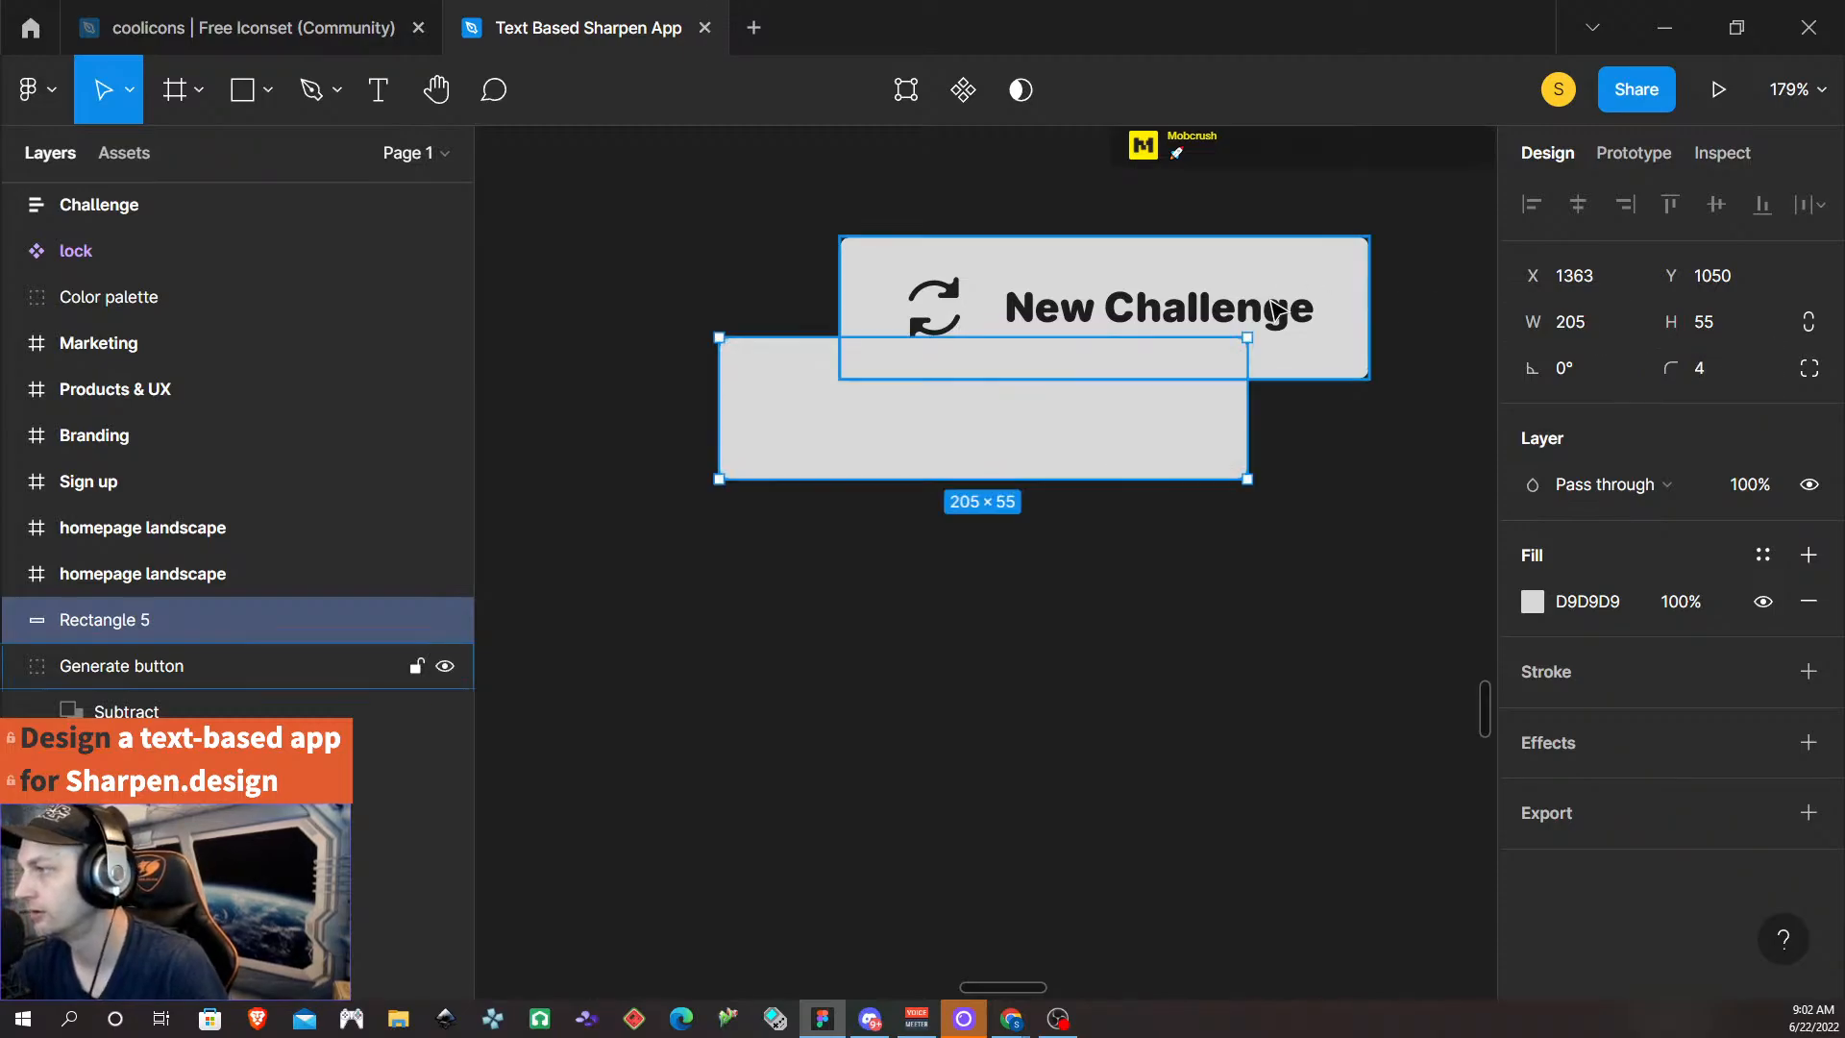
- Align the new rectangle and the New Challenge button on their vertical and horizontal centres so they overlap exactly
shift+click(1273, 286)
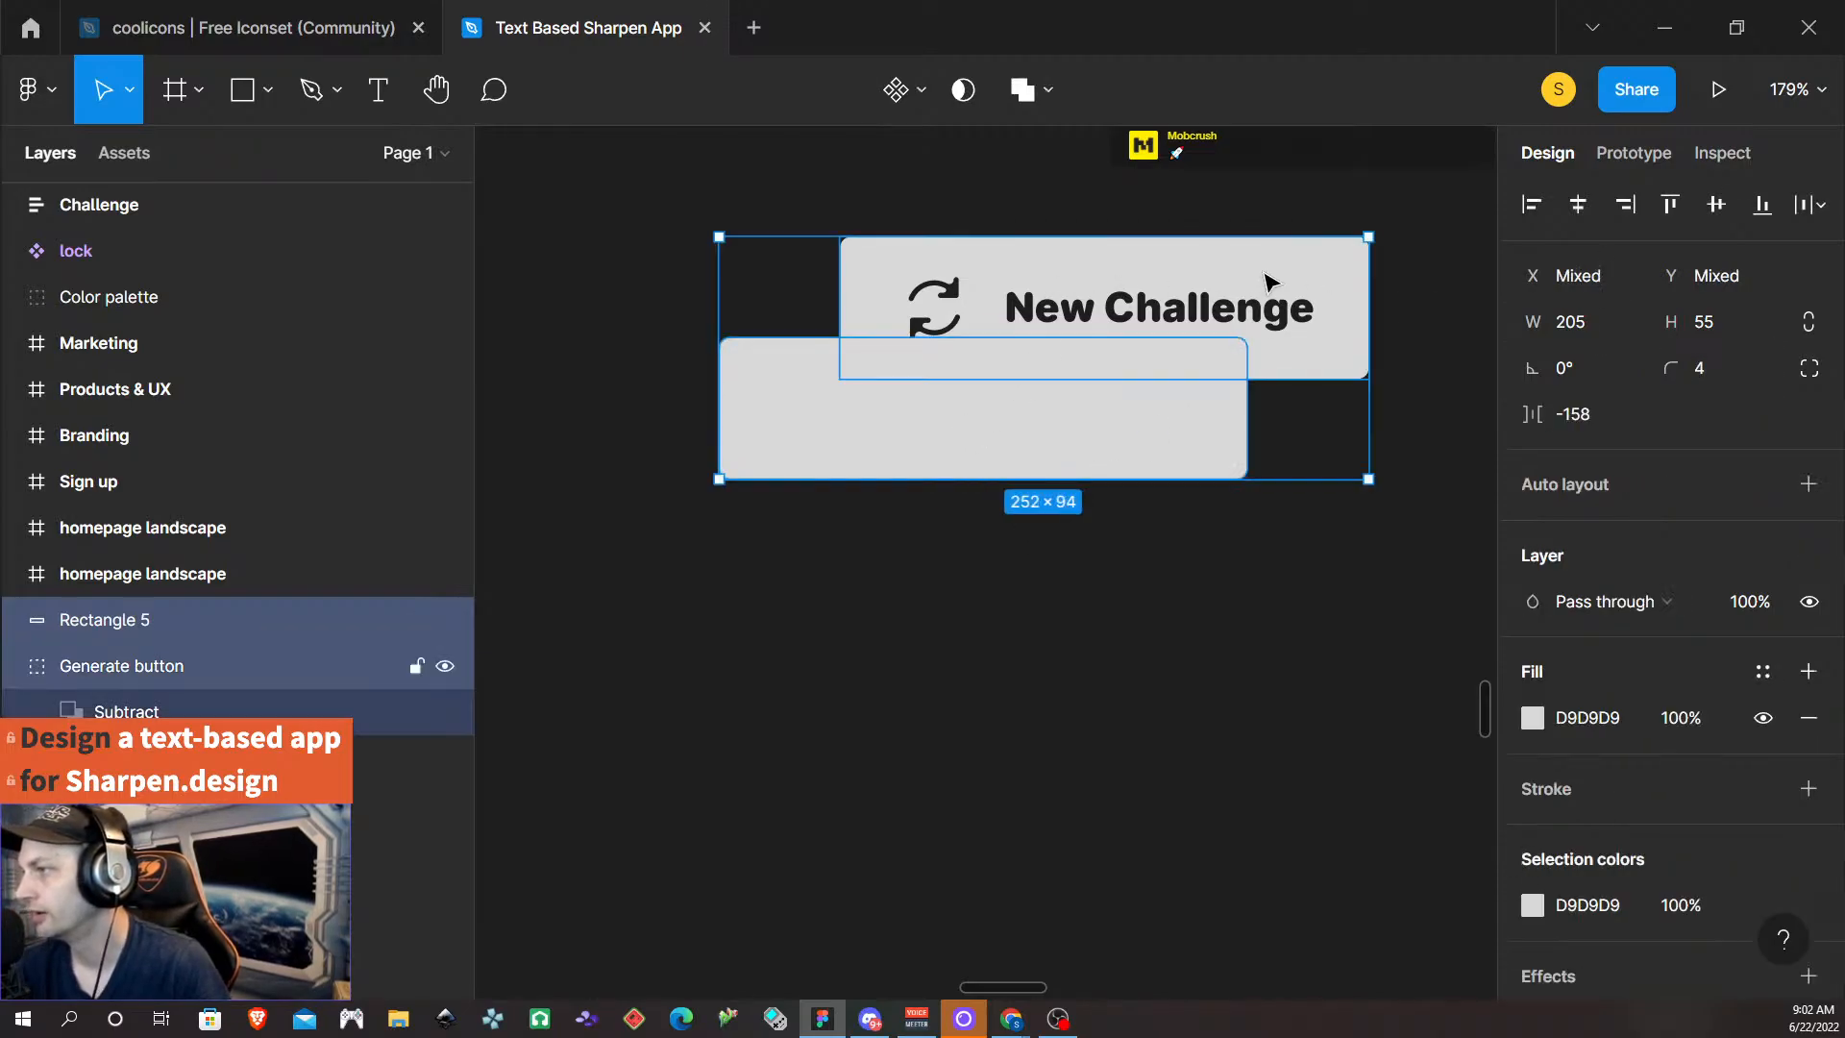
click(1715, 203)
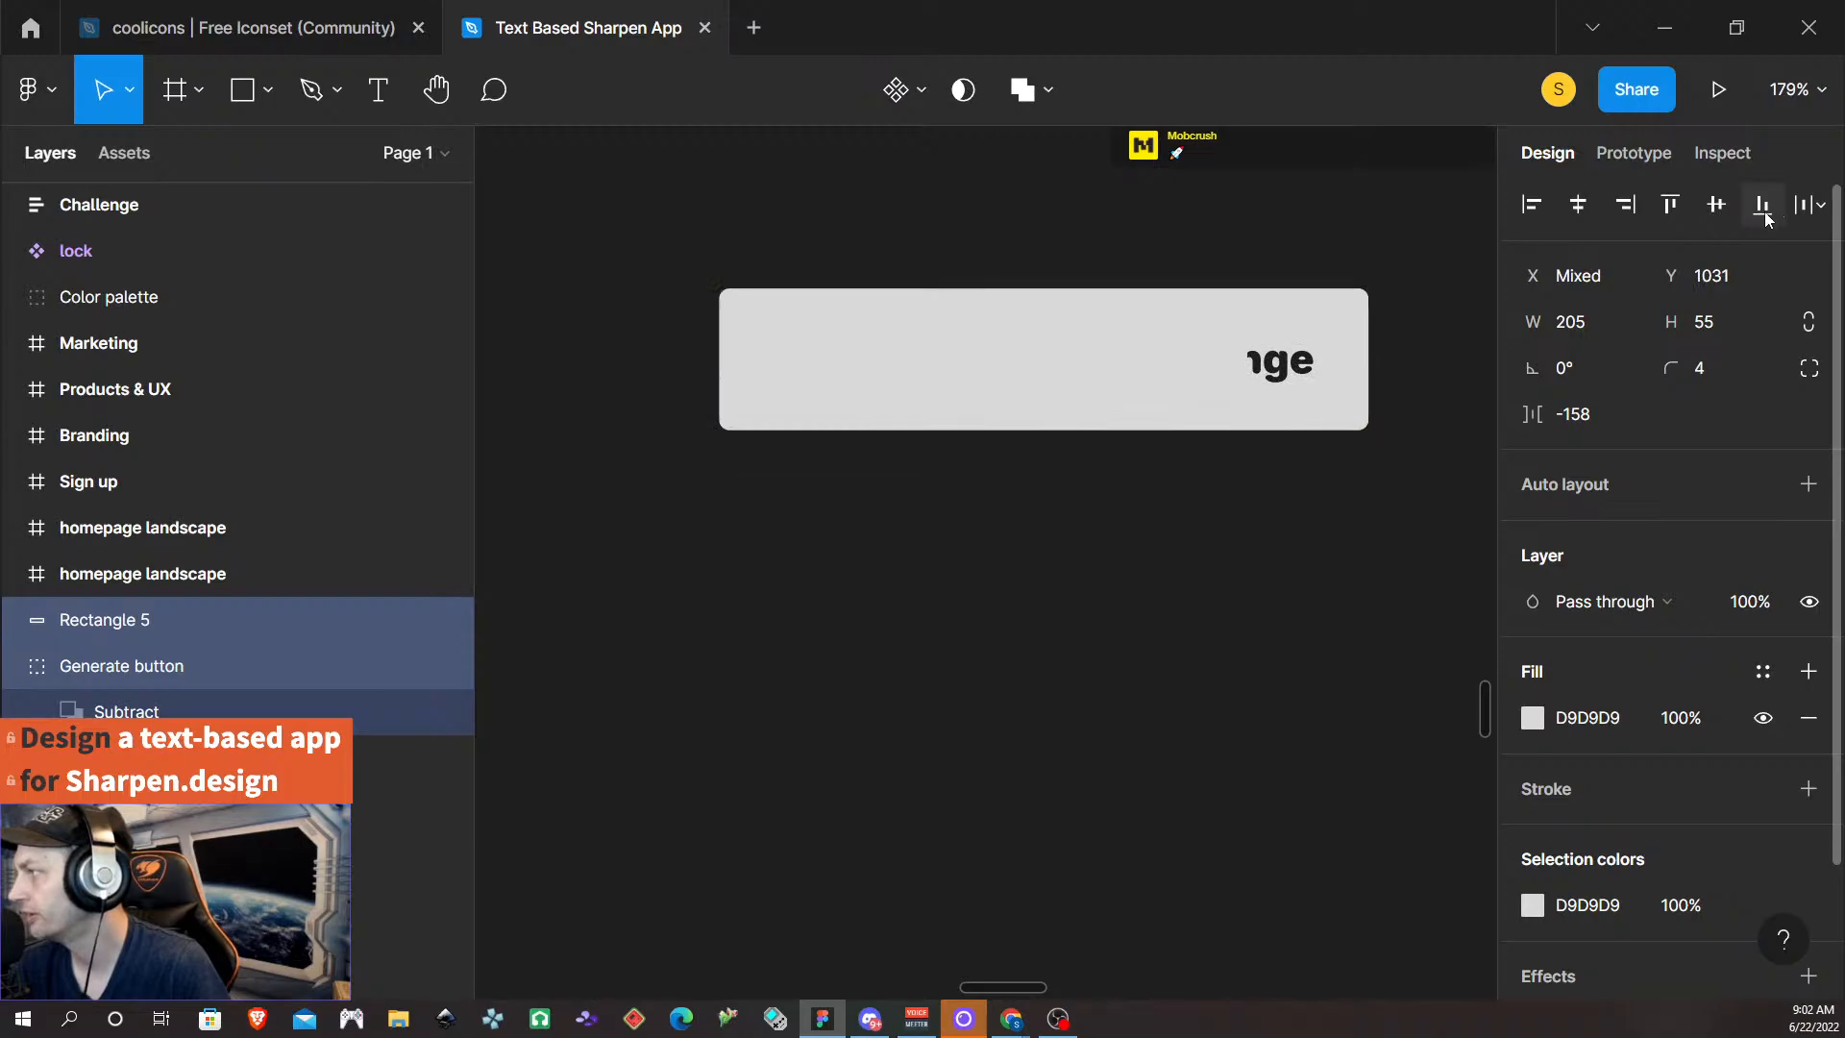
click(1578, 204)
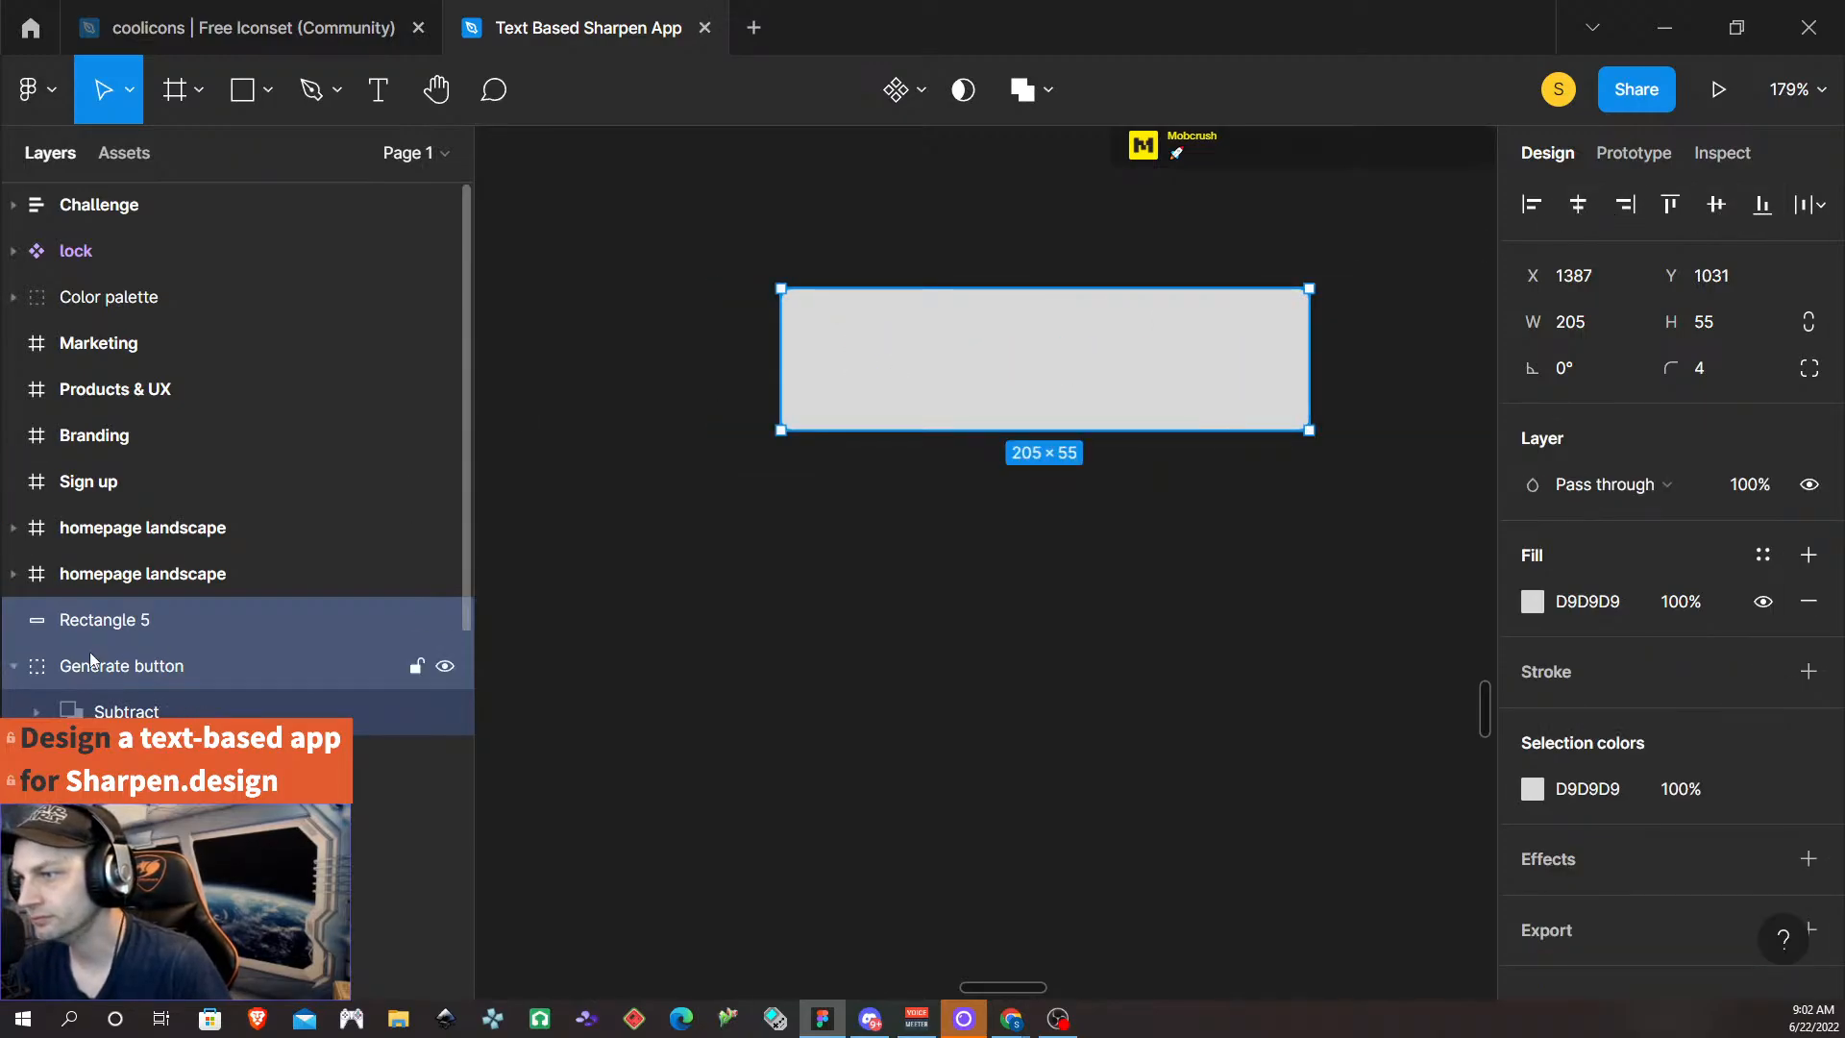
- Move Rectangle 5 below the collapsed Generate button group in the layer order
click(17, 669)
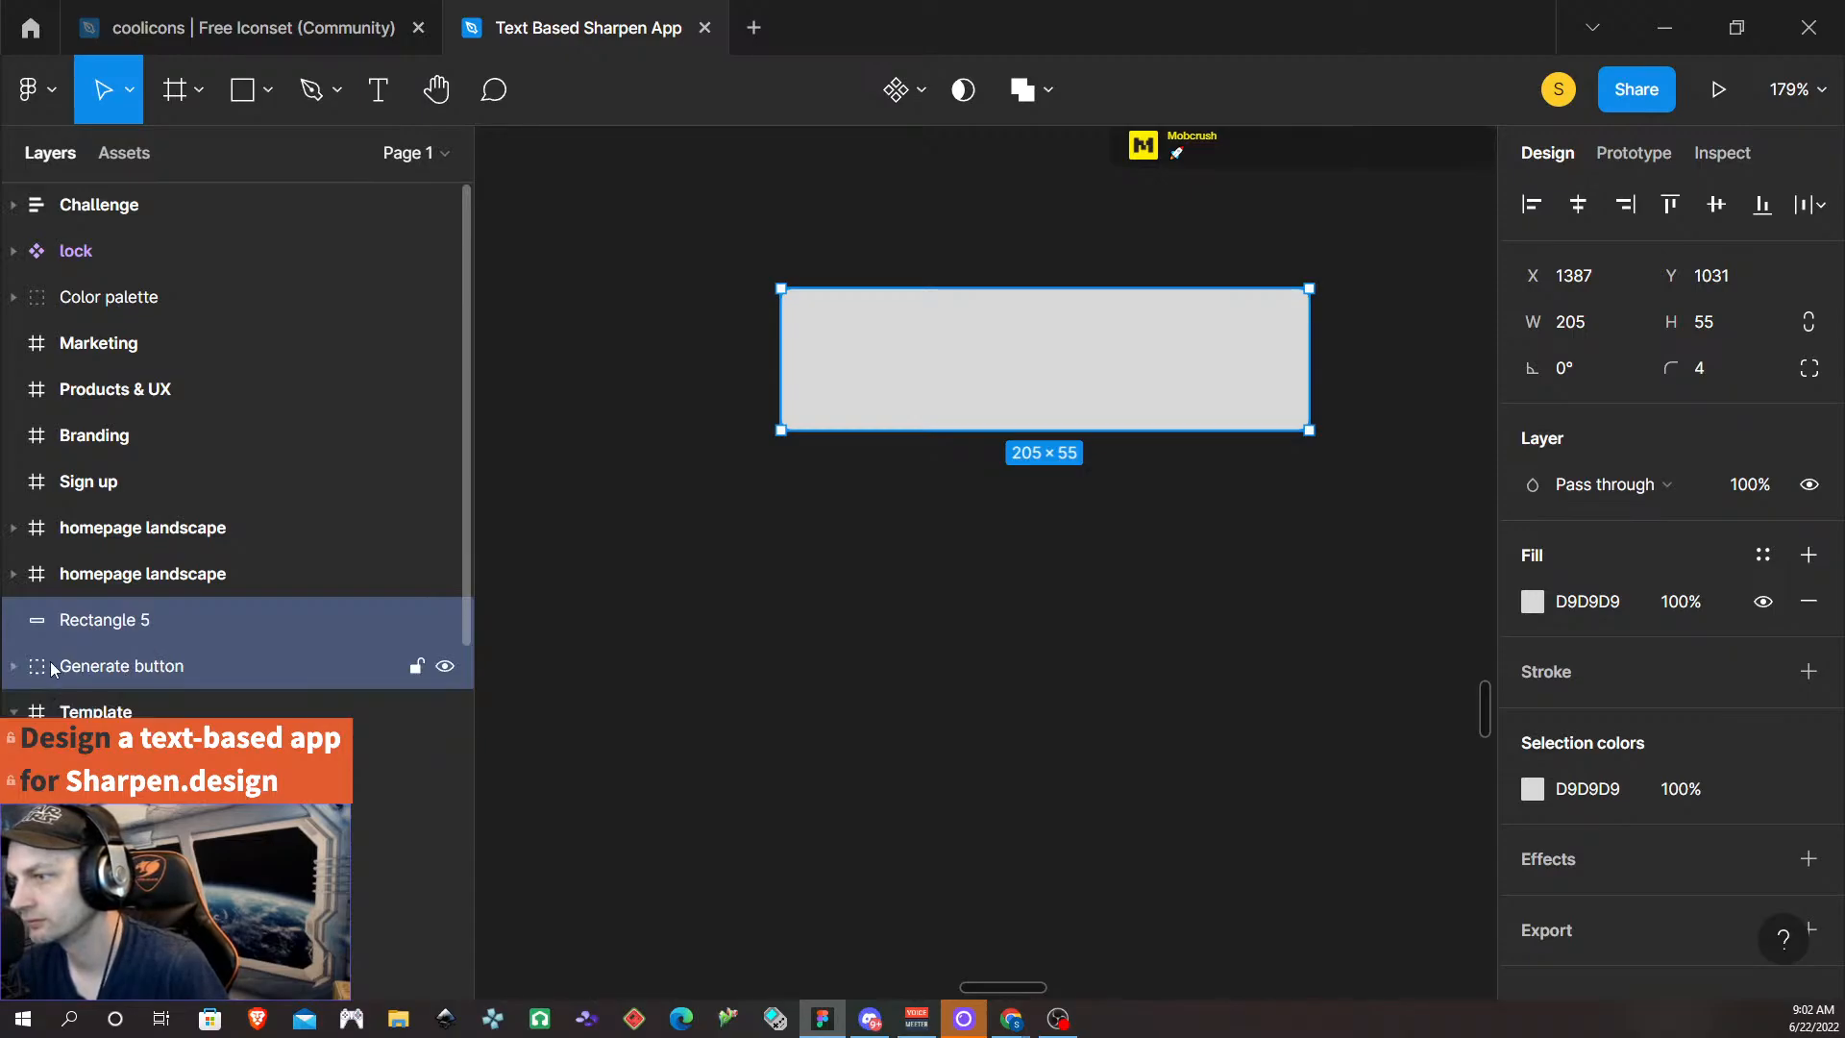
click(106, 661)
click(129, 623)
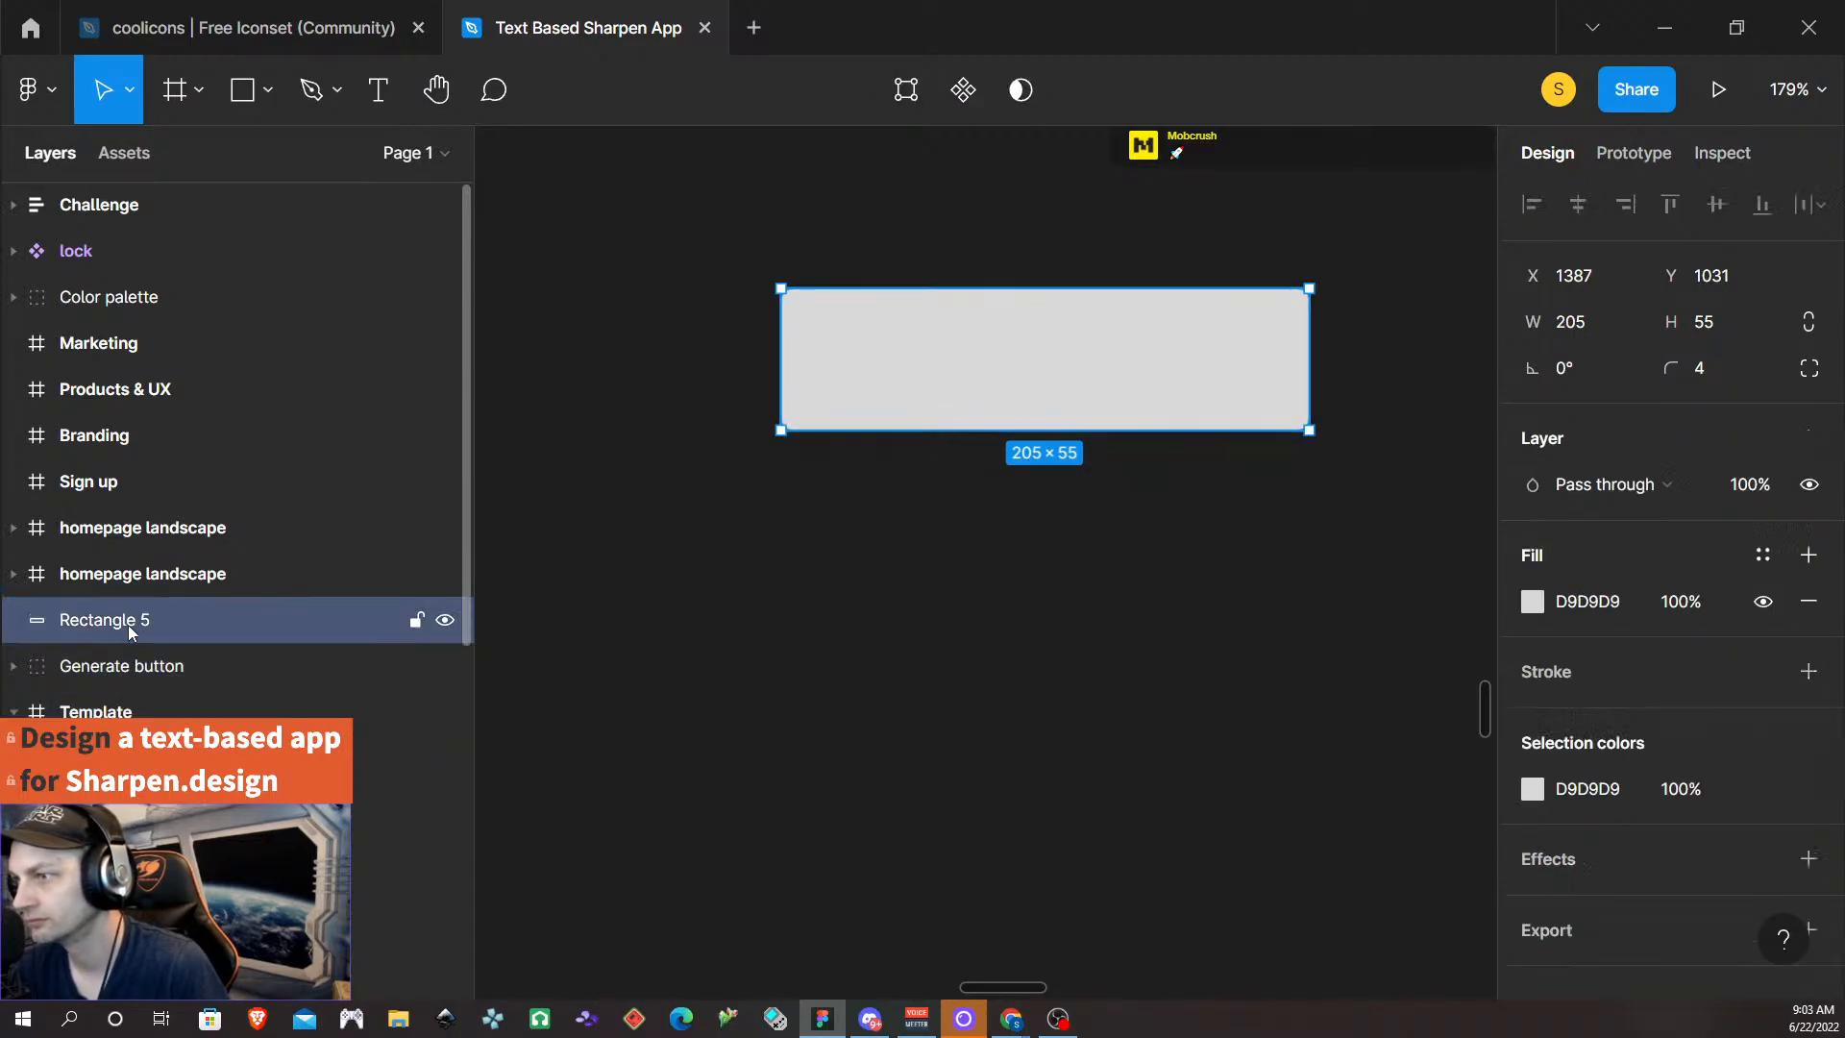
drag(129, 619, 139, 663)
drag(135, 690, 134, 690)
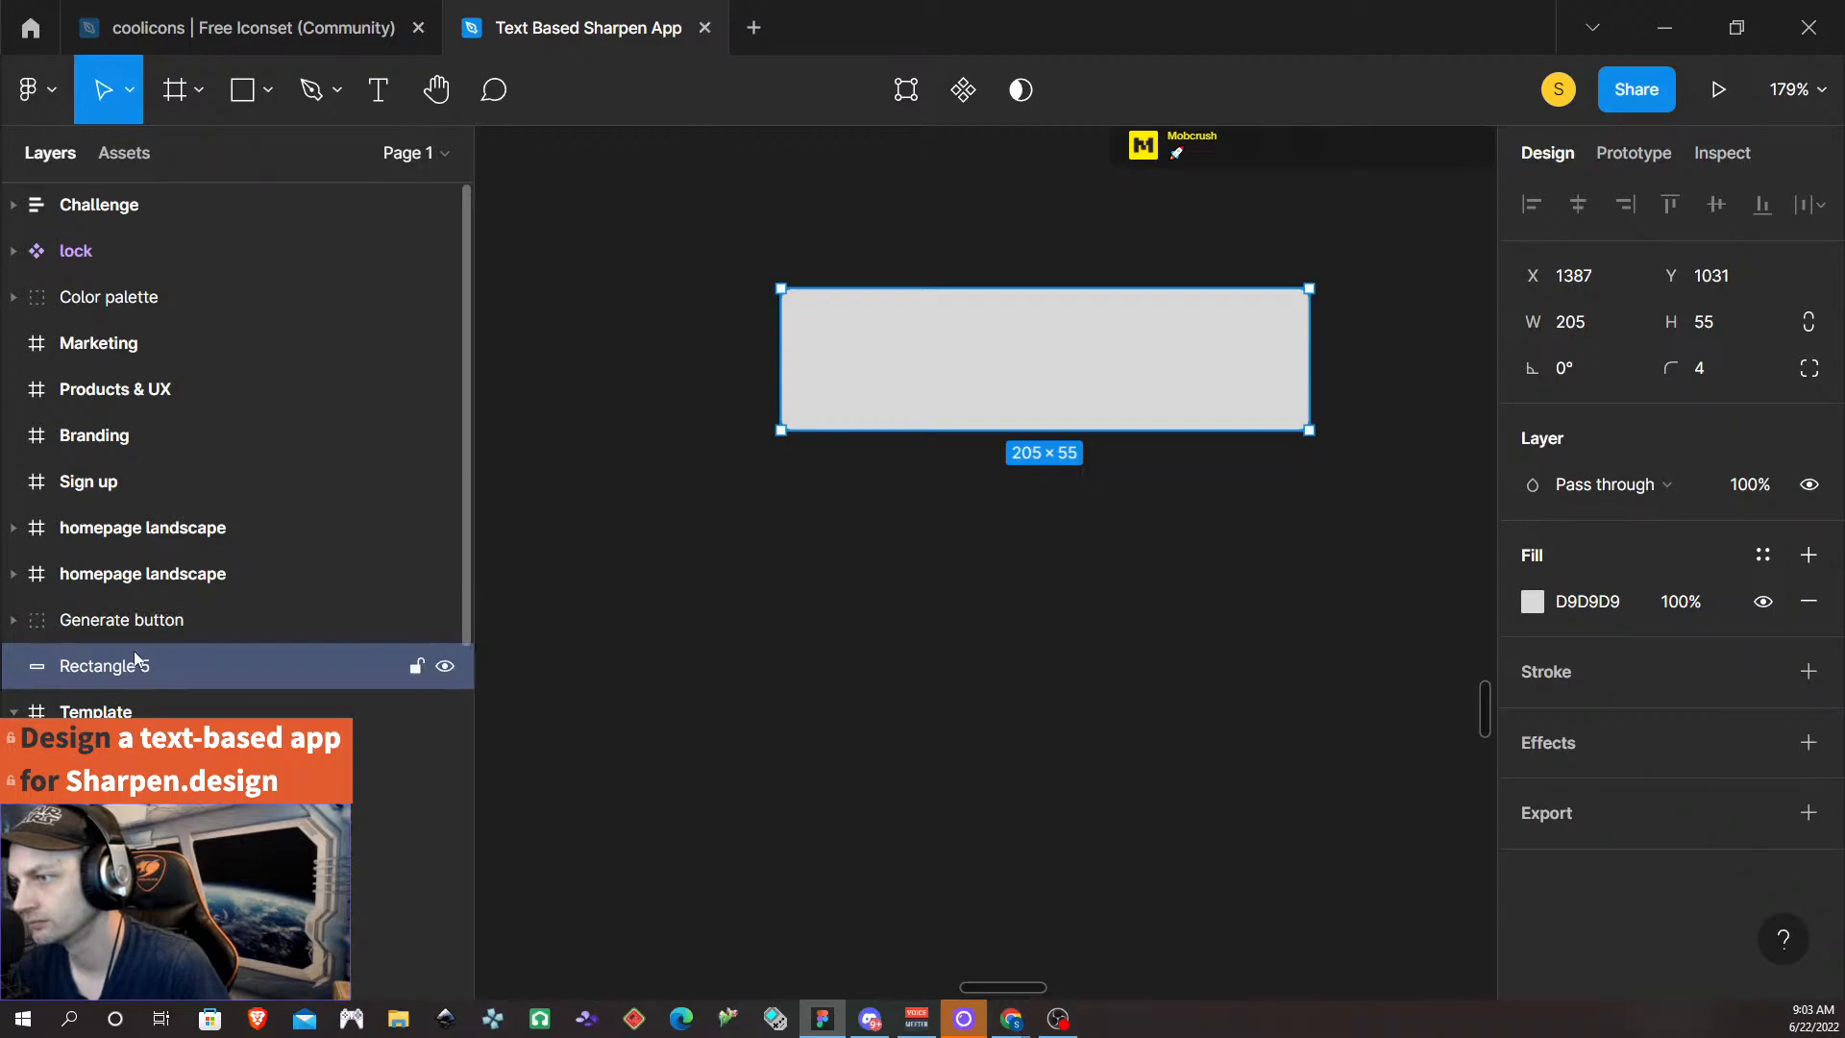
- Group the Generate button with Rectangle 5 and name the group "Button and background"
click(134, 632)
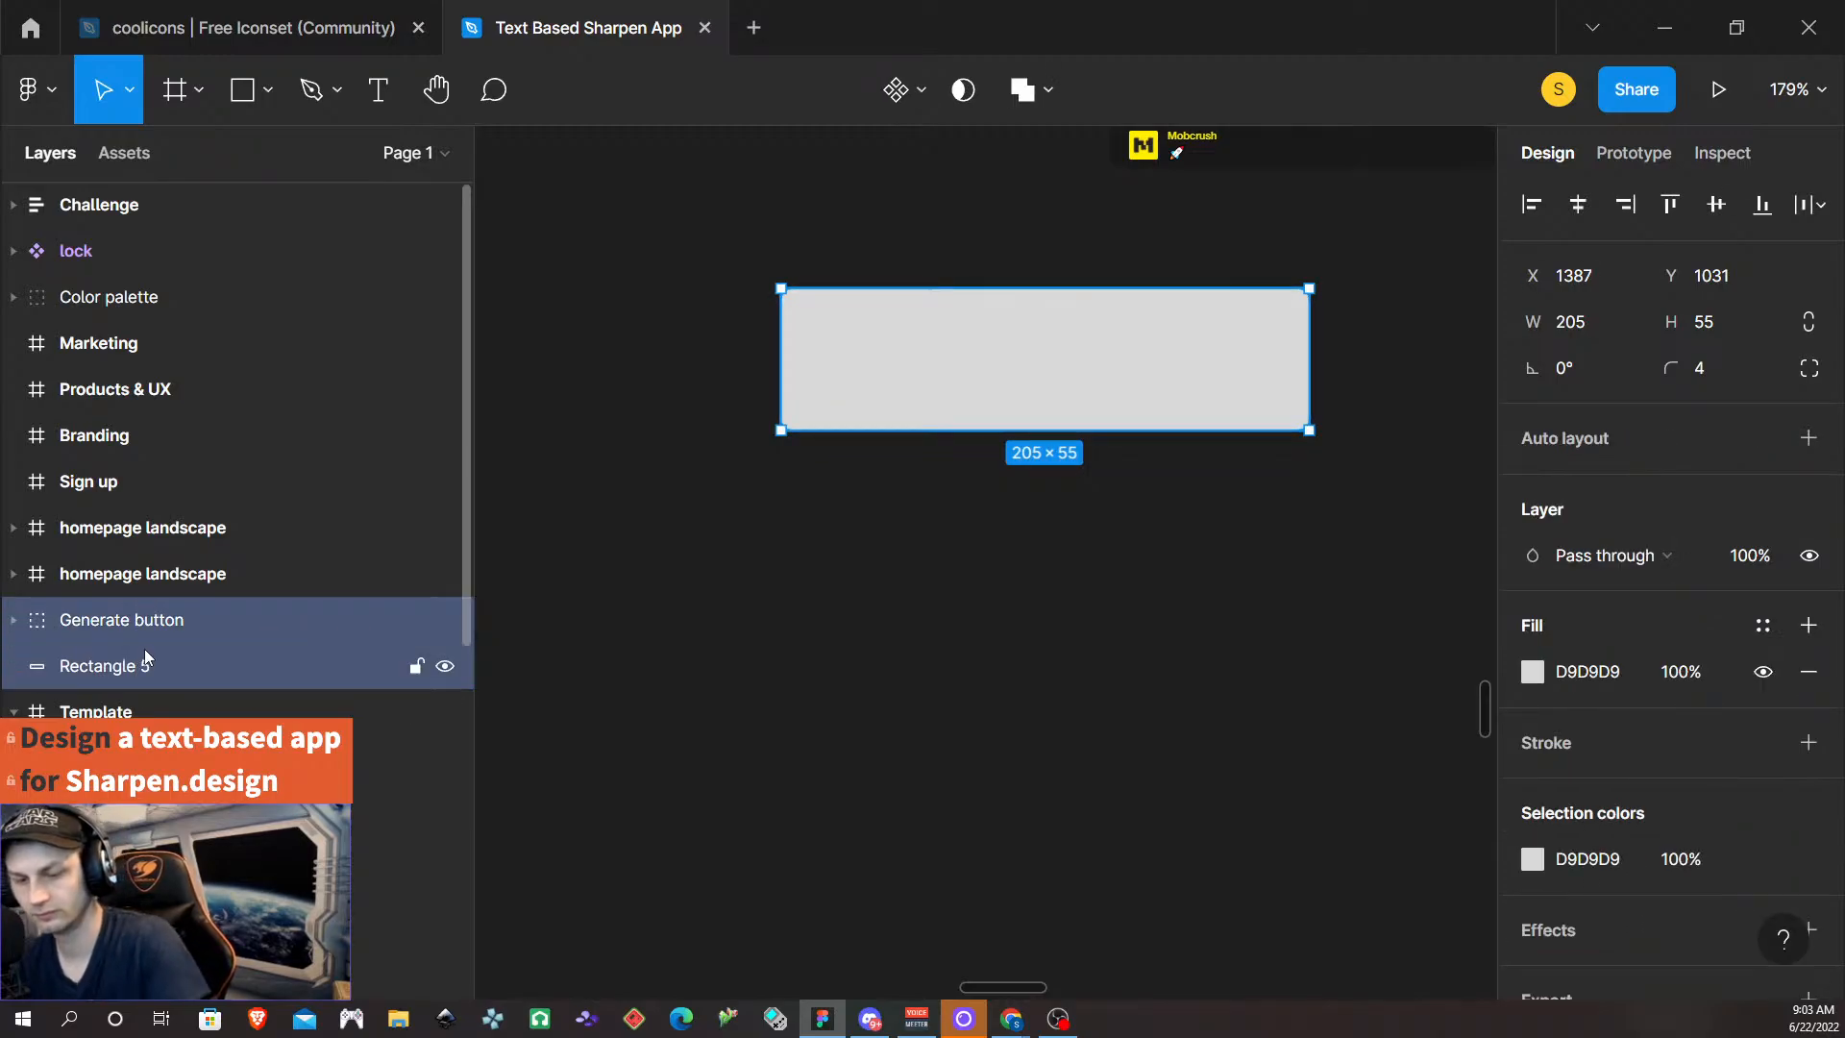
key(ctrl+g)
double_click(110, 620)
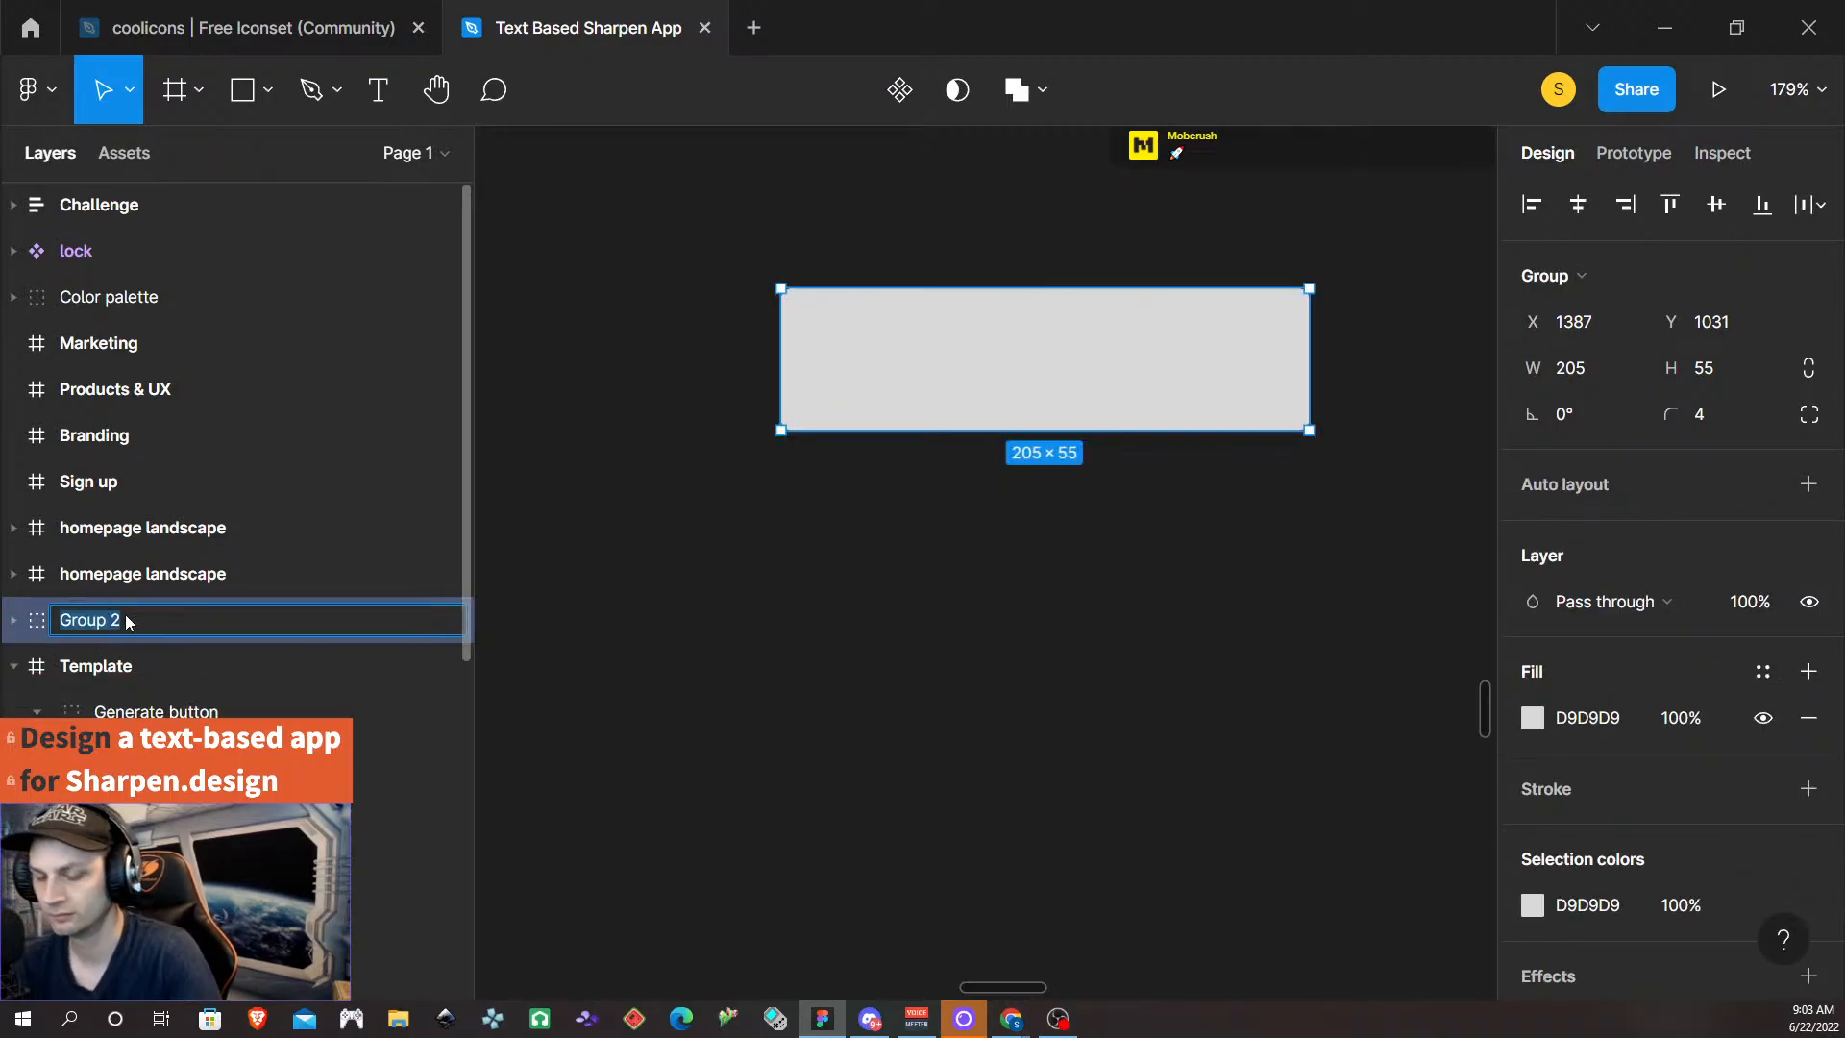
text(Button)
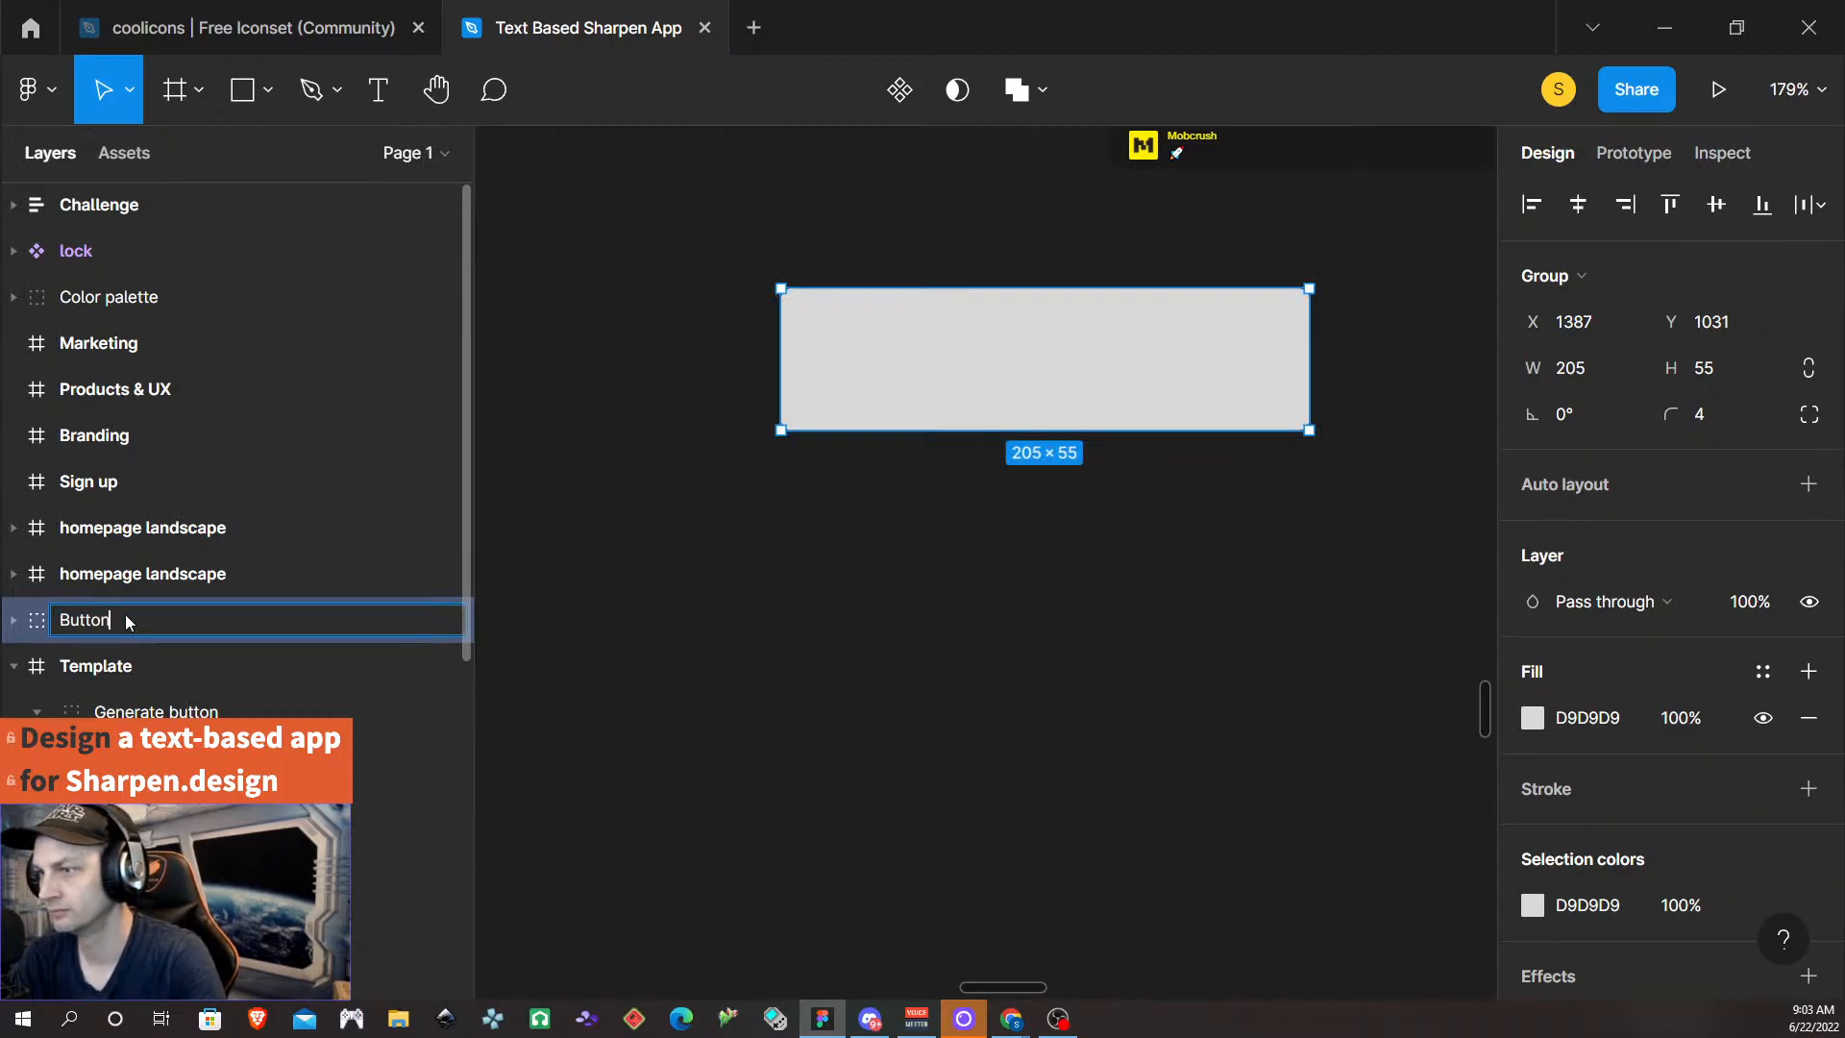
text( and background)
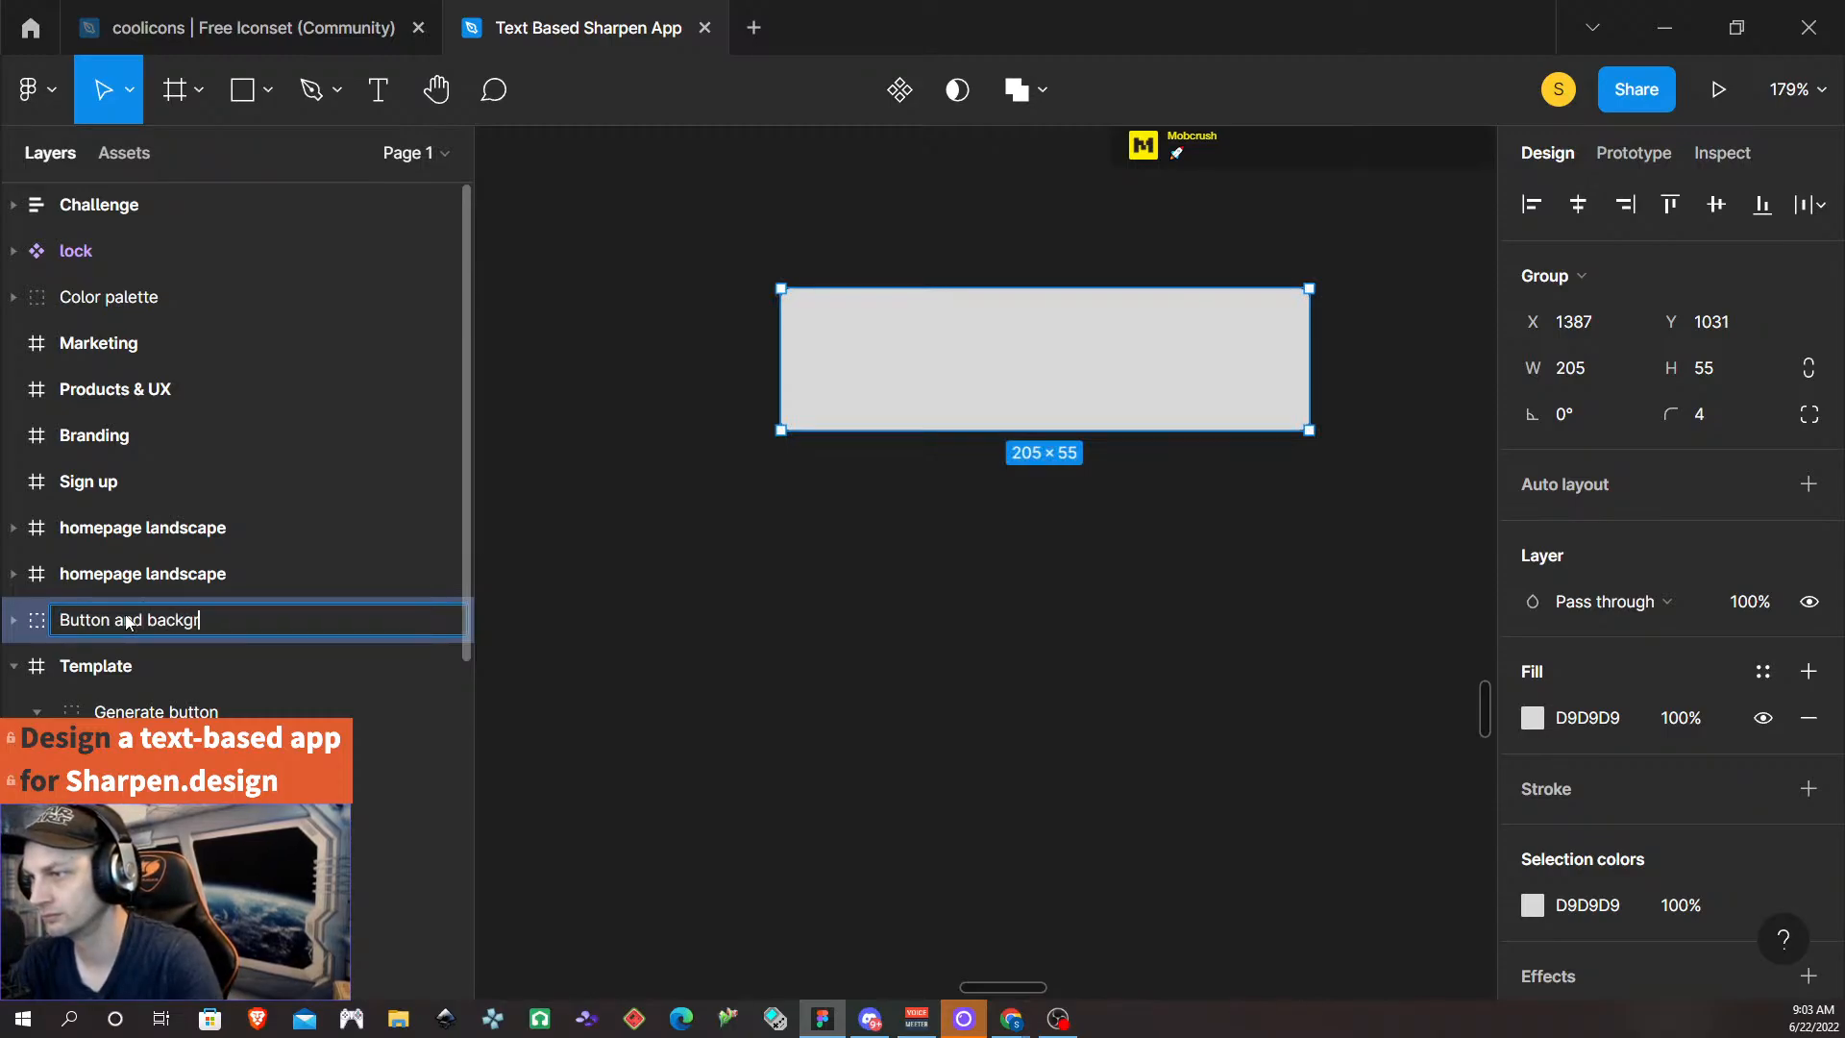
key(Return)
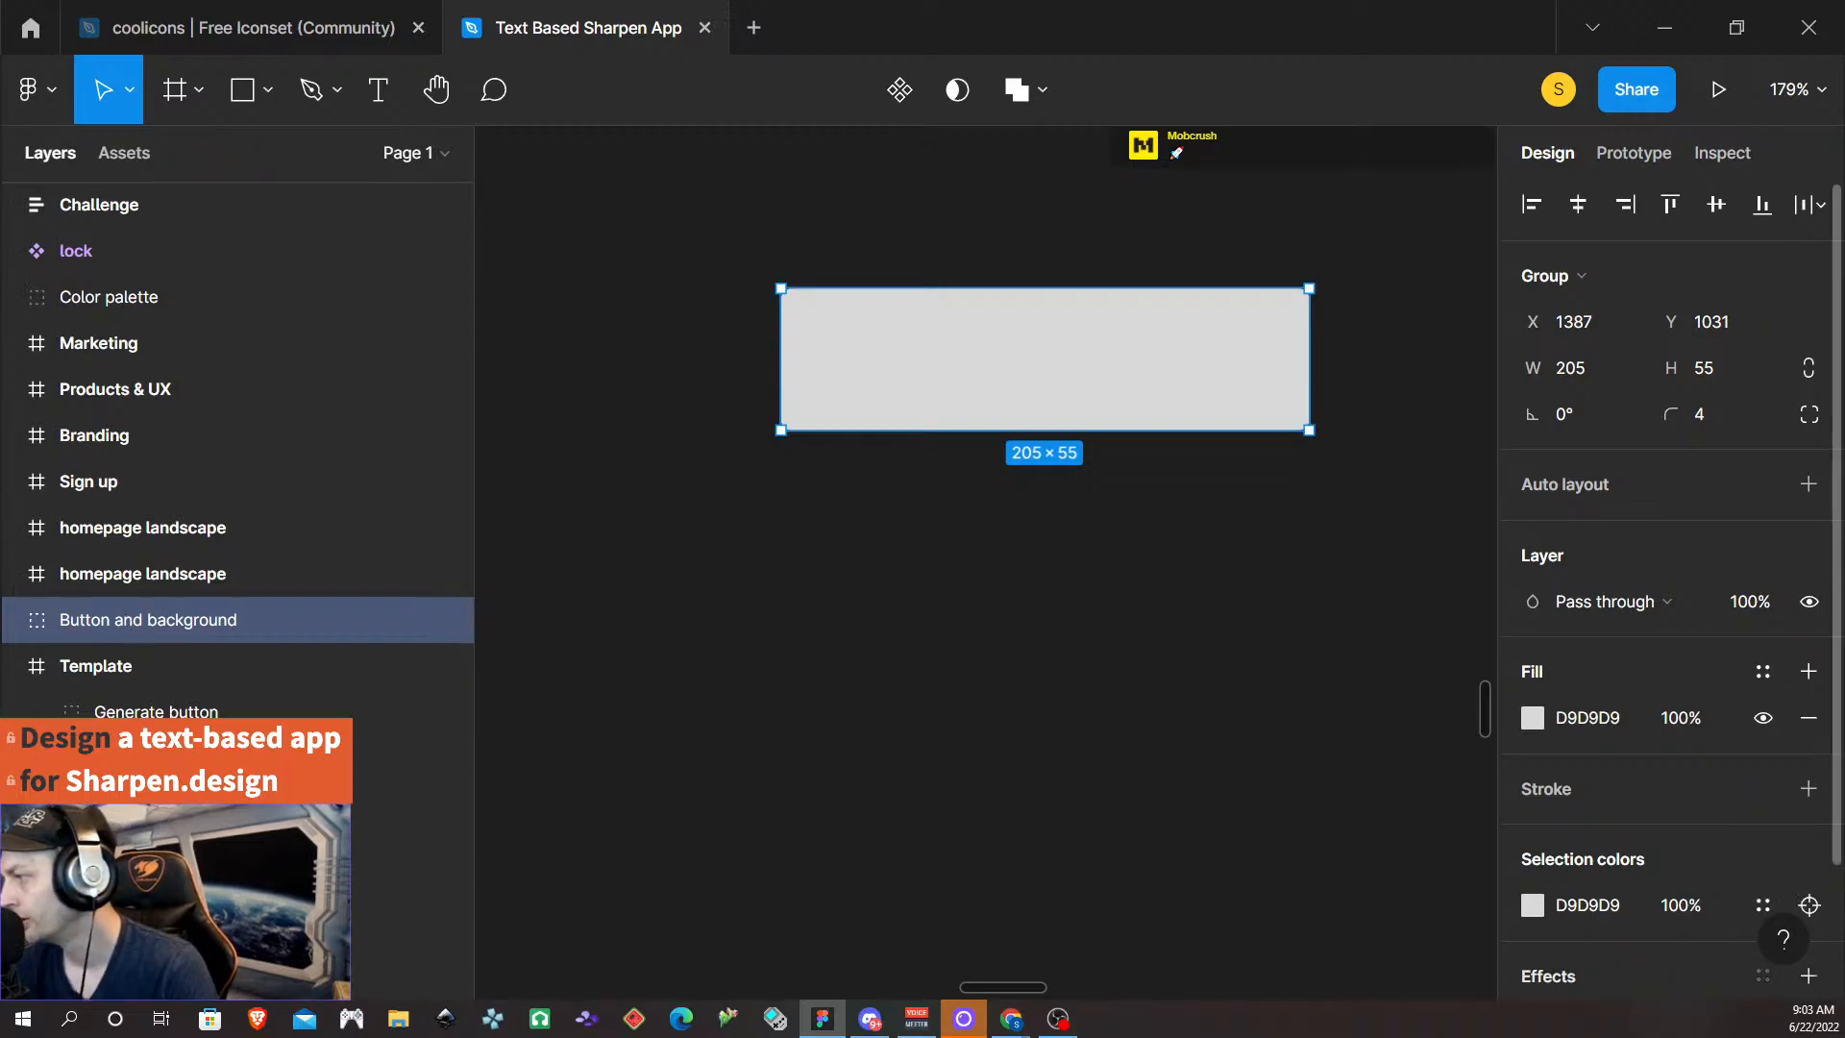
- Rename Rectangle 5 inside the "Button and background" group to "BG"
click(1615, 723)
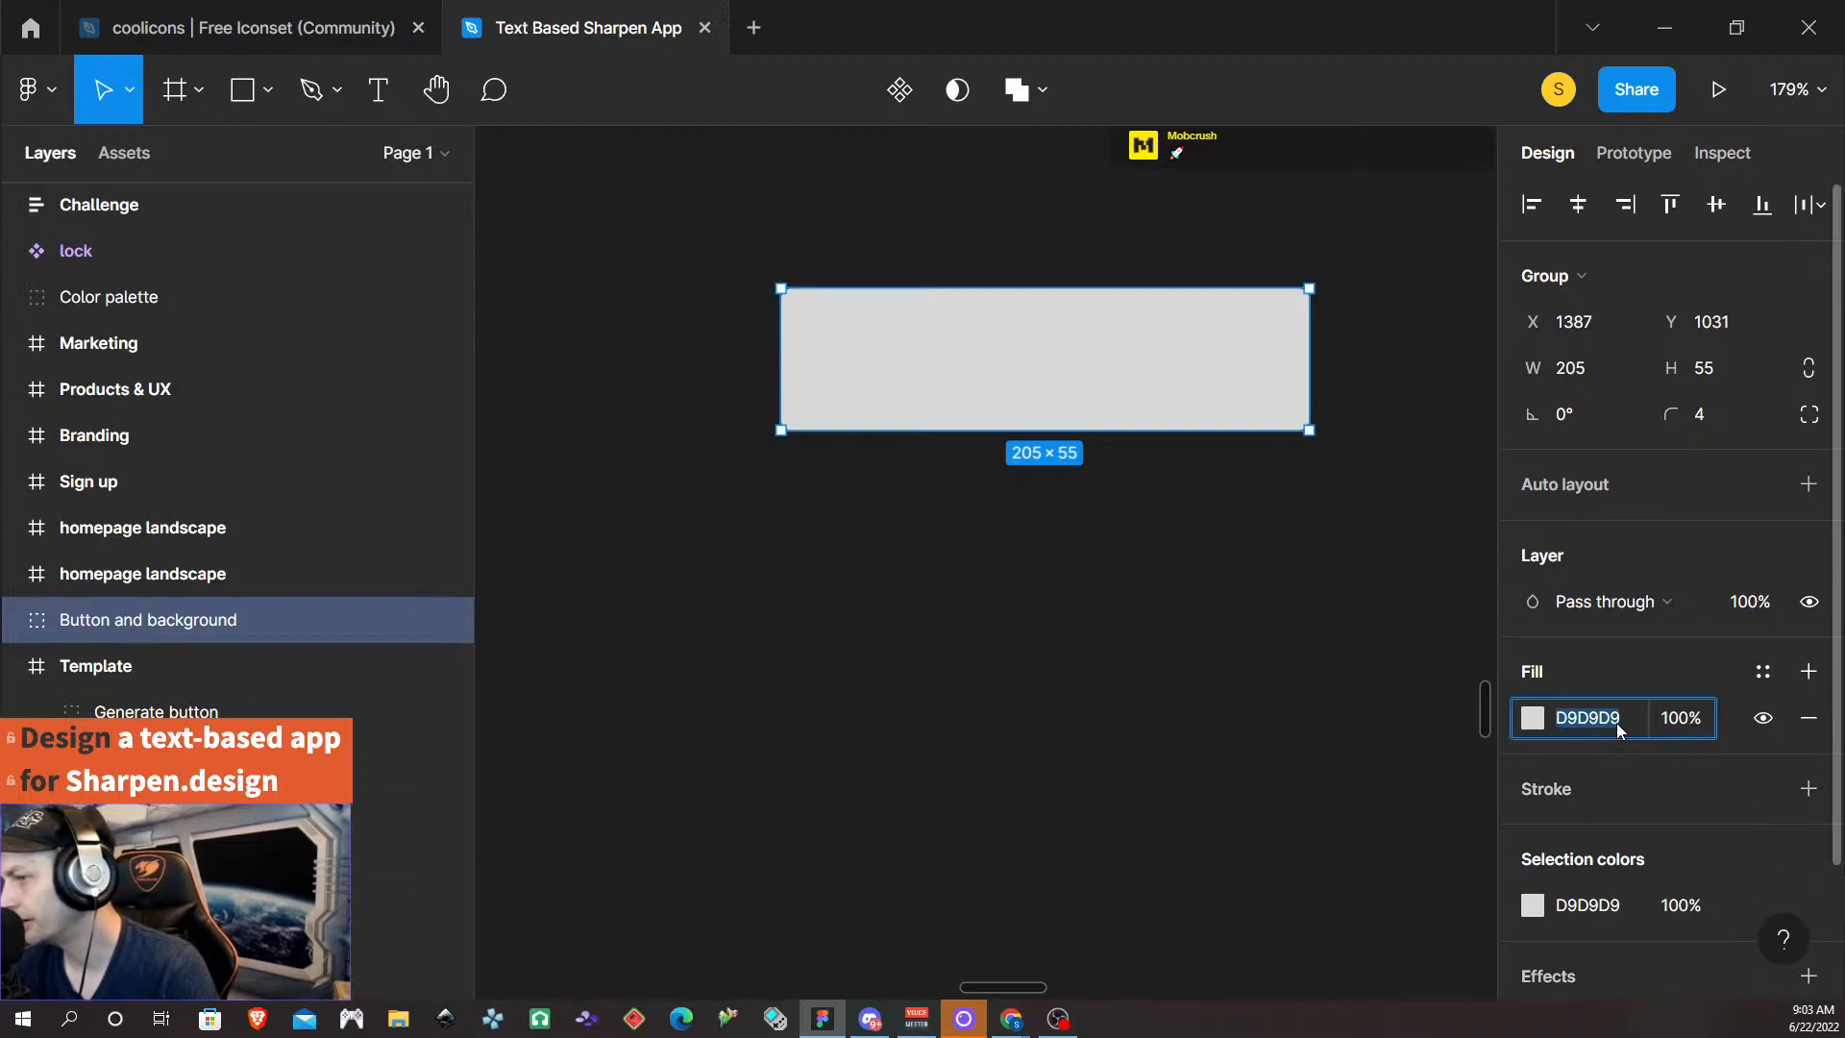
click(11, 623)
double_click(166, 713)
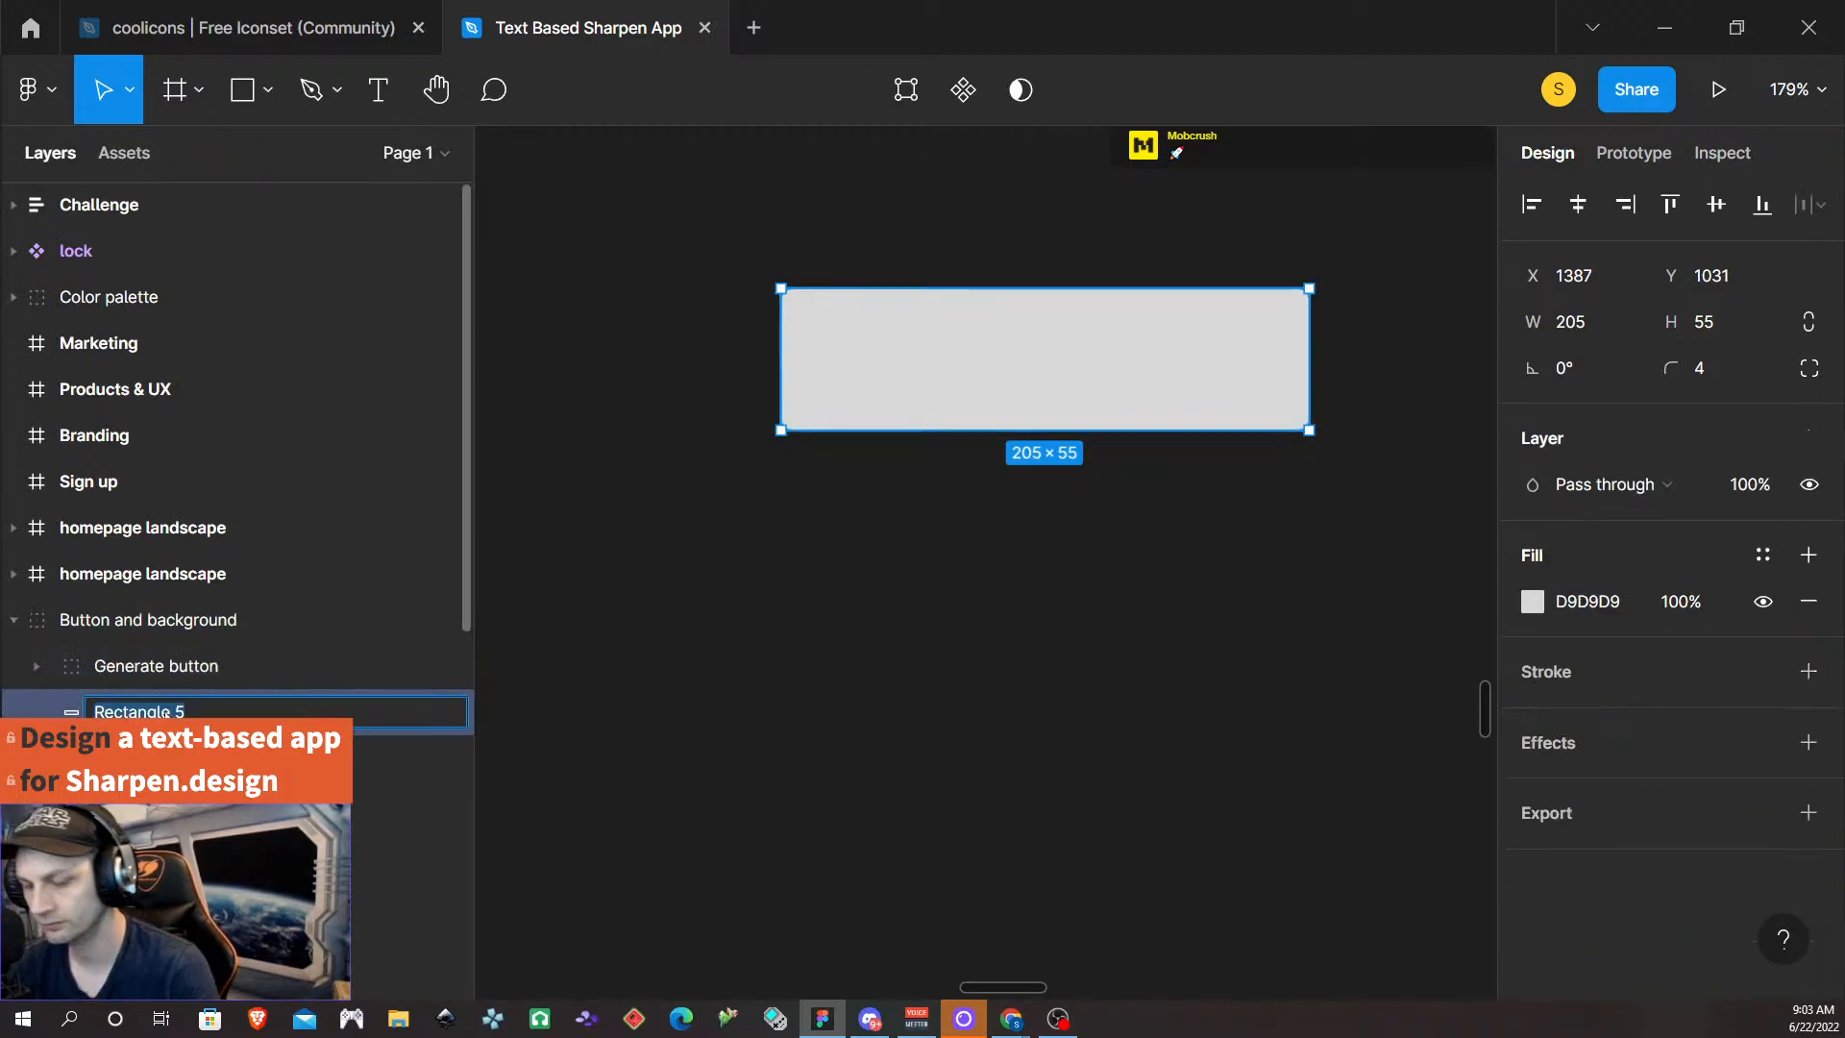
text(BG)
key(Return)
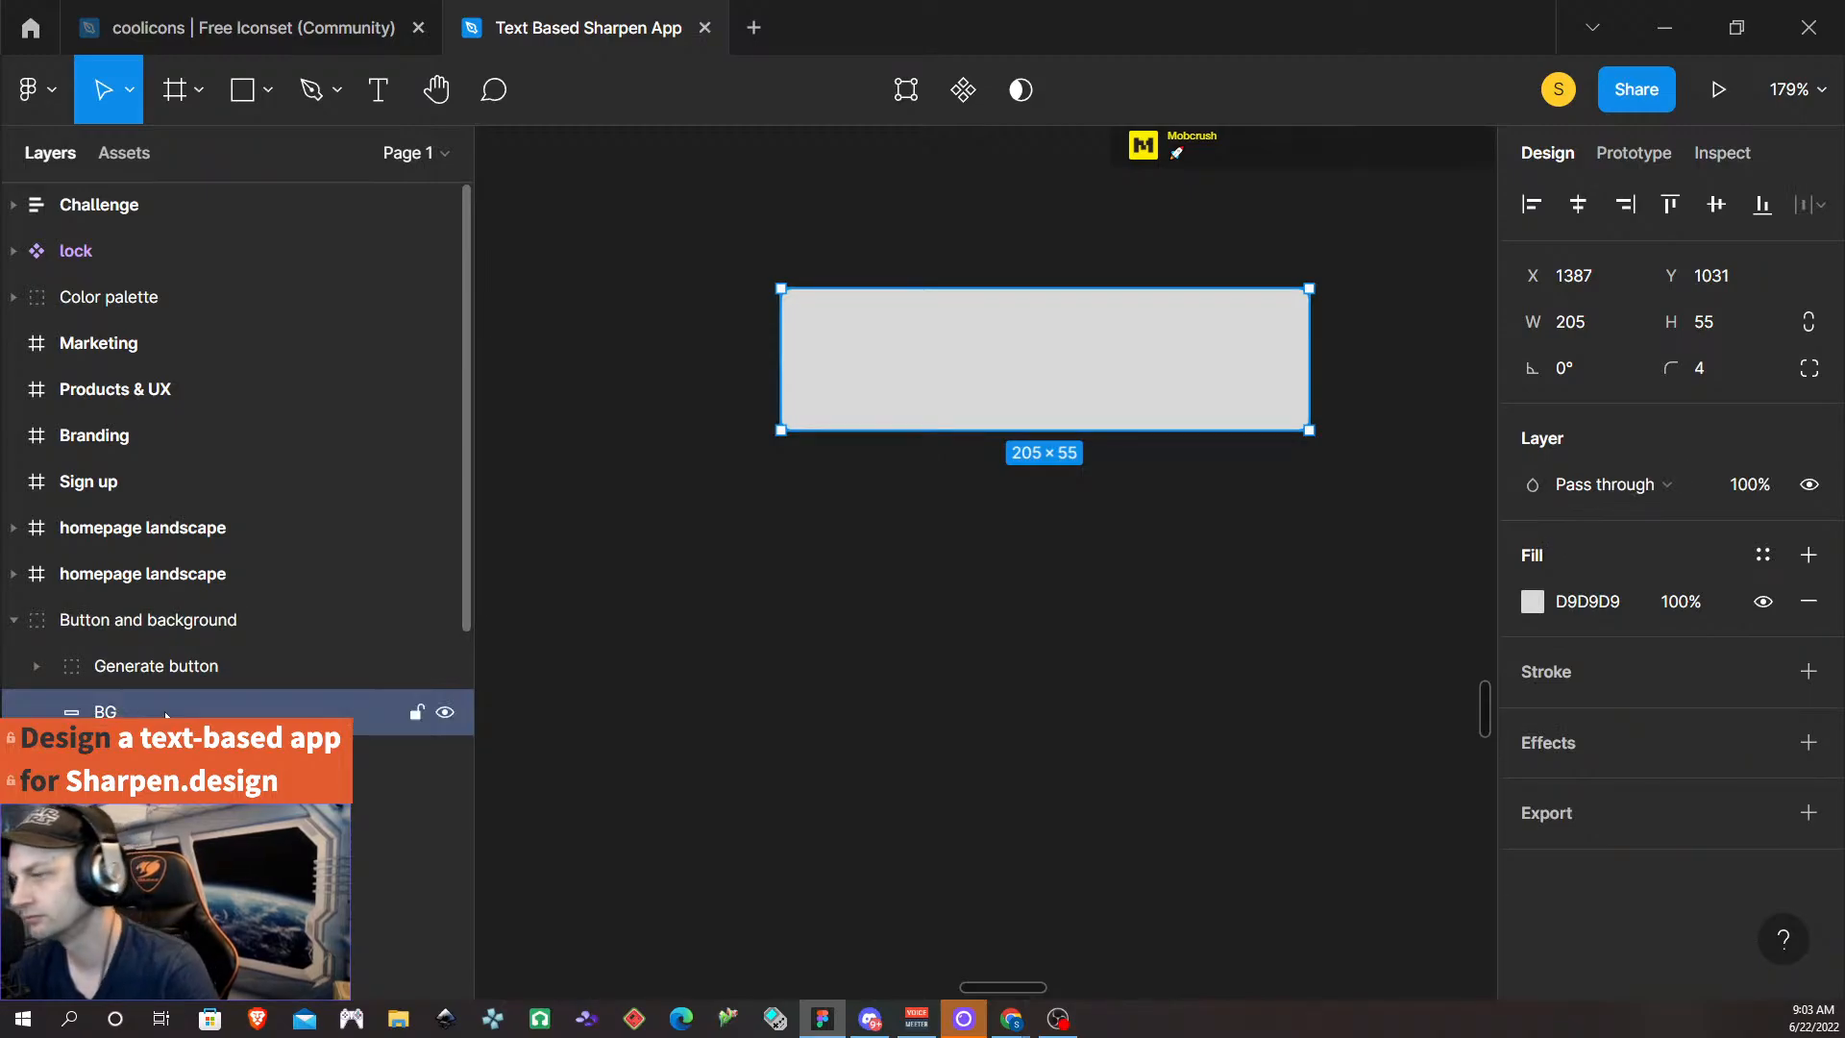
- Set the fill colour of the BG rectangle to white, FFFFFF
click(1600, 619)
text(F)
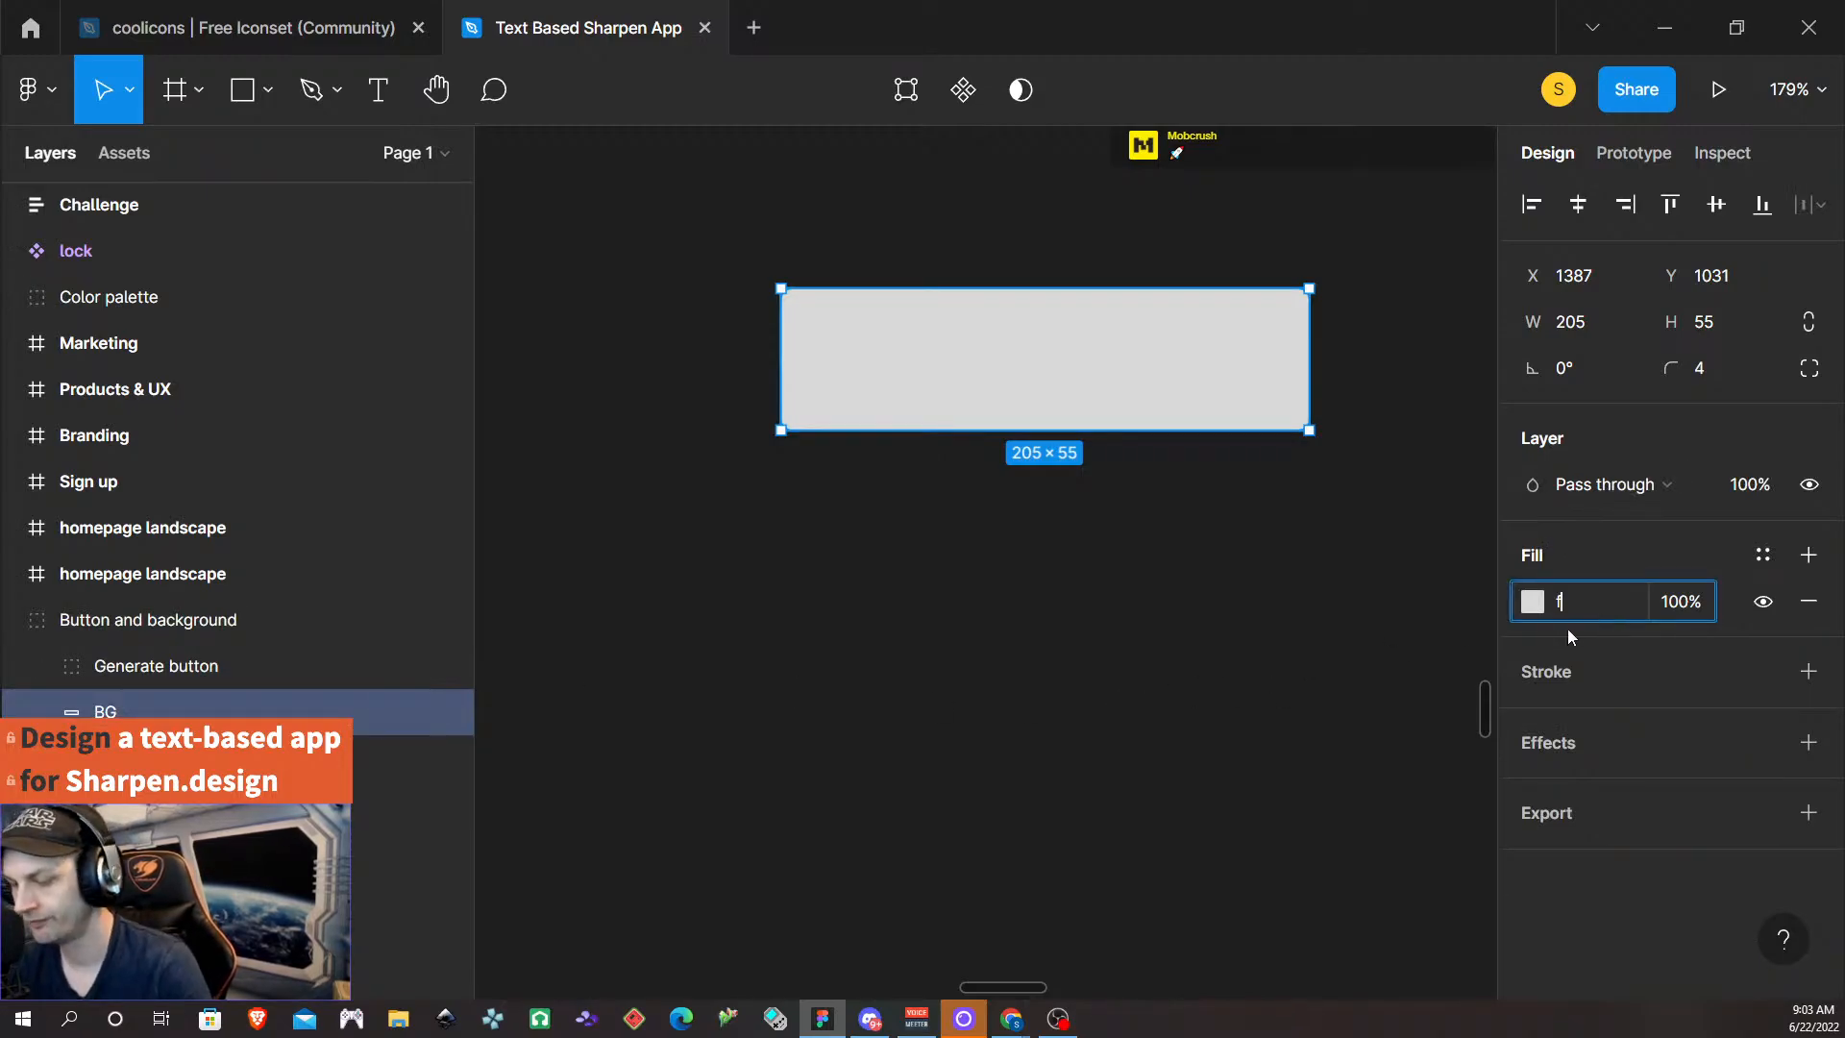
key(Return)
click(1050, 595)
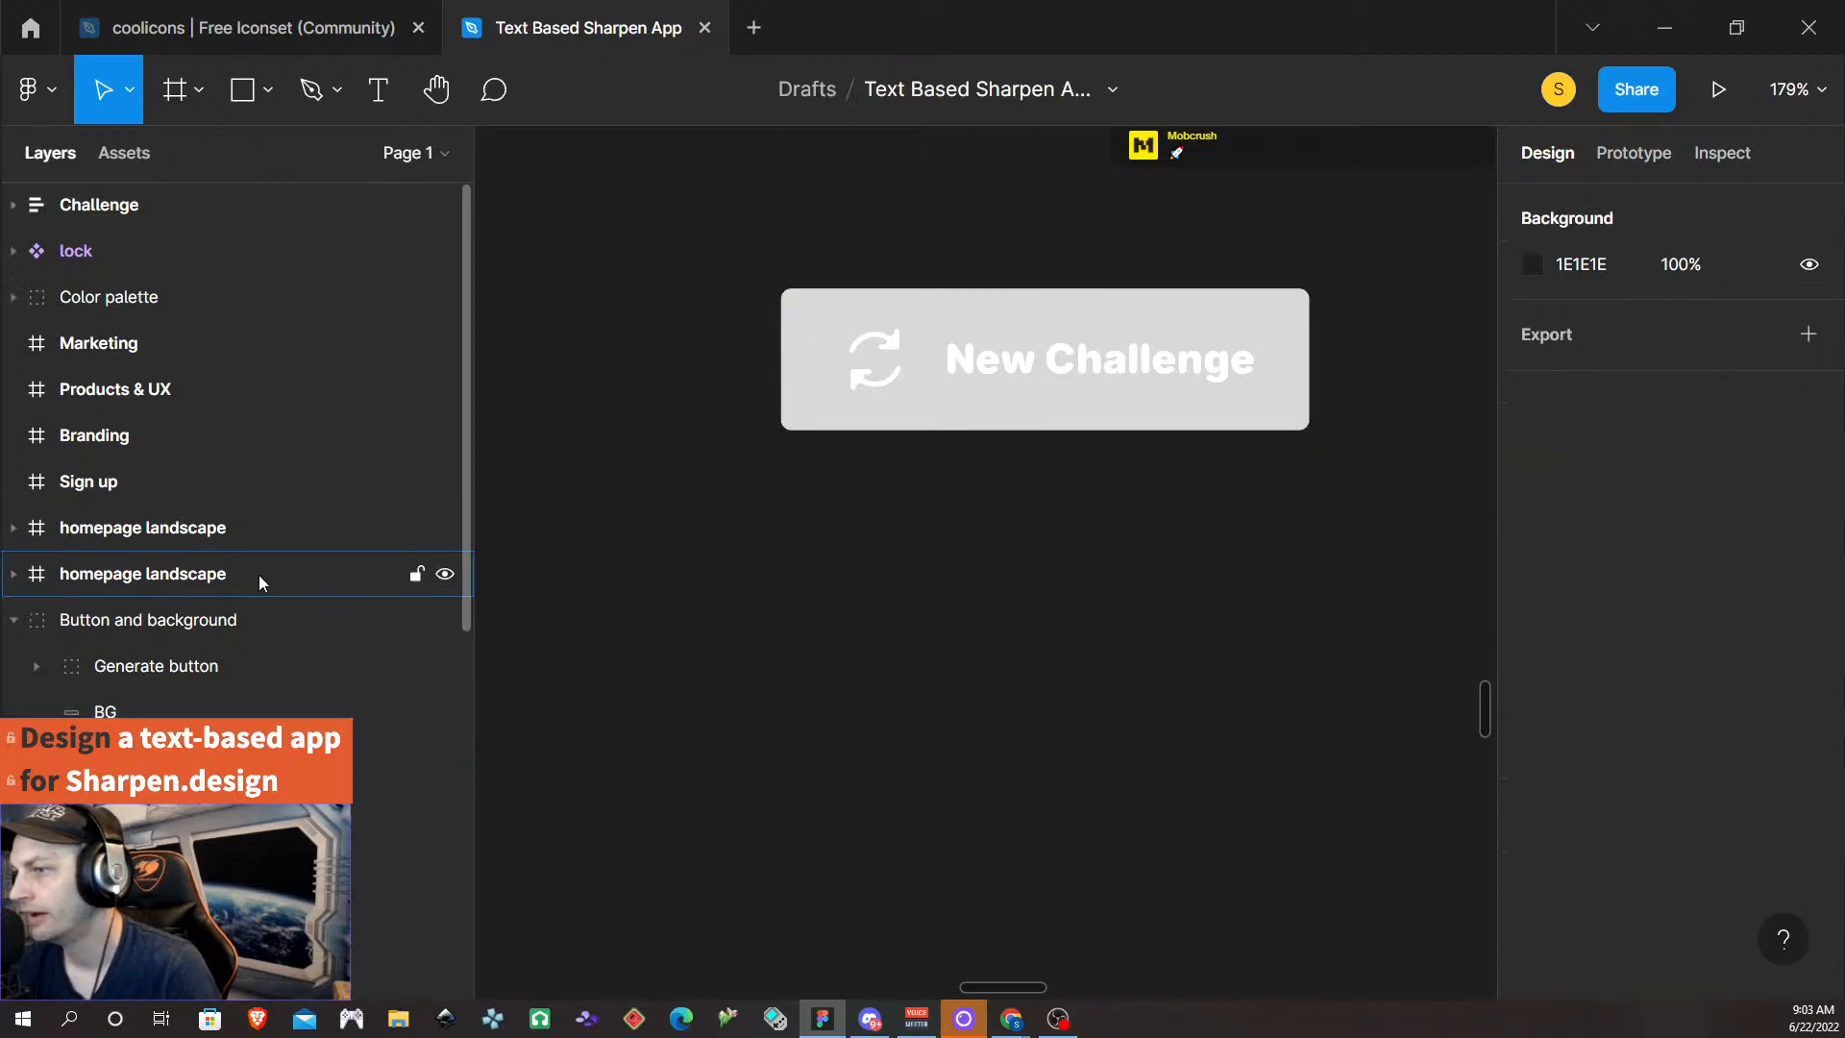
- Examine the New Challenge button at several zoom levels and compare it with the Generate button on the neighbouring purple frame
mouse_move(424, 711)
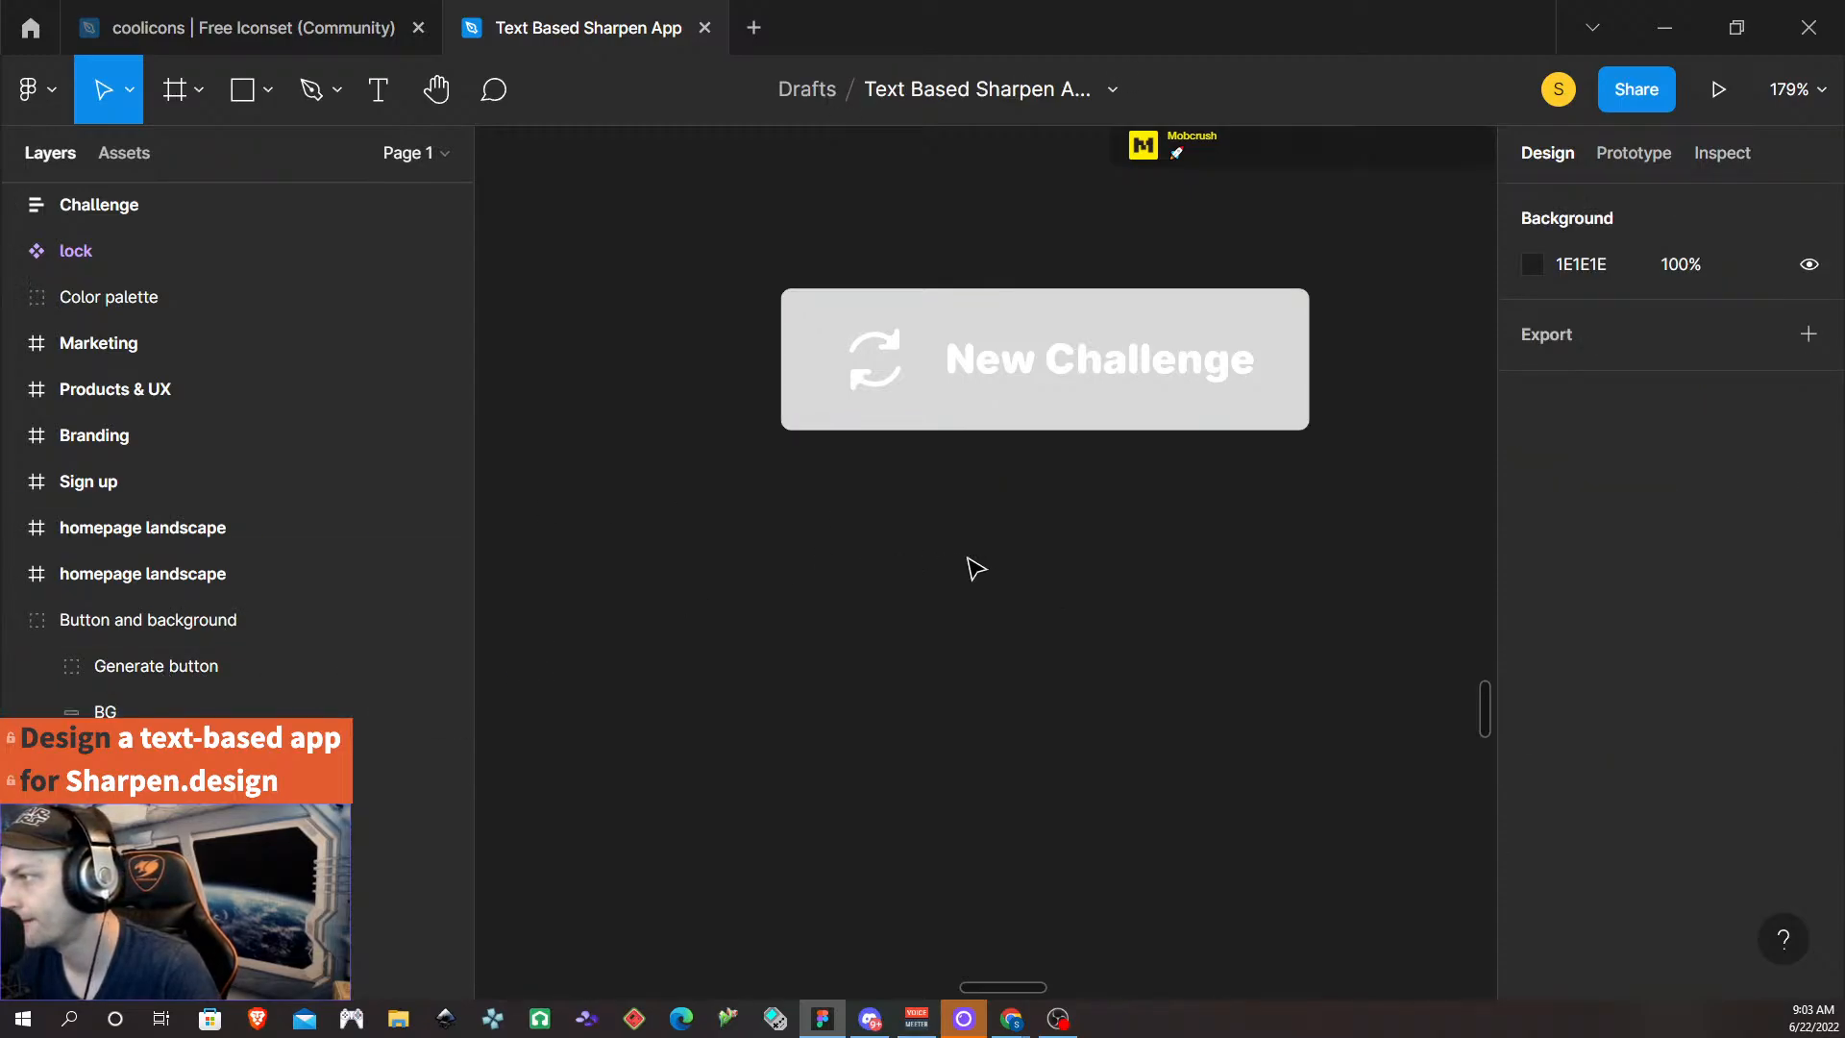
scroll(980, 573, down, 5)
scroll(982, 573, up, 6)
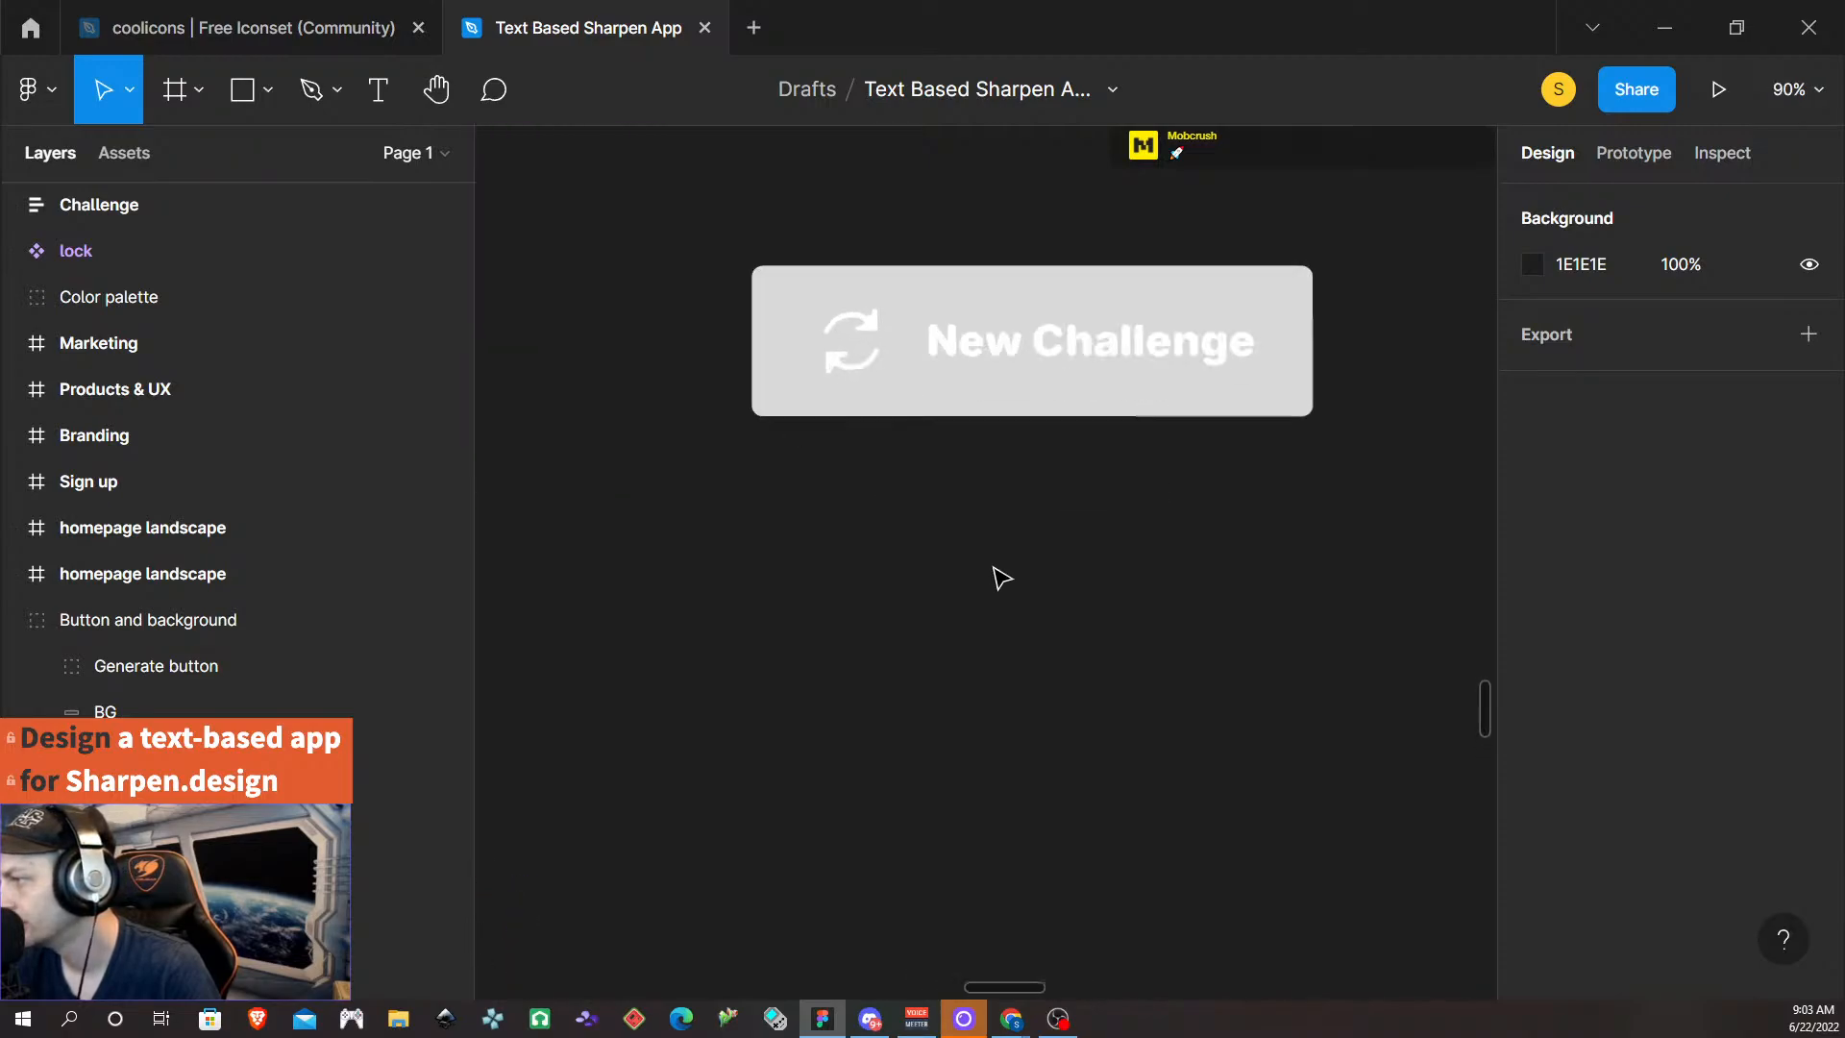
scroll(999, 559, up, 2)
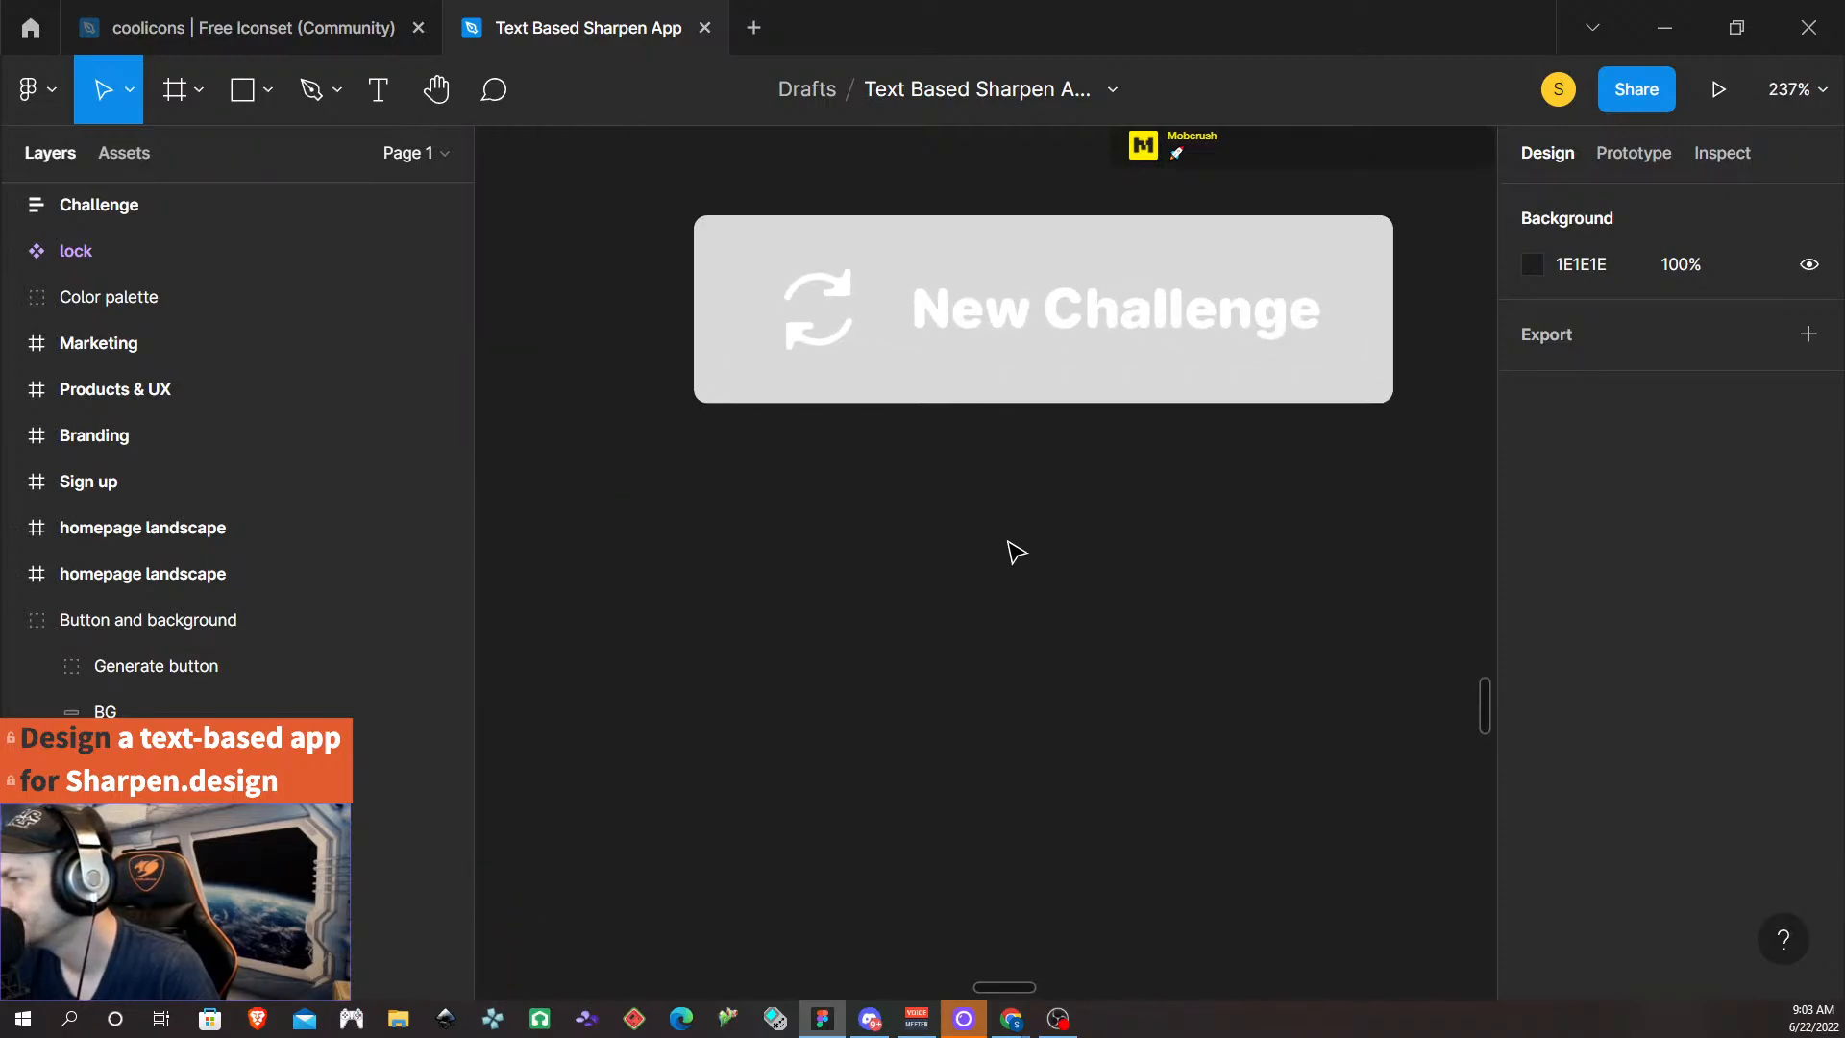
scroll(1009, 498, up, 4)
scroll(1007, 492, down, 1)
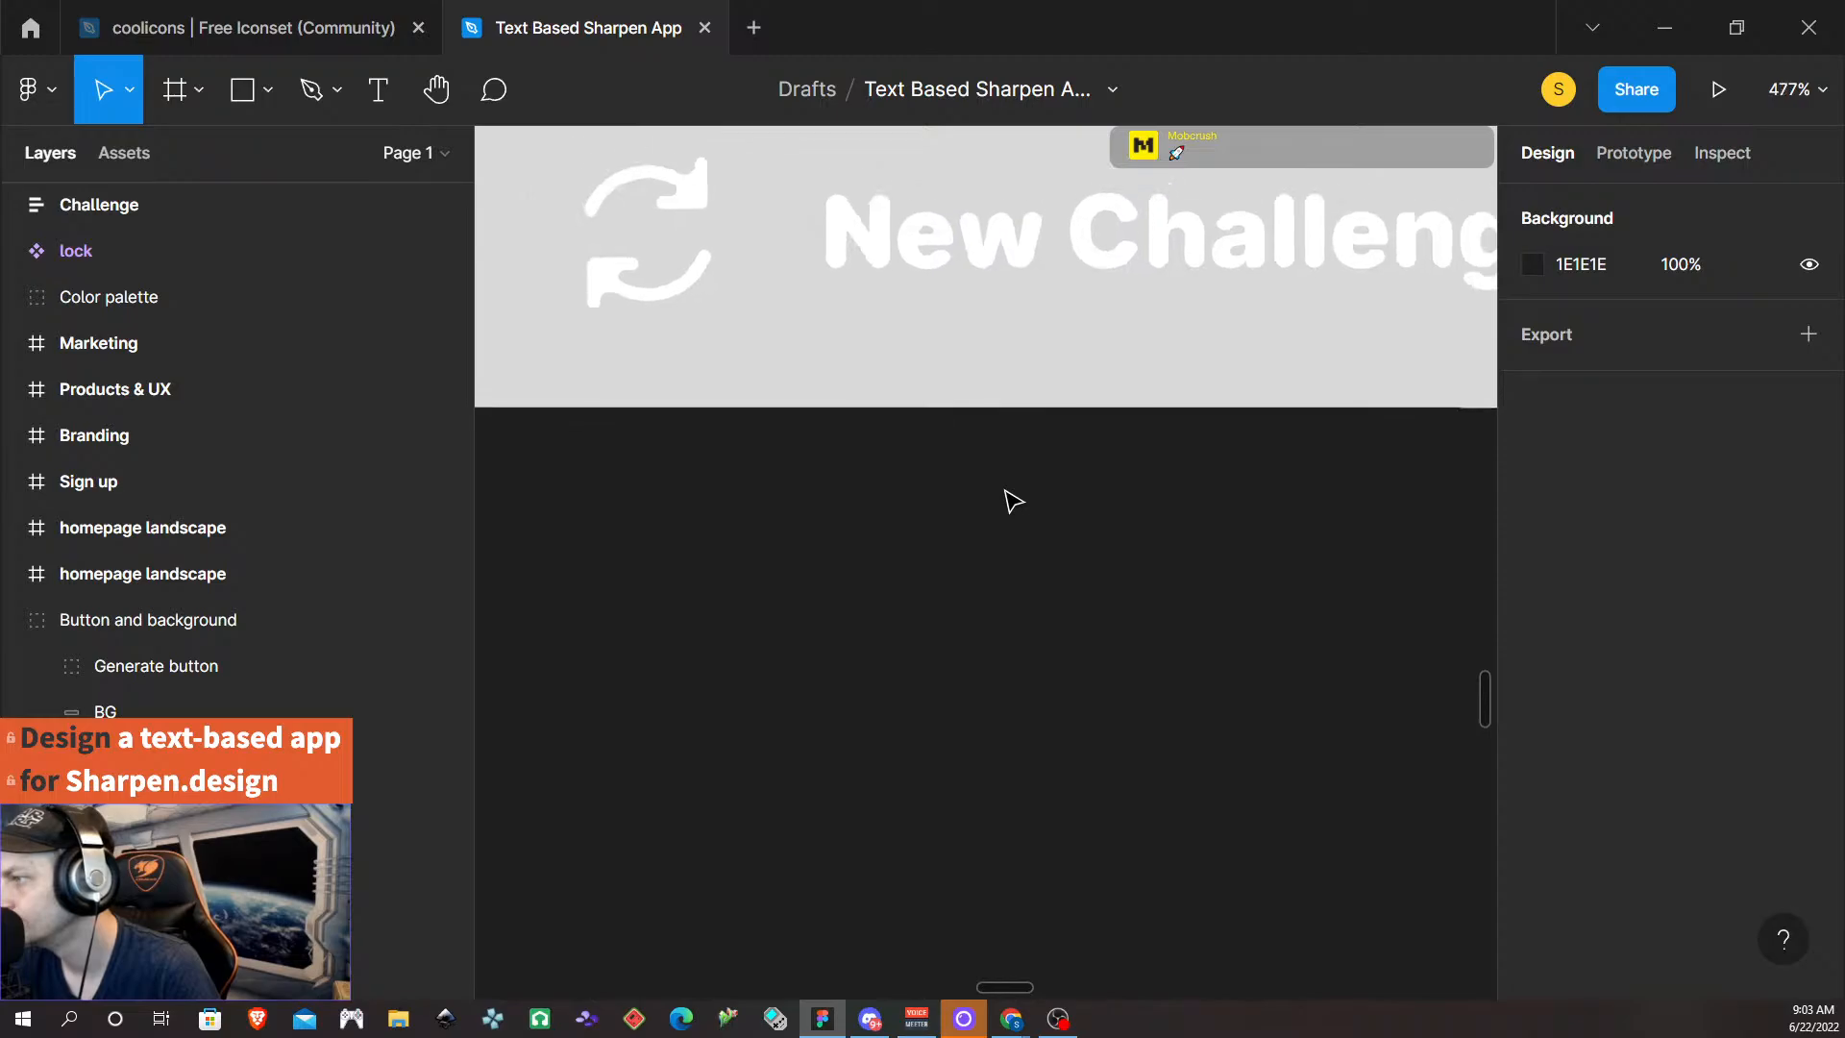
scroll(997, 484, left, 2)
scroll(988, 468, down, 2)
scroll(990, 477, down, 6)
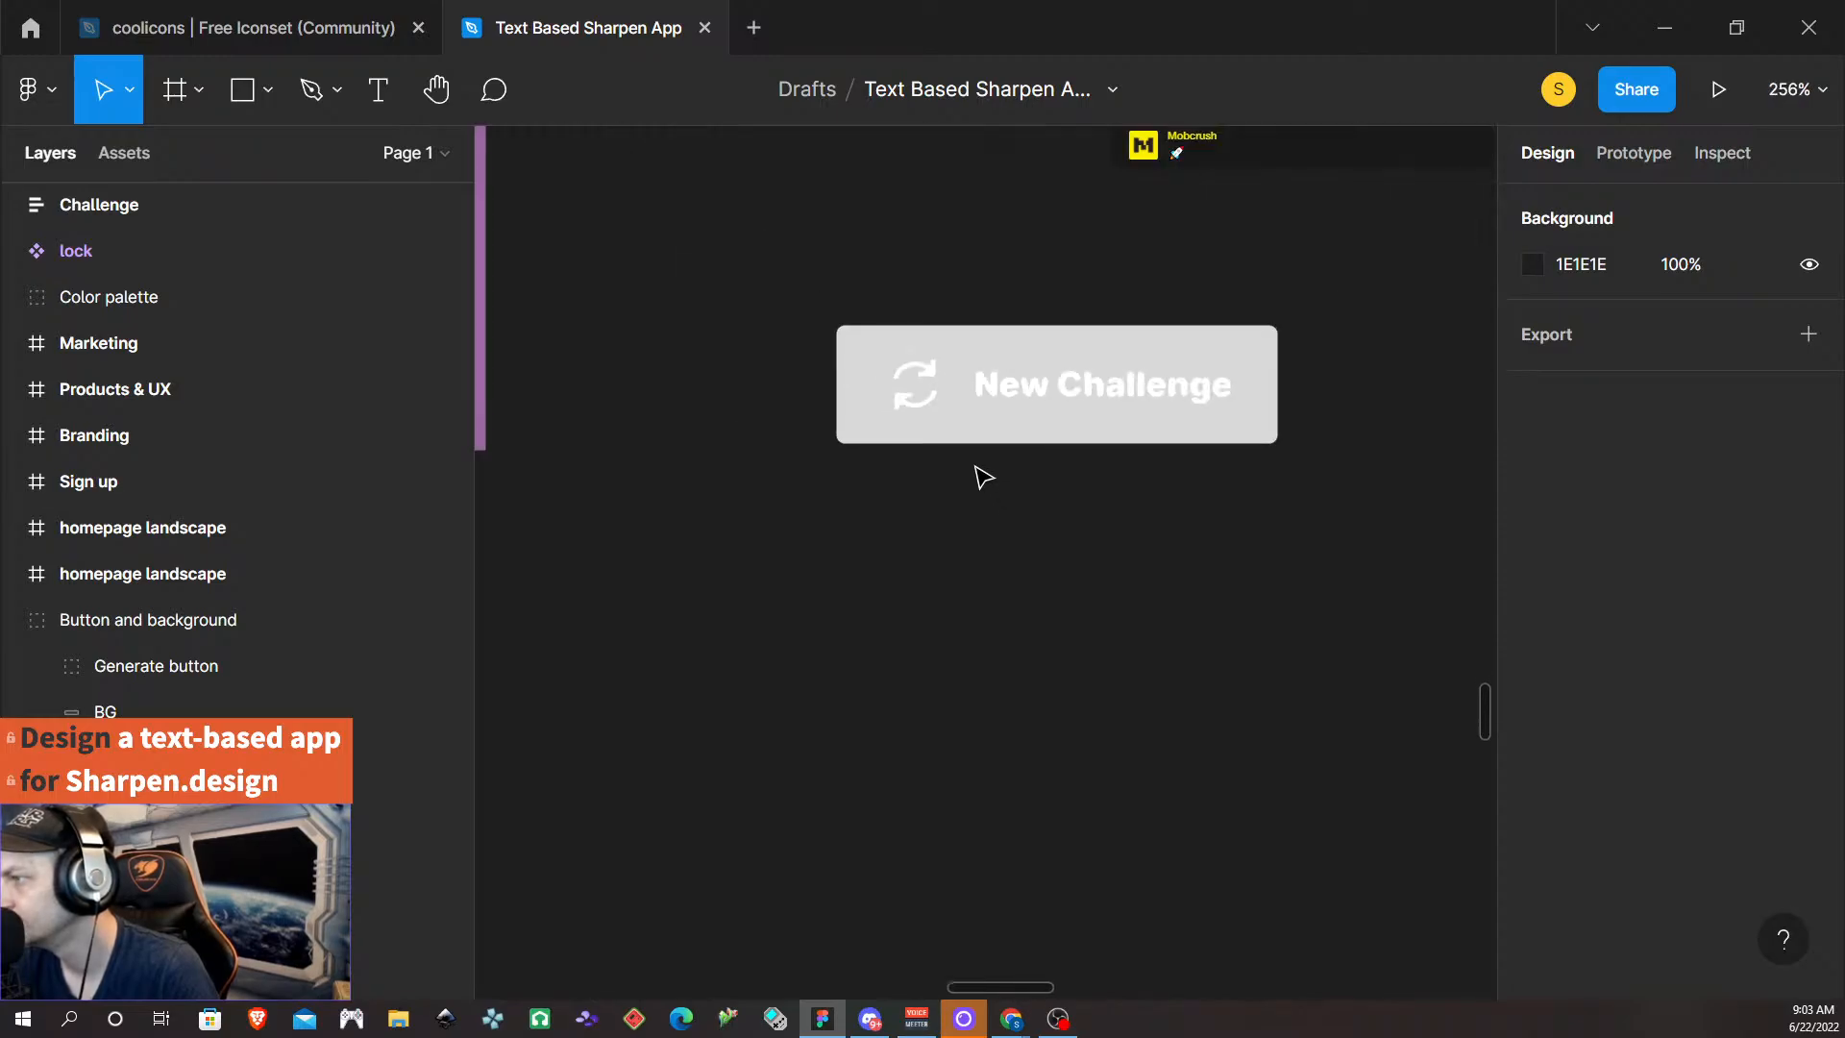
scroll(981, 475, left, 6)
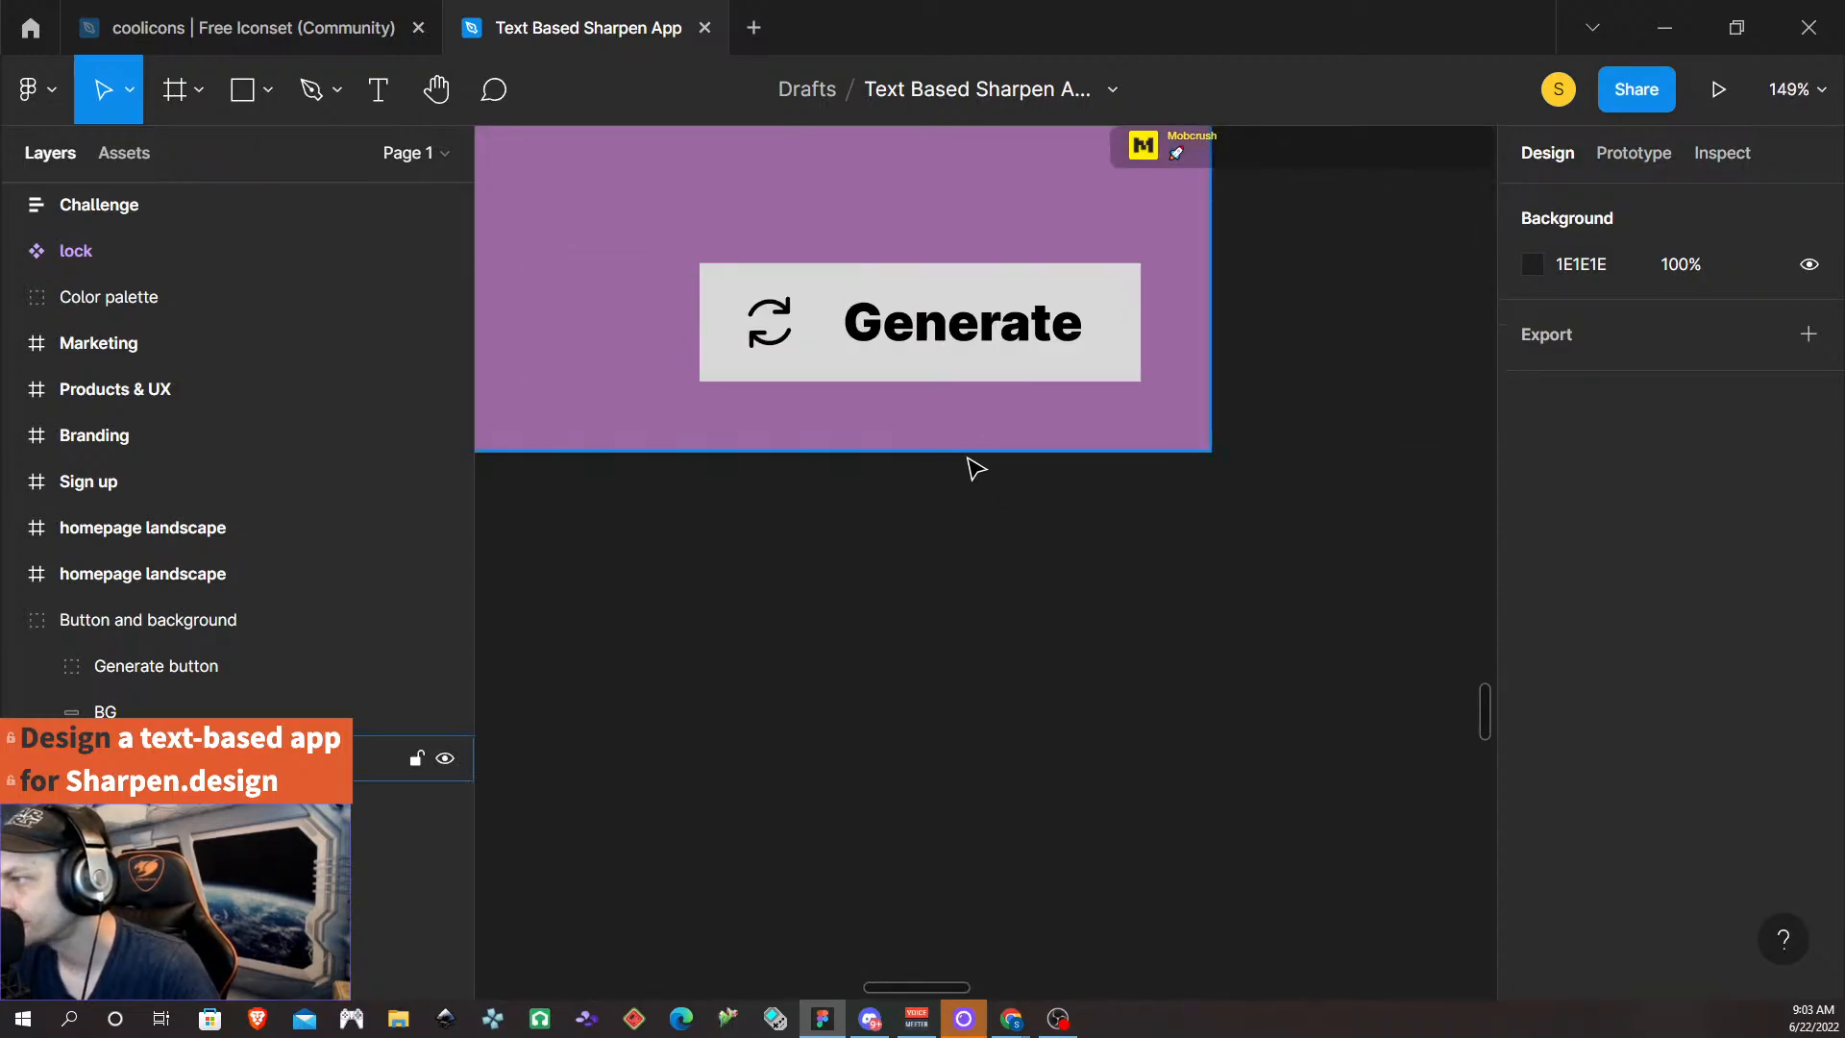
scroll(972, 468, right, 5)
scroll(962, 467, right, 1)
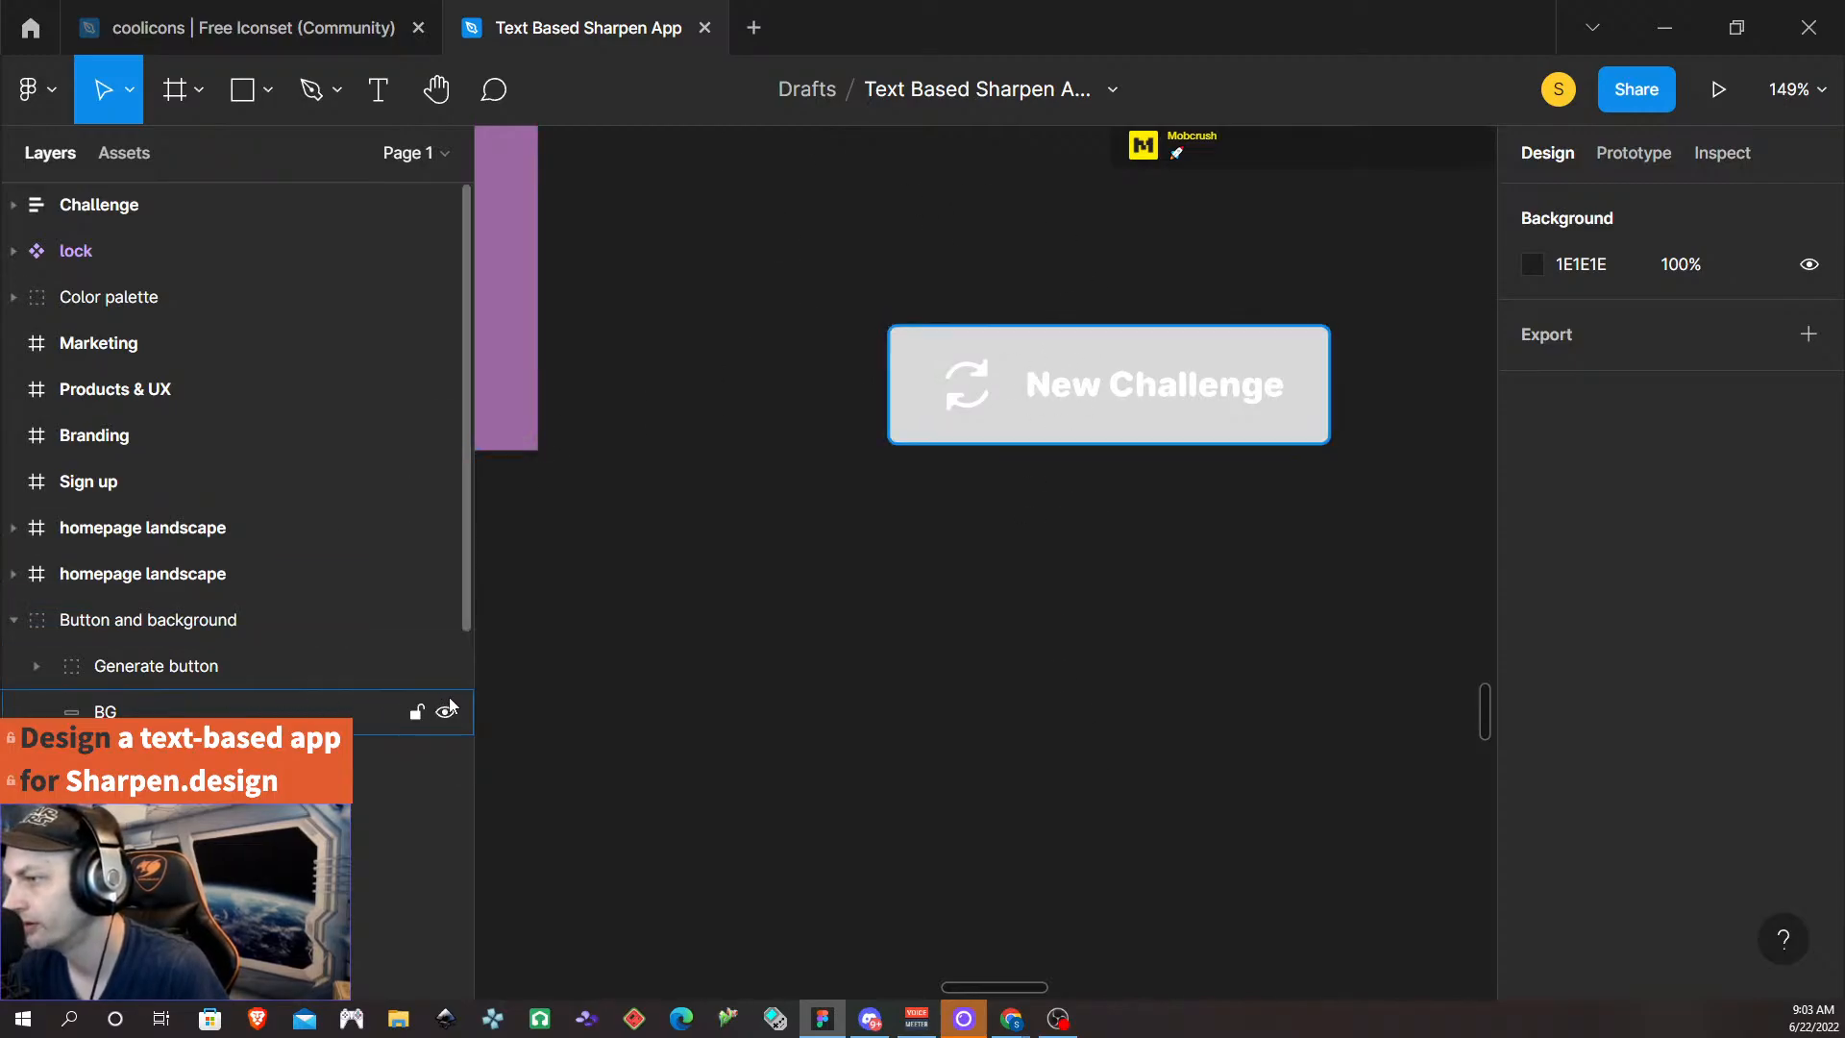
- Turn the "Button and background" group into a component and add two variants to it
click(125, 620)
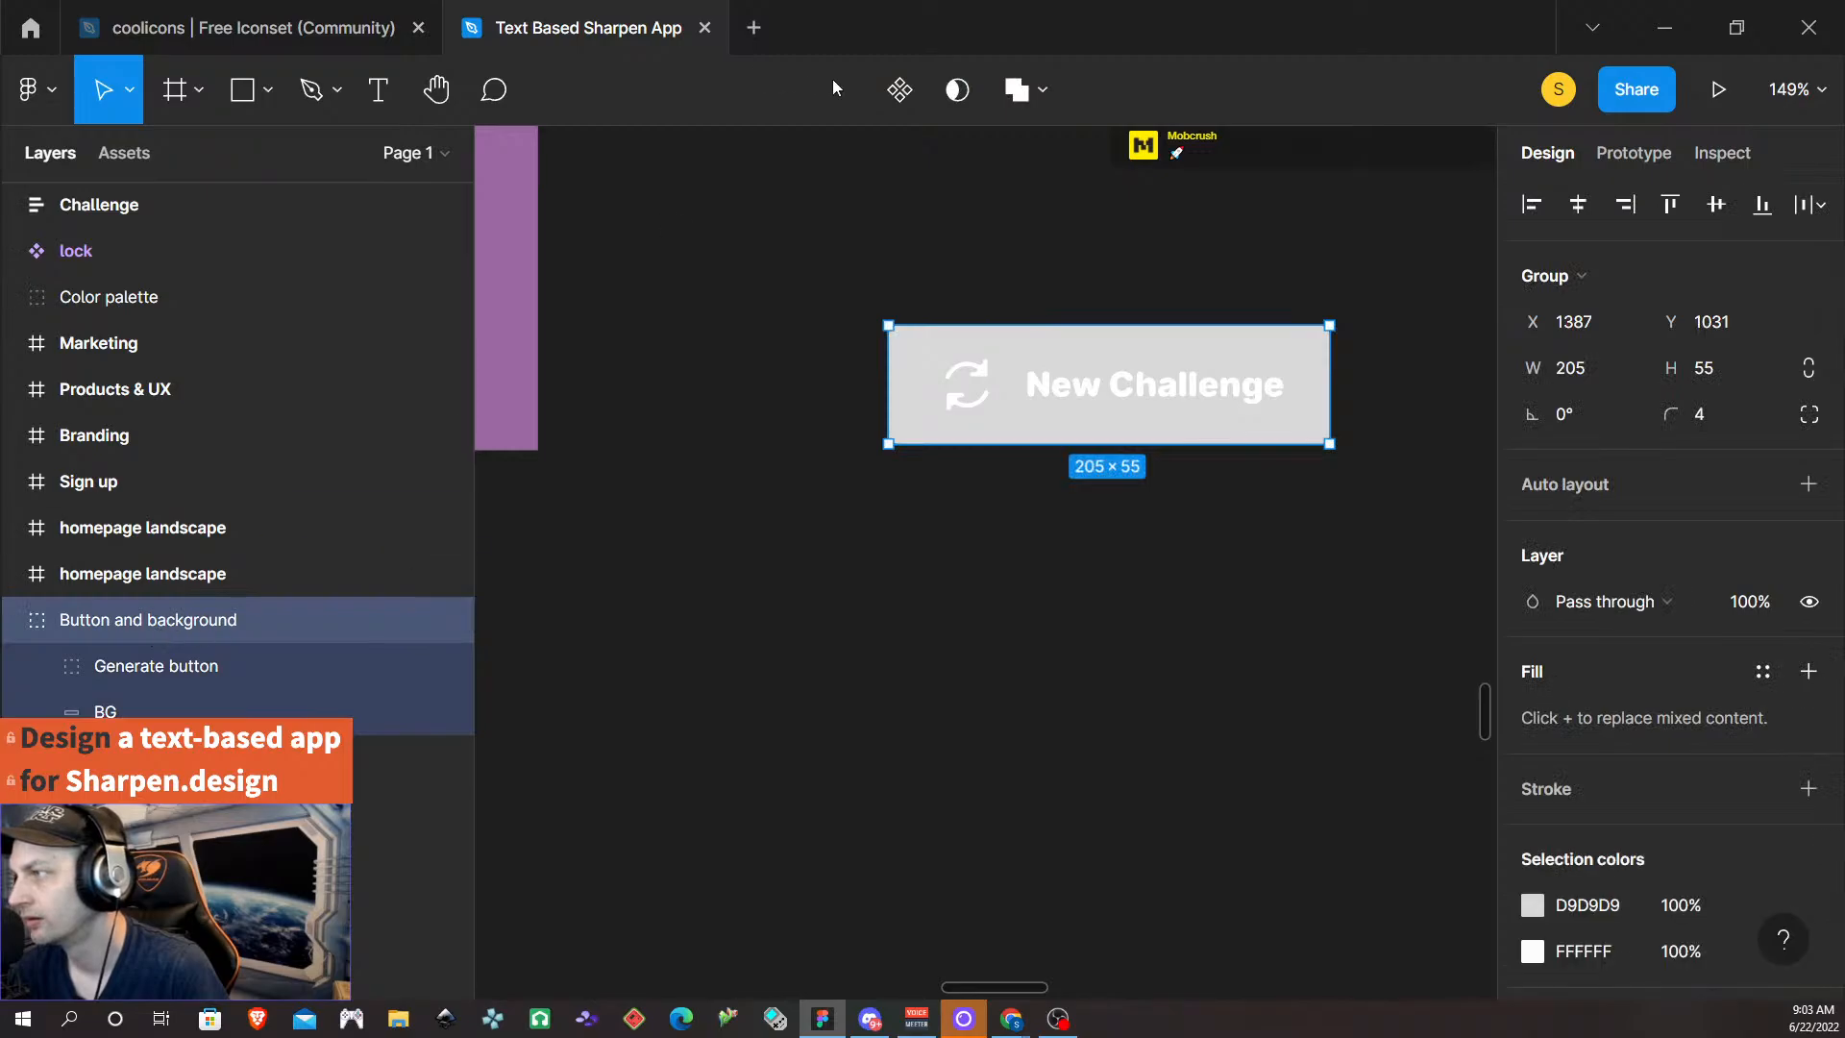
click(899, 91)
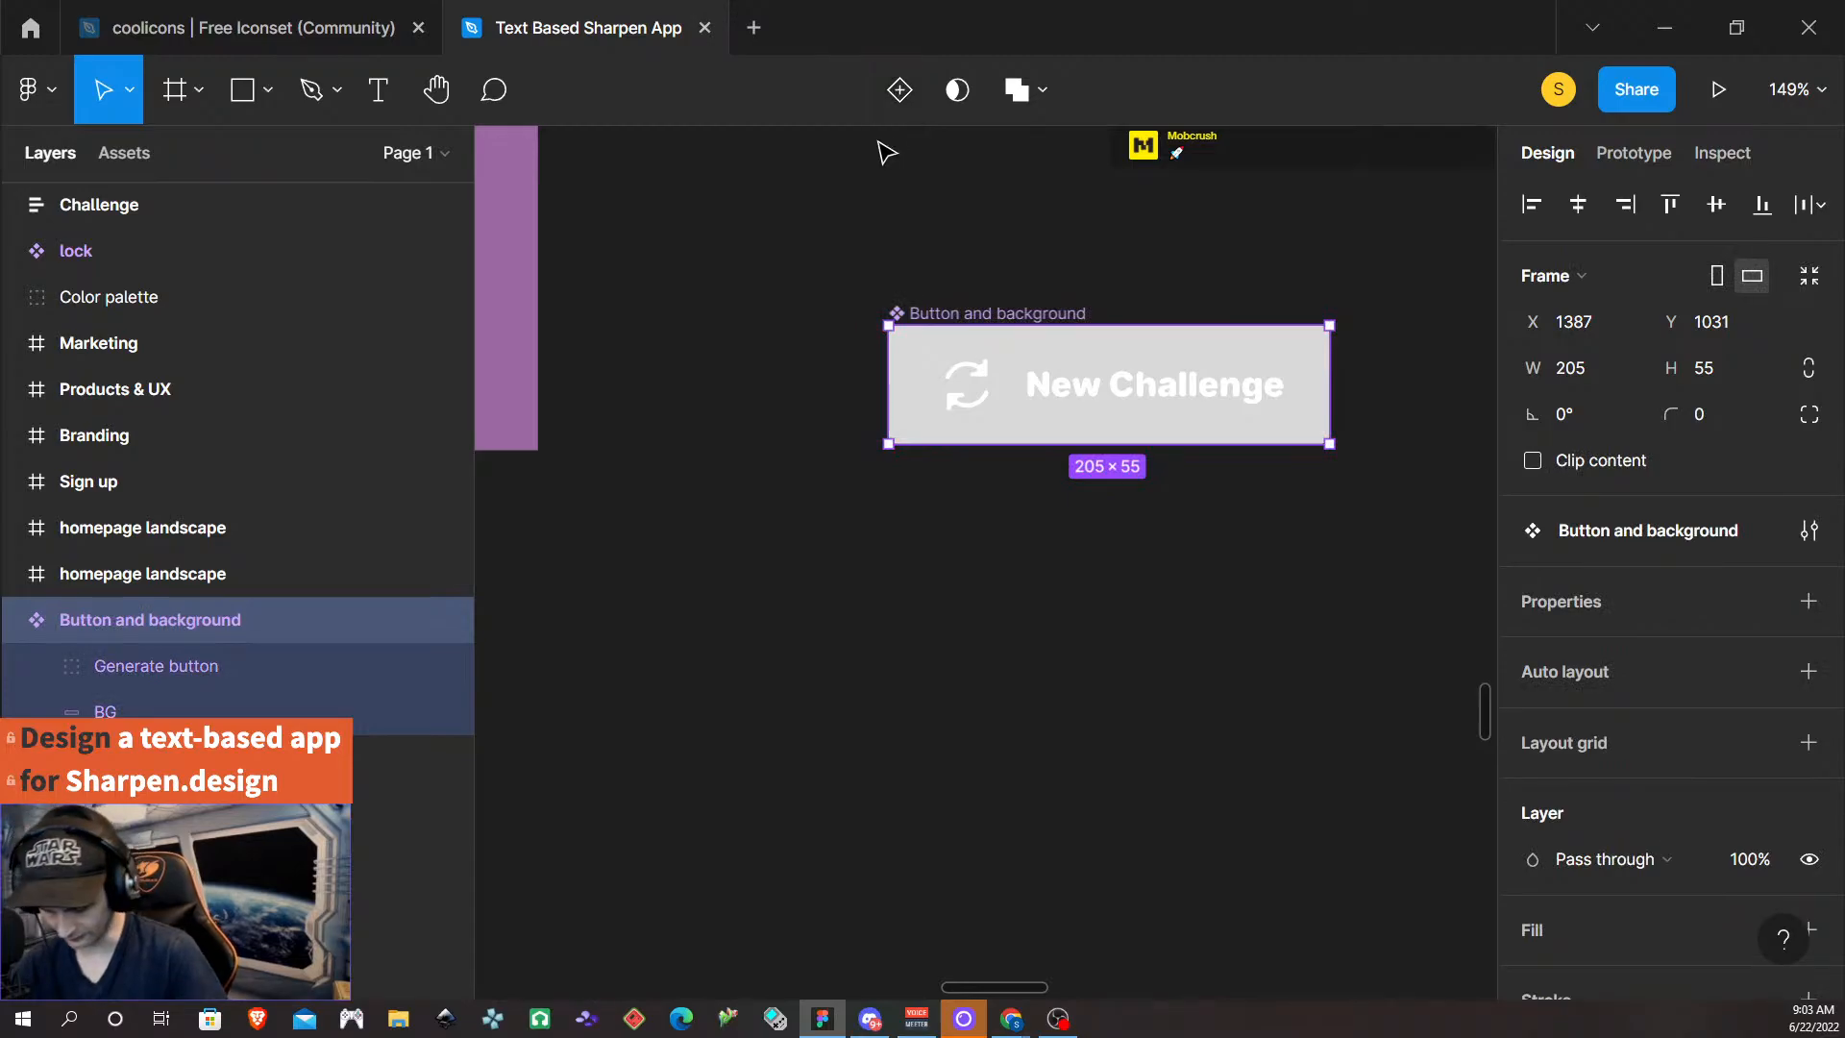
click(898, 92)
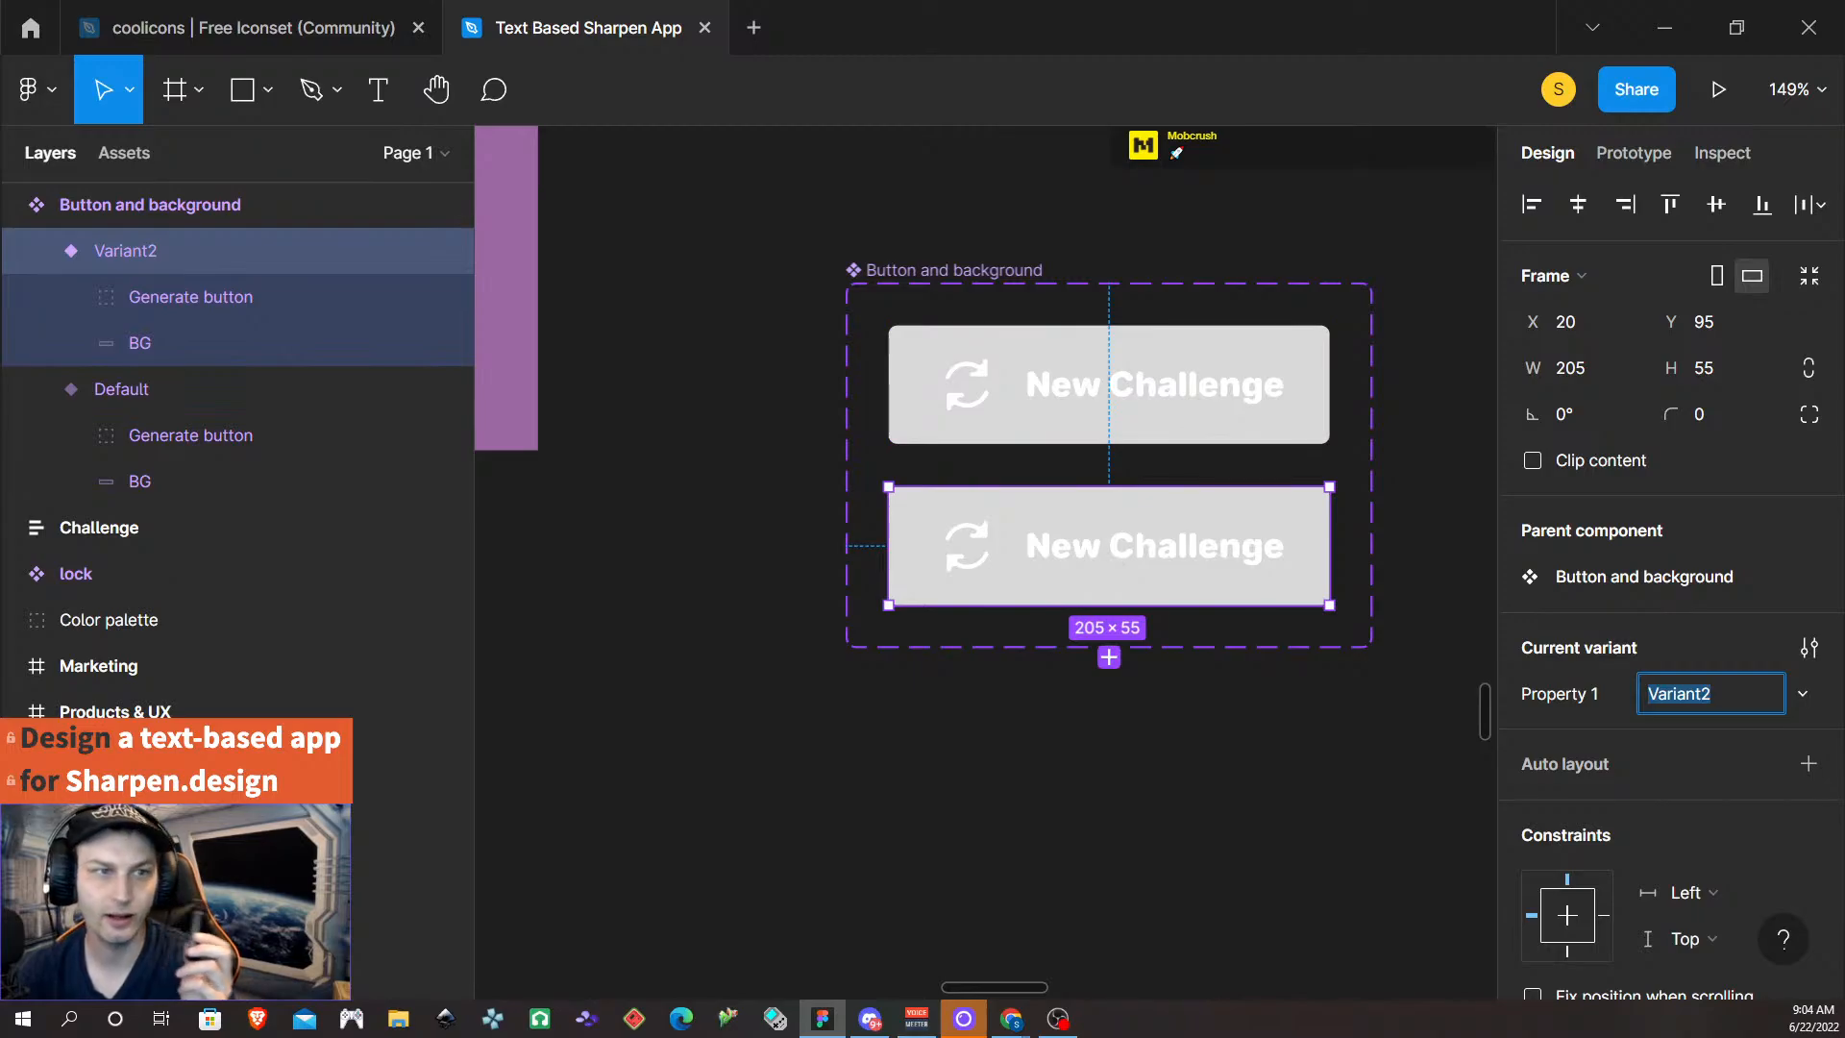
key(alt+Tab)
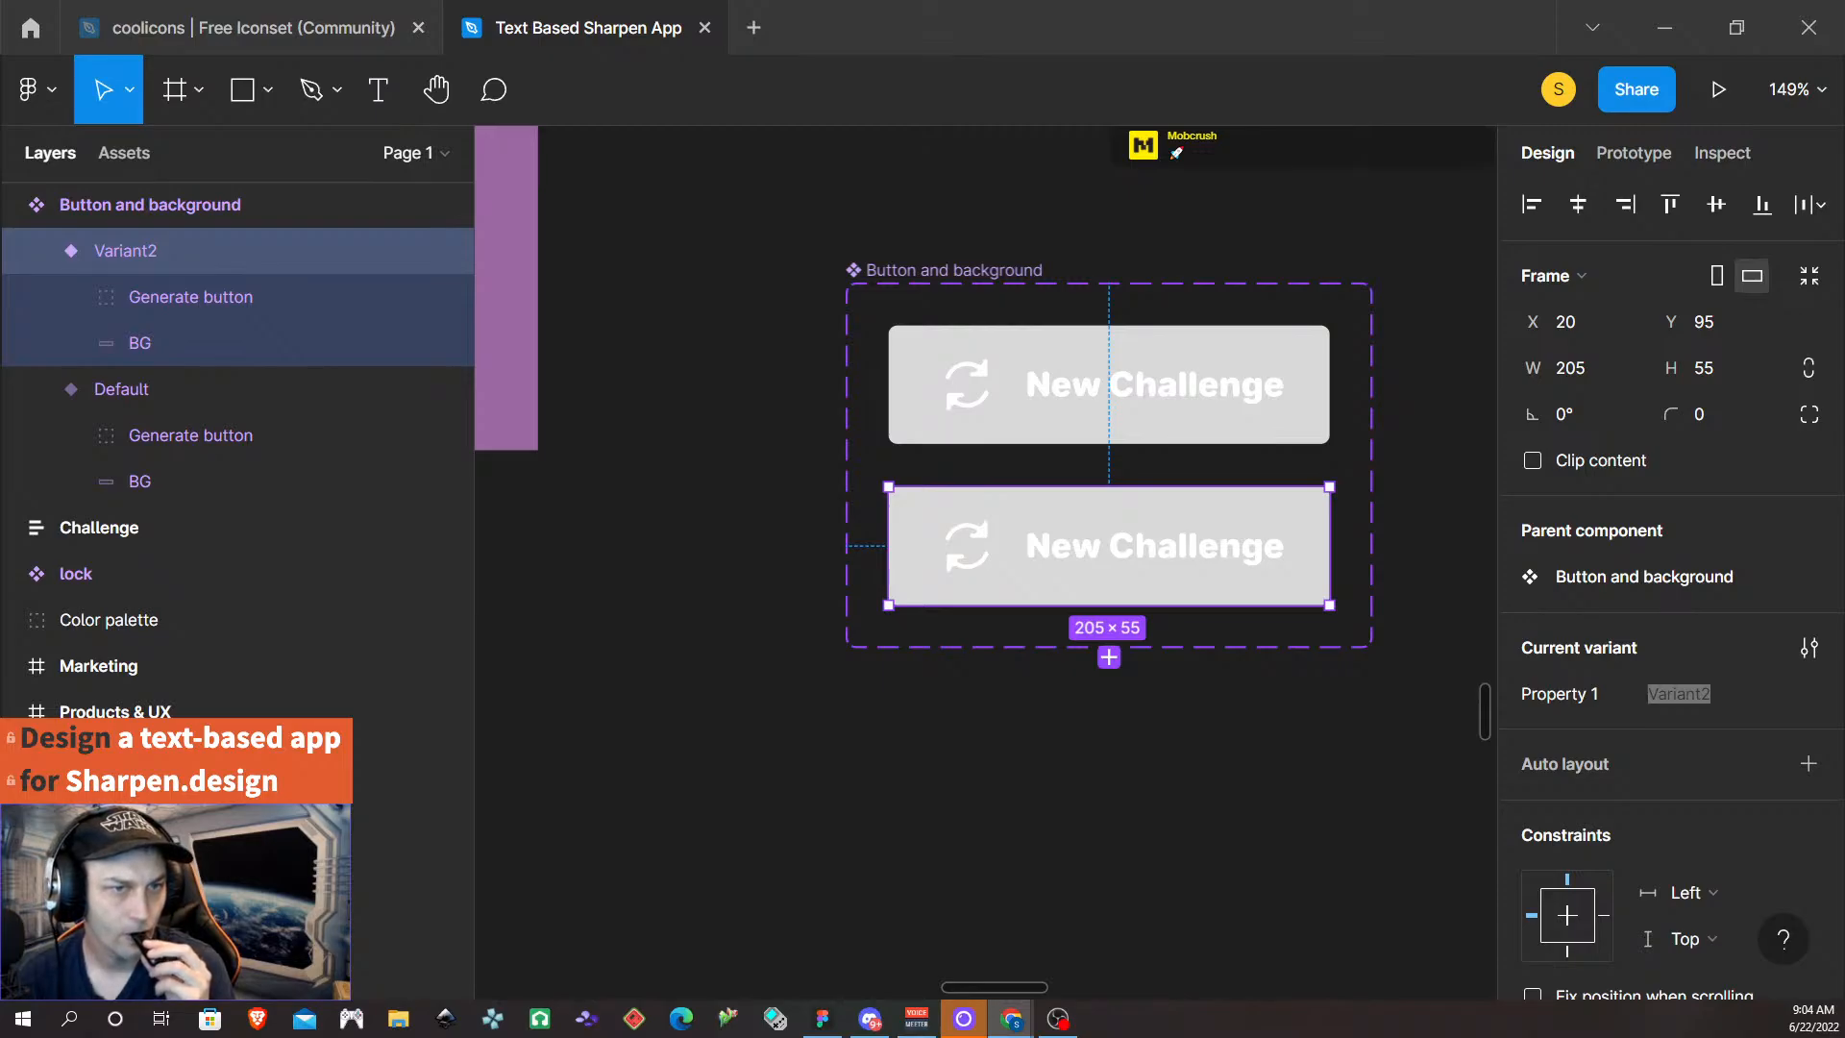
click(1109, 659)
- Name the second variant of the button component "Hover" and the third one "Click"
click(1248, 528)
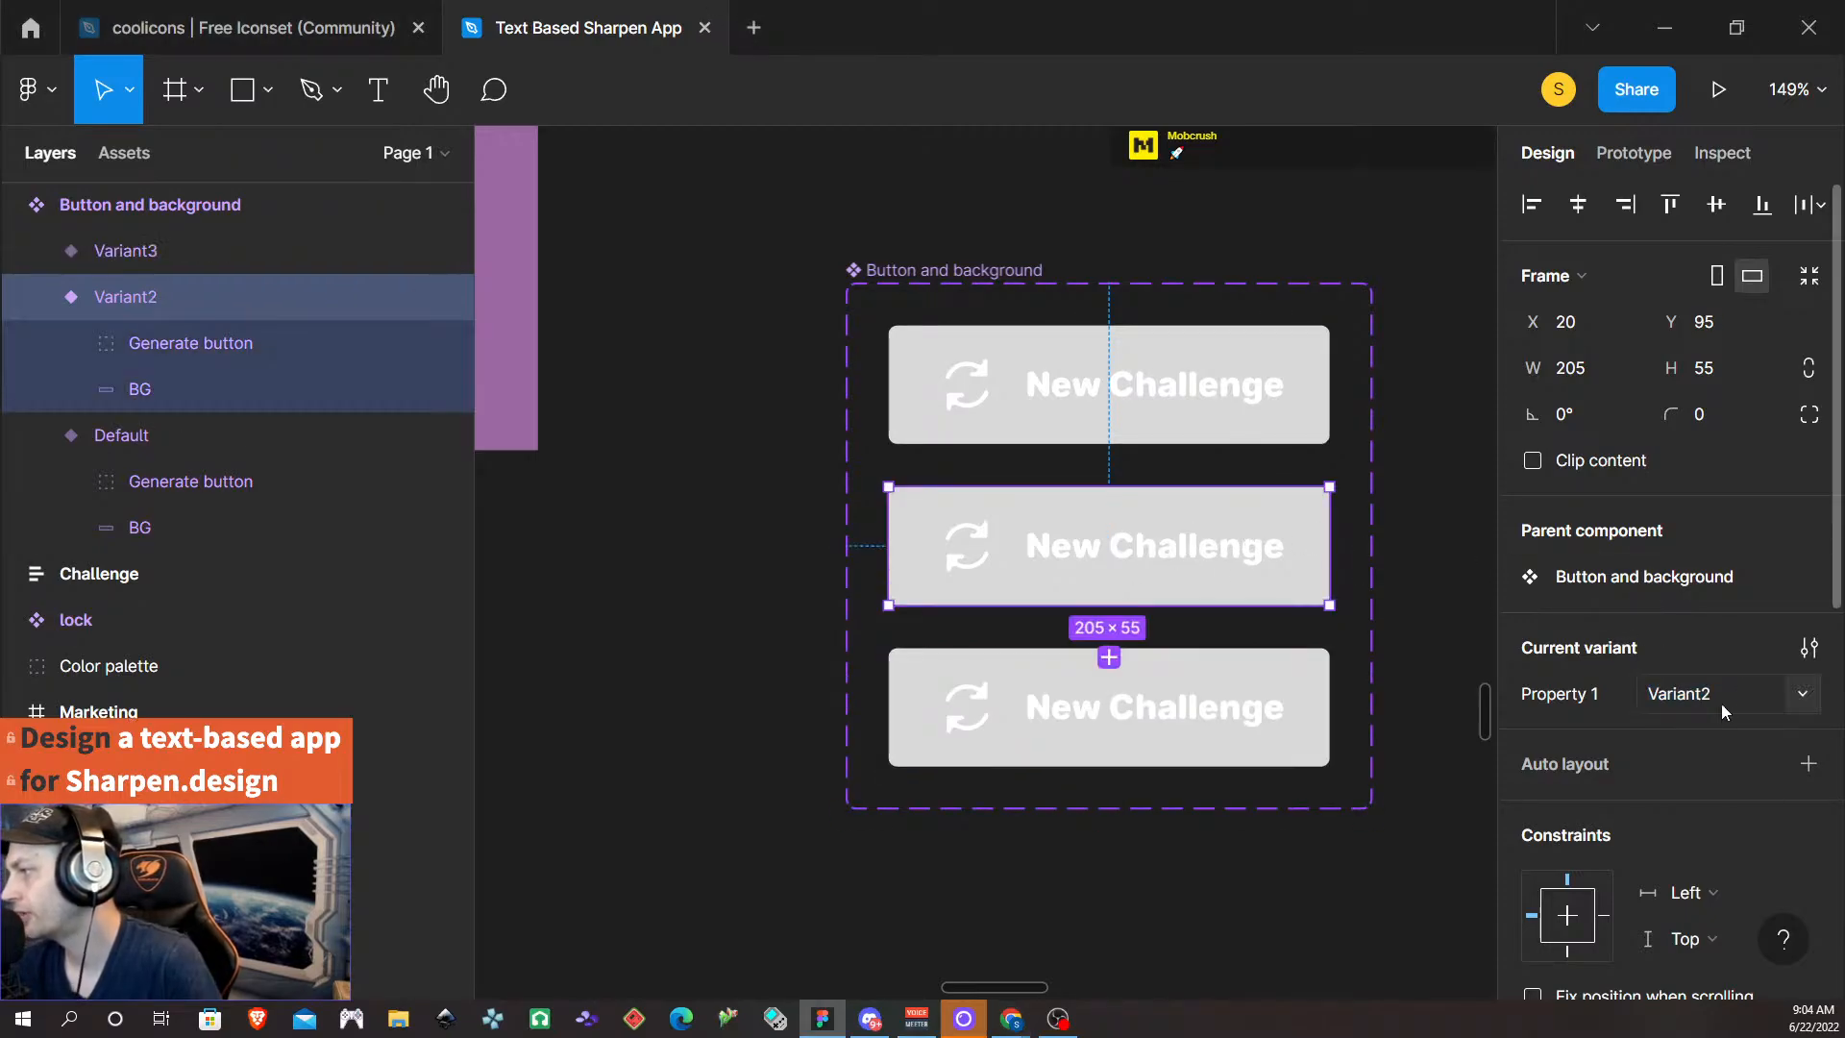
click(1691, 708)
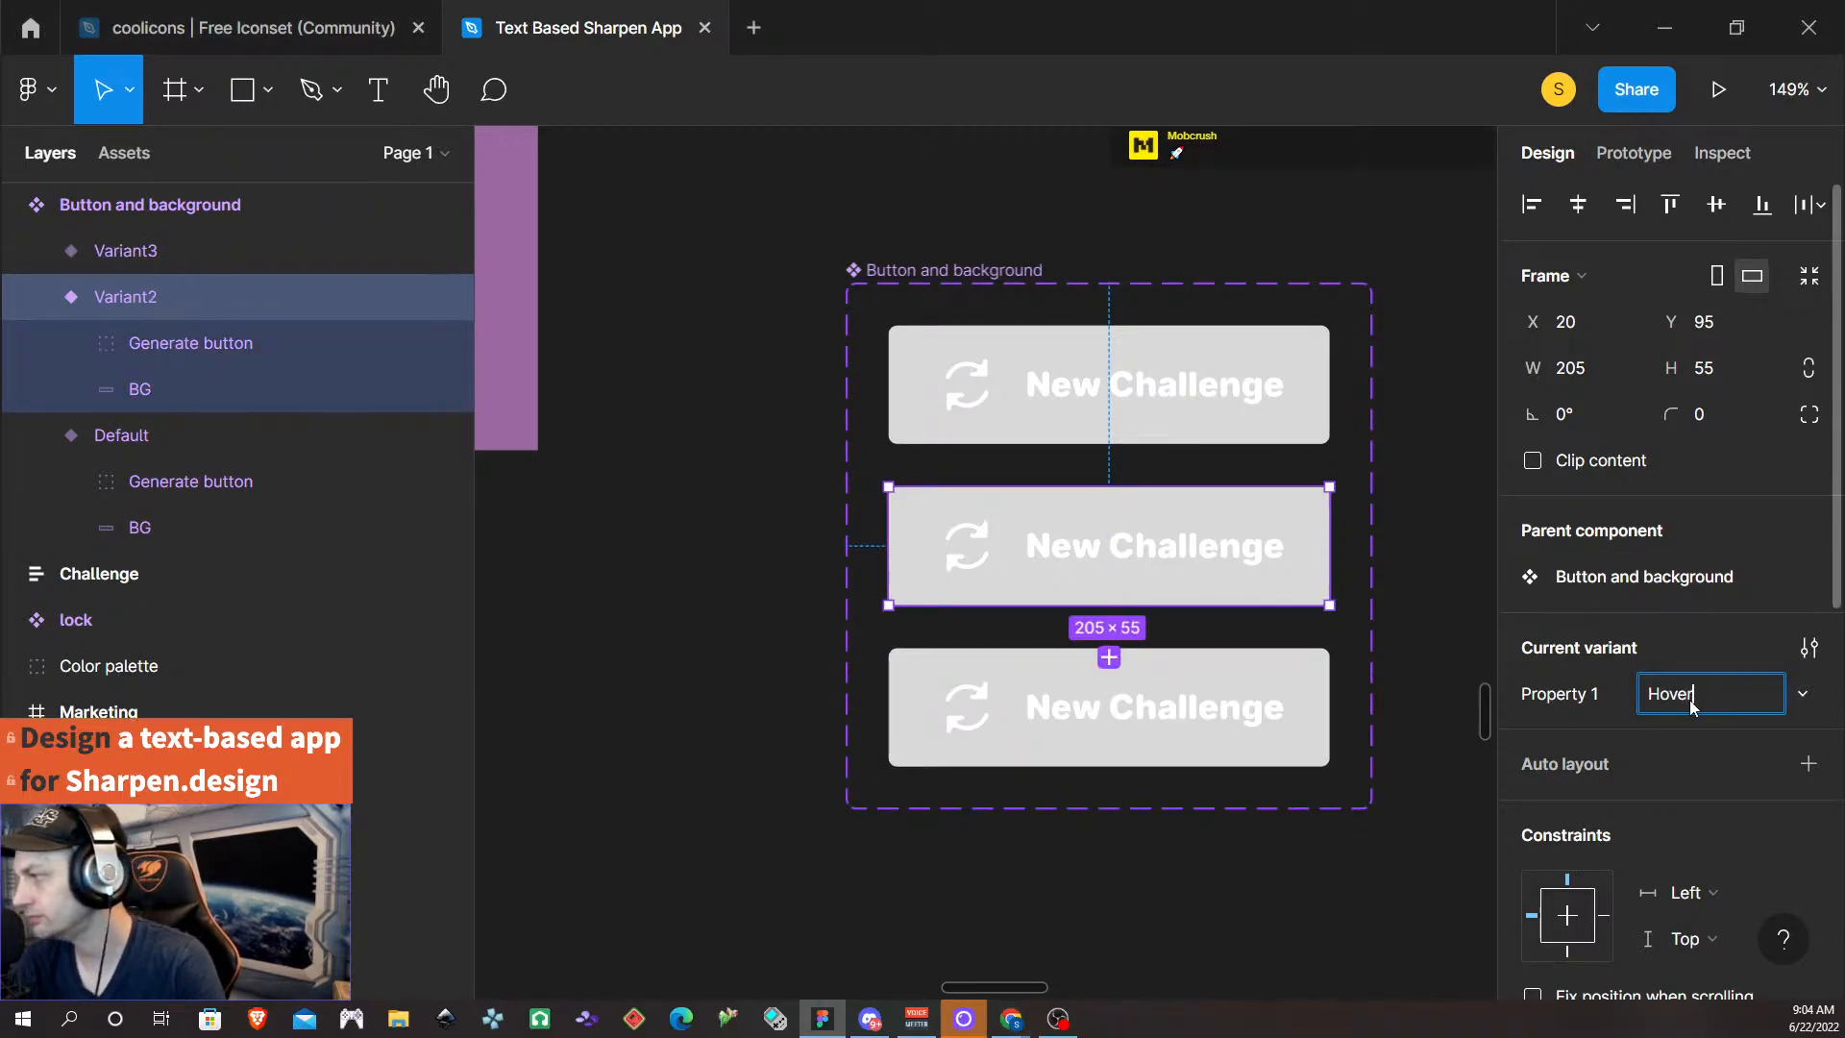
click(1174, 719)
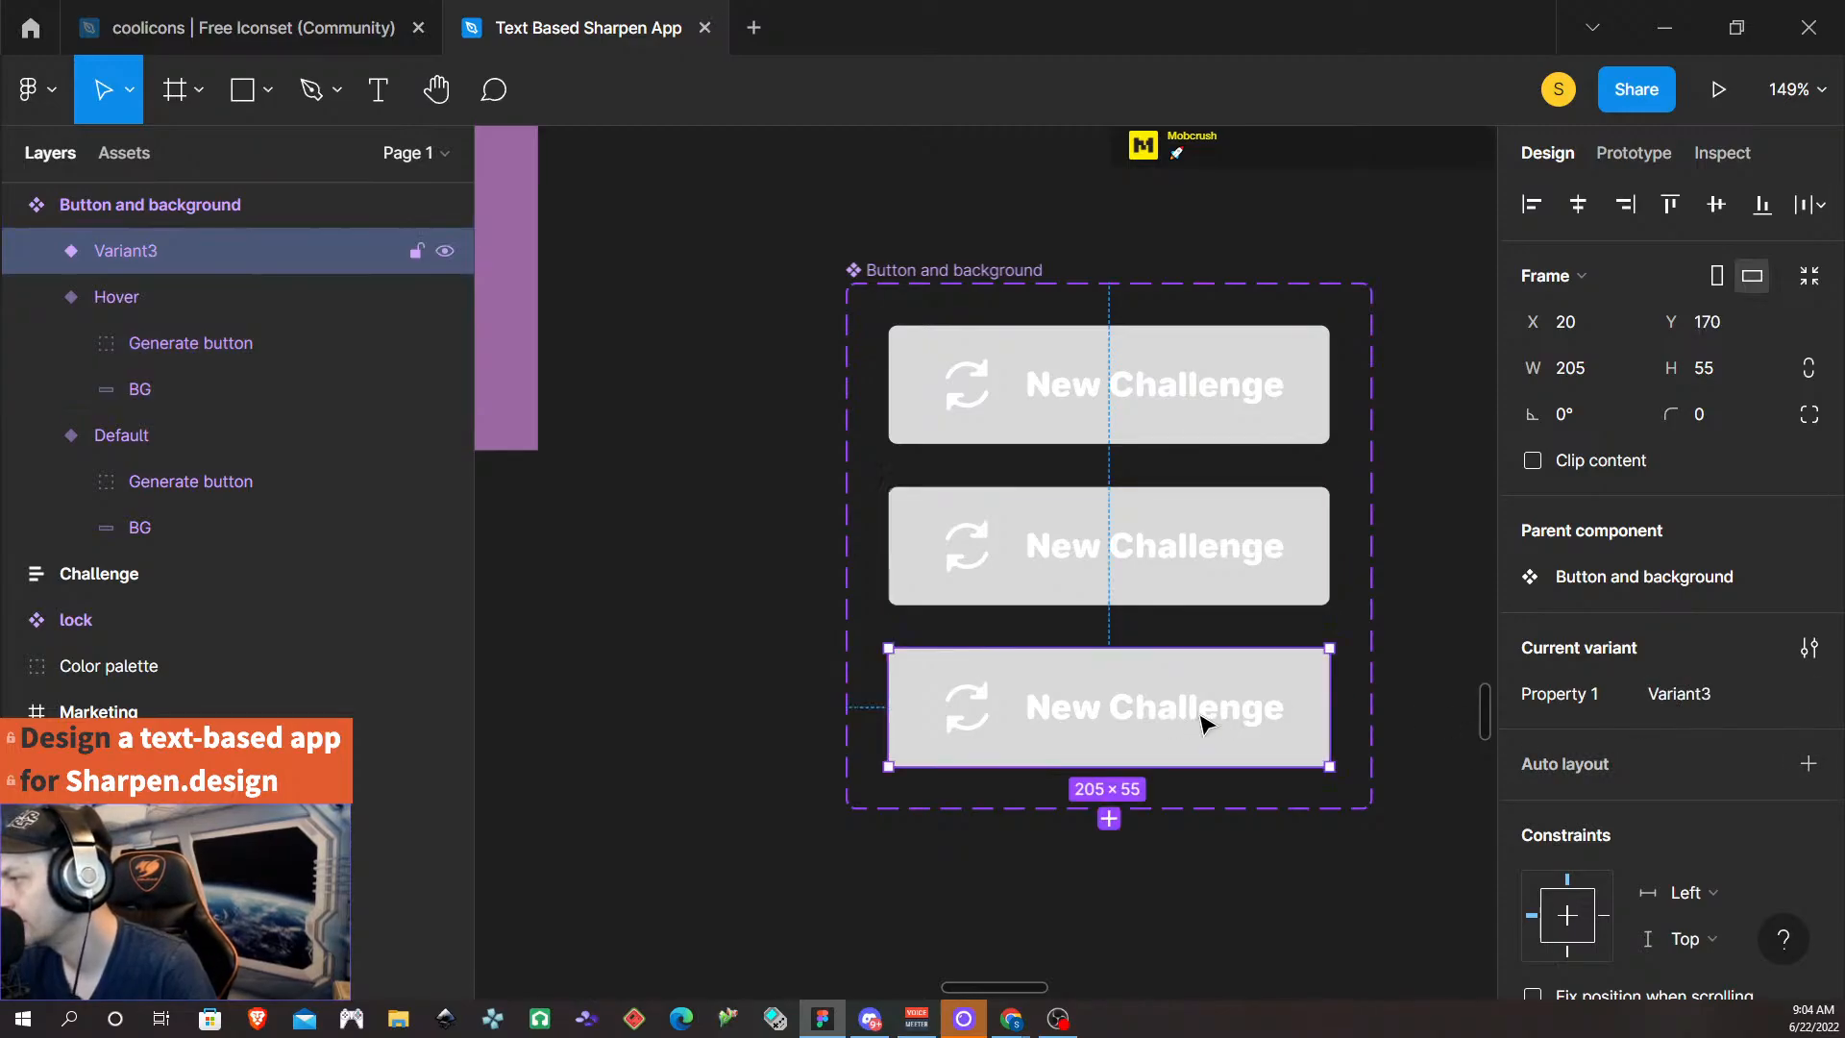
click(1678, 693)
text(C)
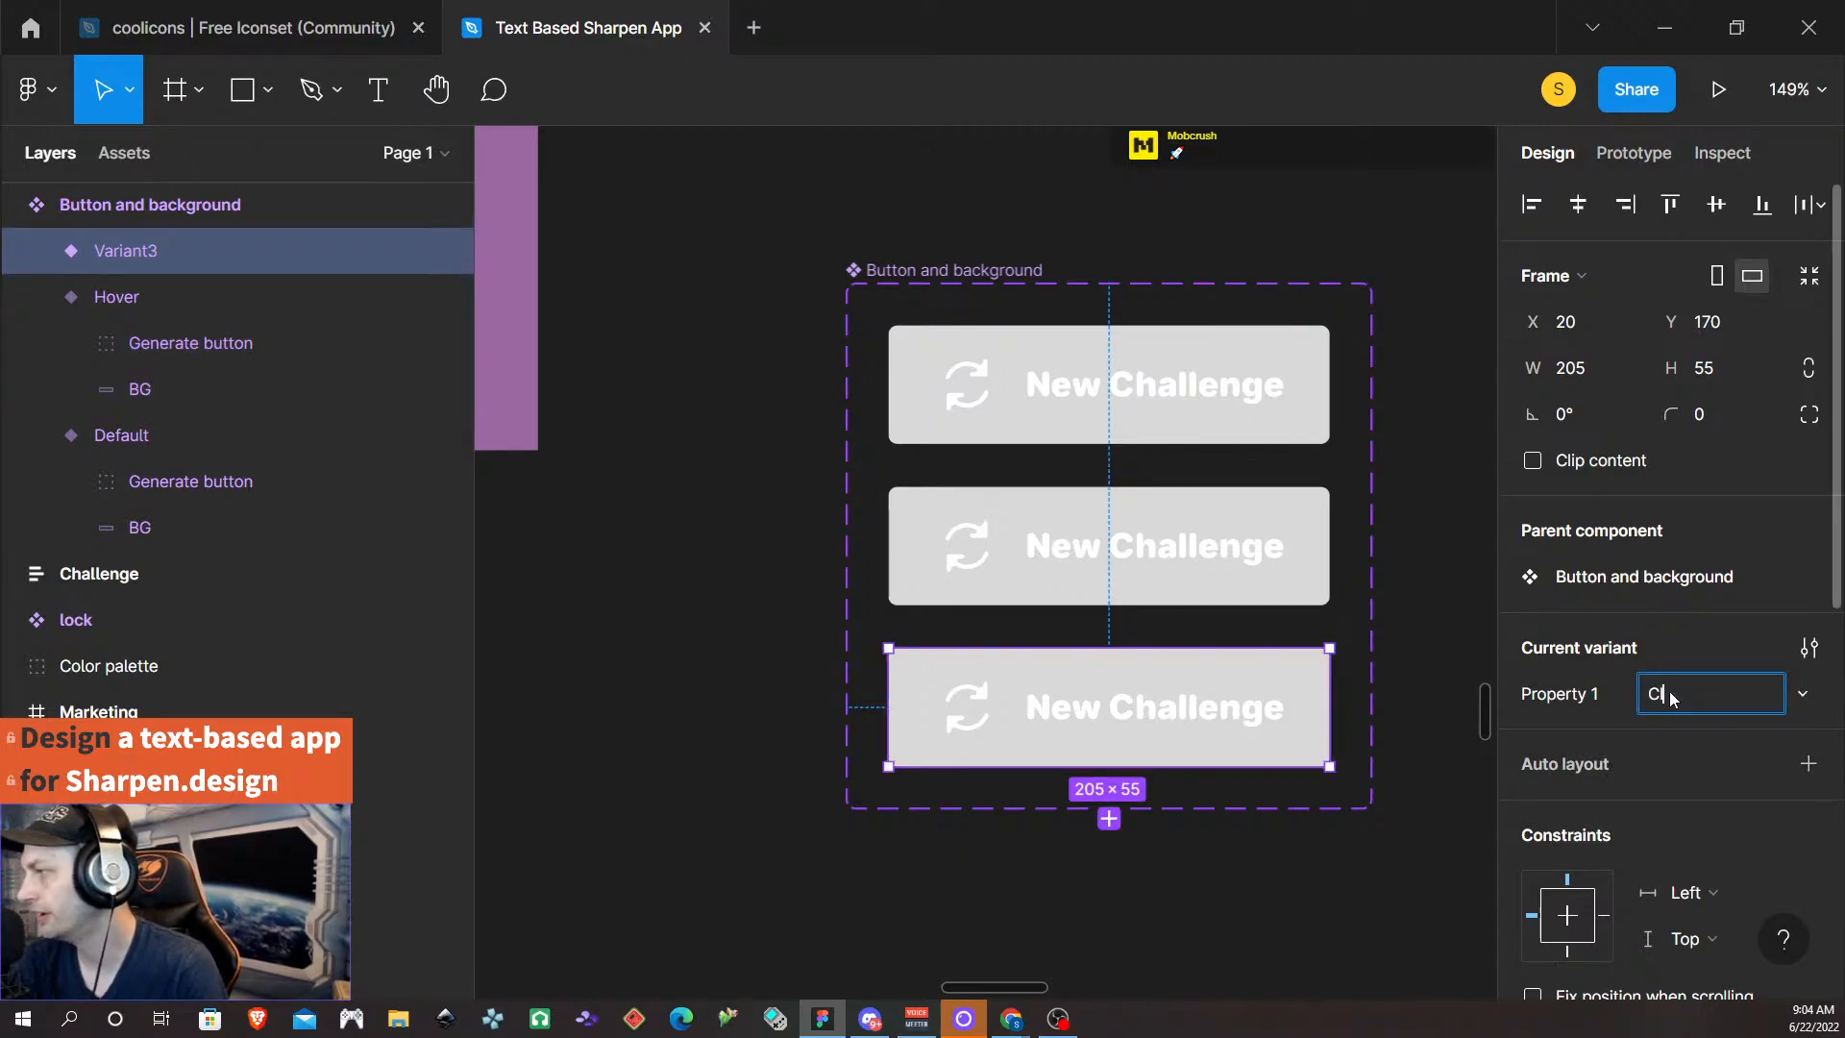
text(lick)
key(Return)
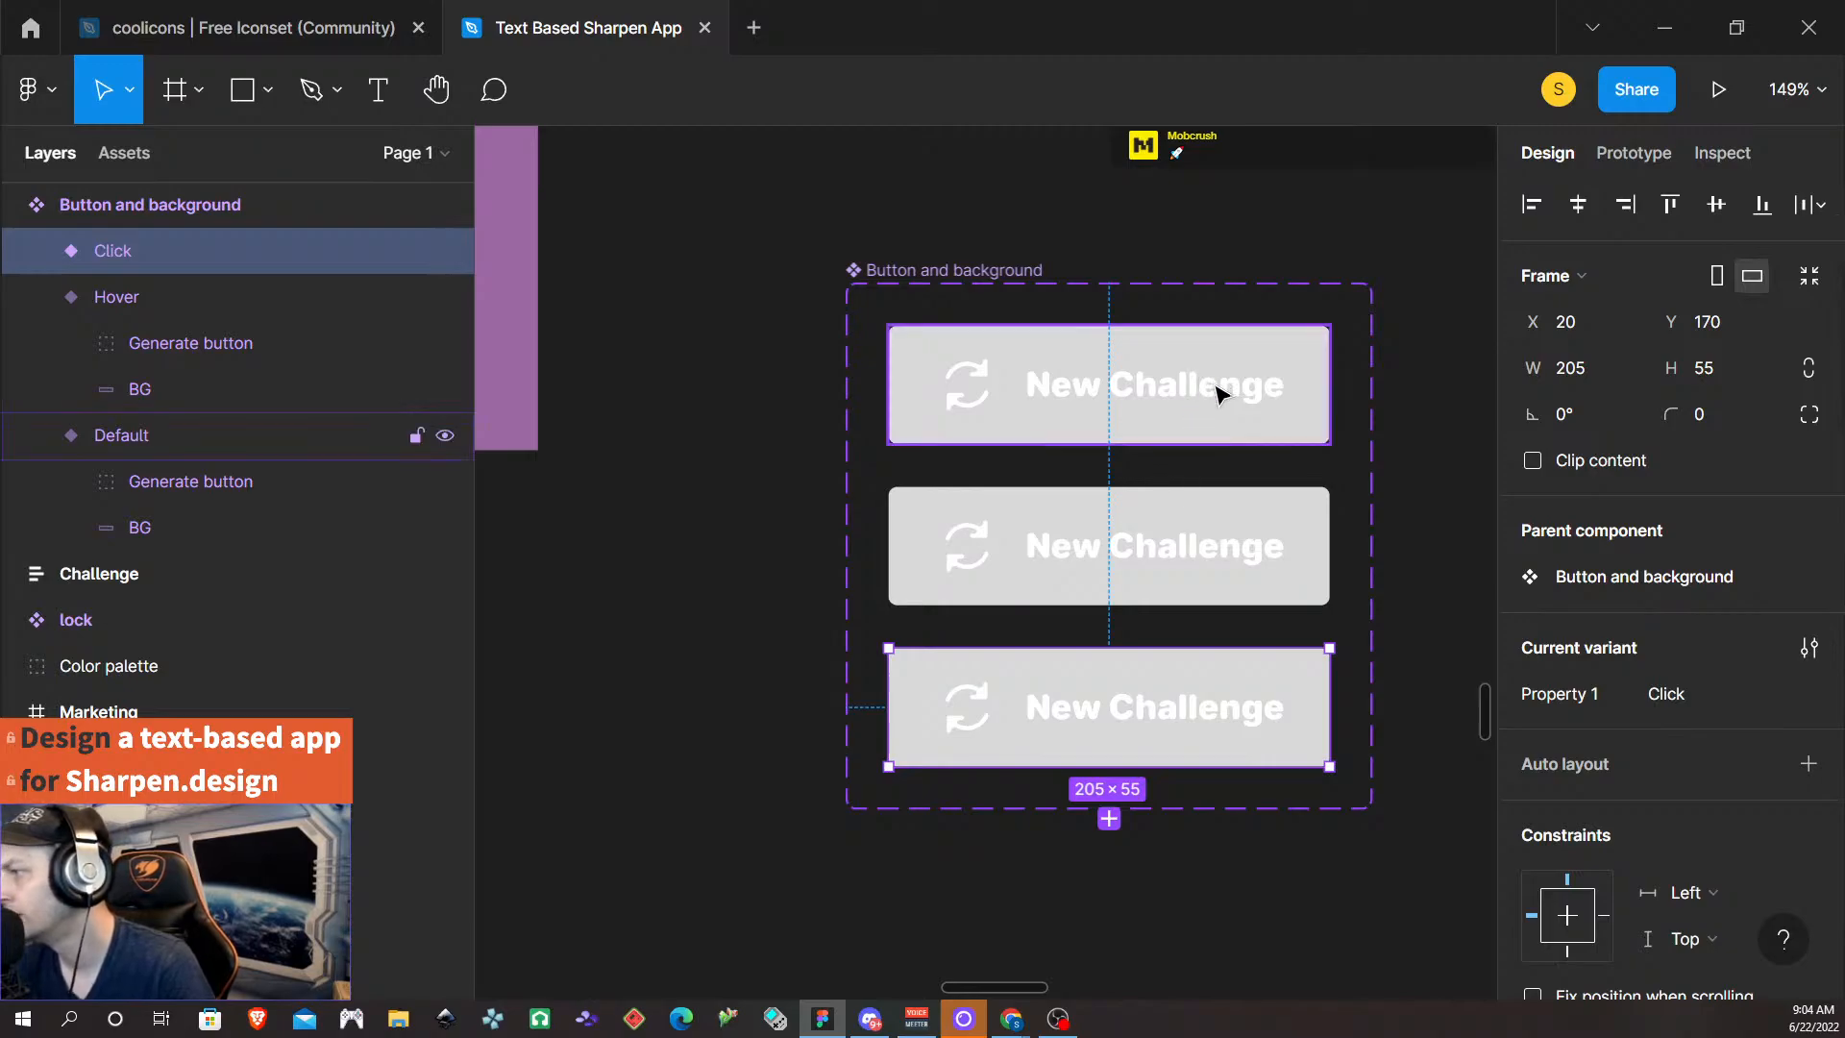
- Hide the BG layer inside the Default variant
click(1277, 377)
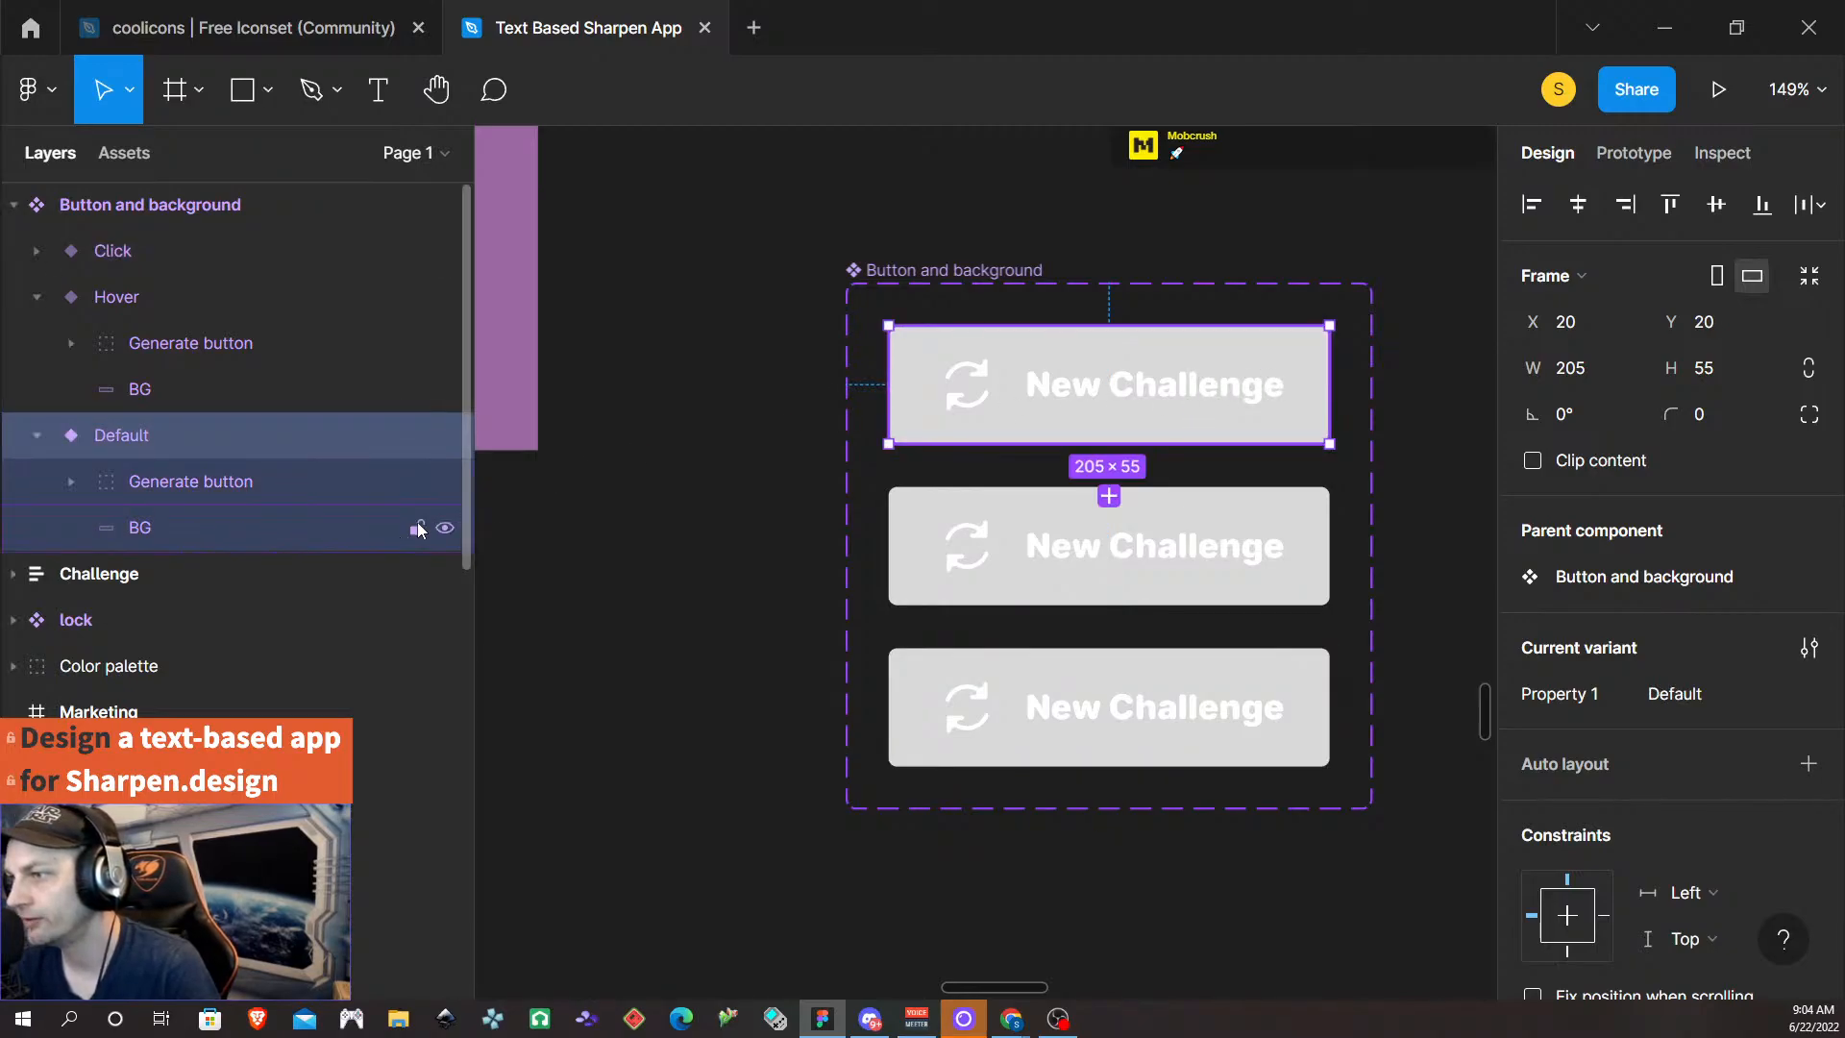
click(231, 528)
click(445, 530)
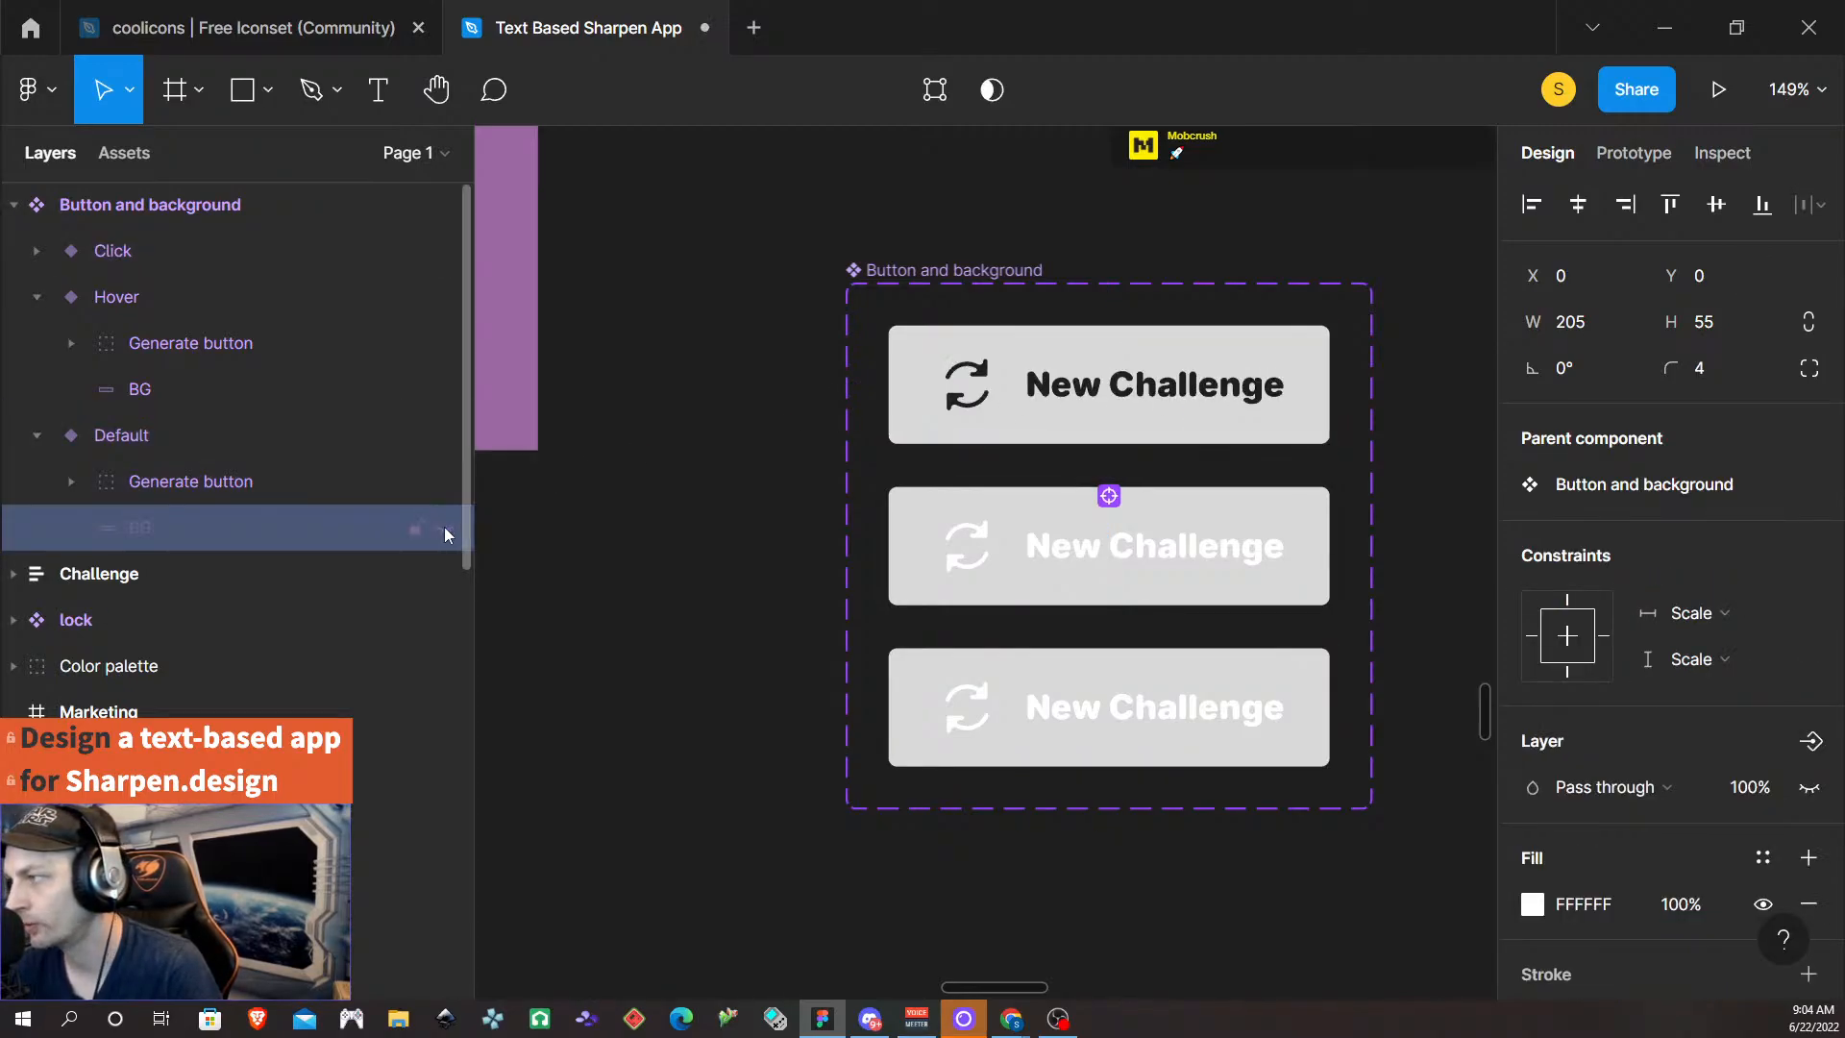
- Try filling Rectangle 1 inside the Hover variant's Subtract shape with 383839, and undo the colour change
click(1288, 523)
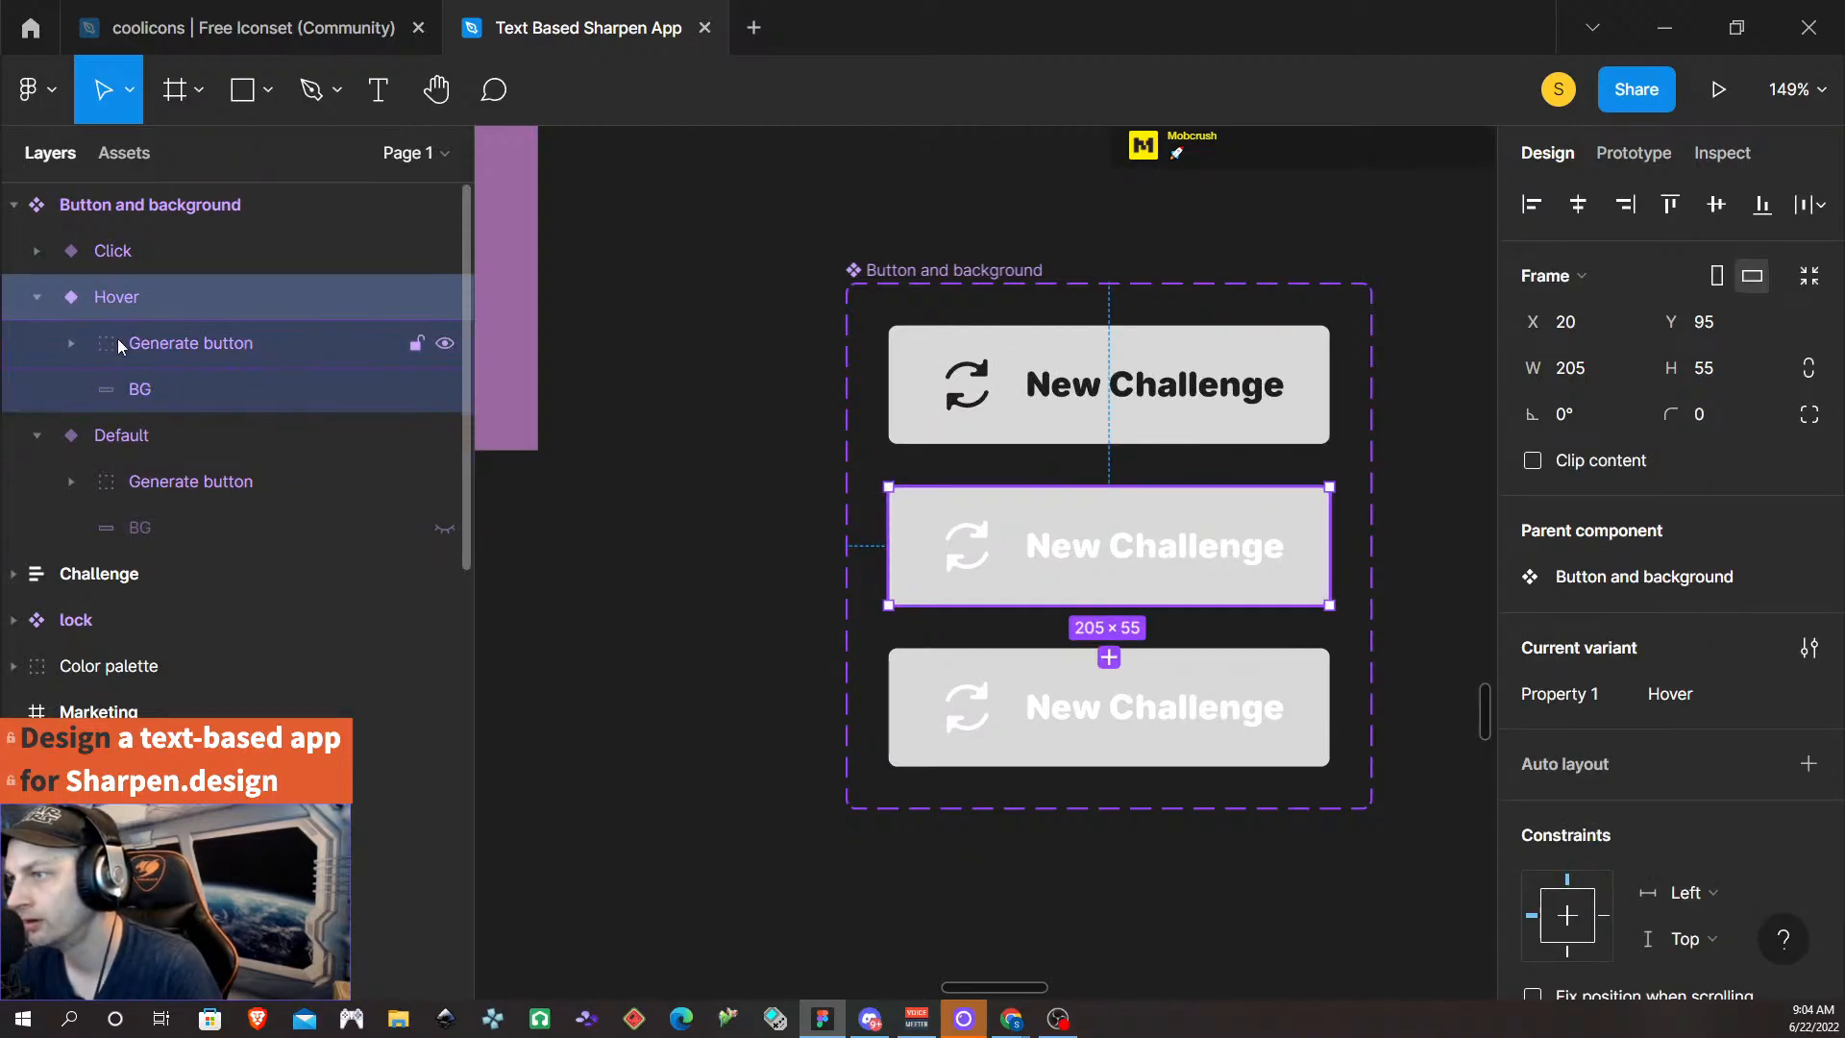
click(71, 342)
click(107, 388)
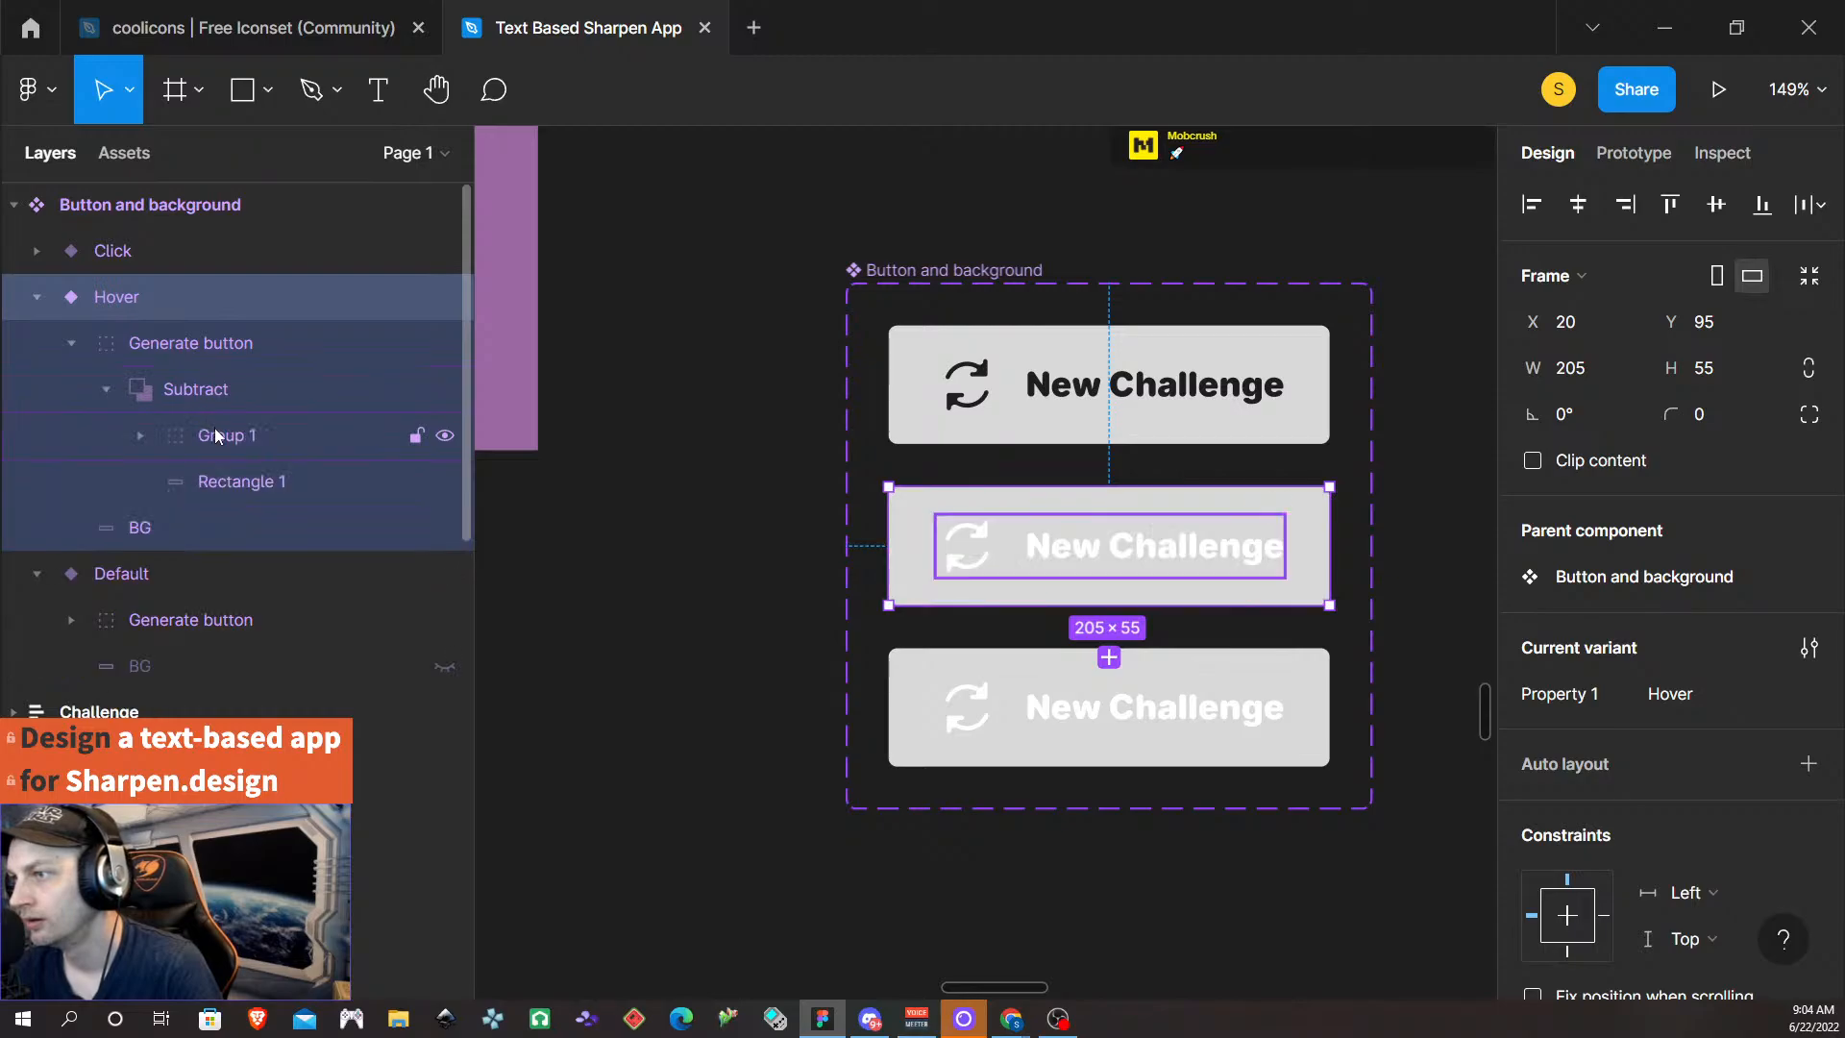
click(225, 436)
click(254, 481)
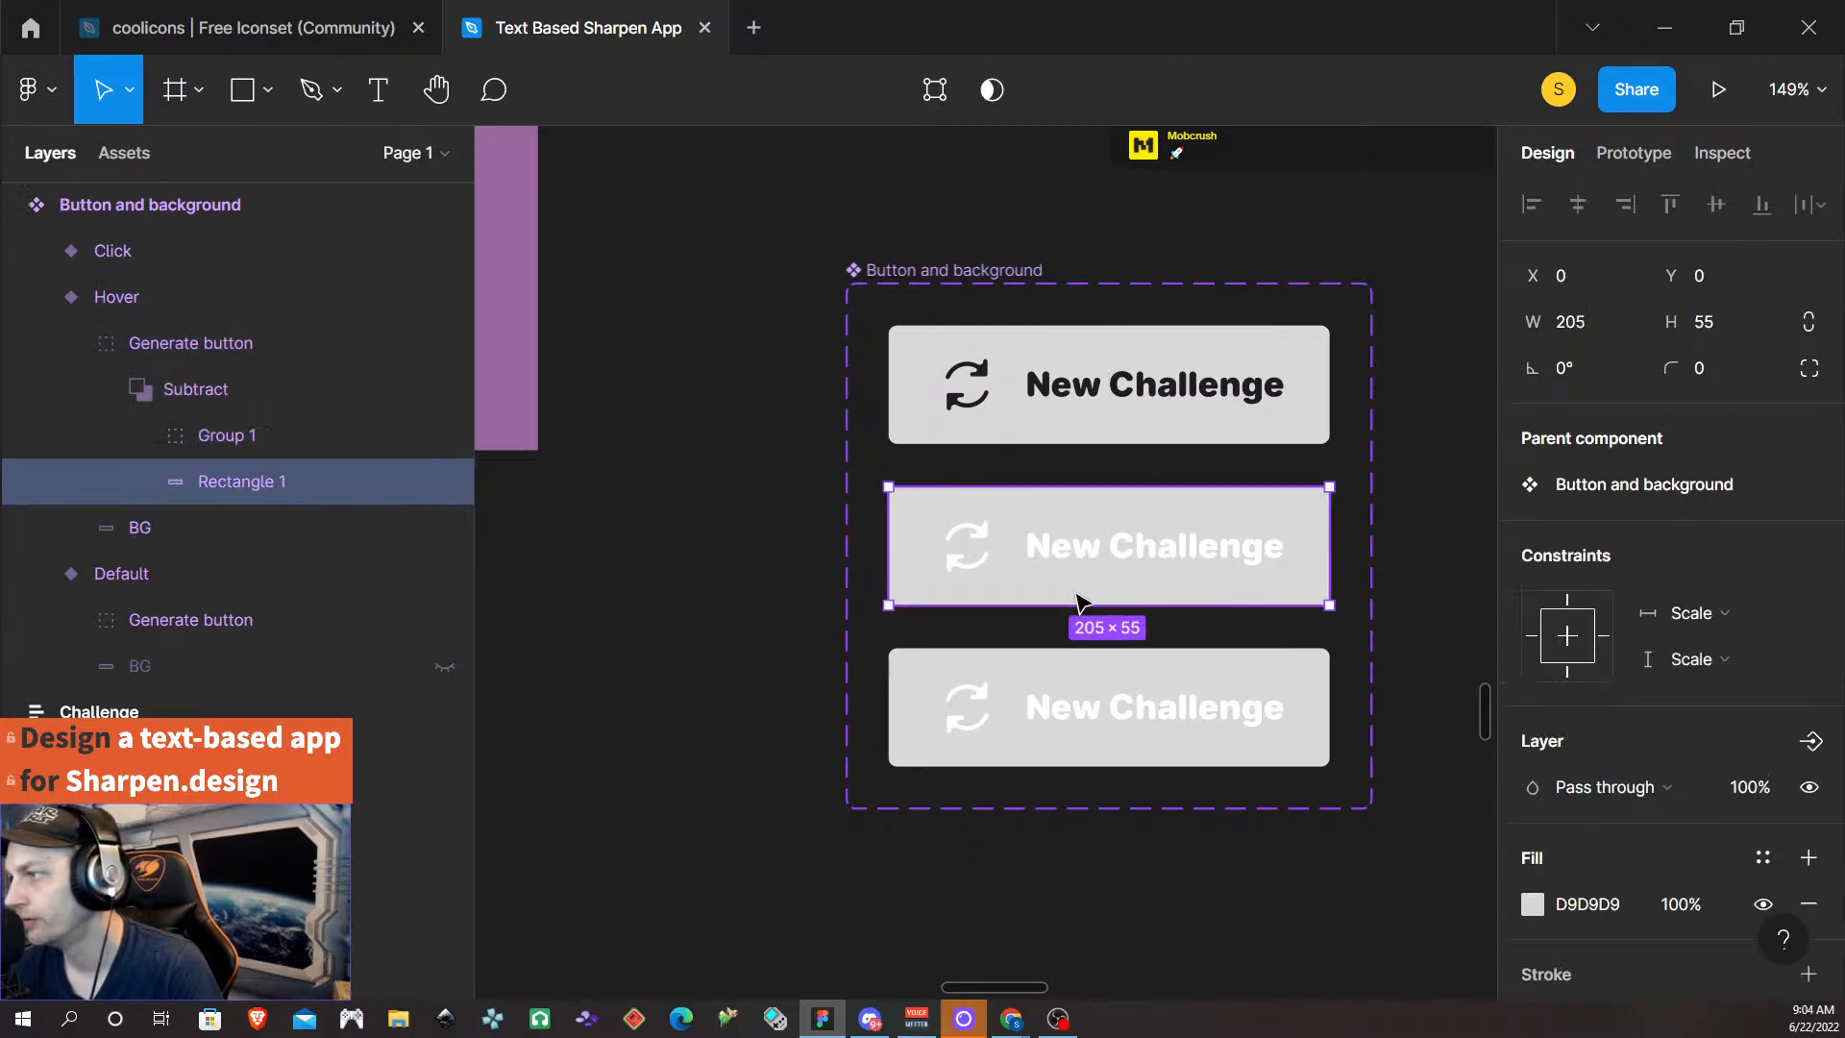
scroll(1675, 796, down, 3)
click(1597, 774)
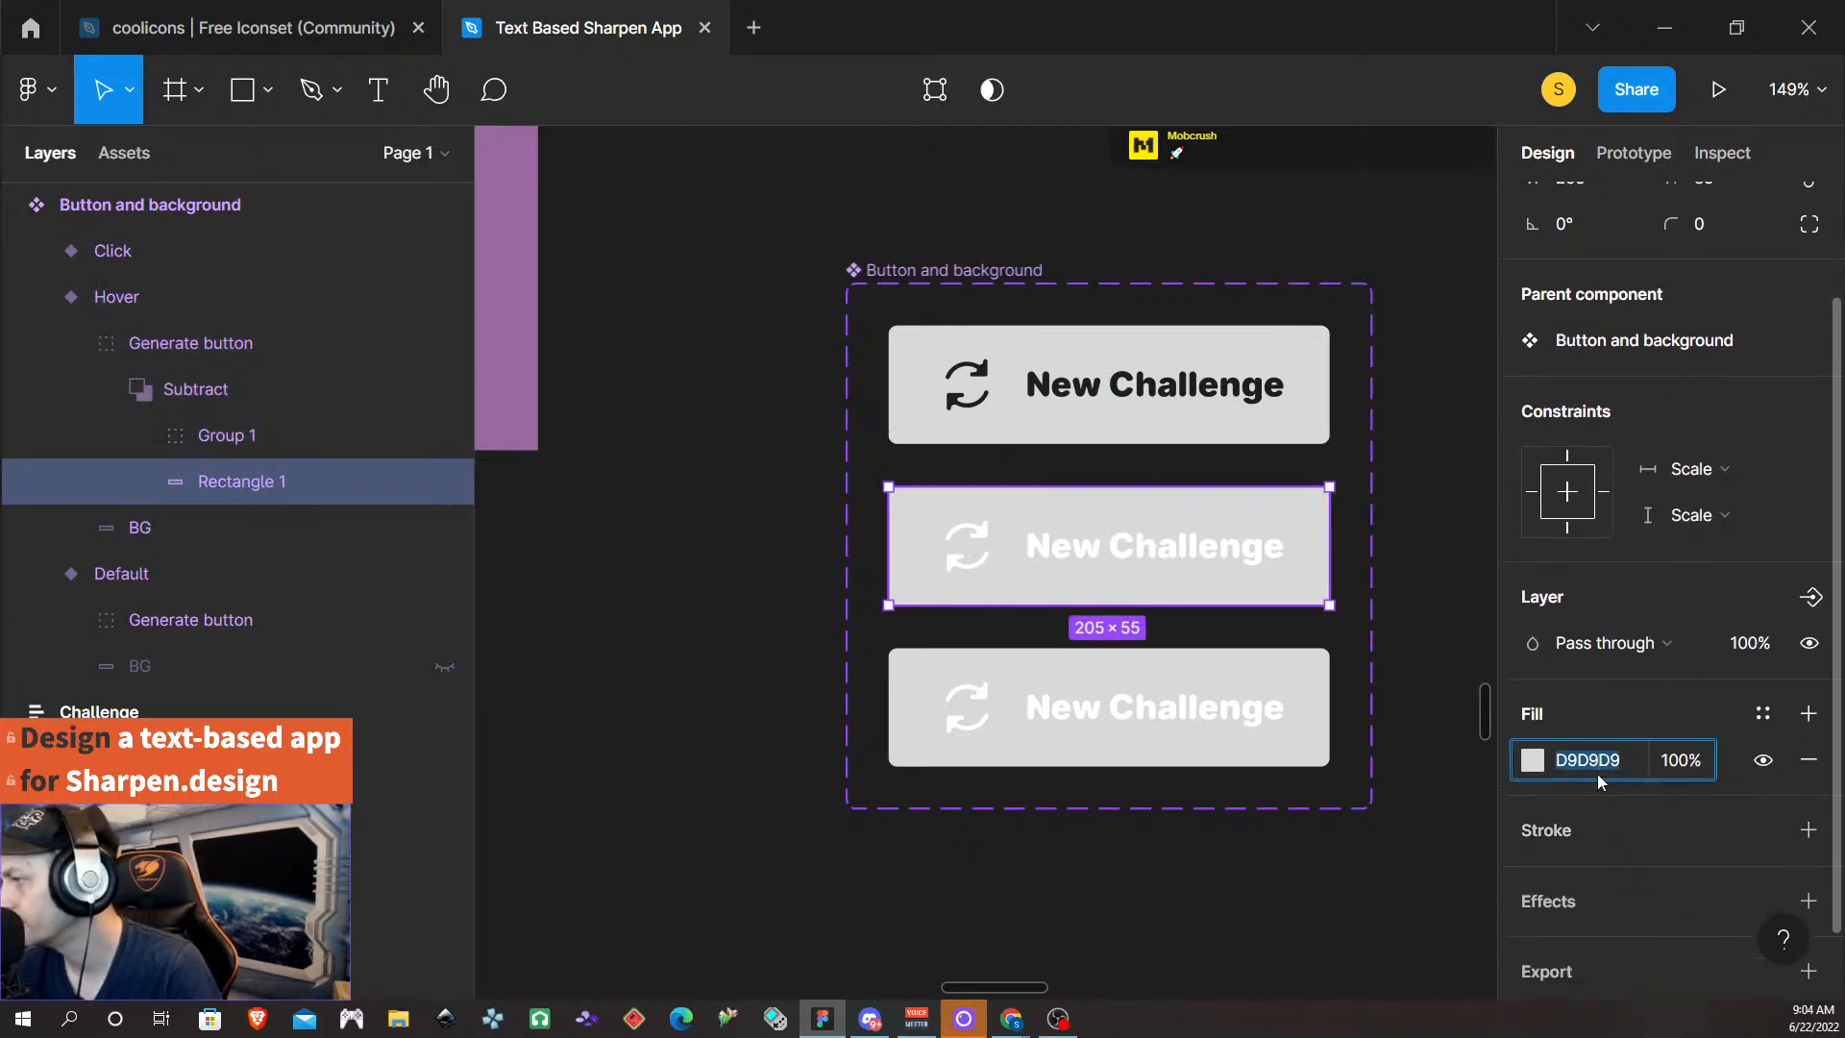
text(383839)
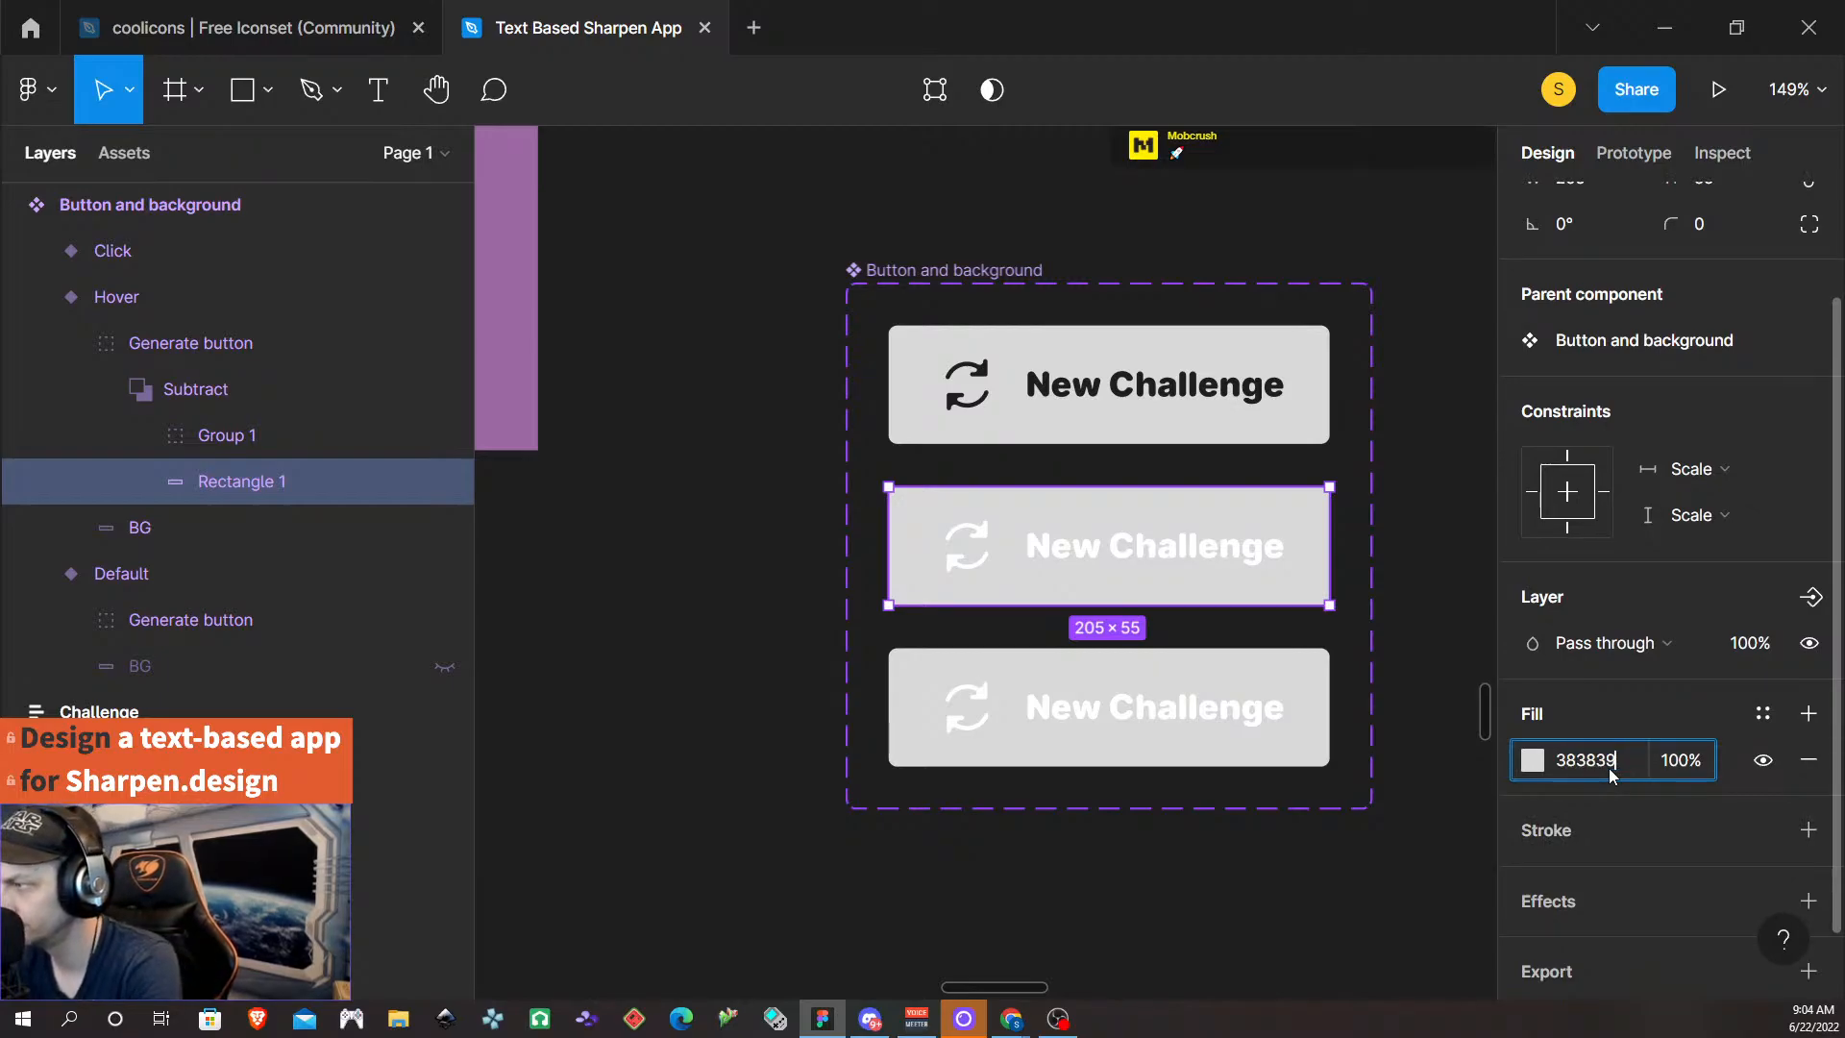
key(Return)
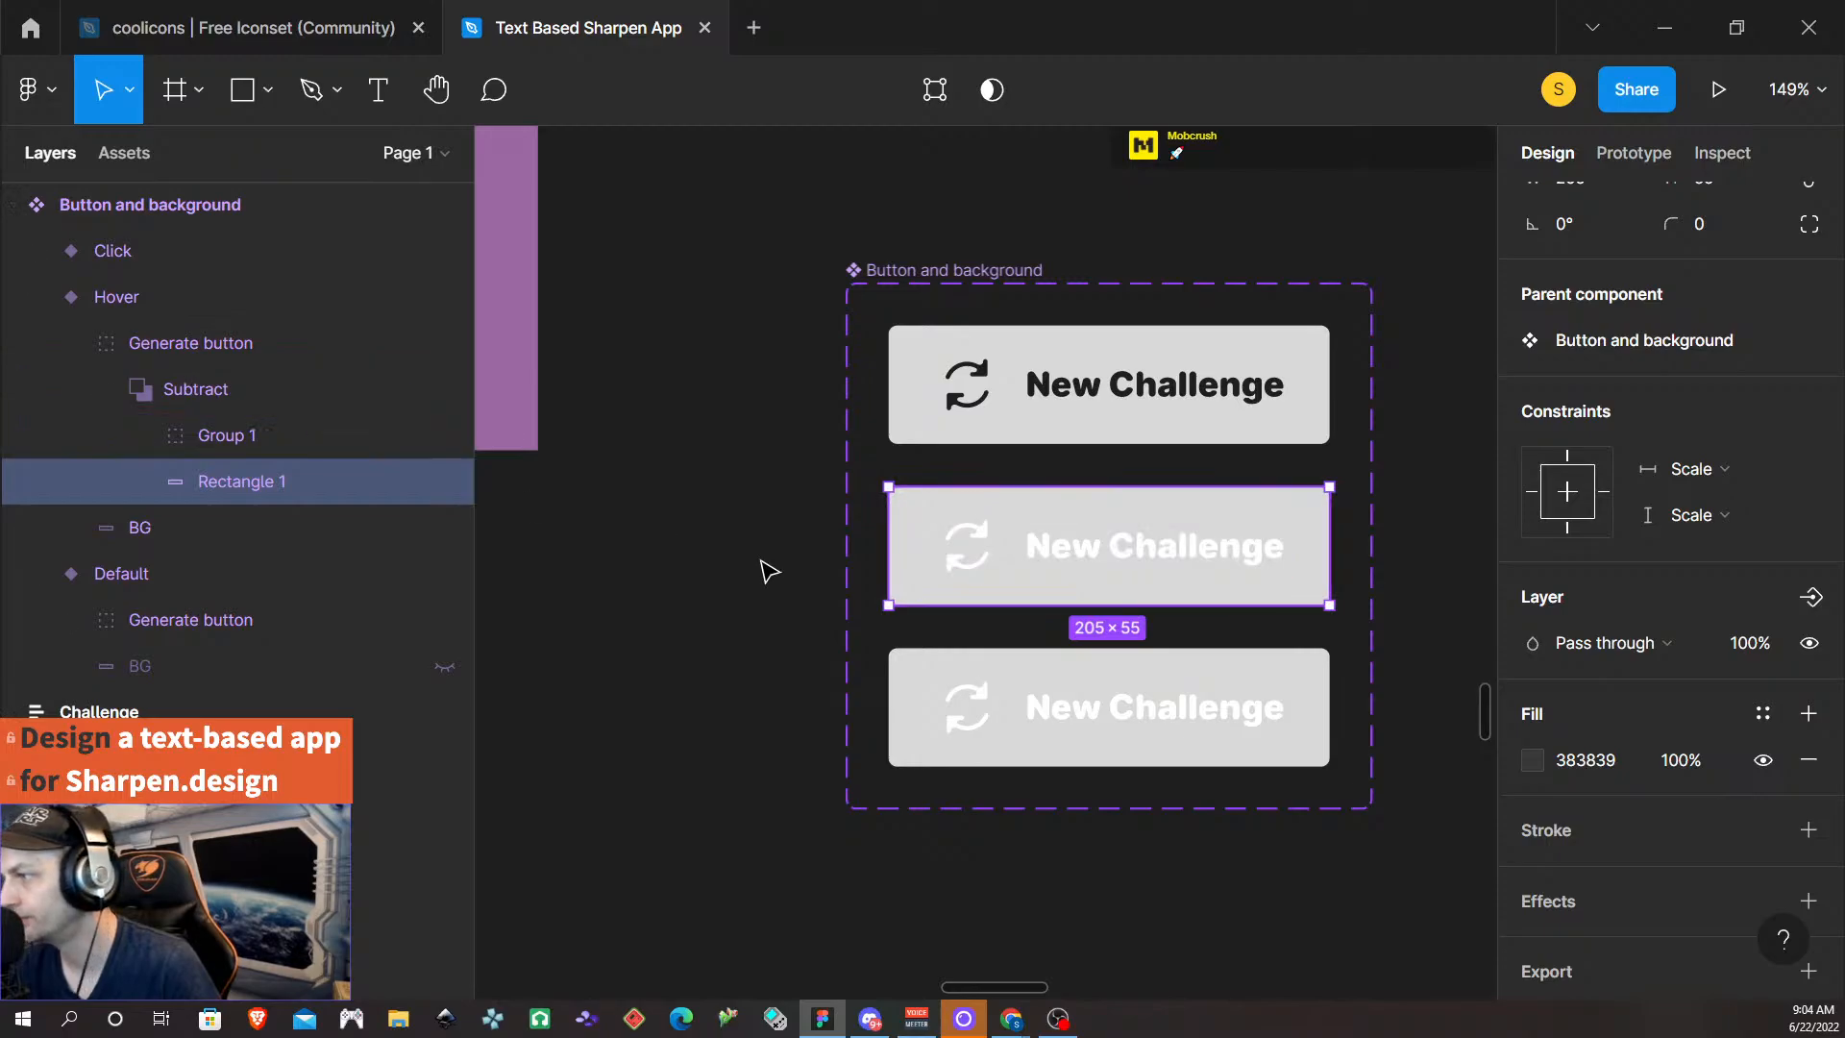
key(ctrl+z)
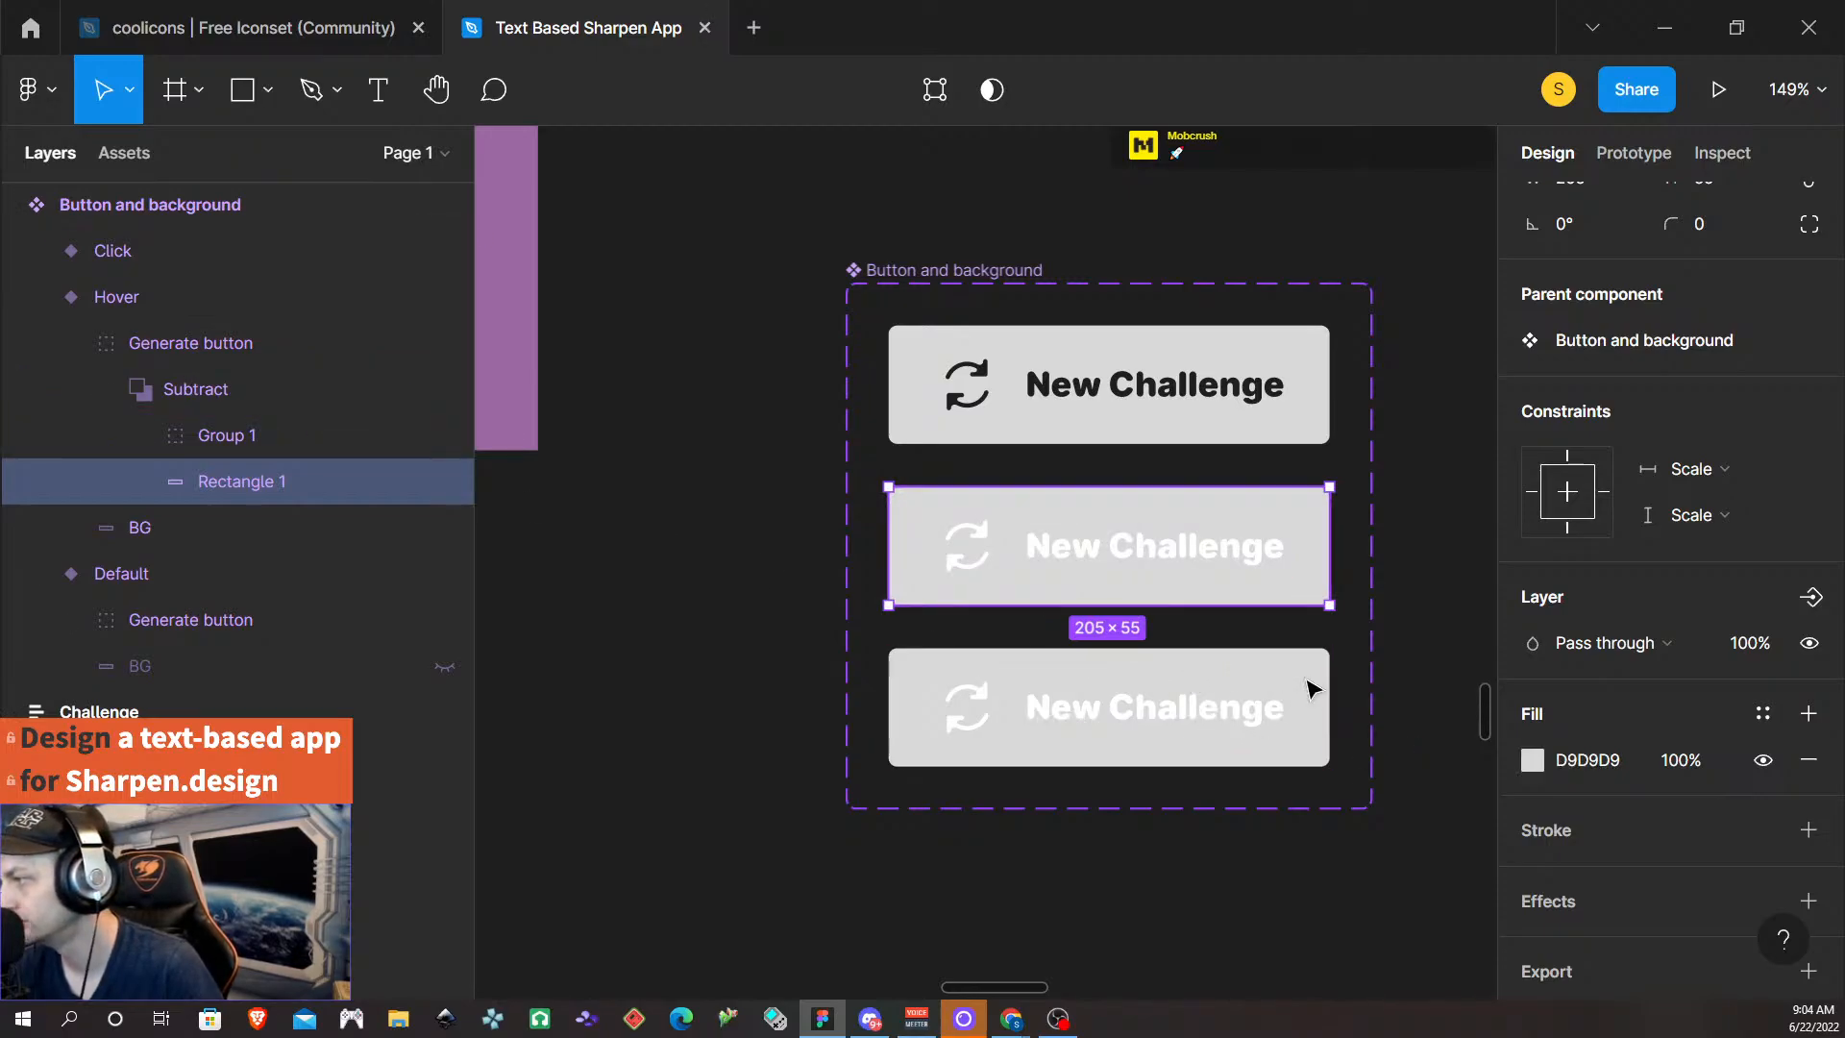
- Set the fill of the whole Subtract shape in the Hover variant to 383839
click(290, 445)
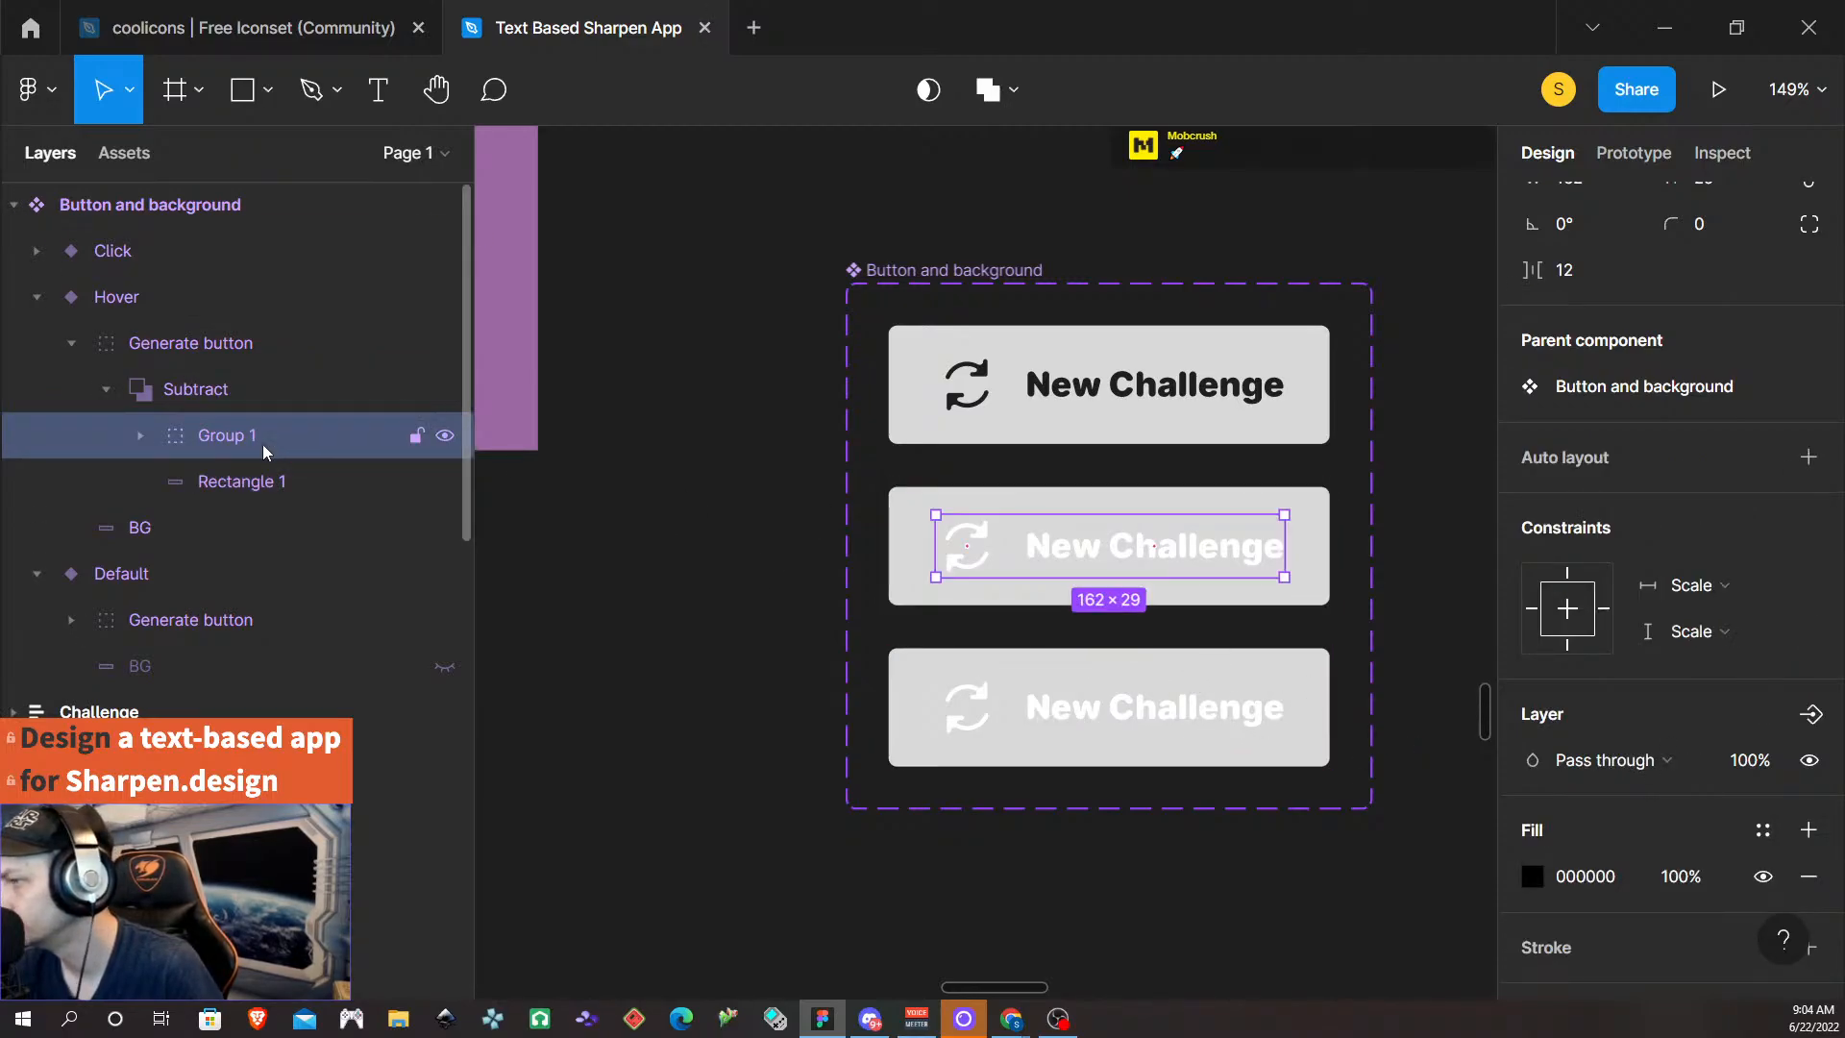
click(269, 482)
click(250, 440)
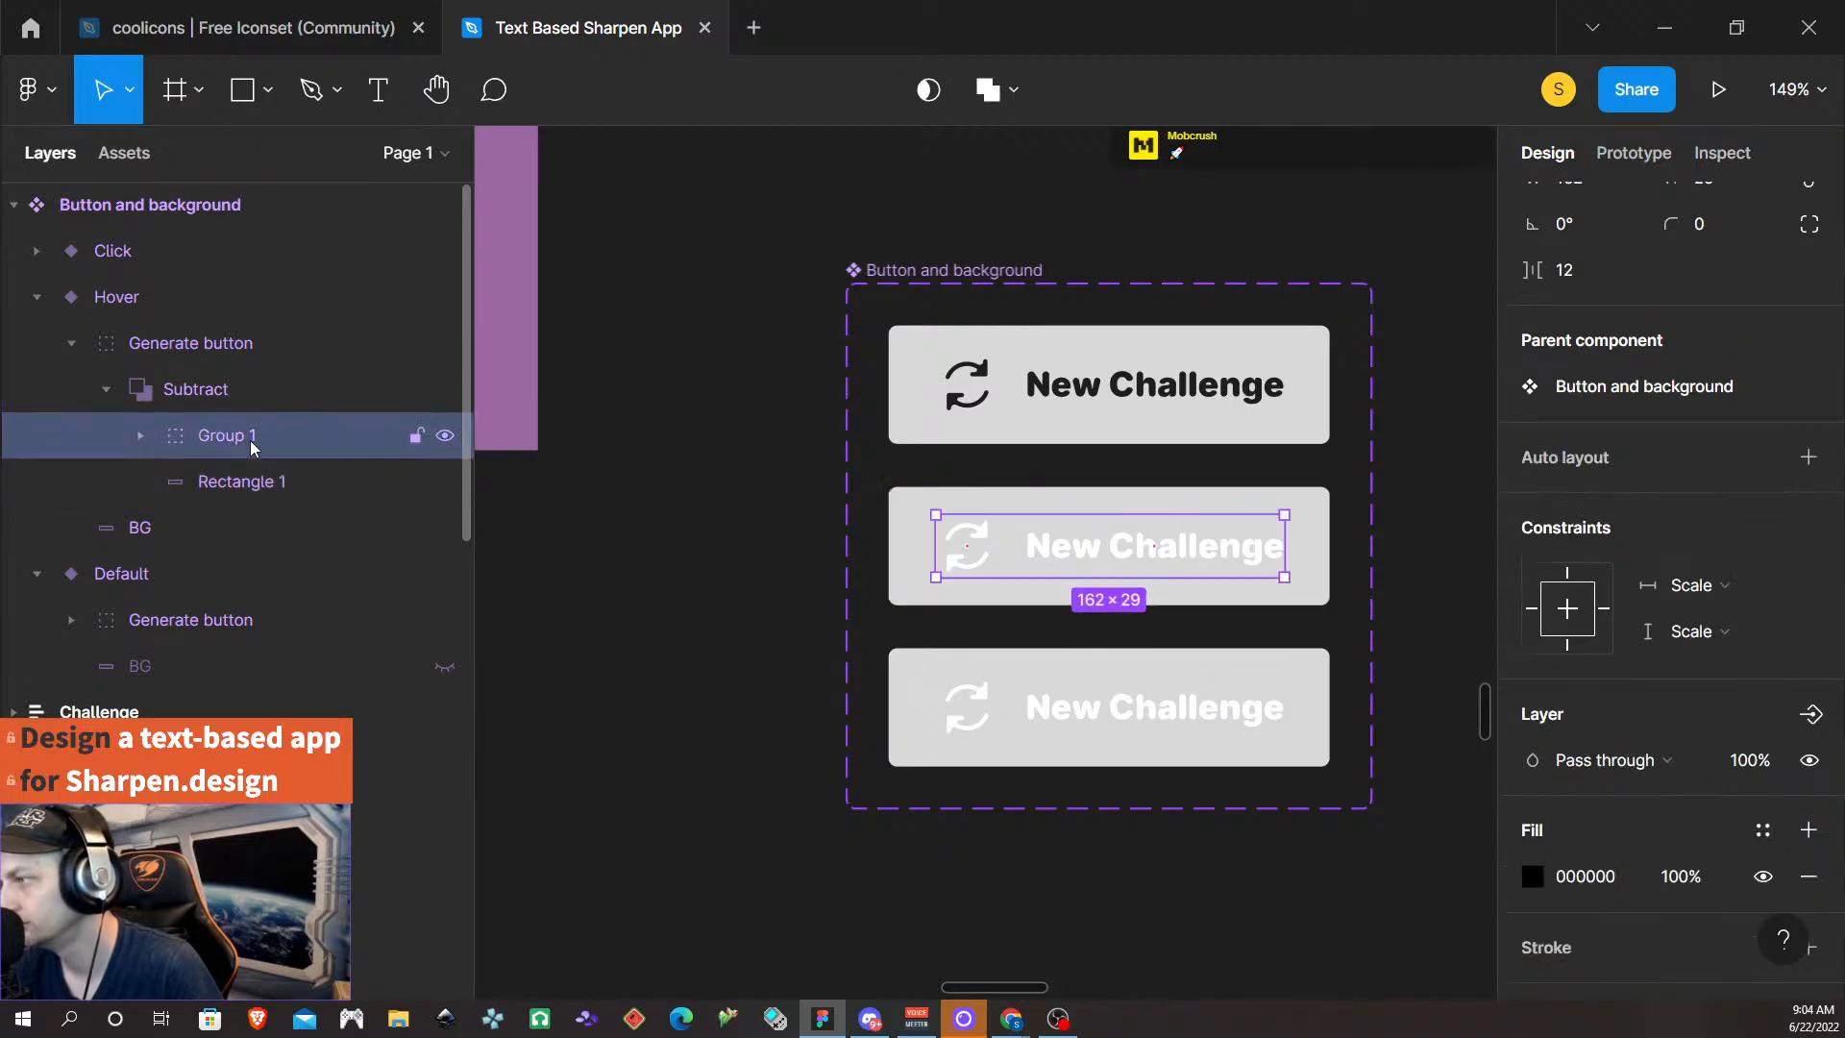
click(235, 385)
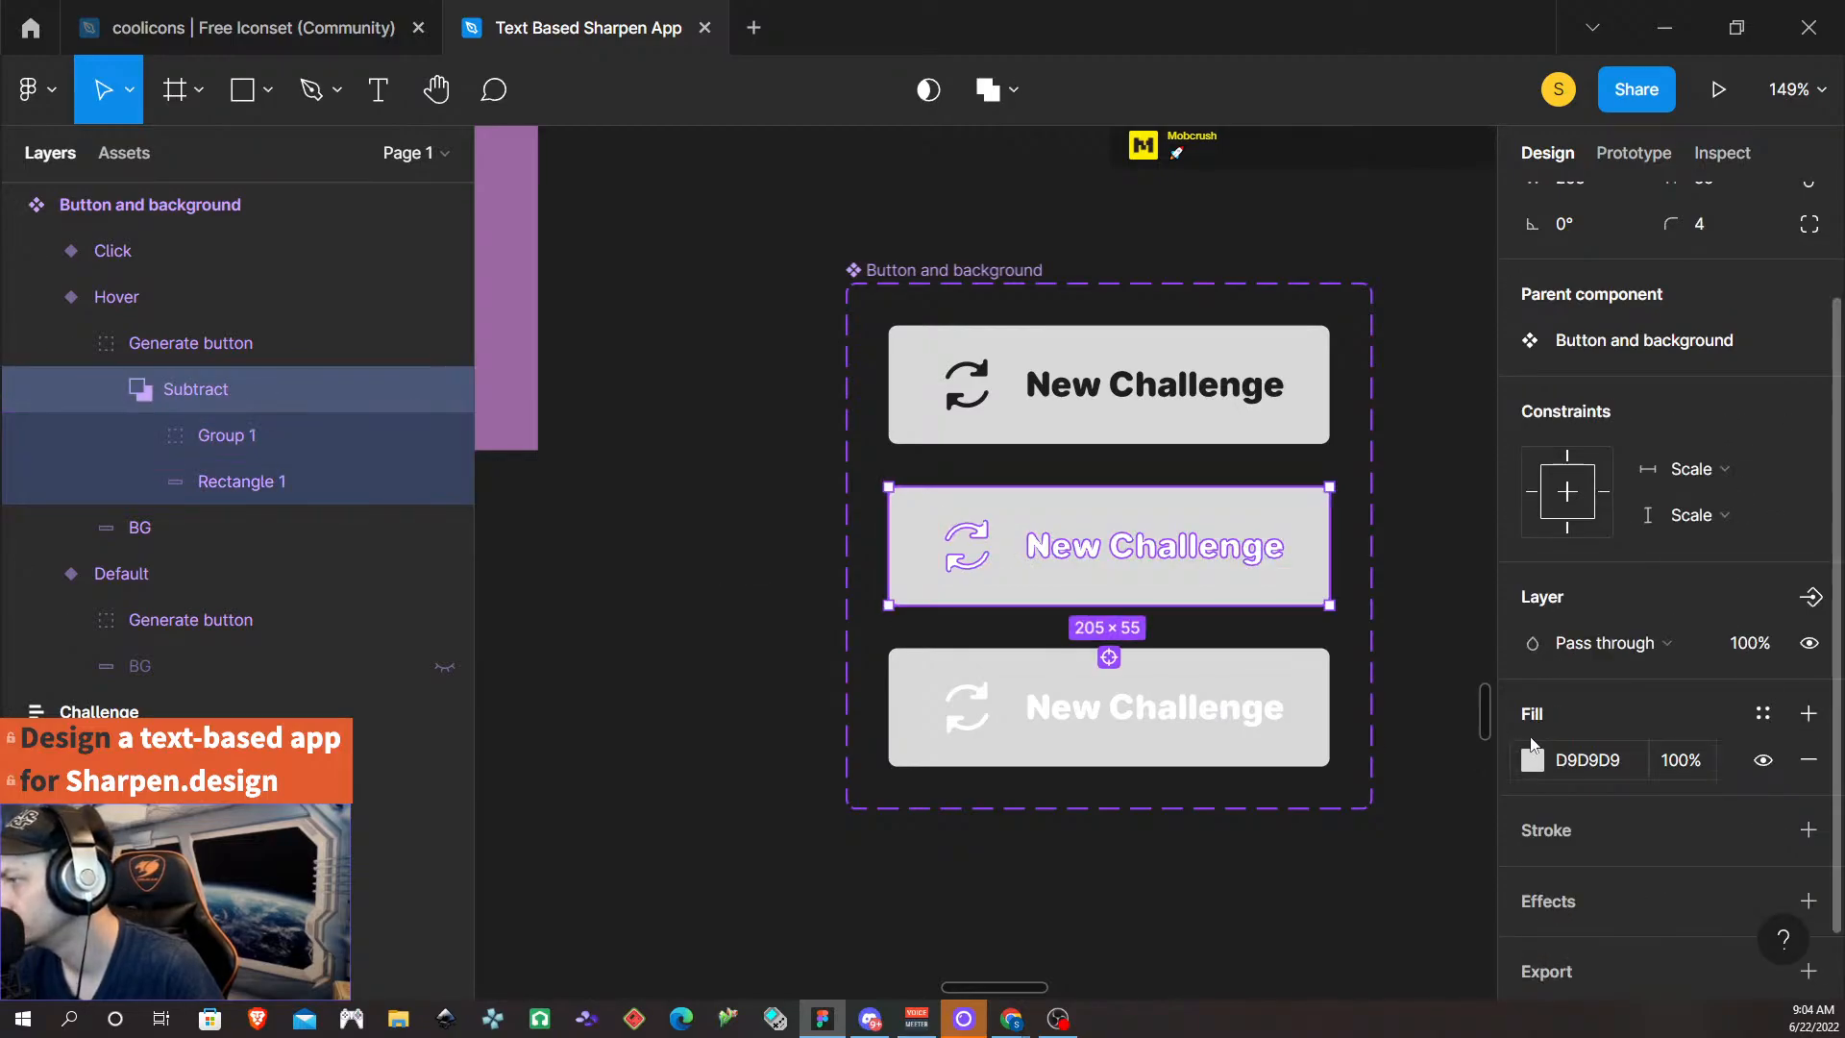
click(1597, 760)
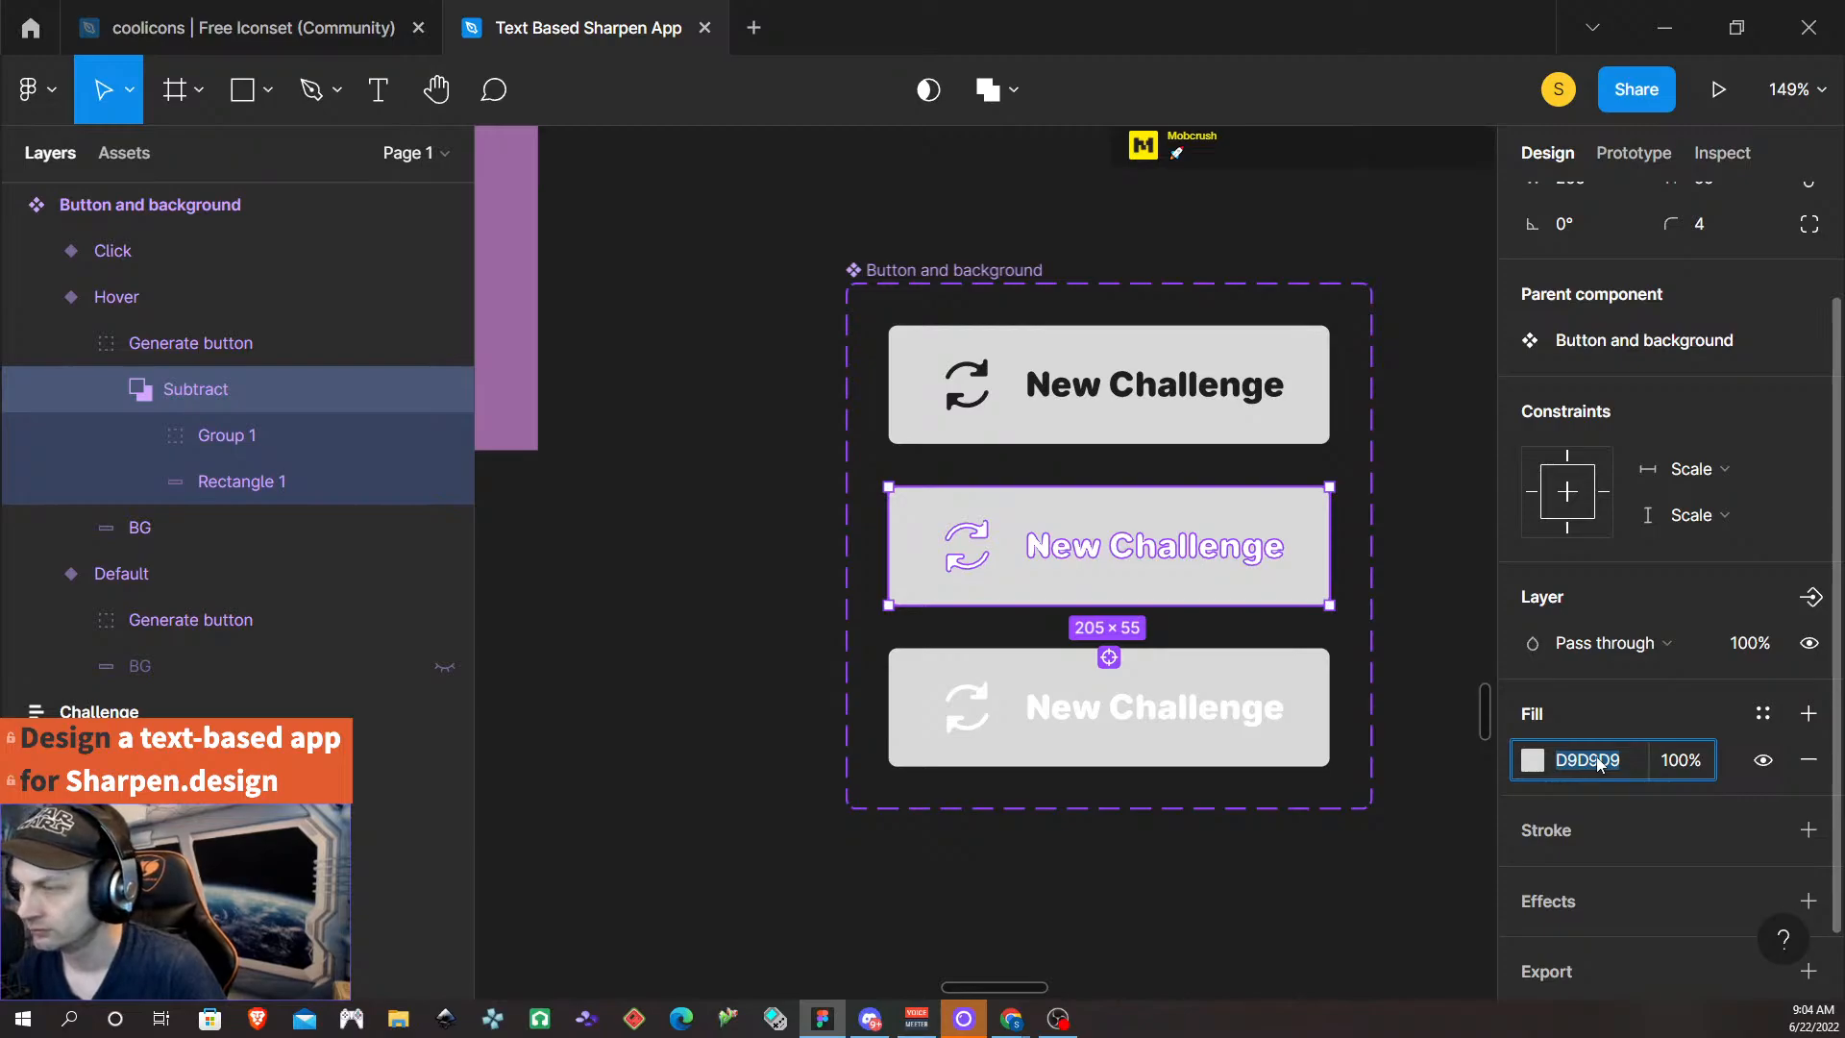
text(3)
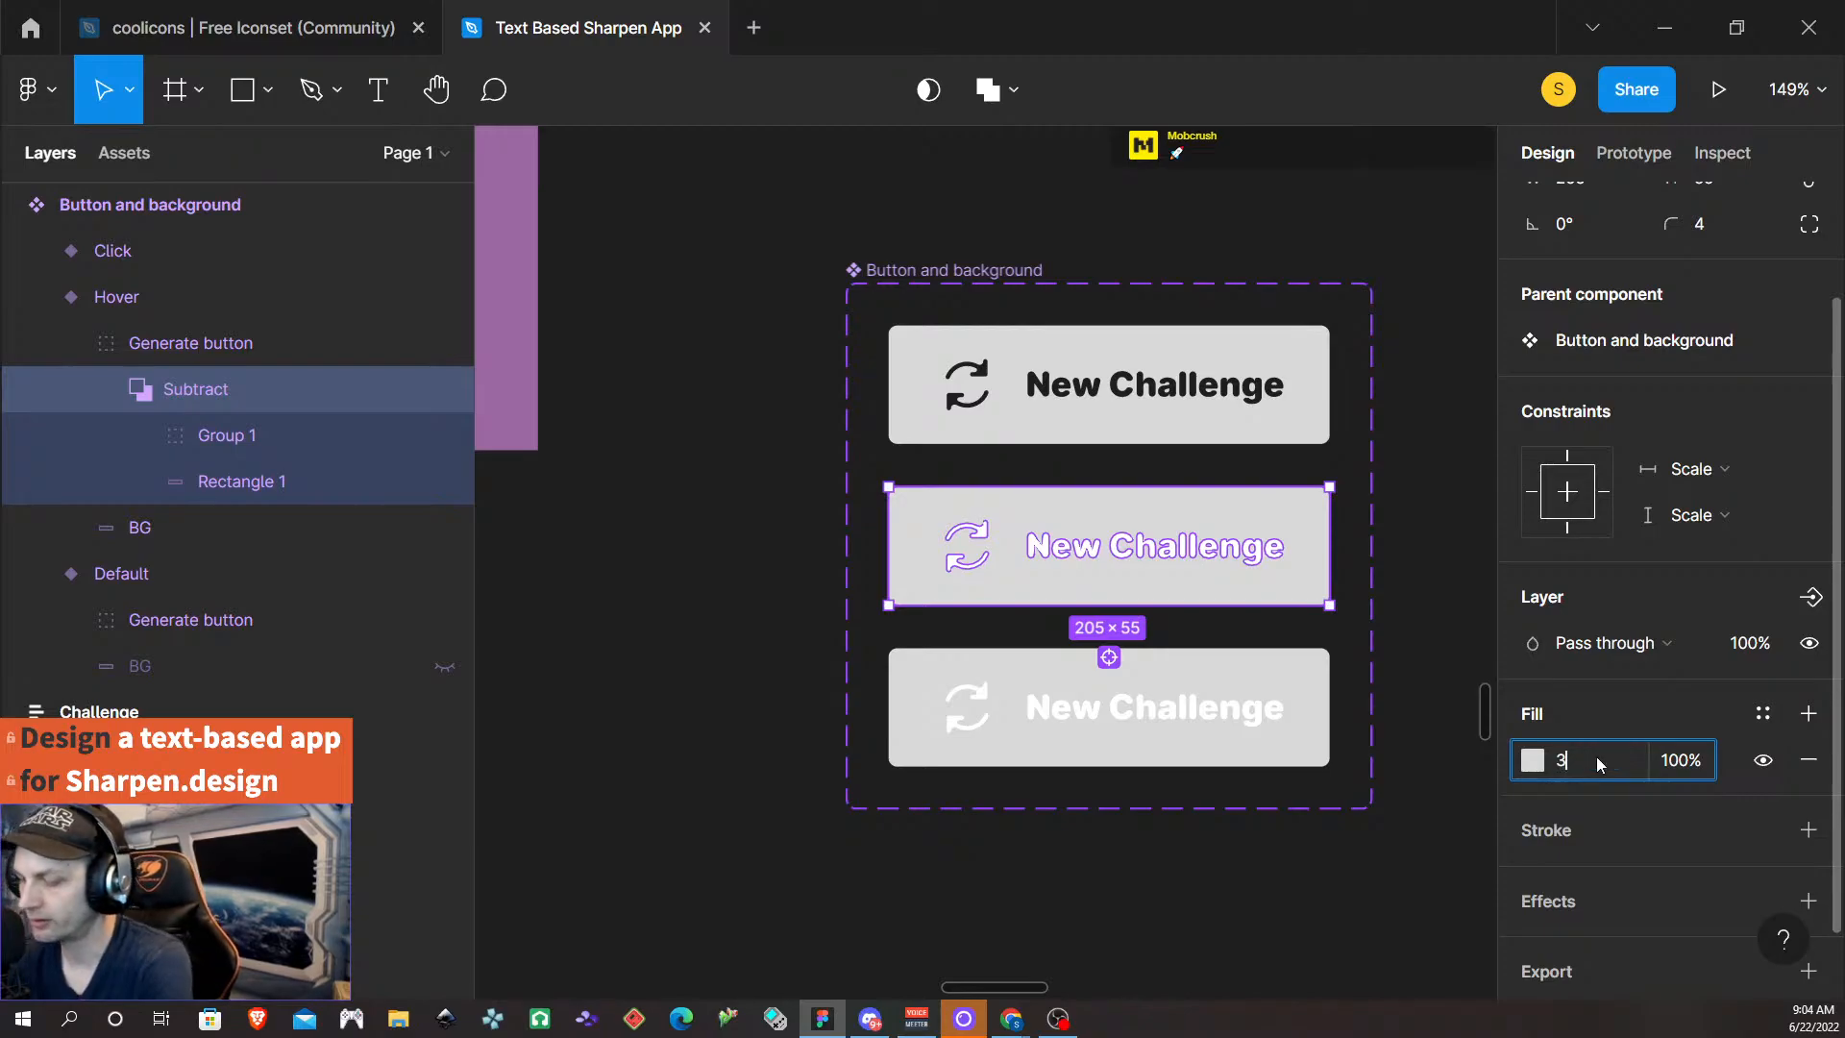
text(8383839)
key(Return)
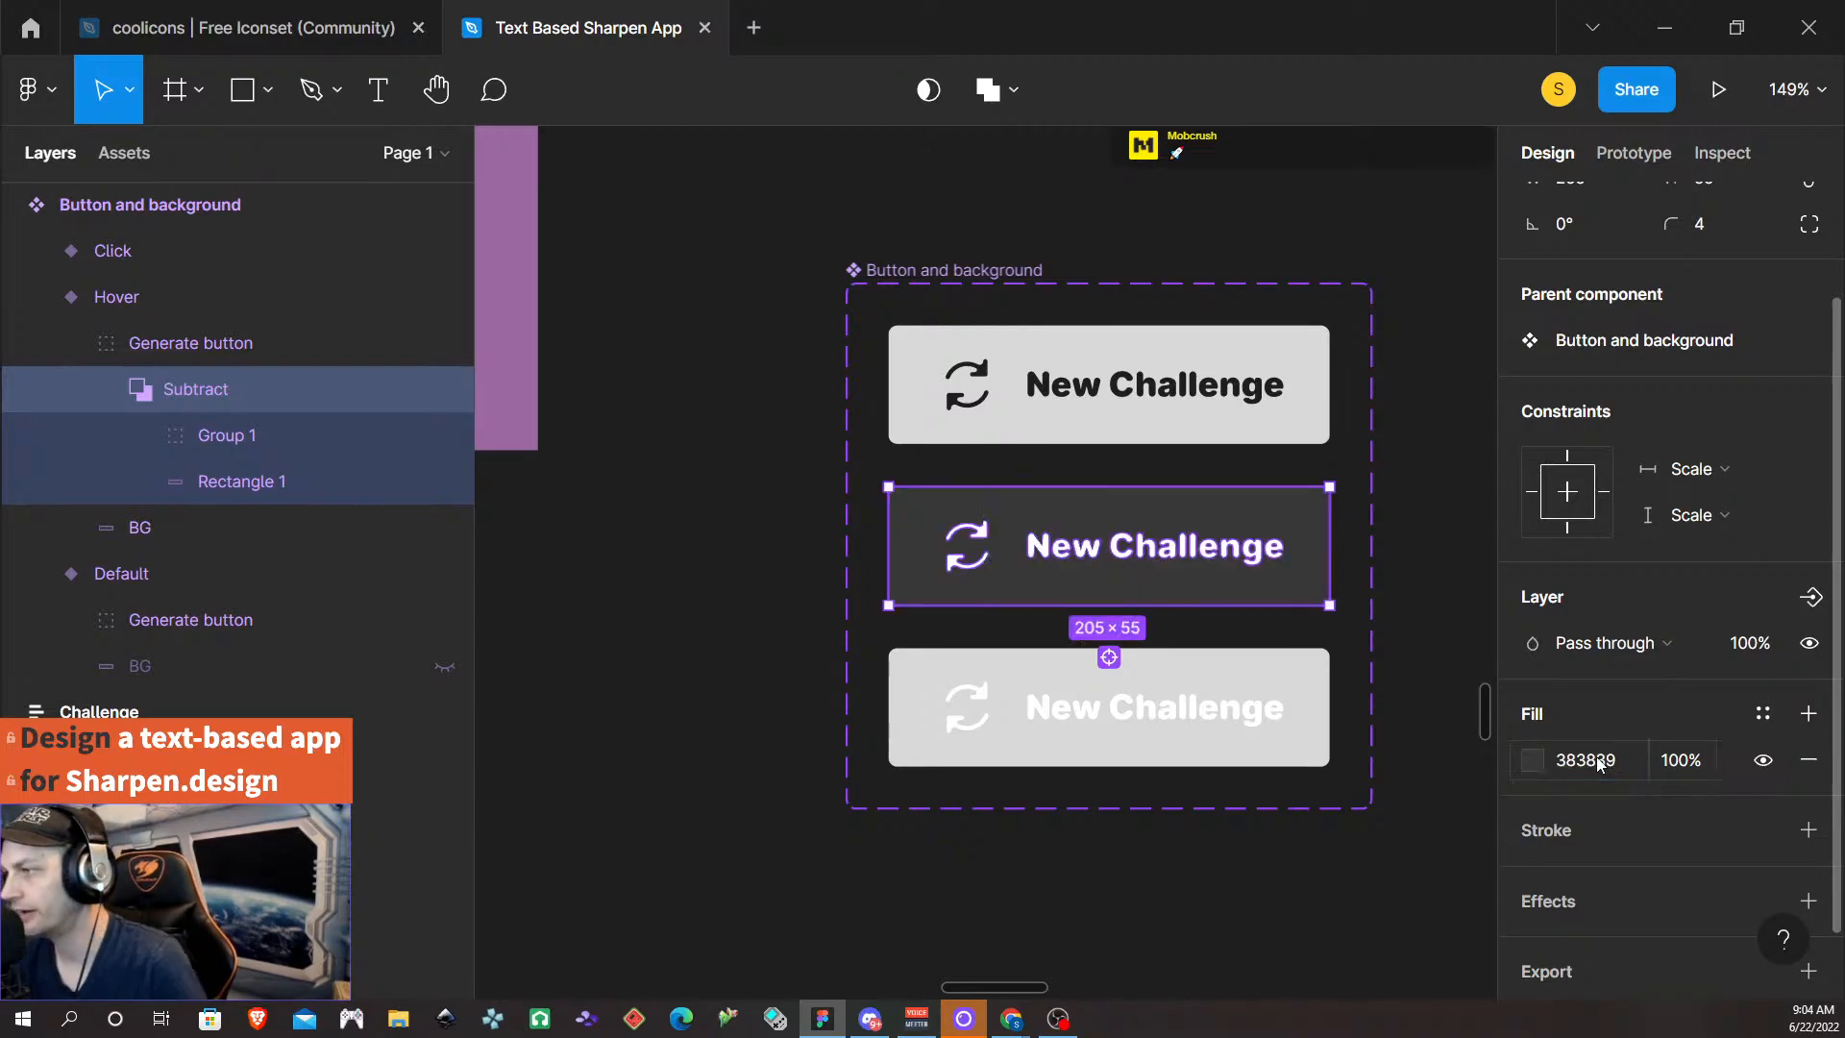
click(1199, 874)
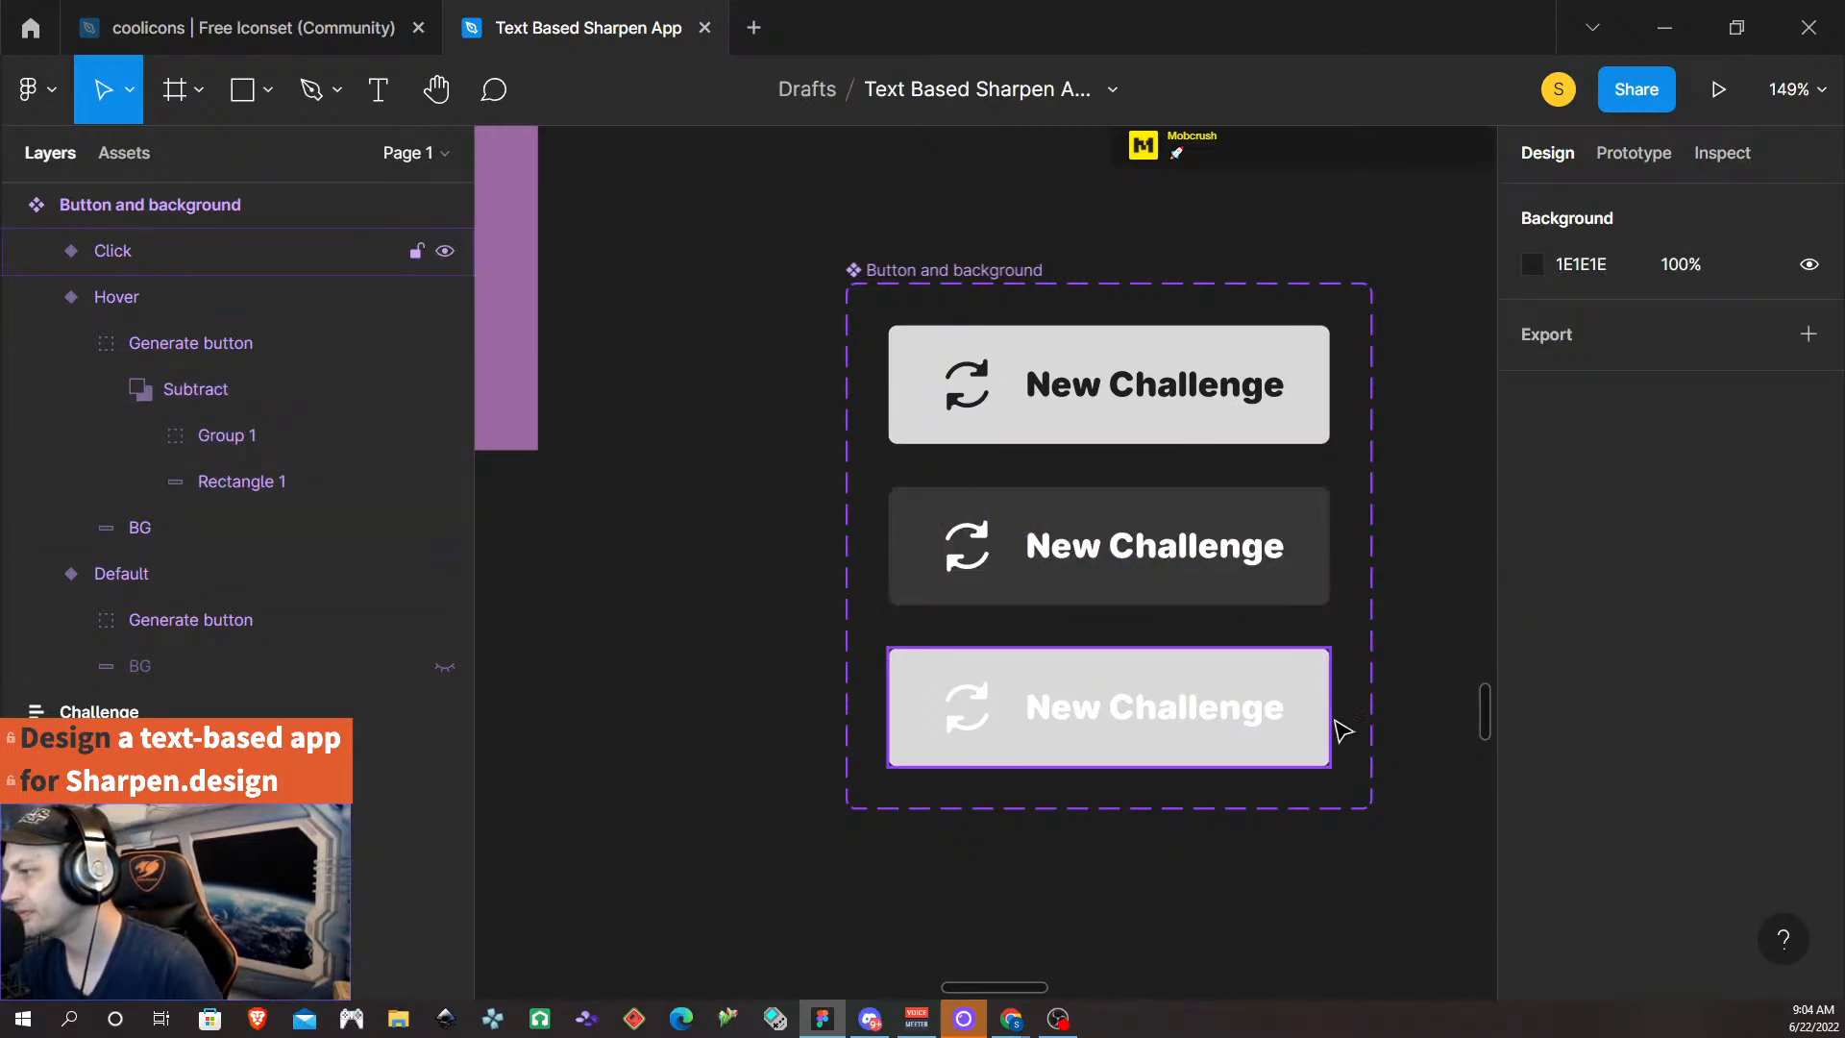
- Try resizing the Click variant's frame to 185 × 35, and undo both size changes
click(1307, 689)
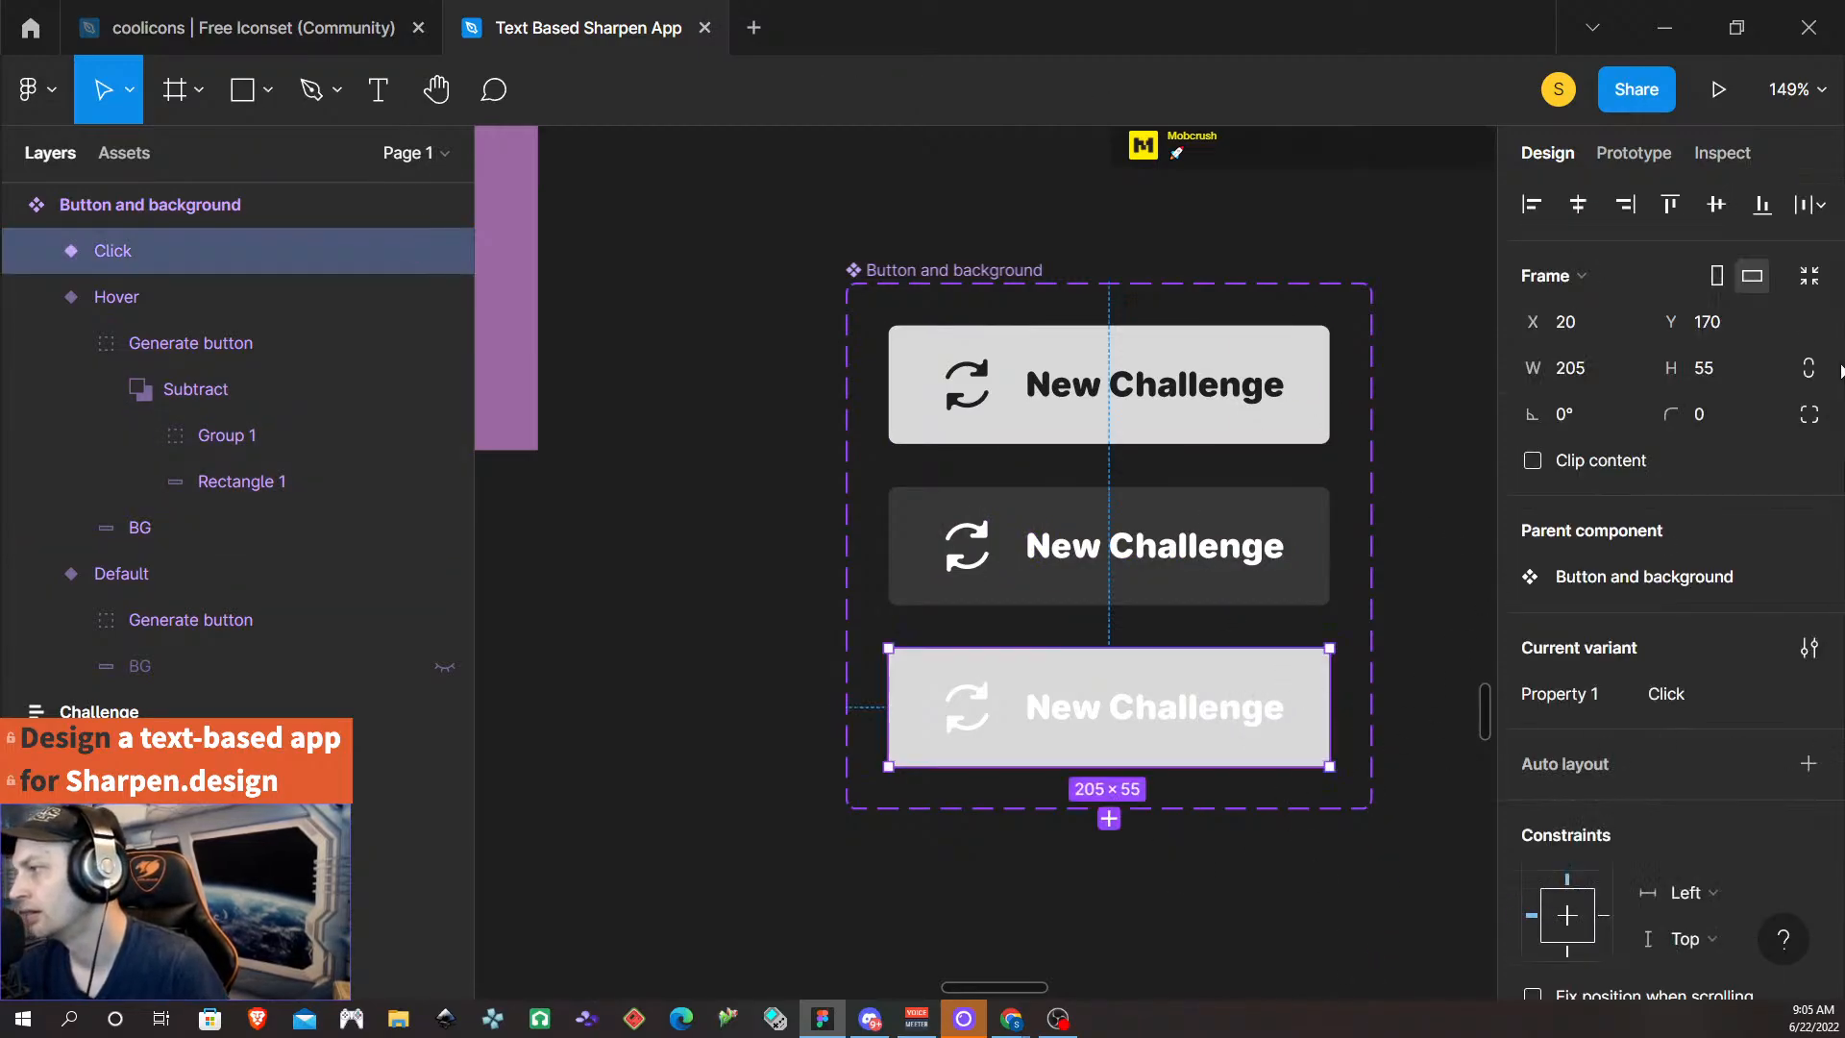
click(1599, 374)
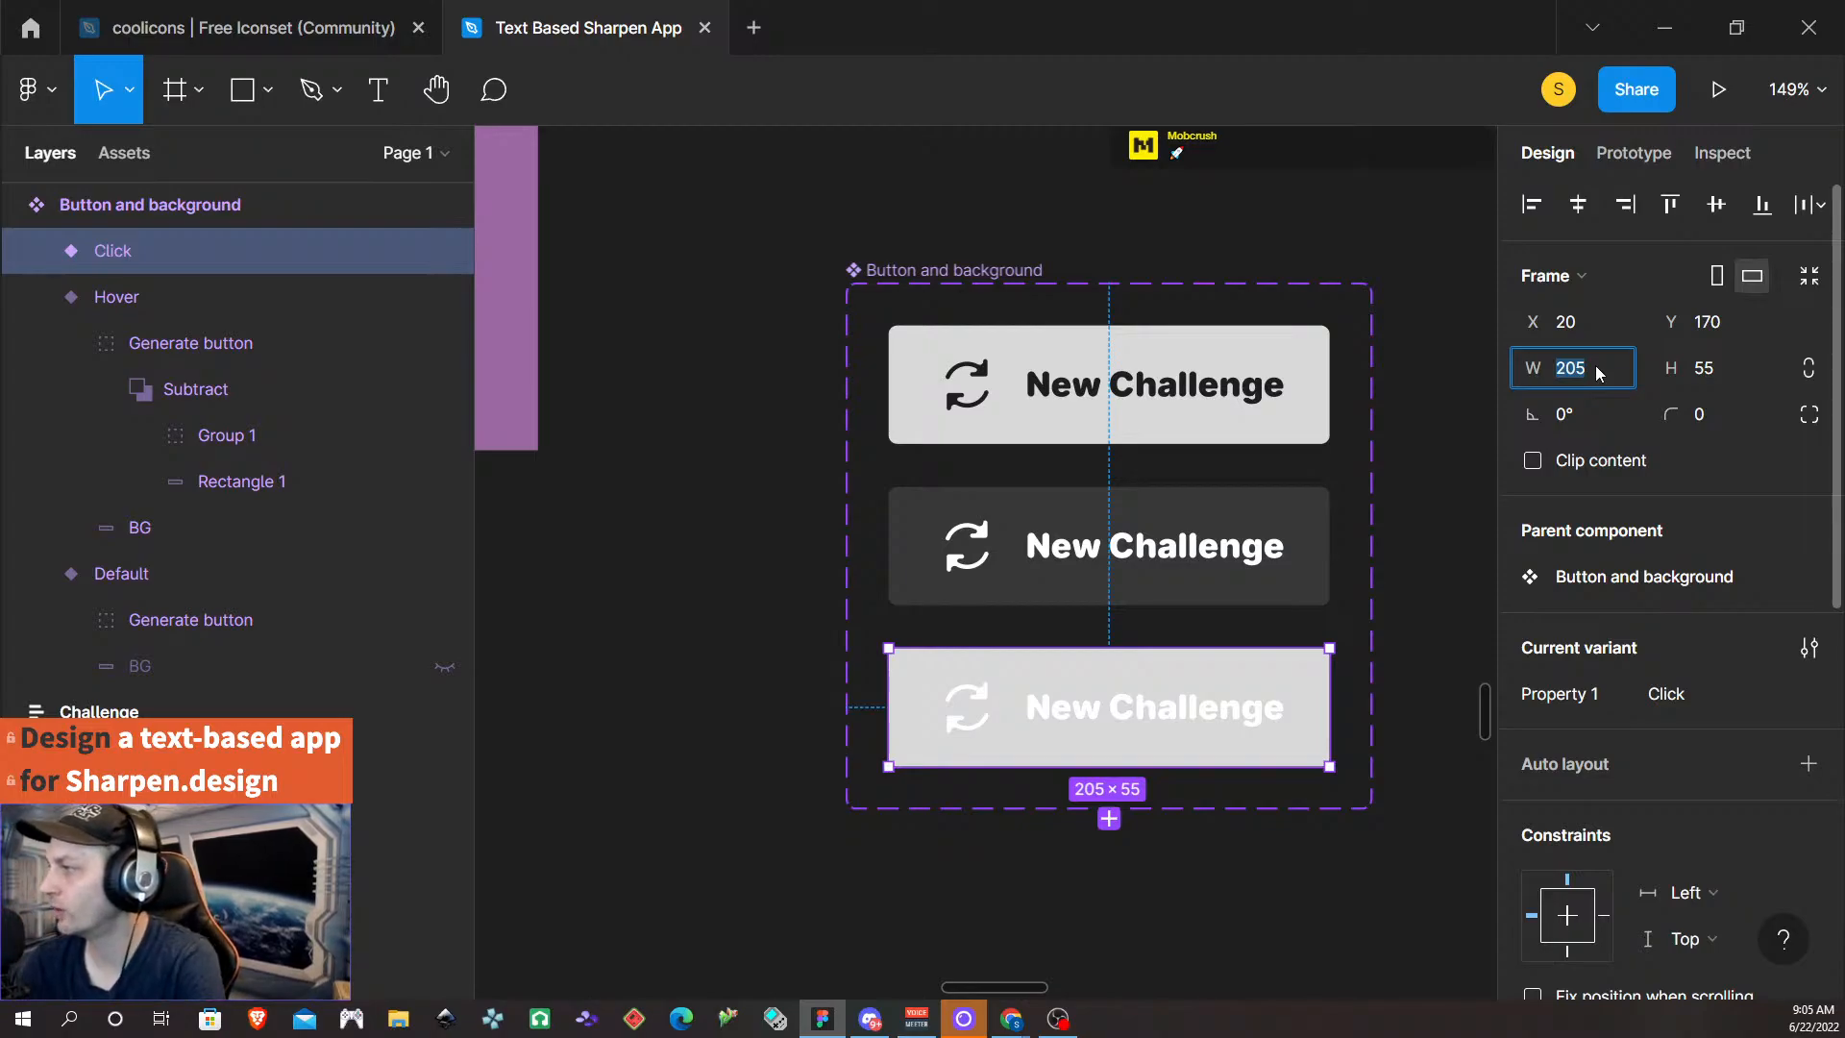
text(185)
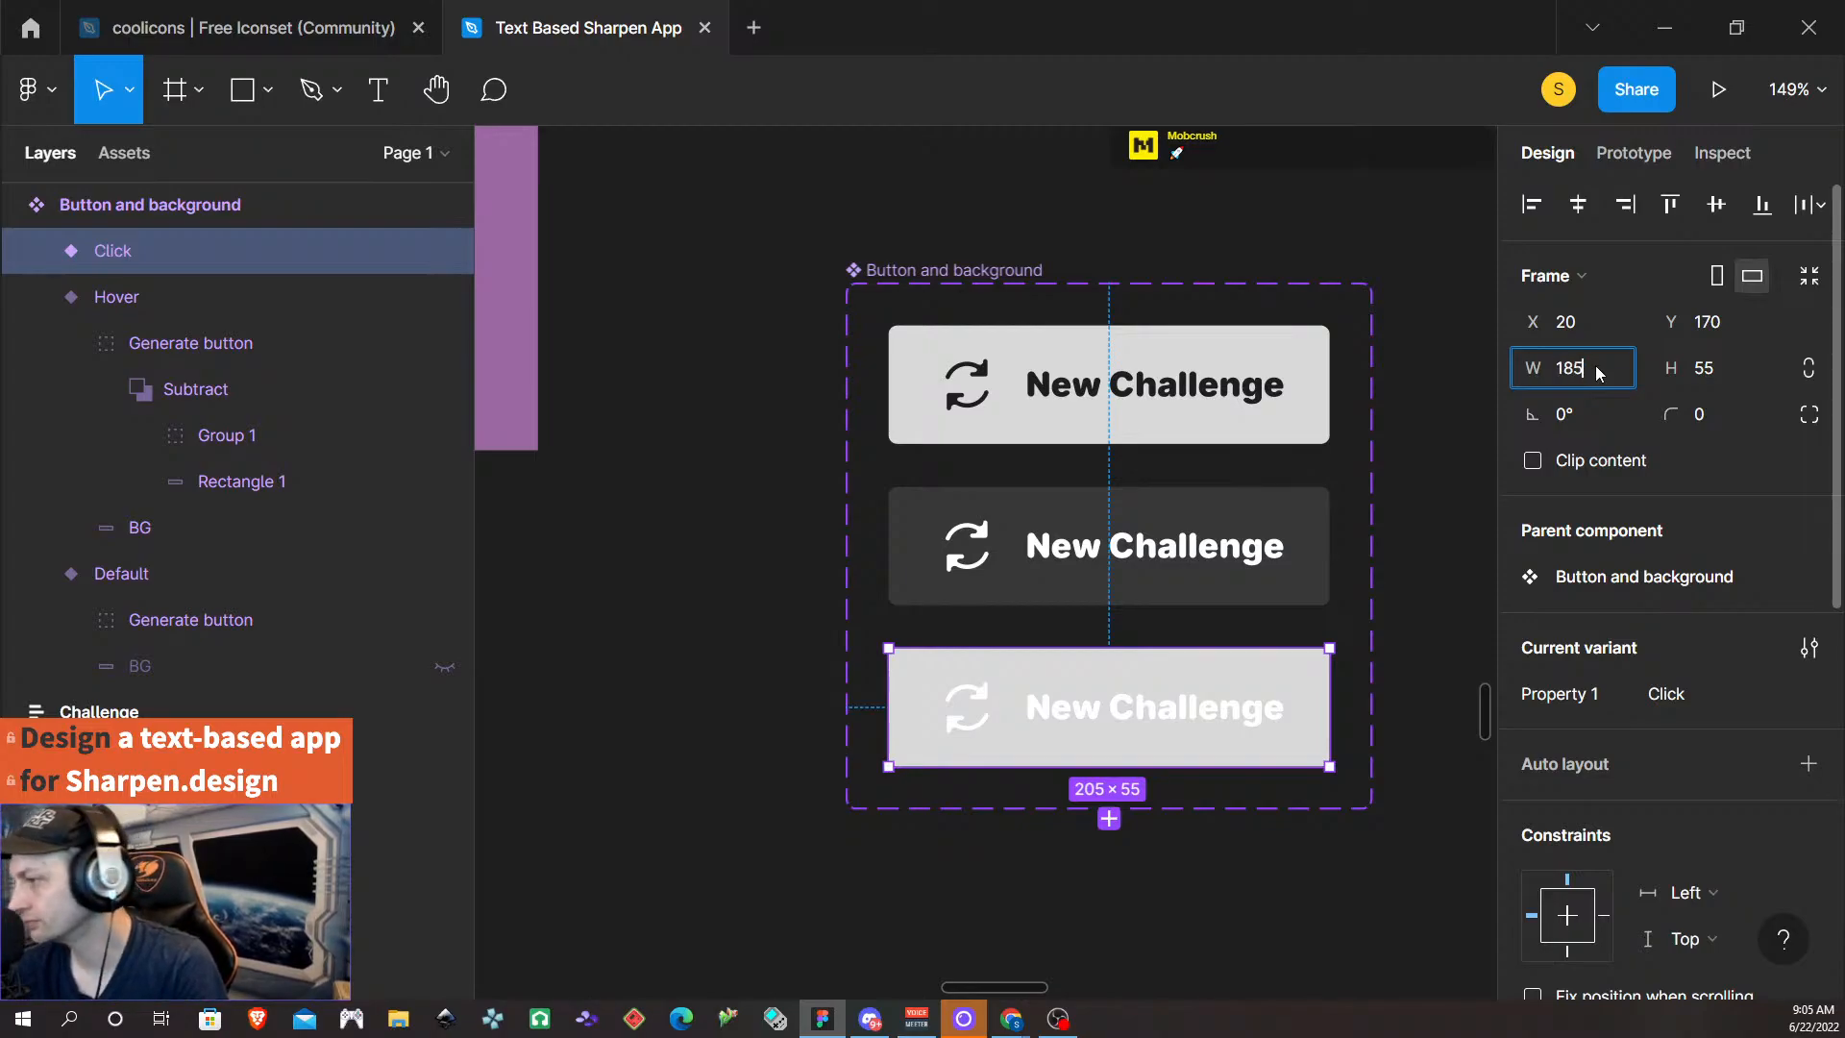
key(Return)
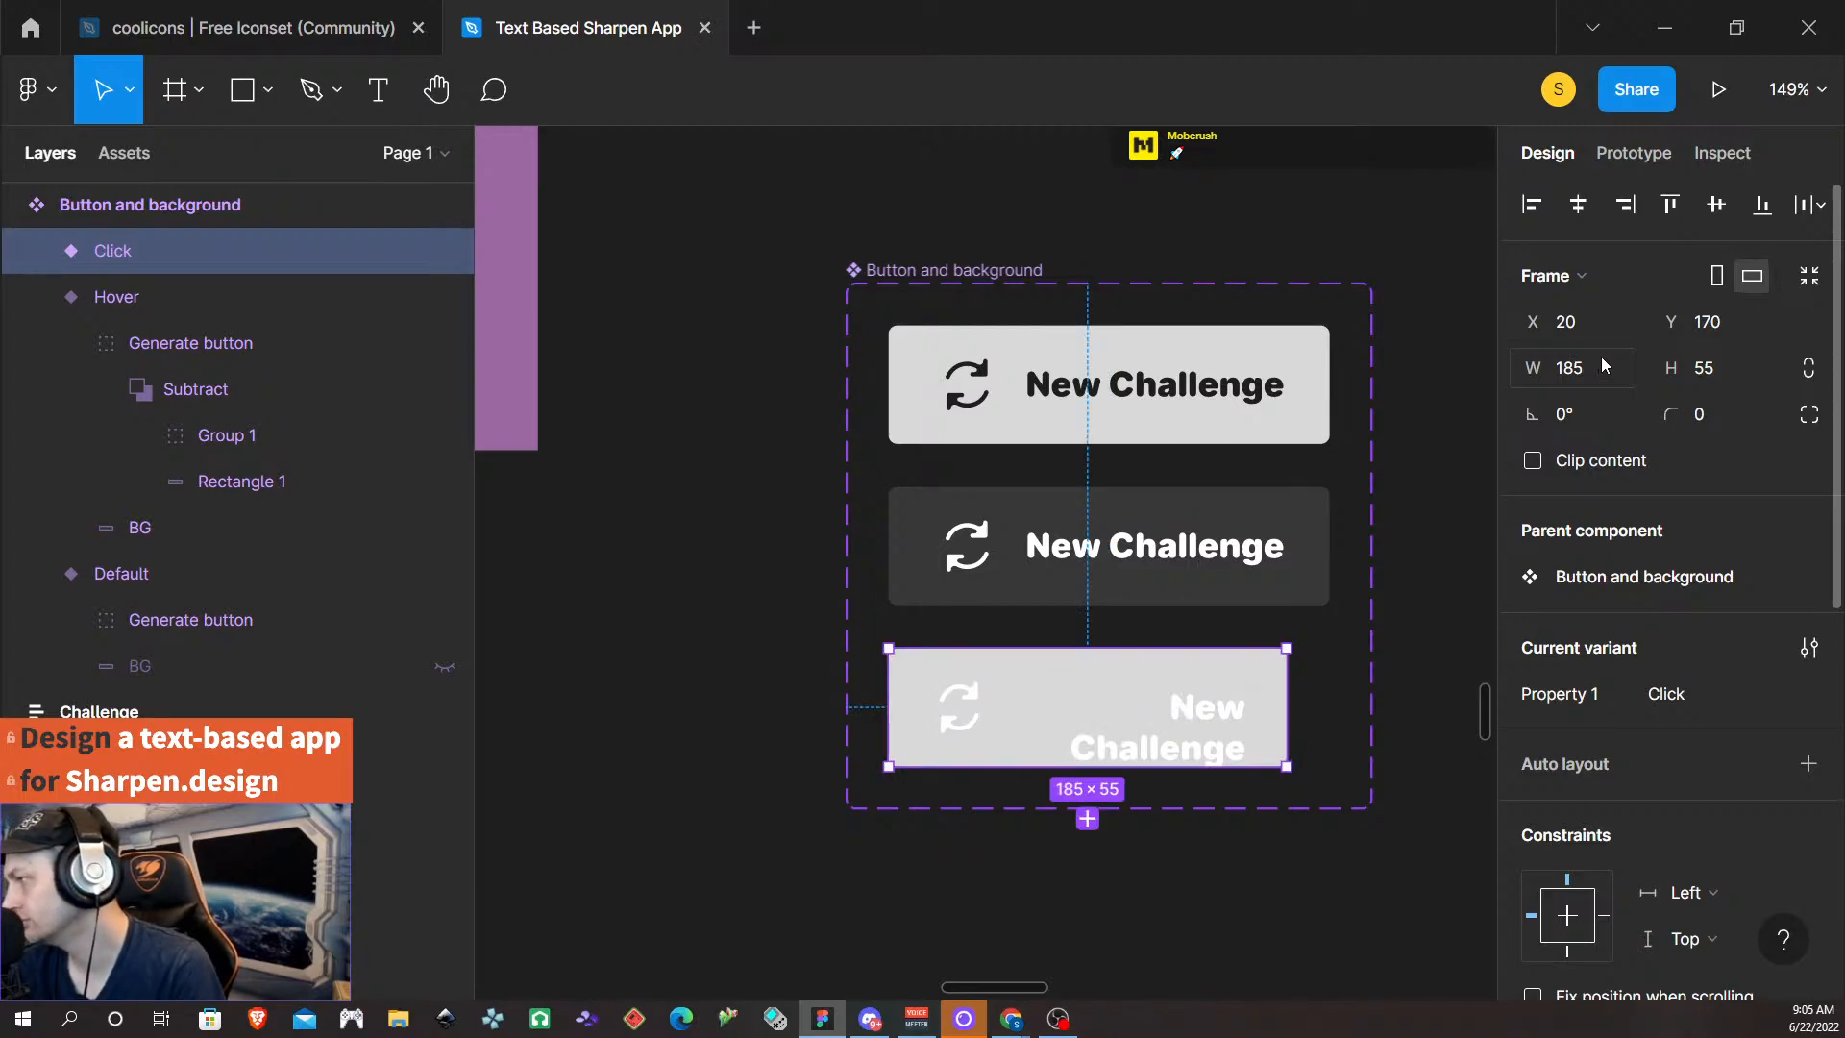
click(1720, 384)
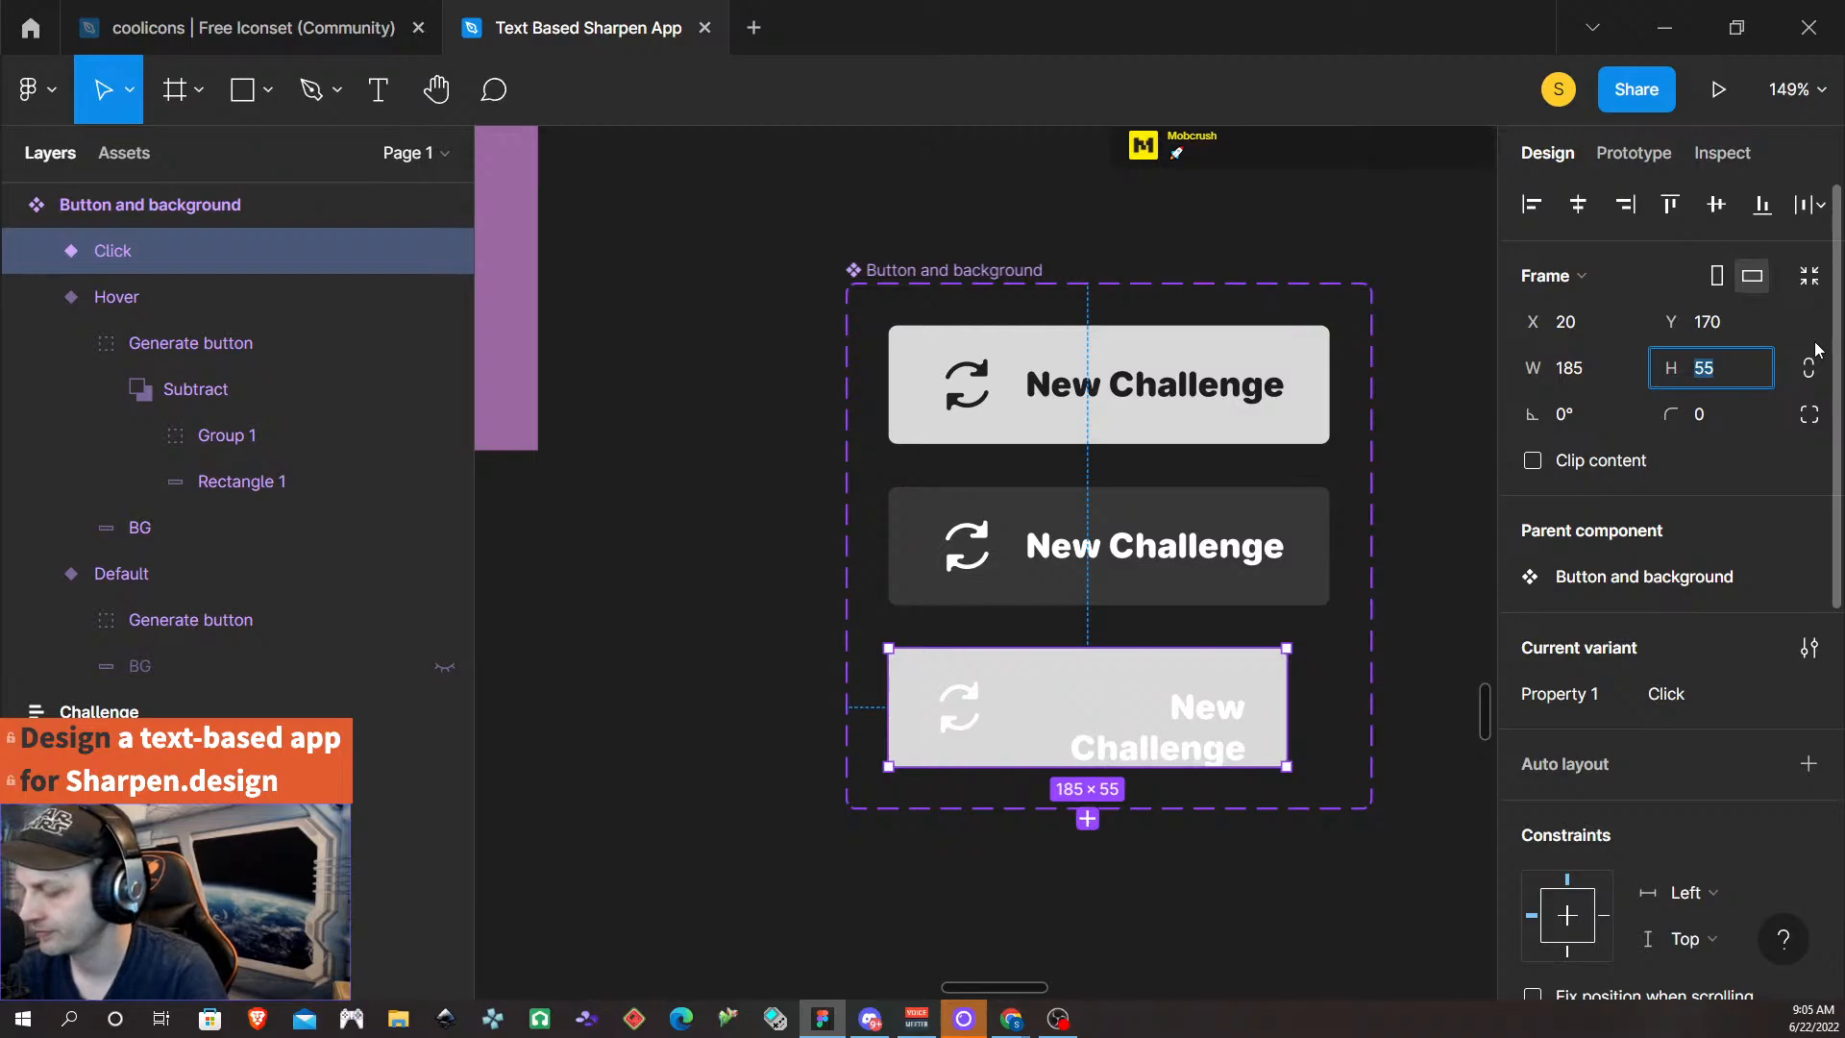
text(35)
key(Return)
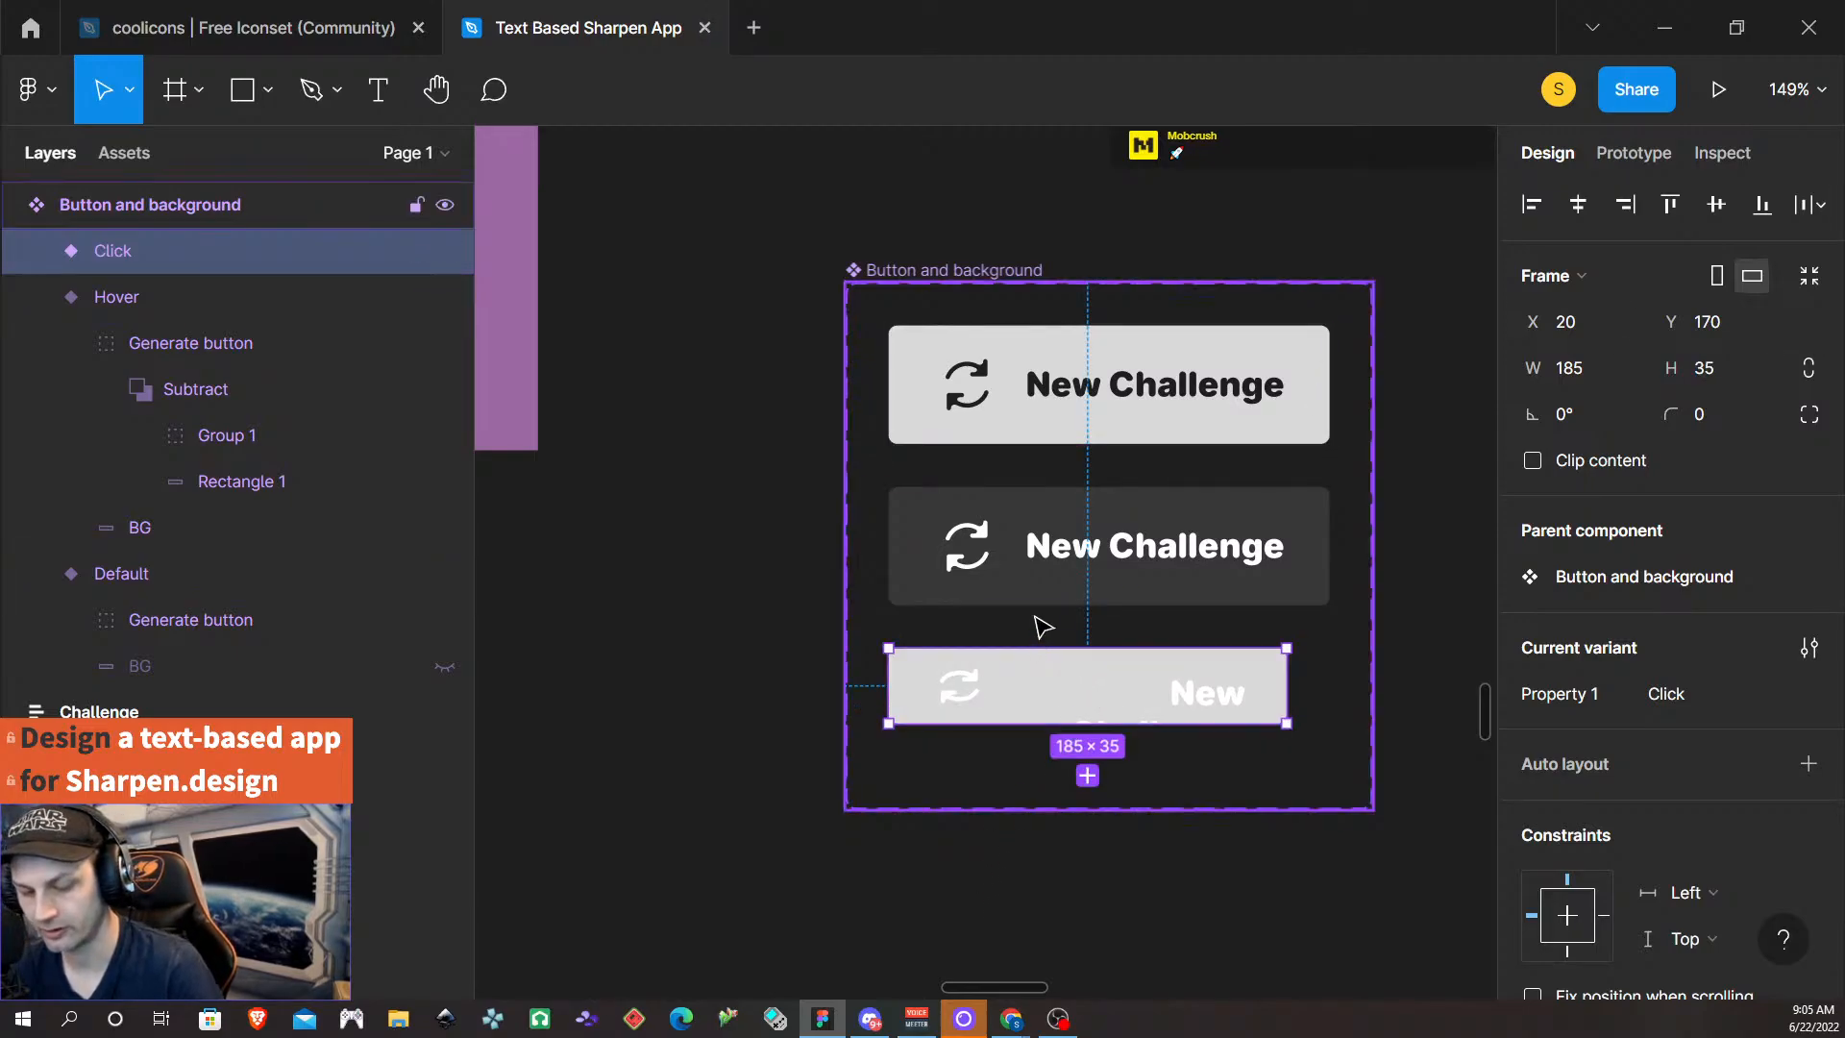
key(ctrl+z)
key(ctrl+z)
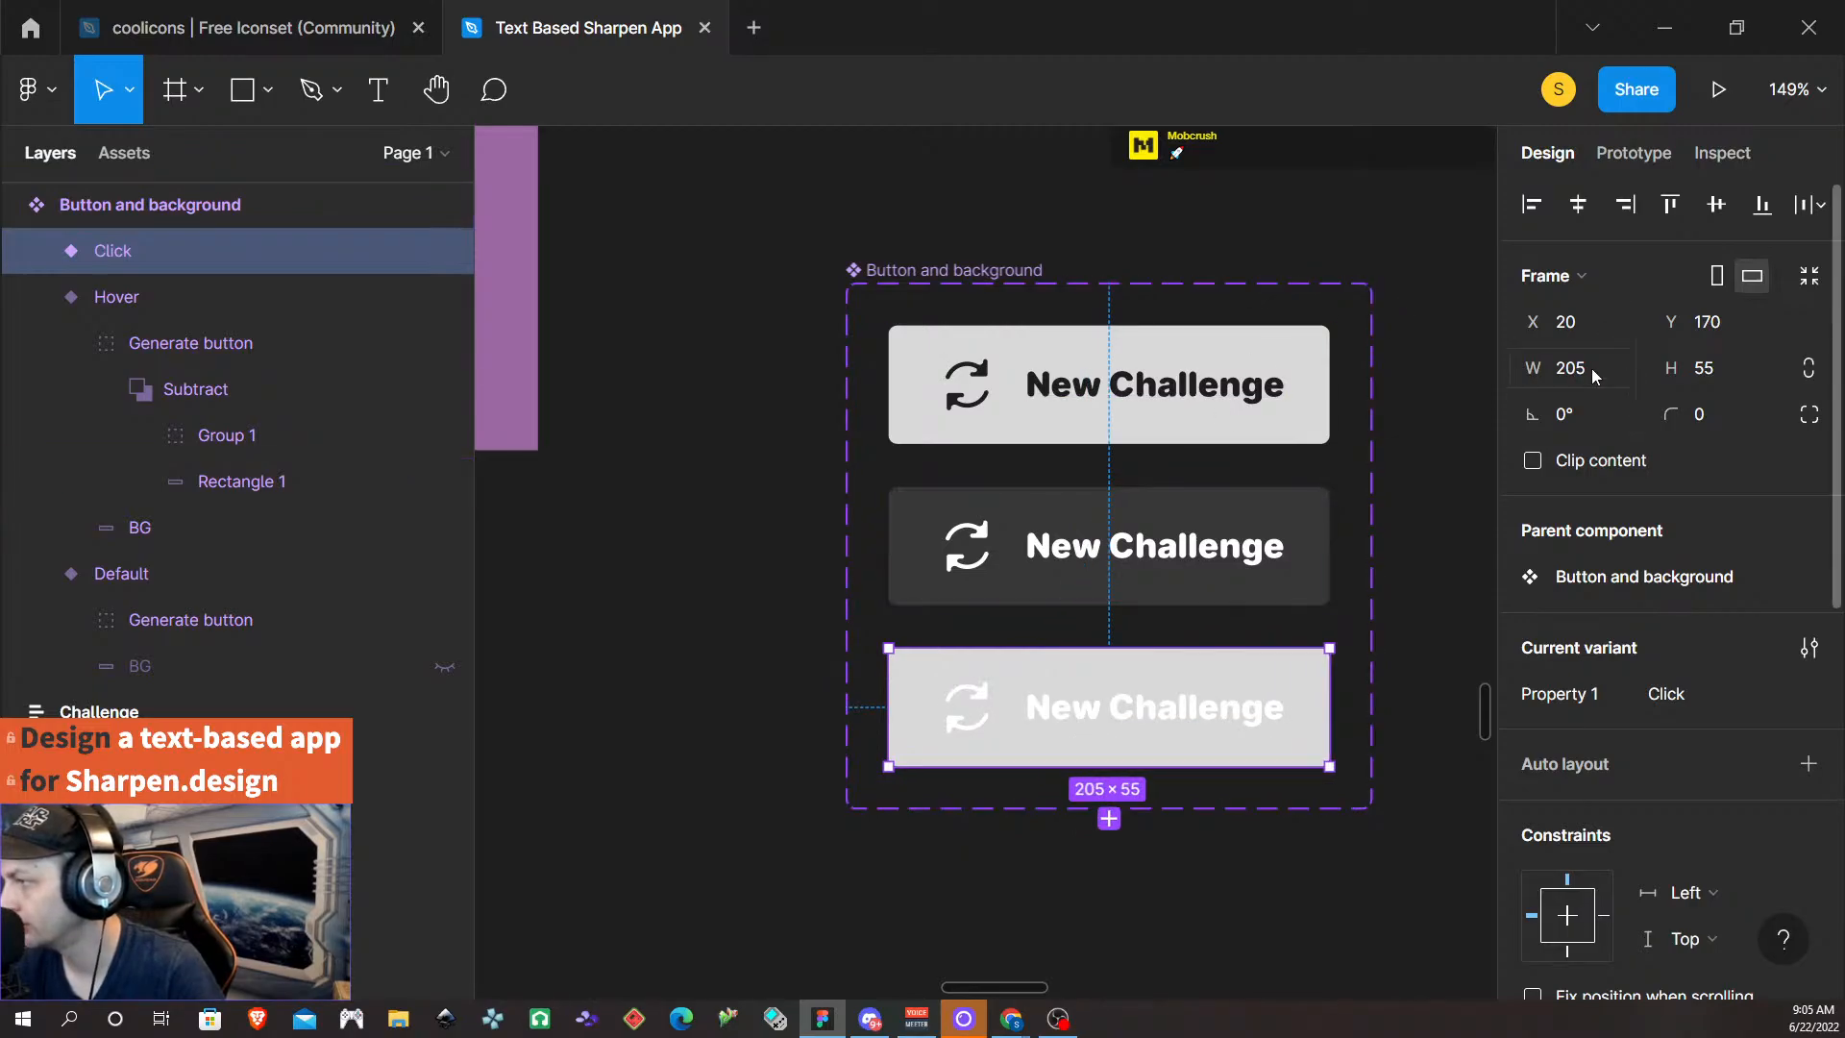
- Examine the nested layers of the Click variant, from the Generate button group down to its Subtract shape and Group 1
click(1144, 711)
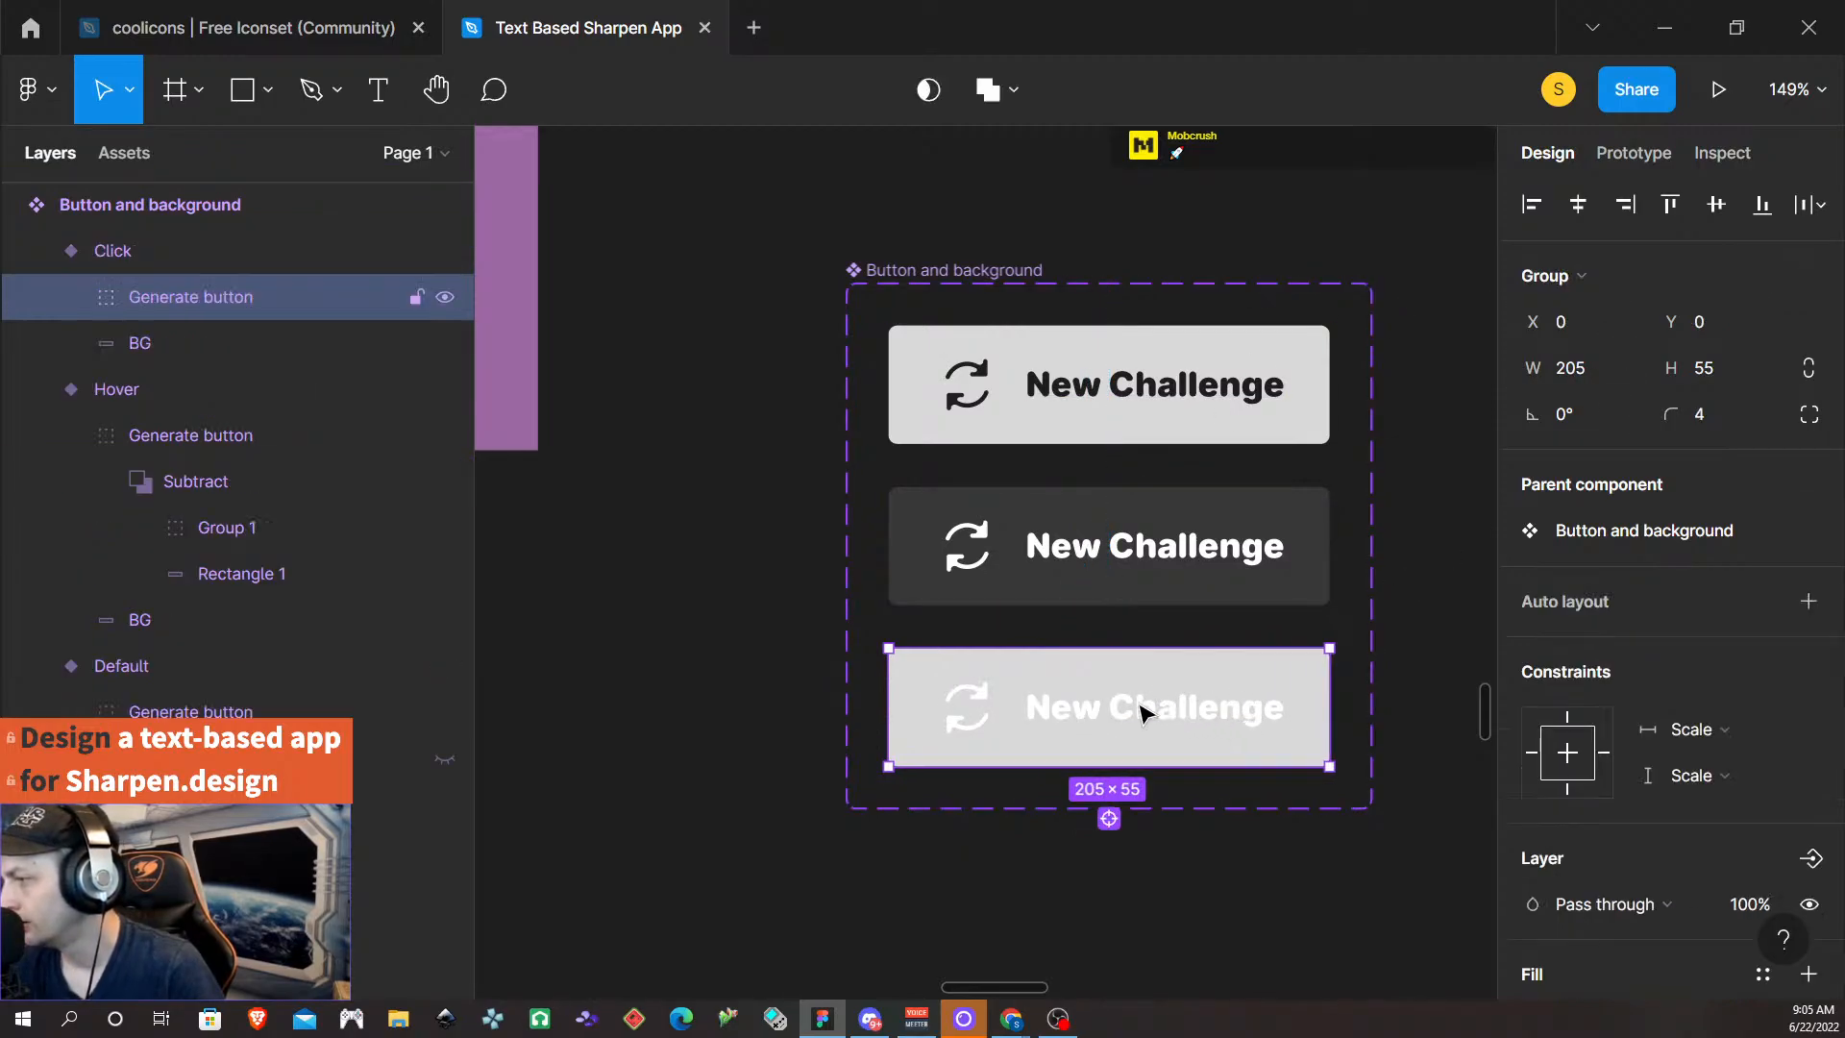
click(1141, 711)
click(1124, 711)
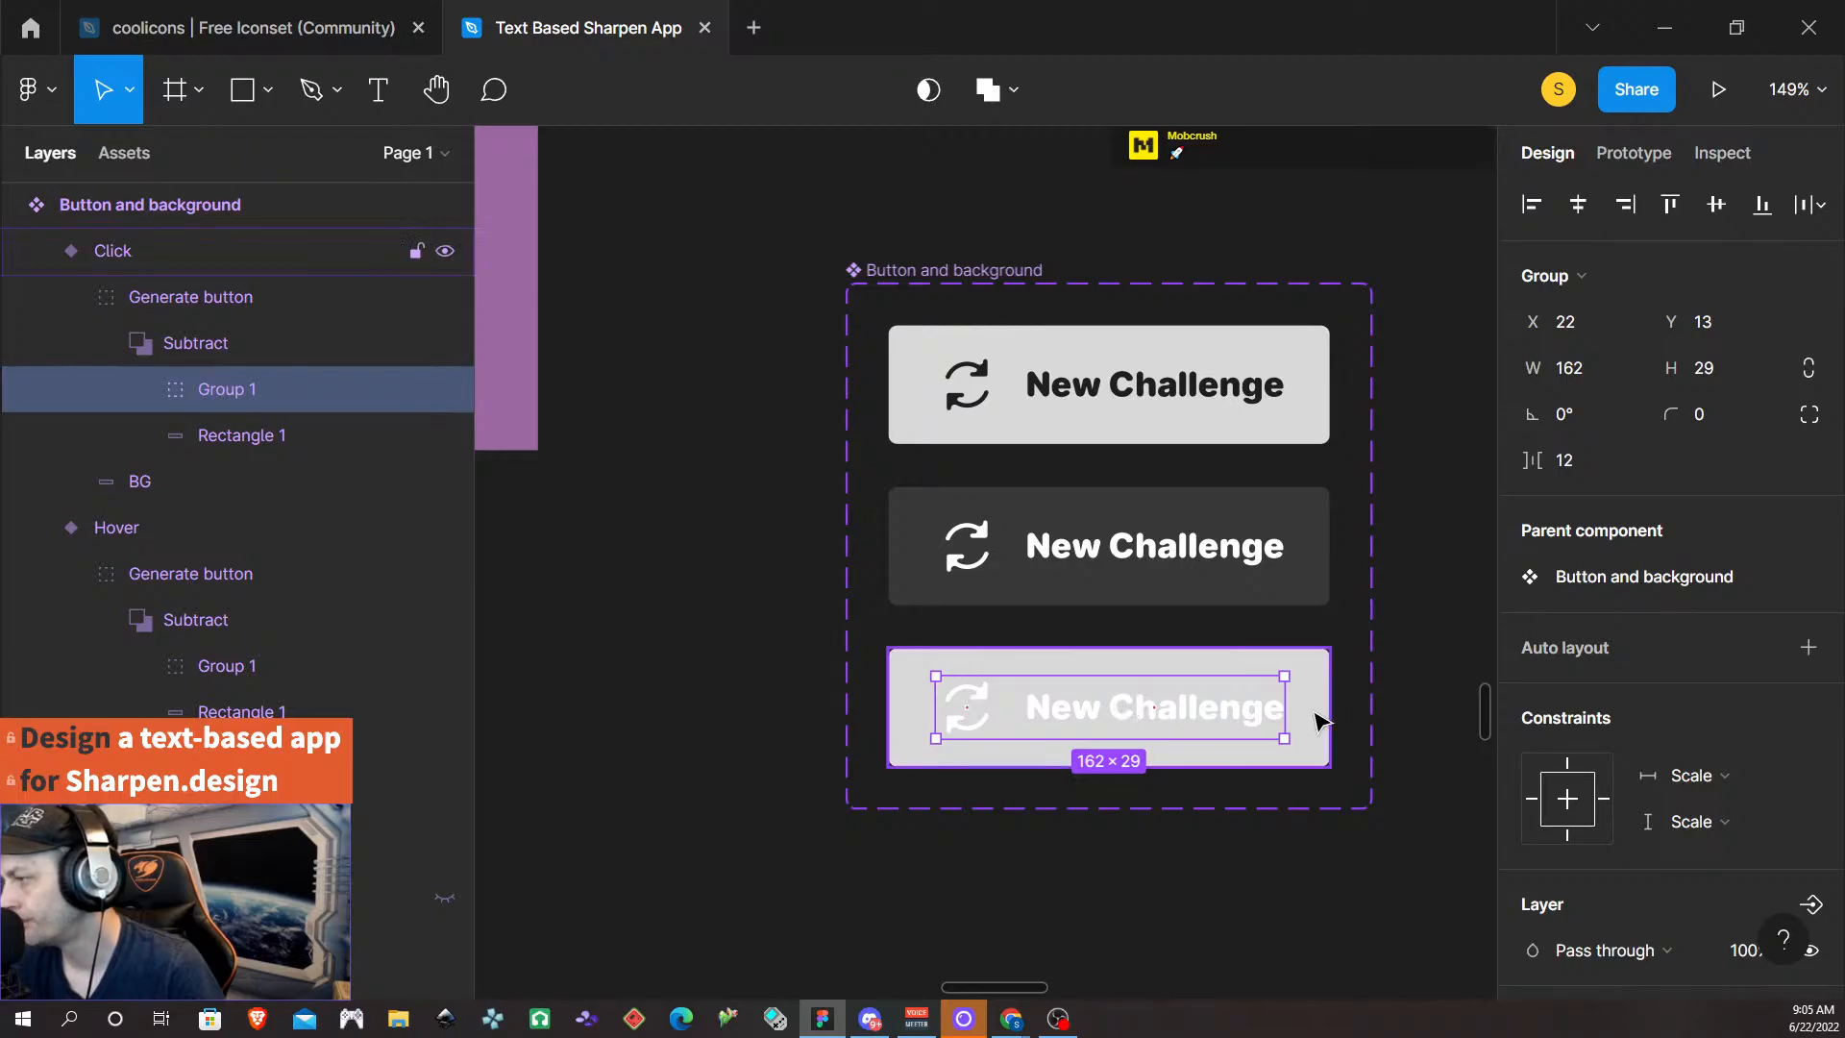
key(alt)
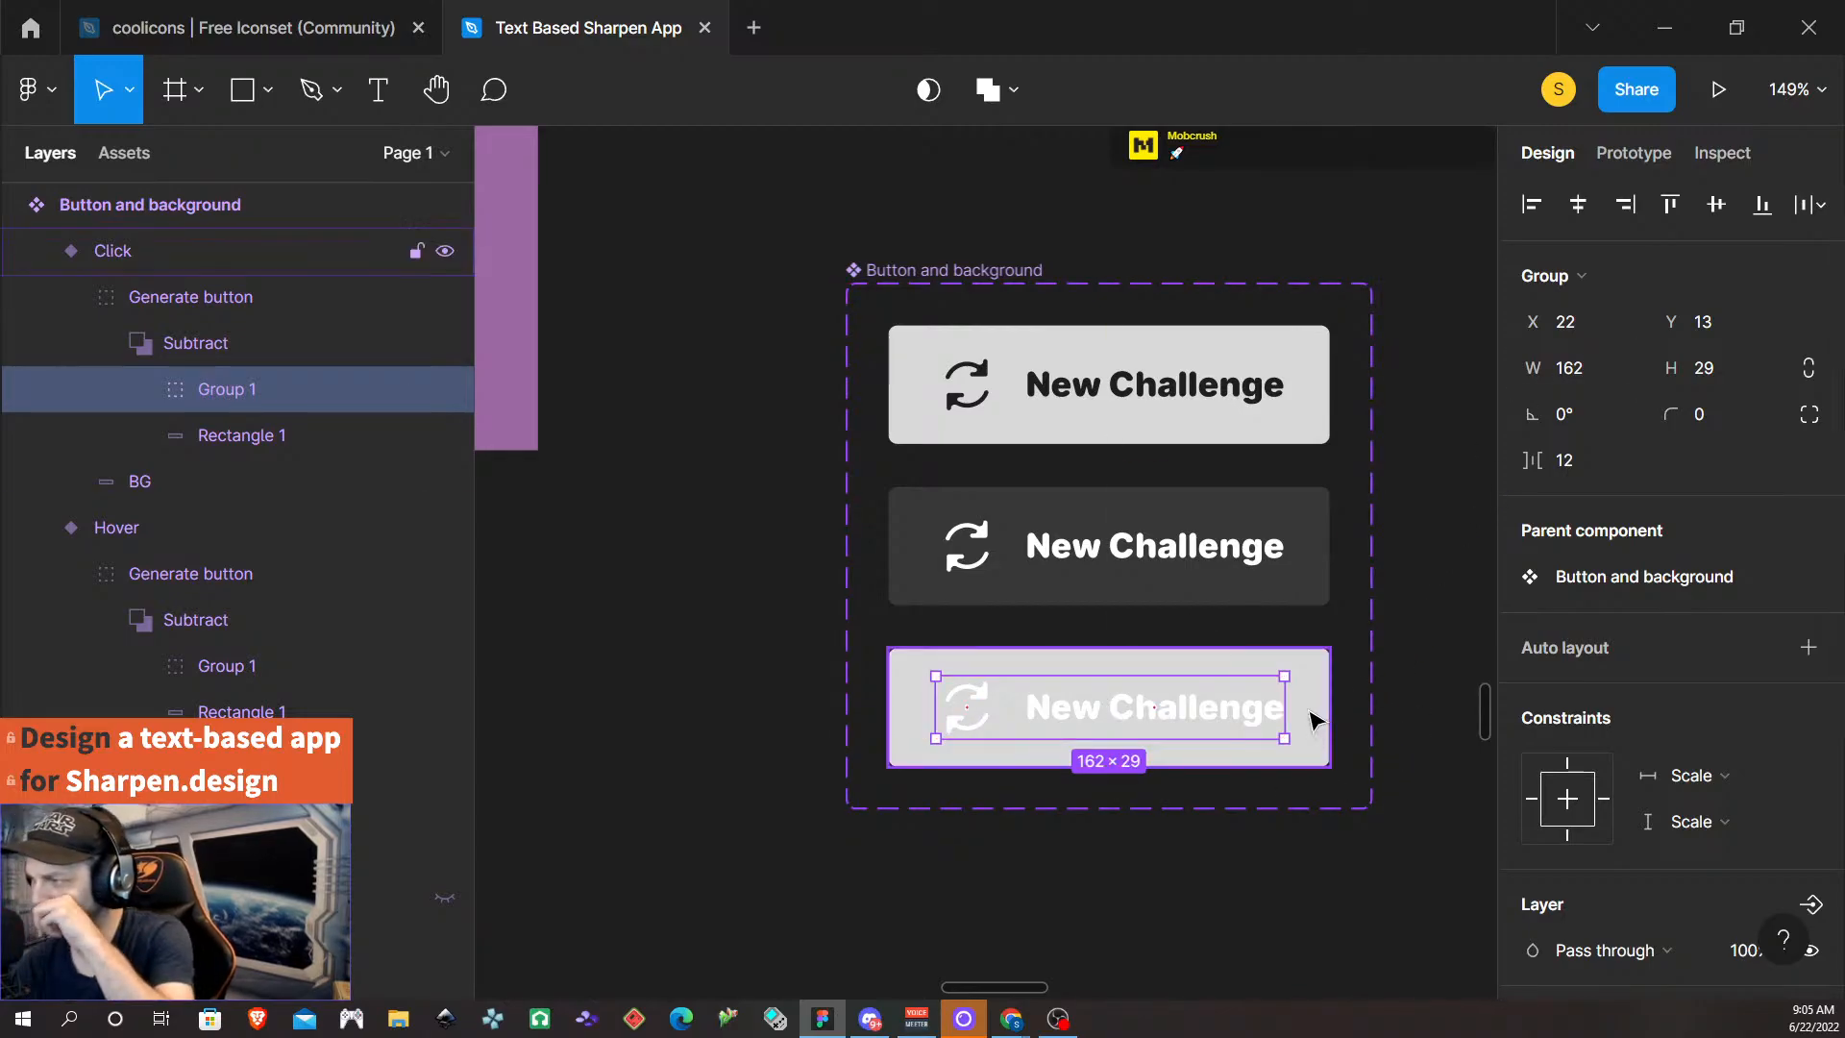
click(1312, 719)
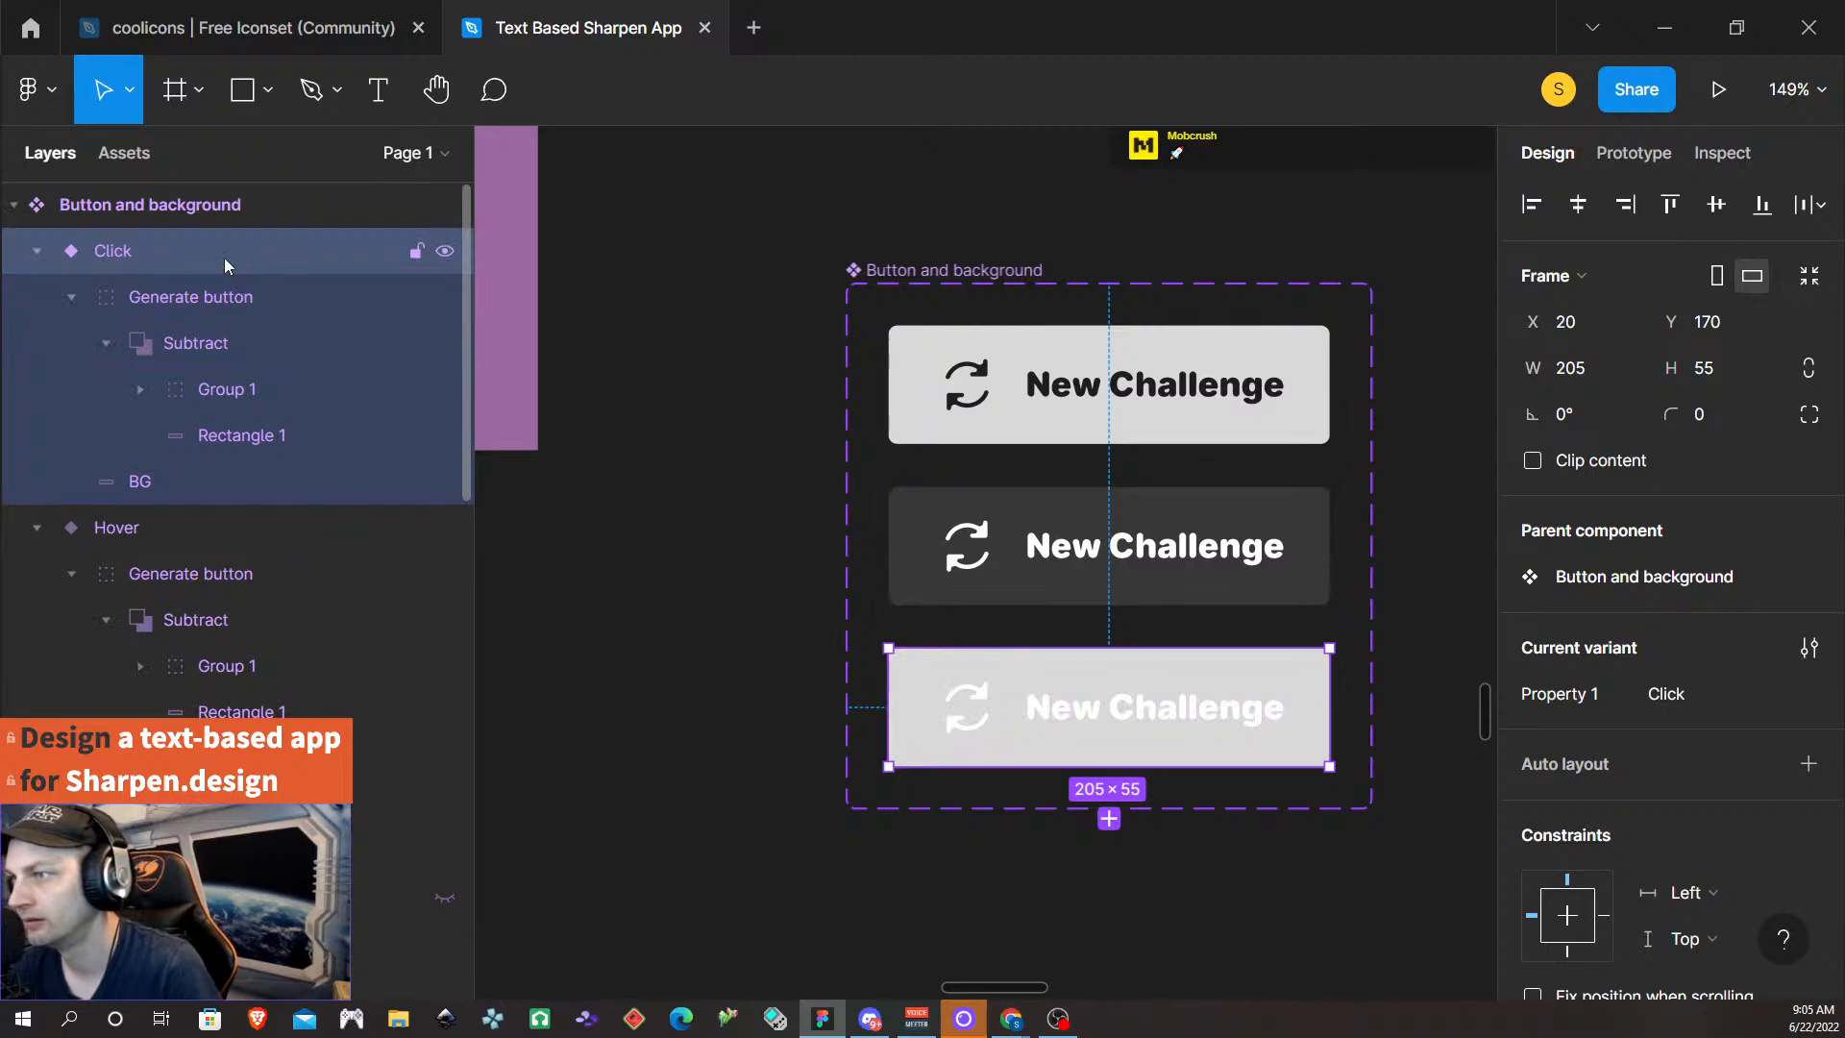
click(256, 309)
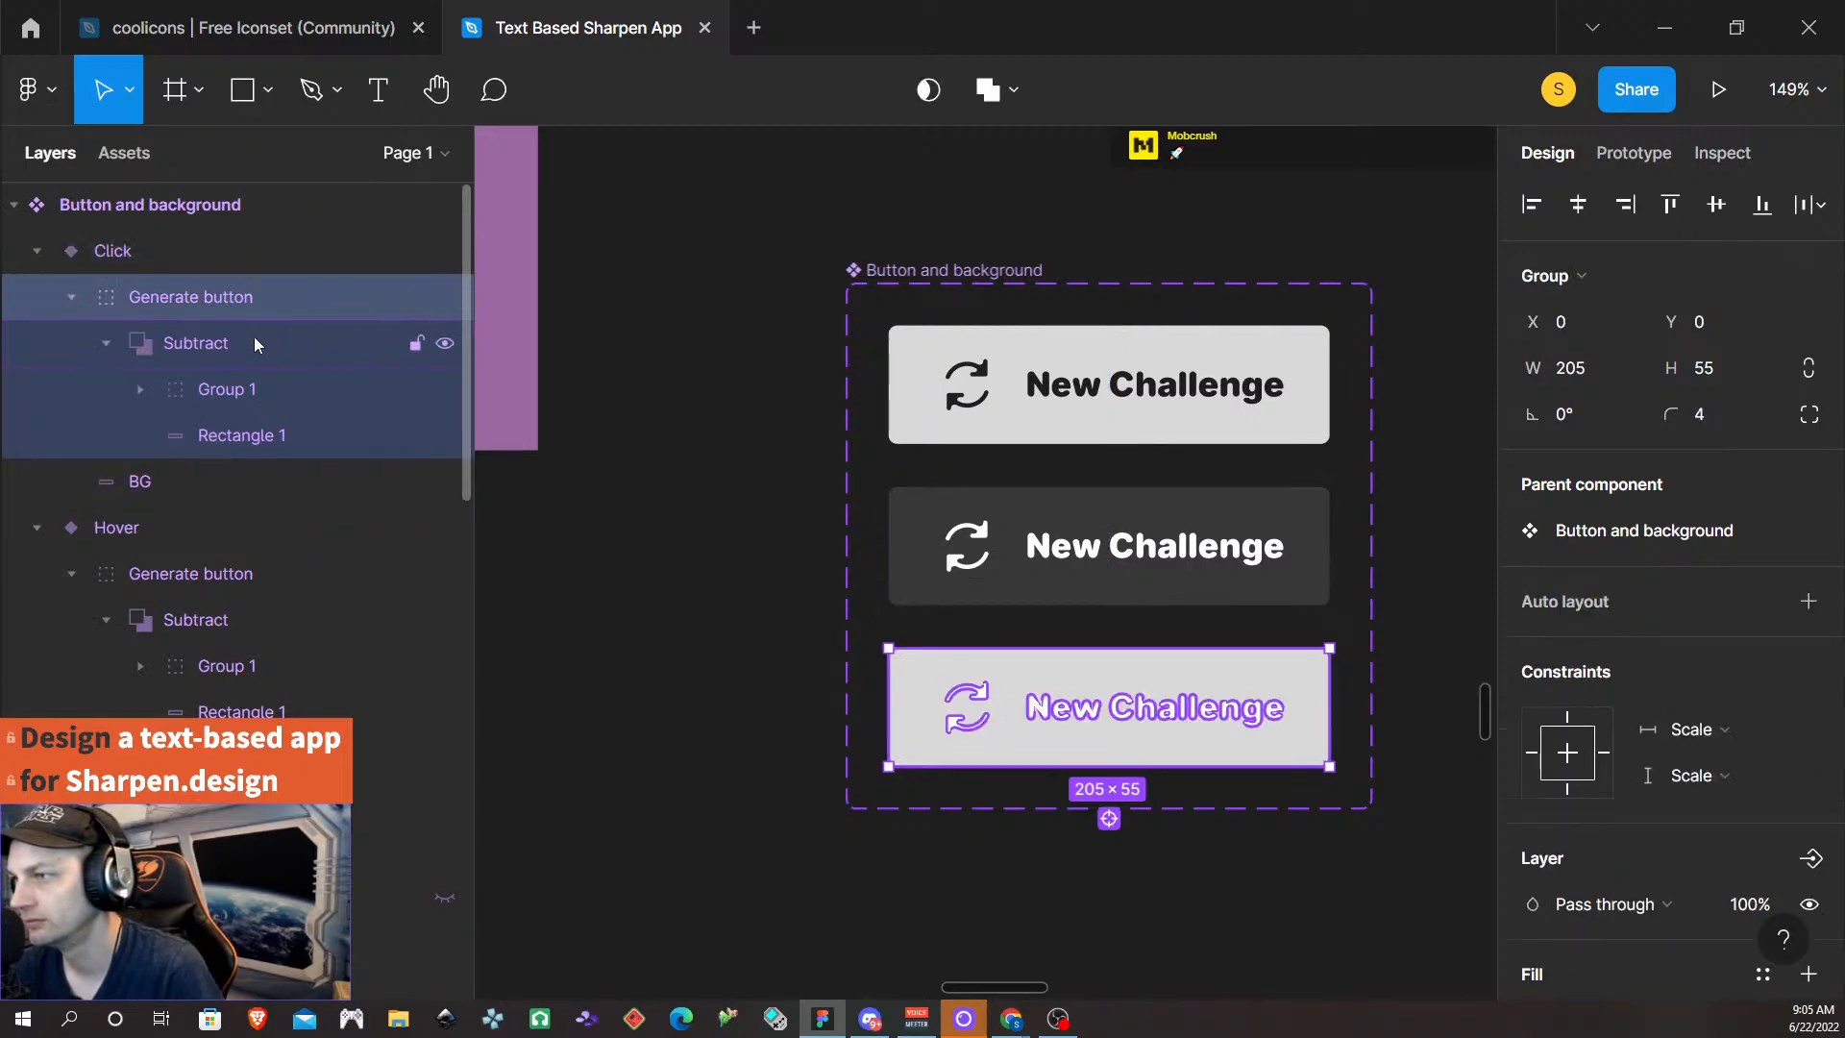
click(158, 340)
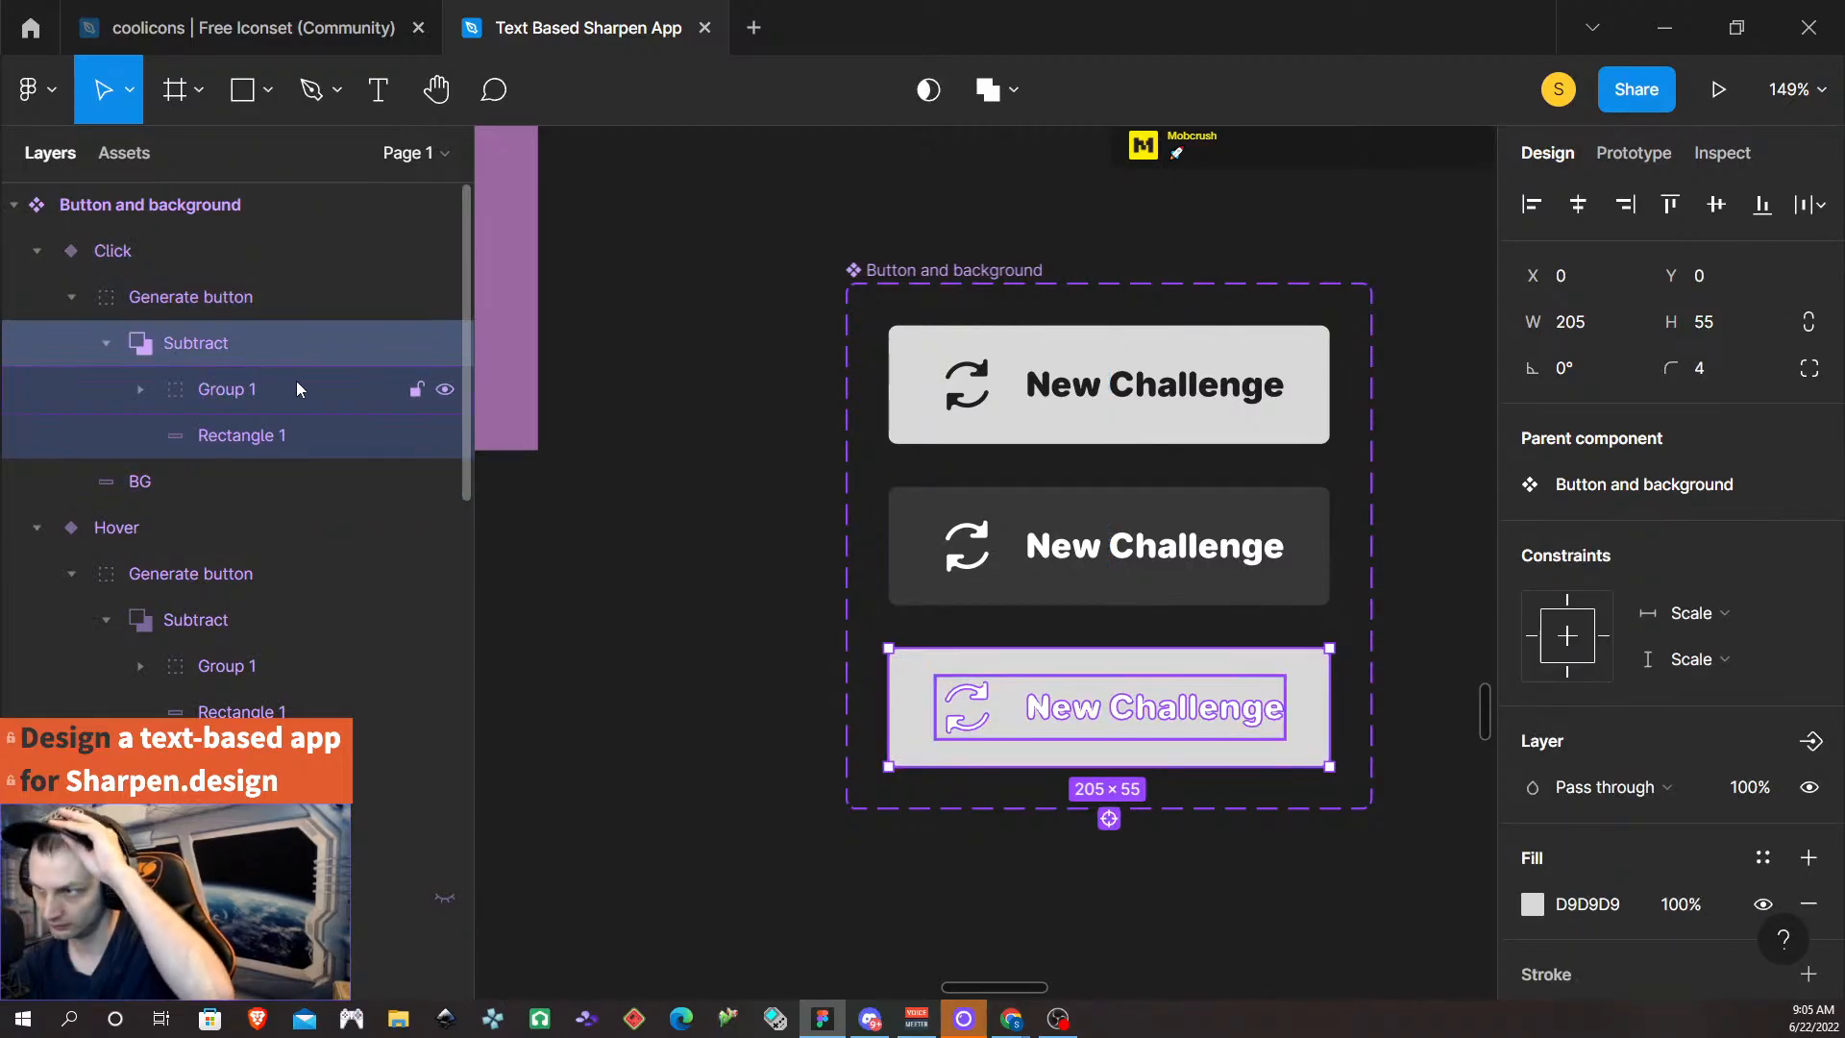
click(71, 297)
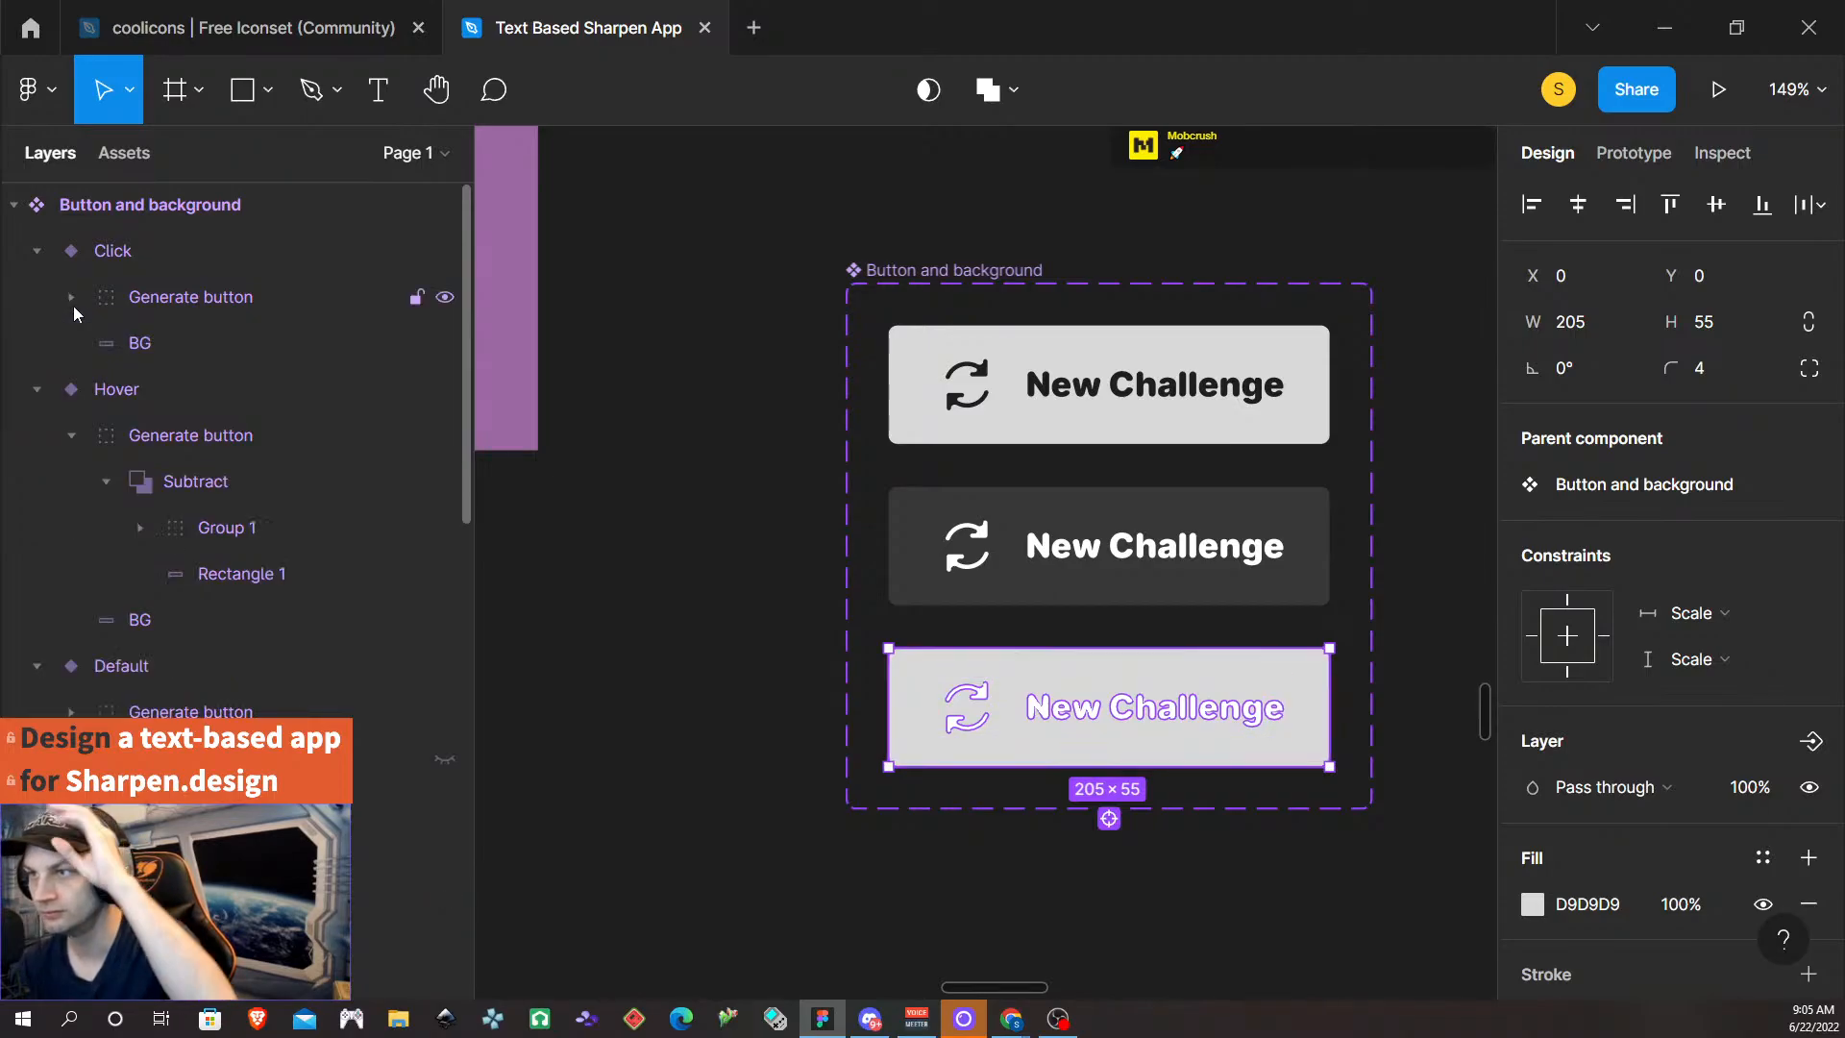
click(192, 334)
click(204, 293)
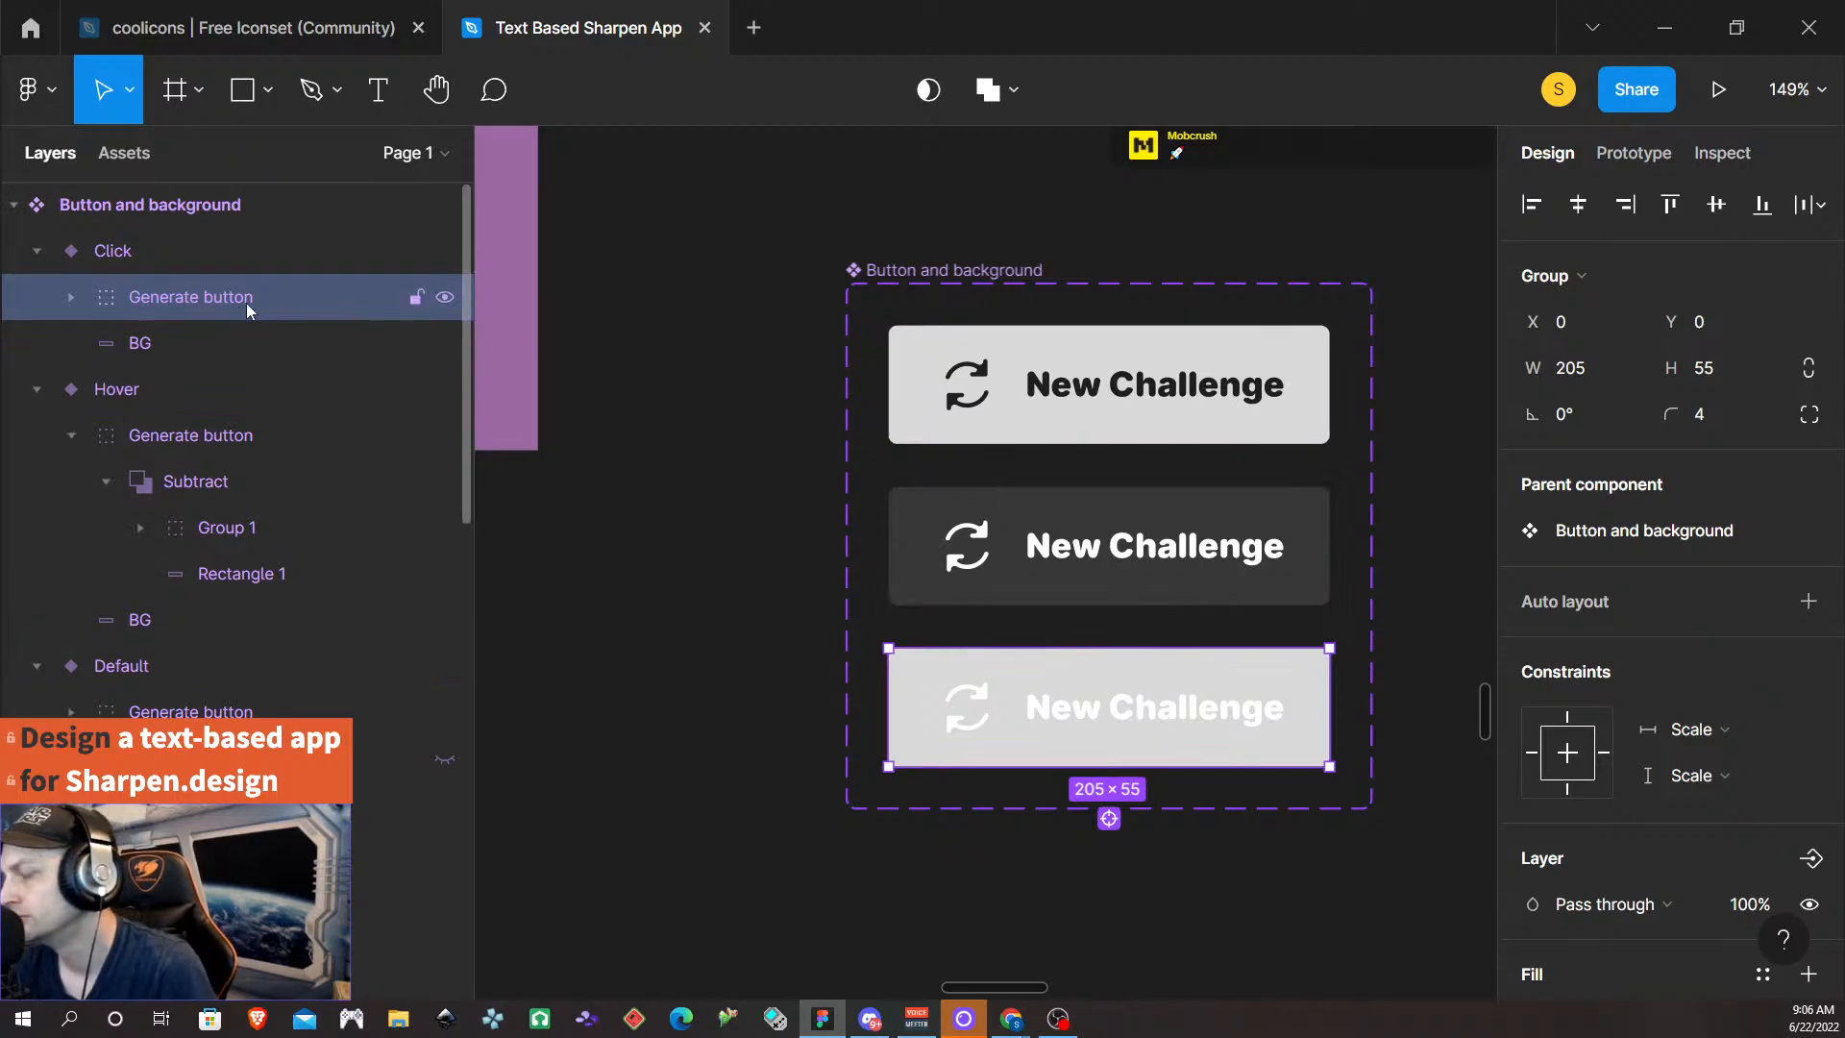
click(204, 252)
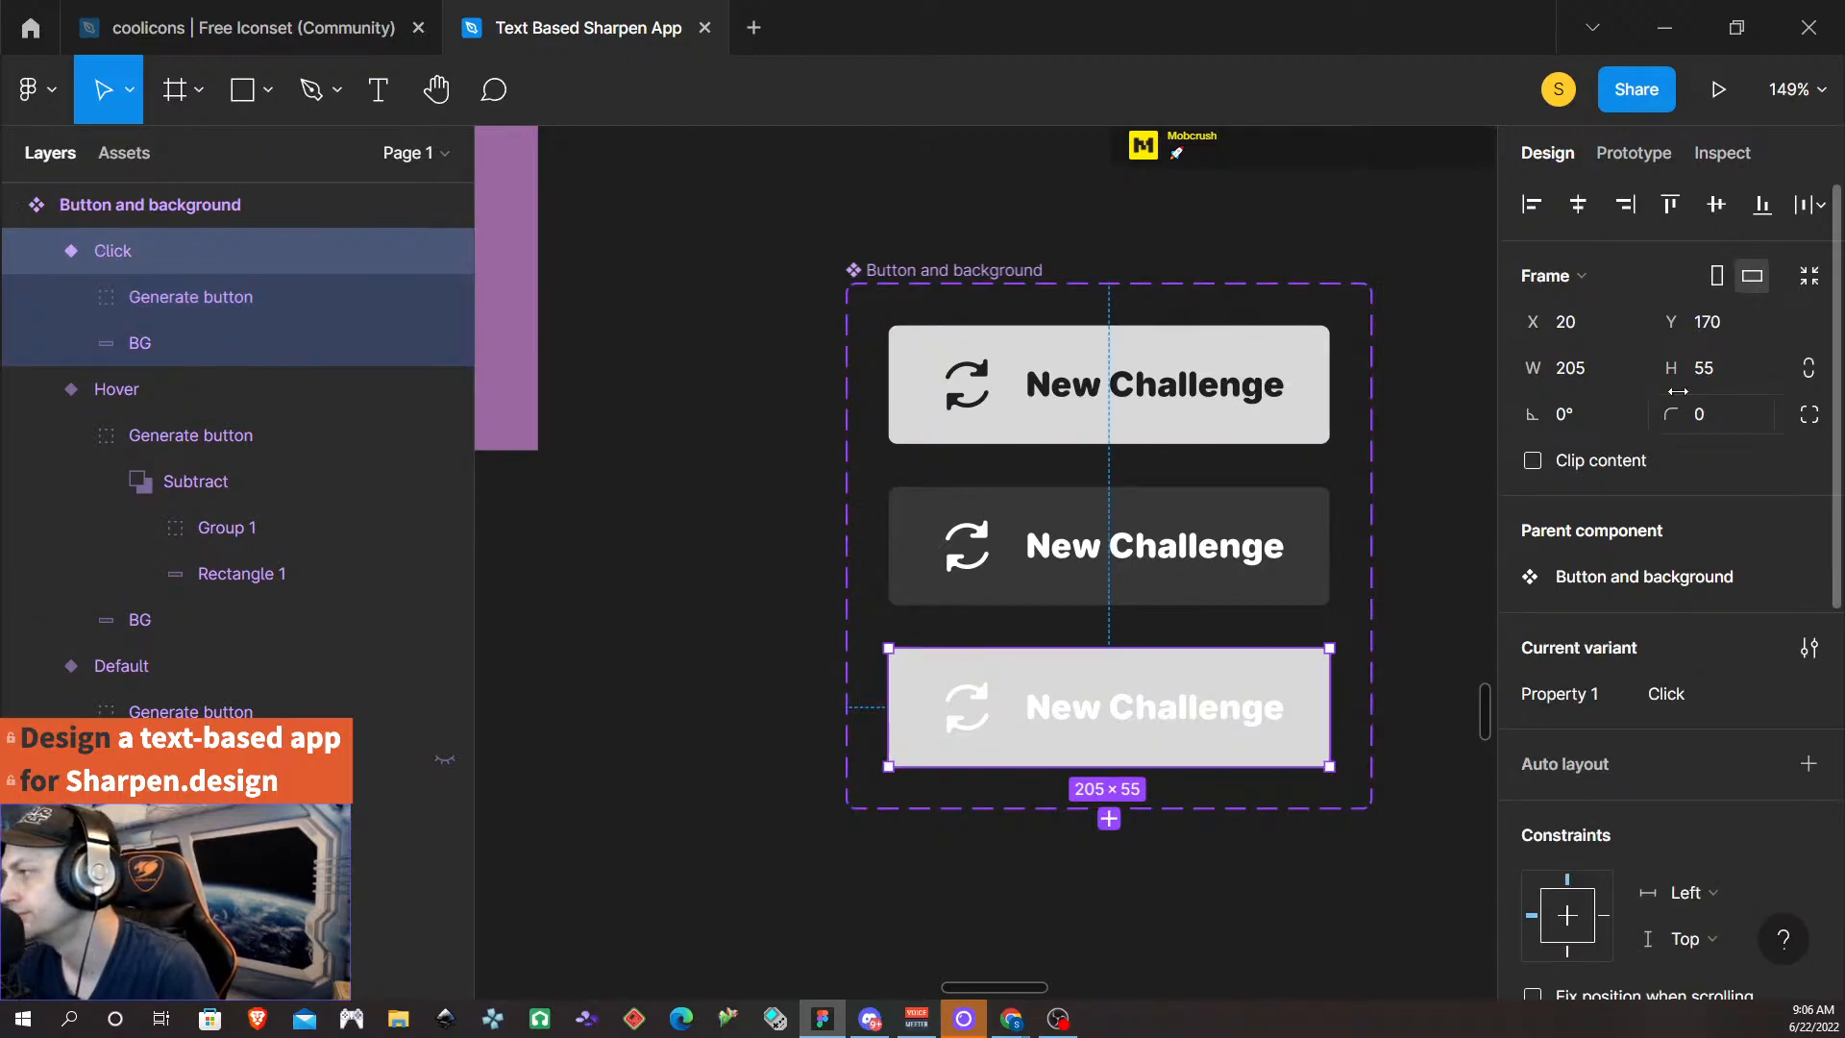
- Try setting the width of the Click variant's Generate button group to 190, and undo the resize
click(283, 304)
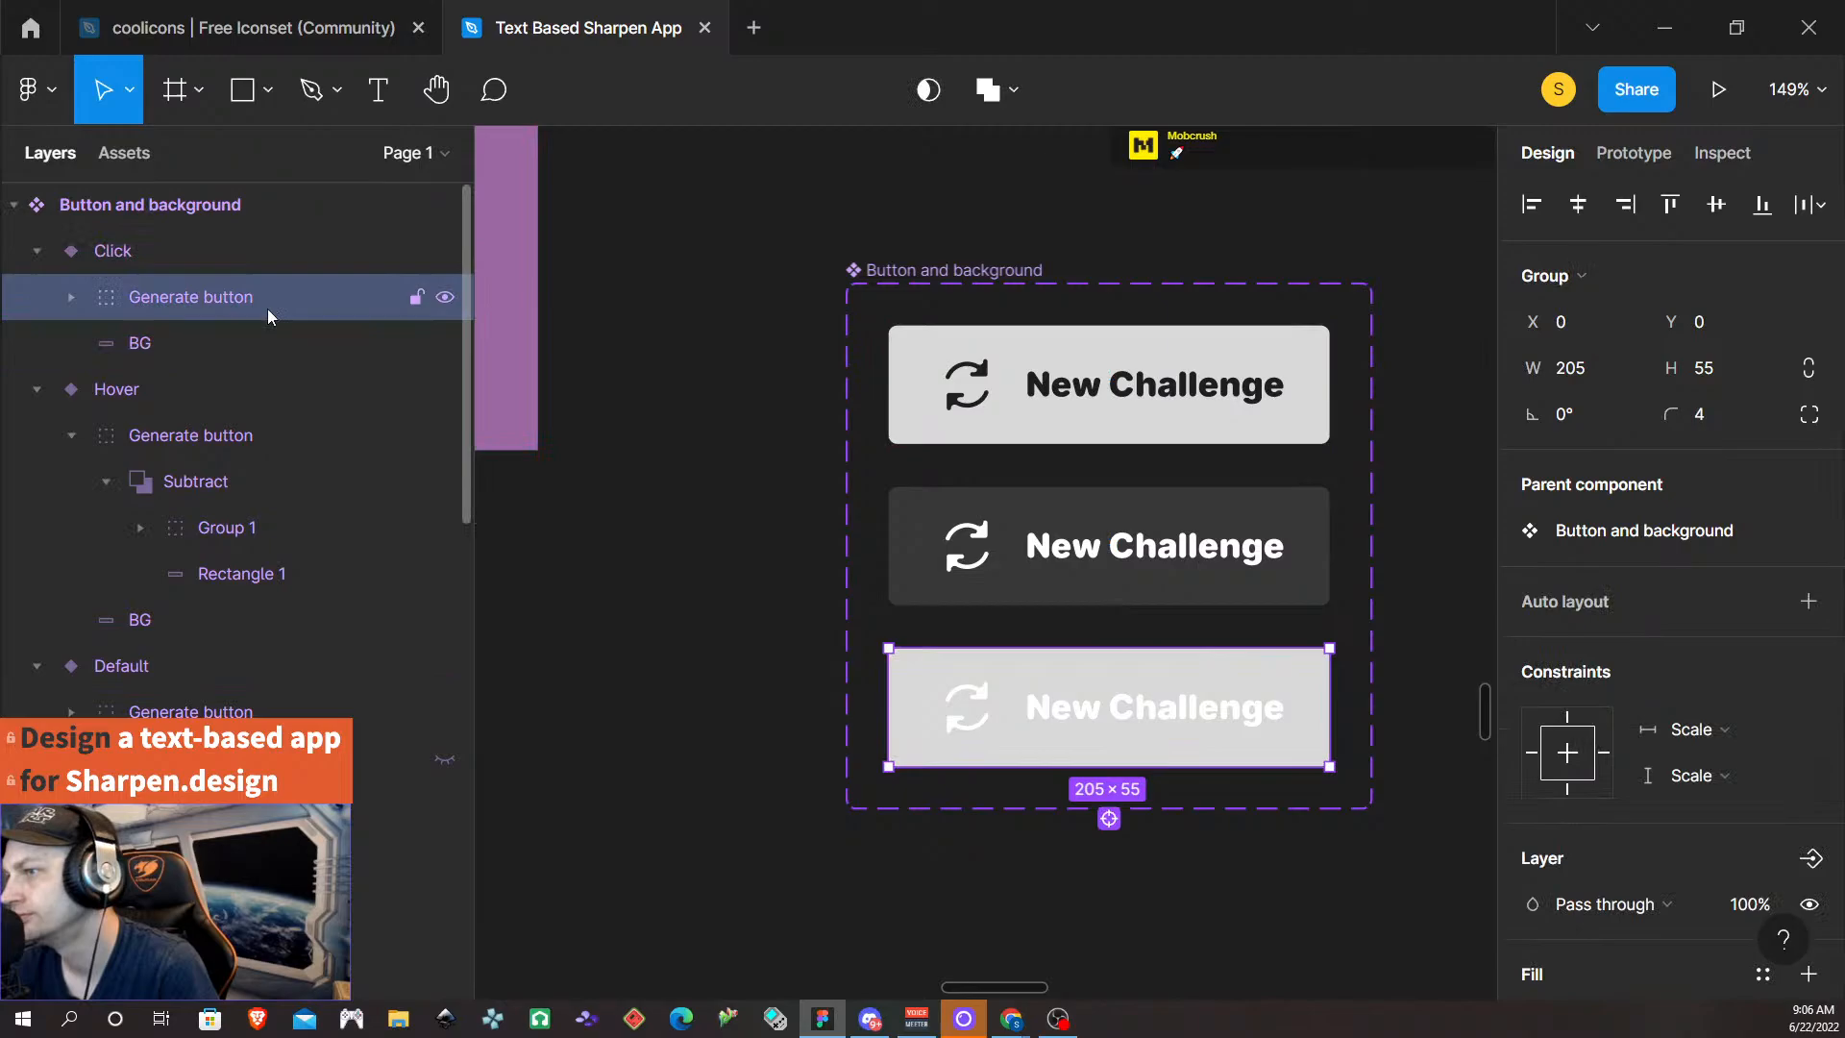
click(1587, 373)
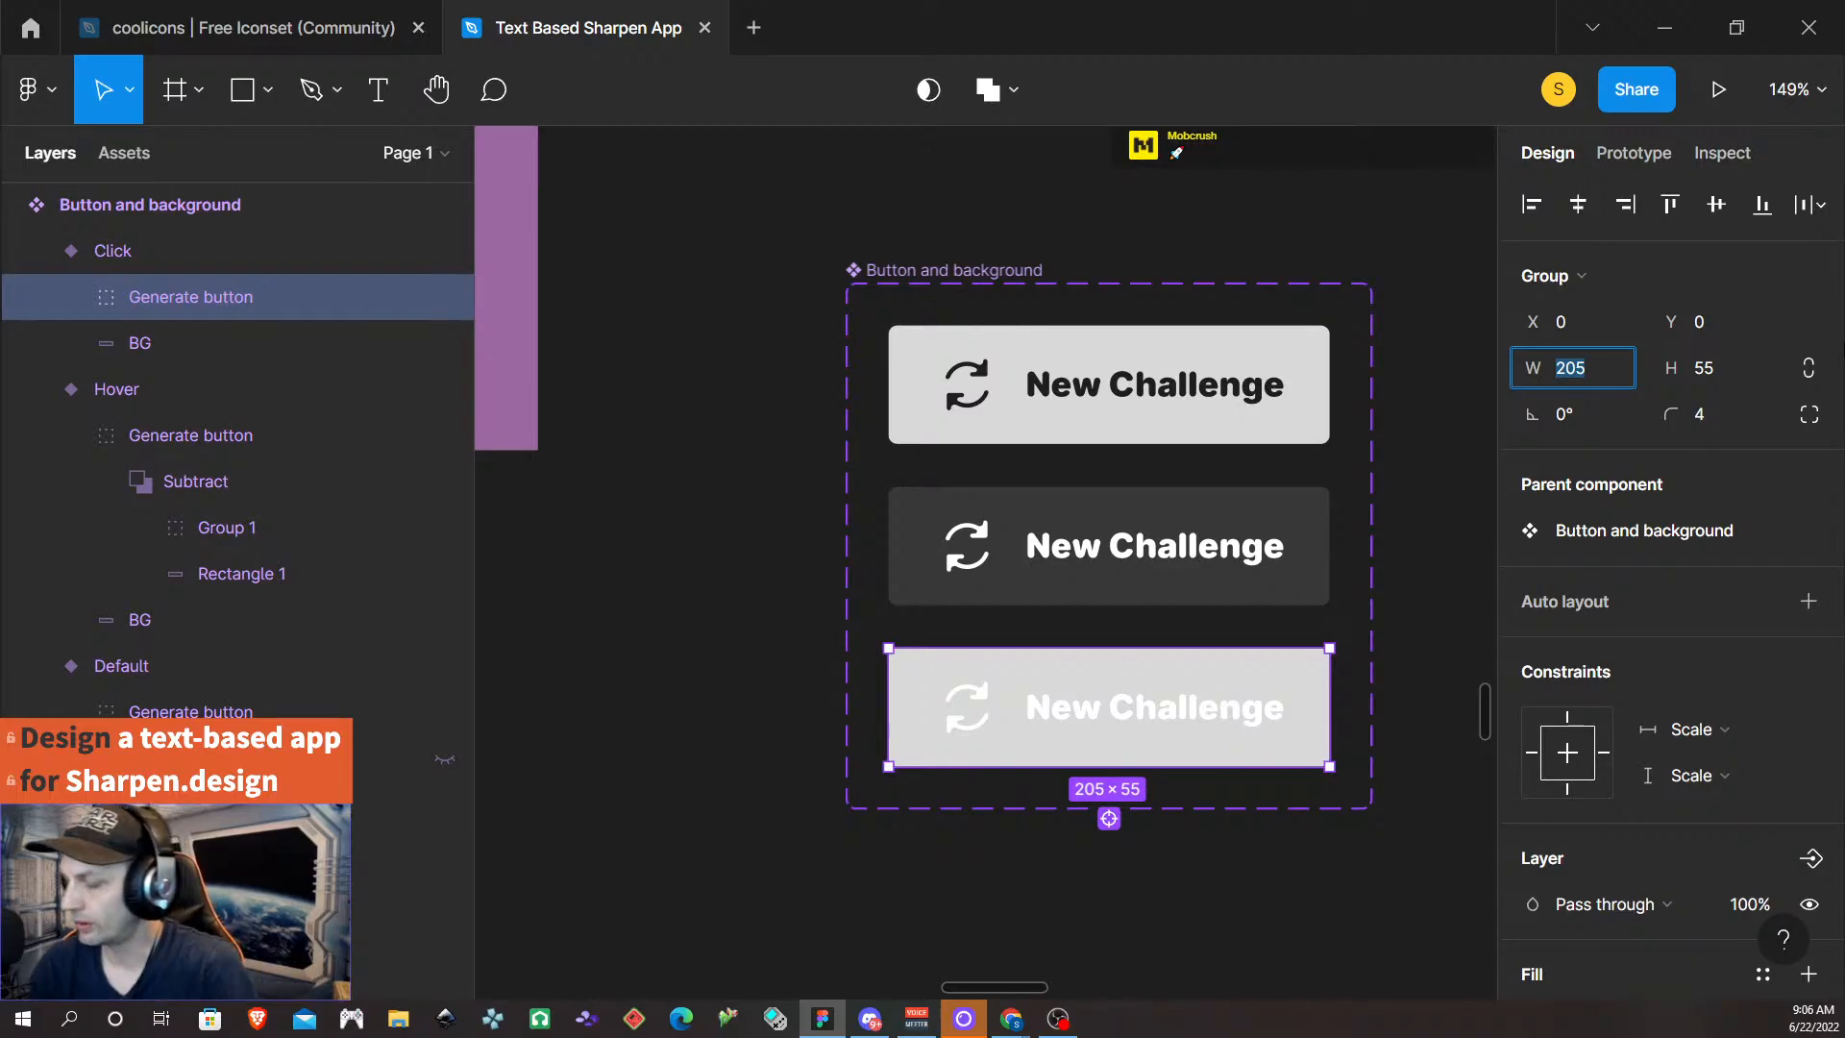
text(190)
key(Return)
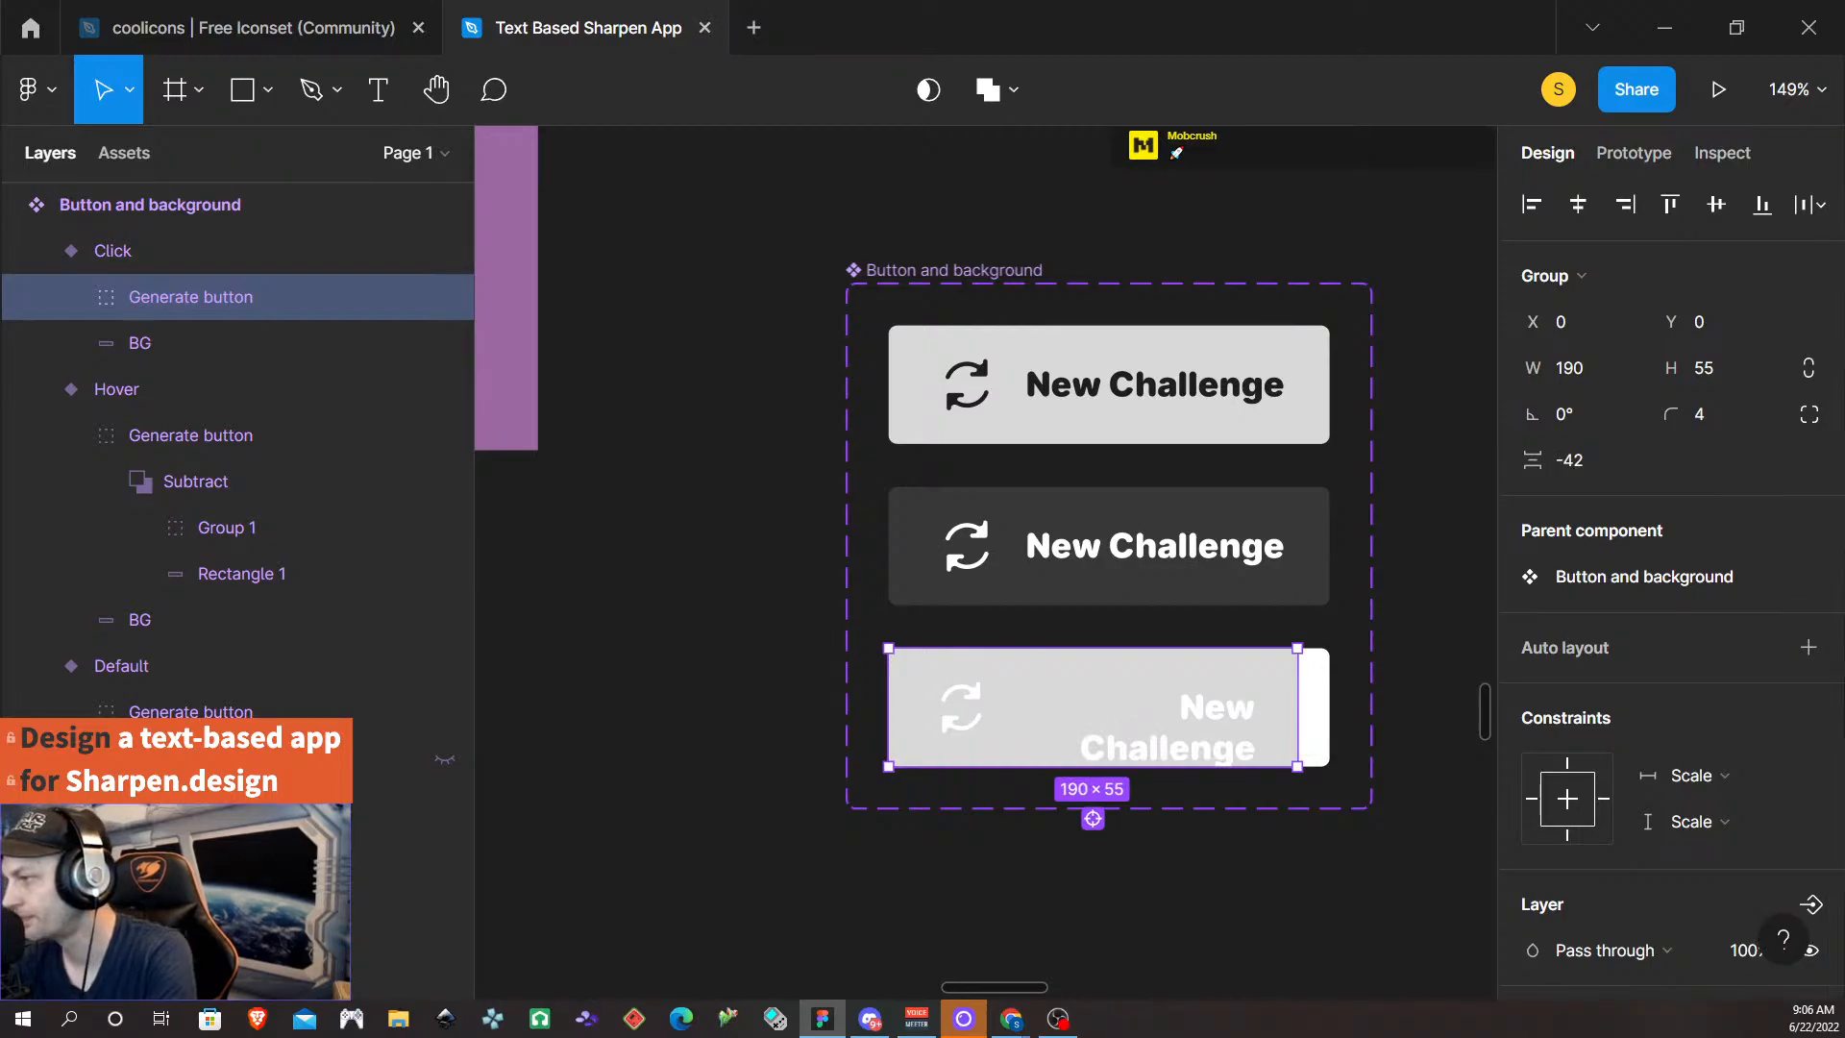
double_click(1229, 759)
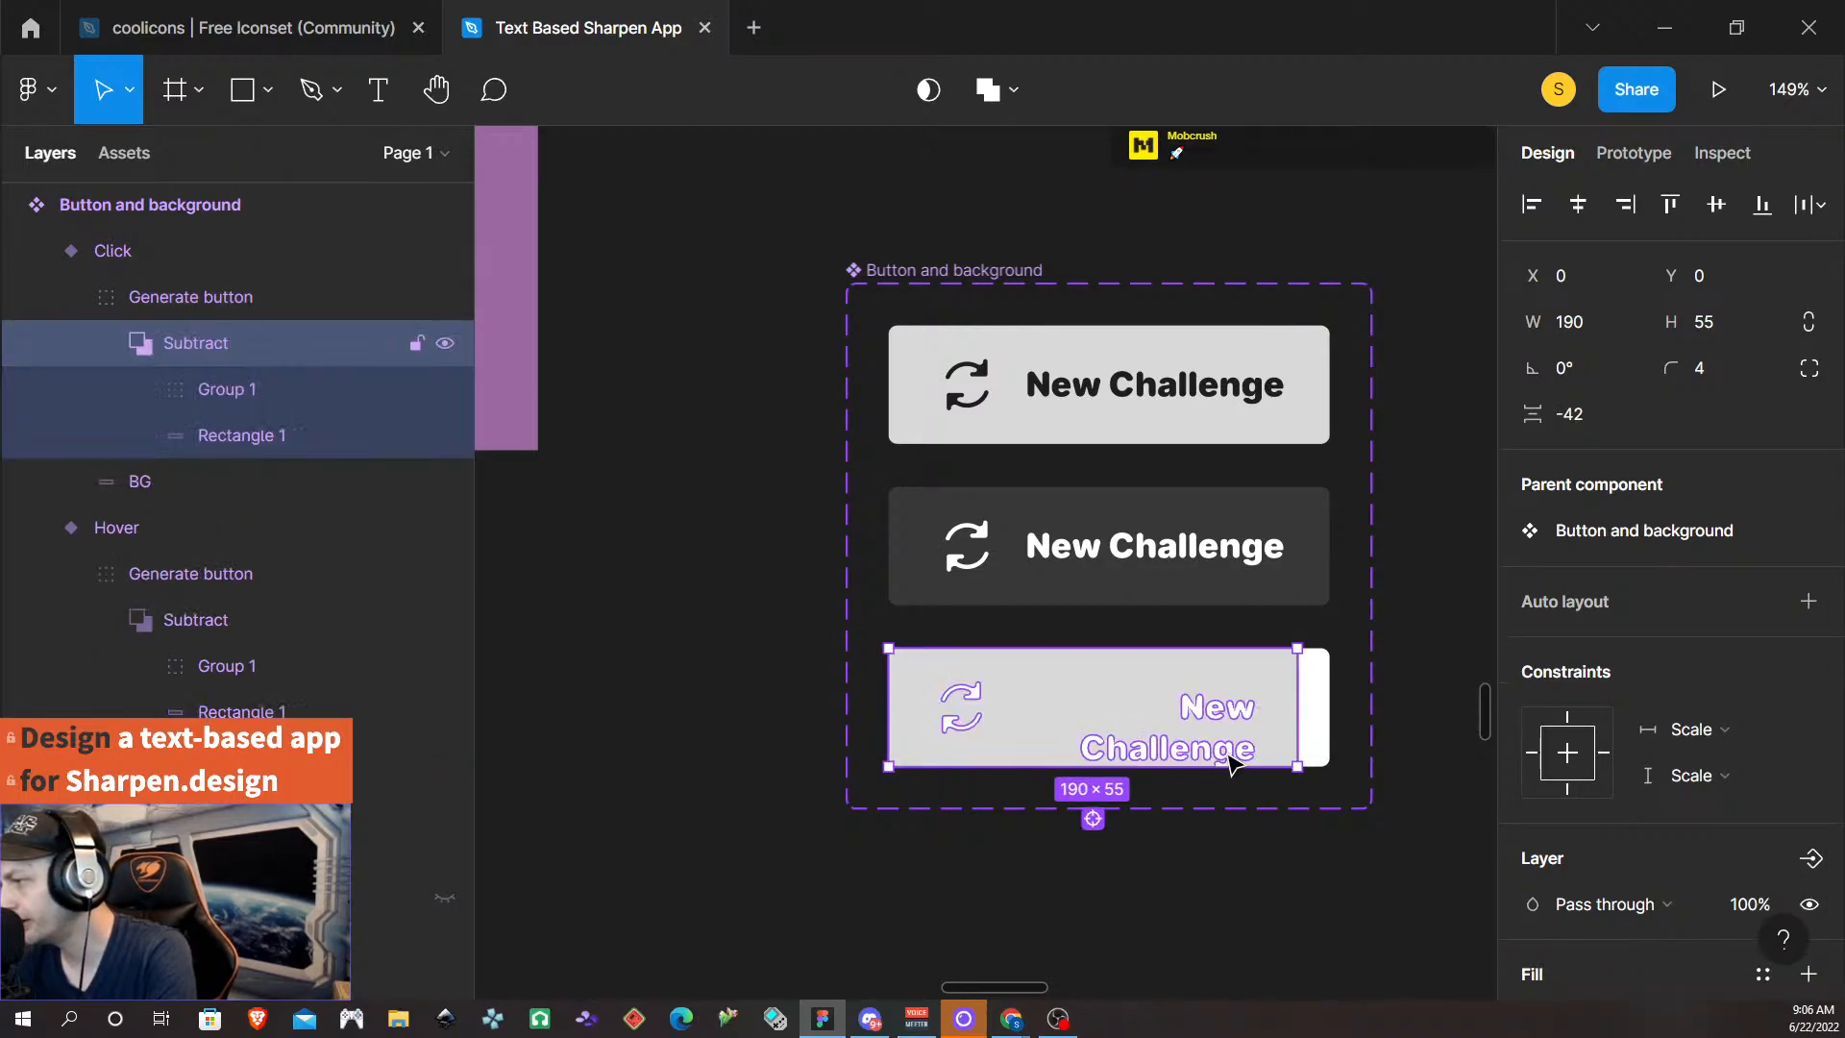
double_click(1228, 759)
key(Escape)
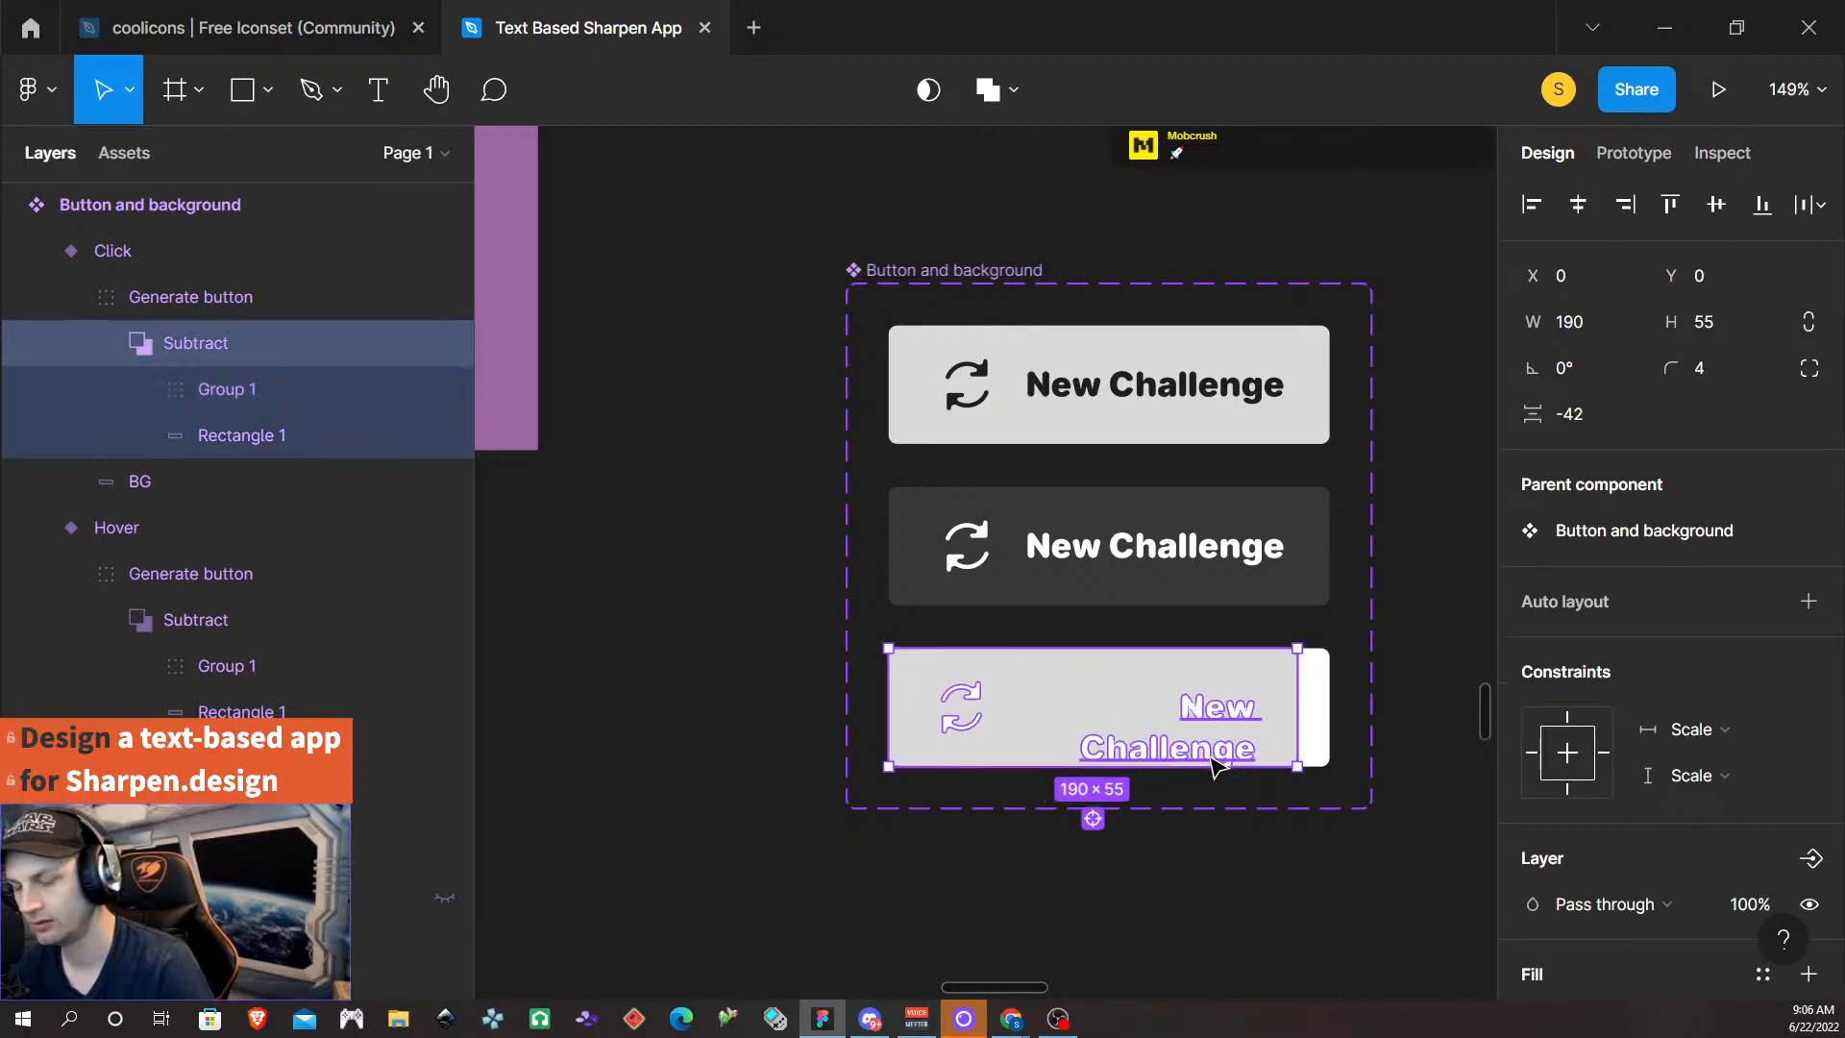
key(Escape)
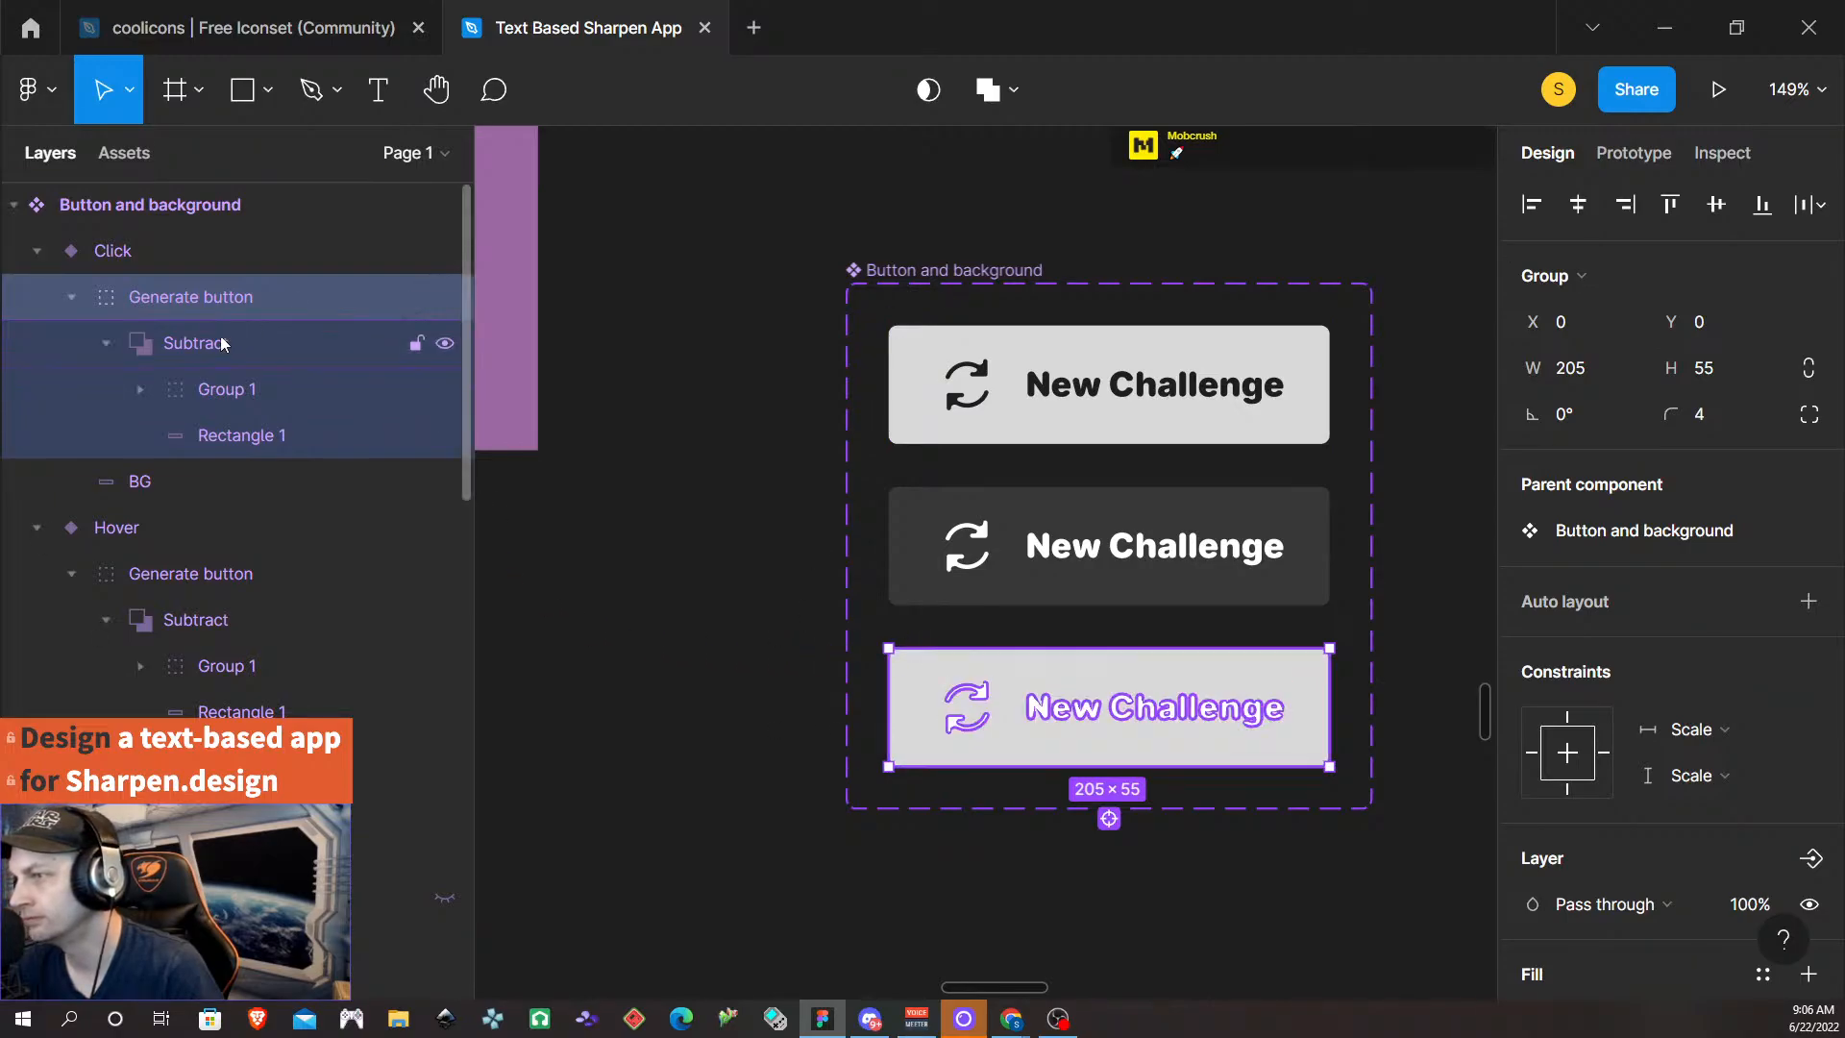
- Examine the reload icon and New Challenge text layers inside Group 1 of the Click variant
click(231, 389)
click(141, 390)
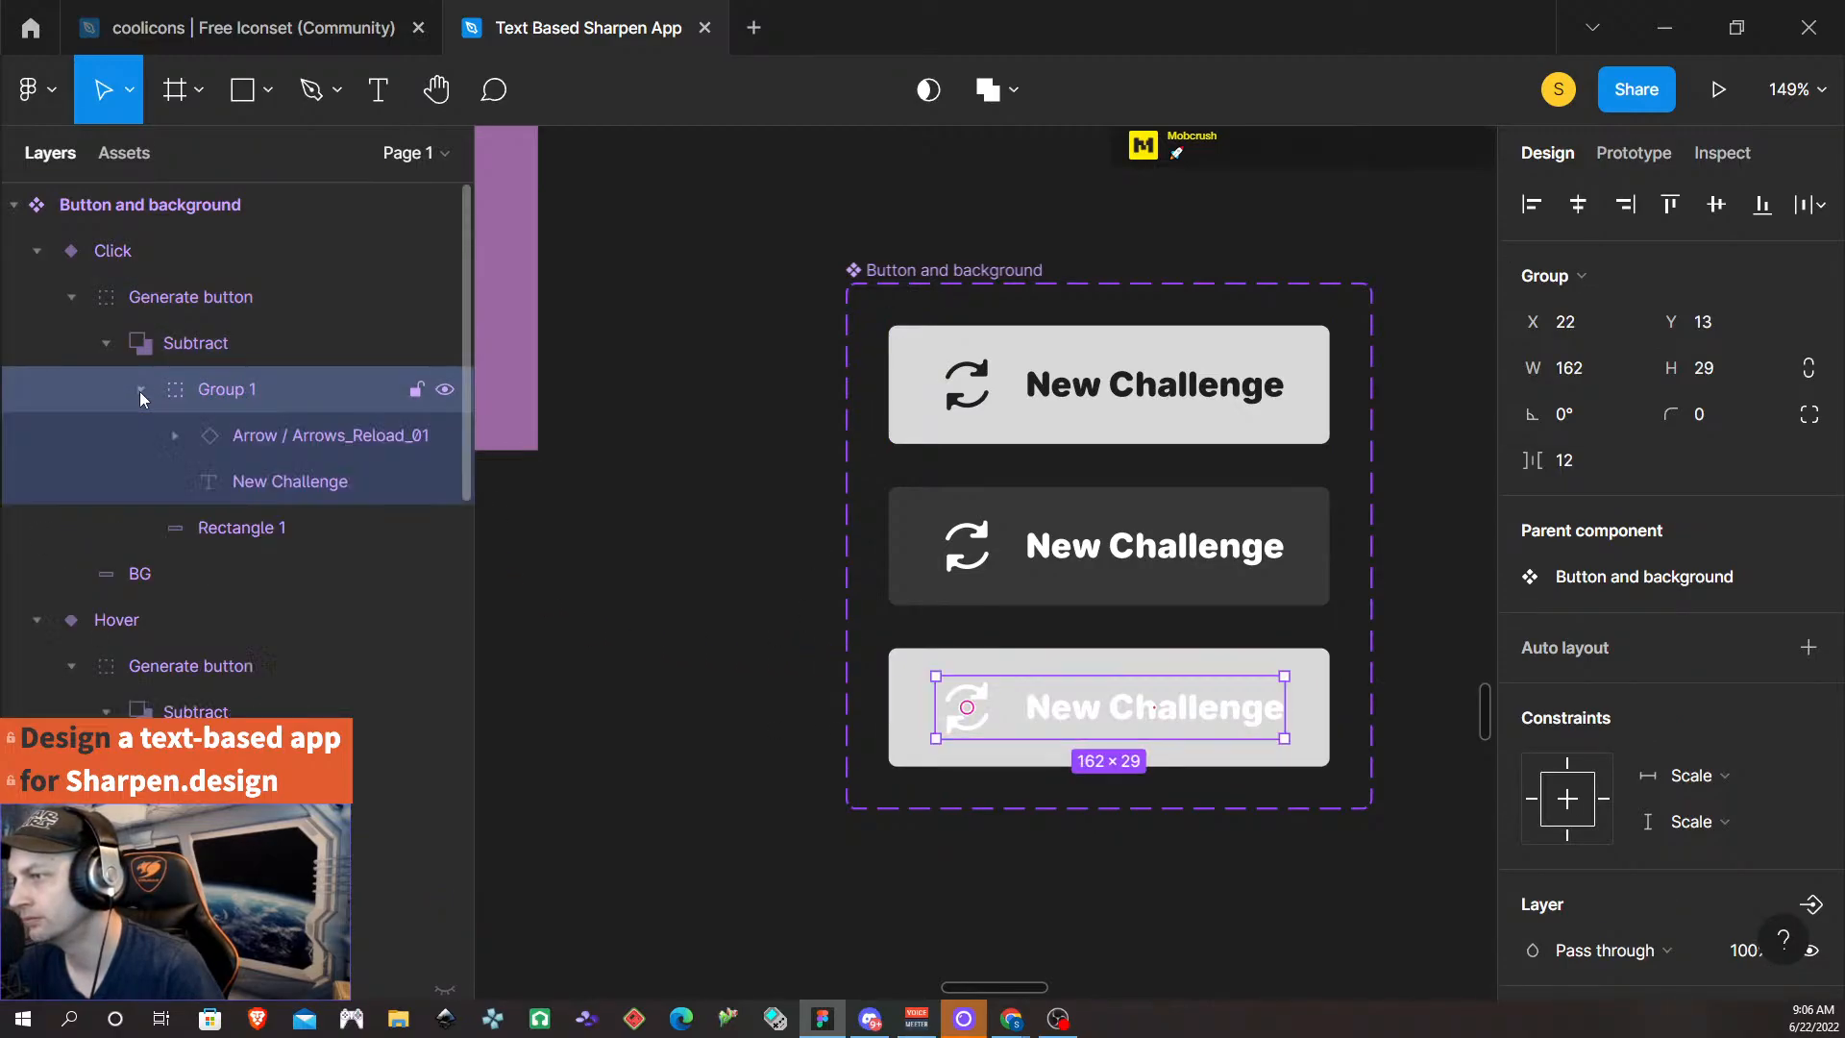
click(315, 437)
click(268, 484)
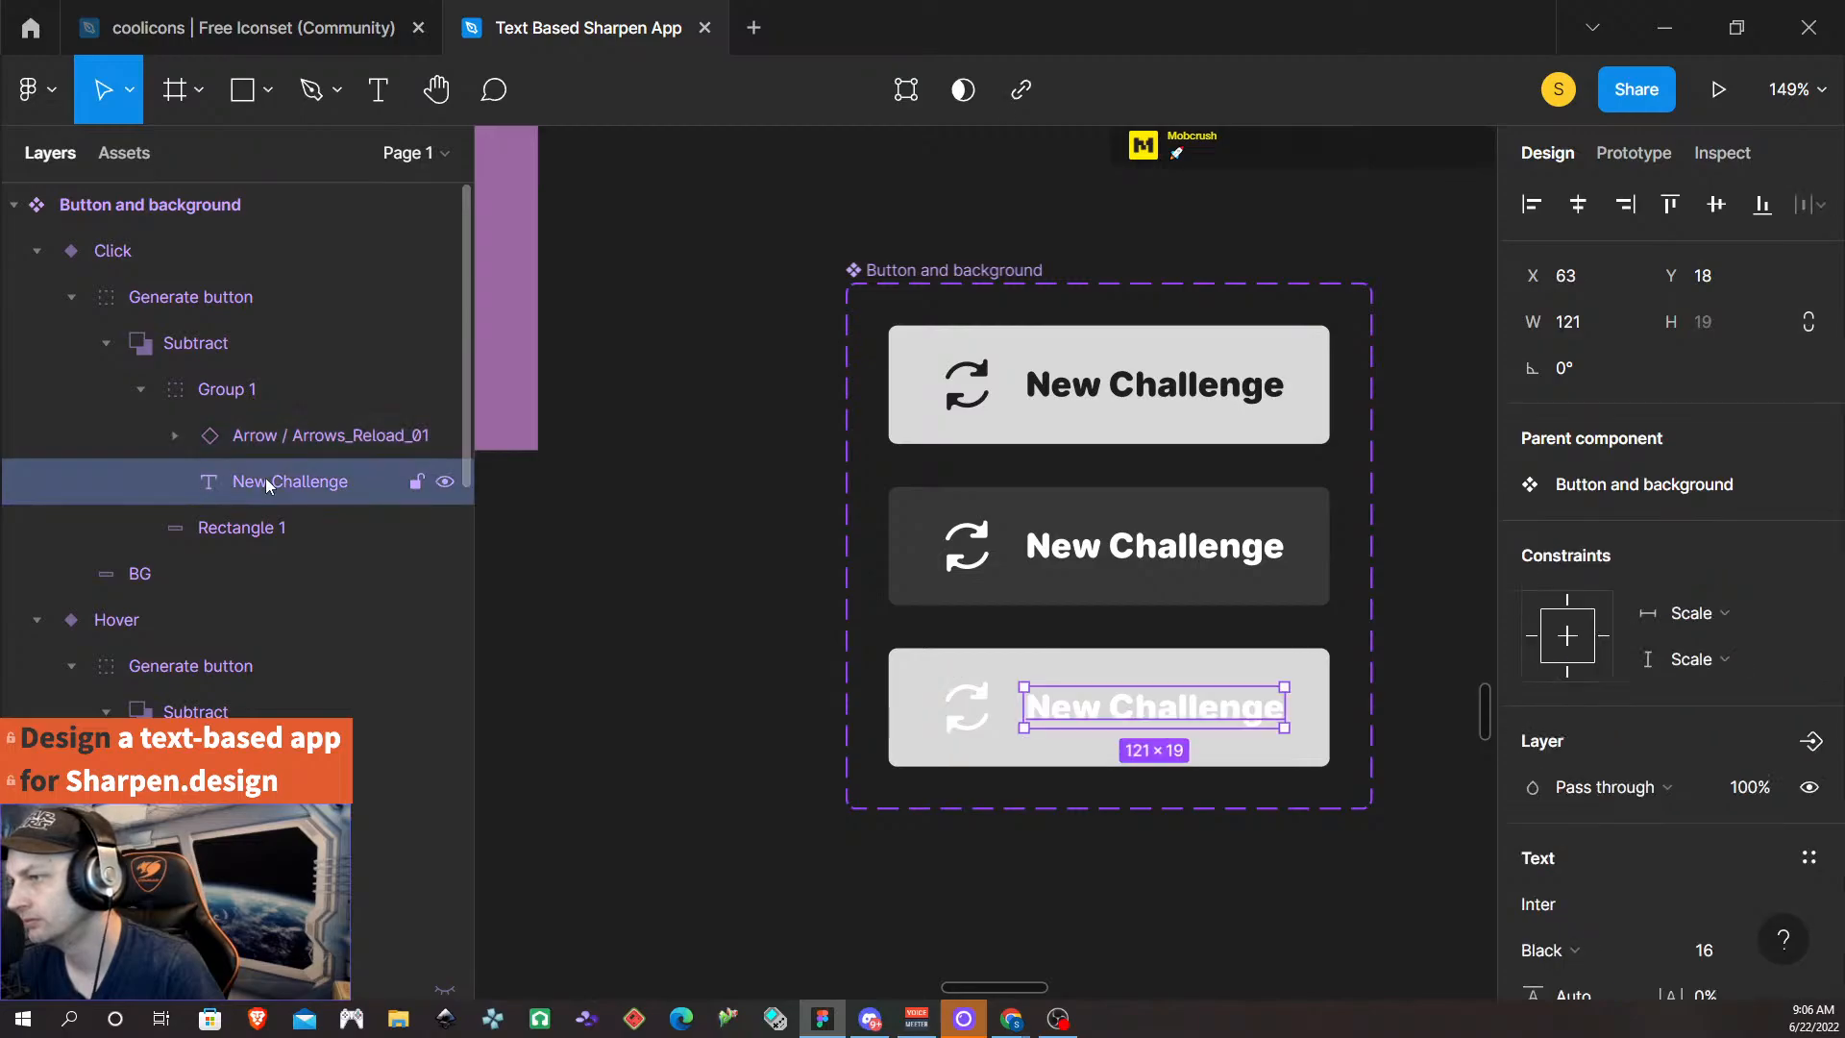
click(279, 439)
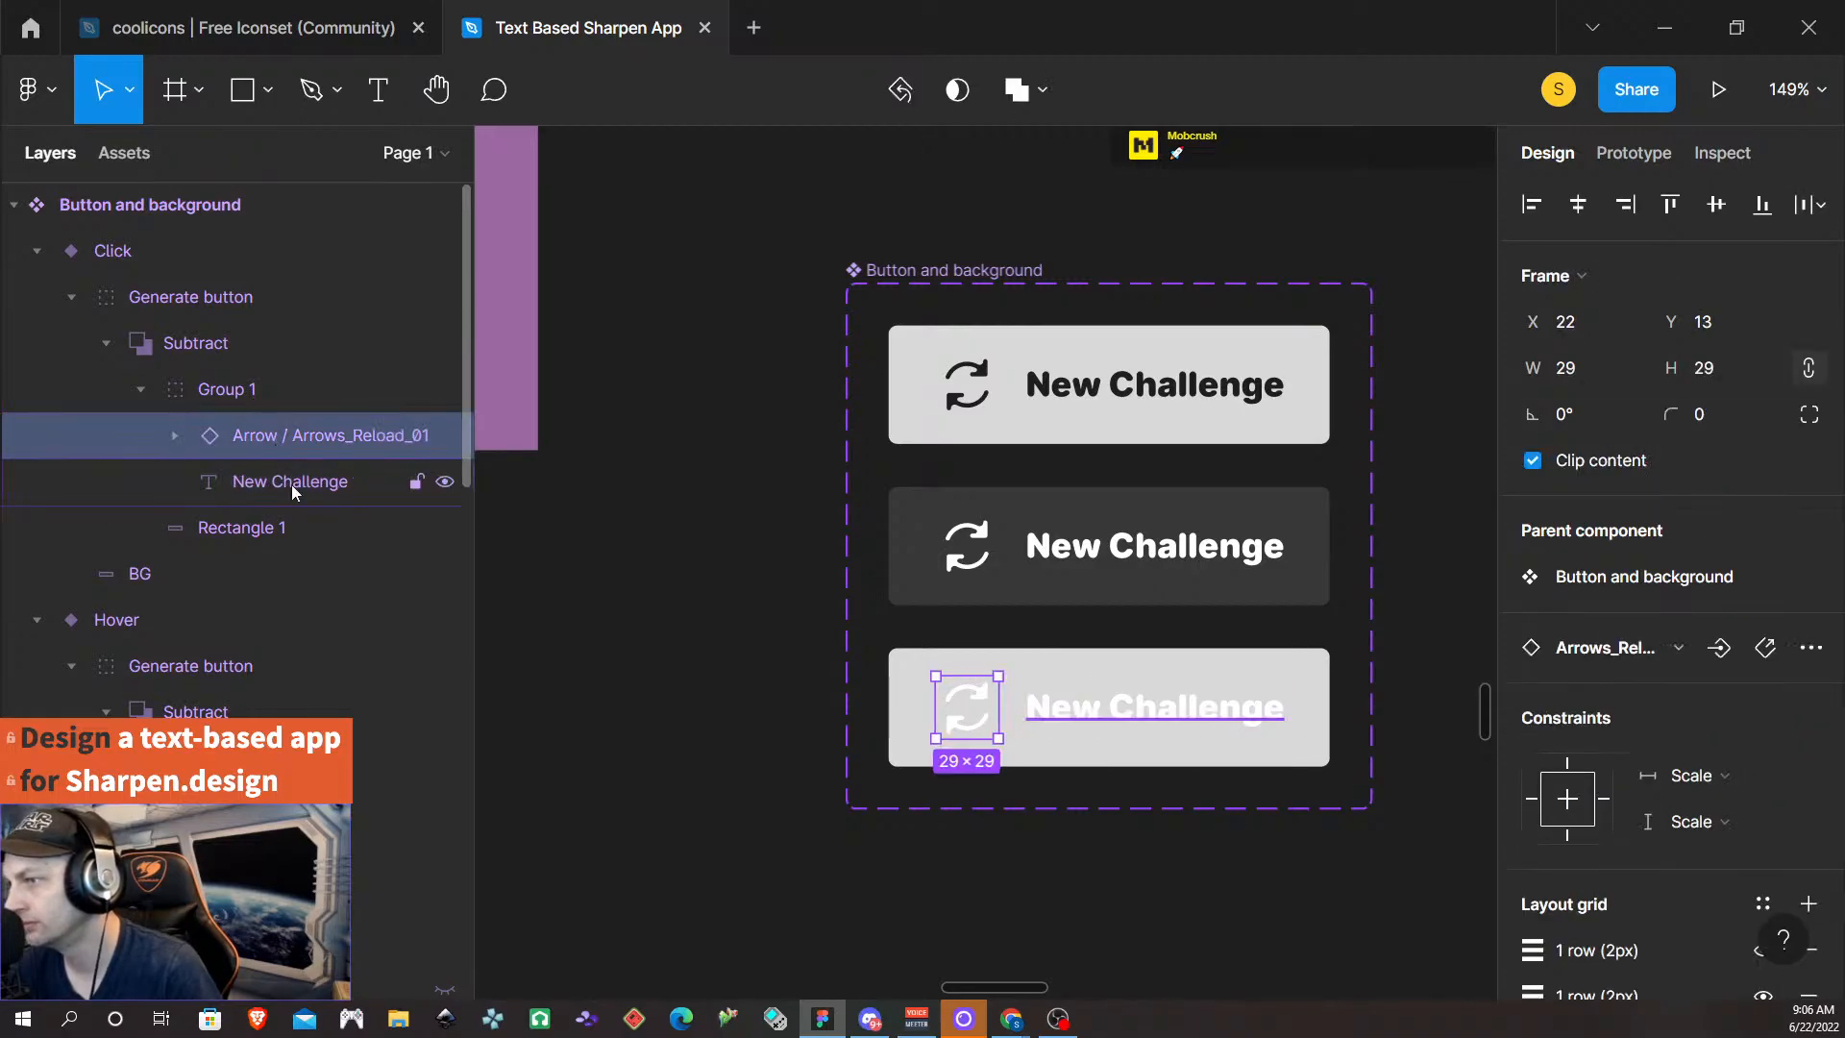
click(290, 482)
click(175, 434)
click(174, 435)
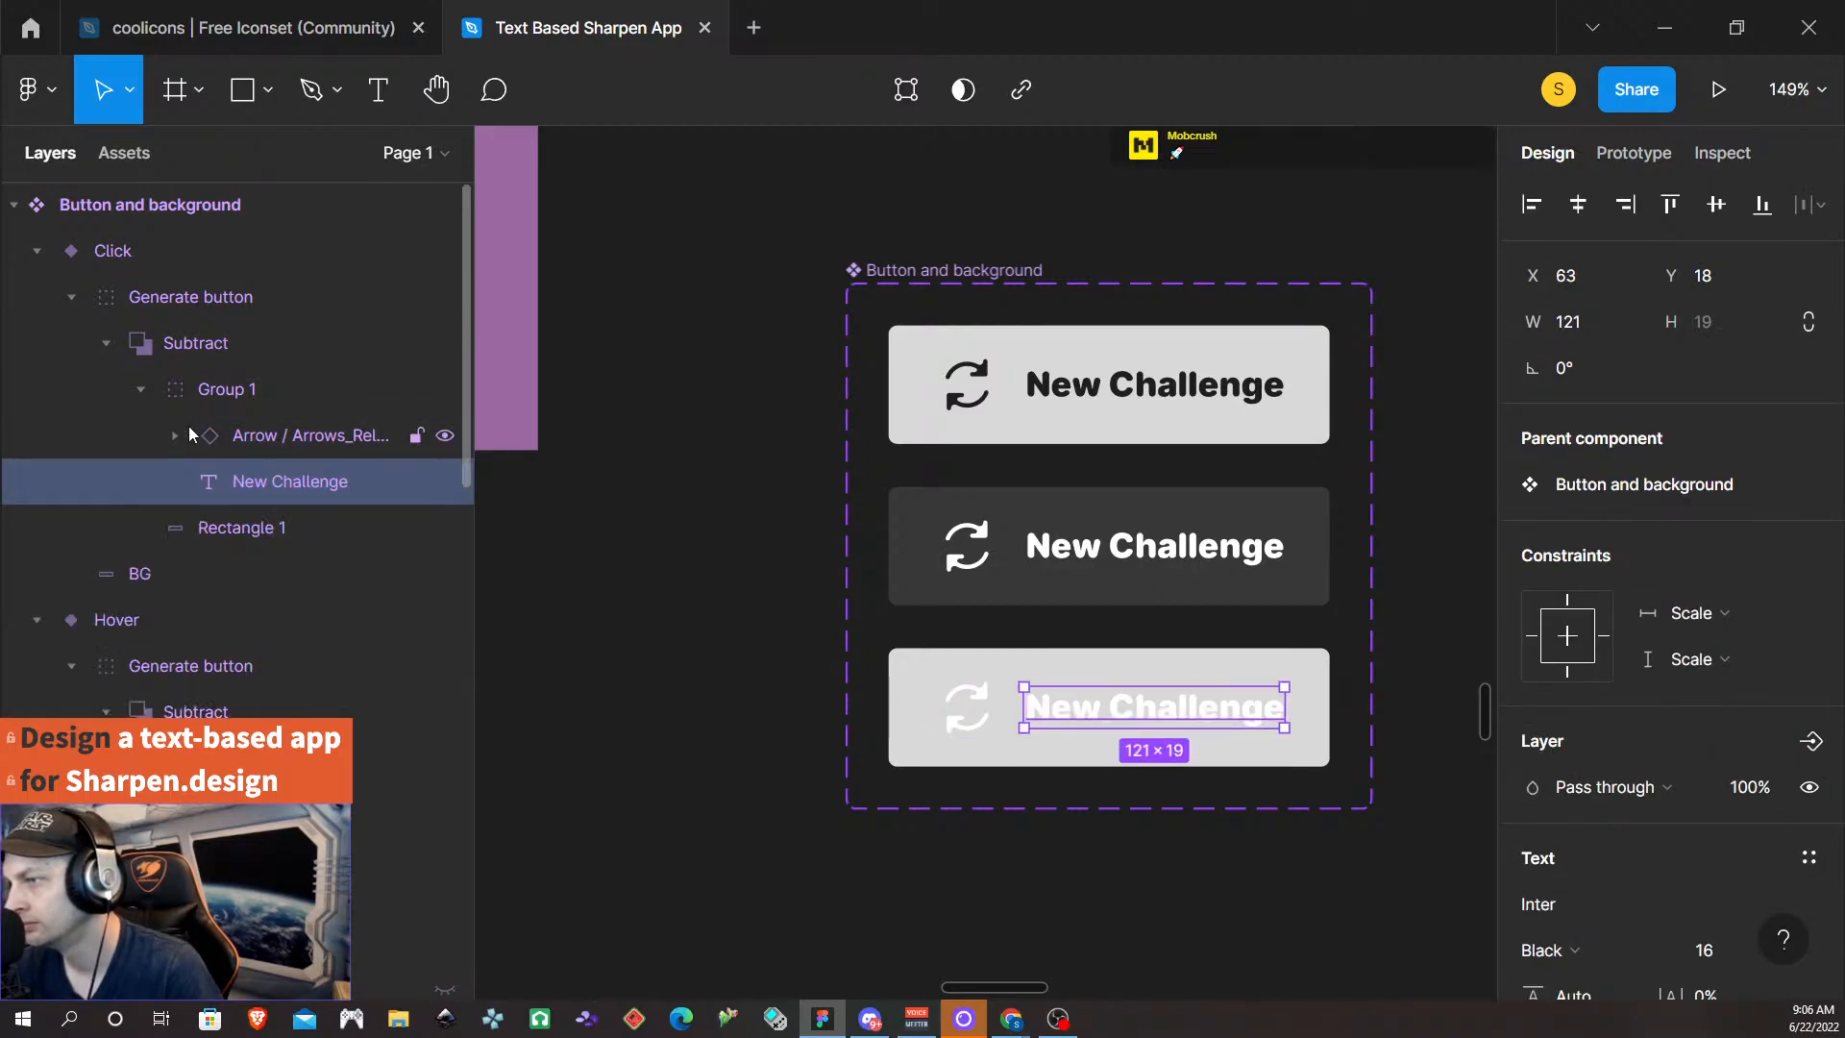
click(209, 394)
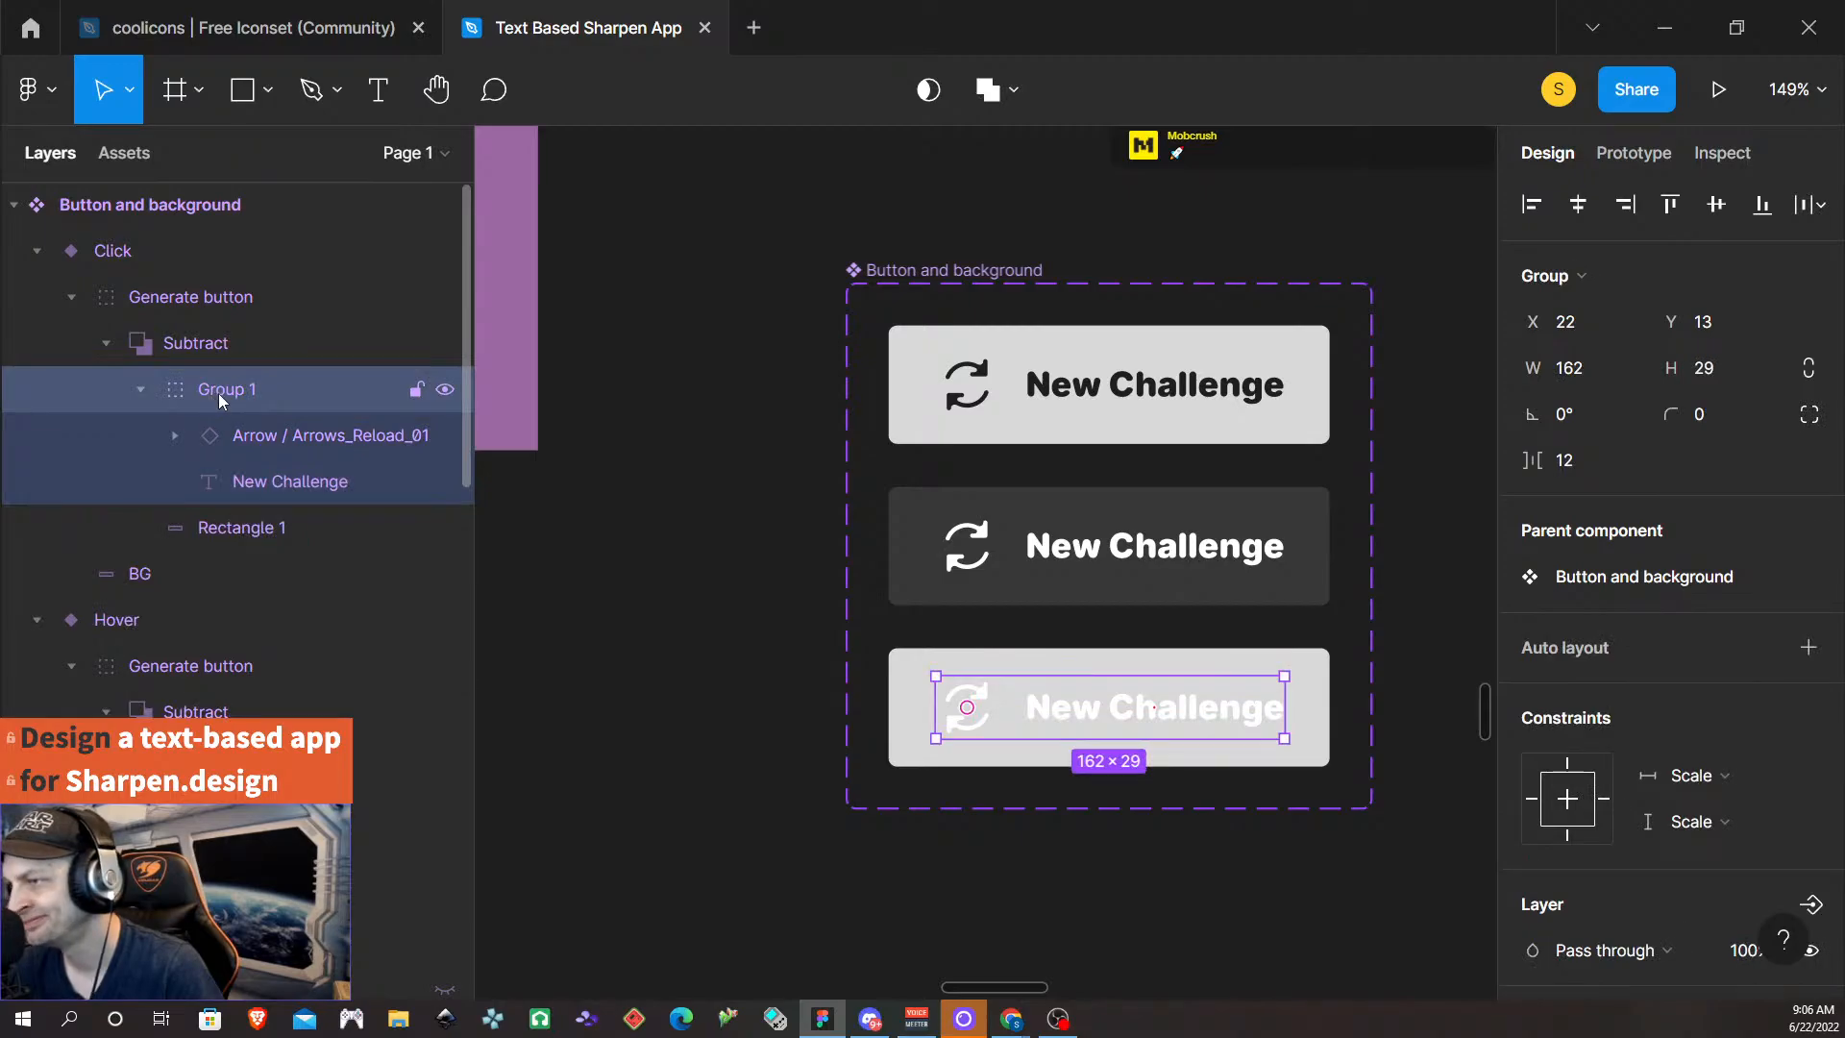
- Set the width of Rectangle 1 inside the Click variant's Subtract shape to 190
click(253, 529)
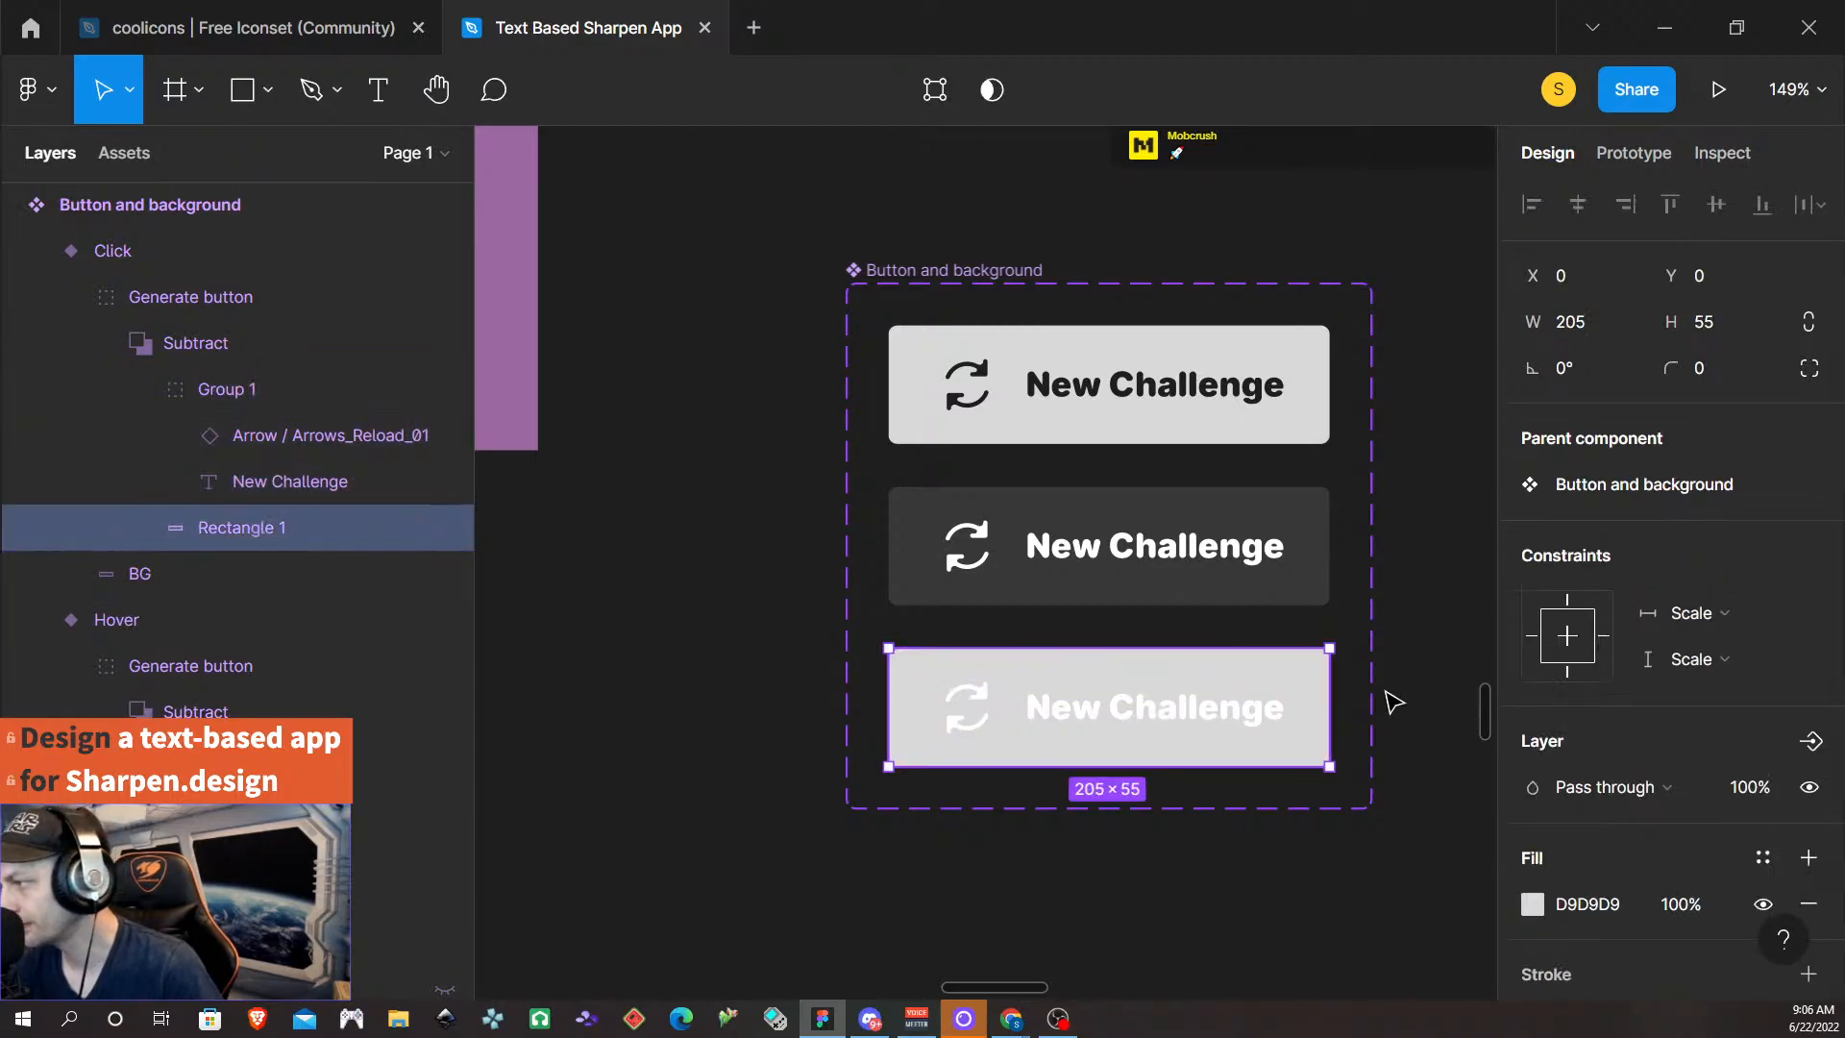
click(1598, 329)
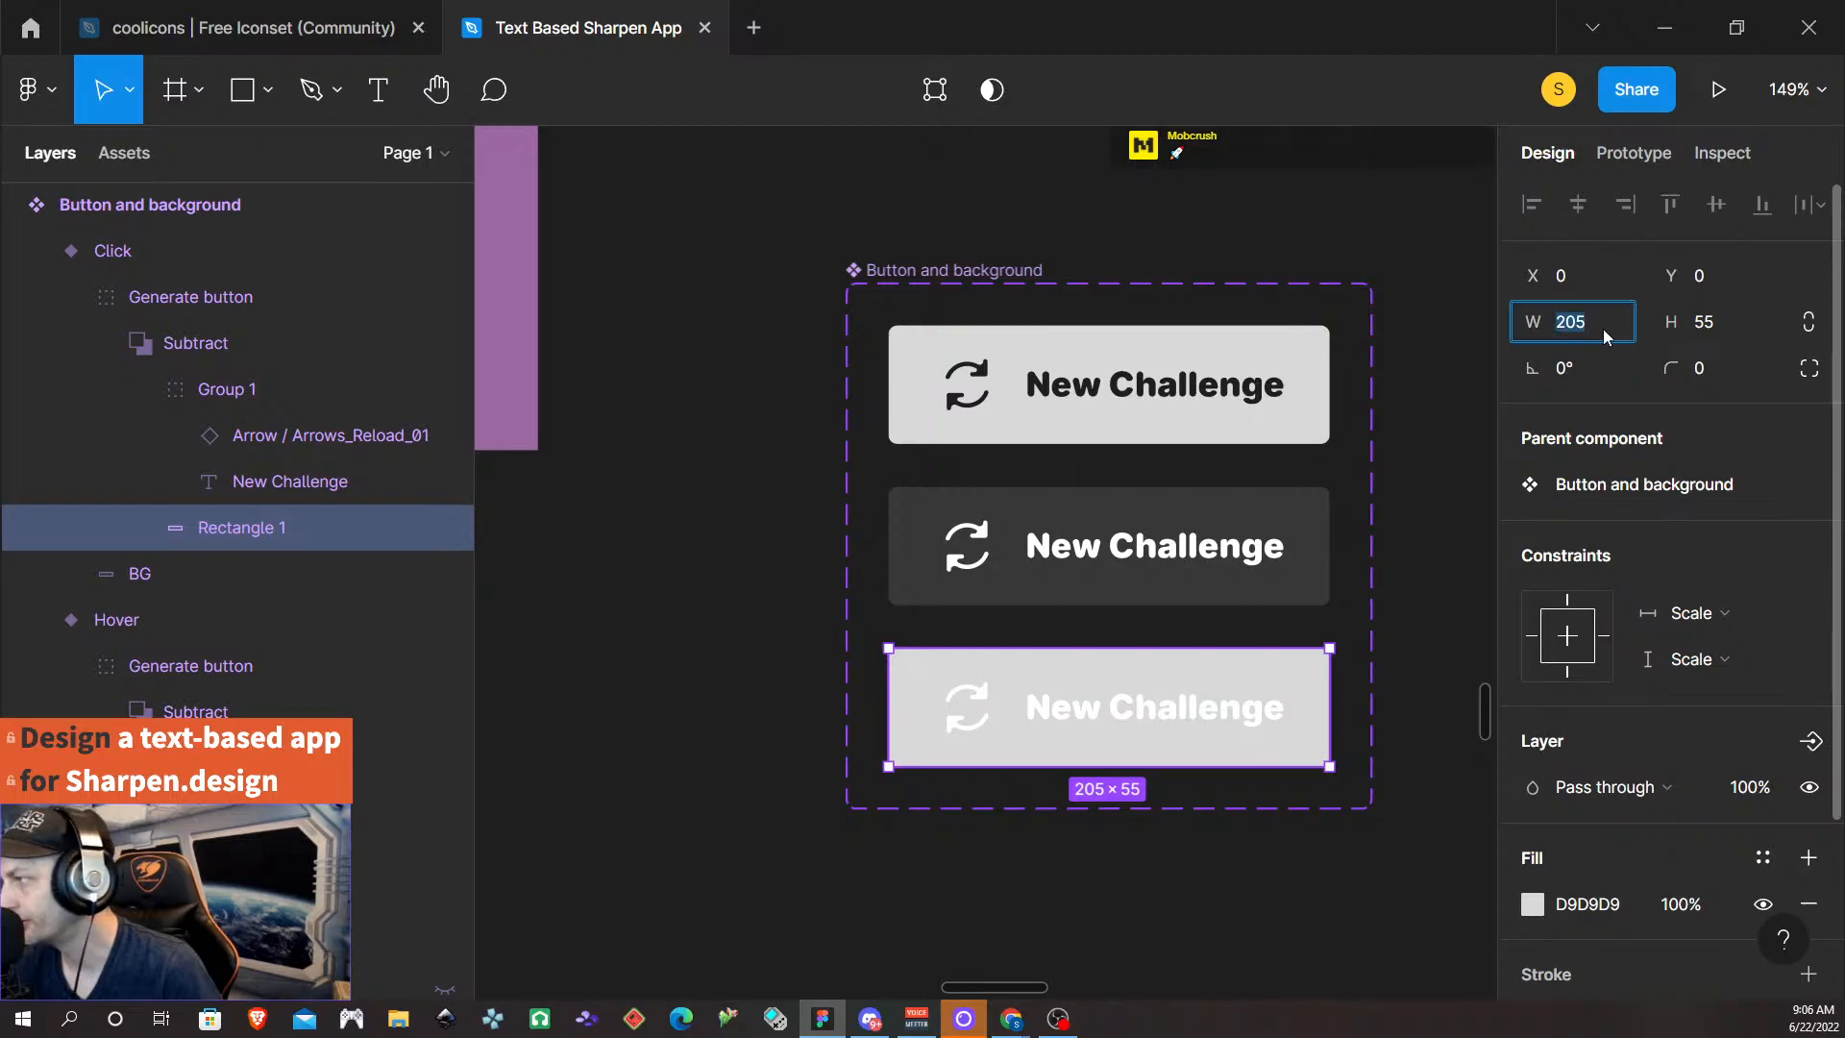
text(190)
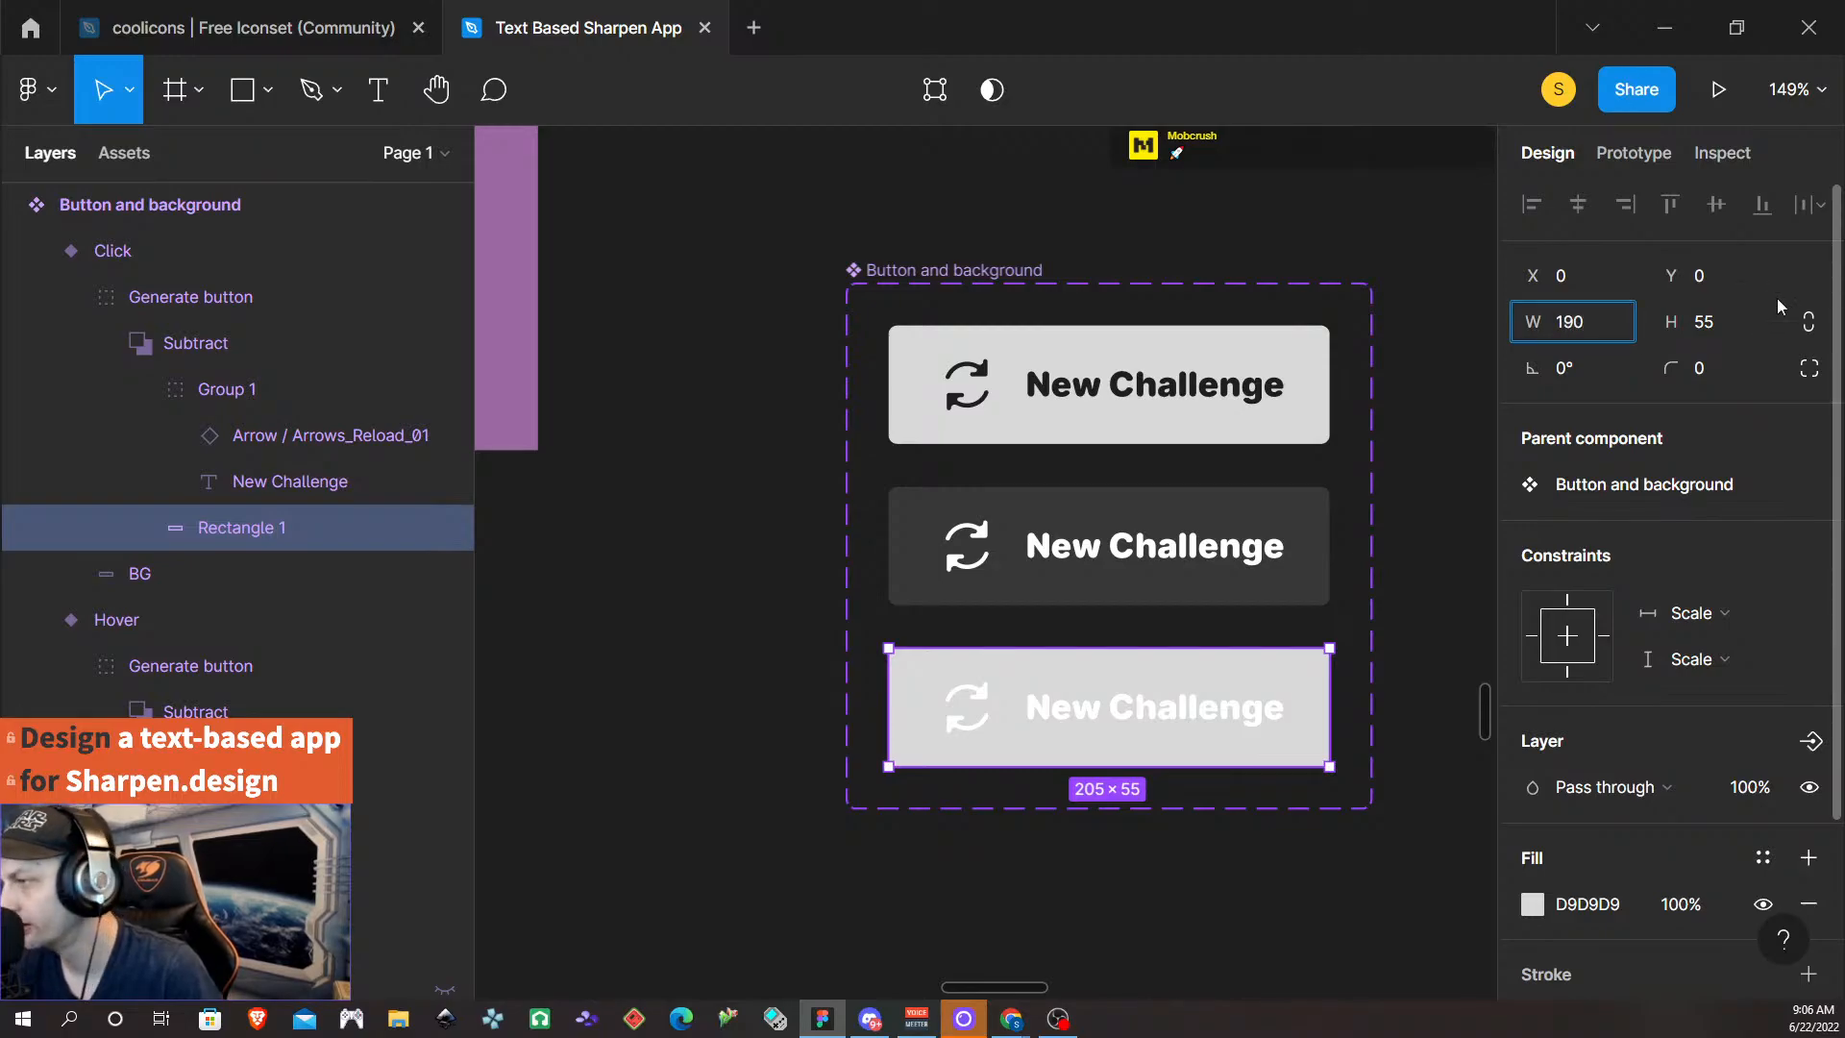
key(Return)
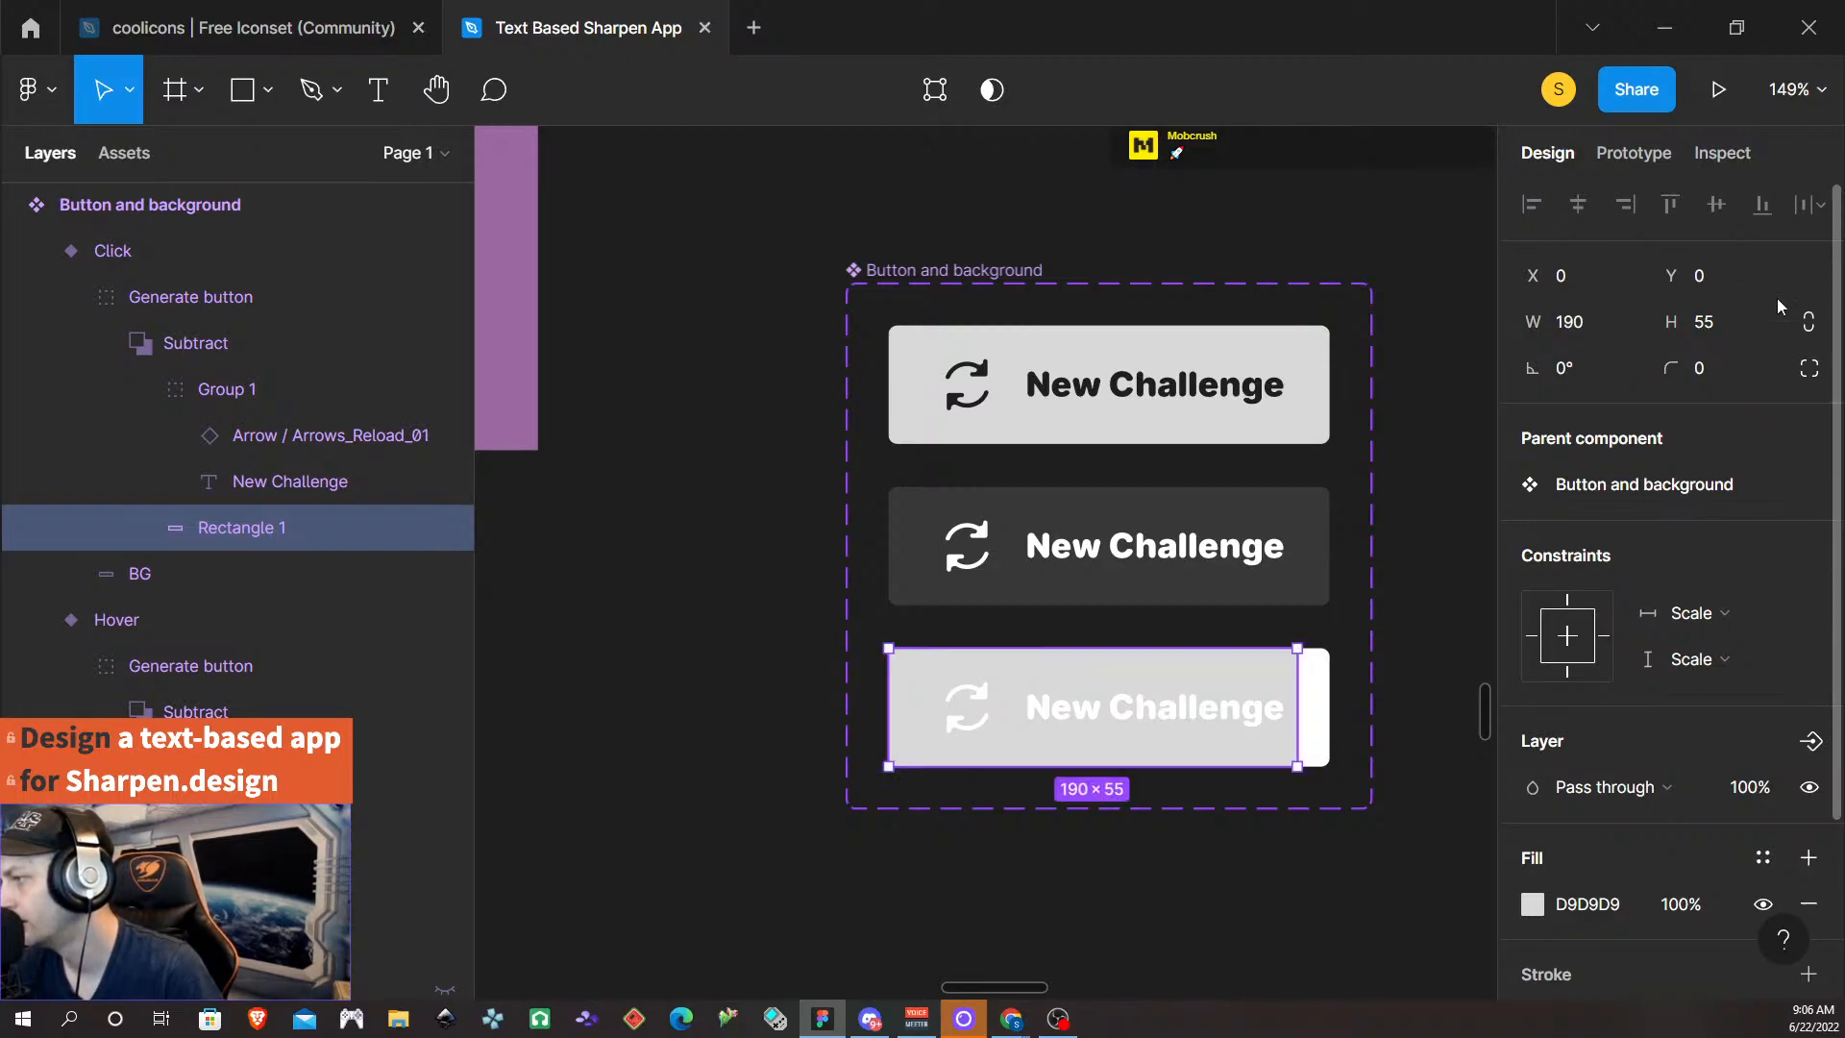
- Resize the BG rectangle of the Click variant to 190 wide and 45 high
click(1203, 708)
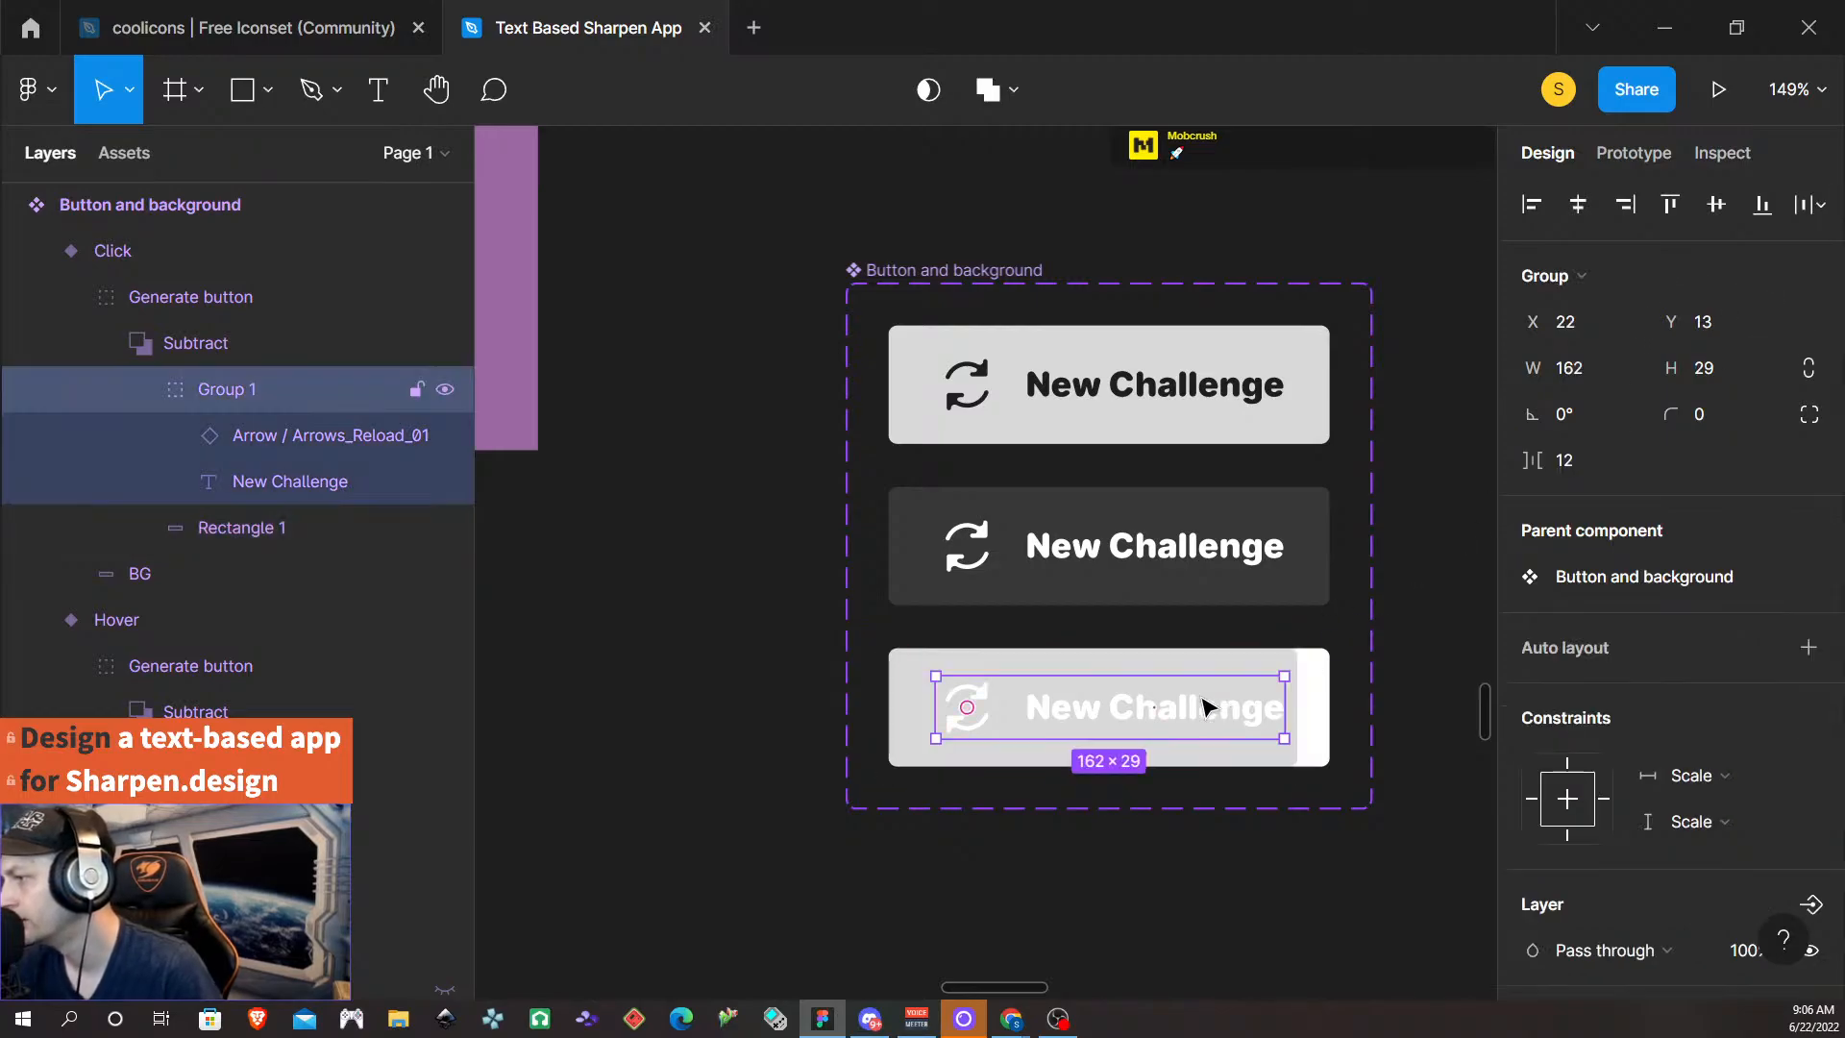
click(1307, 726)
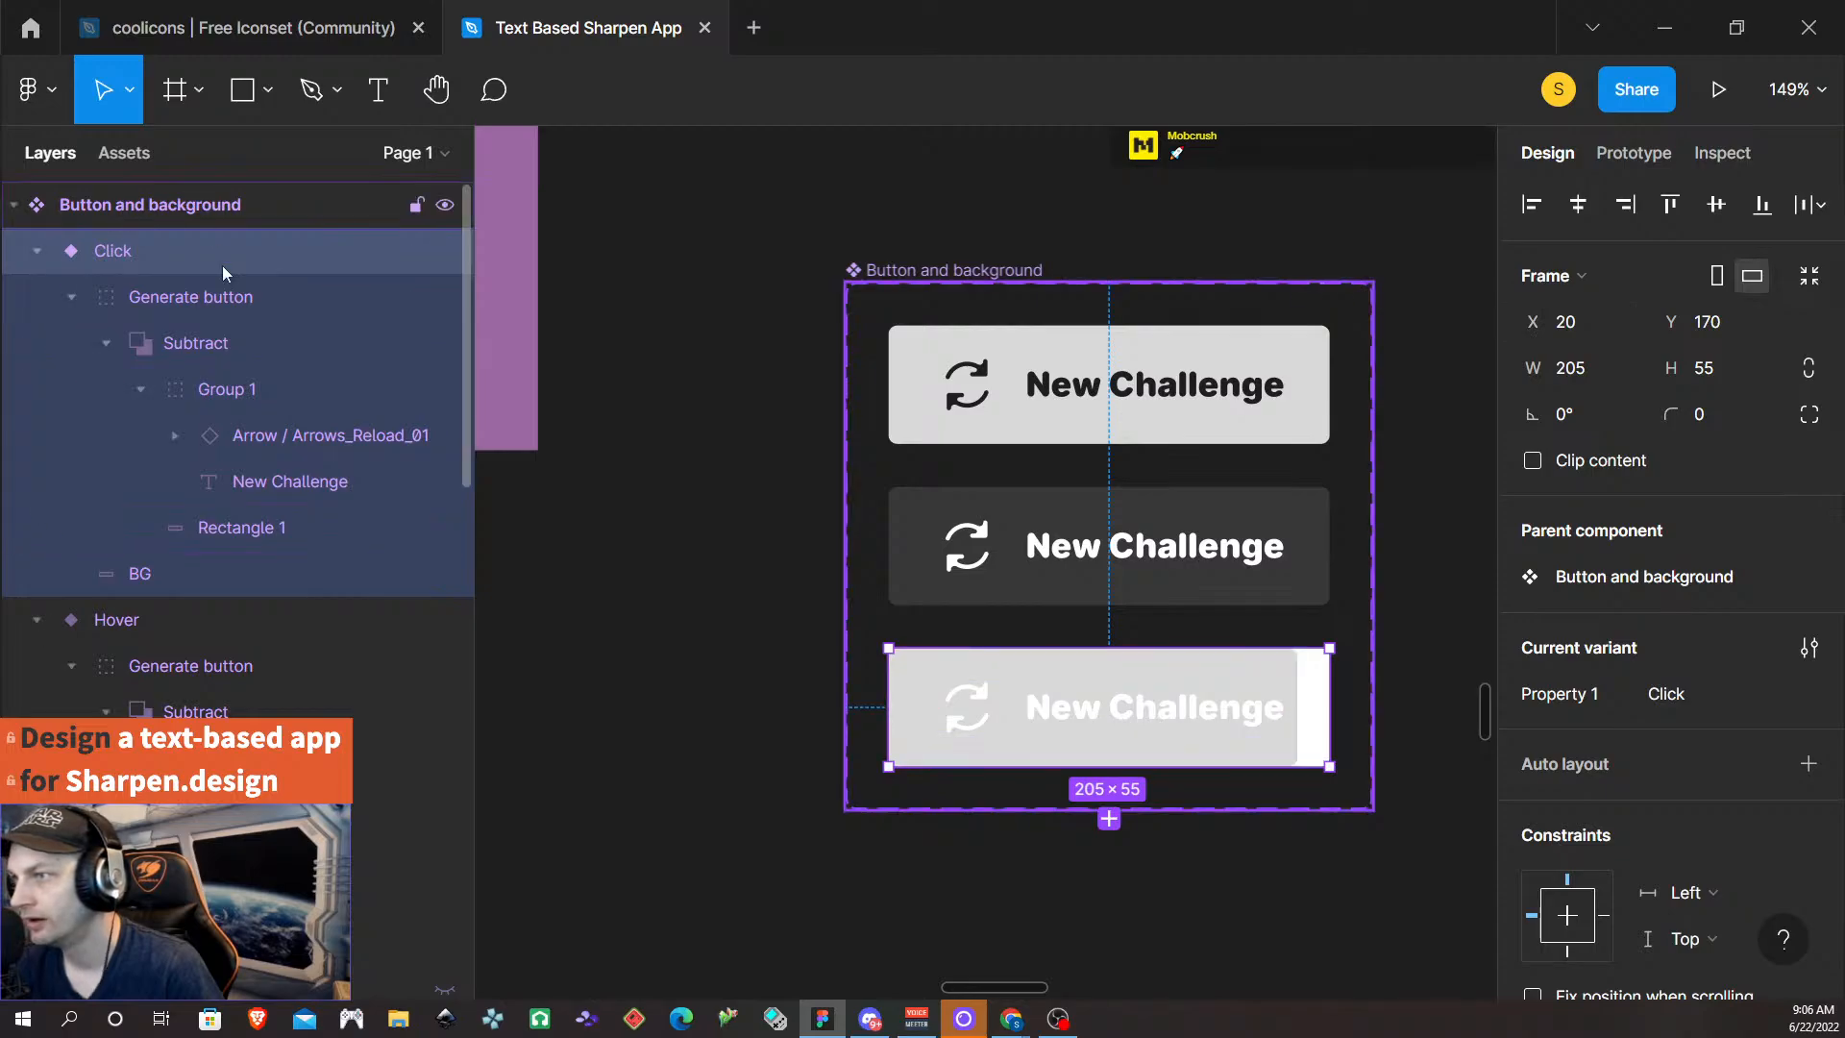
click(186, 576)
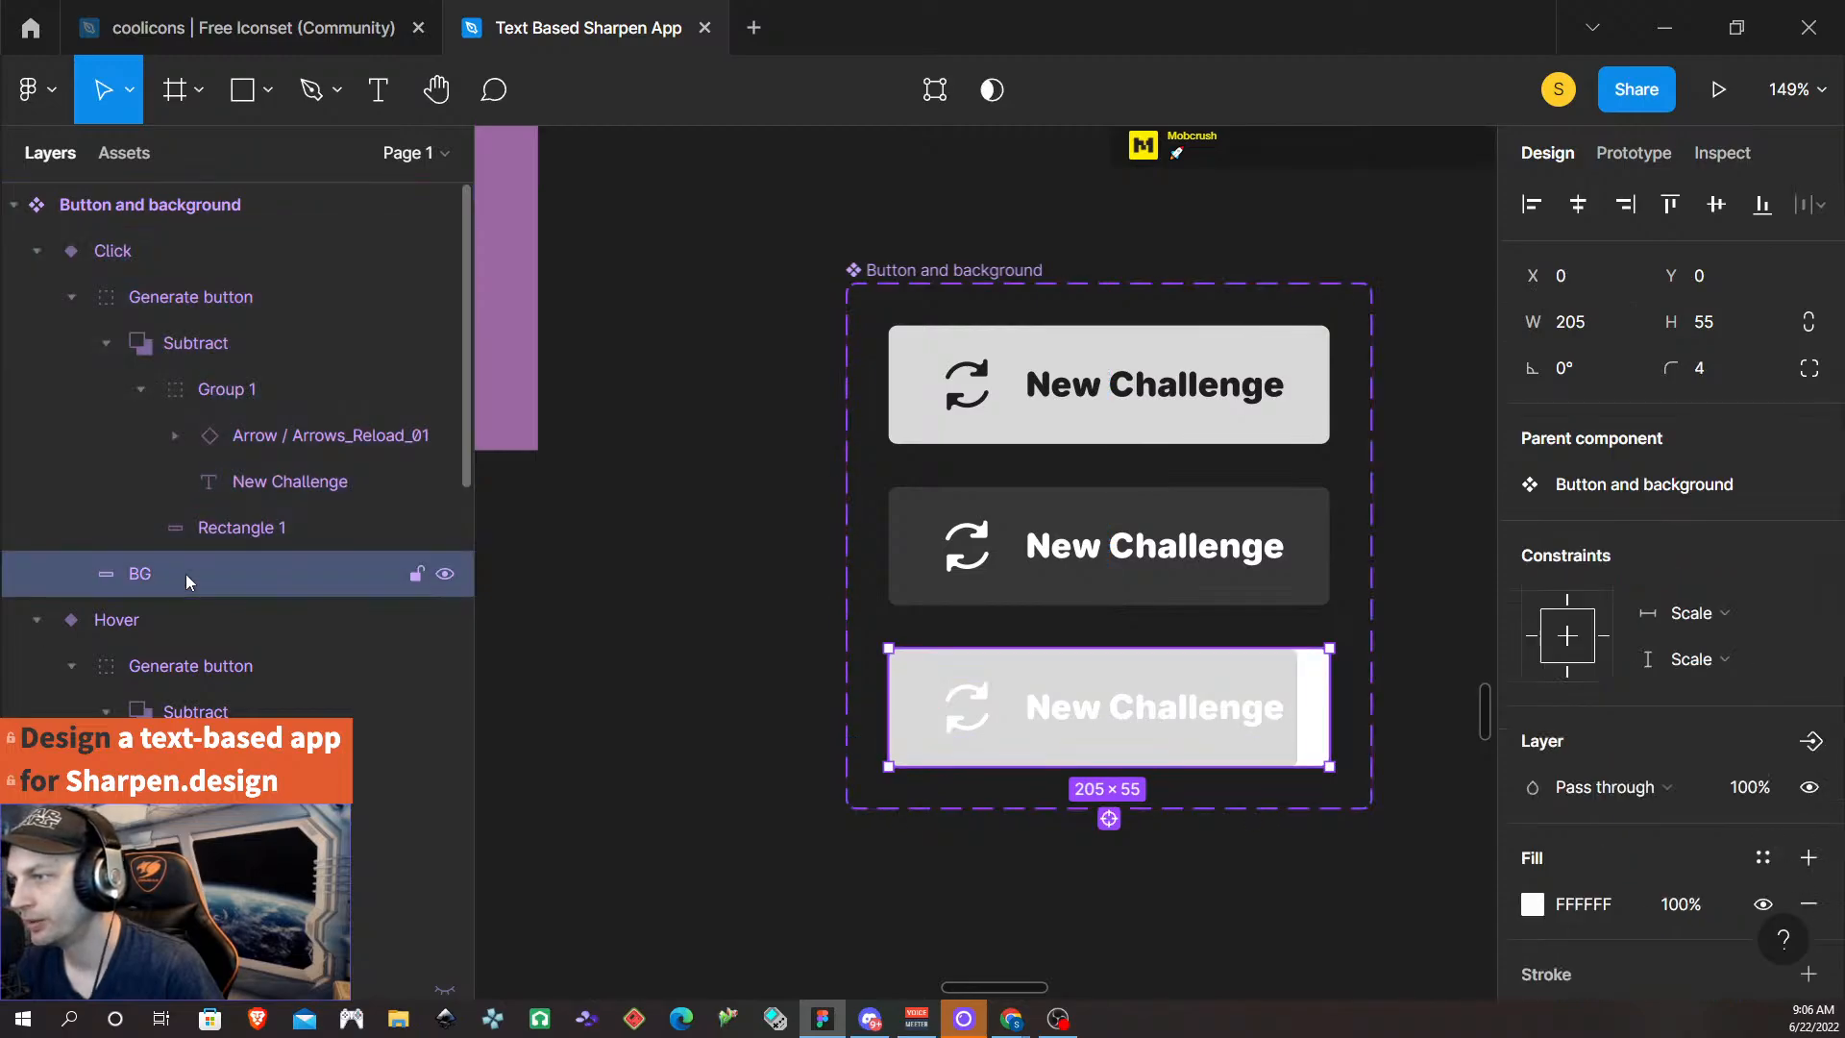
click(1598, 324)
text(190)
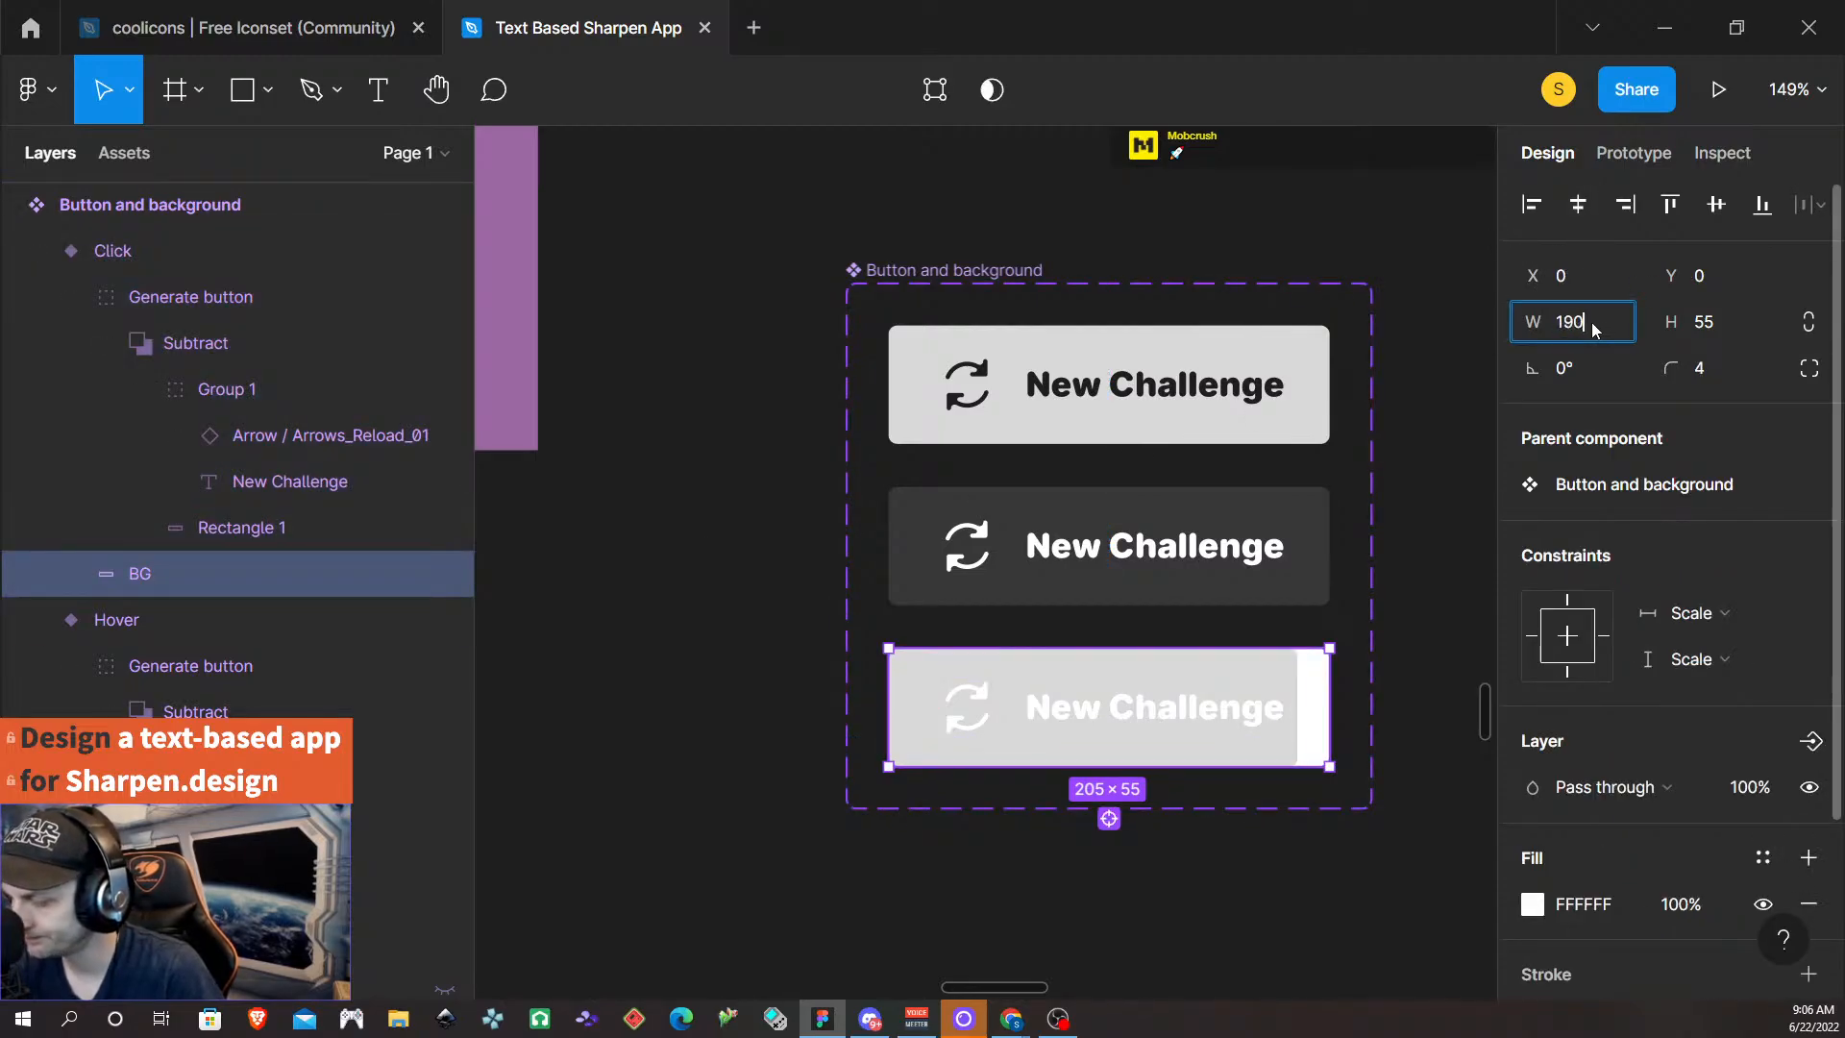
key(Return)
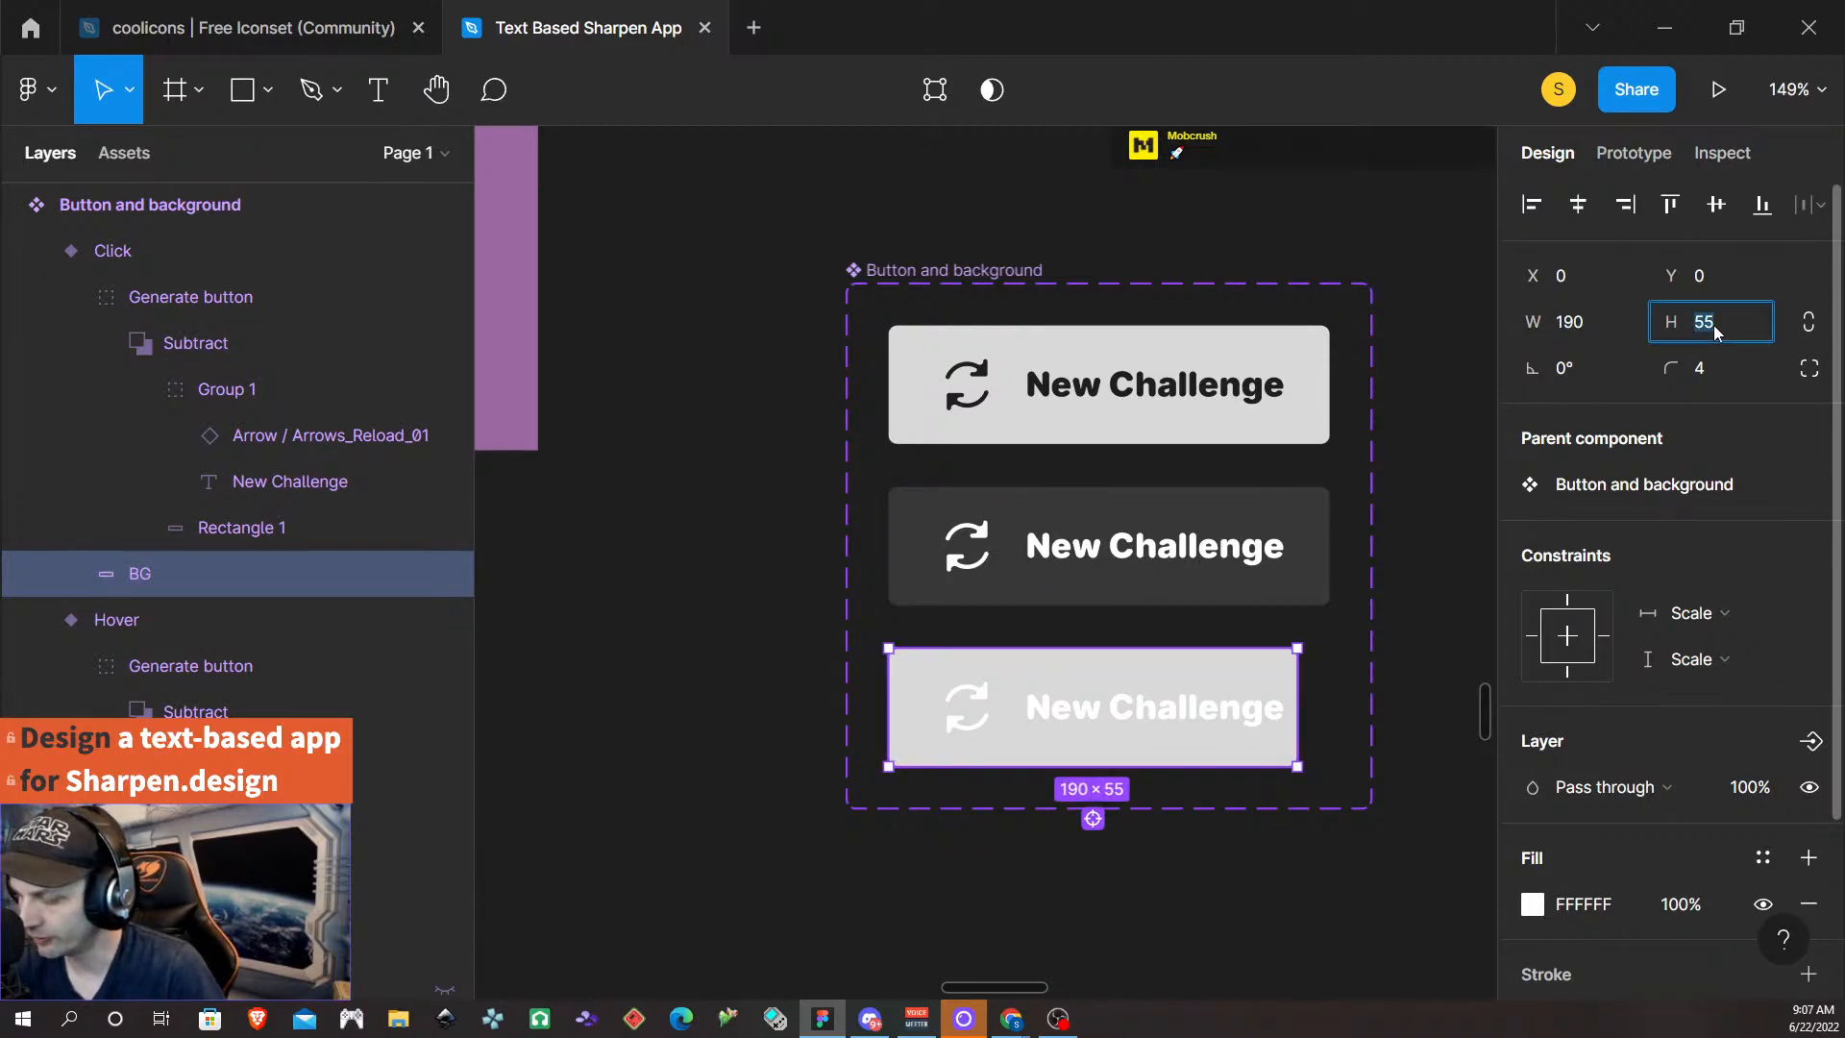
text(45)
key(Return)
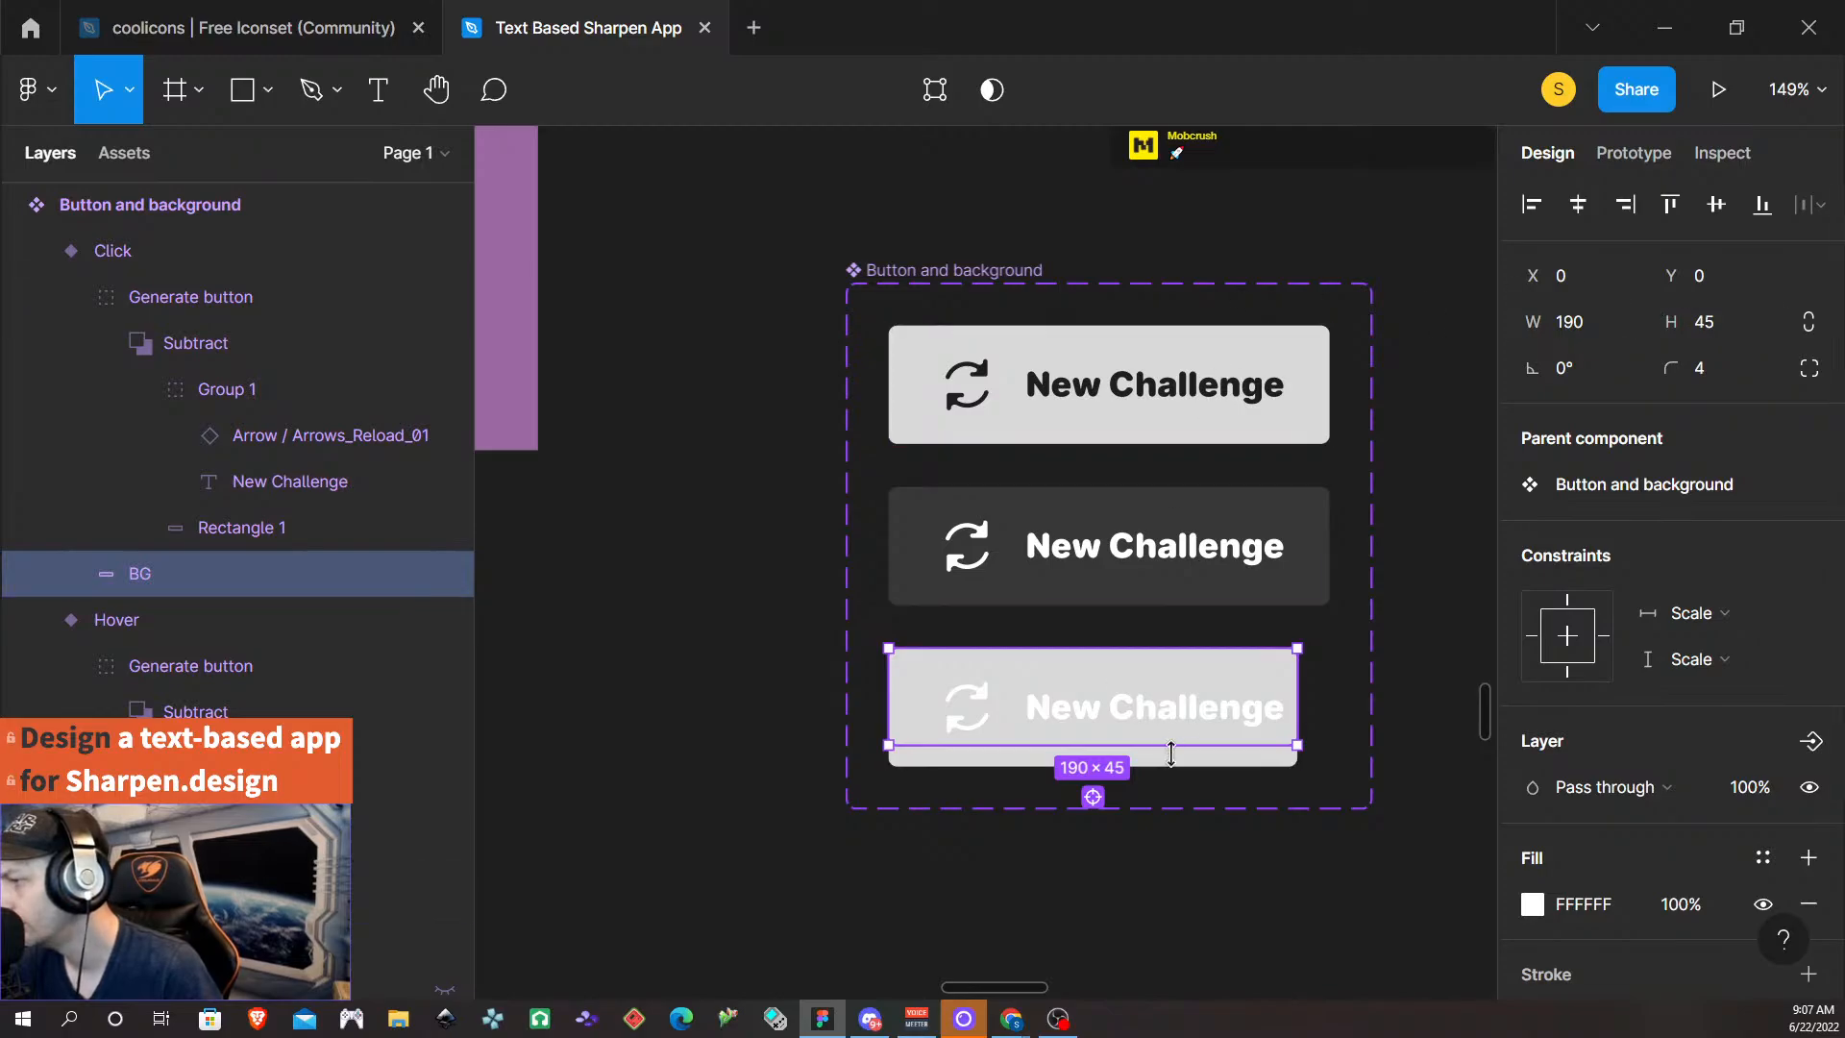
- Set the height of Rectangle 1 inside the Click variant's Subtract shape to 45
click(1245, 759)
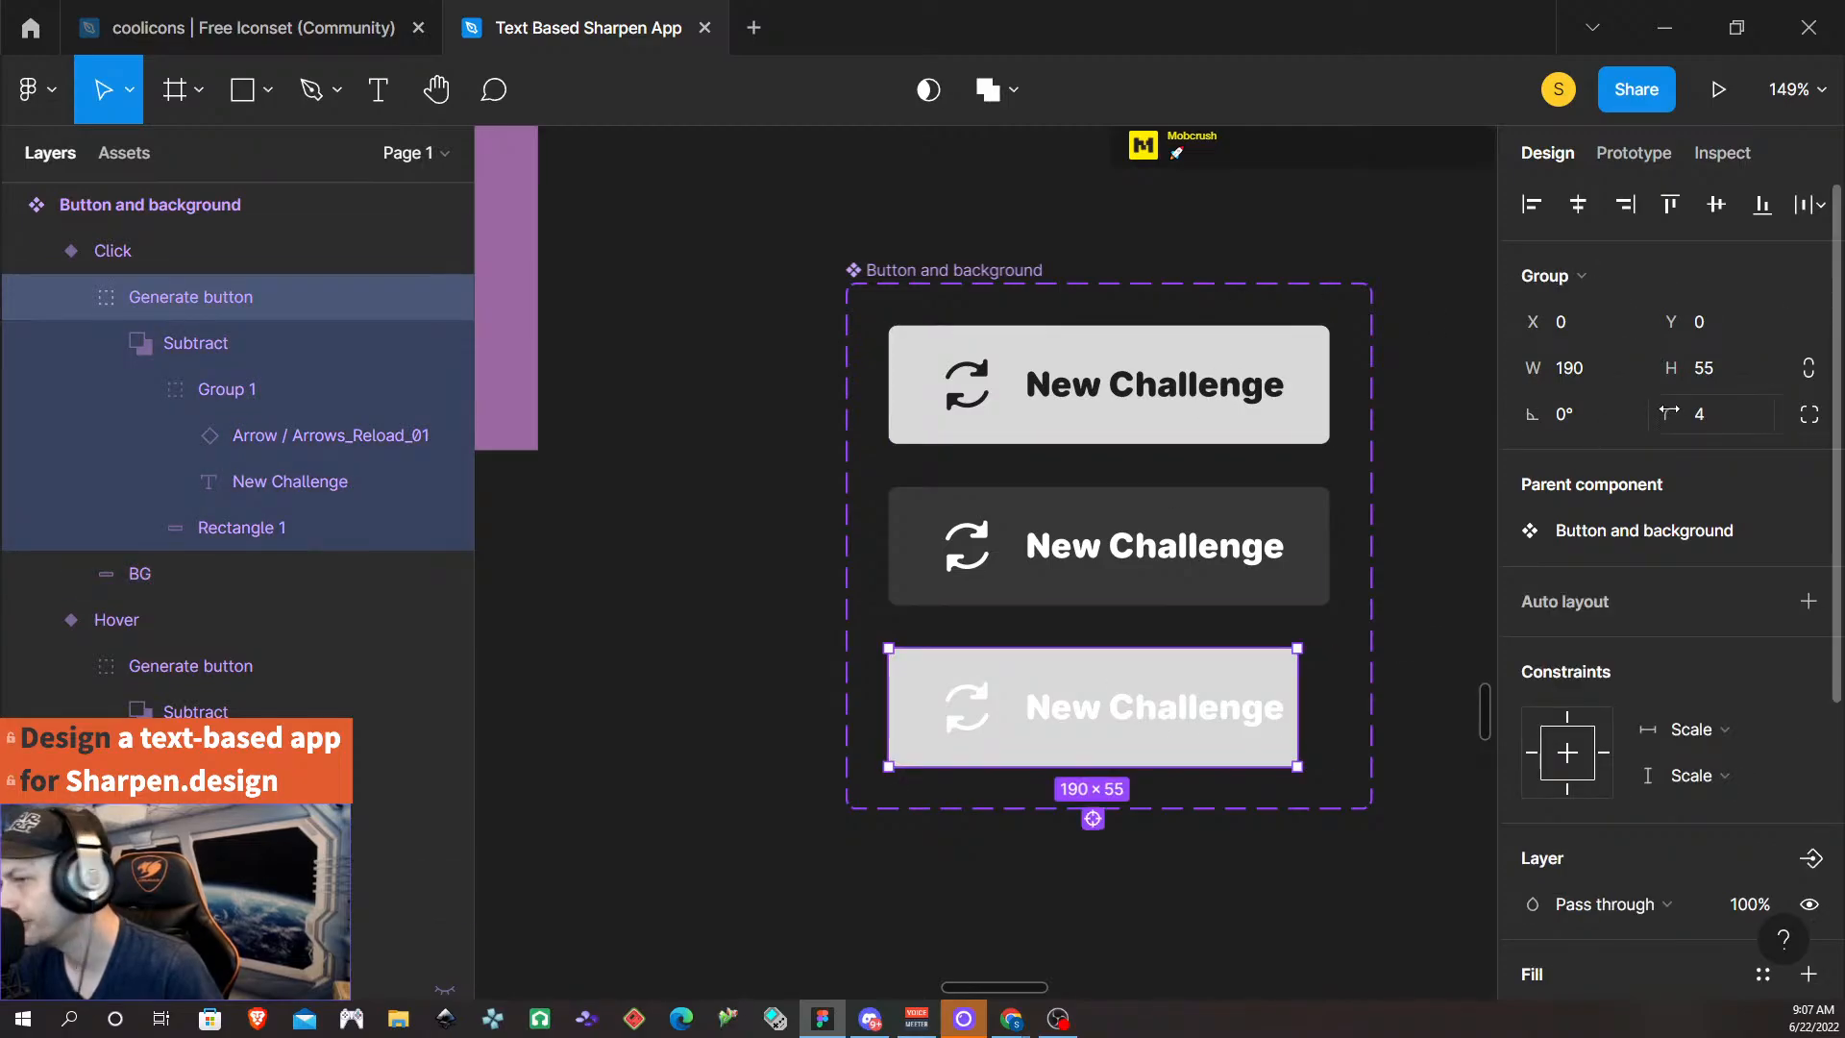
click(280, 389)
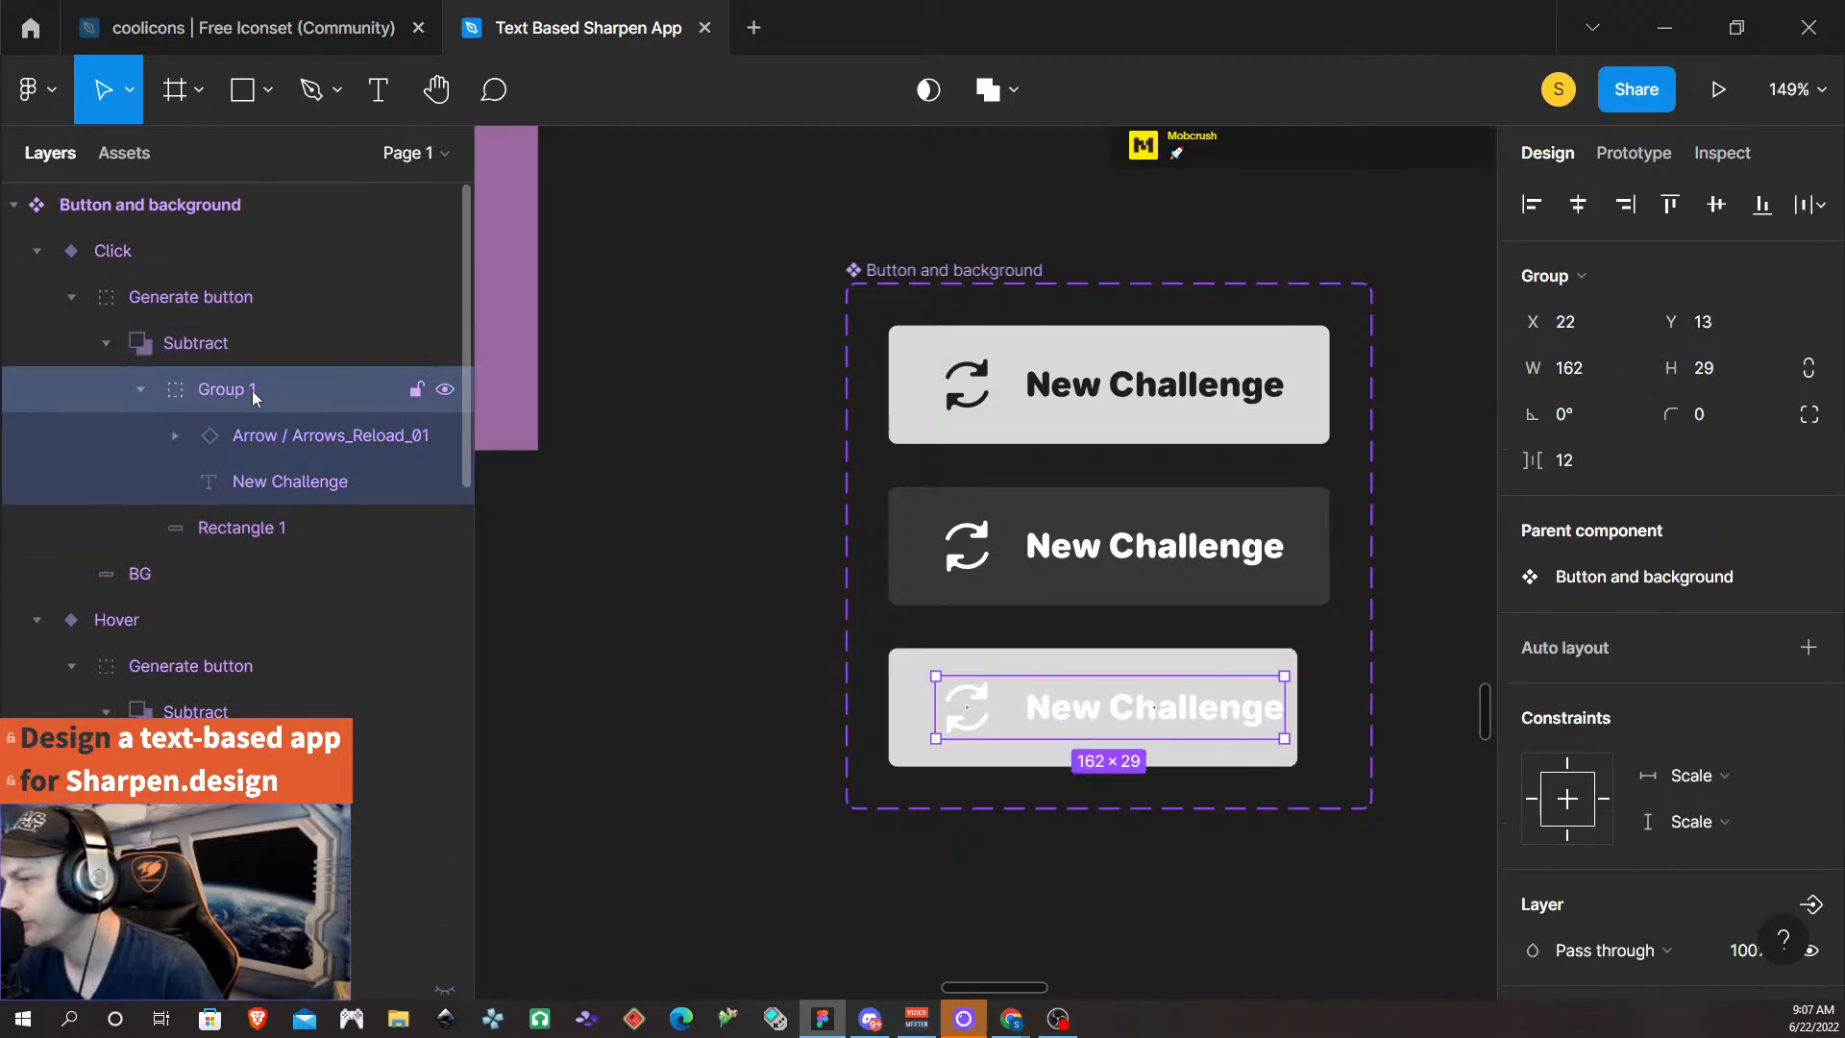
click(283, 524)
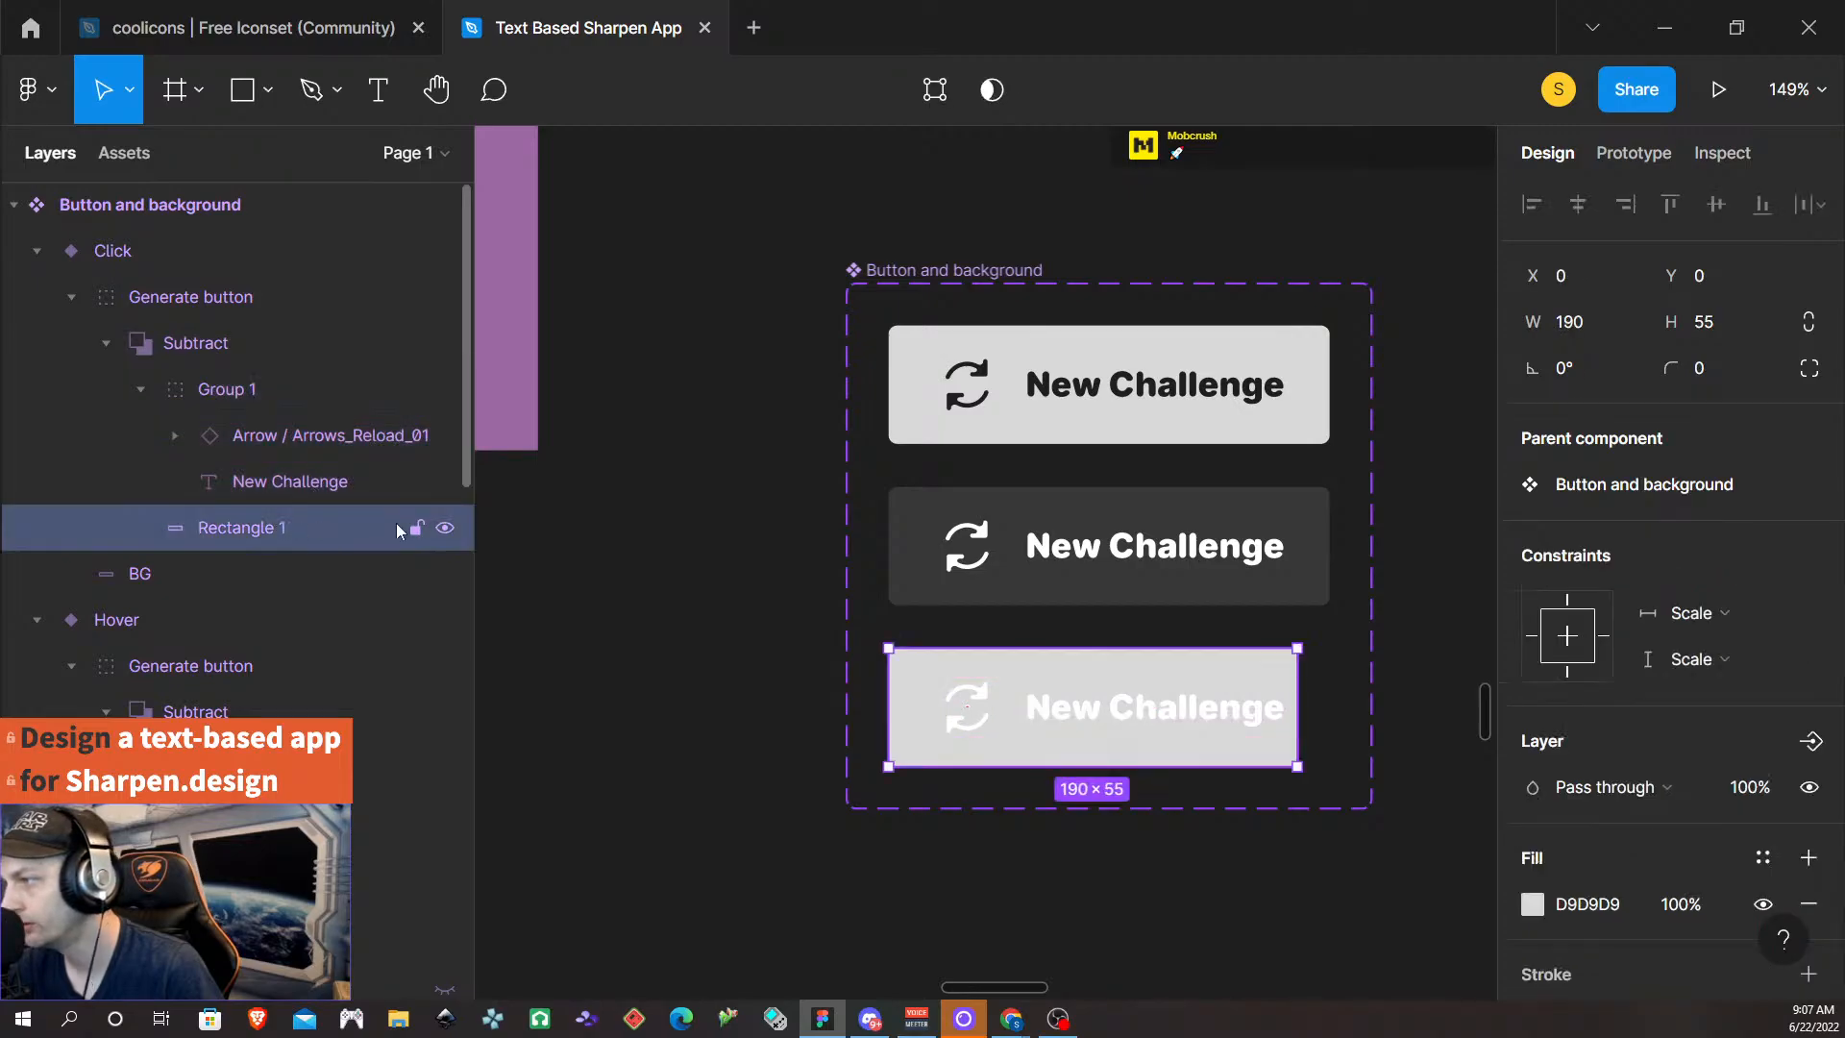
click(1764, 343)
text(45)
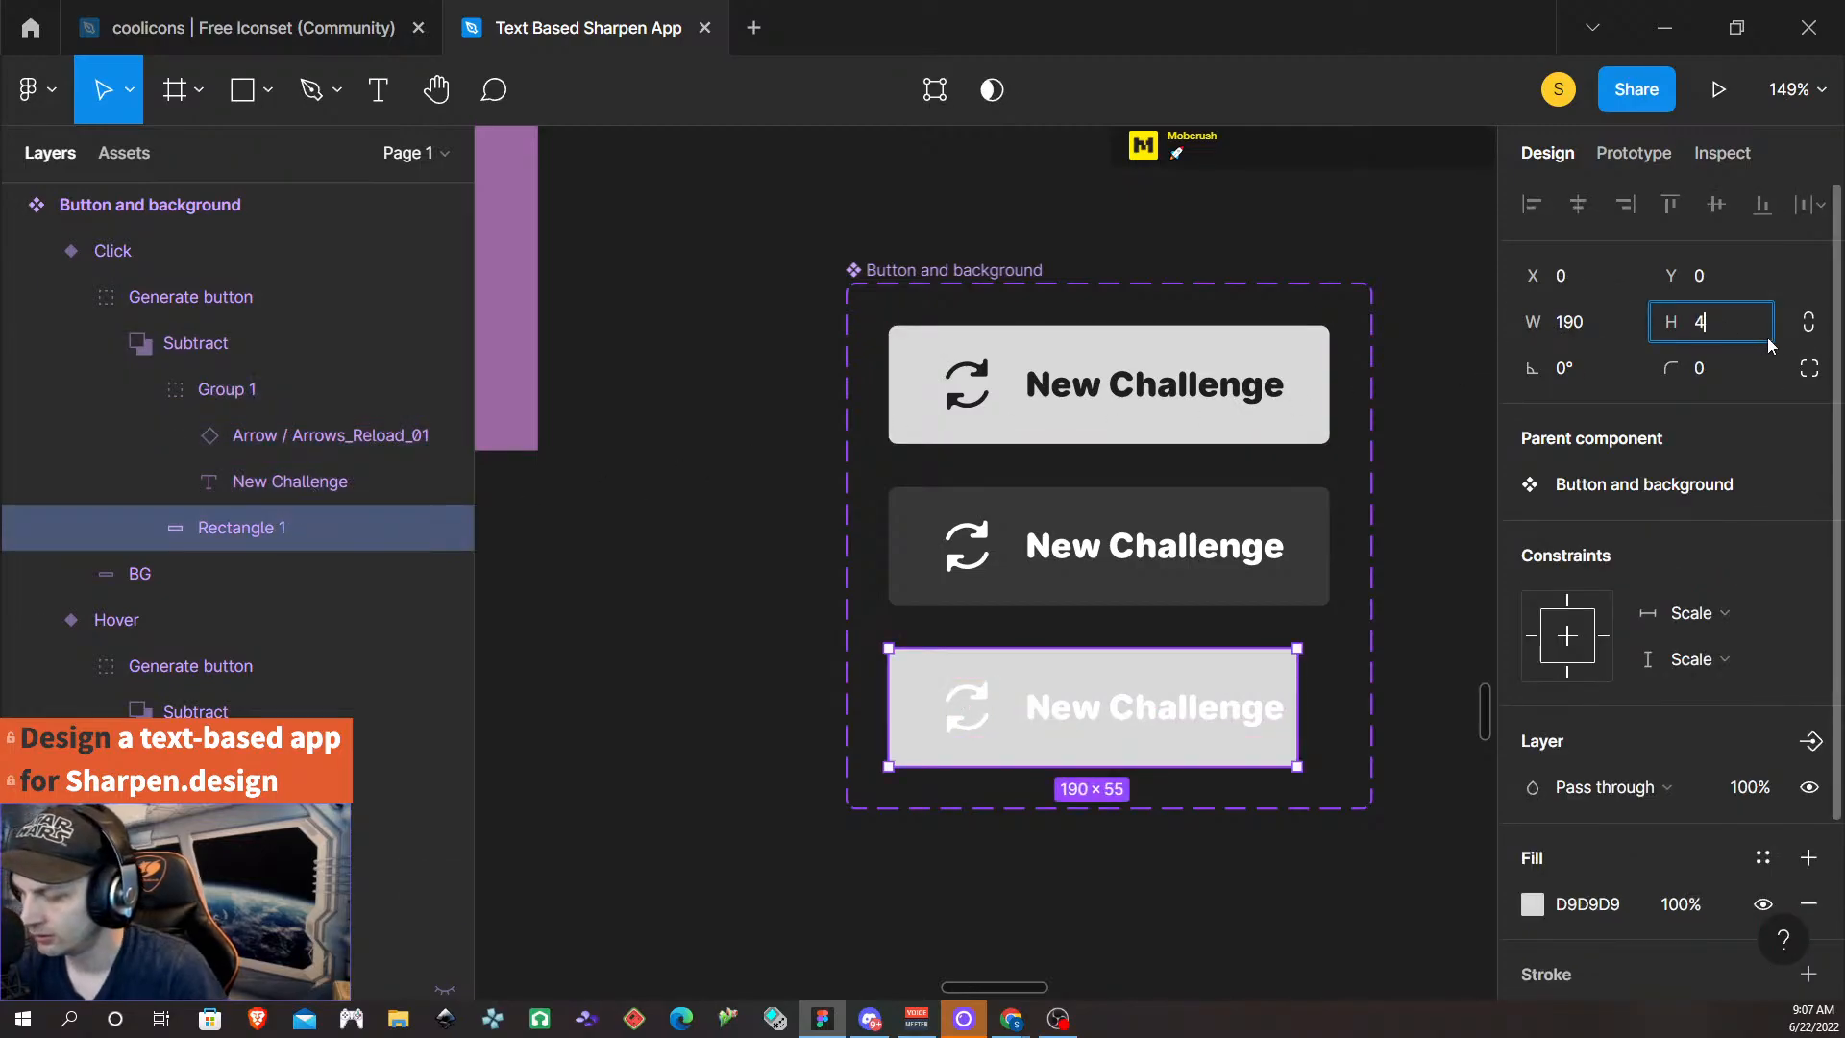
key(Return)
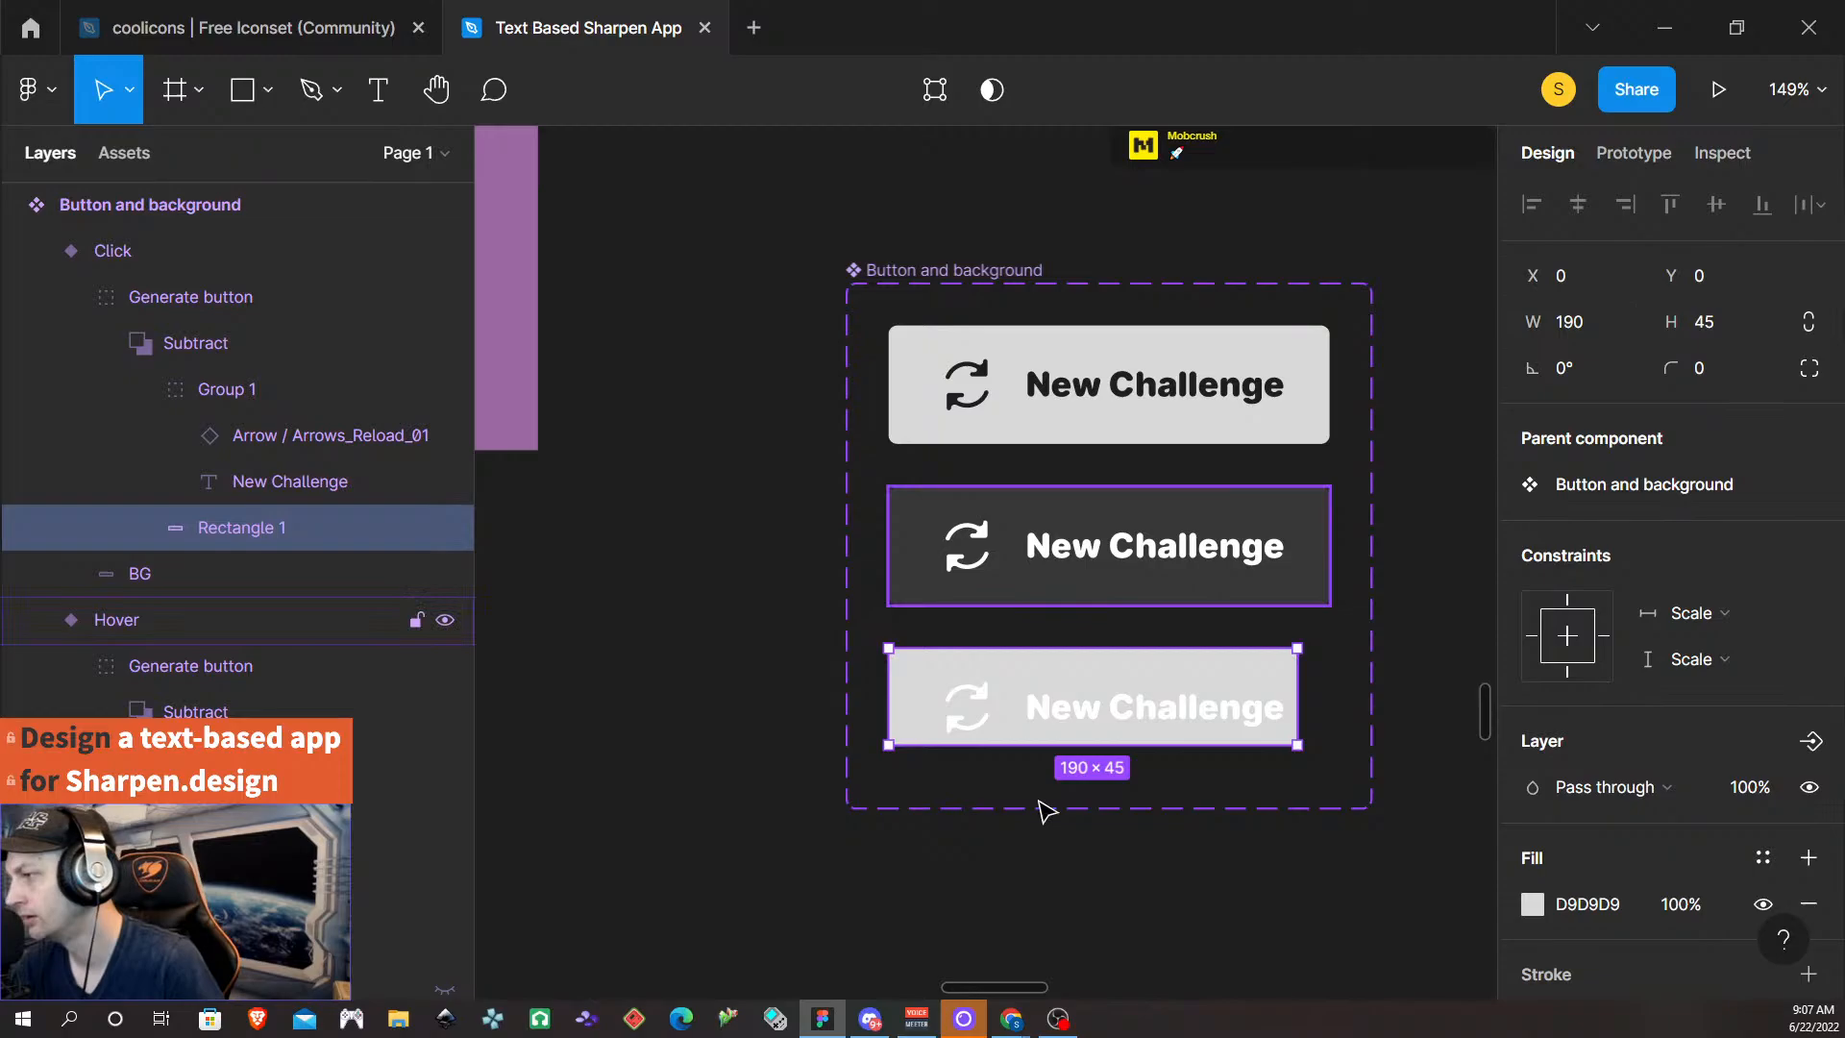
- Center the Click variant's icon and label group at X 14, Y 8, and resize the variant frame to fit its contents
click(1185, 730)
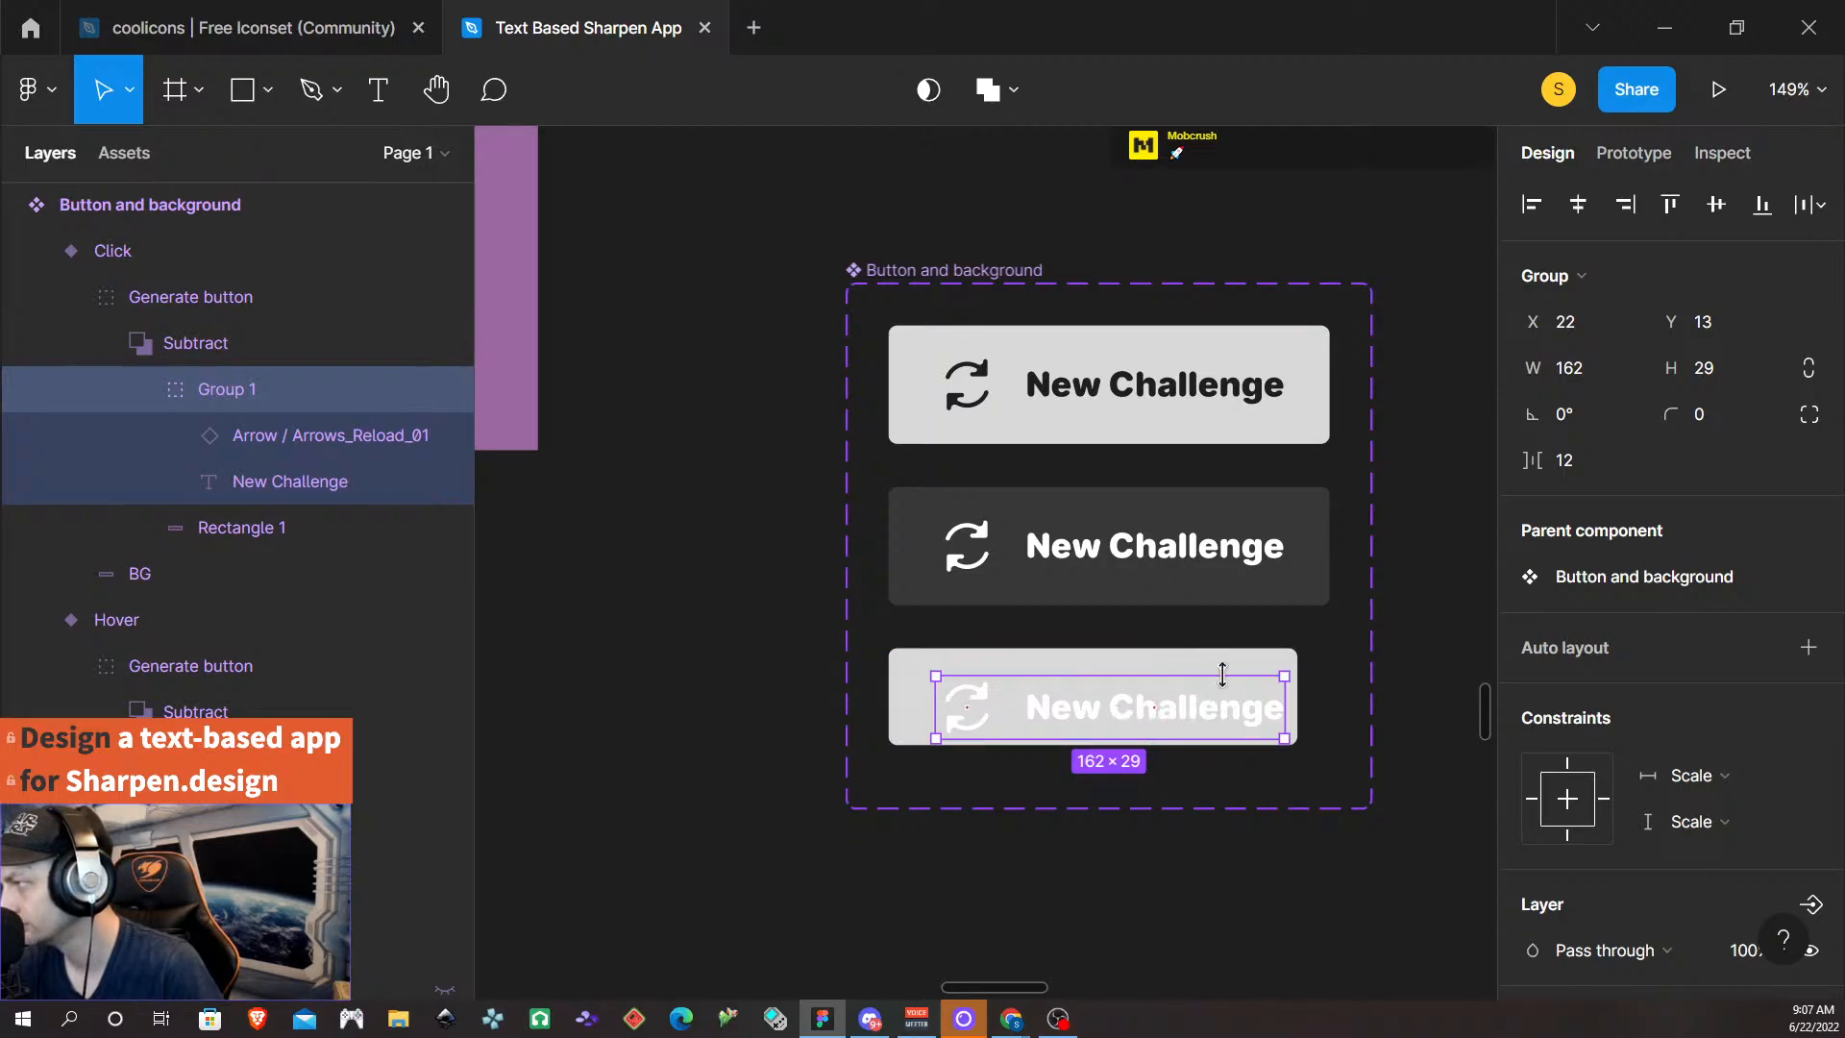
drag(1134, 716, 1116, 704)
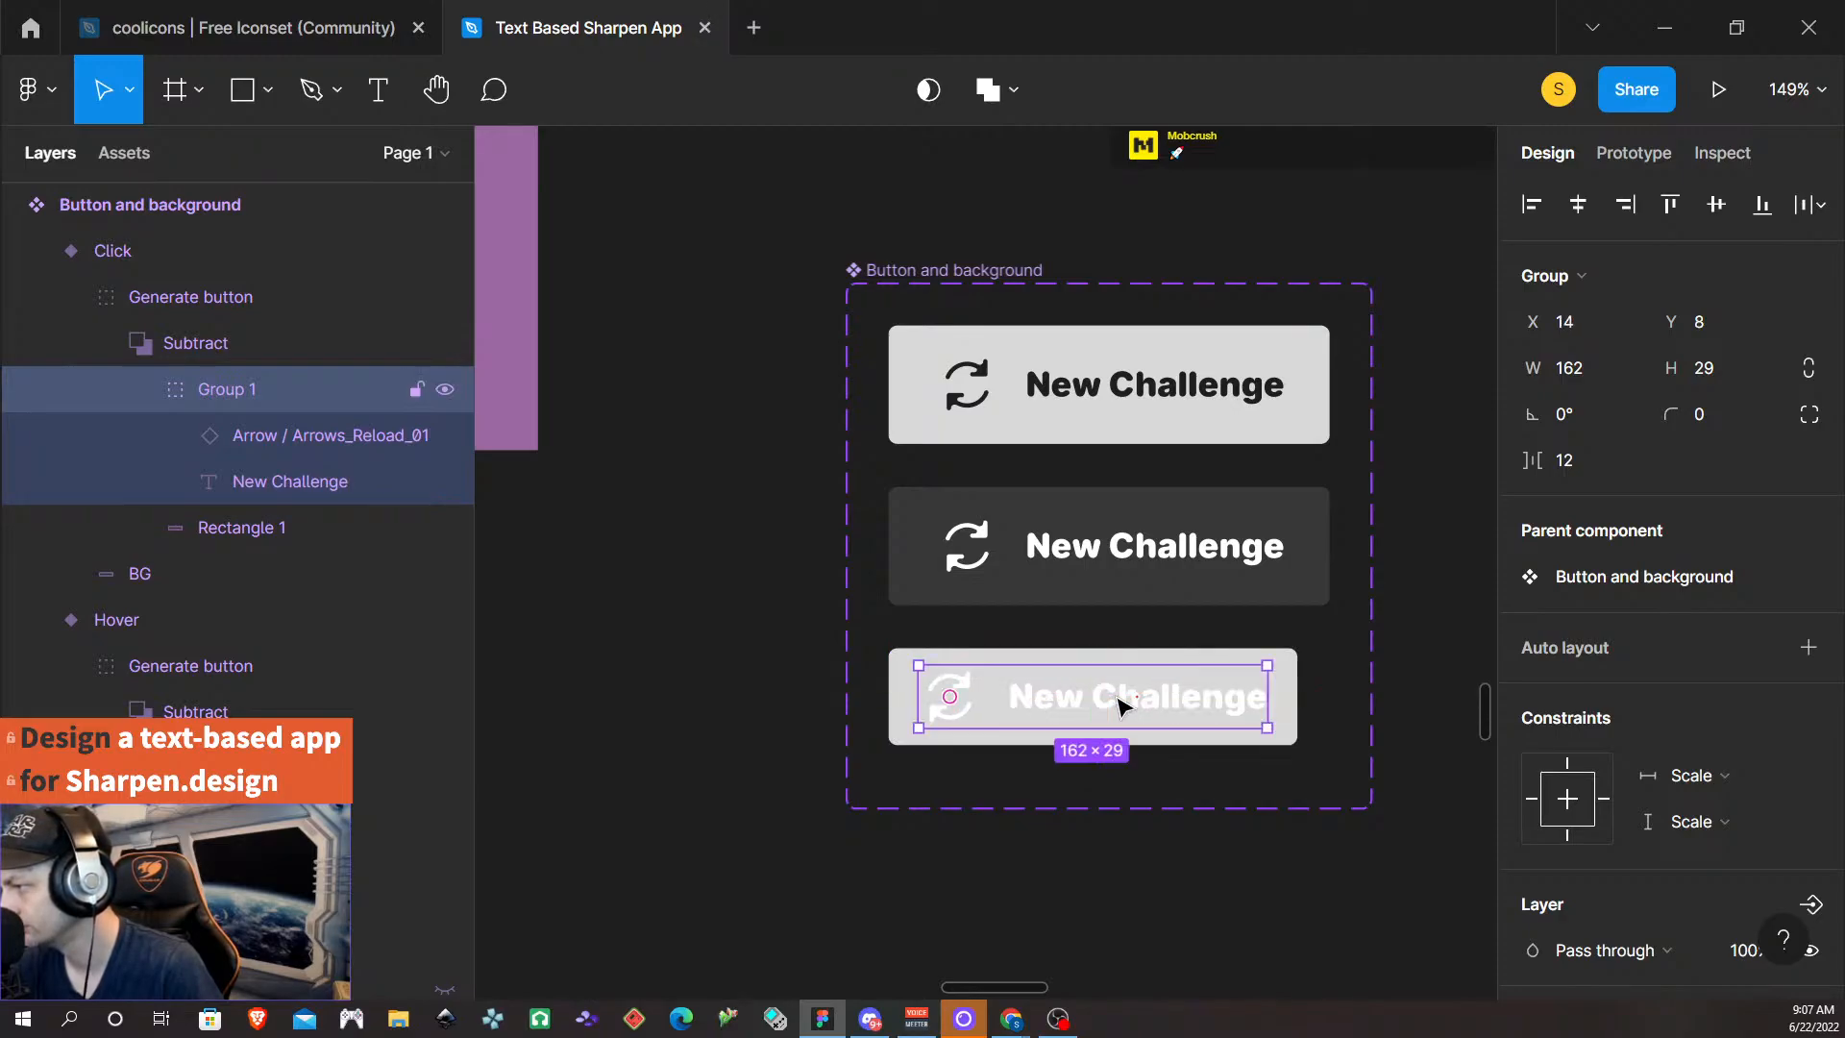
click(1313, 714)
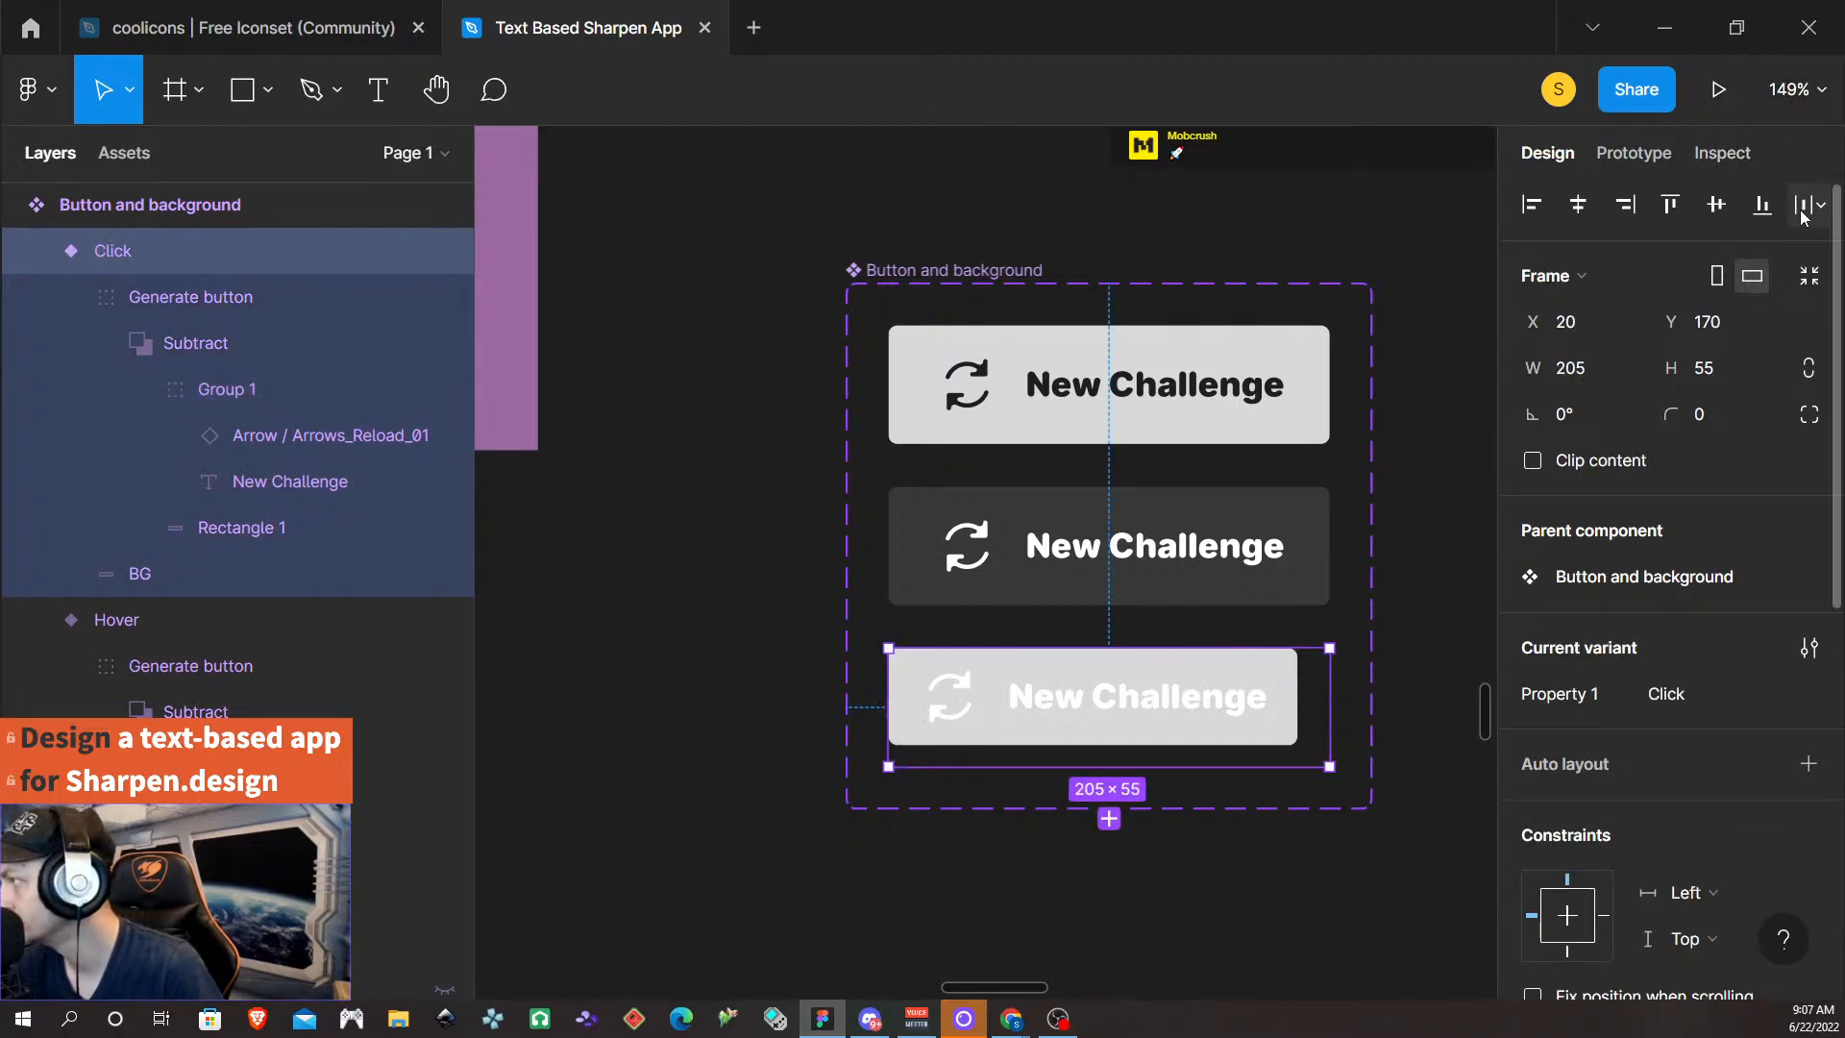
click(1811, 277)
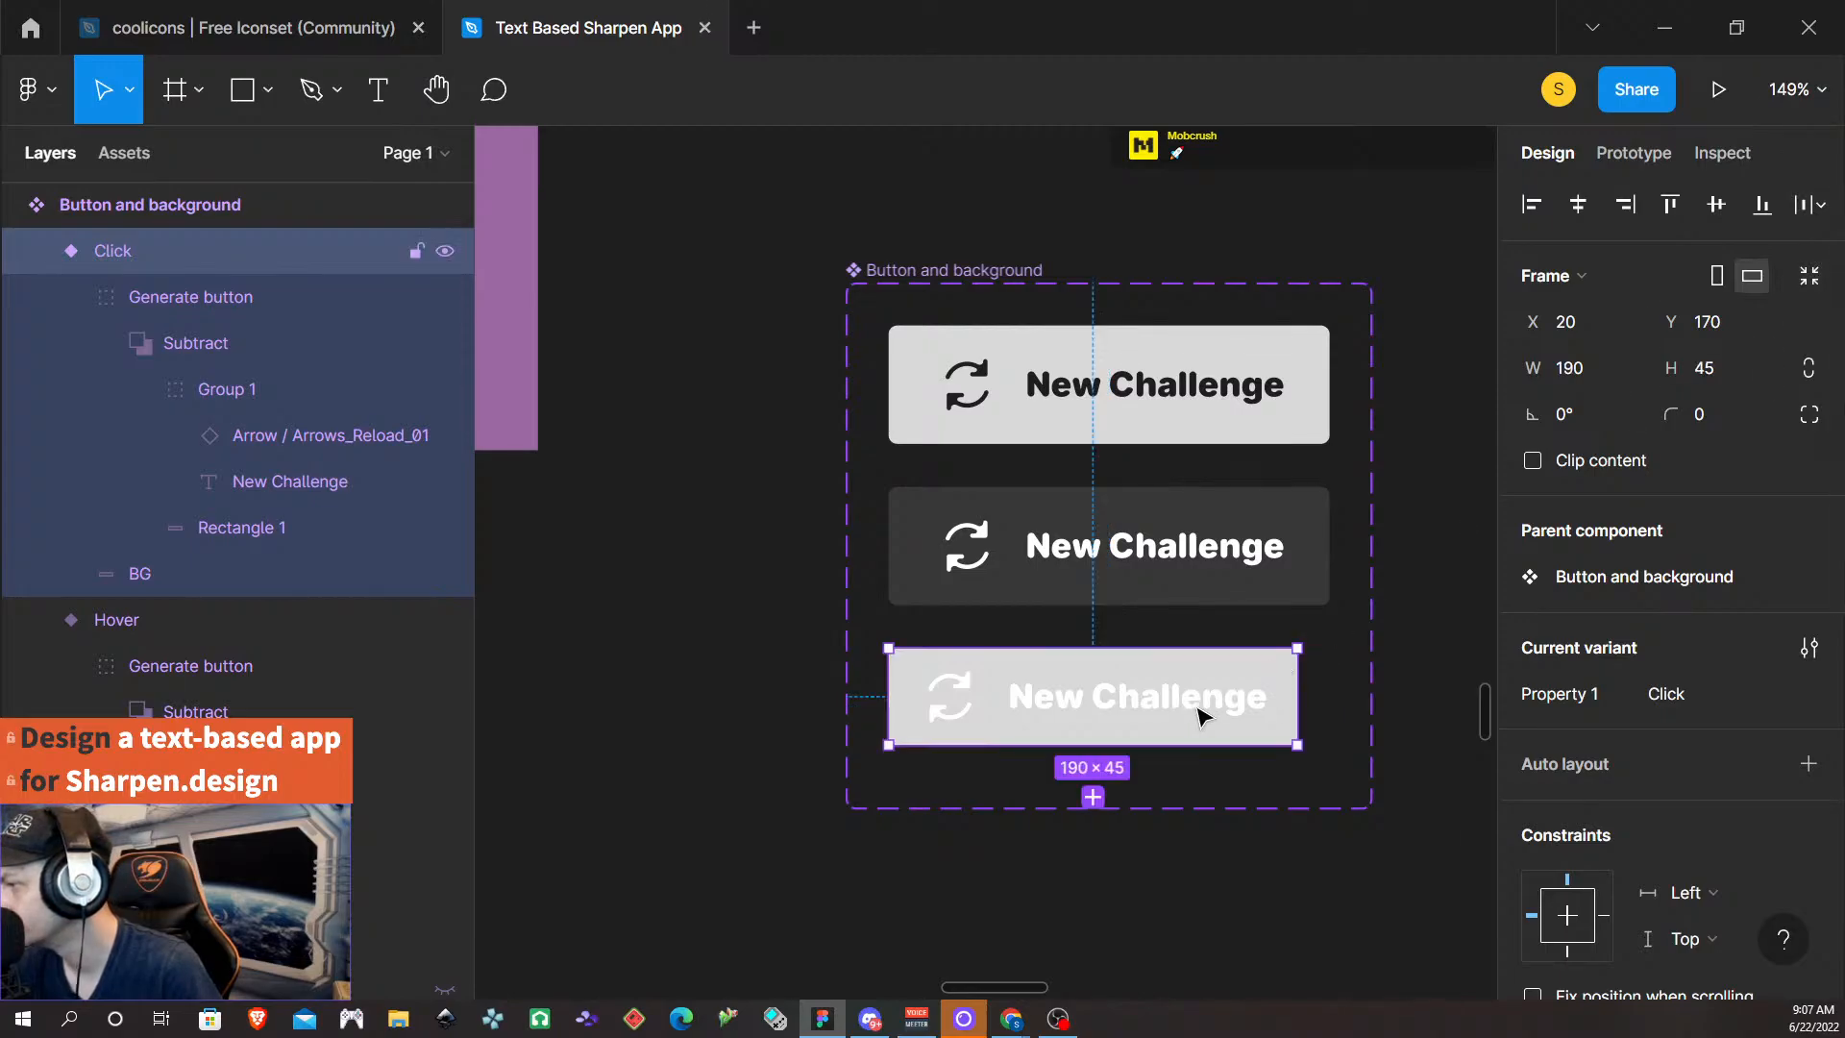
- Position the Click variant at X 28, Y 175, centered beneath the Hover variant with spacing checked against its neighbours
drag(1081, 706, 1110, 710)
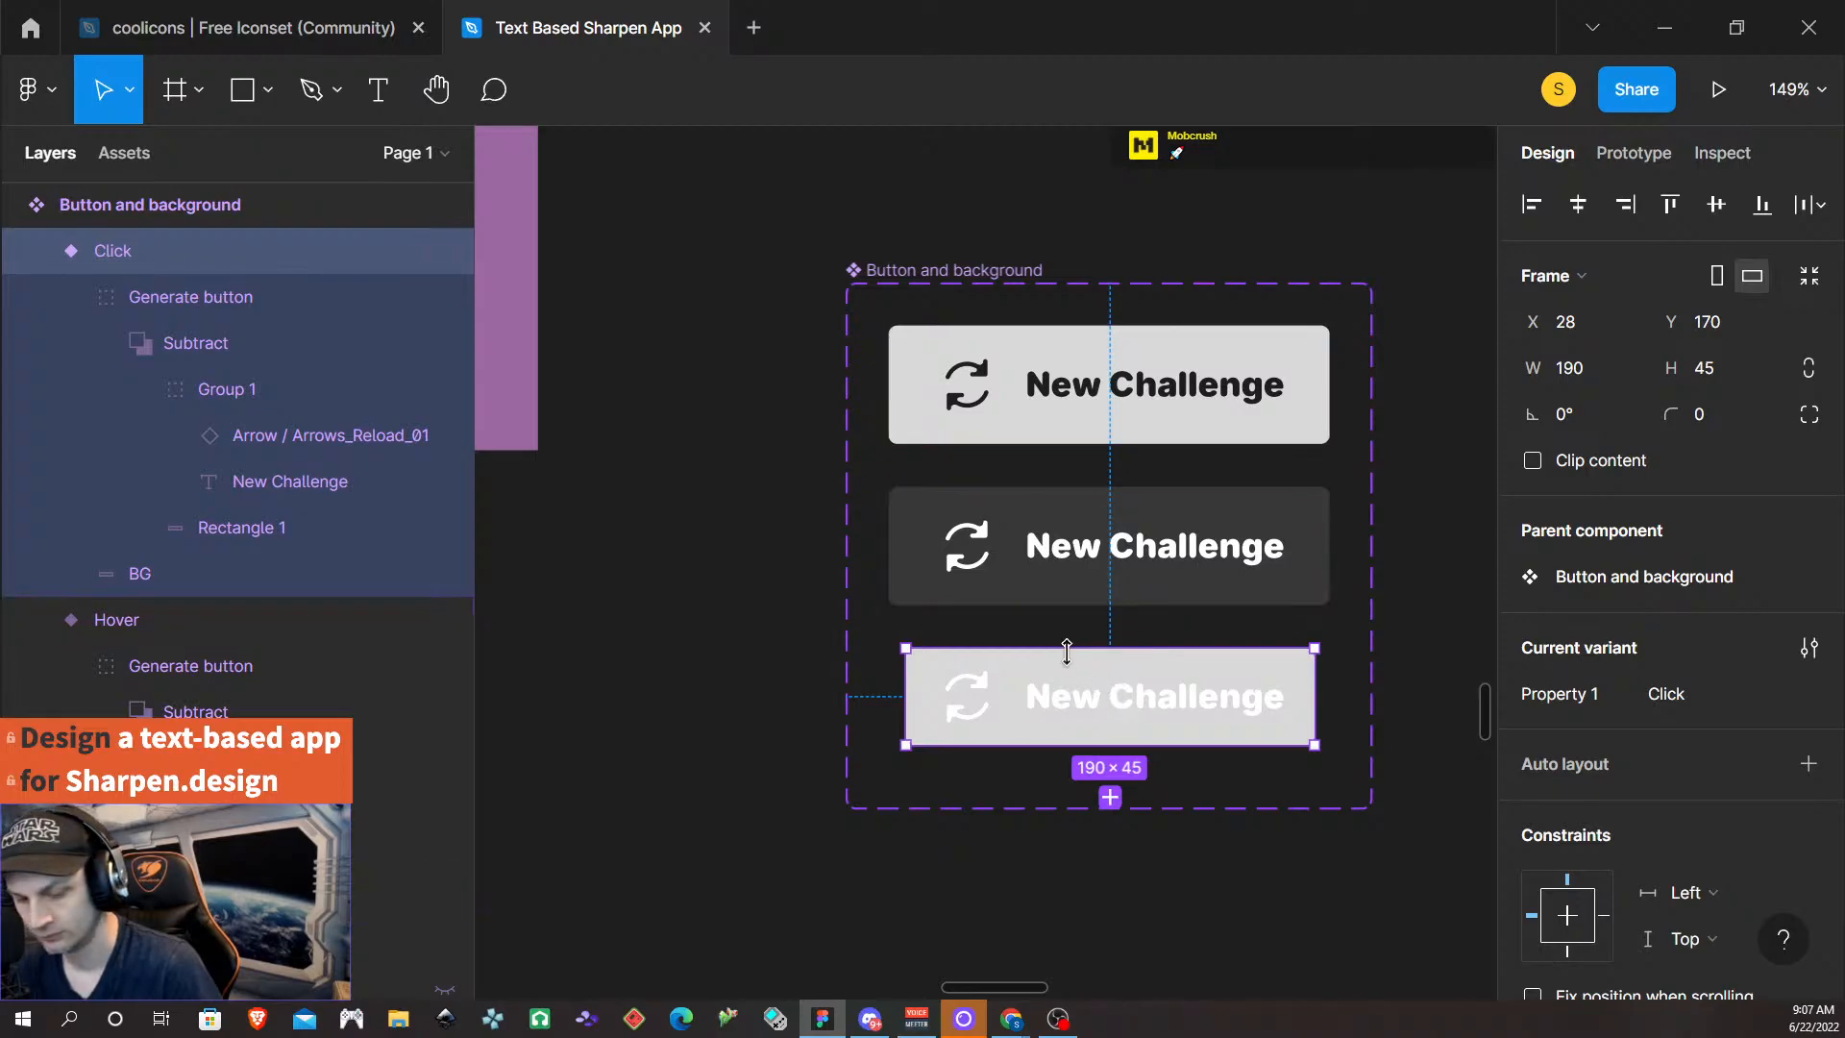
key(alt)
click(1111, 576)
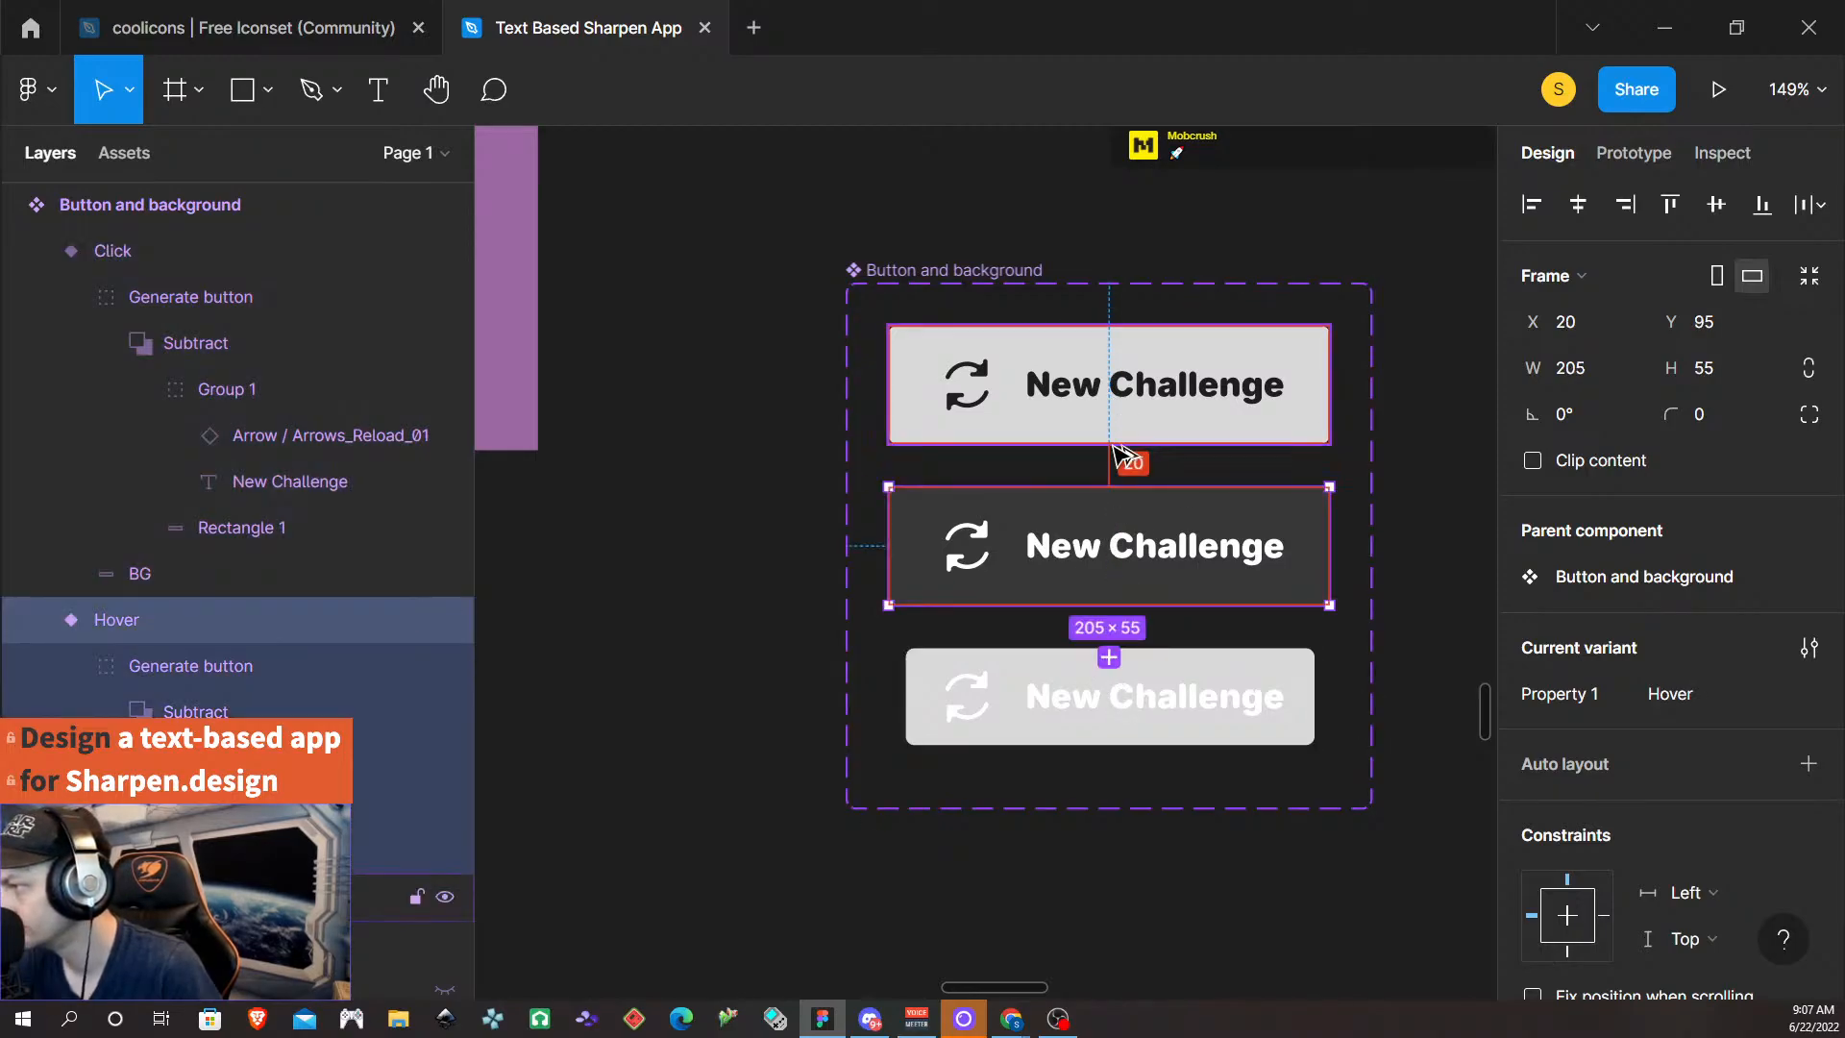
click(1129, 738)
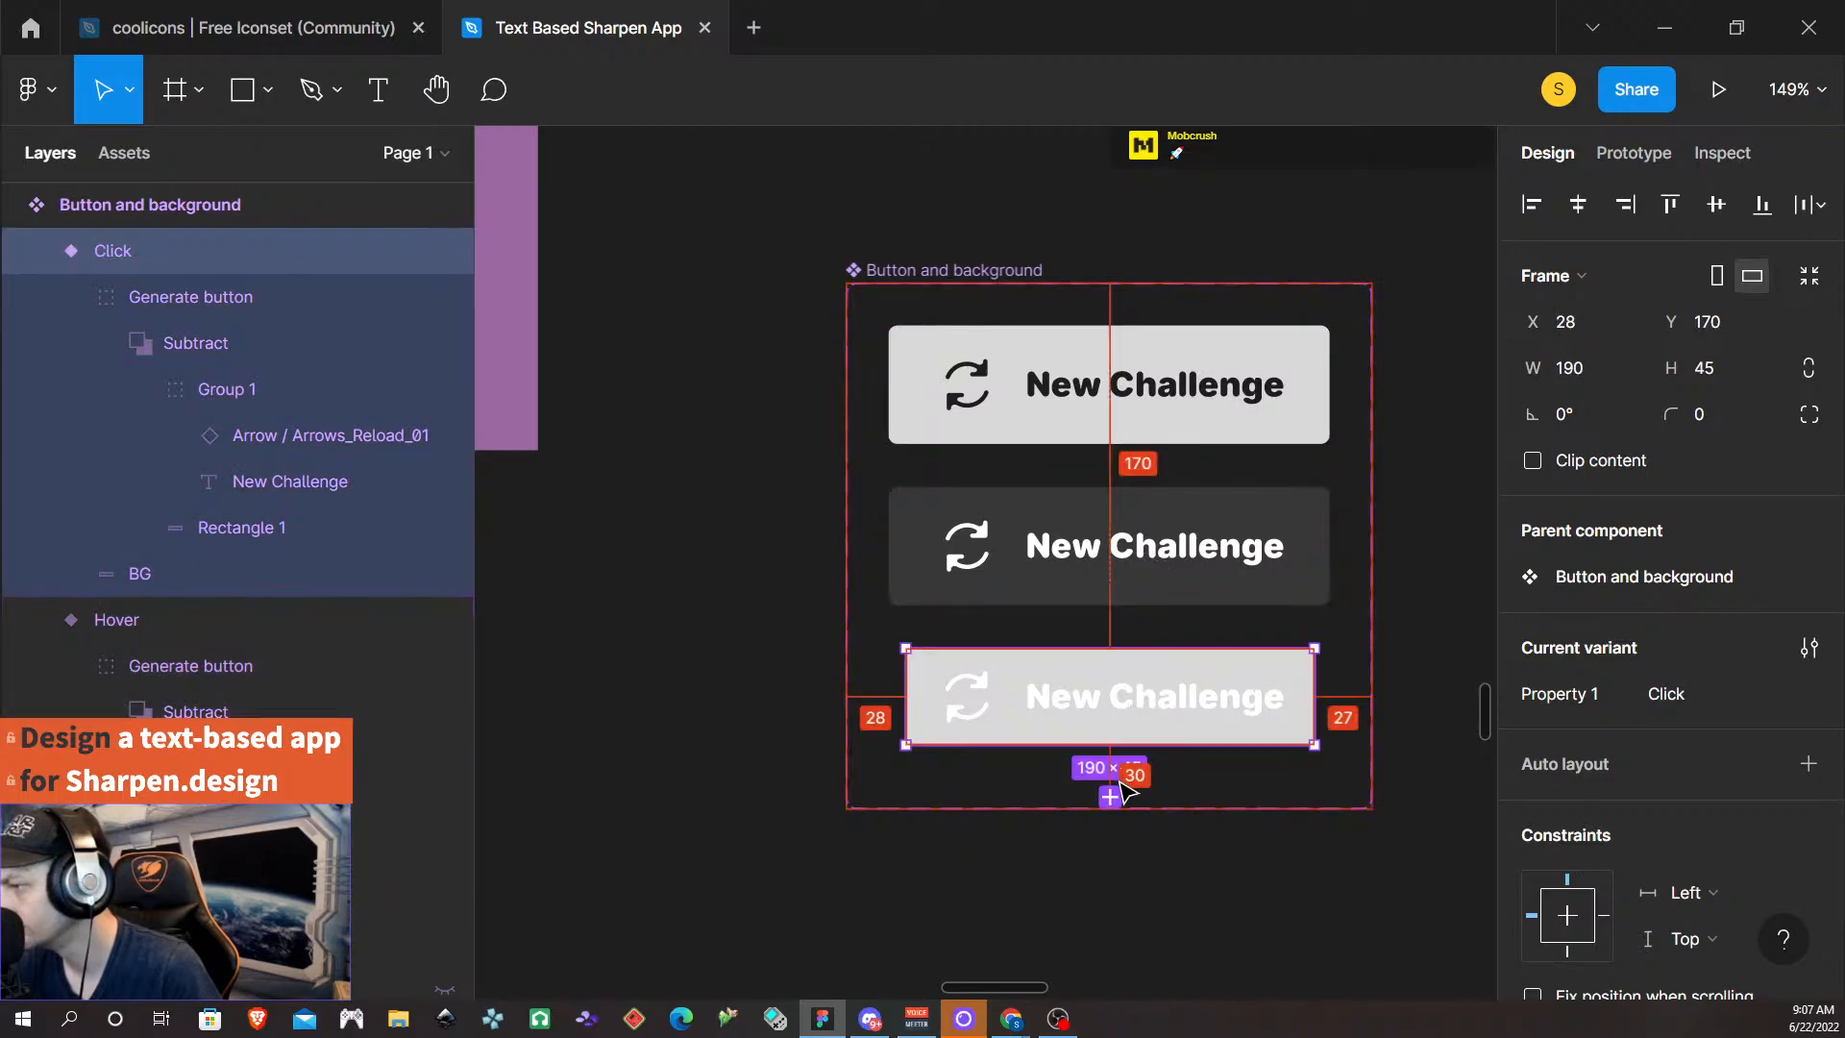
key(Down)
key(Down)
key(Down)
key(Down)
key(Down)
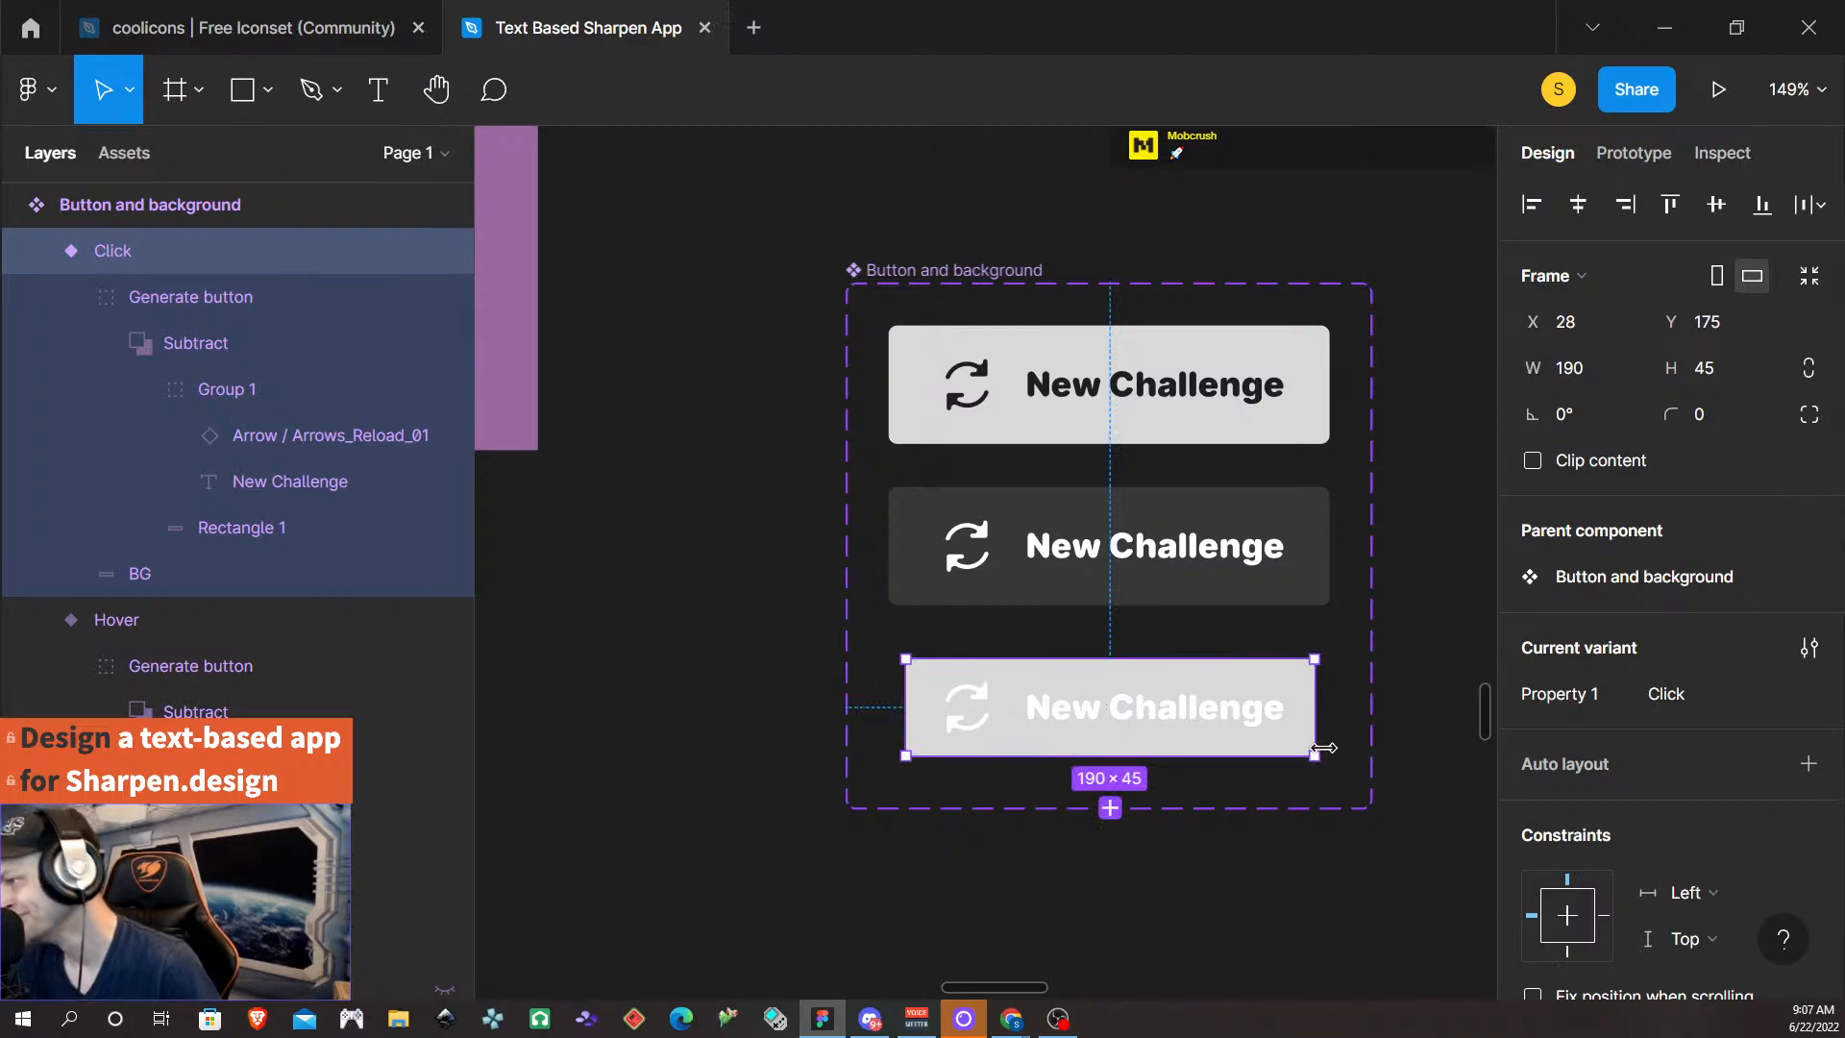
- Set the fill of Rectangle 1 inside the Click variant's Subtract shape to 383839
click(1191, 922)
double_click(1236, 693)
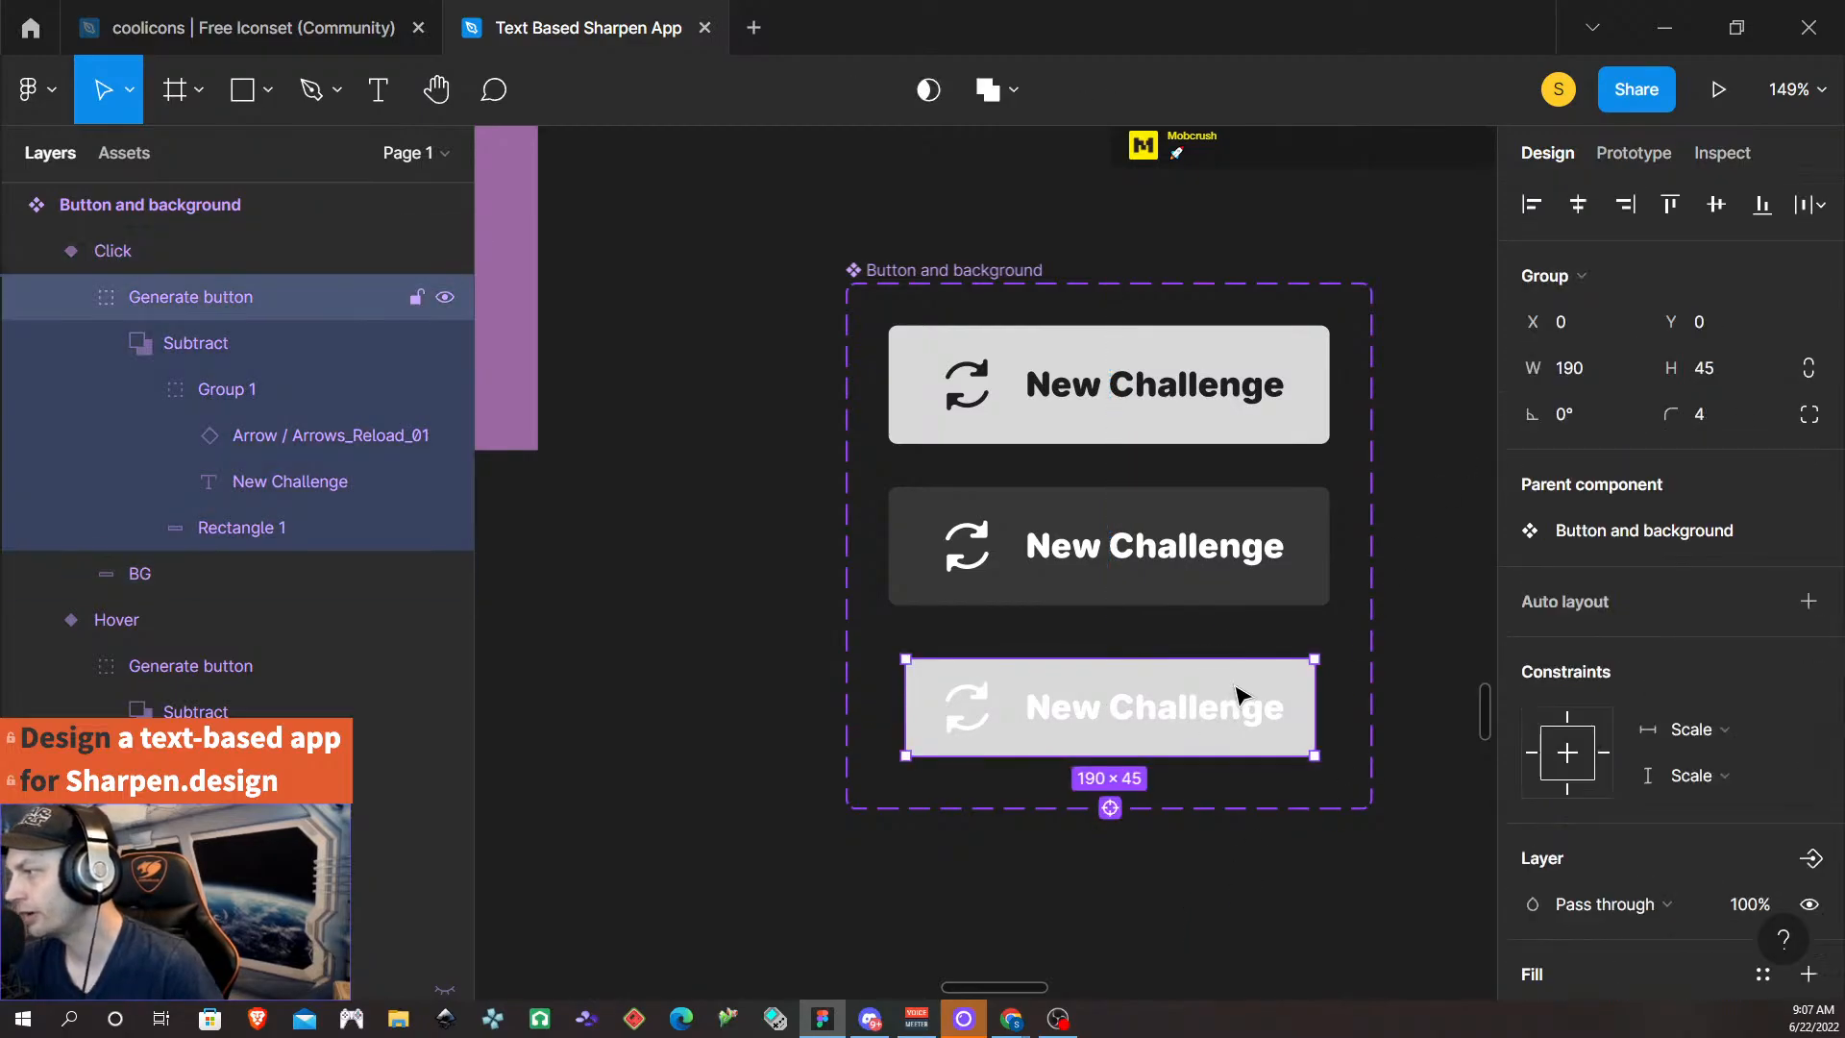
click(302, 388)
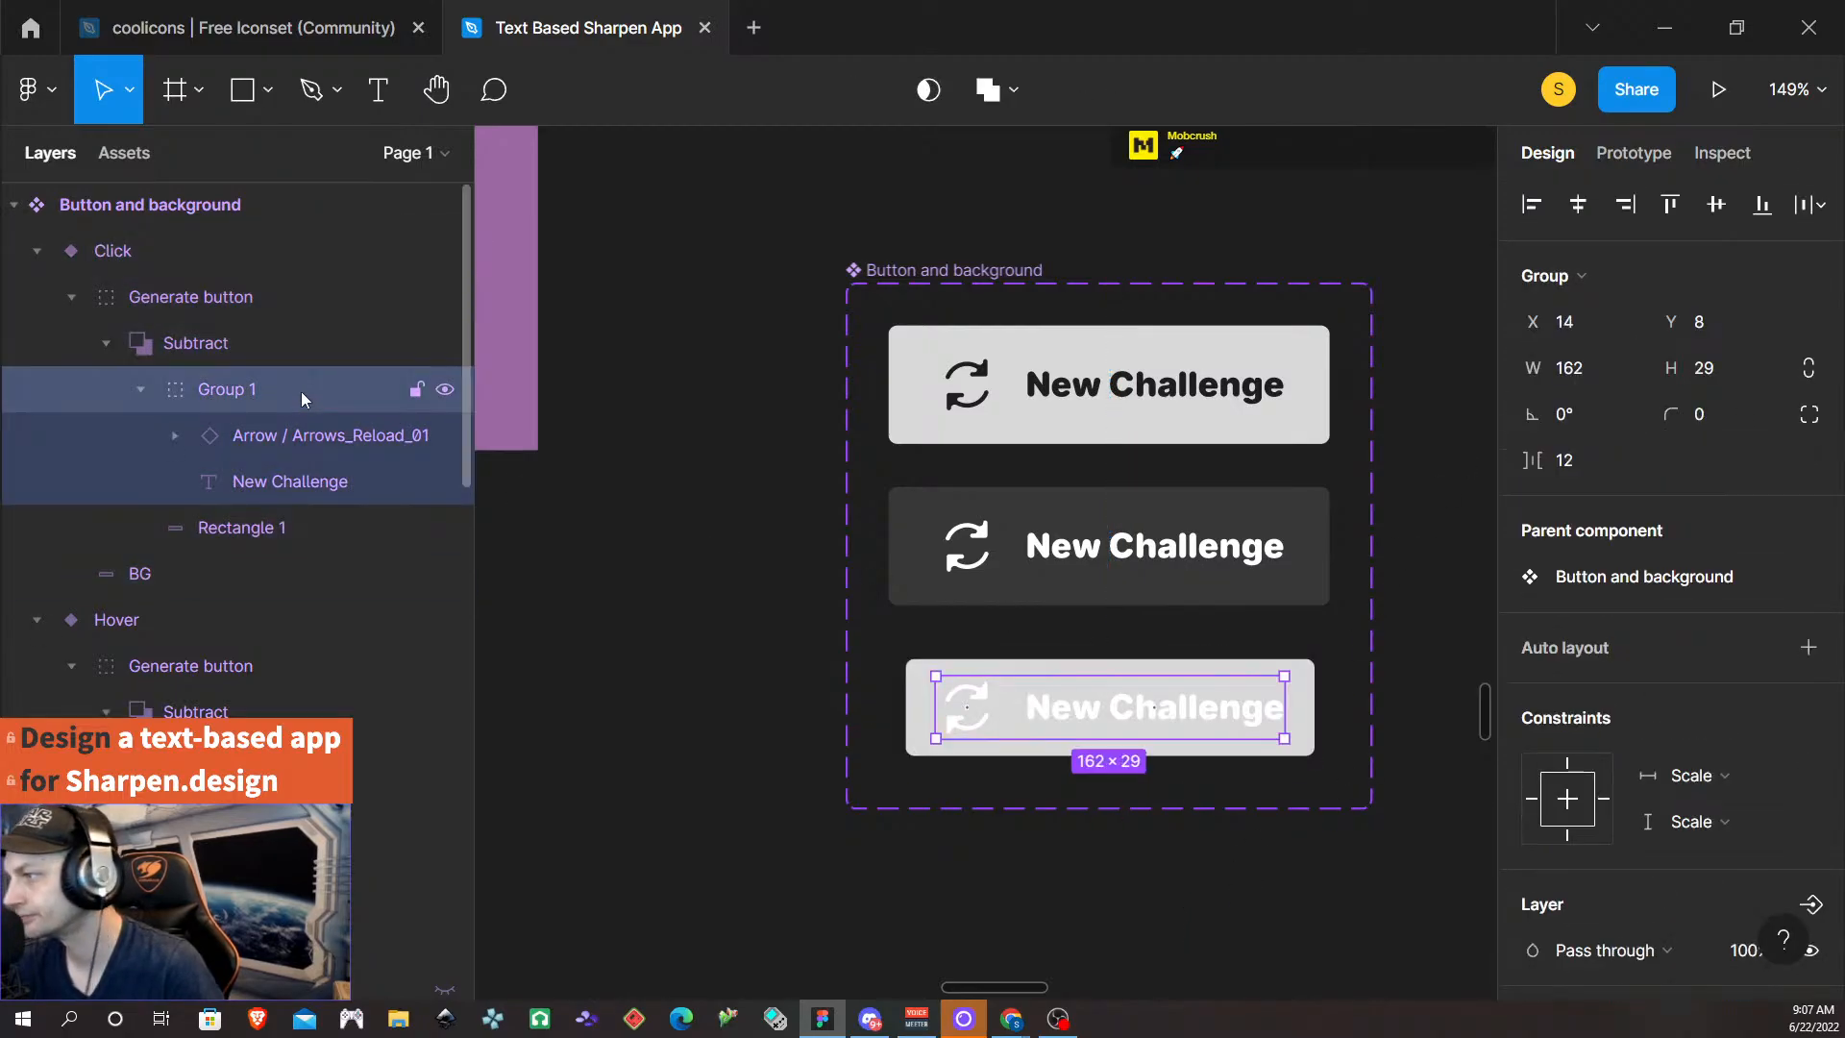
click(303, 436)
click(295, 481)
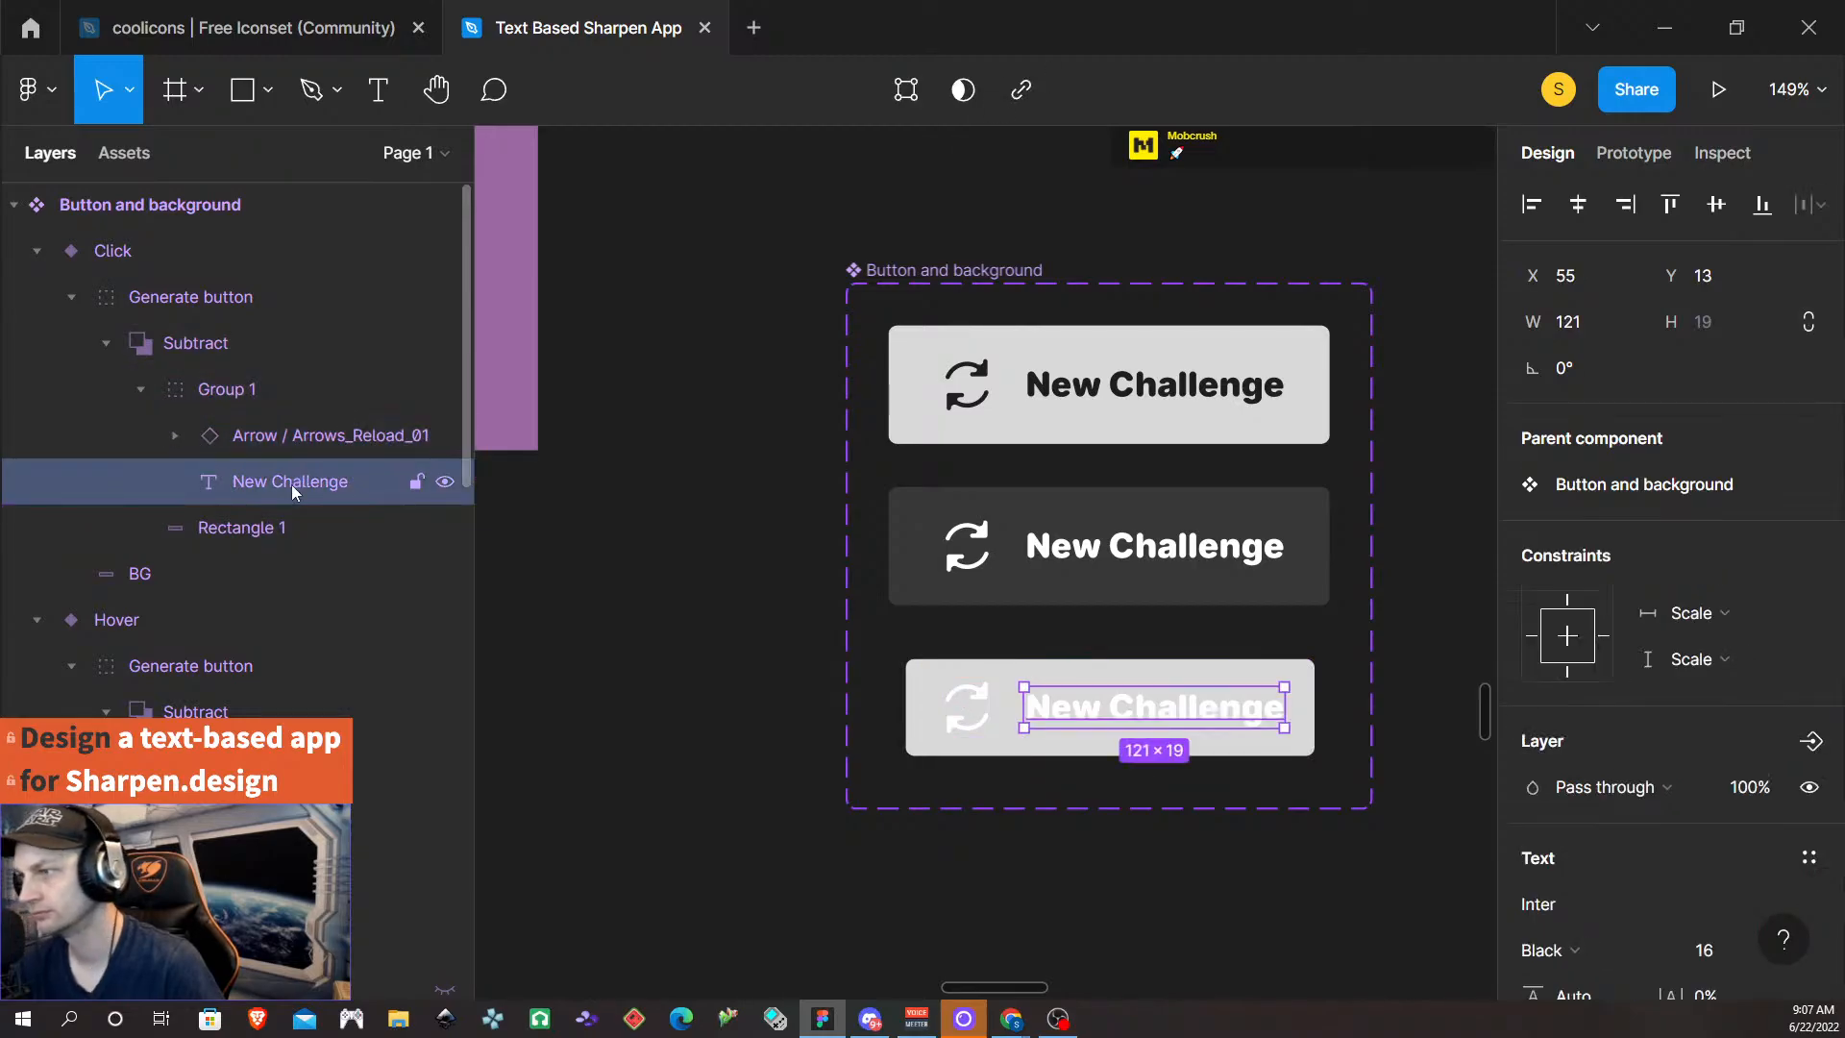
click(292, 519)
click(1593, 913)
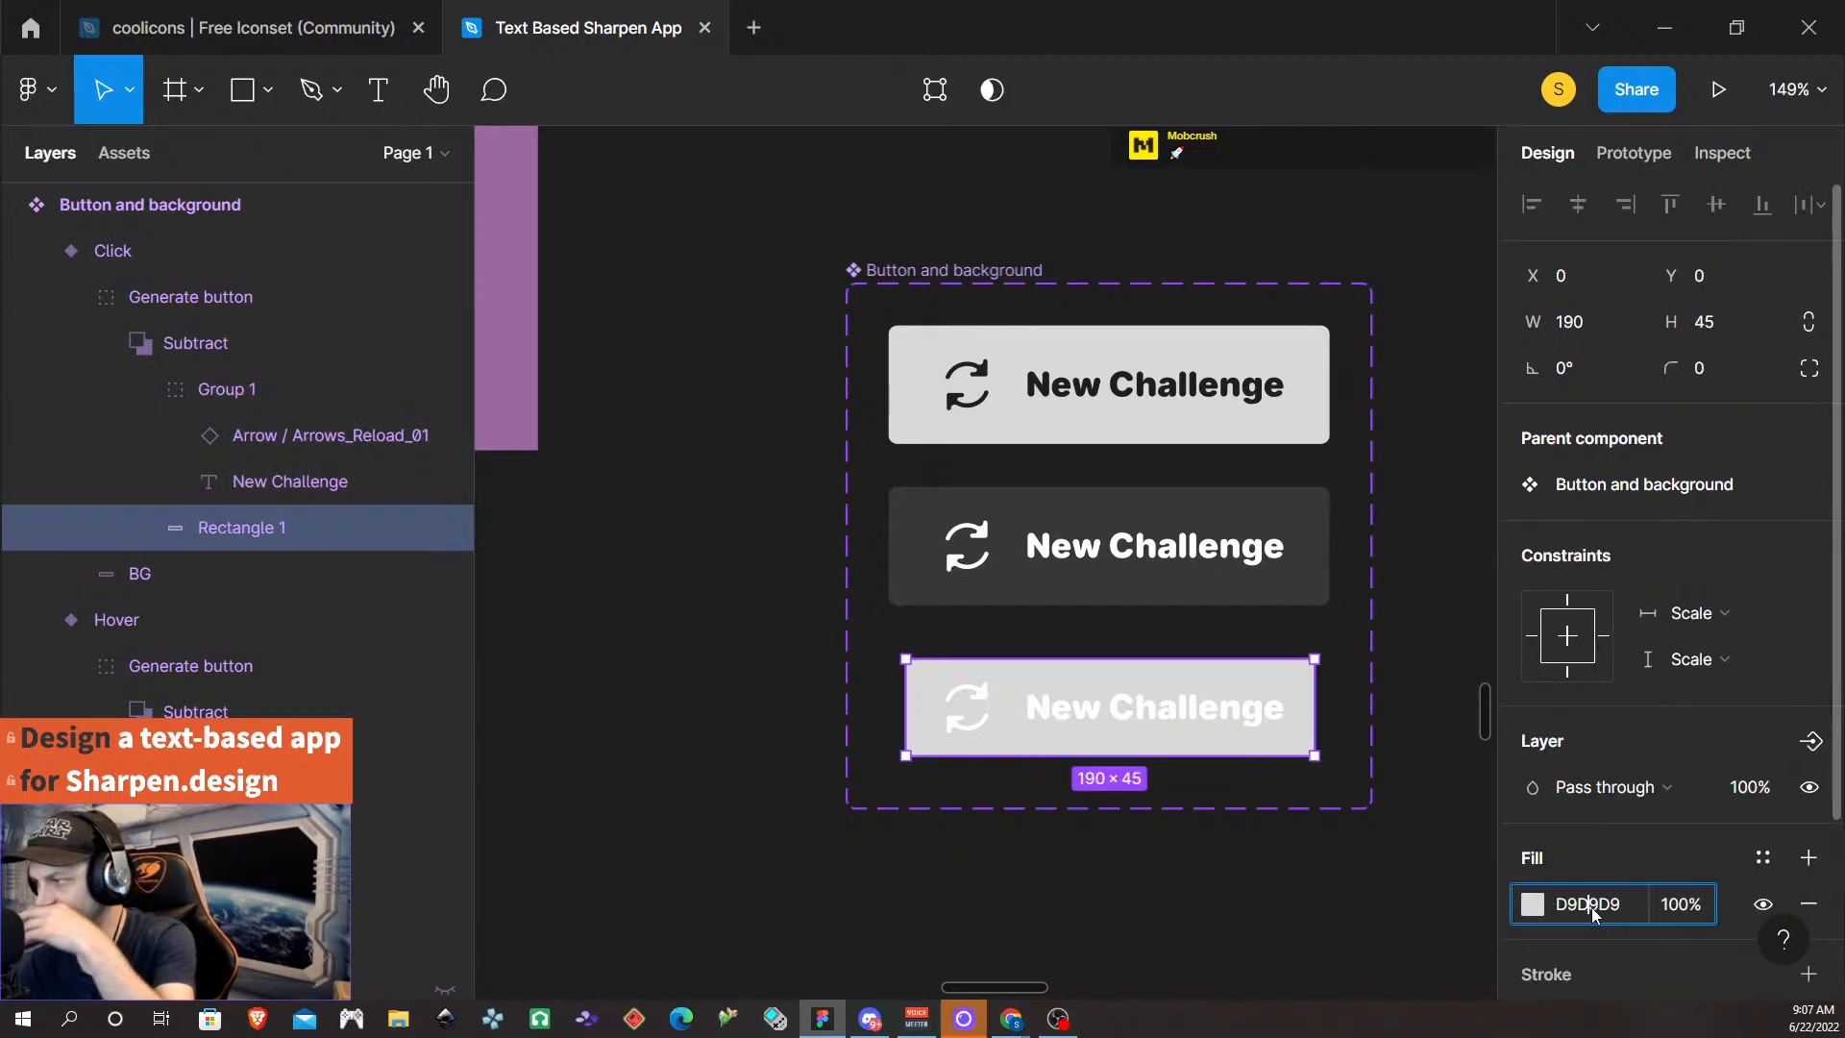
text(38383)
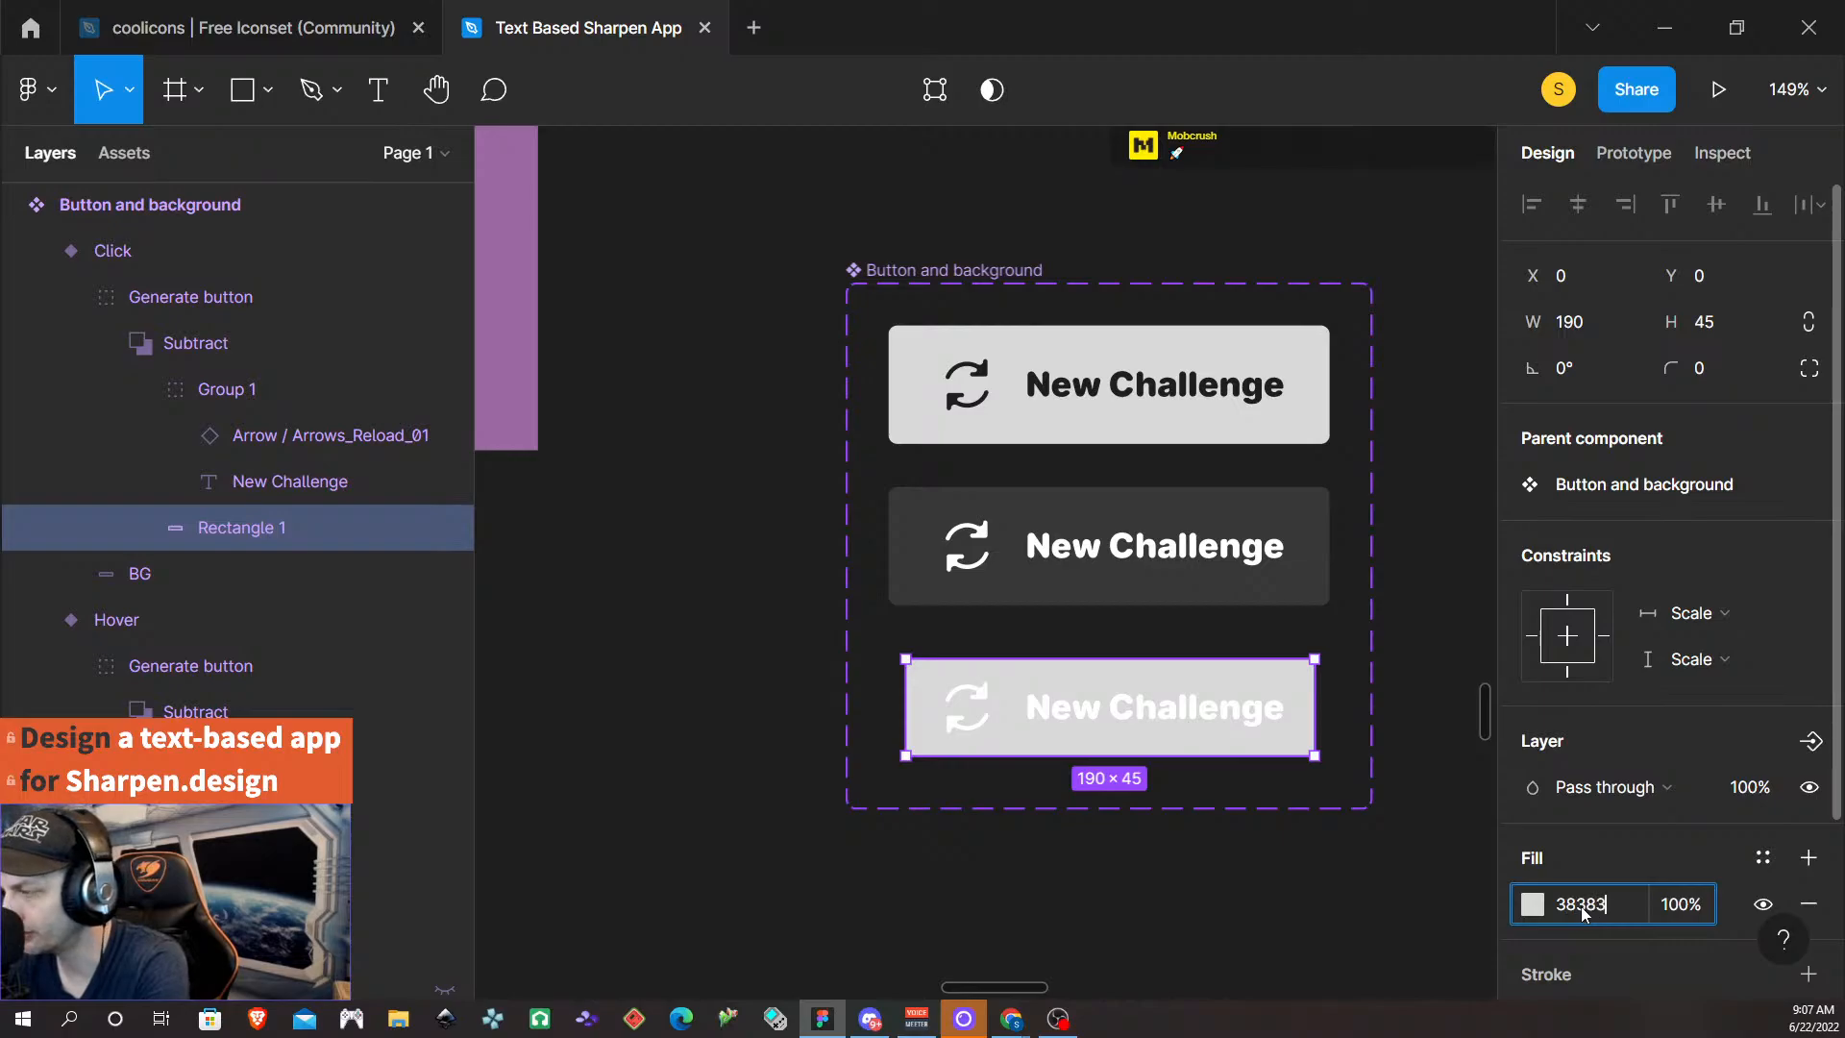
text(9)
key(Return)
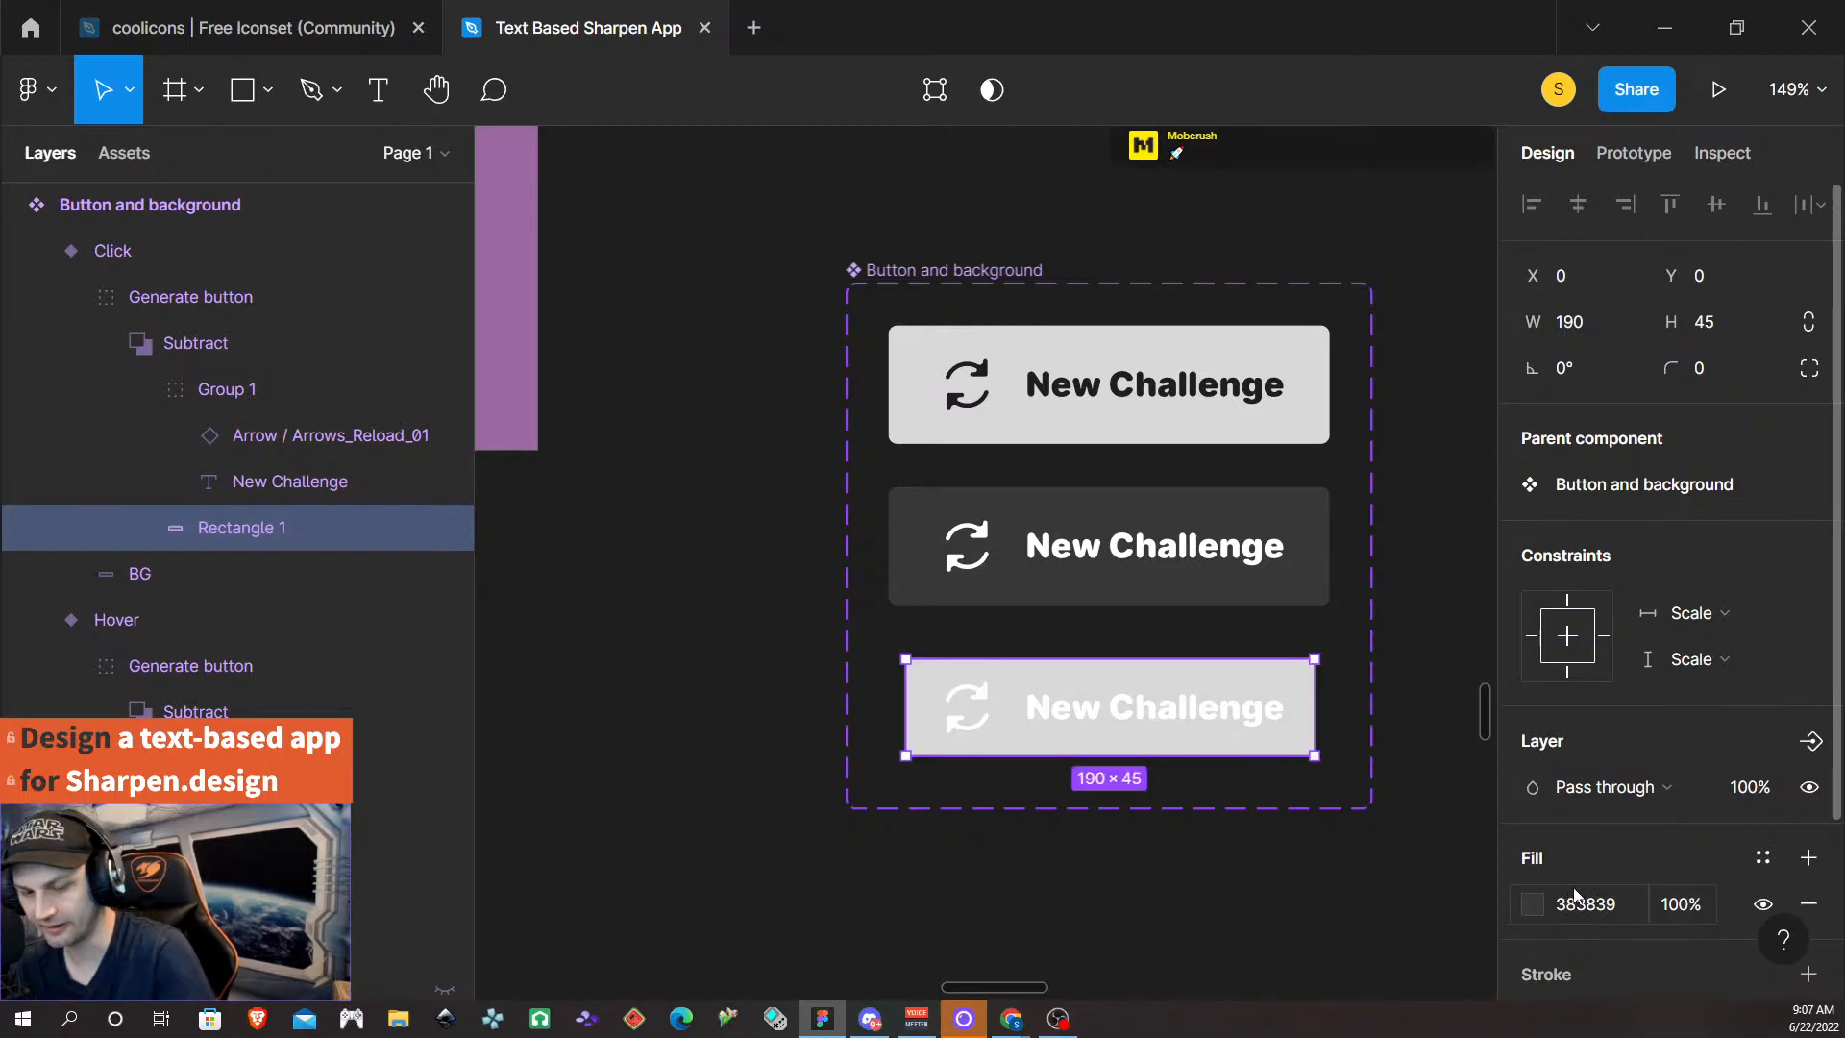
key(Escape)
- Change the fill of the Click variant's whole Subtract shape to 383839
click(240, 394)
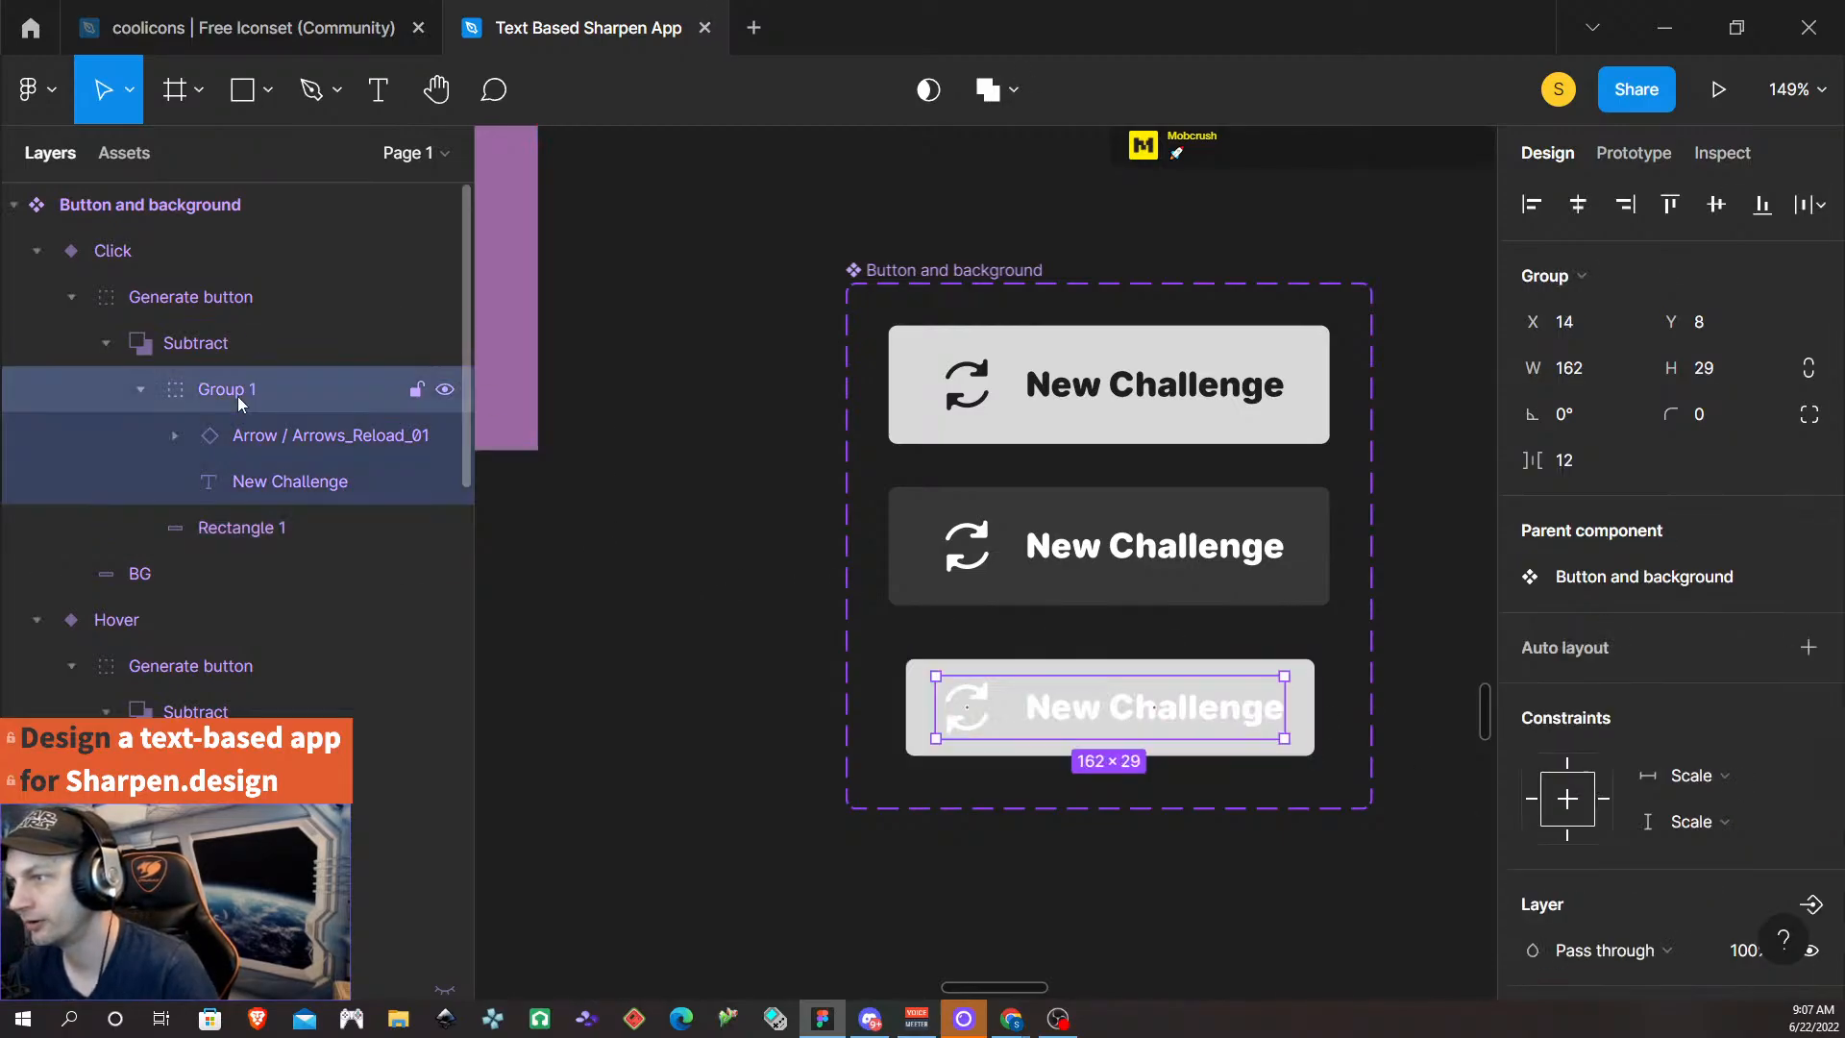
click(247, 347)
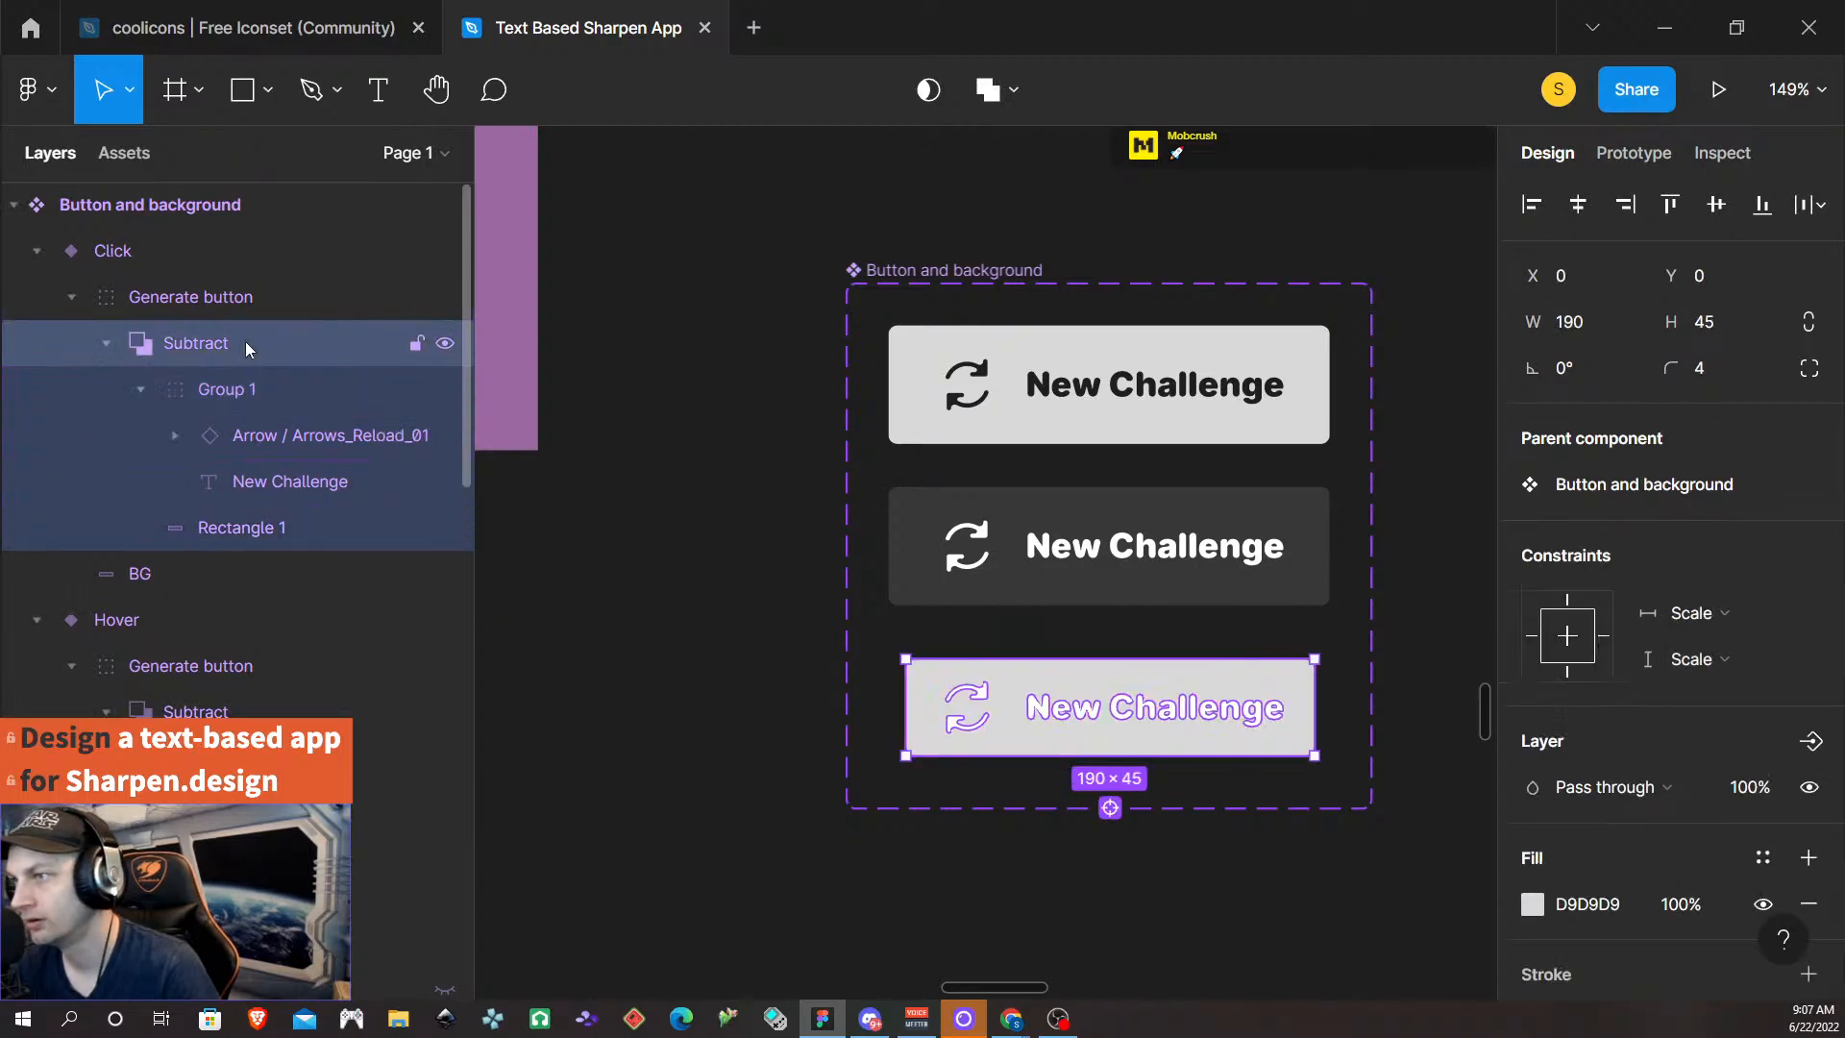
click(1602, 912)
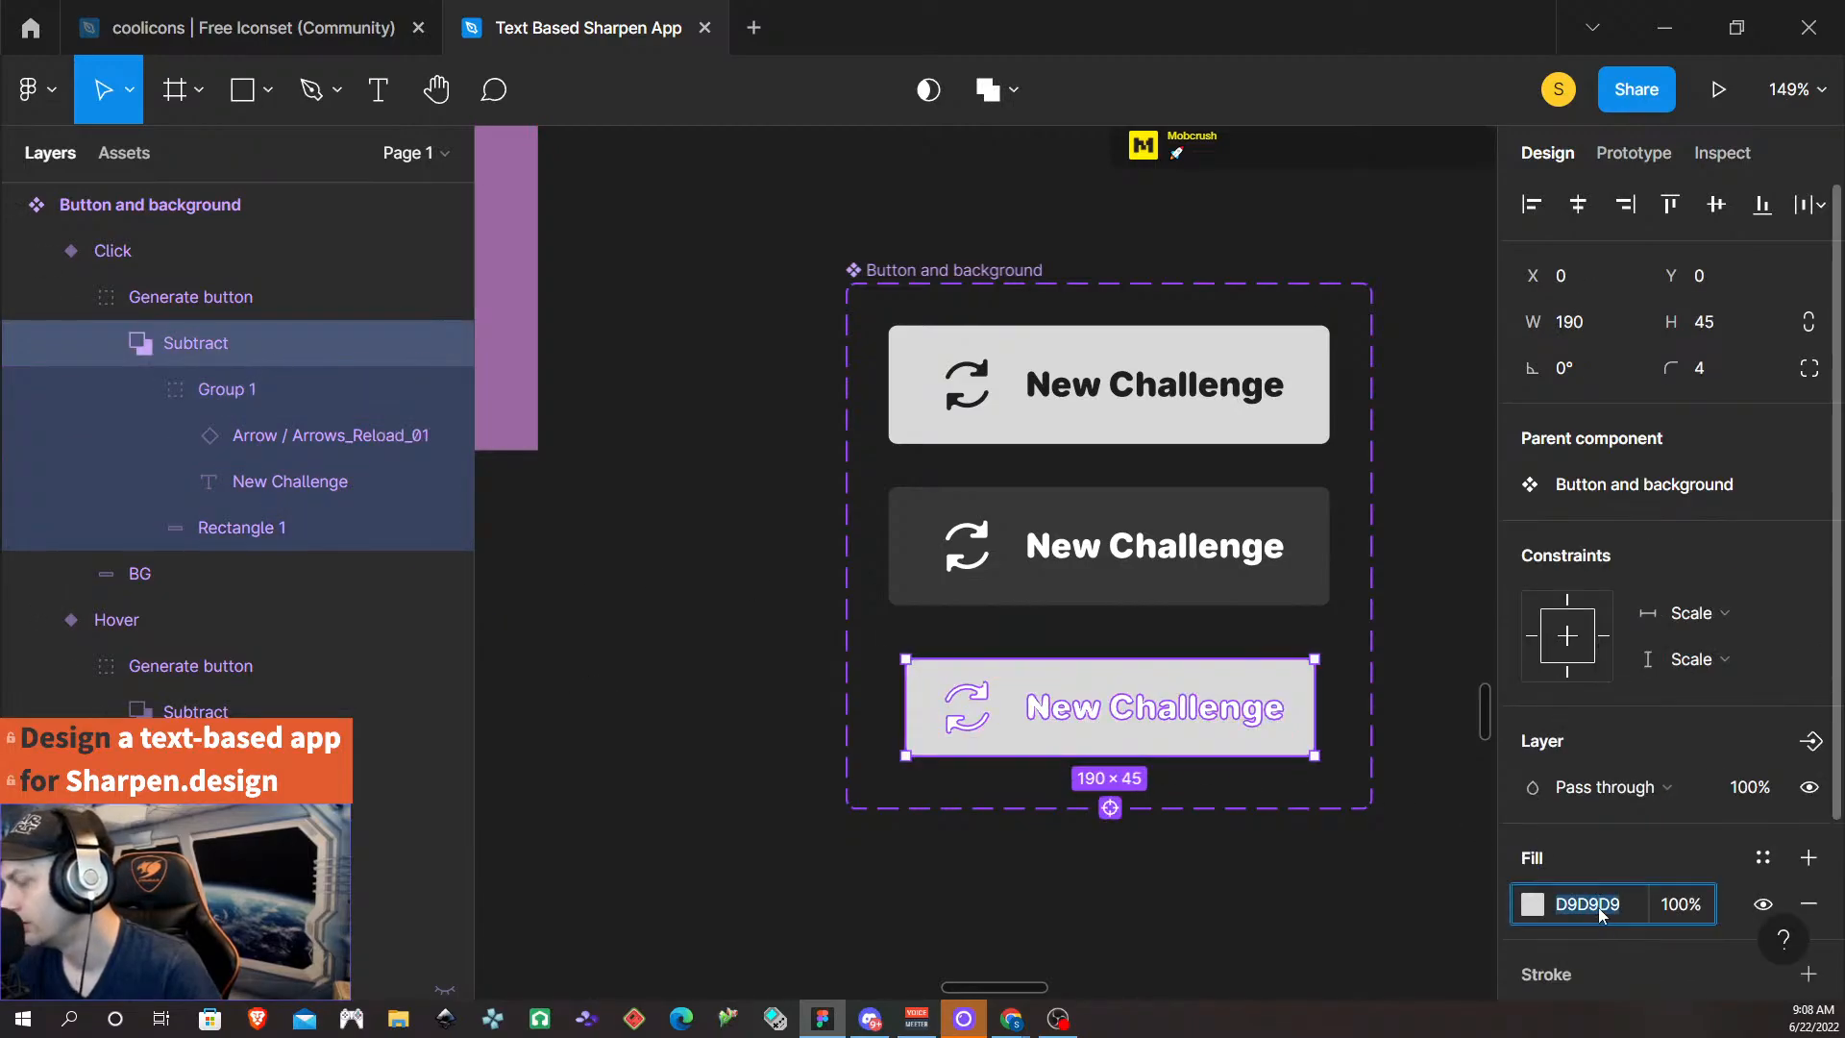
text(383838)
key(Return)
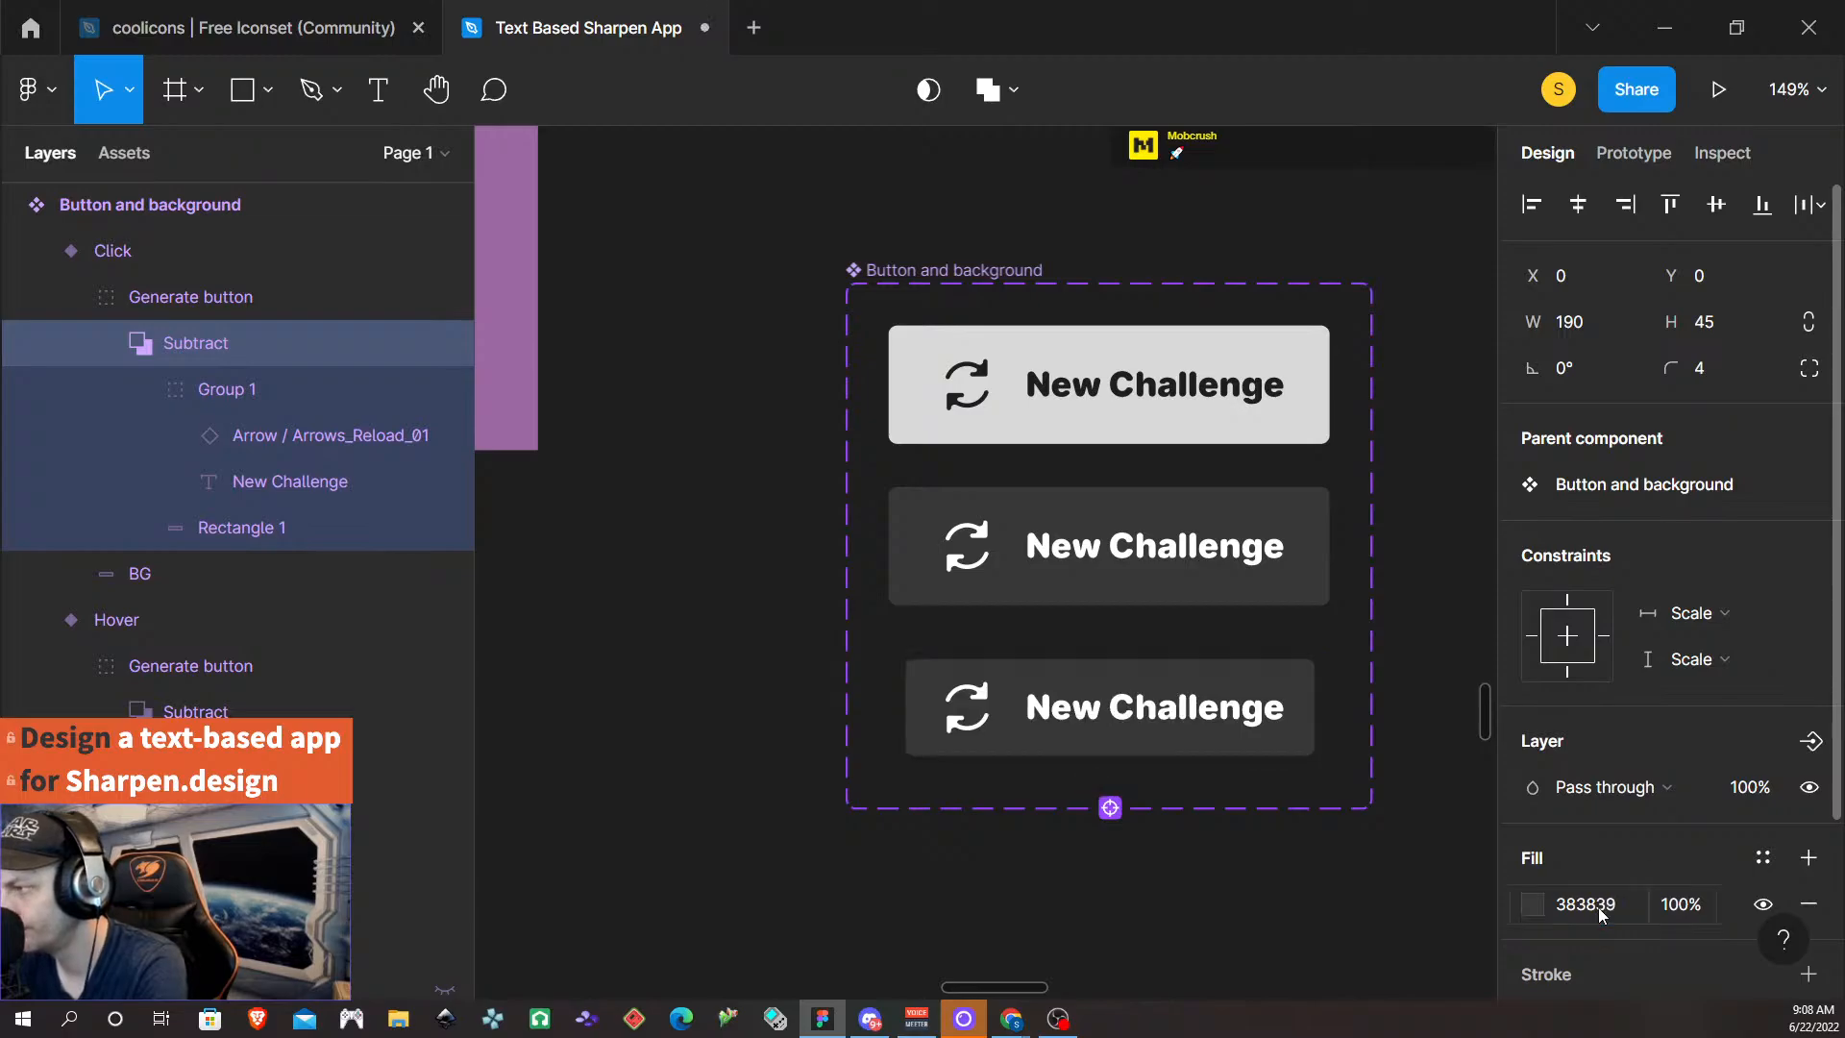
click(1384, 859)
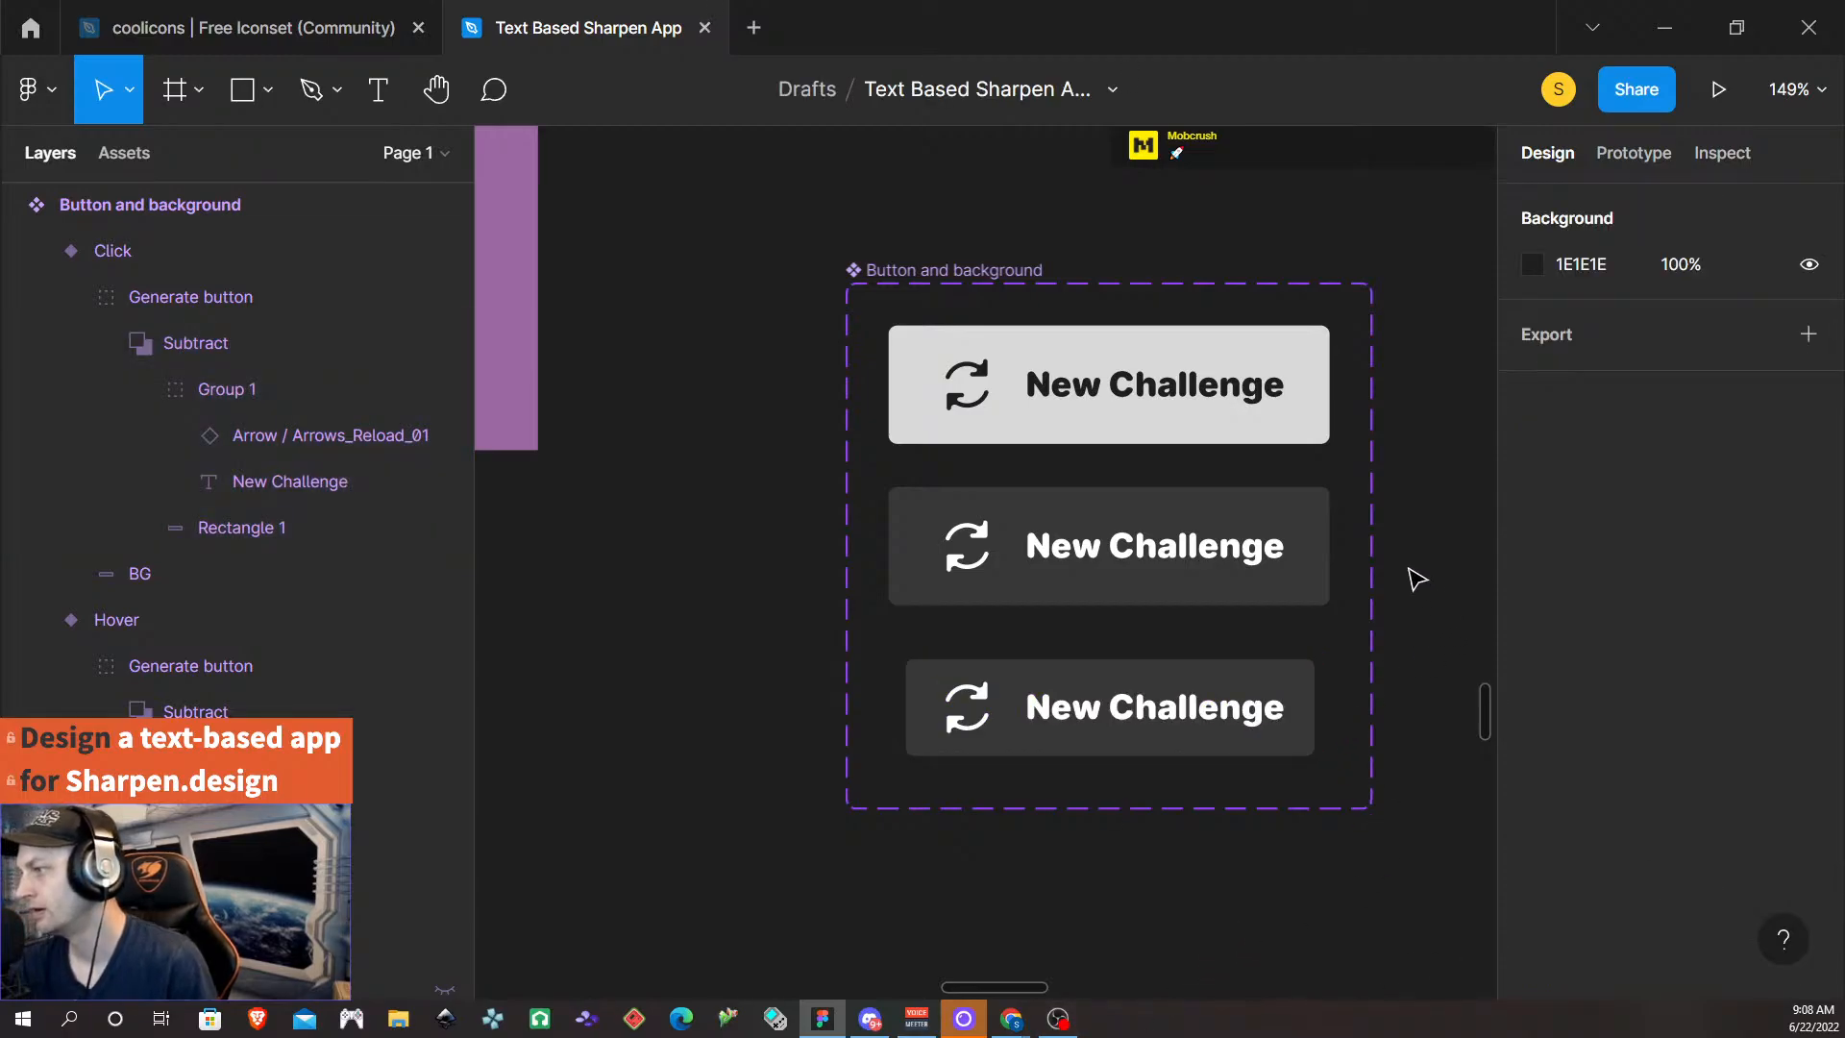
- Link the Default variant to the Hover variant with a While hovering interaction that changes Property 1 to Hover
scroll(1417, 580, down, 3)
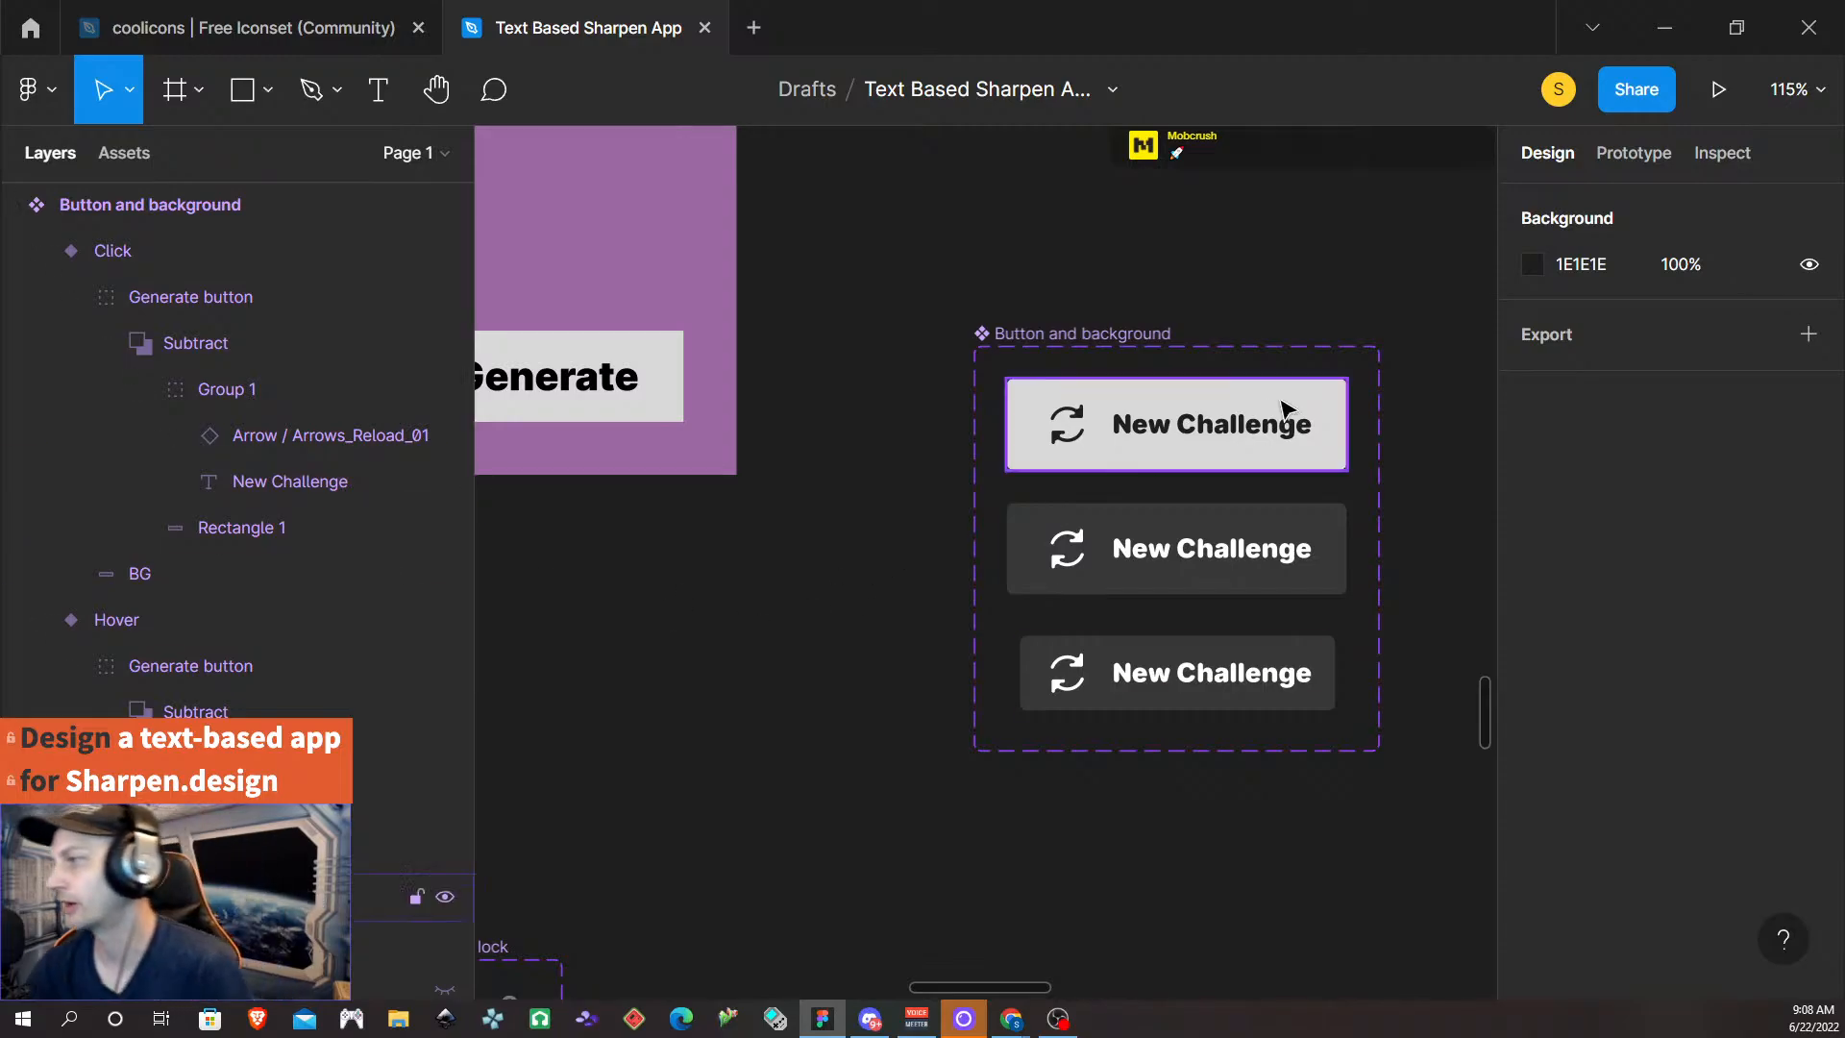
scroll(1253, 463, down, 2)
click(1318, 453)
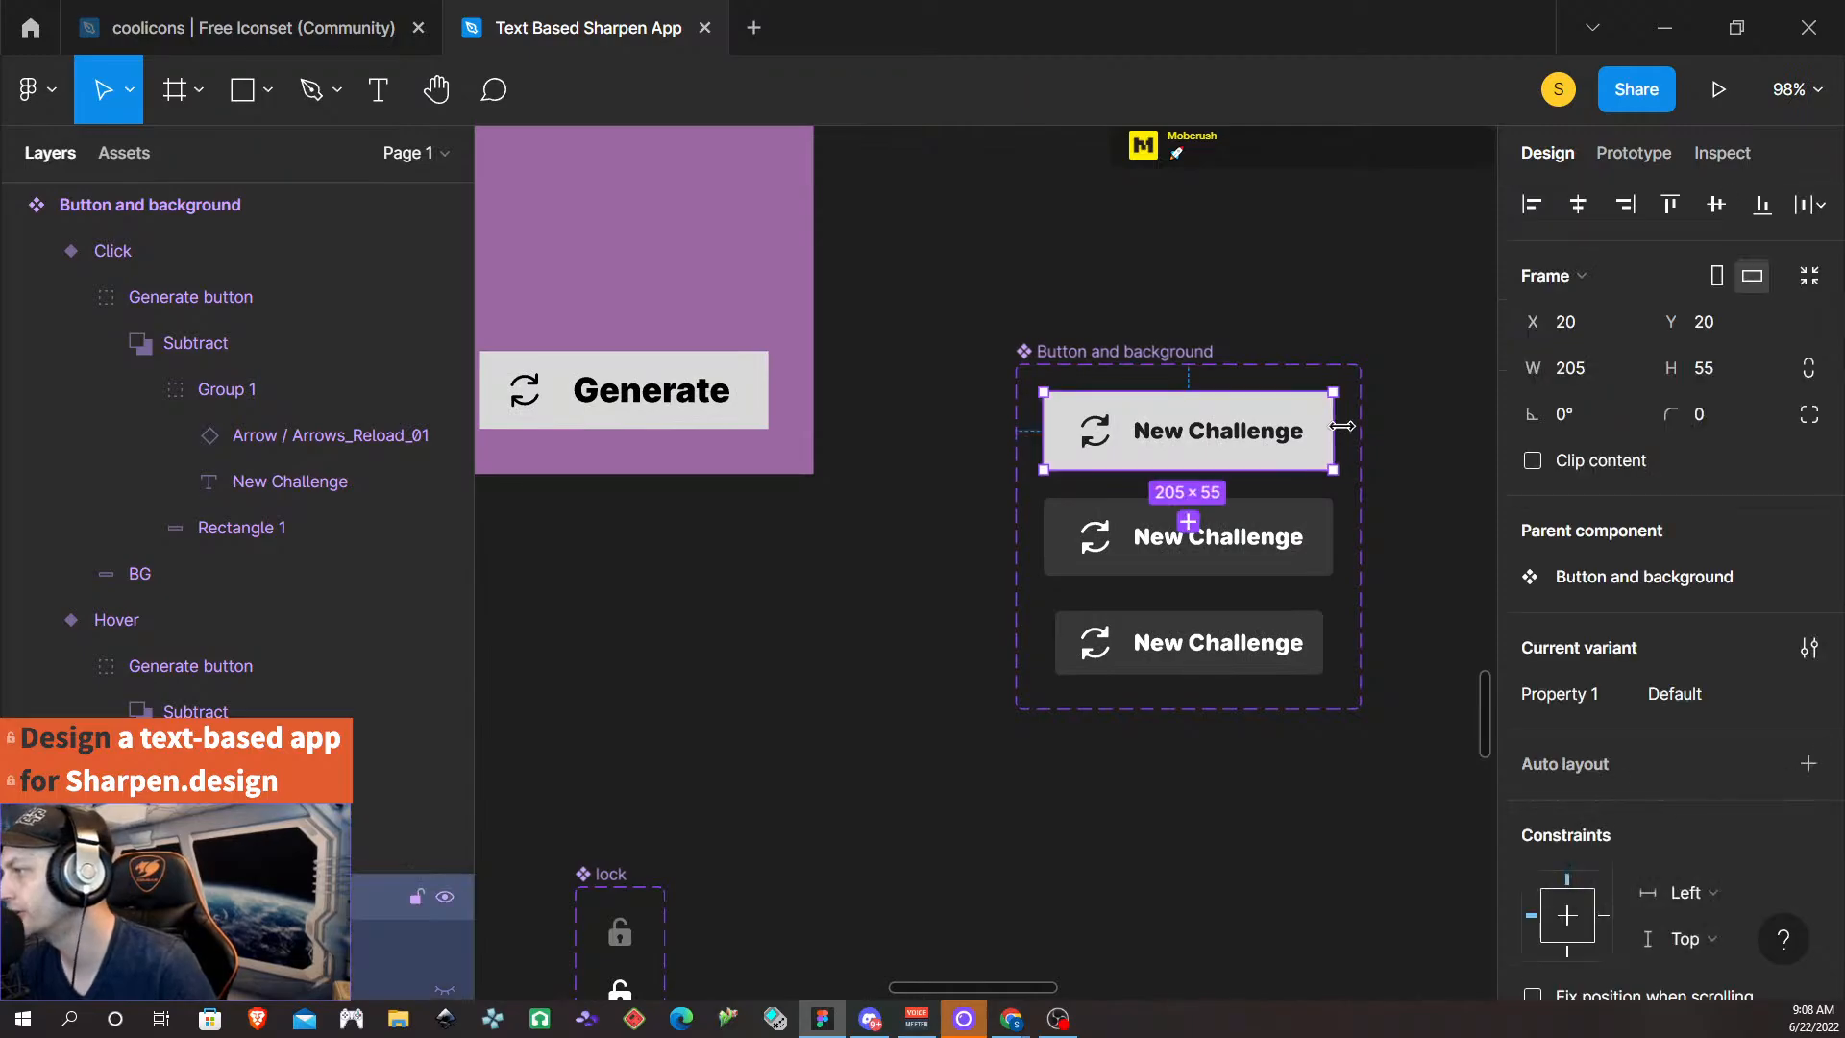
click(1635, 157)
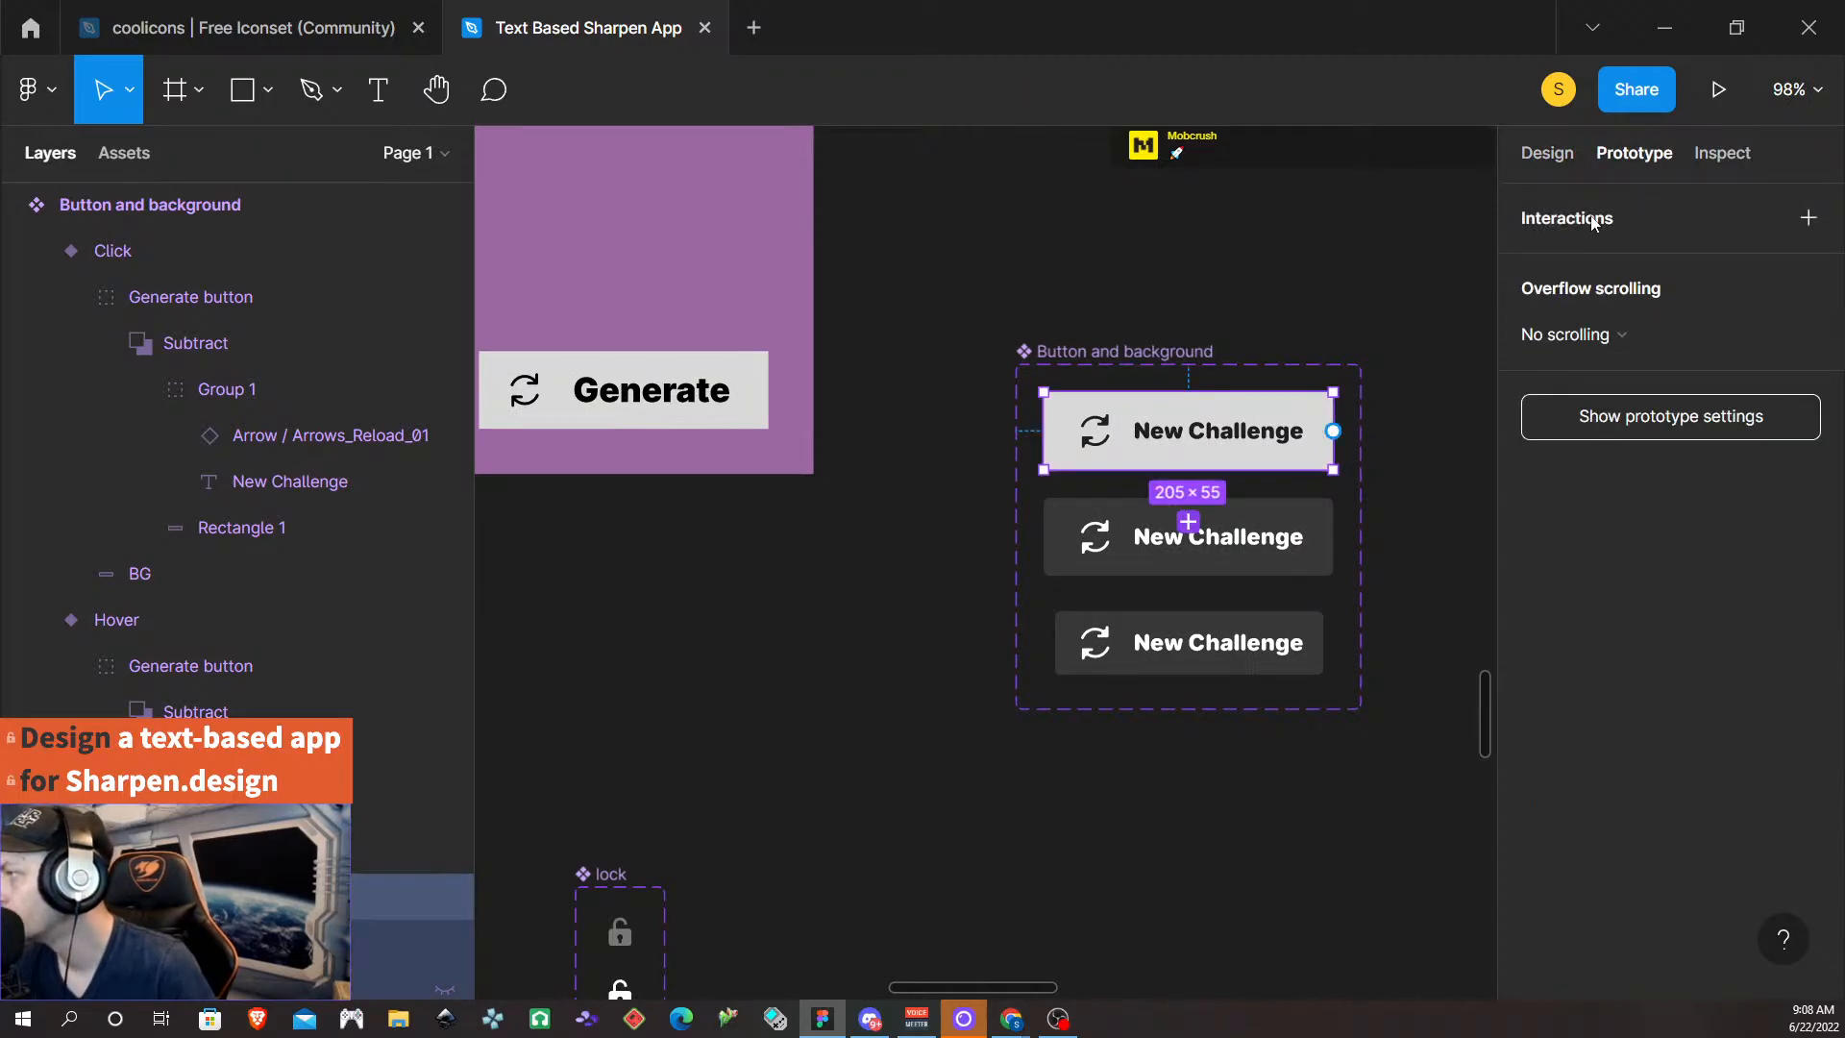
drag(1332, 430, 1276, 545)
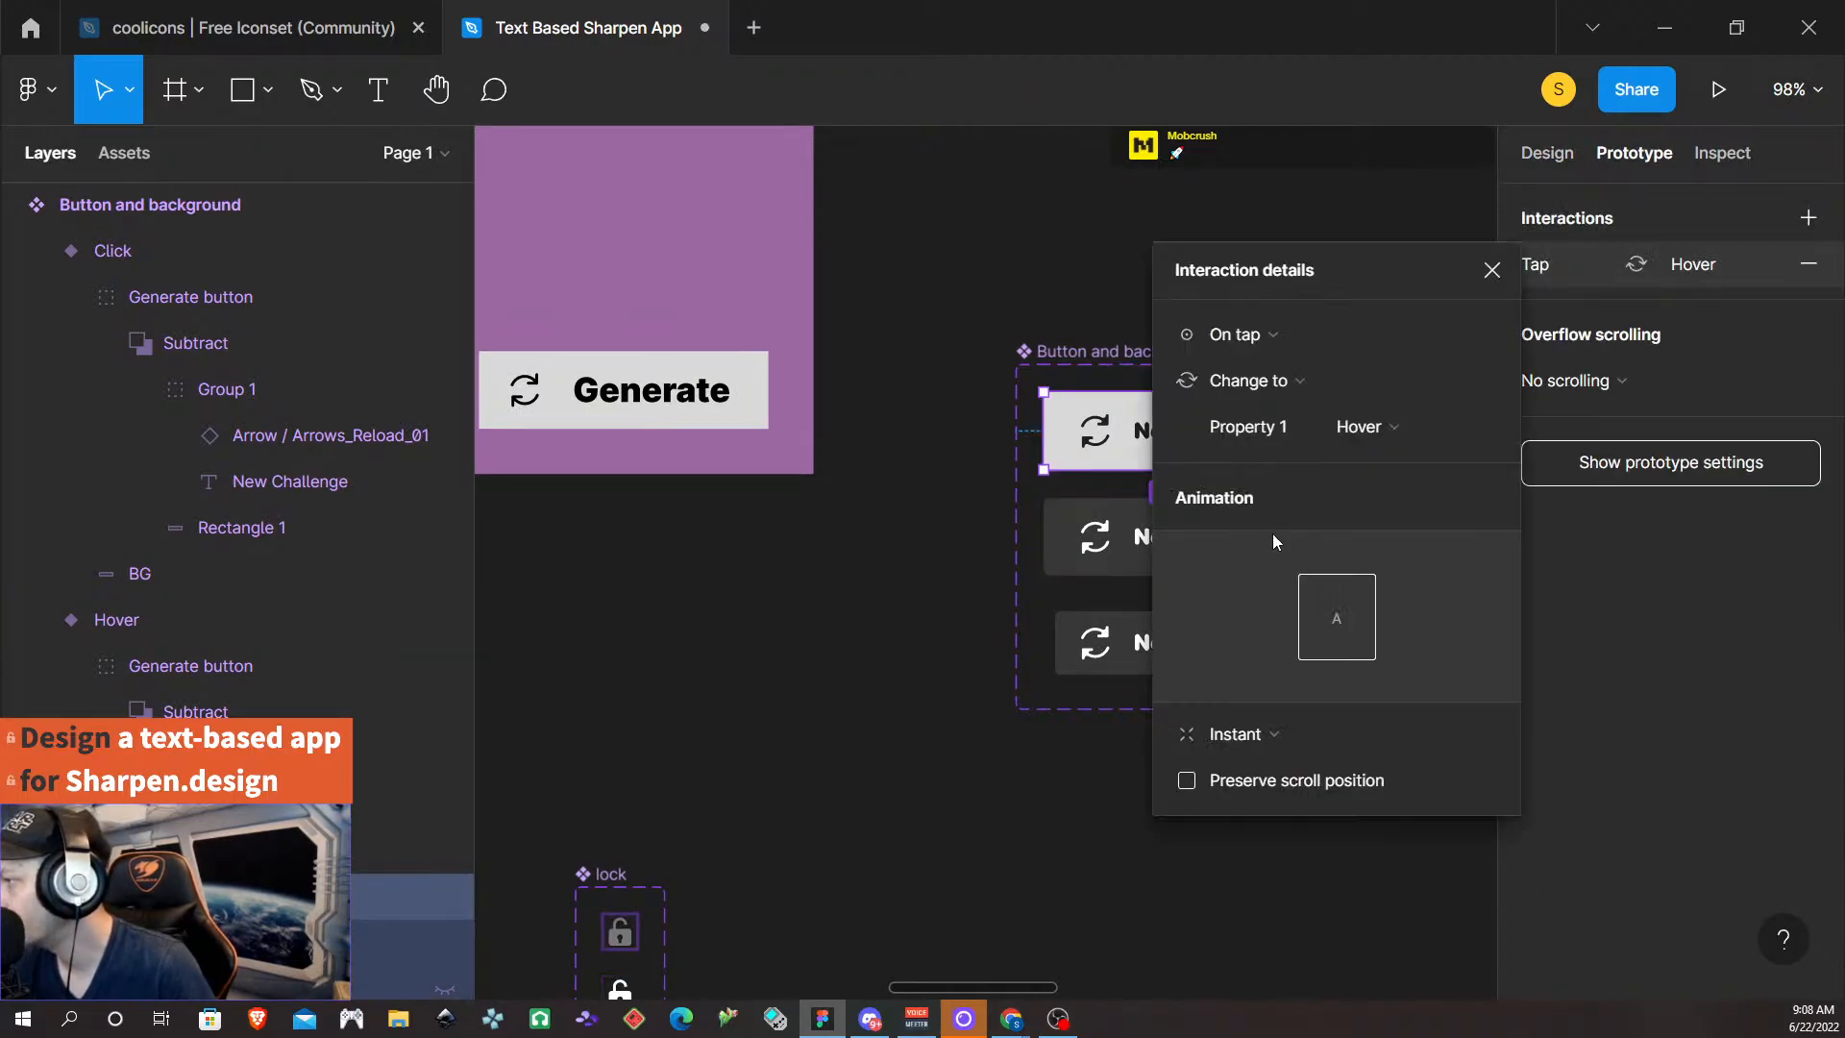
click(1321, 342)
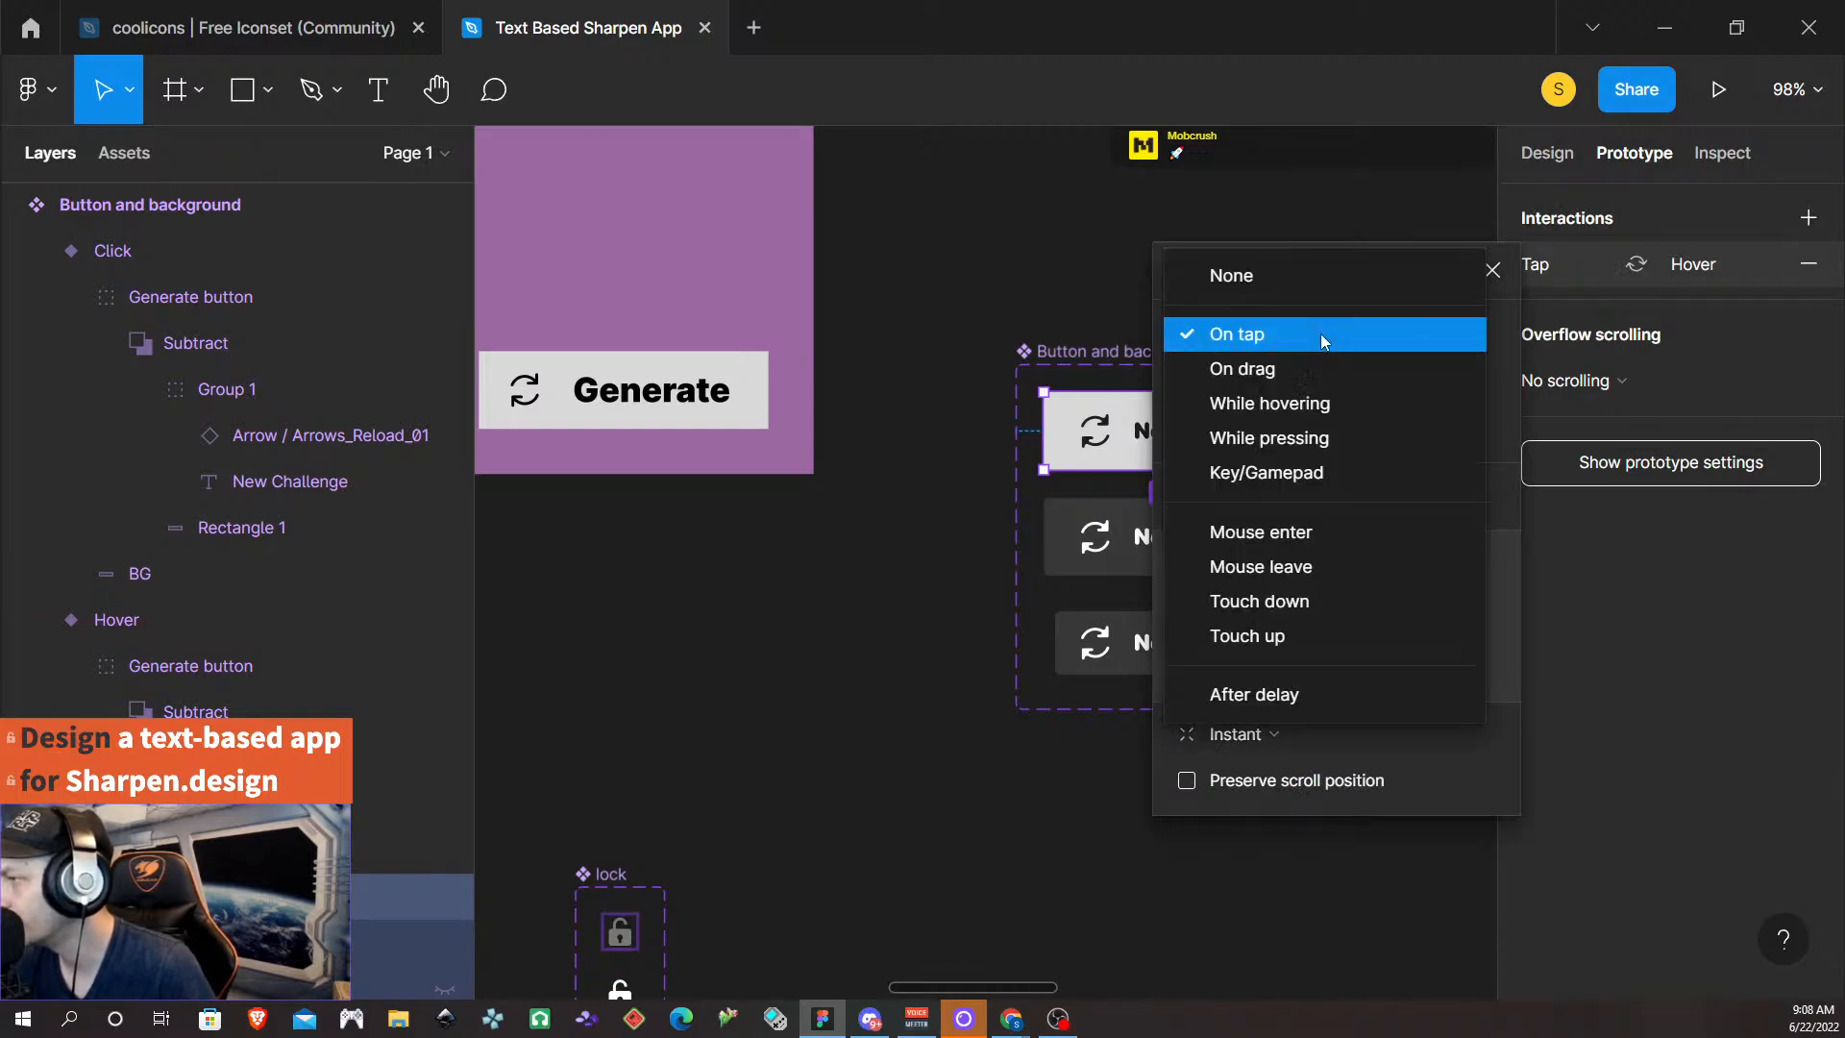
click(1287, 404)
click(1045, 773)
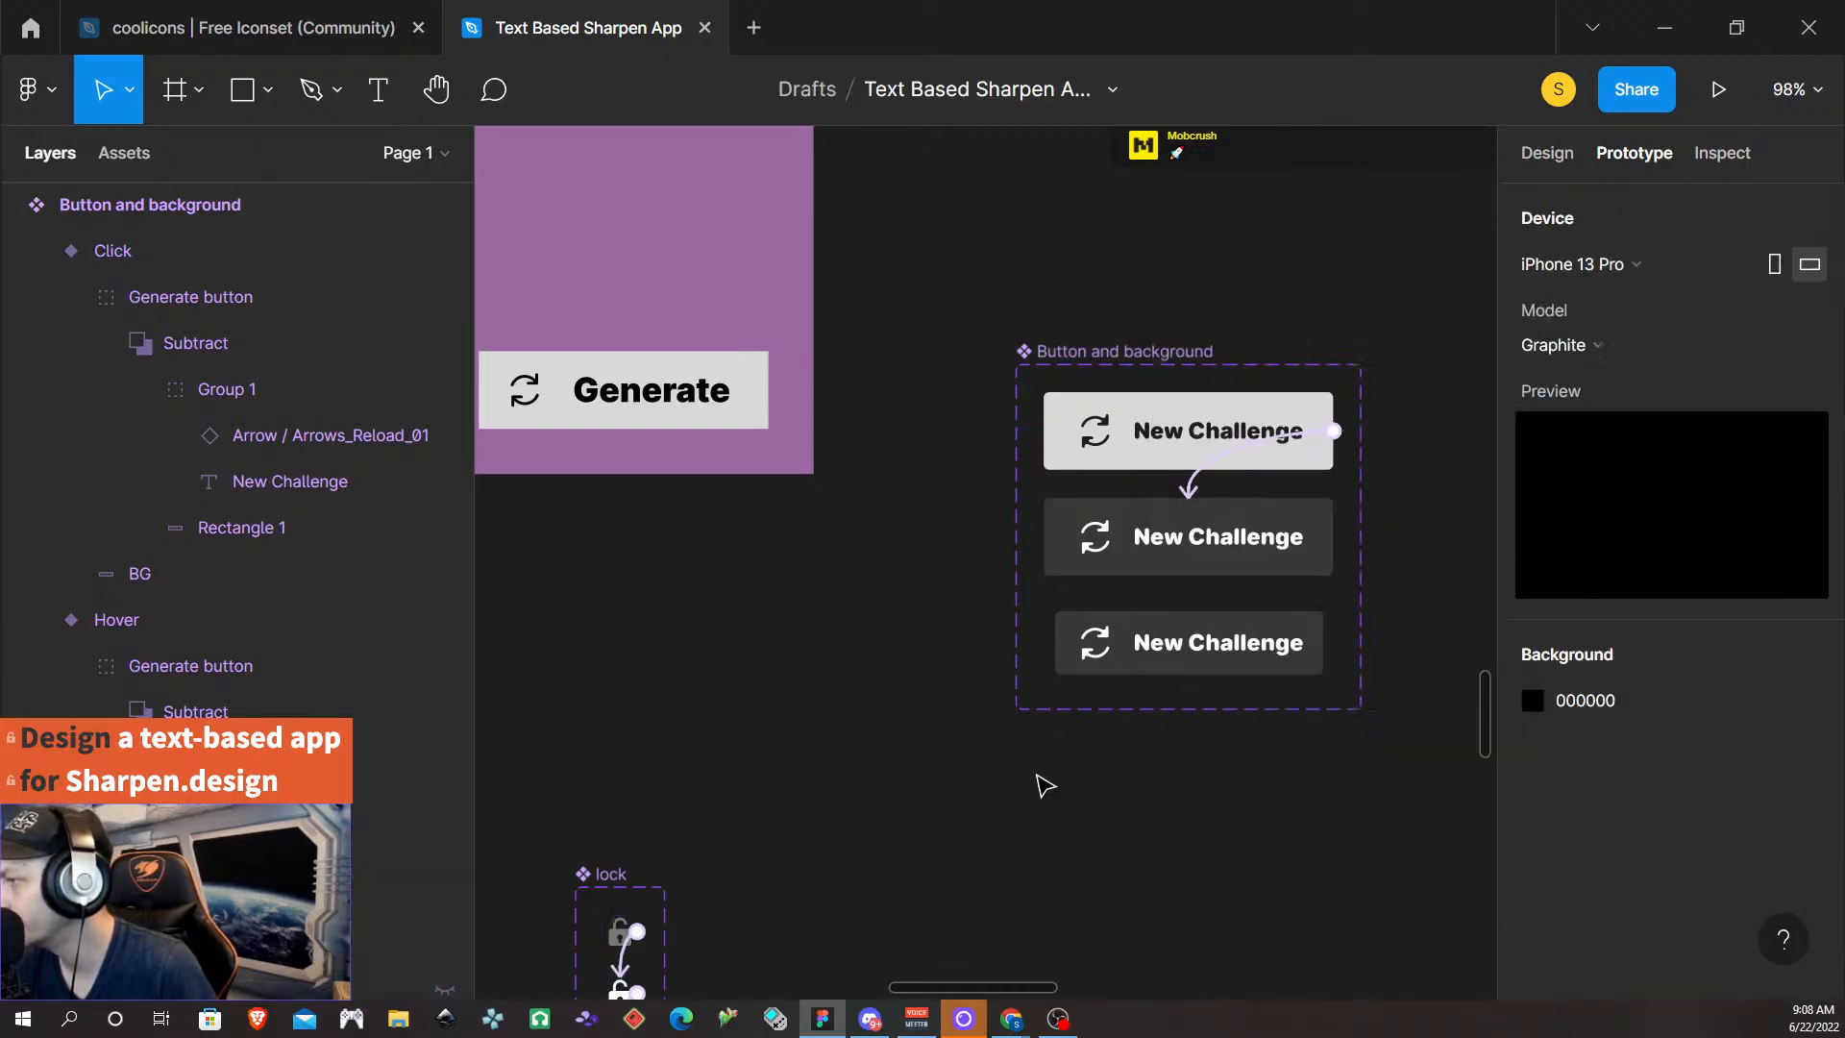
- Link the Hover variant to the Click variant with an On tap interaction that changes Property 1 to Click
click(1311, 543)
drag(1340, 546, 1235, 661)
click(1251, 335)
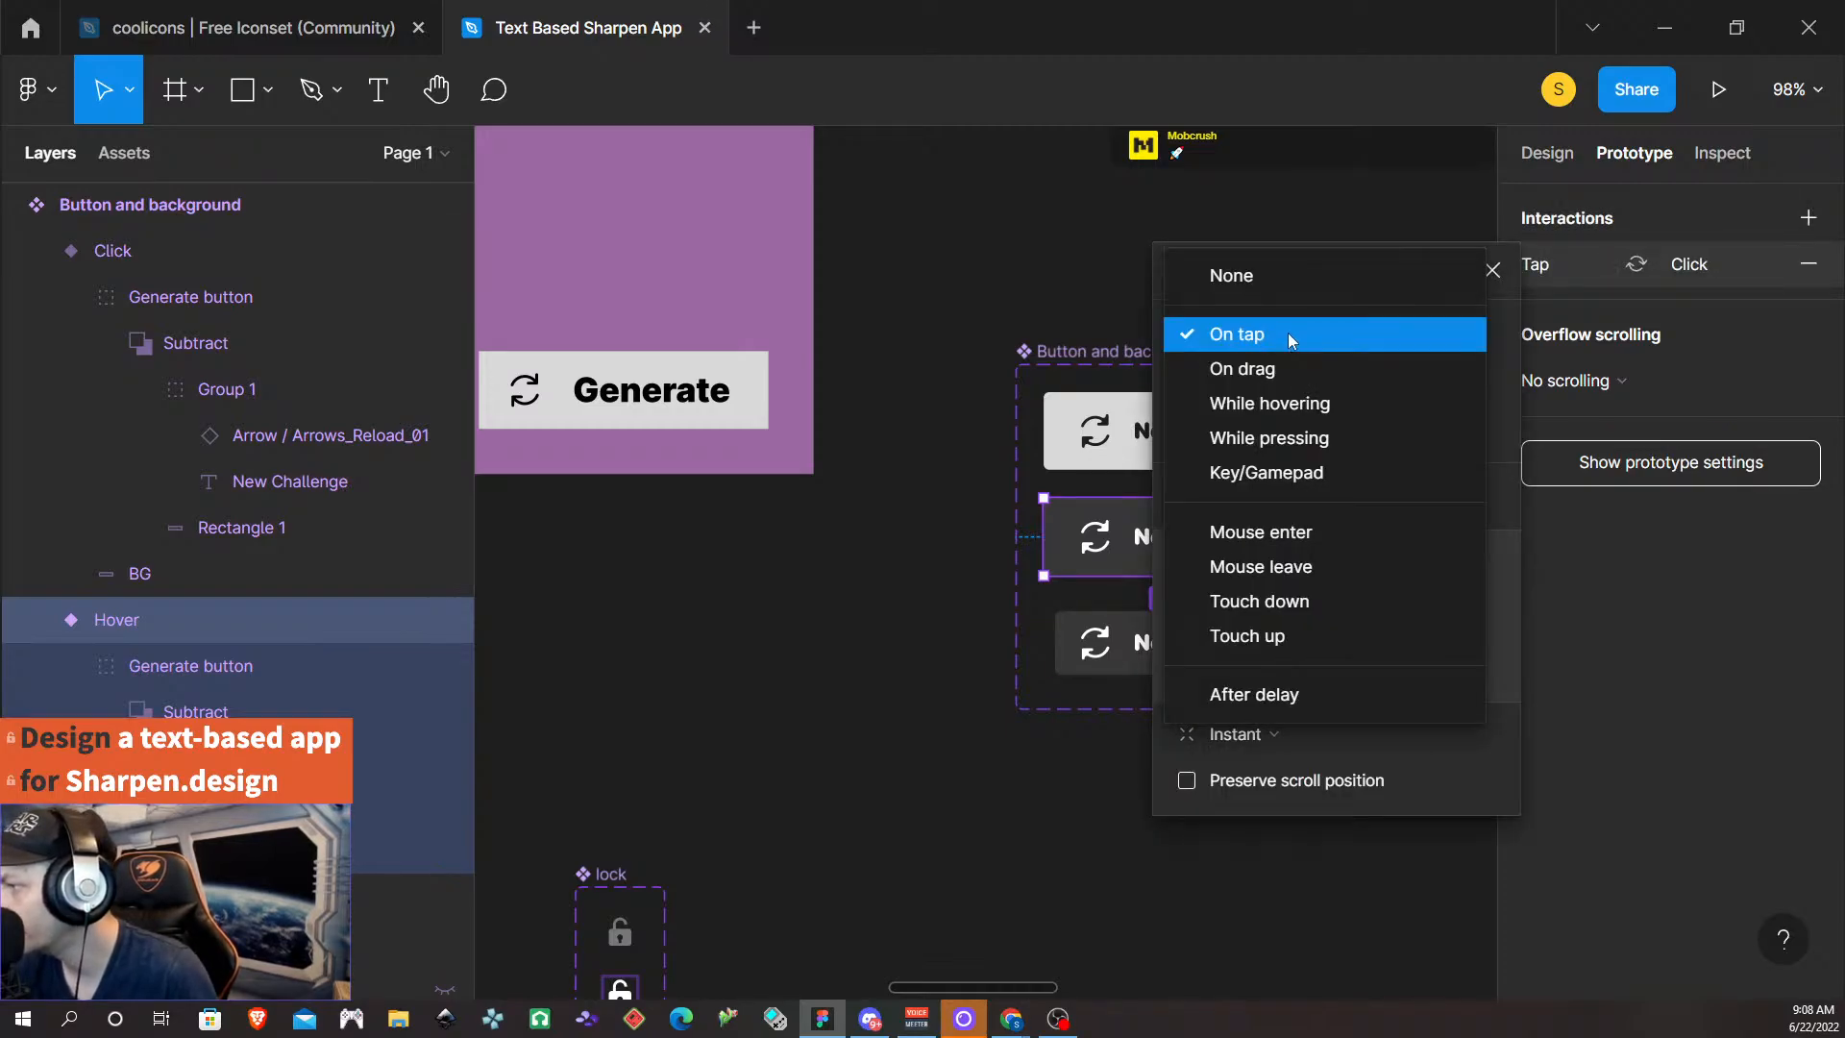
click(1295, 344)
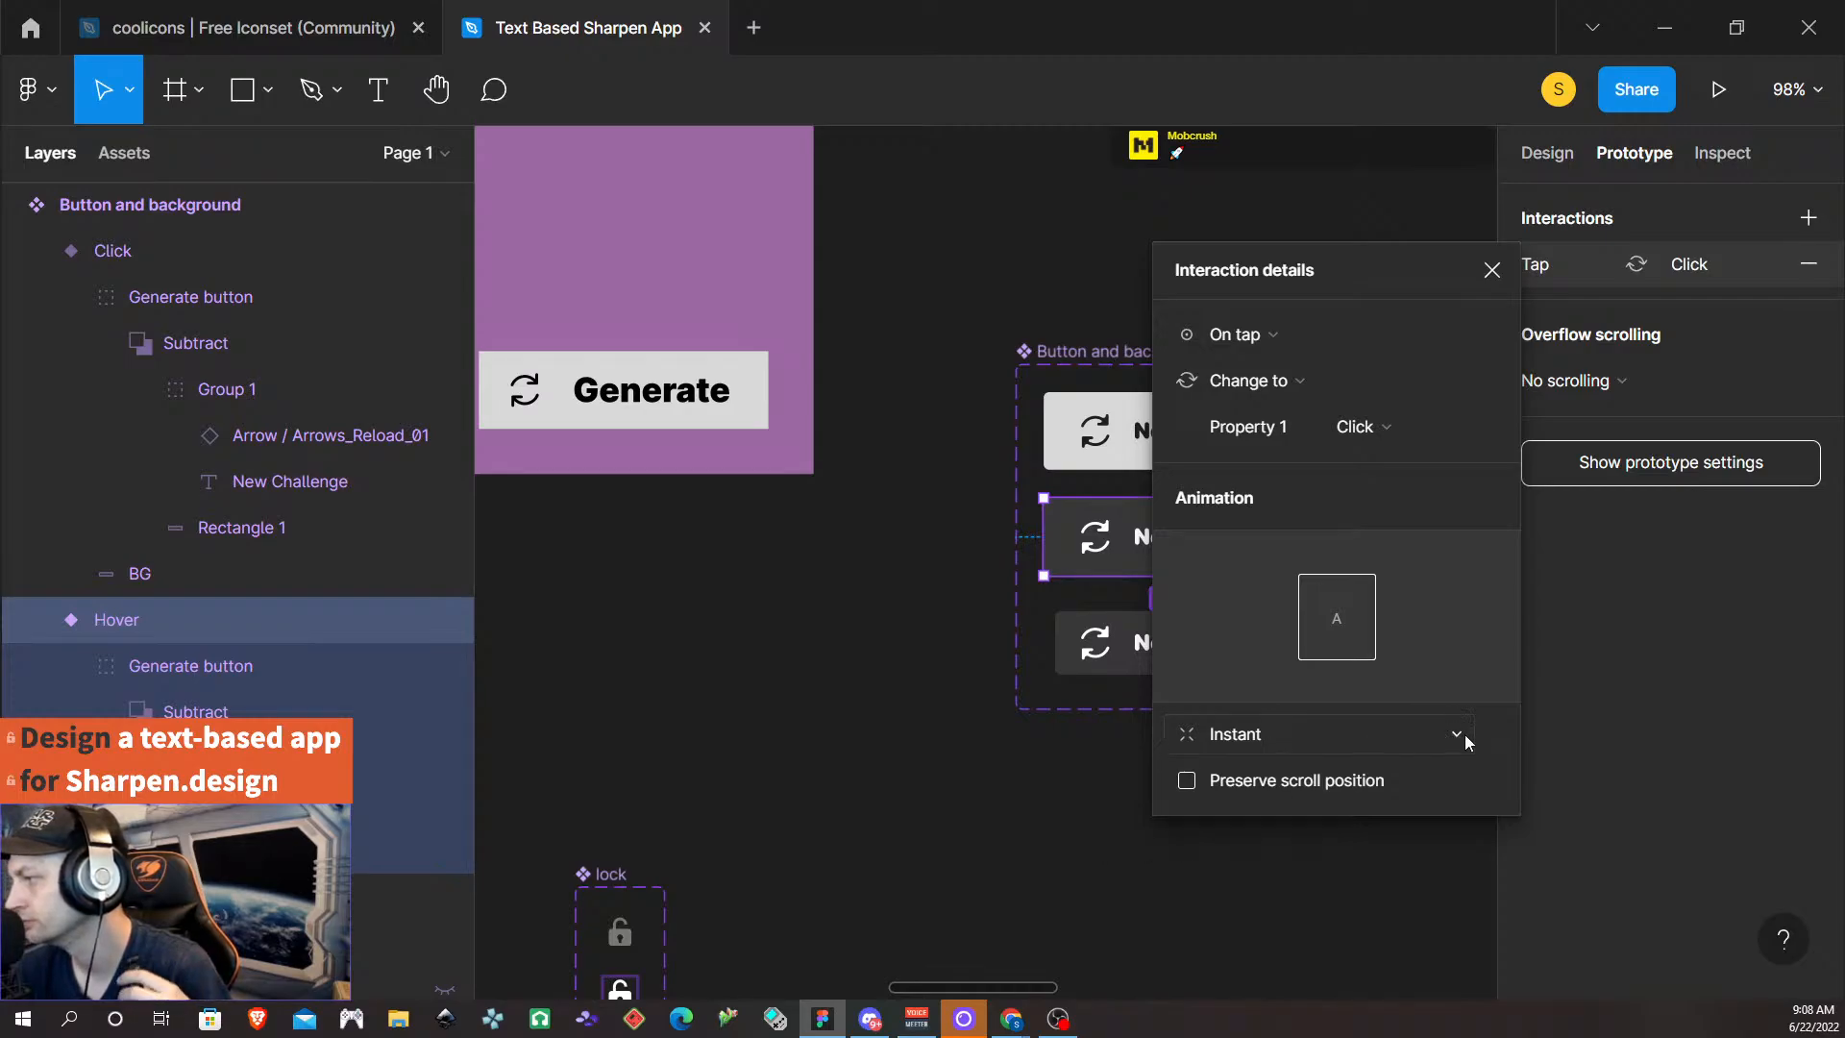
- Set the Hover-to-Click interaction's animation to Smart animate with ease in and out easing
click(1494, 731)
click(1385, 766)
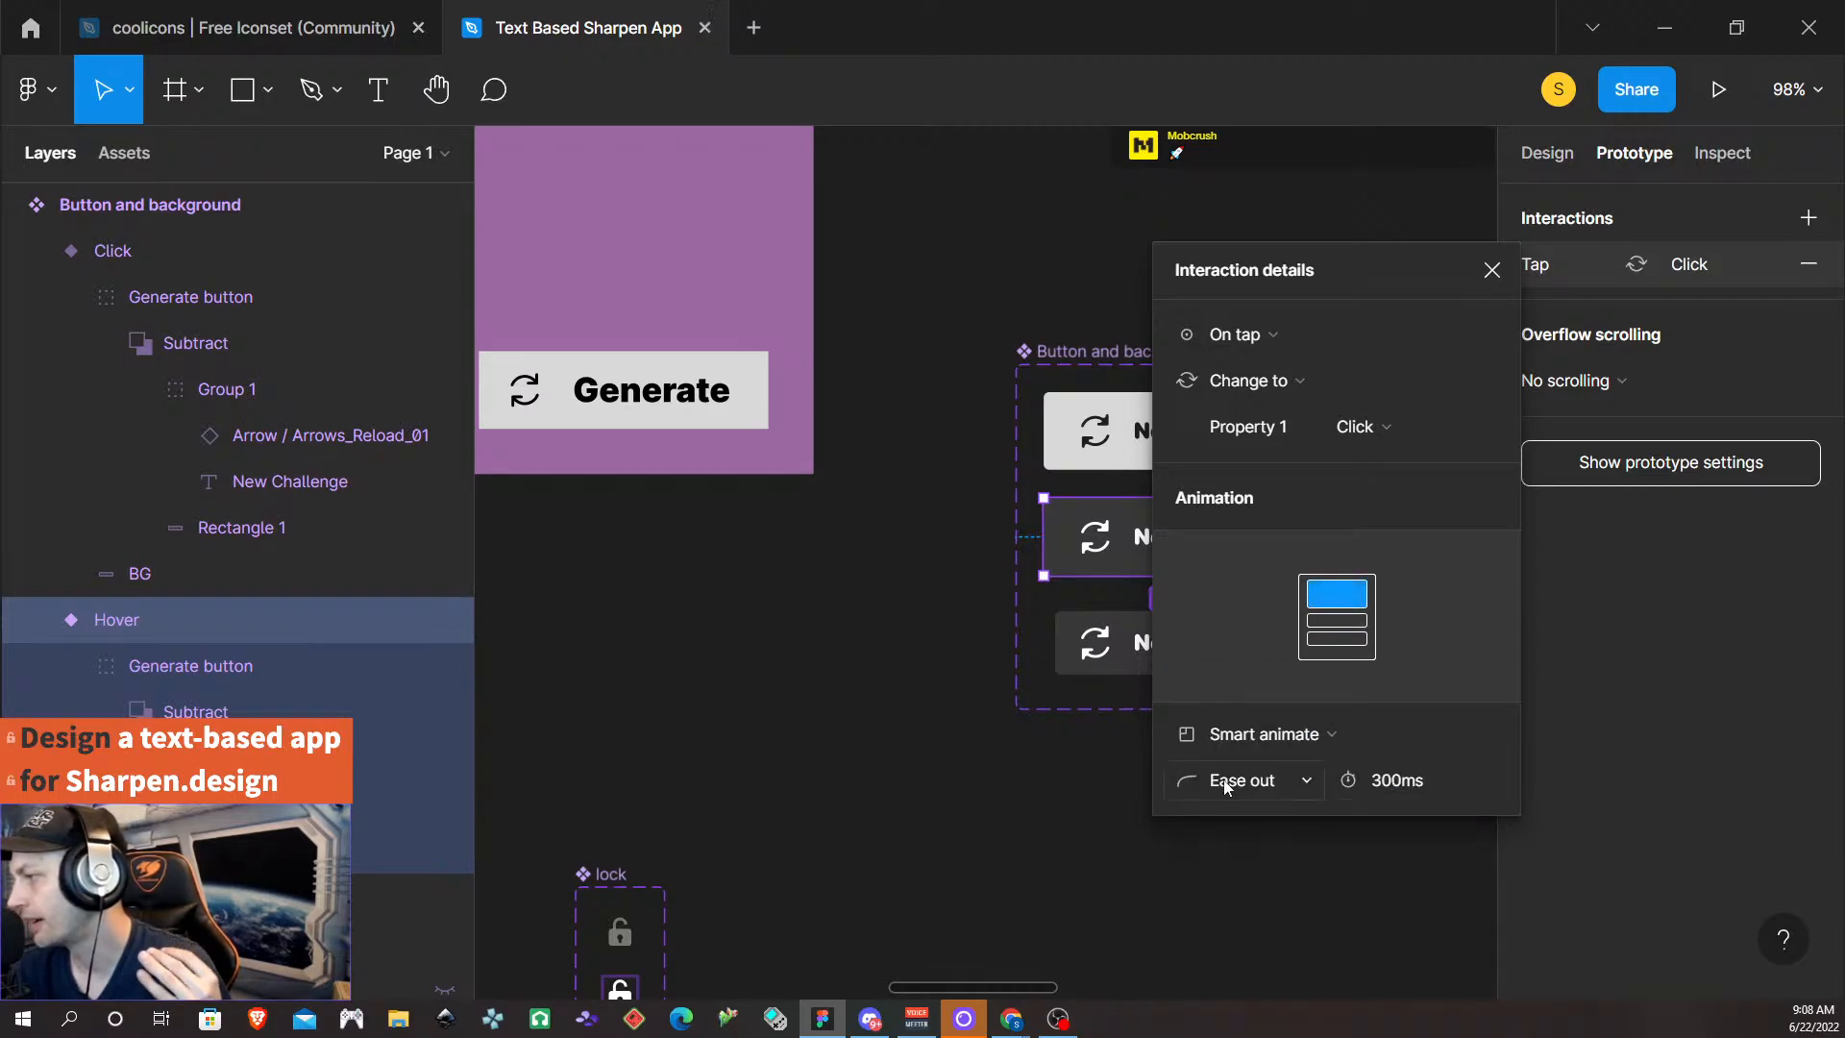
click(1301, 782)
click(1283, 621)
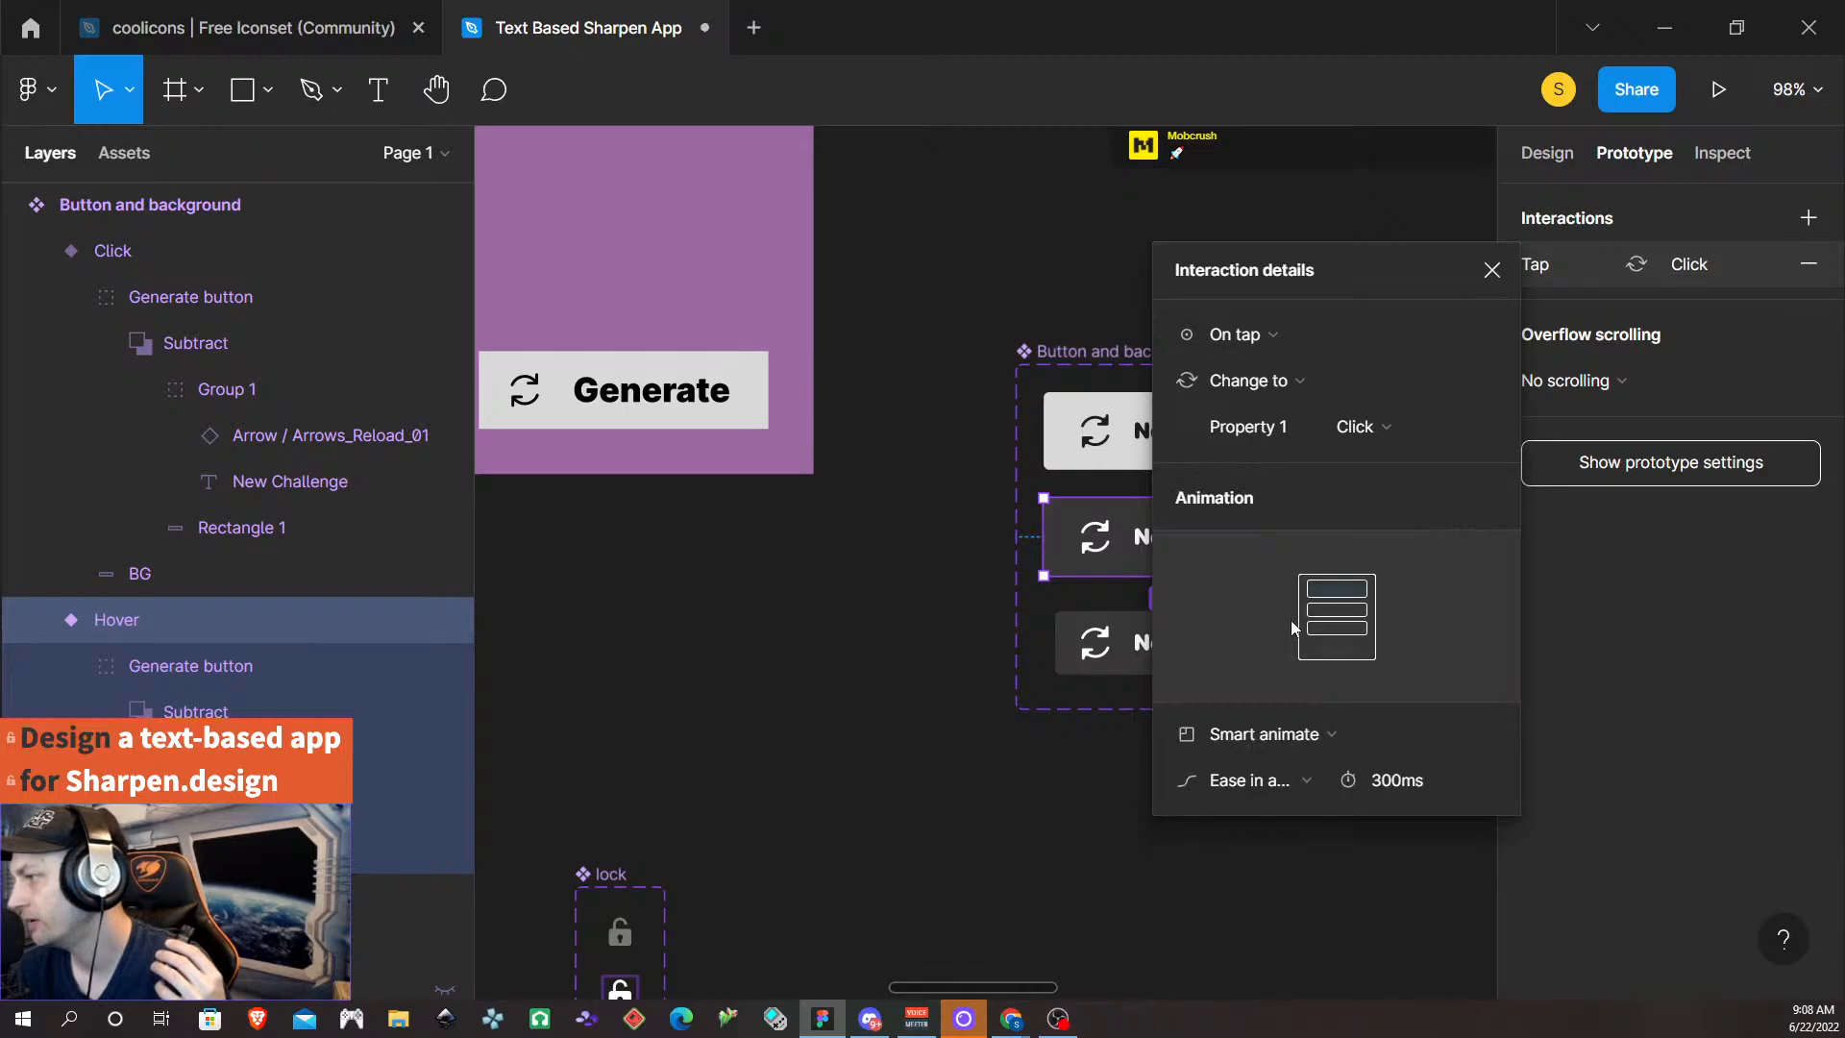
click(1492, 271)
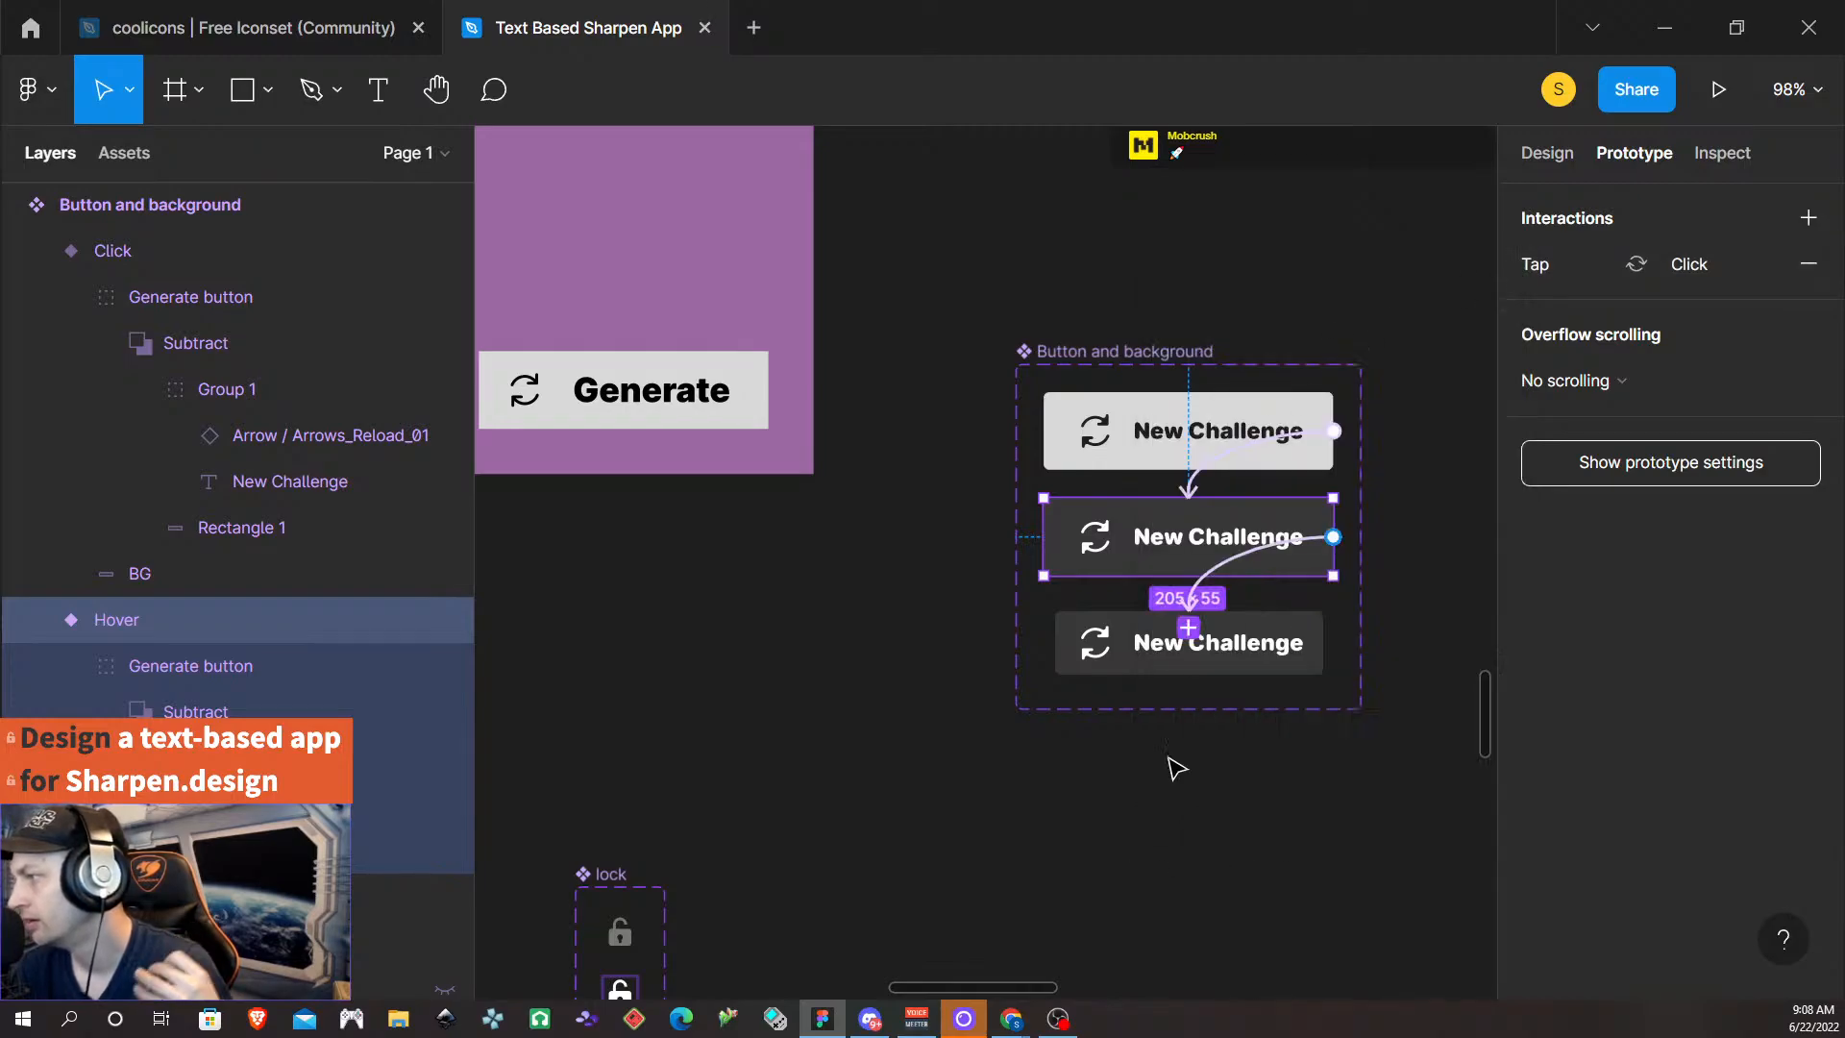
click(1244, 264)
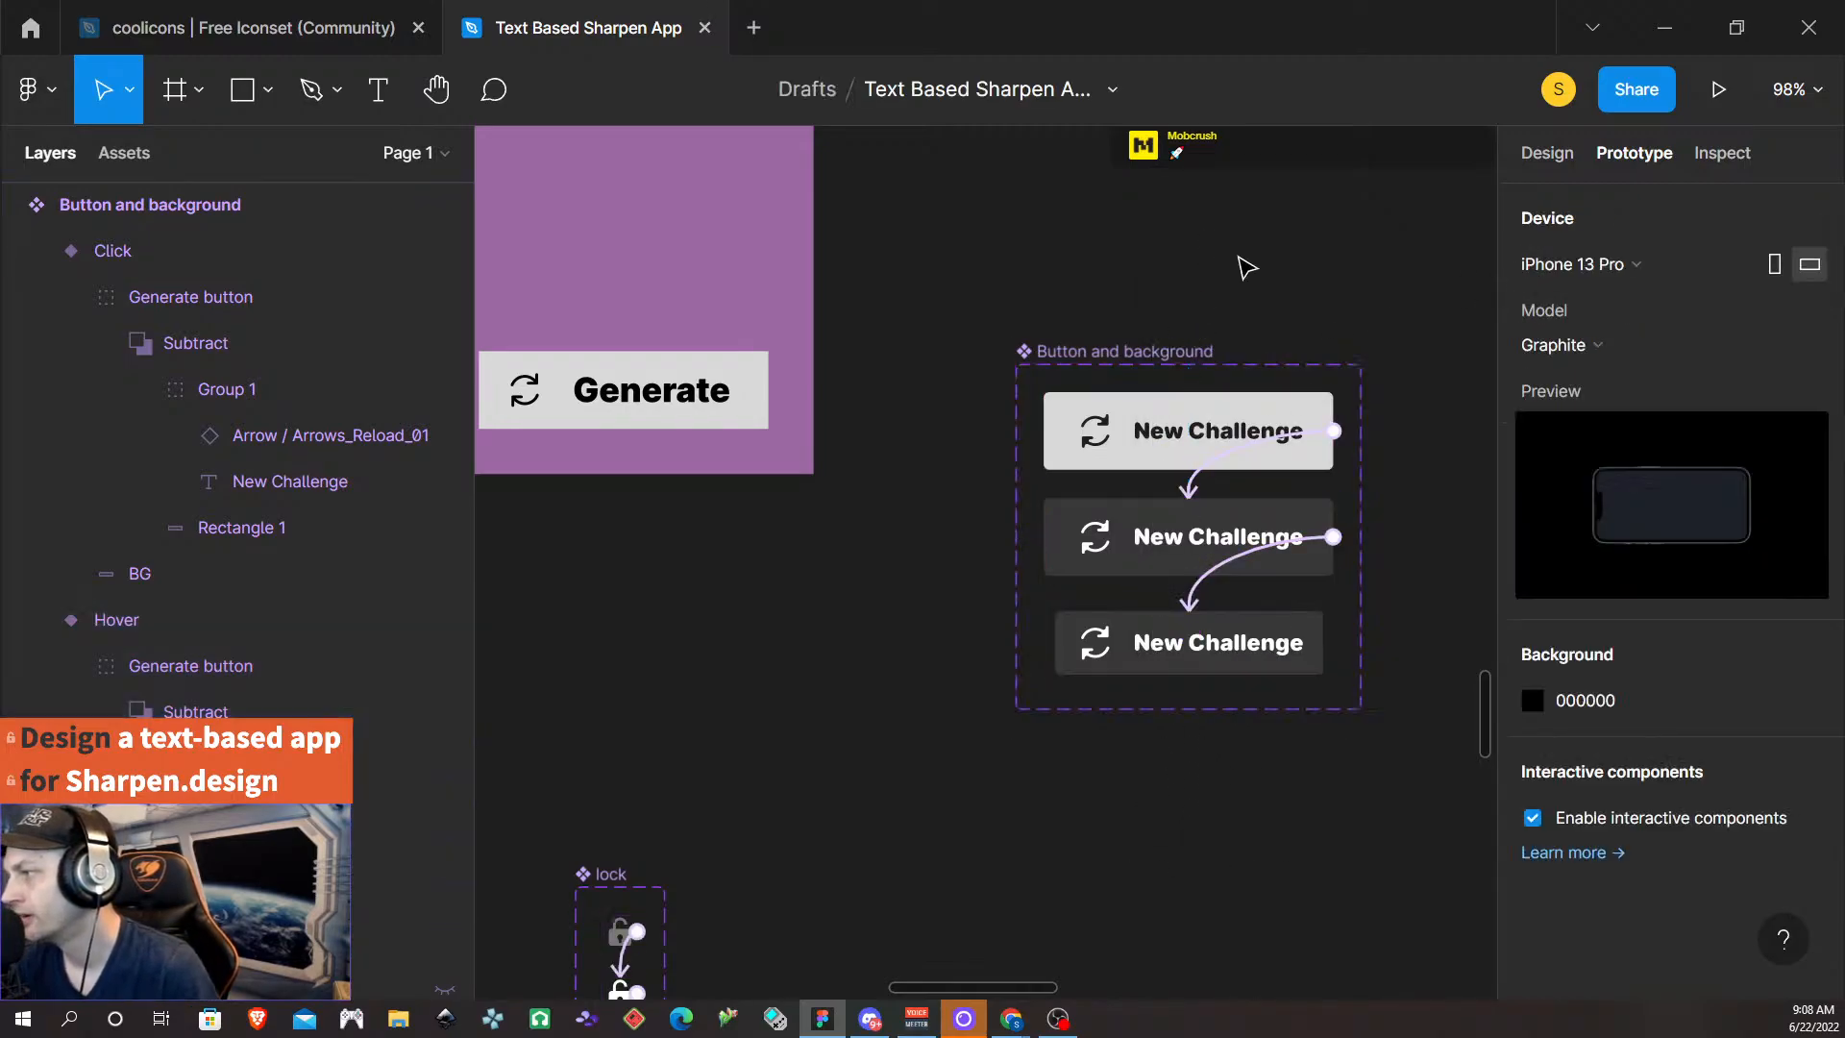
- Copy the Default variant of the New Challenge button and paste it in place of the Template frame's Generate button
scroll(1253, 298, down, 5)
click(1203, 362)
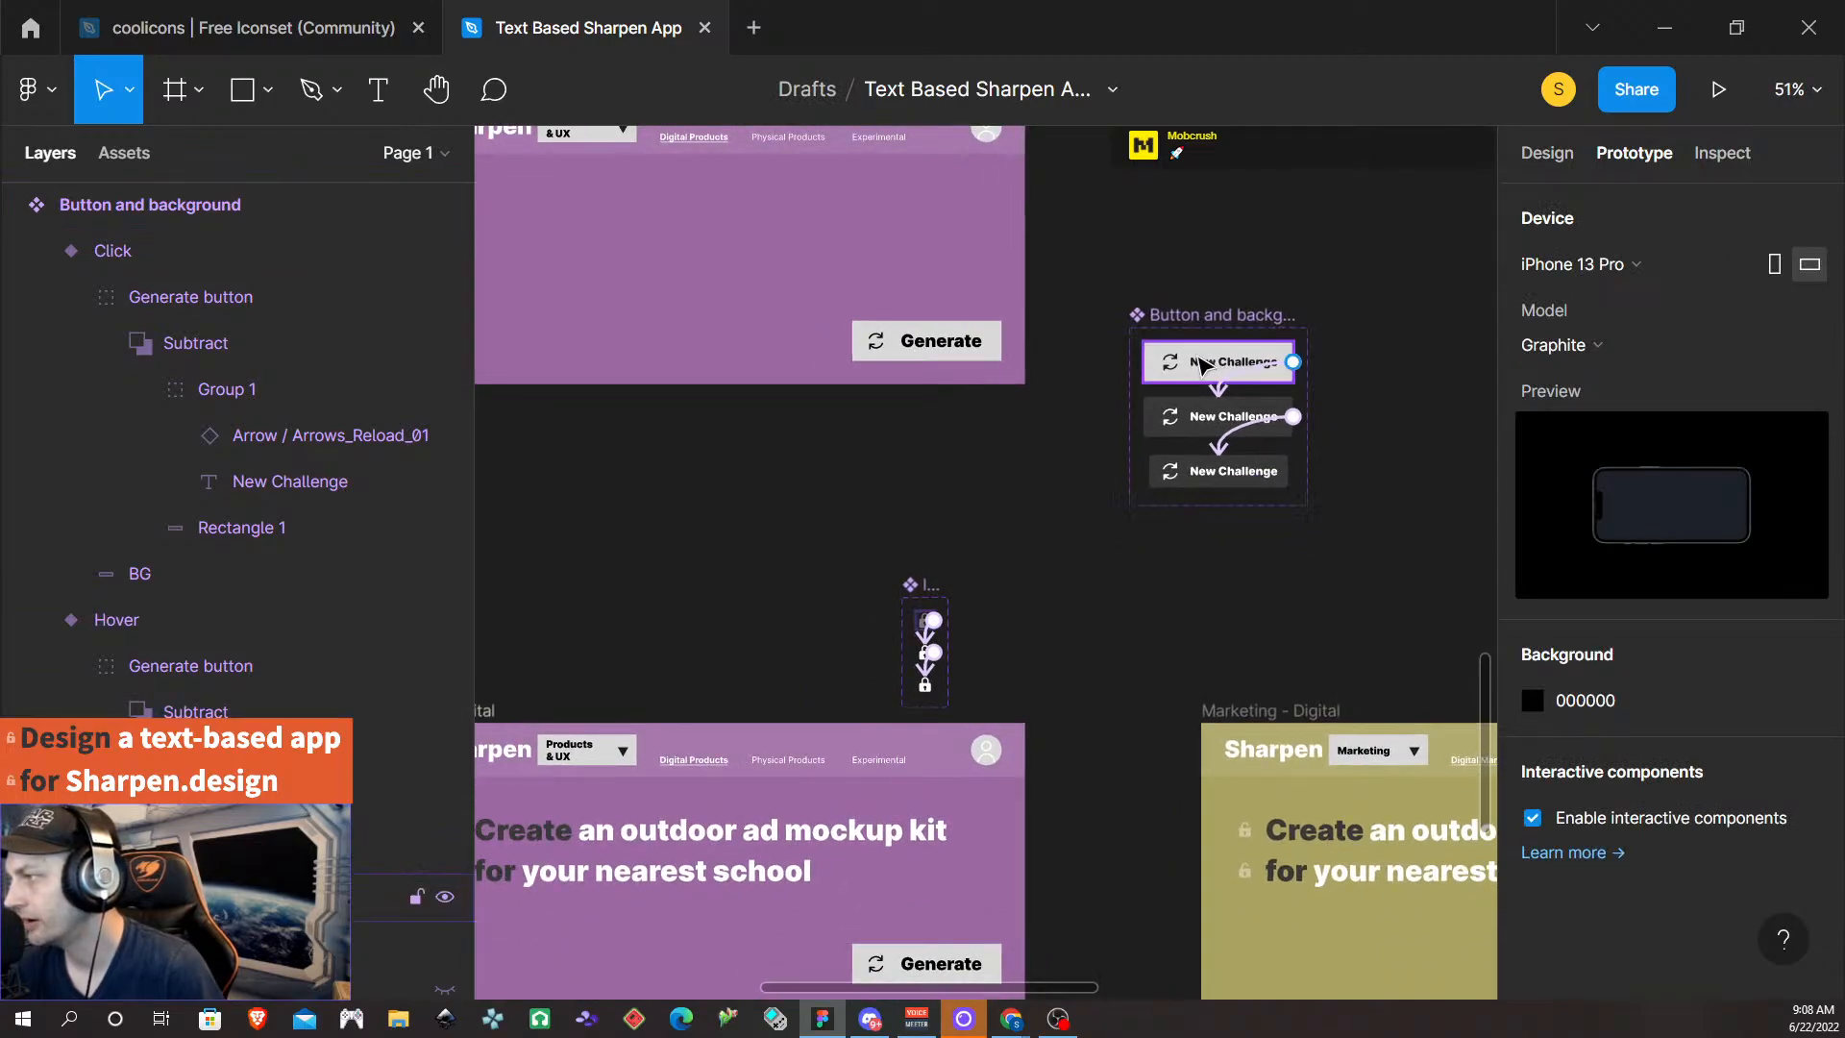
click(1548, 153)
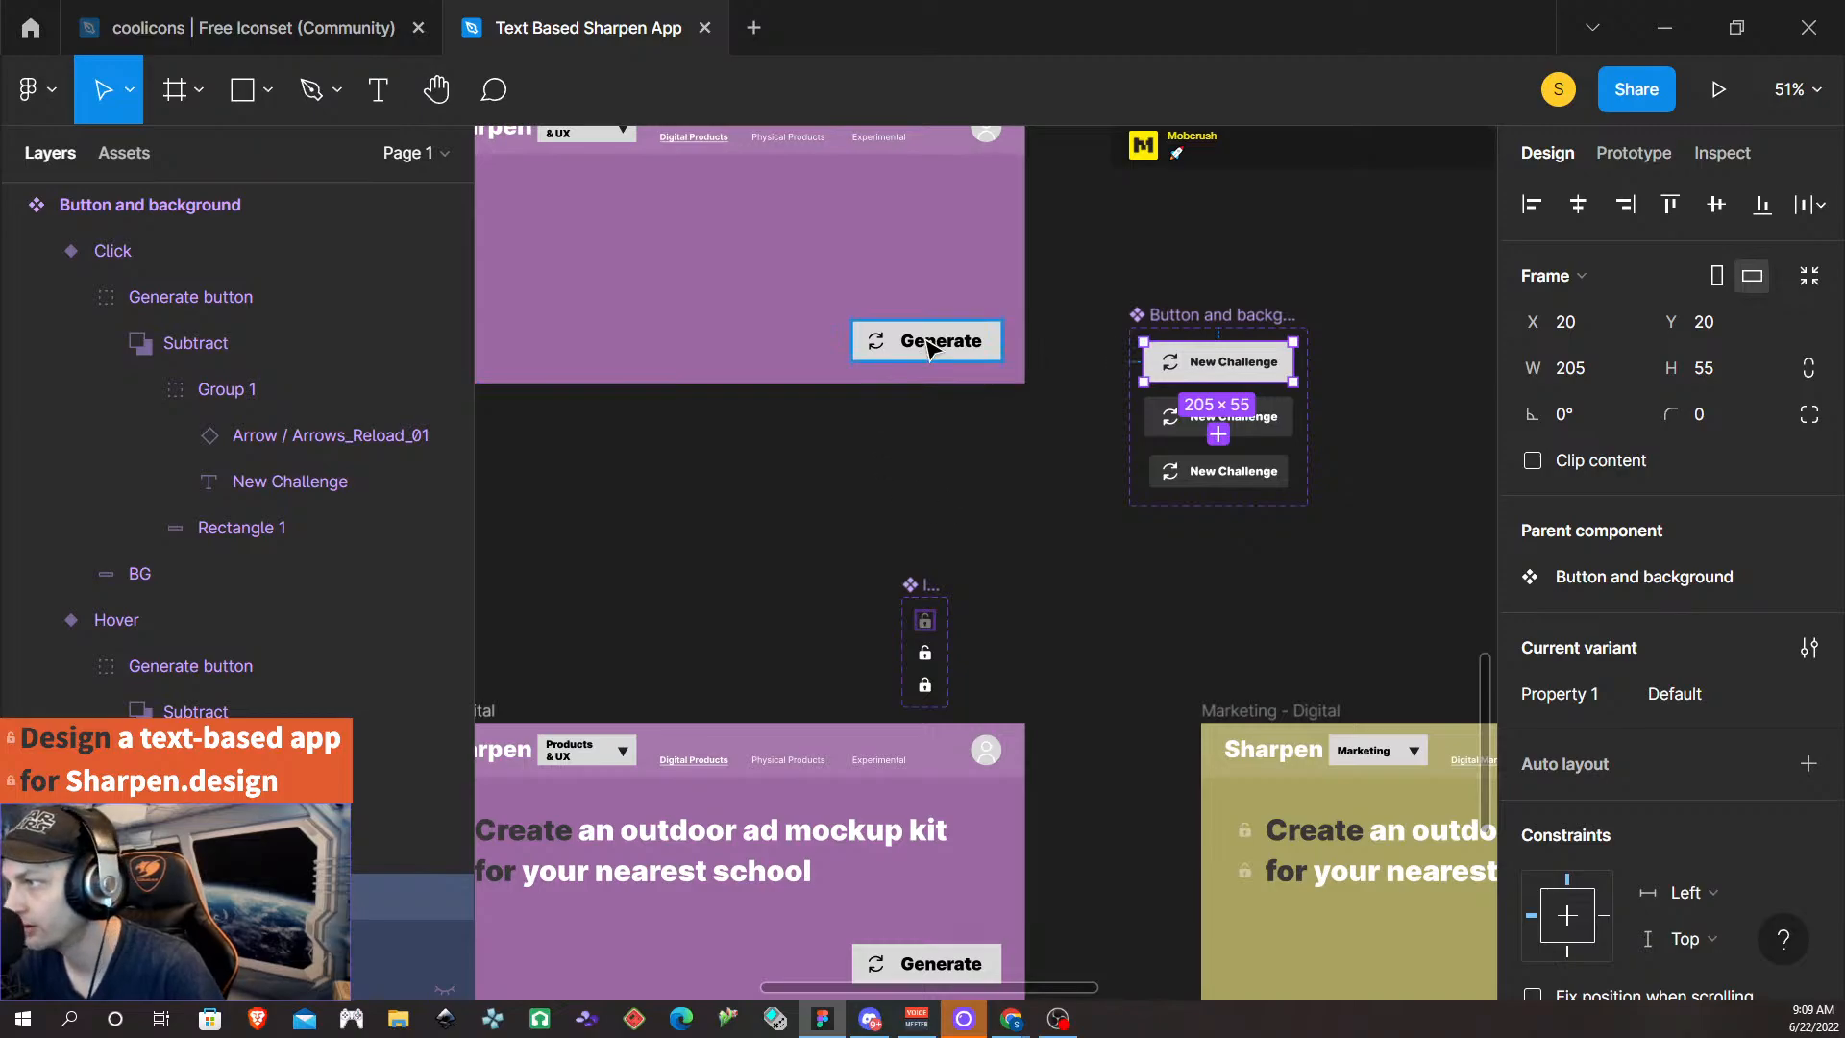
click(928, 346)
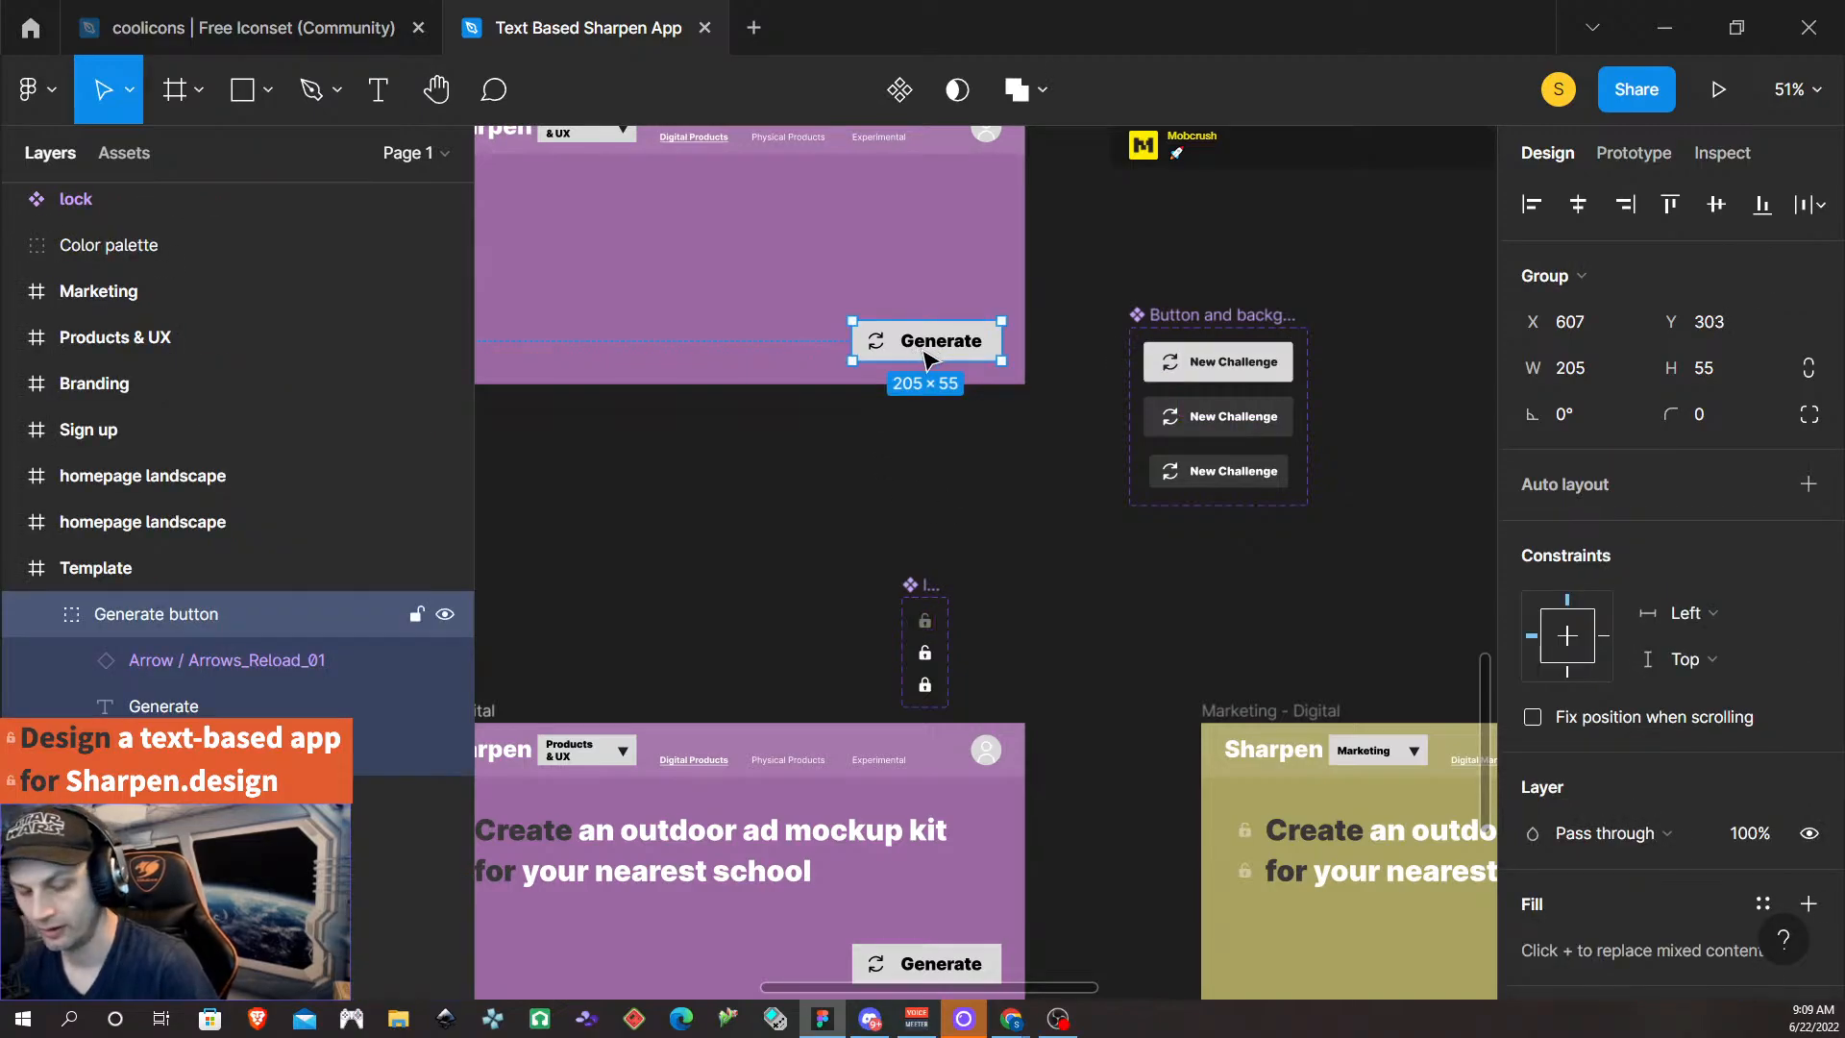
key(ctrl+shift+r)
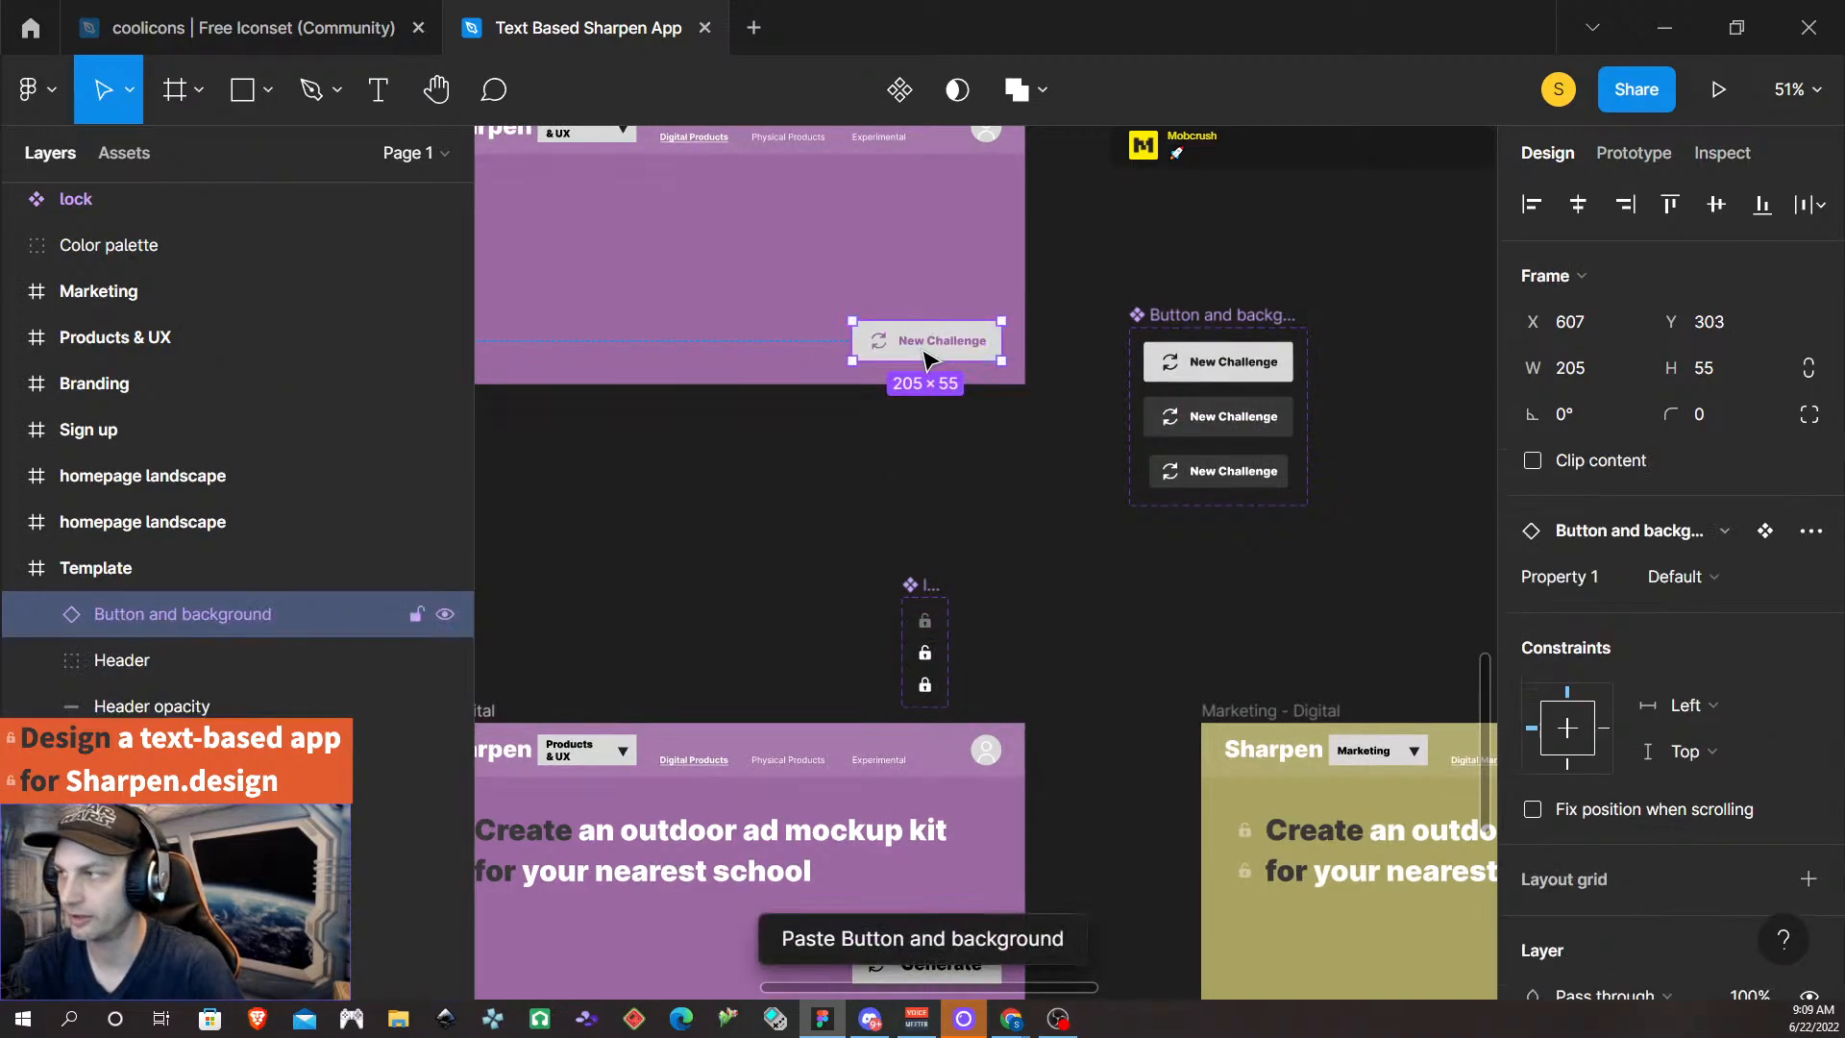
- Preview the Template frame as a prototype to test the New Challenge button's states, and close the preview
ctrl+scroll(922, 360, up, 5)
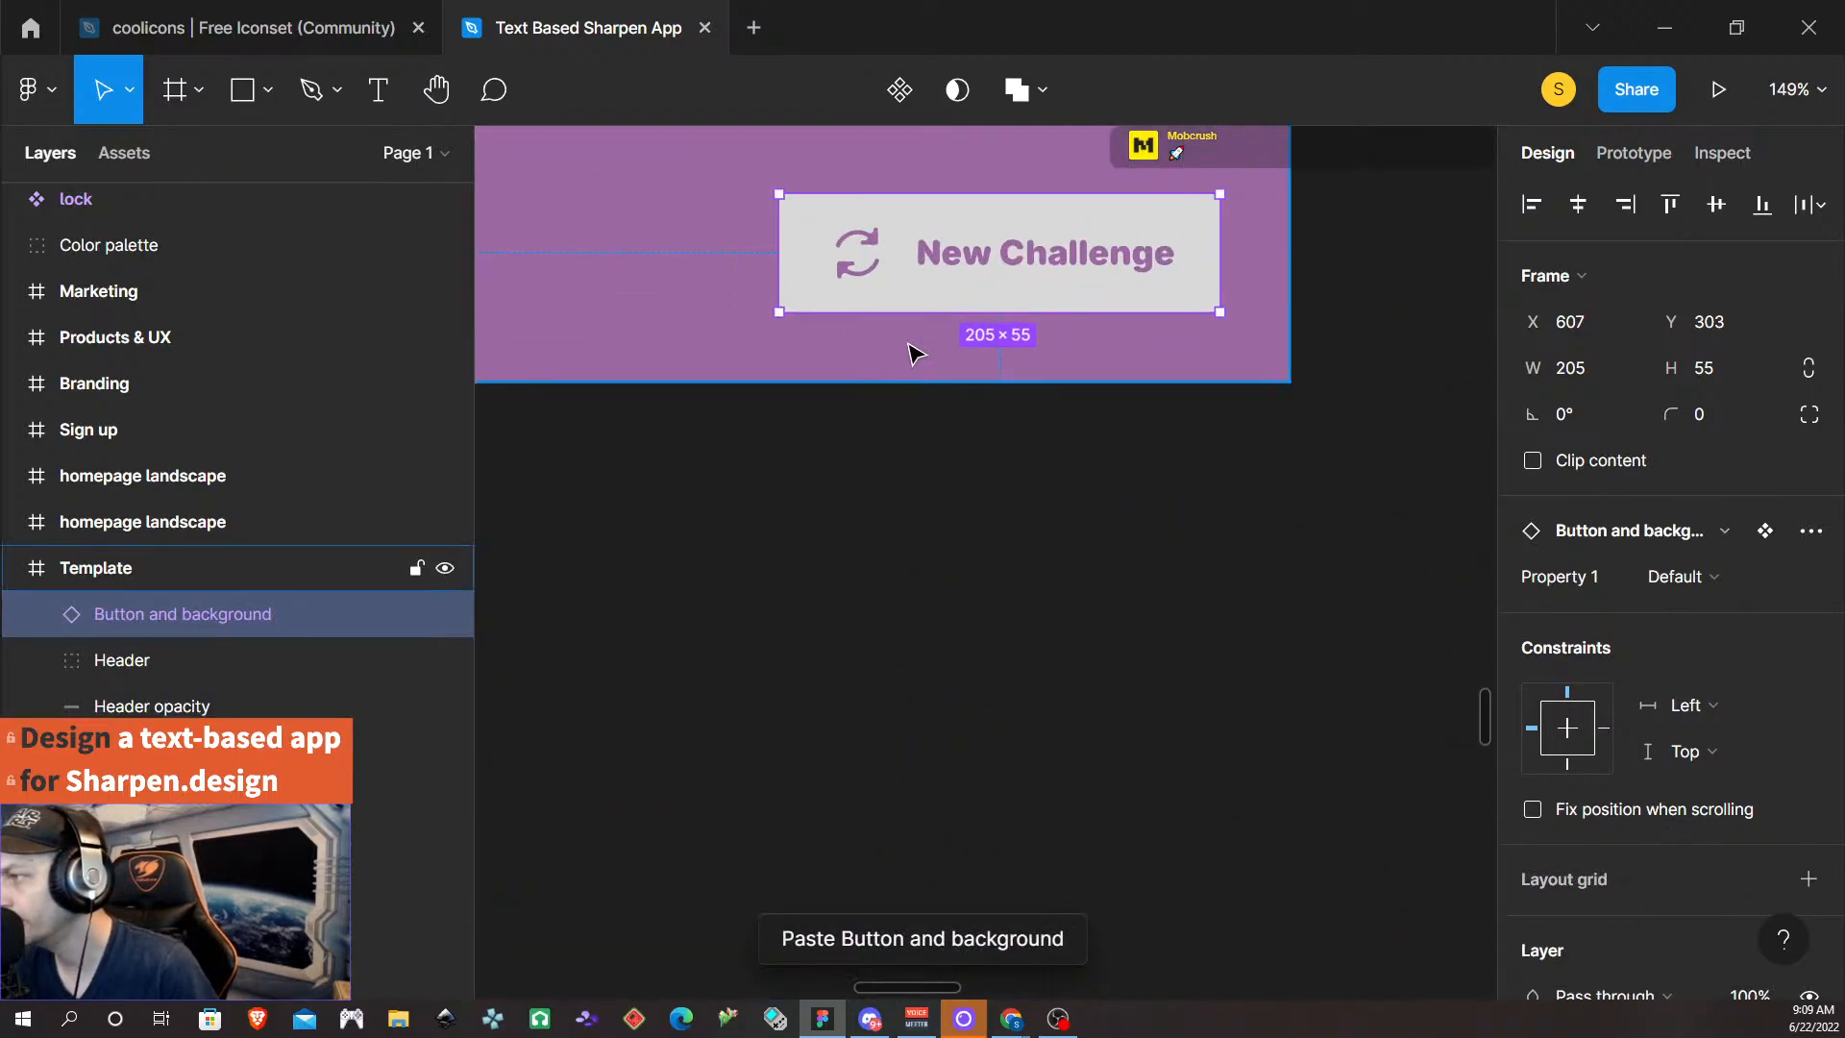
scroll(1179, 449, down, 2)
scroll(1179, 448, up, 2)
scroll(1117, 403, right, 6)
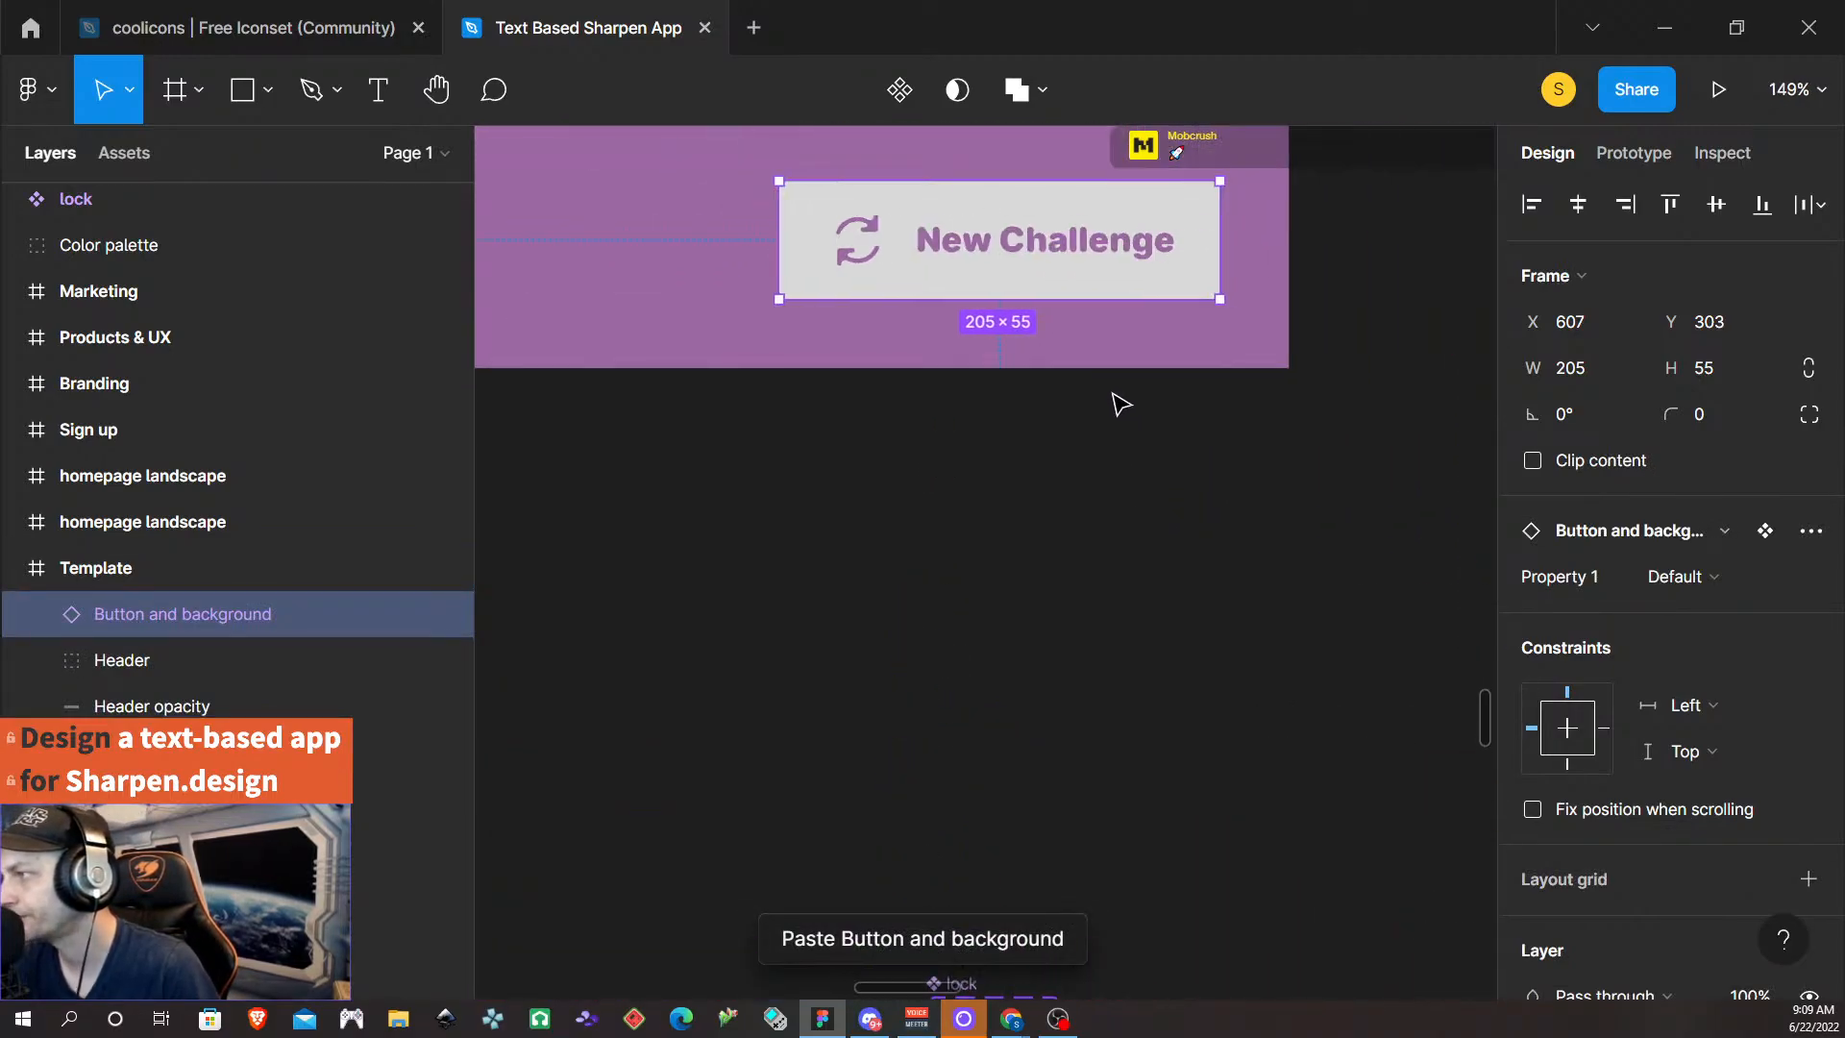
ctrl+scroll(774, 447, down, 6)
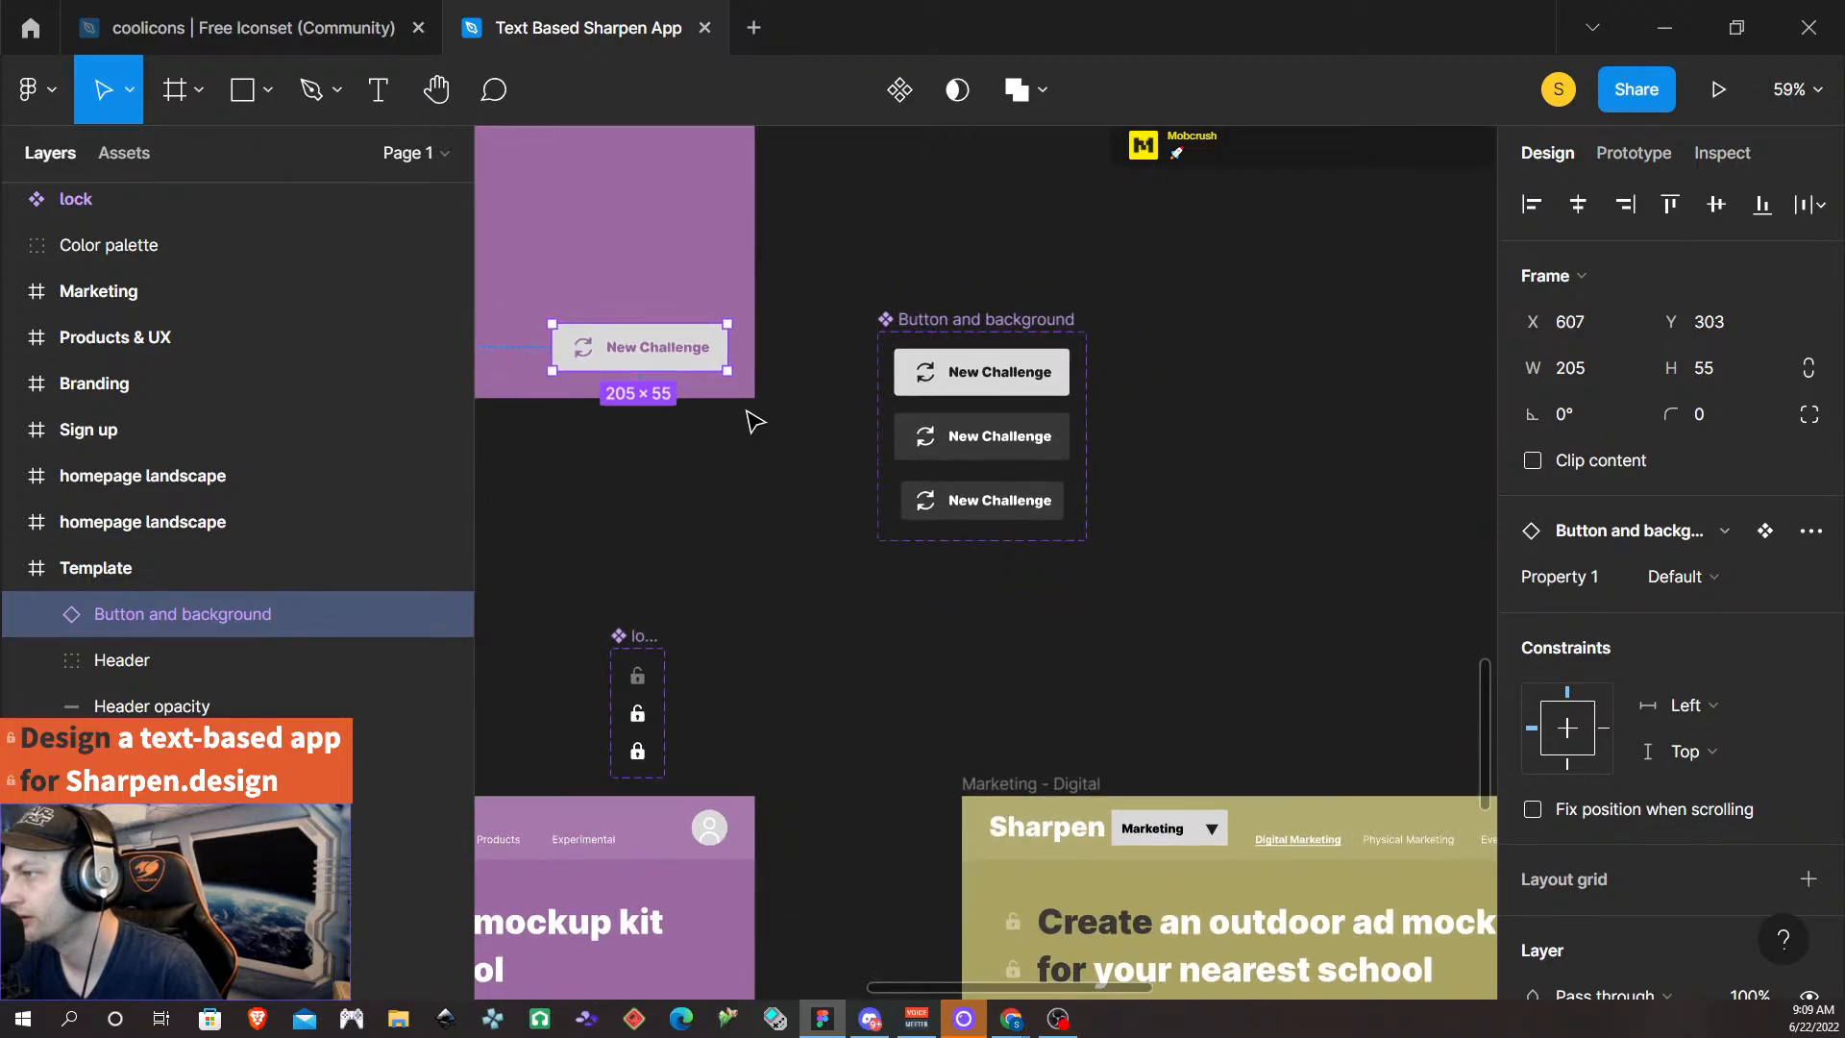
scroll(749, 408, left, 8)
scroll(749, 408, up, 1)
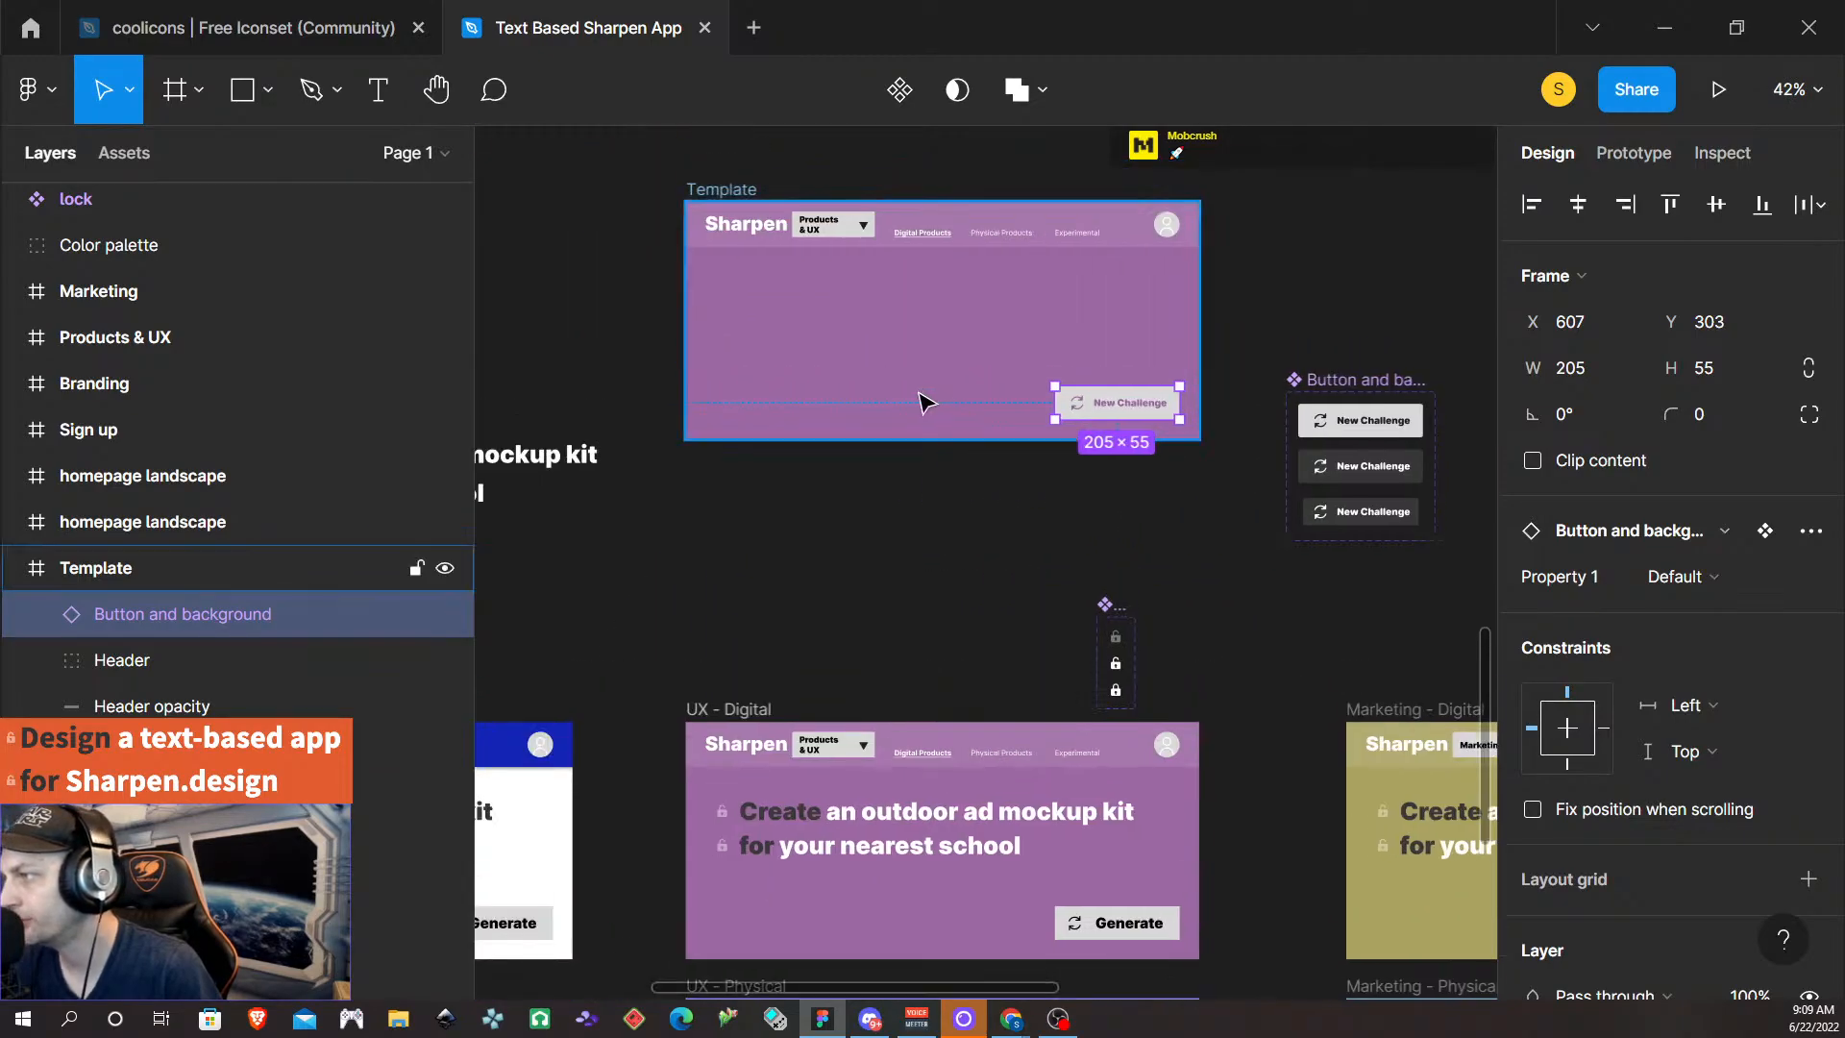
click(735, 192)
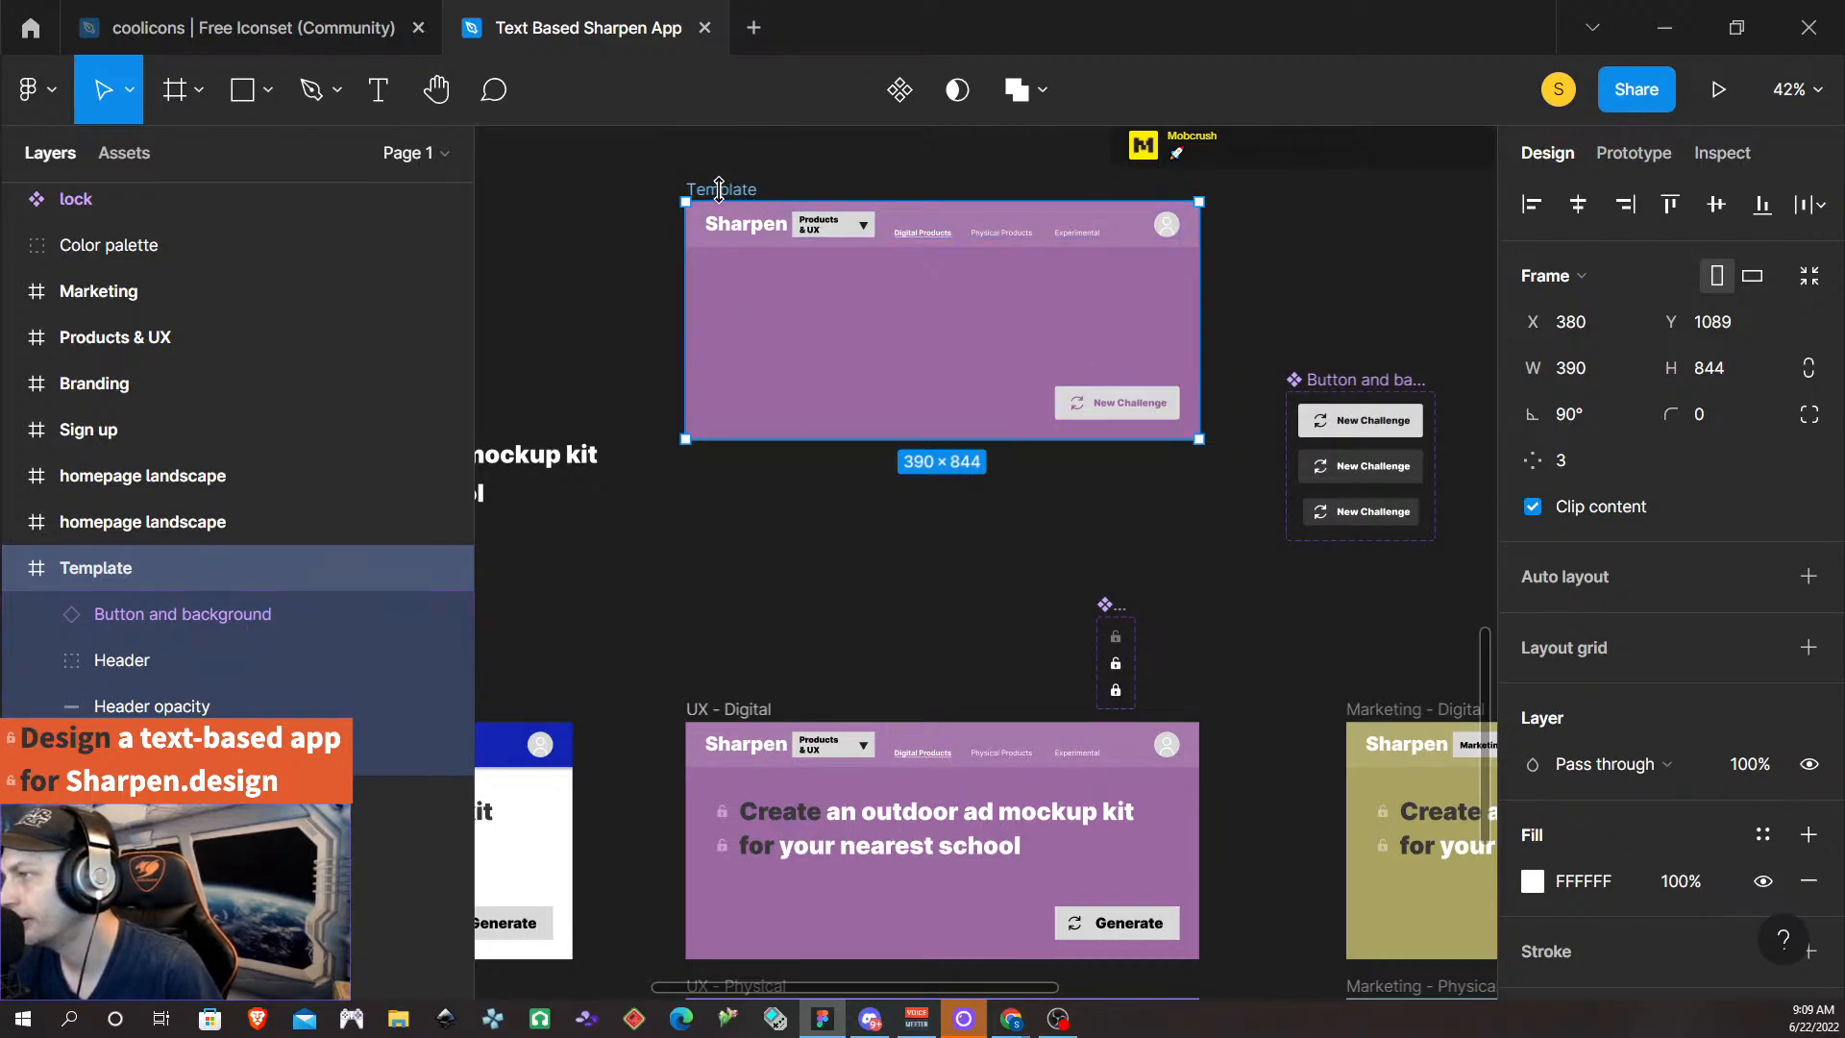
click(1717, 89)
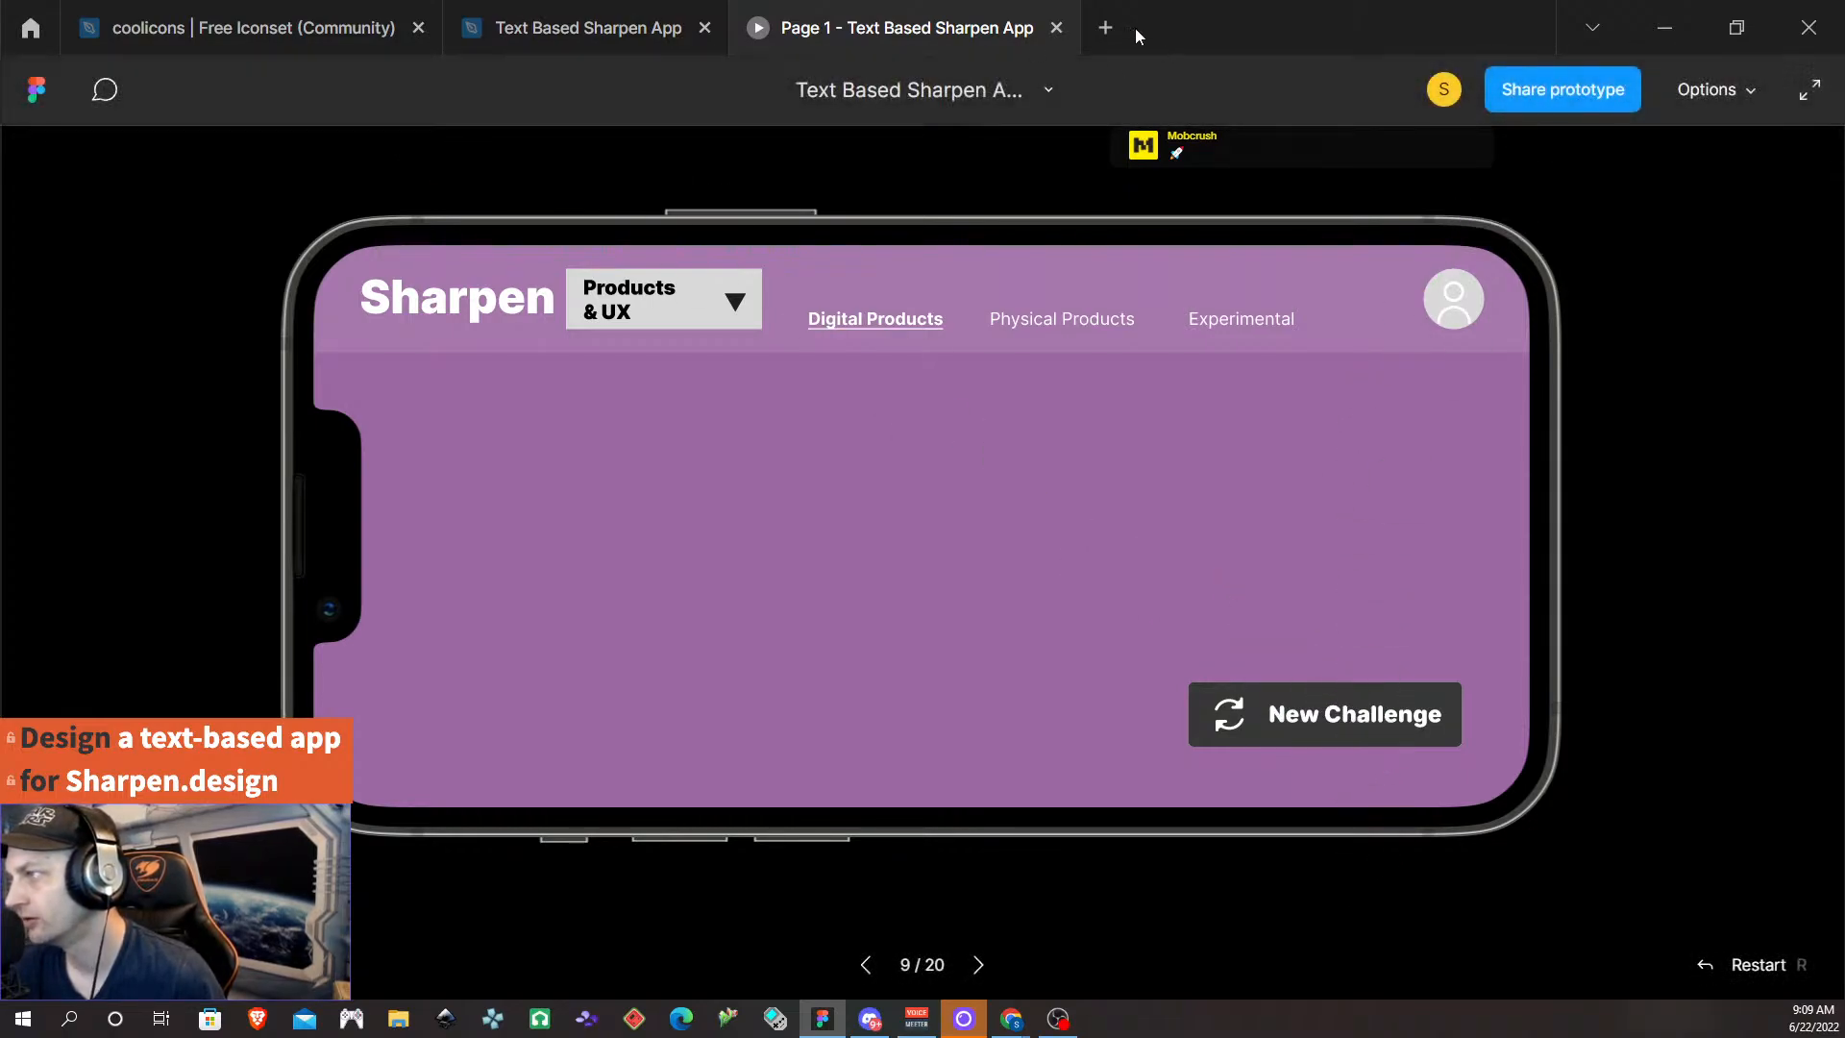
click(1057, 27)
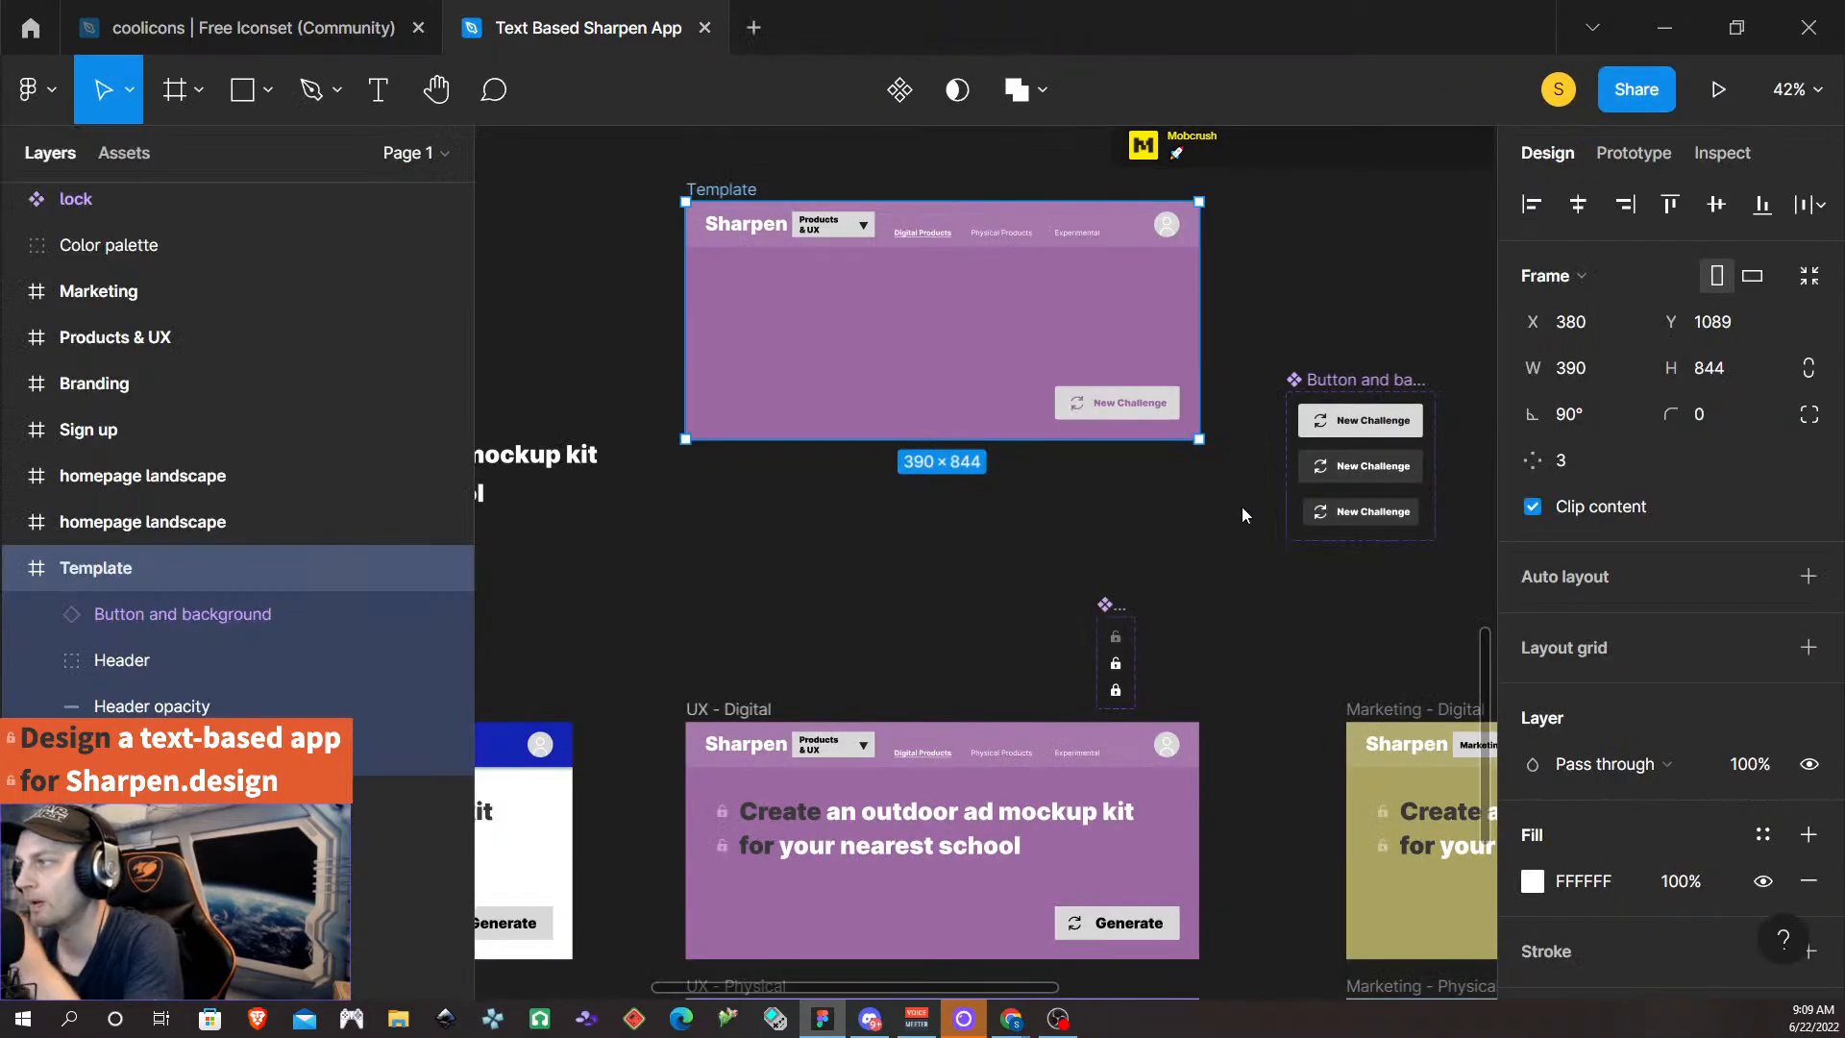
- Change the trigger of the Hover variant's interaction with the Click variant to While pressing
click(1392, 513)
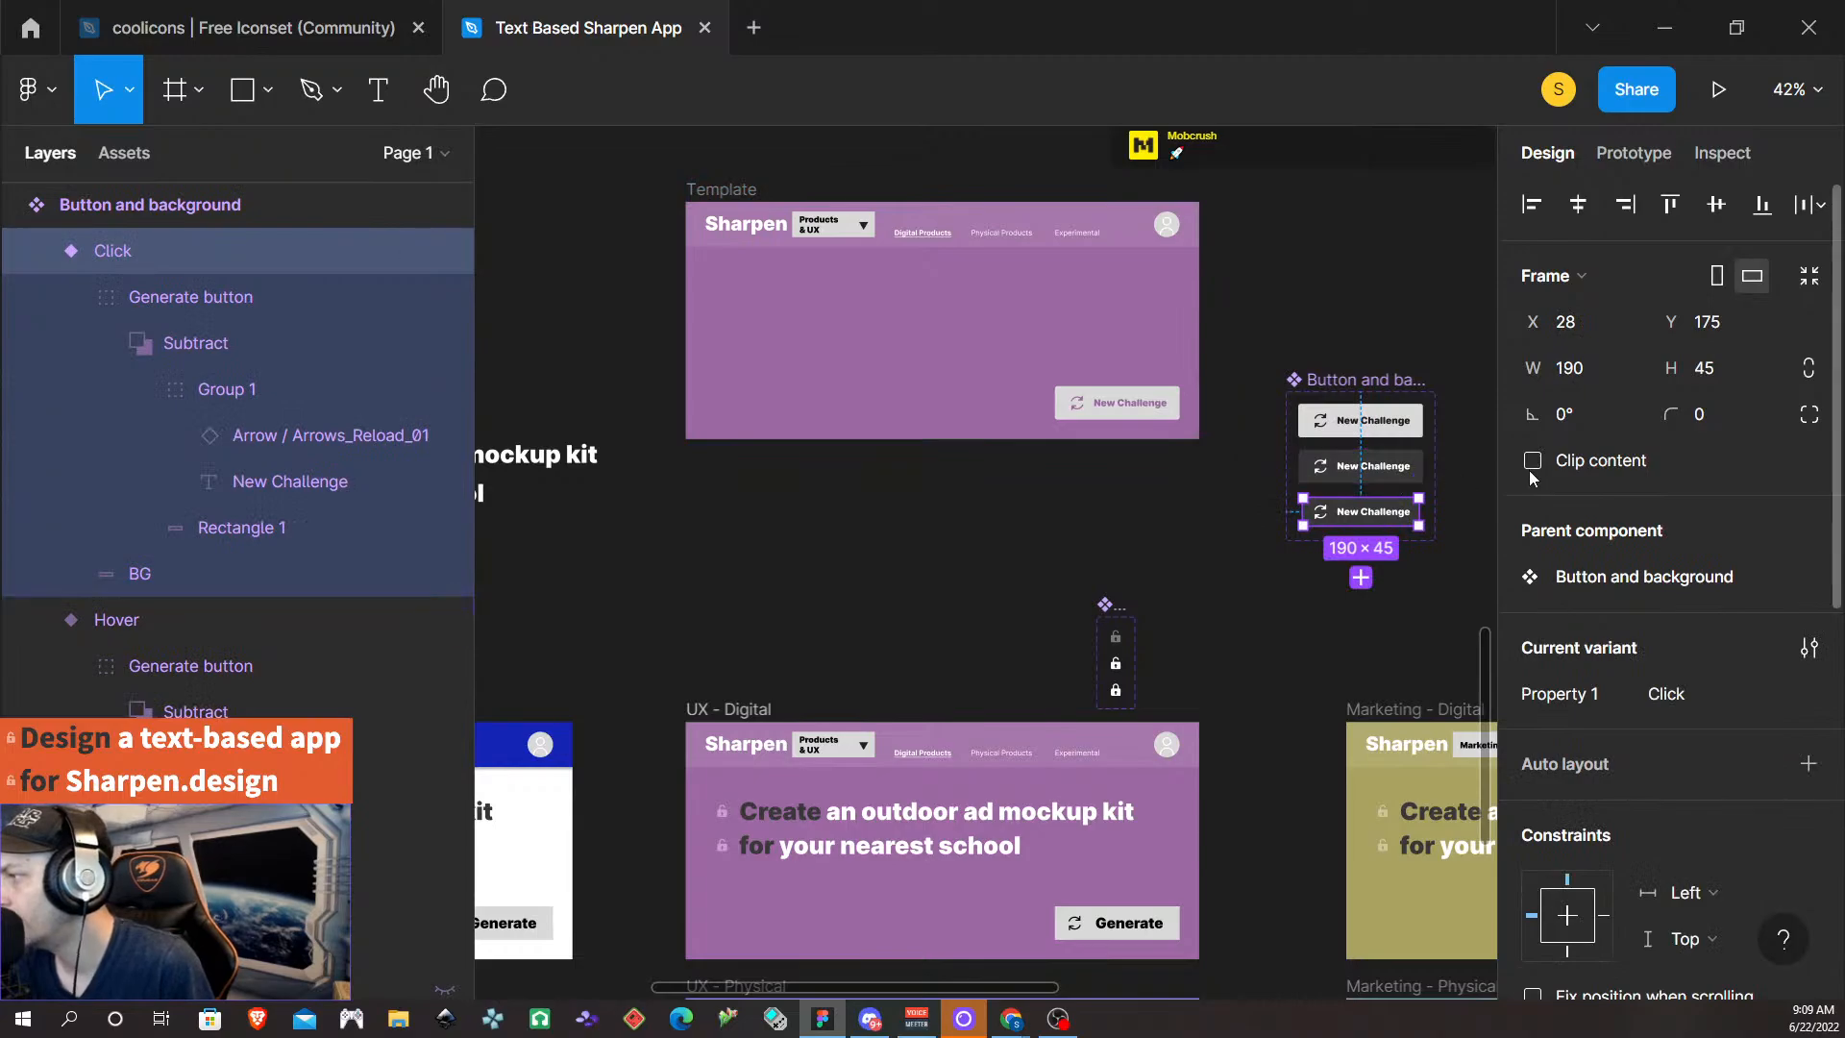
click(1458, 482)
click(1411, 469)
click(1451, 492)
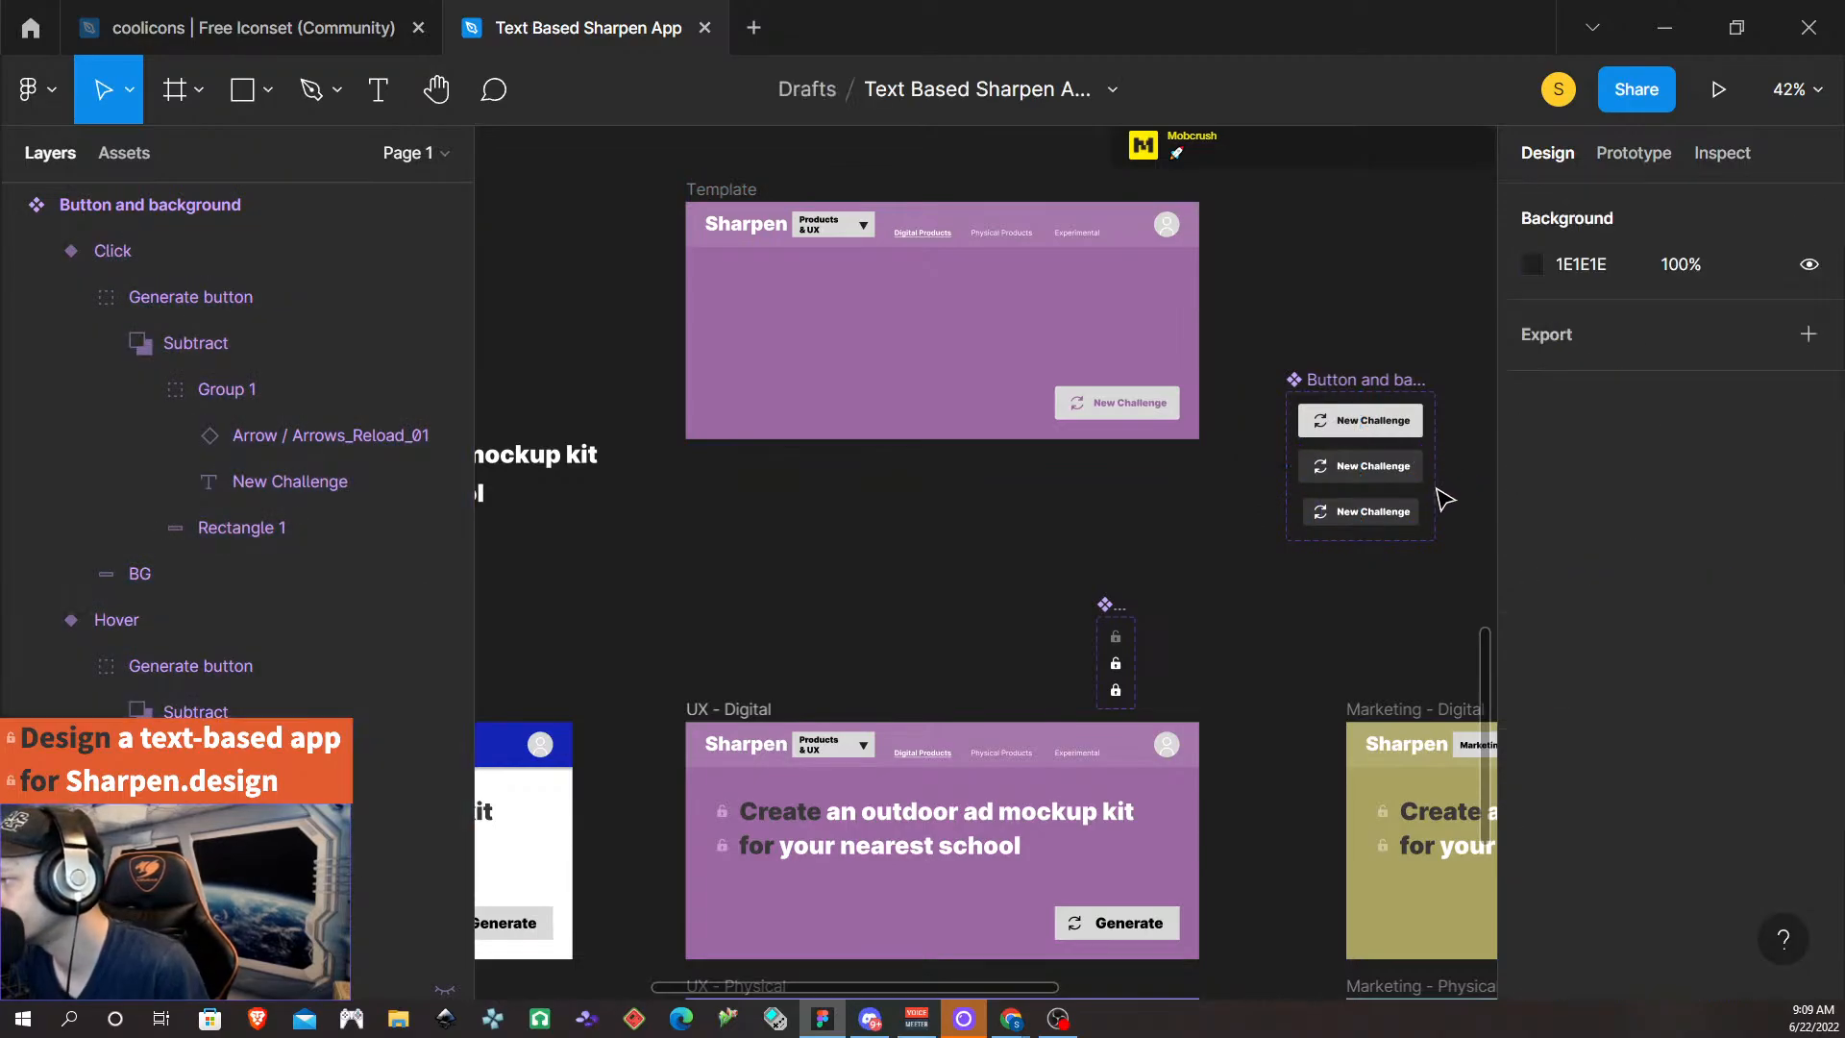
scroll(1375, 505, down, 3)
scroll(1375, 505, up, 5)
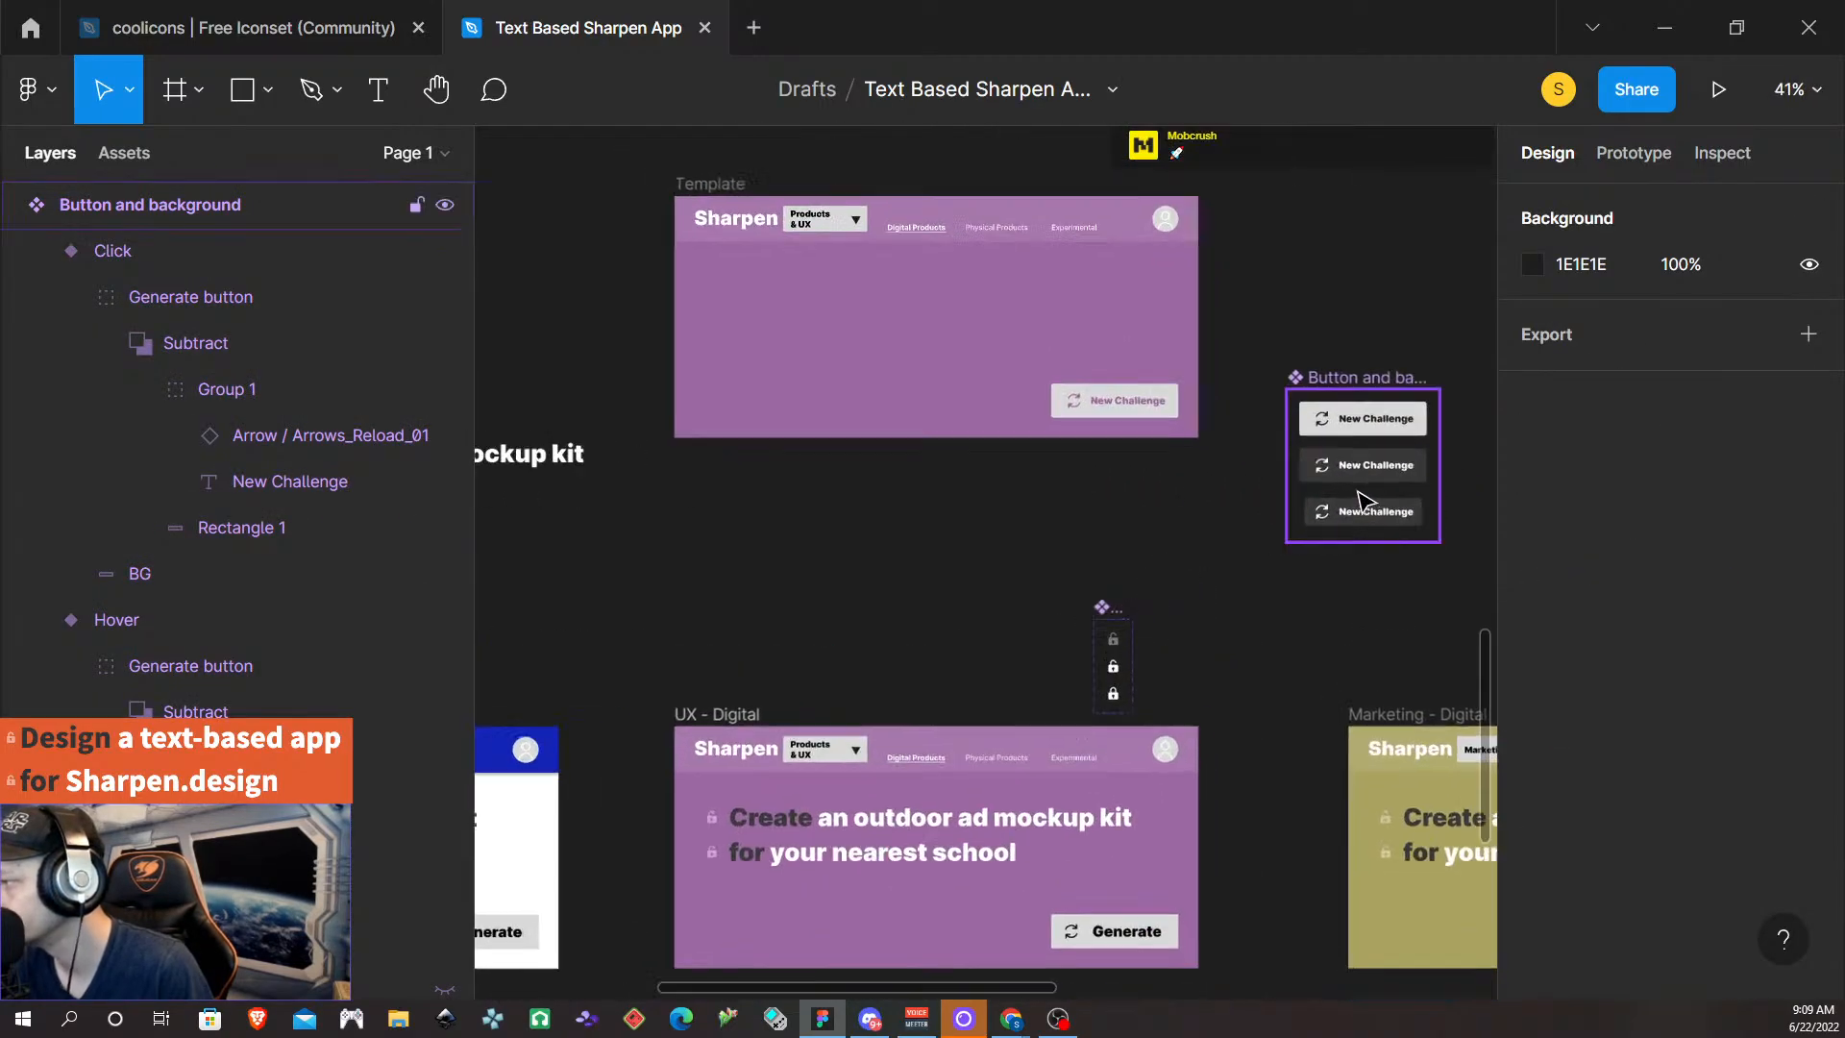
scroll(1358, 498, right, 5)
click(999, 439)
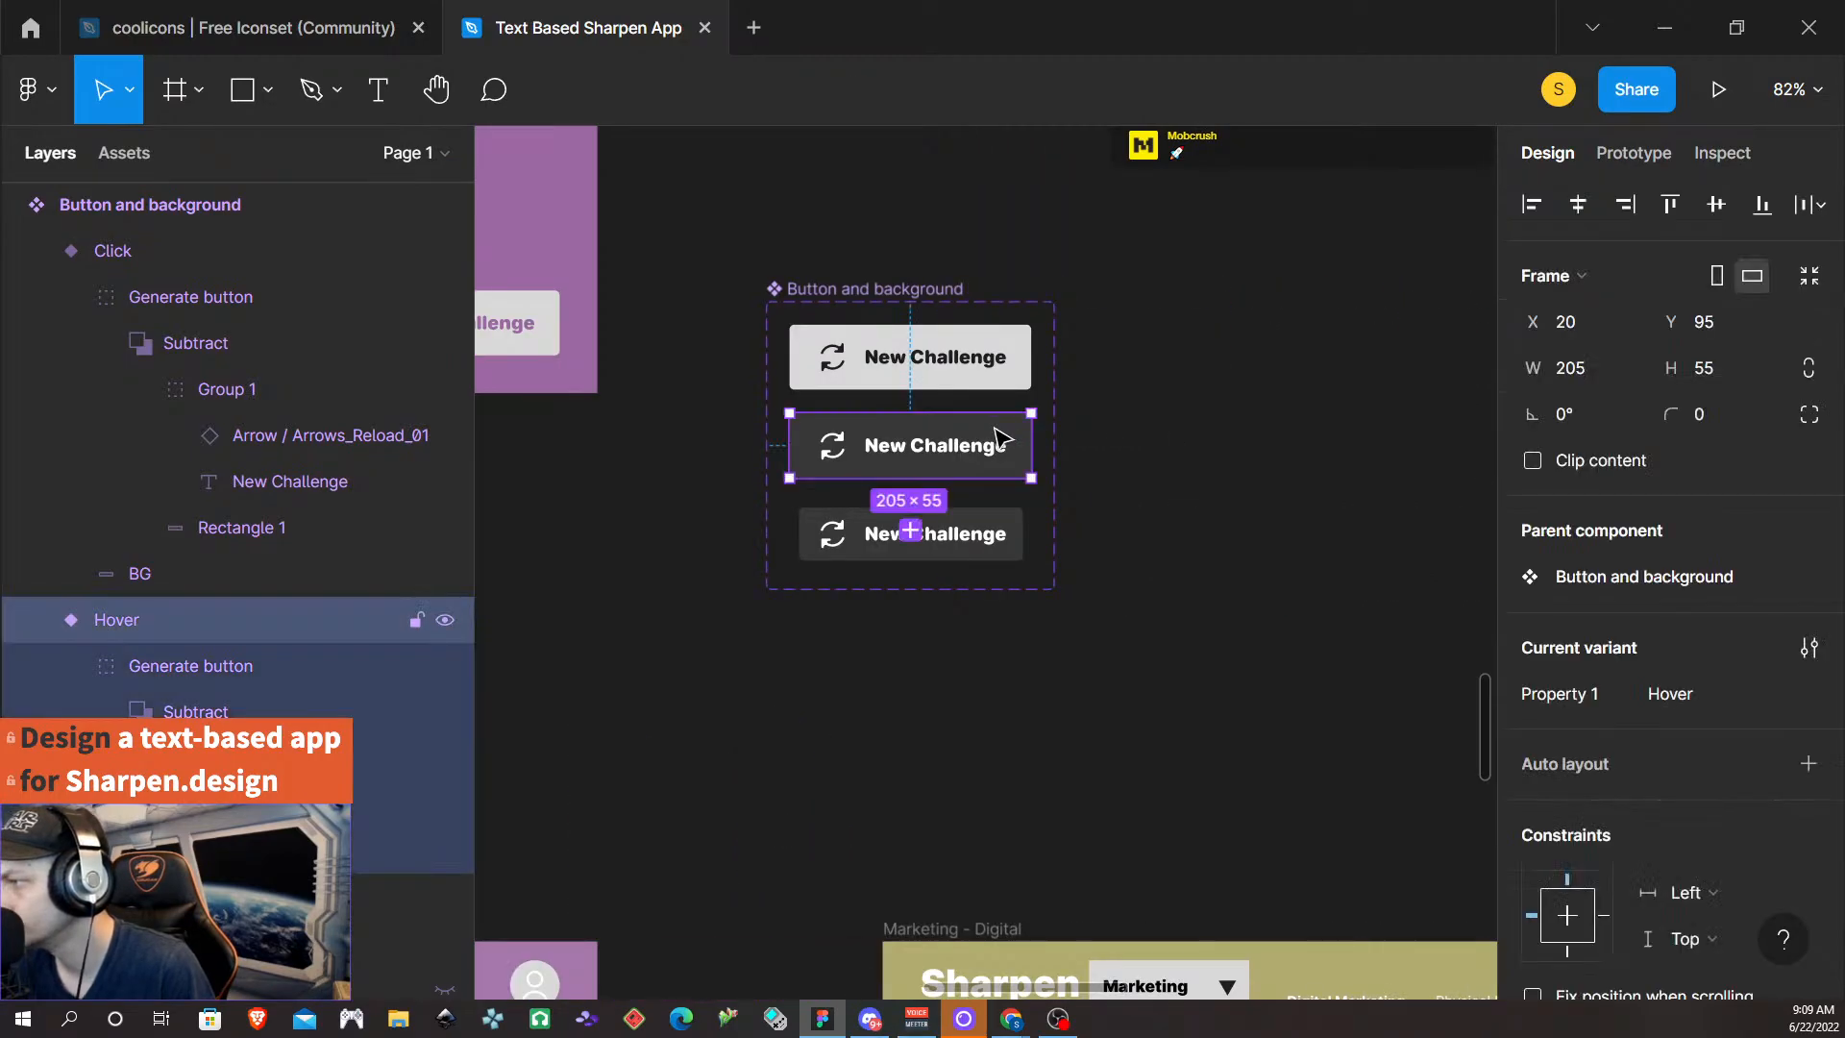
click(1630, 165)
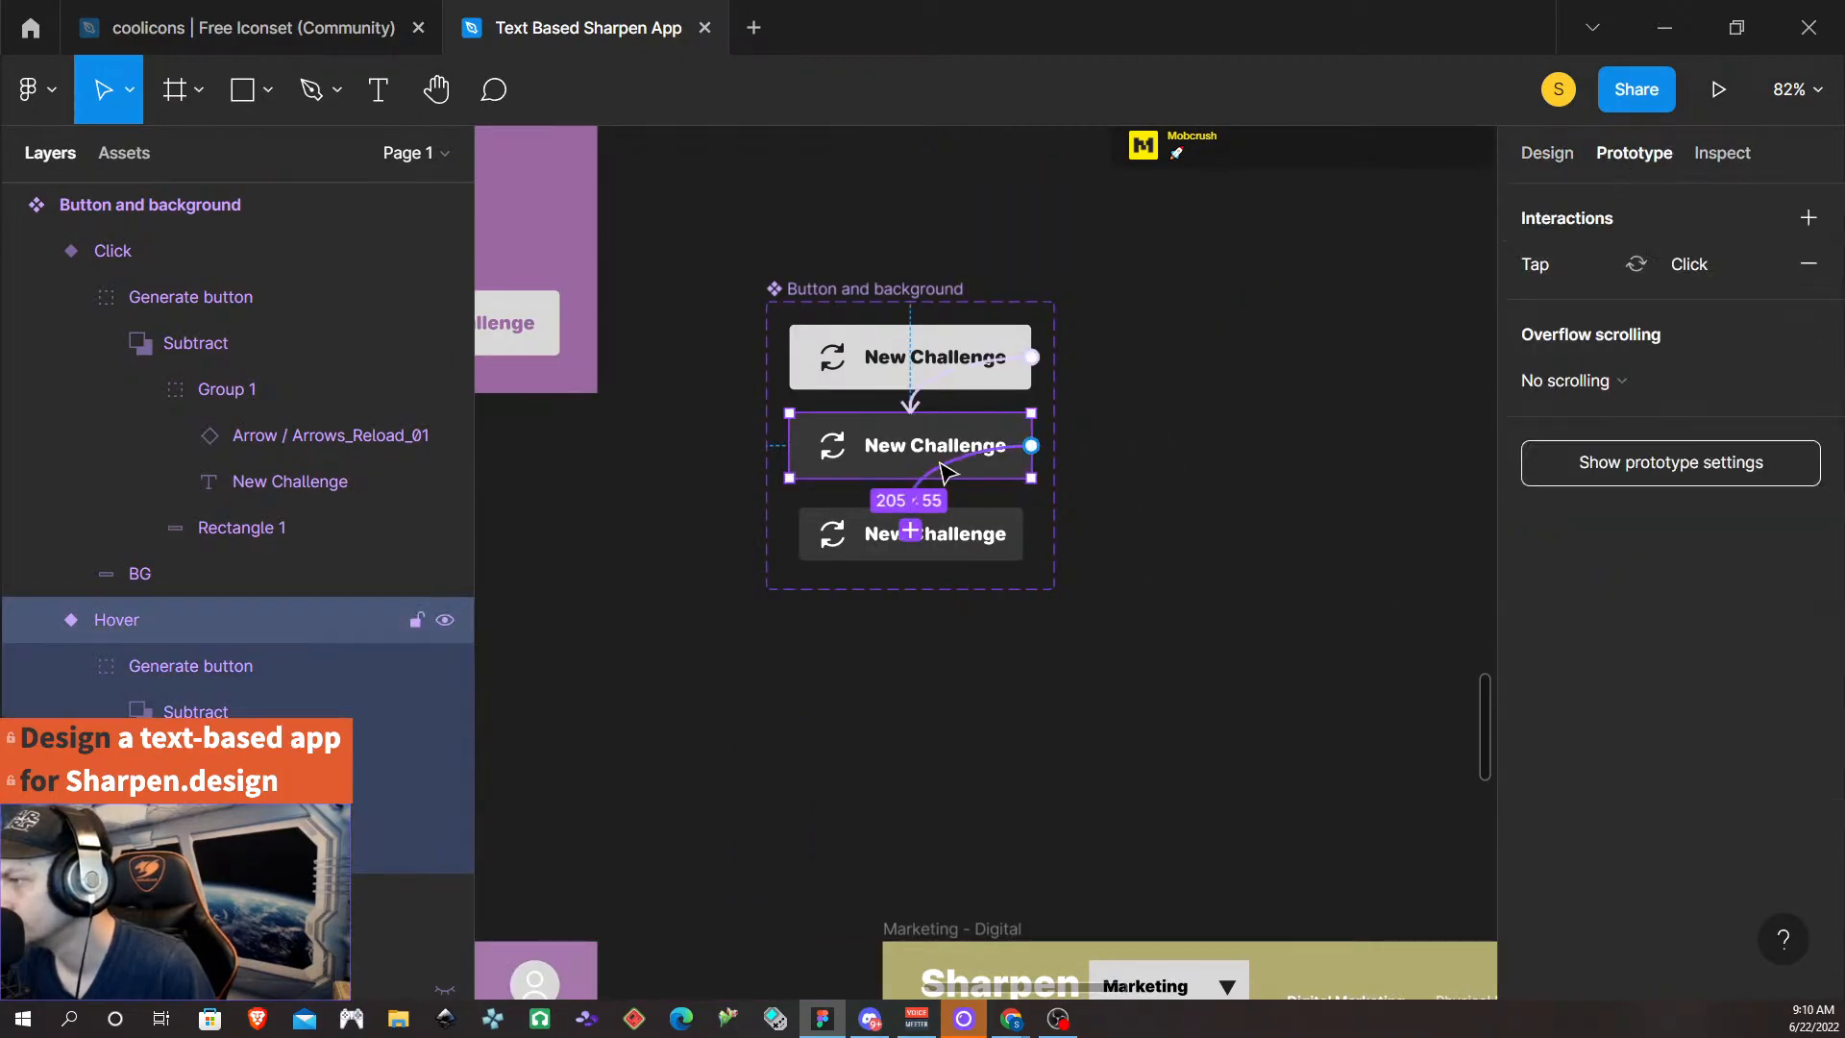
click(1585, 264)
click(1252, 340)
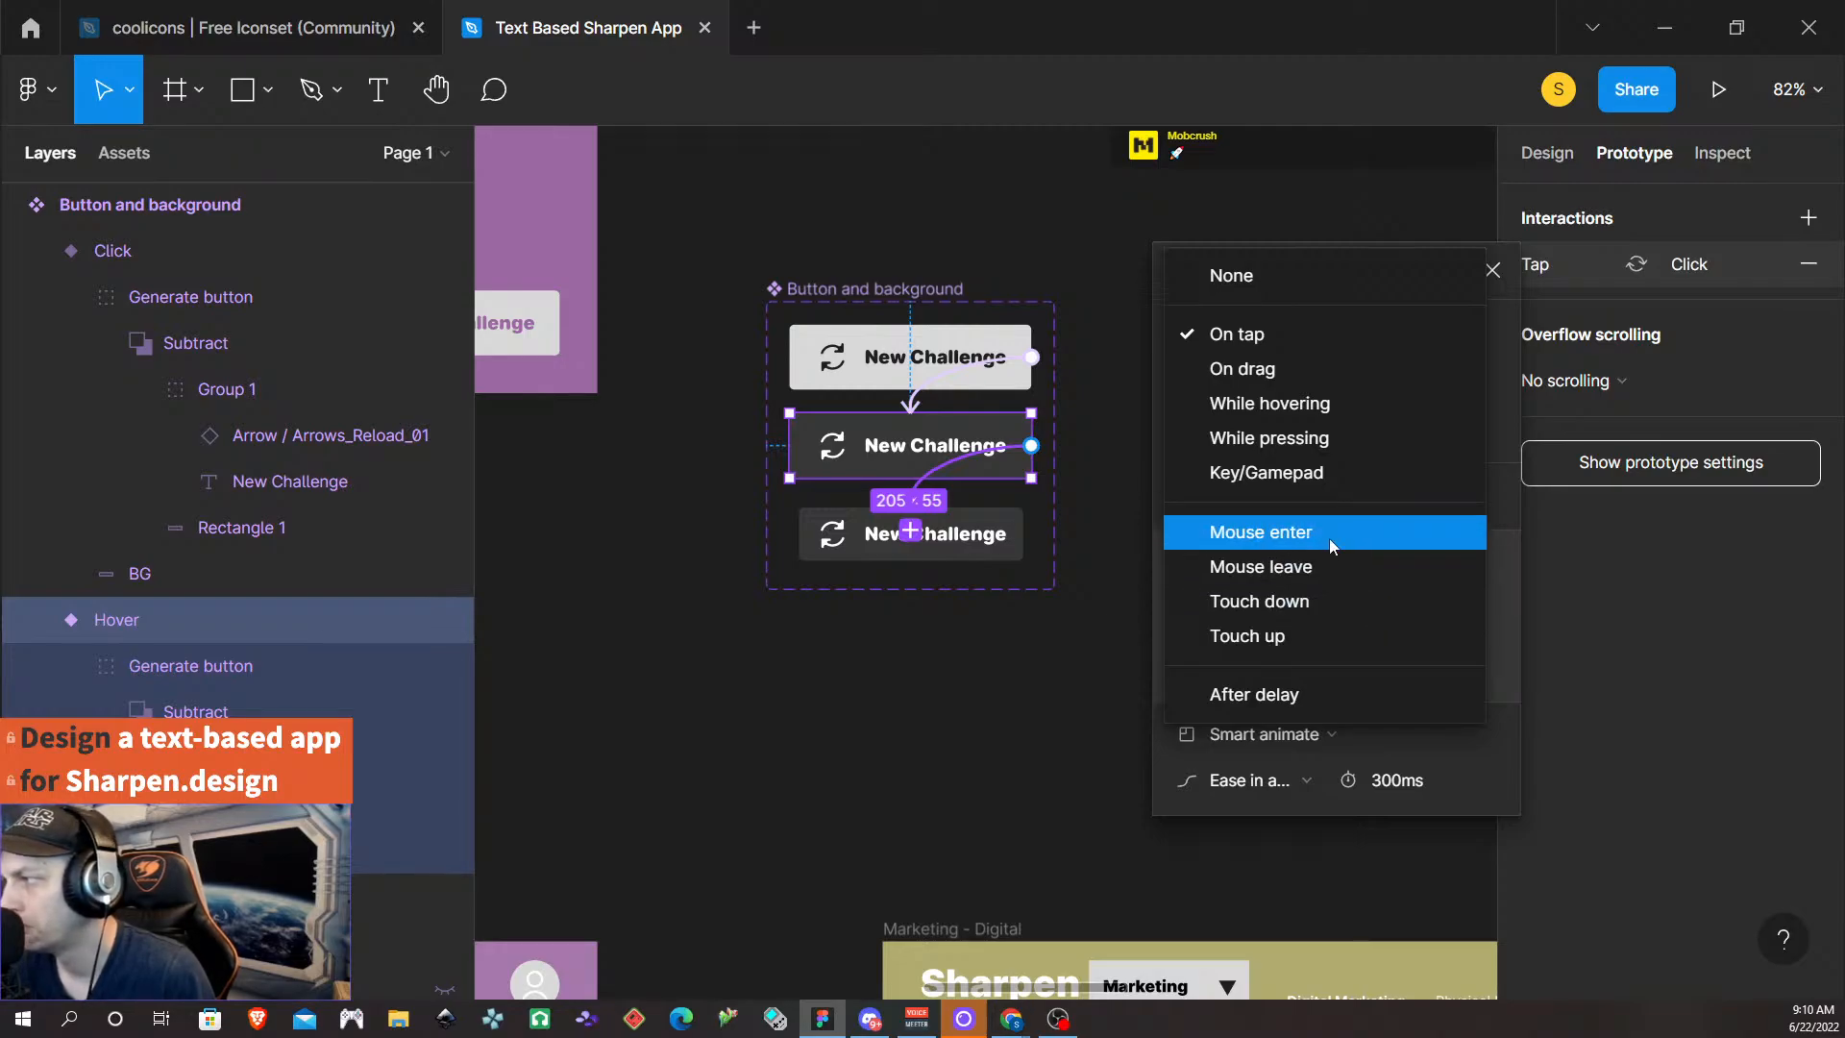
click(1316, 439)
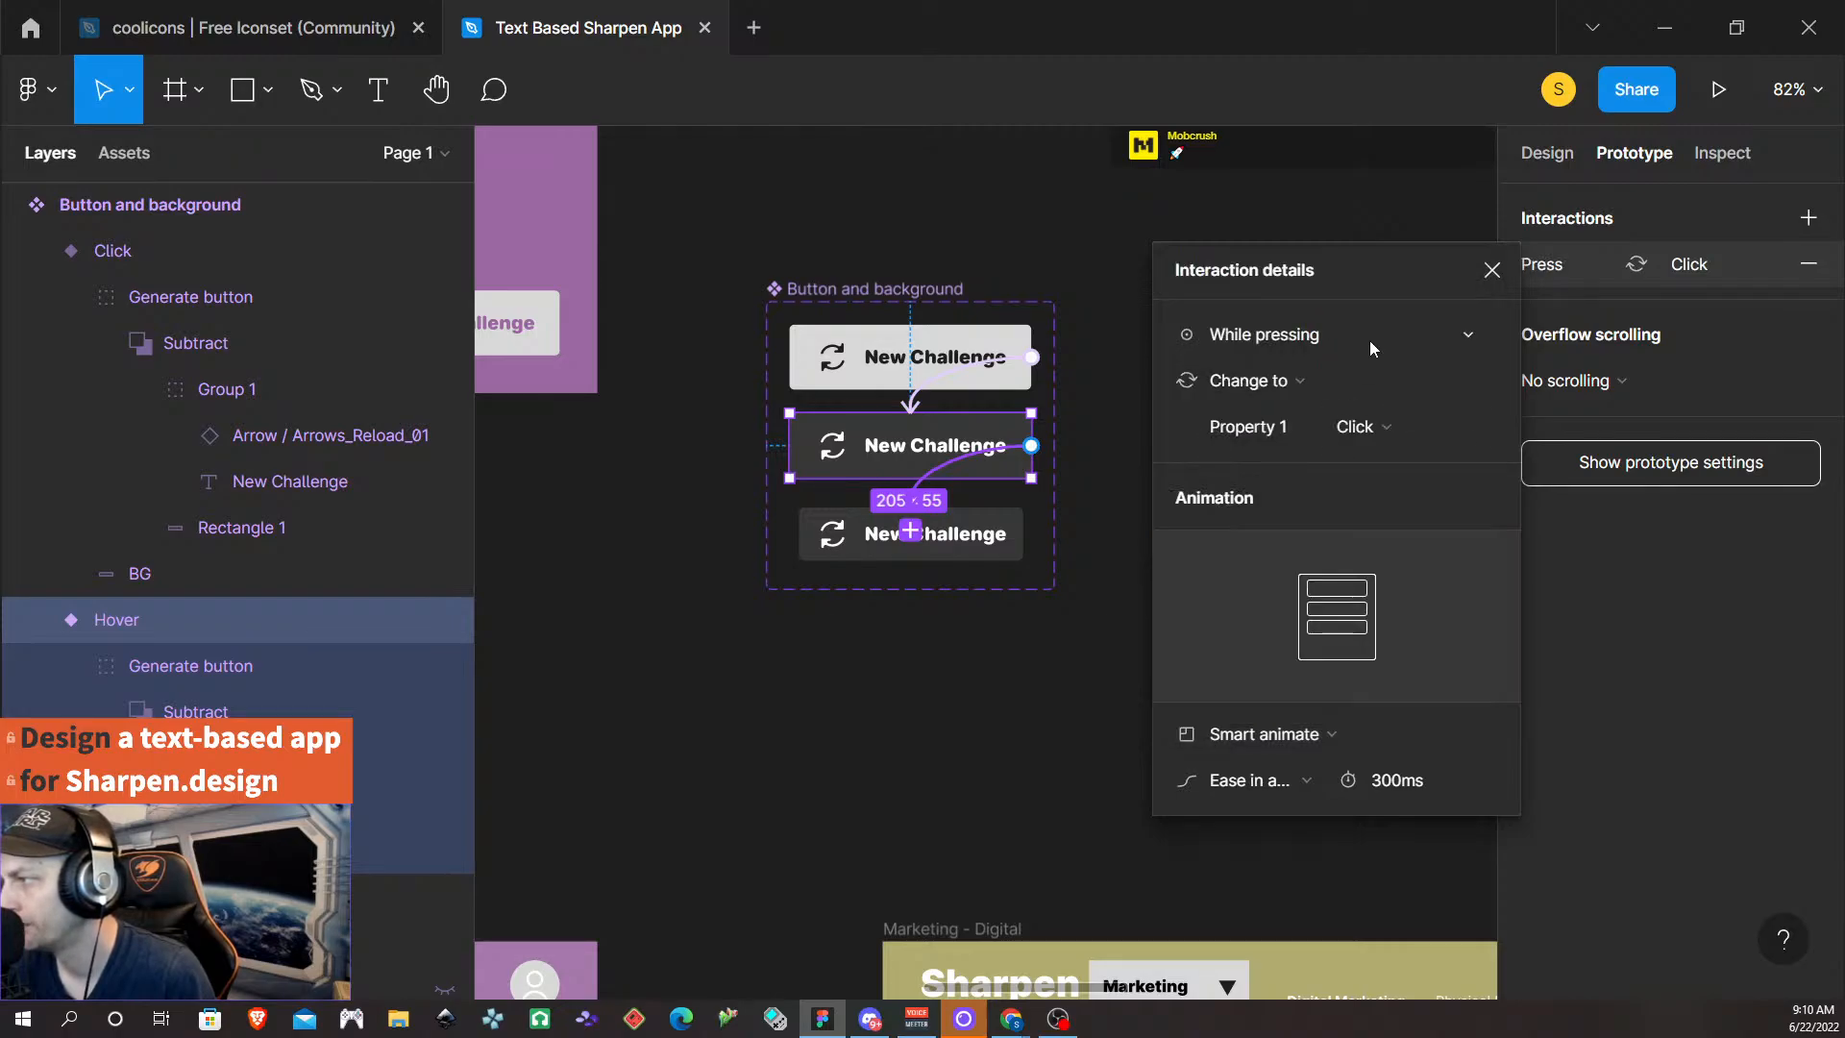
click(1491, 270)
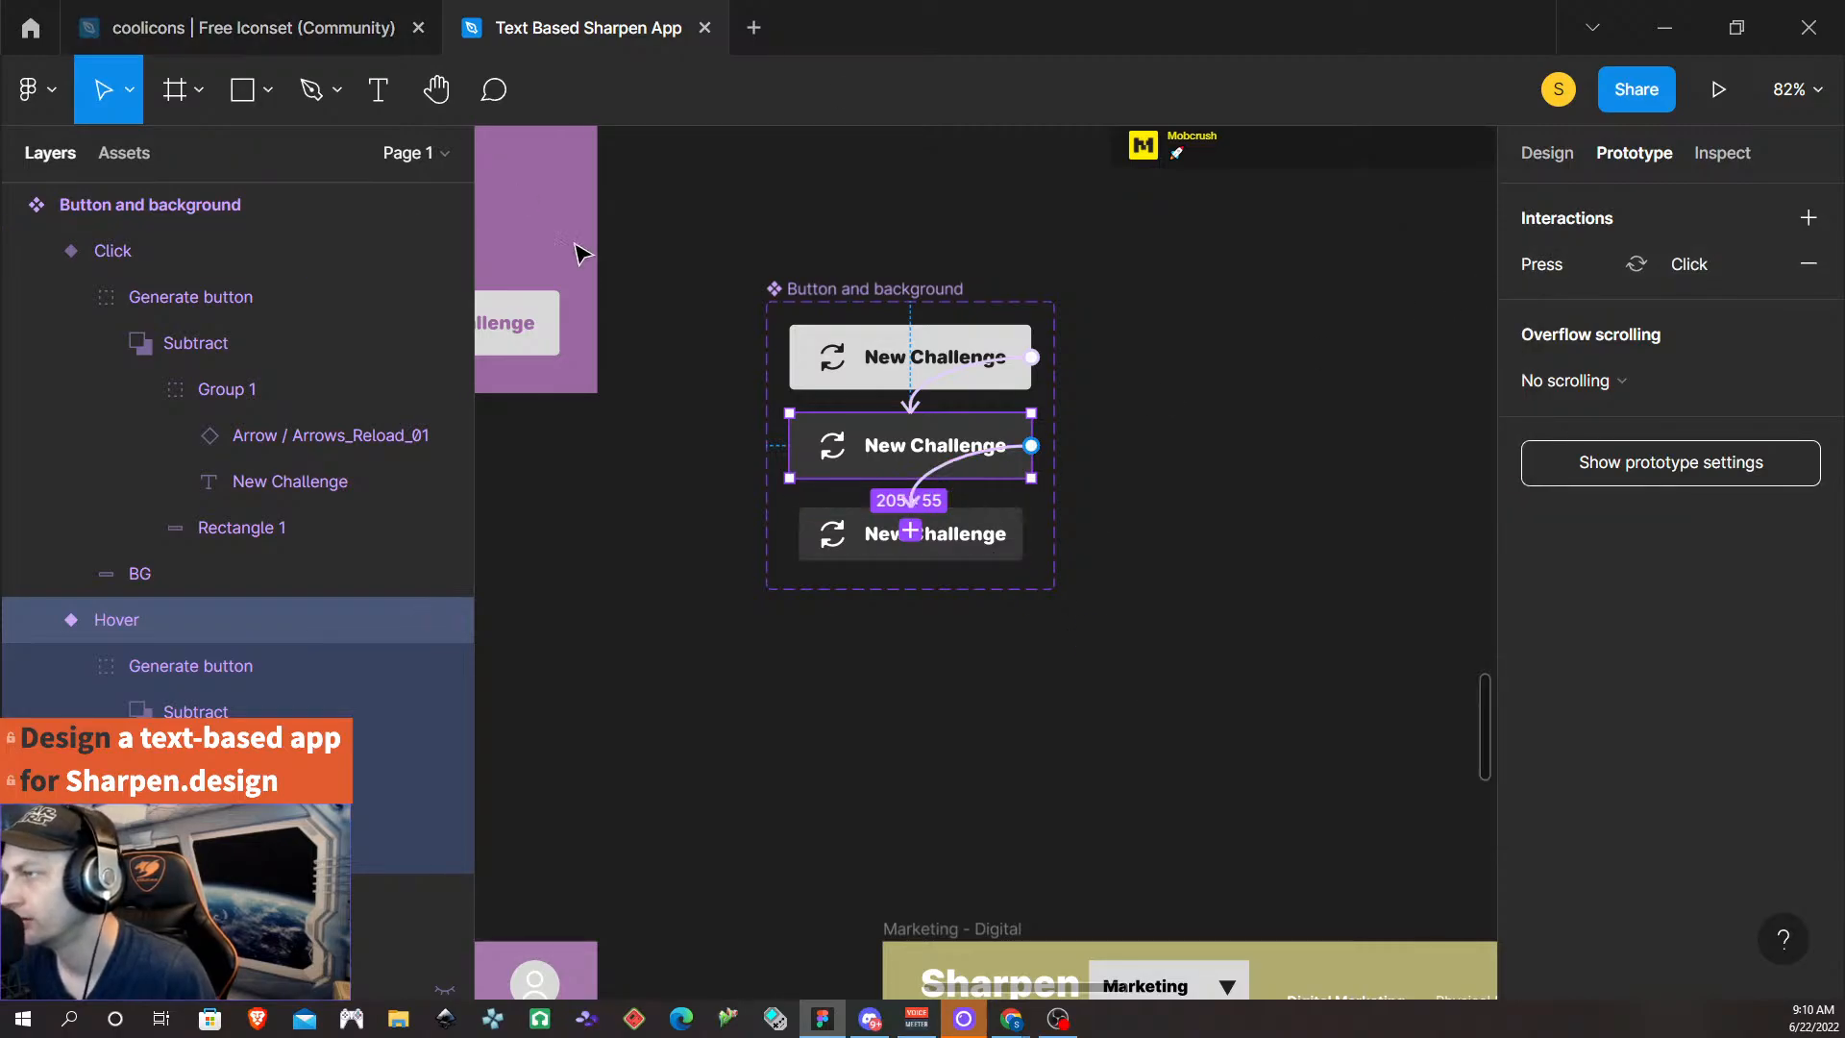
- Run the Template frame's prototype preview again to check the button's press behaviour
scroll(746, 507, down, 3)
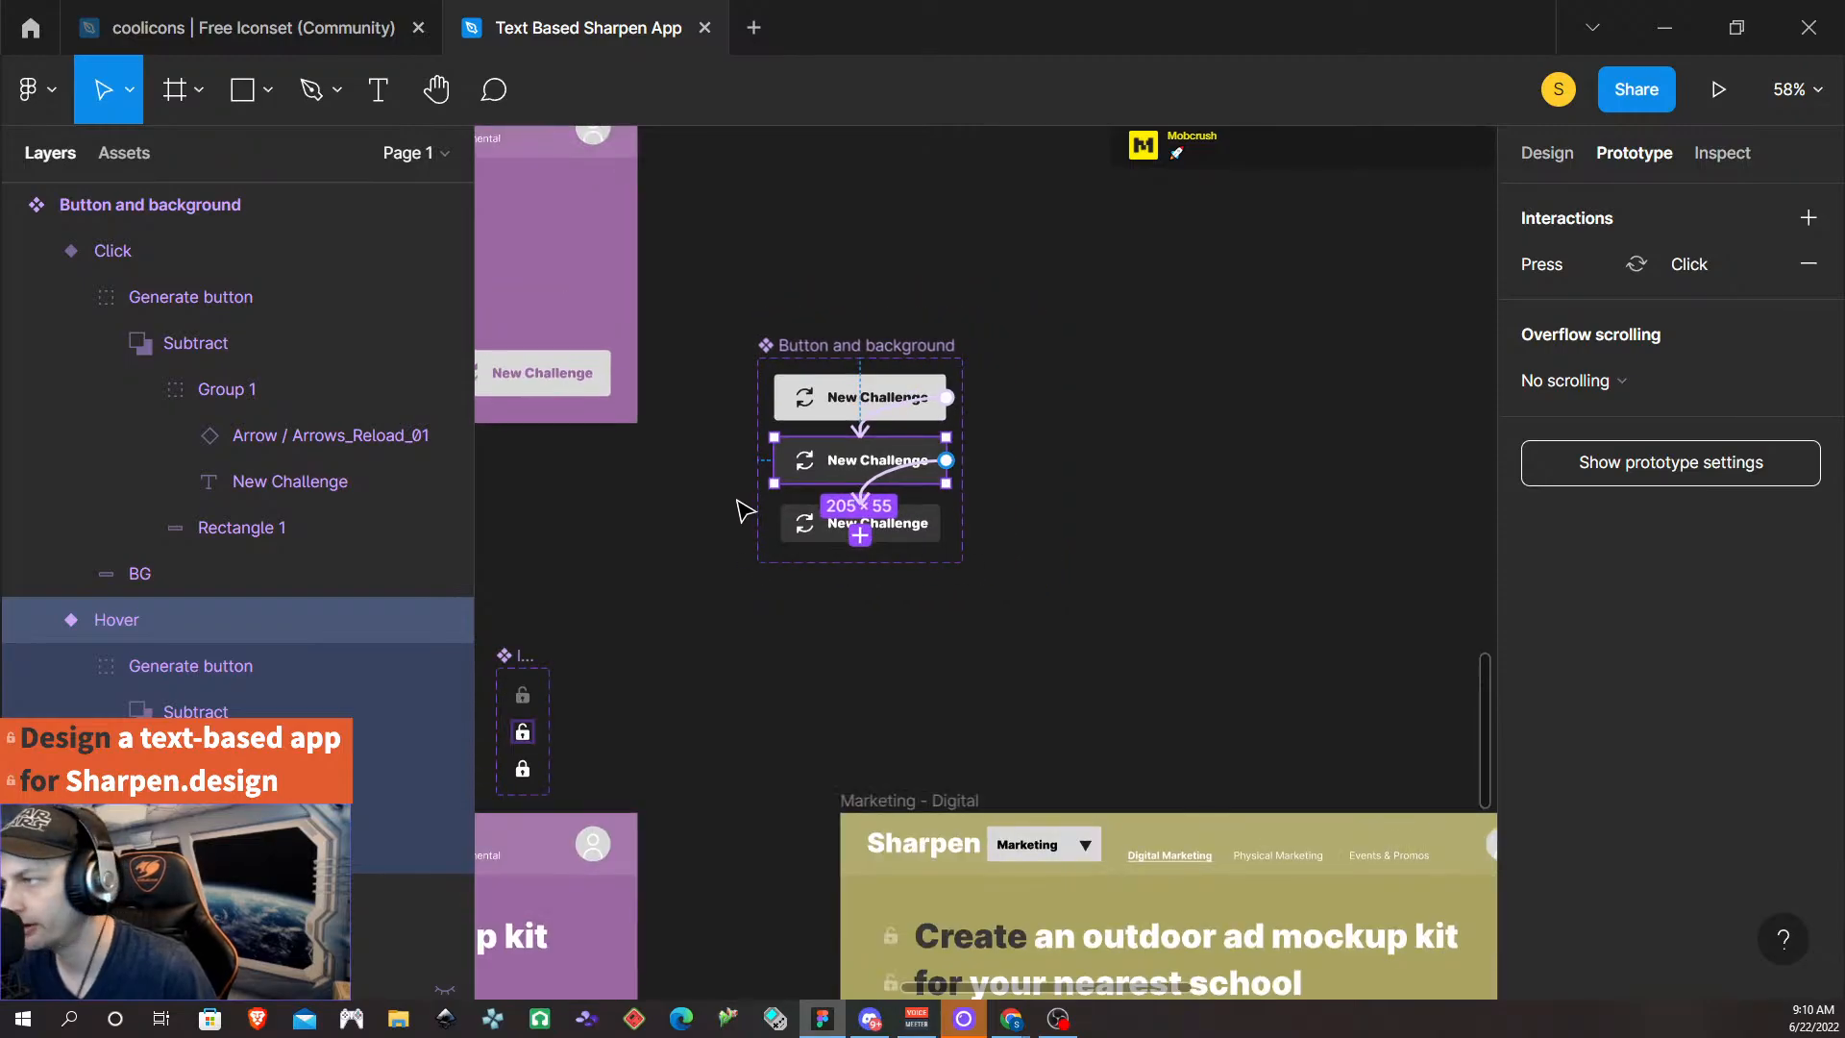
scroll(745, 508, down, 2)
scroll(721, 482, left, 5)
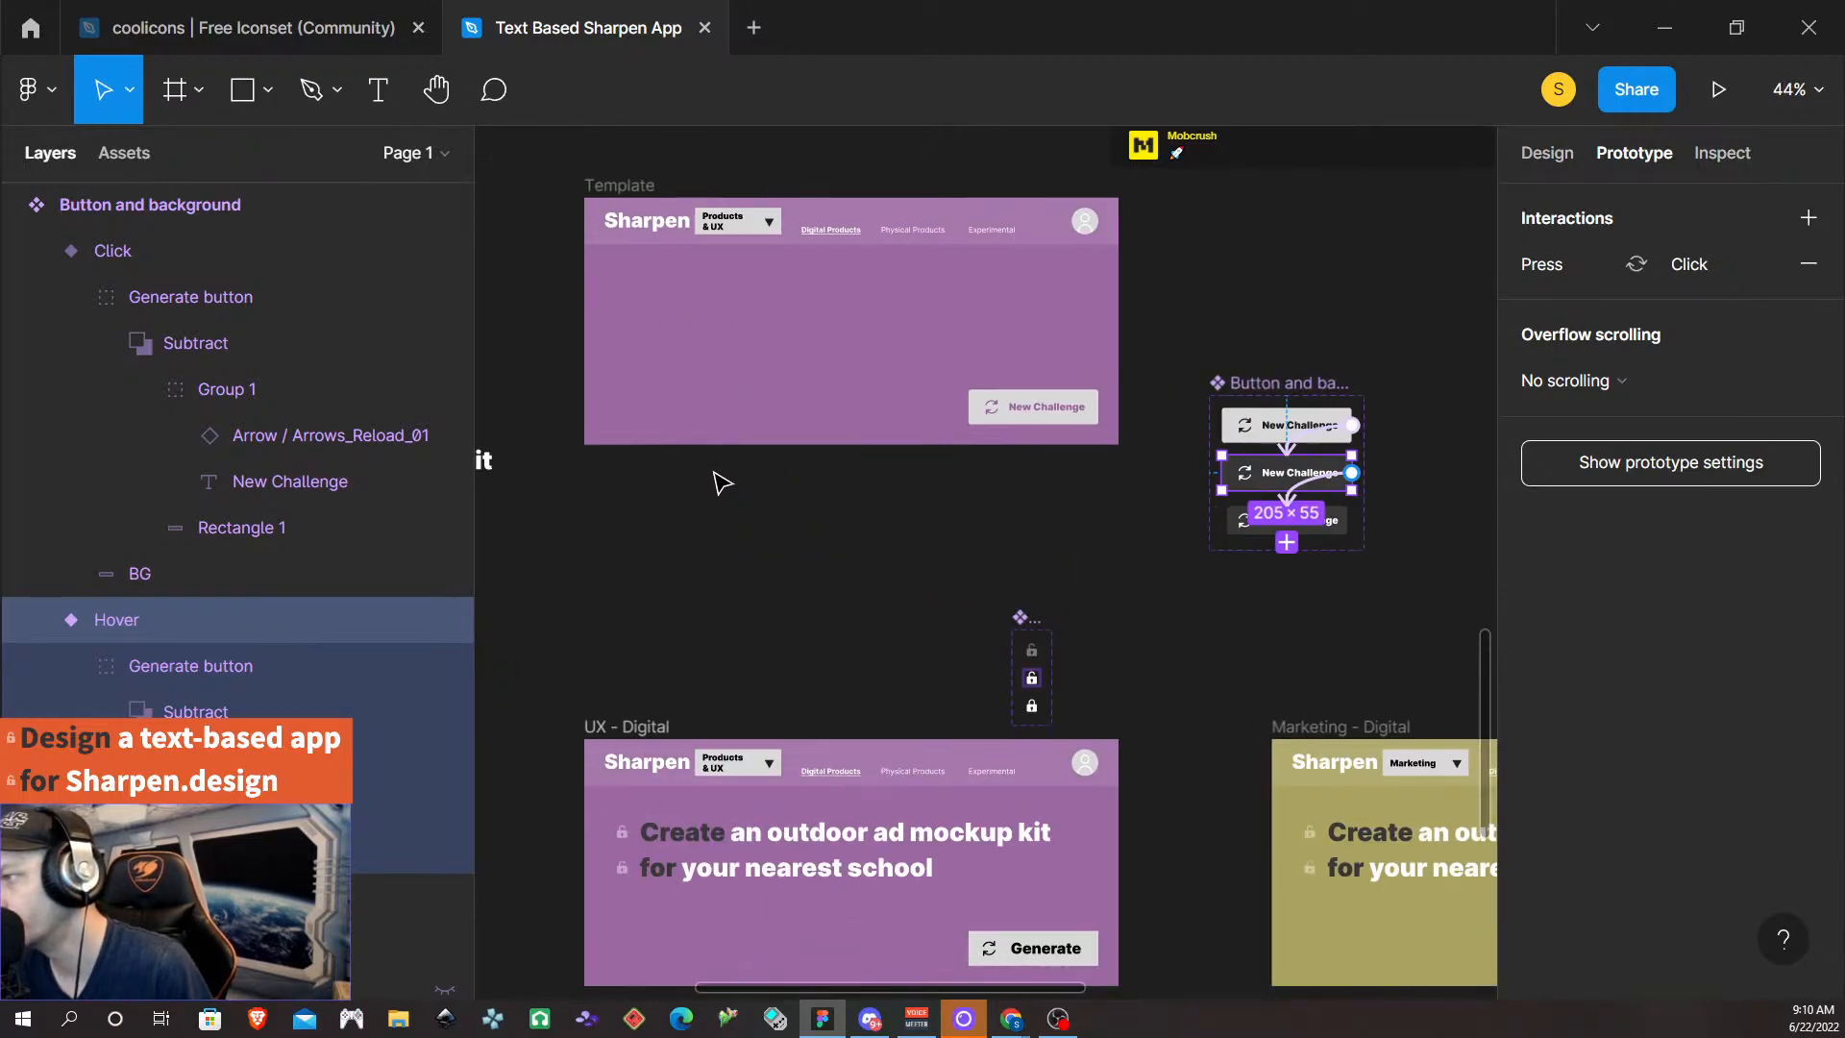
click(615, 189)
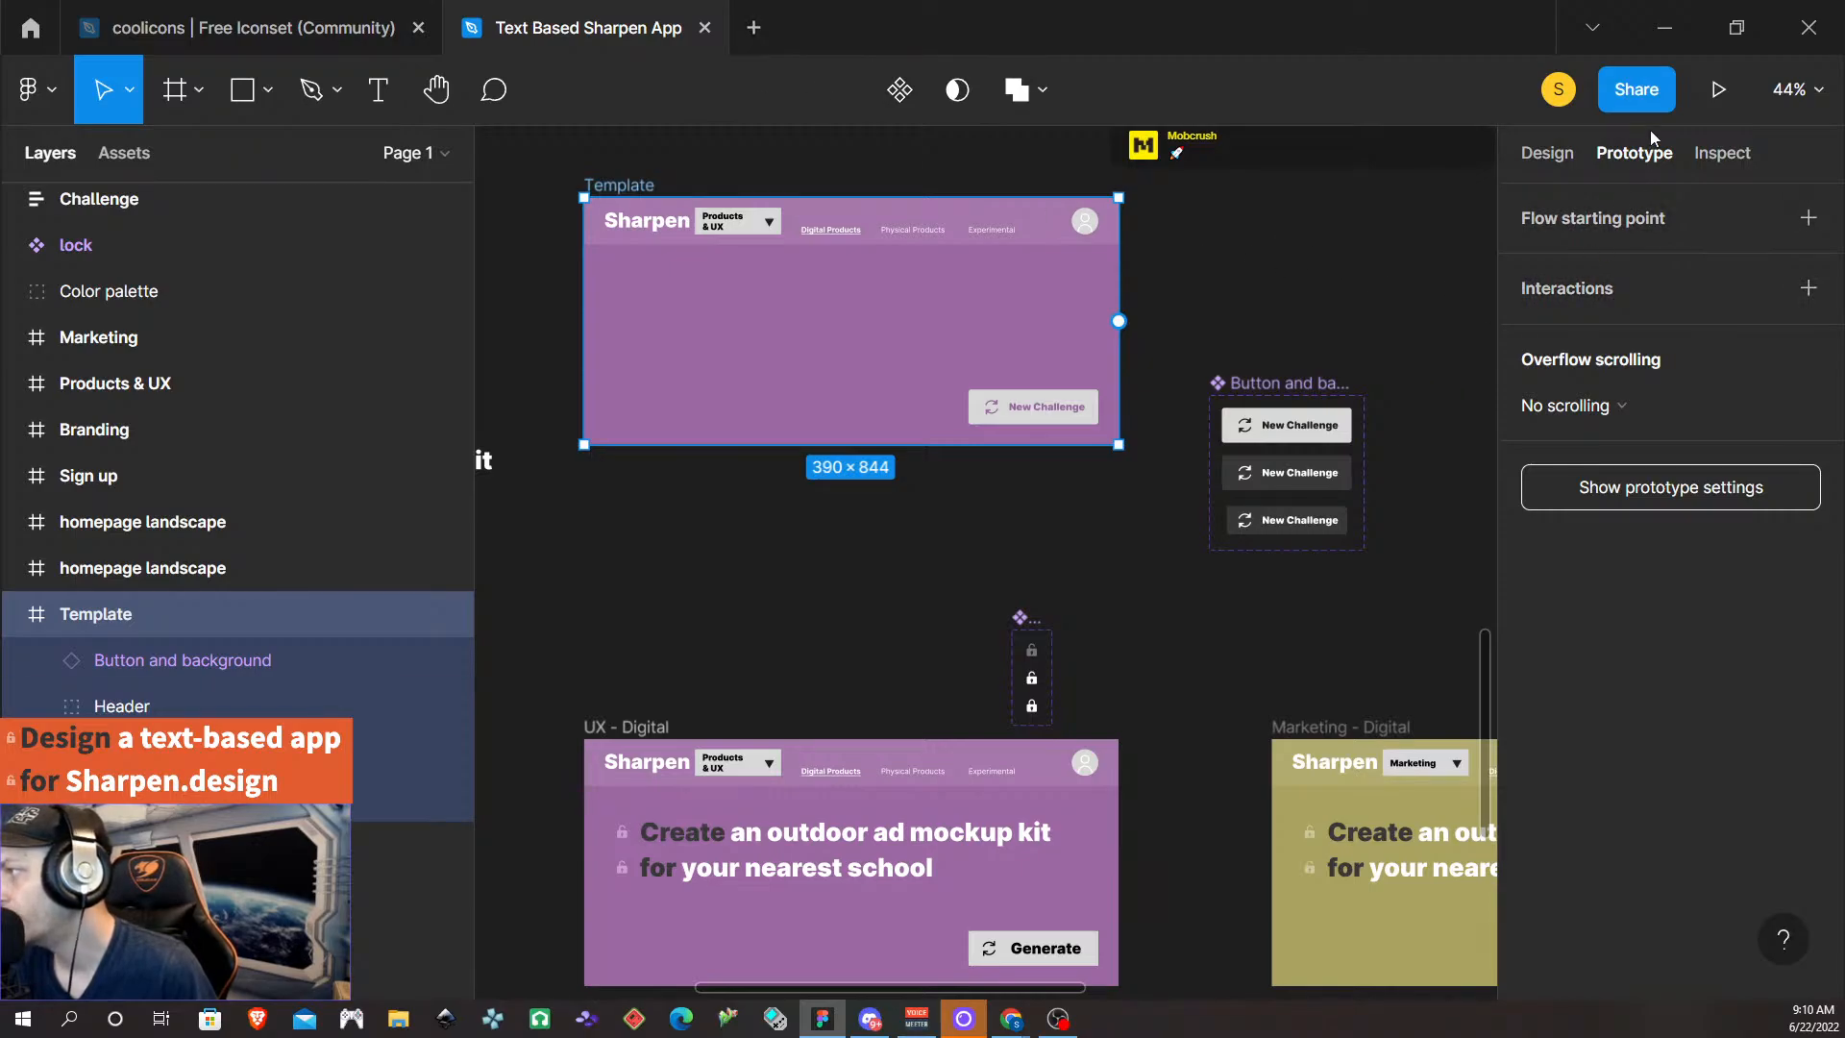
click(1709, 96)
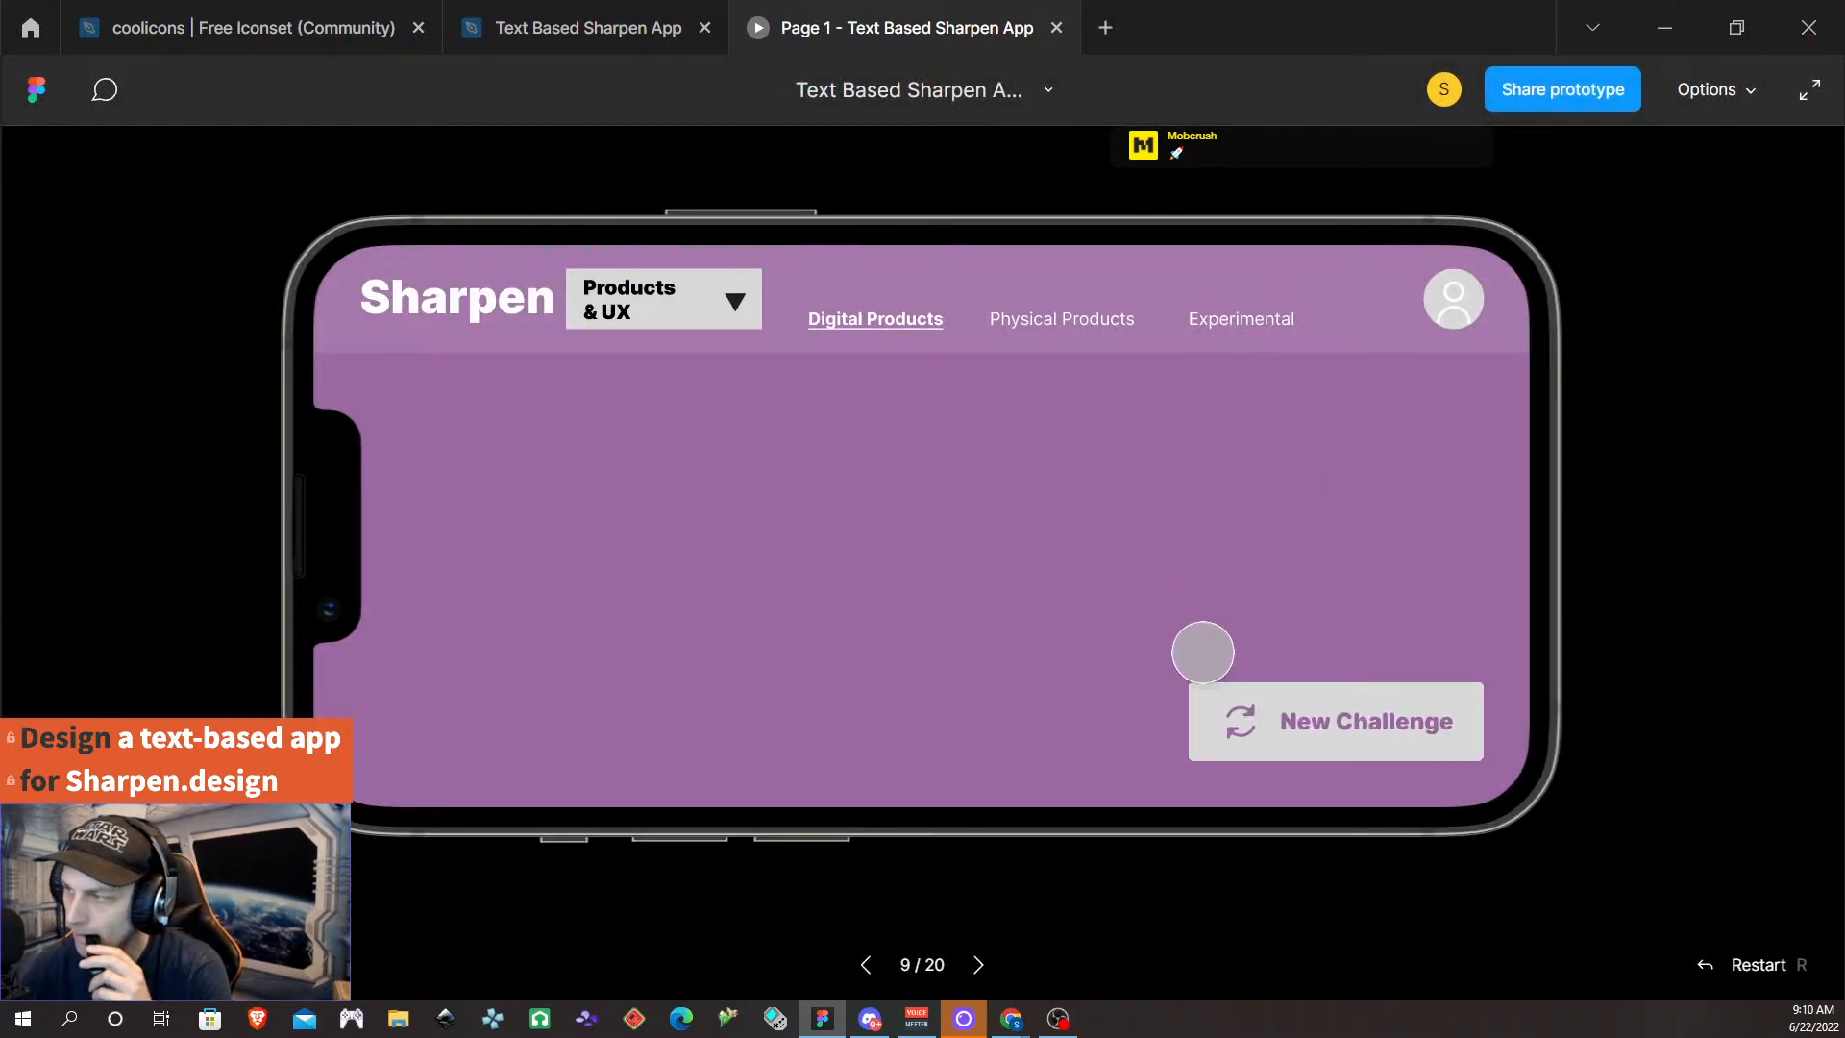
- Test pressing the New Challenge button in the prototype preview, and return to the design file
click(1213, 714)
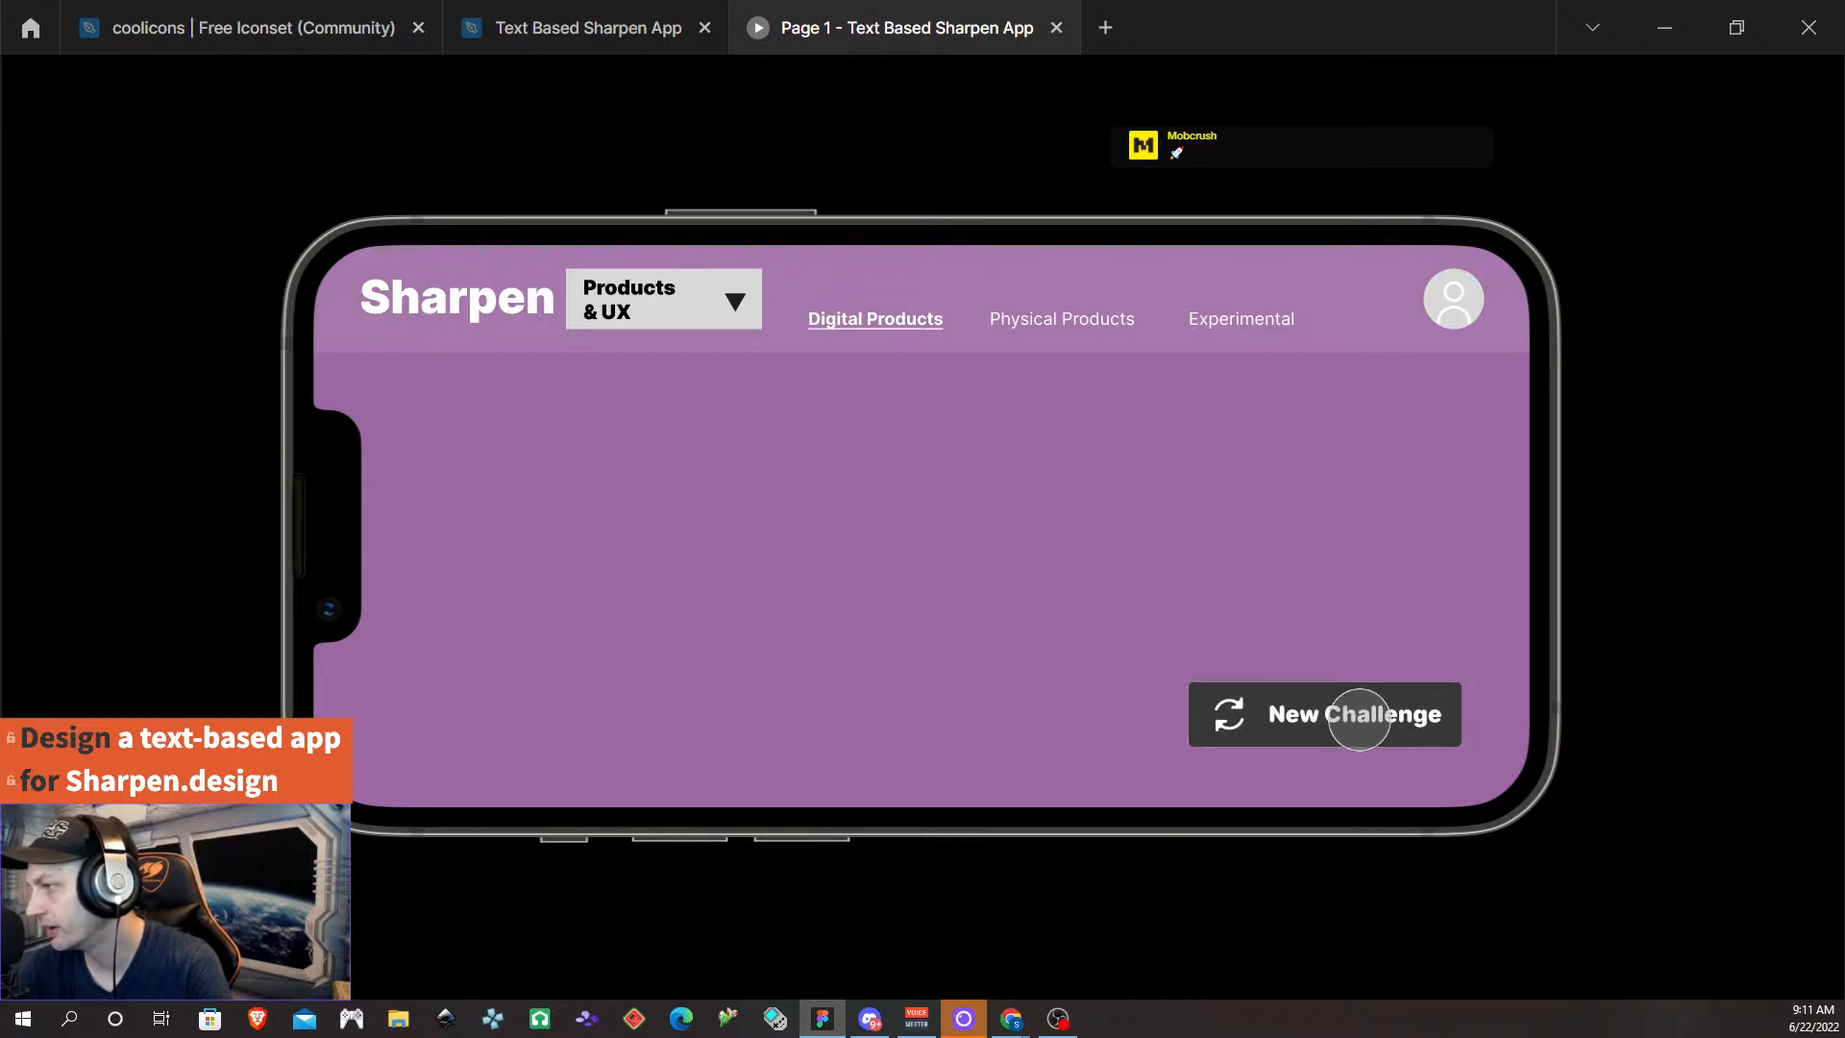
click(1358, 720)
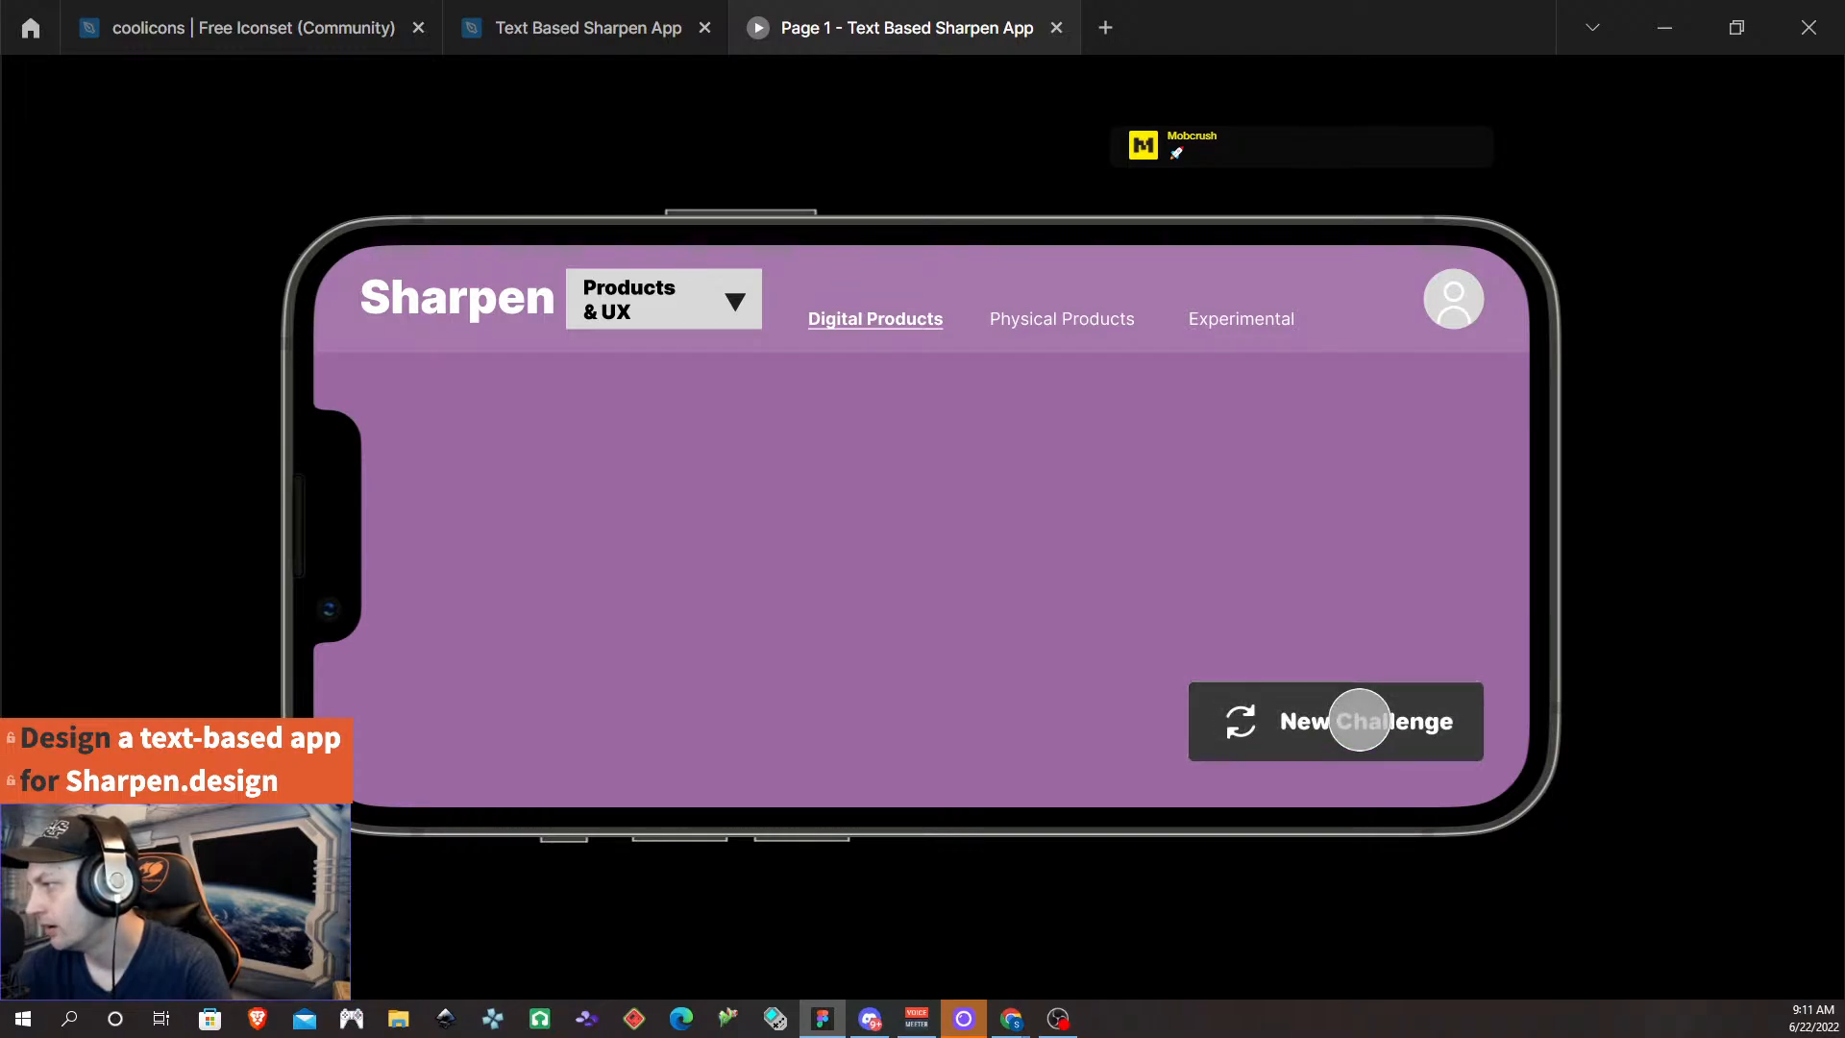
click(576, 27)
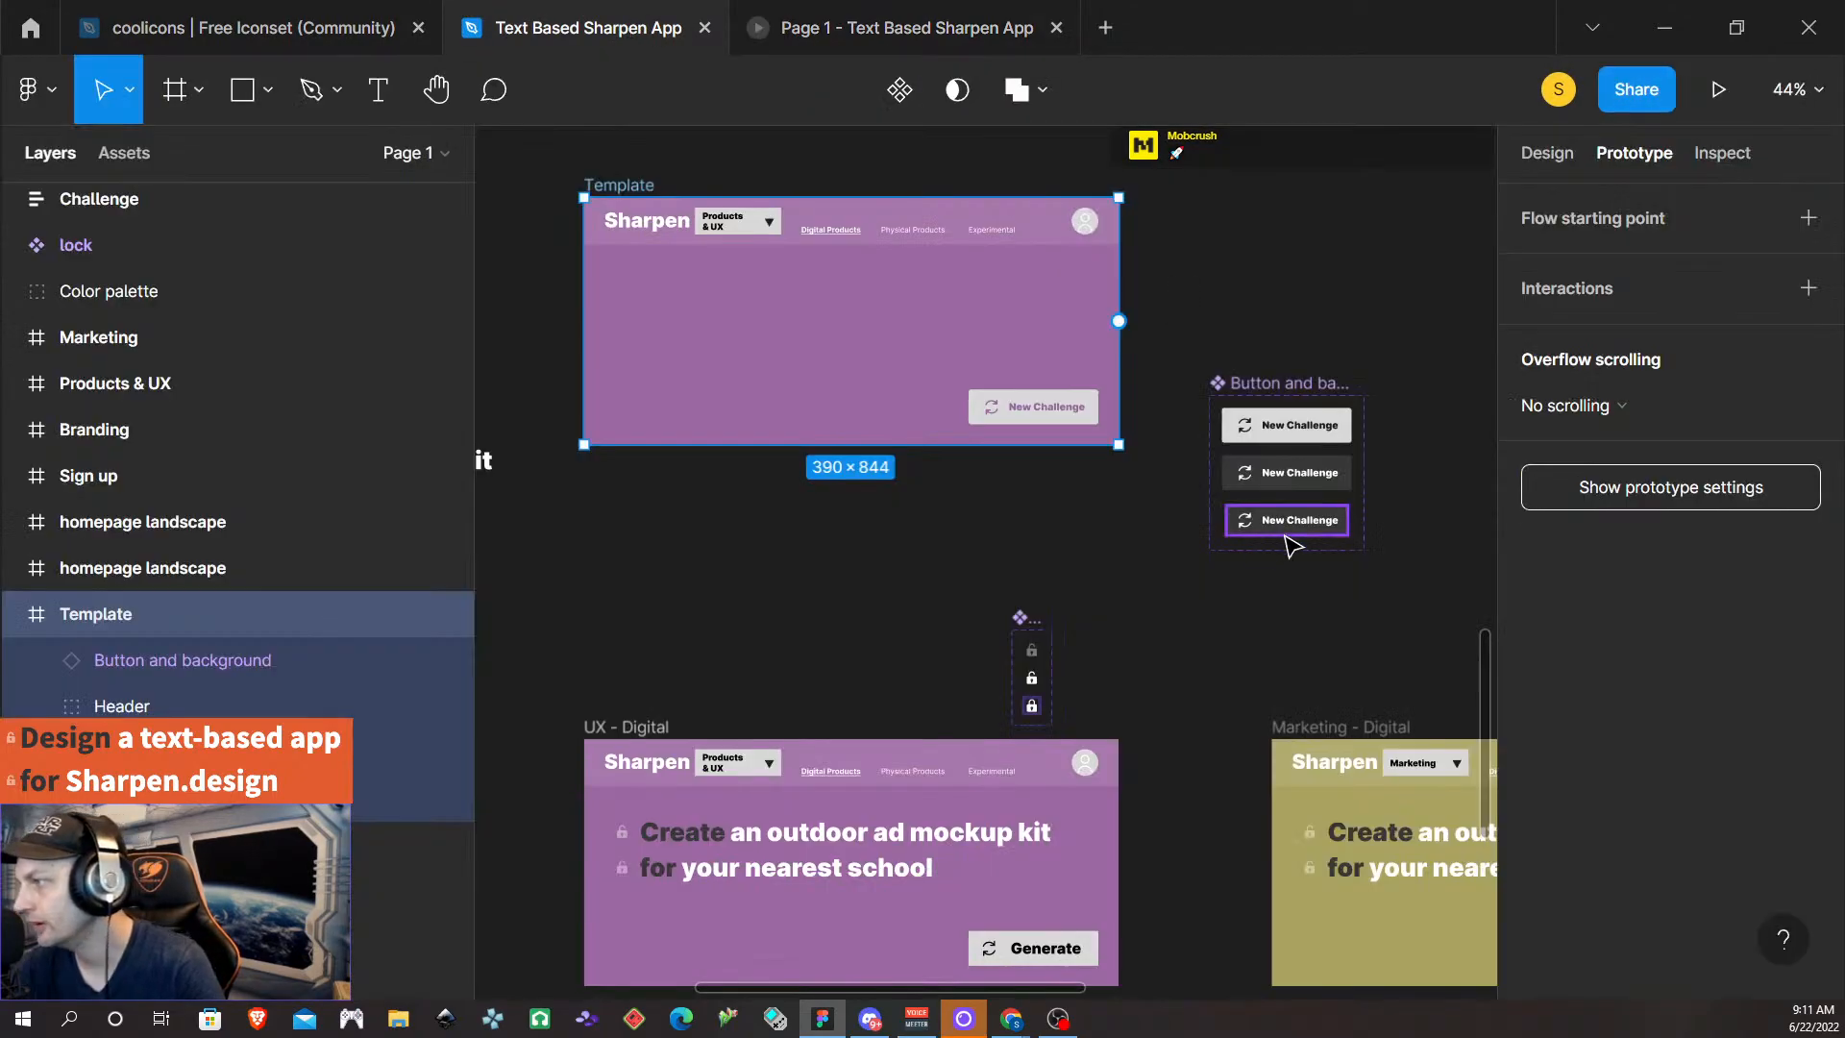
- Resize the Click variant of the New Challenge button to a height of 50 and a width of 195
scroll(1292, 543, up, 5)
click(1331, 477)
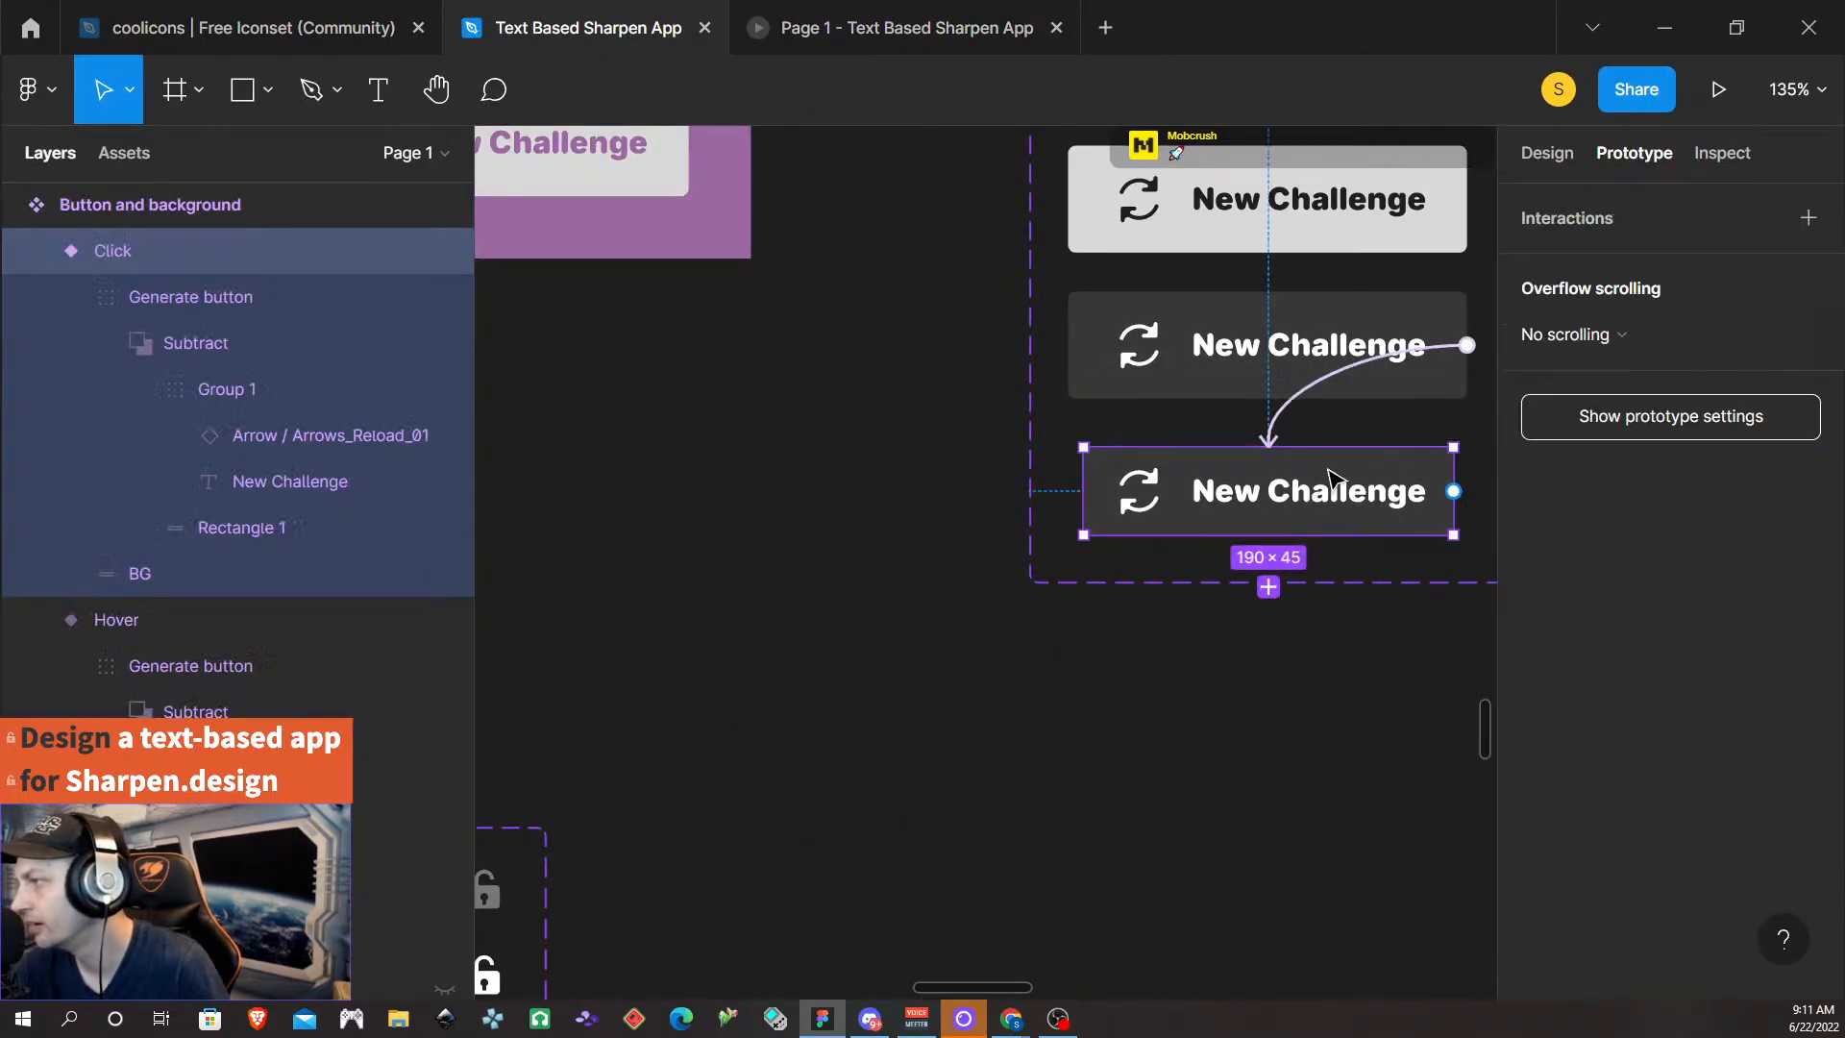
click(1548, 153)
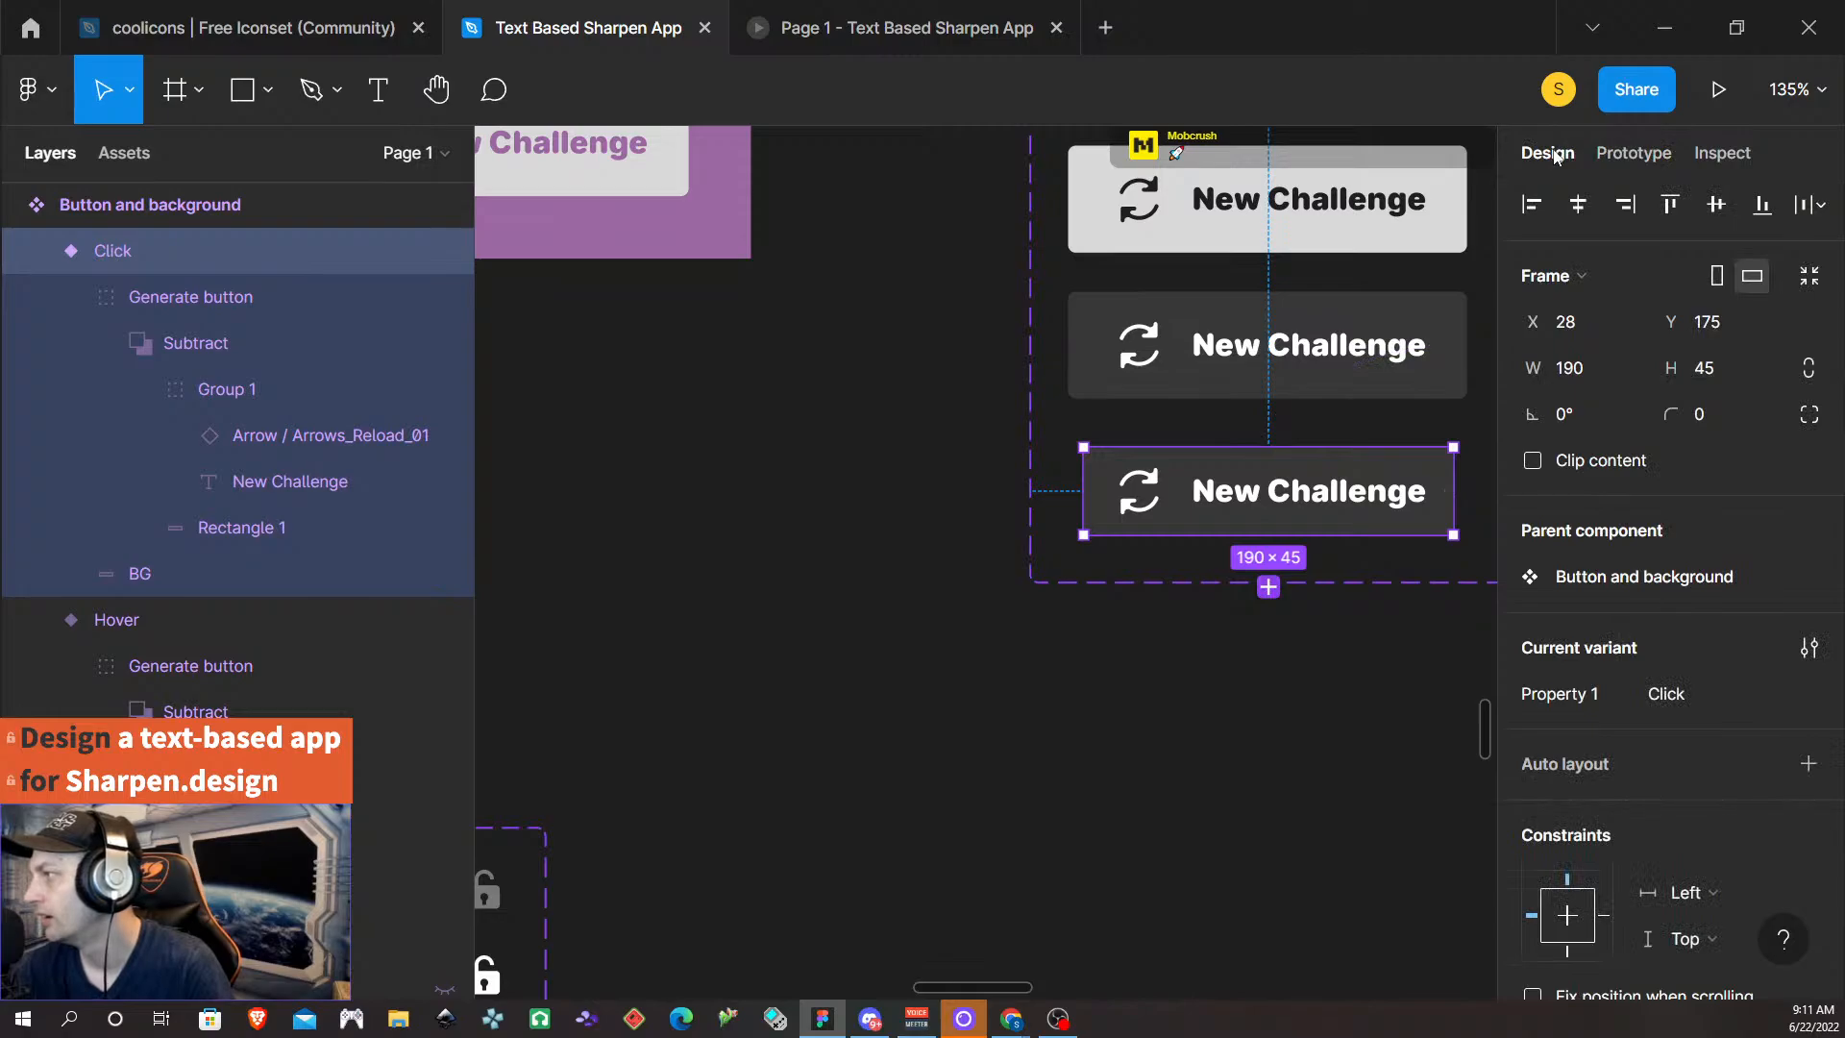
click(1710, 368)
click(1691, 367)
text(5)
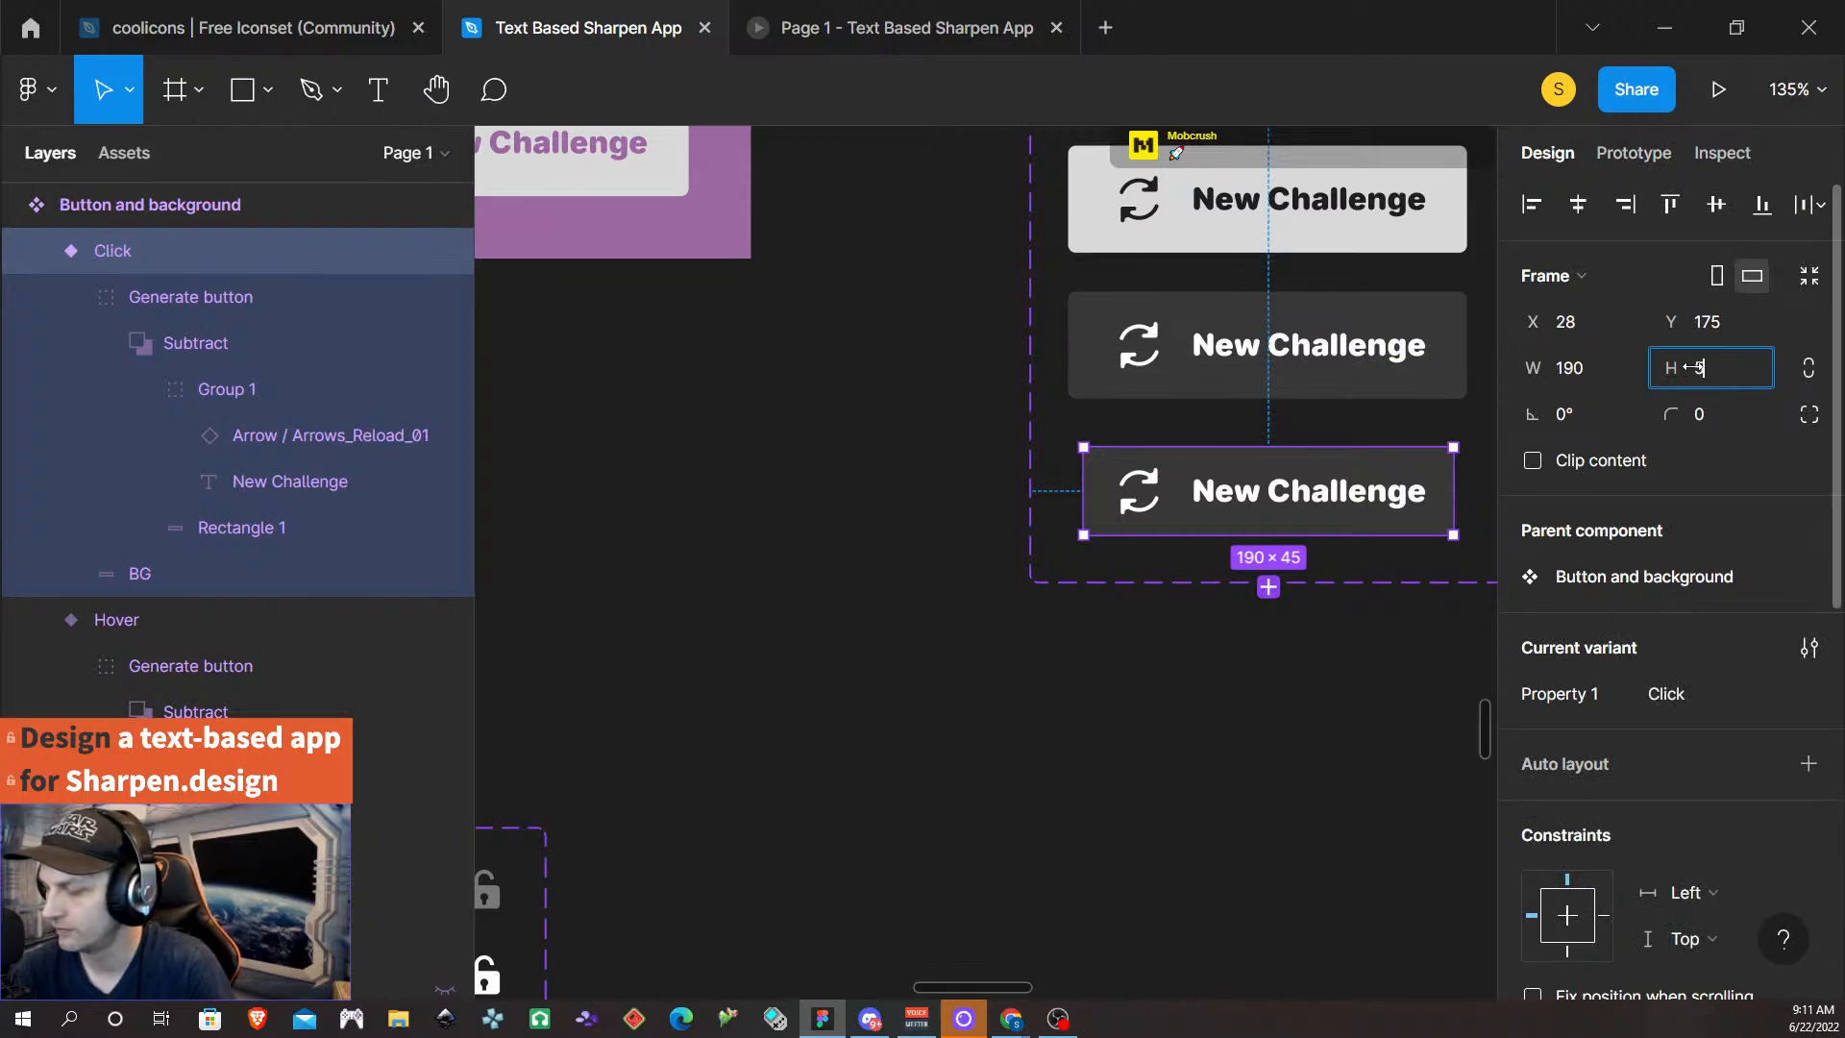
text(0)
key(Return)
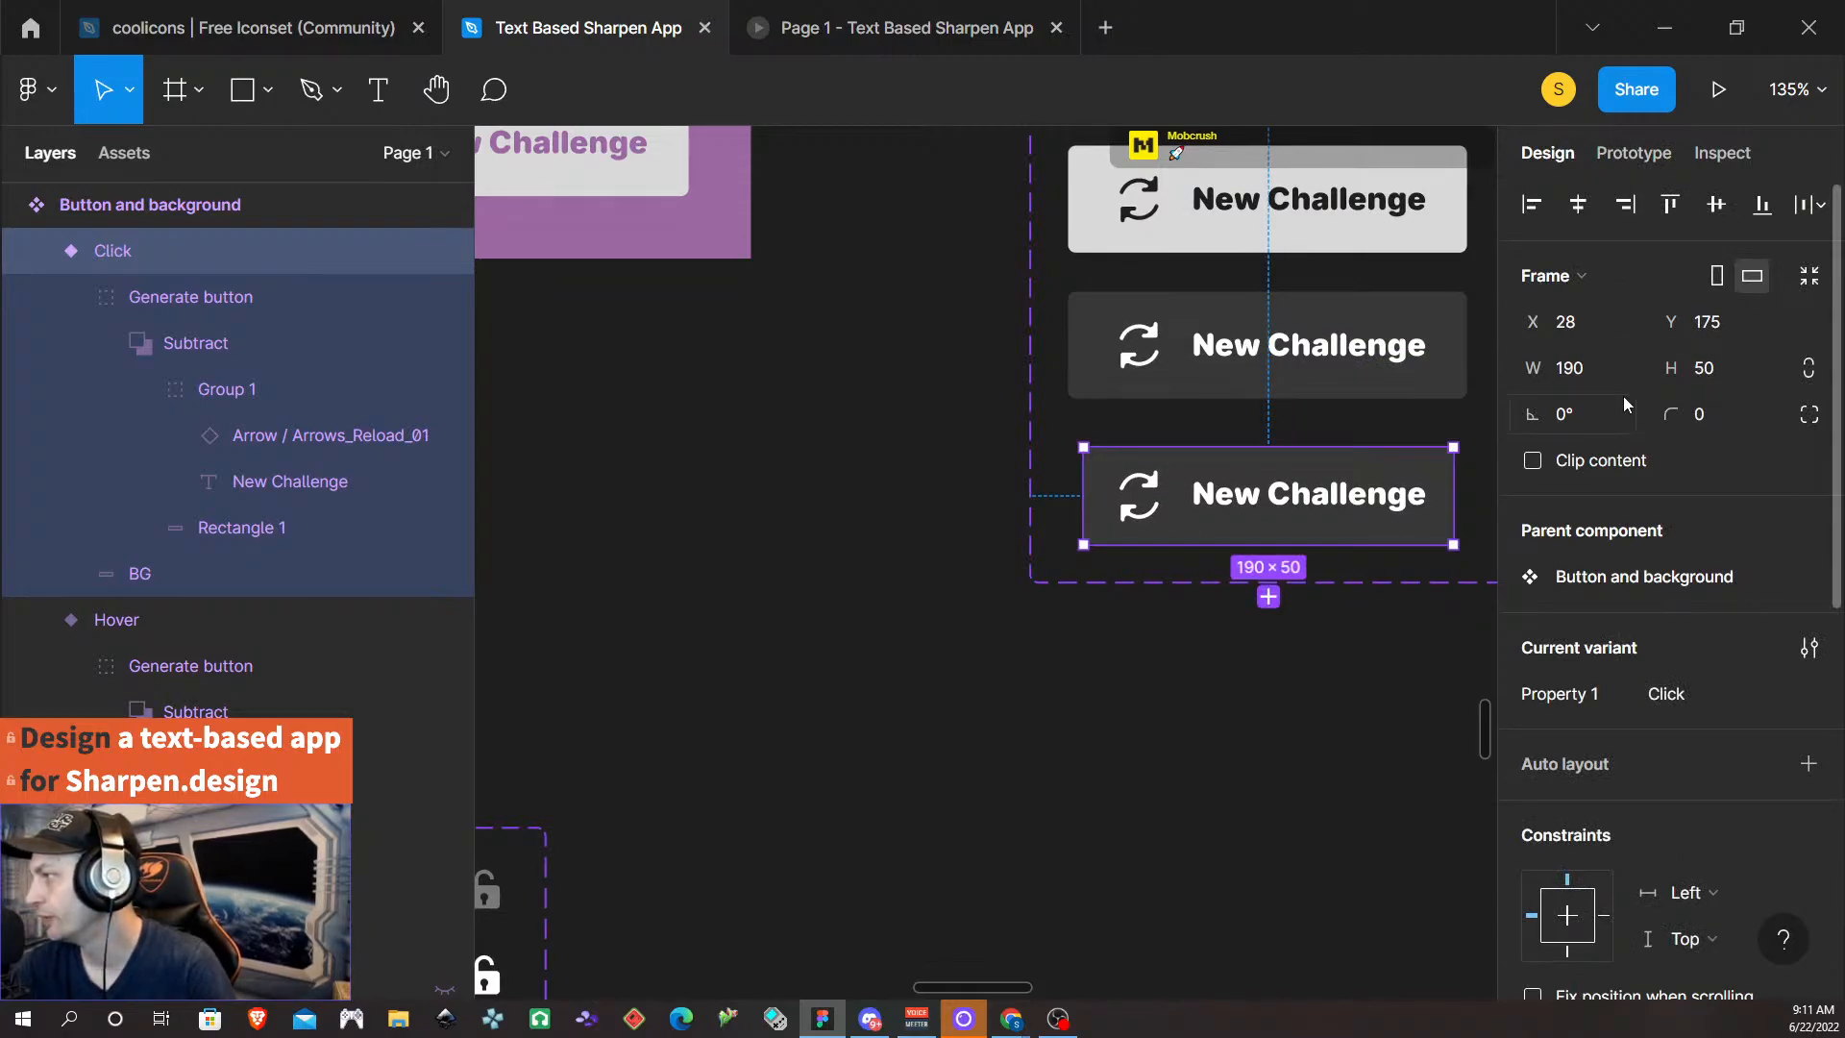
click(1608, 368)
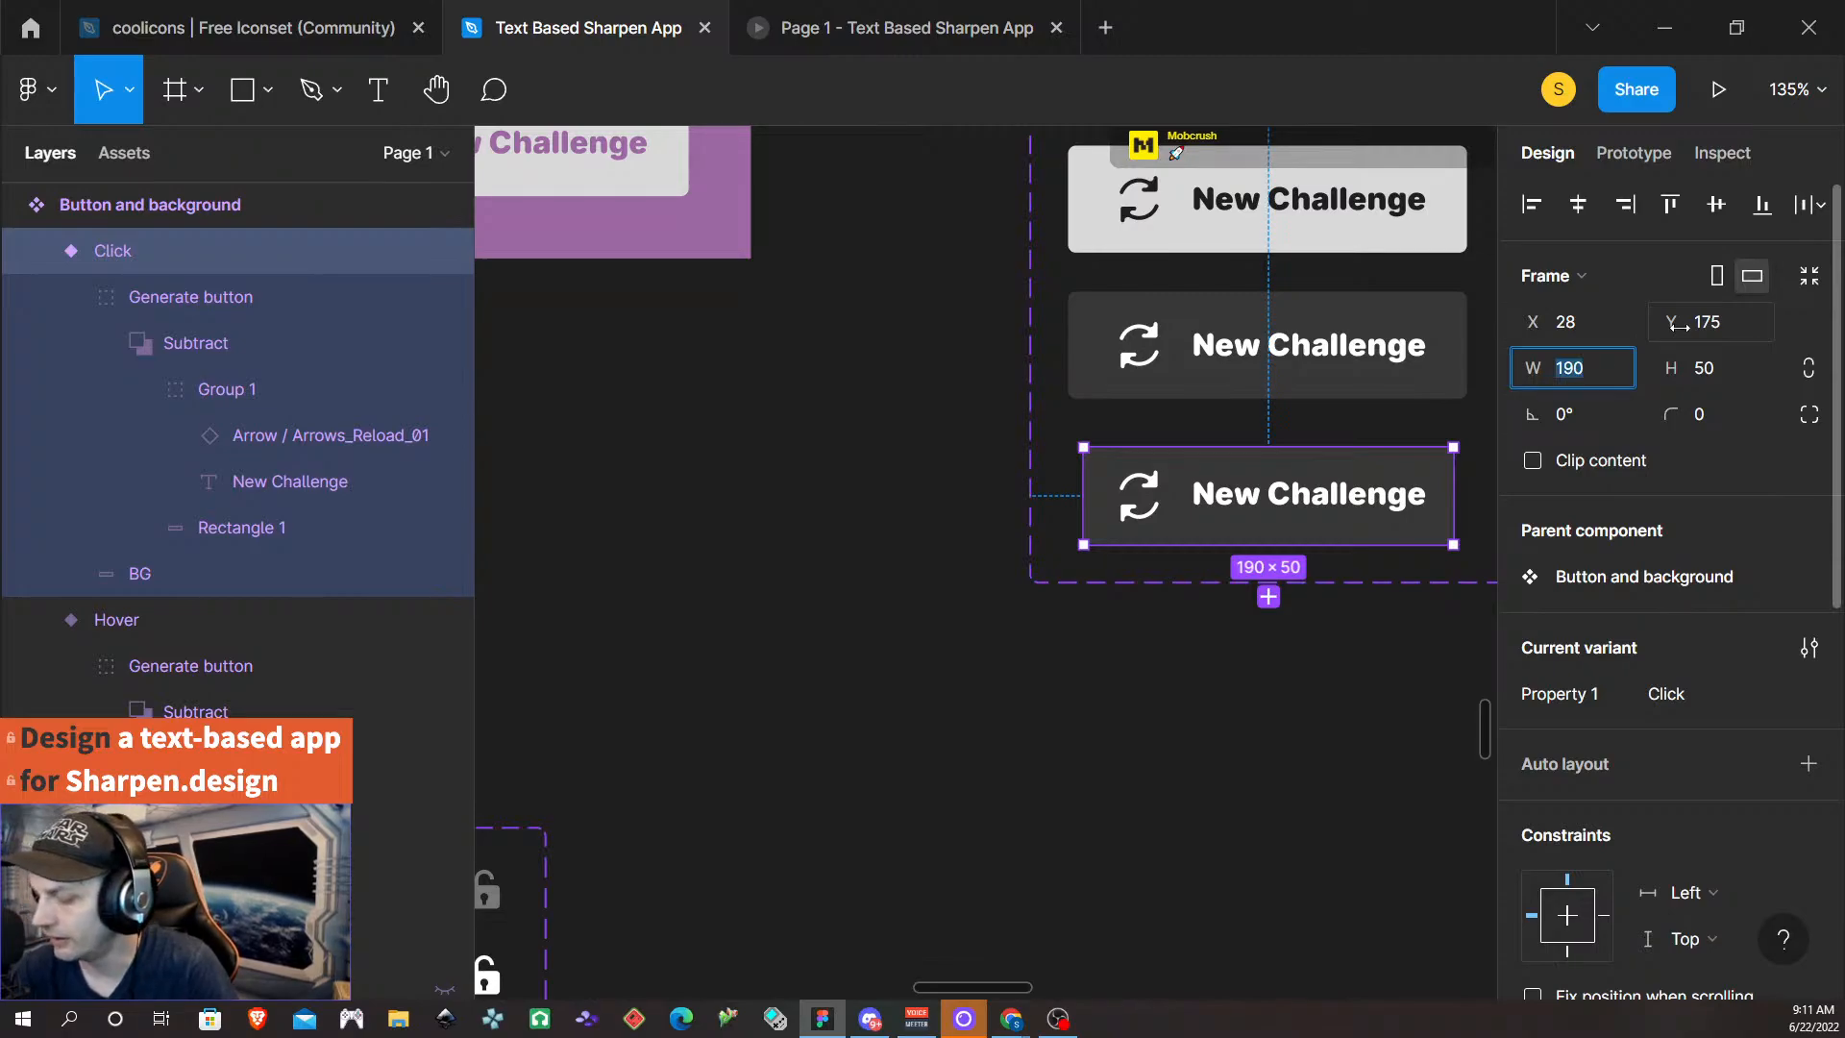
text(19)
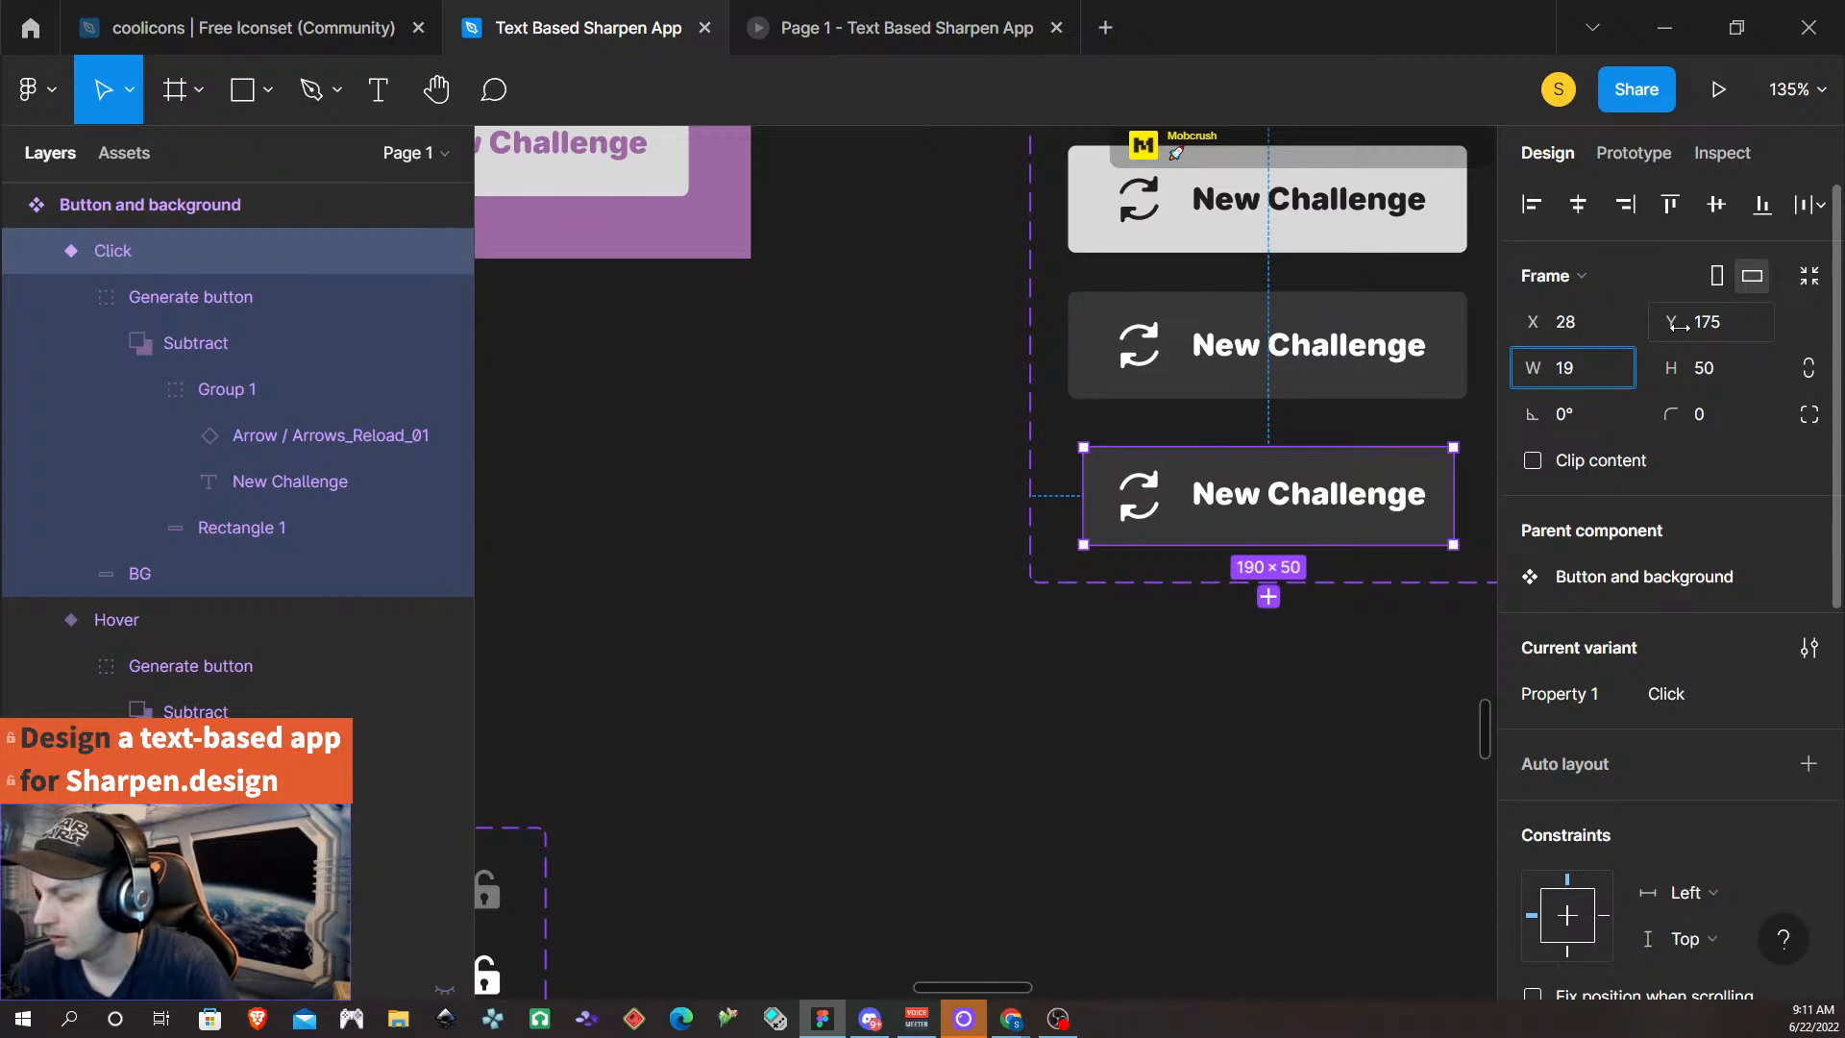
text(5)
key(Return)
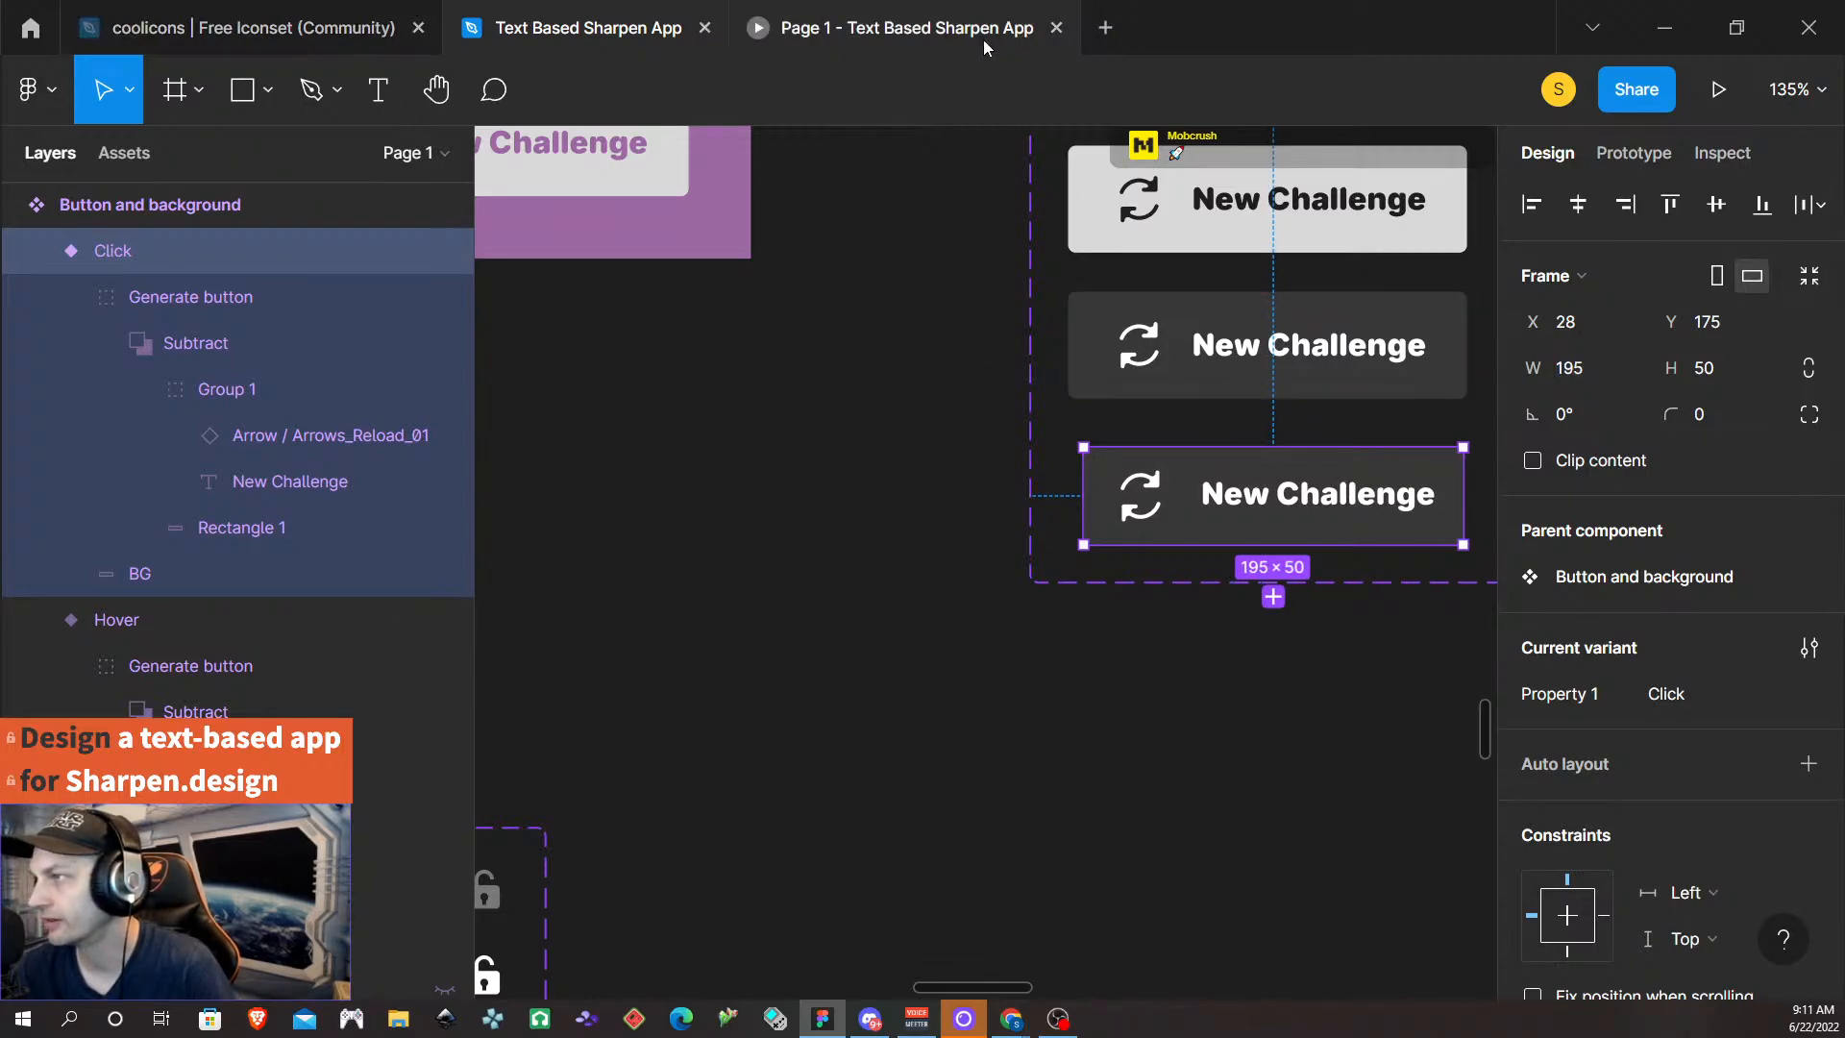
- Try to centre the icon-and-text Group 1 horizontally inside the Click variant, and undo the alignment
double_click(1275, 498)
double_click(1274, 498)
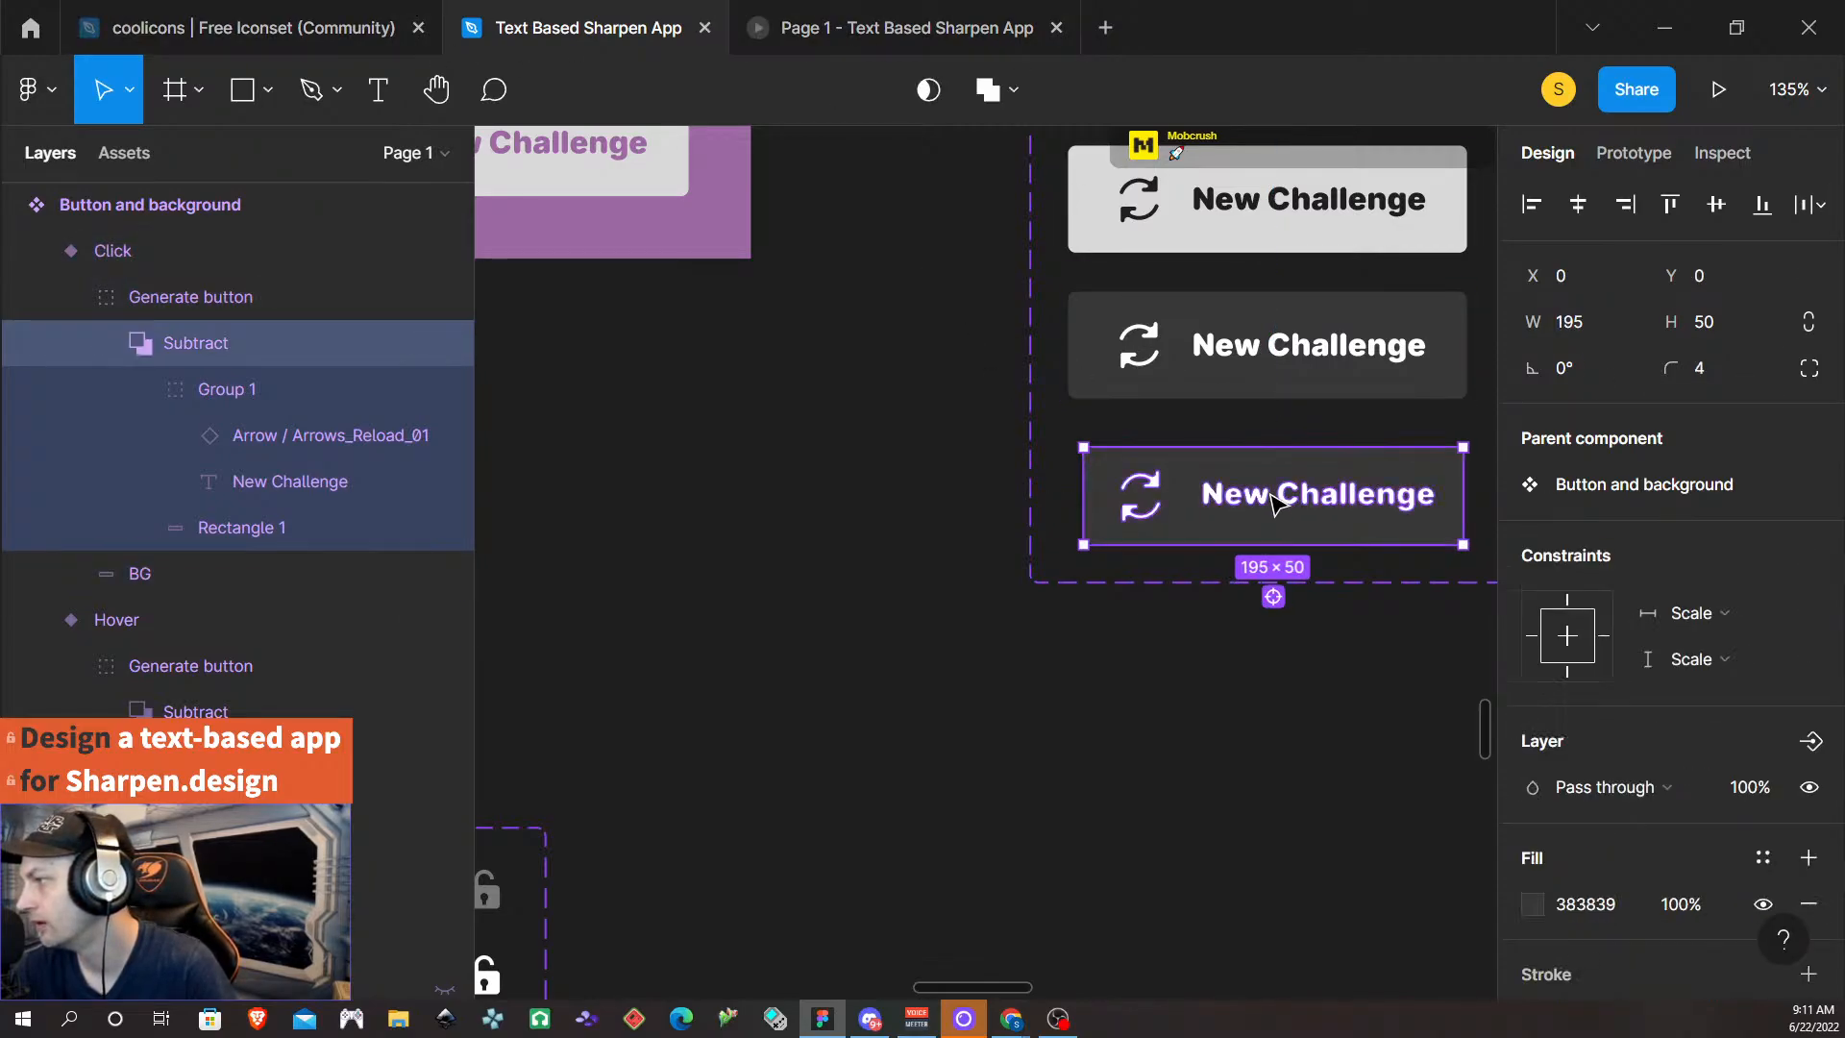
double_click(1274, 499)
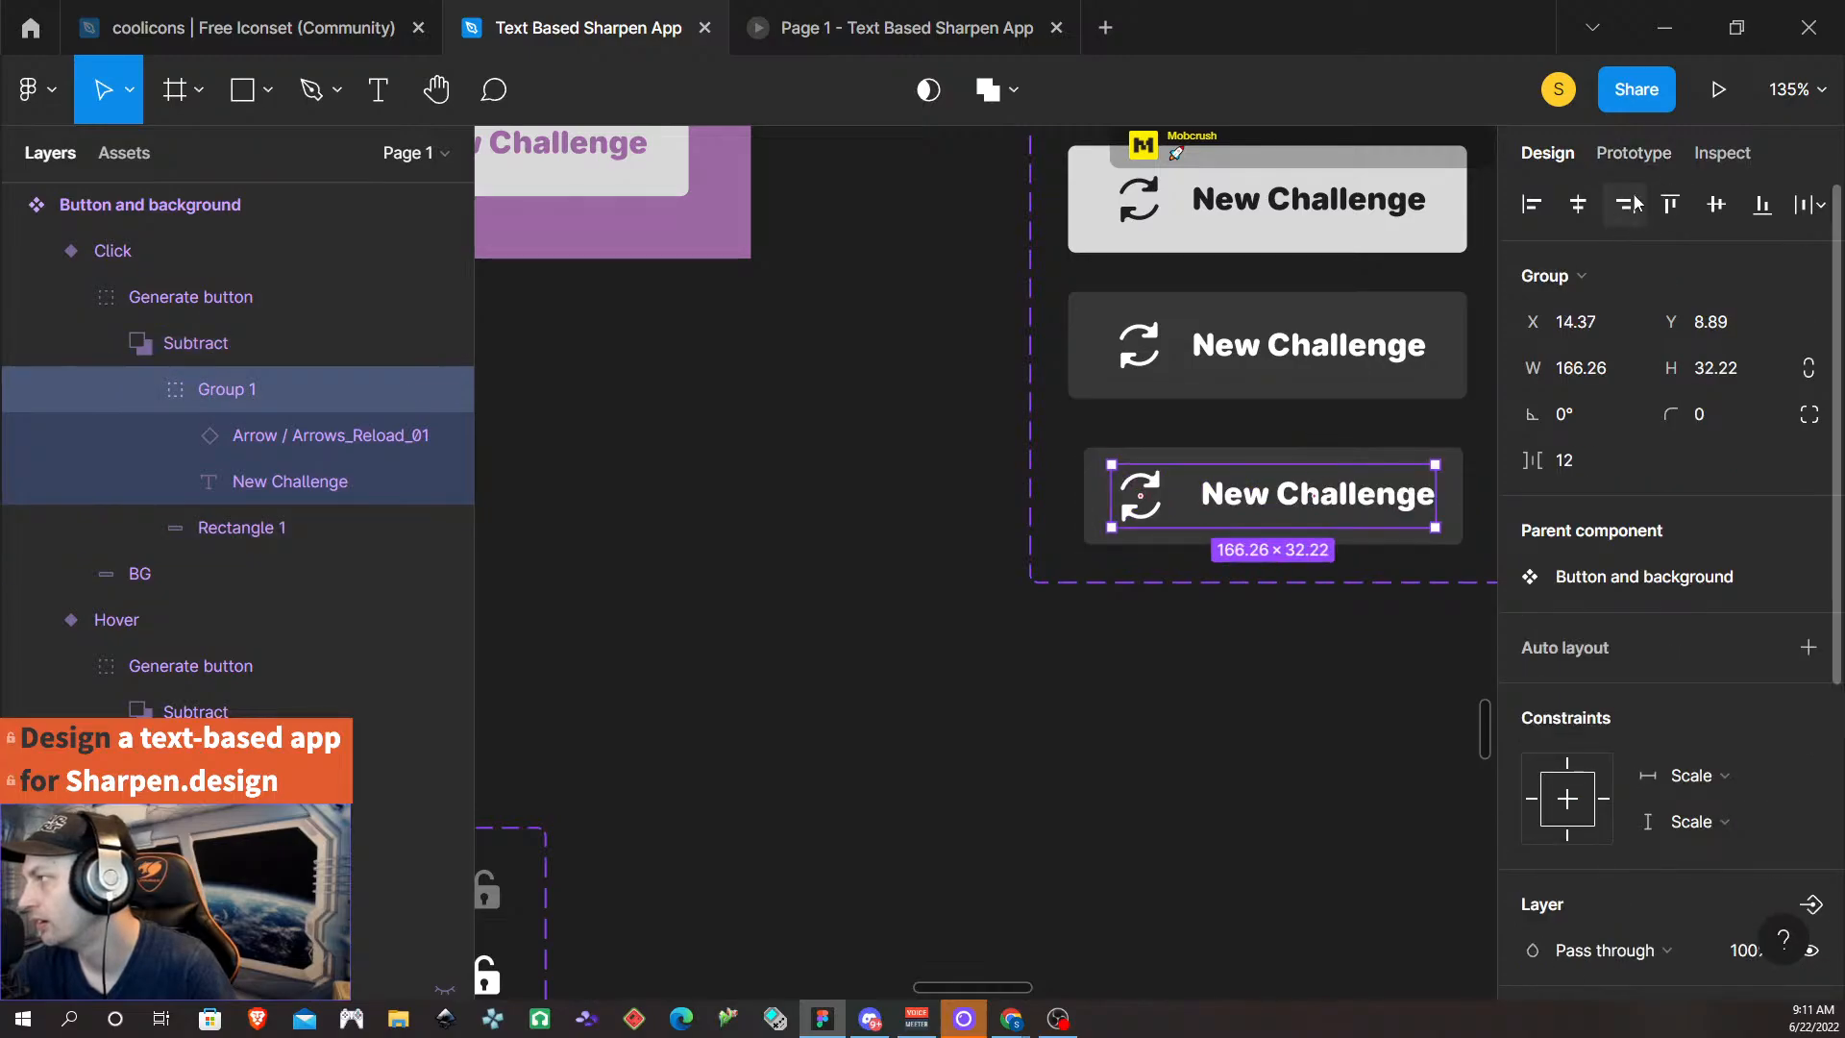
click(1578, 205)
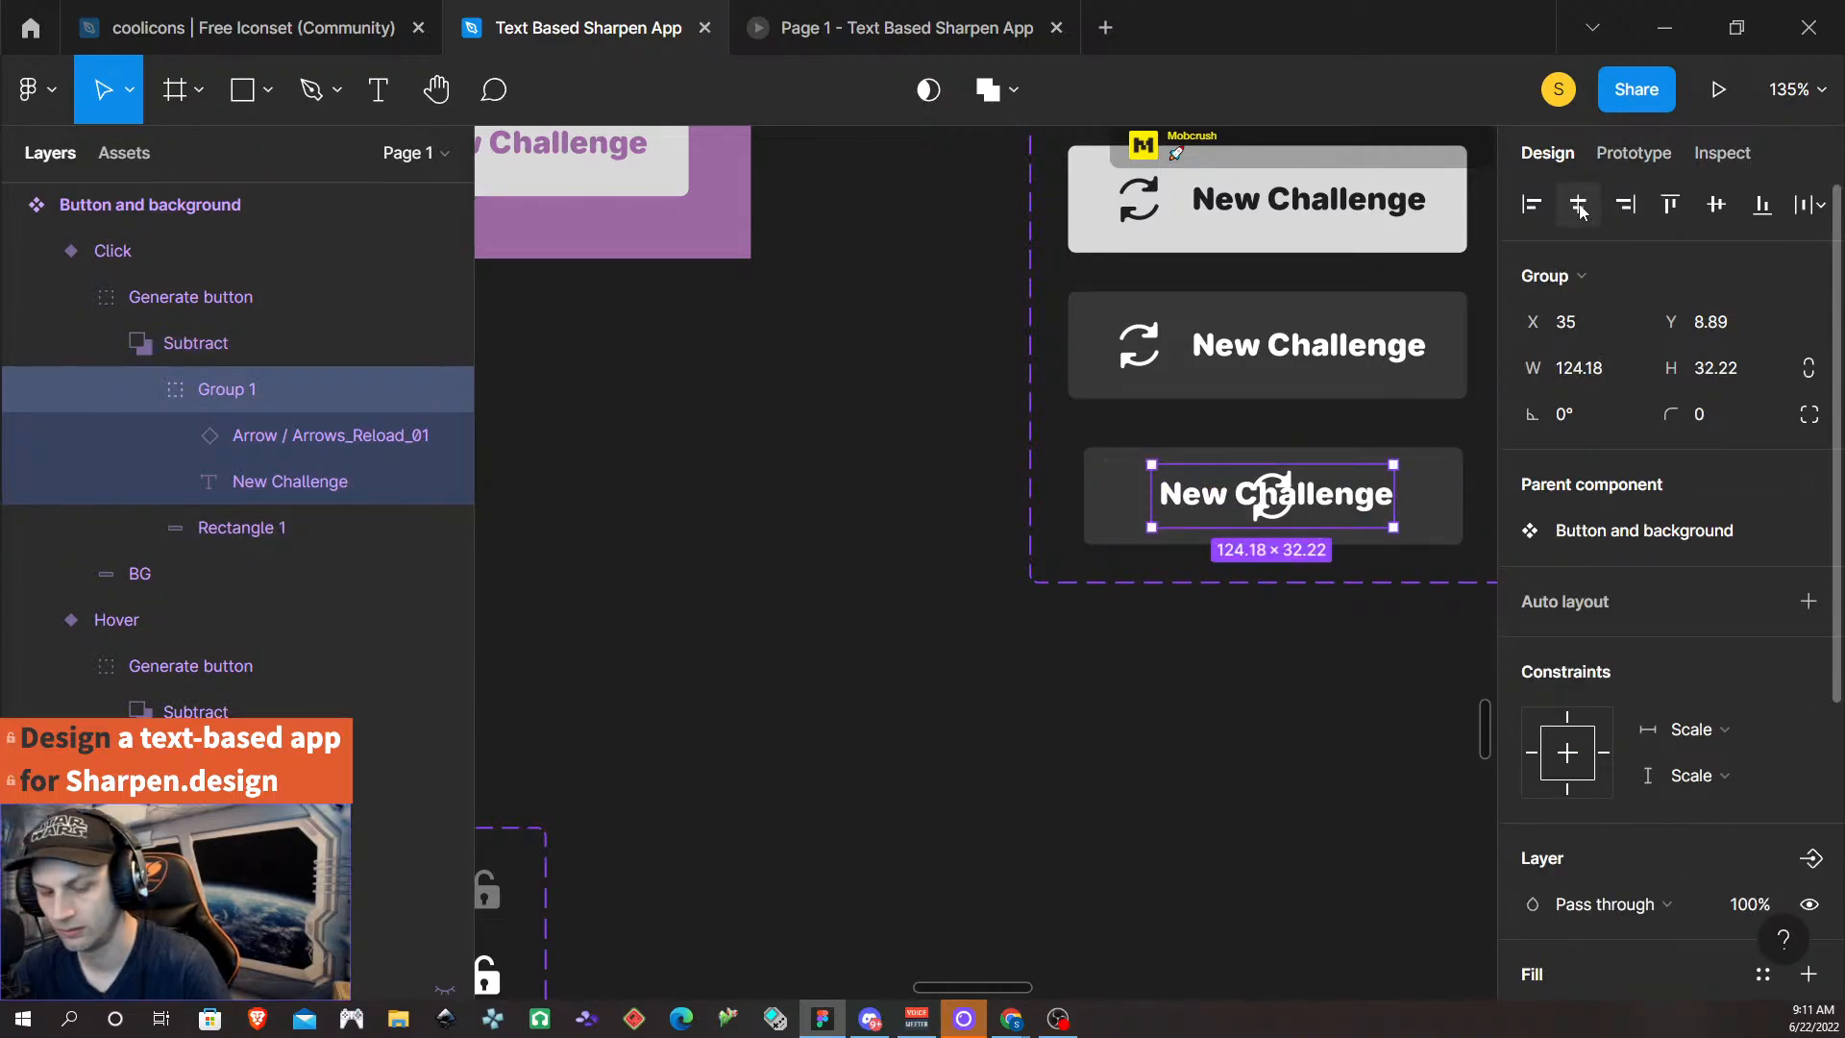
key(ctrl+z)
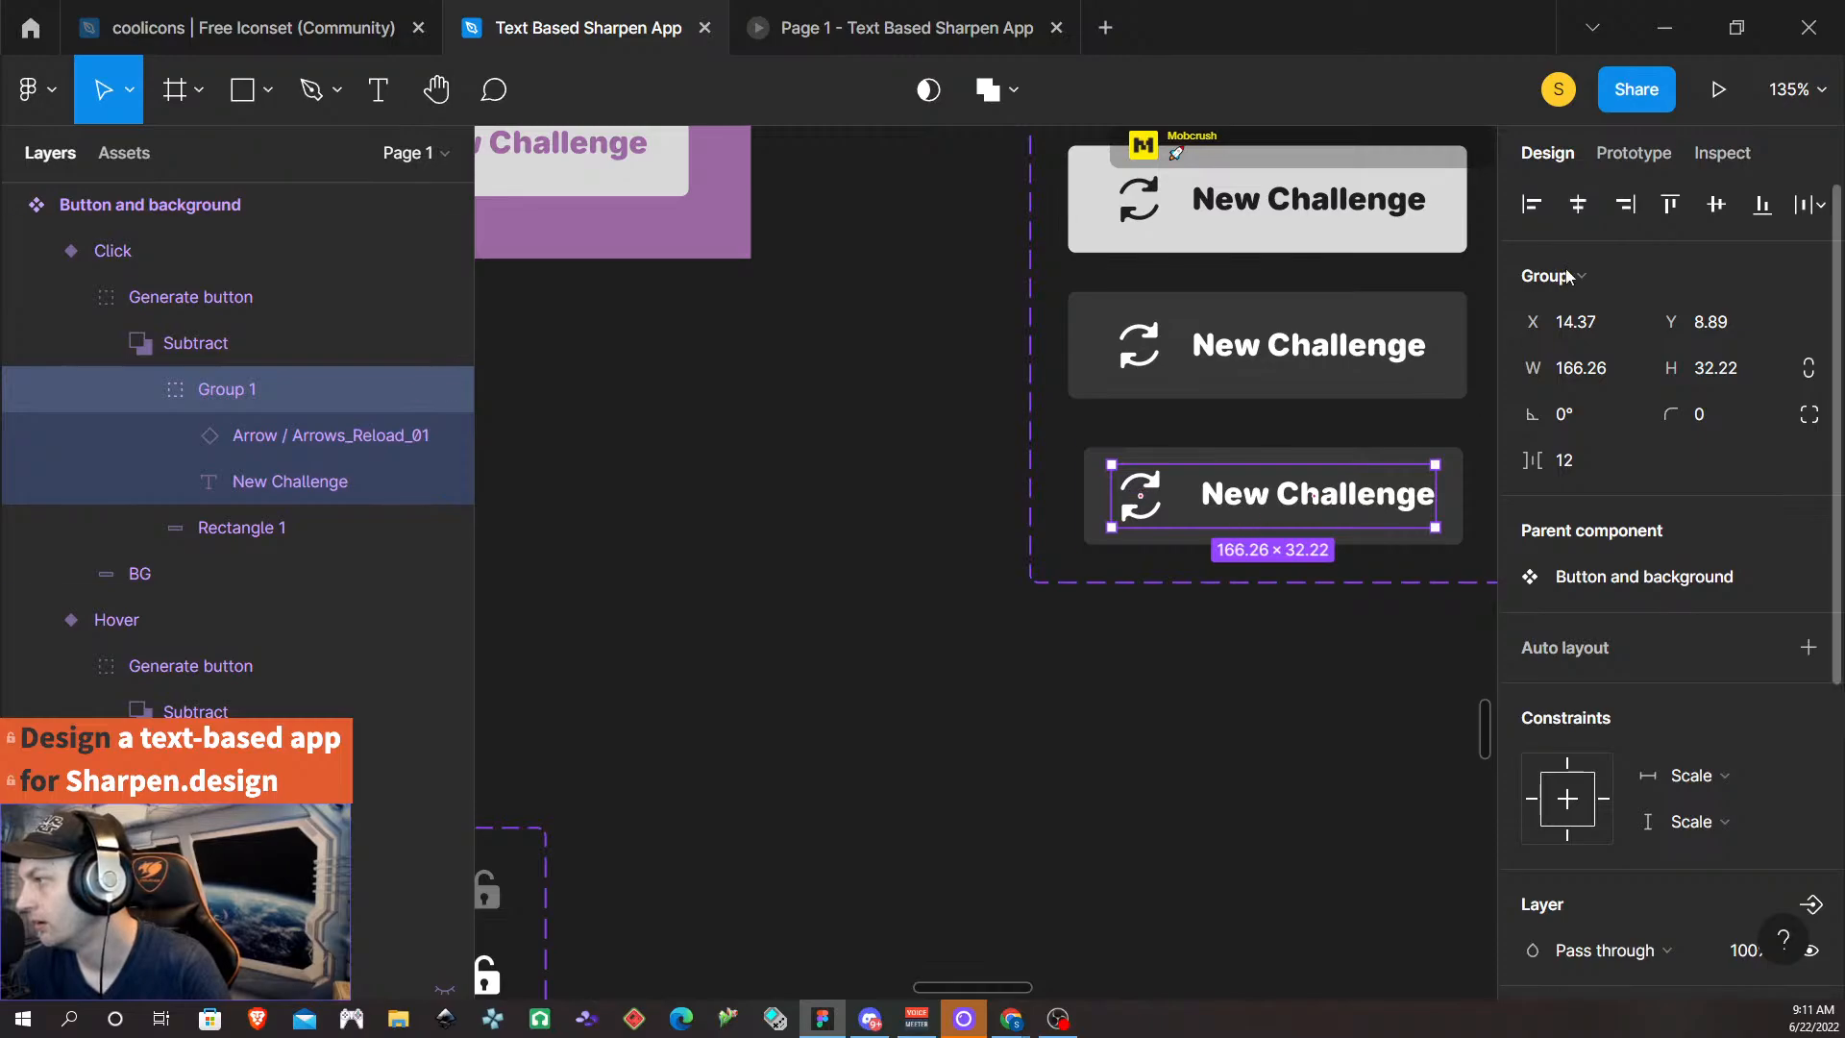
- Vertically centre Group 1 inside the Click variant, and try and undo another horizontal centring of it
click(169, 361)
click(194, 388)
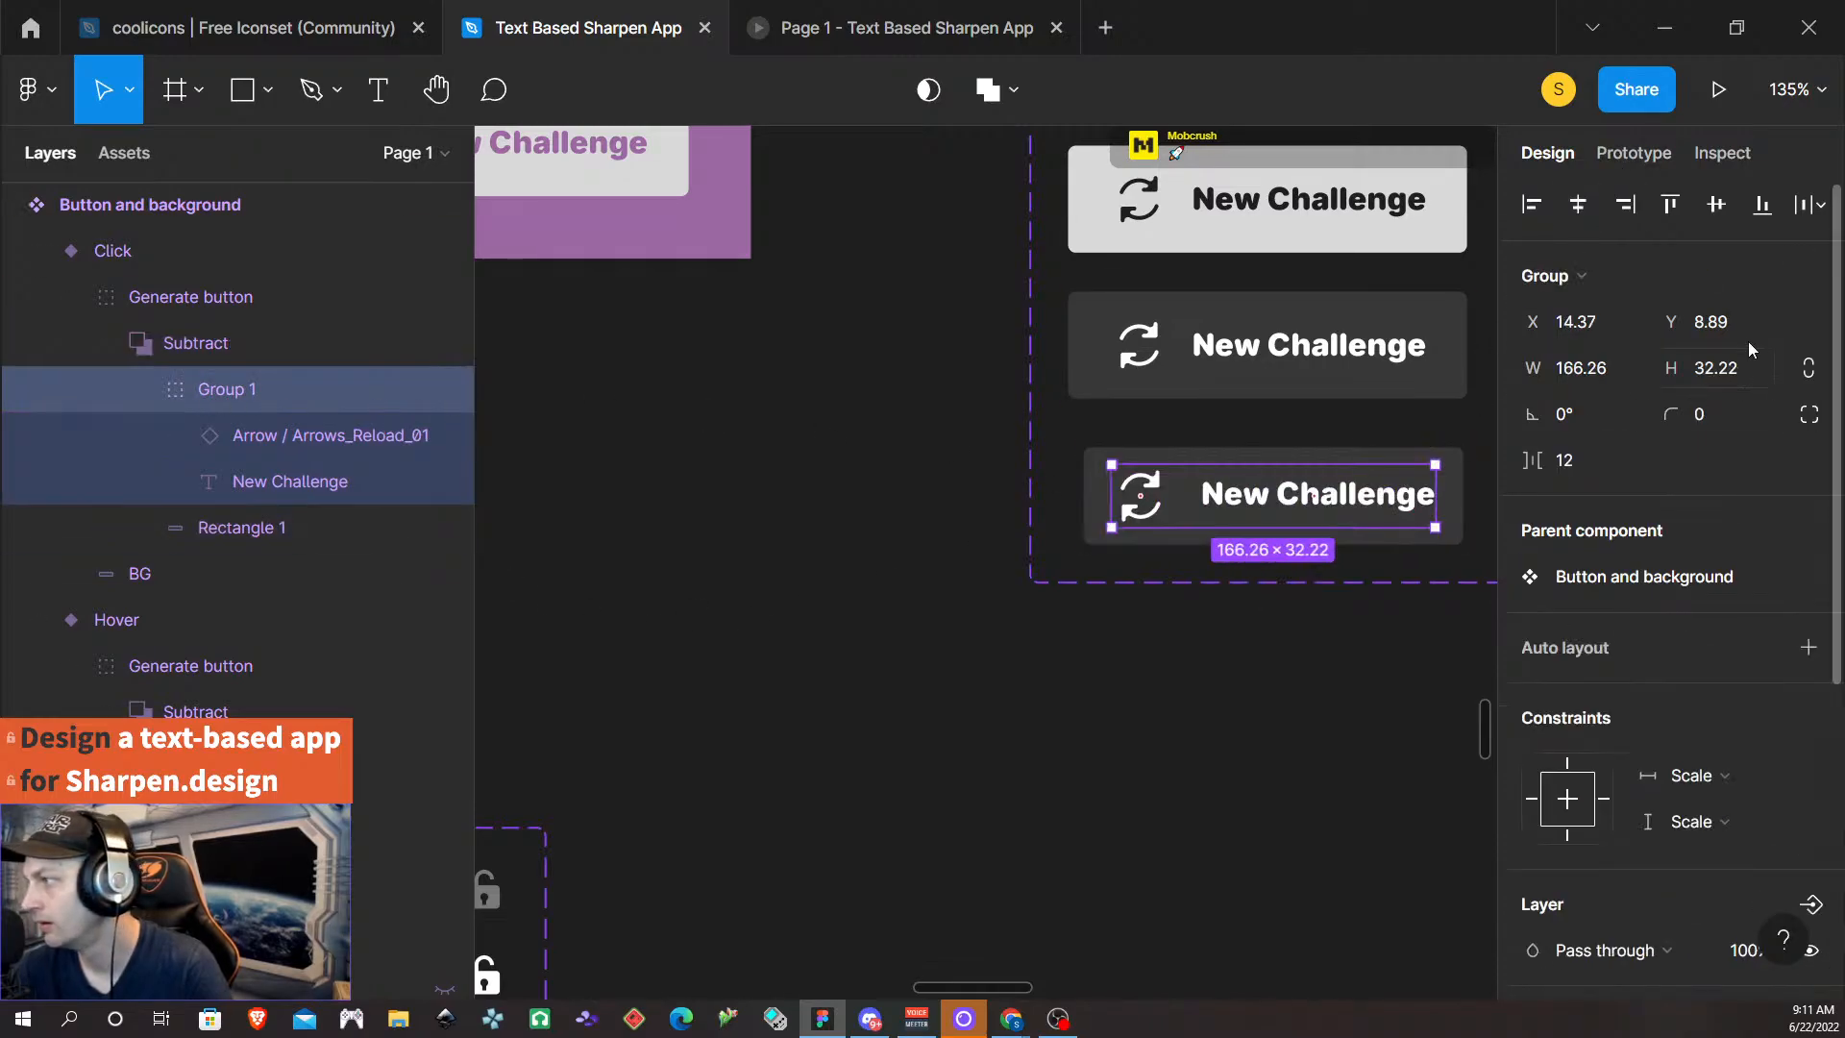
click(1716, 207)
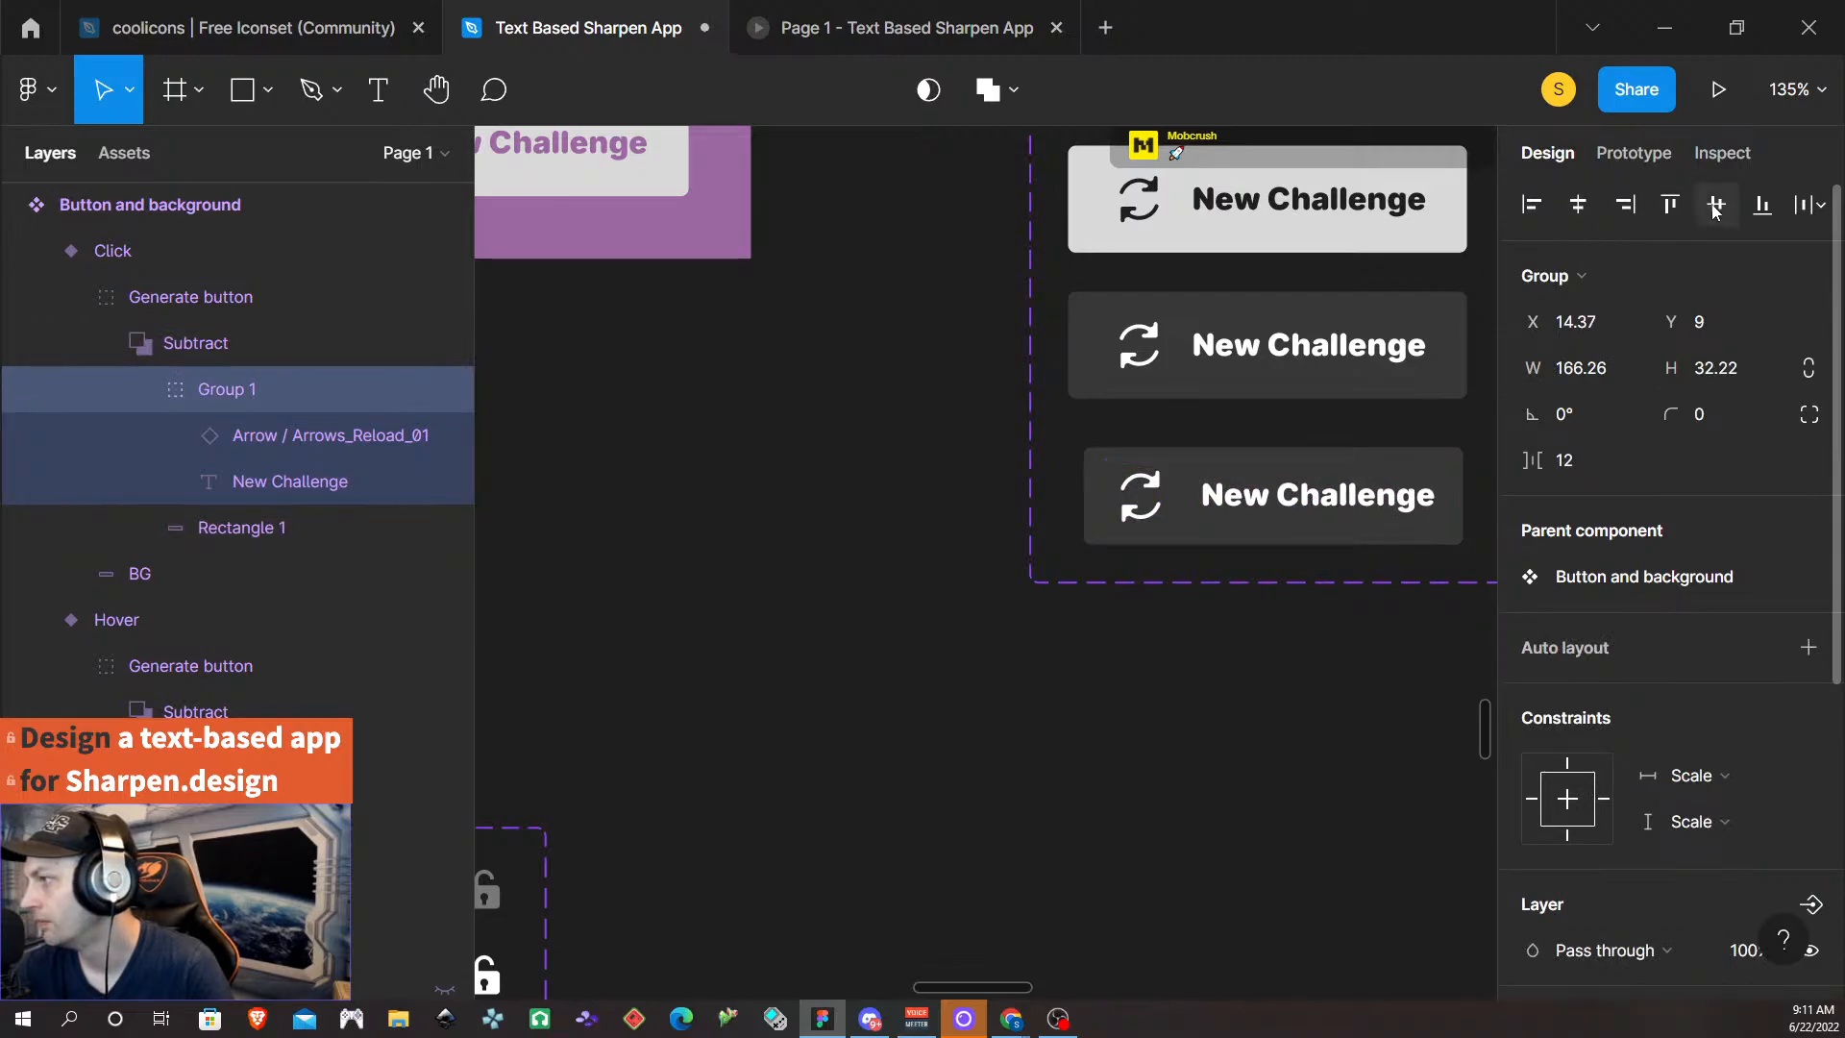
click(1578, 206)
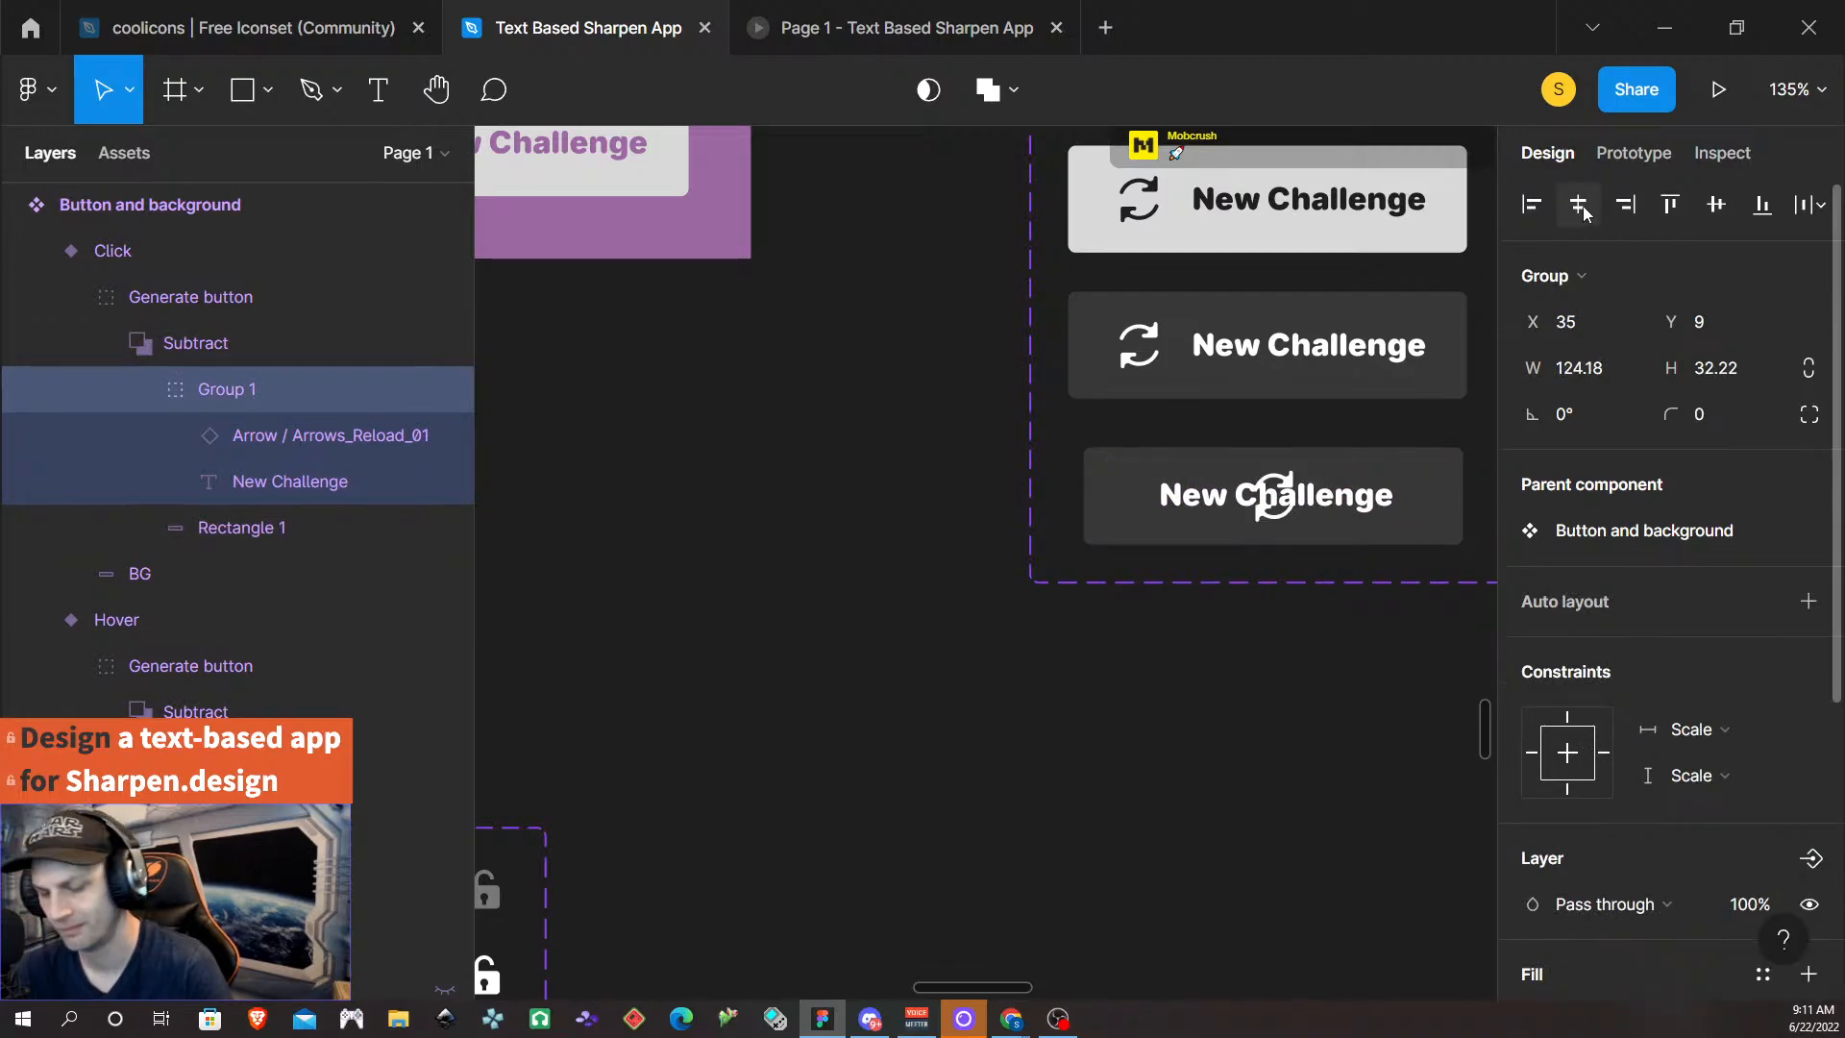
key(ctrl+z)
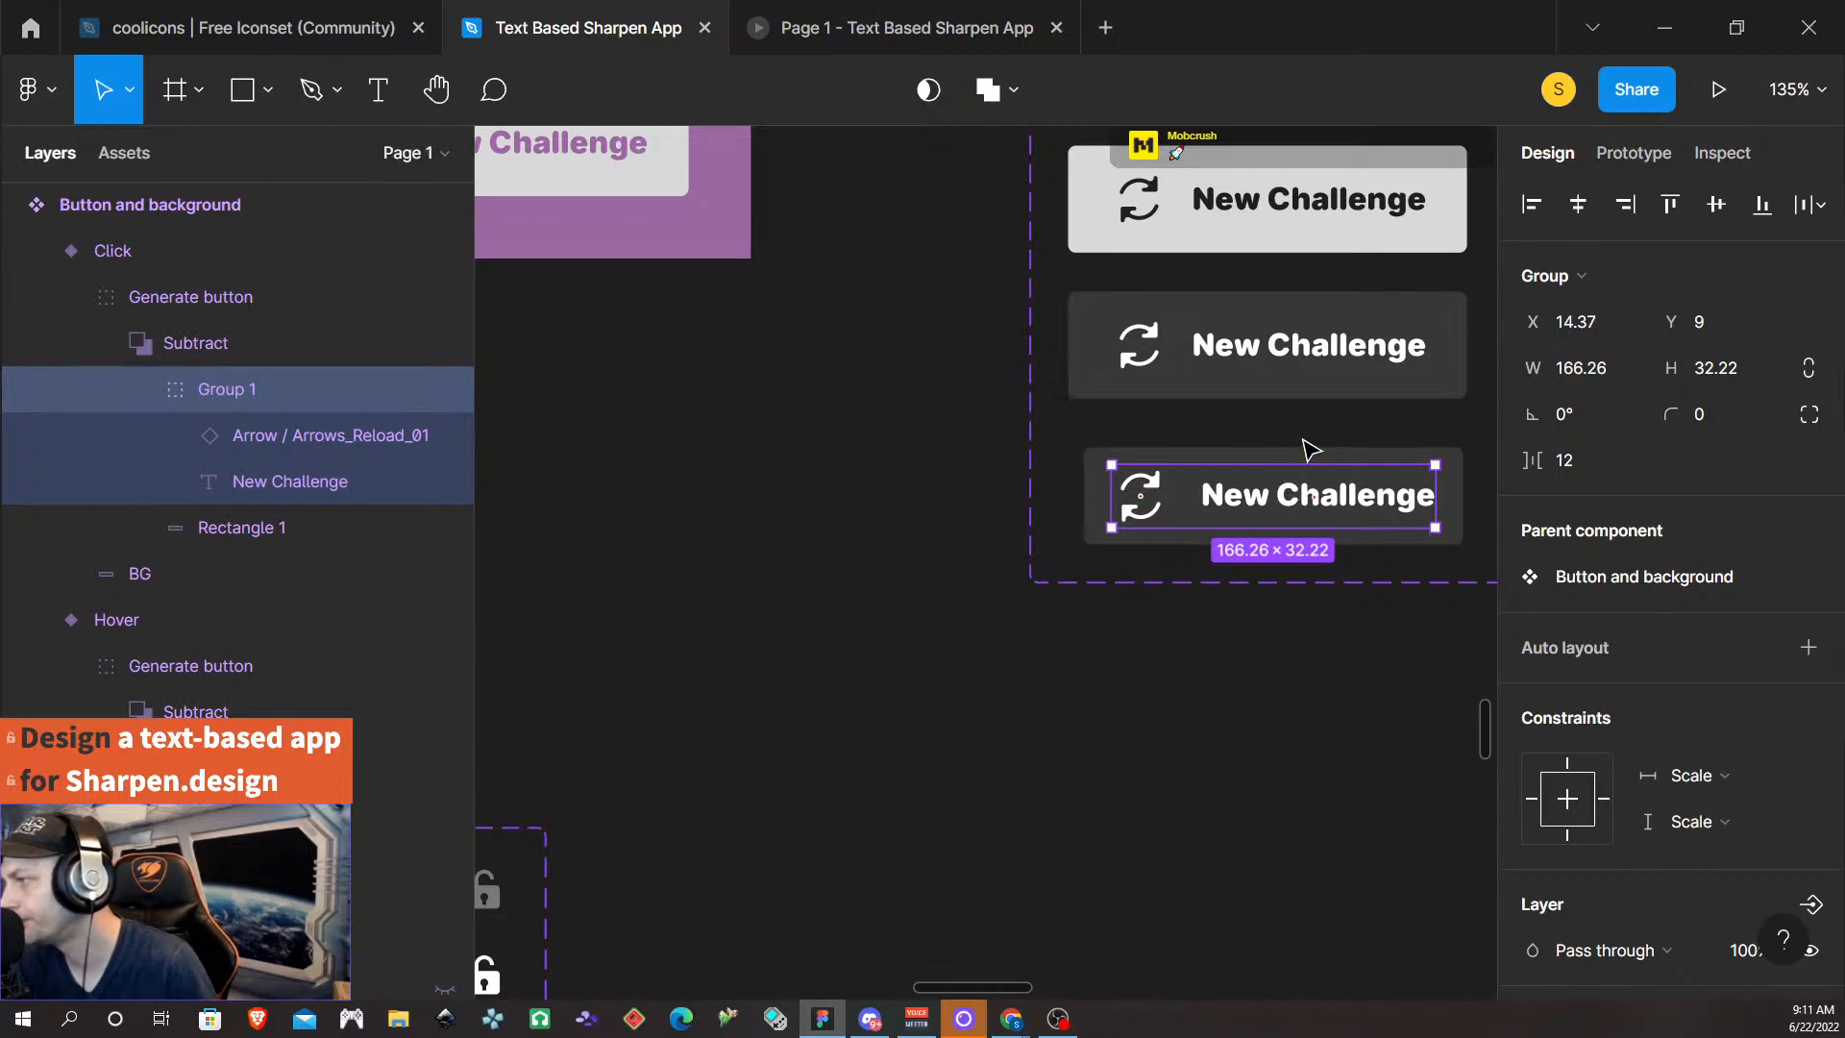
- Centre the resized Click variant horizontally within the Button and background component set
click(1326, 459)
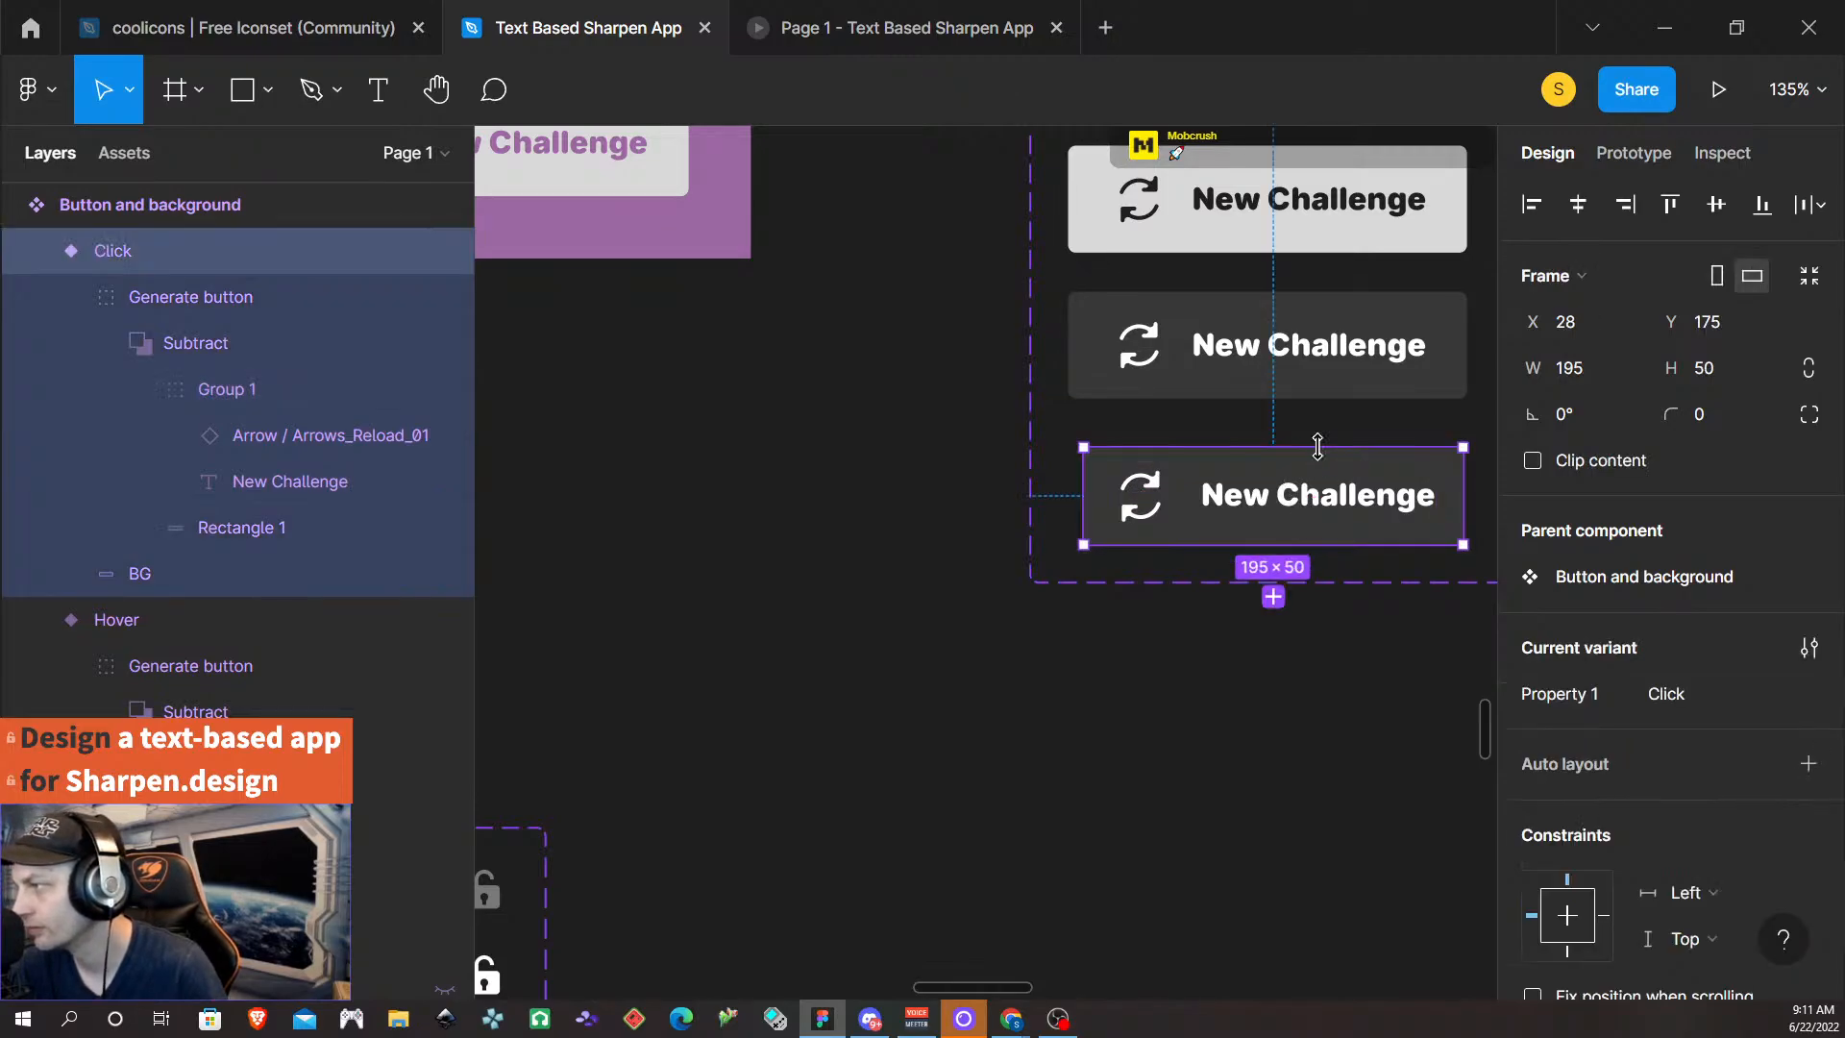
click(1580, 205)
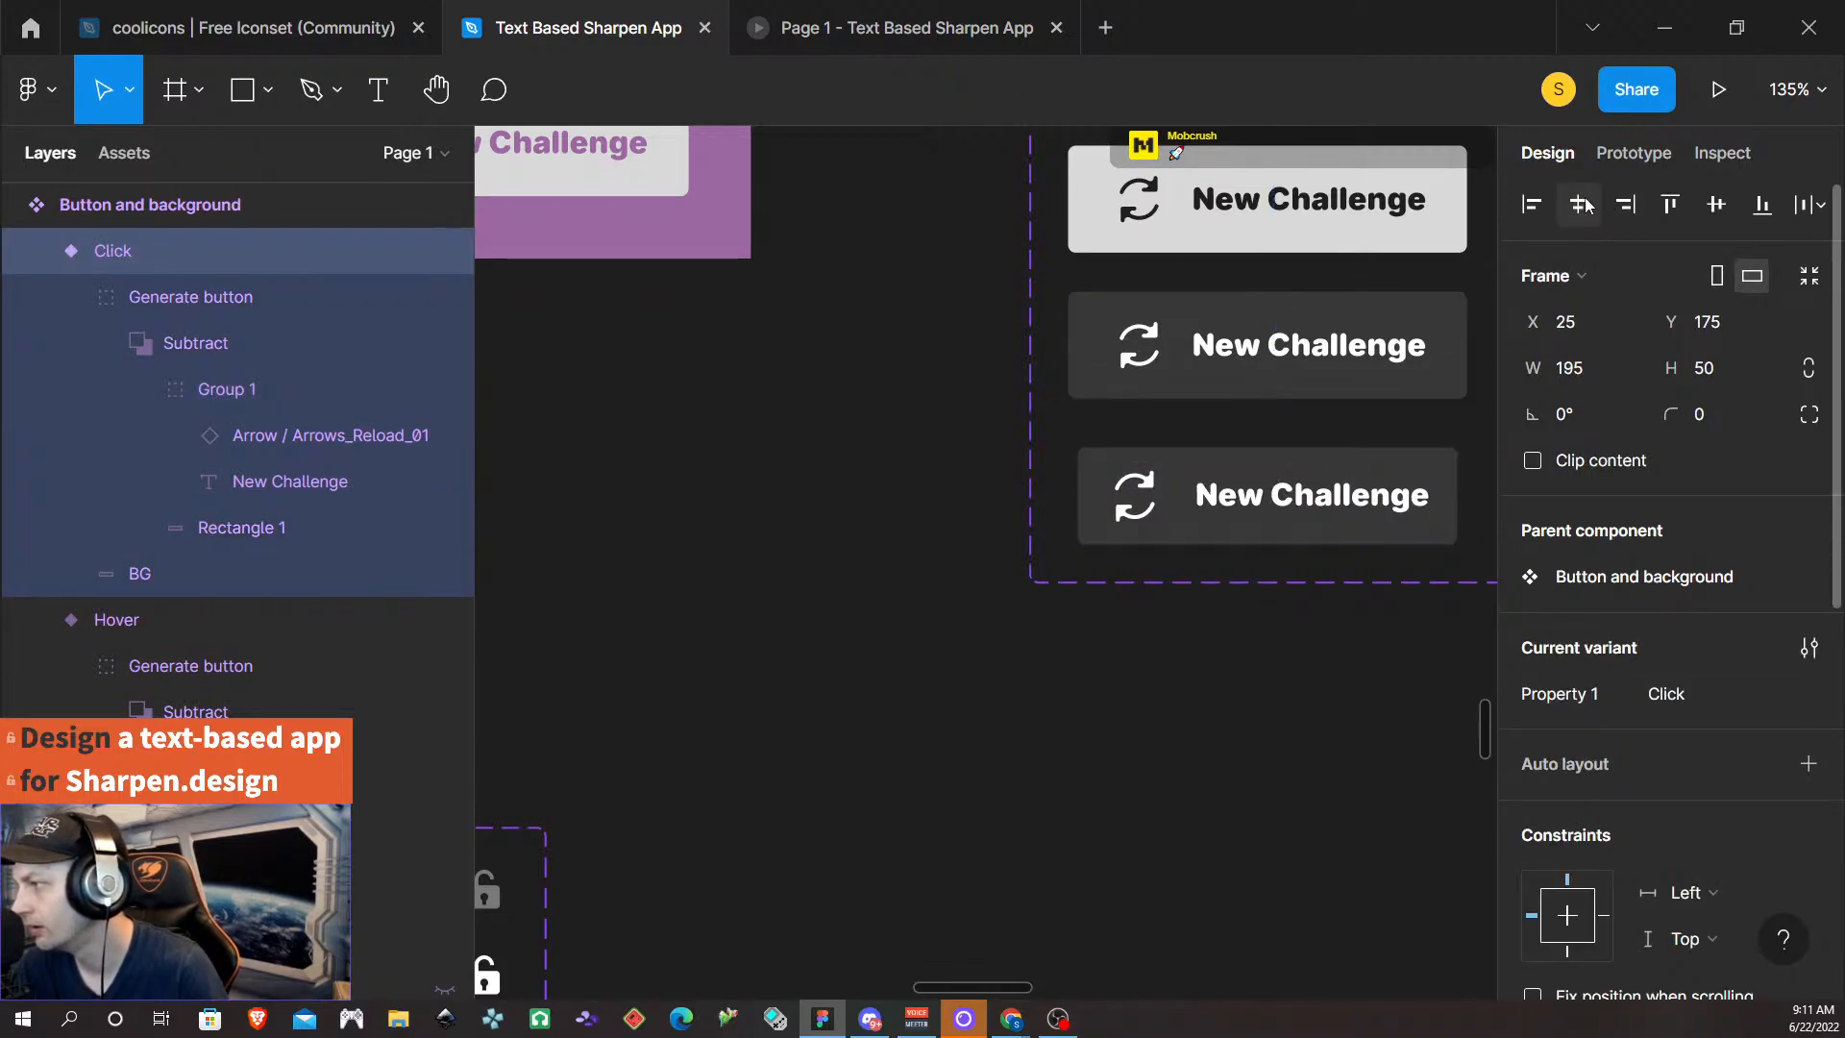
click(1254, 788)
scroll(1249, 697, down, 3)
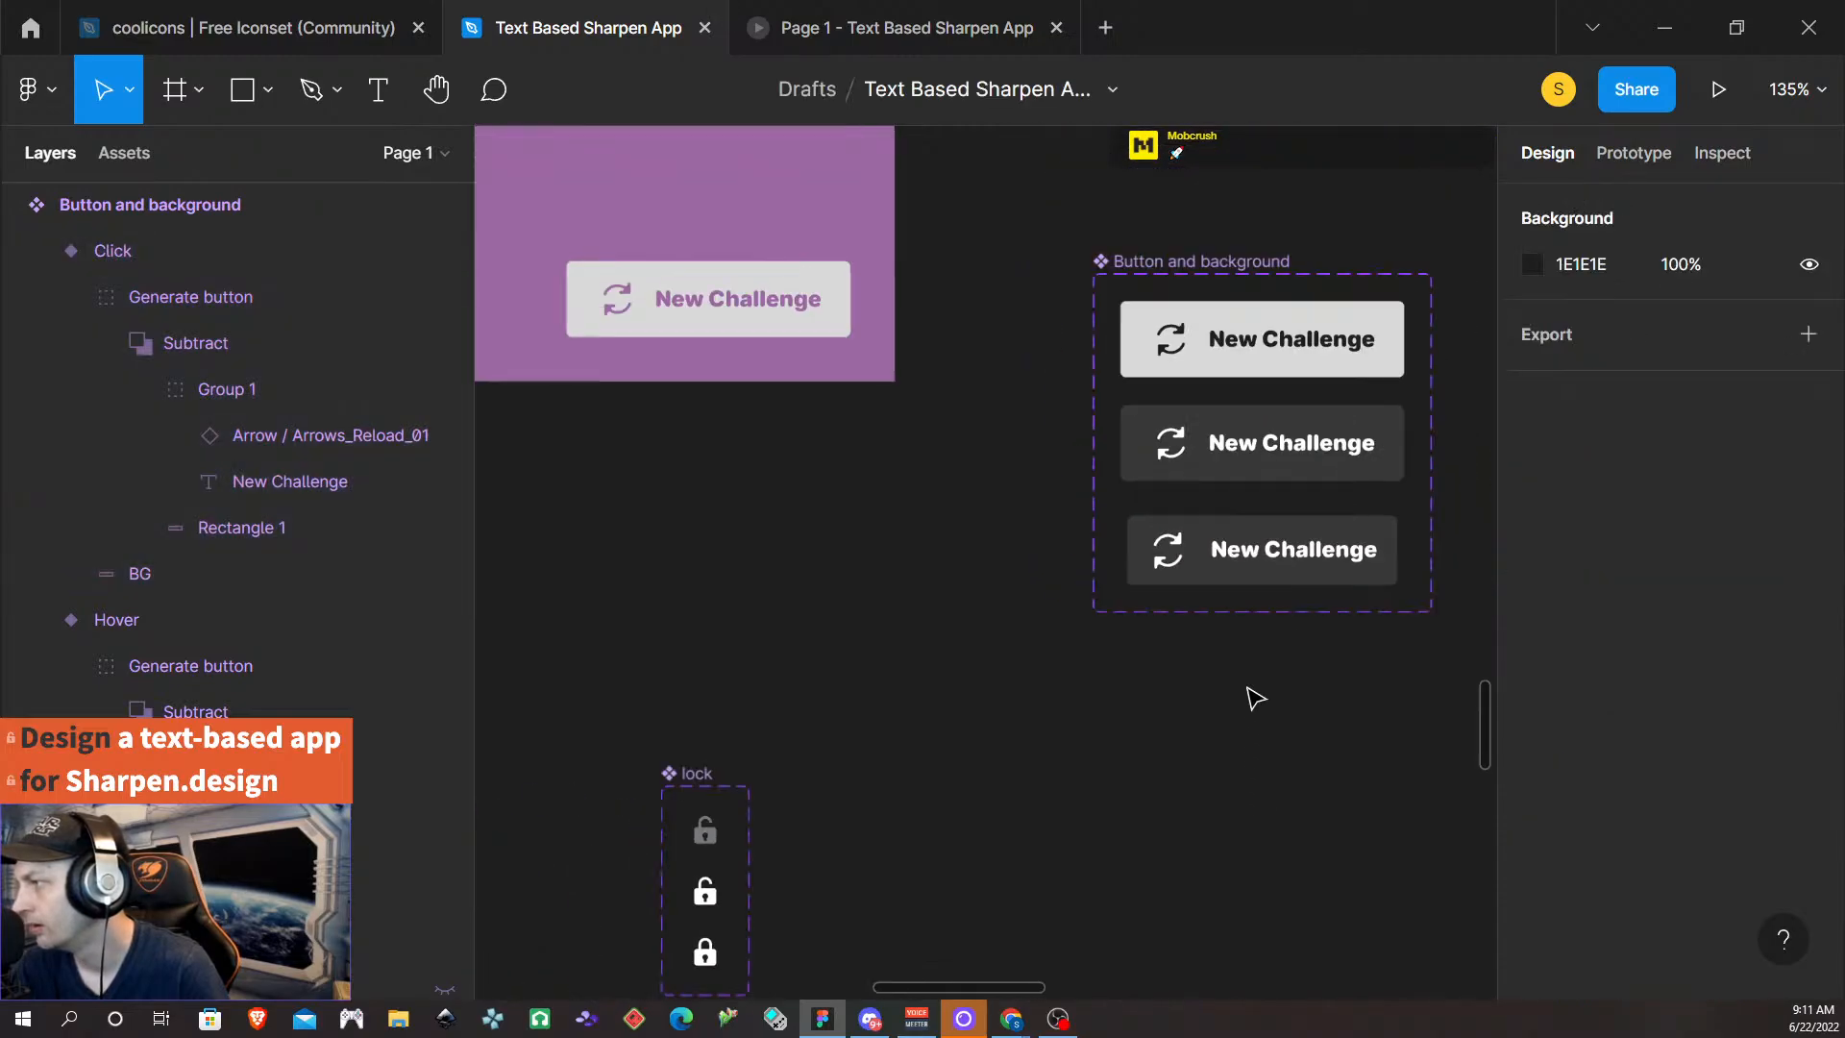
- Test the resized Click state by pressing the New Challenge button repeatedly in the prototype preview, and return to the design file
click(920, 36)
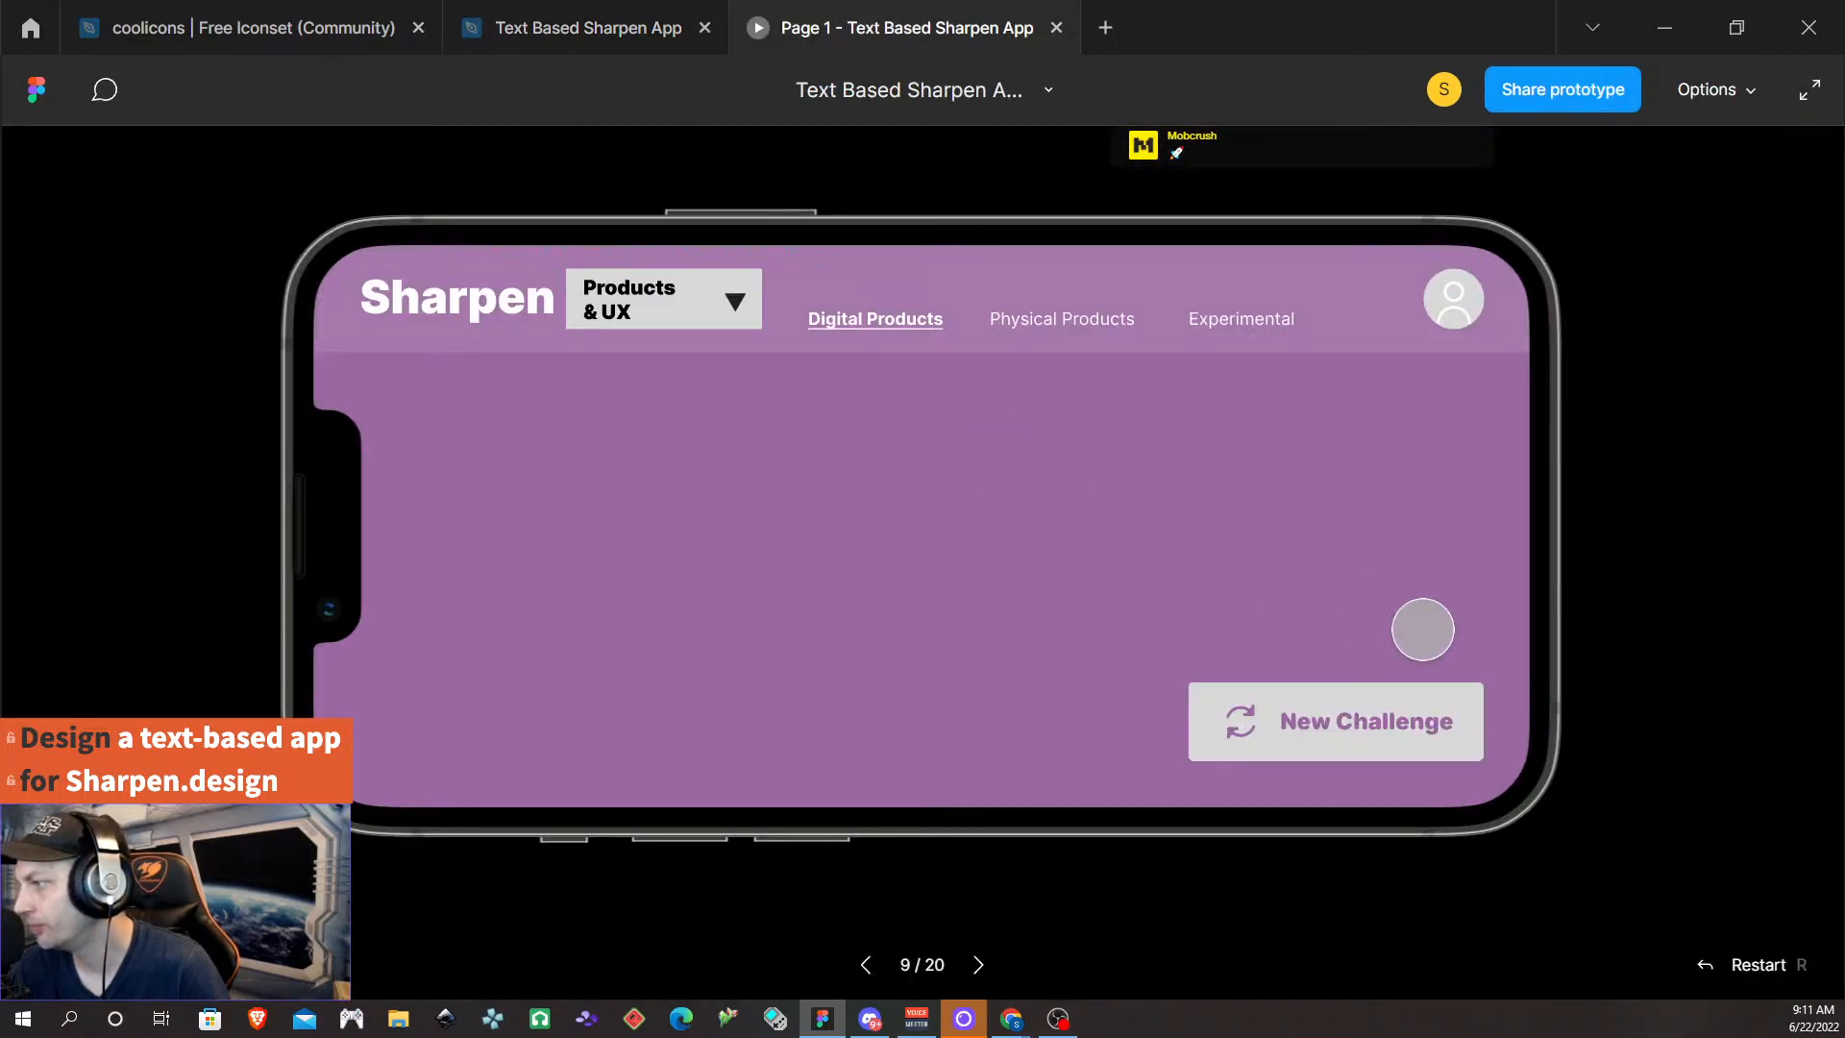
click(1441, 716)
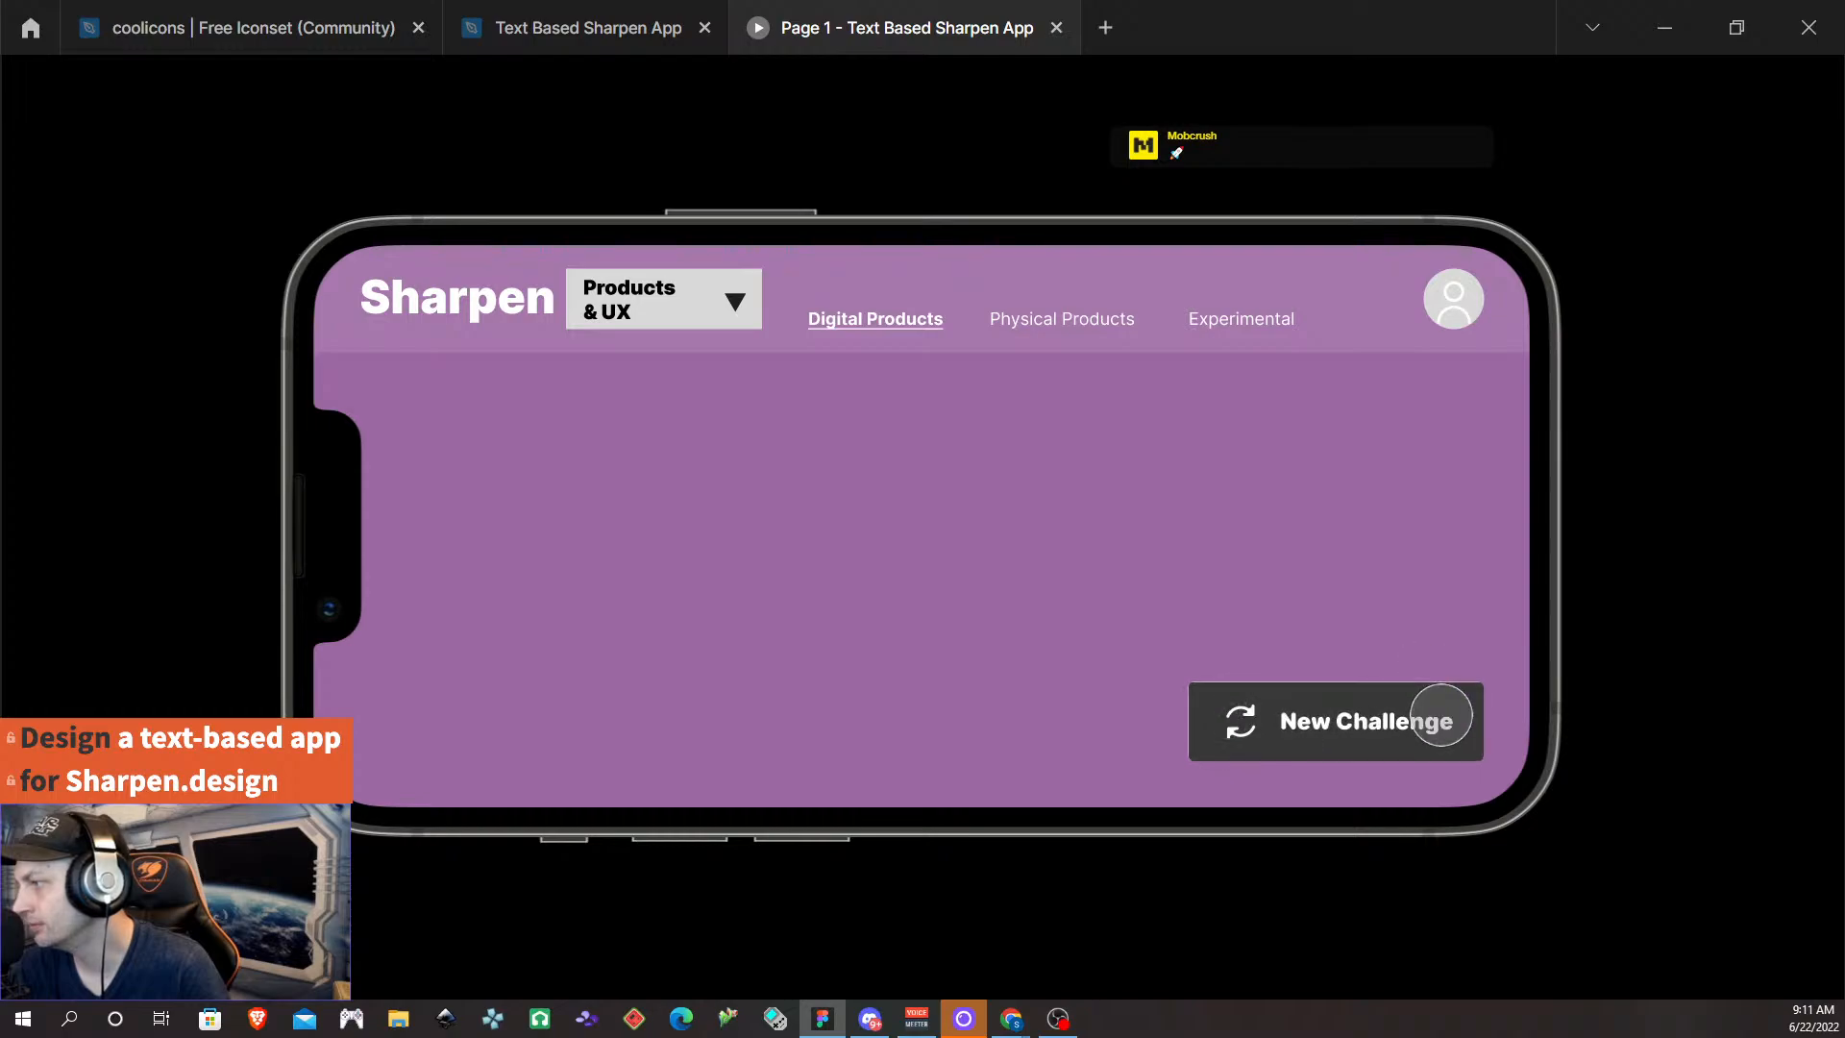
click(1426, 733)
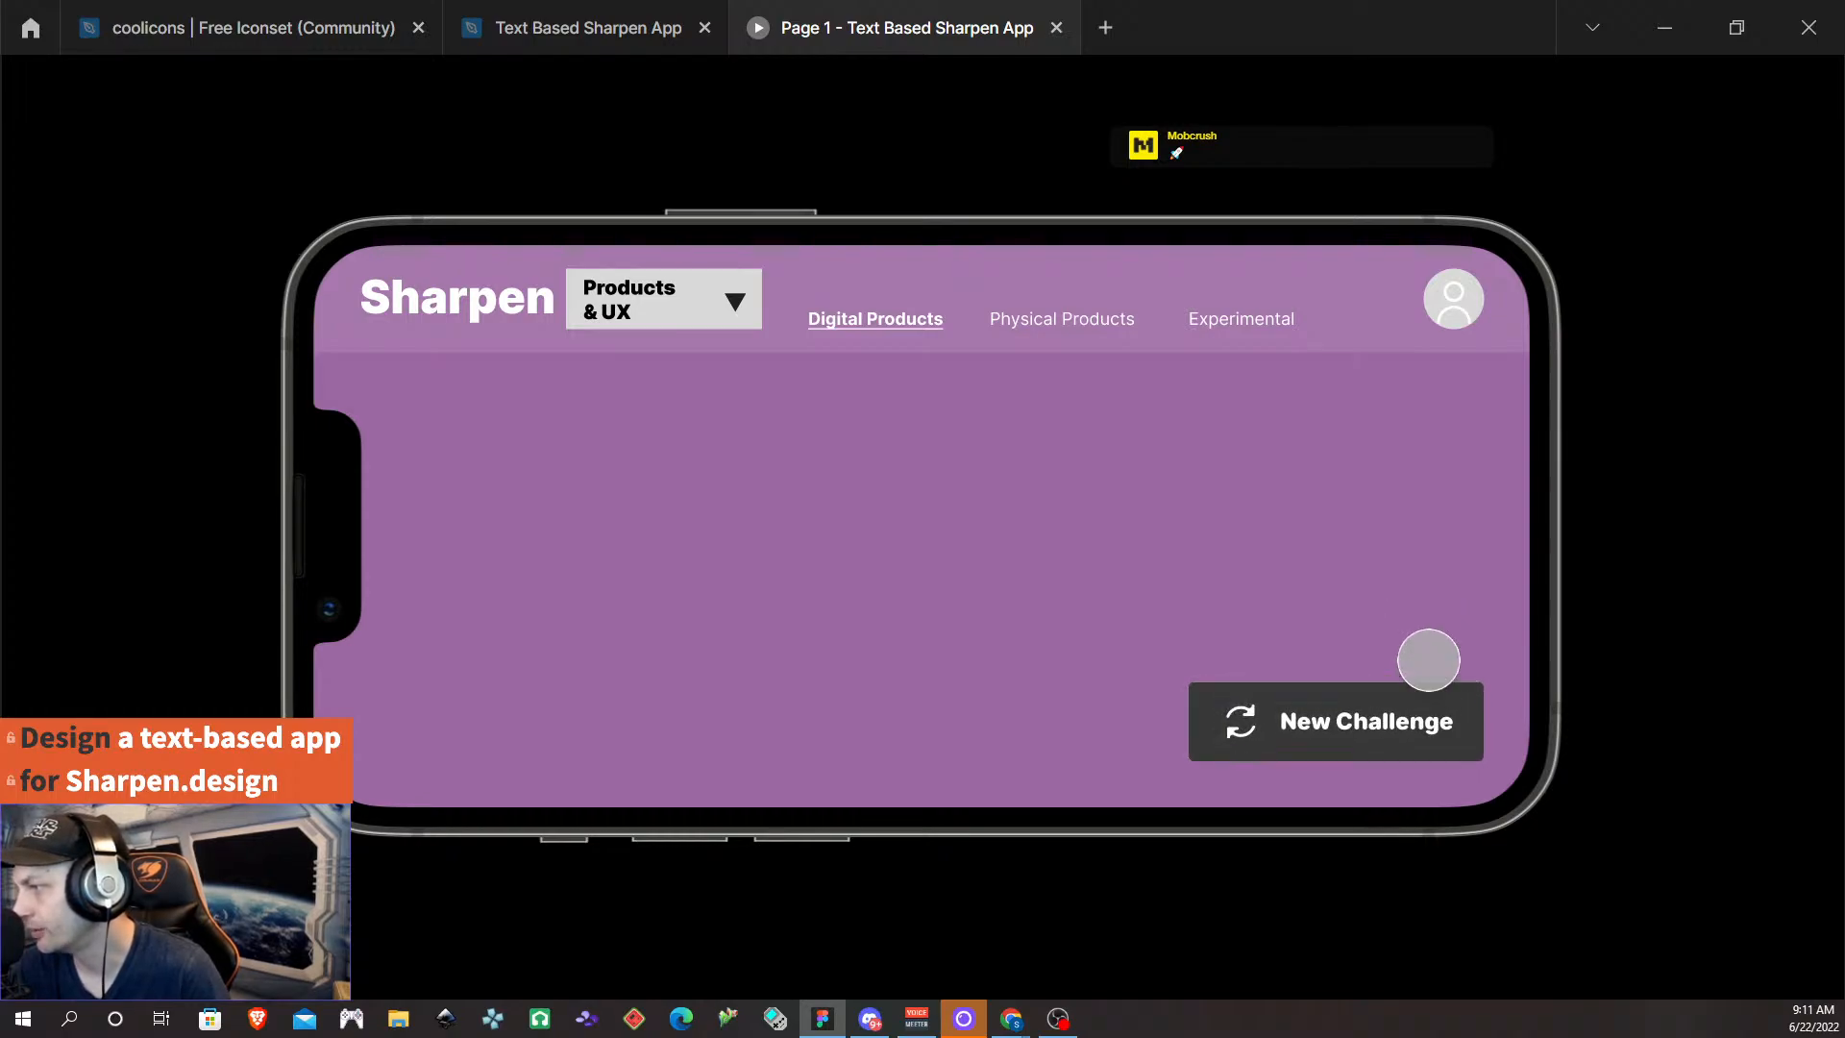
click(1411, 722)
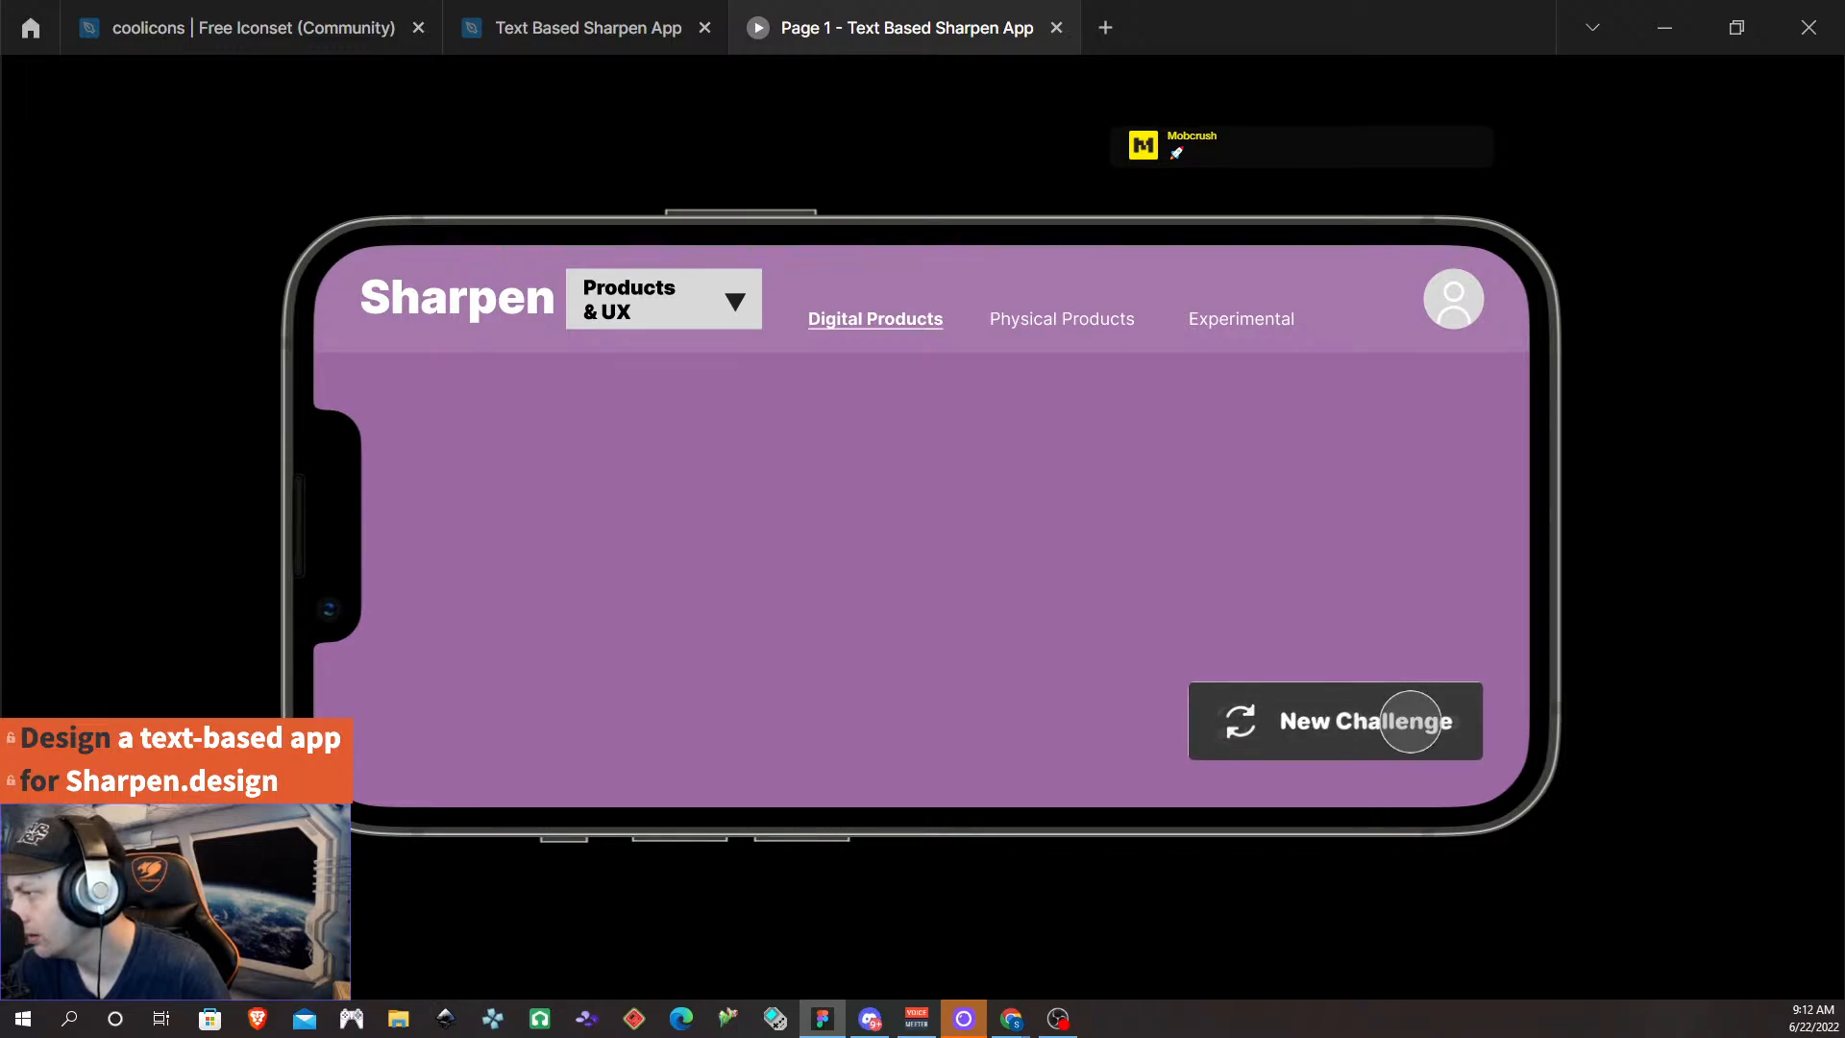
click(553, 29)
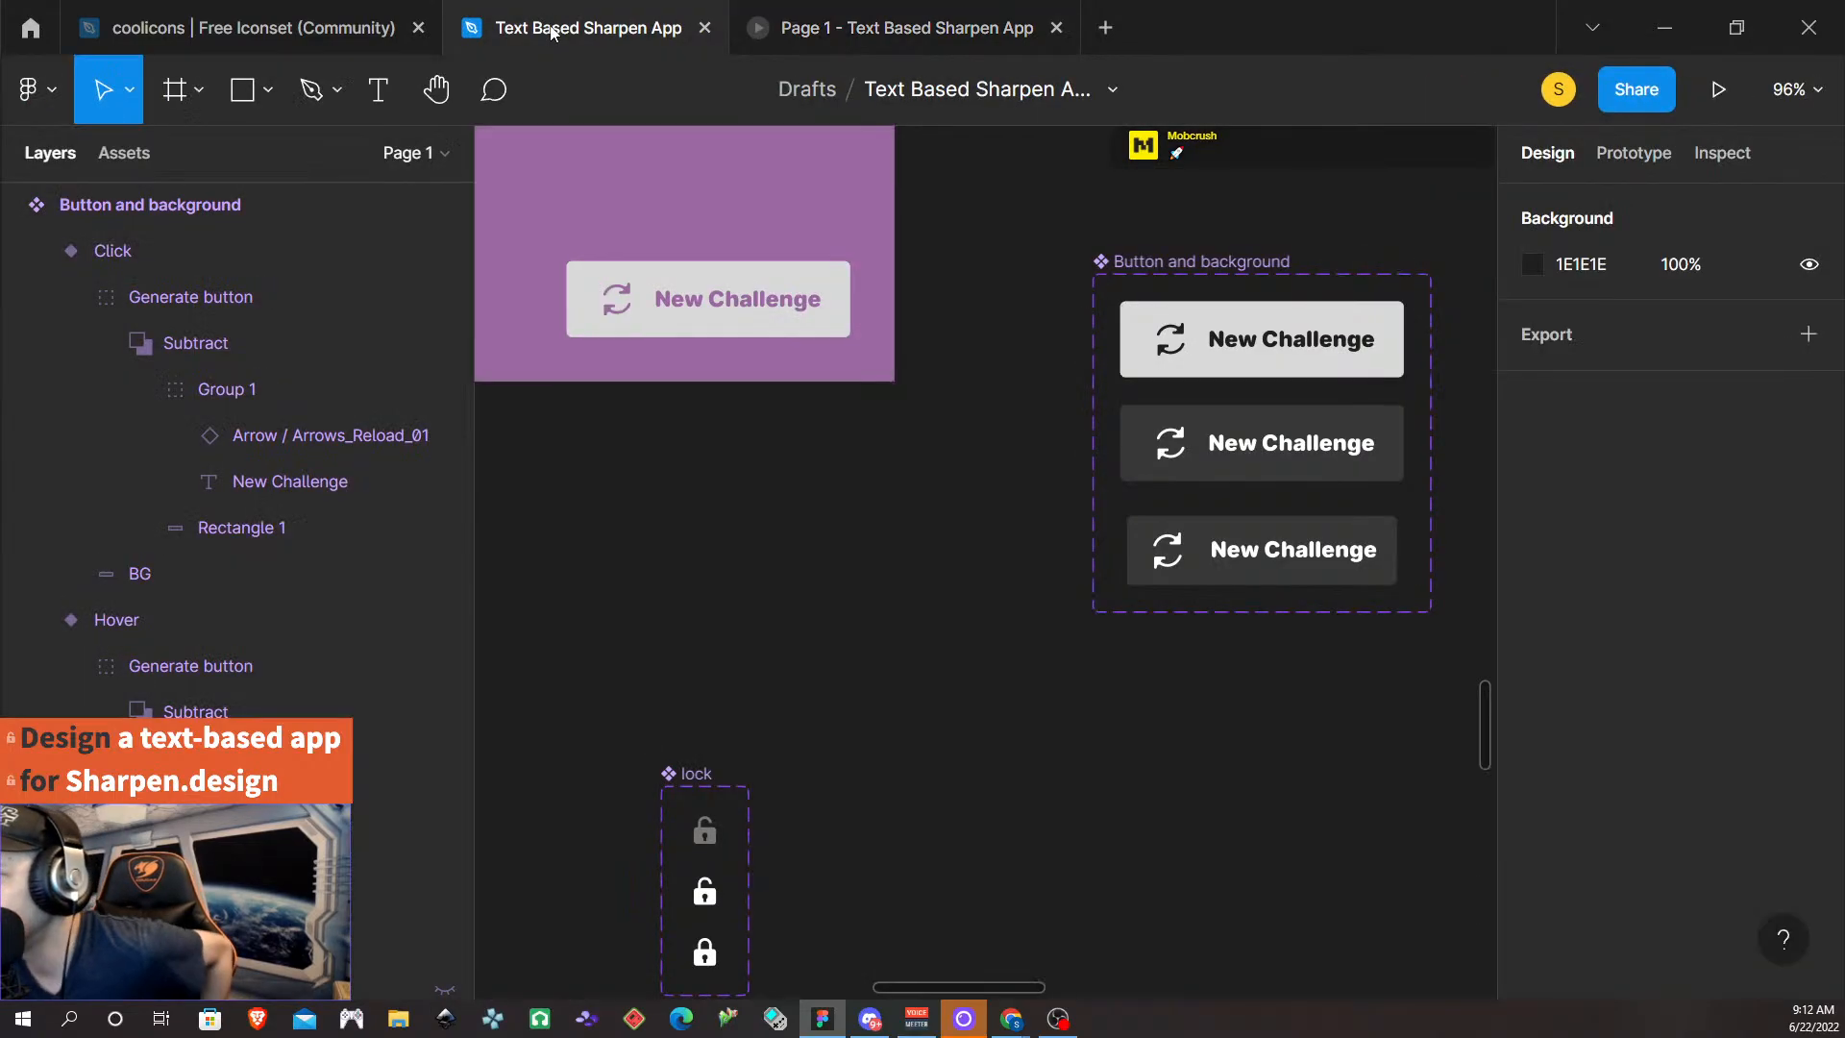
- Replace the Smart animate animation of the Hover variant's While pressing interaction with another animation type
click(1307, 442)
click(1631, 154)
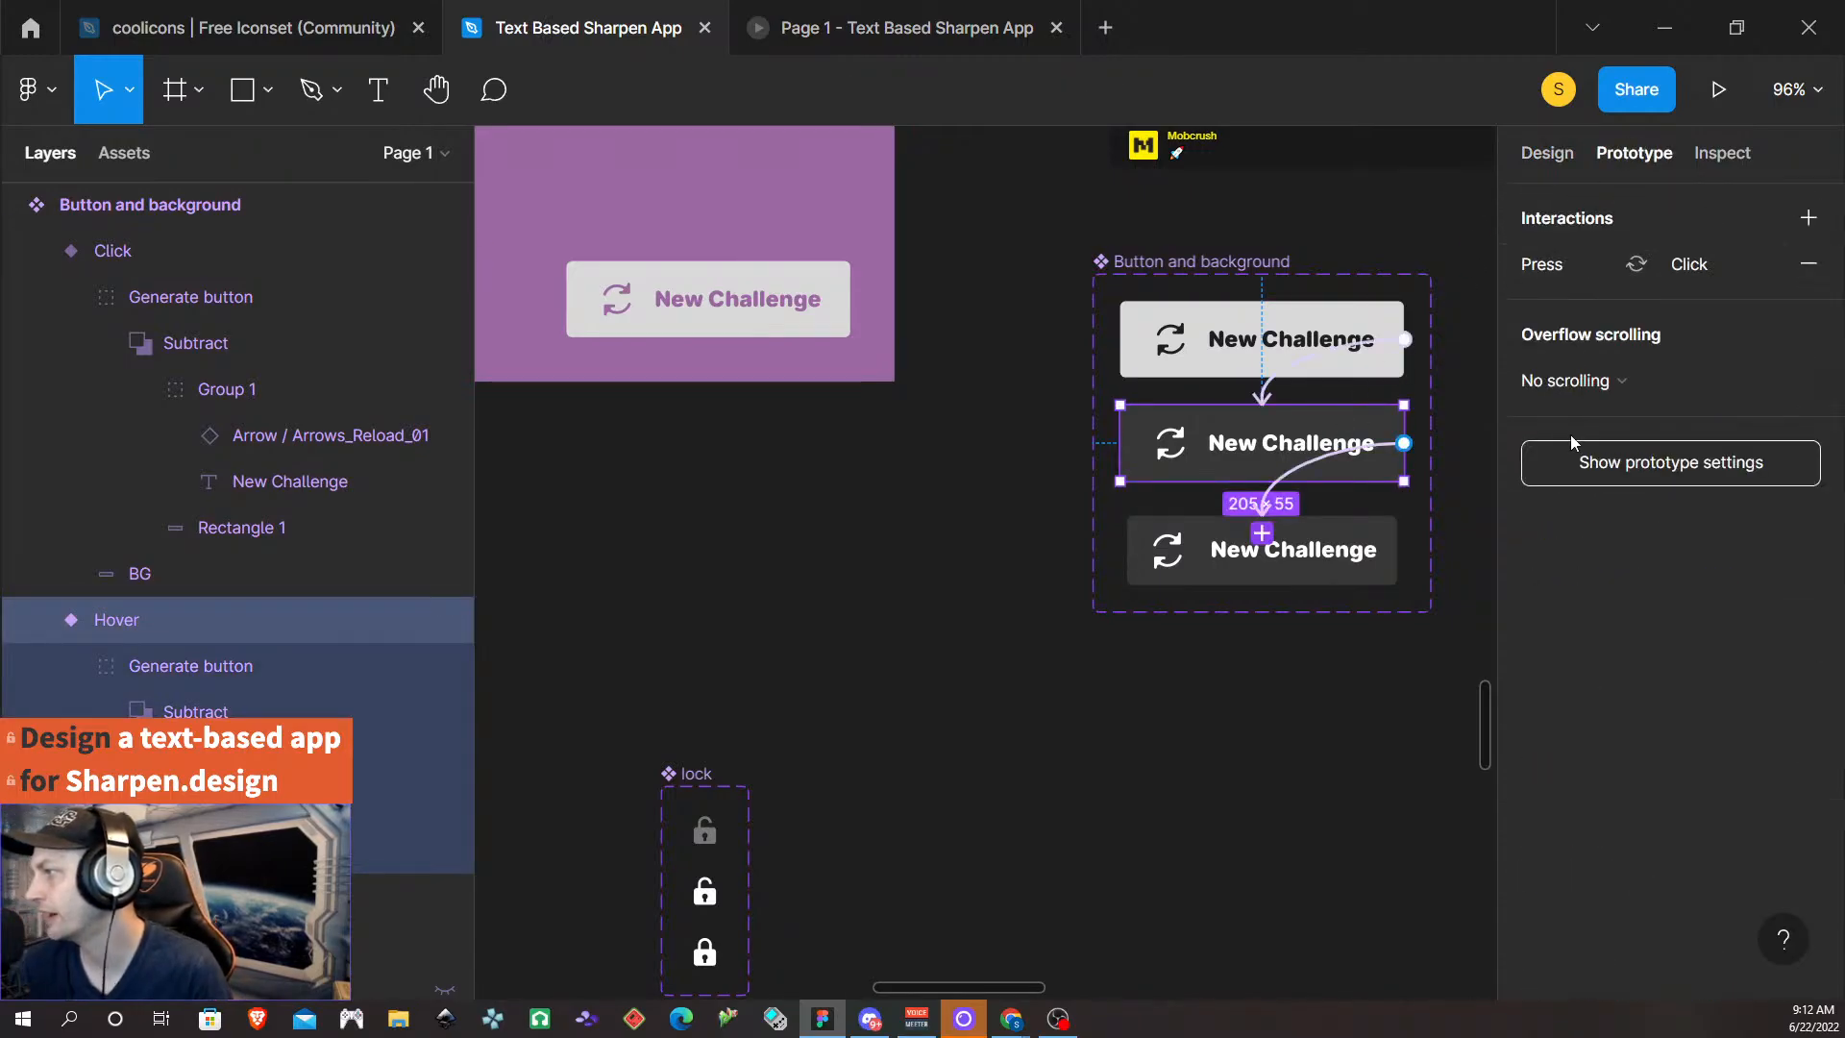
click(1303, 469)
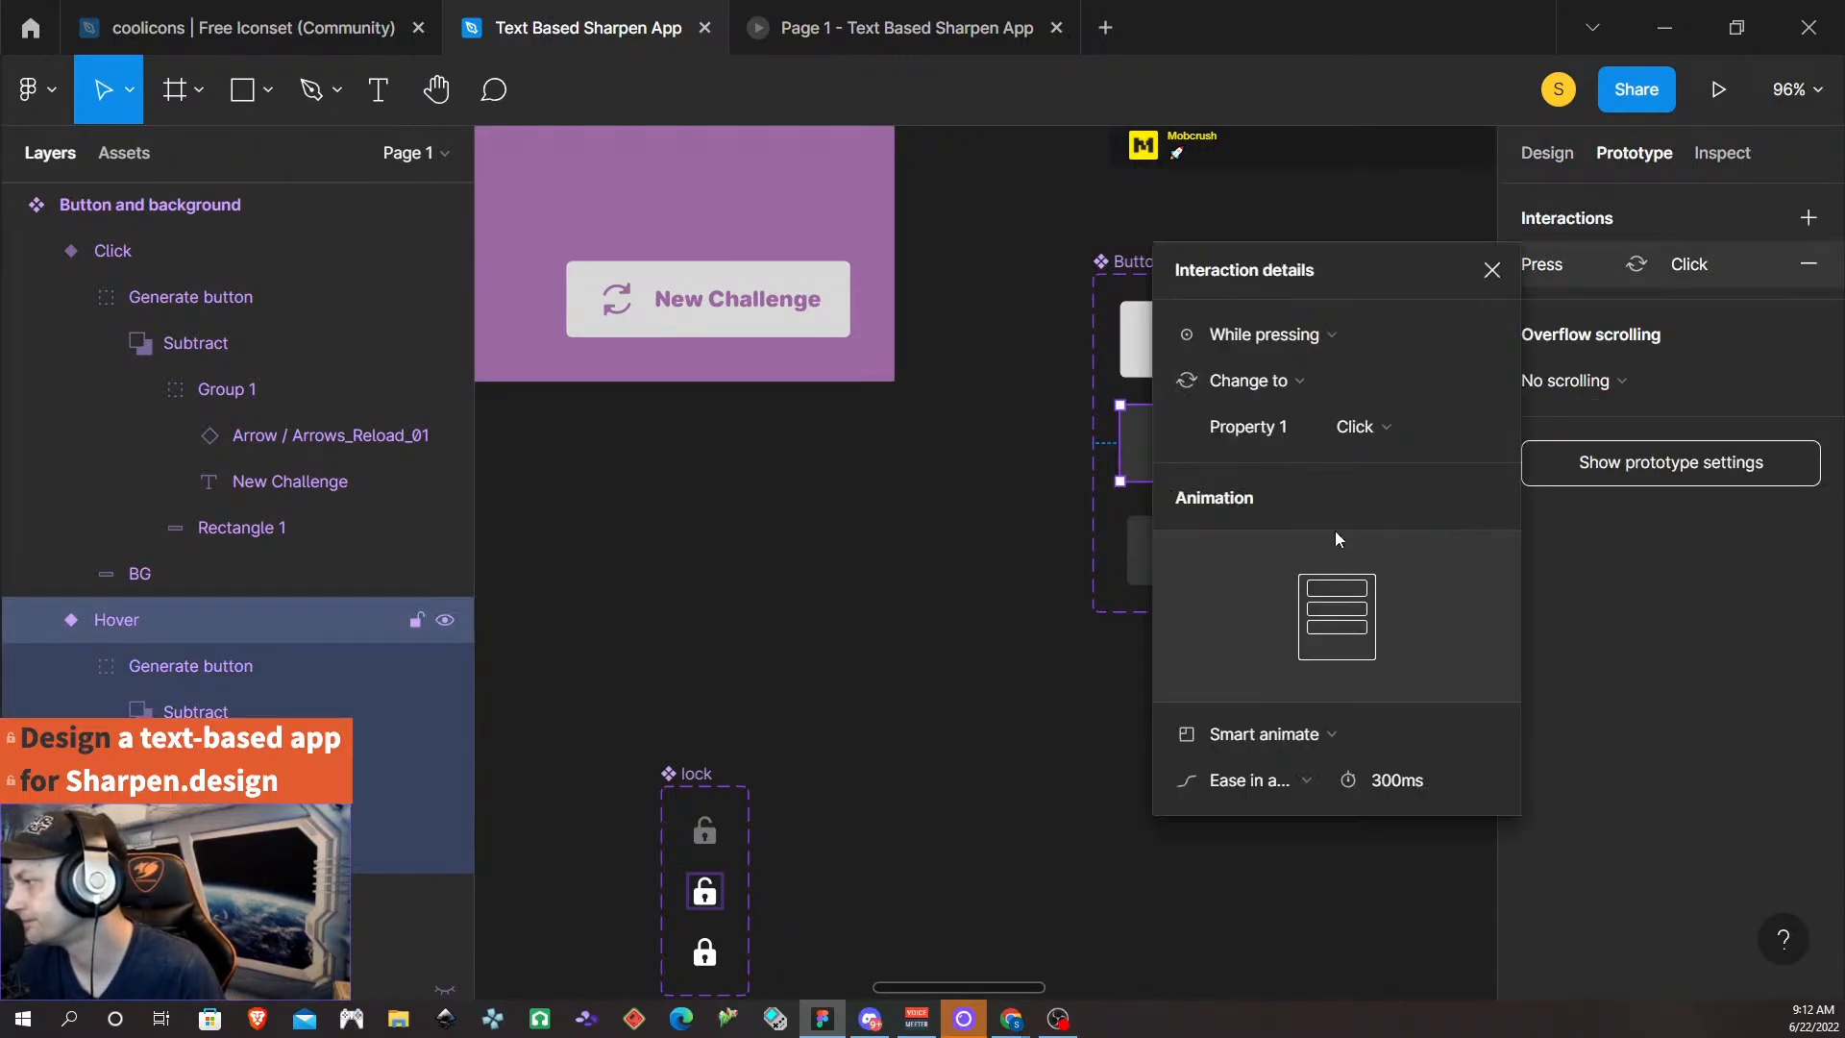
click(1280, 736)
click(1243, 663)
click(1040, 731)
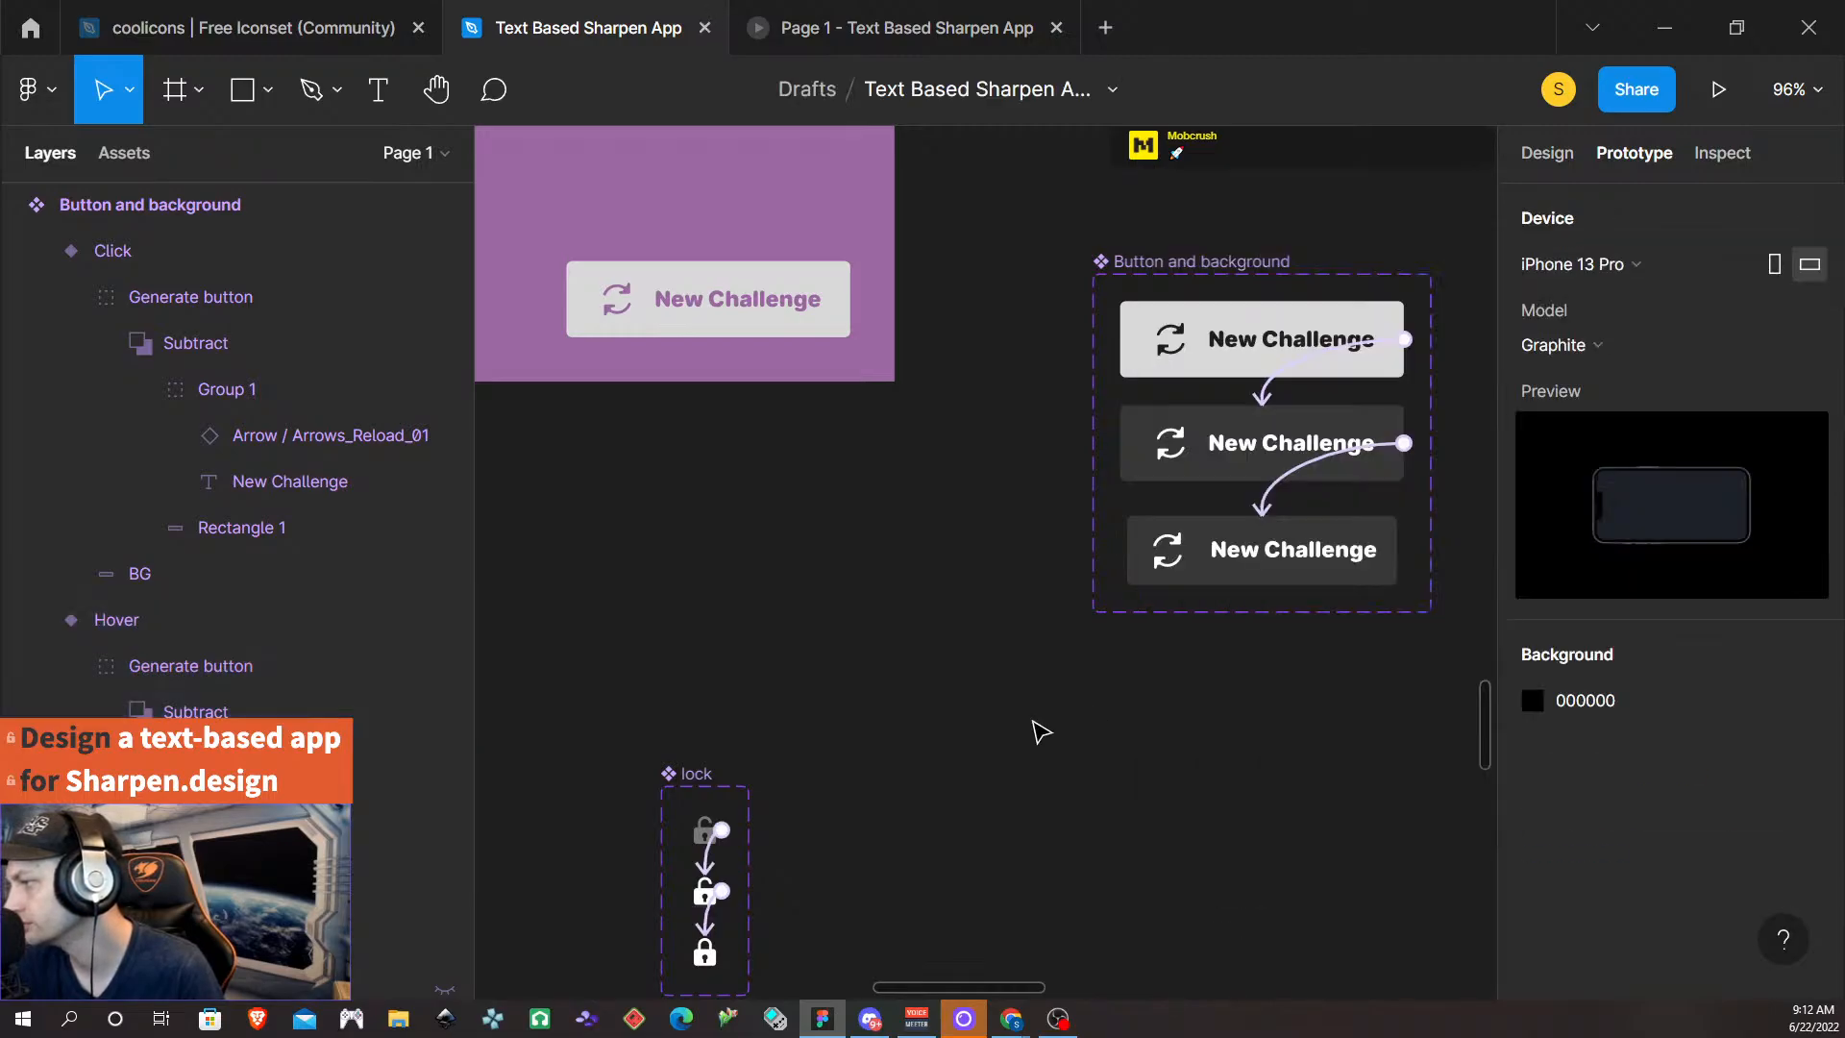
- Check the changed press animation of the New Challenge button in the prototype preview, and return to the design file
click(879, 27)
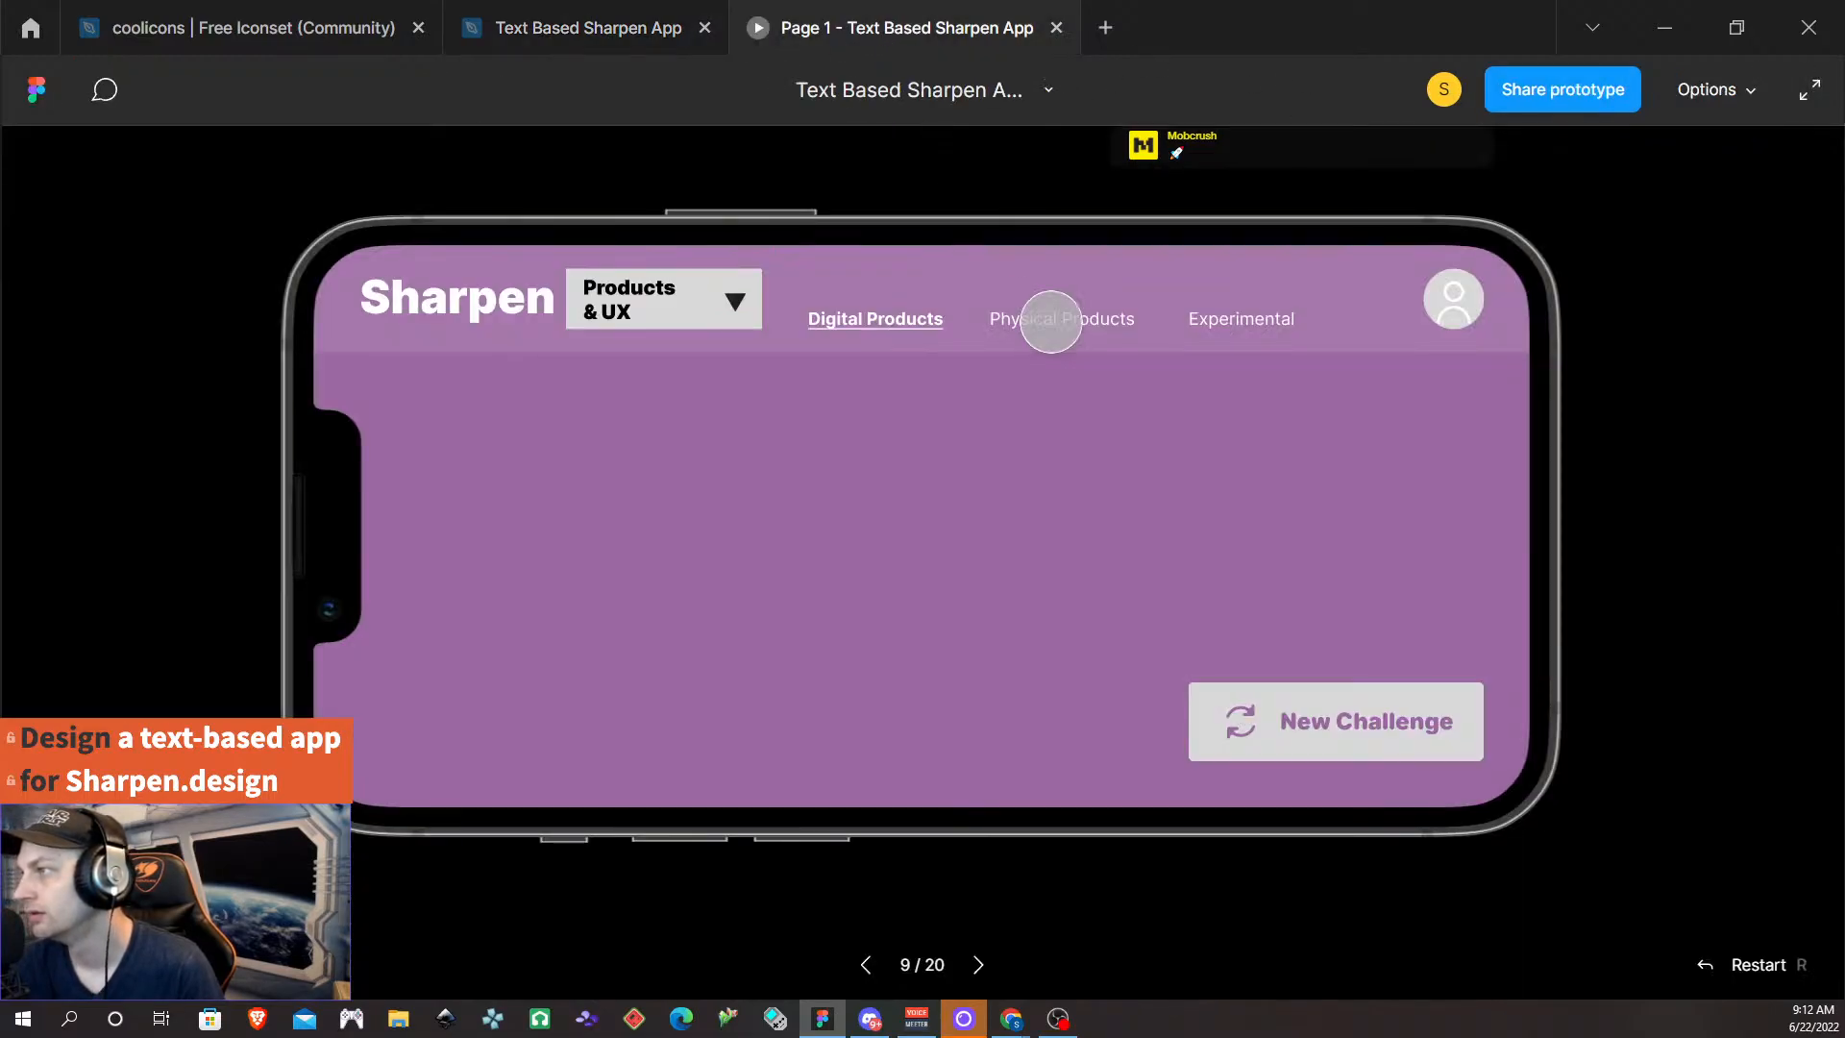
click(1360, 722)
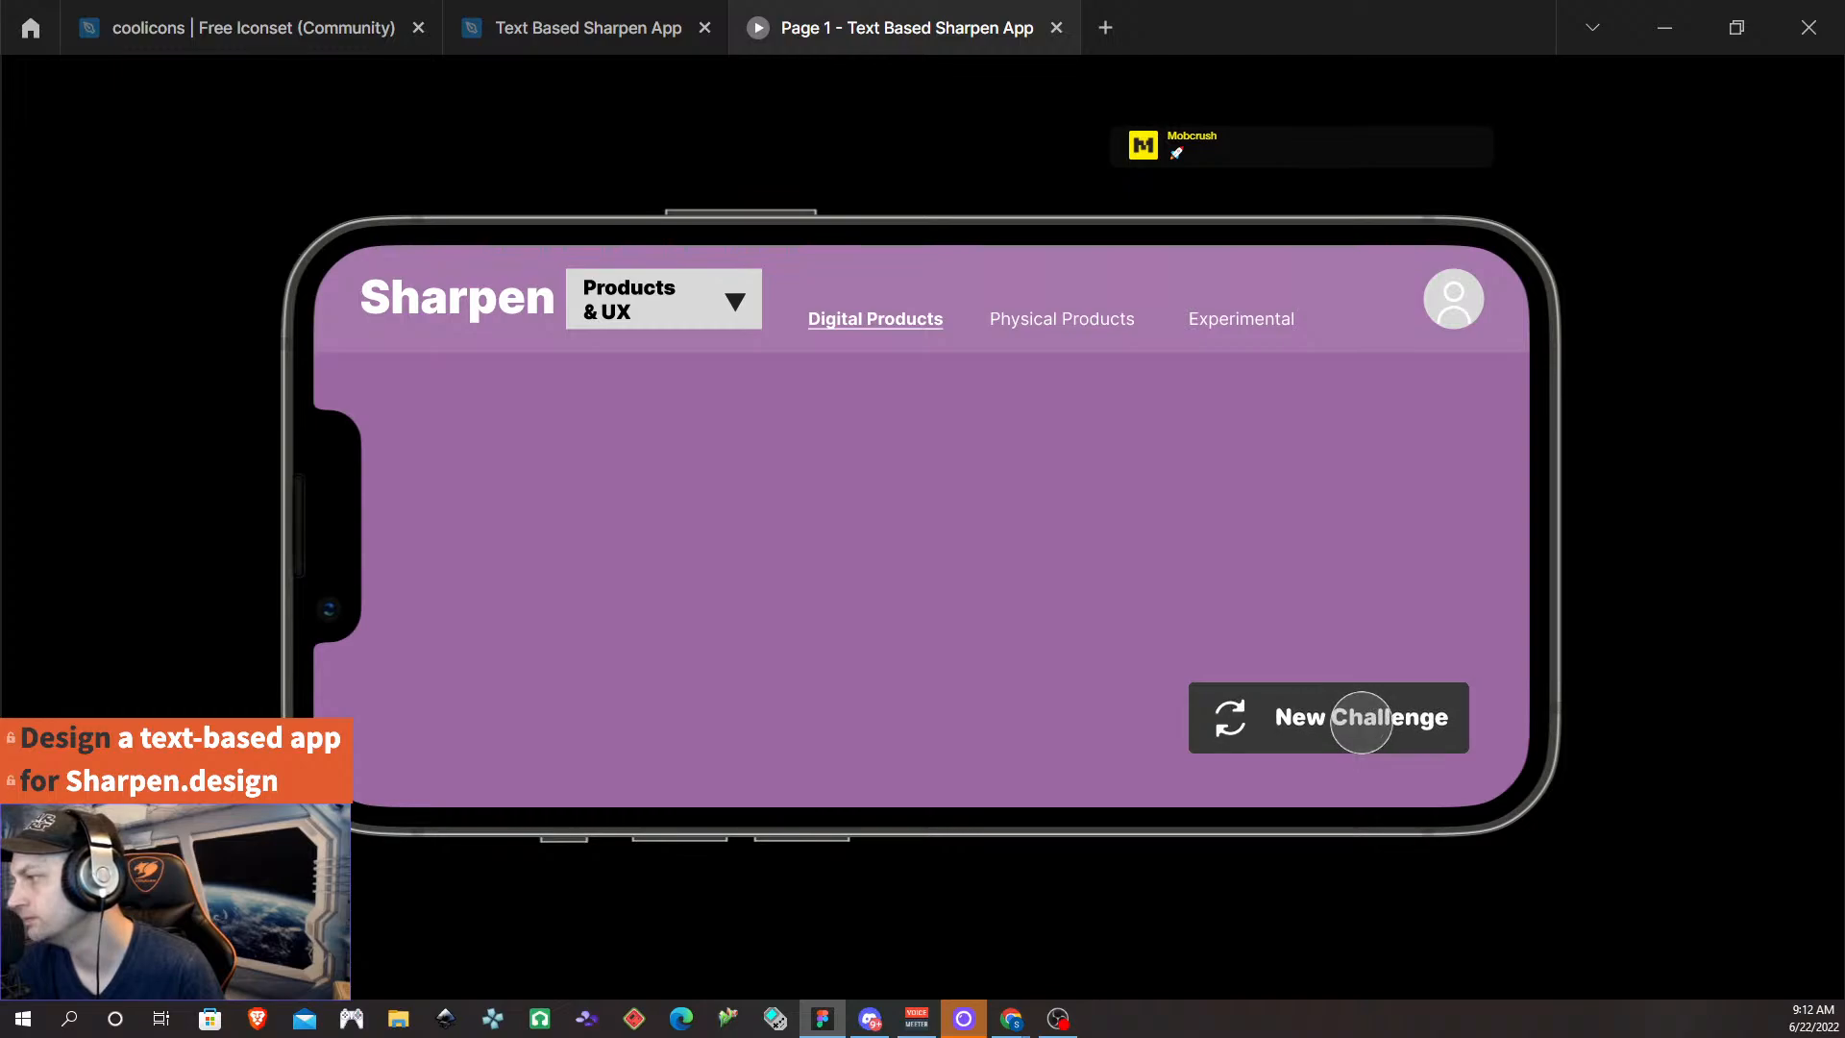
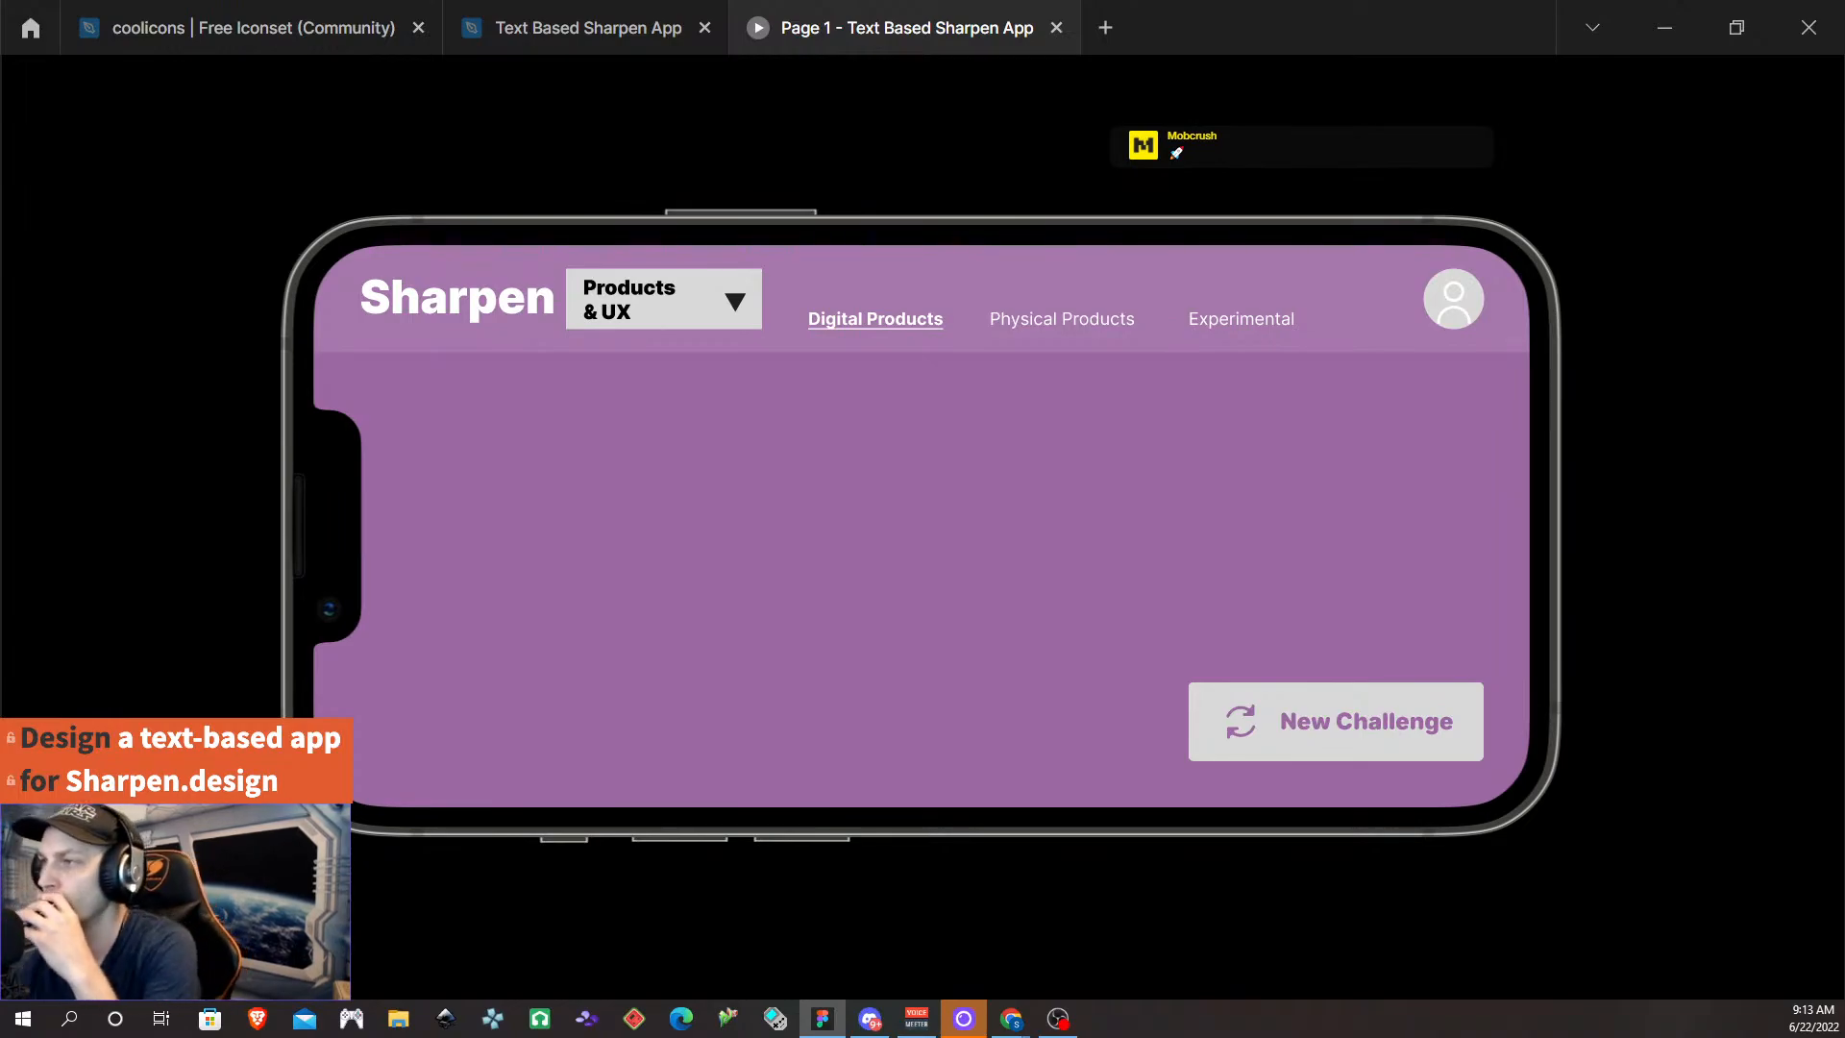
click(617, 27)
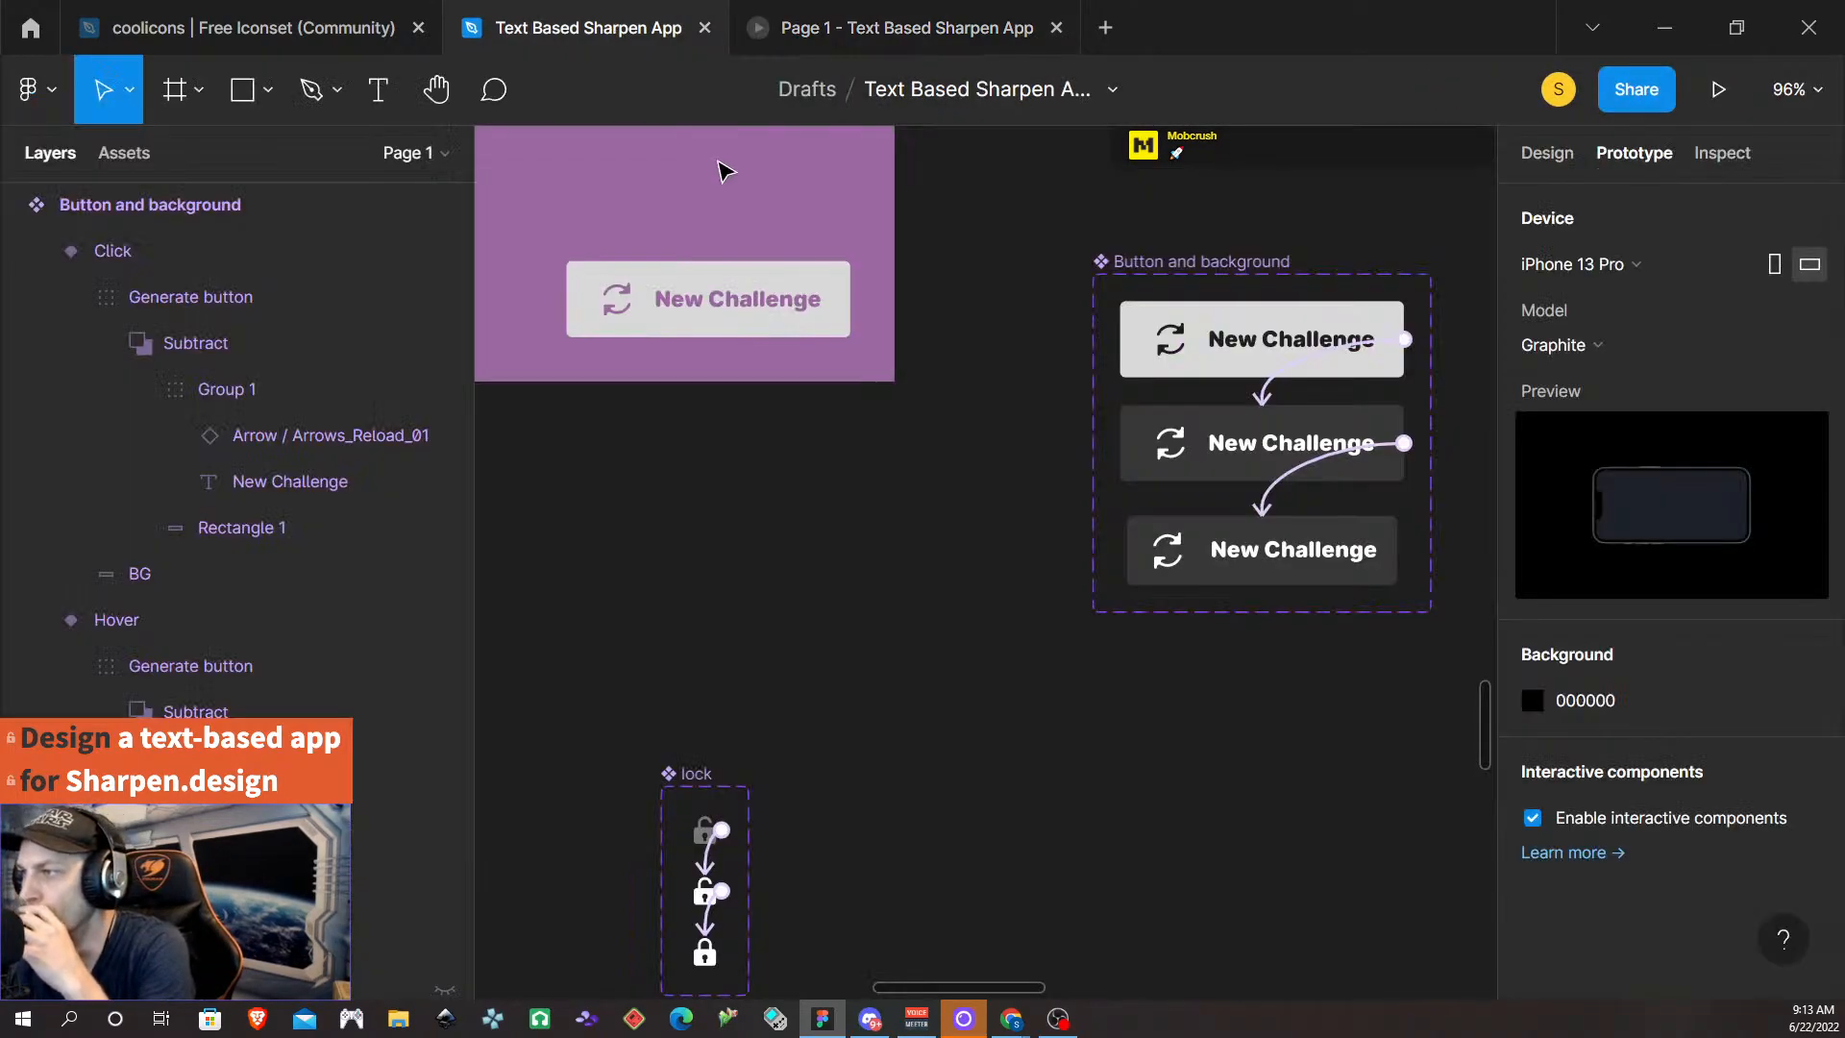
- Examine the New Challenge button instance within the Template frame and the layout around it
scroll(672, 413, right, 2)
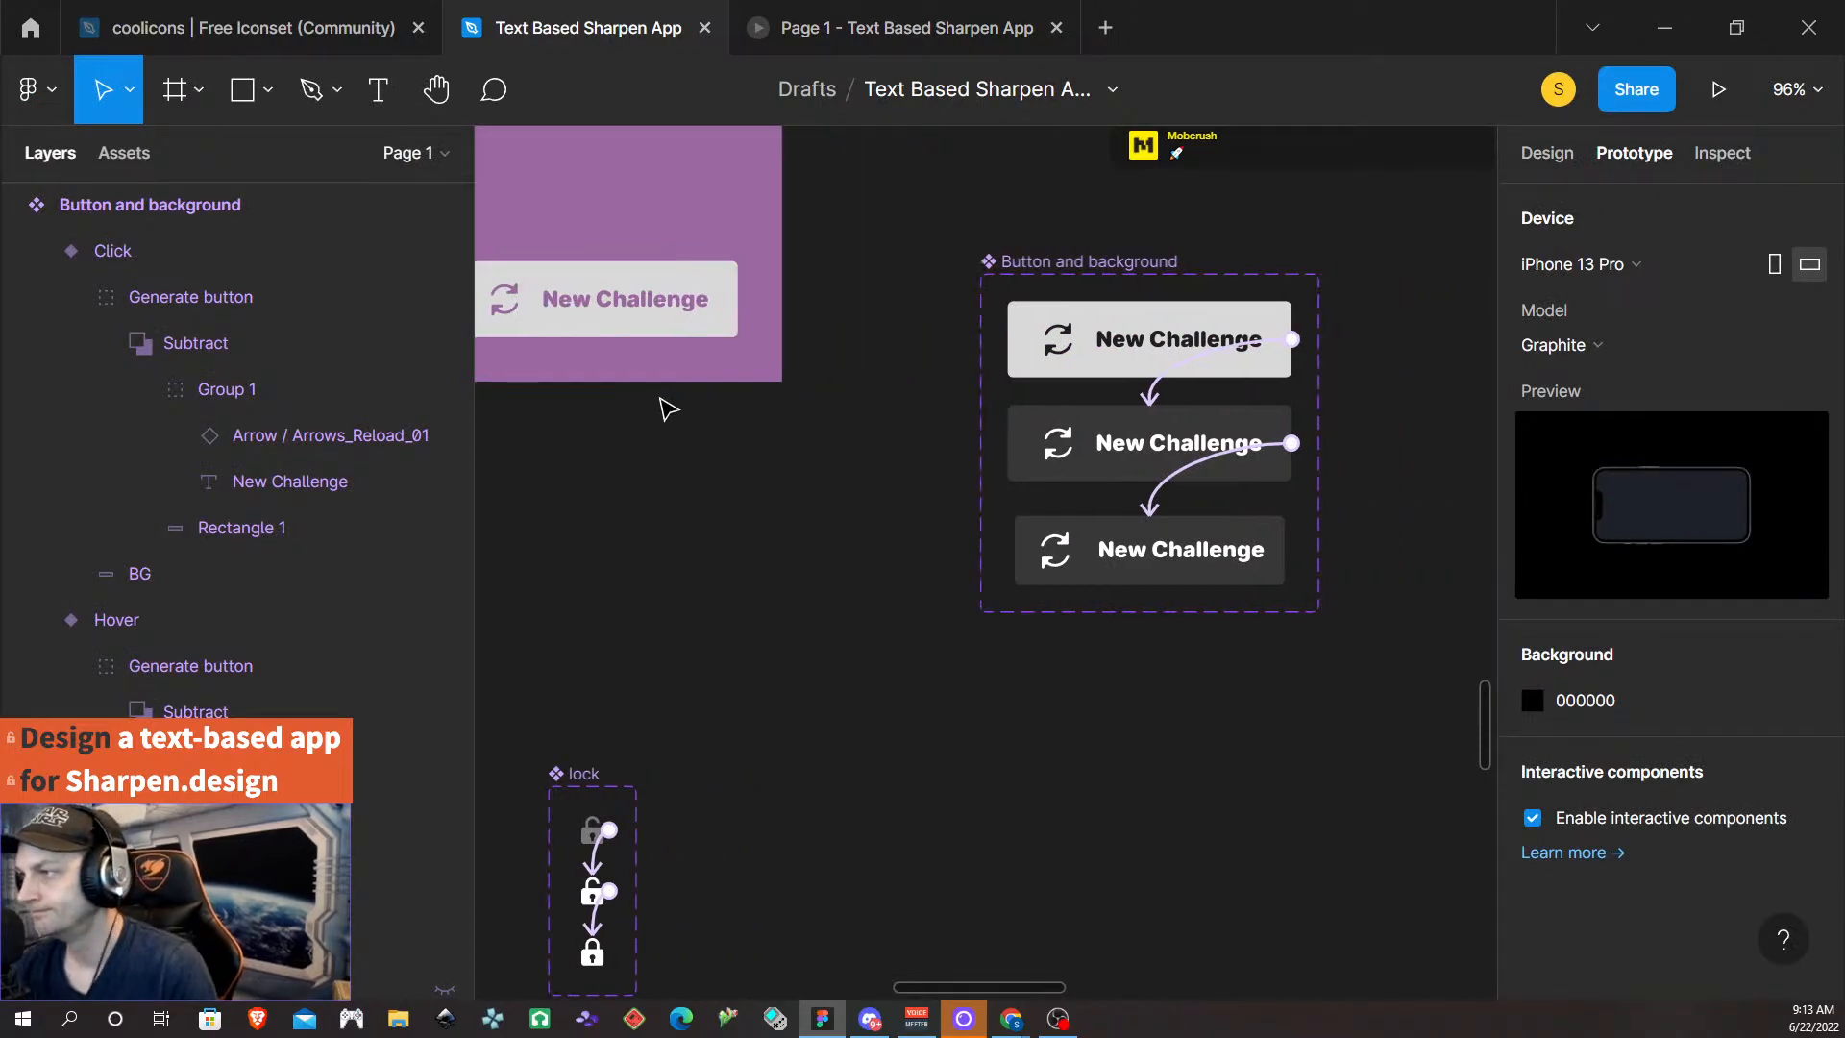
scroll(670, 410, left, 5)
click(857, 301)
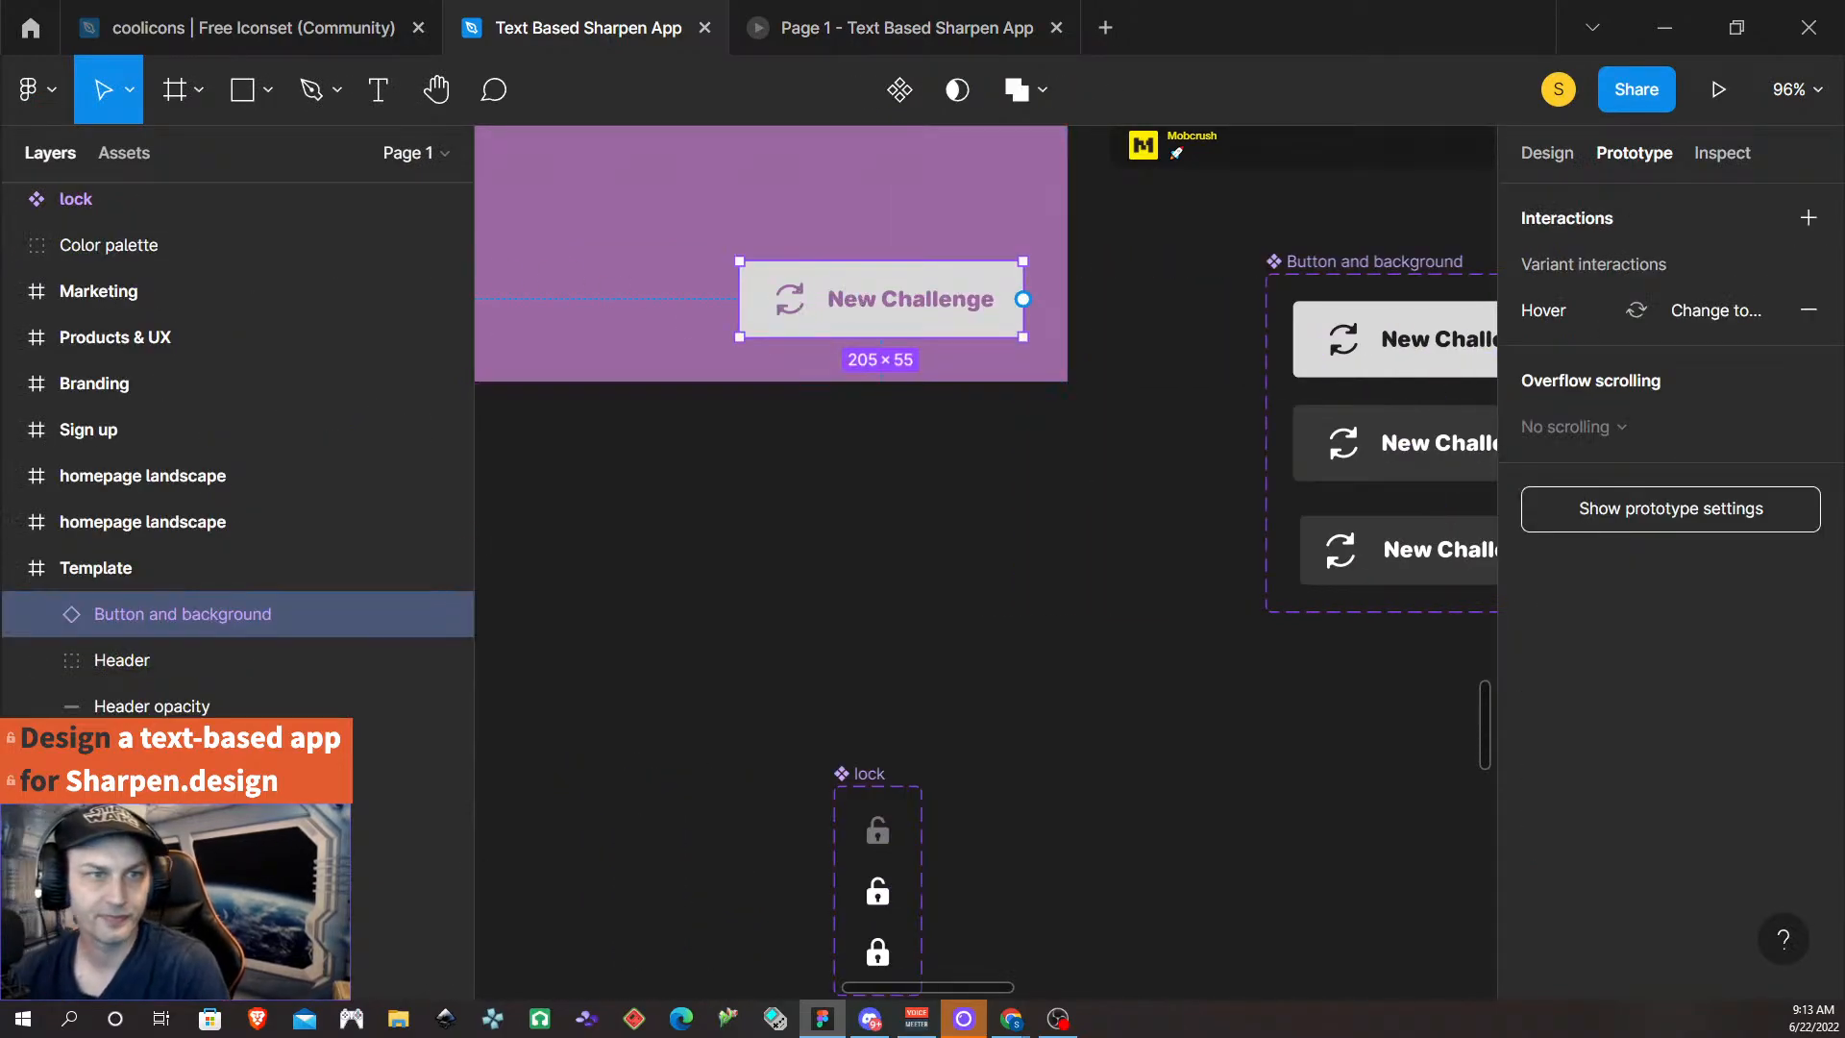
scroll(621, 503, down, 5)
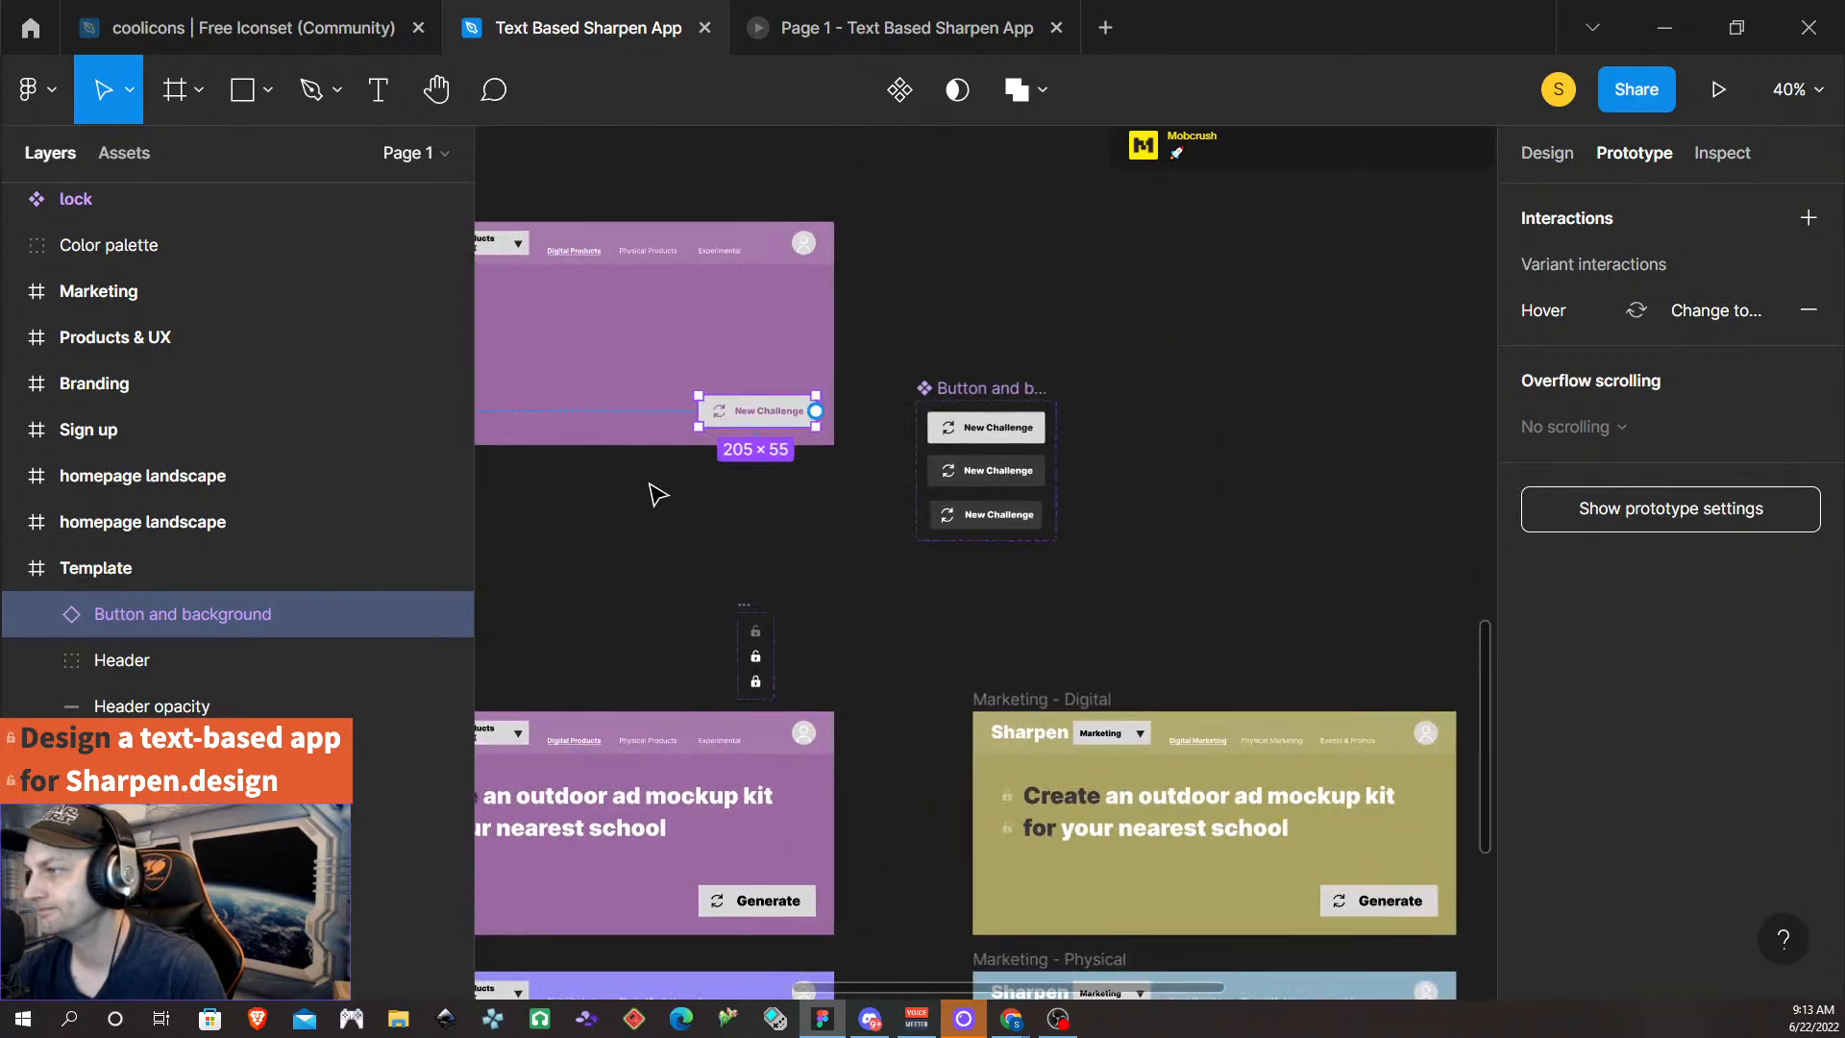
scroll(663, 490, left, 3)
scroll(708, 486, up, 4)
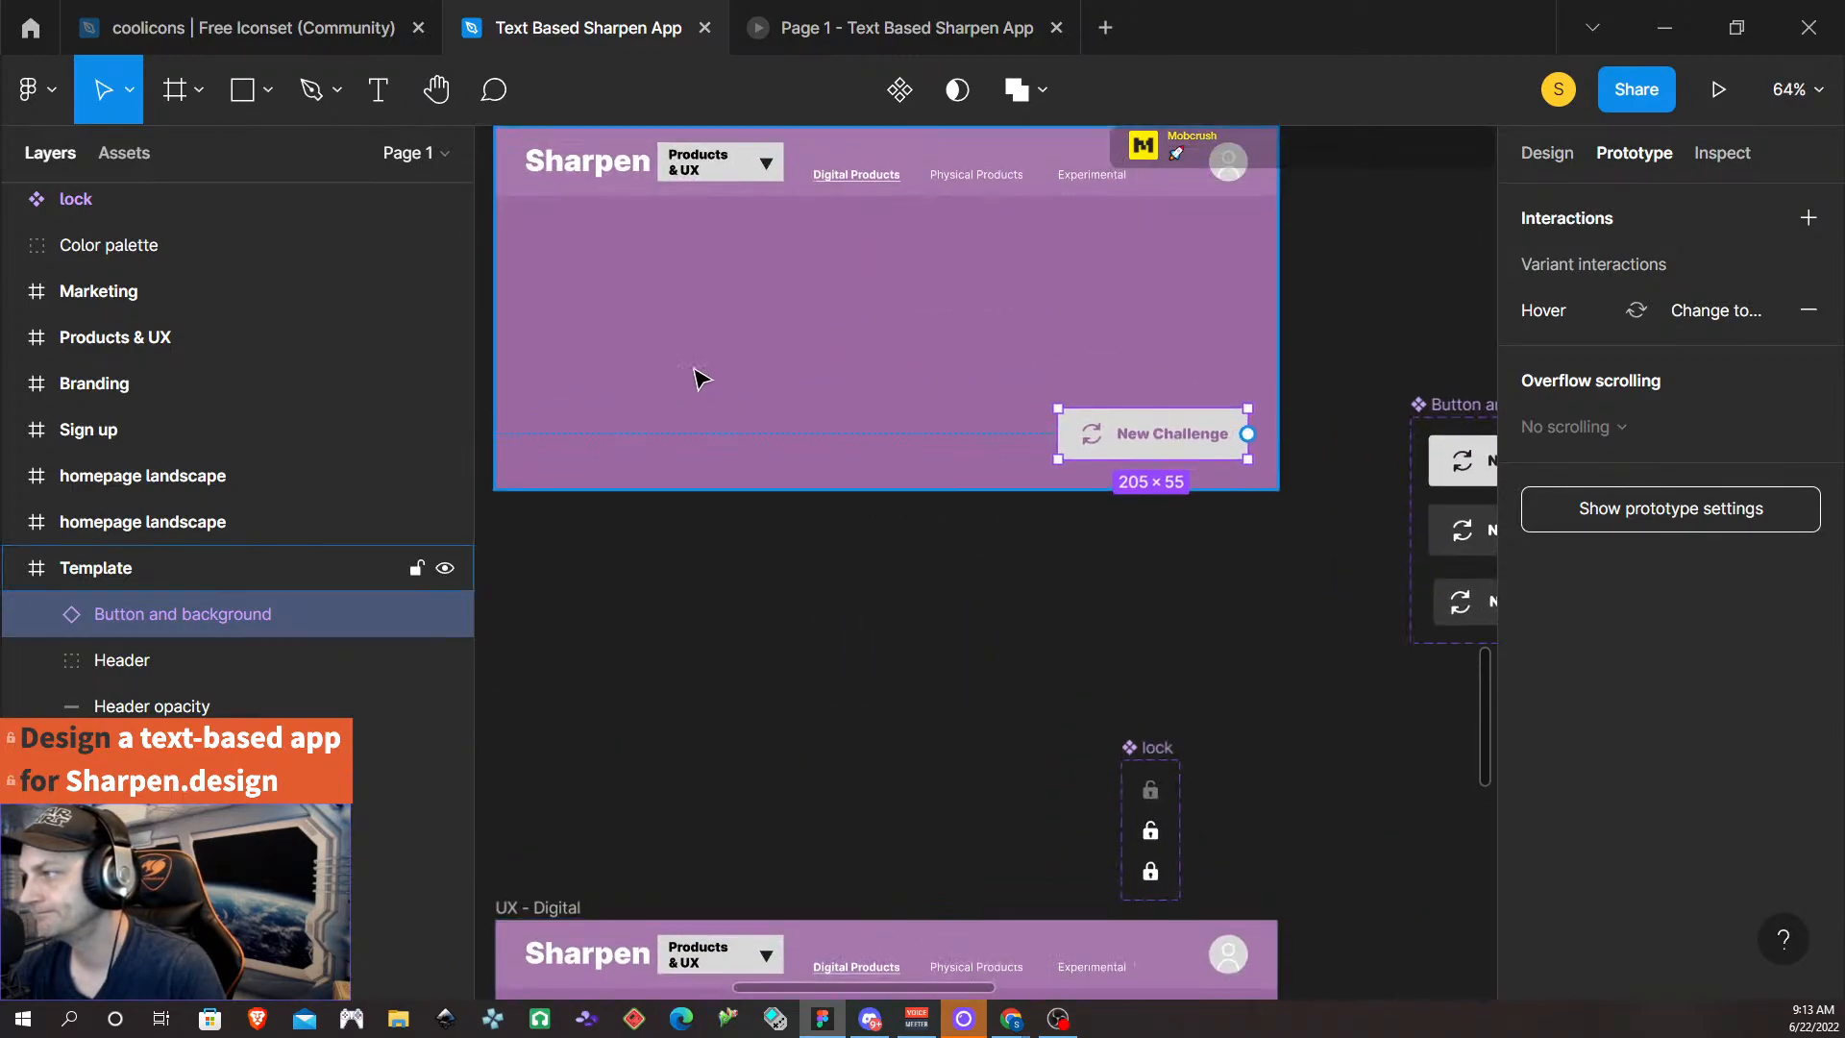
scroll(692, 378, up, 3)
scroll(704, 412, left, 2)
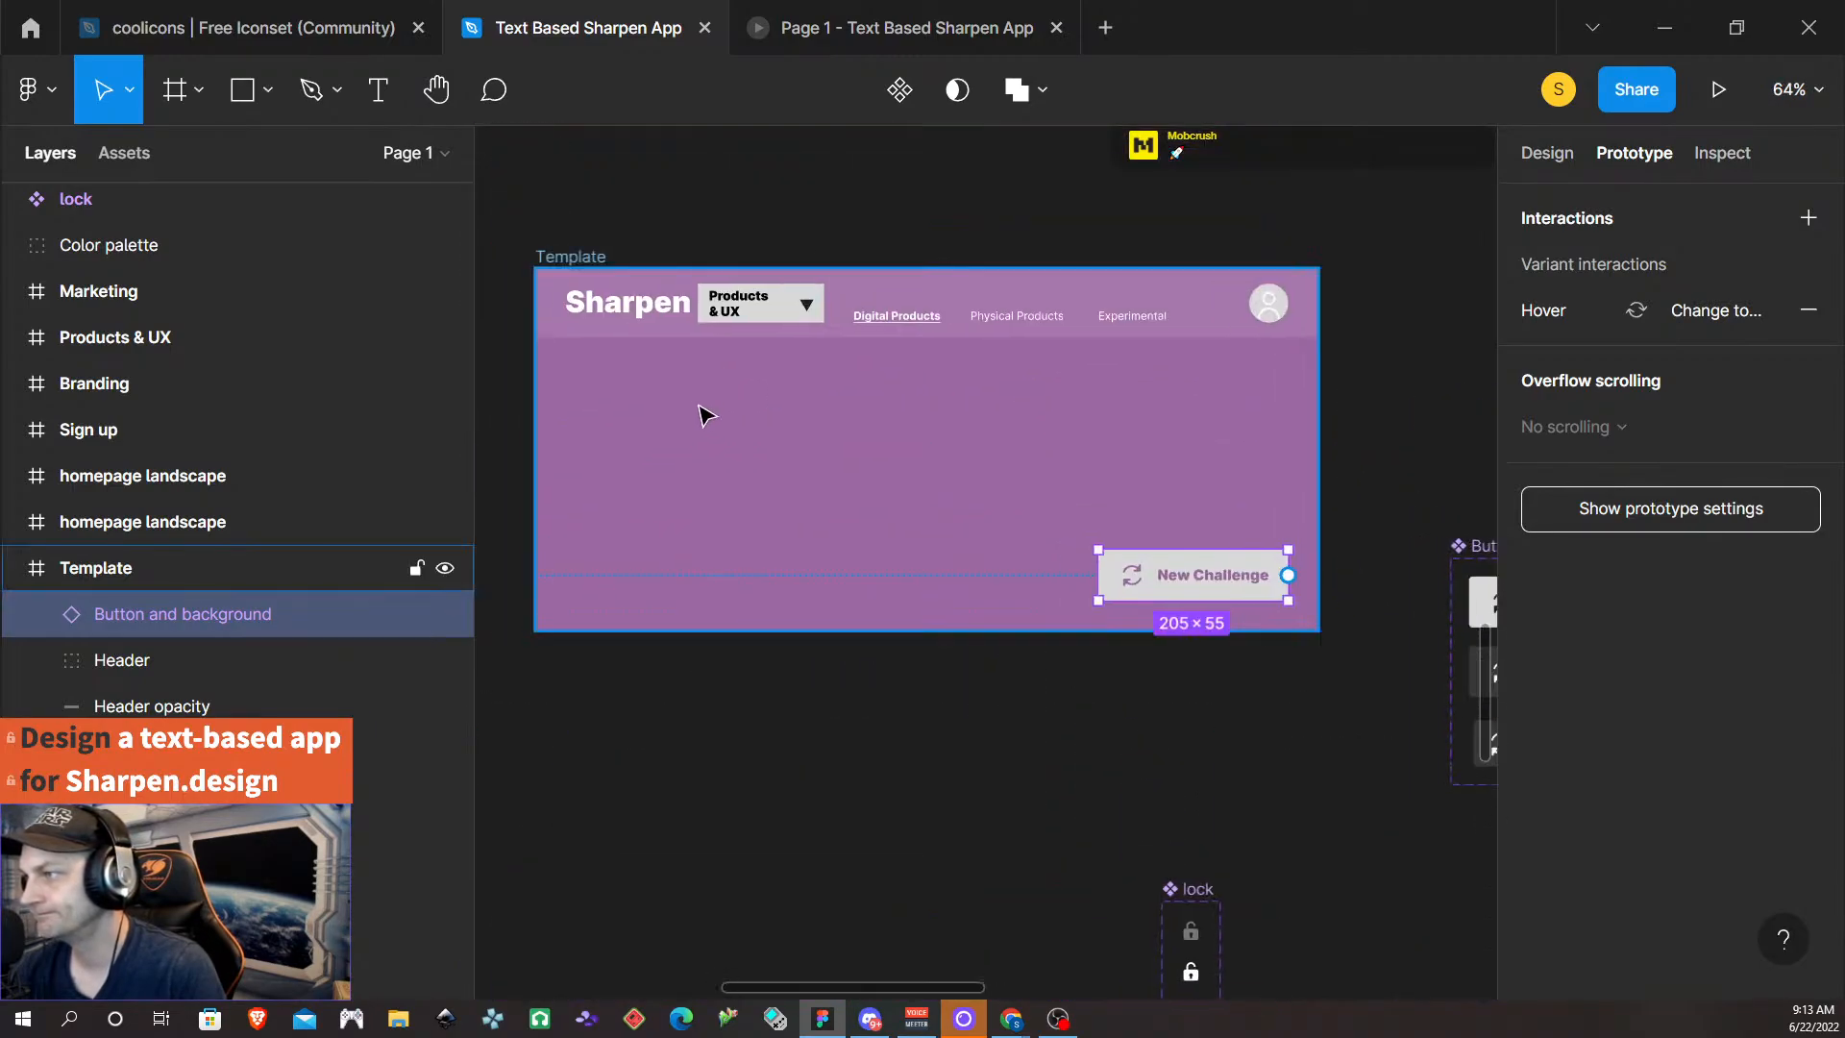
- Set the corner radius of the Products & UX drop-down's background rectangle in the Template header to 4
click(810, 308)
double_click(810, 309)
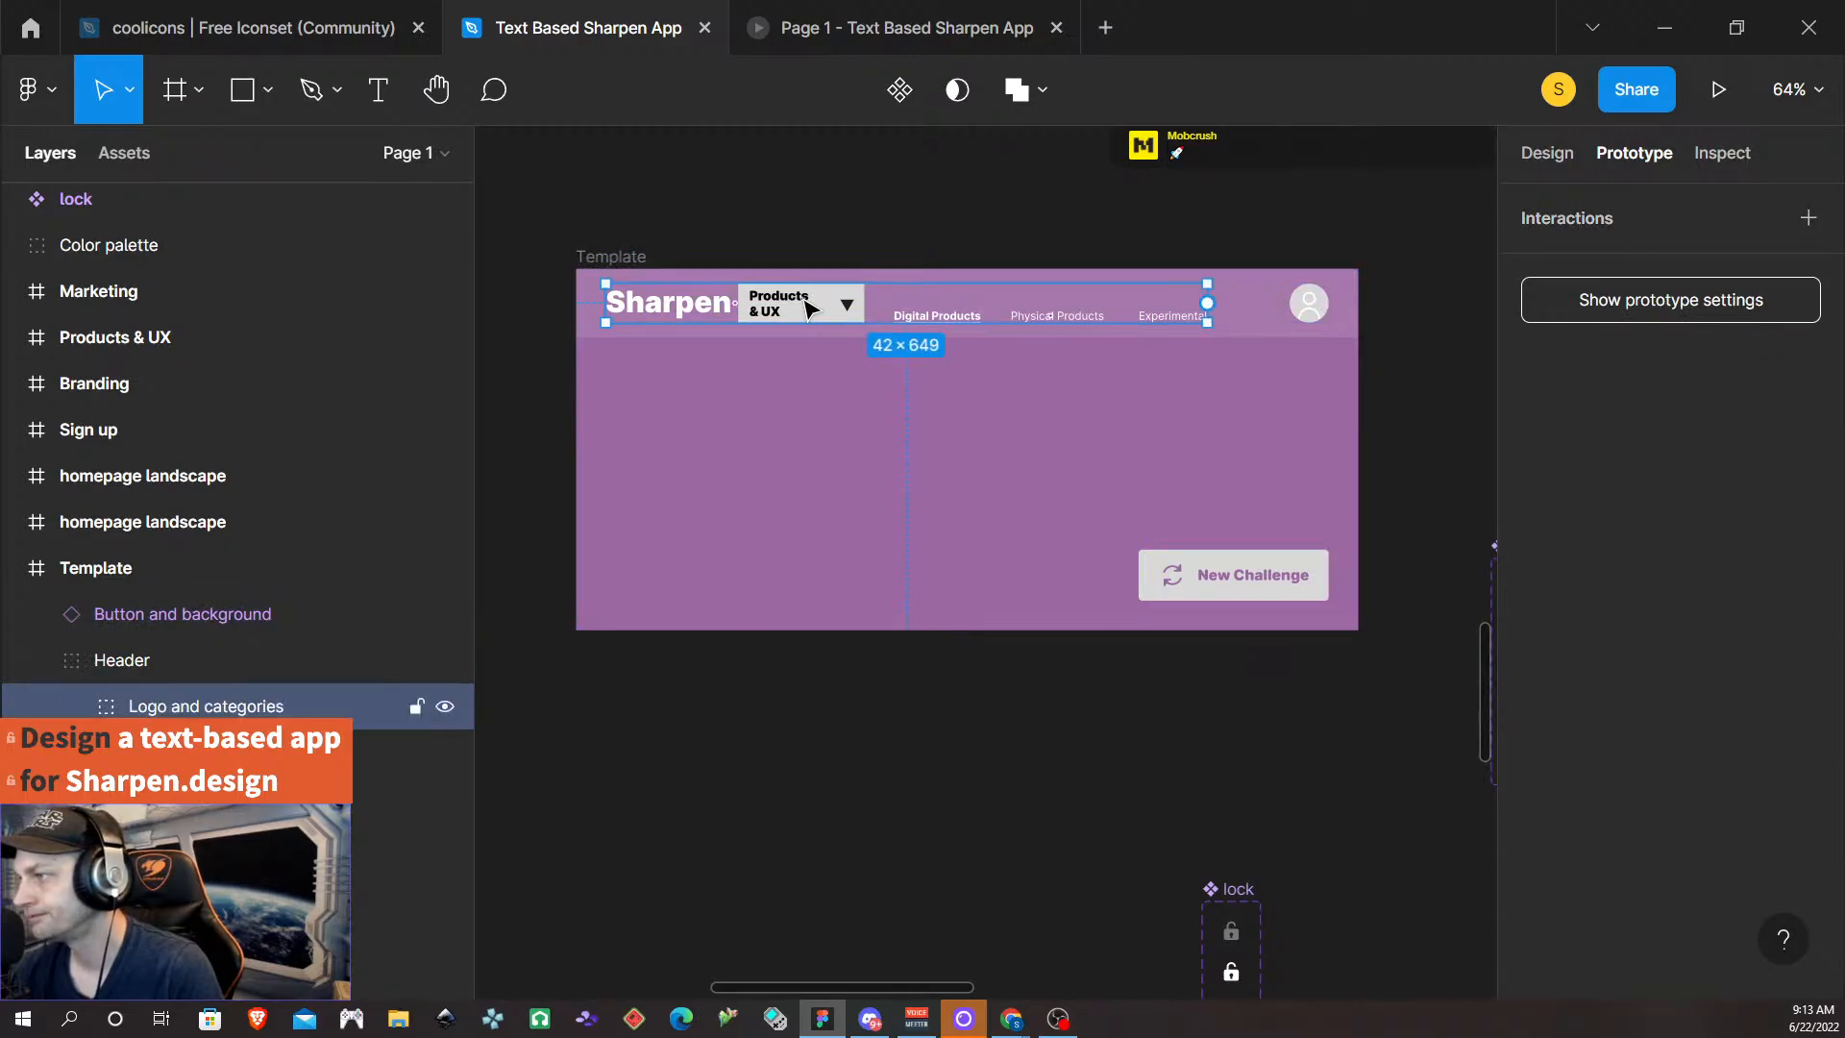
double_click(810, 309)
scroll(815, 313, up, 3)
scroll(817, 320, up, 3)
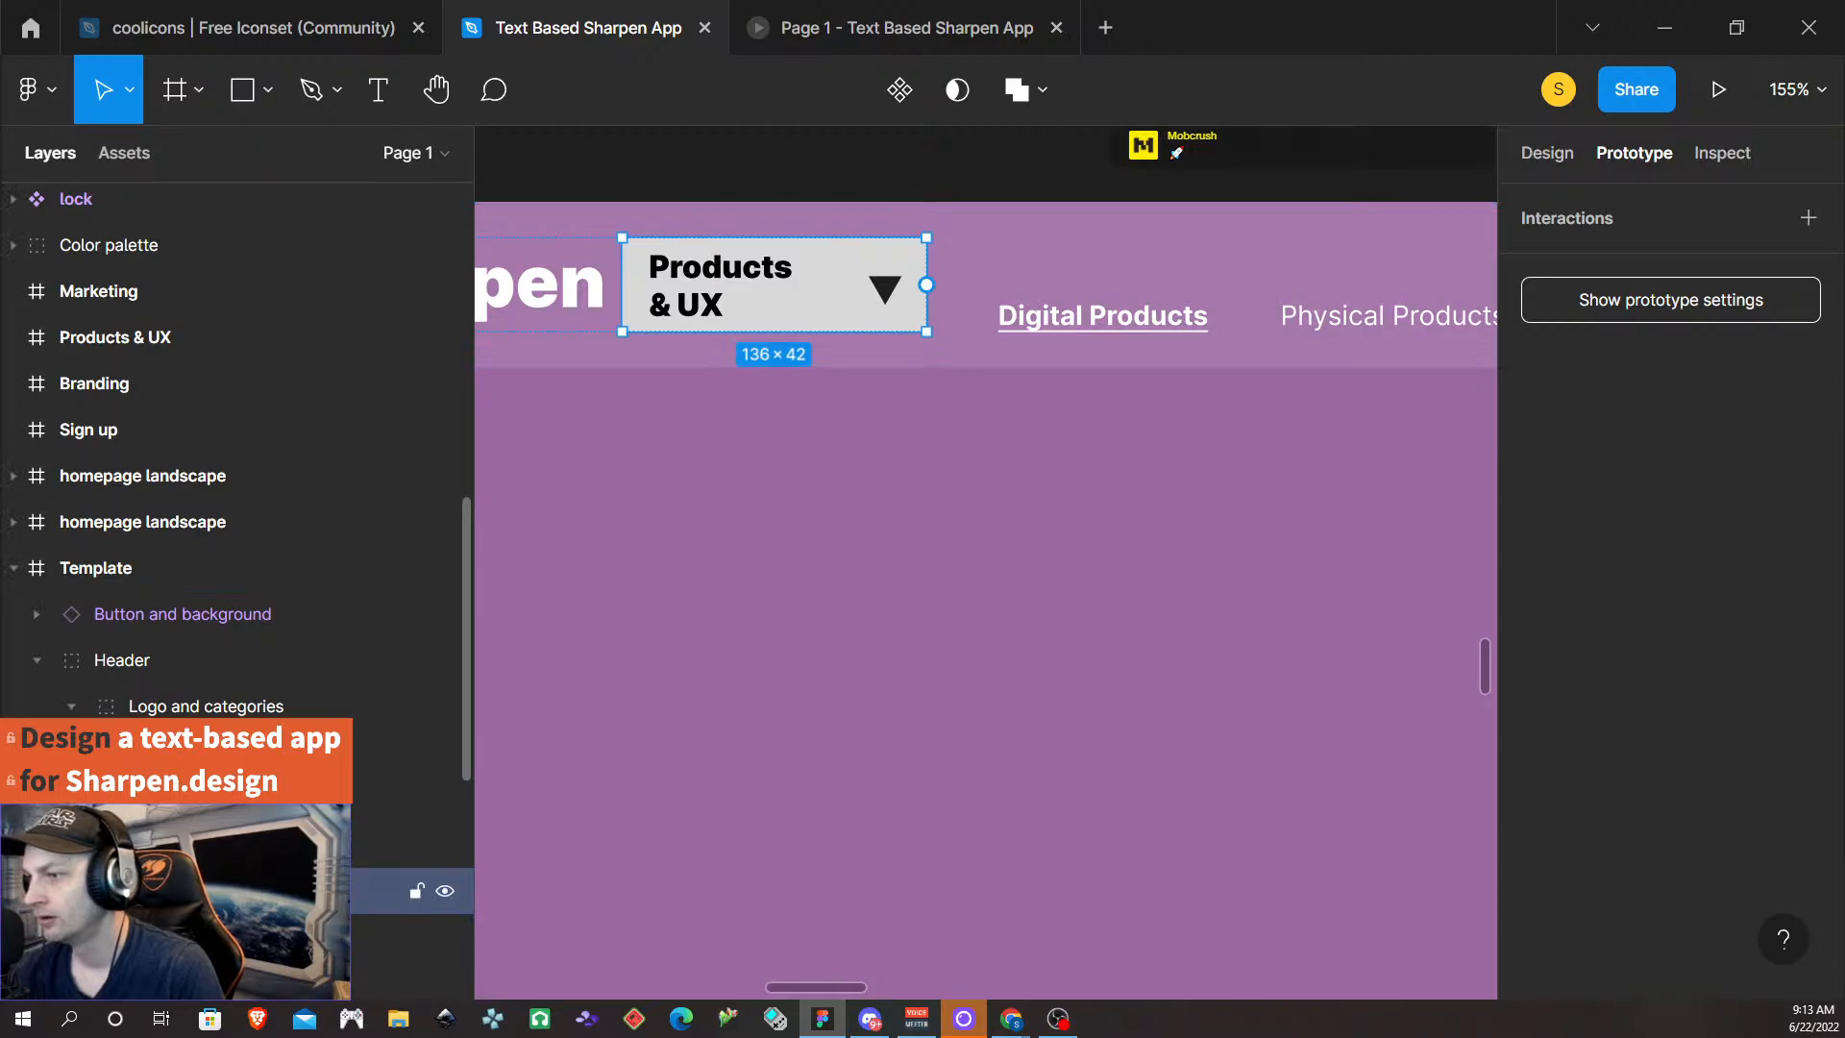
click(140, 891)
scroll(144, 891, down, 1)
click(221, 792)
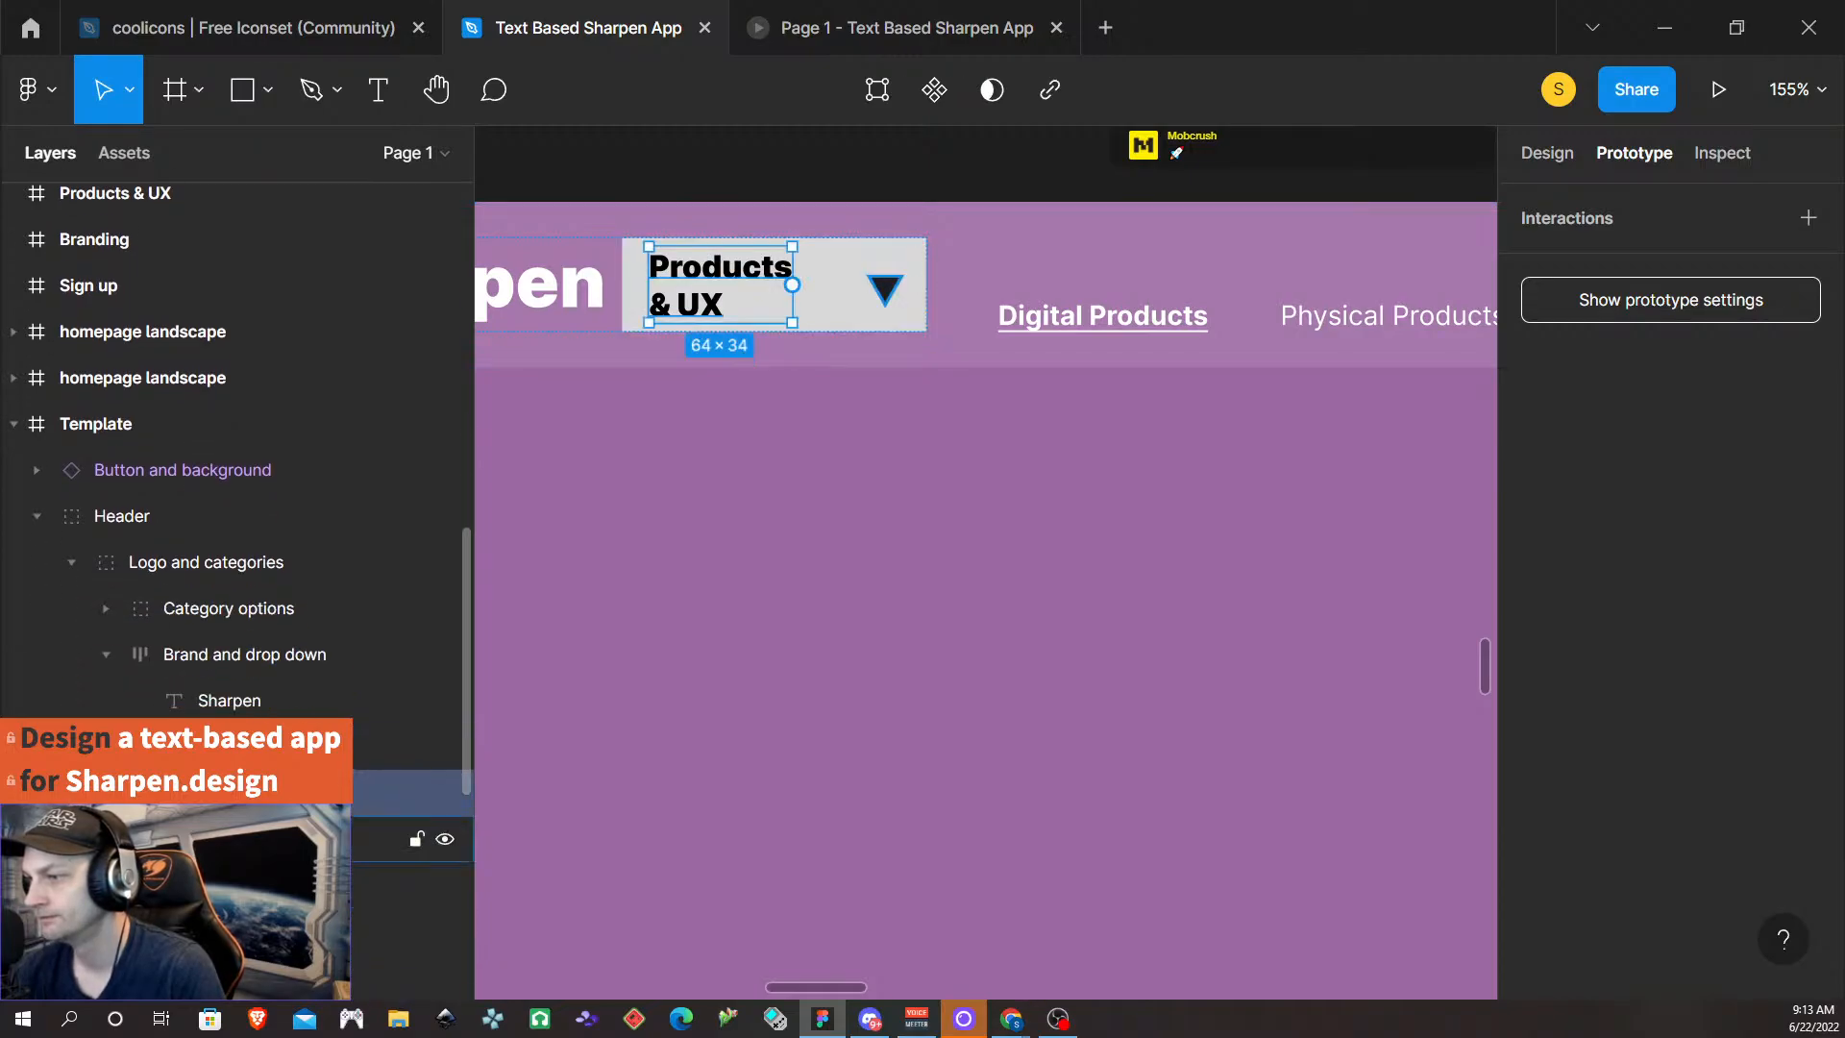
click(221, 838)
click(221, 885)
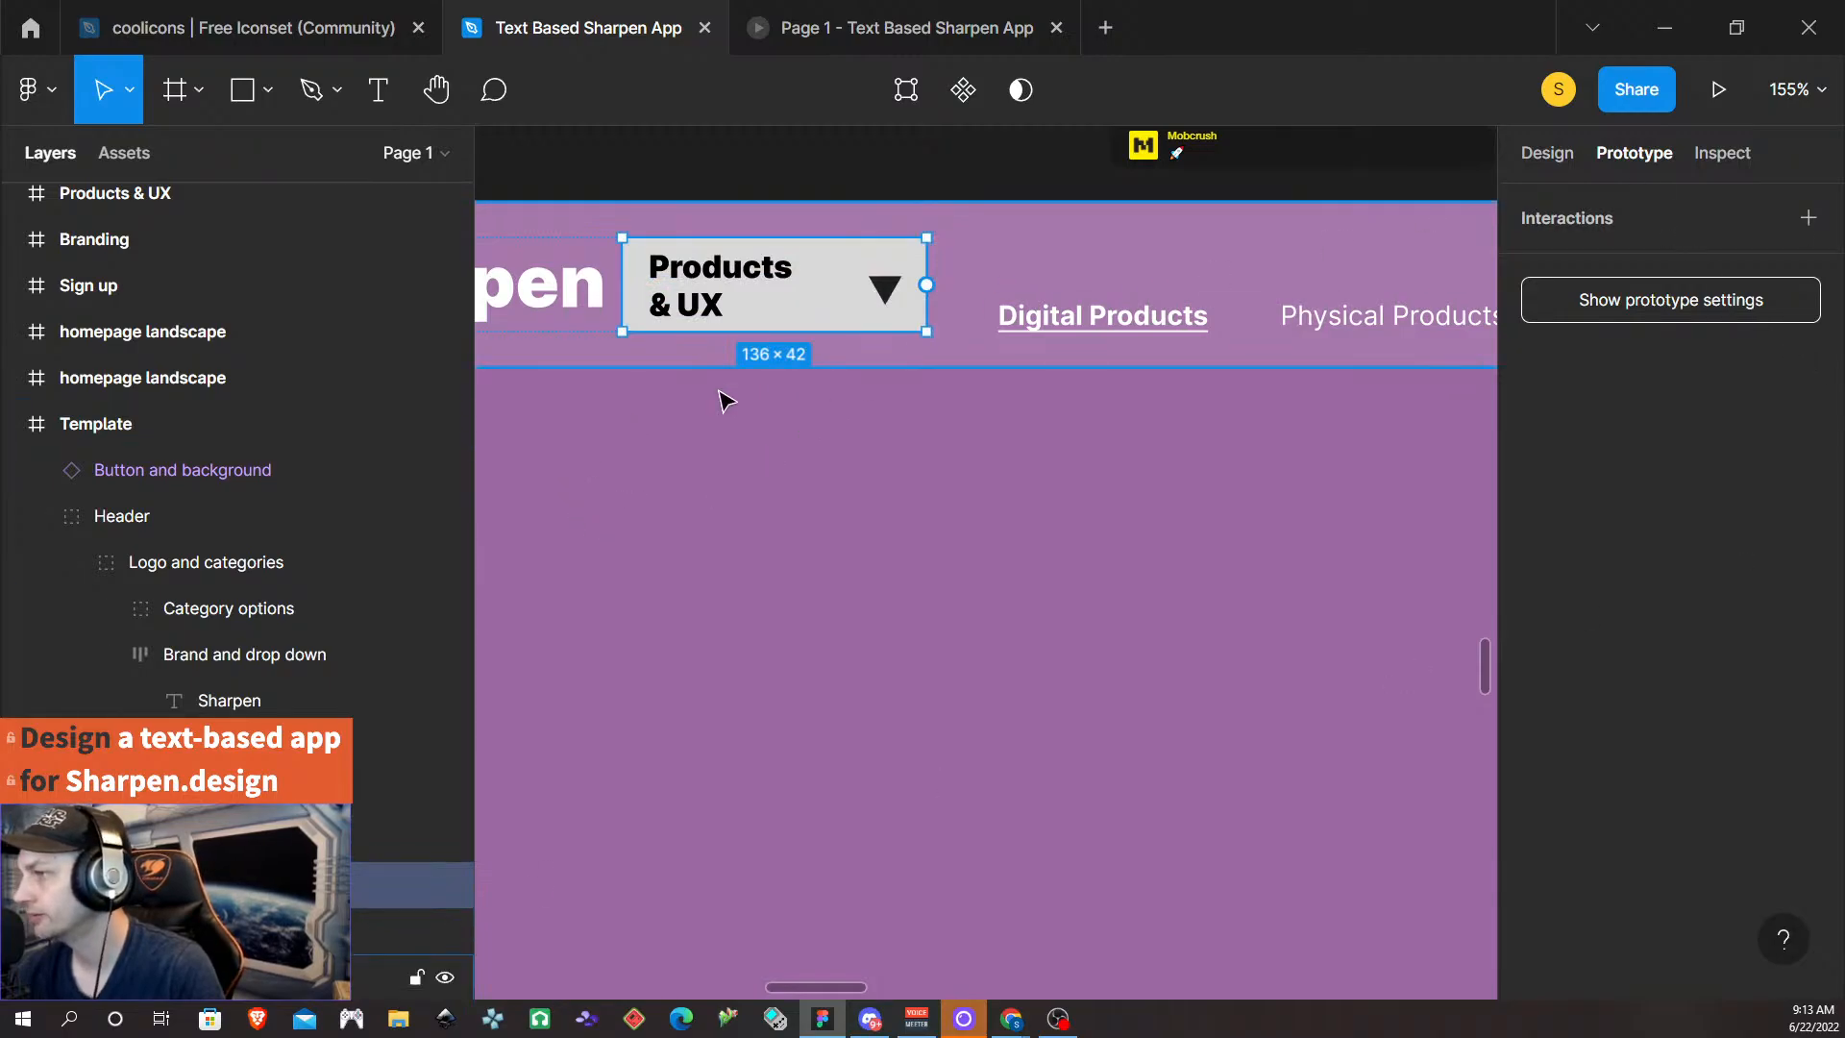
click(1558, 155)
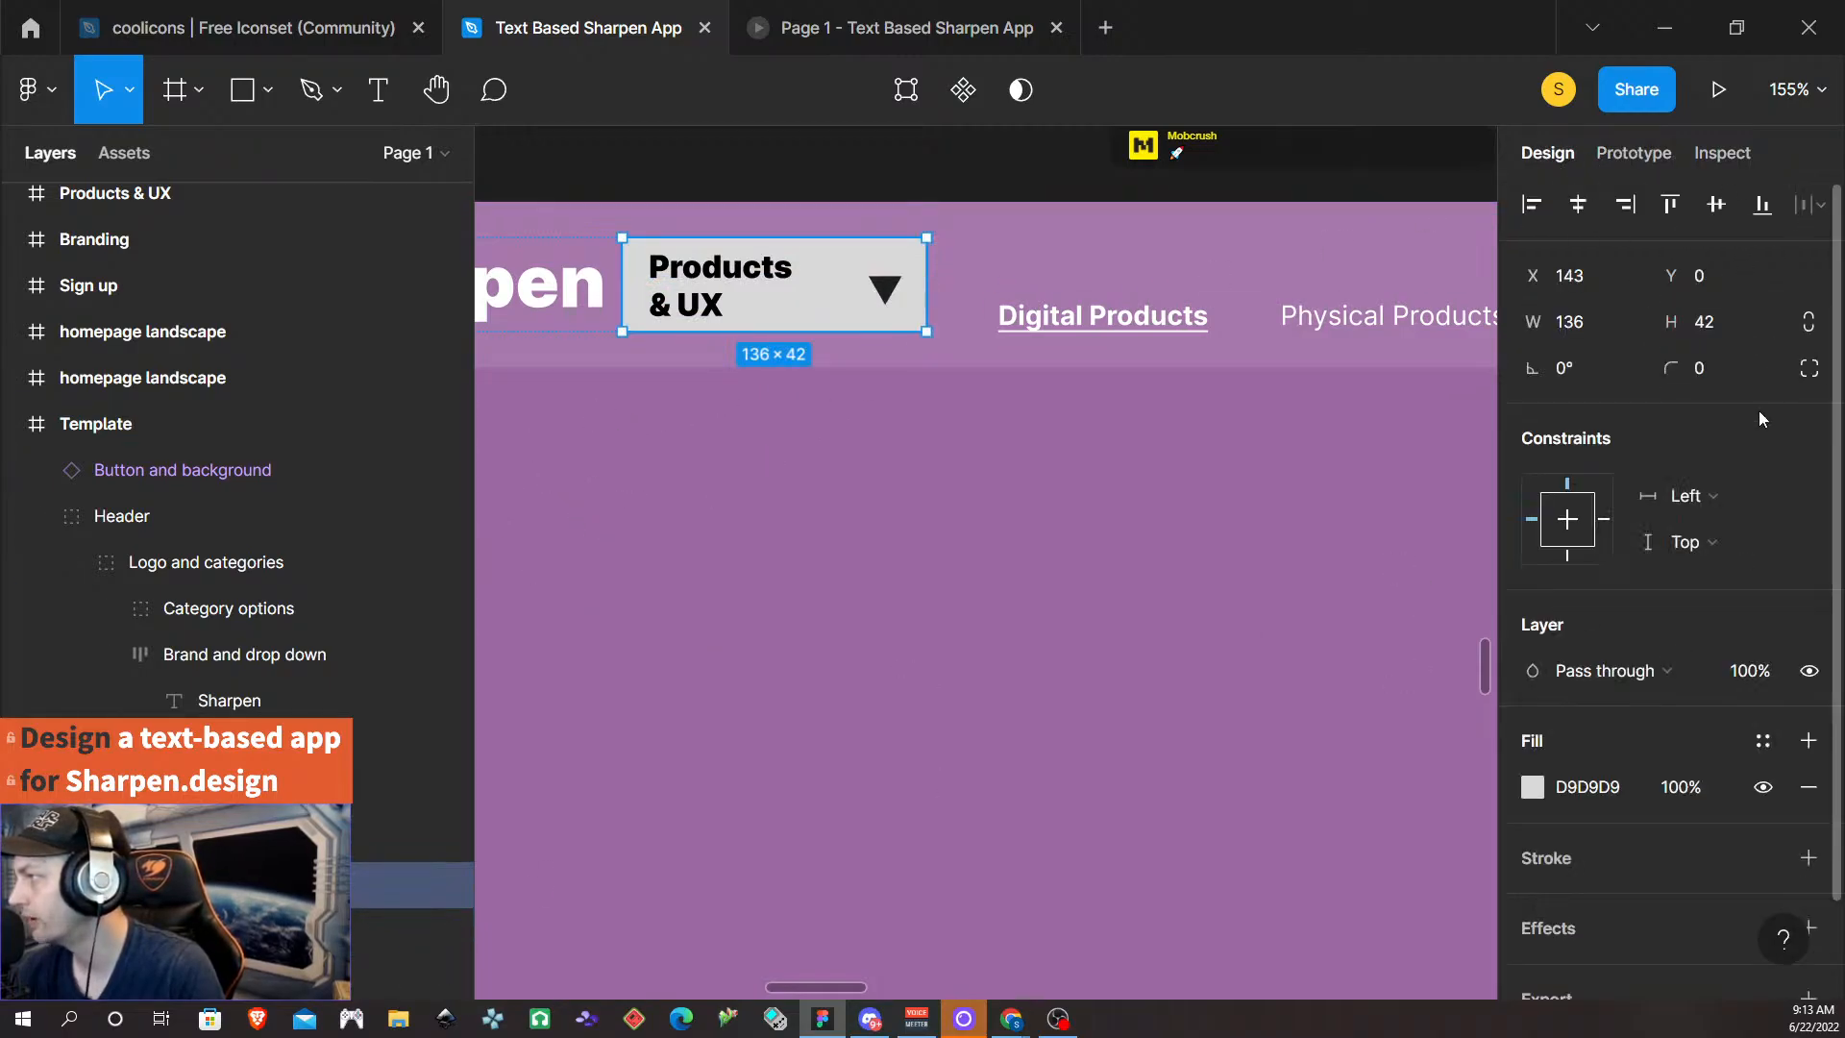
click(1740, 372)
text(4)
key(Return)
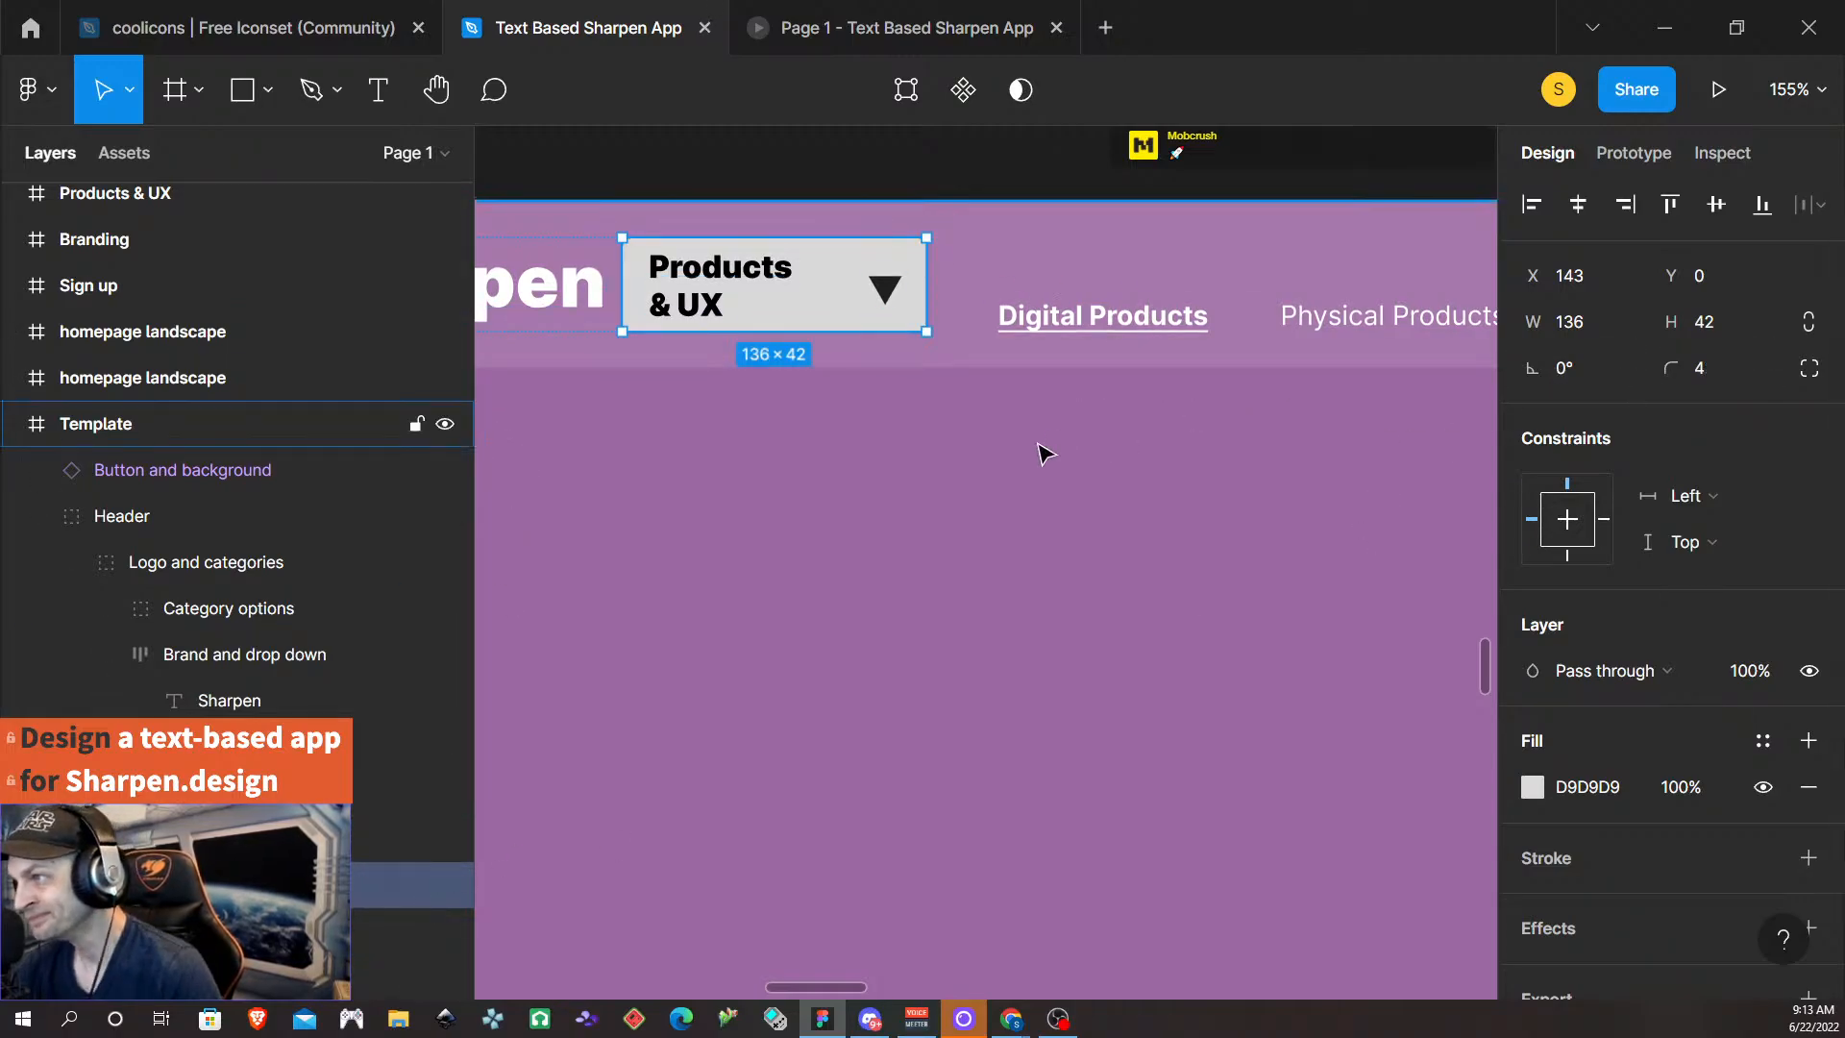
- Change the drop-down background's fill to FFFFFF at 10% opacity
click(1611, 788)
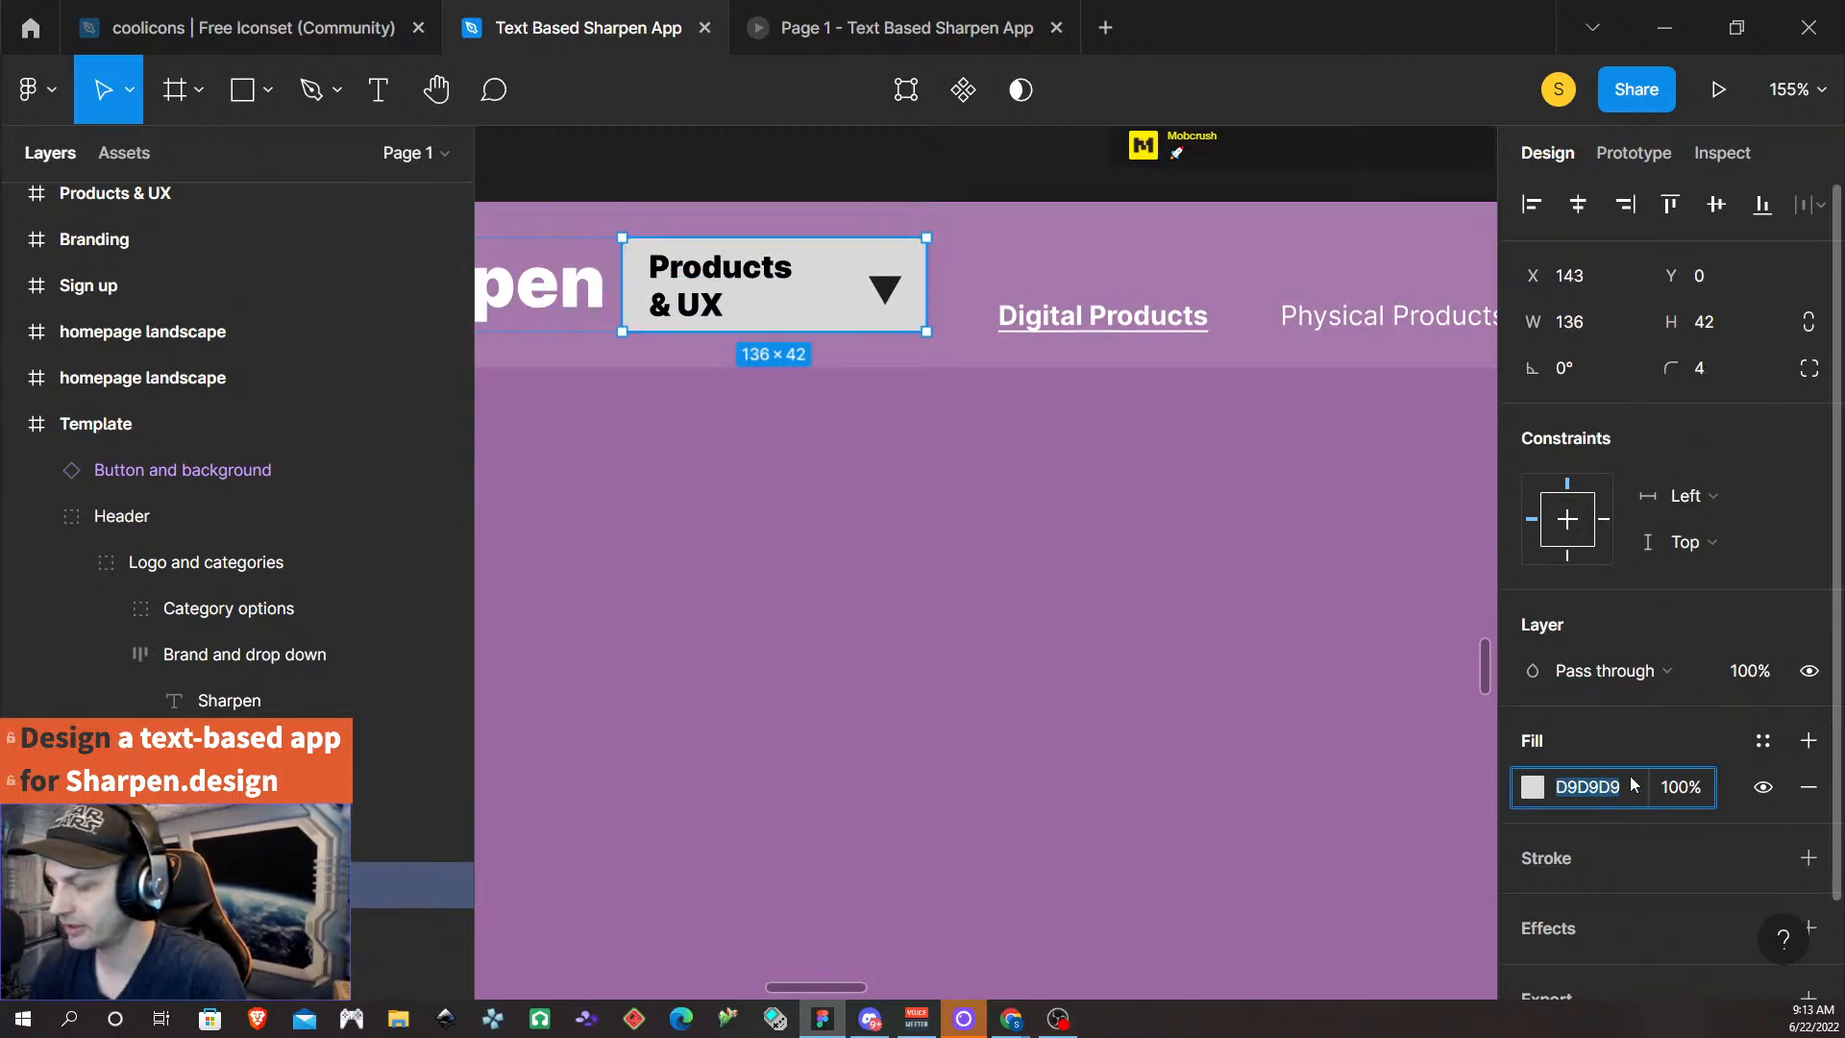
text(FFFFFF)
key(Return)
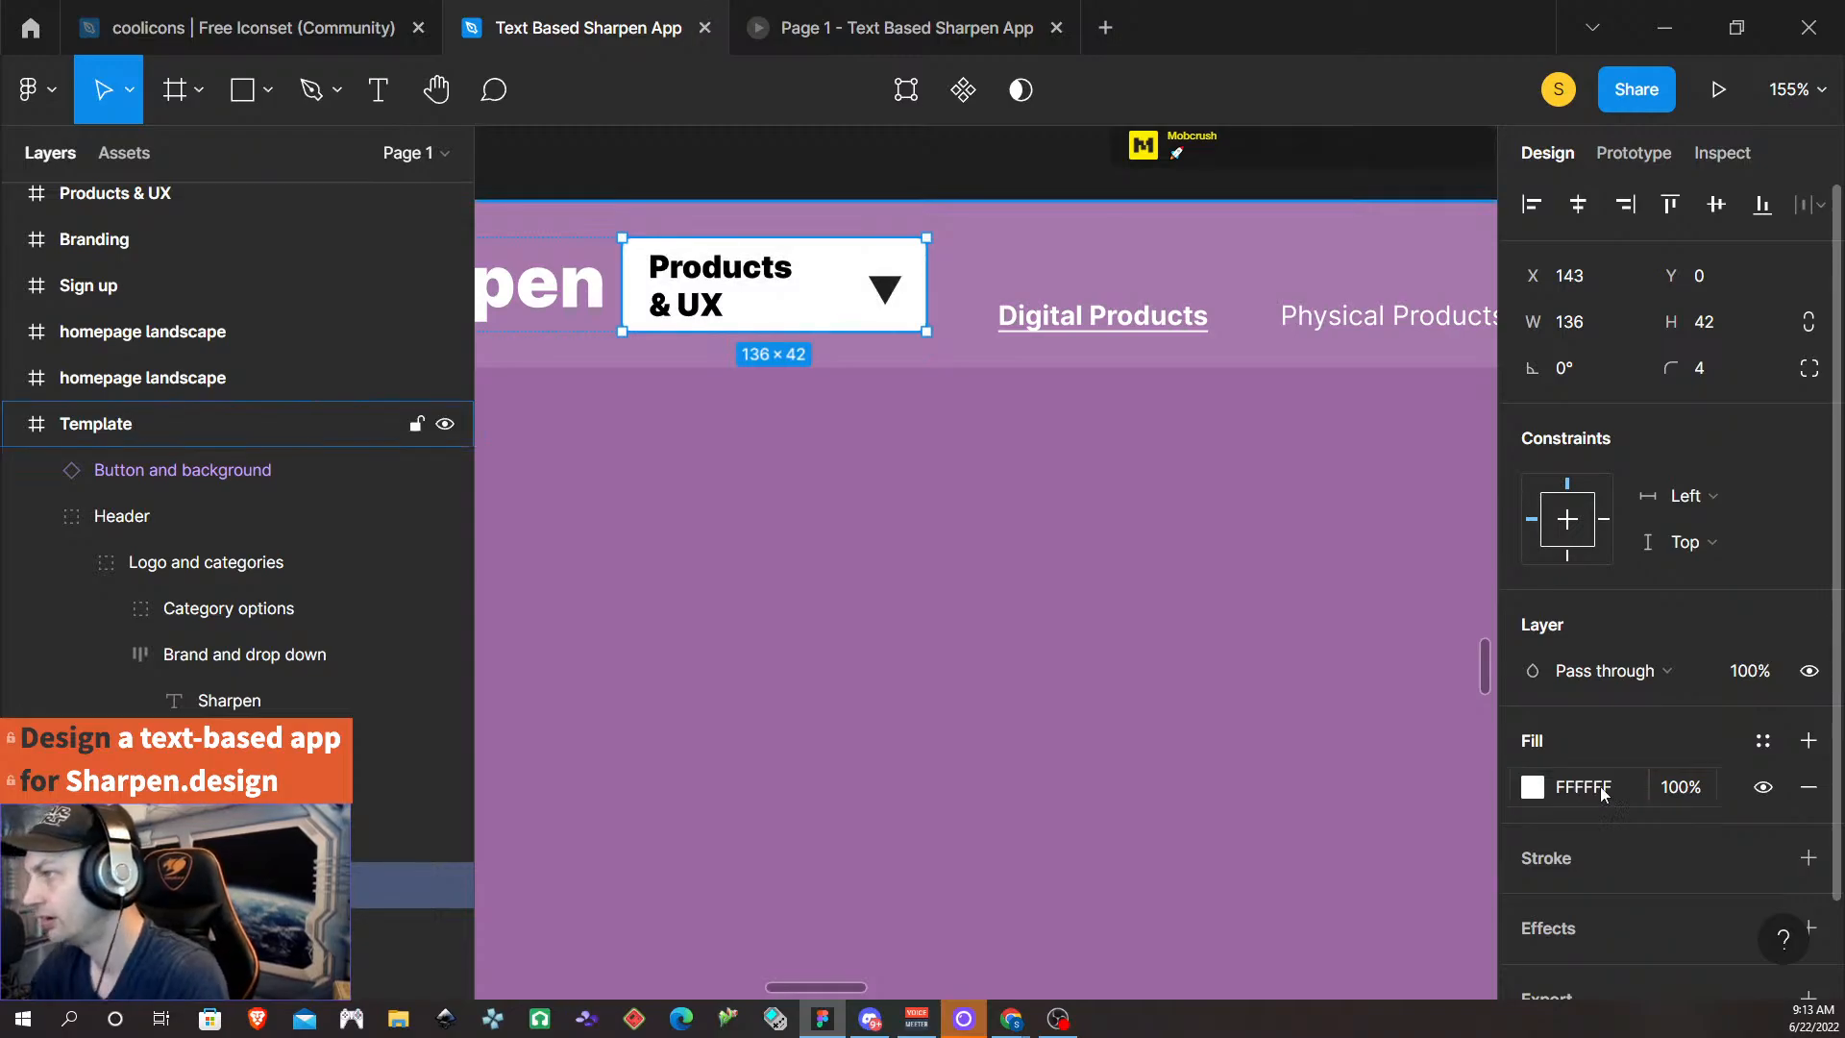
click(1689, 788)
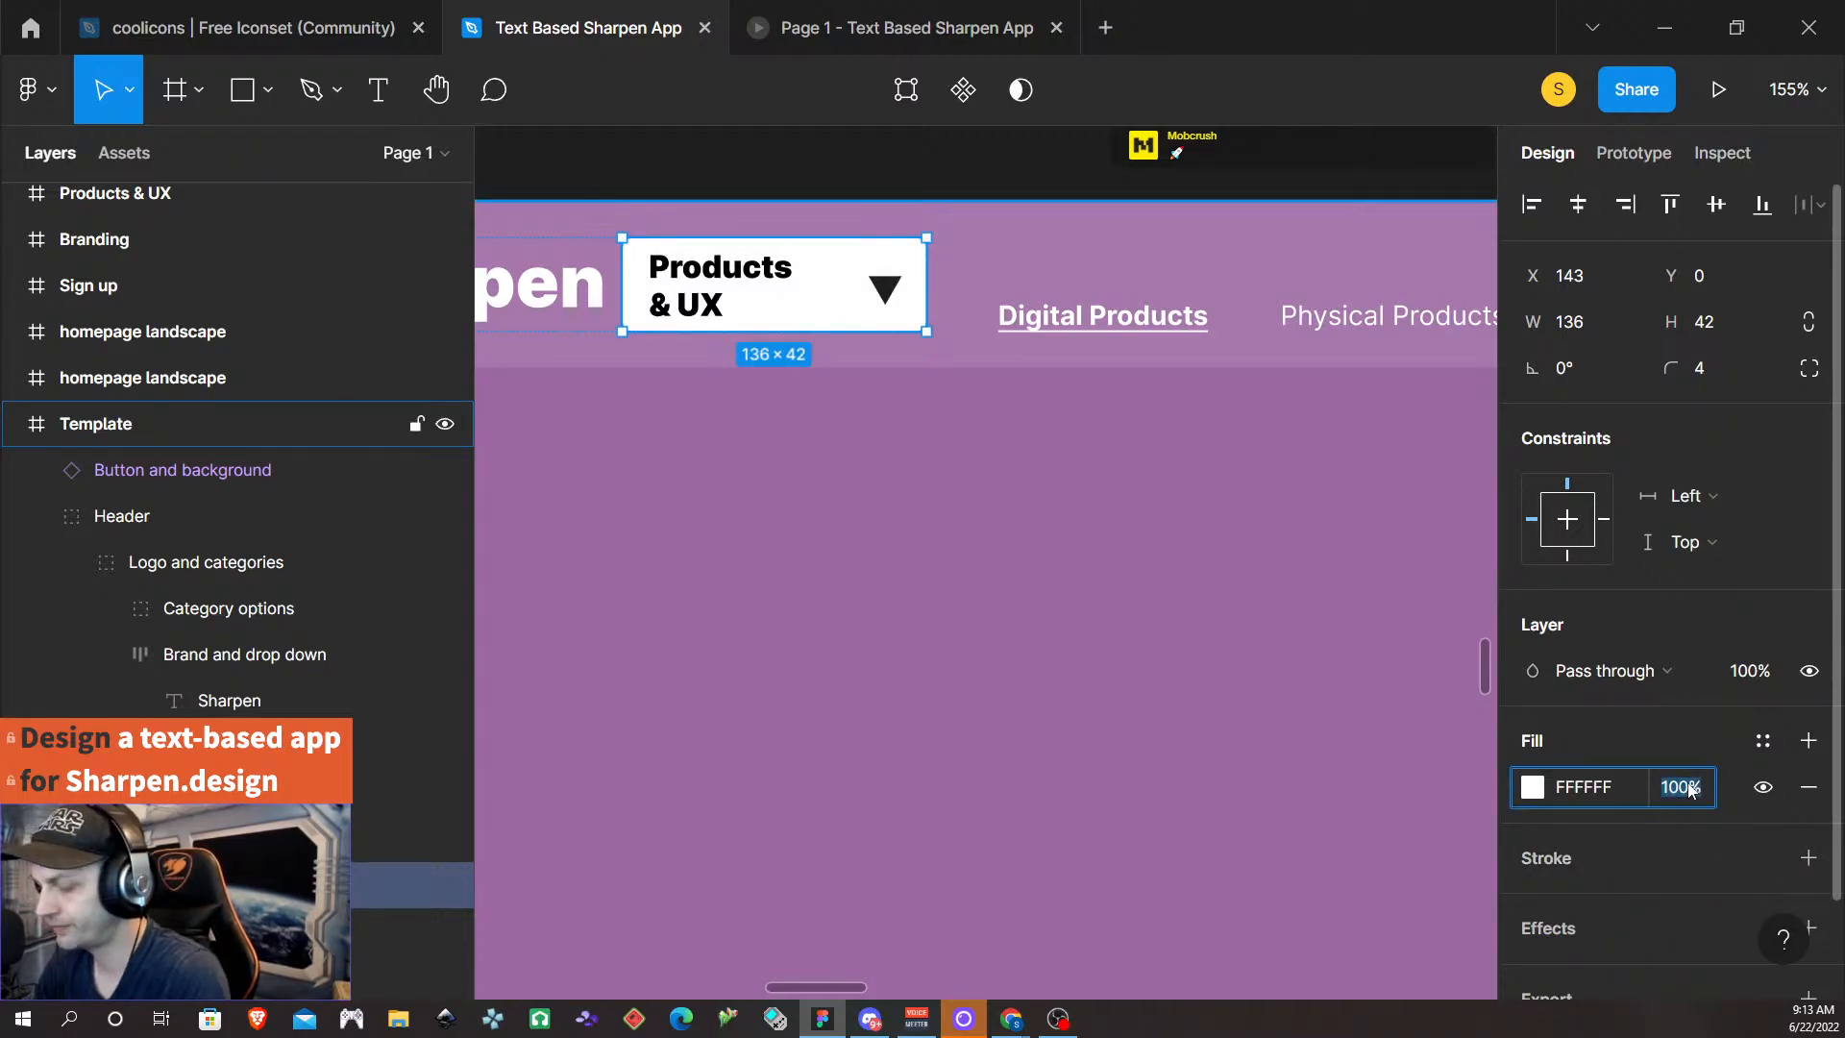
text(10)
key(Return)
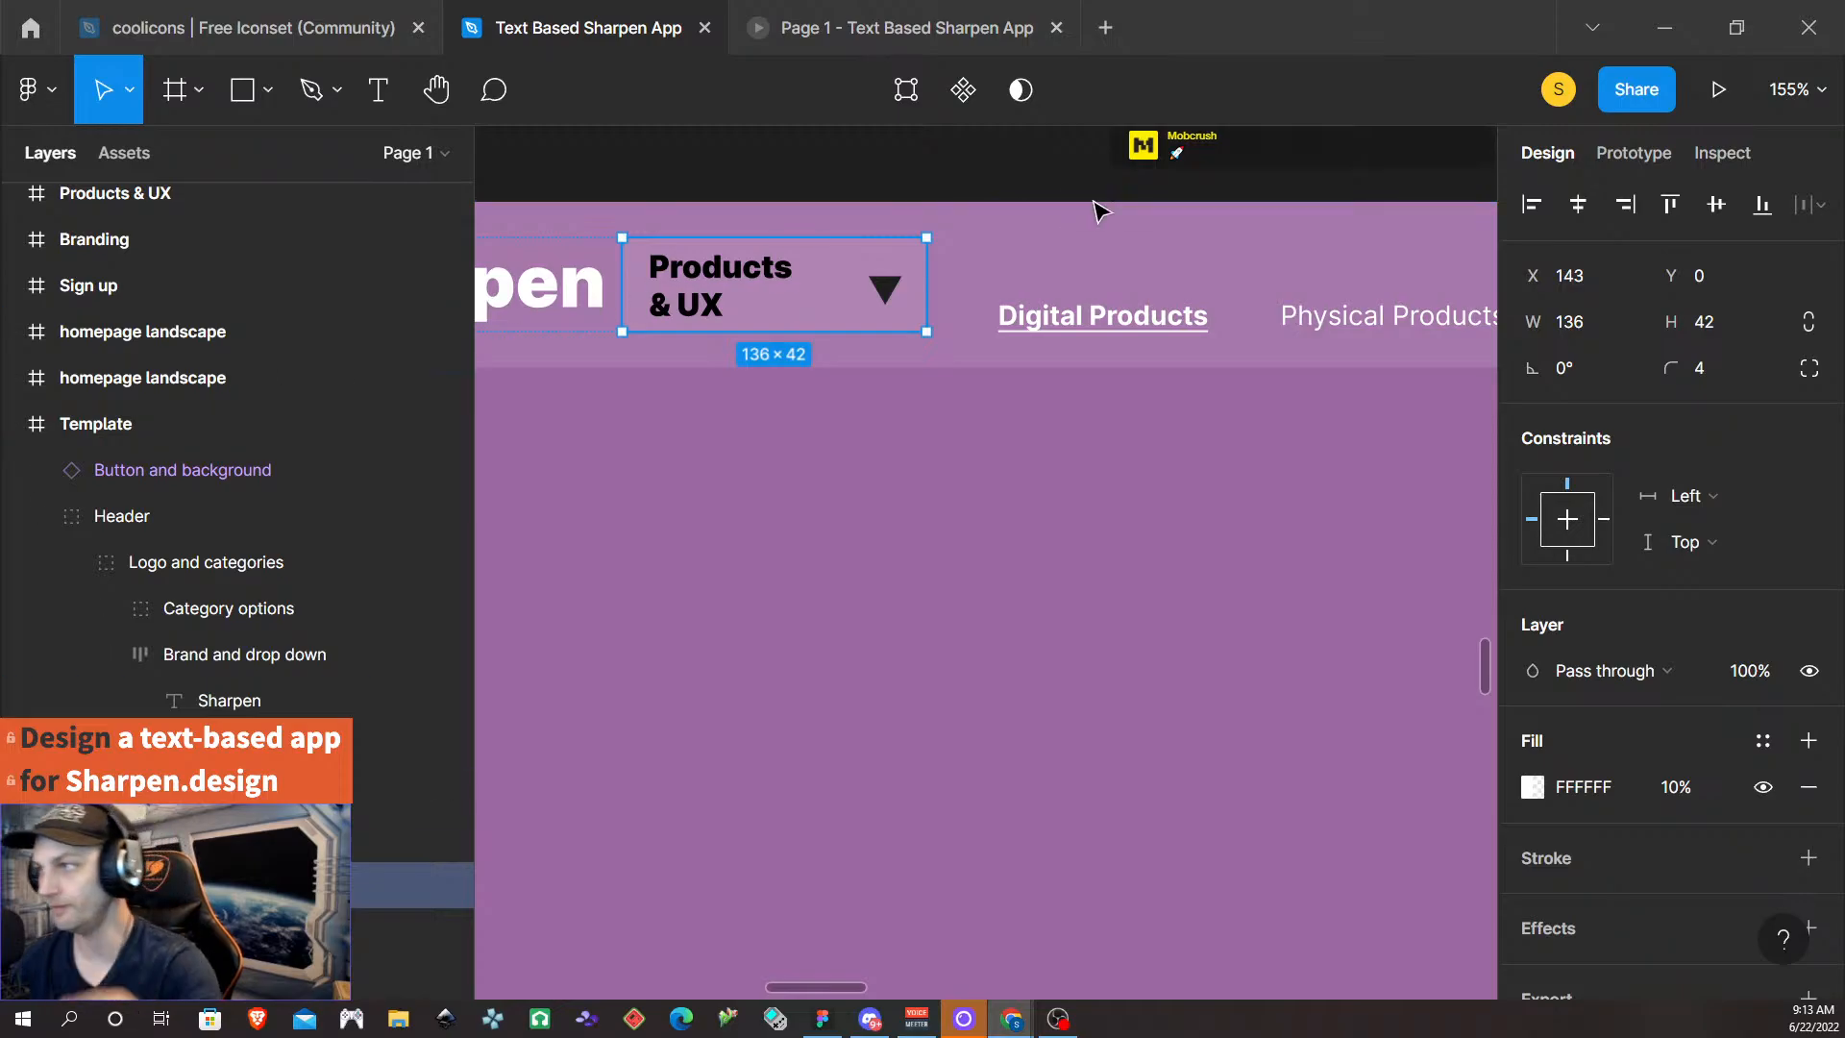
- Set the fill of the "Products & UX" text in the drop-down to white (FFFFFF)
double_click(768, 281)
double_click(766, 274)
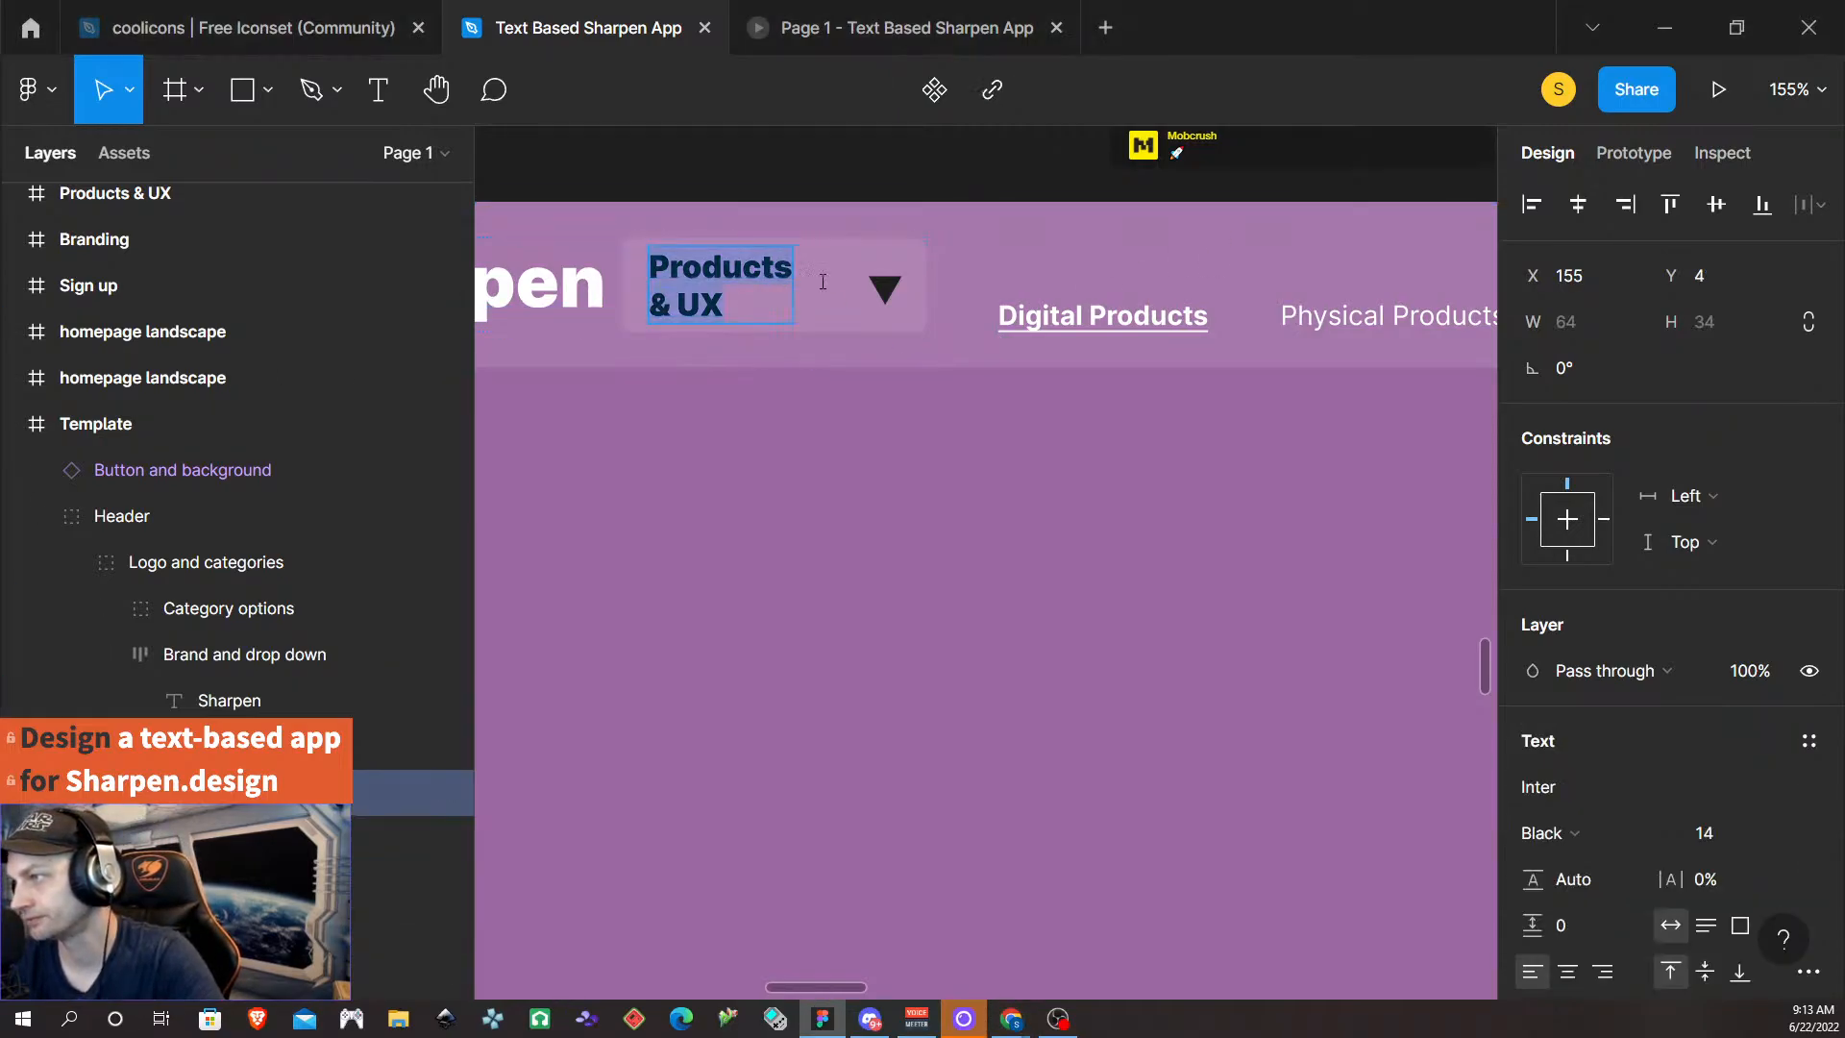
scroll(1599, 878, down, 5)
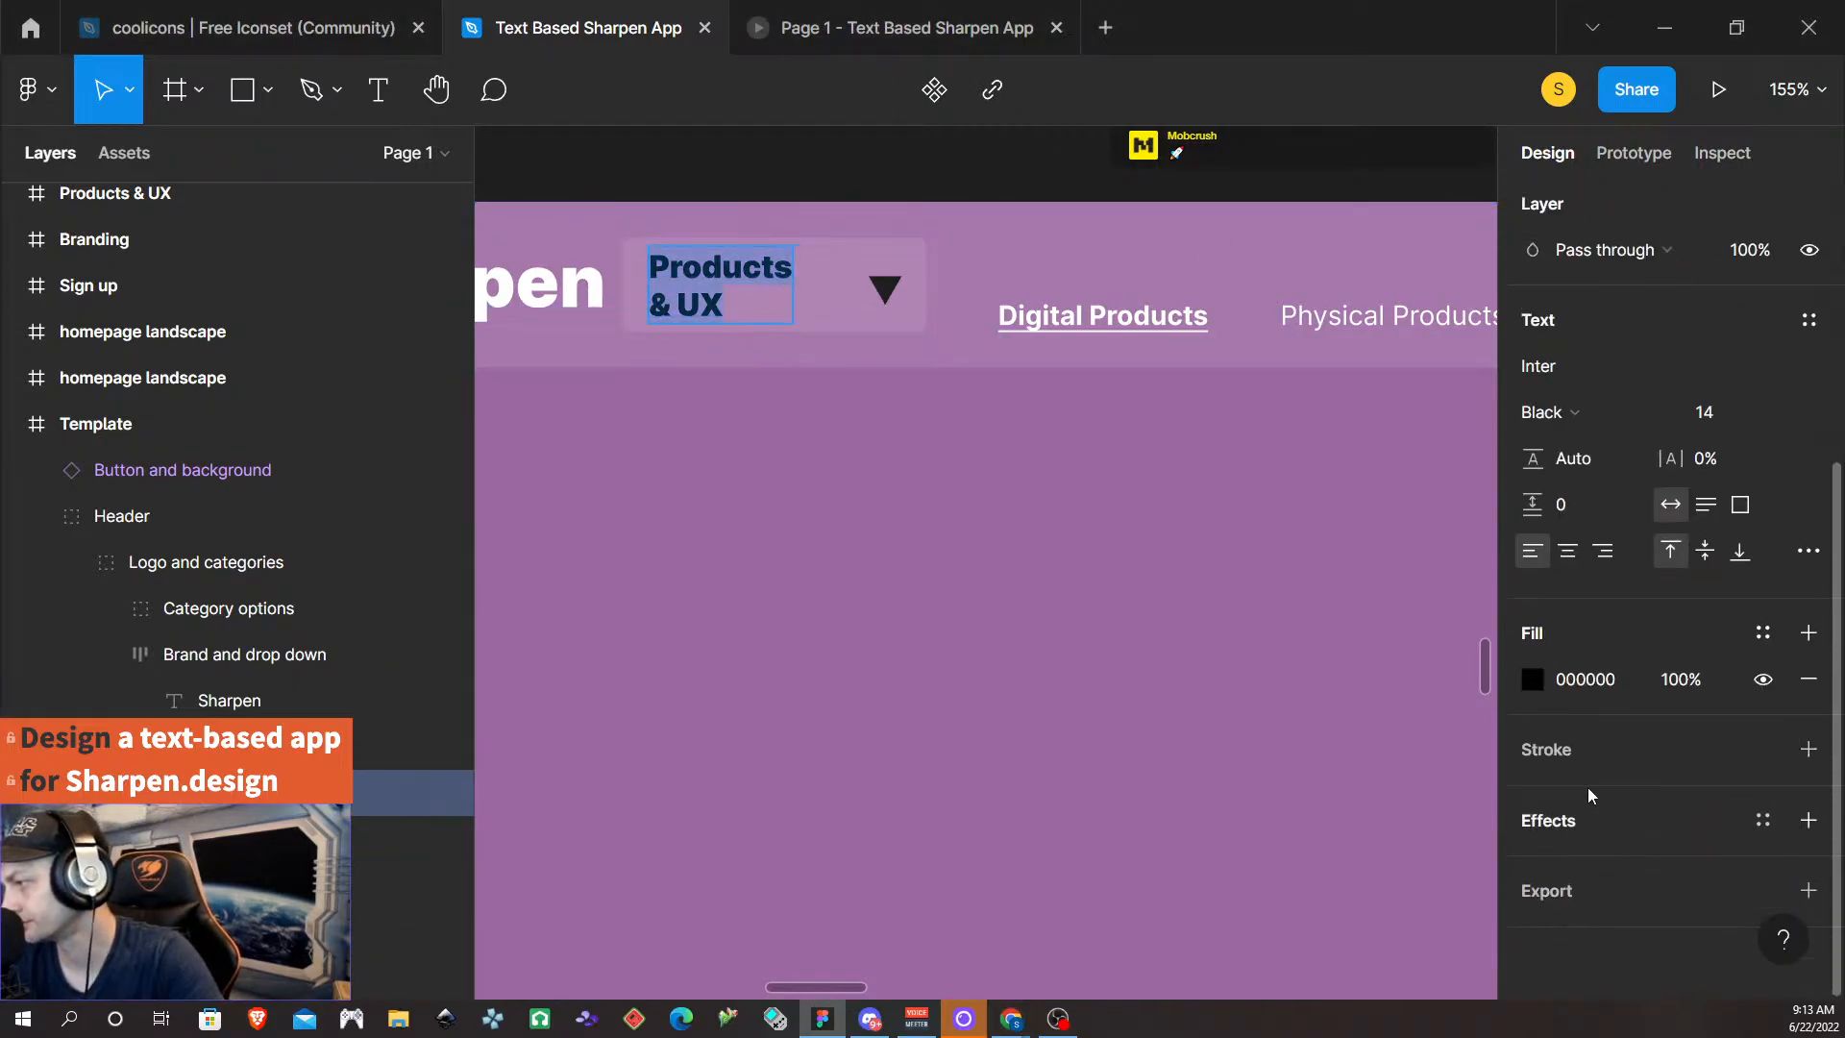
click(1593, 682)
text(f)
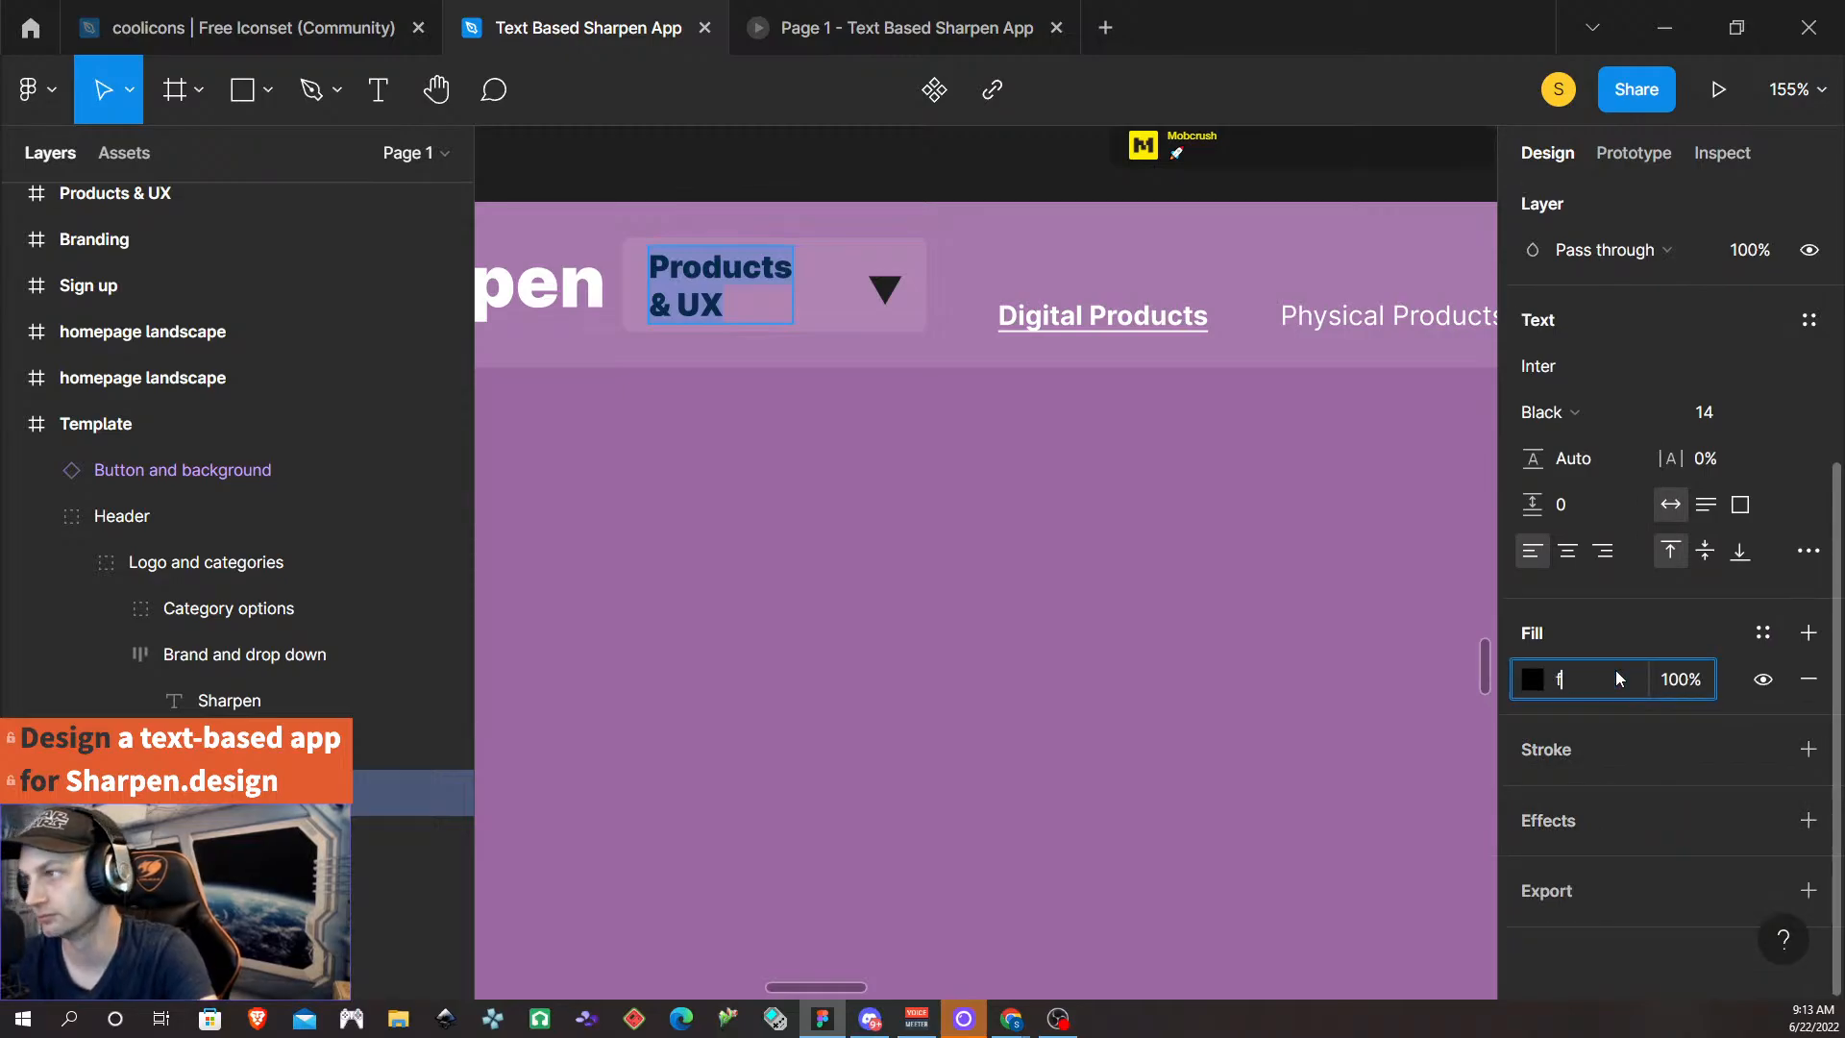
text(fffff)
key(Return)
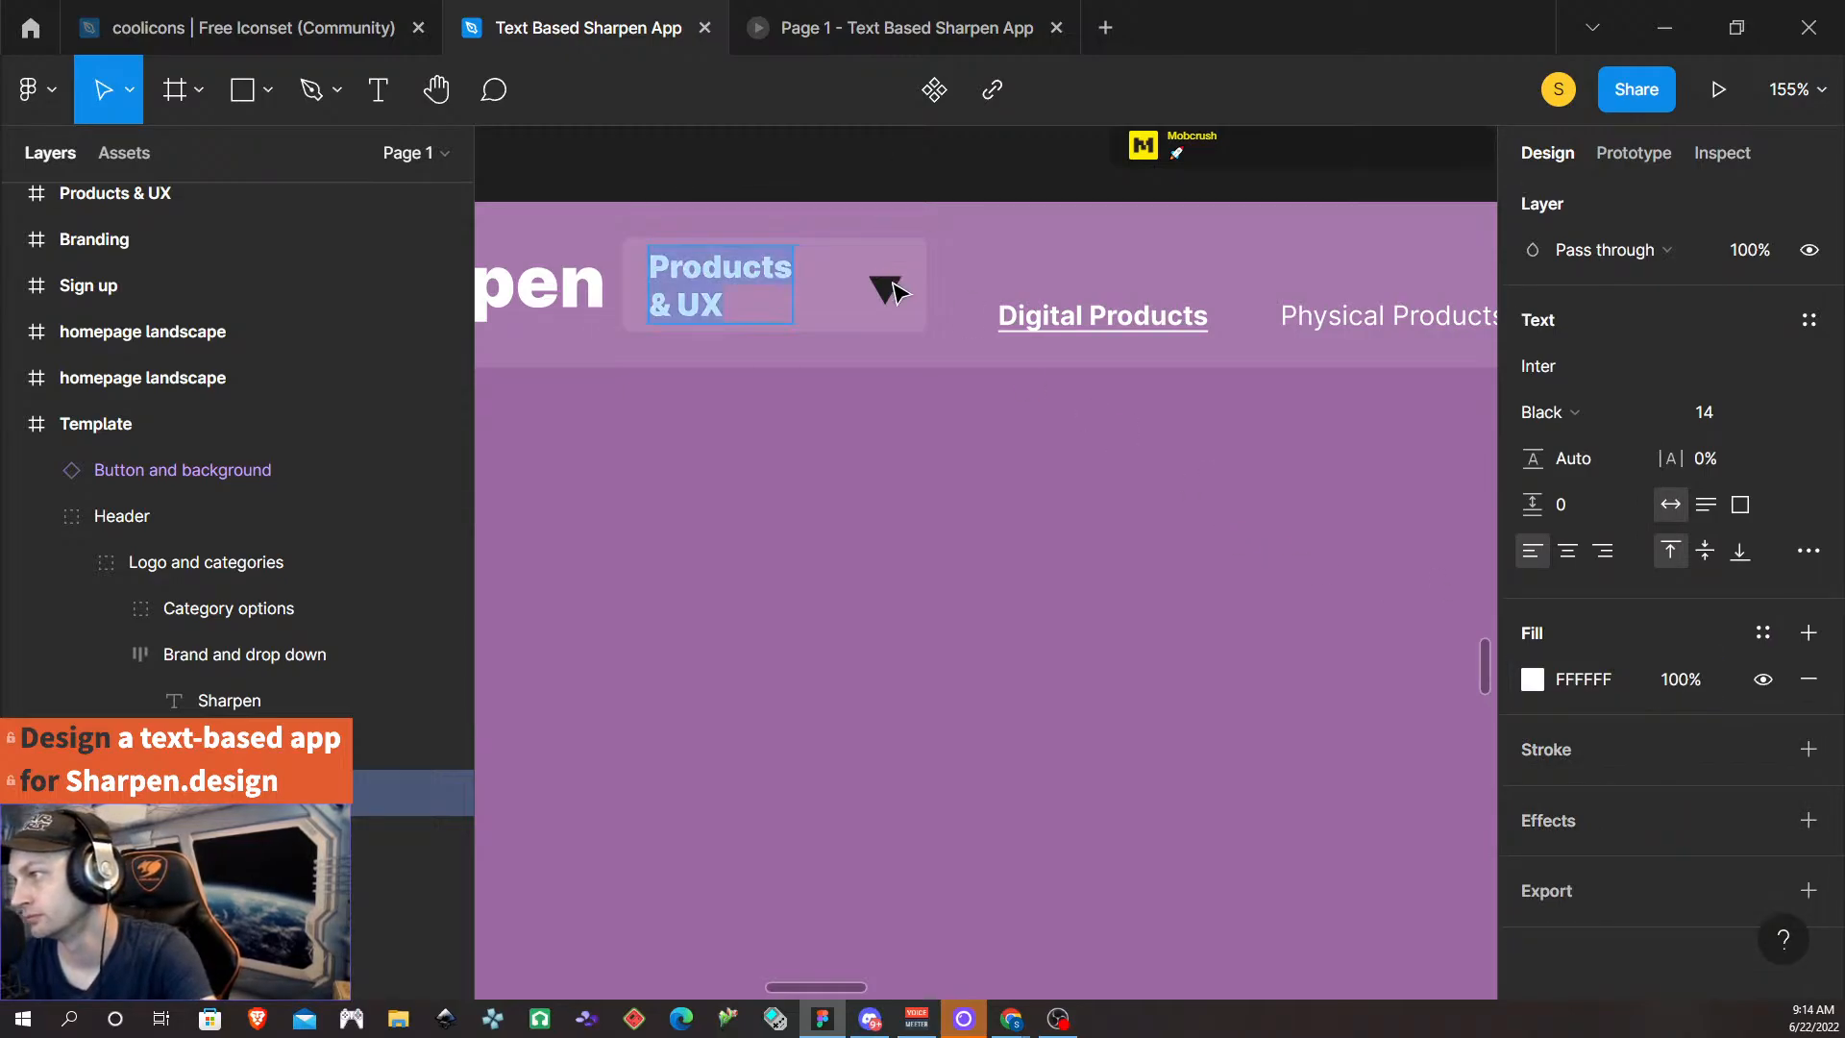
- Recolor the drop-down's arrow triangle to white (FFFFFF) and deselect it
click(885, 288)
click(1595, 673)
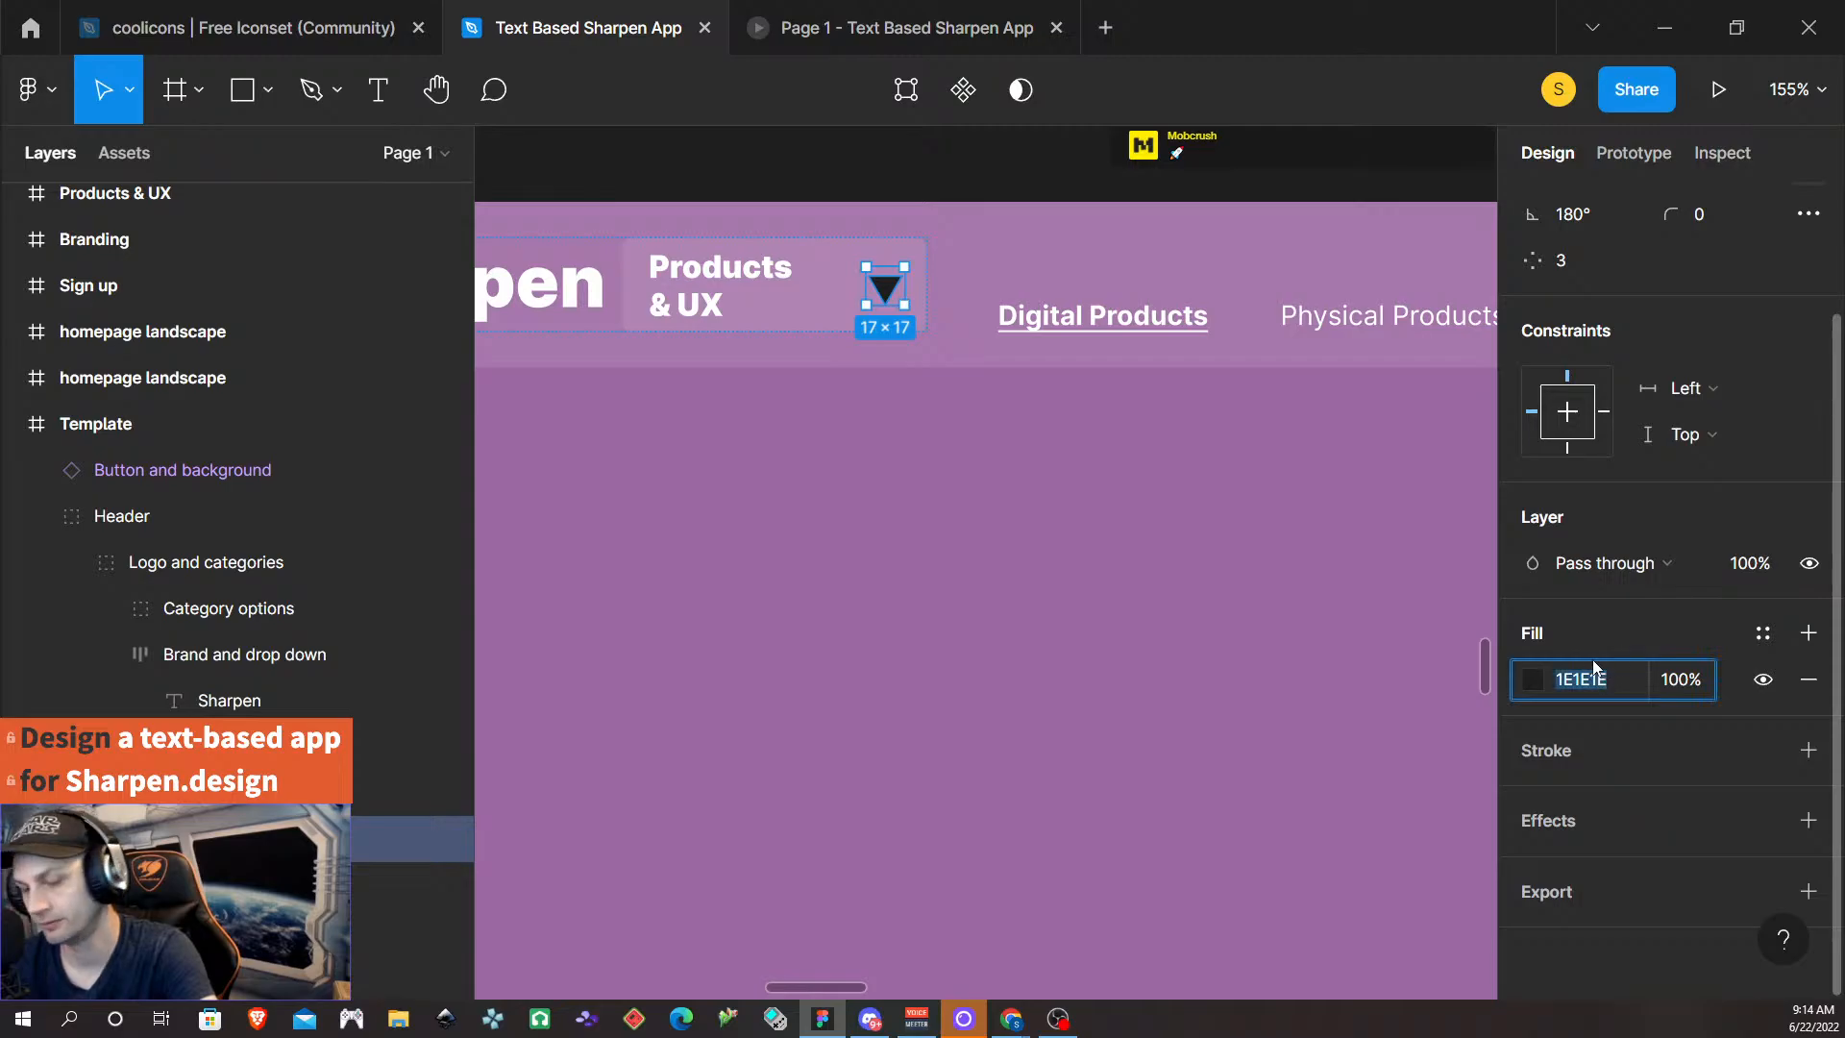
text(ffffff)
key(Return)
click(840, 580)
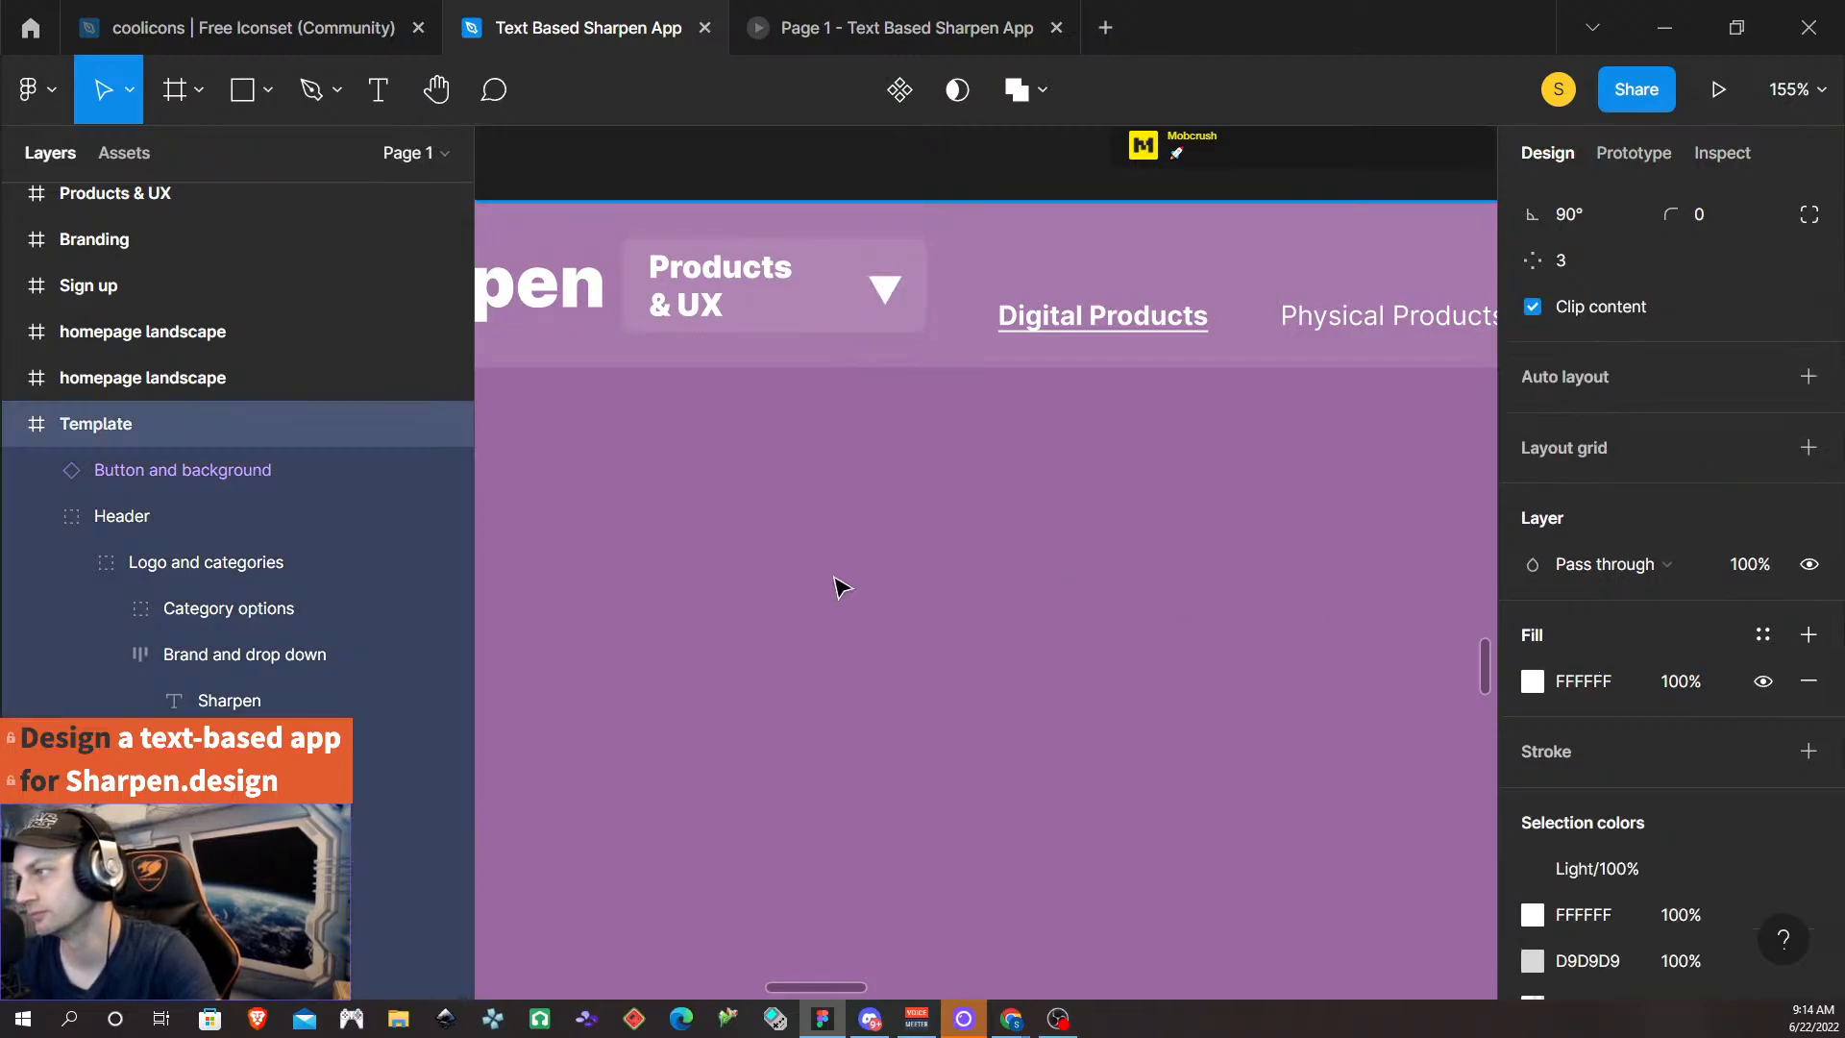
- Review the restyled drop-down against the rest of the Template frame's header and the New Challenge button
scroll(841, 584, down, 3)
scroll(841, 587, down, 2)
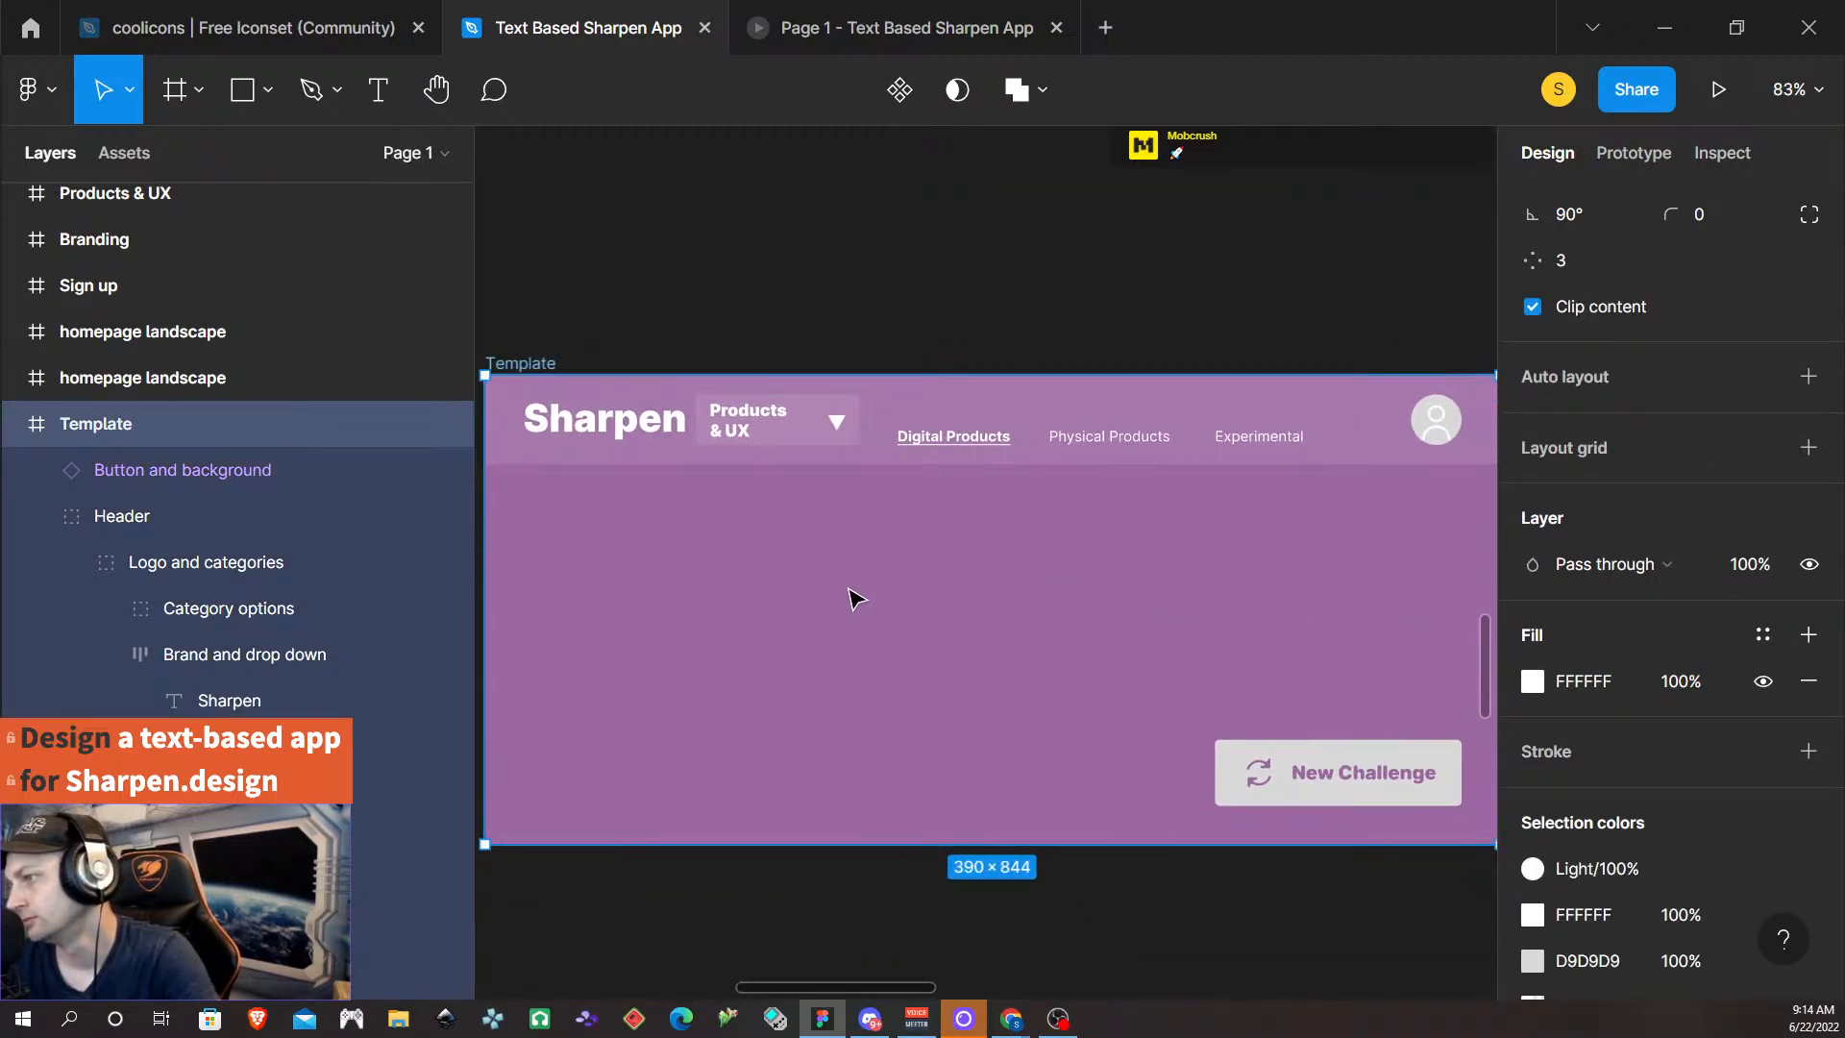
scroll(844, 594, right, 3)
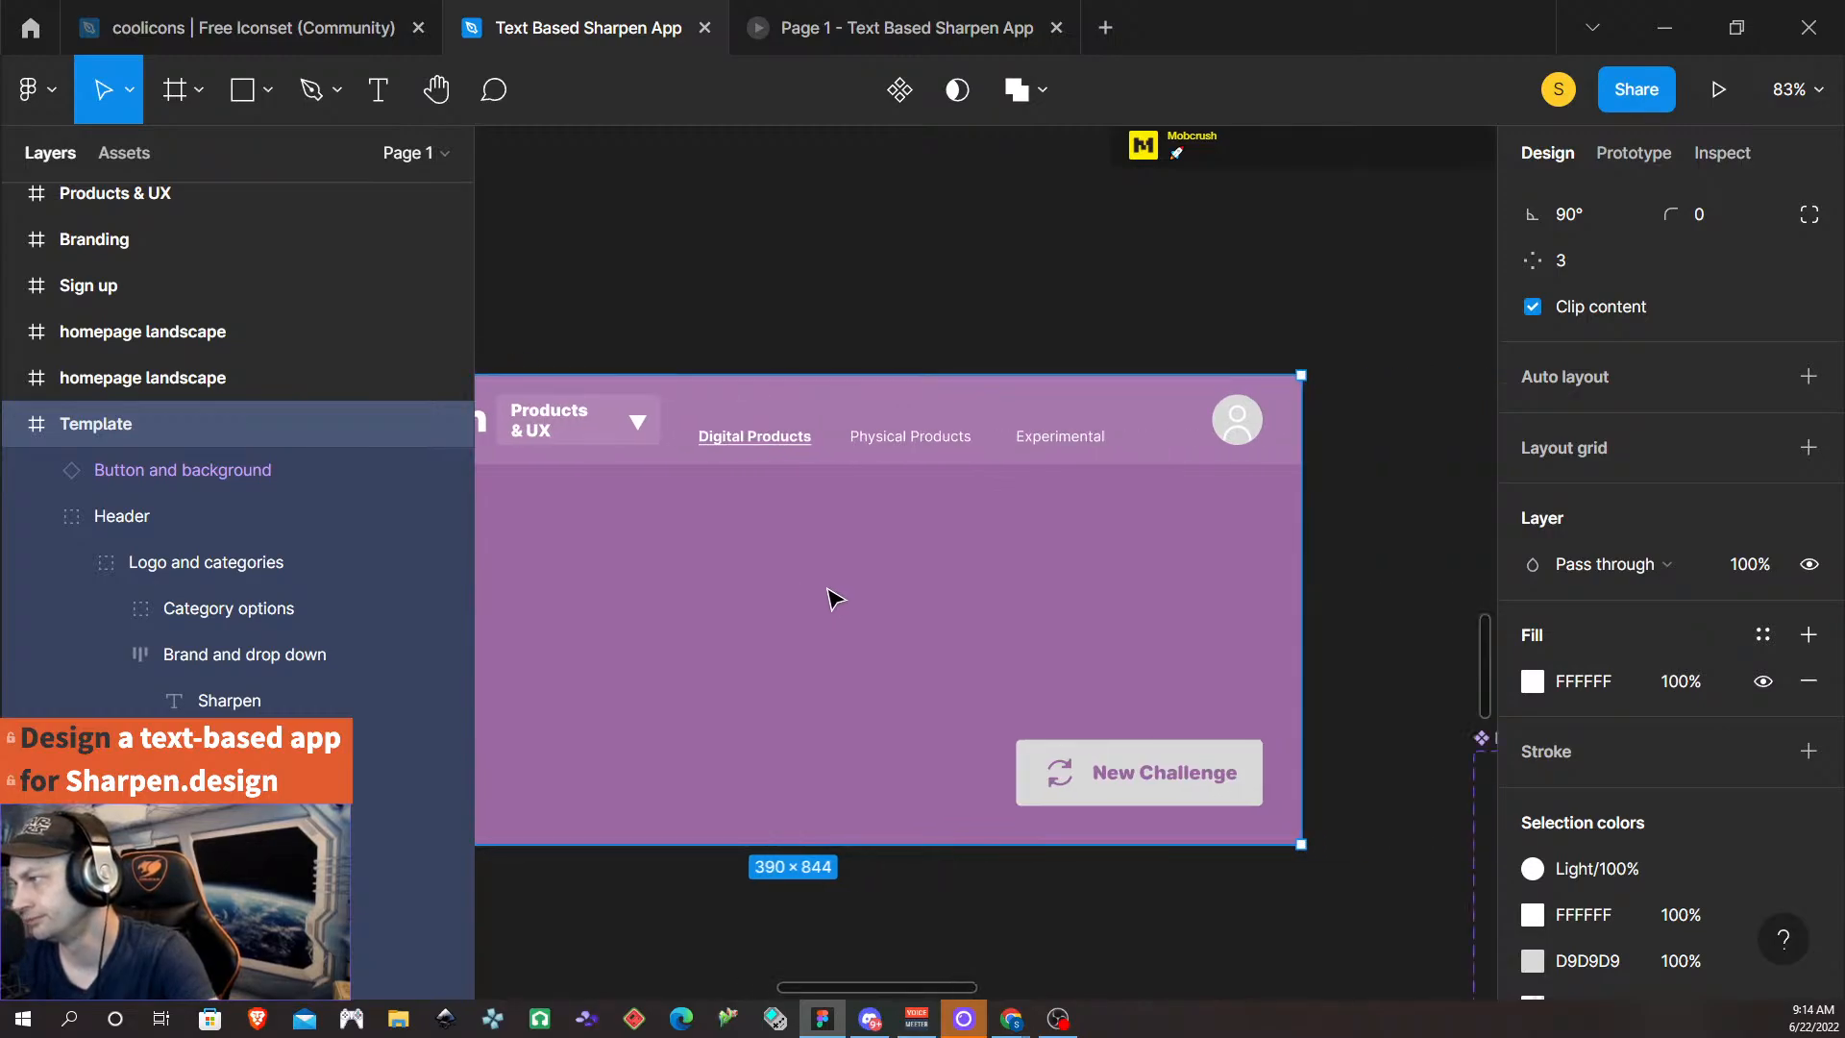
scroll(834, 585, left, 5)
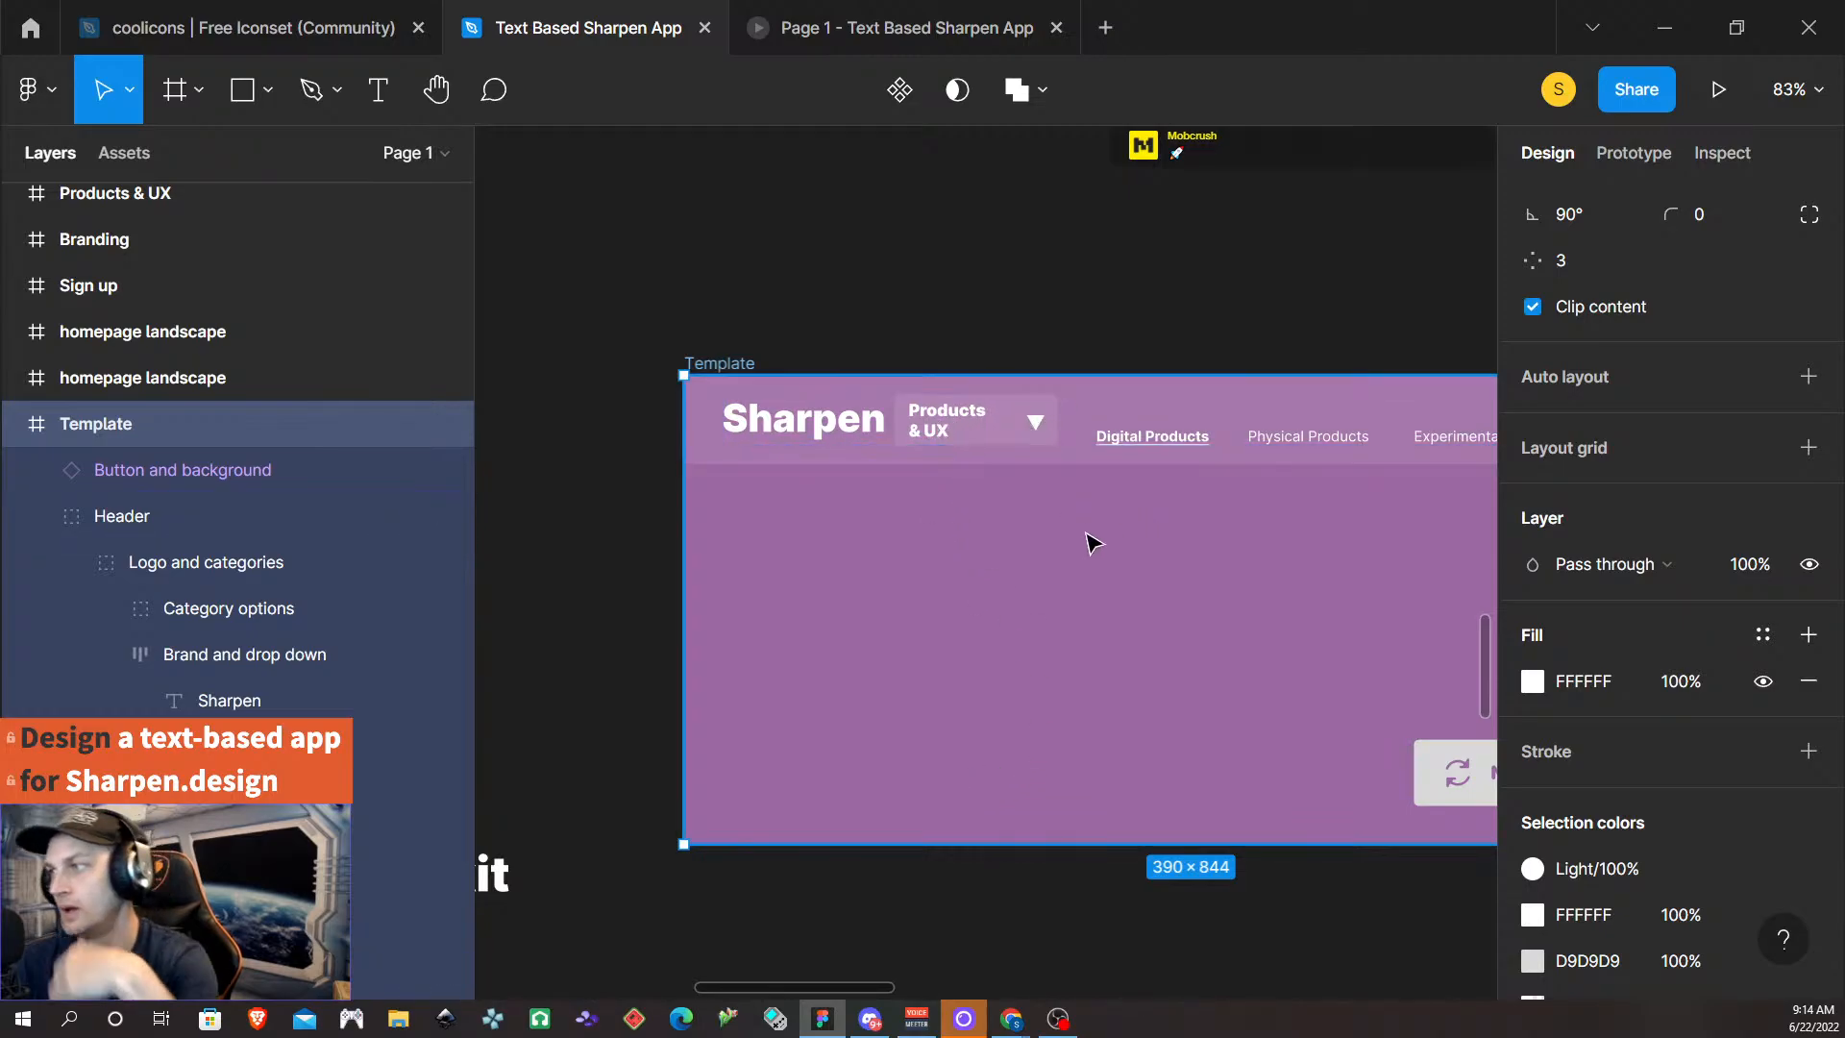
scroll(965, 533, down, 2)
scroll(961, 531, down, 1)
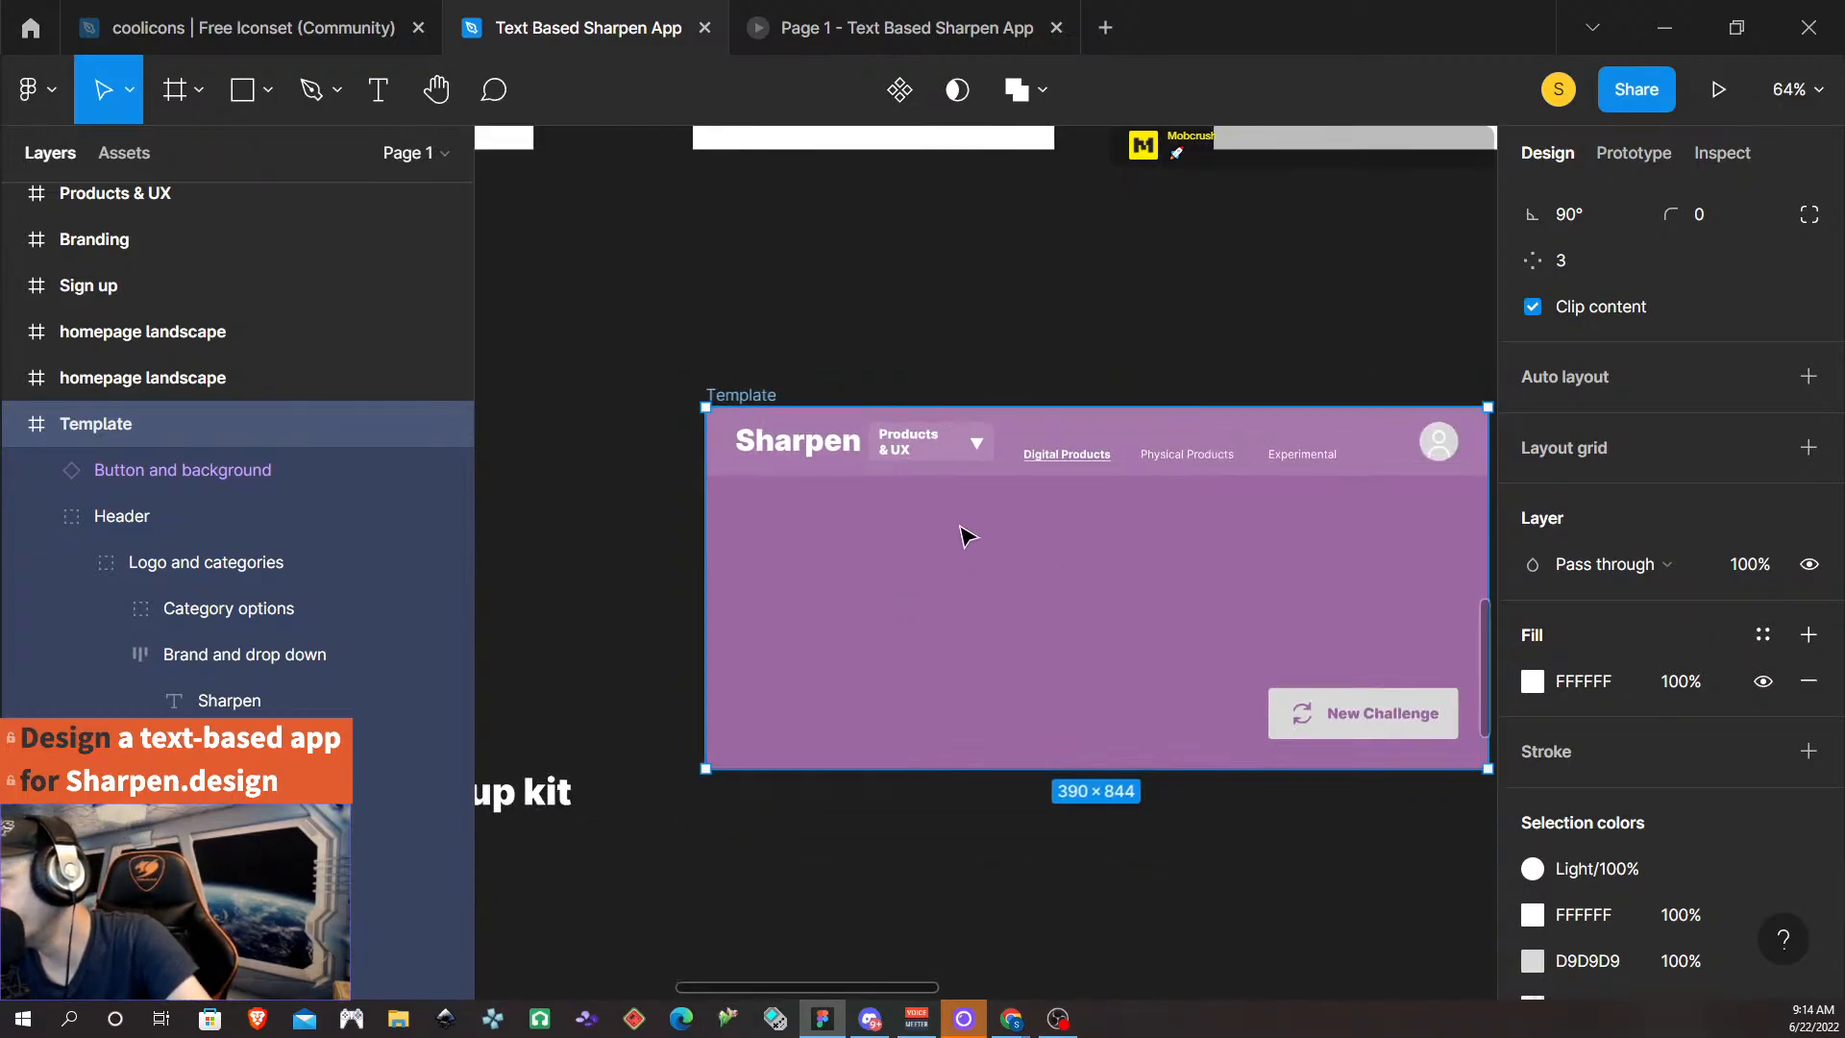
scroll(956, 523, right, 5)
scroll(947, 514, right, 1)
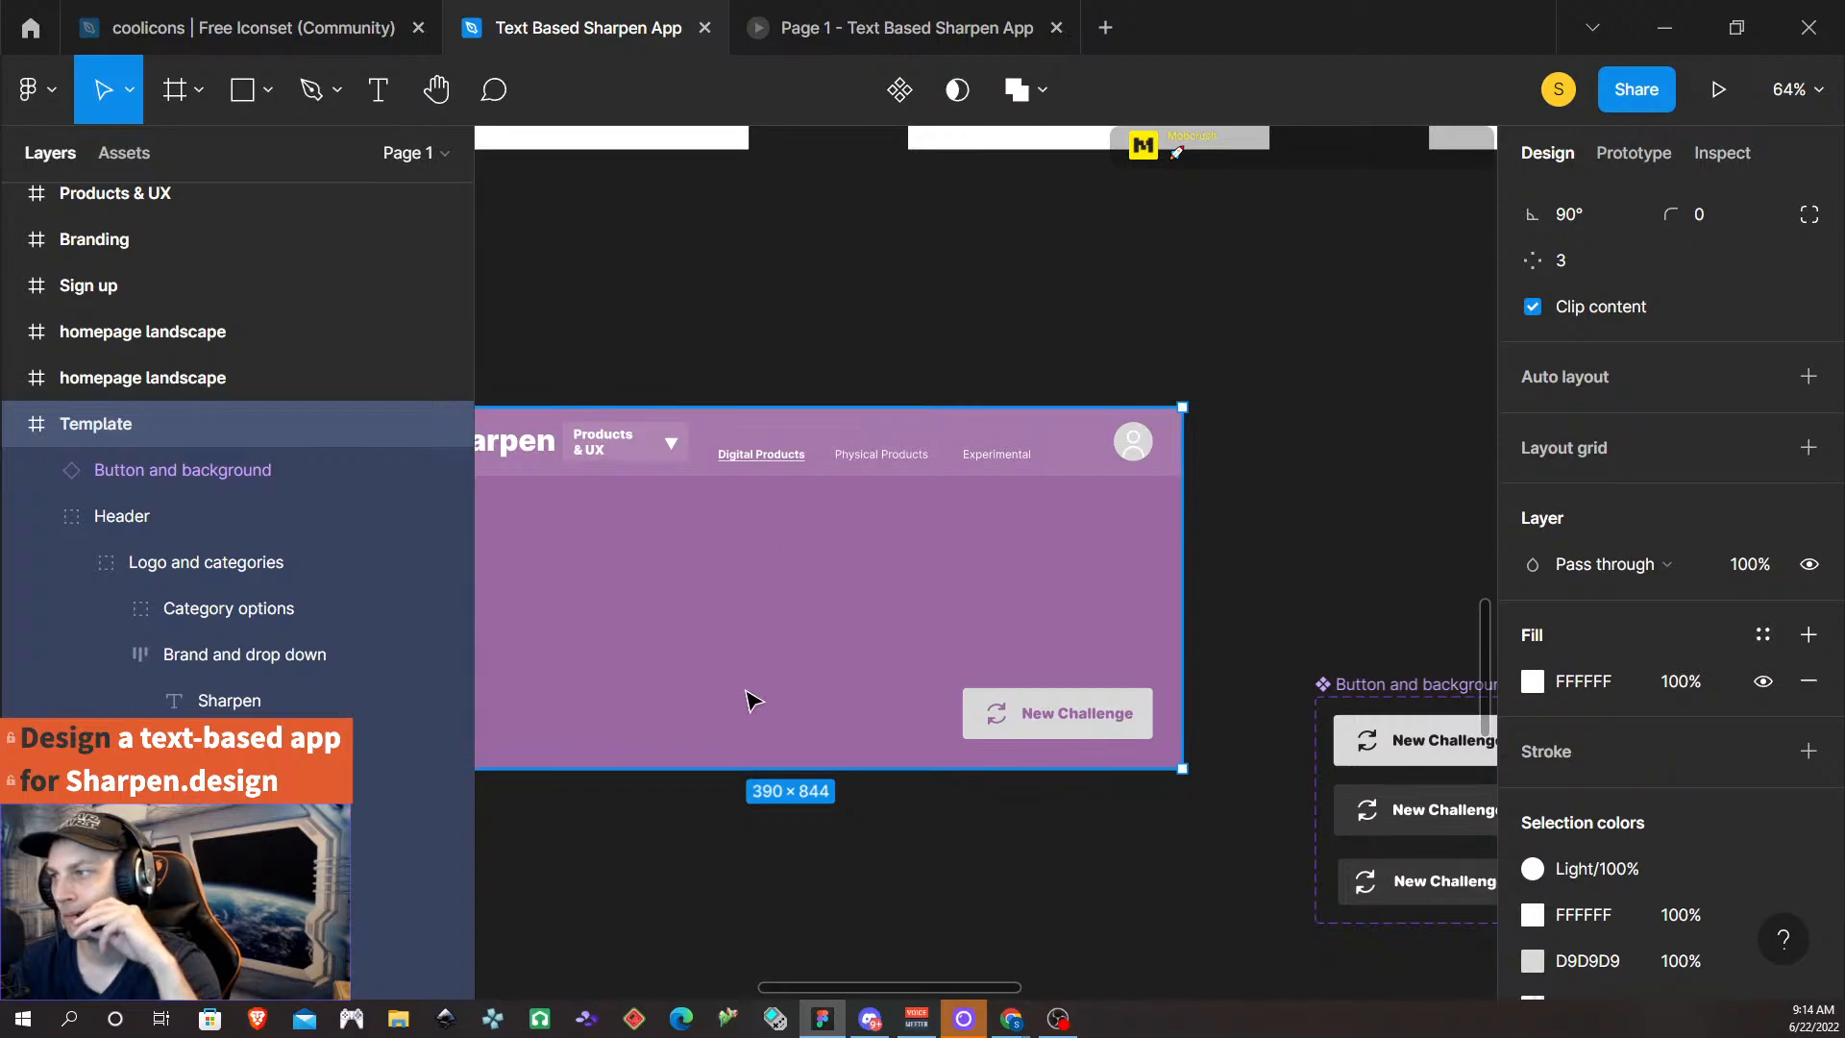
scroll(727, 746, up, 2)
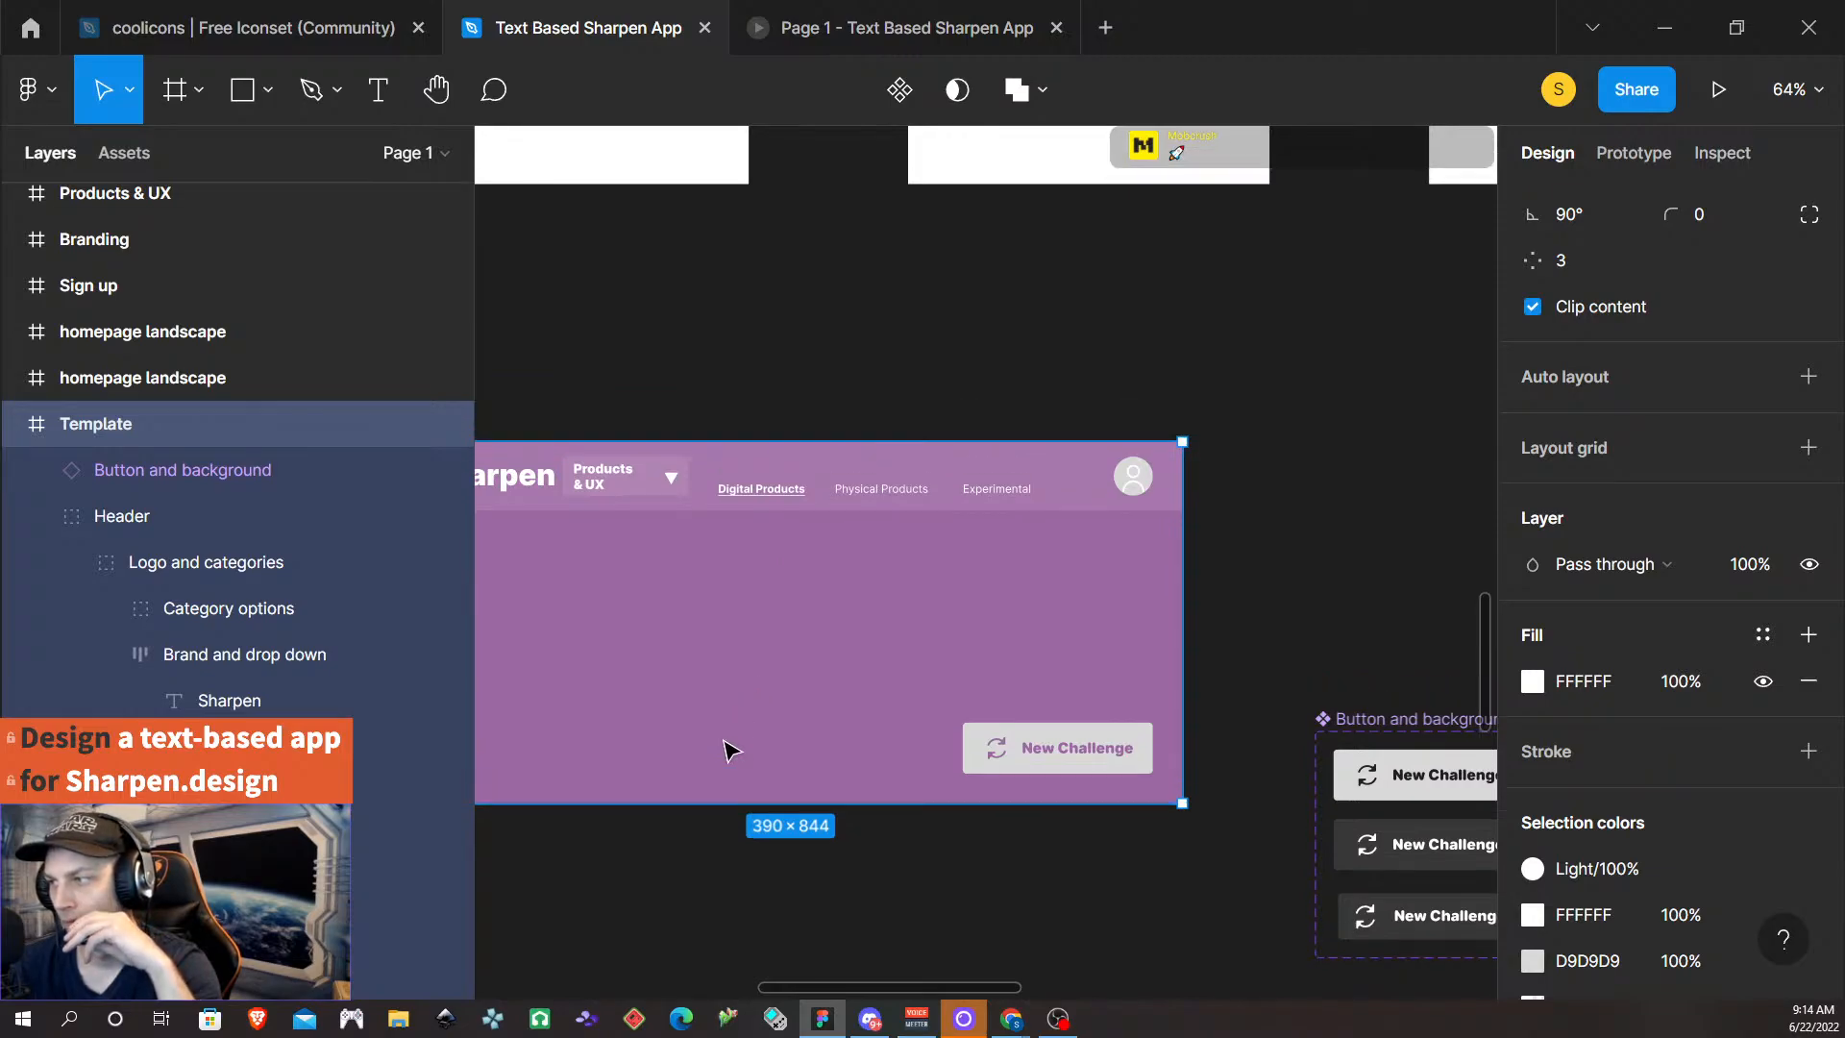
scroll(725, 671, left, 5)
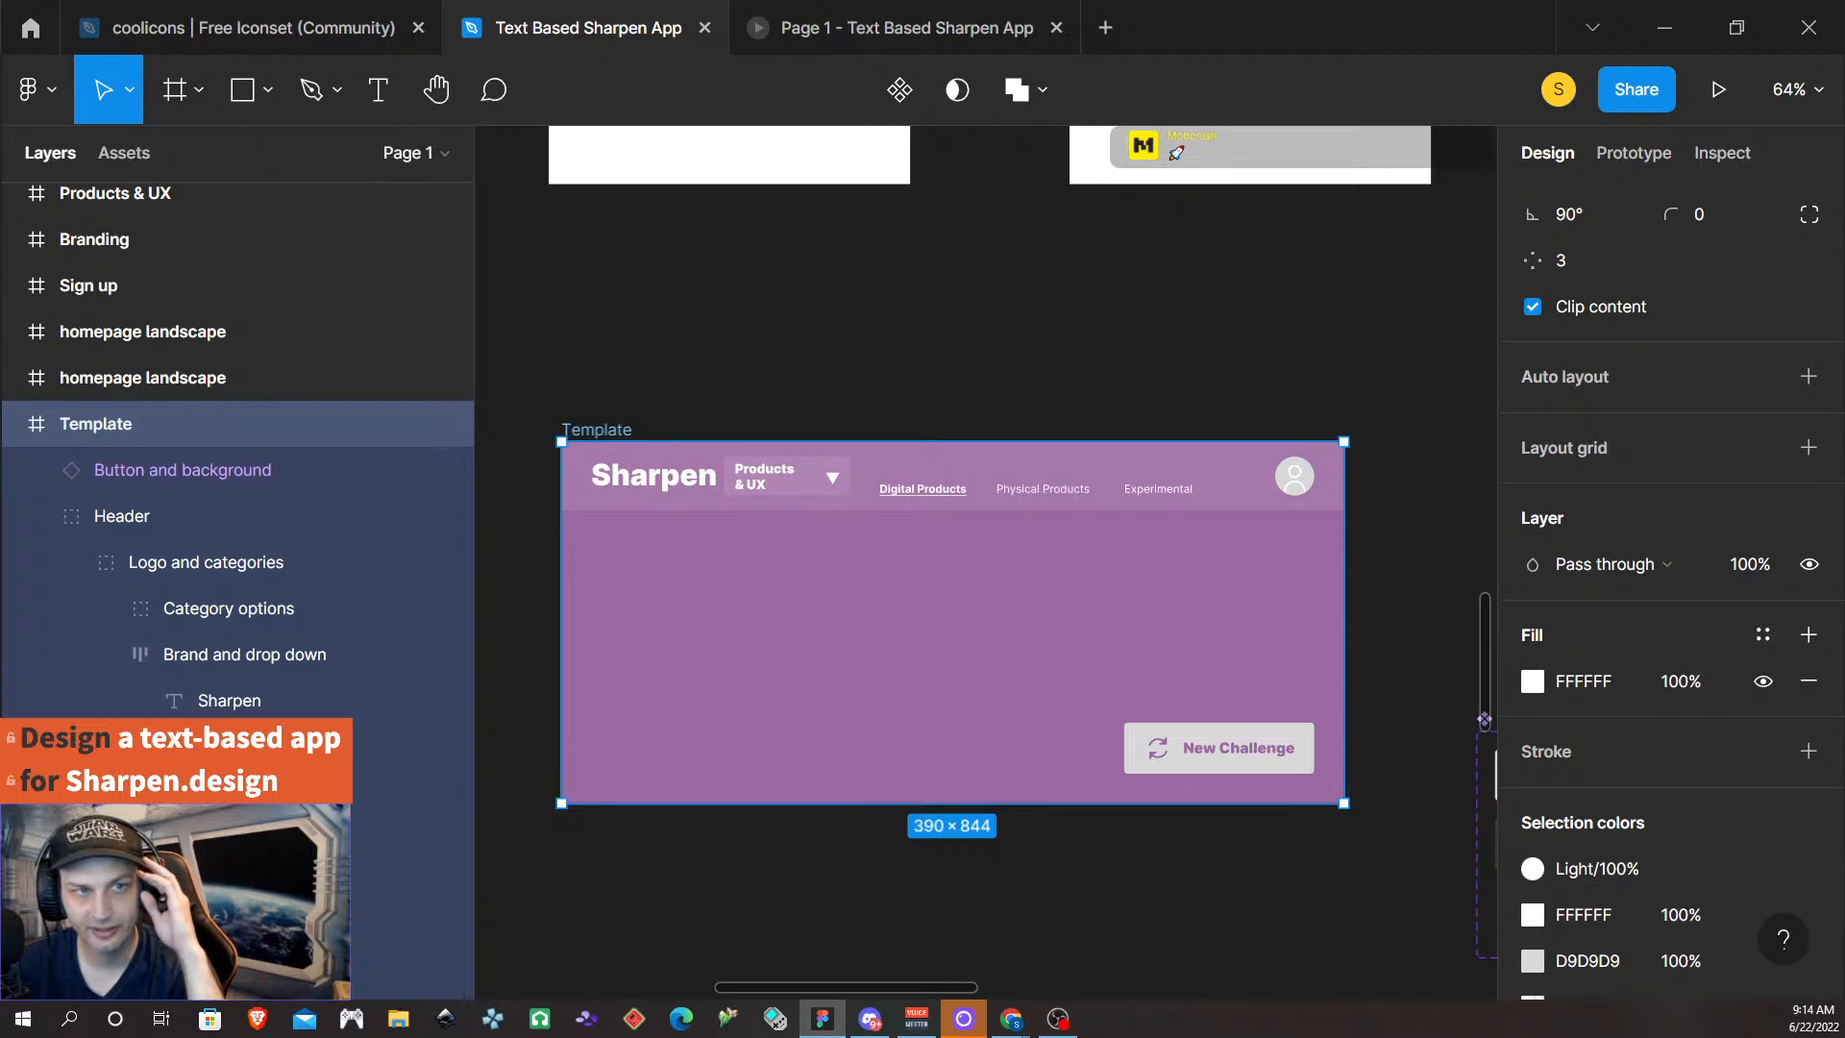
key(alt+Tab)
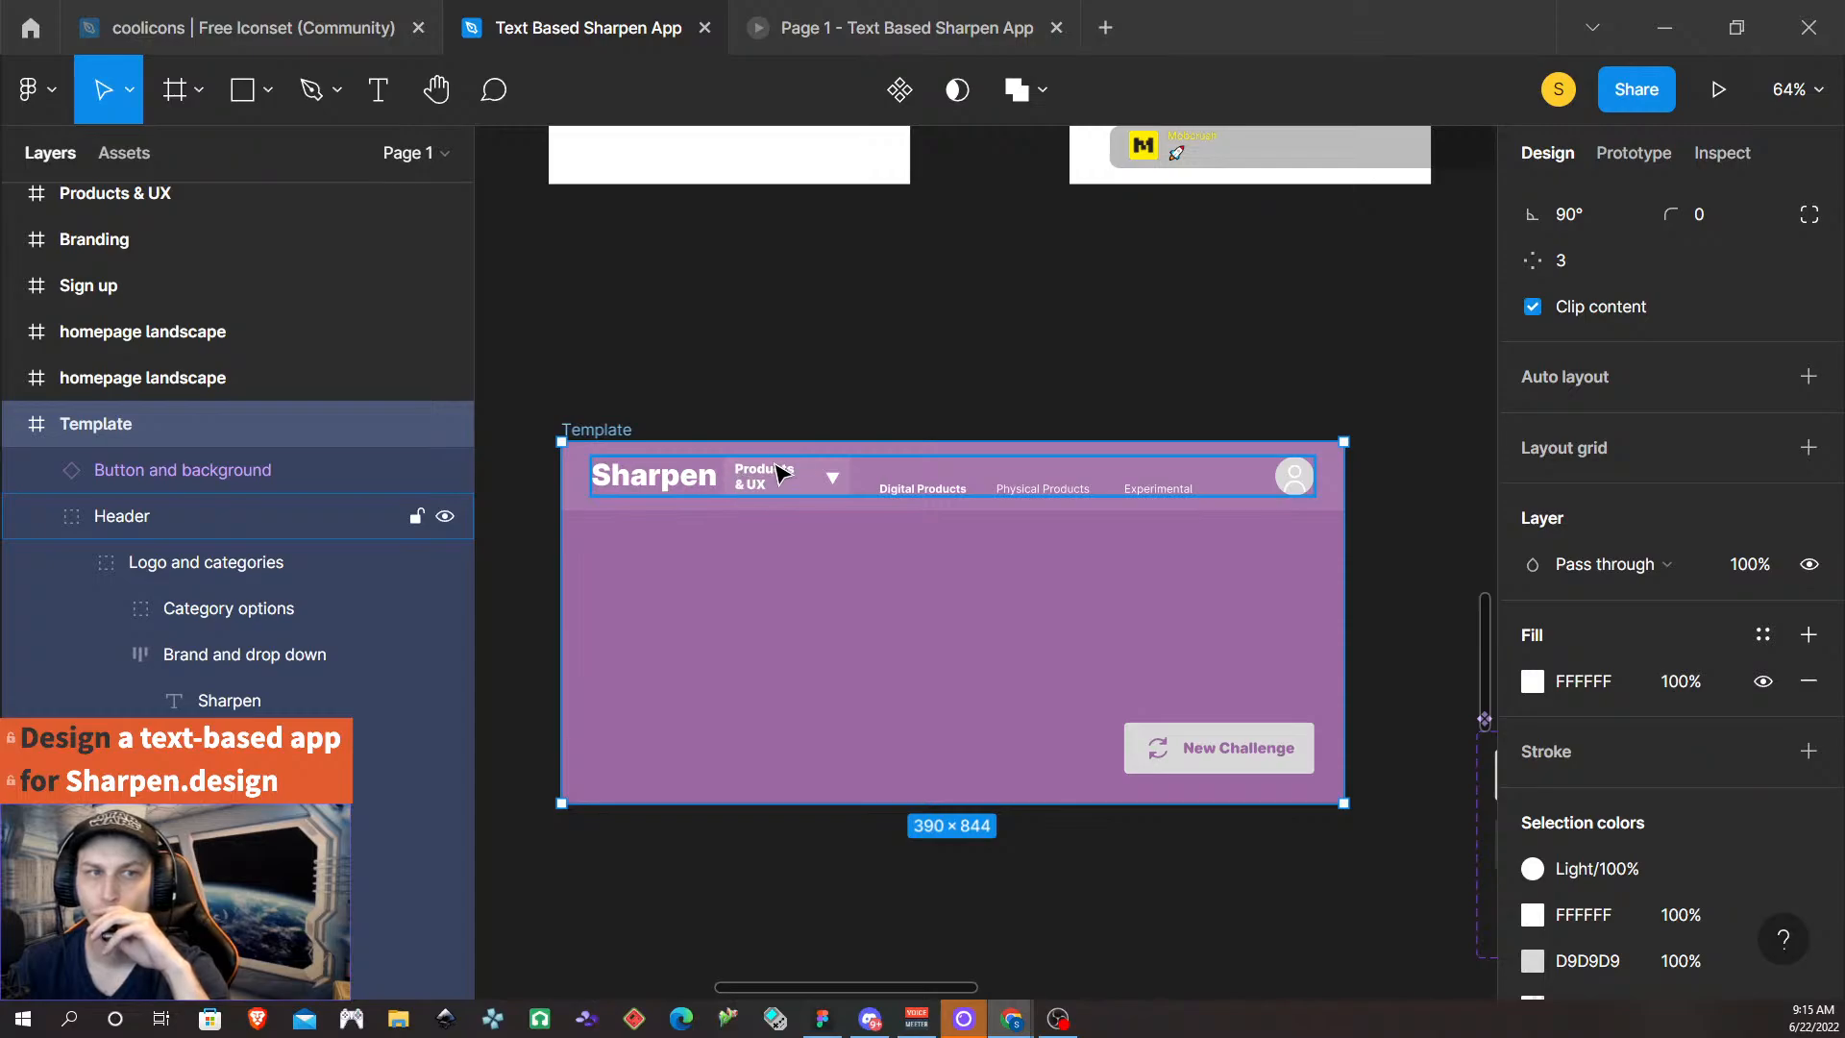
click(834, 485)
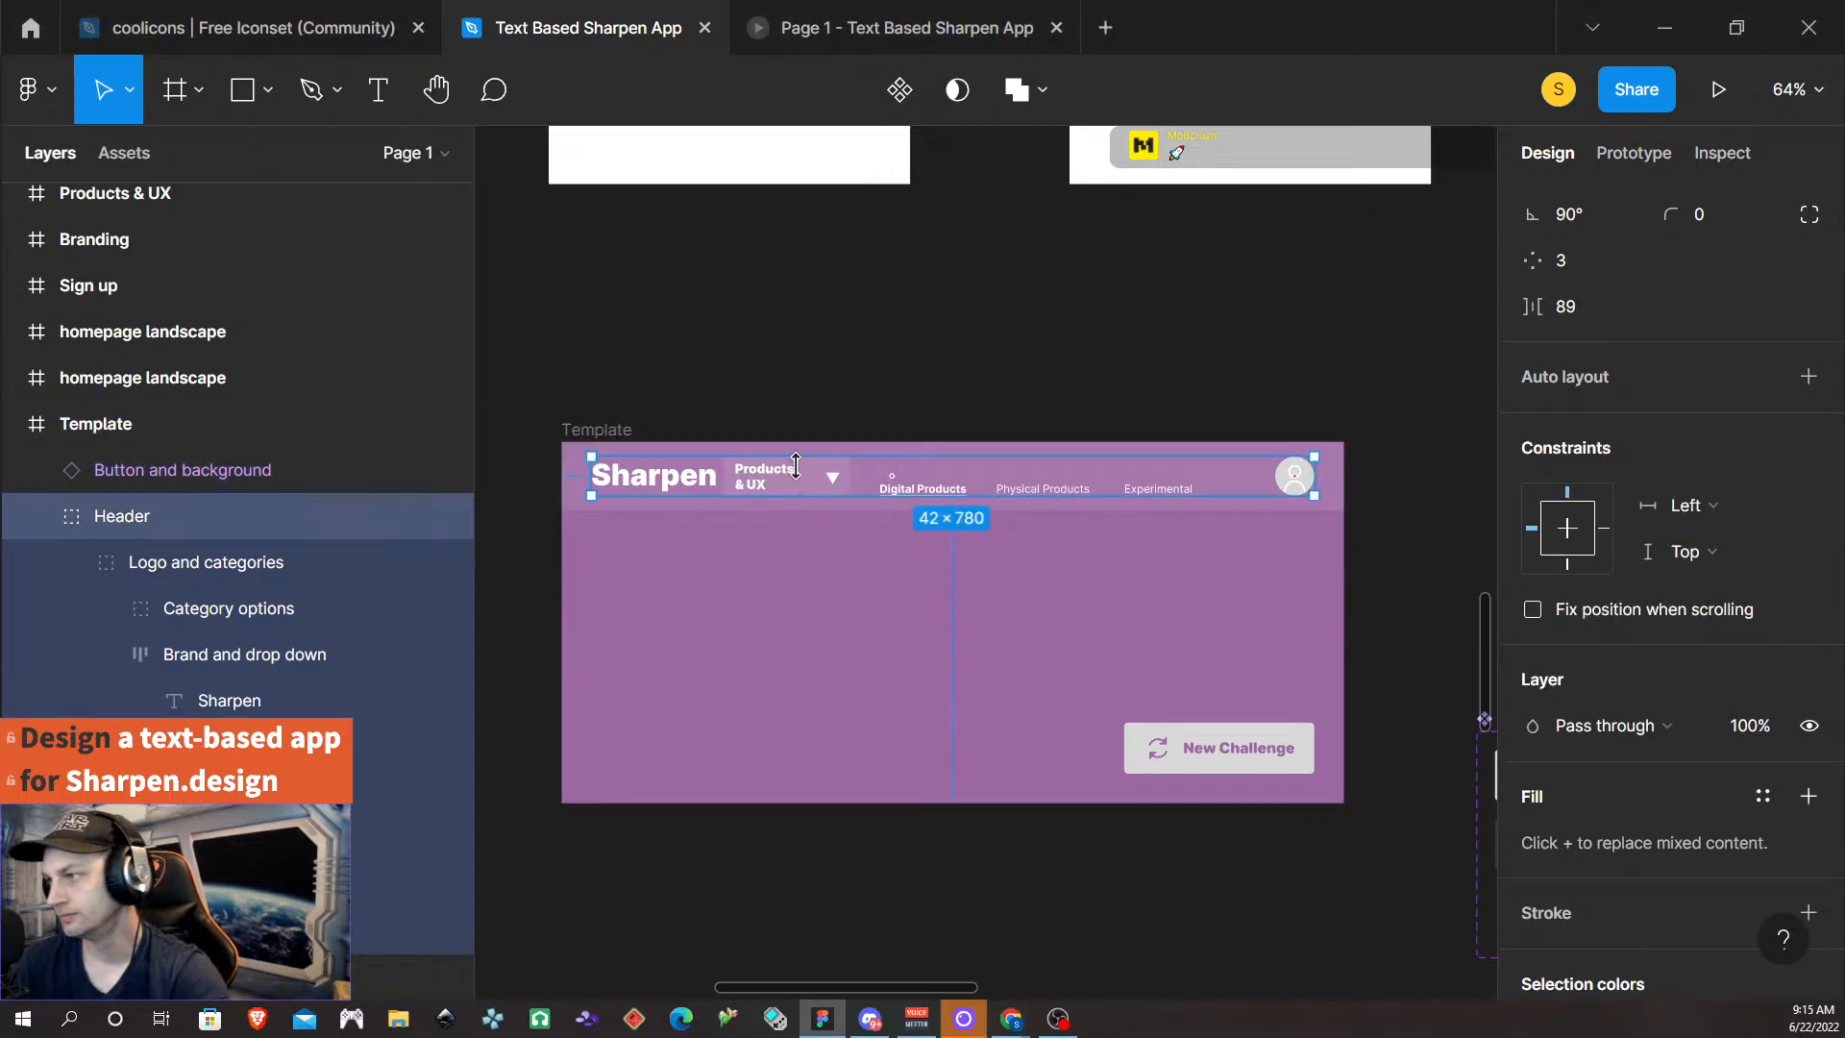
click(832, 377)
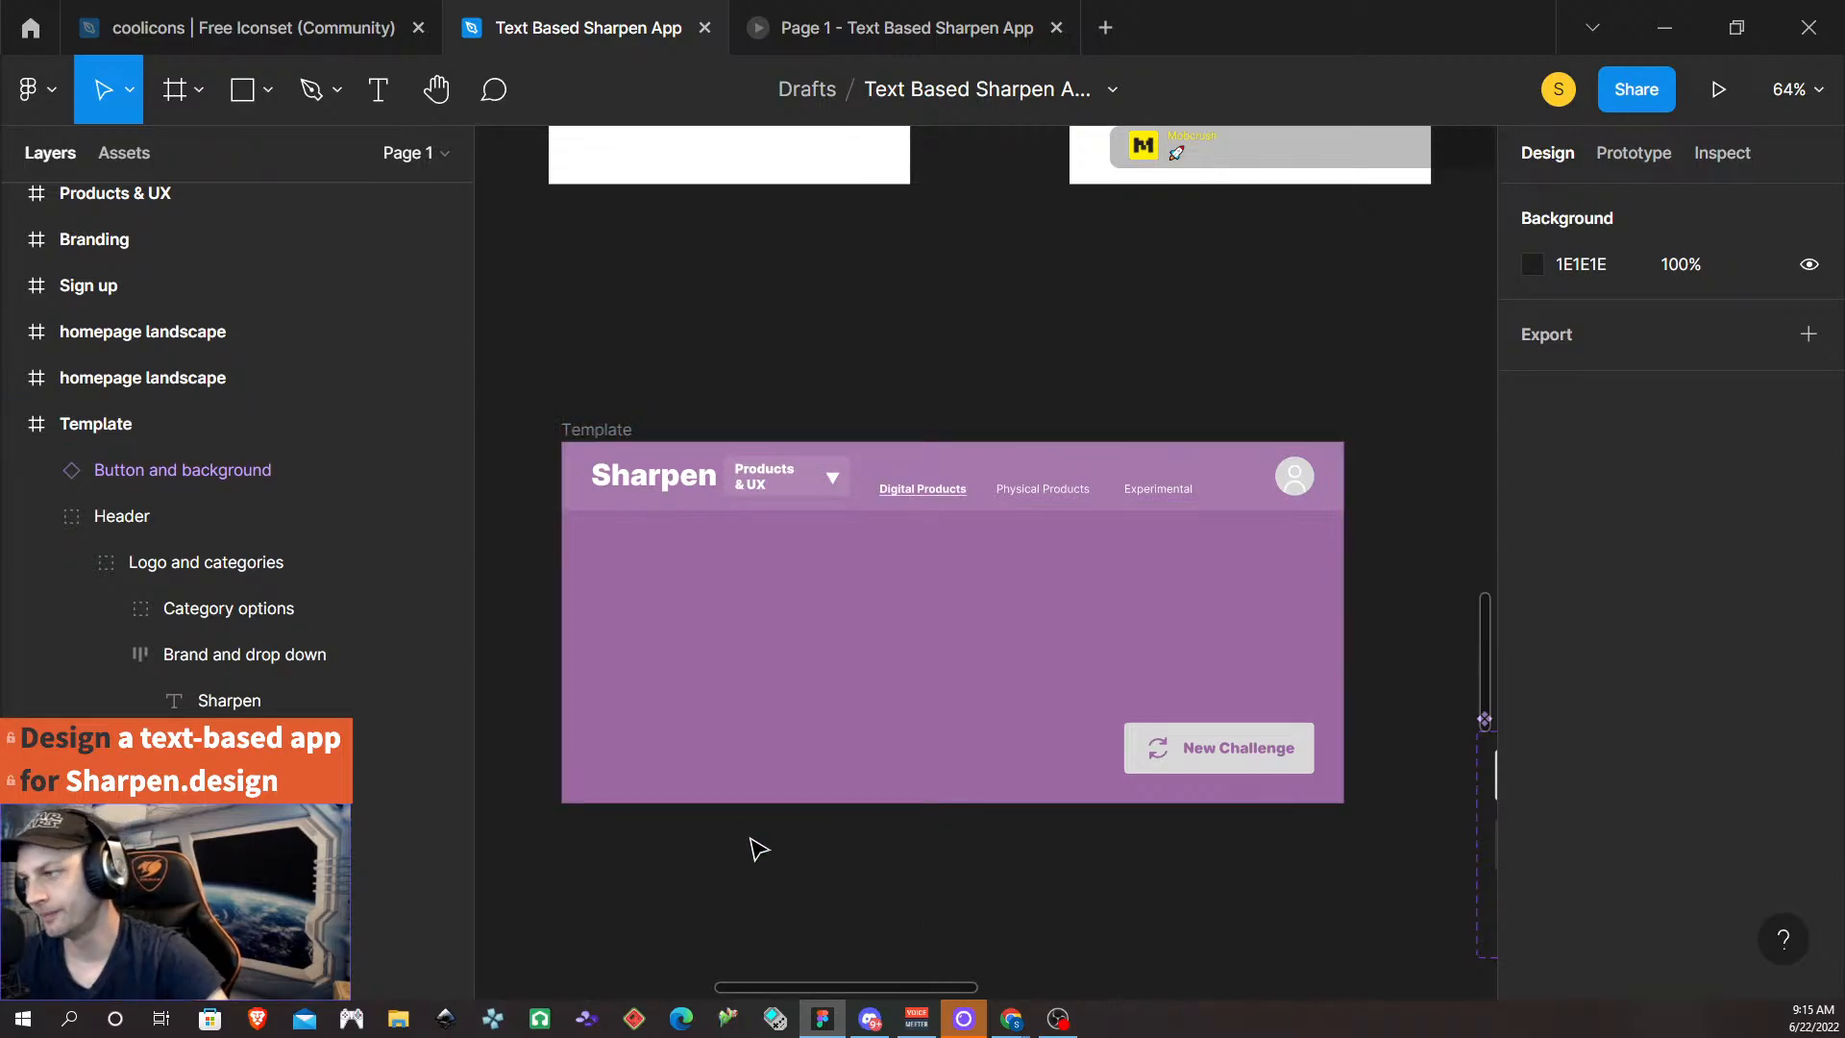
- Copy the Products & UX drop-down group from the Template header and paste it on the empty canvas near the Button and background component set
click(810, 485)
click(809, 485)
click(810, 485)
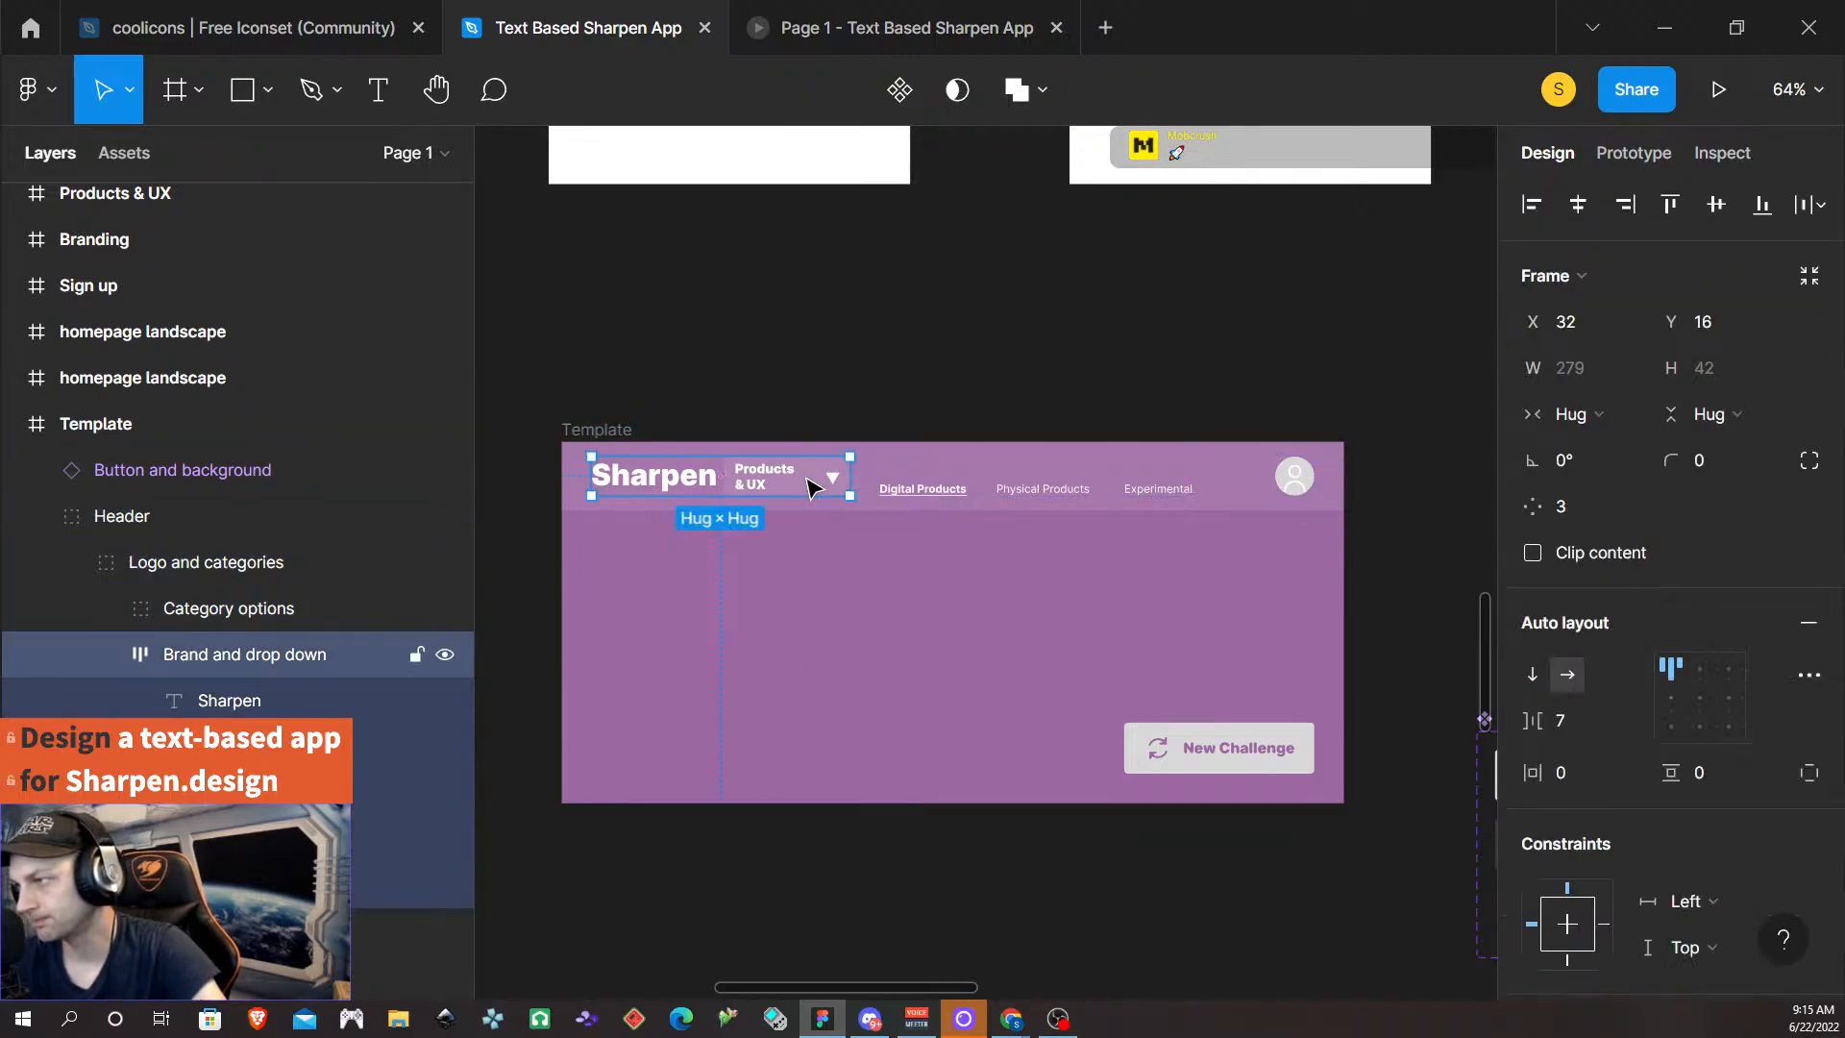
click(810, 485)
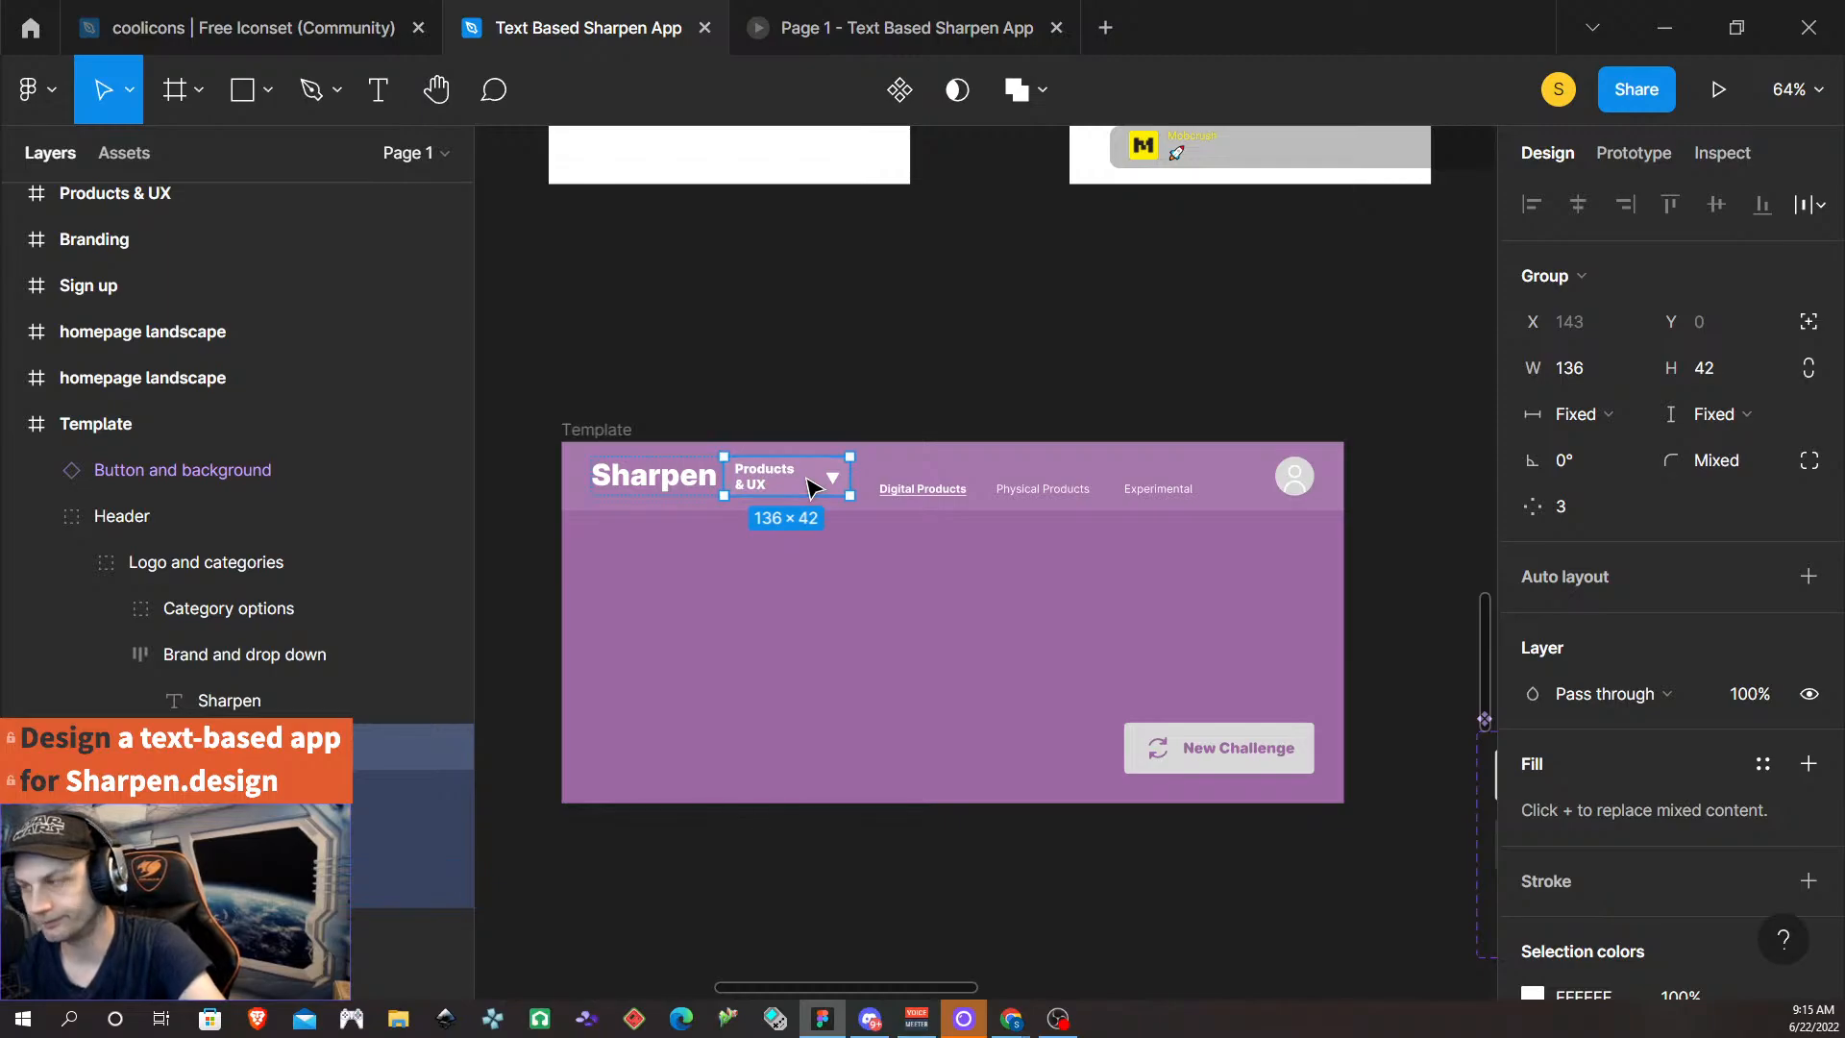
scroll(853, 478, right, 3)
scroll(853, 478, right, 7)
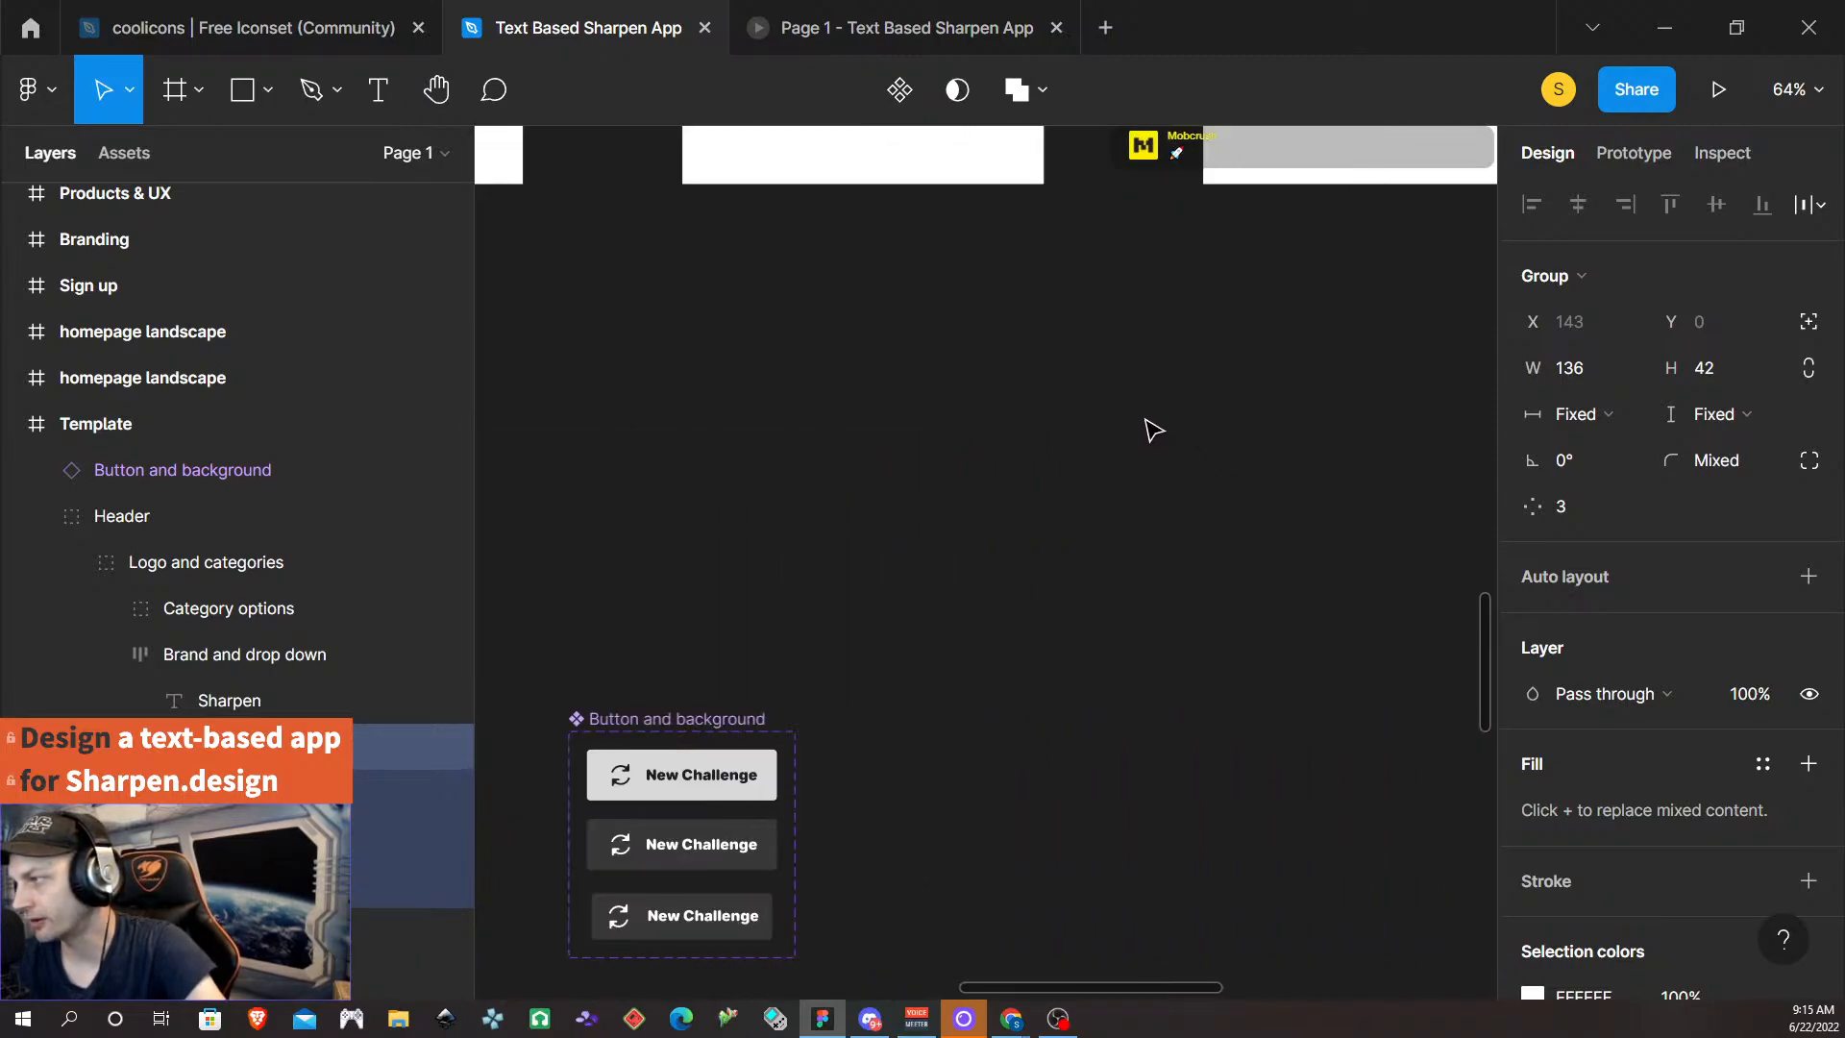
right_click(937, 384)
click(976, 399)
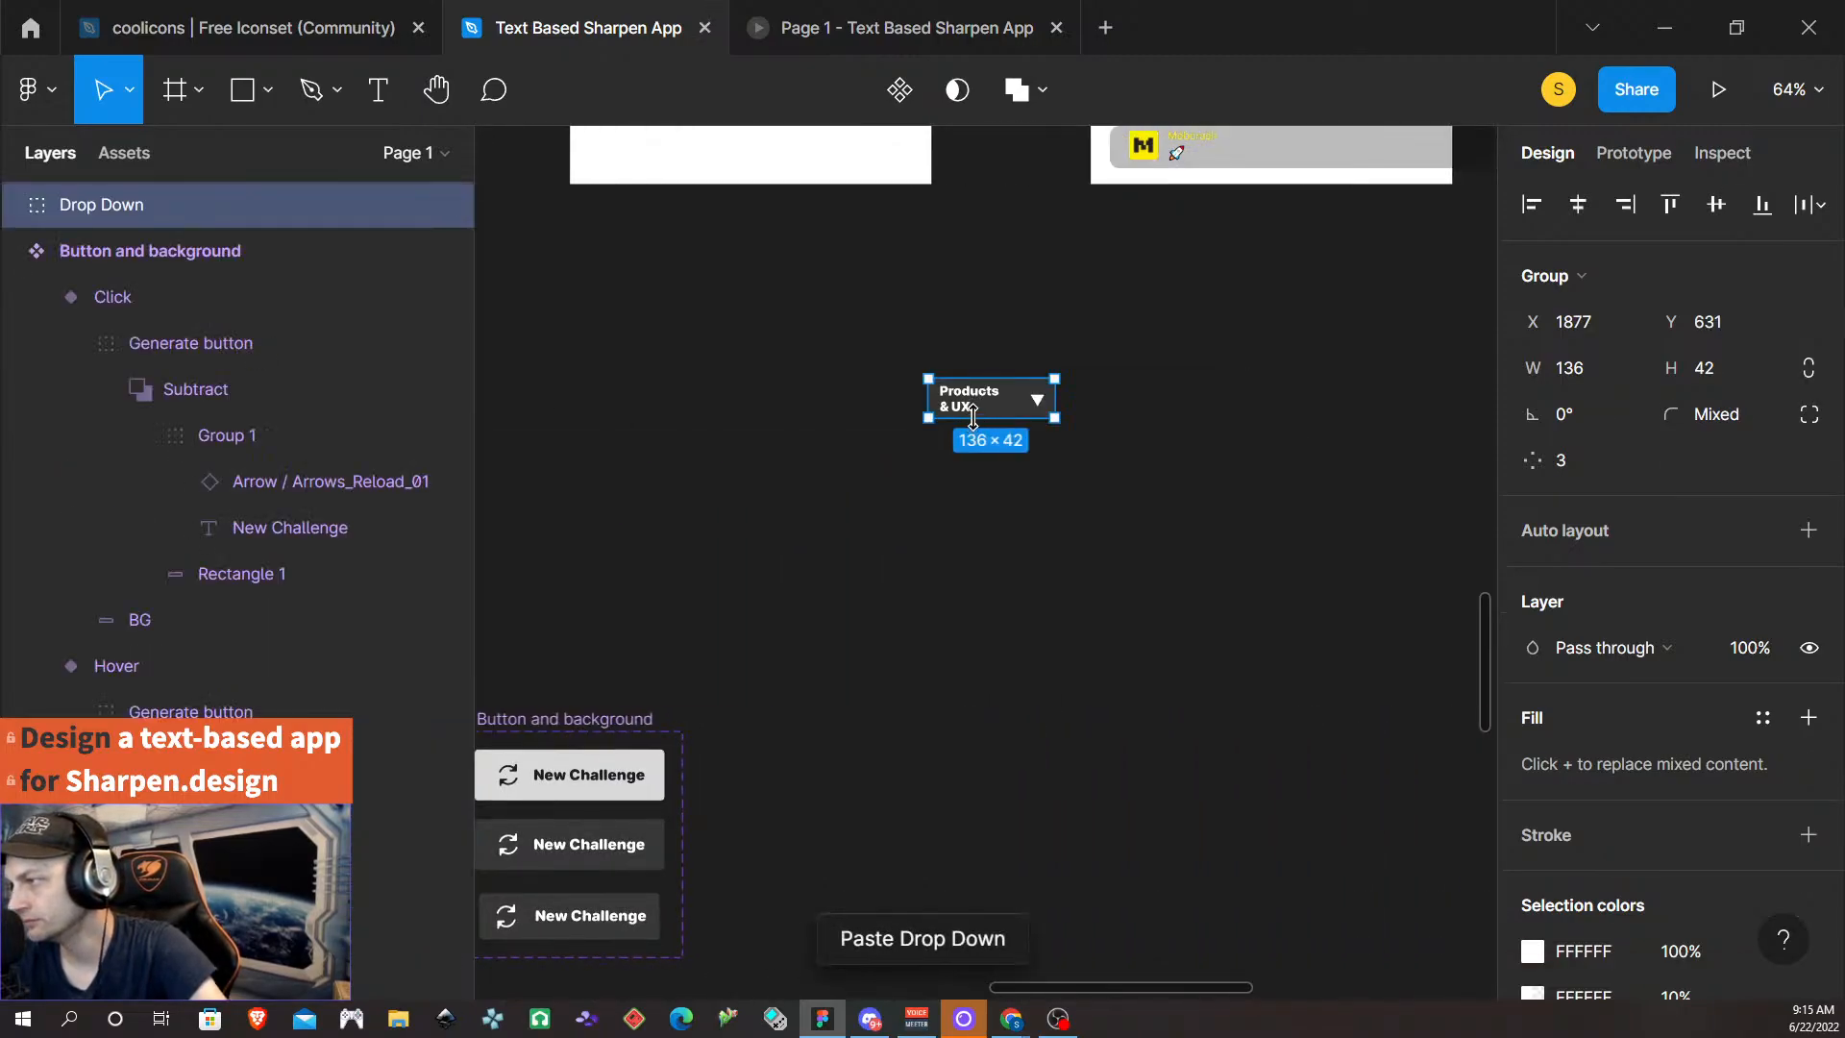
- Place two copies of the Products & UX drop-down group below the original, stacked directly against each other and aligned with it
scroll(978, 401, up, 5)
scroll(989, 416, down, 1)
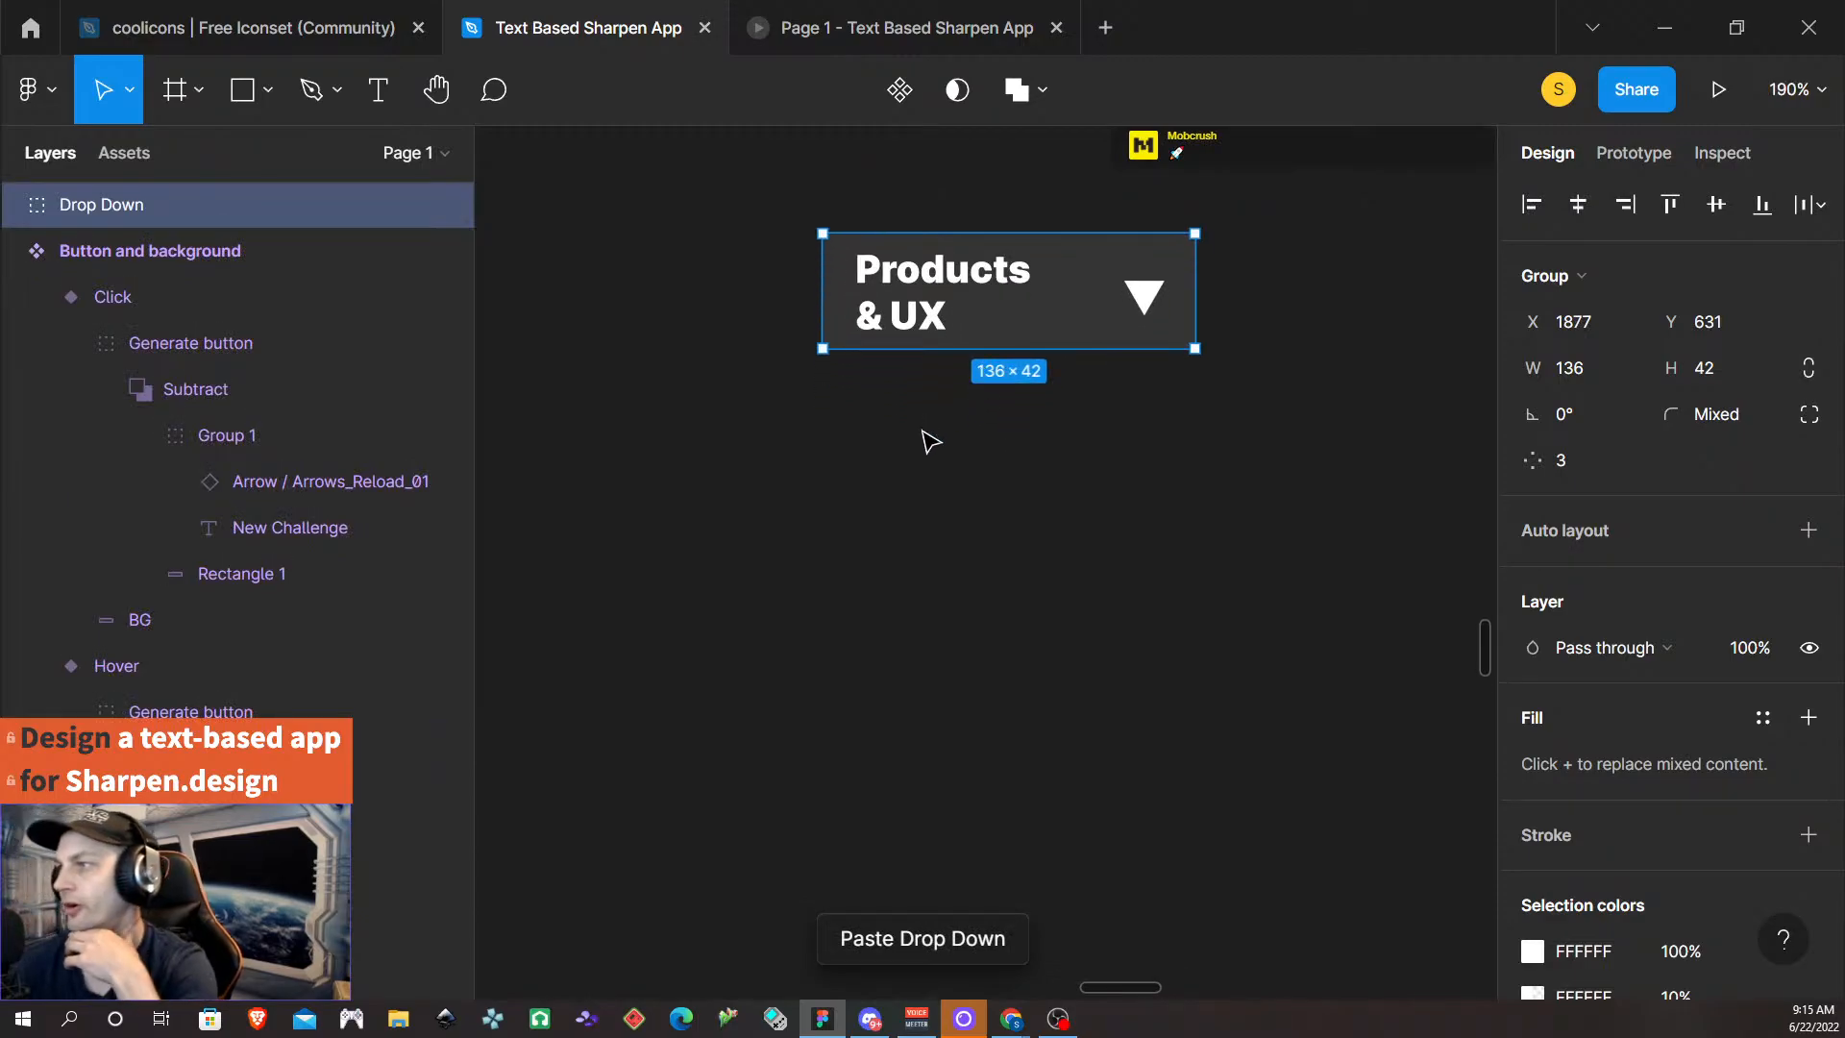
scroll(903, 424, right, 3)
scroll(754, 329, left, 1)
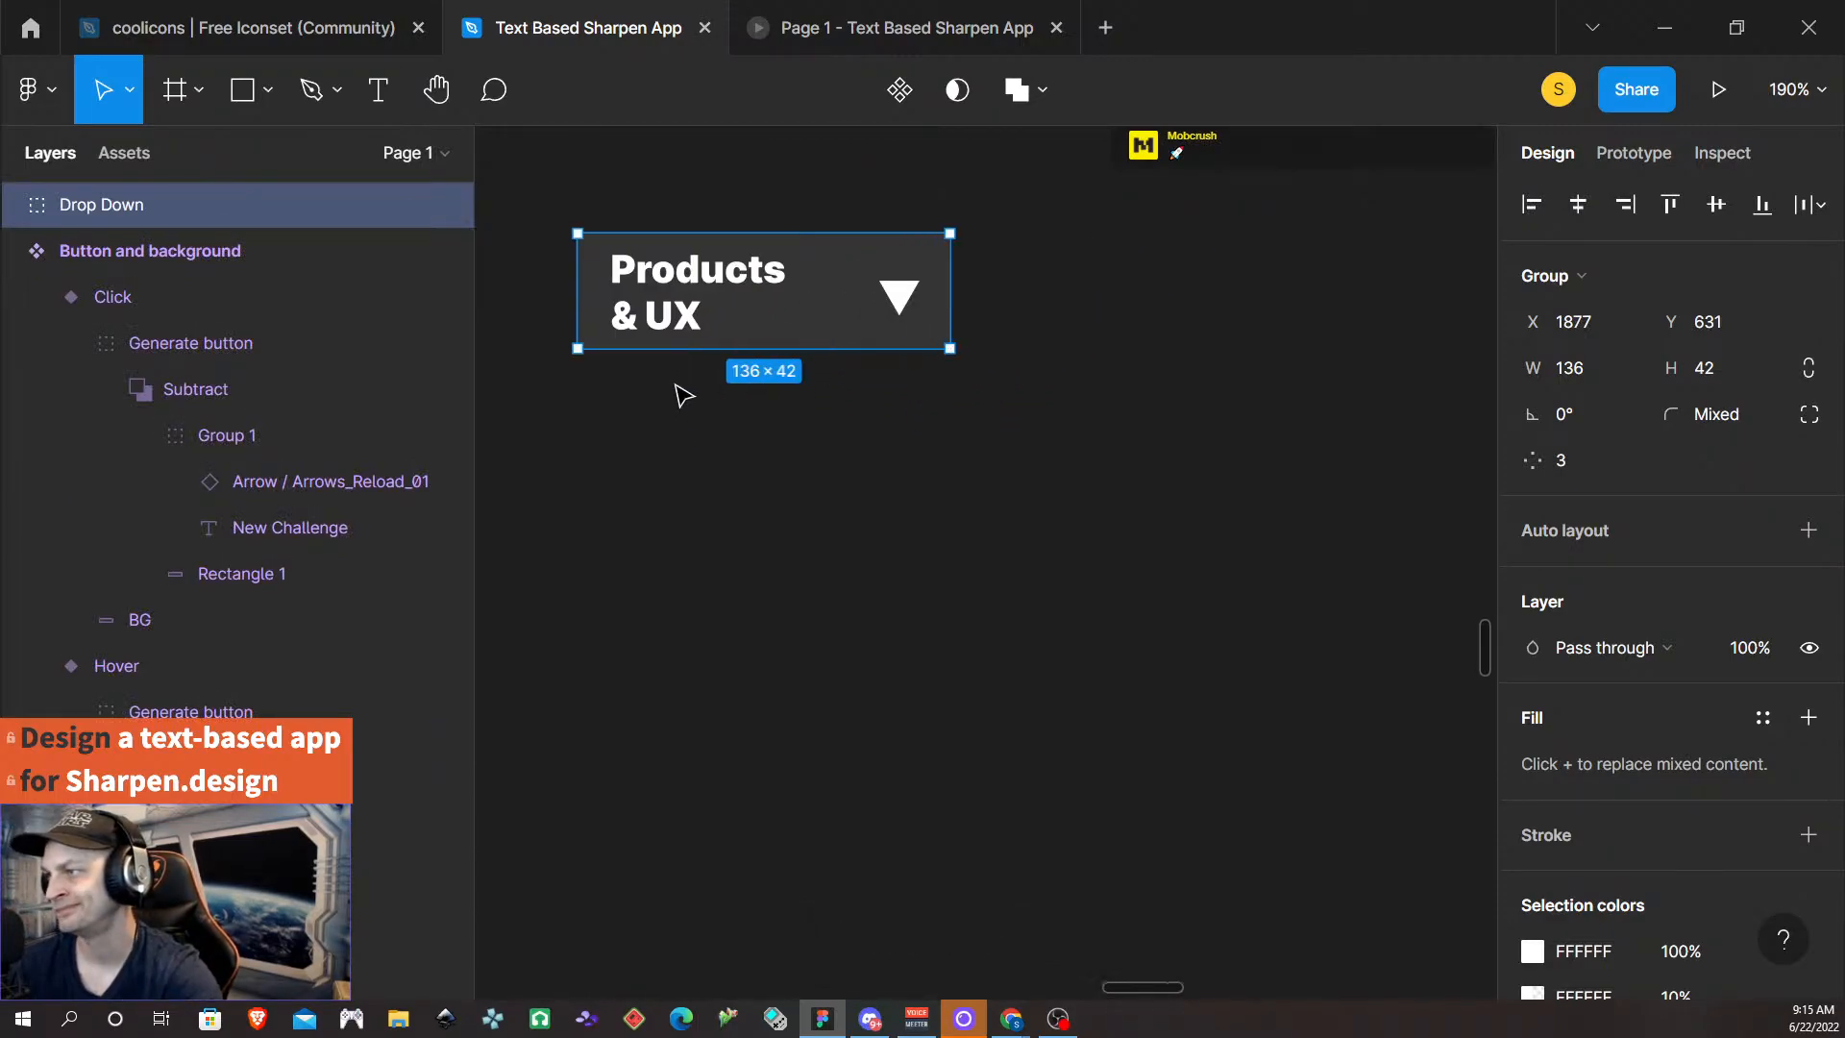
scroll(686, 384, down, 4)
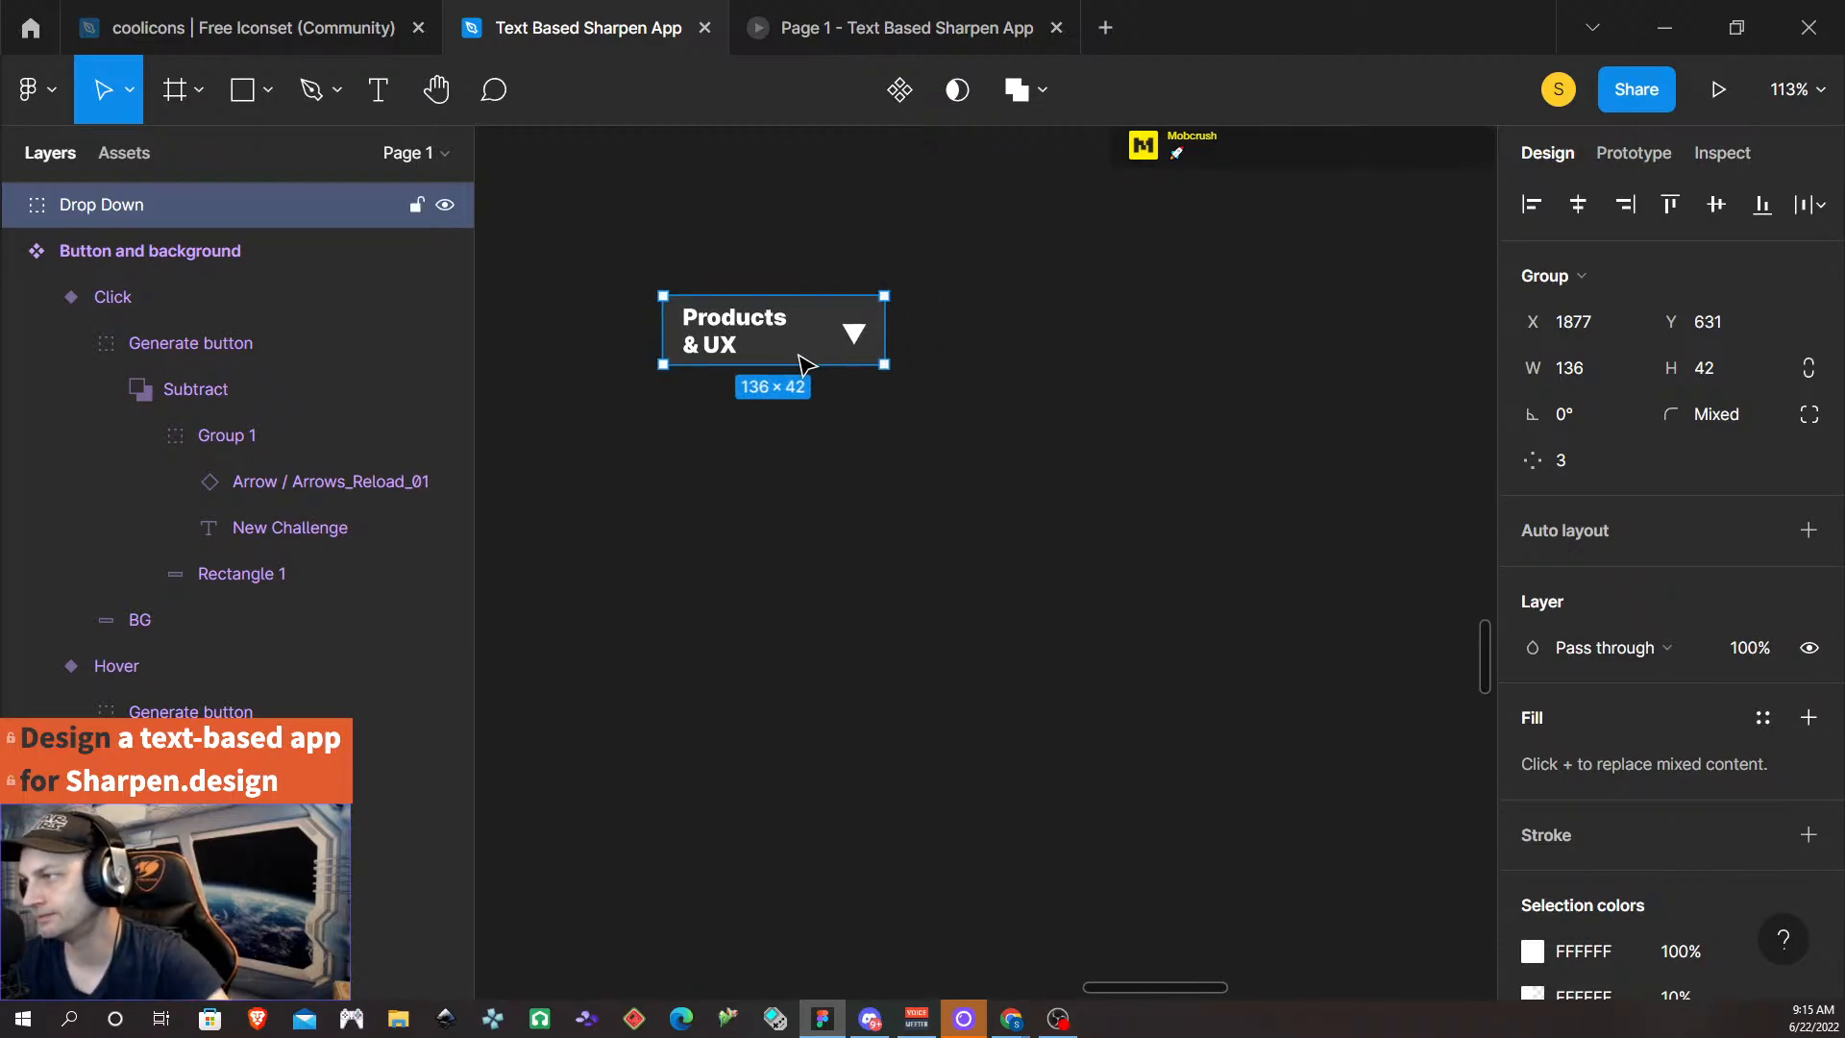
click(849, 451)
click(805, 357)
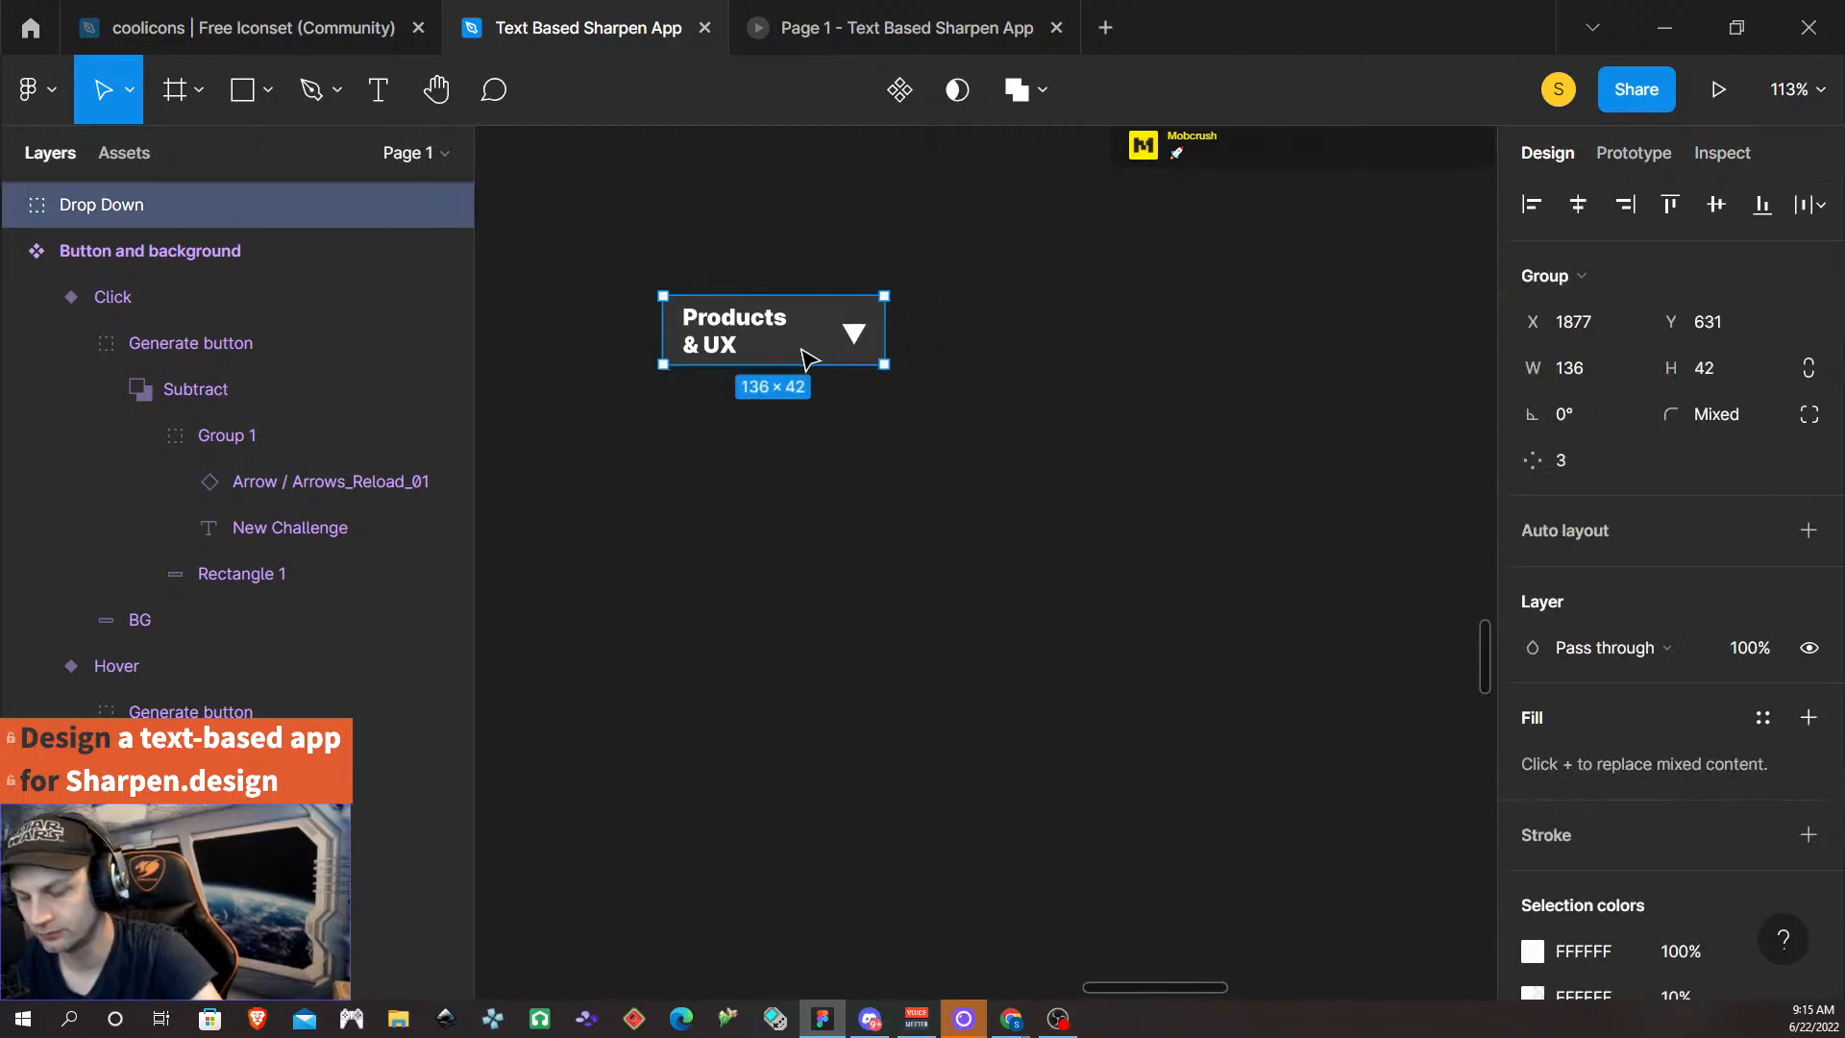
drag(805, 357, 798, 531)
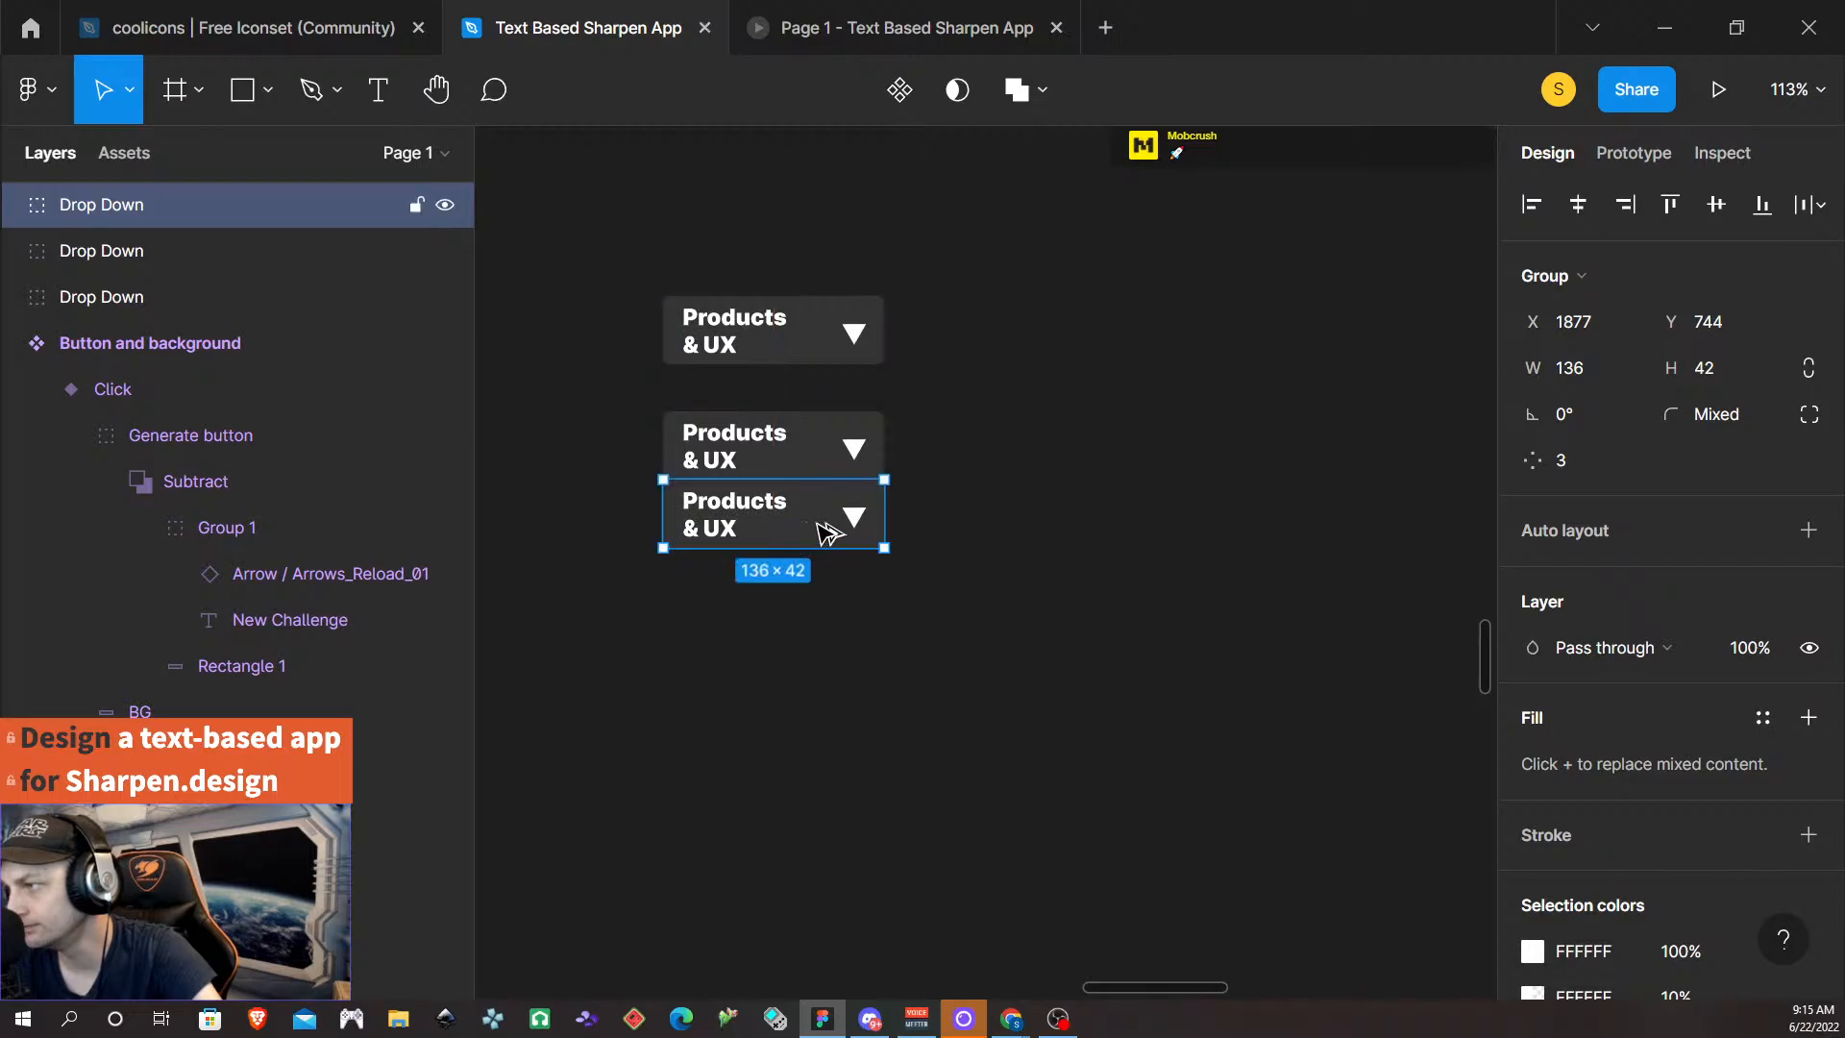
- Delete the arrow triangles from both duplicated drop-down groups
double_click(854, 519)
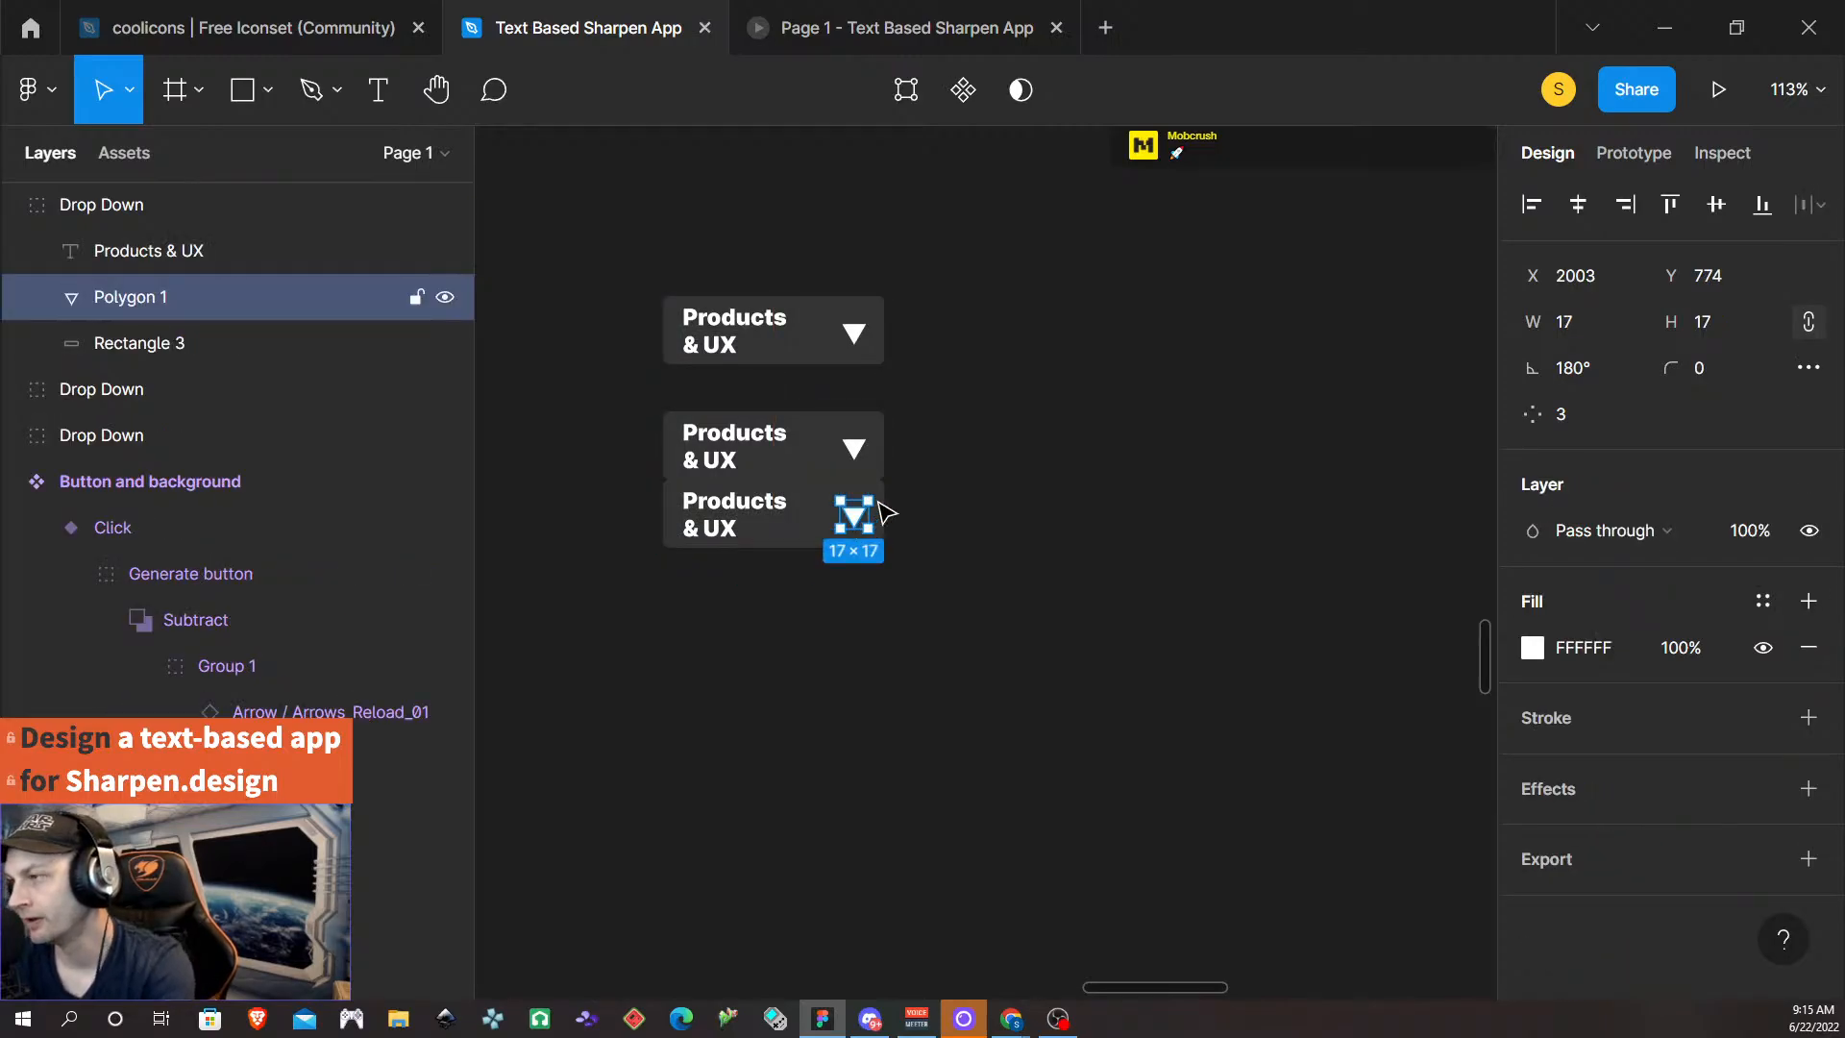
key(Delete)
double_click(854, 447)
key(Delete)
- Change the upper copy's text to "Marketing" on a single line and set the text box to auto width
double_click(791, 459)
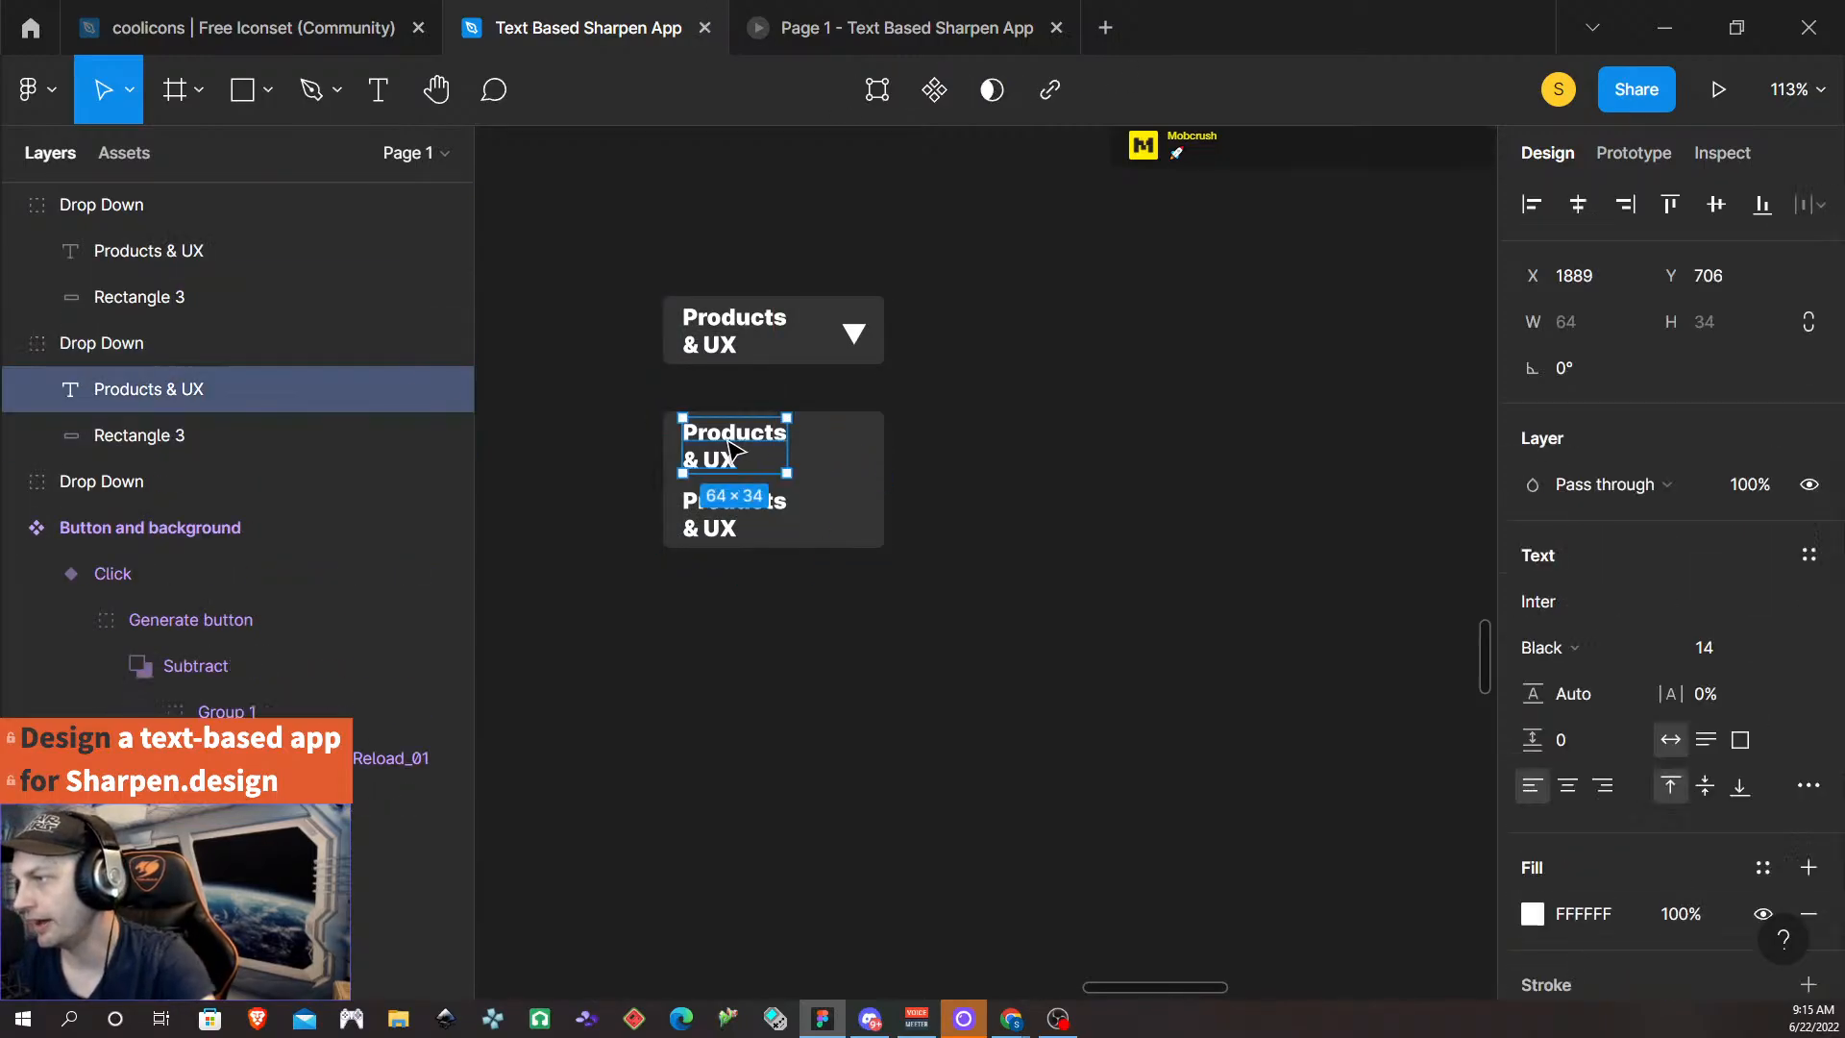
drag(784, 459, 863, 459)
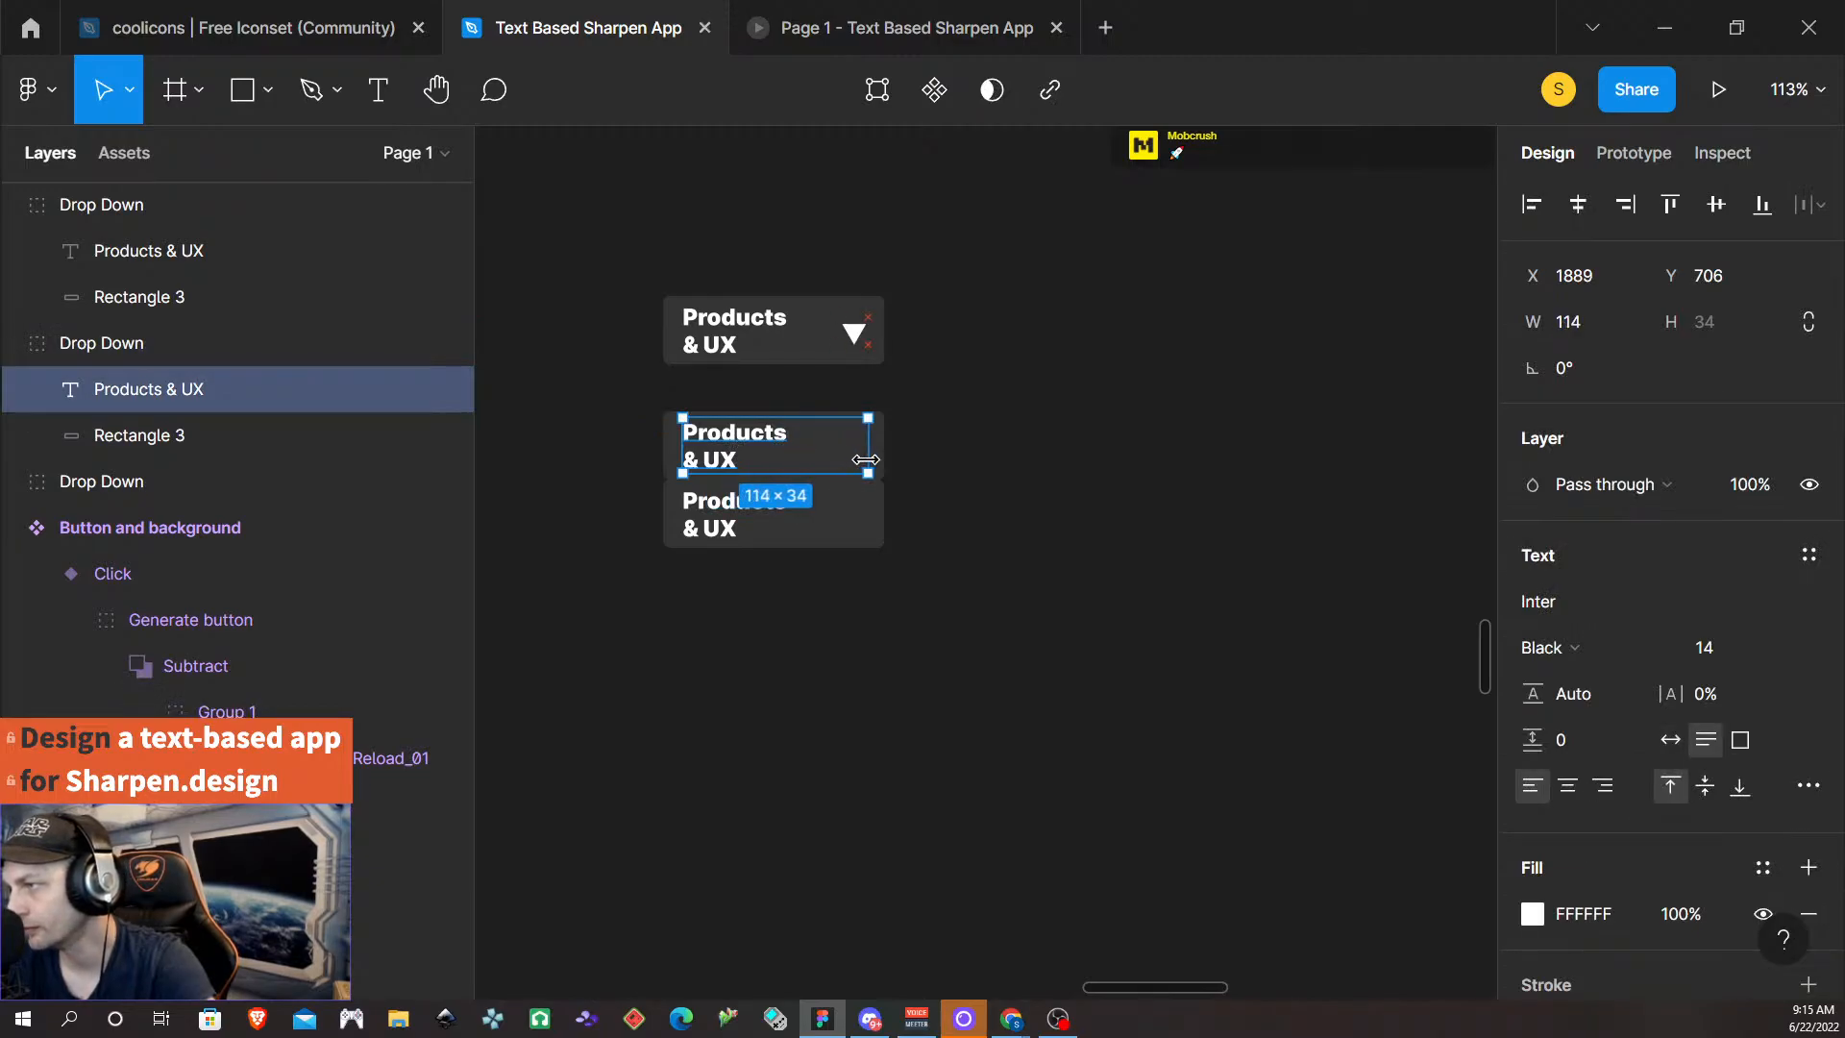
double_click(691, 459)
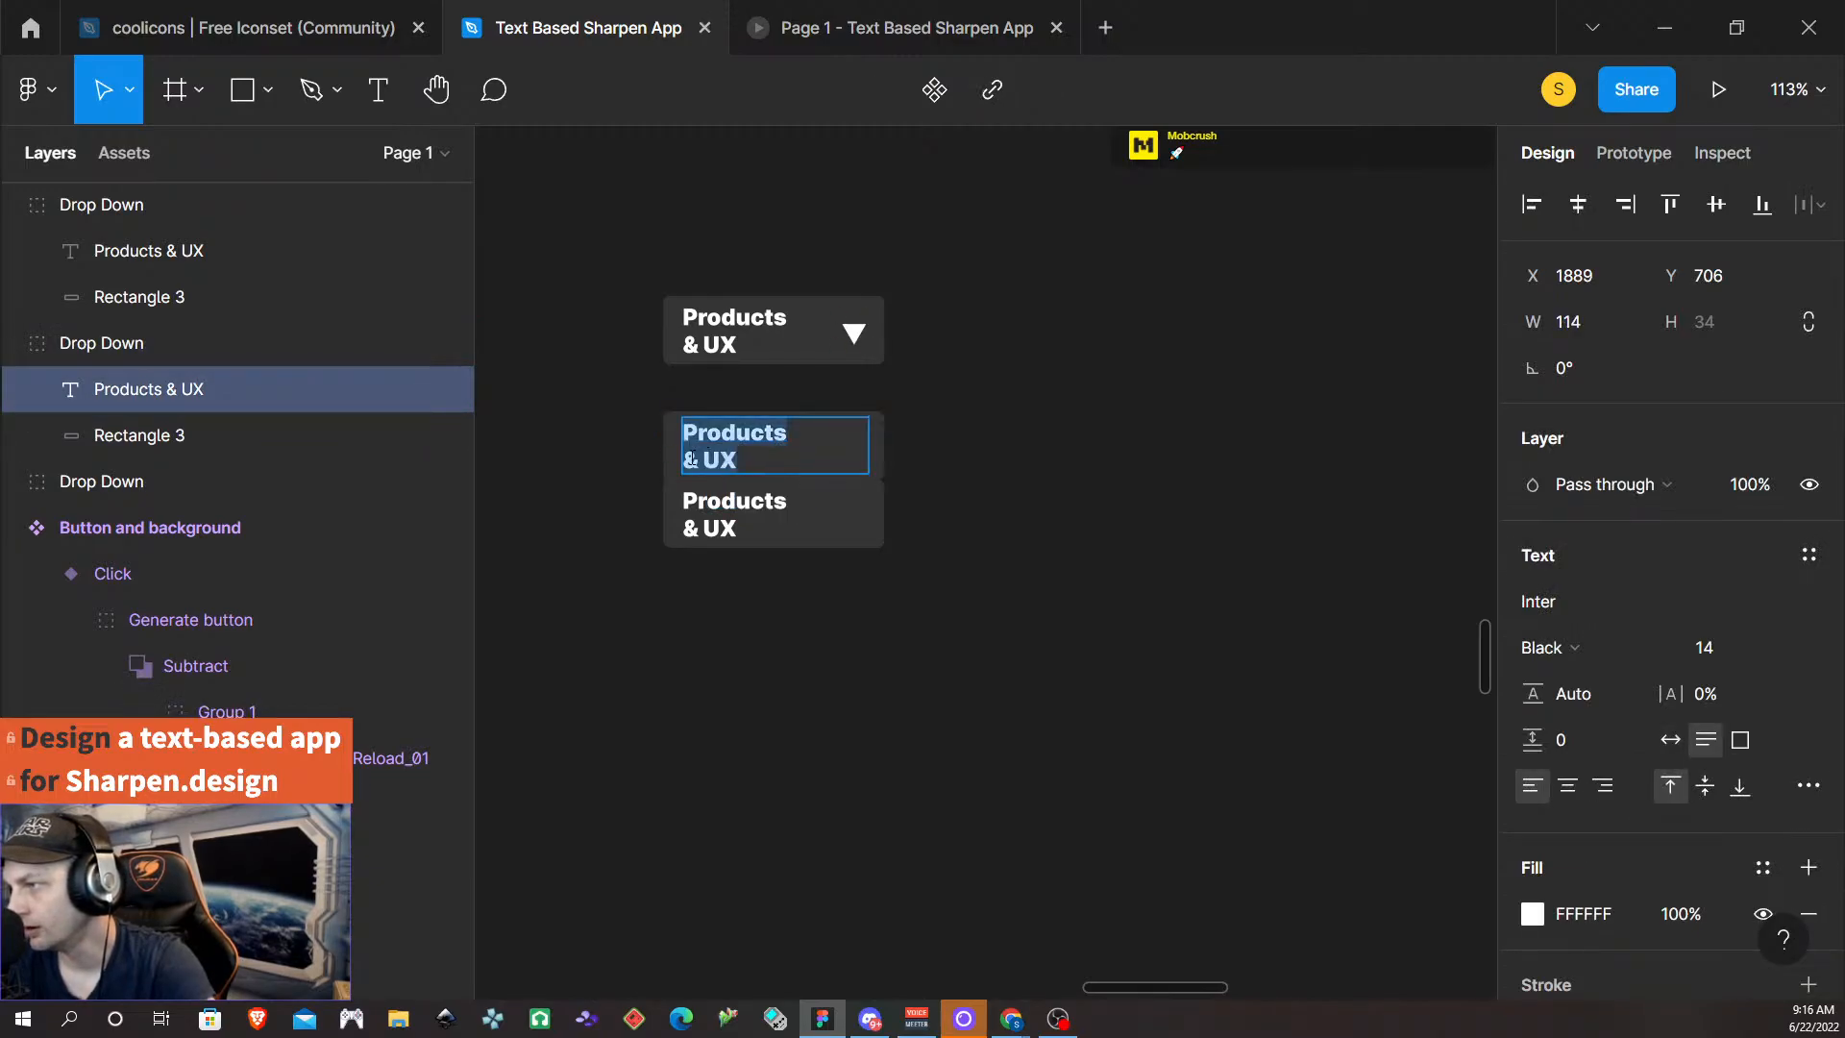
click(690, 459)
key(BackSpace)
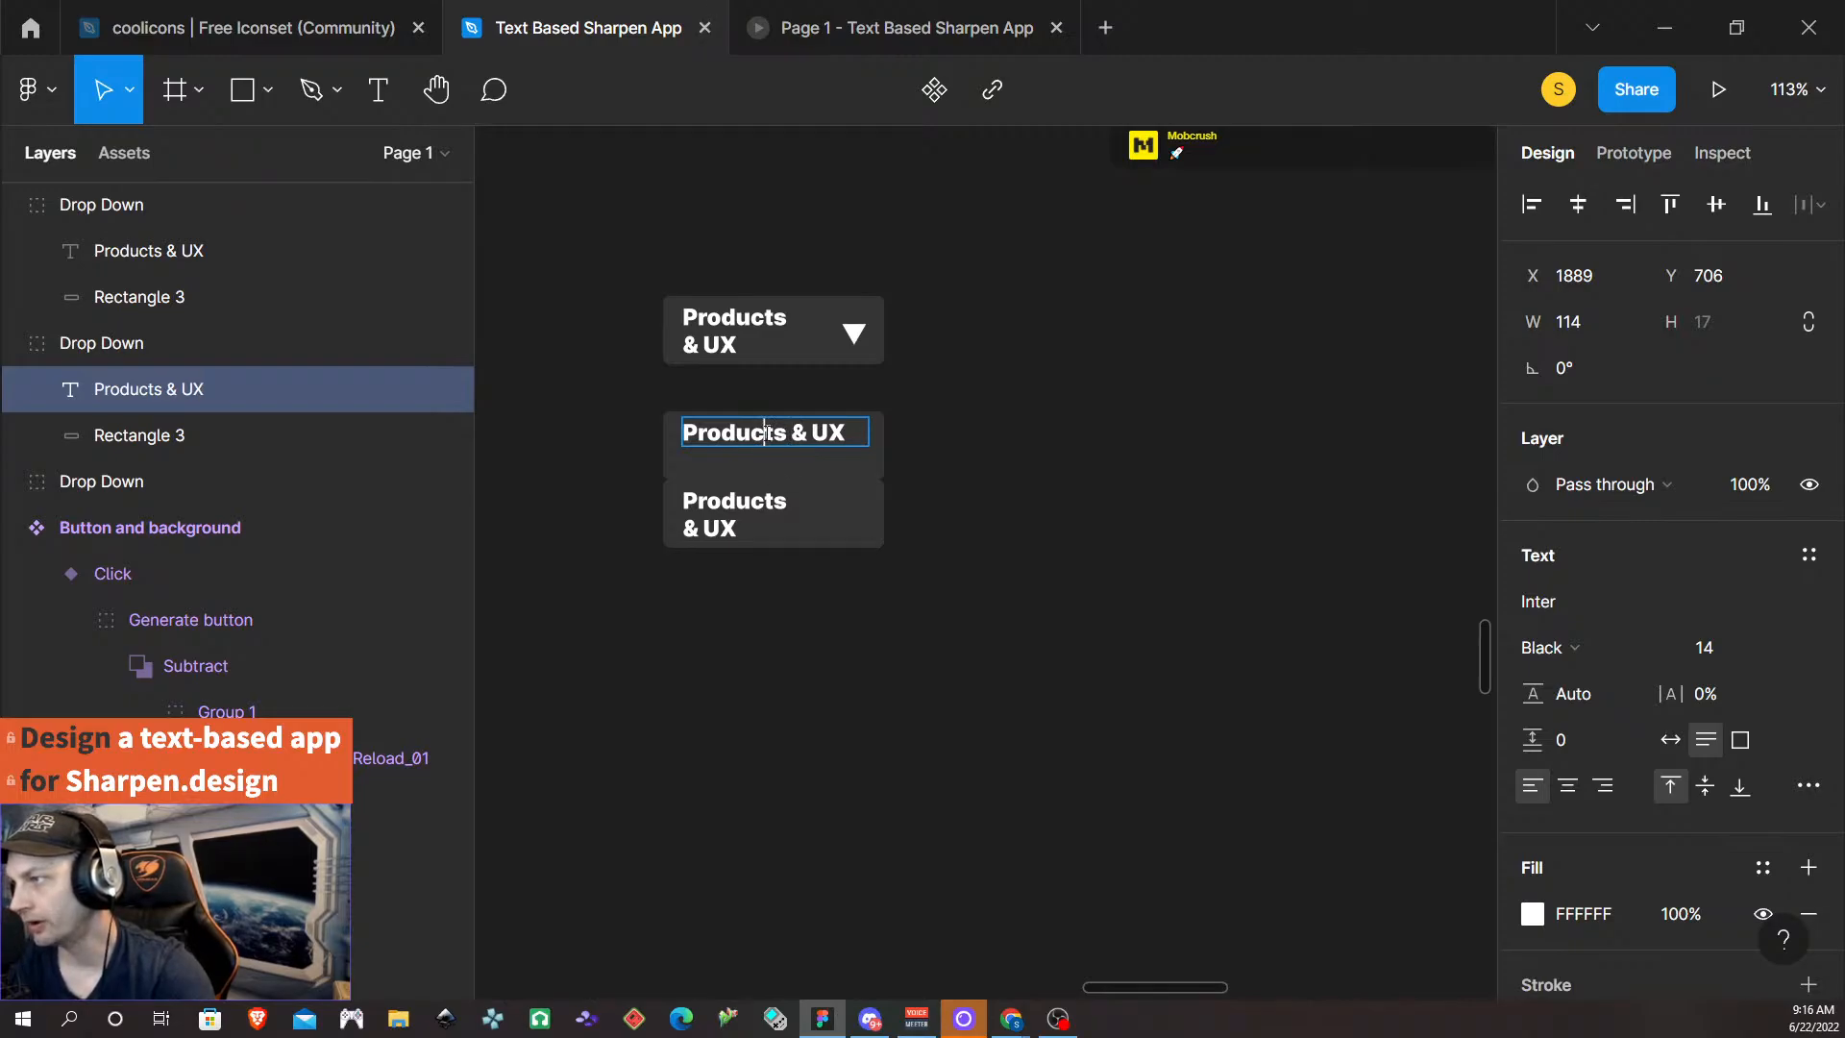
key(ctrl+a)
text(M)
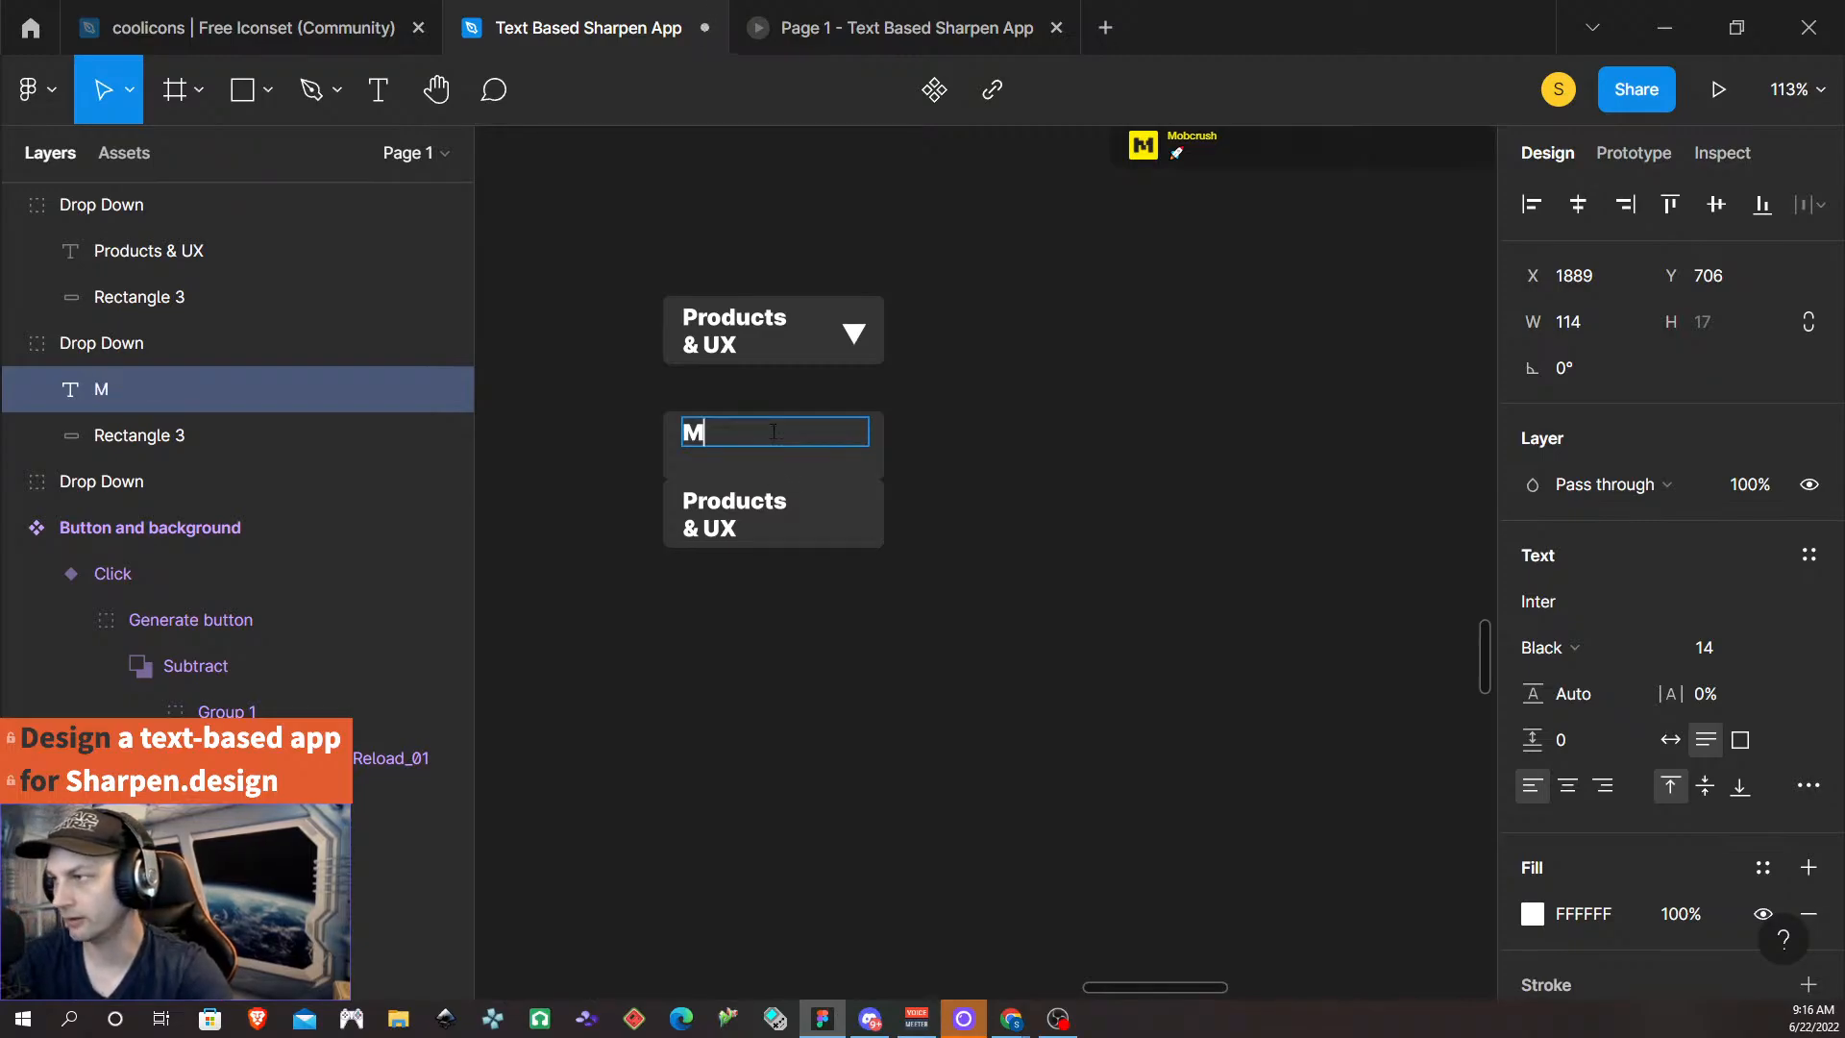
text(arketing)
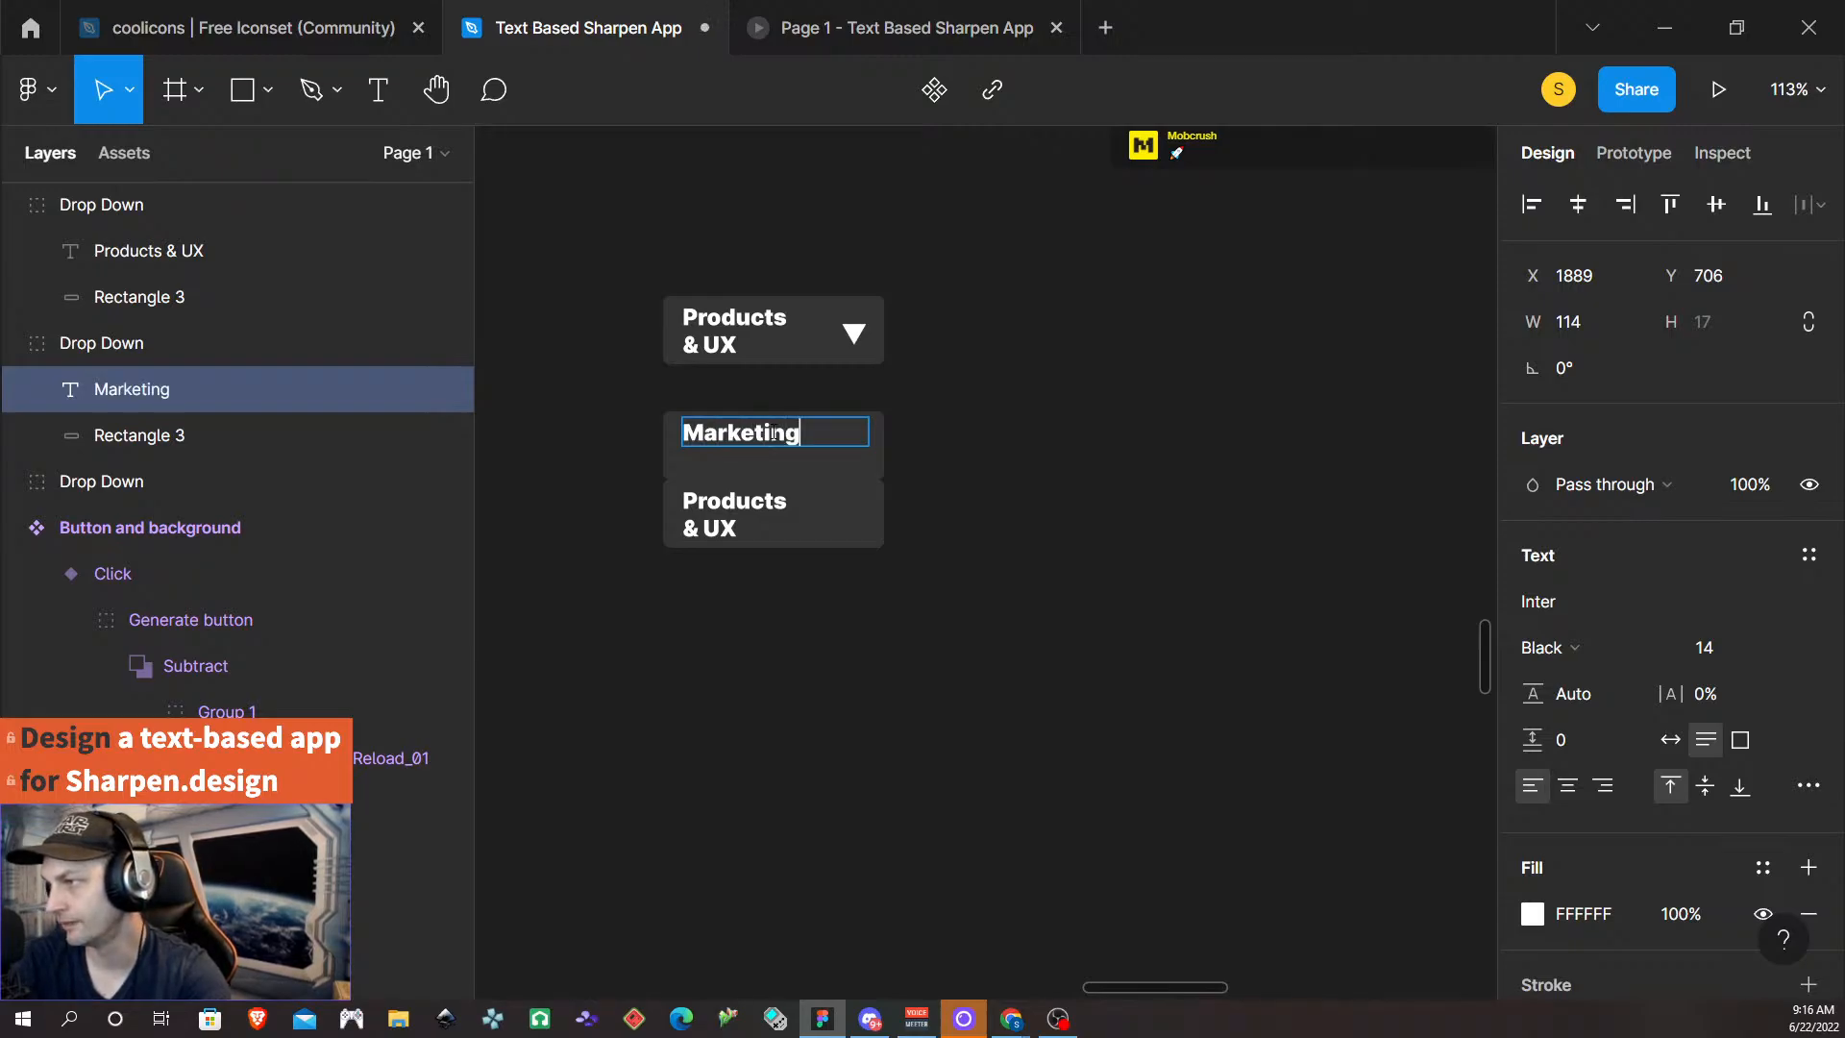
click(1670, 739)
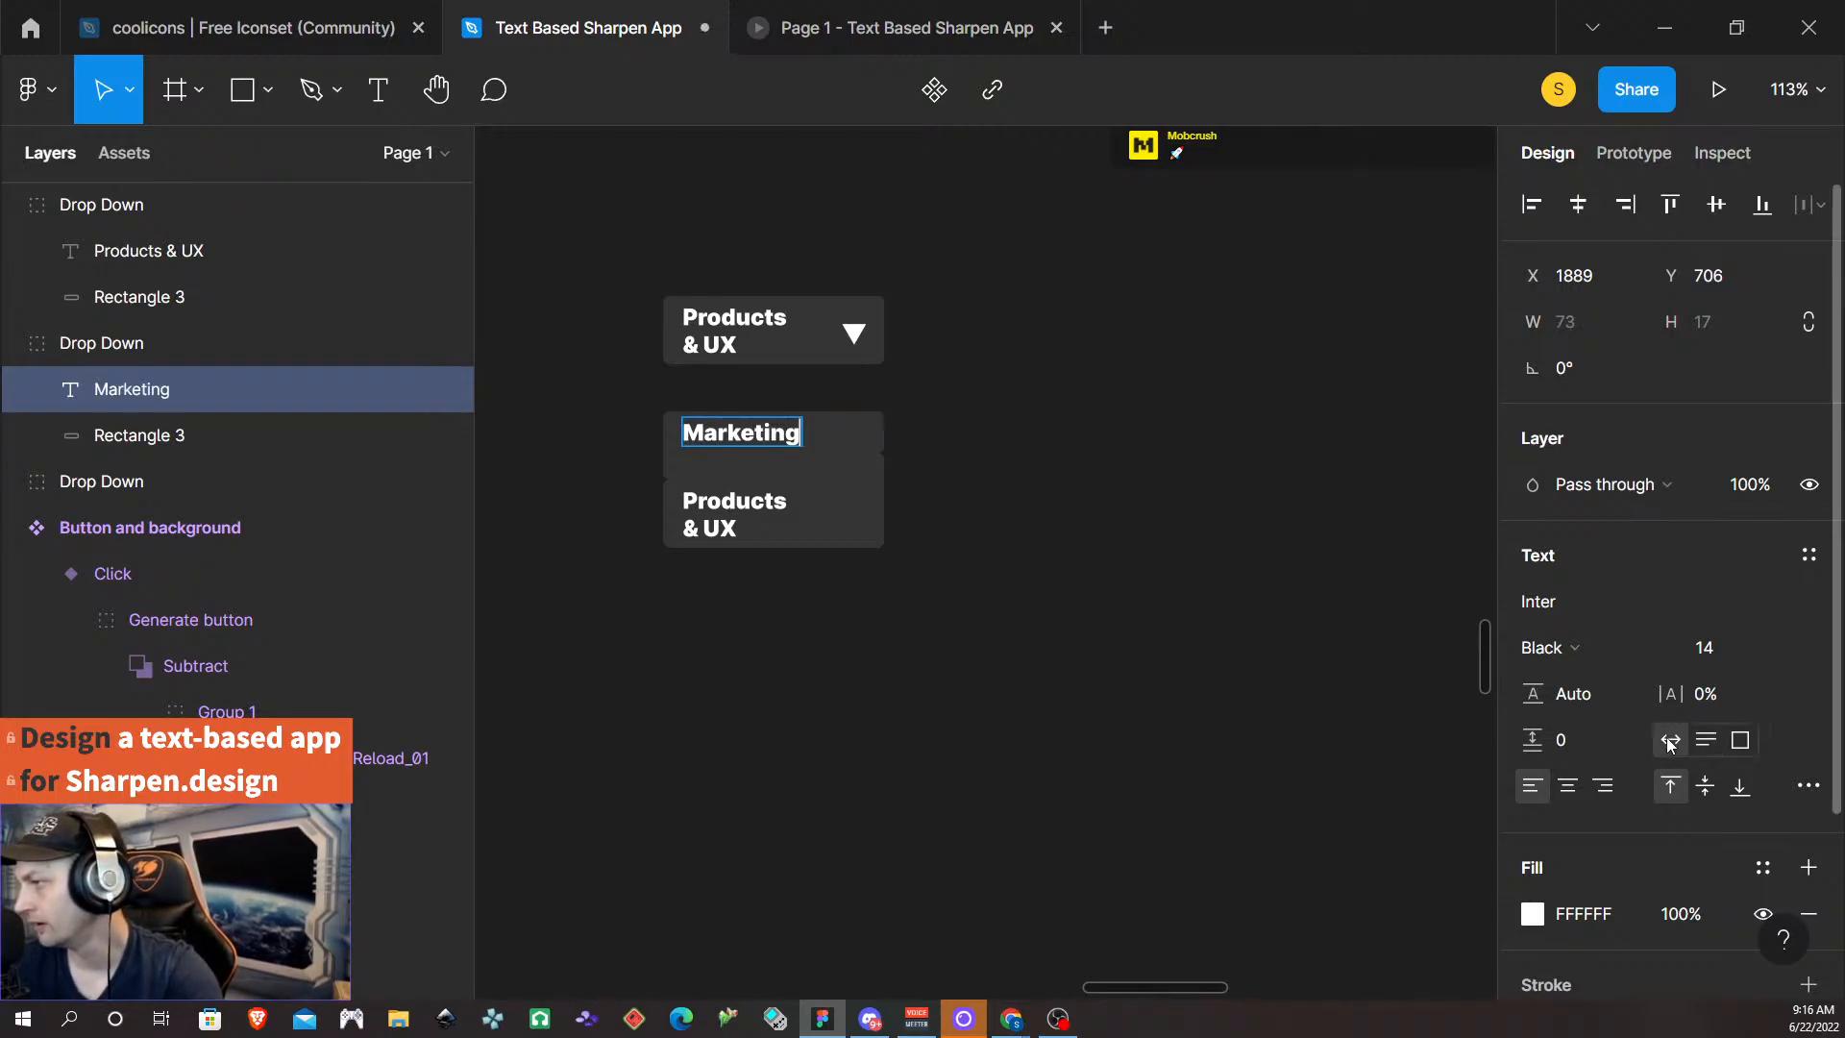
- Replace the lower copy's text with "Branding"
double_click(749, 527)
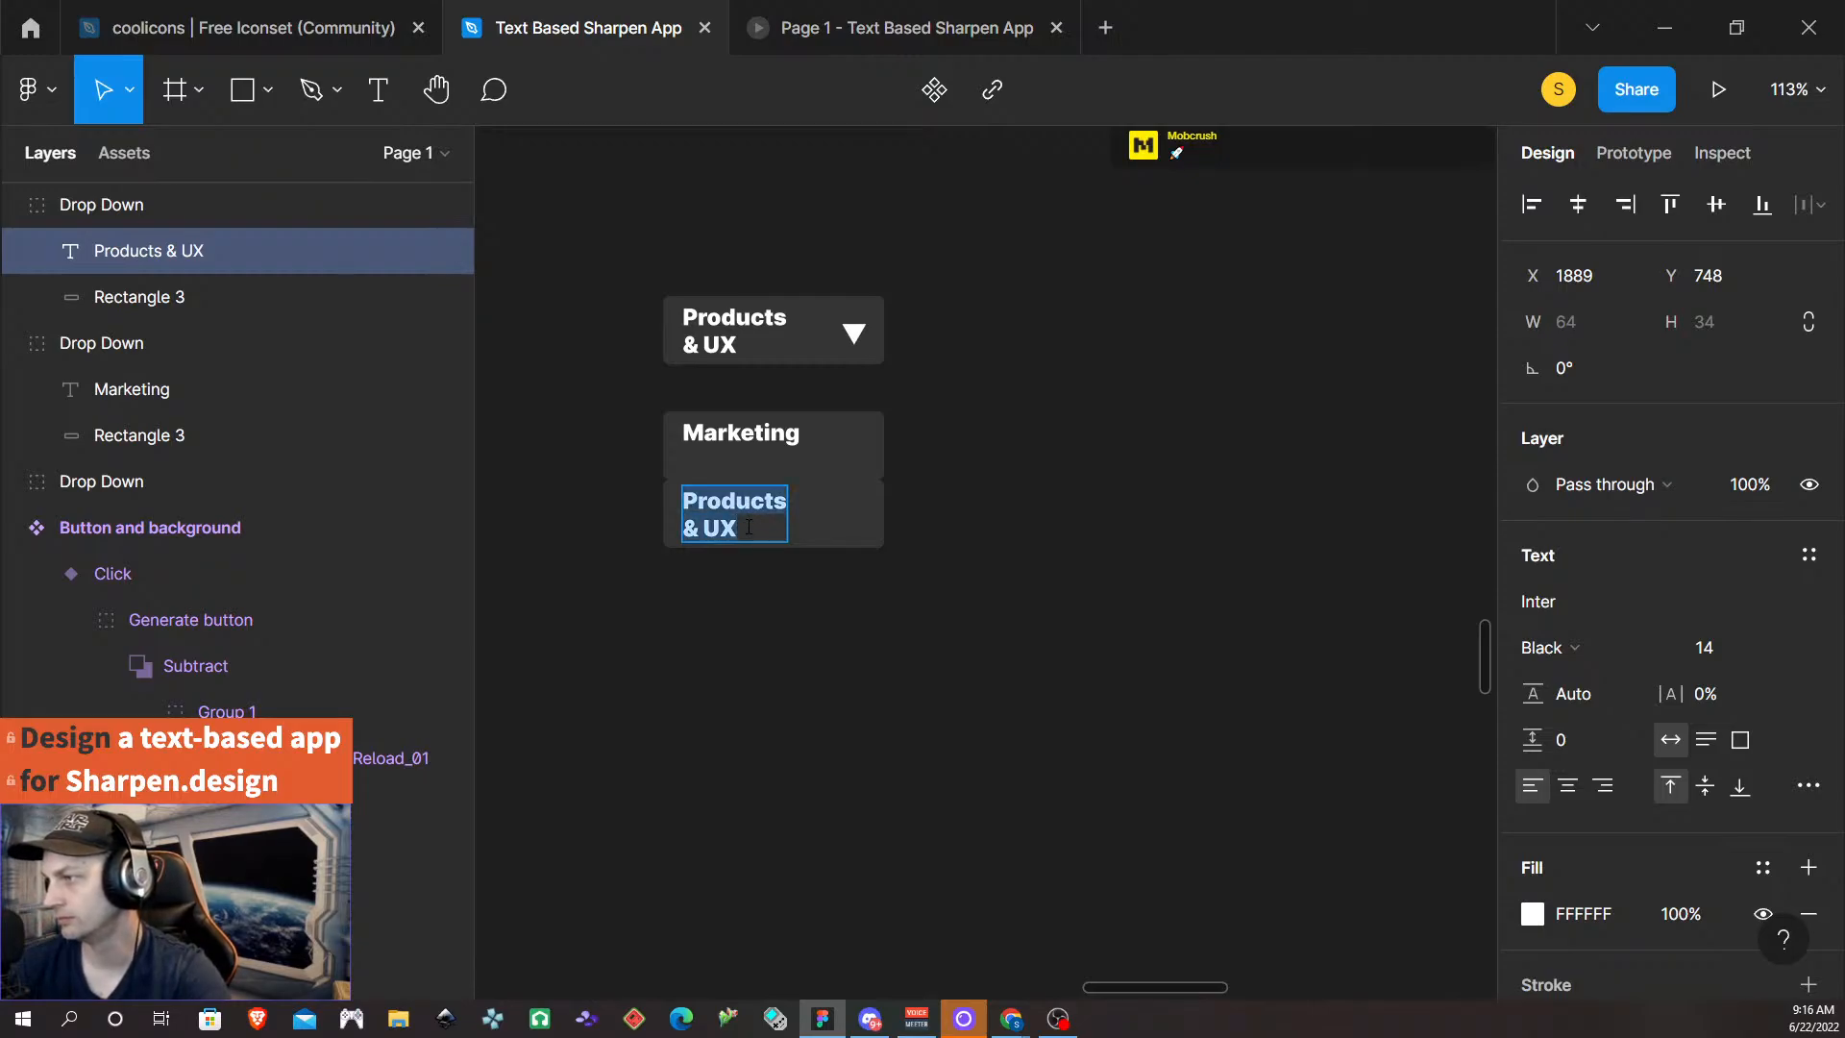
text(Branding)
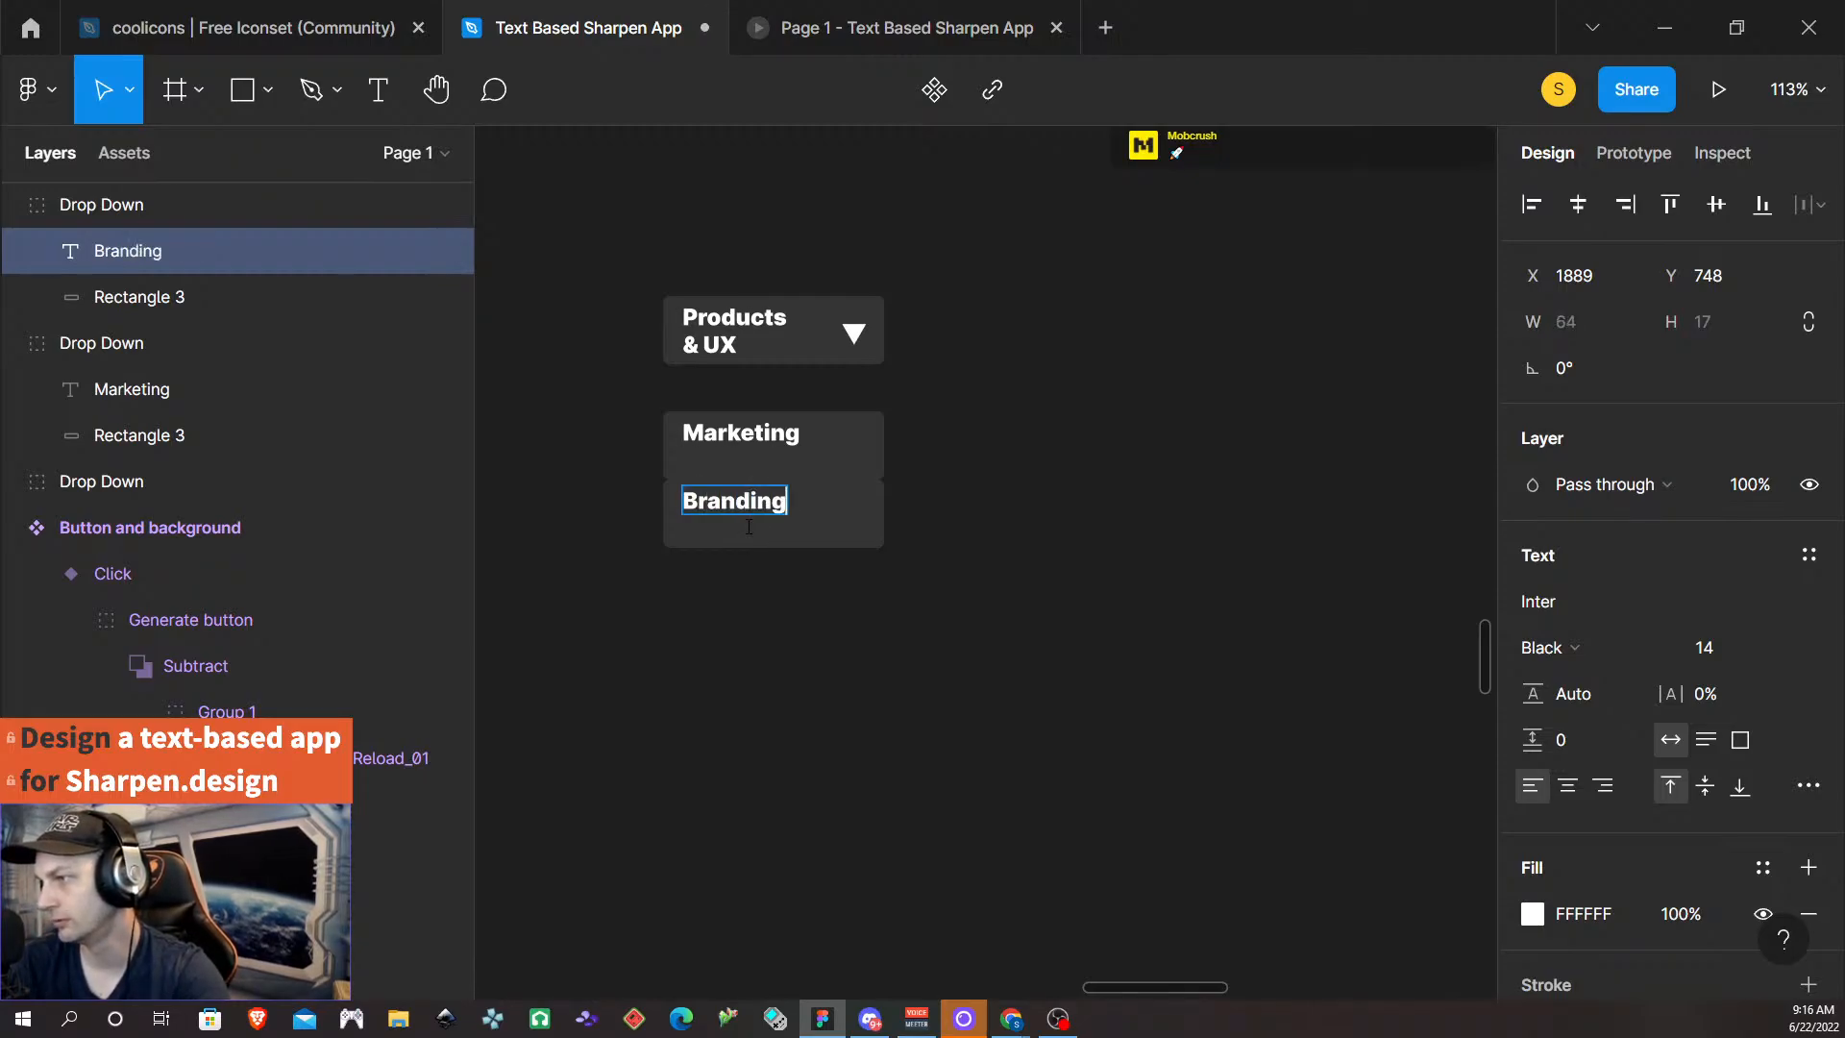
key(Escape)
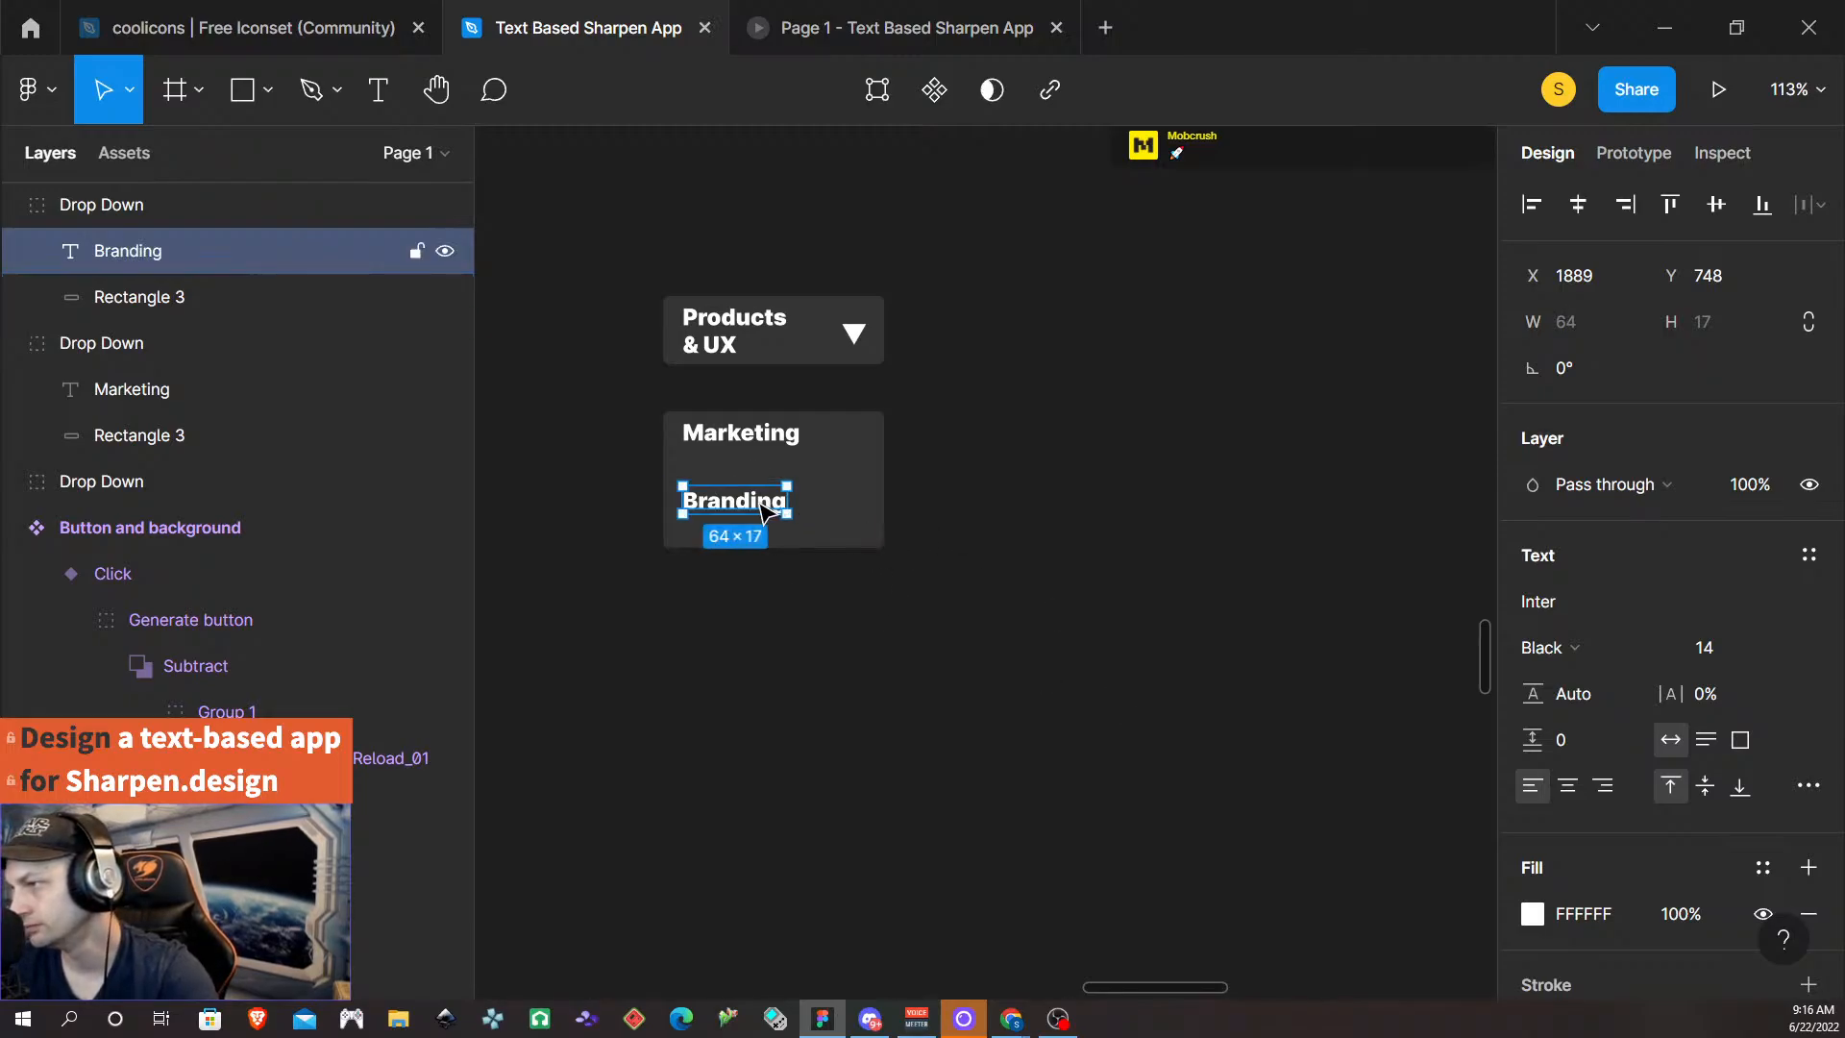
- Center the Marketing and Branding labels vertically within their option boxes
drag(750, 498, 751, 519)
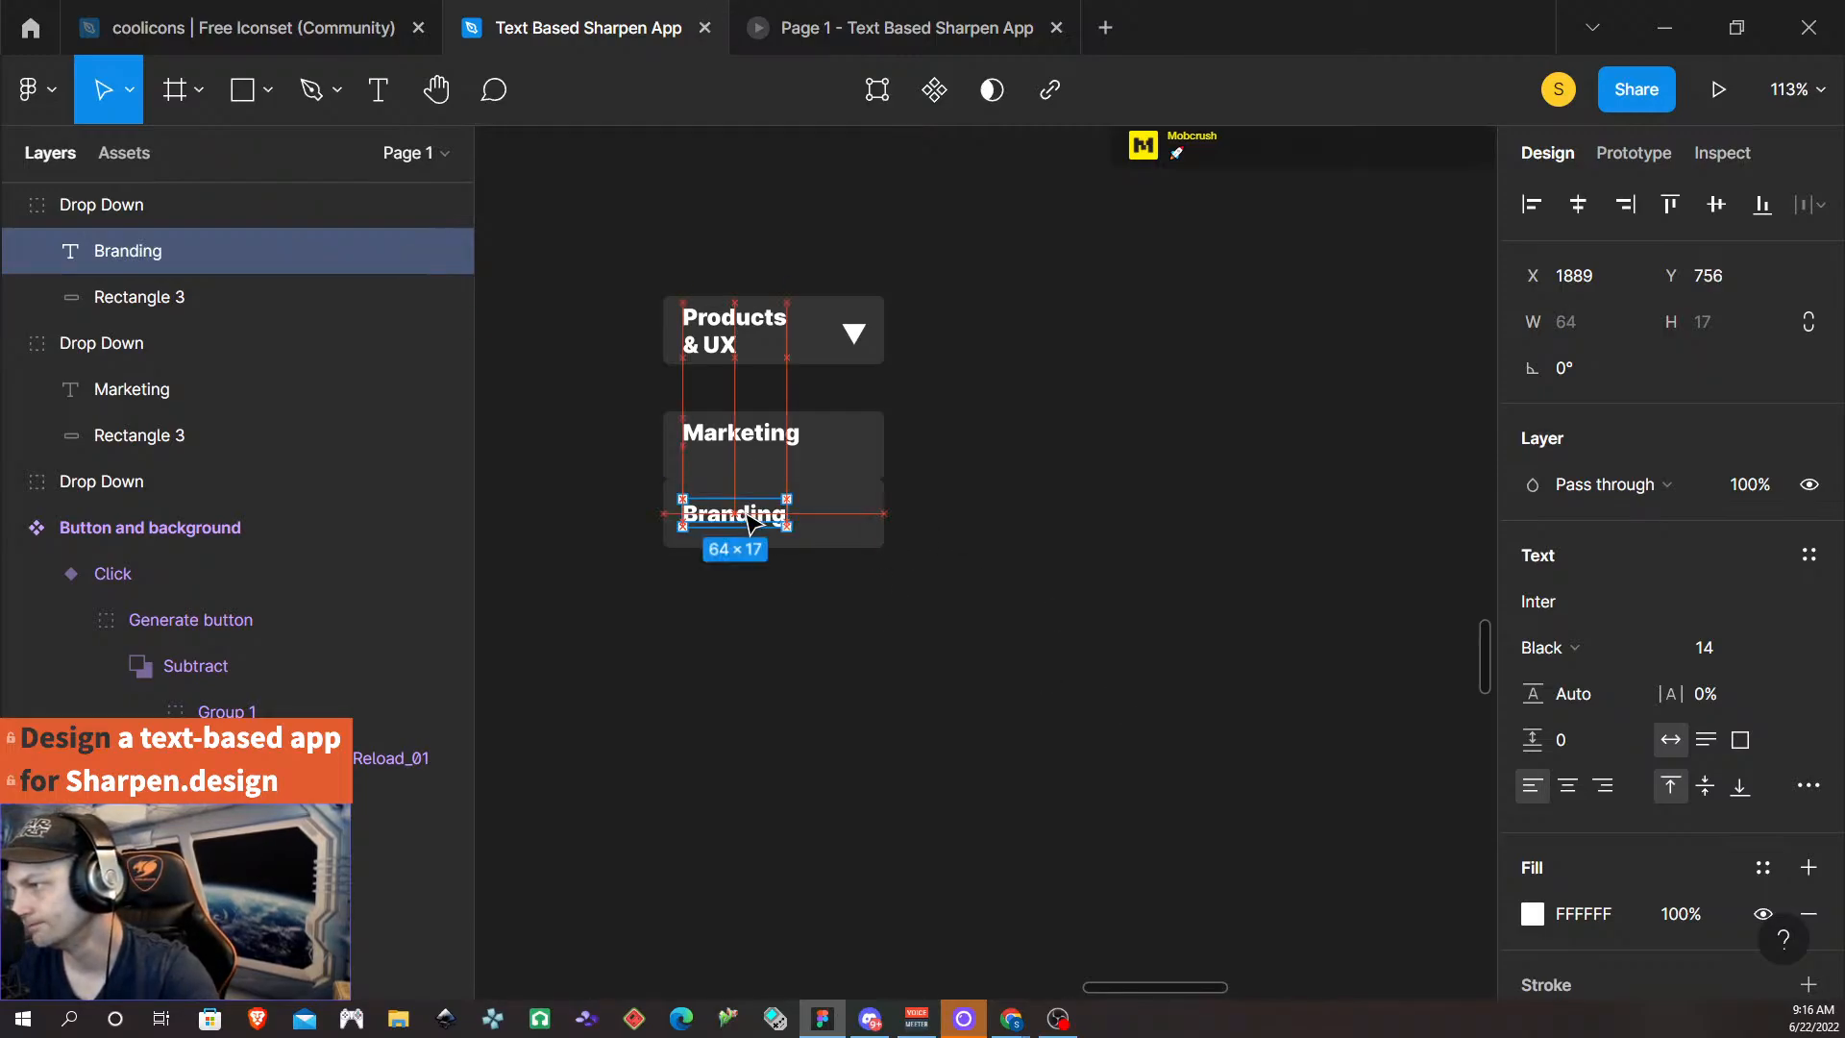
click(740, 444)
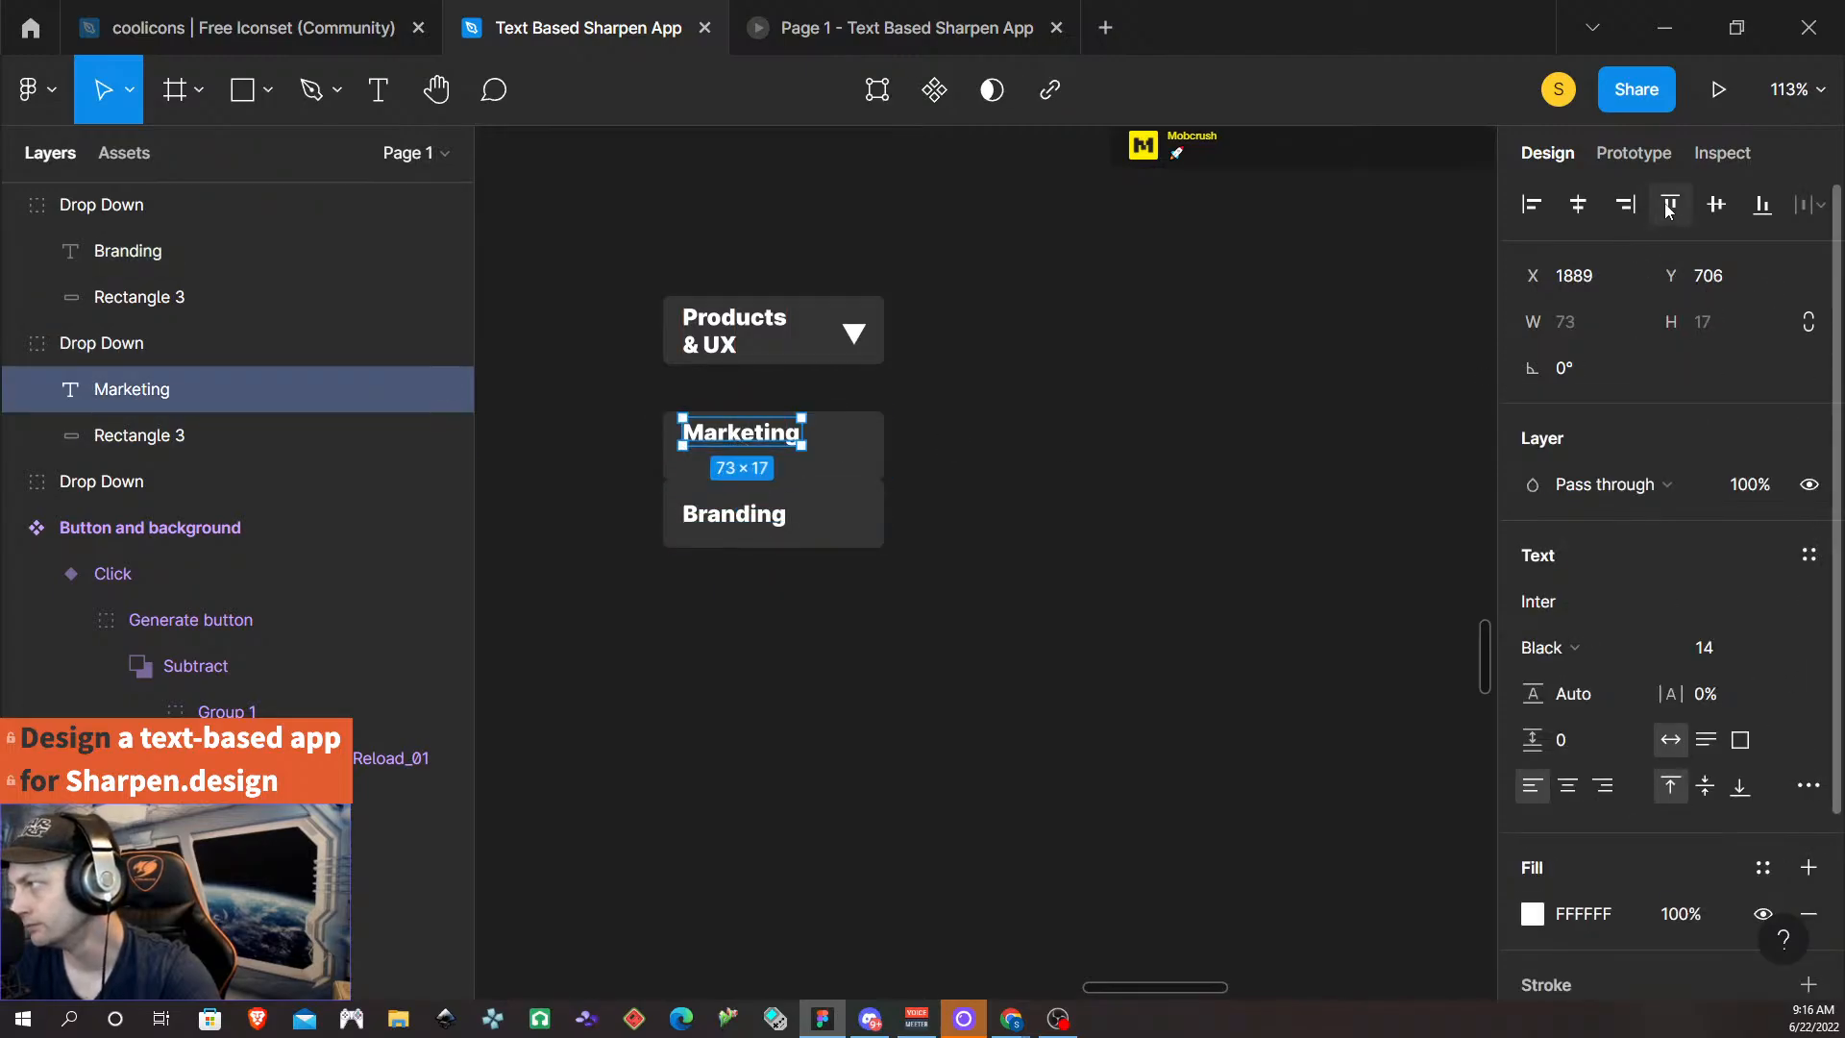
click(1716, 205)
click(735, 514)
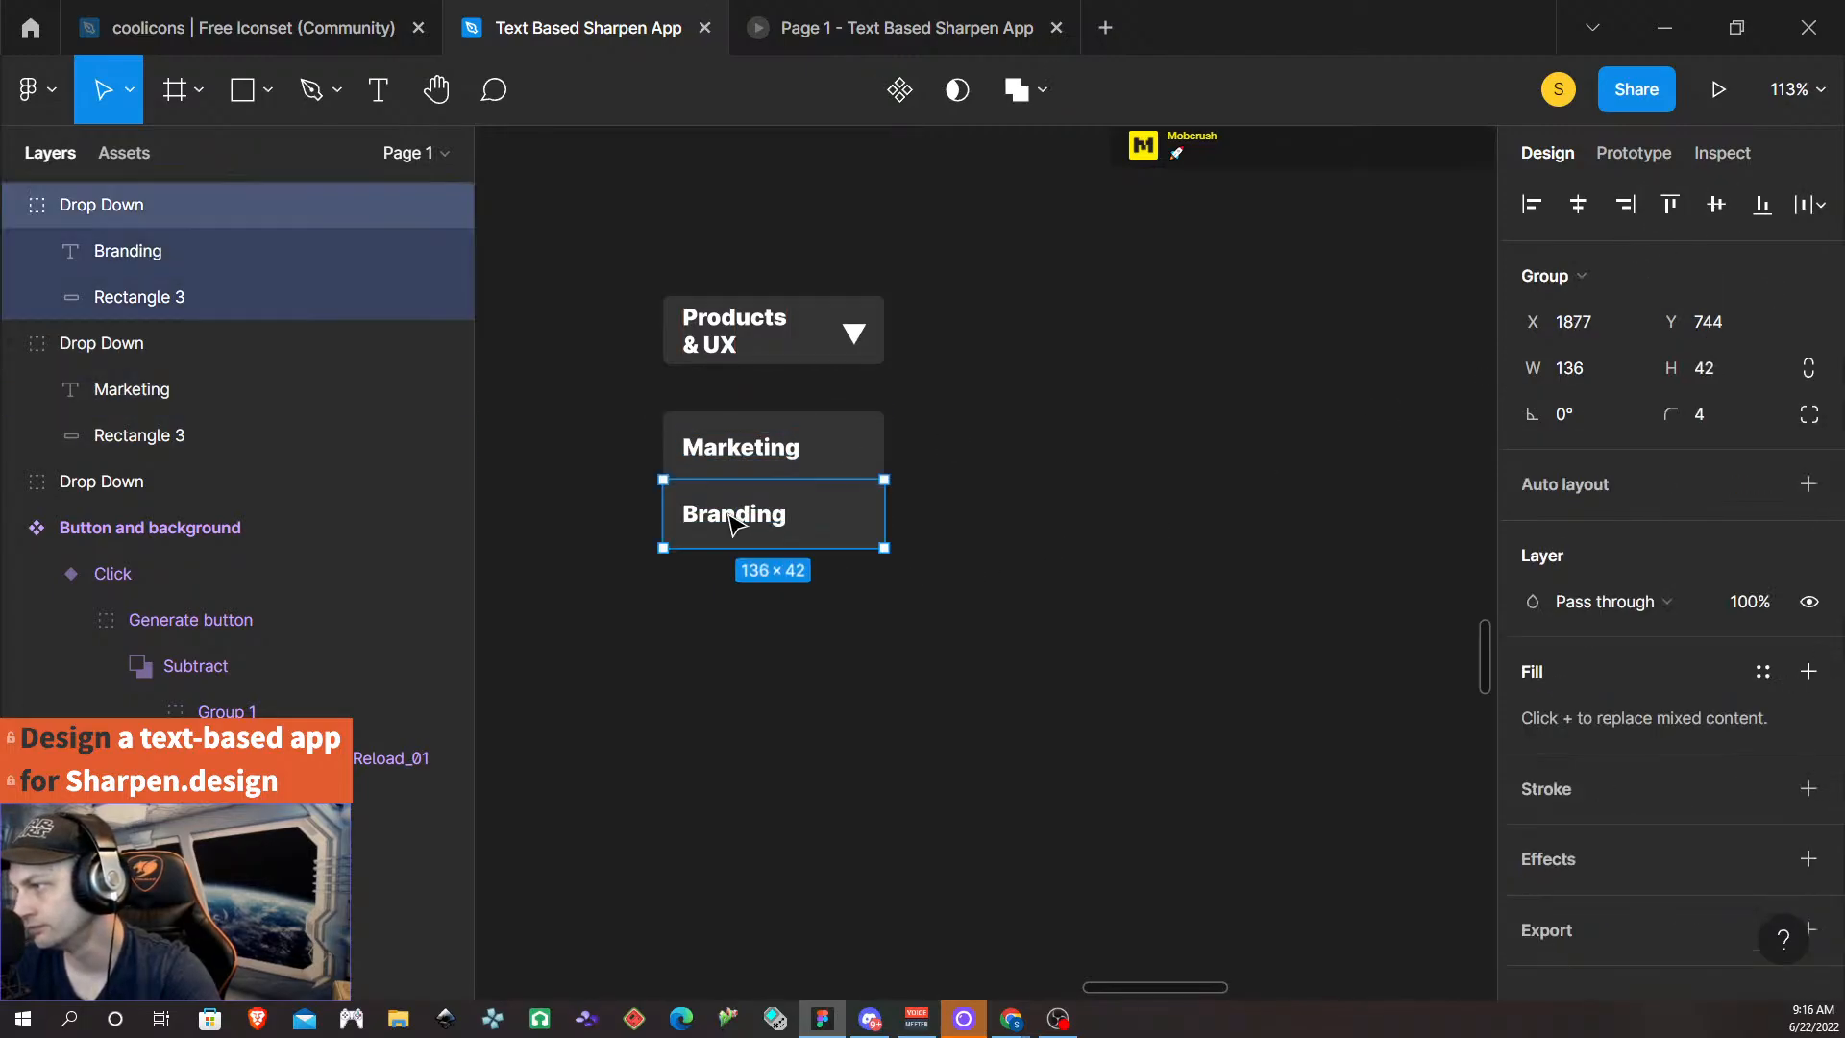
click(734, 514)
click(1716, 204)
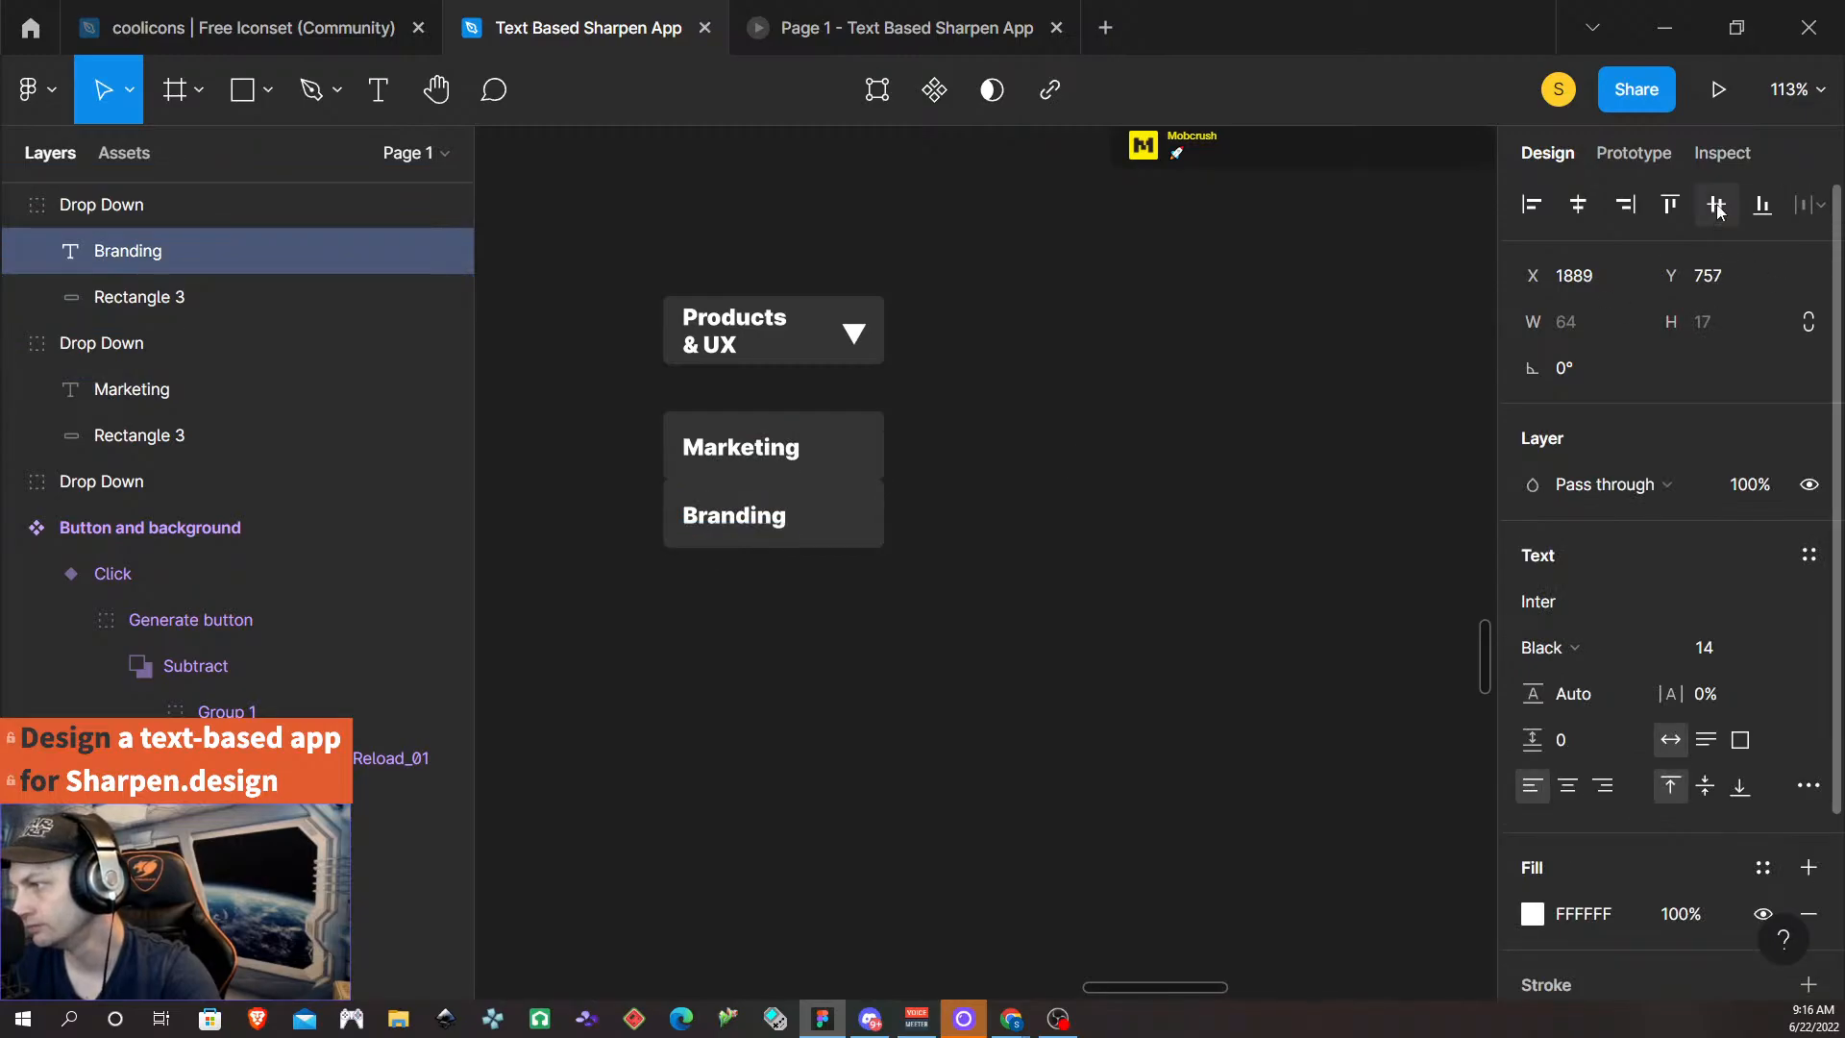
click(924, 665)
- Nudge the Branding option down 2 px to leave a small gap below the Marketing option
click(870, 529)
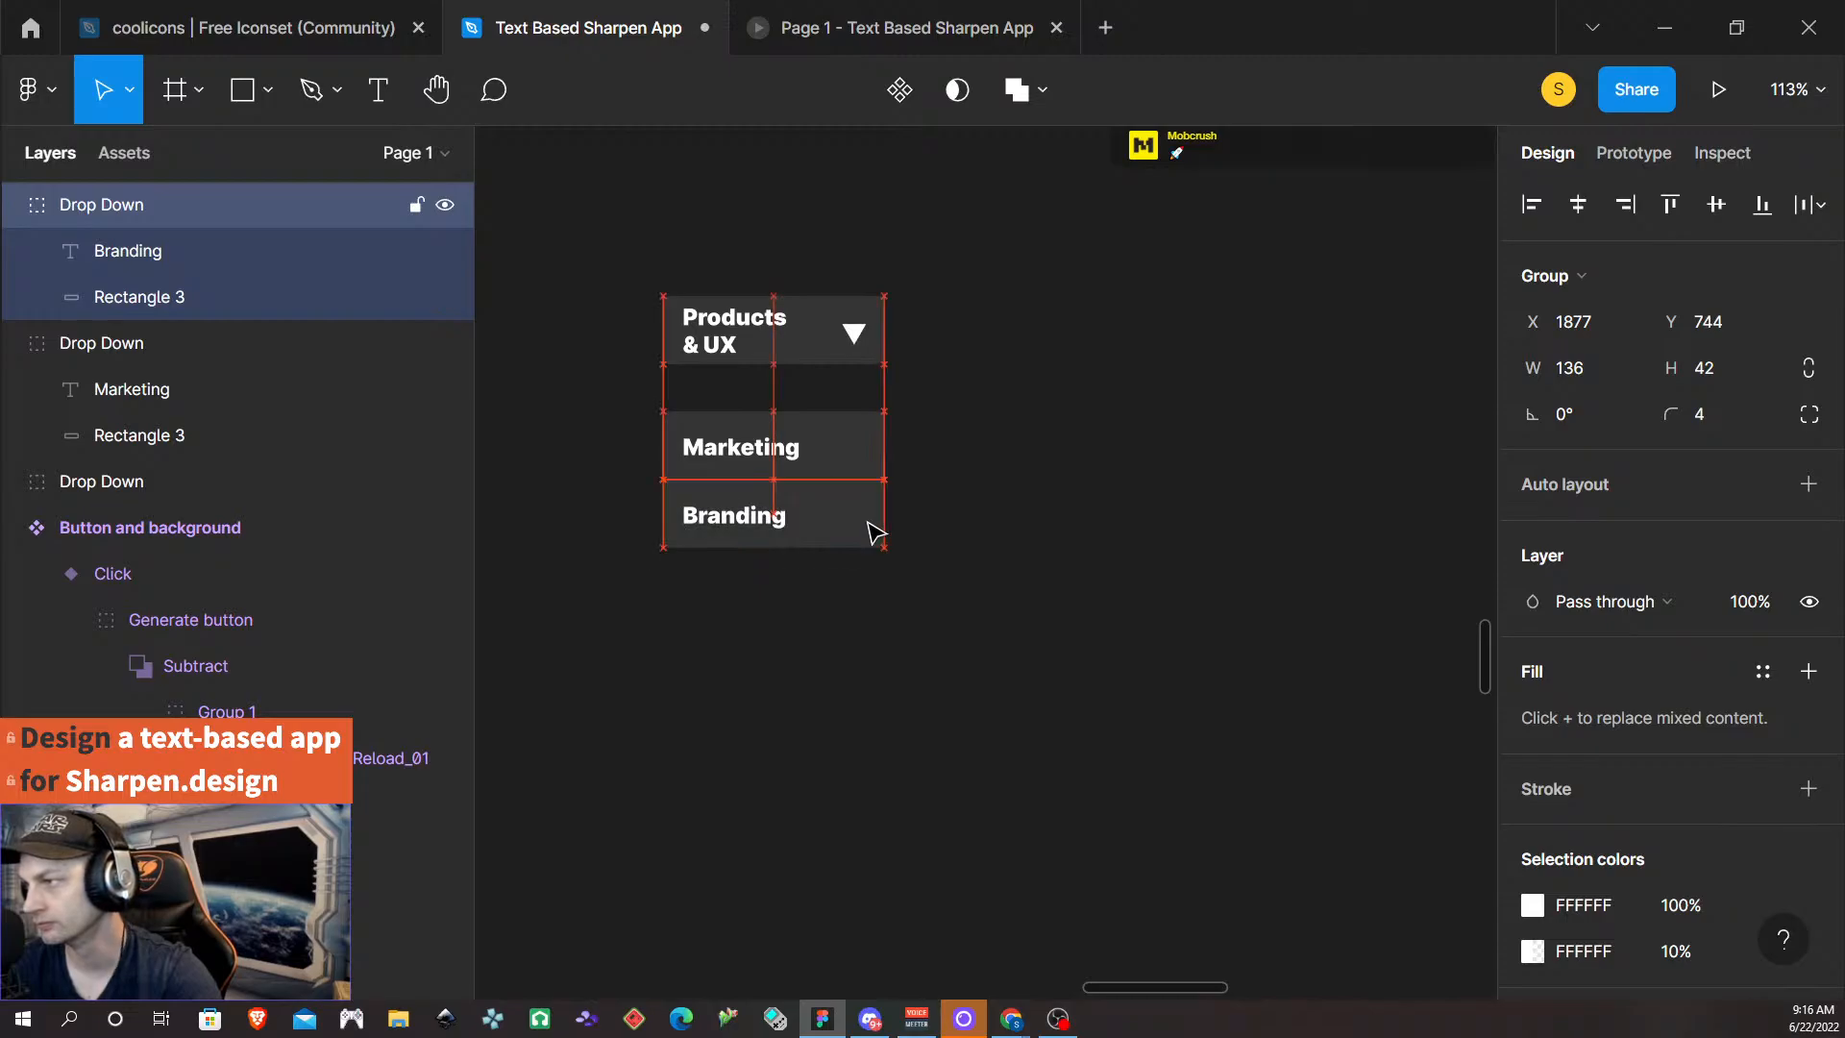
key(Down)
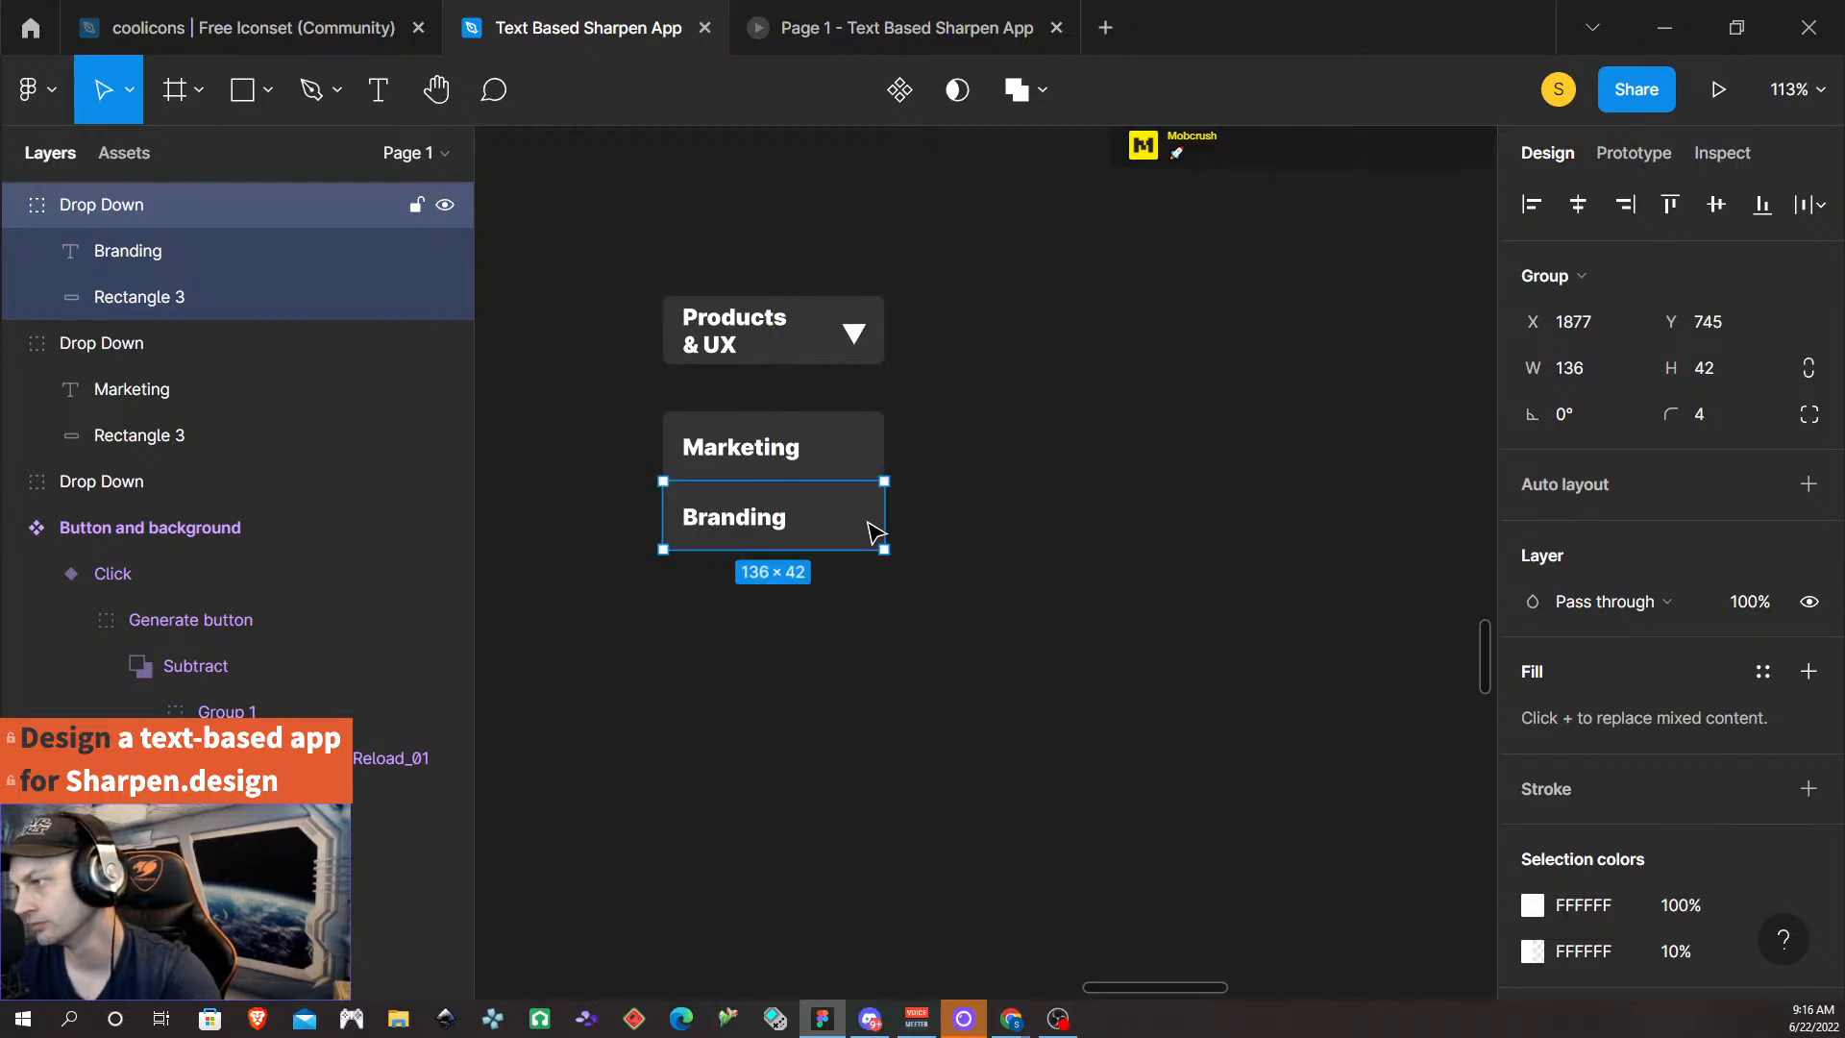
key(Down)
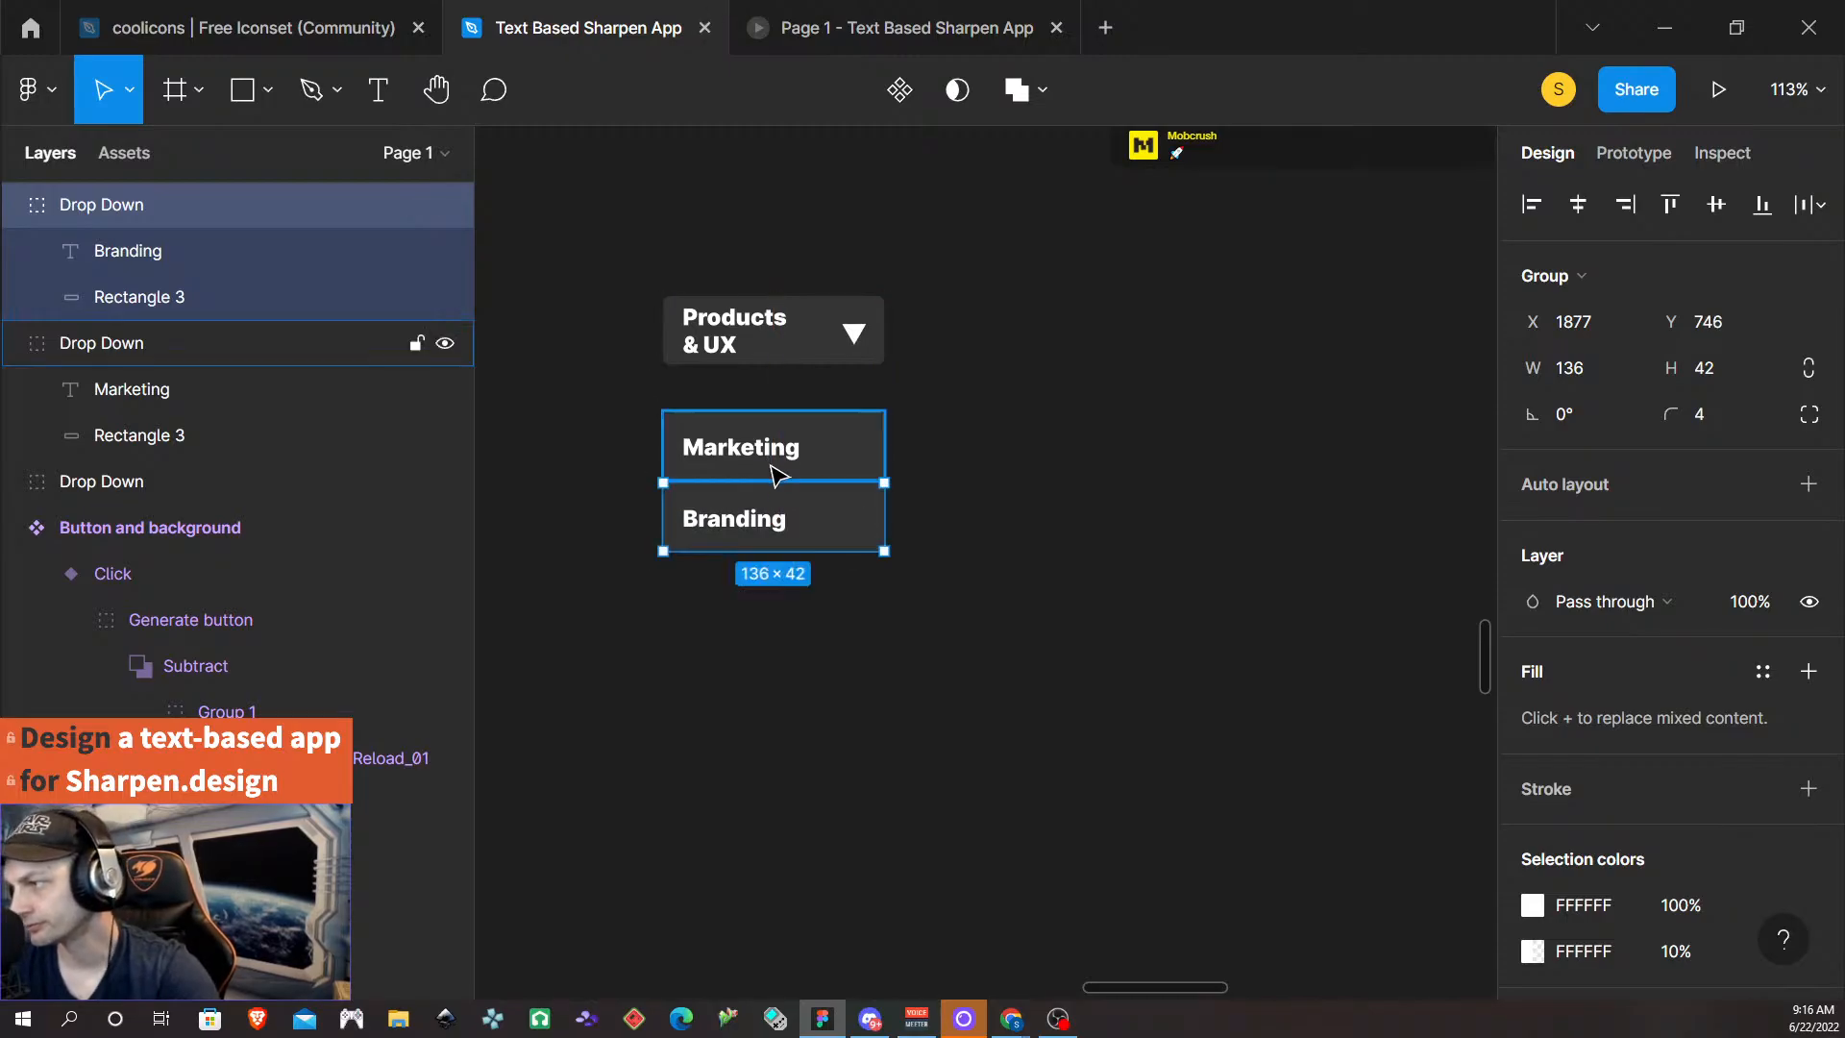
click(869, 661)
- Duplicate the Branding option with a 2 px gap below it and change the copy's text to "Products and UX"
click(870, 545)
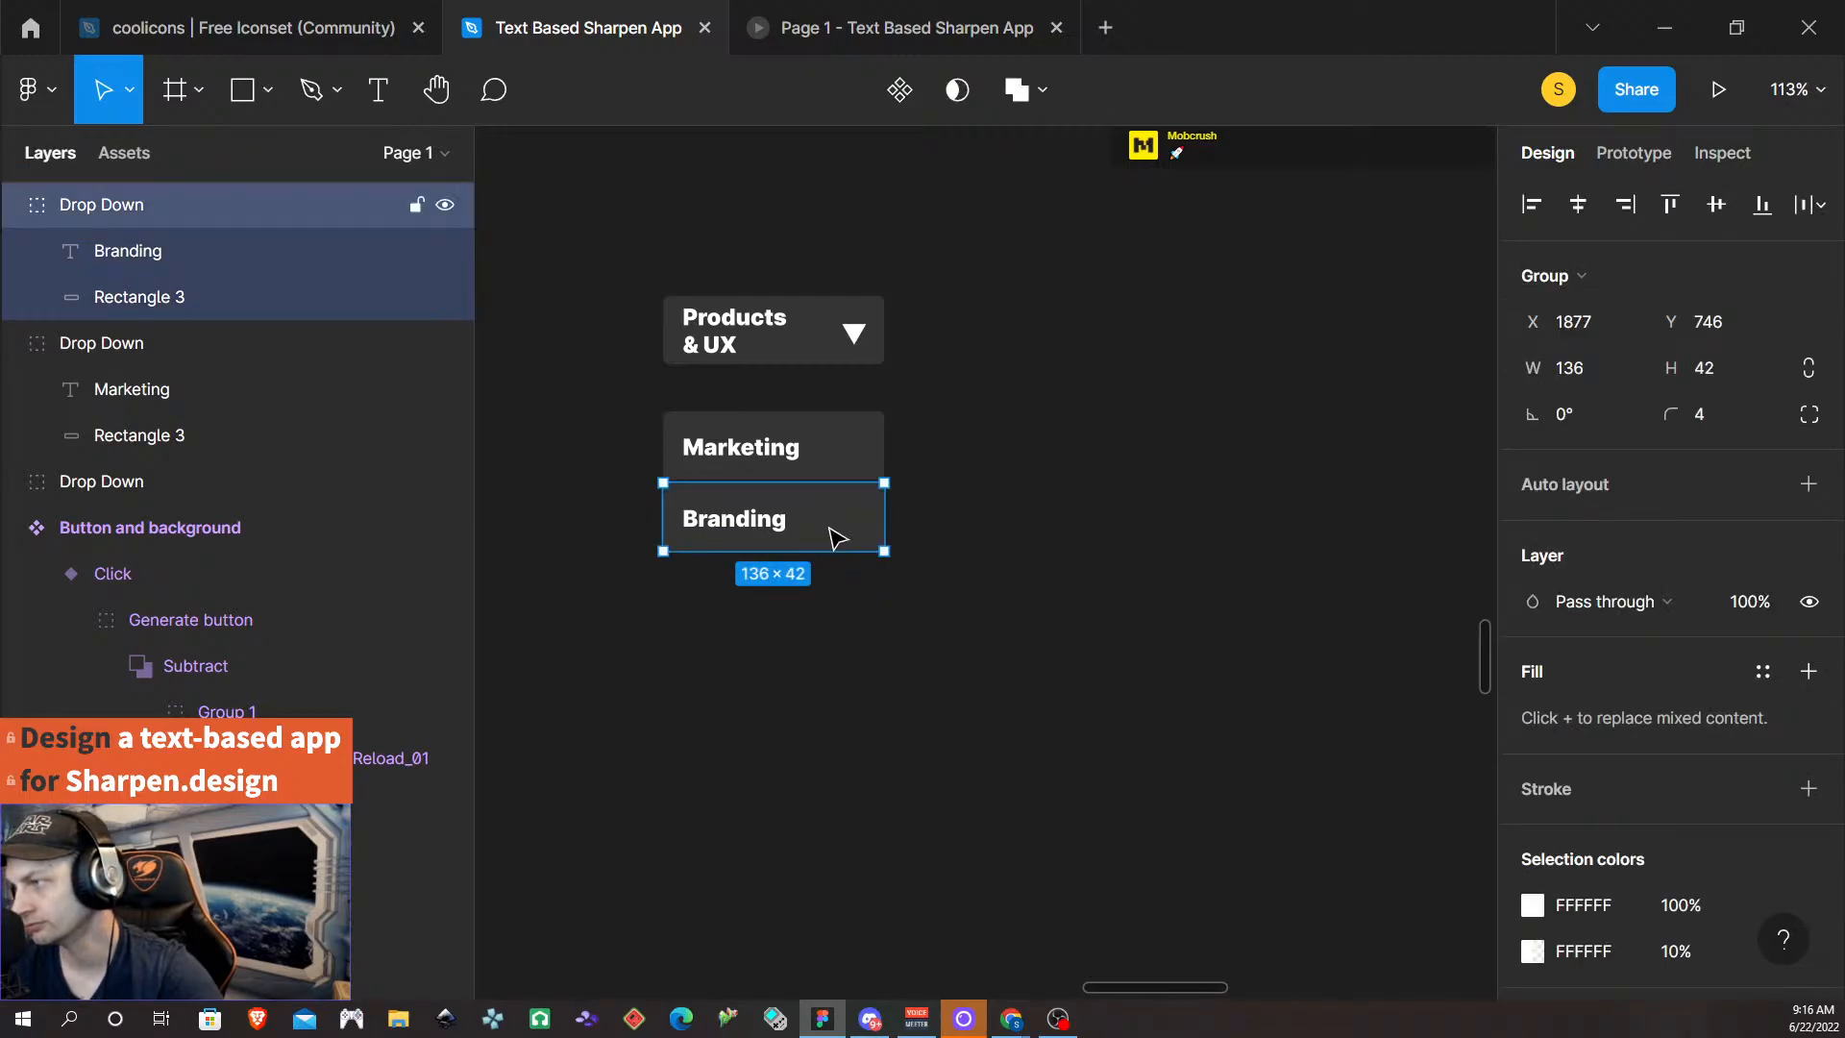
alt+drag(839, 536, 827, 605)
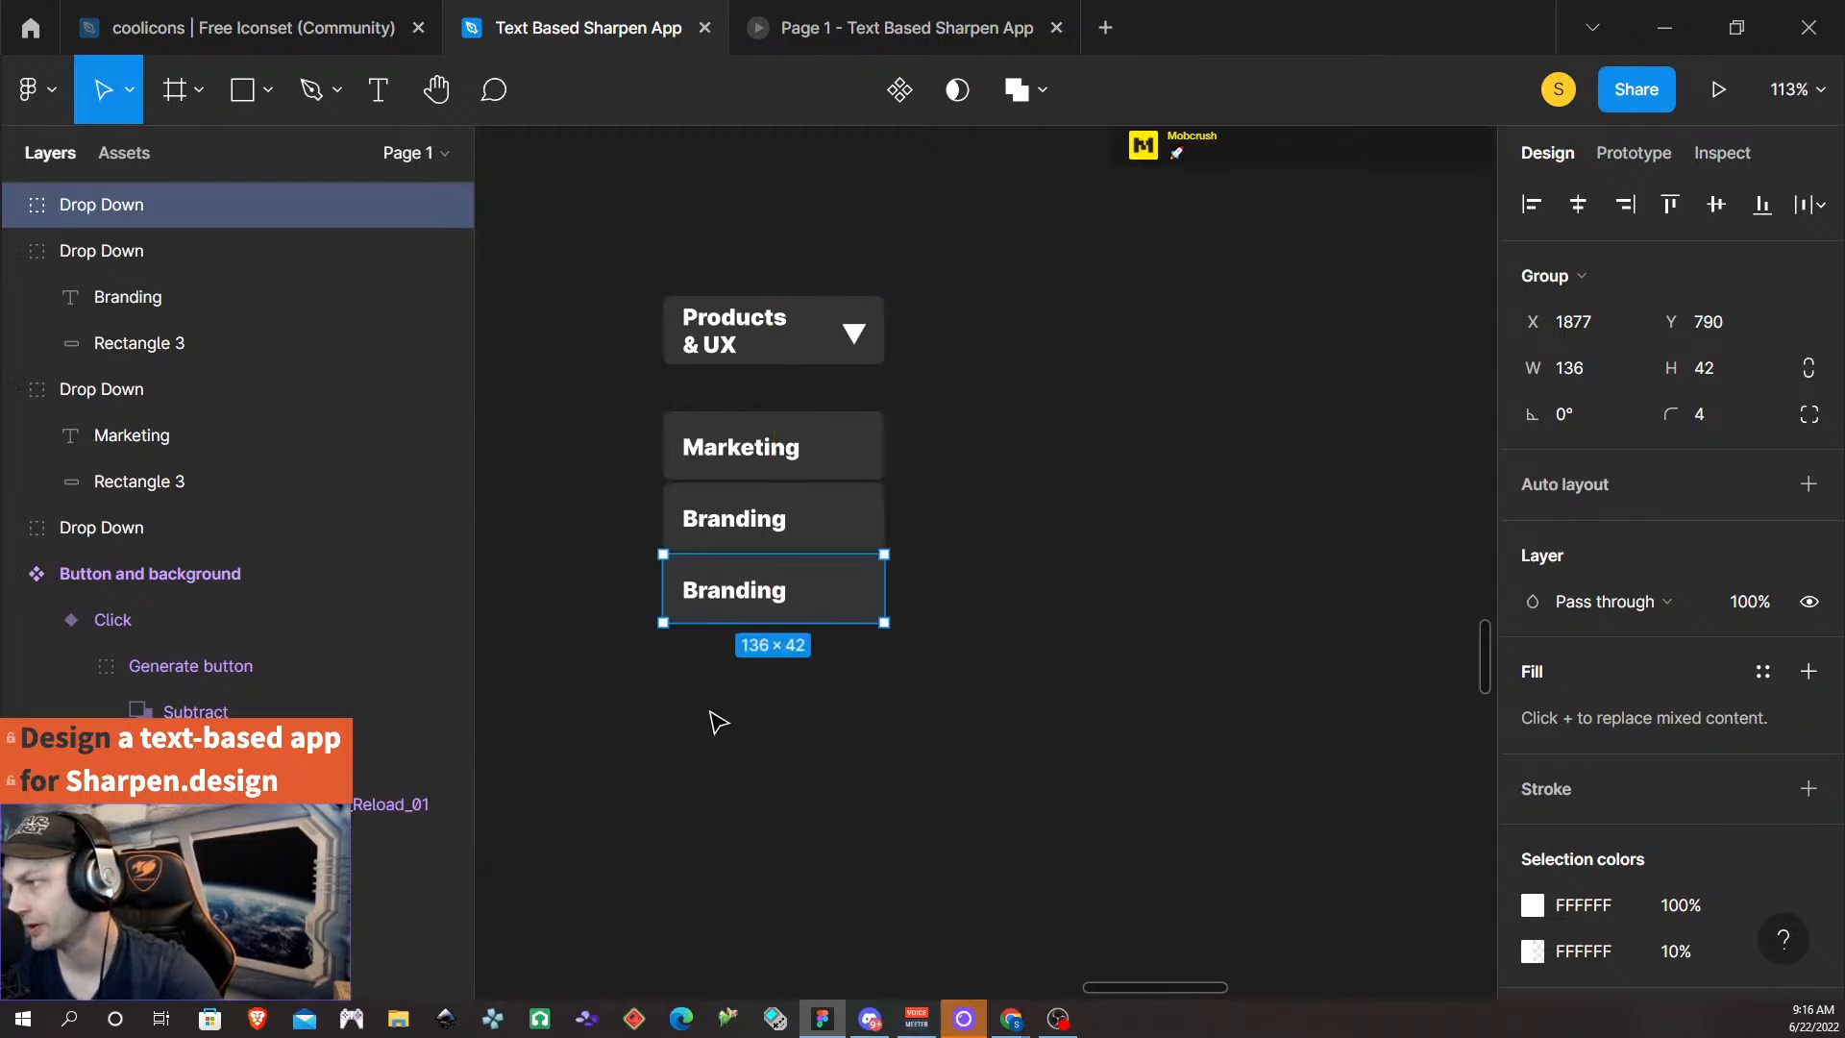
double_click(754, 604)
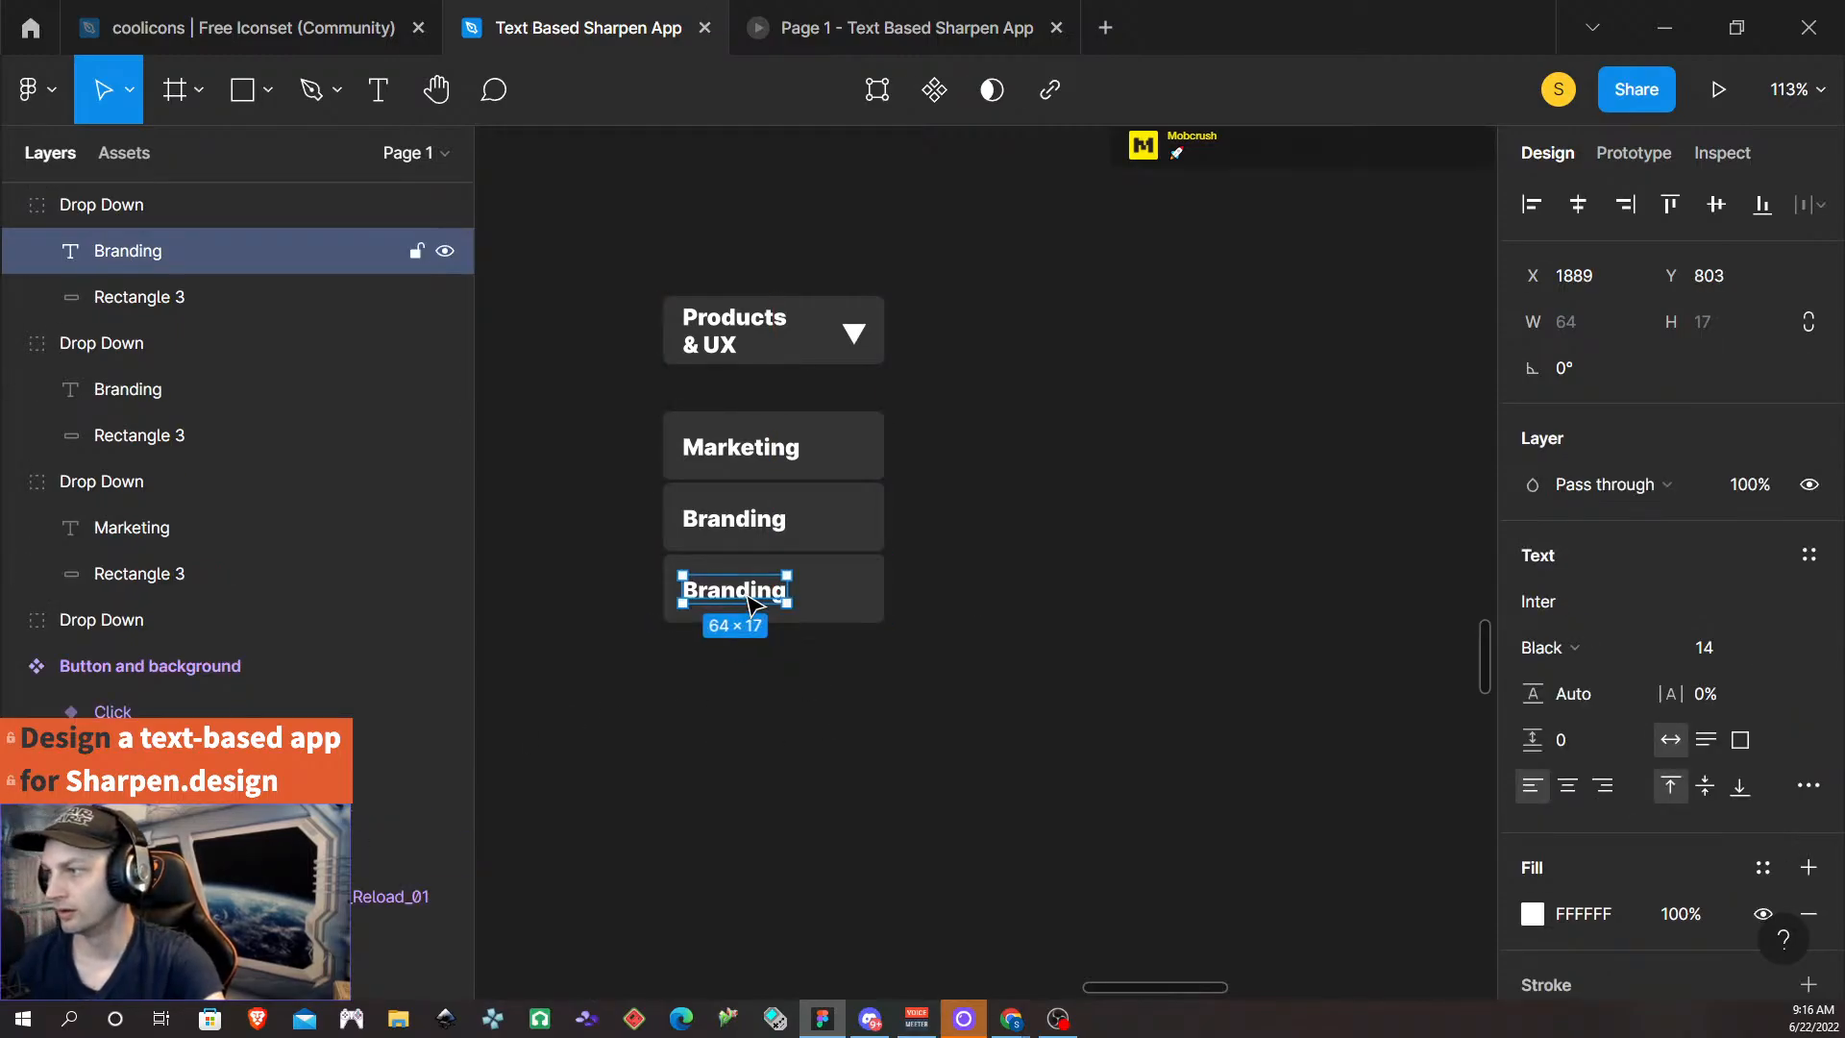
double_click(754, 603)
text(Produ)
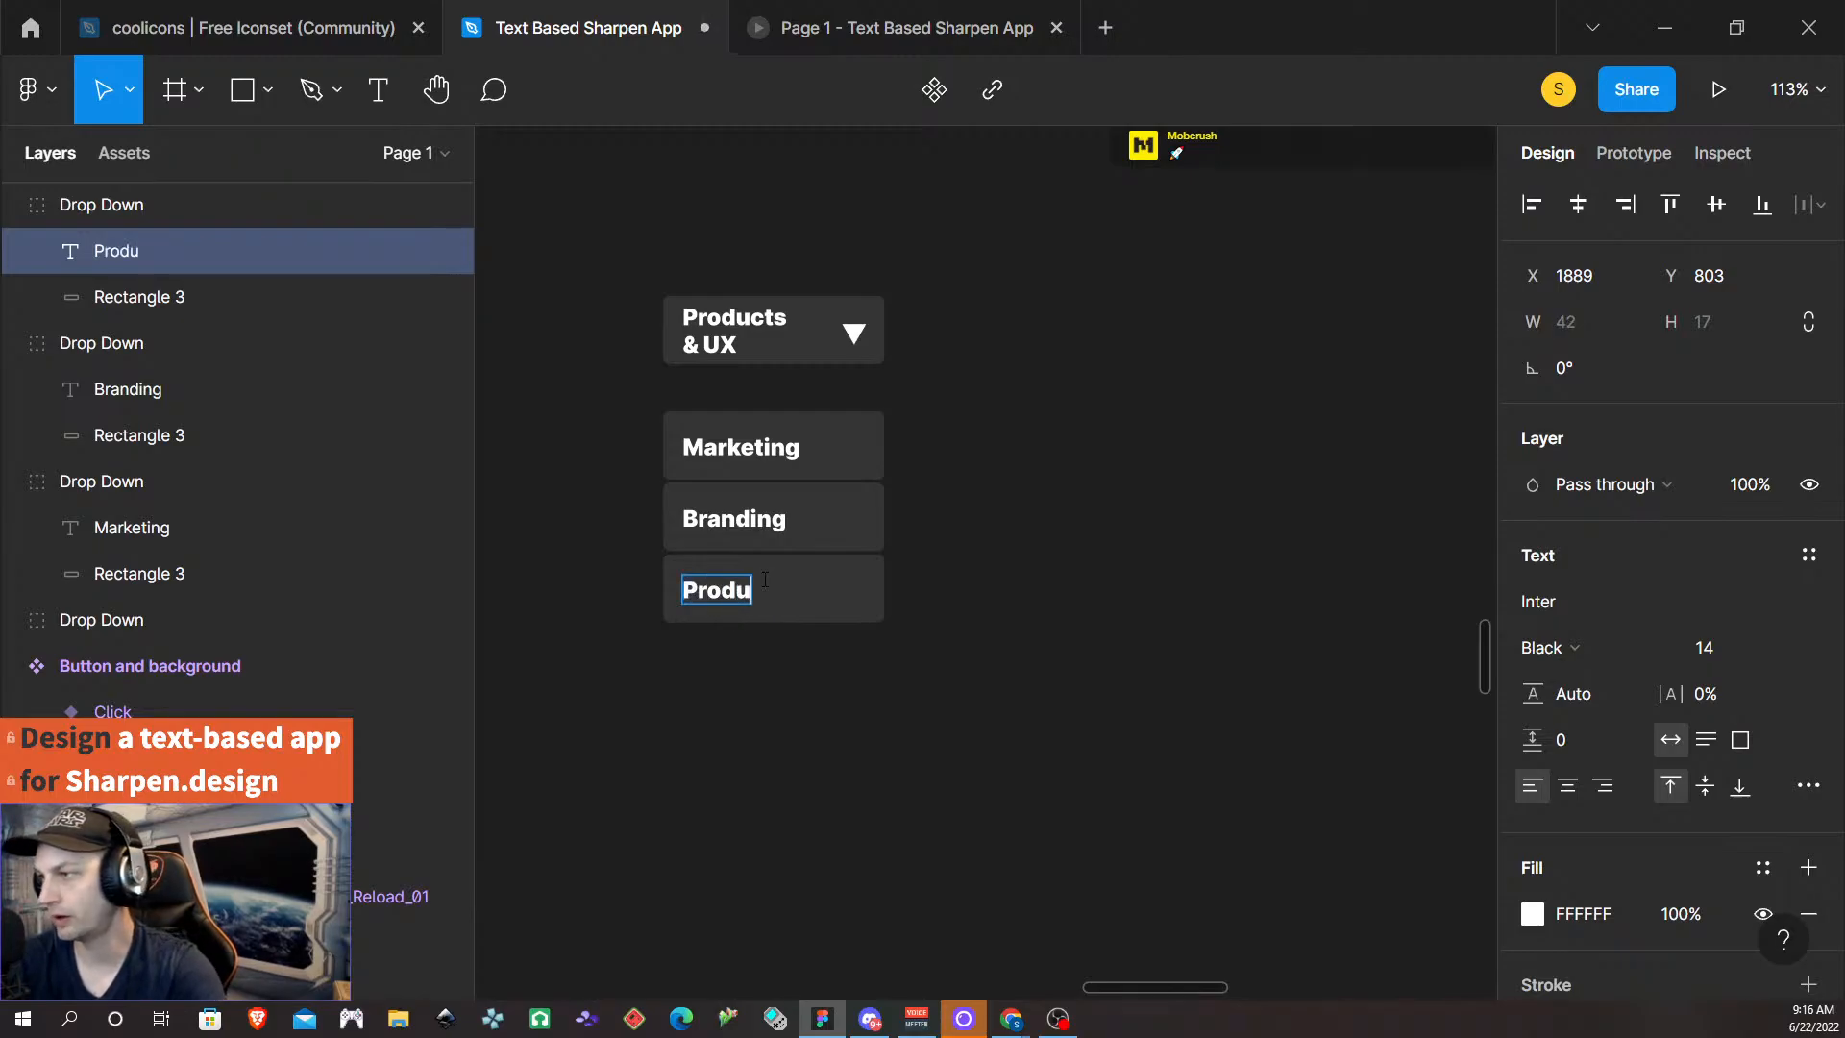
text(cts and)
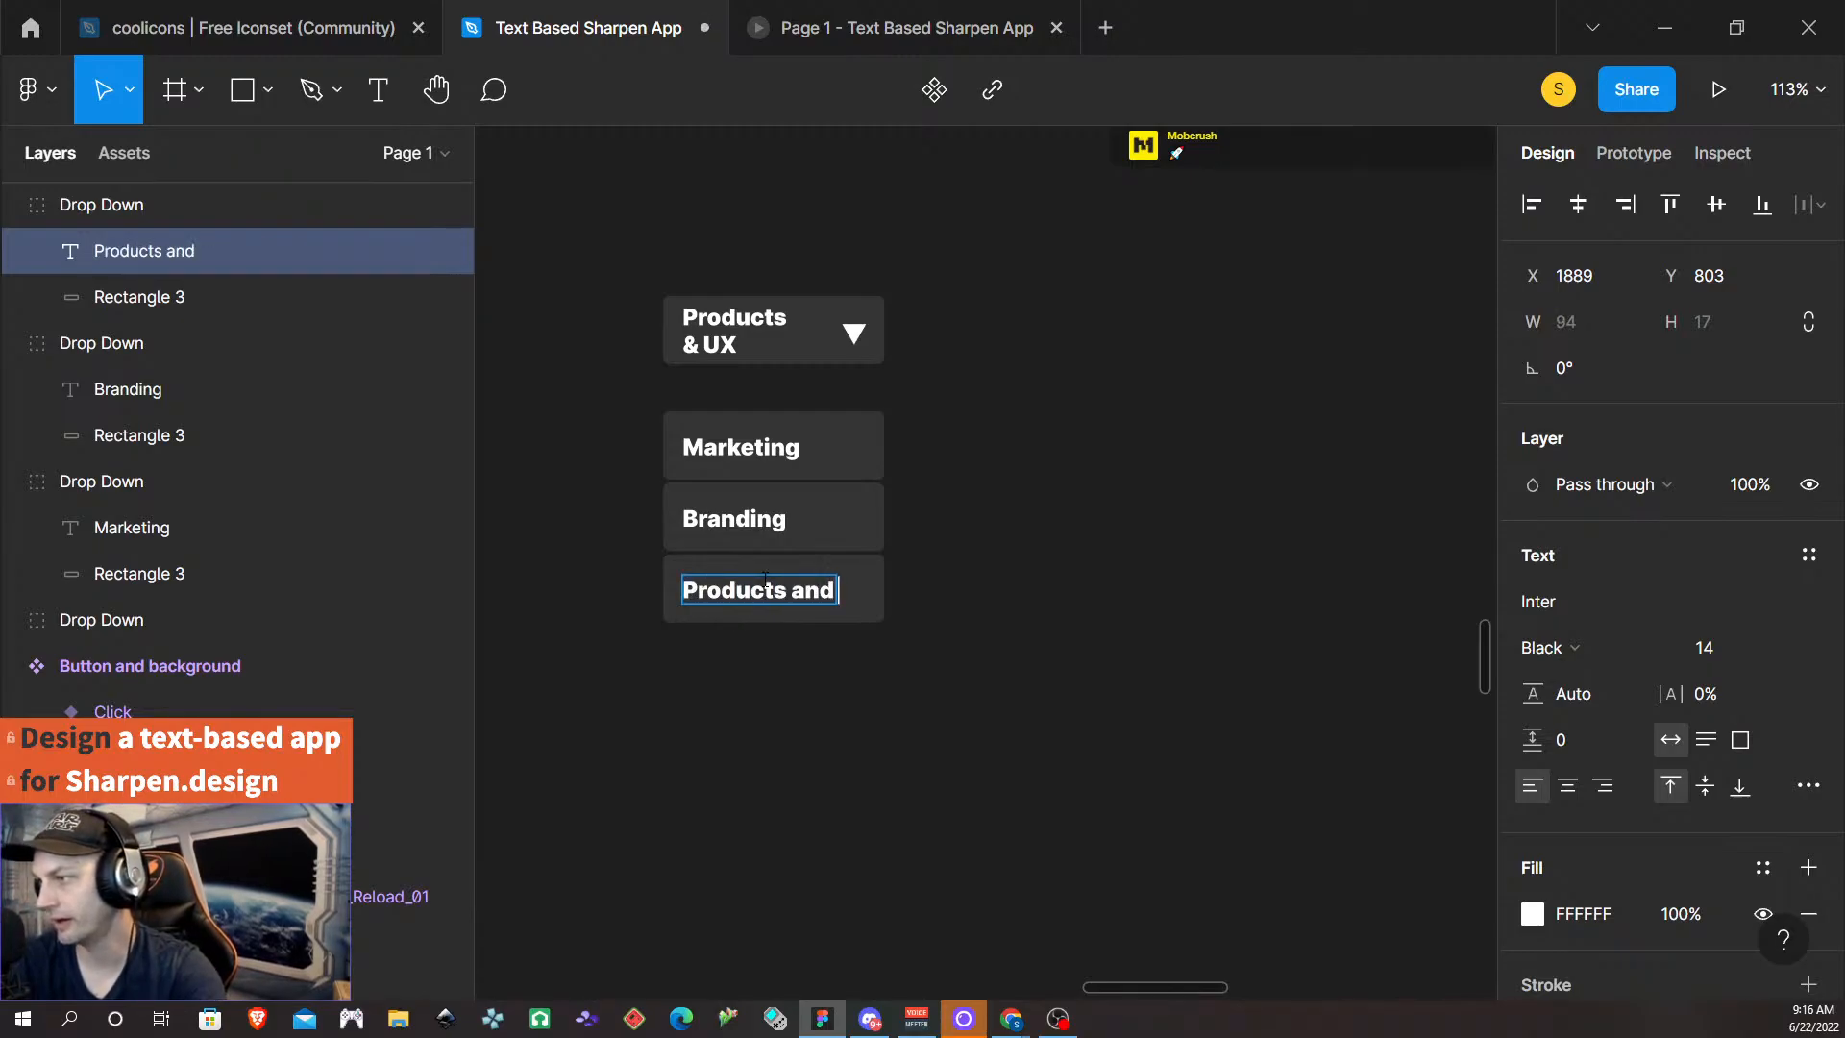
text( UX)
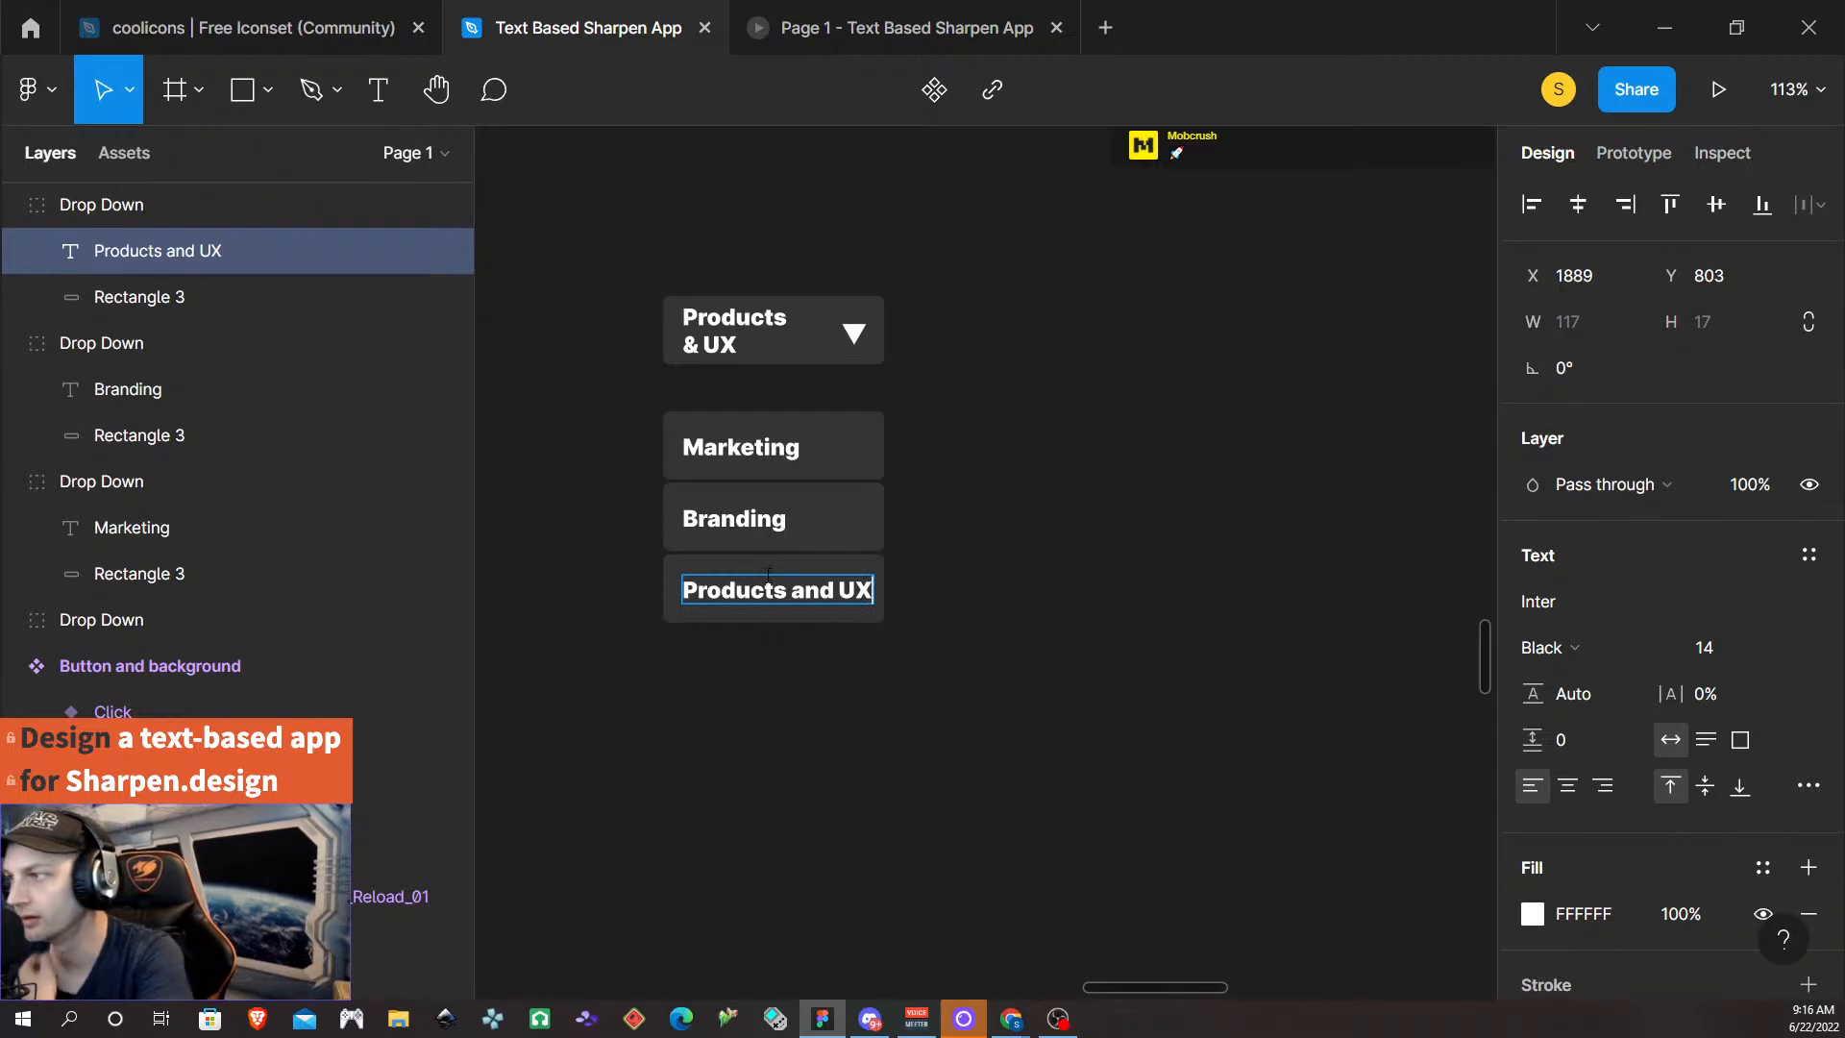
key(Escape)
click(1014, 692)
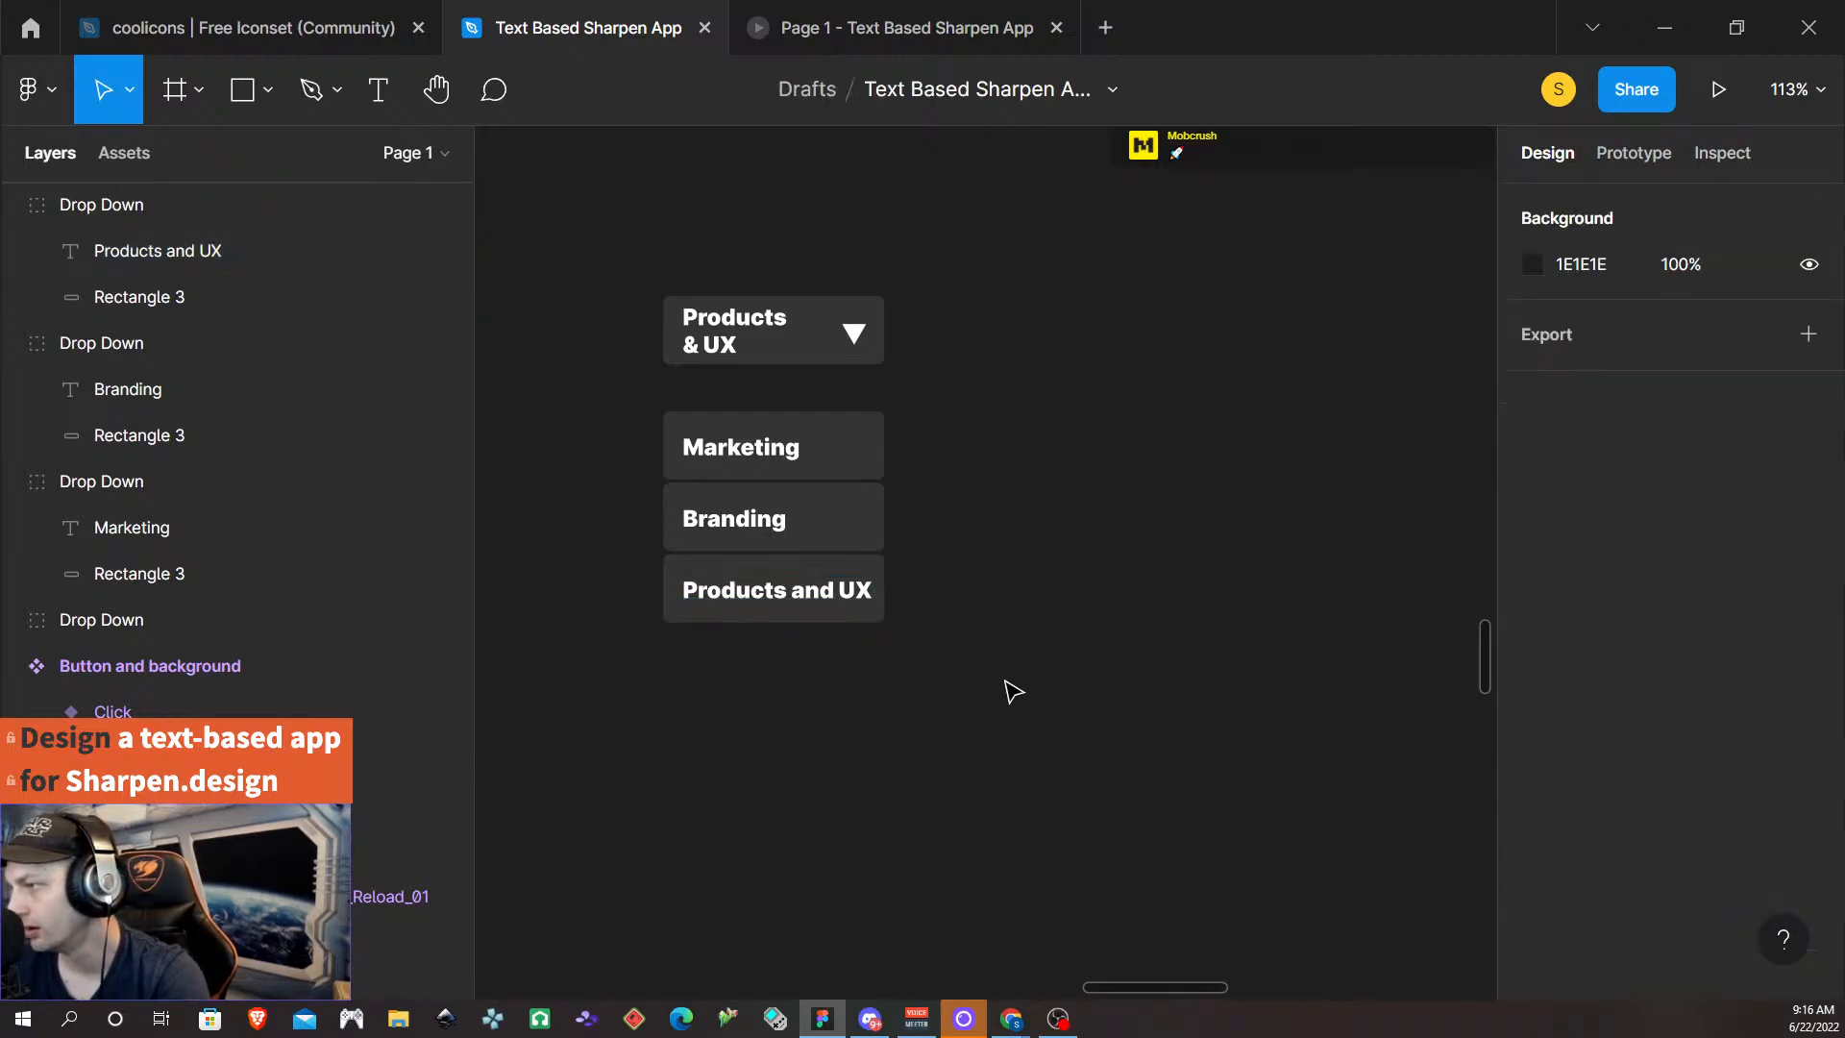
- Center the "Products and UX" label horizontally in its option box and check its distances to the box edges
double_click(734, 522)
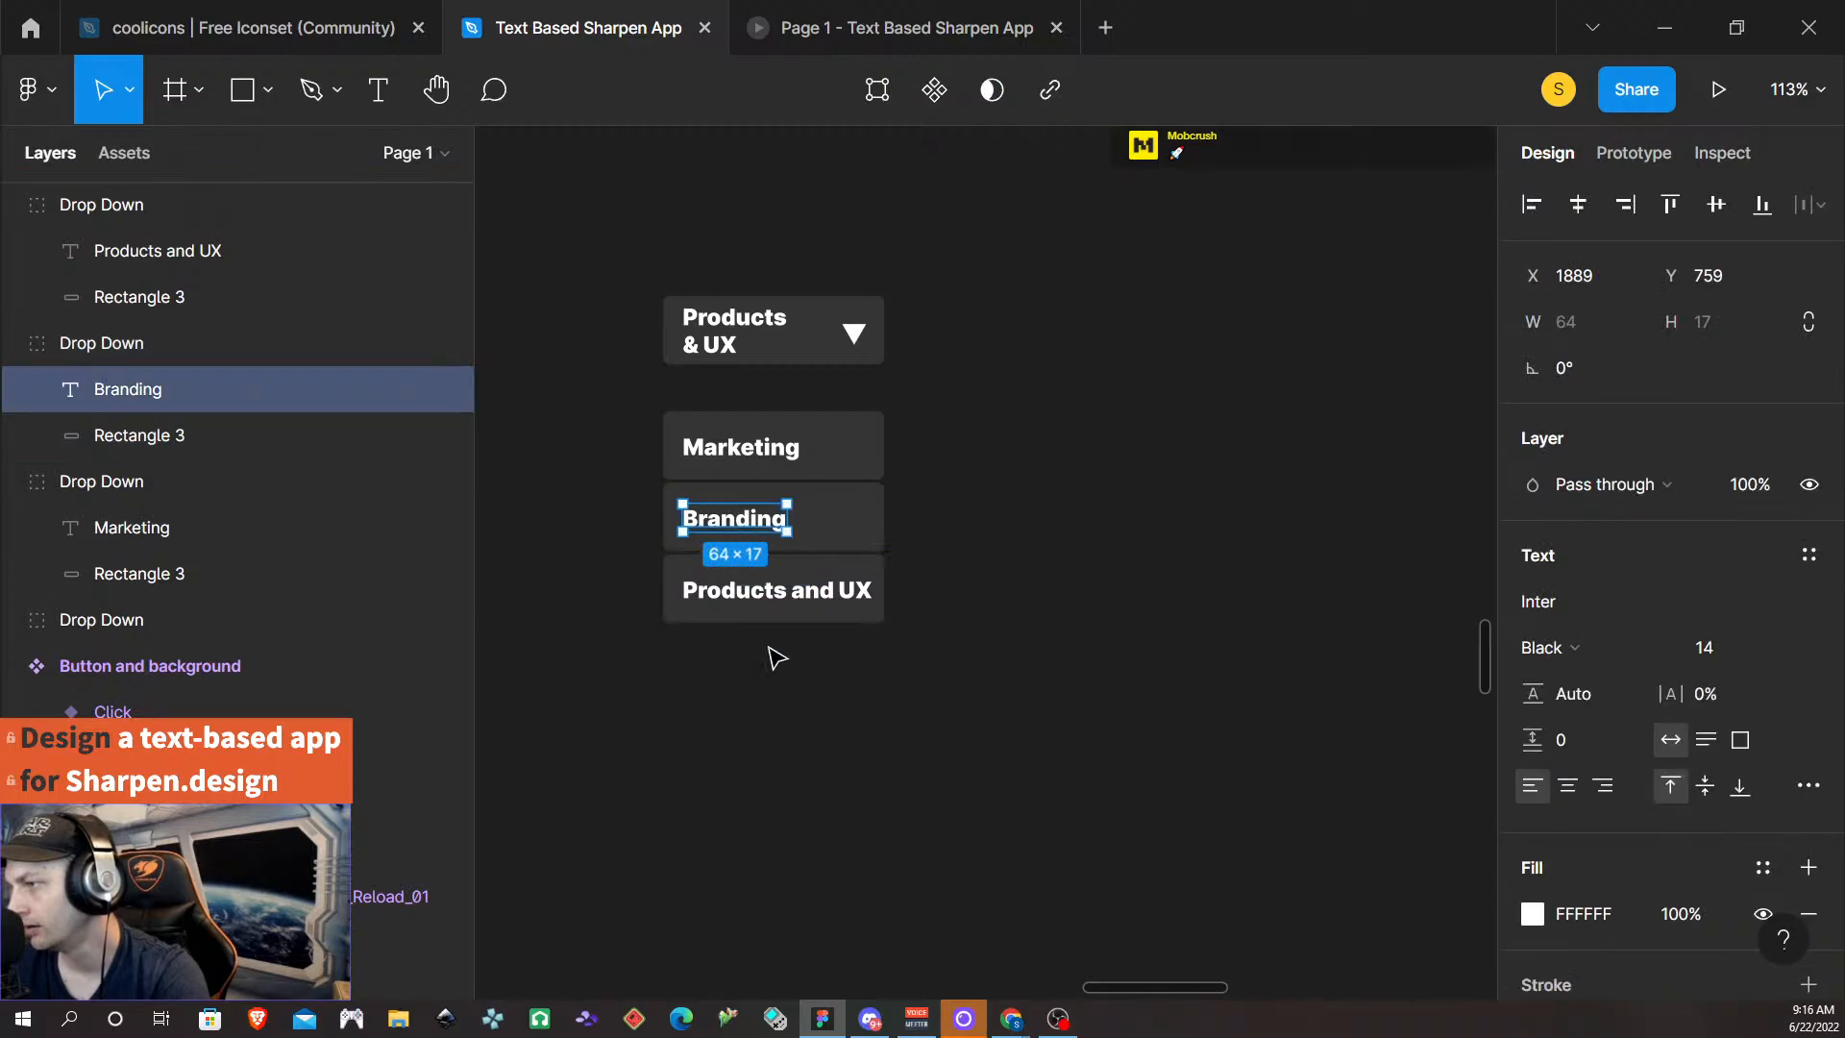
double_click(746, 594)
click(1587, 210)
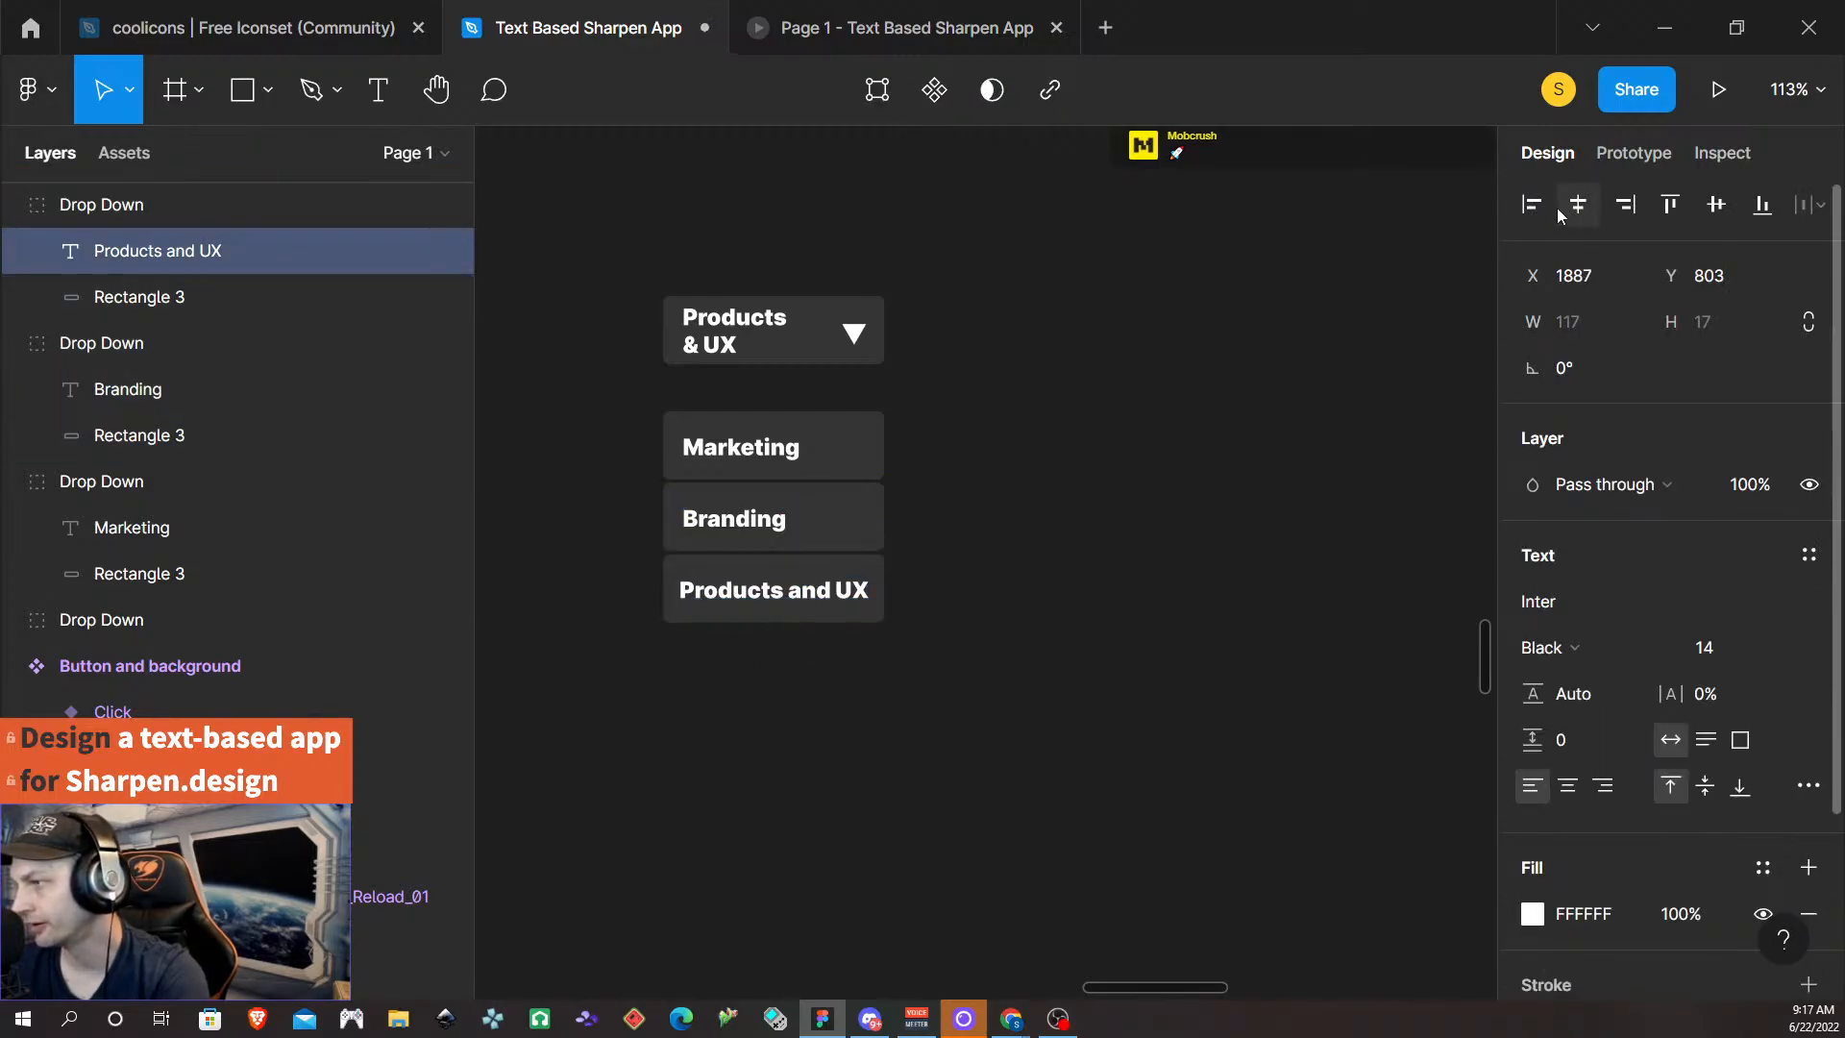
key(alt)
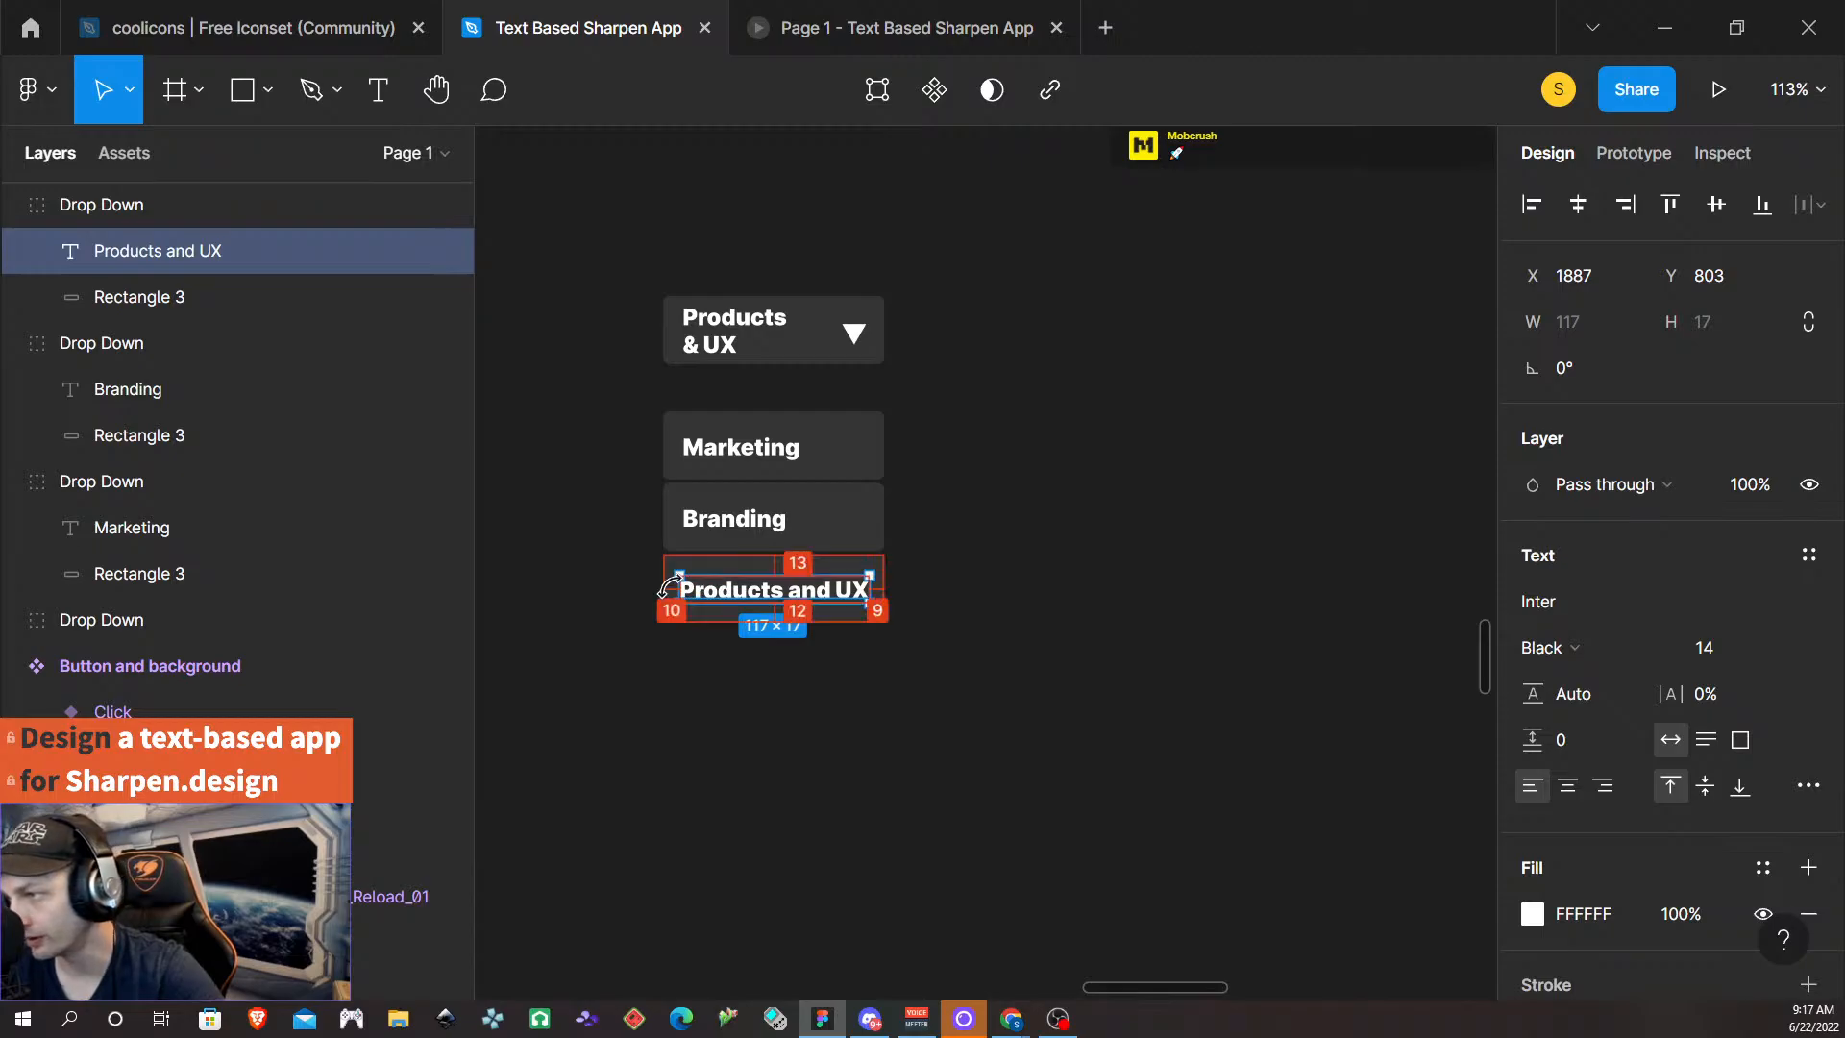
- Move the Branding and Marketing labels 2 px left to X 1887, aligned with the "Products and UX" label
click(733, 519)
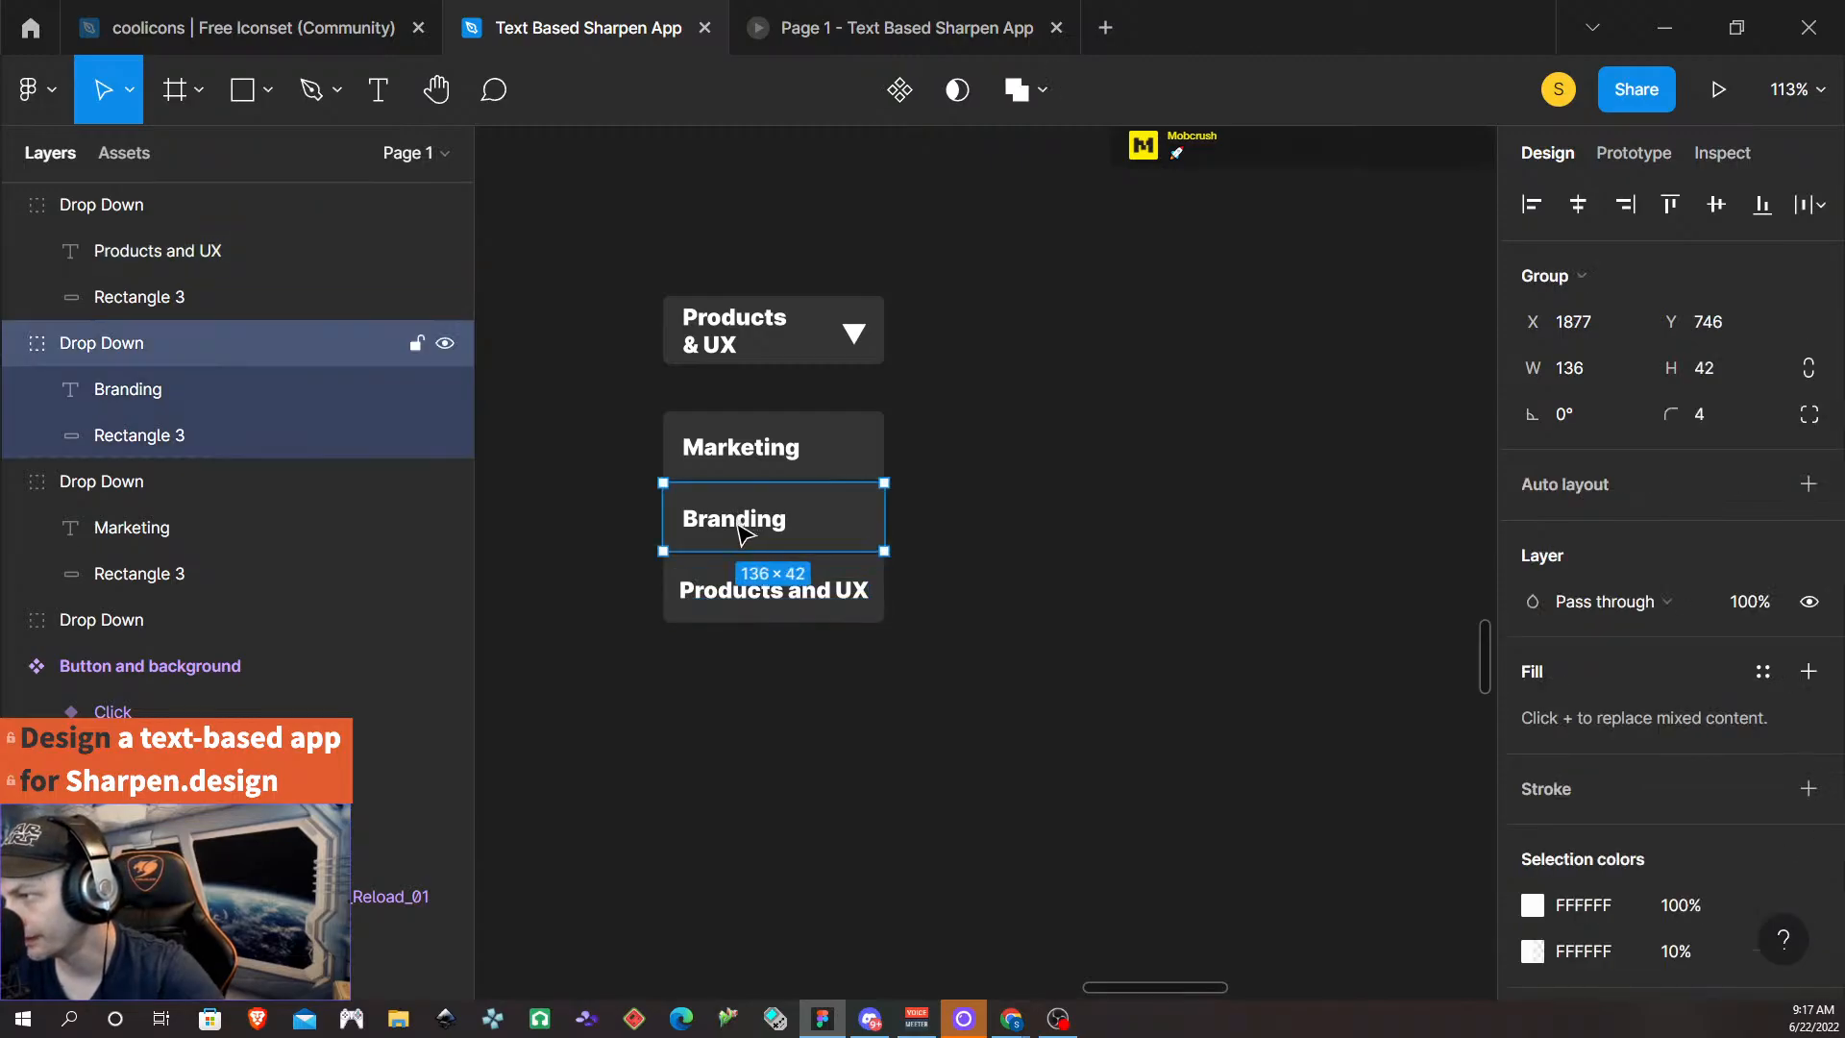
double_click(741, 527)
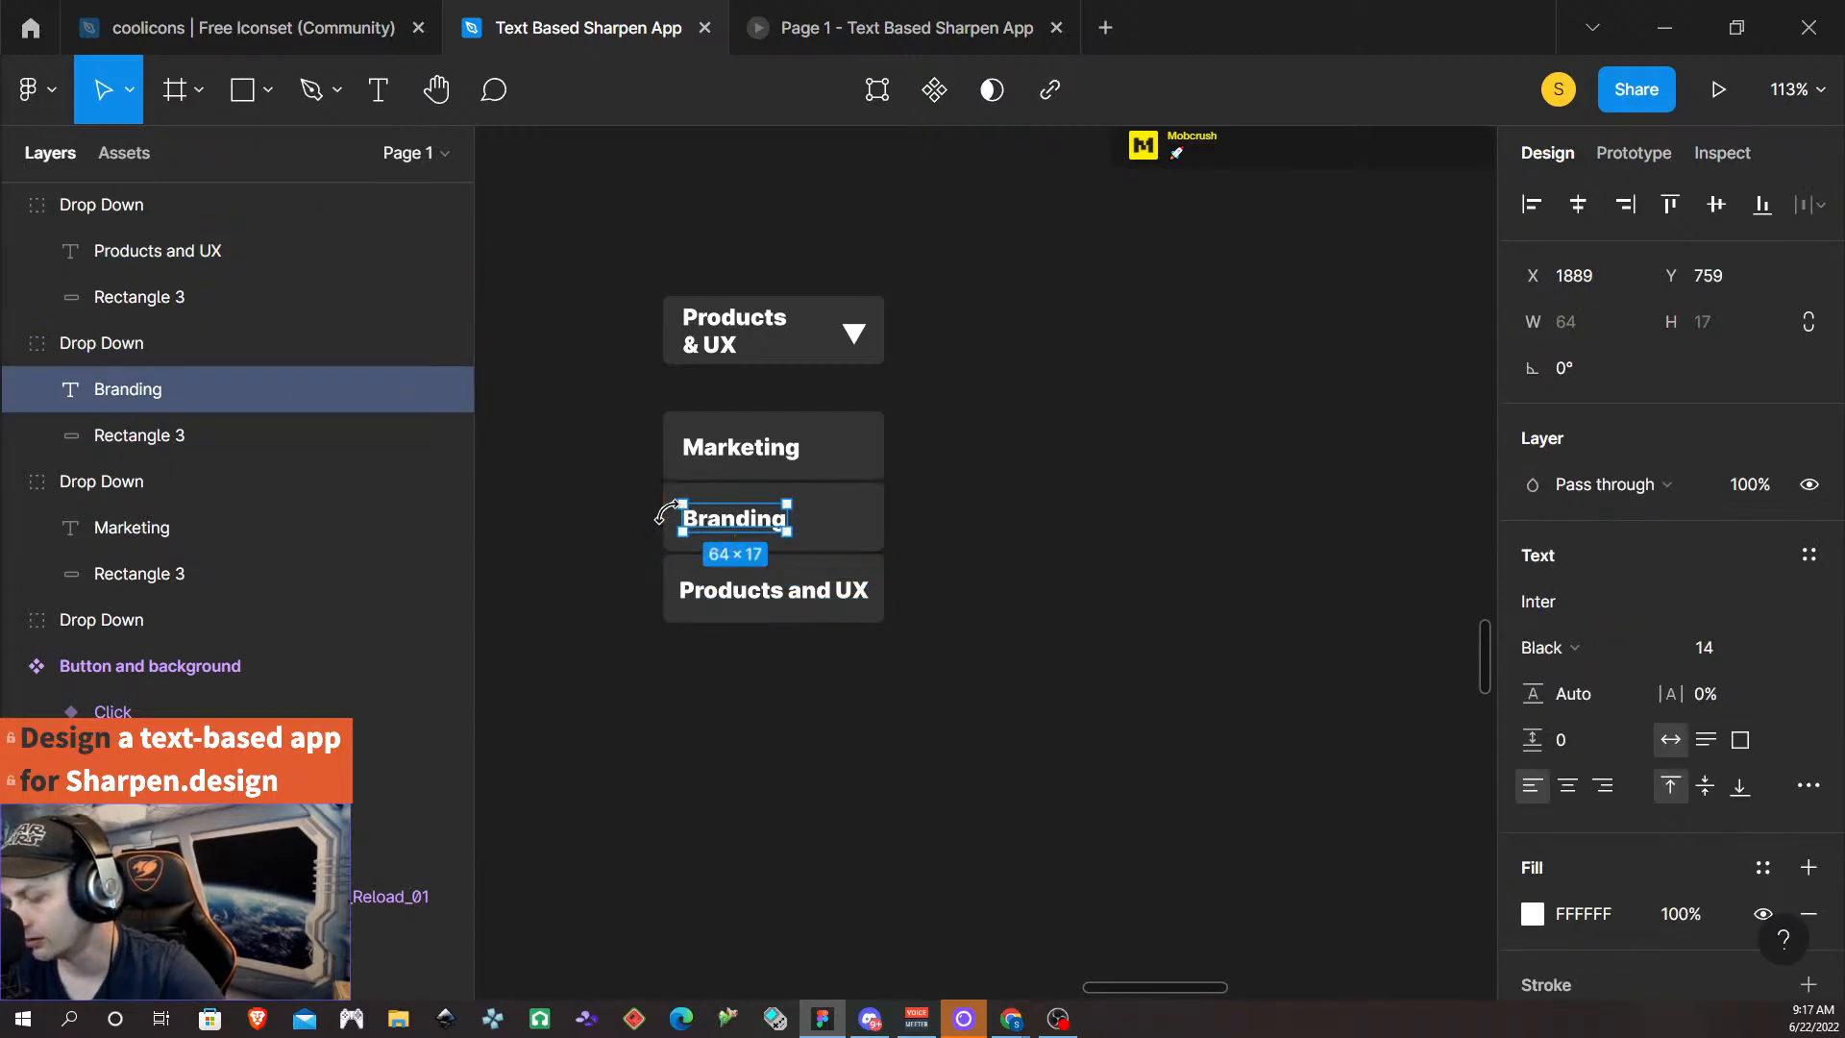
drag(673, 517, 668, 511)
double_click(790, 444)
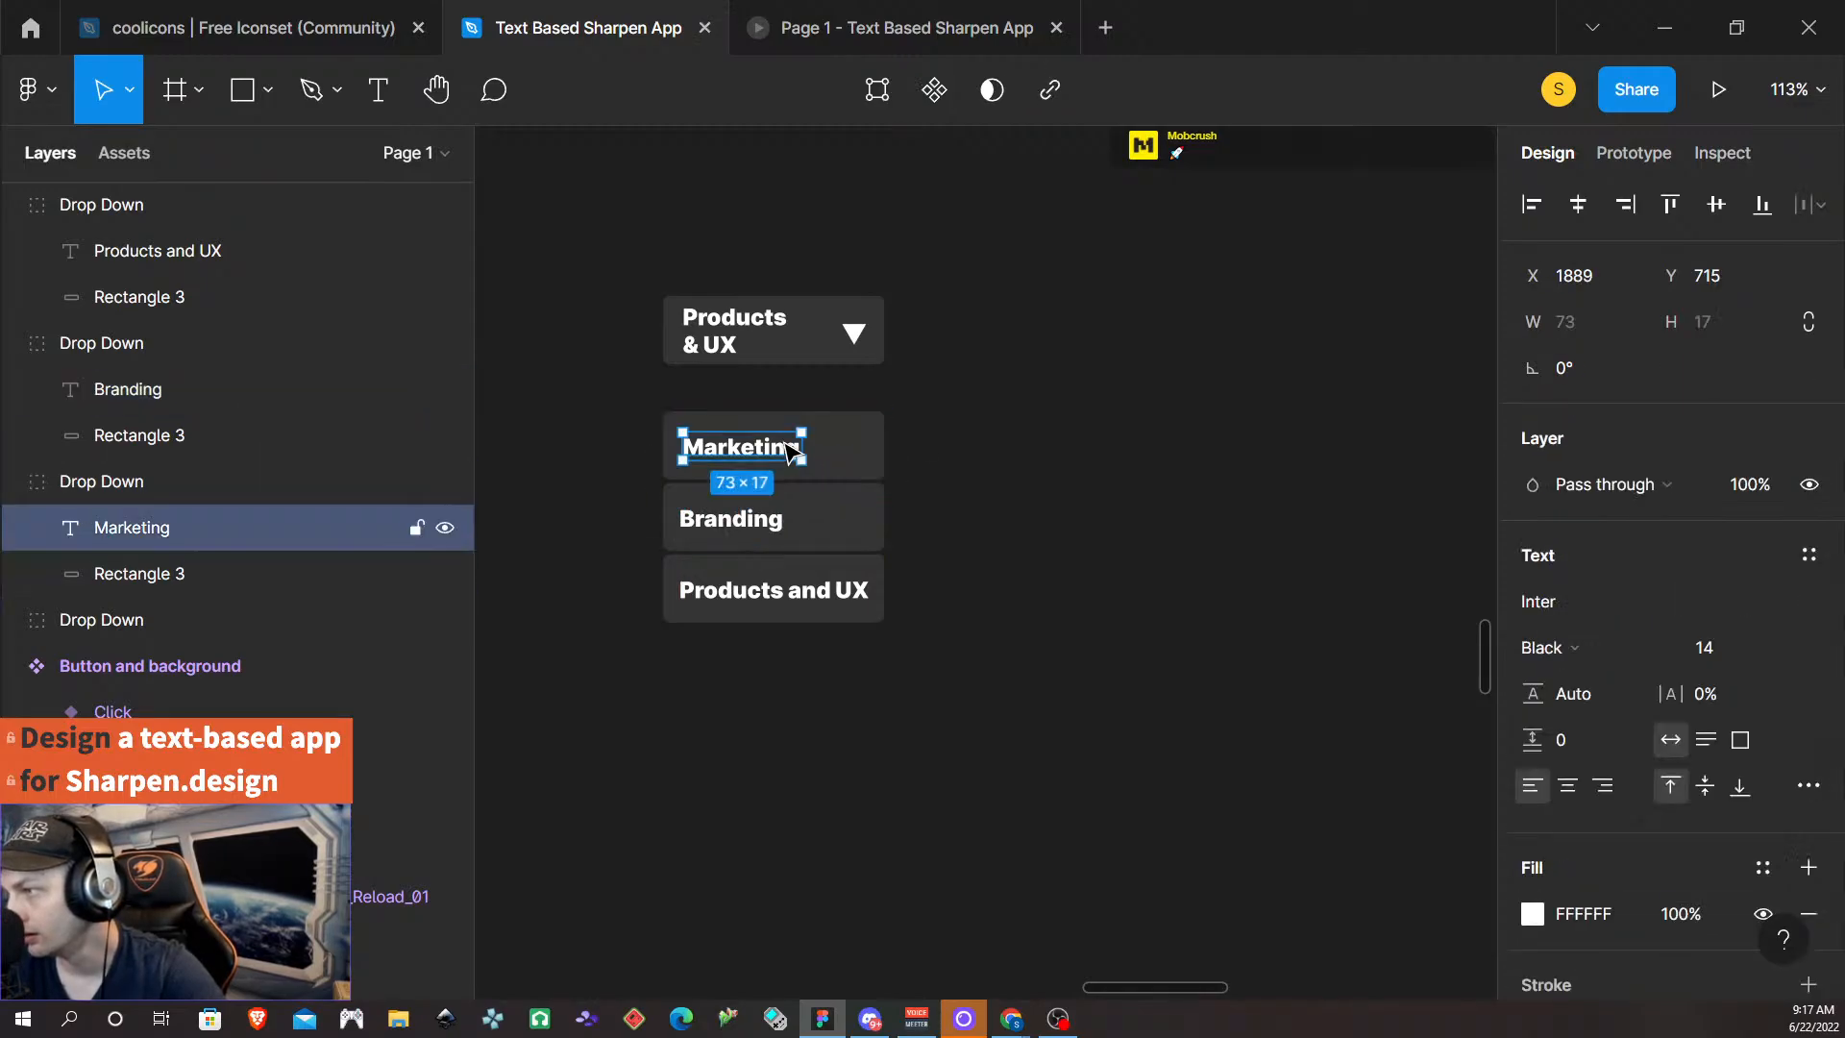
drag(791, 437, 789, 435)
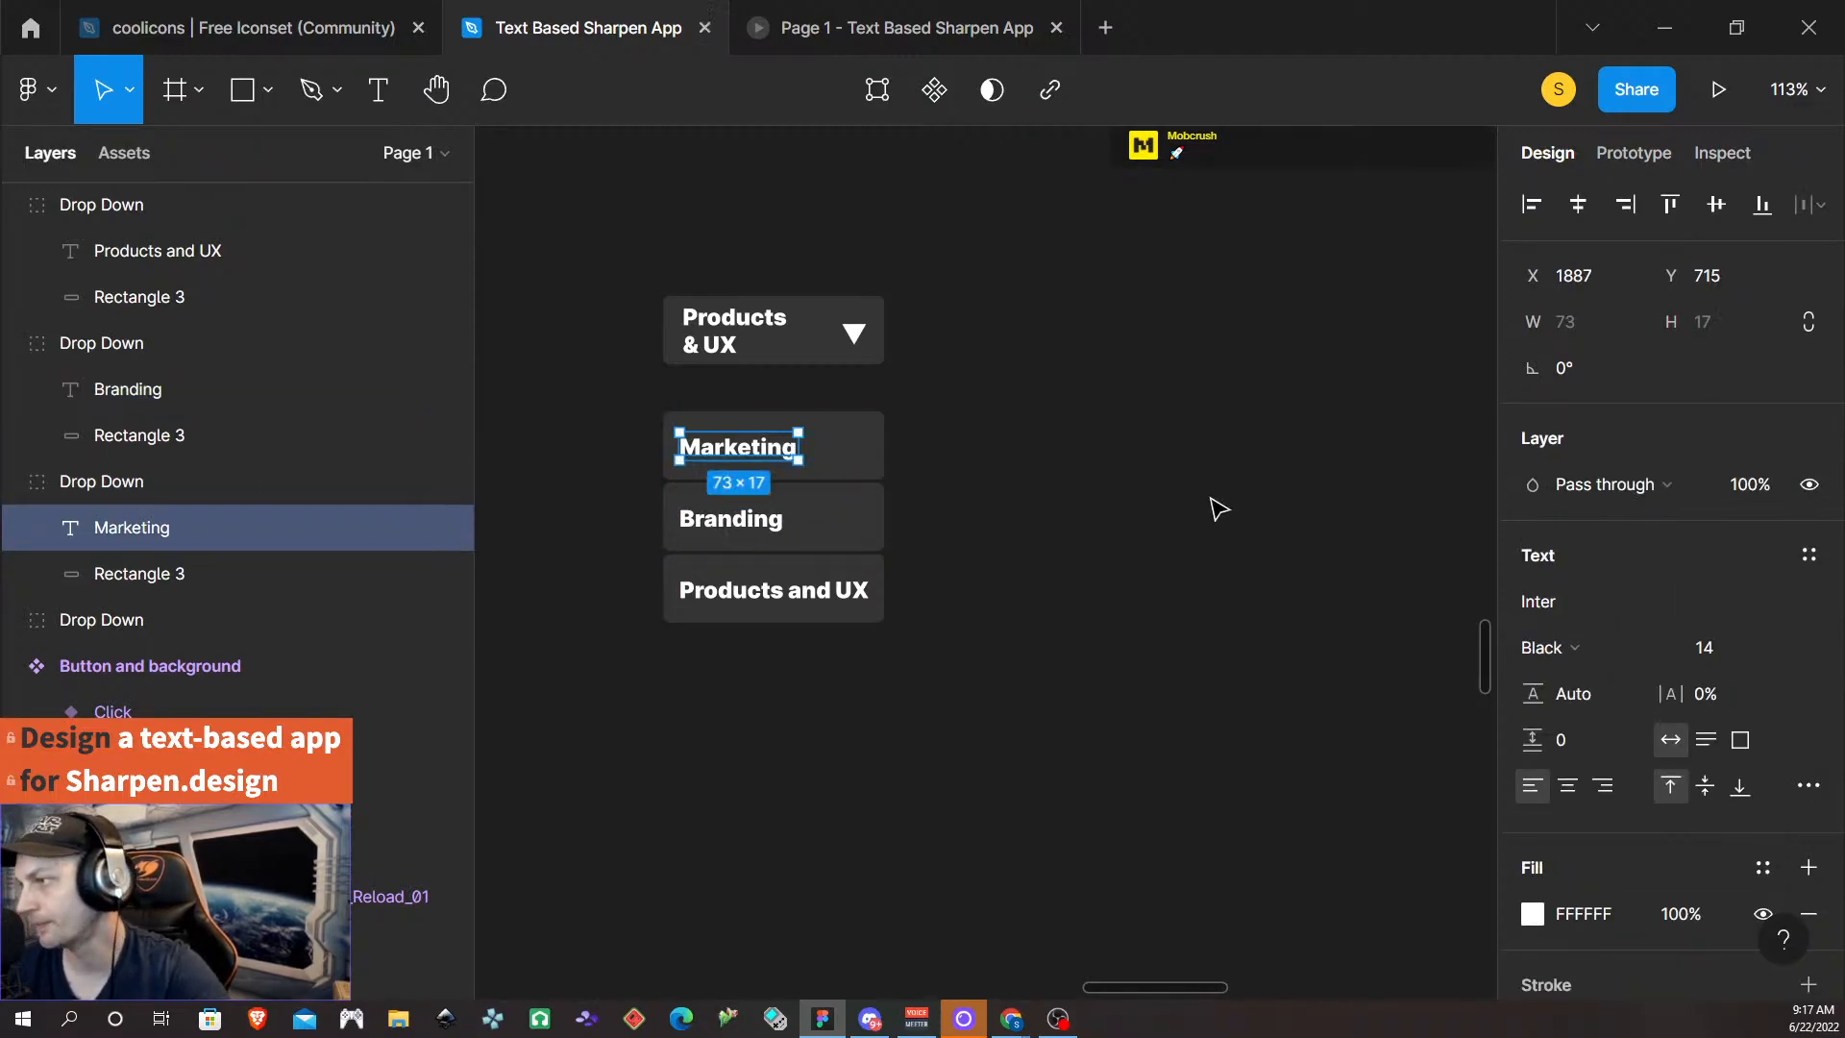
click(1165, 548)
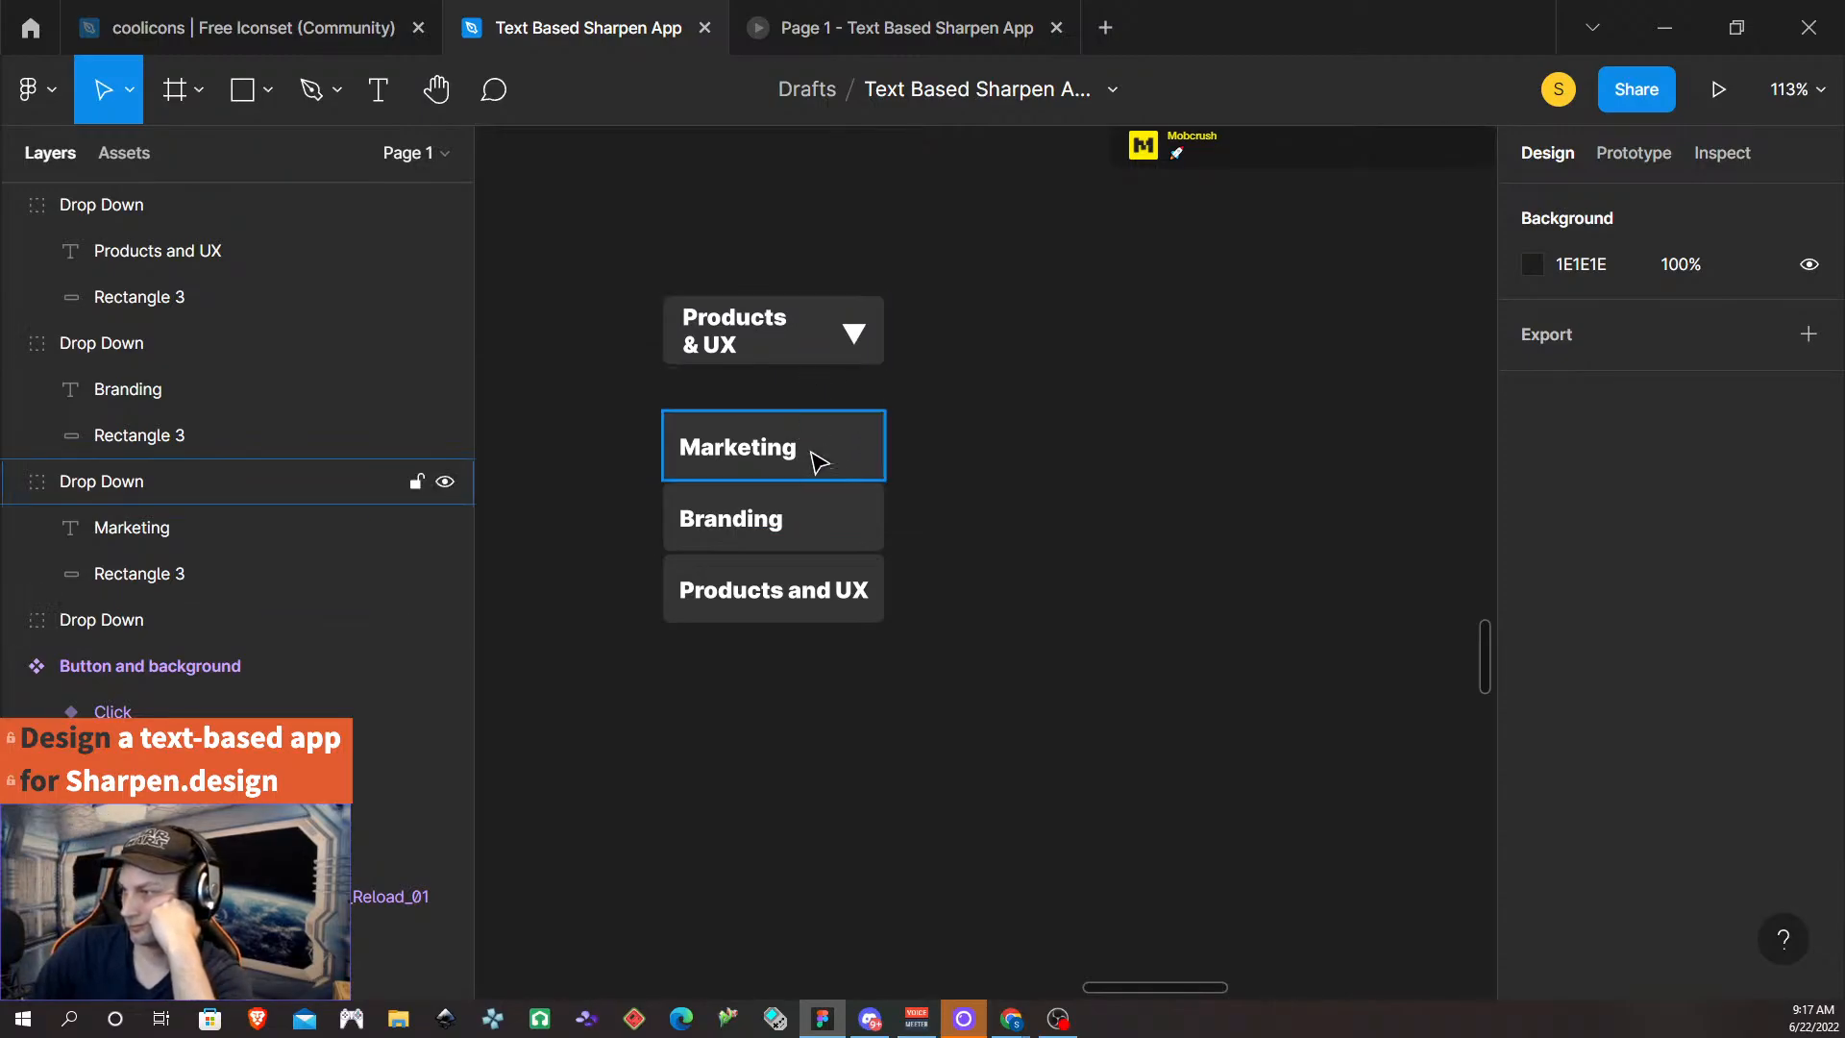
- Duplicate the Marketing option, delete the copy's label, and place the blank box beside the Products & UX drop-down
click(860, 455)
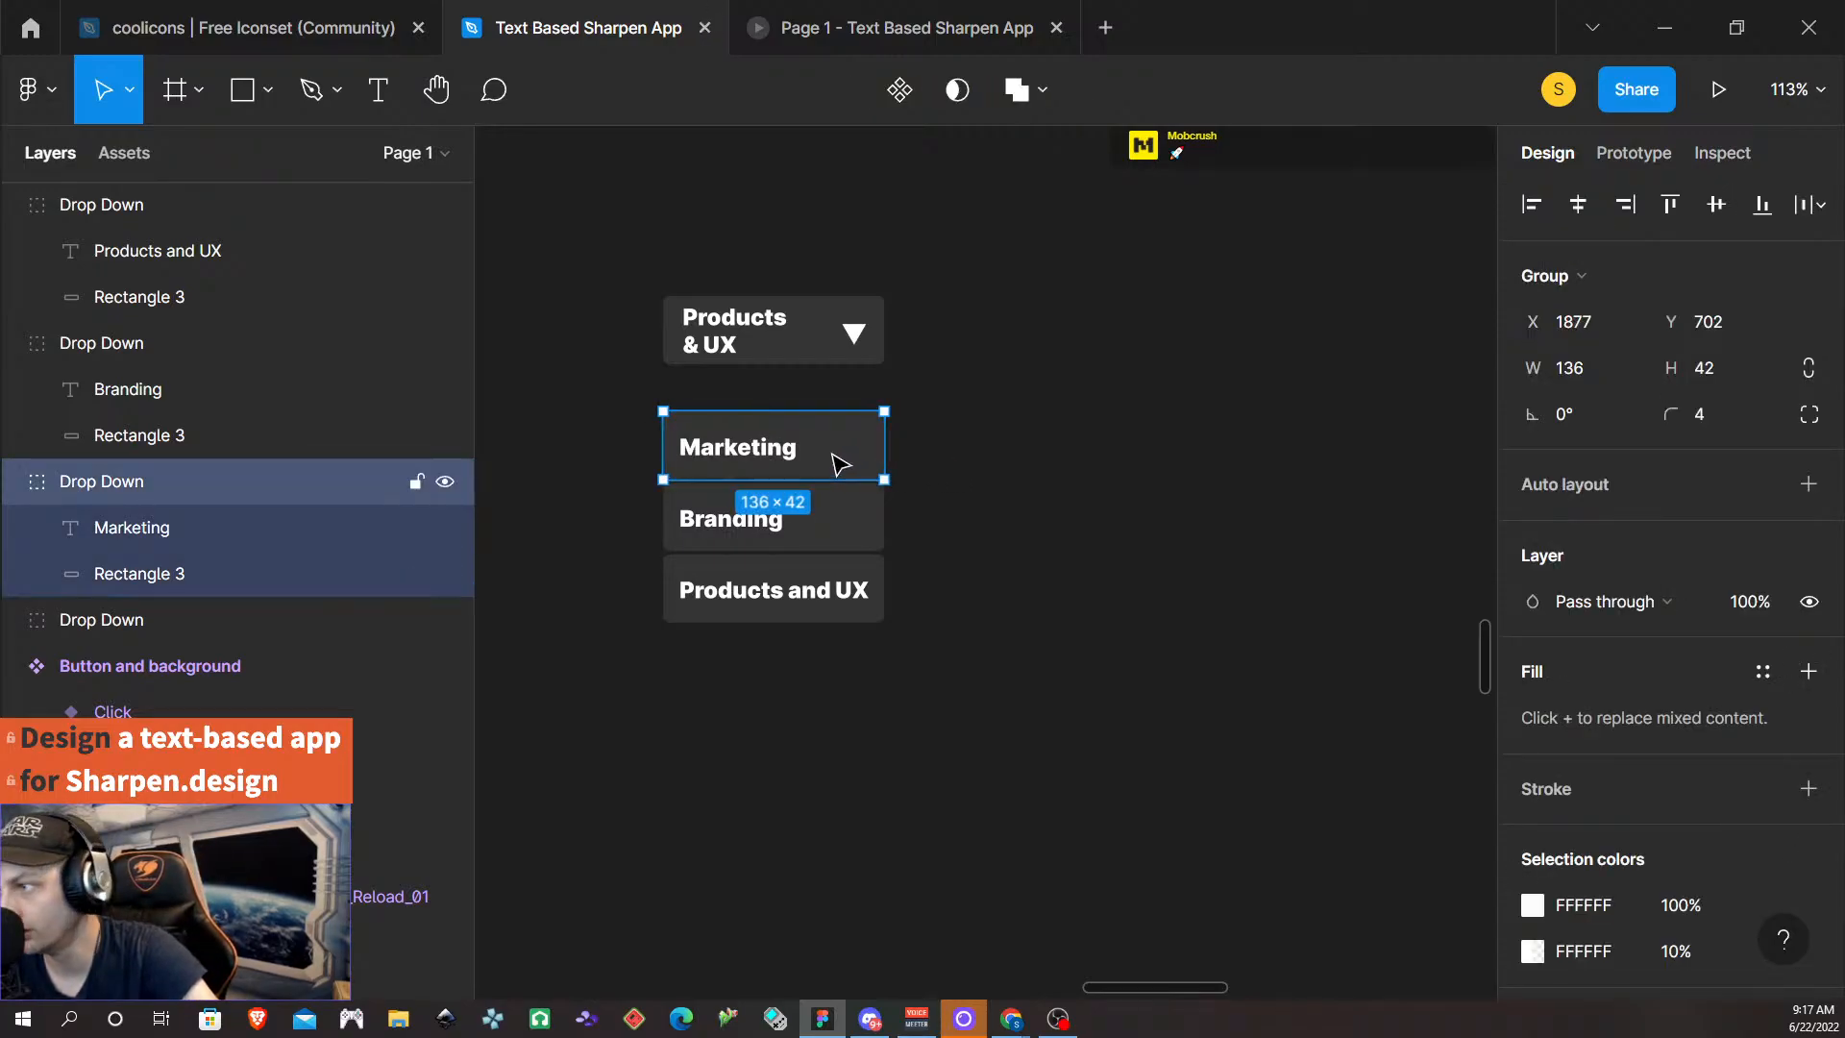
drag(841, 464, 1131, 459)
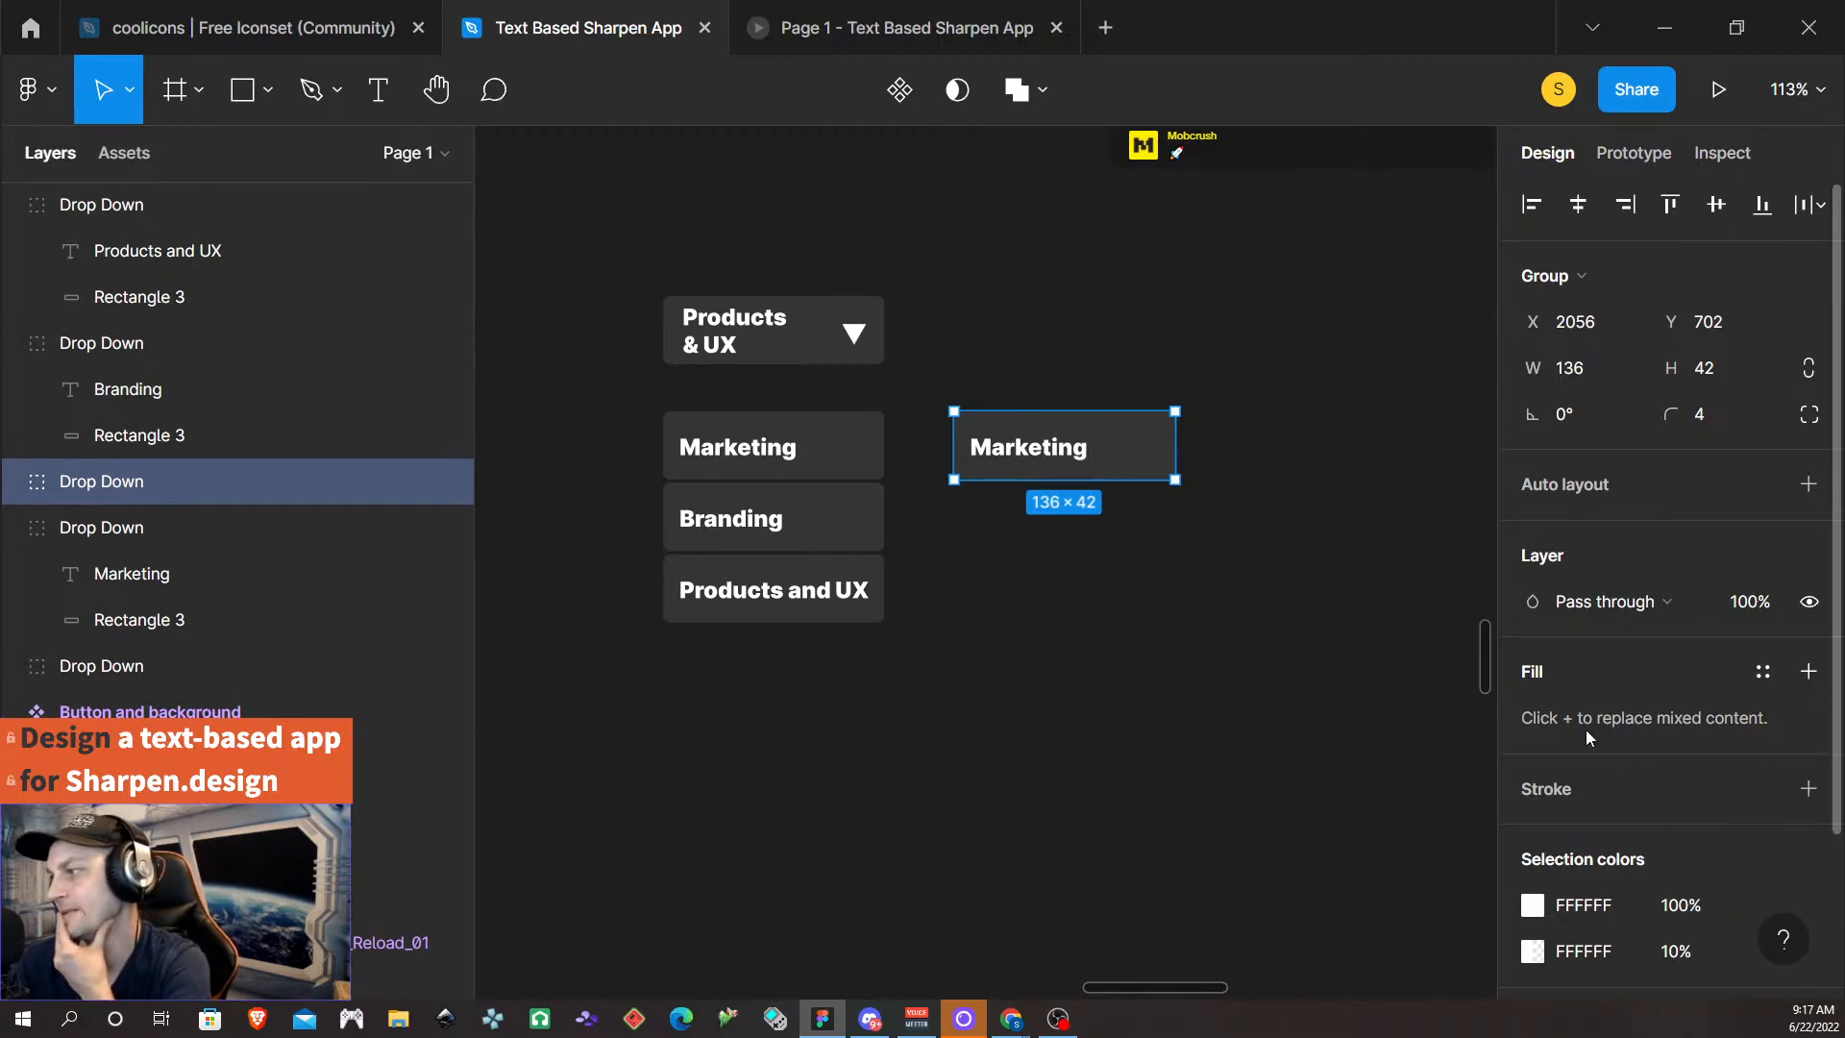
double_click(1057, 450)
key(Delete)
click(1103, 458)
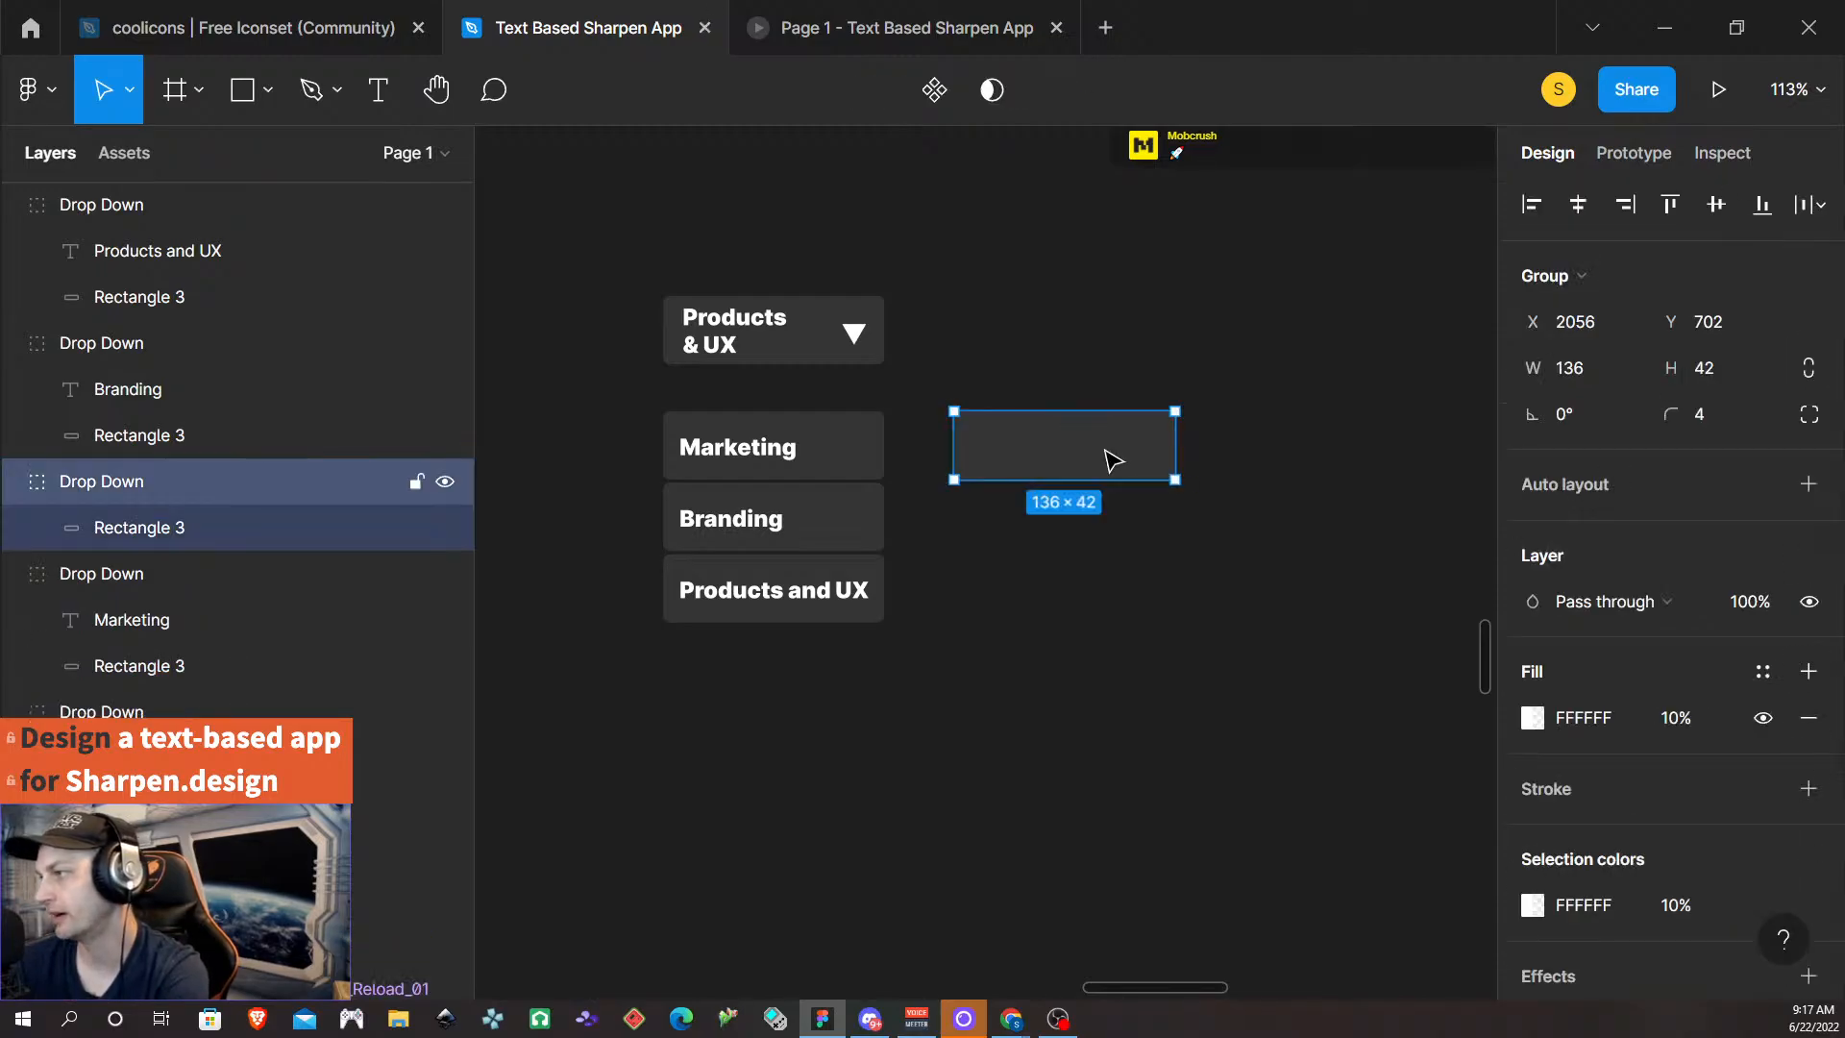
drag(1091, 465, 1114, 354)
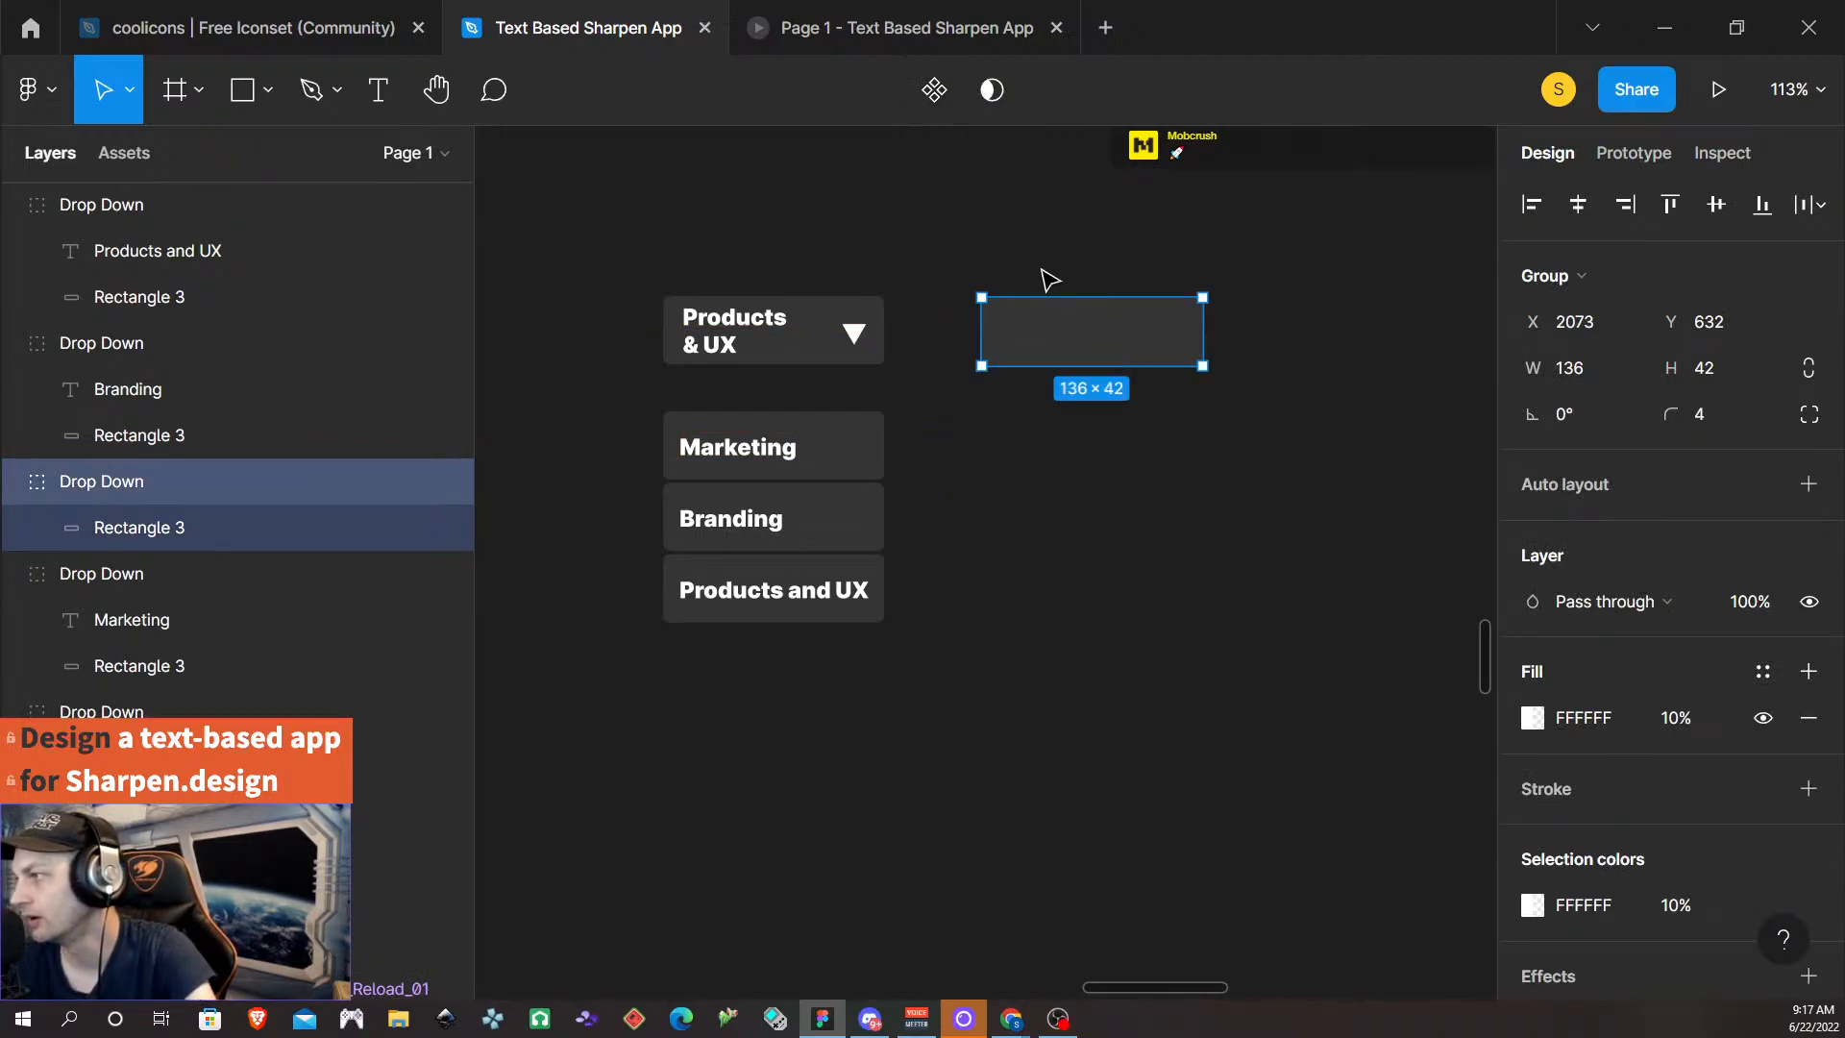
- Rename the blank box's group as "Drop Down selections"
double_click(132, 483)
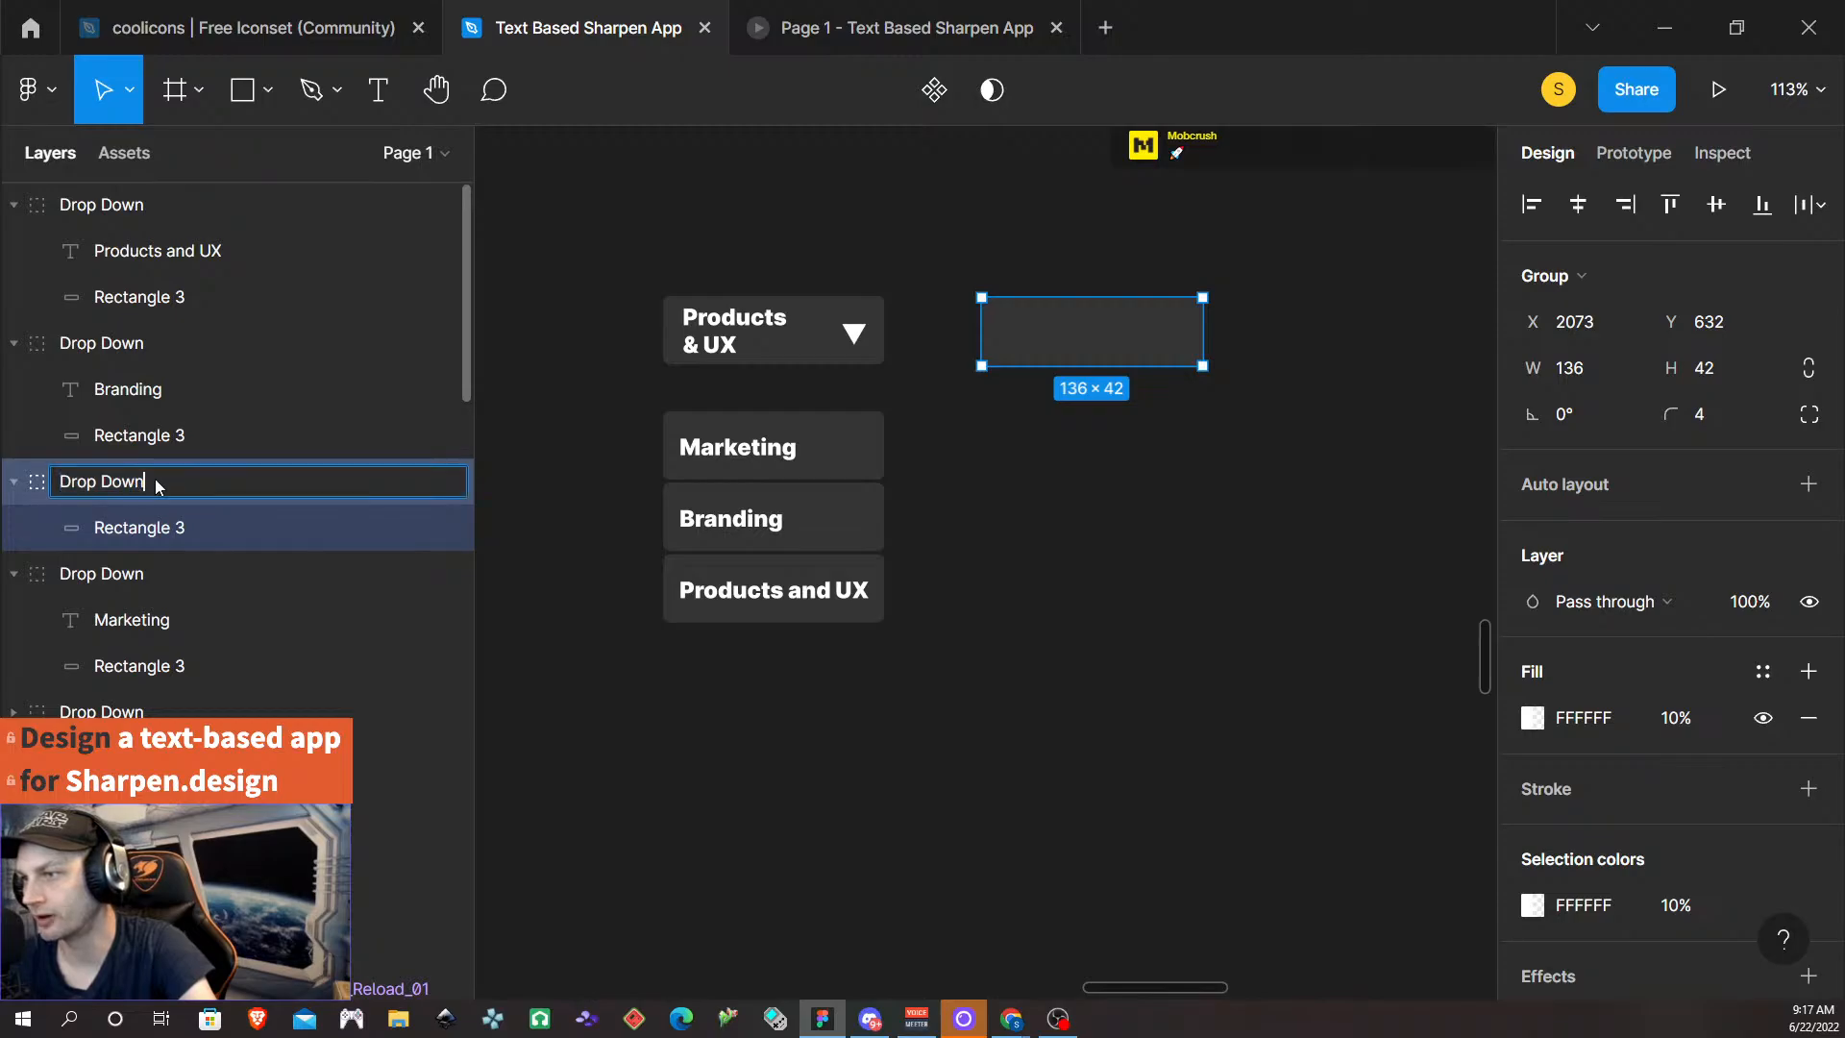
text(selections)
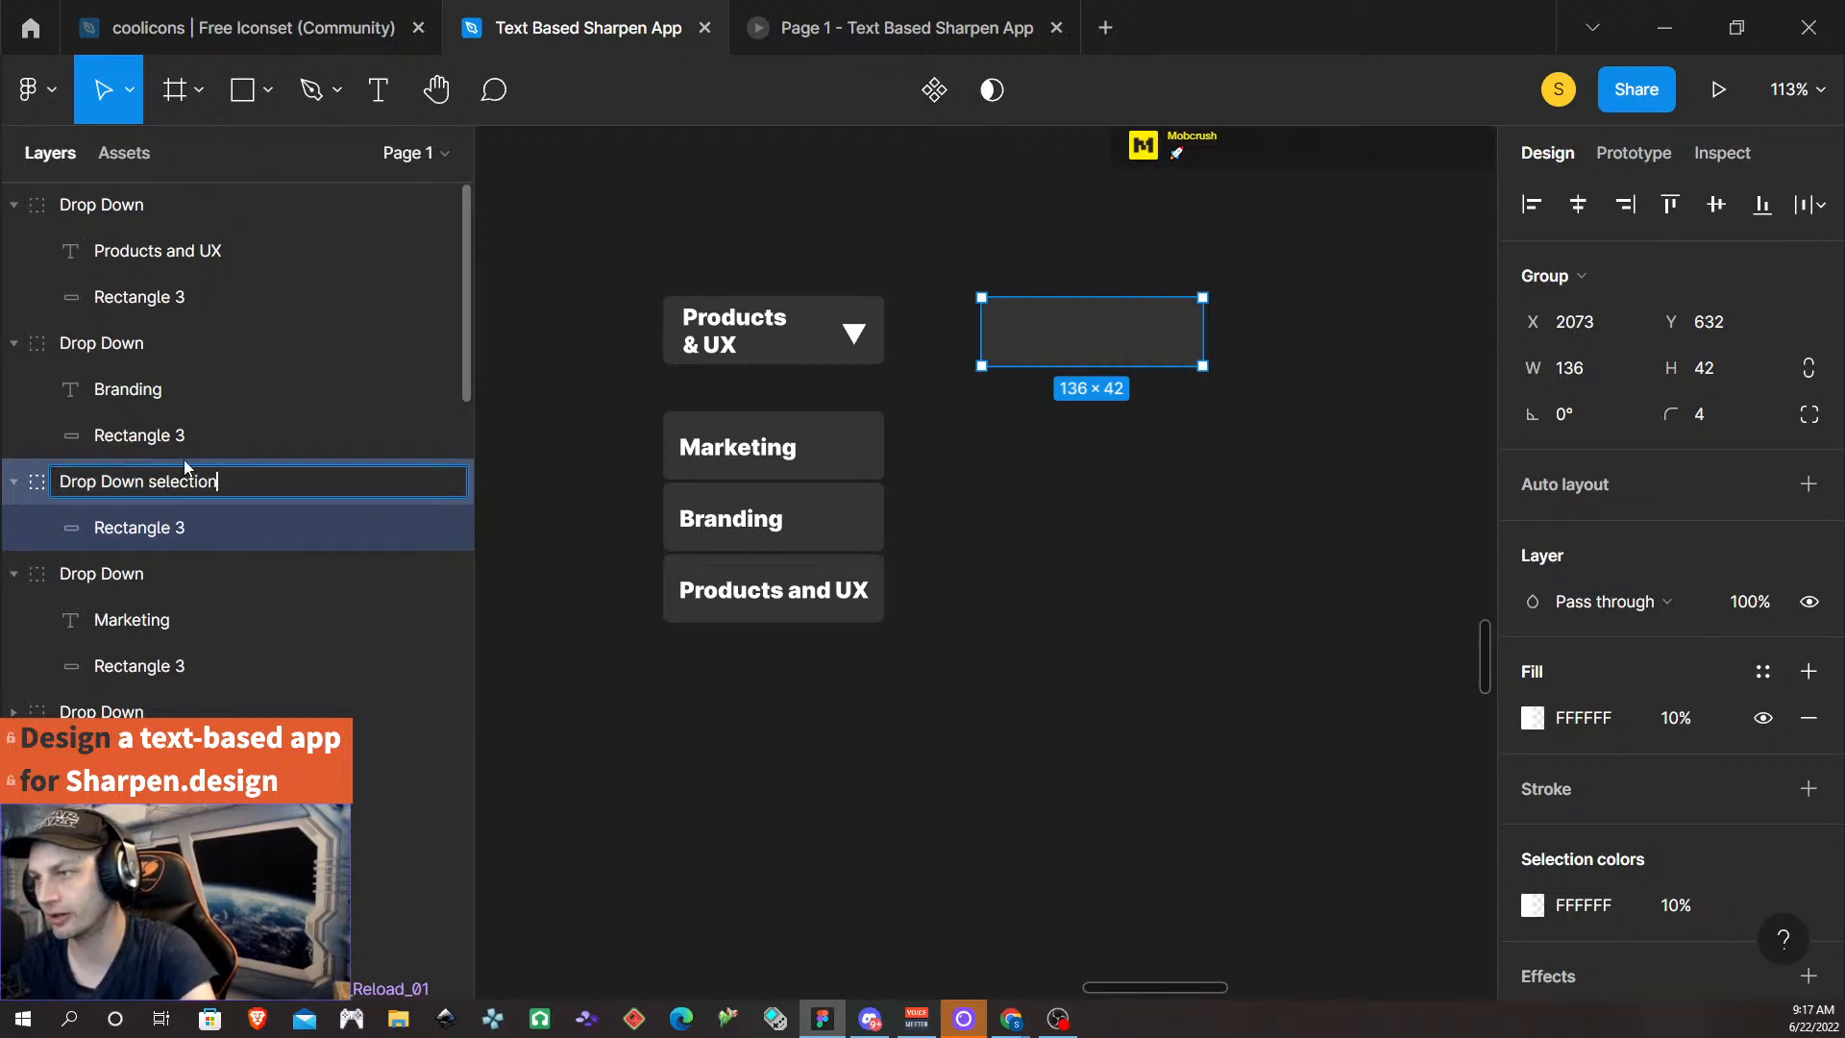
key(Return)
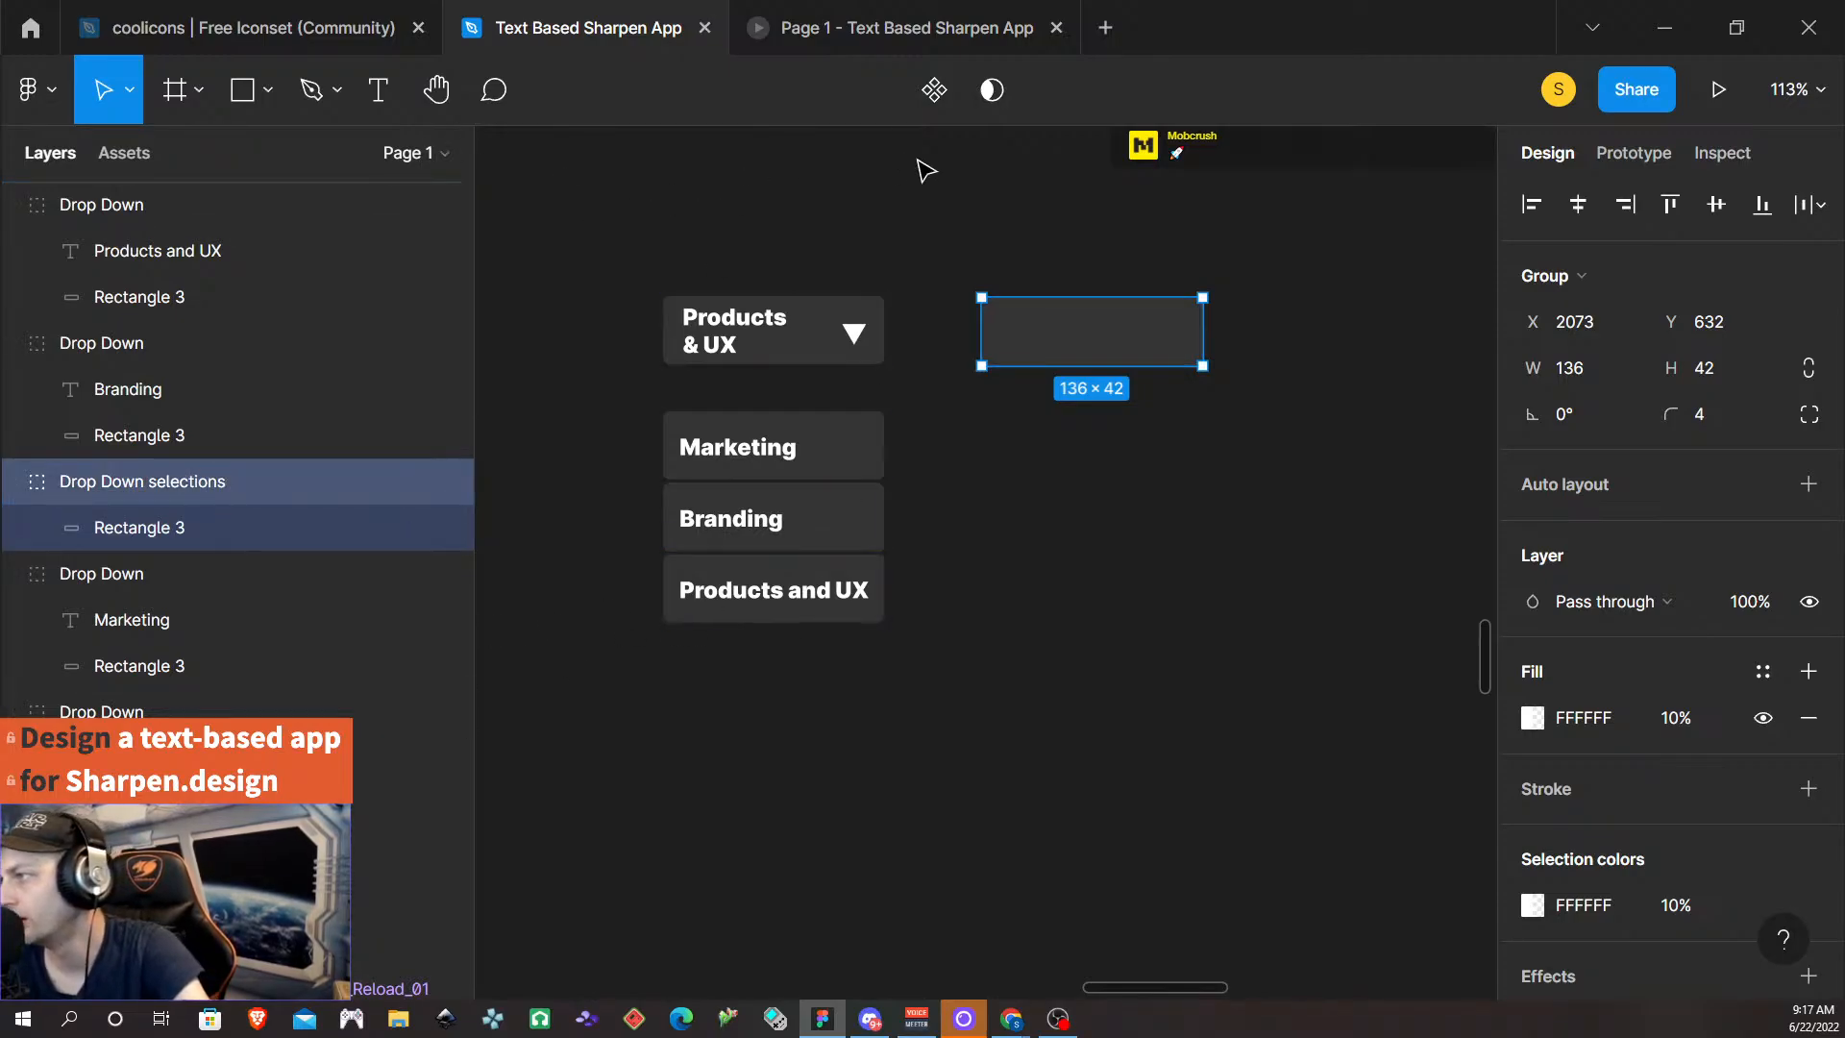
- Turn the Drop Down selections group into a component and add a second variant named "Hover"
click(936, 94)
click(934, 91)
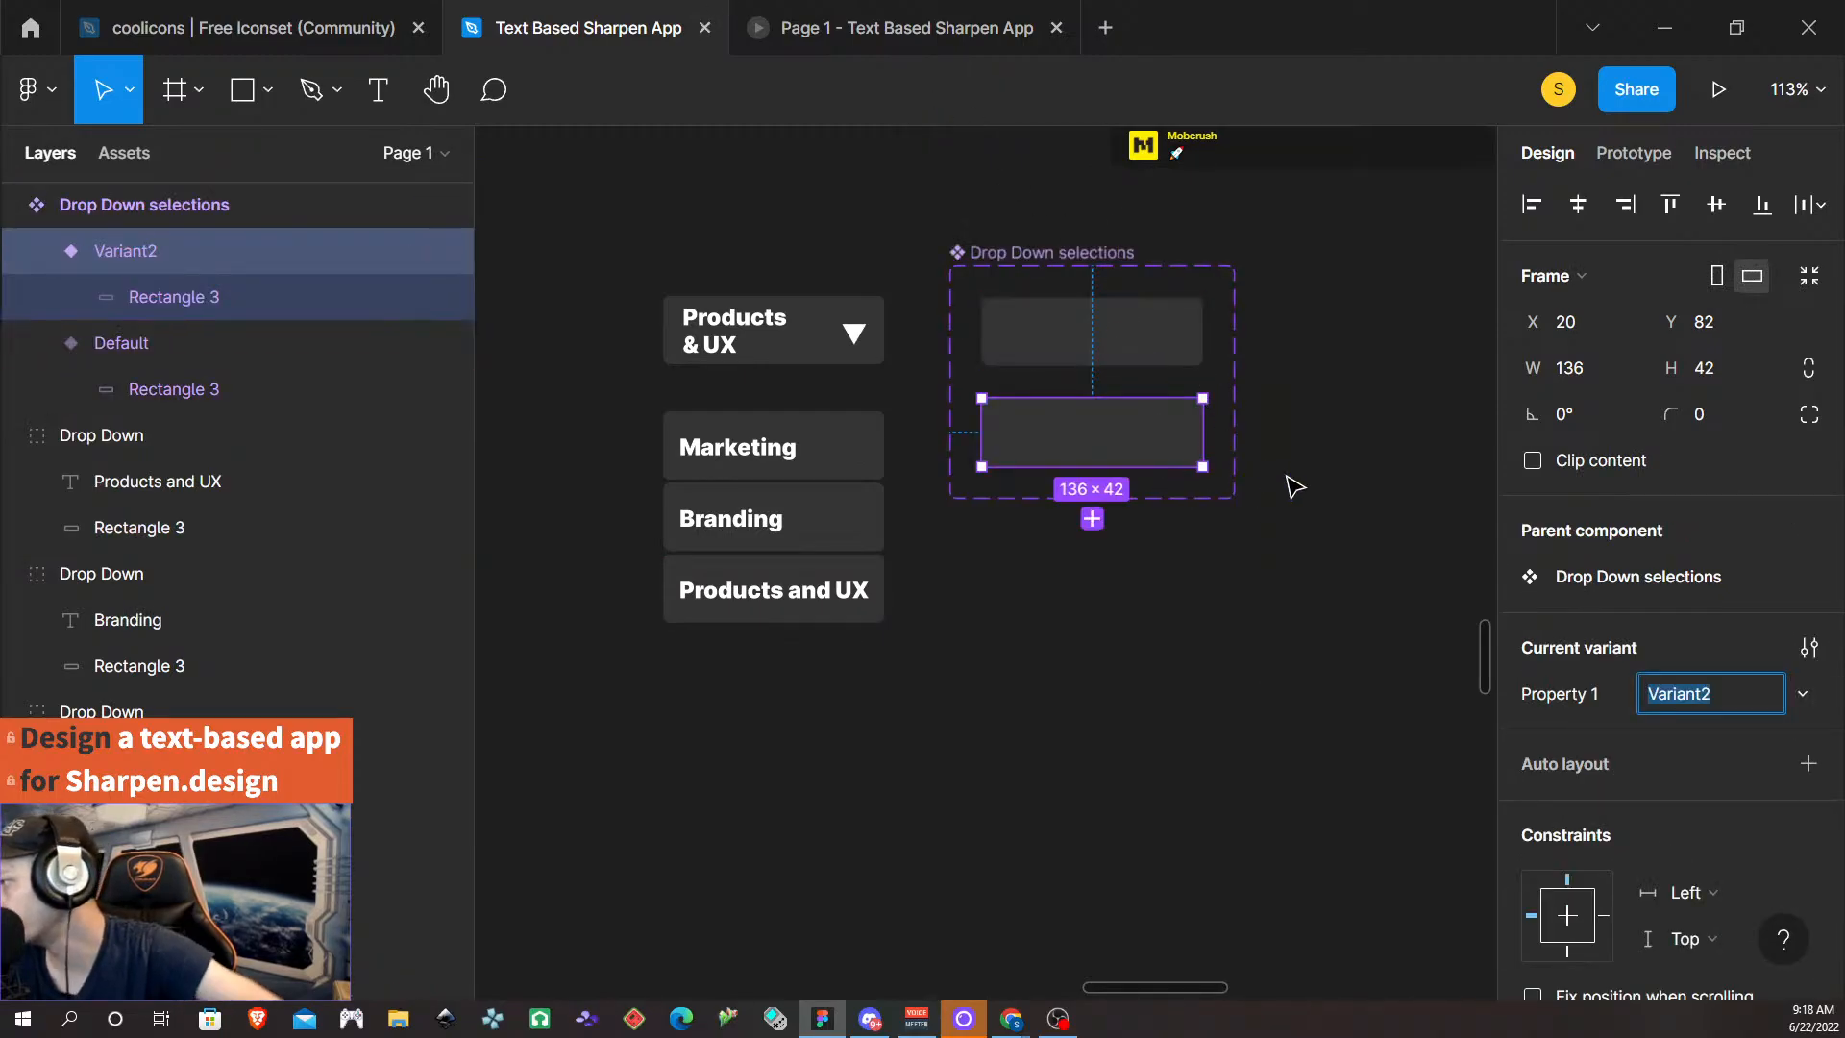
text(Hover)
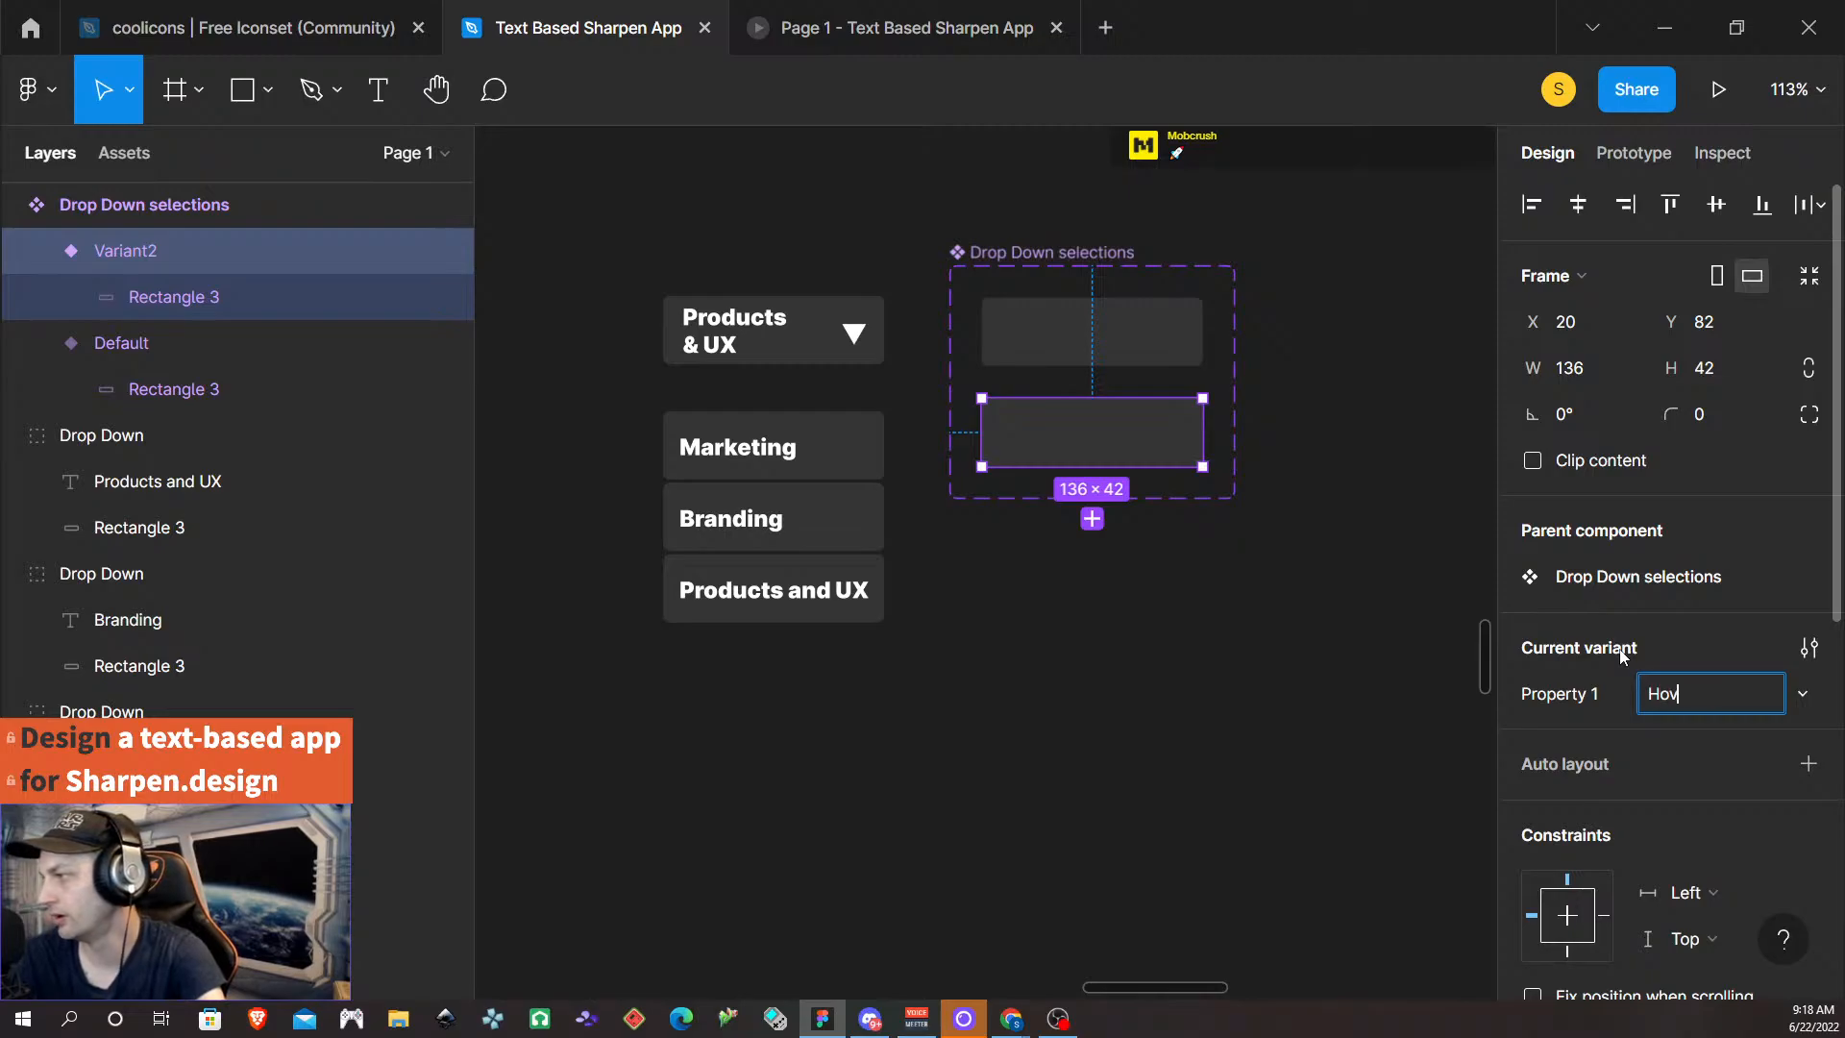
key(Return)
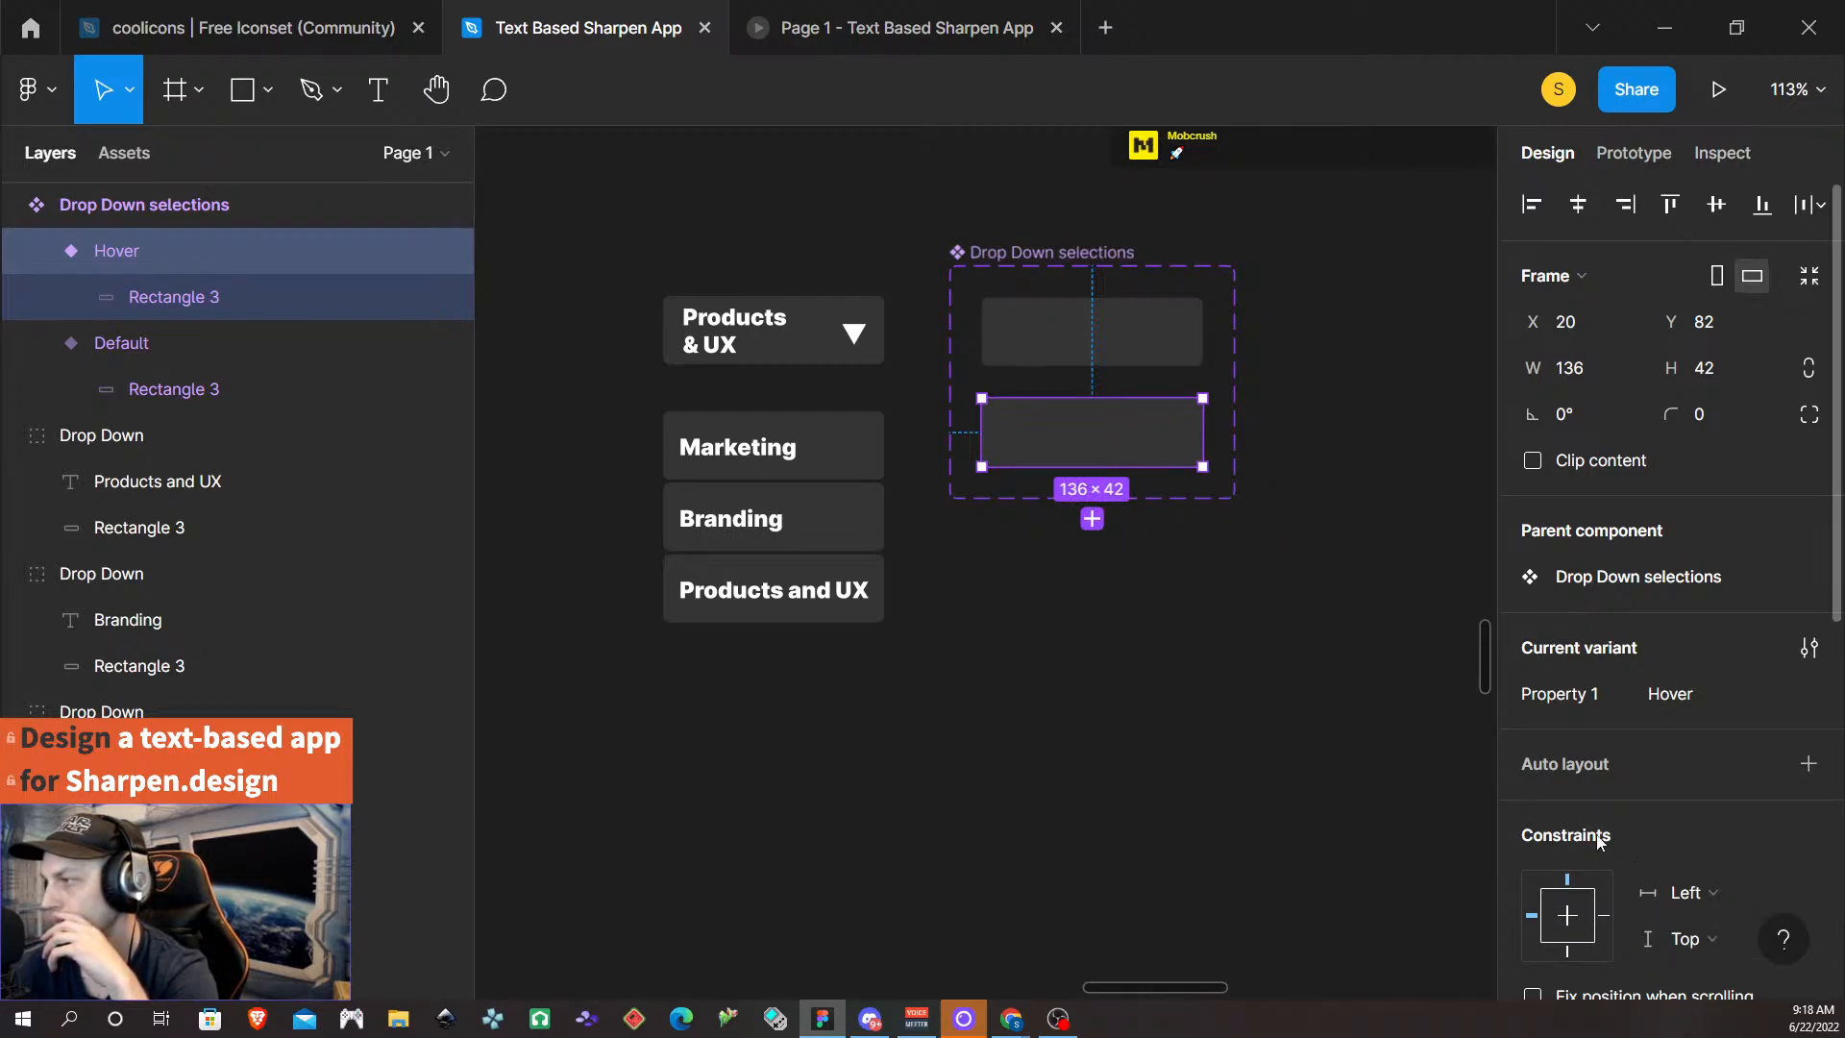
- Select the rectangle inside the Hover variant to access its fill settings
scroll(1610, 826, down, 2)
scroll(1604, 815, down, 4)
scroll(1547, 749, down, 2)
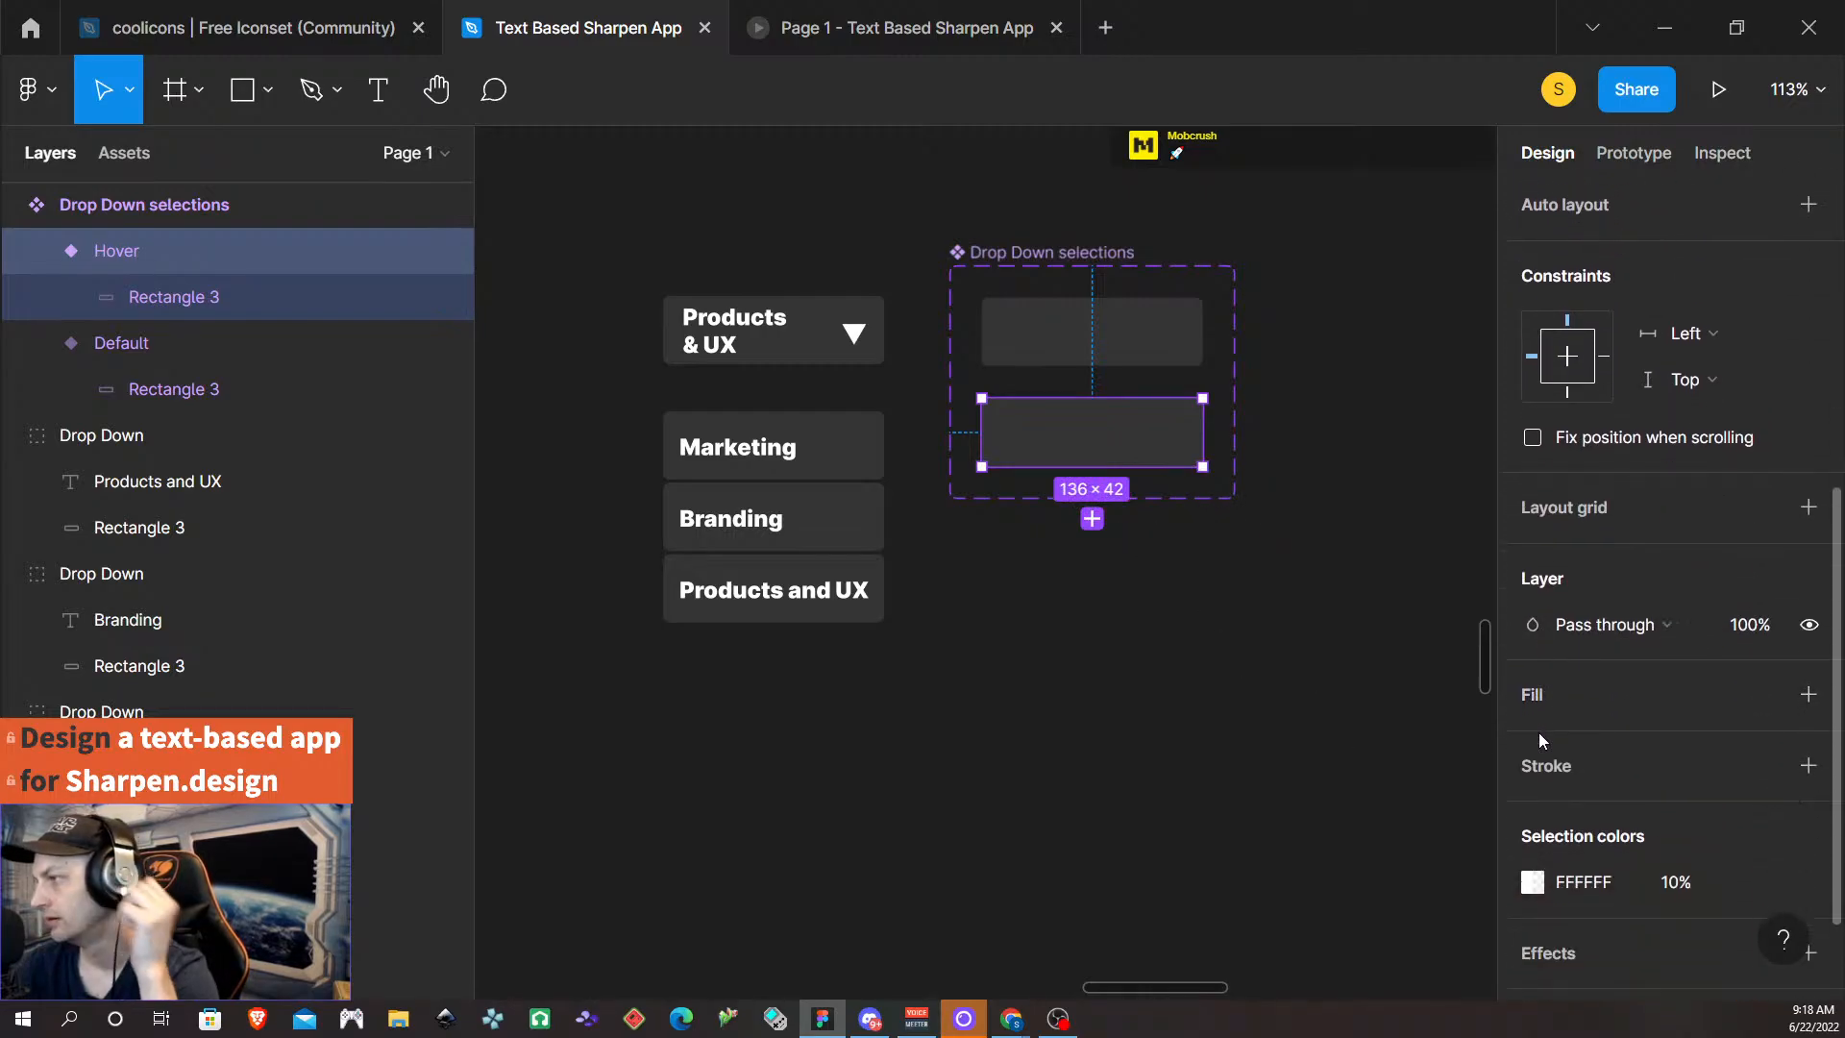
scroll(1075, 436, down, 1)
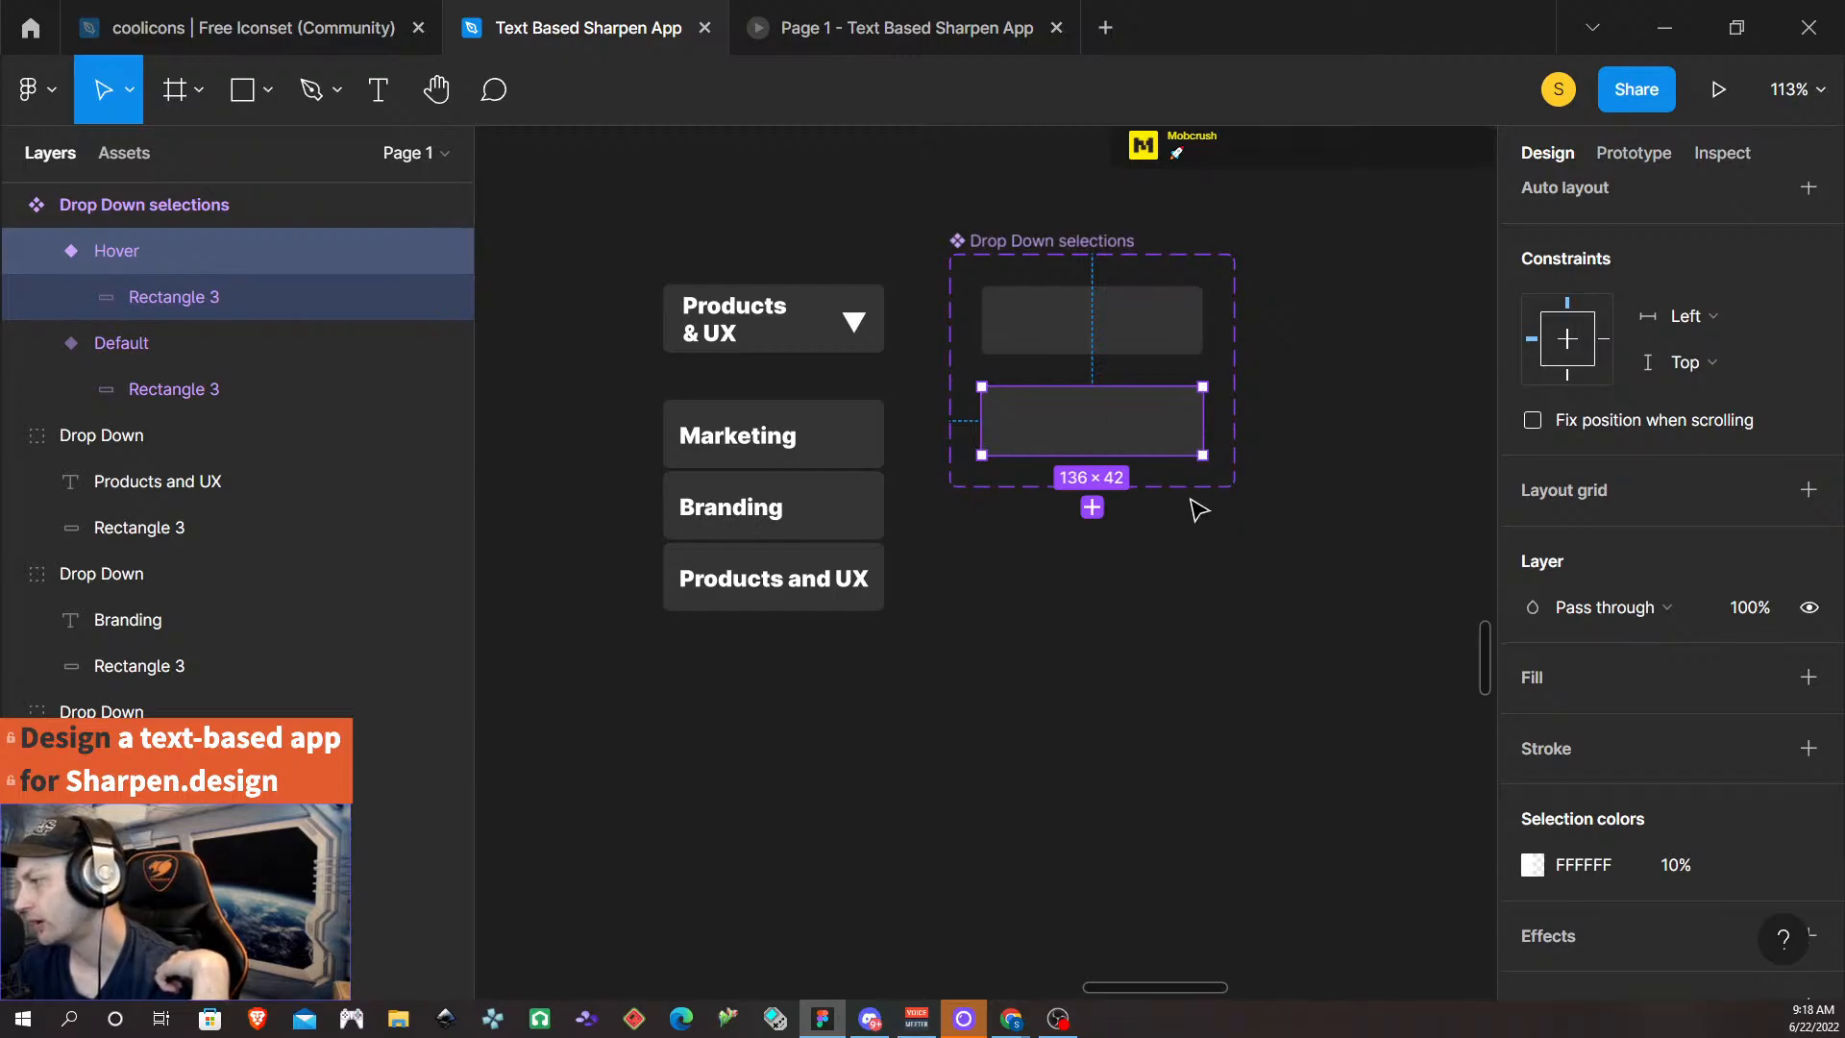
click(133, 291)
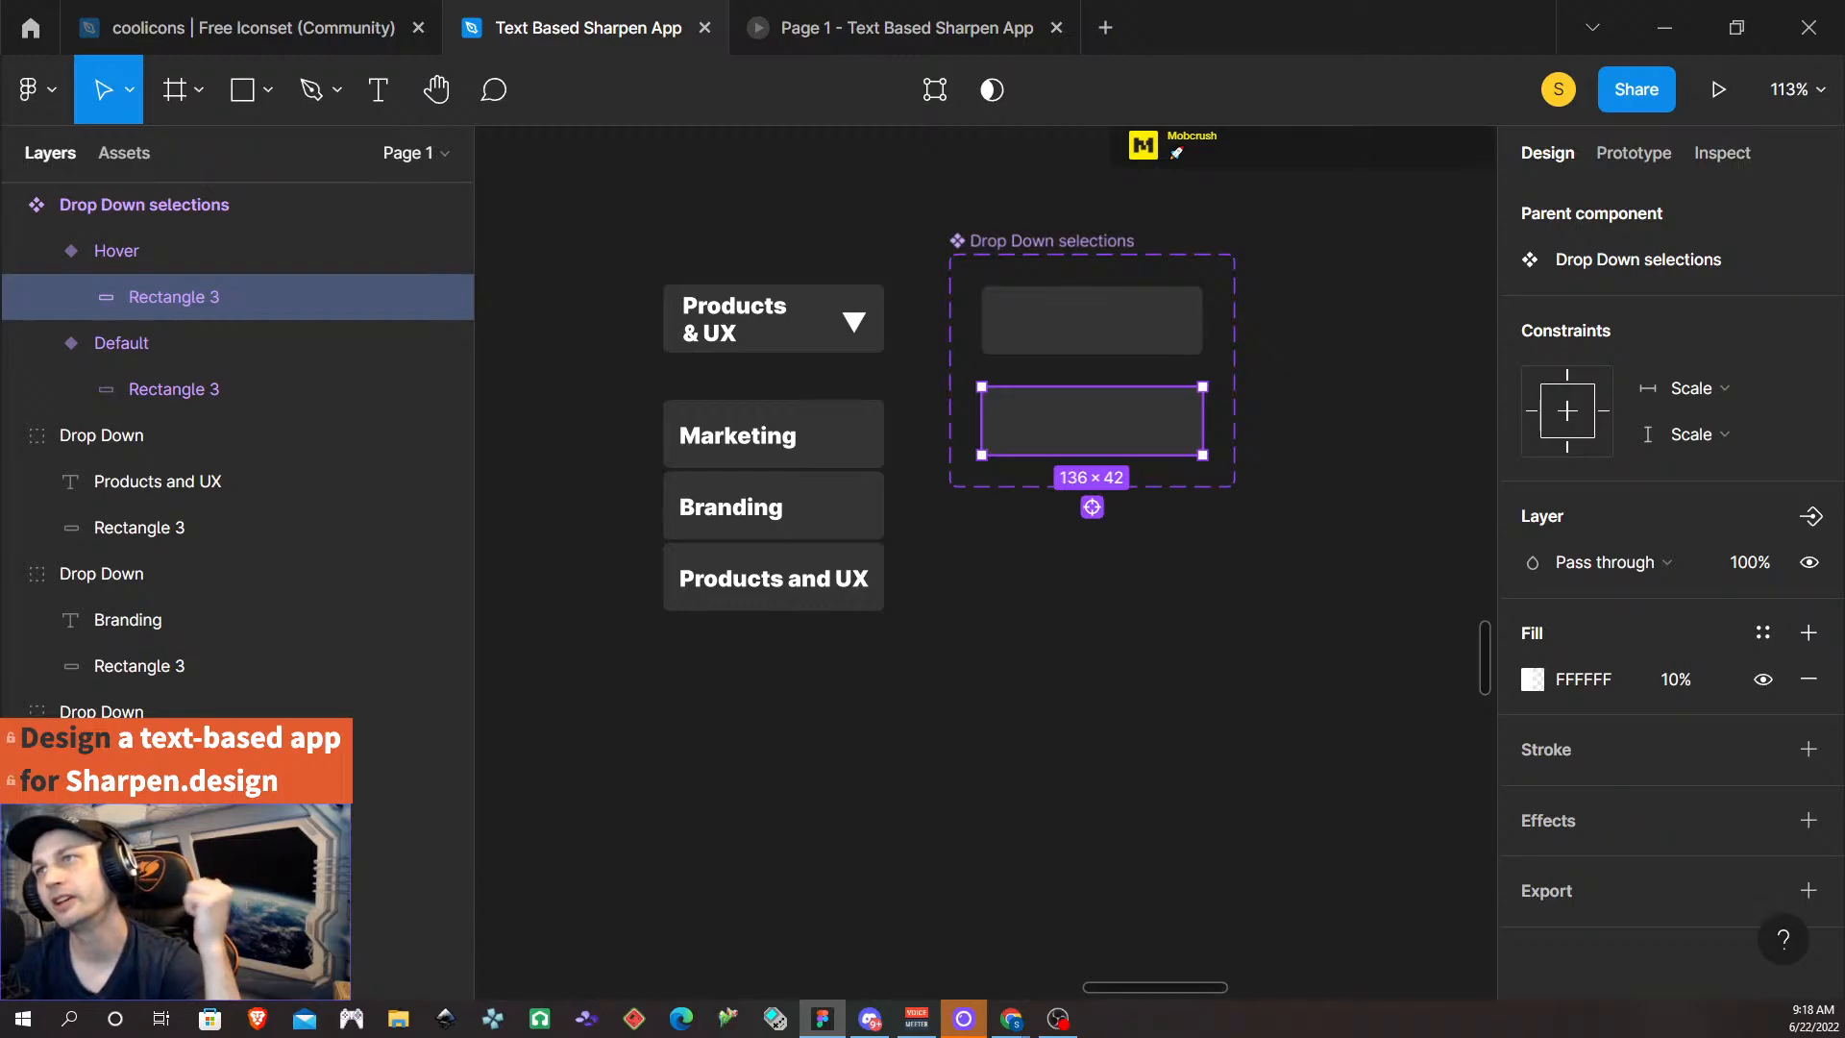
- Set the fill opacity of the Hover variant's rectangle to 25%
click(1672, 679)
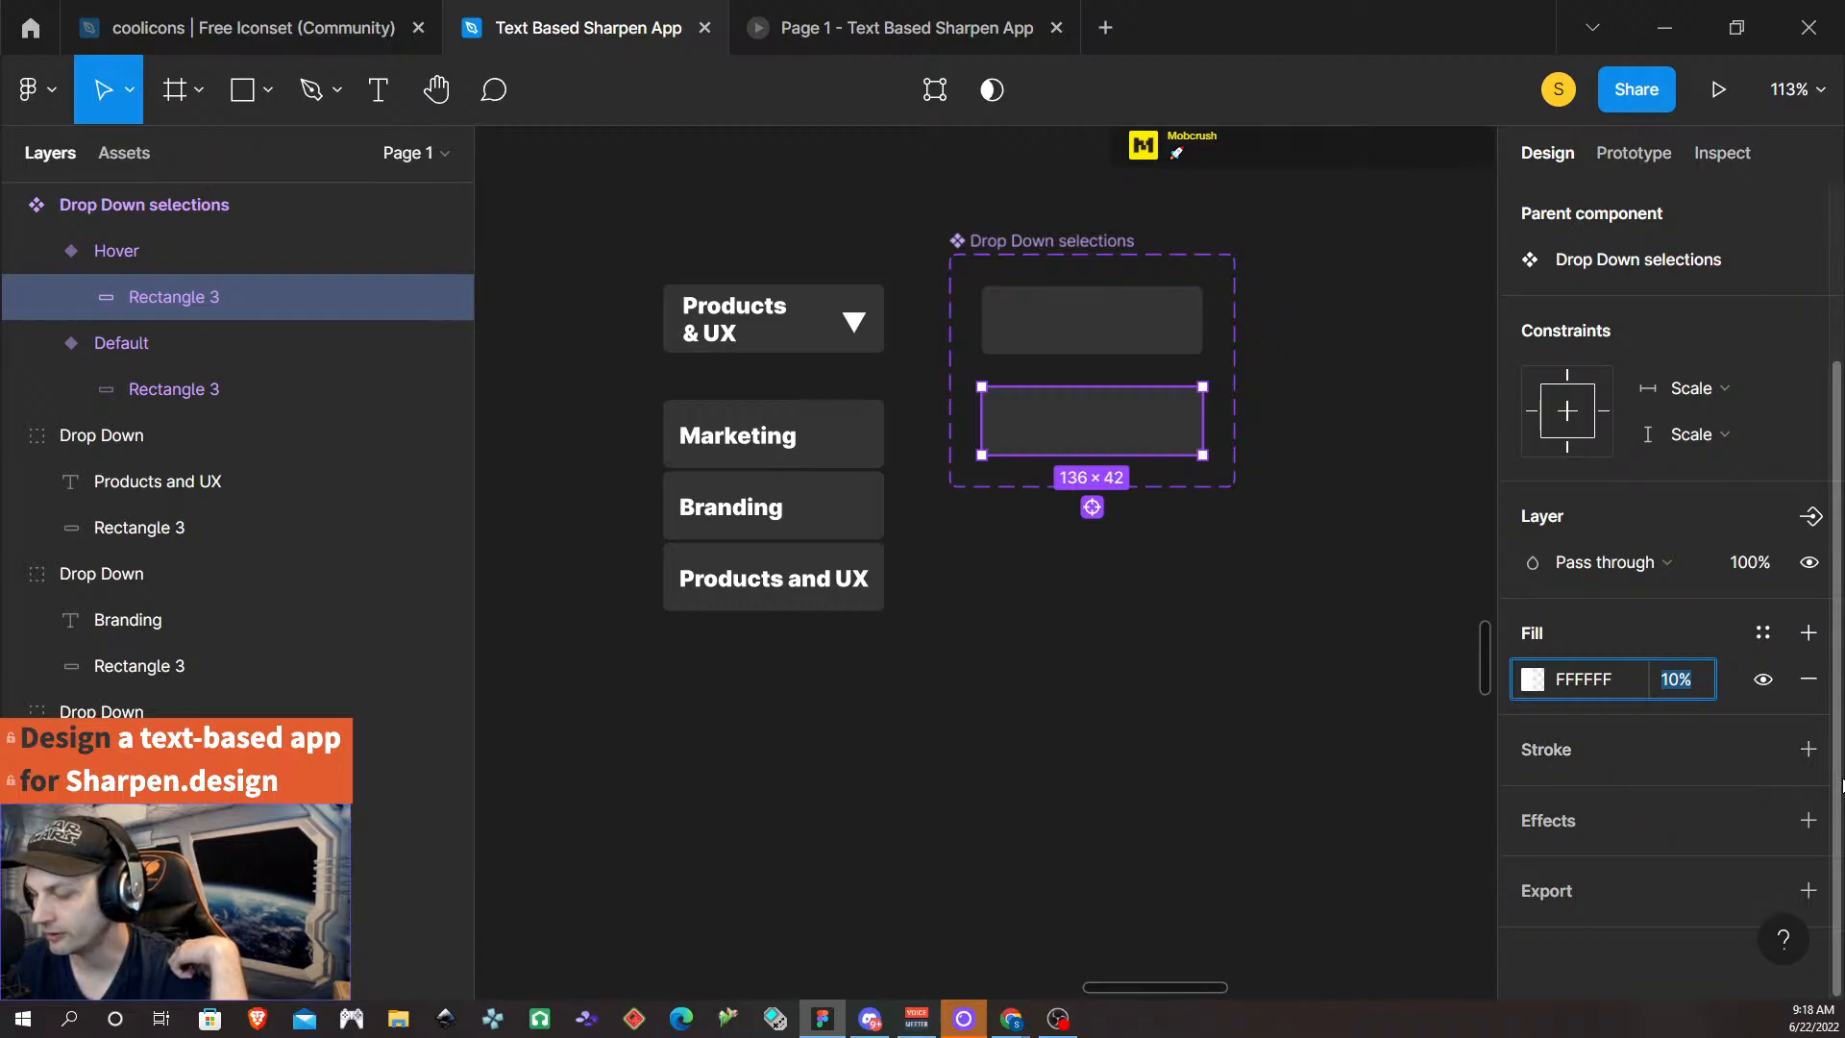
text(2)
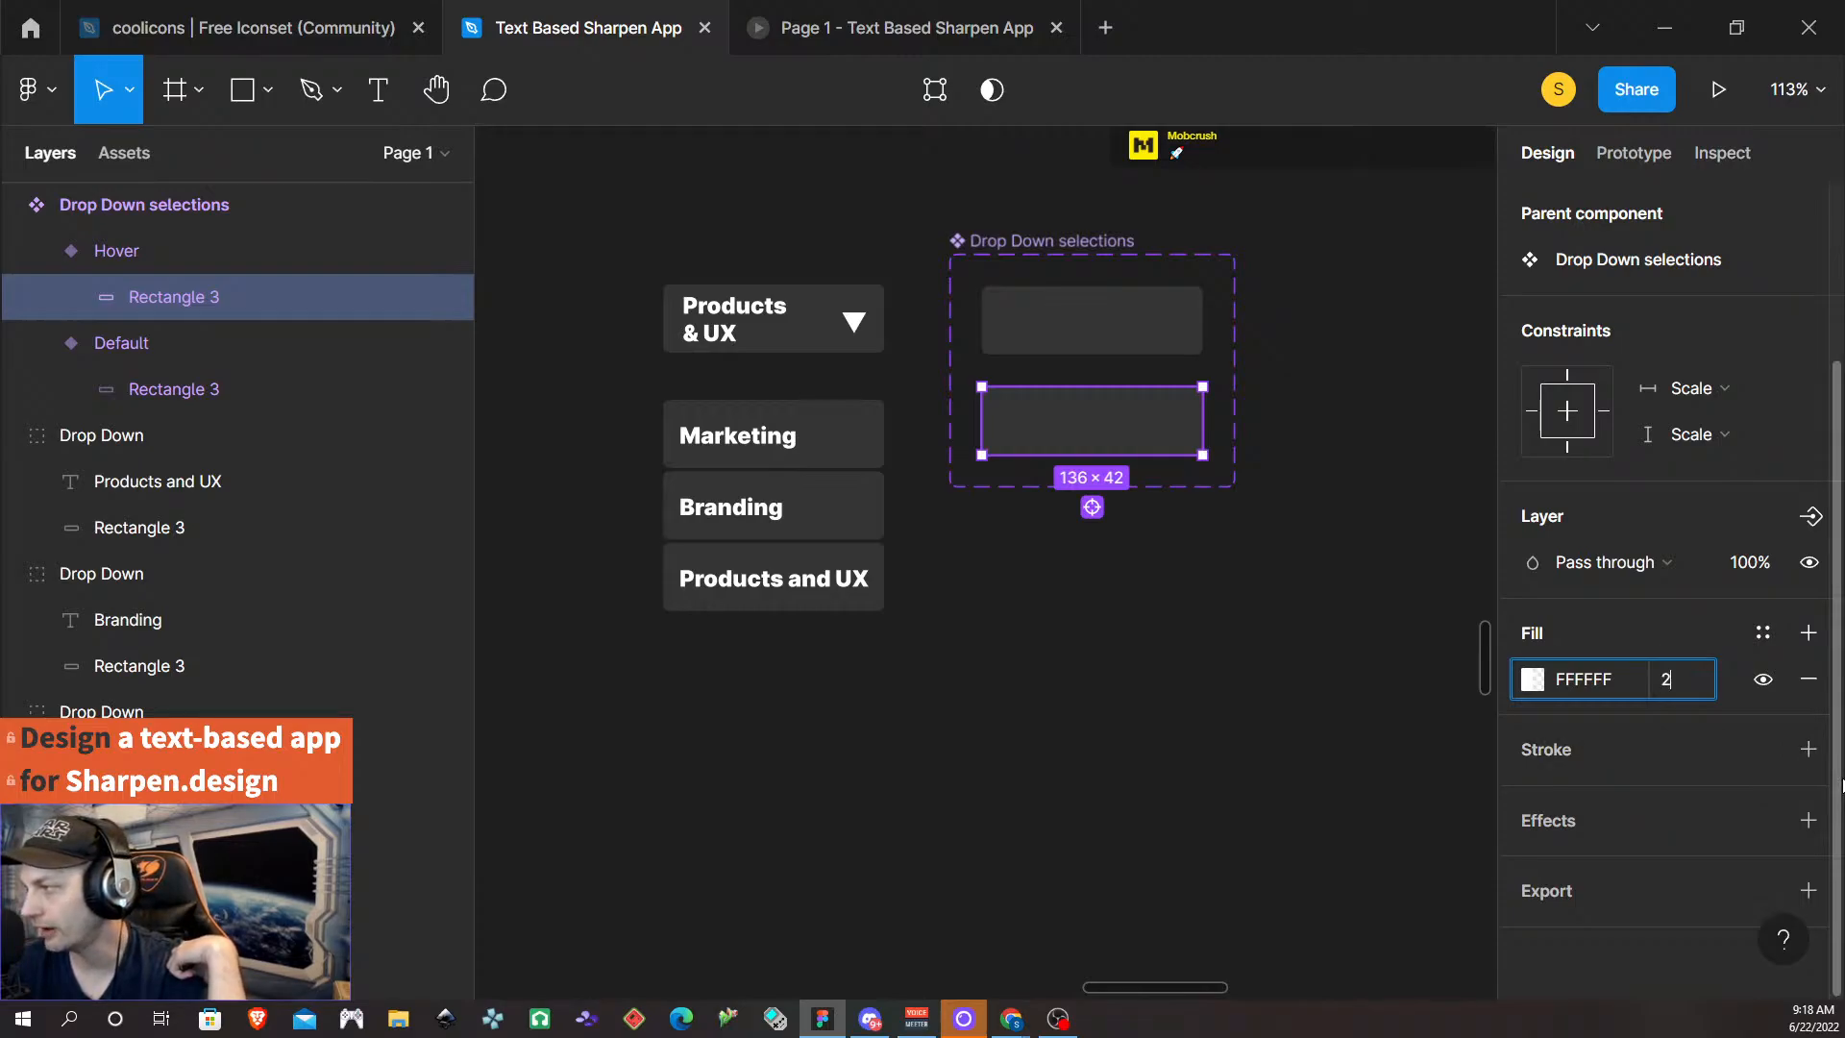
text(5)
key(Return)
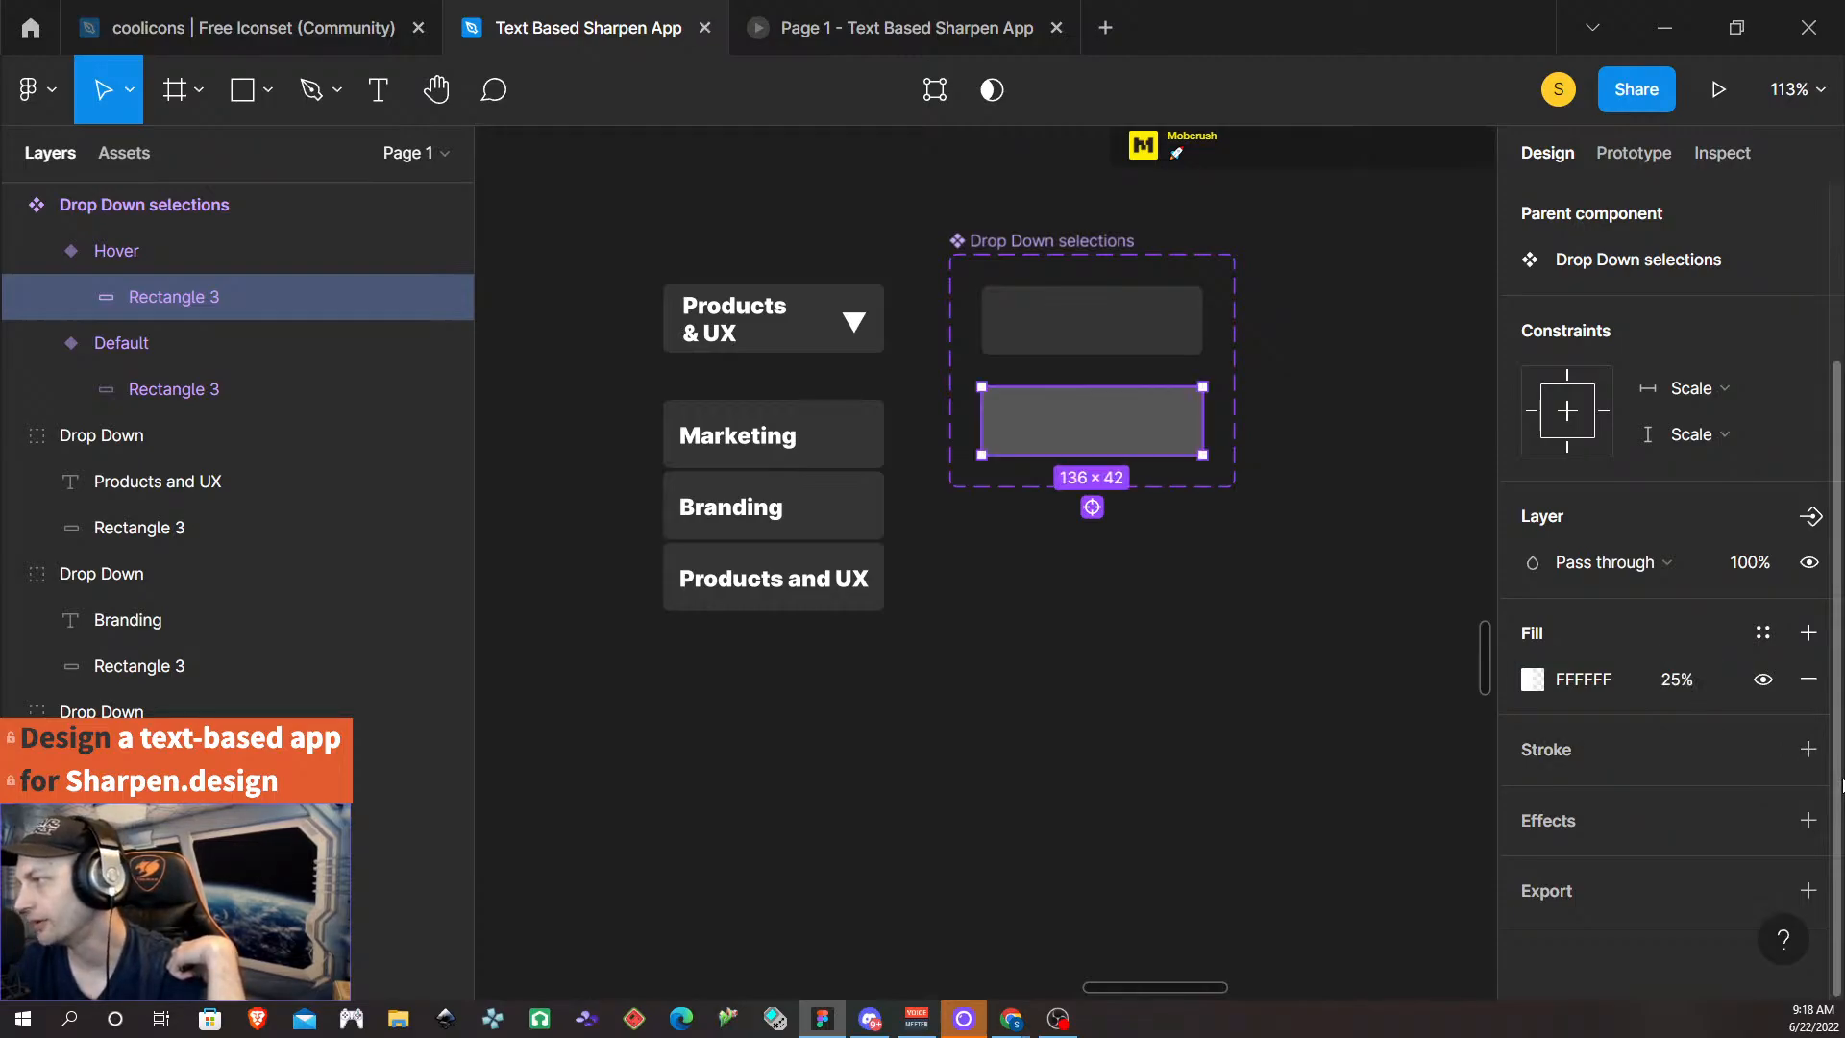
click(1277, 591)
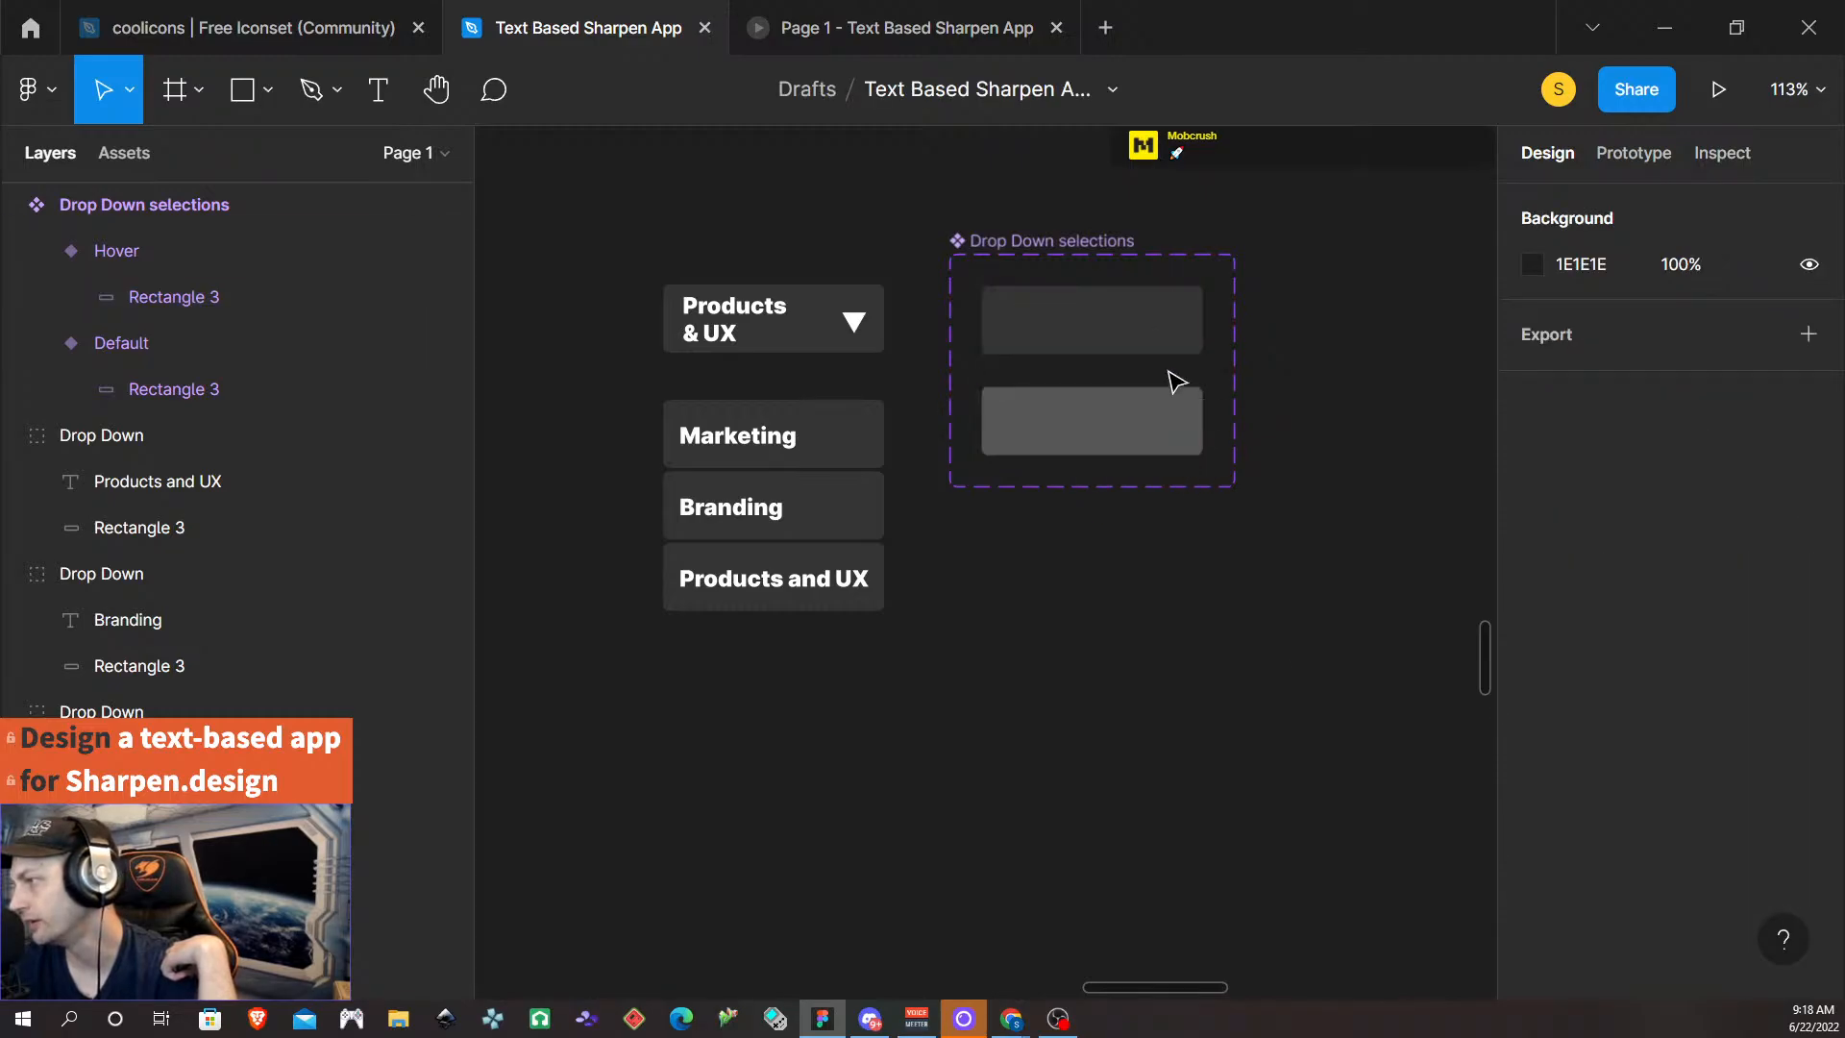
- Add a prototype interaction on the Default variant that changes it to the Hover variant while hovering
click(1182, 342)
click(1633, 153)
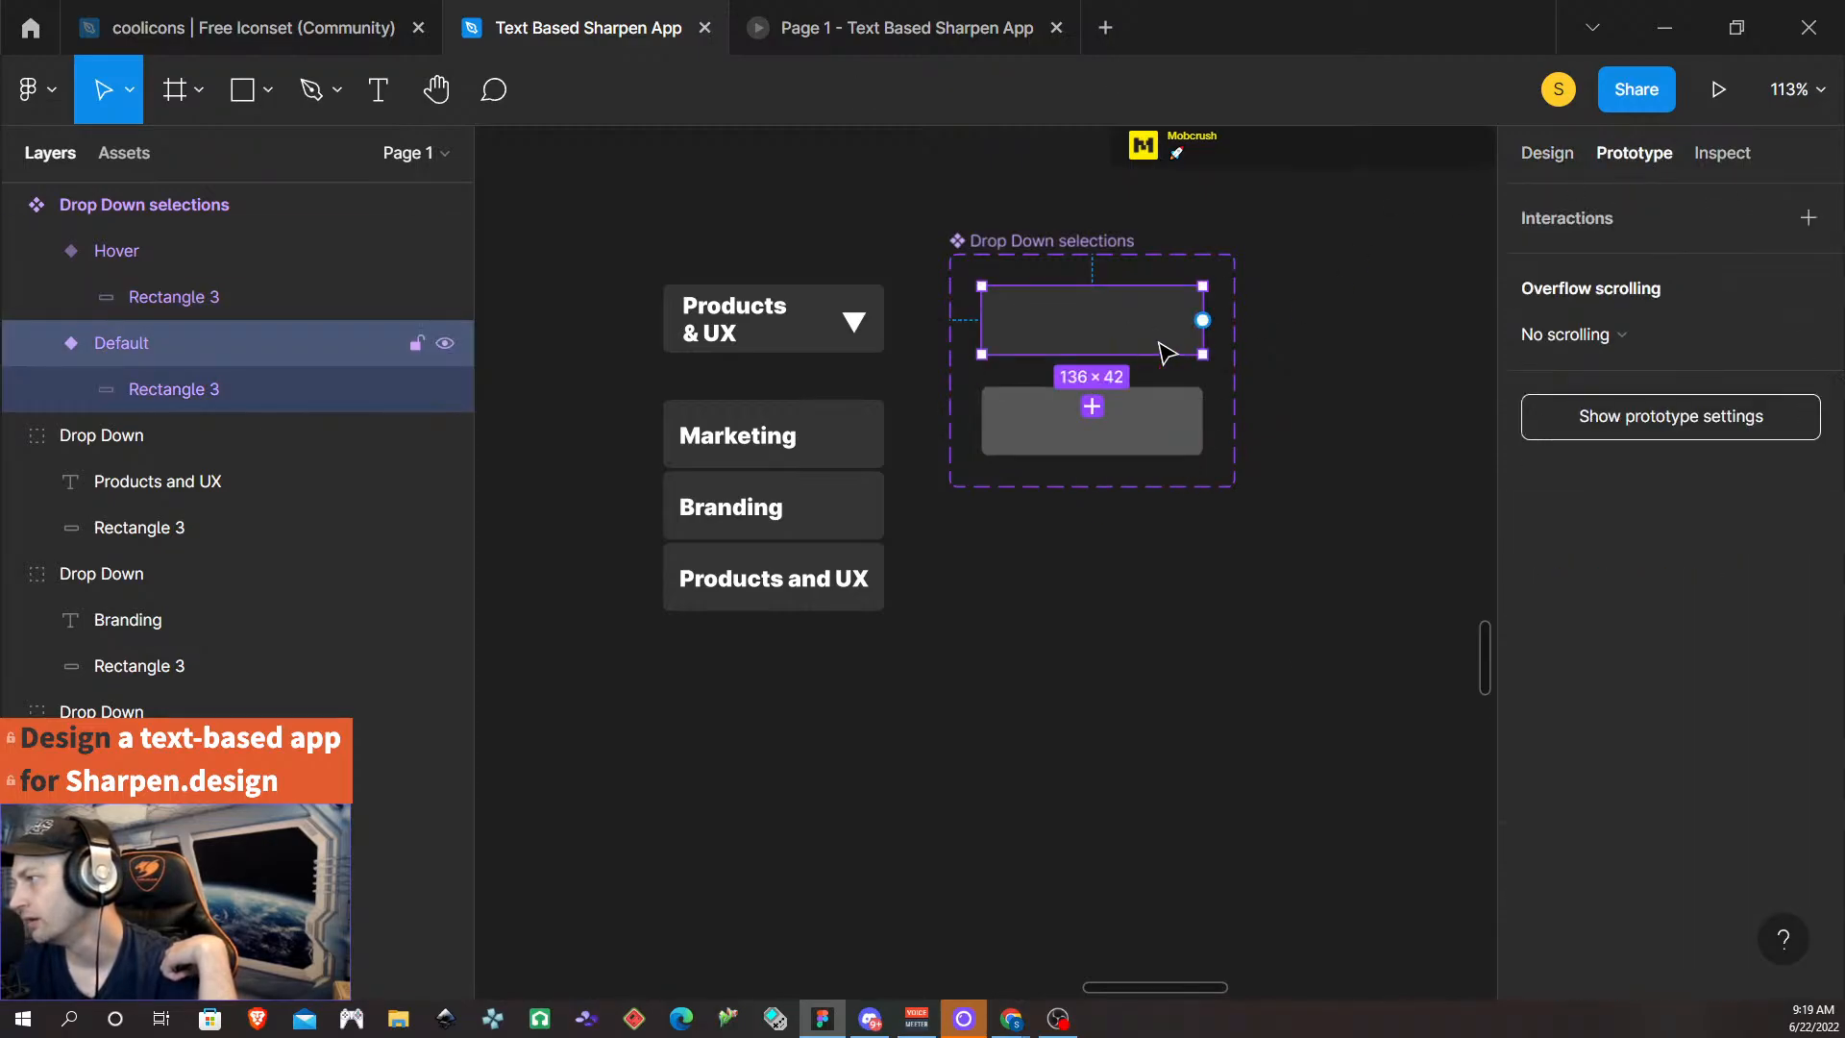
drag(1202, 319, 1196, 407)
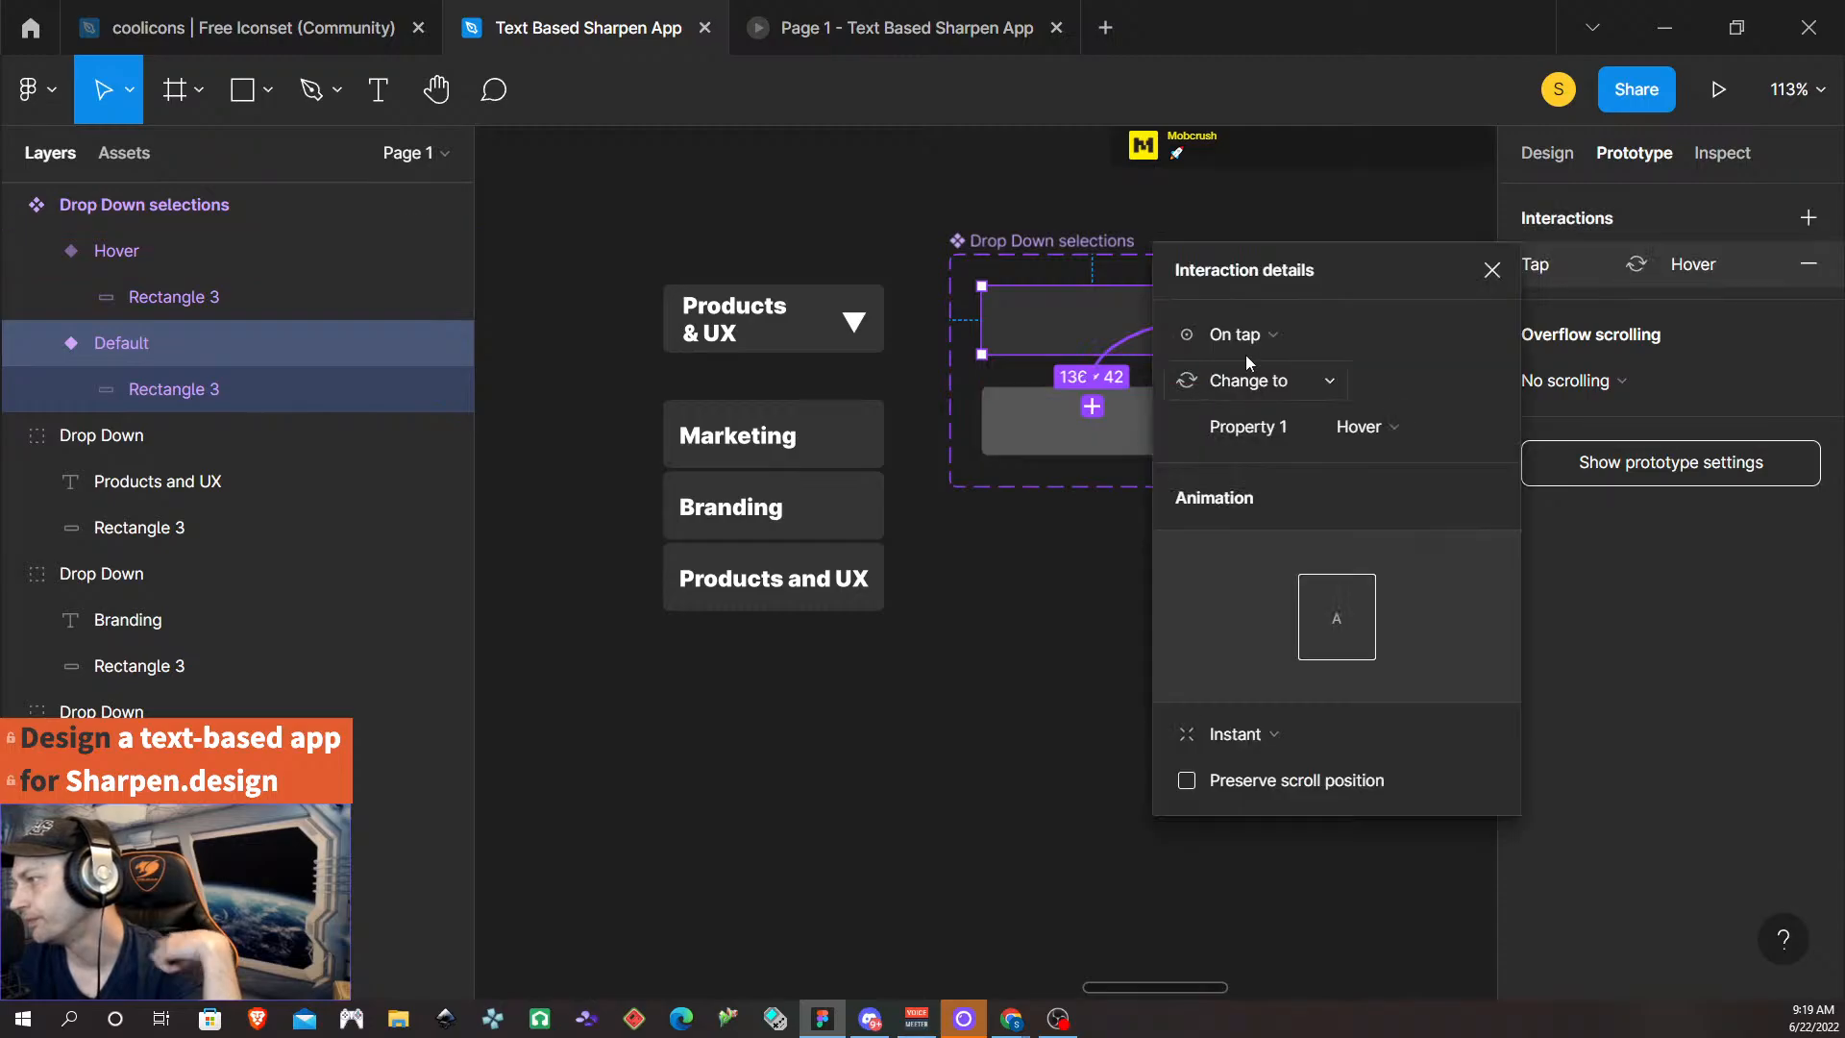
click(1331, 339)
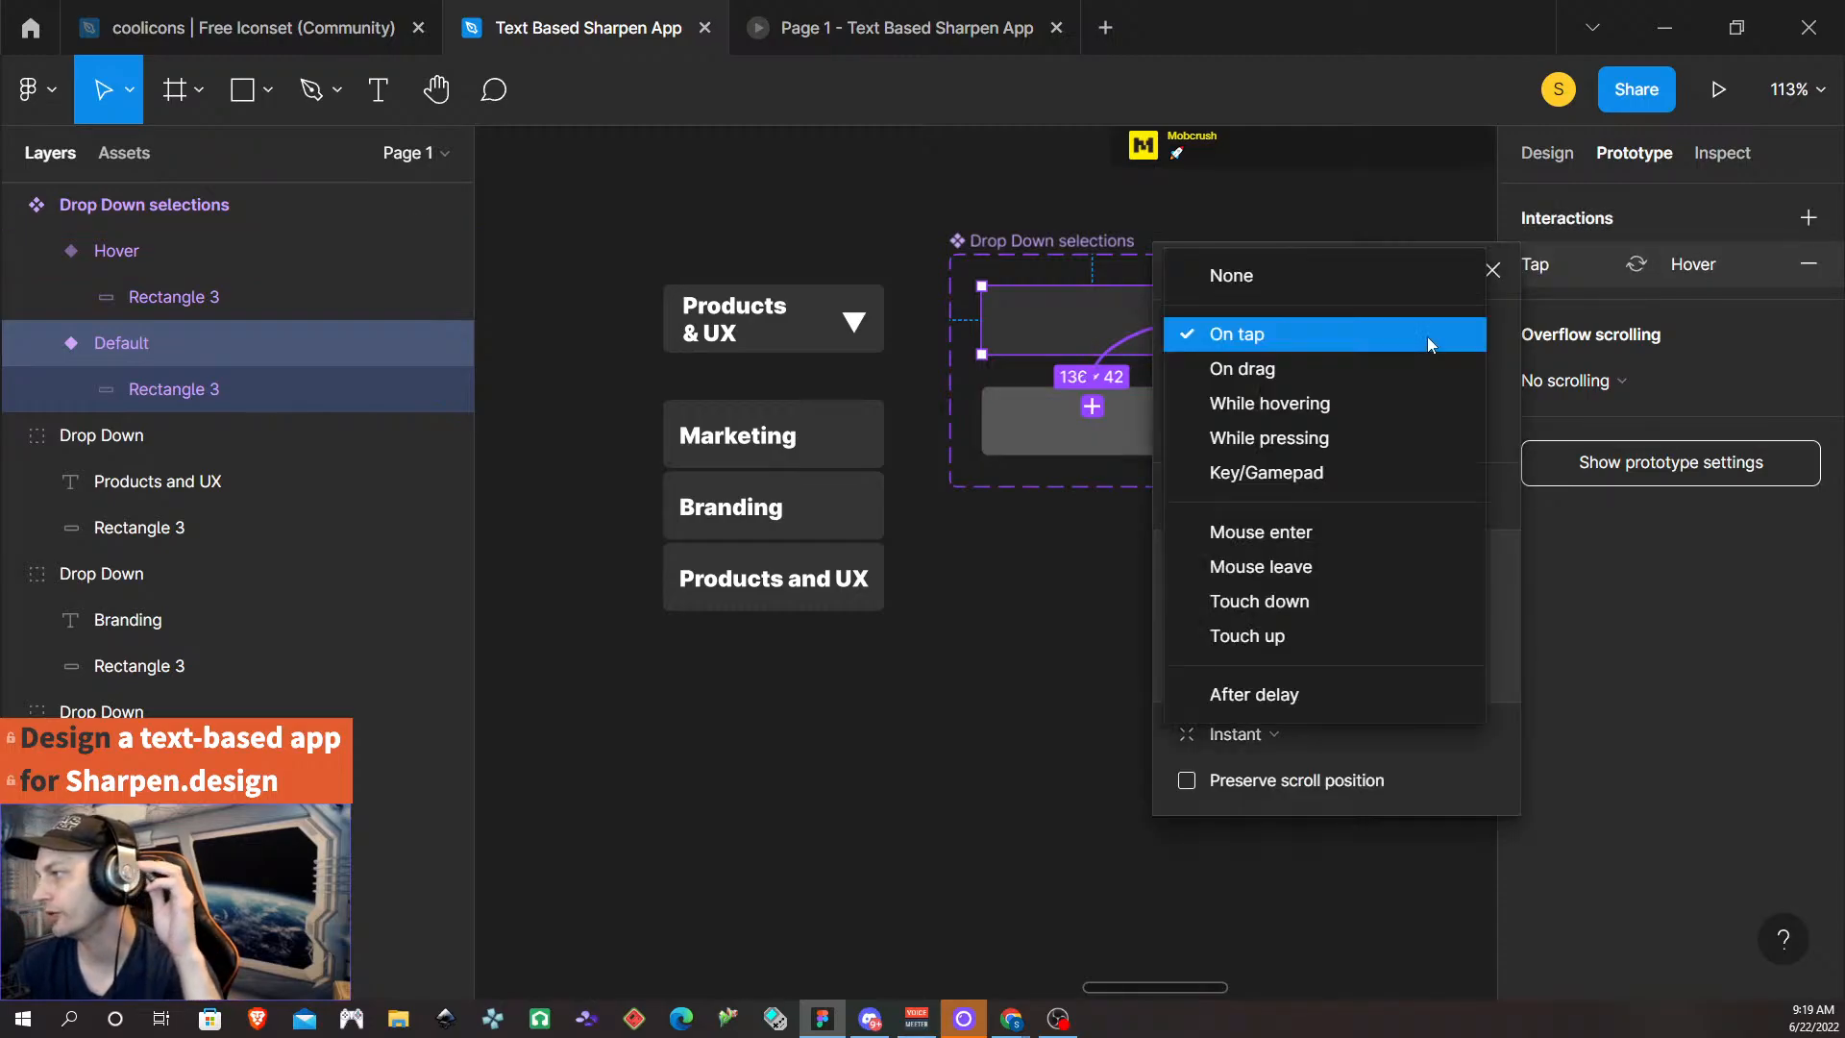
click(1352, 402)
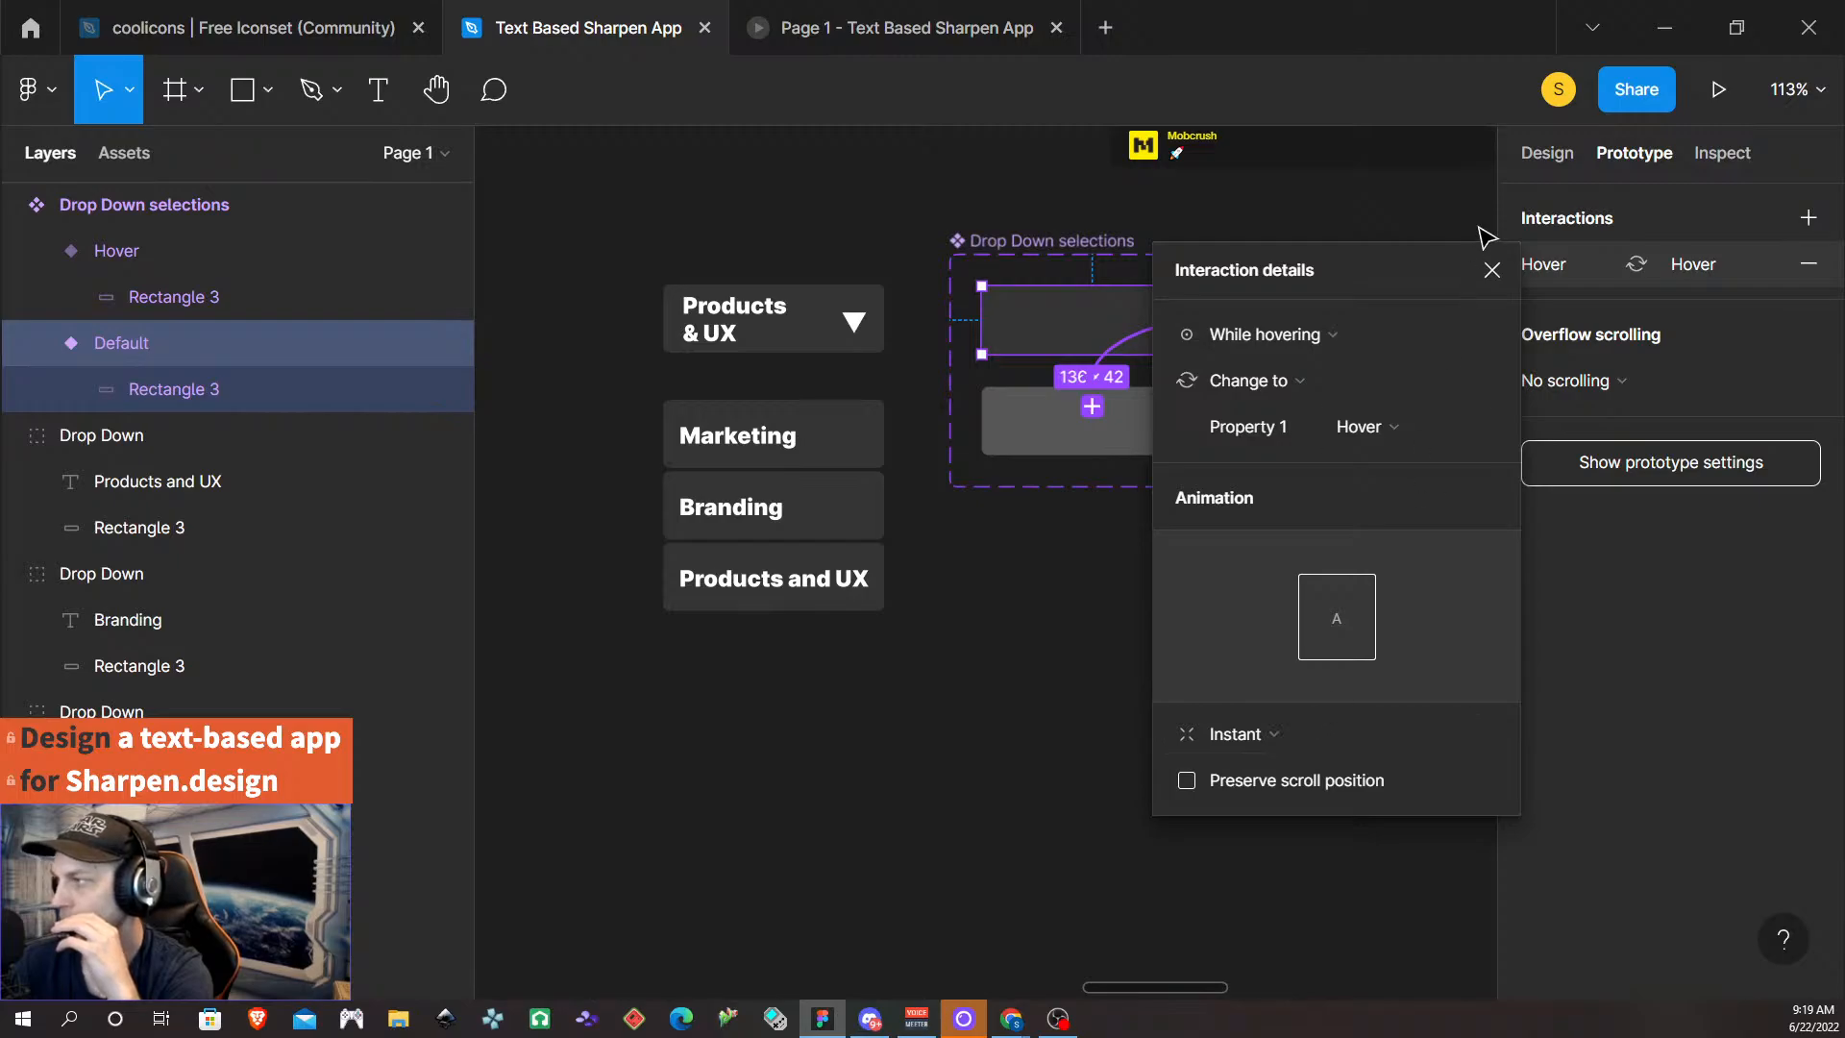
click(1491, 270)
click(1073, 663)
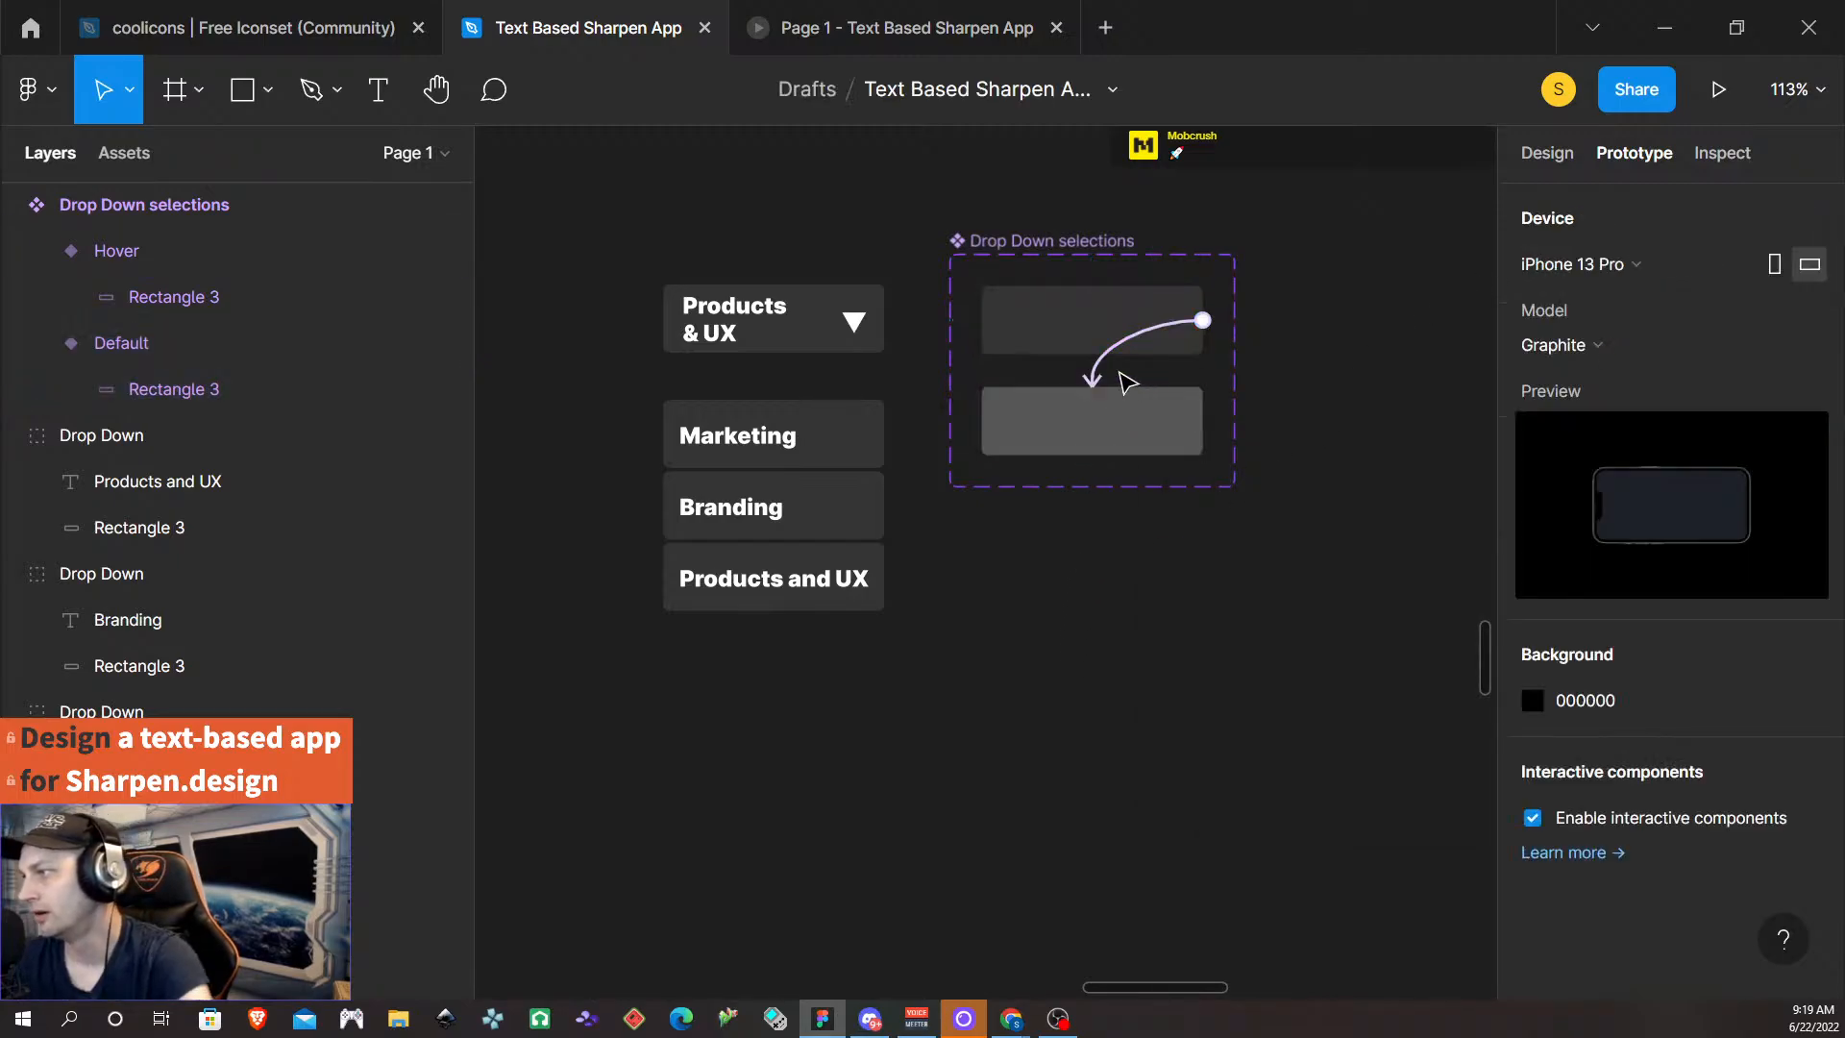
- Copy the Default variant and replace the Marketing option's background rectangle with an instance of it
click(1043, 337)
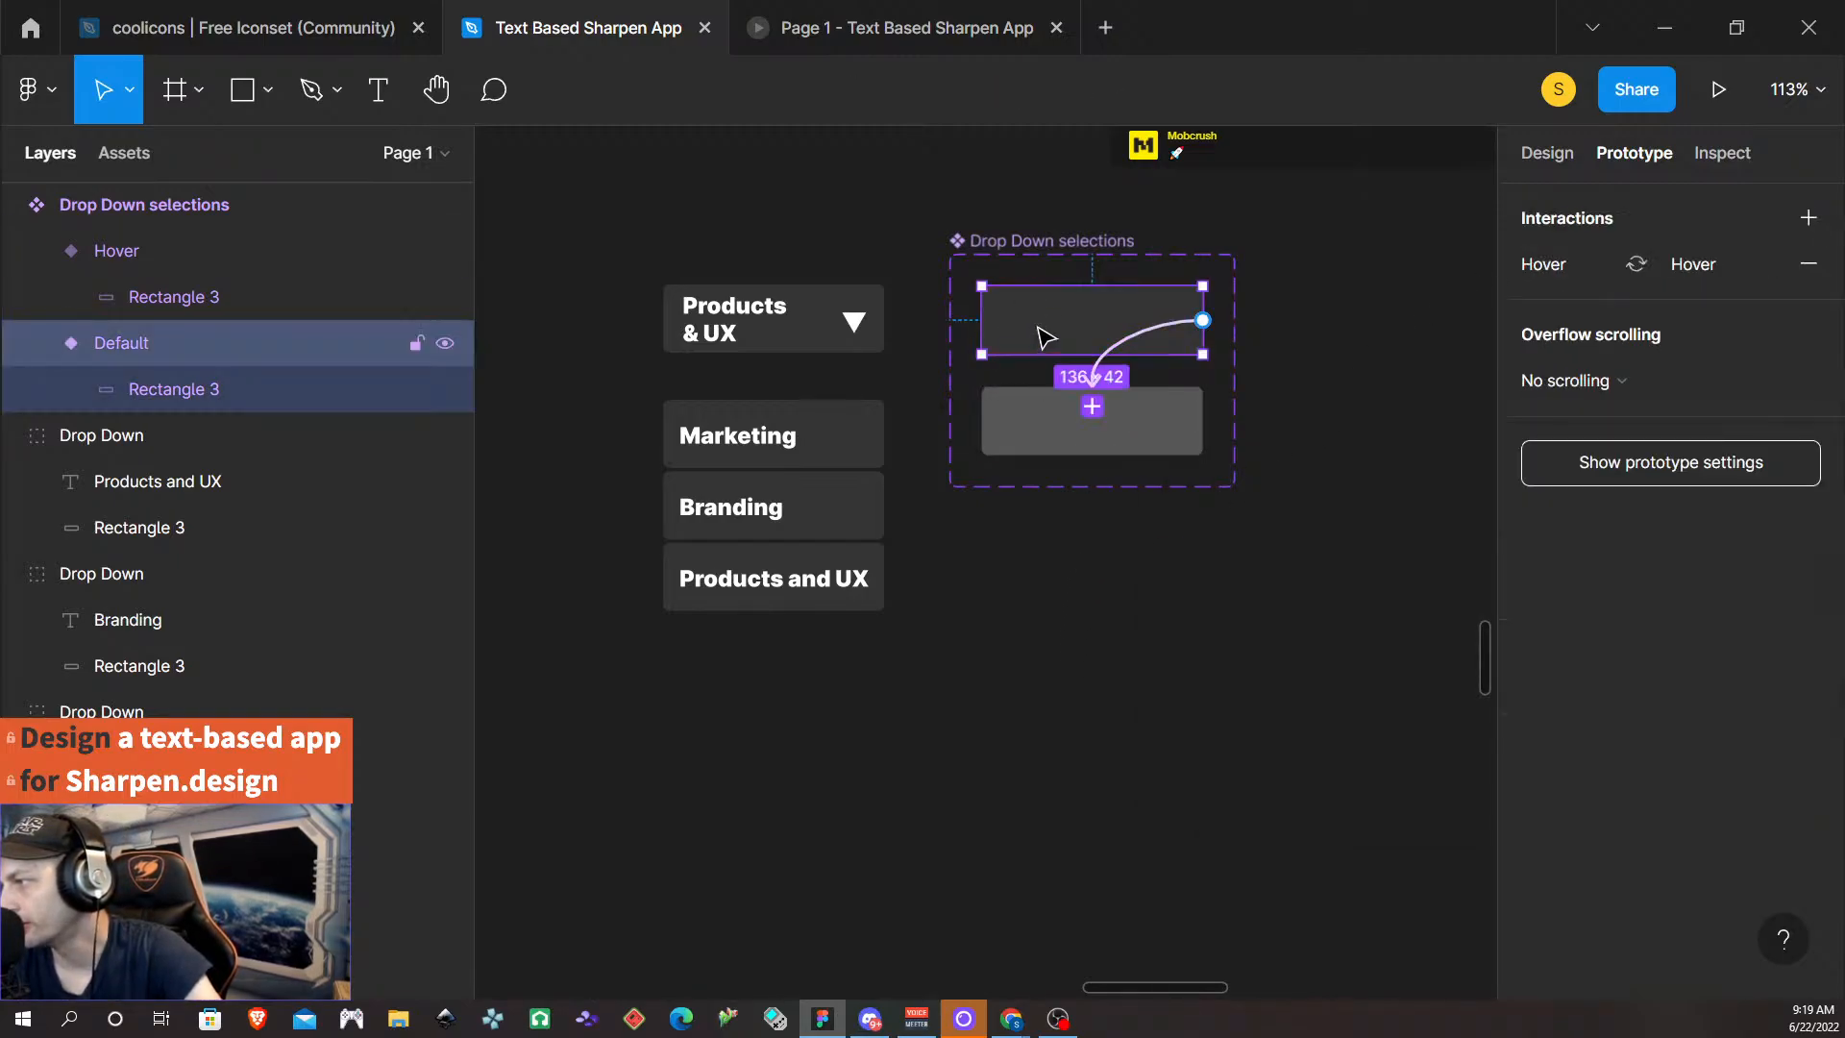
click(1556, 156)
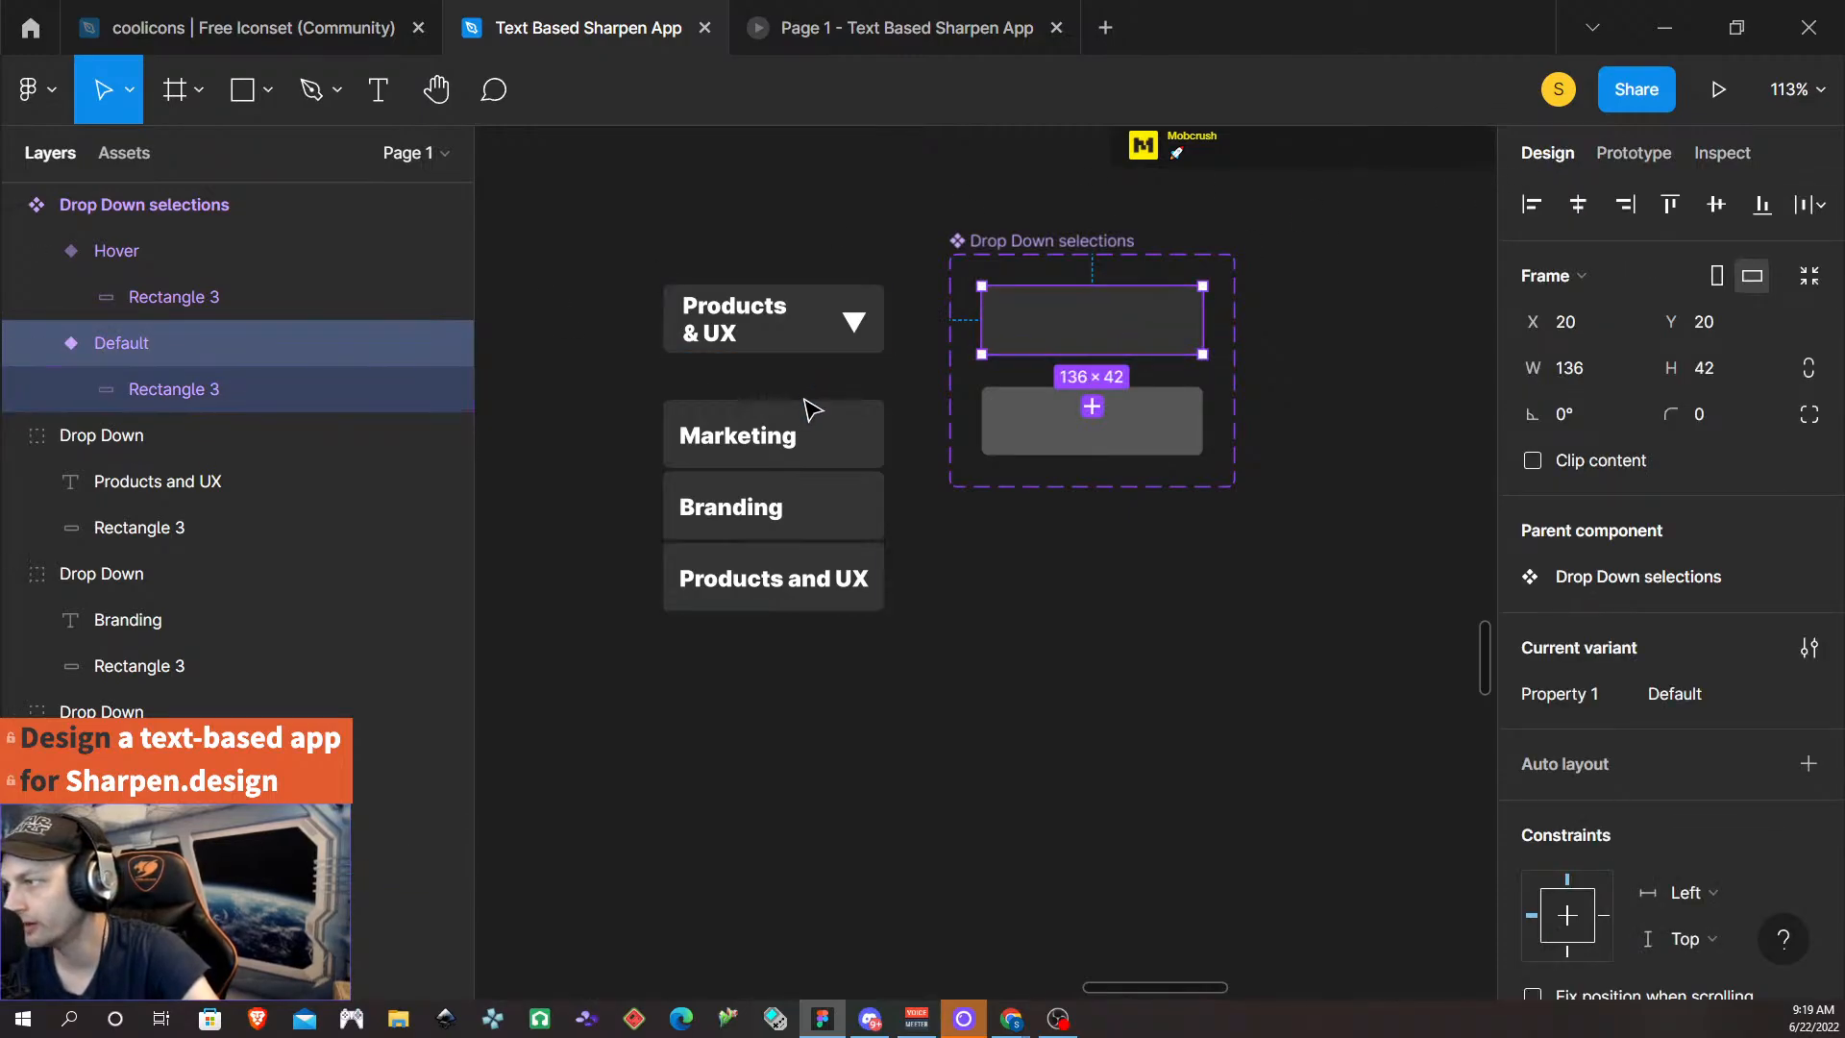
click(850, 437)
click(192, 804)
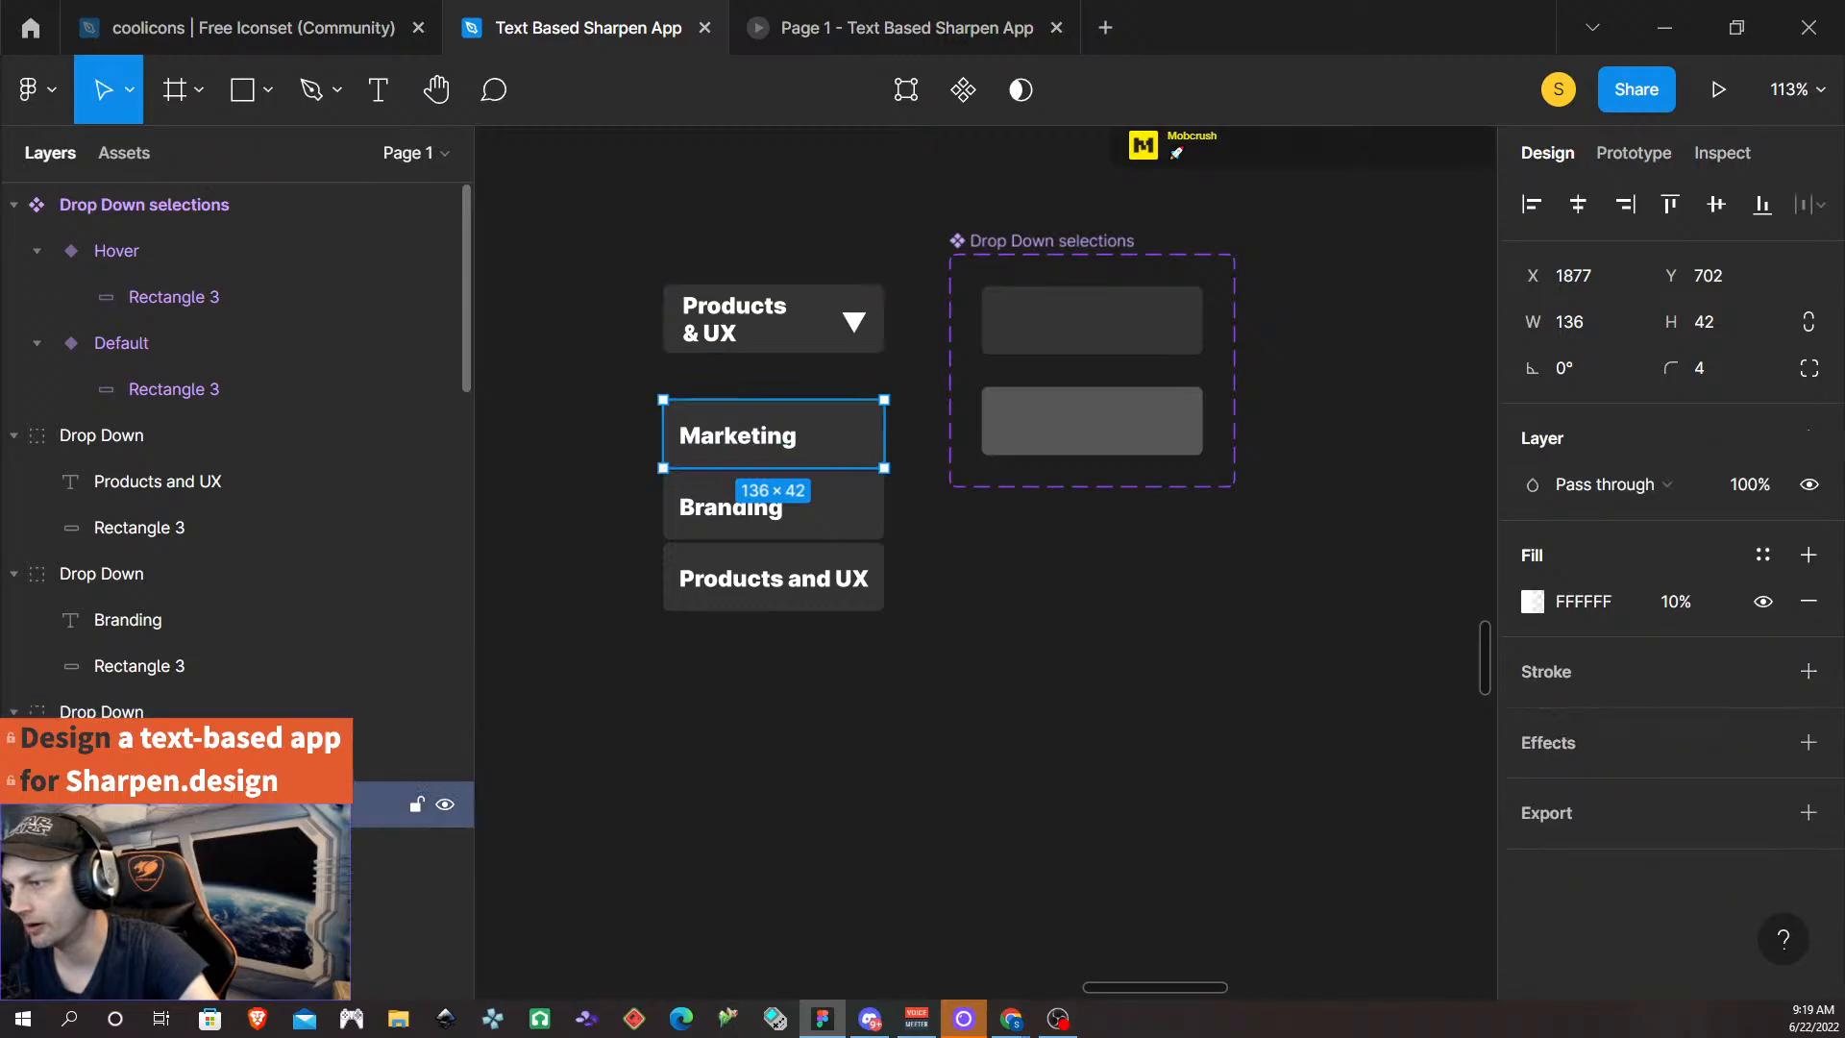
key(ctrl+v)
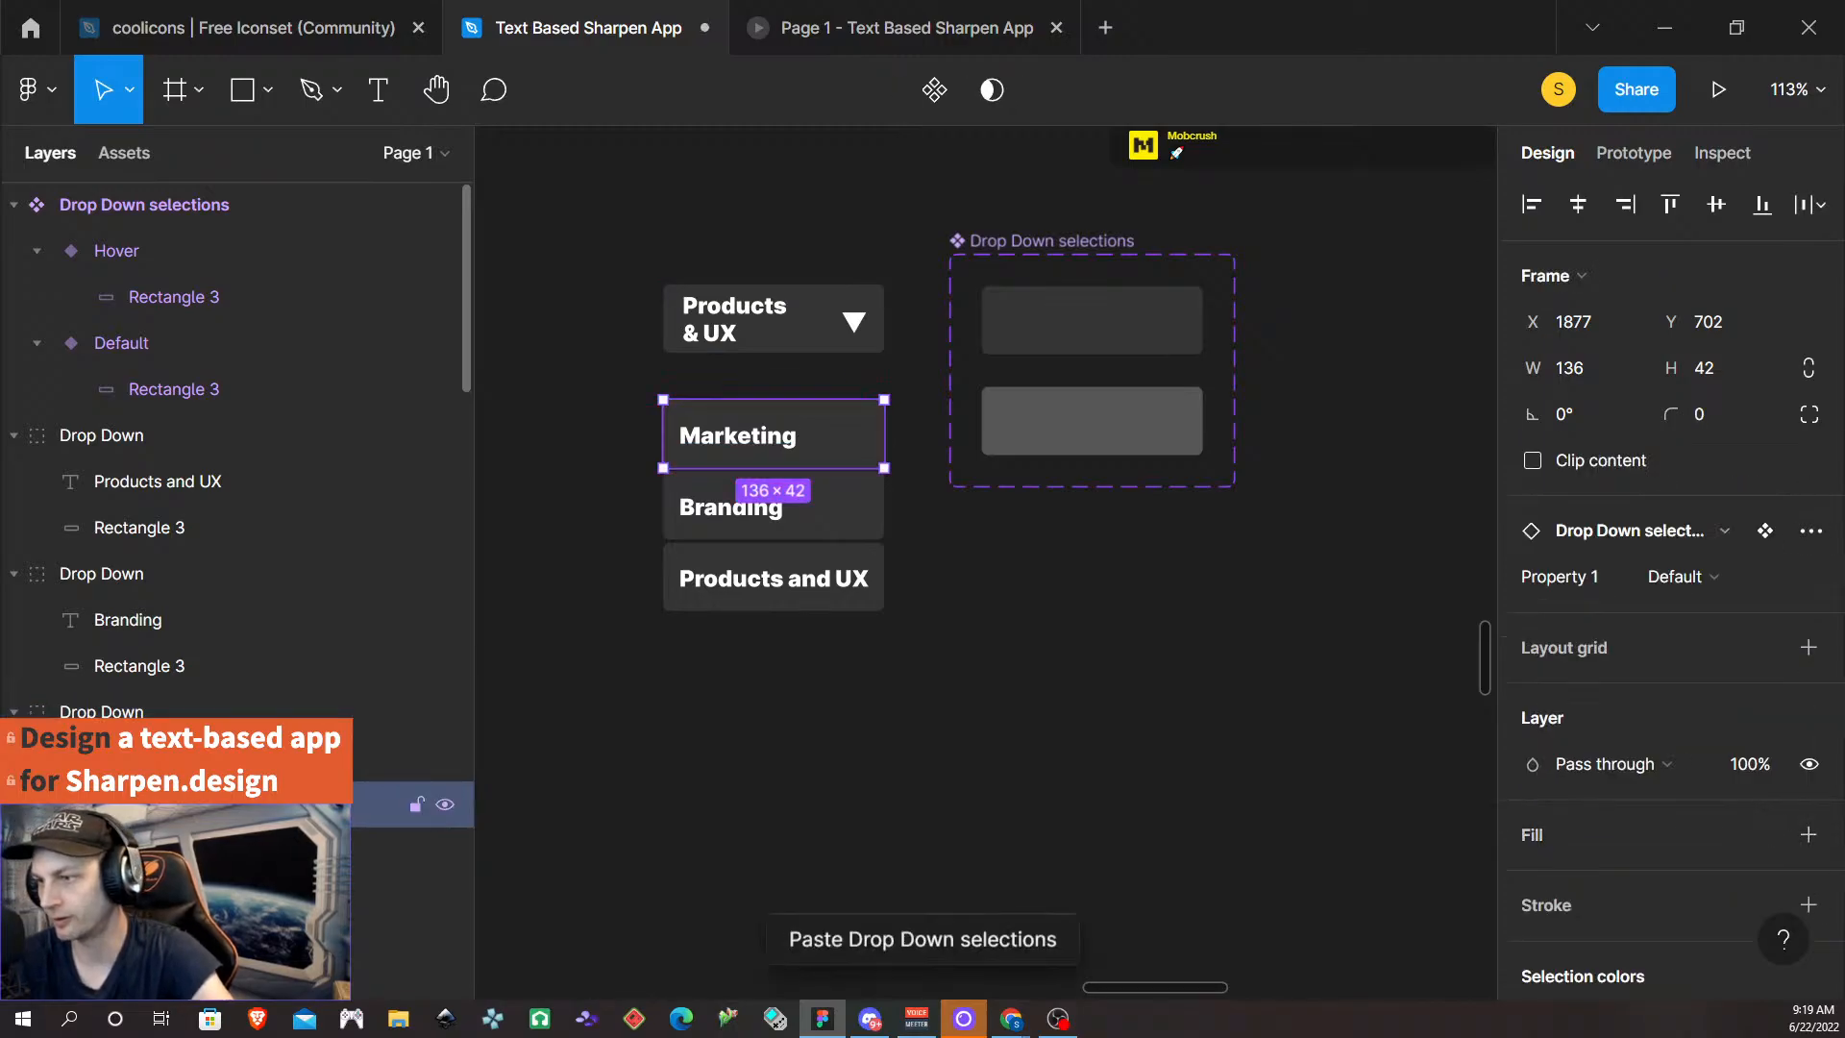
- Replace the background rectangles of the Branding and Products and UX options with the copied Drop Down selections instance
click(853, 520)
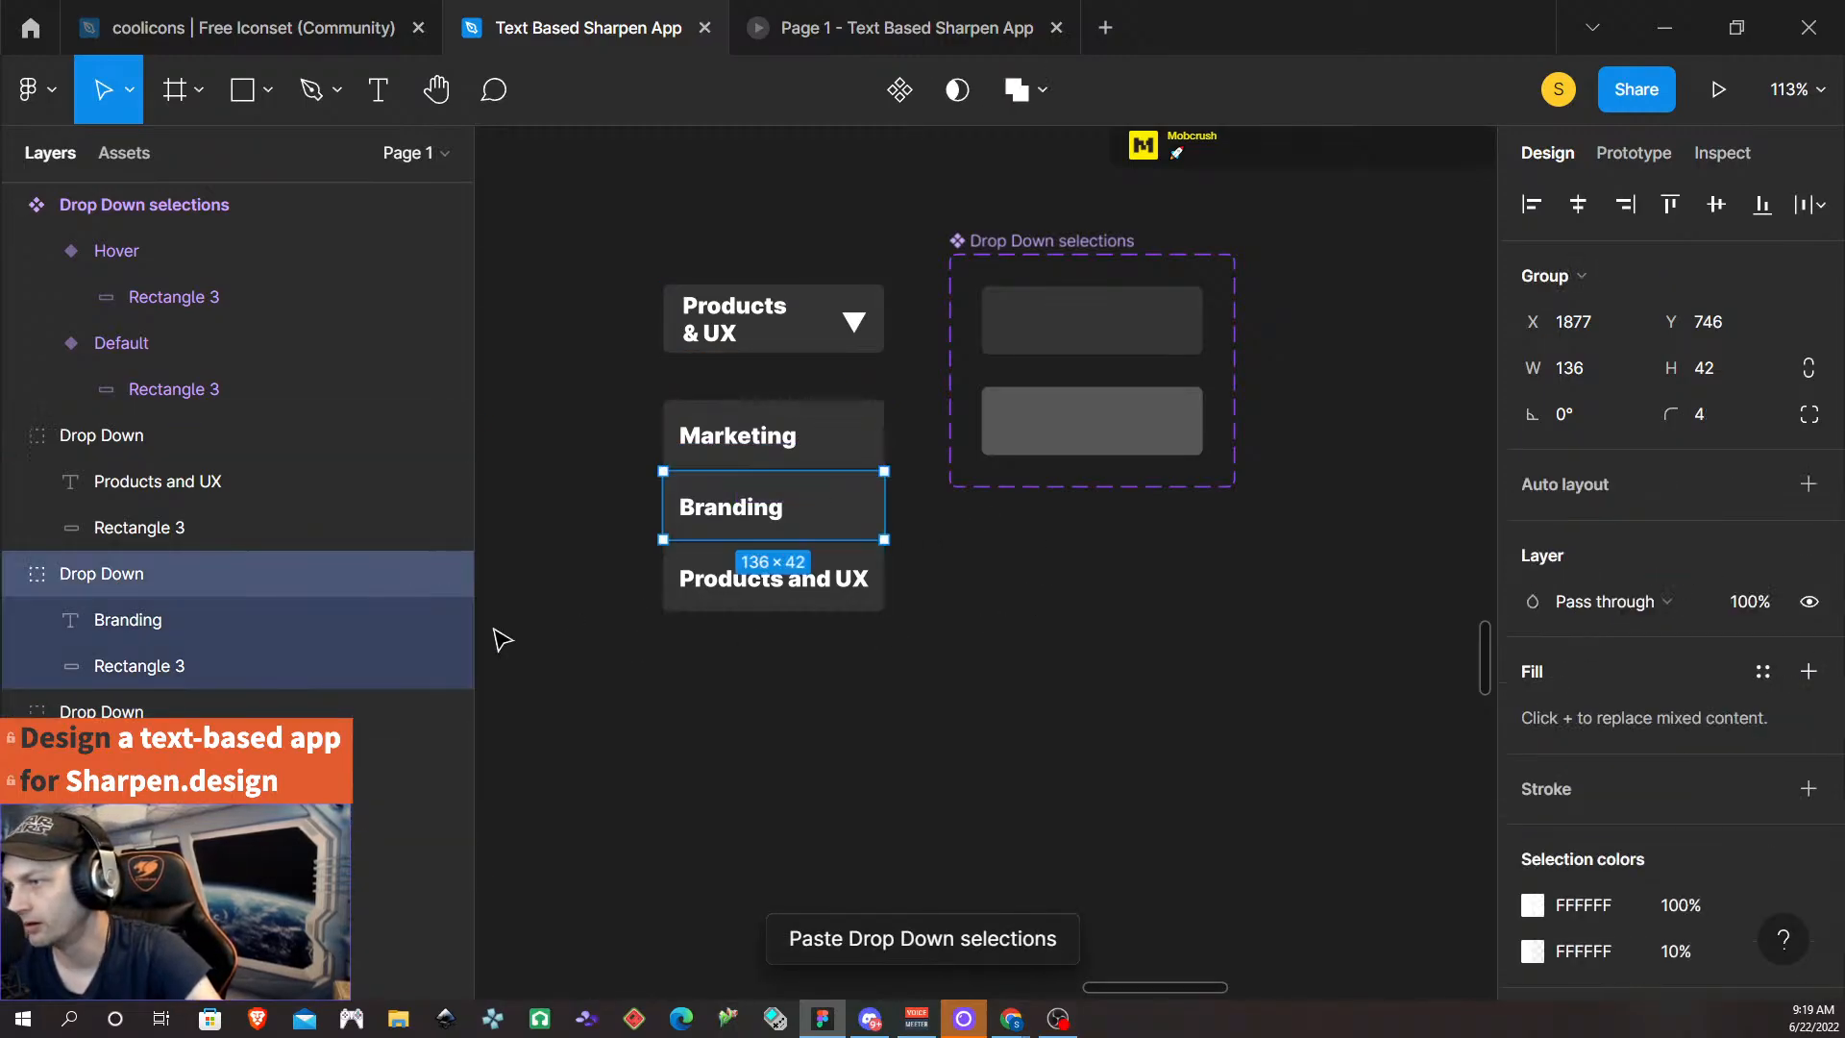
click(144, 670)
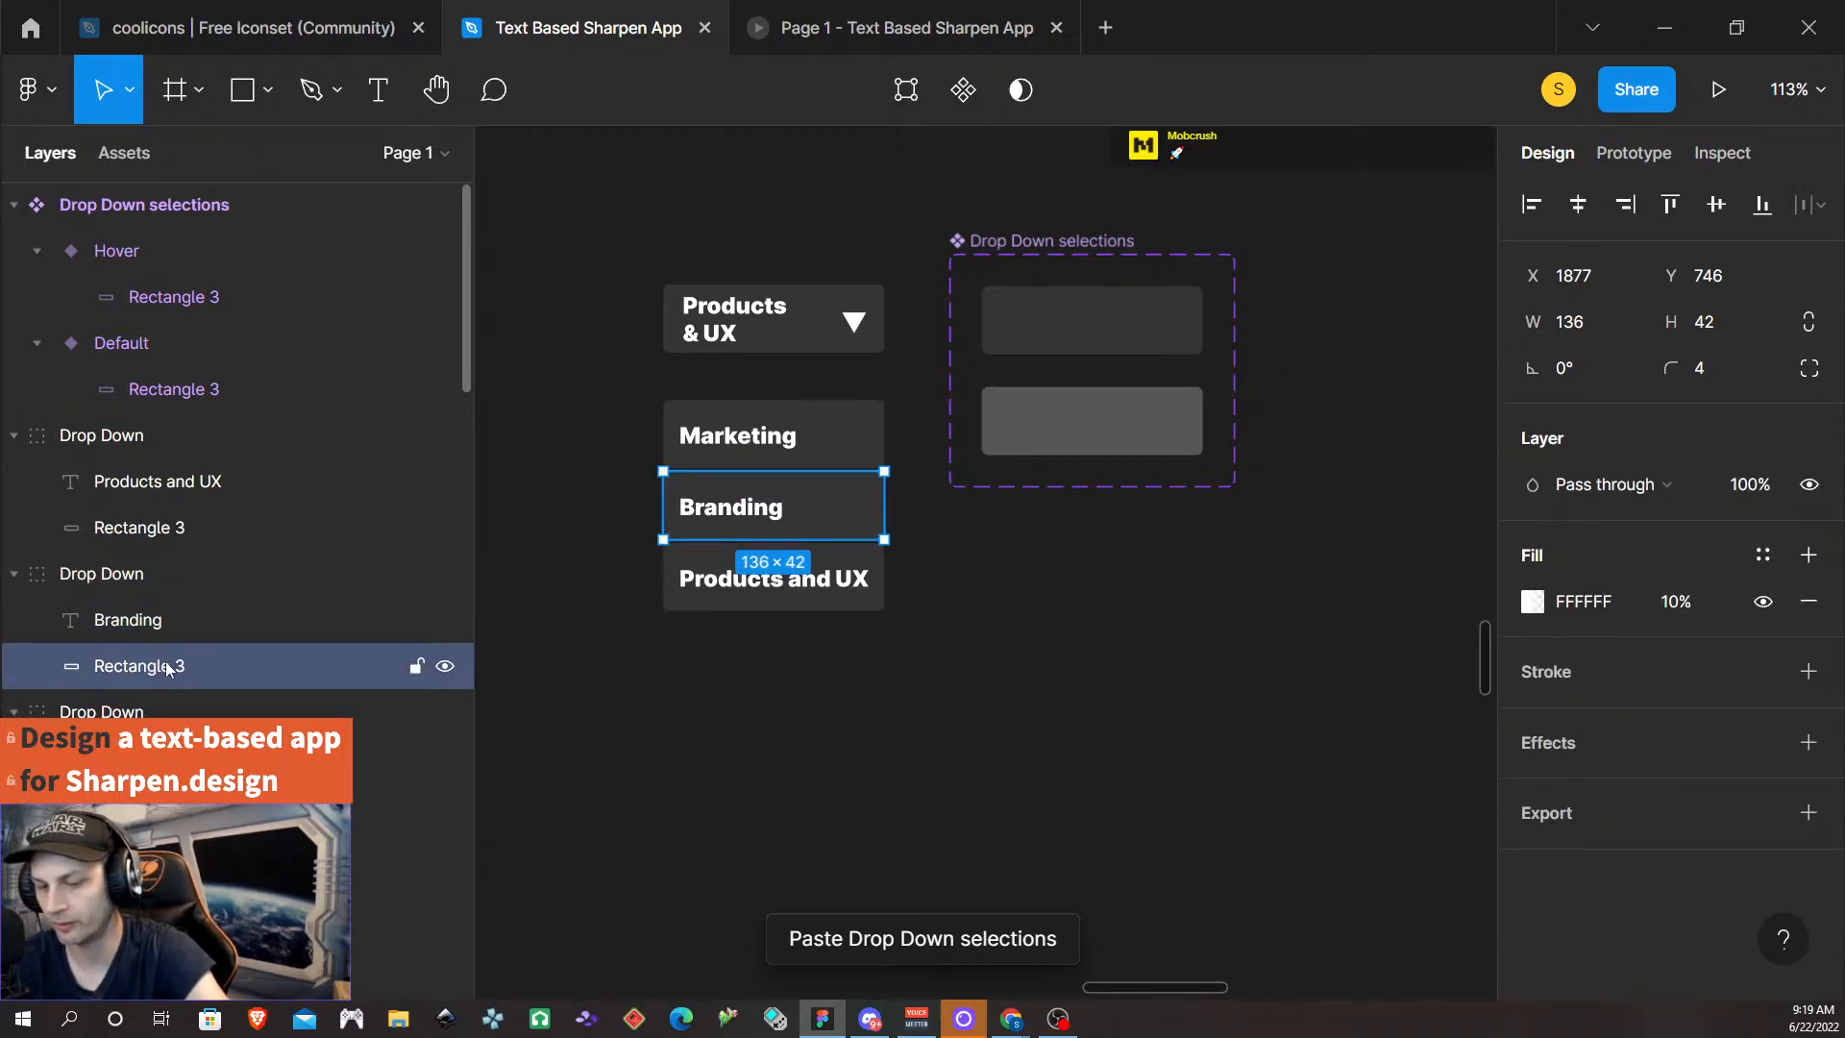
key(ctrl+shift+r)
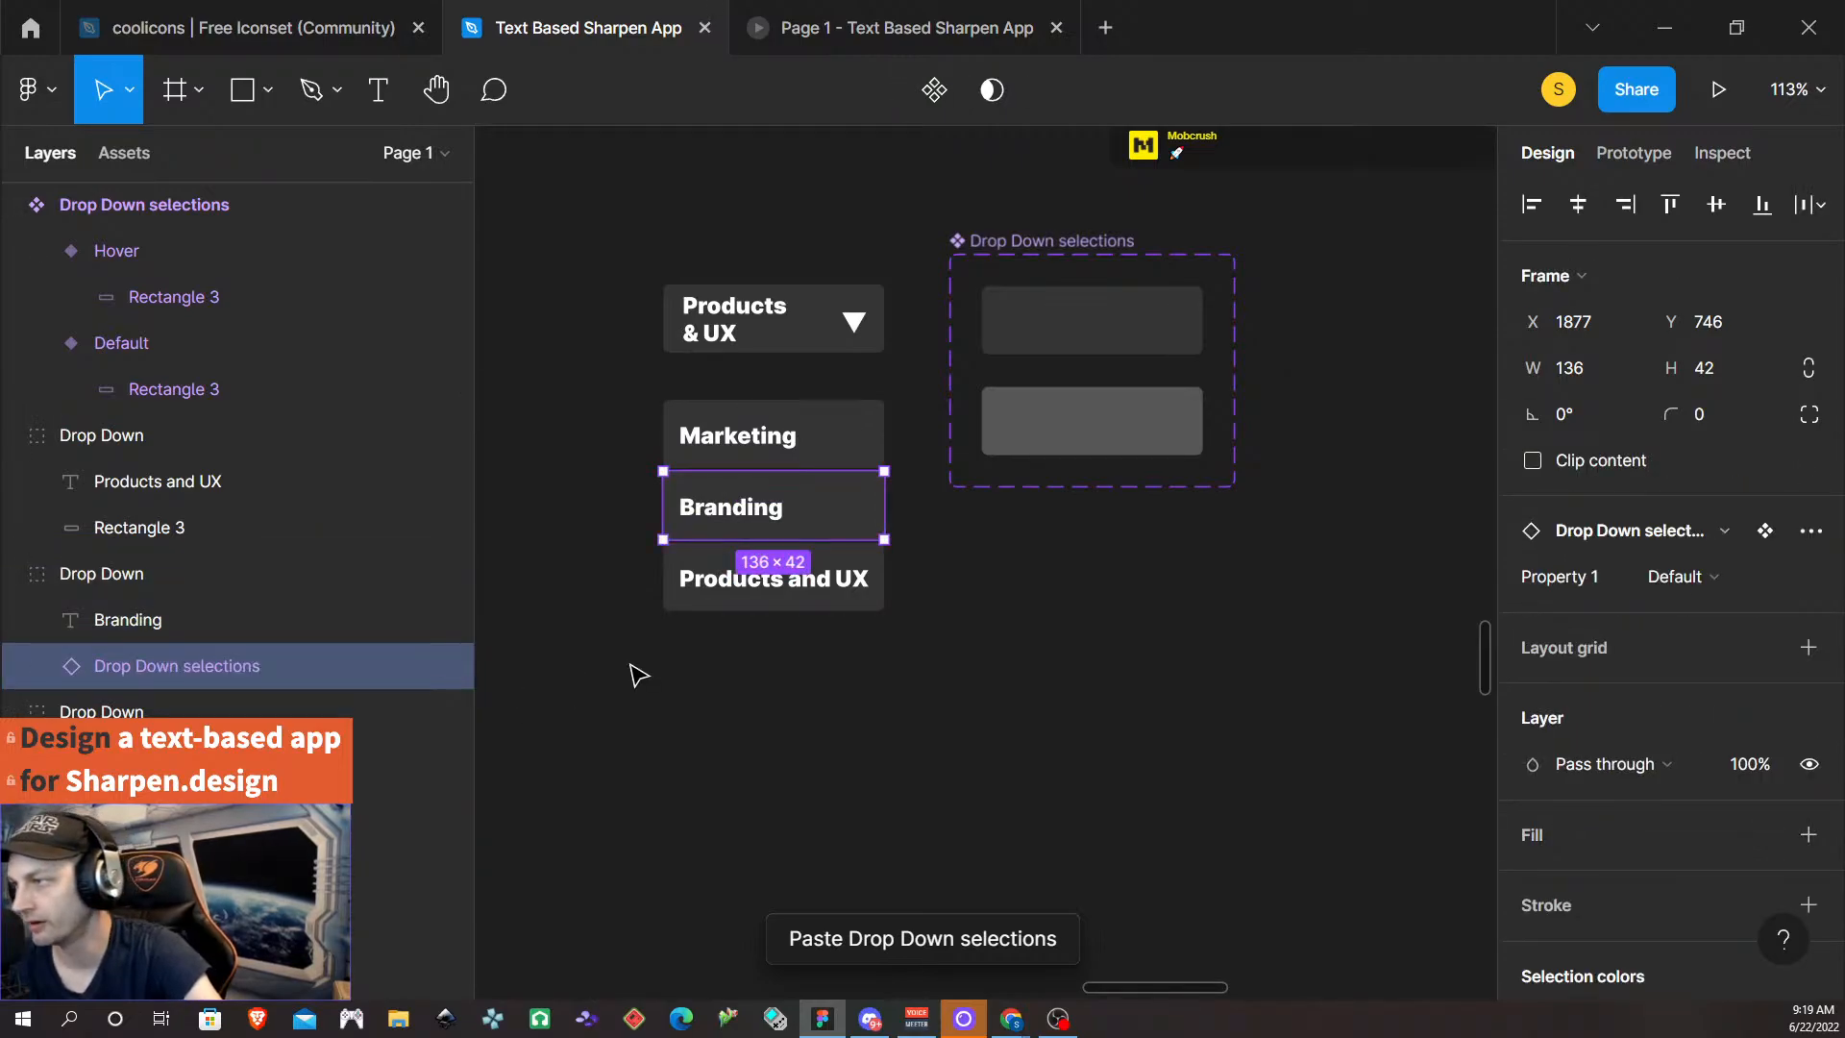
click(200, 526)
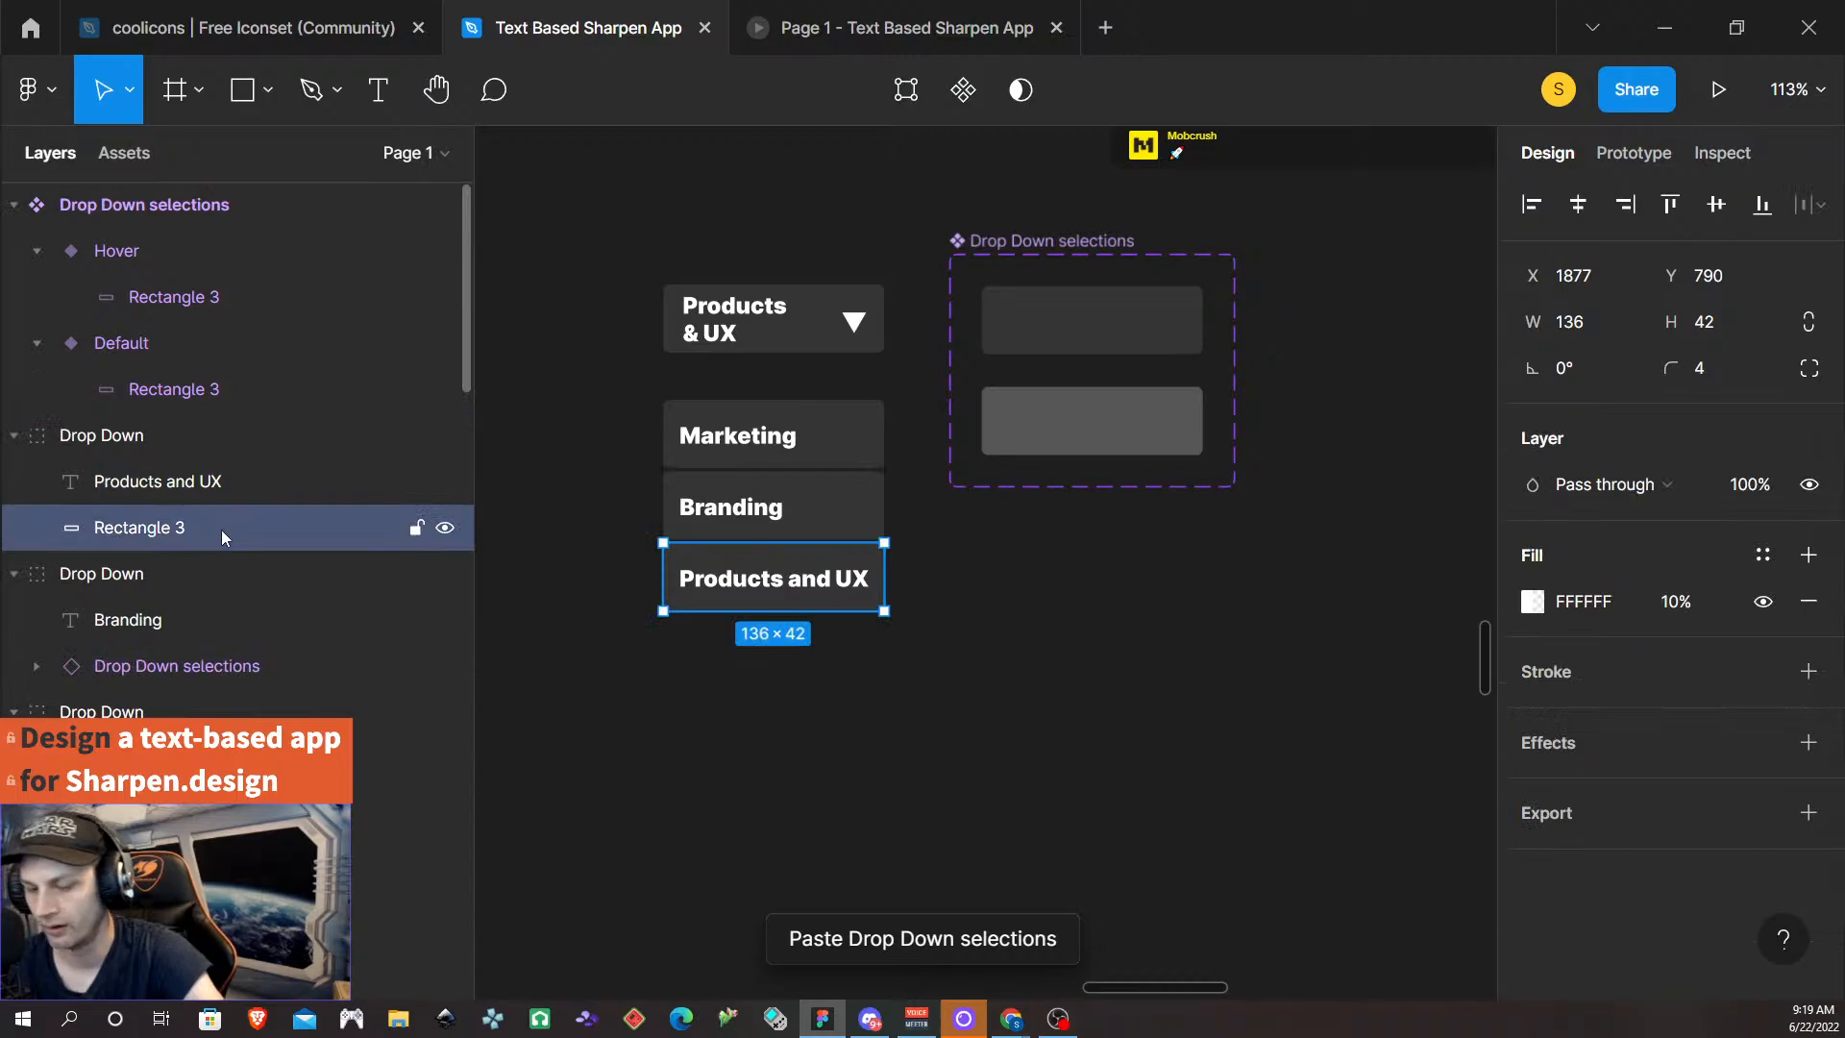
key(ctrl+shift+r)
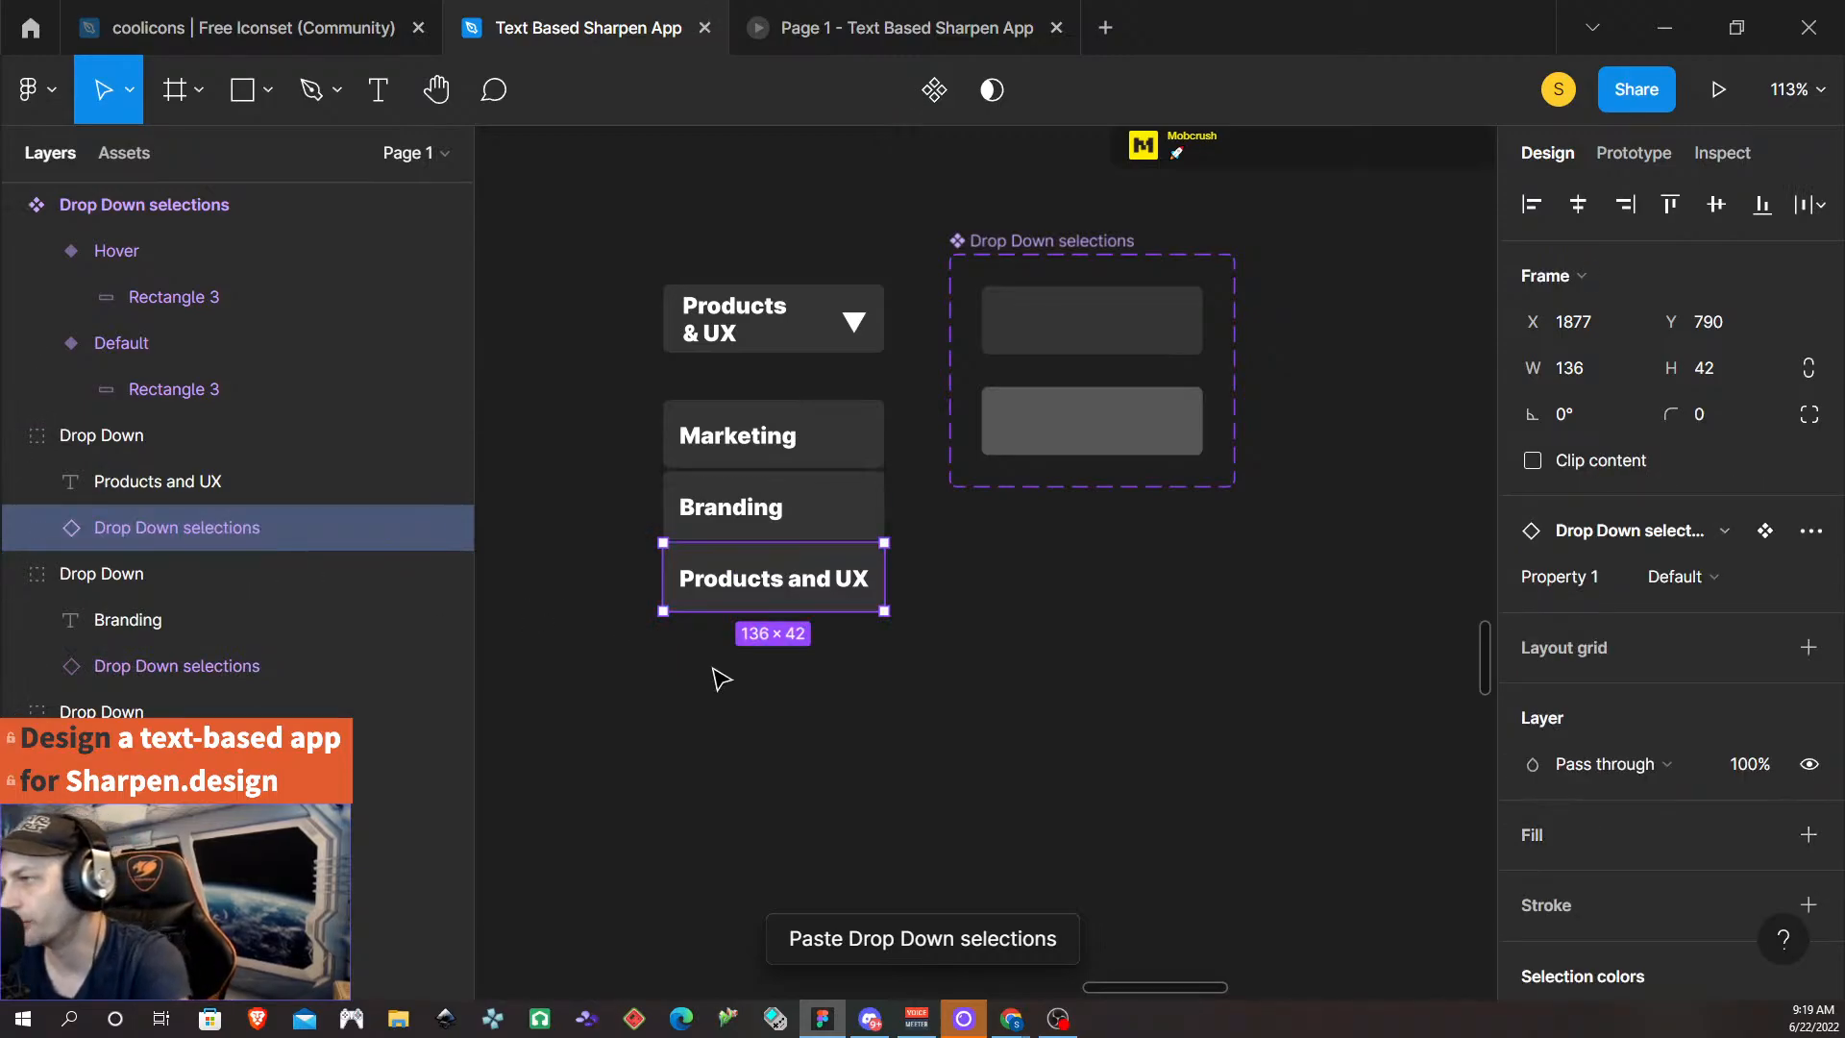
click(843, 735)
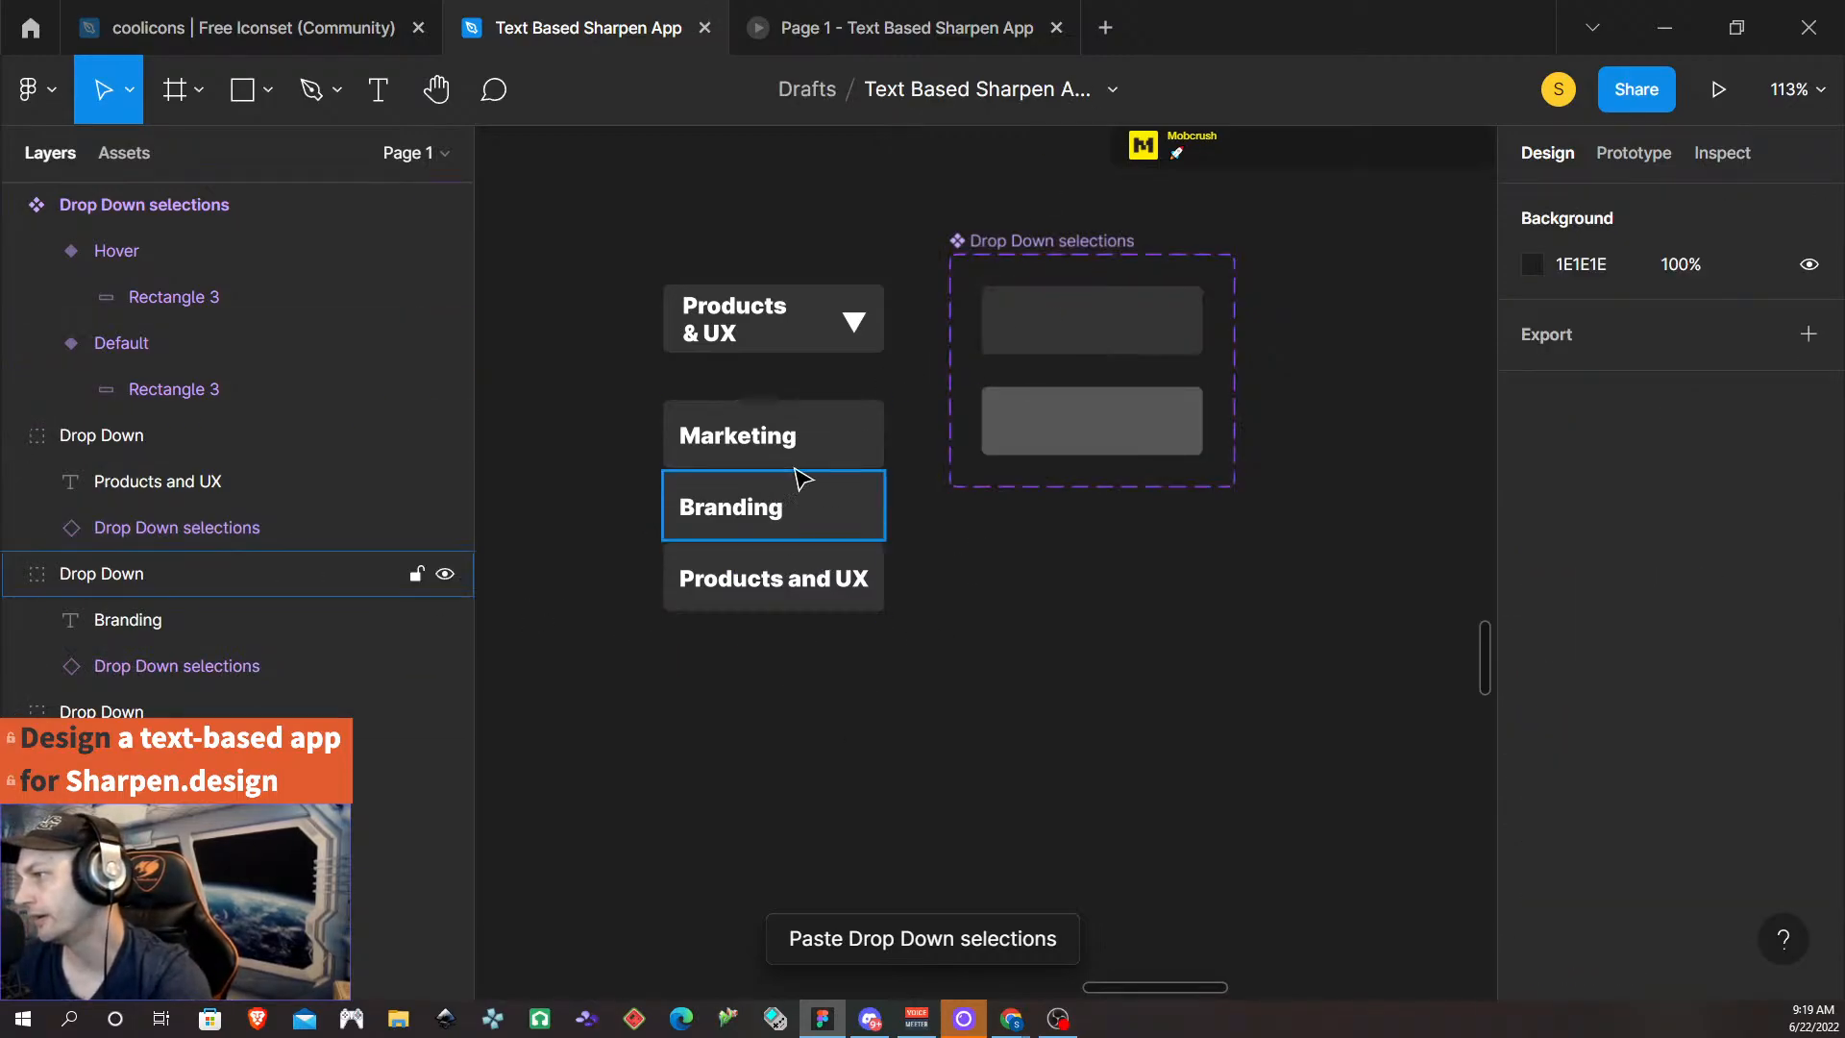
- Wrap the Marketing, Branding and Products and UX options in an auto layout frame and rename it "Design categories"
drag(646, 395, 913, 646)
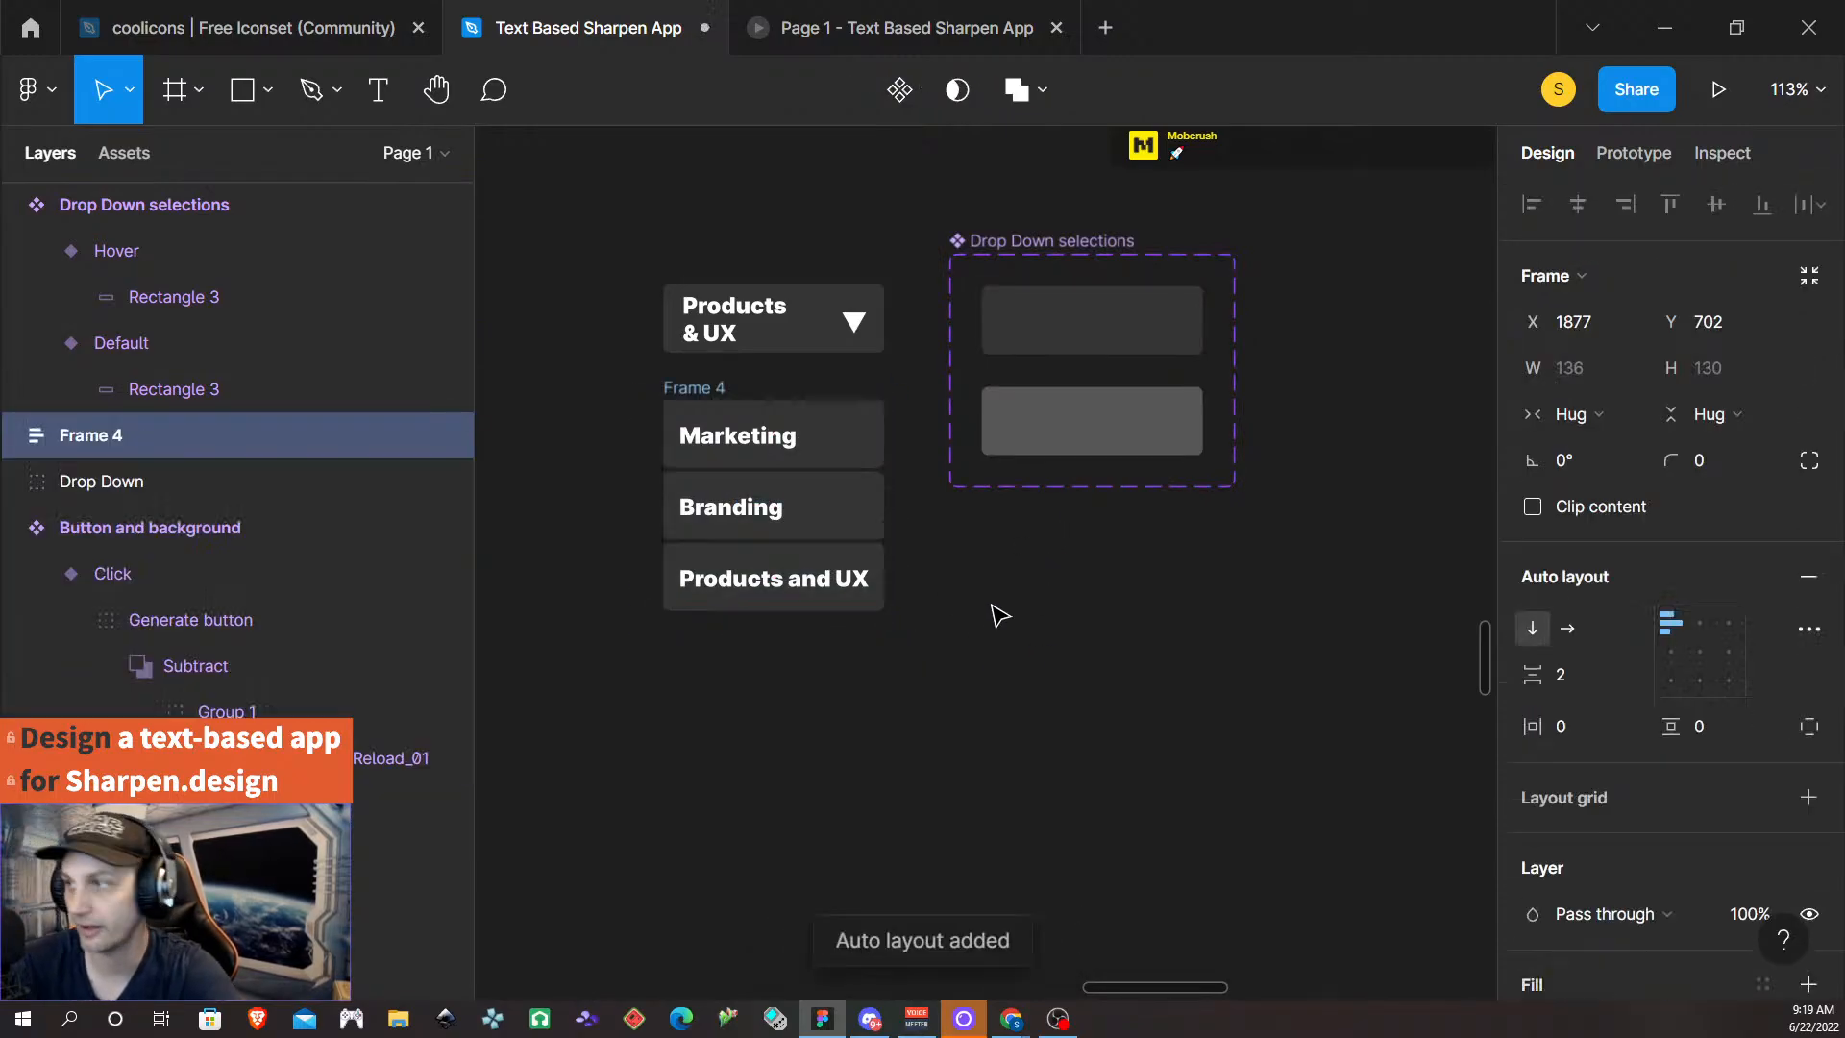
key(shift+a)
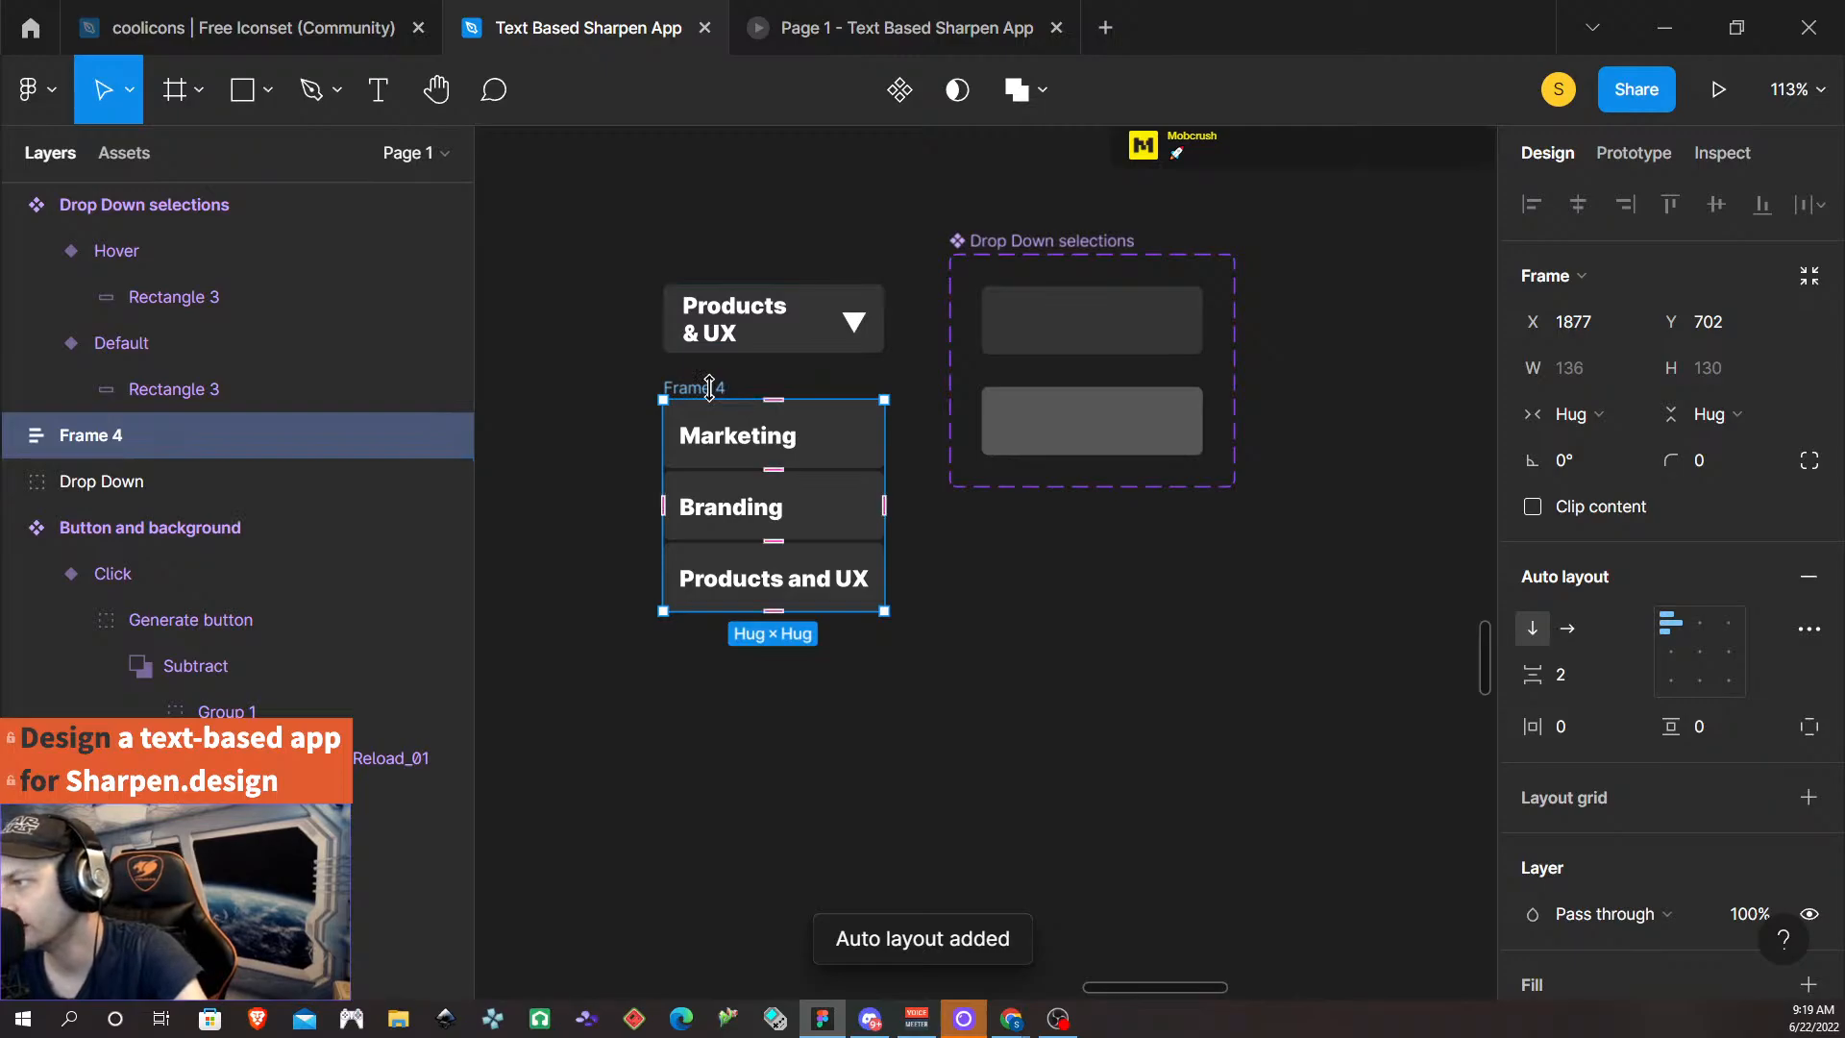
double_click(709, 387)
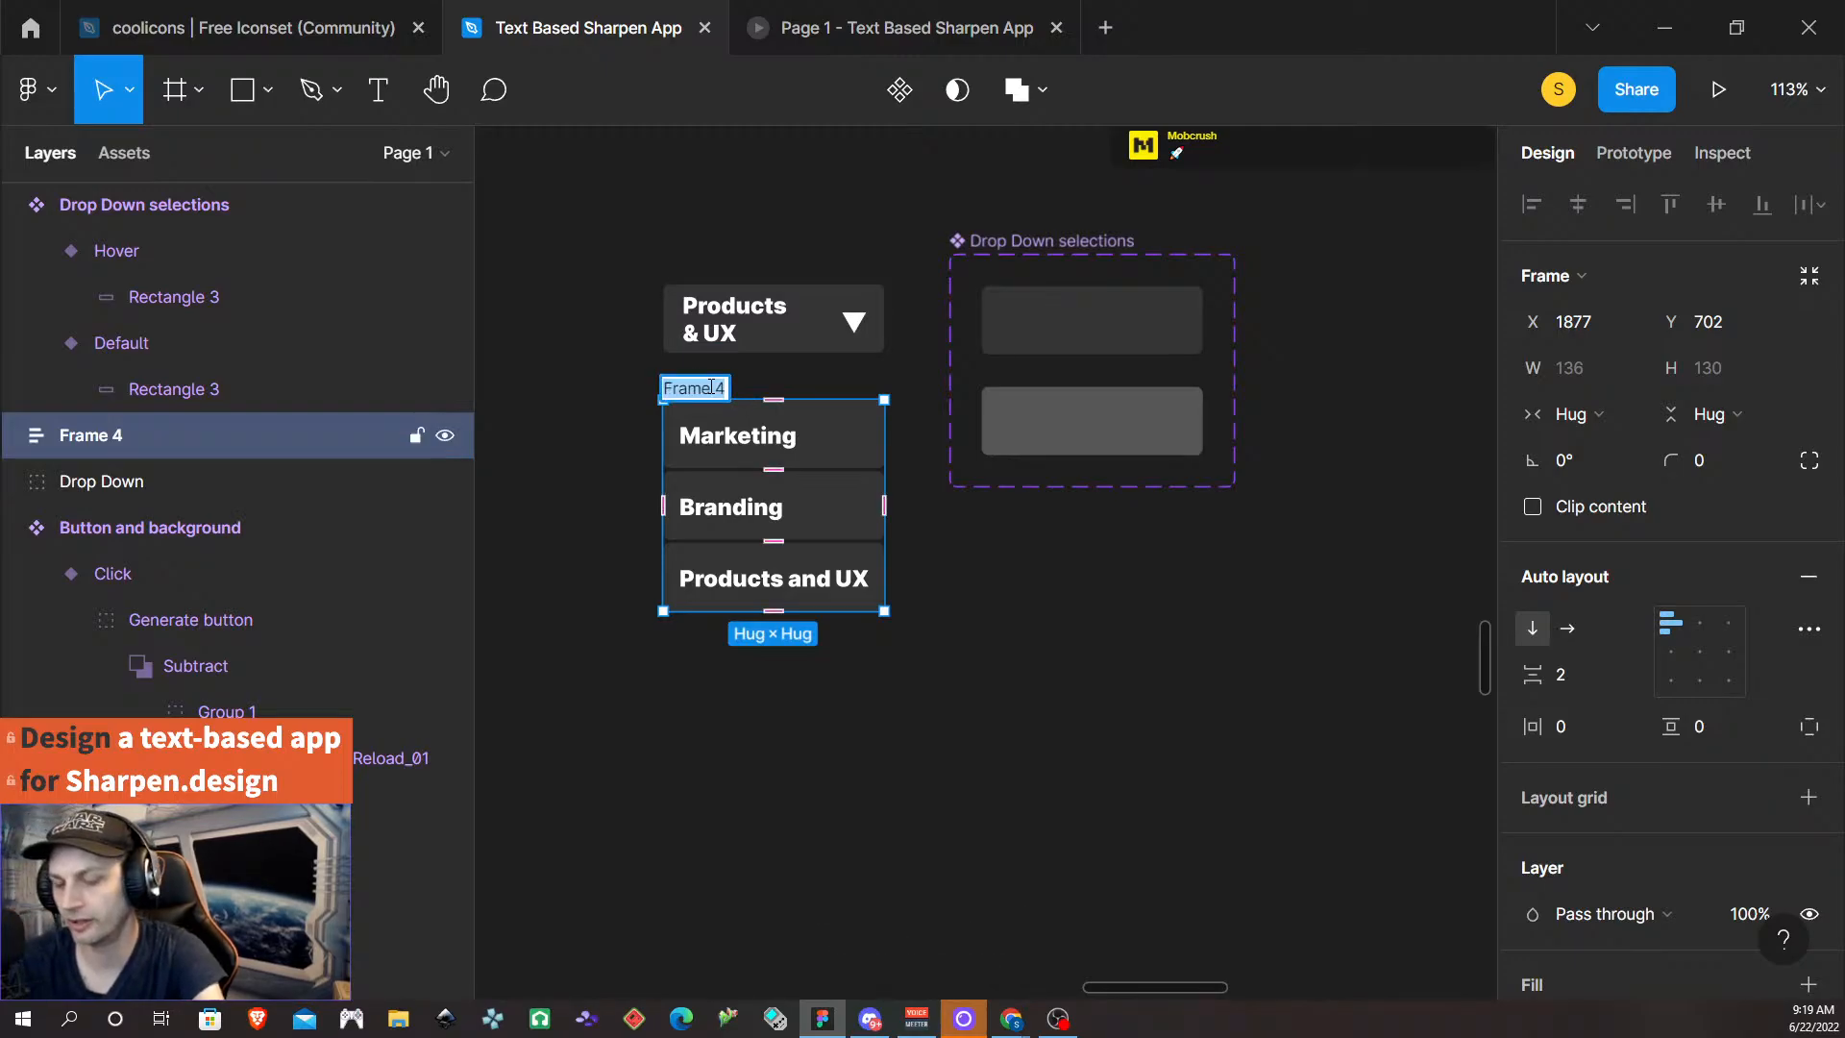
text(Options)
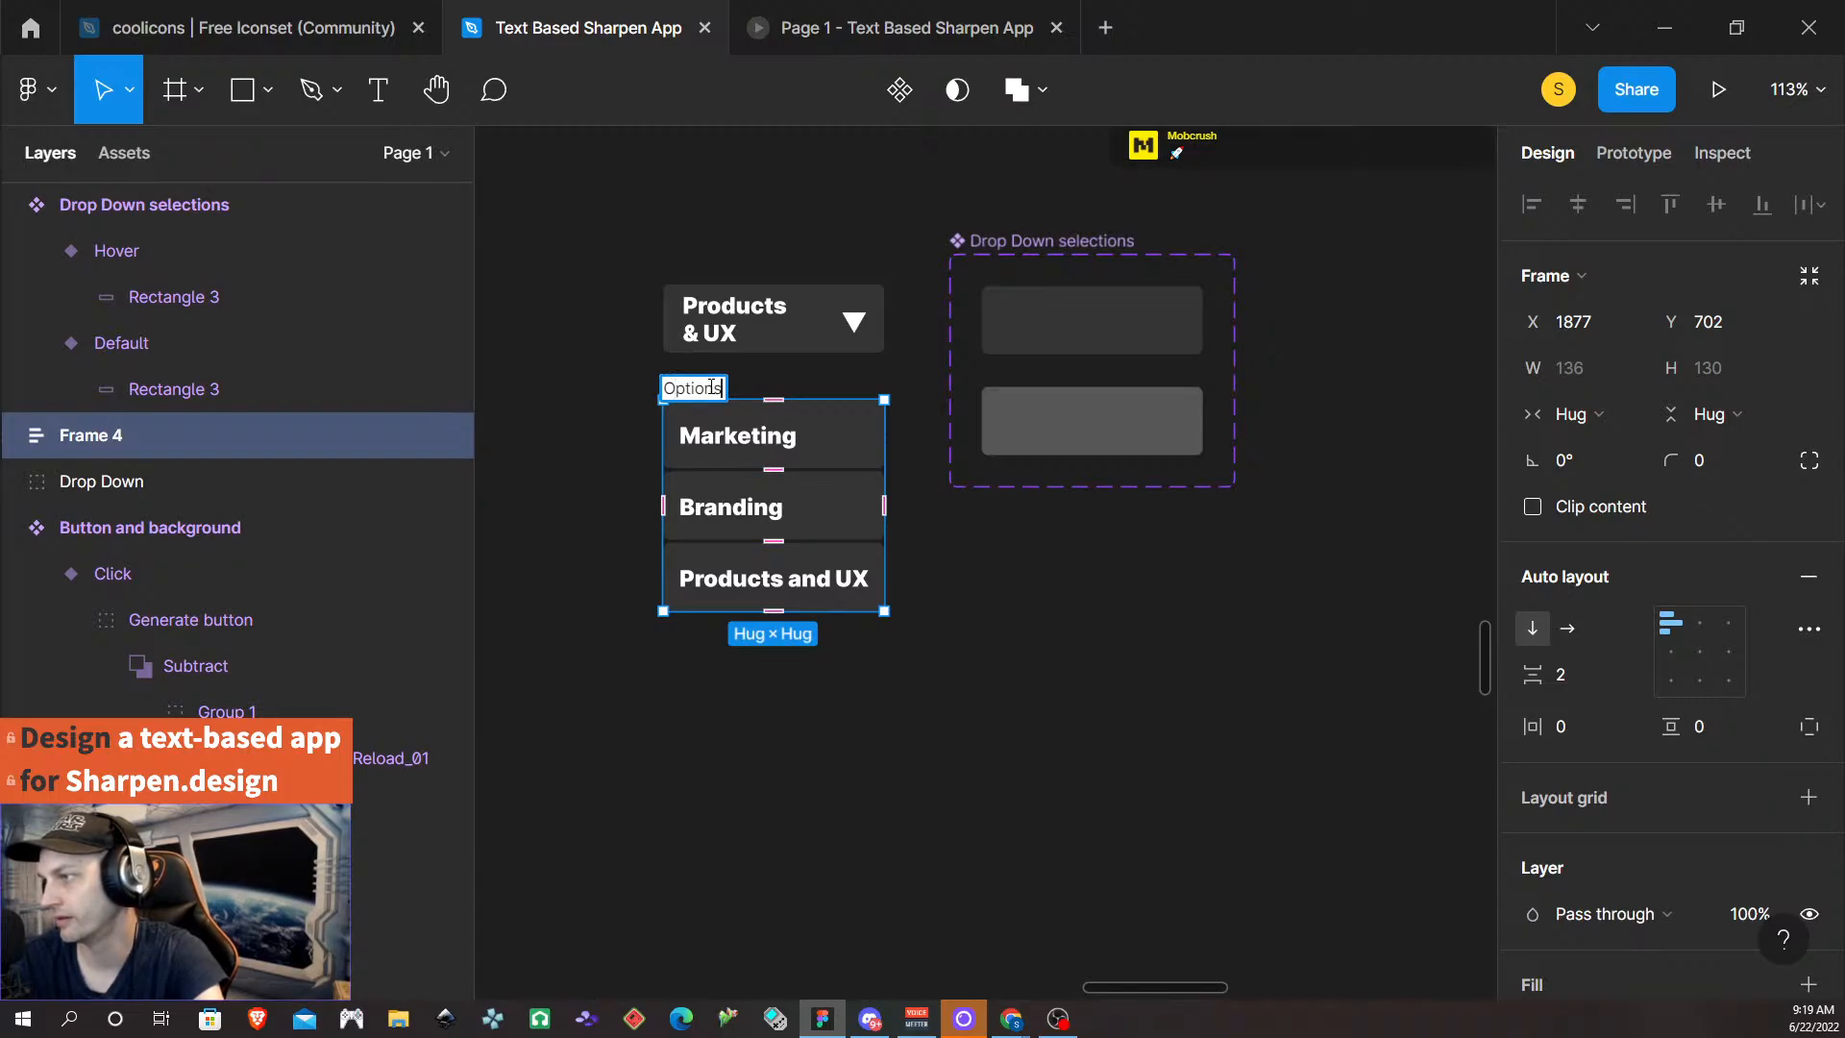
key(BackSpace)
key(BackSpace)
key(BackSpace)
key(BackSpace)
key(BackSpace)
key(BackSpace)
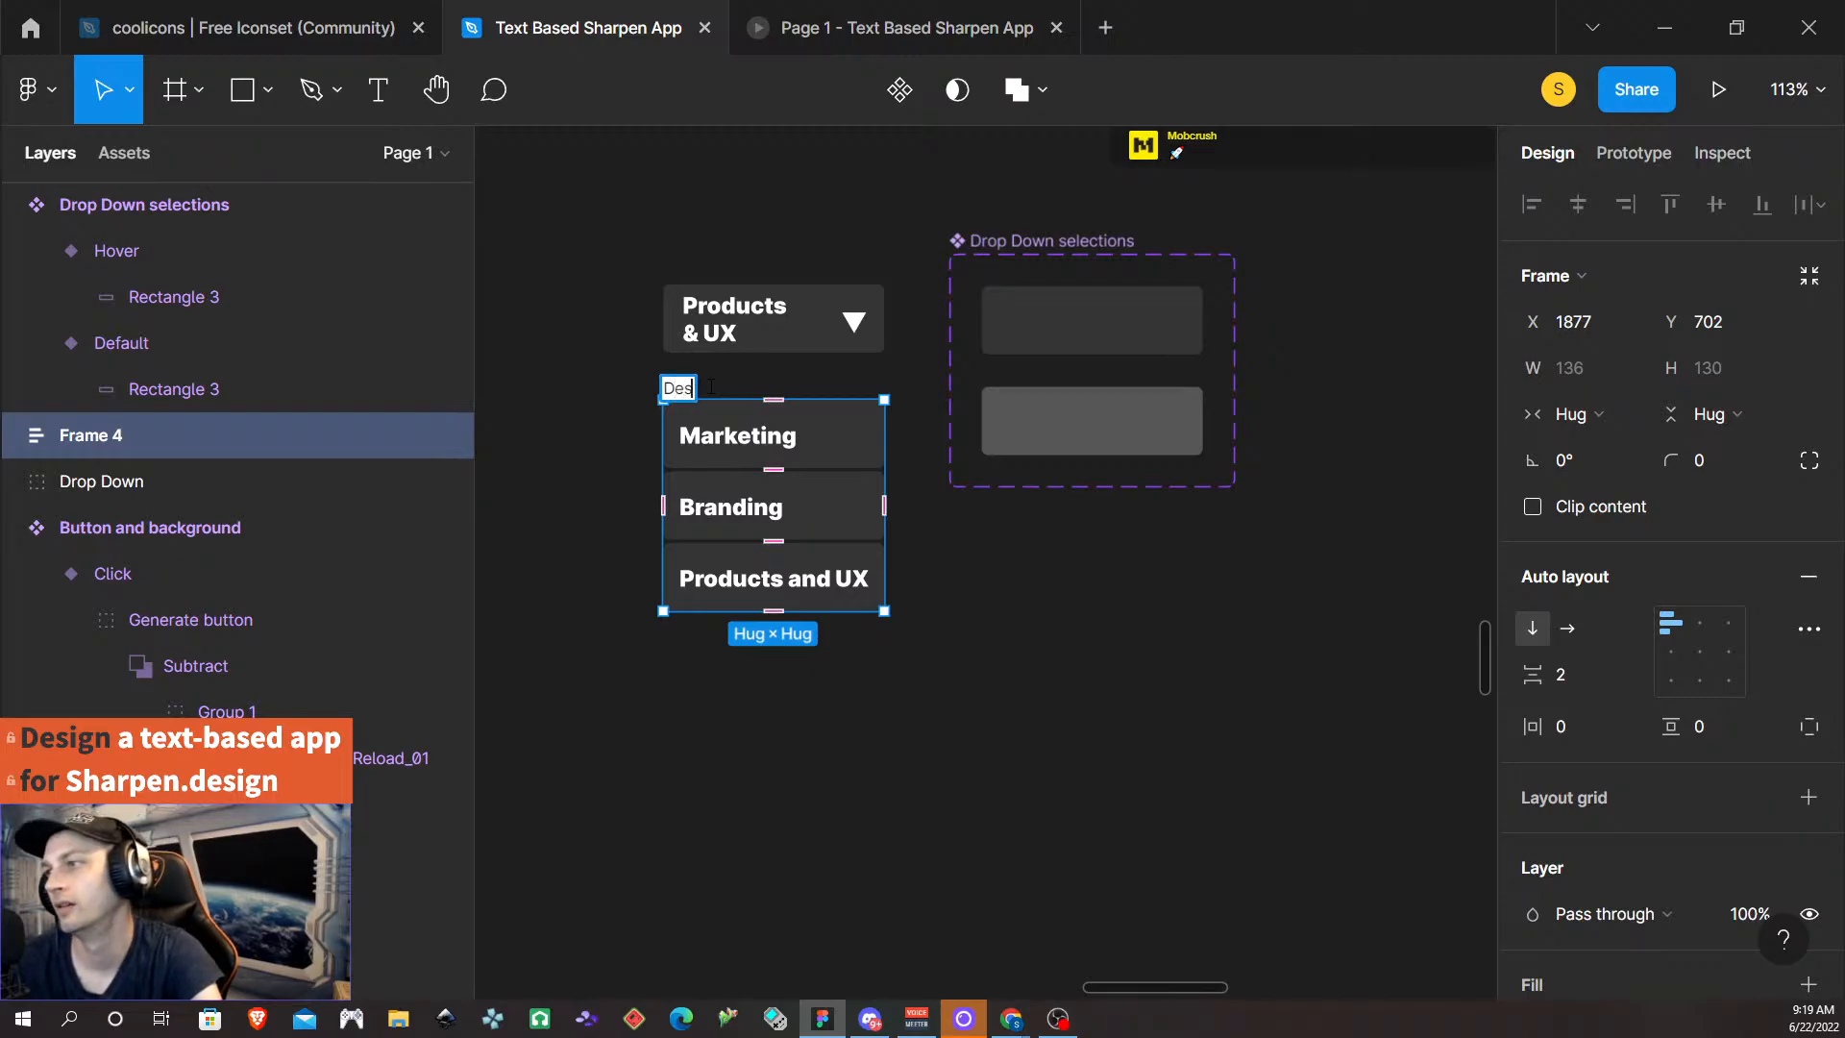
text(Design ca)
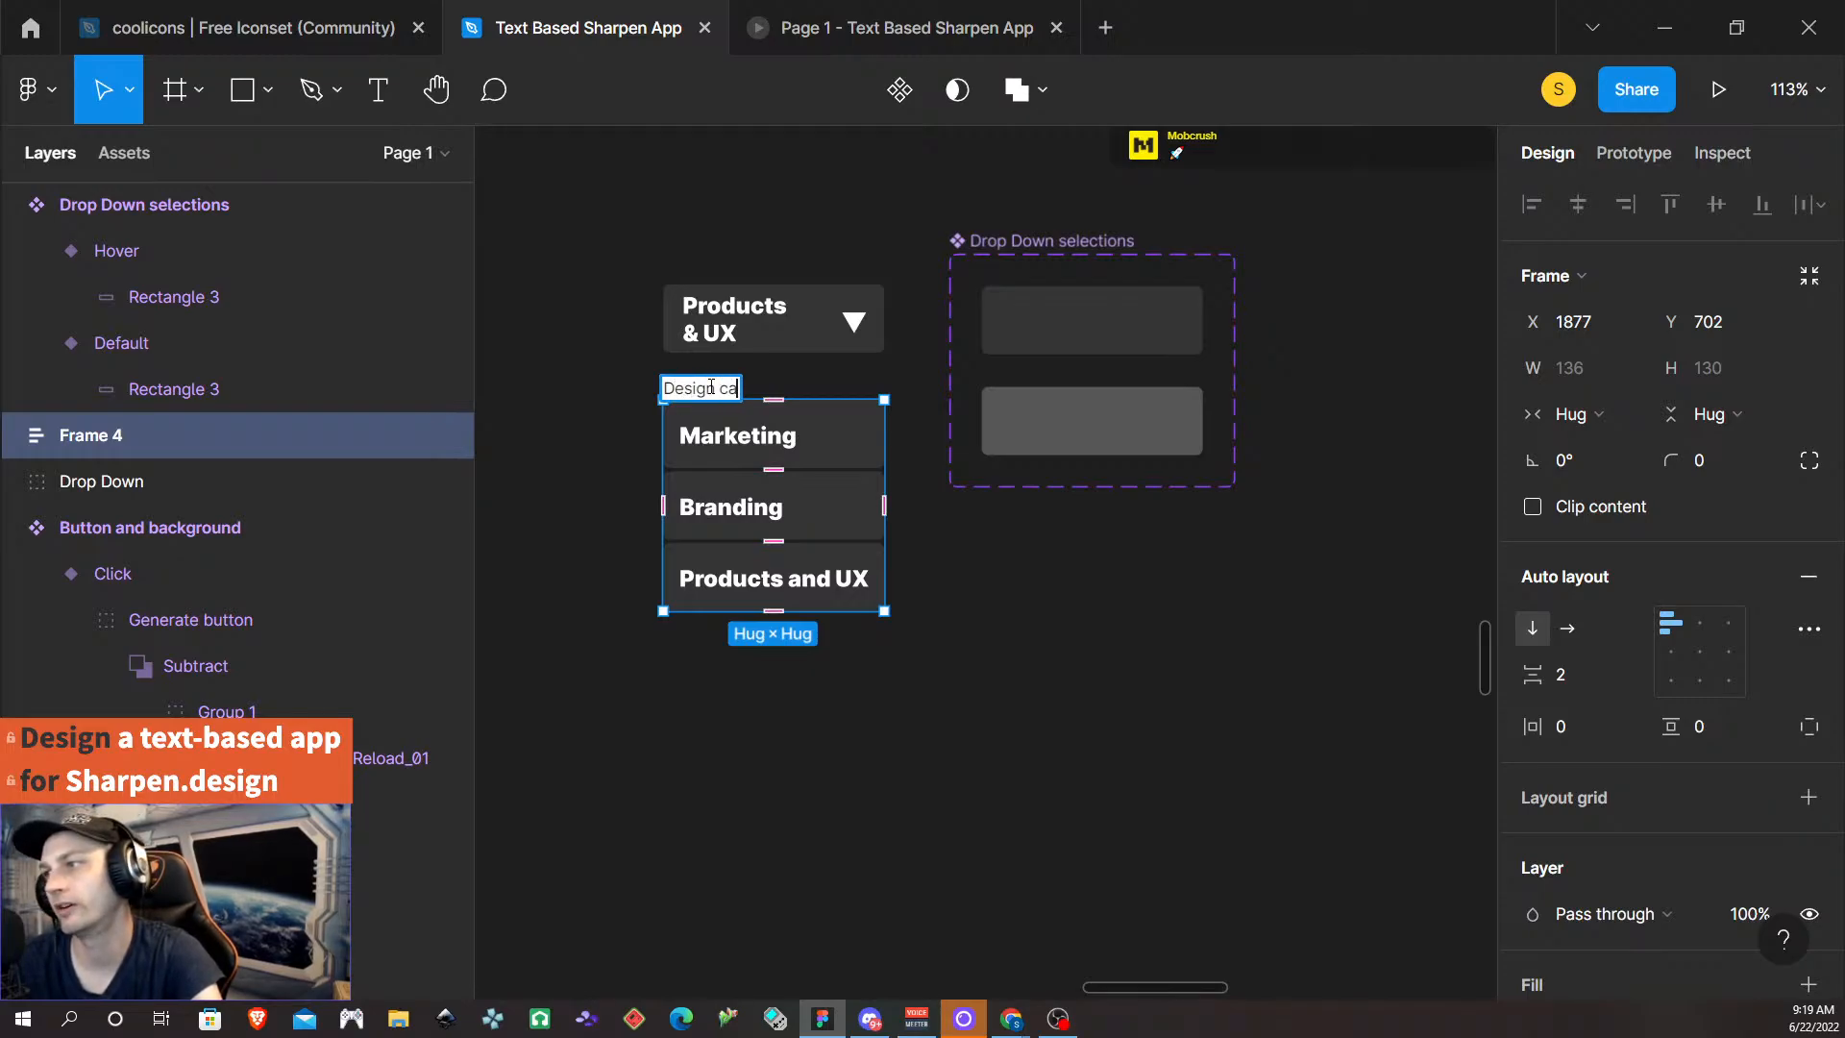
text(tegories)
key(Return)
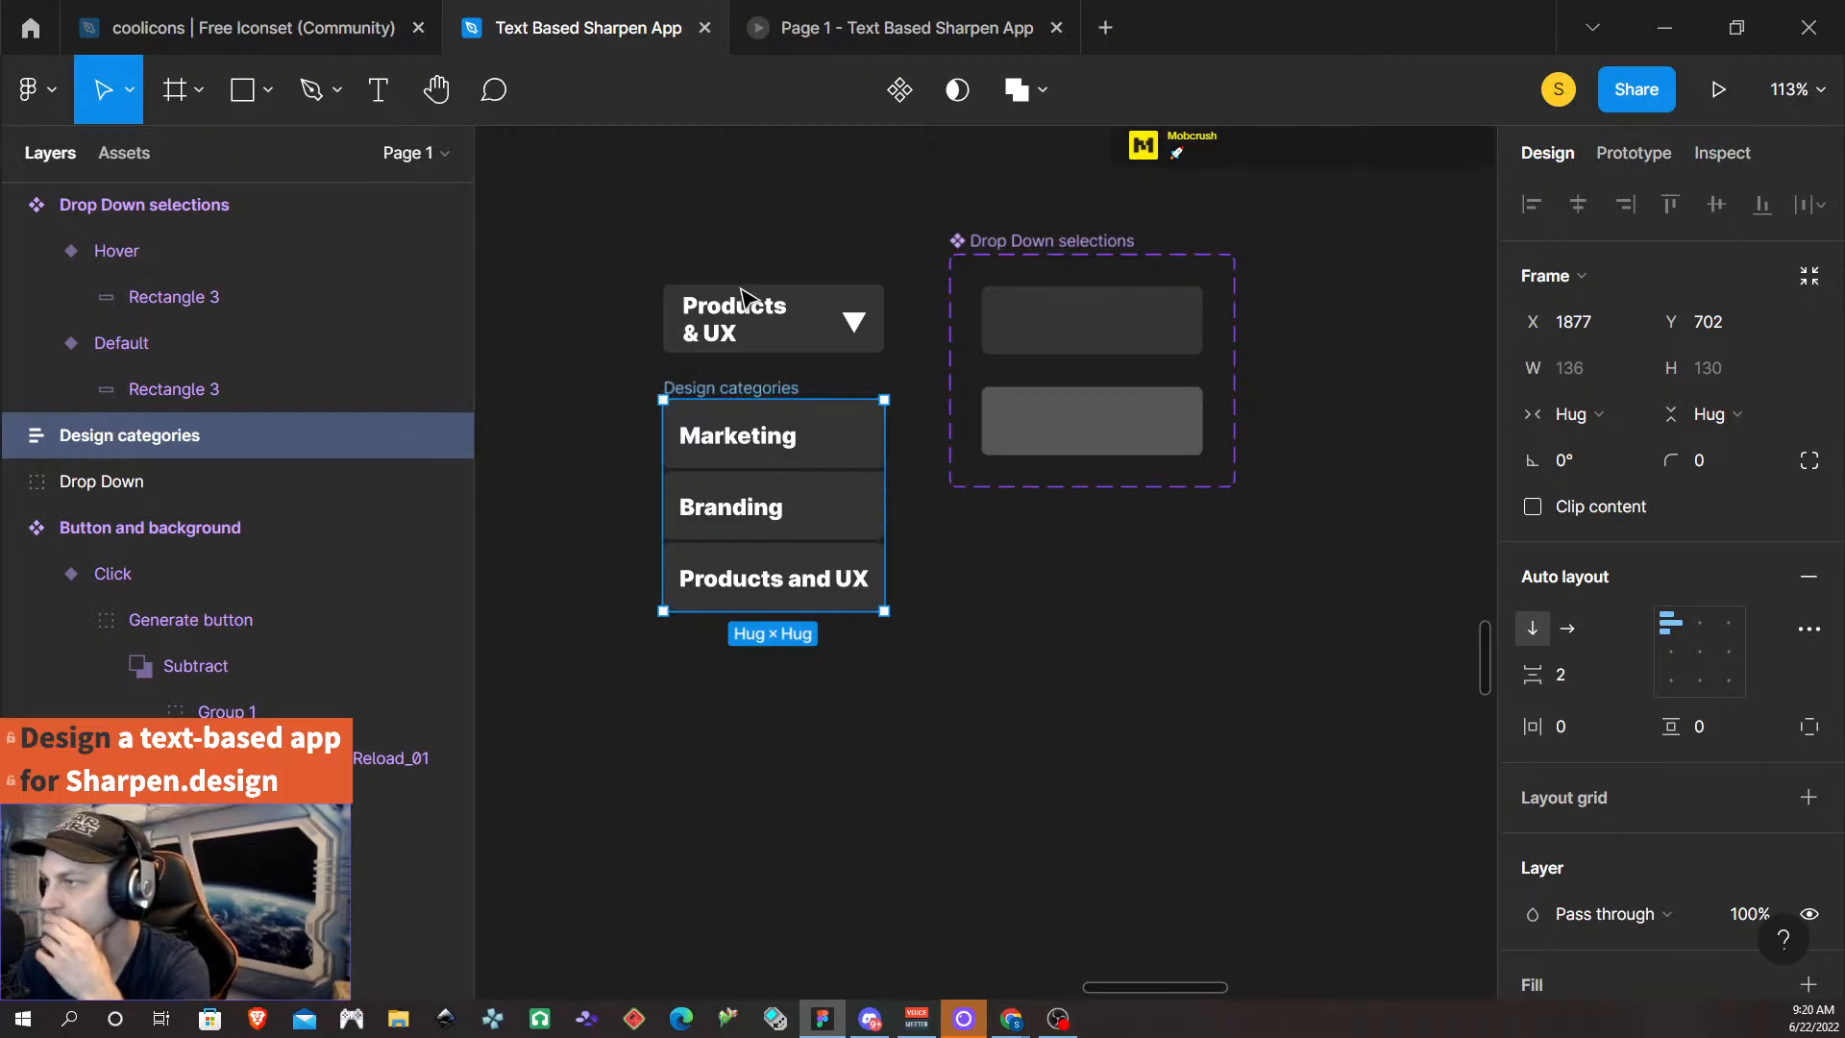
click(1046, 716)
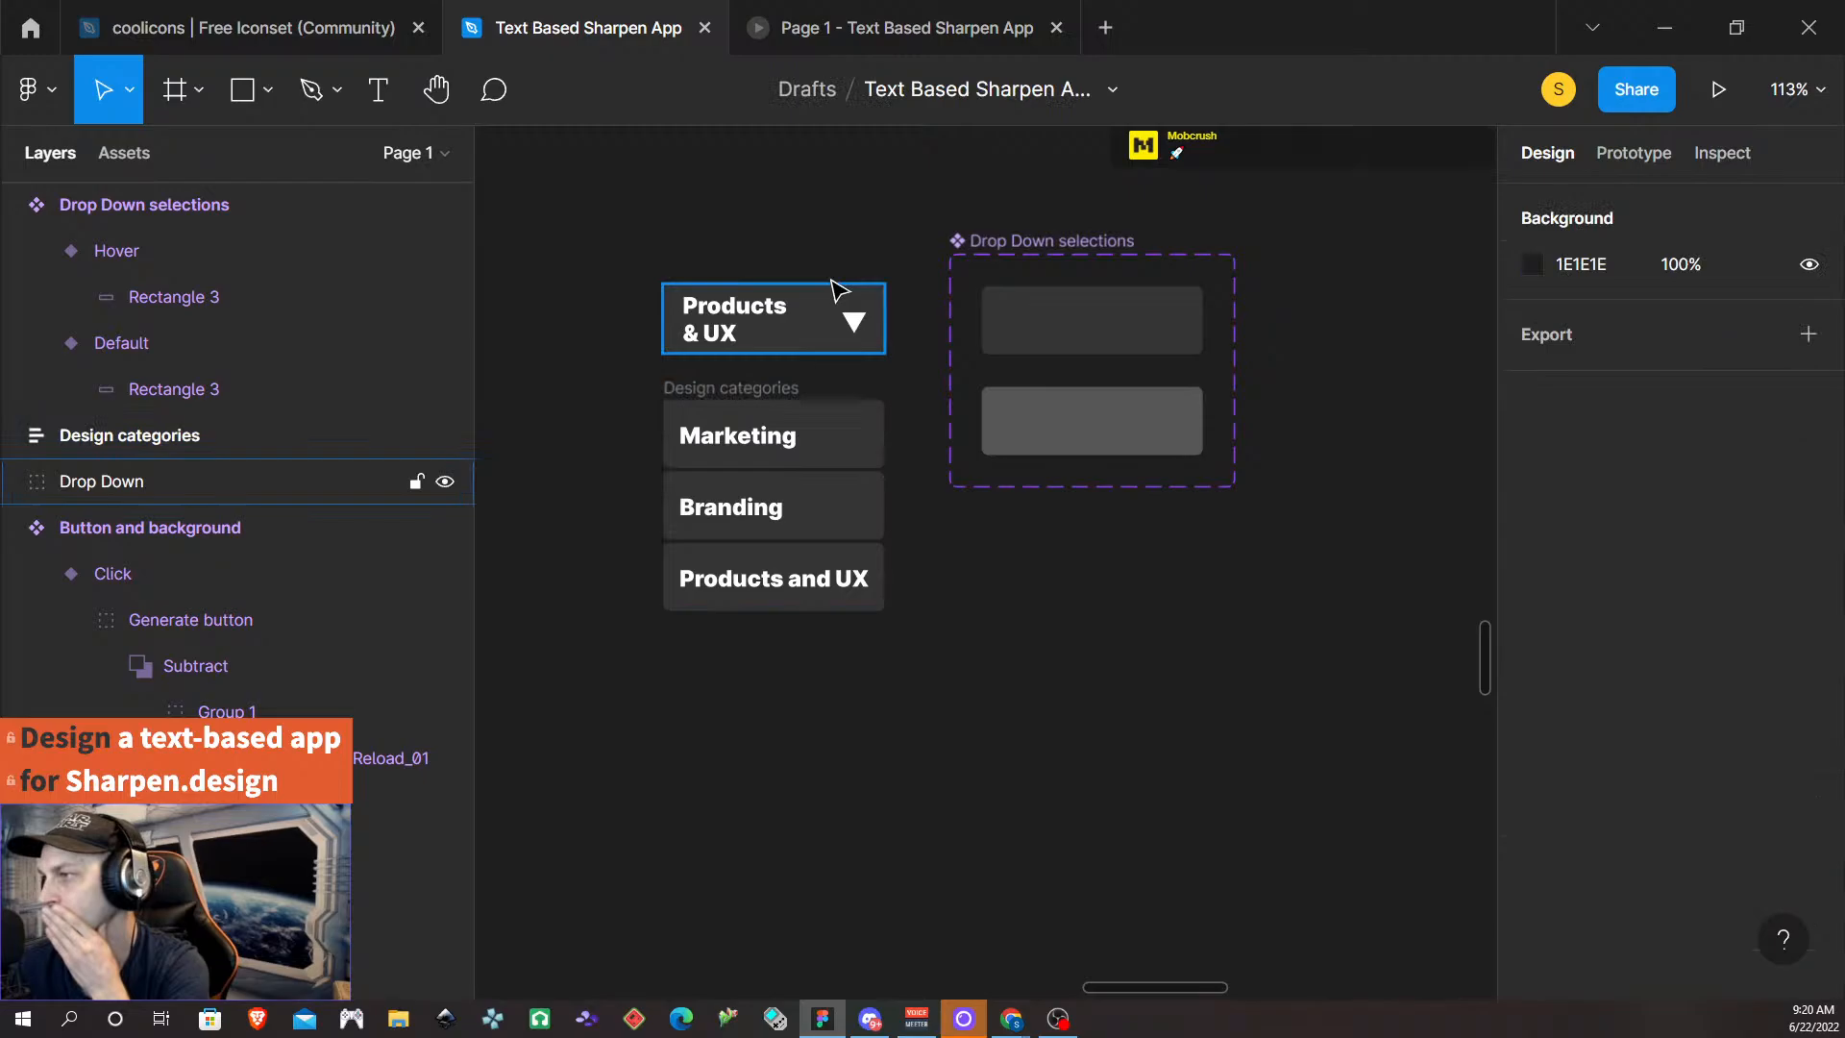
click(857, 329)
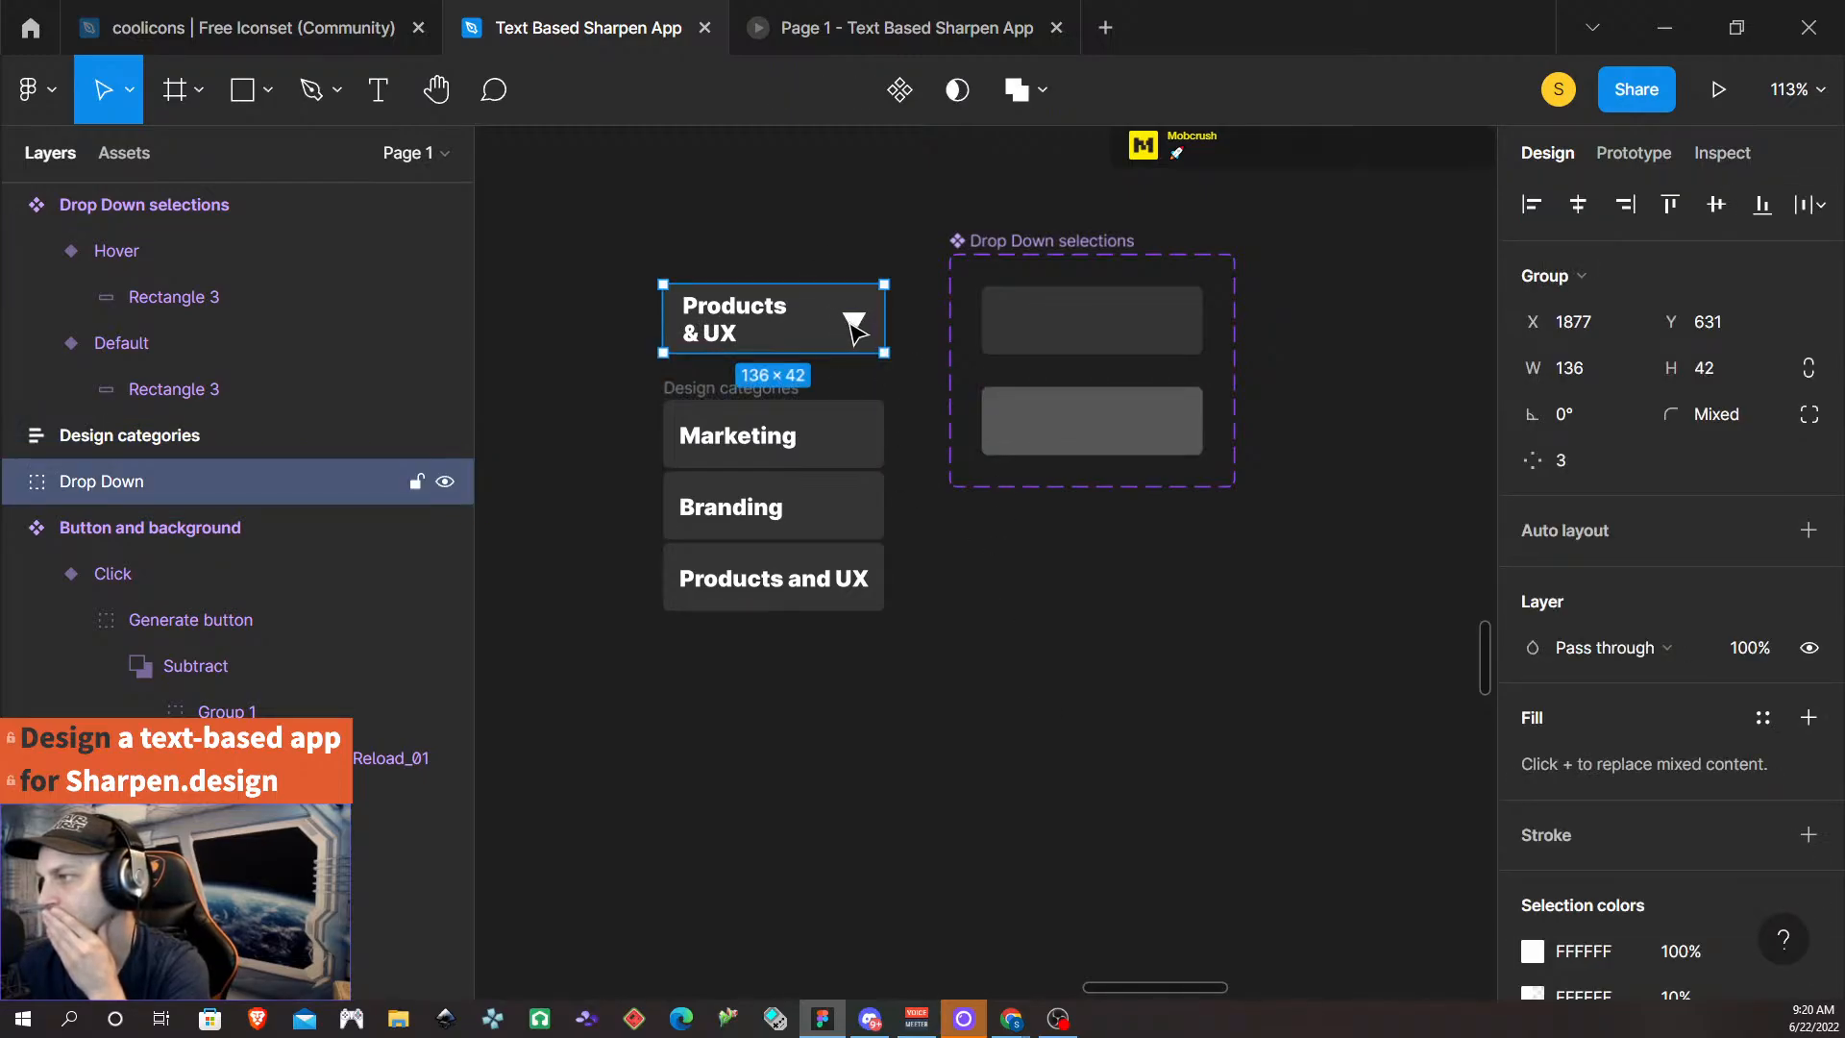
click(961, 646)
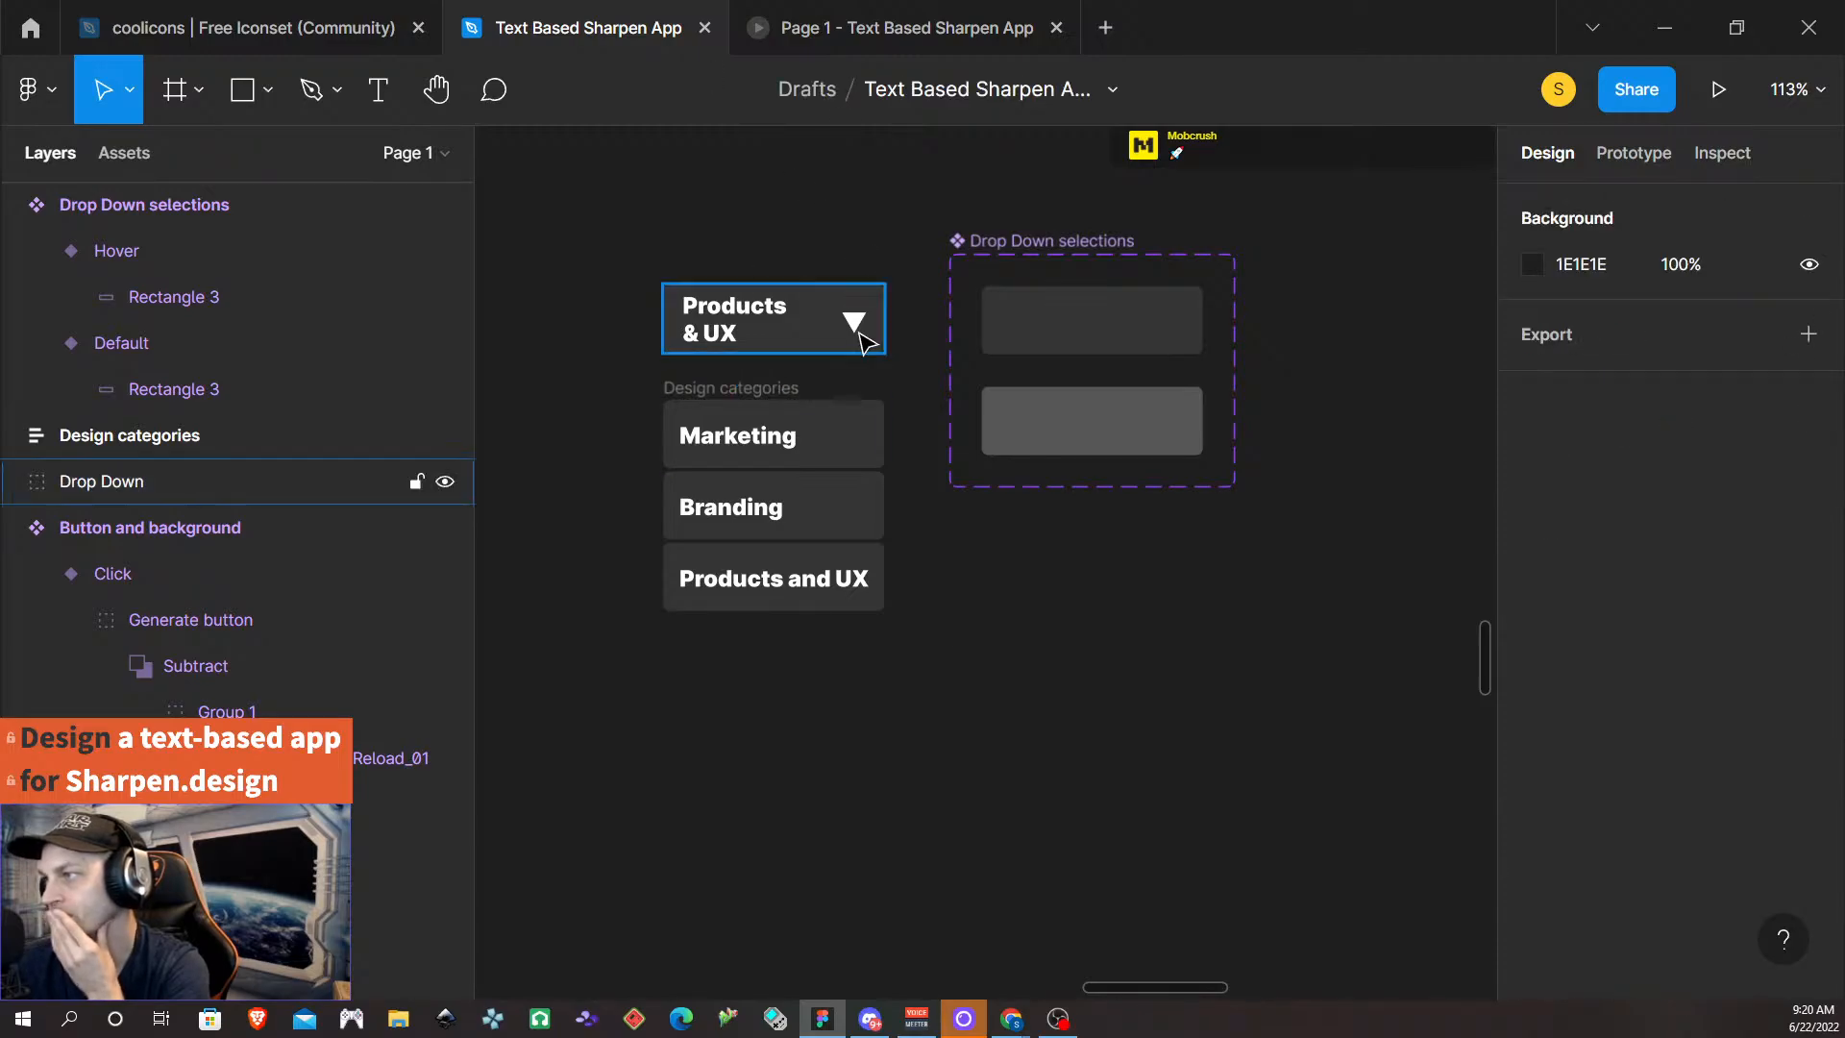
click(807, 348)
click(972, 608)
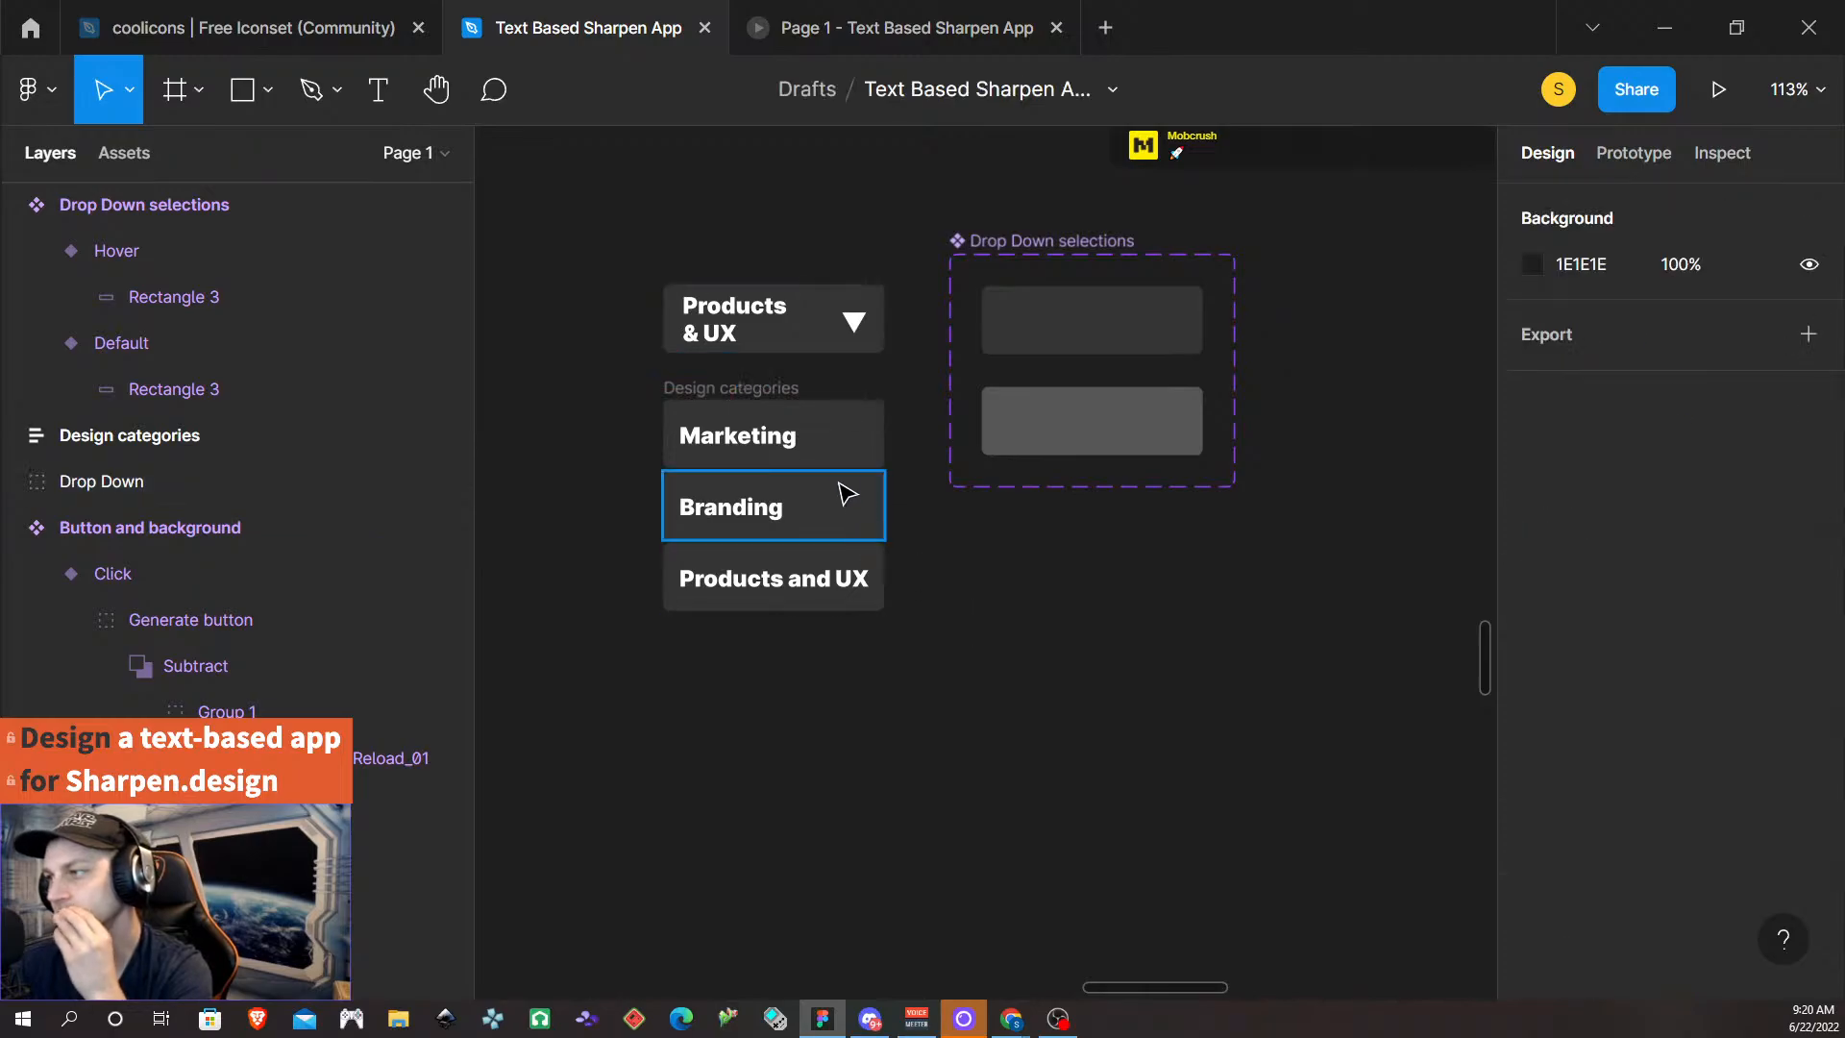
click(824, 436)
click(732, 383)
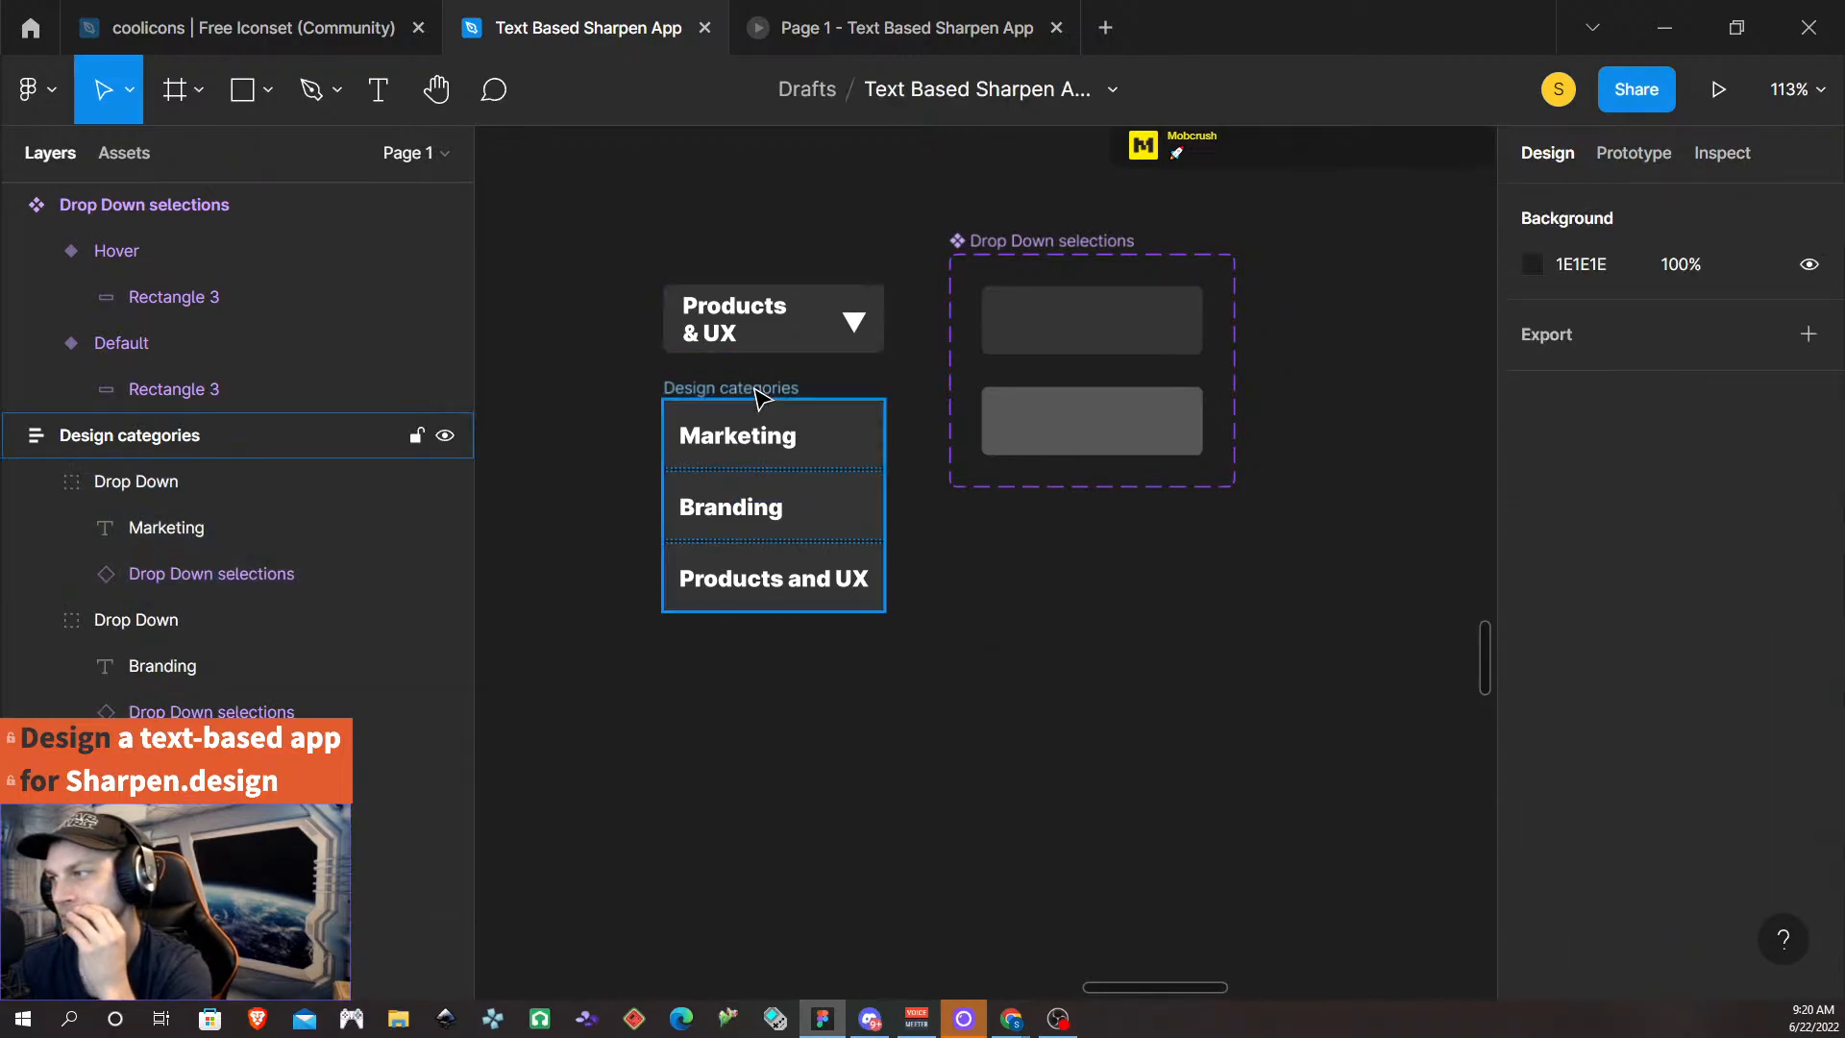
click(759, 389)
click(777, 307)
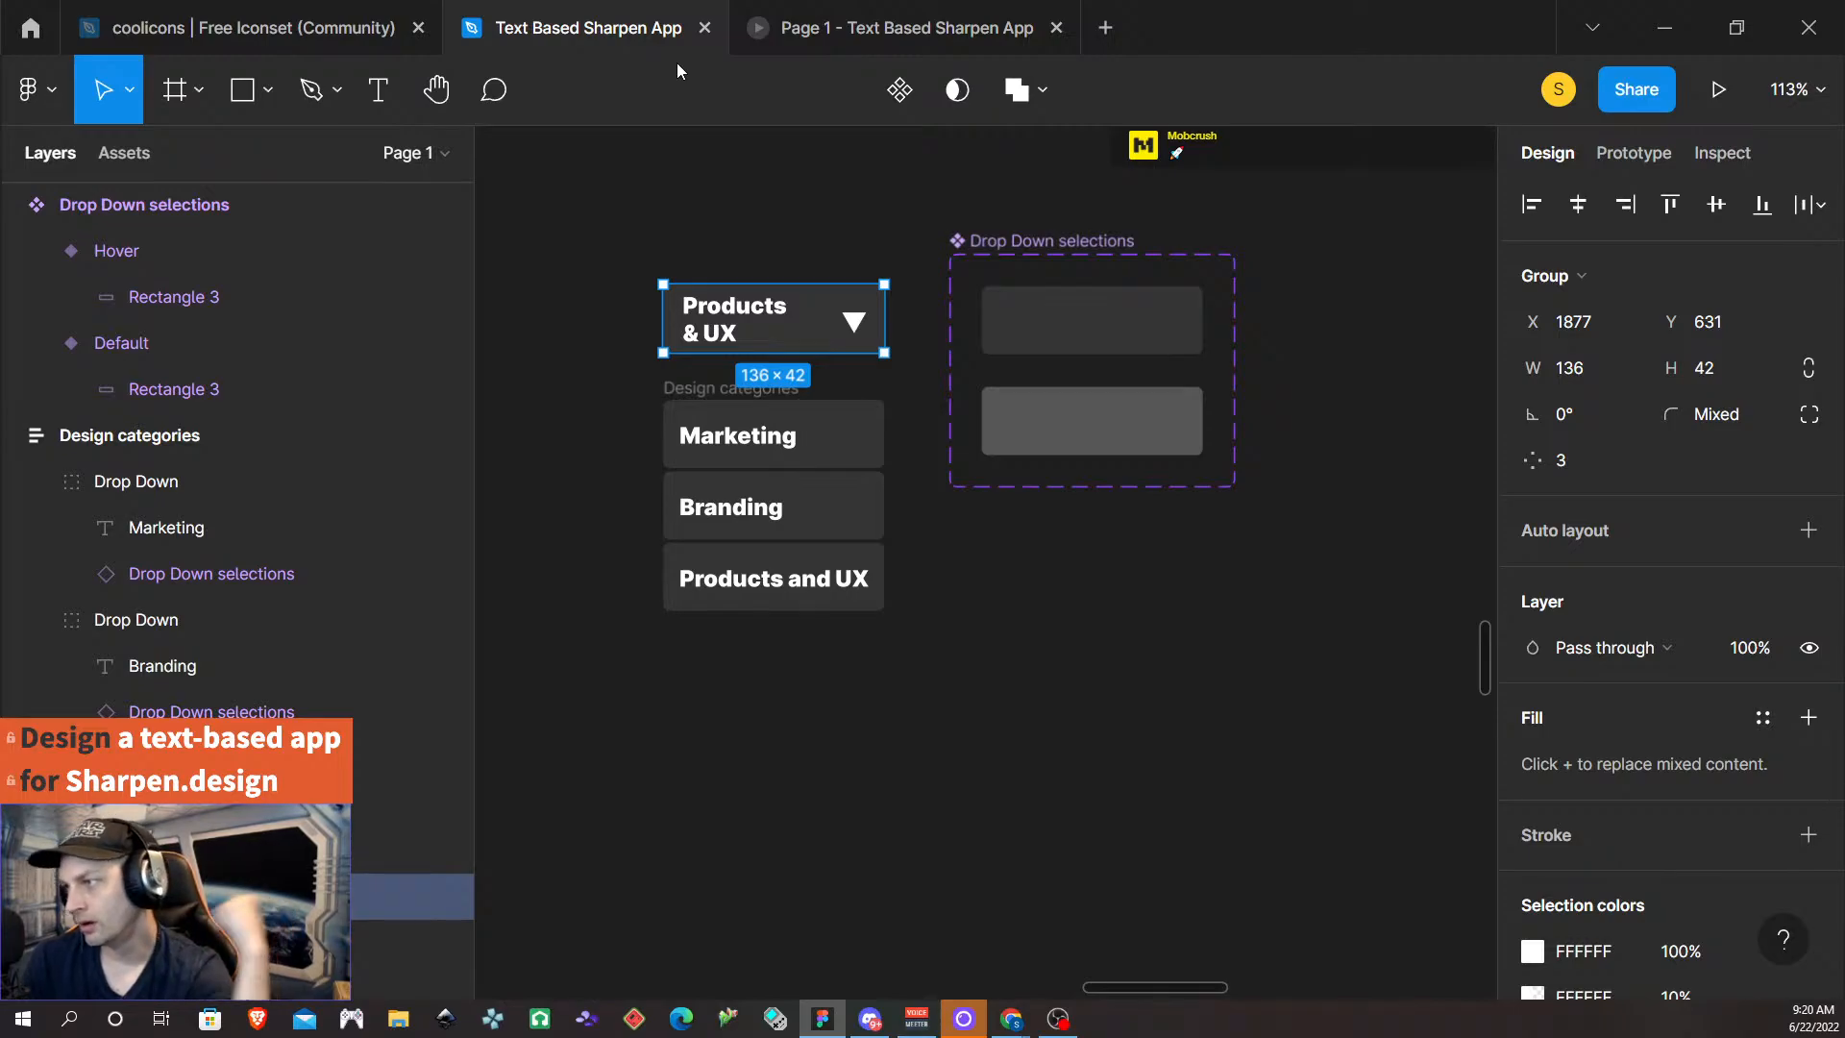
- Change the third option's label in the Design categories frame to "Products & UX"
click(701, 389)
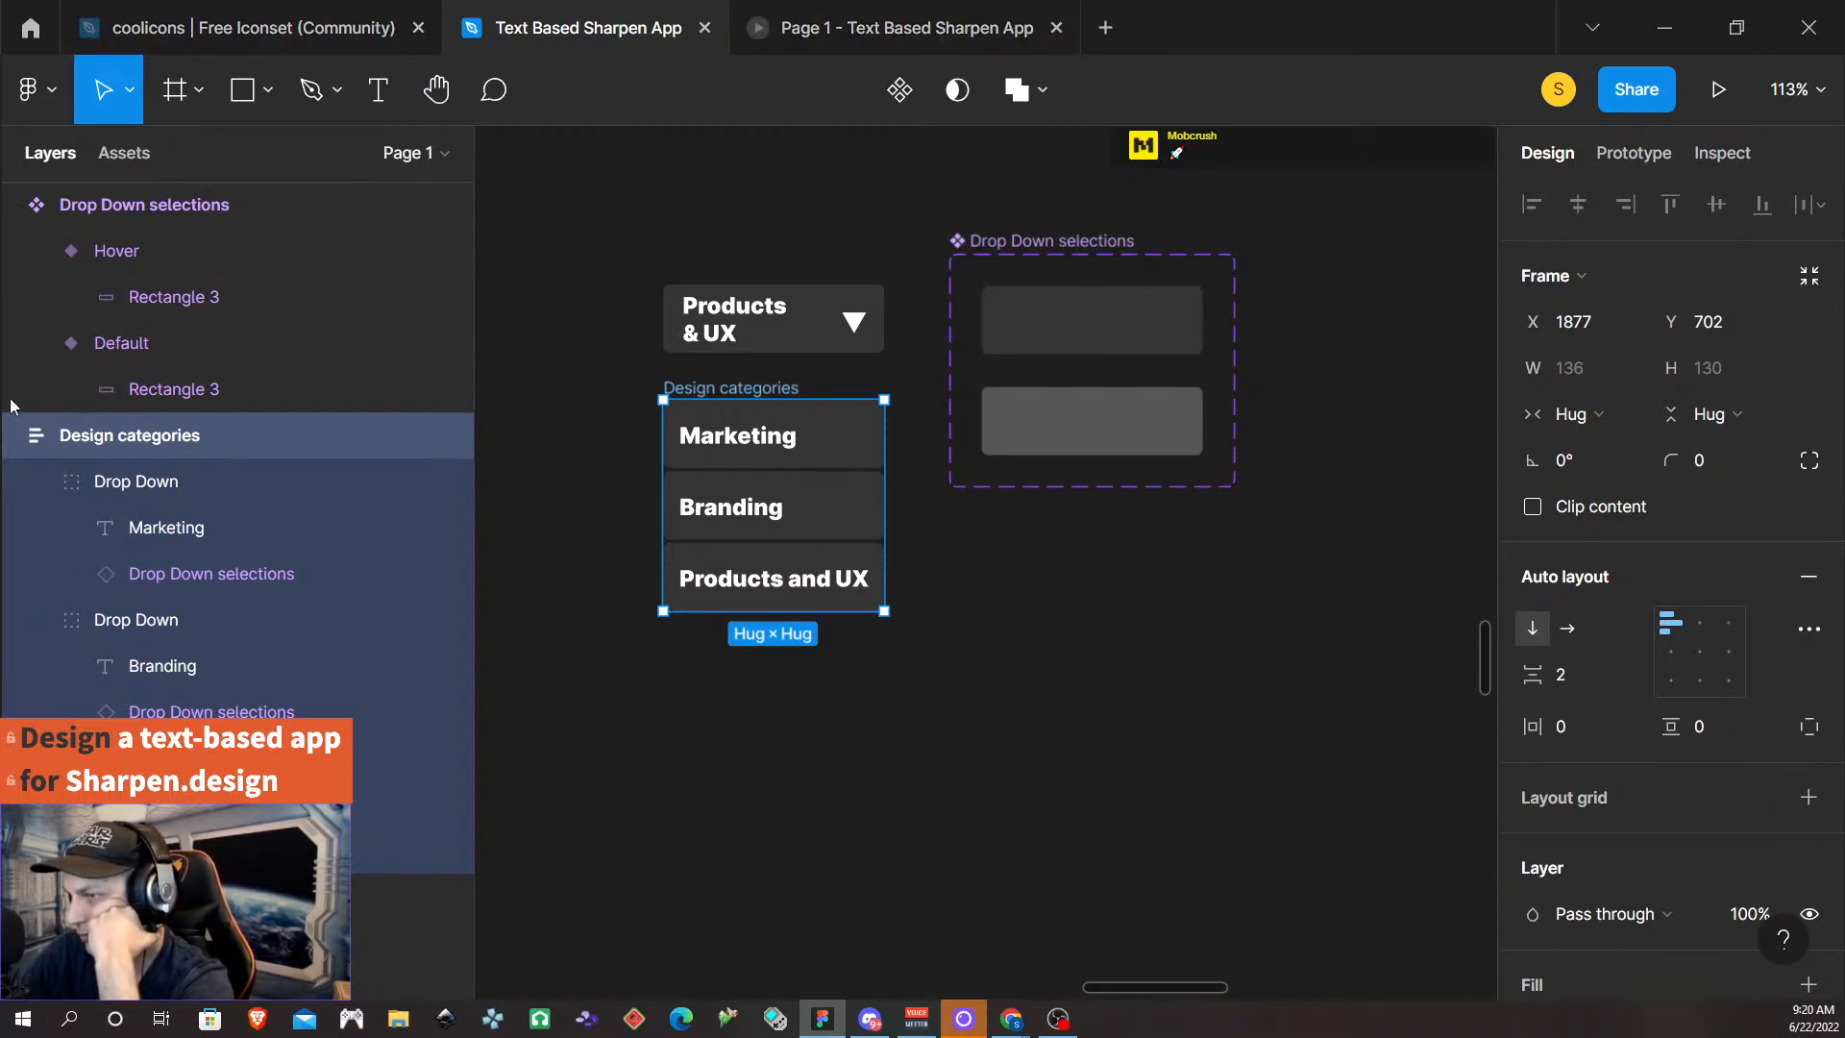
click(240, 758)
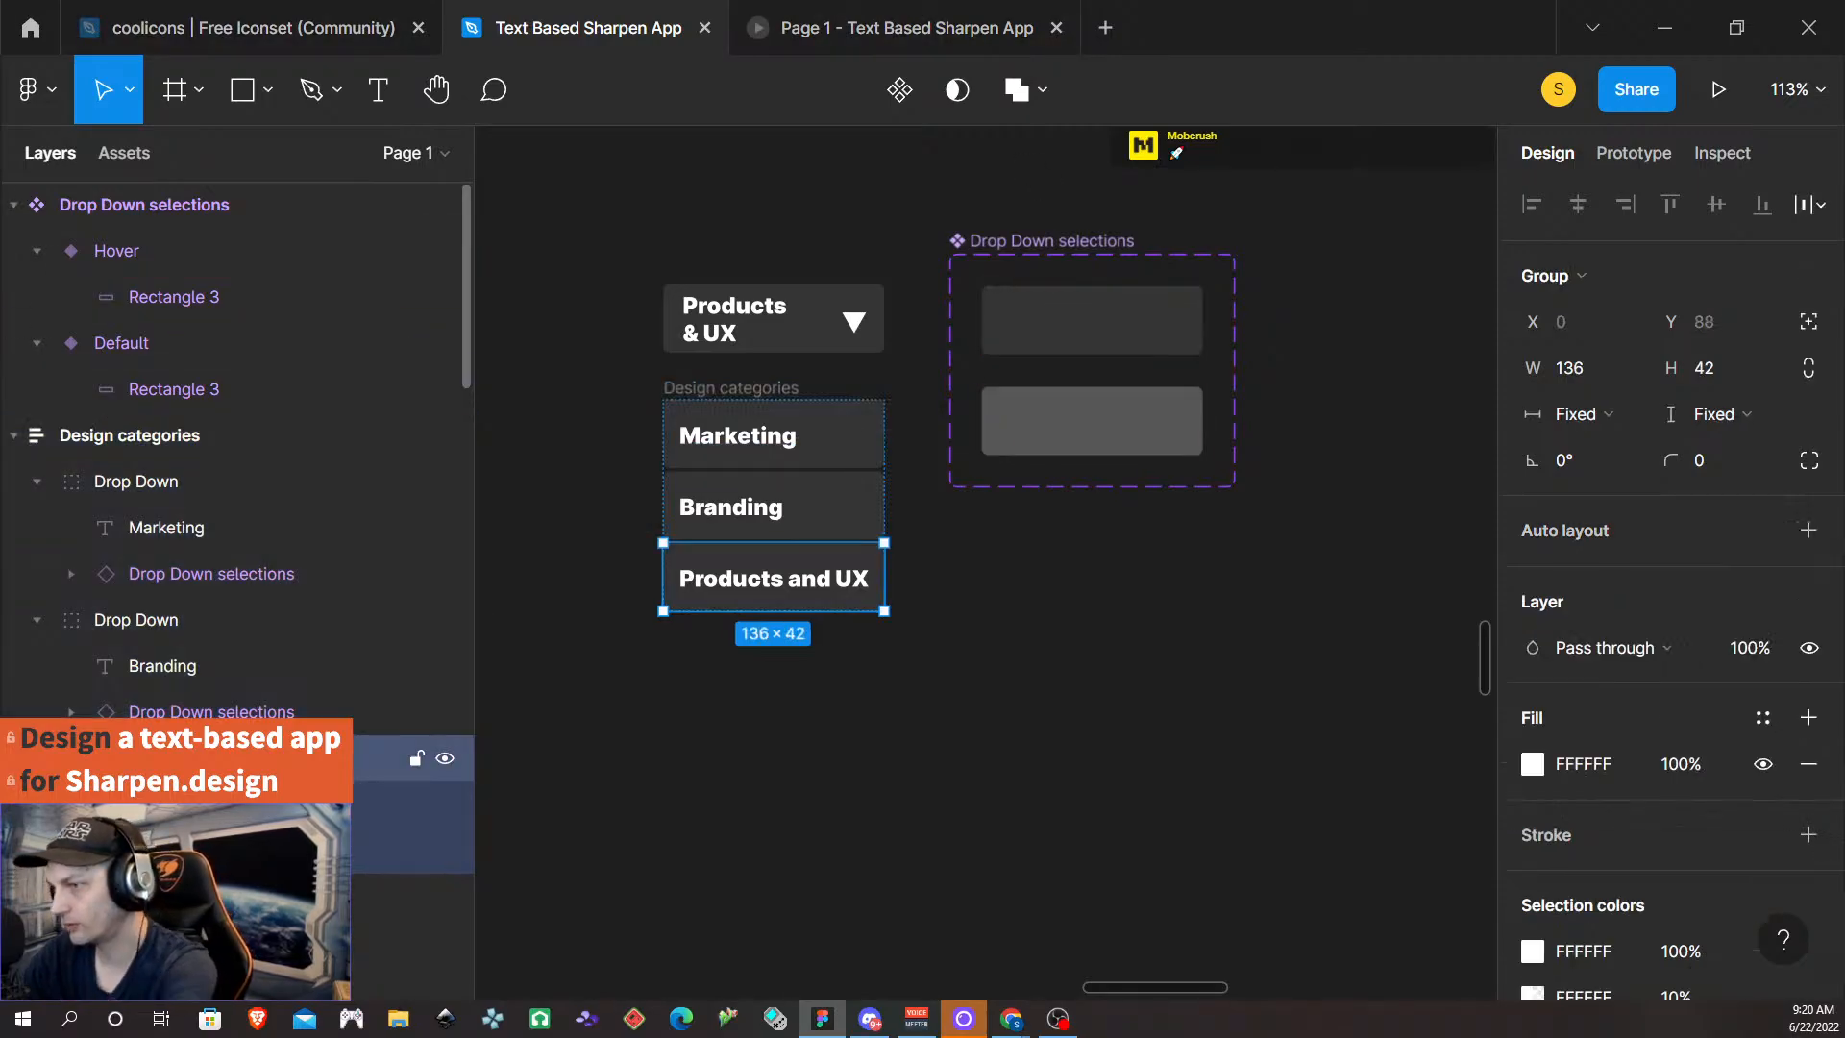
double_click(136, 758)
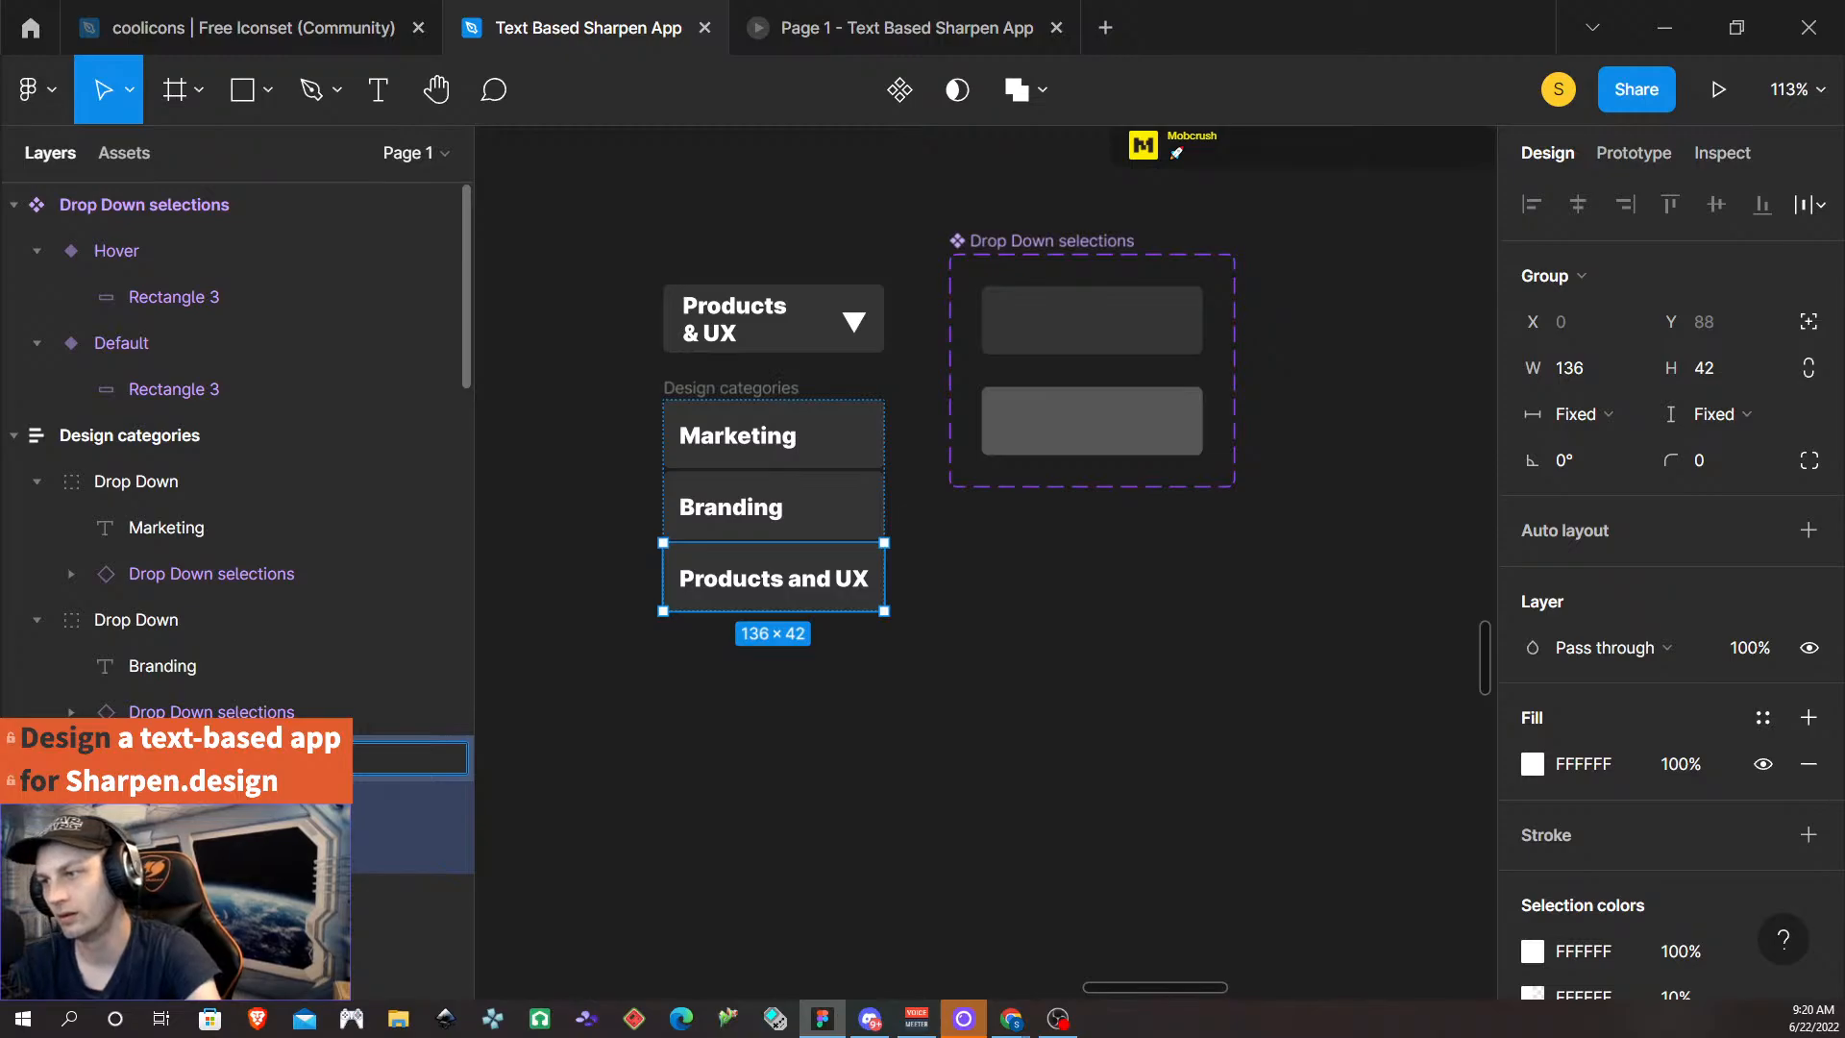
double_click(810, 585)
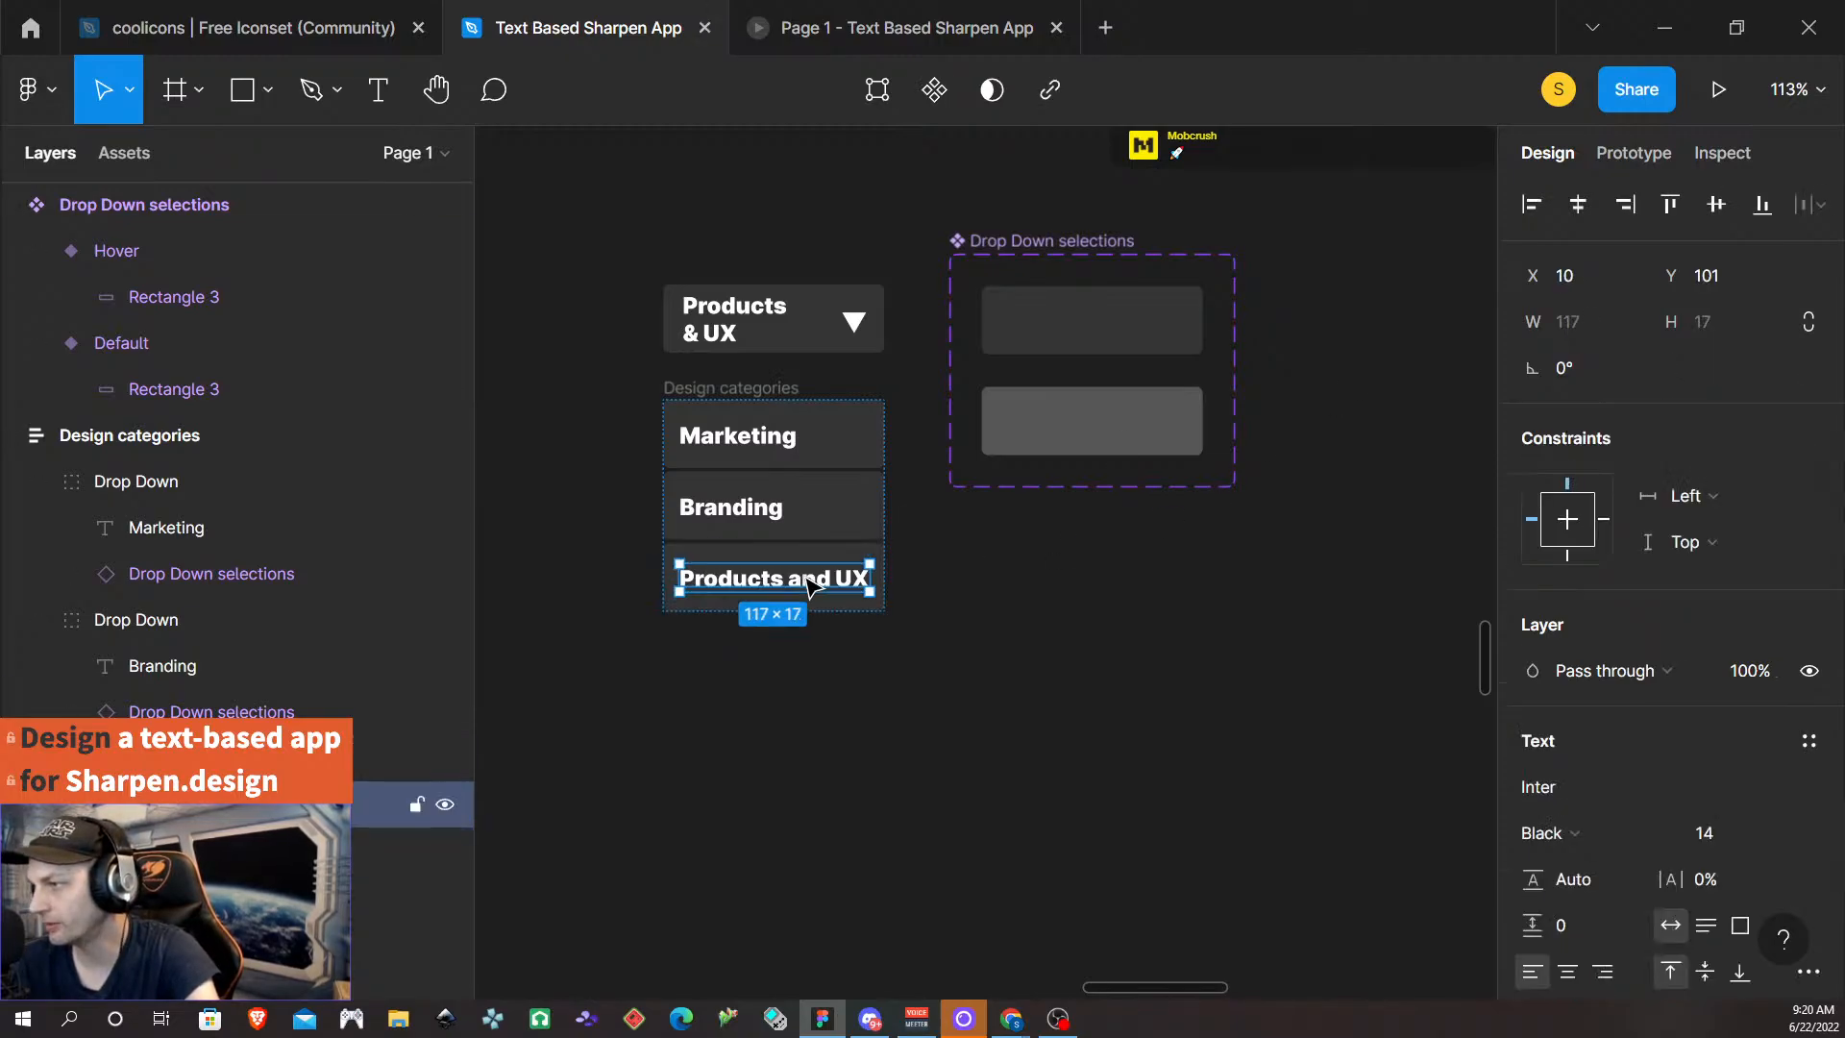
double_click(810, 584)
click(805, 578)
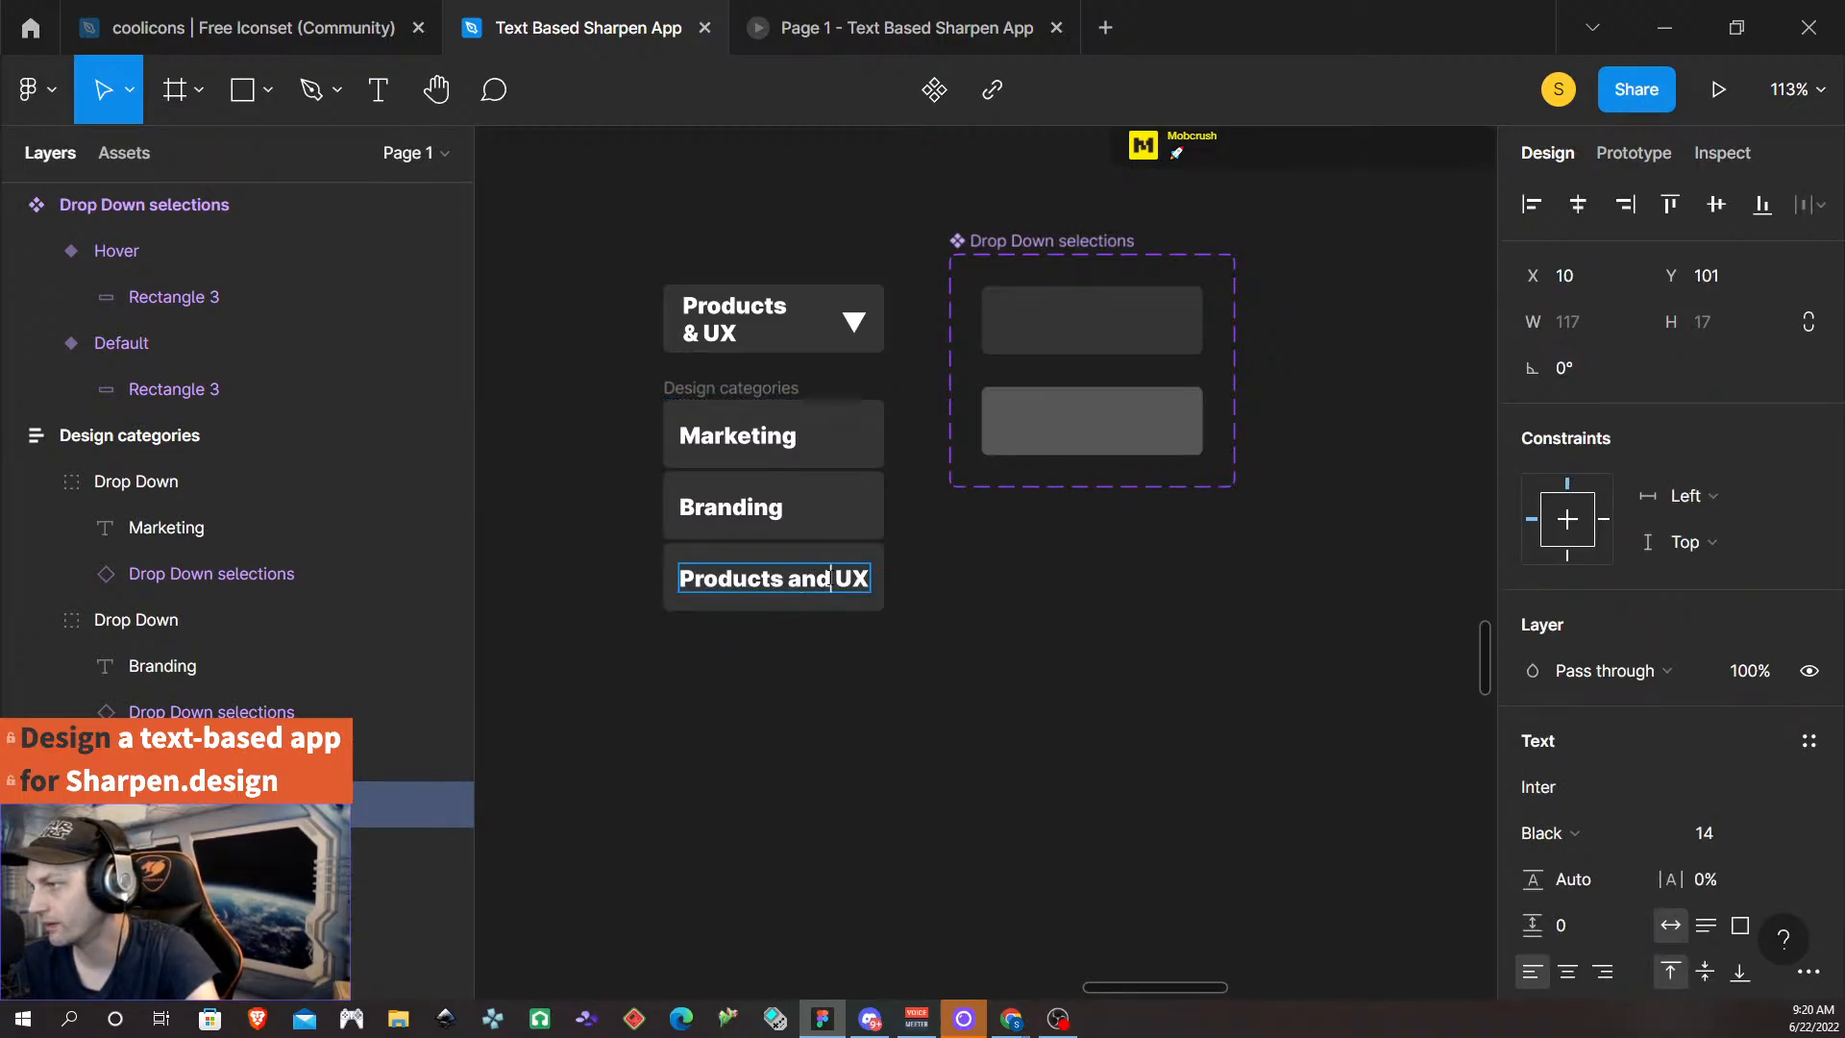
drag(831, 579, 798, 577)
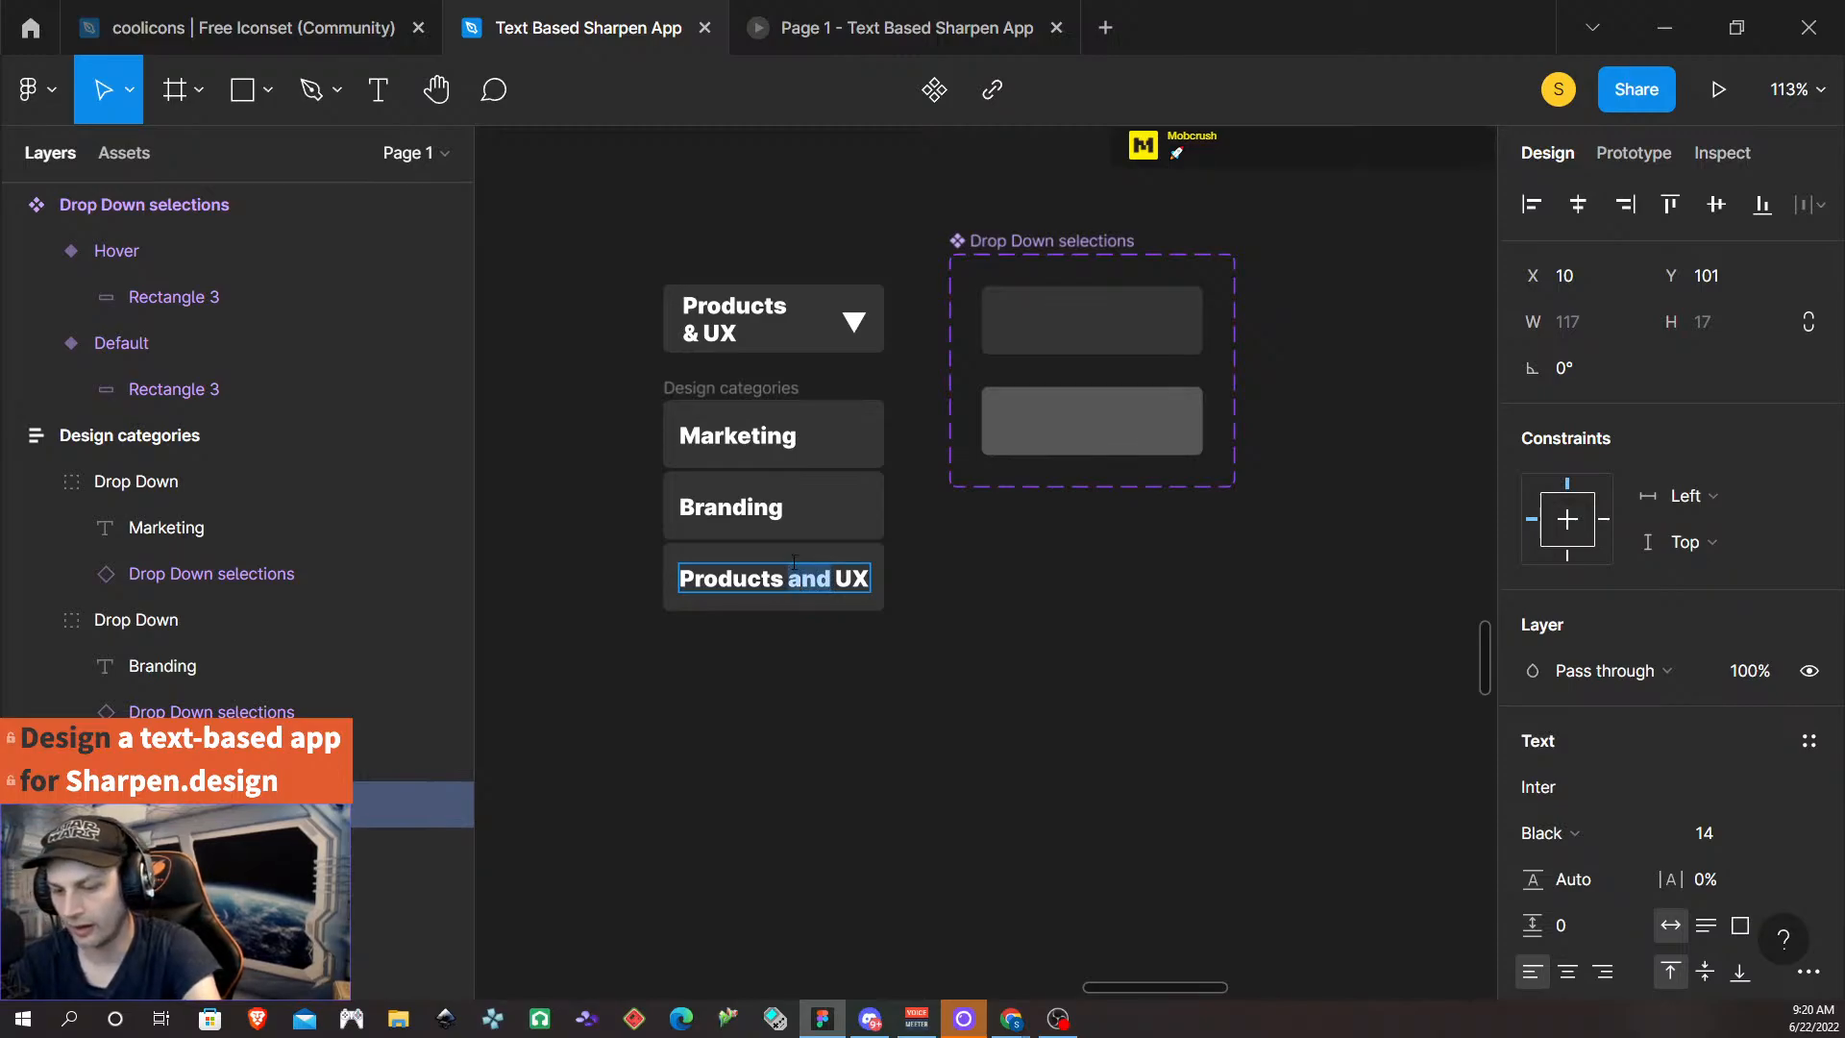
text(&)
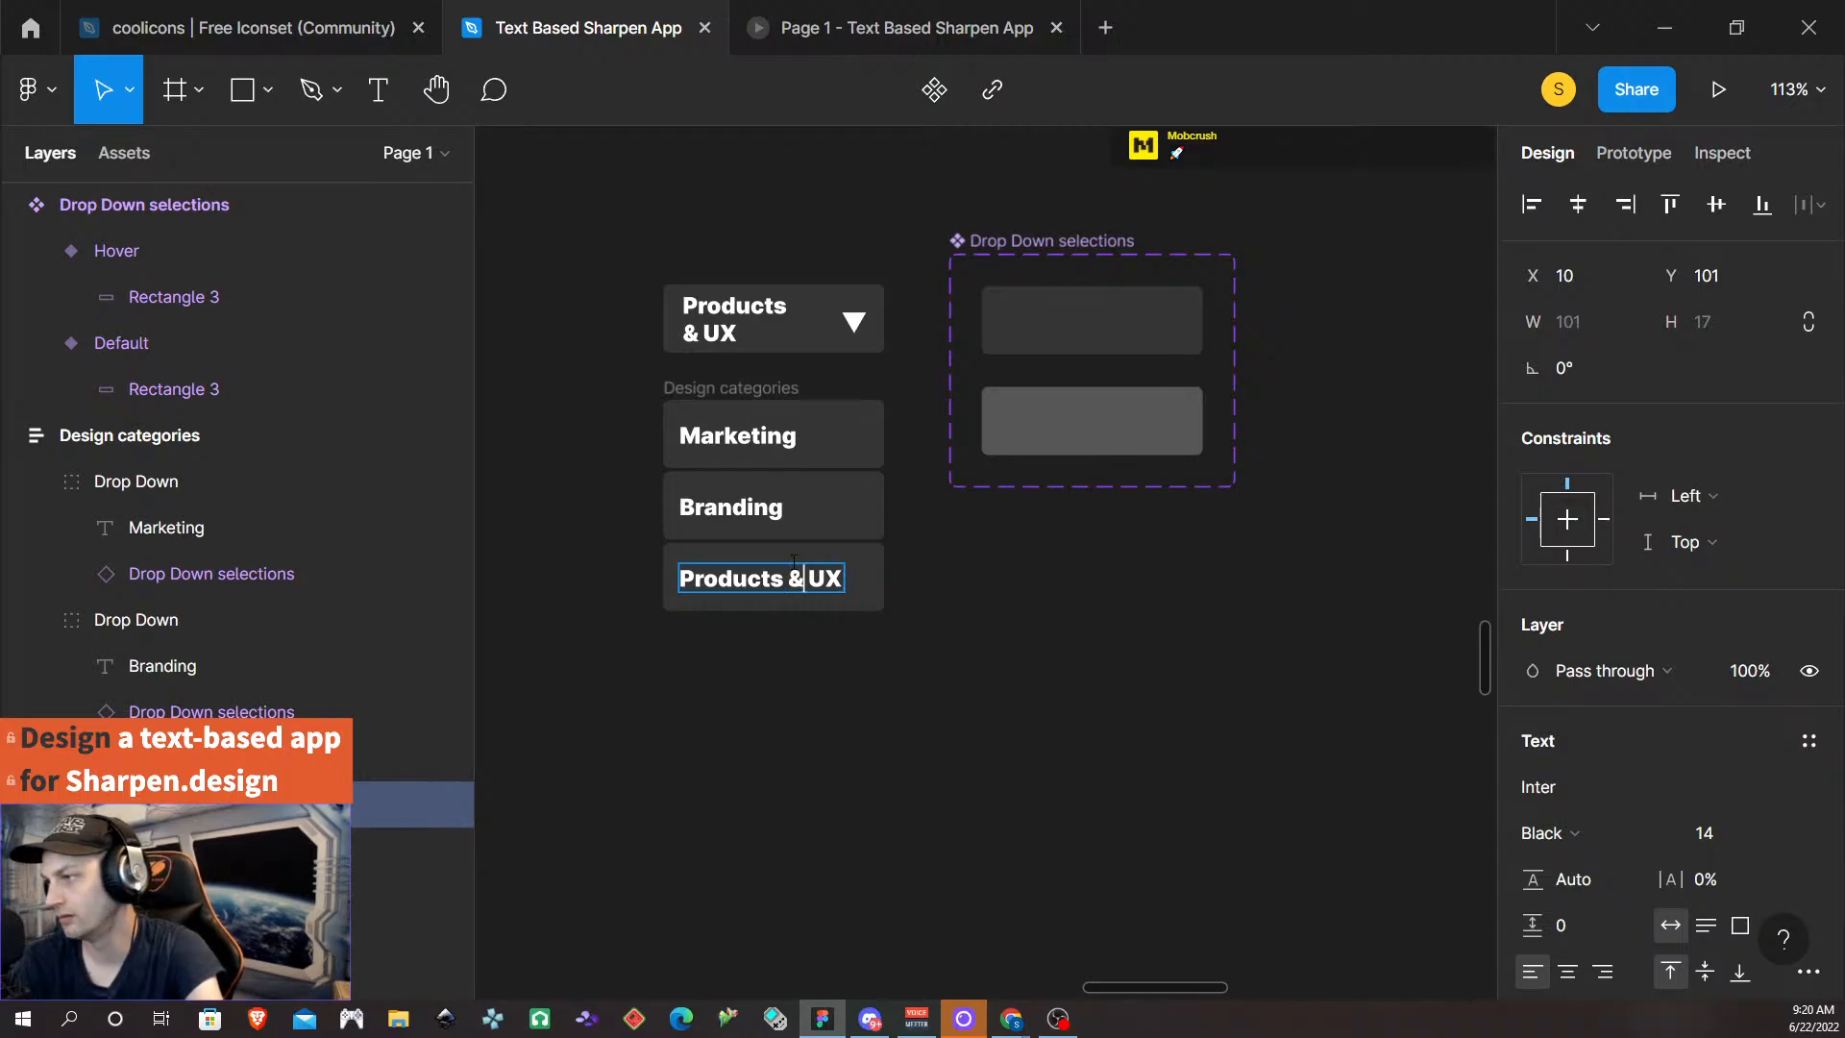
key(Escape)
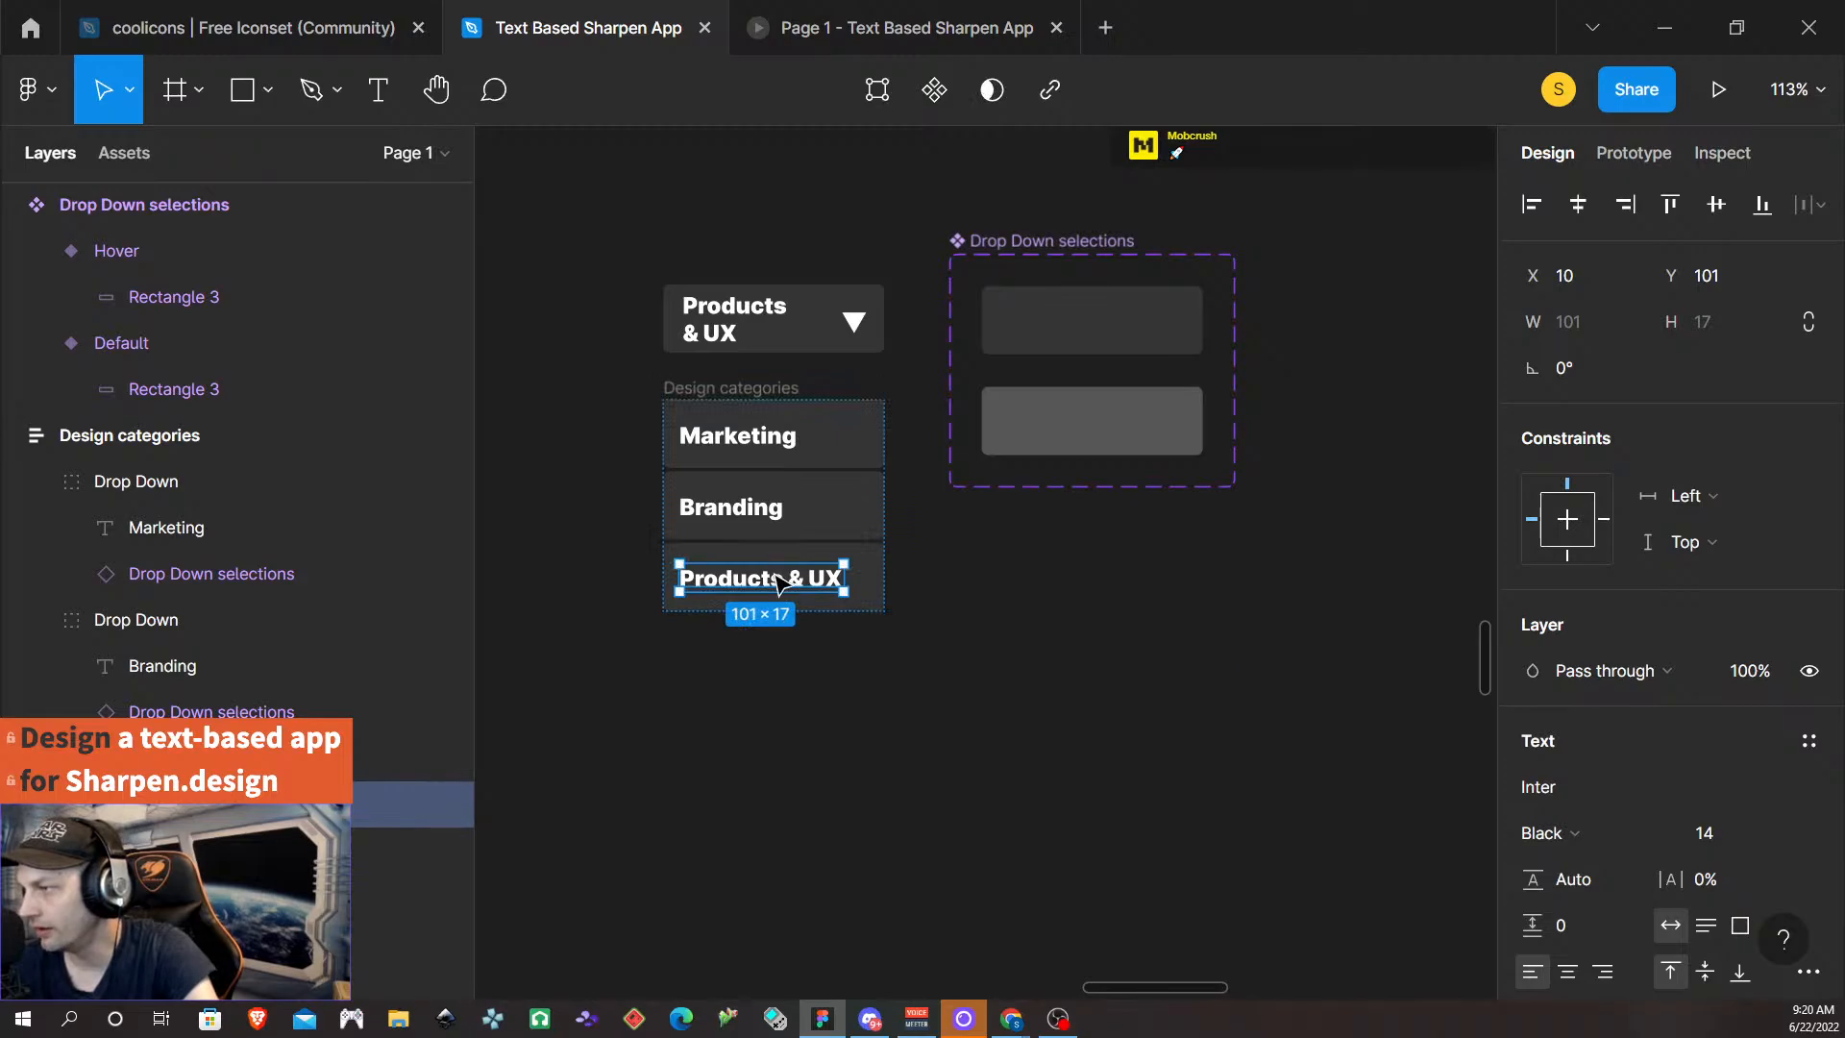
- Centre the Products & UX, Branding and Marketing labels horizontally within their option boxes
drag(718, 575, 731, 575)
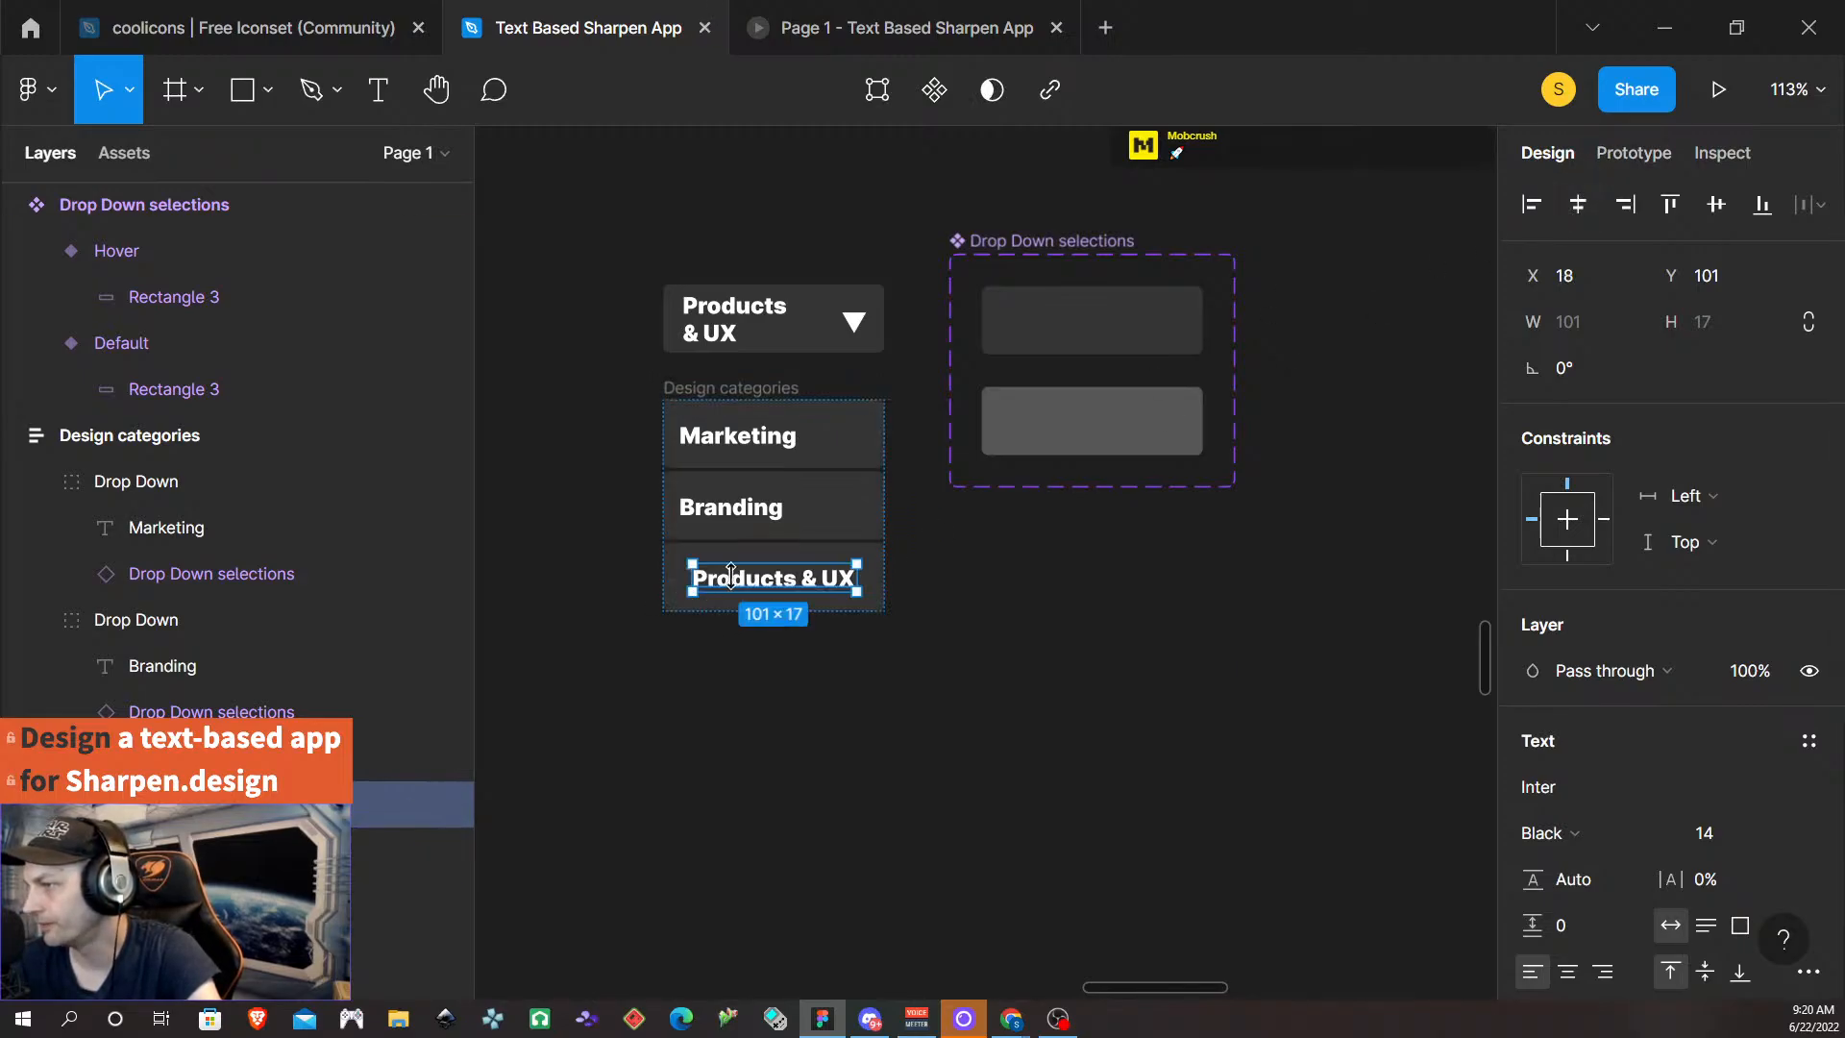
click(762, 509)
click(759, 507)
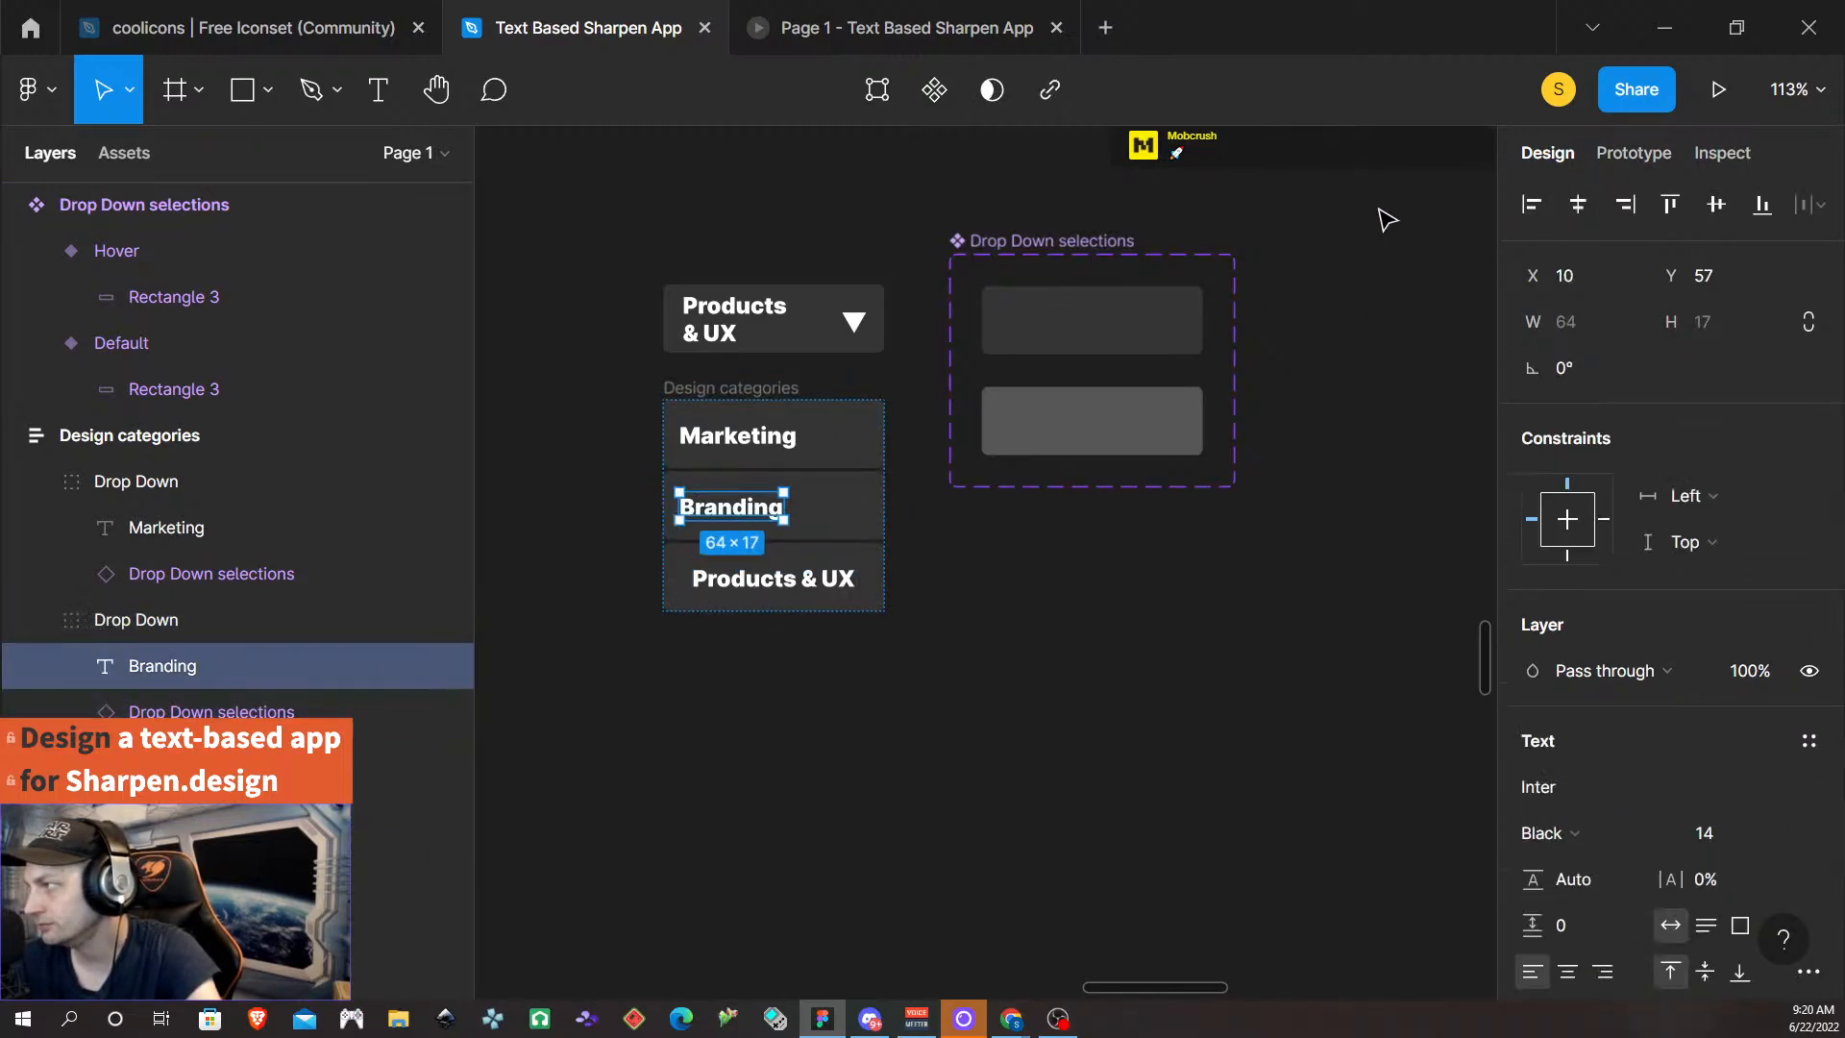
click(1577, 204)
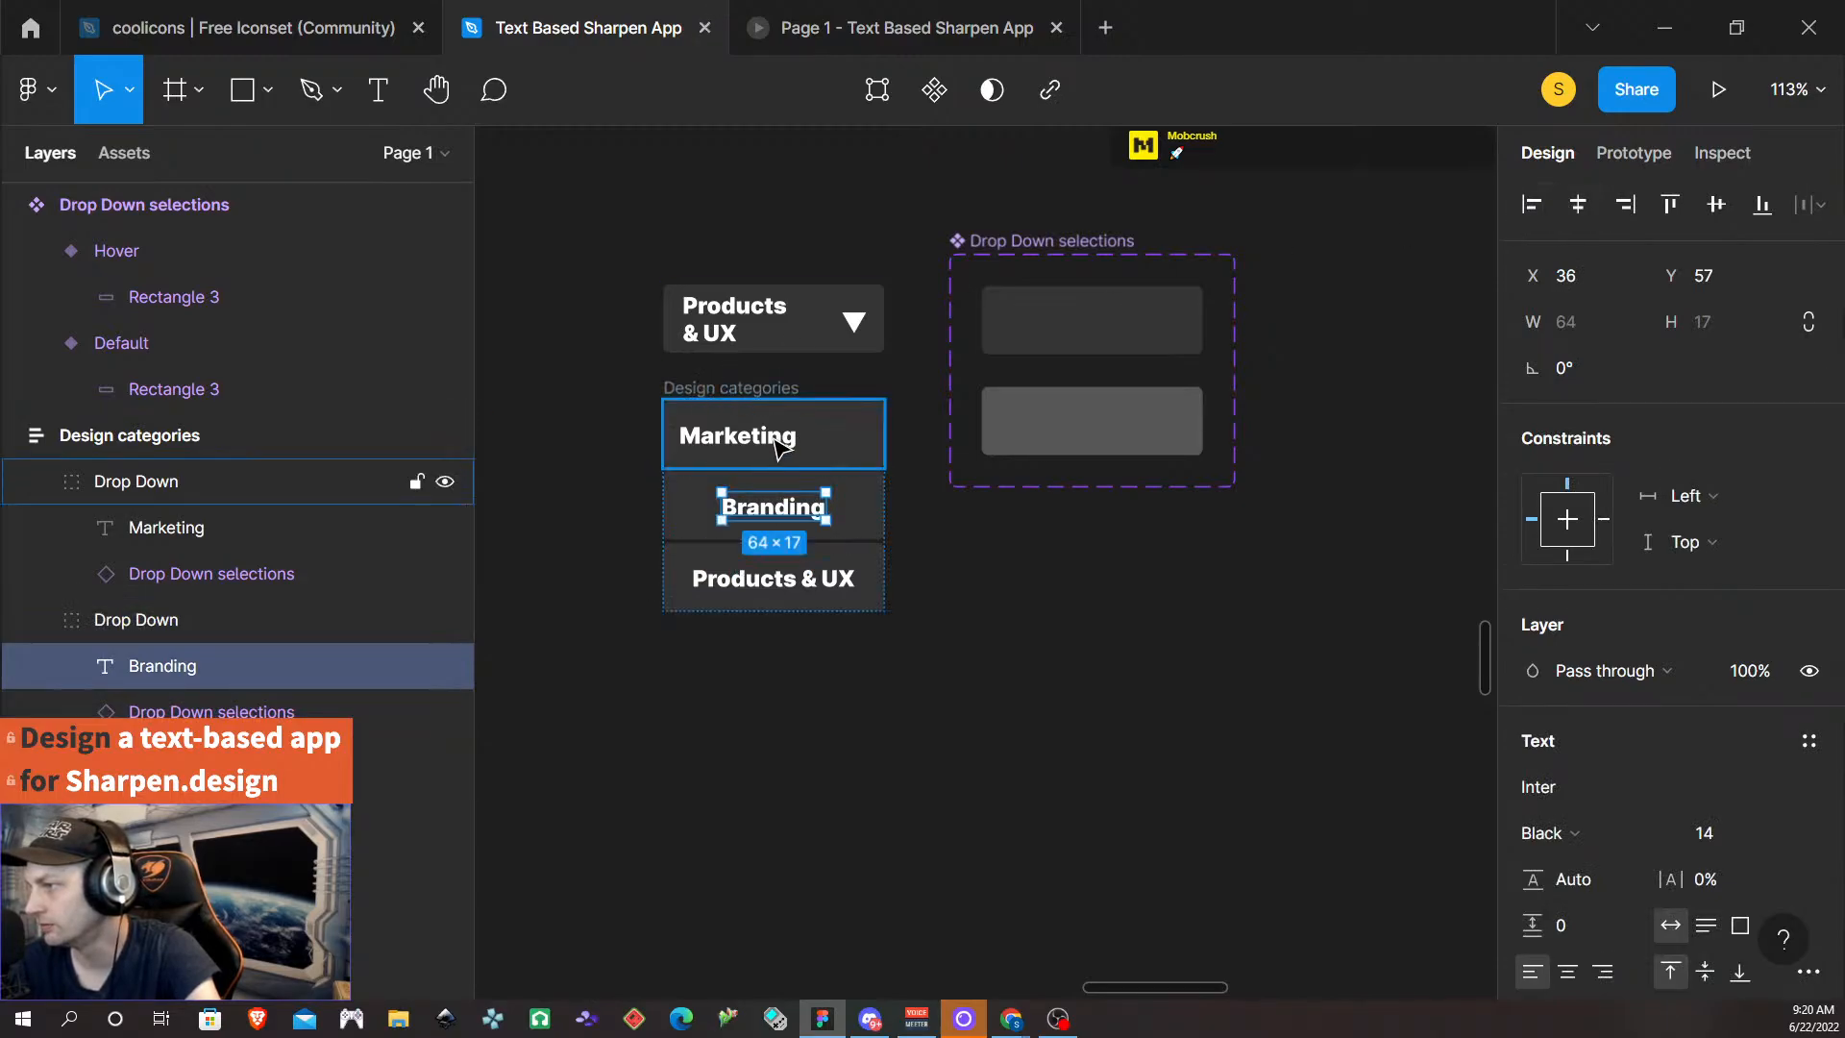
click(778, 447)
click(1577, 204)
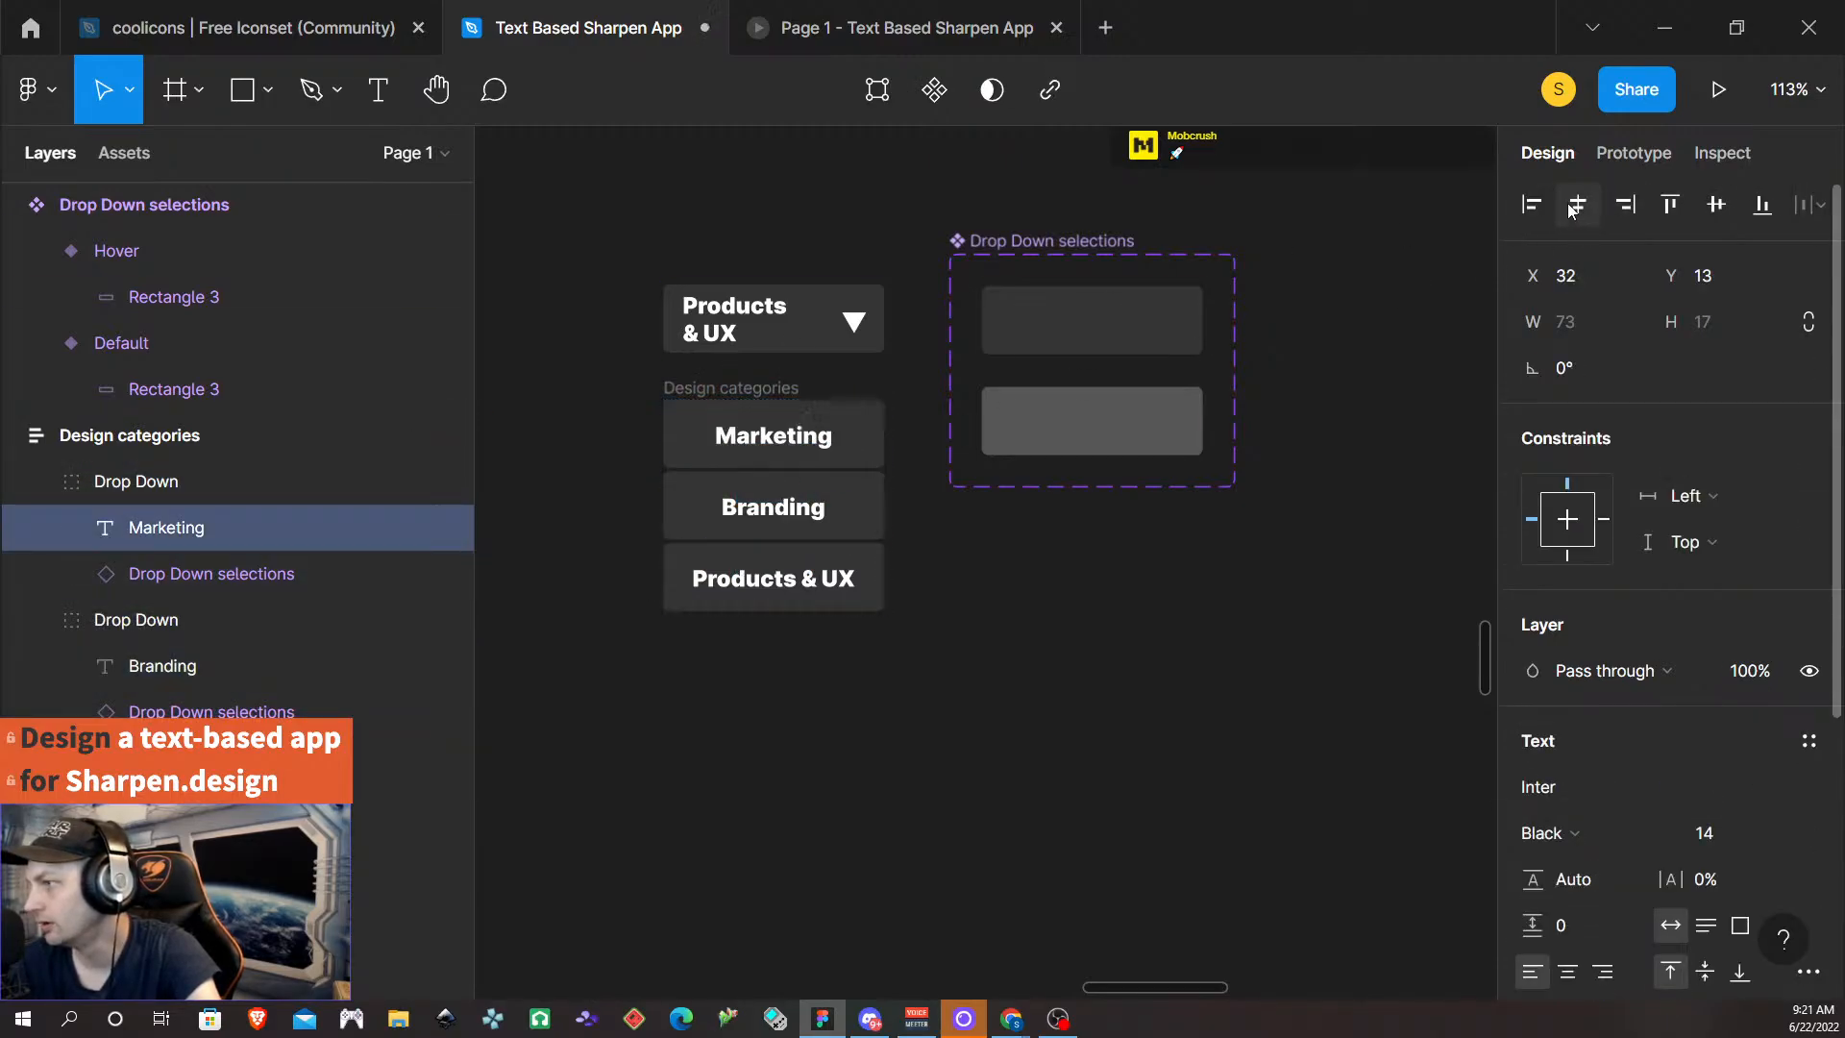
click(1165, 931)
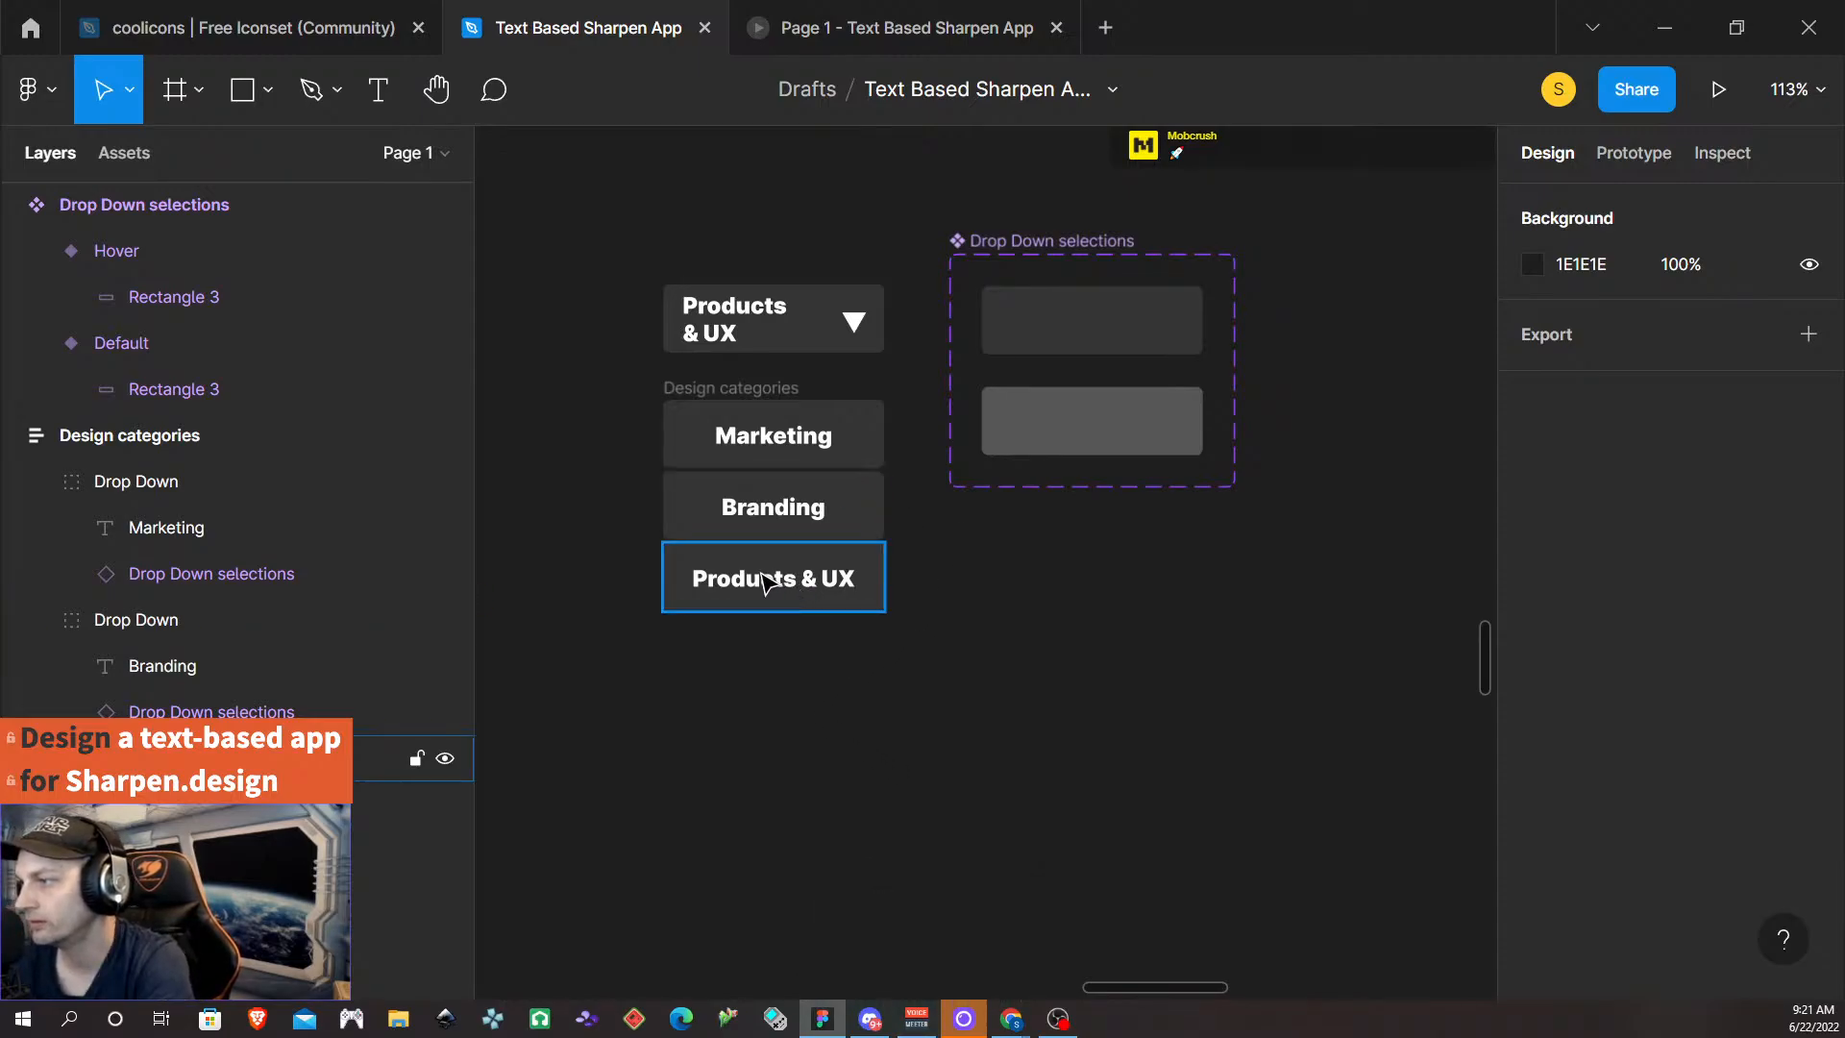
click(745, 600)
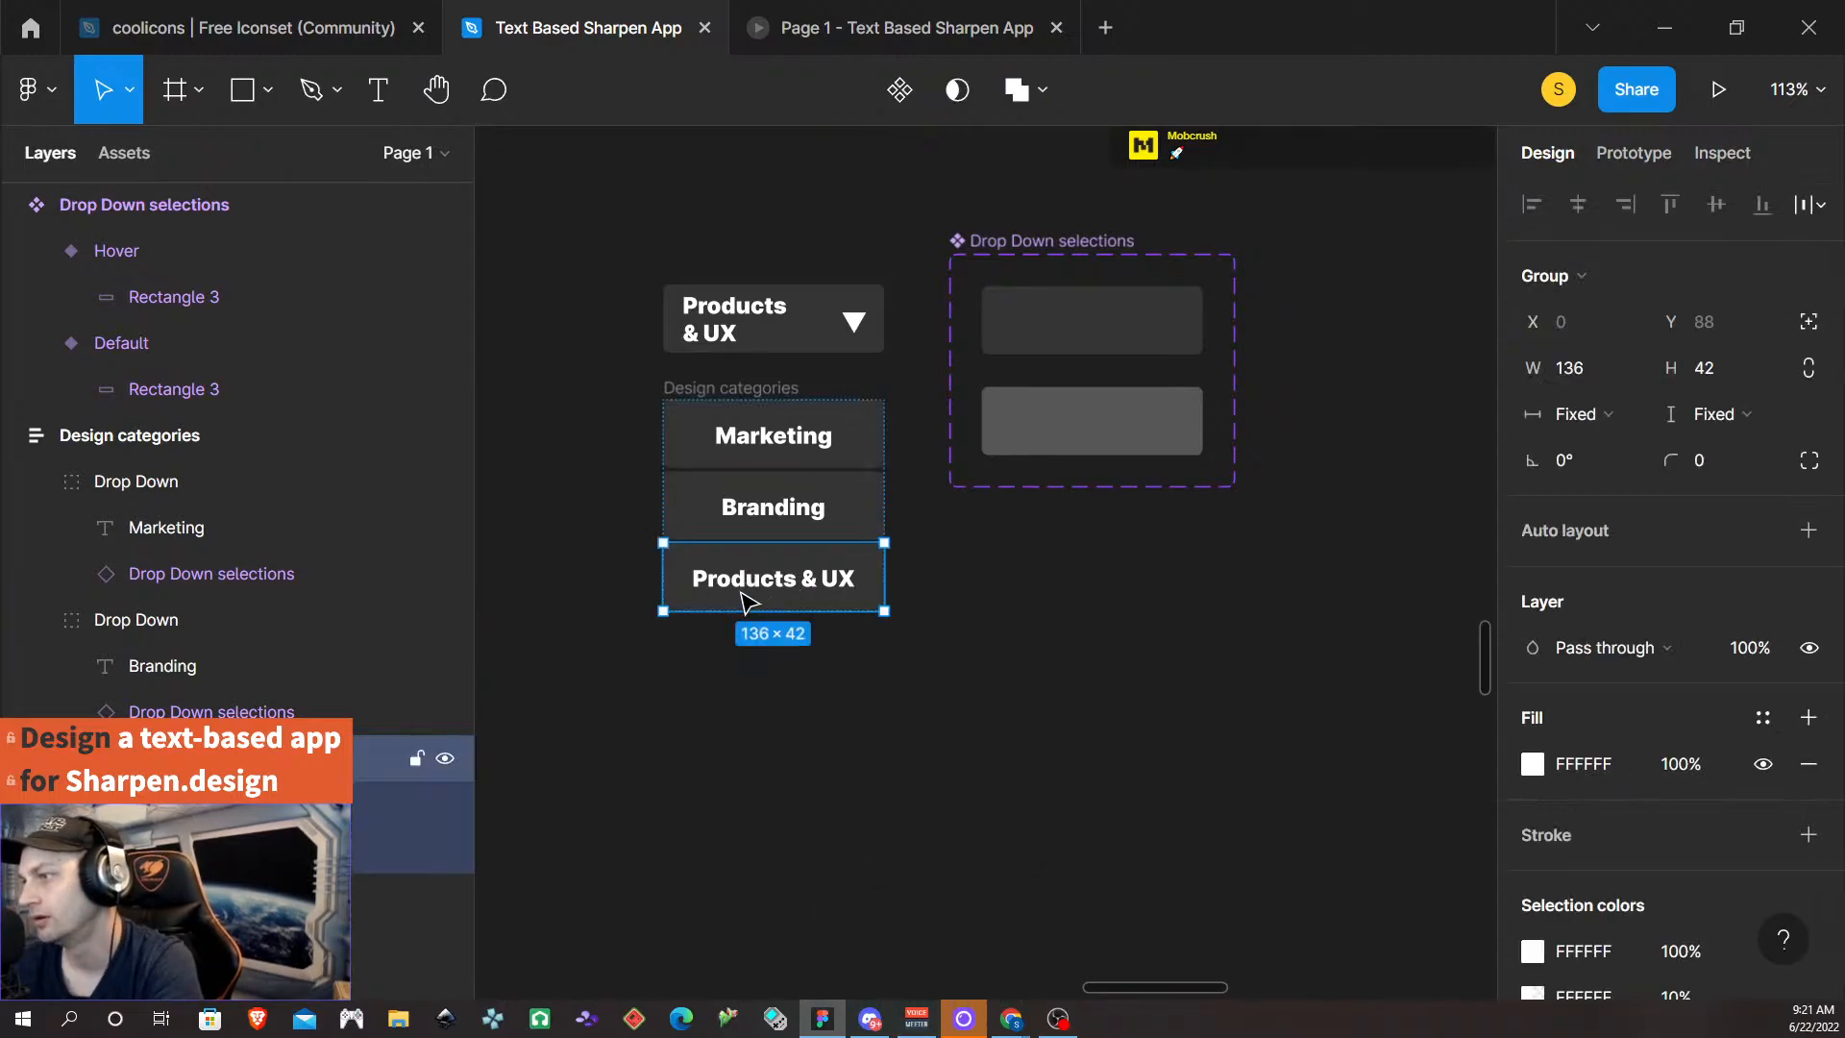
- Undo the horizontal centring of the Marketing and Branding labels
key(ctrl+z)
key(ctrl+z)
key(ctrl+z)
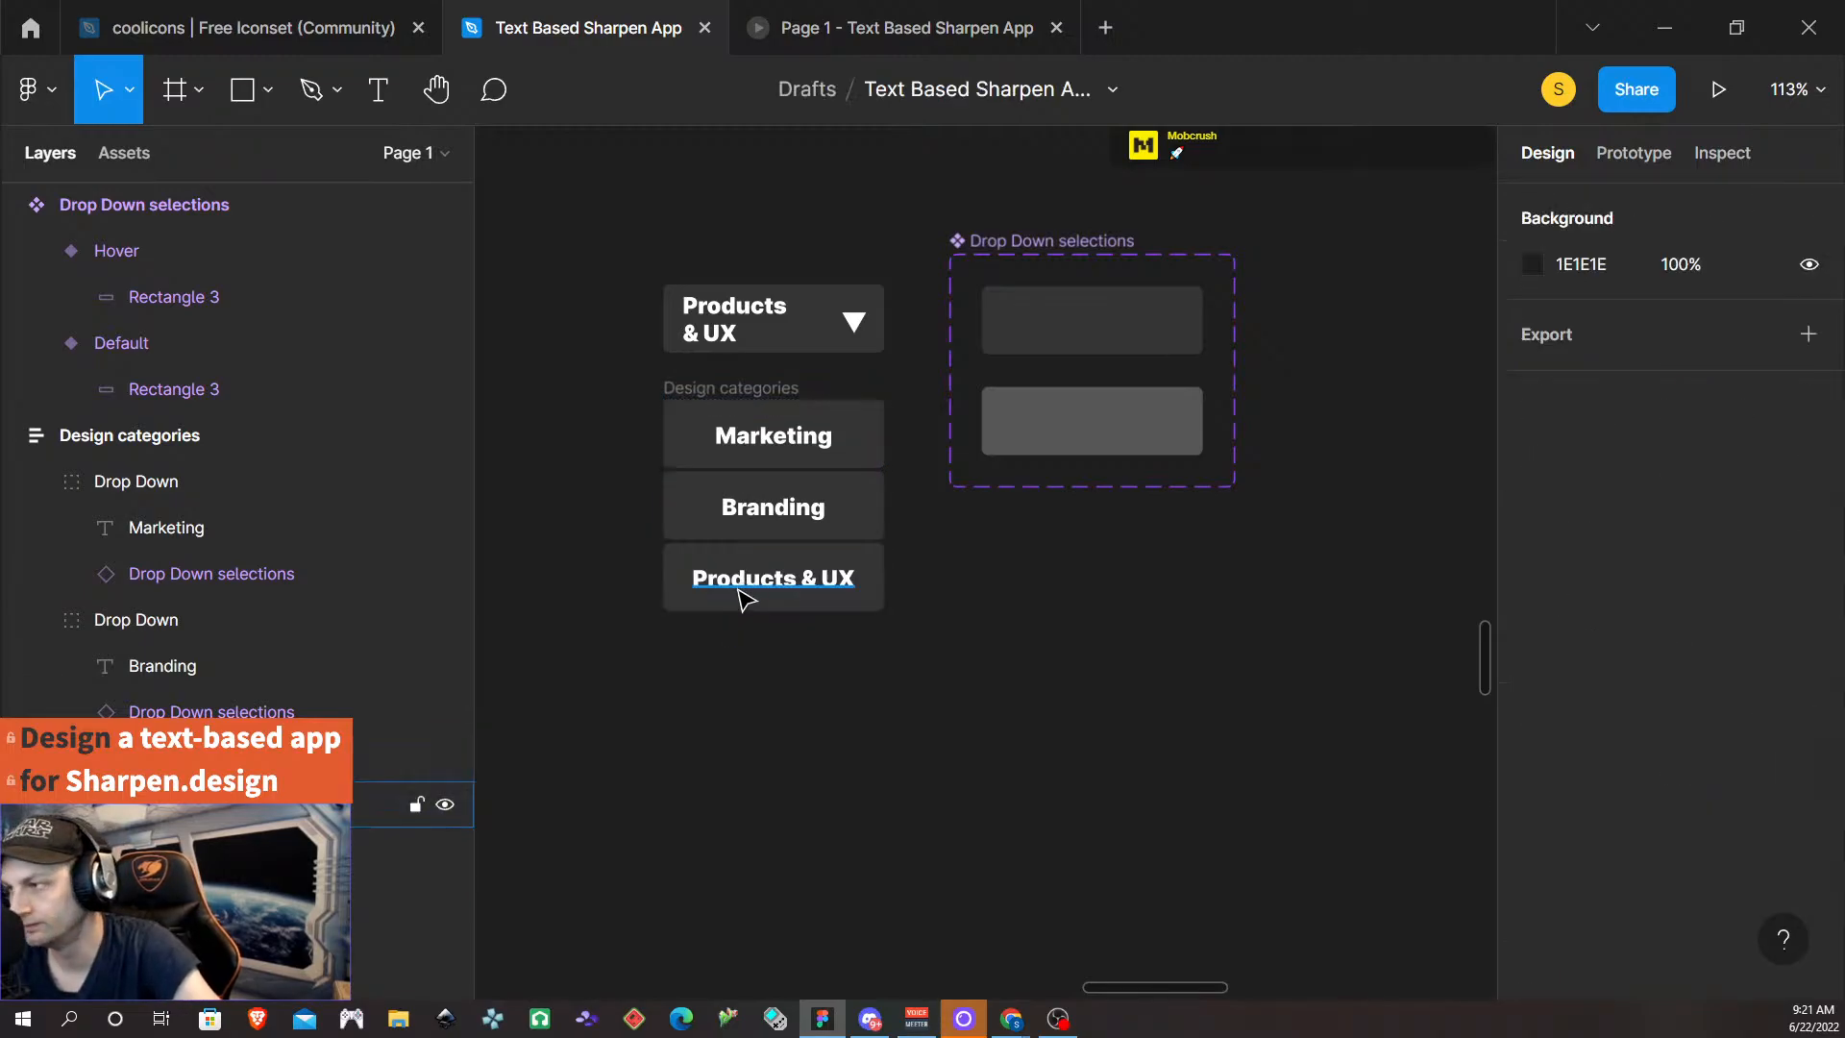
key(ctrl+z)
key(ctrl+z)
key(ctrl+z)
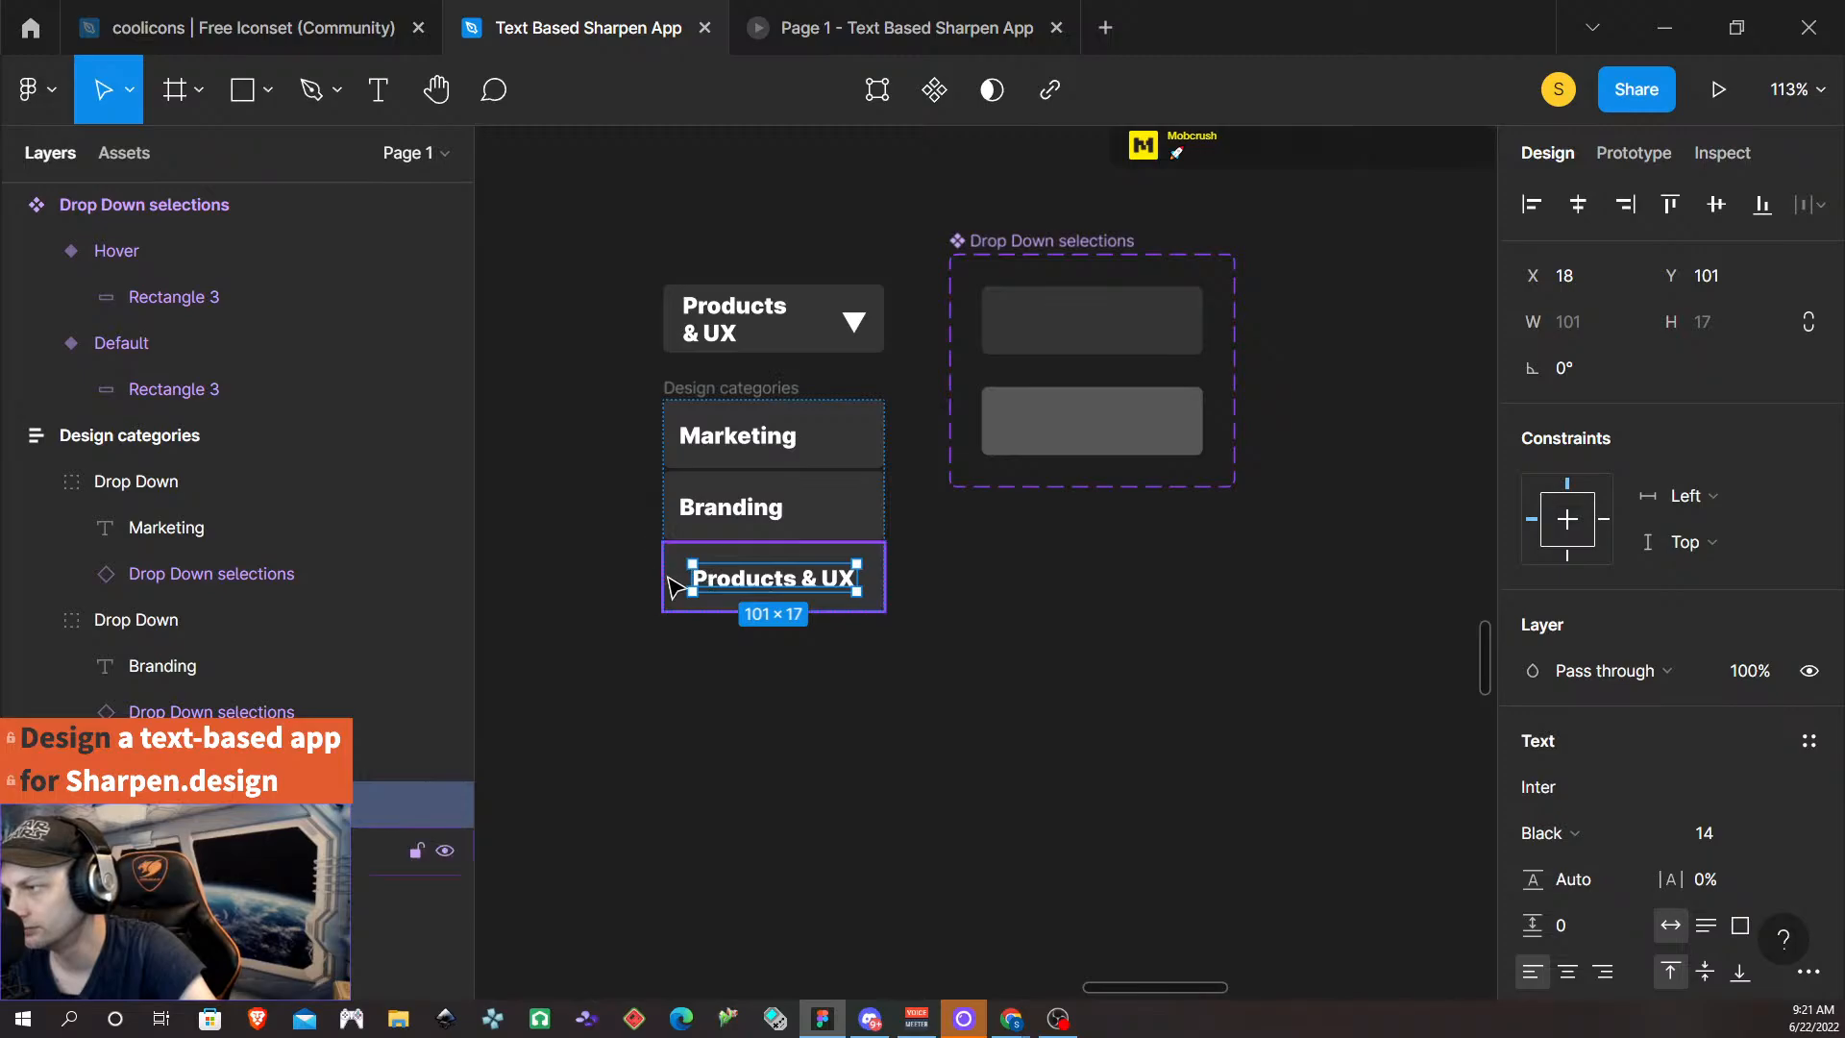
- Nudge the Products & UX option label back in line with the left edges of the Marketing and Branding labels
key(alt)
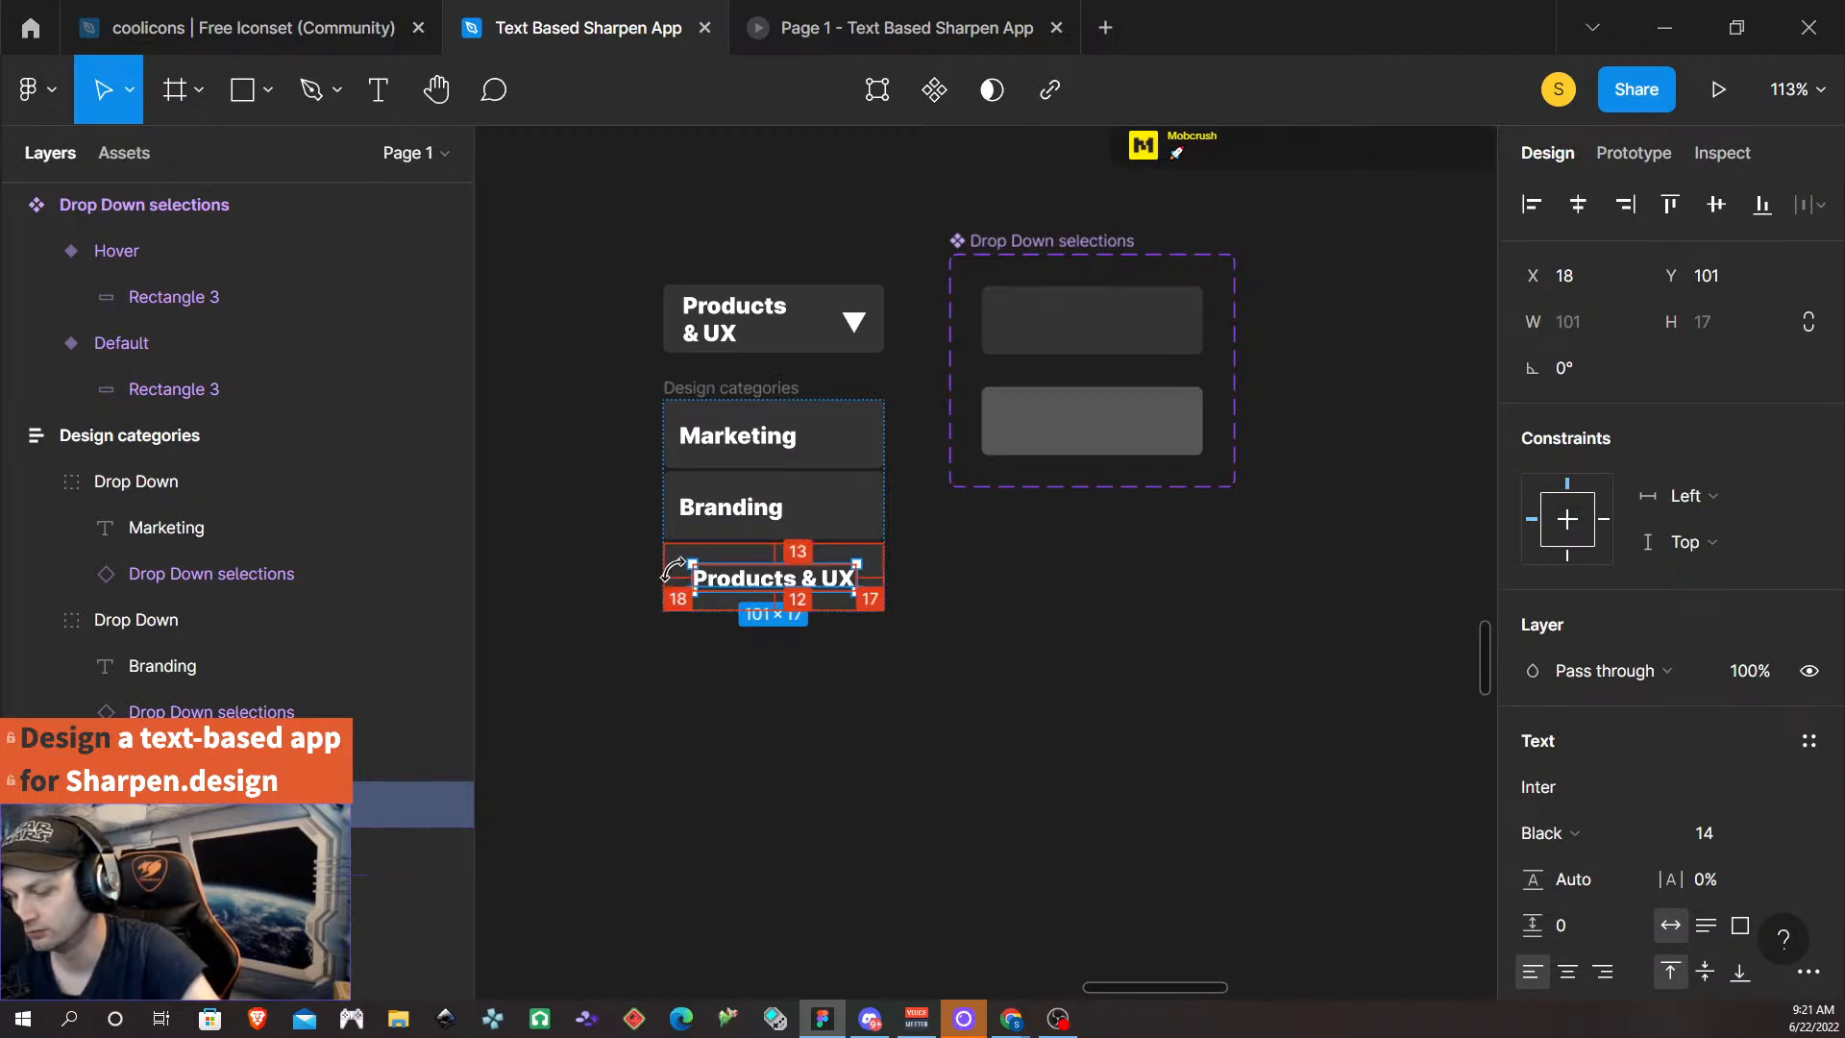
key(shift+Left)
key(Right)
click(1155, 774)
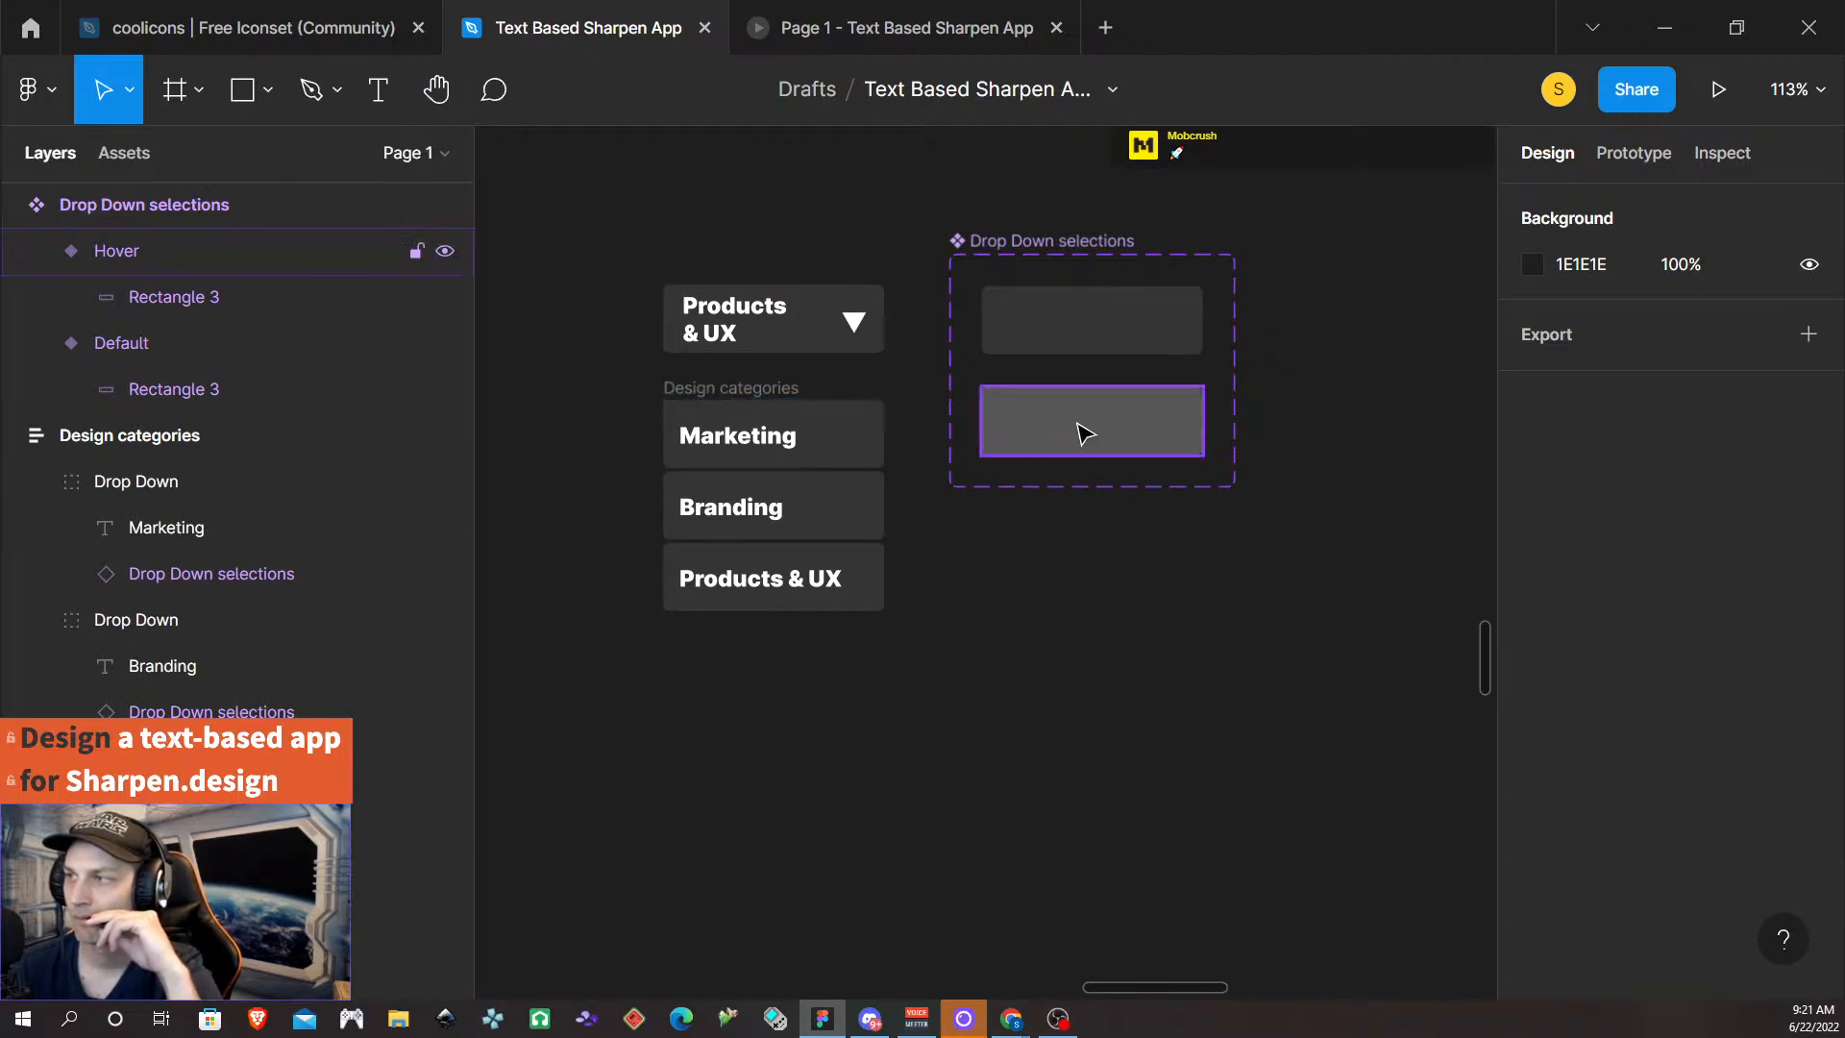
click(740, 392)
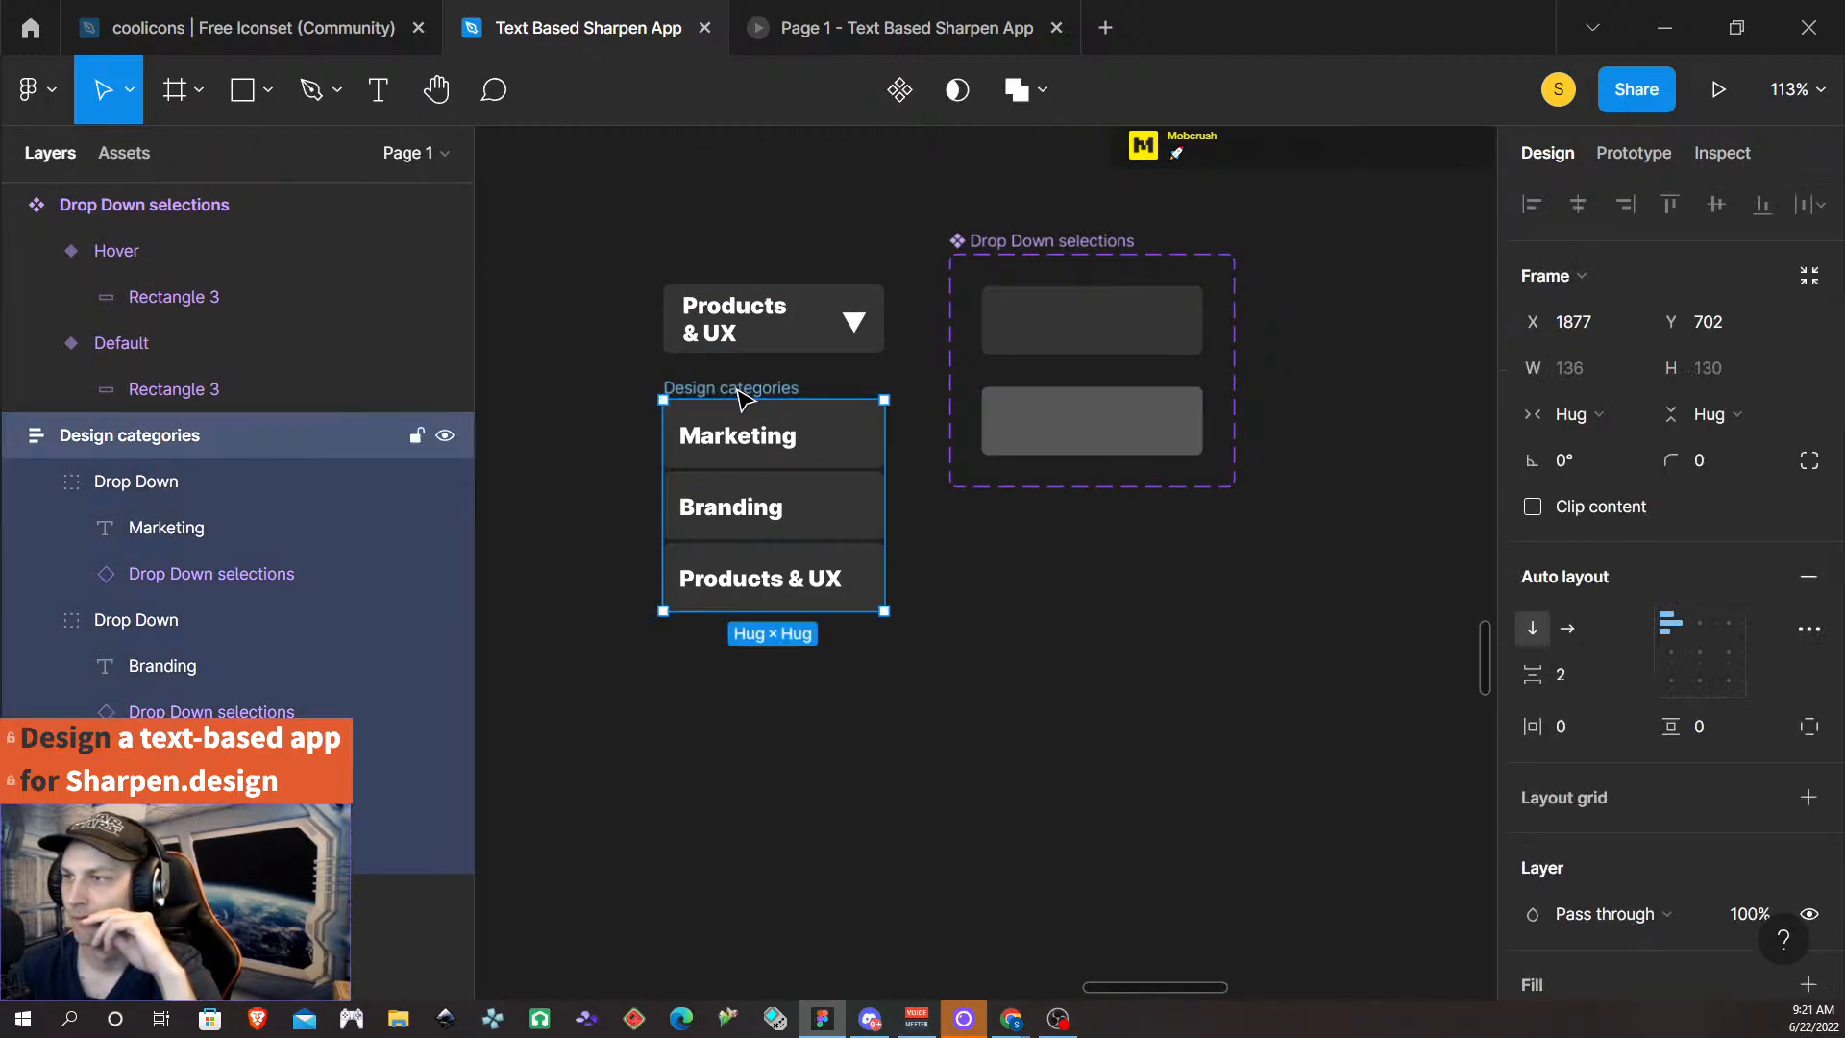
shift+click(743, 310)
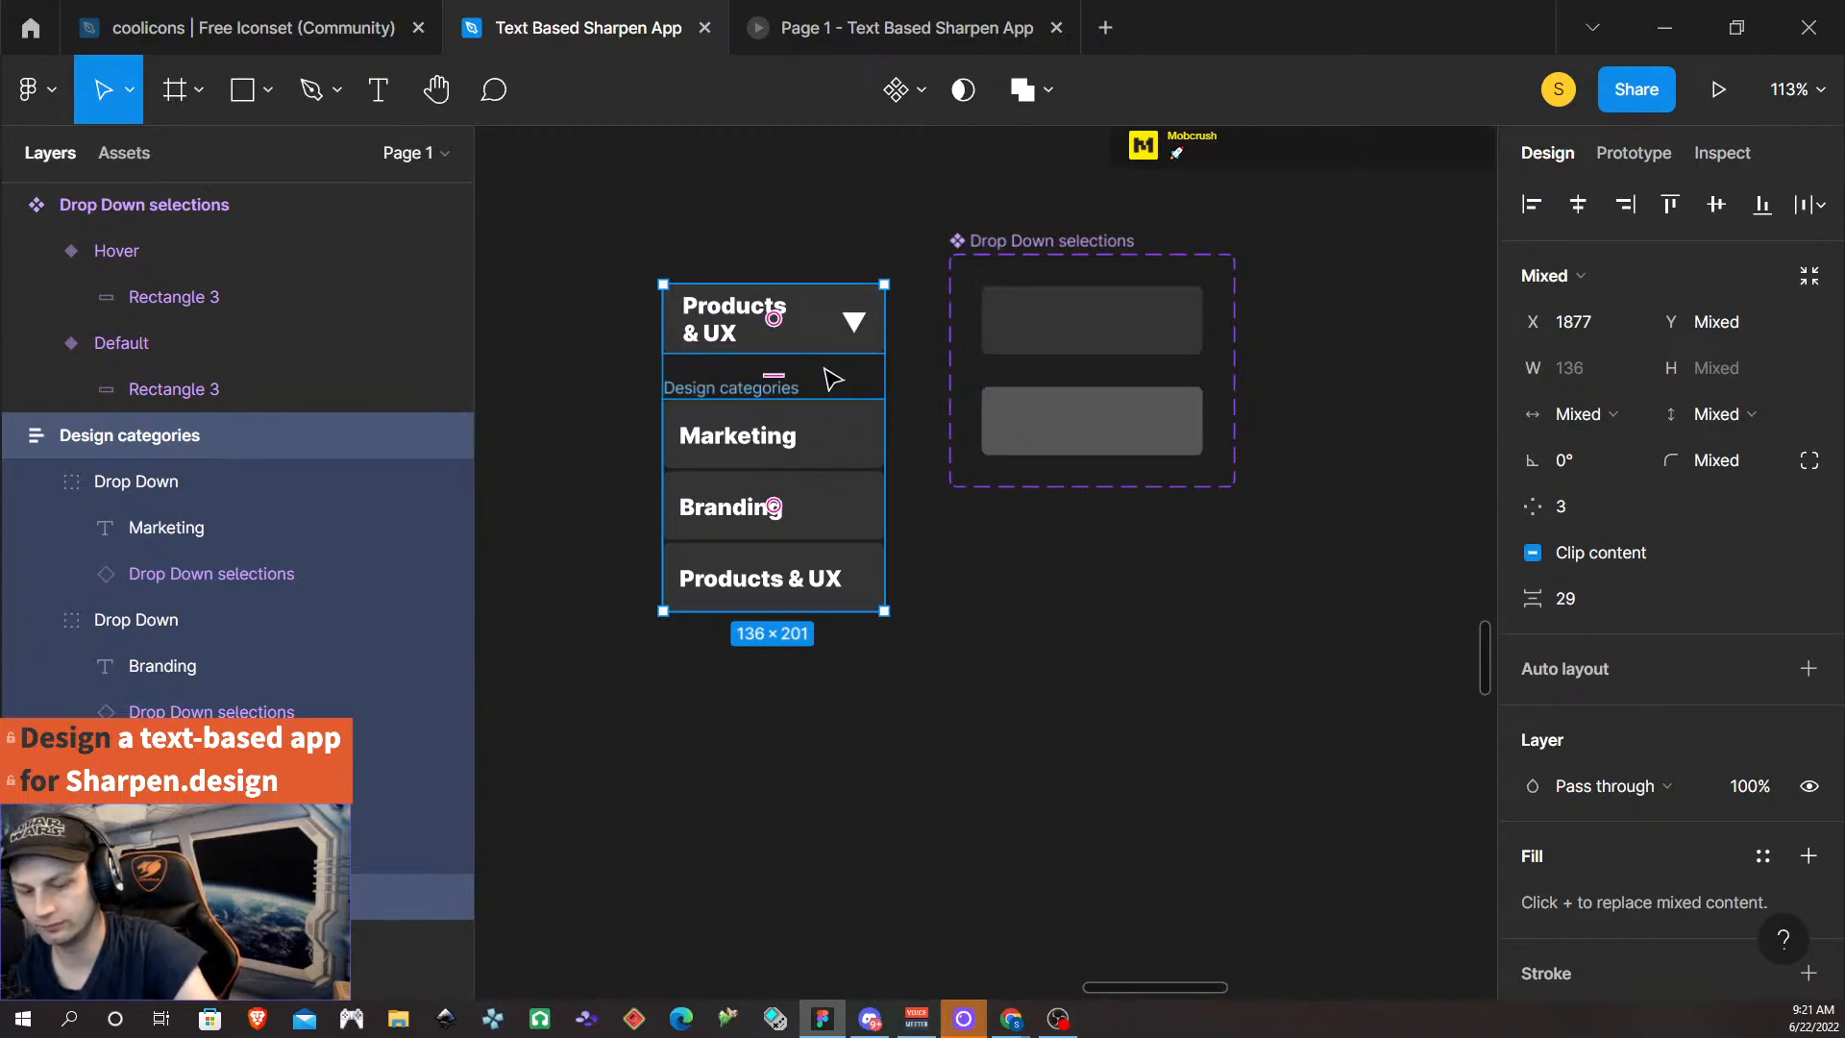
double_click(718, 339)
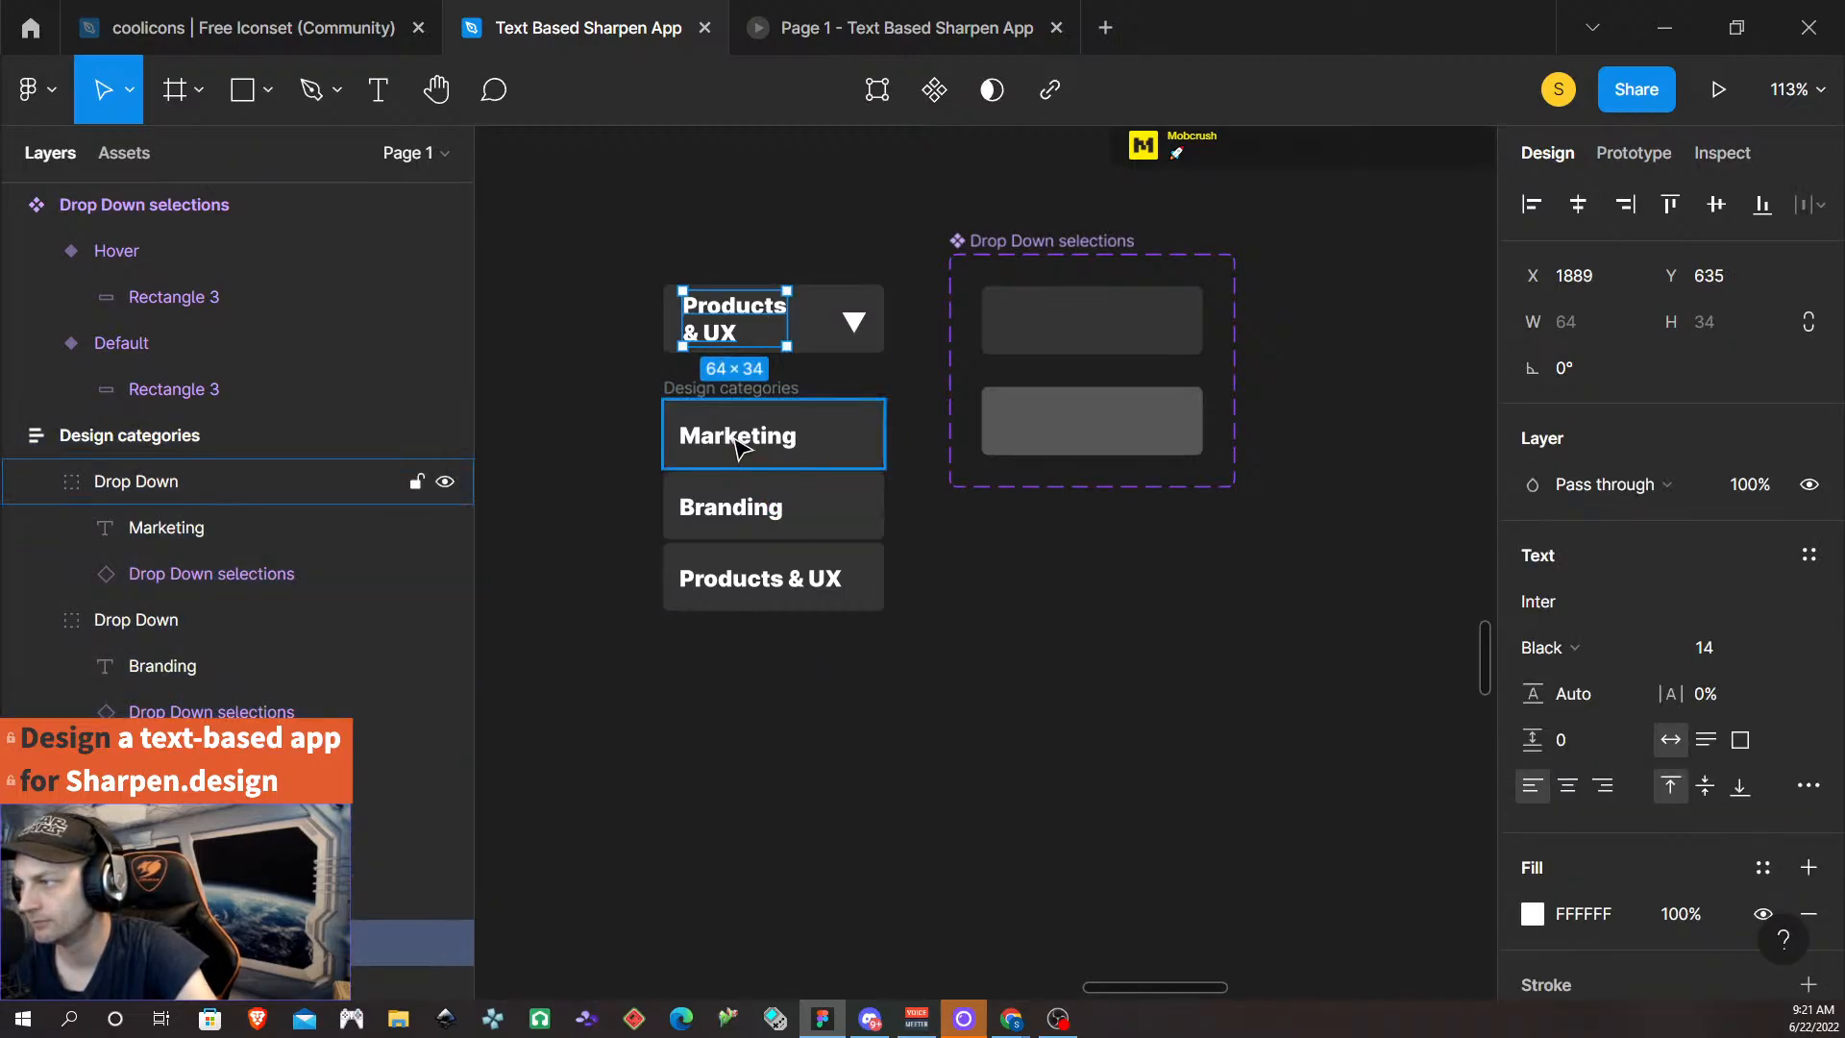
click(877, 216)
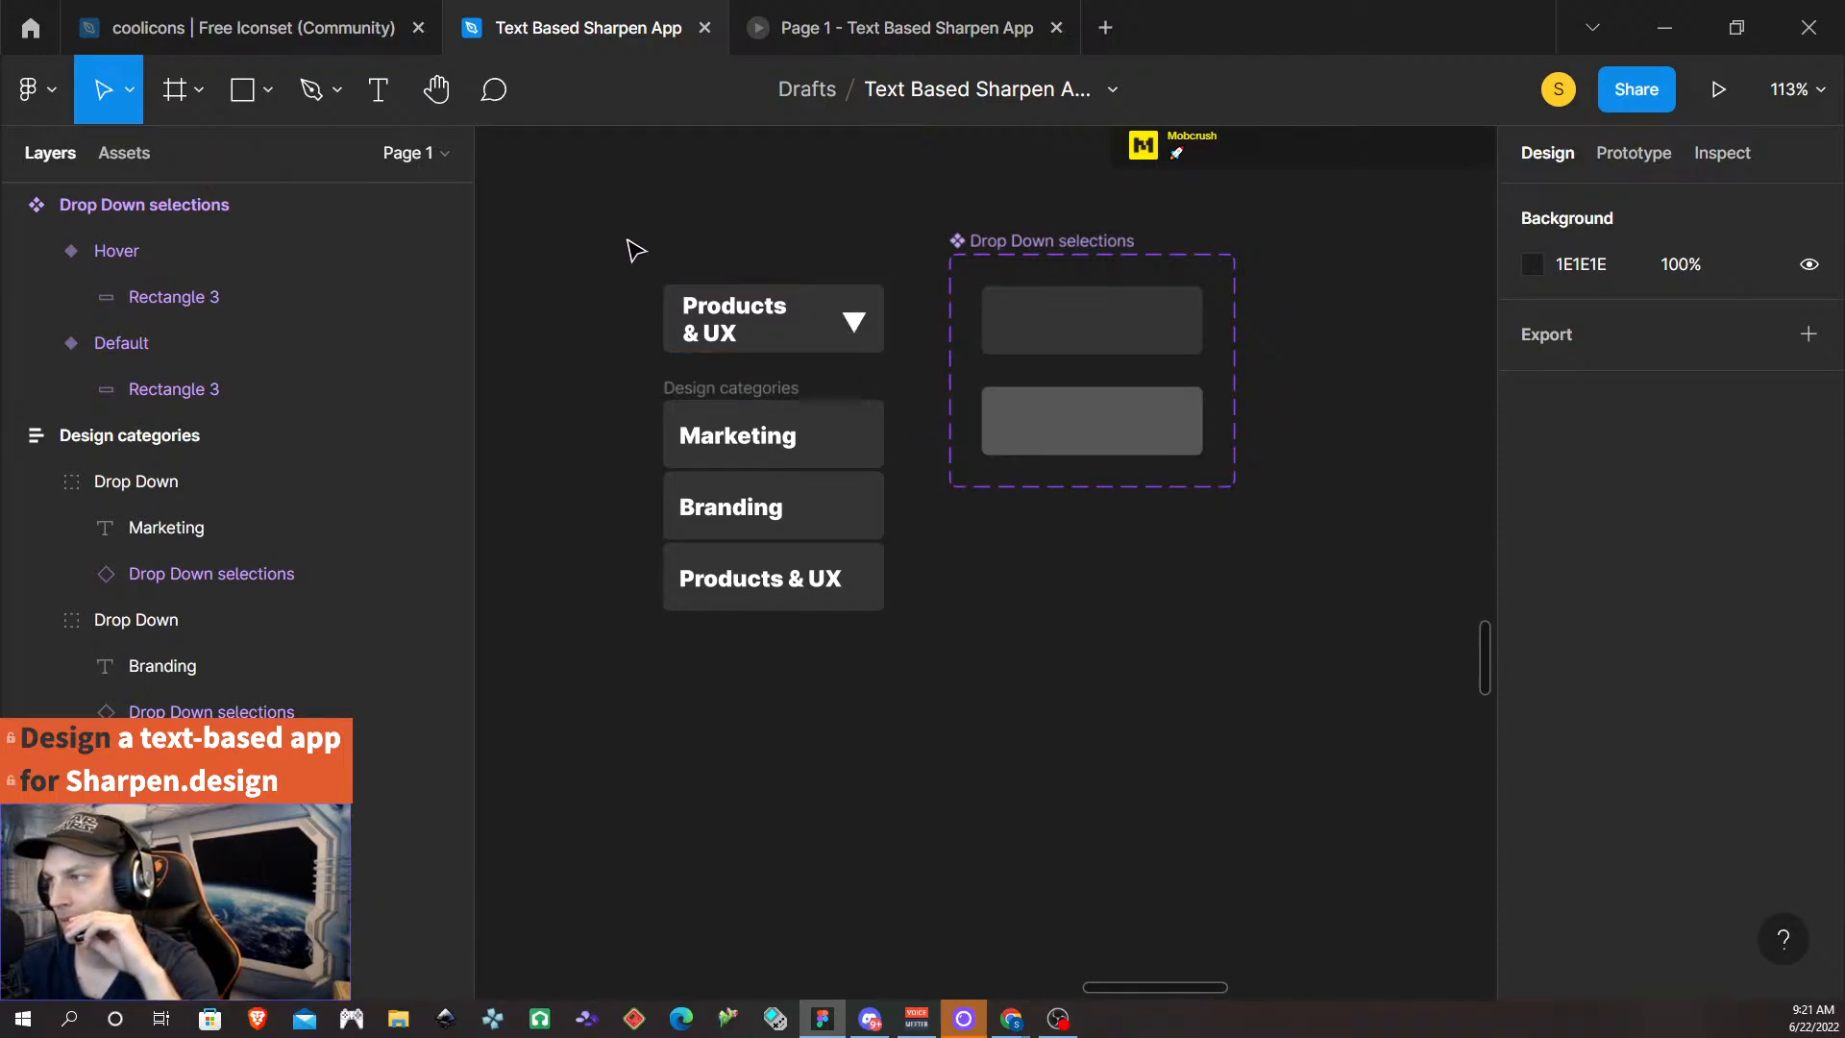
- Group the Products & UX drop-down button with the Design categories frame and rename the group "Drop down and options"
drag(625, 237, 922, 743)
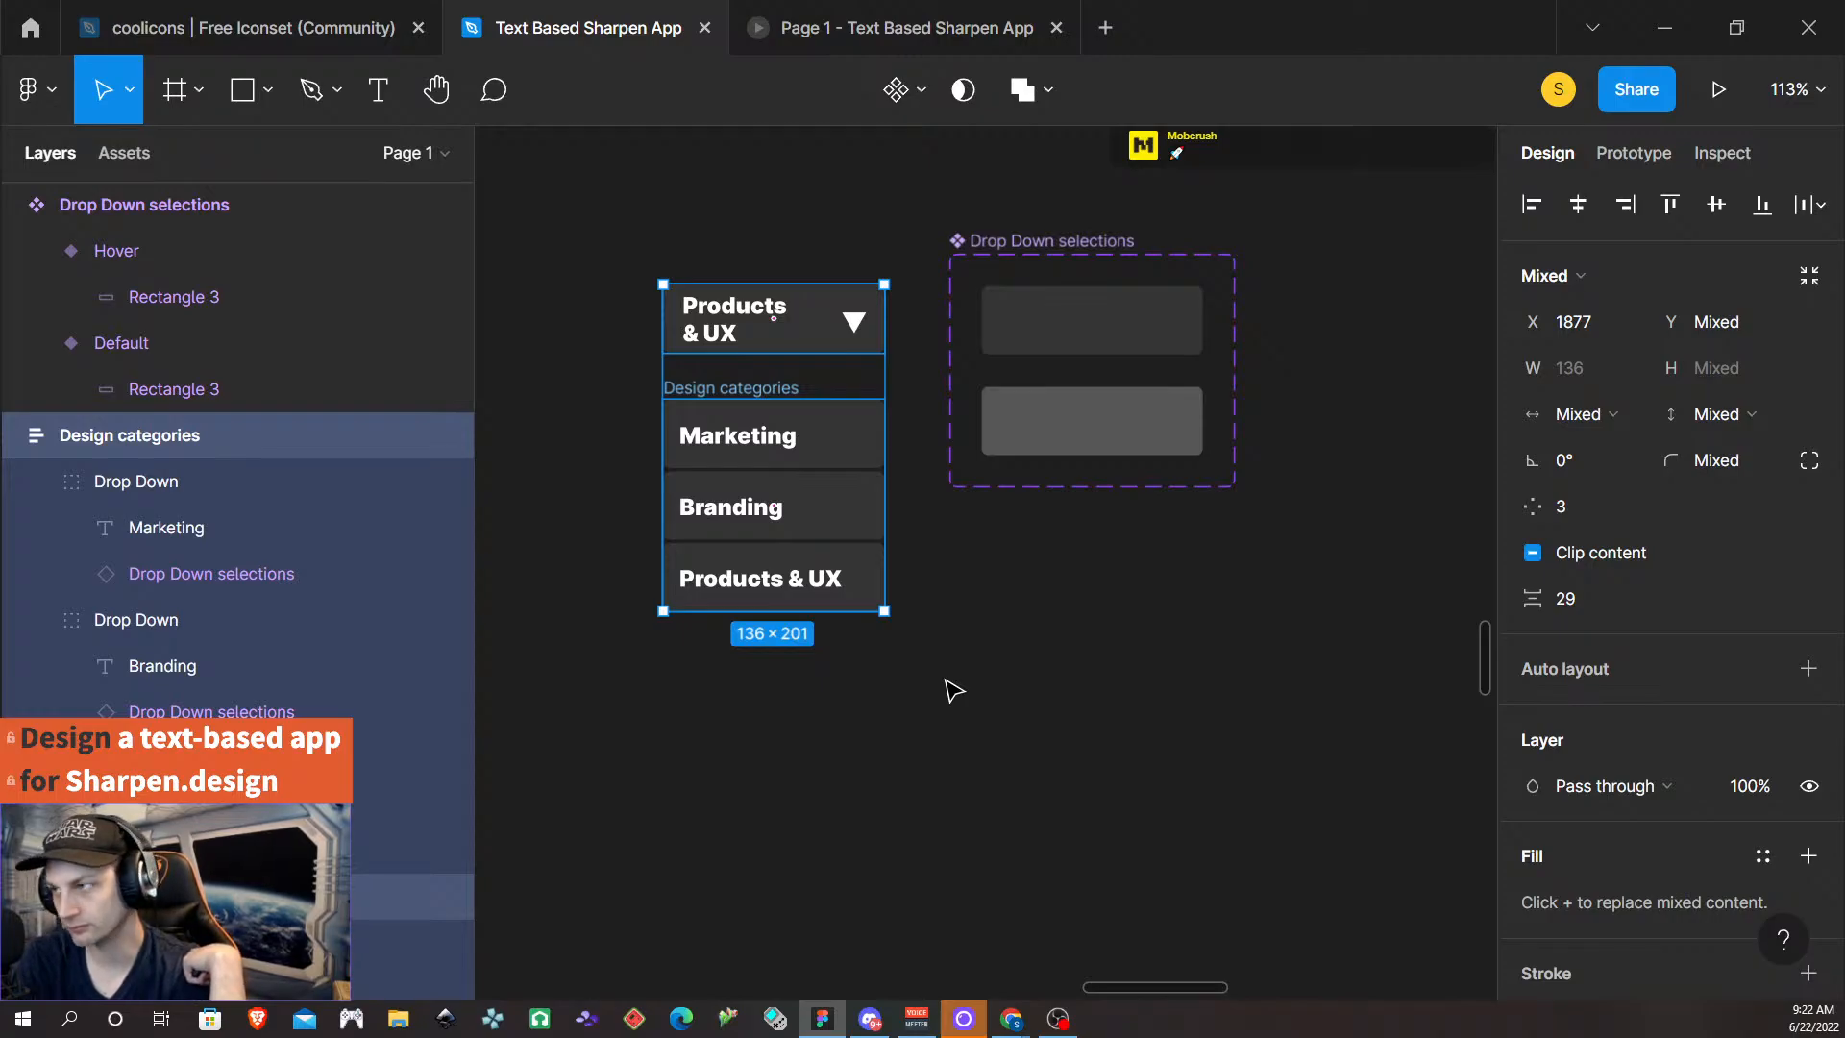
key(ctrl+g)
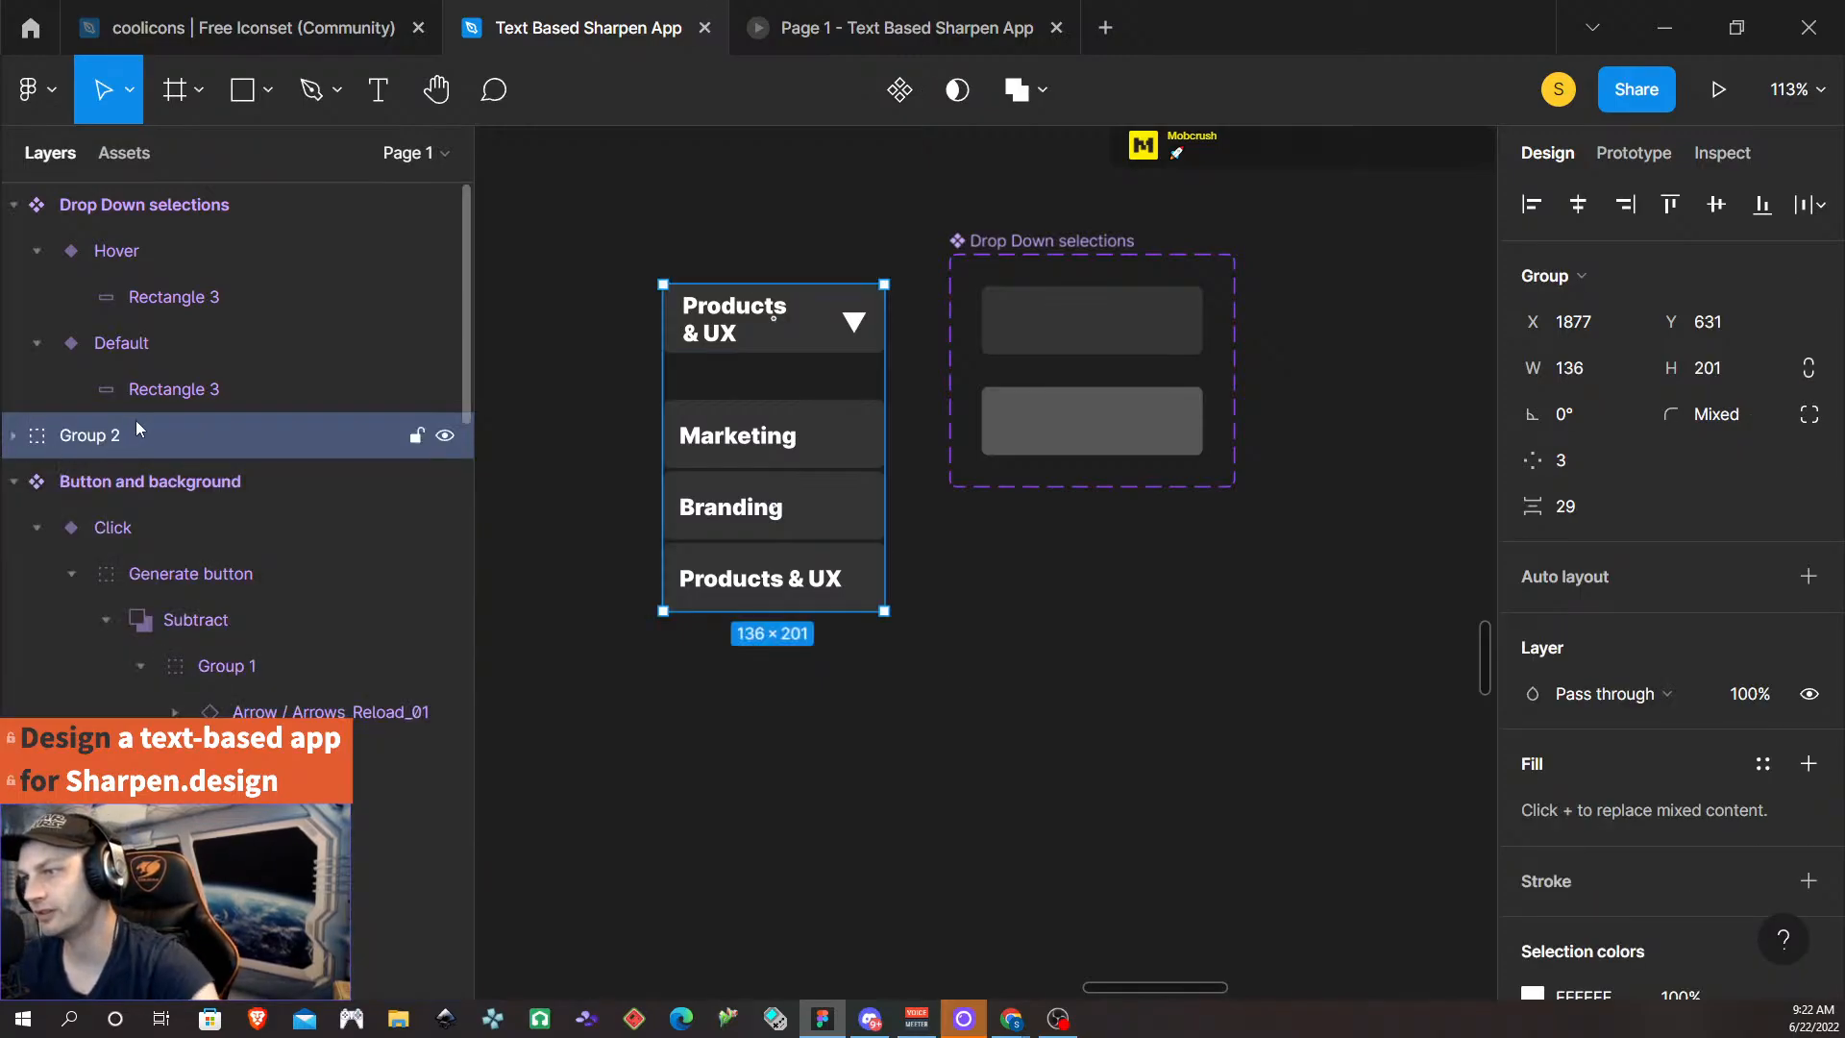
double_click(113, 435)
text(Drop)
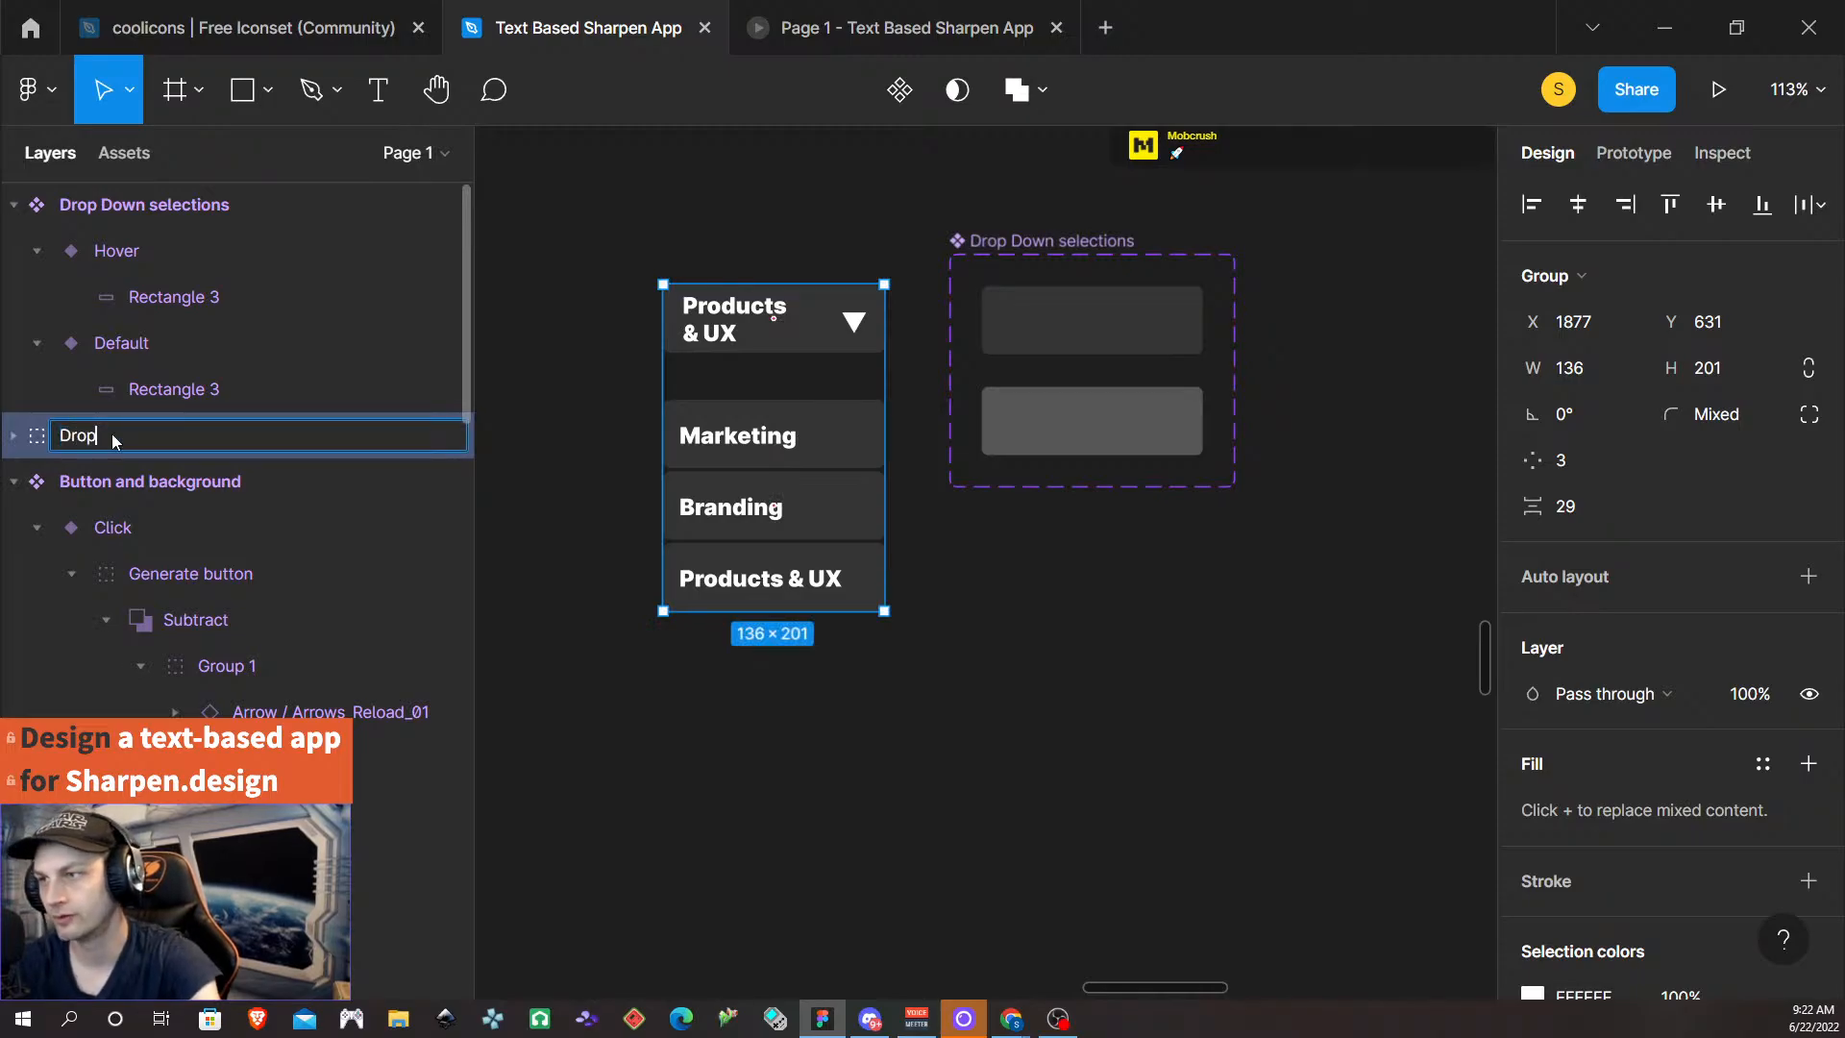
text( down and options)
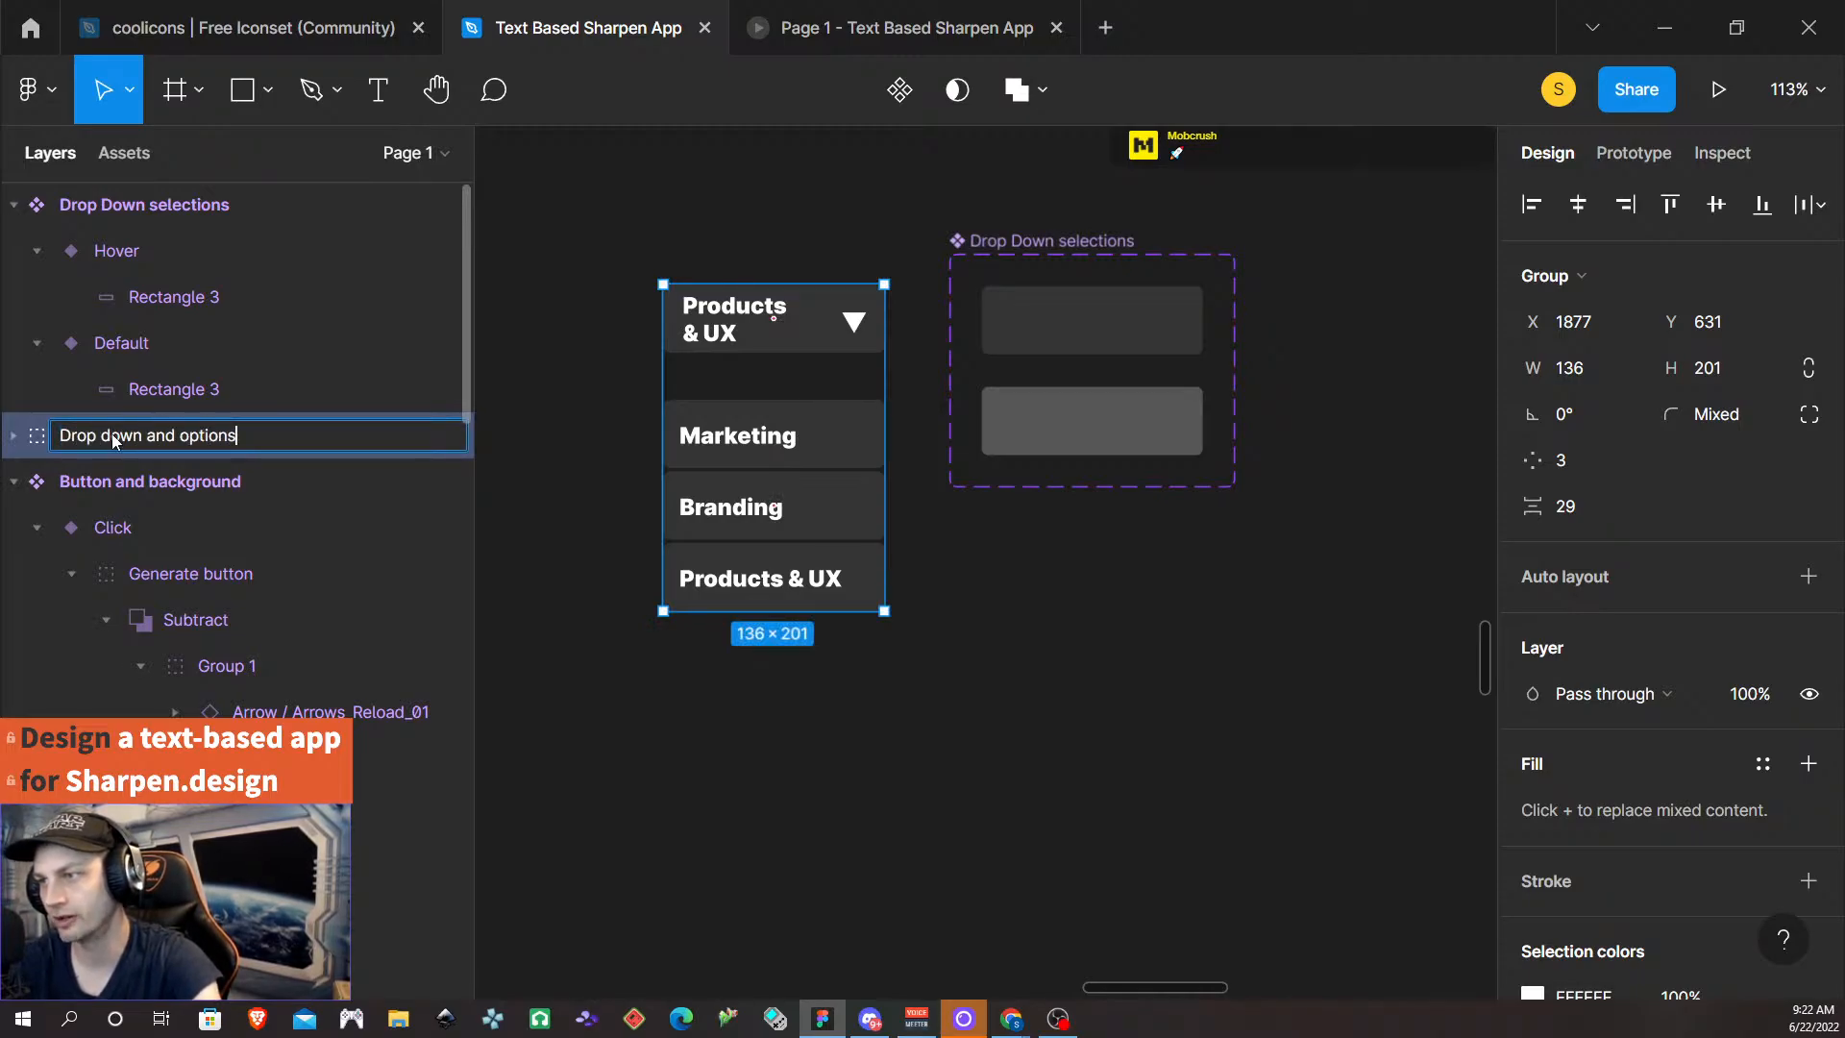
key(Return)
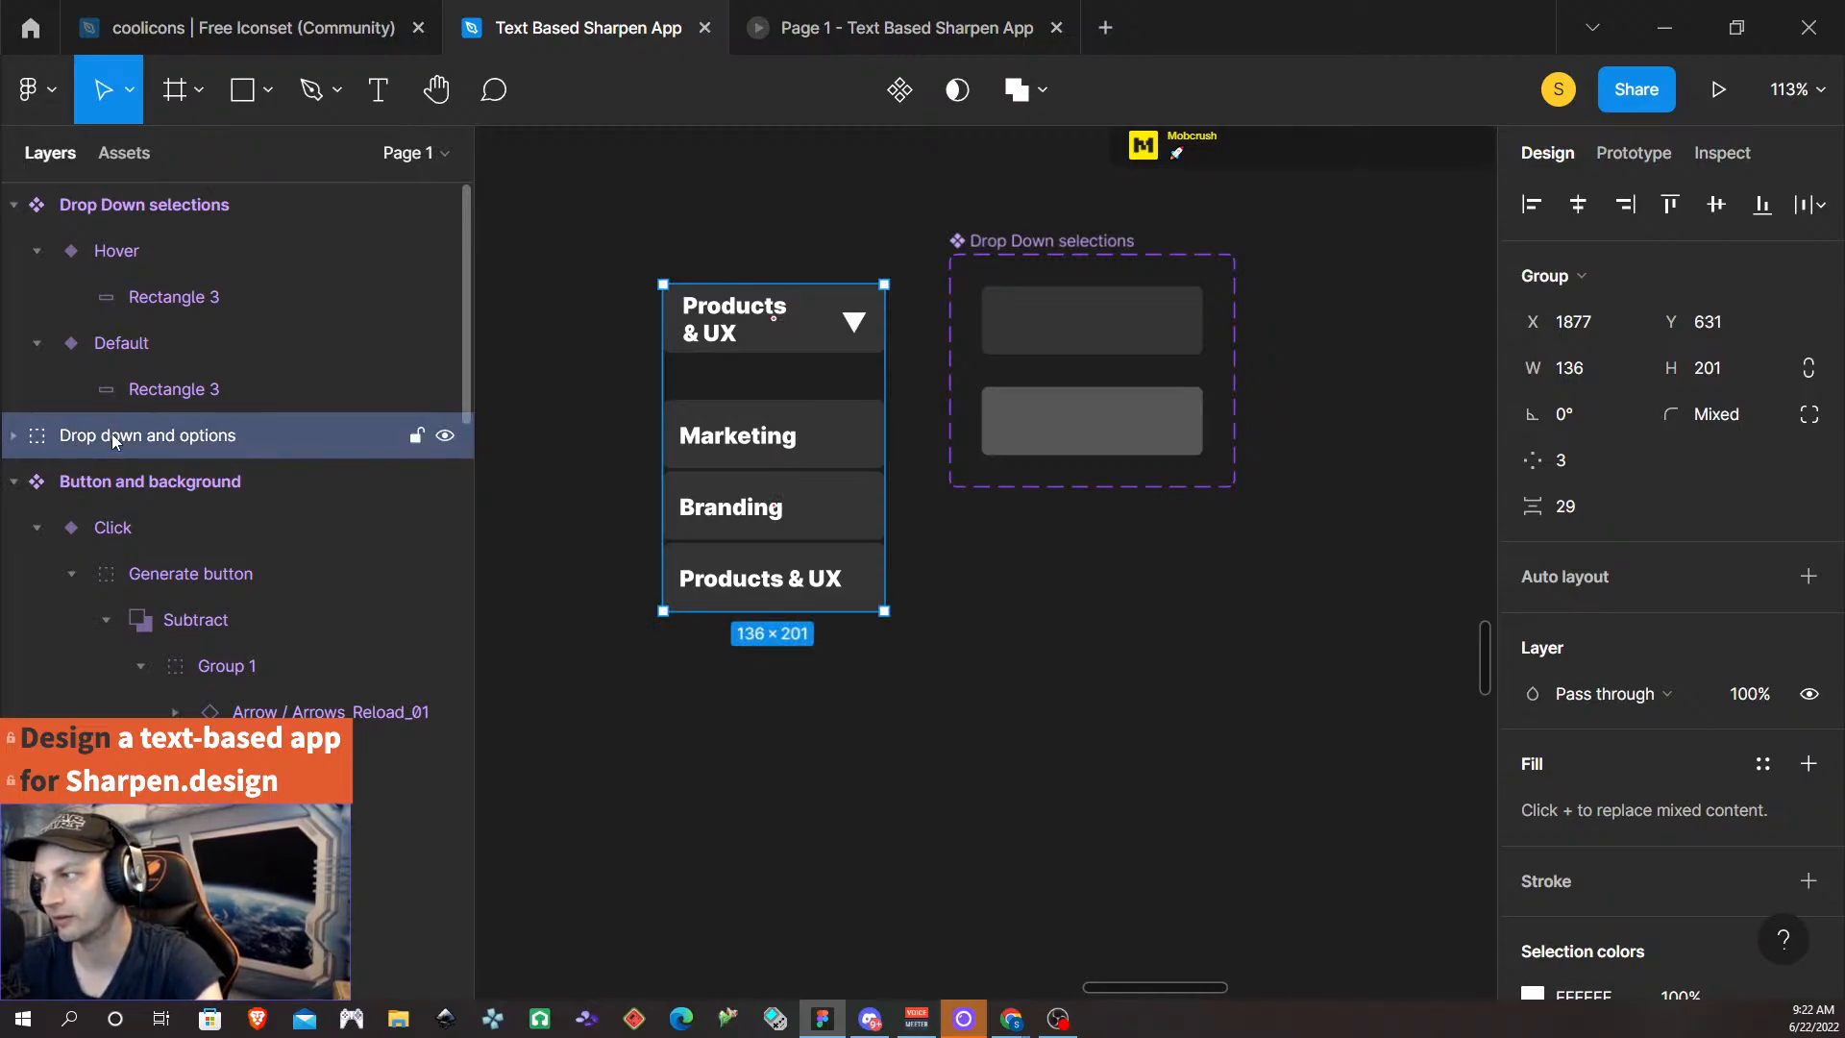
click(816, 219)
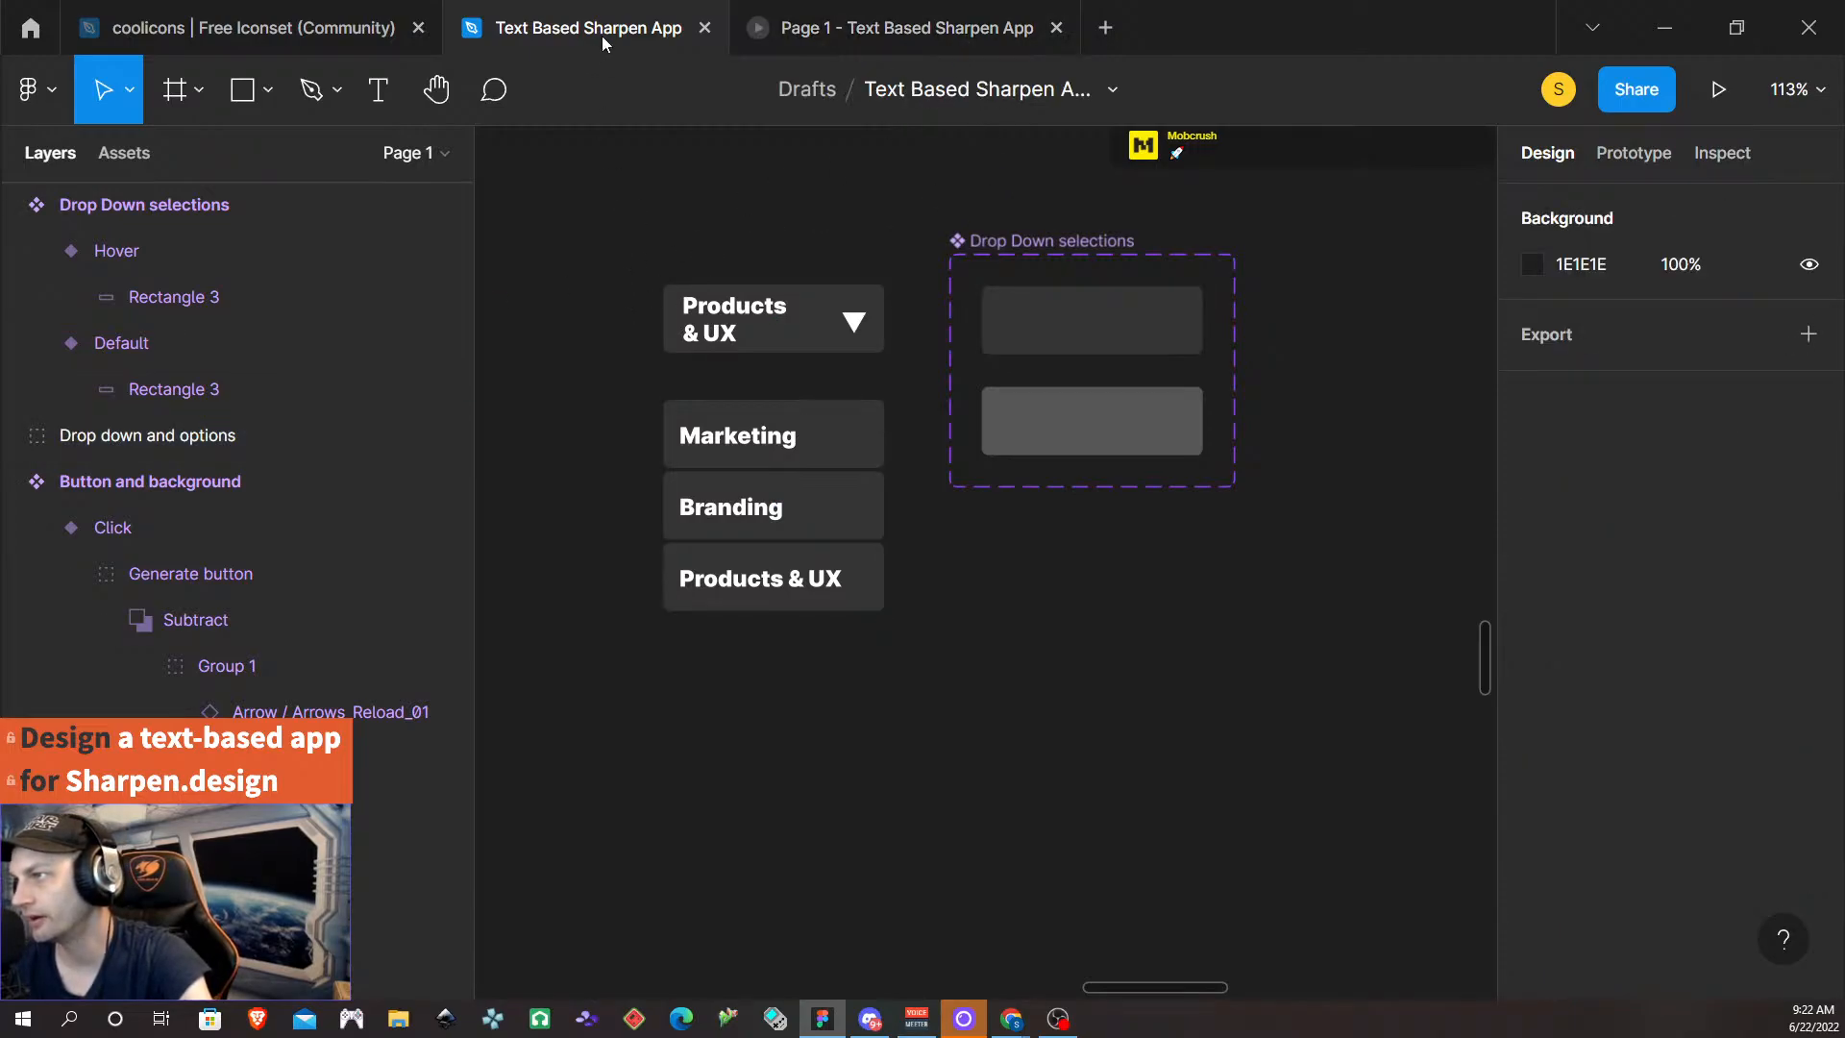
- Turn the Drop down and options group into a component and add a second variant named "open"
click(773, 319)
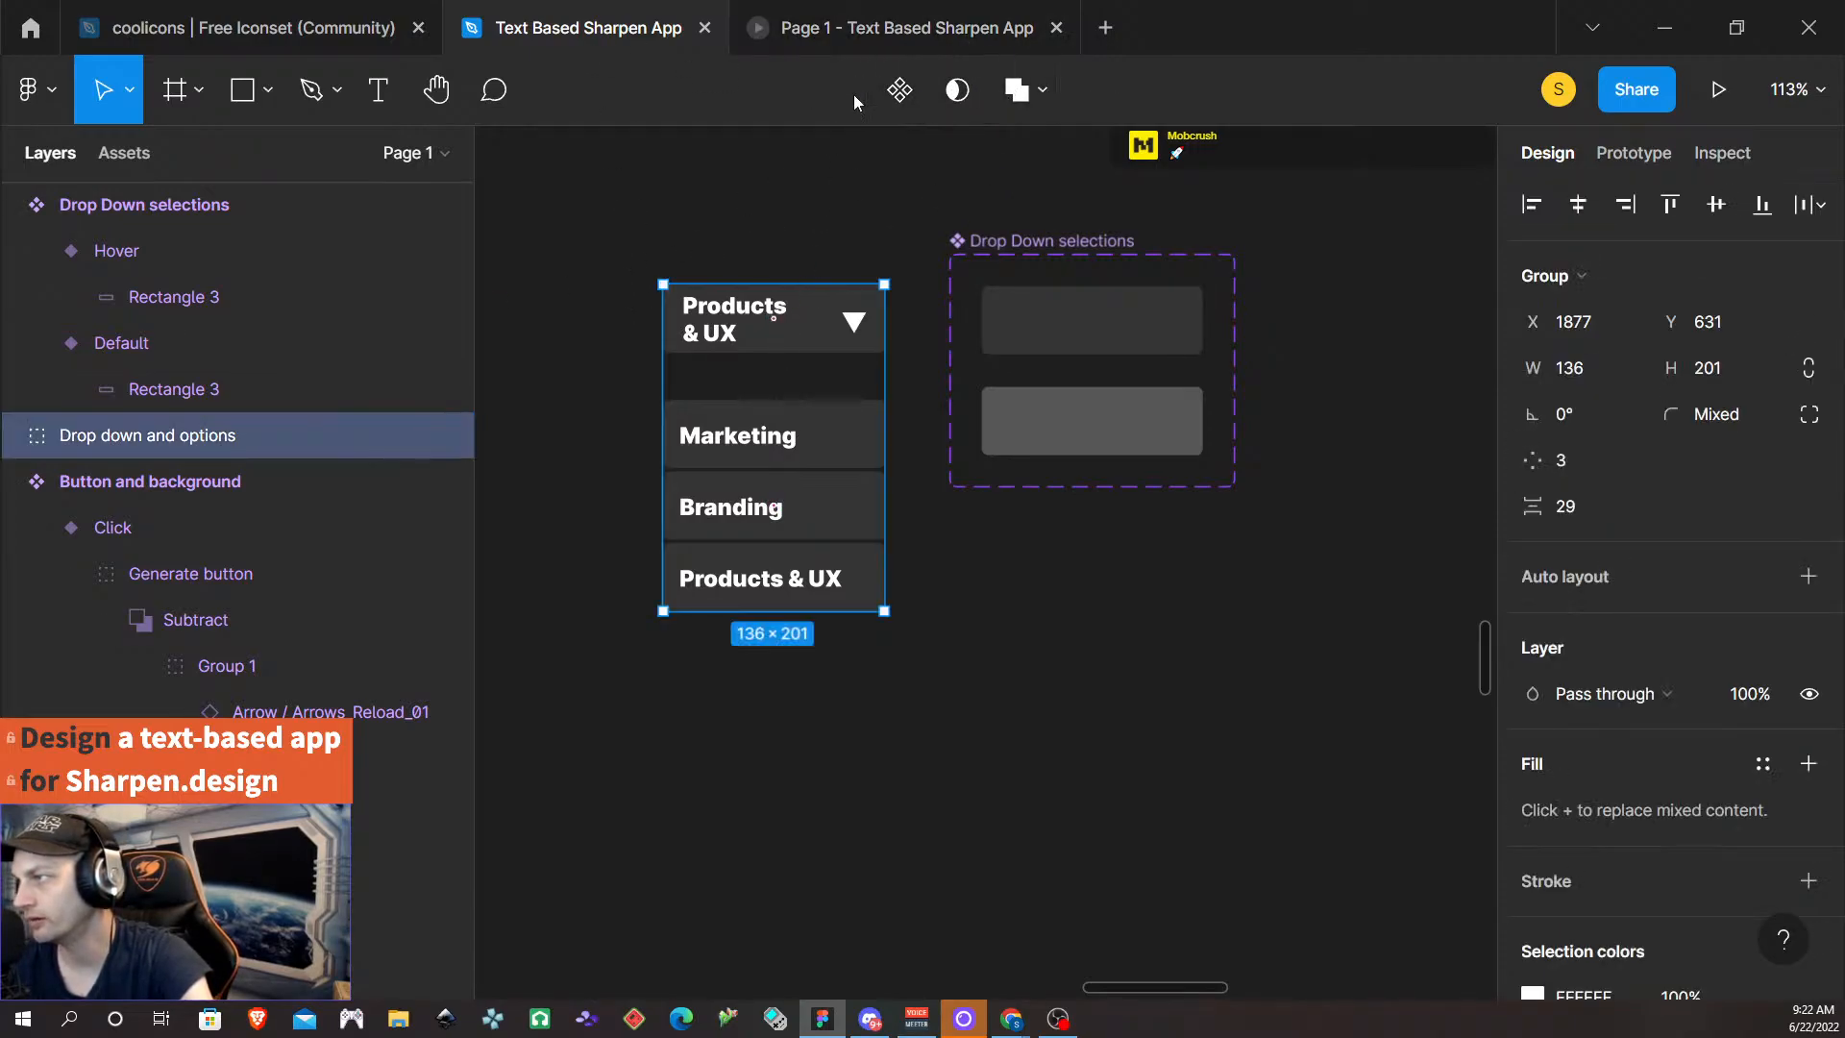
click(903, 91)
click(903, 91)
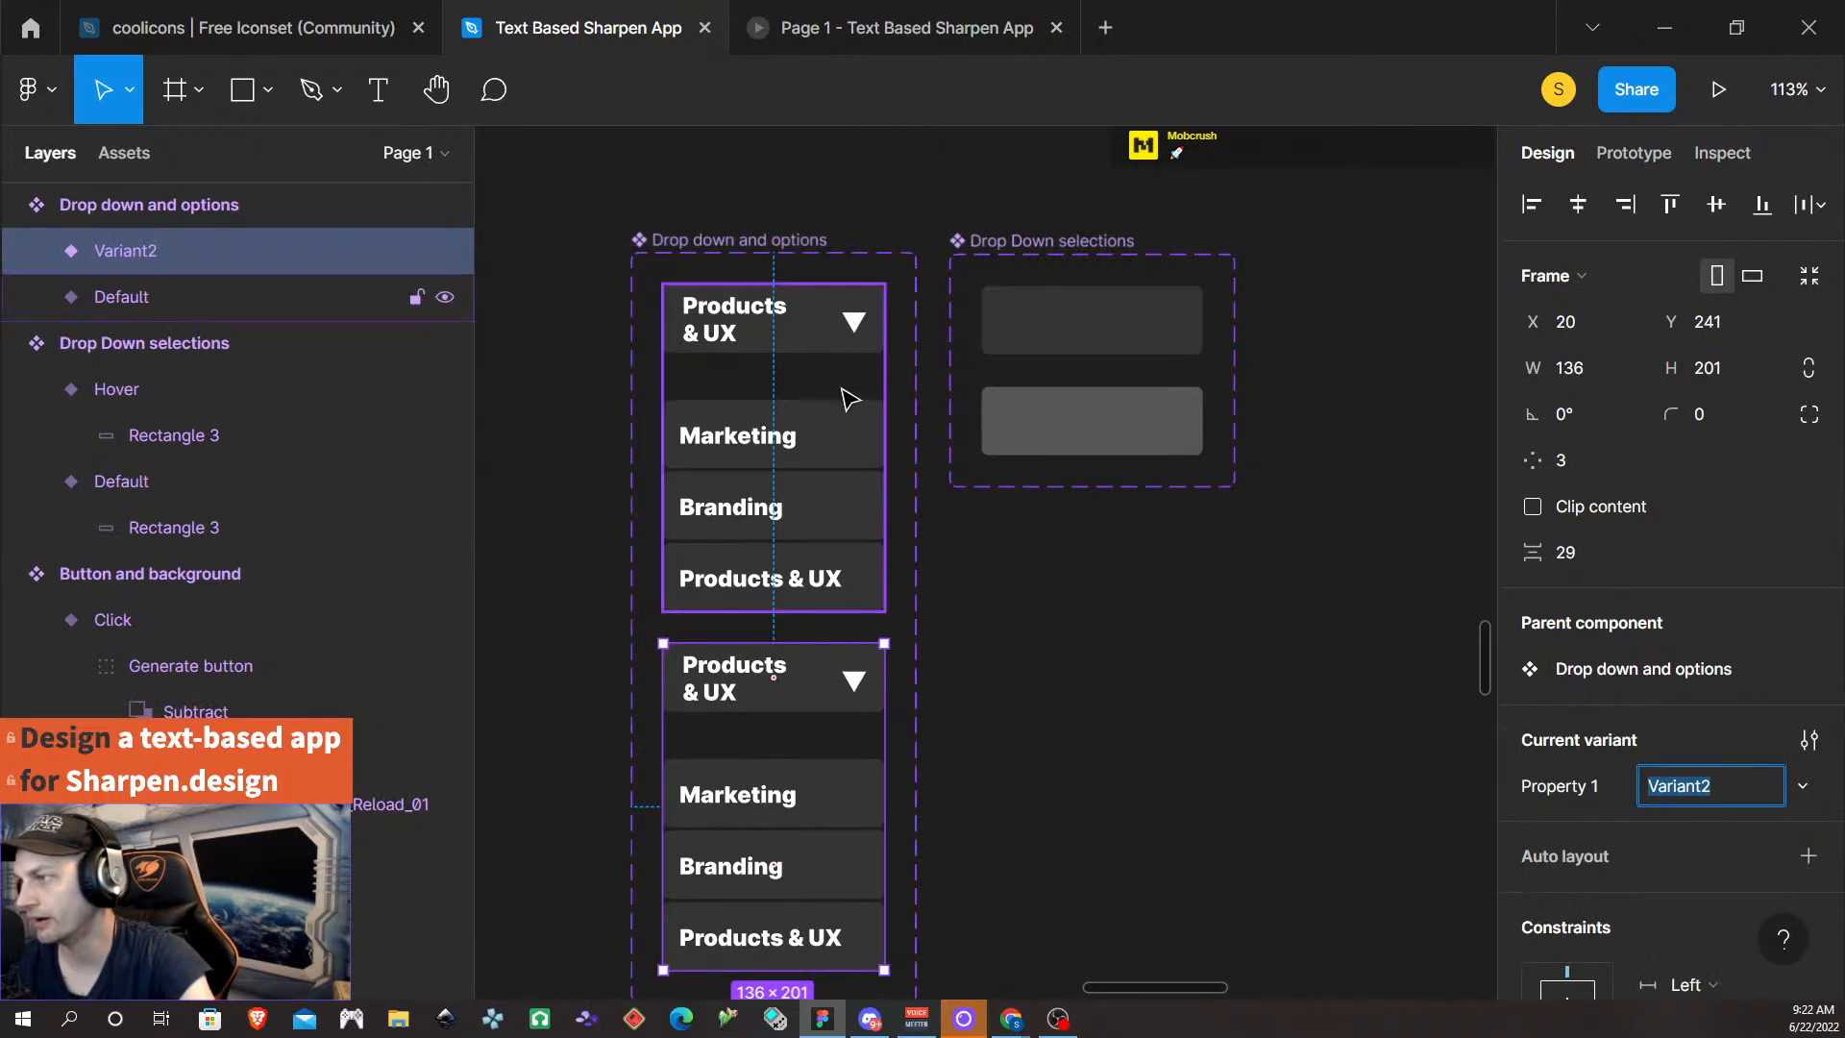
scroll(876, 413, down, 1)
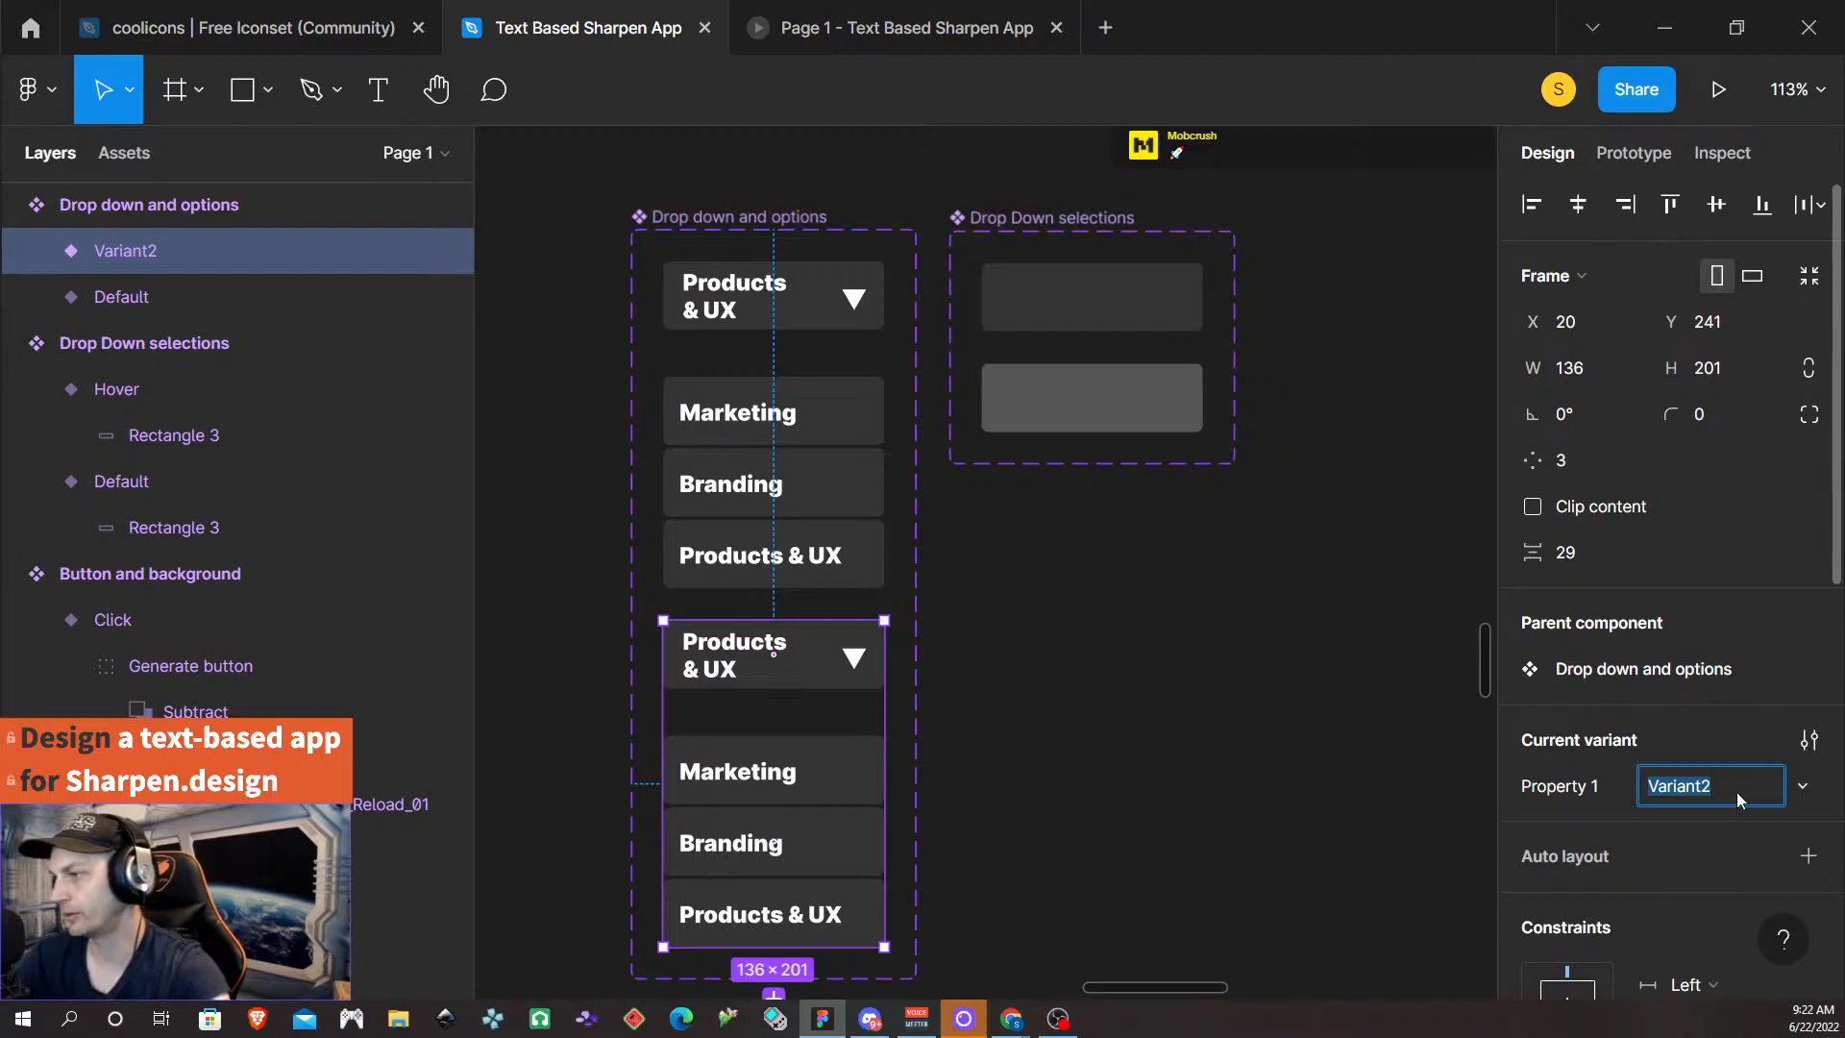
text(op)
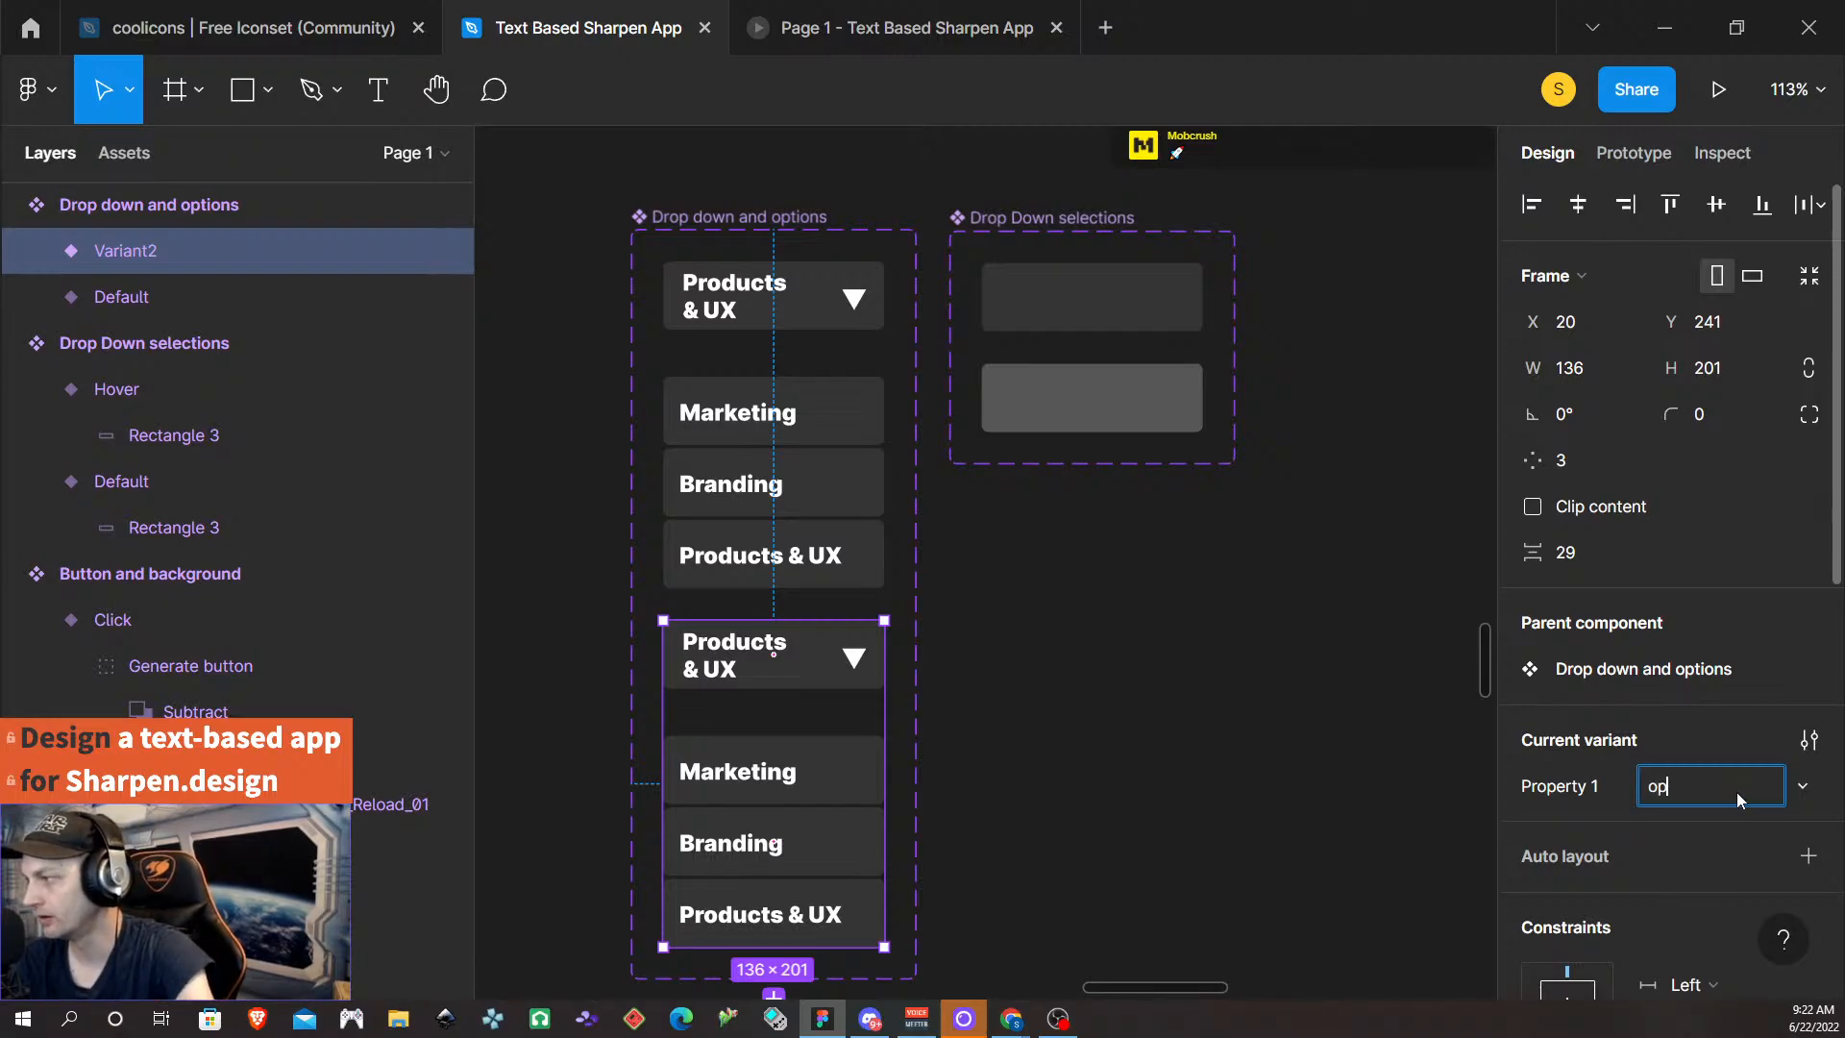
text(en)
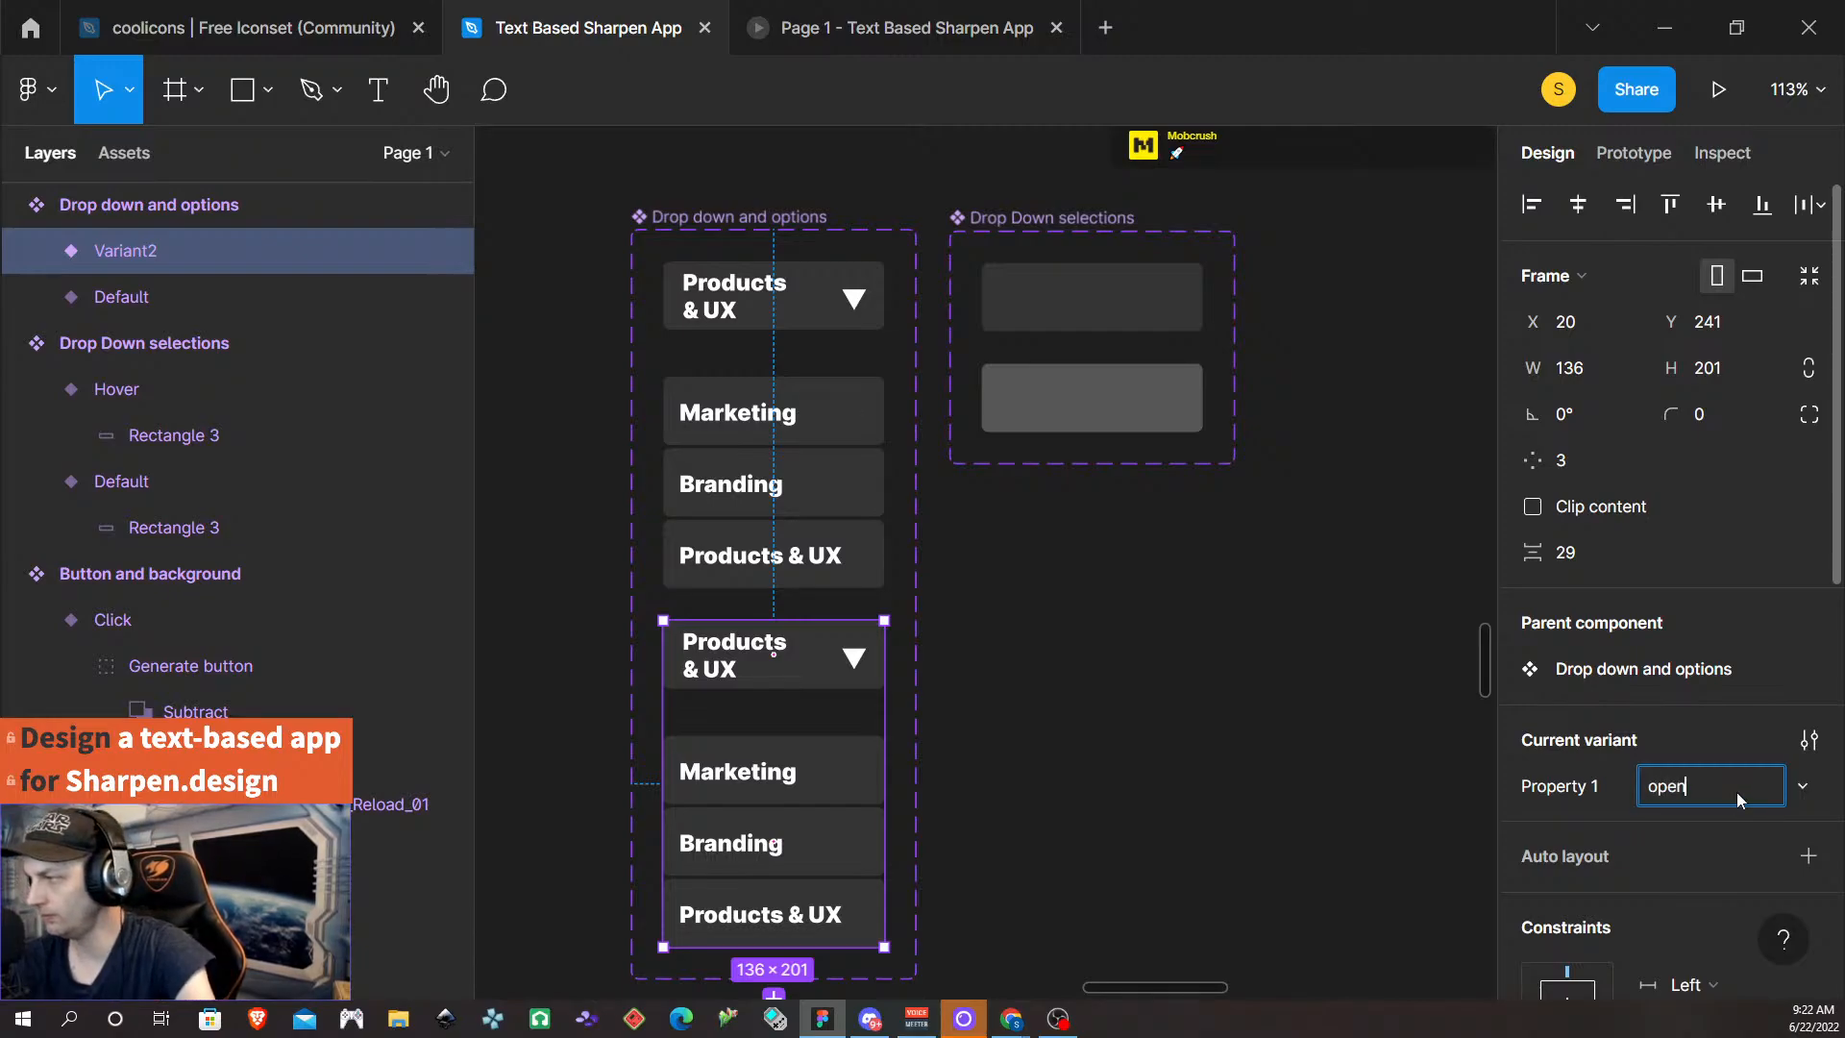
click(1082, 831)
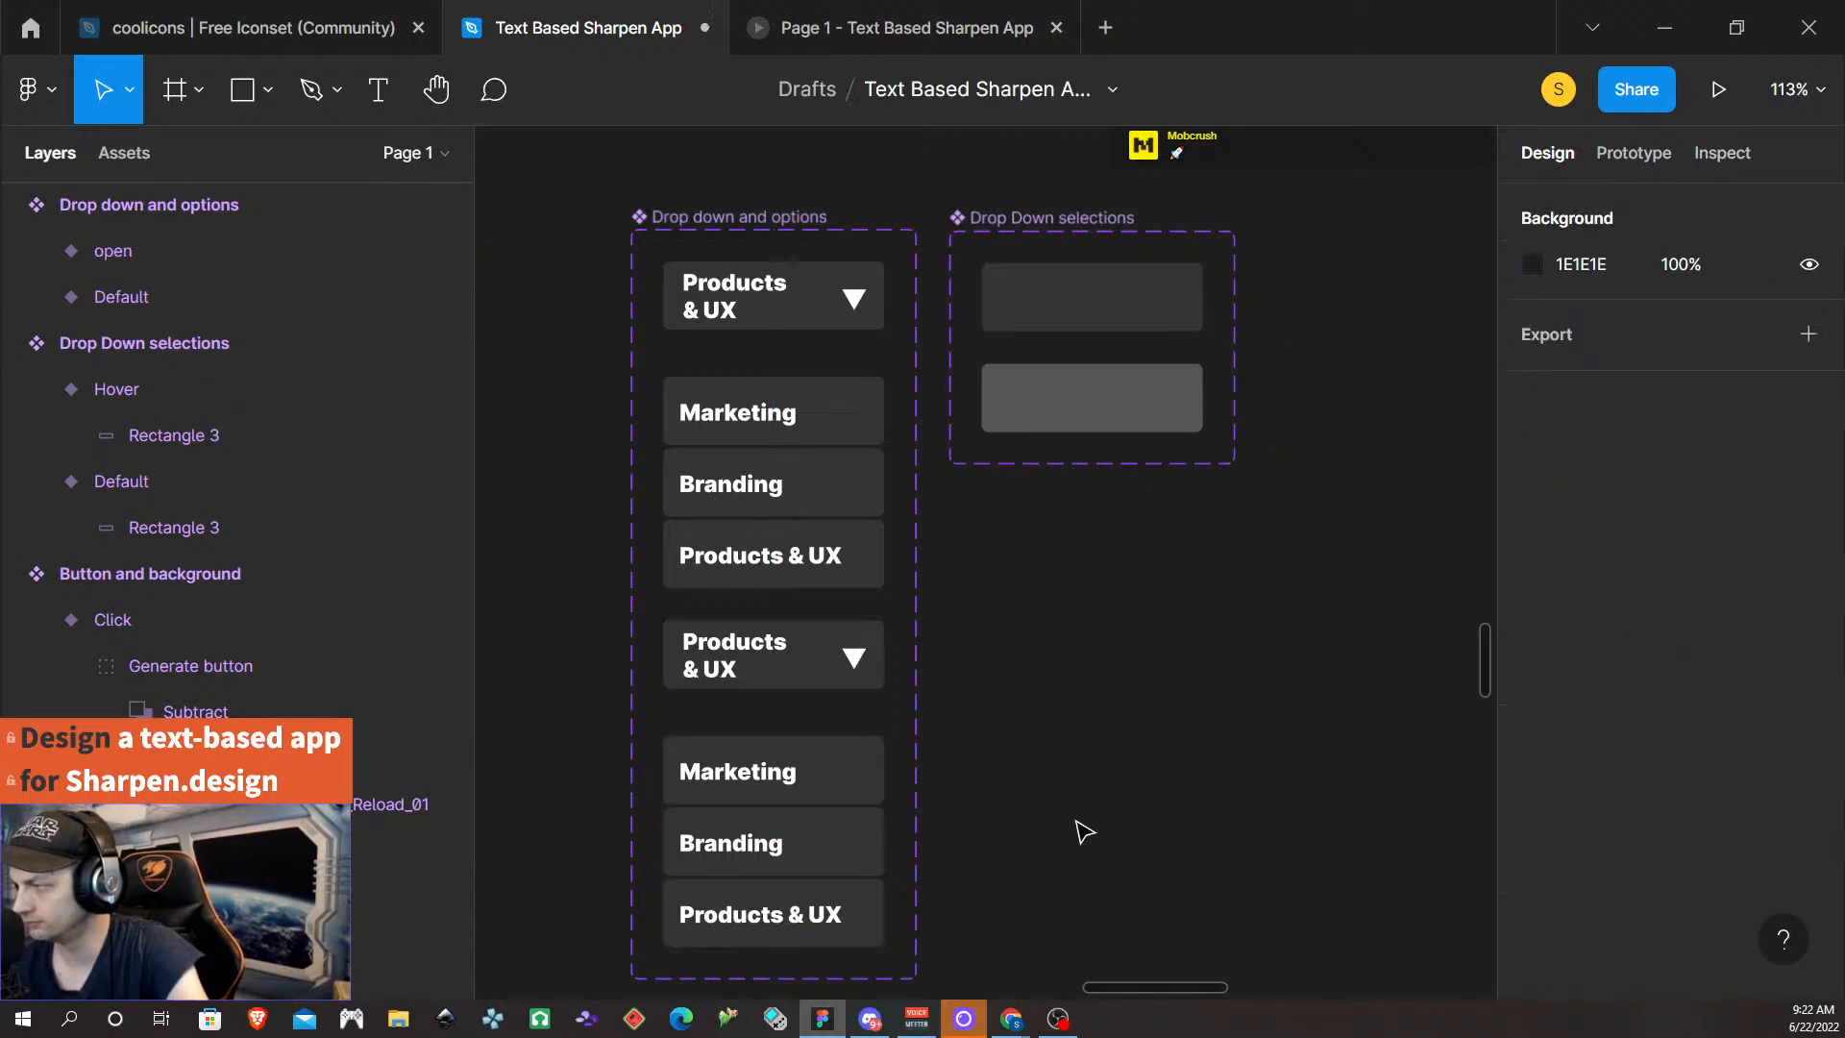
- Rename the Default variant of the Drop down and options component to "Closed"
click(765, 492)
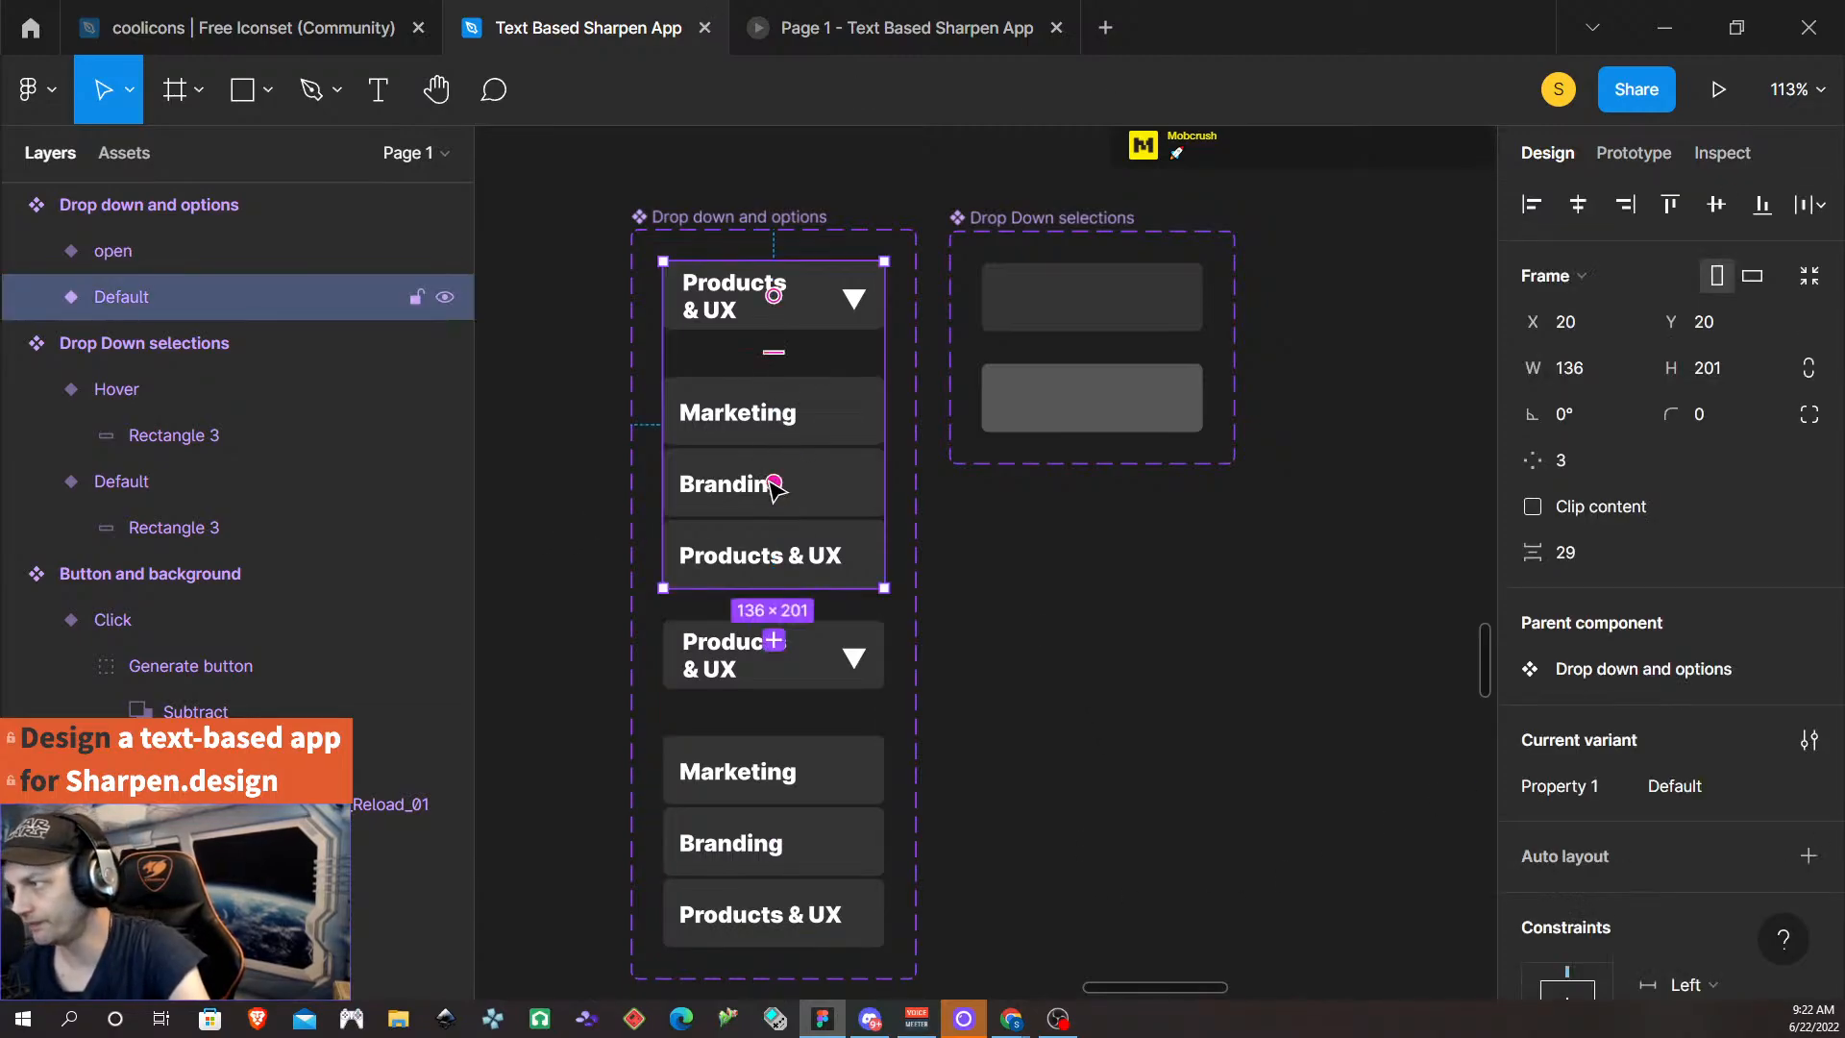
click(1680, 794)
text(Closed)
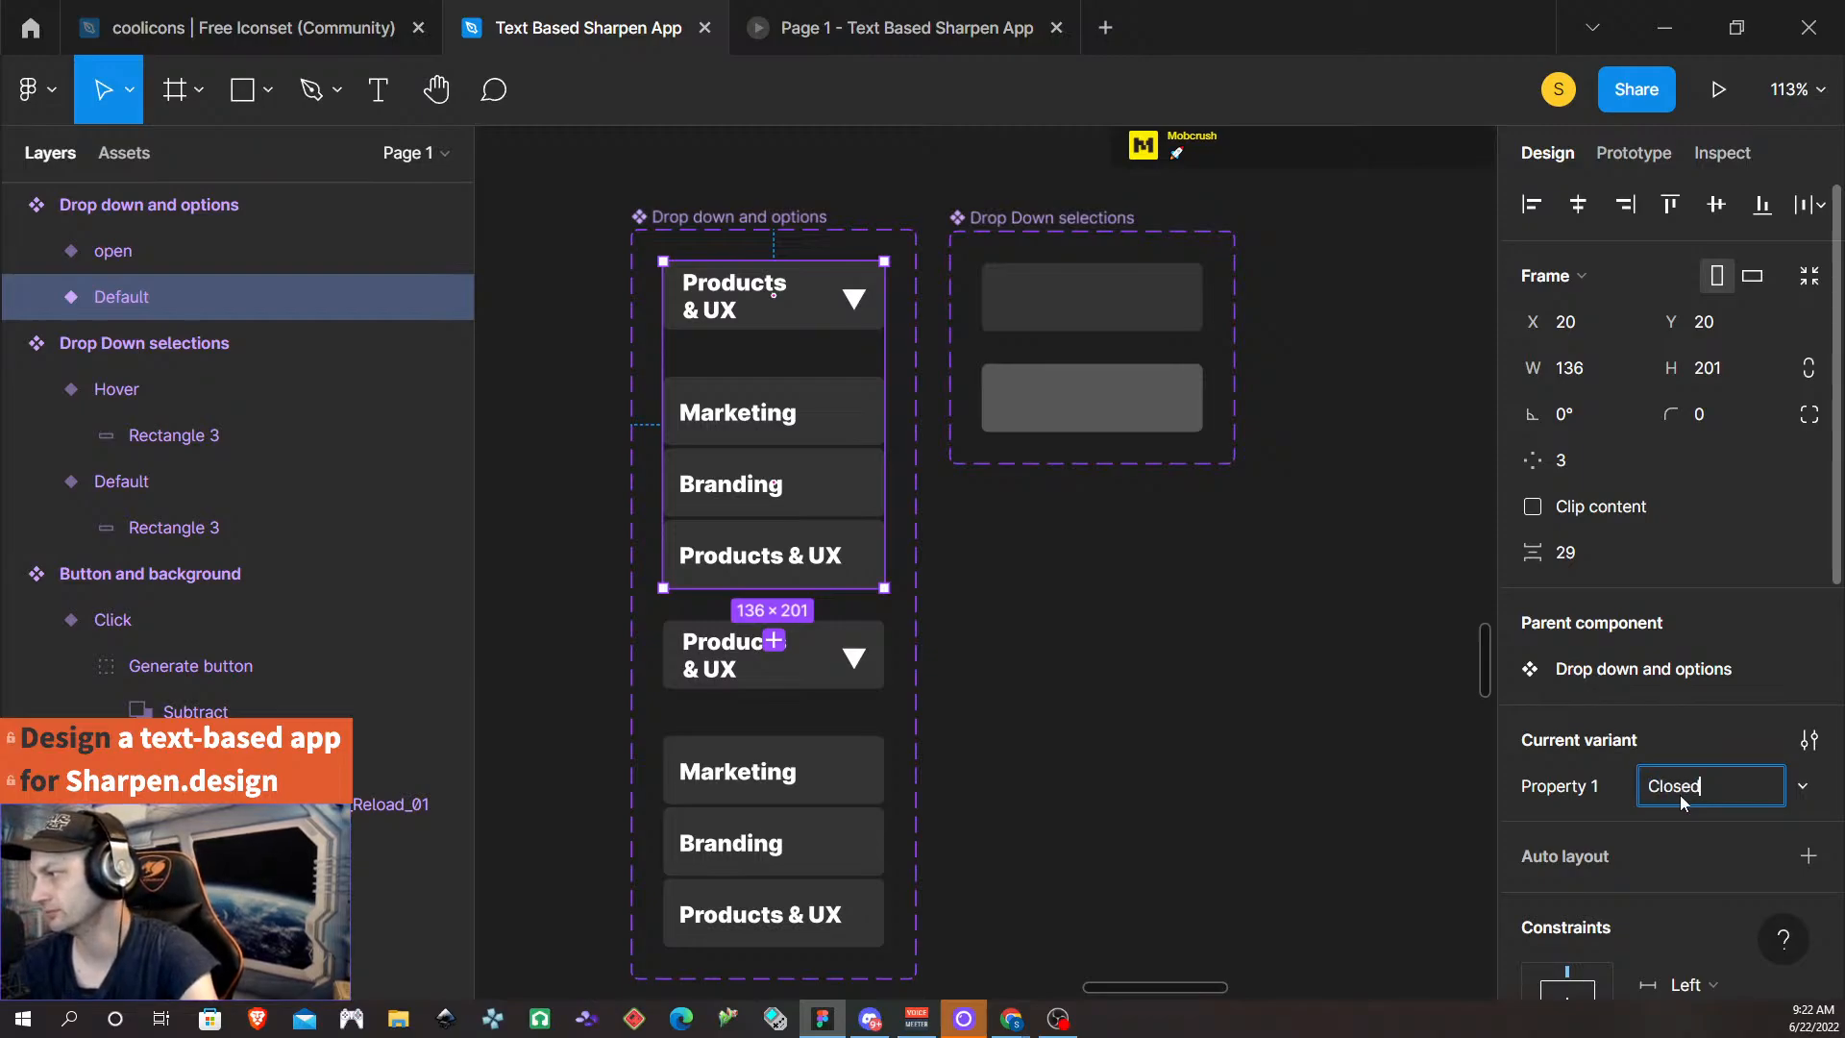
key(Return)
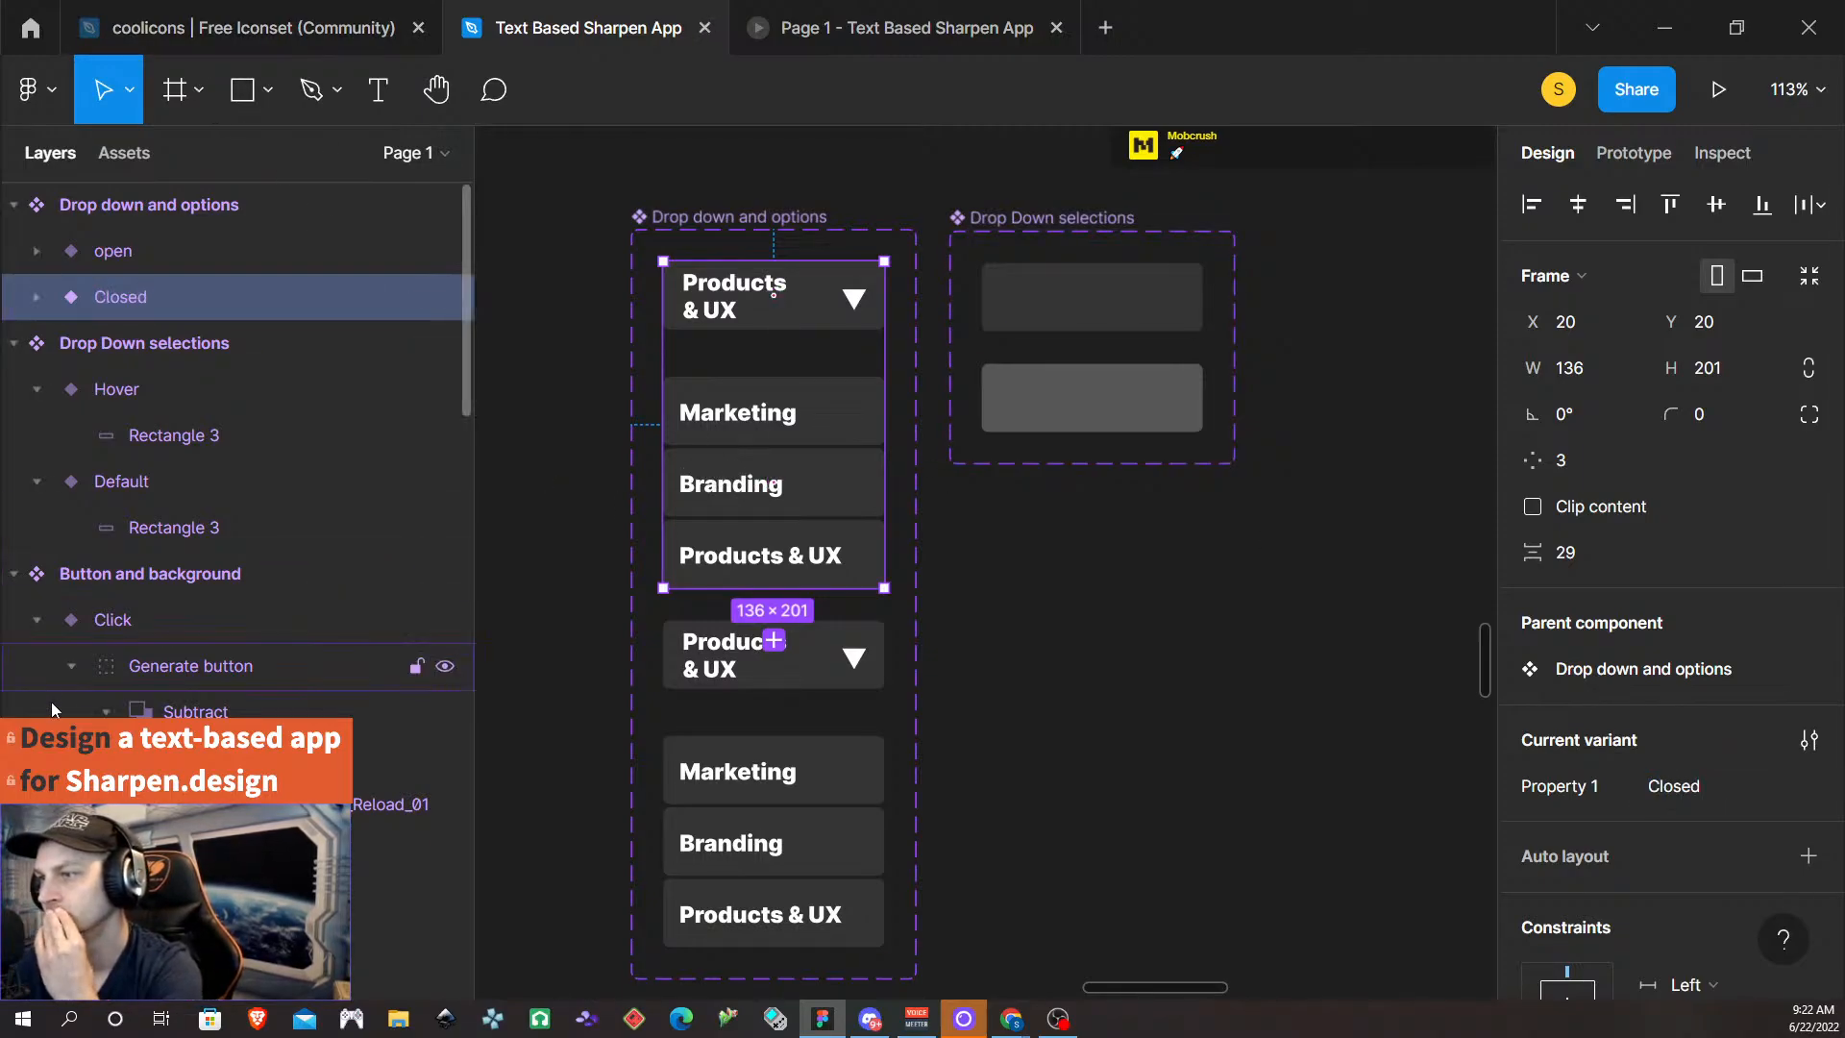
- Hide the Design categories frame inside the Closed variant
click(34, 298)
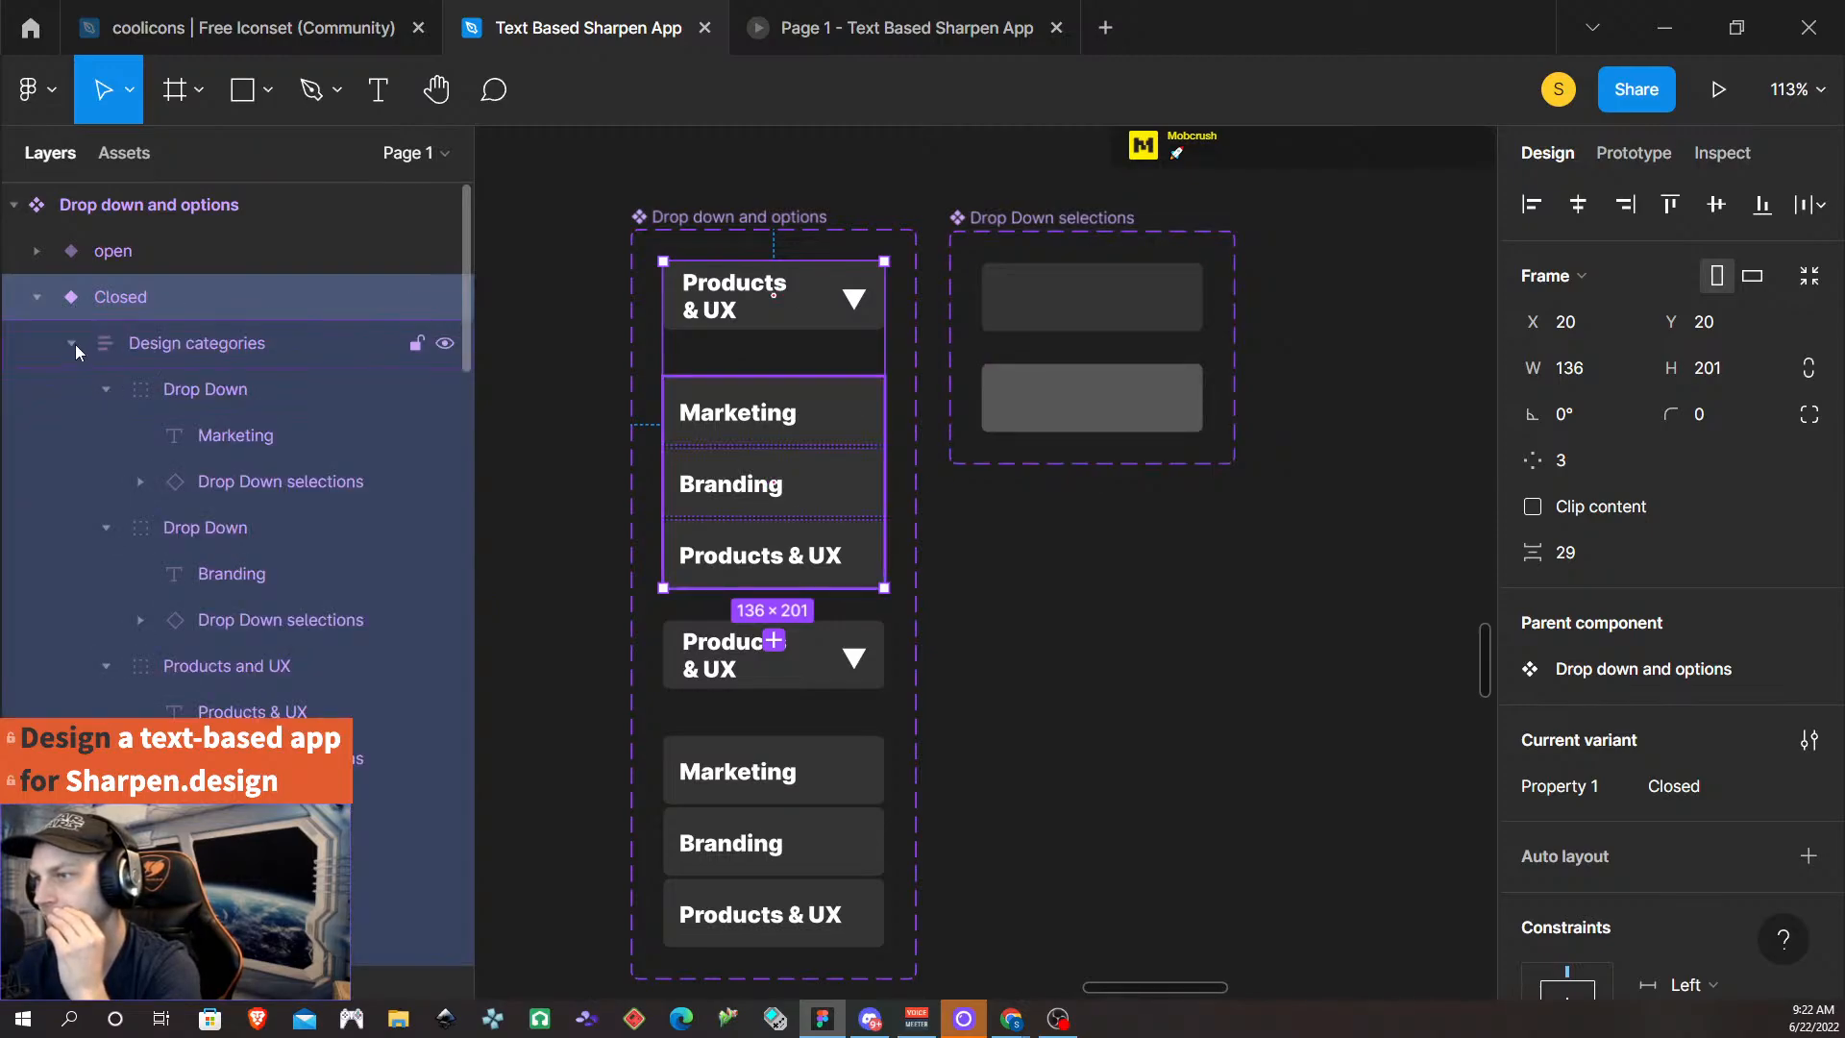
click(73, 343)
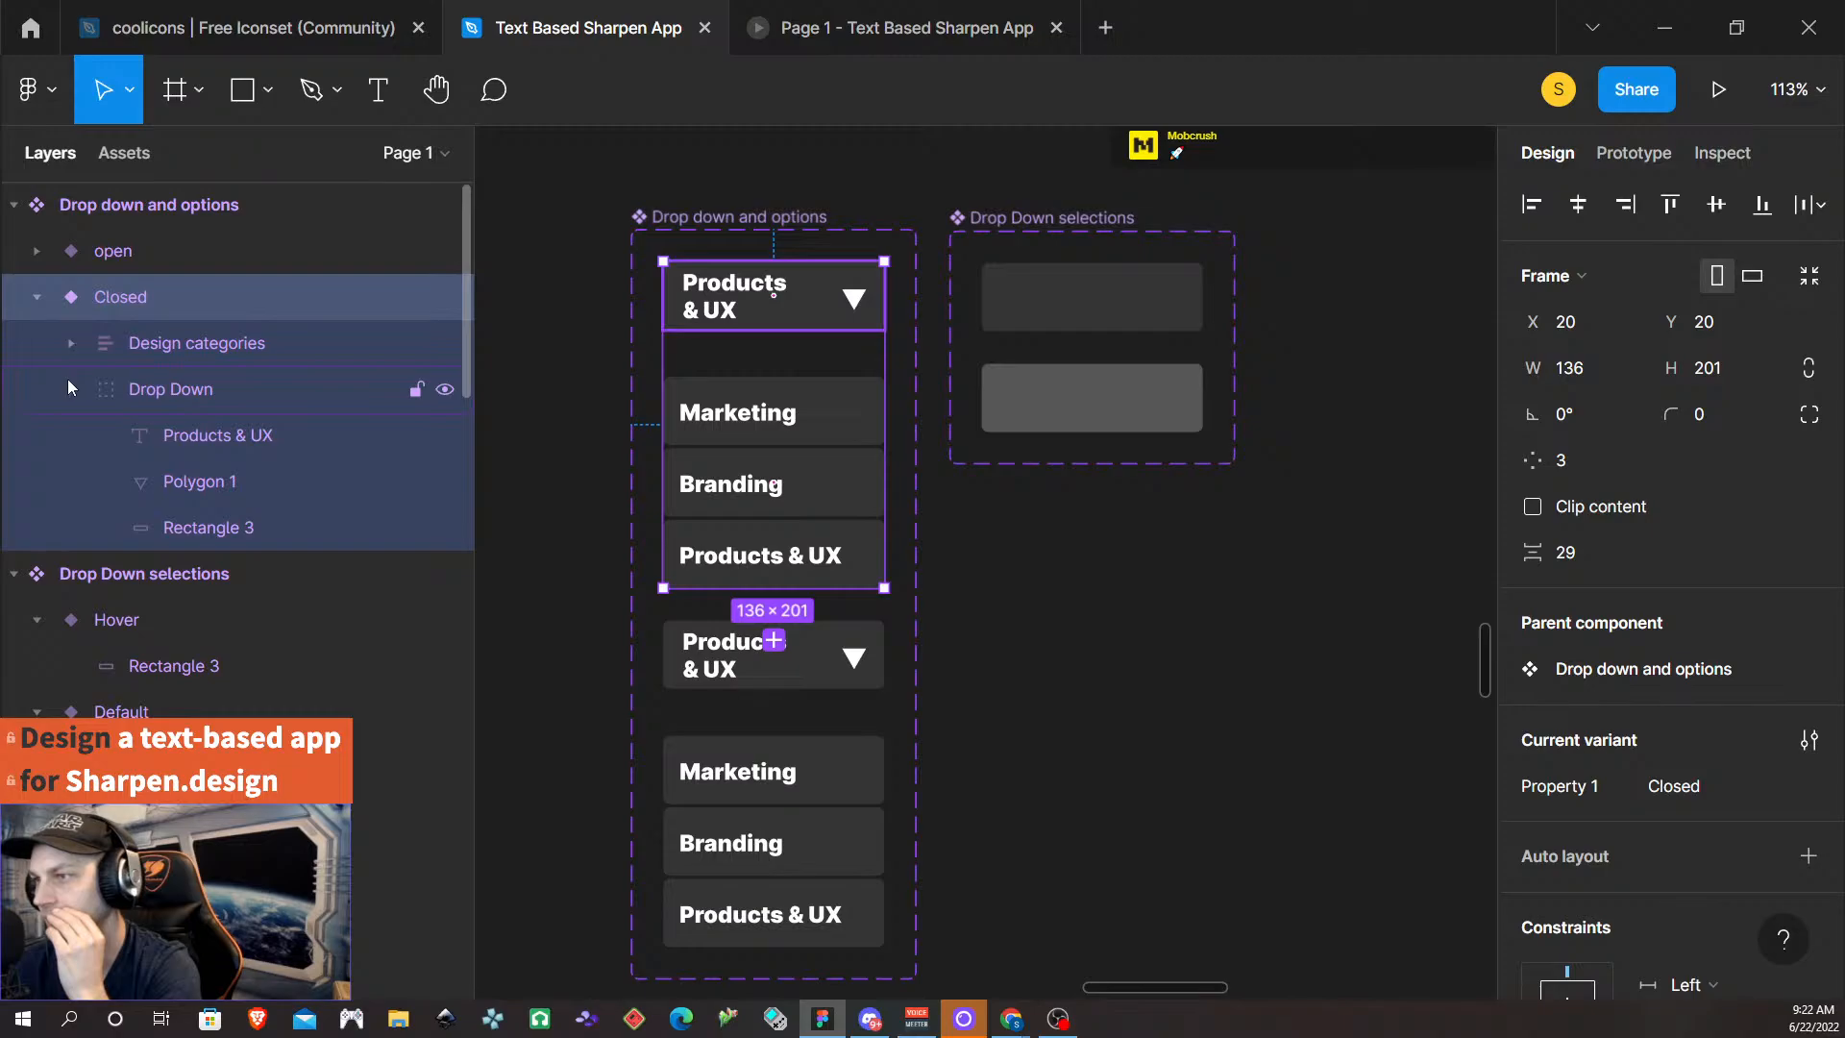
click(67, 382)
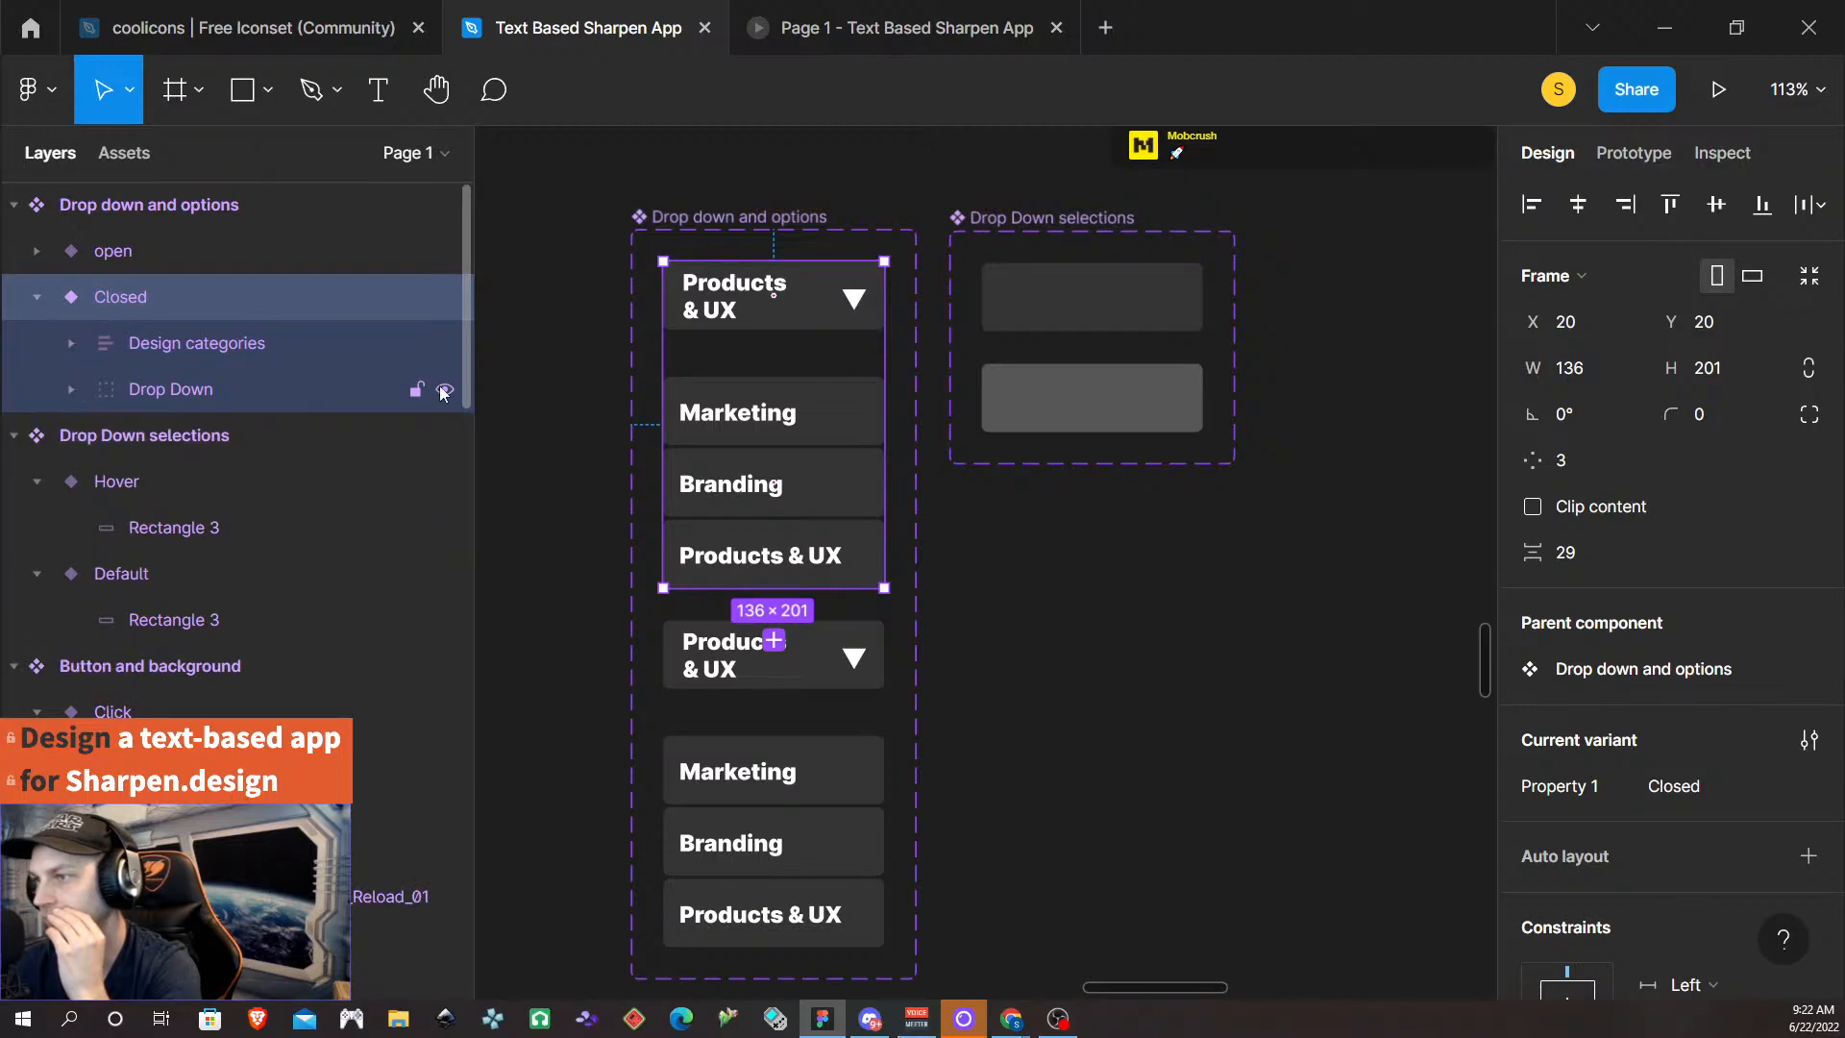
click(221, 341)
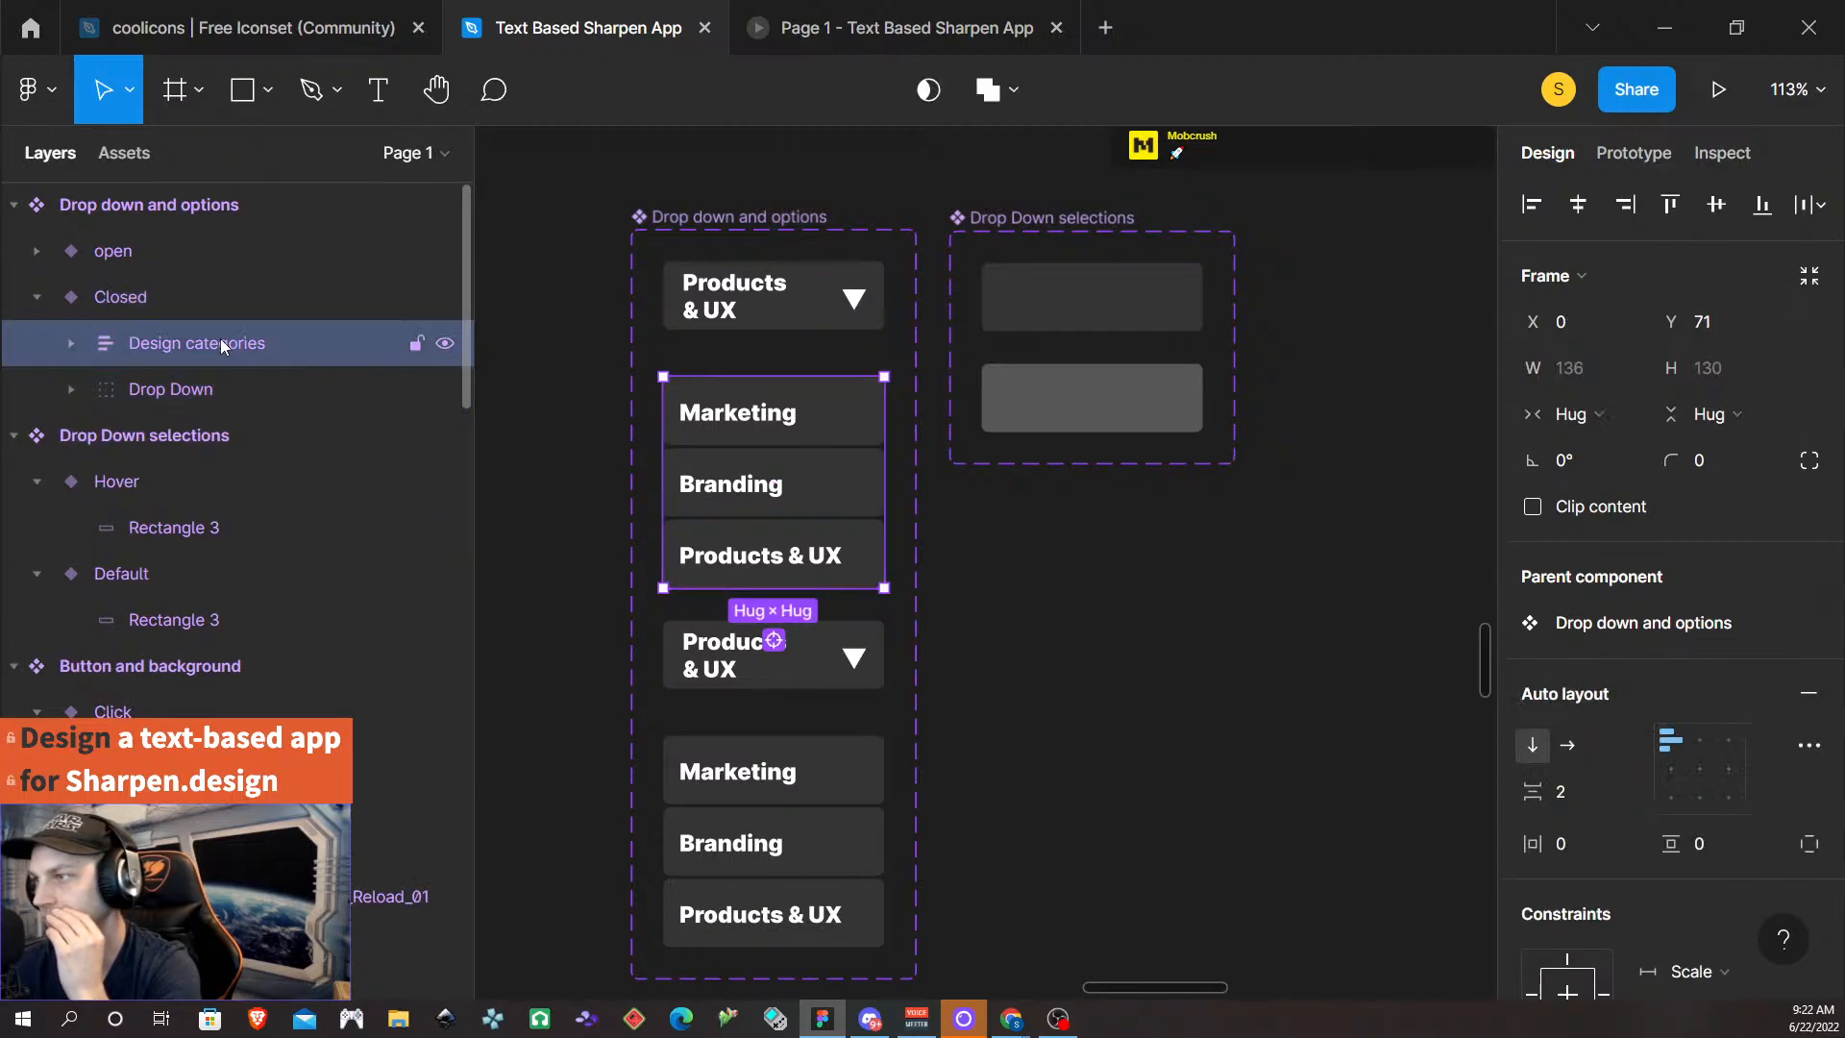
click(445, 344)
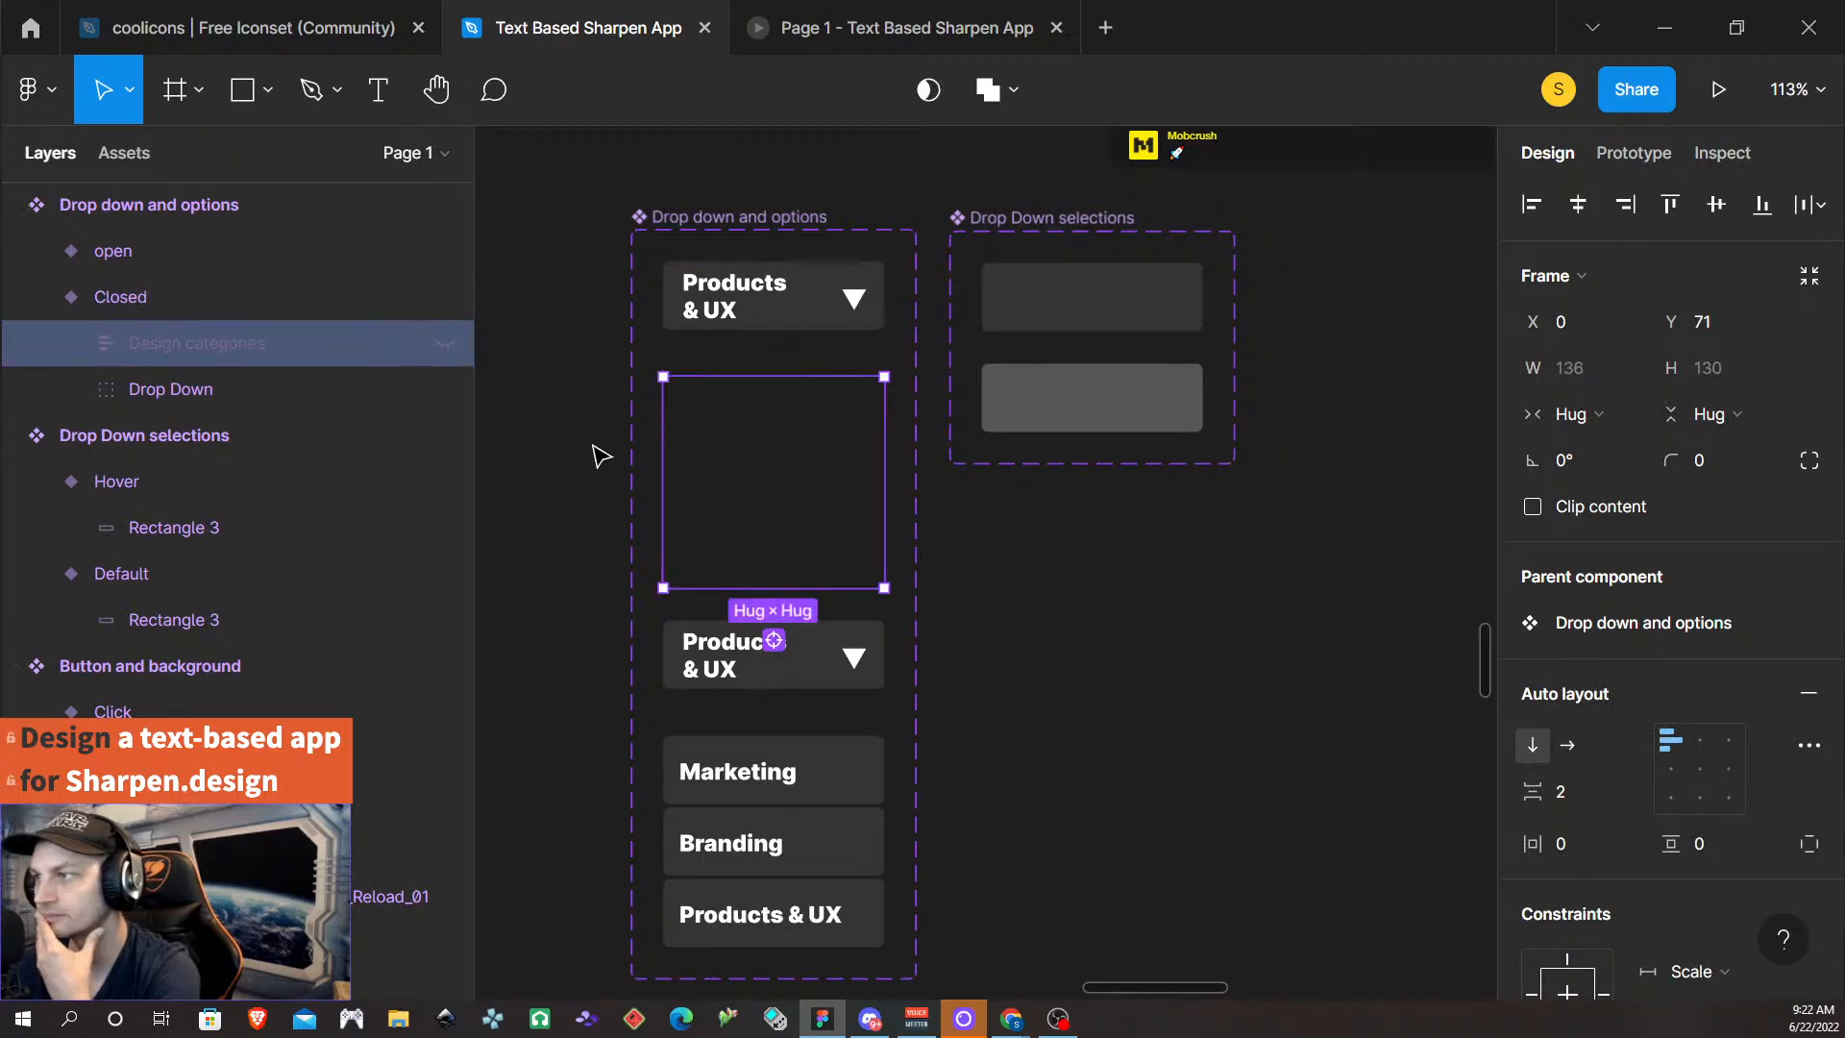
- Add auto layout to the Closed variant so its frame hugs the Products & UX button
click(146, 298)
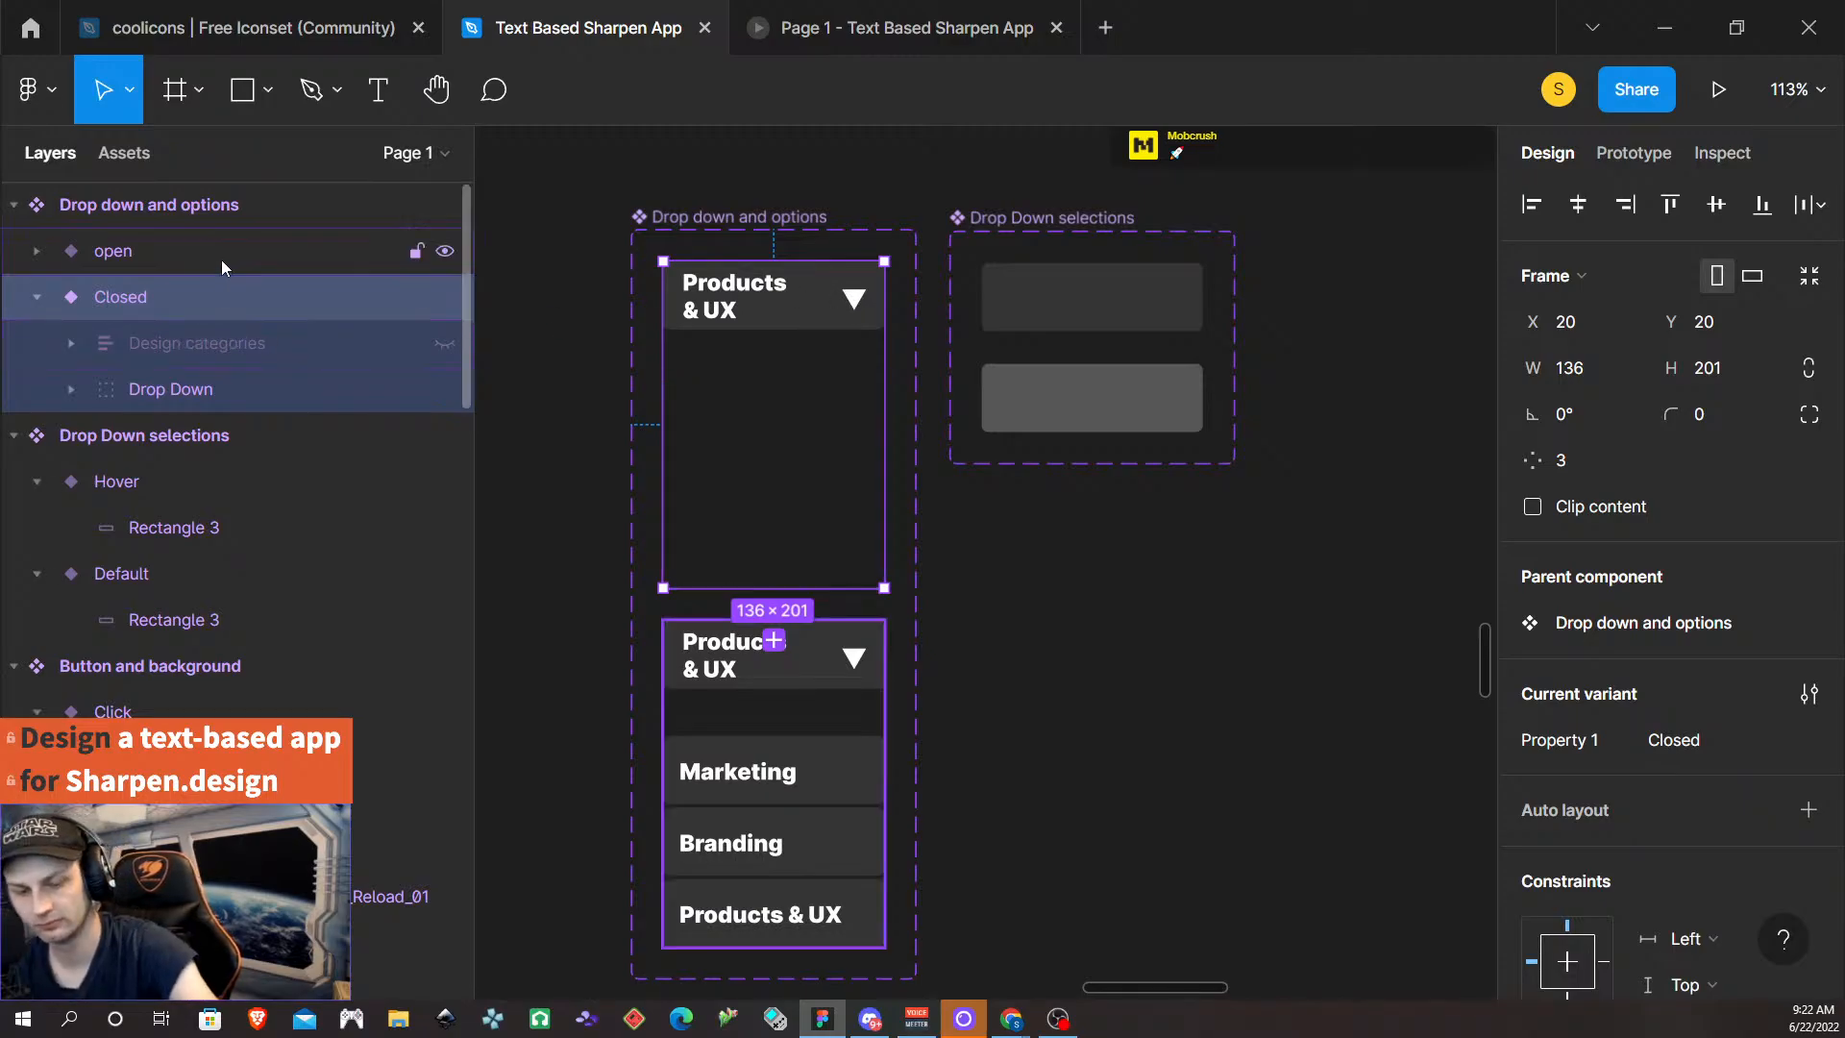
key(shift+a)
click(150, 248)
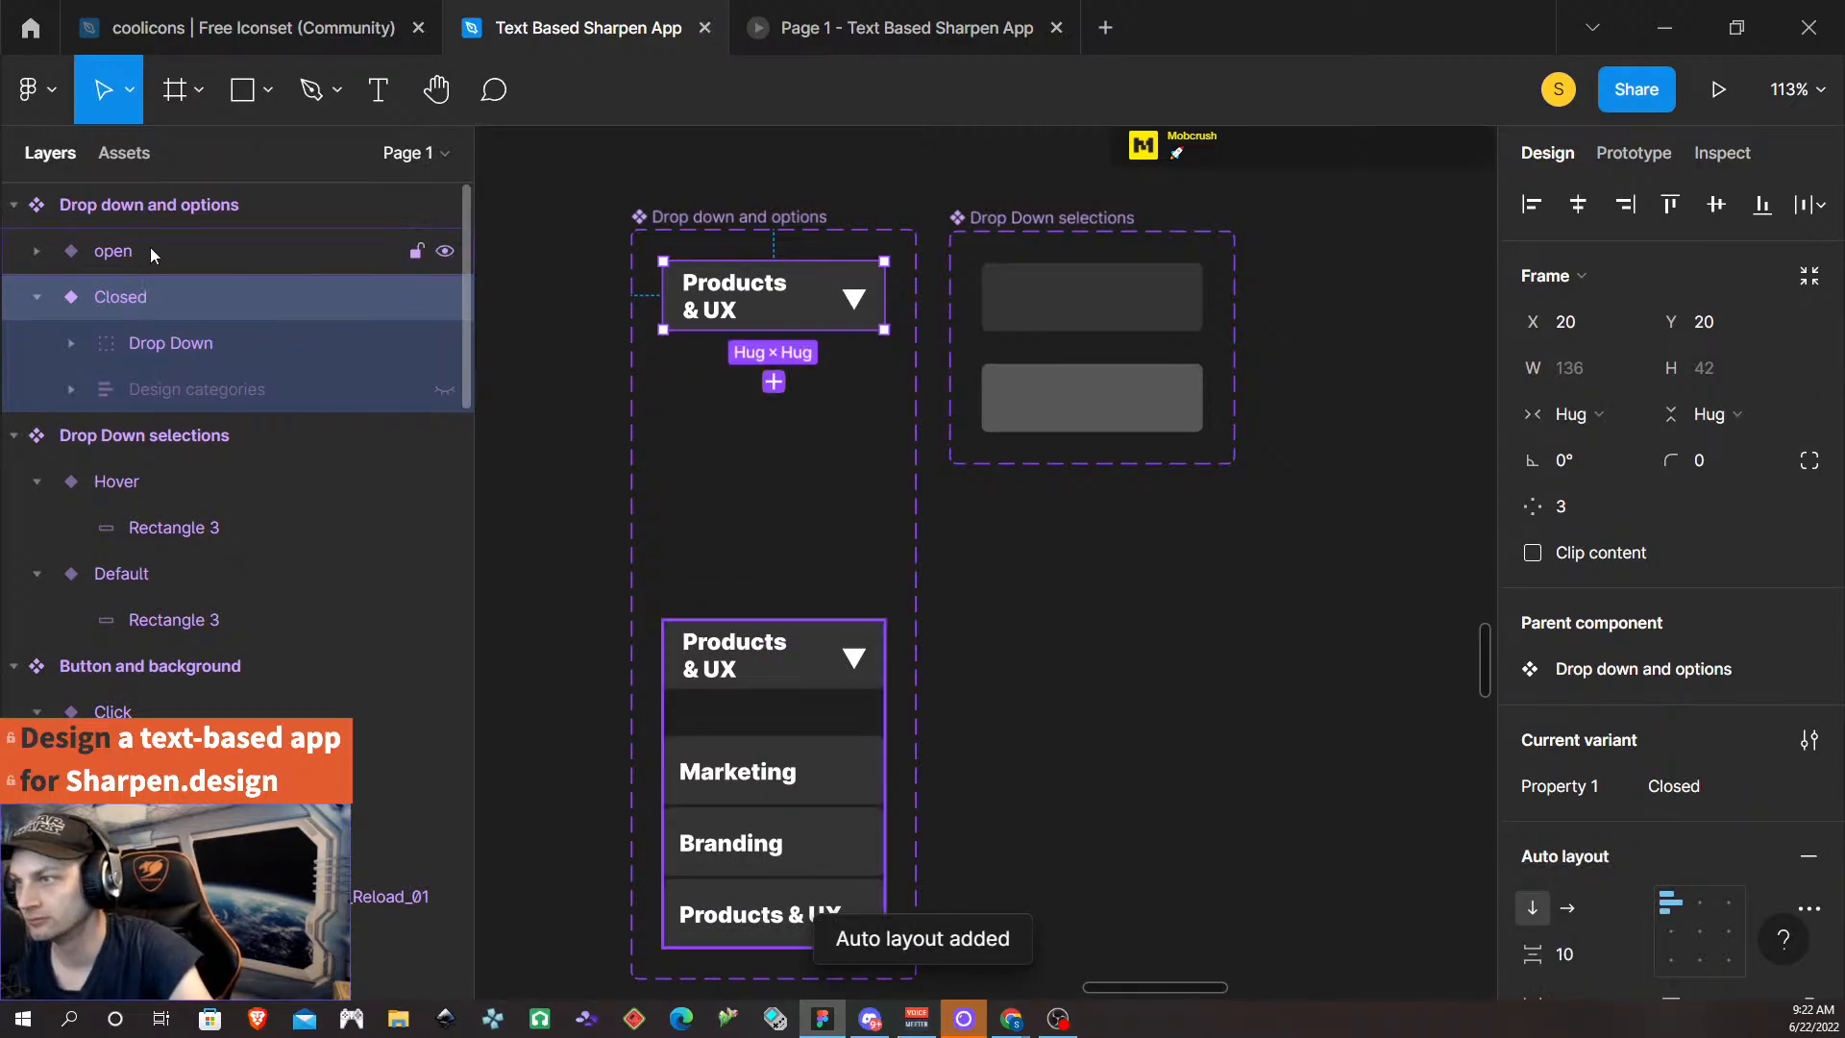
click(1145, 659)
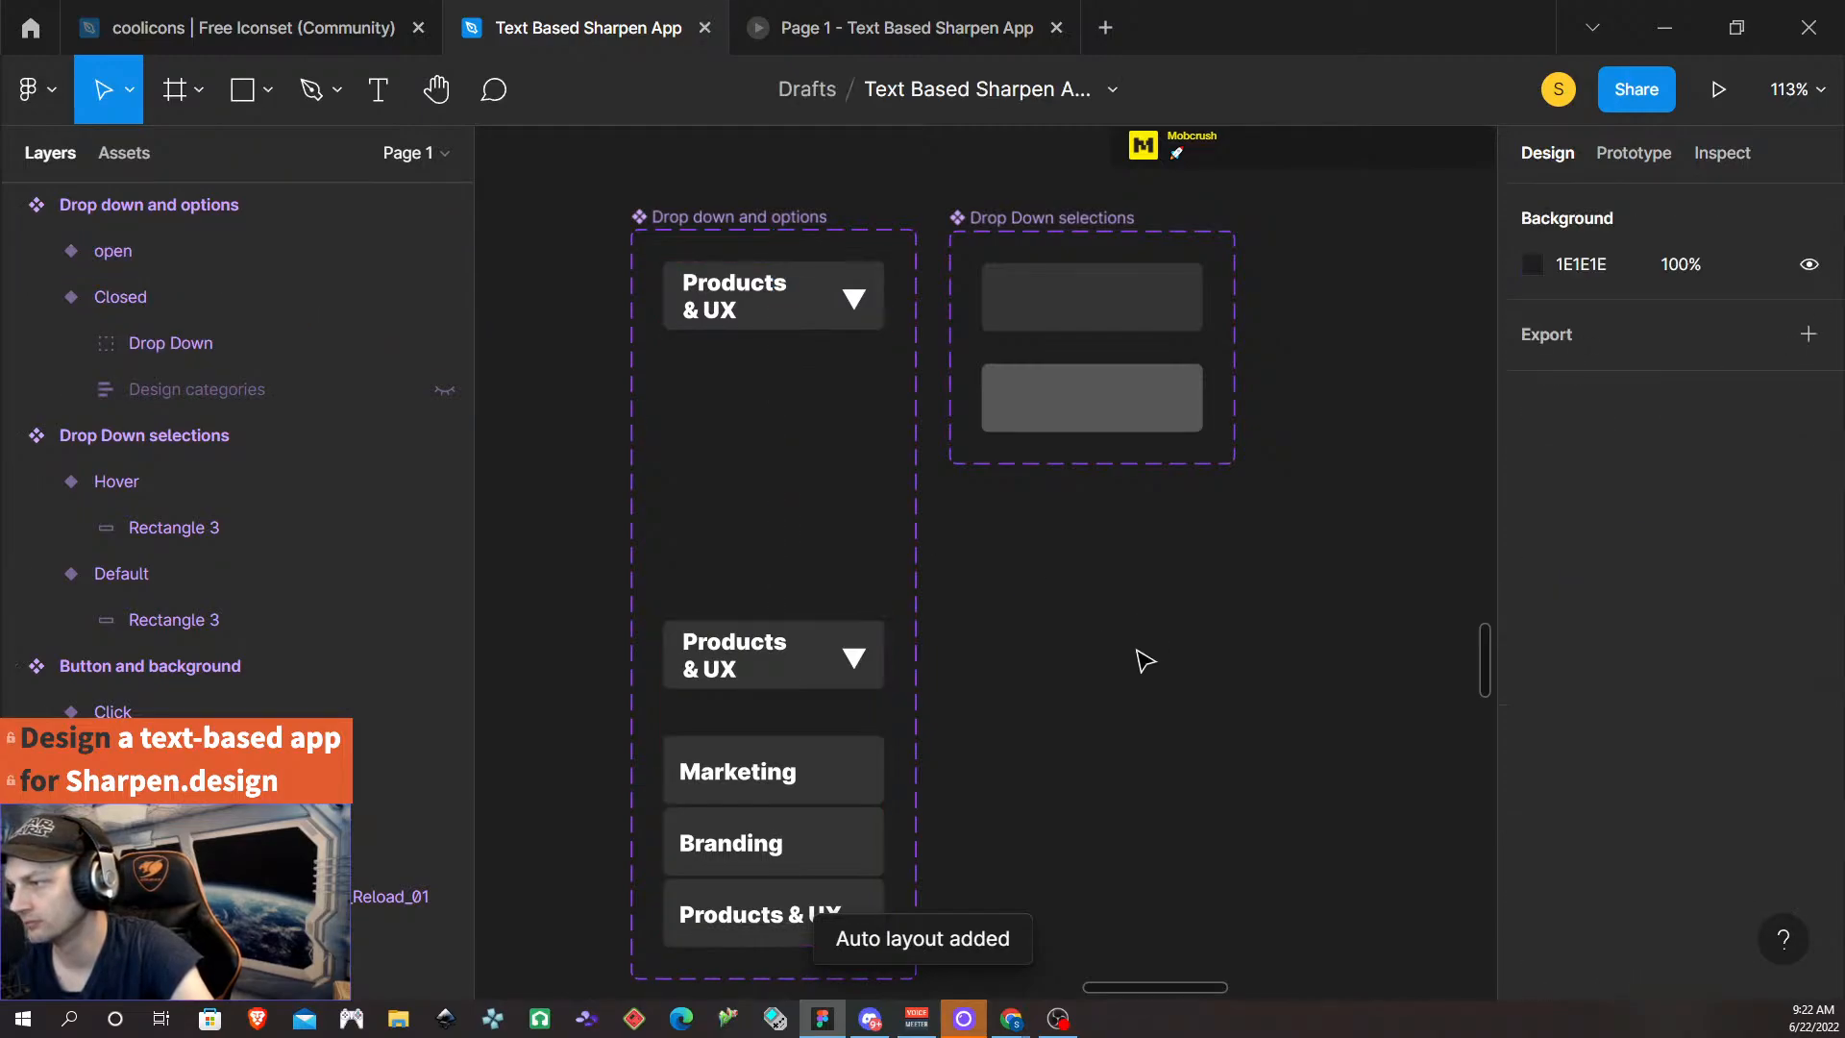
- Examine the Closed and open variants of the drop-down component and the arrow in the Closed variant
scroll(769, 538, down, 1)
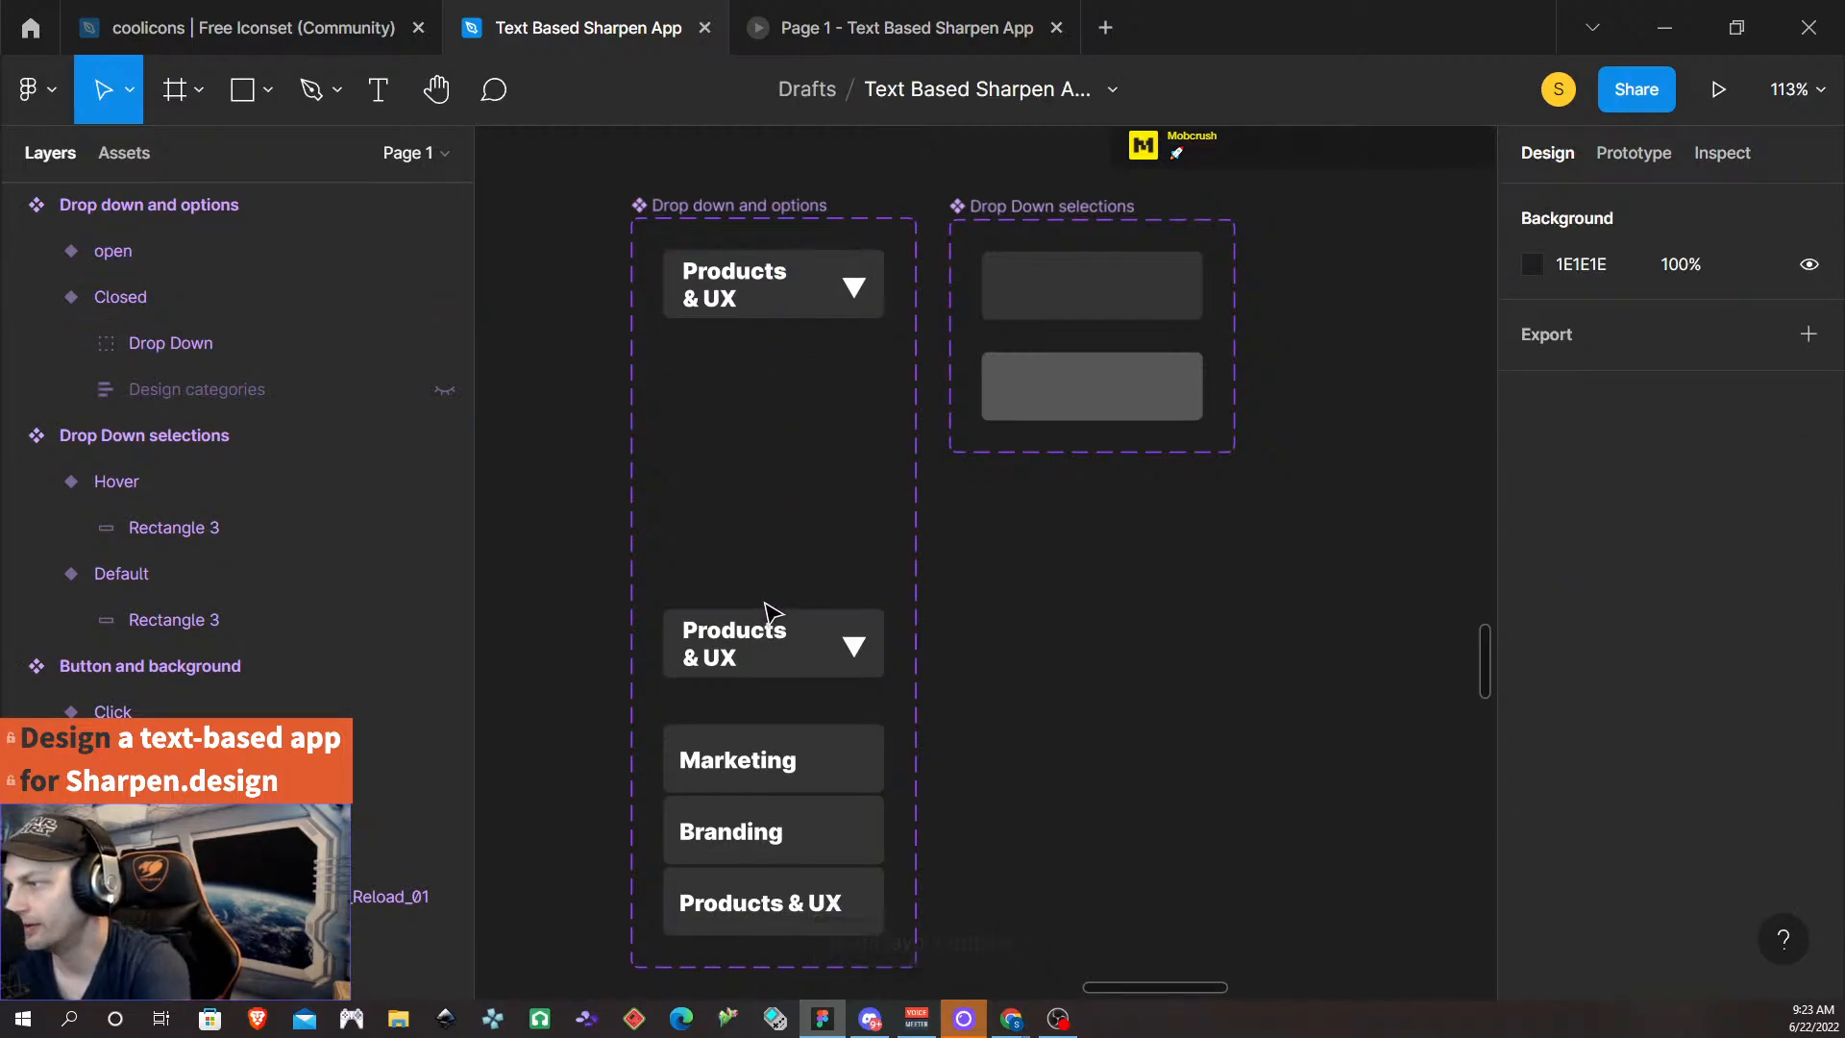
scroll(827, 595, down, 1)
scroll(837, 673, down, 2)
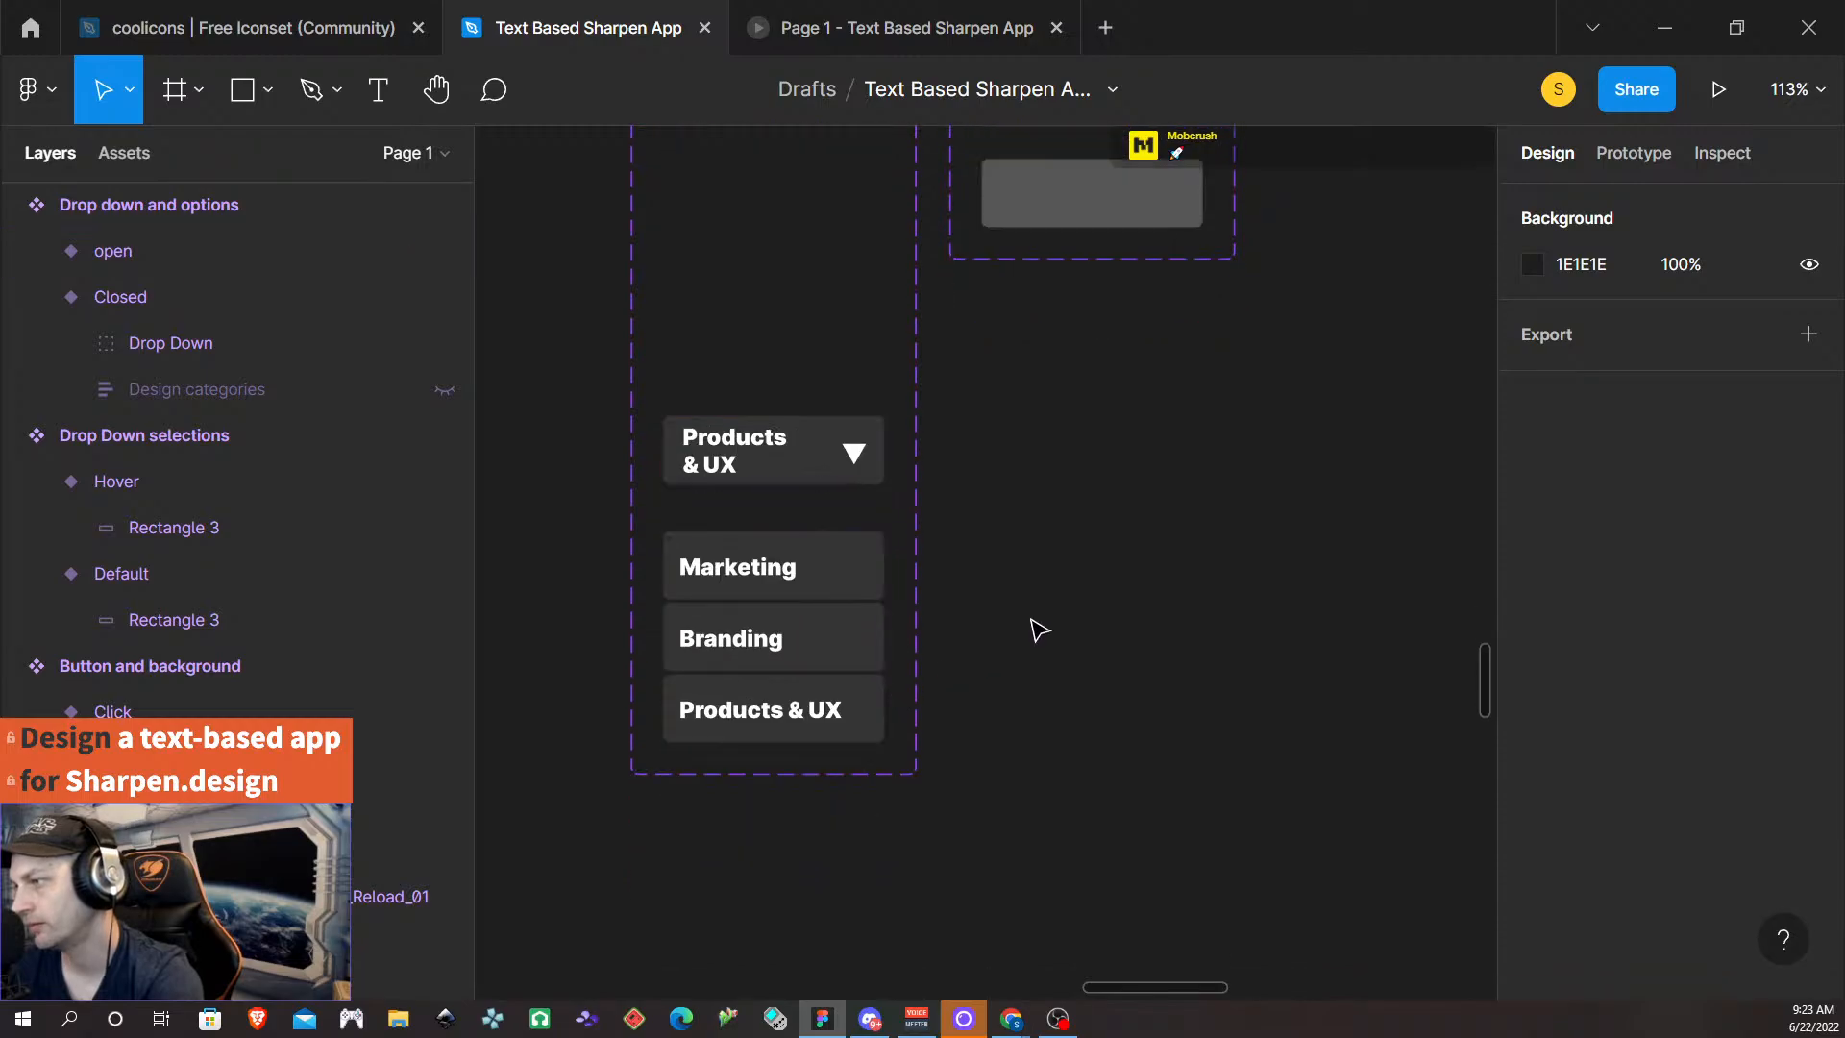
scroll(608, 377, up, 5)
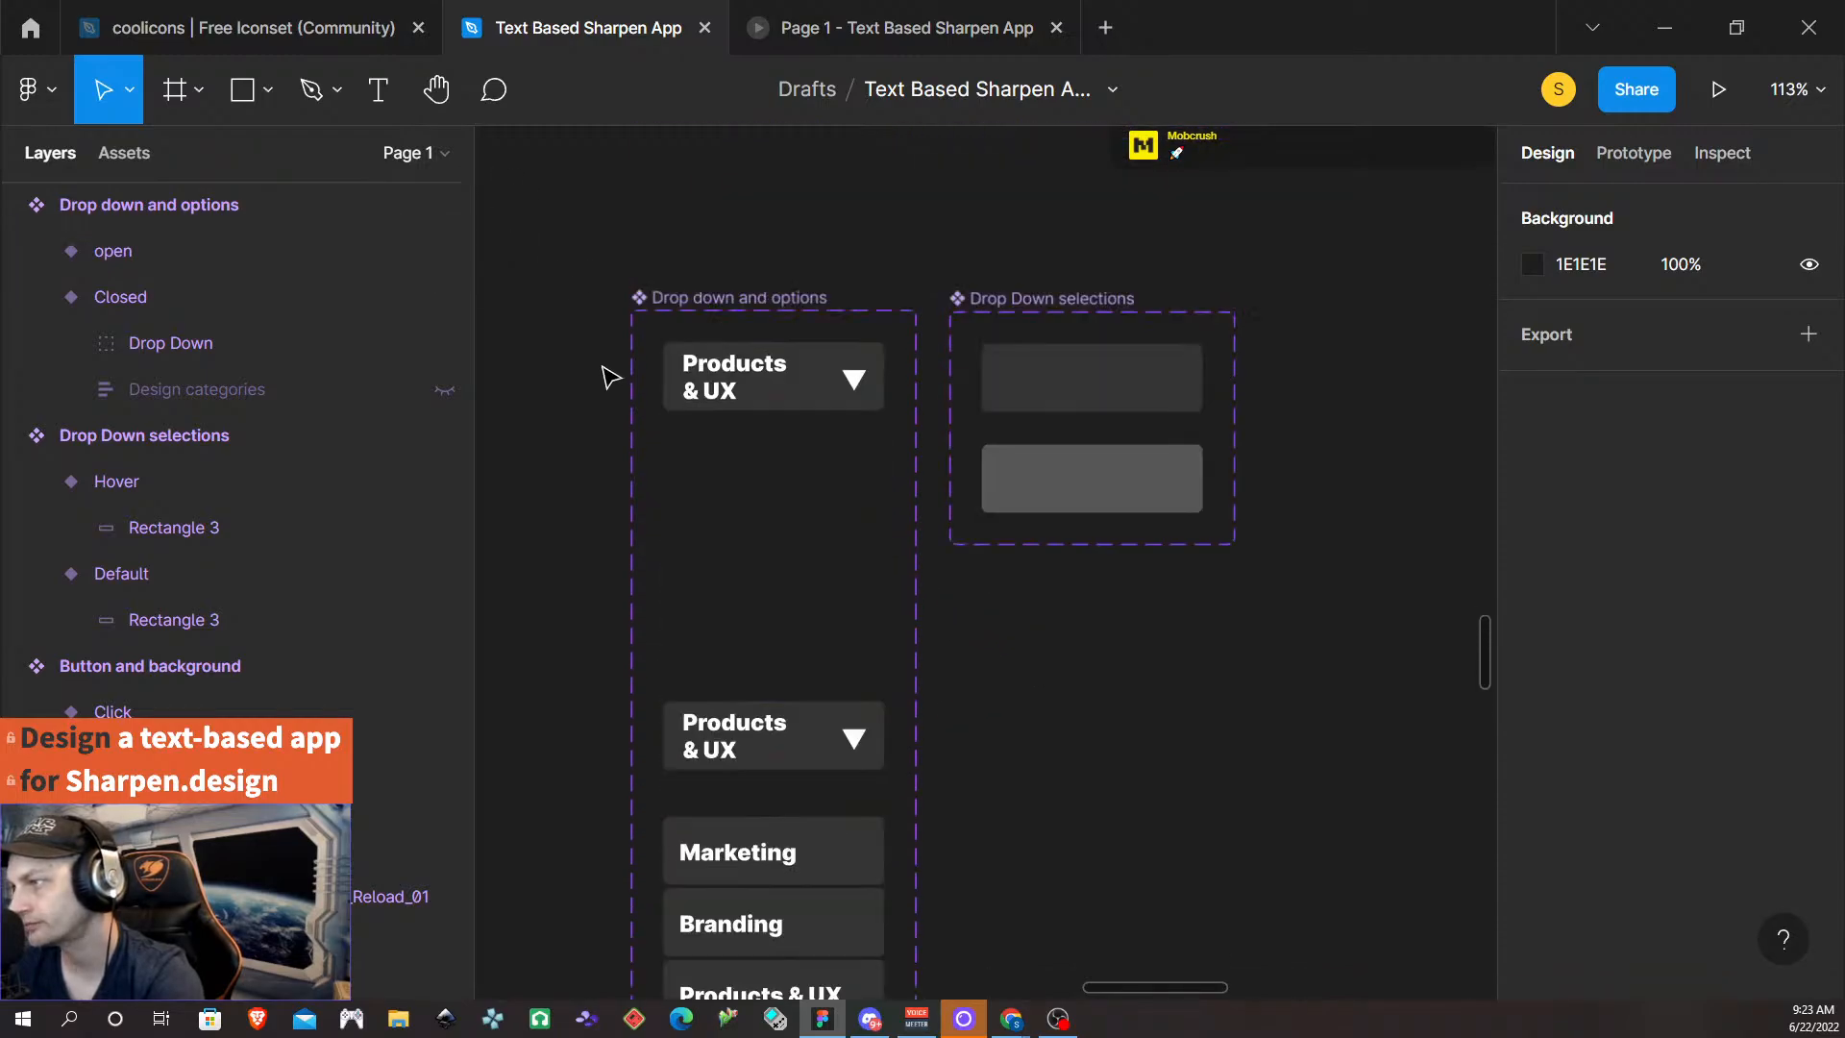
scroll(802, 749, down, 1)
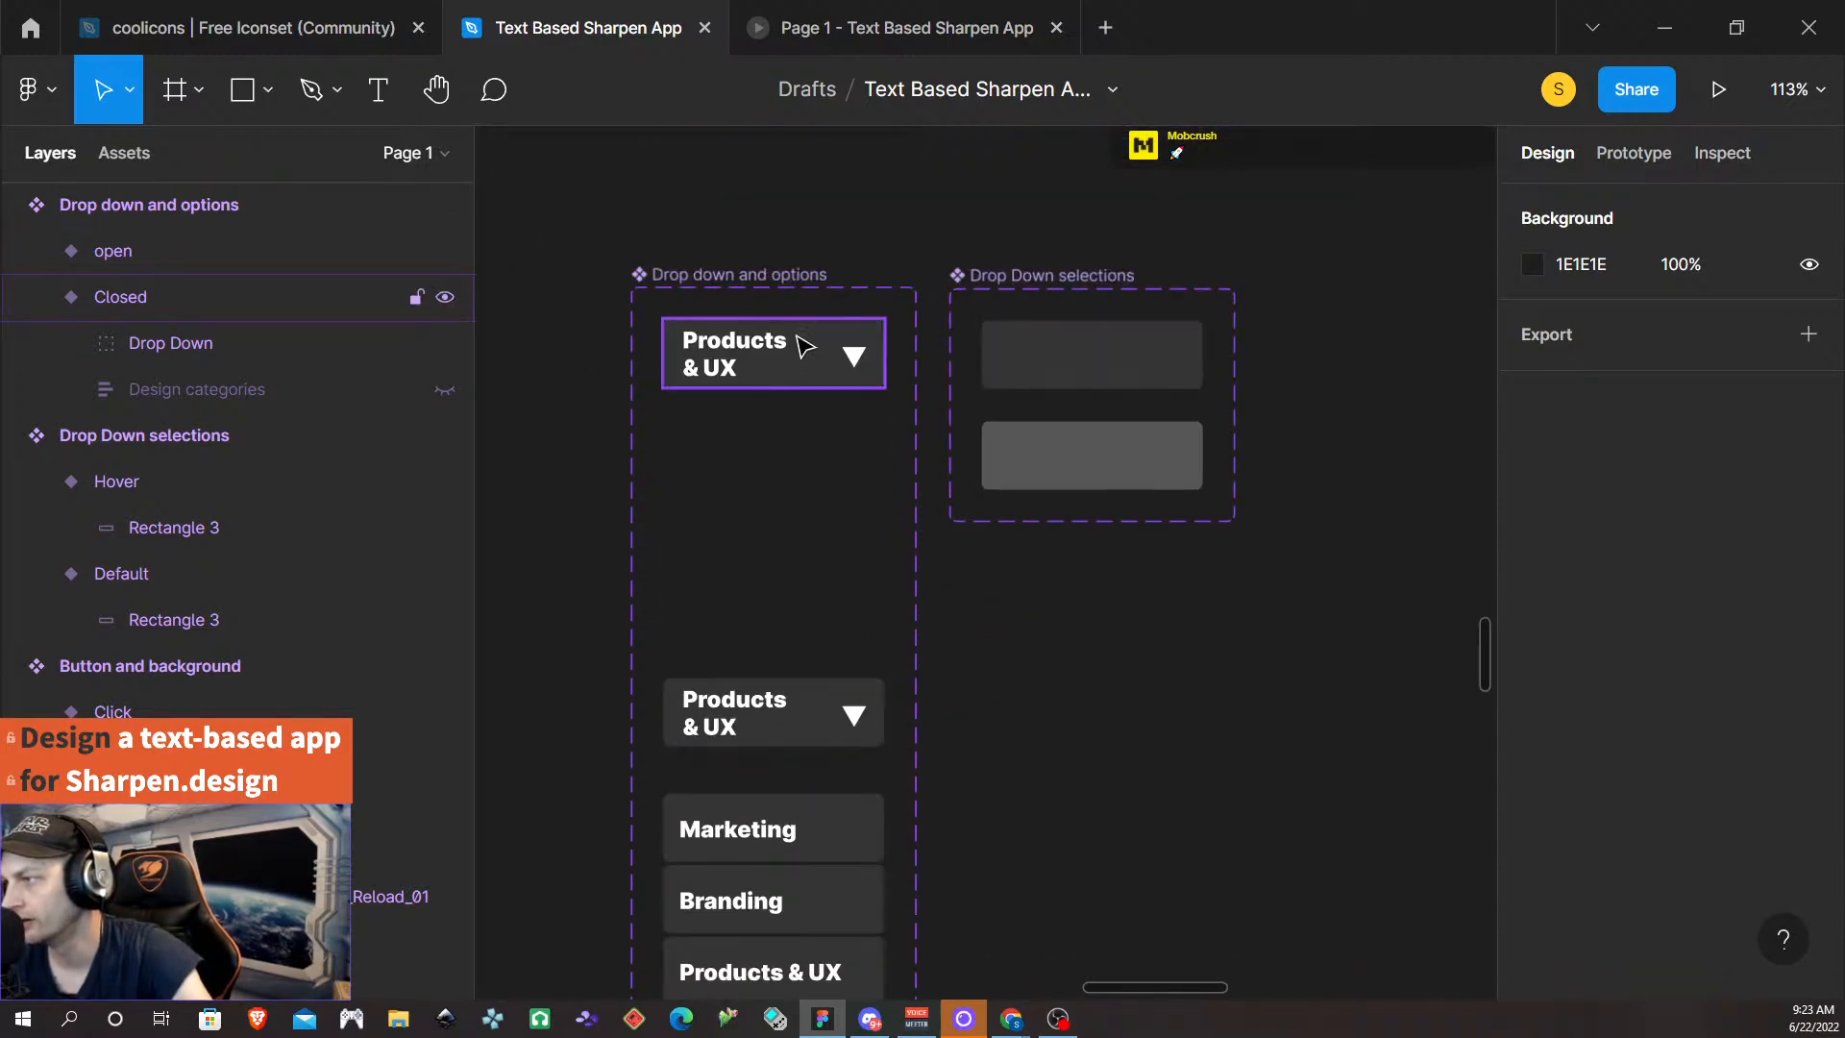
scroll(872, 509, down, 5)
click(776, 427)
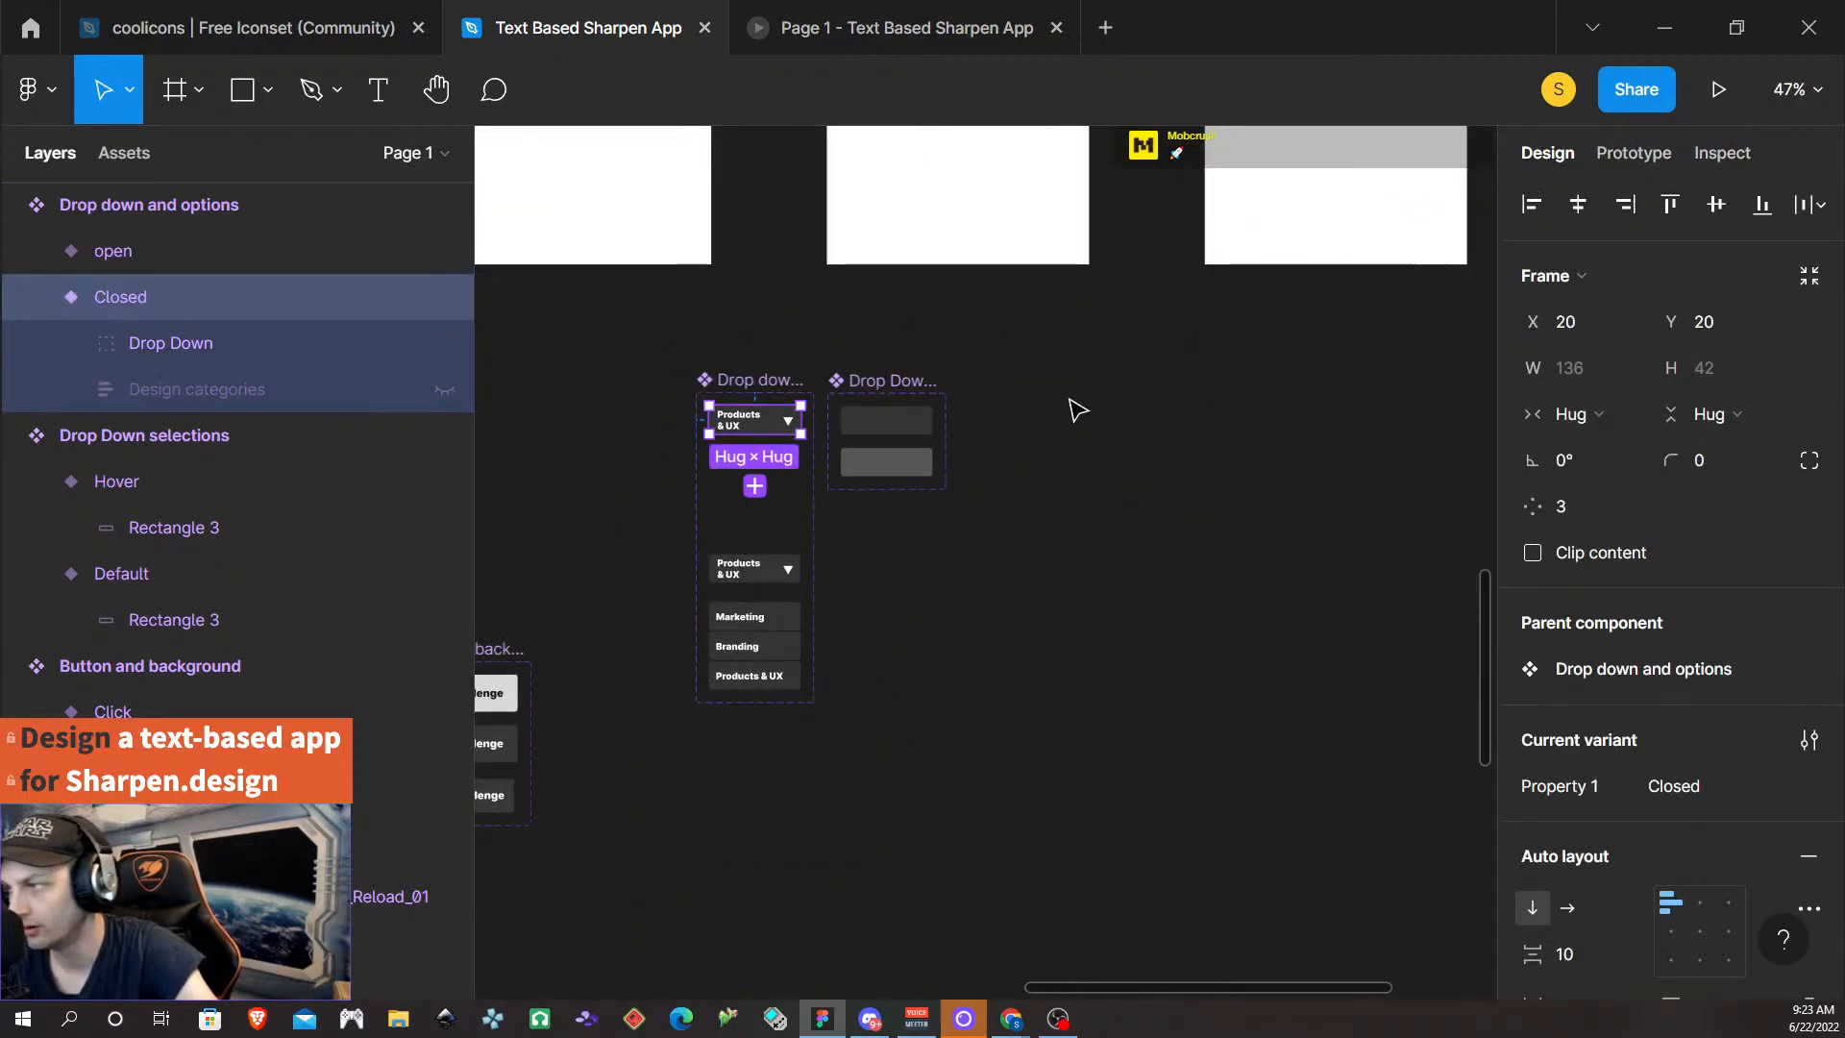
click(882, 547)
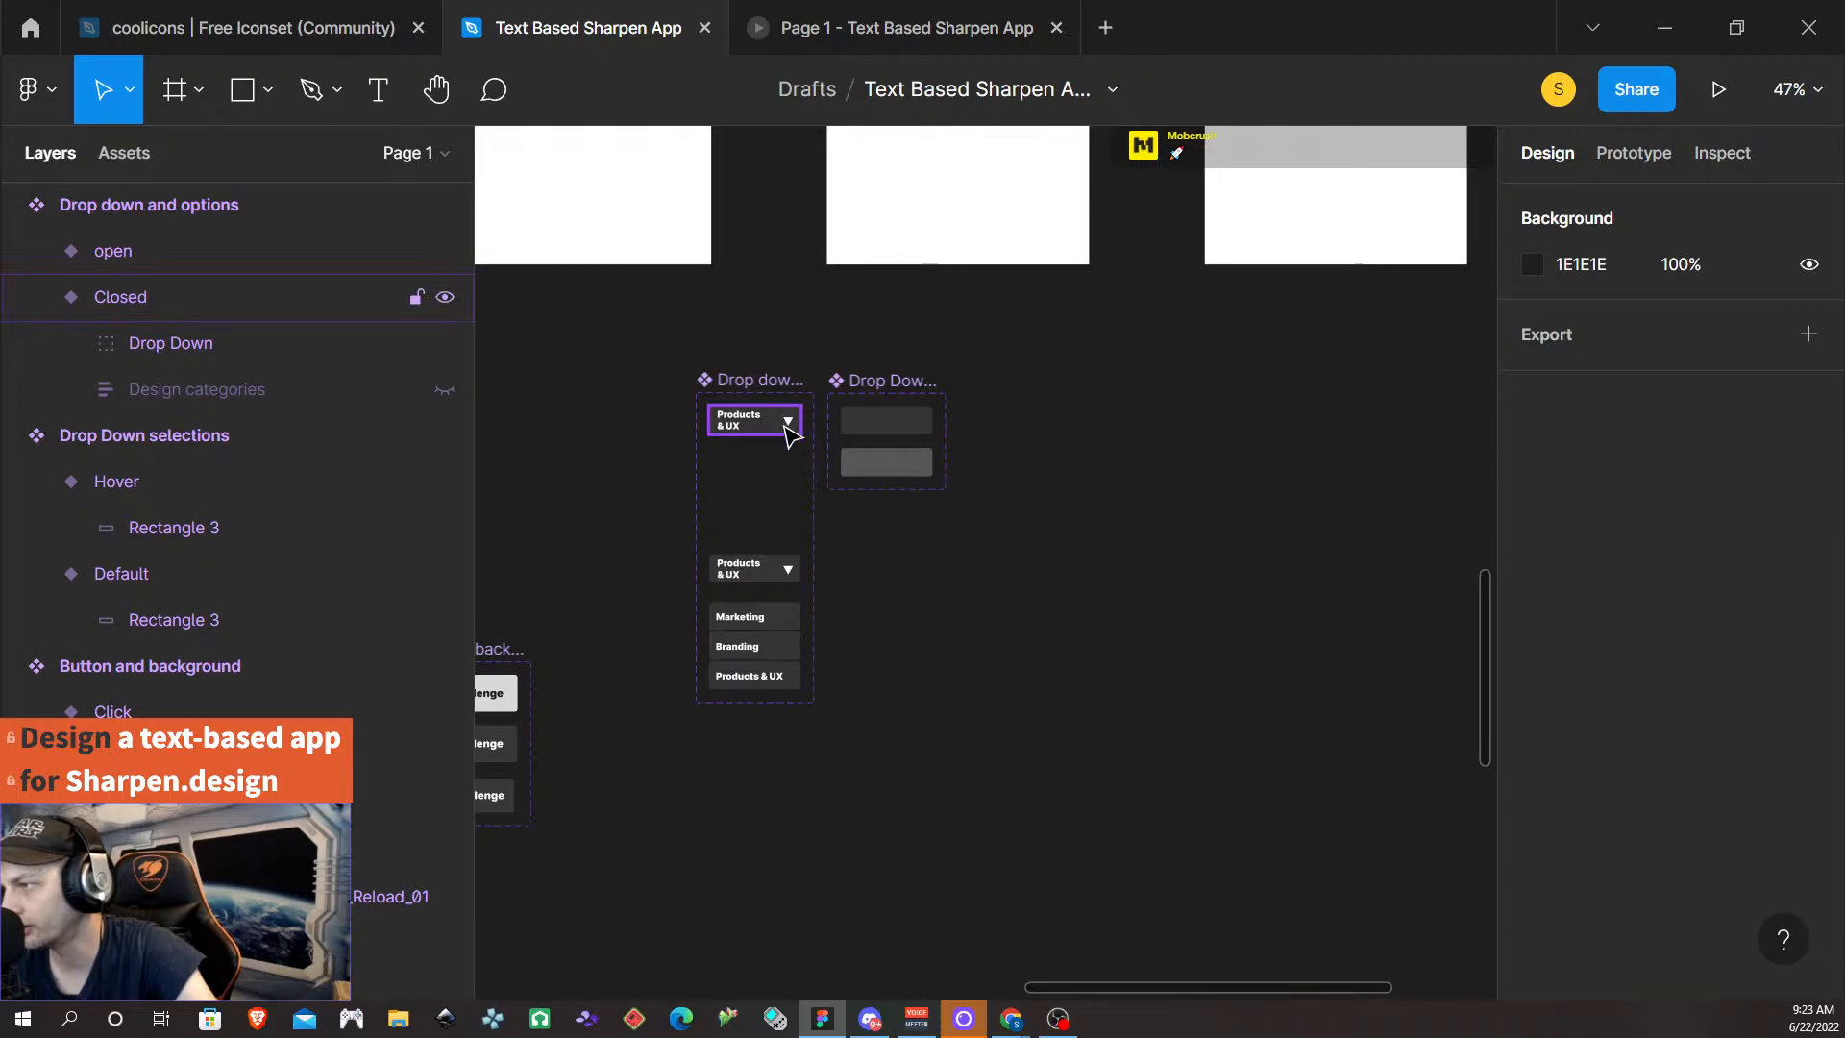
scroll(784, 452, left, 5)
scroll(1144, 477, right, 6)
scroll(745, 396, up, 5)
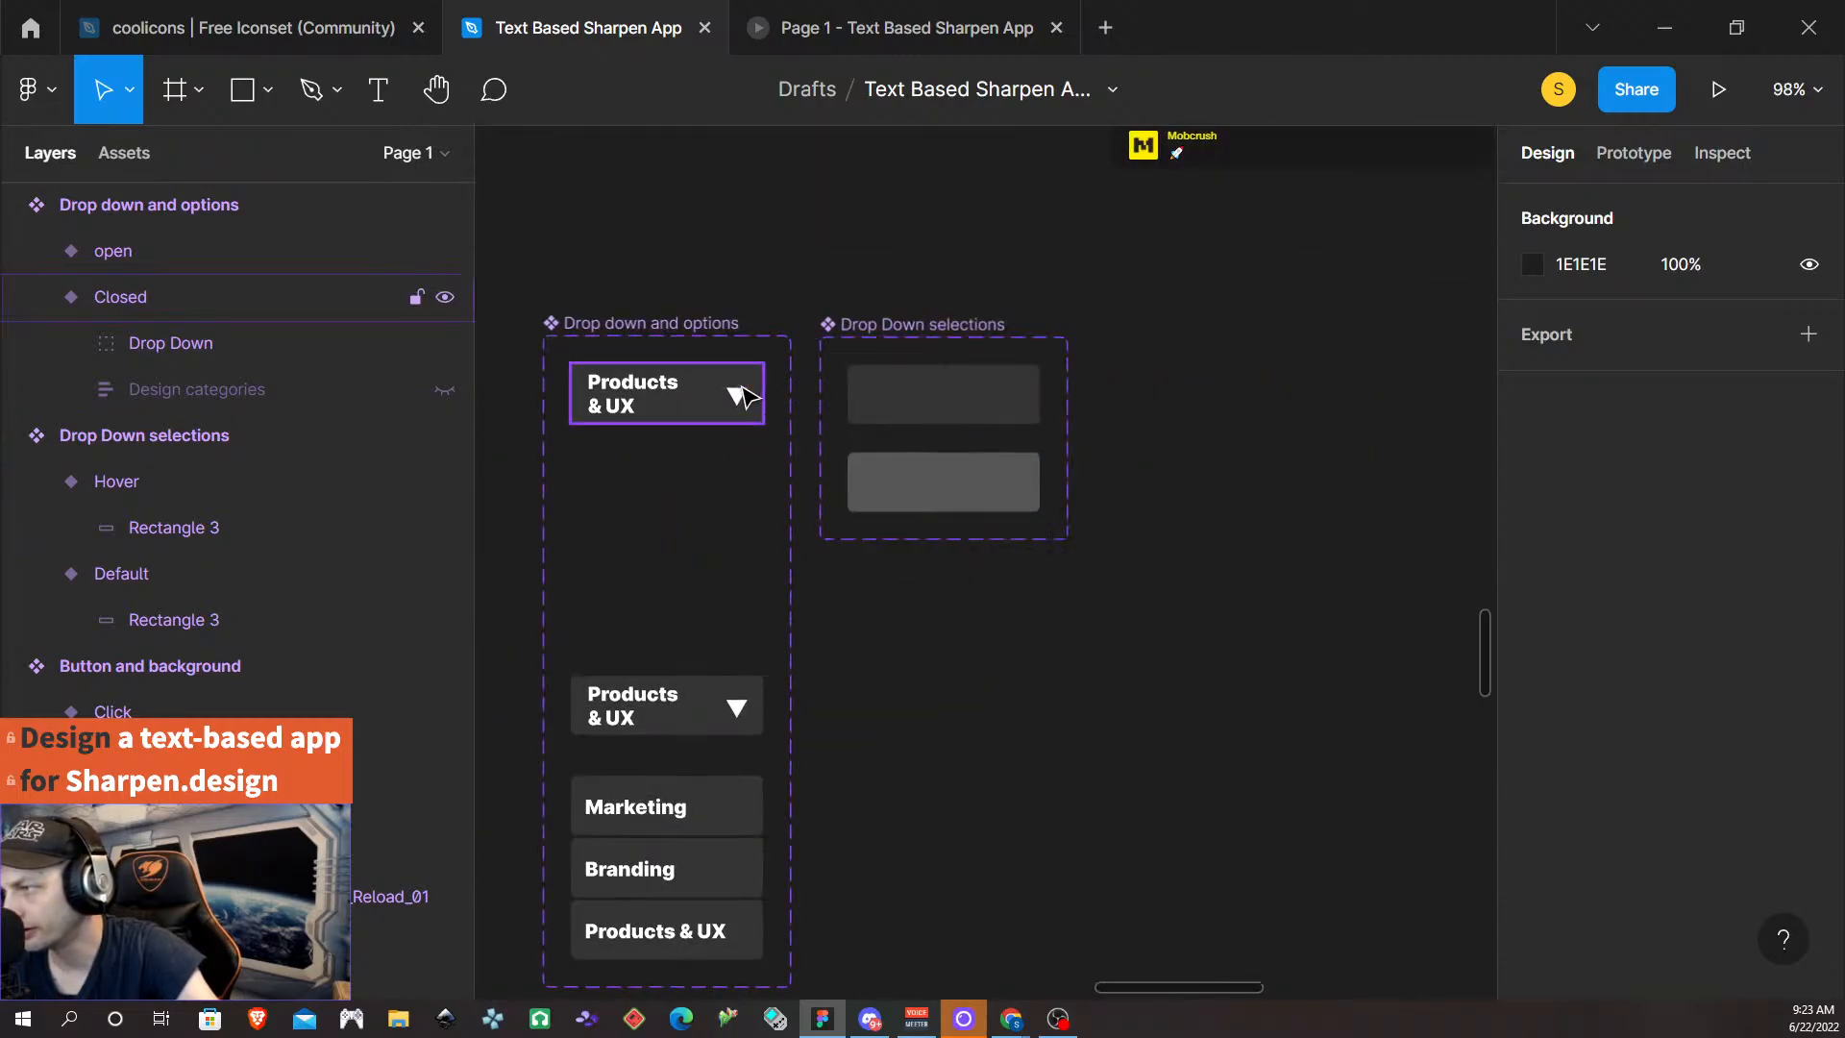
ctrl+click(738, 396)
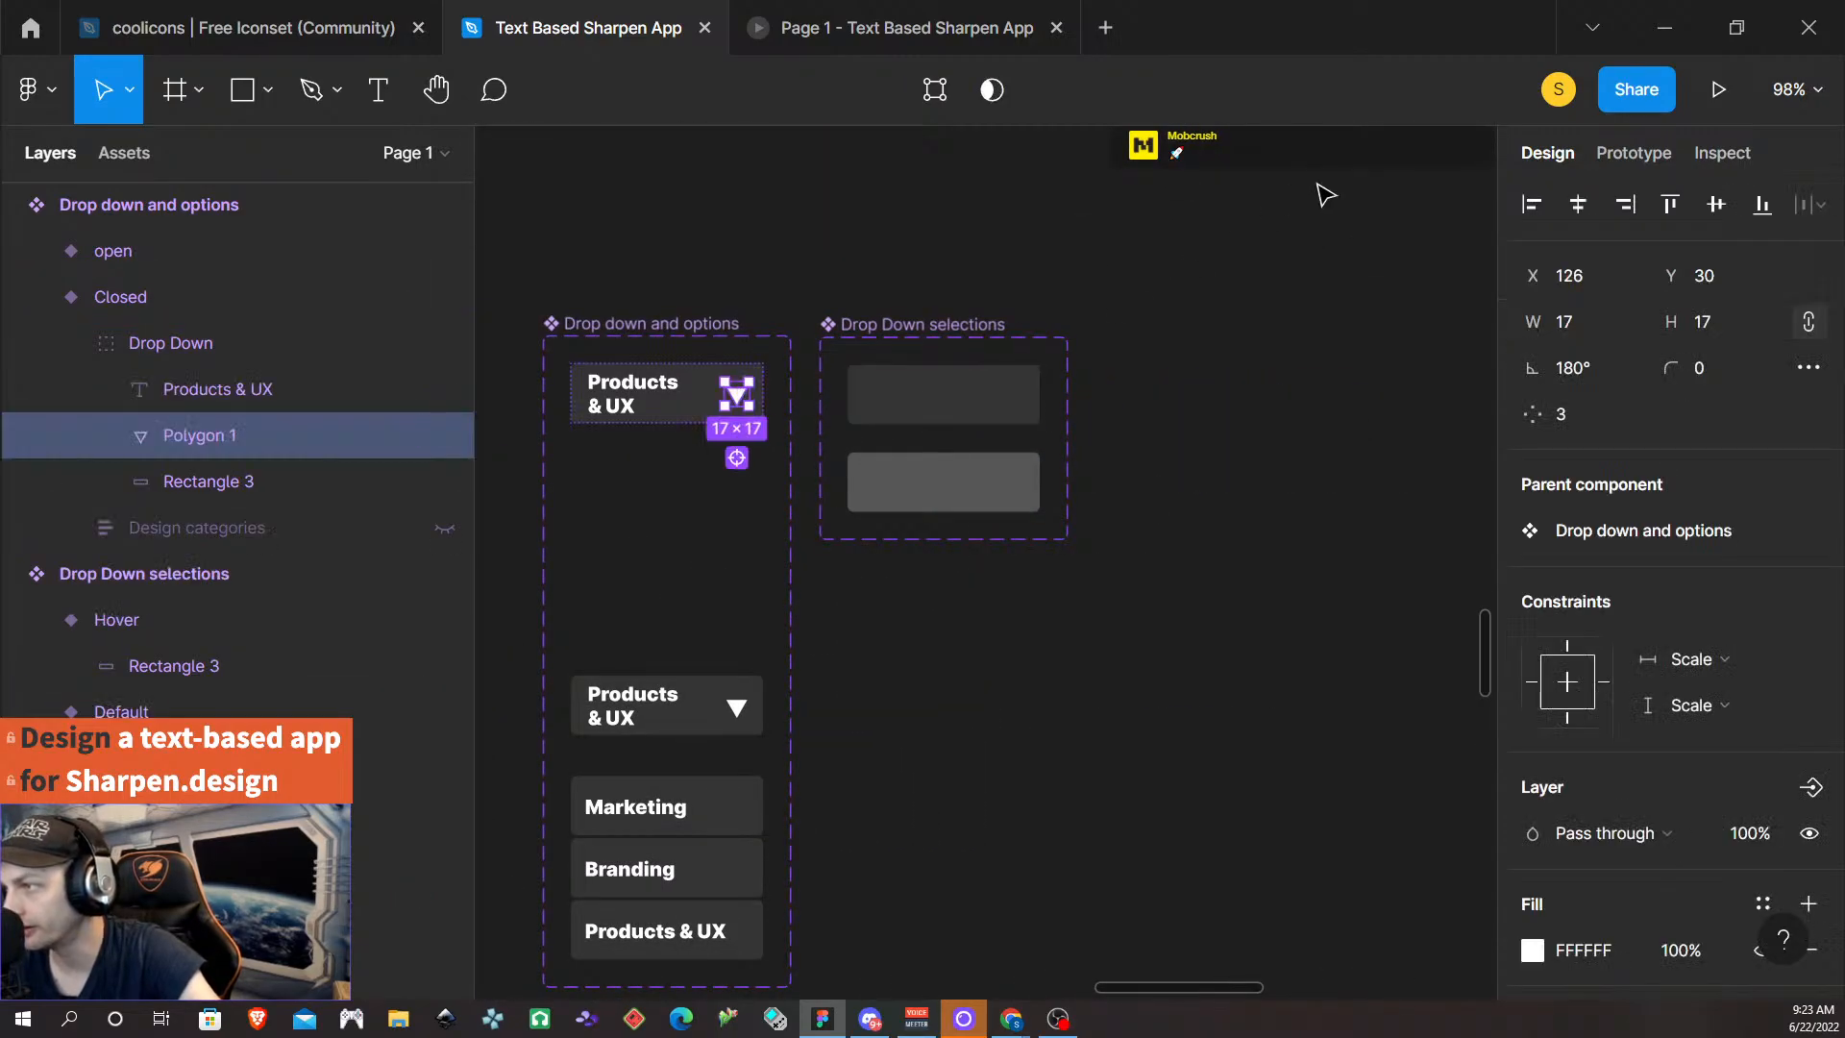
click(863, 593)
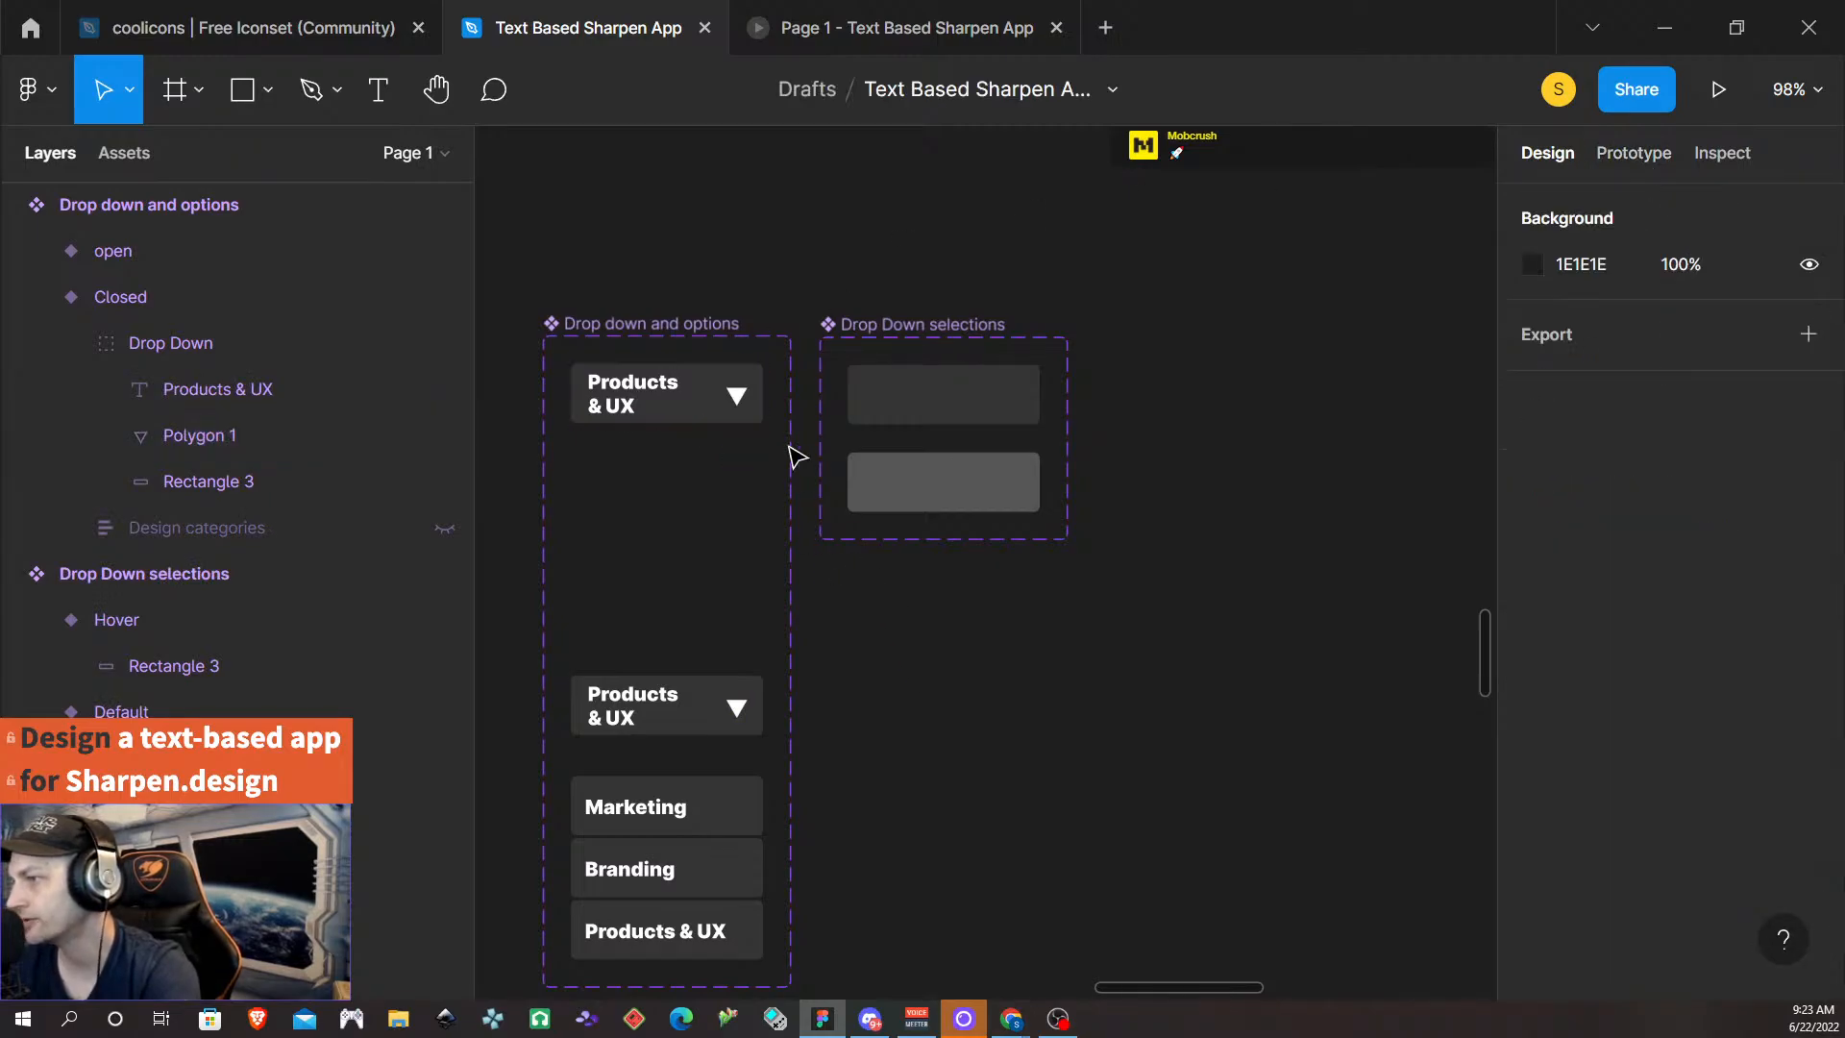
- Link the Closed variant to the open variant with an On tap, Change to interaction using Smart animate
click(1634, 154)
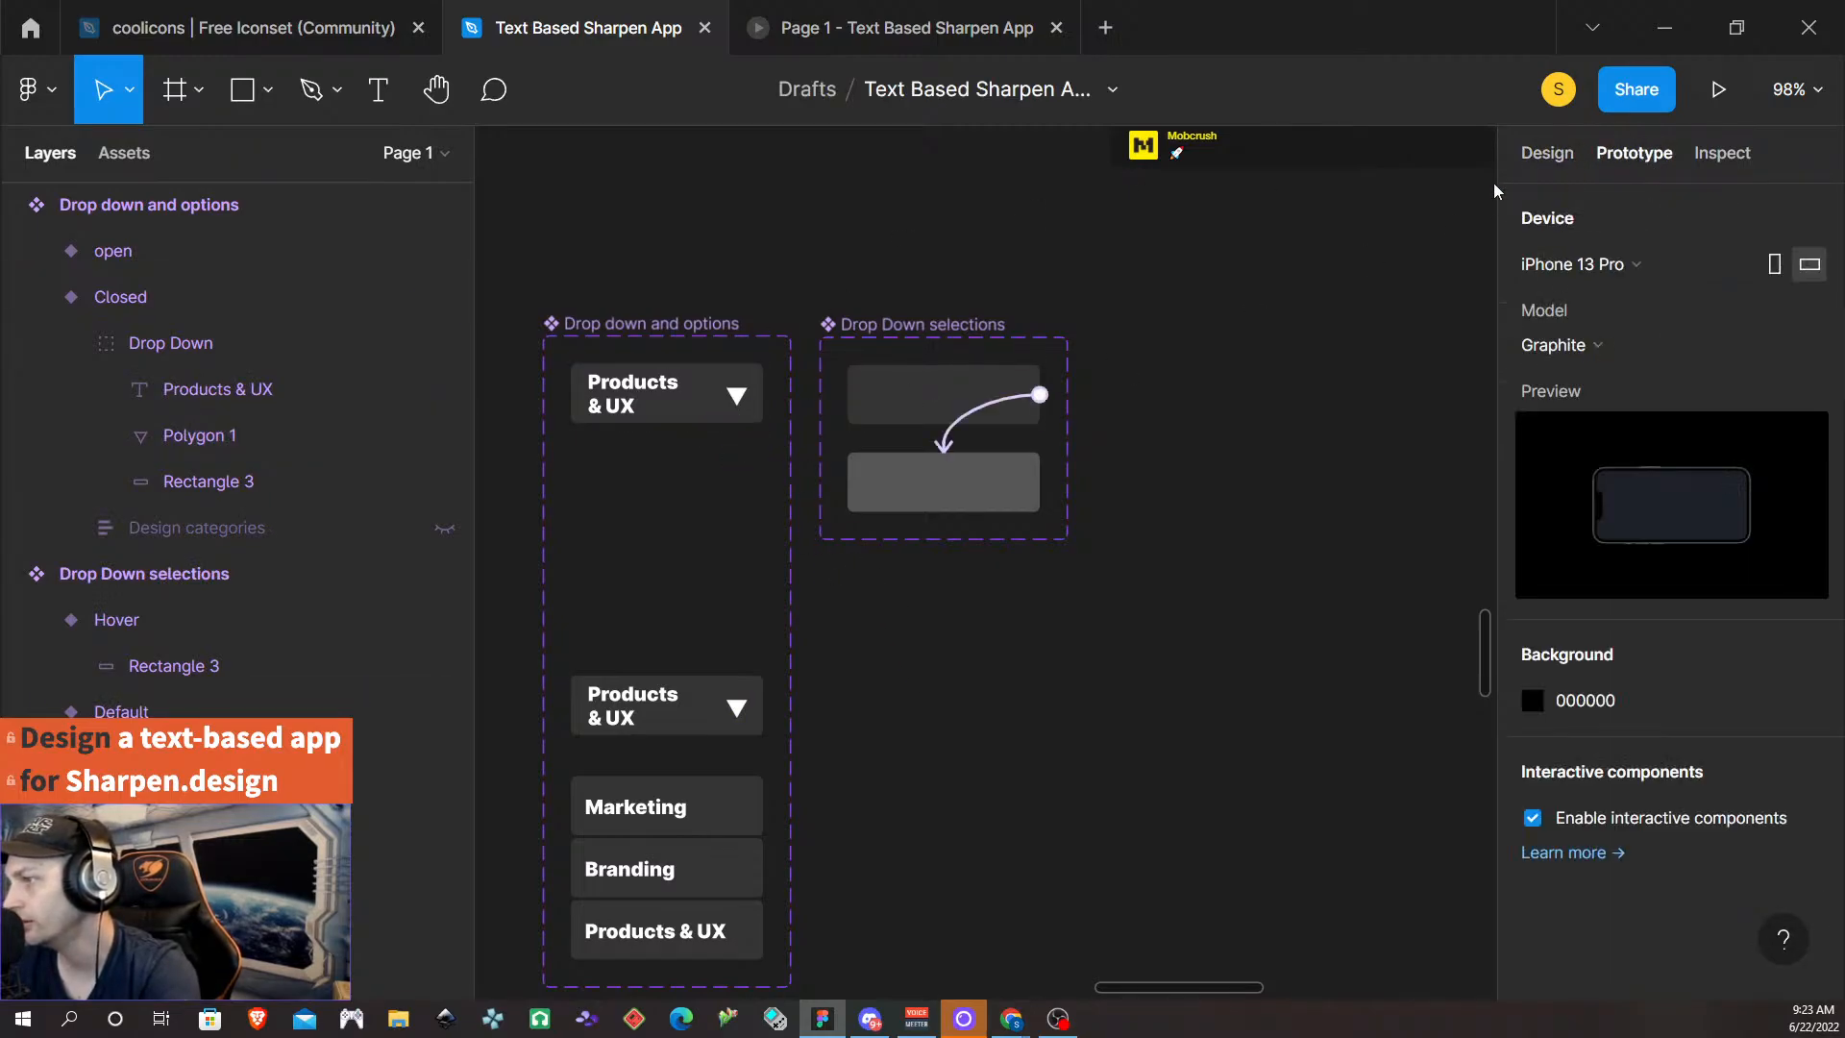
click(713, 413)
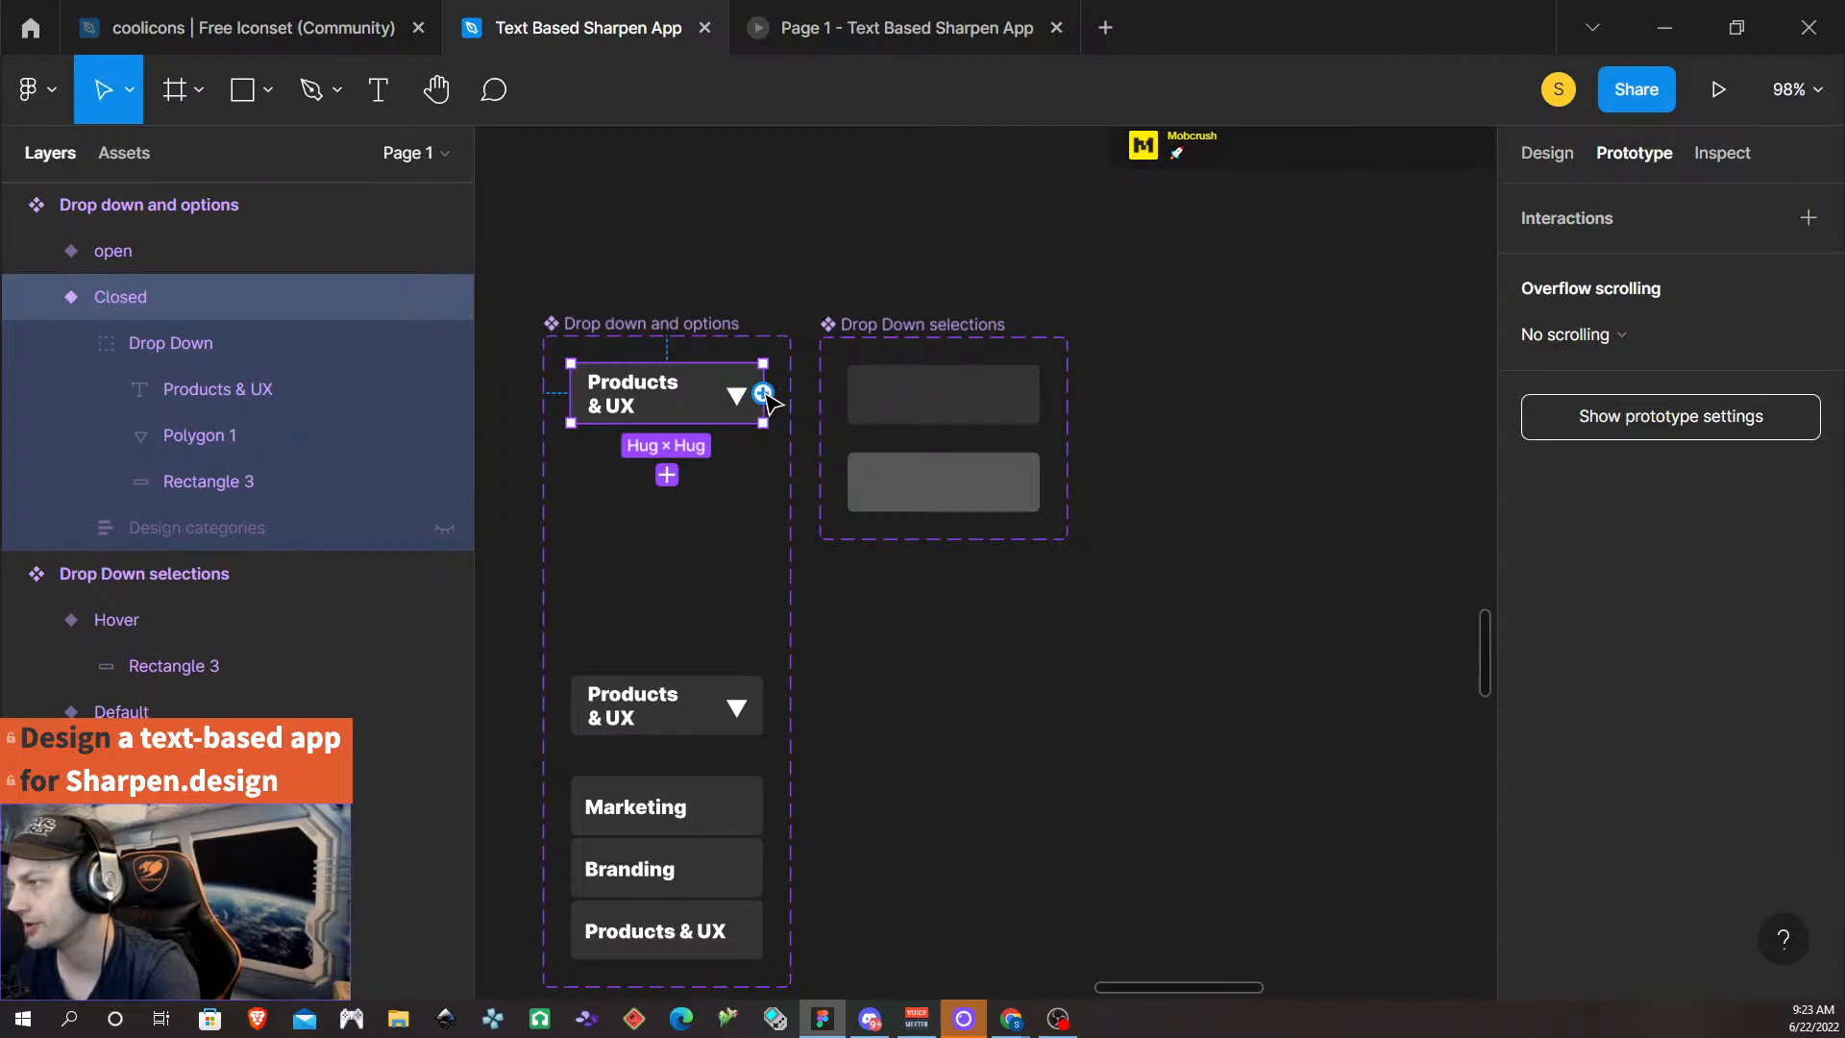
drag(763, 394, 742, 709)
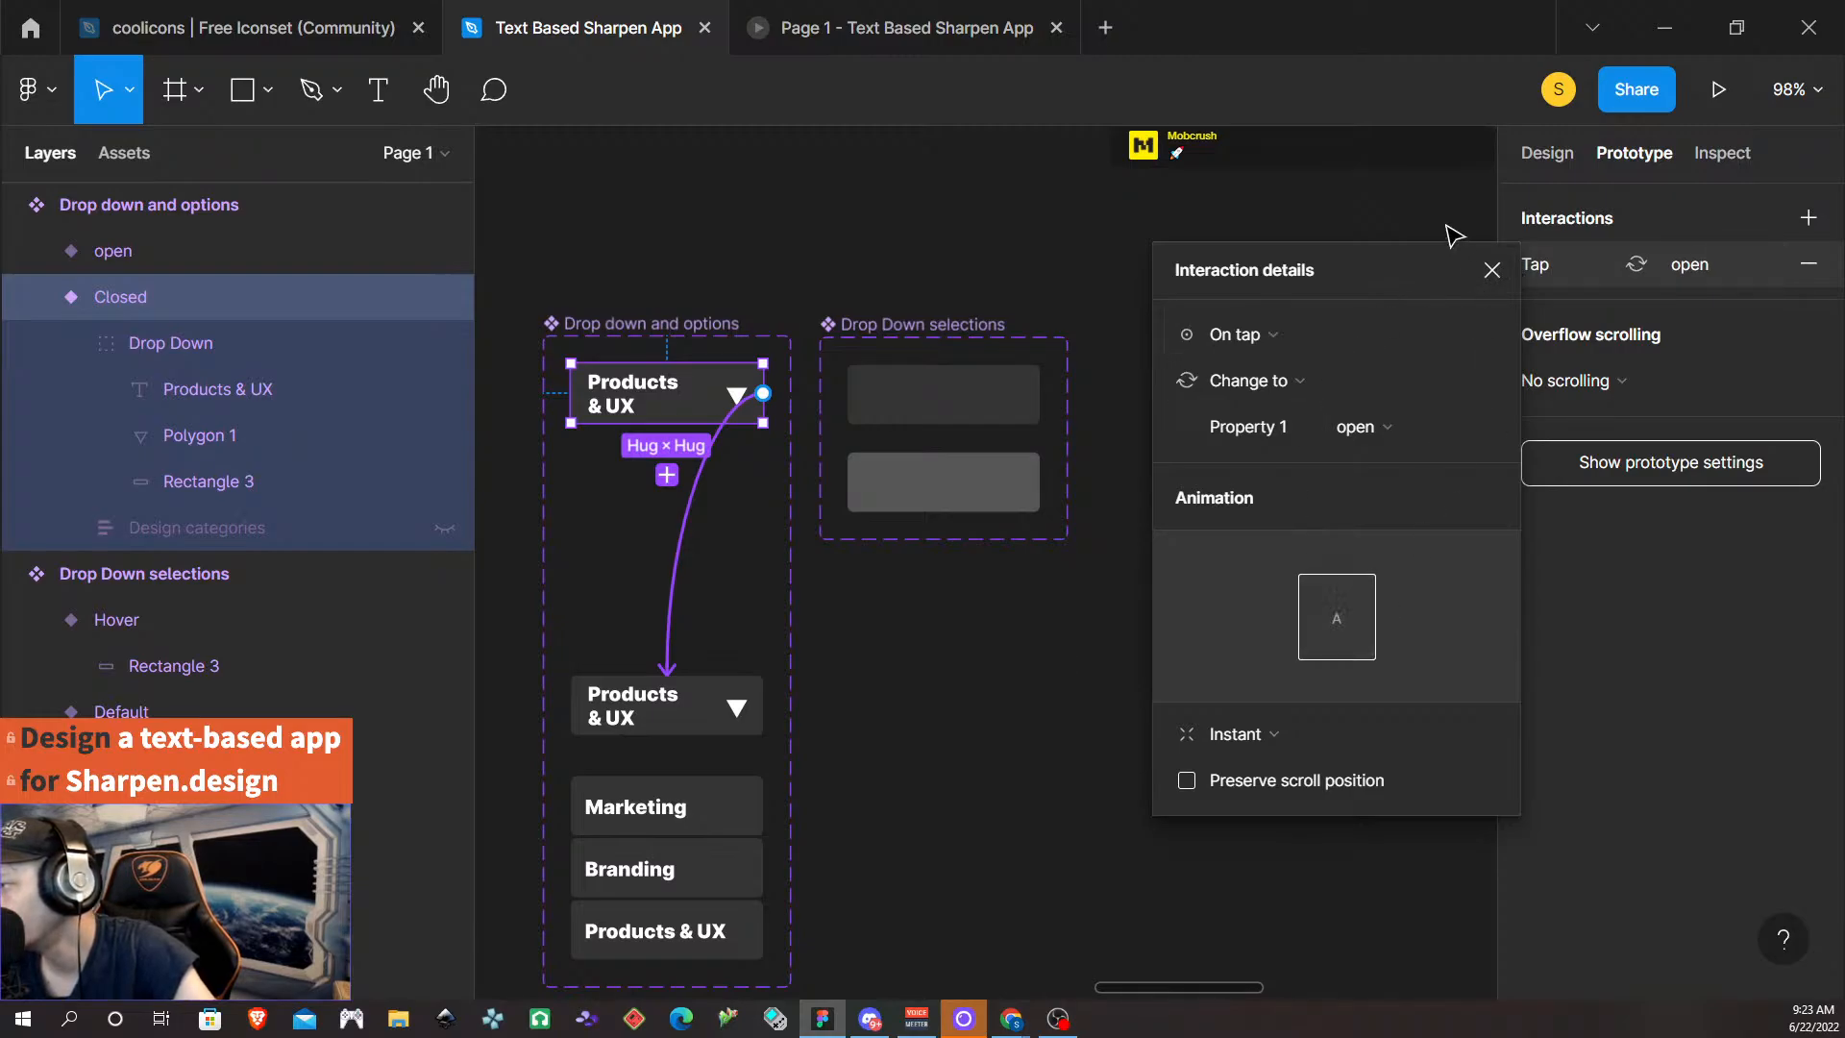
click(1244, 734)
click(1272, 763)
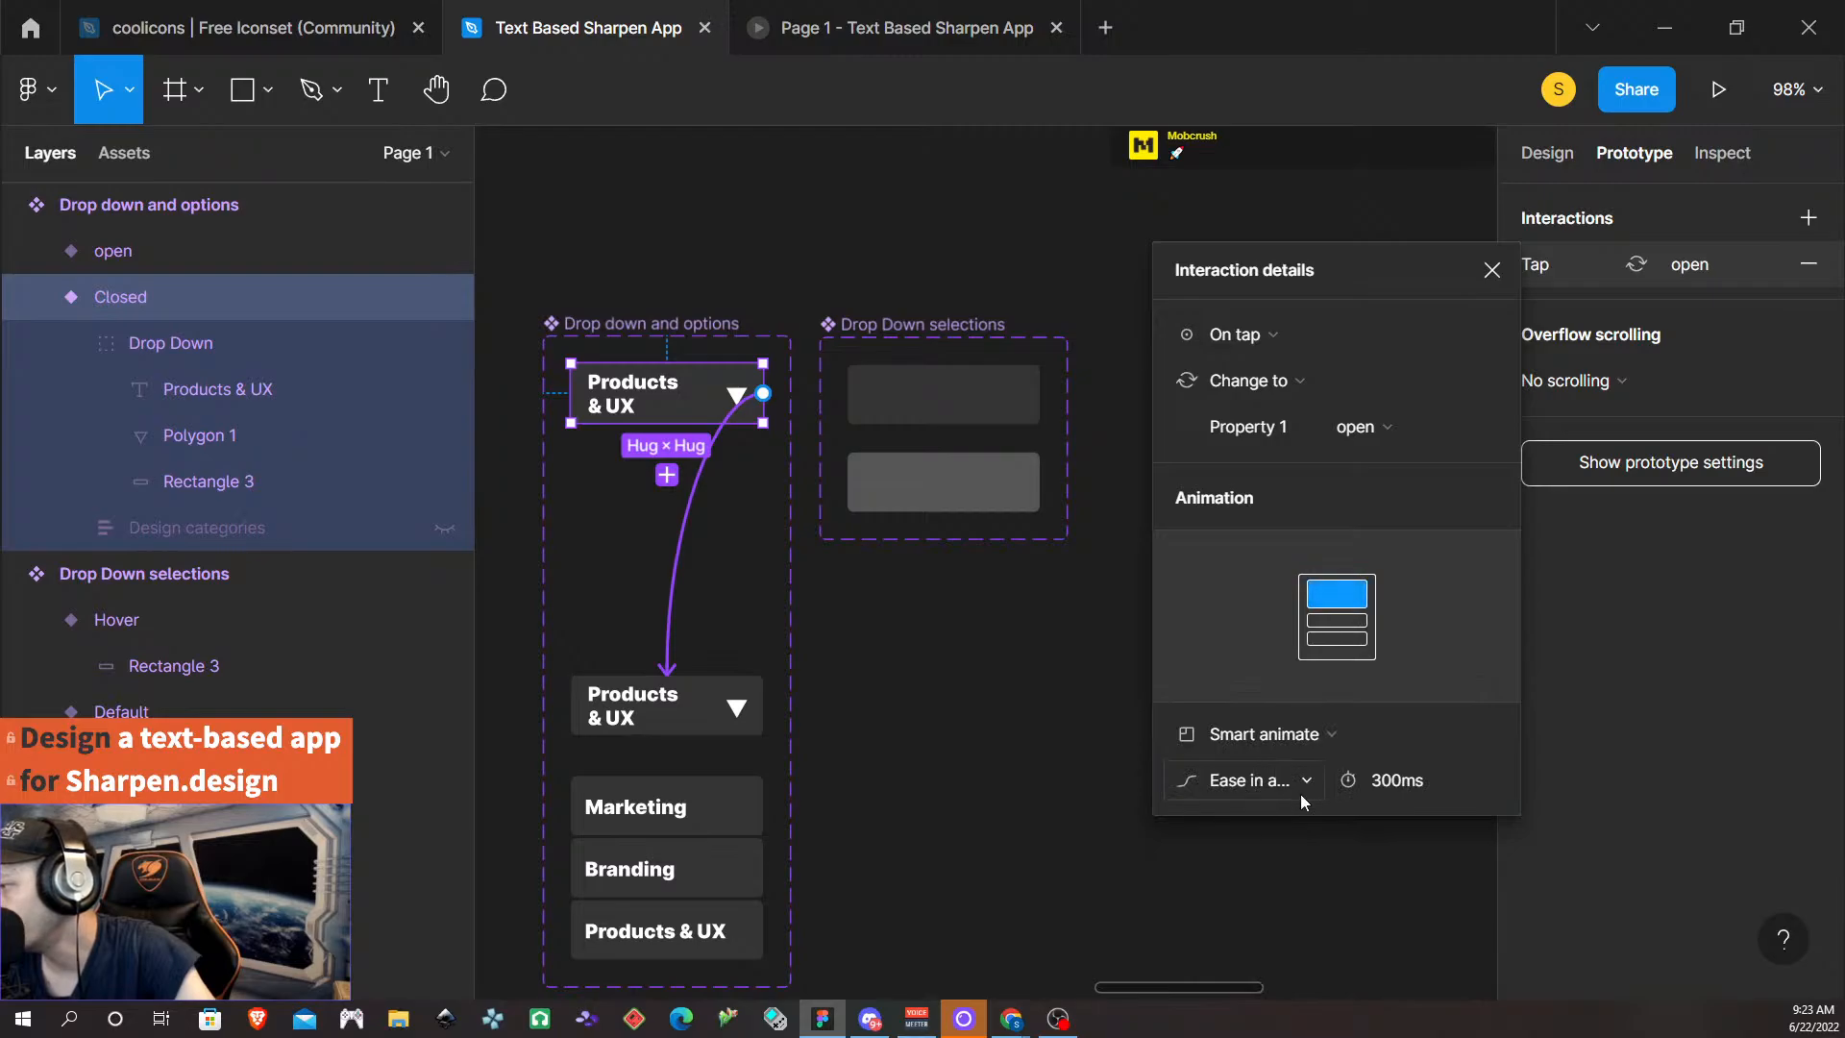
click(1491, 270)
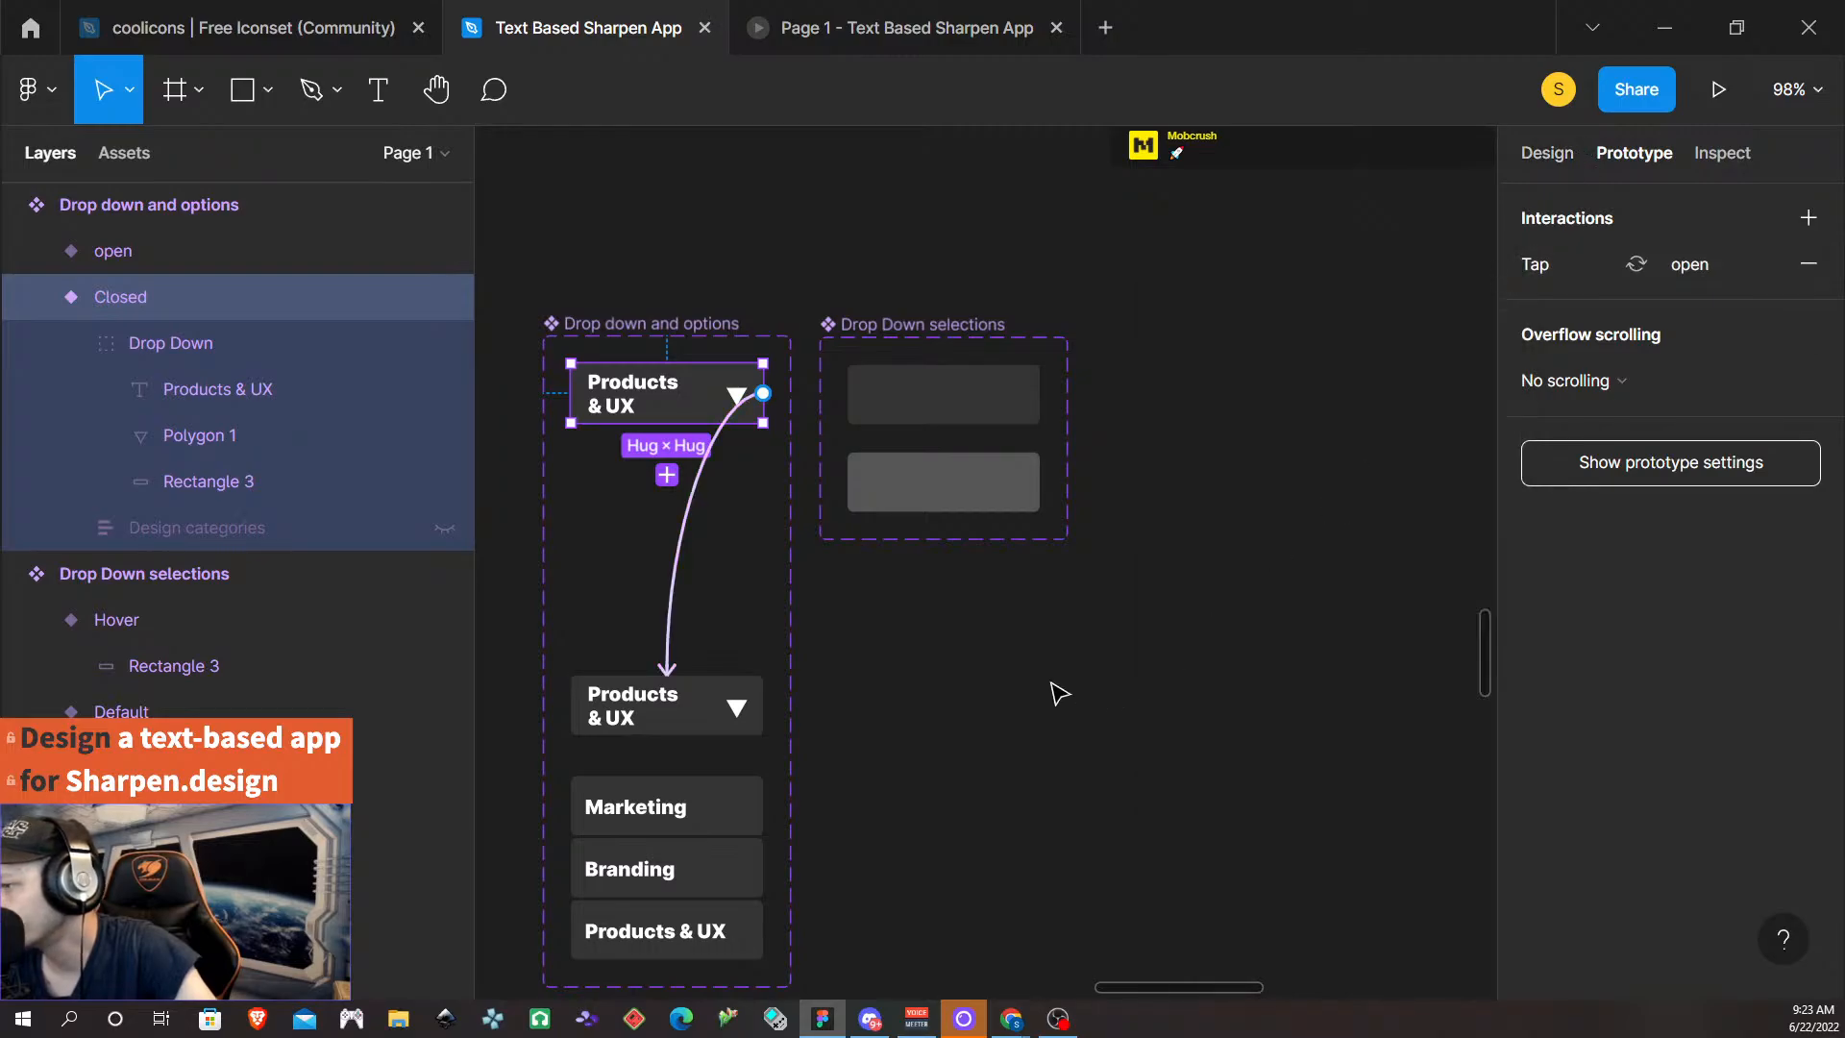
- Set the rotation of the open variant's arrow triangle to 0° so that it points up
scroll(750, 766, up, 5)
scroll(737, 617, up, 3)
click(720, 596)
double_click(727, 598)
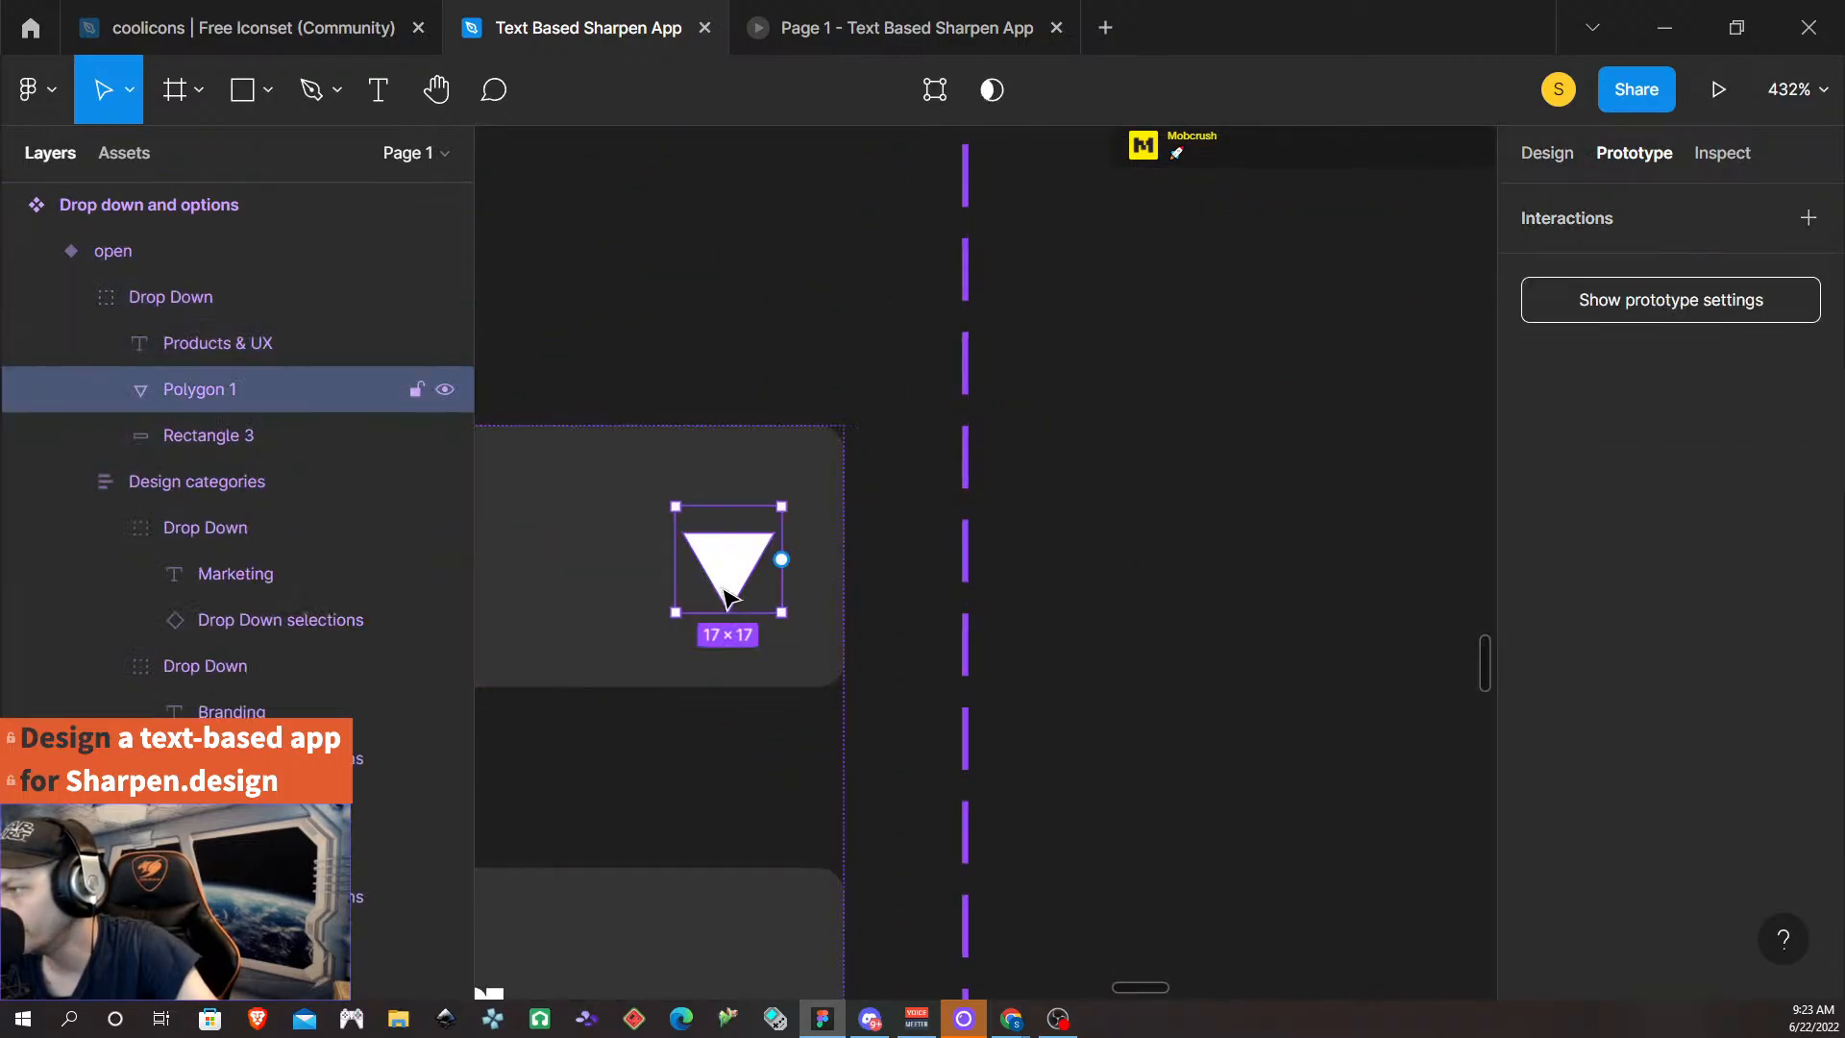
click(1547, 152)
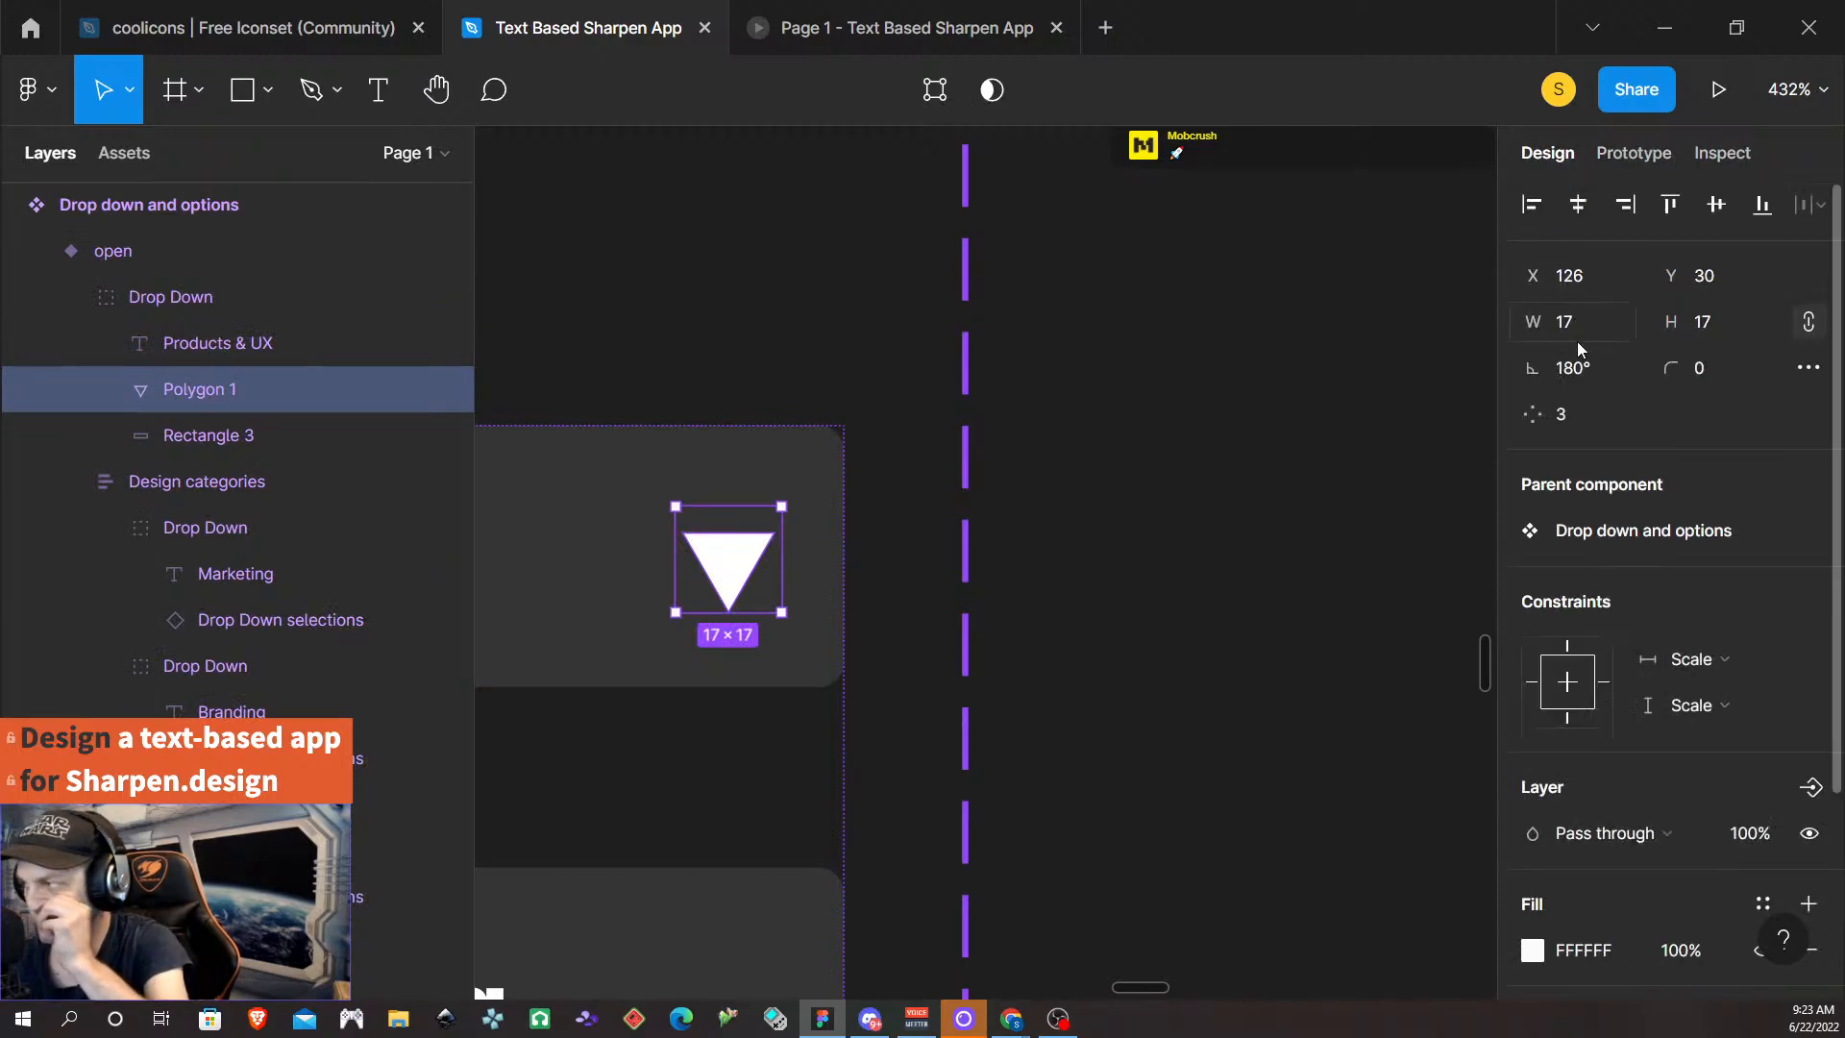
click(1583, 380)
text(0)
key(Return)
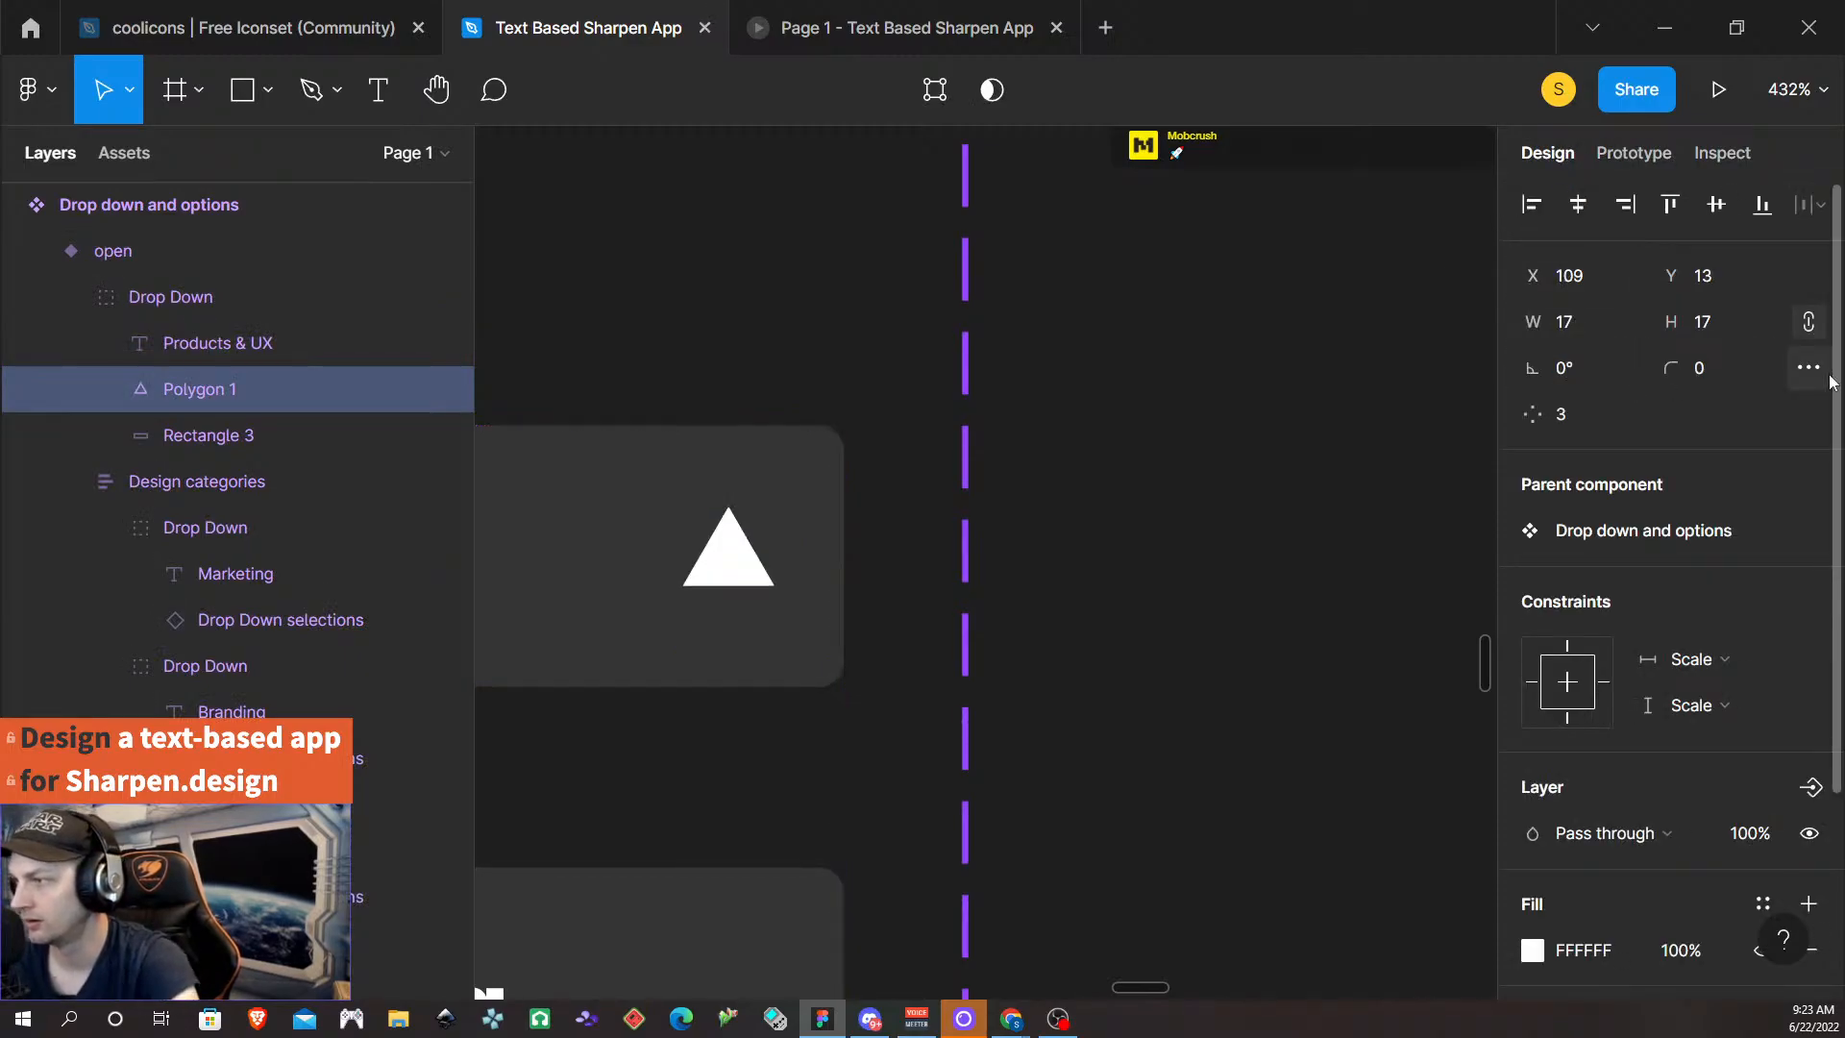
scroll(999, 701, down, 5)
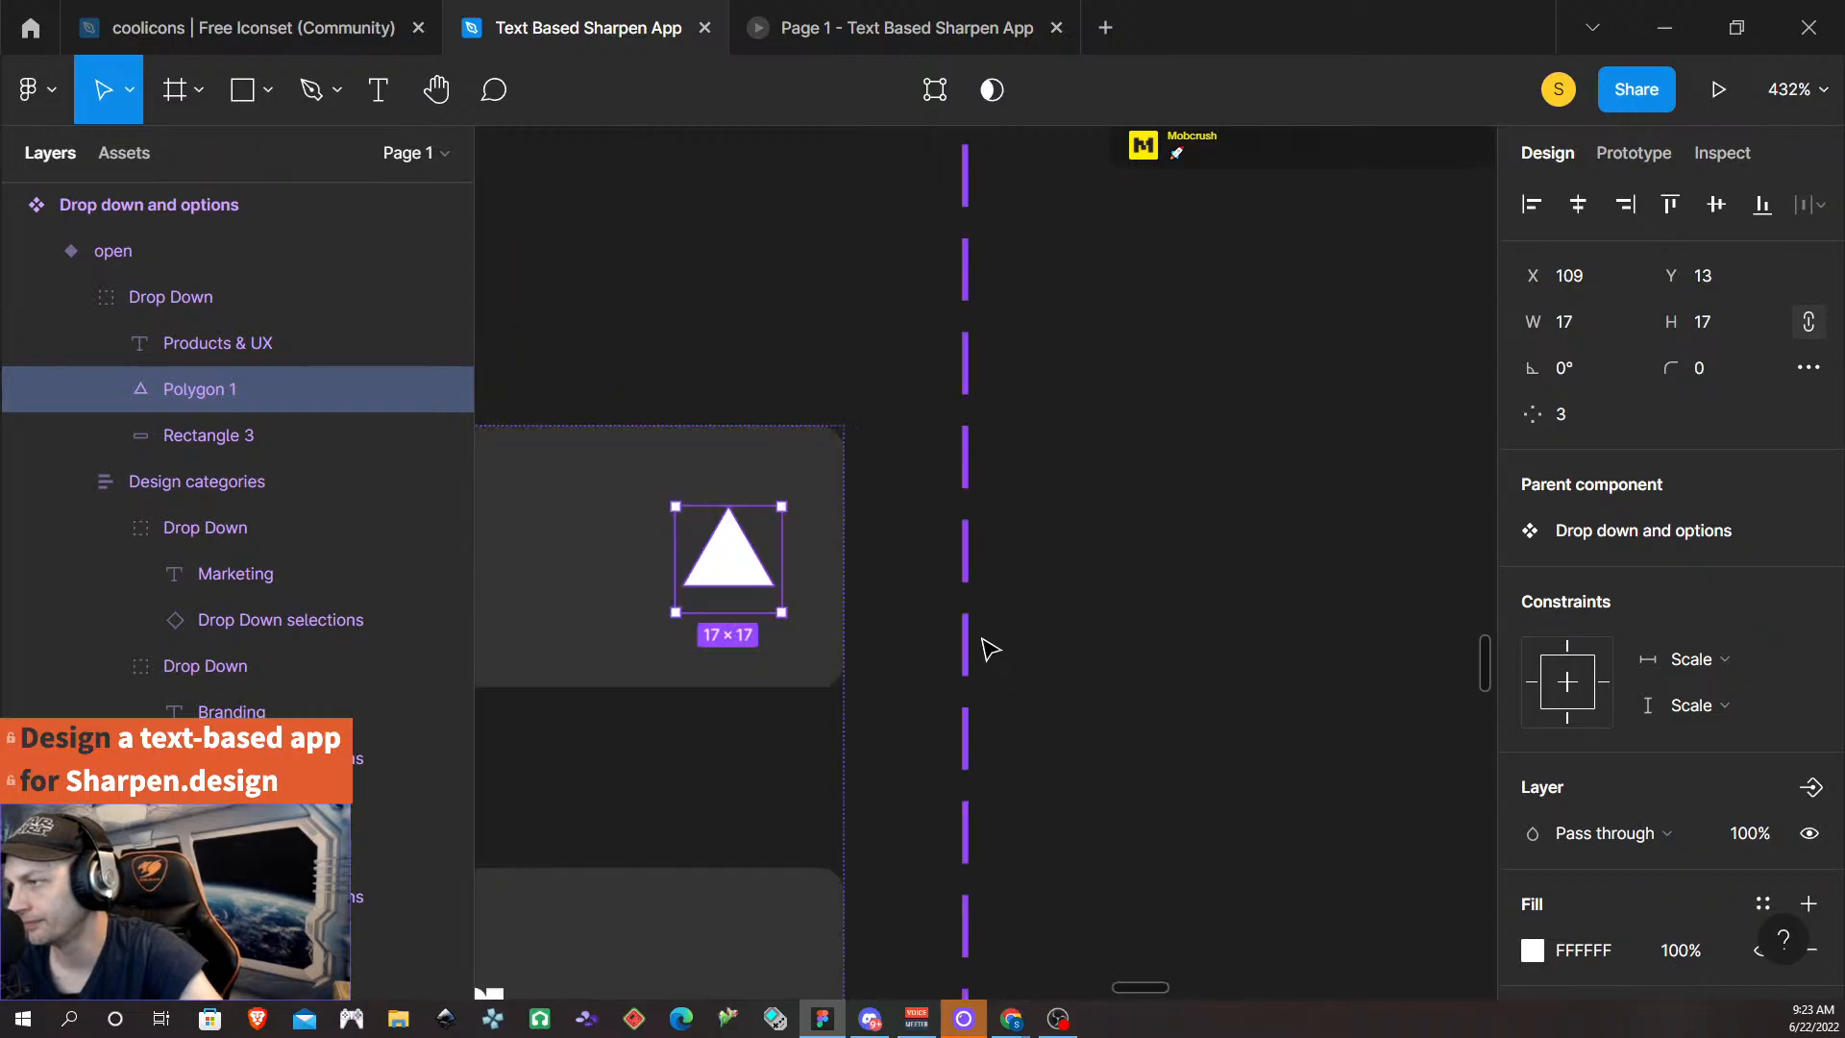
scroll(1002, 634, down, 3)
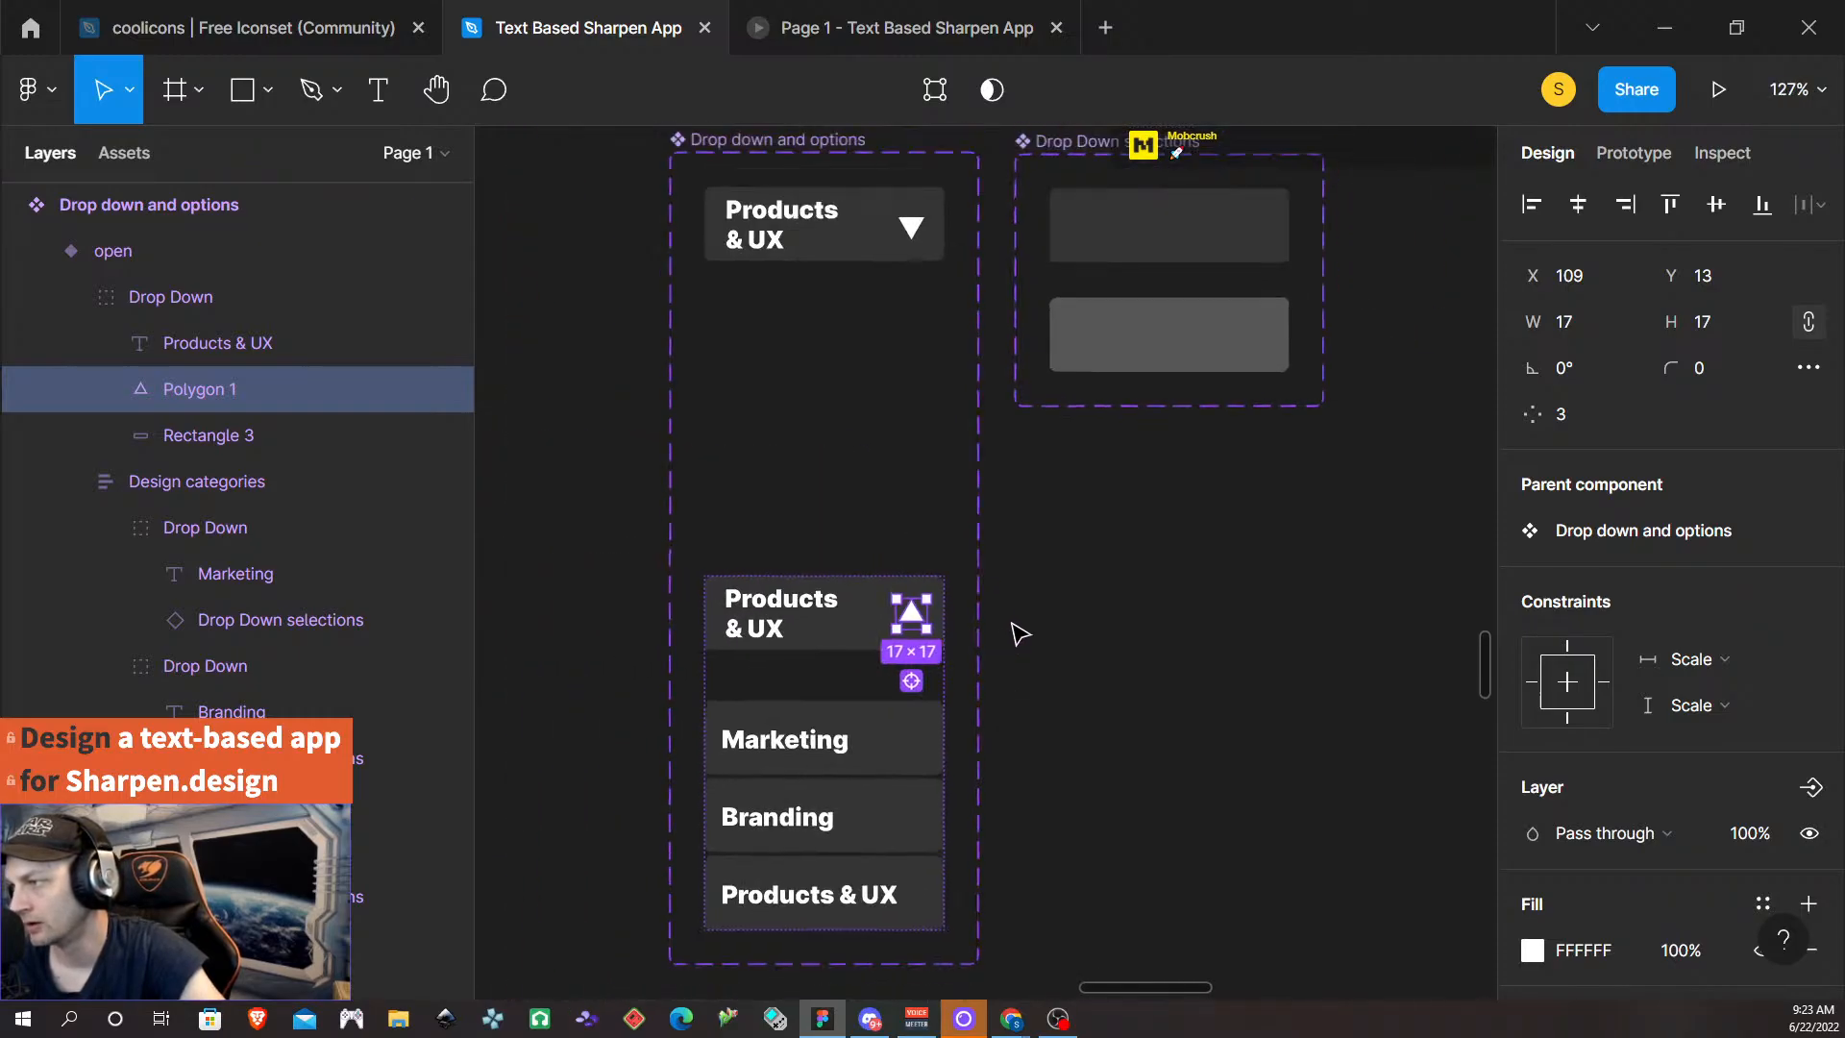
click(1068, 630)
- Replace the Products & UX drop-down group in the Template frame's header with a copy of the Closed variant
click(841, 250)
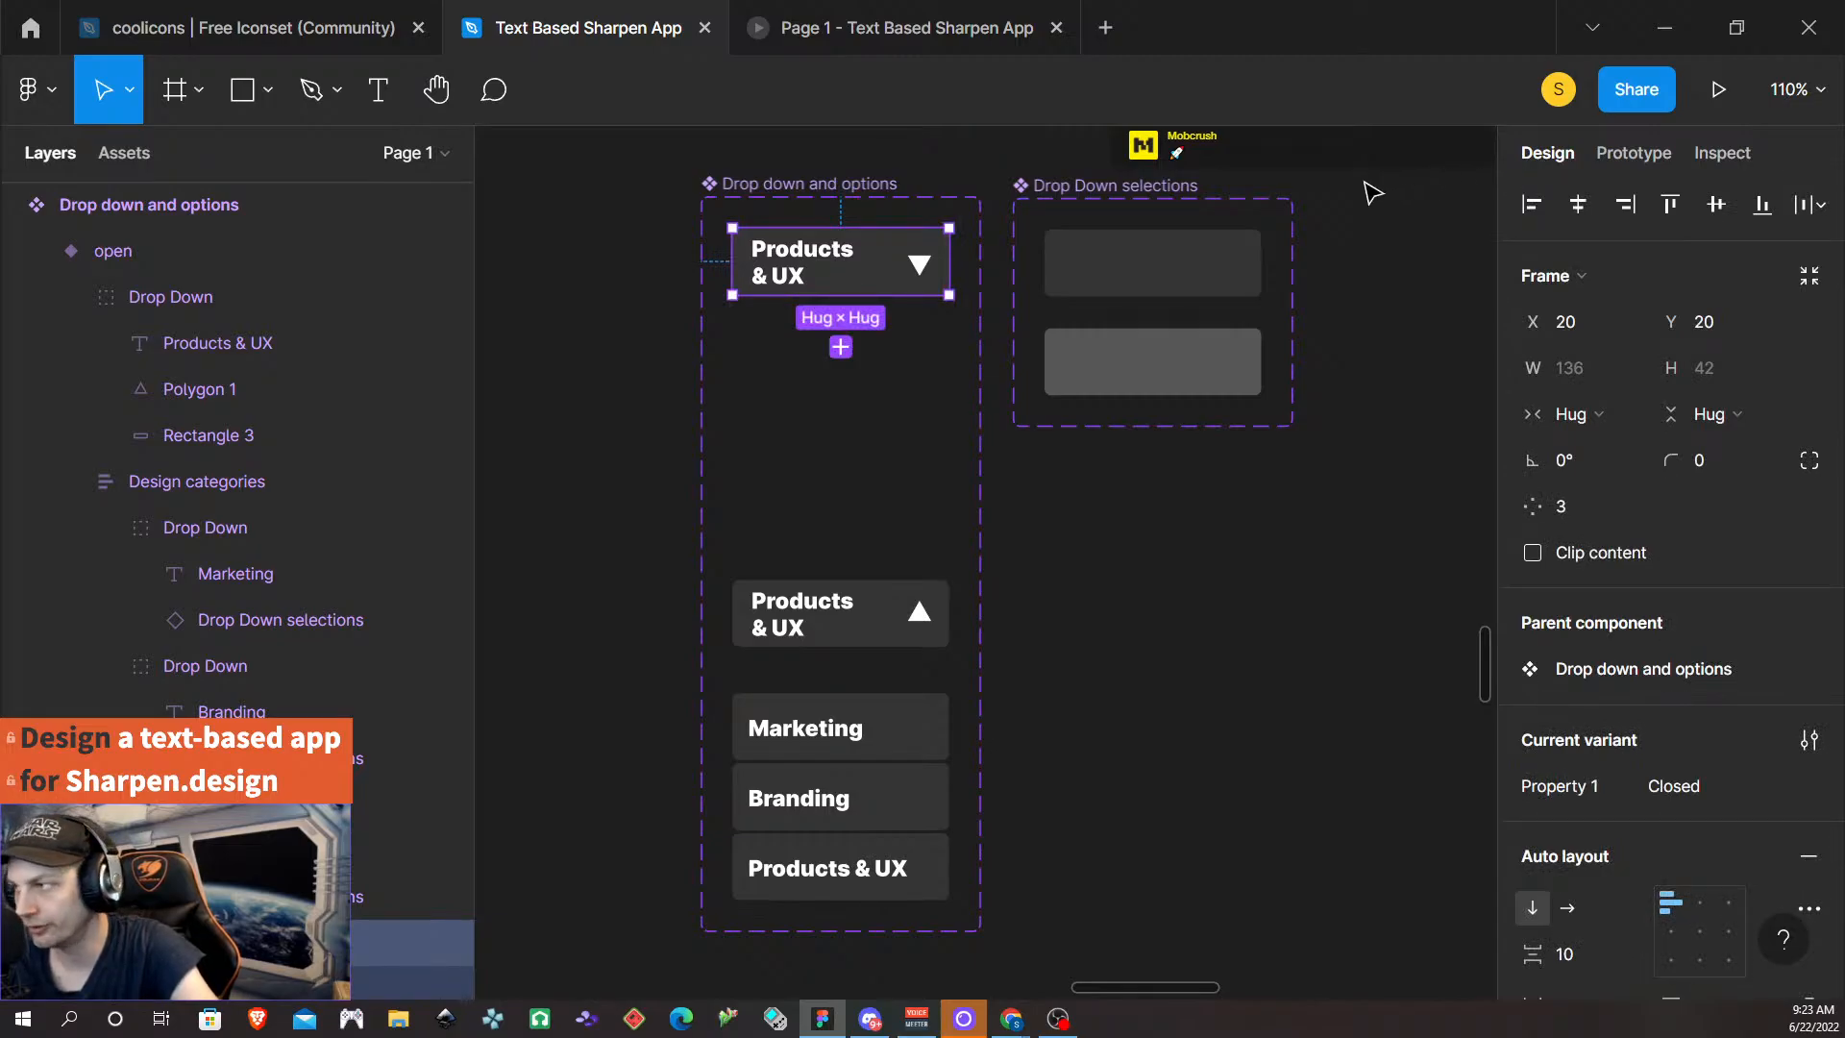
scroll(760, 528, left, 15)
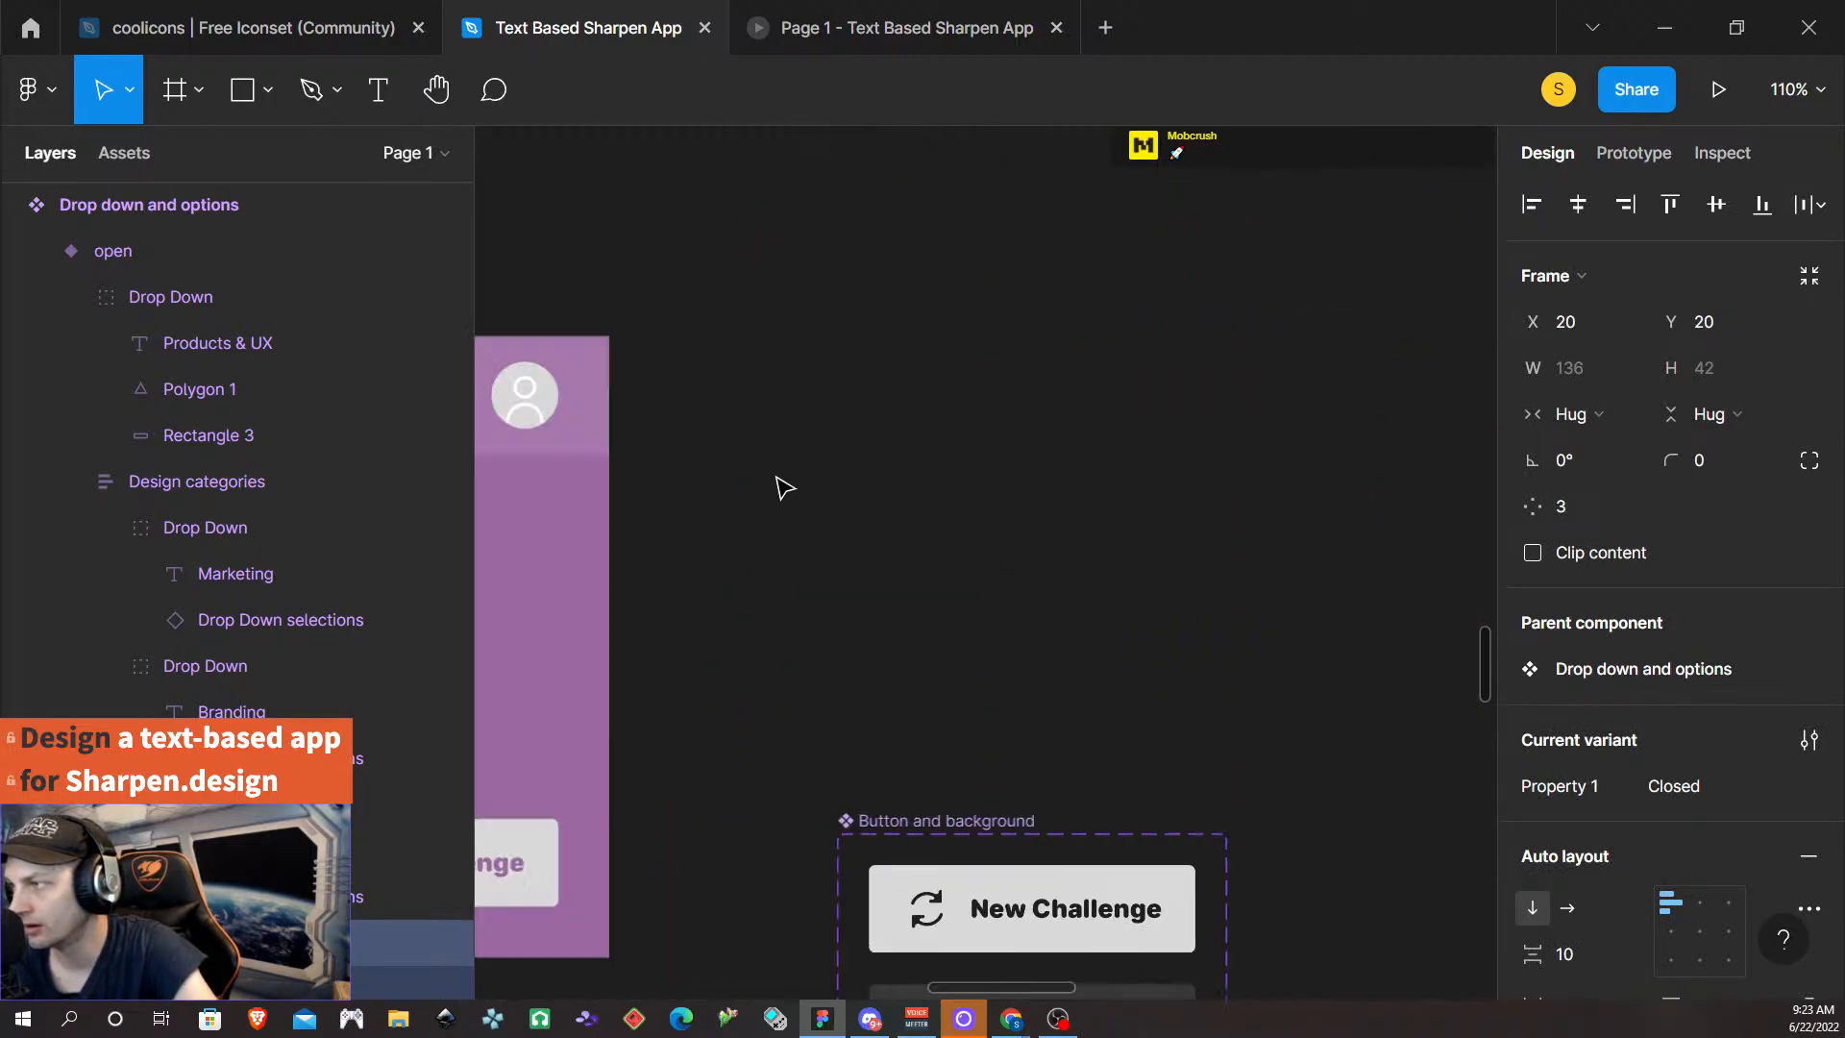
scroll(803, 483, down, 5)
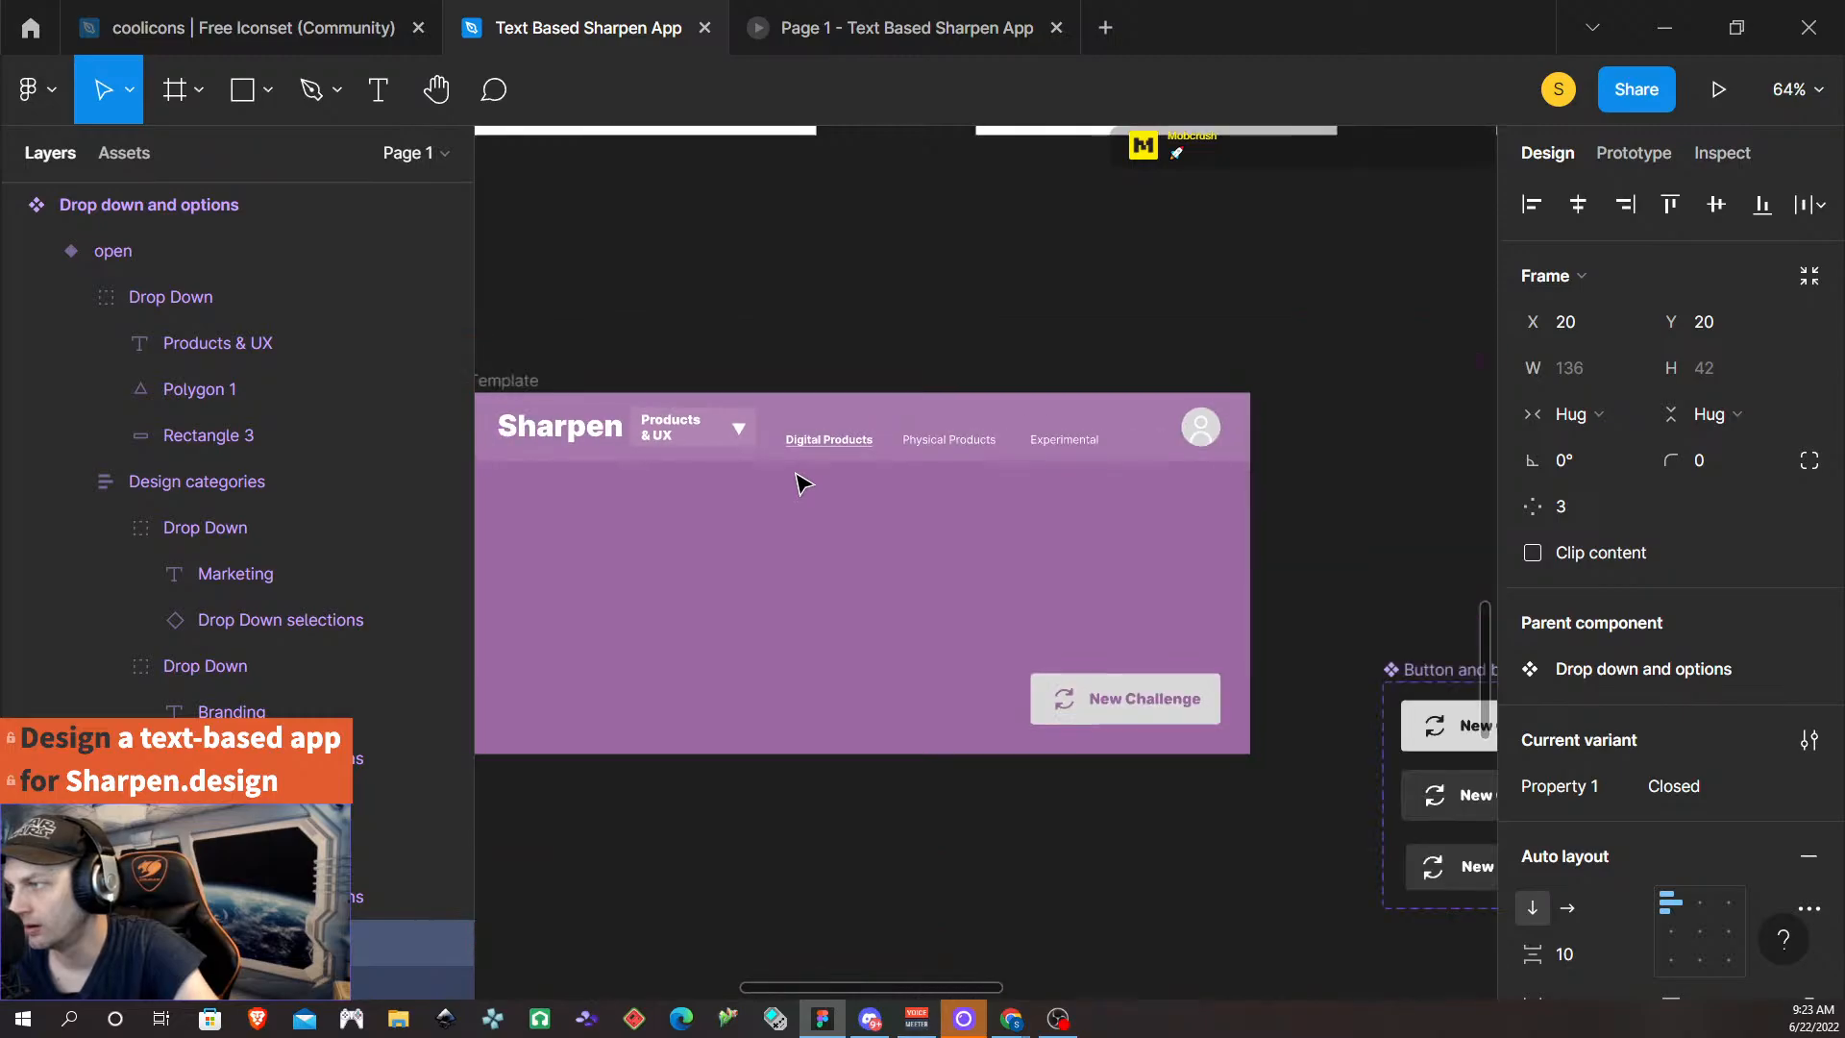
click(716, 439)
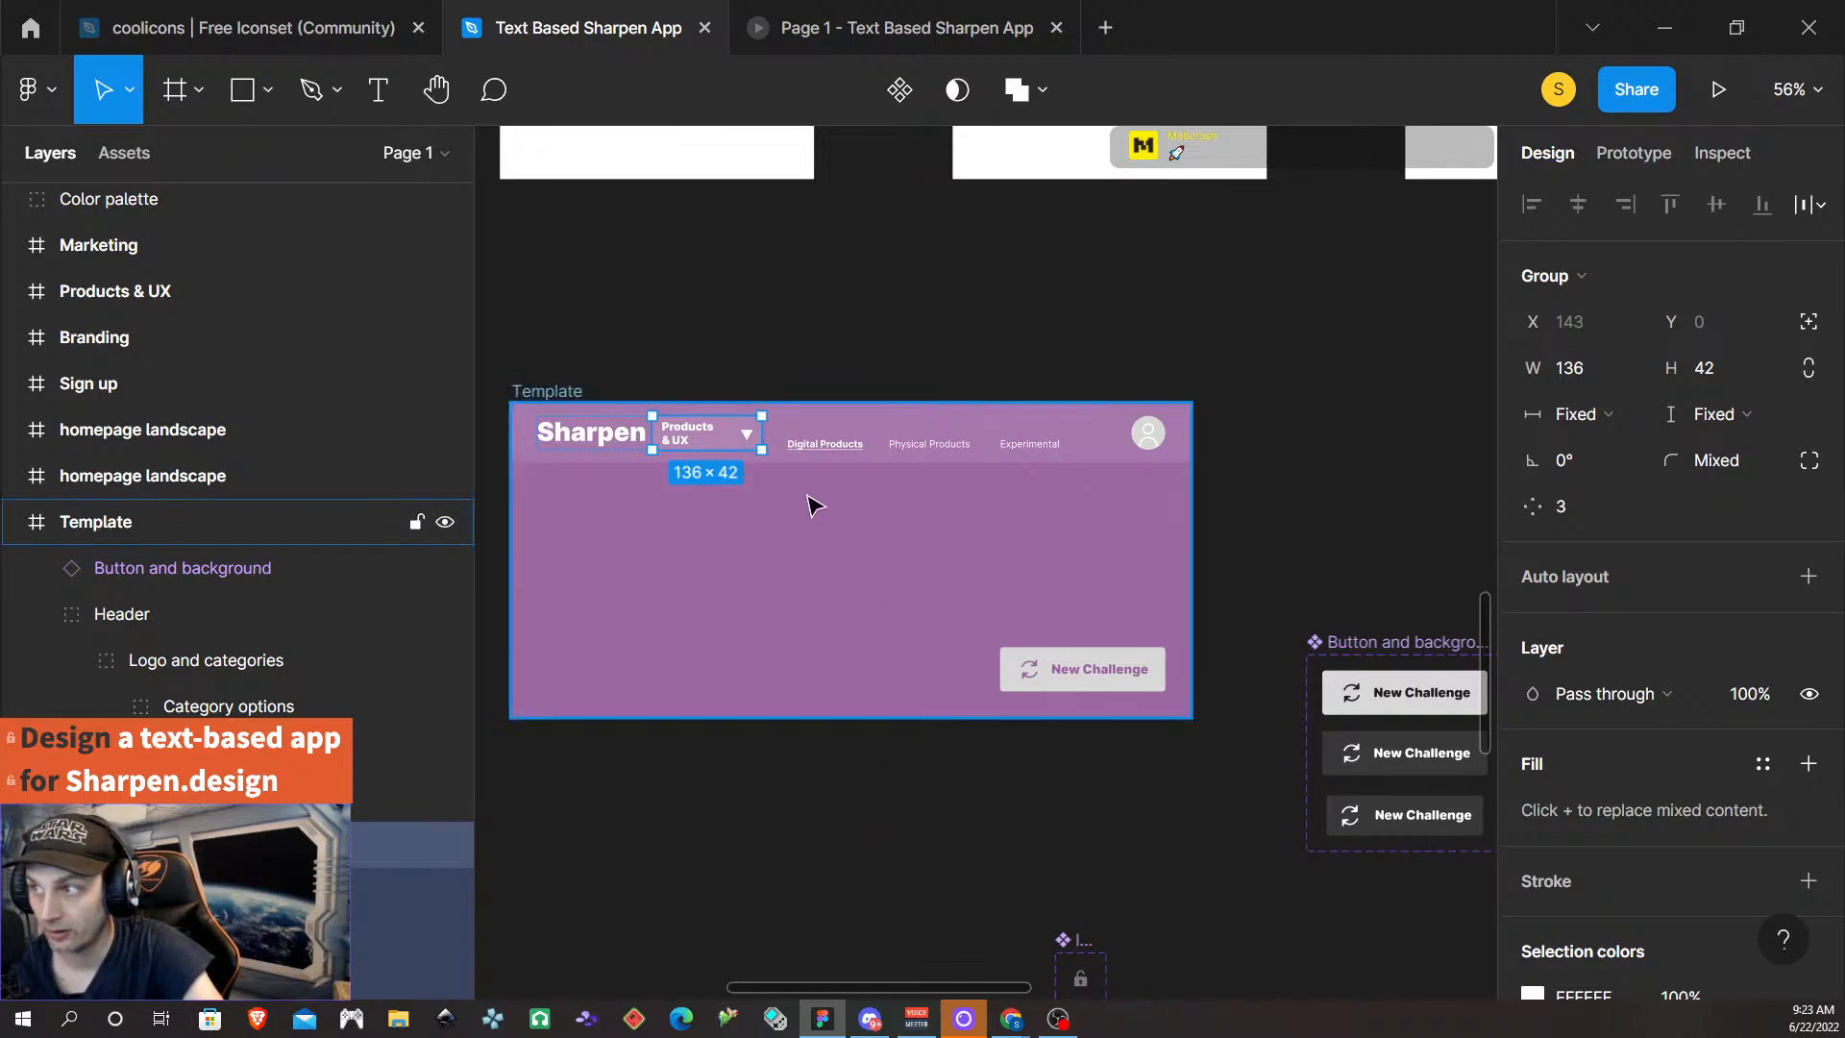
key(ctrl+v)
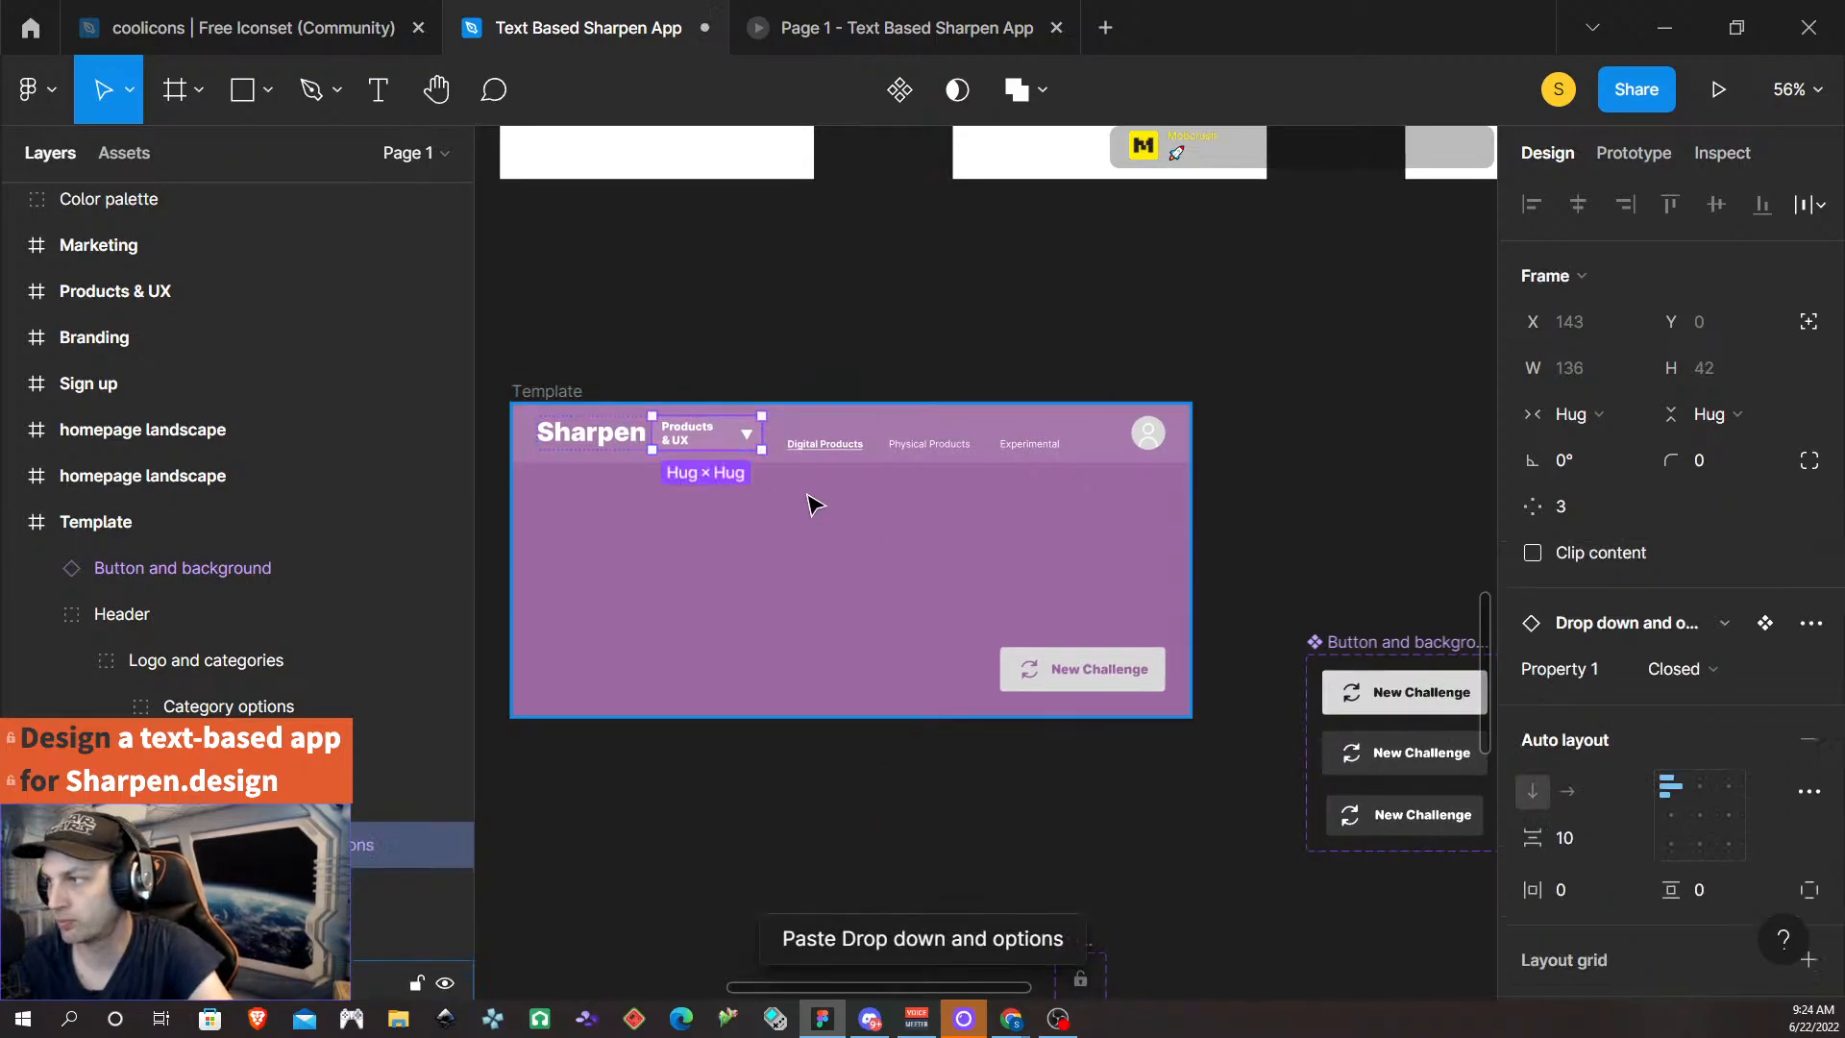
- Relaunch the prototype preview from the Template frame and test the New Challenge button and the Products & UX drop-down
key(Escape)
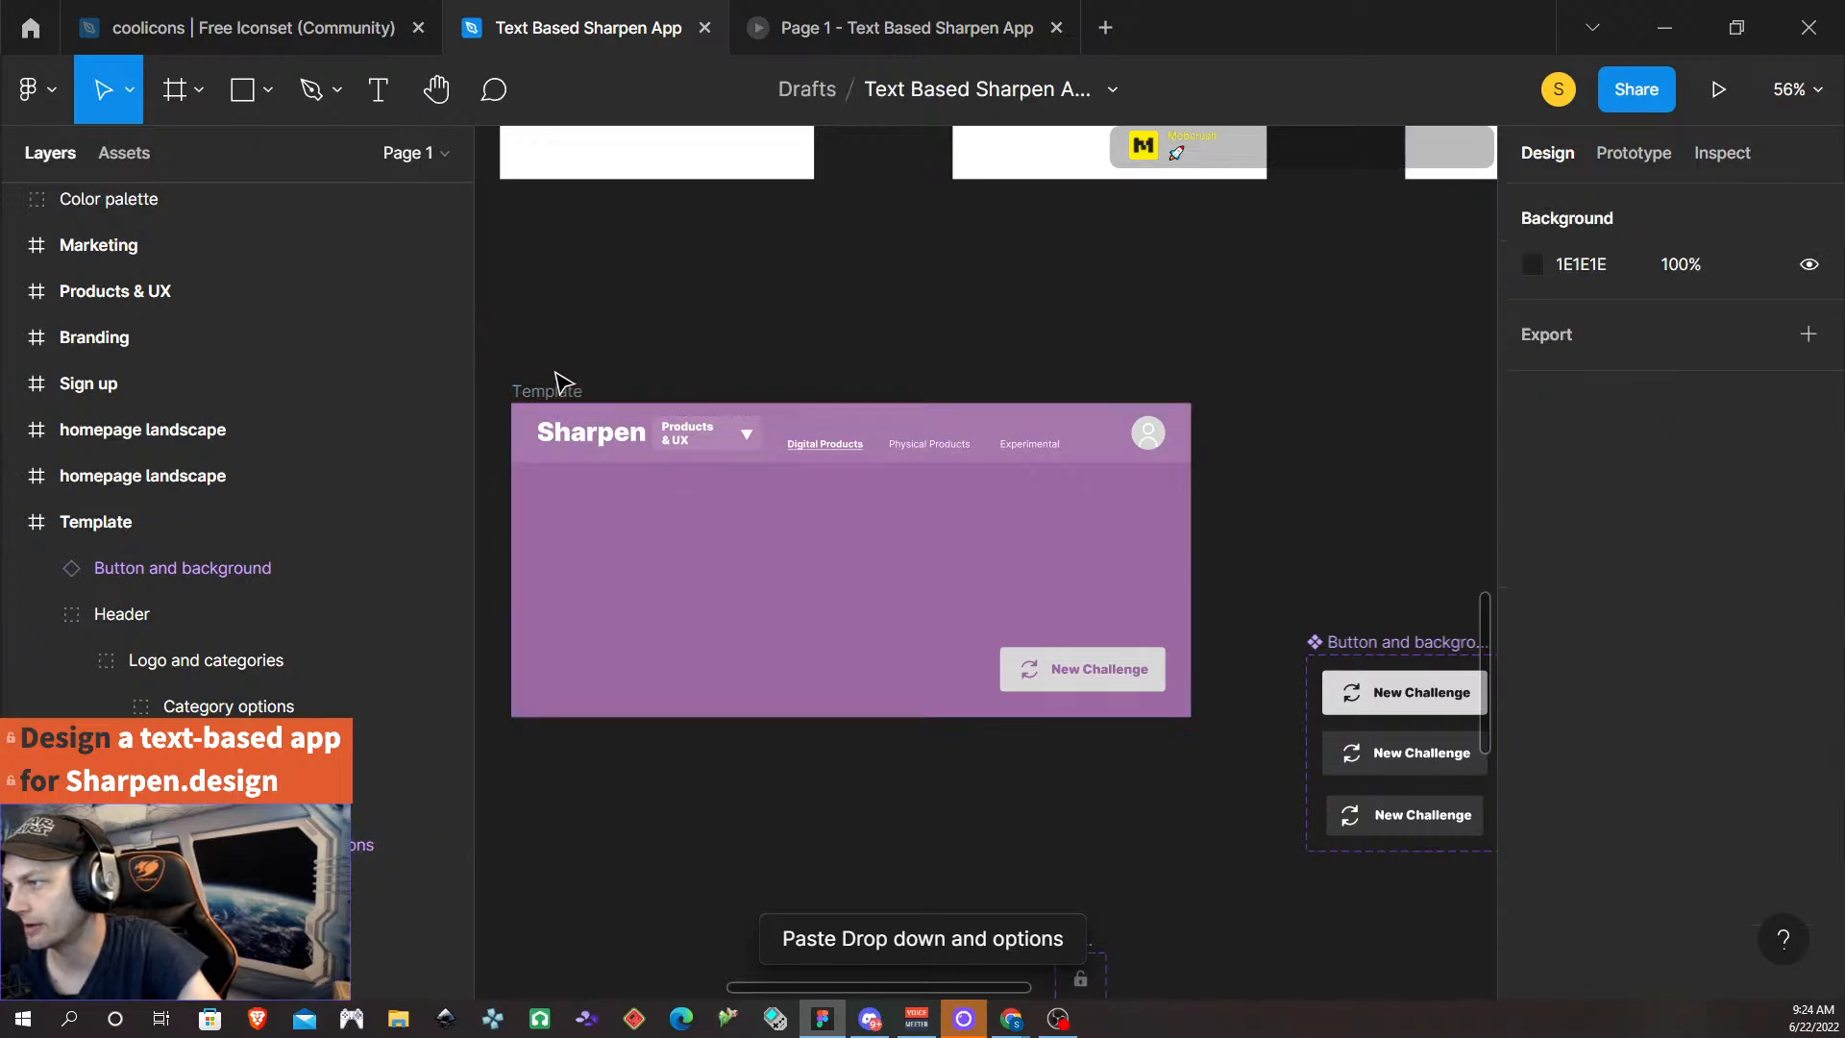
click(563, 389)
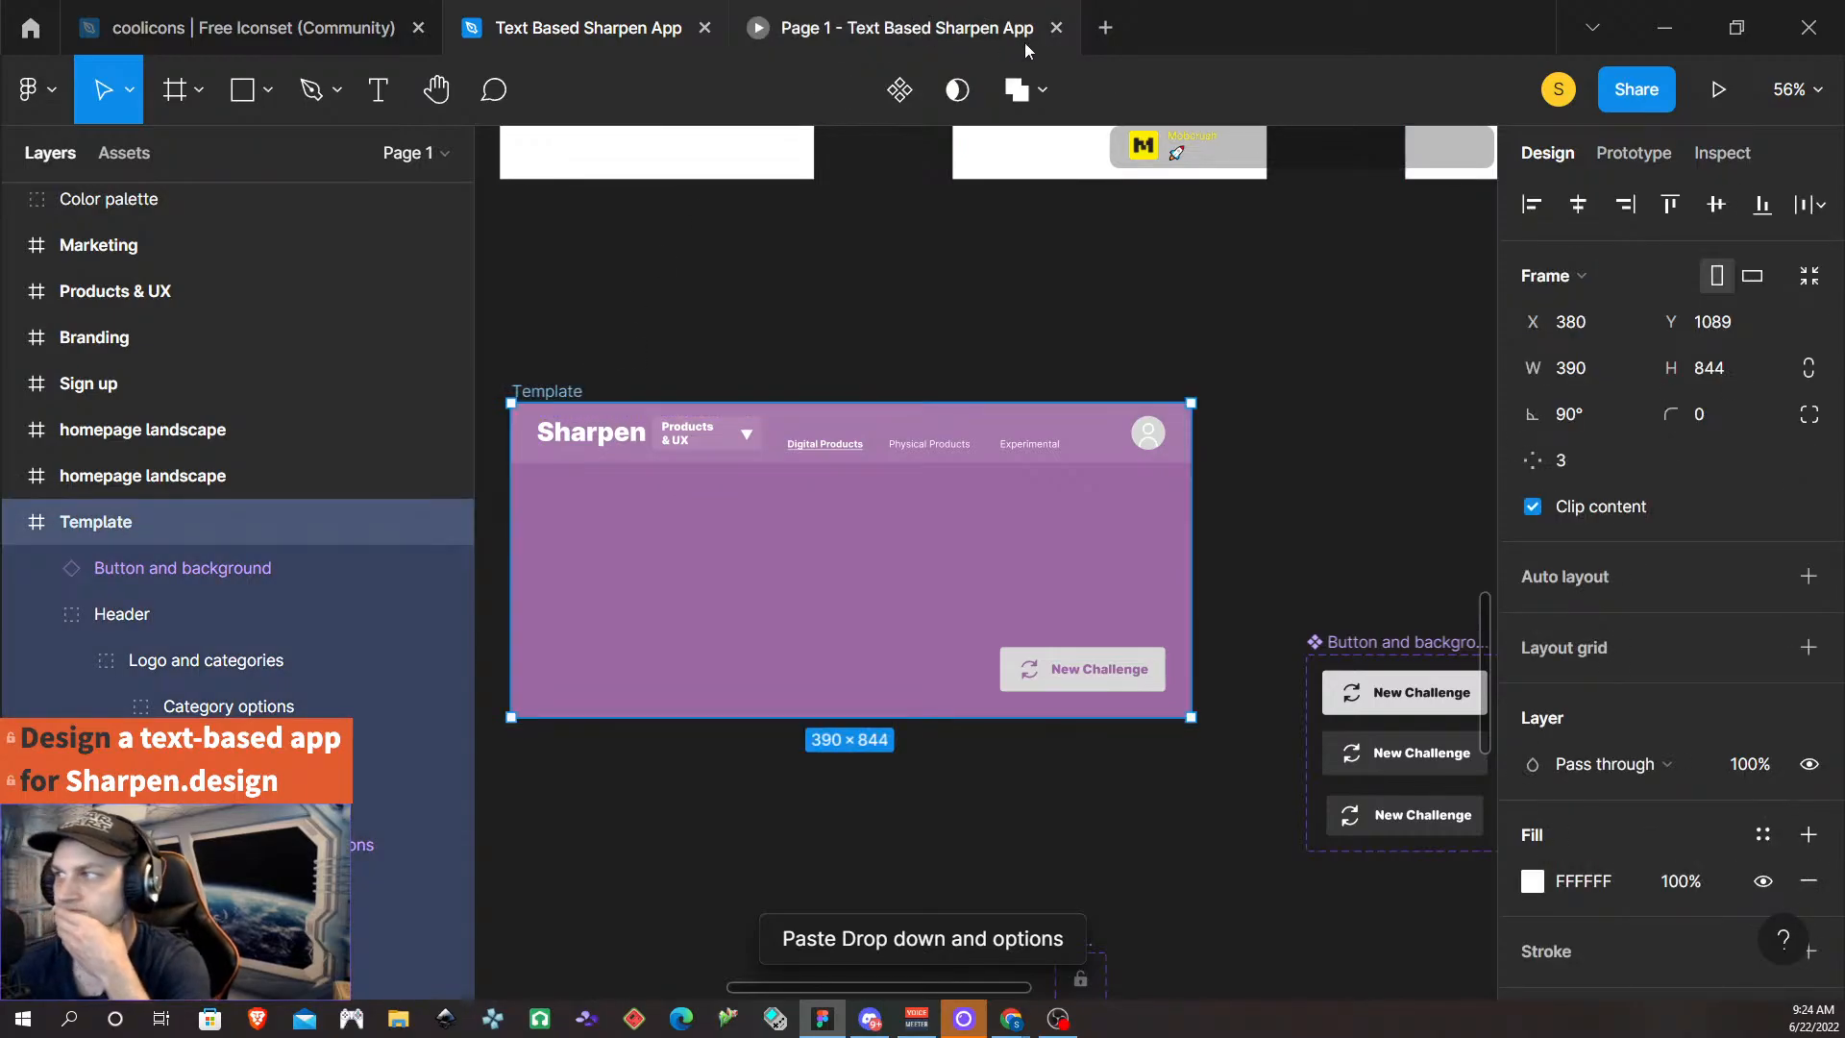
click(1054, 27)
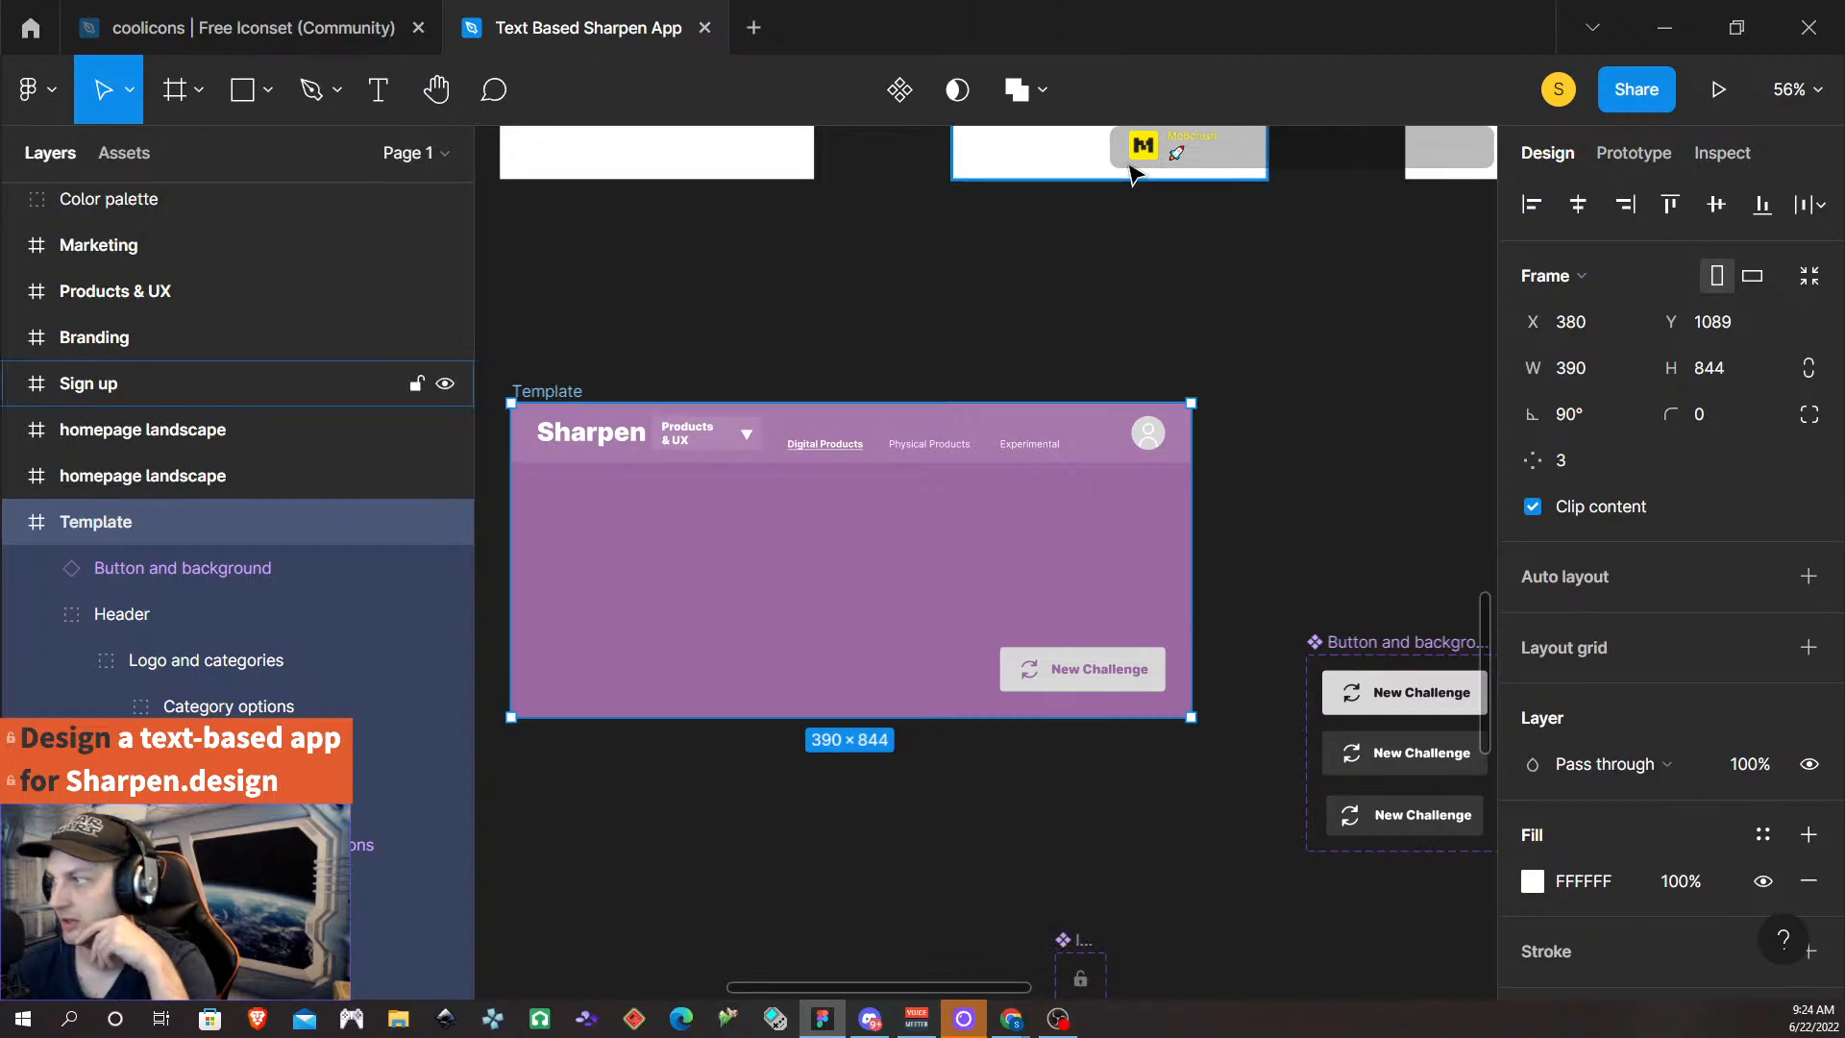
click(1716, 88)
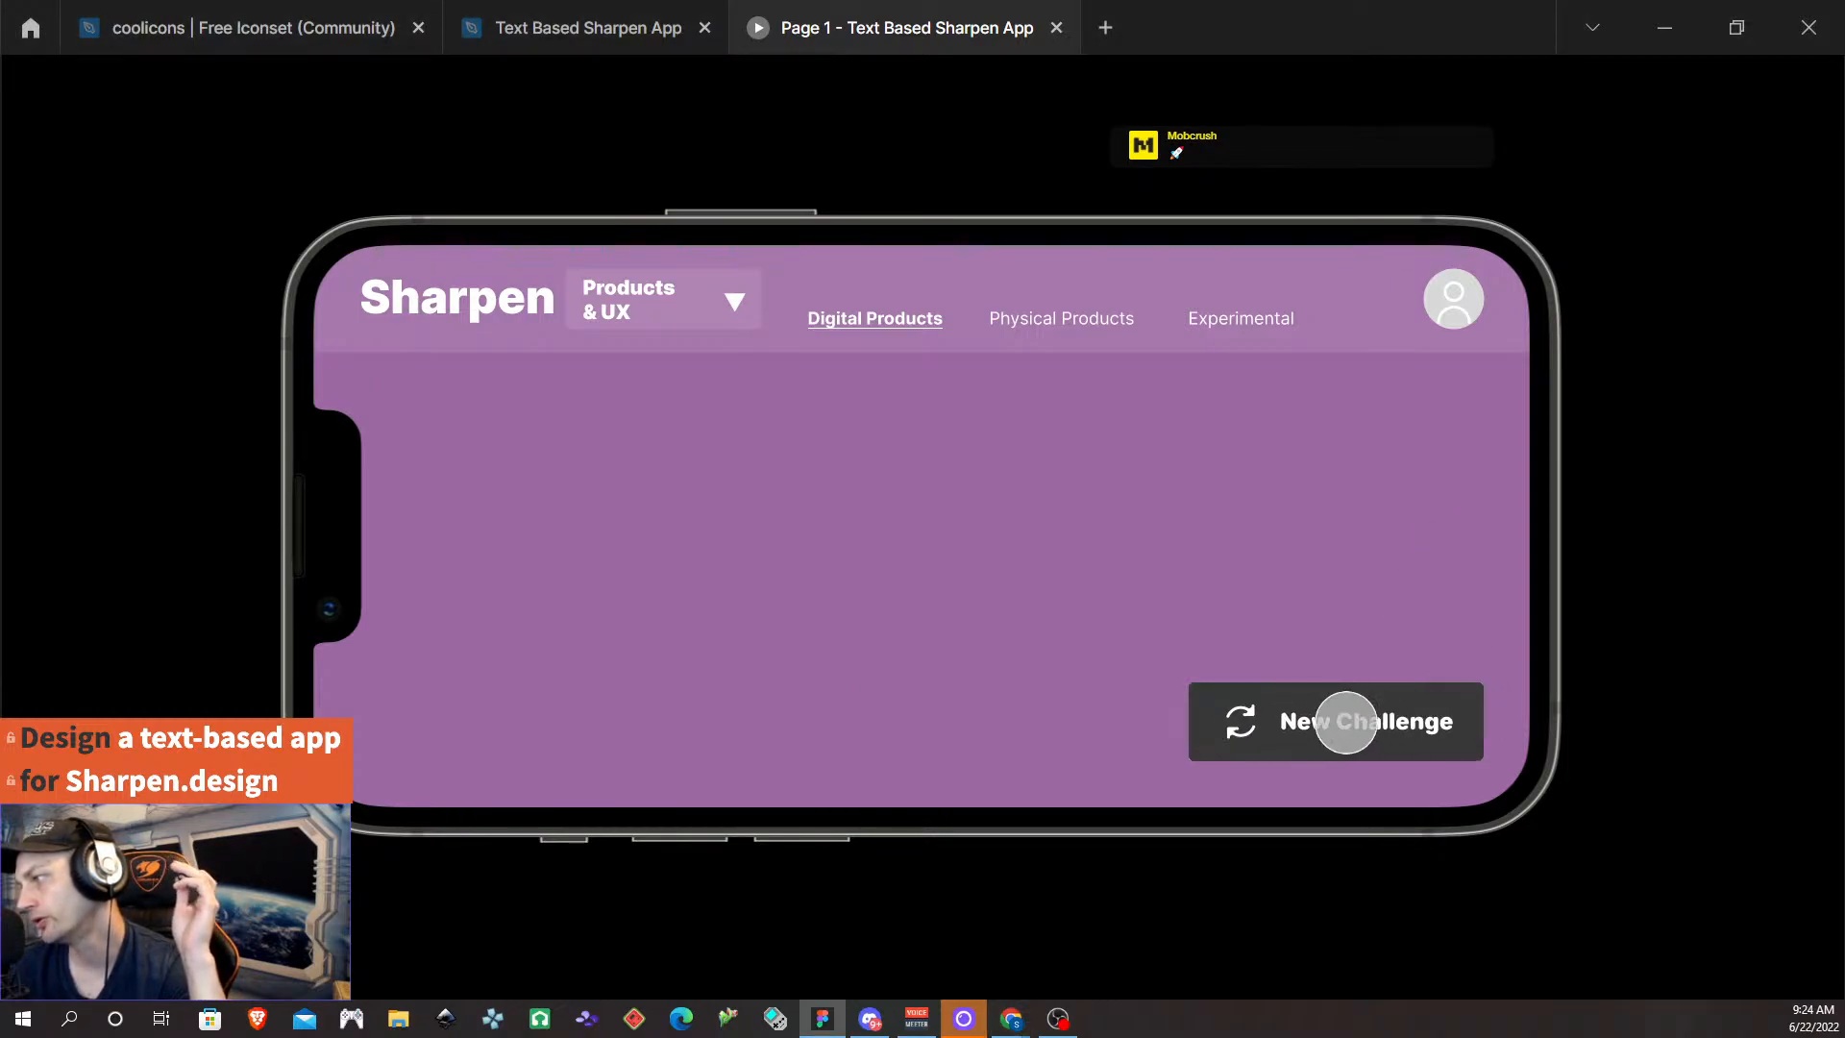
click(1346, 723)
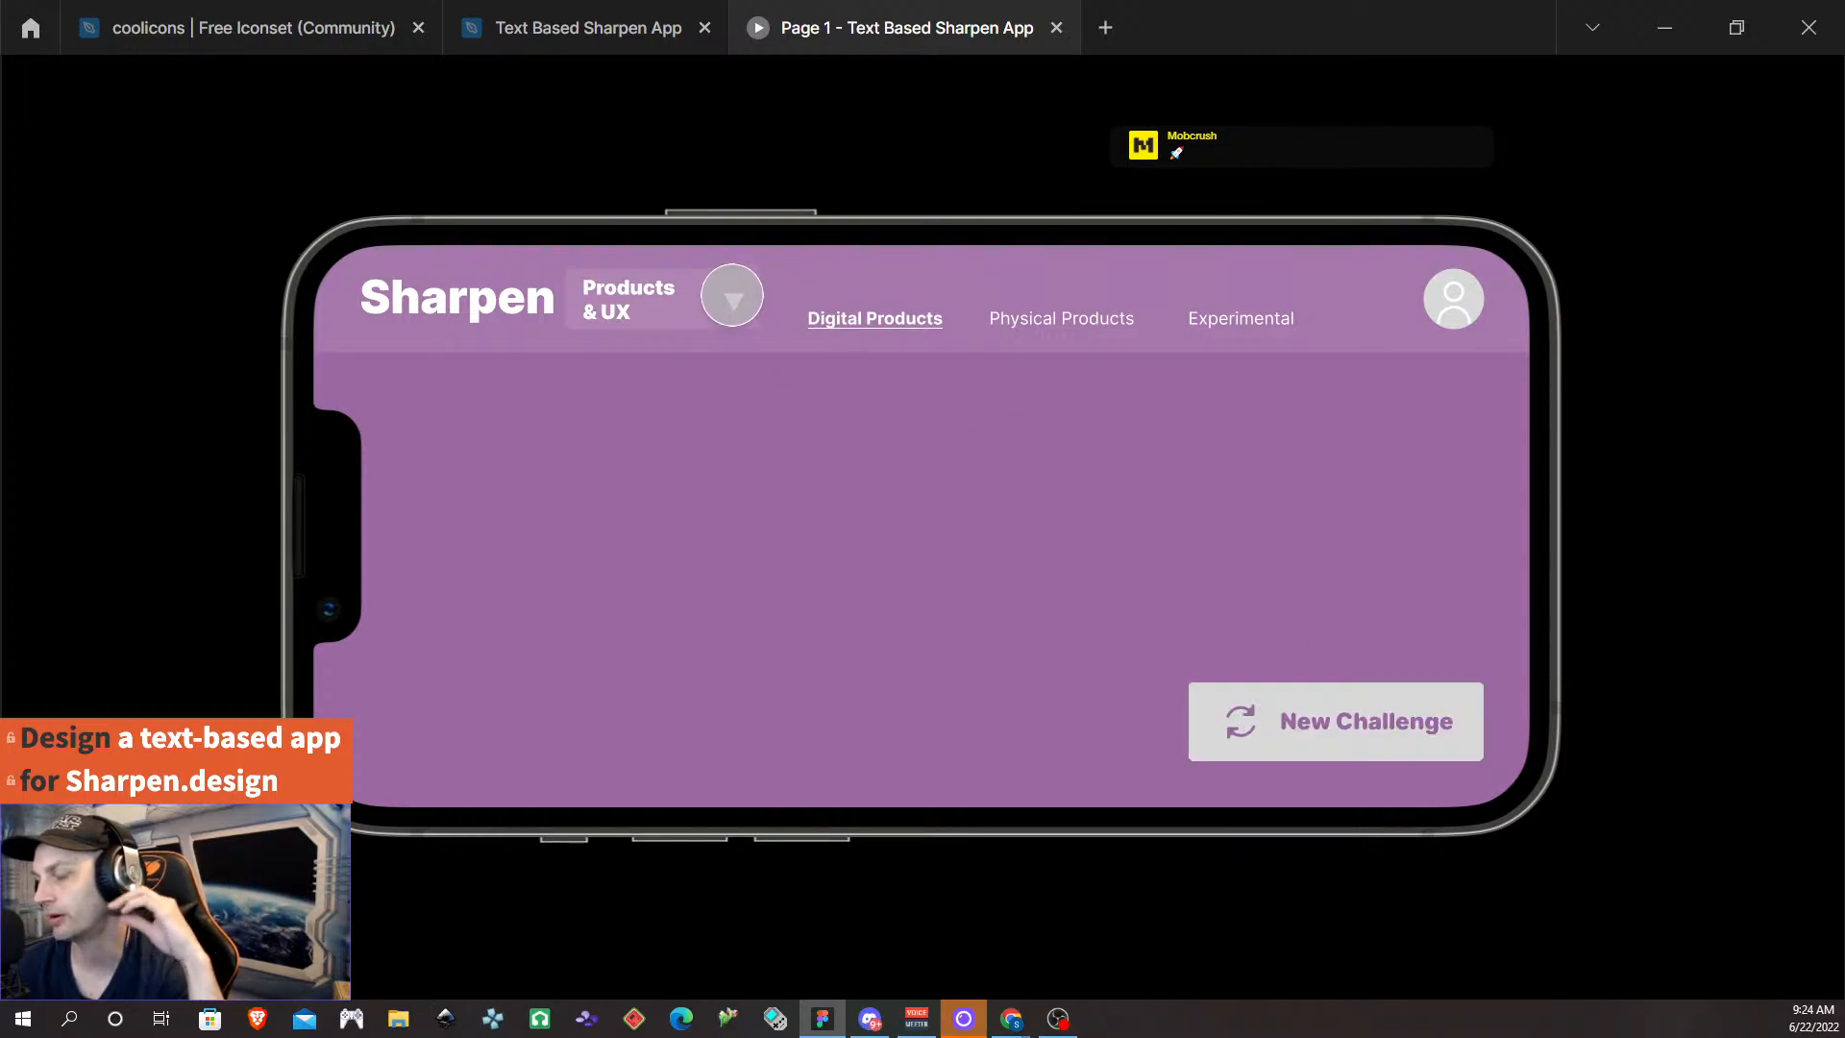
click(732, 294)
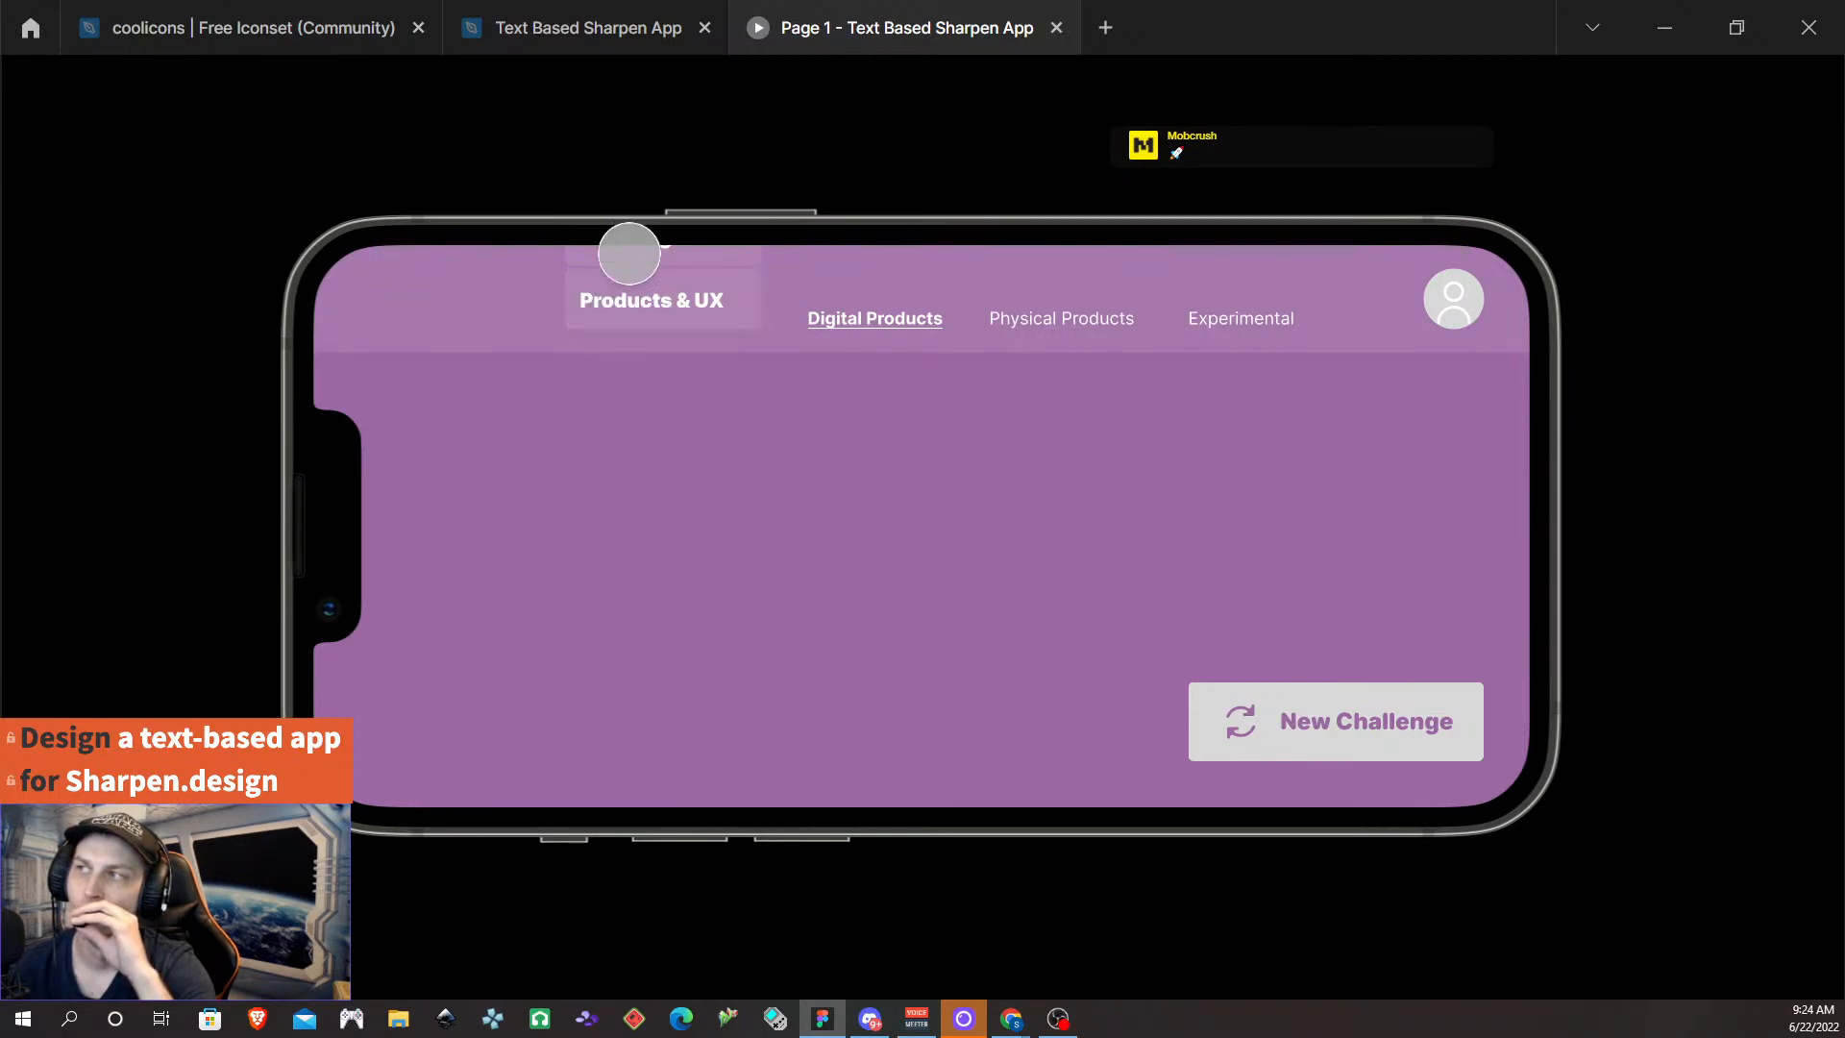
- Set the auto layout alignment of the header frame holding the Sharpen logo and drop-down to bottom right
click(636, 38)
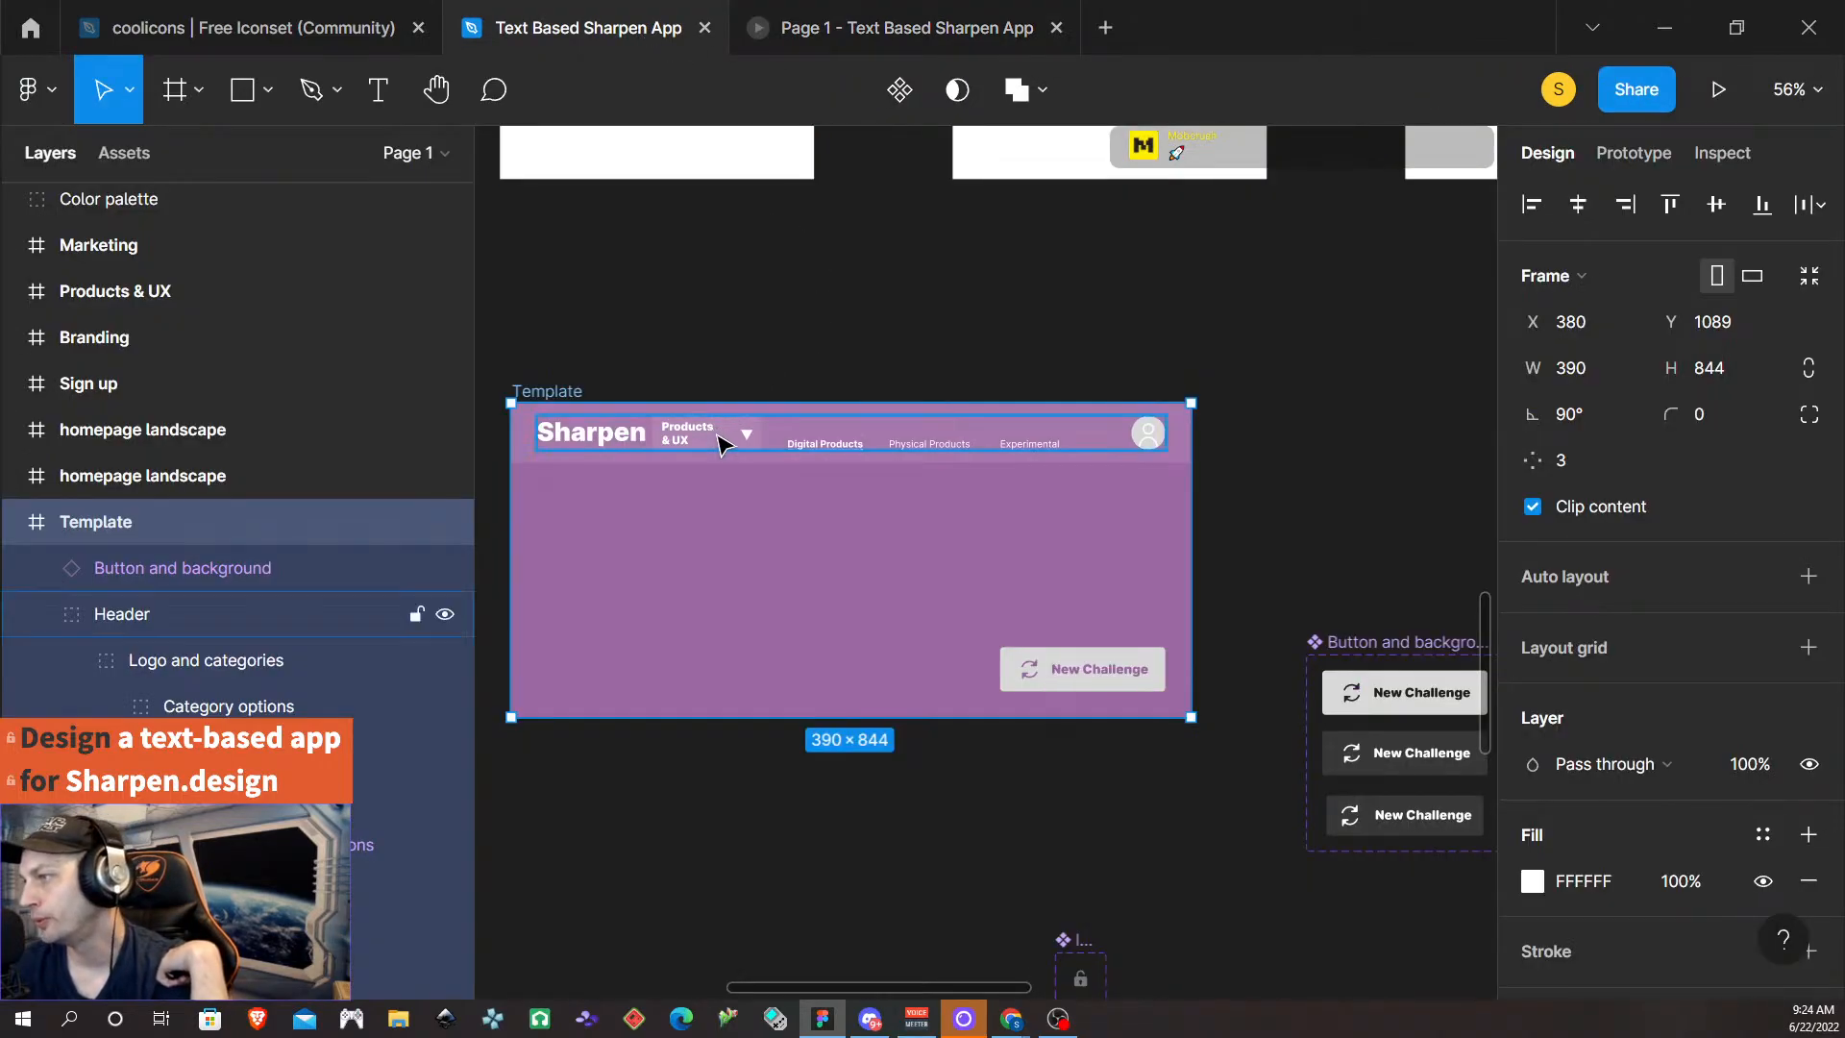
scroll(1403, 528, down, 2)
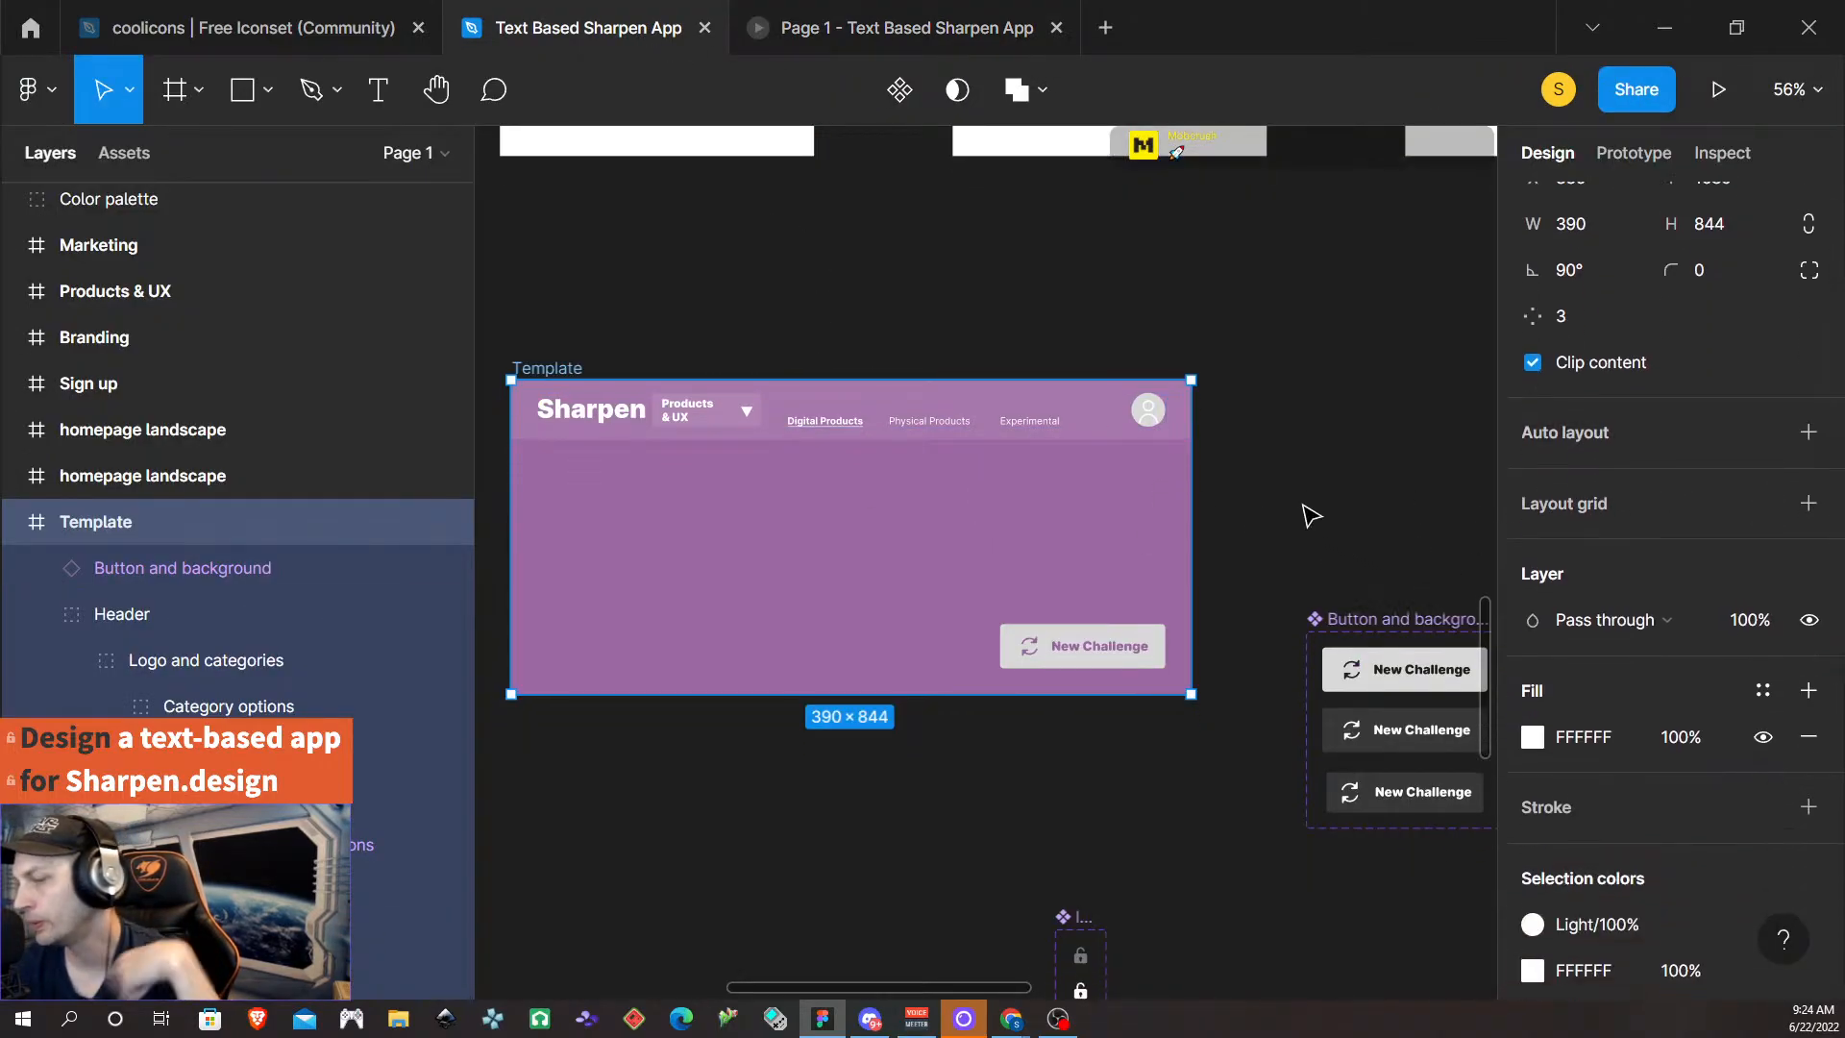
click(716, 408)
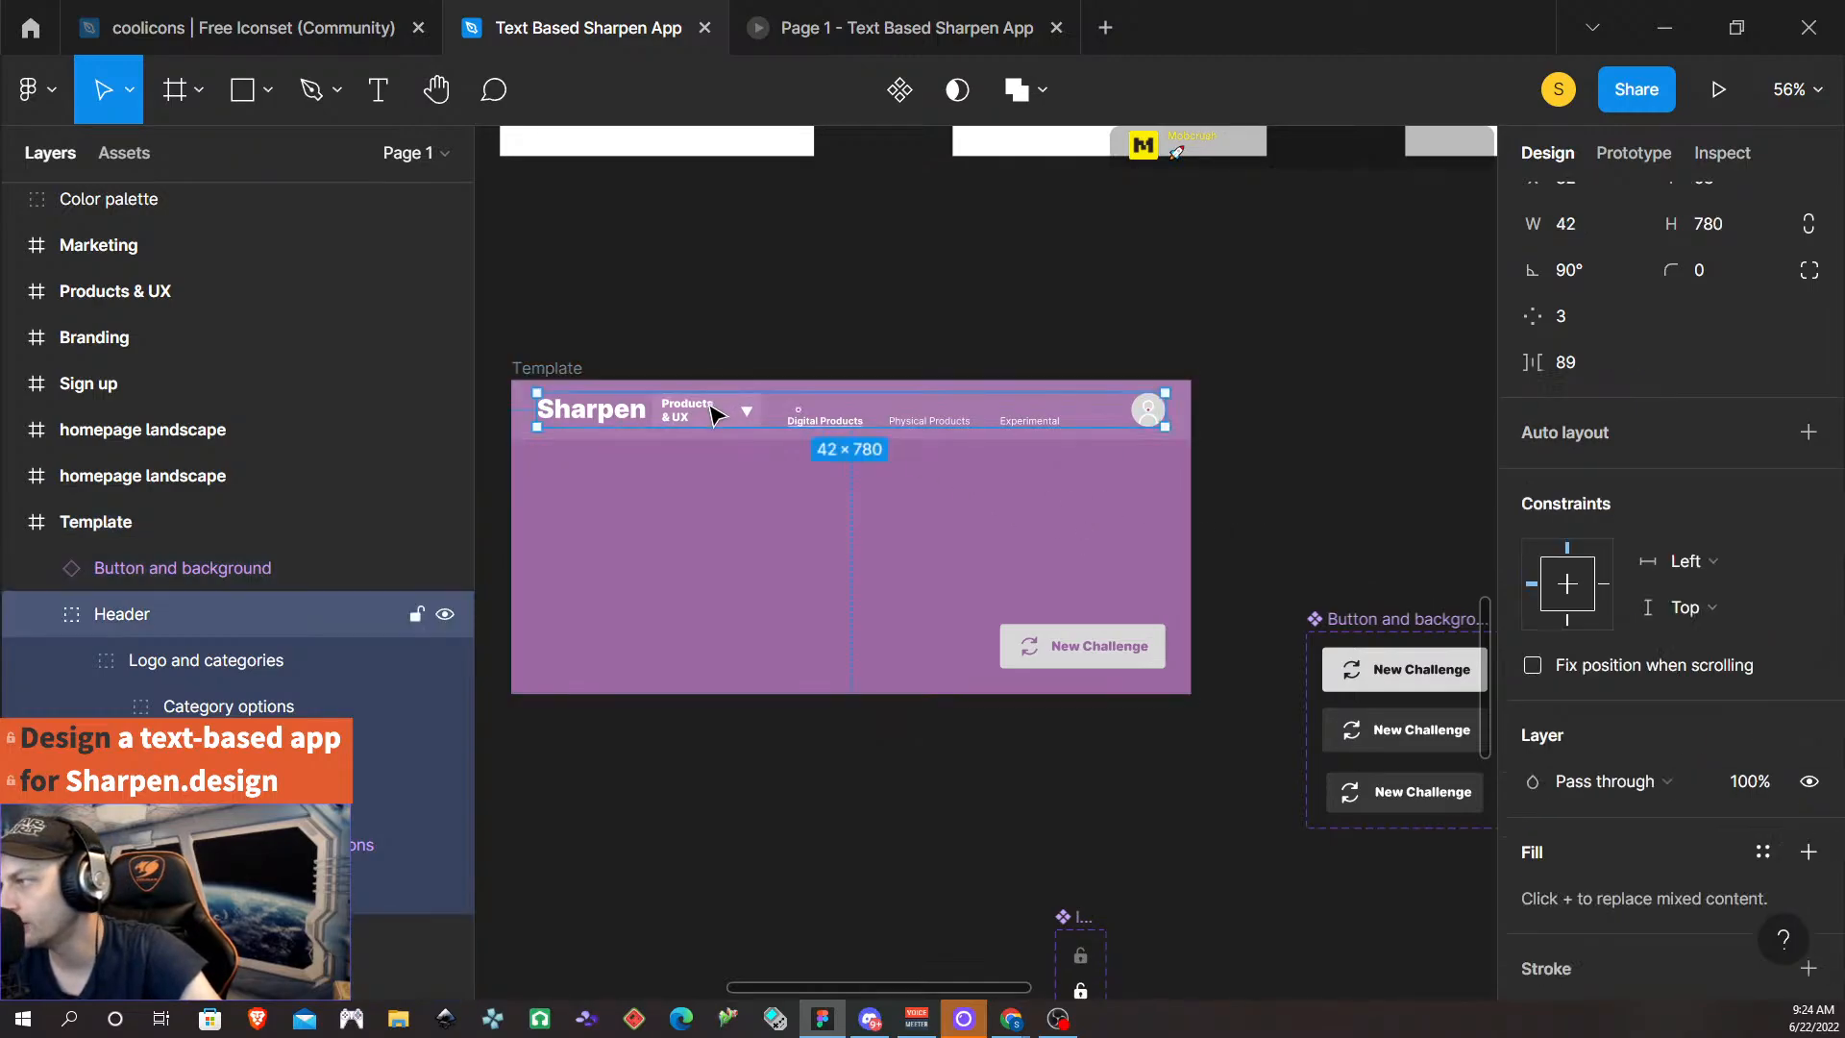
scroll(1649, 326, down, 2)
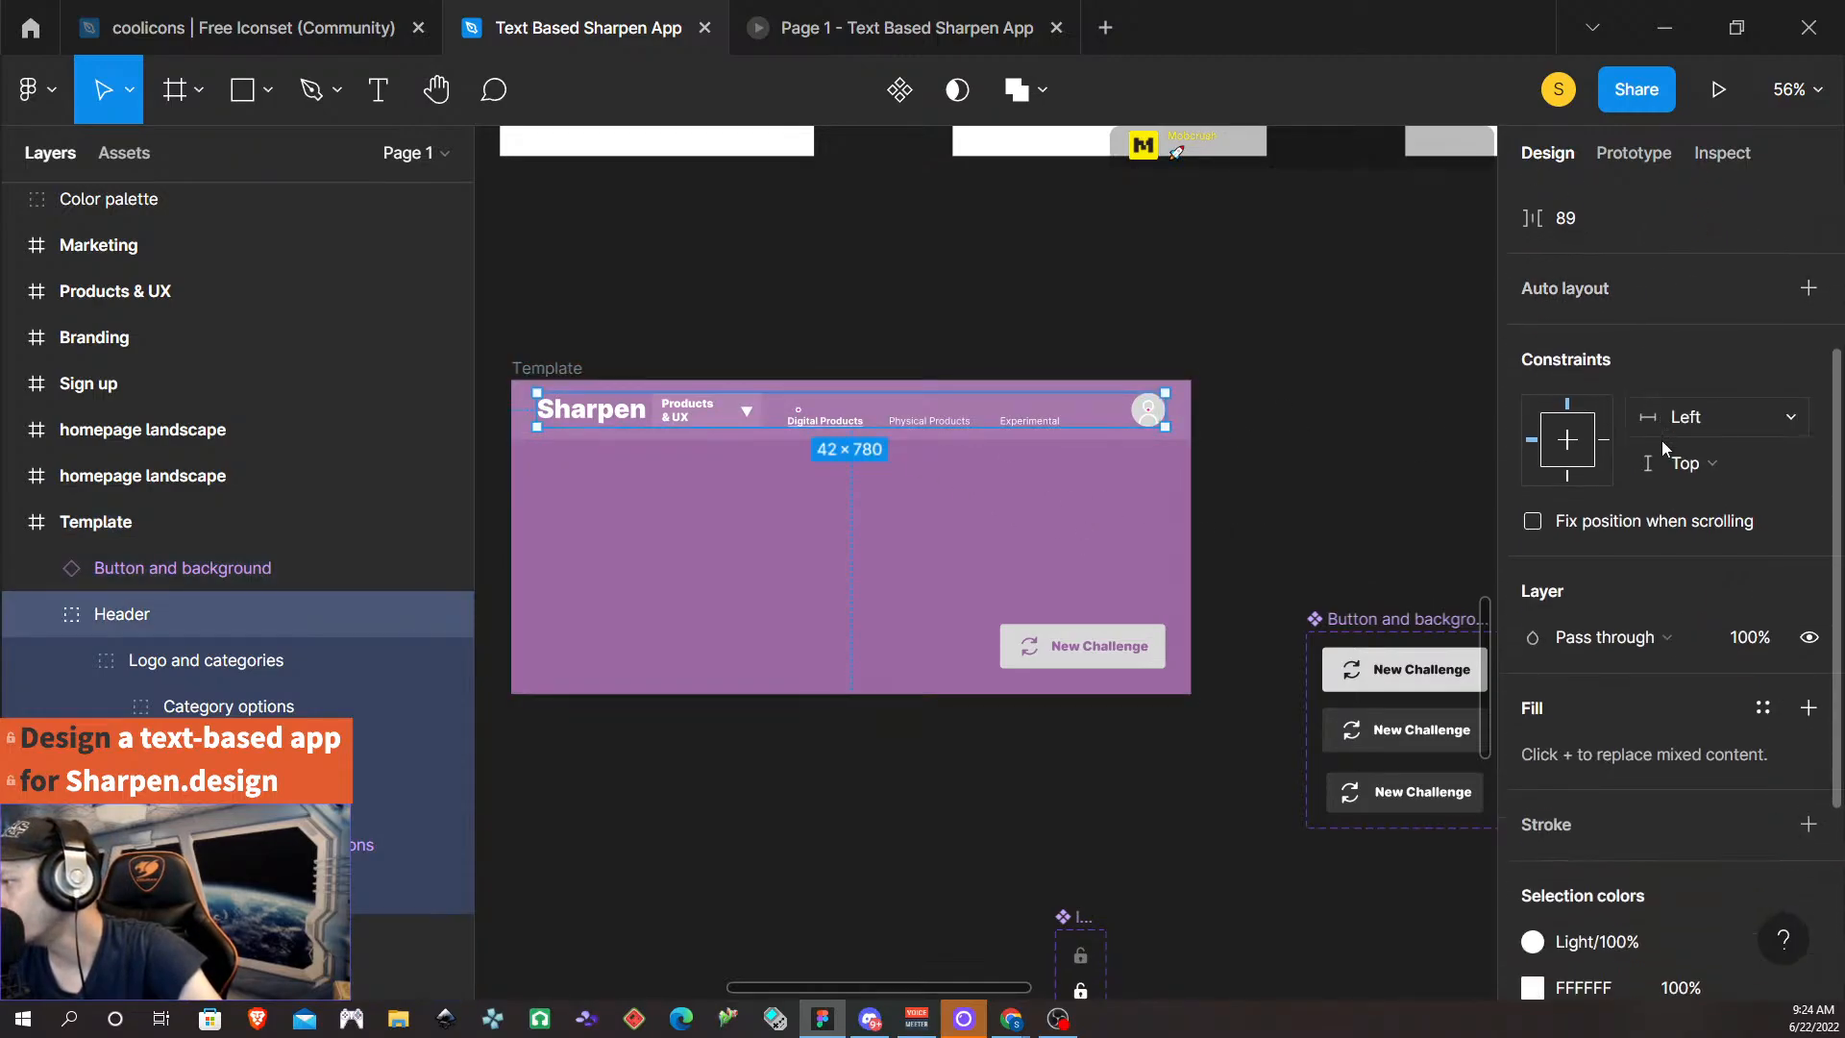
scroll(1587, 526, up, 3)
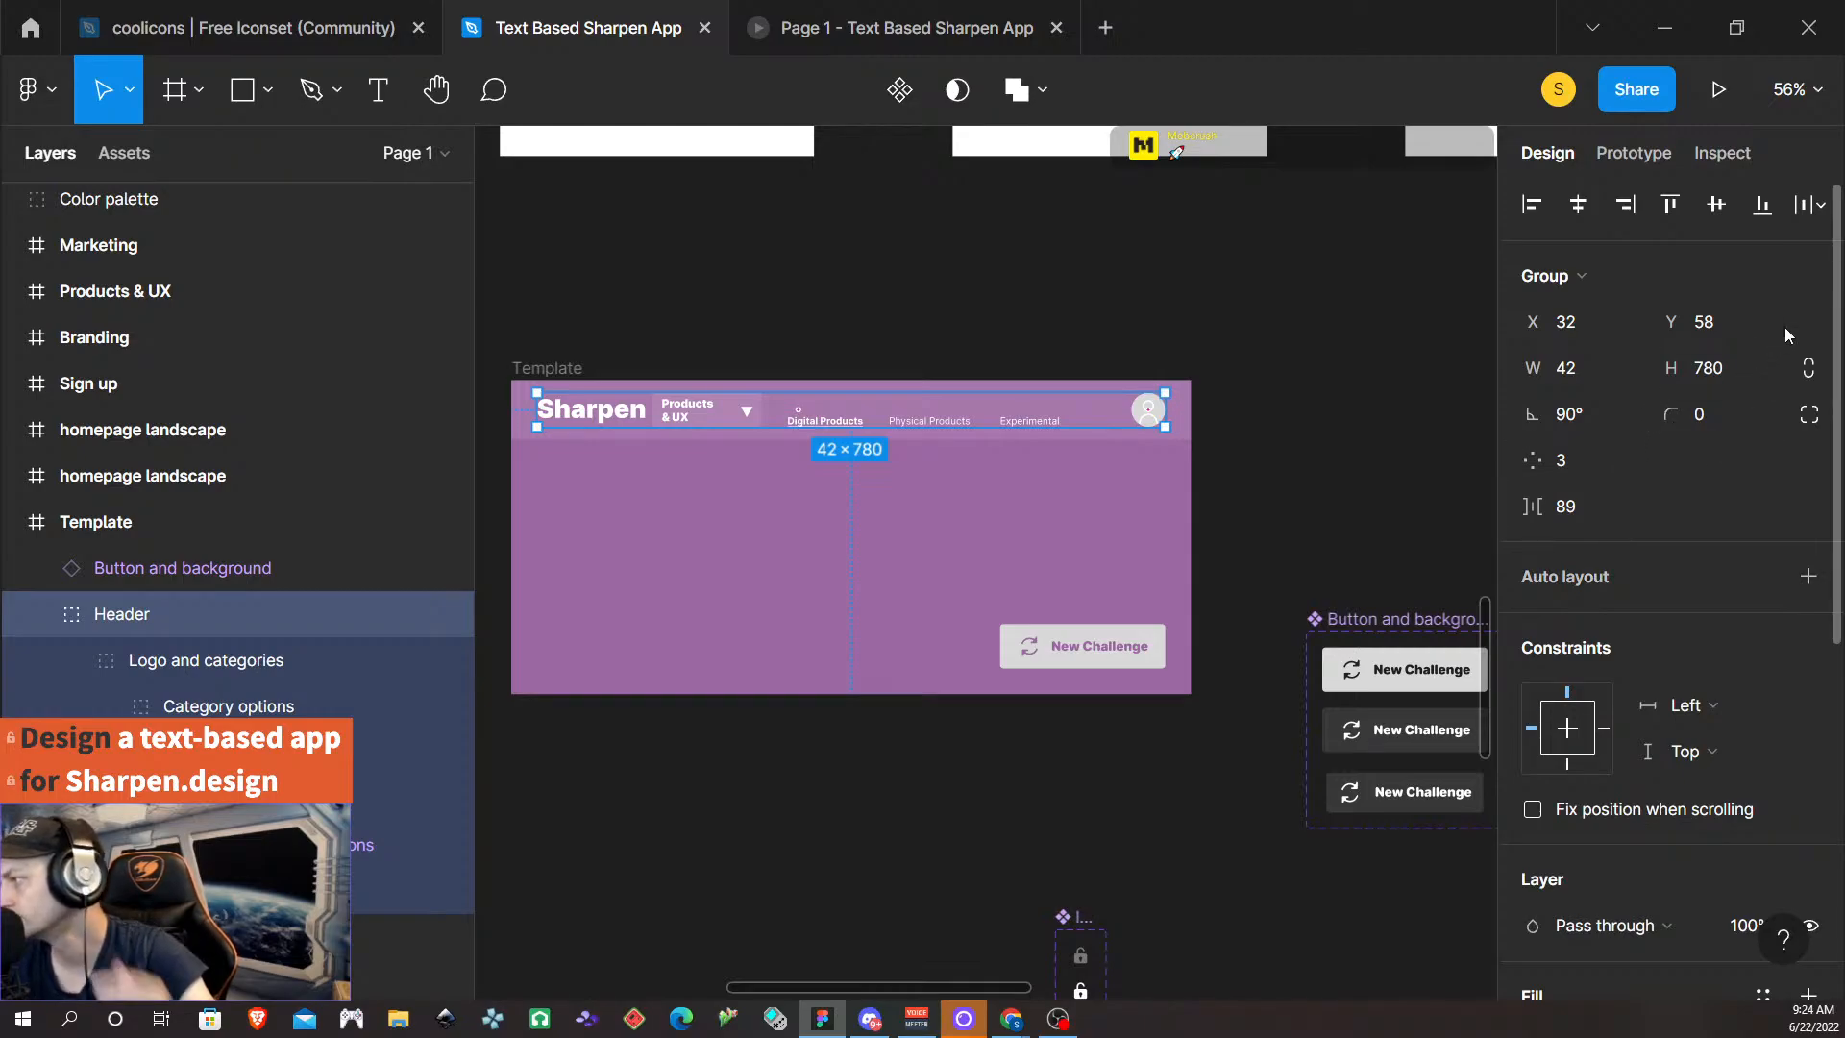
double_click(659, 419)
double_click(592, 418)
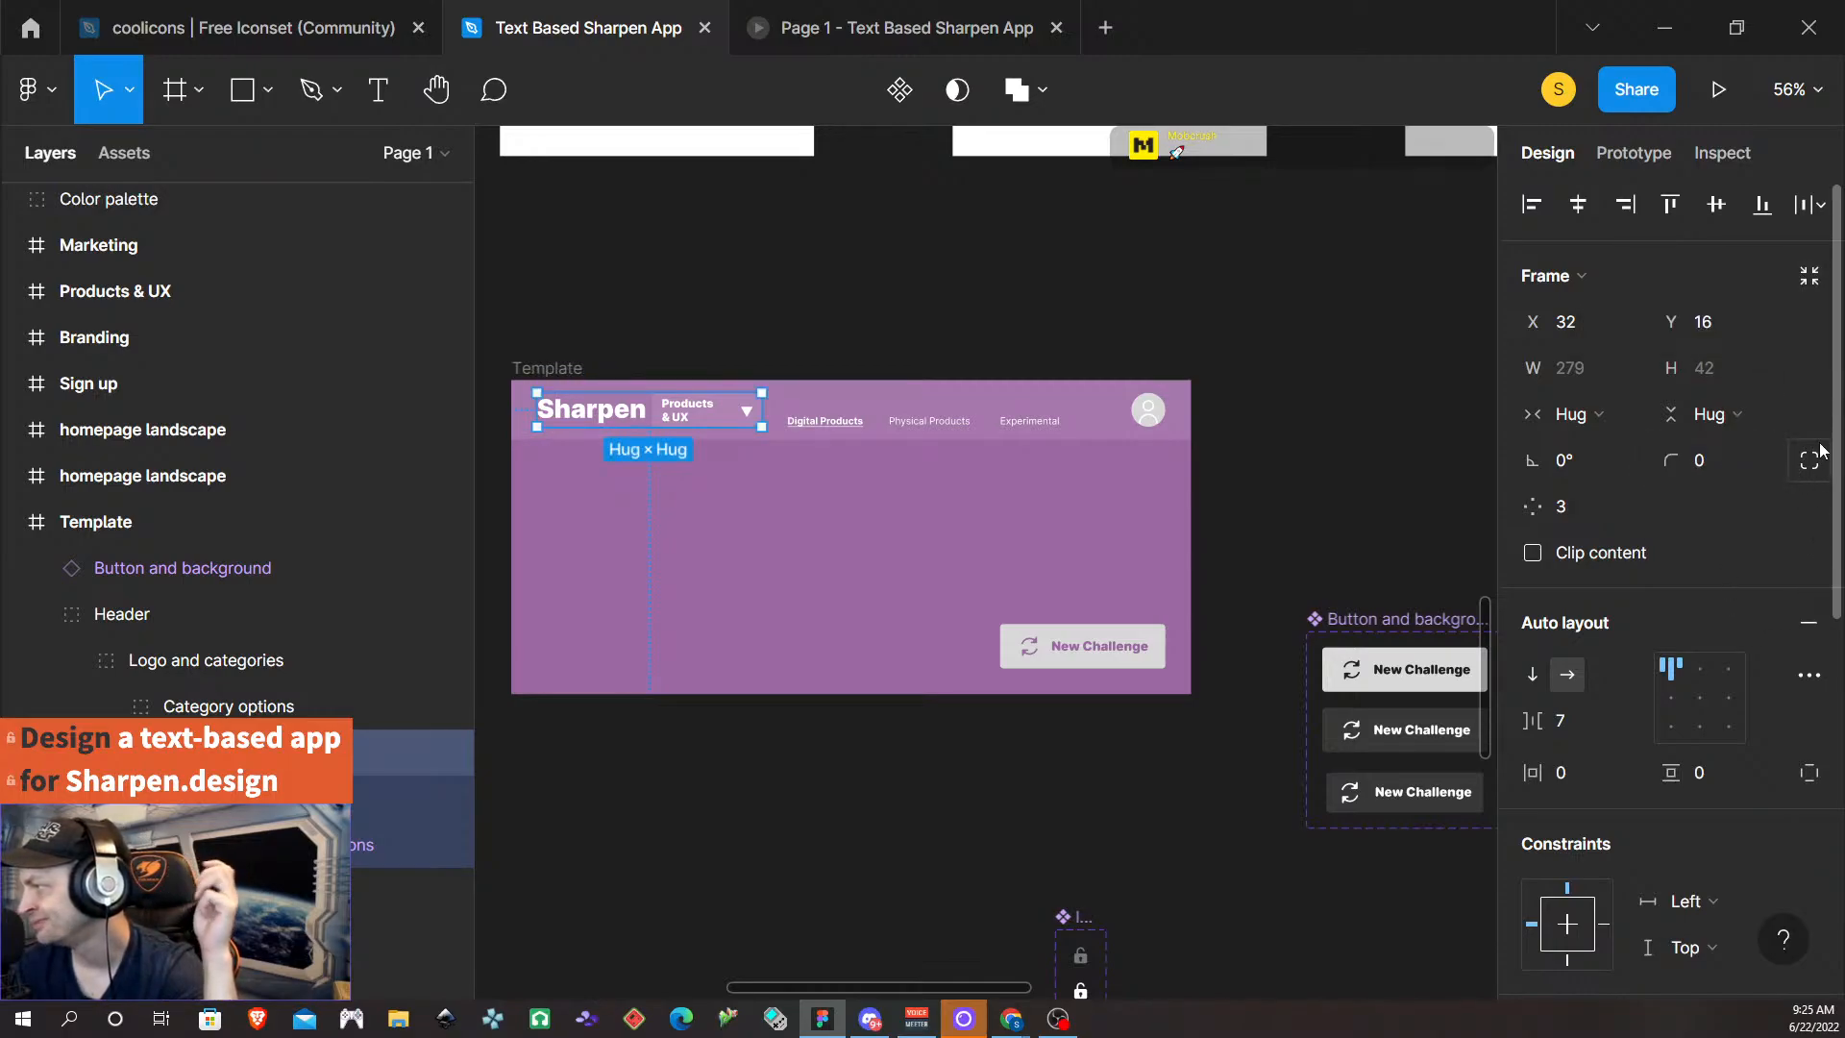
click(1702, 736)
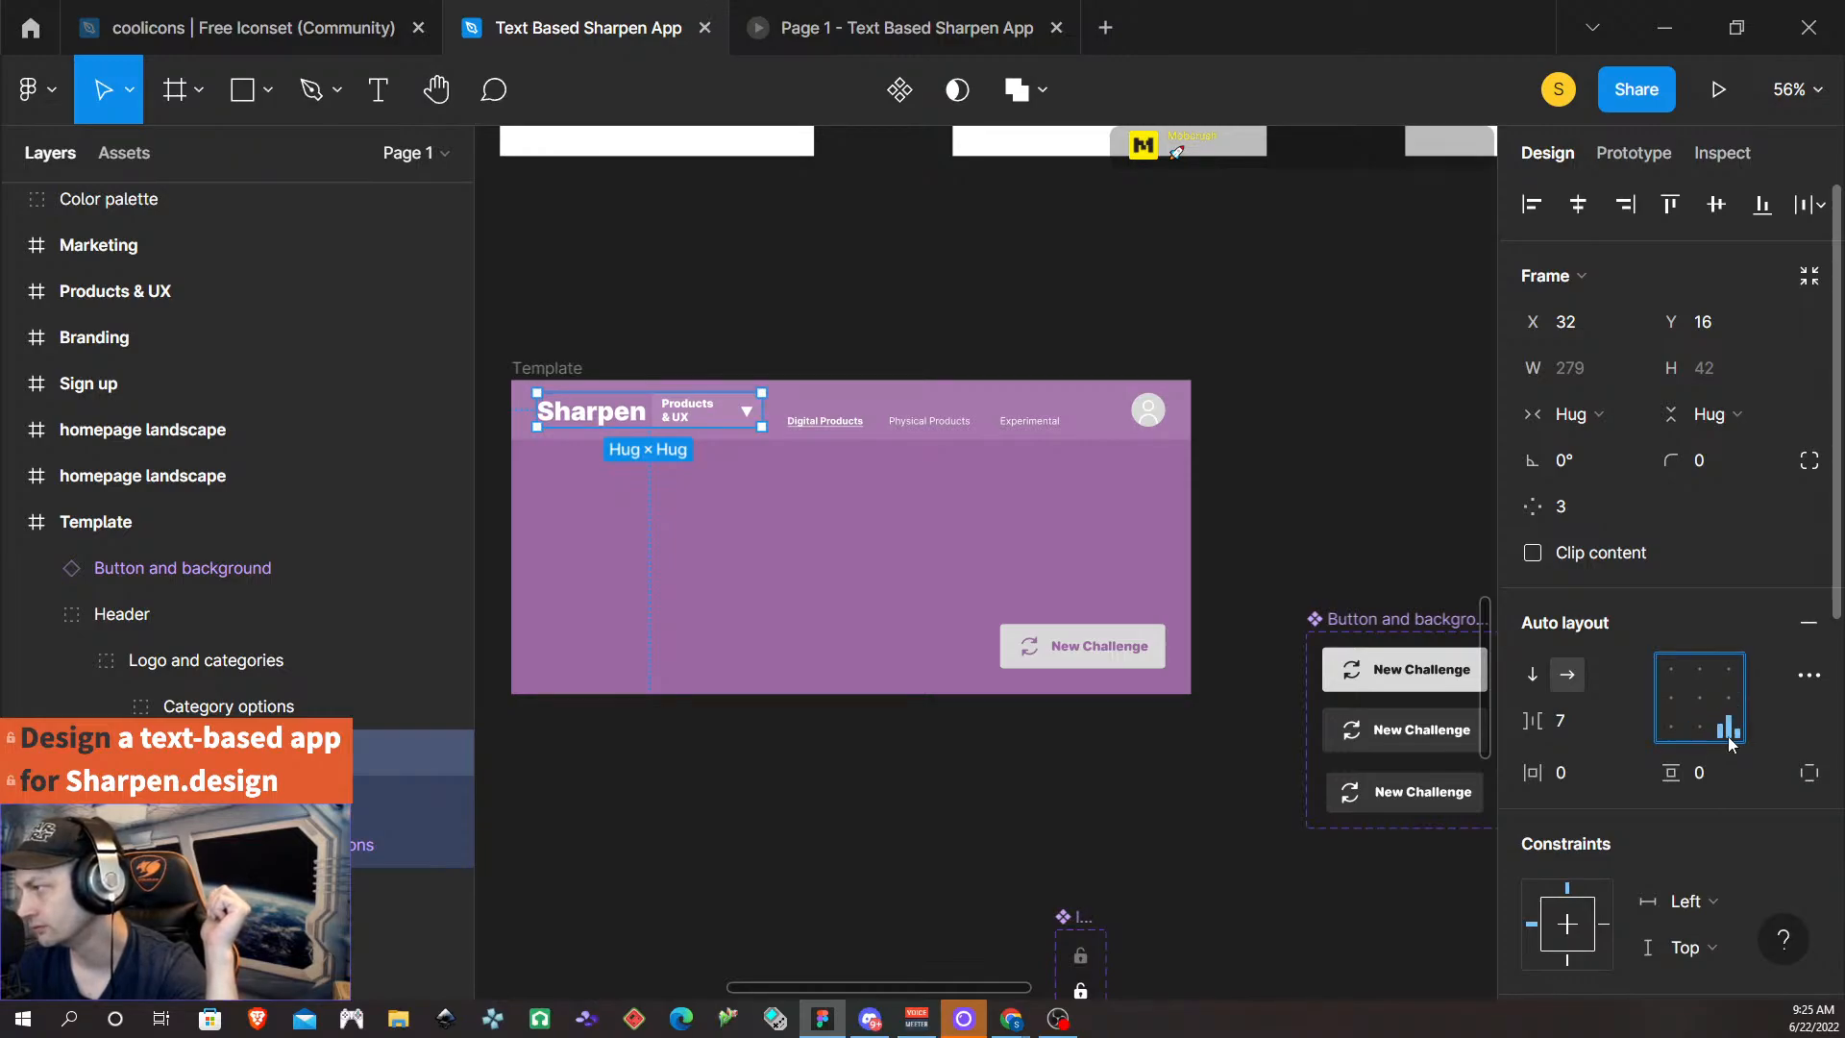
- Replace the old preview with a fresh one of the Template frame and test opening the Products & UX drop-down
click(876, 27)
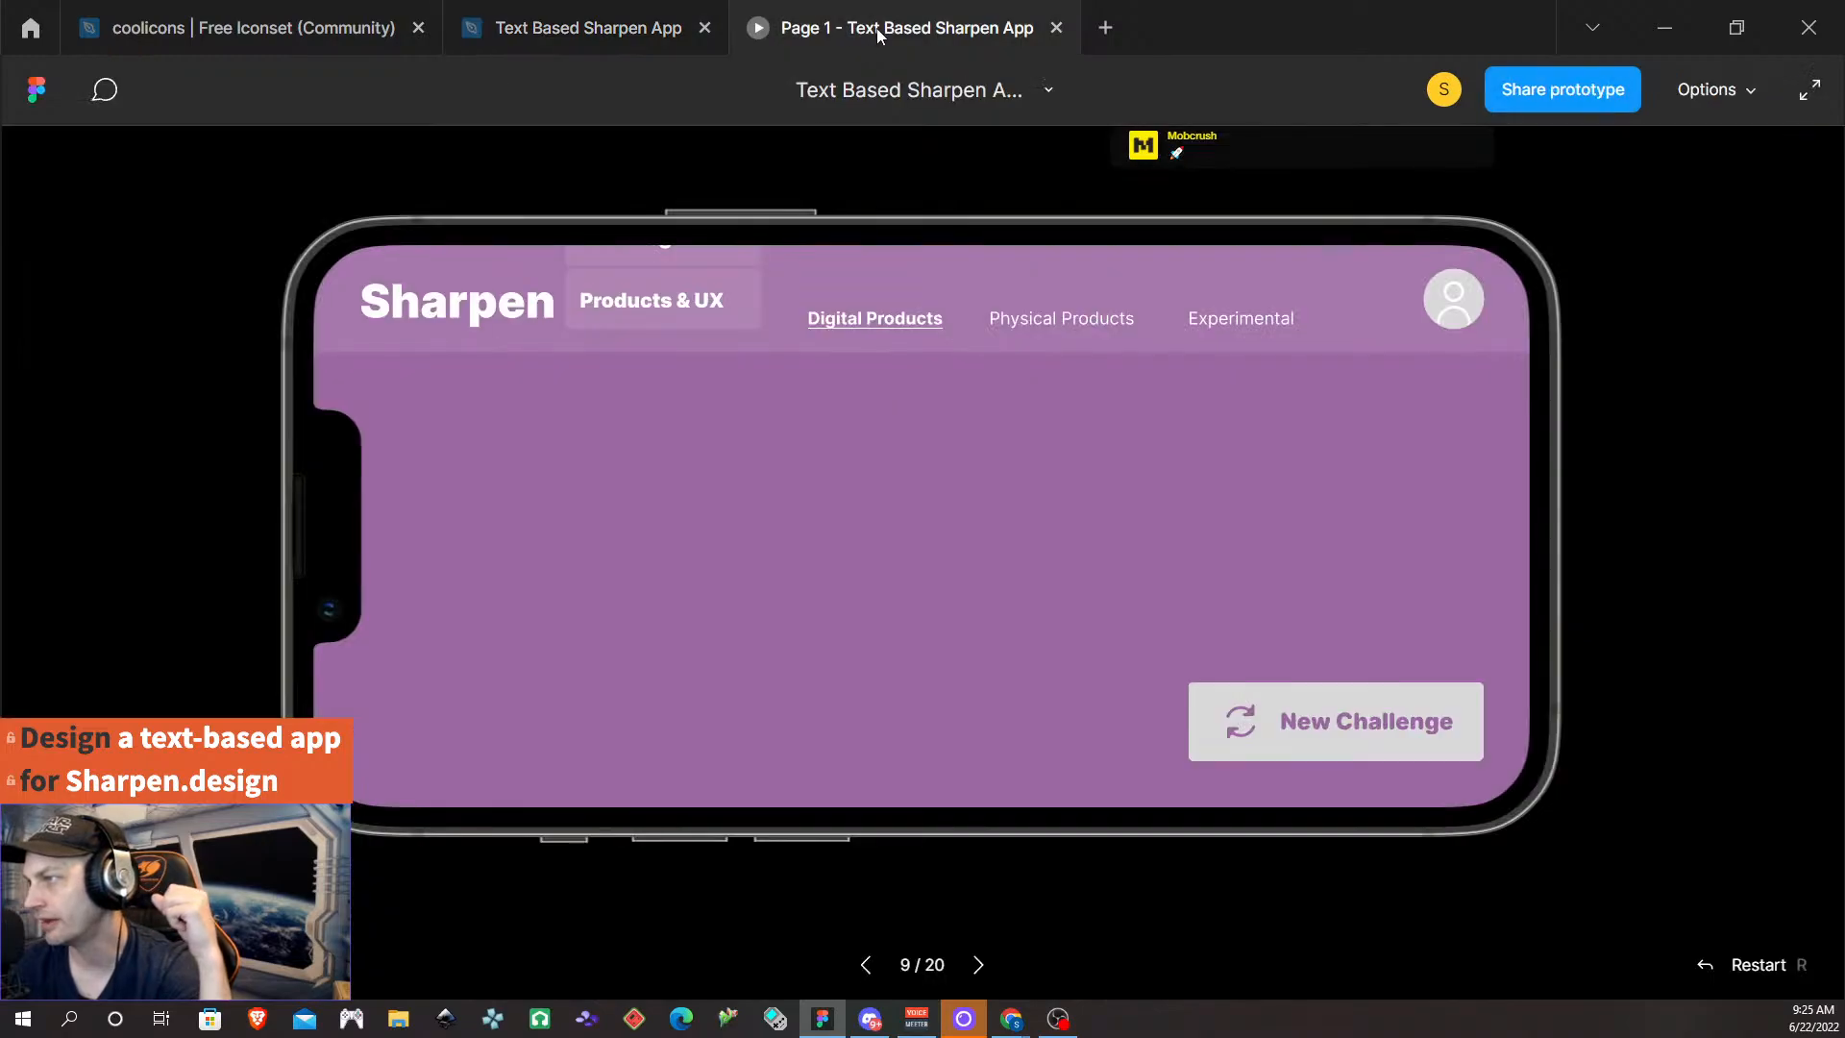
click(1058, 28)
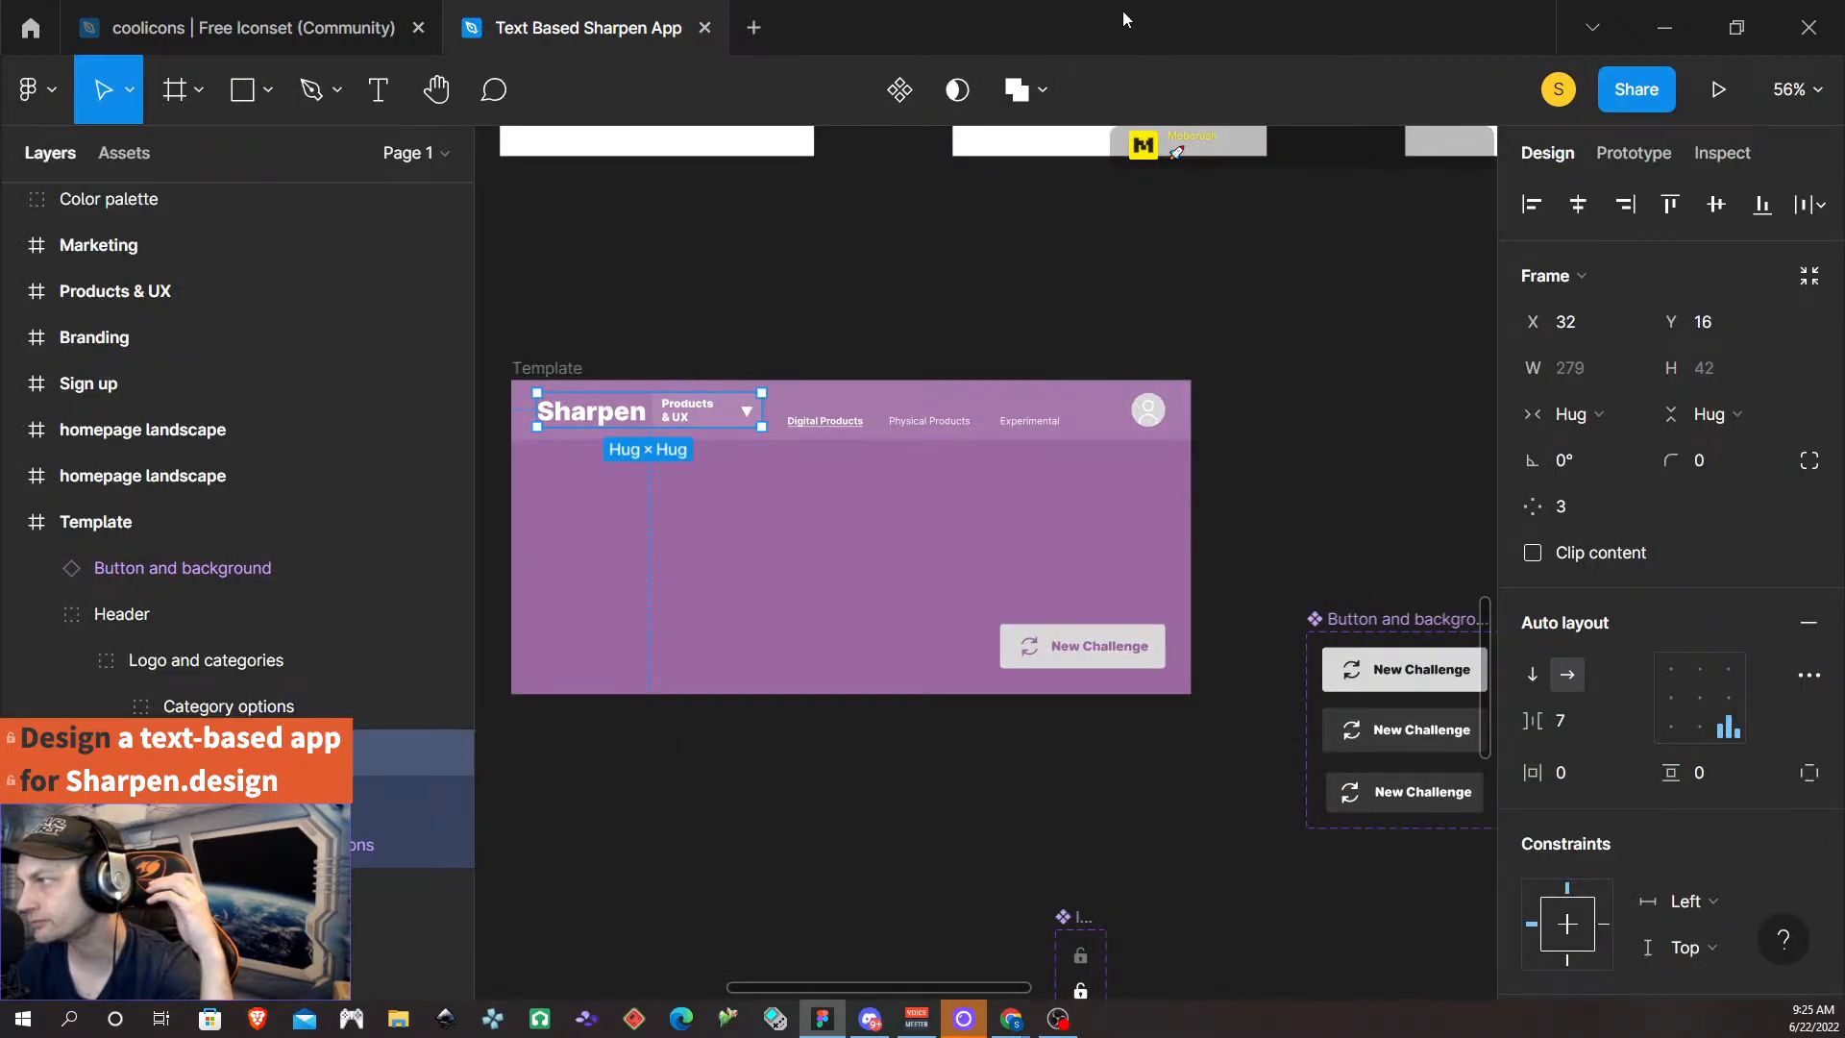
click(538, 366)
click(1717, 90)
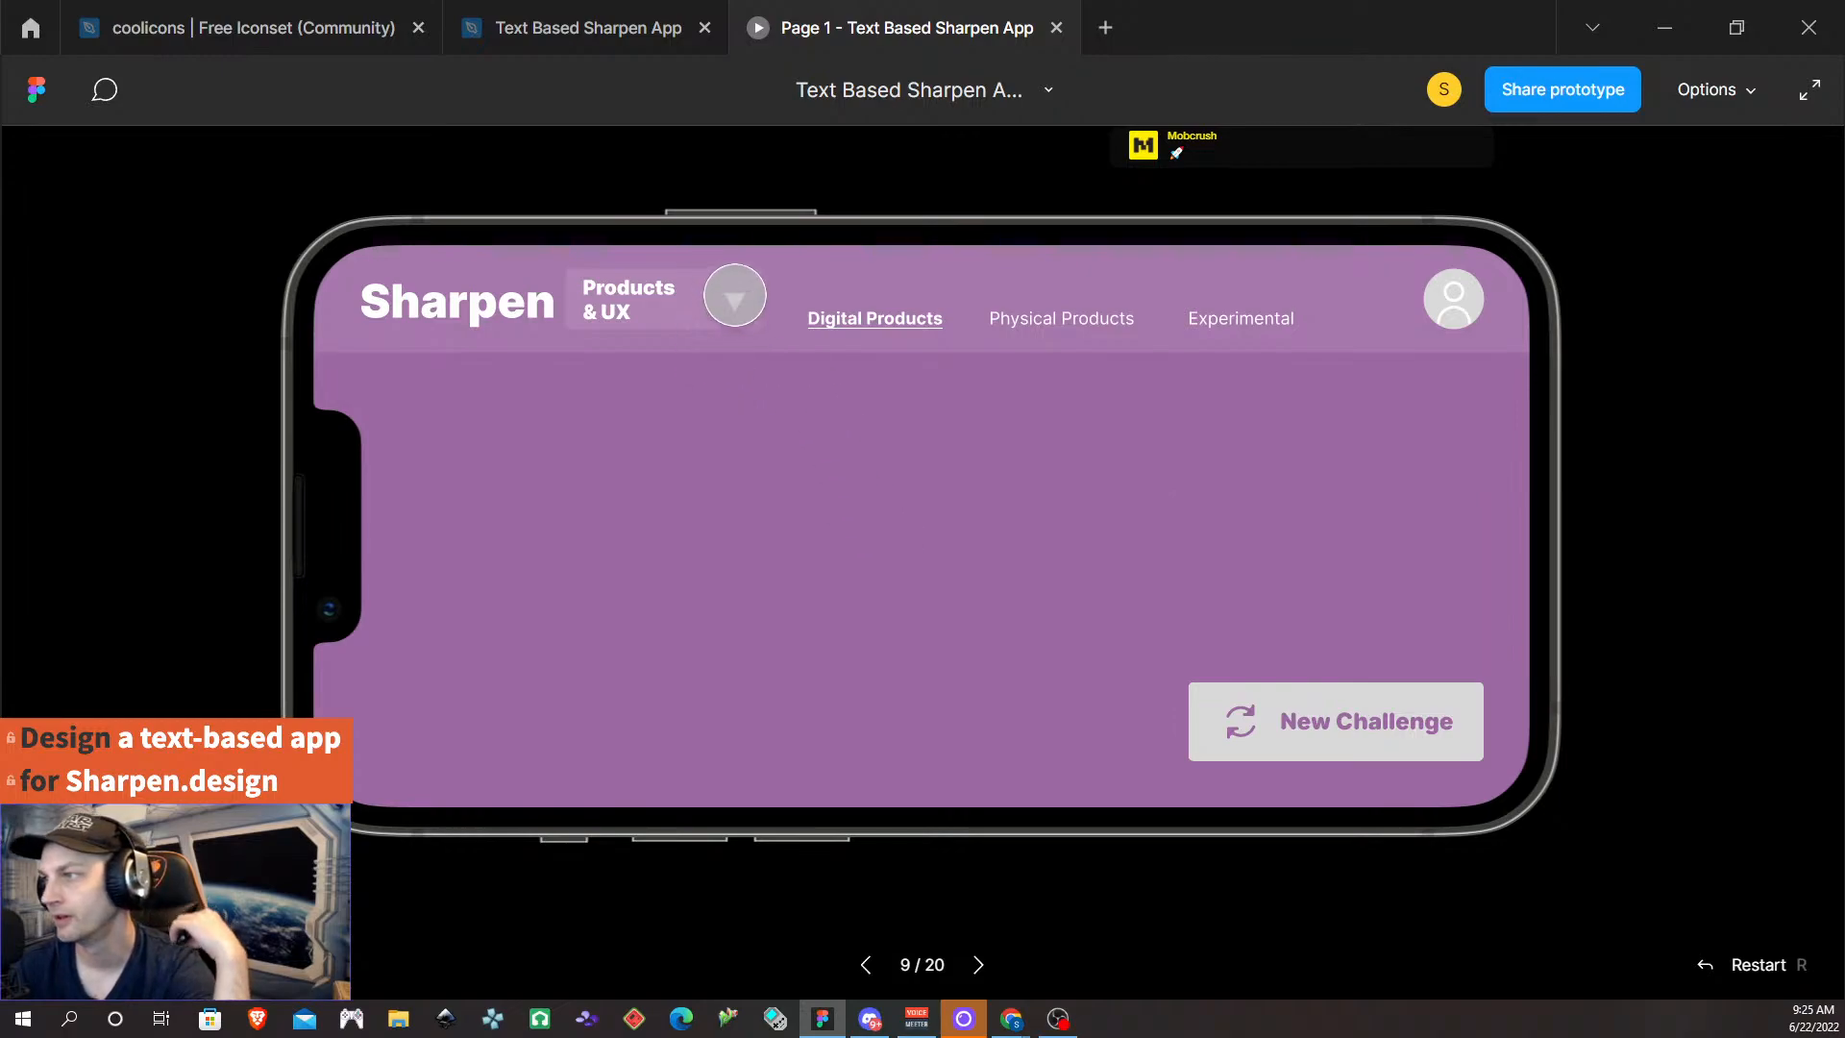
click(732, 300)
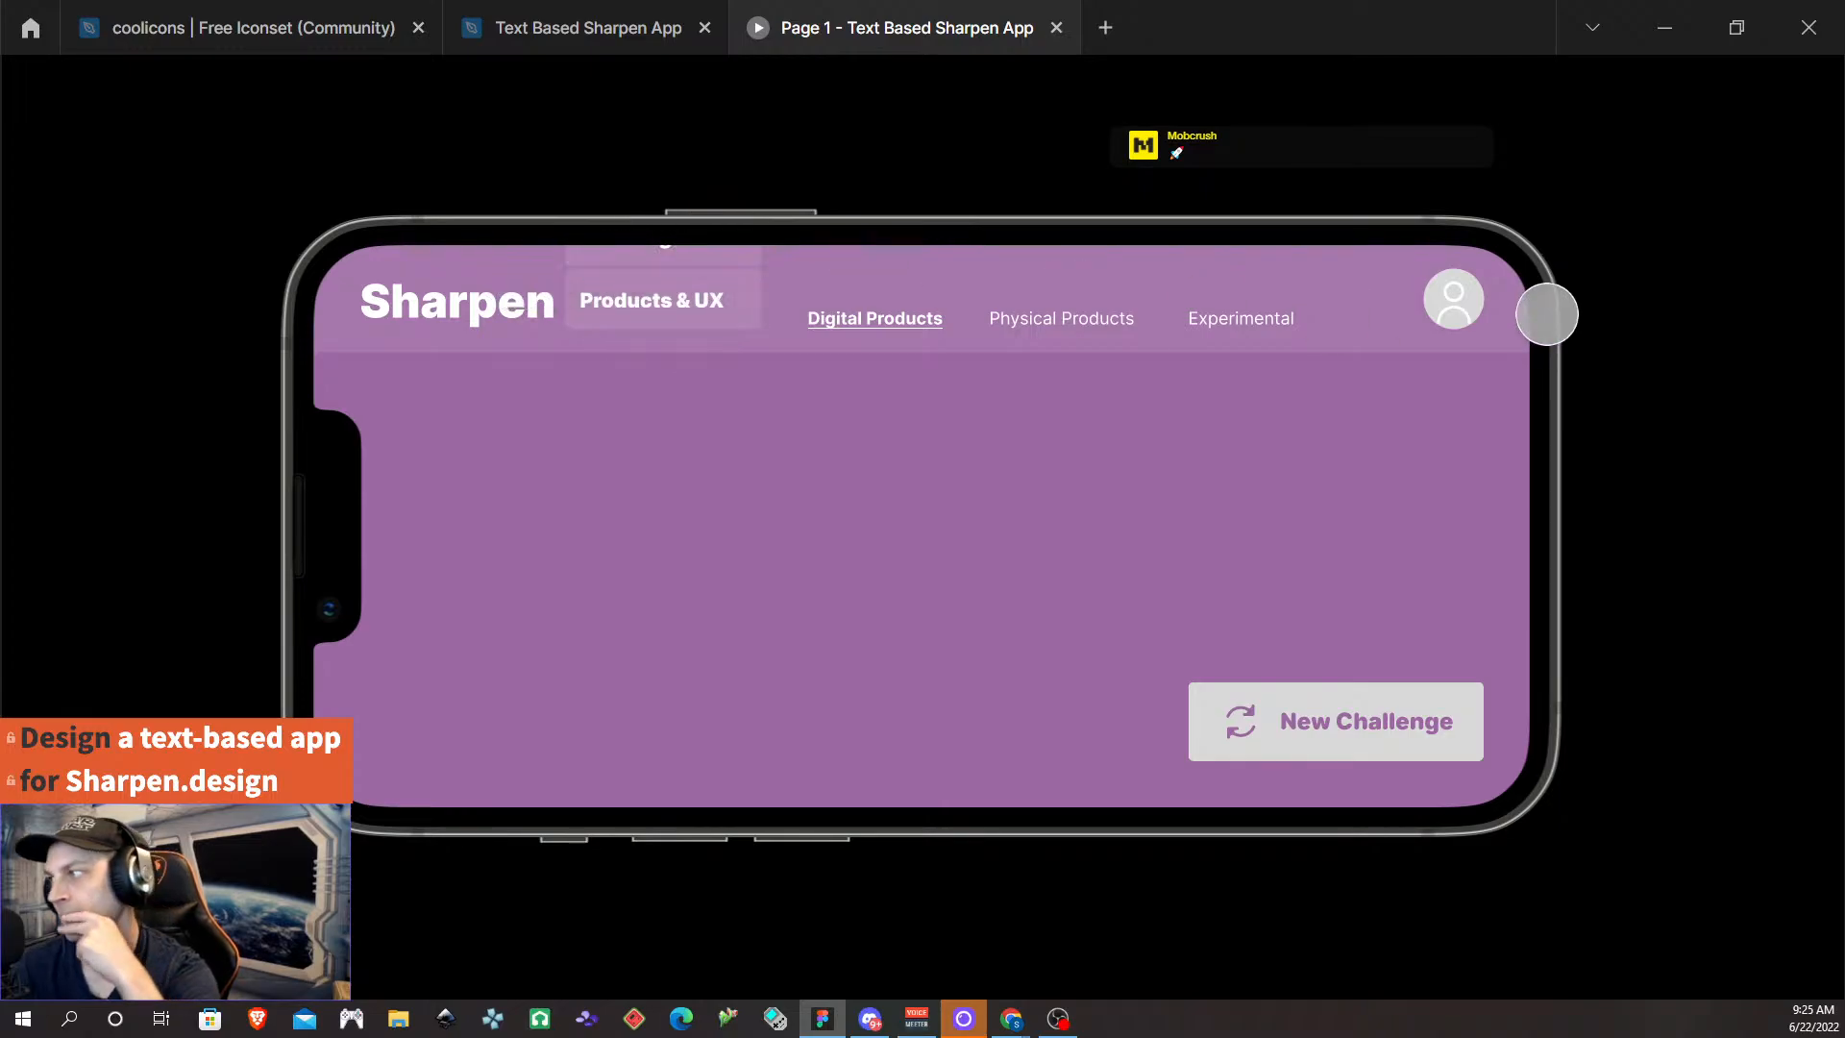
click(1056, 27)
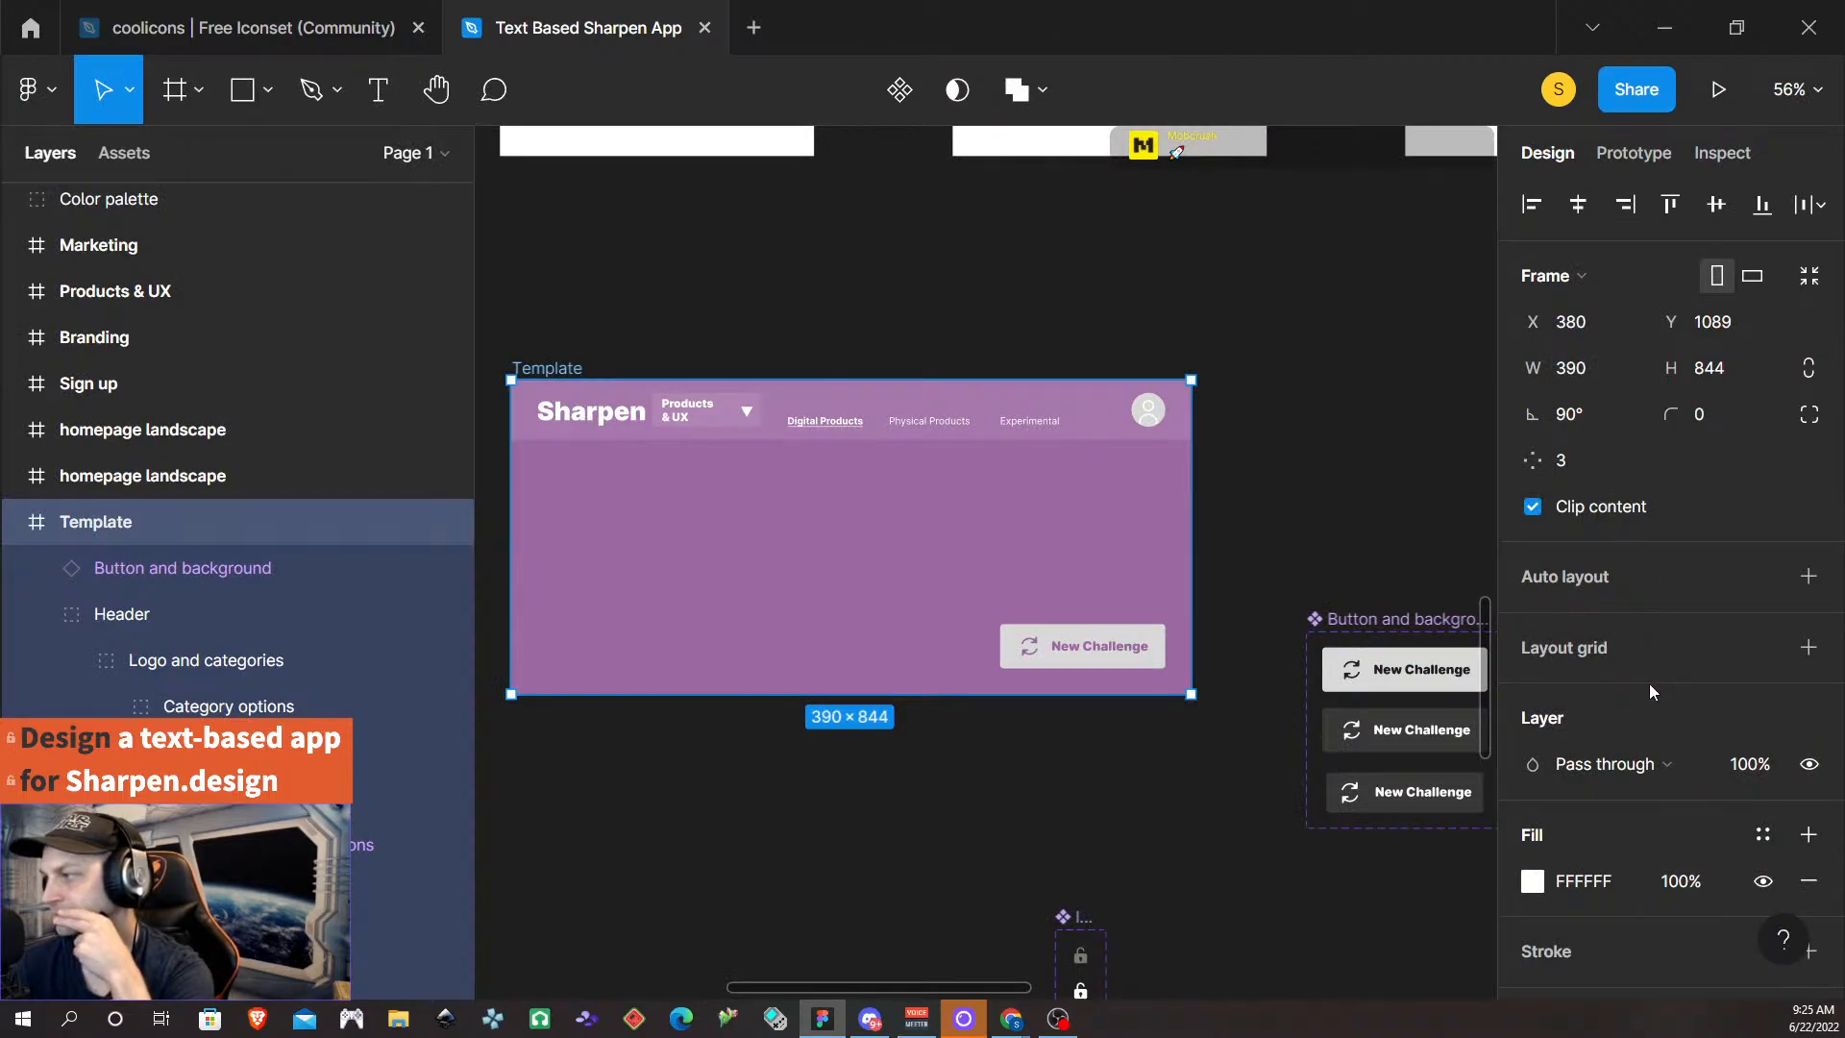
- Set the horizontal constraint of the Template frame's Header group to Right
click(696, 414)
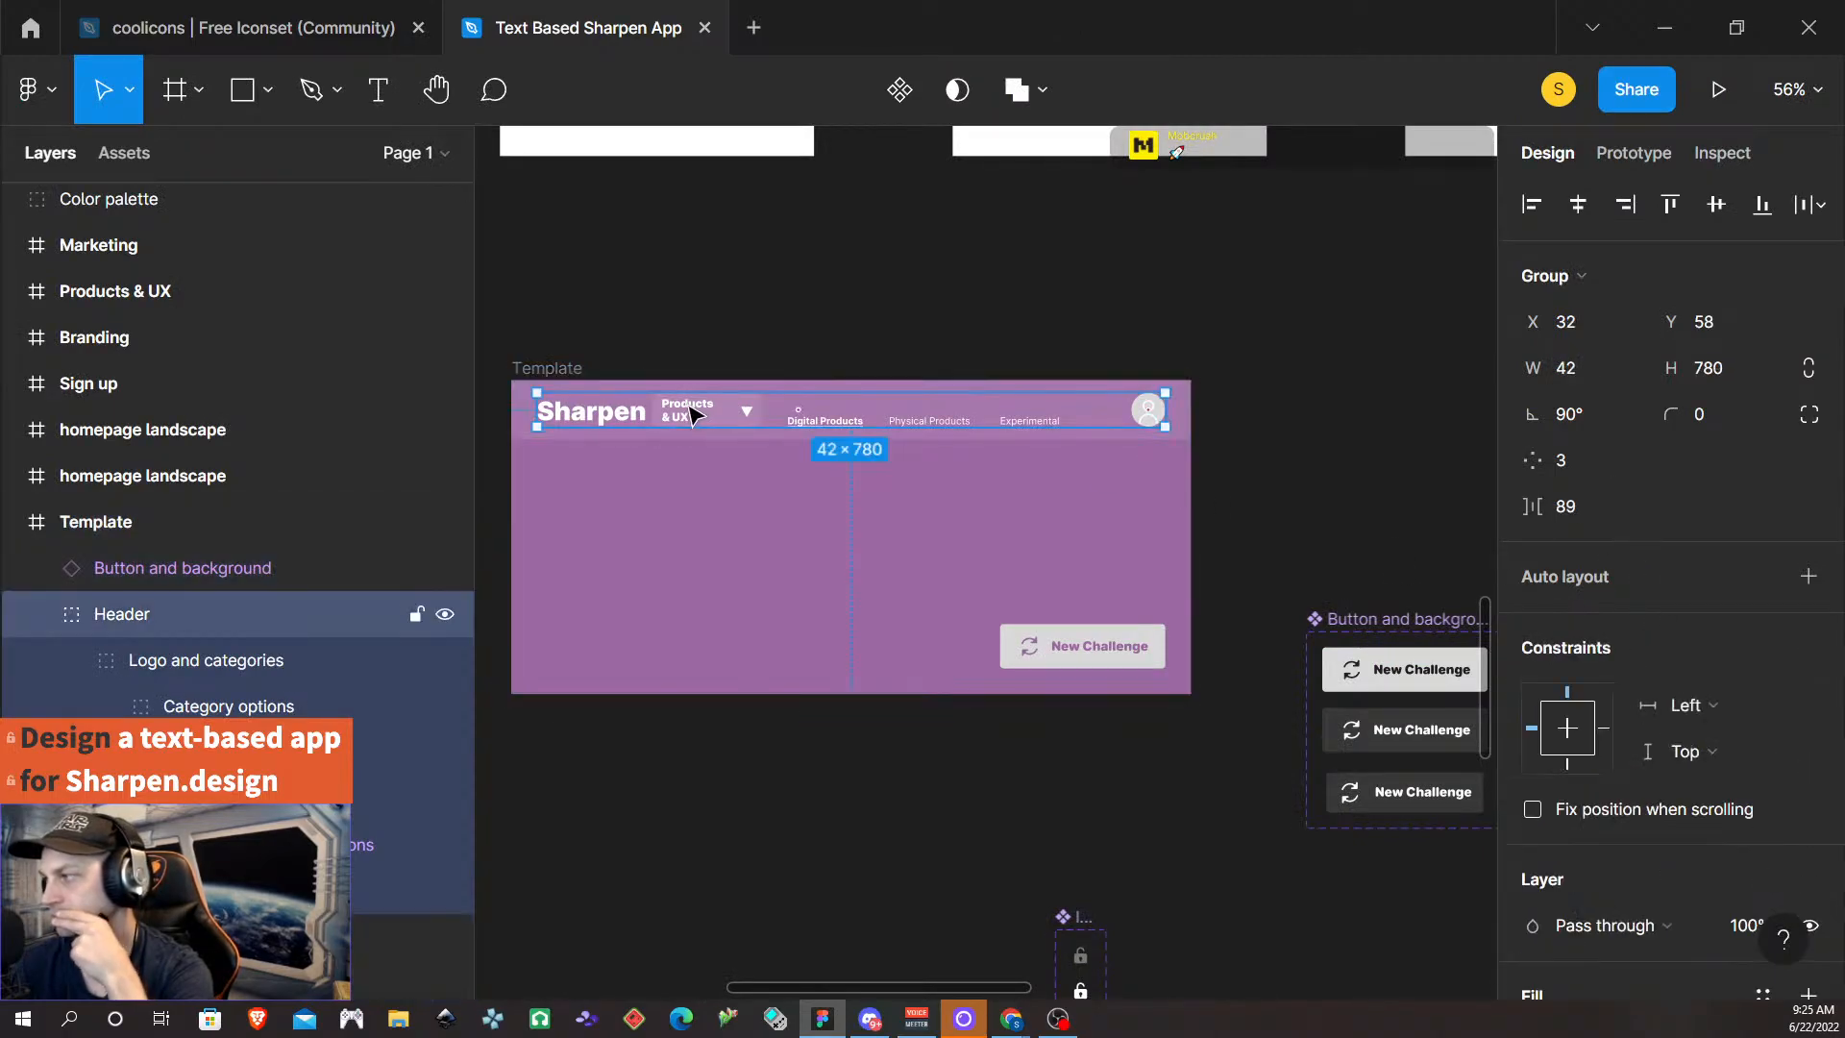
scroll(1728, 661, down, 1)
scroll(1661, 622, up, 1)
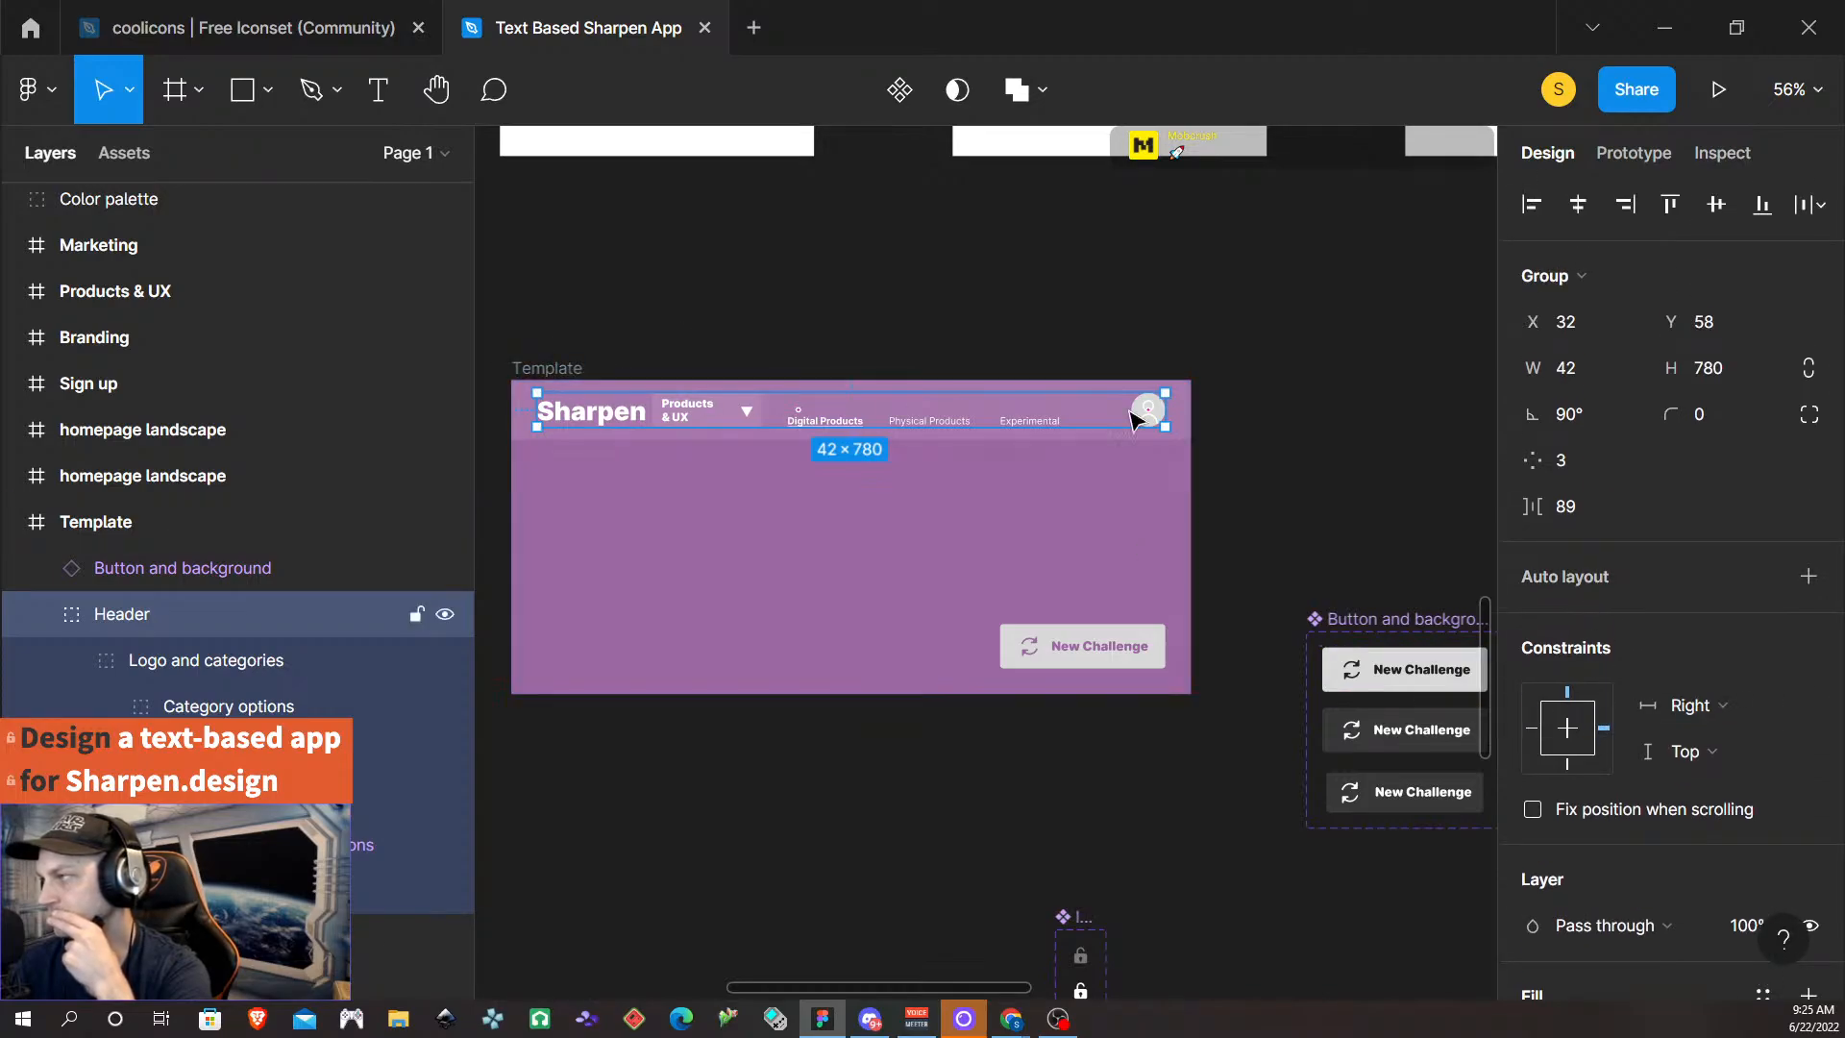
scroll(1744, 527, down, 5)
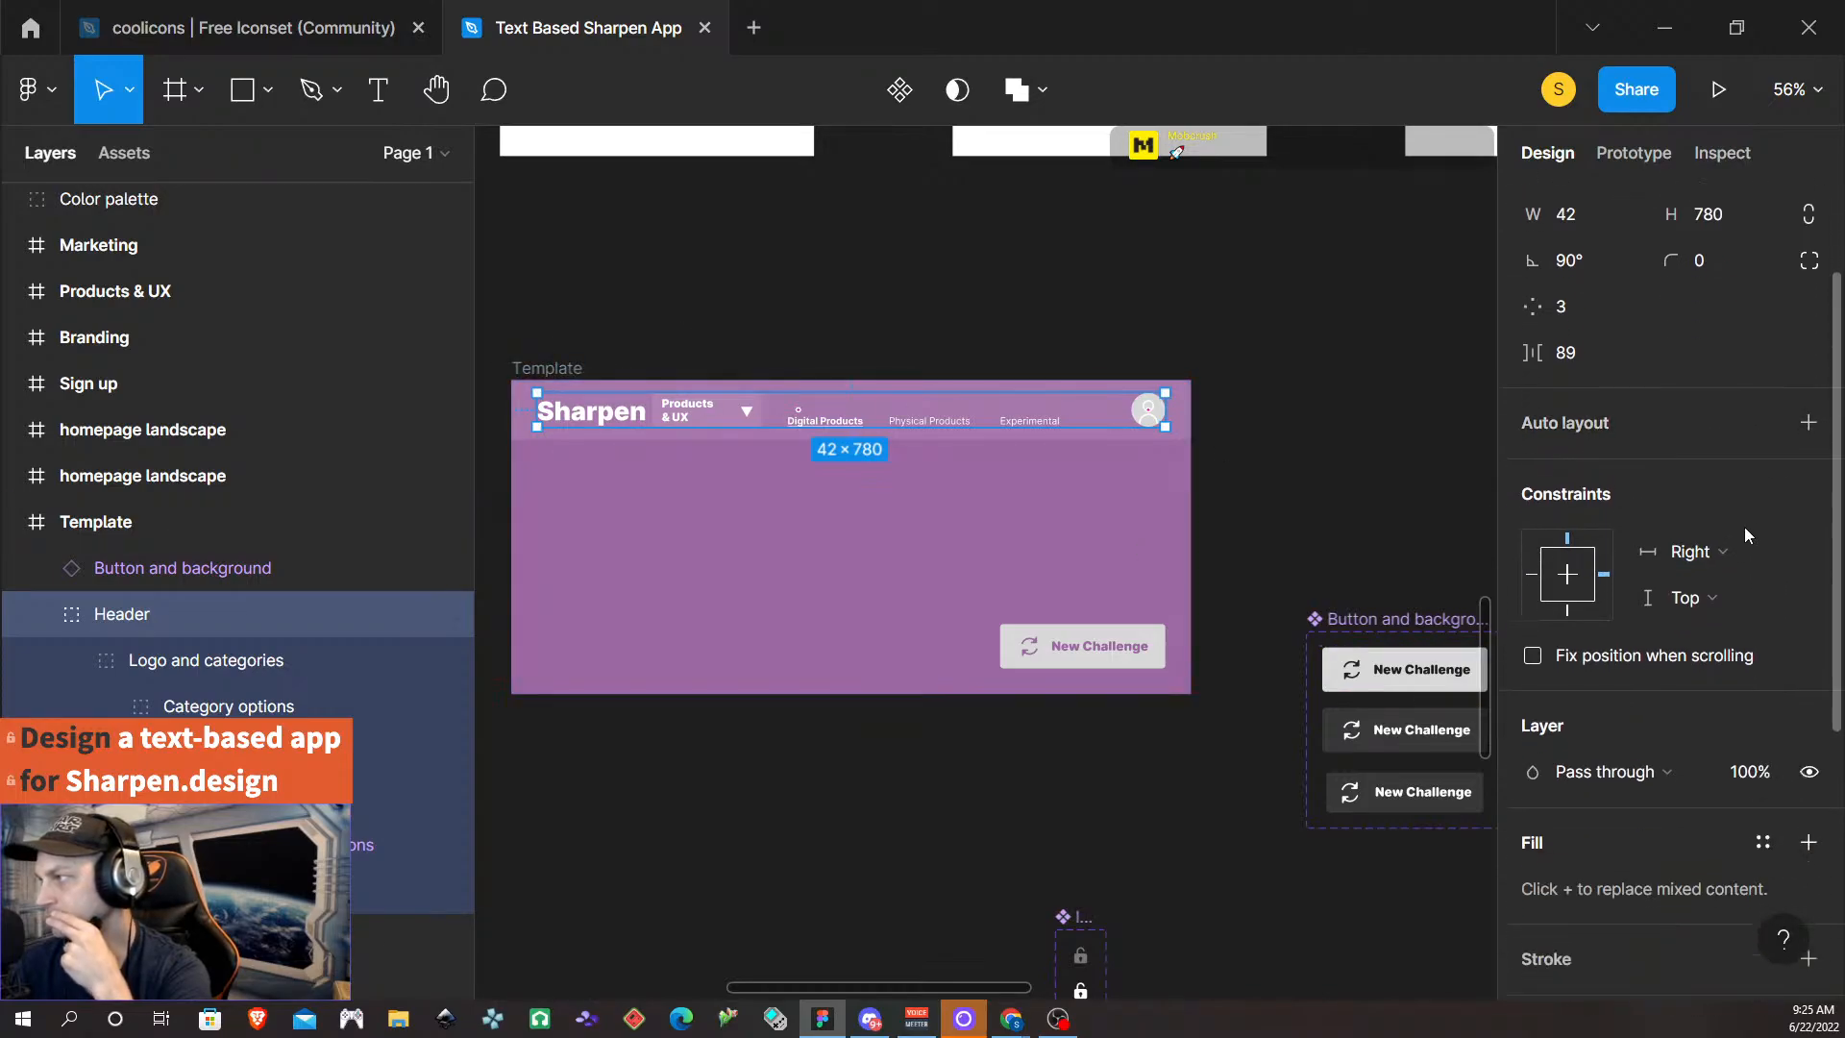
double_click(699, 419)
double_click(698, 420)
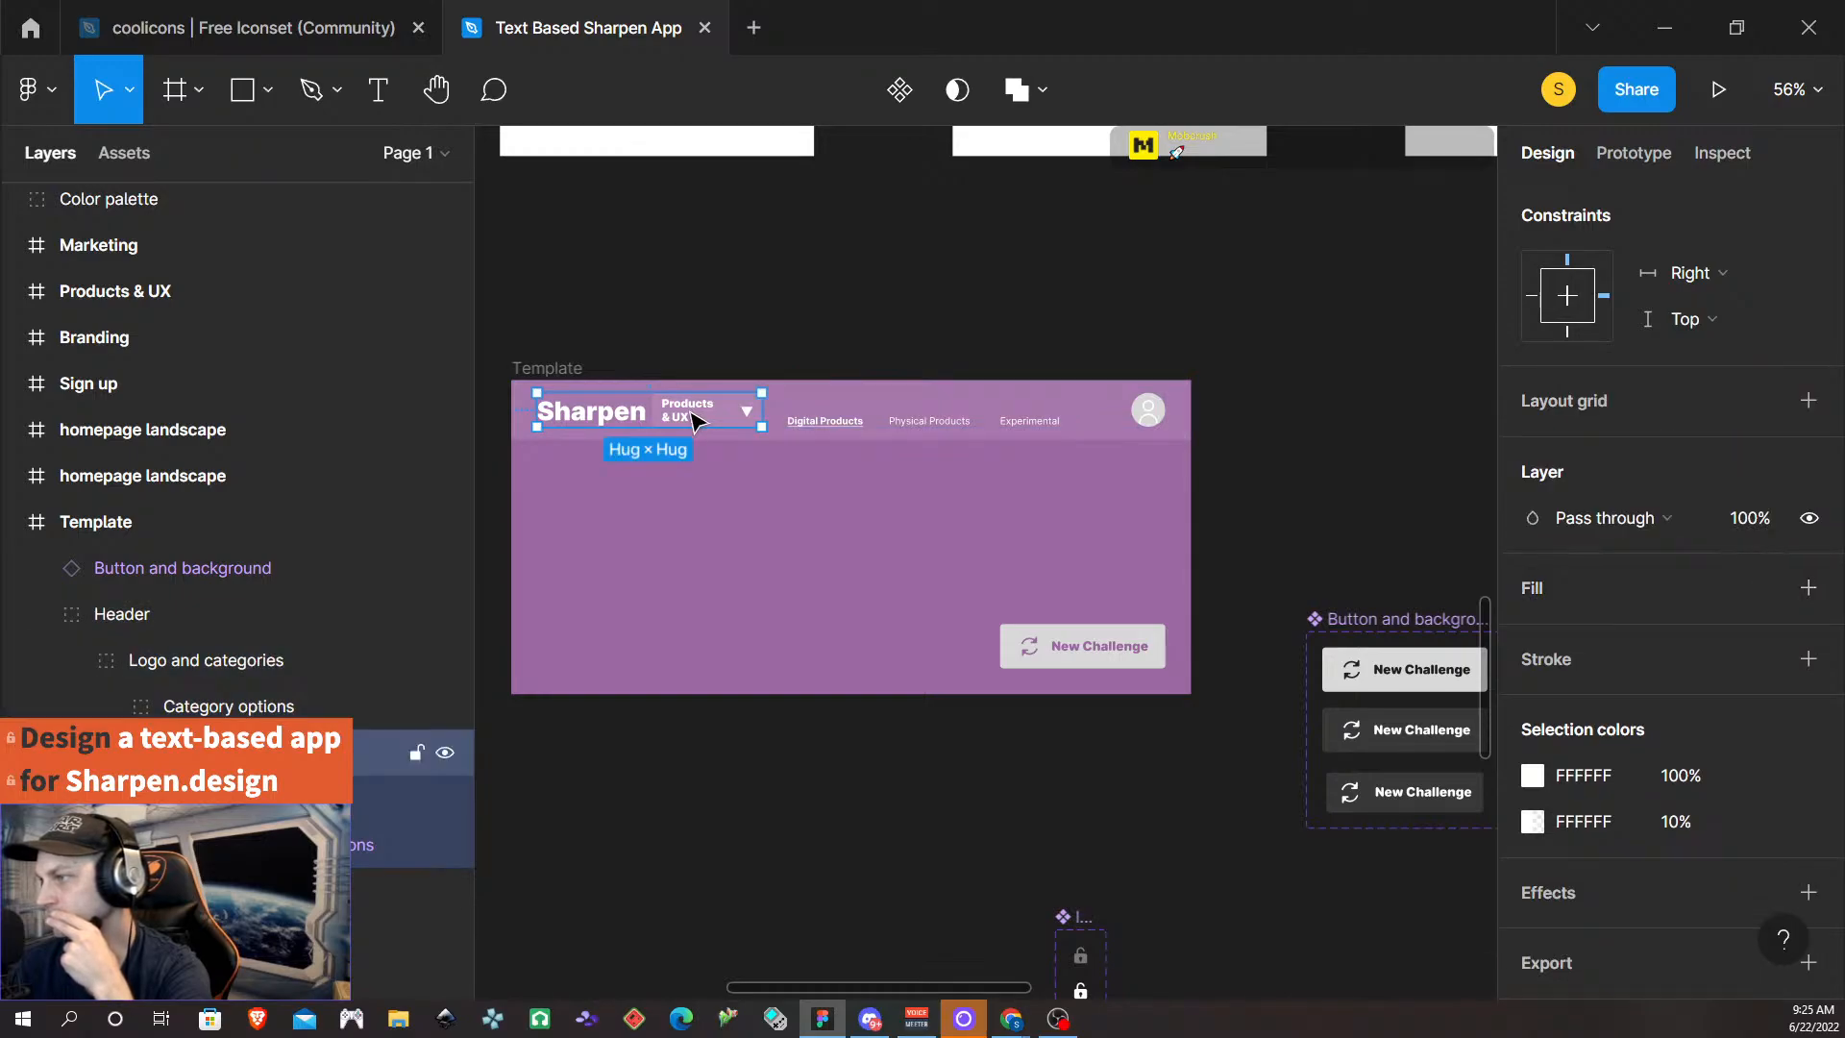
double_click(699, 420)
scroll(1660, 528, up, 3)
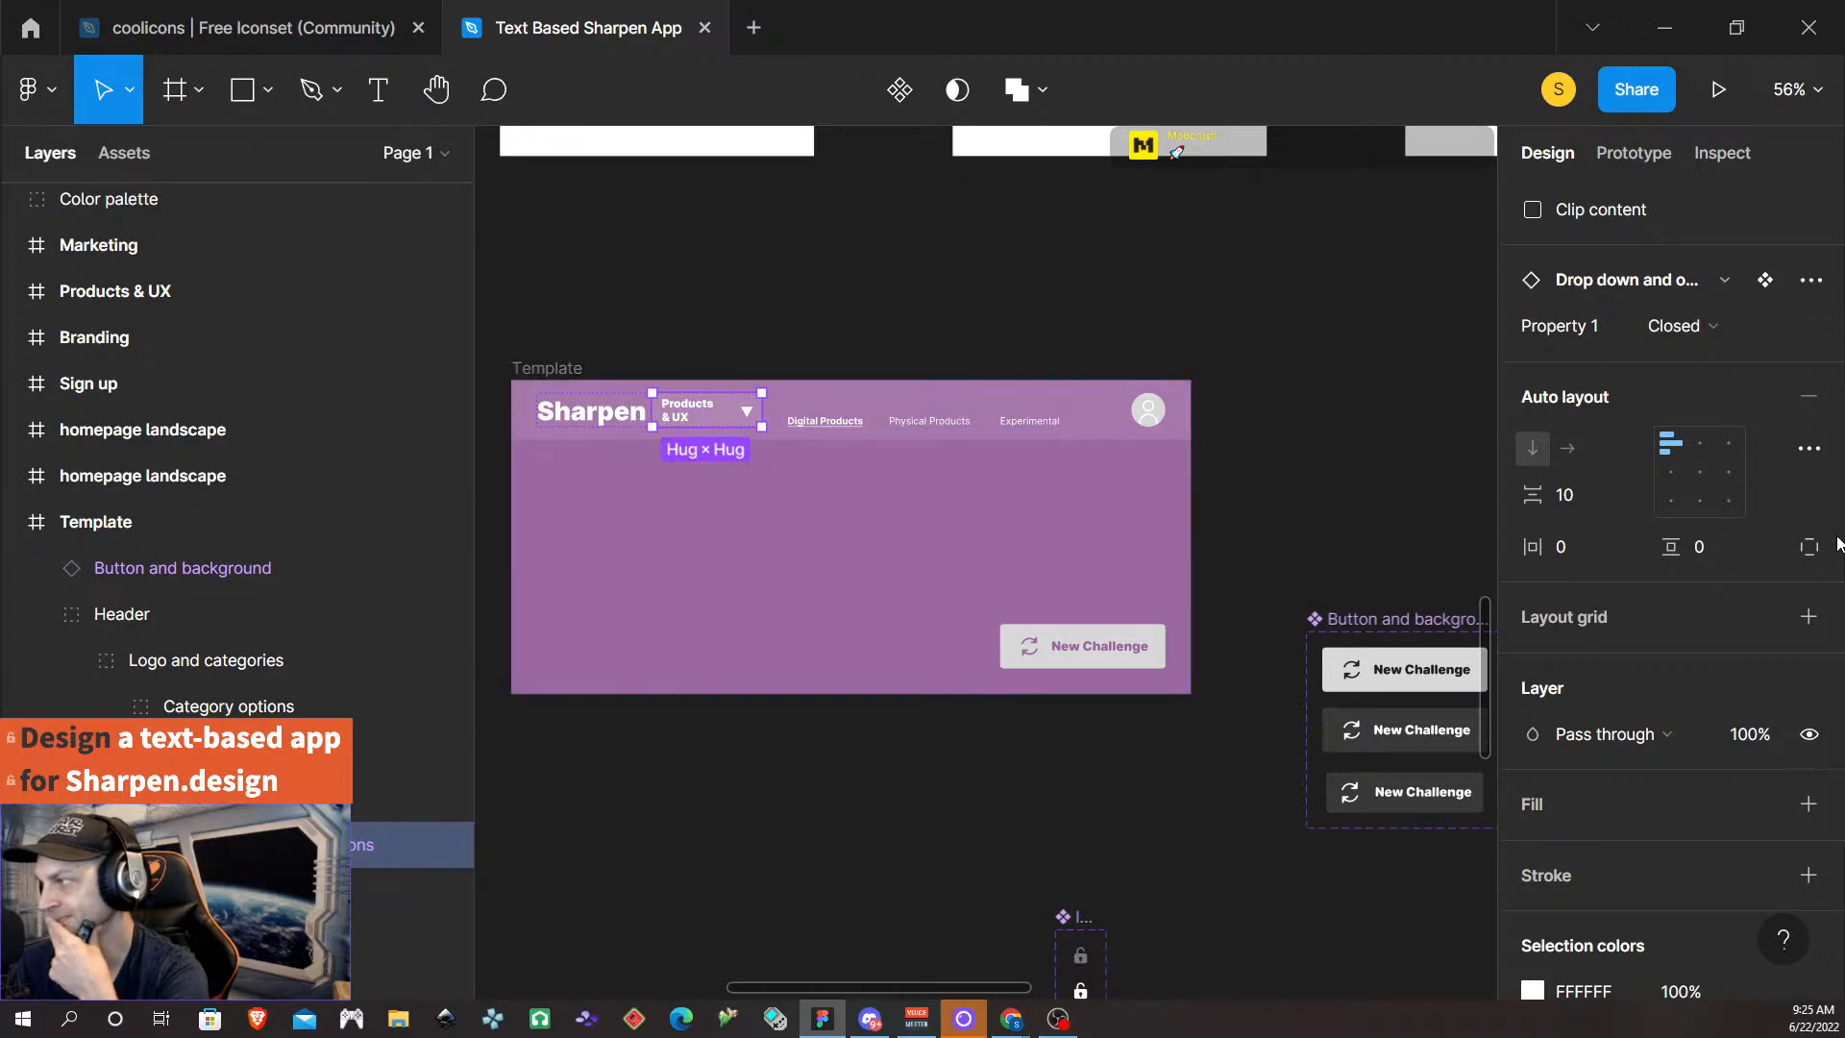
- Preview the Template frame and check how the header's drop-down expands with the Right constraint
click(550, 373)
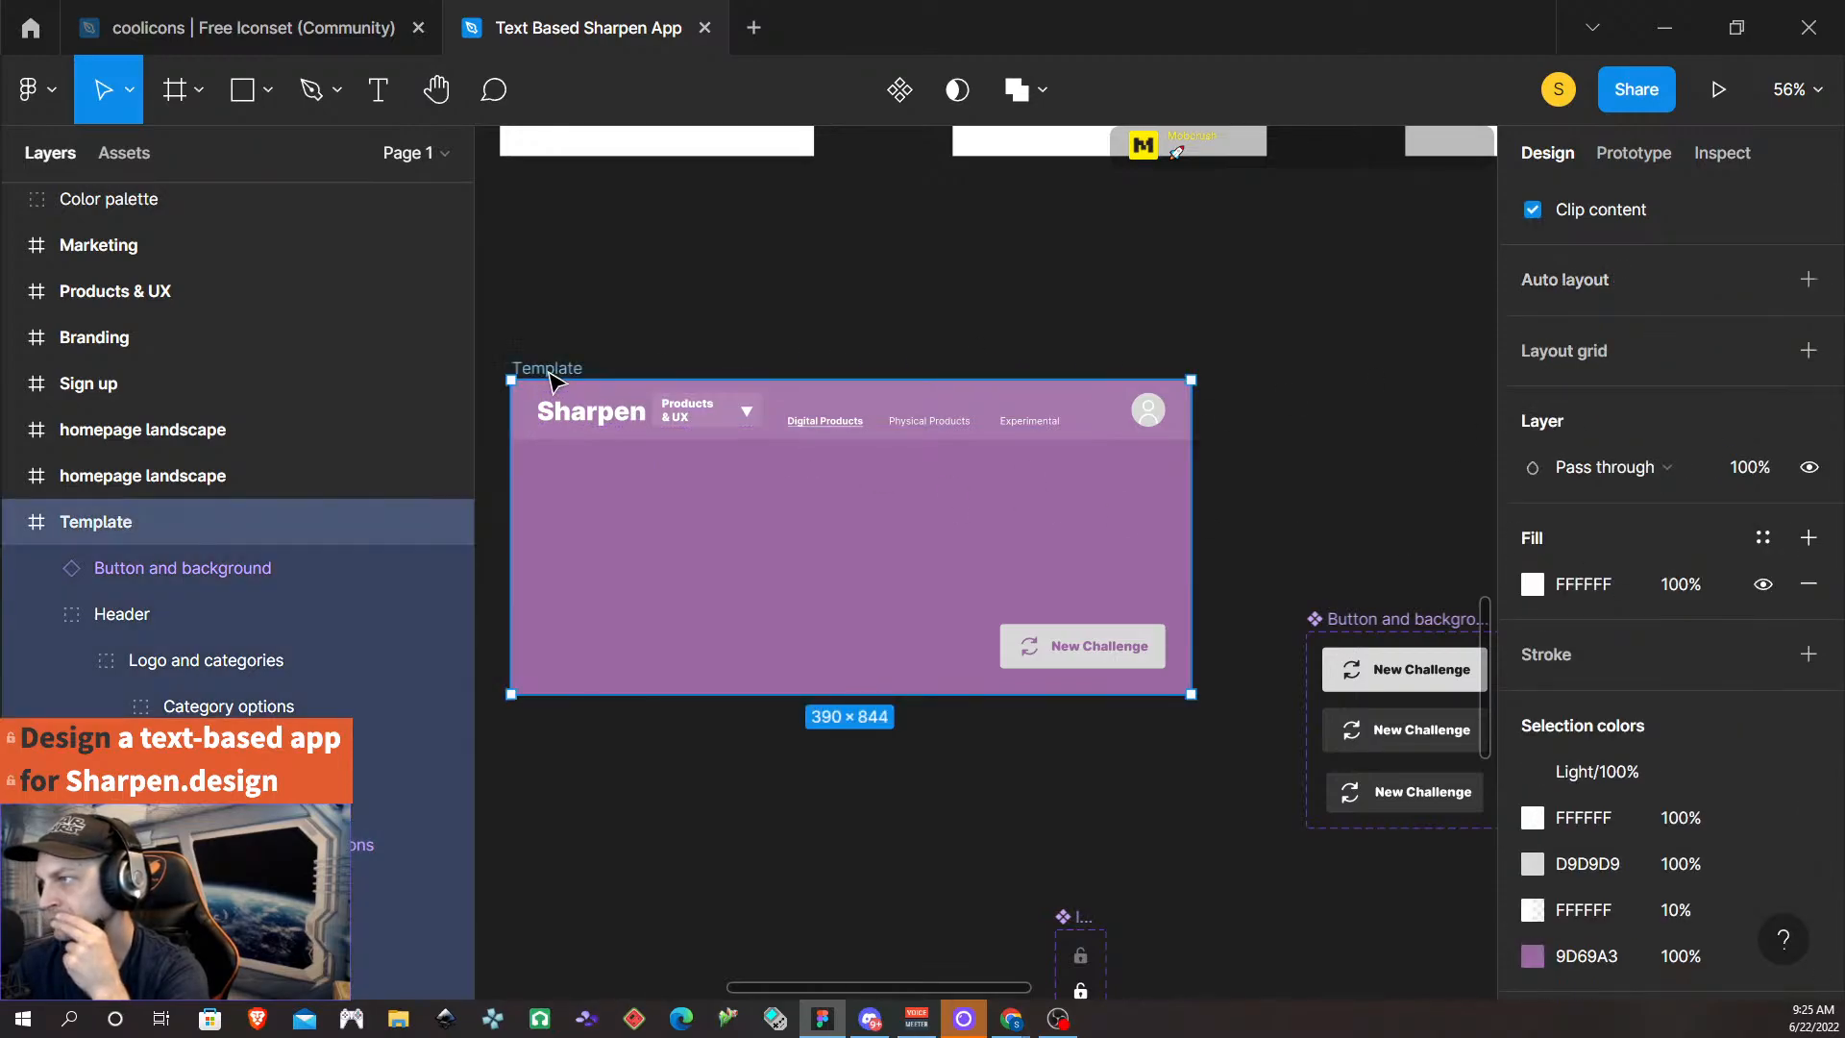
click(1719, 91)
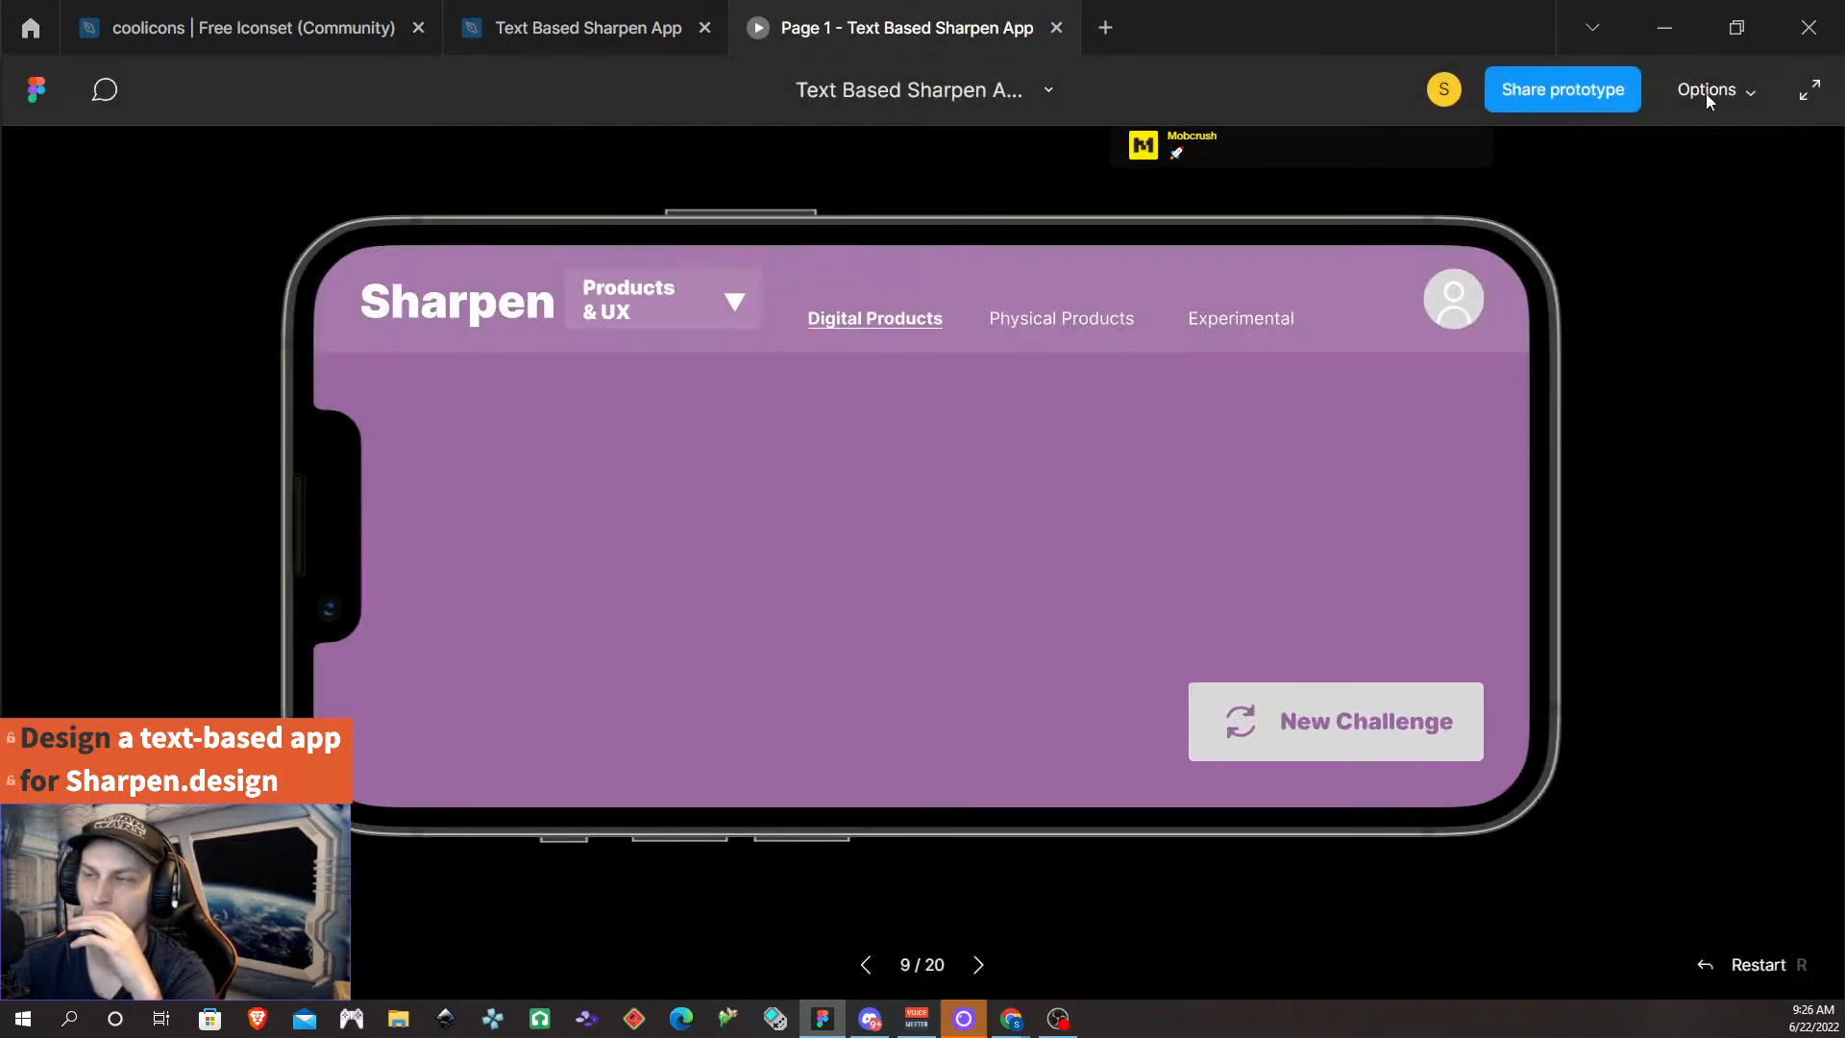
click(731, 300)
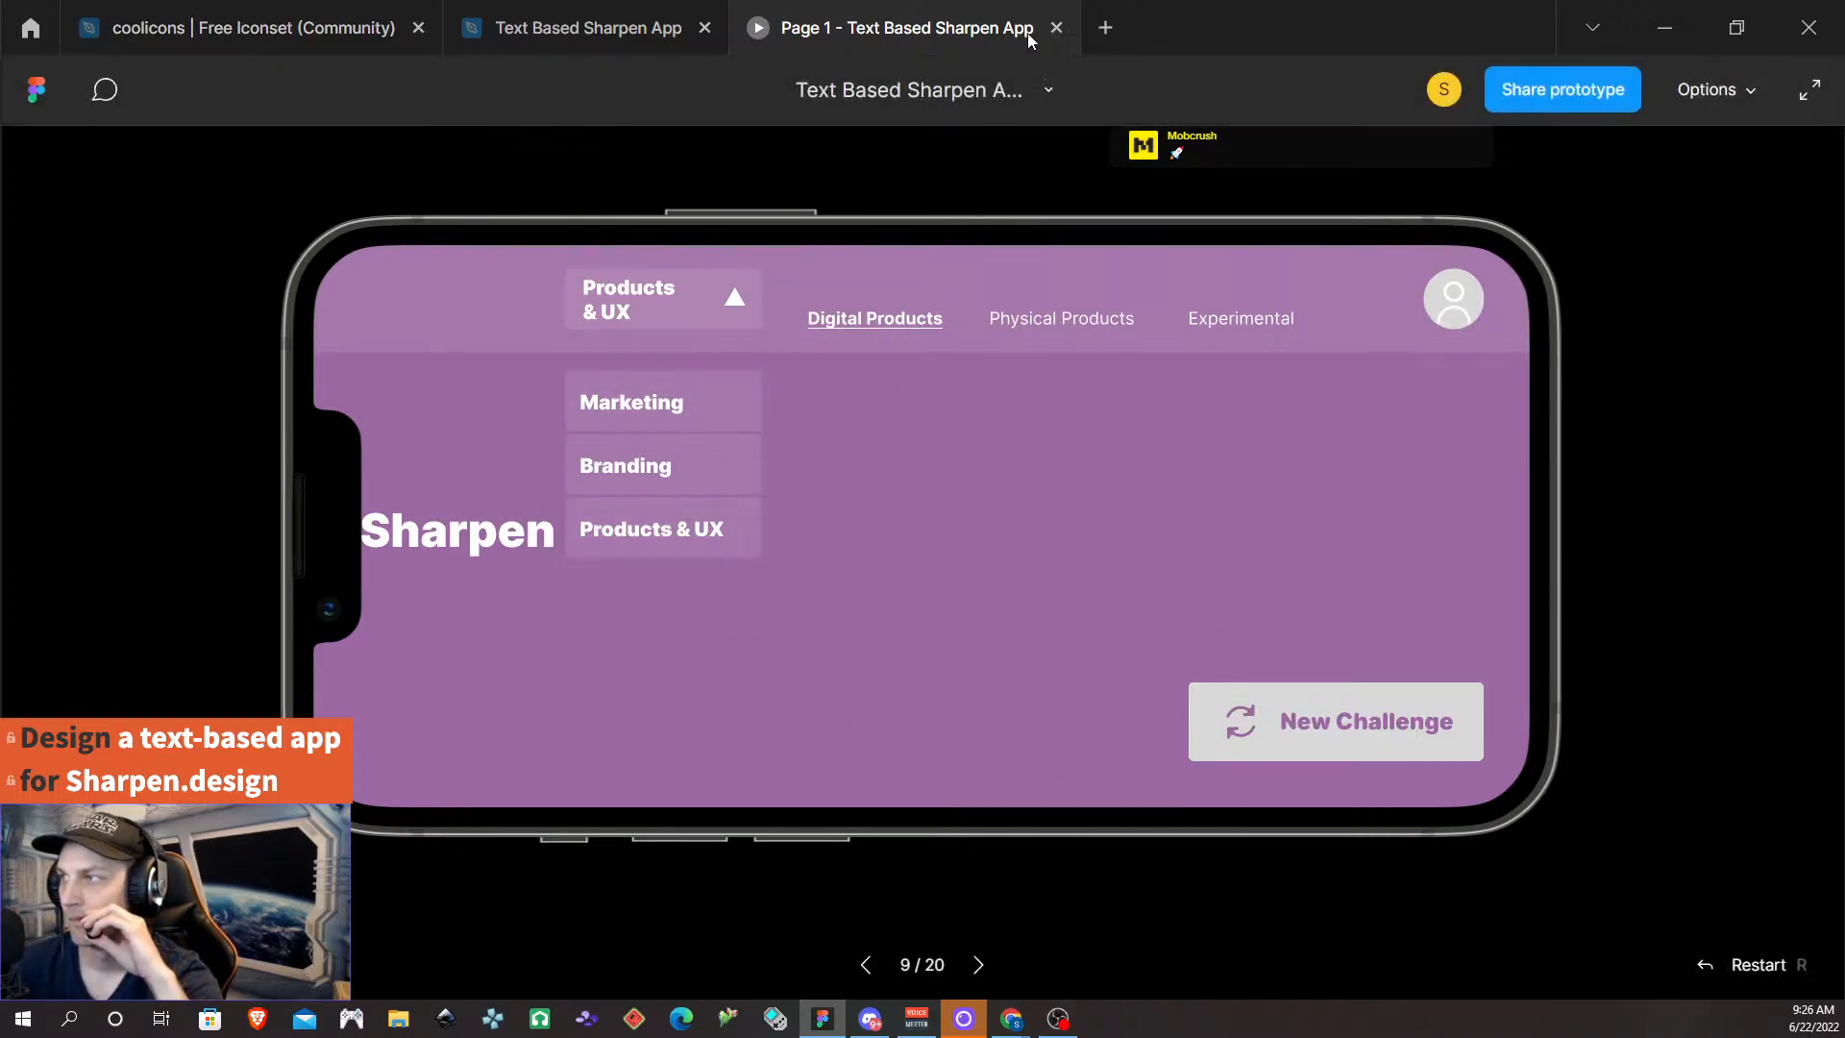
click(1055, 28)
- Try to move the Sharpen text layer out of its auto layout frame to directly under the Header group
click(618, 421)
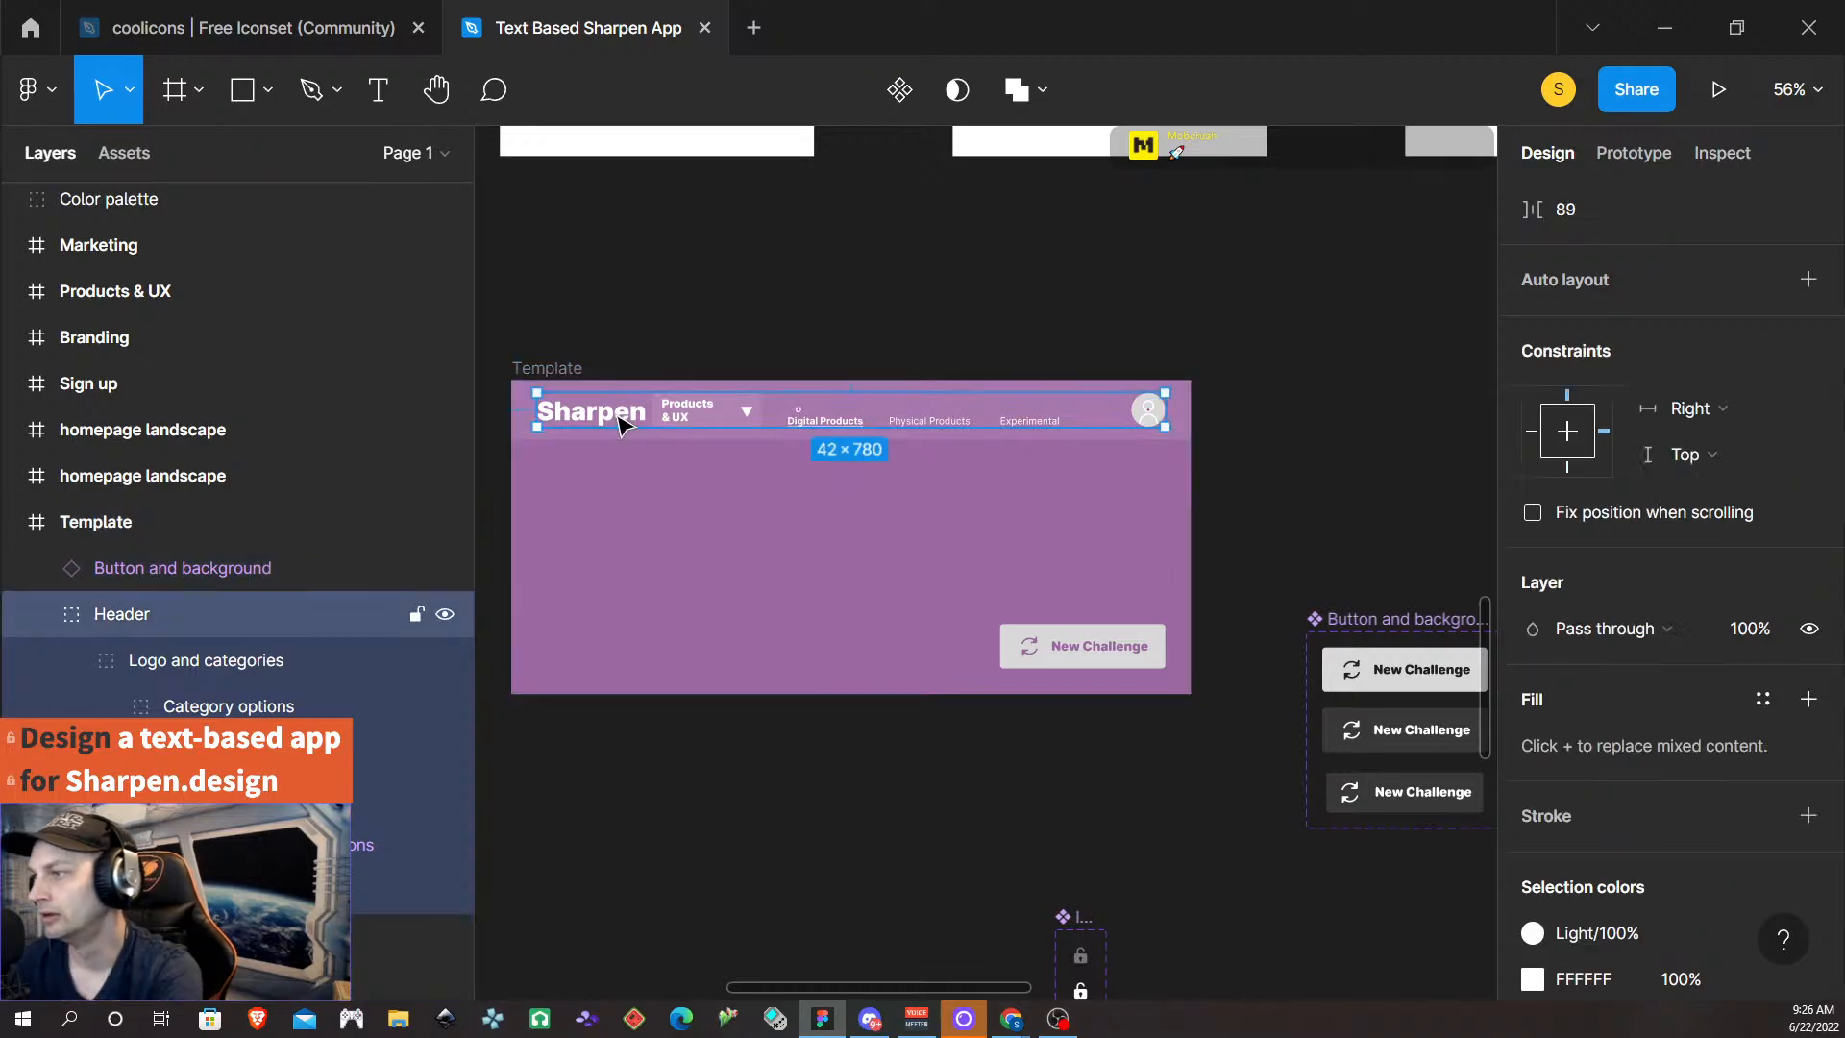
double_click(618, 420)
double_click(618, 421)
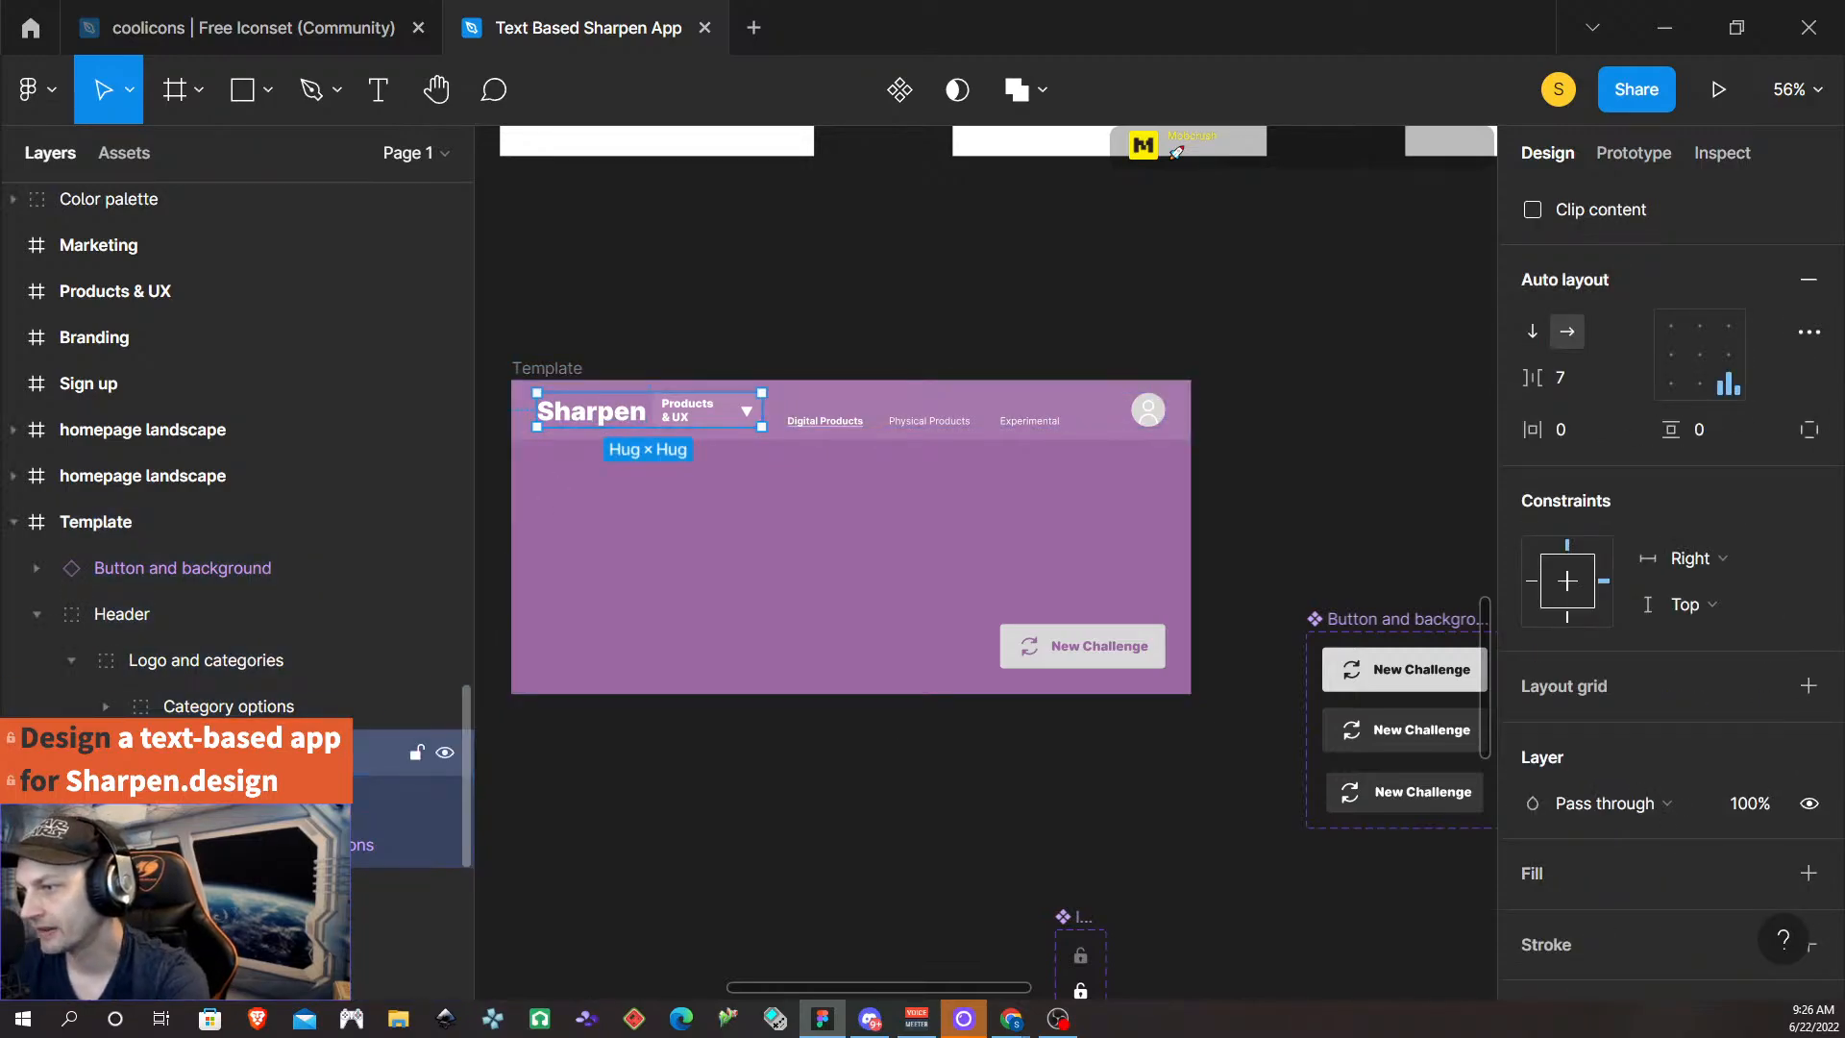
double_click(618, 421)
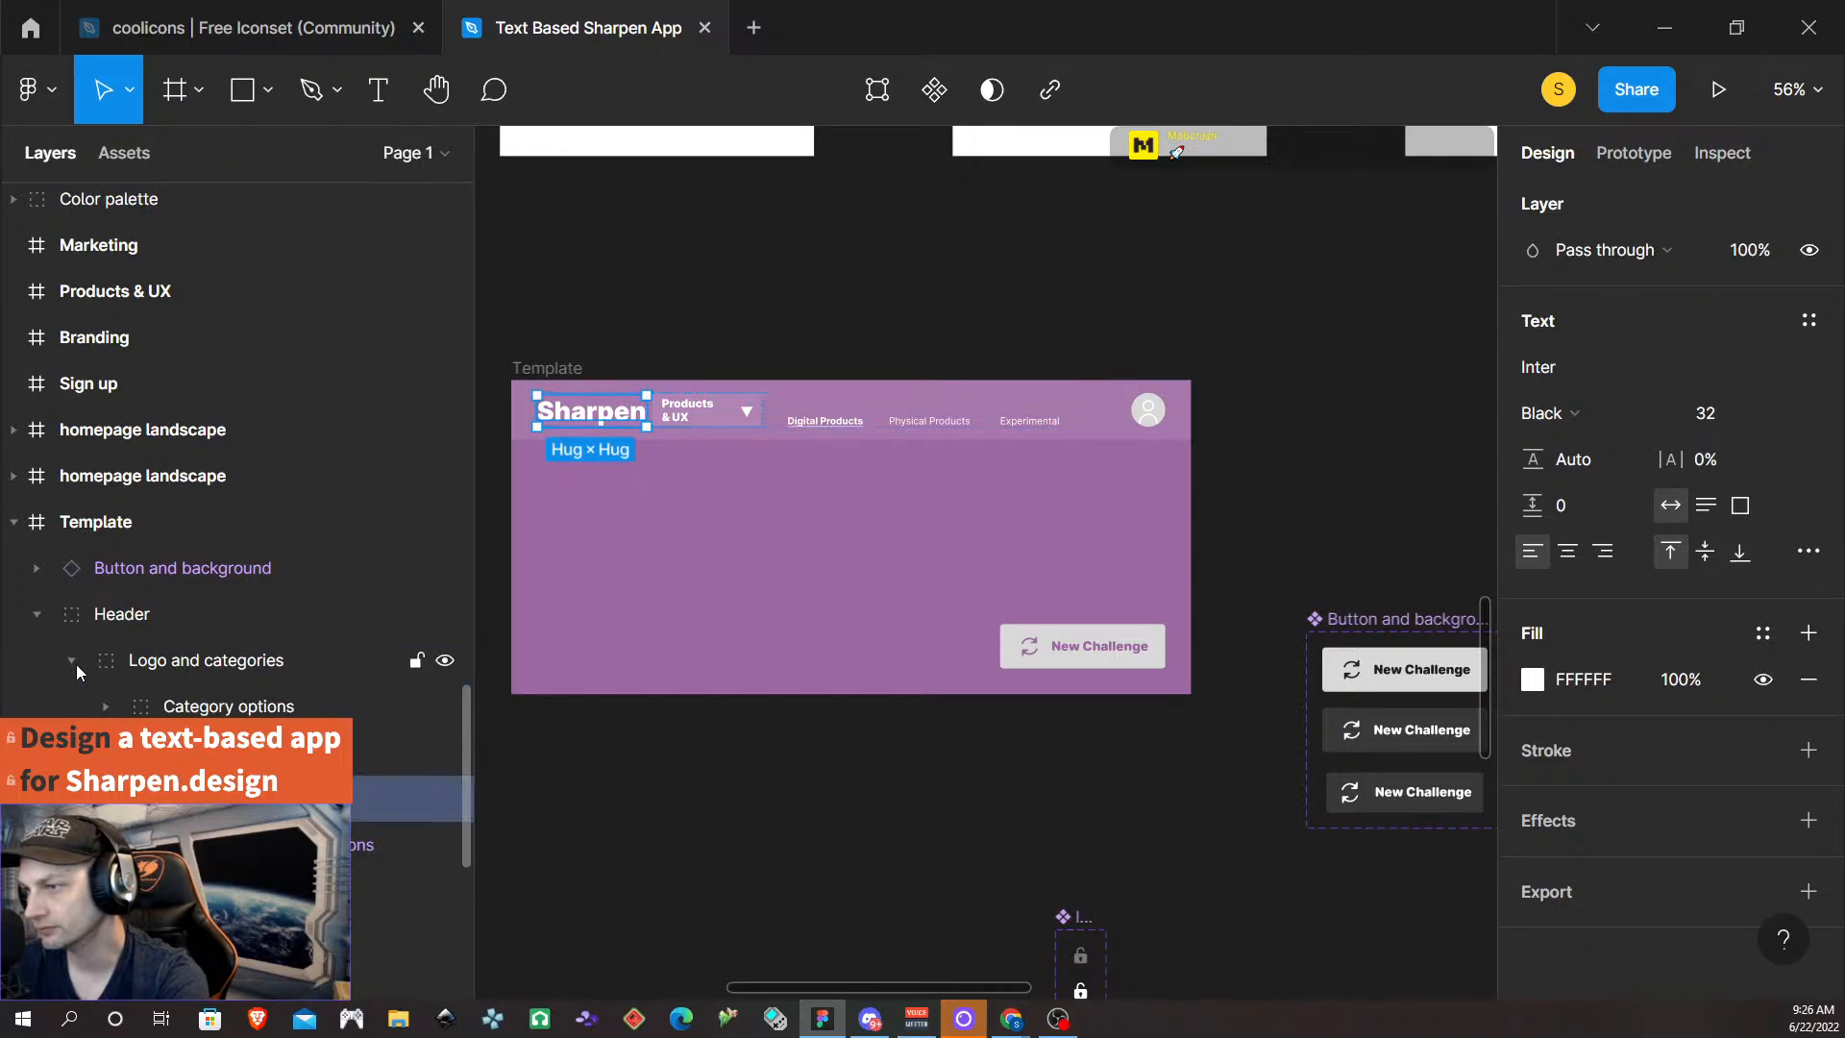
drag(130, 798, 130, 636)
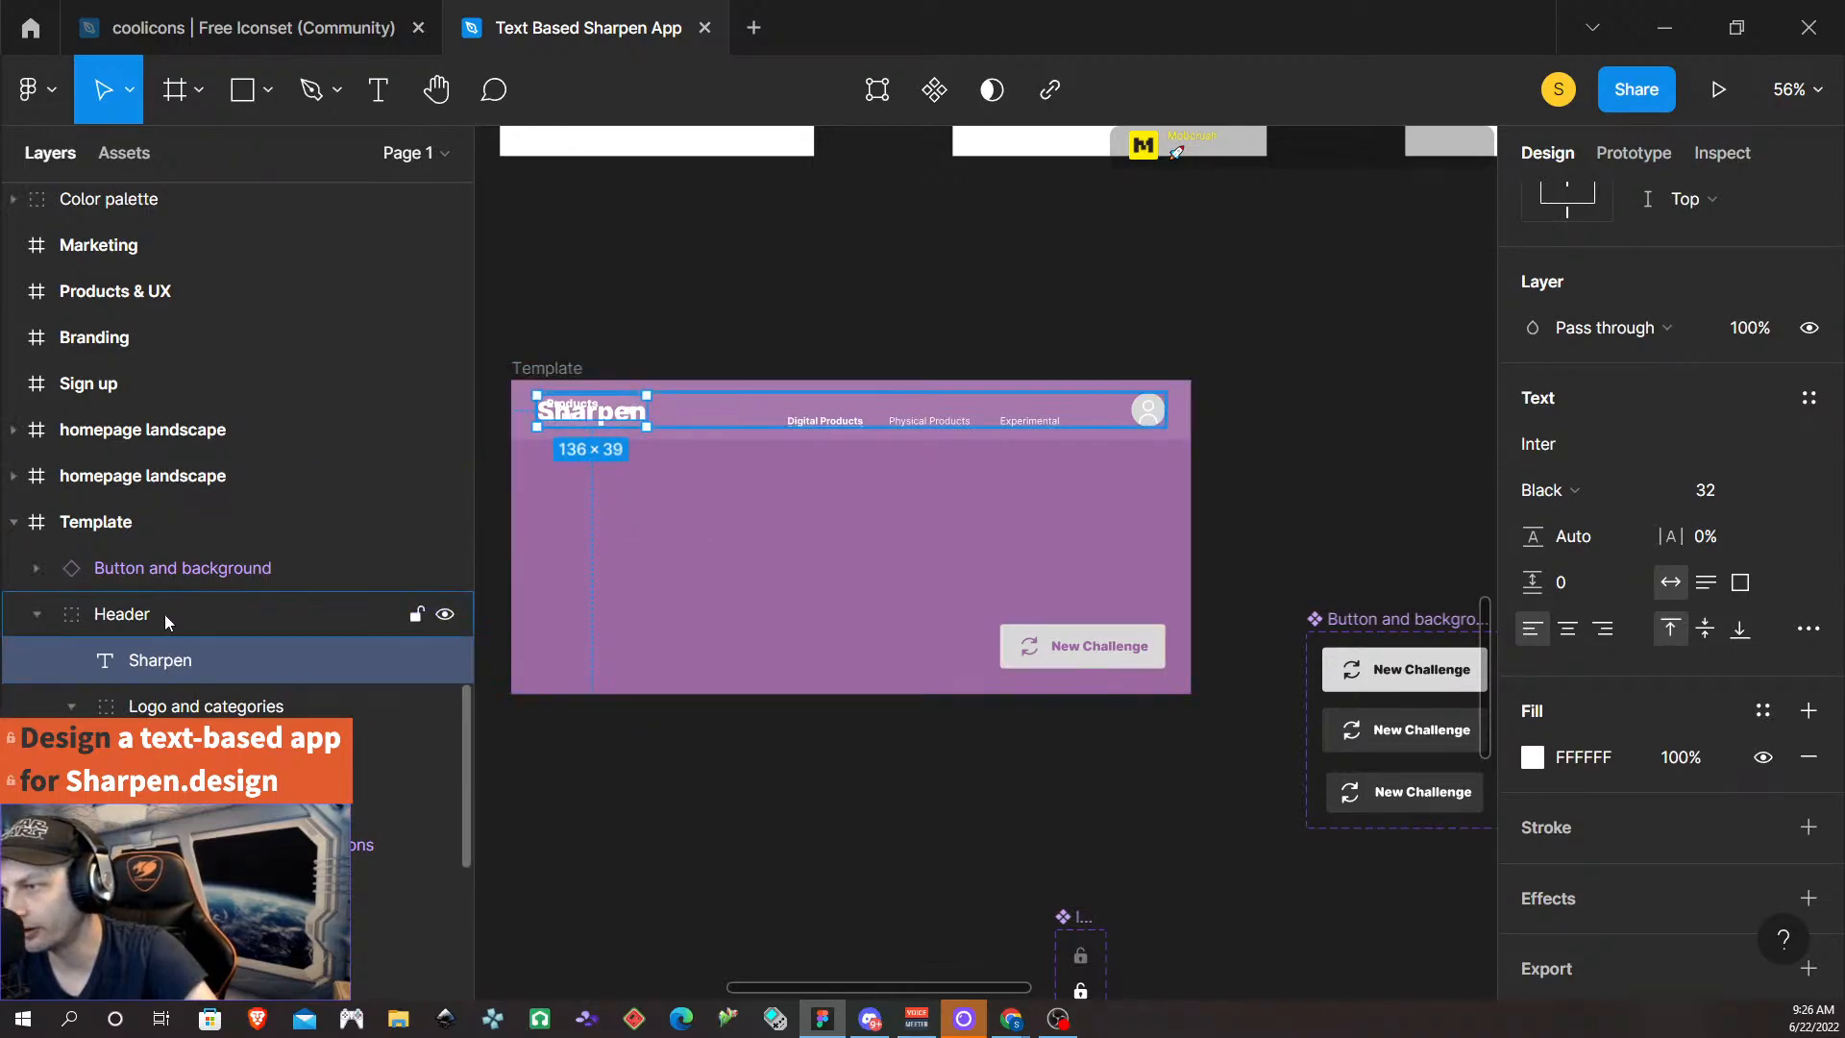
drag(255, 660, 391, 688)
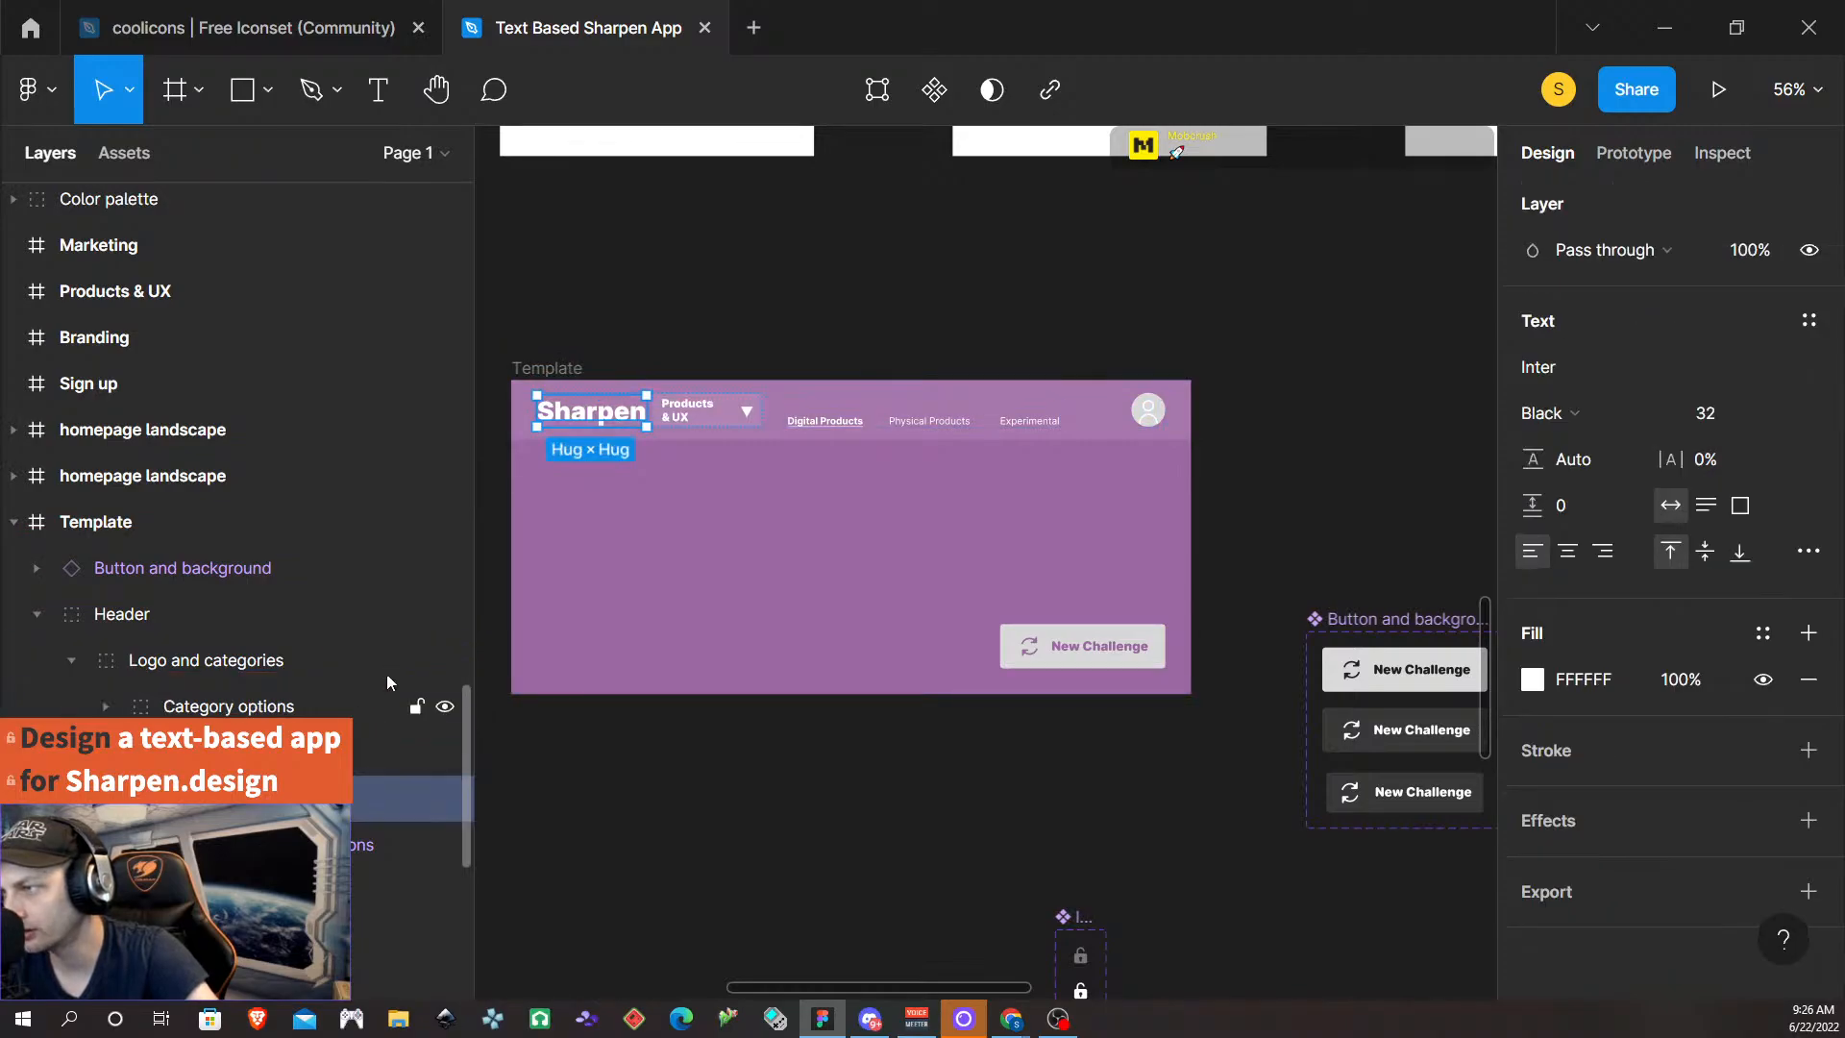
- Remove auto layout from the header frame holding the Sharpen logo and drop-down, and select the Sharpen text layer
click(663, 569)
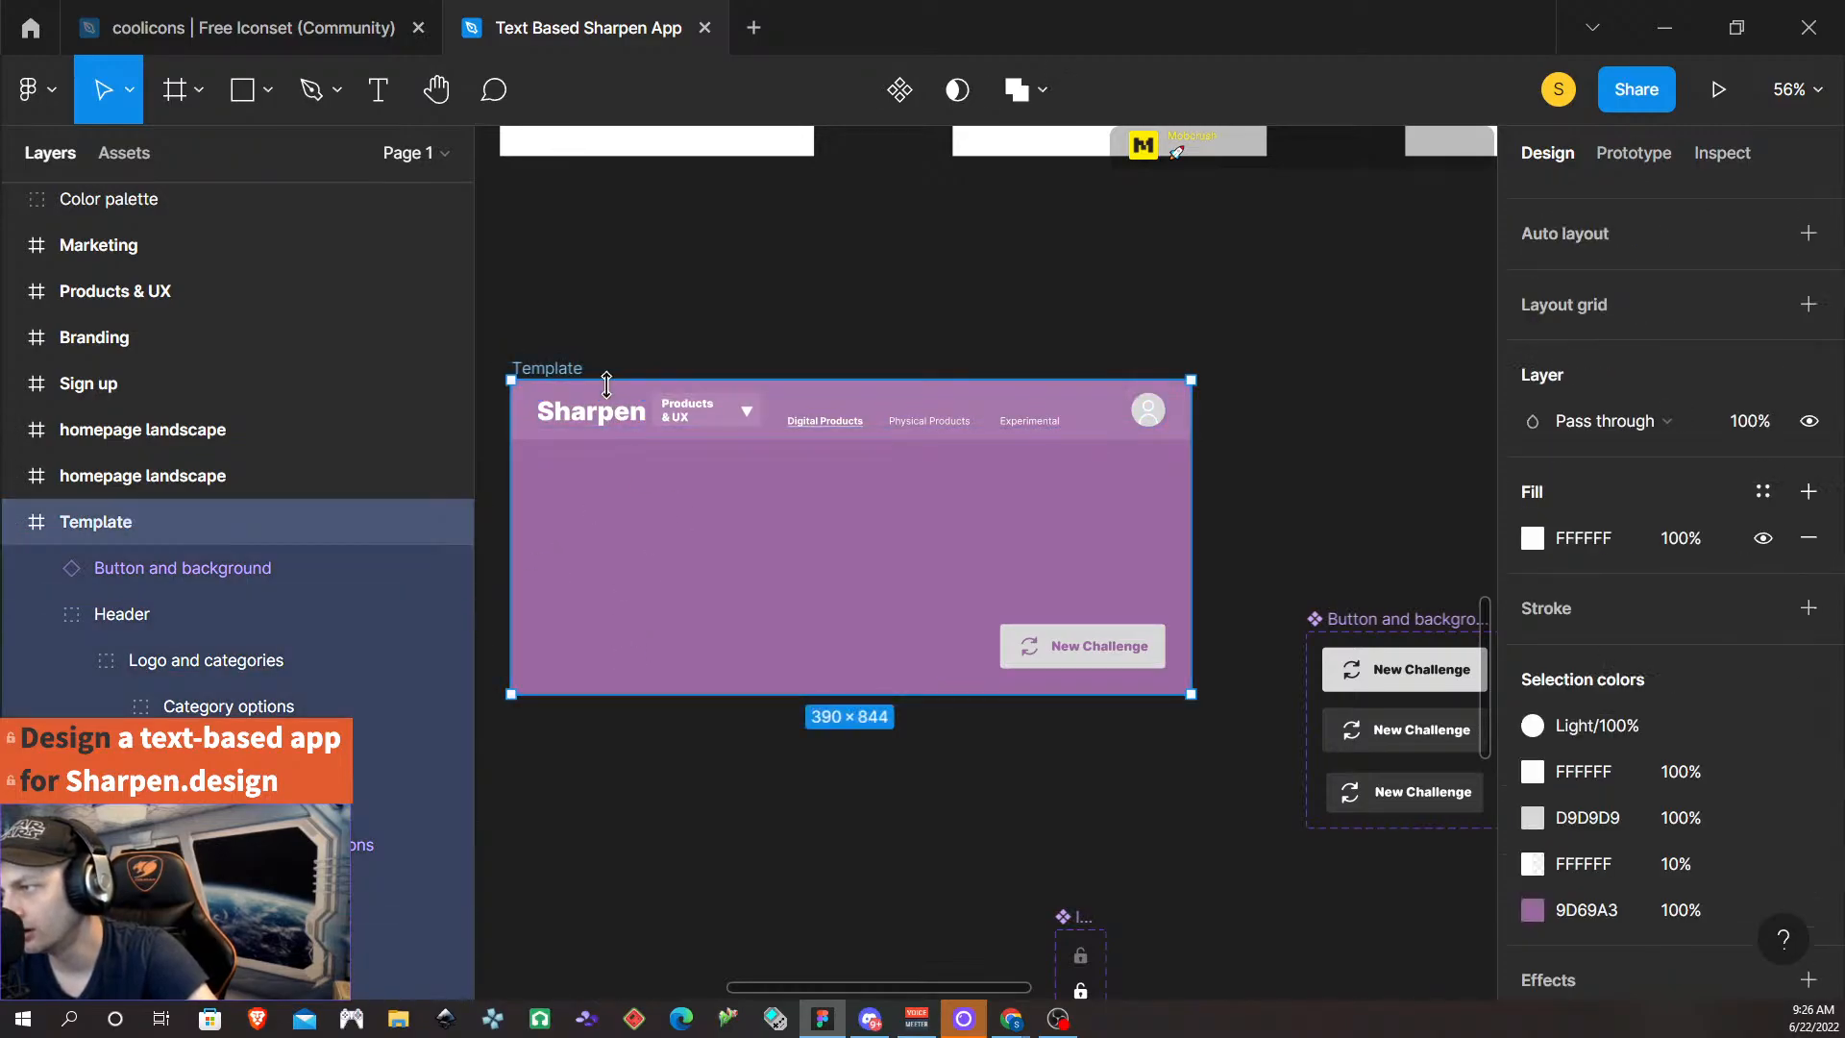
click(612, 425)
click(612, 426)
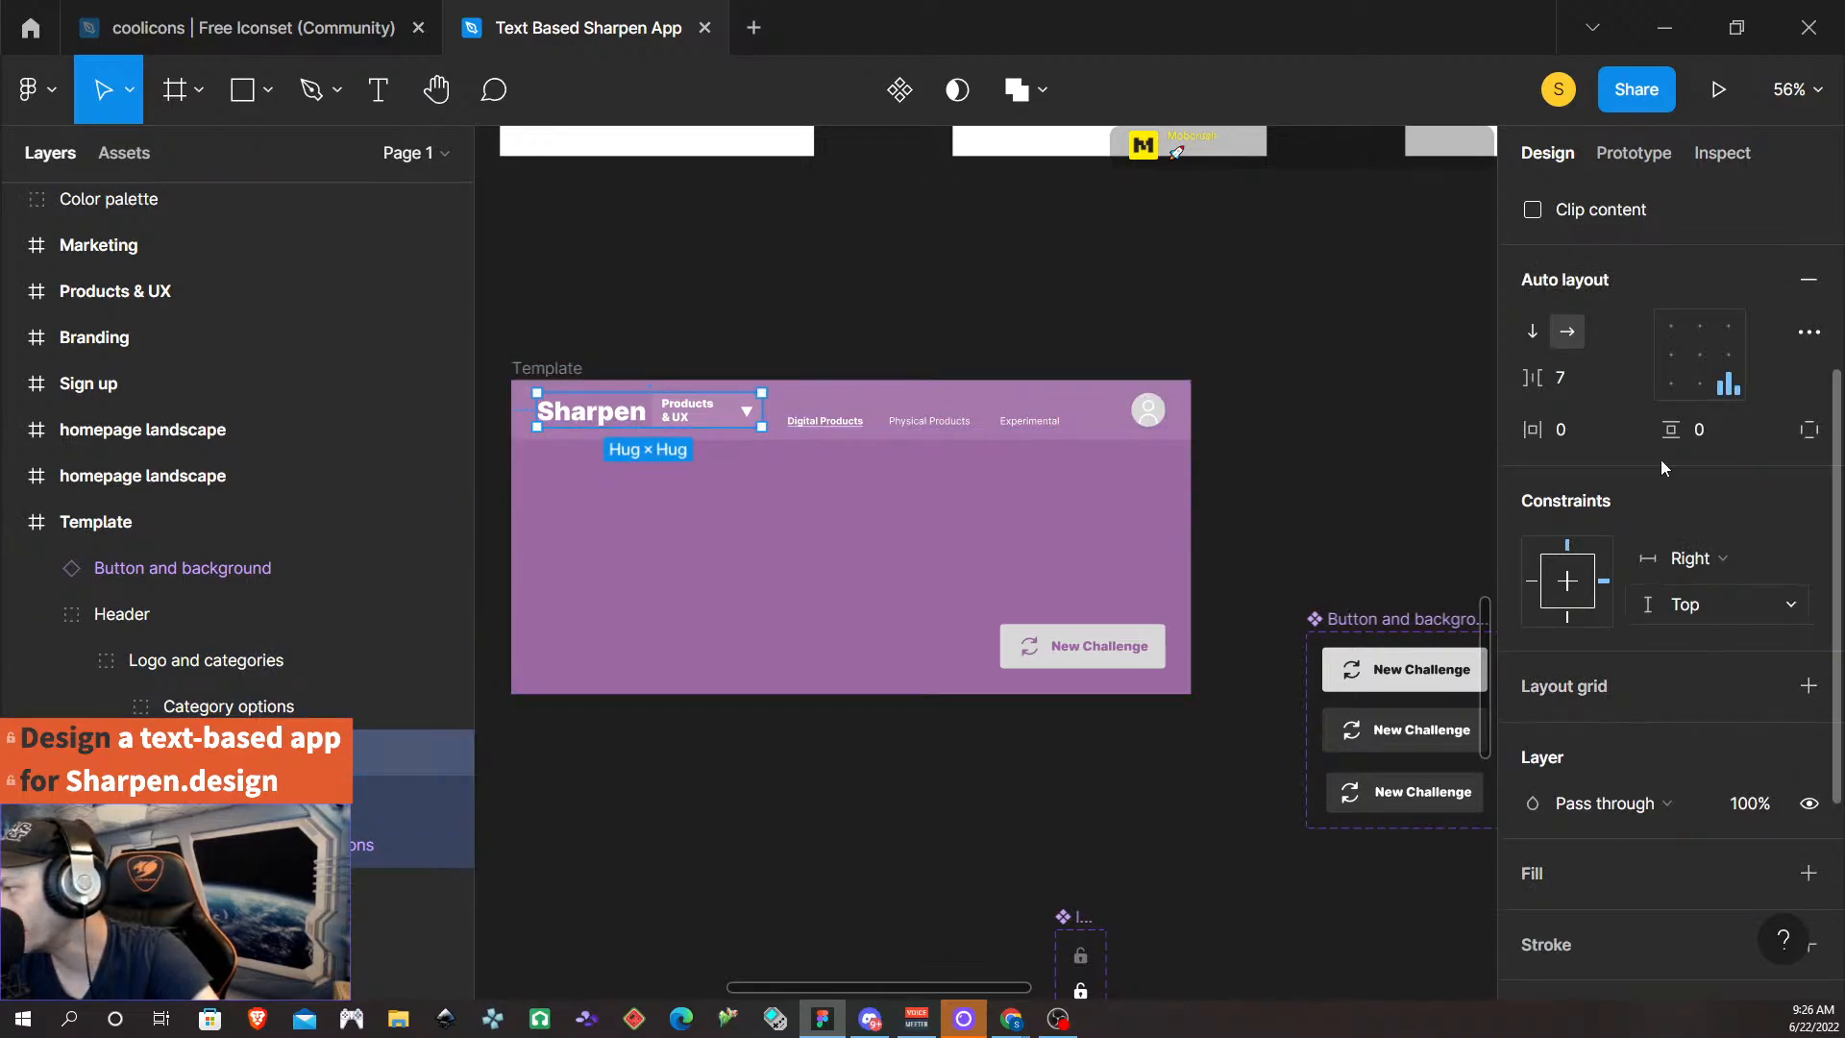
click(1808, 284)
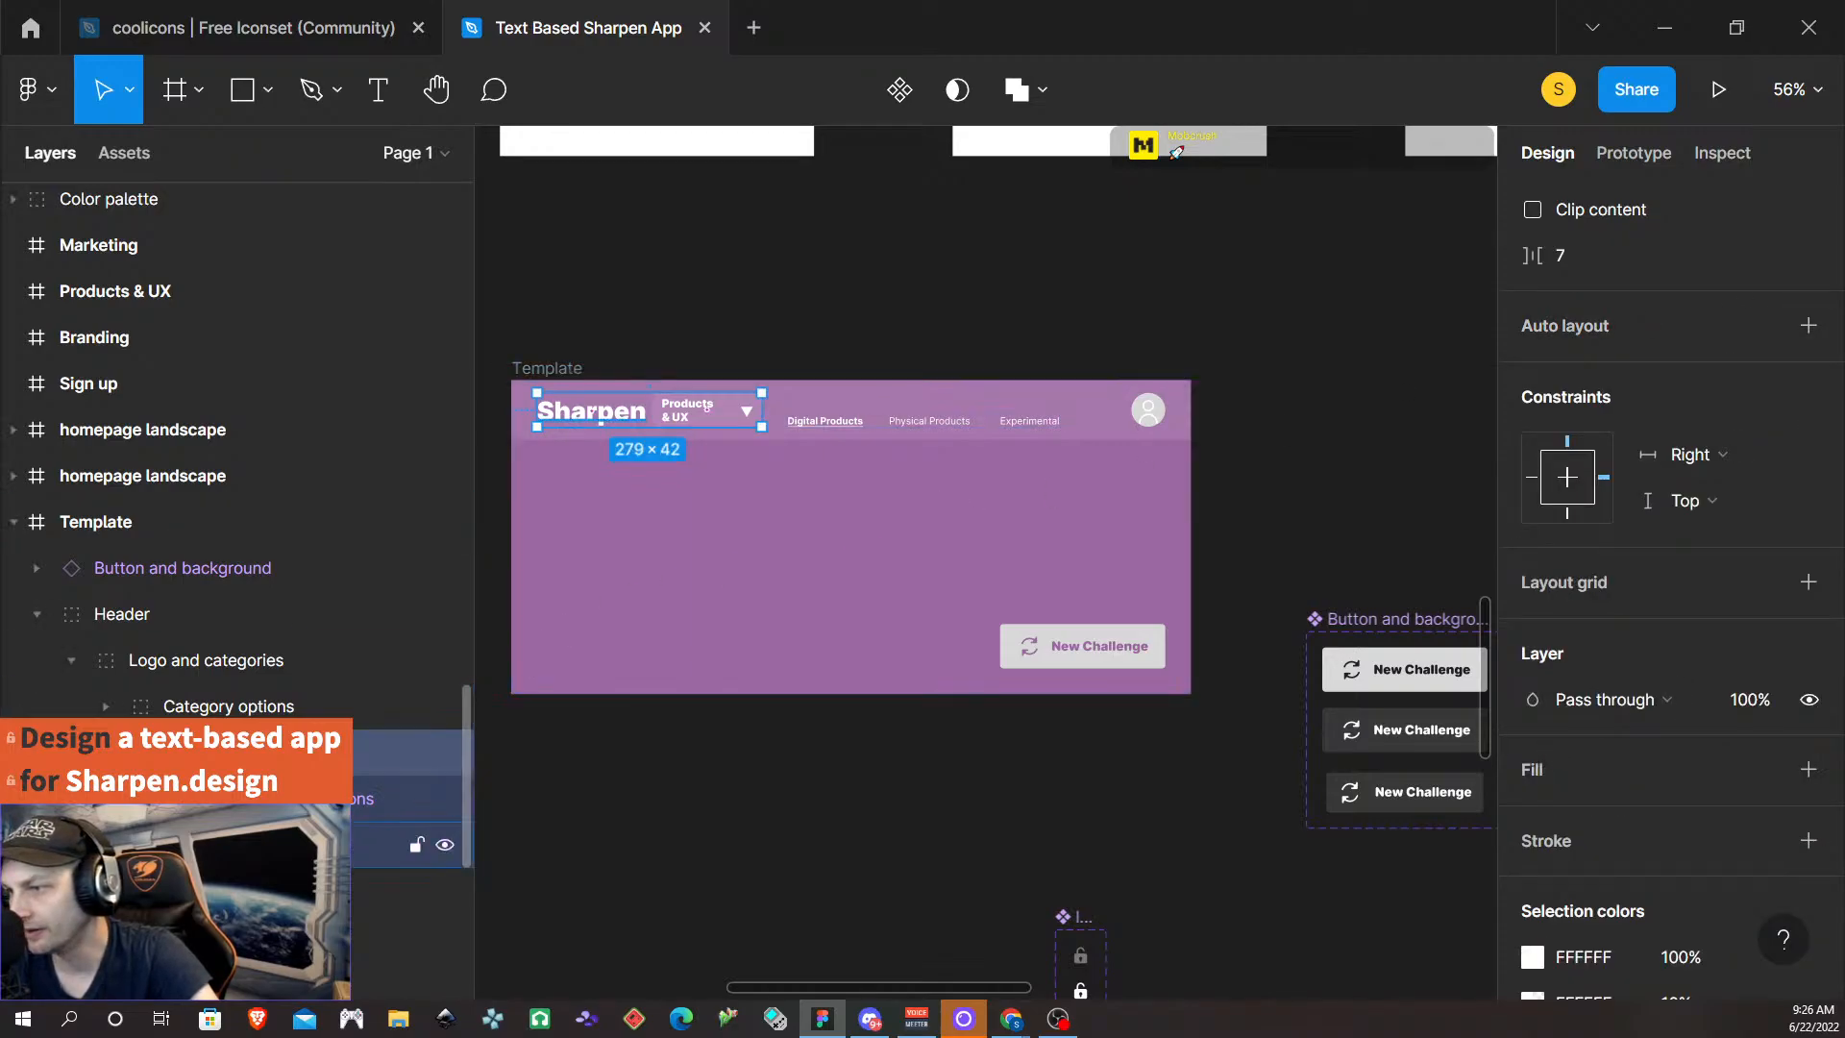
click(399, 844)
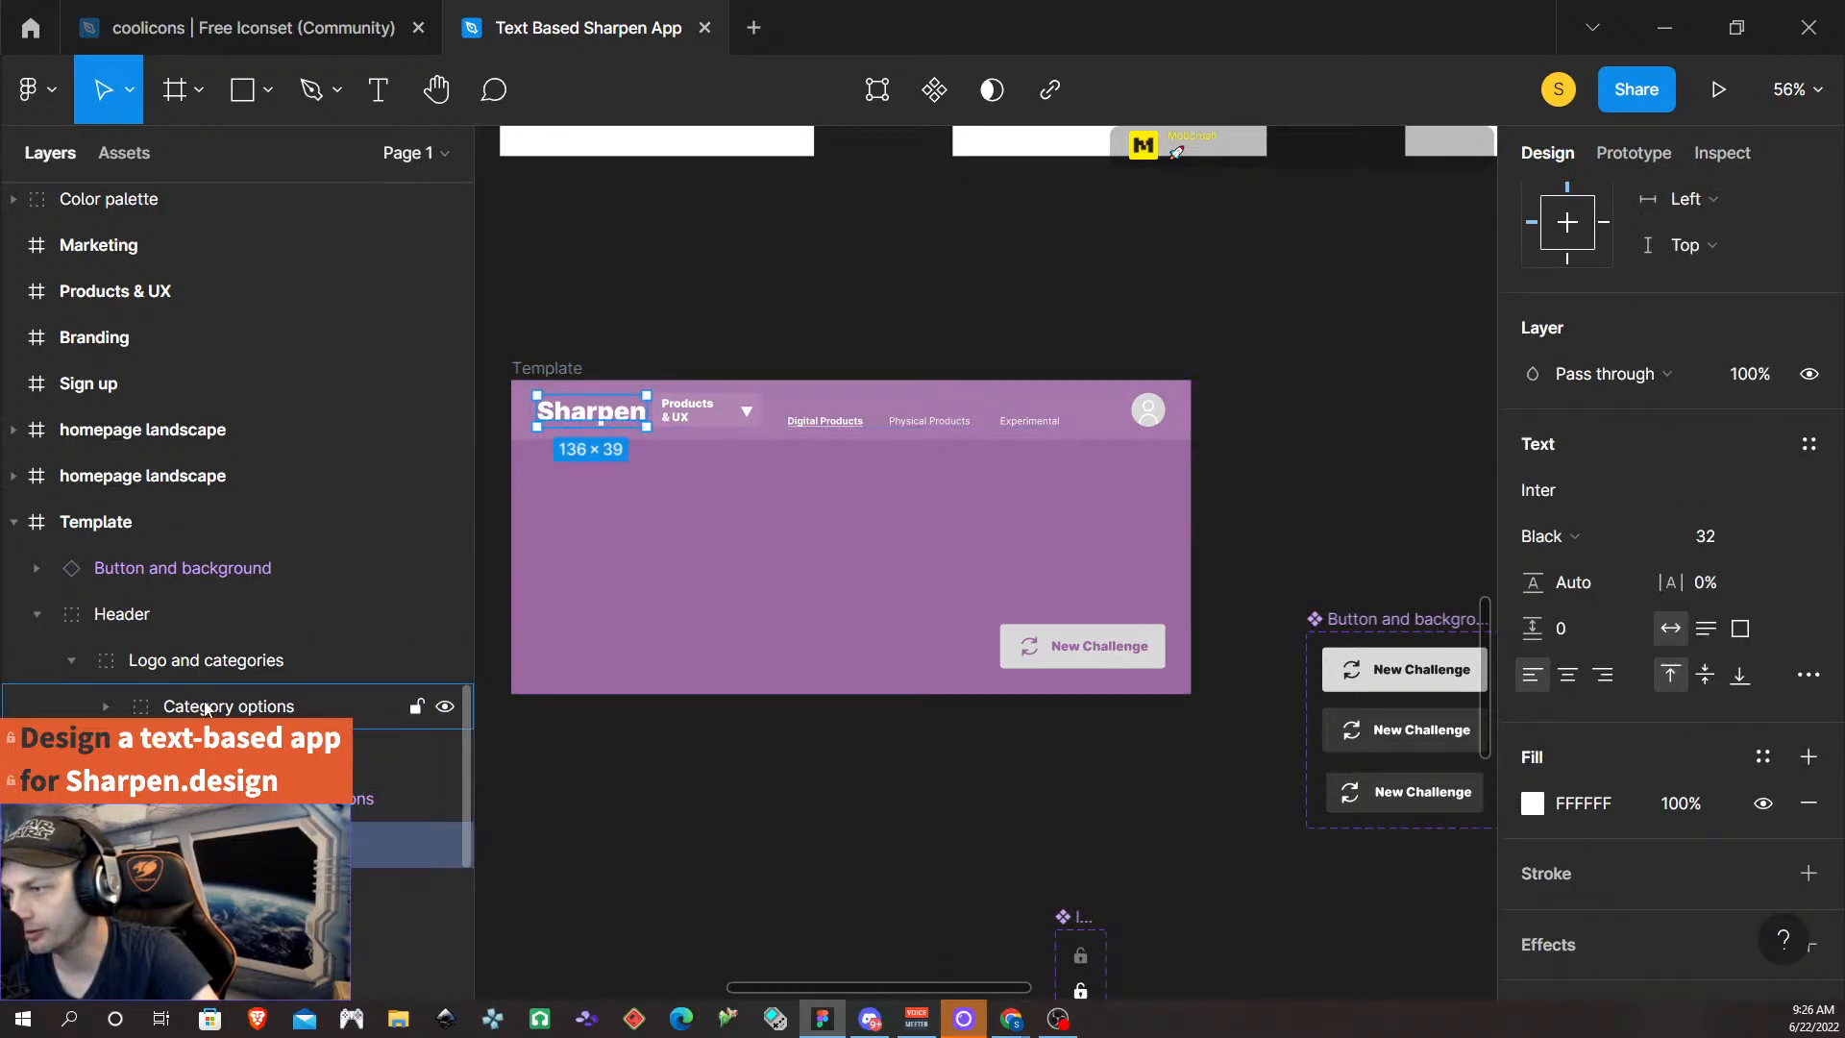
- Move the Sharpen text layer out of Logo and categories to directly under Header, and test the Template frame's drop-down in the prototype preview
drag(201, 662, 196, 634)
click(816, 539)
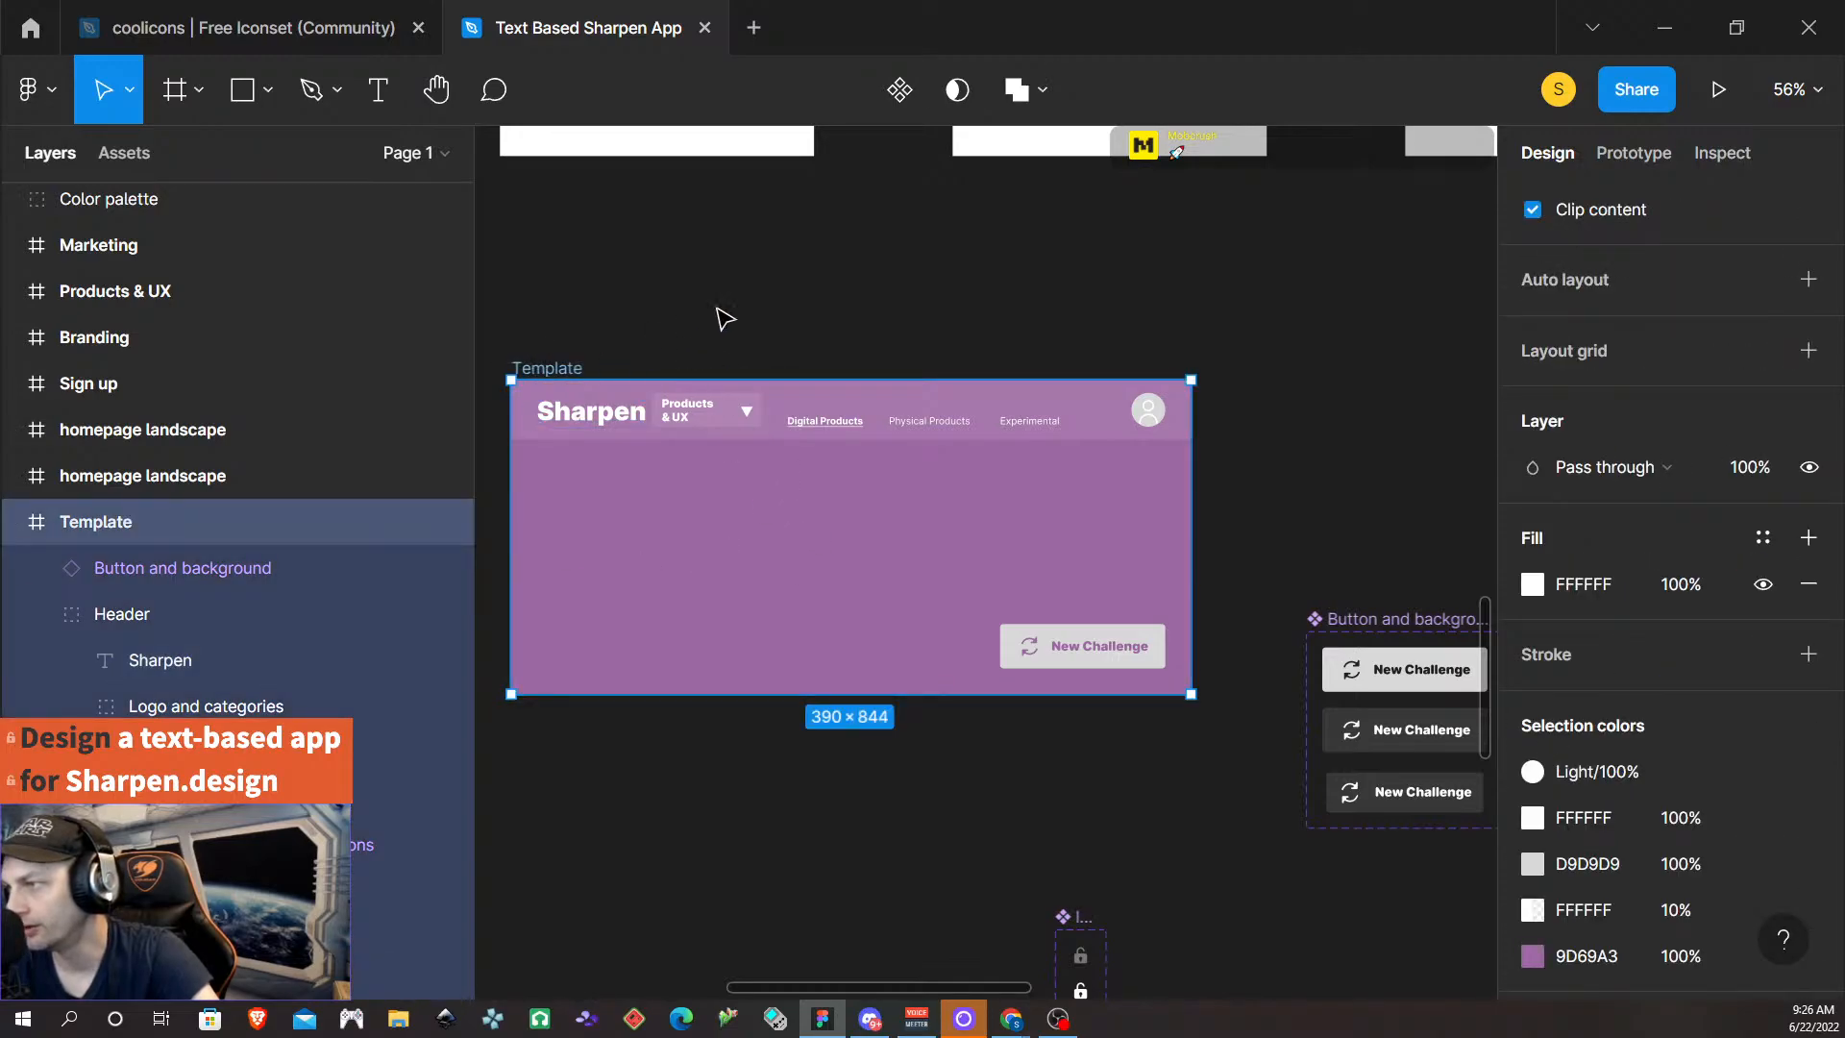
click(1715, 89)
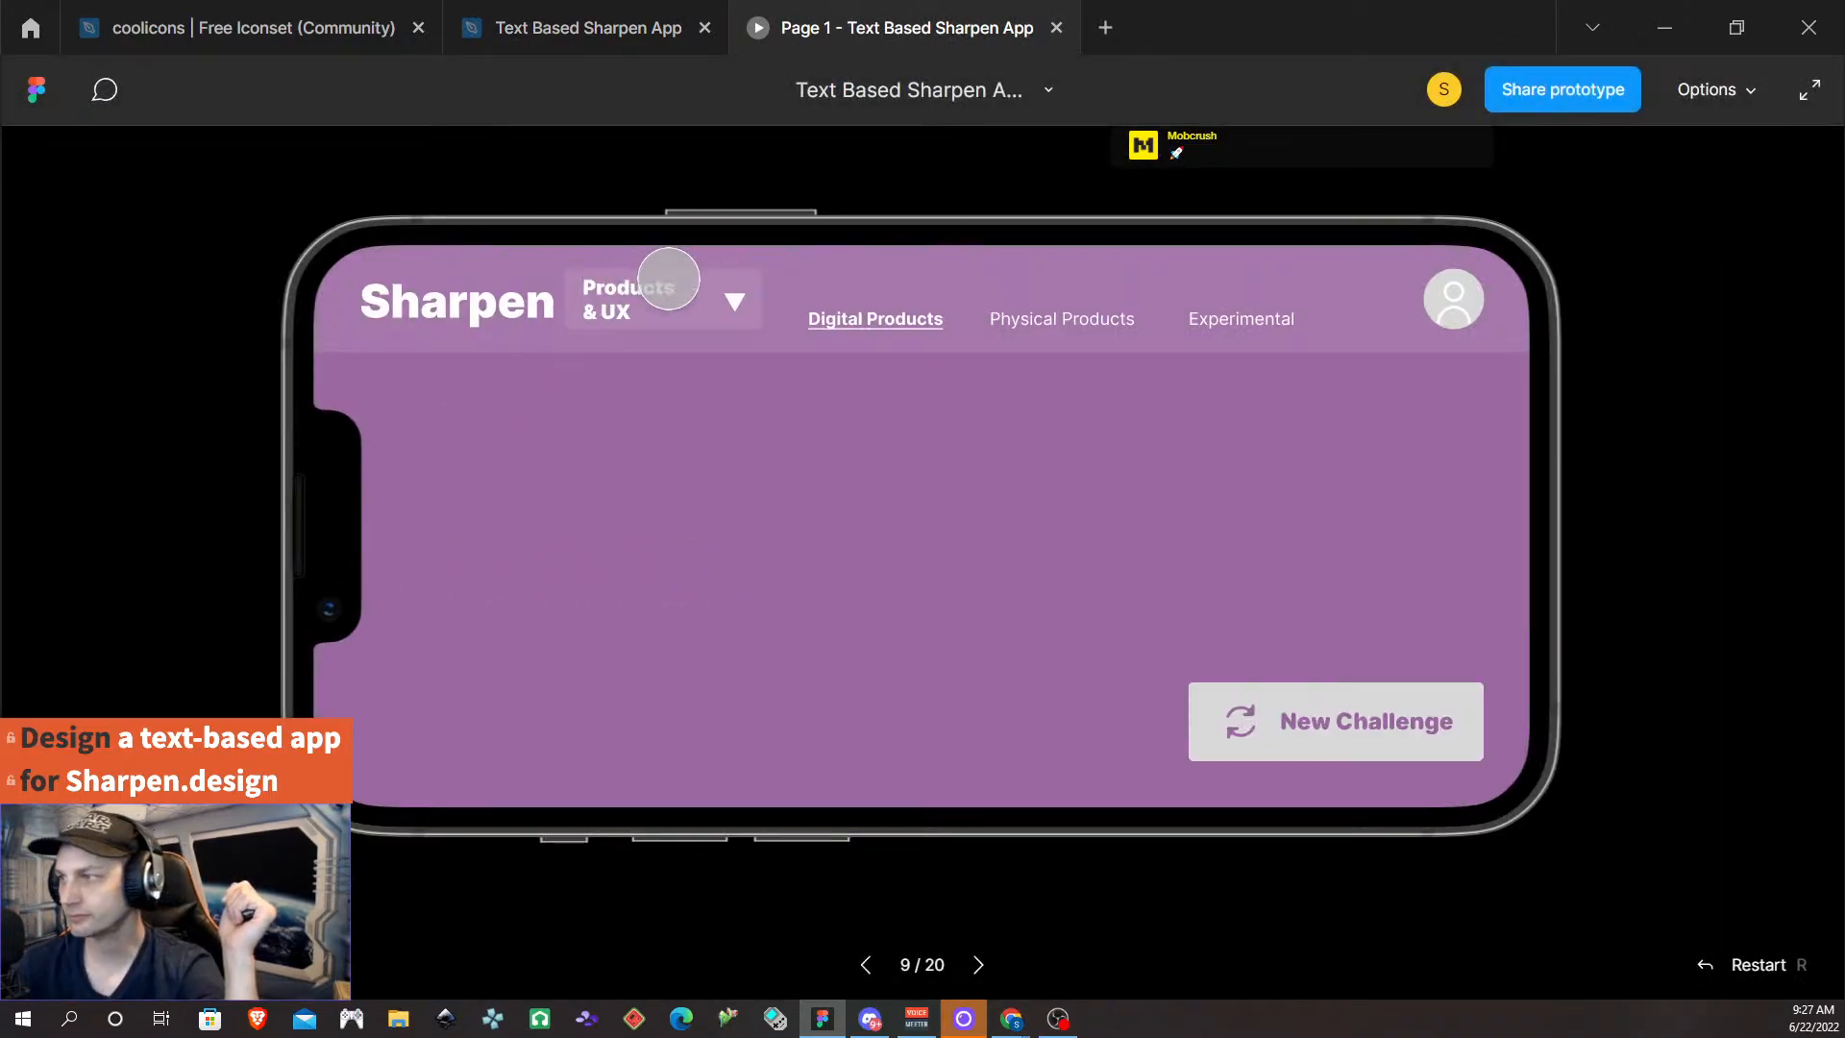
click(731, 297)
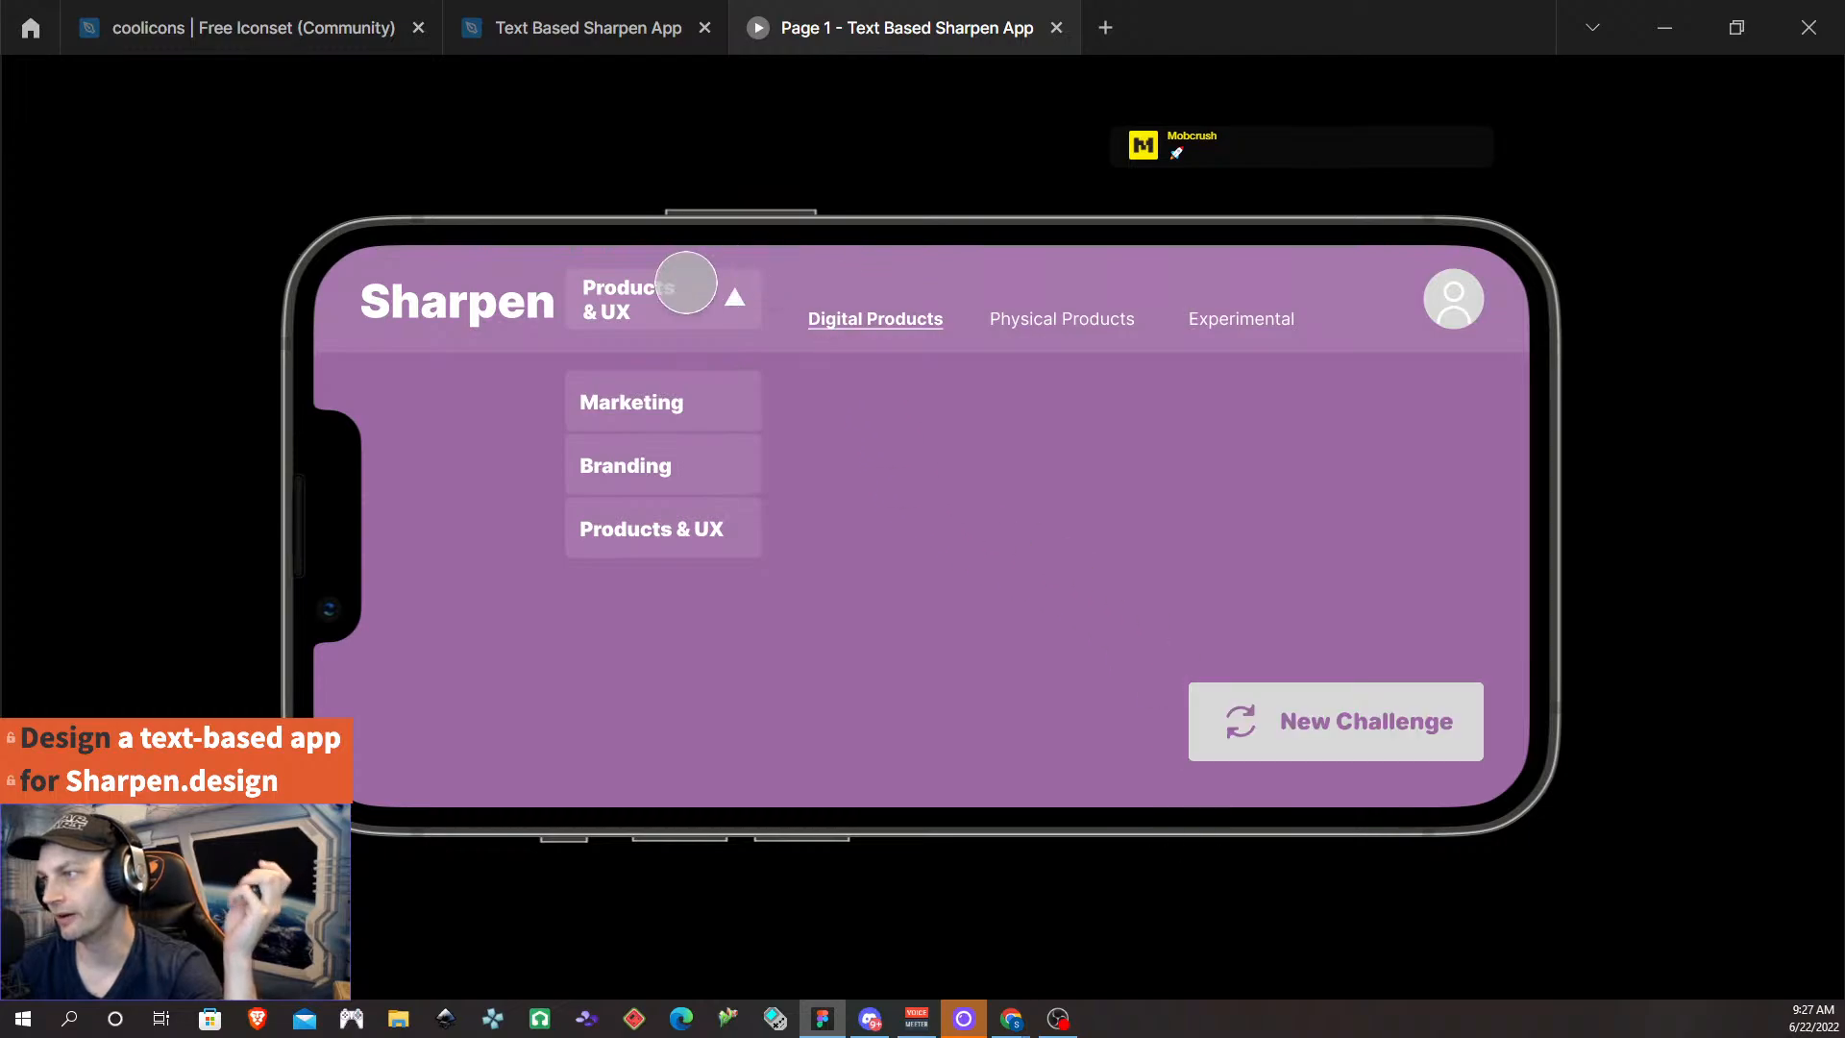
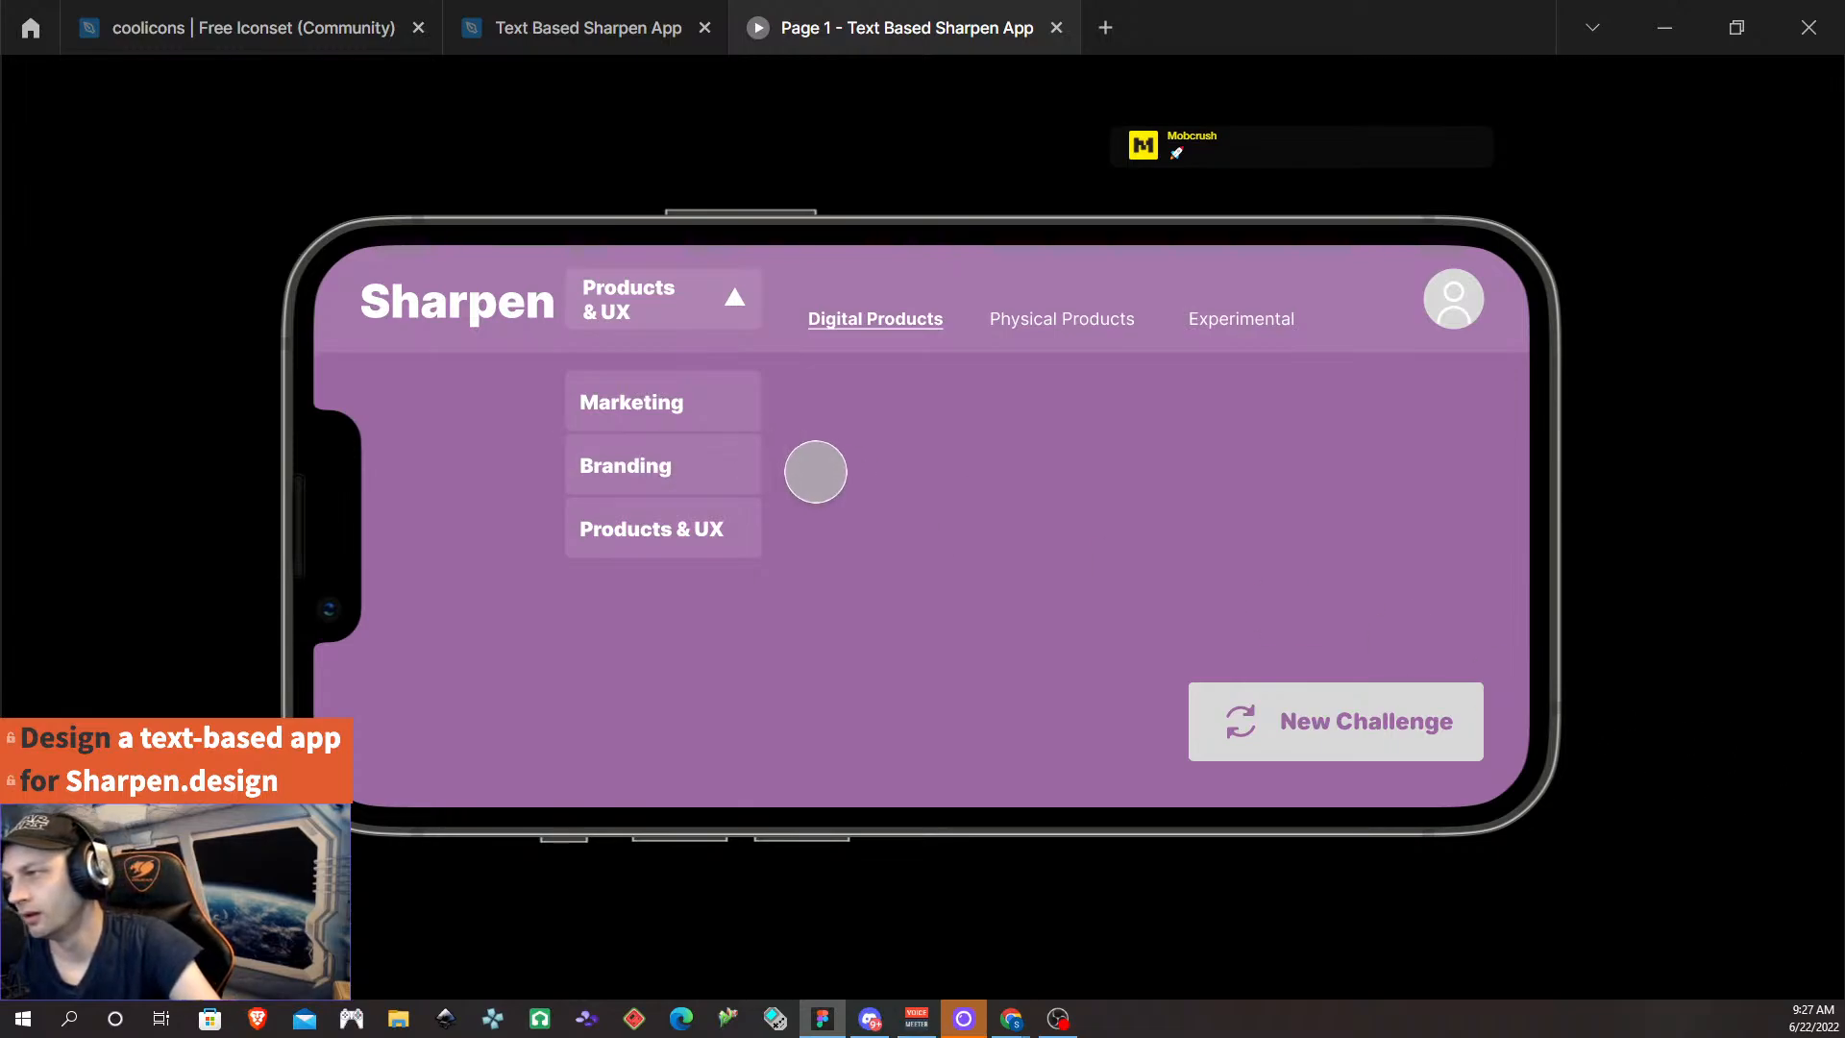
- Return to the design file and look over the category frames and the open drop-down variant's Design categories list
click(602, 32)
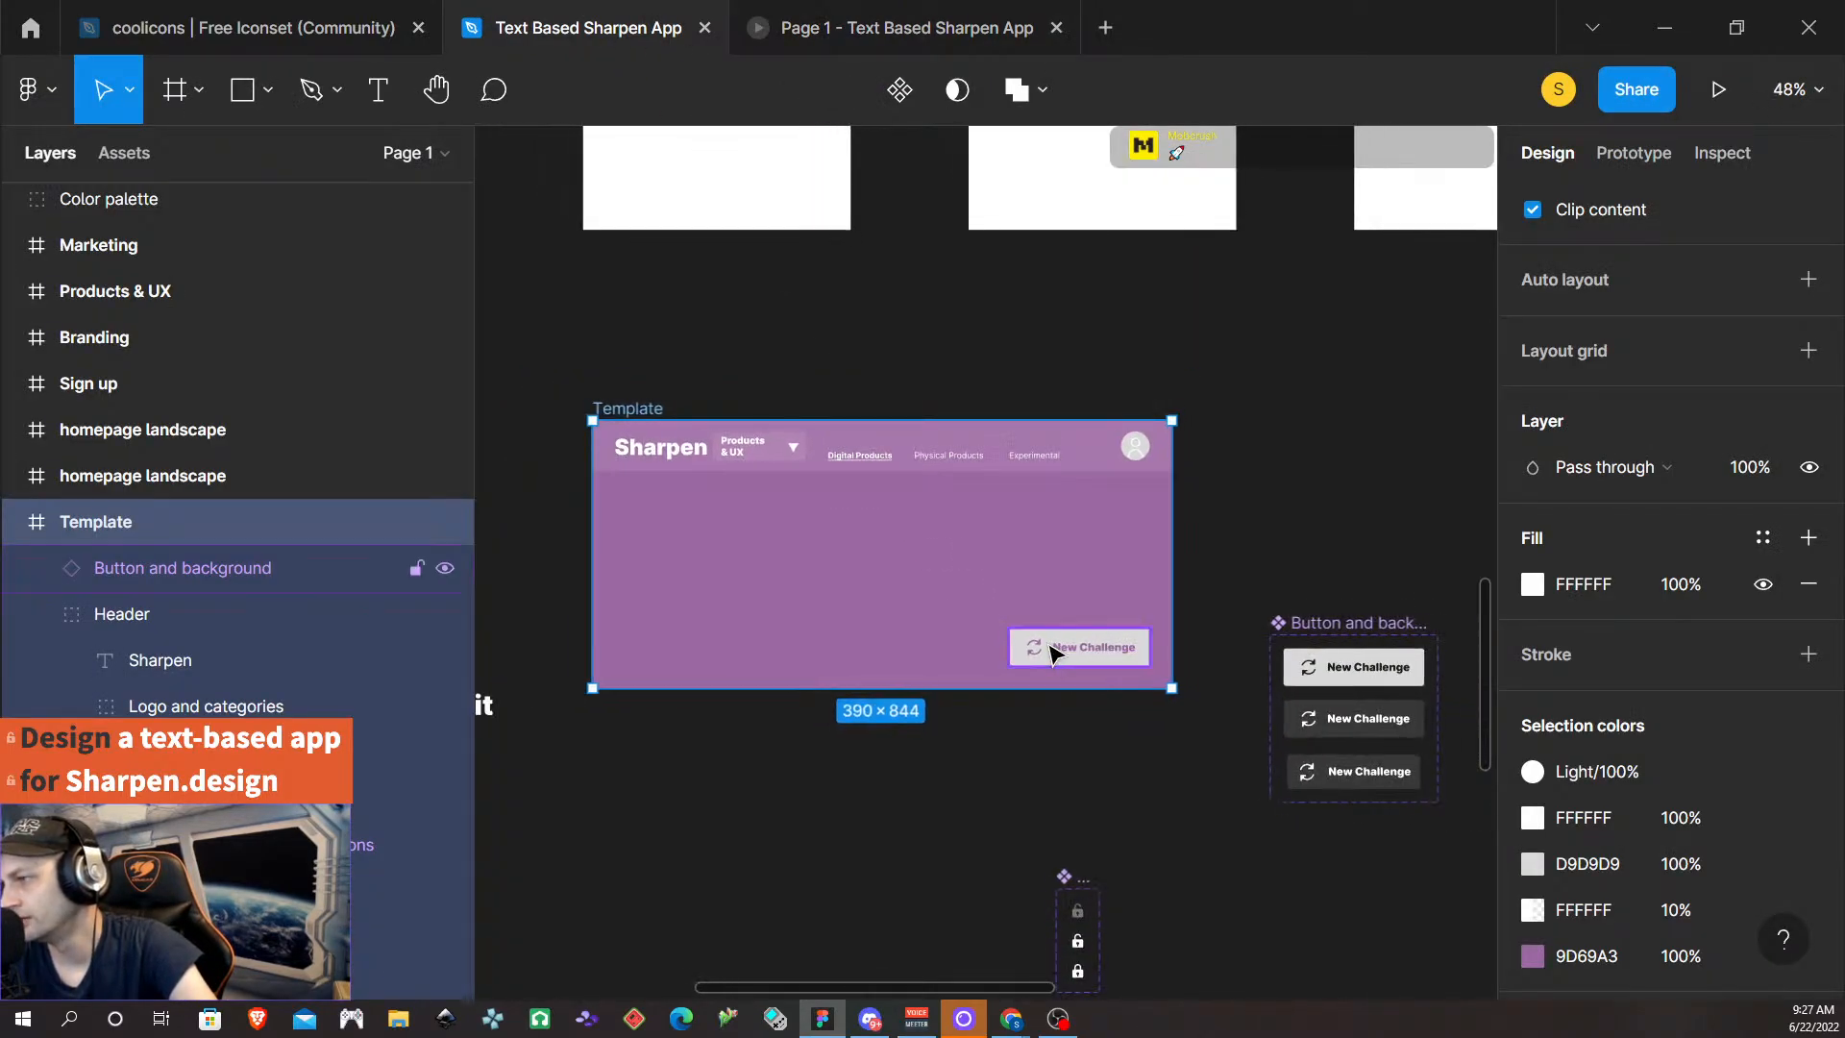
scroll(1057, 653, down, 5)
scroll(1047, 646, down, 2)
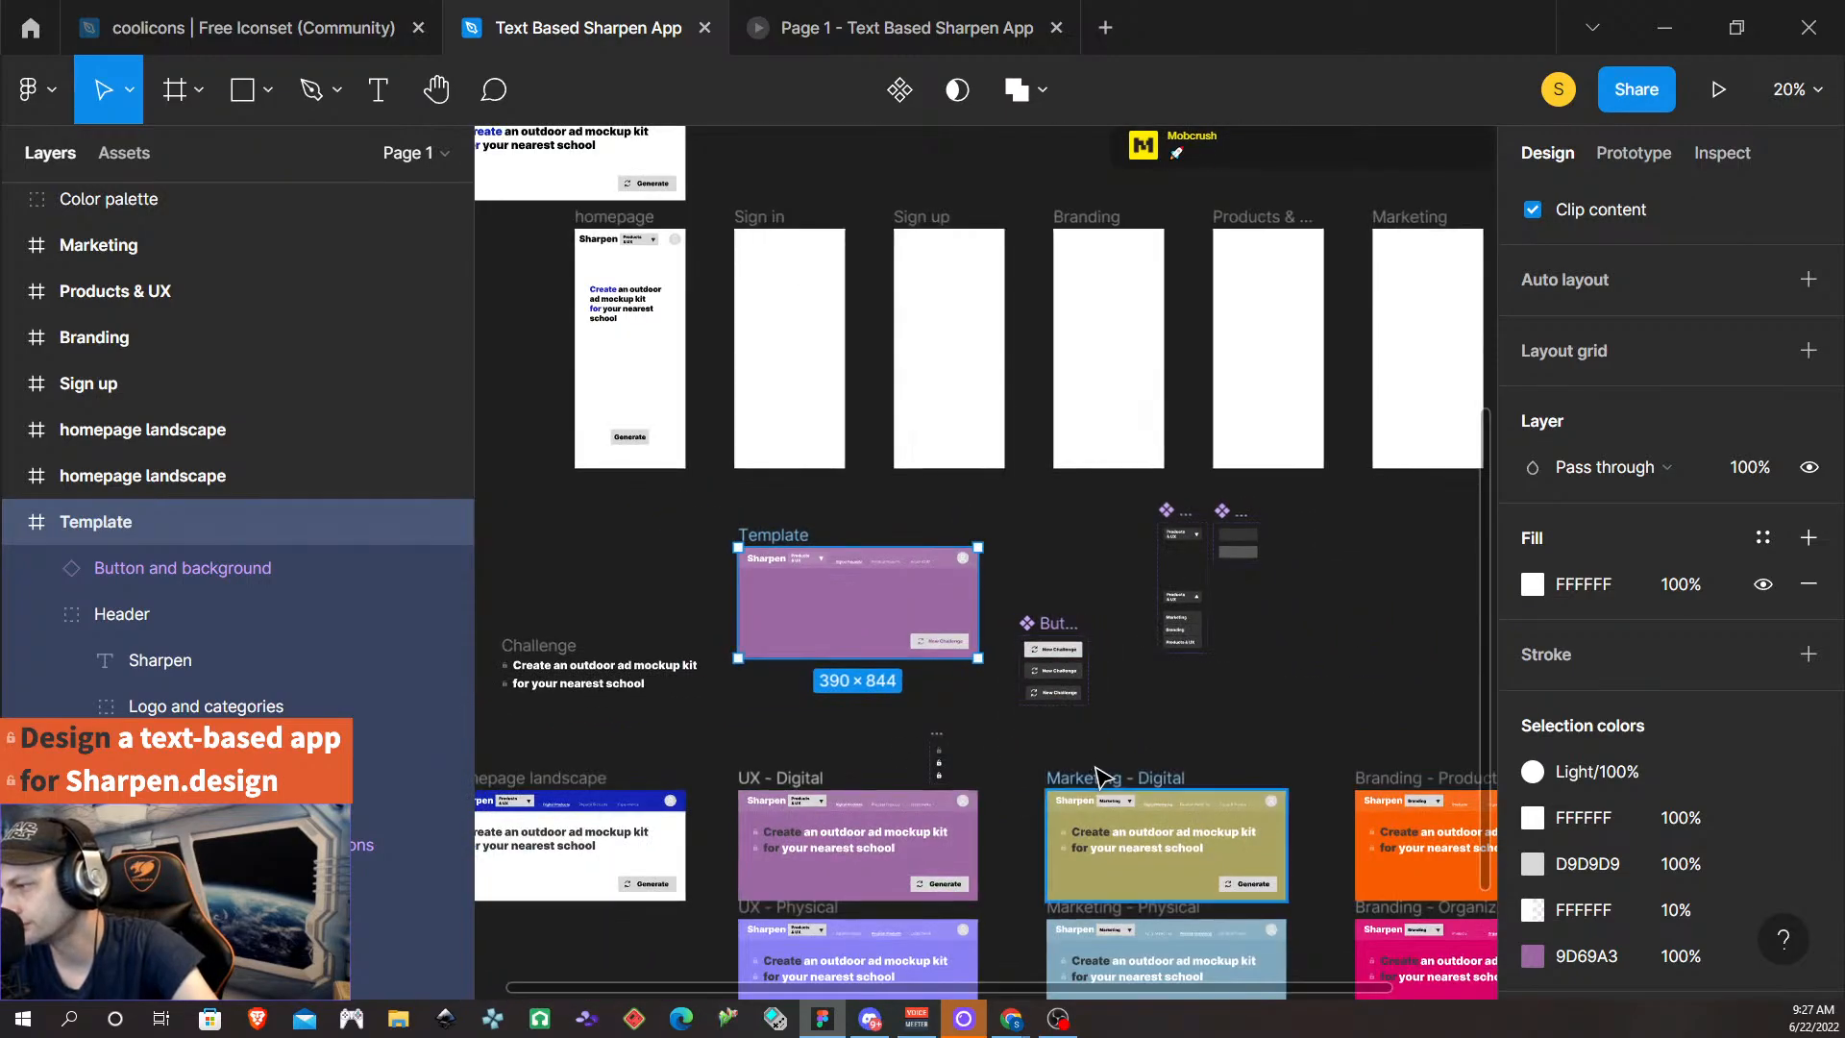
scroll(1258, 735, right, 1)
scroll(1258, 735, right, 3)
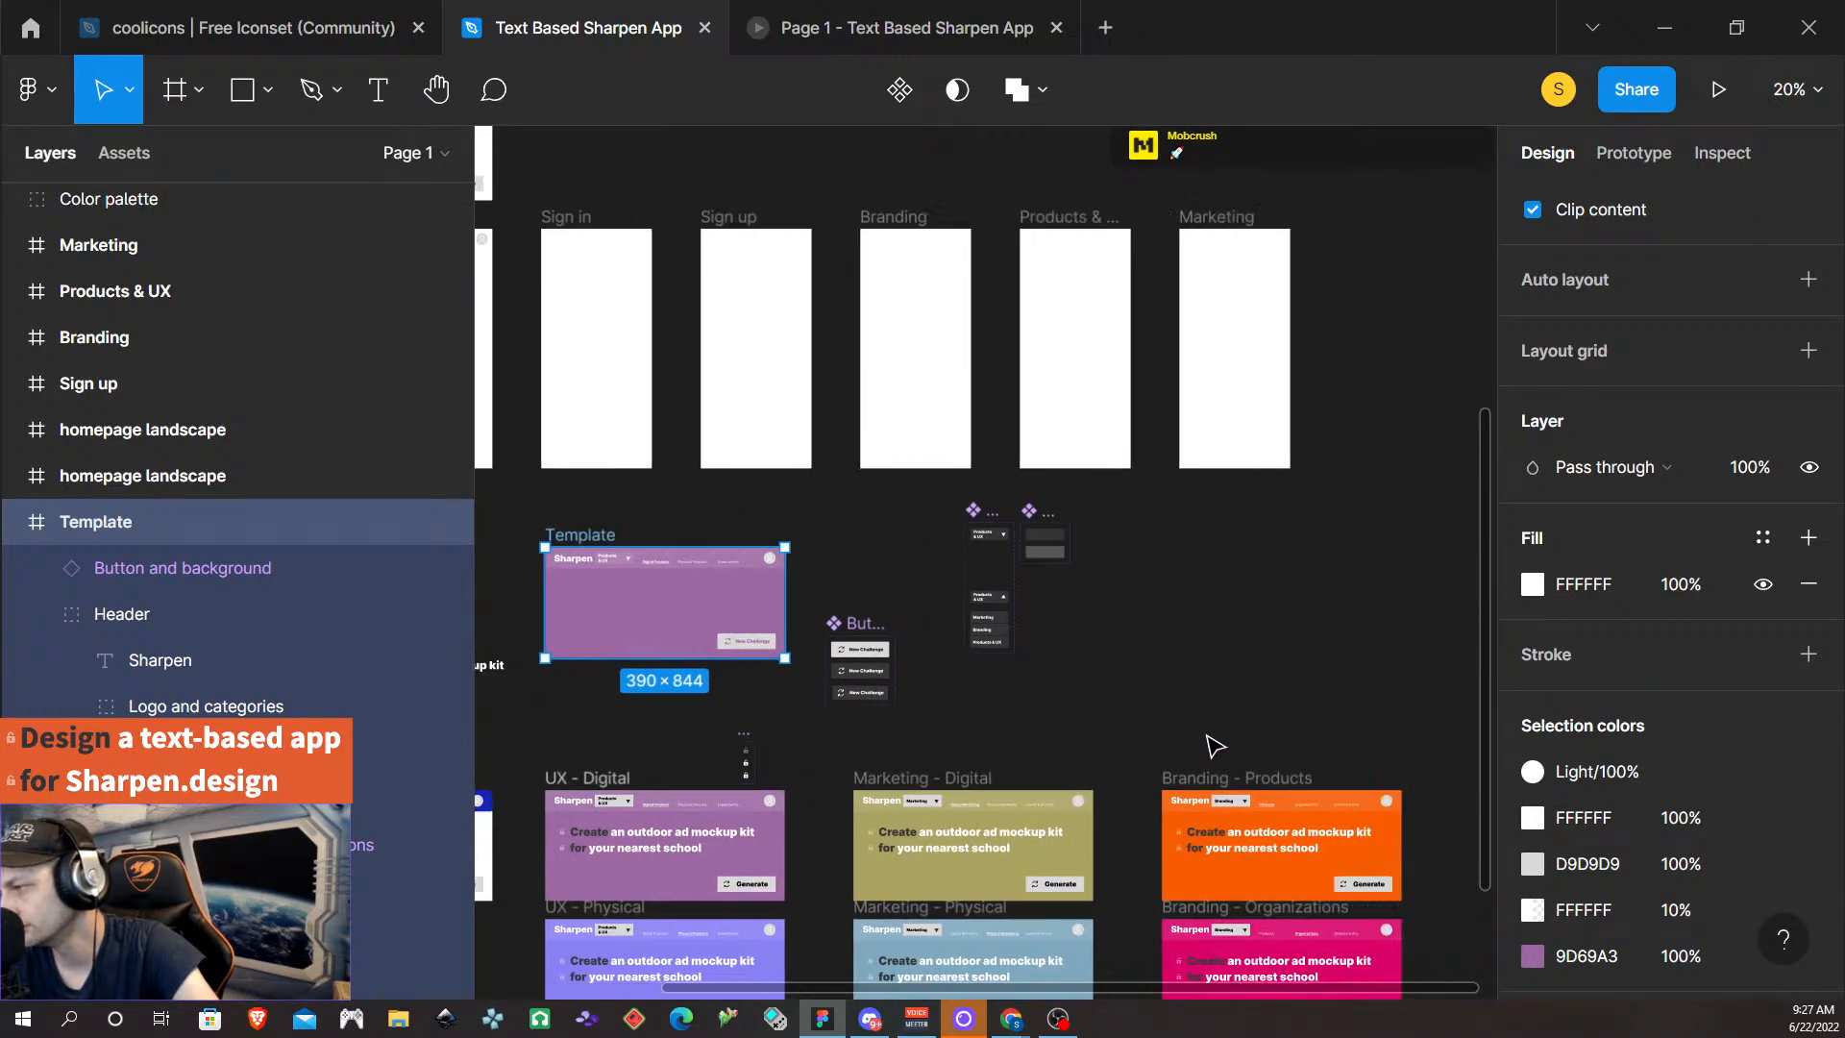
scroll(893, 740, up, 3)
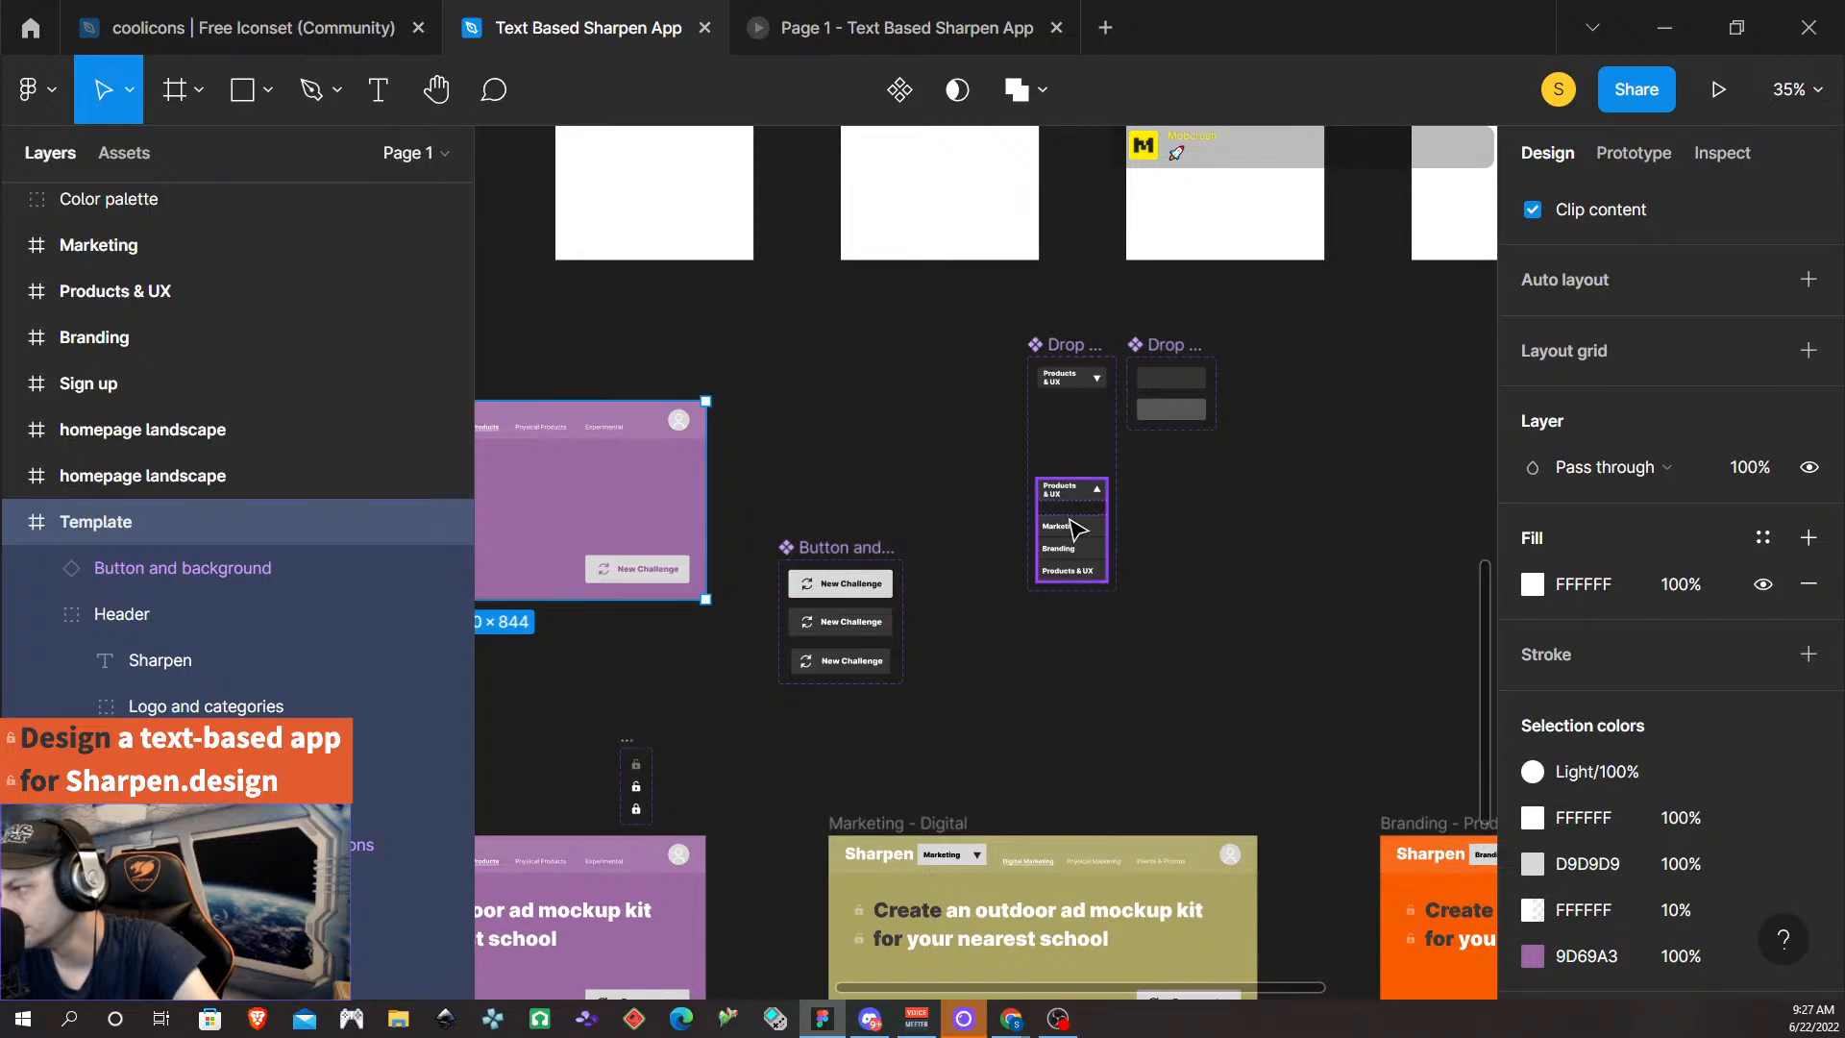
click(1089, 543)
click(1088, 539)
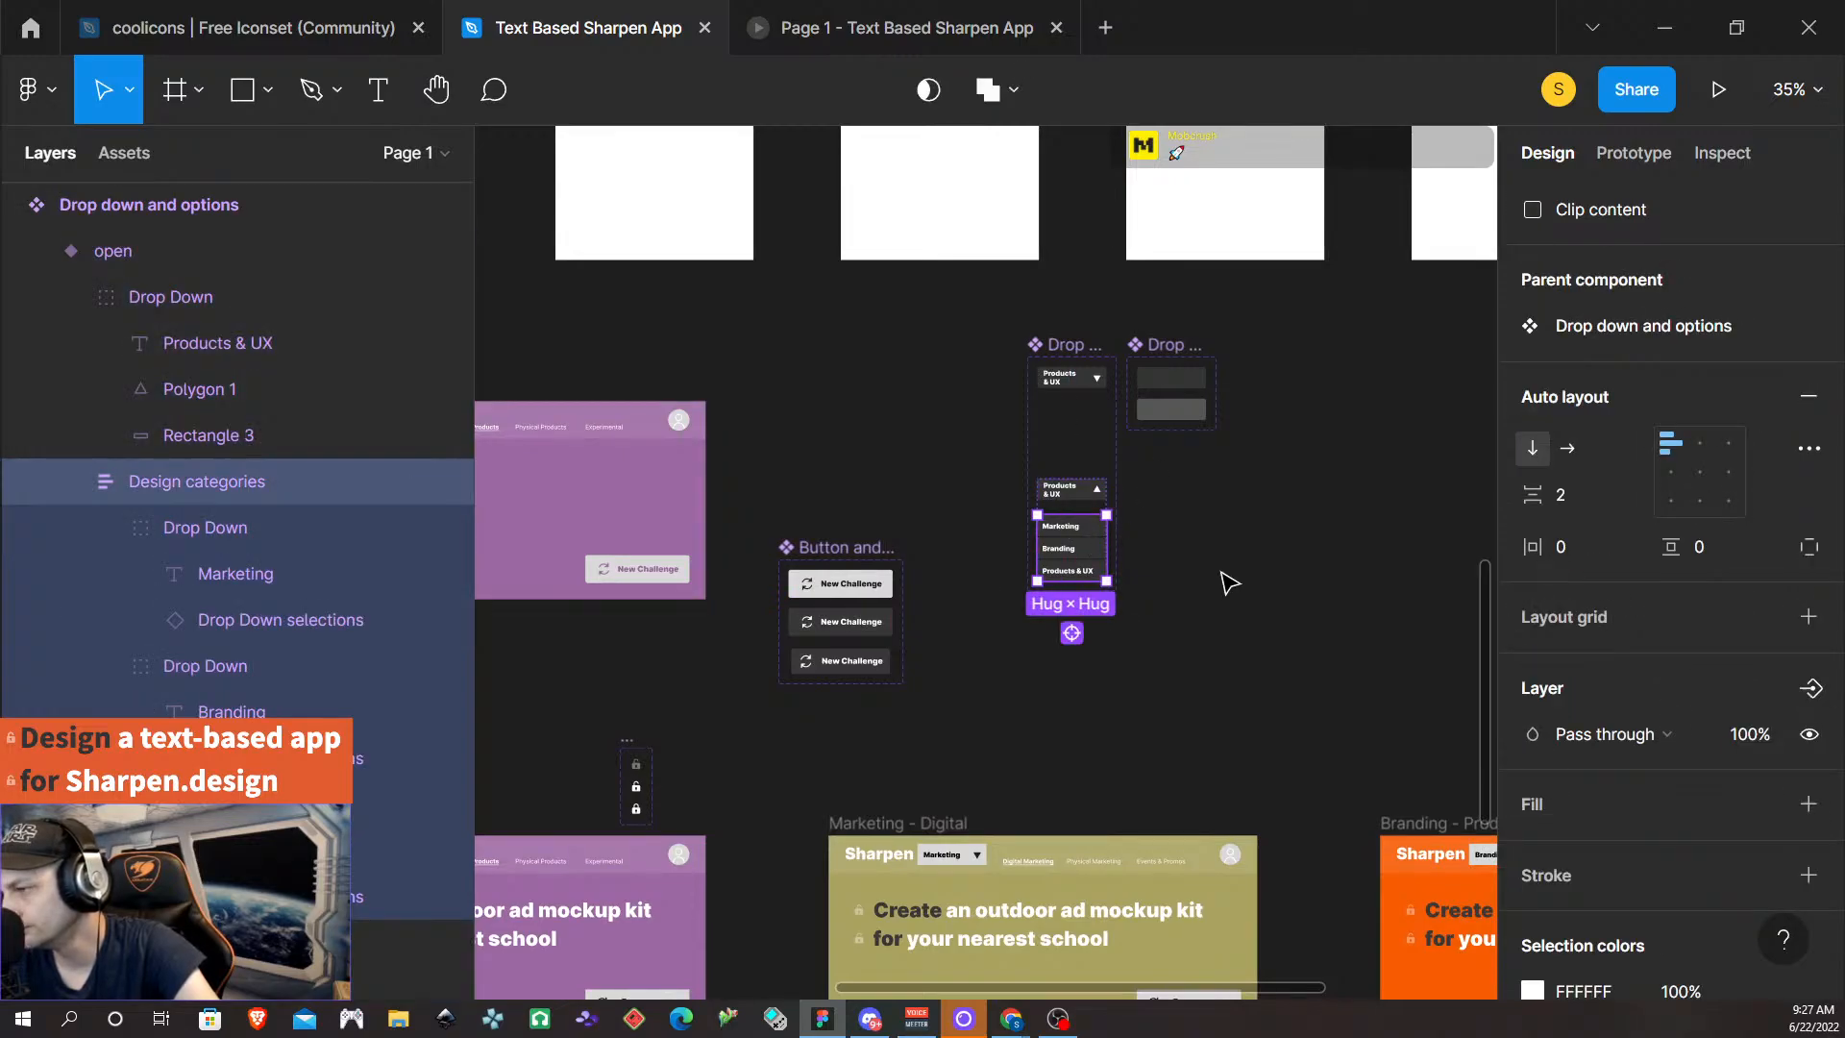
click(1226, 588)
scroll(1230, 589, down, 3)
scroll(1141, 643, down, 2)
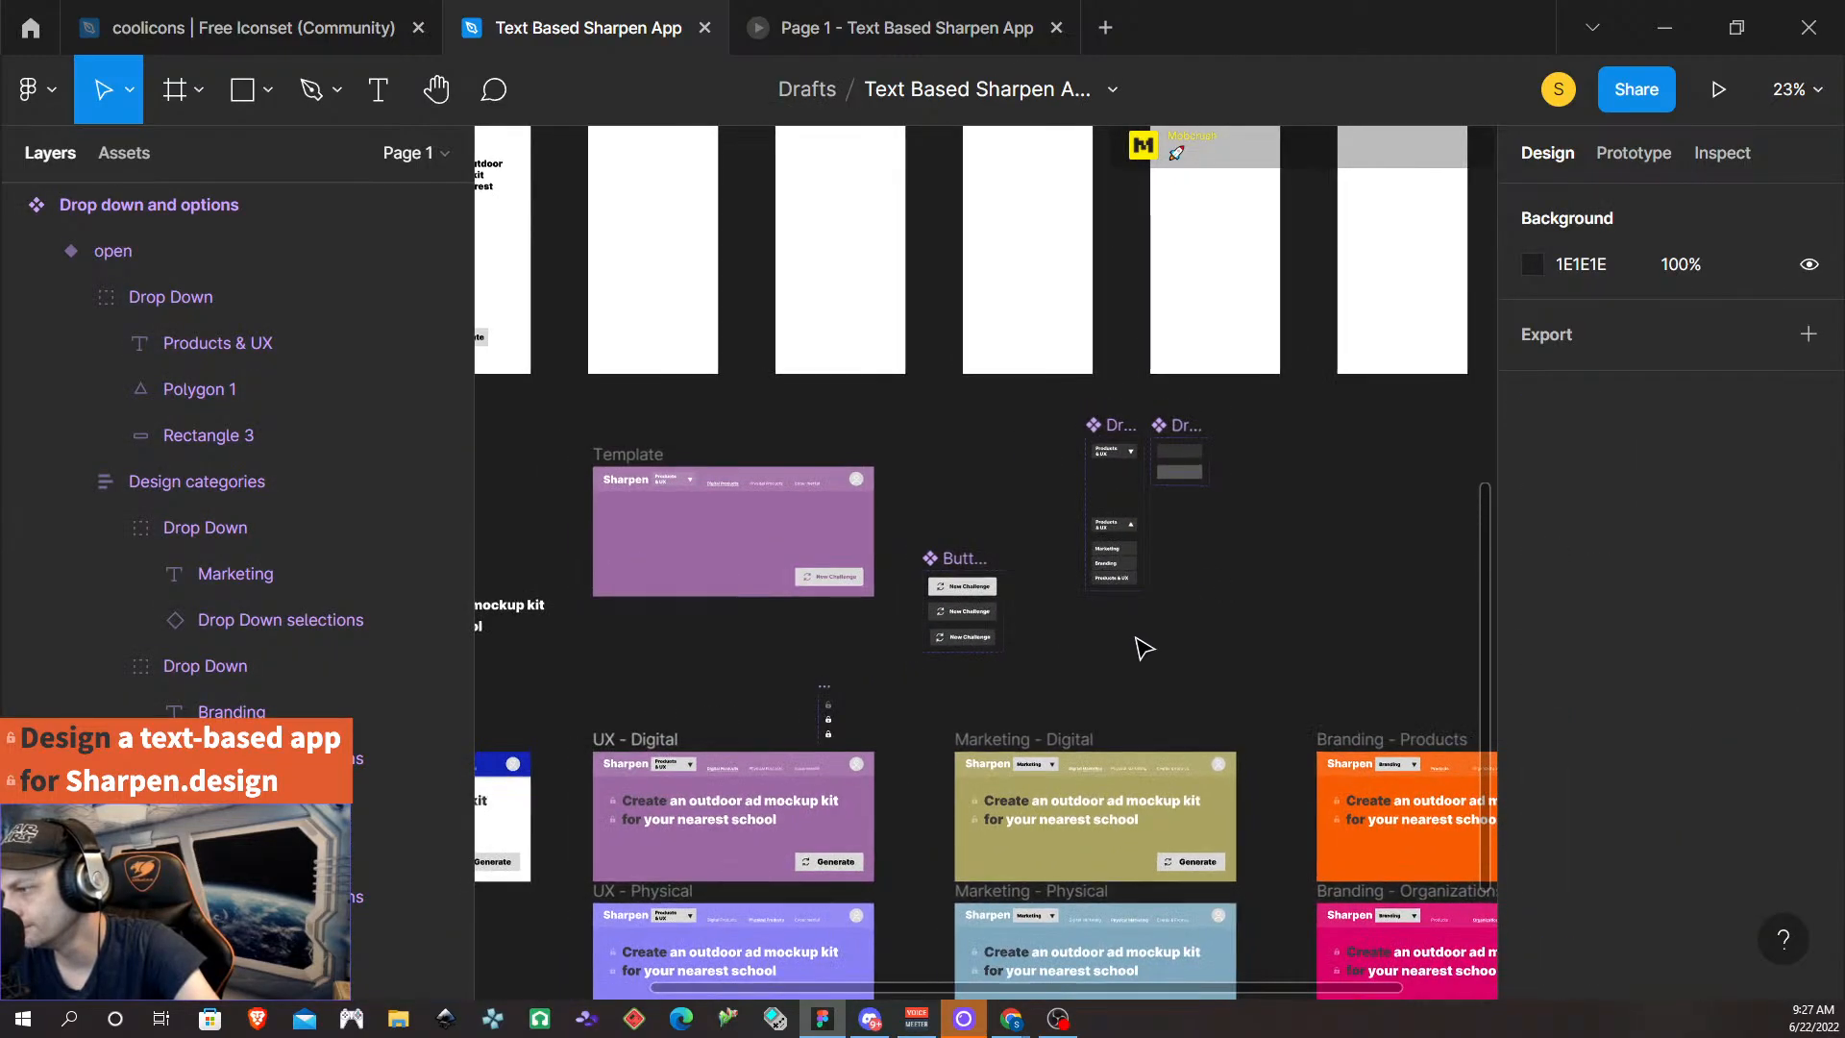
- Link the open drop-down's Marketing option to the Marketing - Digital frame on tap, using a Dissolve animation
scroll(1173, 650, up, 2)
click(1047, 514)
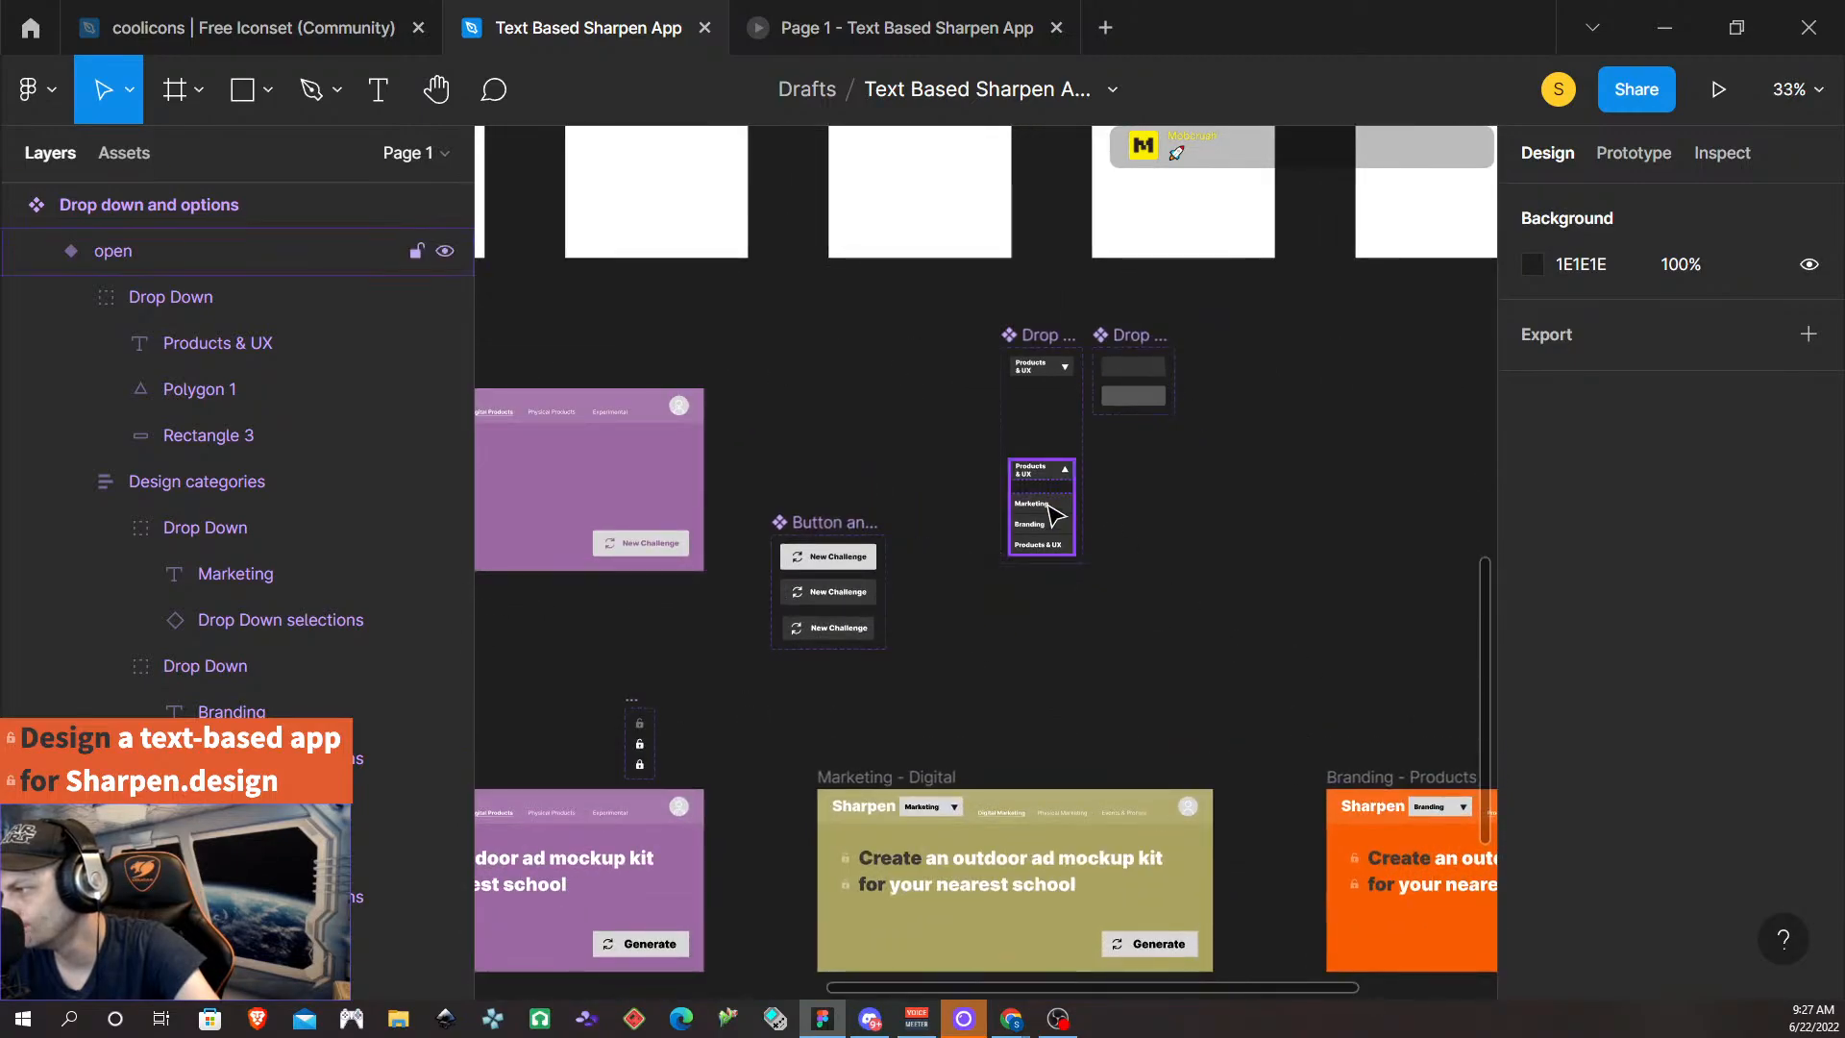
click(1049, 515)
scroll(1134, 534, up, 2)
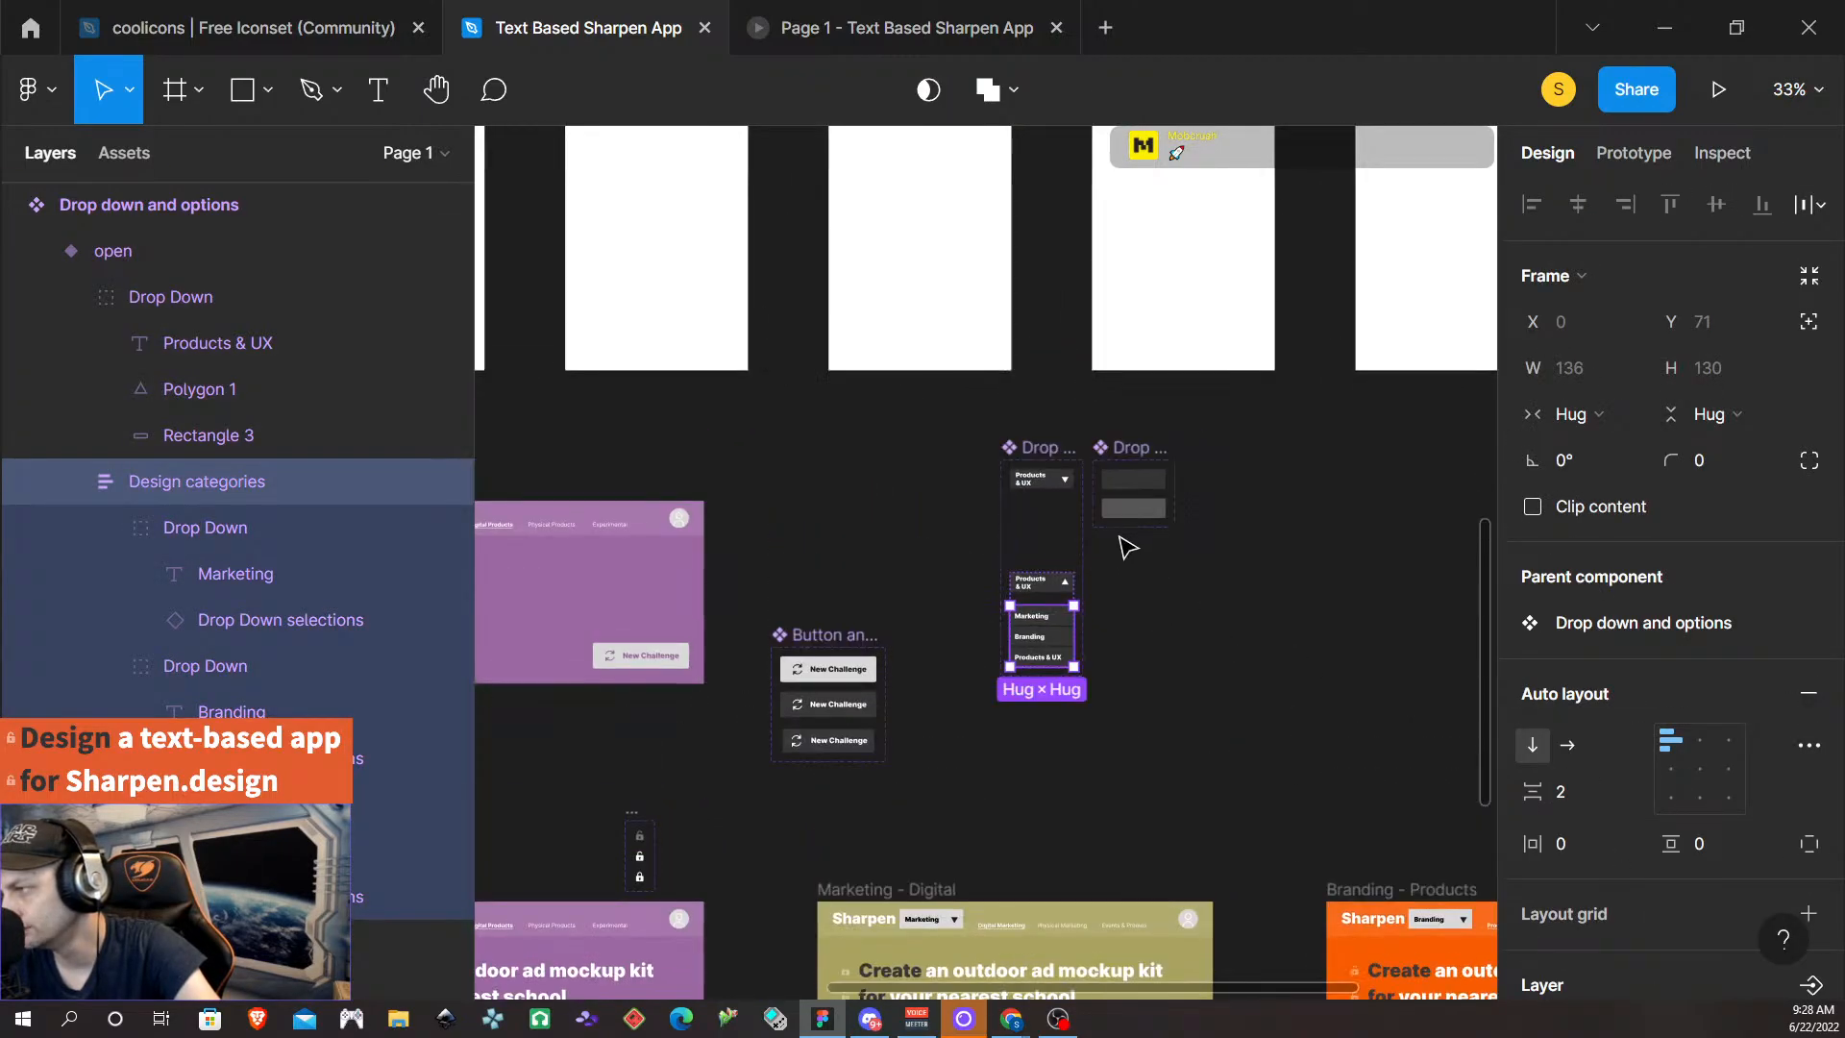
scroll(1070, 615, up, 3)
click(1056, 624)
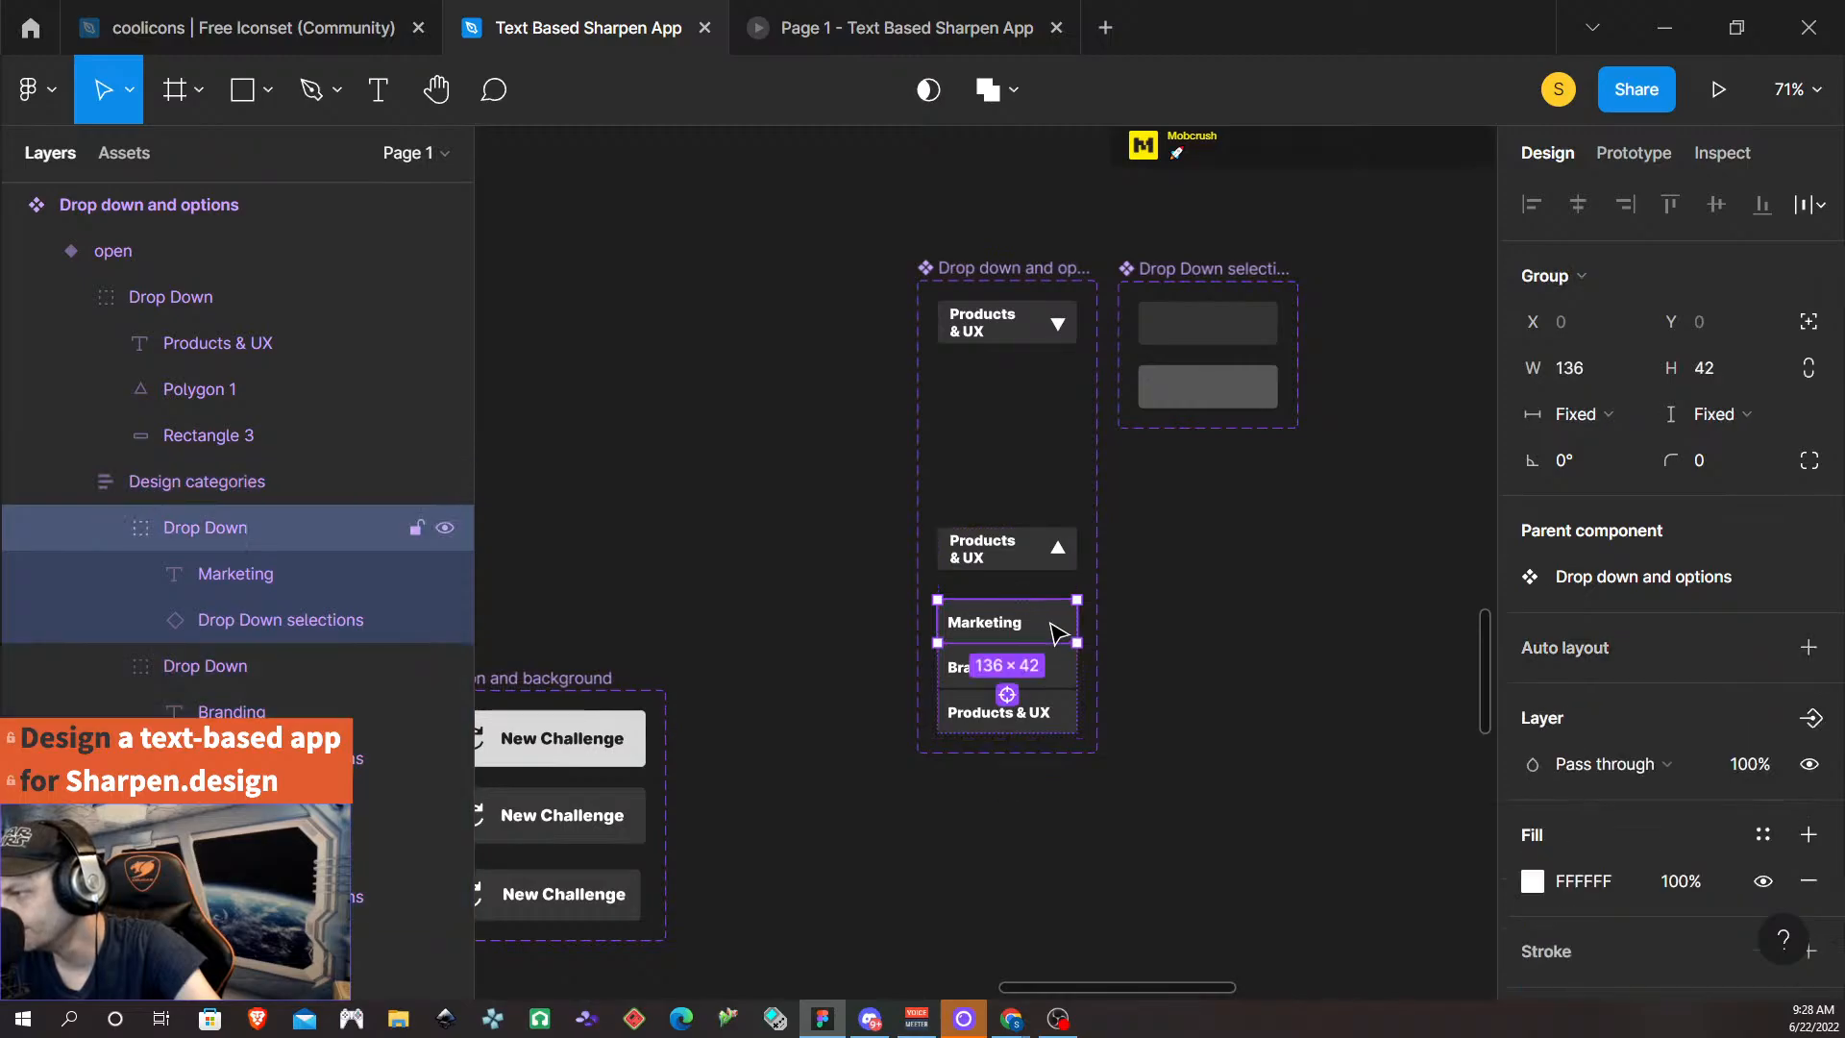
click(1633, 152)
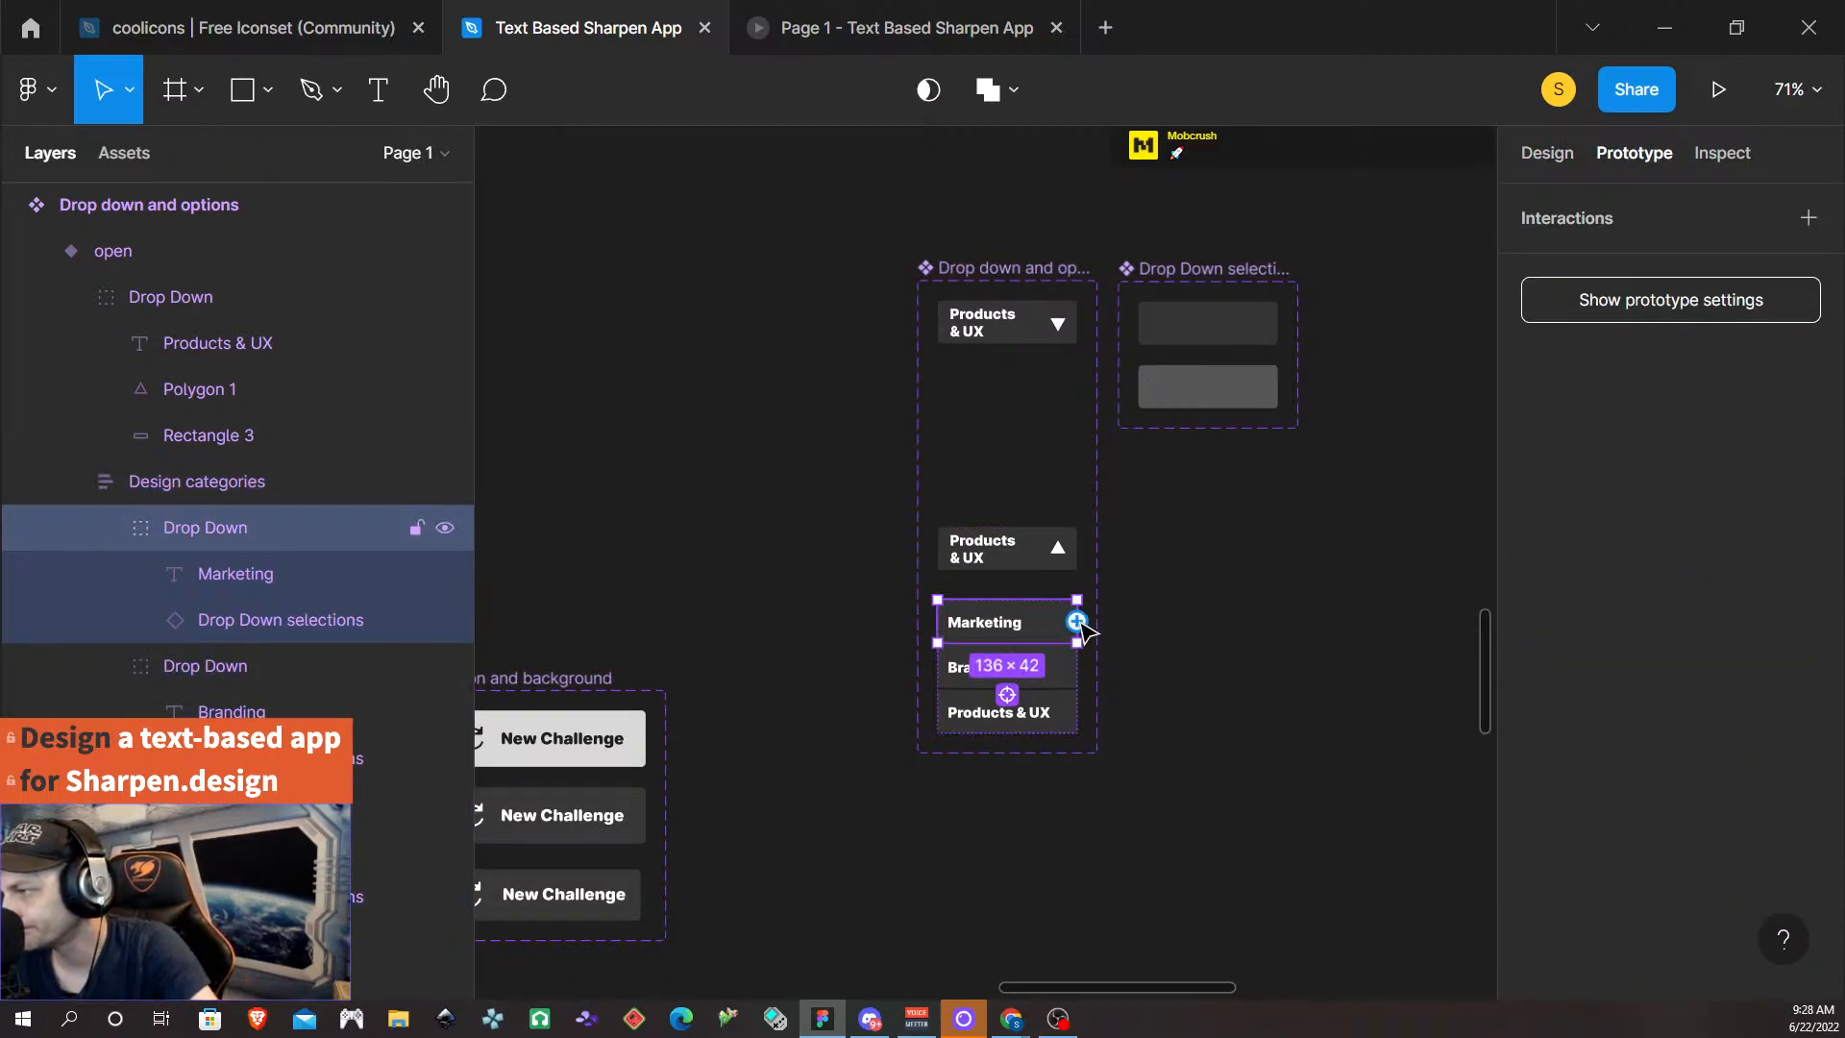
drag(1077, 621, 1150, 769)
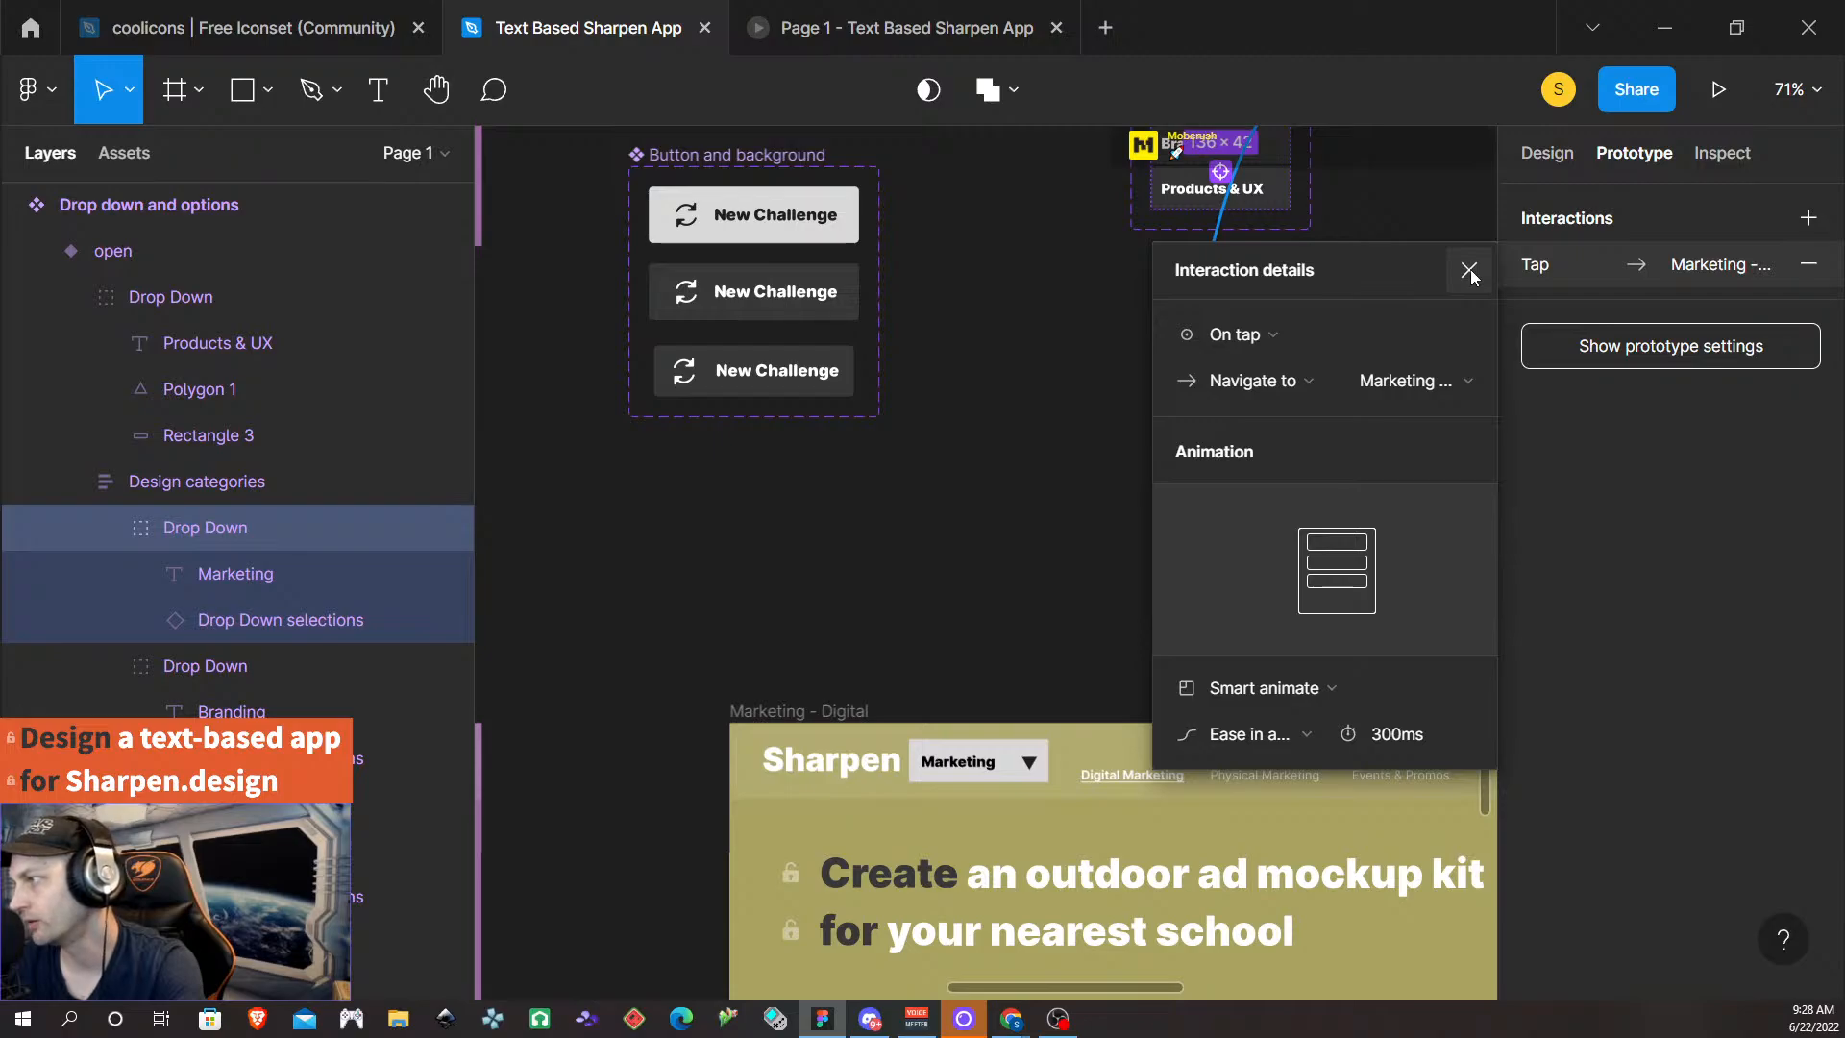
click(1307, 682)
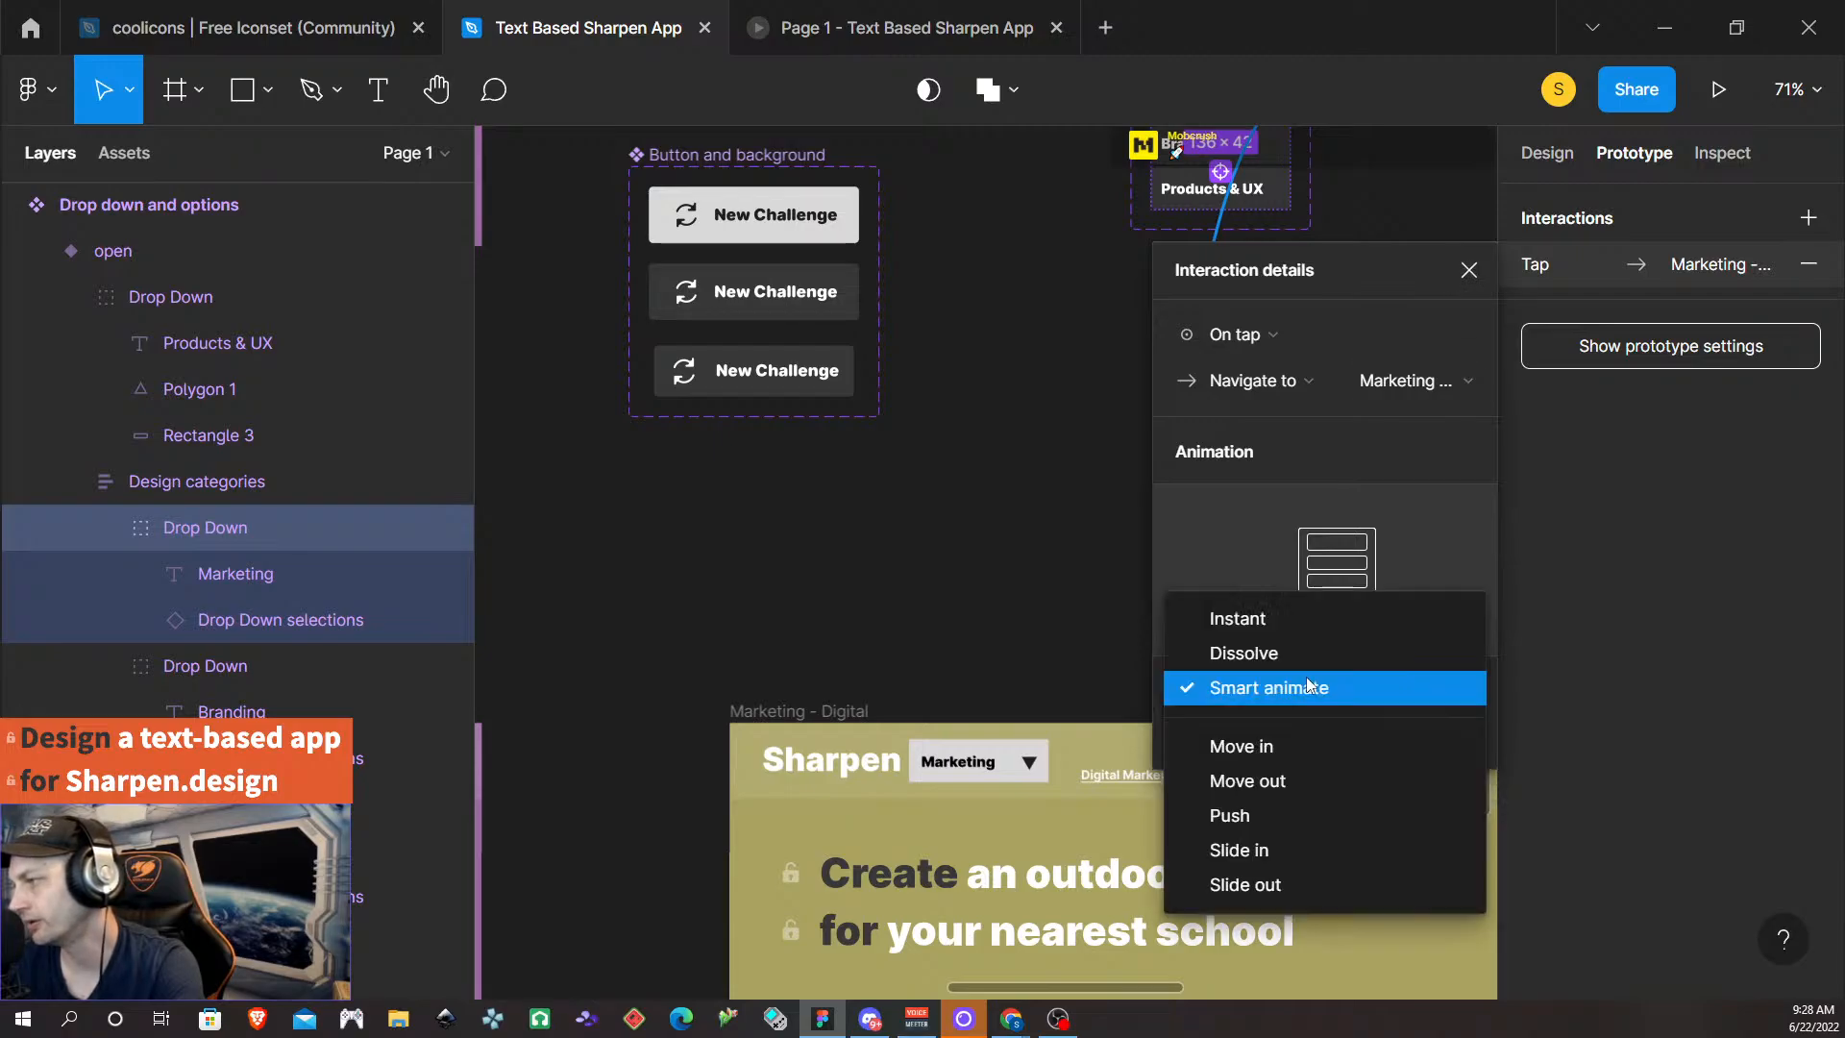
click(1303, 655)
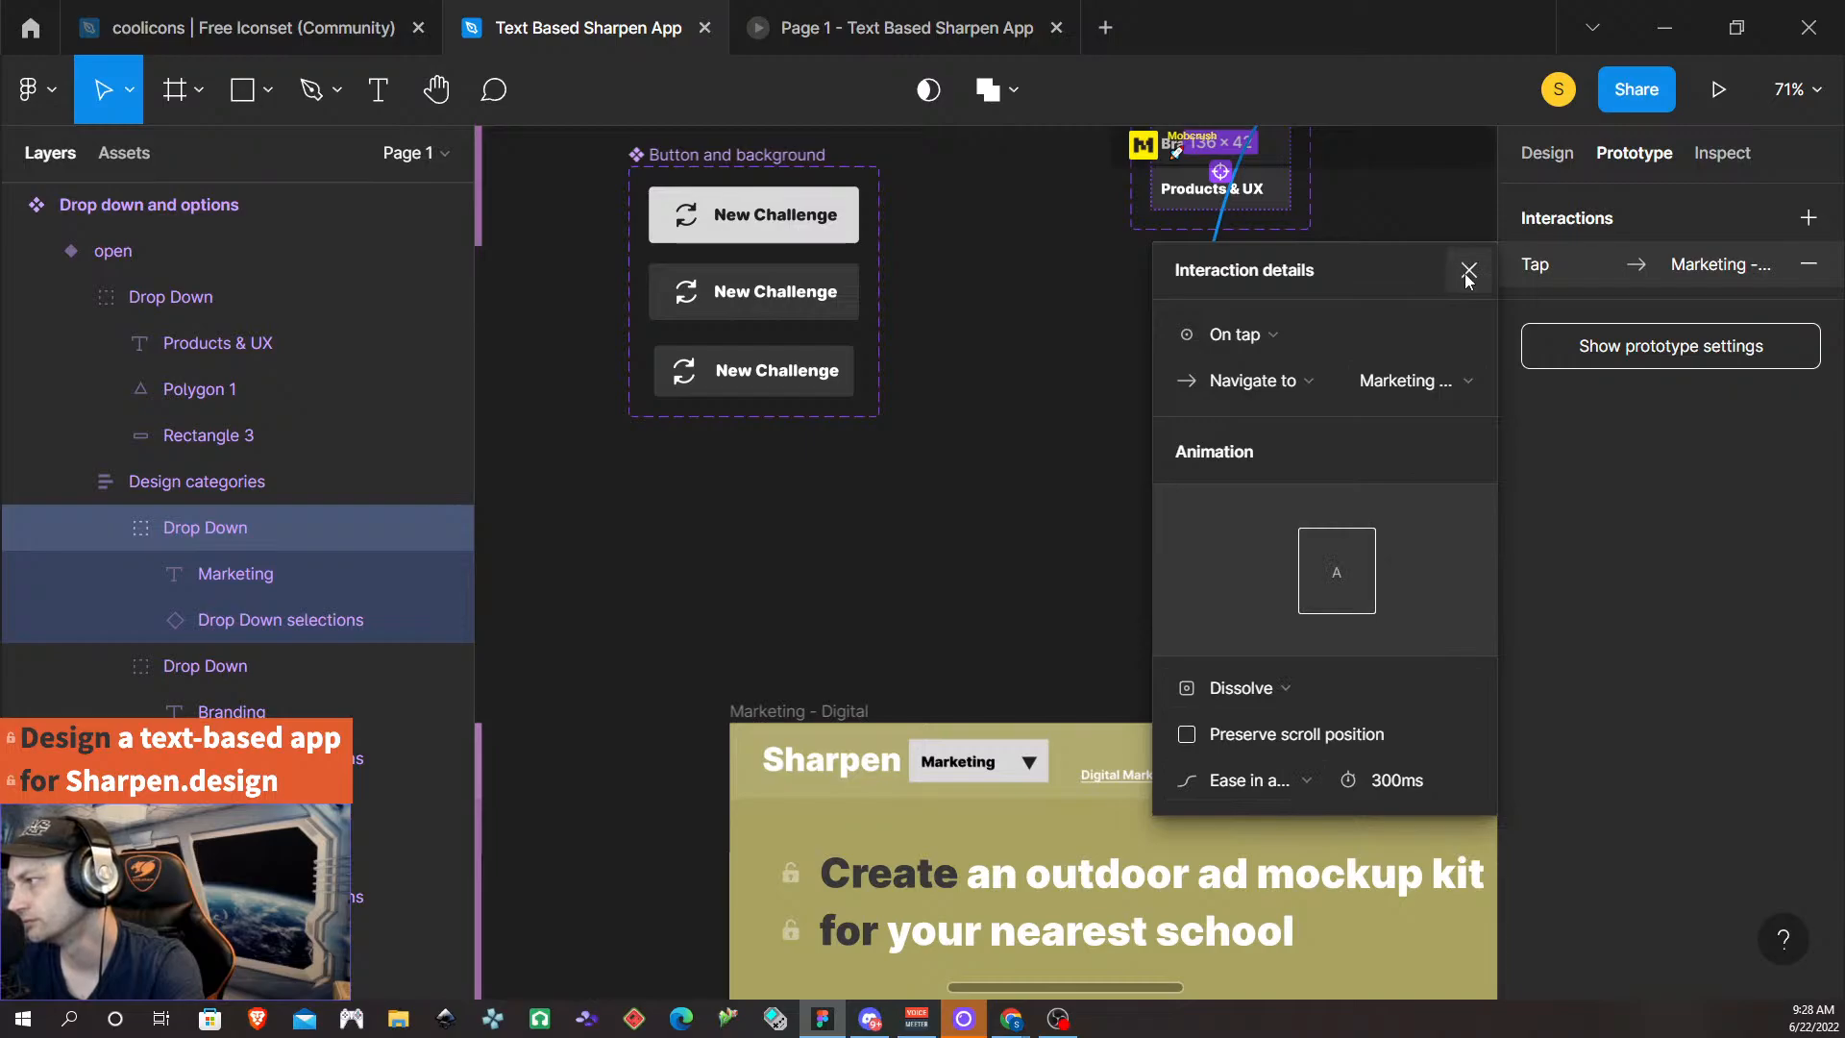
click(1467, 273)
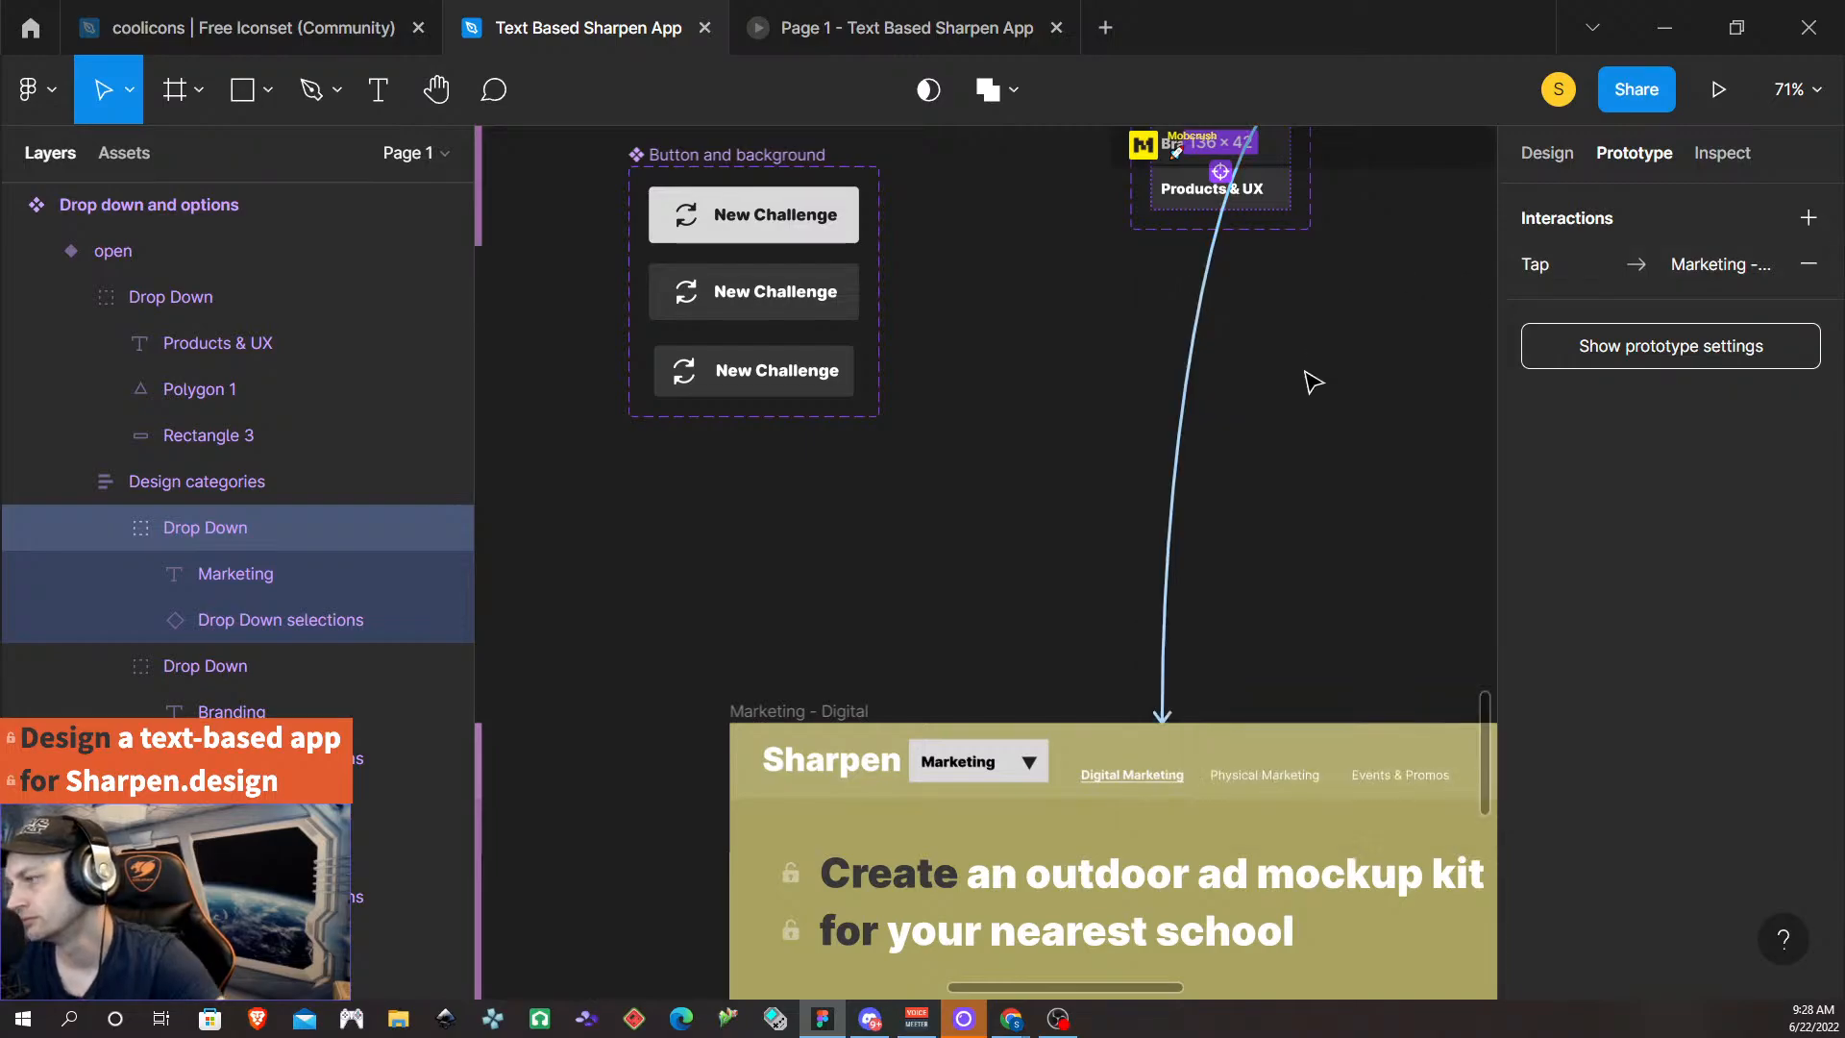
- Link the open drop-down's Branding option to the Branding - Products frame on tap, with the Dissolve animation
scroll(1259, 370, down, 2)
scroll(1251, 360, down, 1)
scroll(1287, 361, left, 1)
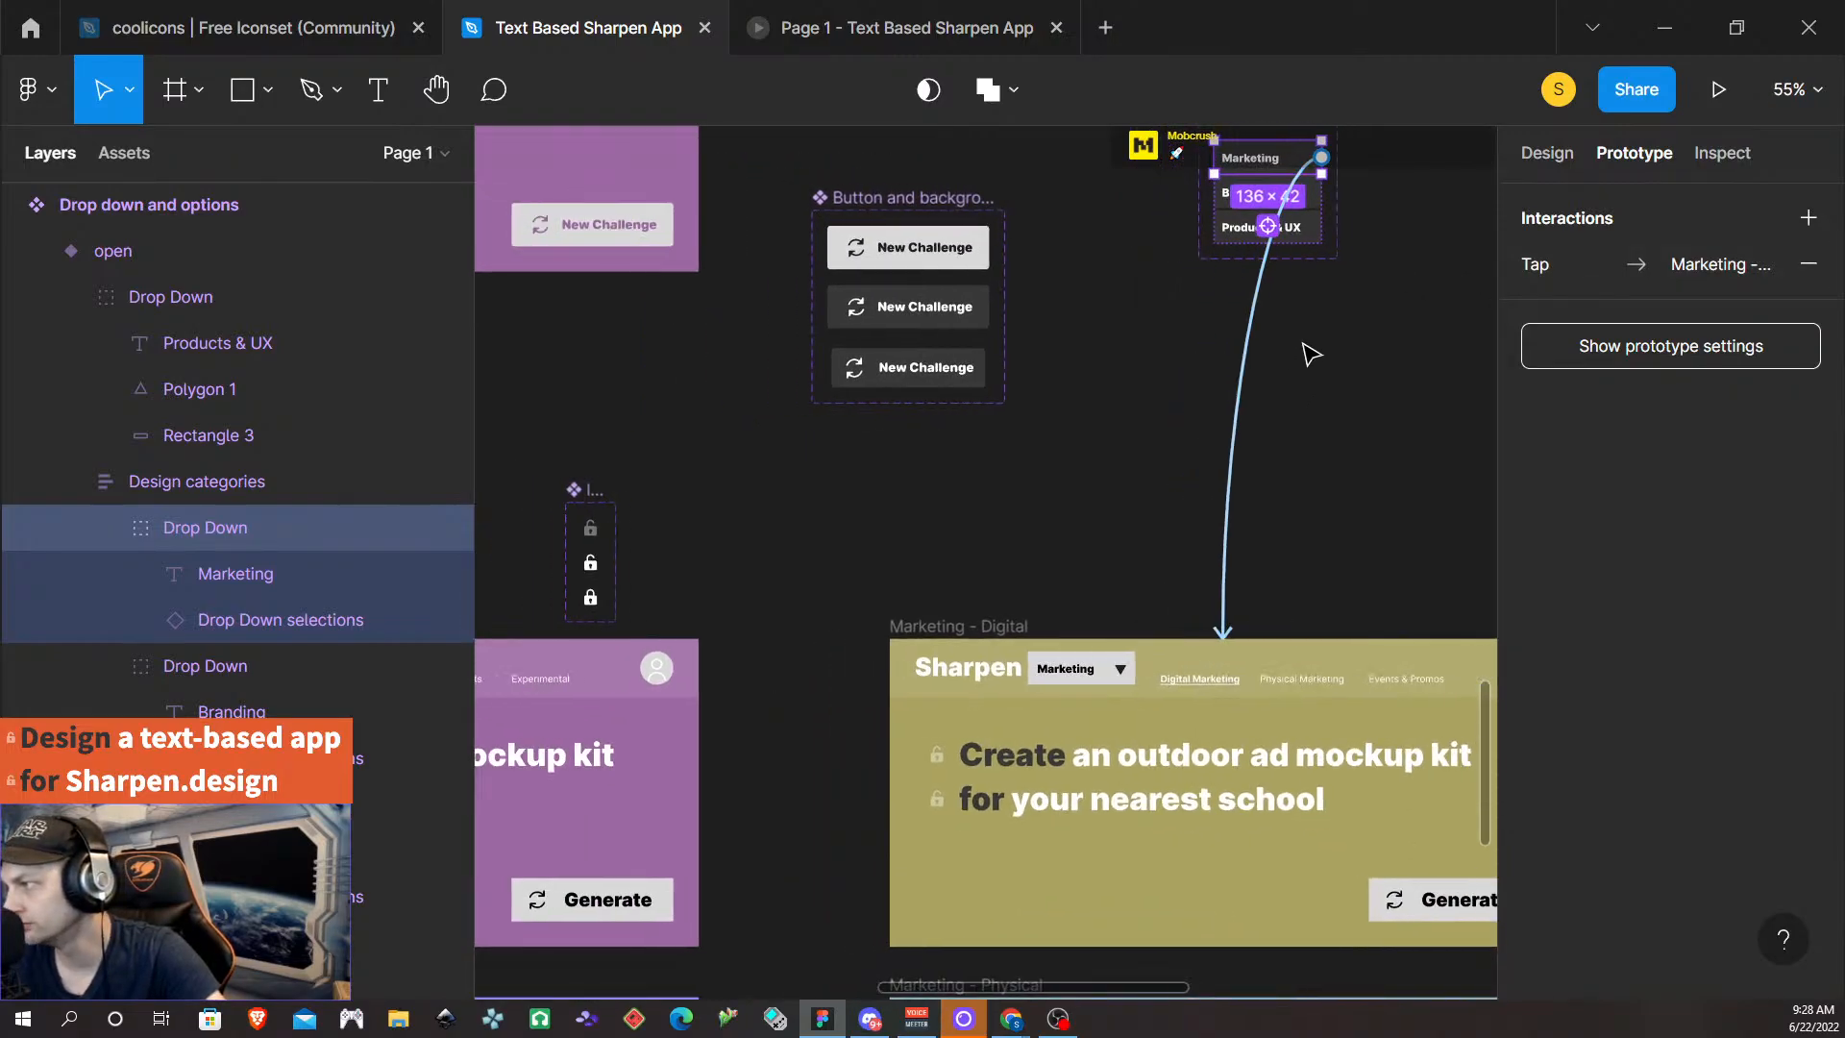
scroll(1300, 344, right, 3)
click(1132, 206)
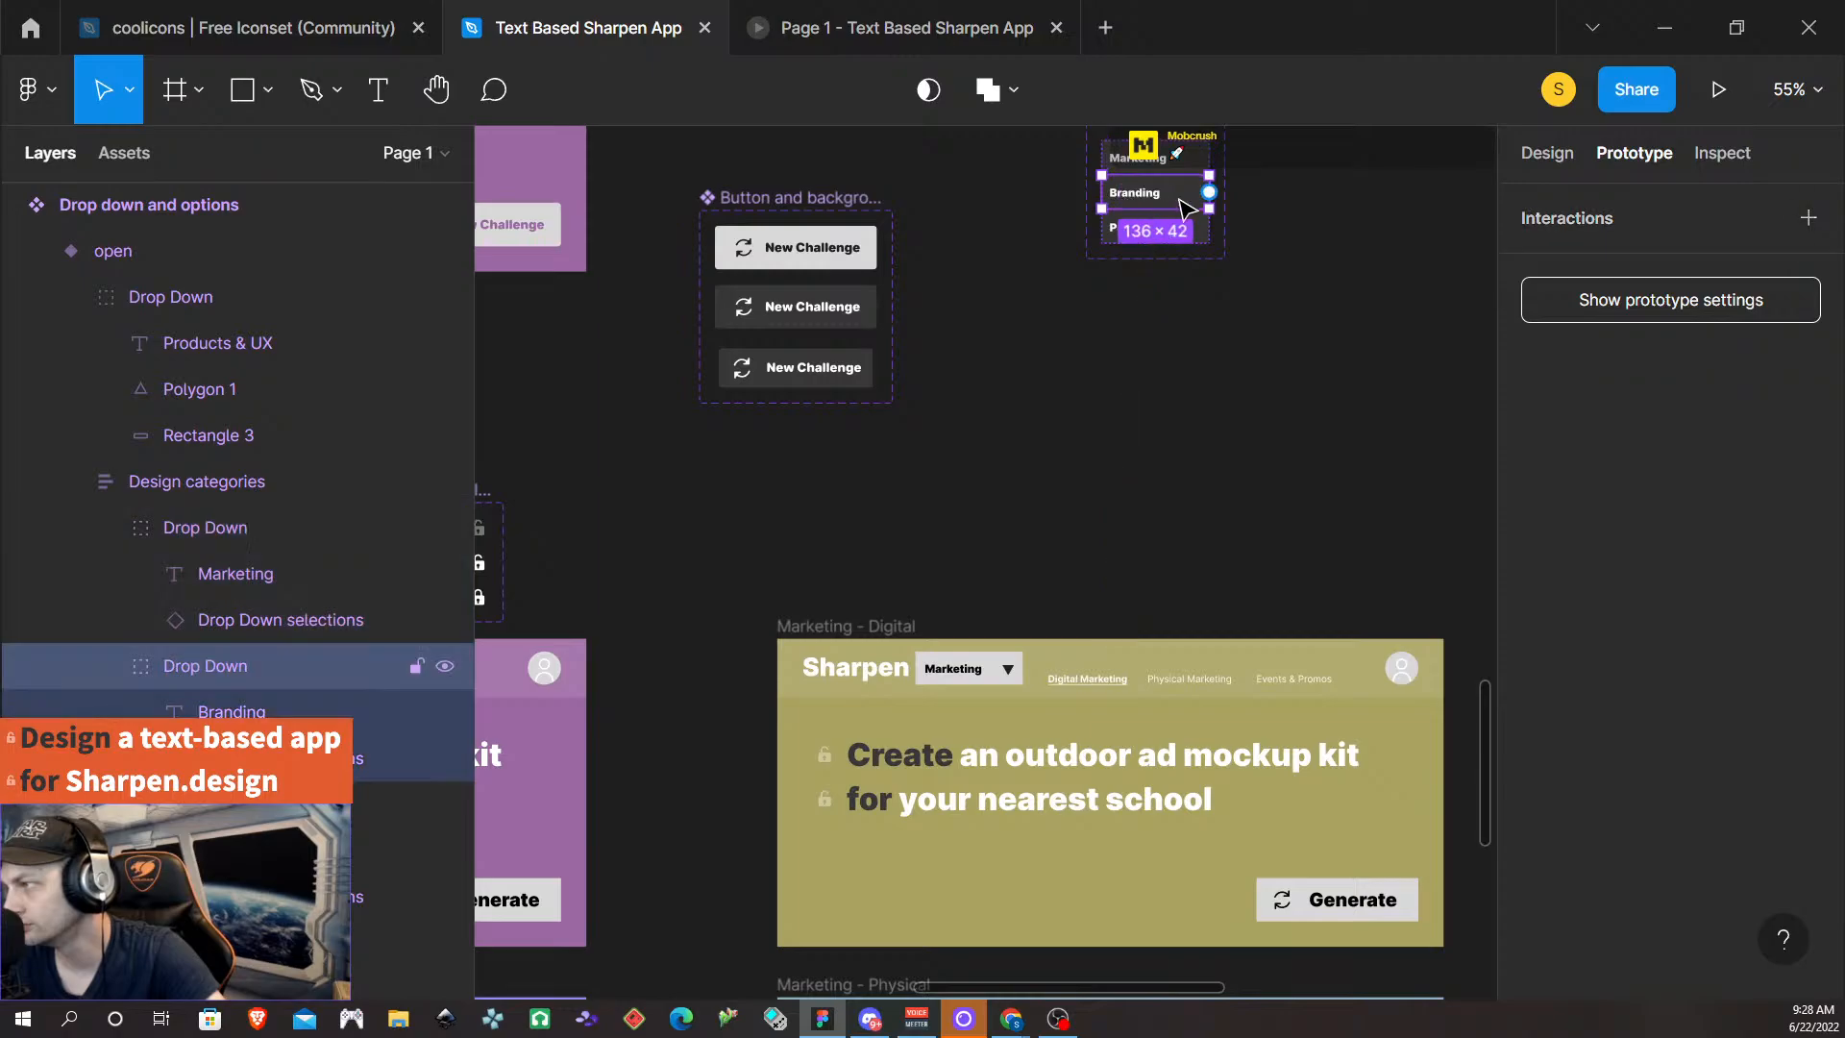
scroll(1626, 453, right, 5)
drag(1722, 737, 1348, 665)
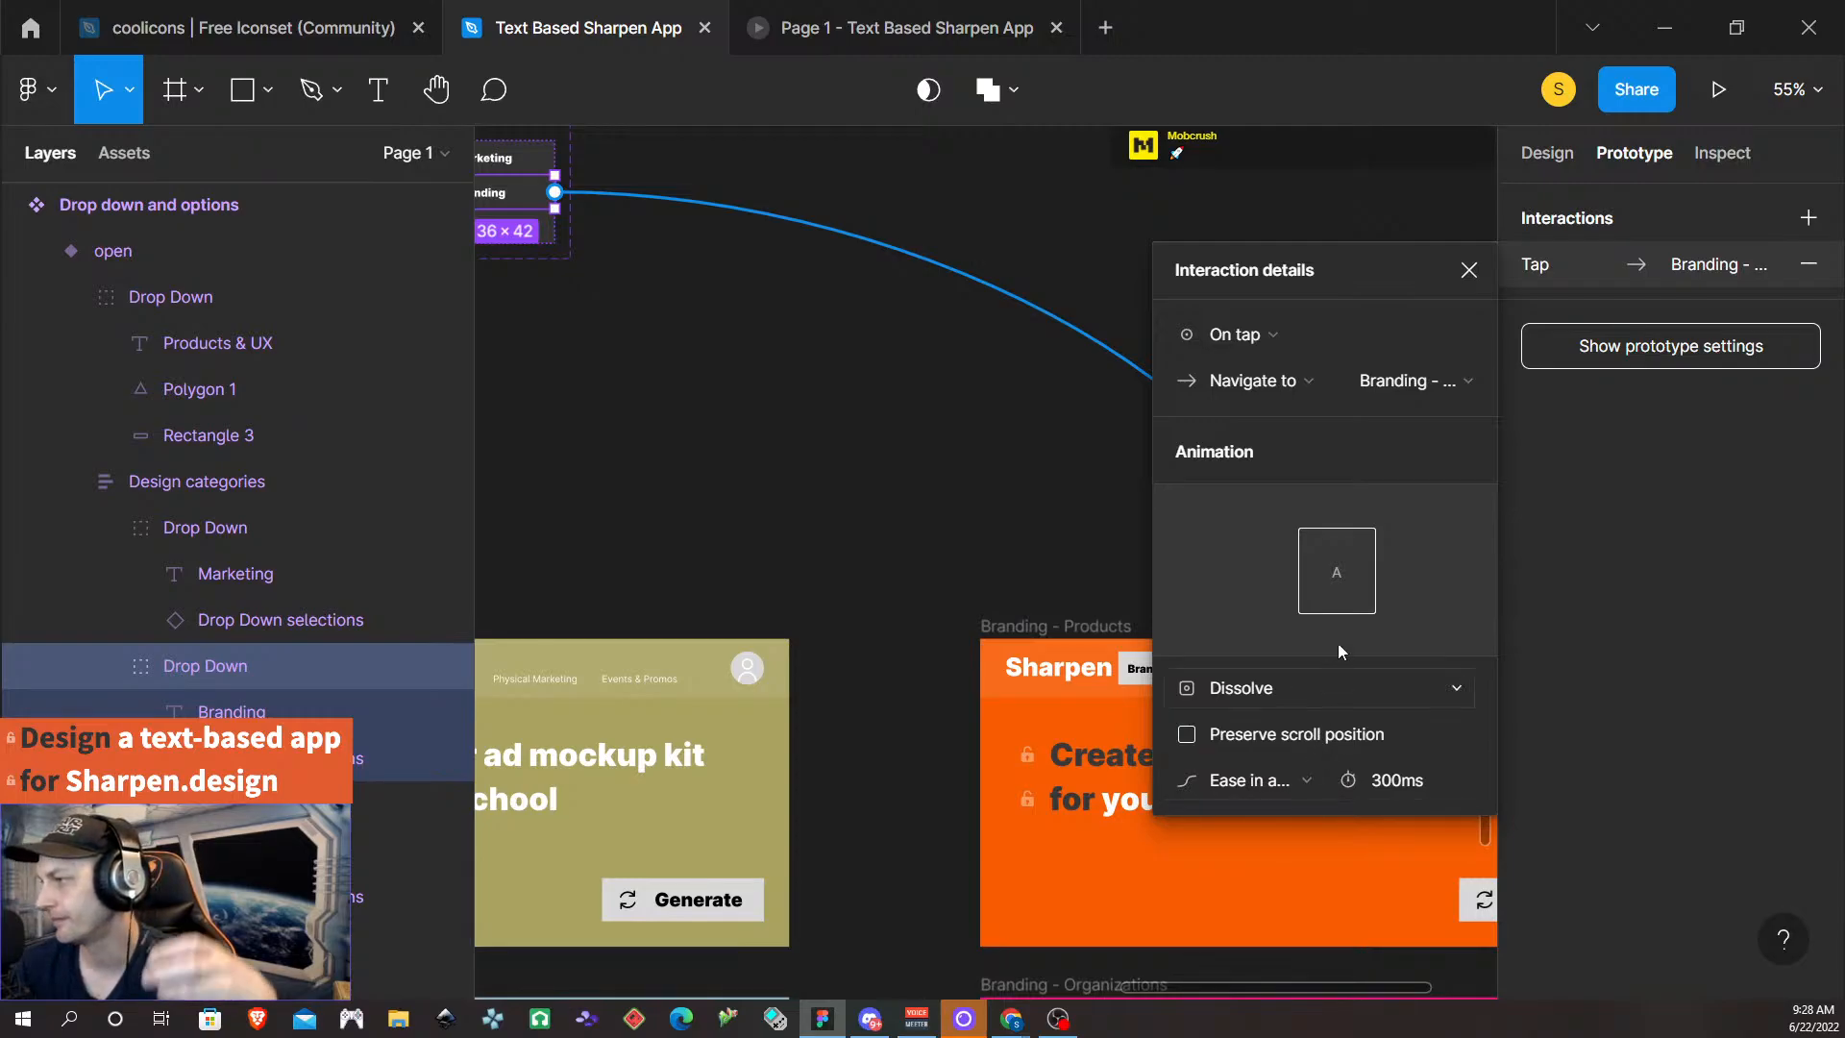
click(1469, 272)
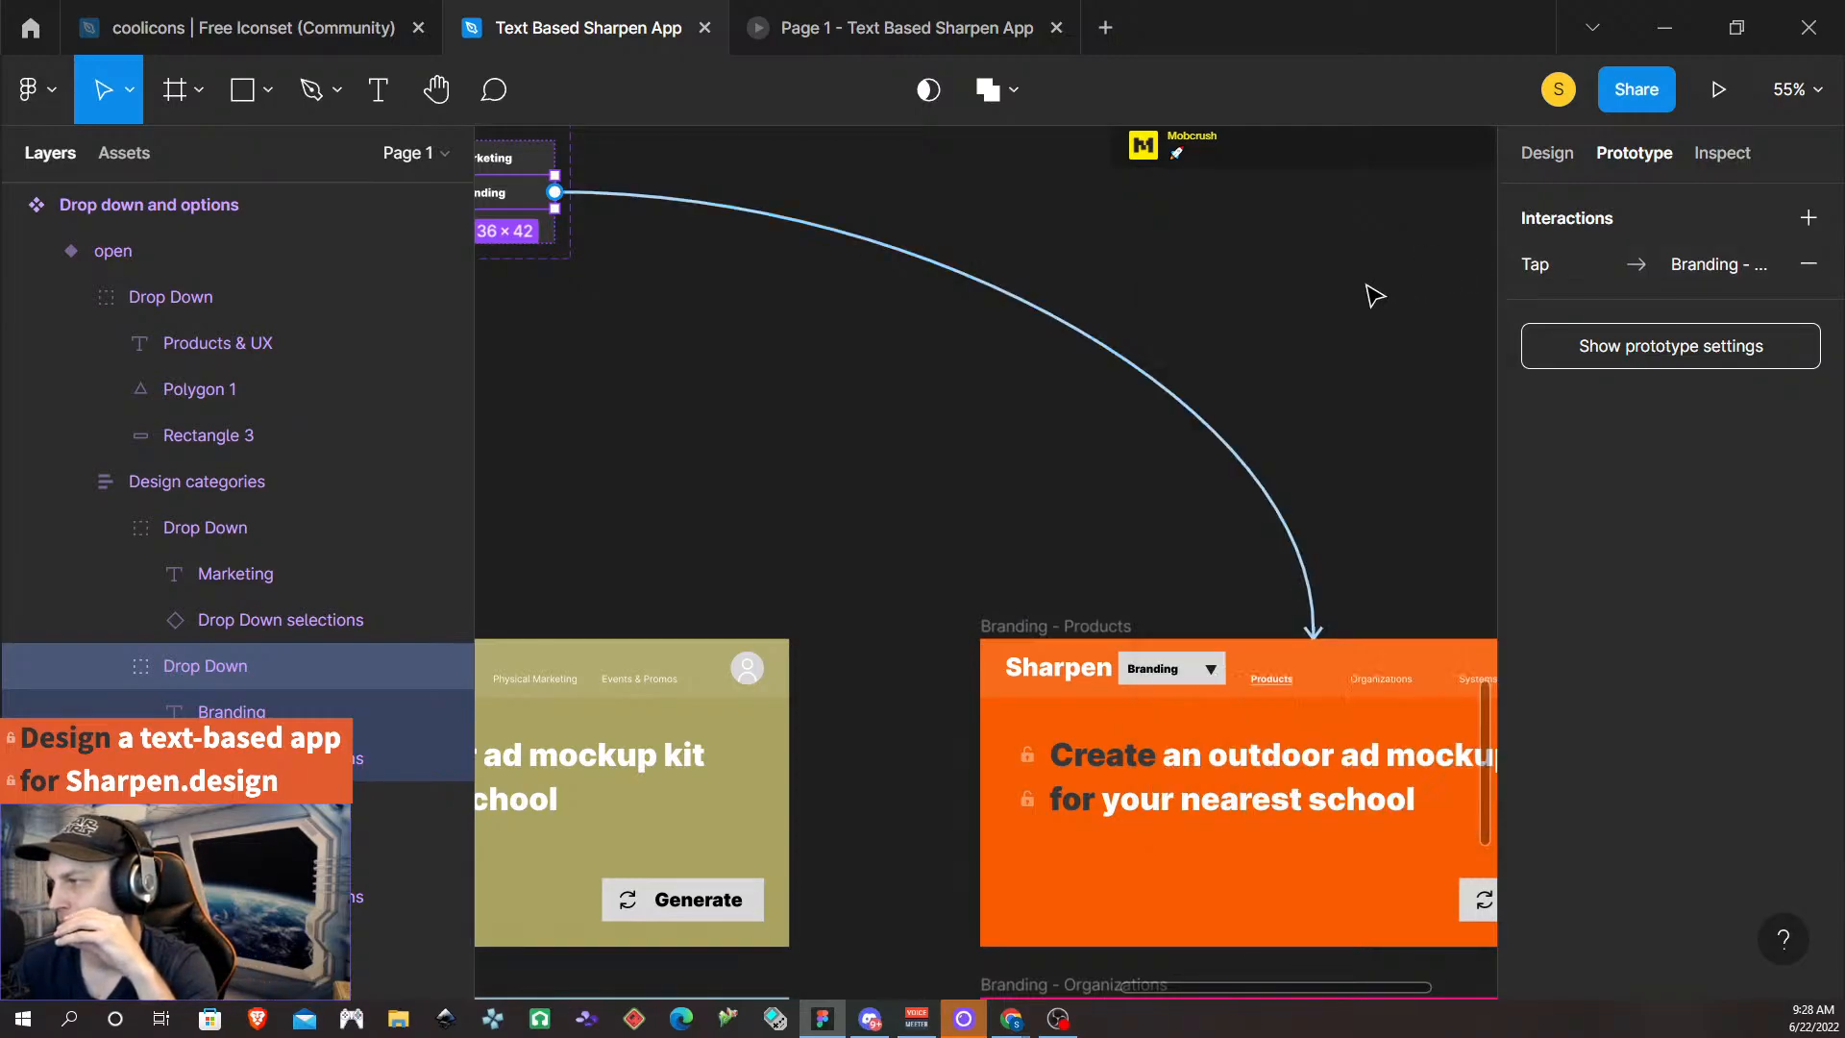
- Link the open drop-down's Products & UX option to the UX - Digital frame on tap, with the Dissolve animation
scroll(617, 353, left, 5)
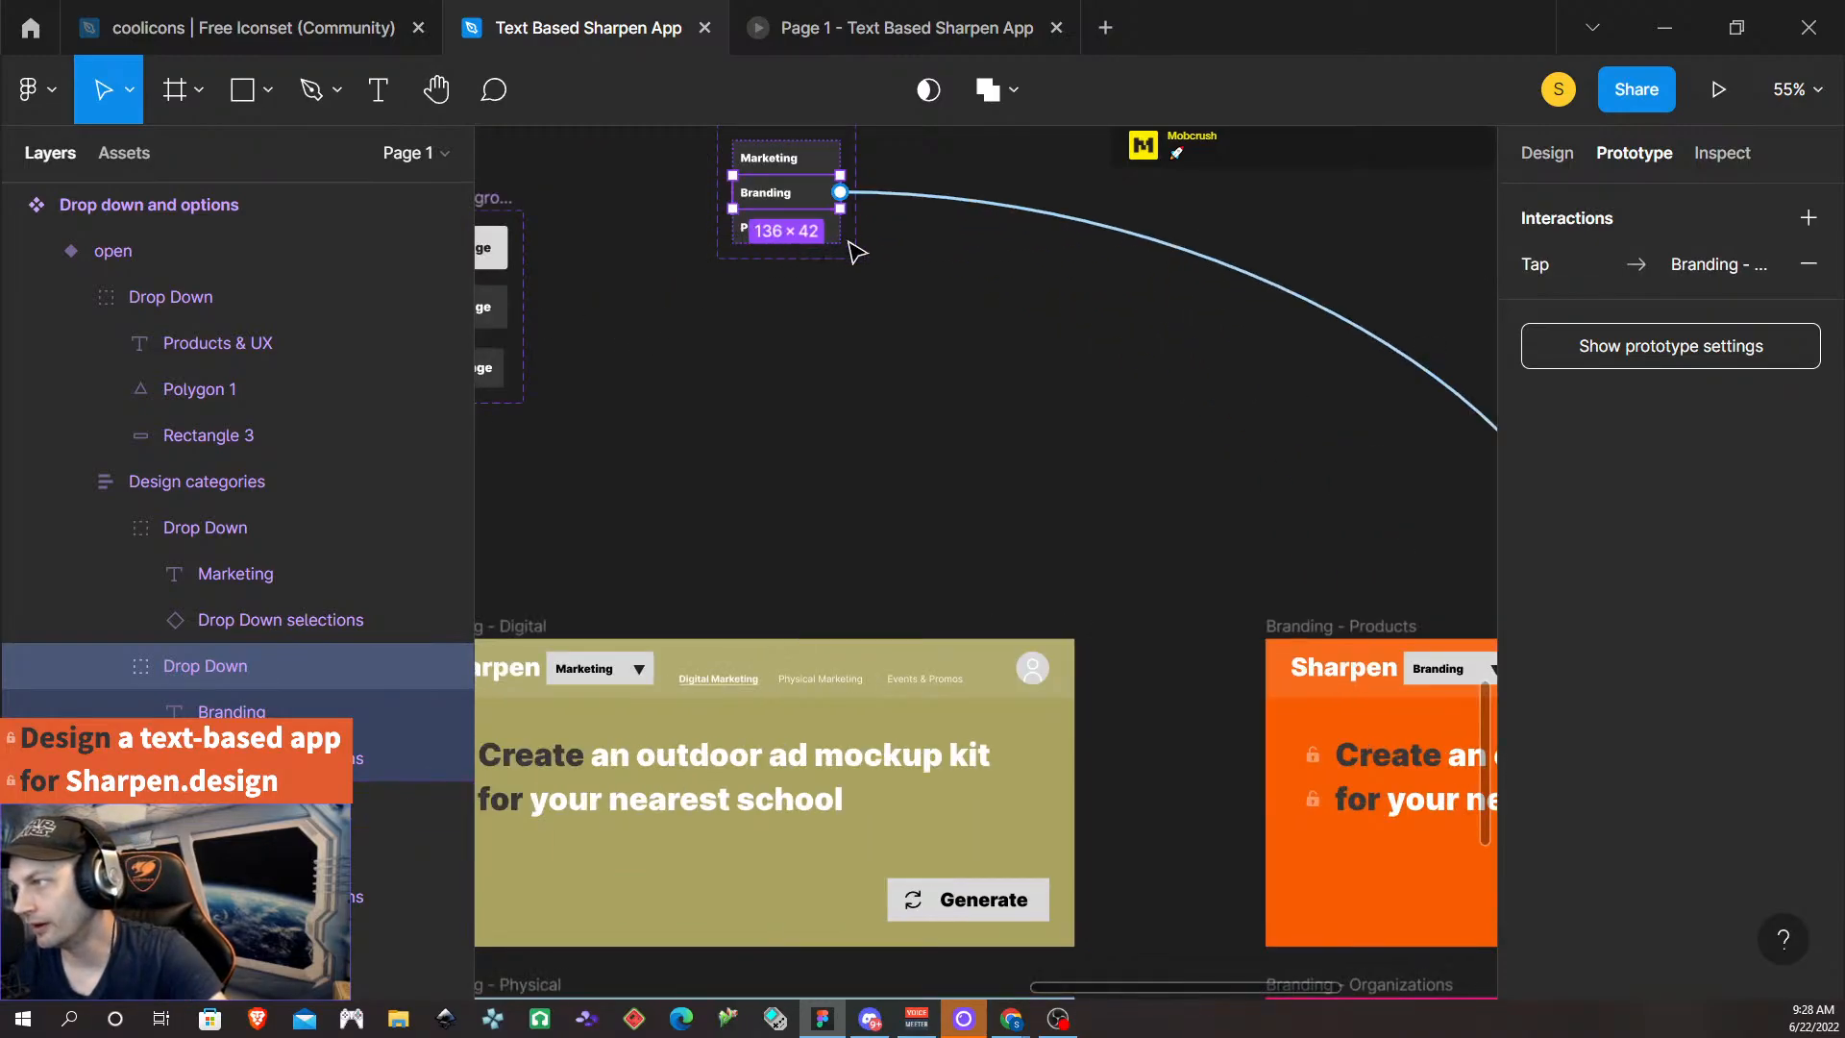
click(877, 300)
click(834, 240)
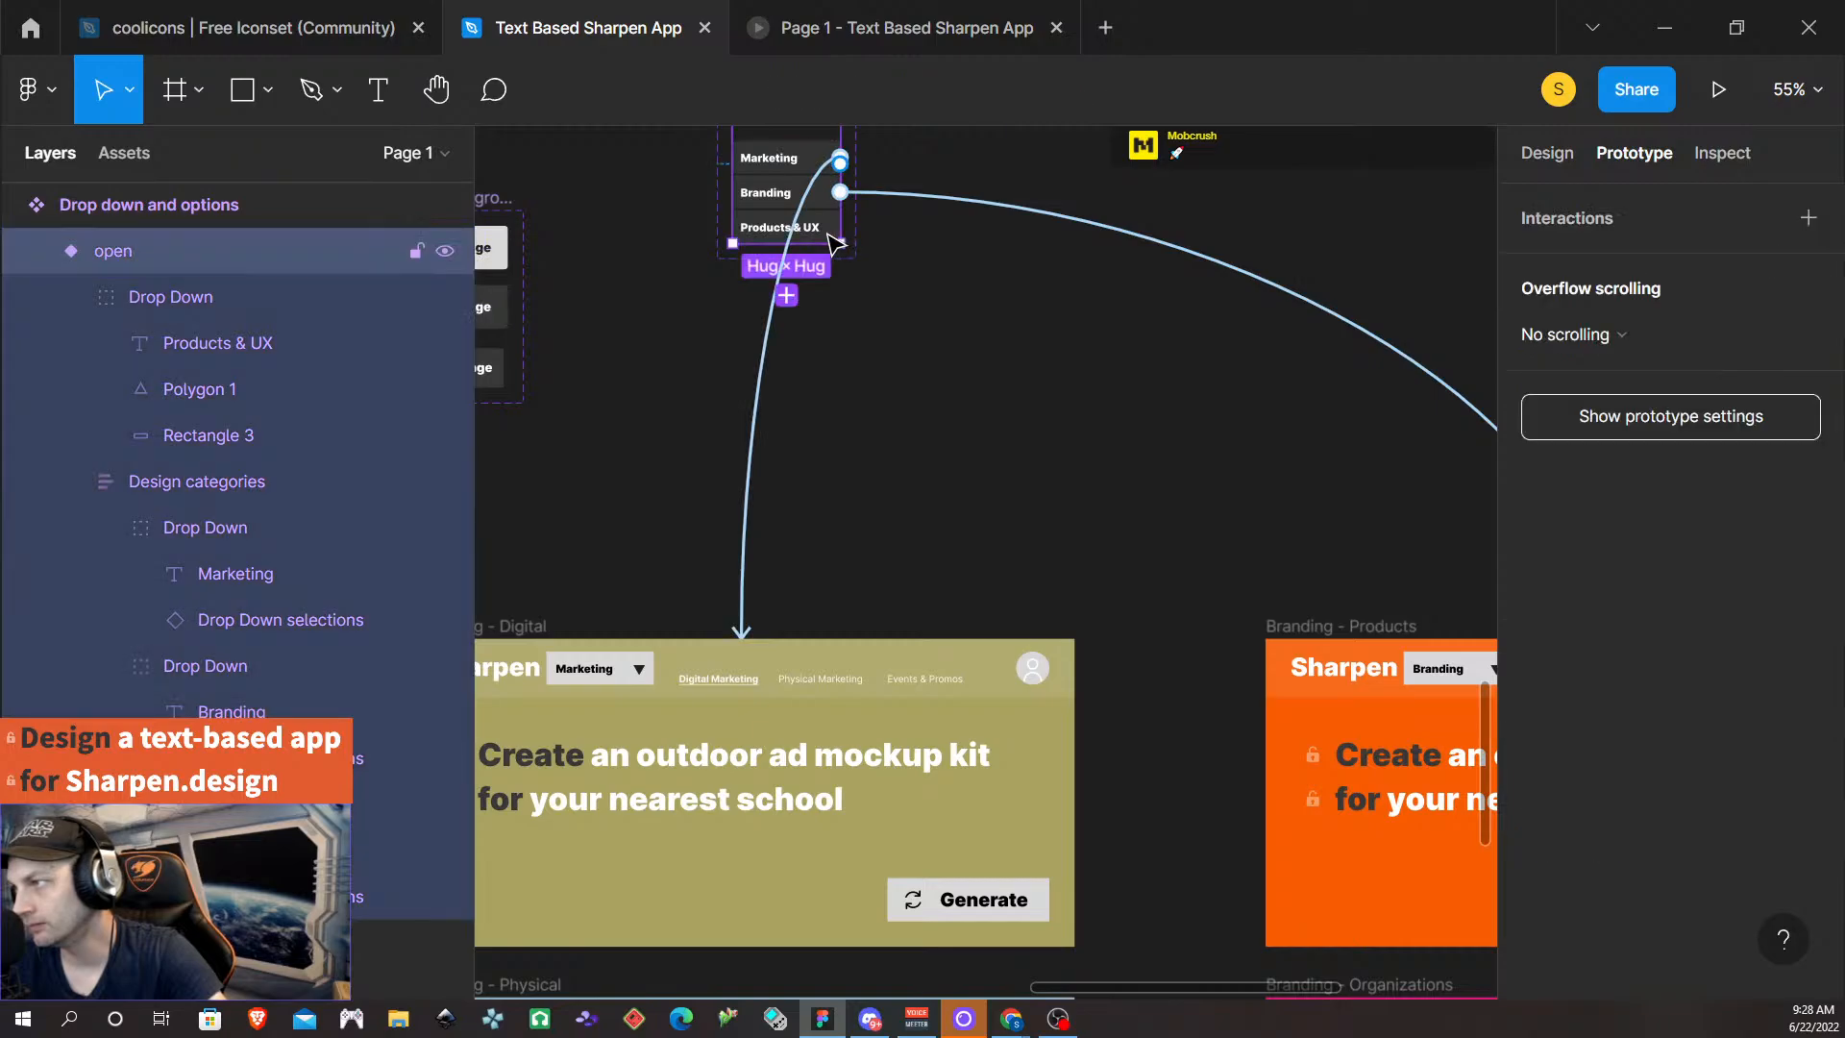
click(836, 240)
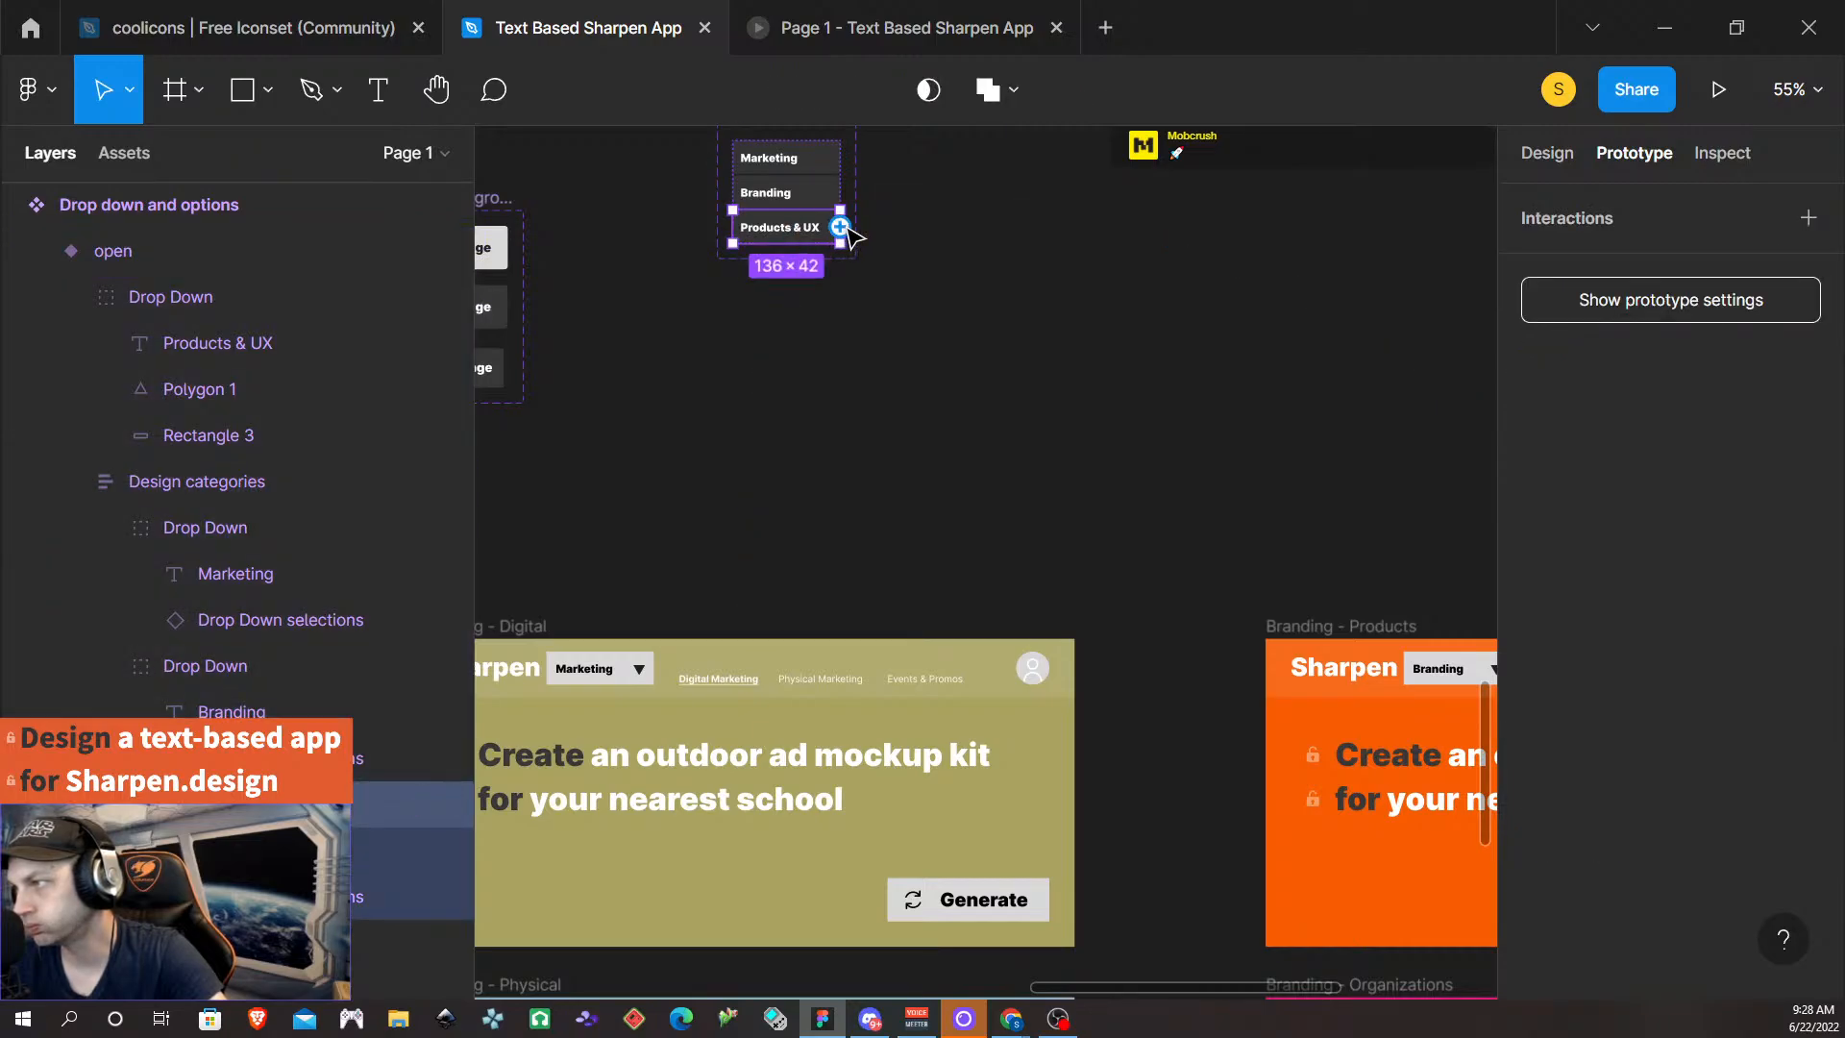
drag(840, 226, 911, 632)
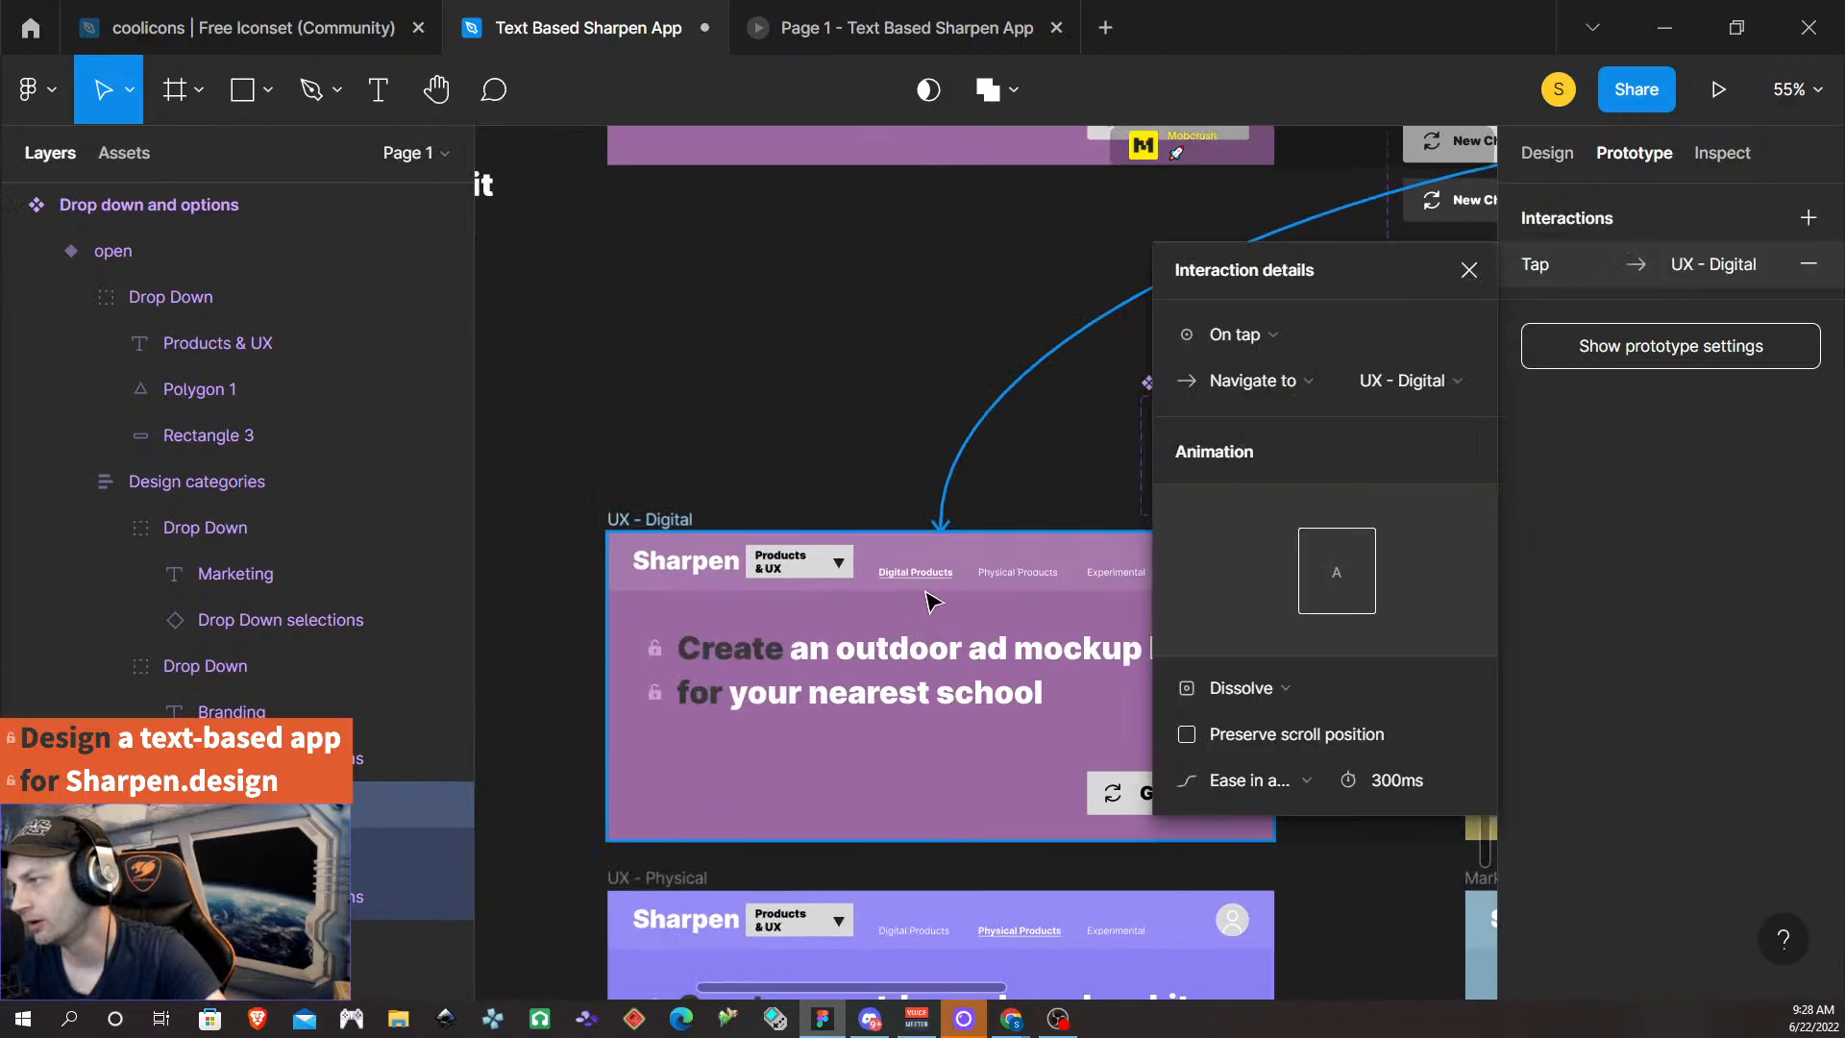
click(850, 344)
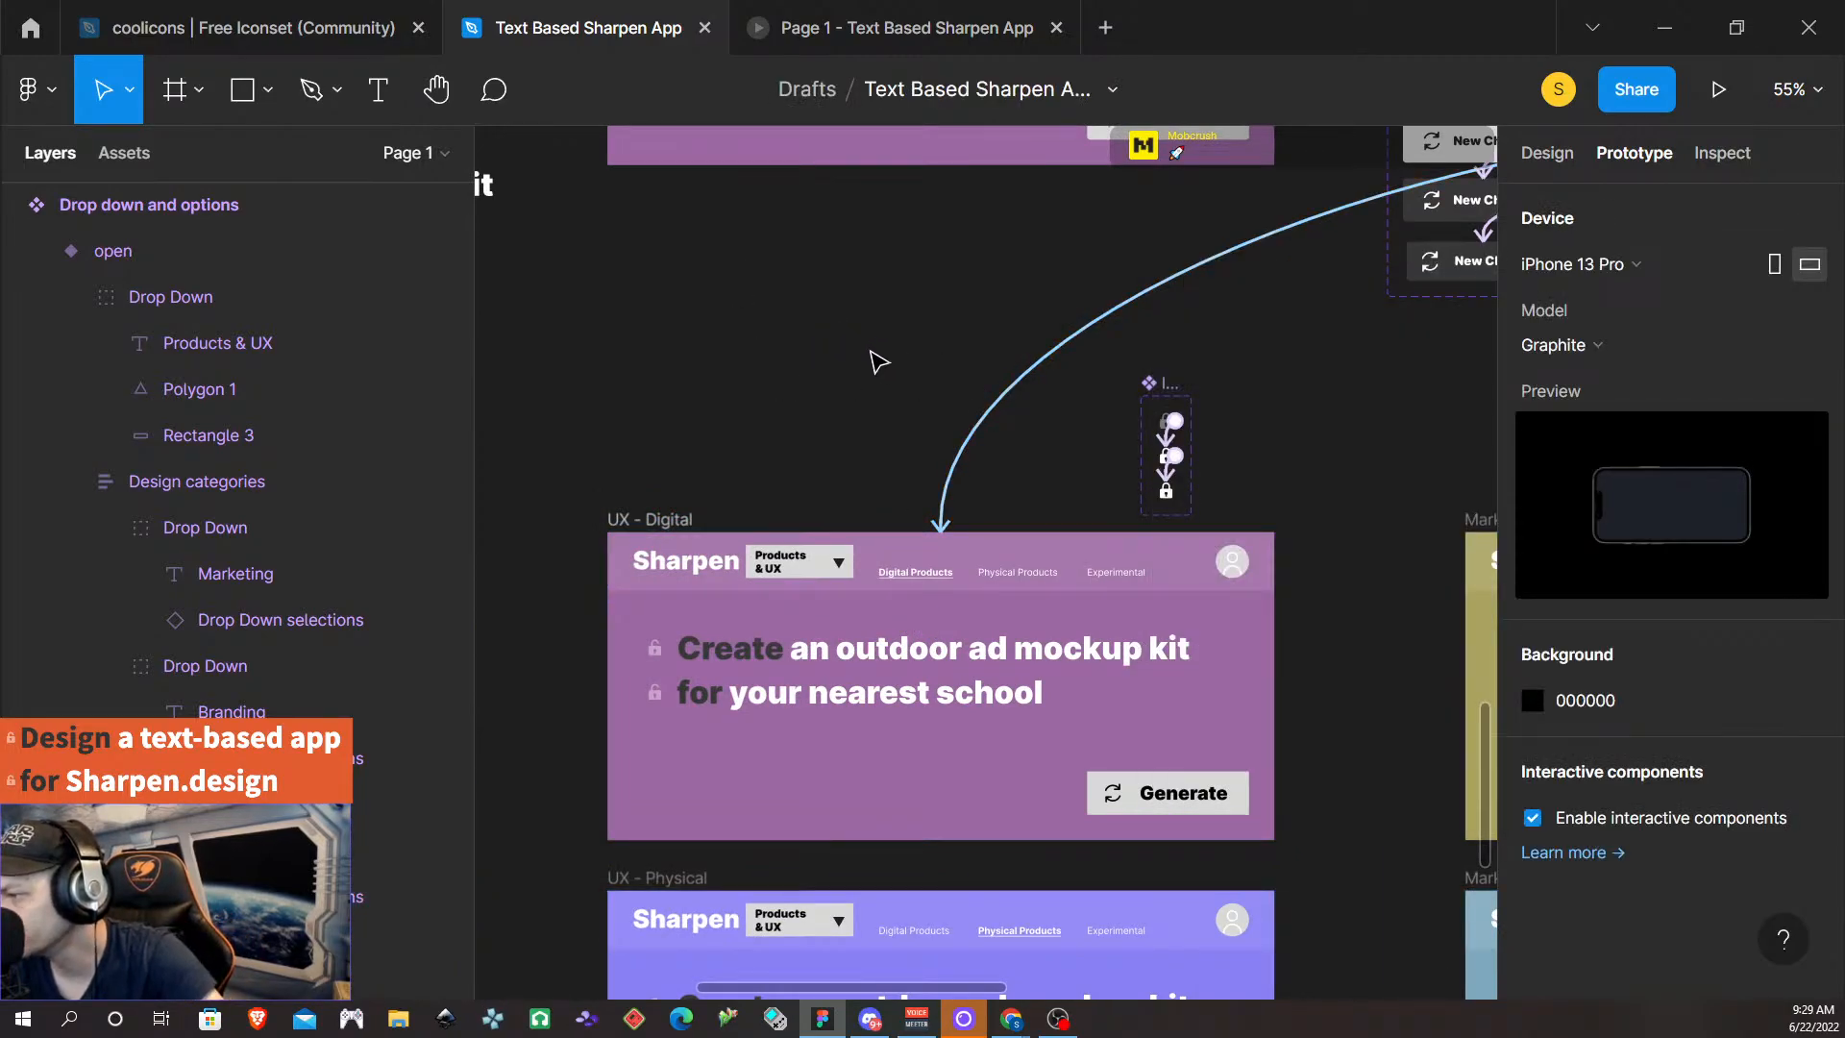
- Review the new links on the canvas and test the drop-down's arrow in the prototype preview
scroll(872, 362, down, 2)
scroll(876, 356, up, 3)
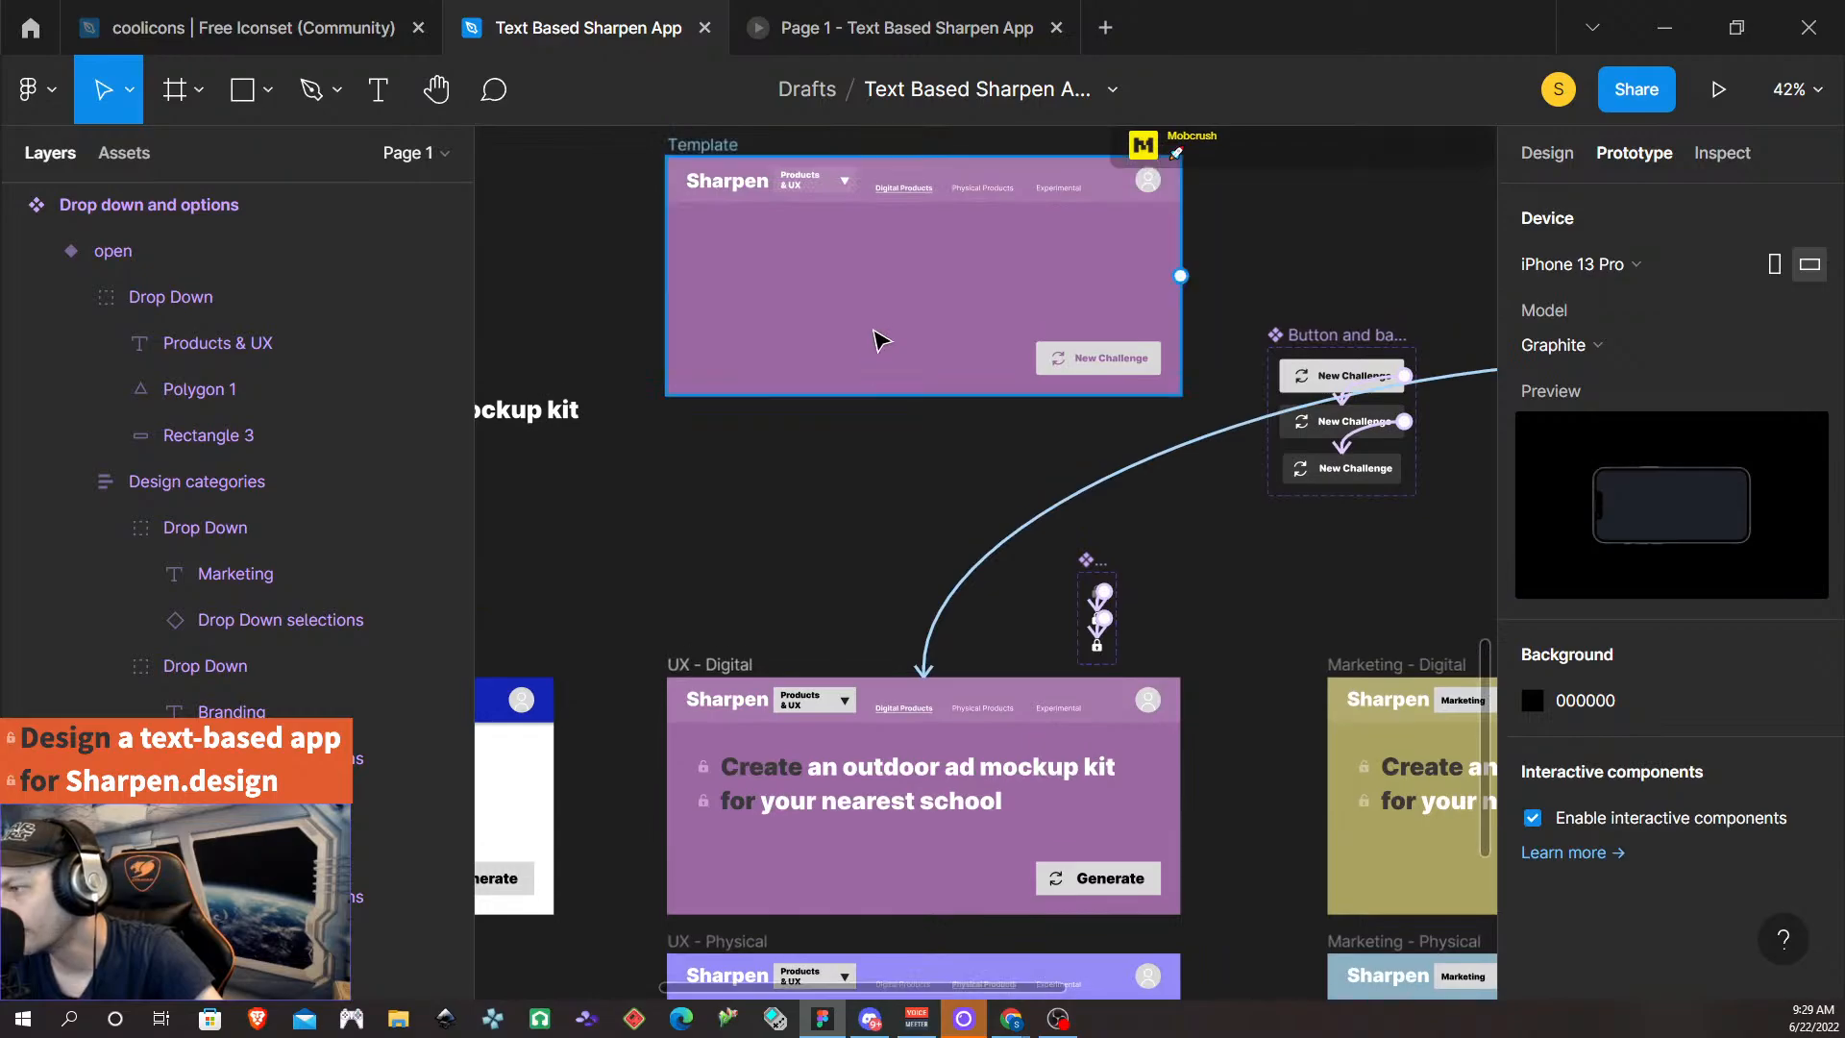
scroll(1145, 592, down, 1)
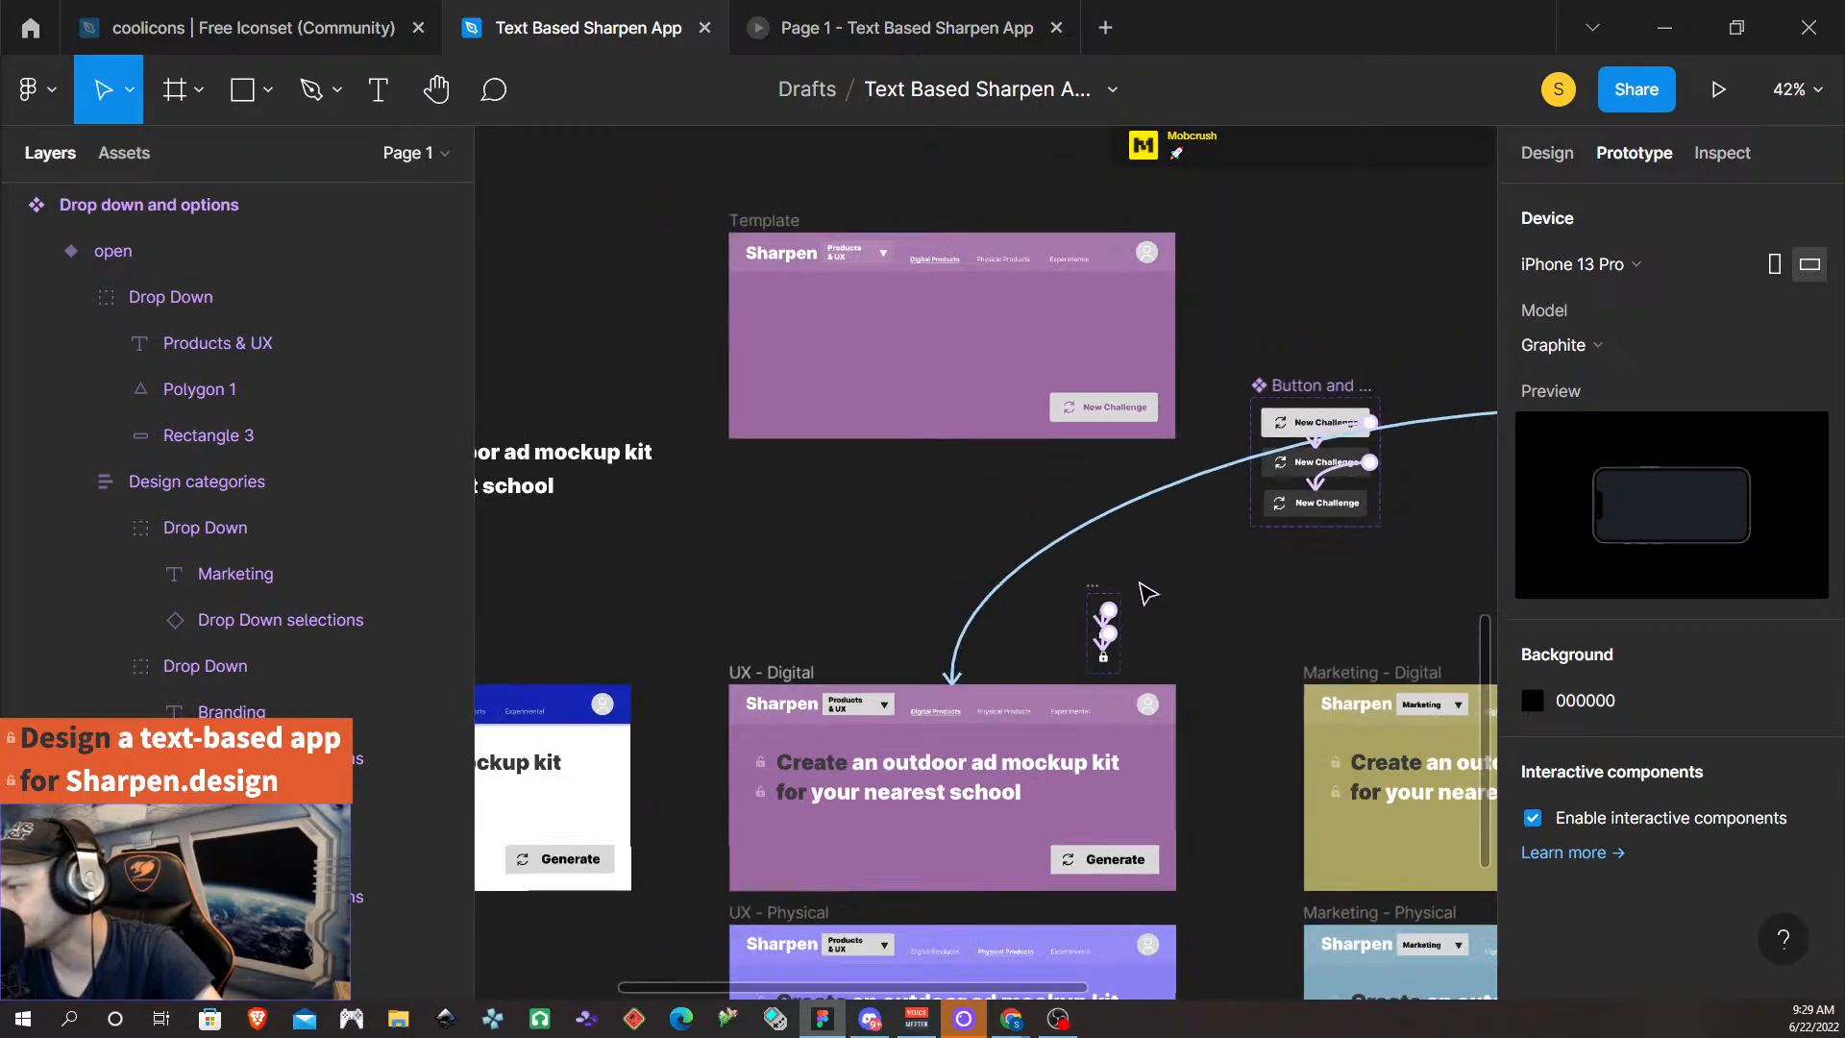
scroll(1133, 576, down, 1)
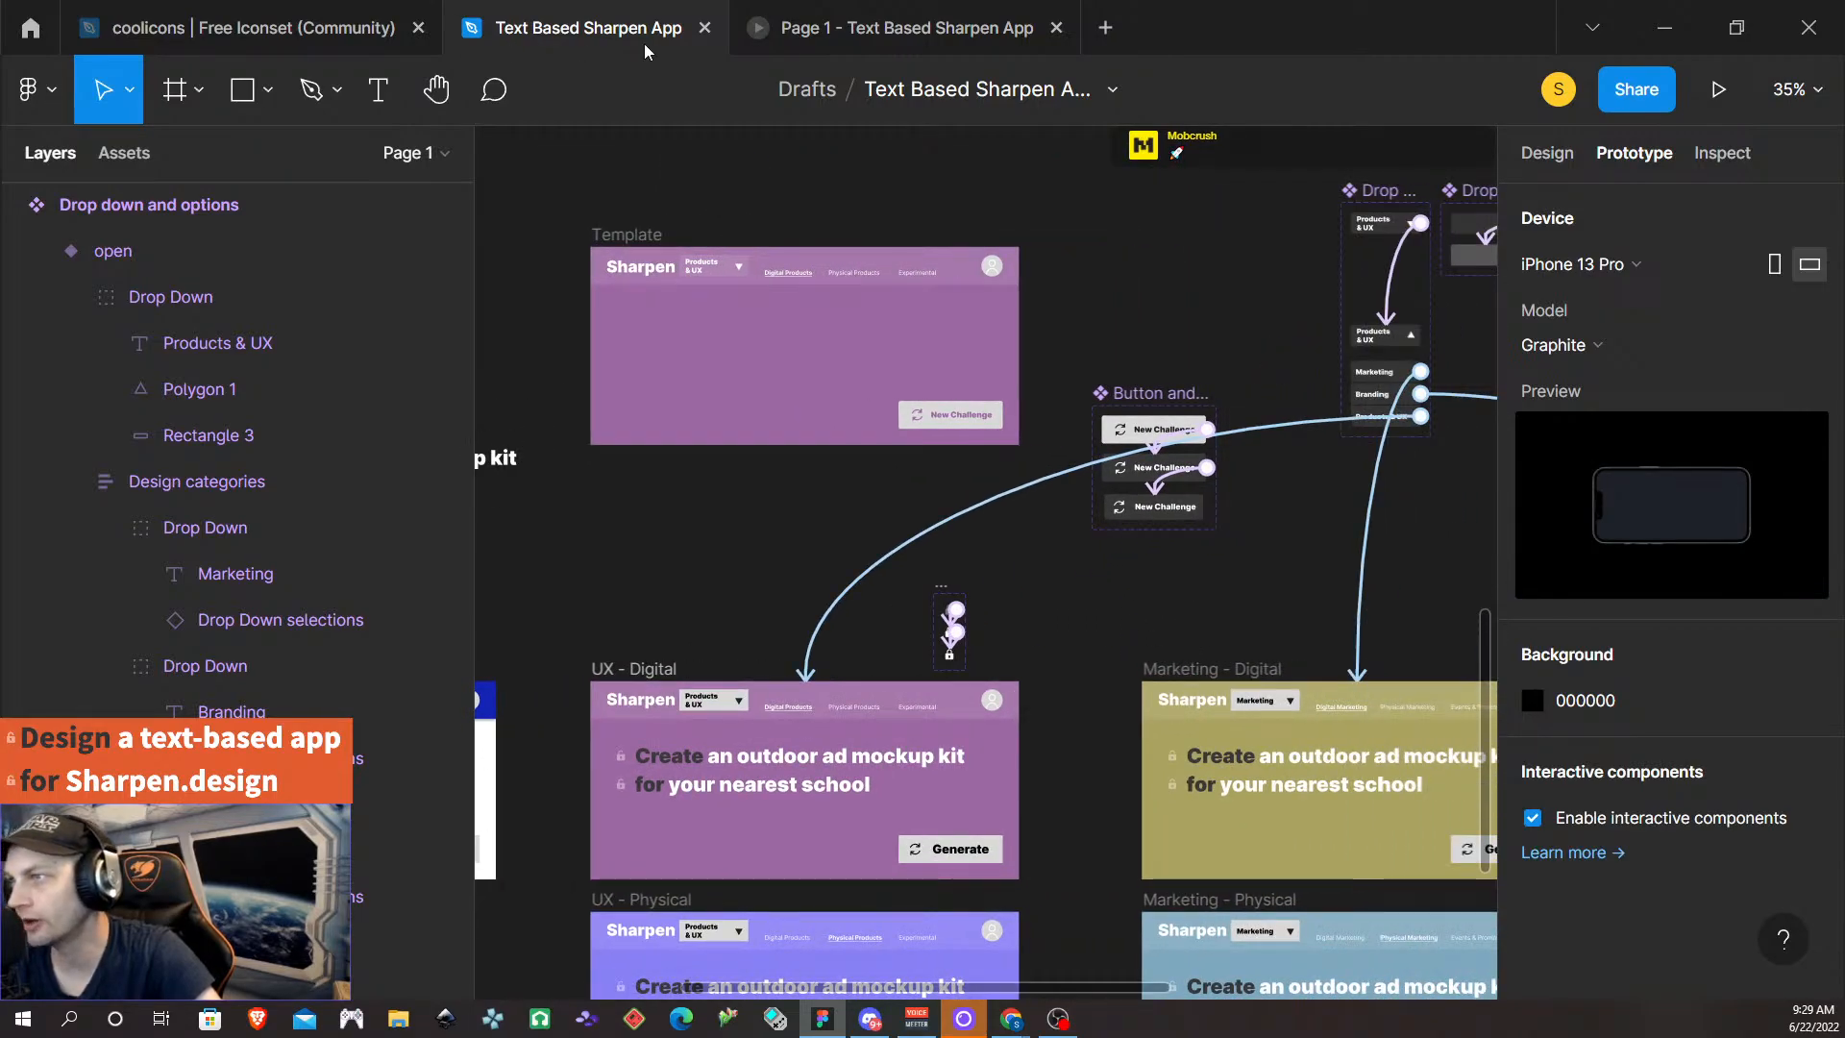
click(846, 29)
click(734, 294)
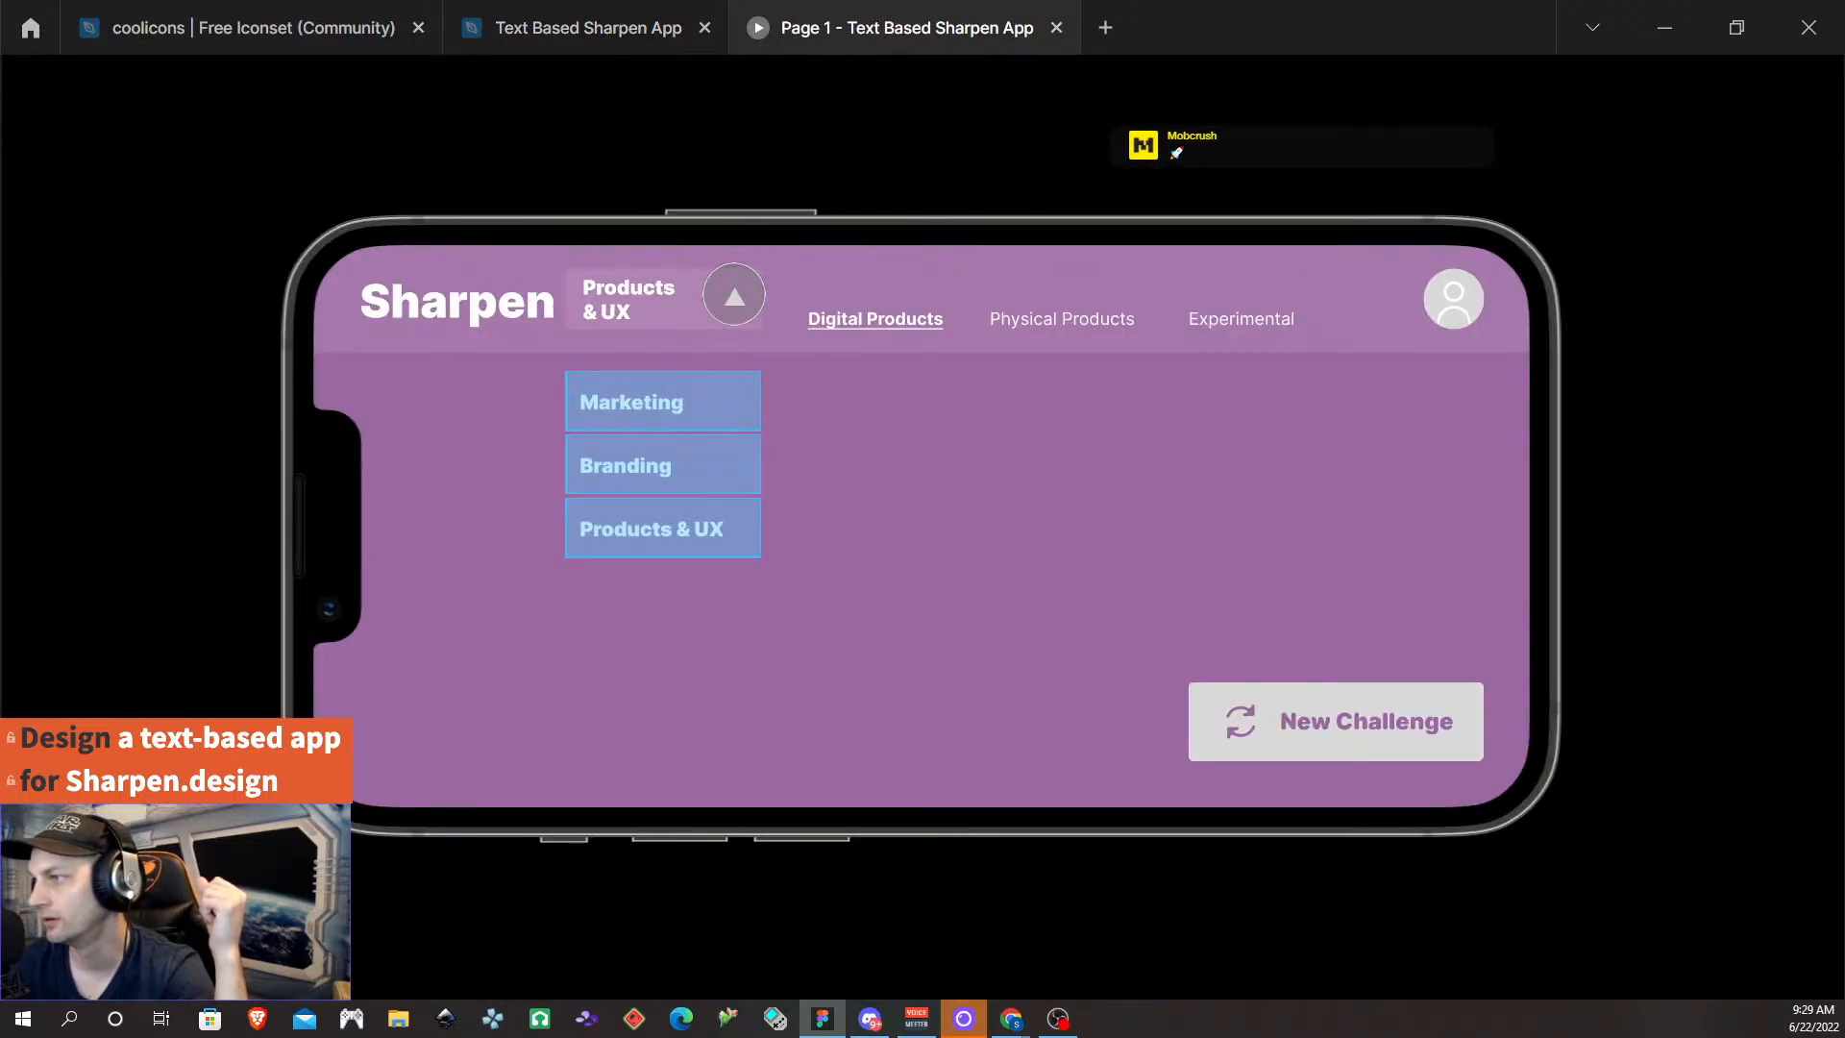
- Link the open variant's Drop Down header to the Closed variant on tap, using a Smart animate animation
click(517, 32)
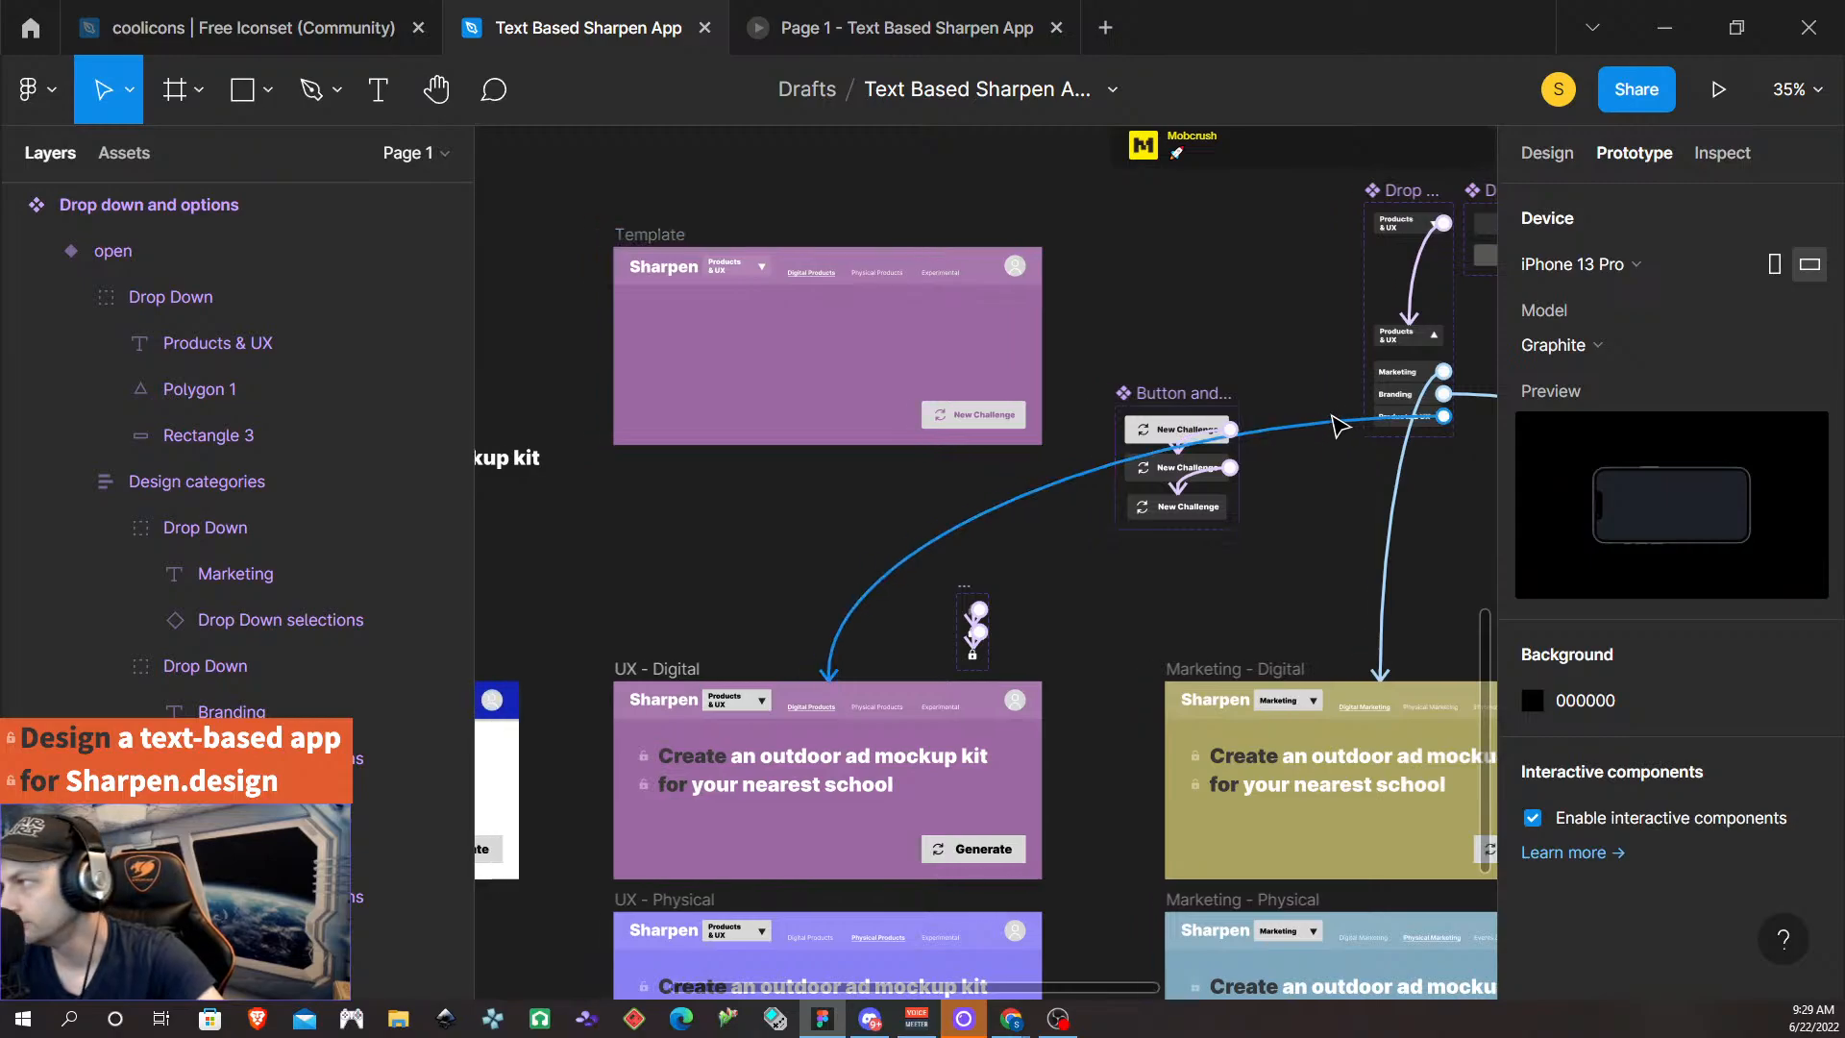
scroll(1341, 422, up, 5)
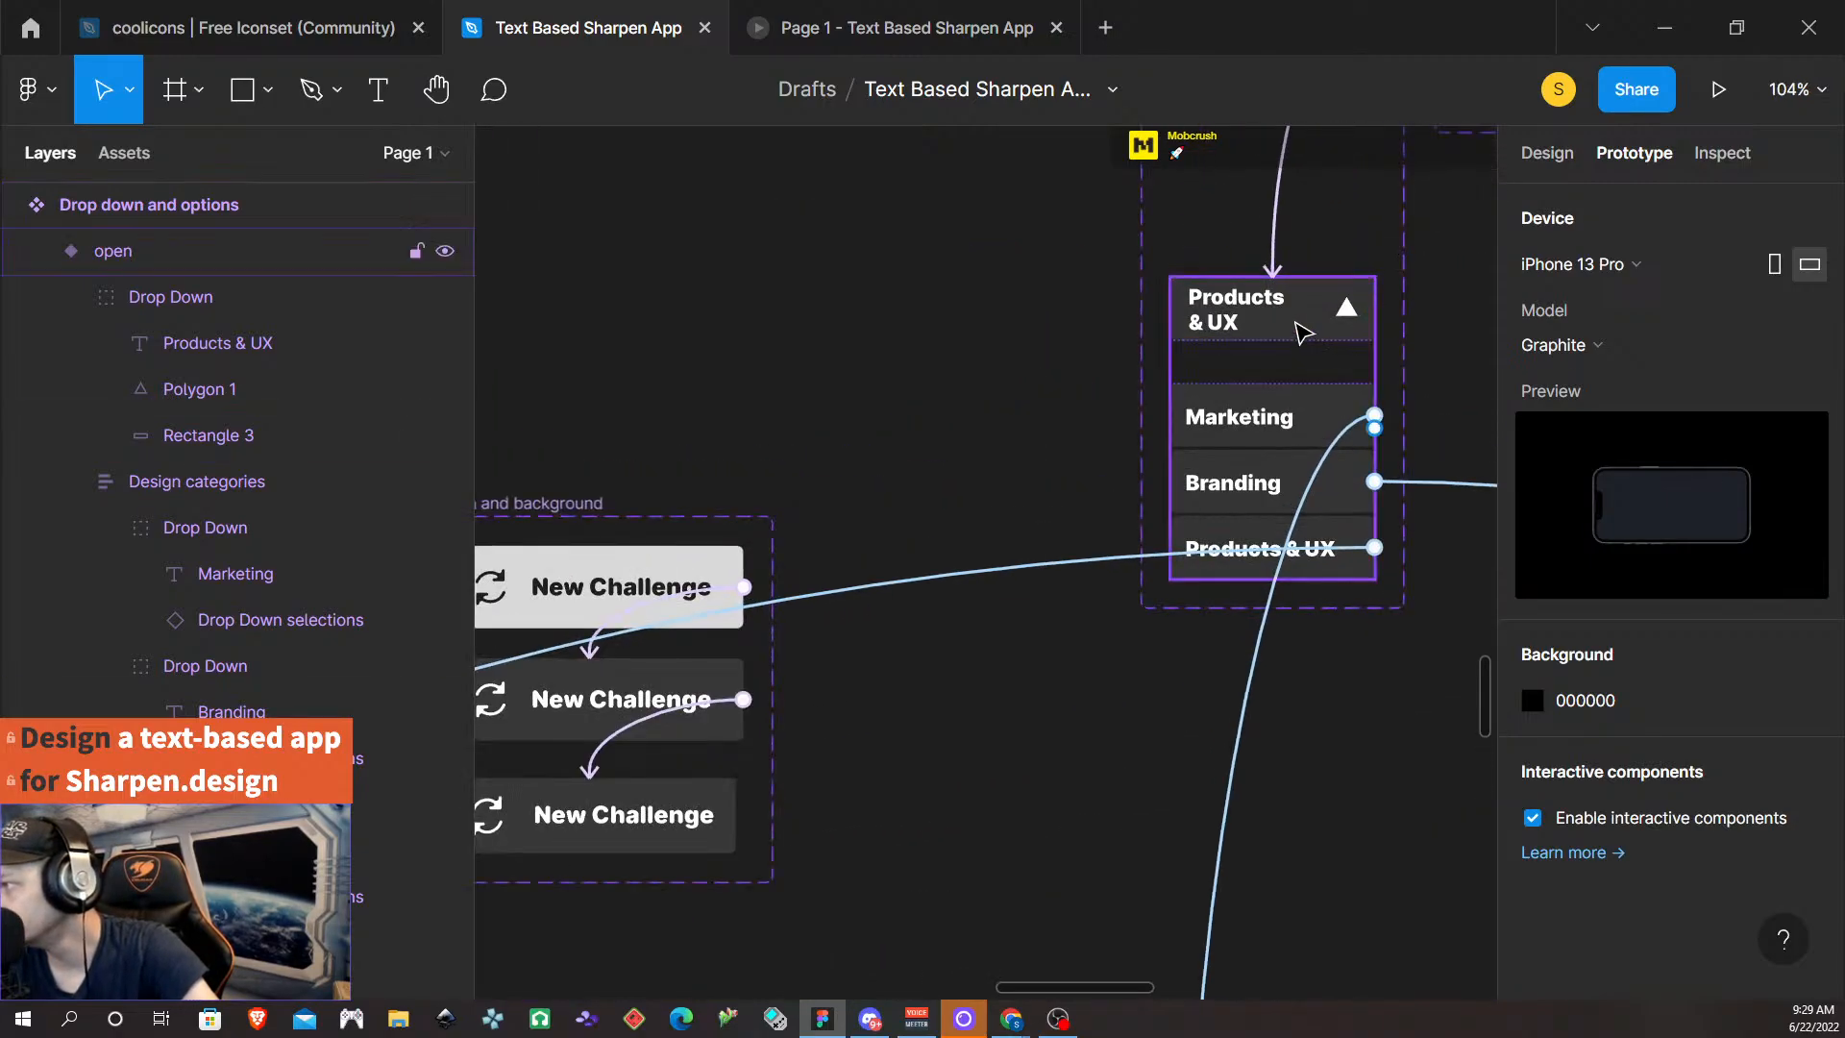
click(1302, 332)
drag(1375, 308, 1288, 324)
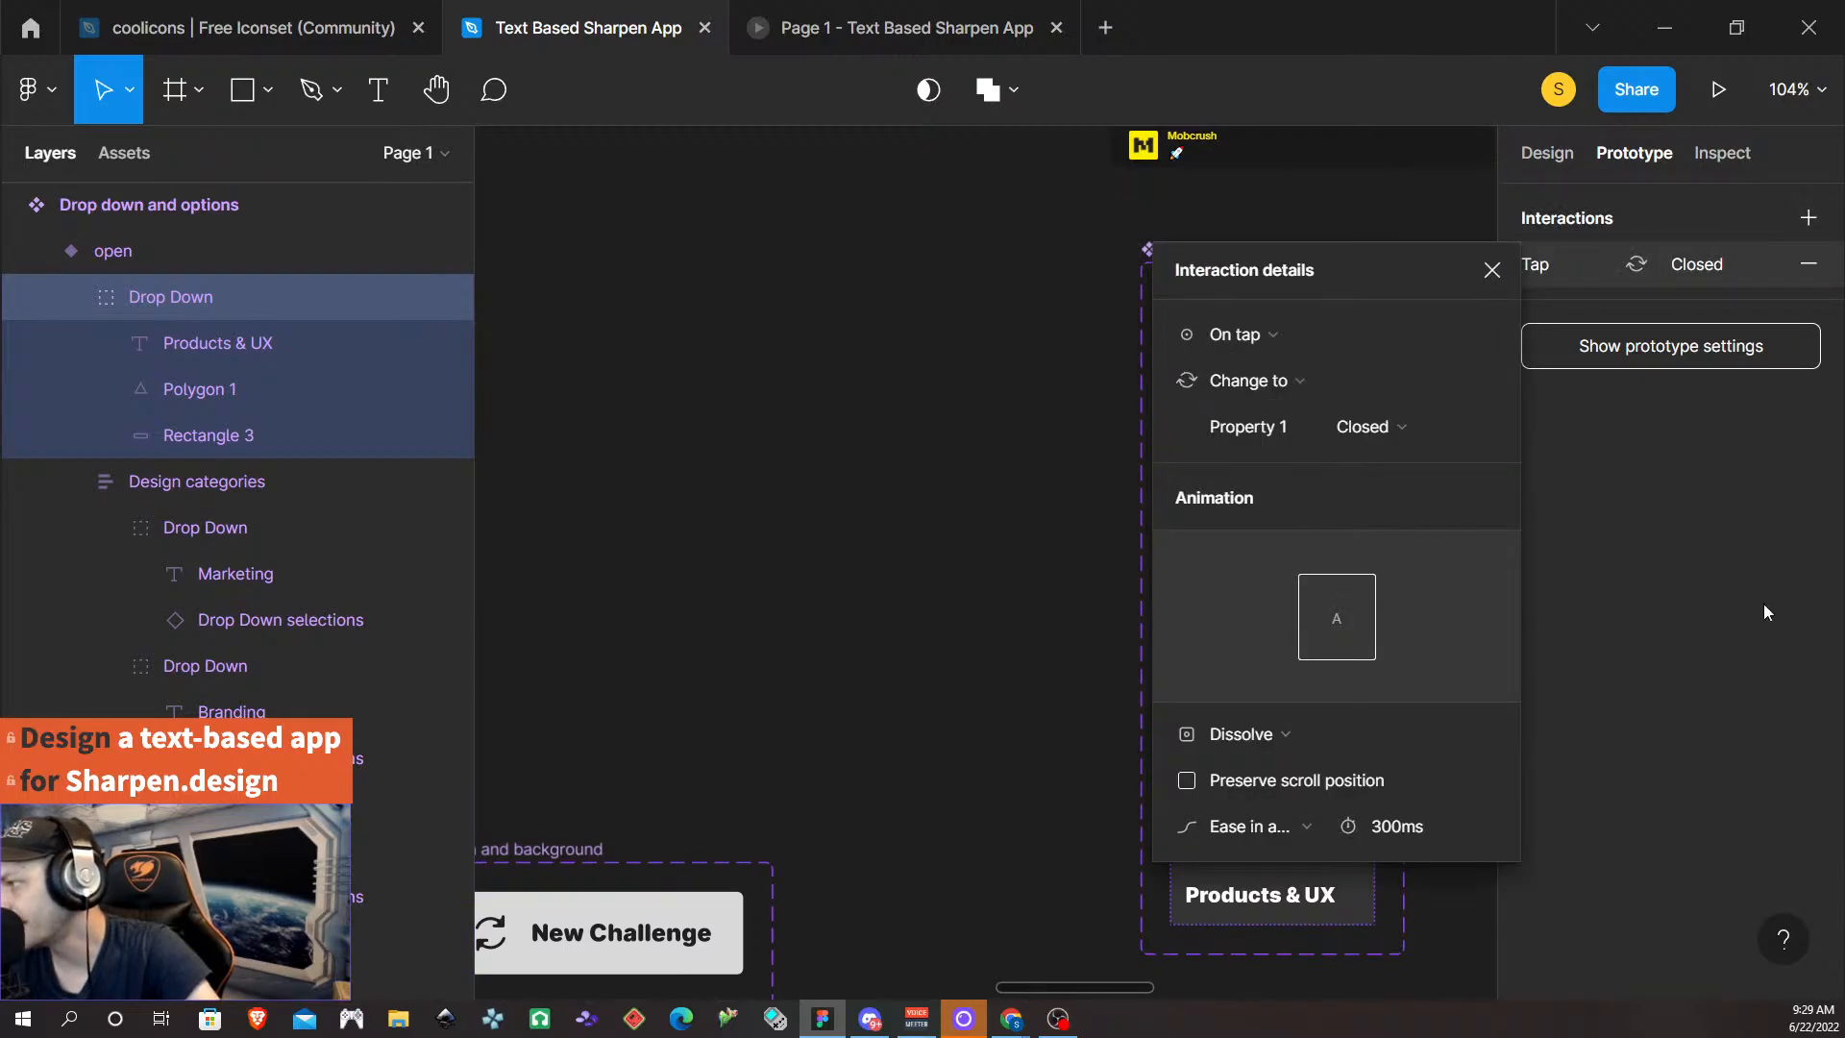
click(1489, 275)
click(1300, 567)
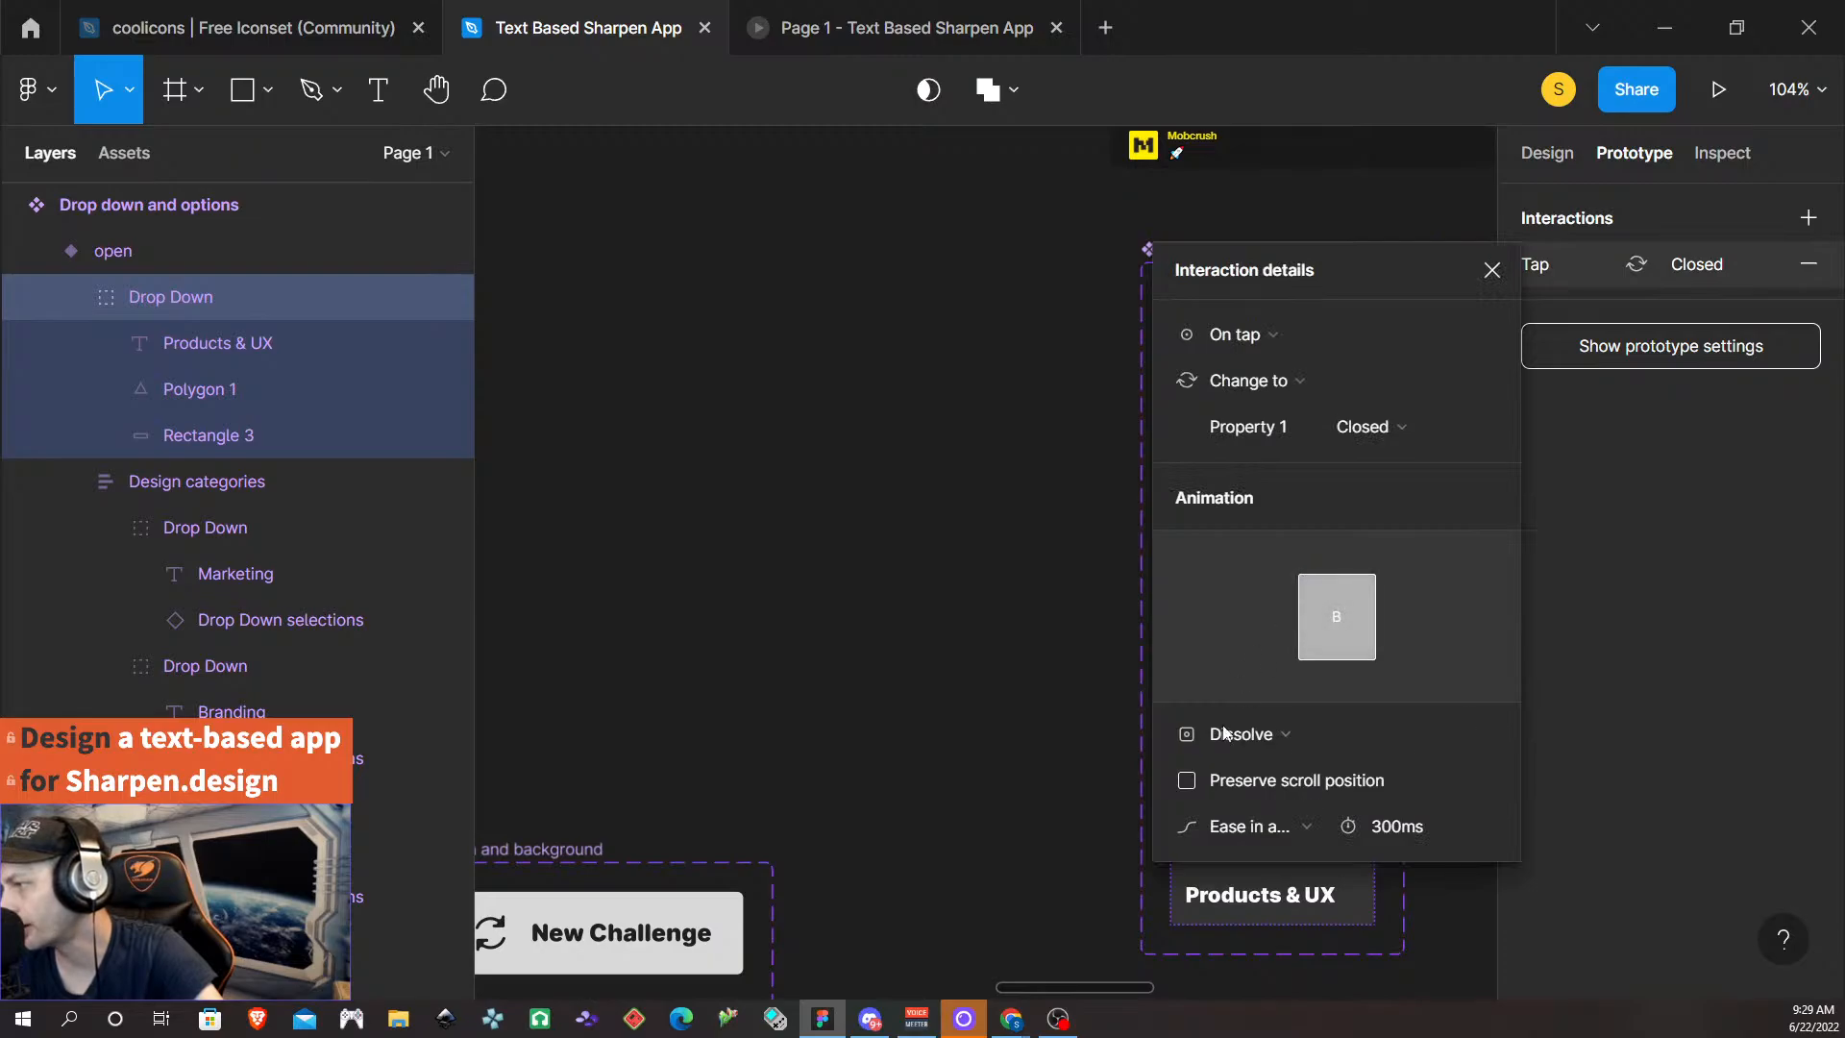
click(1258, 735)
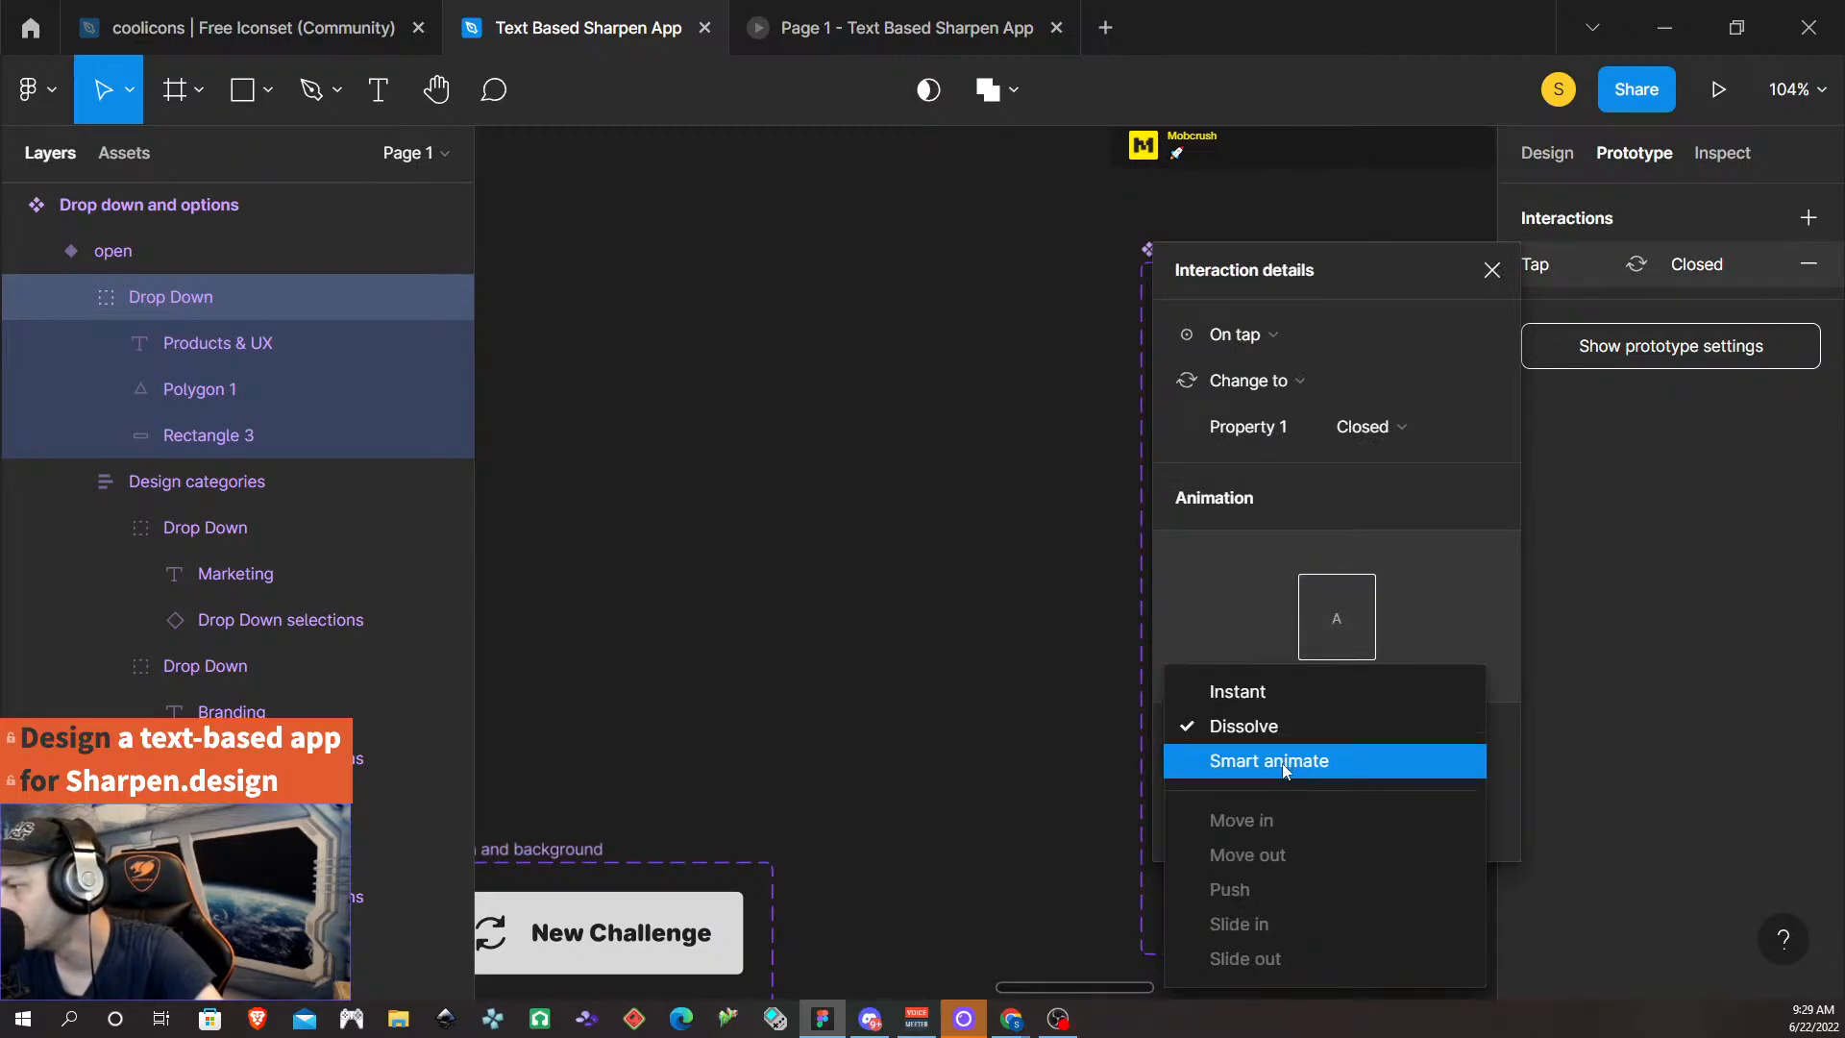
click(1284, 769)
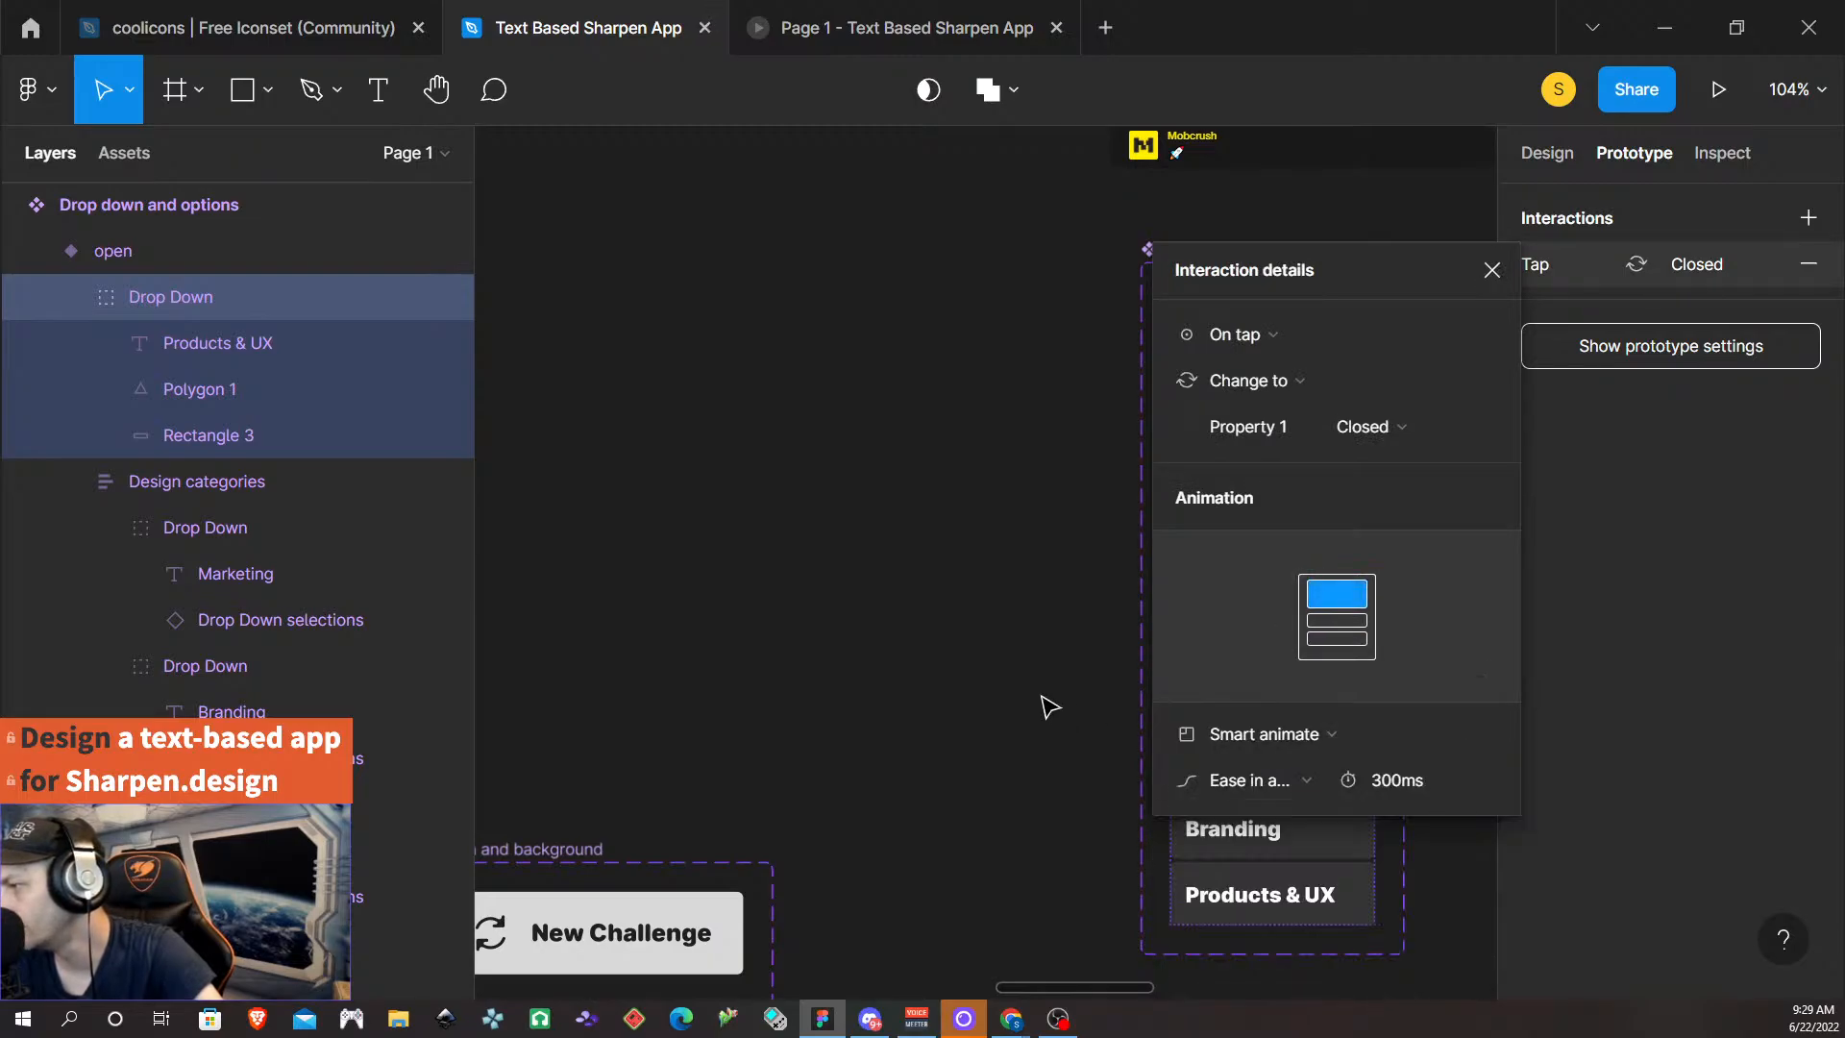
click(1046, 705)
scroll(807, 486, left, 5)
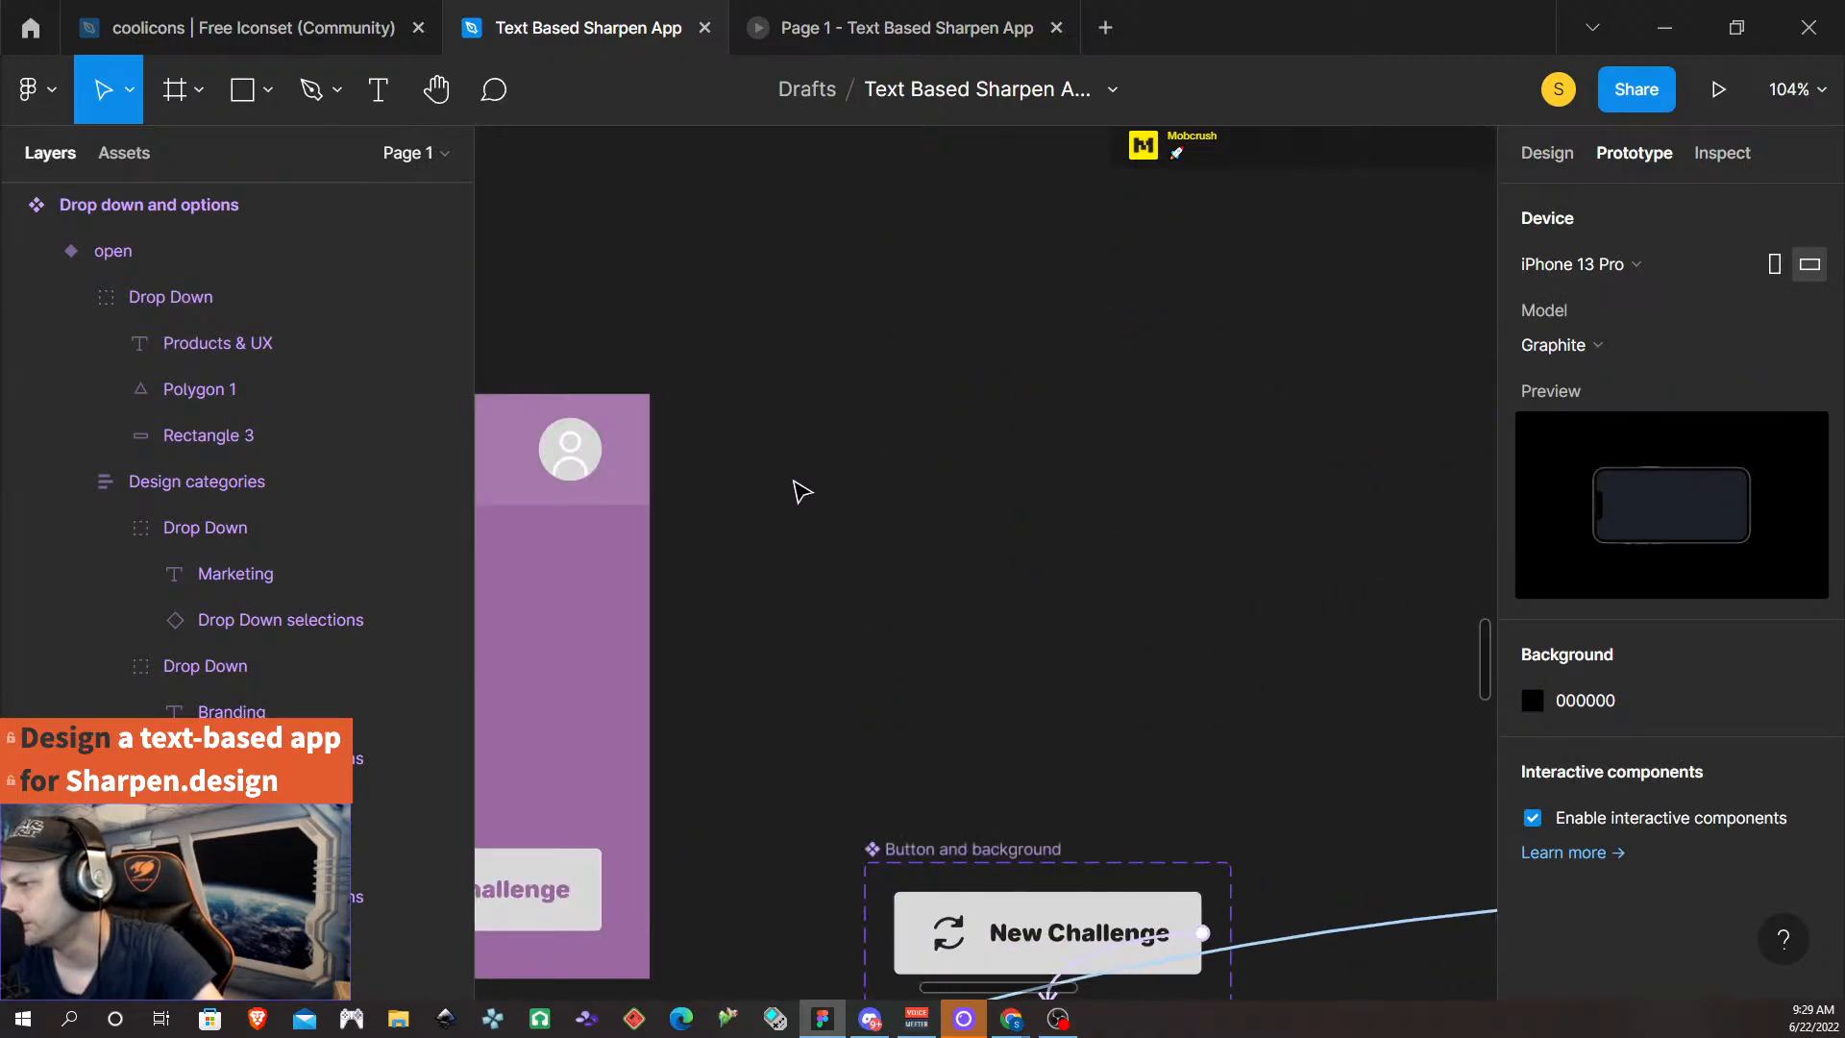
- Test opening and closing the Products & UX drop-down several times in the prototype preview
click(958, 29)
click(751, 299)
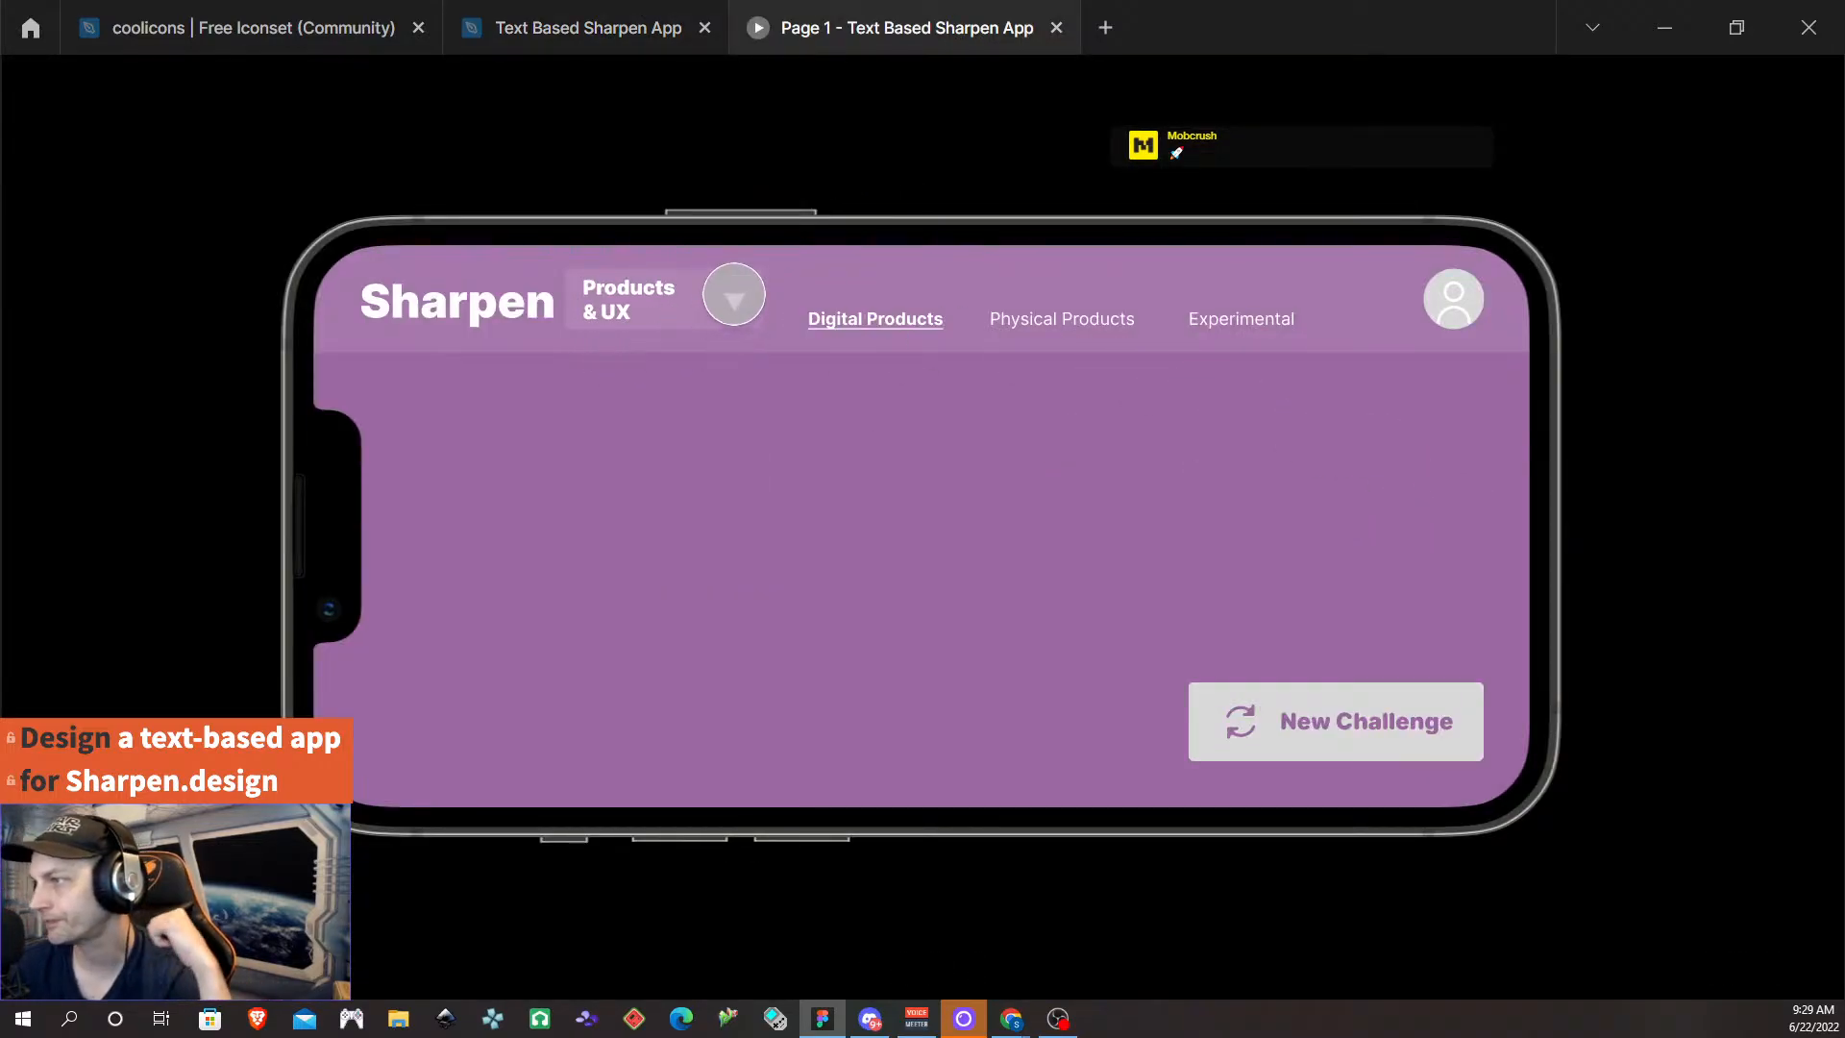
click(733, 294)
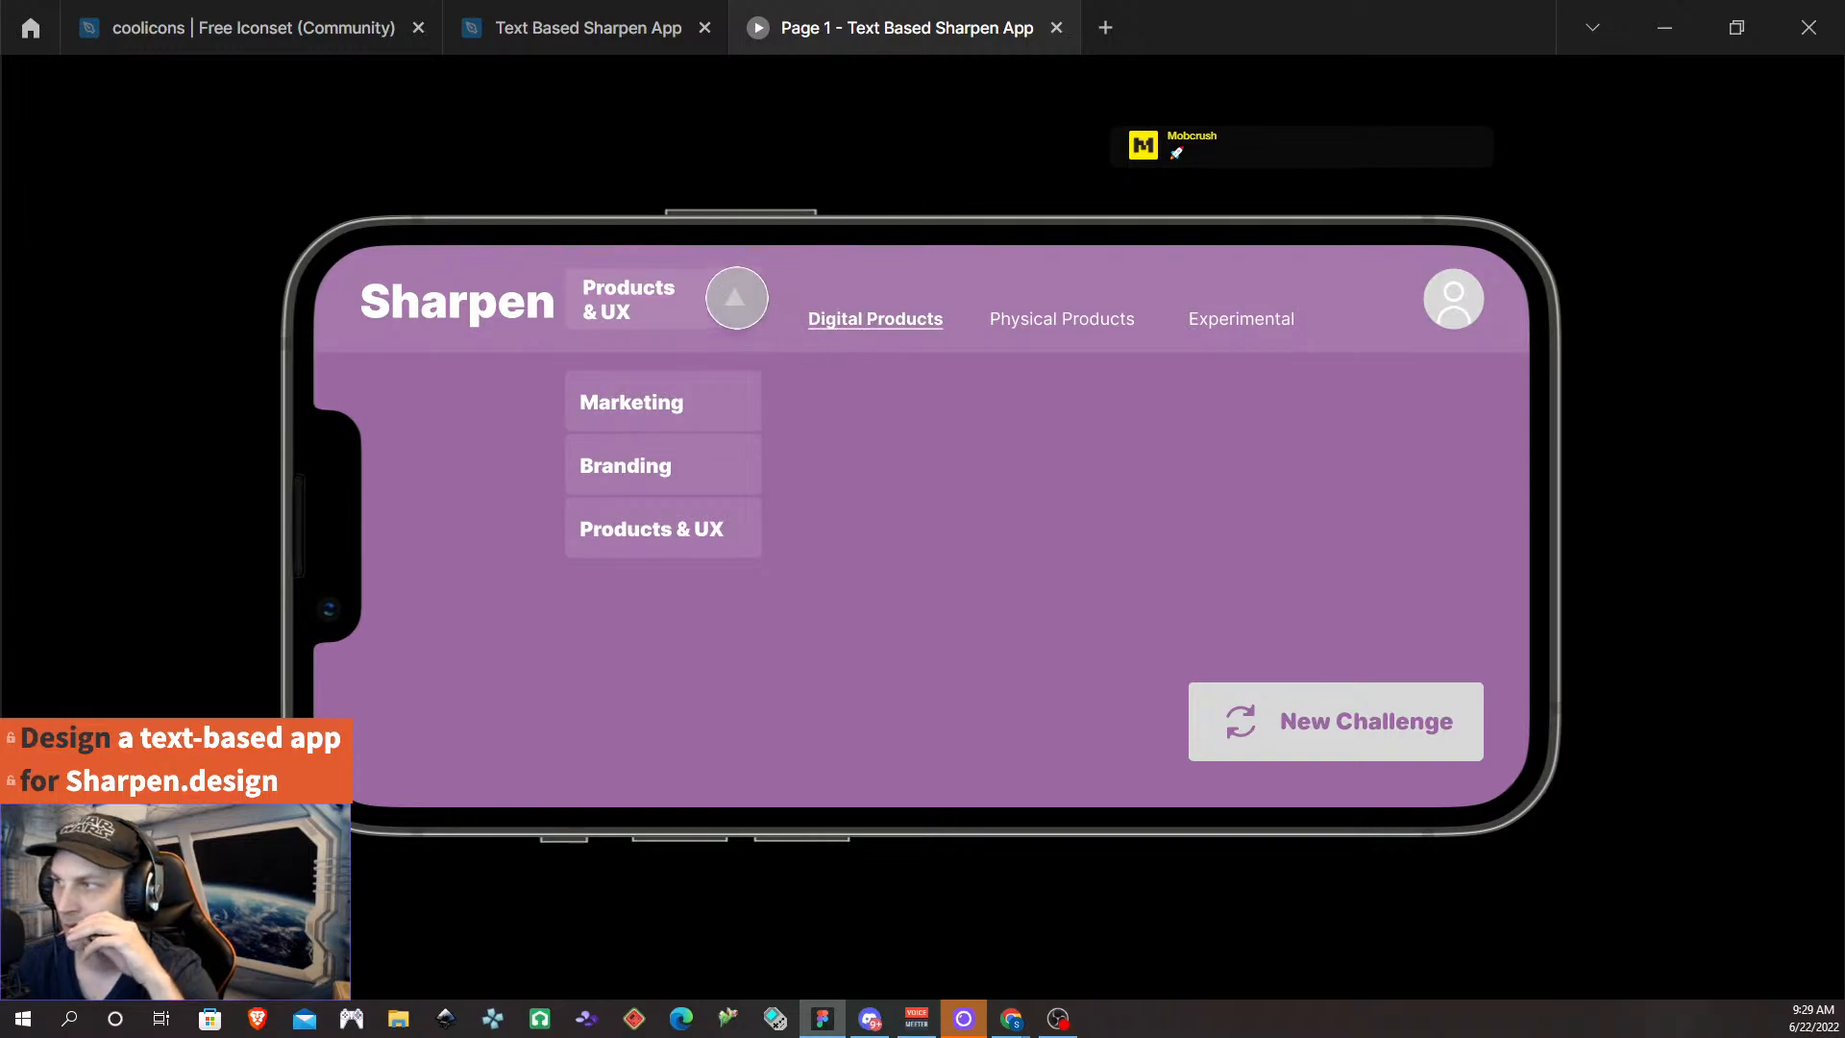
click(733, 296)
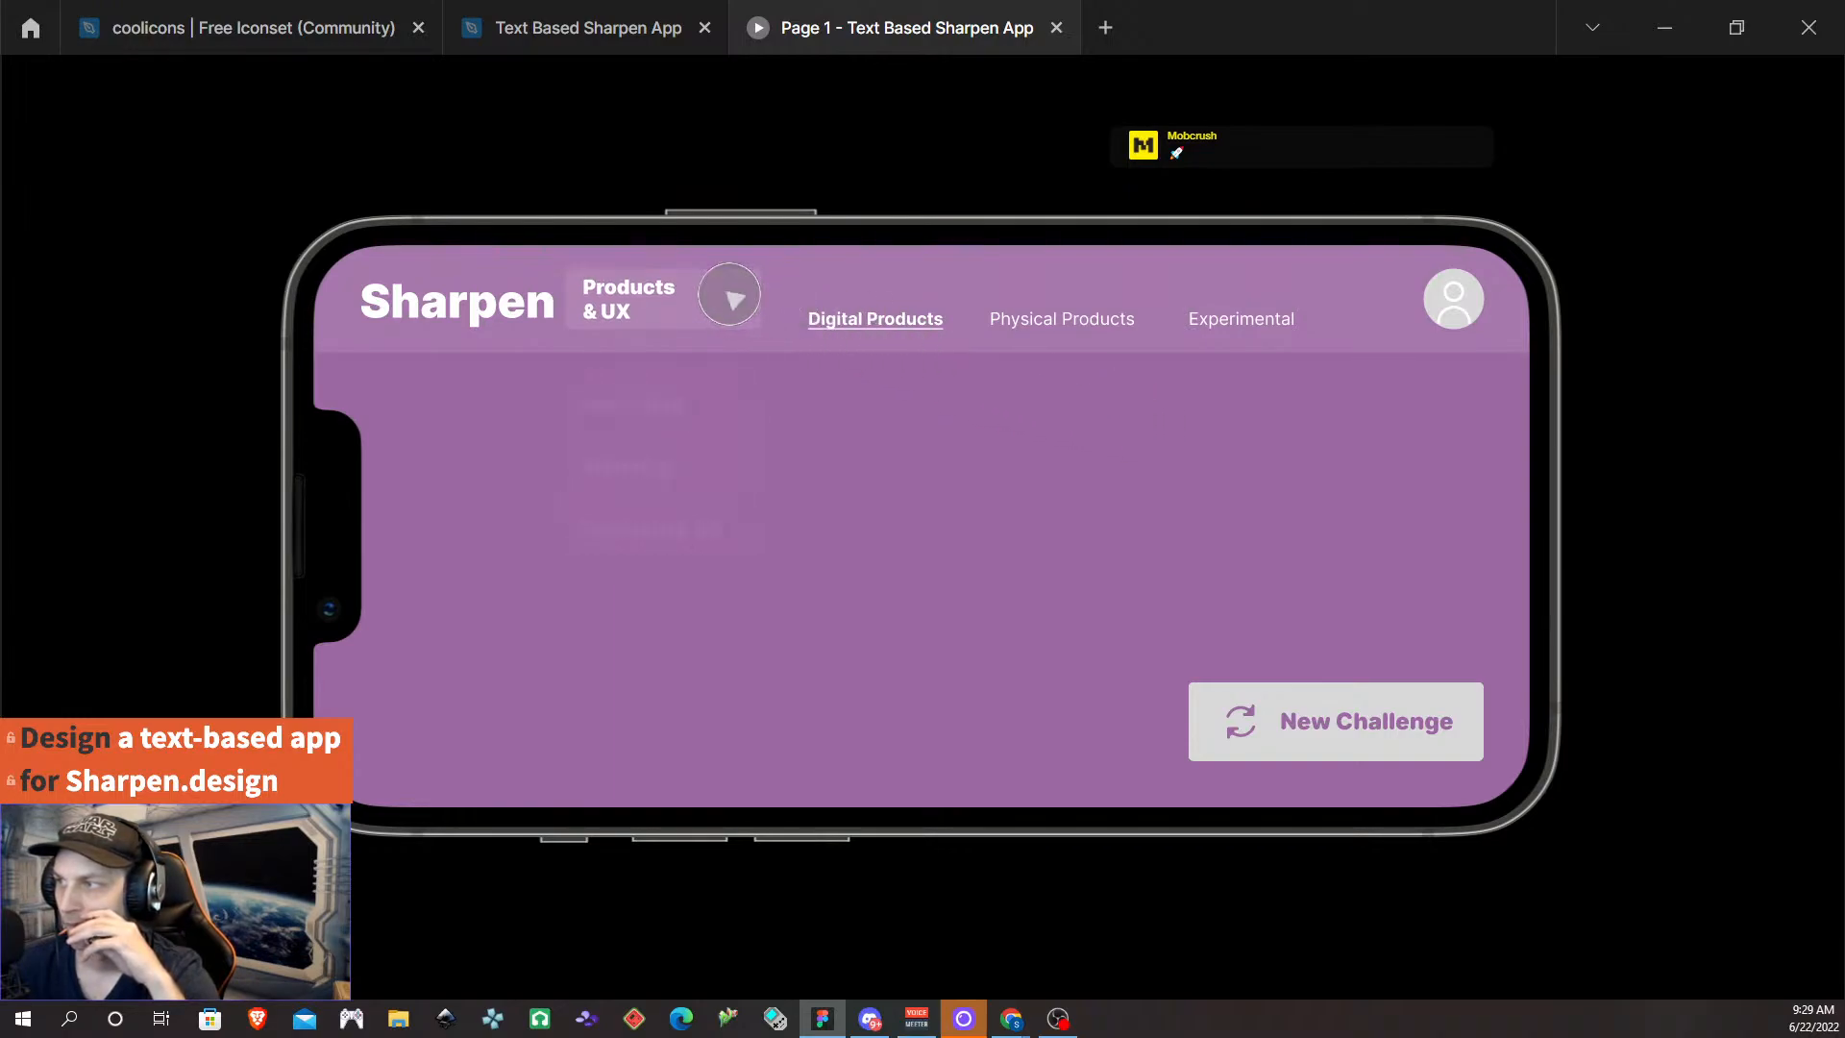
click(730, 296)
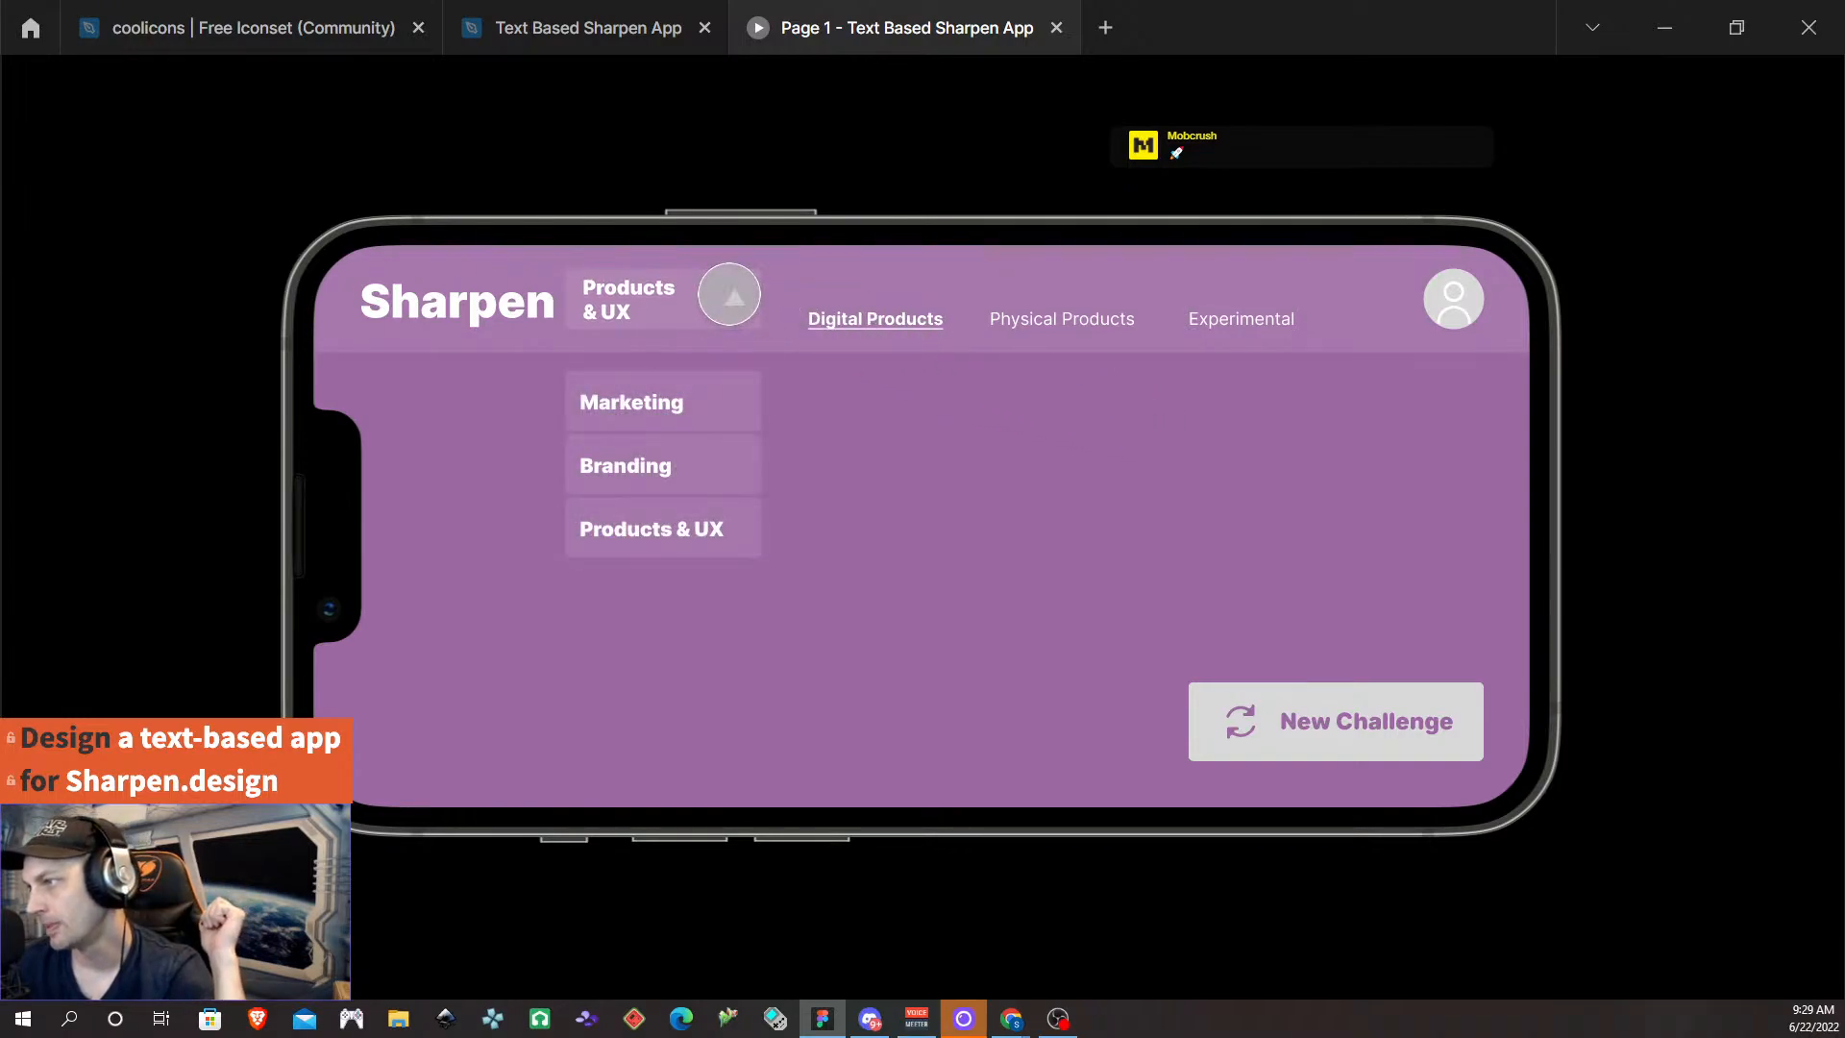
click(730, 296)
click(730, 296)
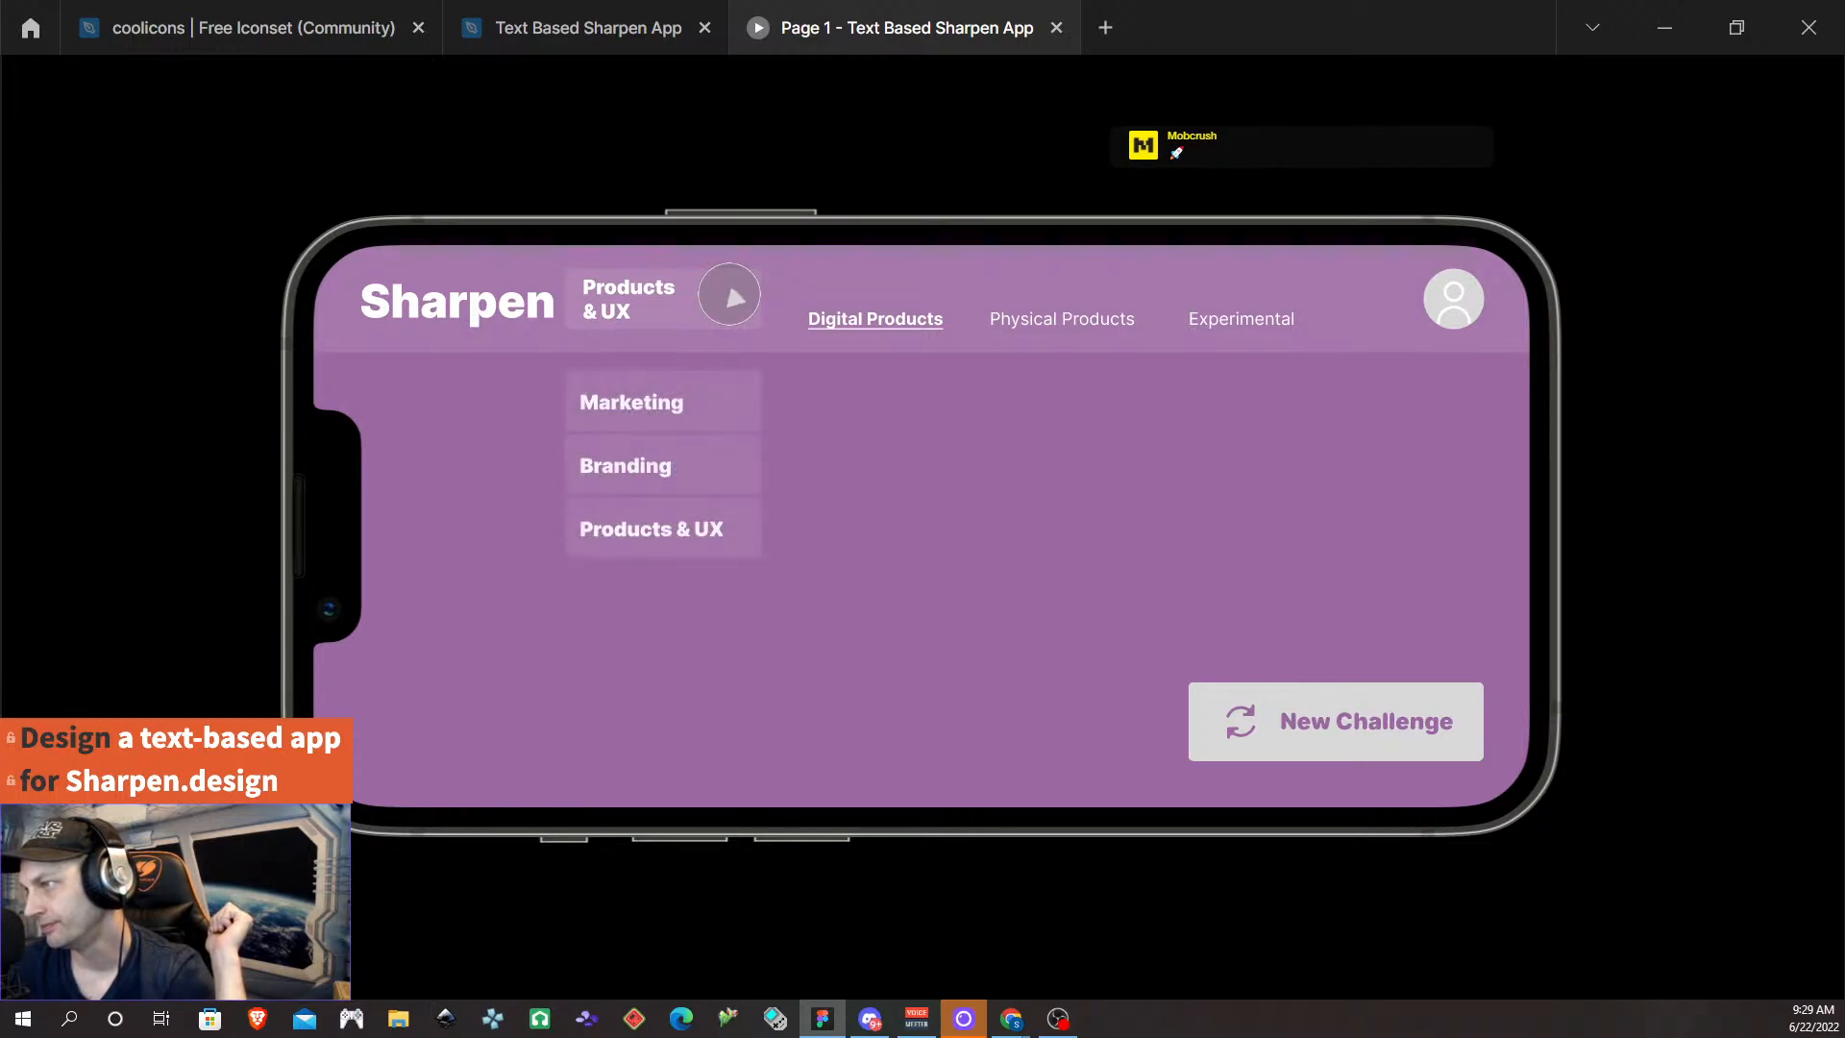
click(730, 296)
click(730, 296)
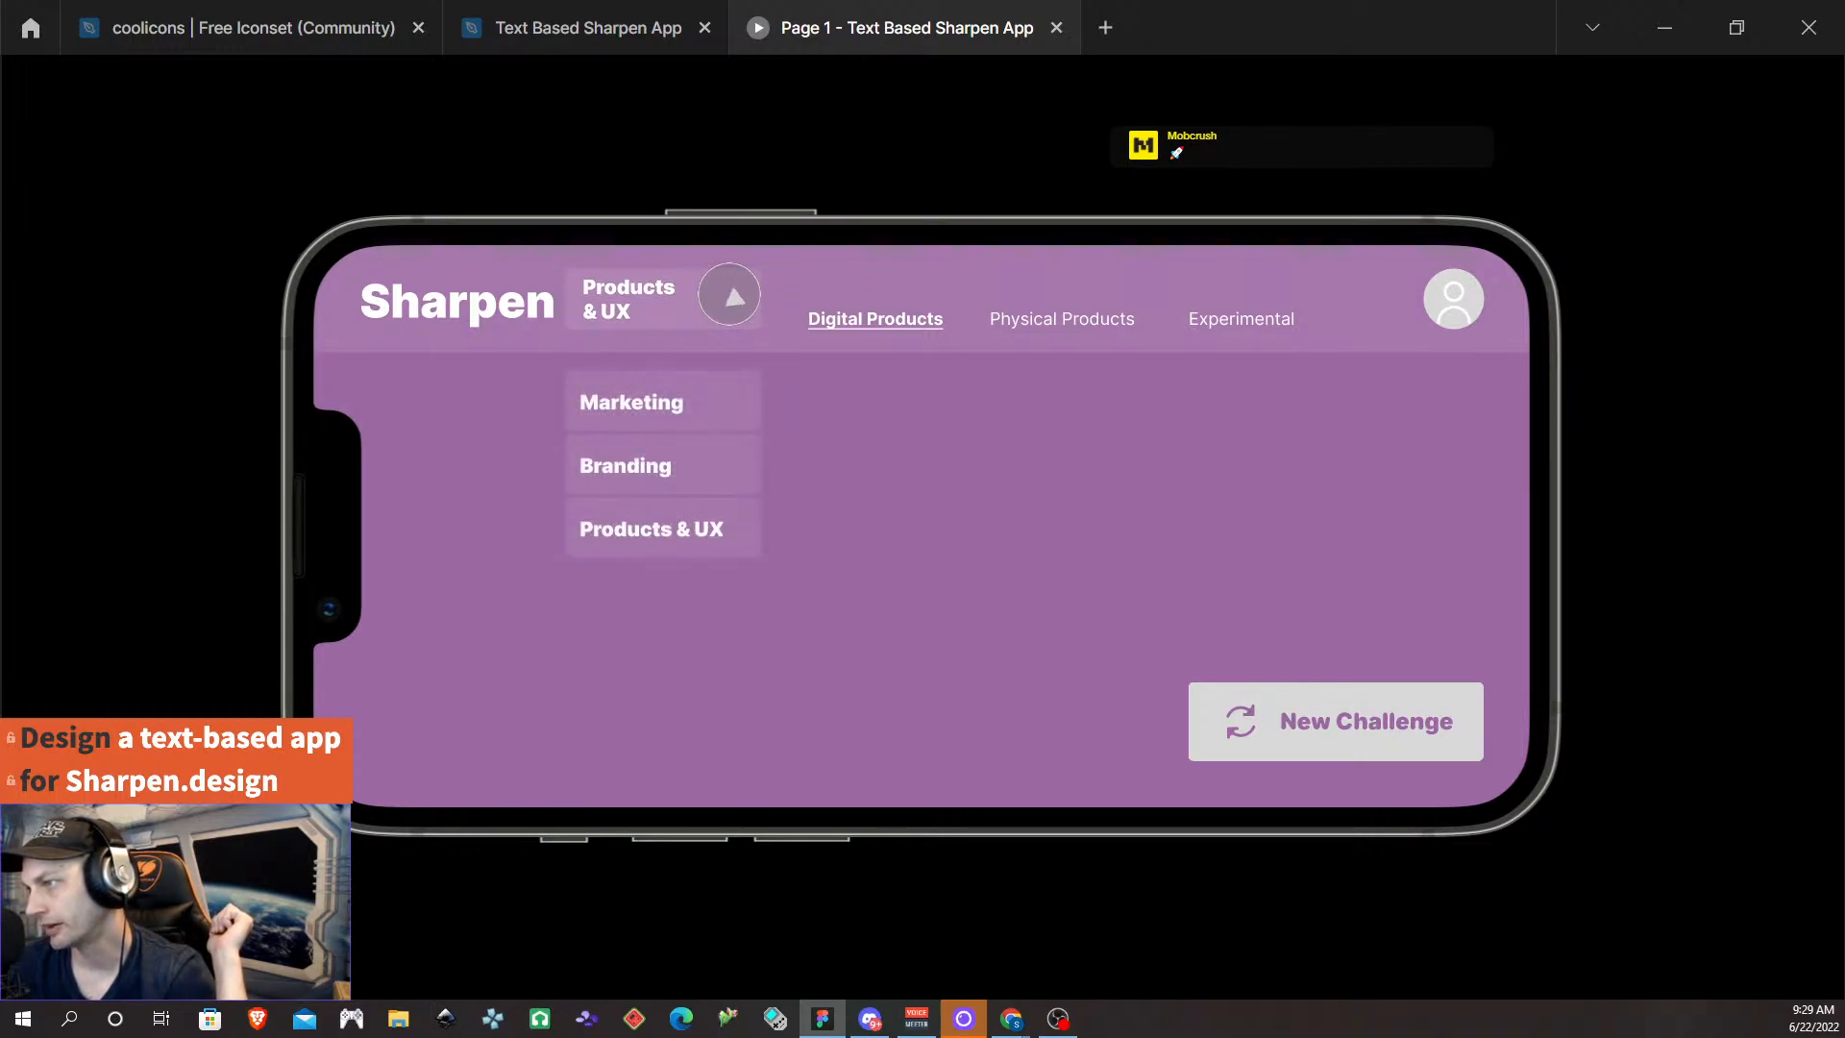
- Test the Marketing option and the Marketing screen's drop-down arrow in the preview, and close the preview
click(677, 396)
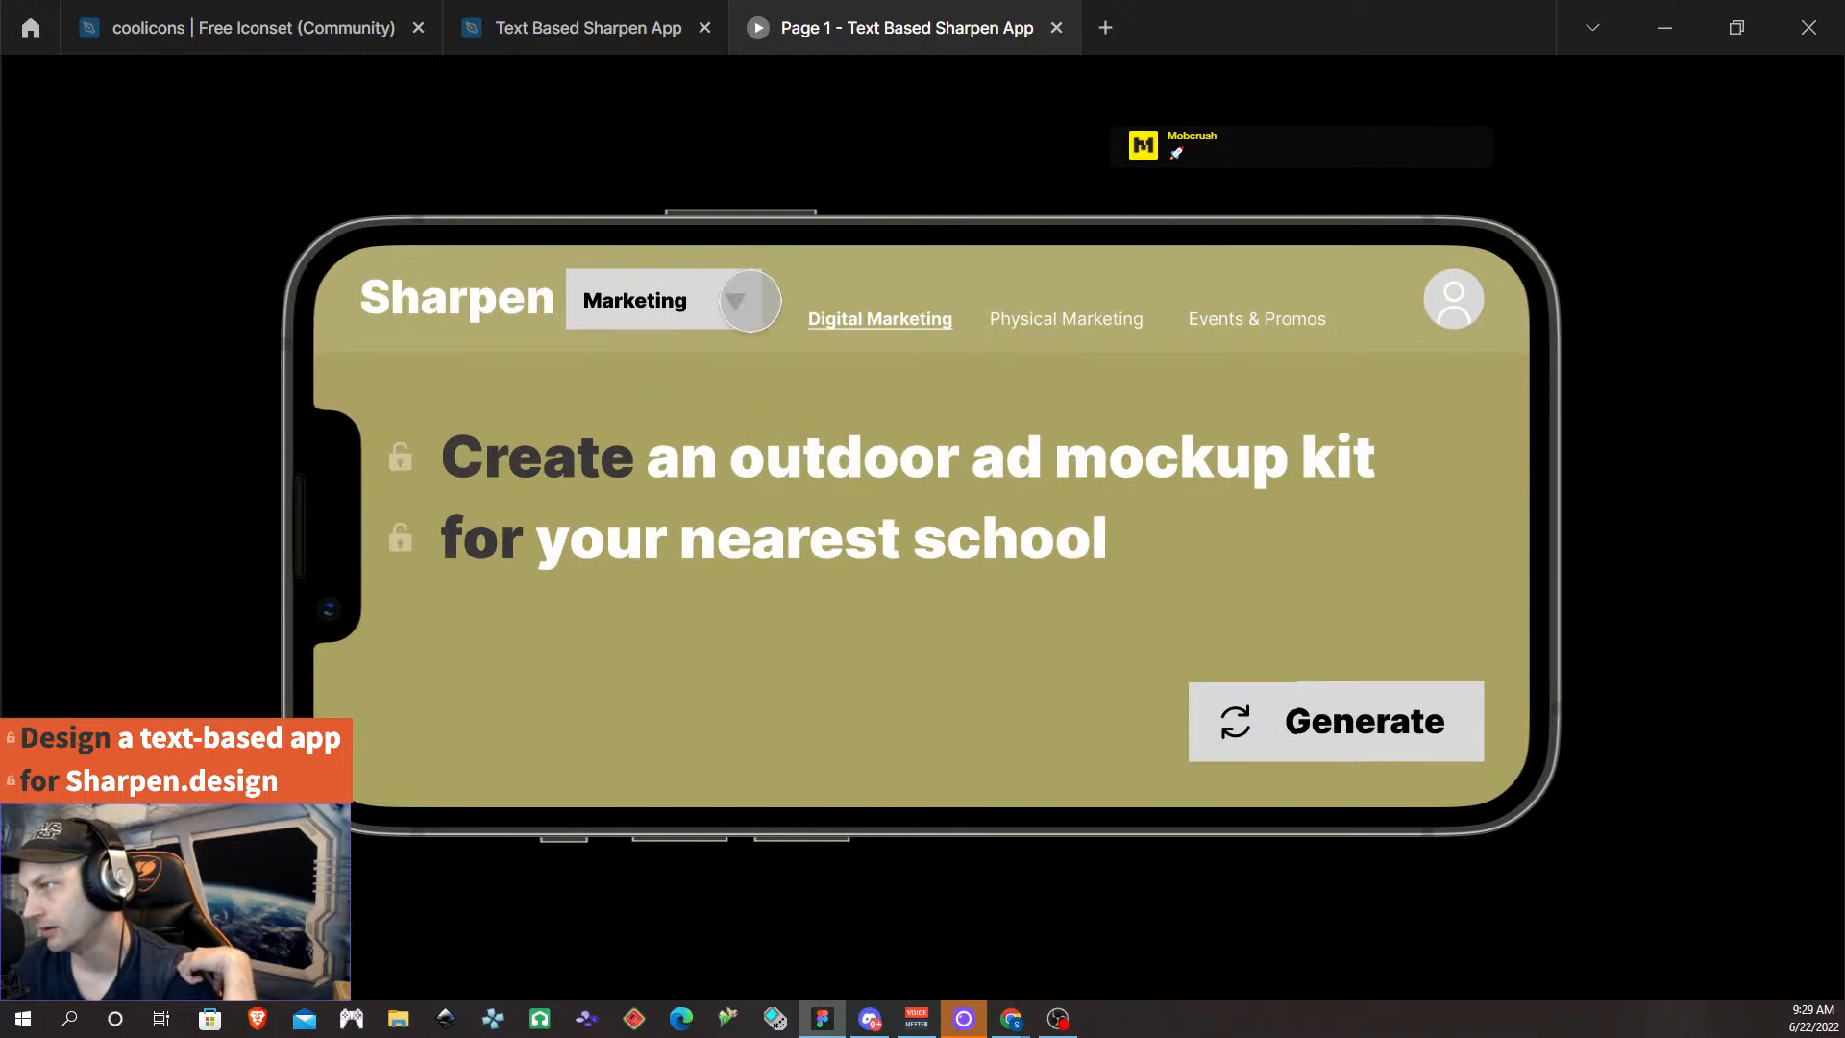
click(733, 298)
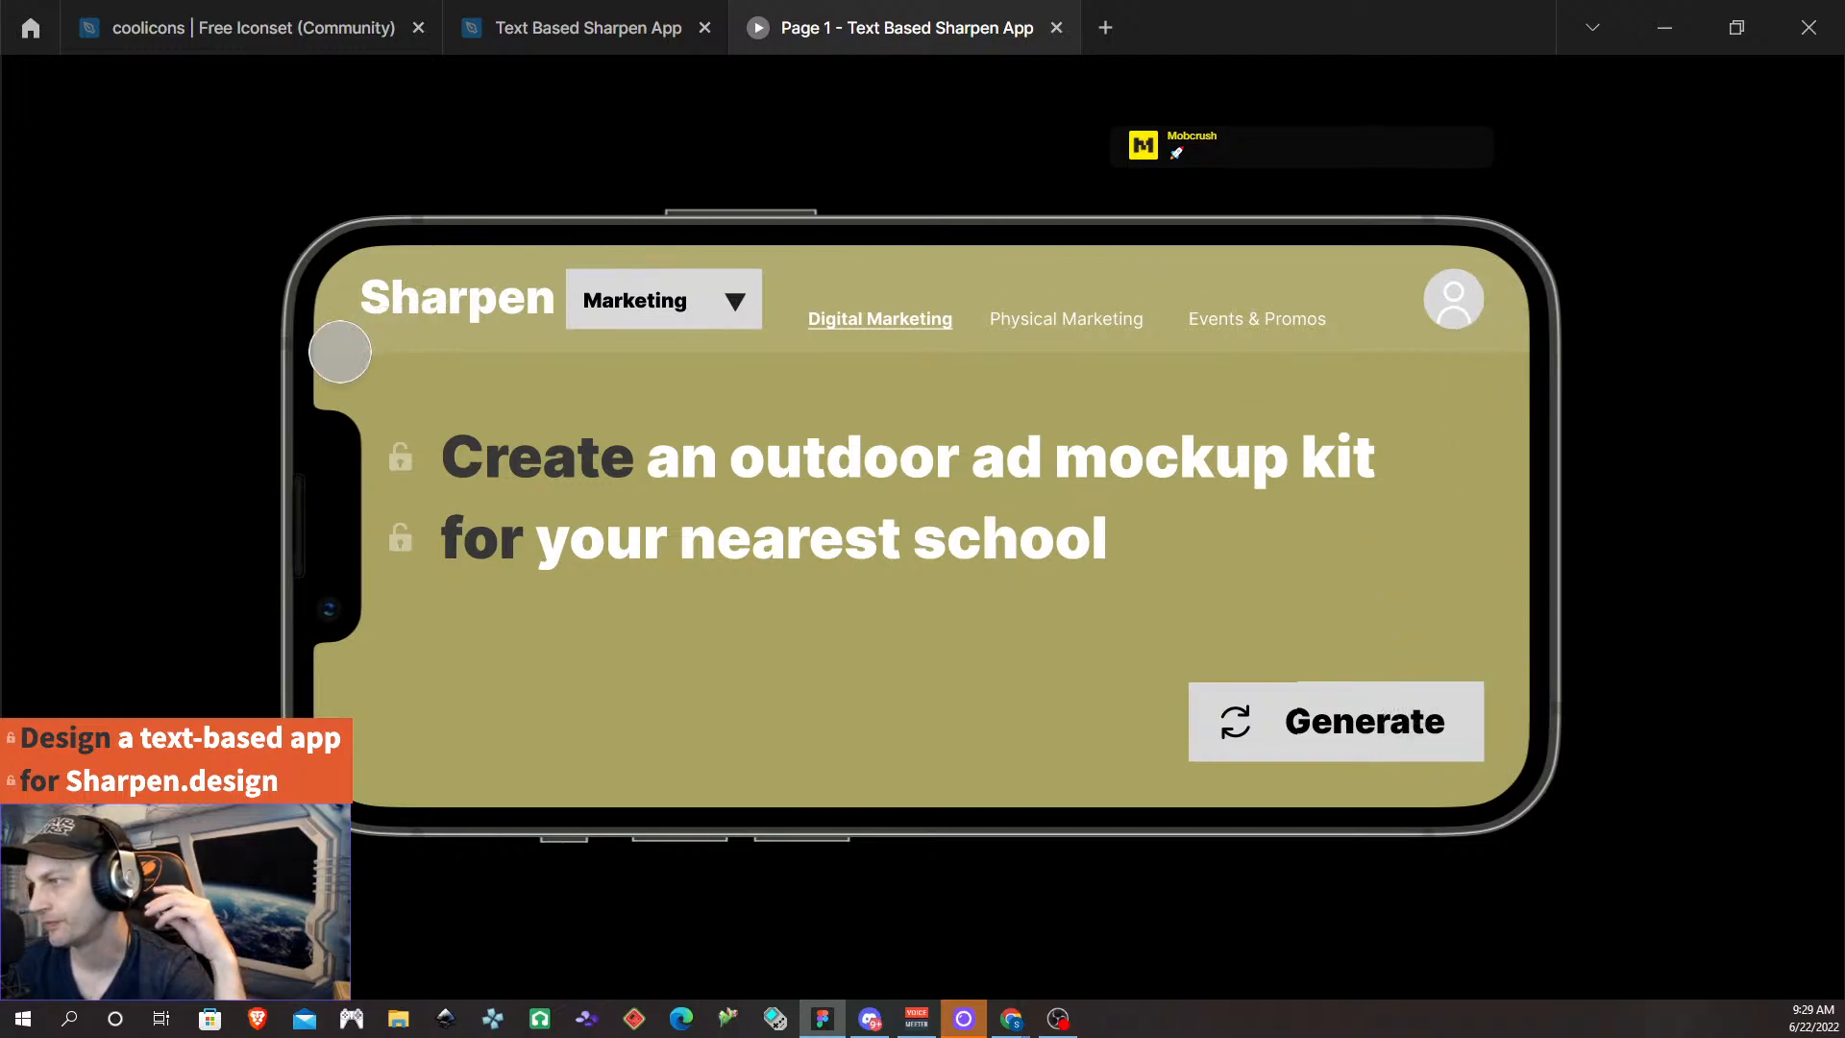
click(1056, 29)
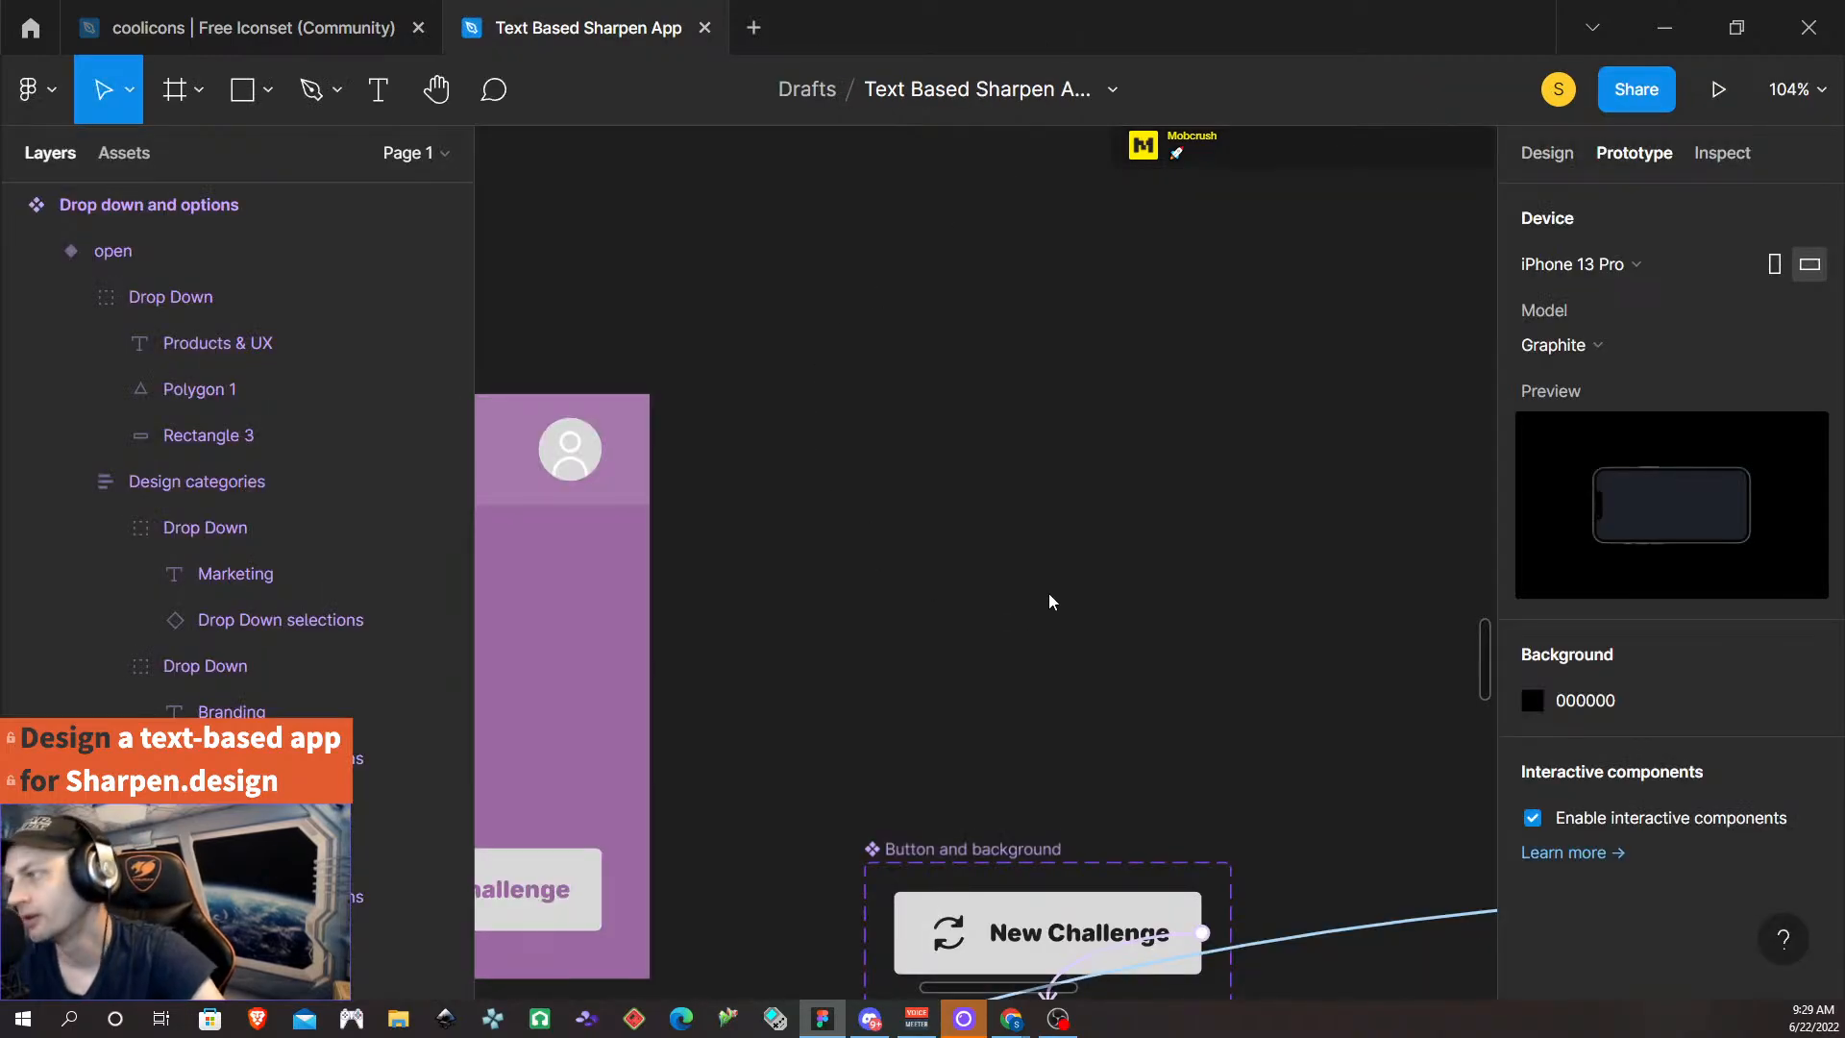
- Copy the Default variant of the Button and background component and replace the UX - Digital frame's Generate button with it
scroll(910, 531, right, 3)
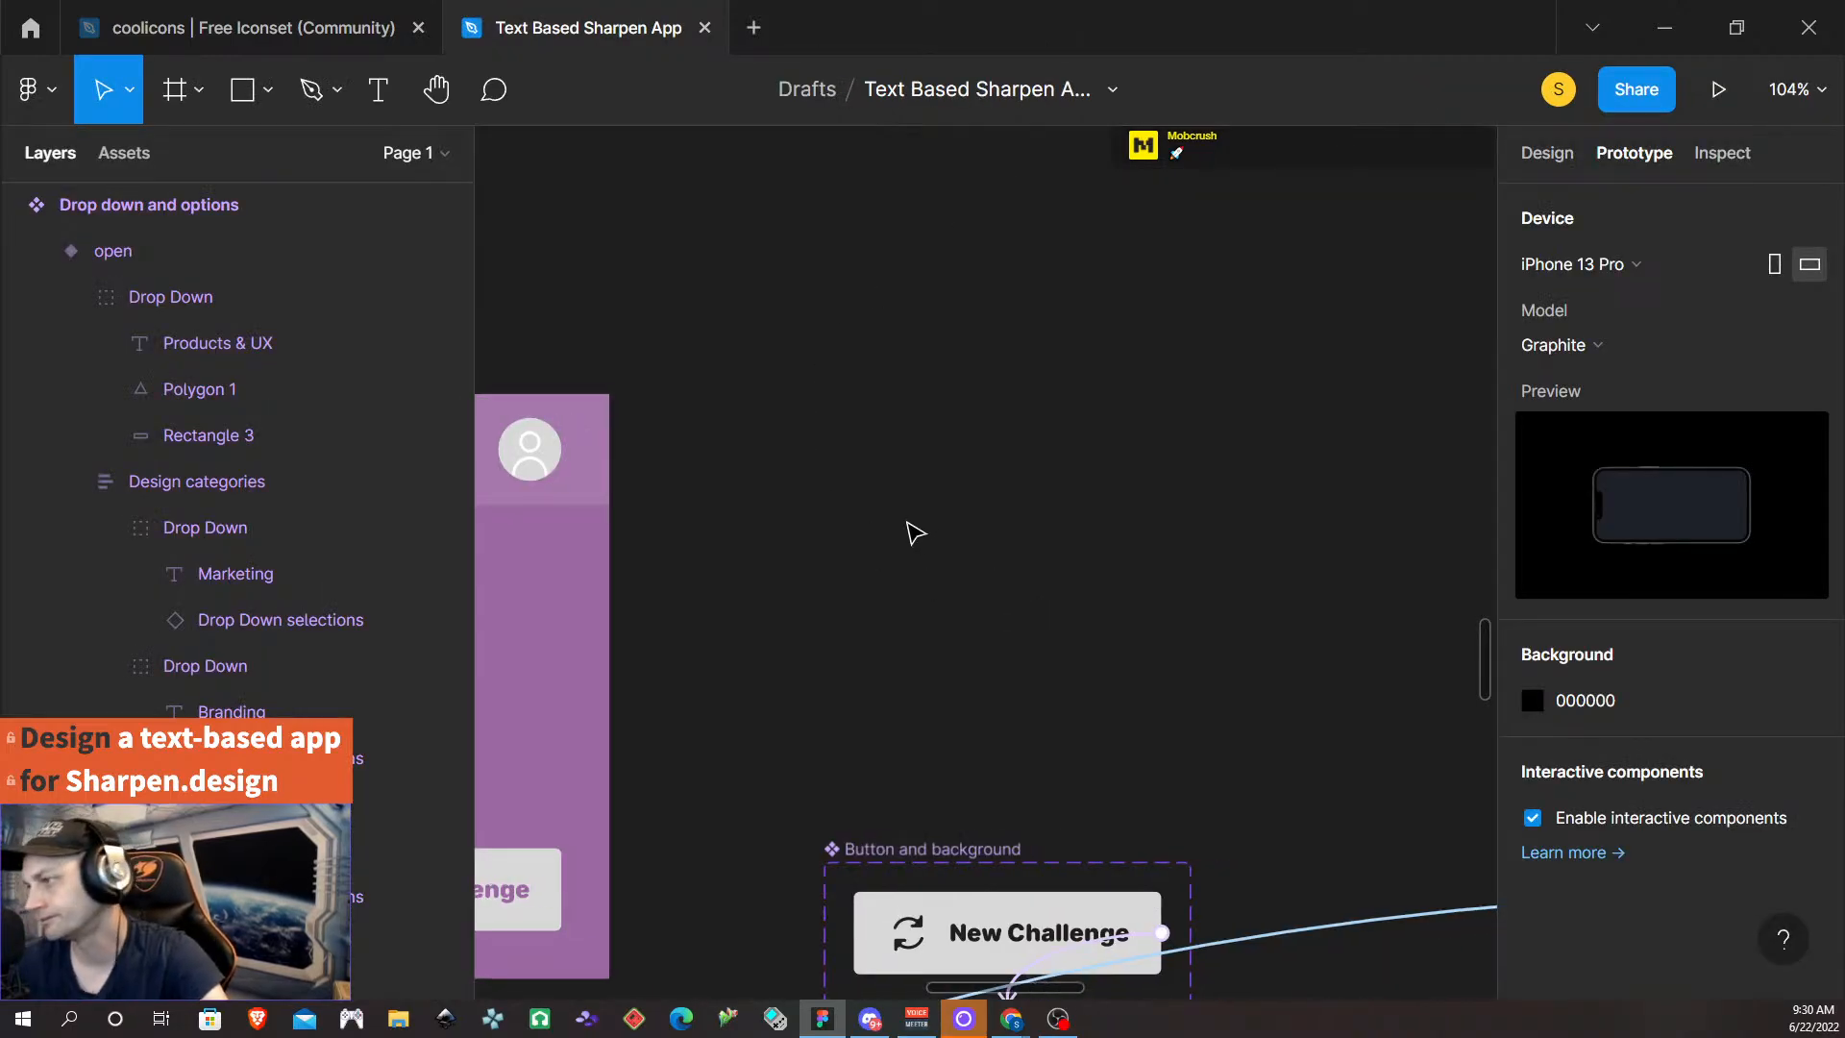
click(1547, 153)
scroll(993, 441, down, 6)
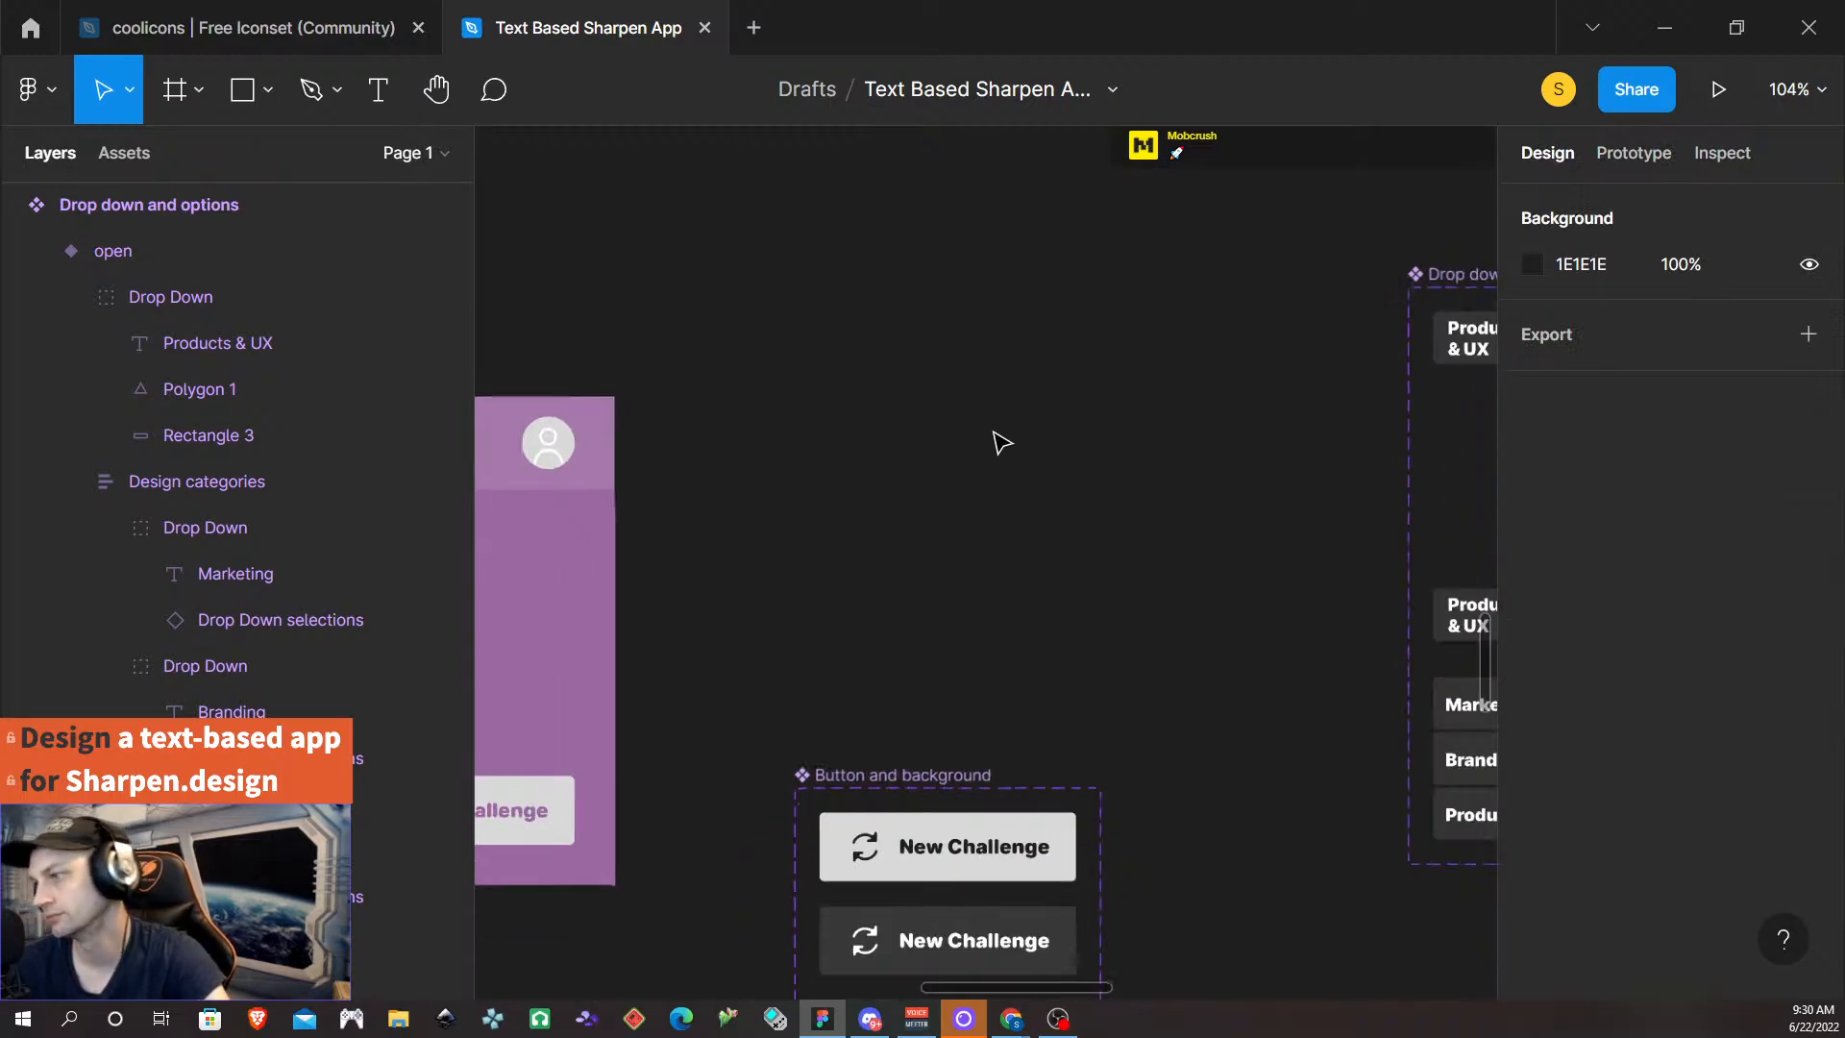
scroll(839, 623, left, 3)
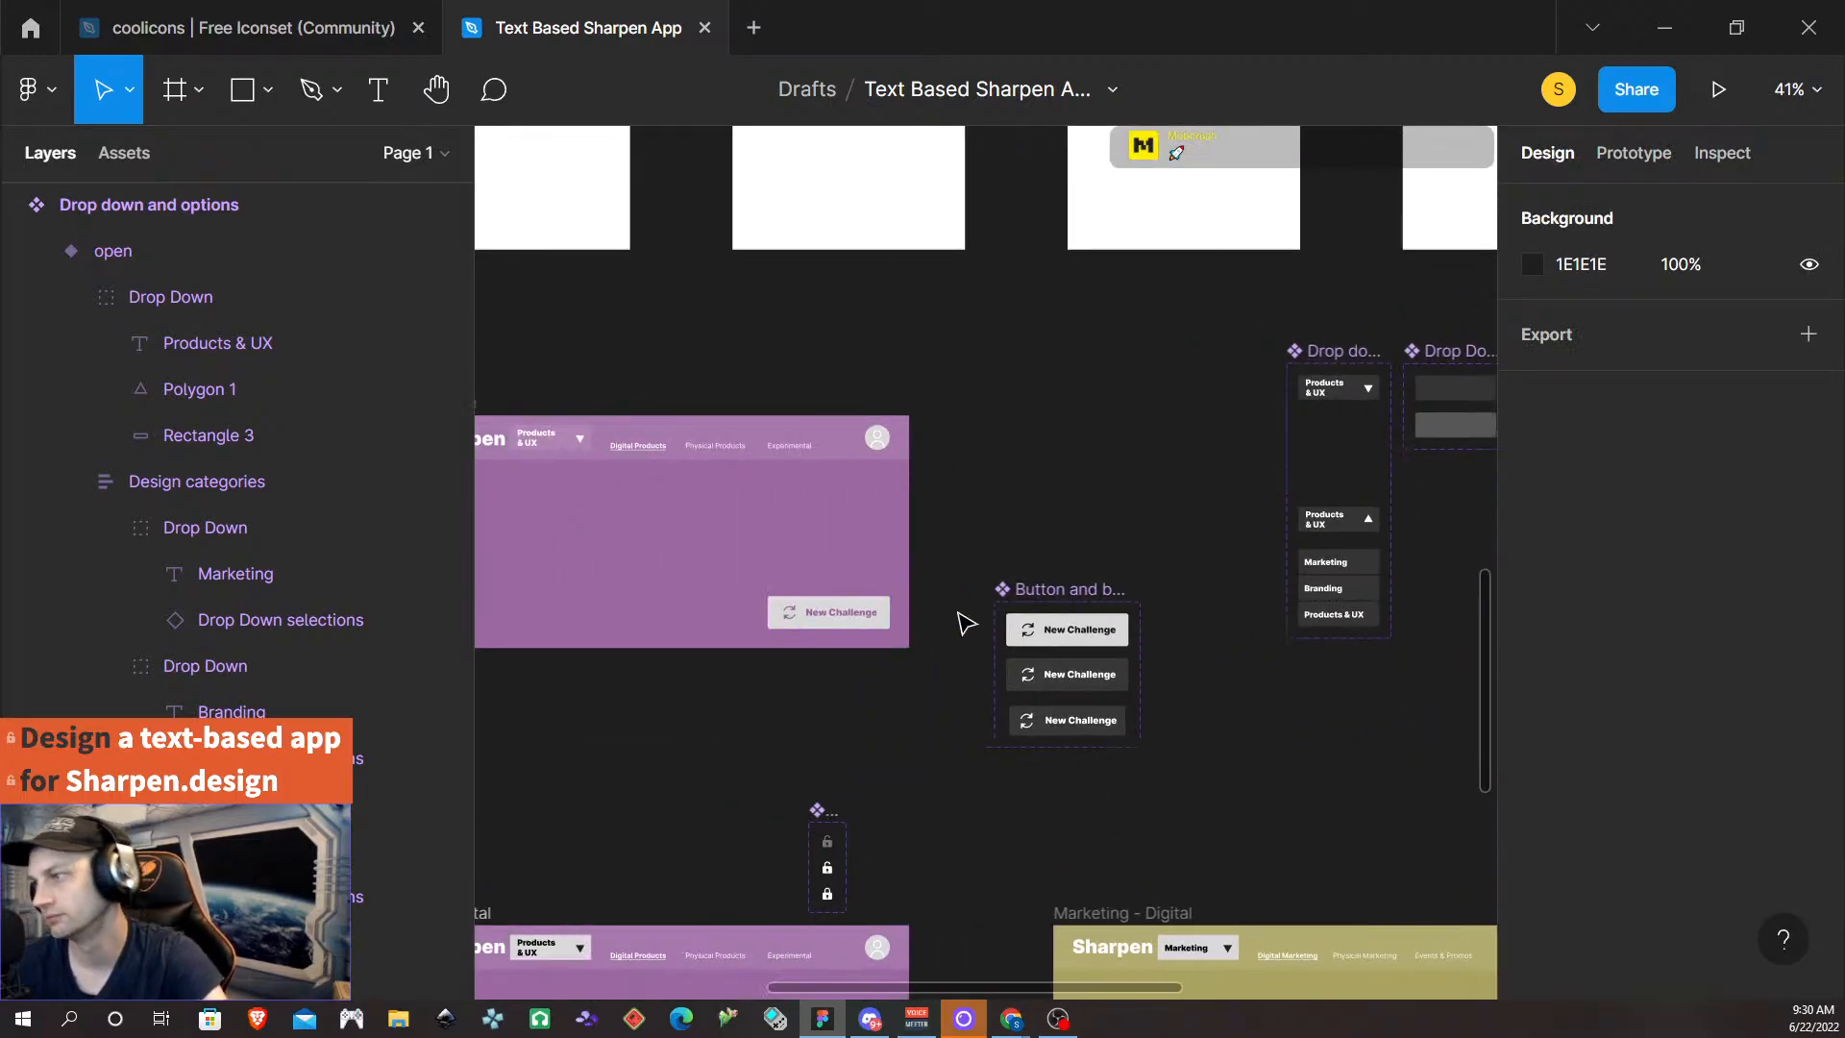
click(1054, 634)
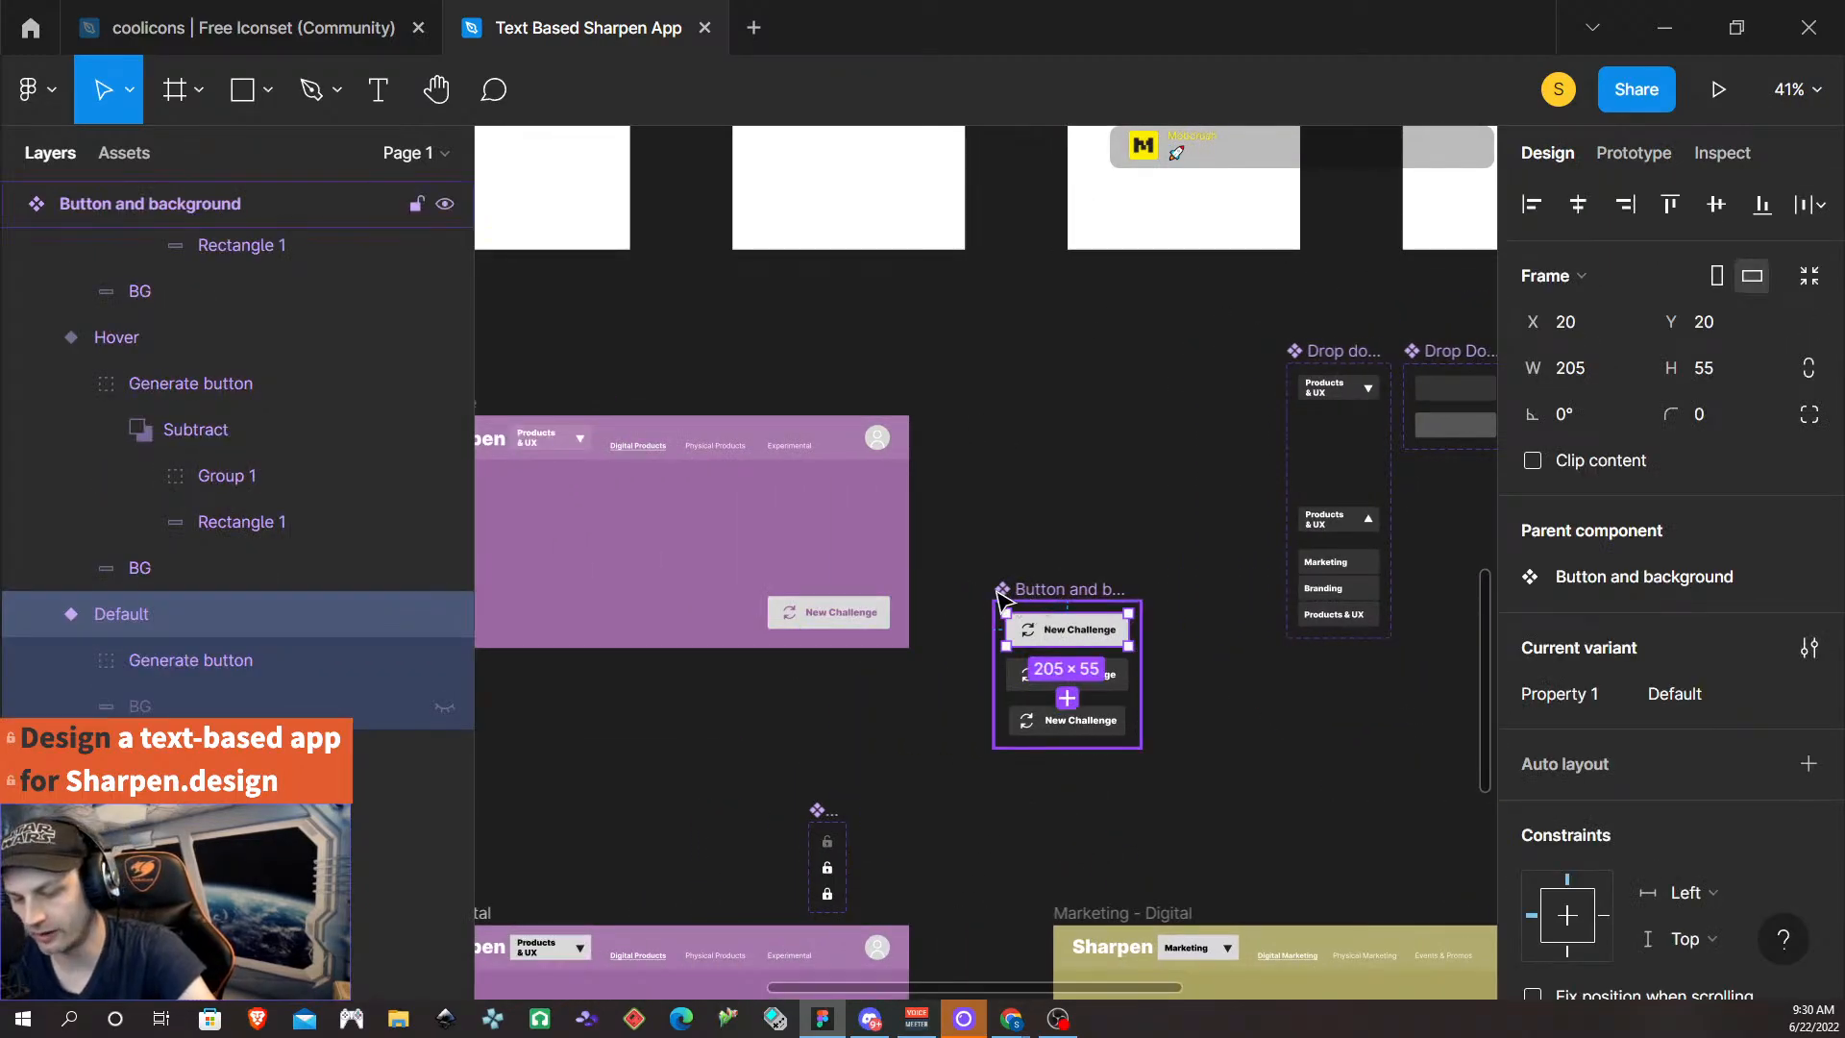
scroll(858, 614, down, 5)
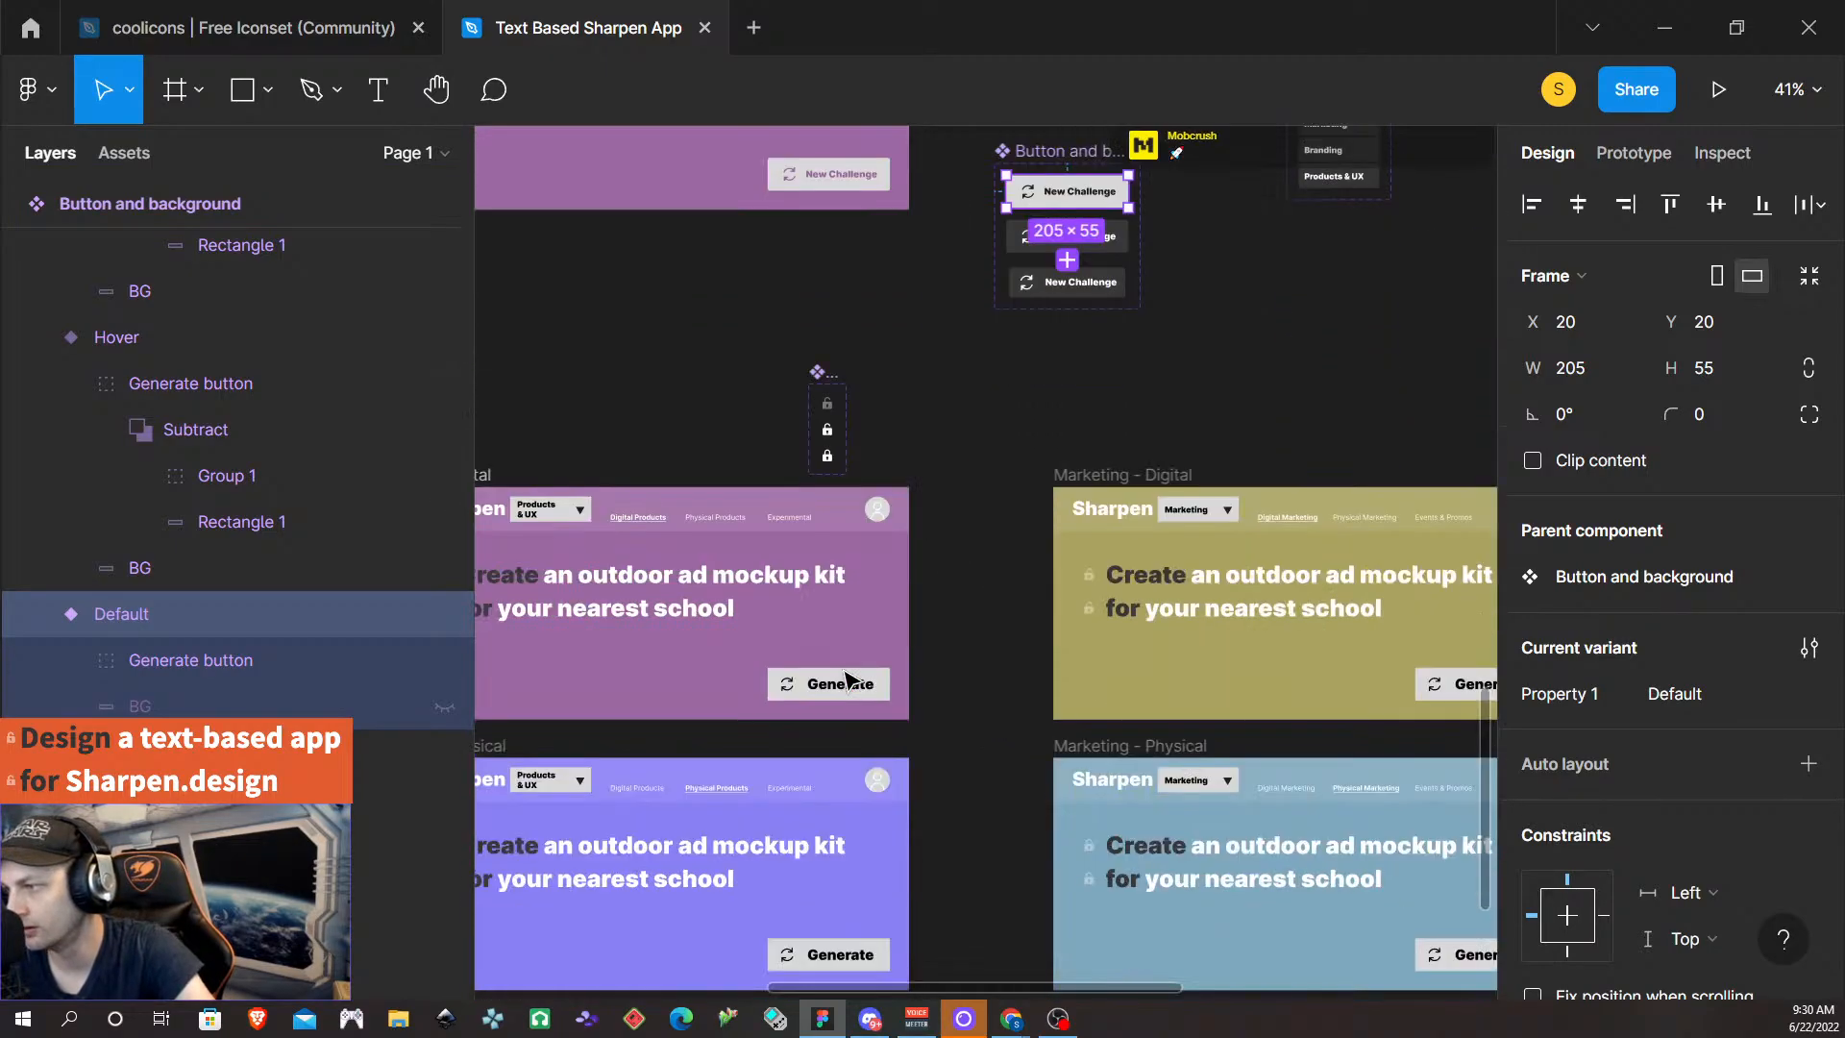
click(861, 684)
click(955, 671)
click(867, 685)
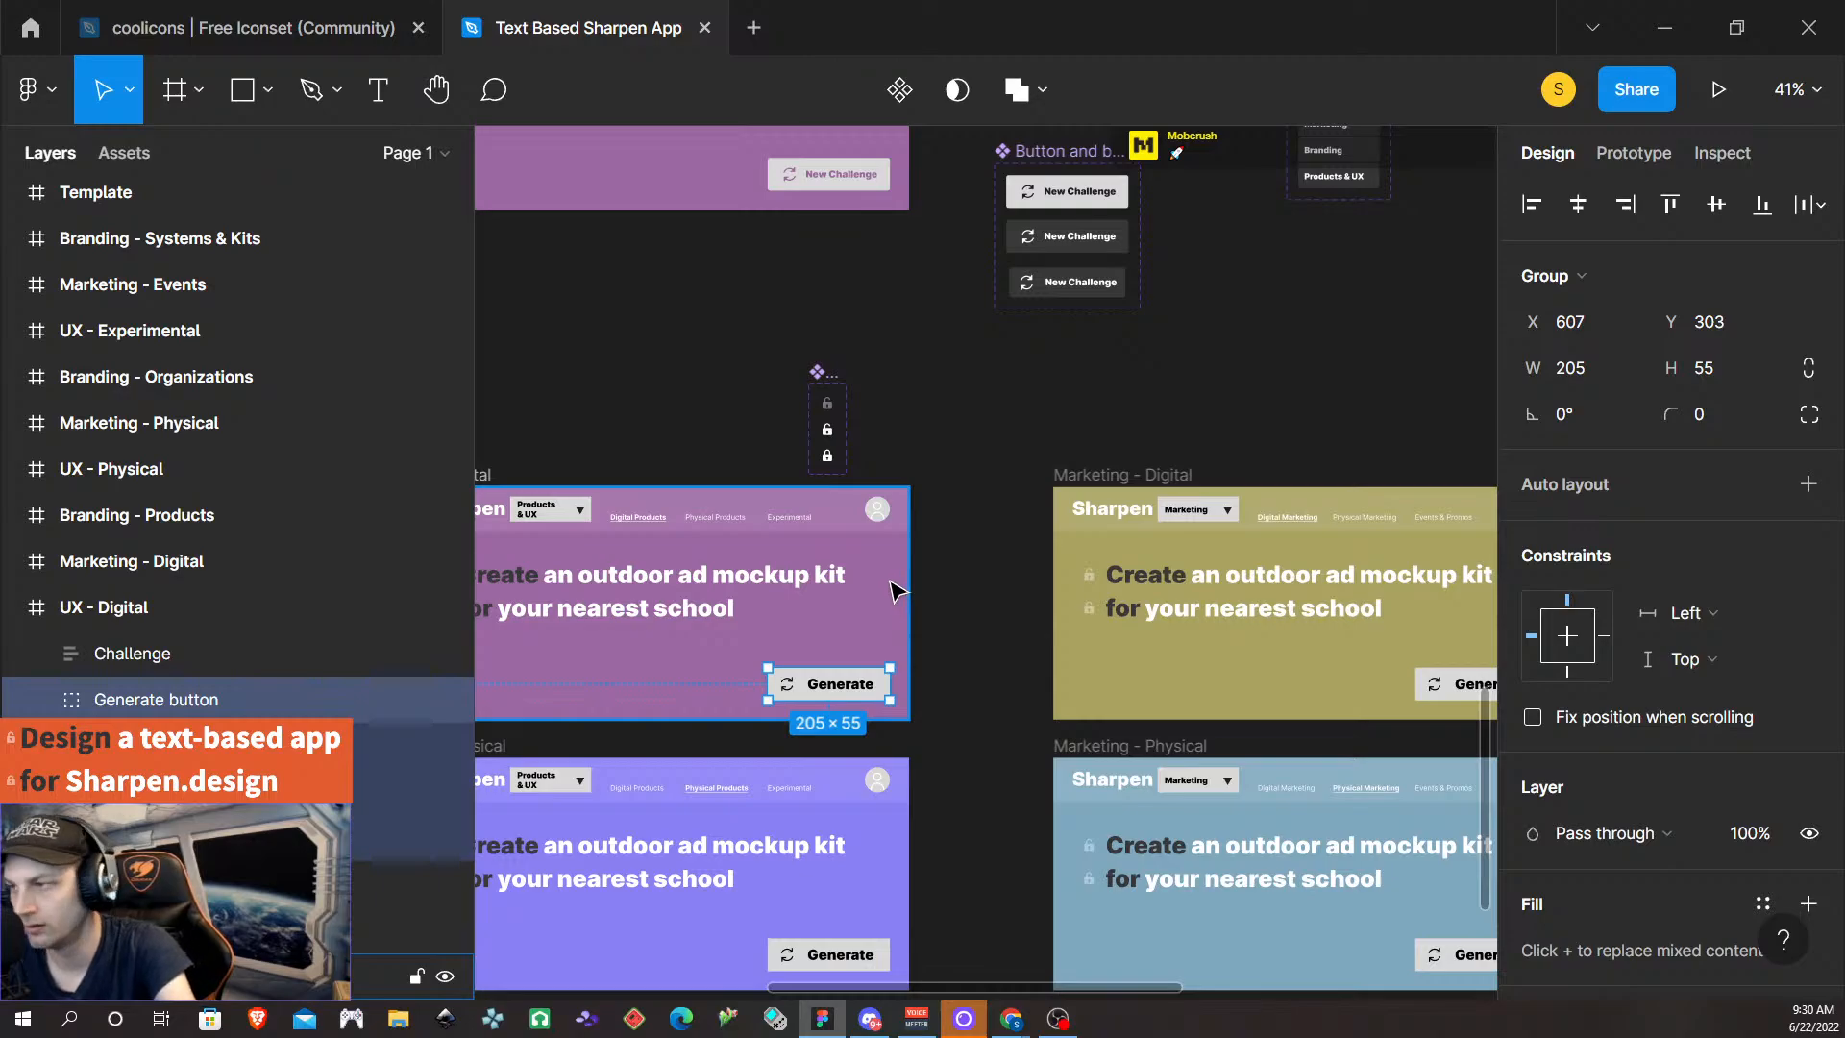
key(ctrl+shift+r)
- Replace the Generate buttons in the UX - Physical and UX - Experimental frames with the copied New Challenge button component
scroll(885, 679, down, 4)
click(862, 607)
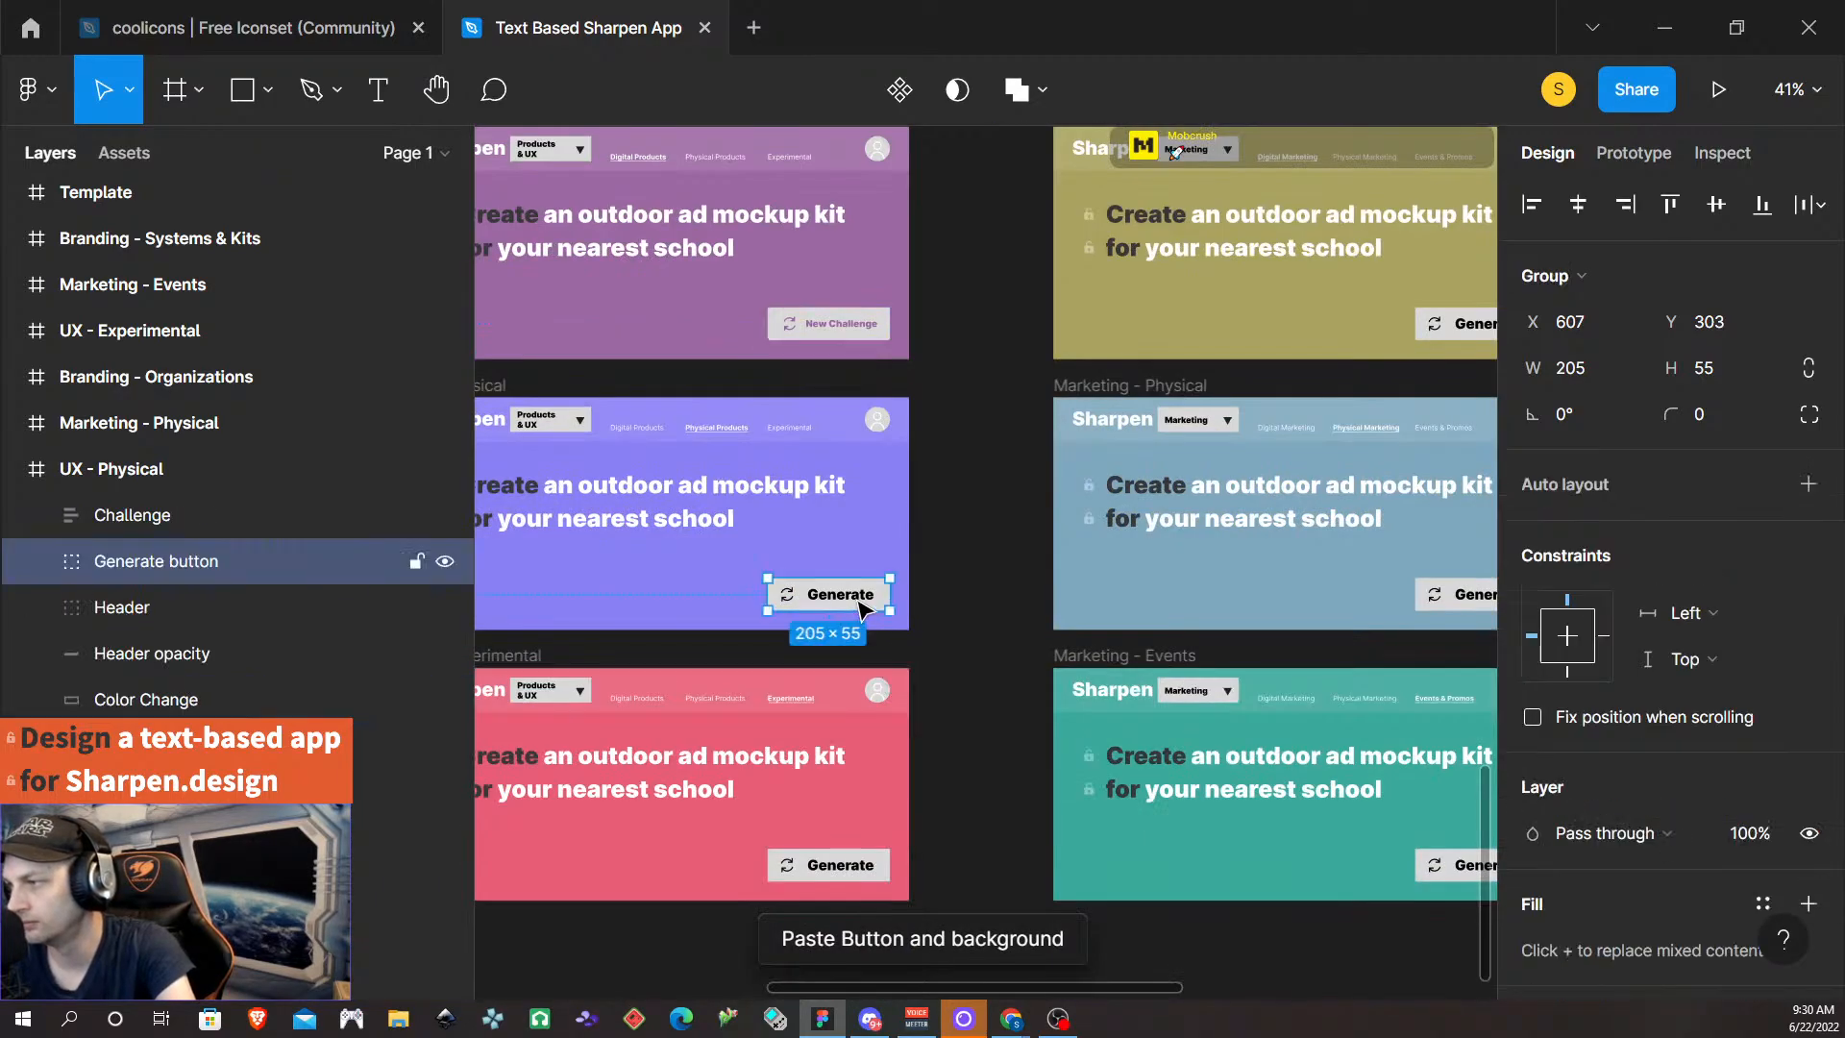
double_click(862, 607)
click(925, 601)
click(862, 595)
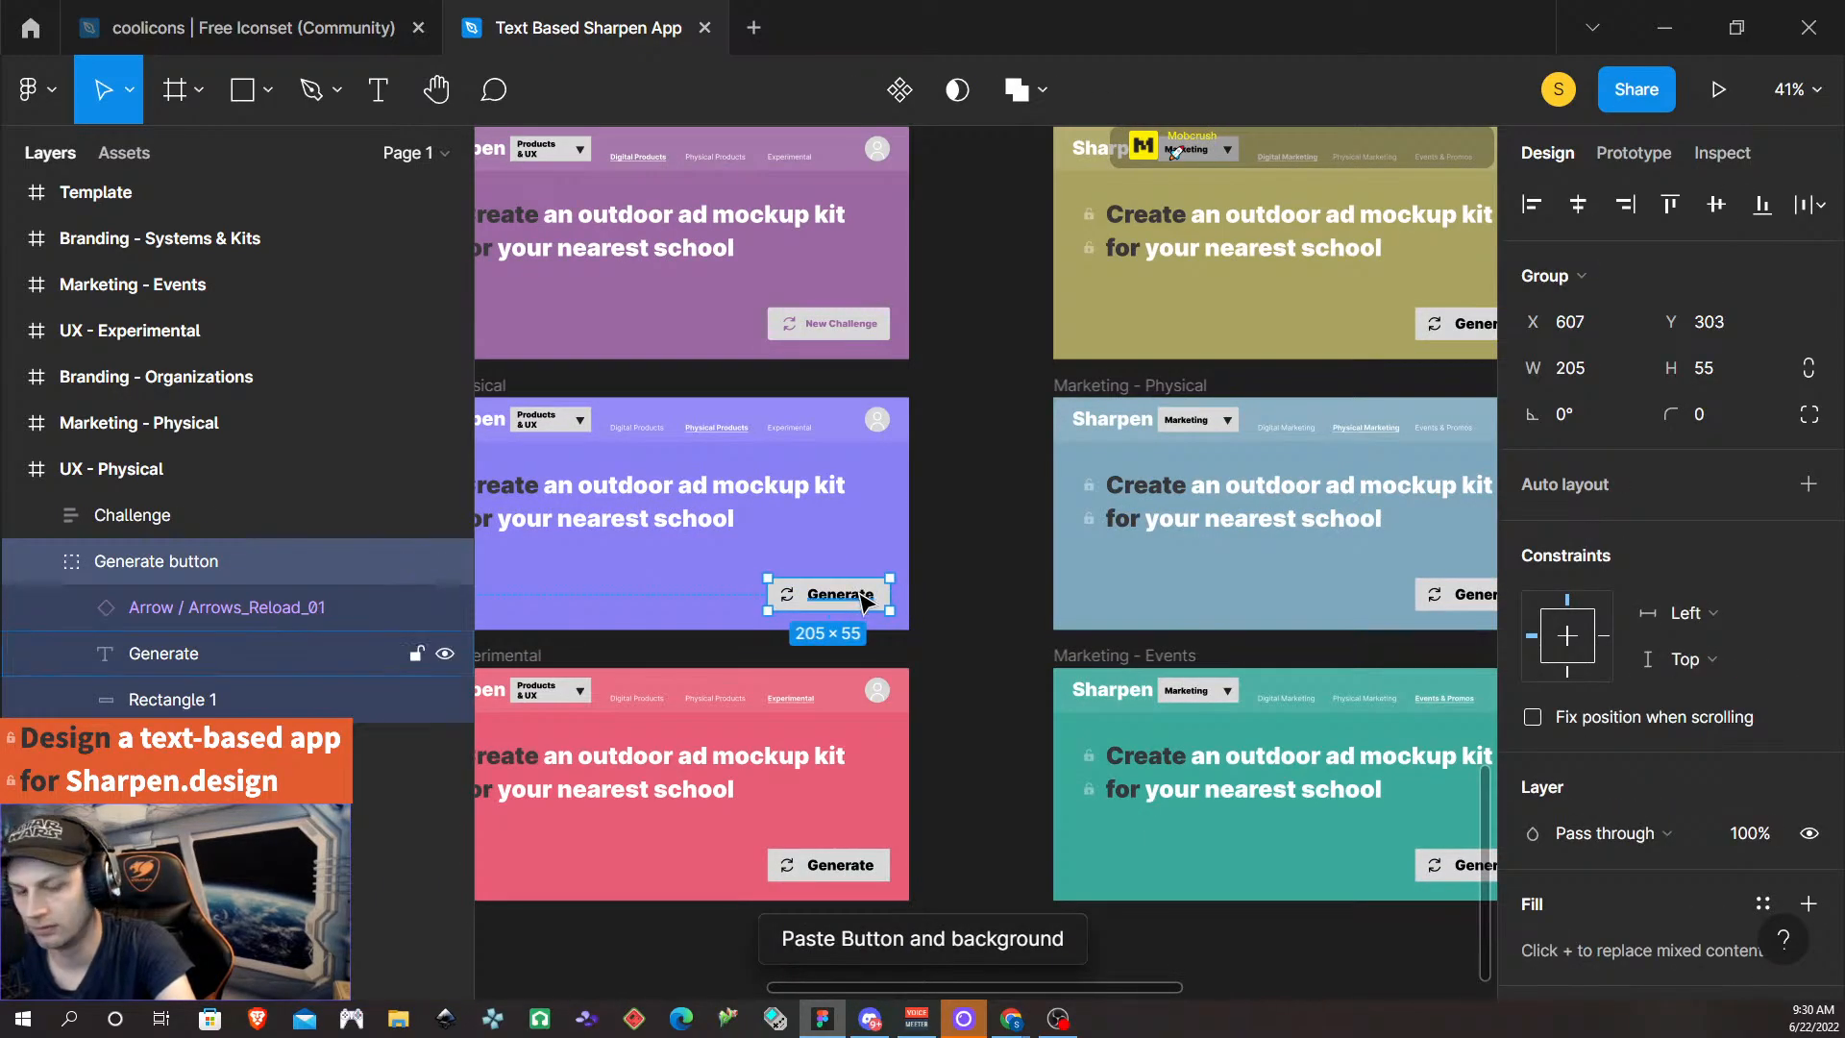
key(ctrl+shift+r)
click(834, 868)
key(ctrl+shift+r)
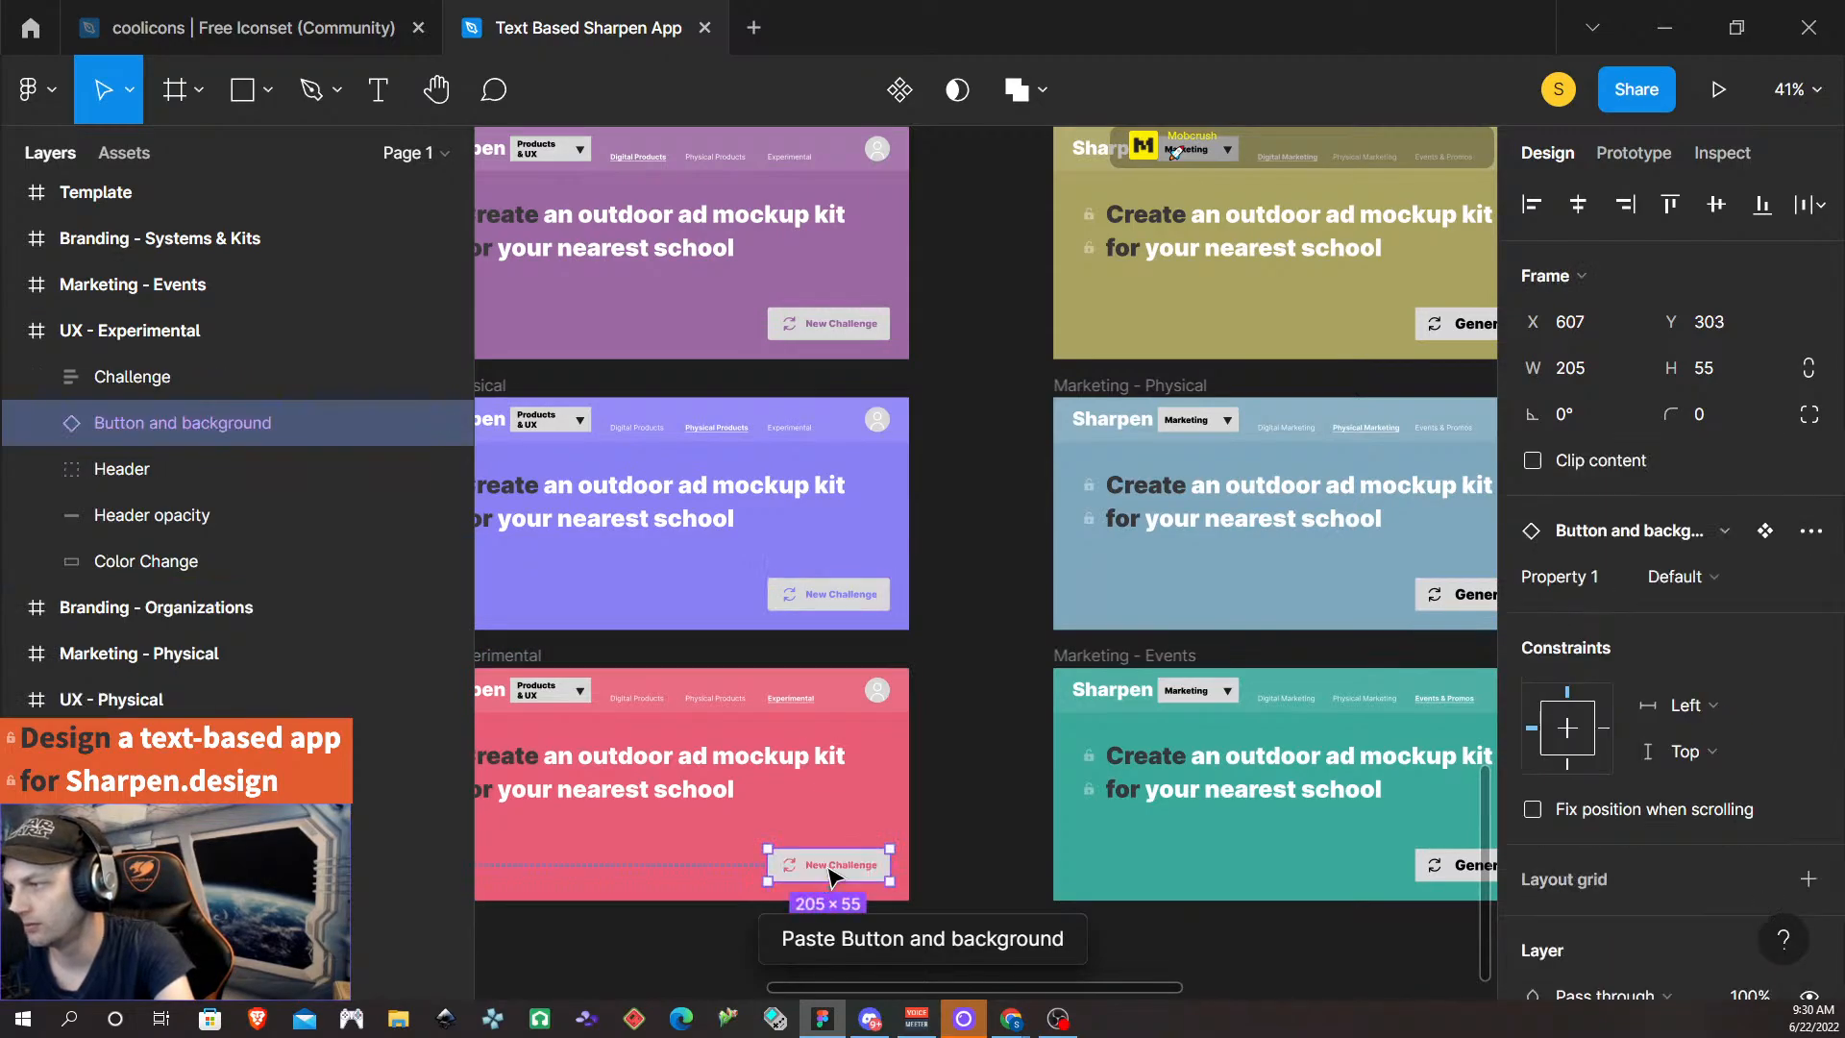
- Replace the Generate buttons in the Marketing - Events, Marketing - Physical and Marketing - Digital frames with the copied New Challenge component
scroll(1153, 817, down, 3)
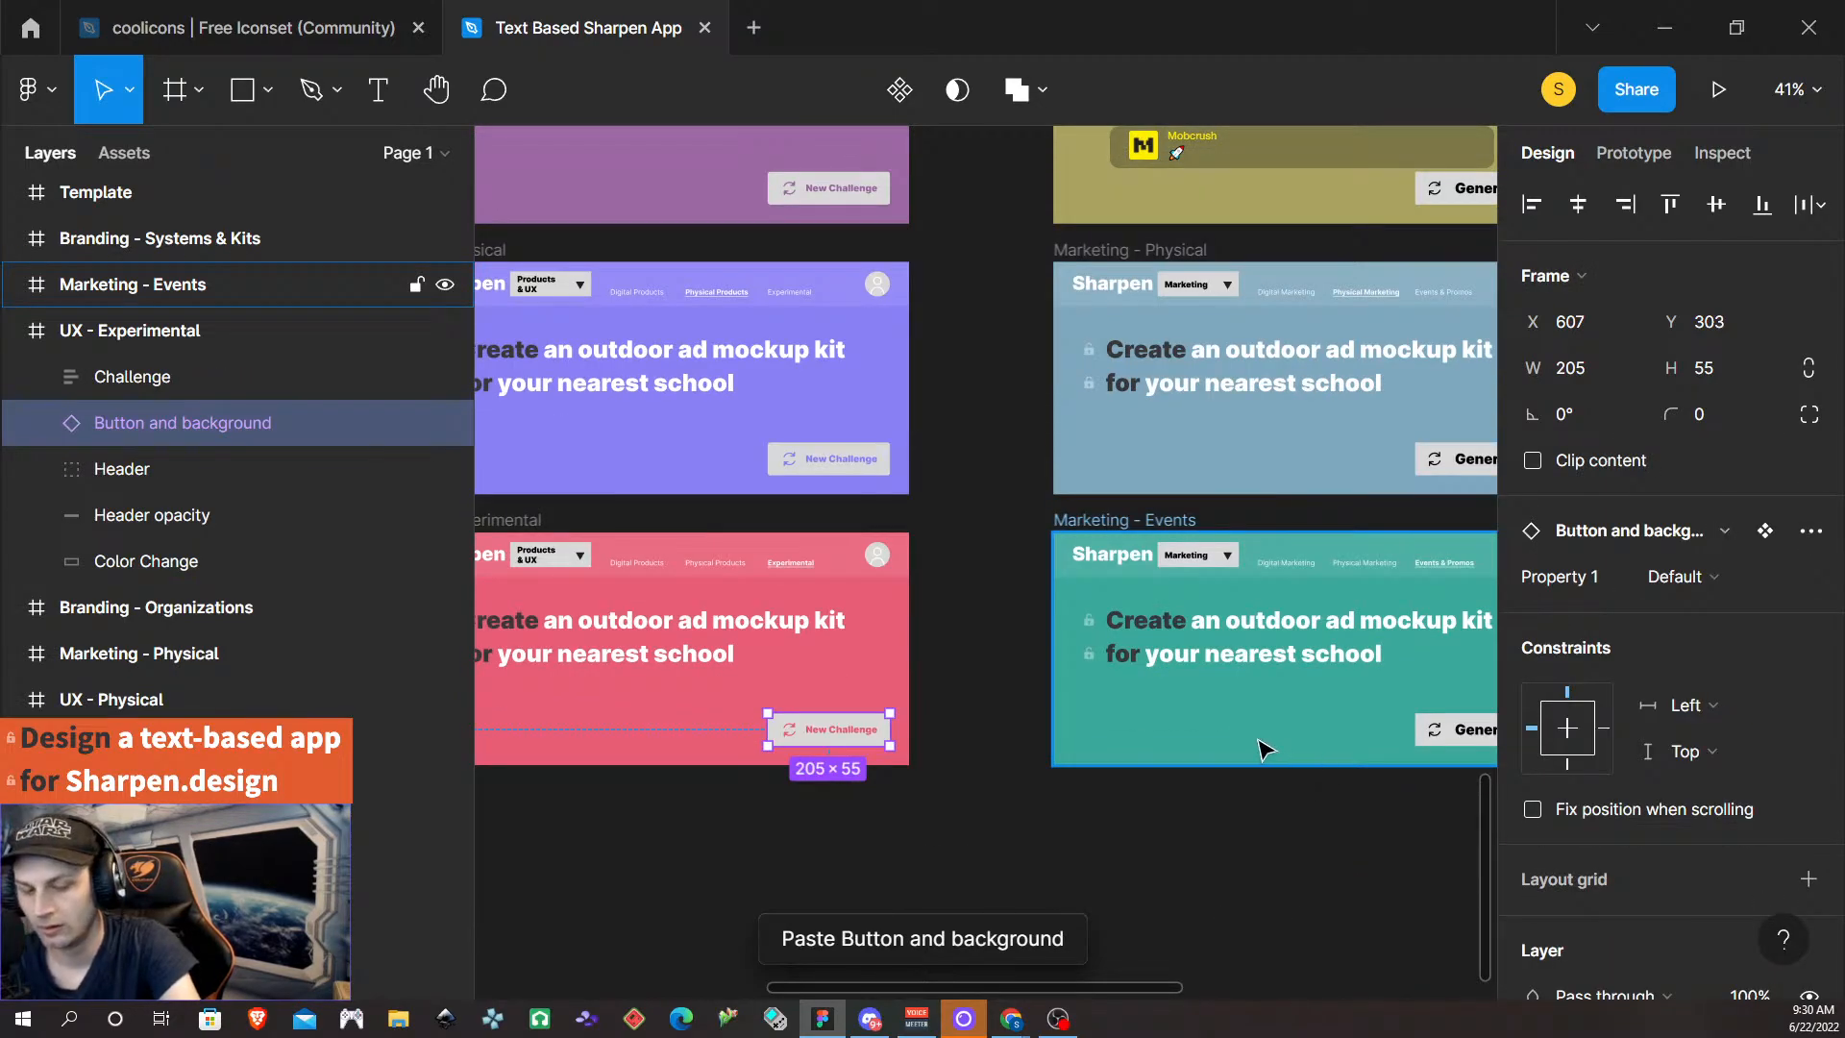
scroll(1248, 740, right, 5)
click(1143, 733)
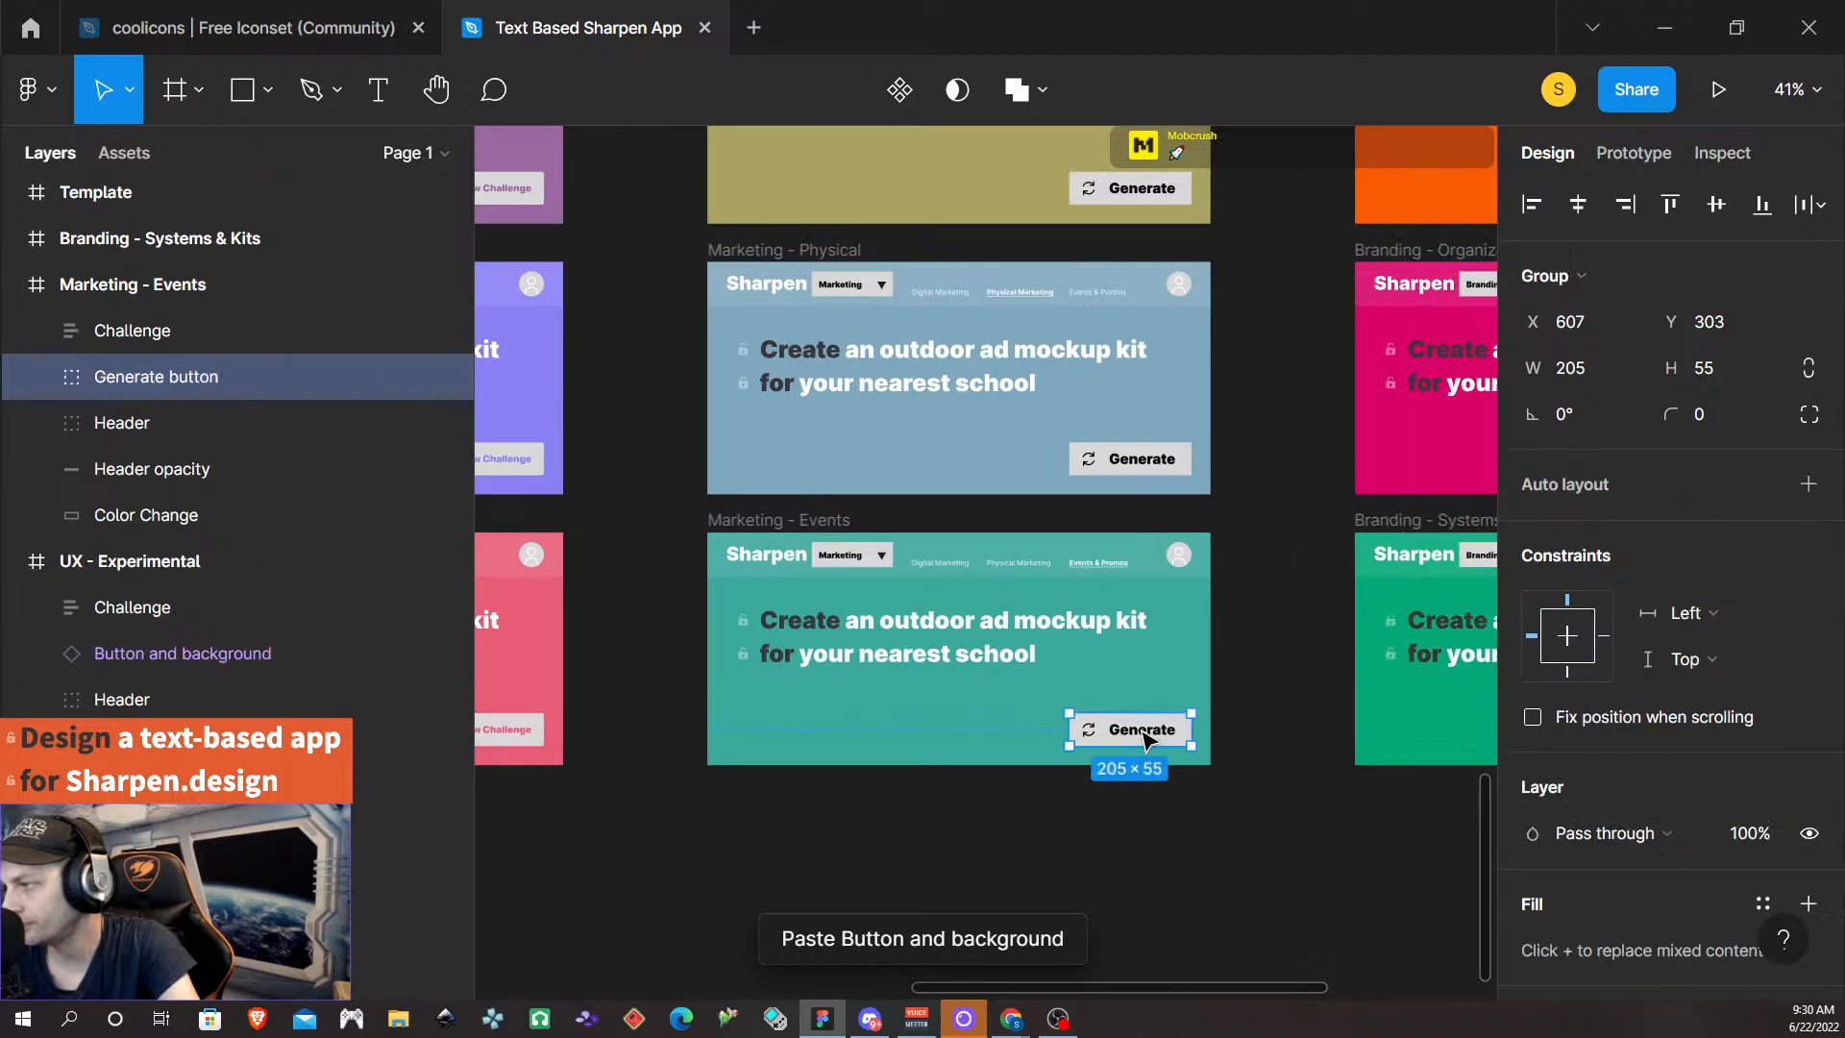
key(ctrl+shift+r)
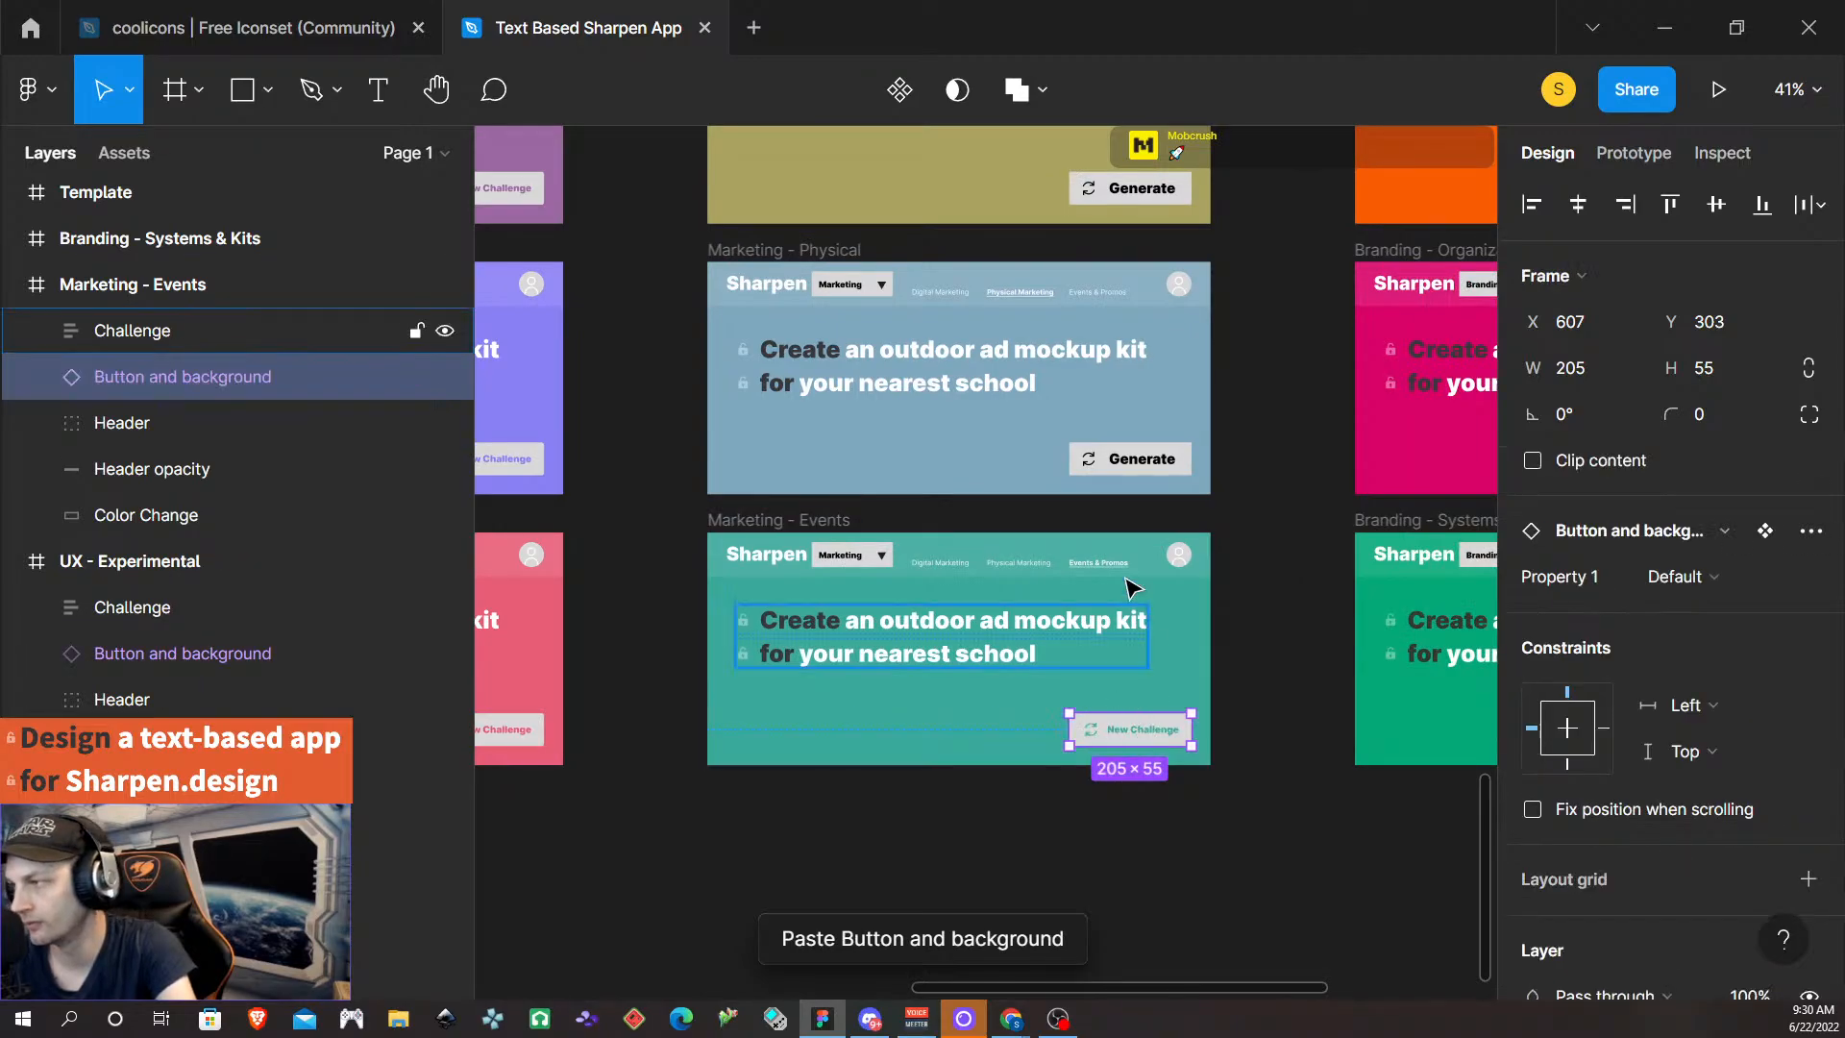
click(1143, 459)
key(ctrl+shift+r)
click(1148, 187)
key(ctrl+shift+r)
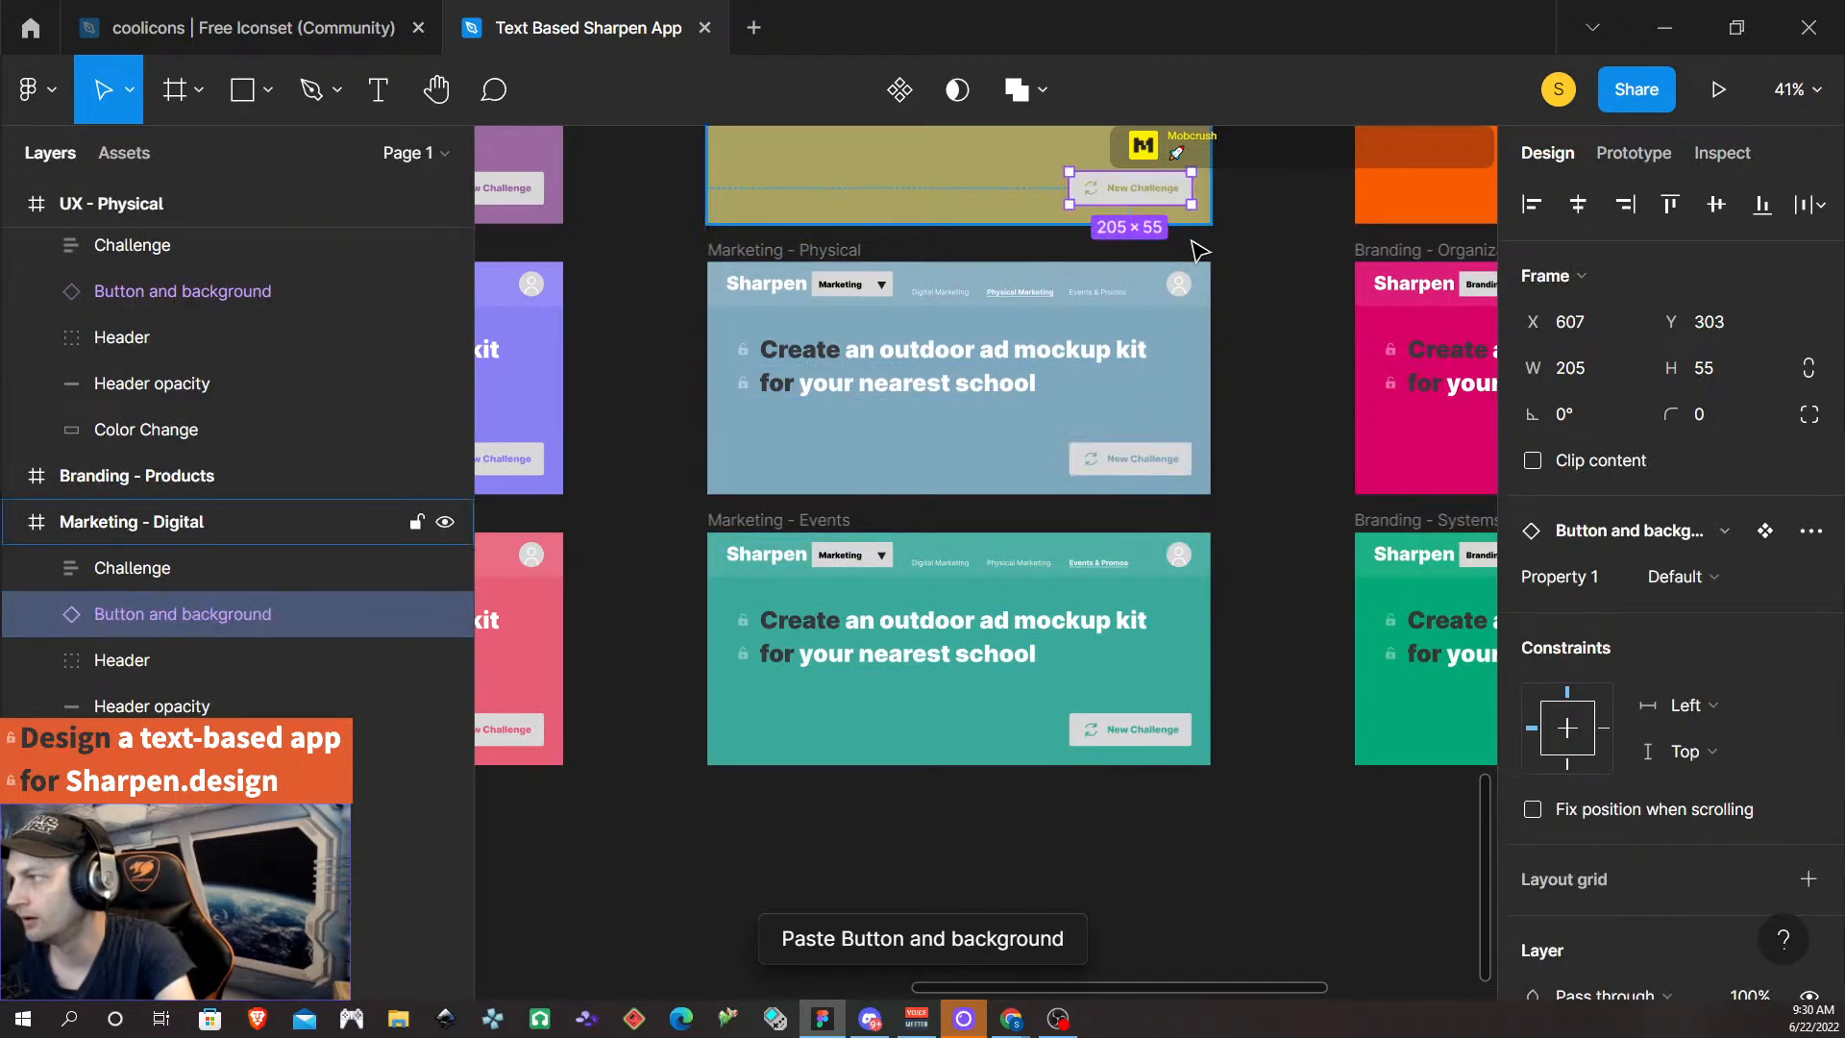
- Replace the Generate buttons in the Branding - Products, Branding - Organizations and Branding - Systems & Kits frames with the copied New Challenge component
scroll(1249, 291, right, 6)
scroll(1247, 295, right, 2)
click(1264, 192)
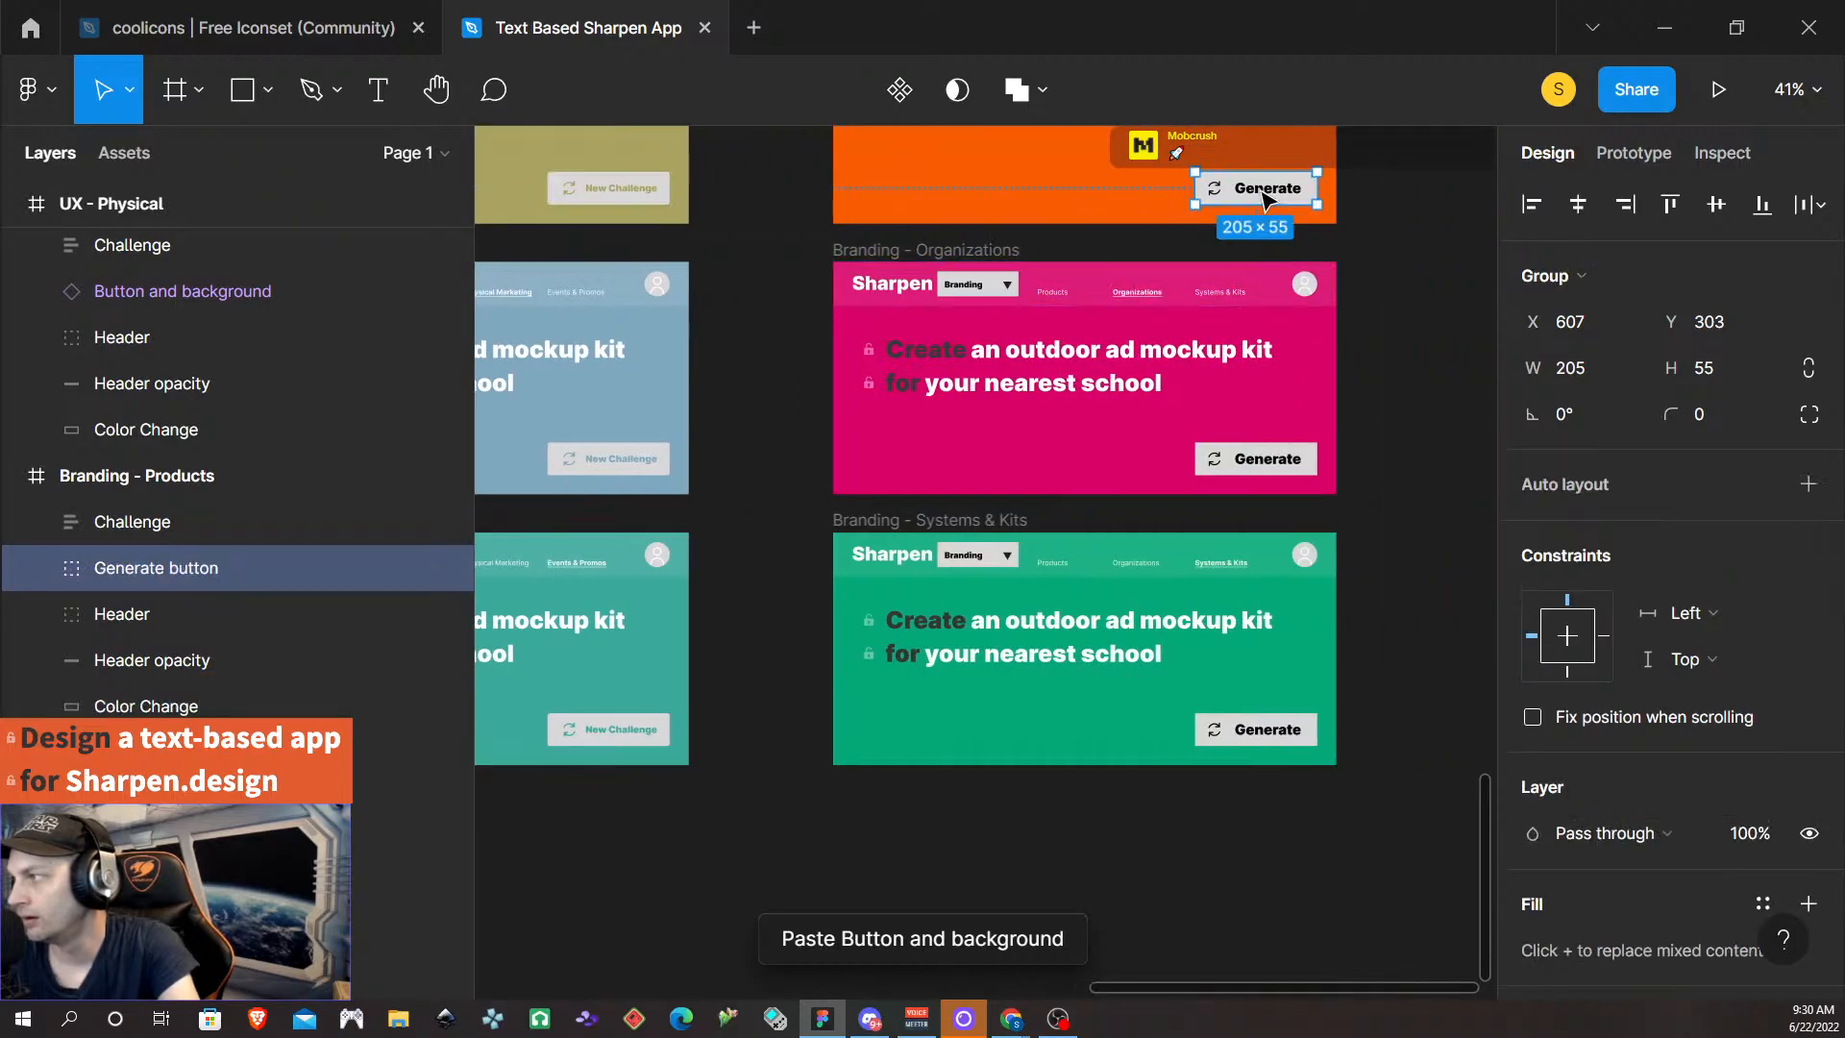
key(ctrl+shift+r)
click(1265, 459)
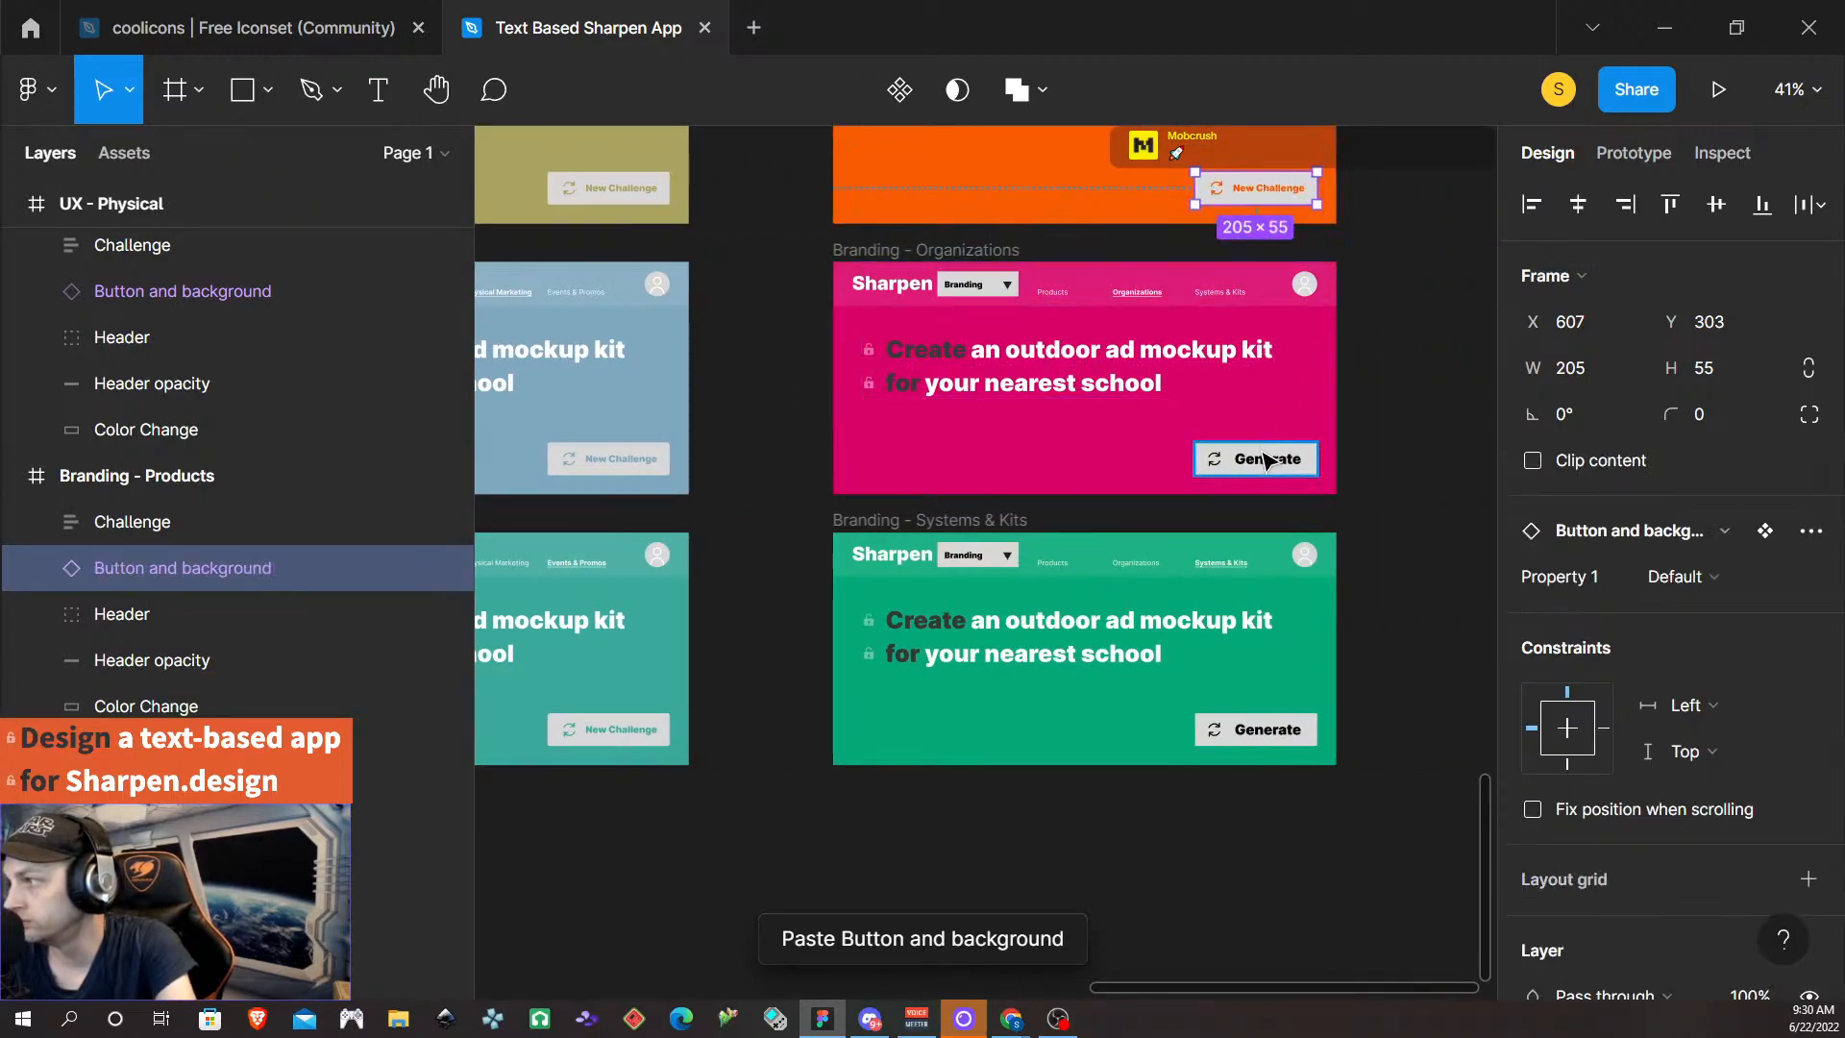
key(ctrl+shift+r)
click(1269, 730)
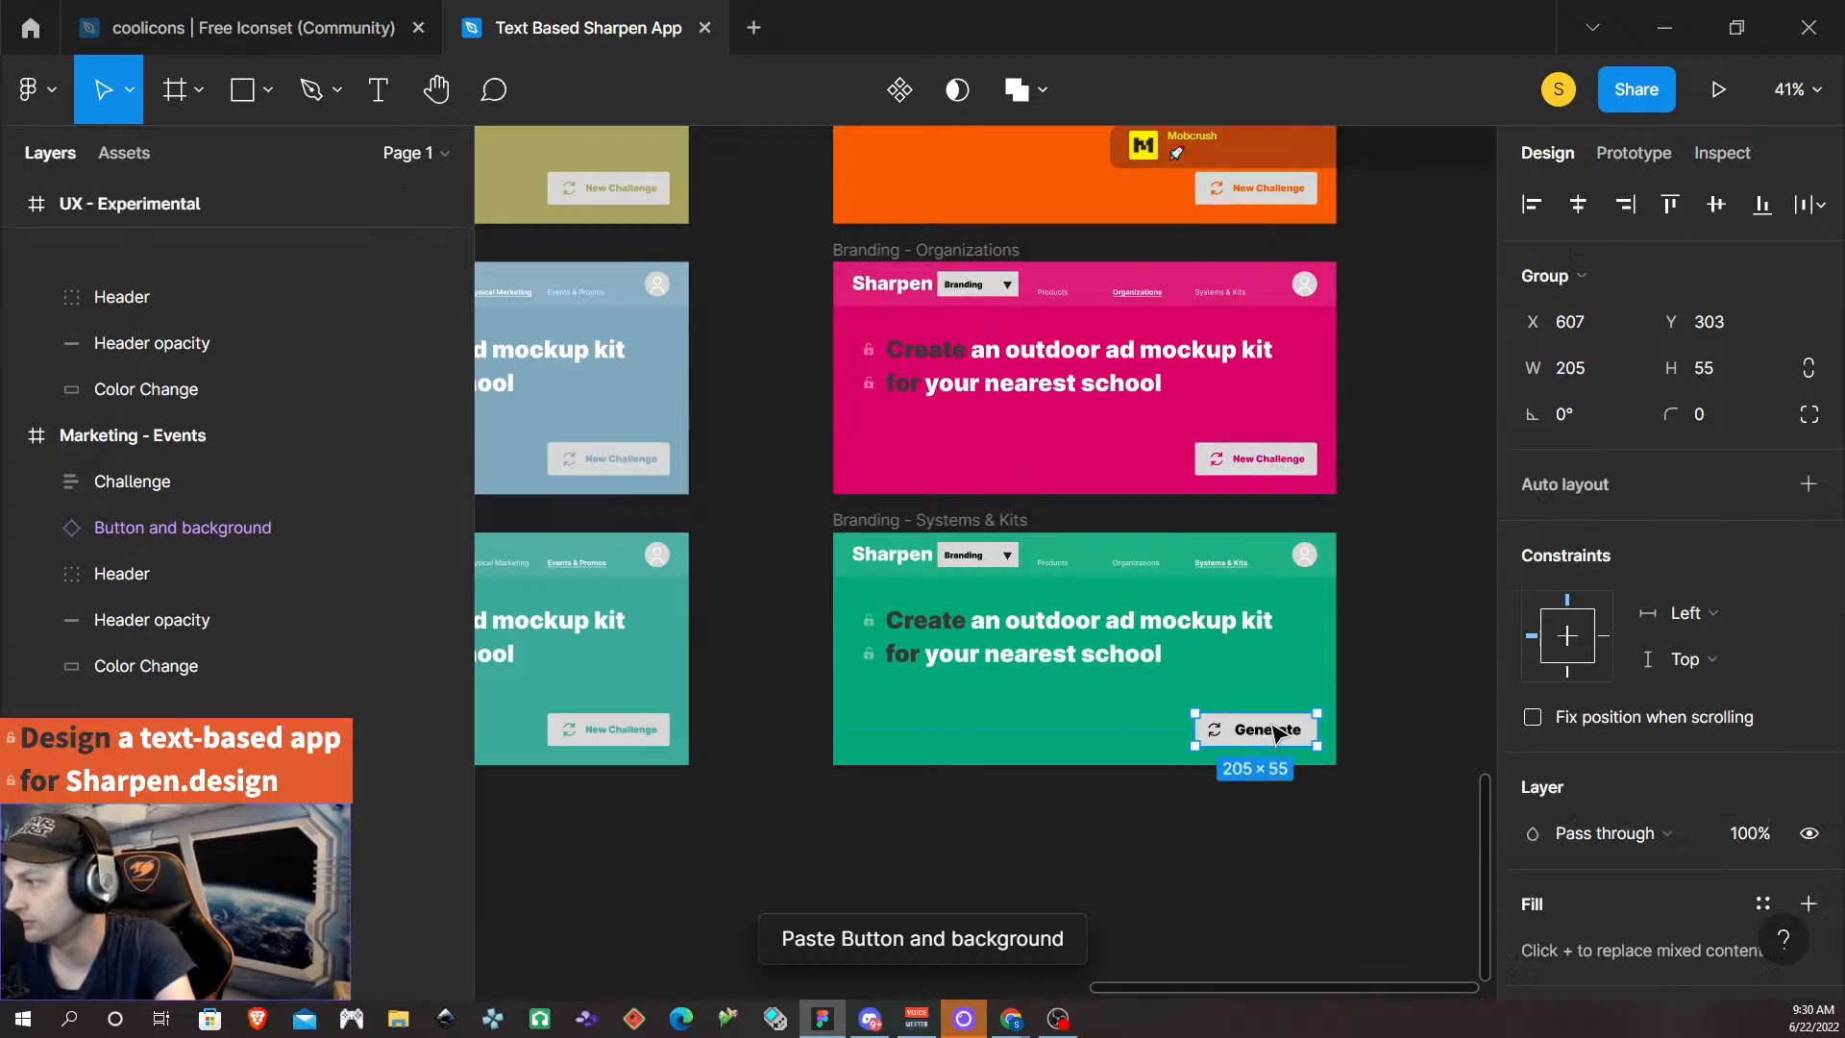
key(ctrl+shift+r)
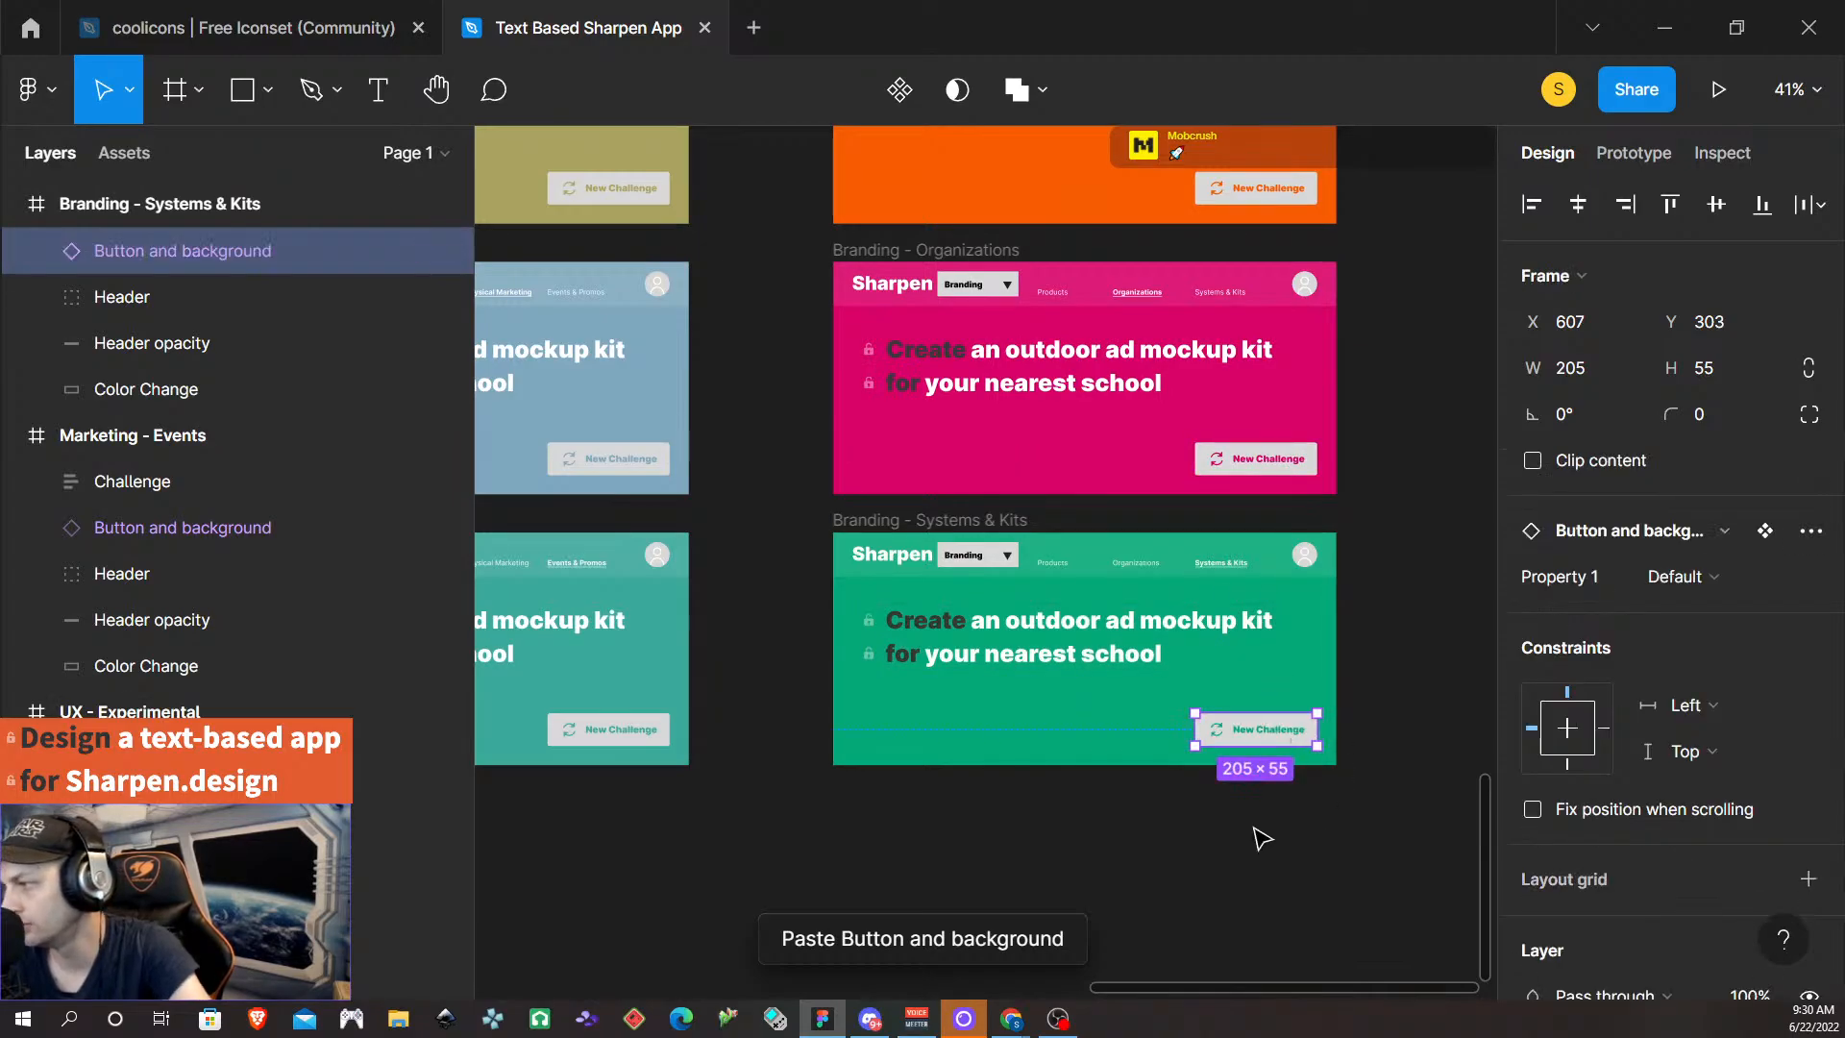
click(1211, 832)
scroll(722, 773, left, 8)
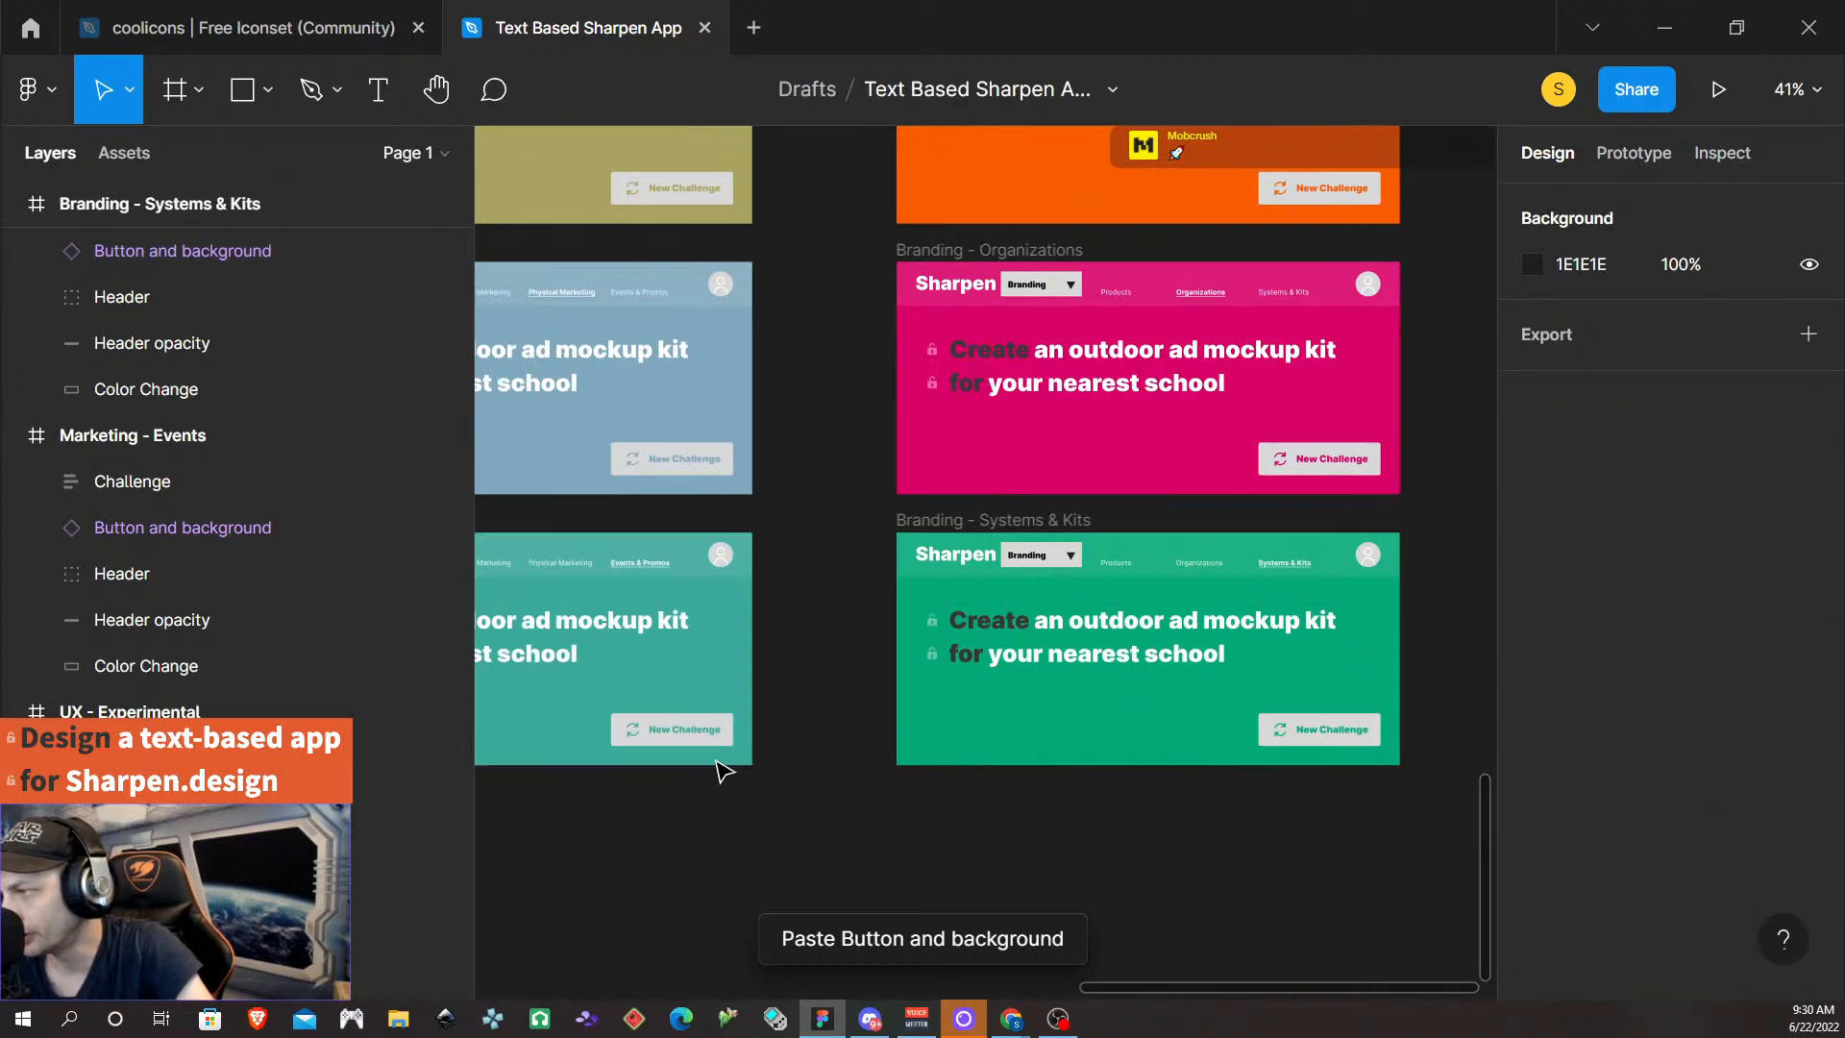
scroll(733, 758, left, 3)
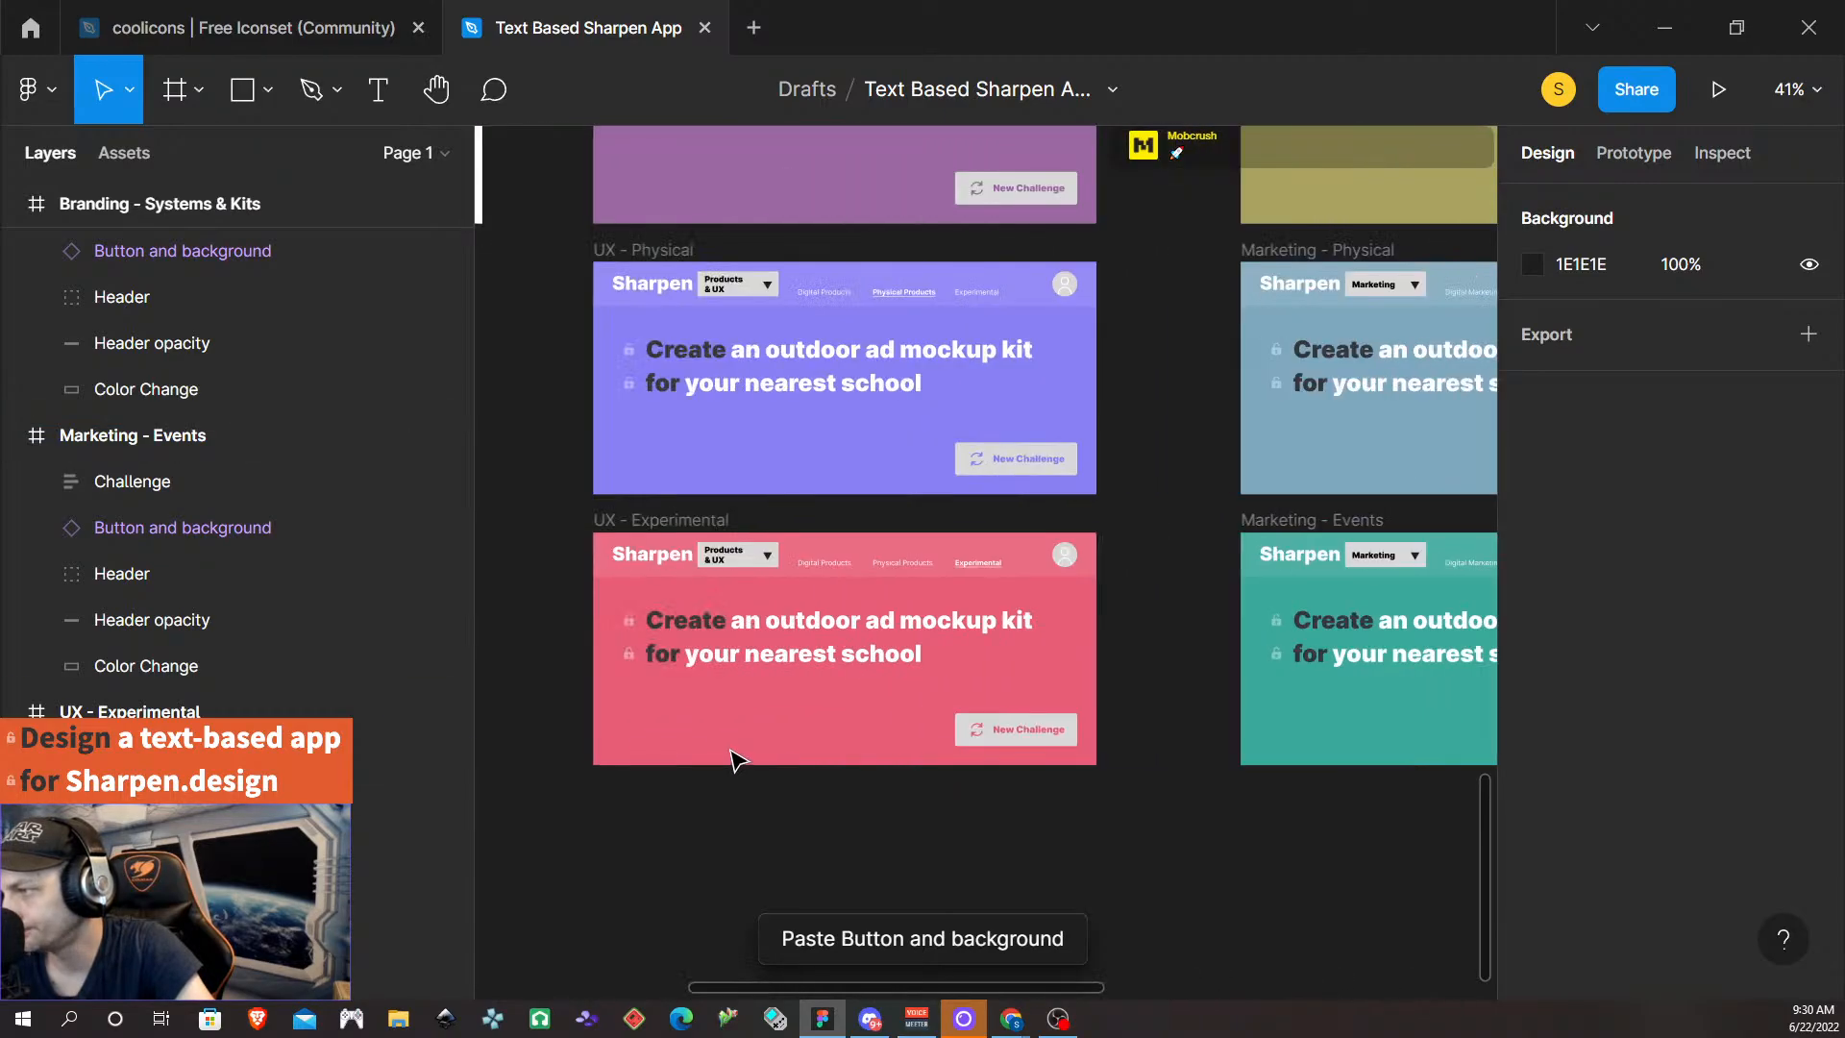
- Rename the Drop down and options component set to "UX Drop down and options"
scroll(815, 661, up, 2)
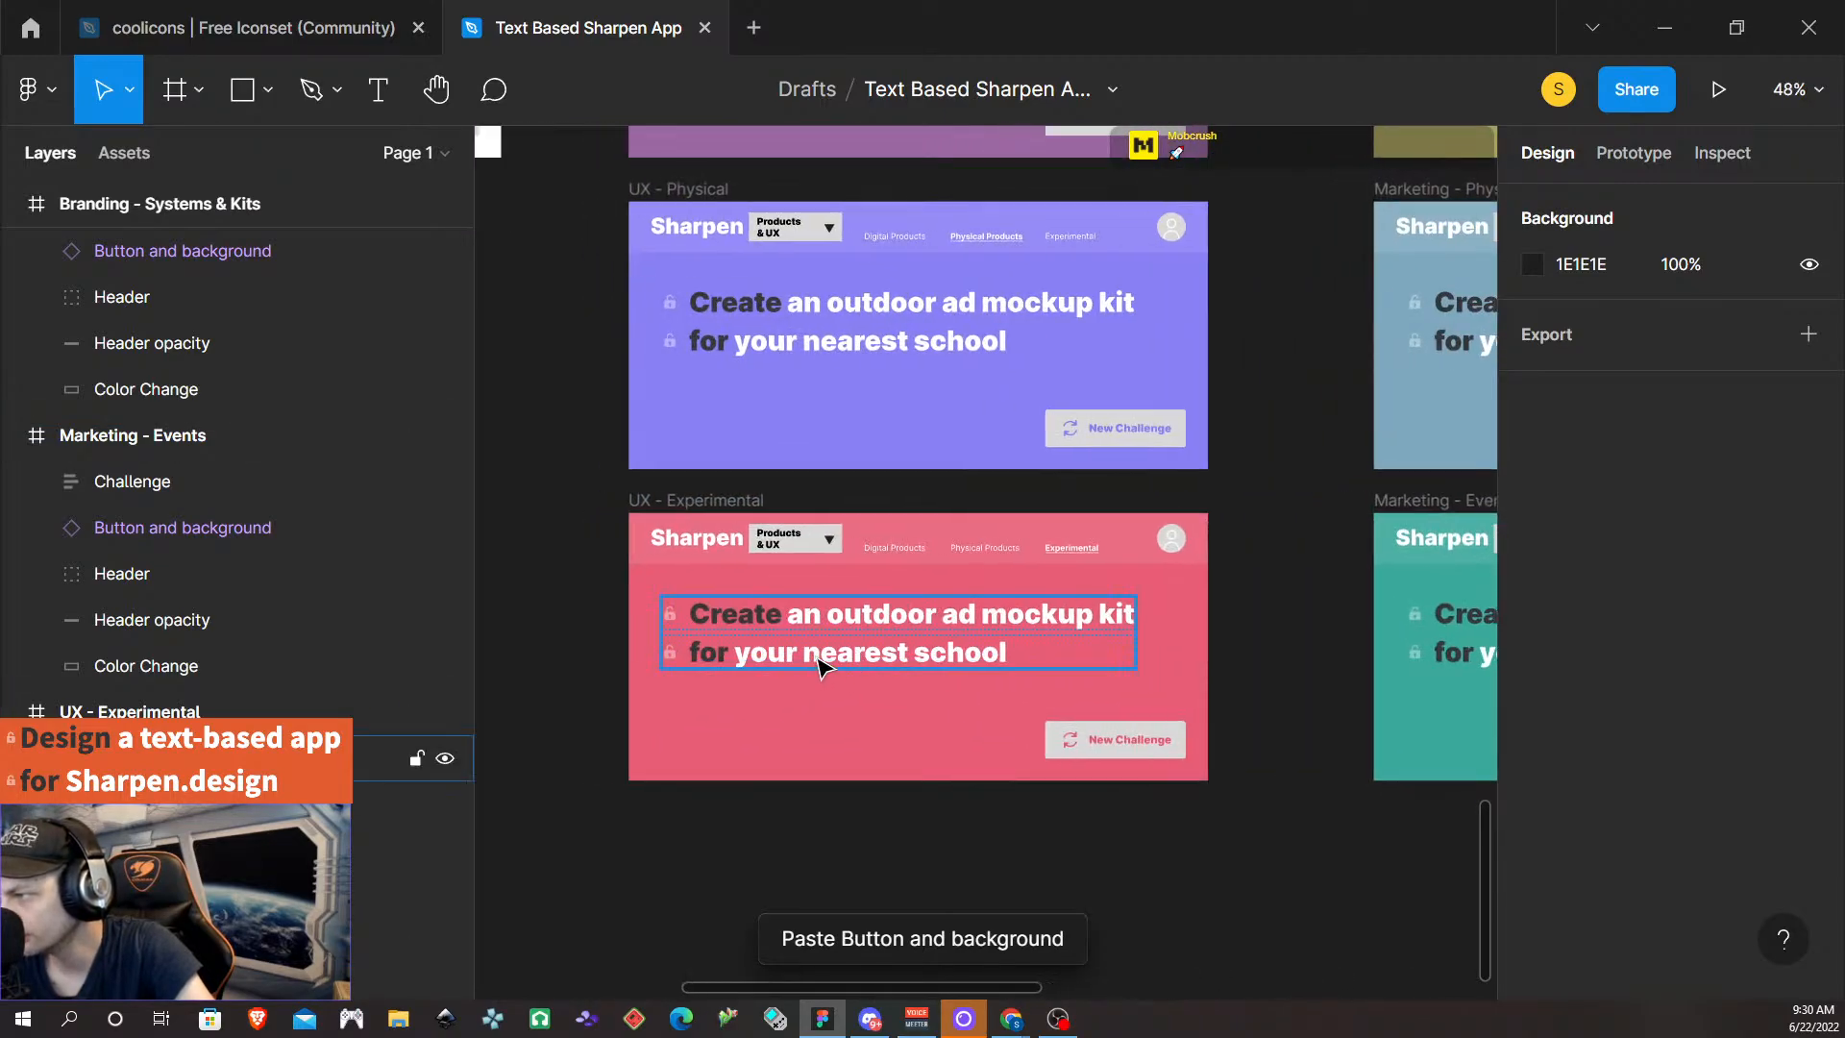
scroll(821, 662, right, 1)
scroll(826, 661, up, 3)
scroll(828, 661, up, 12)
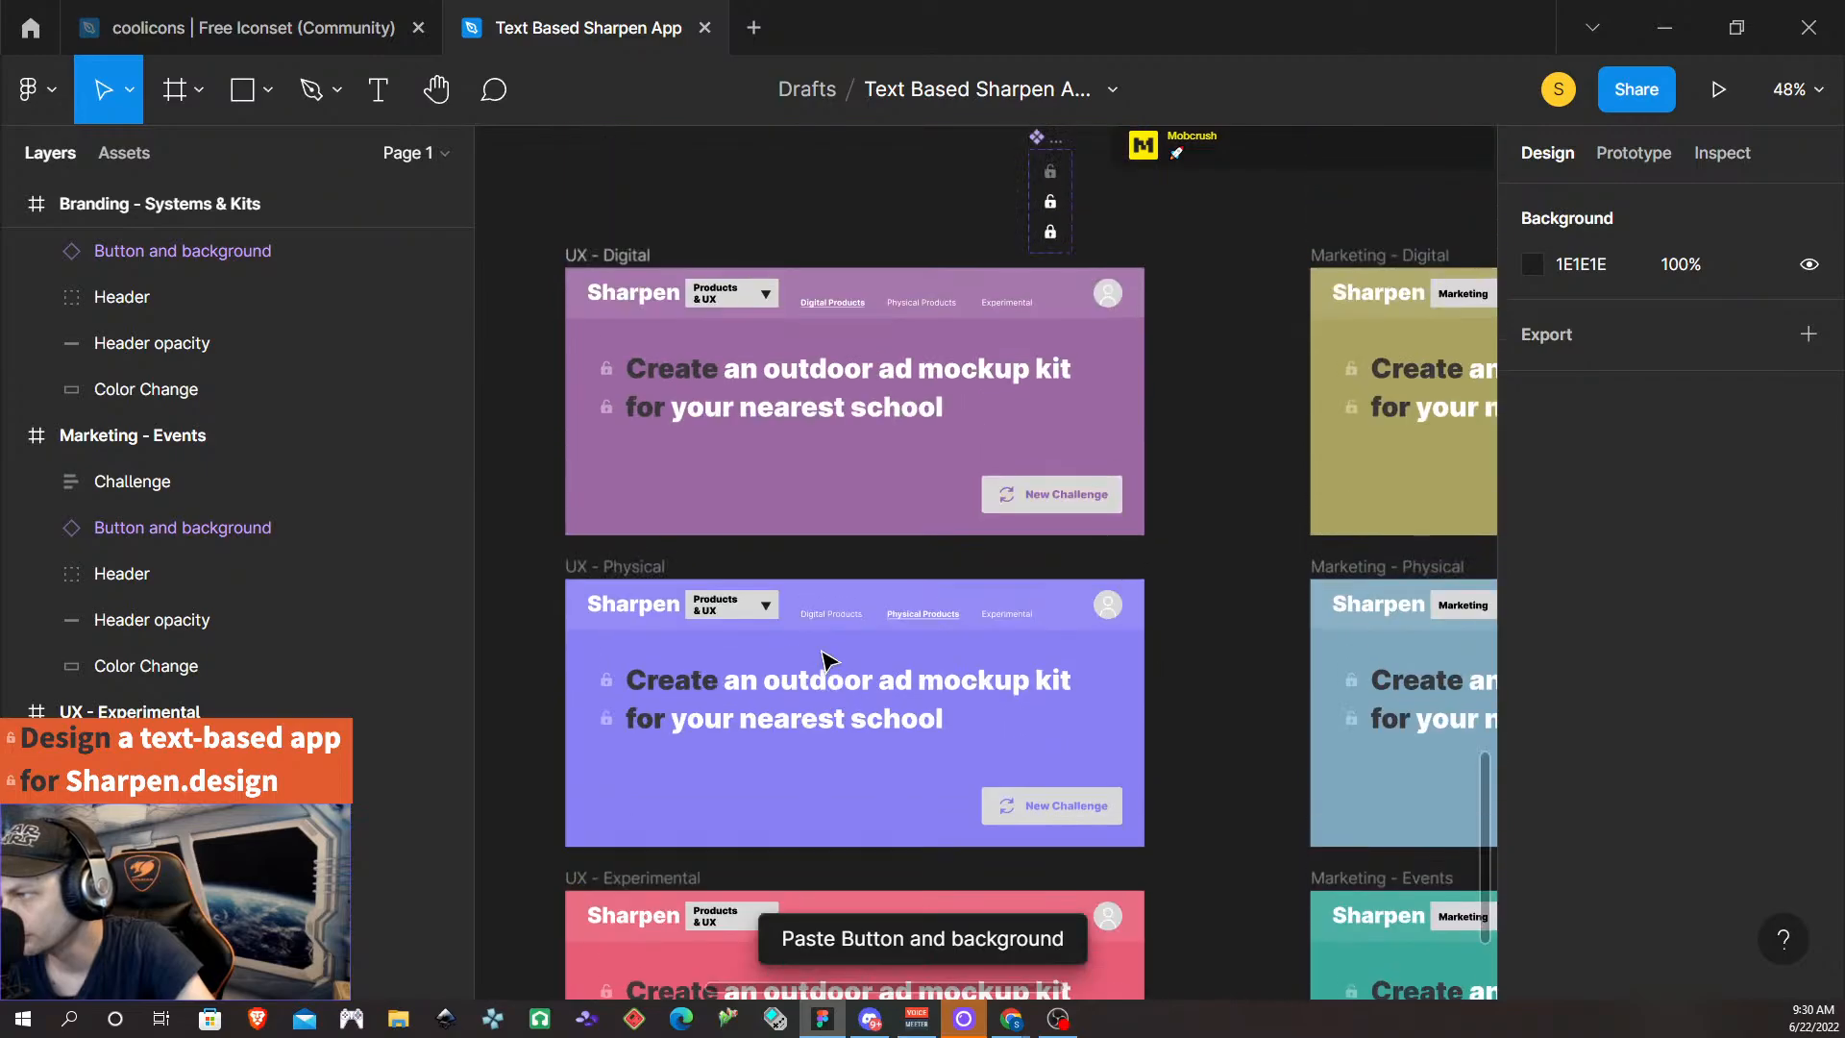
scroll(838, 649, right, 5)
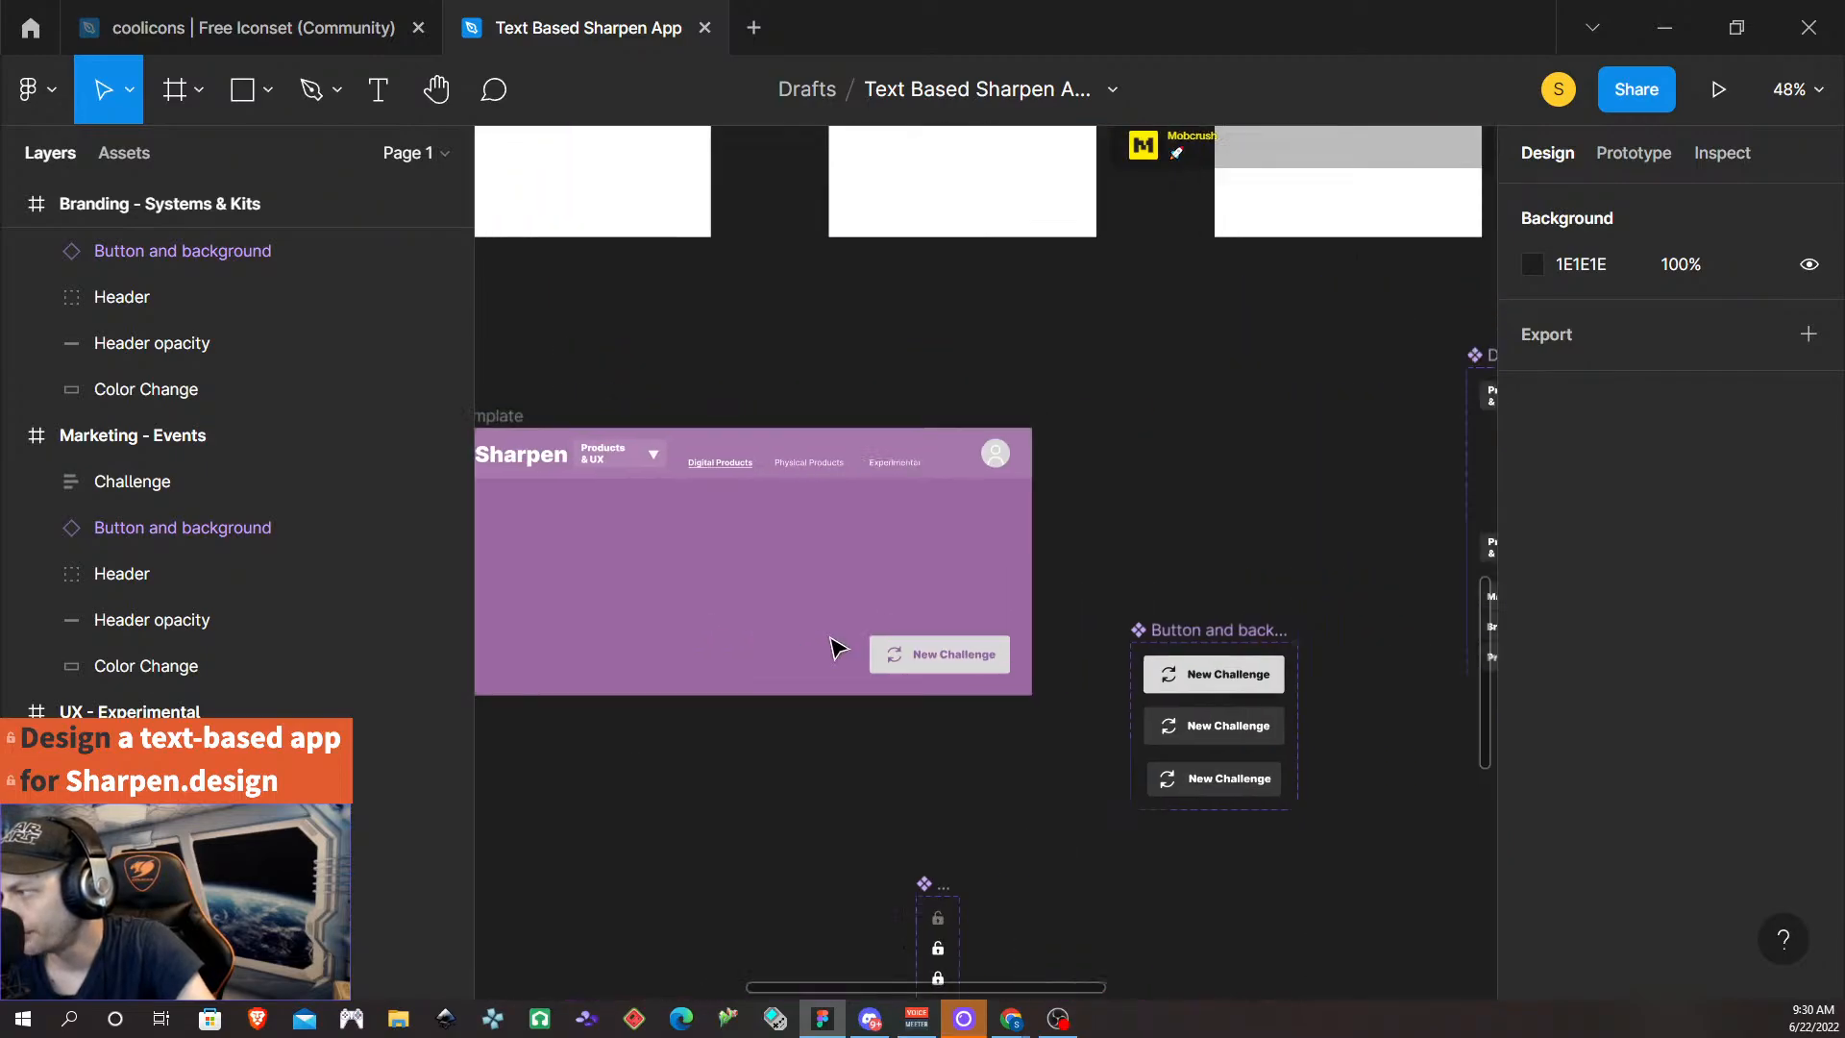
click(1252, 355)
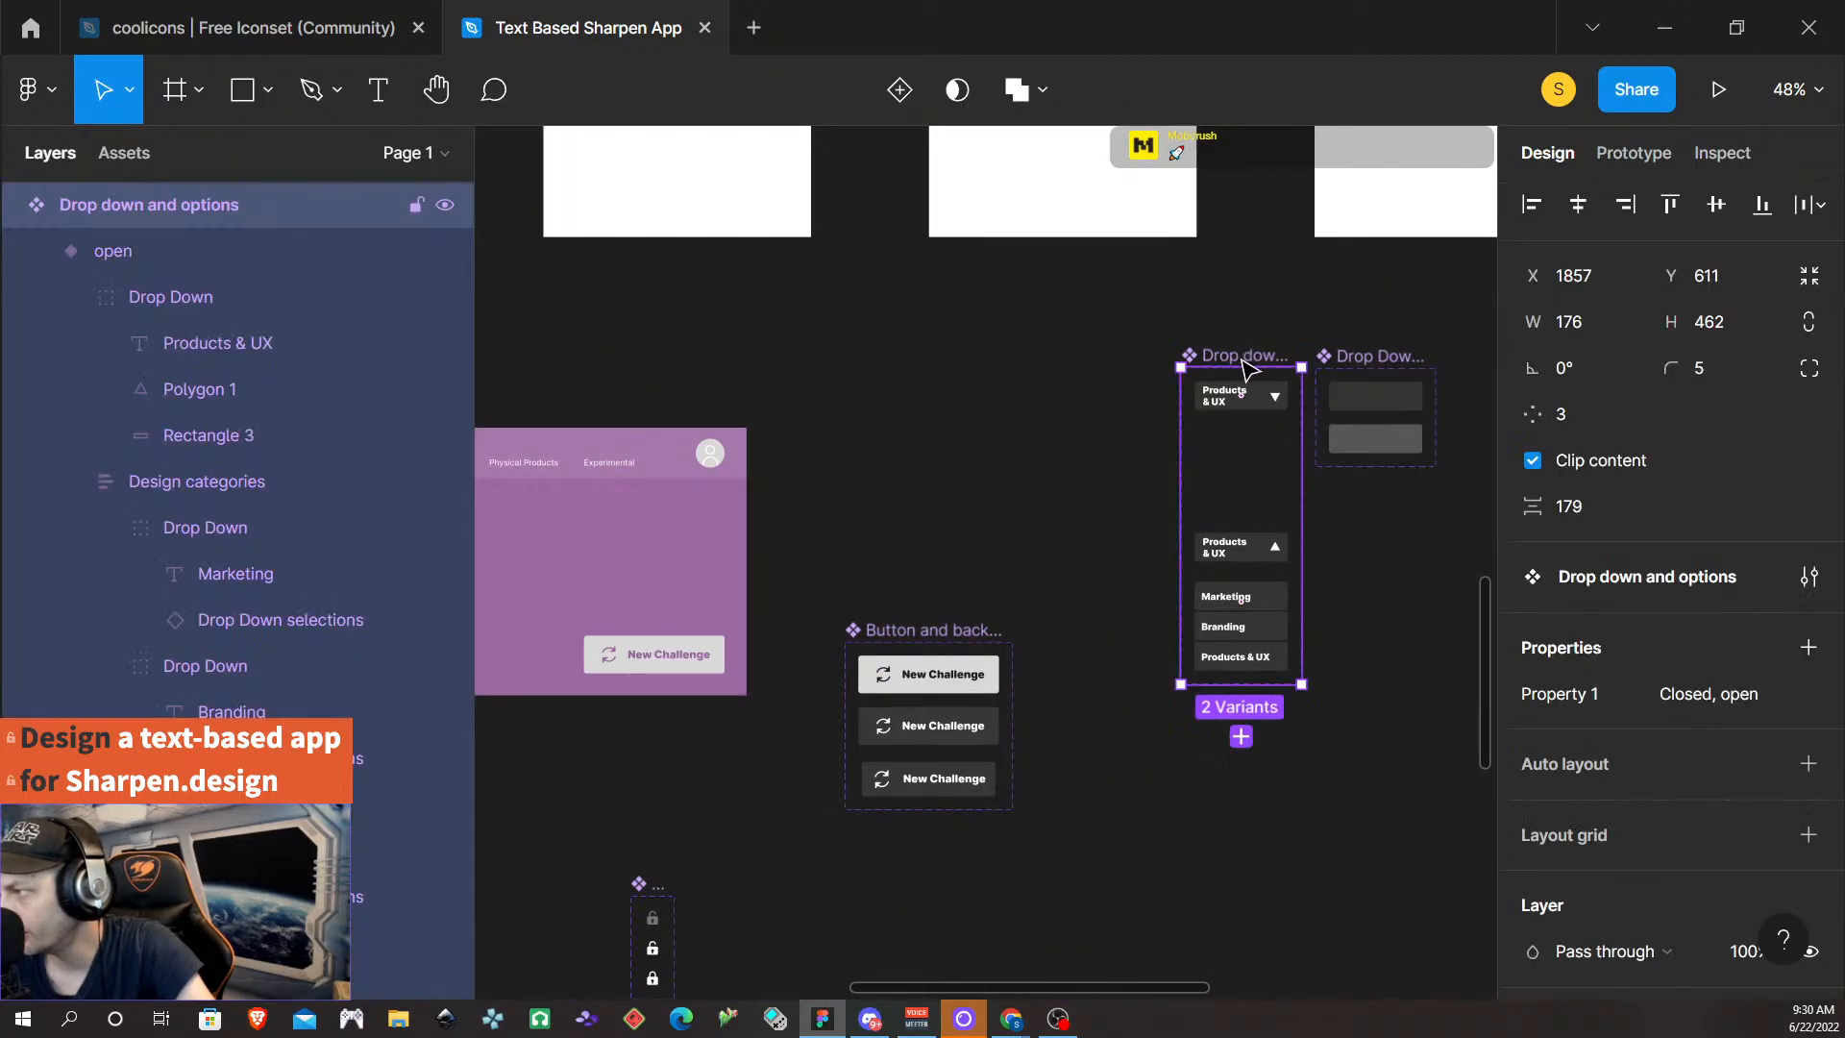
double_click(1208, 356)
click(1206, 355)
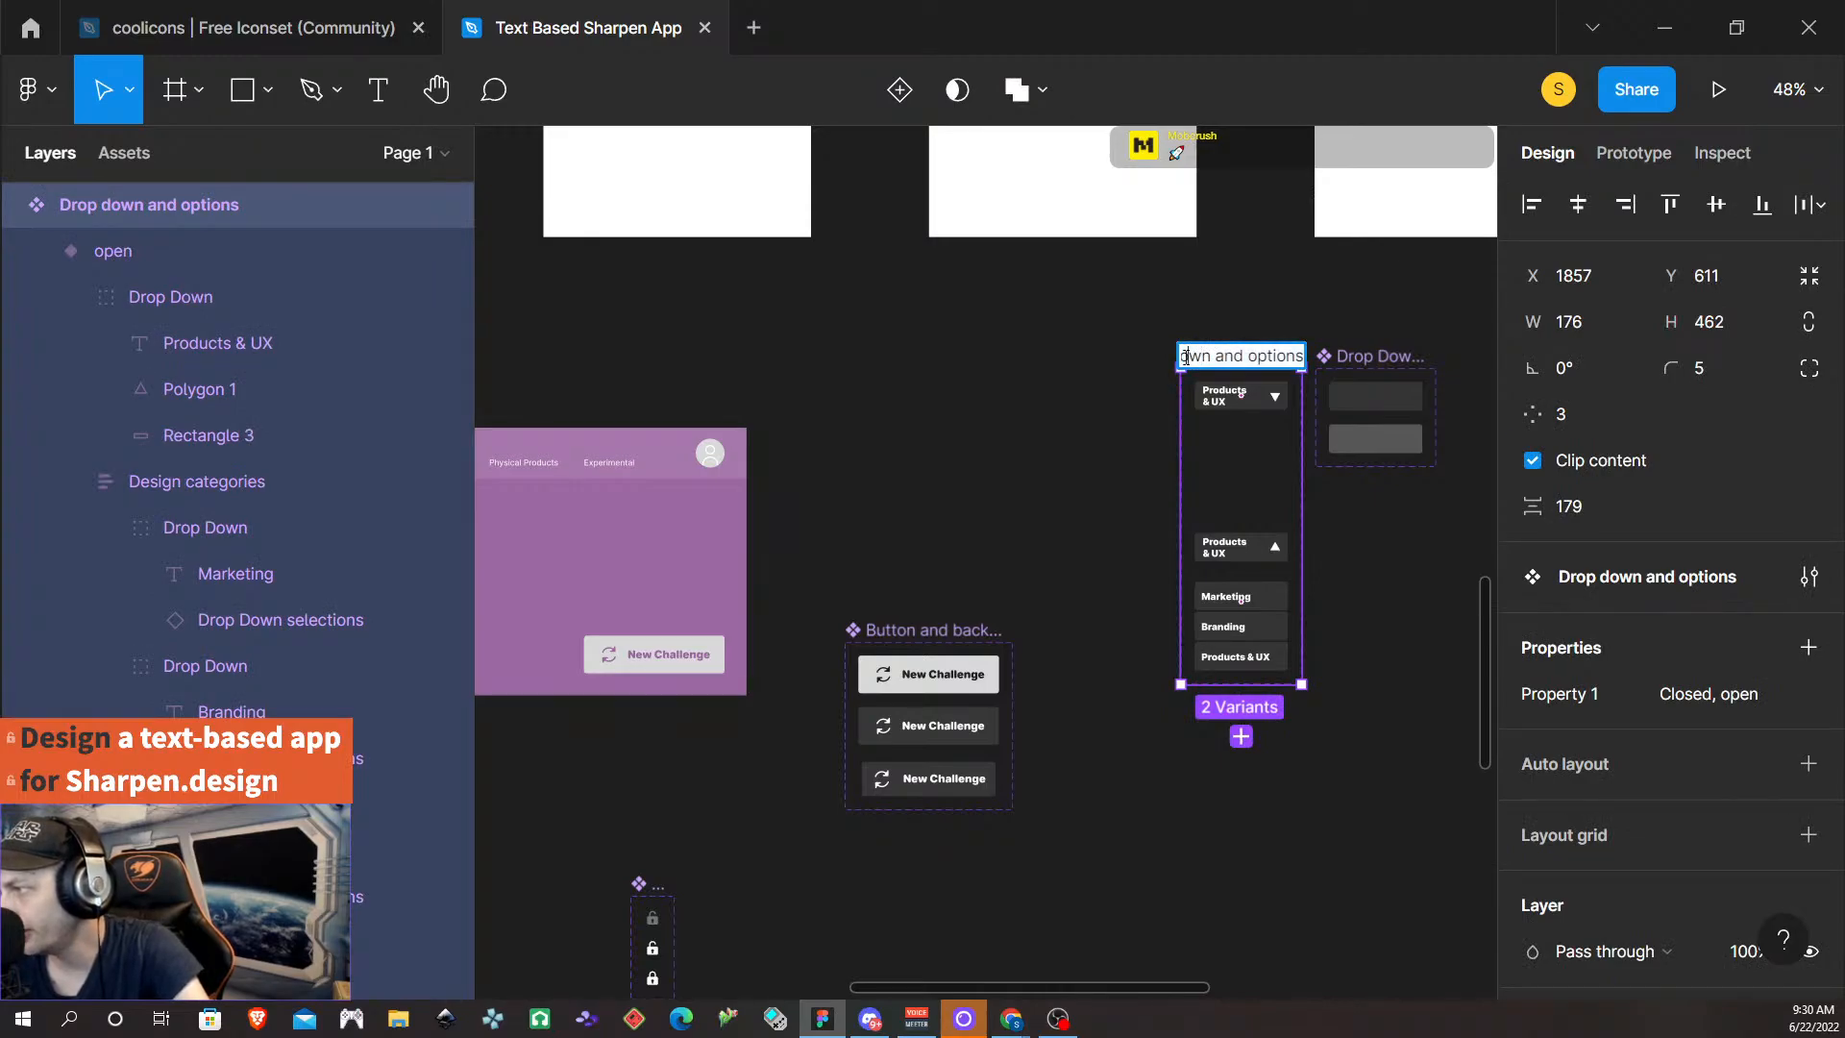
triple_click(1186, 357)
click(1183, 358)
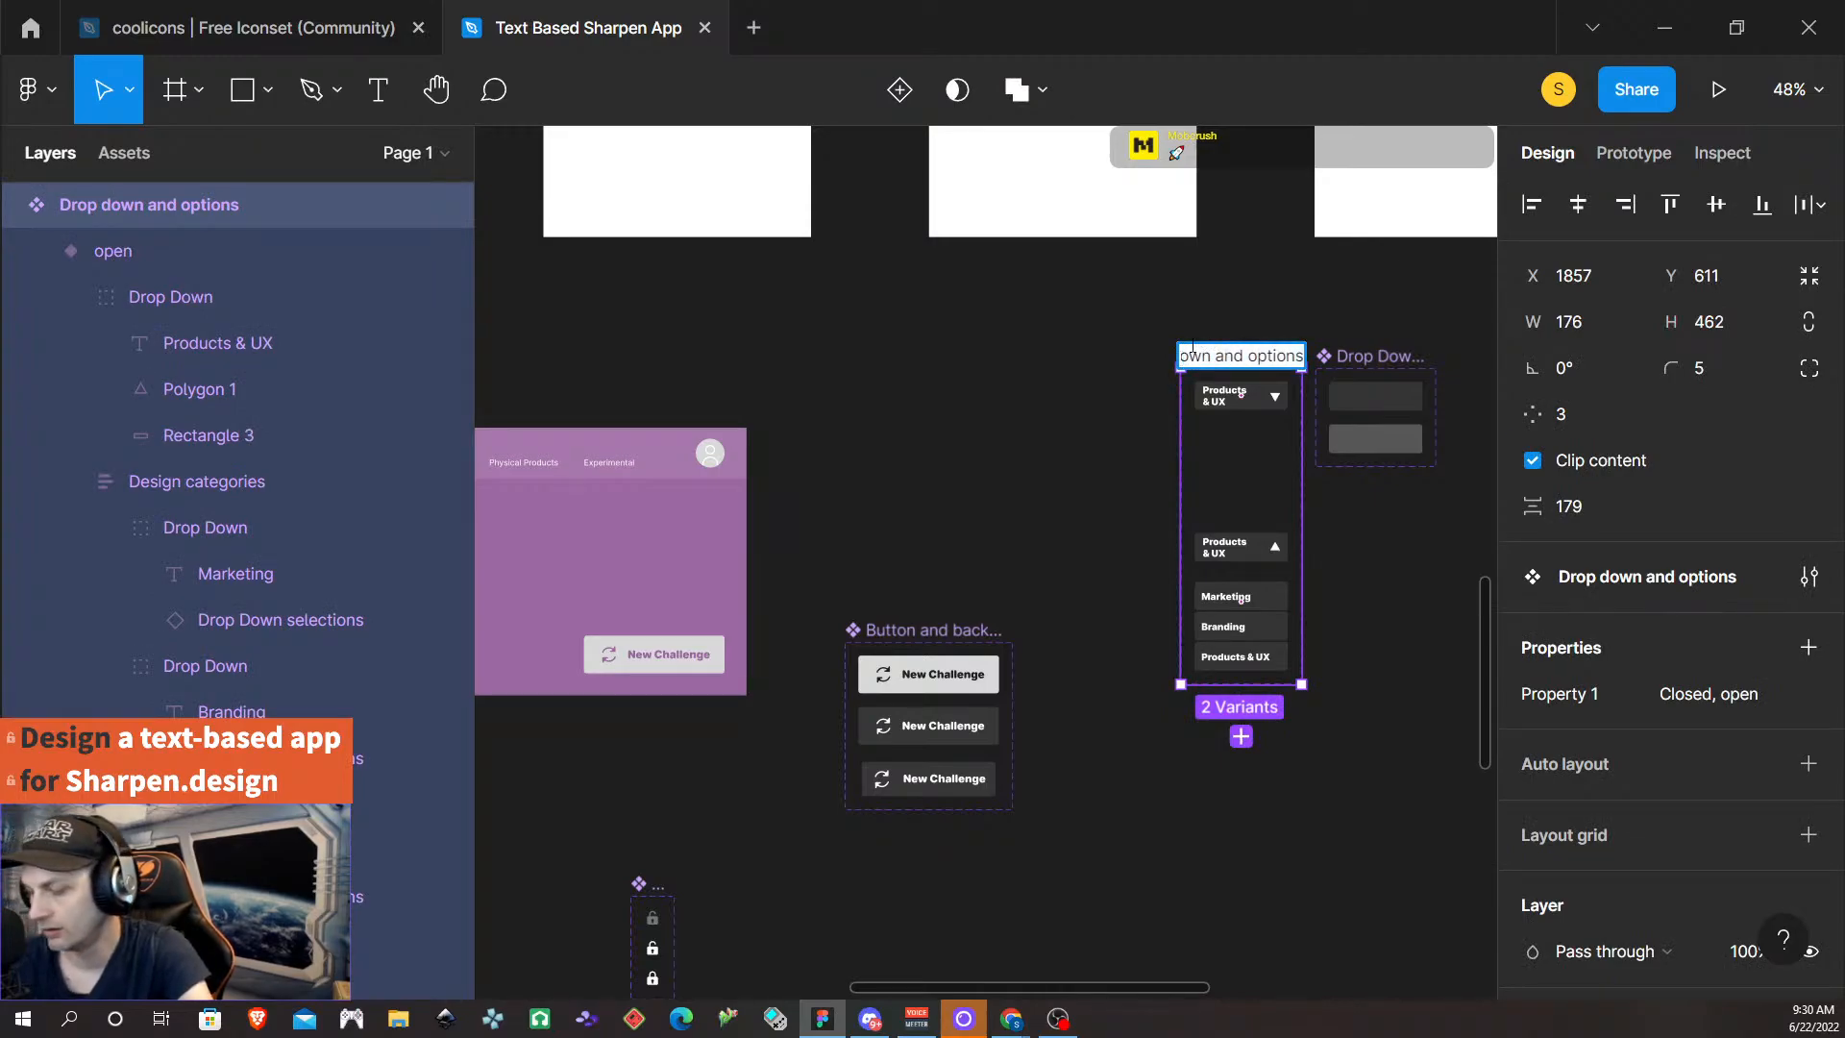
key(Left)
key(Left)
key(Left)
key(Left)
key(Left)
key(Left)
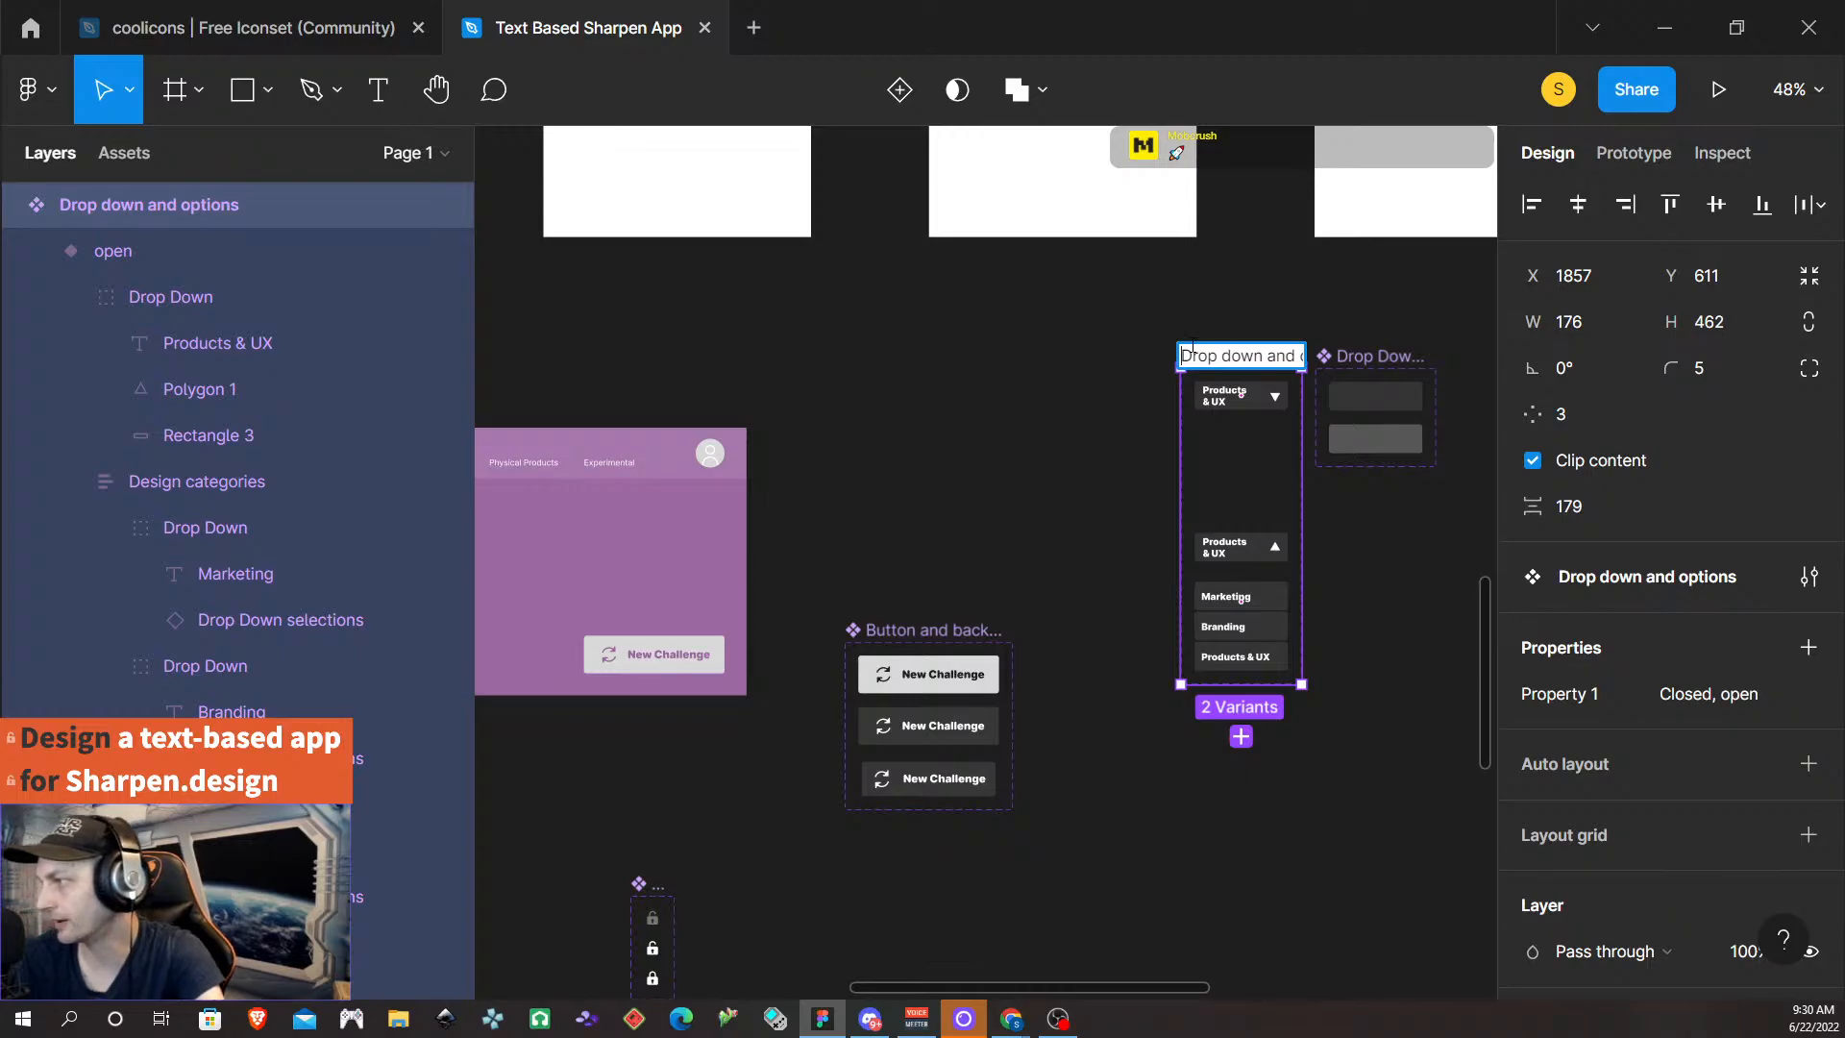
text(UX)
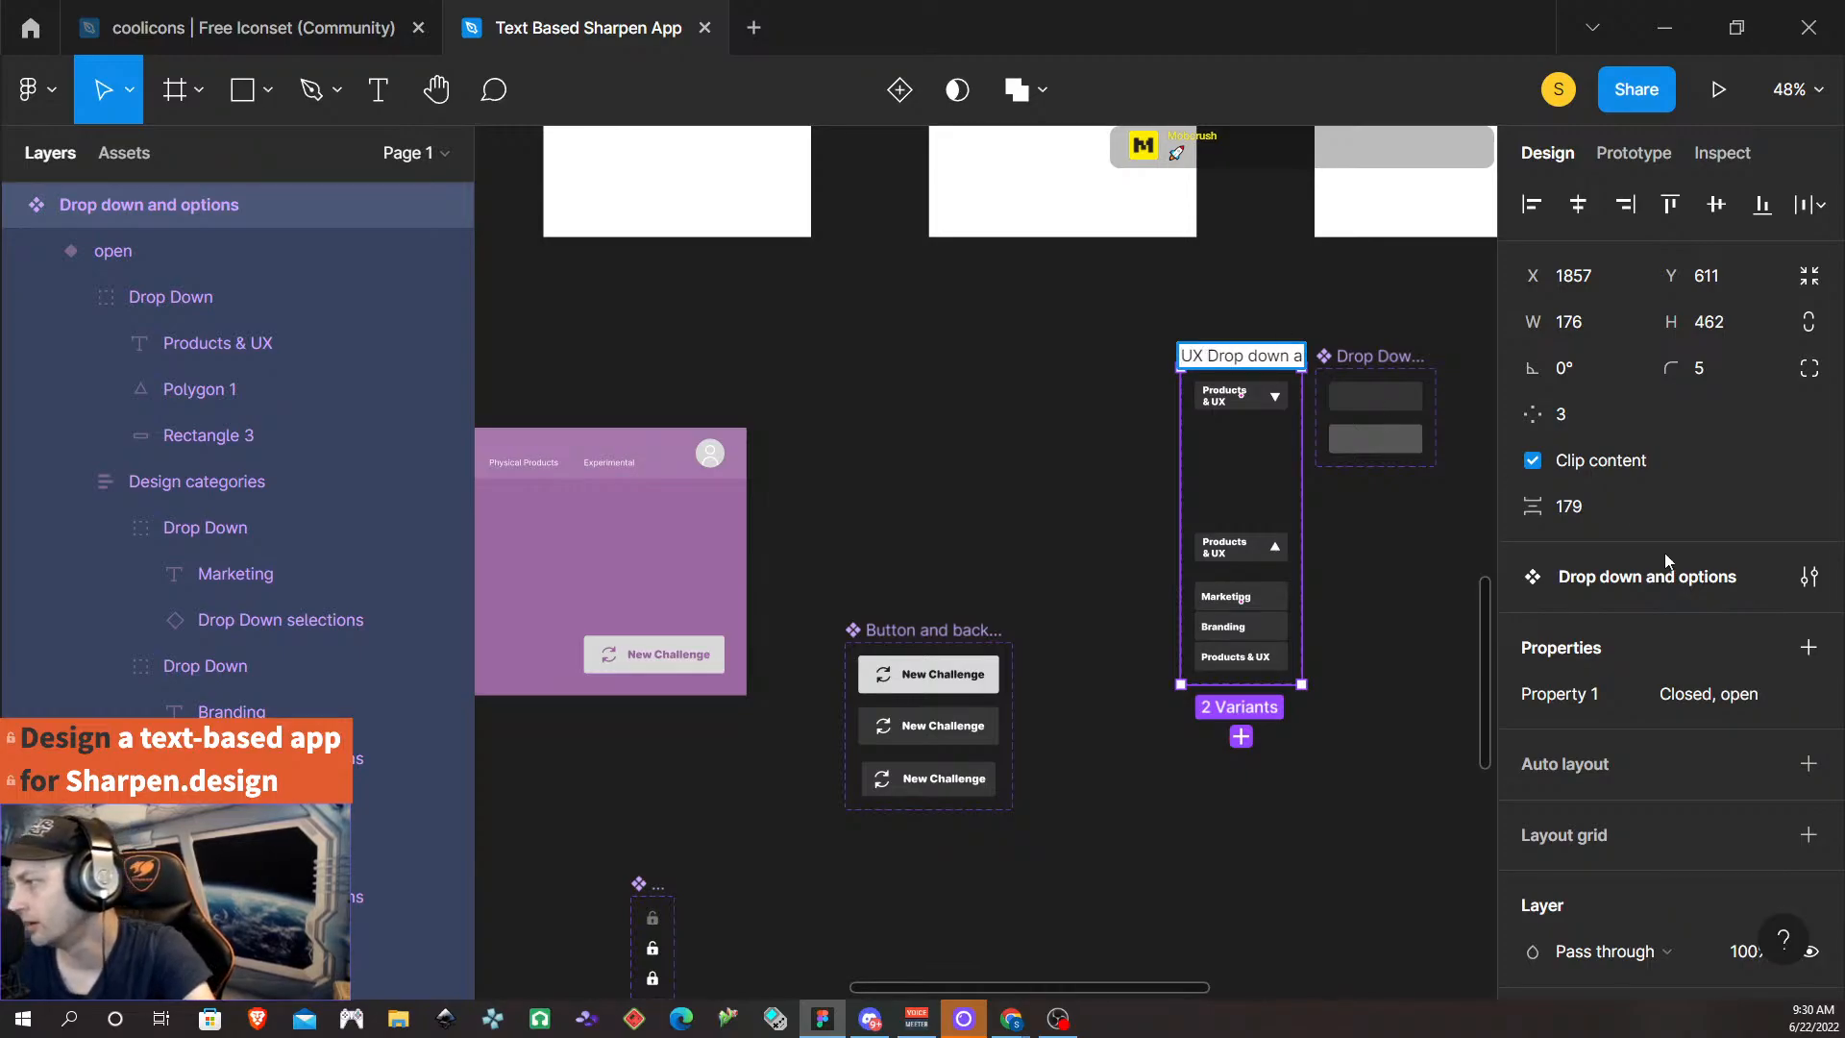
click(1412, 636)
- Duplicate the UX drop-down component set beside the original and rename the copy "Marketing Drop down and options"
click(1227, 353)
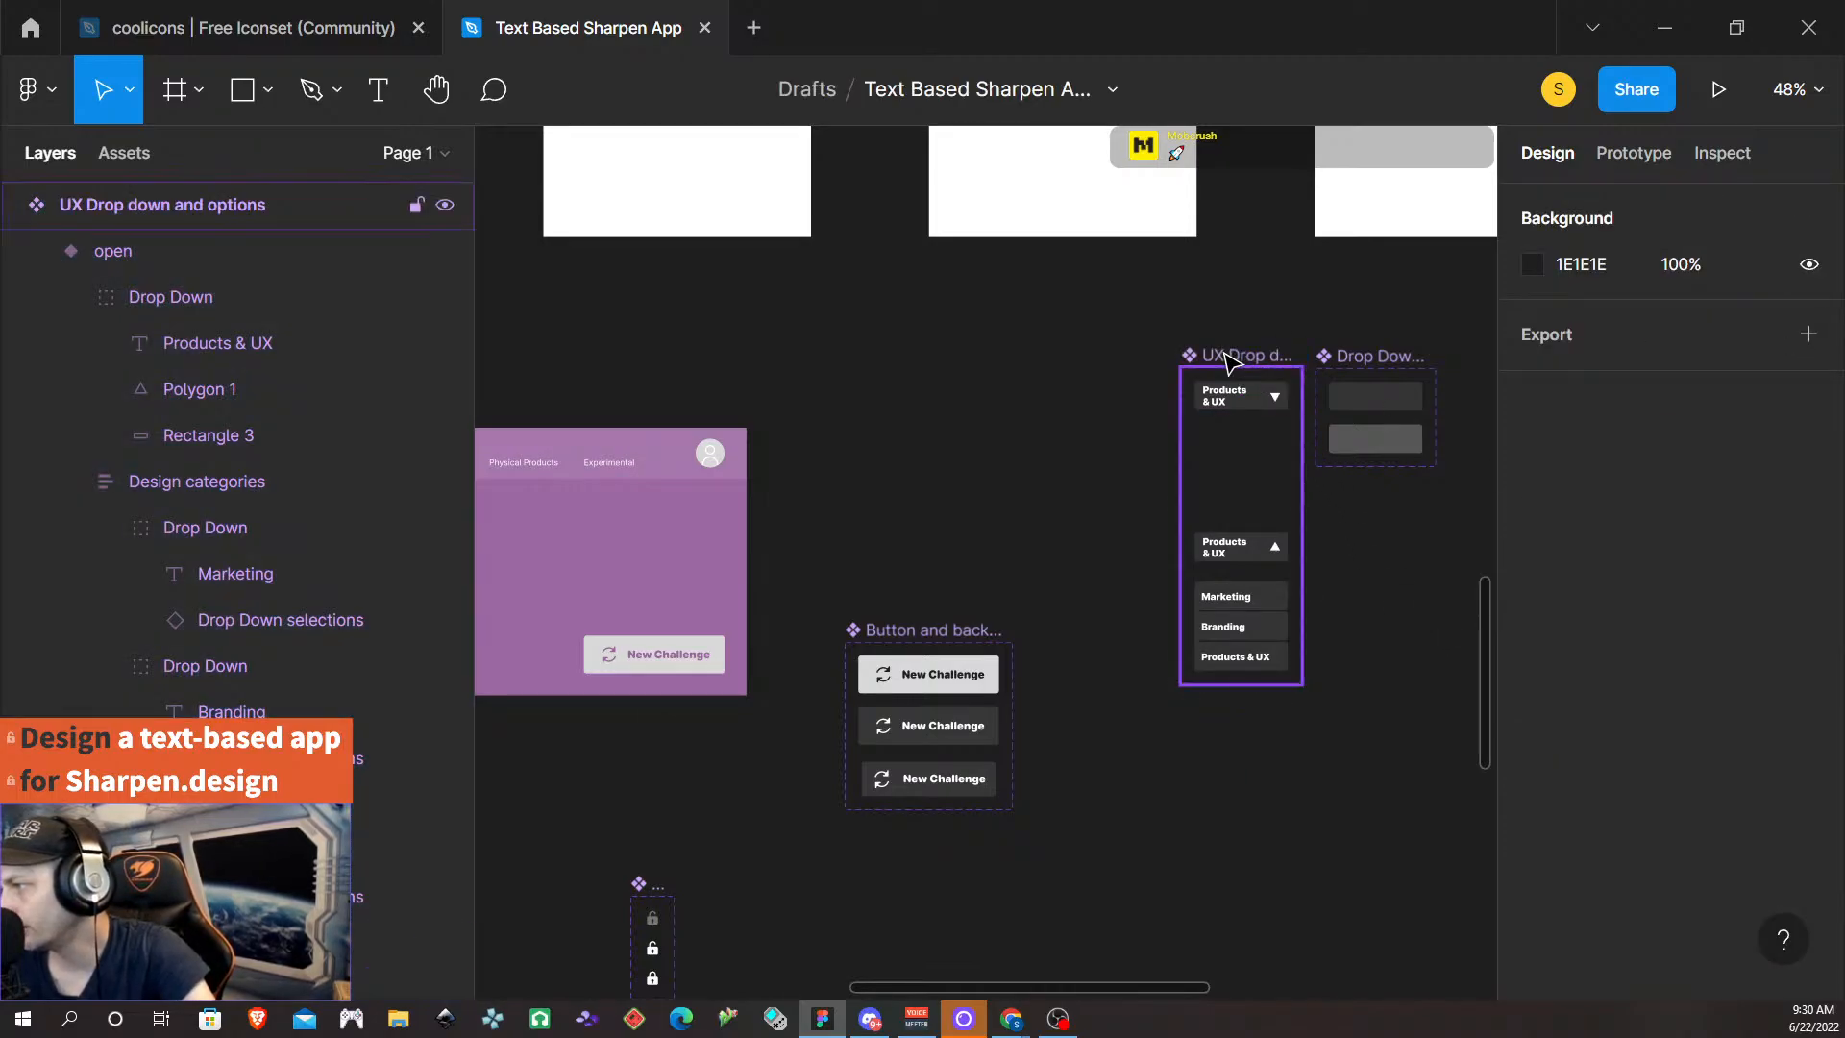
mouse_move(1227, 353)
mouse_down()
mouse_move(1126, 322)
mouse_move(1275, 367)
mouse_move(1252, 359)
mouse_up()
double_click(1239, 357)
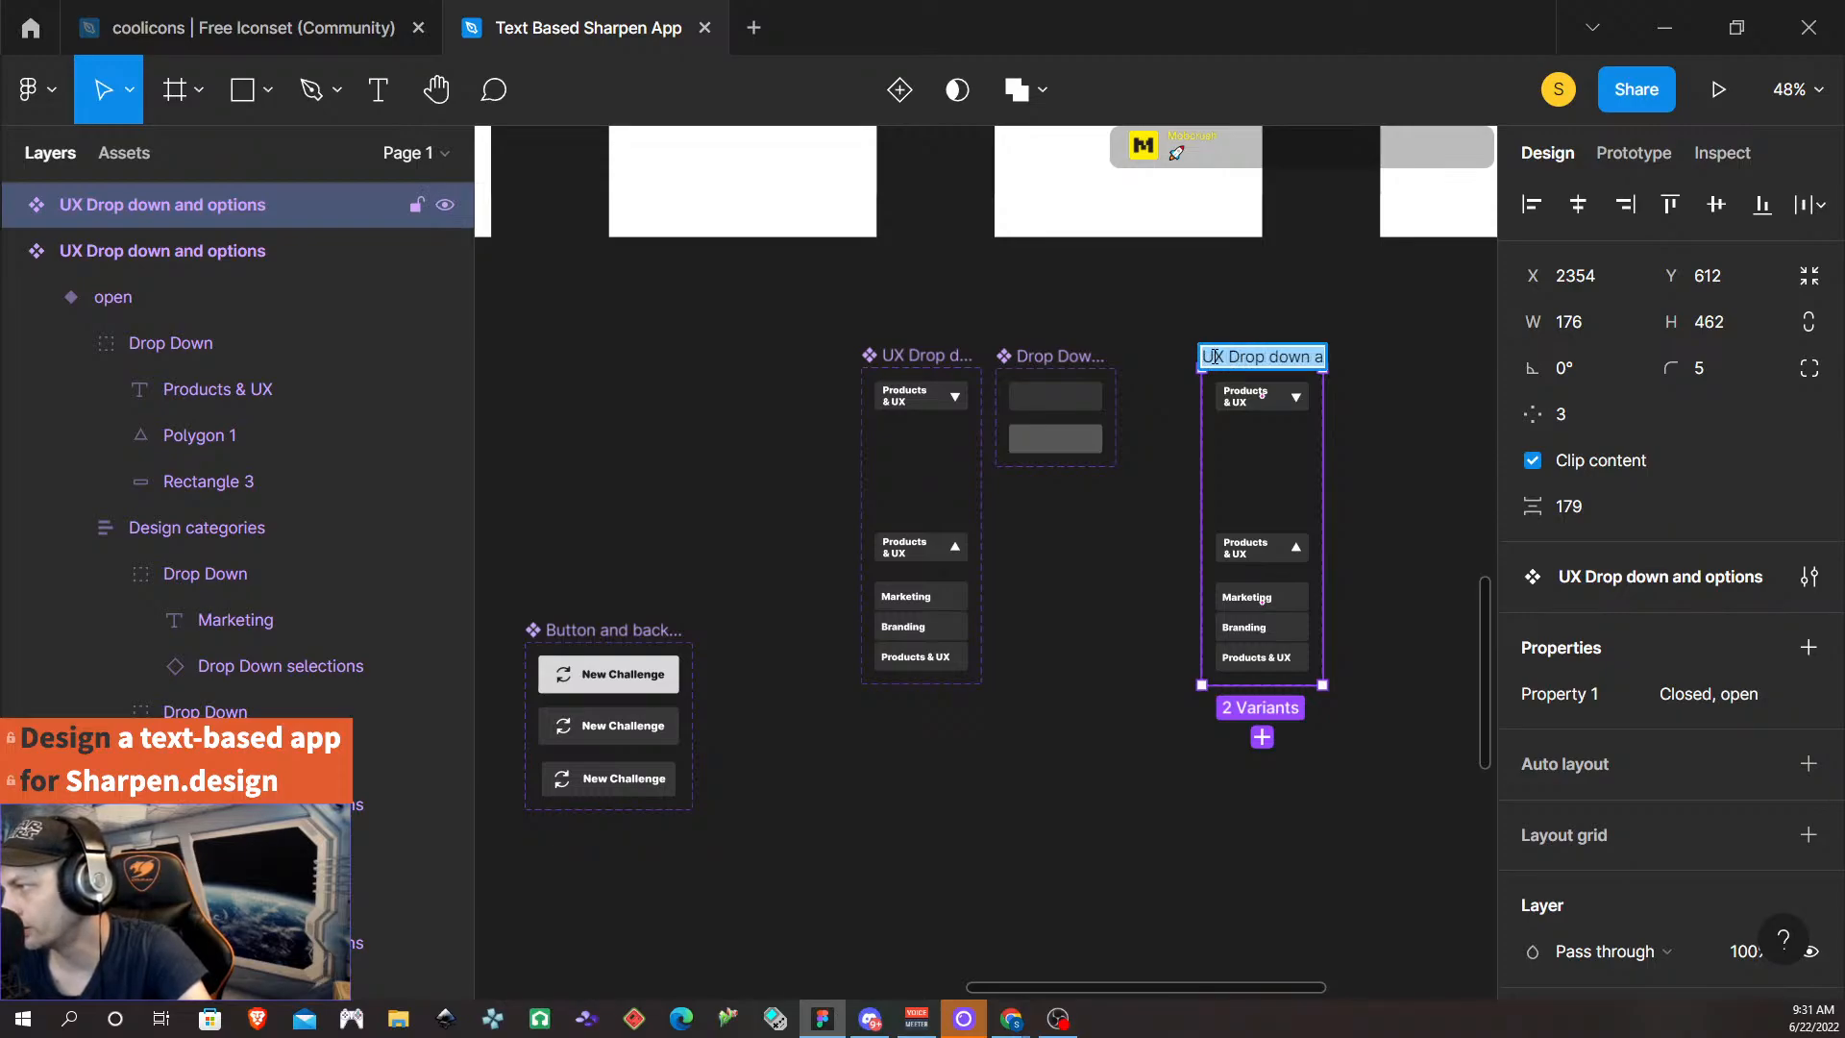
click(1222, 356)
key(BackSpace)
key(BackSpace)
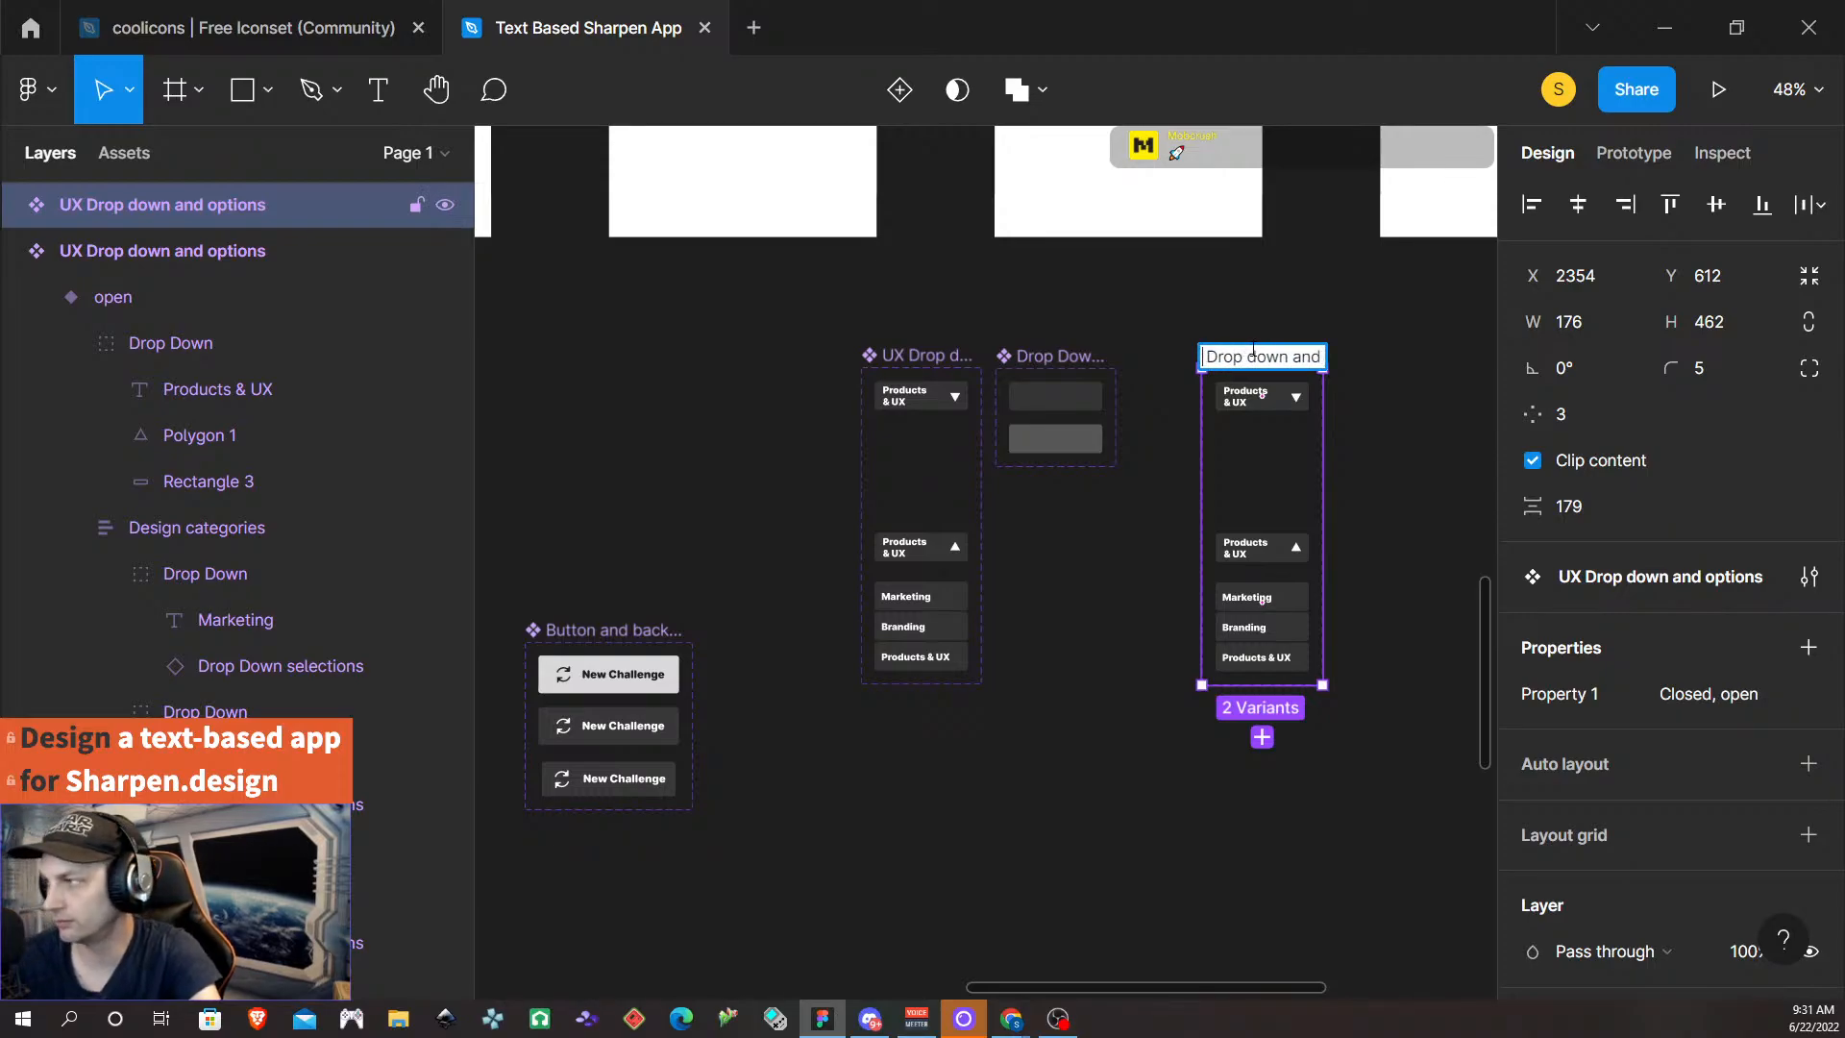
text(Marke)
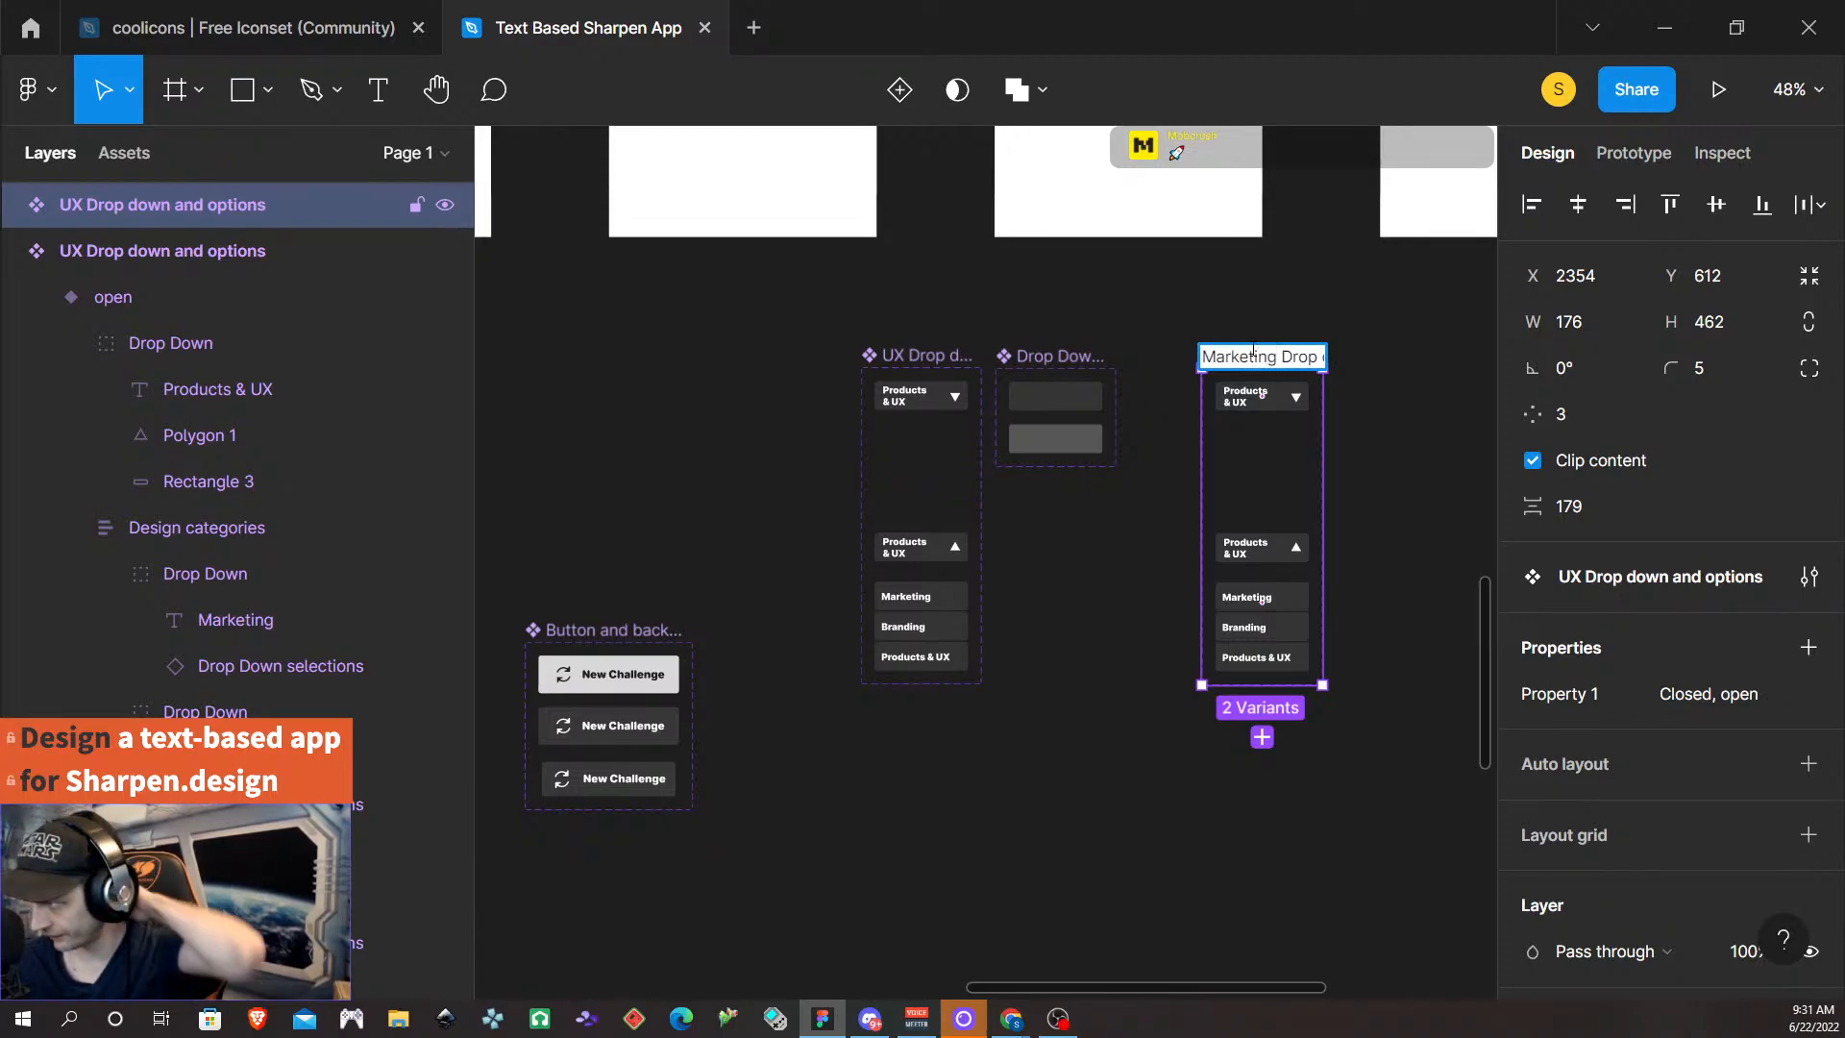
text(ting)
click(1372, 492)
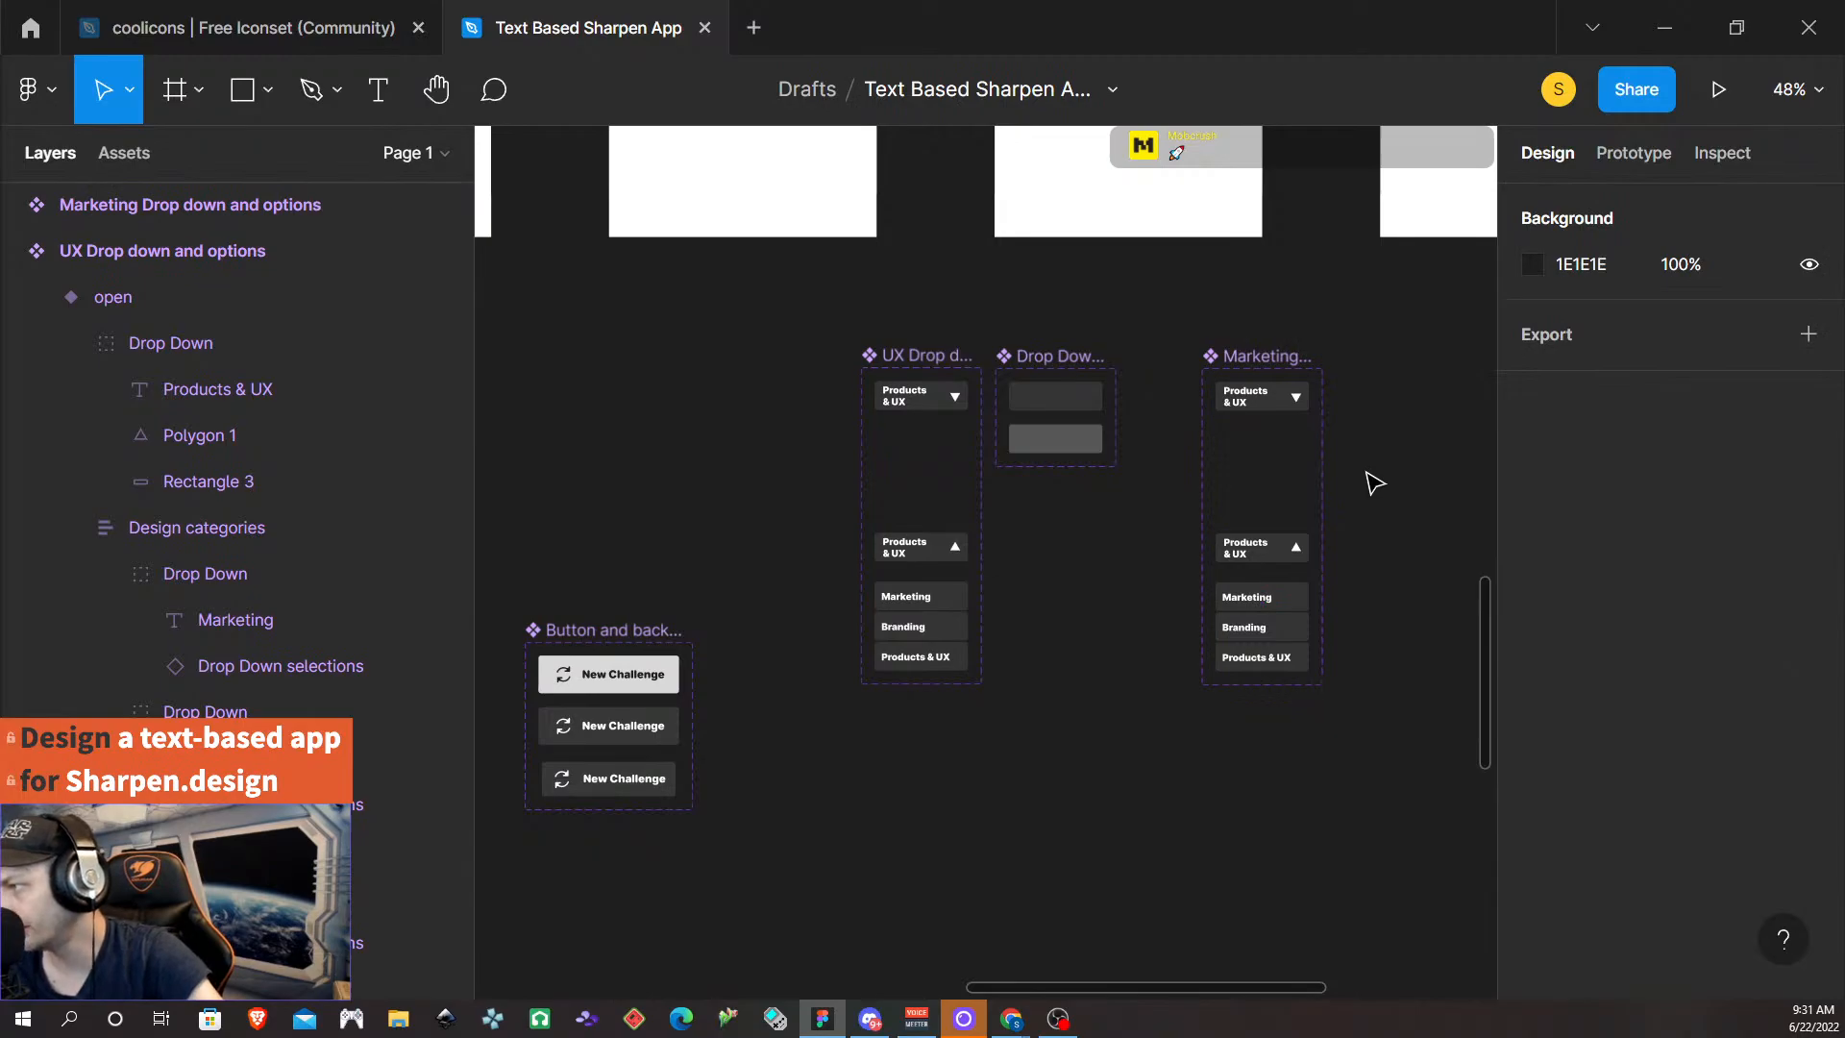
- Duplicate the Marketing drop-down component set alongside it and rename the copy "Branding Drop down and options"
scroll(1367, 474, right, 2)
click(1104, 358)
drag(1105, 358, 1264, 357)
double_click(1262, 356)
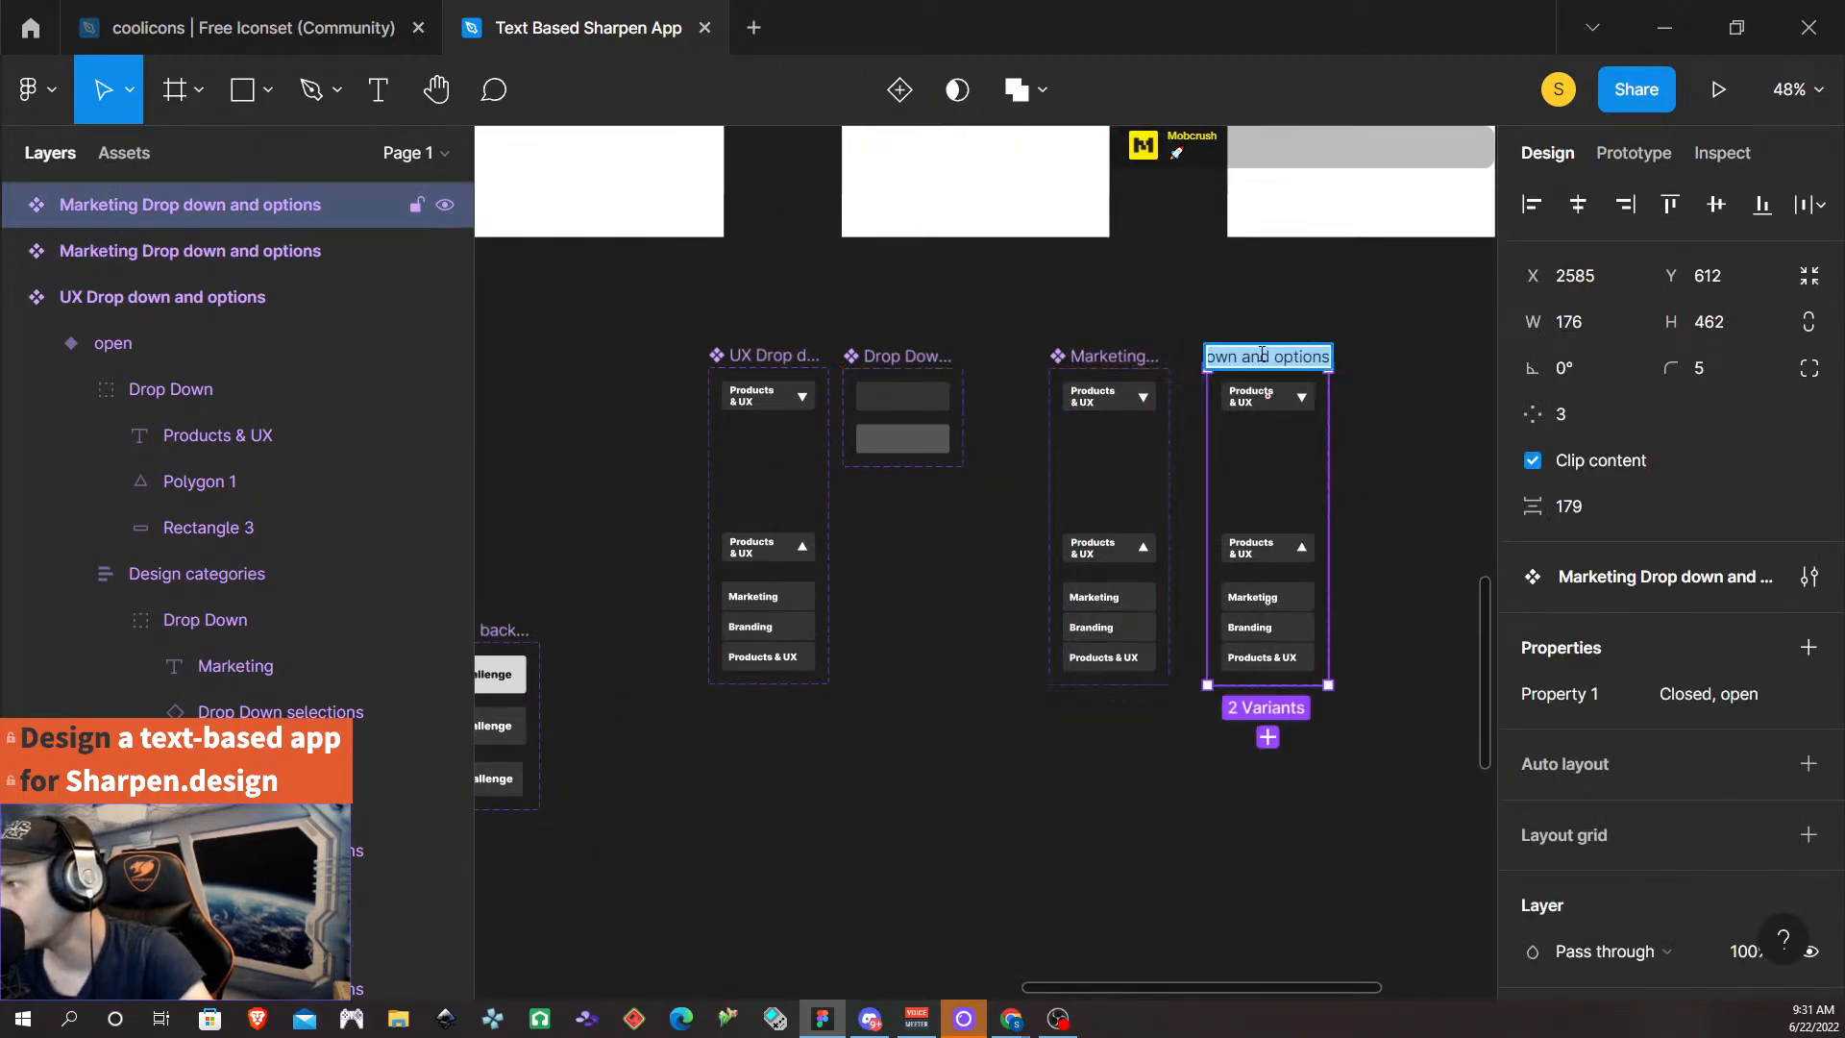
click(1250, 354)
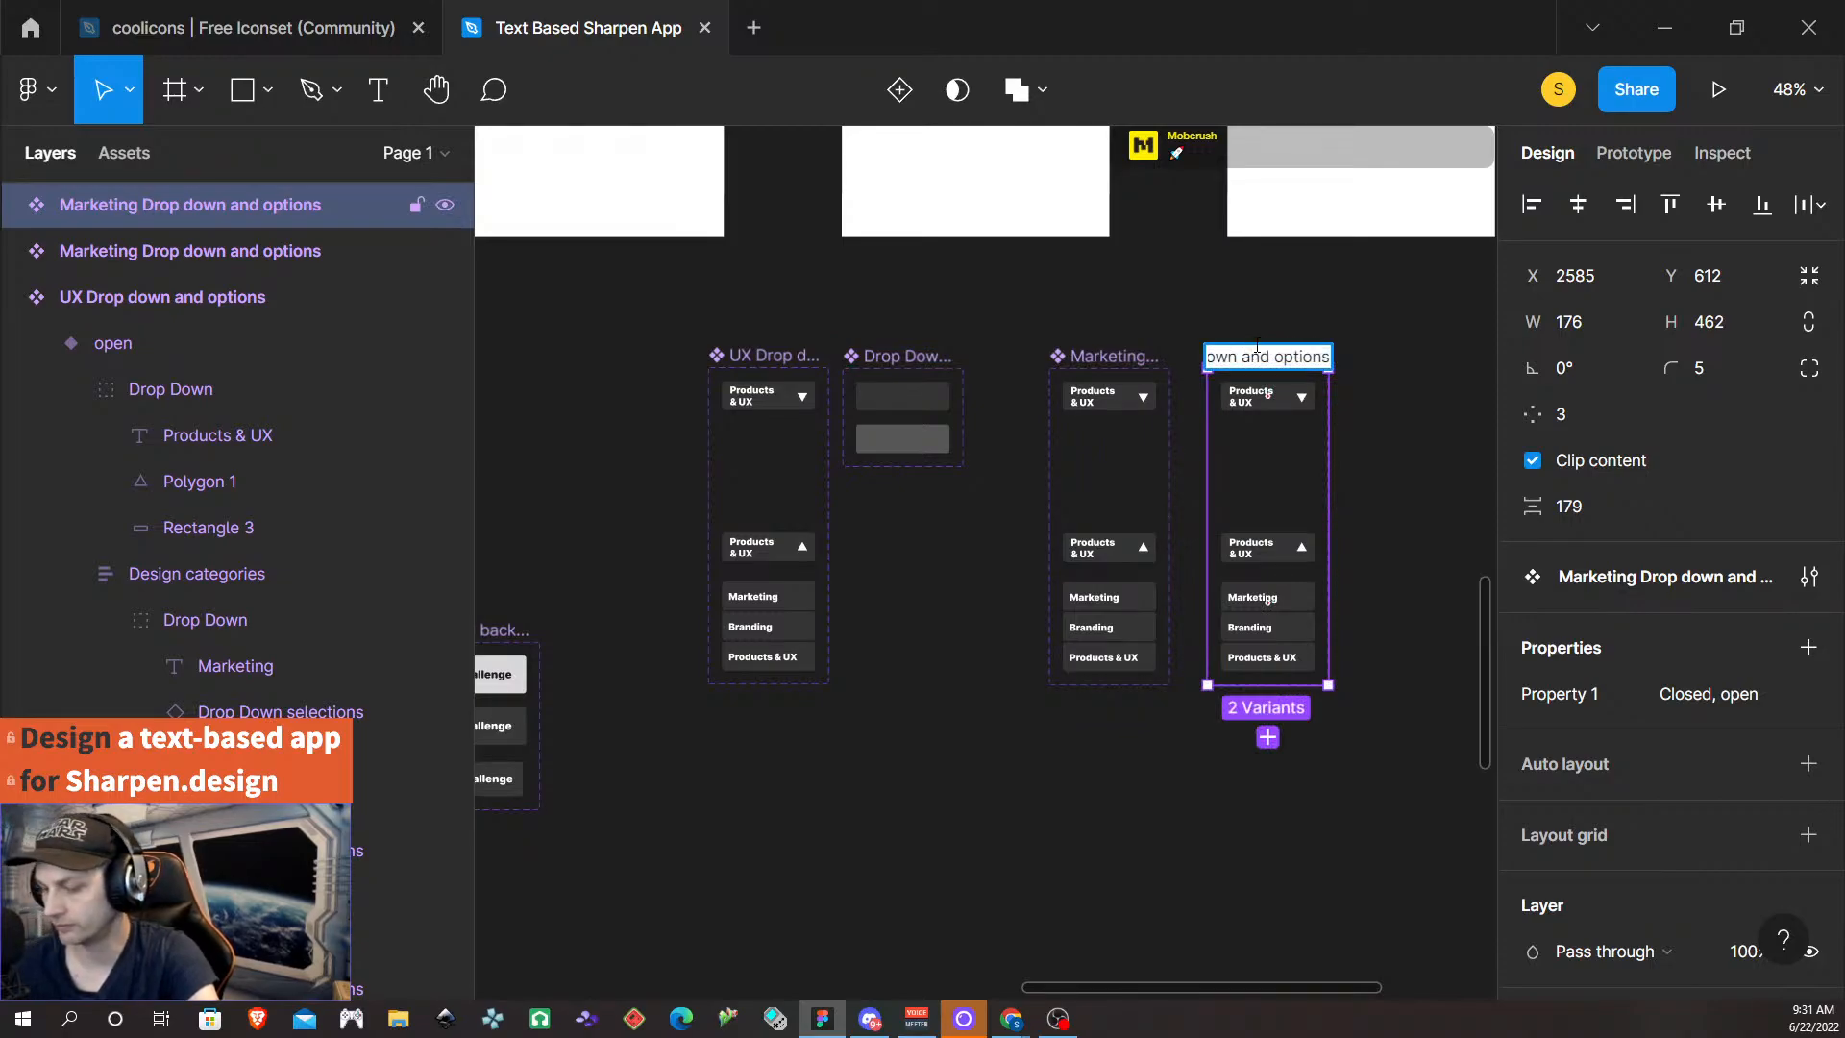
key(Left)
key(Left)
key(Left)
key(Left)
key(Left)
key(Left)
key(Left)
key(Left)
key(Left)
key(Left)
key(Left)
key(Left)
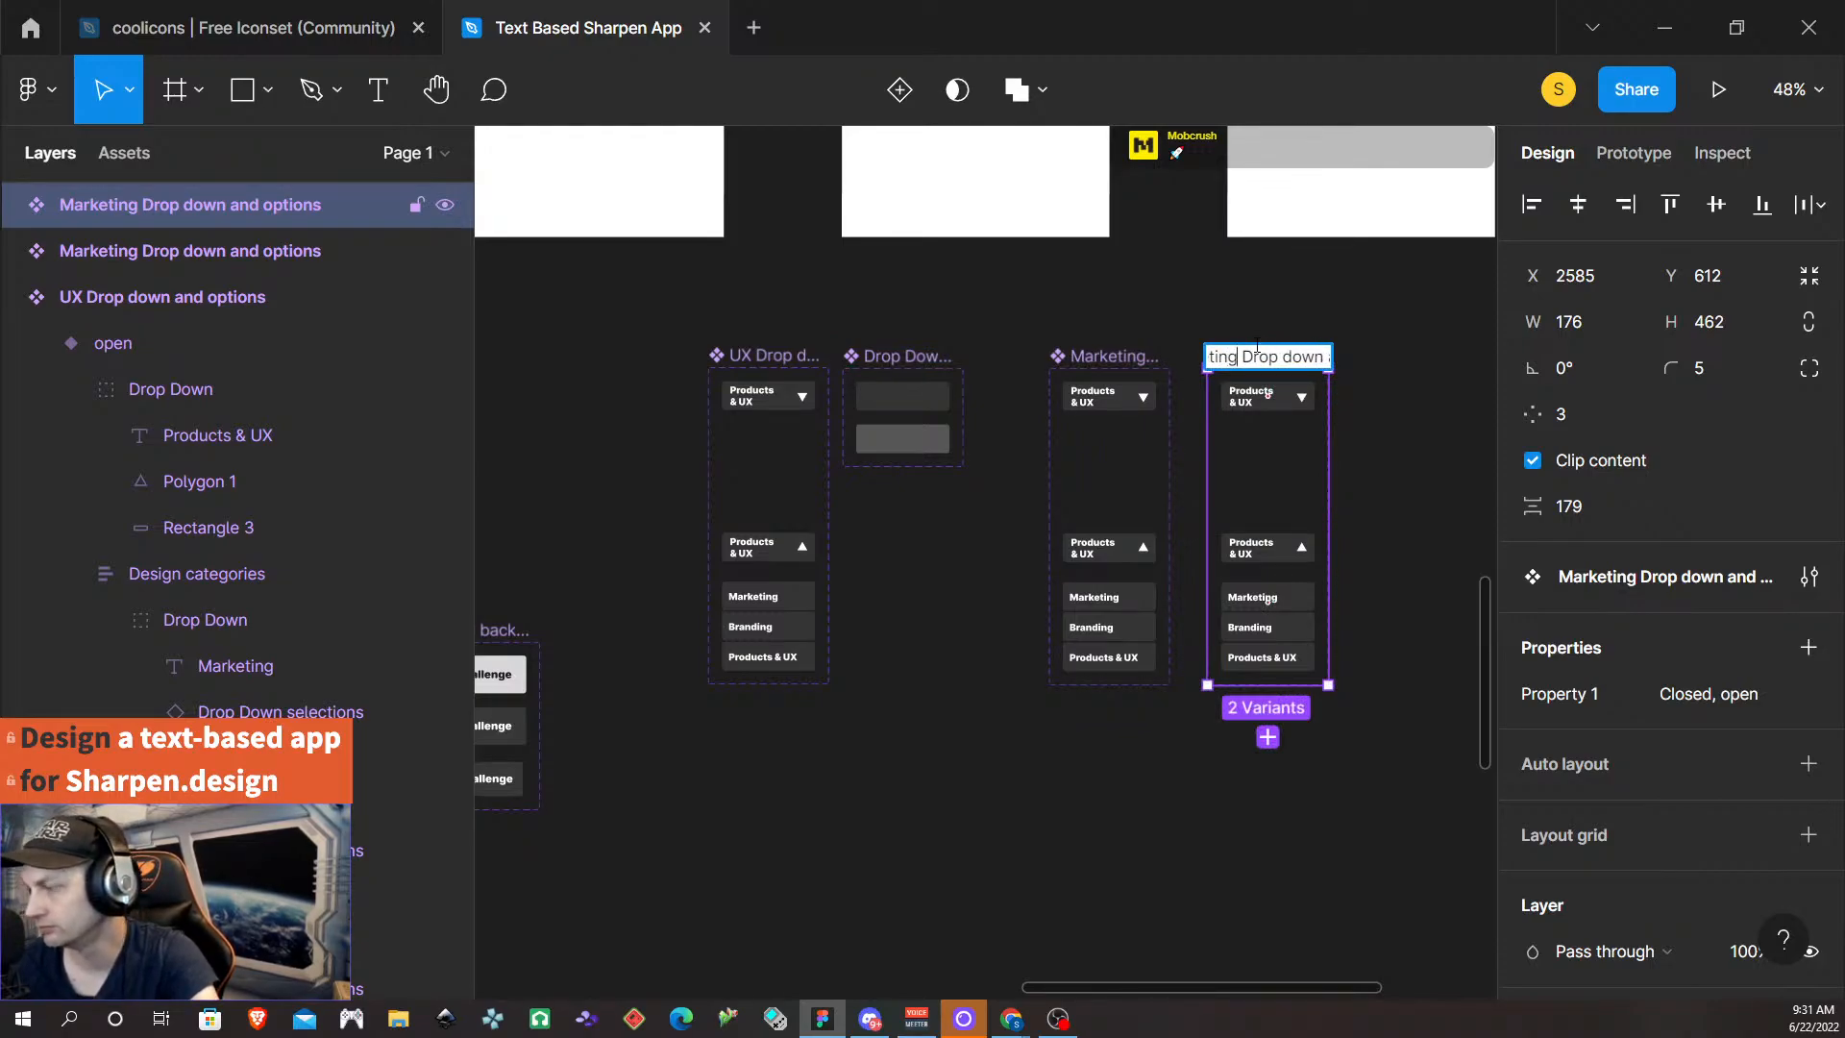
key(BackSpace)
key(BackSpace)
key(BackSpace)
key(BackSpace)
key(BackSpace)
key(BackSpace)
key(BackSpace)
key(BackSpace)
key(BackSpace)
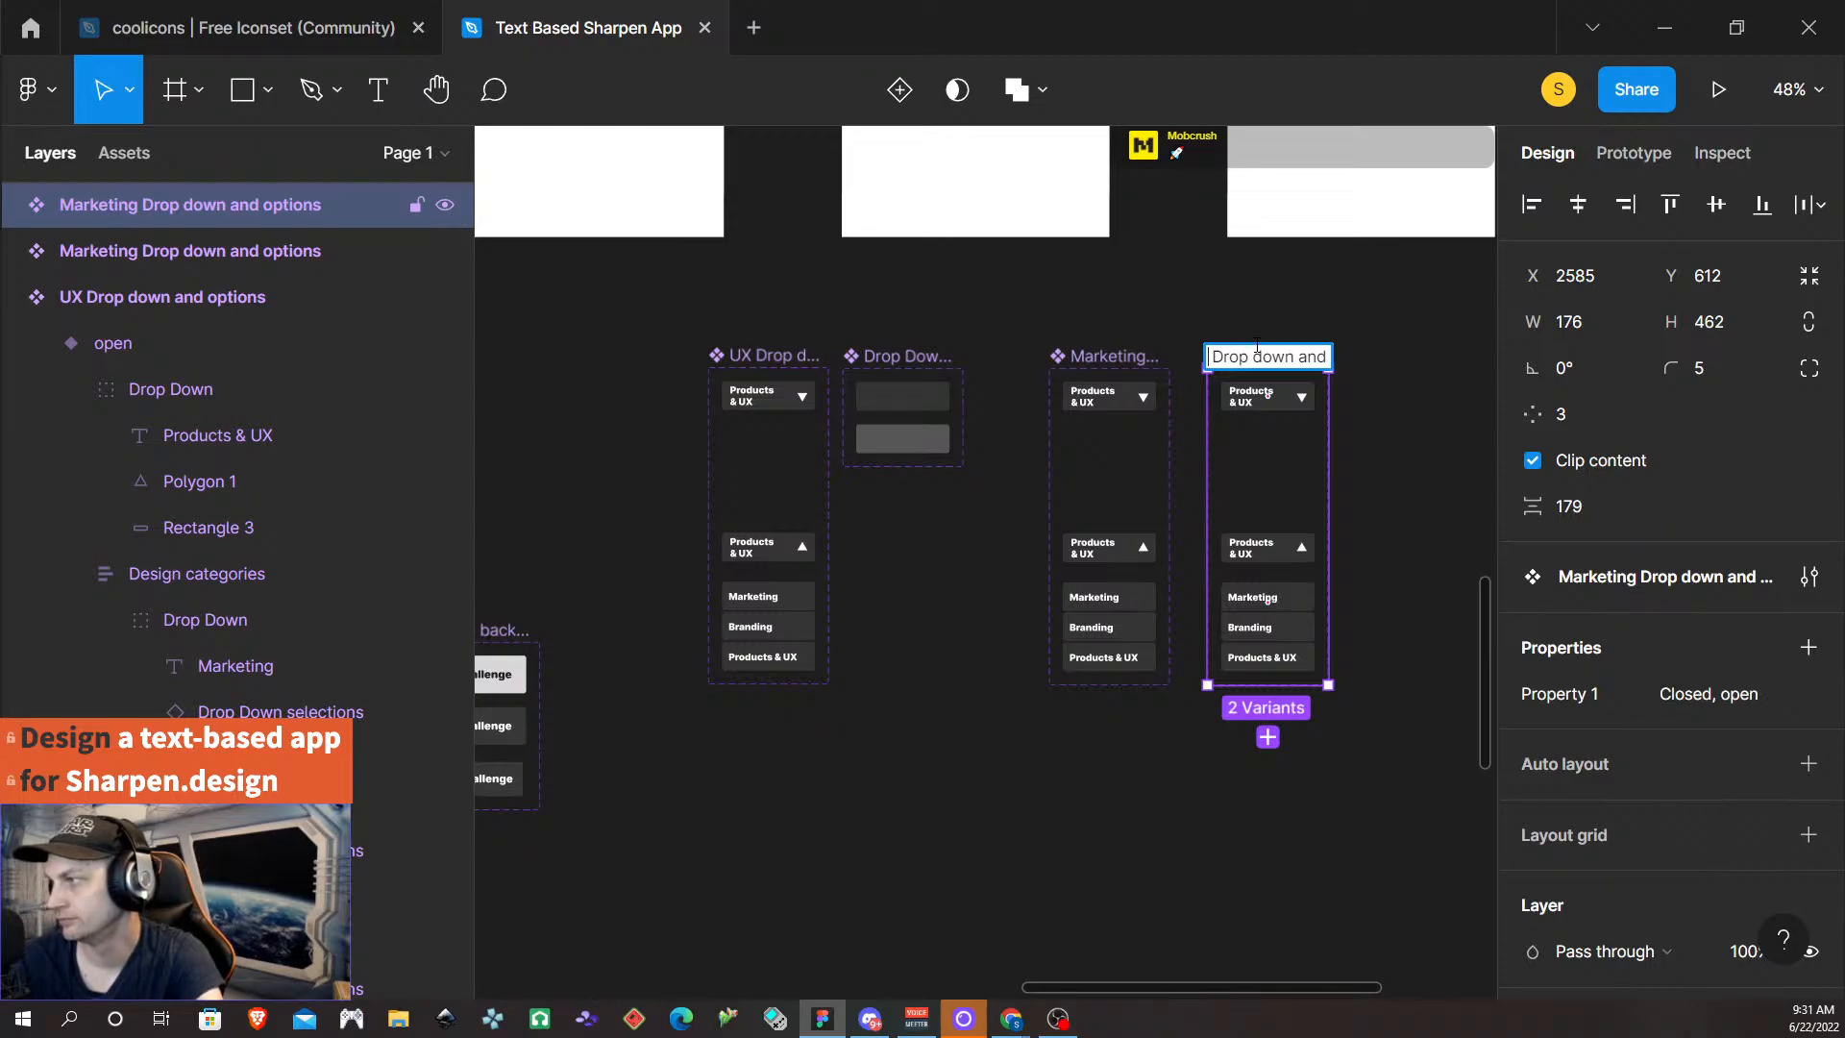
text(Brandin )
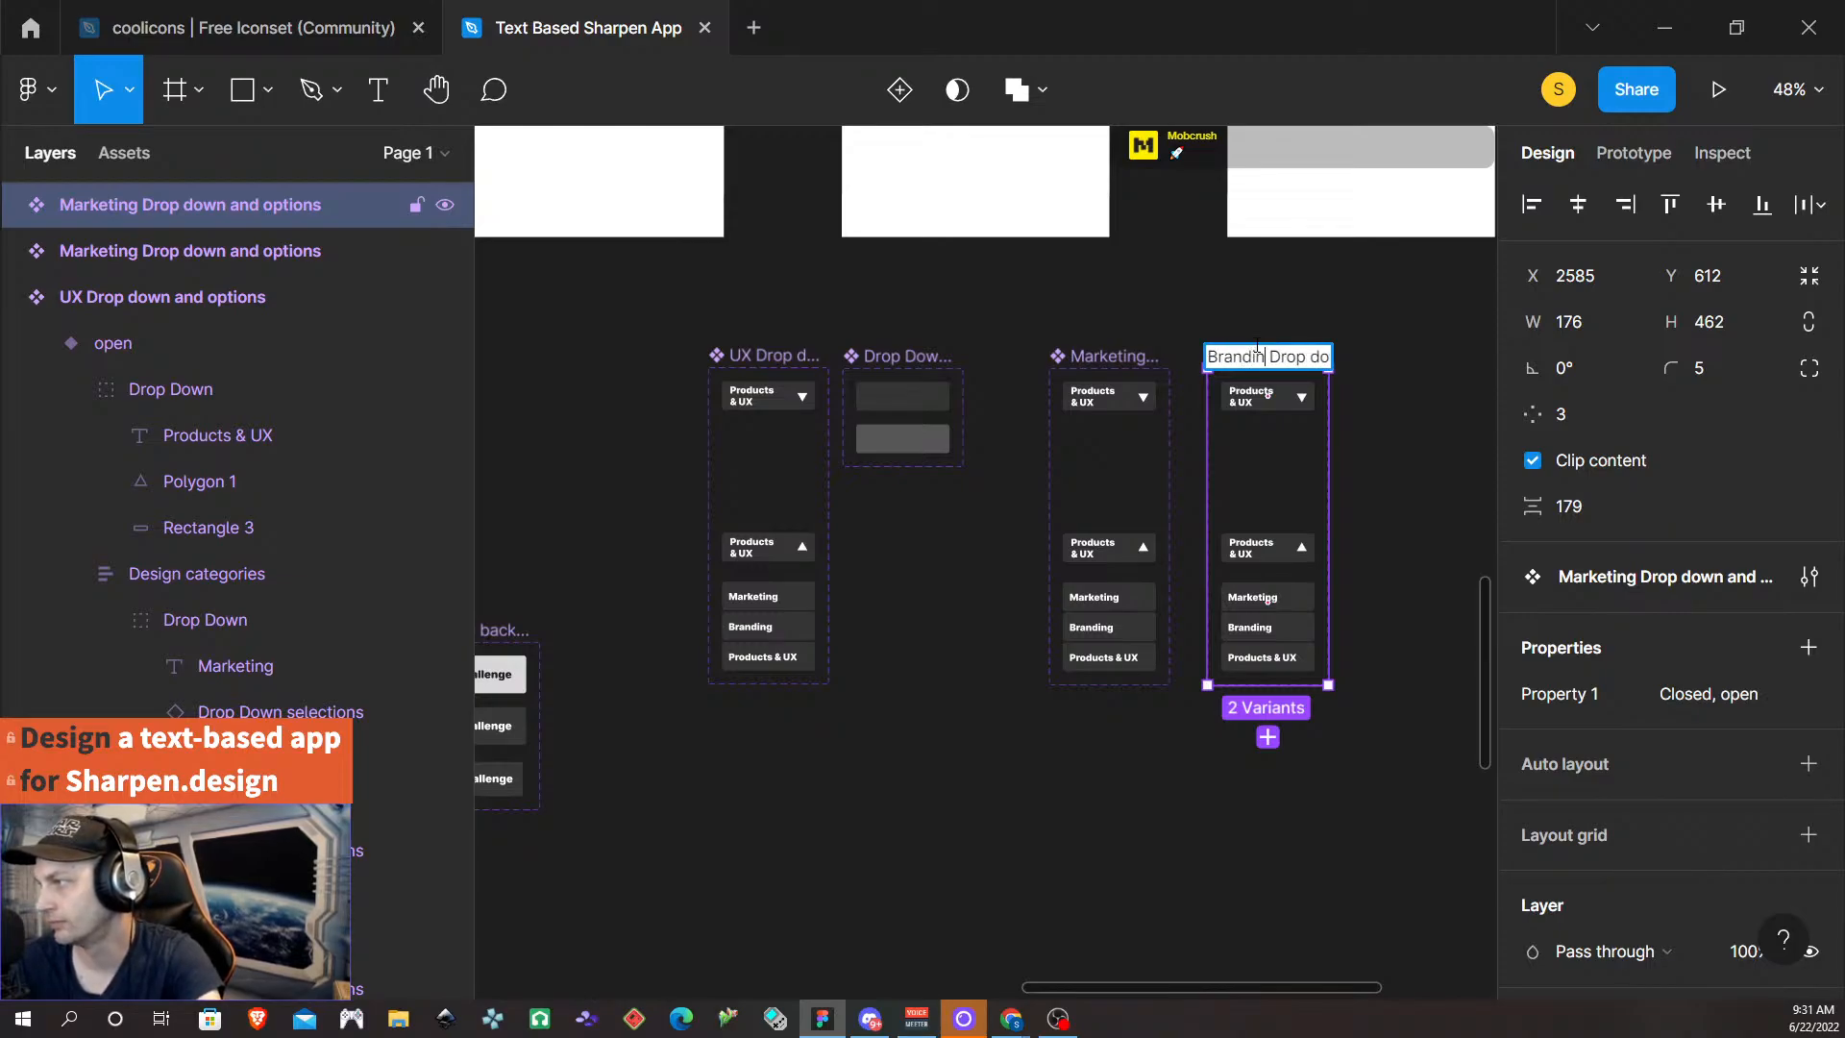
text(g)
key(Return)
click(1383, 557)
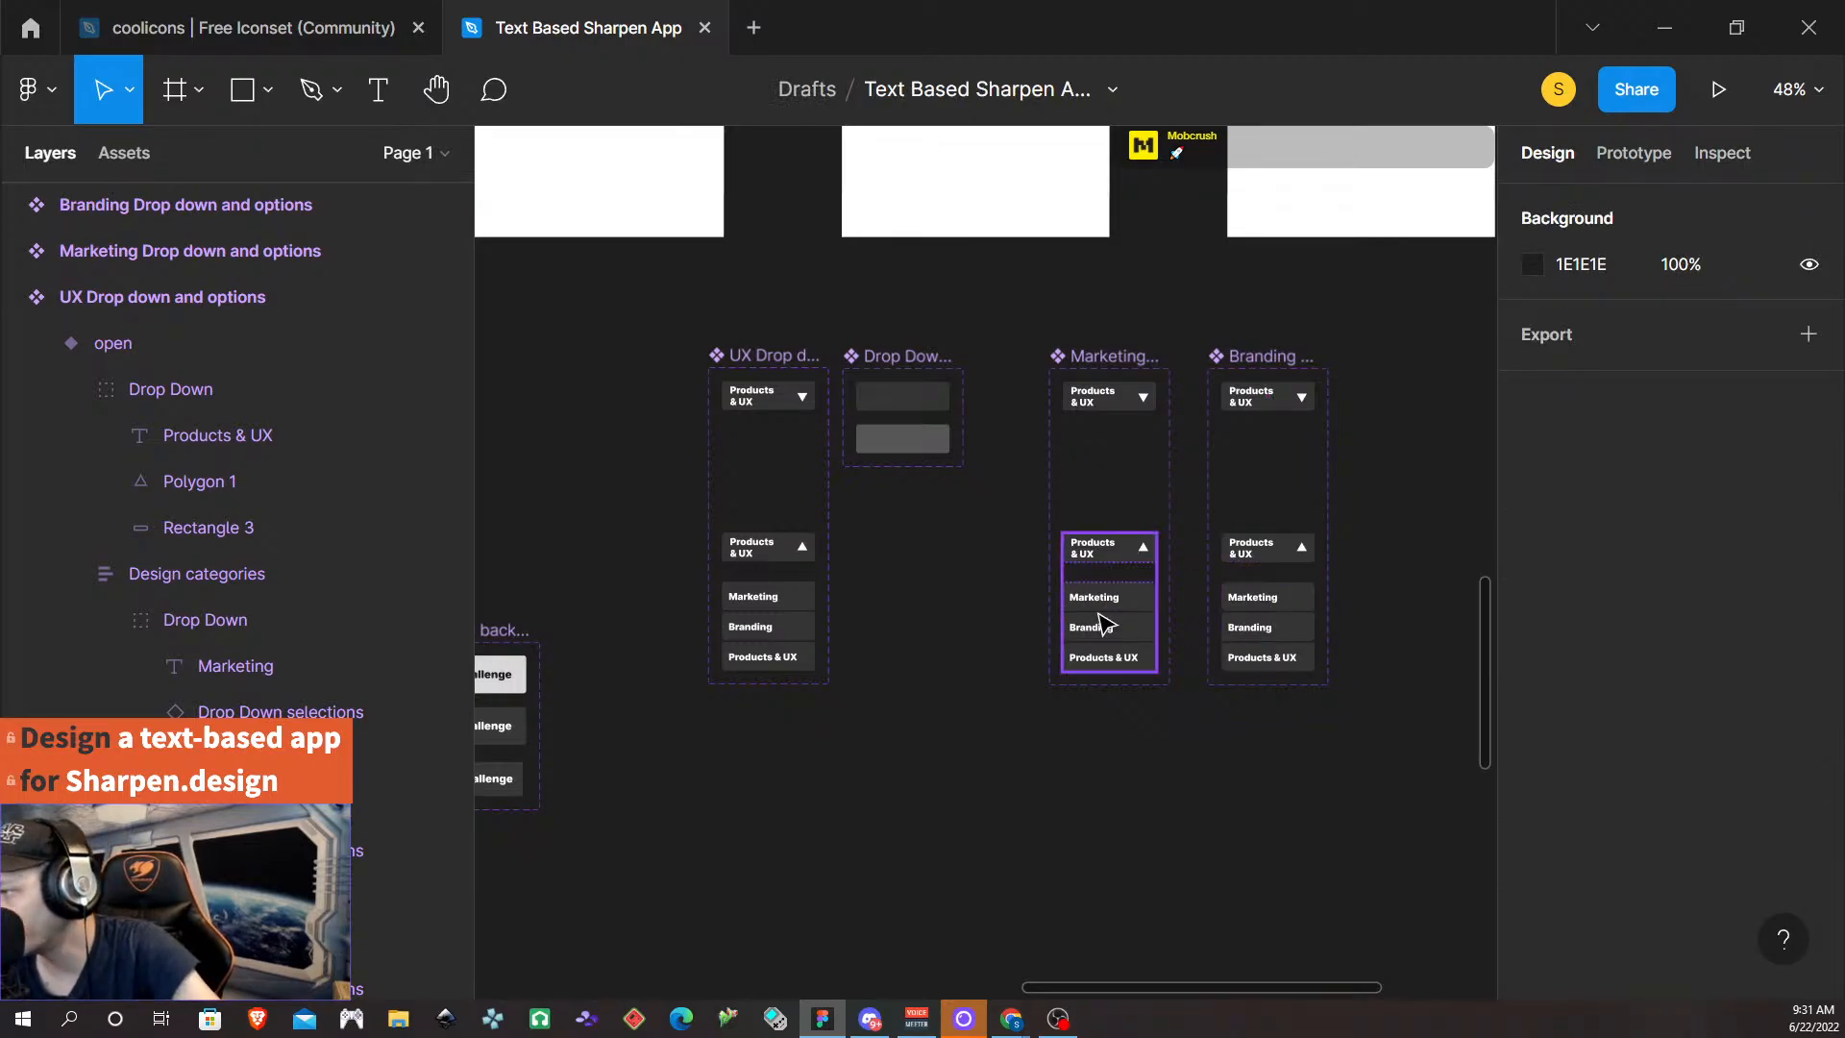
- Rename the option groups in the UX drop-down's open variant as Marketing, Branding and Products and UX
click(759, 367)
click(788, 666)
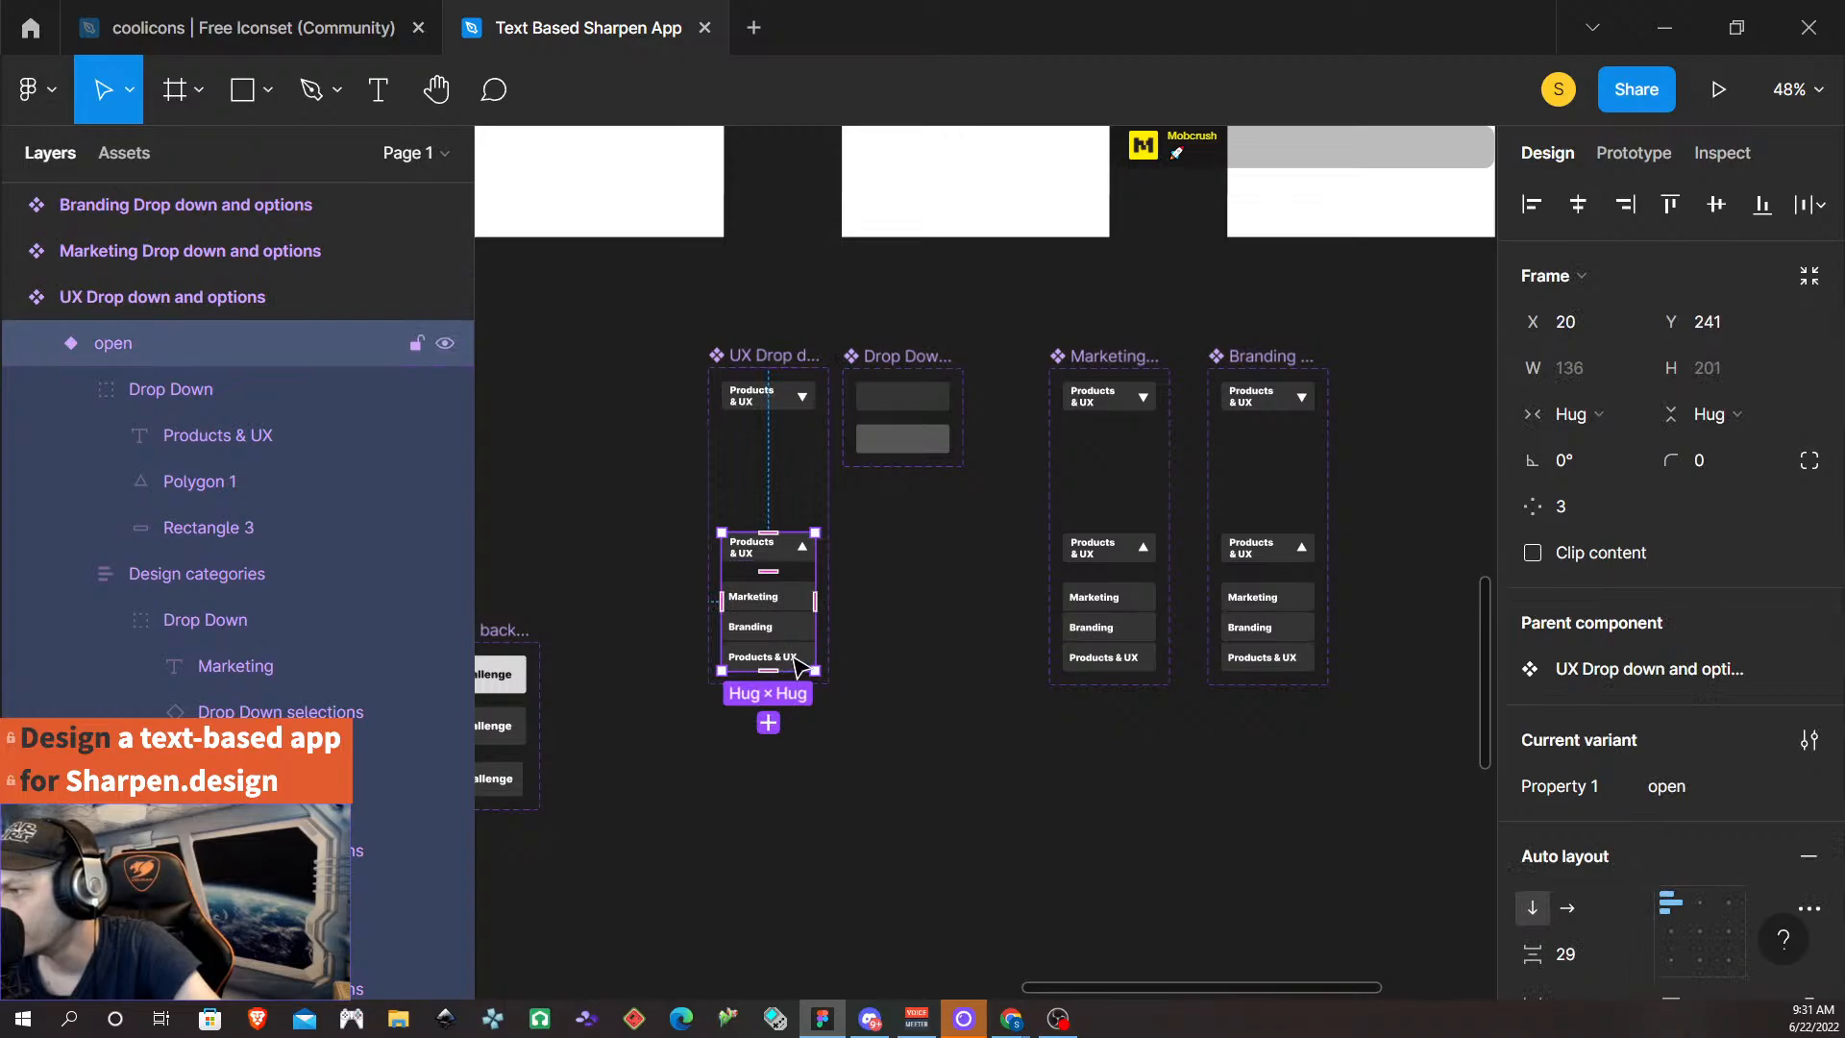
click(800, 663)
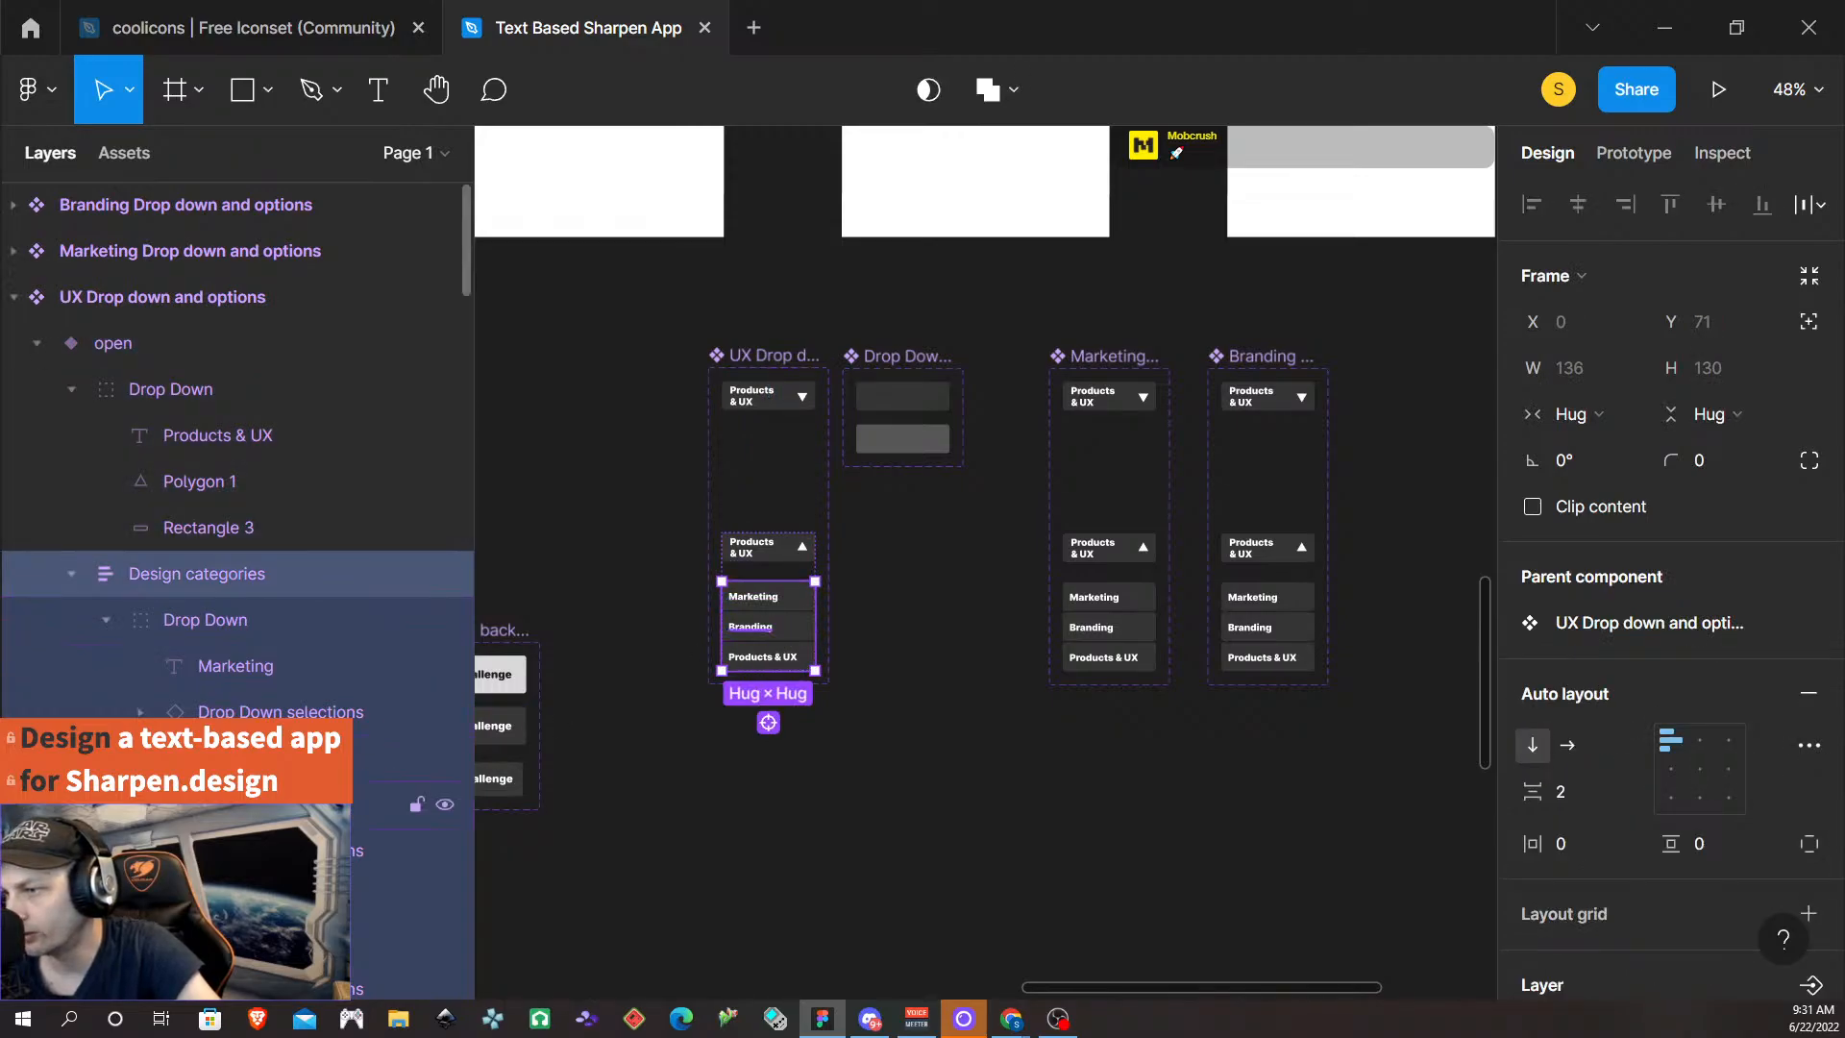
double_click(211, 758)
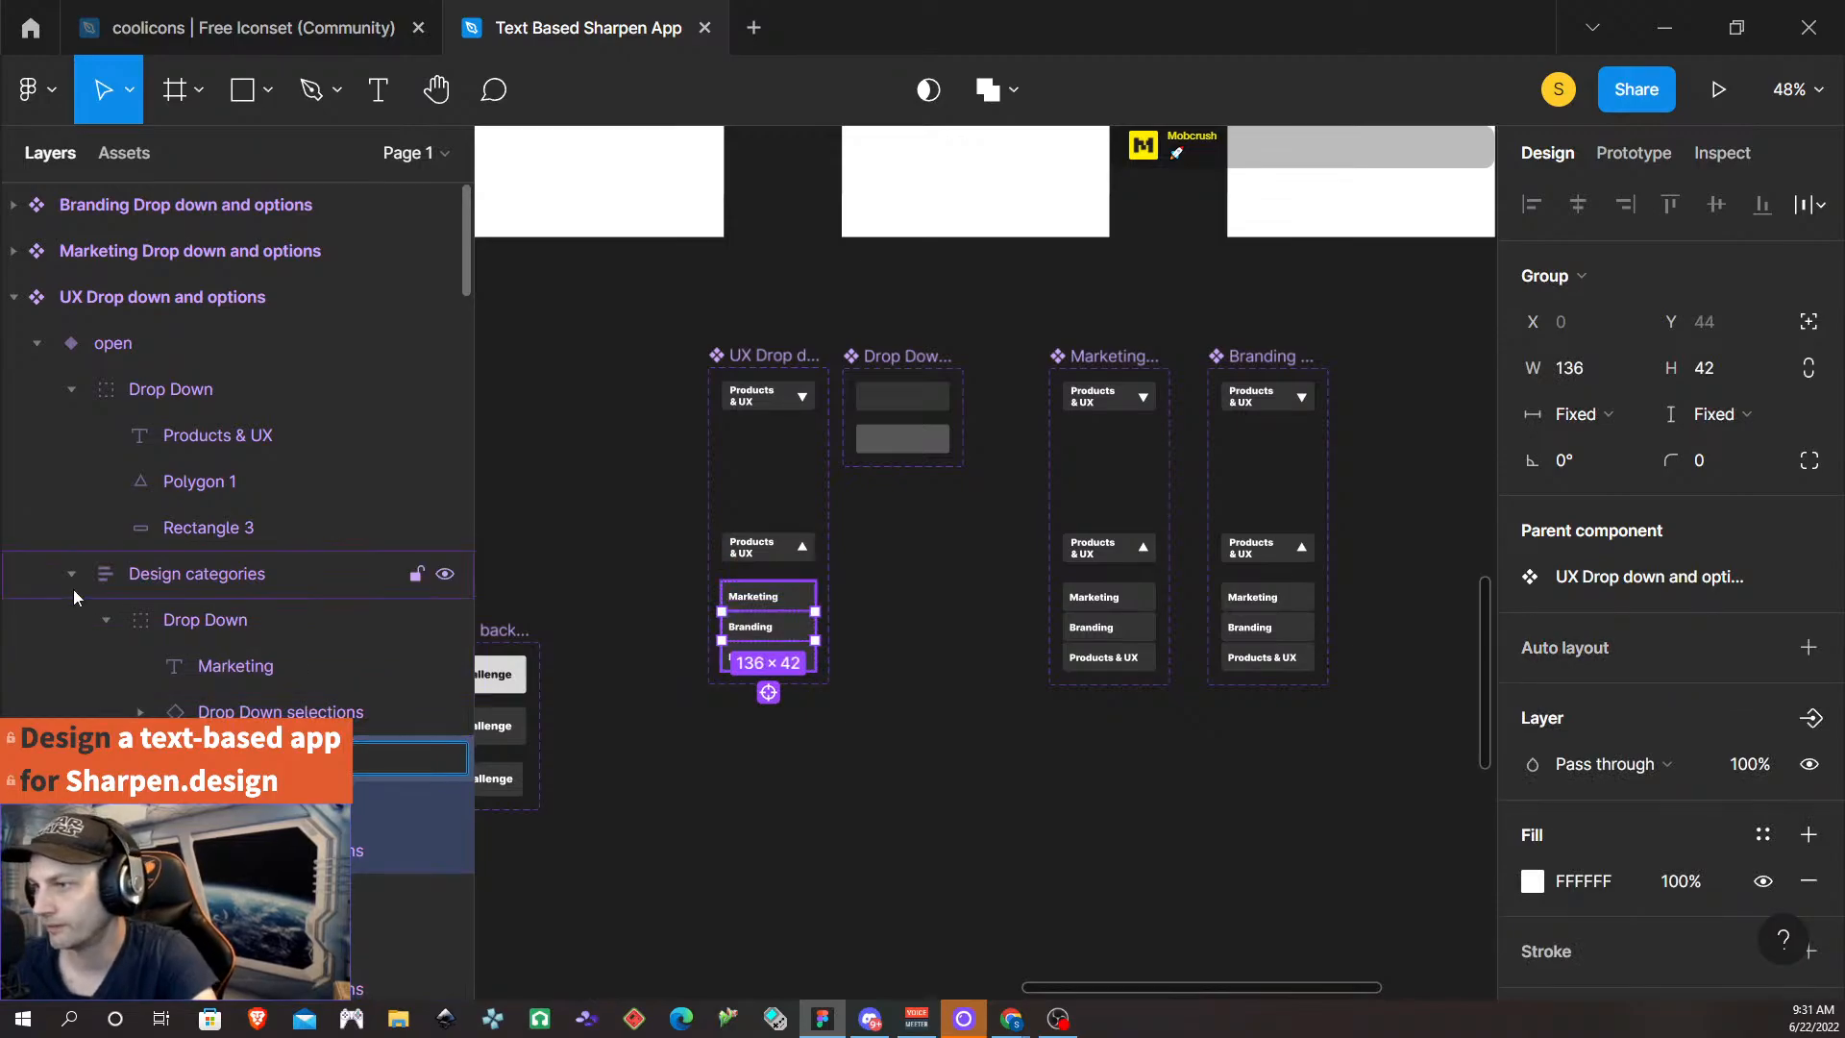
double_click(261, 620)
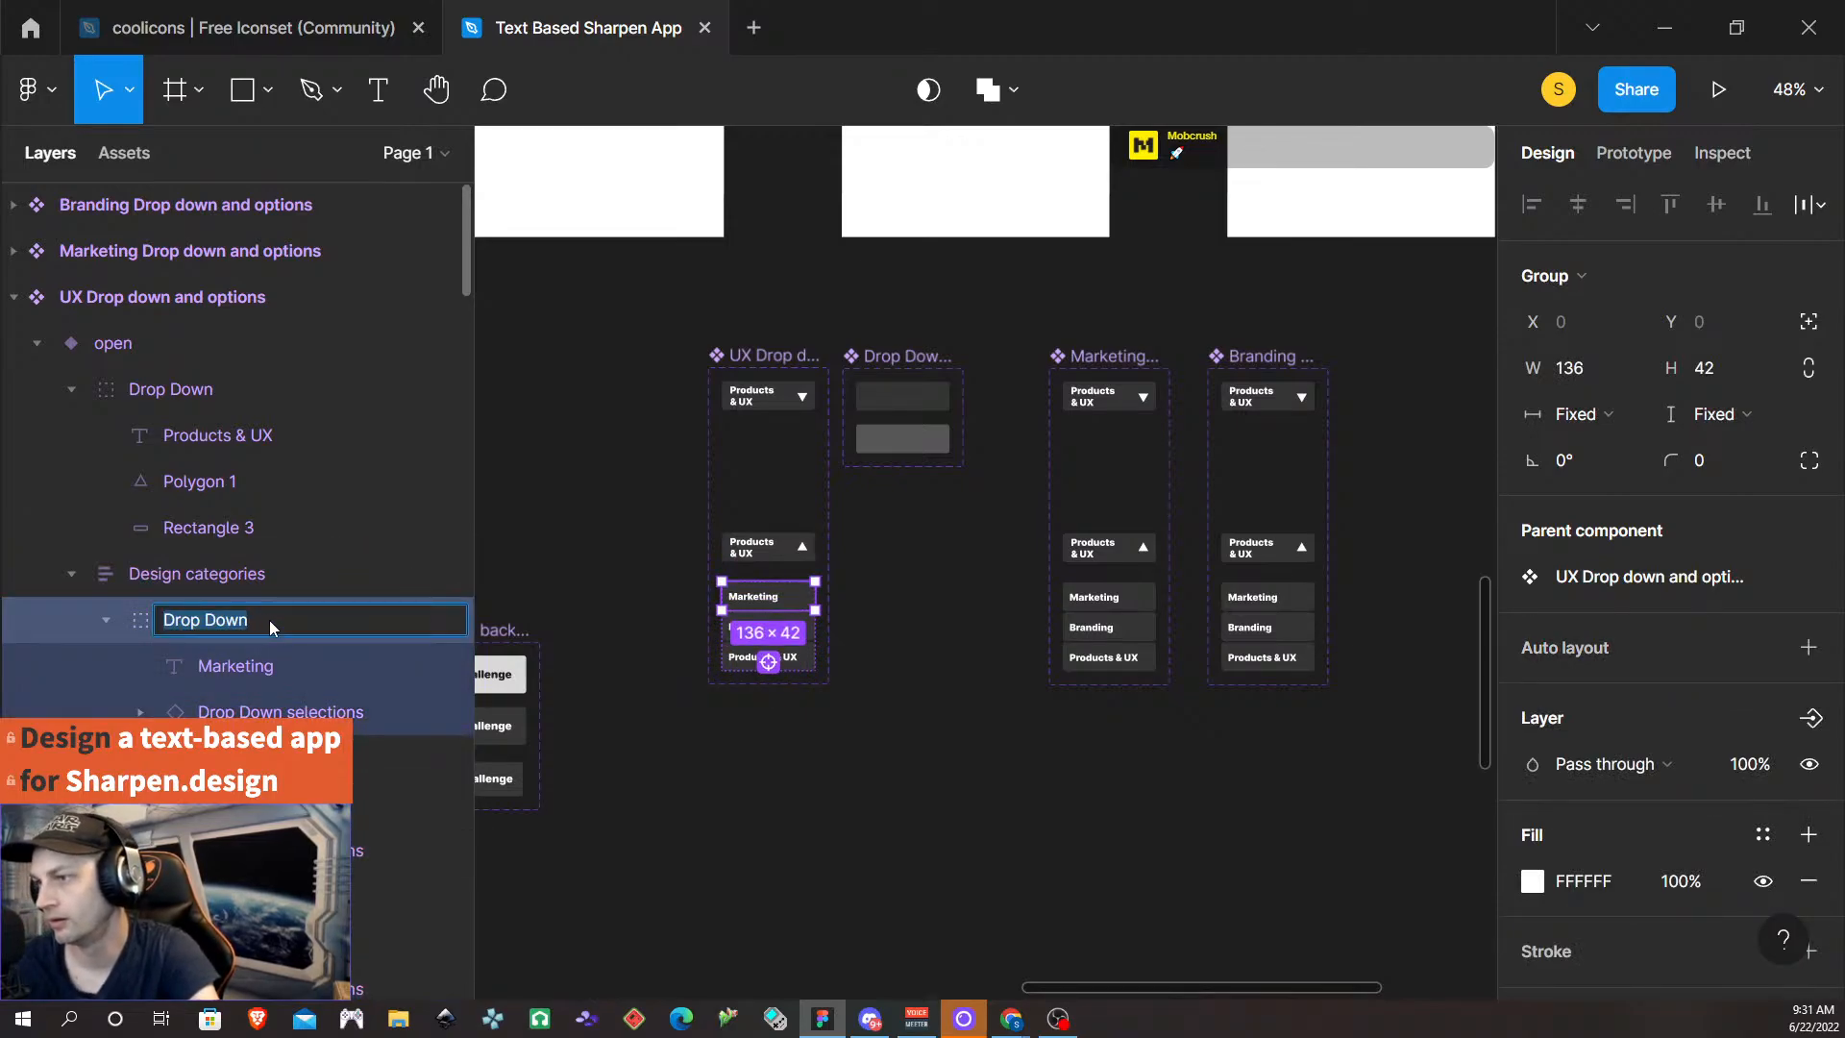
text(Marketing)
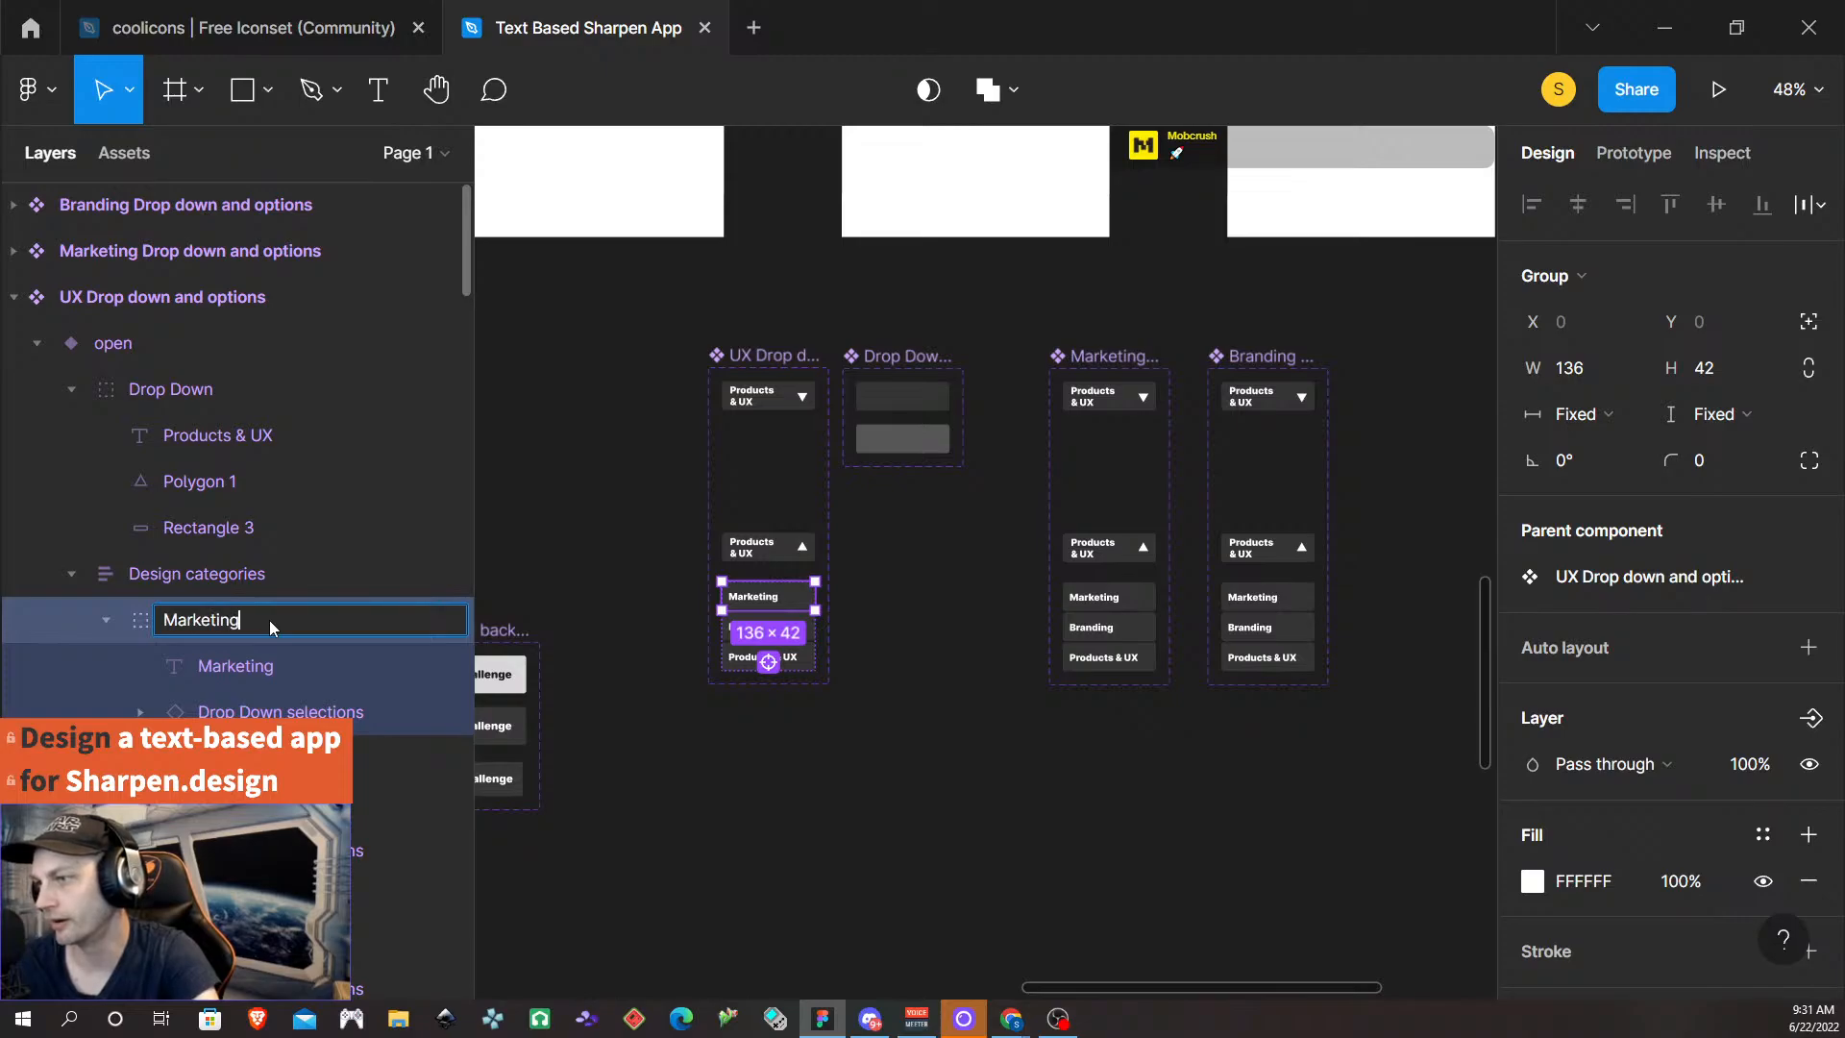
key(Return)
- Hide the Products and UX option group in the UX drop-down's open variant
click(257, 574)
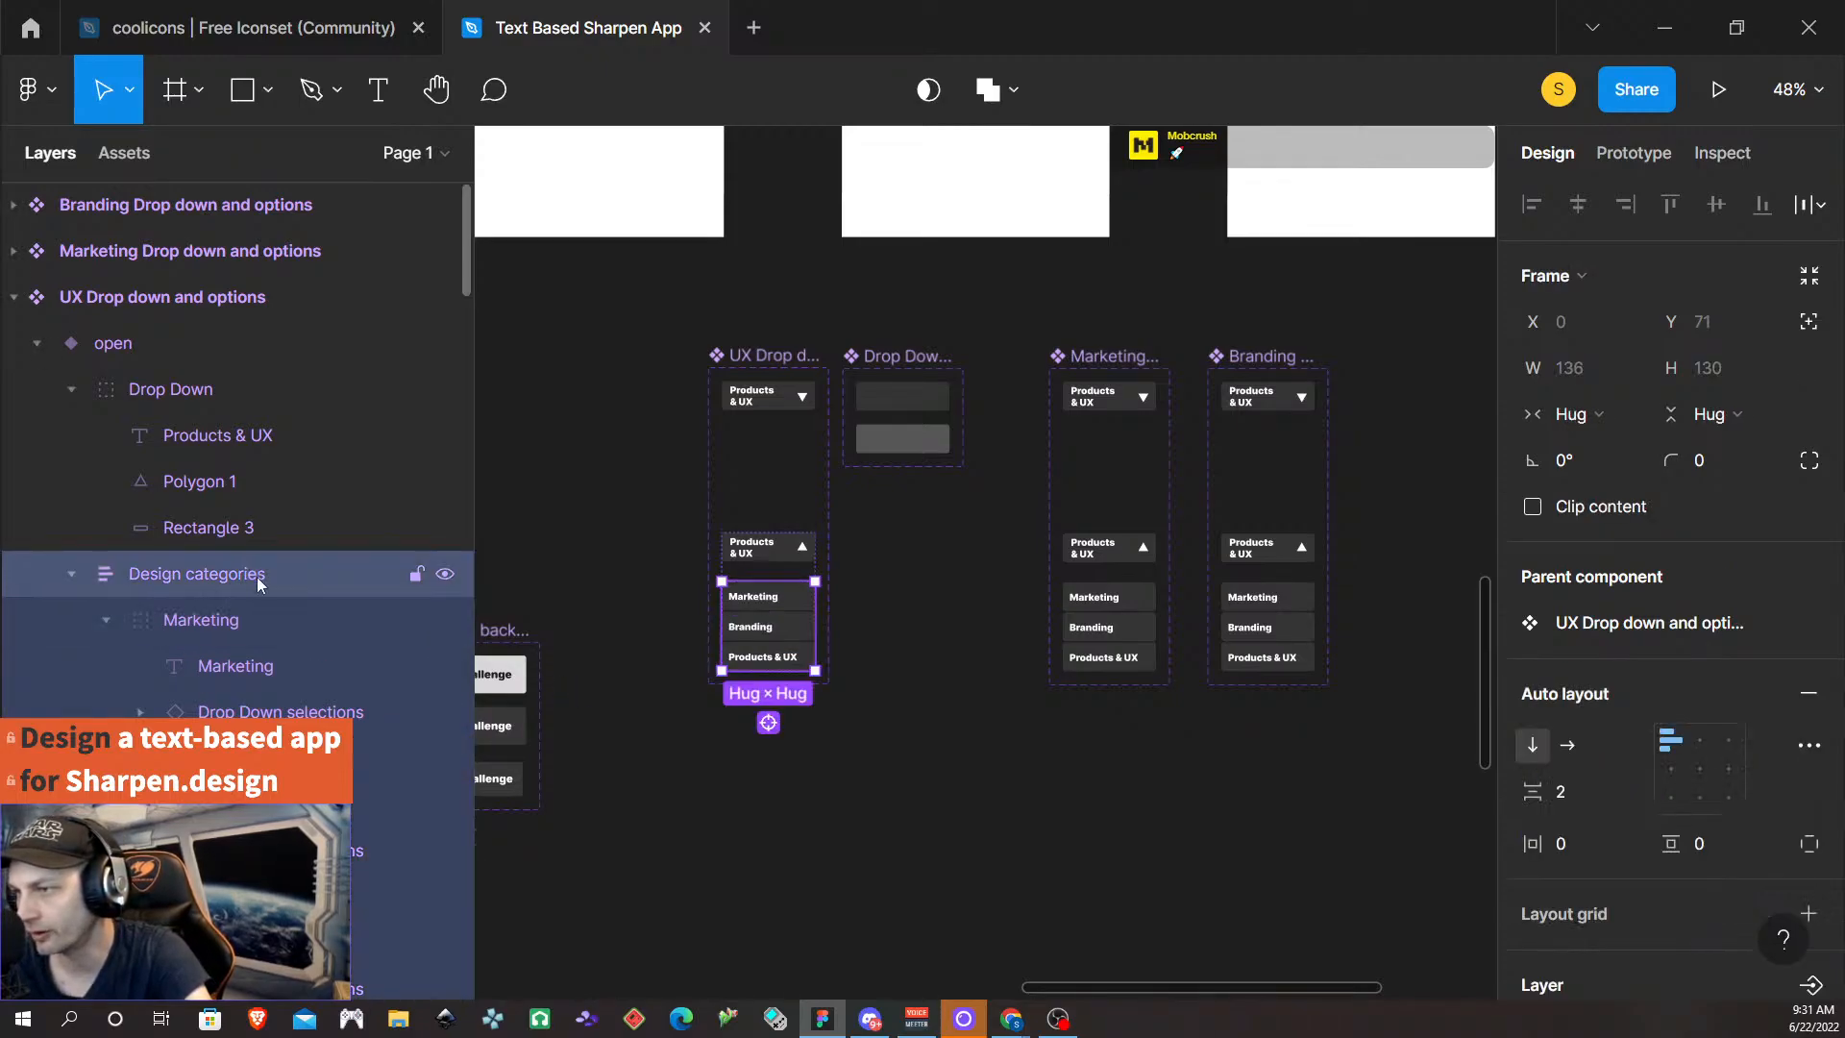
scroll(279, 576, down, 3)
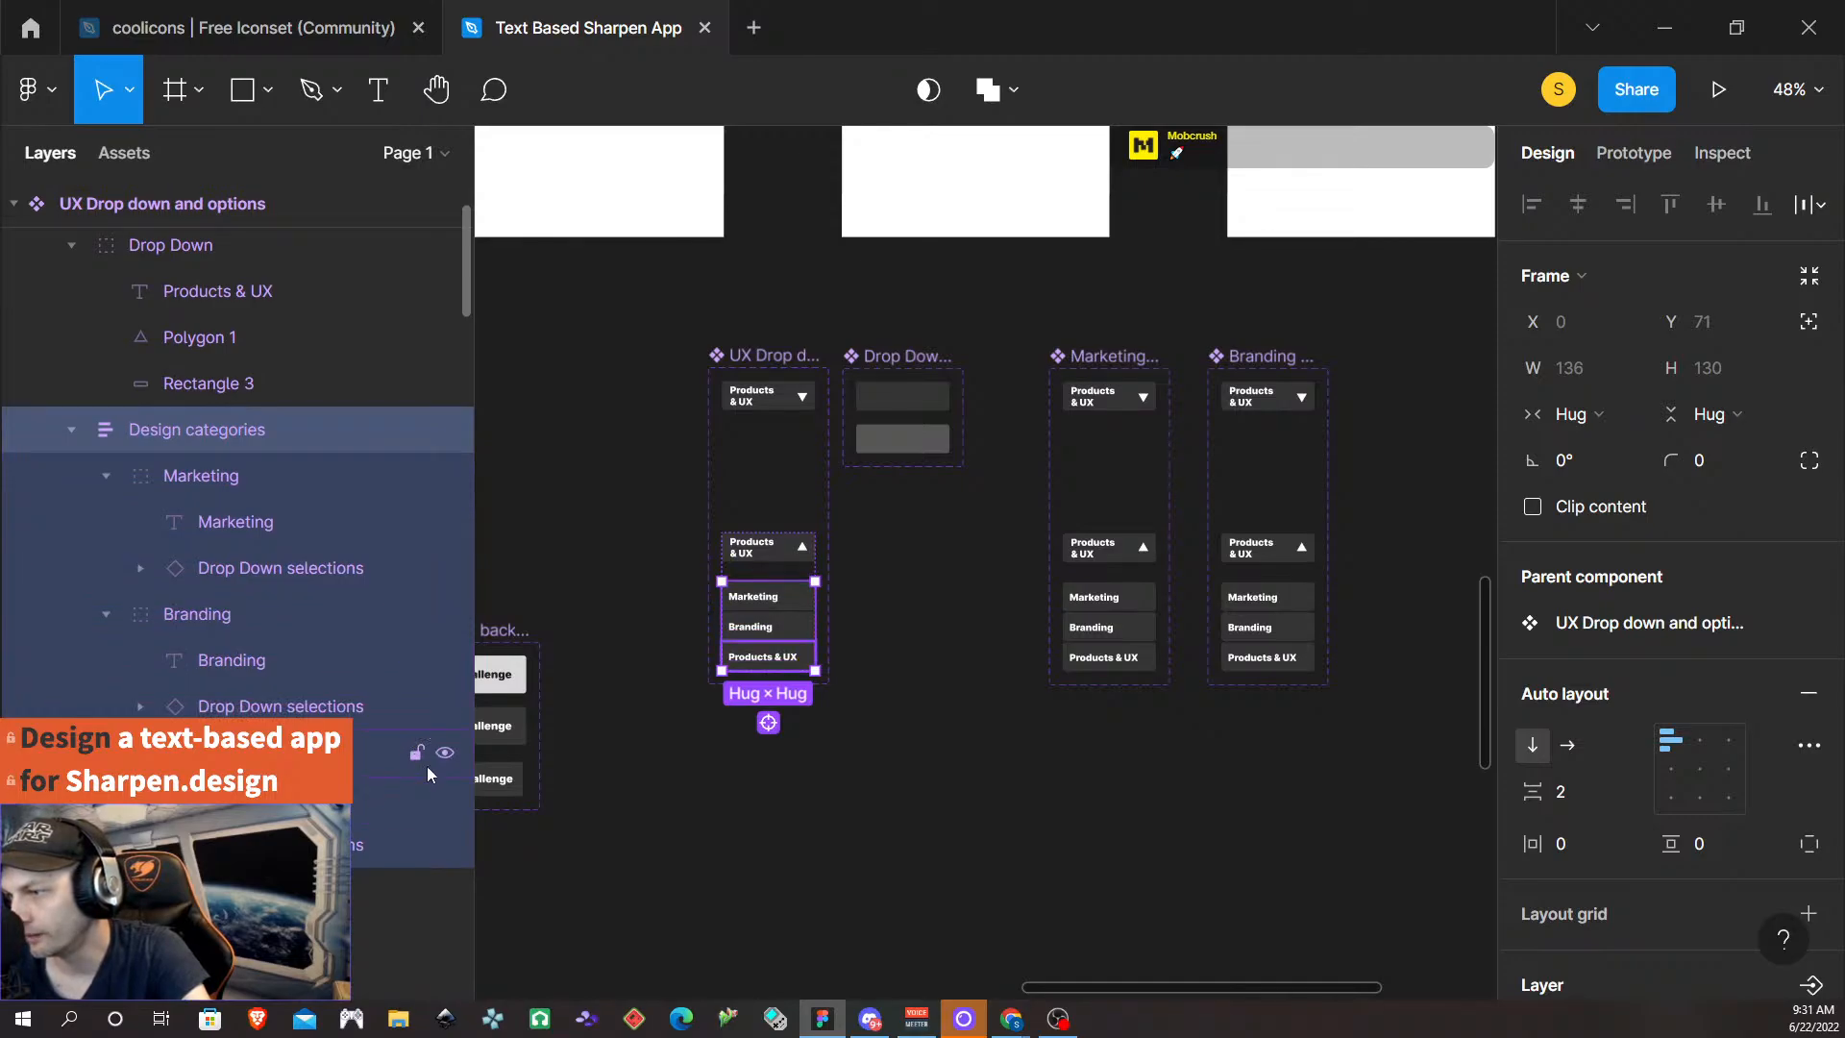
click(446, 753)
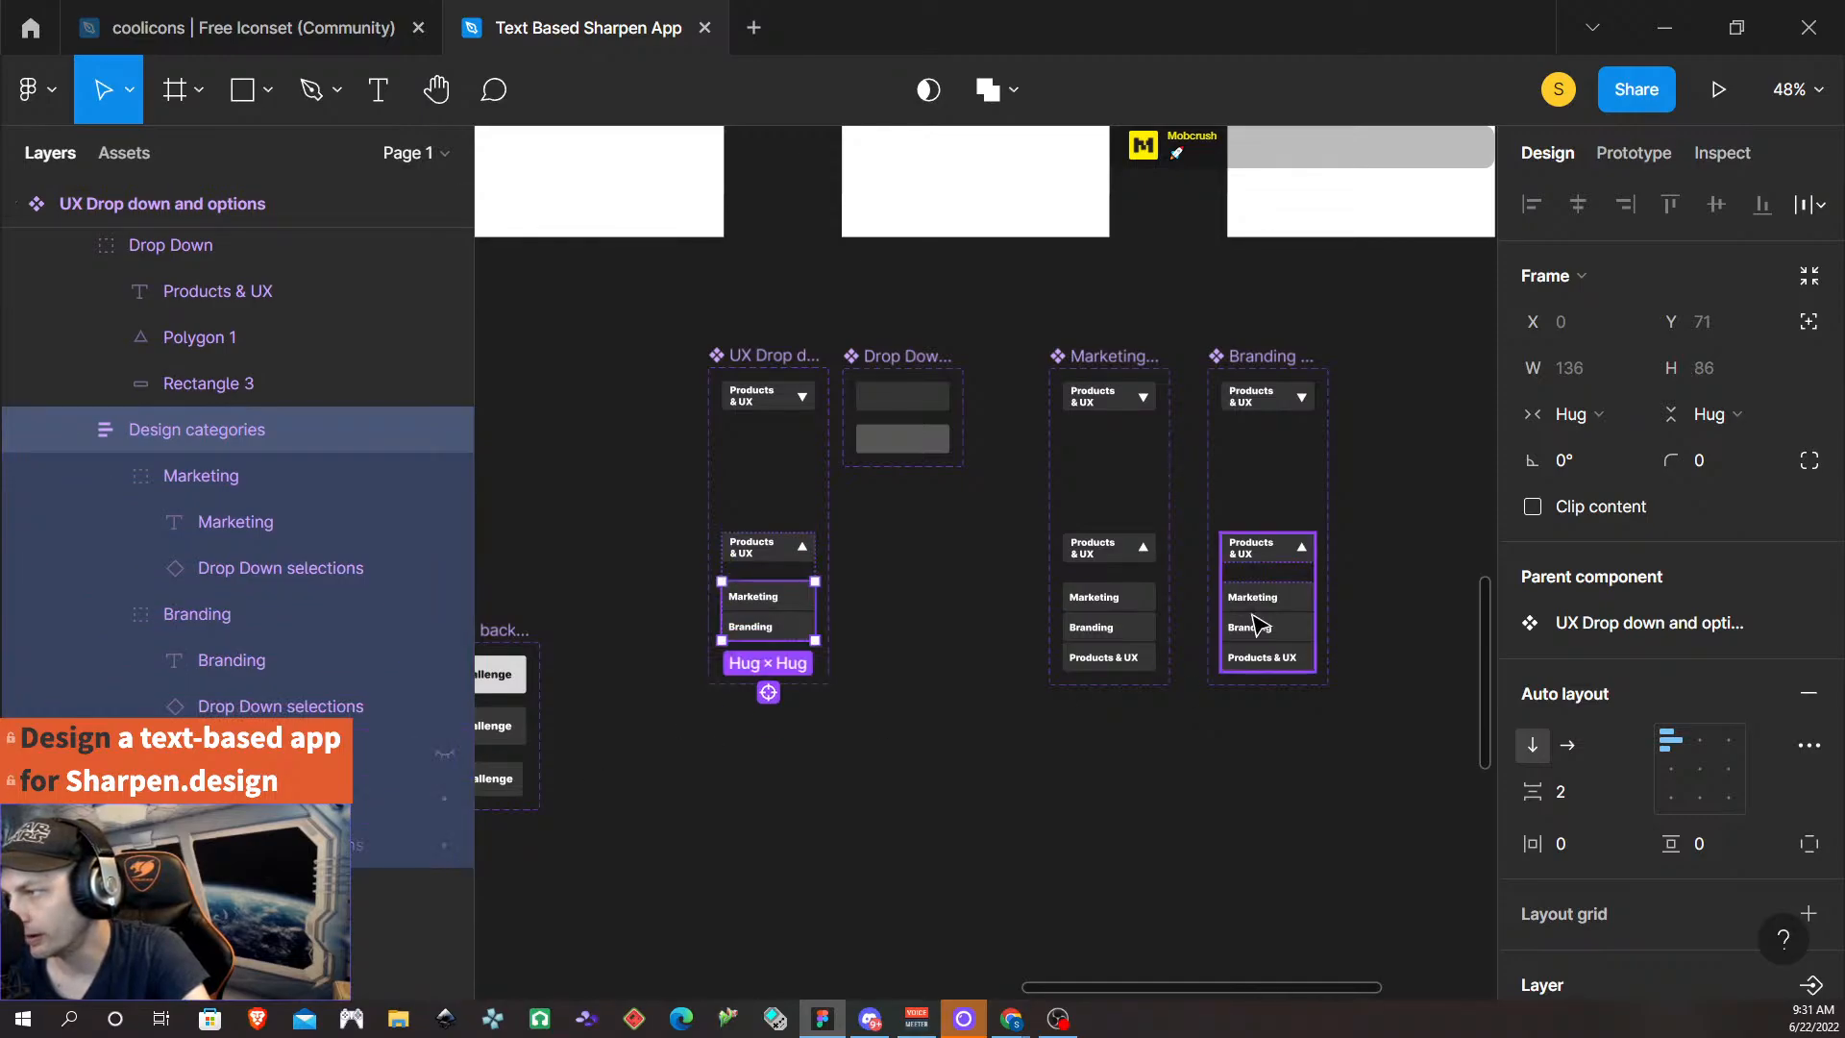
click(1095, 367)
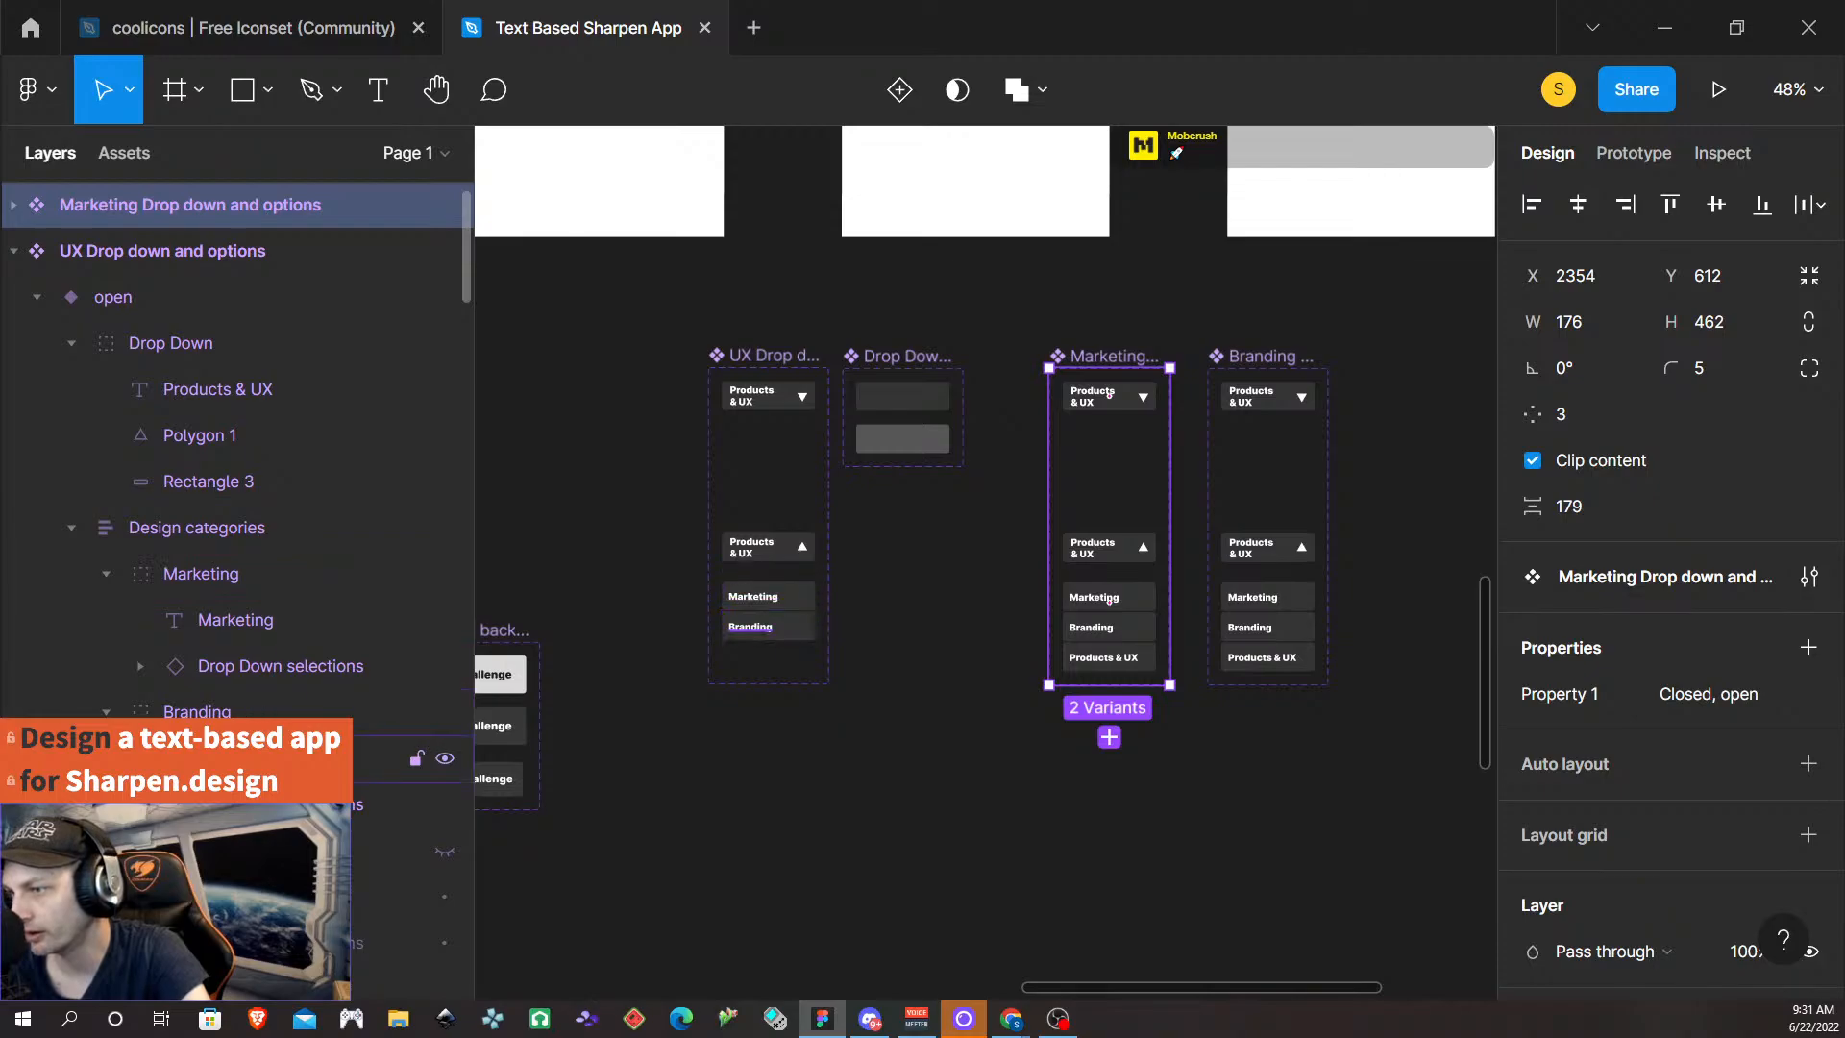
scroll(357, 439, down, 2)
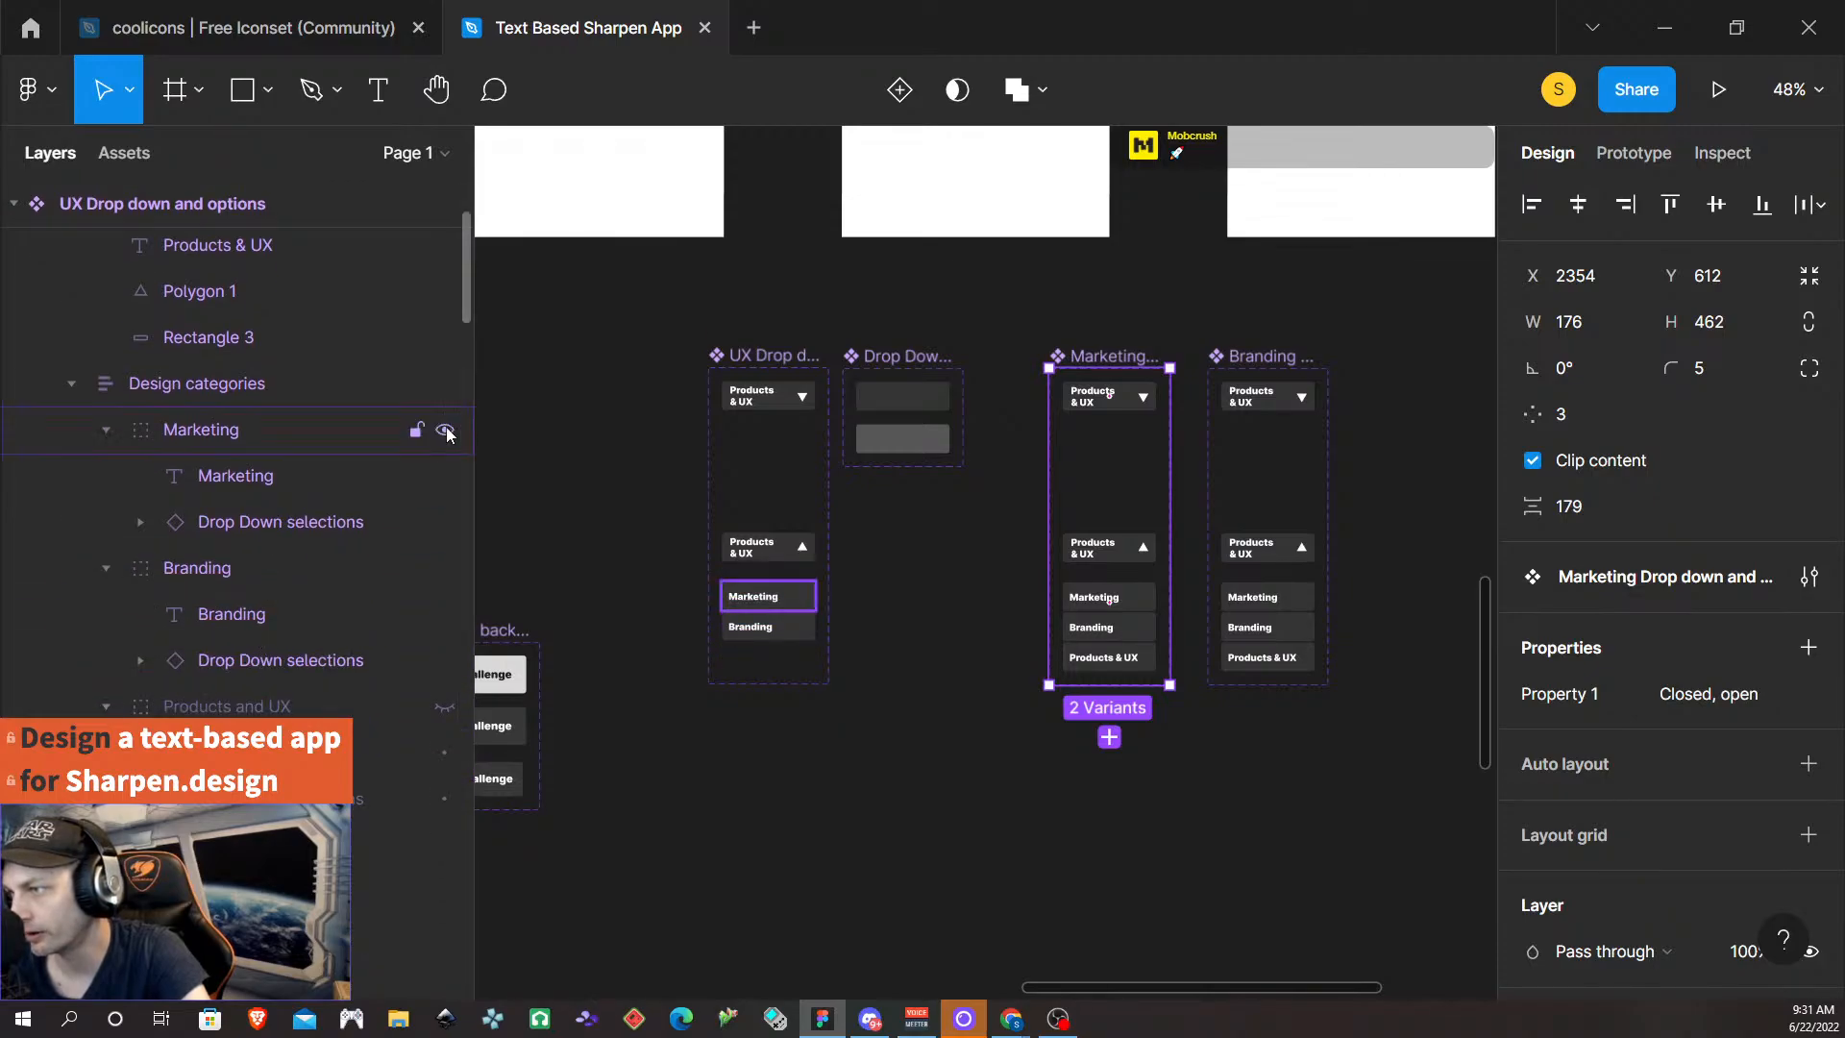
click(446, 431)
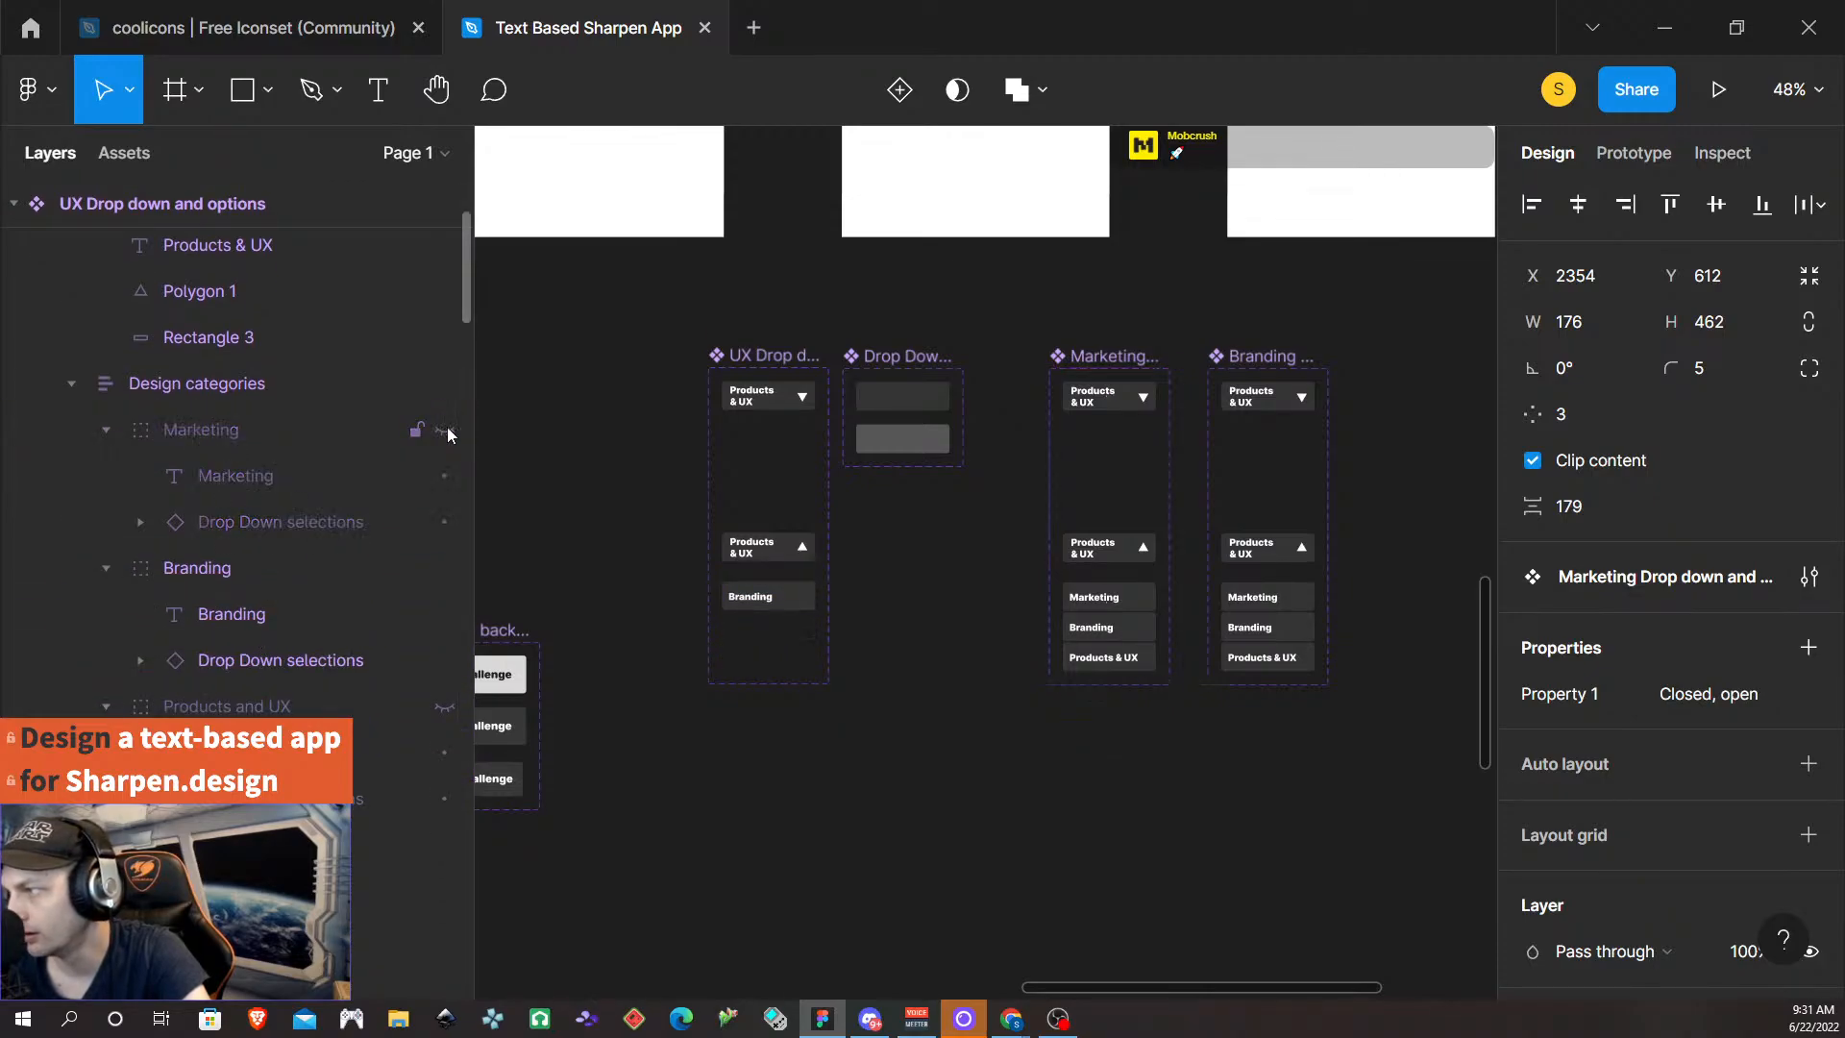
click(447, 429)
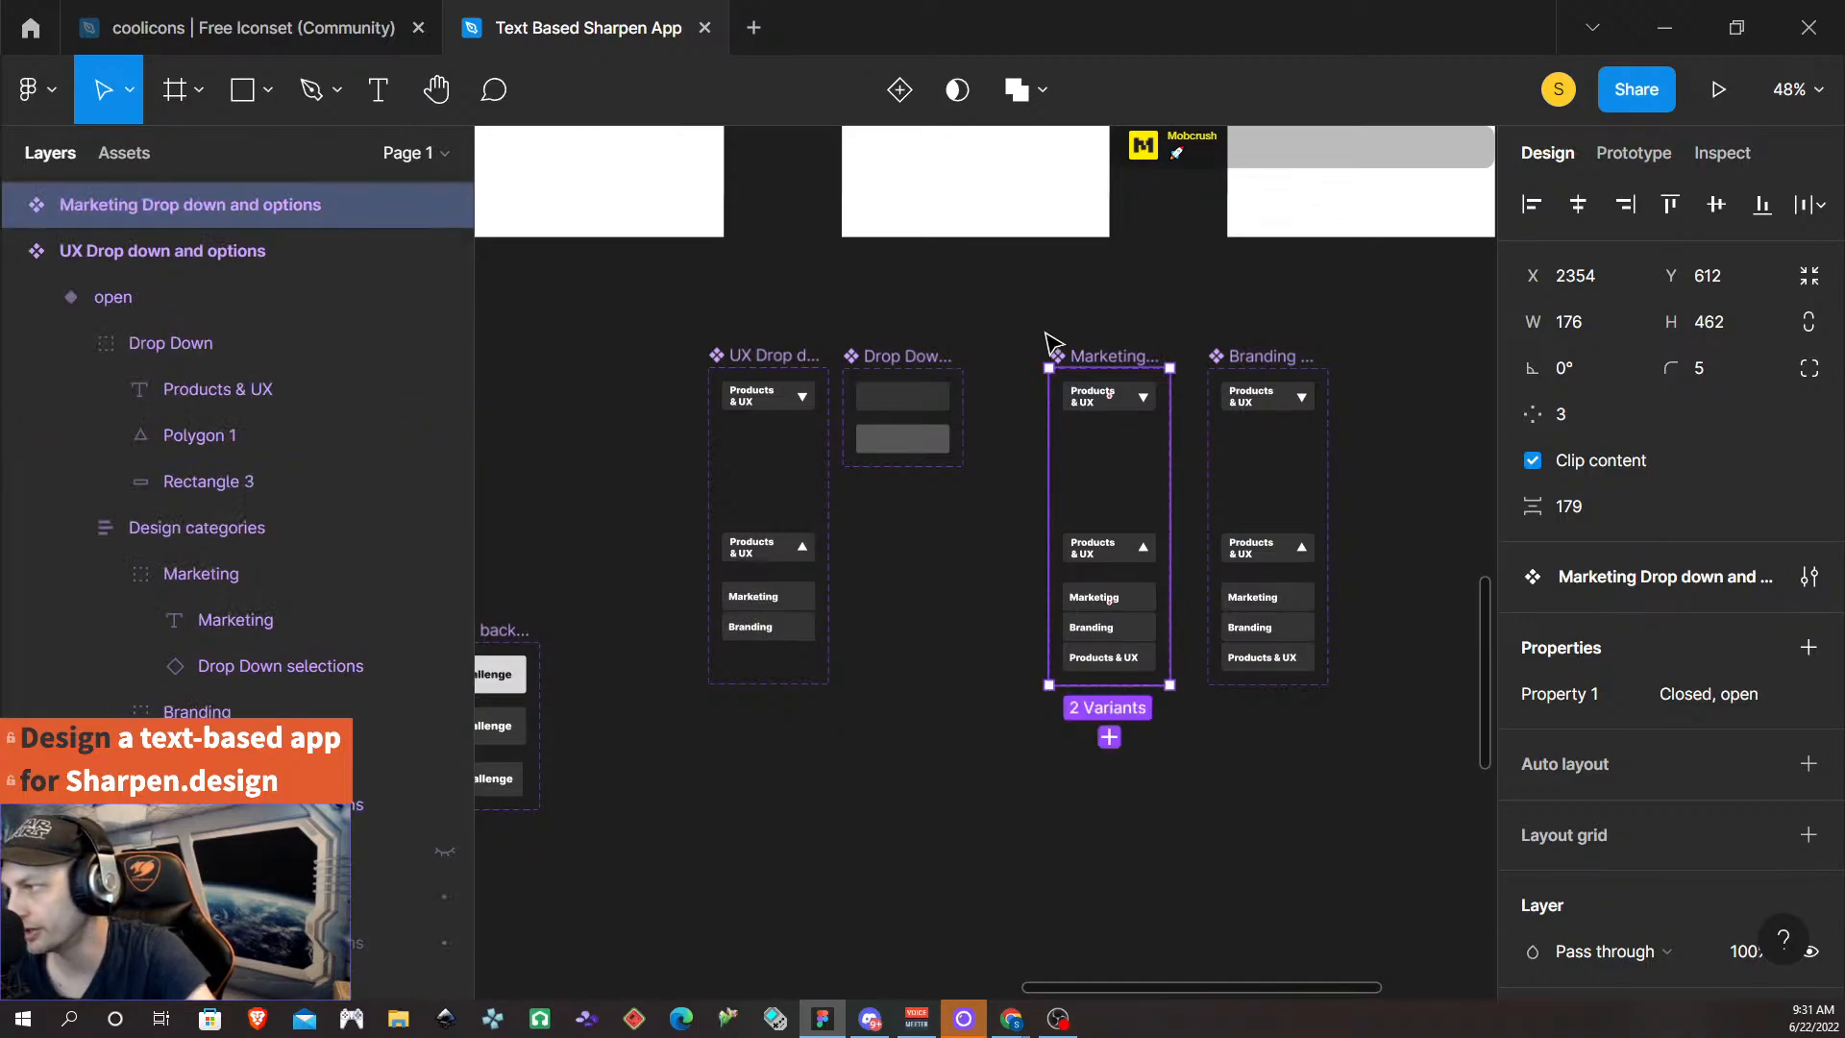
- Rename the Branding option's Drop Down group to "Branding" in the Marketing drop-down's open variant
click(1101, 340)
click(1101, 347)
double_click(1104, 620)
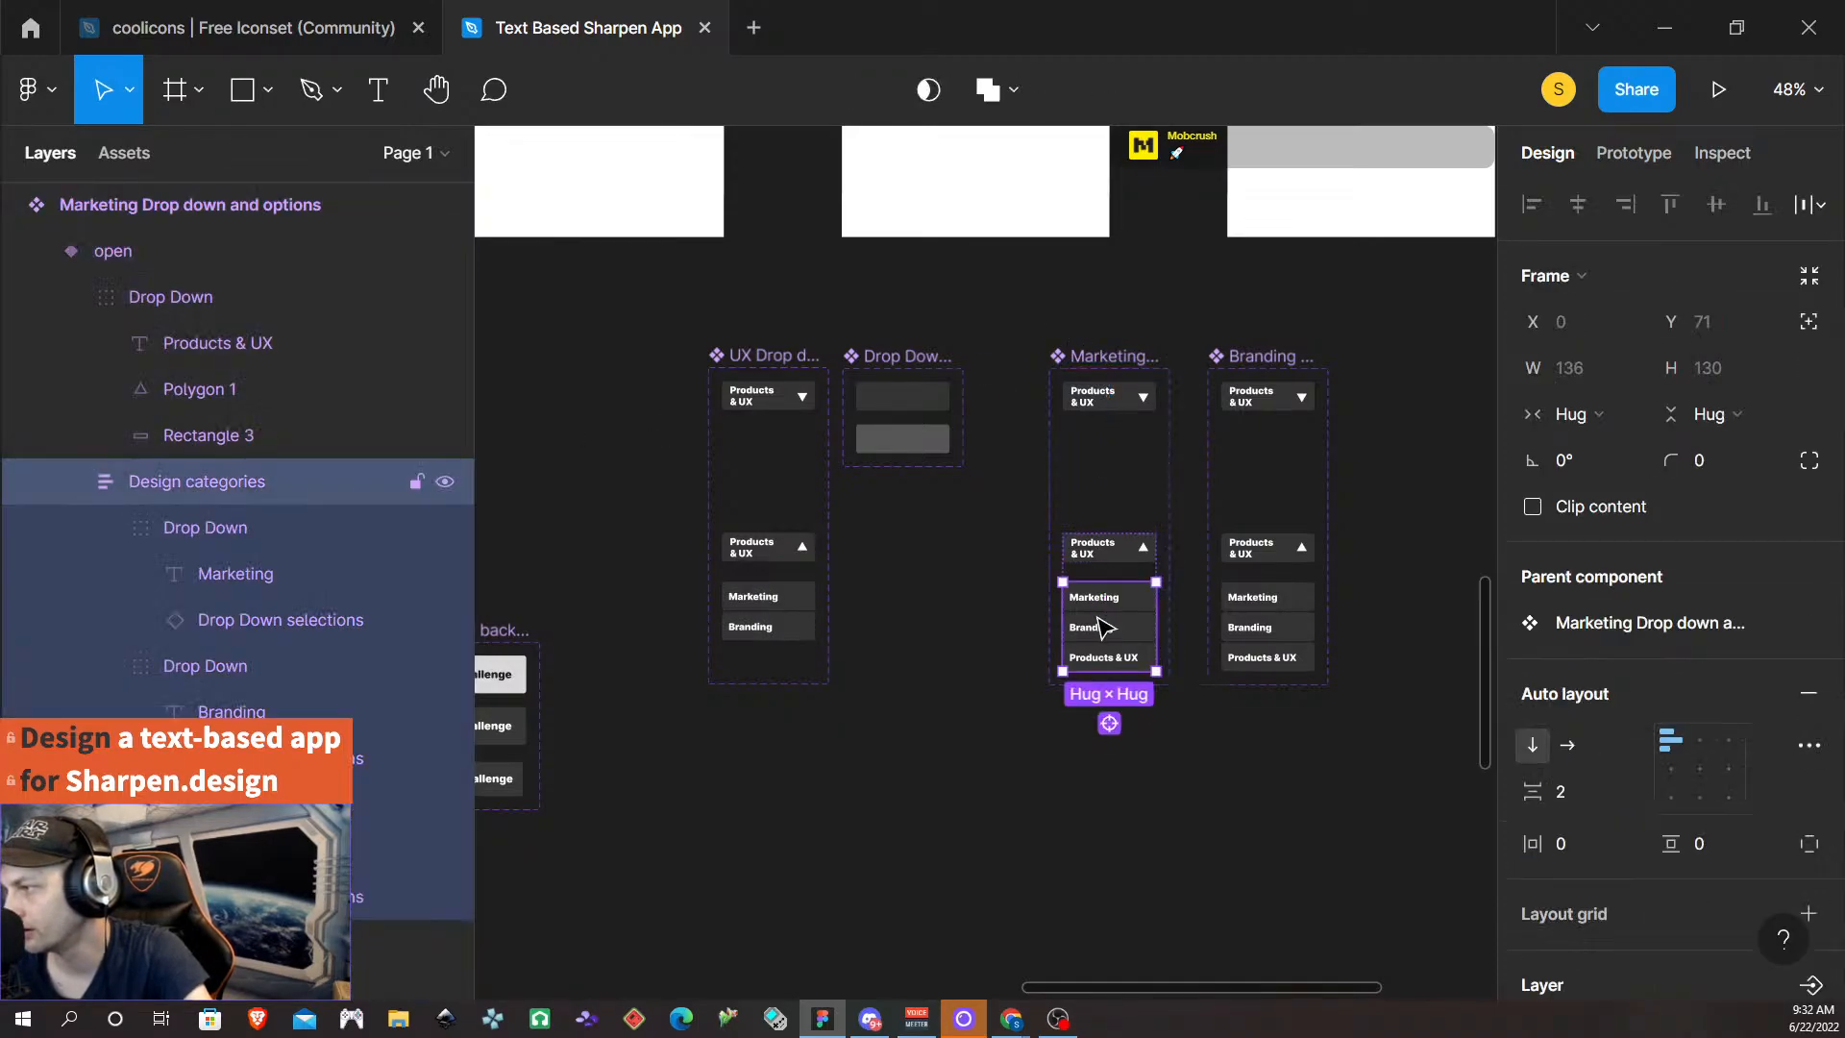
double_click(226, 672)
text(Brandi)
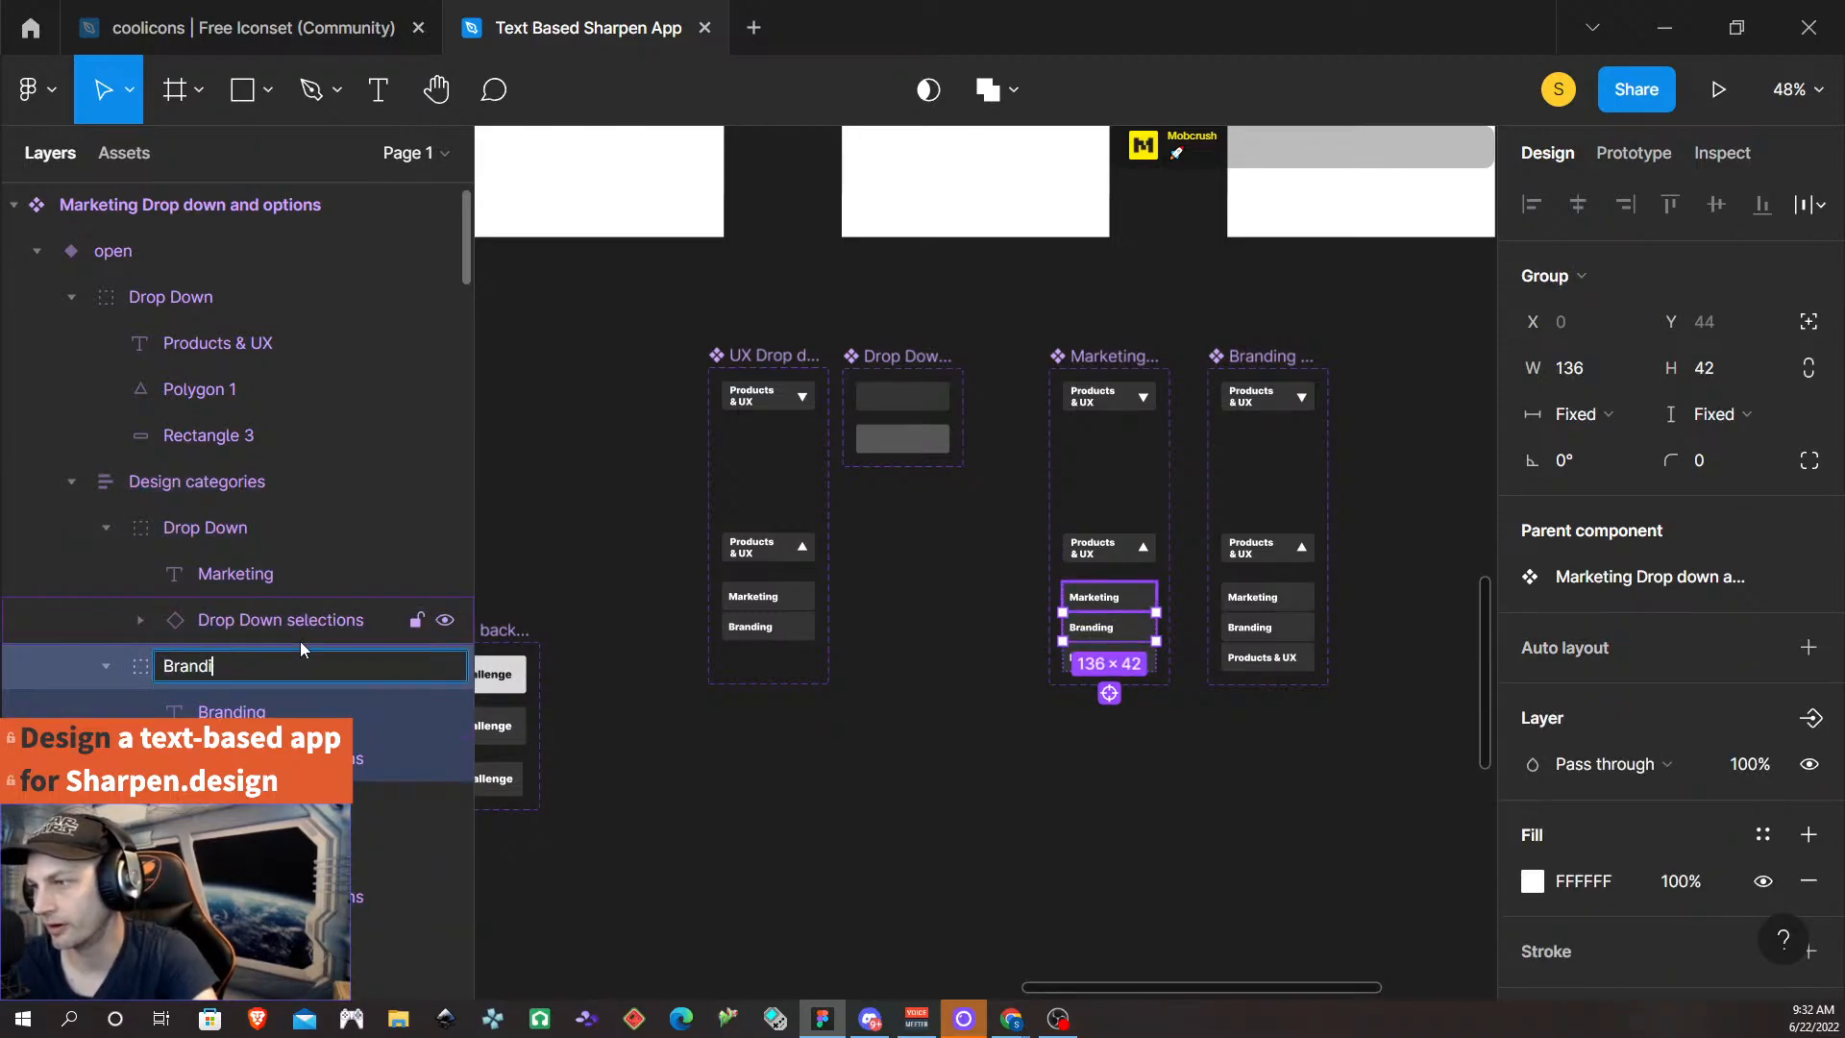
text(ng)
key(Return)
- Rename the Marketing option's group to "Marketing" in the Marketing drop-down's open variant and hide it
double_click(279, 530)
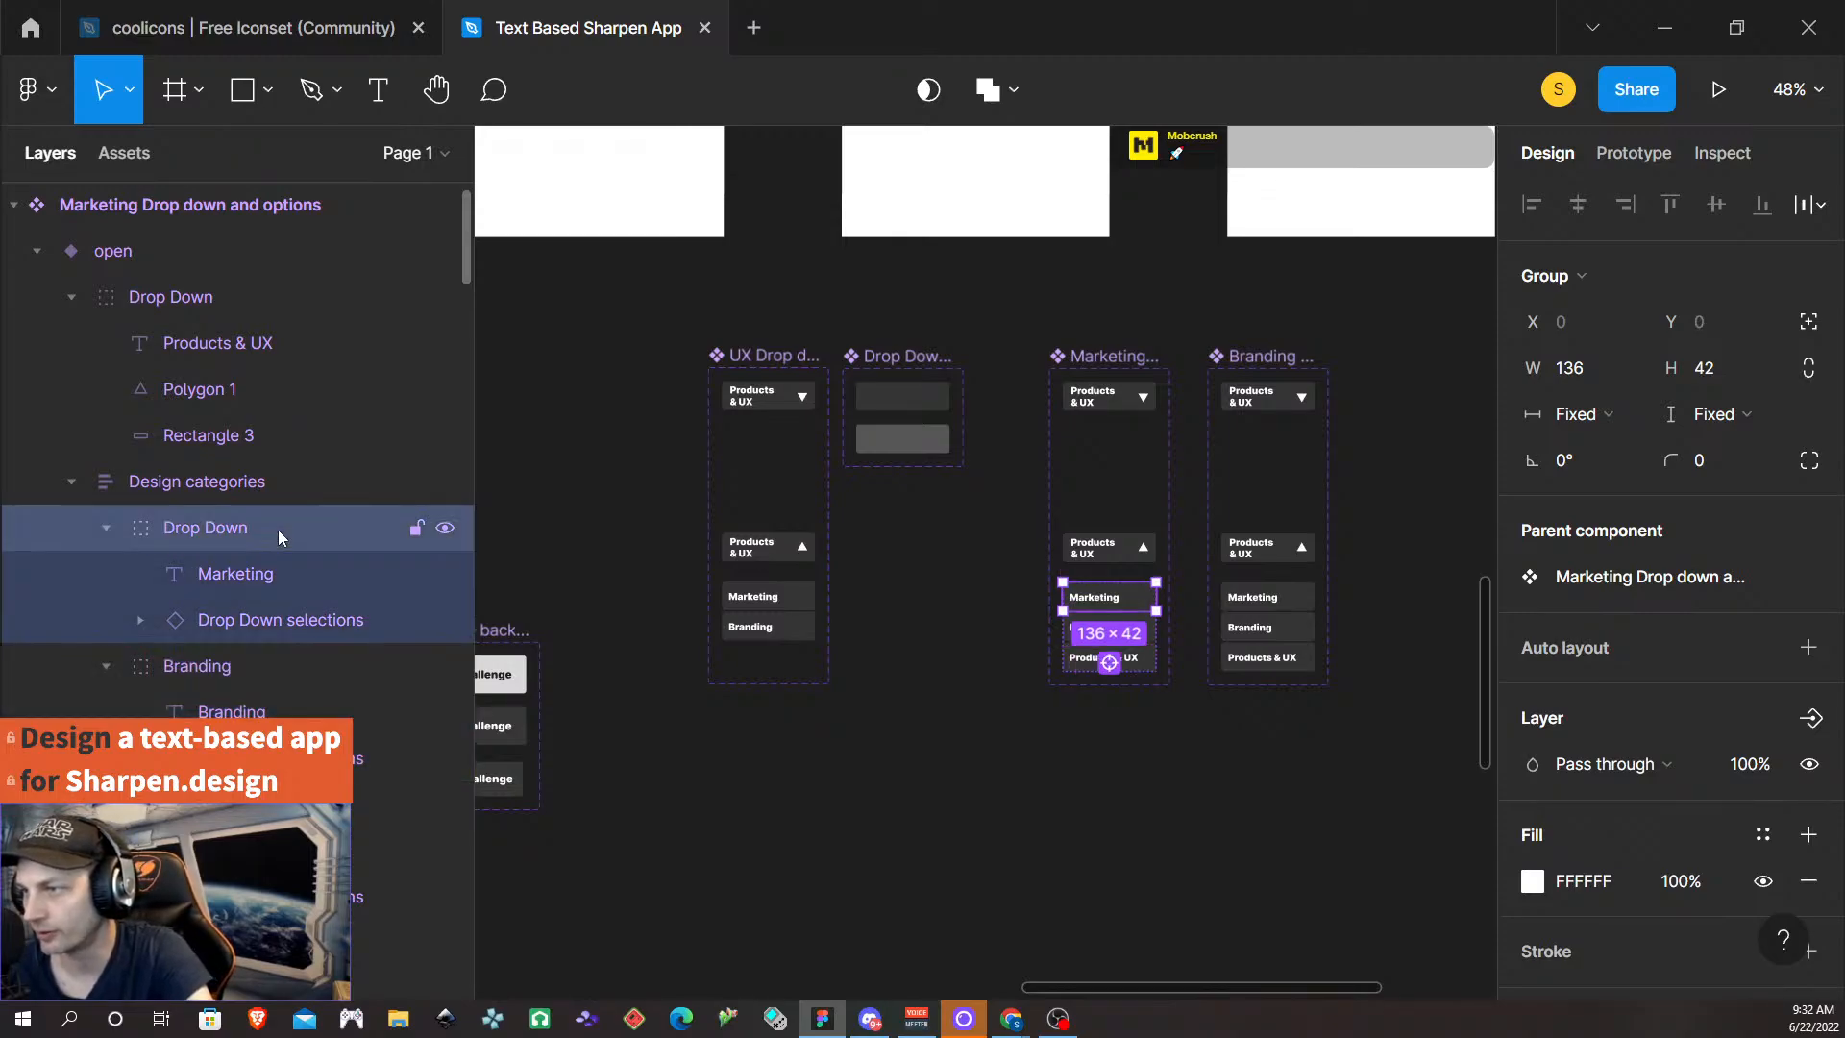
click(269, 578)
click(265, 530)
double_click(263, 528)
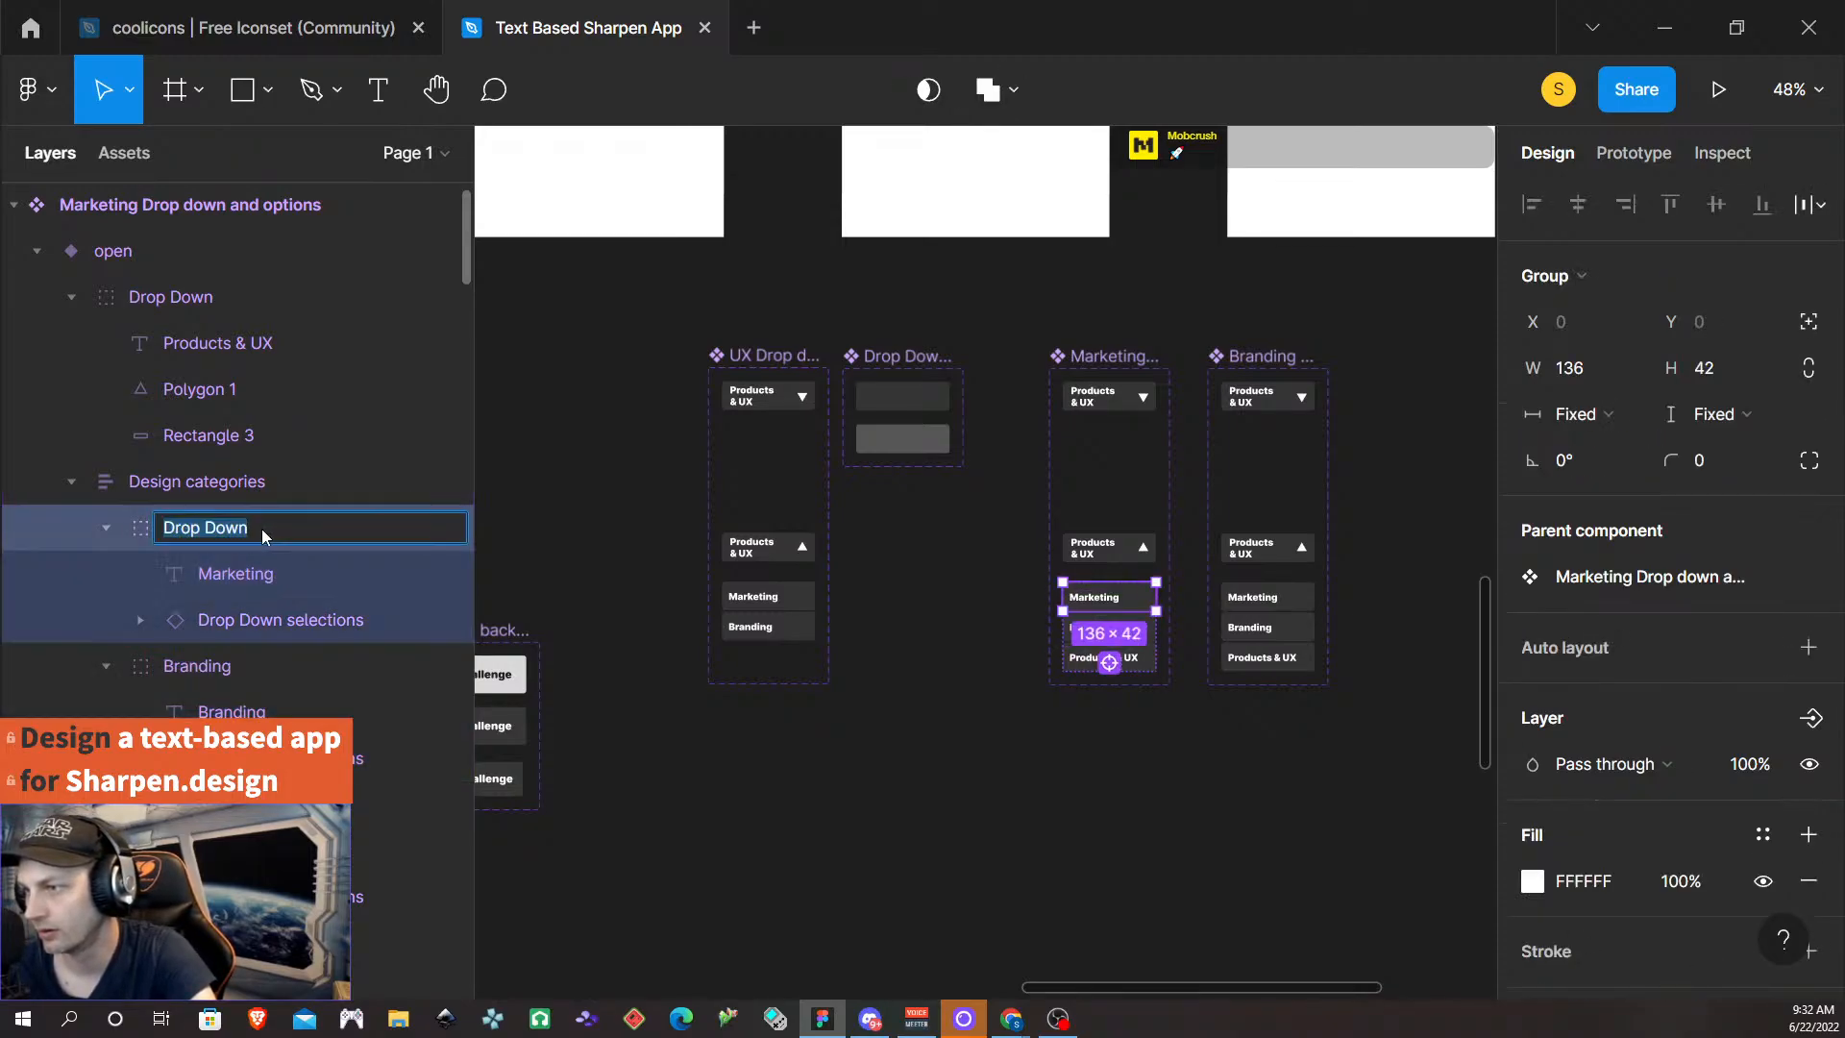
text(Mar)
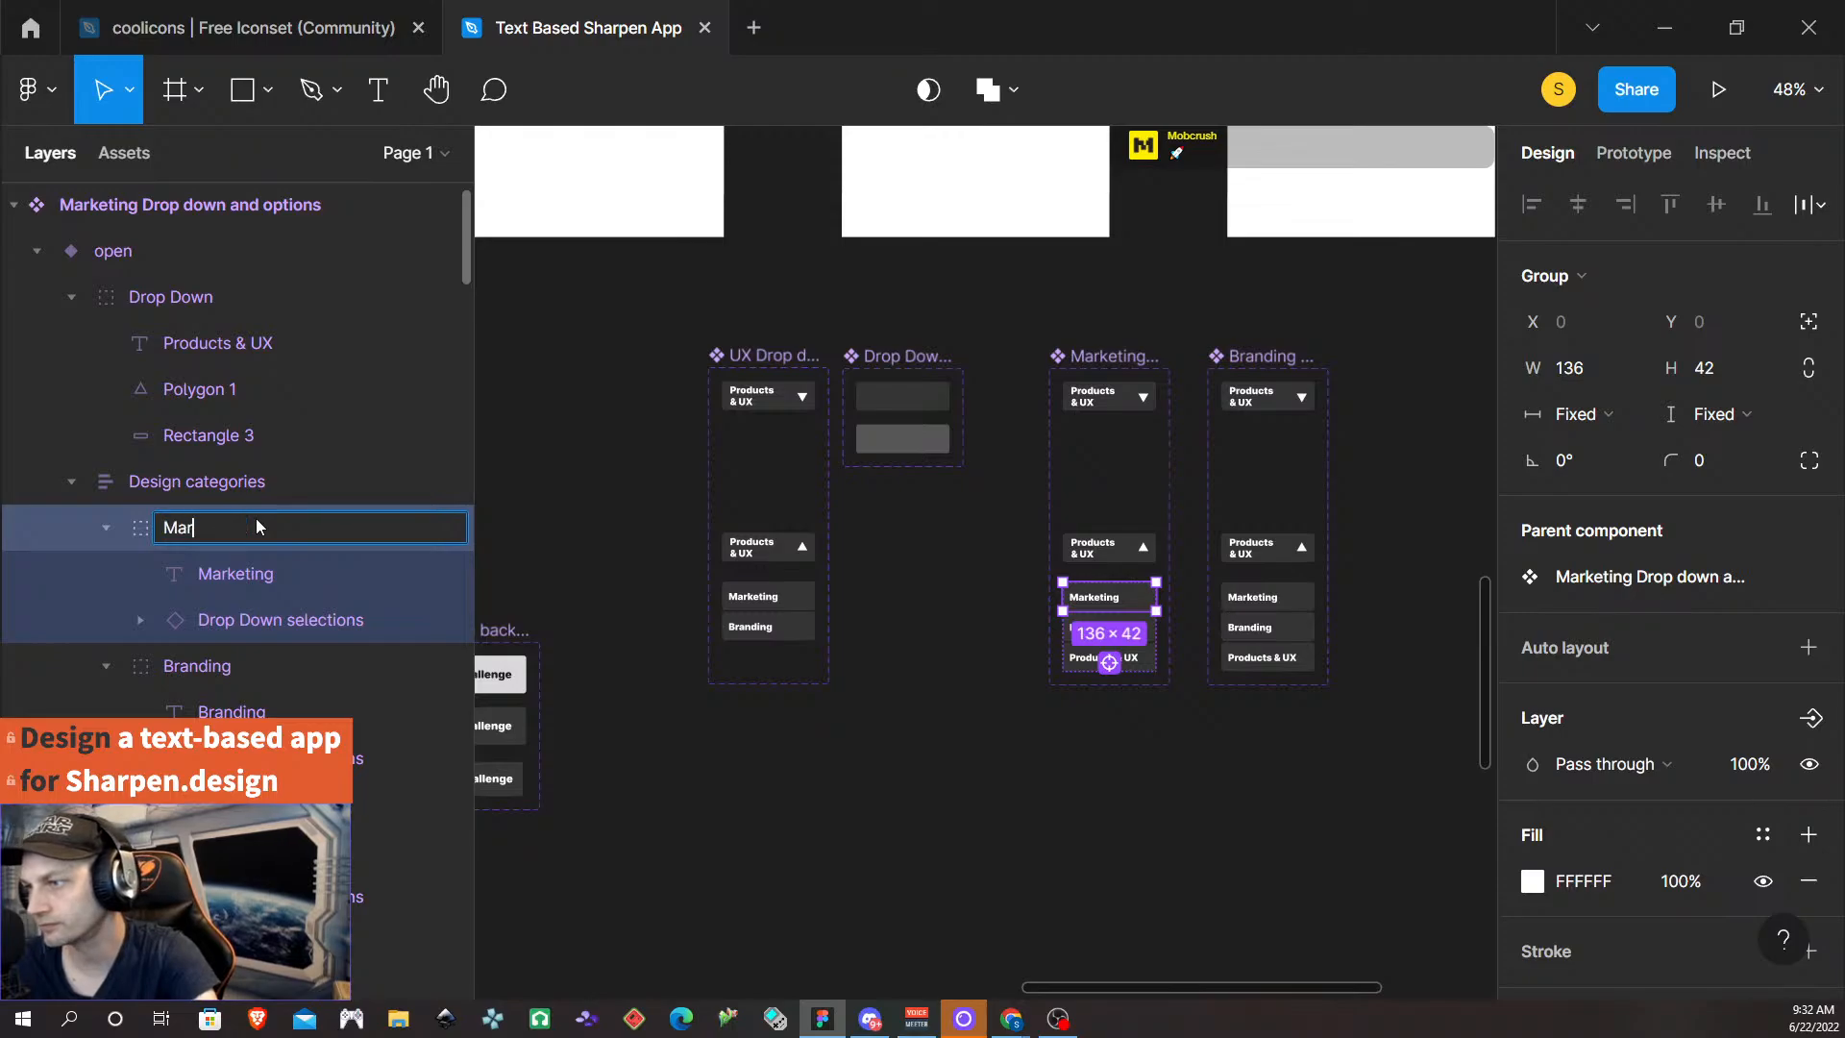
text(keting)
key(Return)
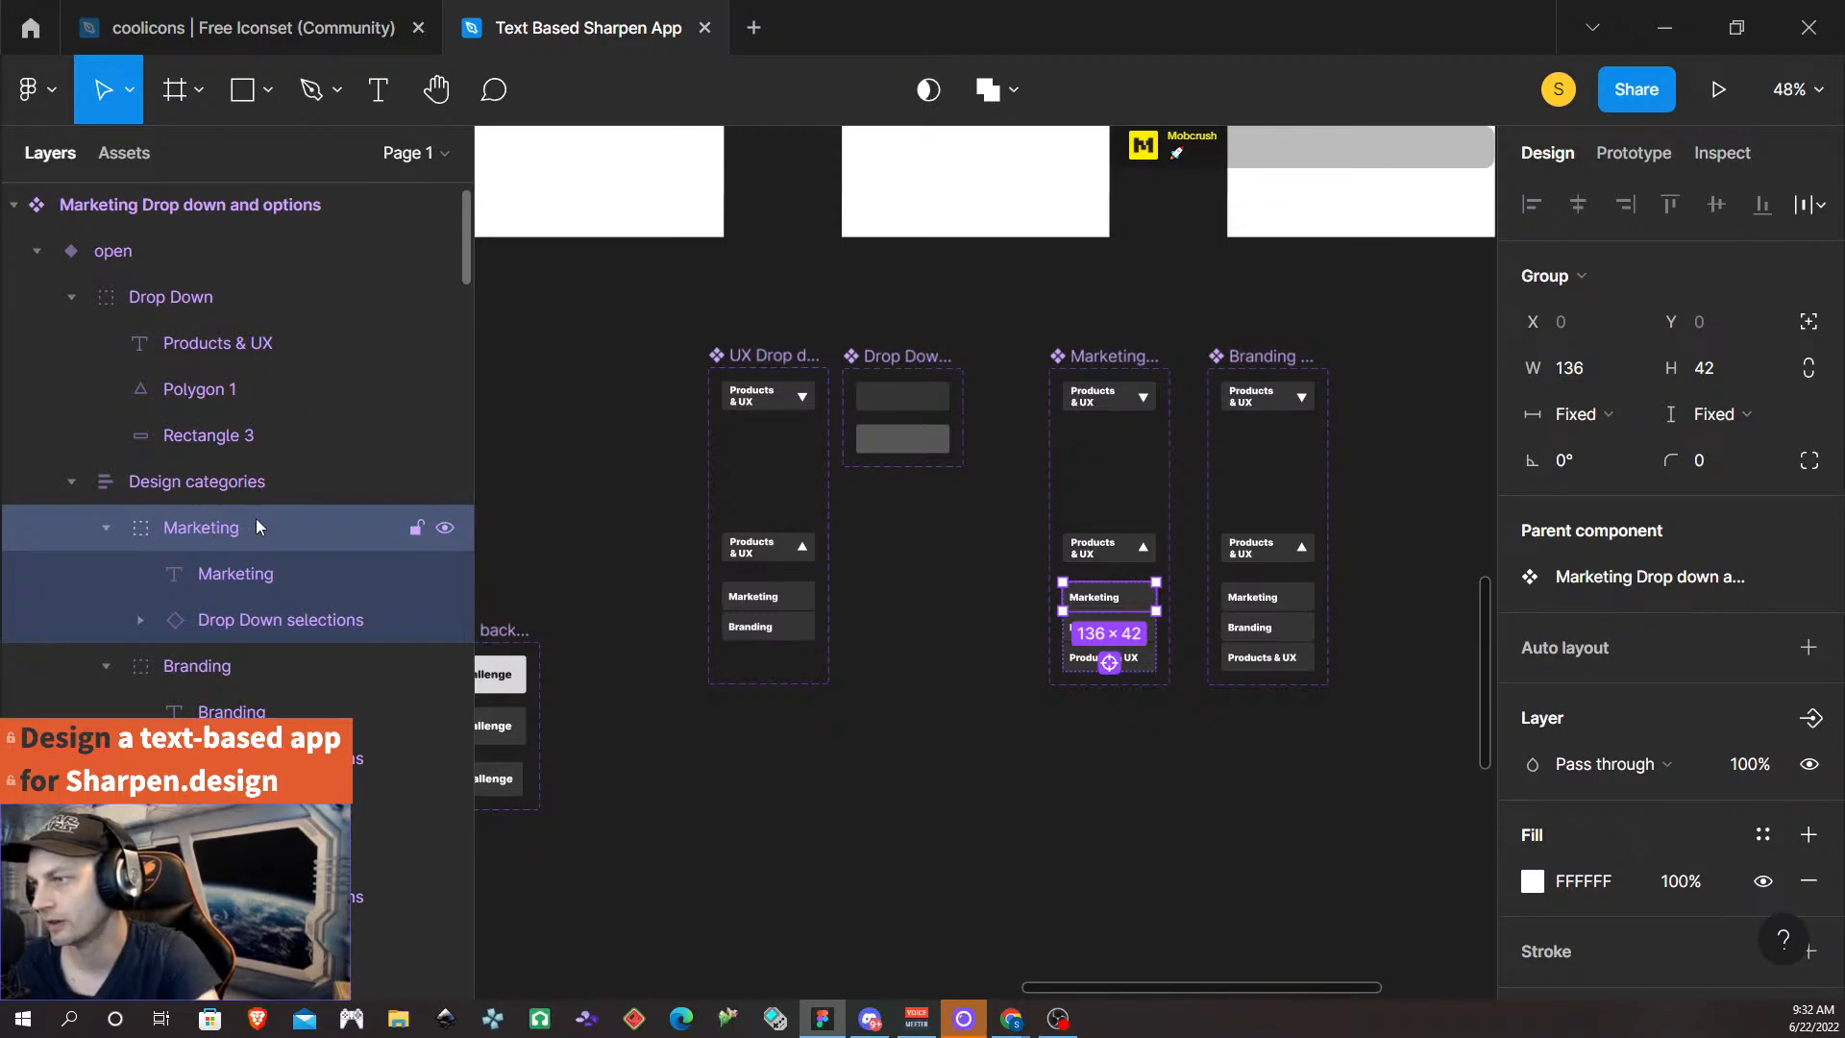
click(445, 530)
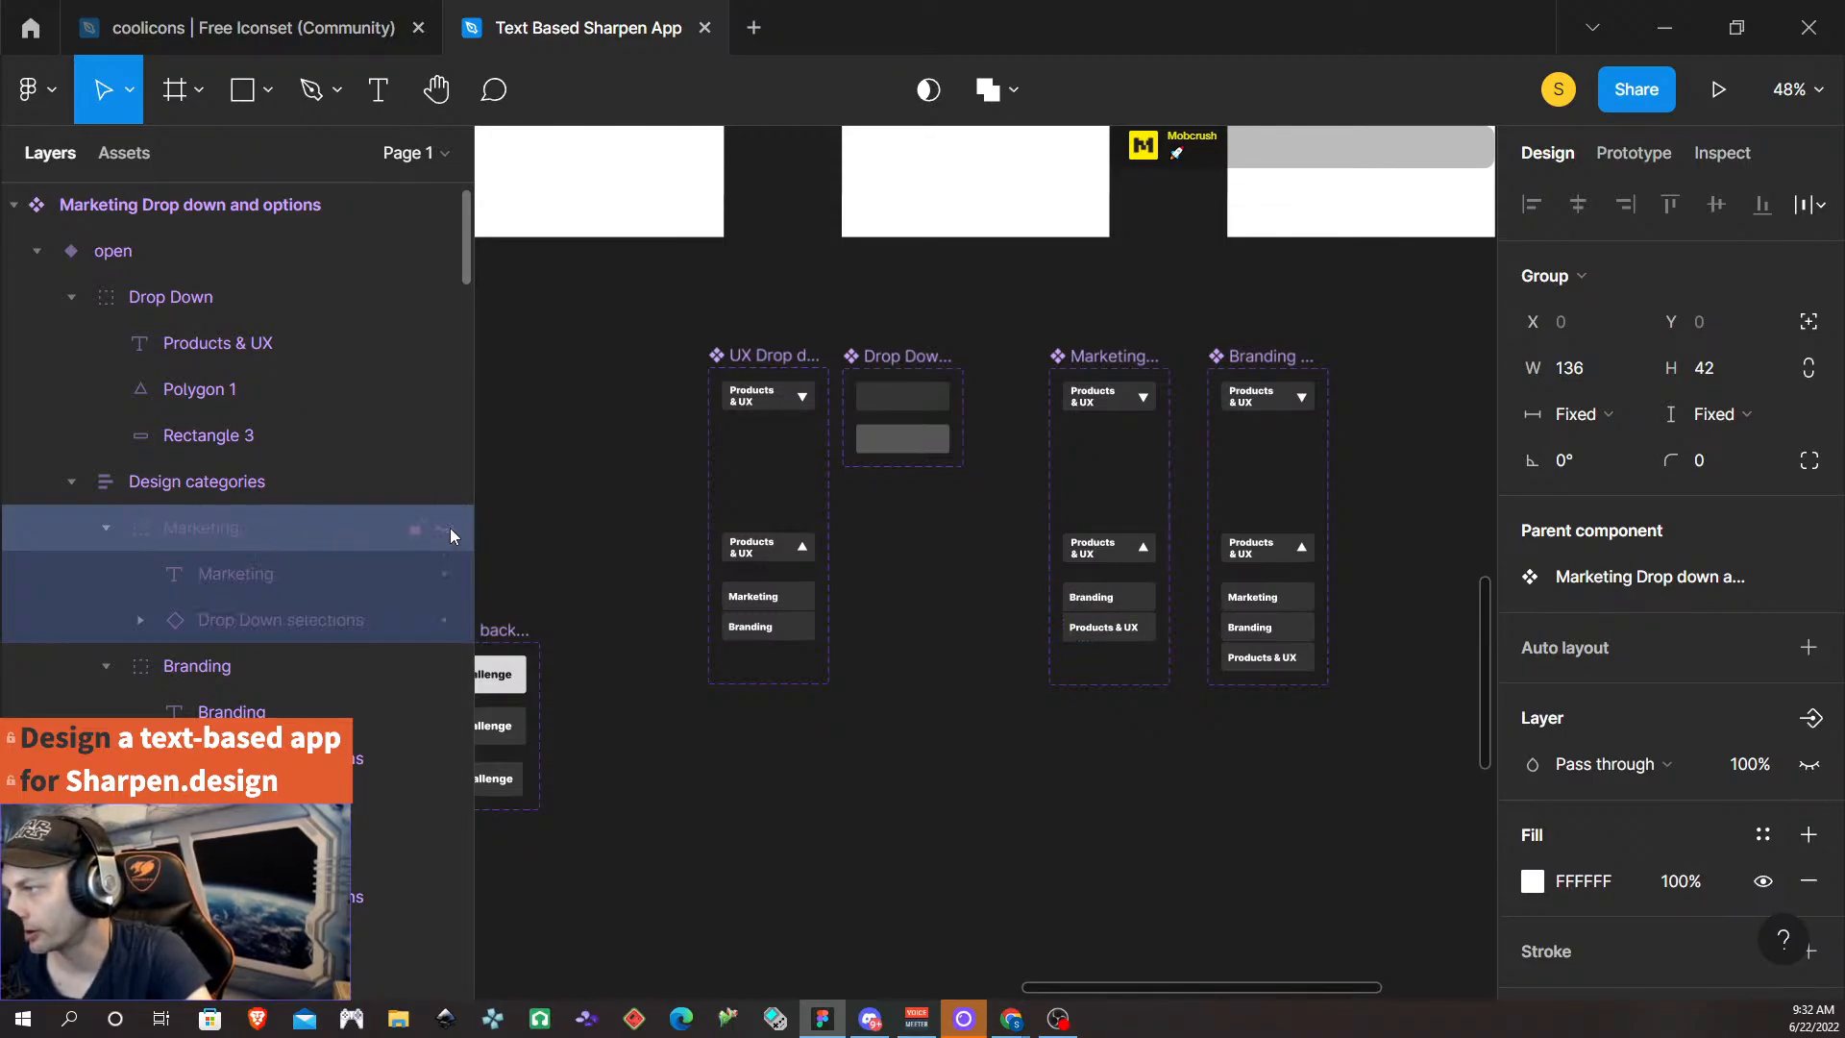
- Rename the first option's Drop Down group to "Marketing" in the Branding drop-down's open variant
click(1269, 355)
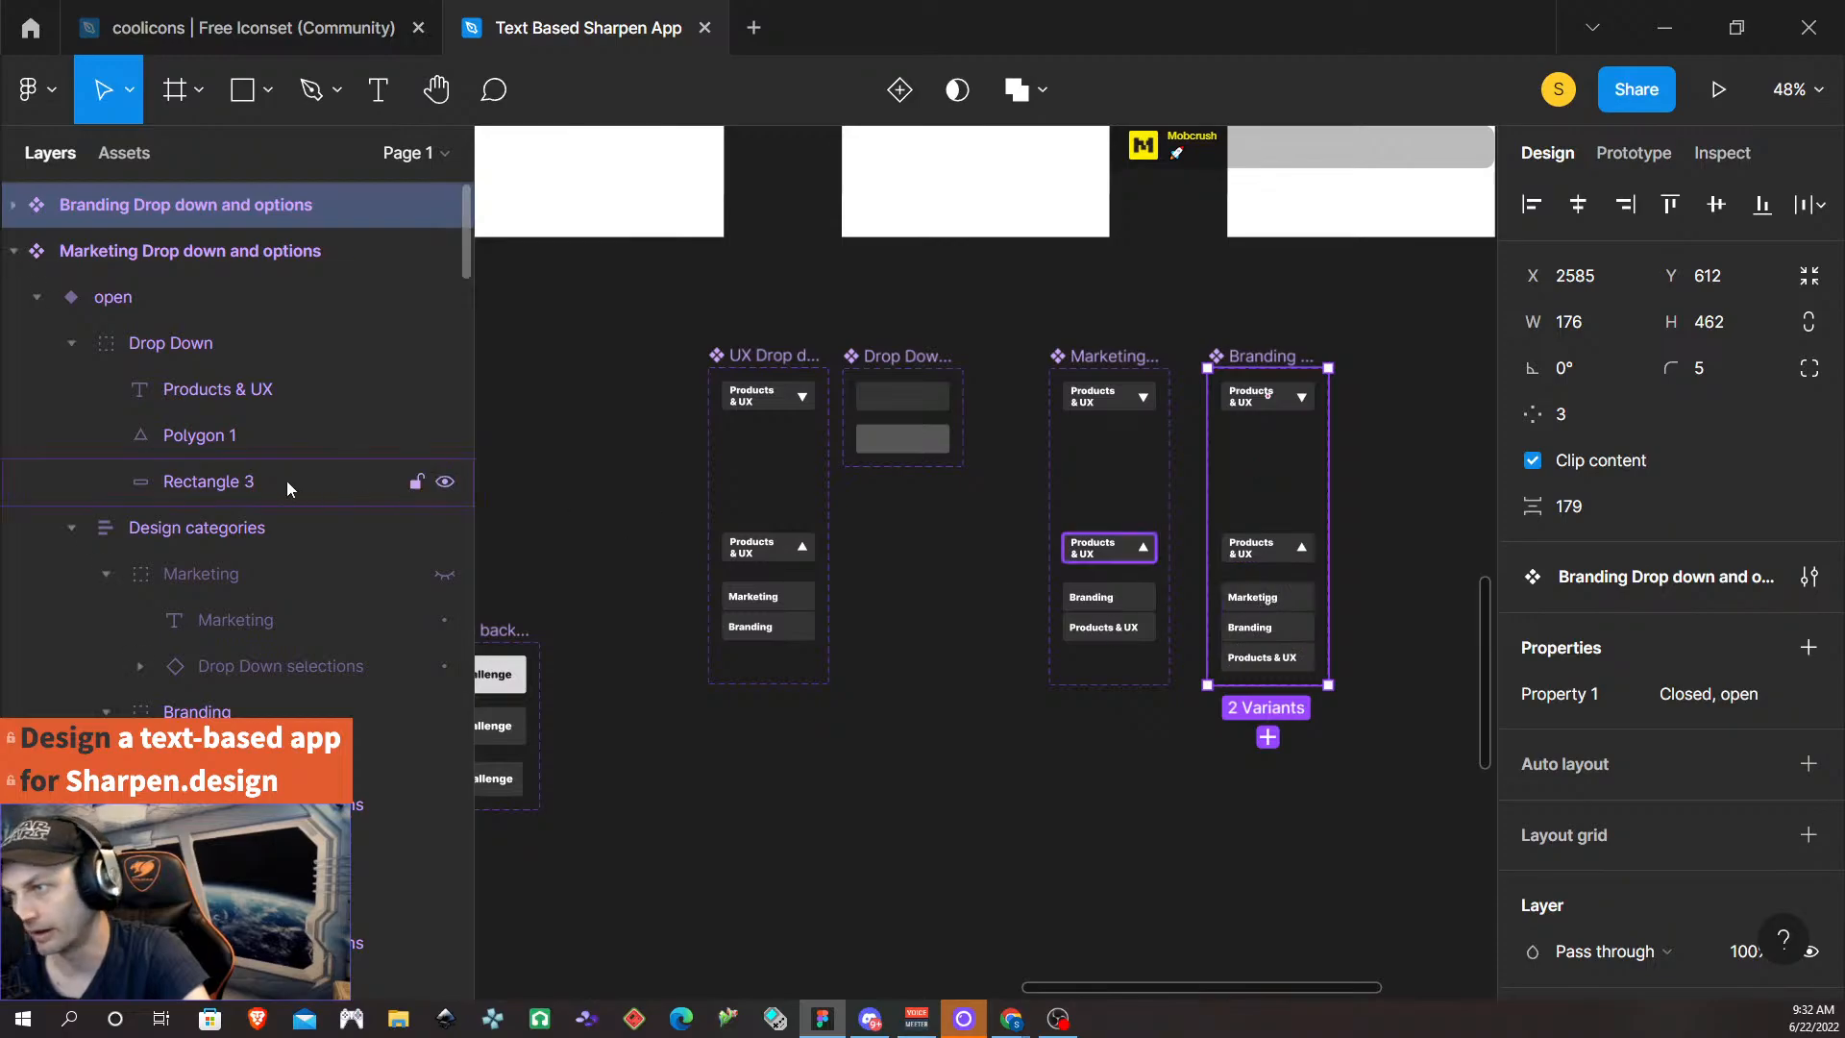
click(1295, 657)
click(1288, 648)
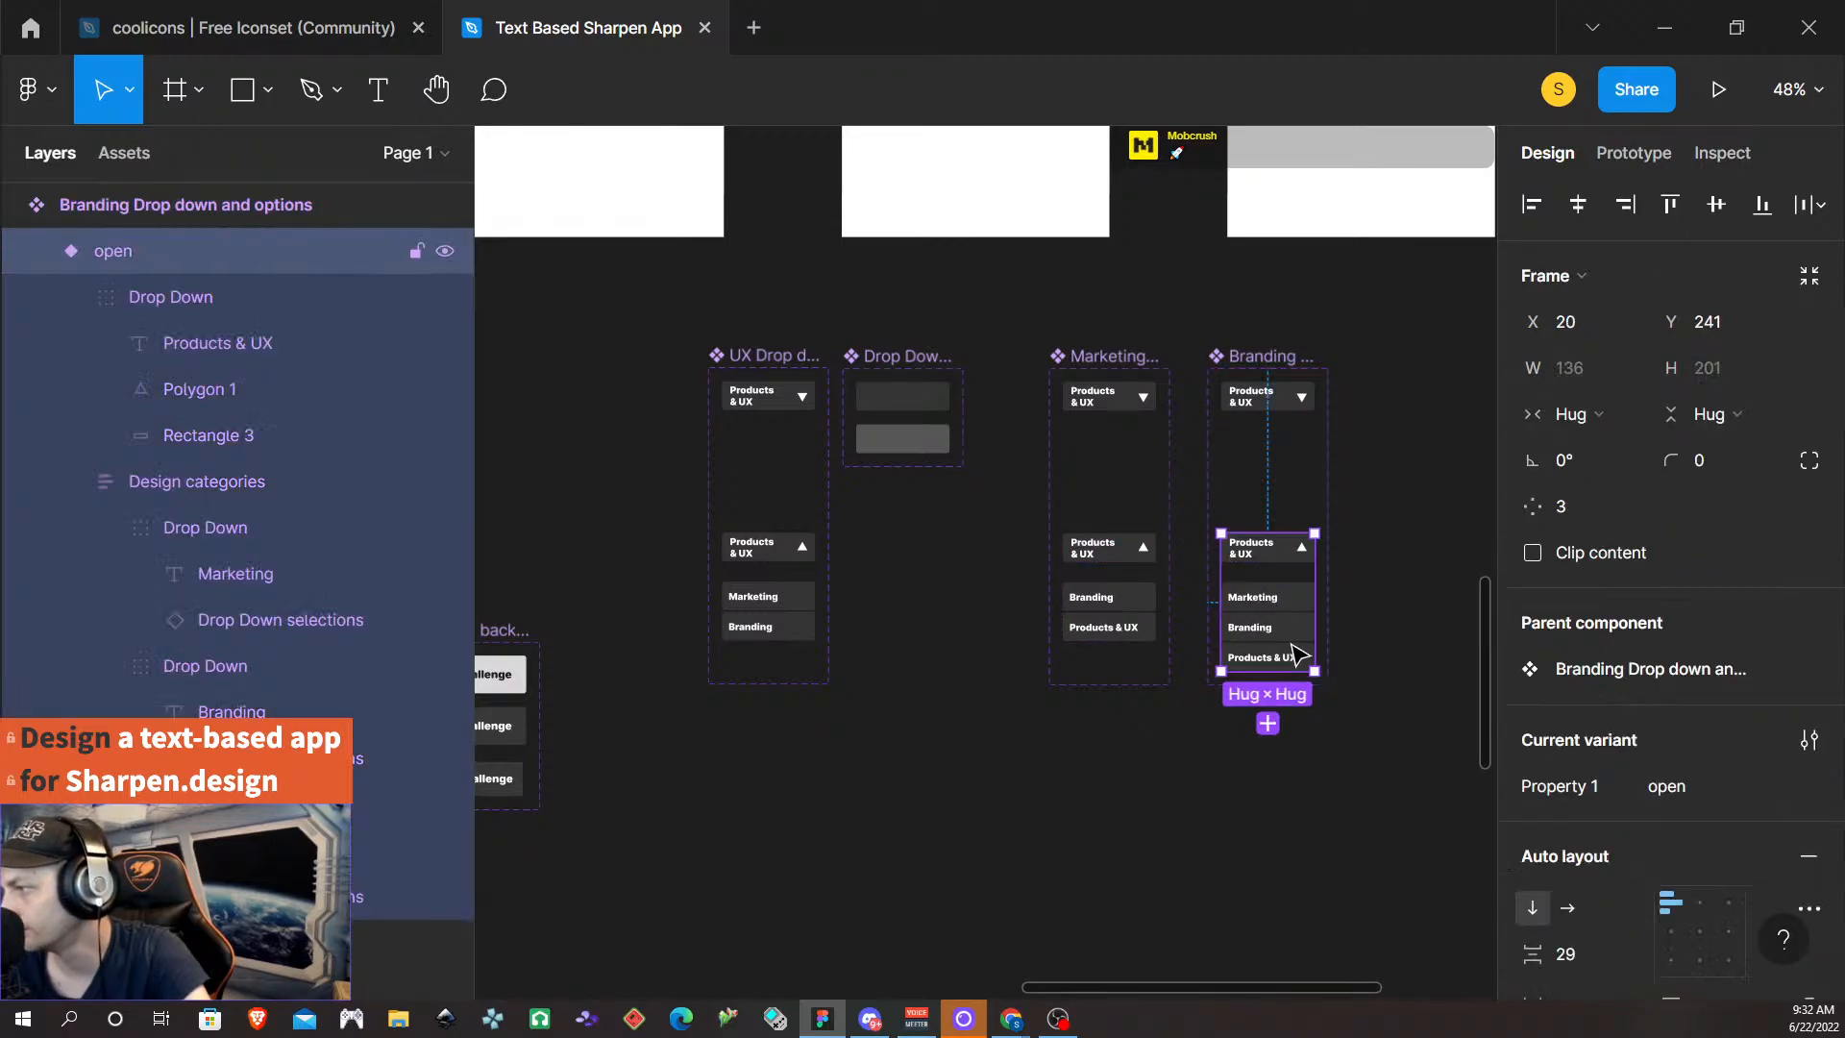
click(1289, 639)
click(1384, 614)
click(1260, 629)
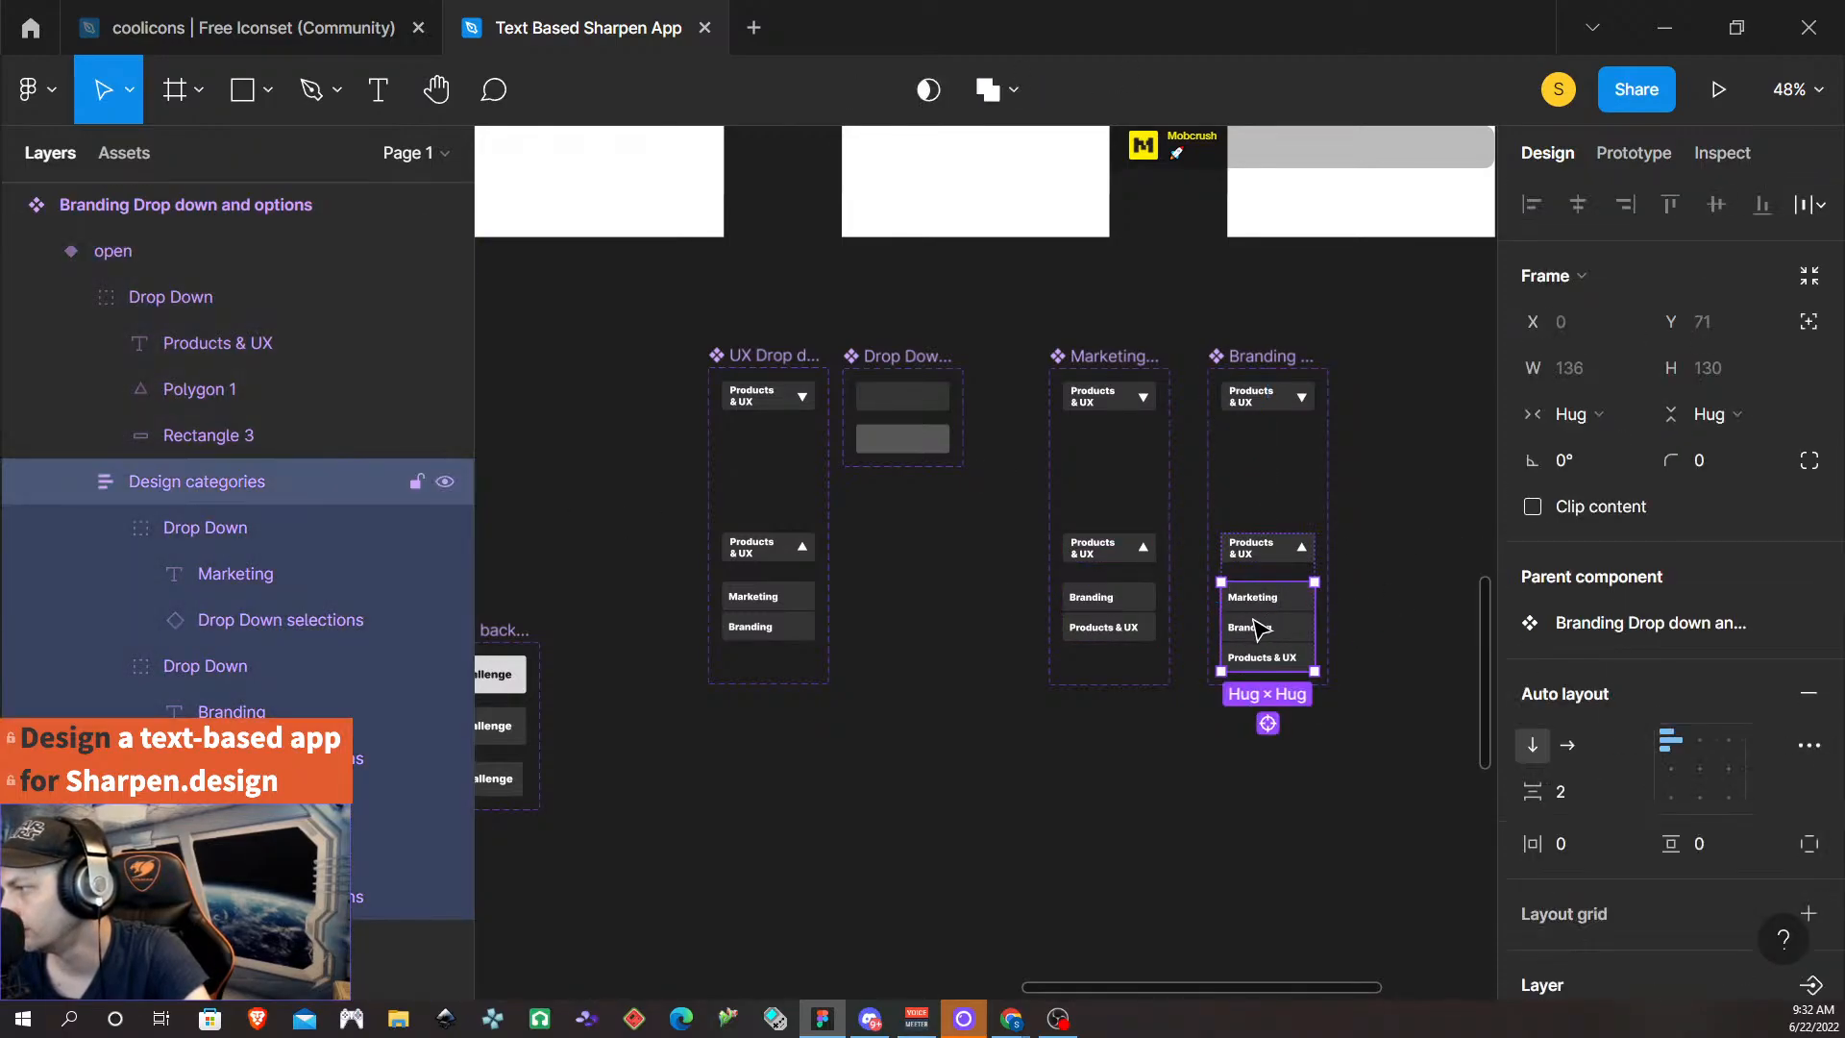
double_click(222, 531)
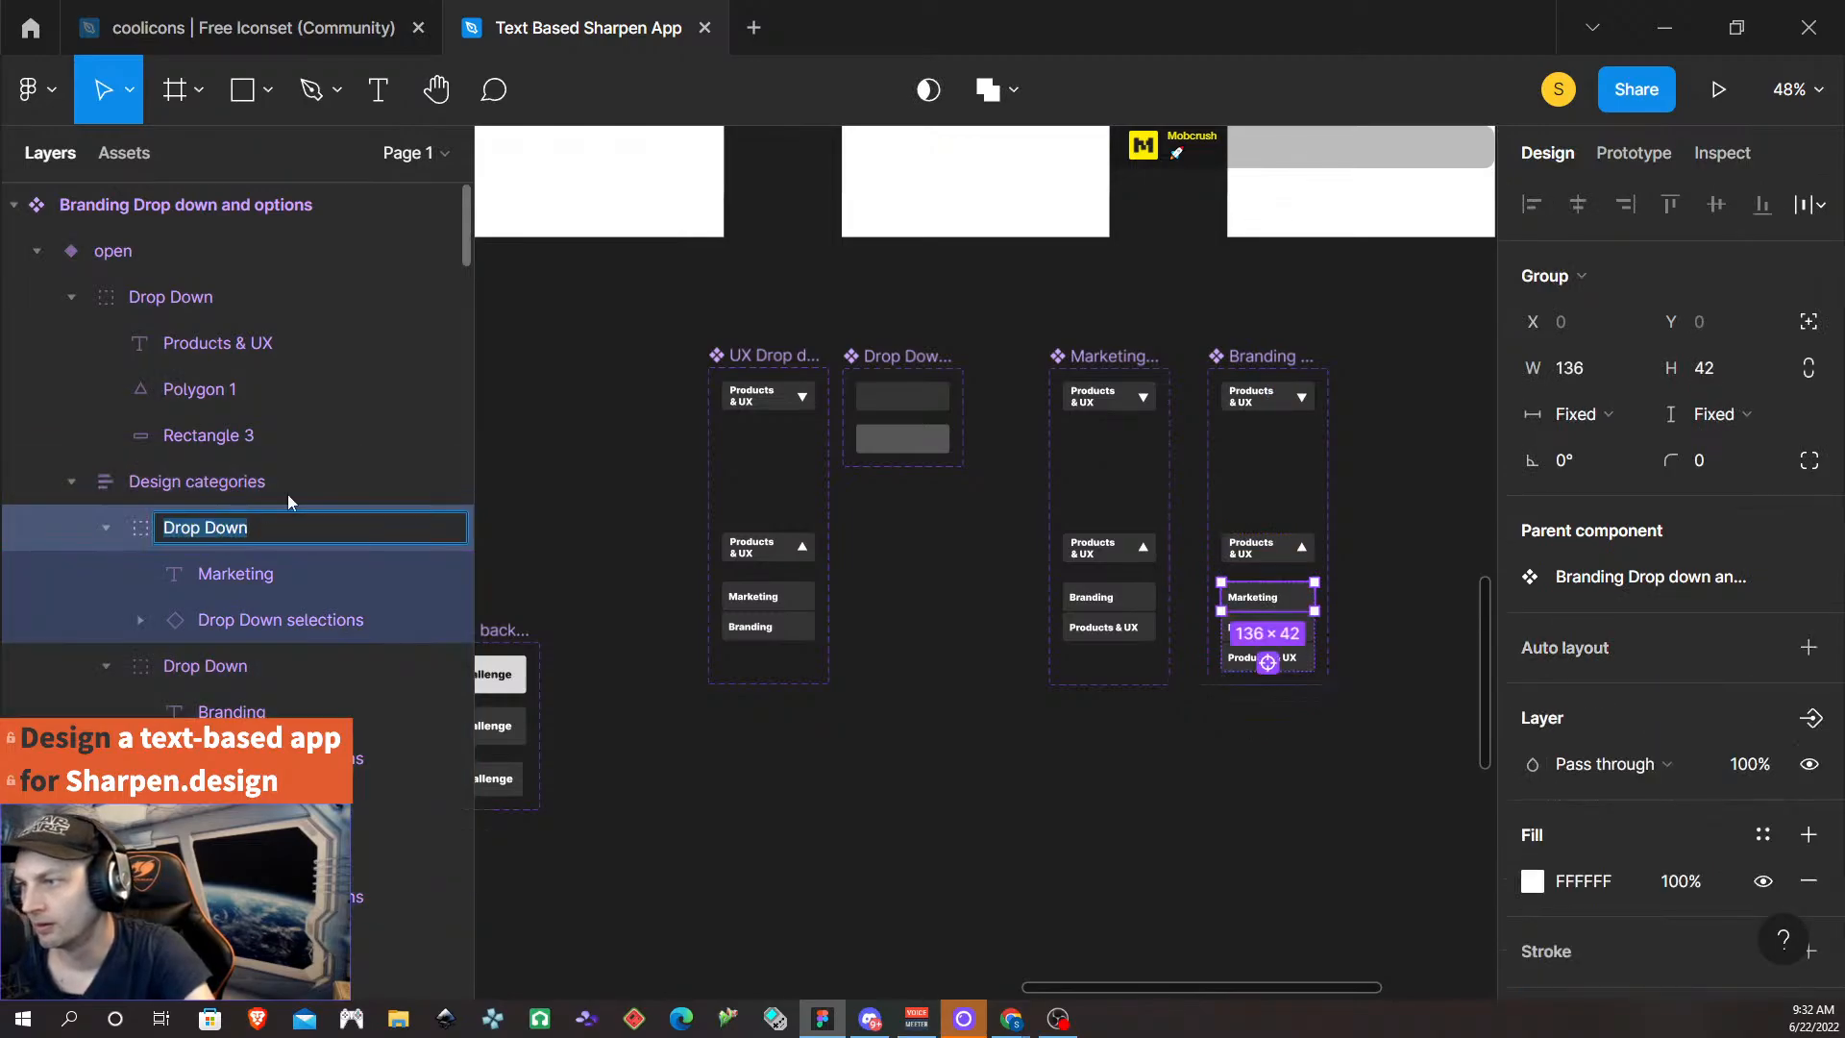
text(B)
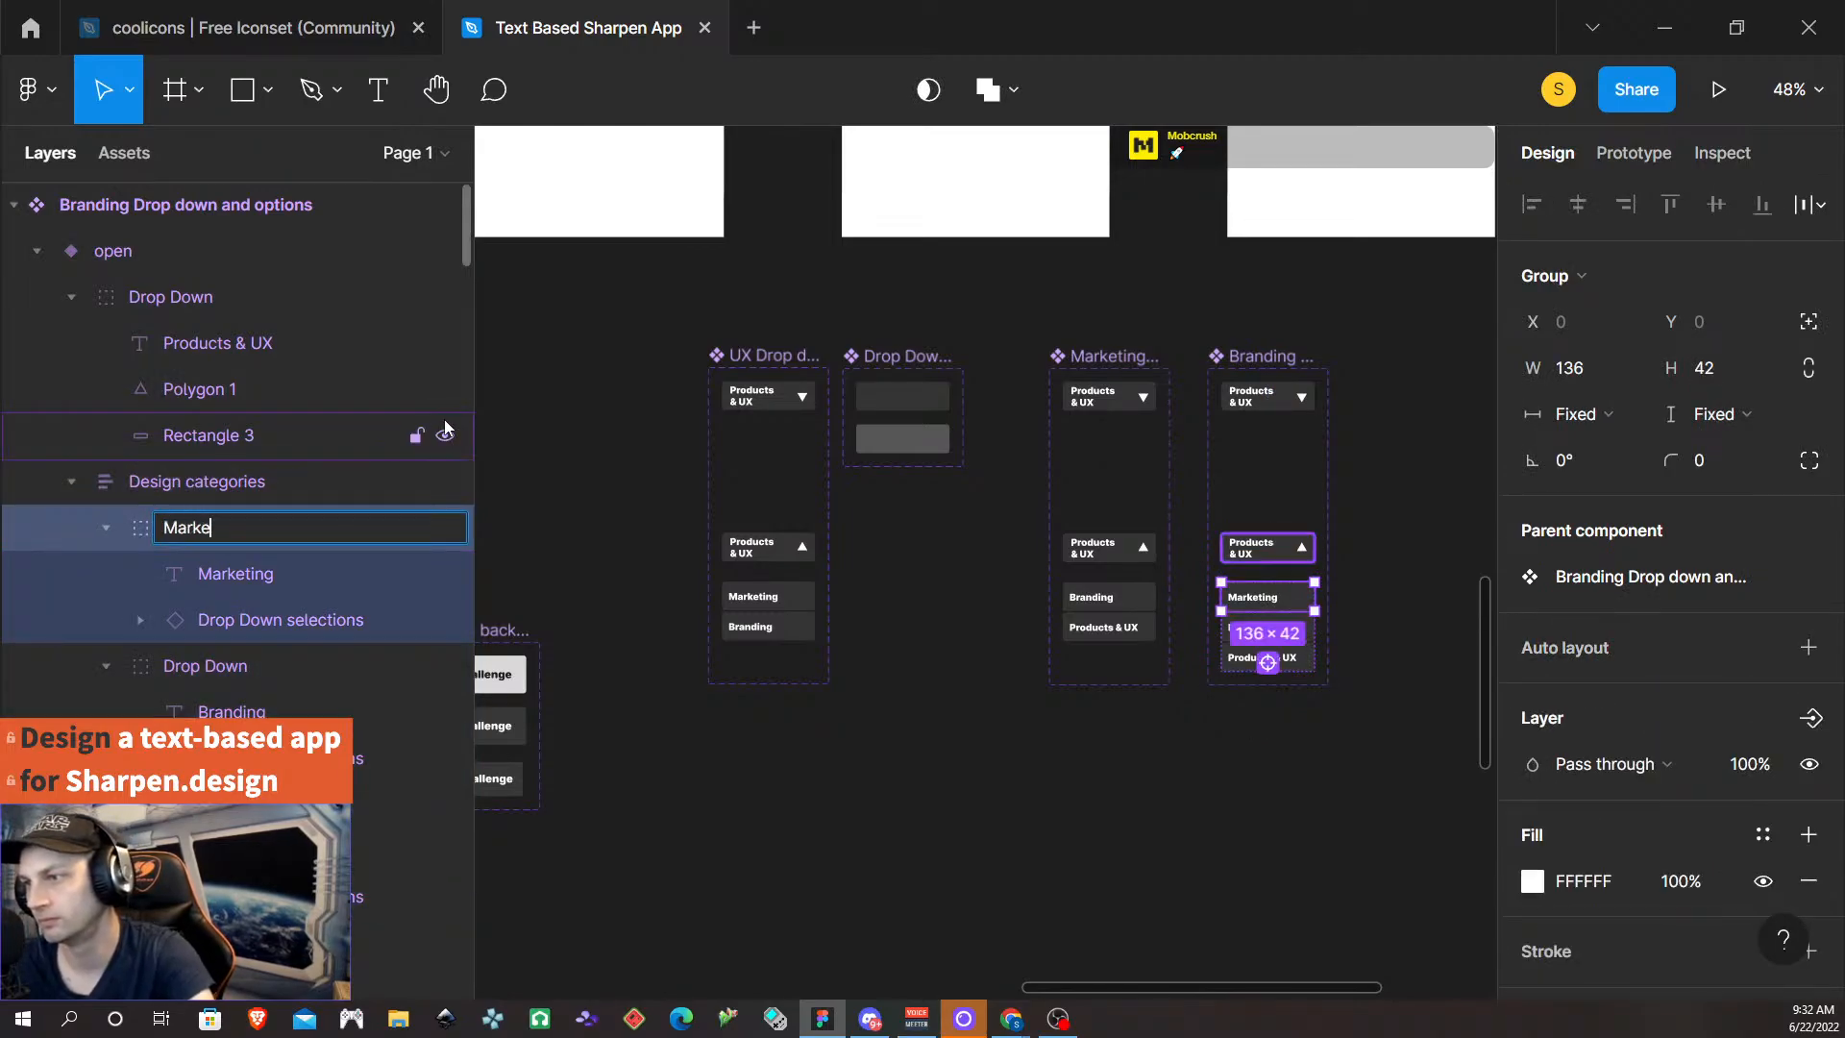
- Rename the second option's group to "Branding" in the Branding drop-down's open variant and hide it
double_click(251, 665)
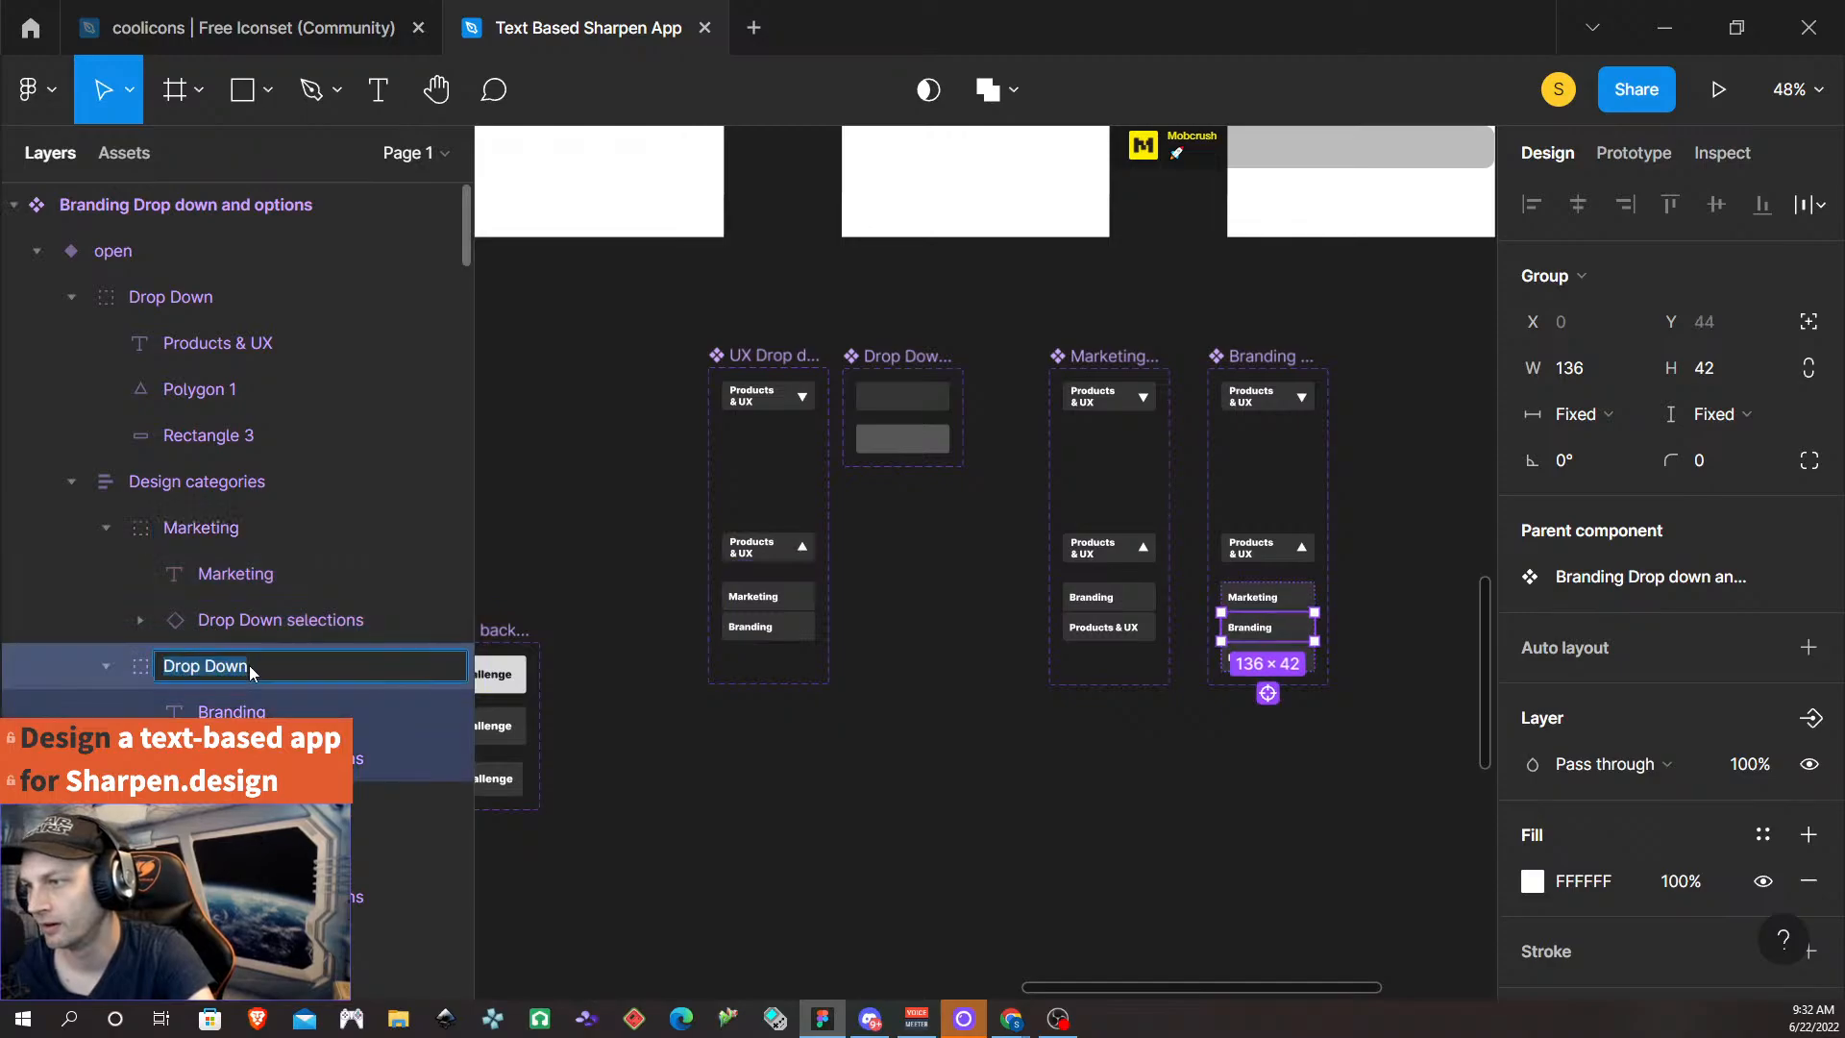
text(Branding)
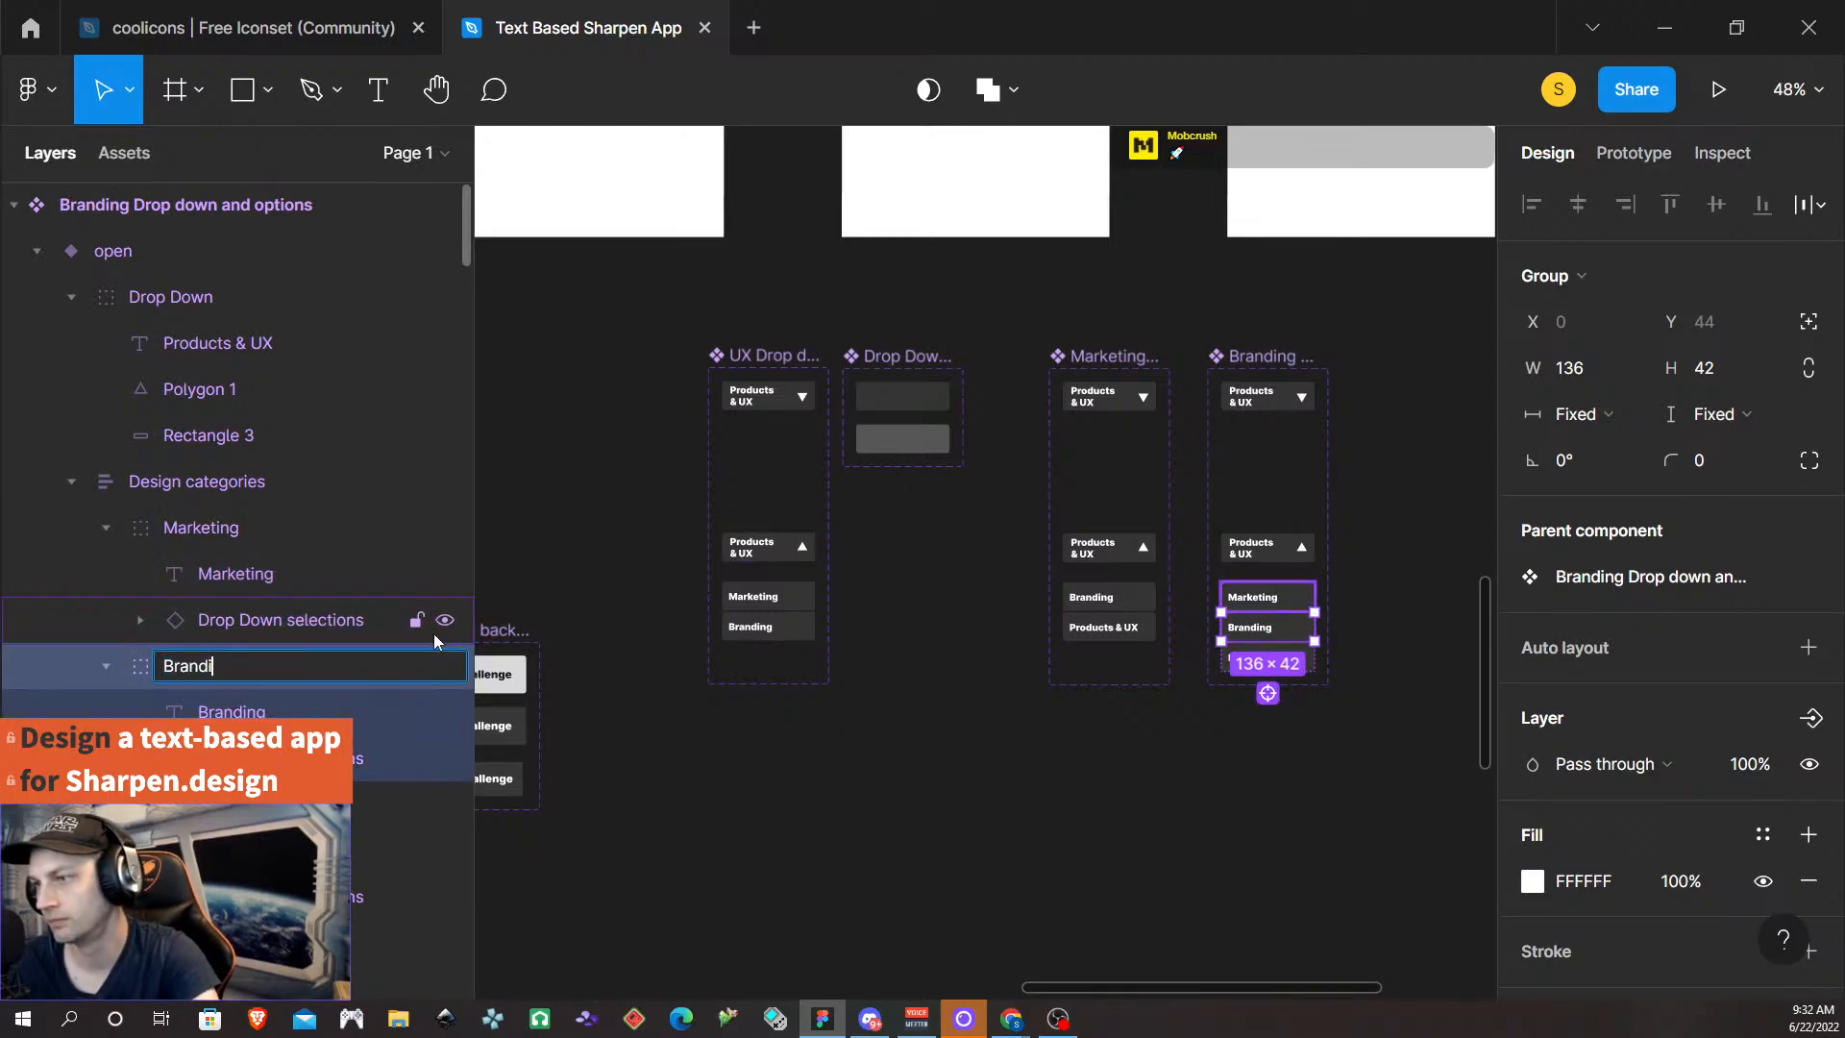
key(Return)
click(444, 666)
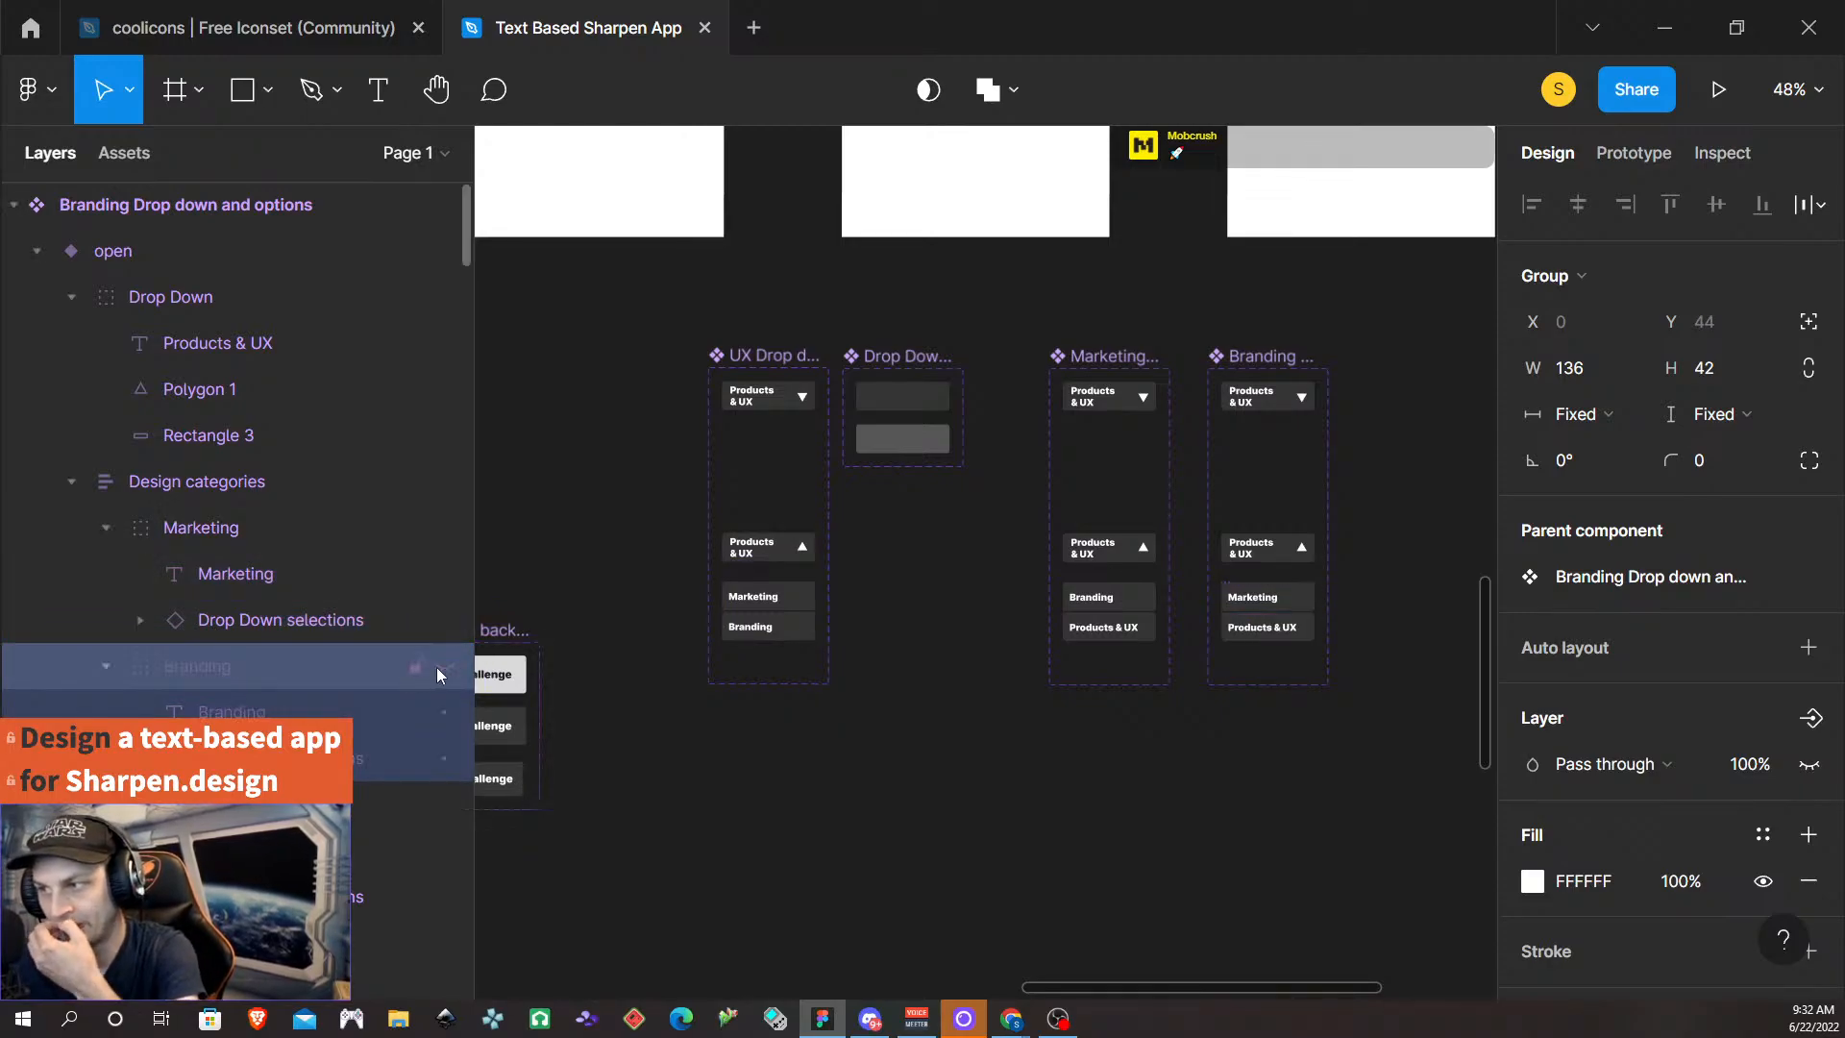
click(927, 778)
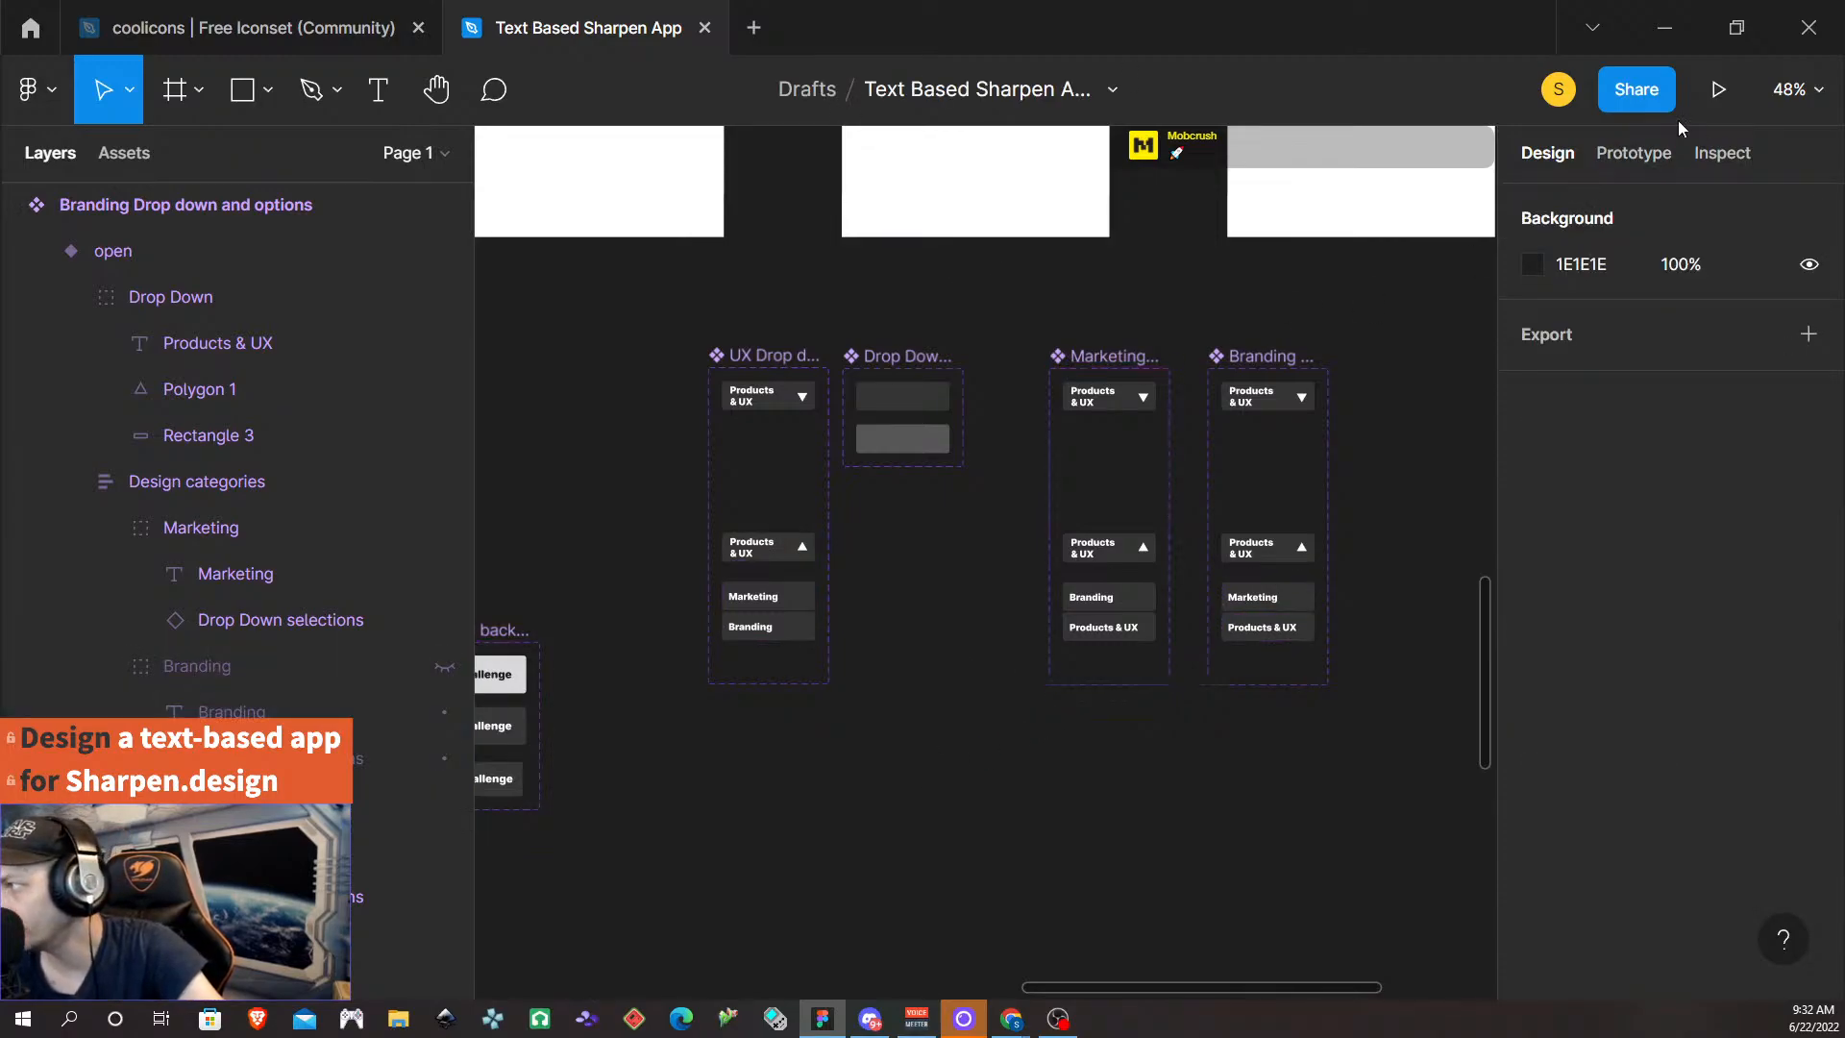
- Change the header label of the Marketing drop-down's closed variant to "Marketing" and centre it vertically
click(1633, 152)
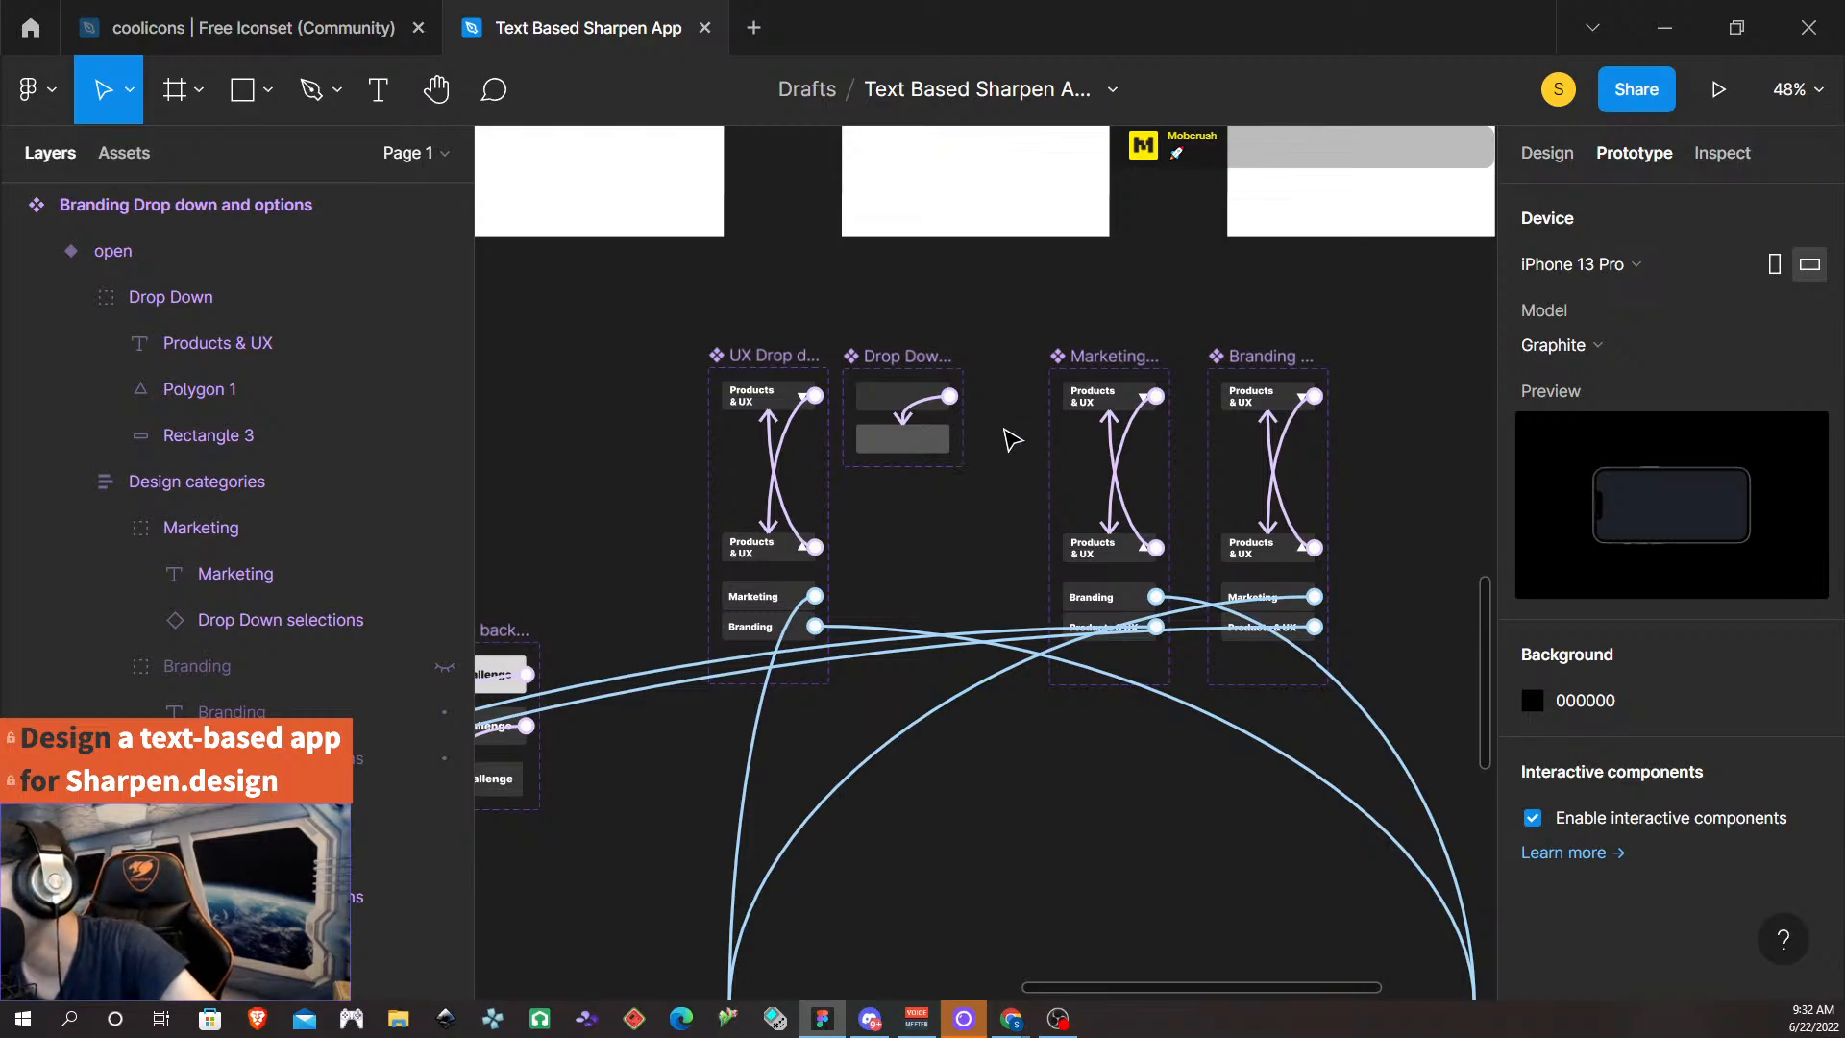
scroll(1009, 444, down, 5)
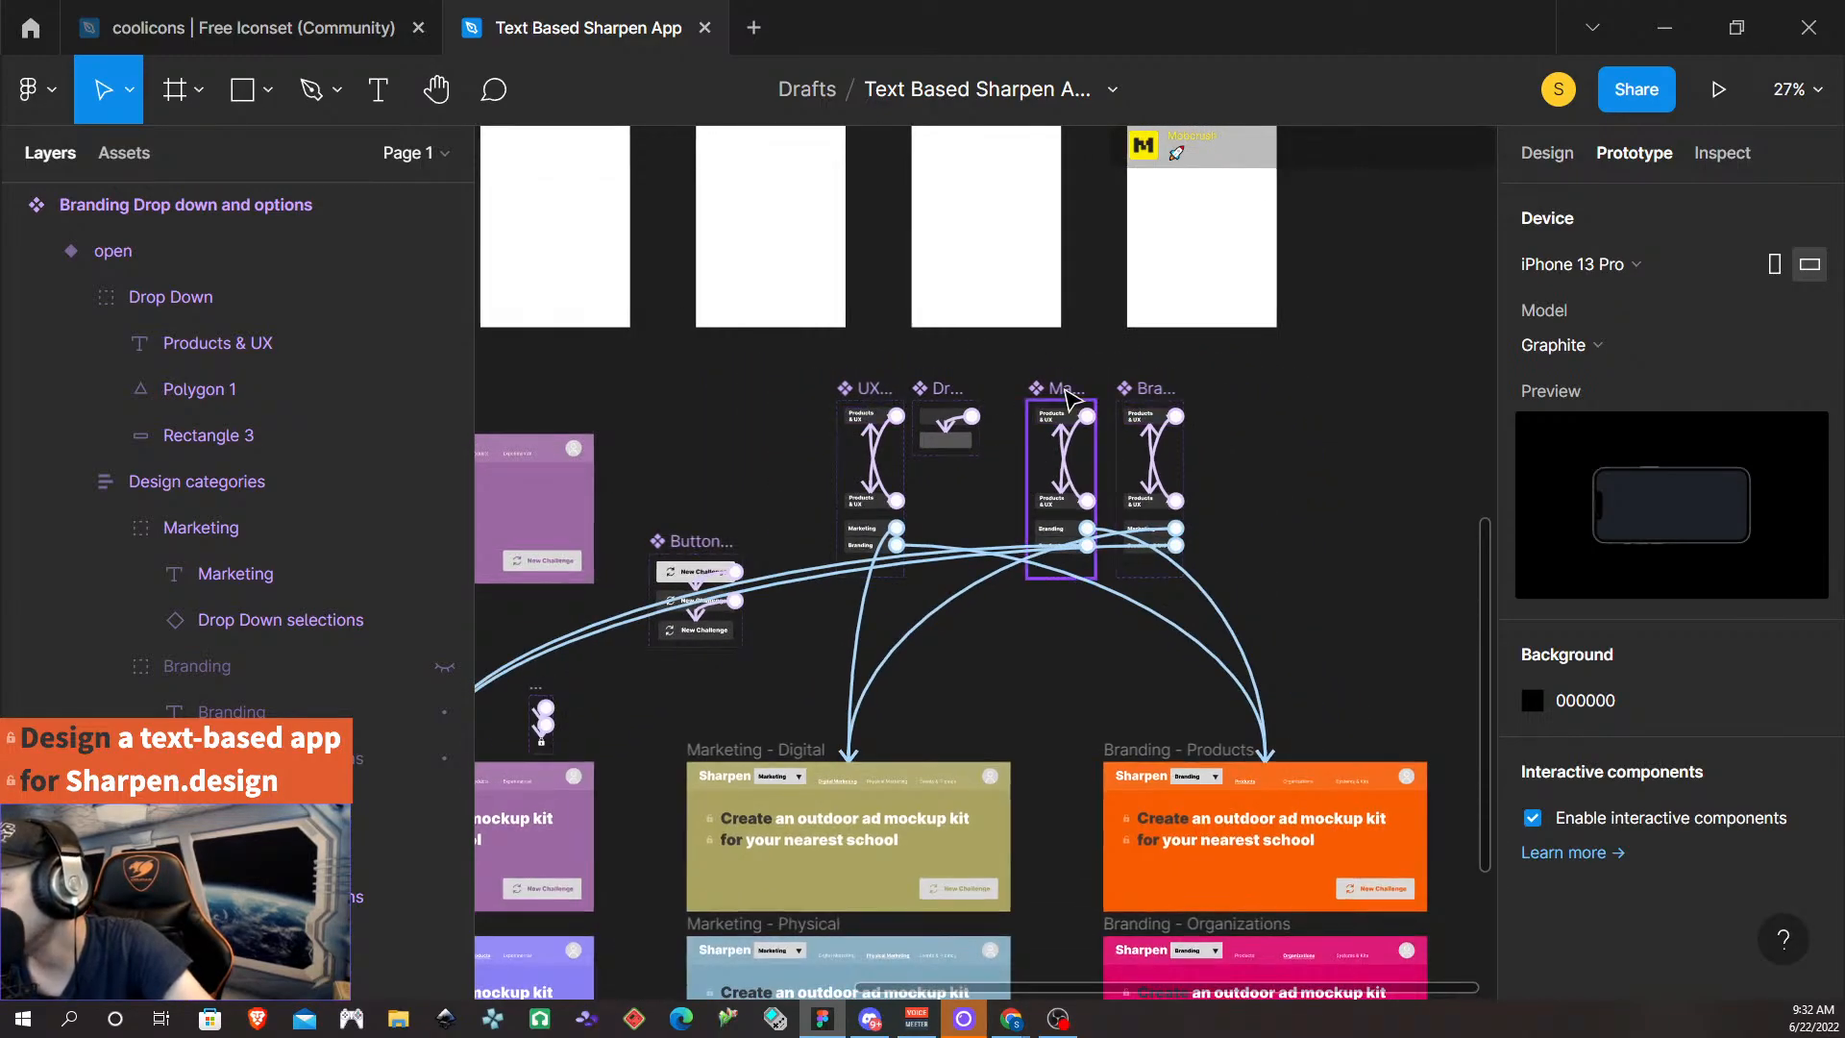
scroll(1105, 461, up, 5)
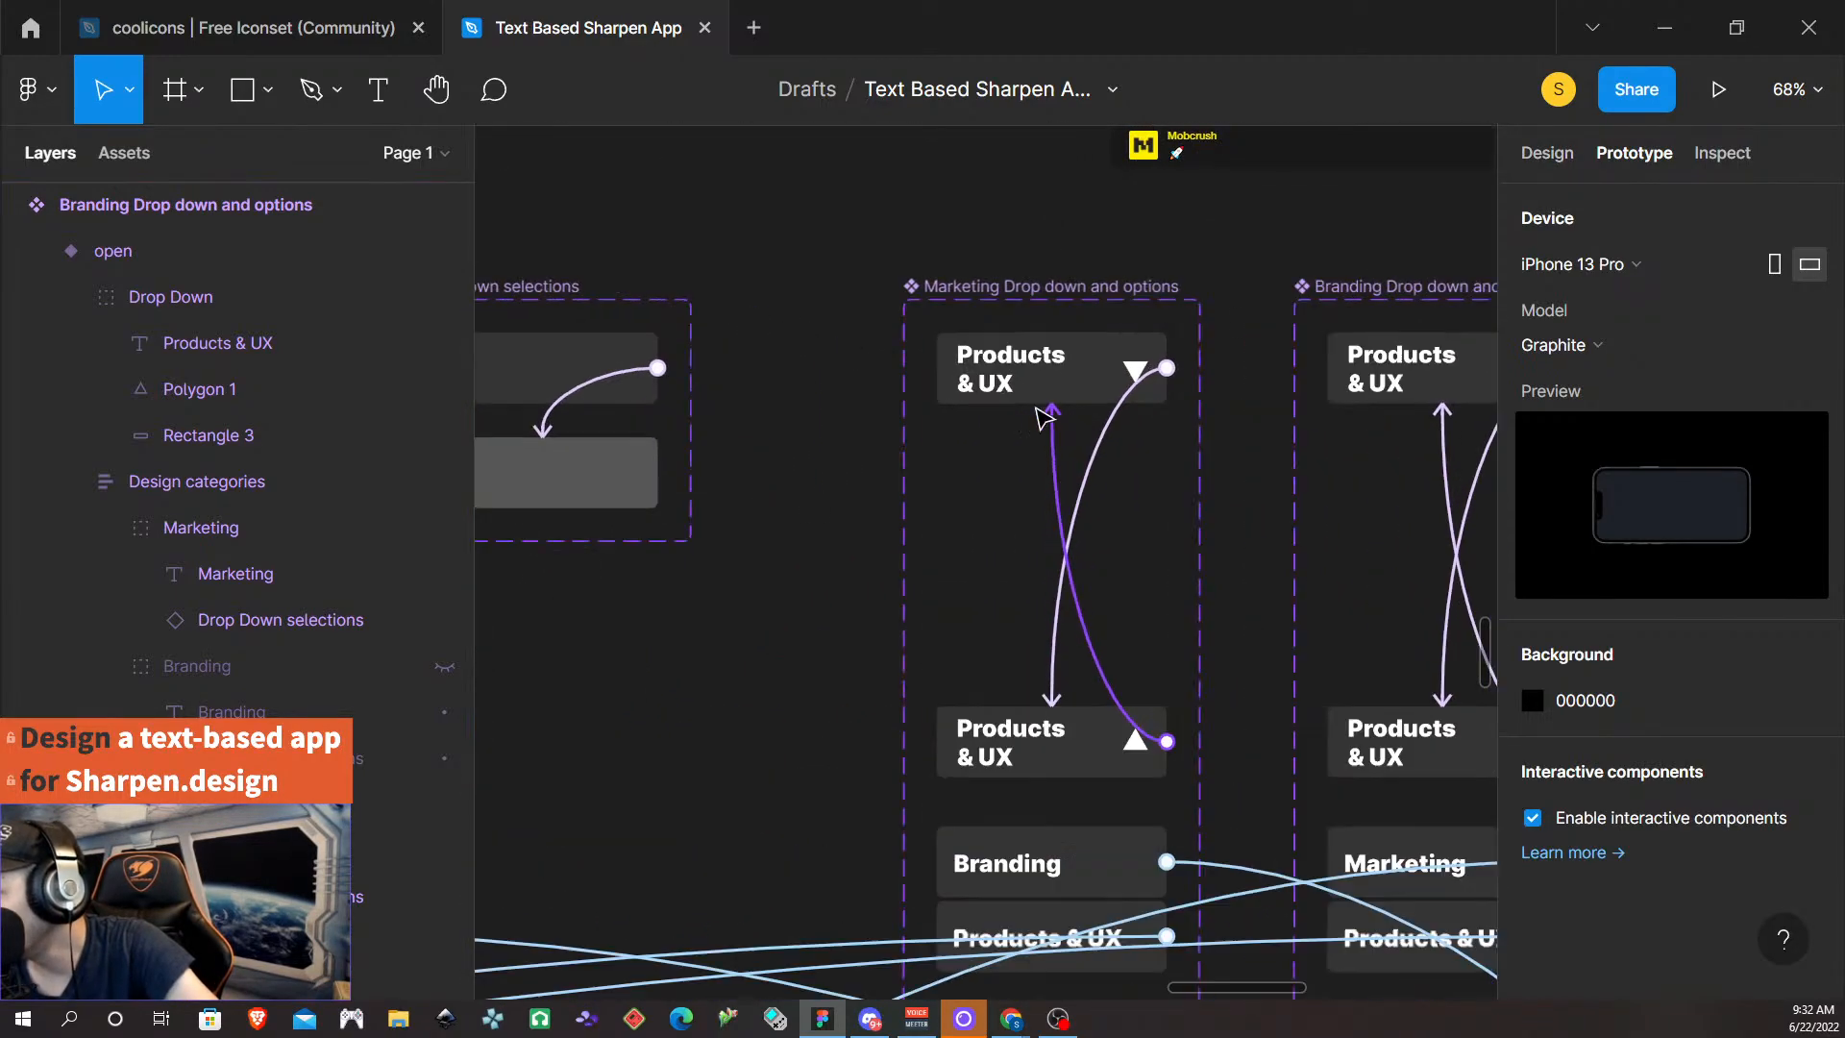
double_click(989, 389)
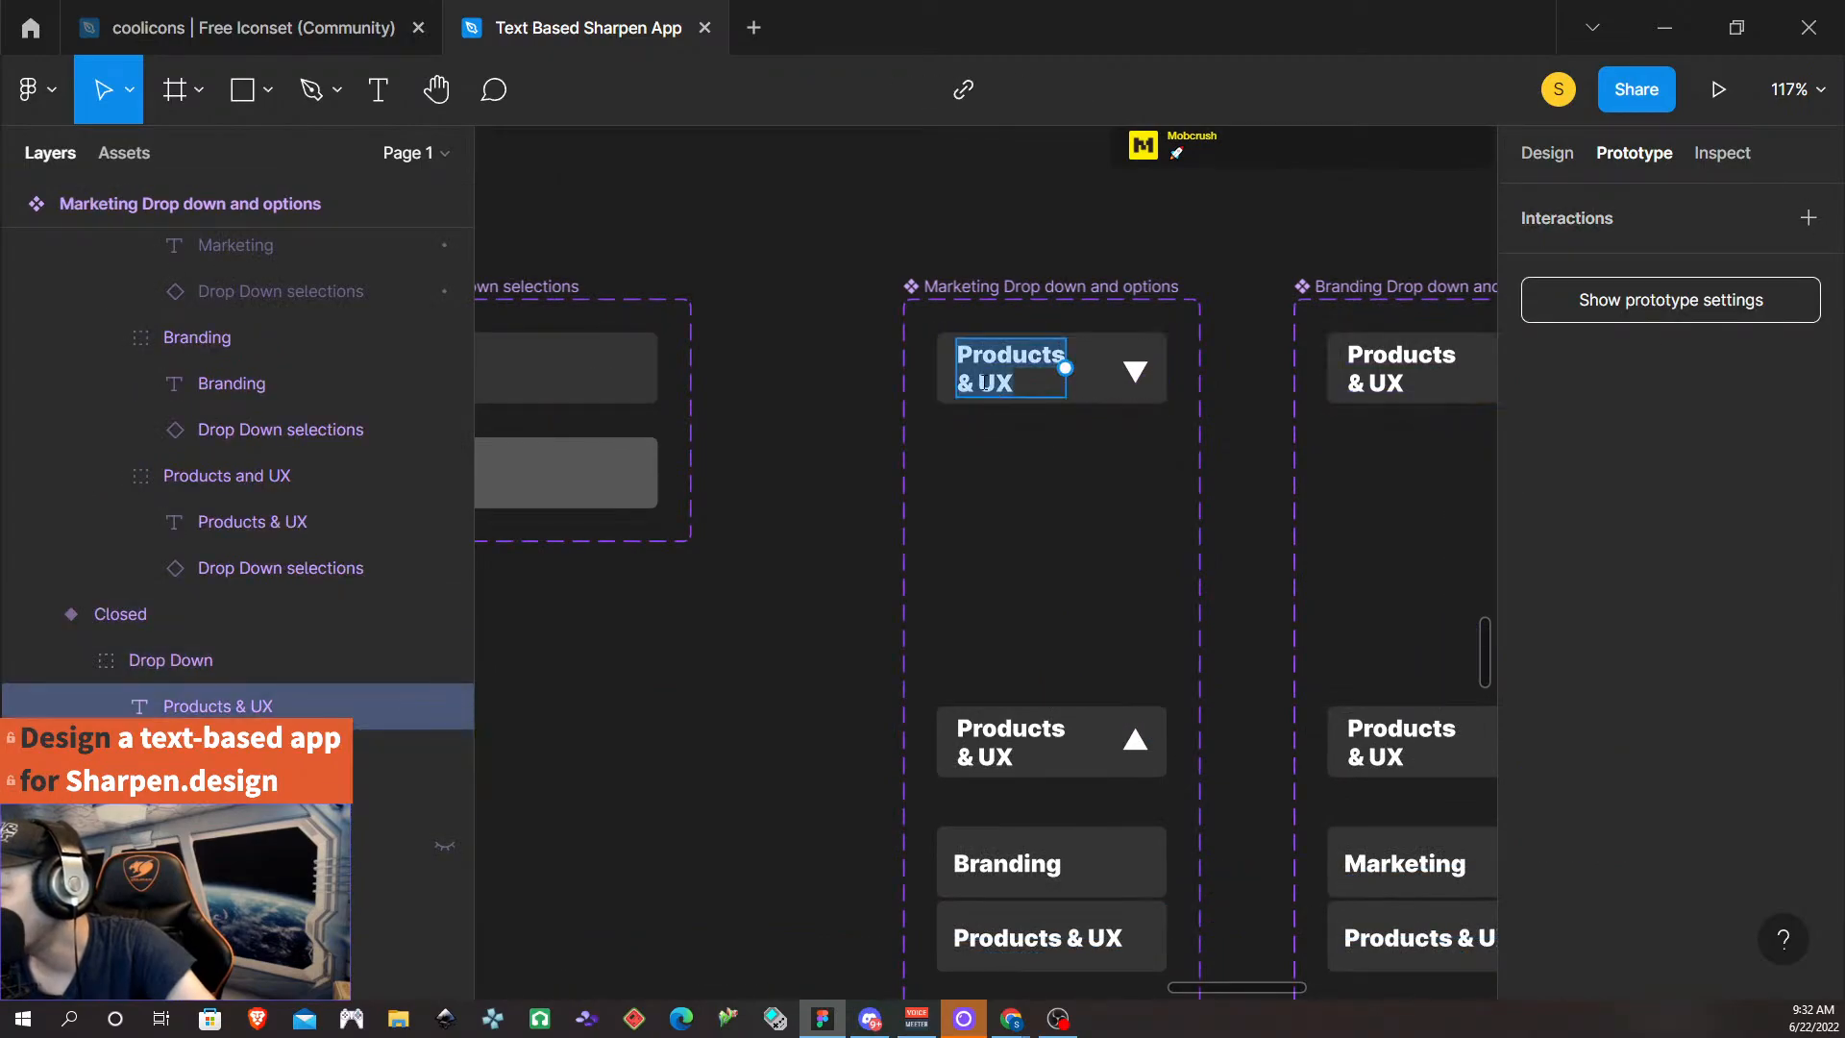
text(Marke)
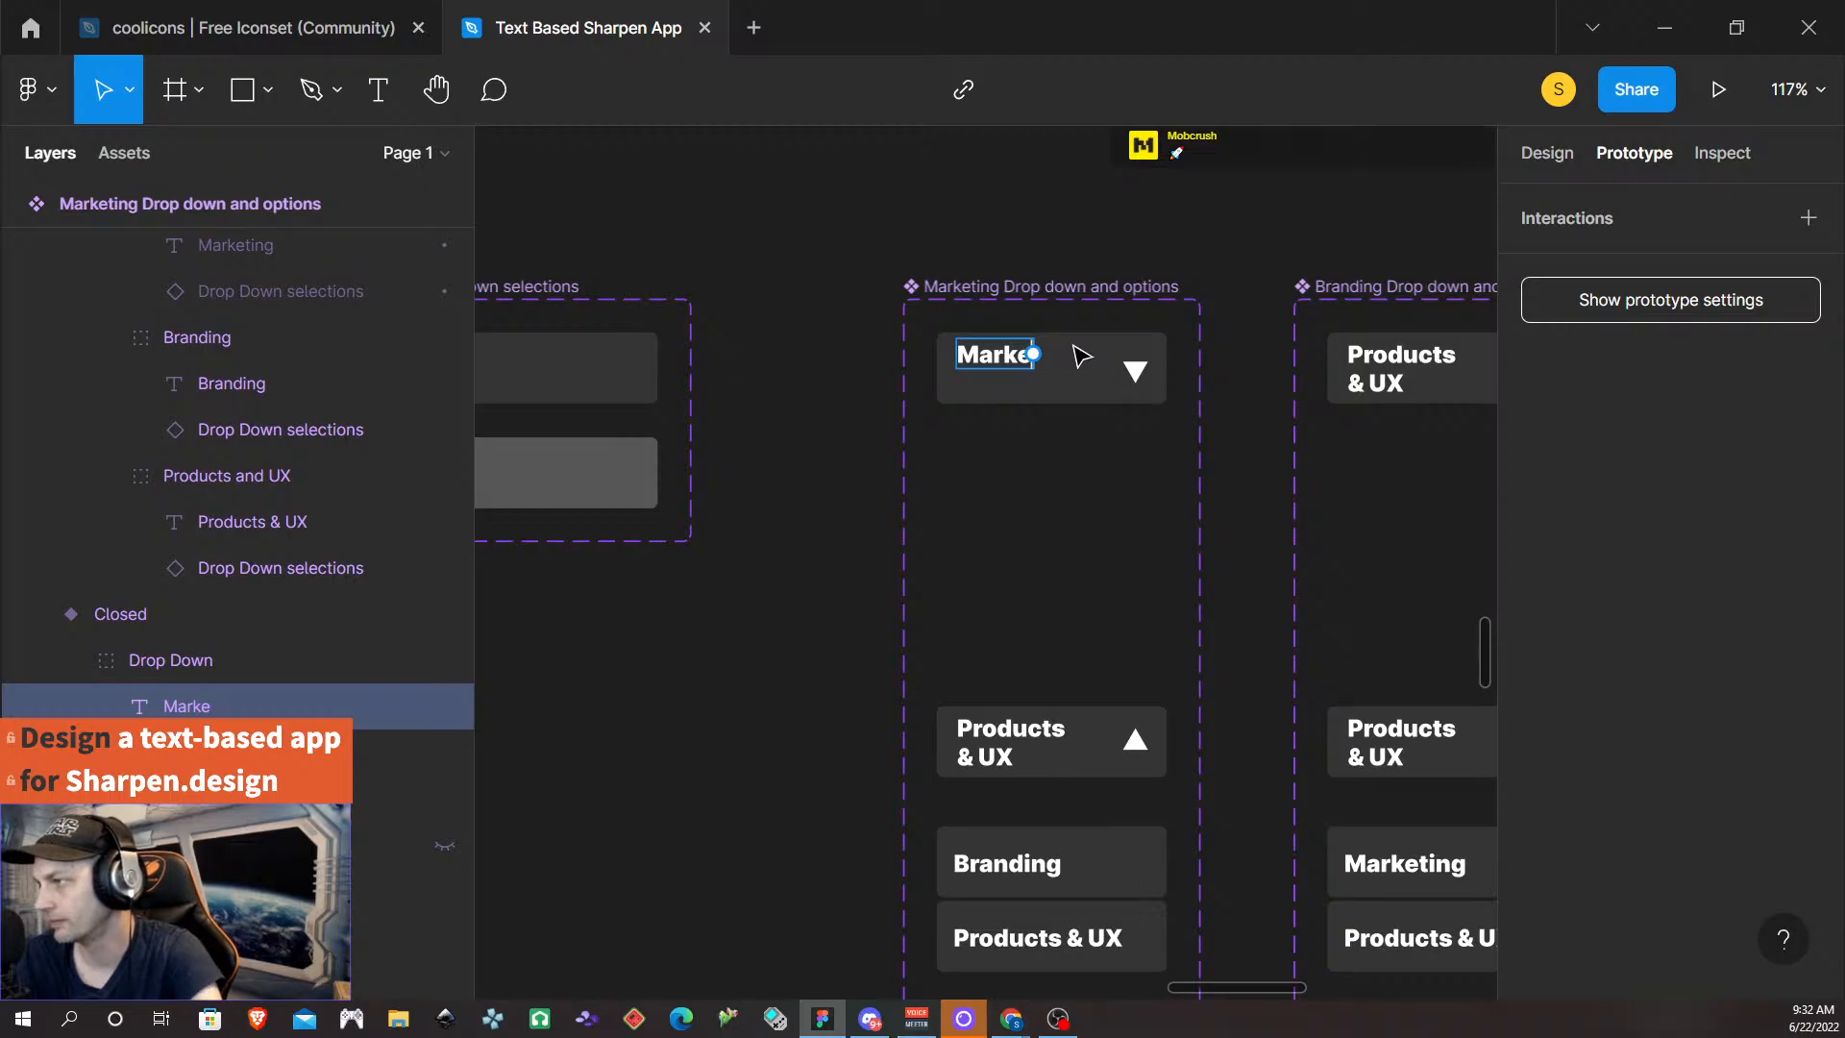
text(ting)
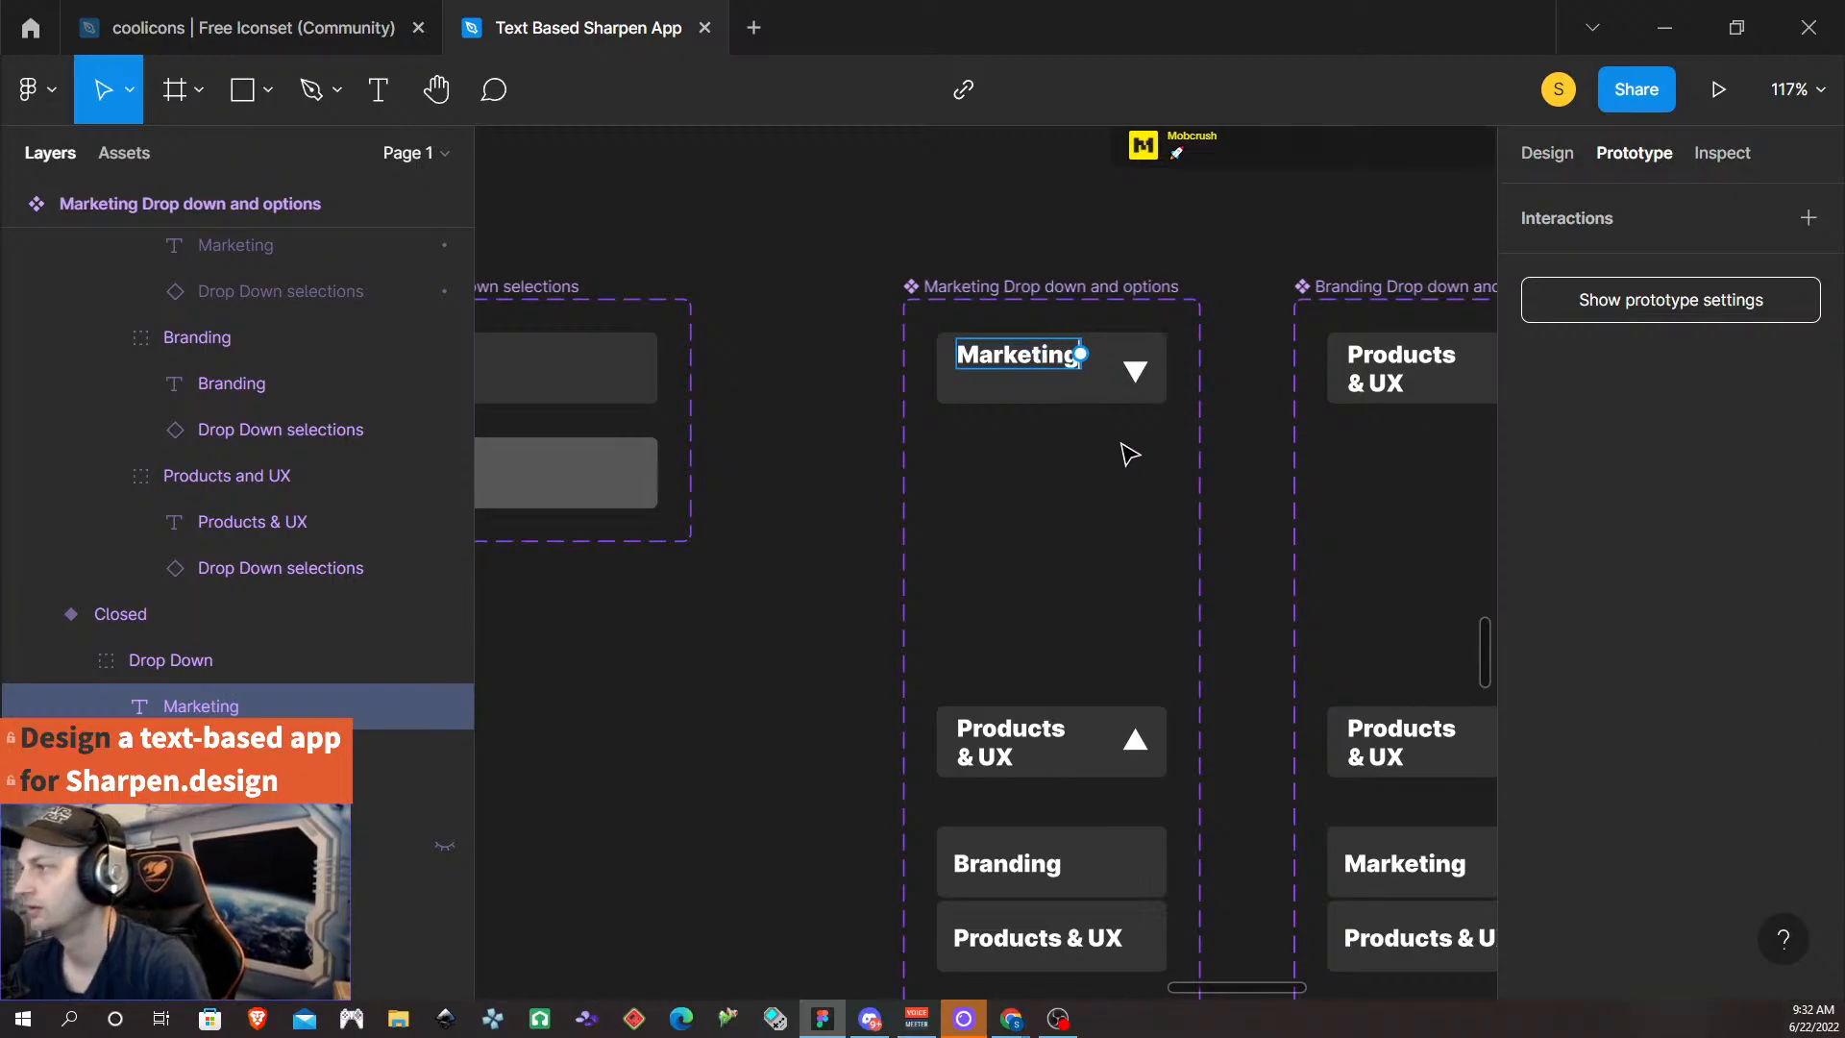
key(Escape)
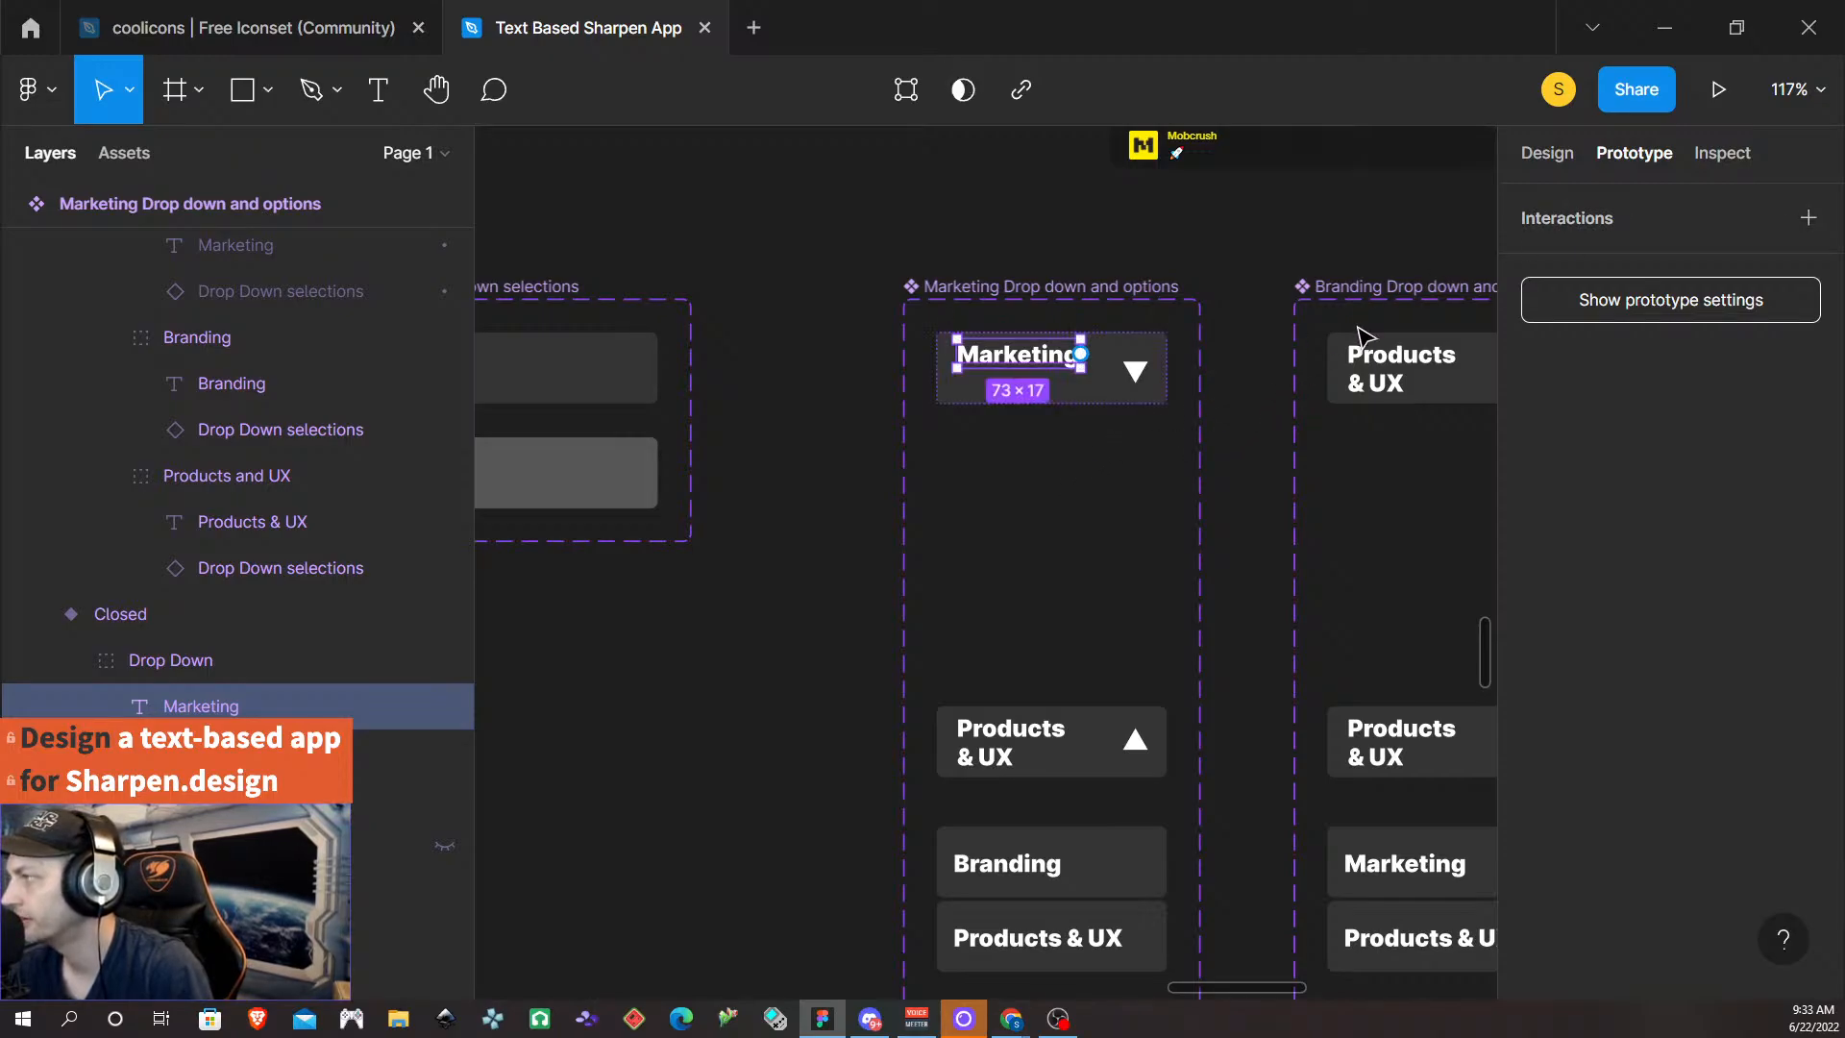
click(1569, 146)
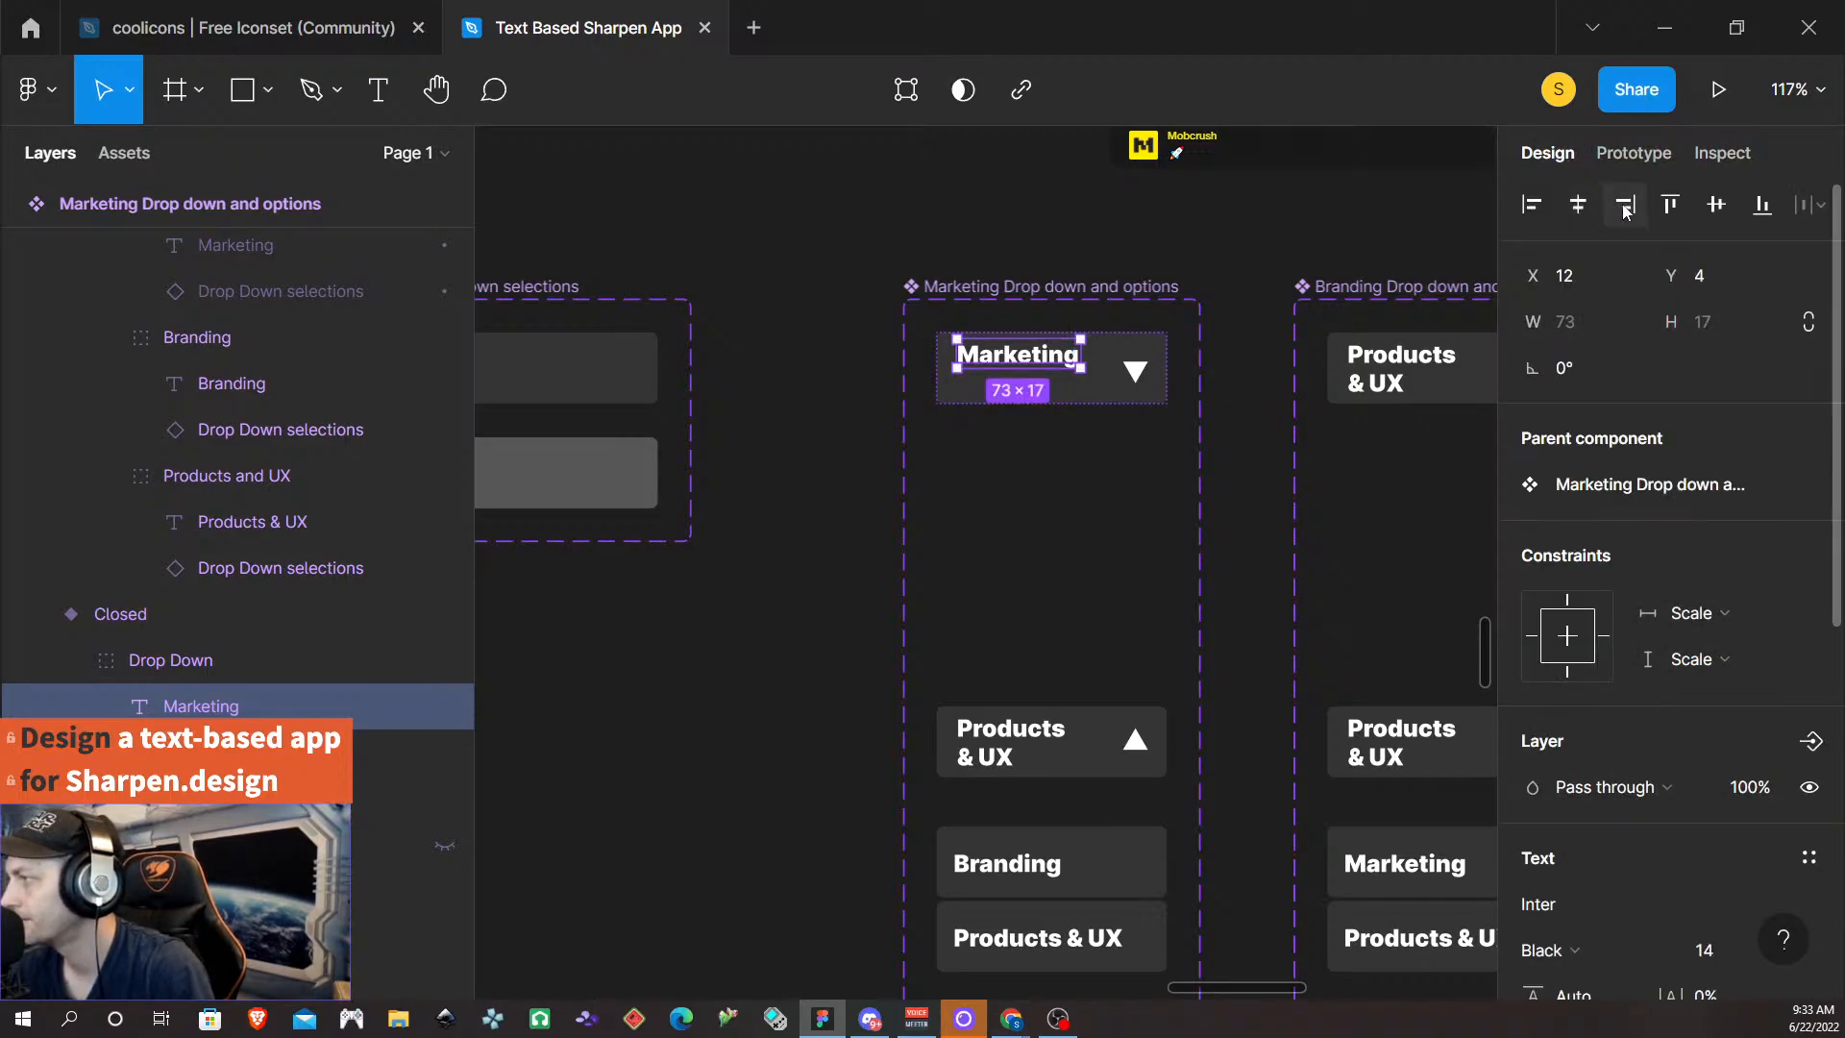
click(1716, 207)
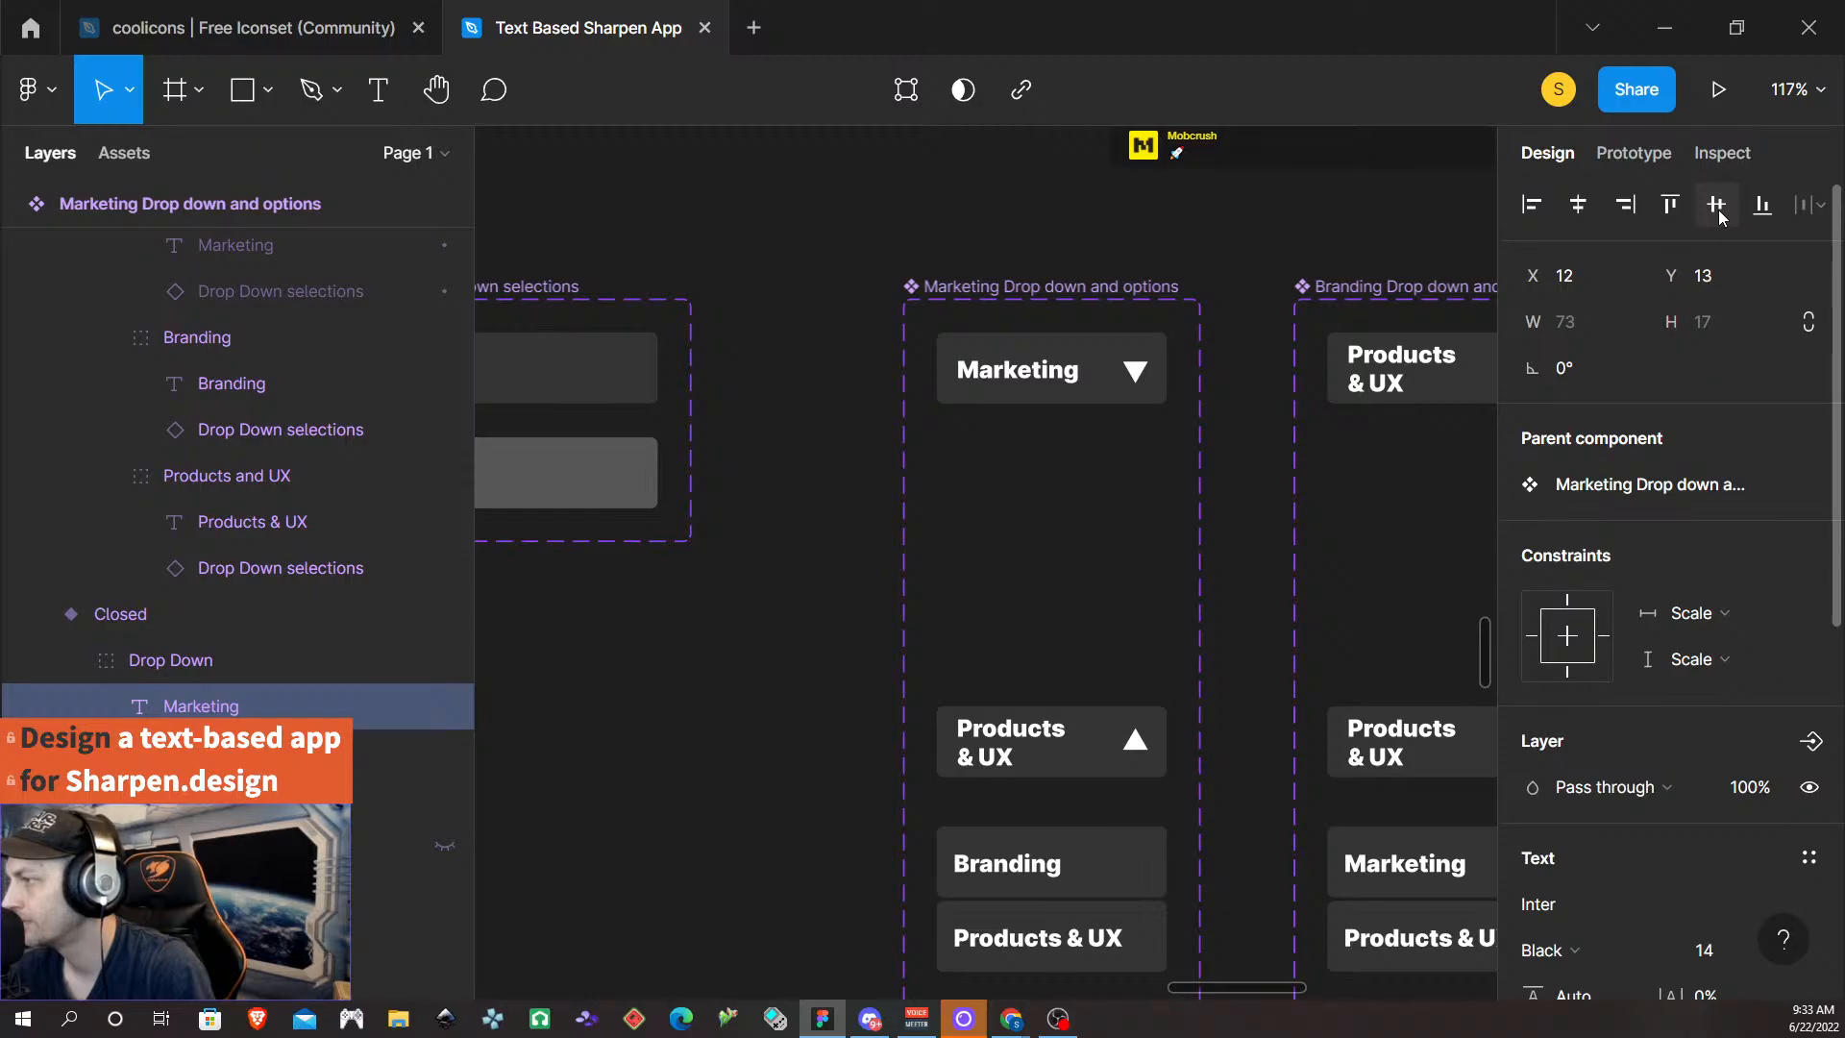
- Change the header label of the Branding drop-down's closed variant to "Branding" and centre it vertically
scroll(1292, 319, right, 5)
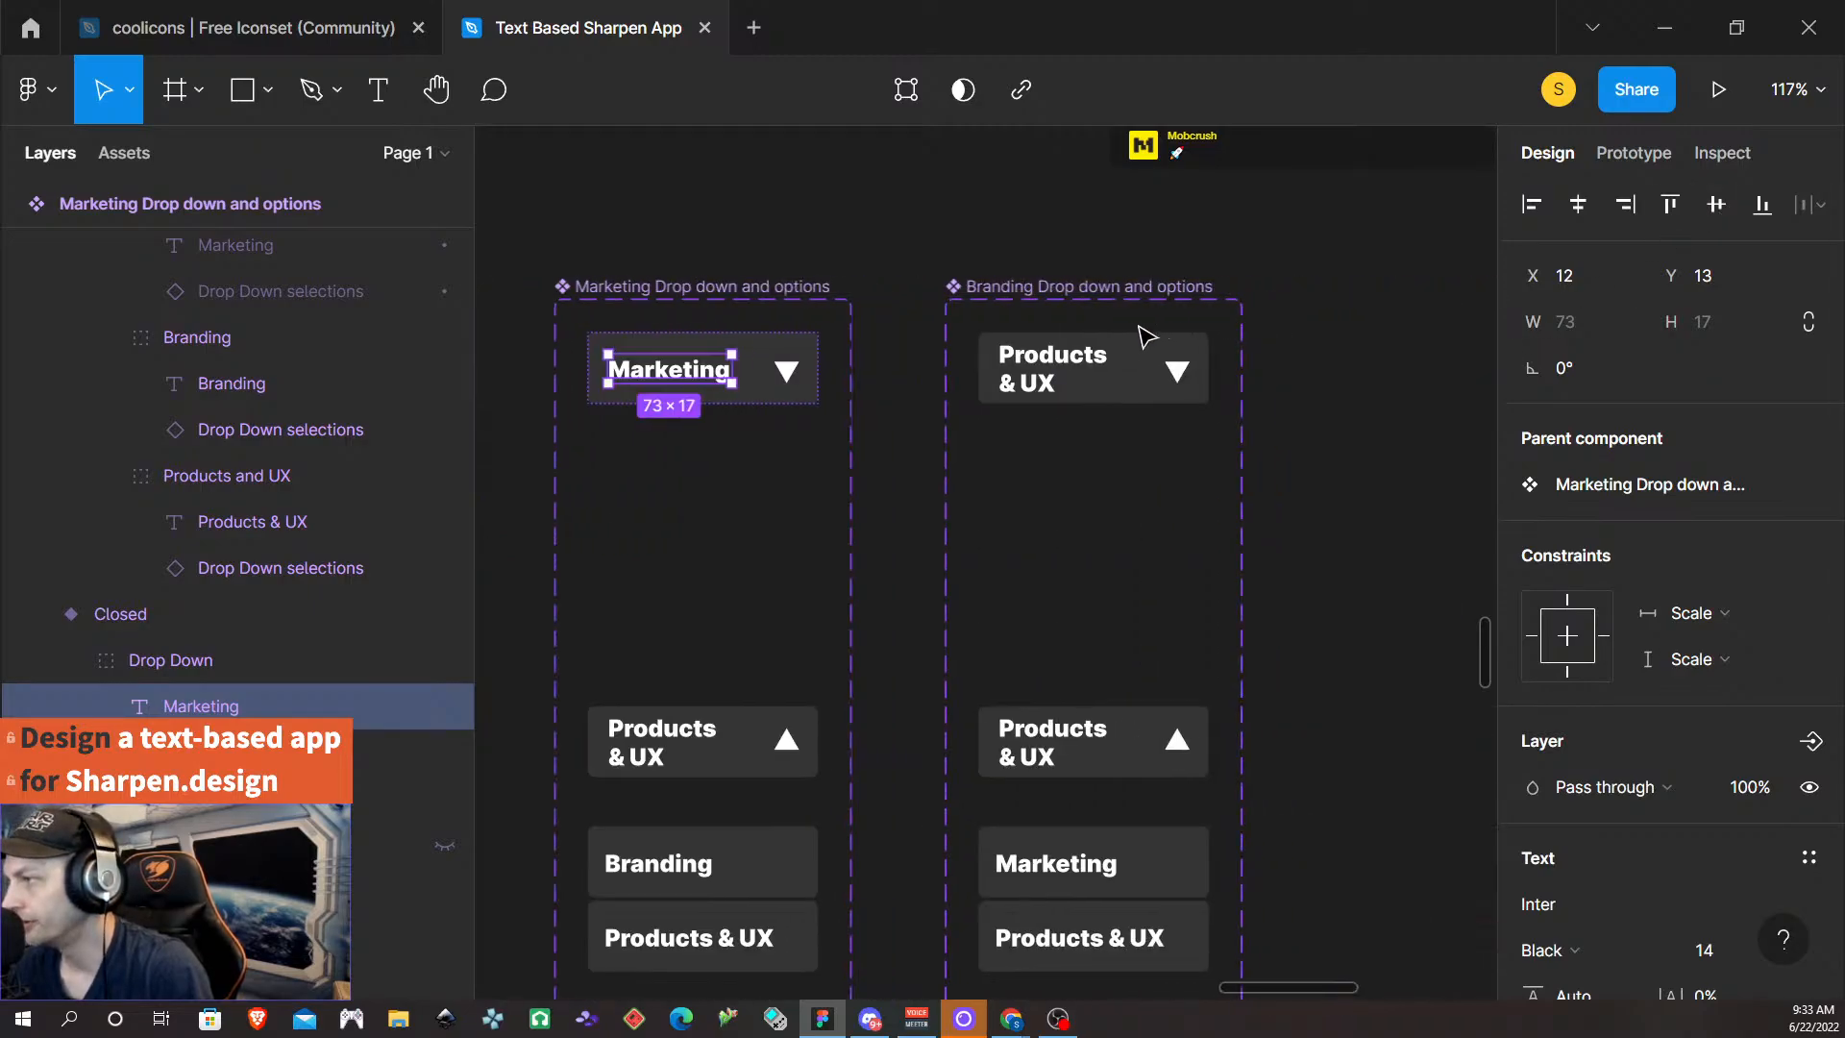
click(1057, 382)
double_click(1056, 382)
double_click(1054, 381)
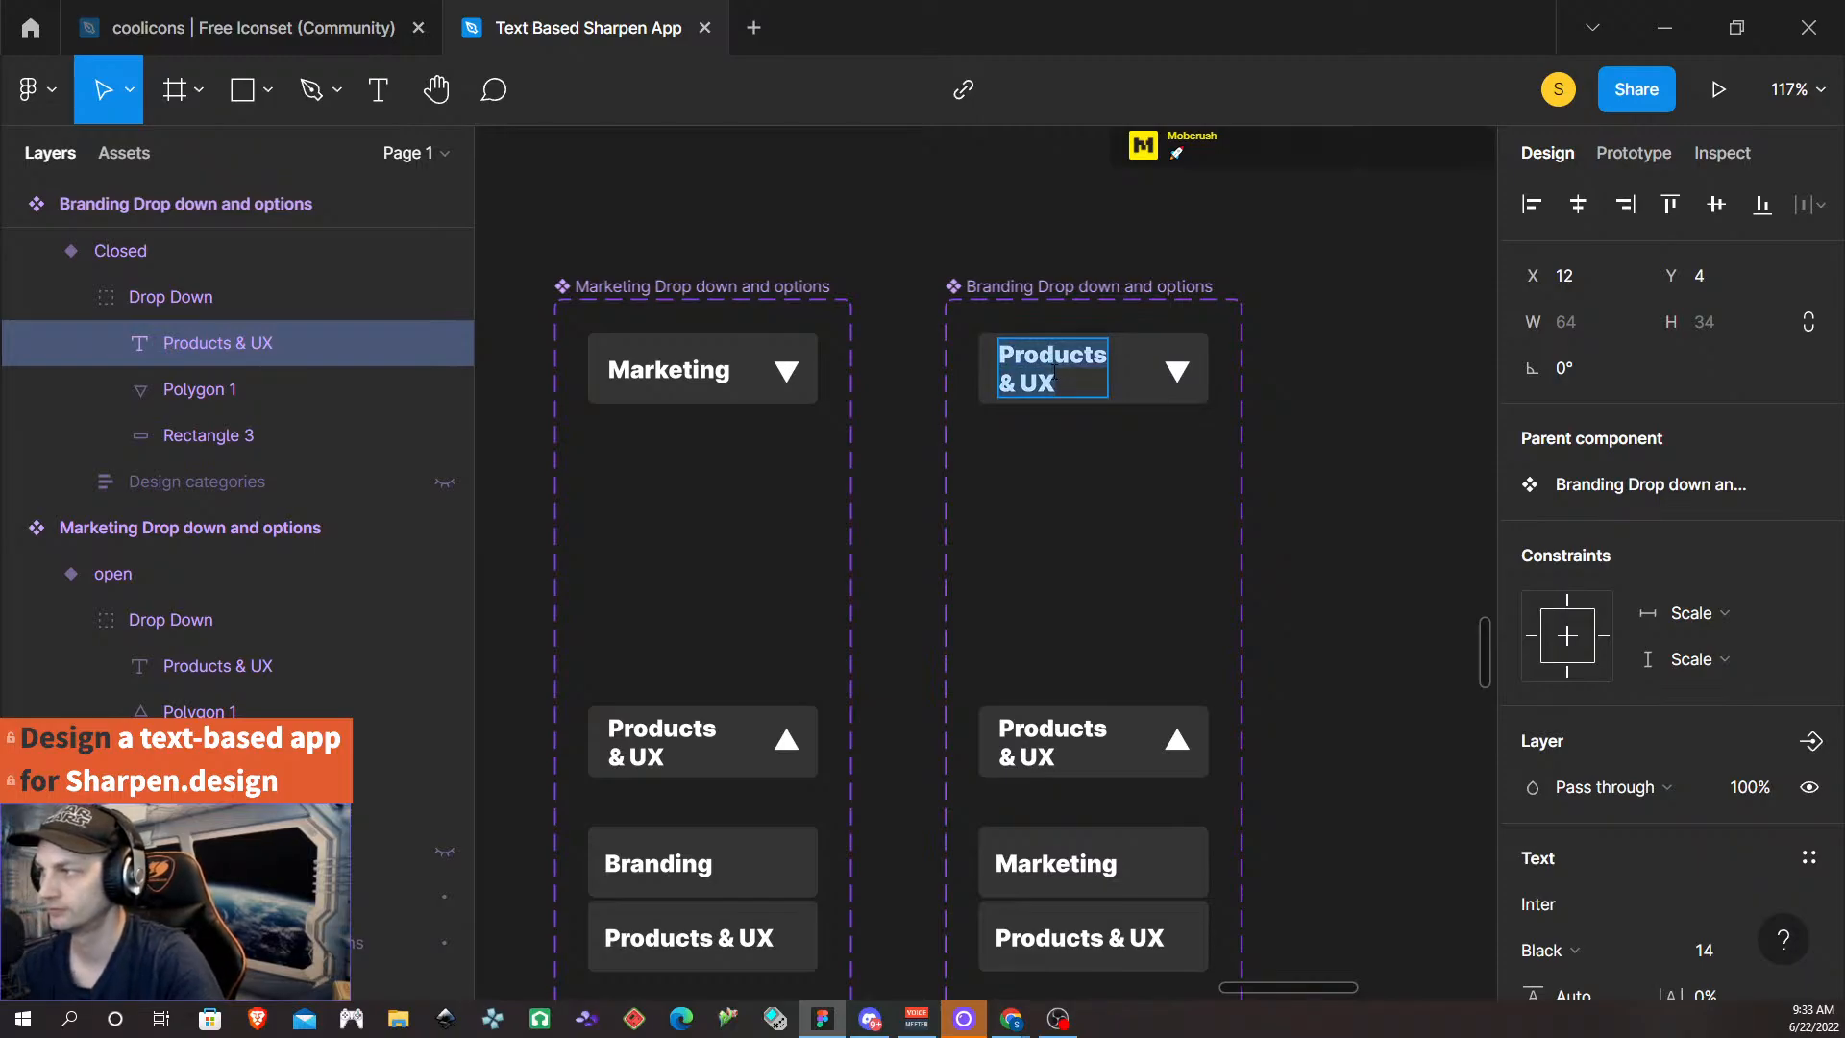
text(Branding)
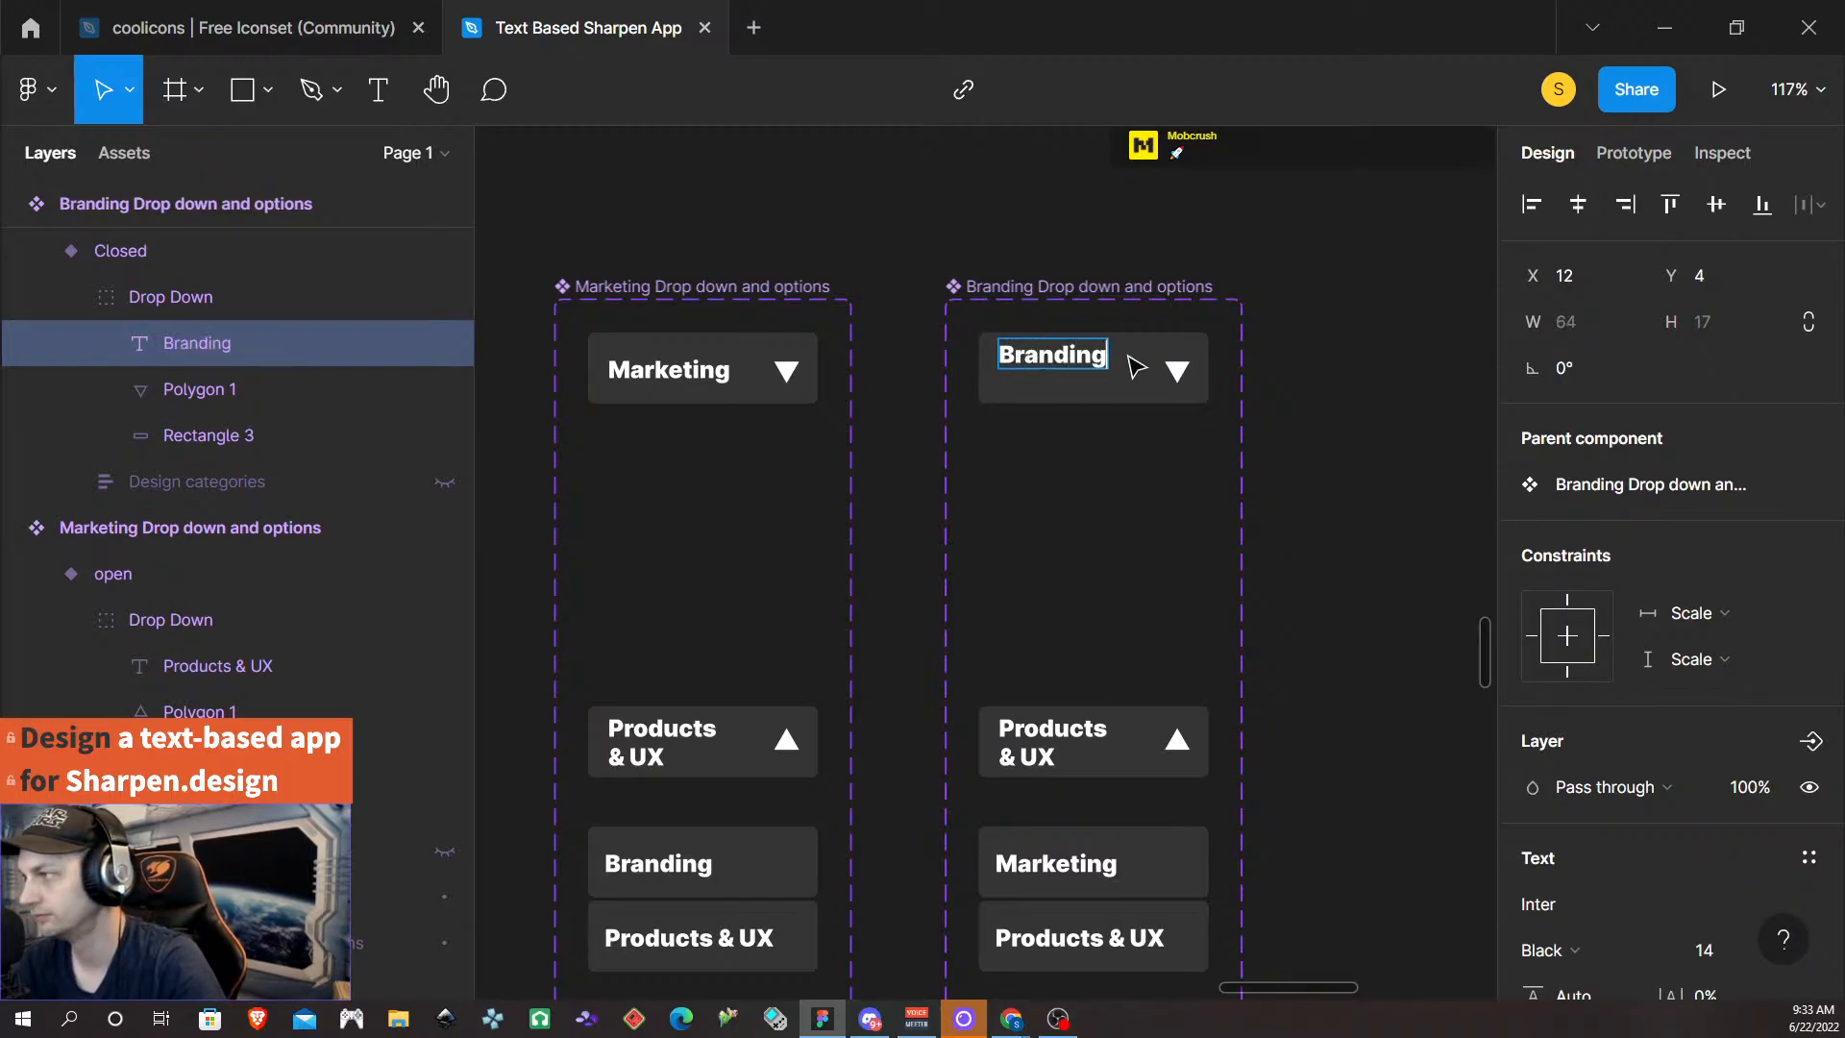
key(Escape)
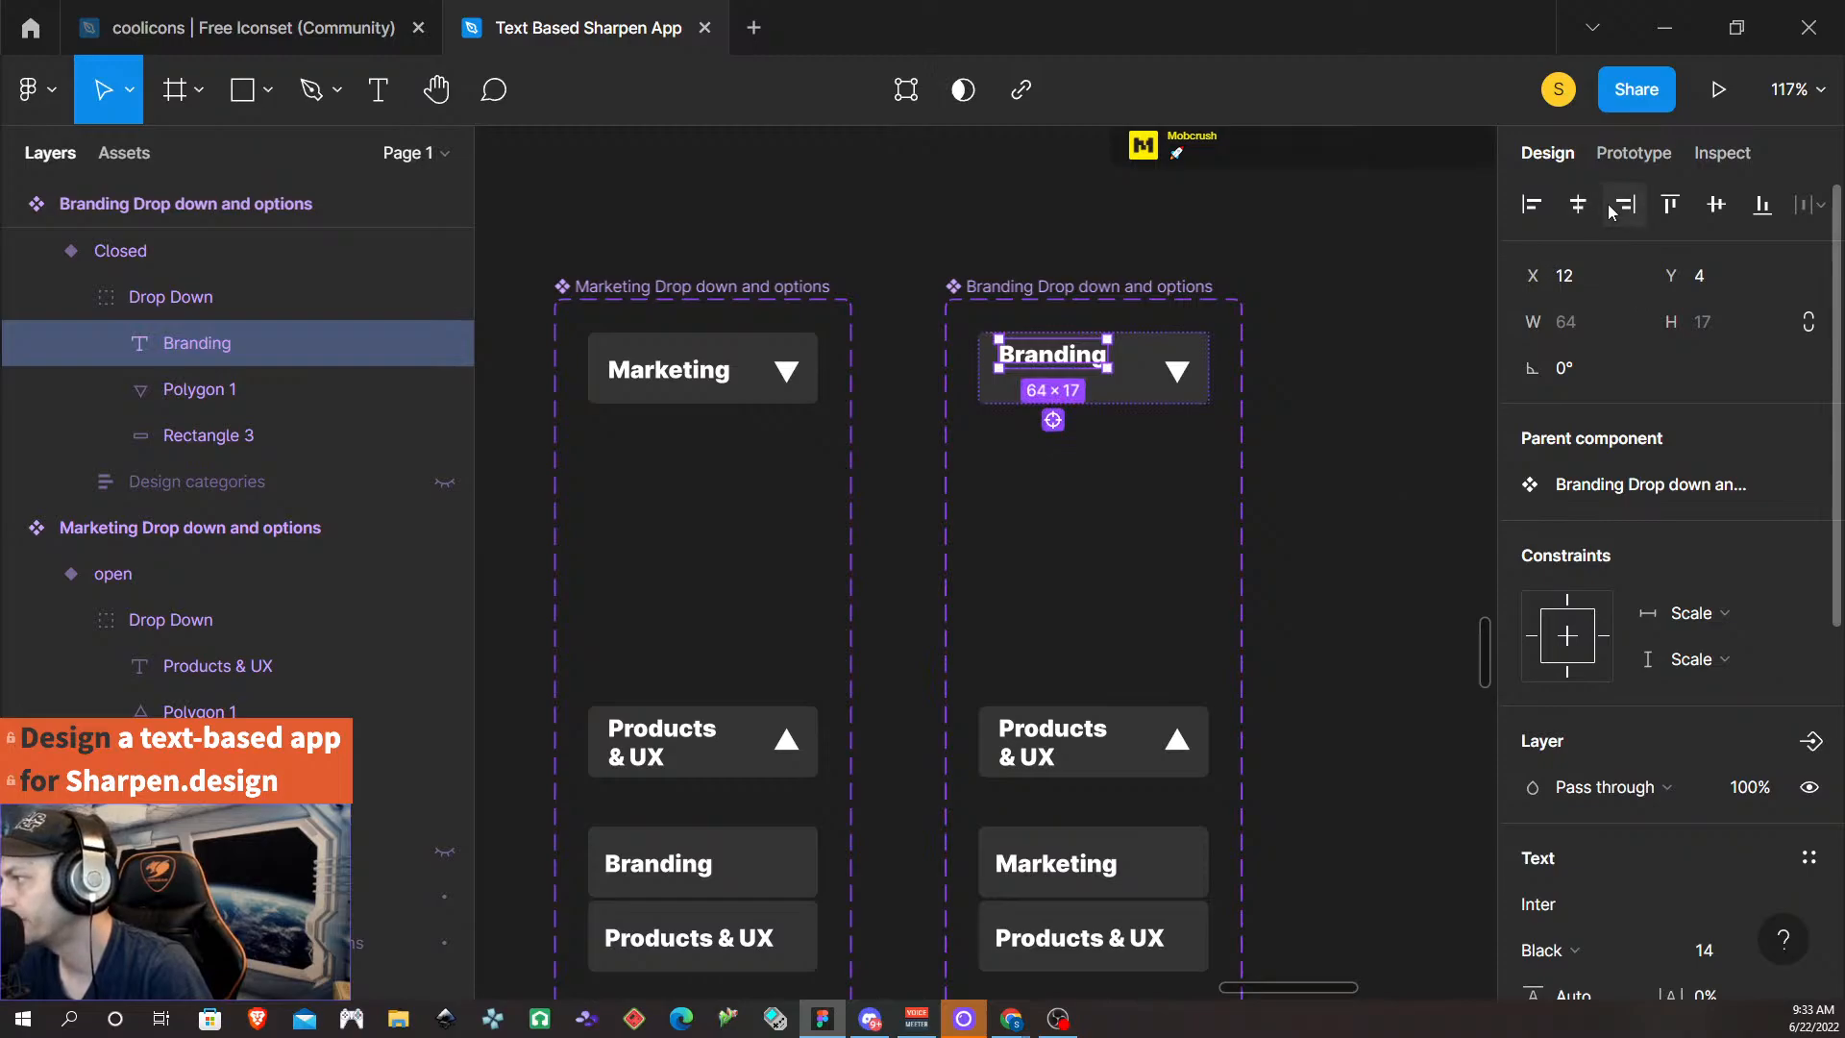
click(1366, 470)
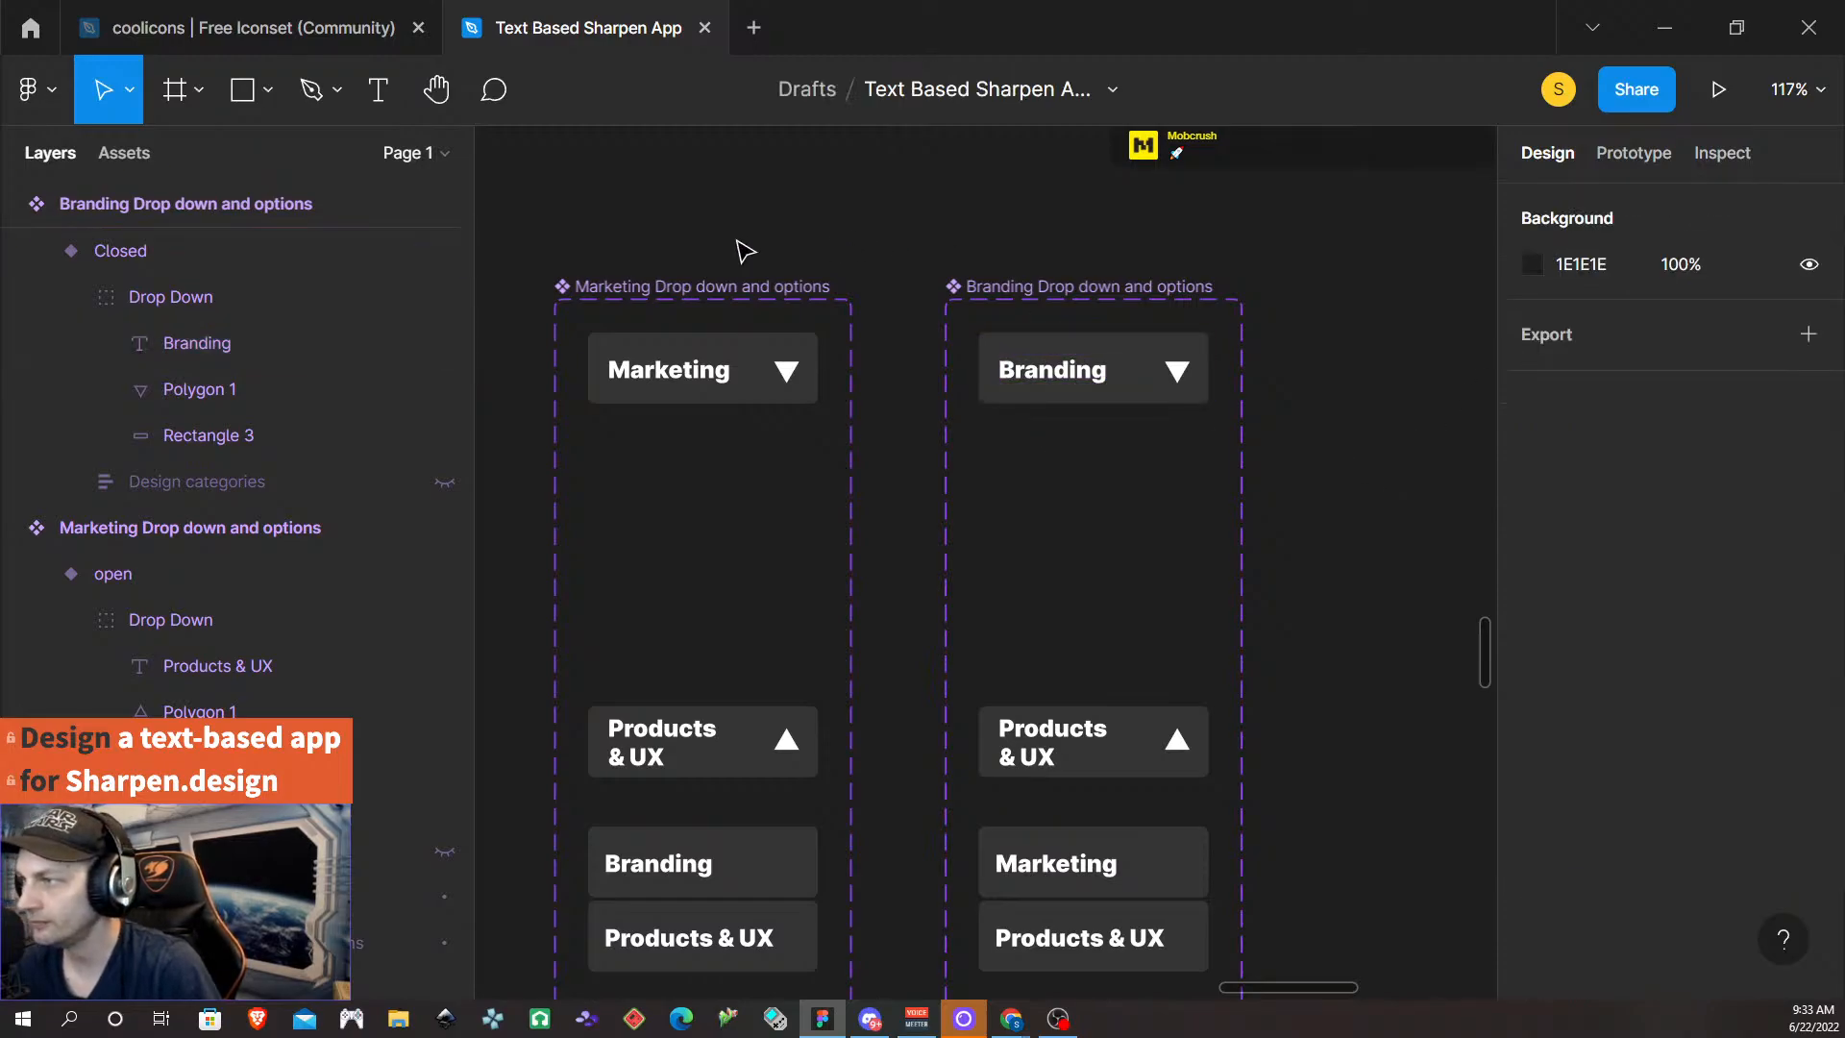
- Copy the closed variant of the UX drop-down component
scroll(746, 252, down, 5)
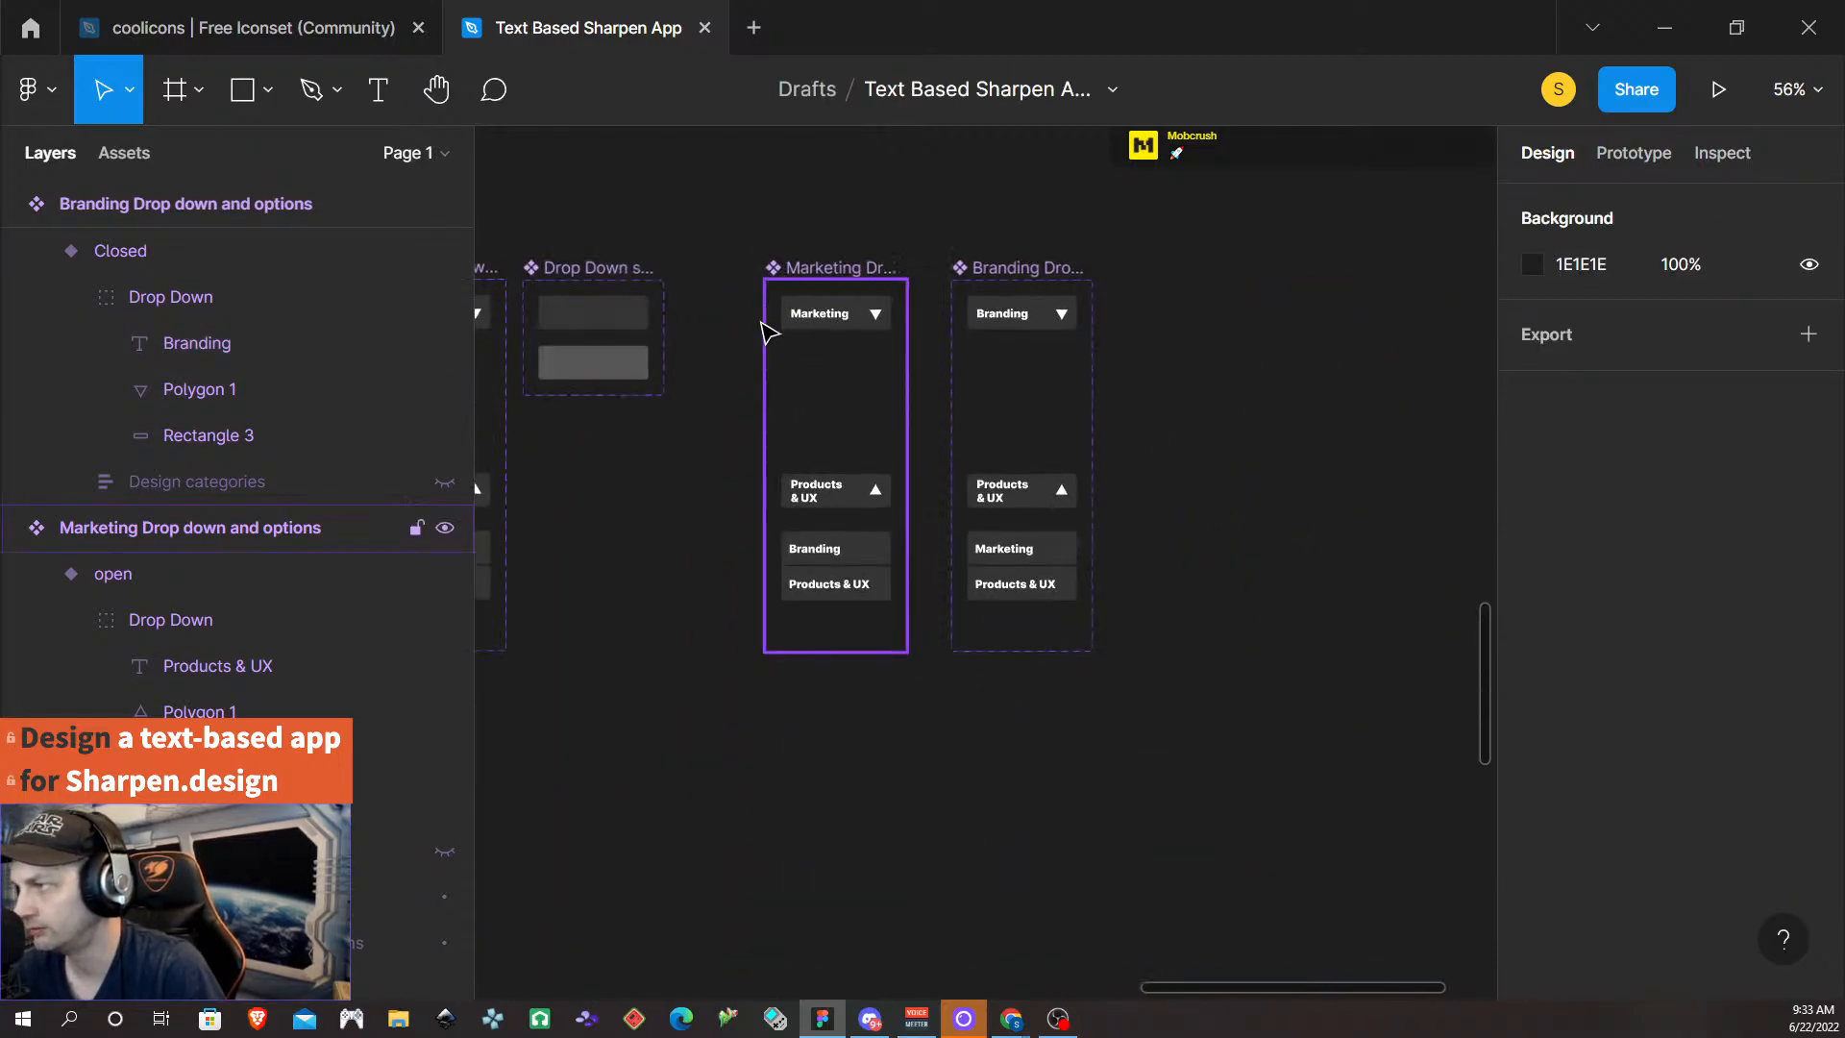
scroll(745, 384, left, 5)
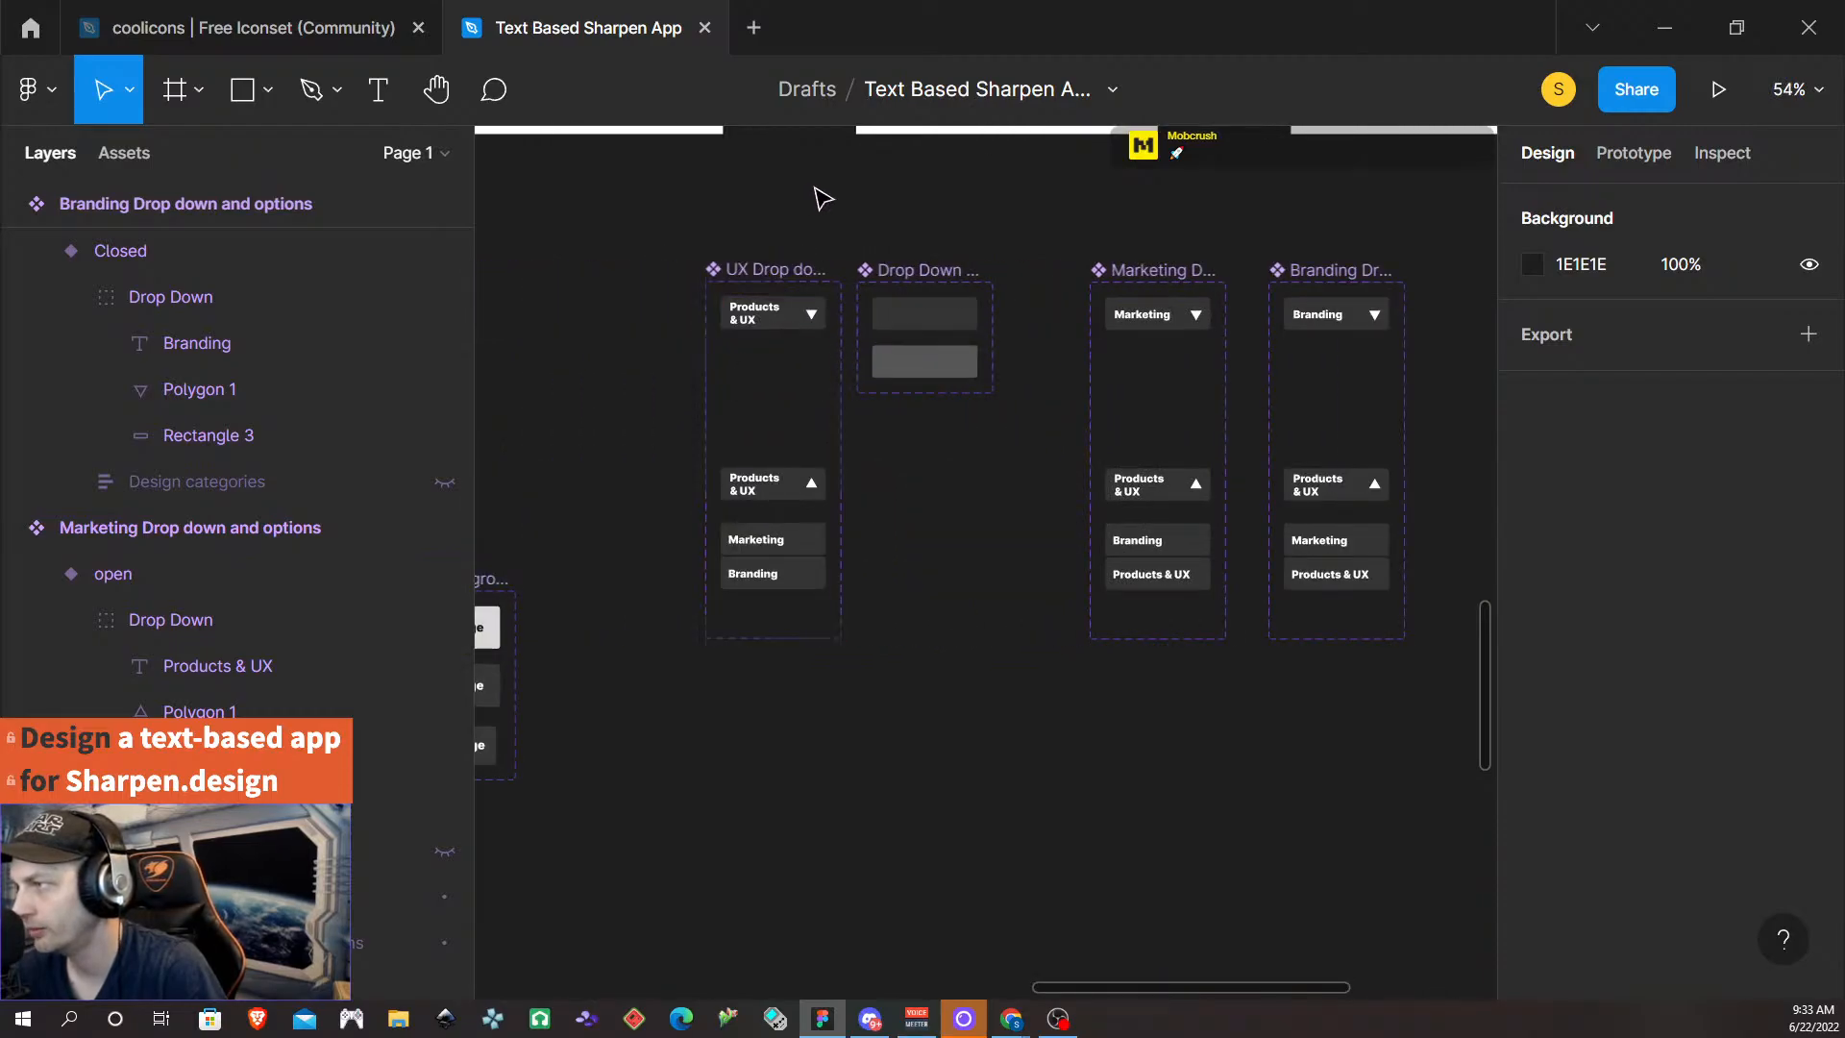
click(754, 320)
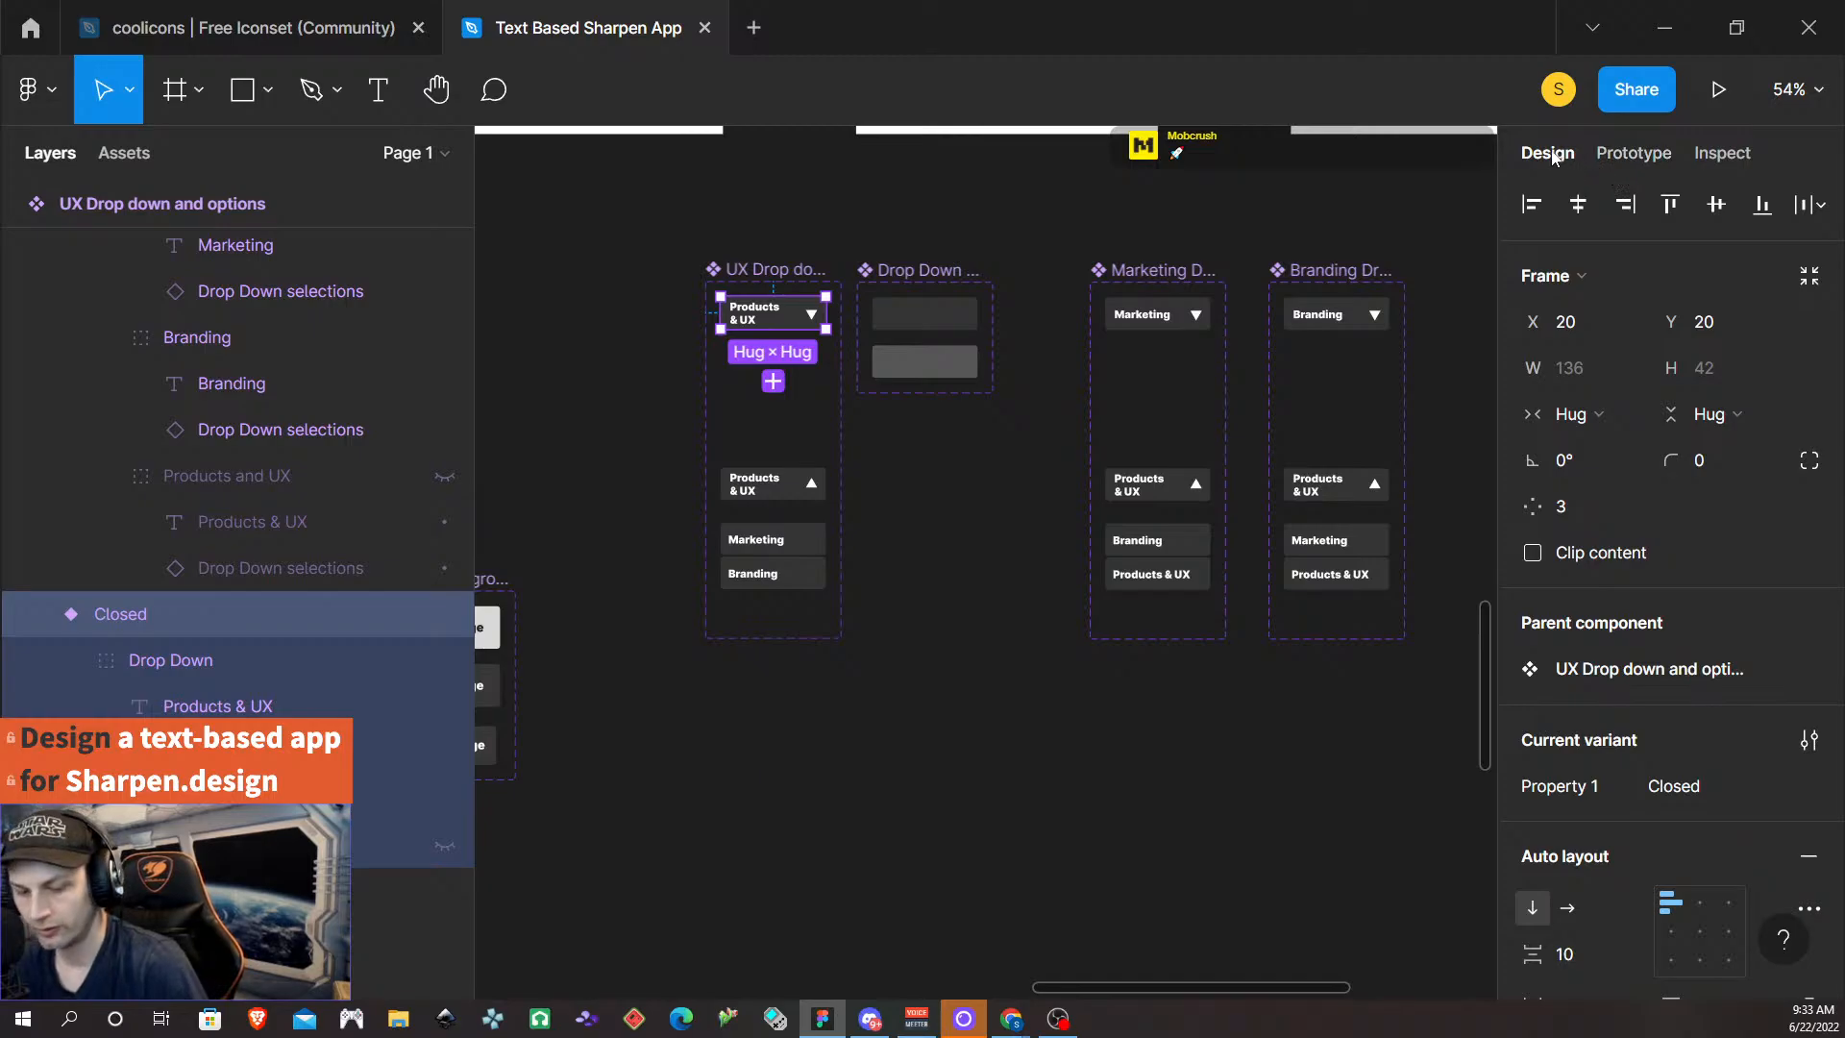
- Remove auto layout from the "Brand and drop down" frame in UX - Digital and move its Sharpen text directly into the Header group
scroll(877, 539, down, 5)
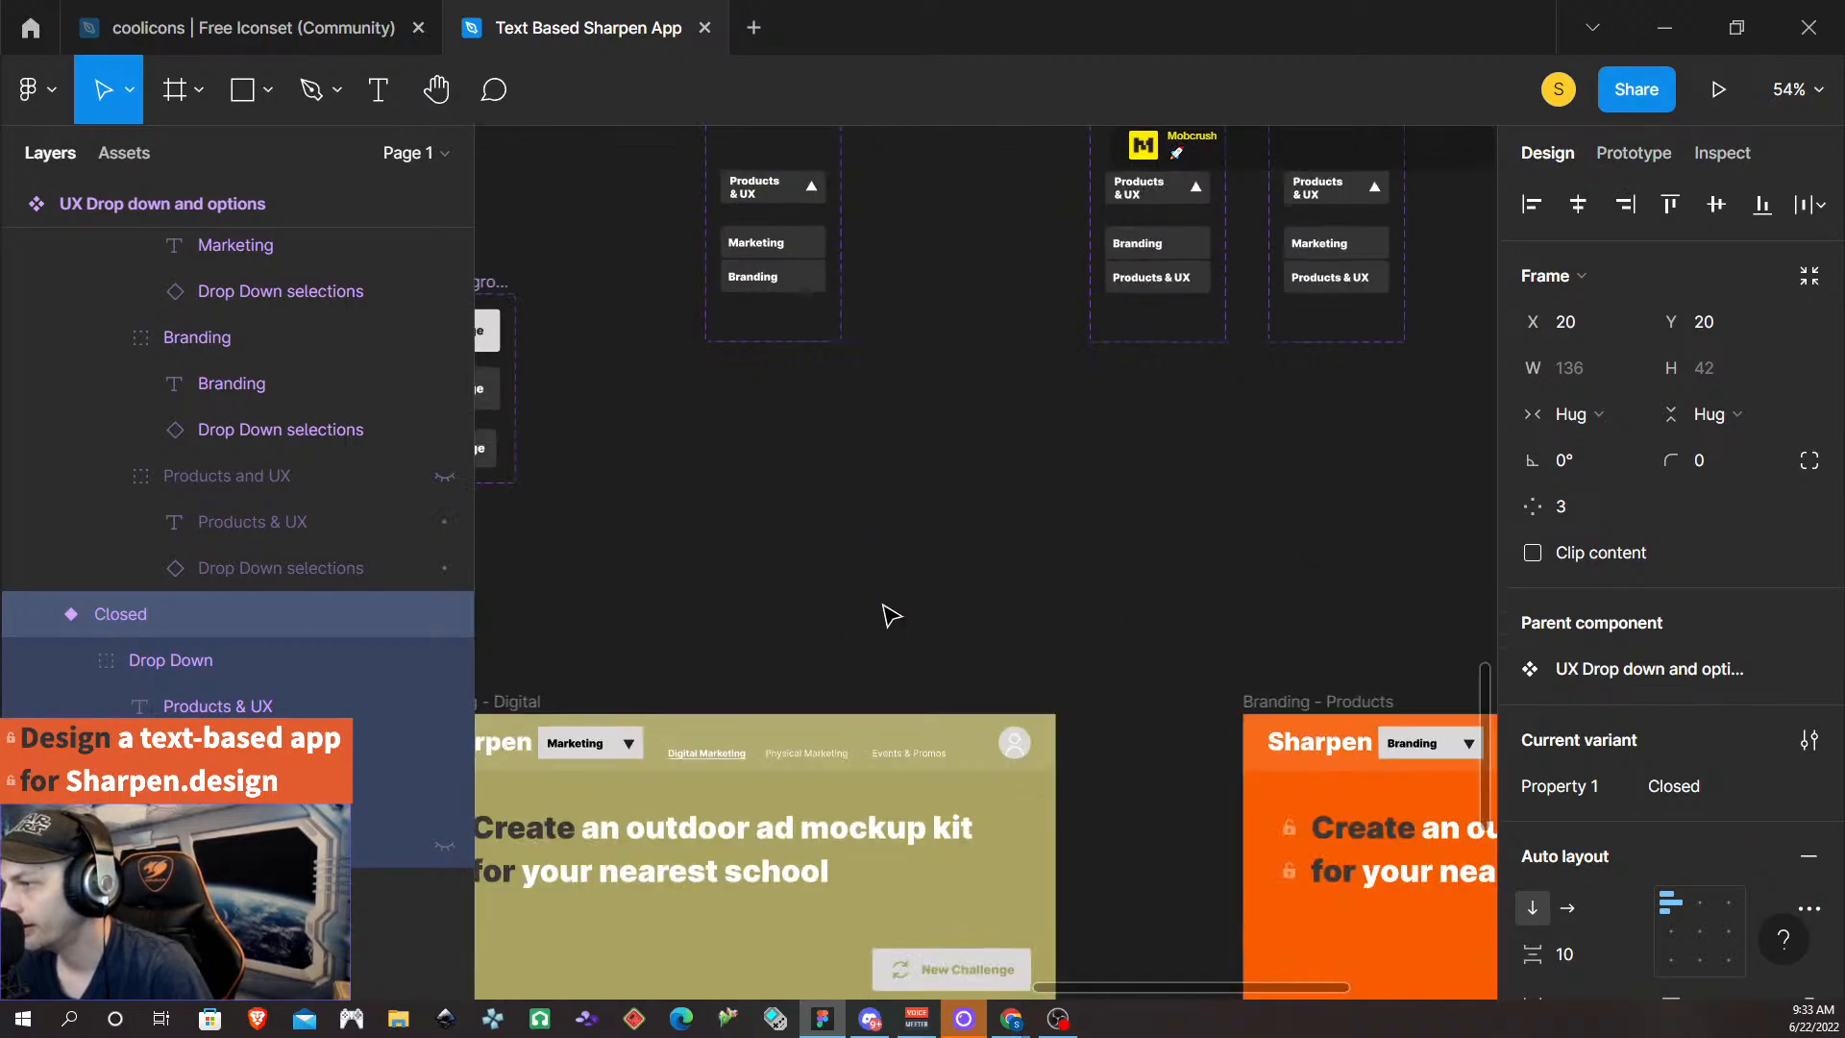
scroll(886, 624, left, 5)
scroll(885, 634, left, 10)
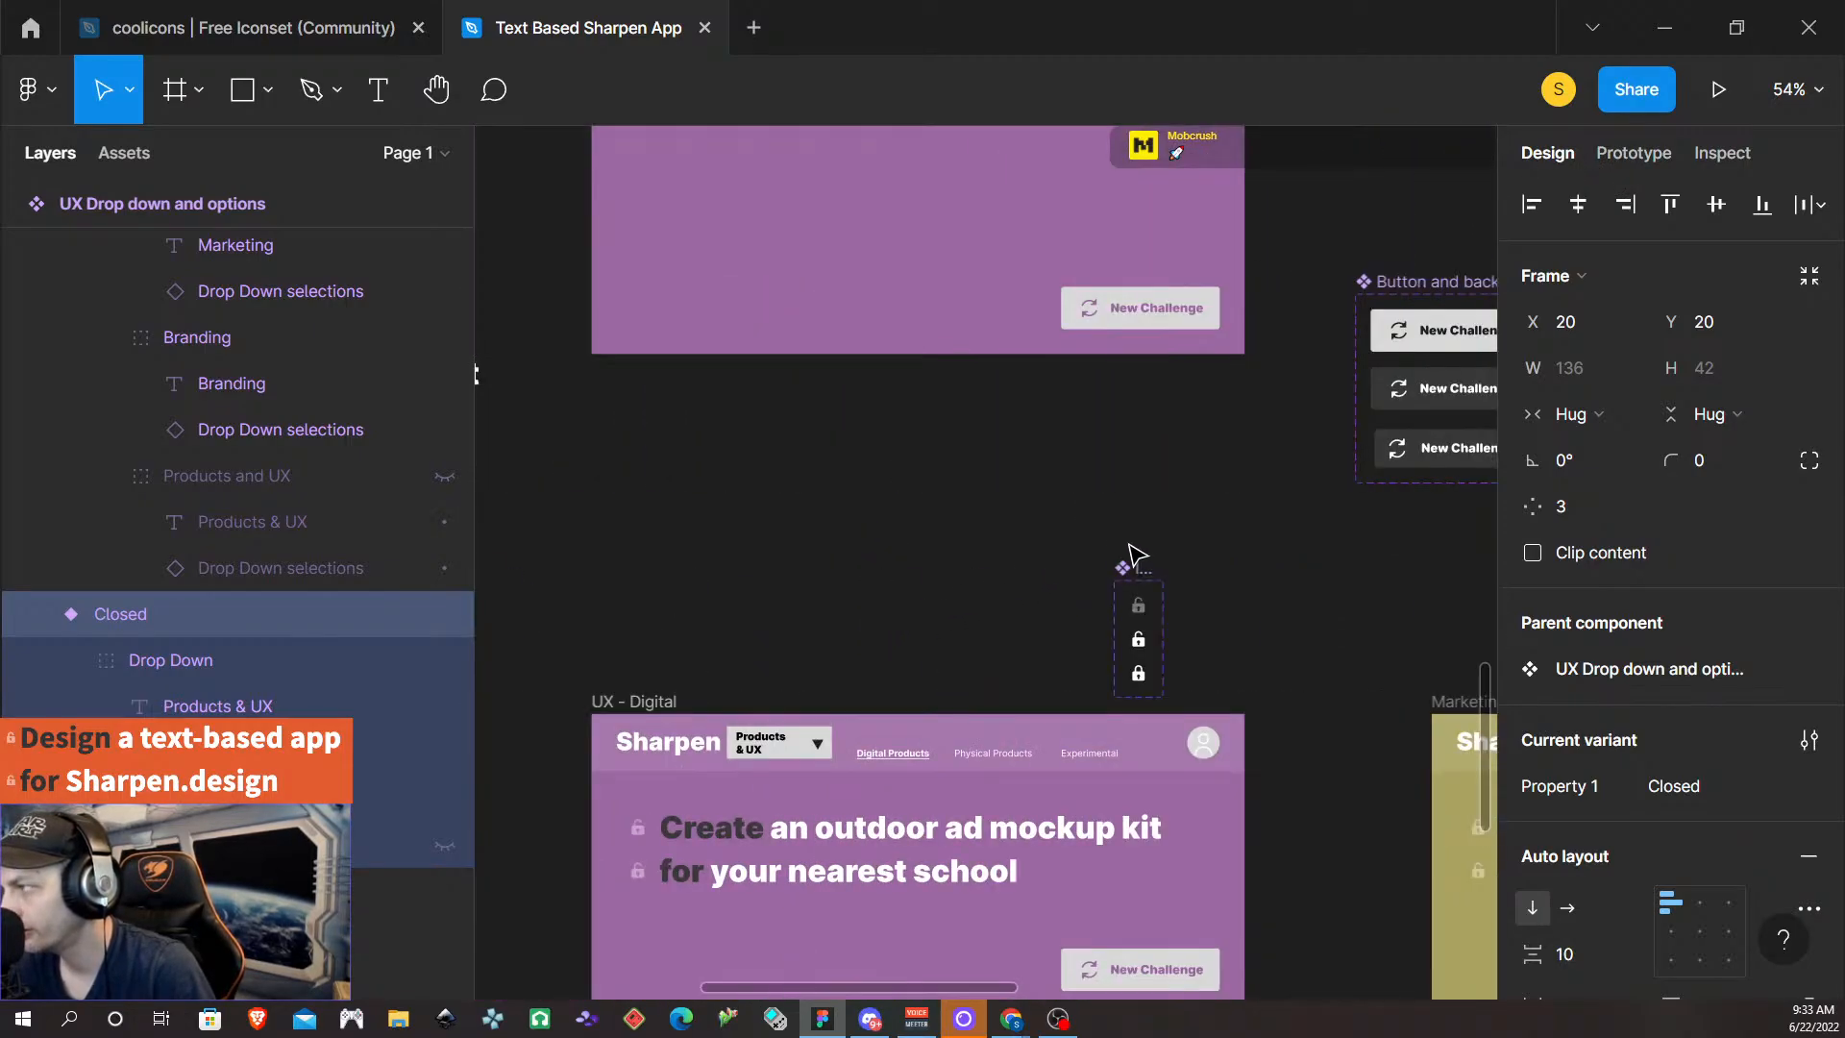
scroll(1122, 562, down, 5)
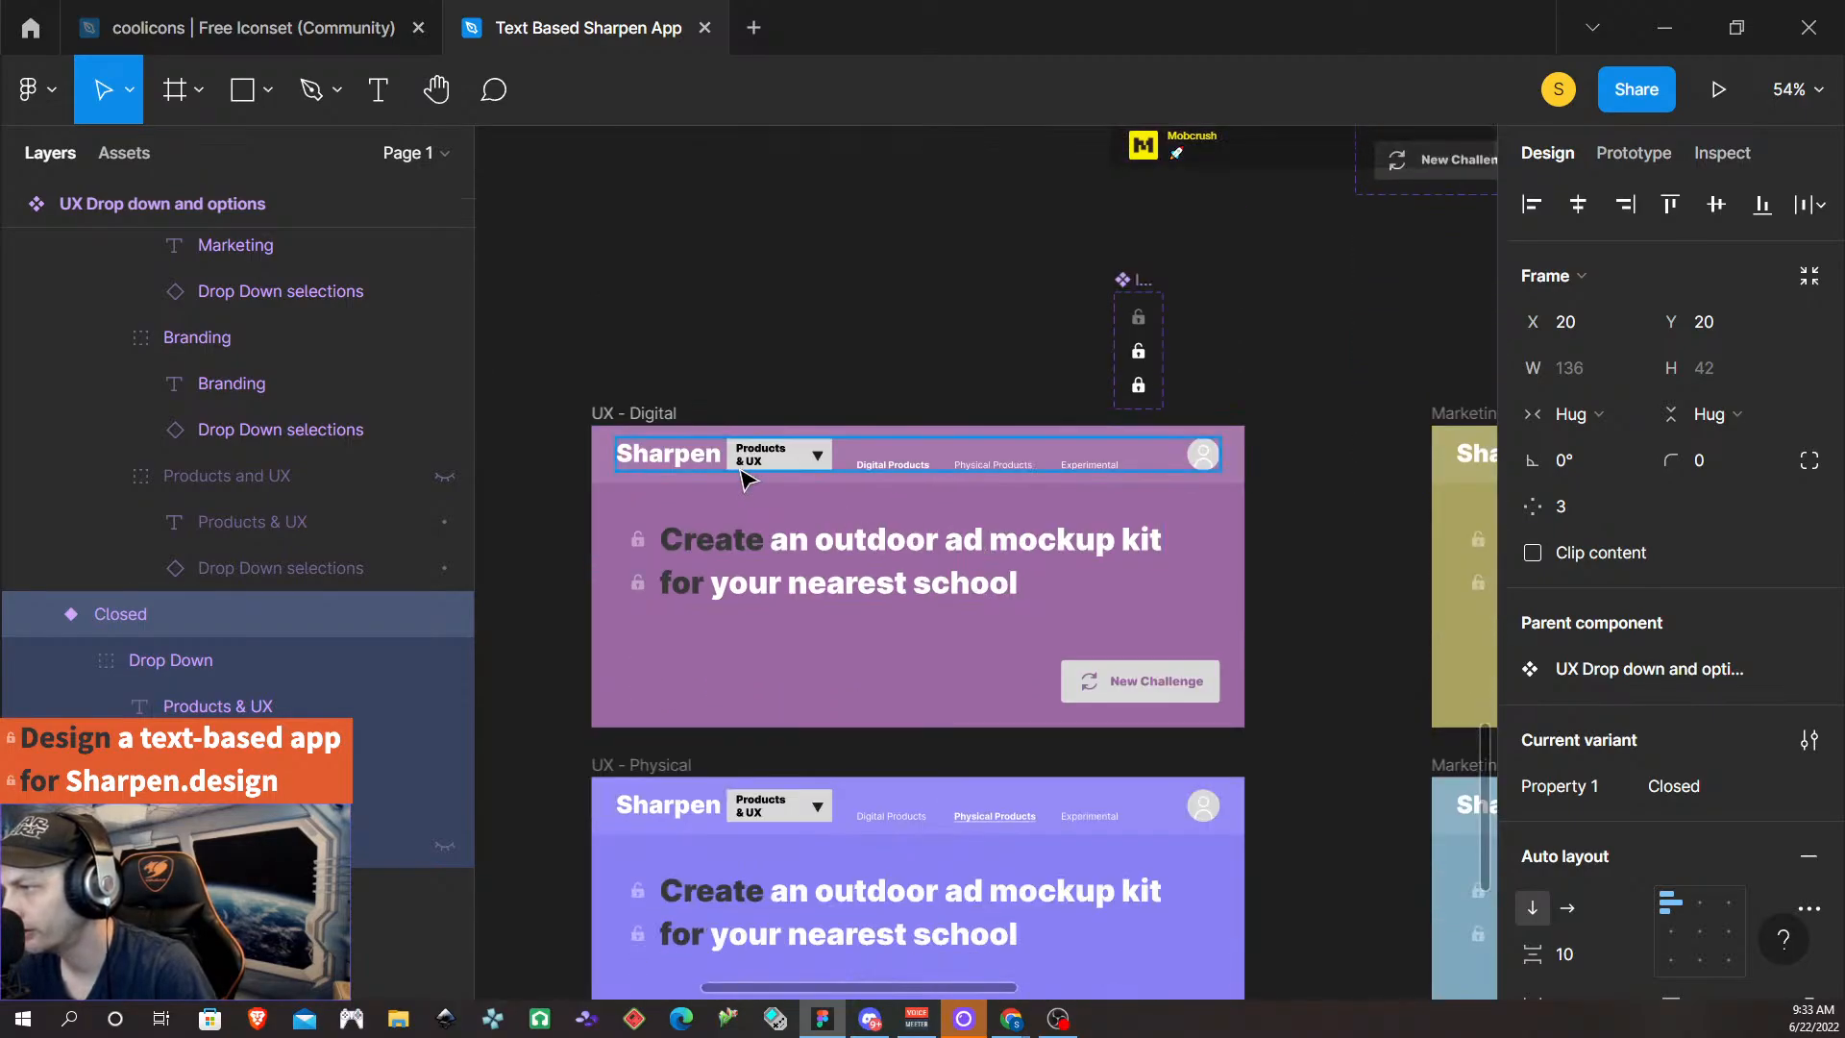
click(771, 464)
click(771, 463)
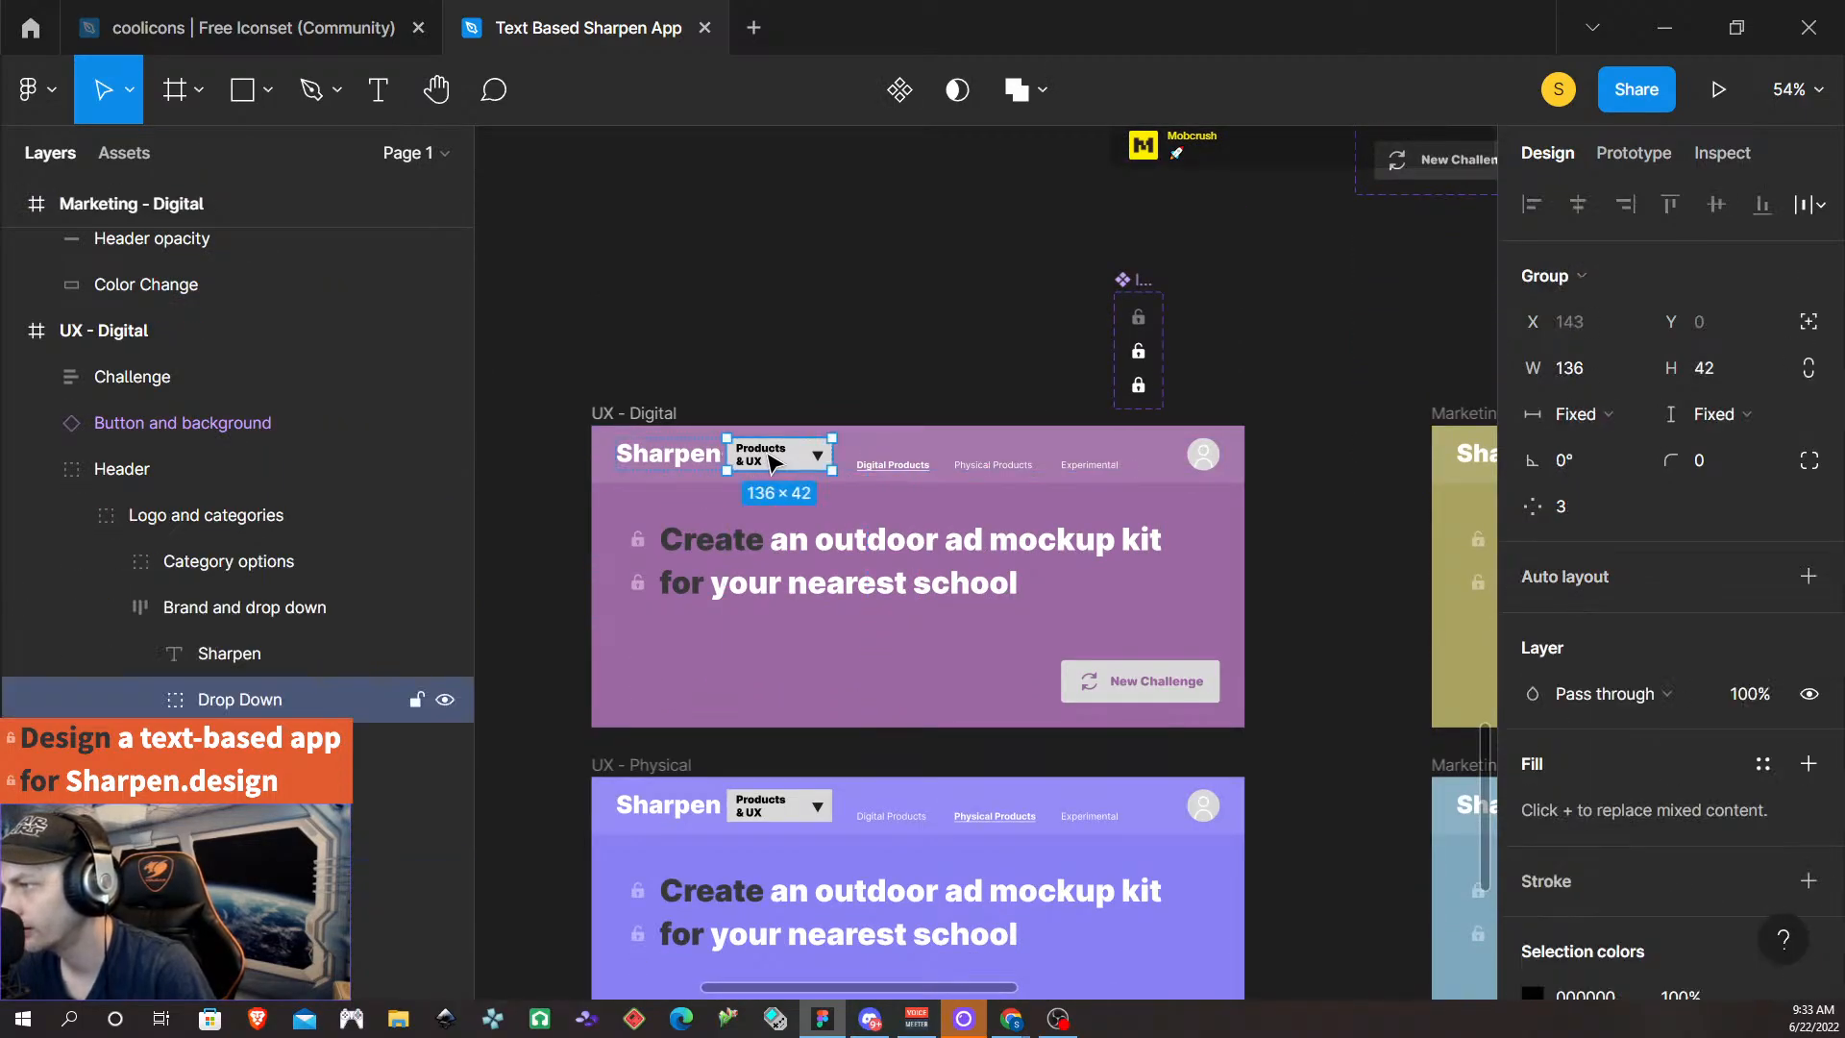
click(798, 359)
click(699, 464)
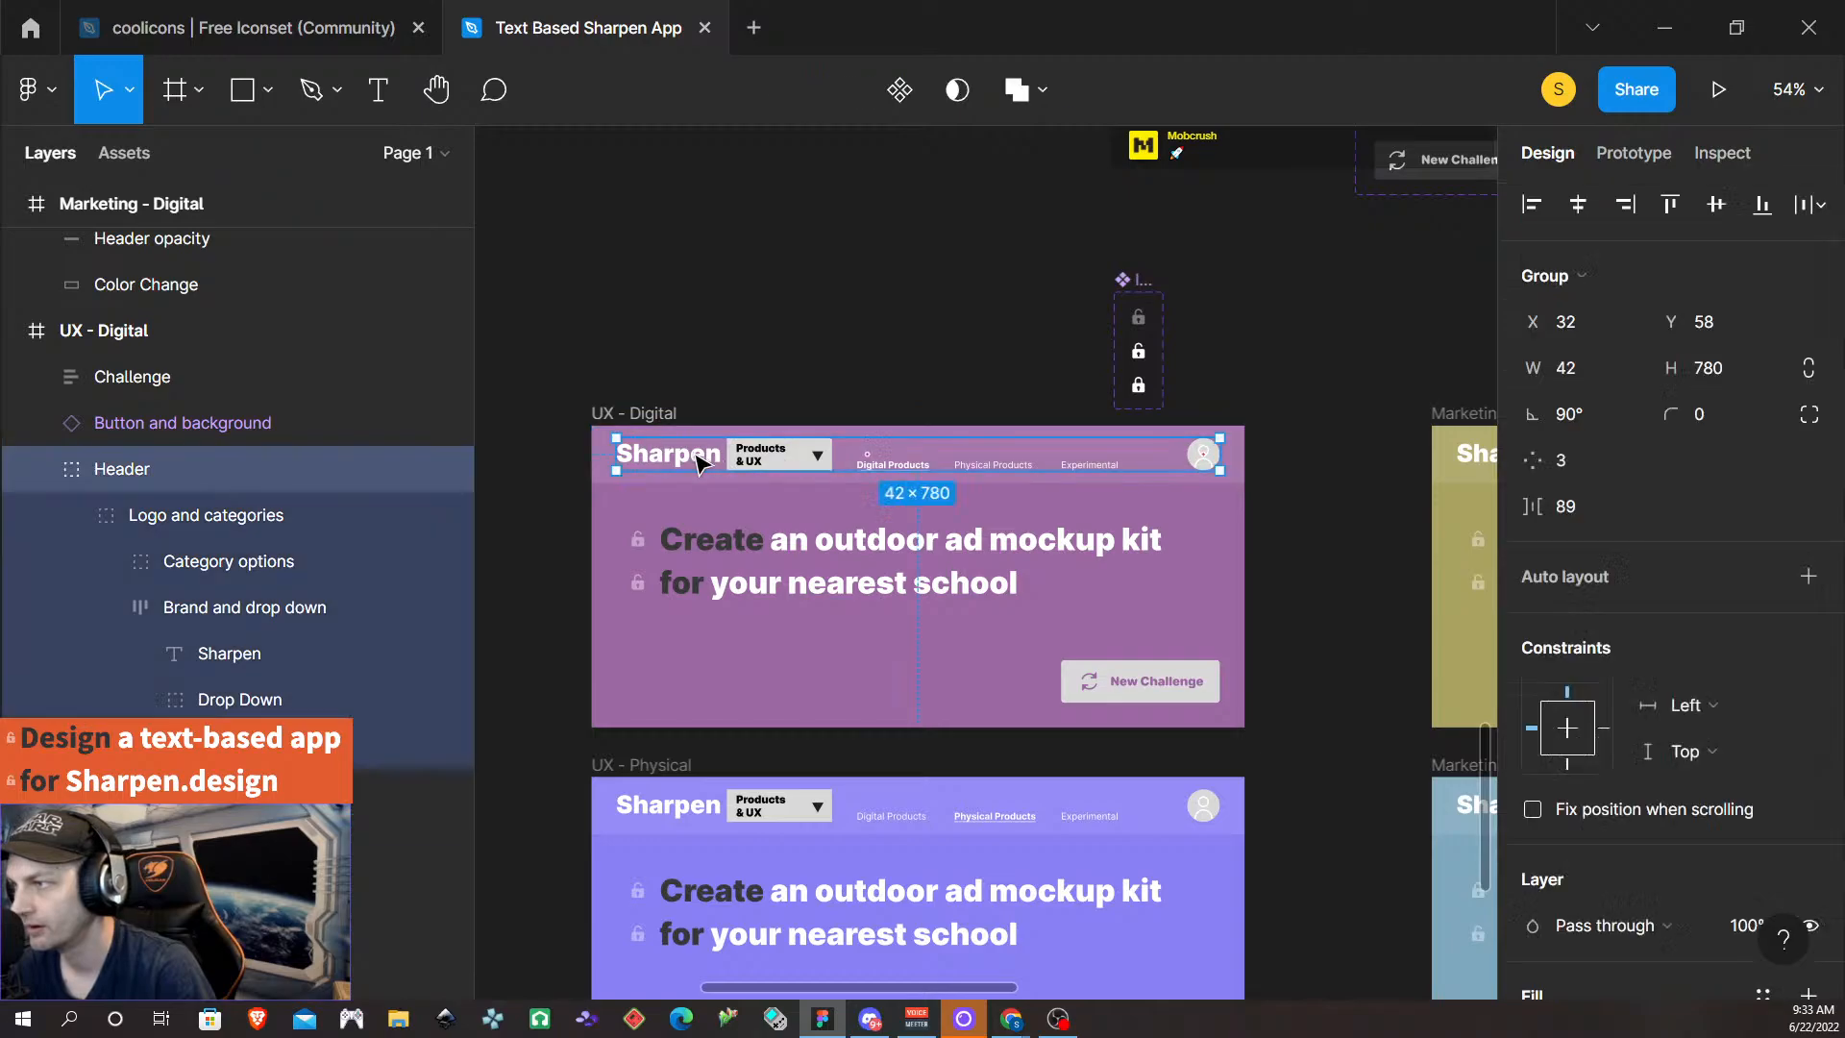
click(698, 464)
click(699, 464)
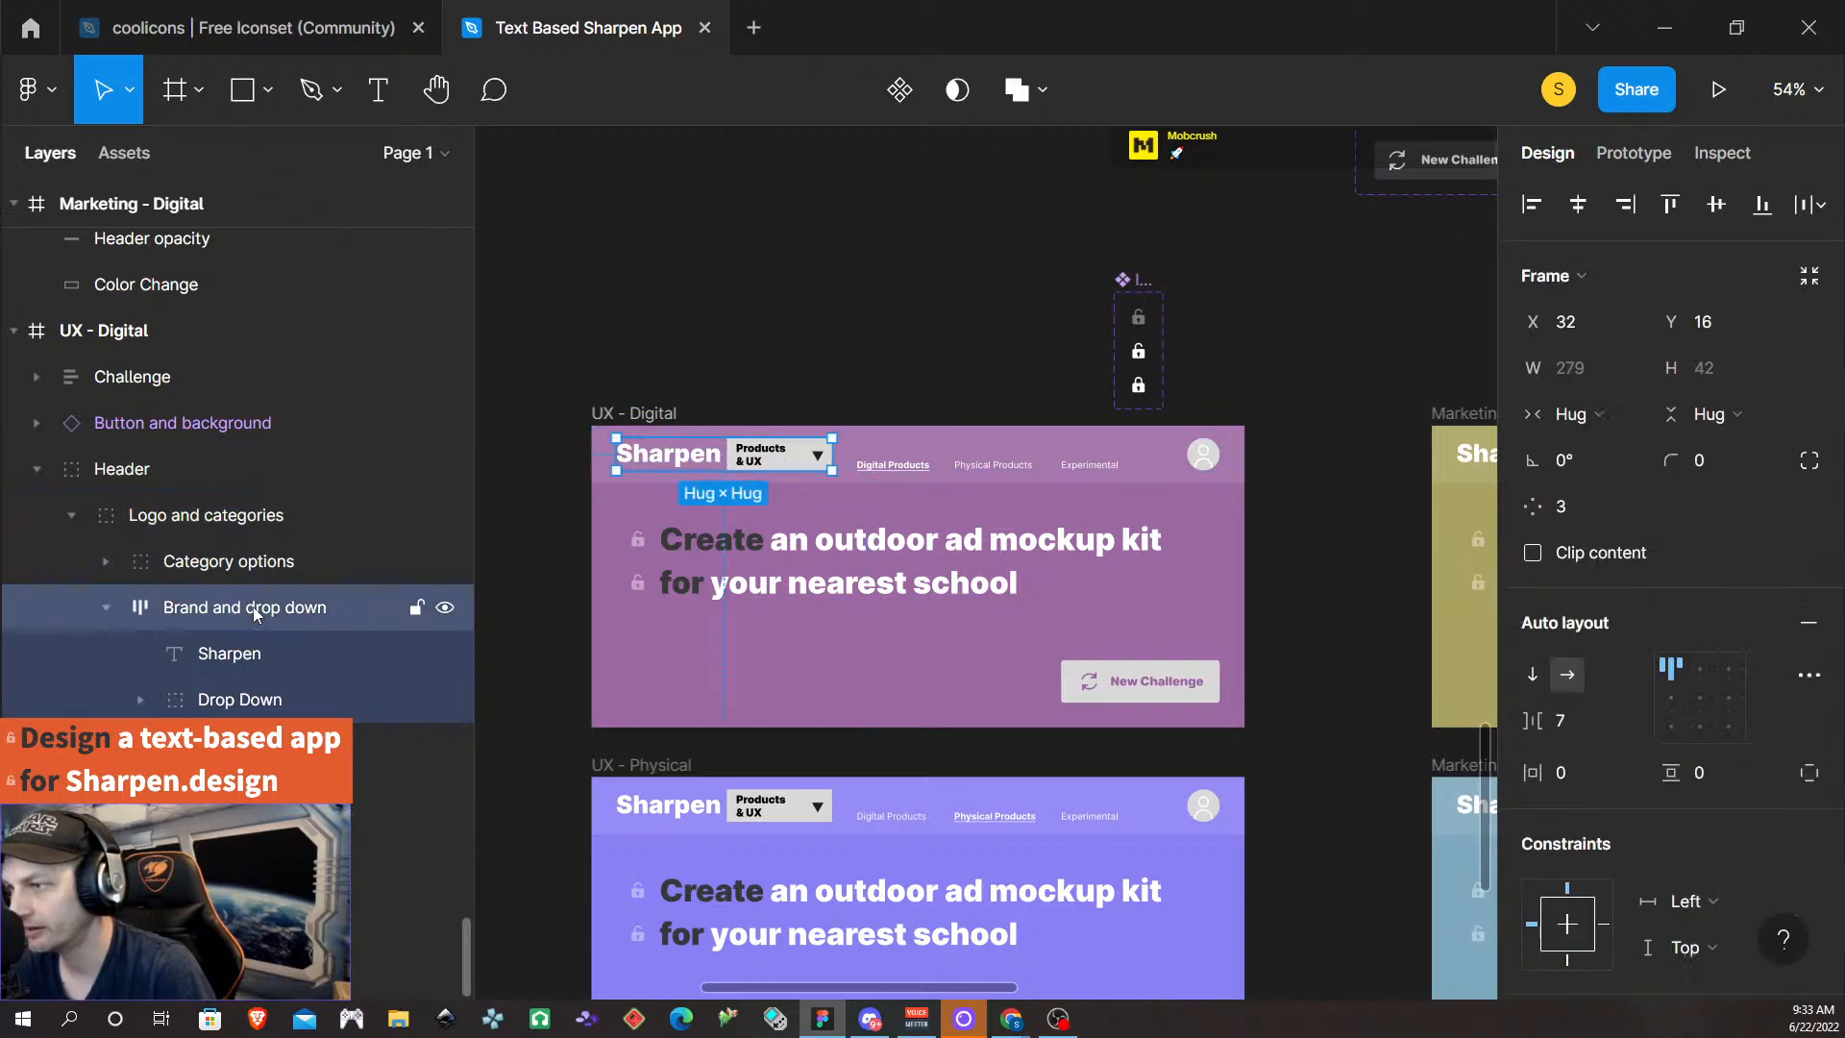
click(1806, 623)
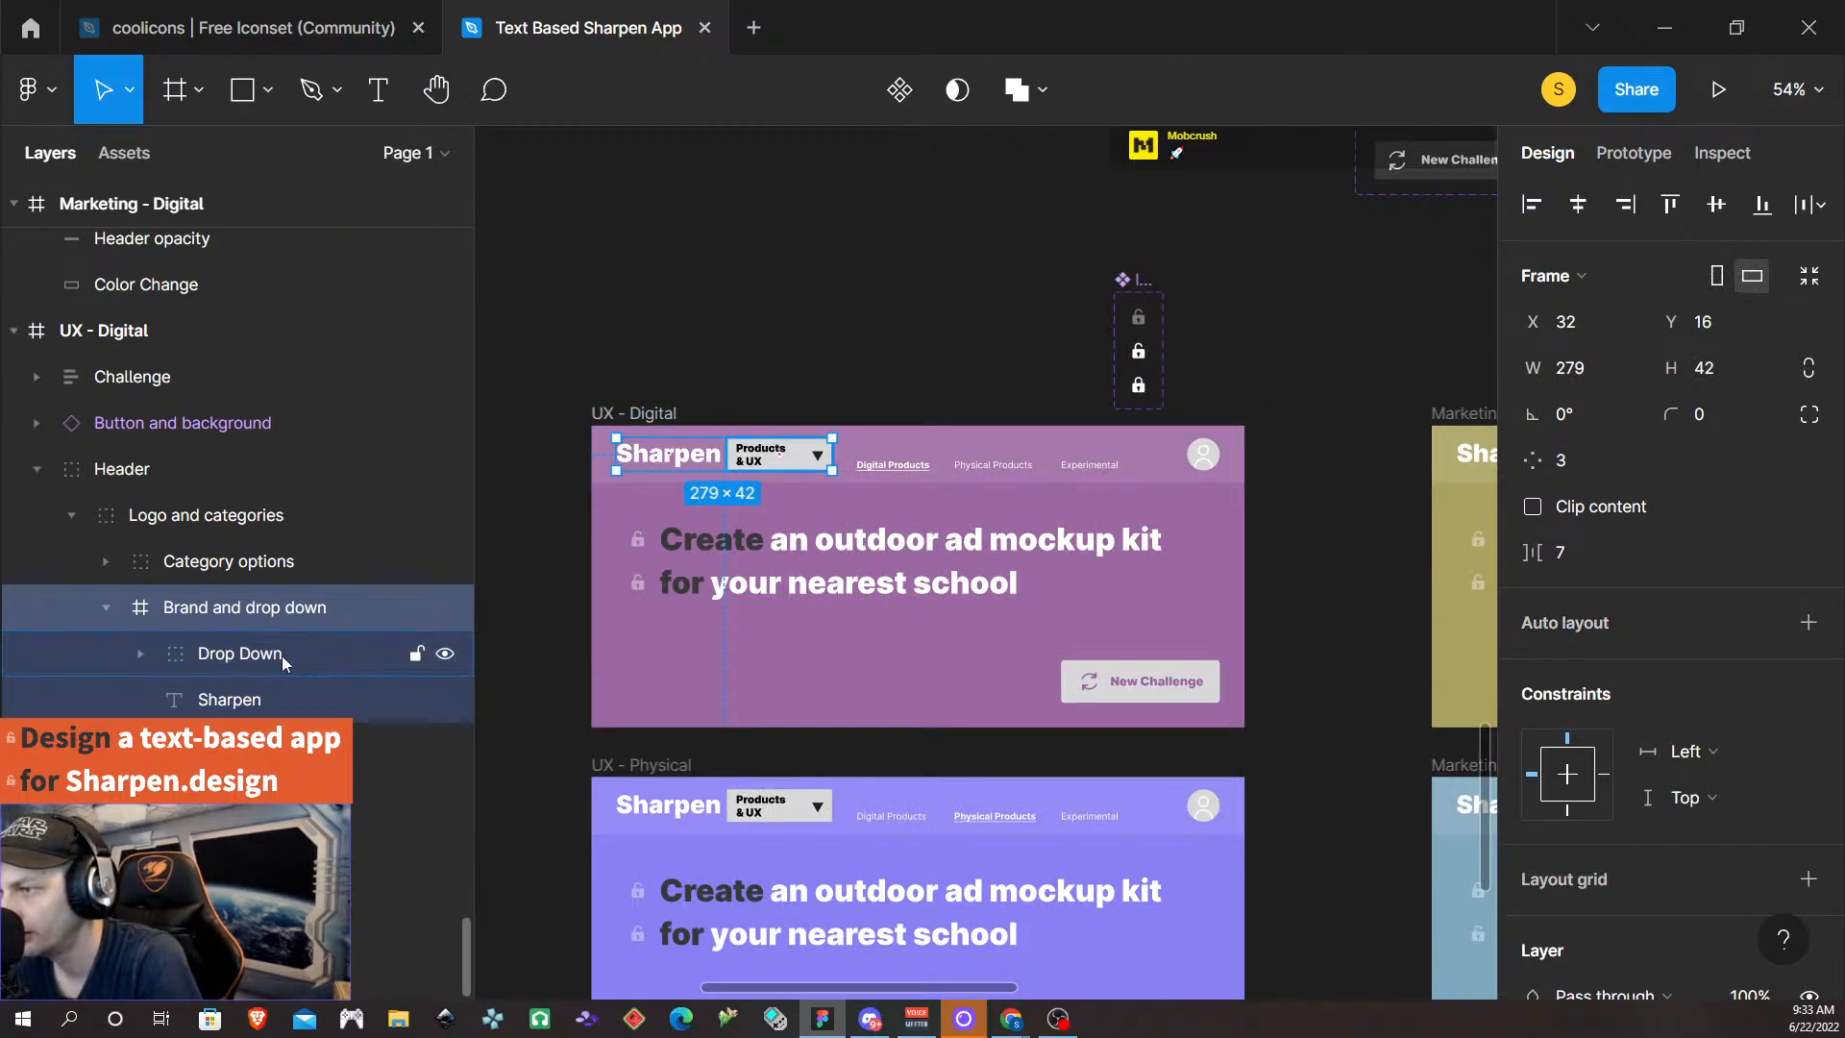
drag(265, 699, 252, 495)
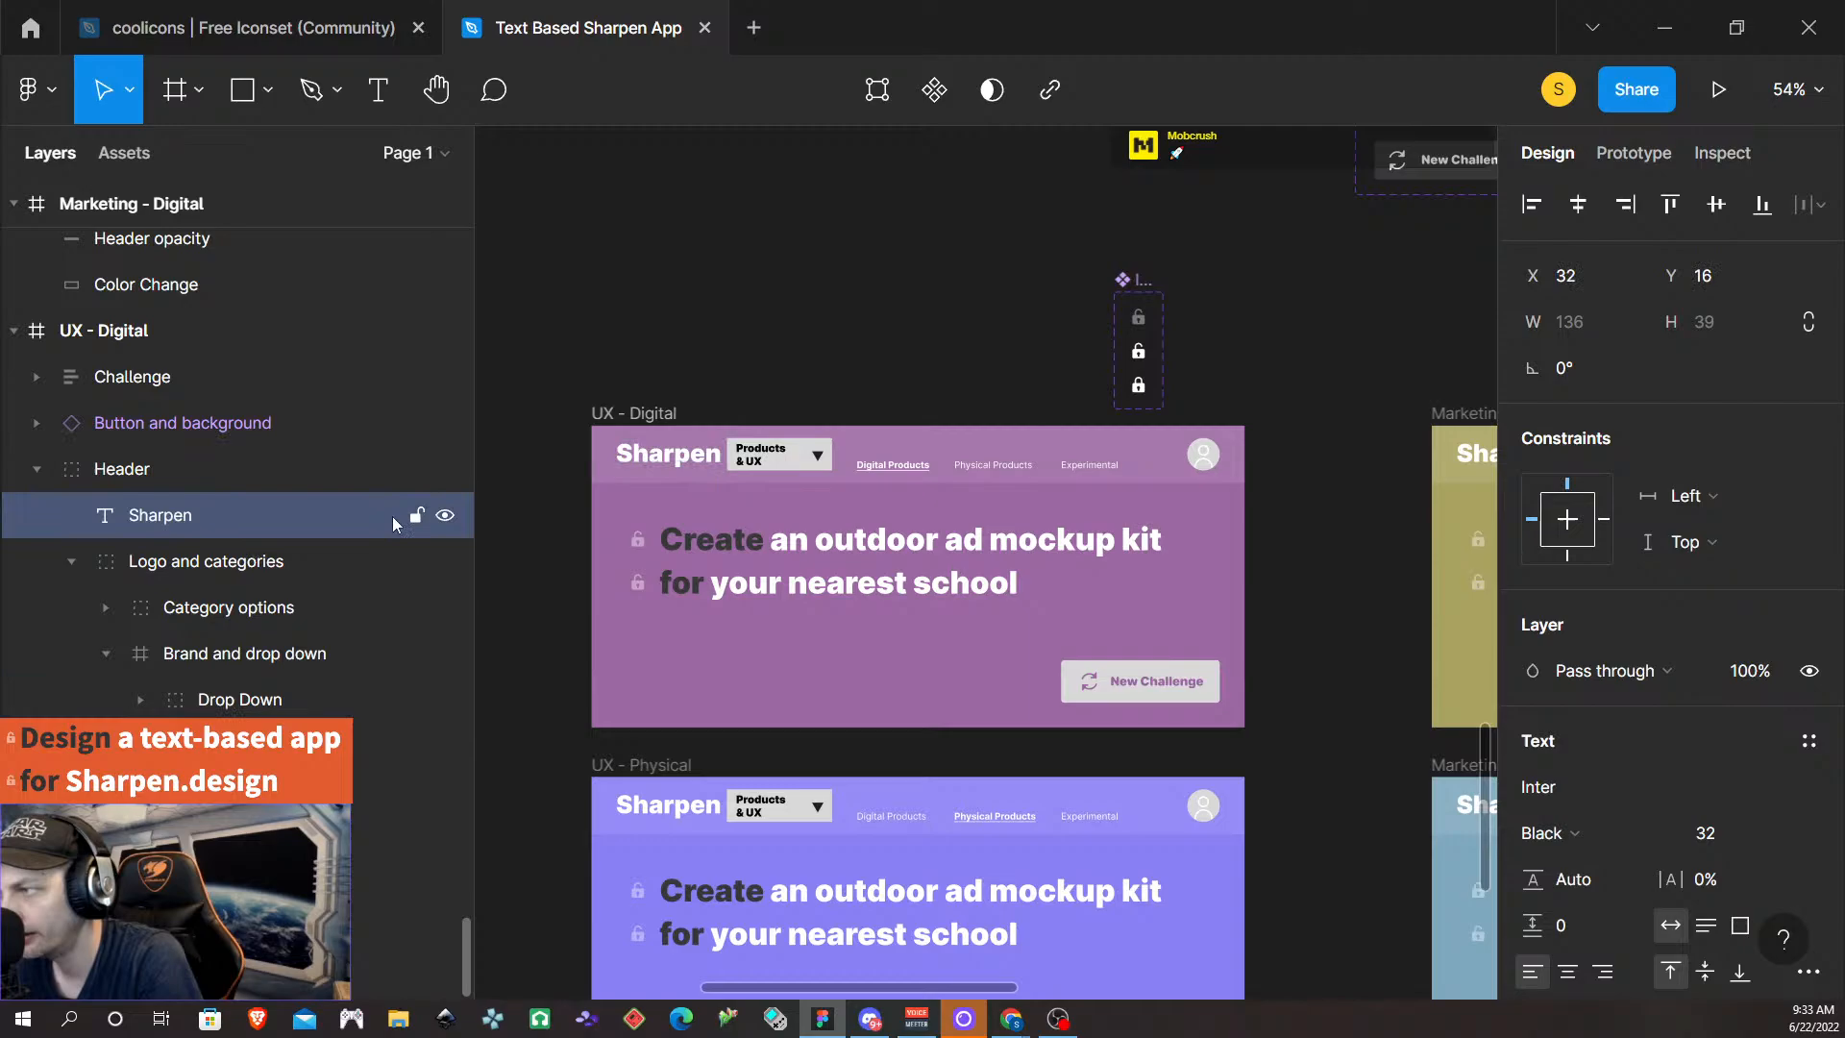
- Replace the Drop Down group in the UX - Digital header with the copied UX drop-down component
click(776, 468)
click(776, 467)
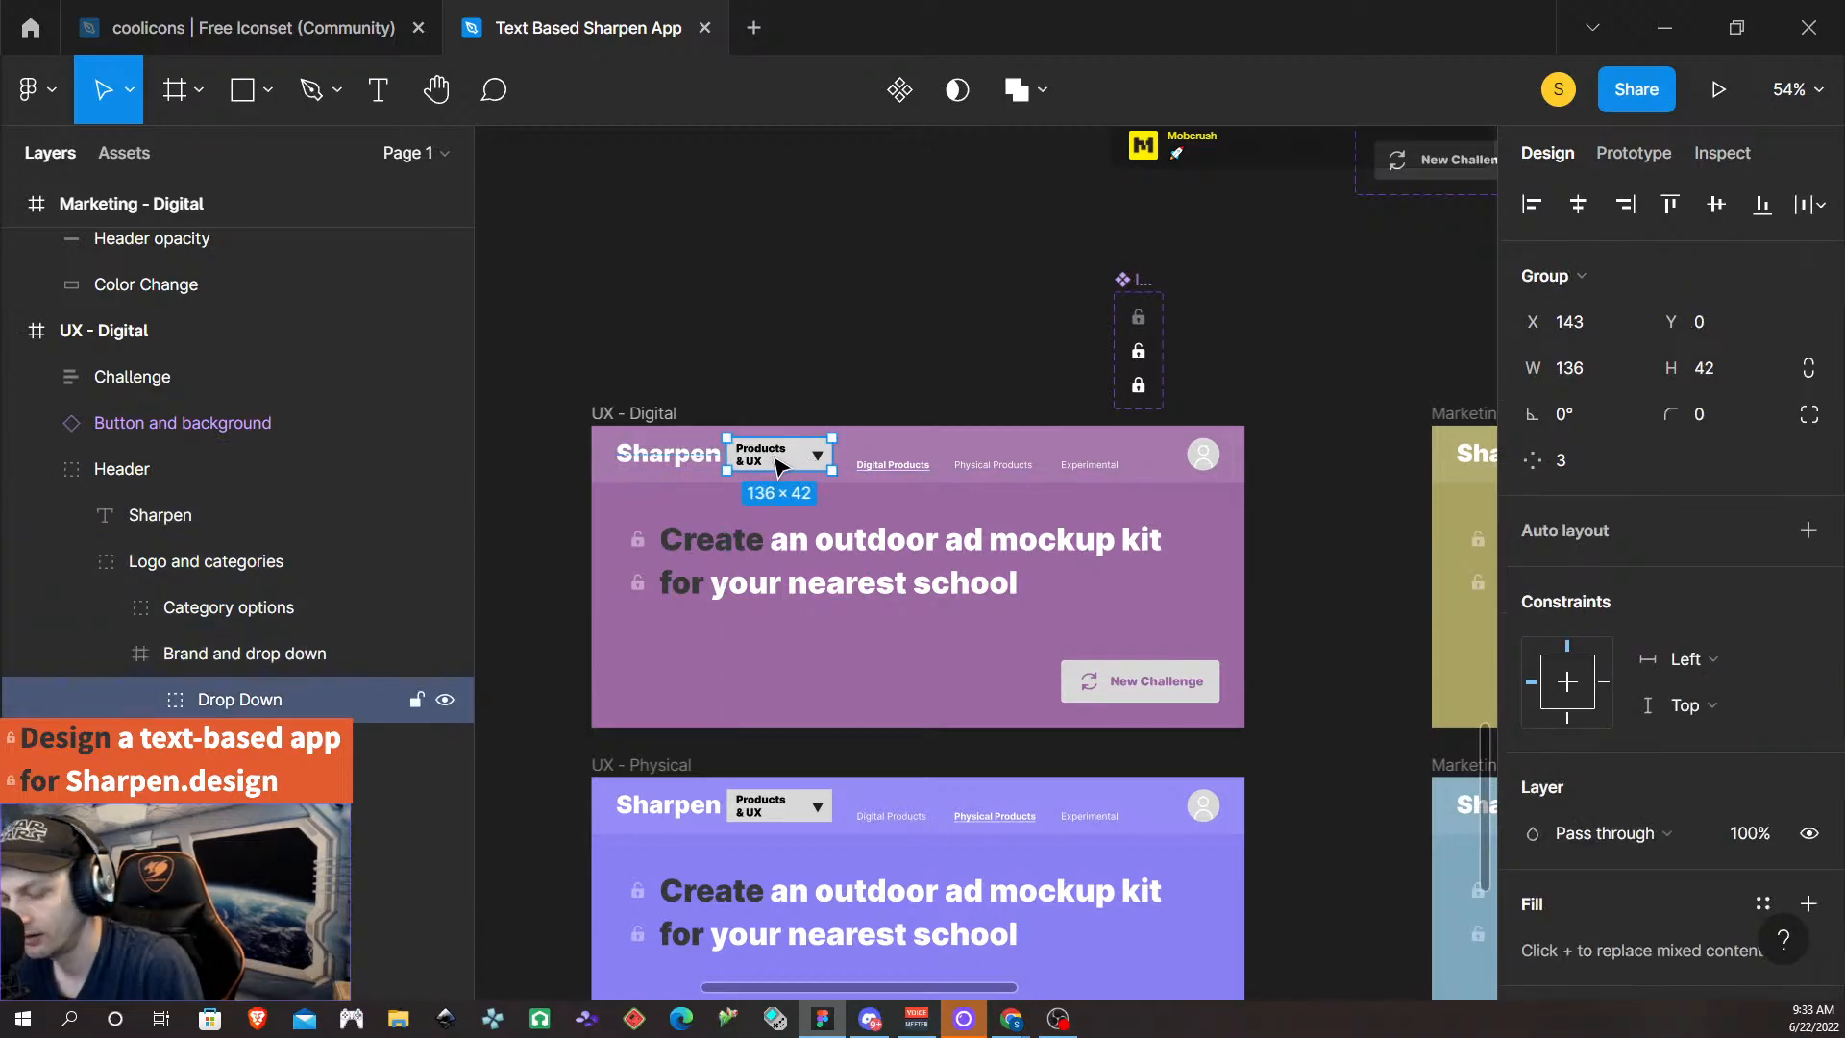
key(ctrl+shift+r)
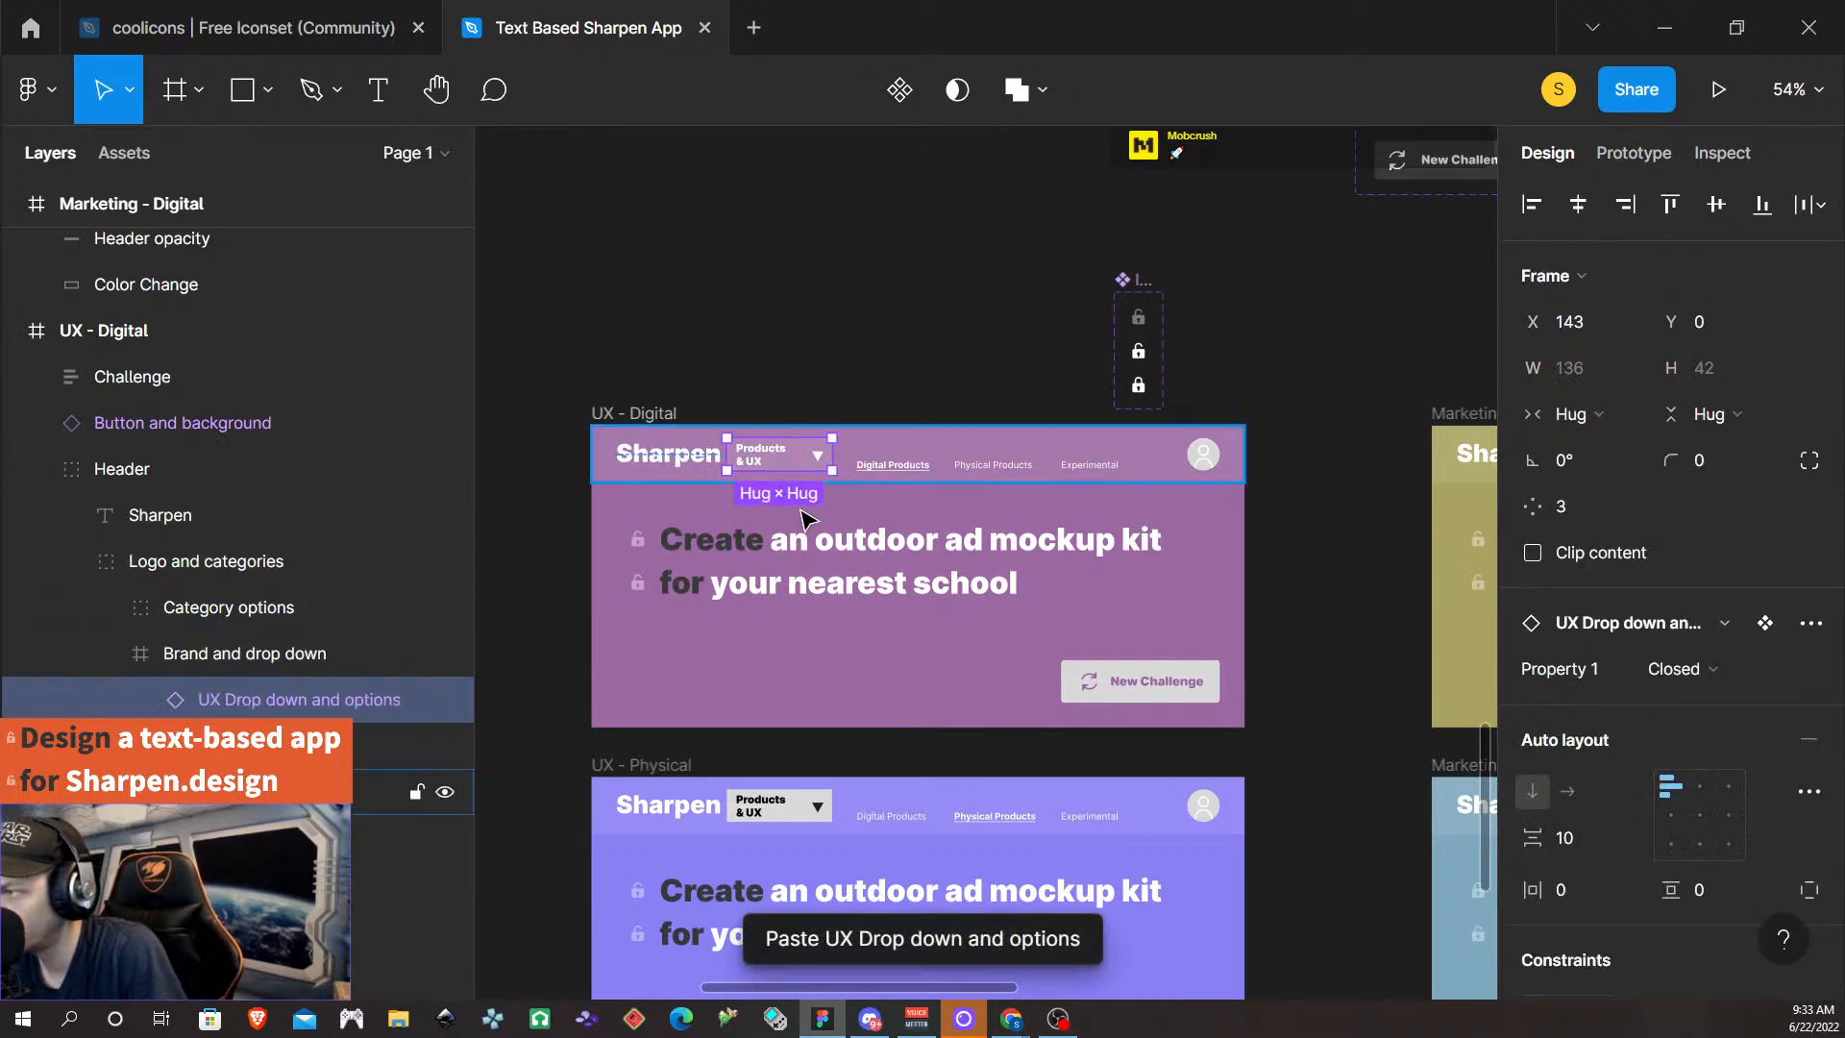
- Remove auto layout from the "Brand and drop down" frame in UX - Physical and move its Sharpen text directly into the Header group
click(790, 816)
click(790, 817)
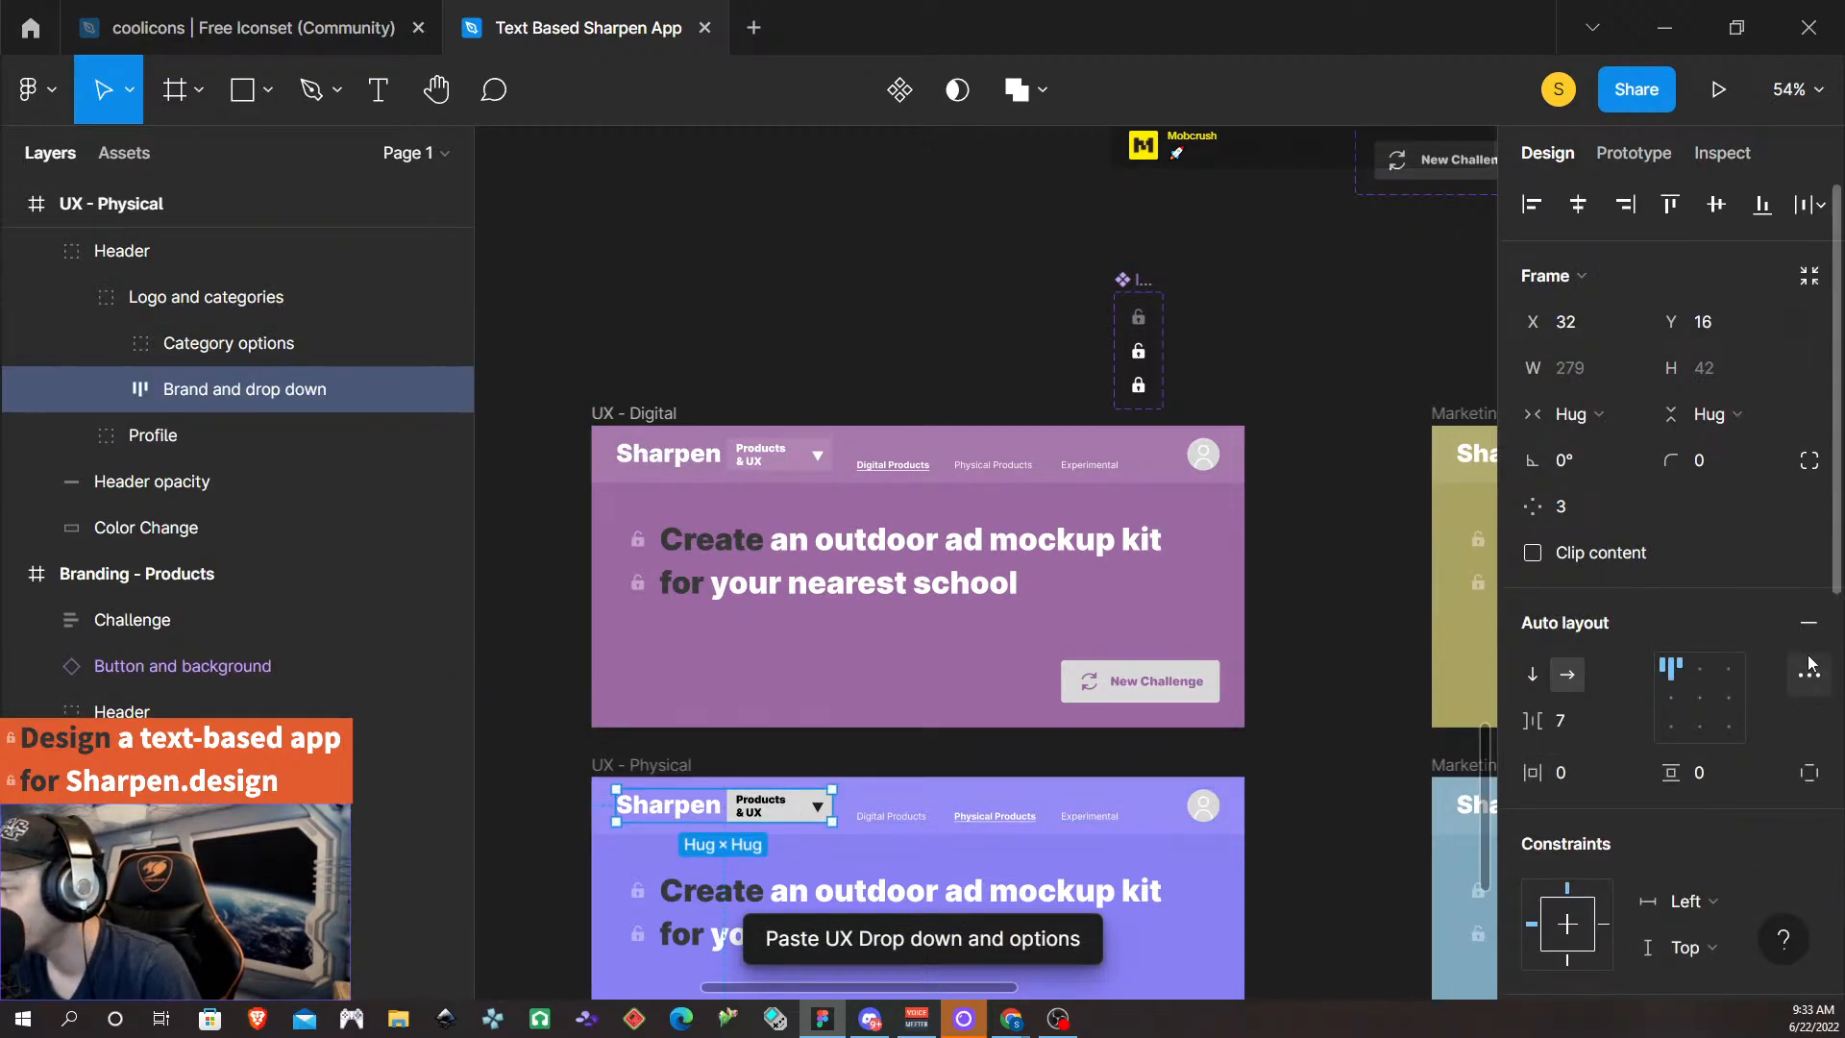
click(1808, 623)
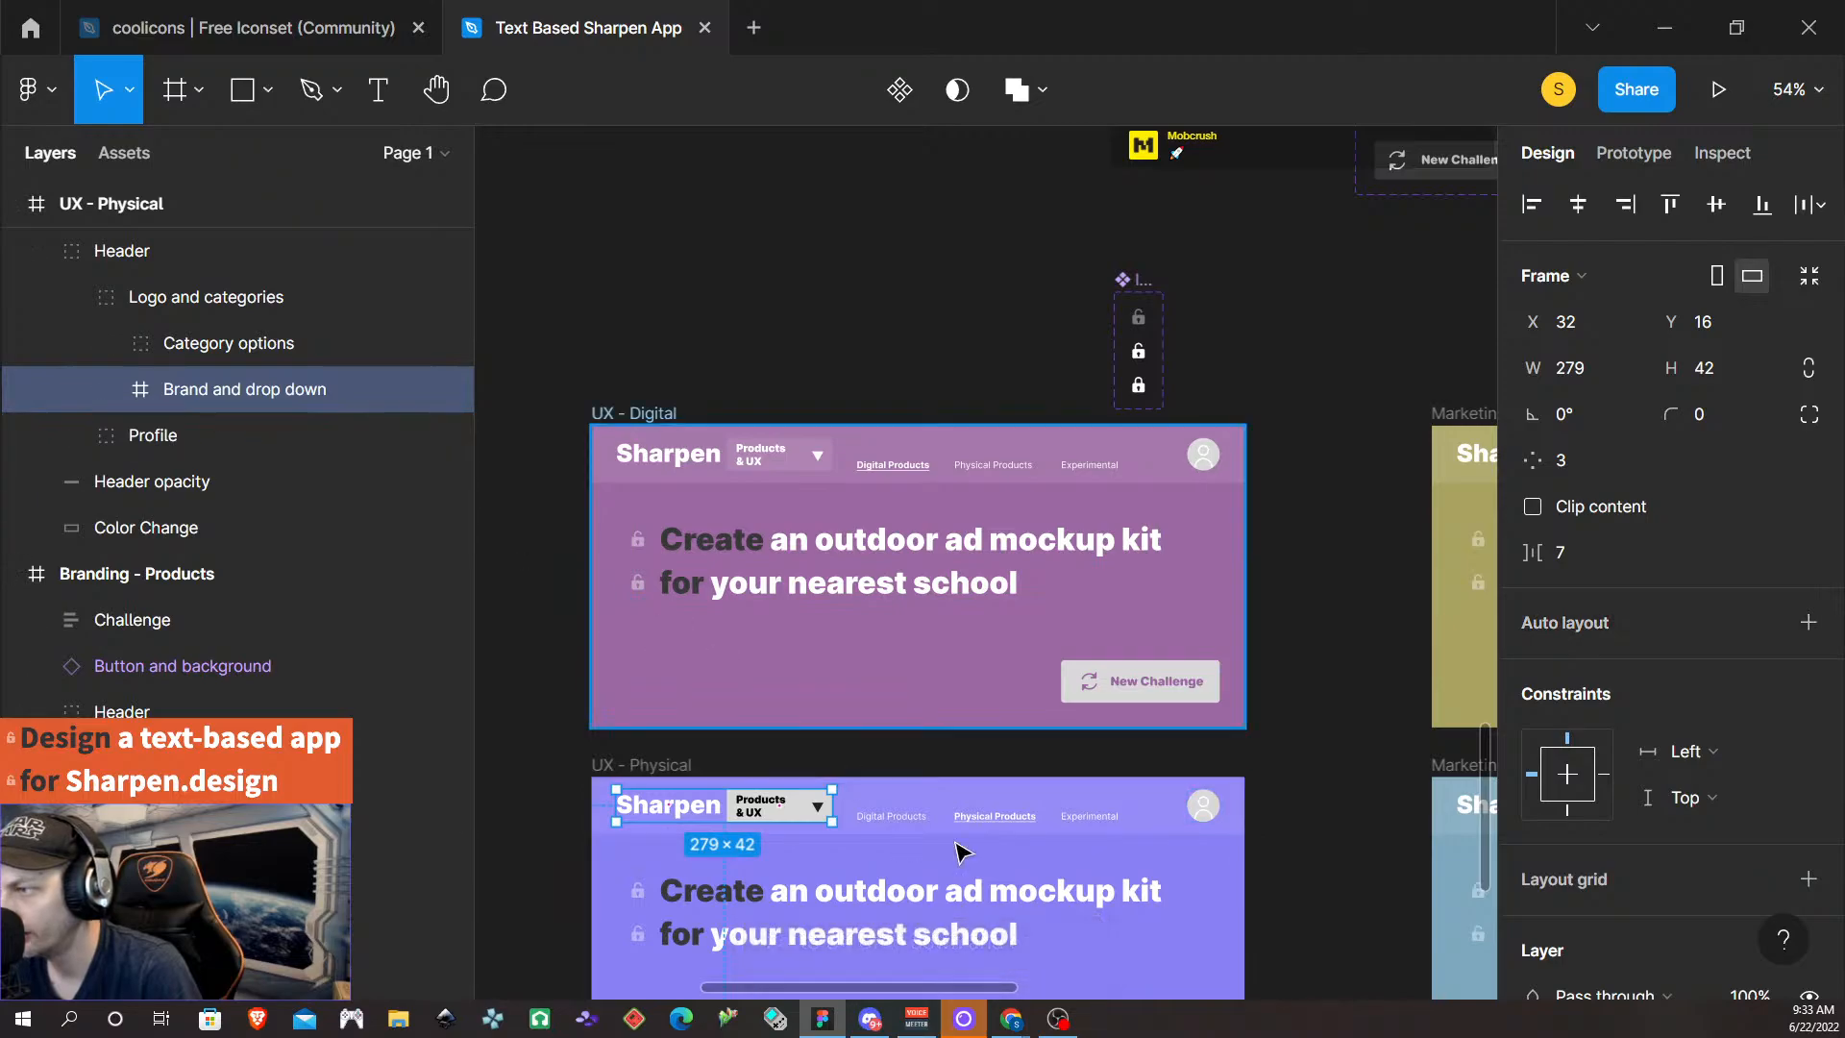
scroll(864, 768, down, 1)
scroll(288, 625, up, 5)
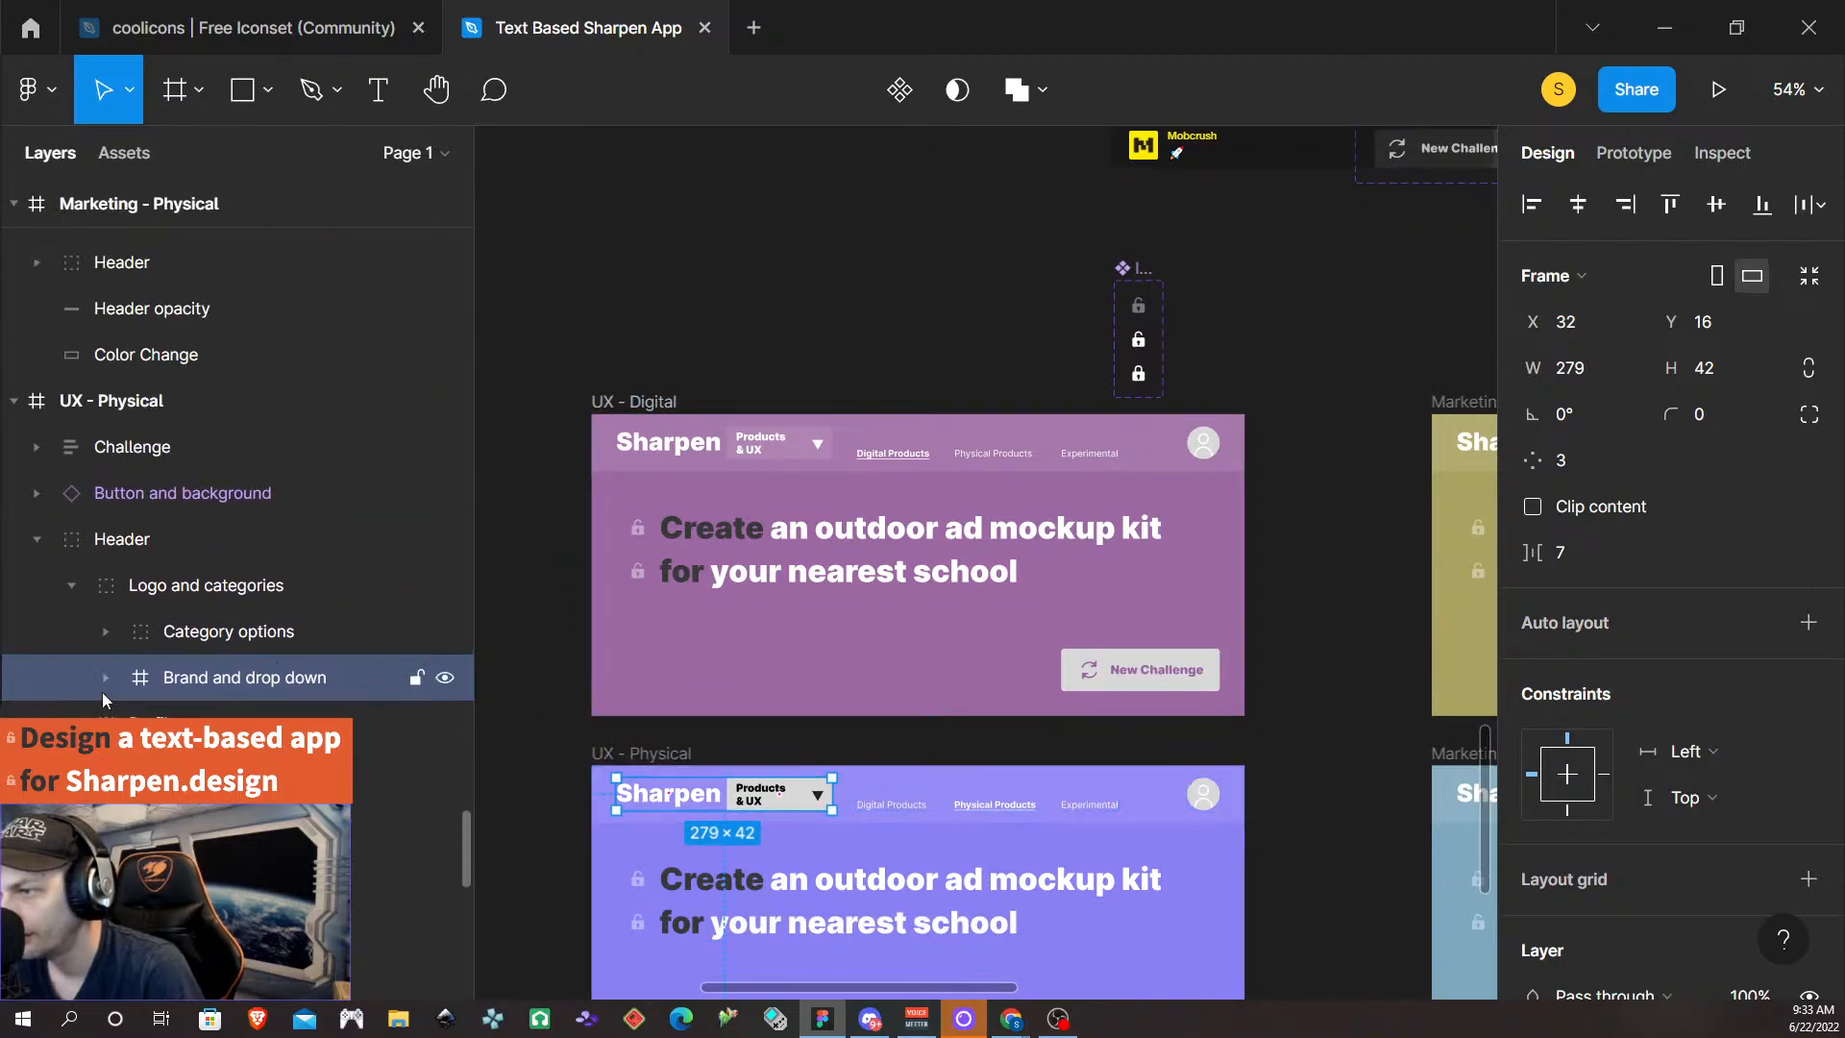
click(107, 678)
drag(192, 769, 200, 575)
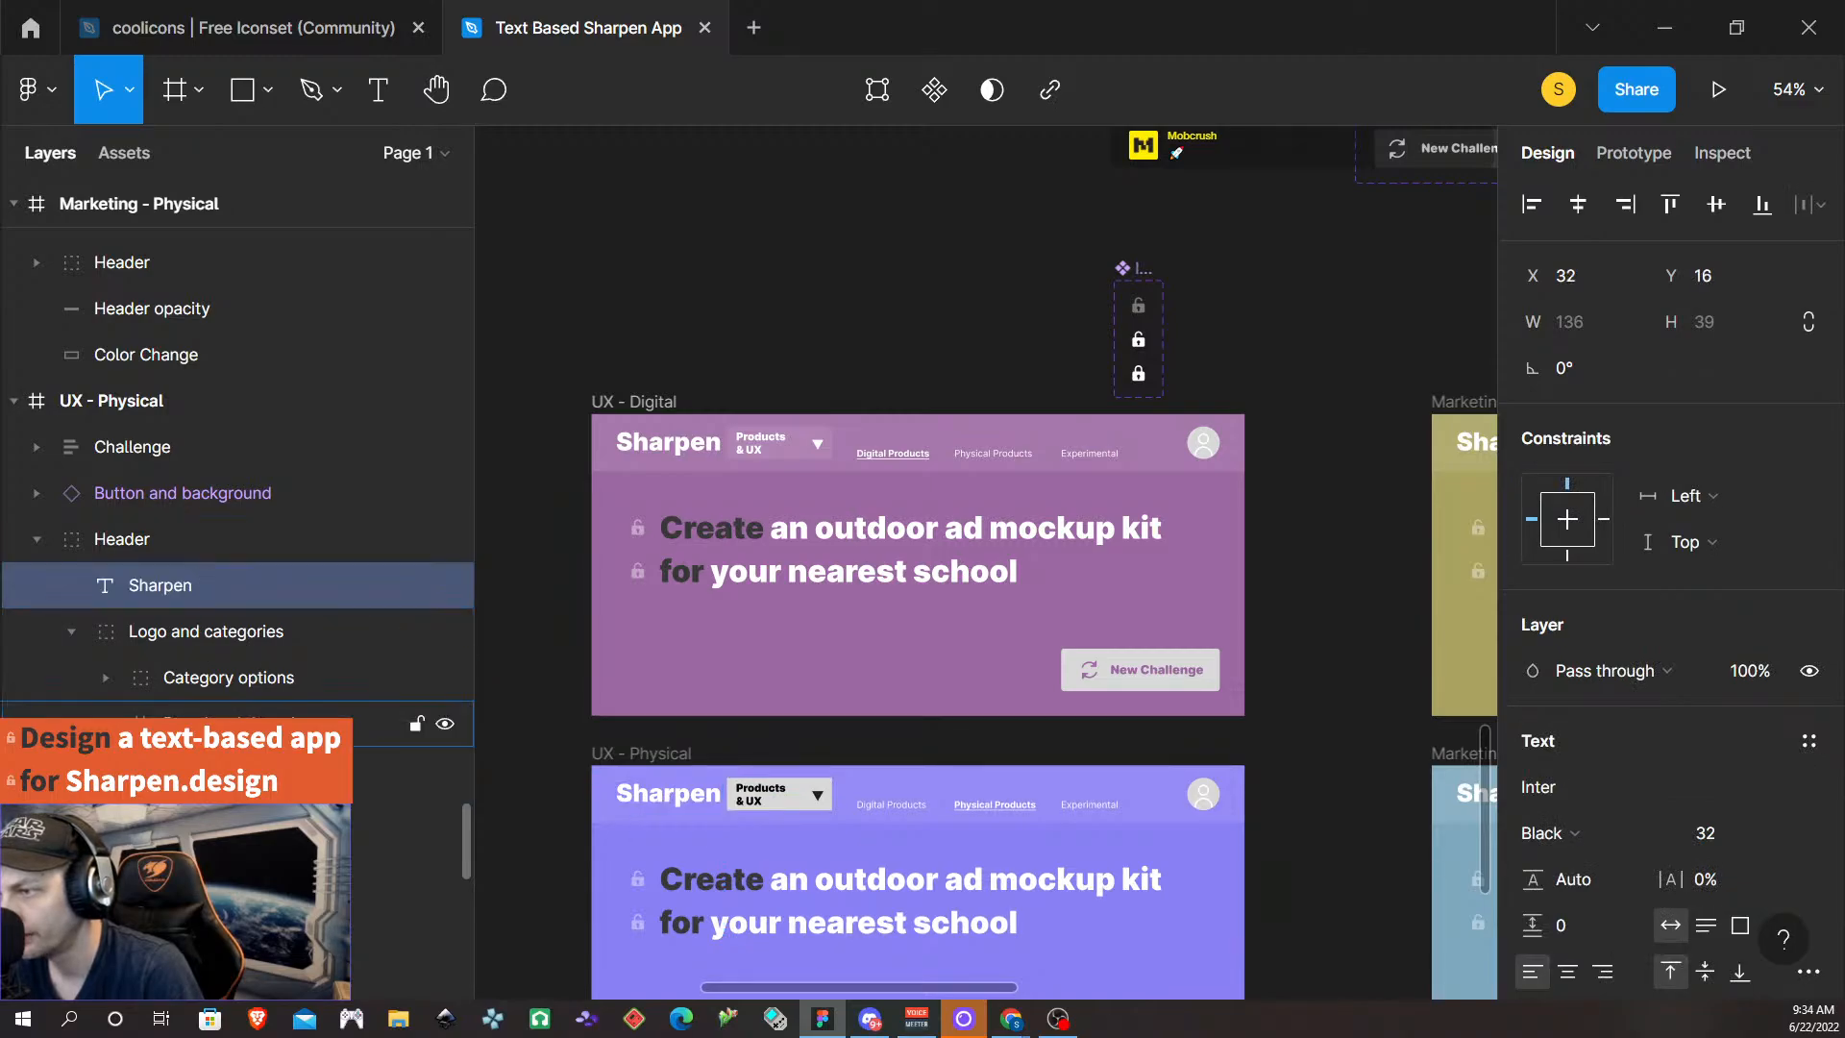
- Replace the Drop Down group in the UX - Physical header with the copied UX drop-down component
click(202, 770)
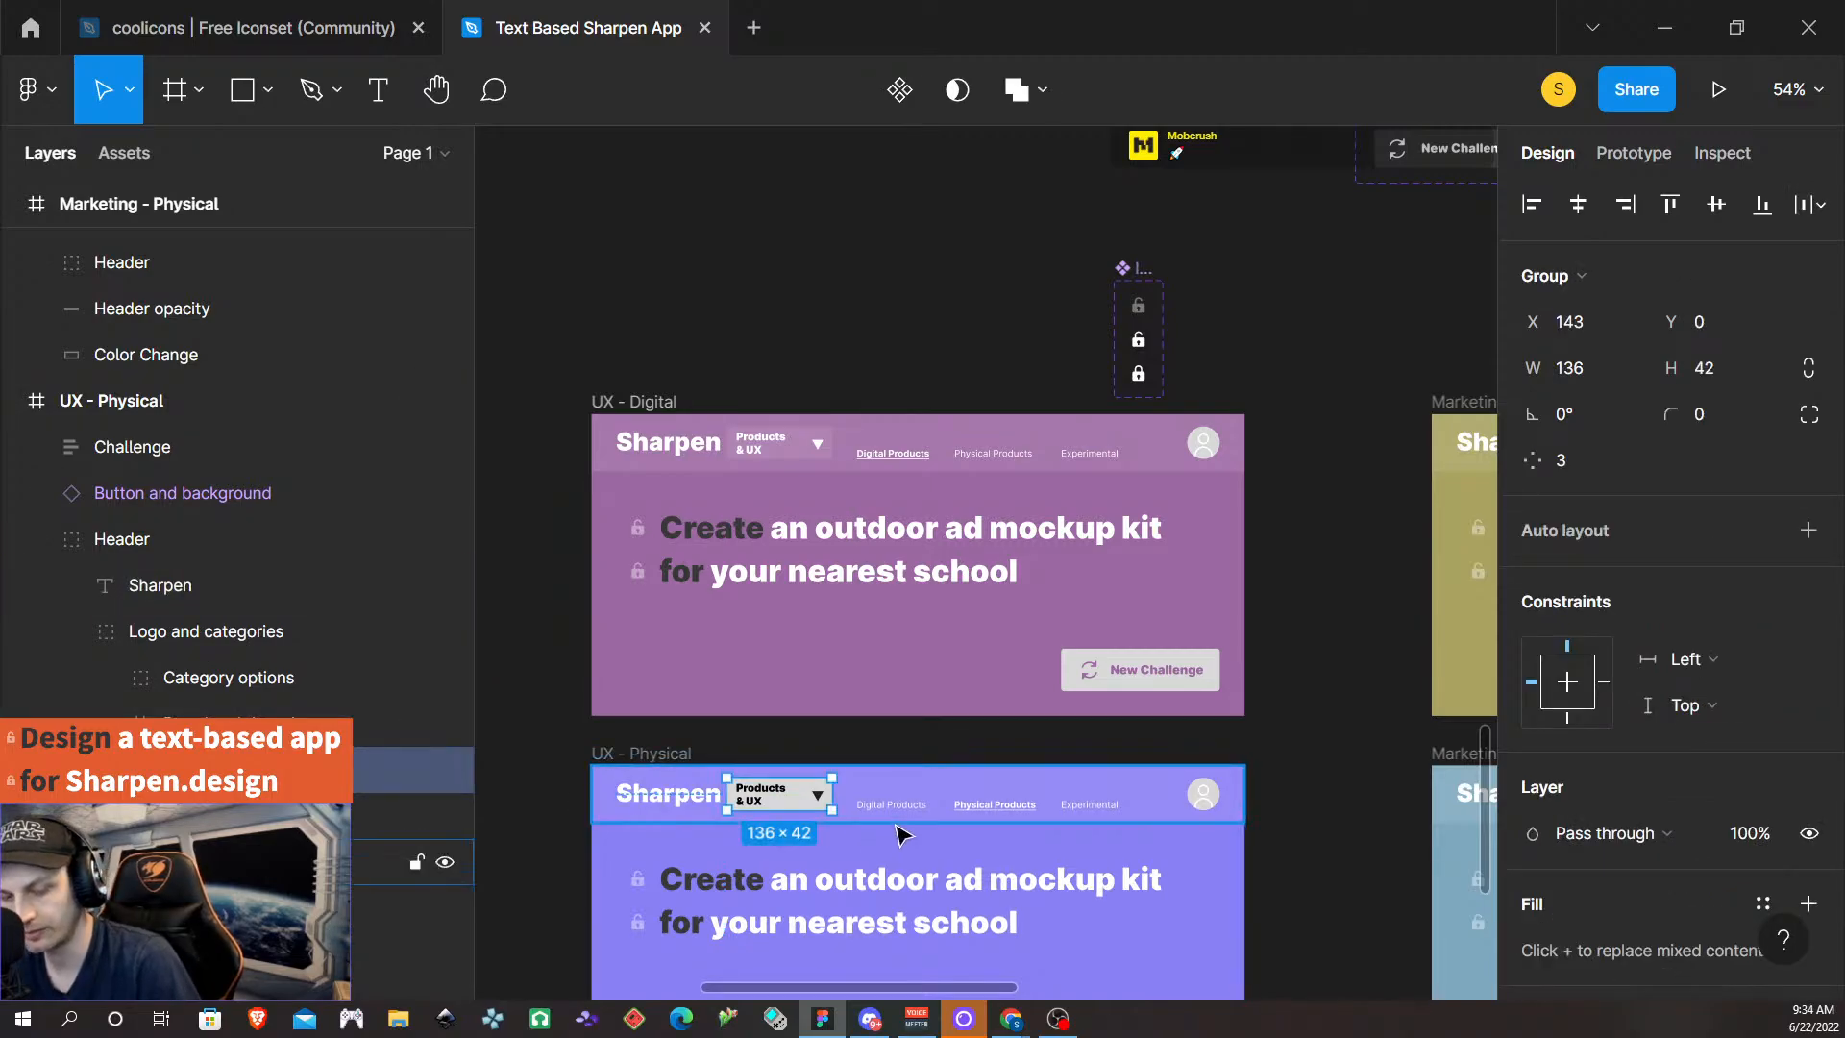
key(ctrl+shift+r)
- Remove auto layout from the "Brand and drop down" frame in UX - Experimental and move its Sharpen text directly into the Header group
scroll(769, 772, down, 5)
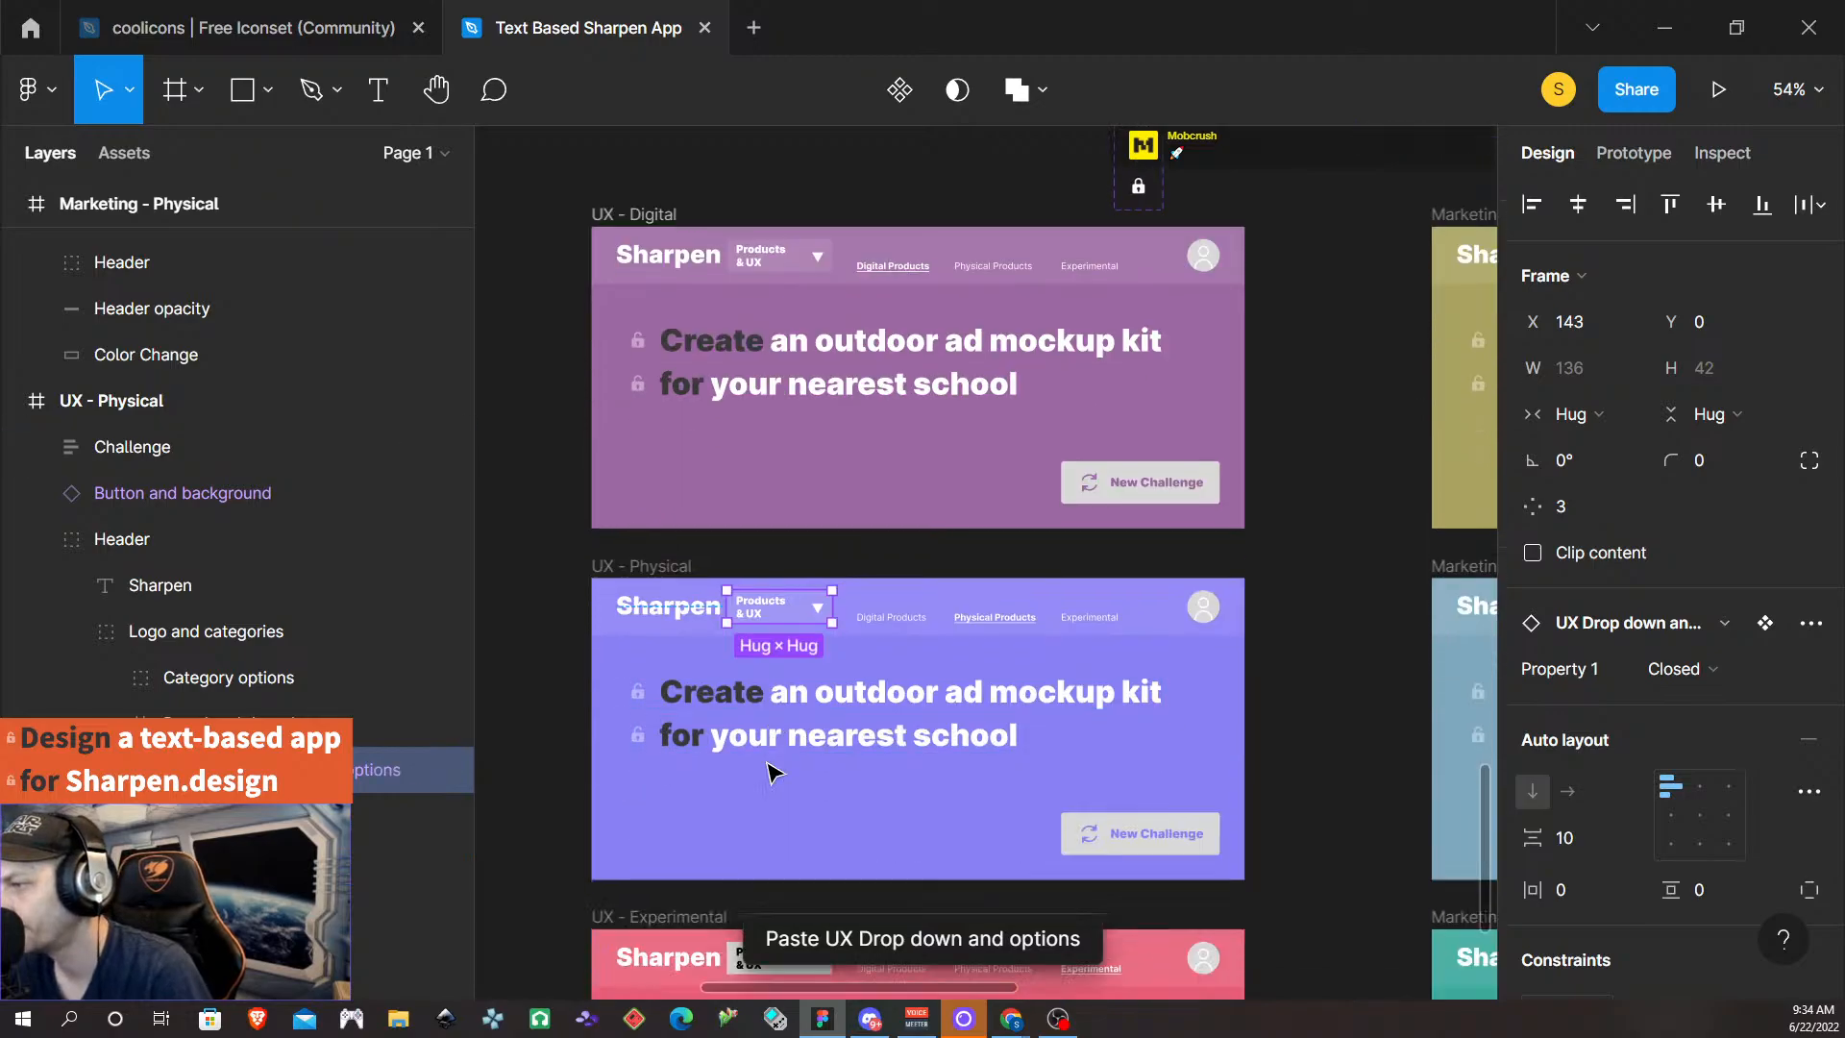
click(654, 748)
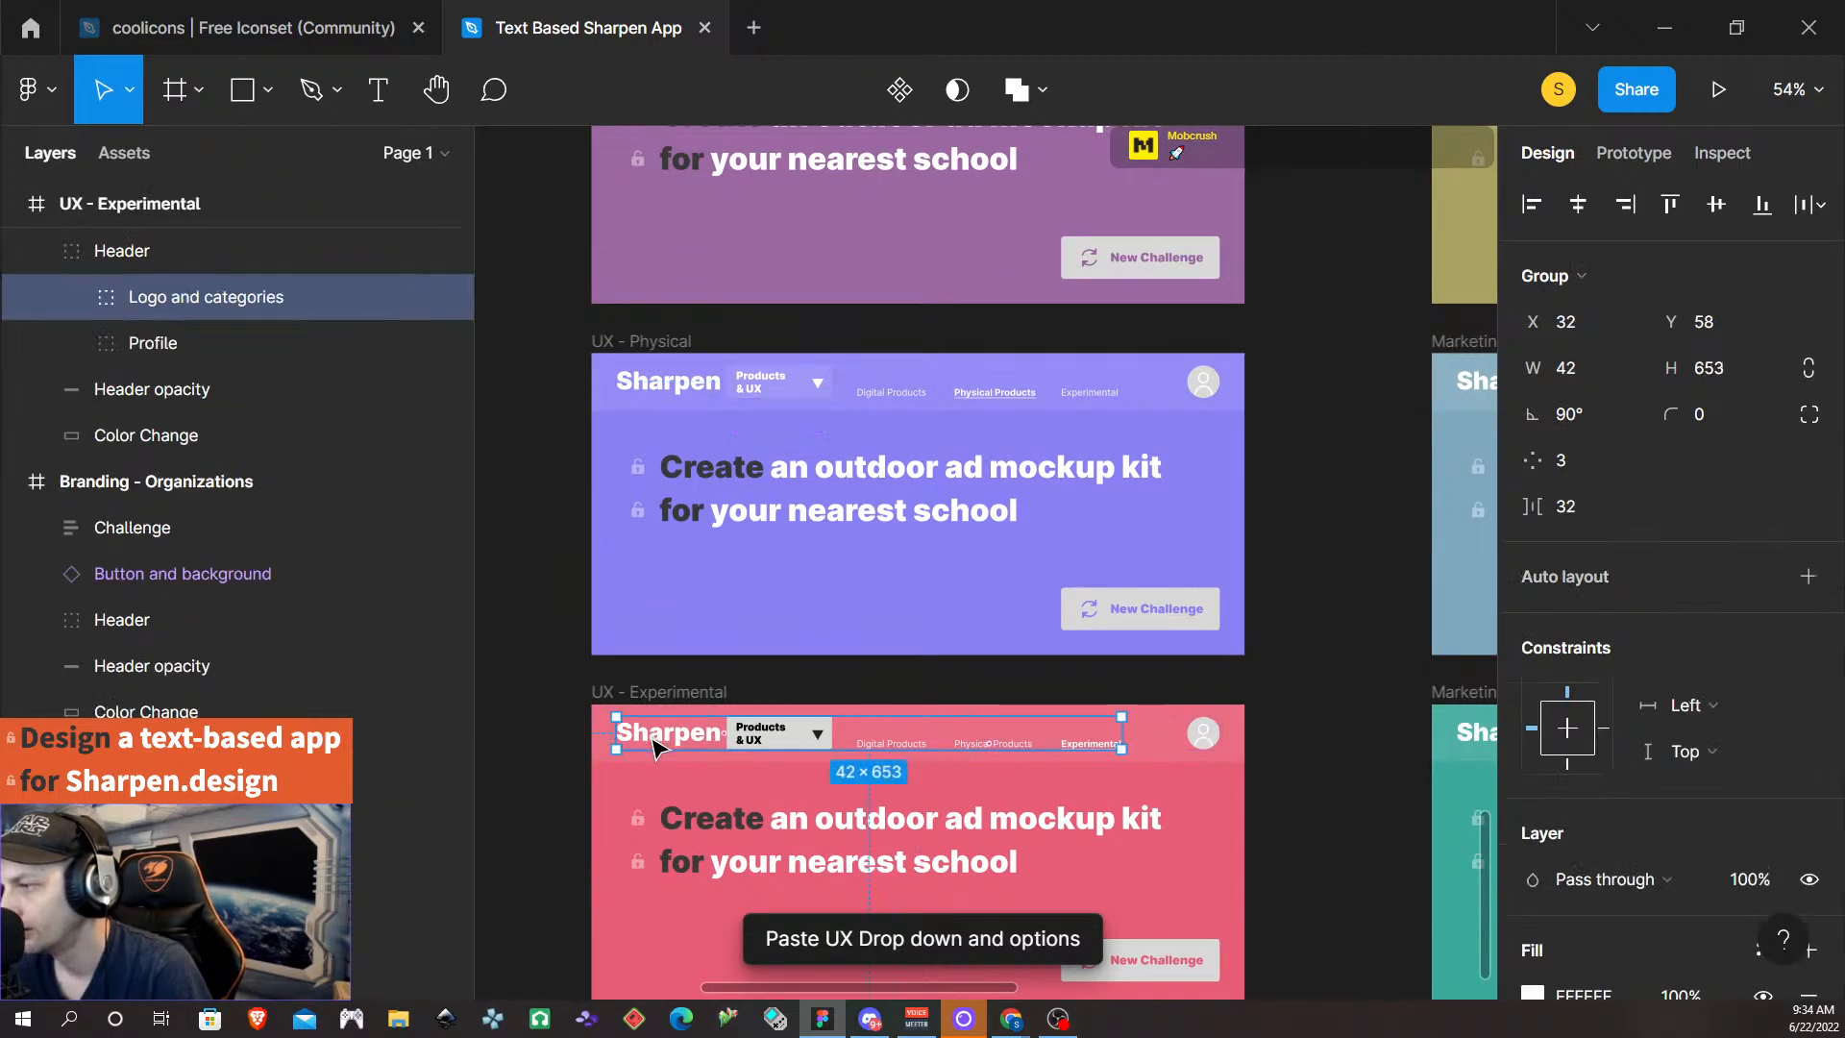
double_click(656, 747)
click(1808, 629)
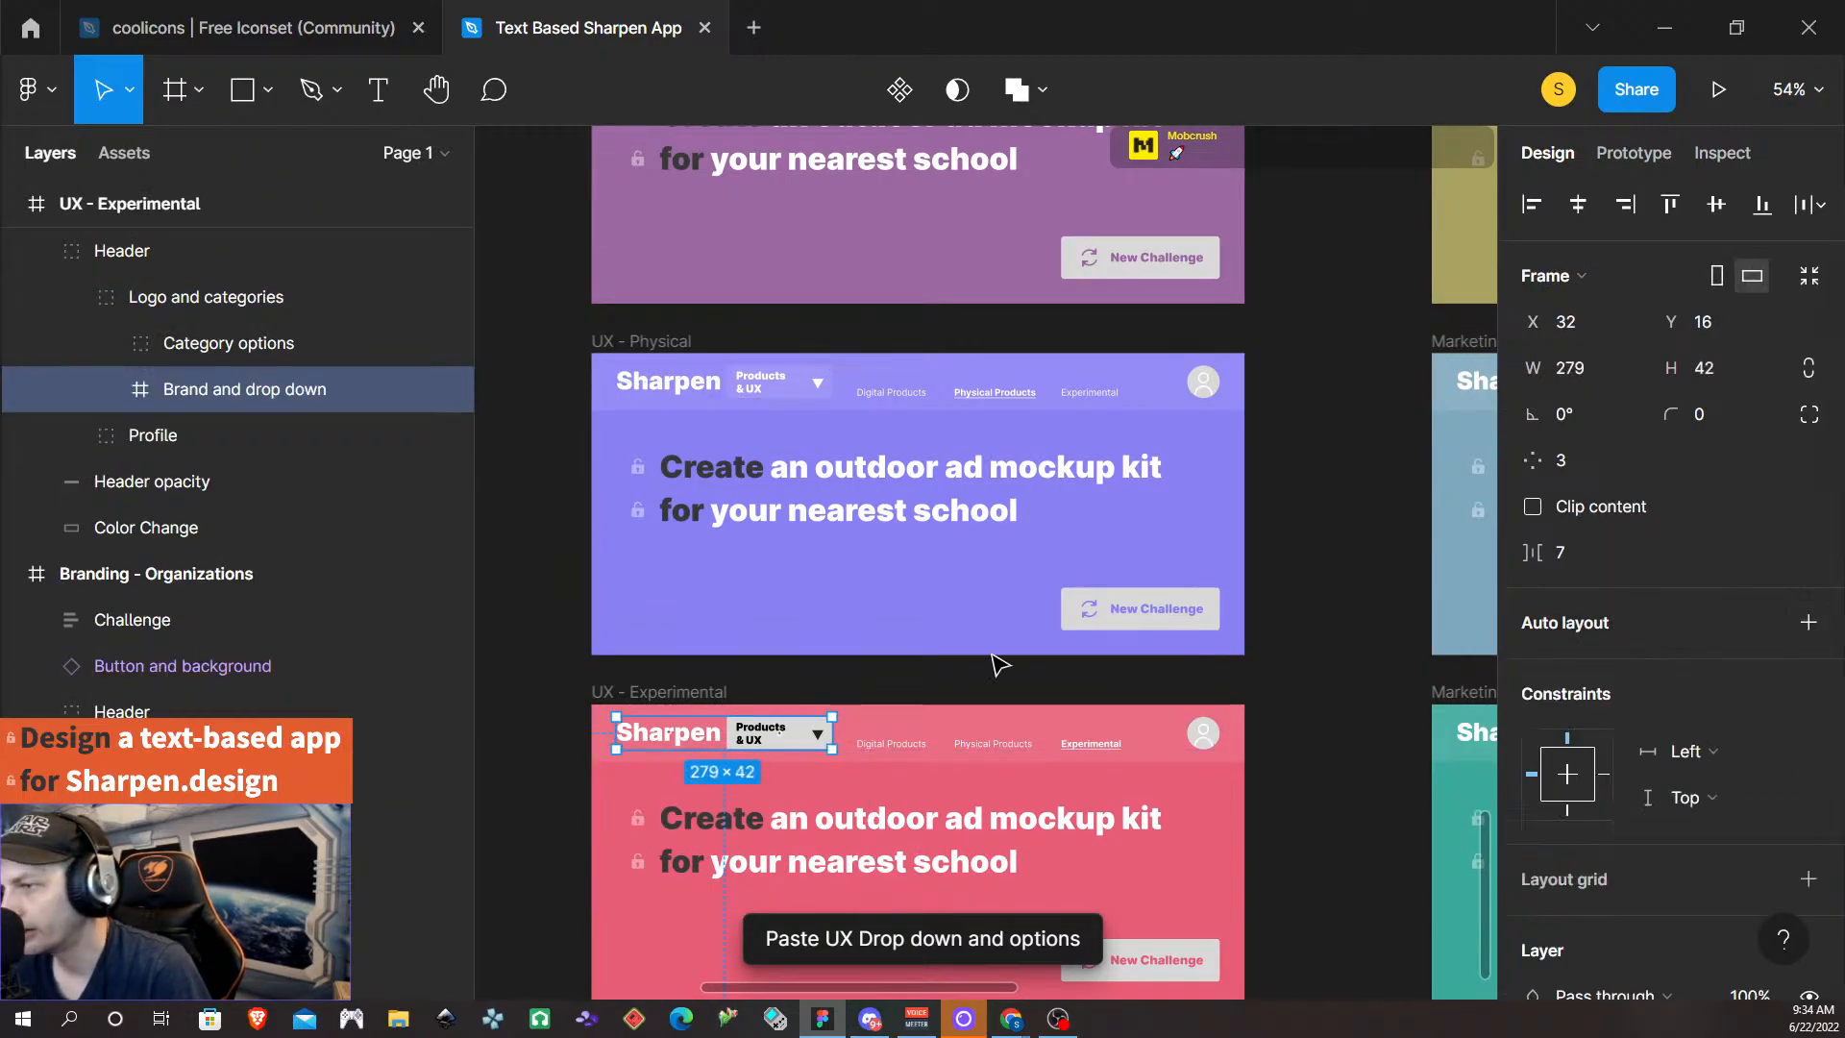
click(108, 389)
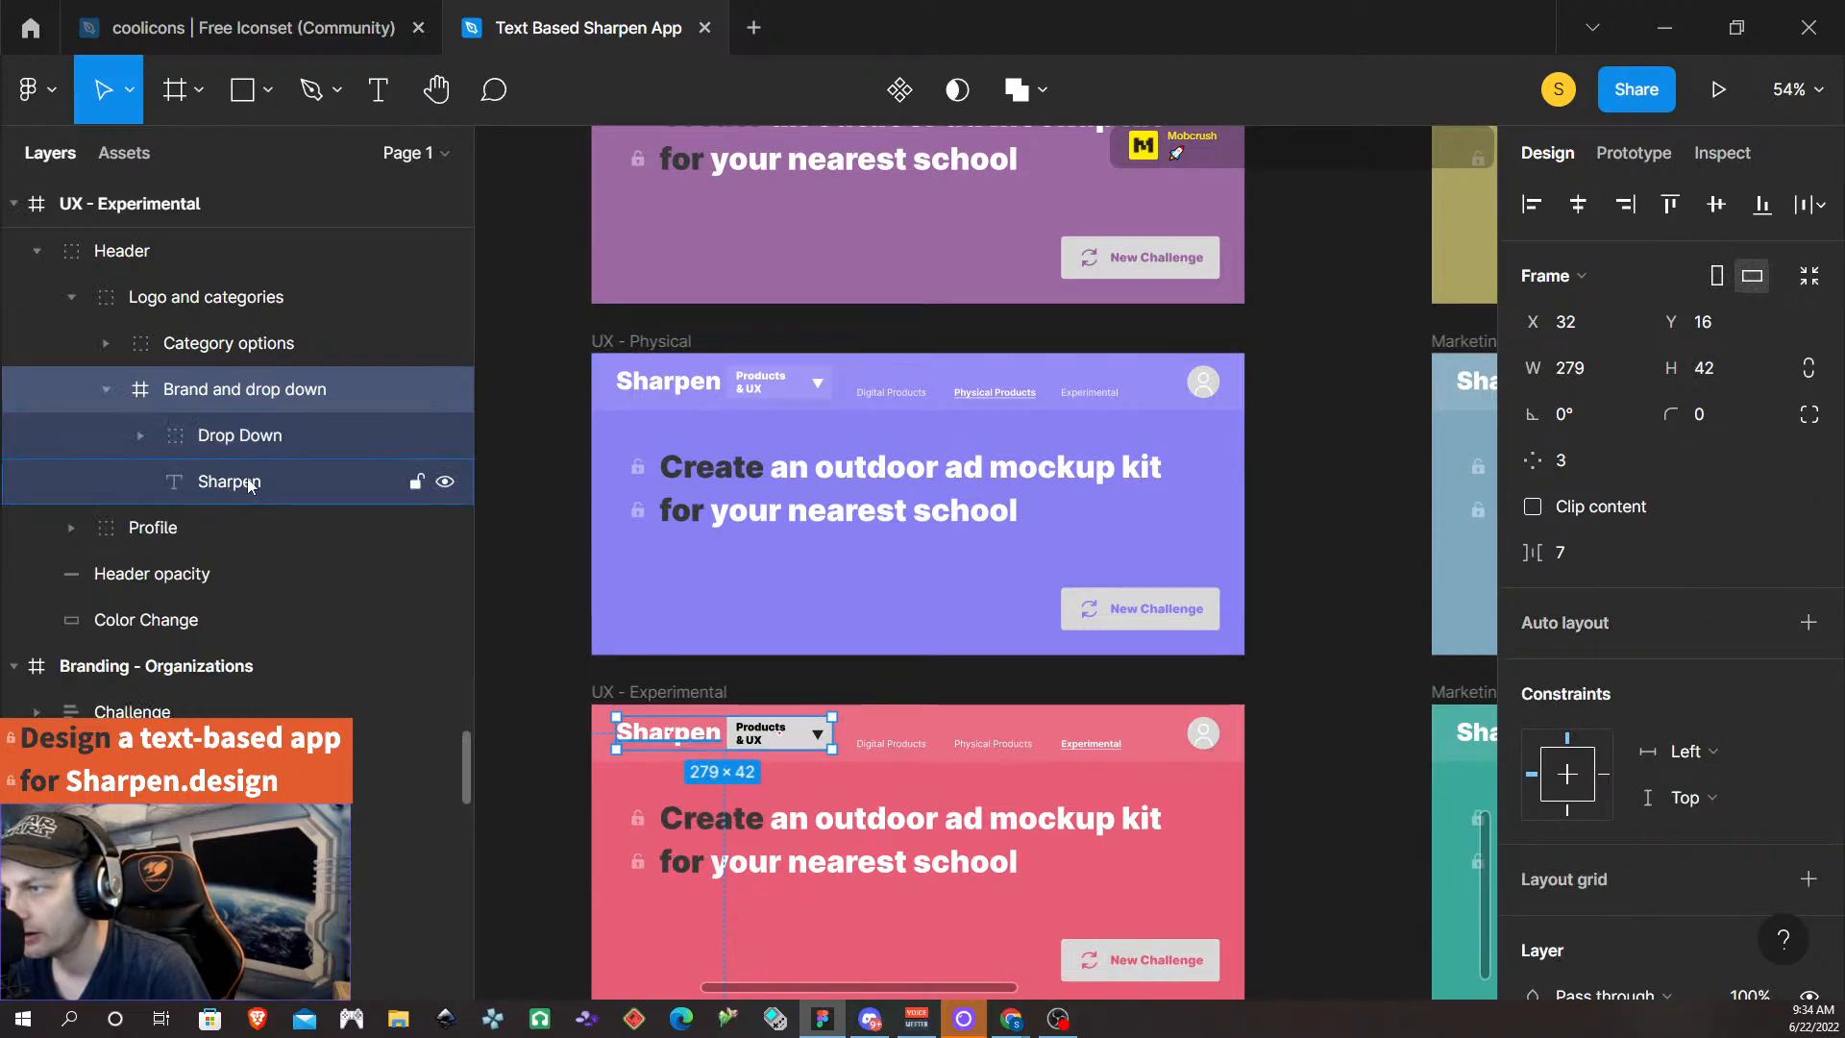
click(248, 483)
drag(247, 483, 231, 273)
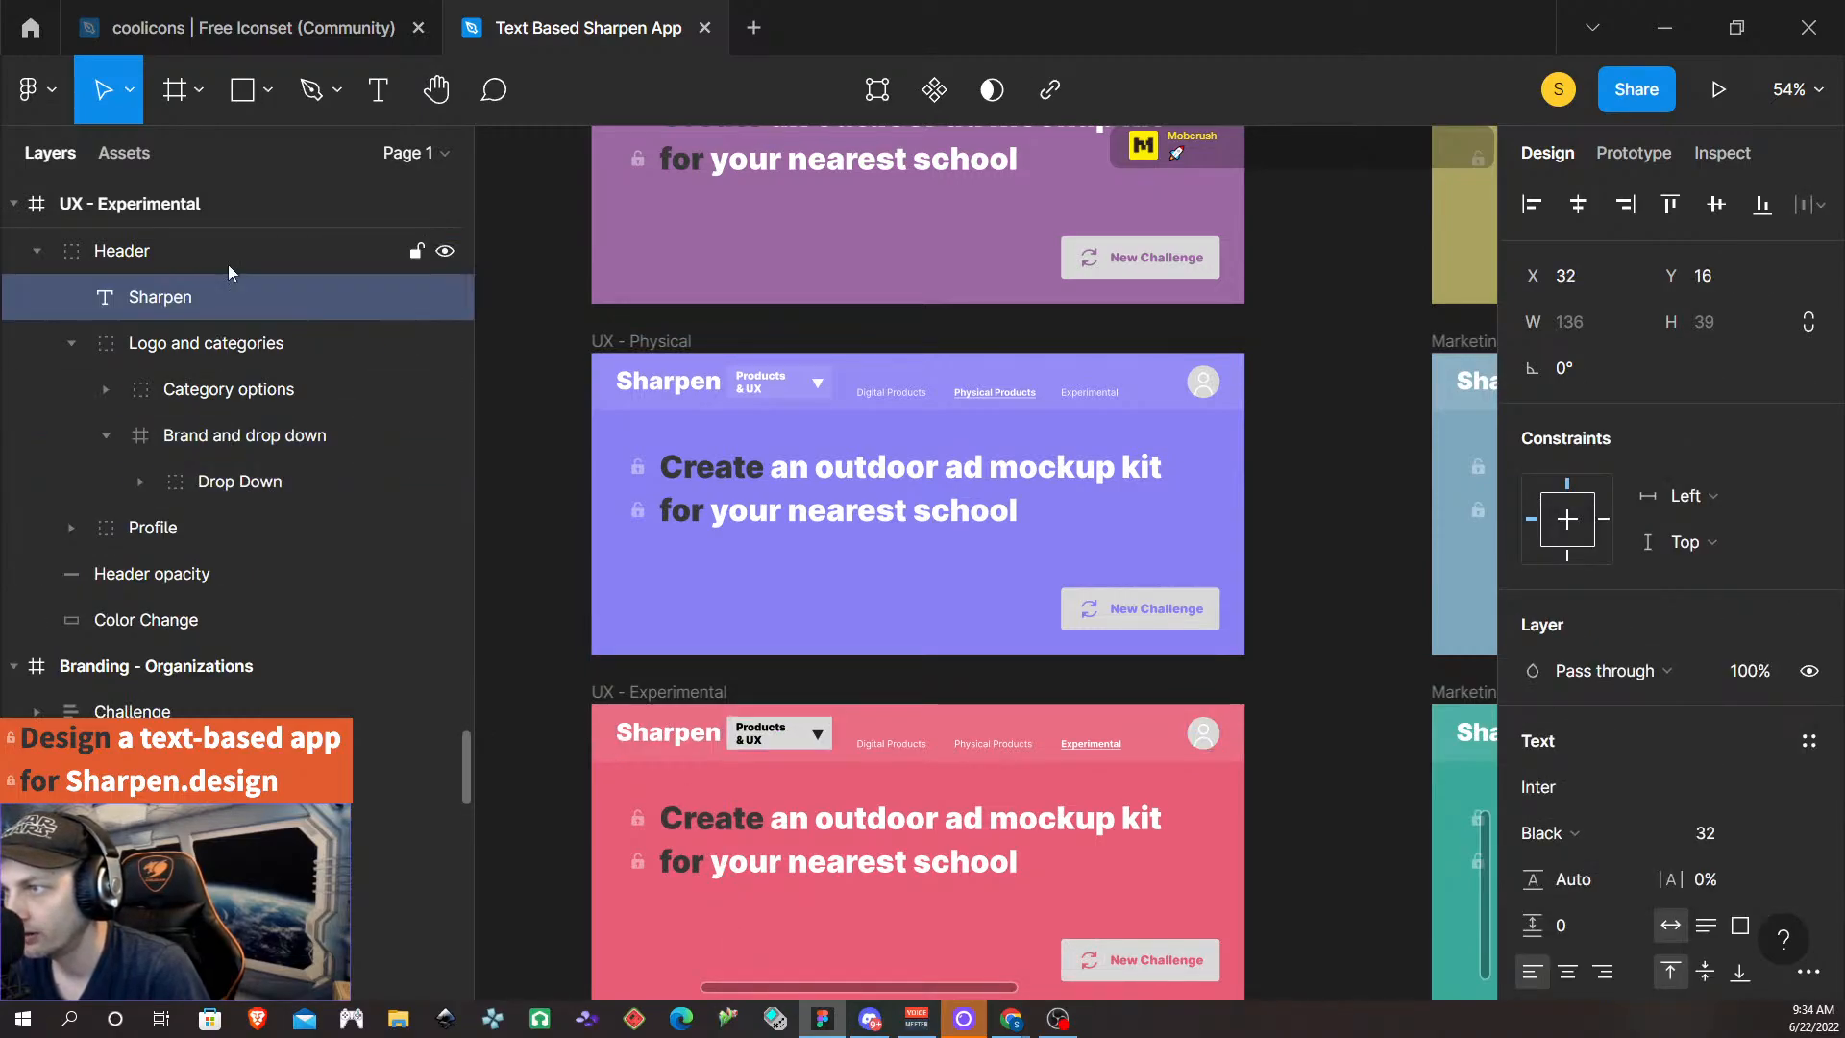
- Replace the Drop Down group in the UX - Experimental header with the copied UX drop-down component
click(768, 736)
double_click(789, 736)
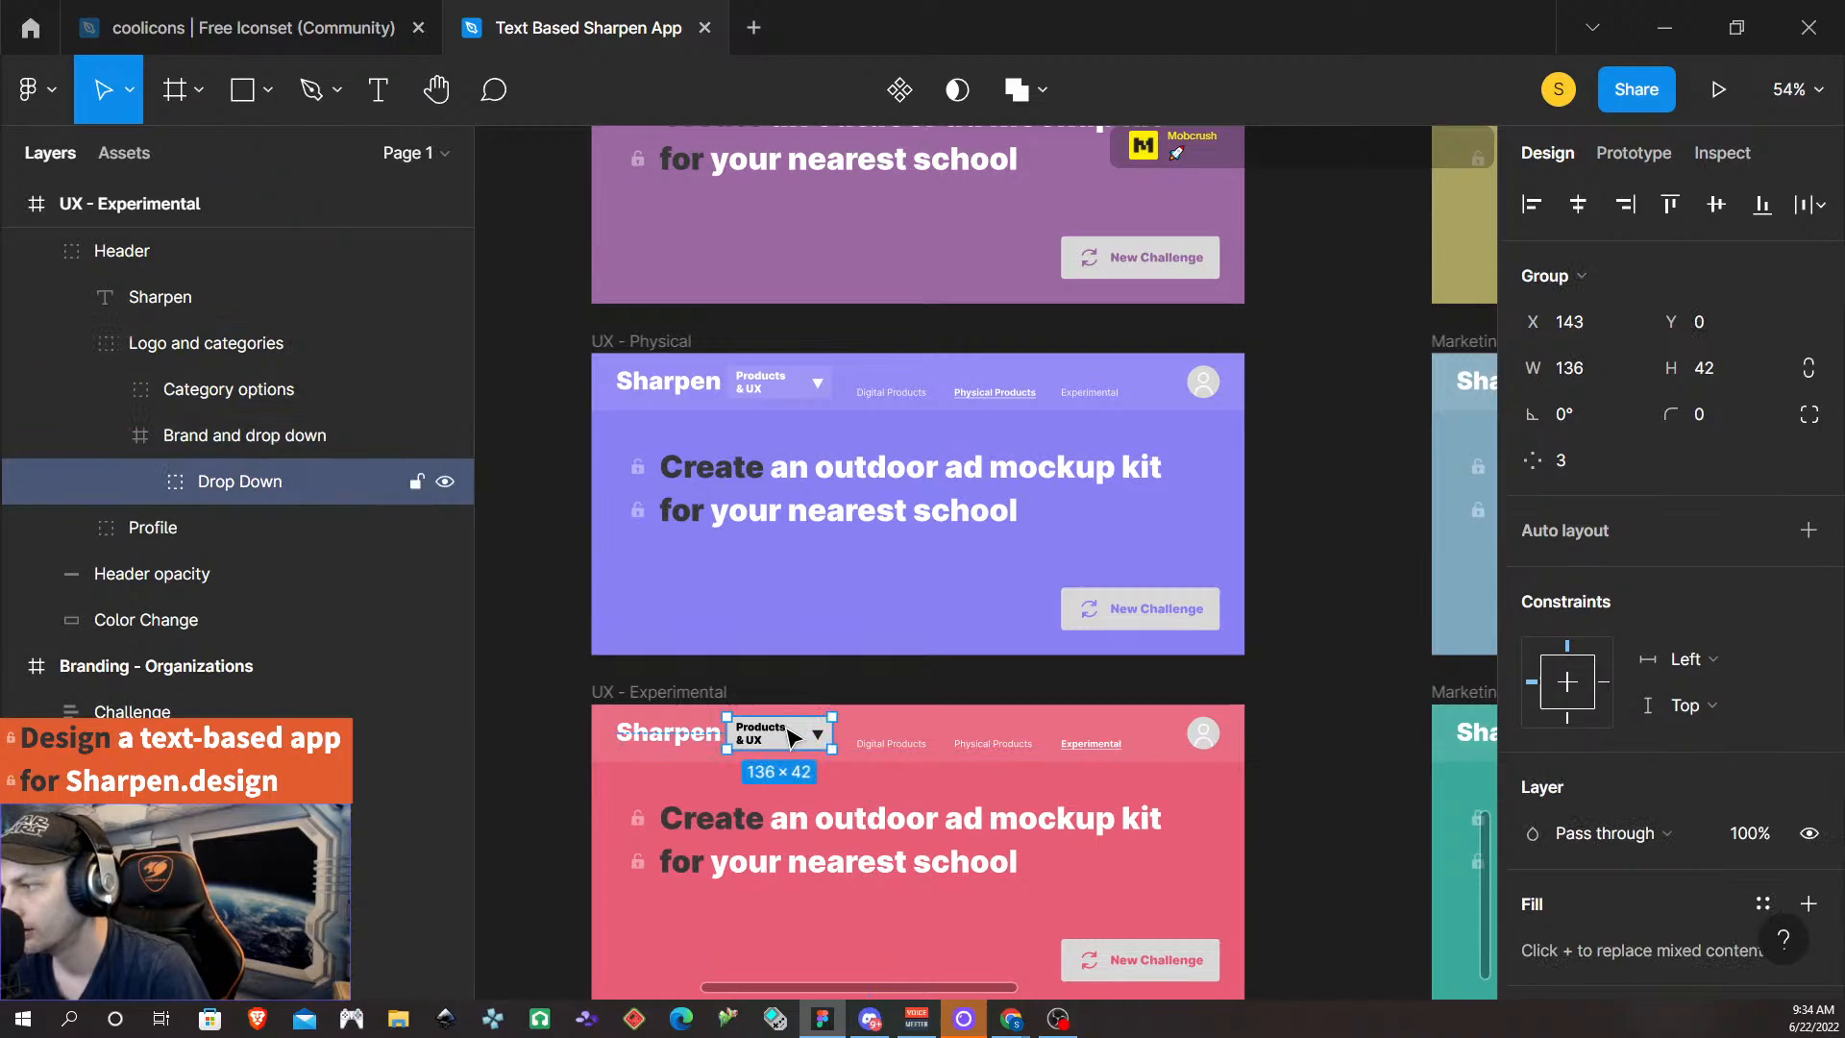
key(ctrl+shift+r)
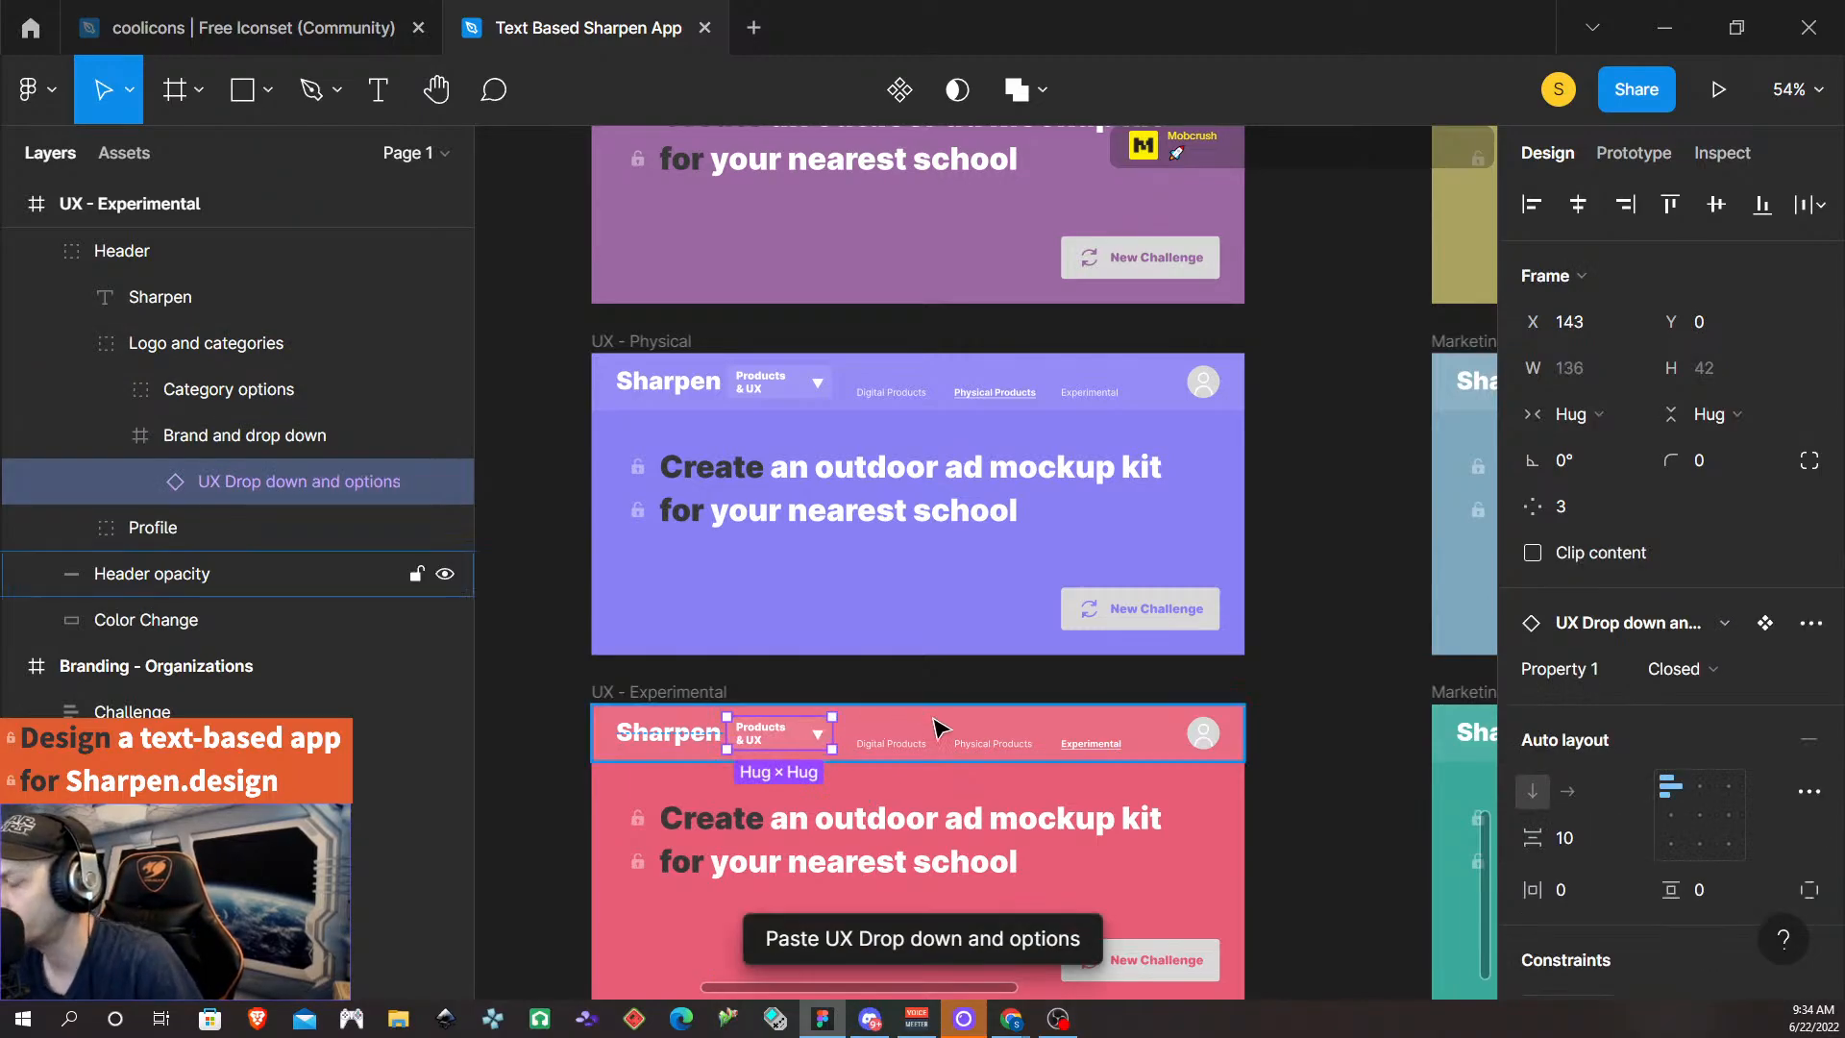
- Copy the closed variant of the Marketing drop-down component
scroll(1210, 797, down, 1)
scroll(1228, 783, right, 7)
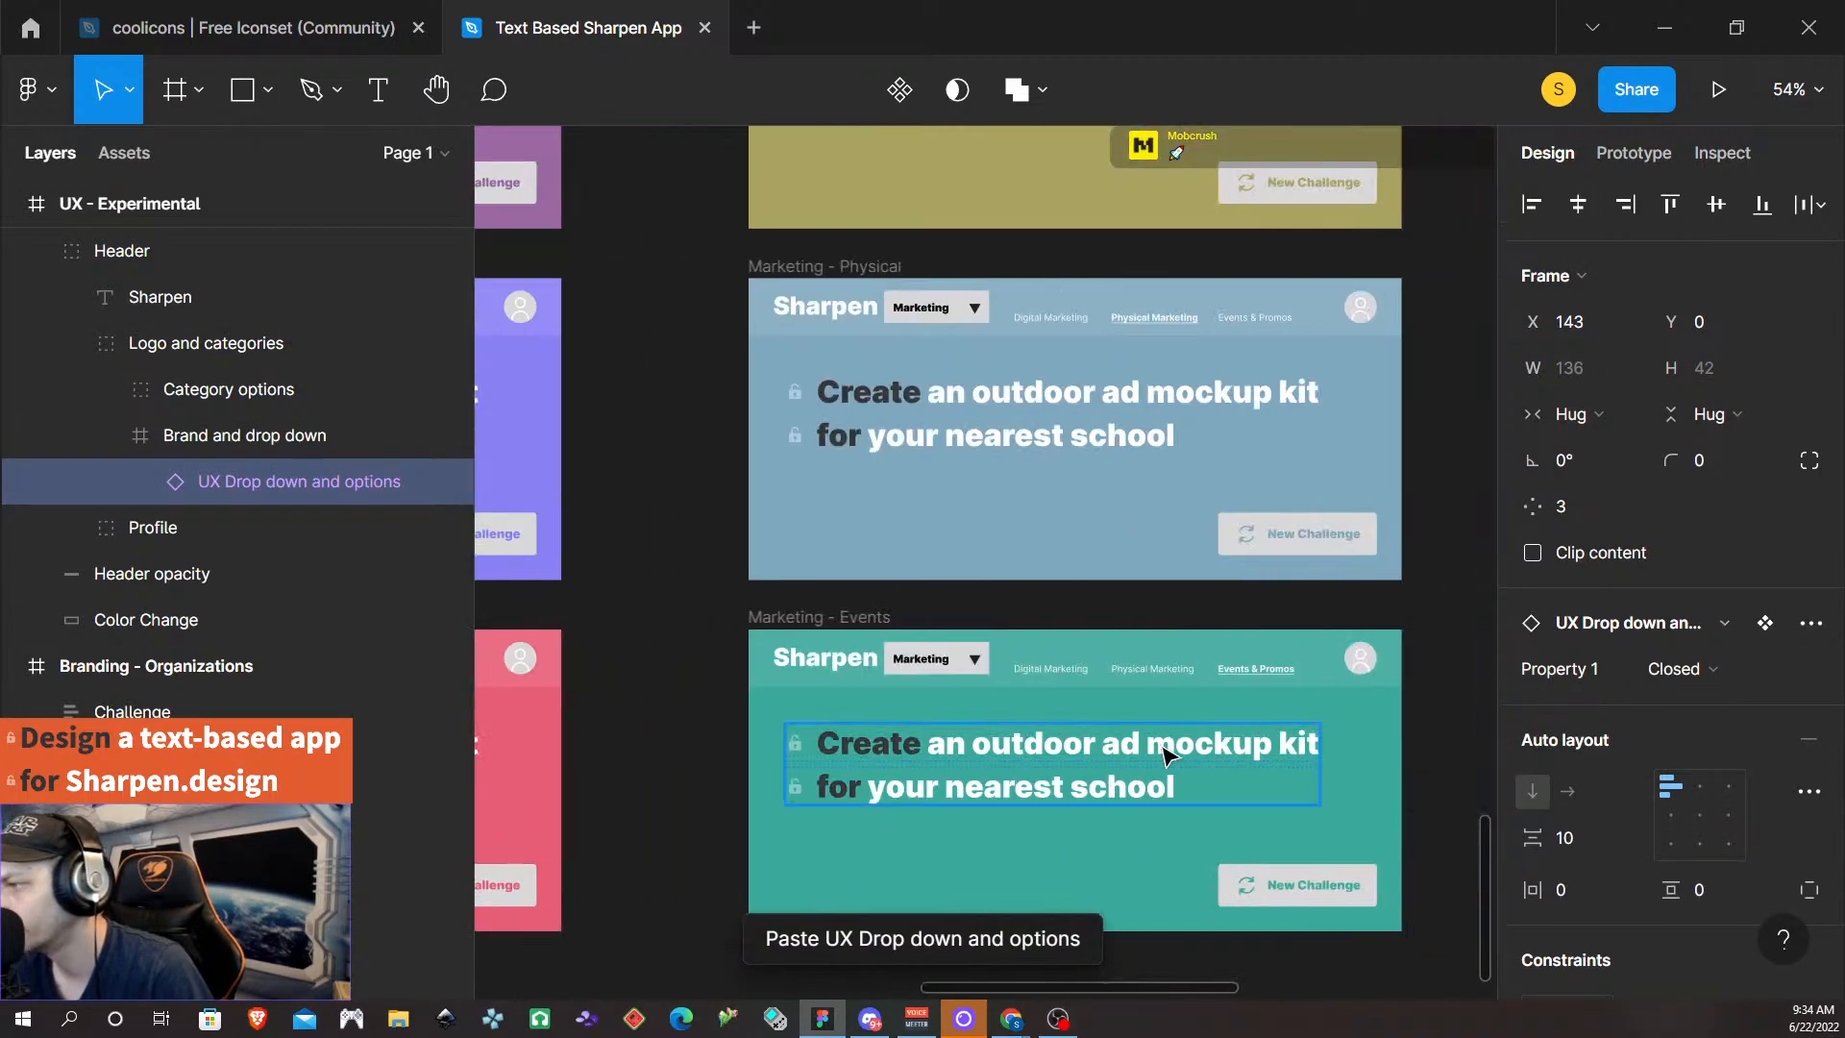
scroll(927, 637, up, 10)
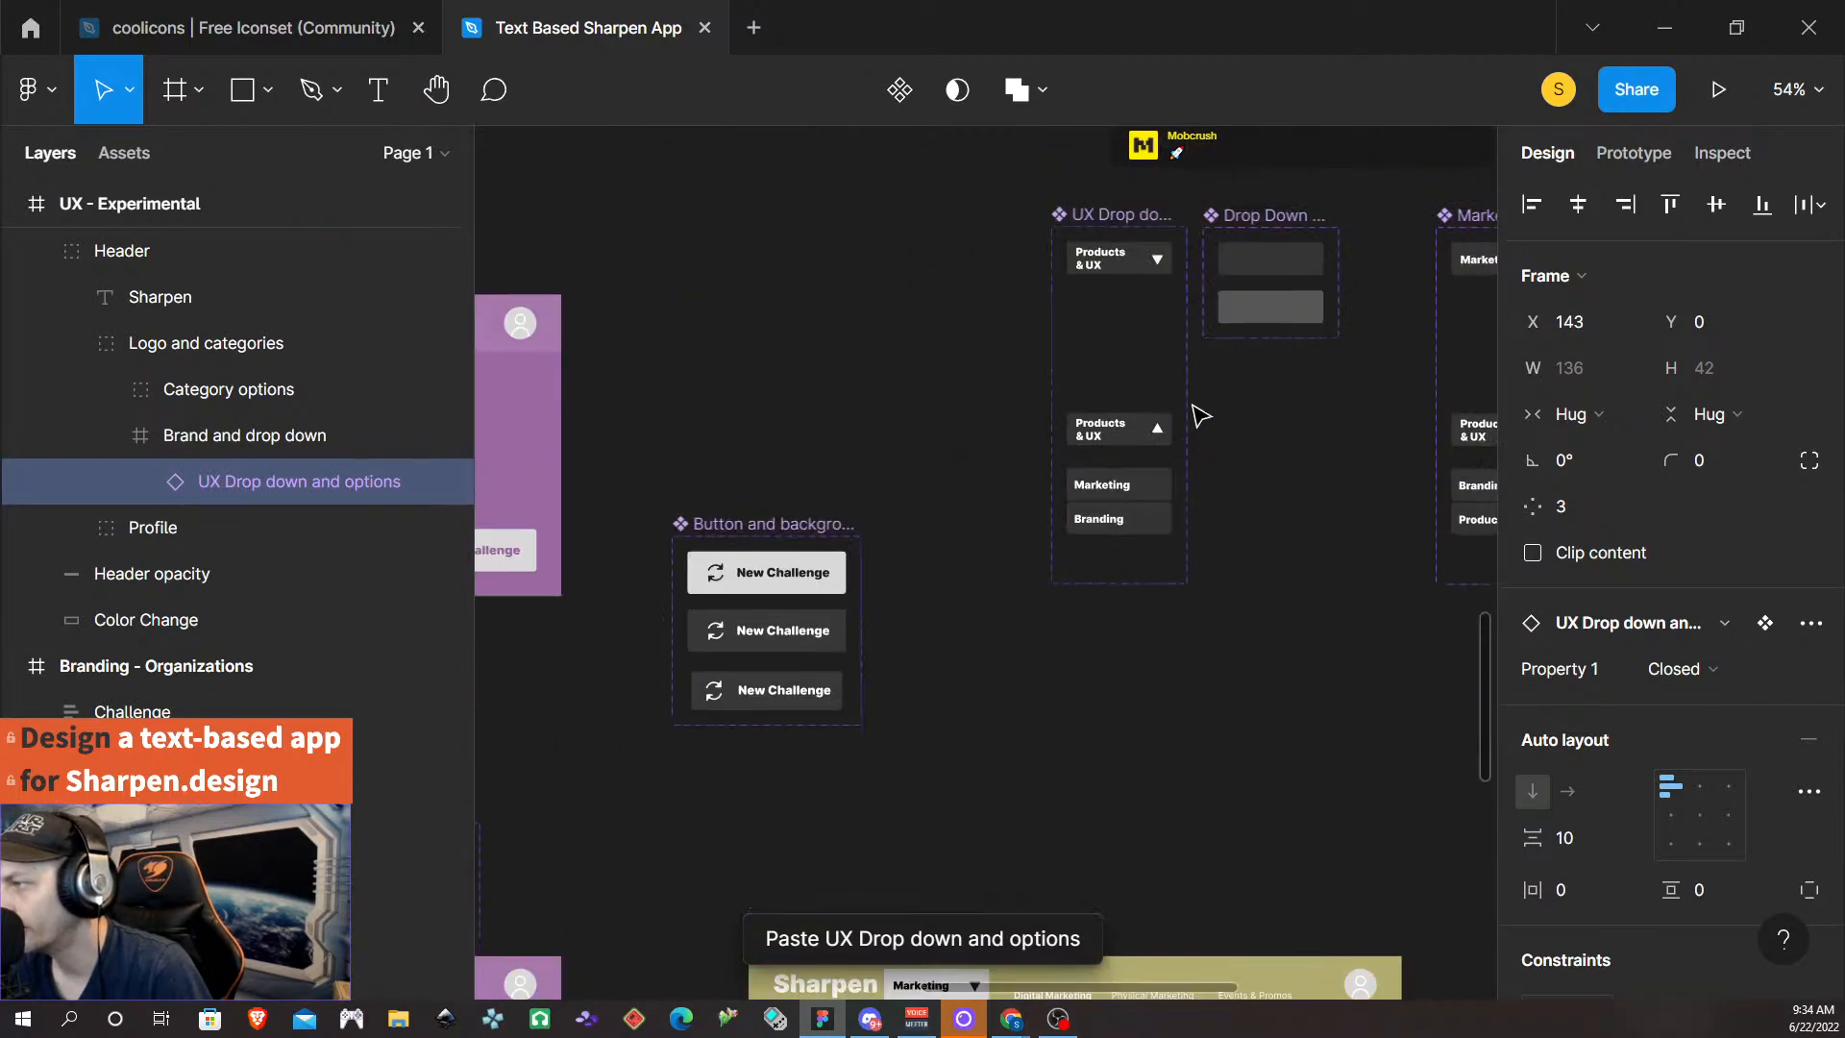
scroll(1230, 423, right, 3)
click(1206, 261)
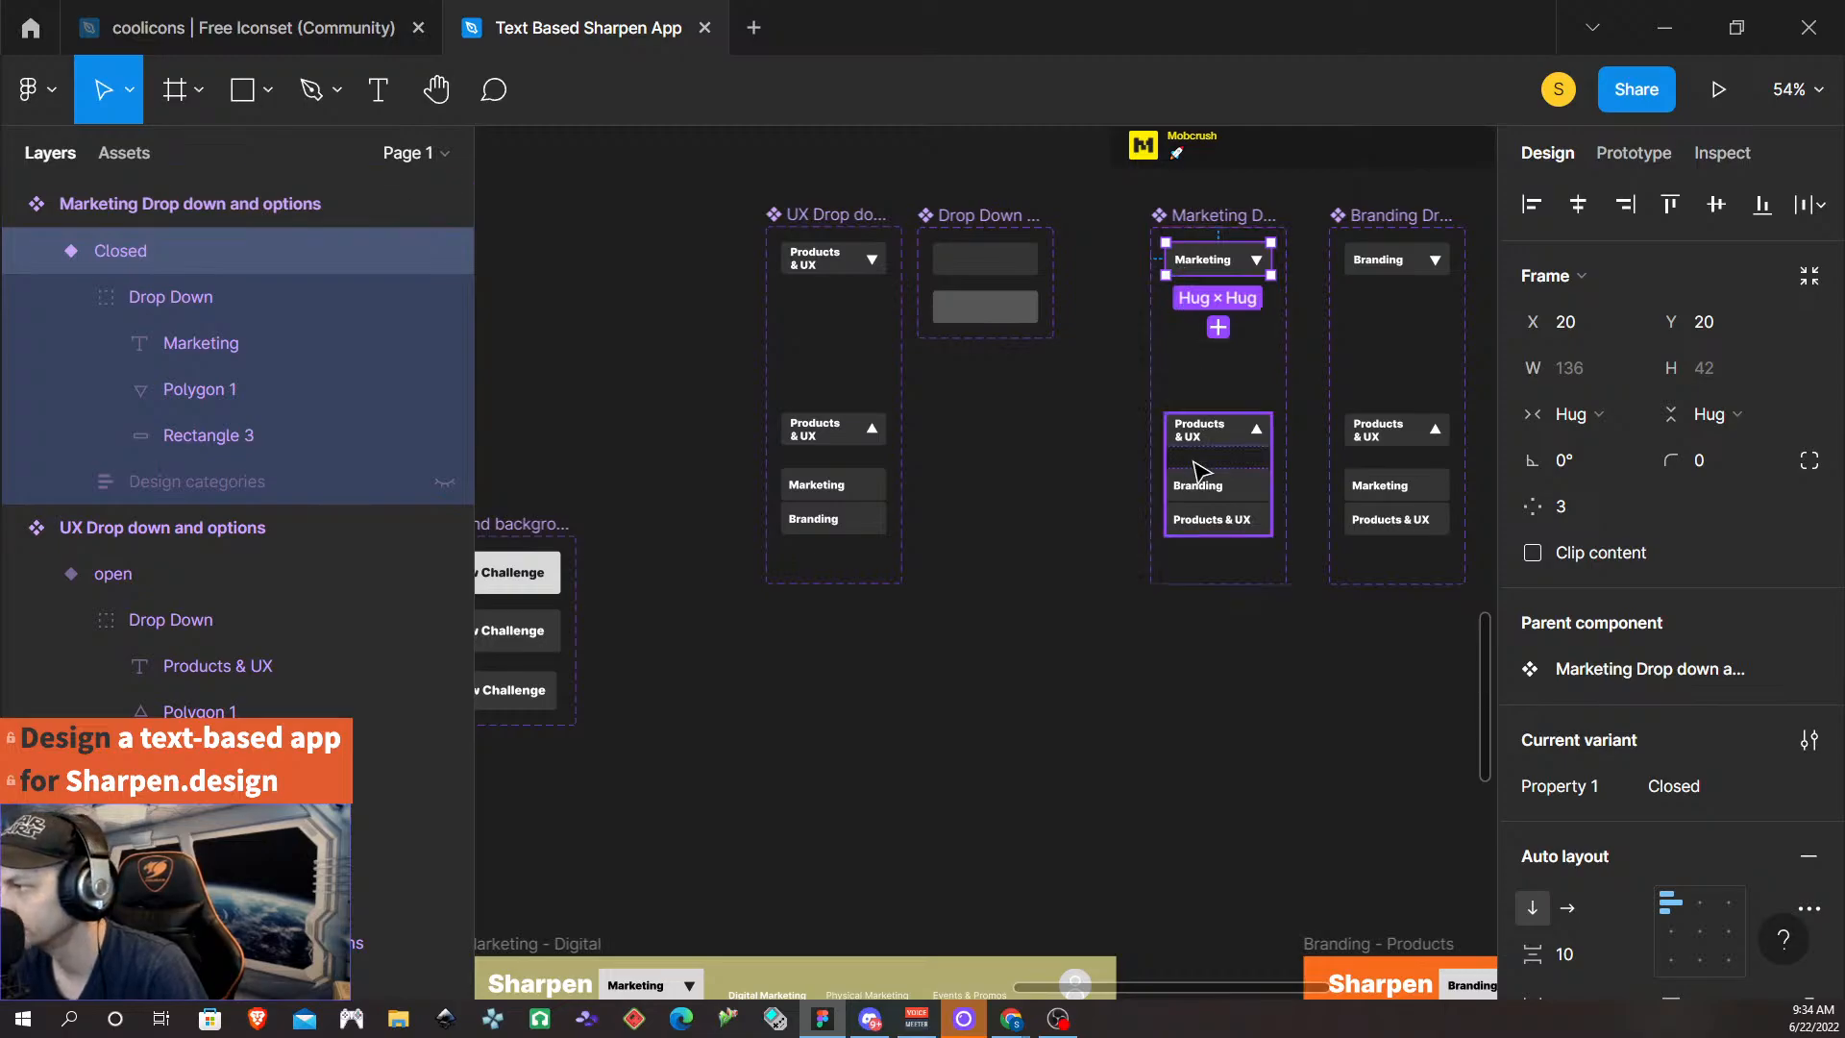
- Remove auto layout from the "Brand and drop down" frame in Marketing - Digital and move its Sharpen text directly into the Header group
scroll(1075, 659, down, 6)
scroll(990, 642, left, 2)
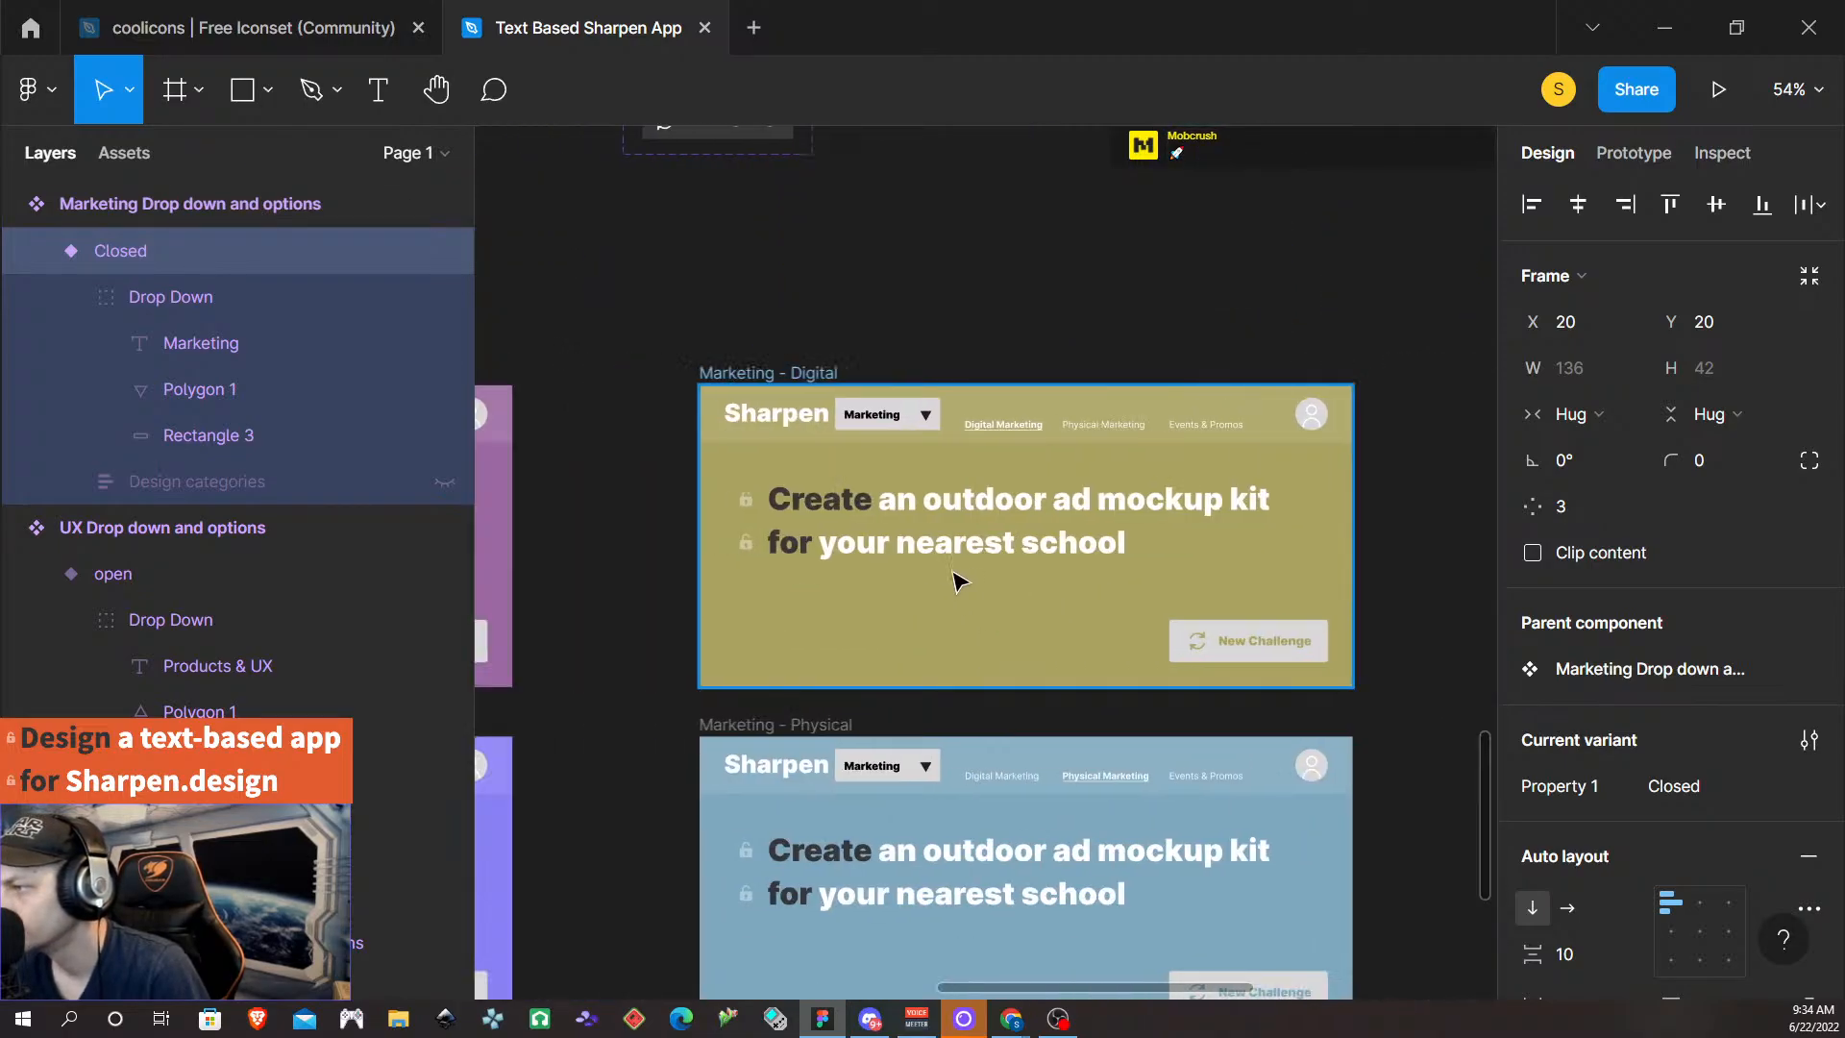
click(766, 420)
click(768, 418)
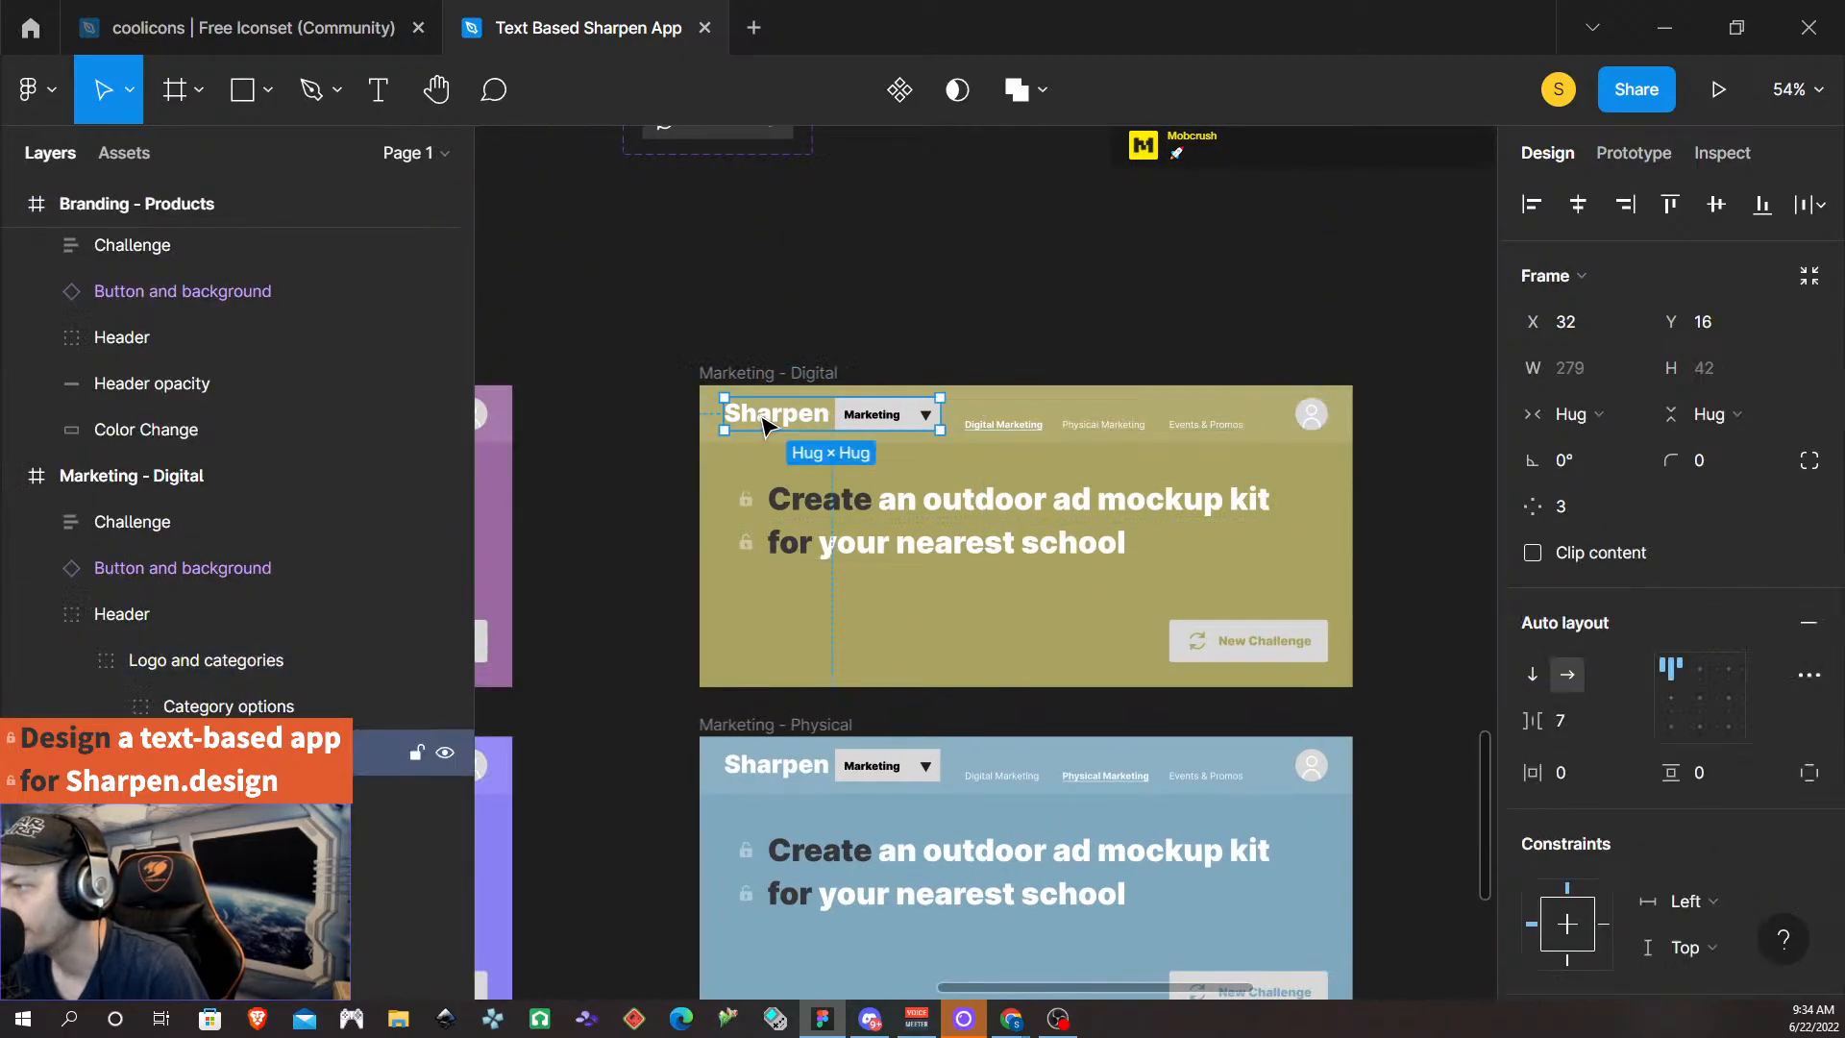
click(1807, 625)
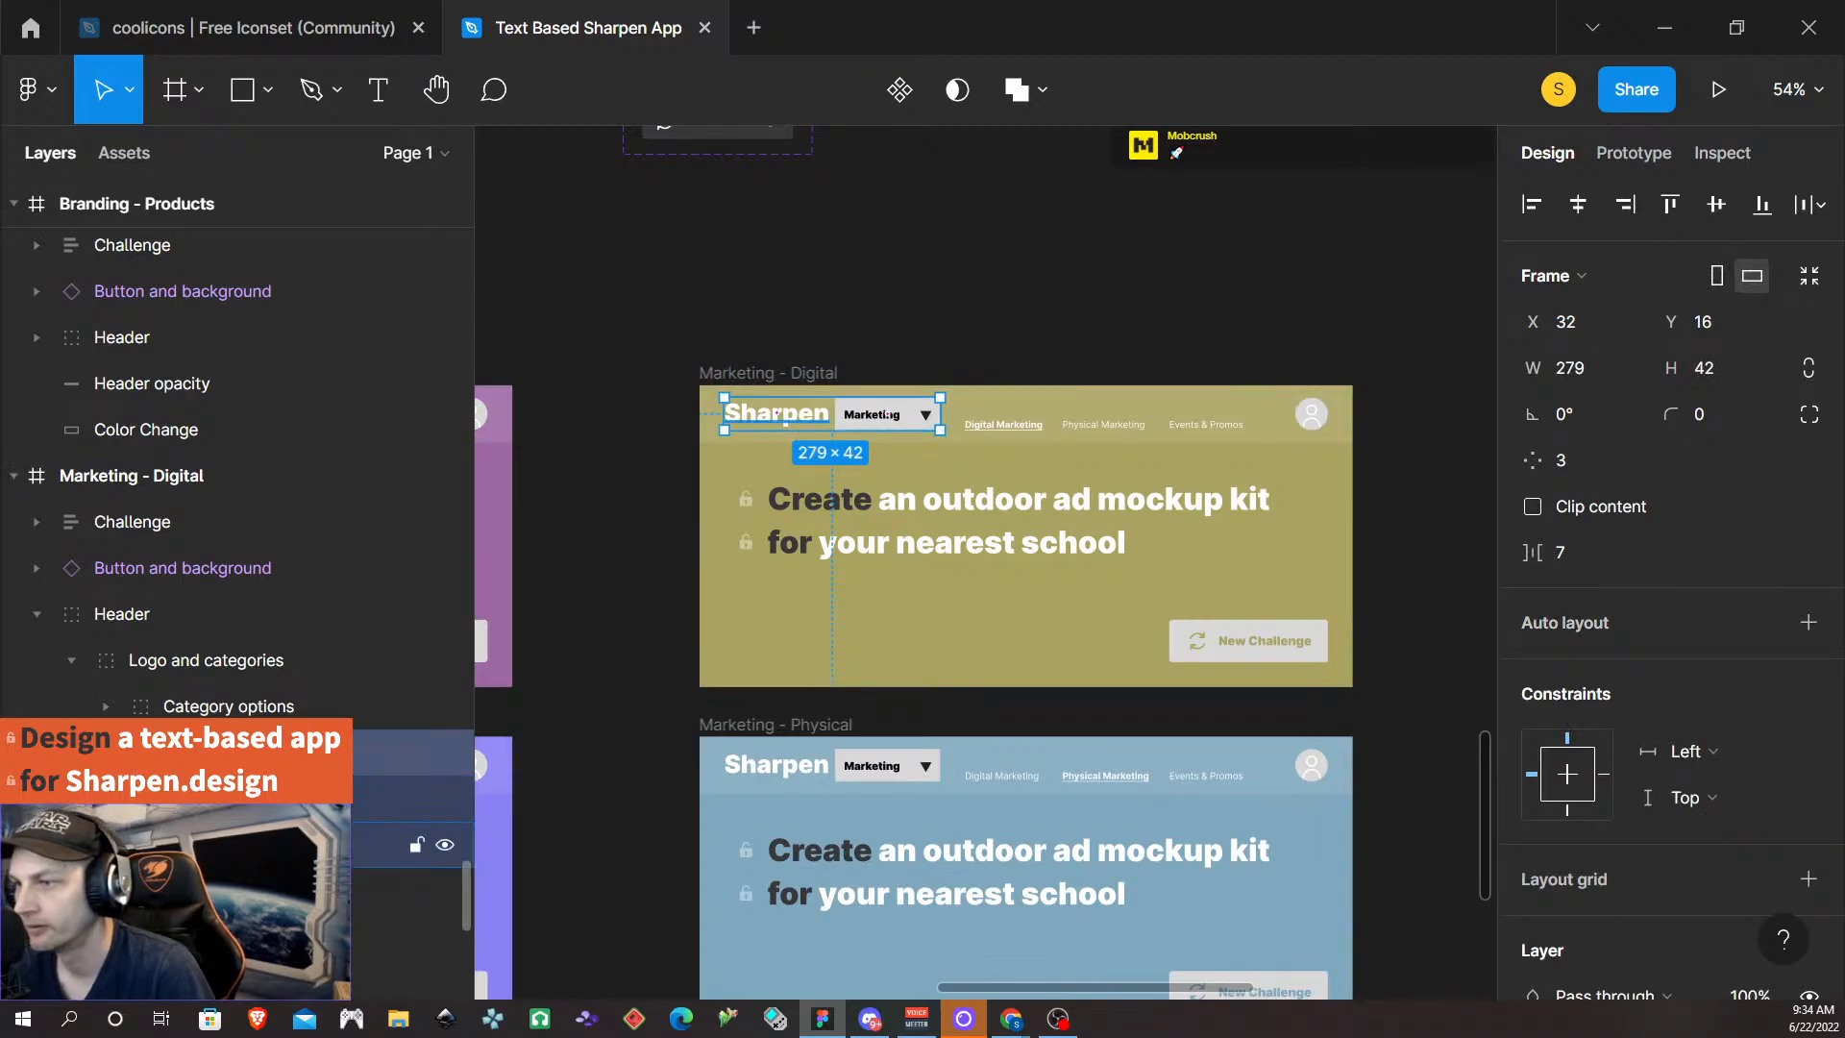
click(393, 845)
drag(210, 634, 211, 656)
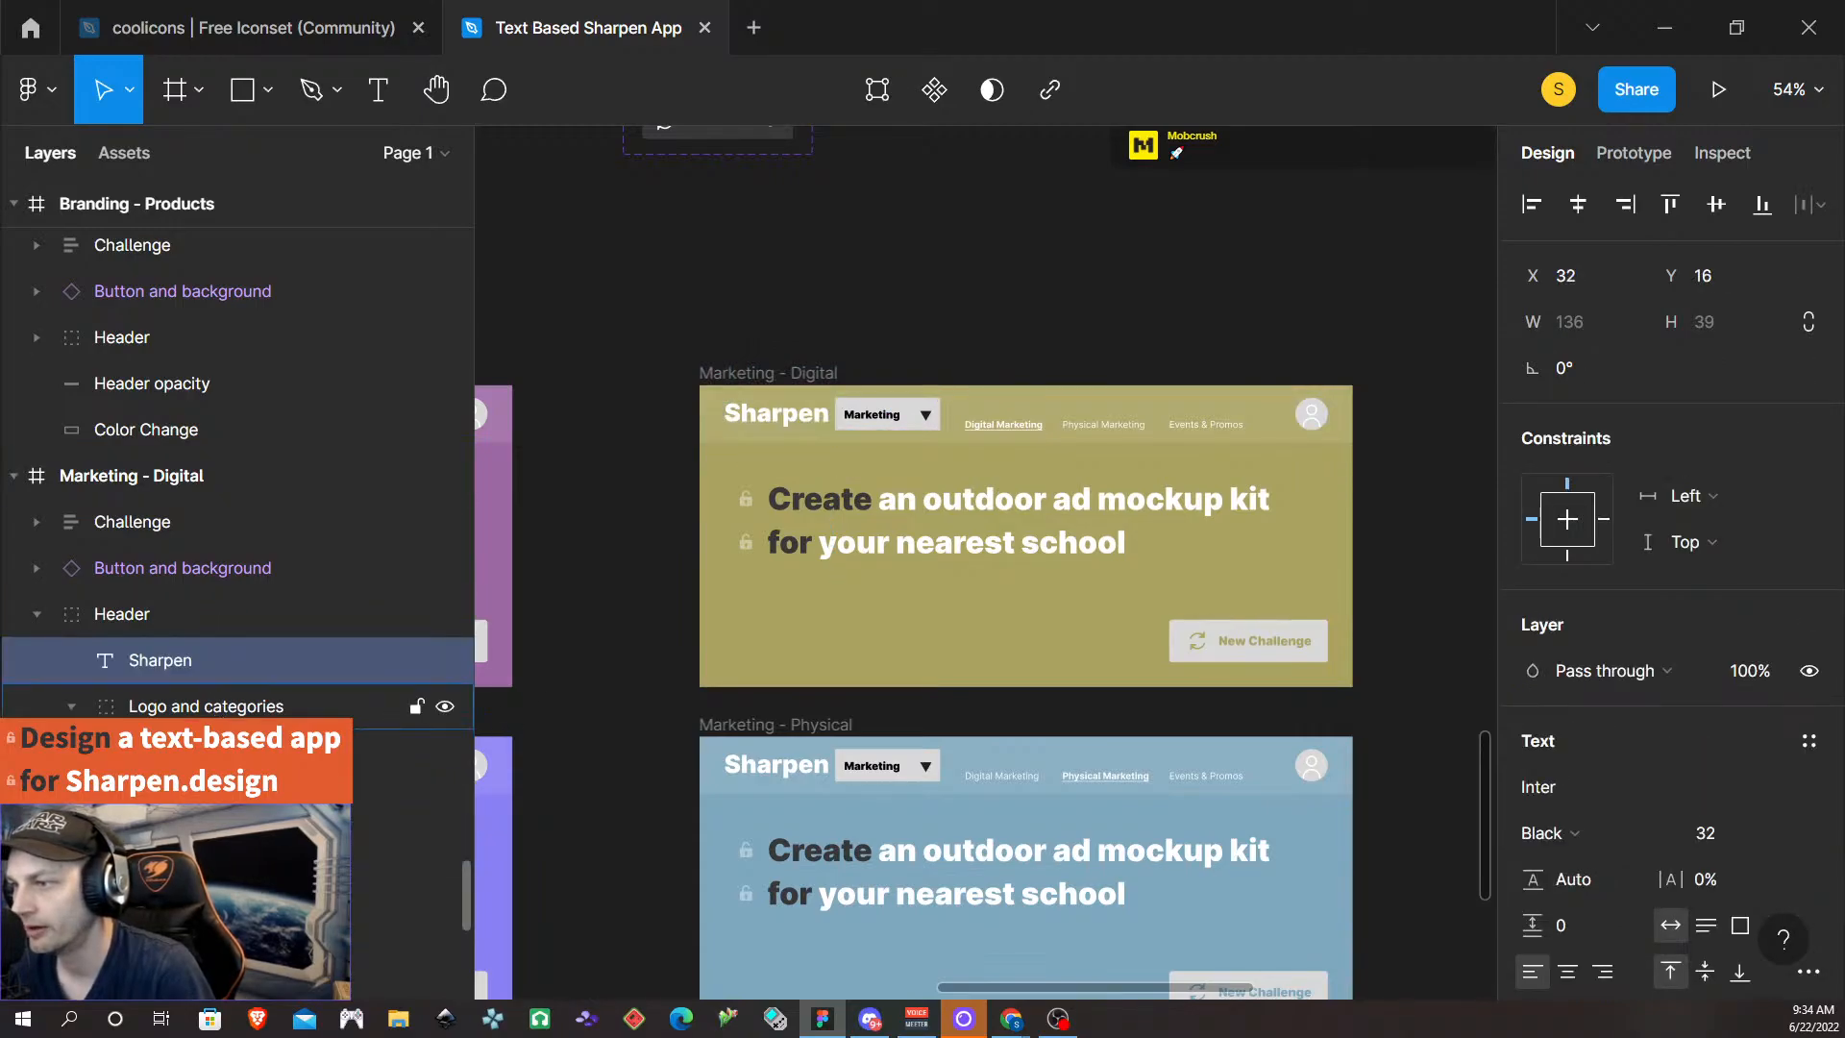
- Replace the Drop Down group in the Marketing - Digital header with the copied Marketing drop-down component
click(423, 845)
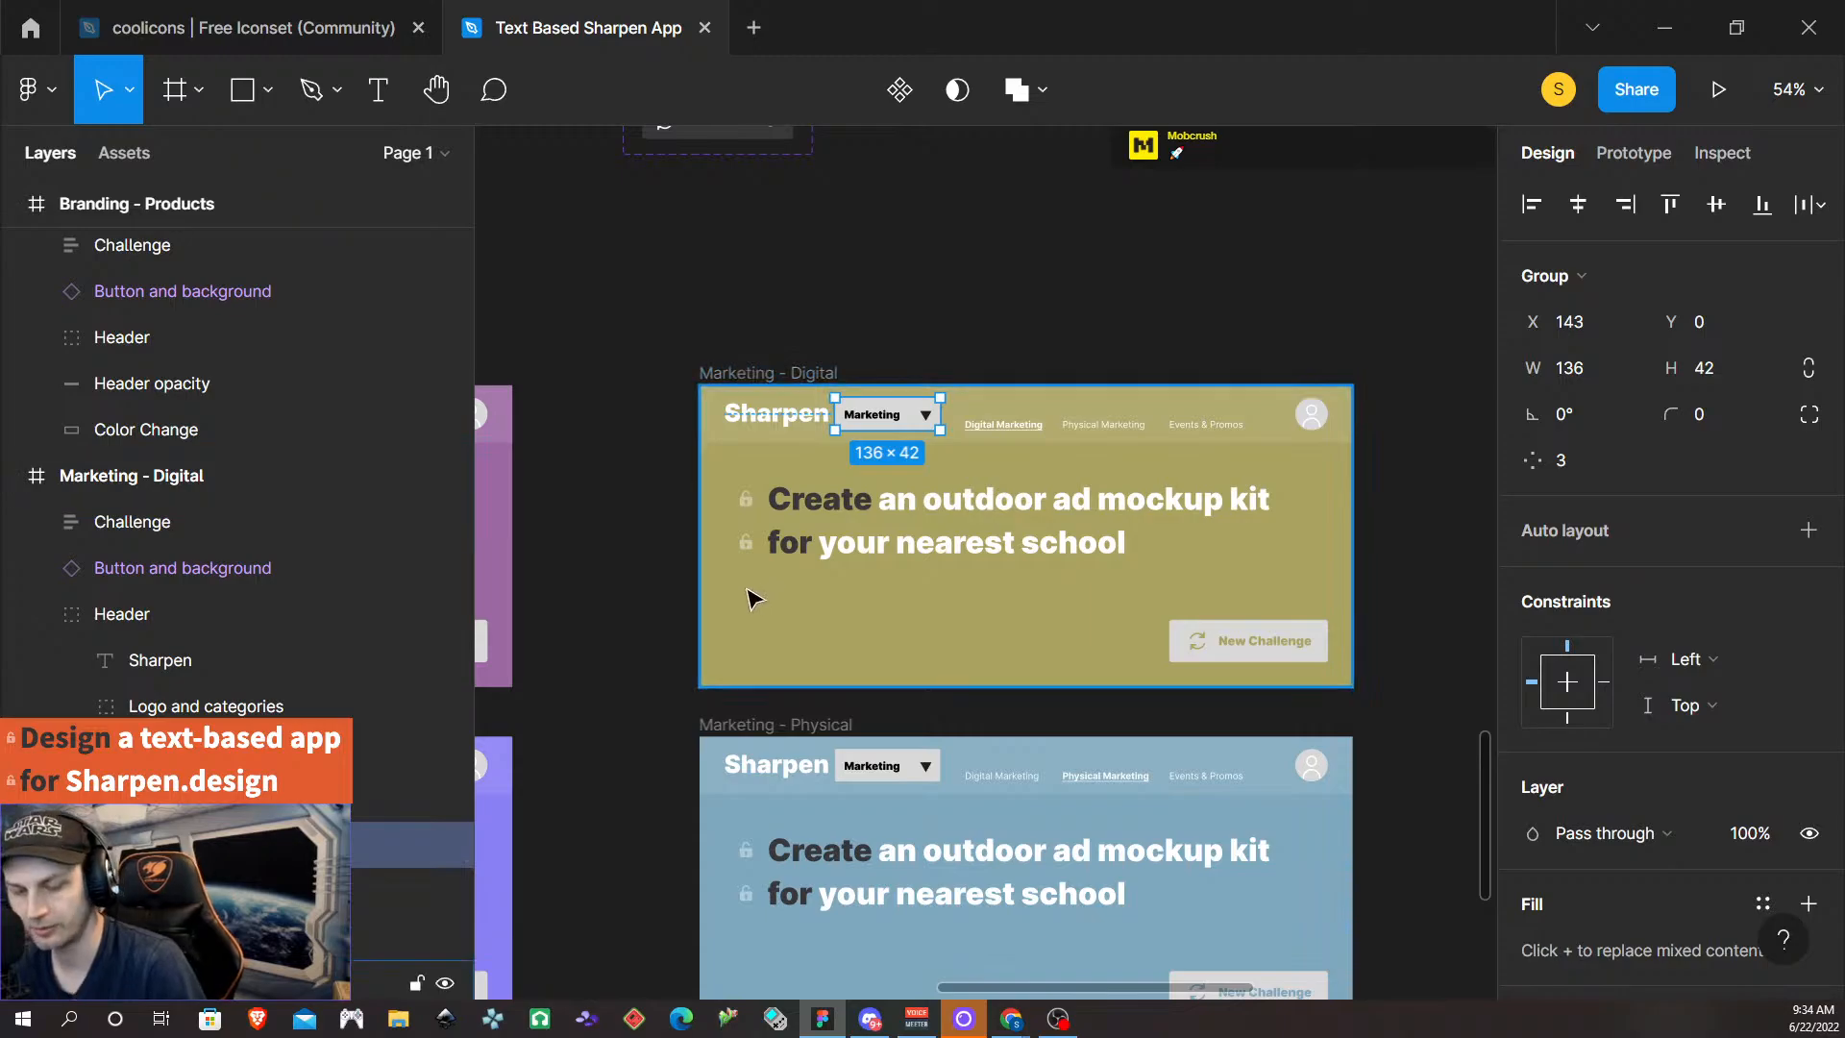
key(ctrl+shift+r)
scroll(873, 786, down, 3)
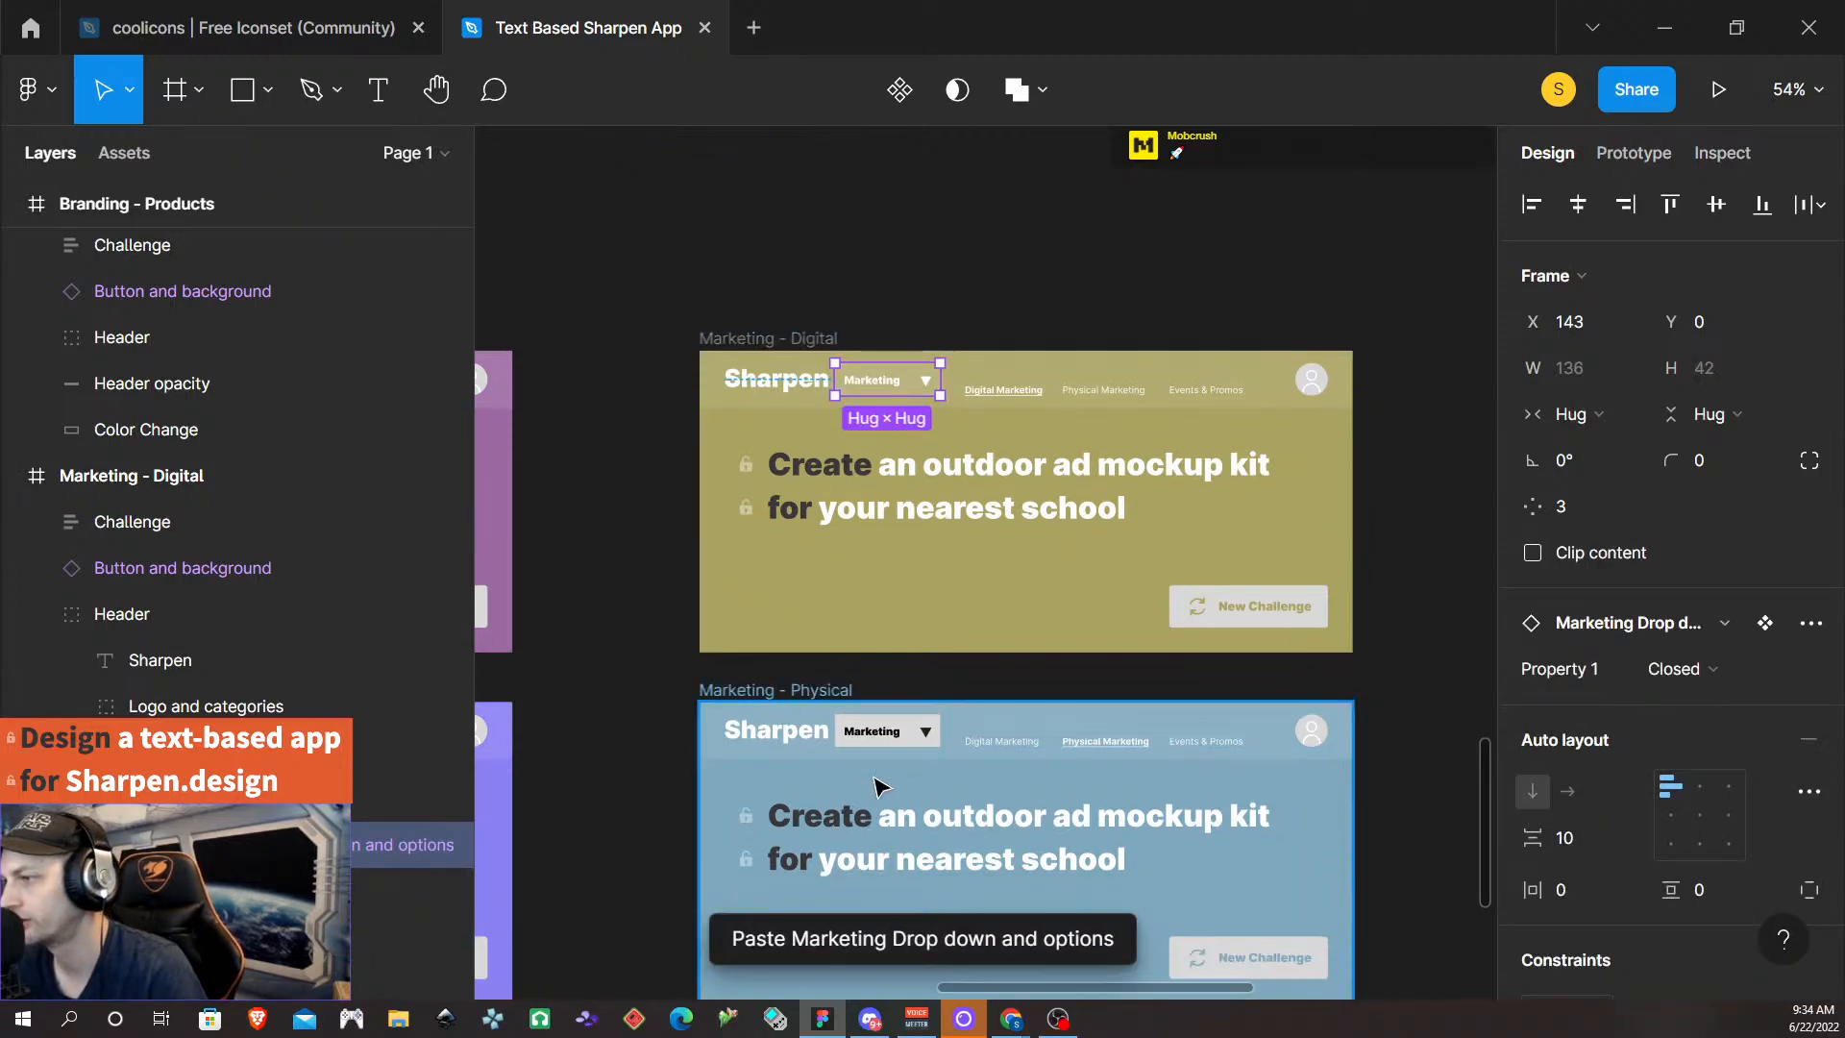
scroll(875, 759, down, 1)
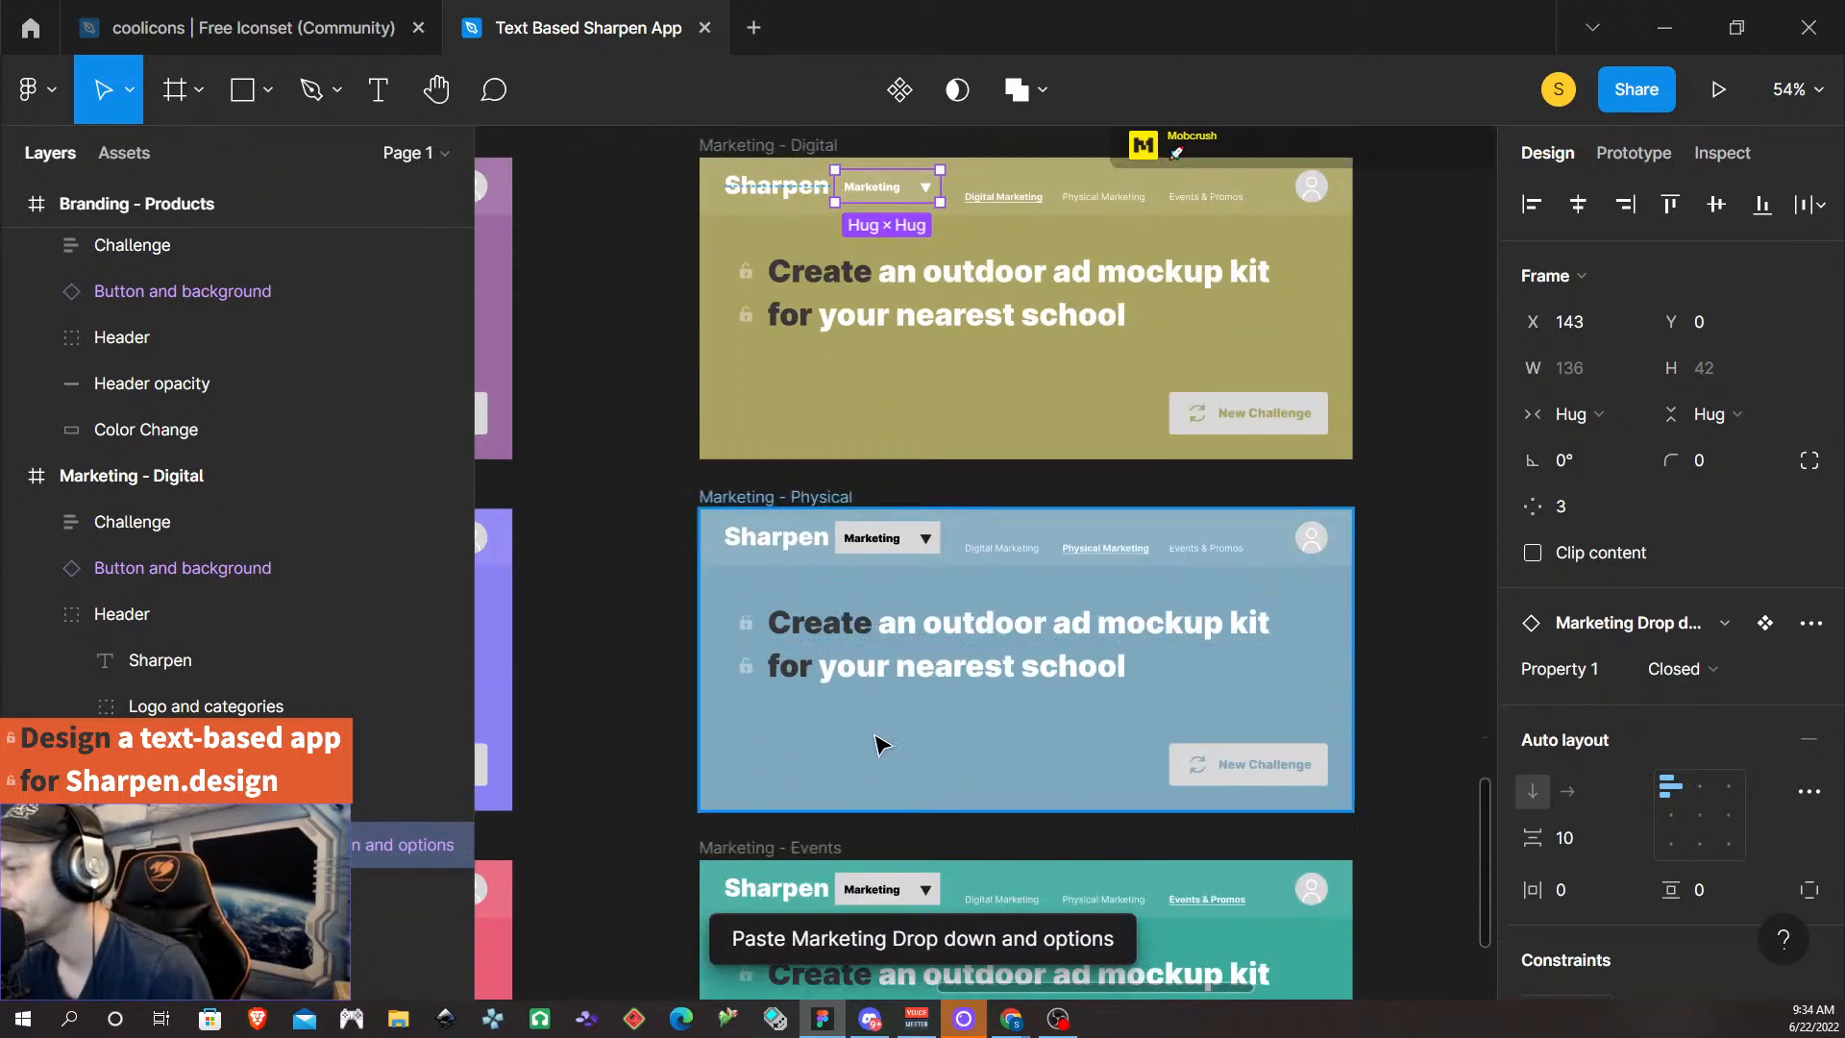
- Remove auto layout from the "Brand and drop down" frame in Marketing - Physical and move its Sharpen text directly into the Header group
click(797, 541)
double_click(796, 541)
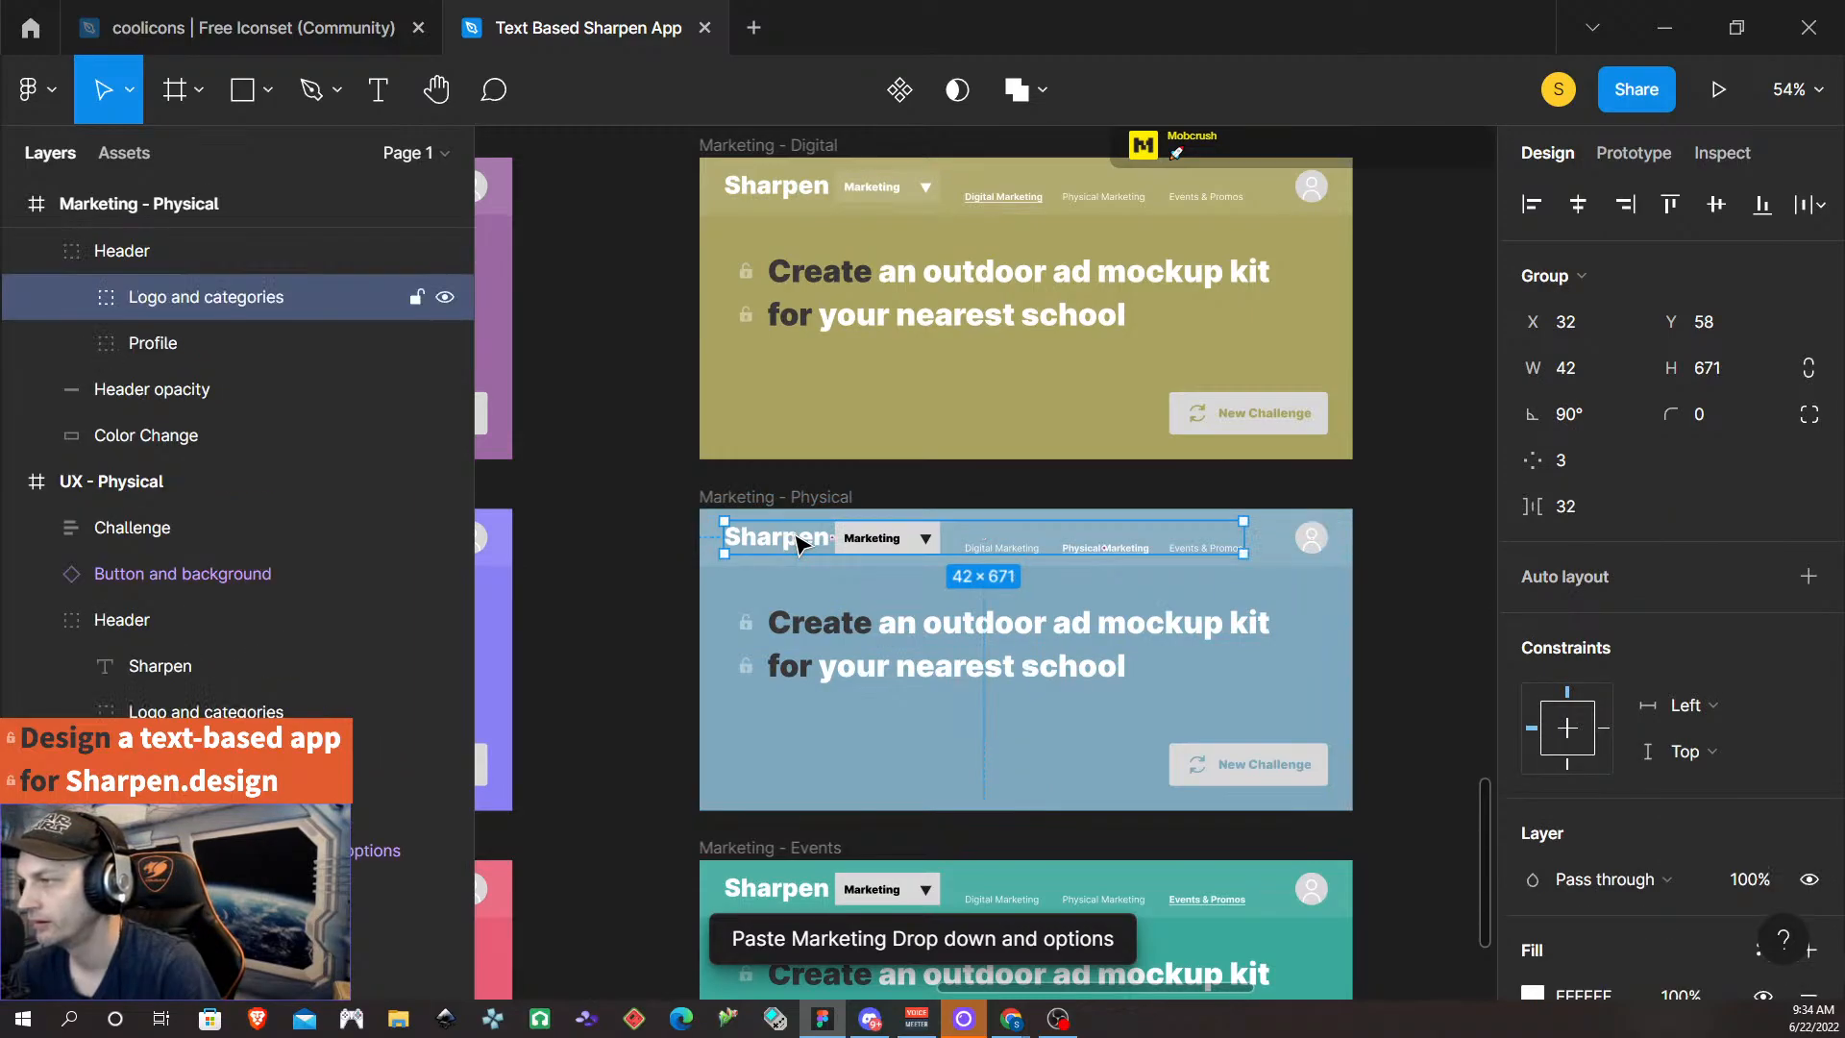
double_click(796, 541)
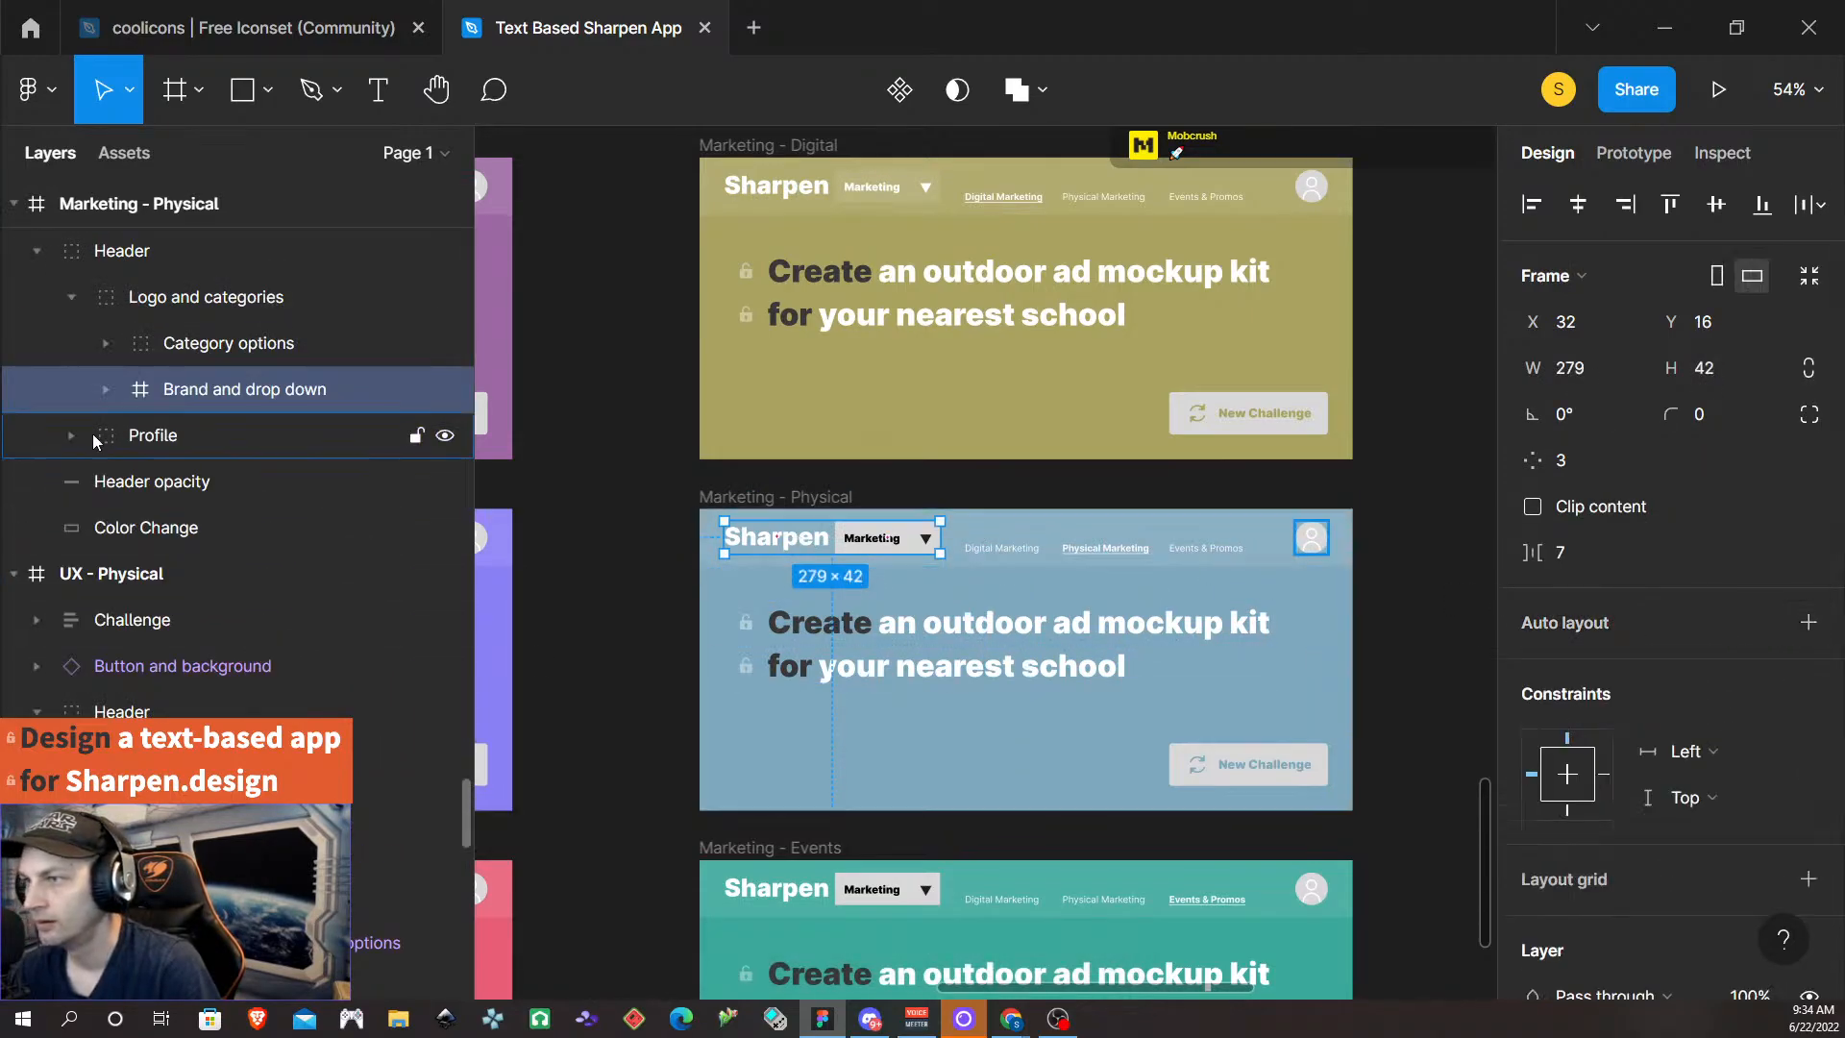
click(106, 389)
click(230, 485)
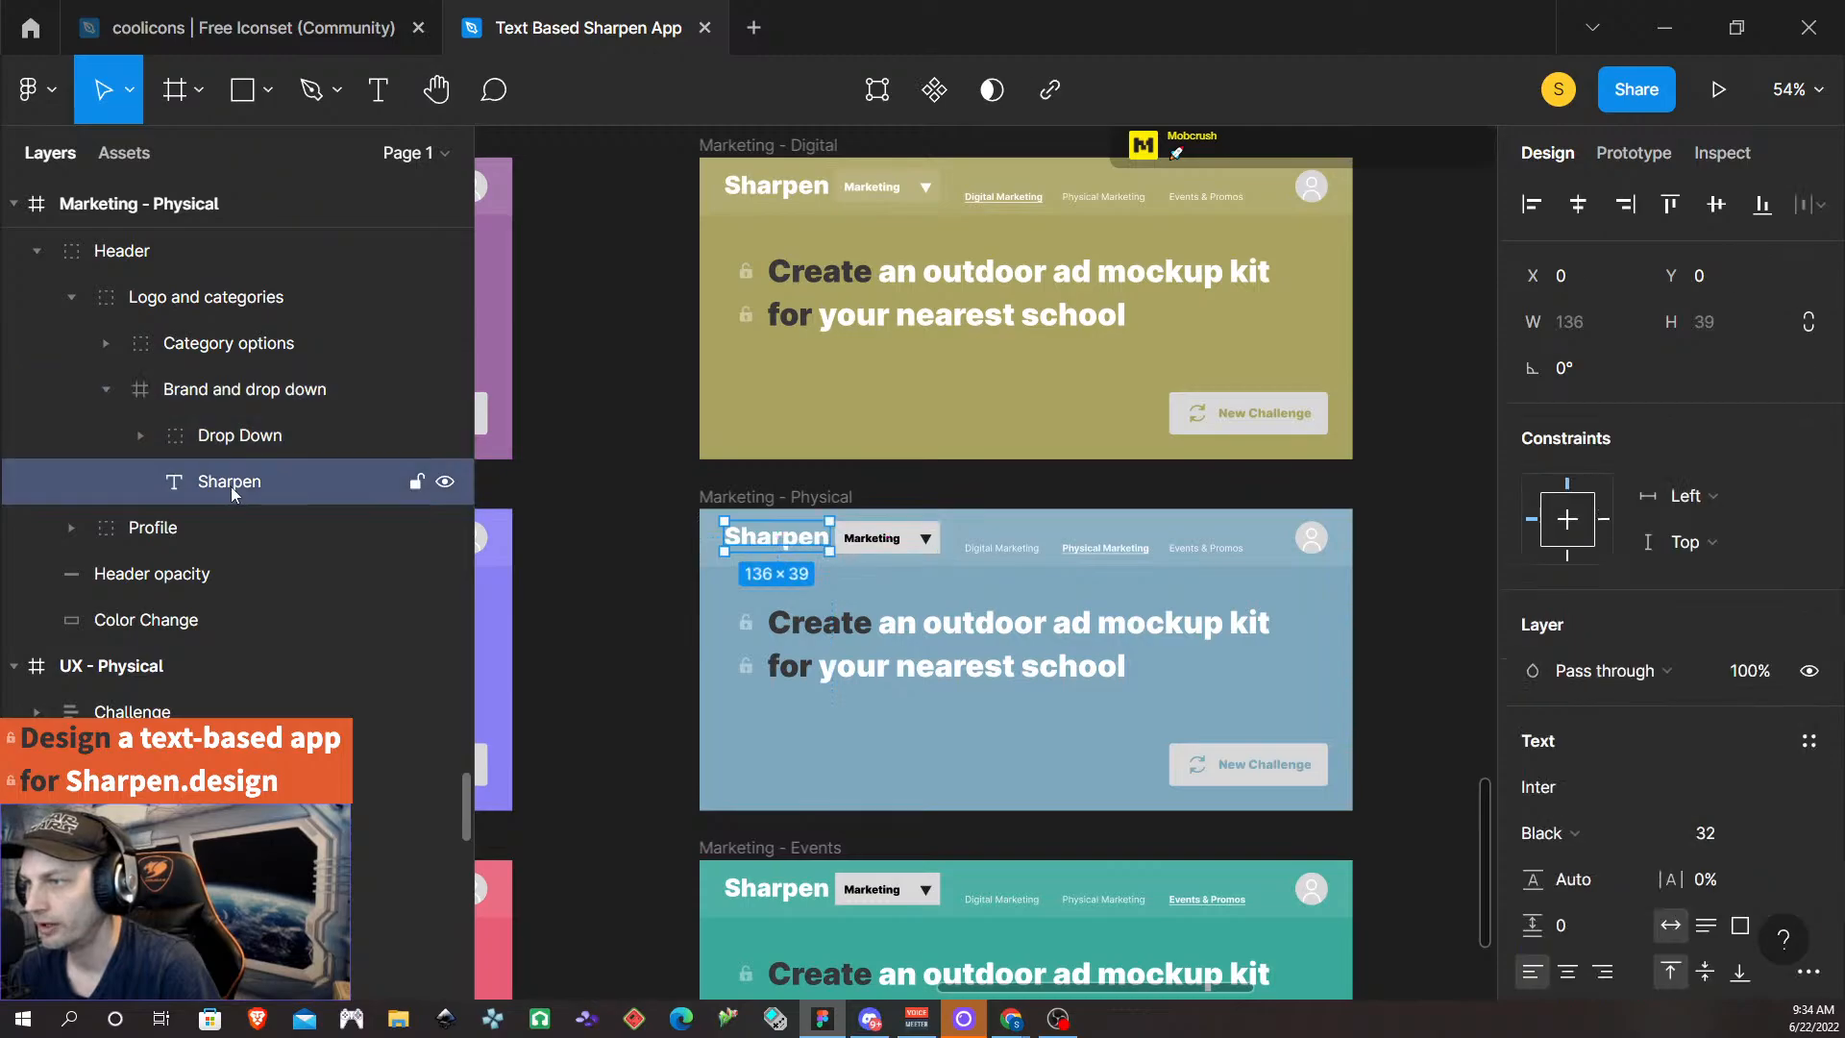
drag(231, 492, 152, 291)
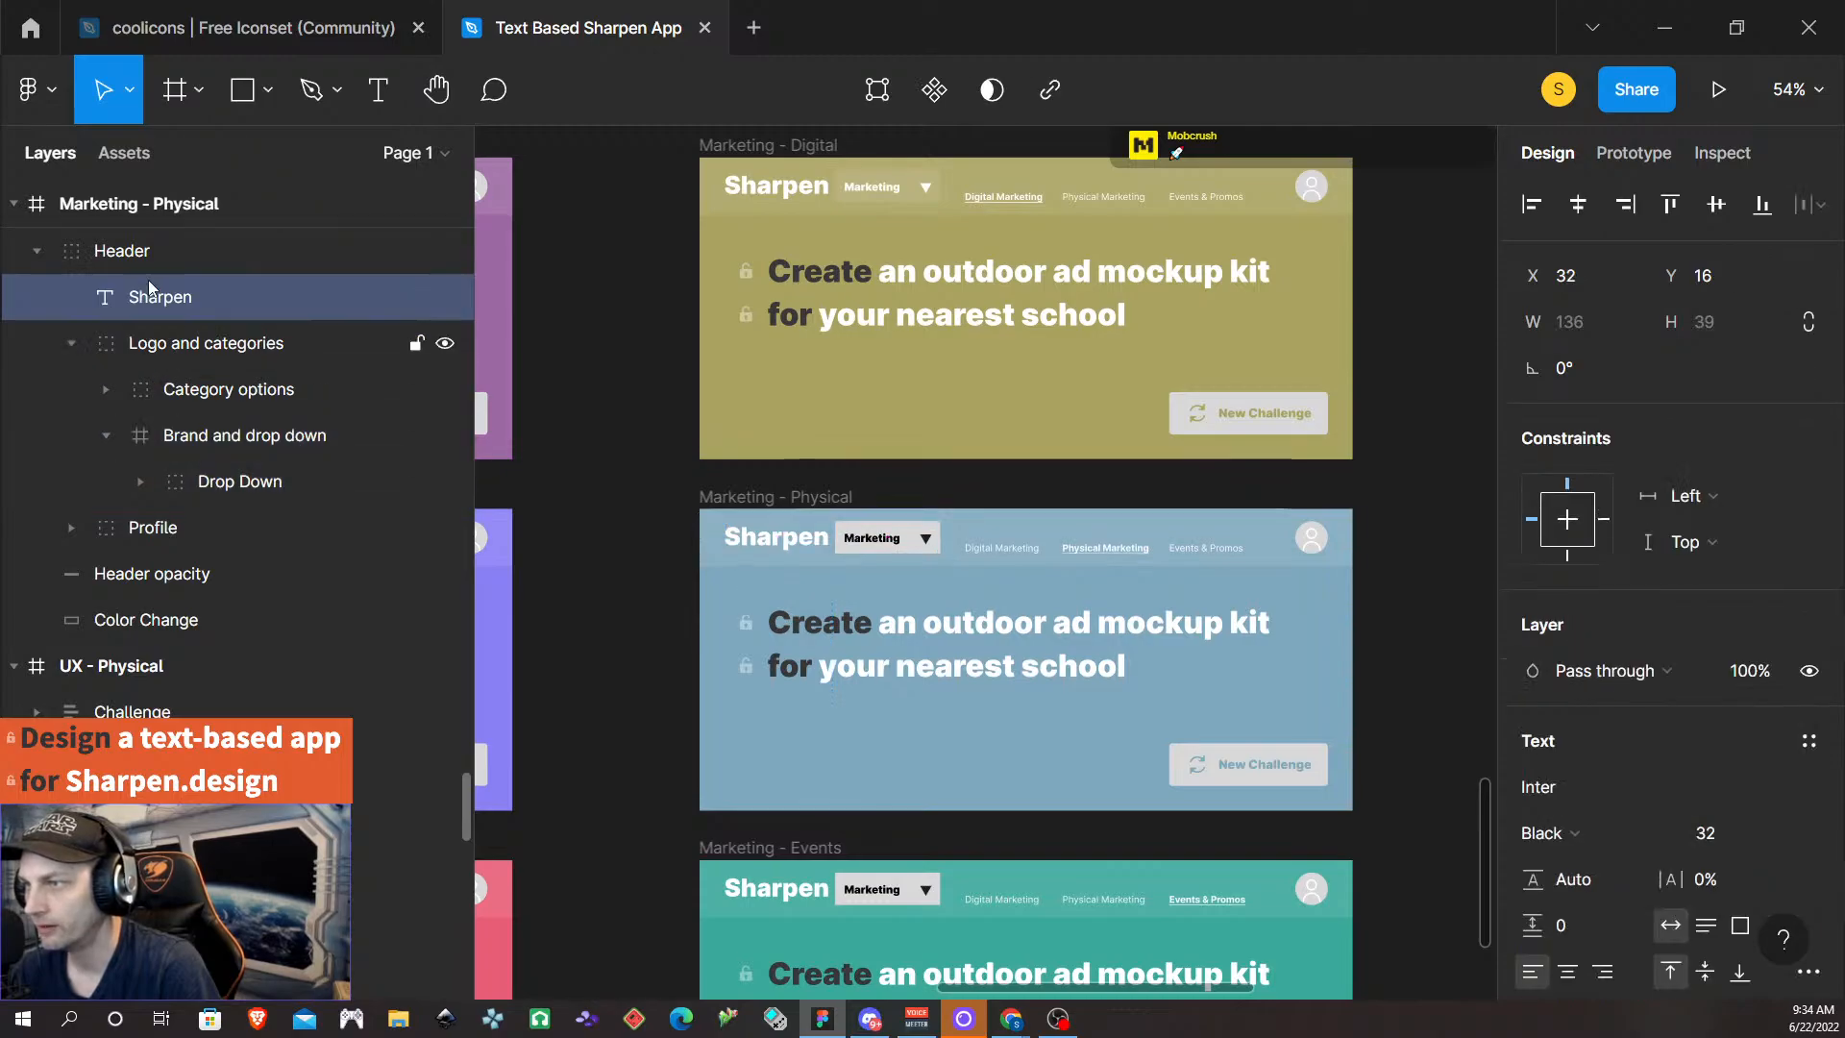
- Replace the Drop Down group in the Marketing - Physical header with the copied Marketing drop-down component
double_click(885, 543)
double_click(869, 538)
double_click(864, 538)
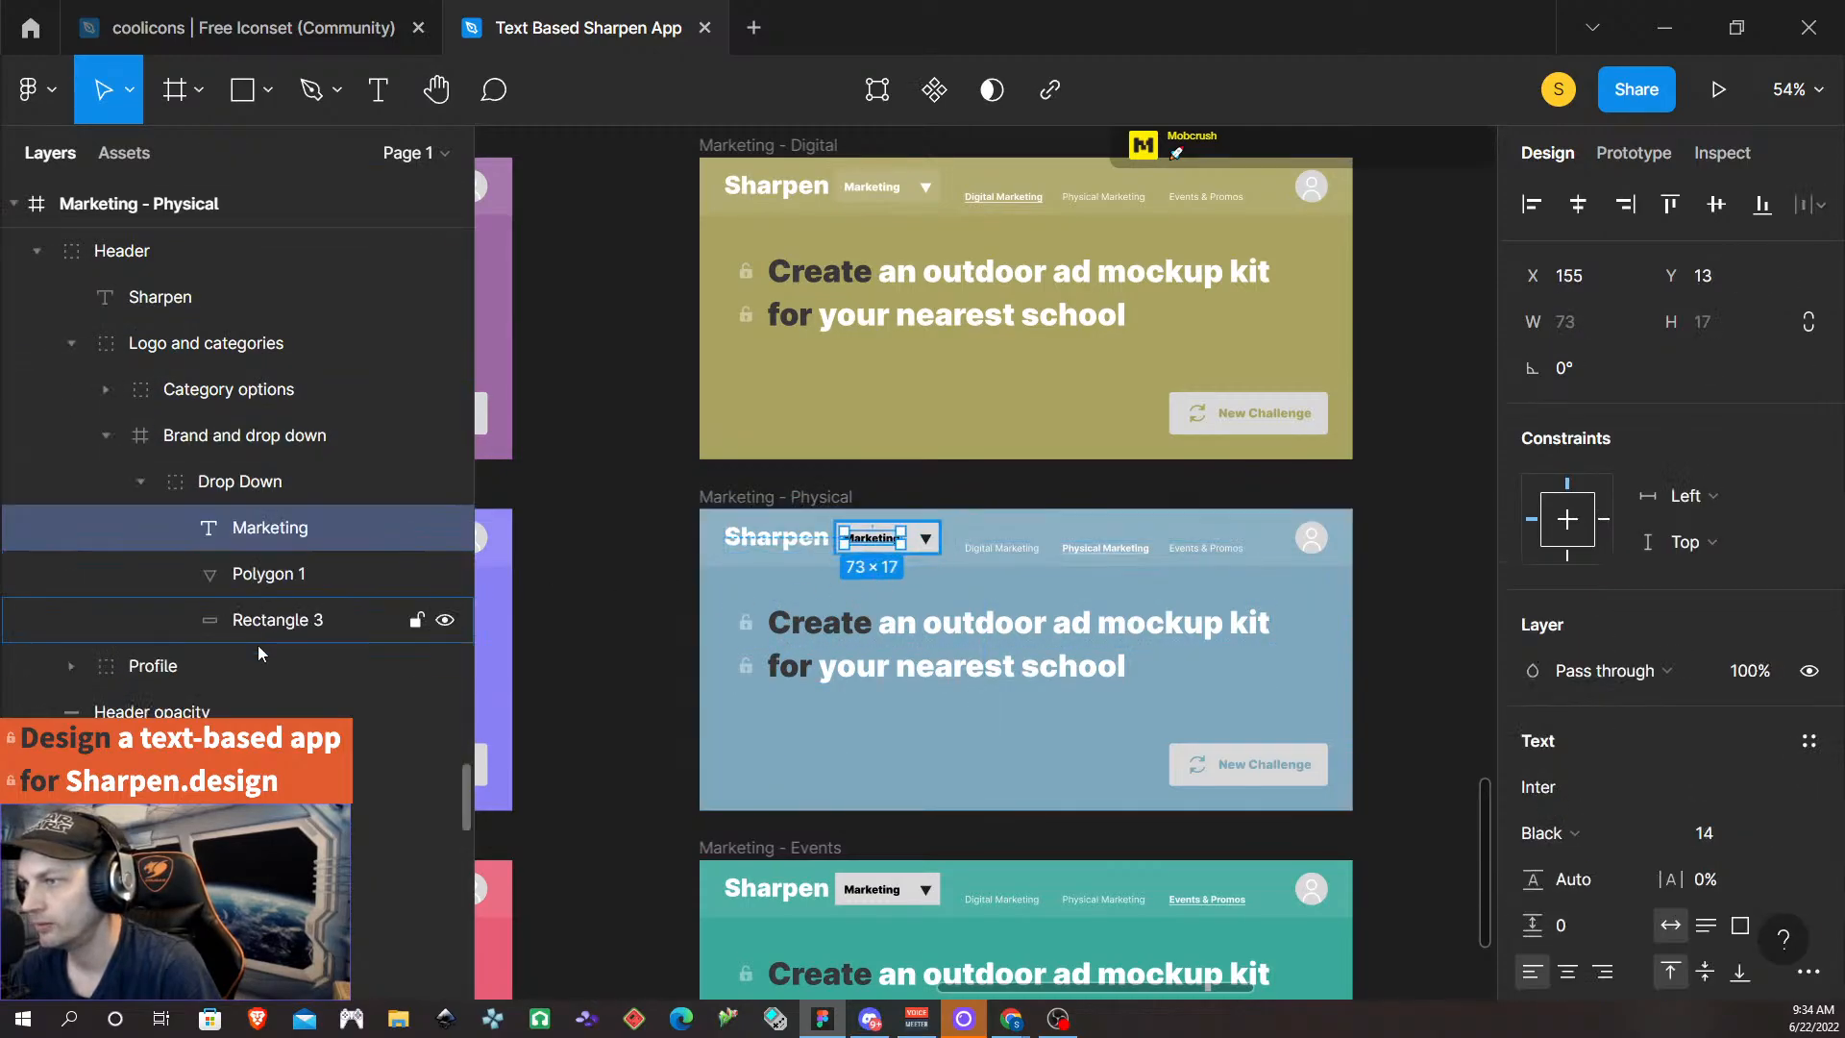
click(269, 480)
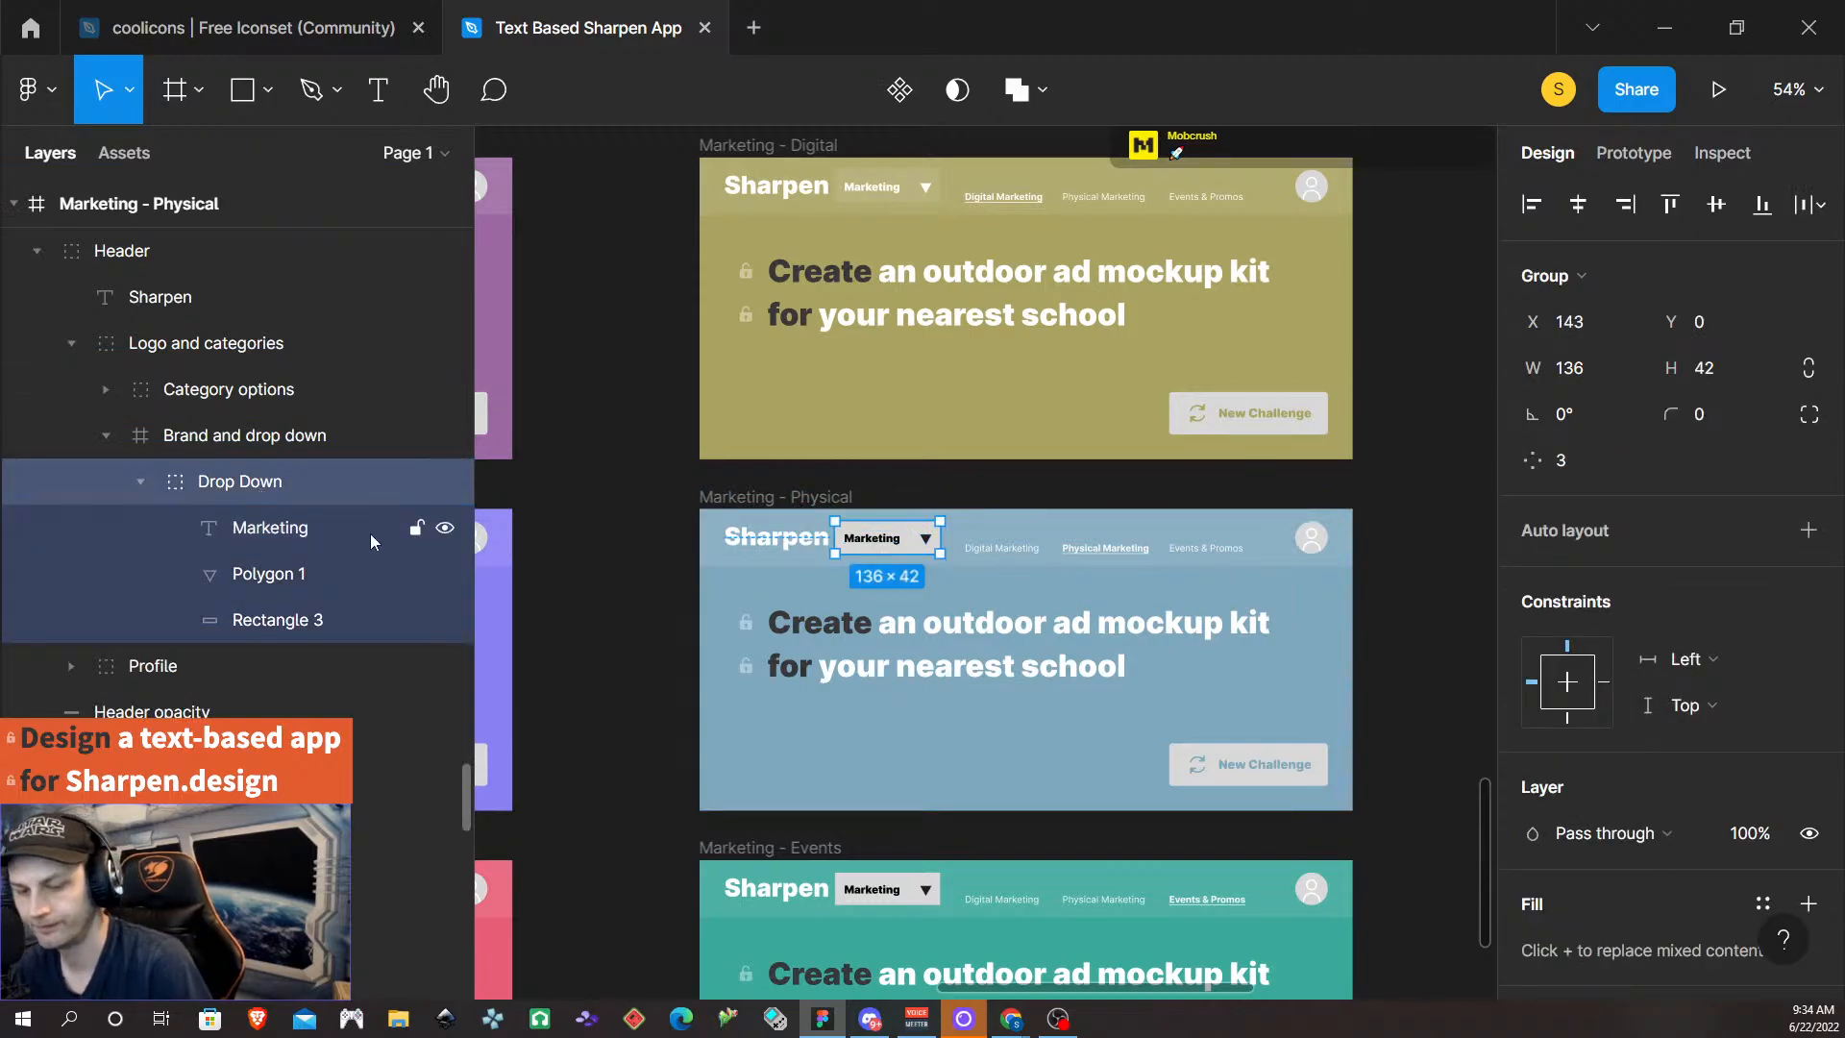
key(ctrl+shift+r)
- Remove auto layout from the "Brand and drop down" frame in Marketing - Events and move its Sharpen text directly into the Header group
scroll(778, 716, down, 5)
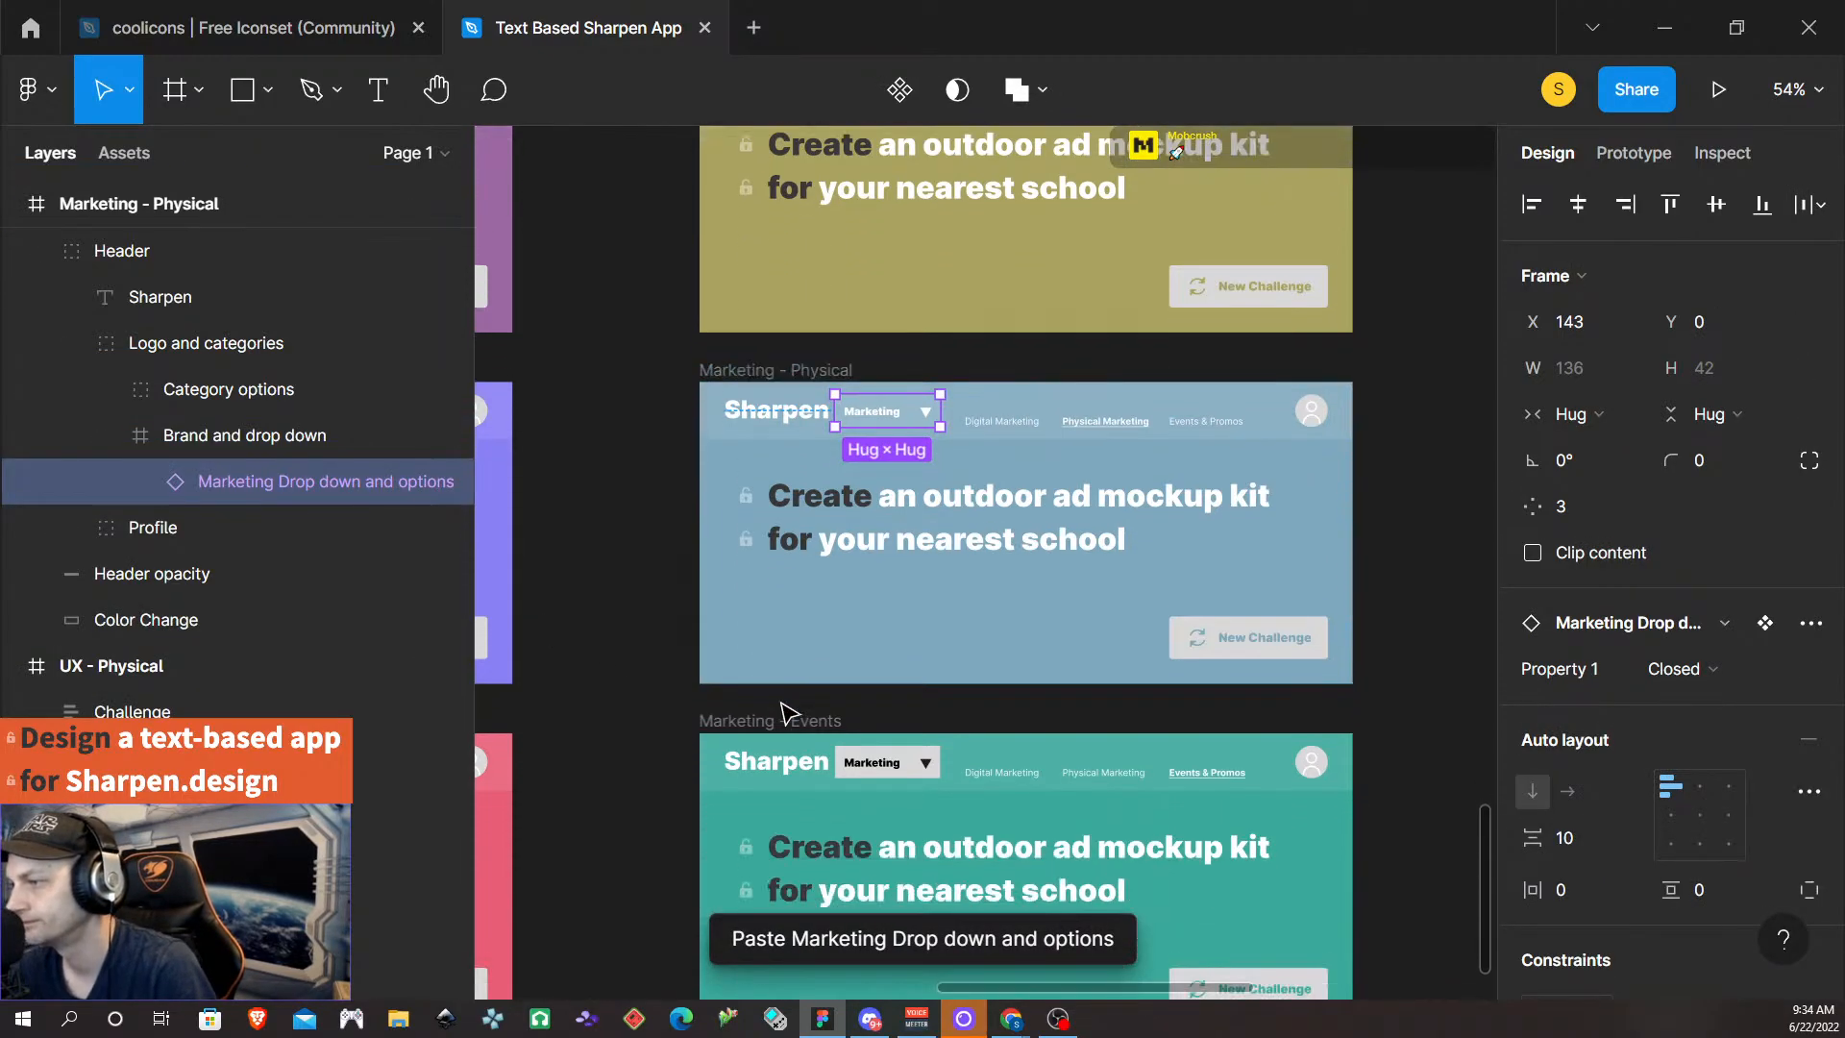
double_click(807, 630)
double_click(809, 633)
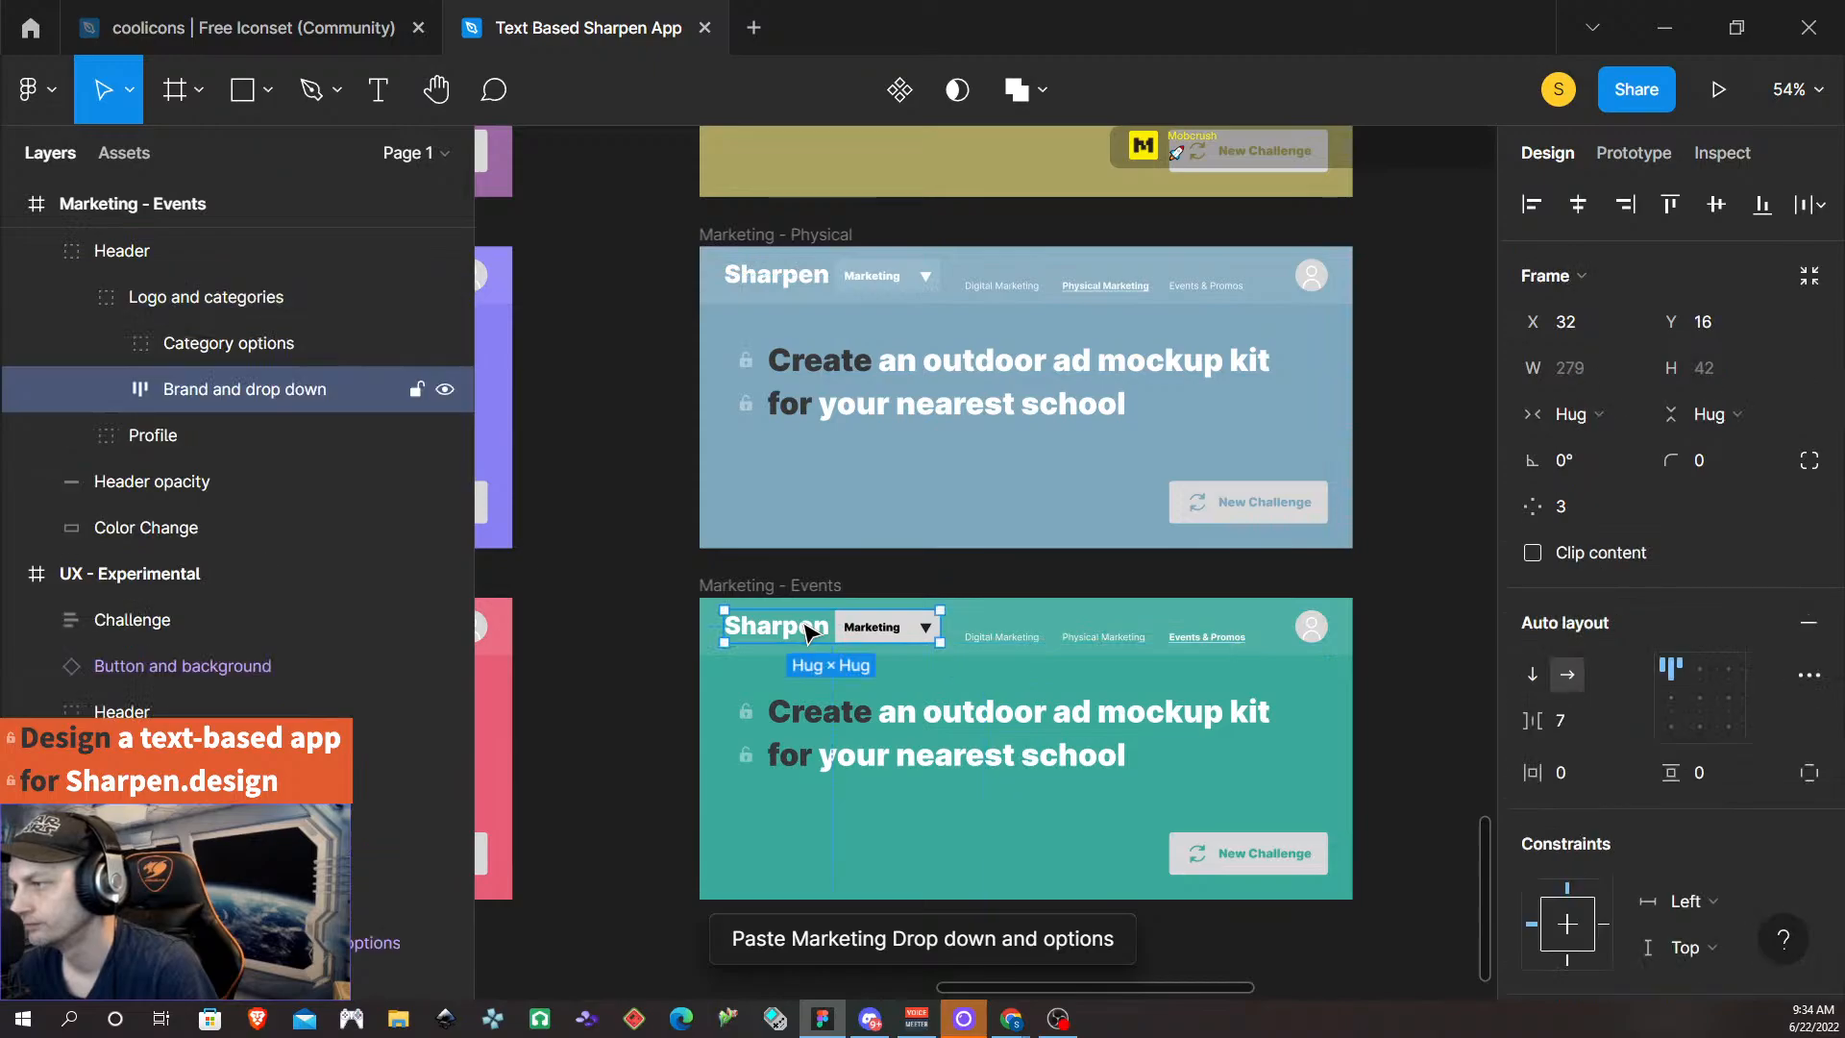
click(1808, 621)
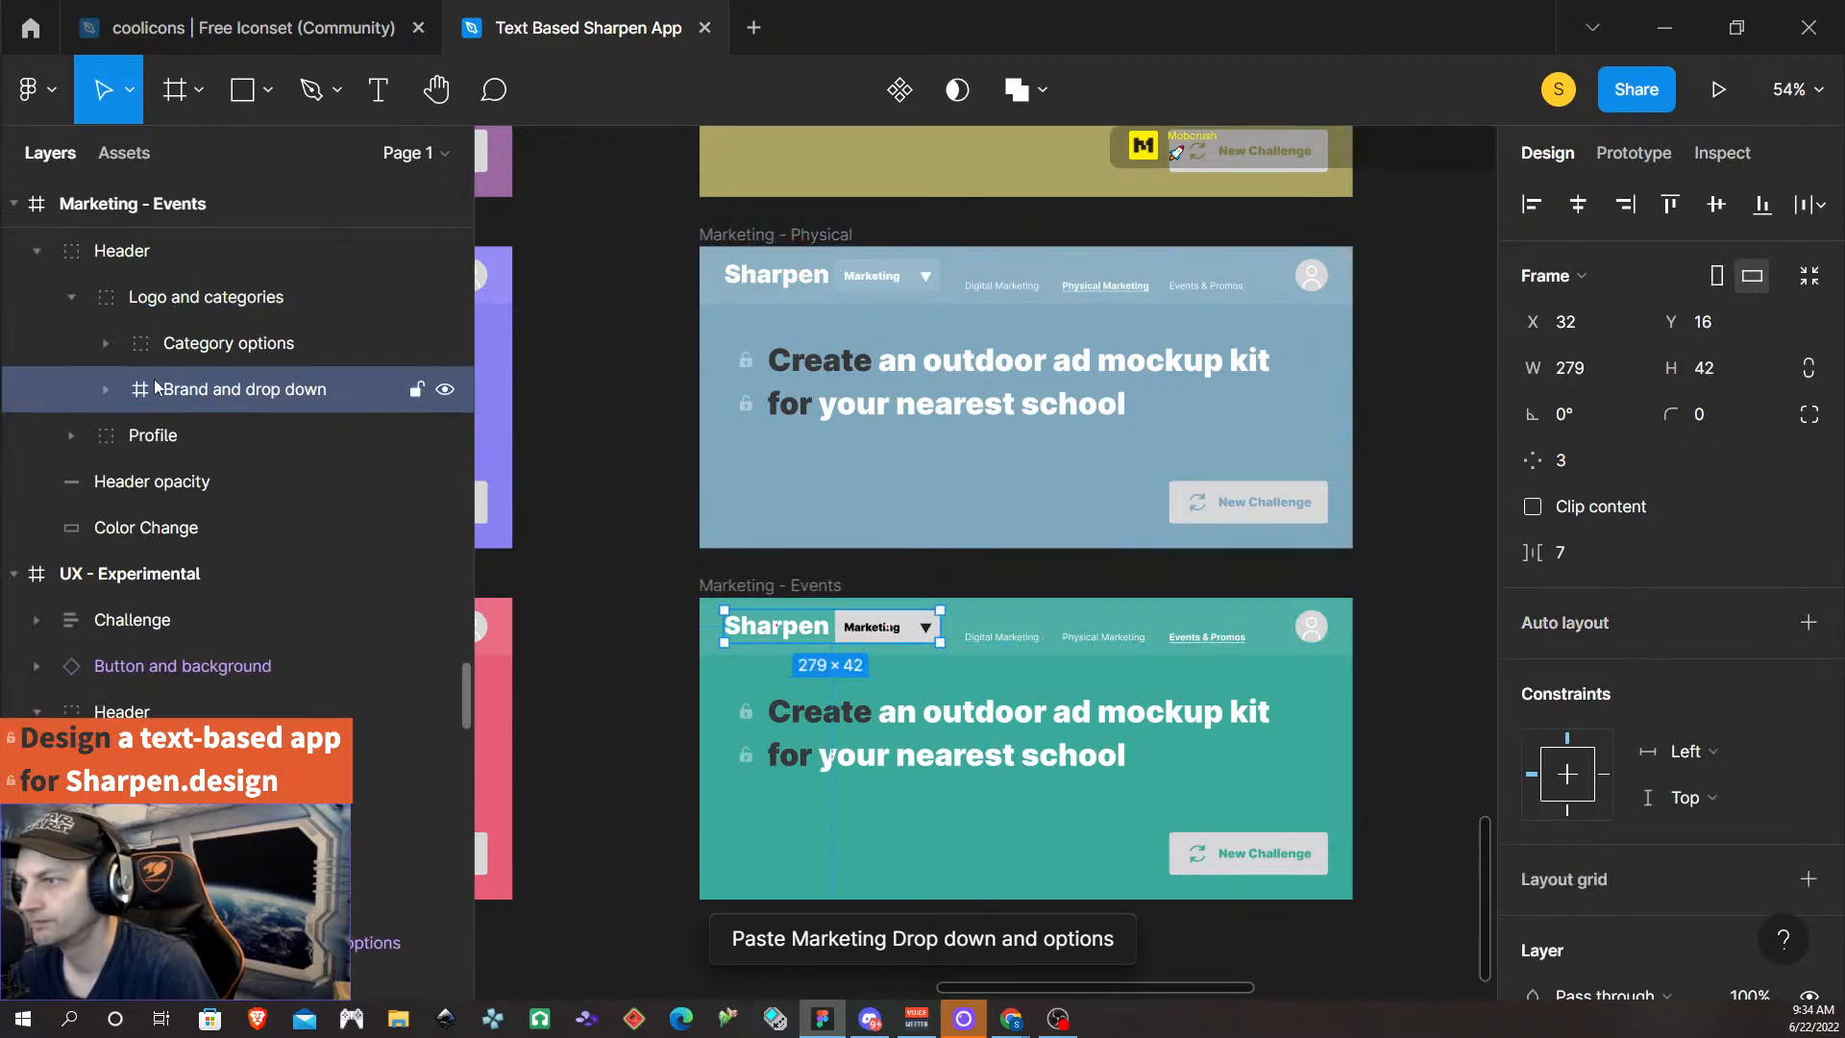
click(104, 389)
drag(262, 488, 192, 275)
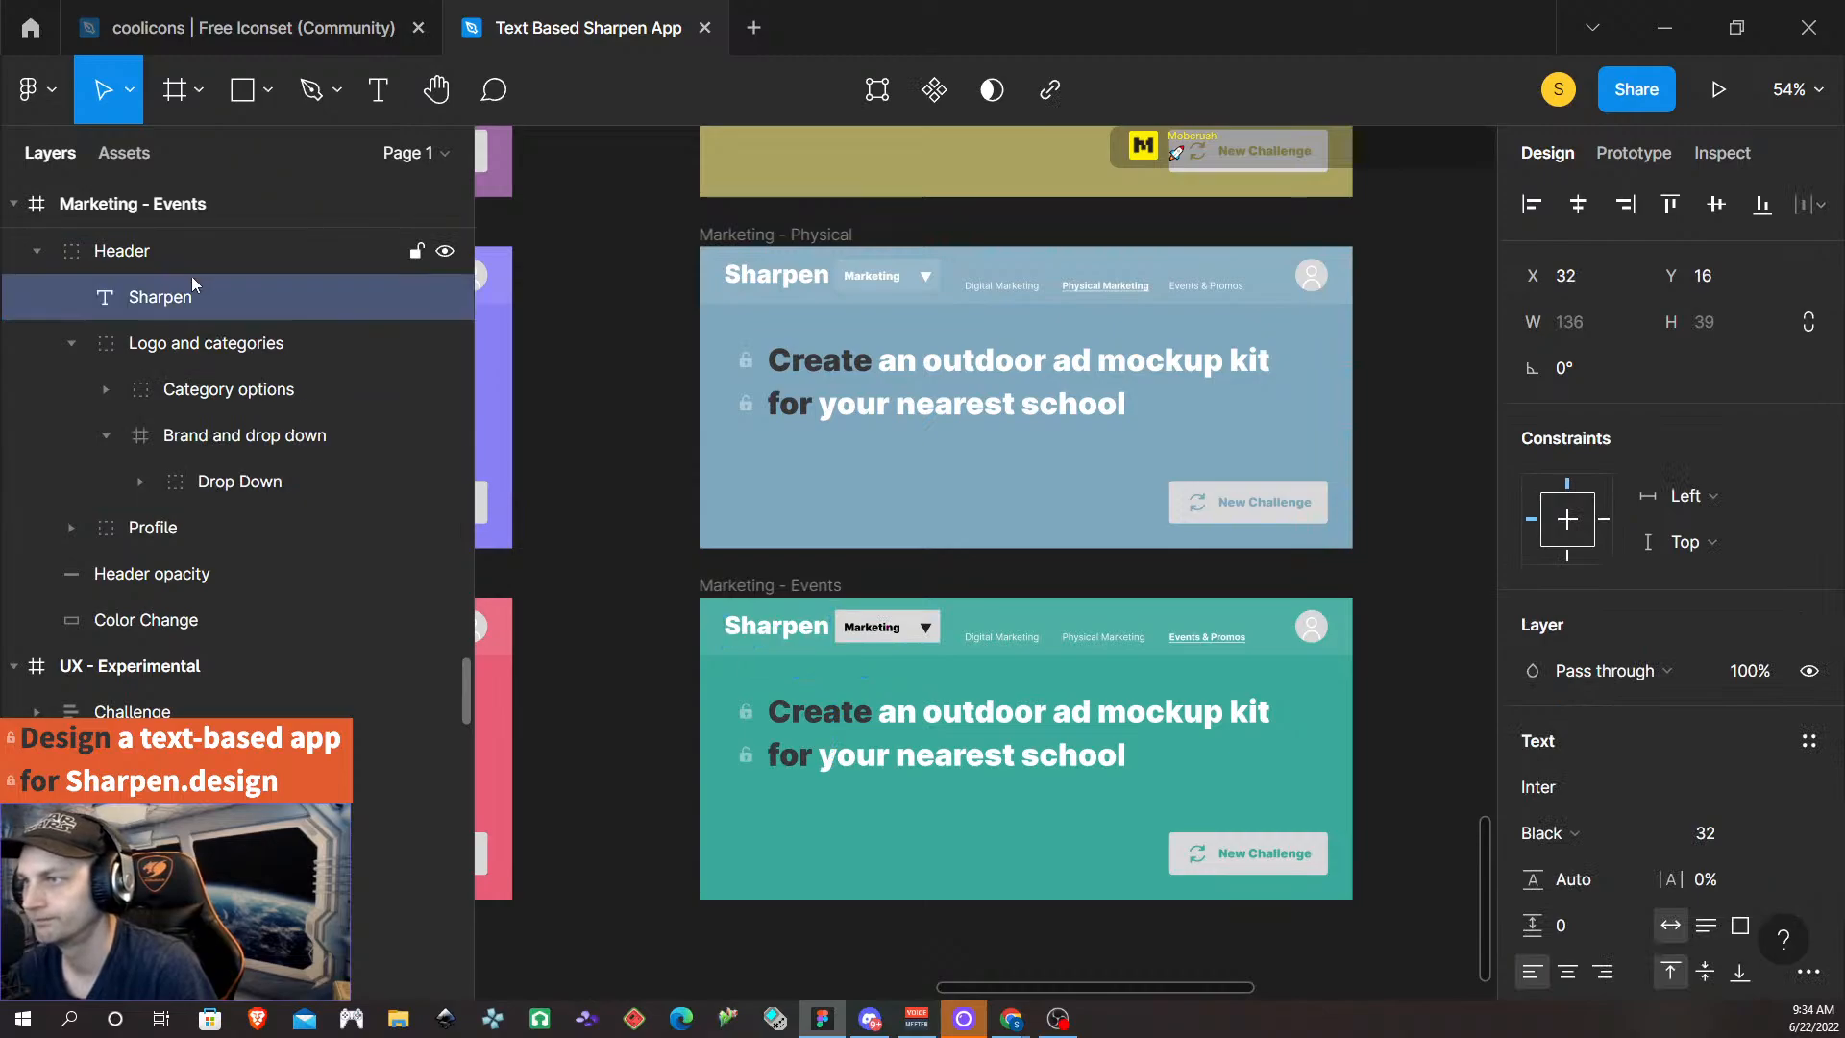
- Replace the Drop Down group in the Marketing - Events header with the copied Marketing drop-down component
click(250, 483)
key(ctrl+shift+r)
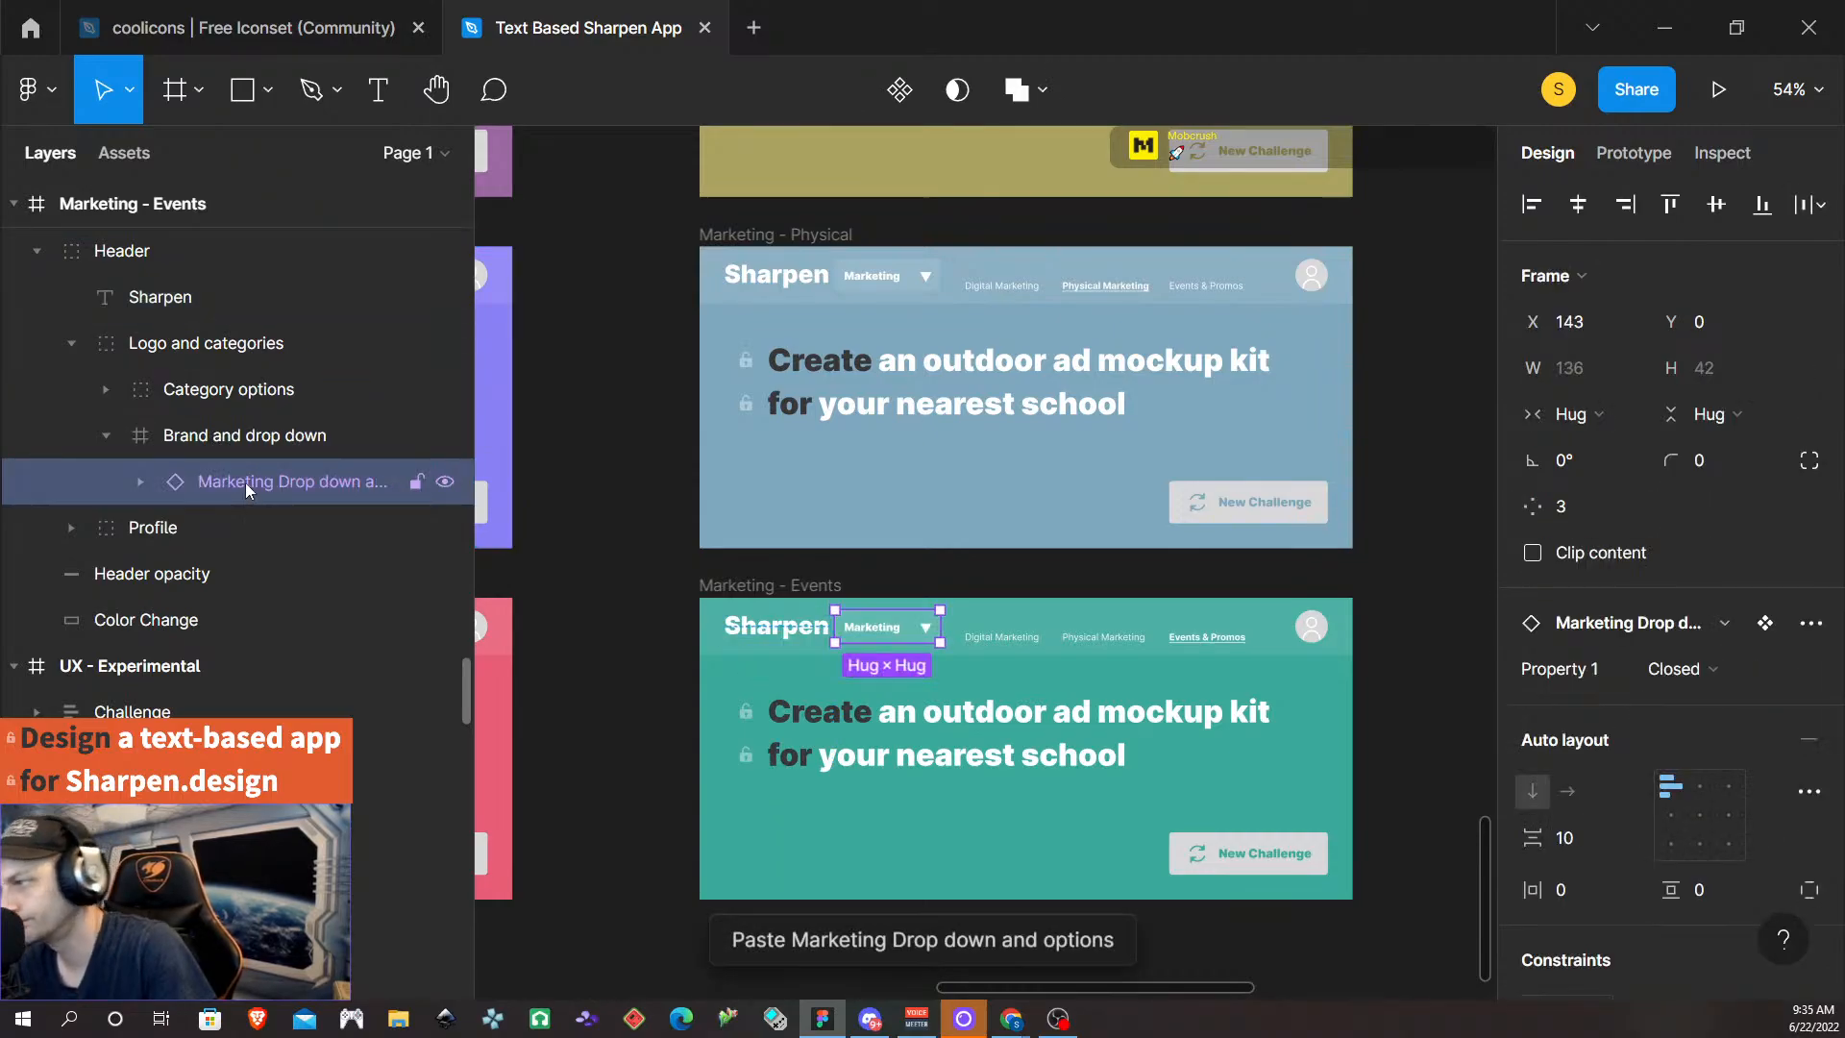
- Copy the closed variant of the Branding drop-down component
scroll(1306, 547, up, 10)
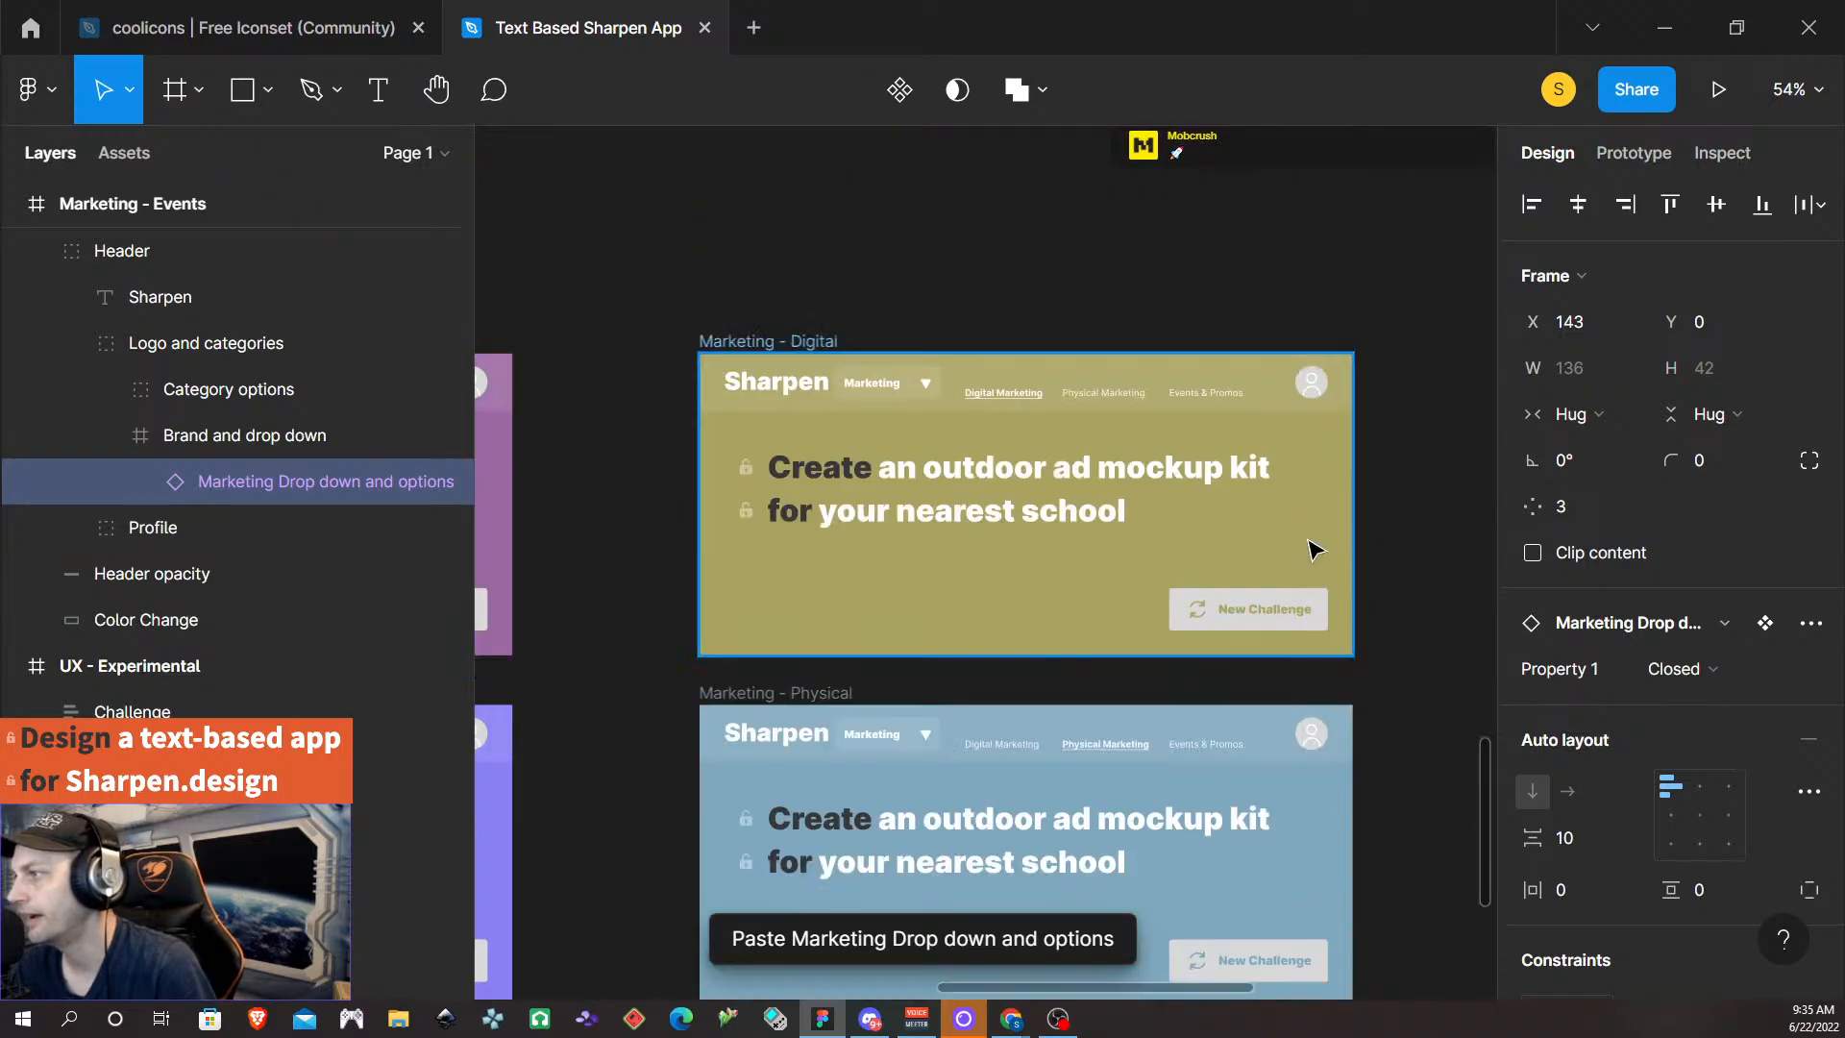
scroll(1289, 544, right, 3)
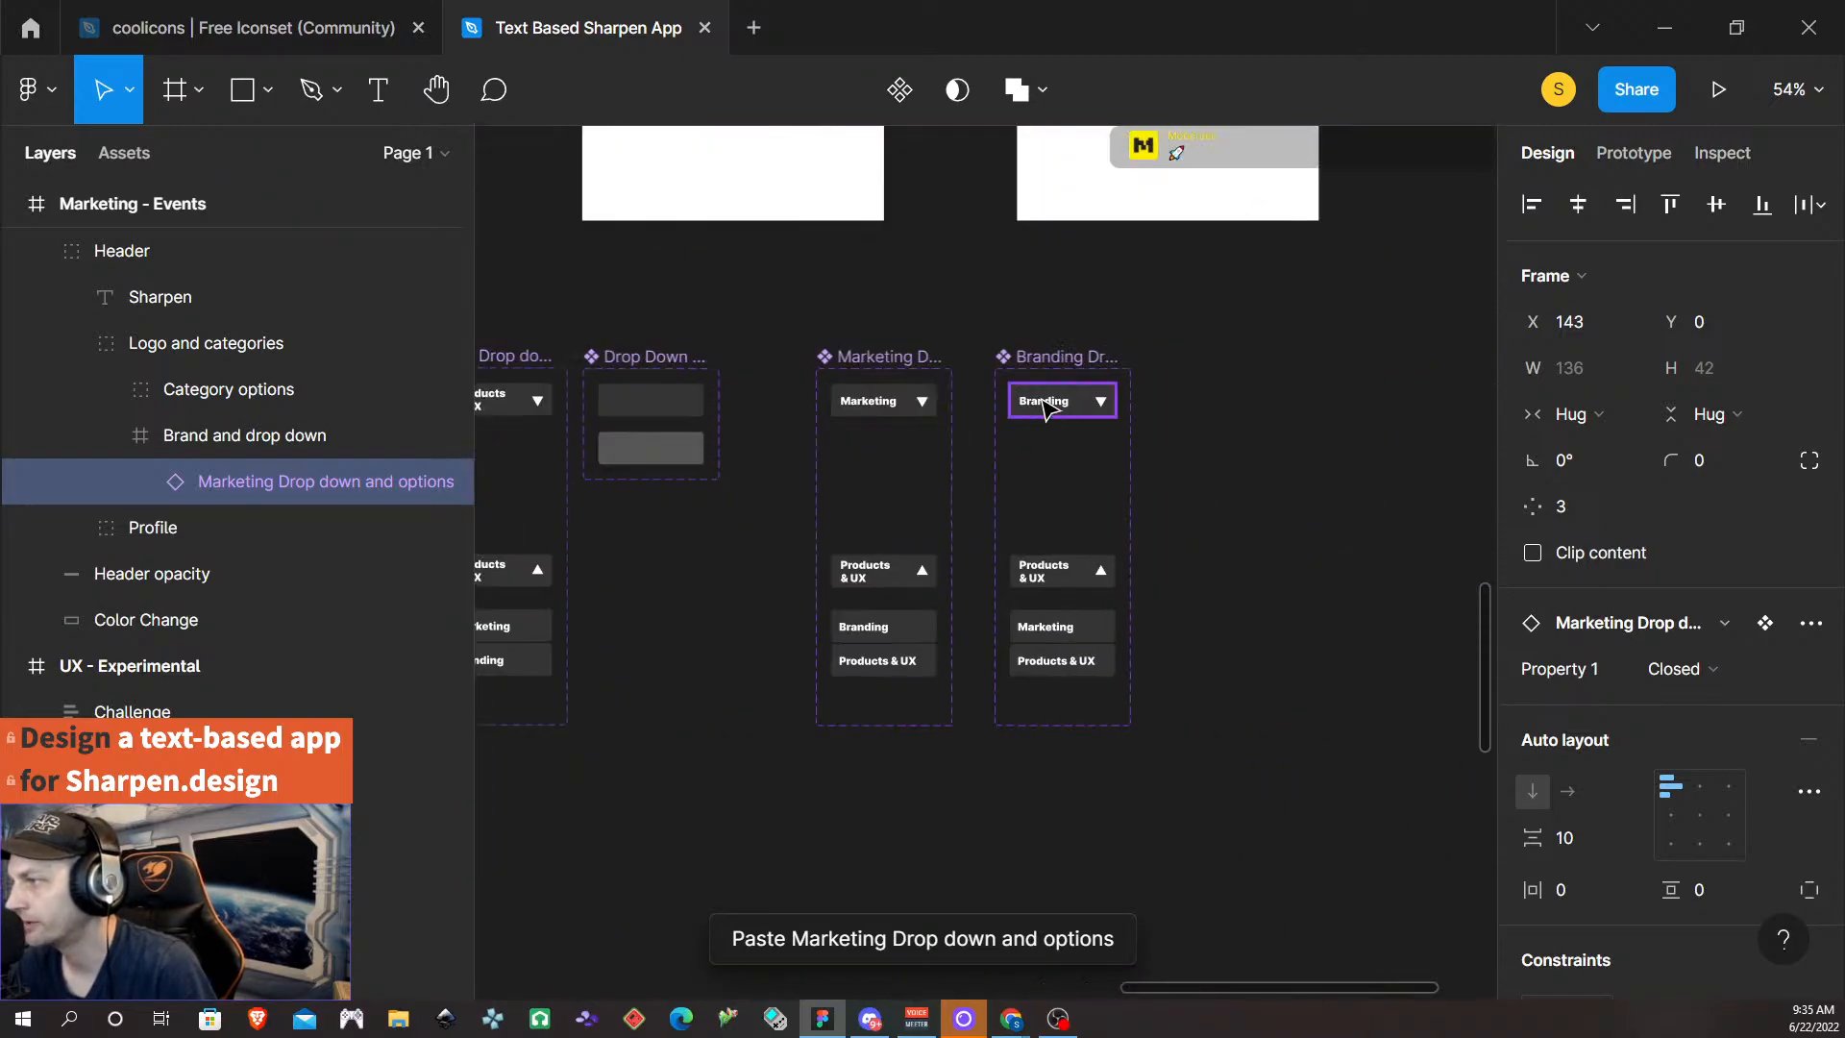
click(1045, 407)
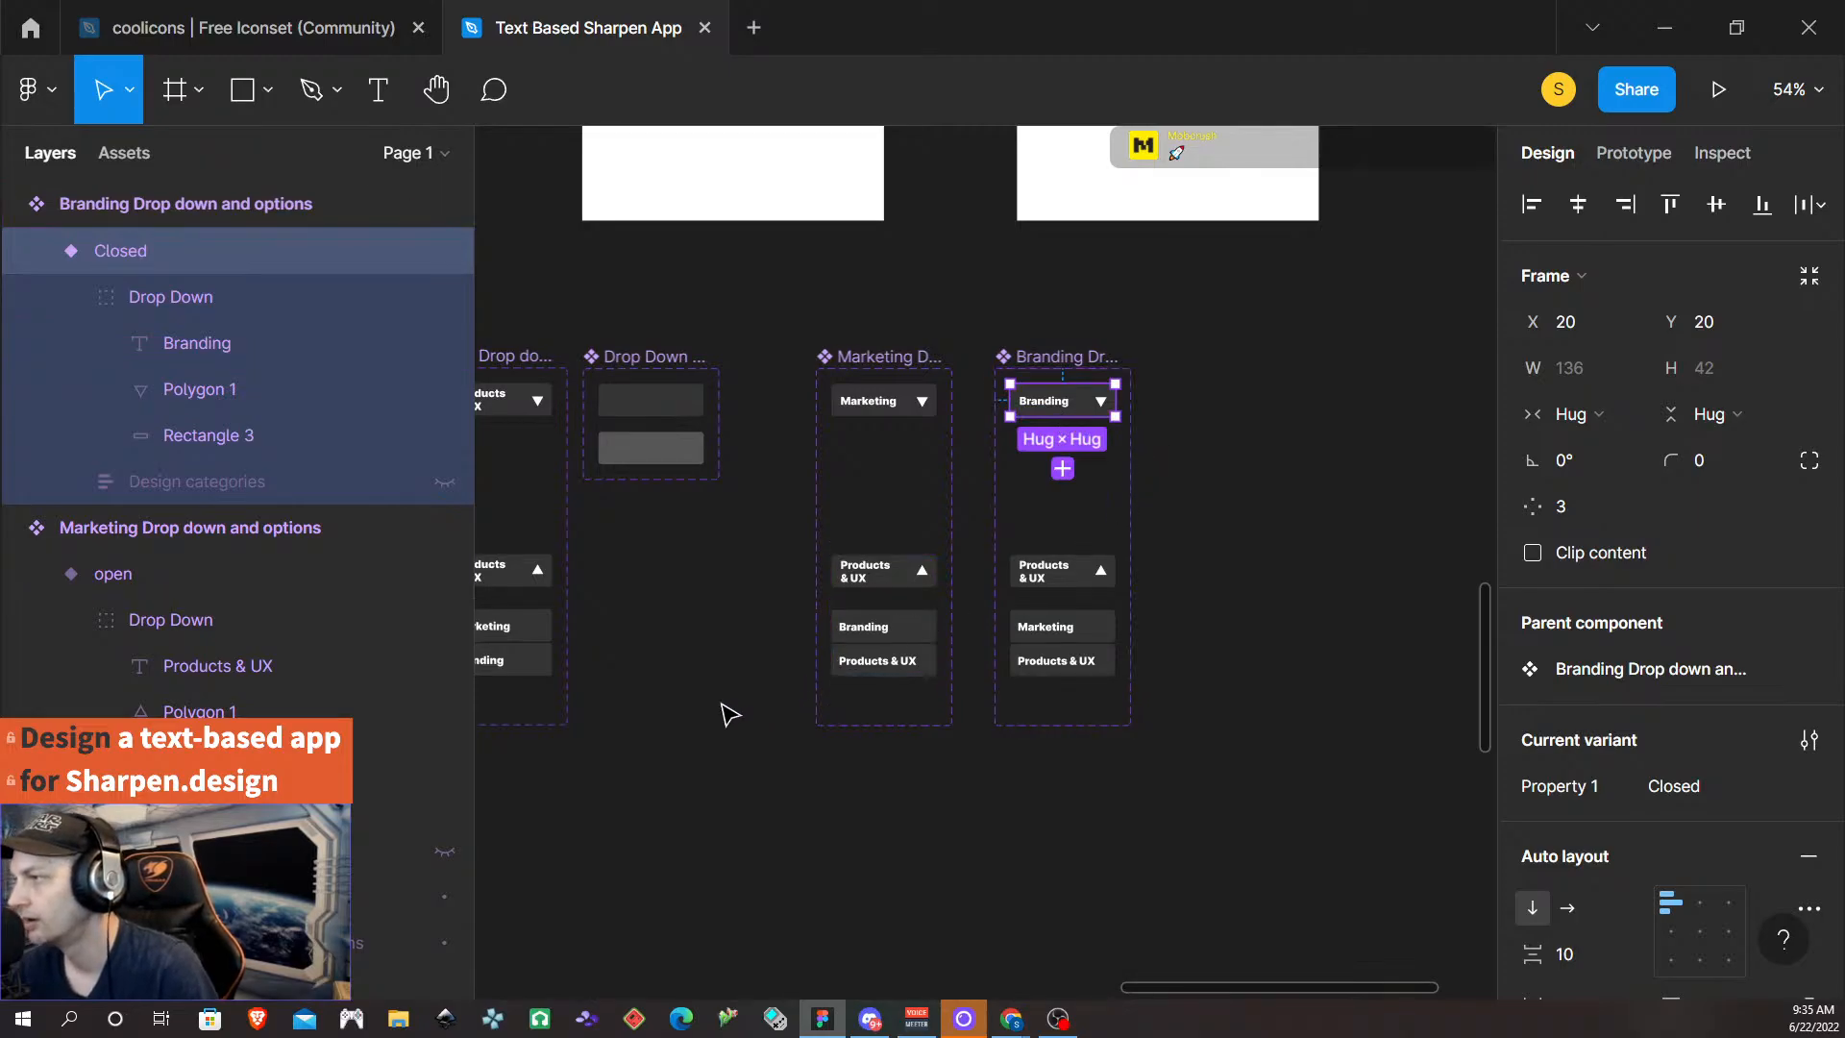
- Remove auto layout from the "Brand and drop down" frame in Branding - Products and move its Sharpen text directly into the Header group
scroll(673, 750, down, 5)
scroll(946, 603, right, 5)
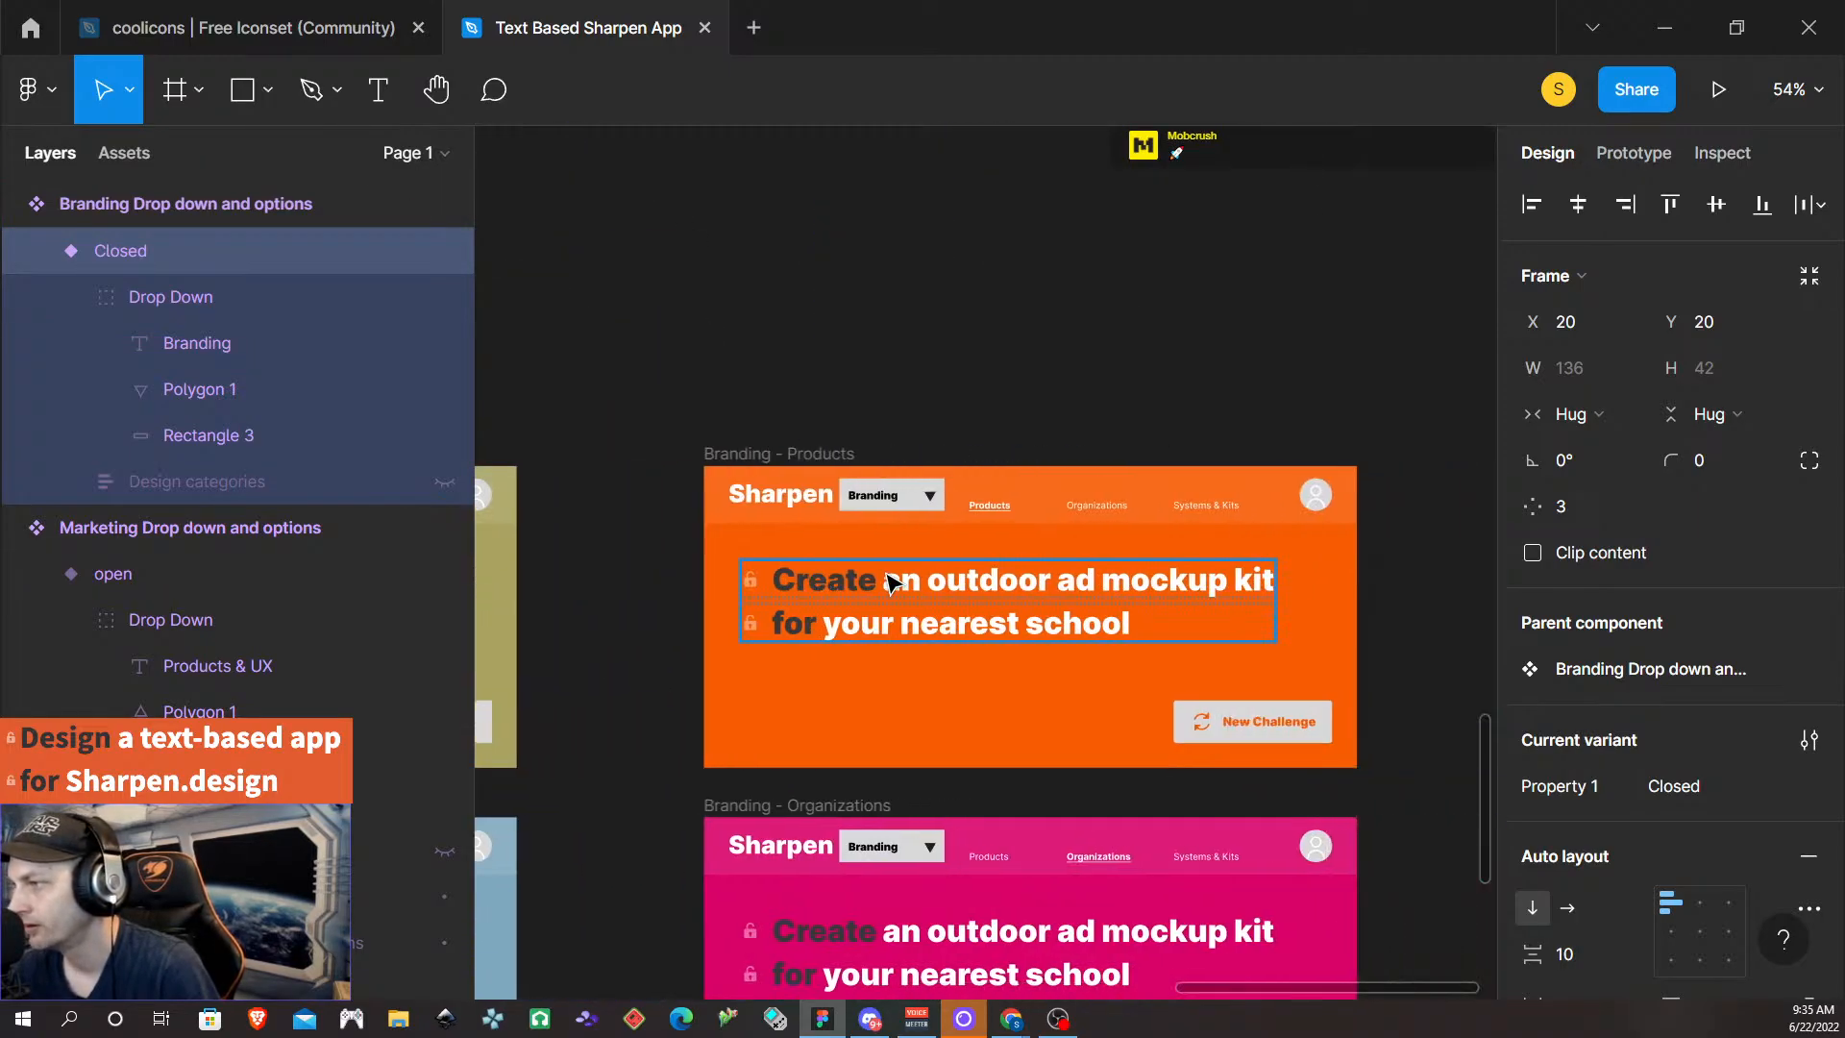
scroll(706, 394, down, 3)
click(688, 355)
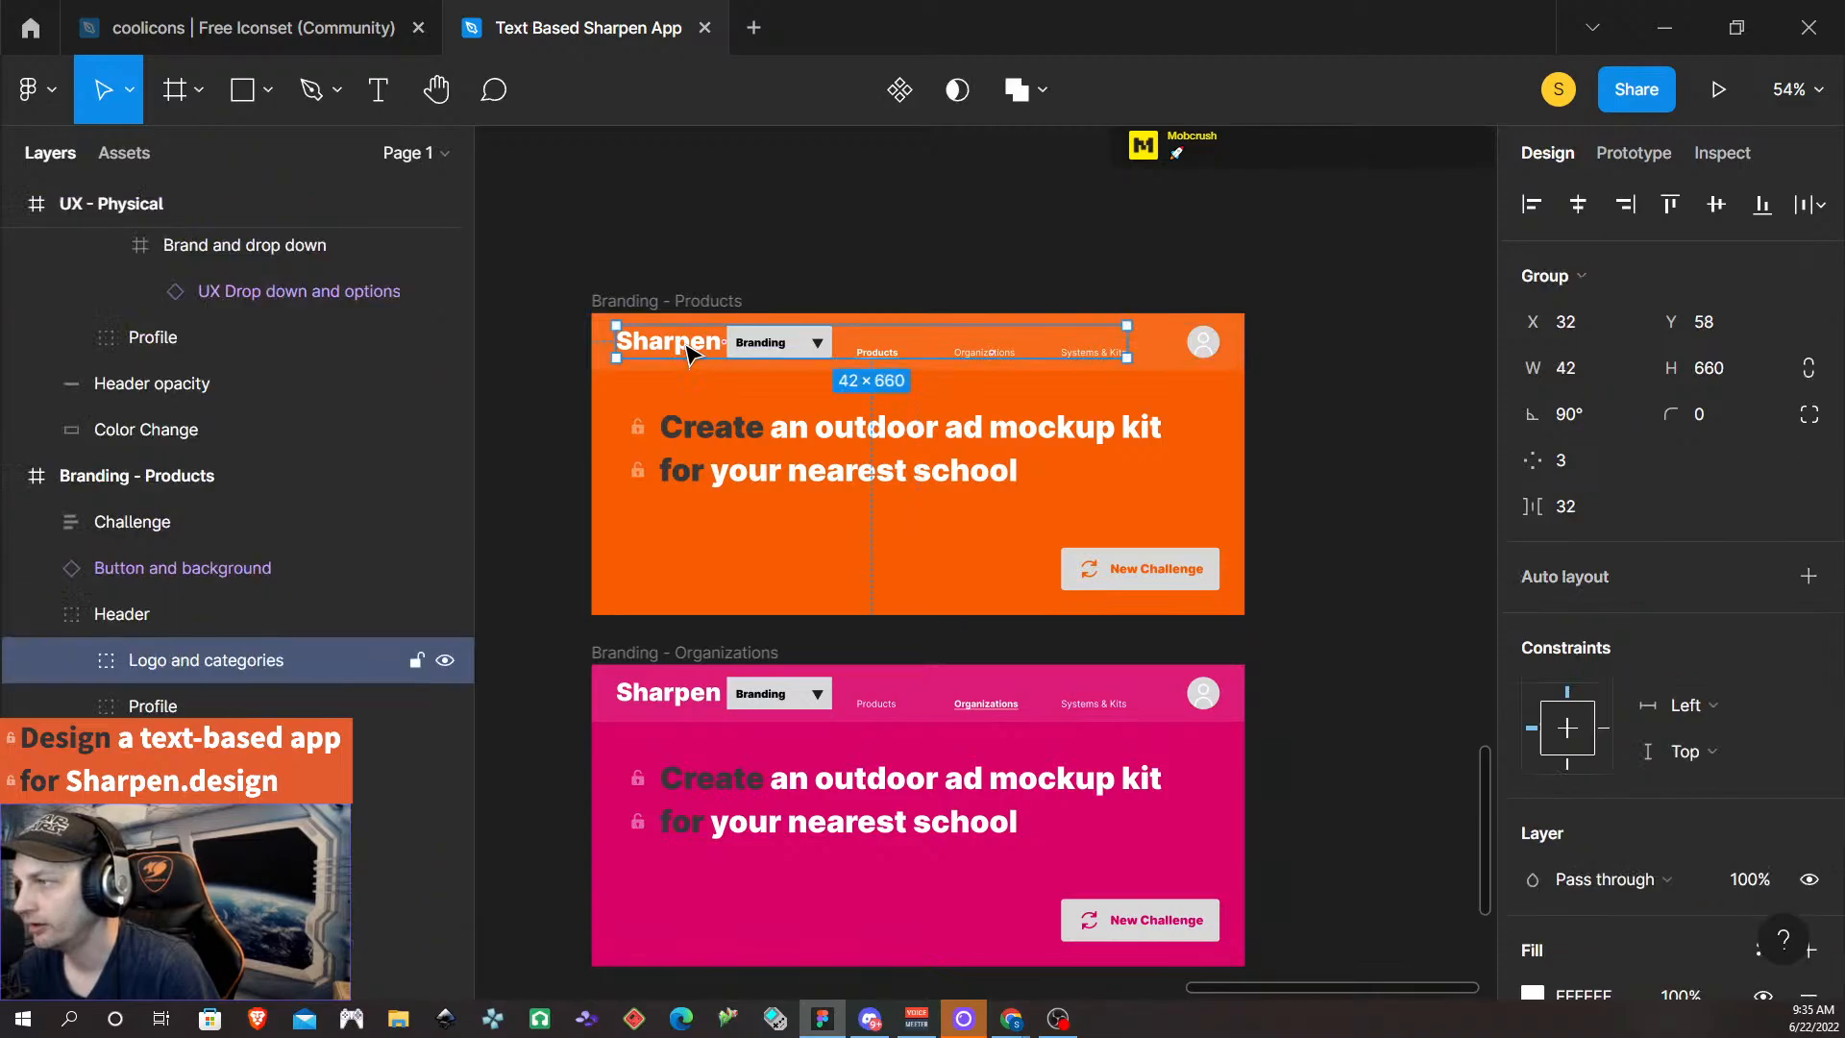
double_click(688, 355)
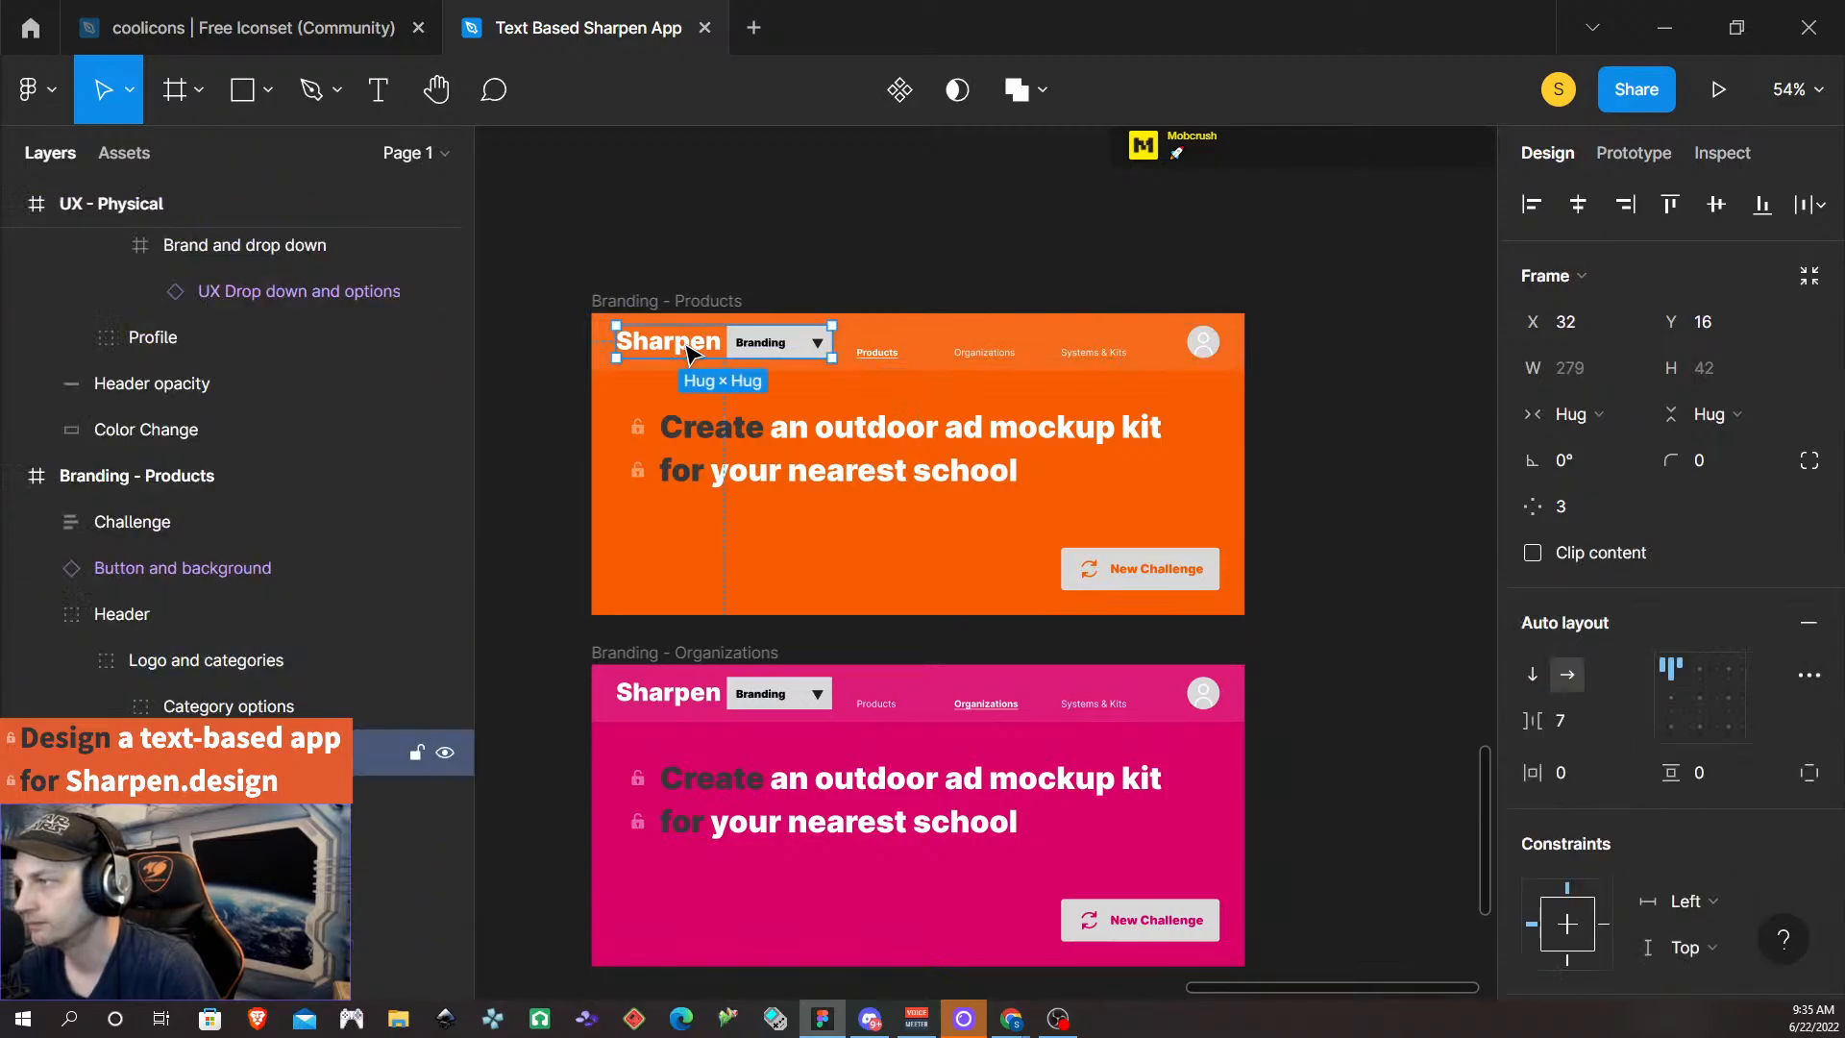
click(1808, 625)
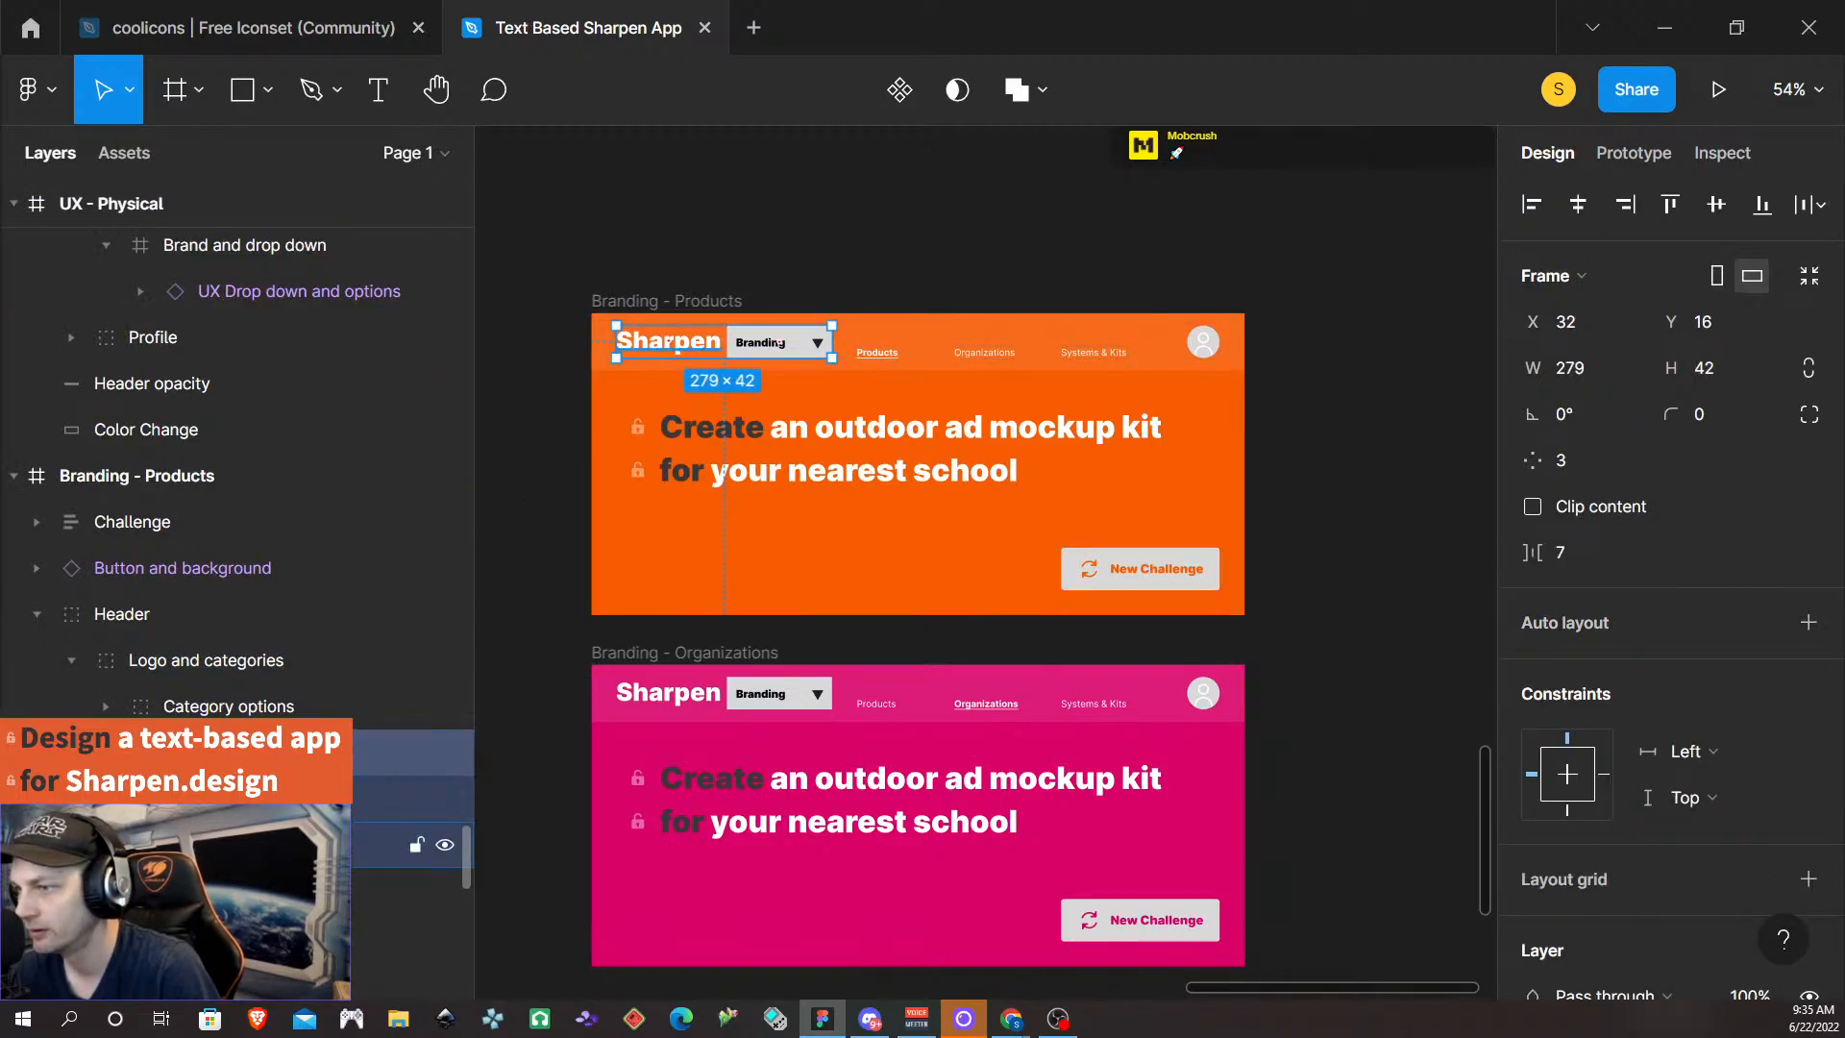
drag(251, 845, 251, 638)
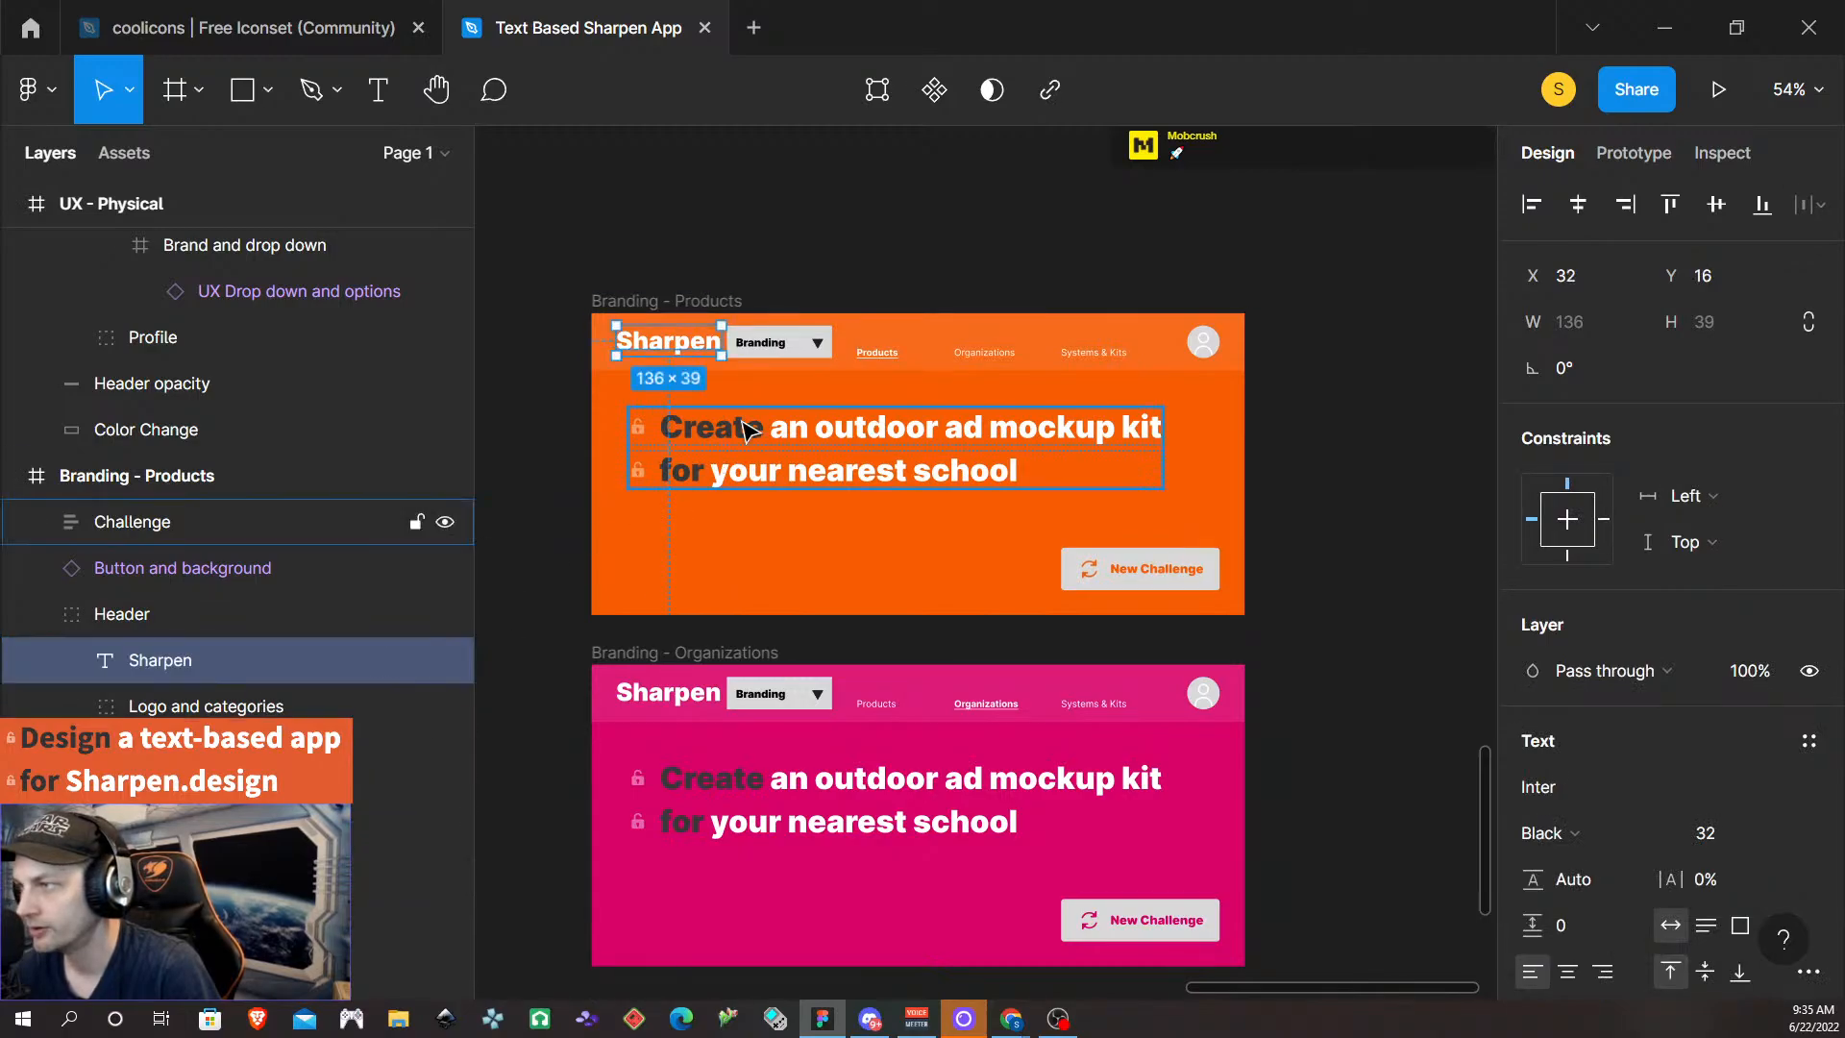
- Replace the Branding dropdown group in the Branding - Products header with the copied Branding Drop down and options component
click(759, 348)
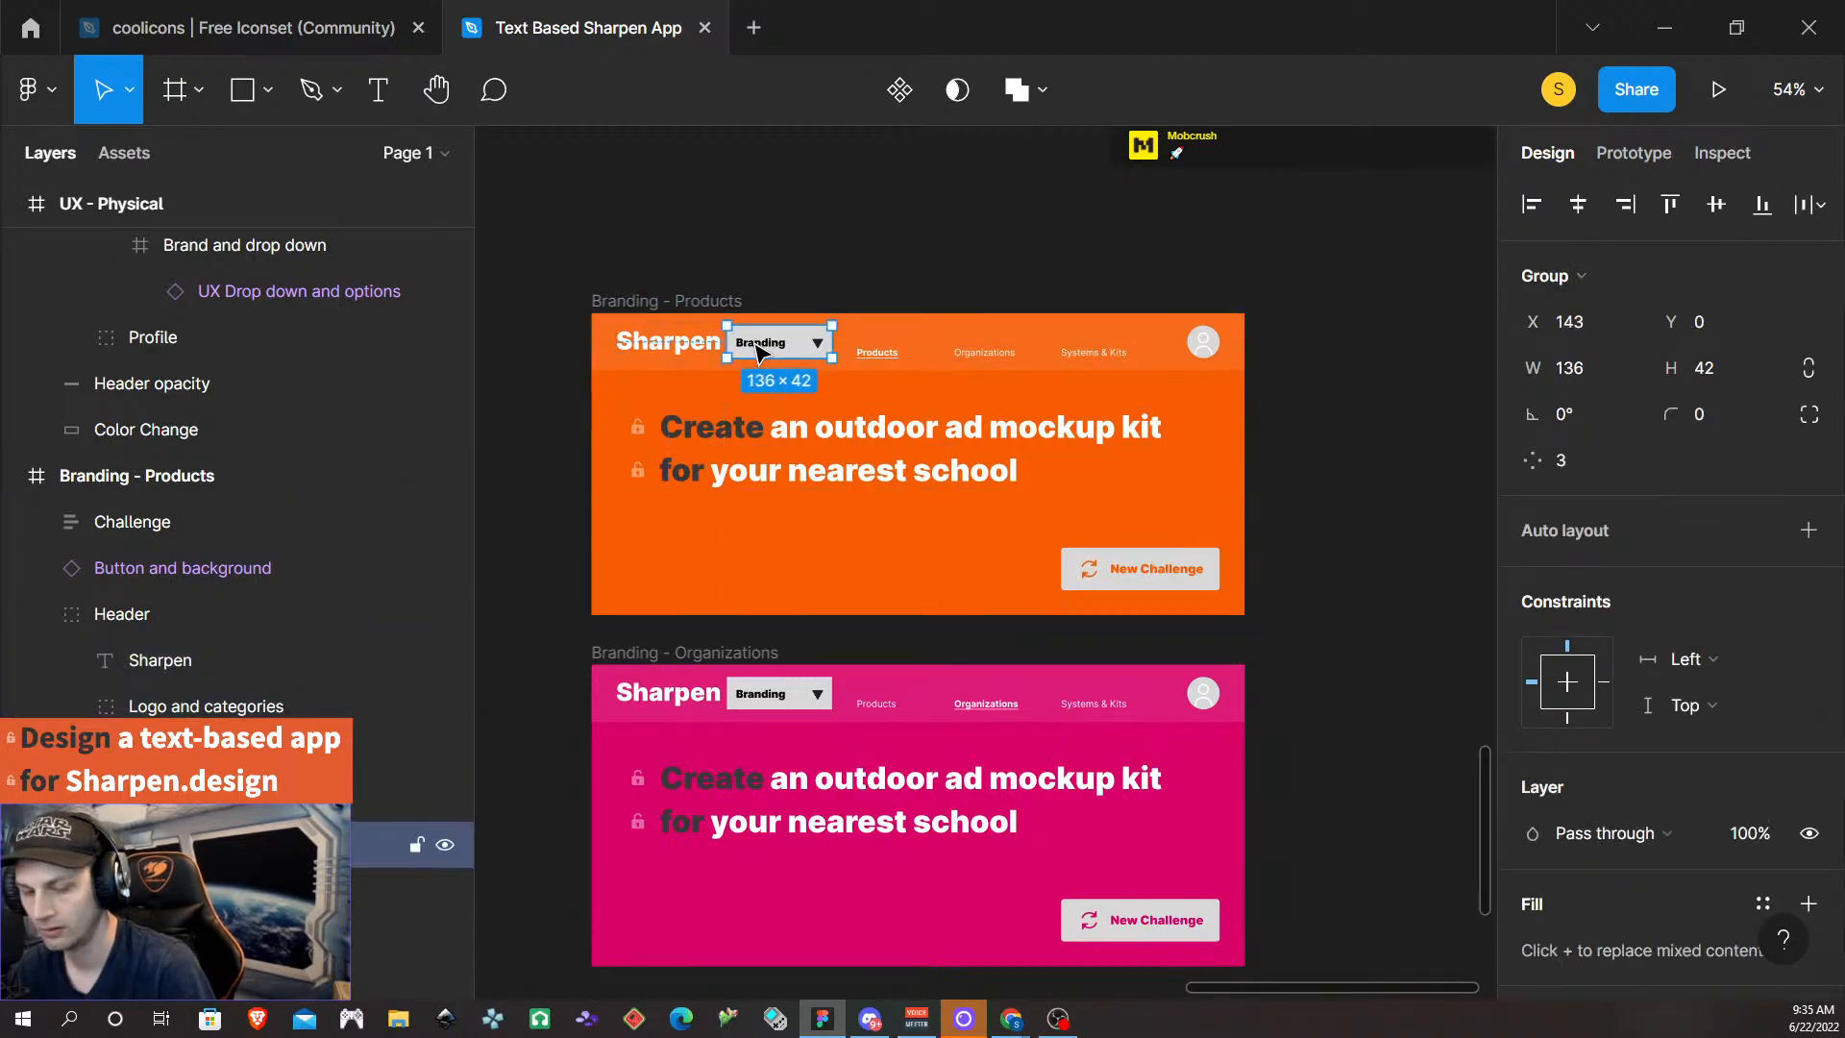
key(ctrl+shift+r)
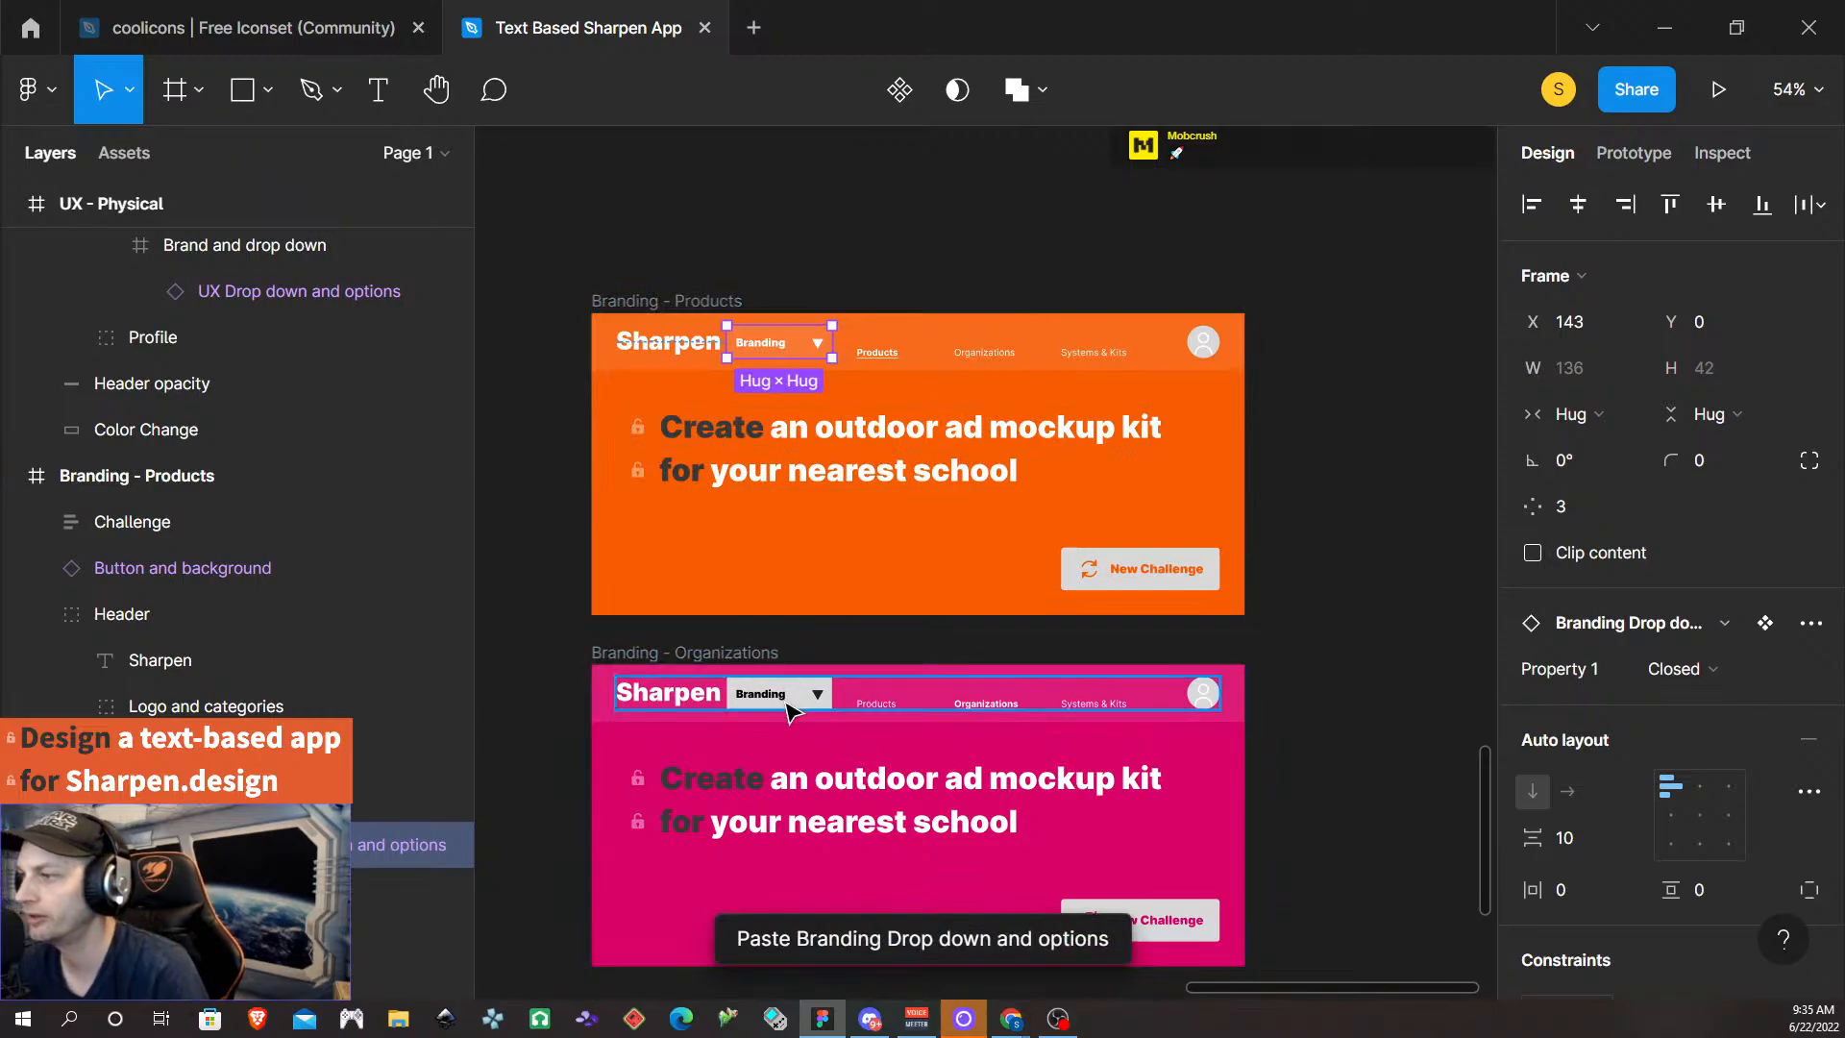
- Remove auto layout from the Brand and drop down frame in Branding - Organizations and move its Sharpen text directly under Header
double_click(783, 703)
double_click(783, 703)
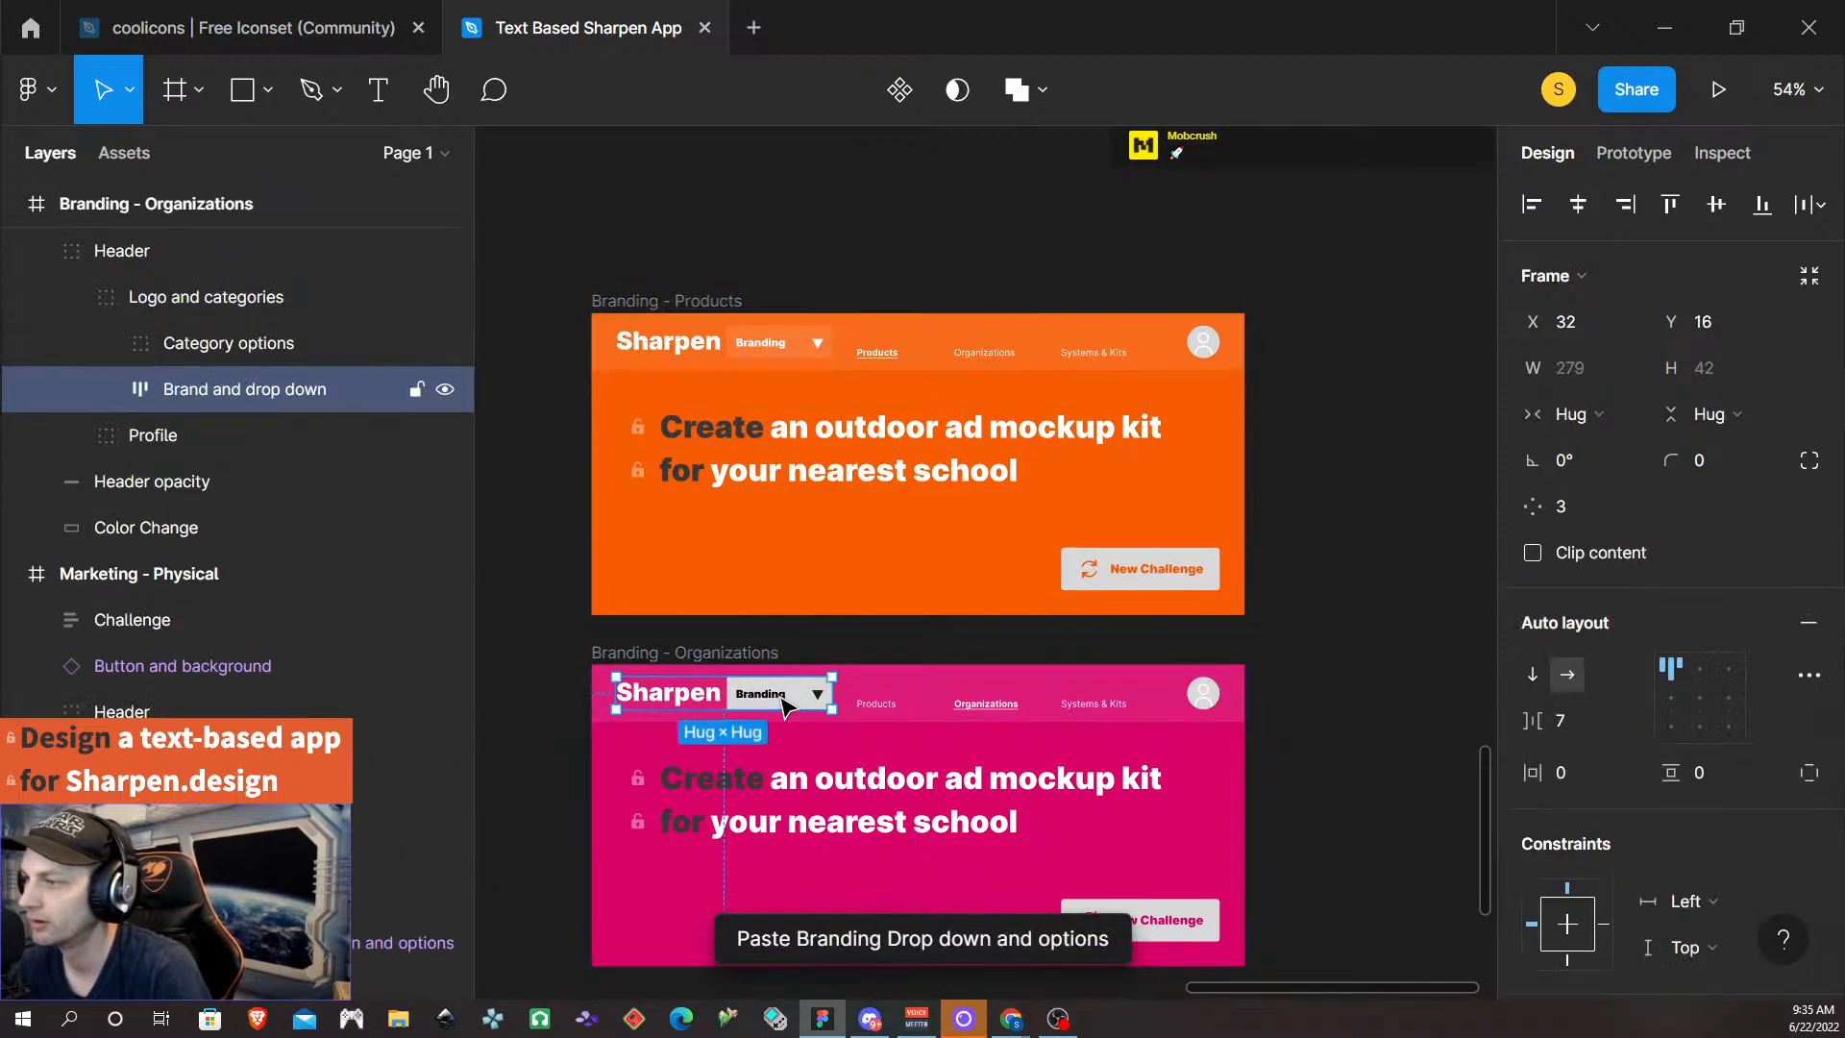
click(1808, 622)
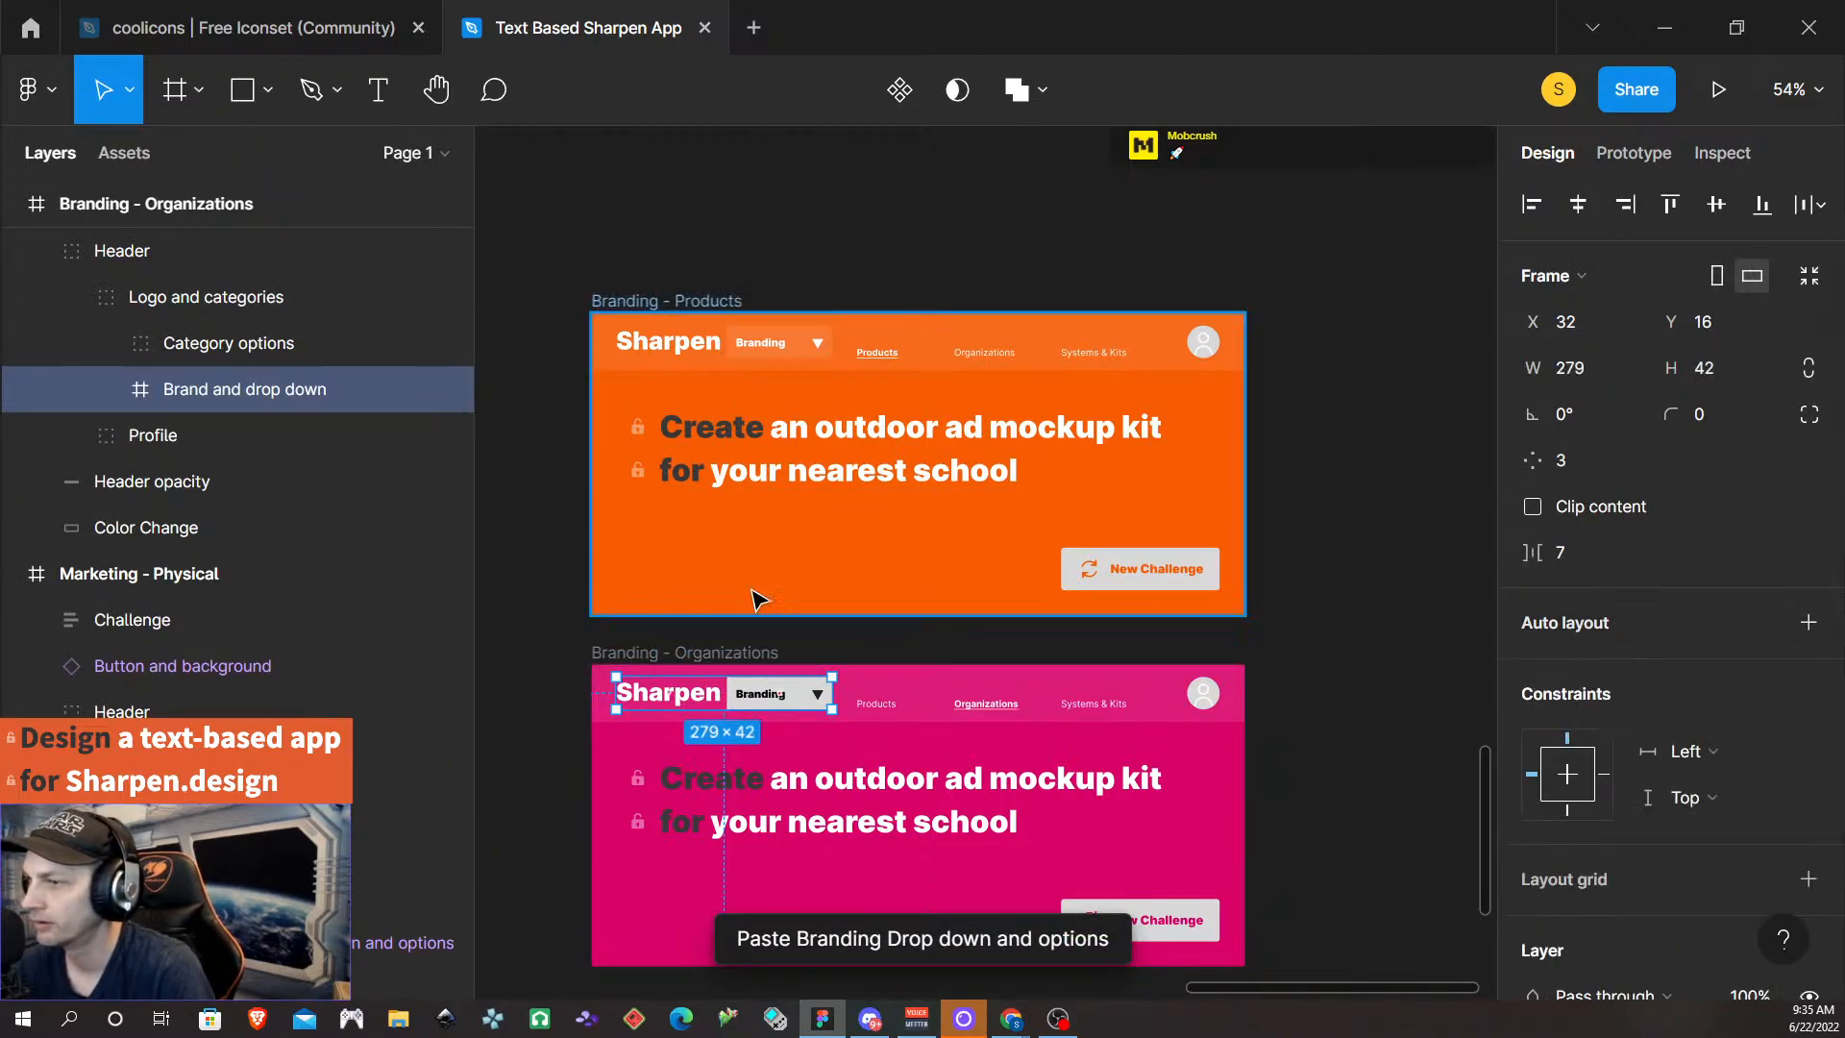
click(107, 388)
click(216, 492)
drag(257, 492, 212, 268)
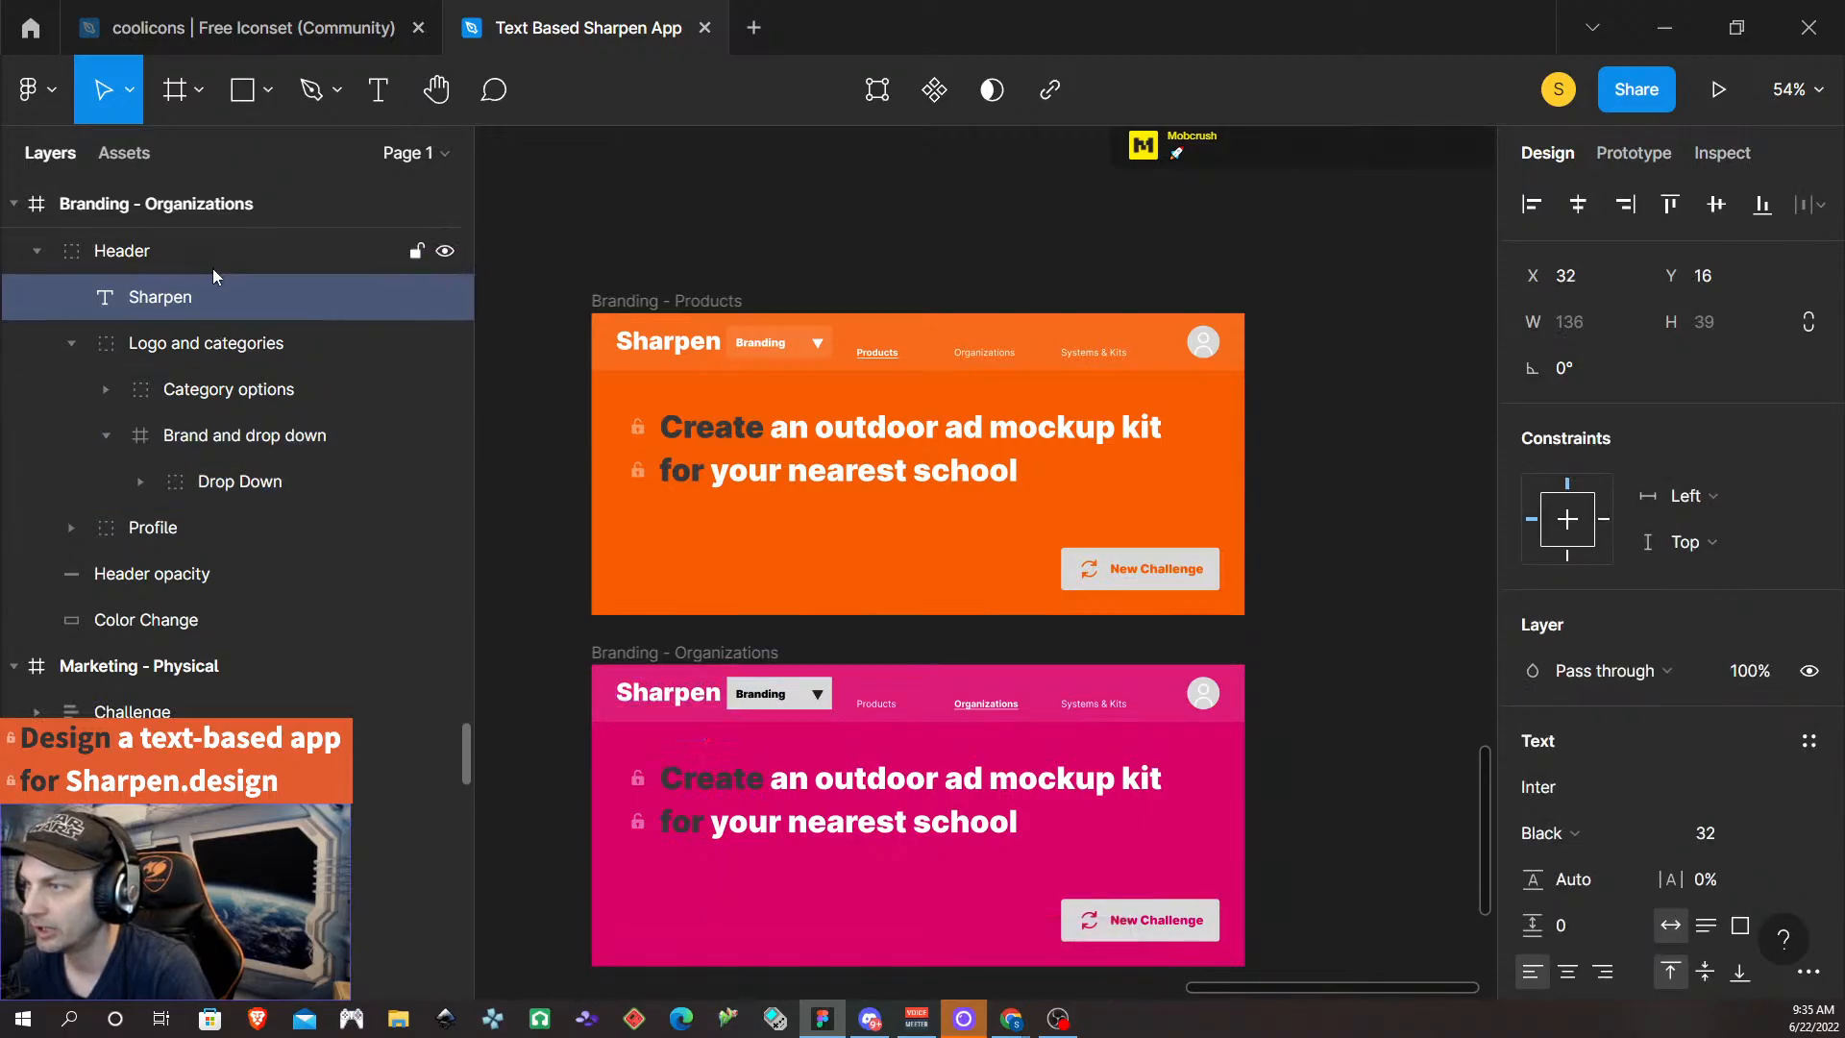
- Replace the Drop Down group in Branding - Organizations with the copied Branding Drop down and options component
click(267, 472)
key(ctrl+shift+r)
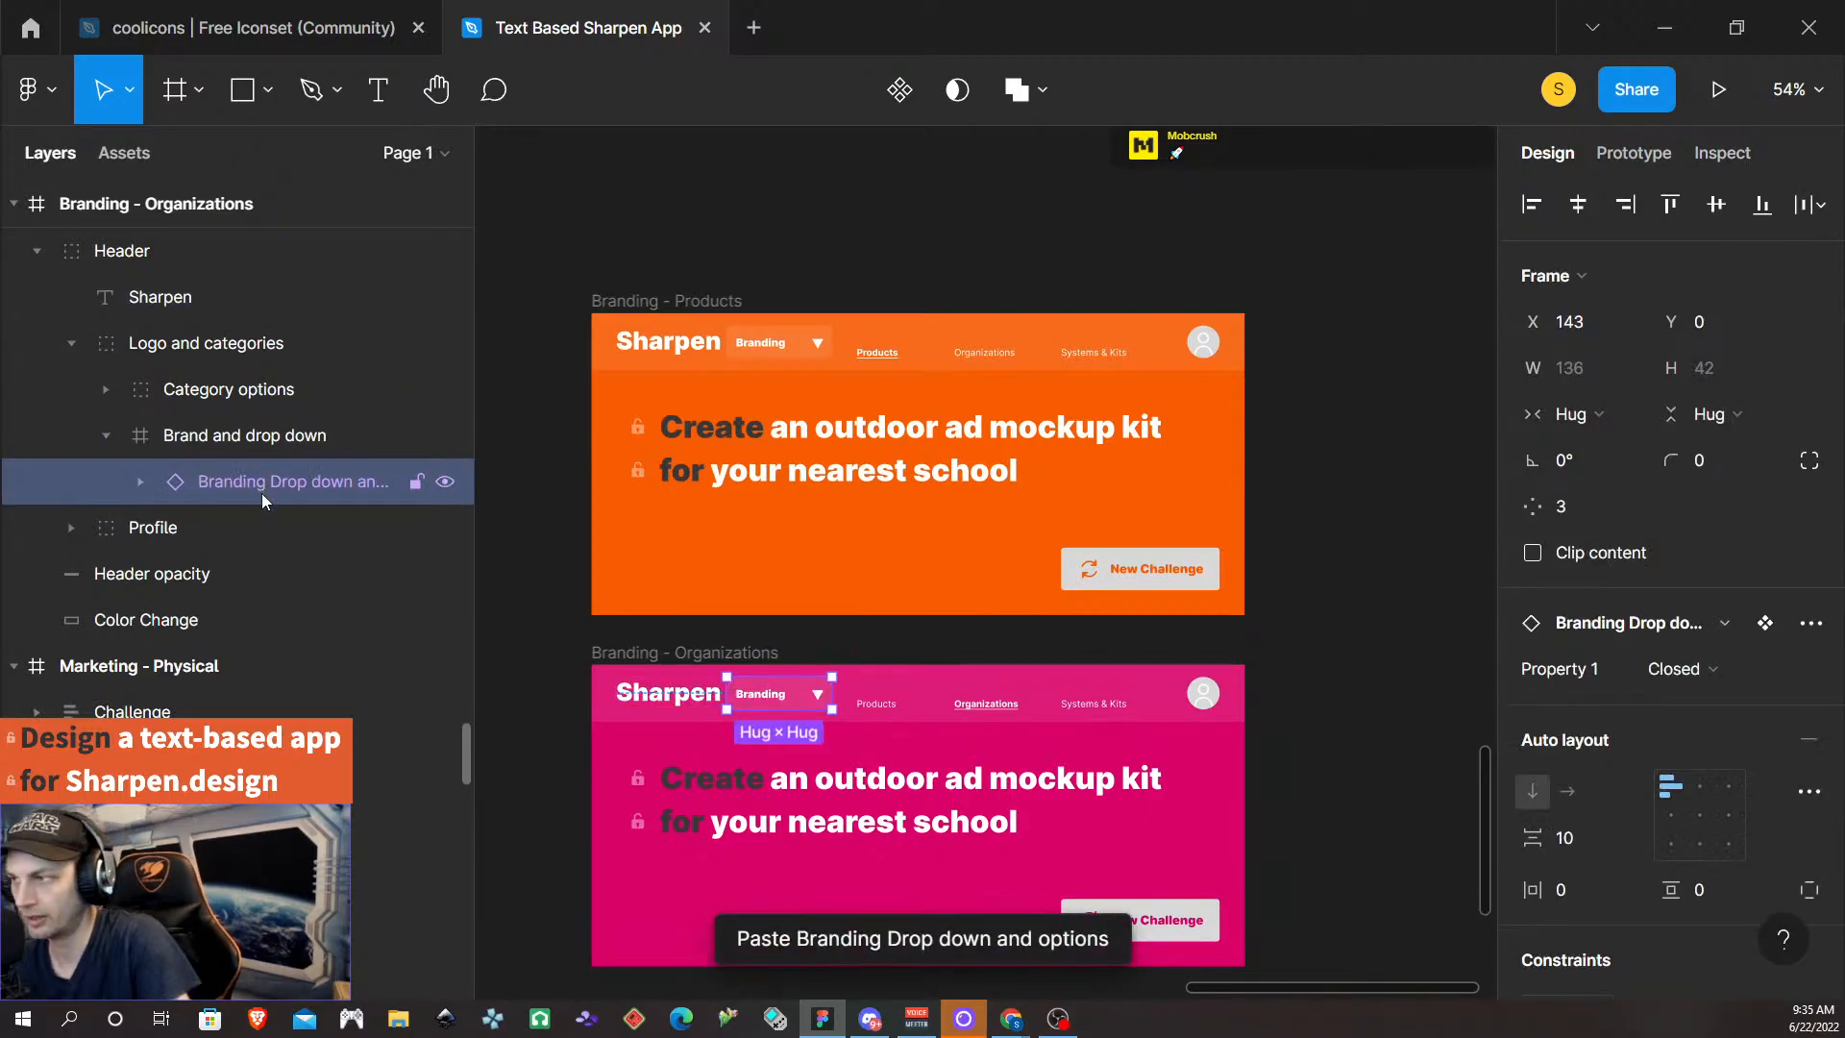
- Remove auto layout from the Brand and drop down frame in Branding - Systems & Kits and move its Sharpen text directly under Header
scroll(261, 493, down, 2)
scroll(730, 672, down, 3)
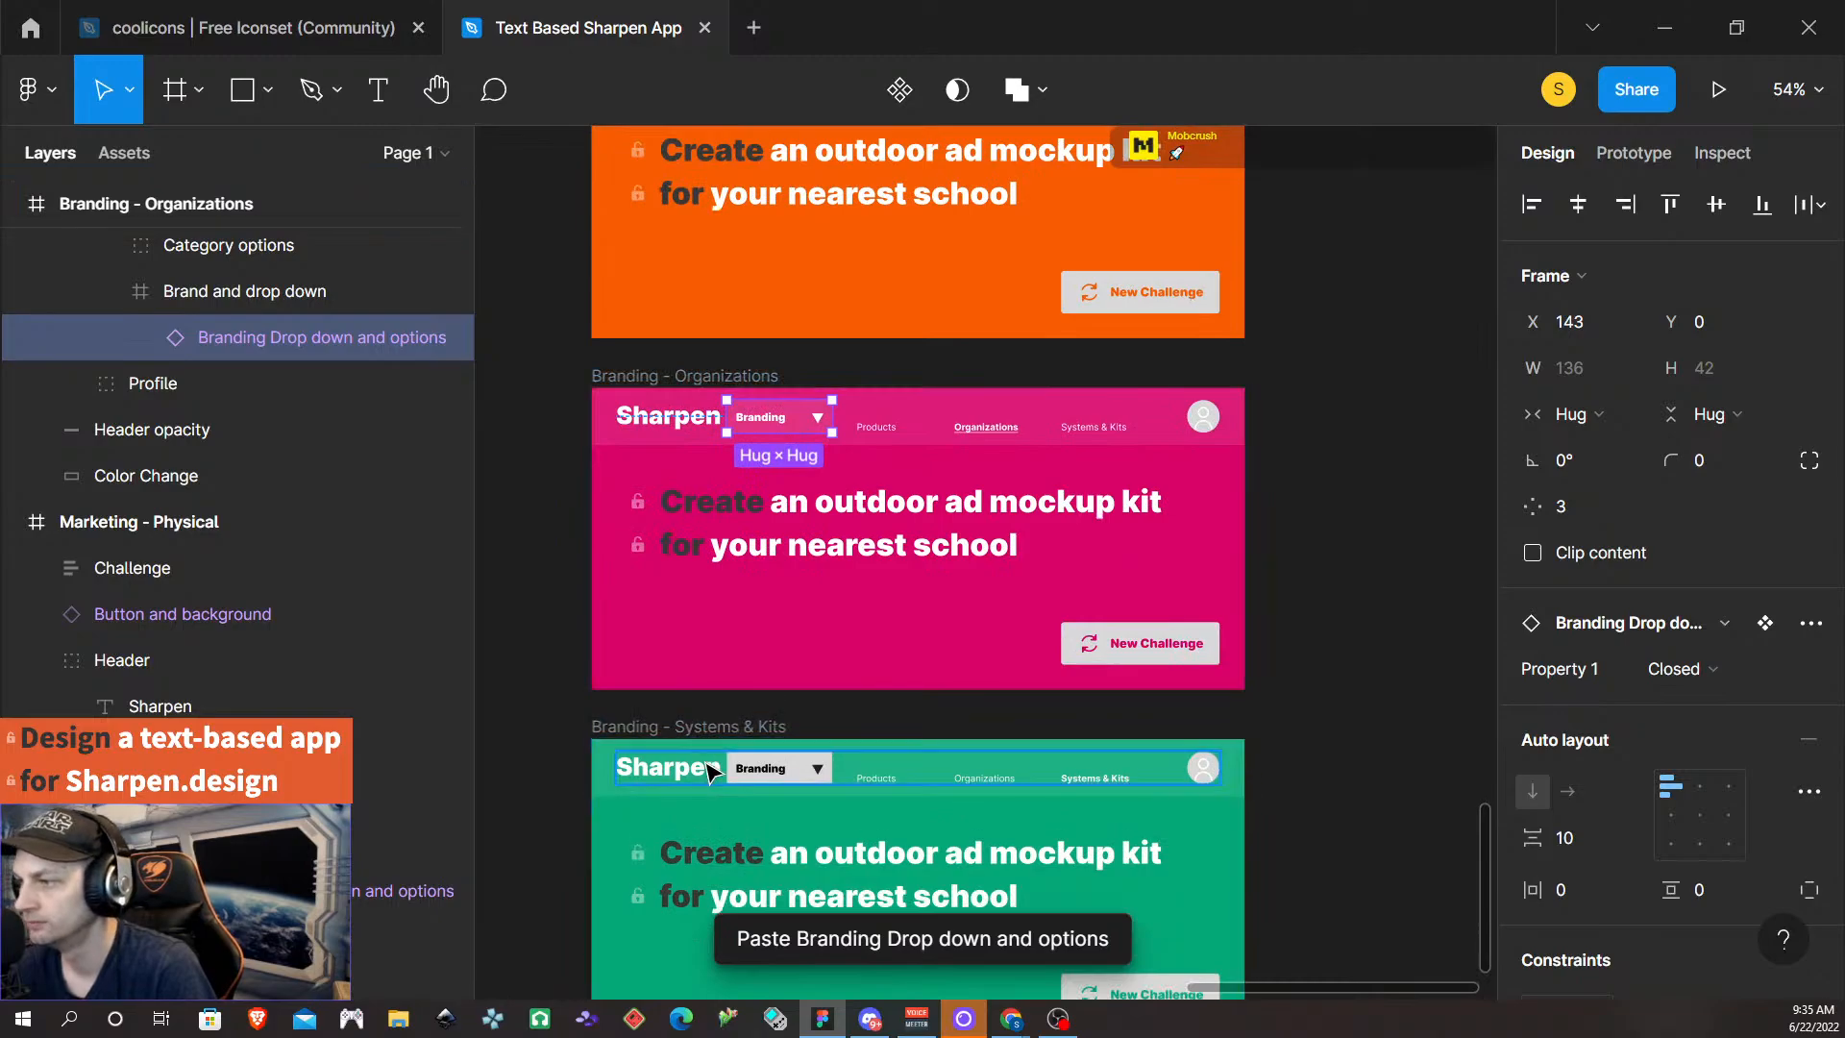
click(711, 769)
click(730, 768)
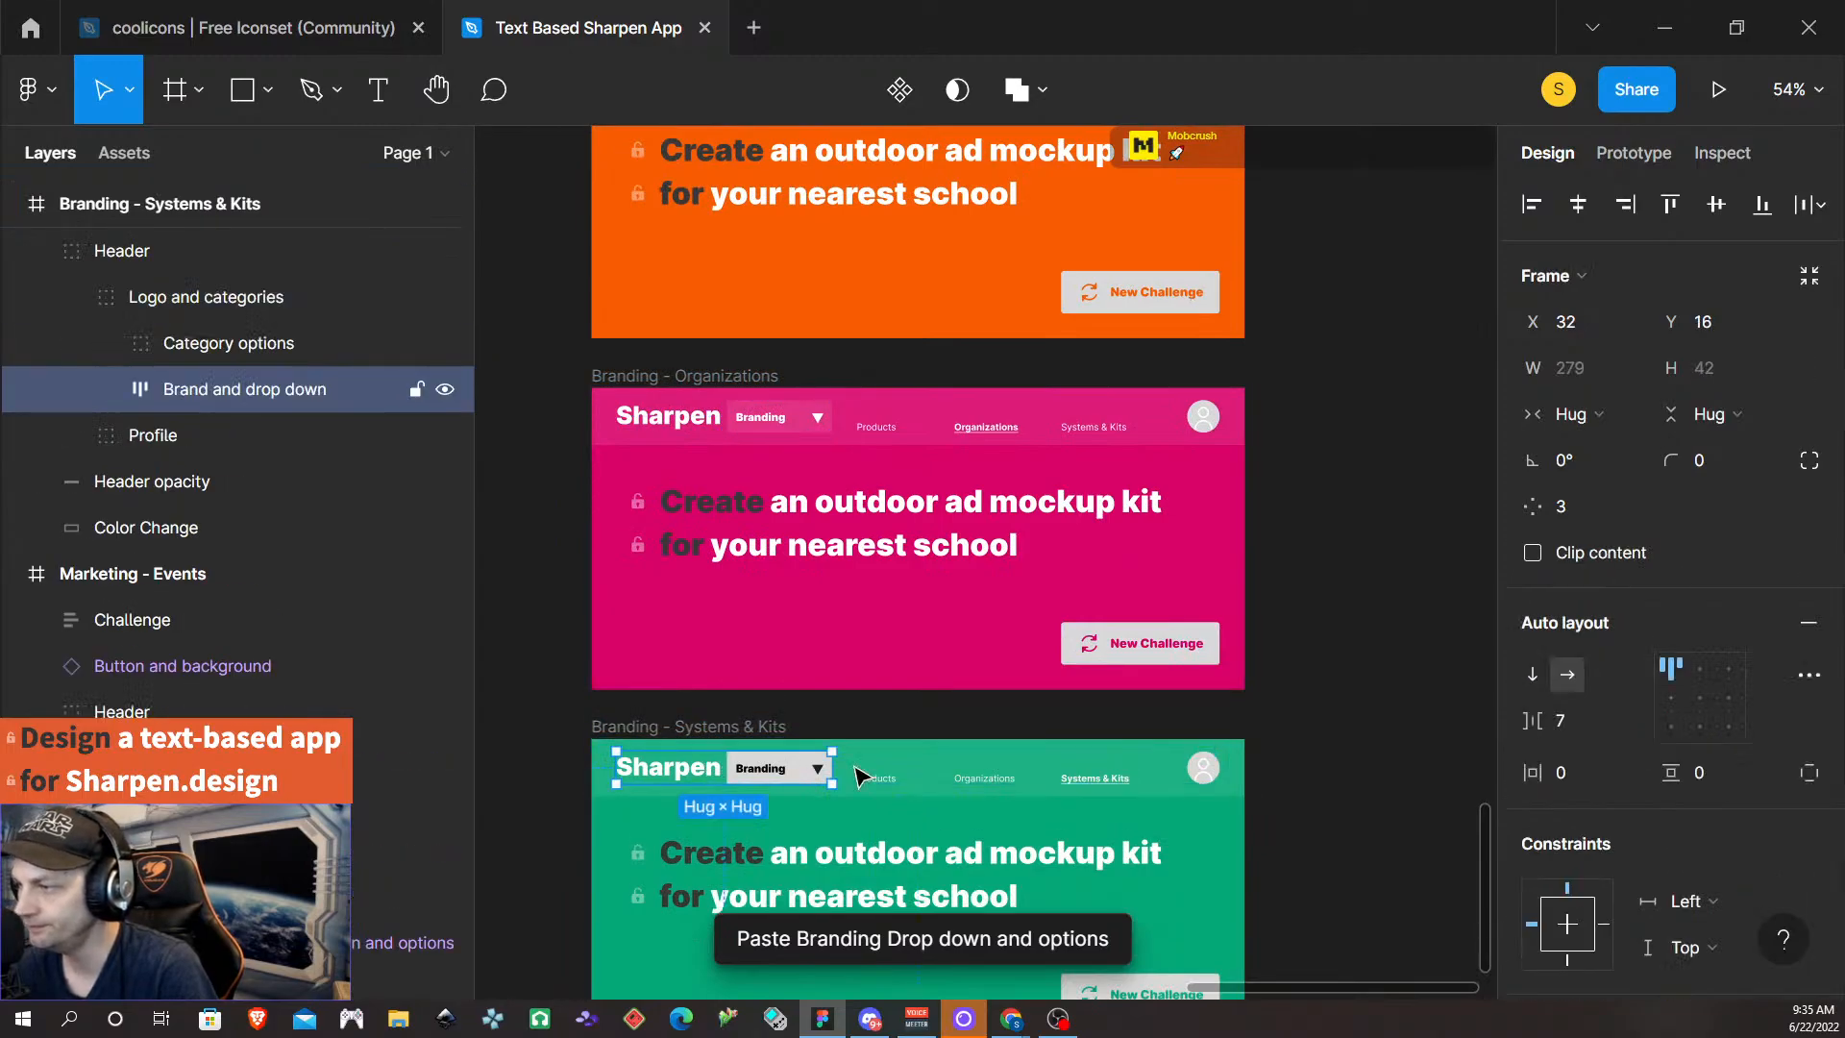
click(1807, 627)
click(105, 389)
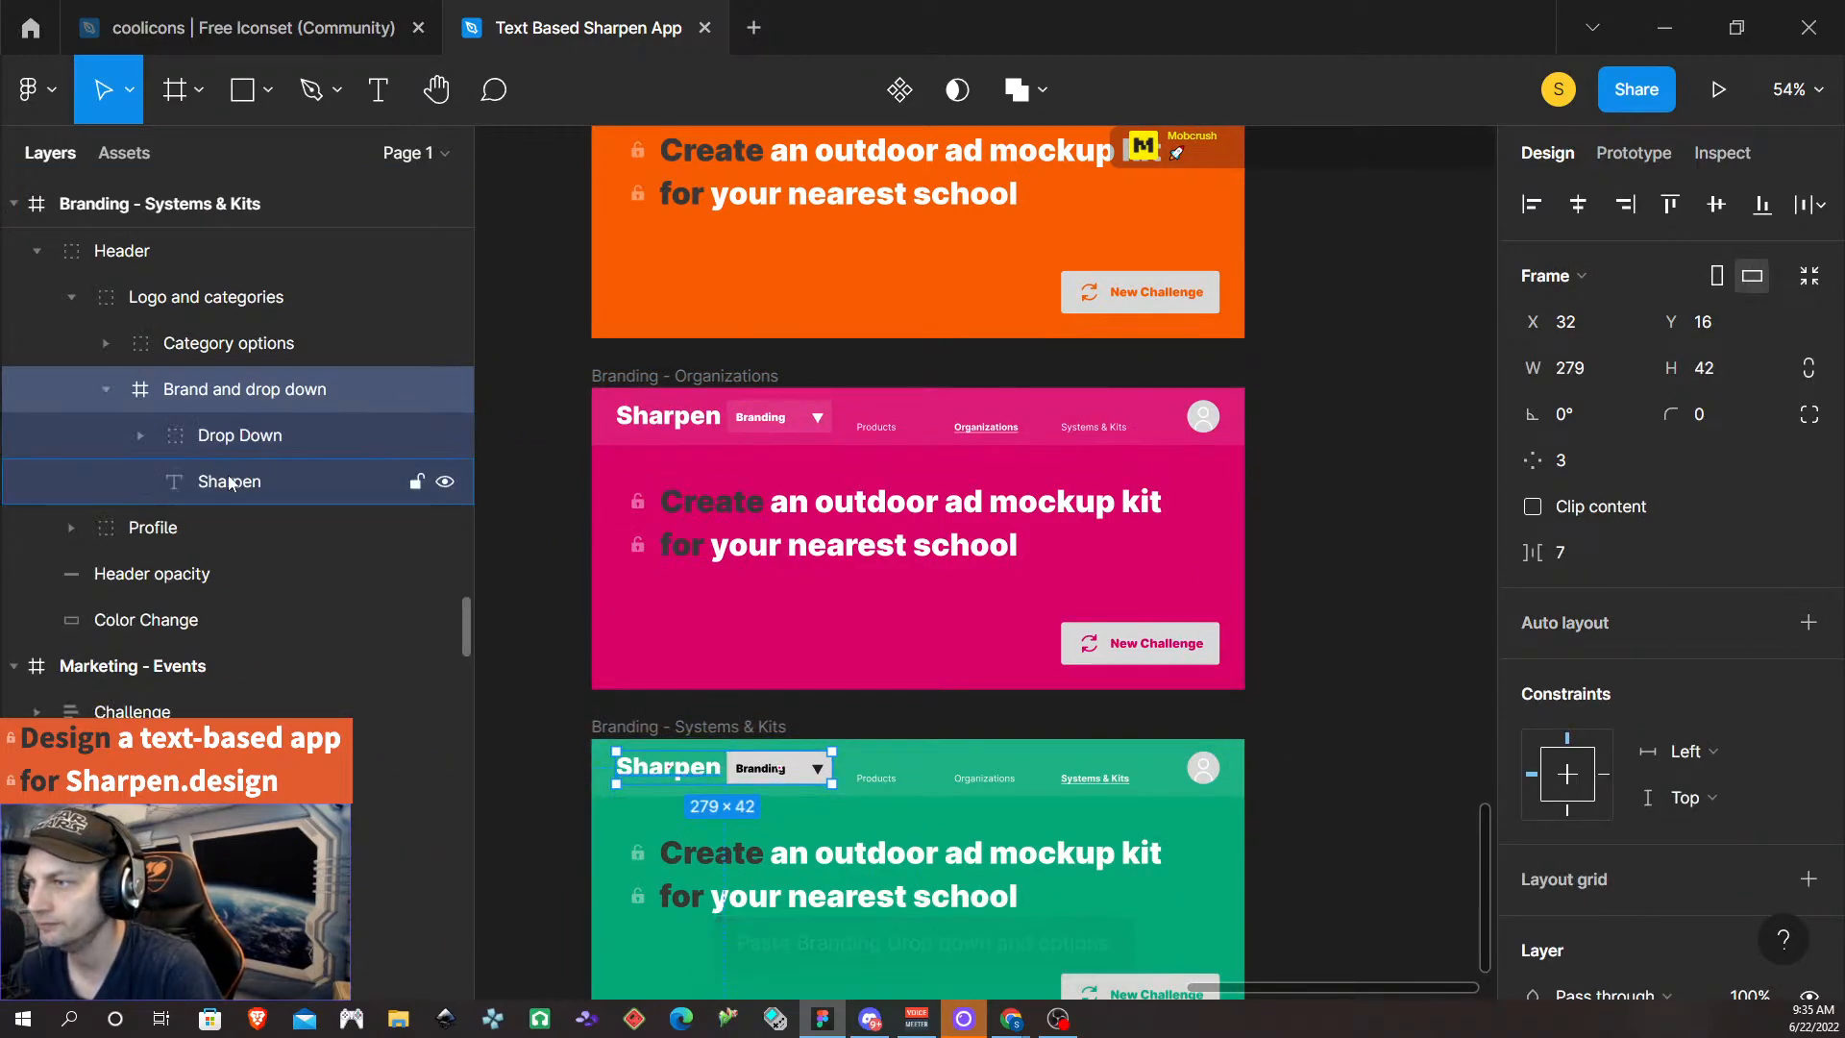
drag(245, 483, 201, 273)
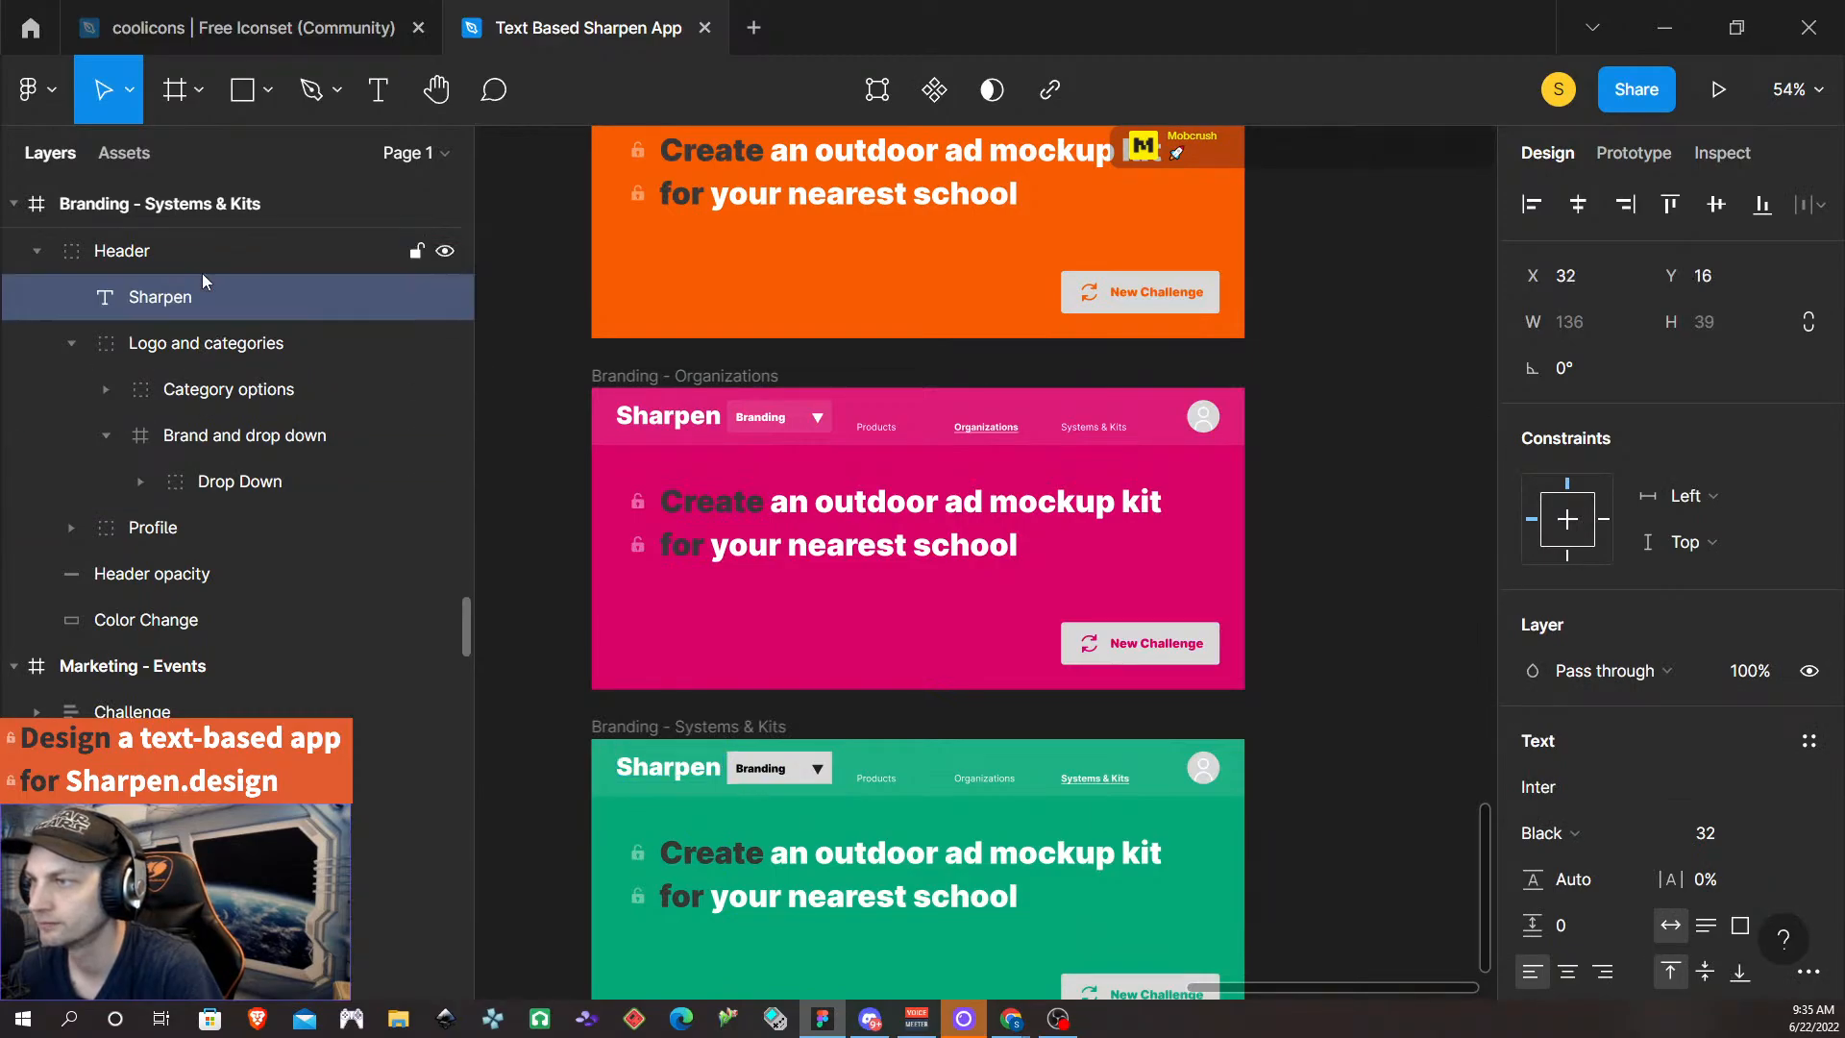
- Replace the Drop Down group in Branding - Systems & Kits with the copied Branding Drop down and options component
click(266, 490)
key(ctrl+shift+r)
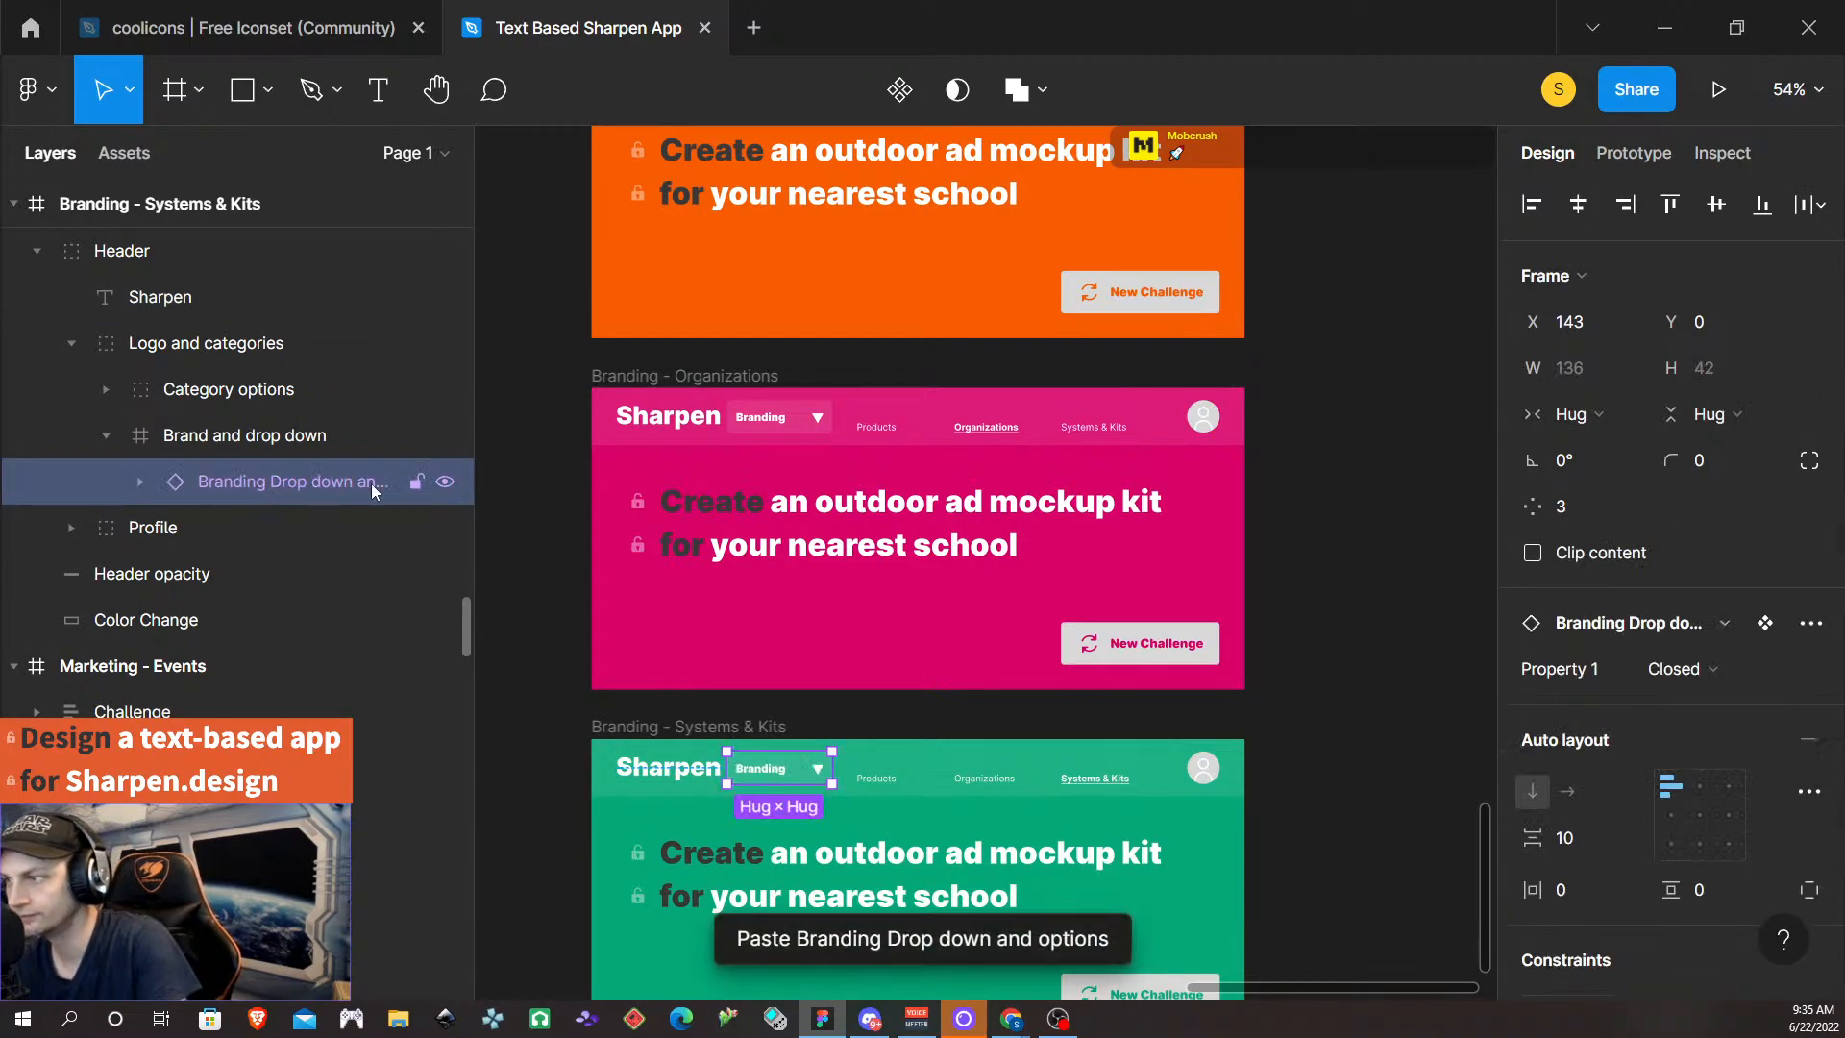
click(1268, 757)
- Add an on-tap prototype link from the New Challenge button in UX - Digital to the UX - Physical frame
scroll(1259, 761, down, 1)
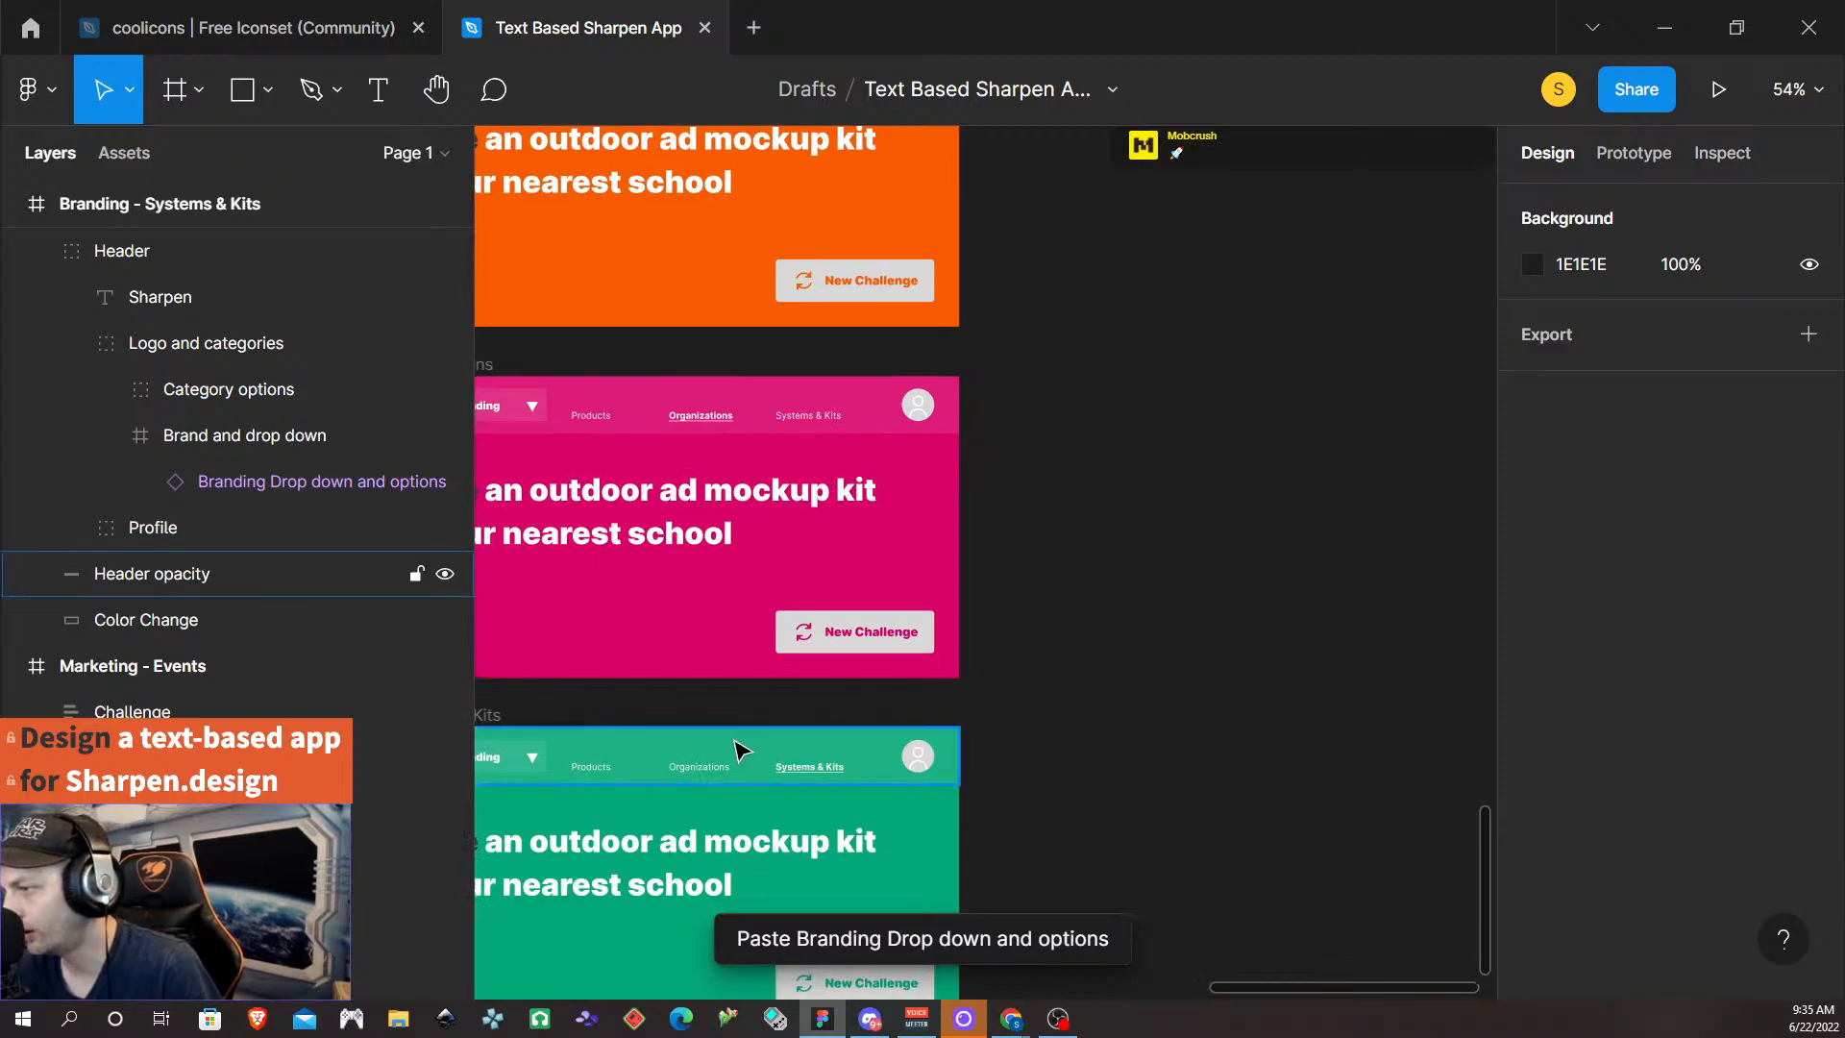
scroll(730, 730, left, 5)
scroll(687, 682, down, 3)
scroll(683, 680, left, 5)
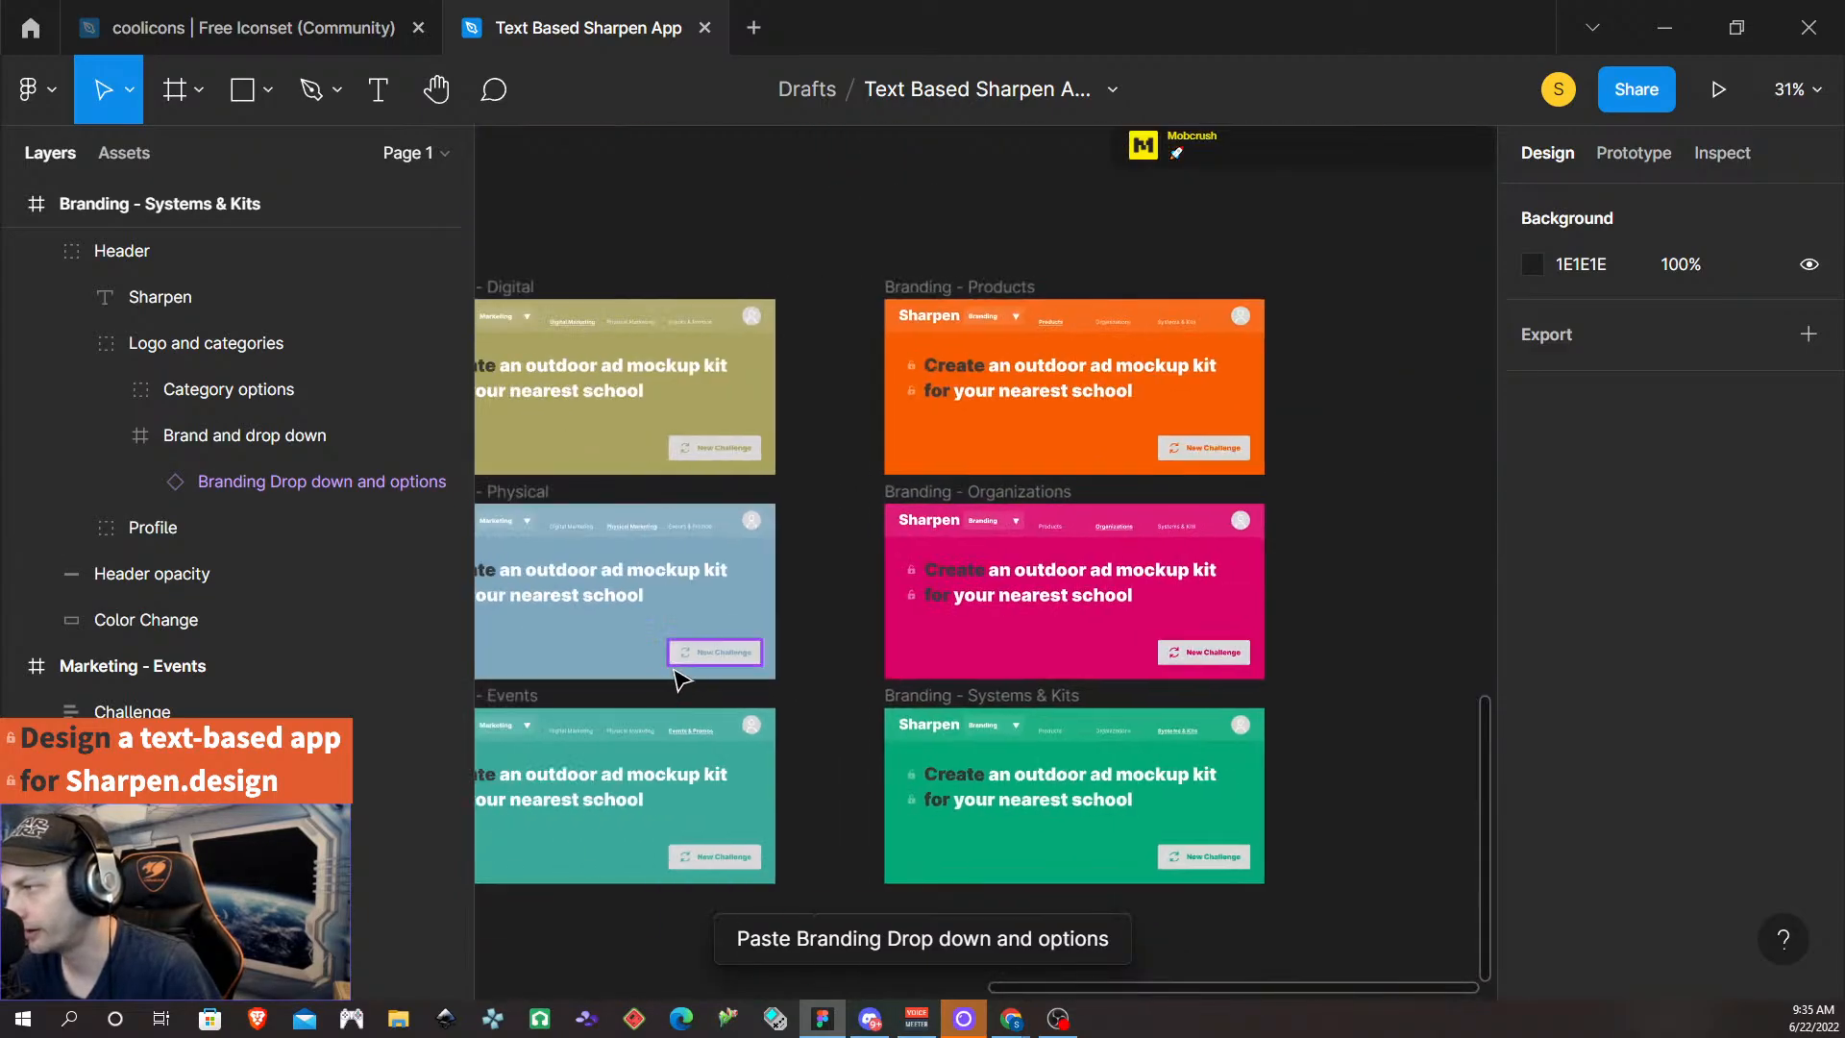
scroll(815, 641, left, 2)
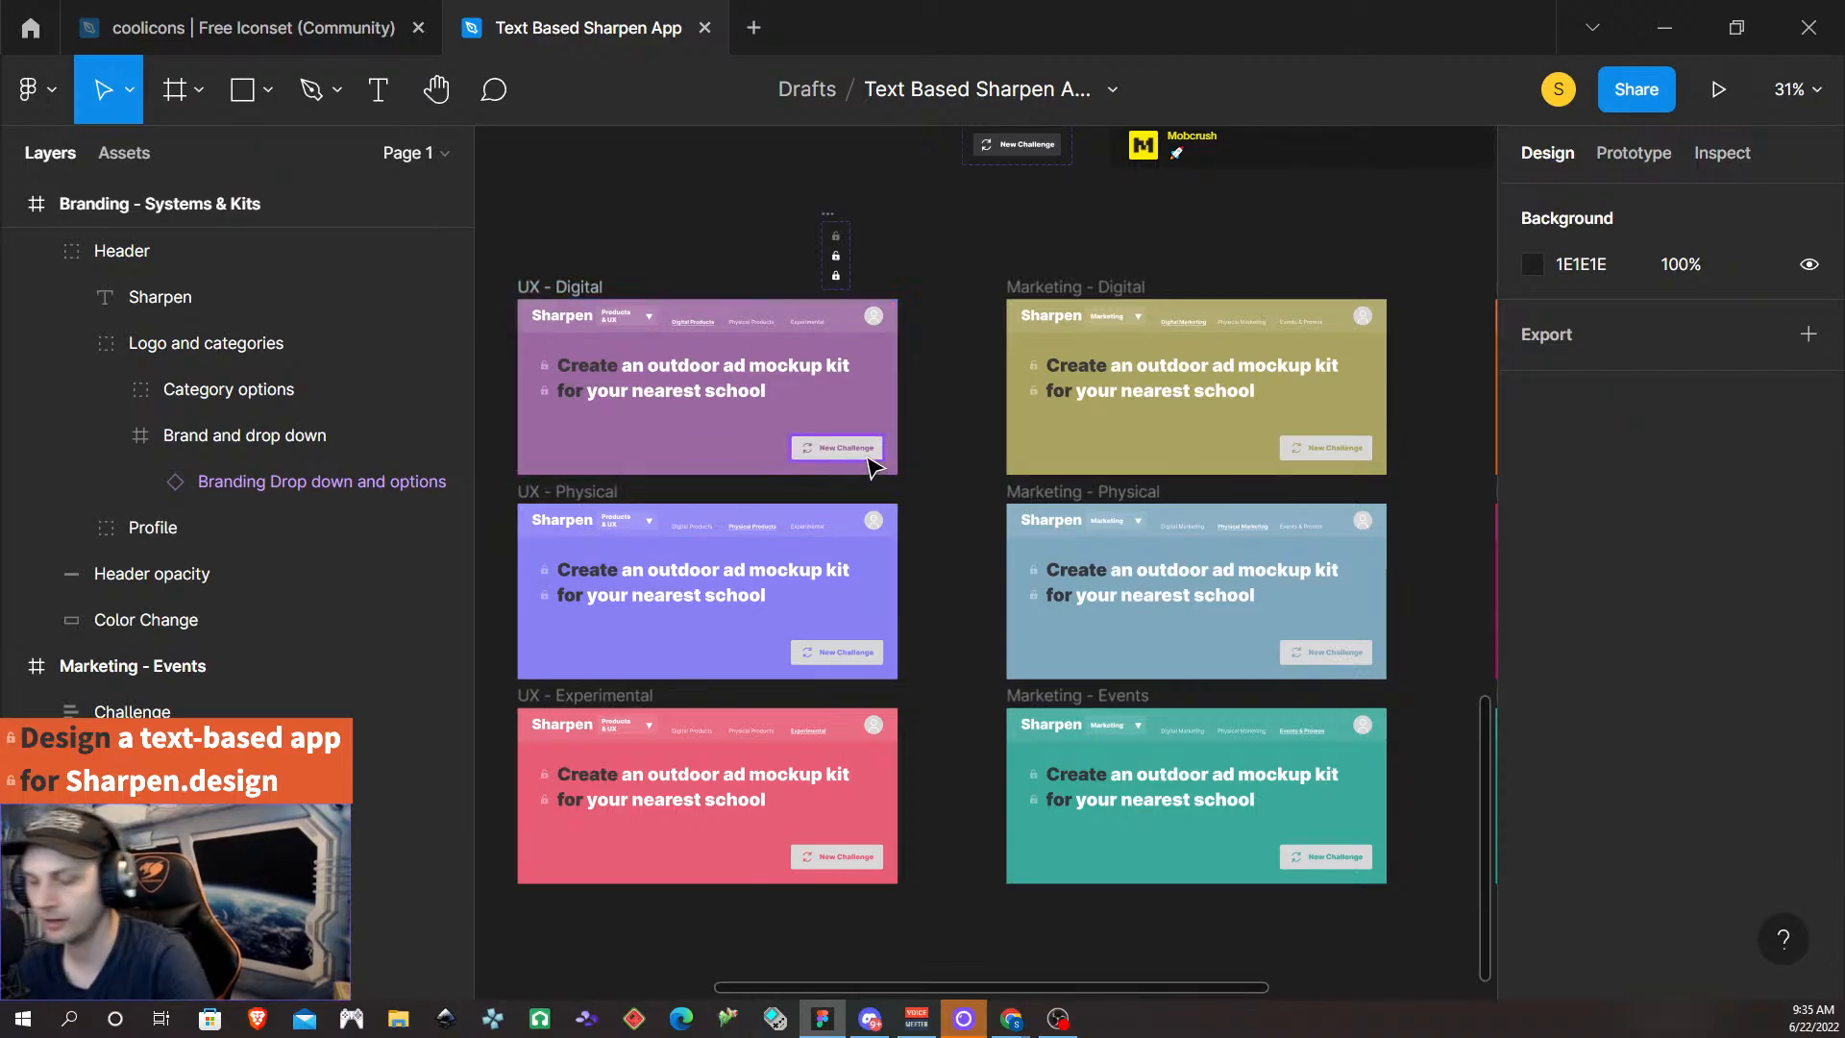
scroll(869, 466, up, 1)
scroll(823, 506, left, 1)
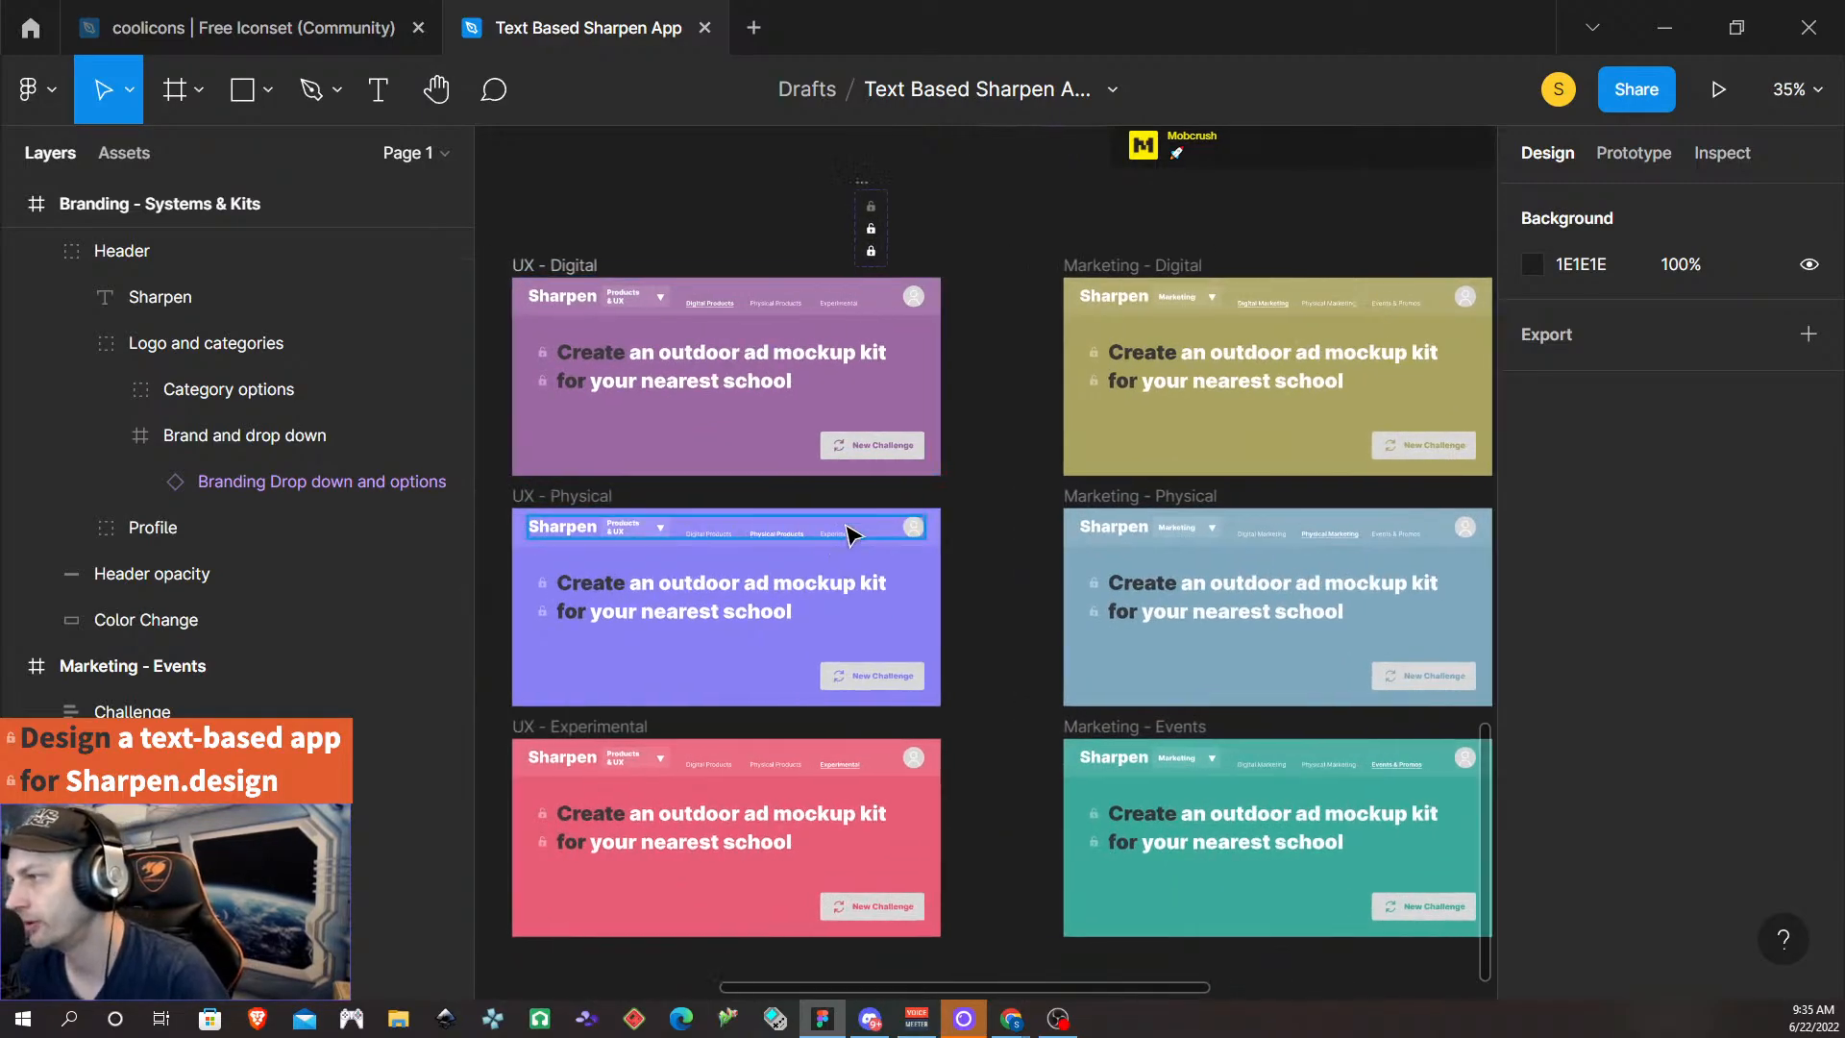
click(903, 447)
click(941, 432)
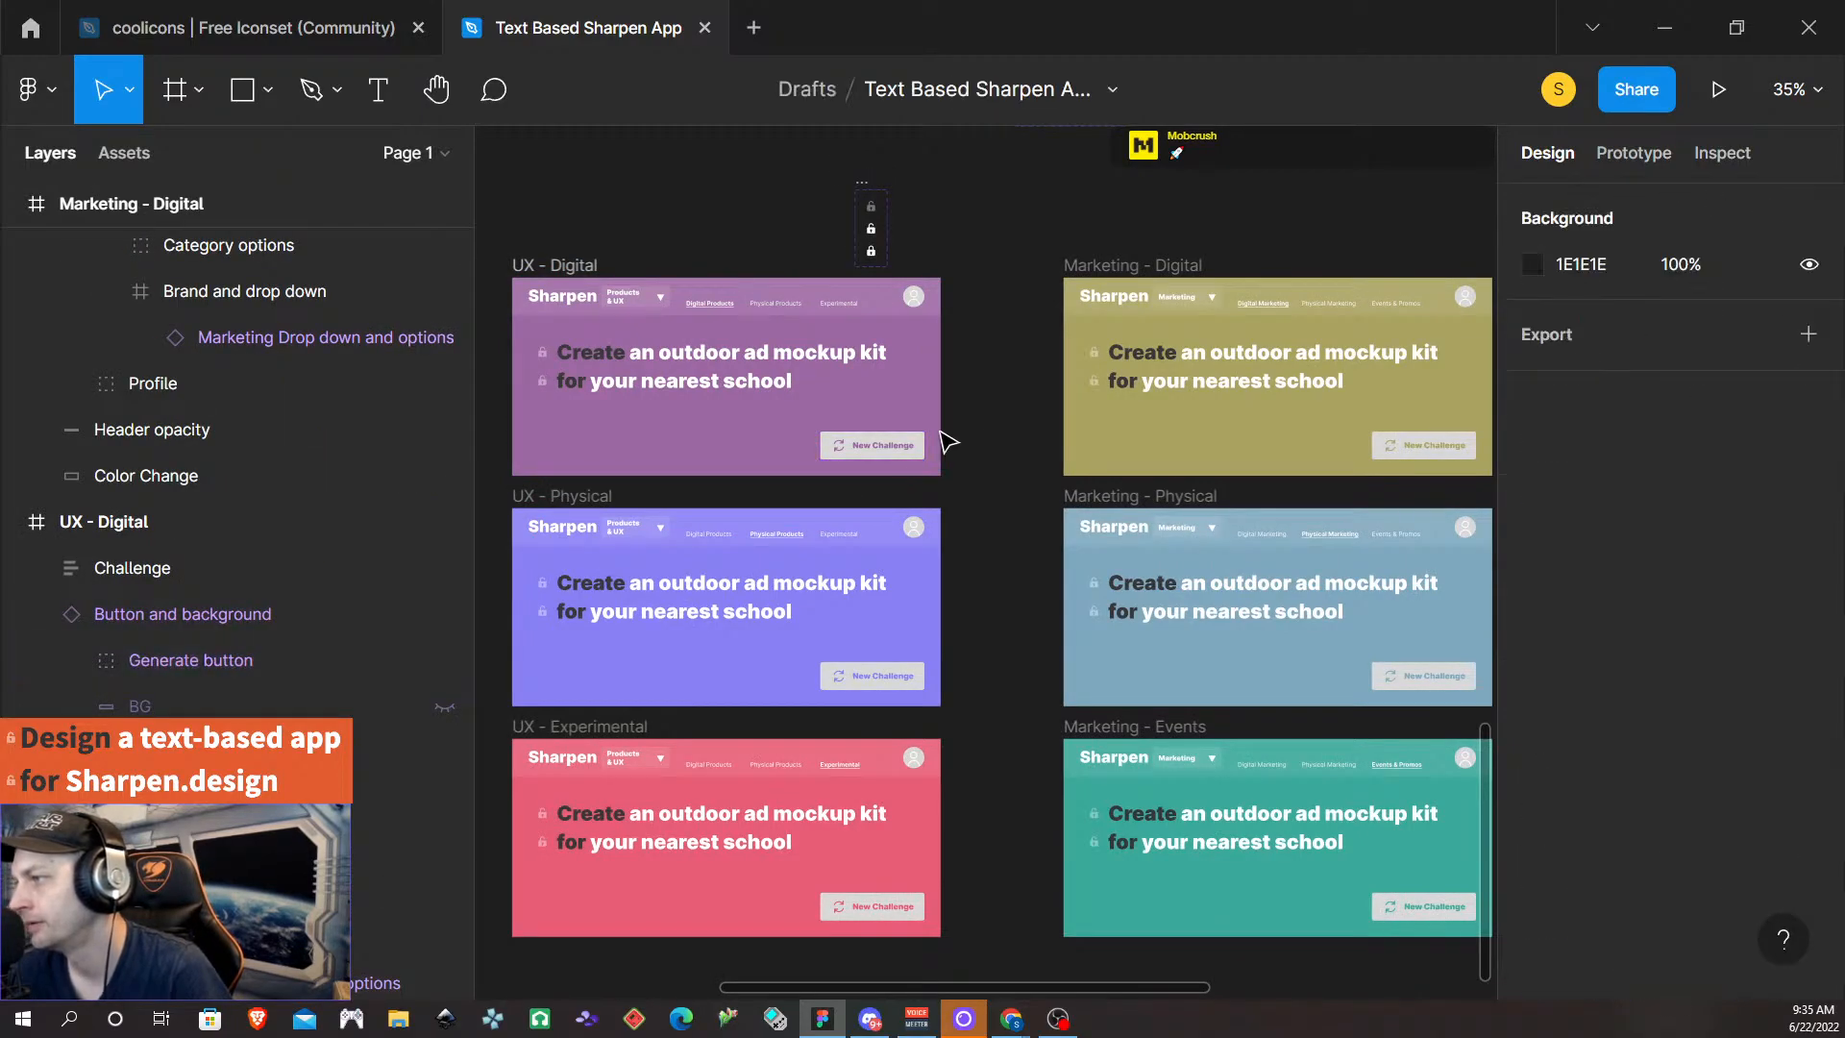
click(871, 447)
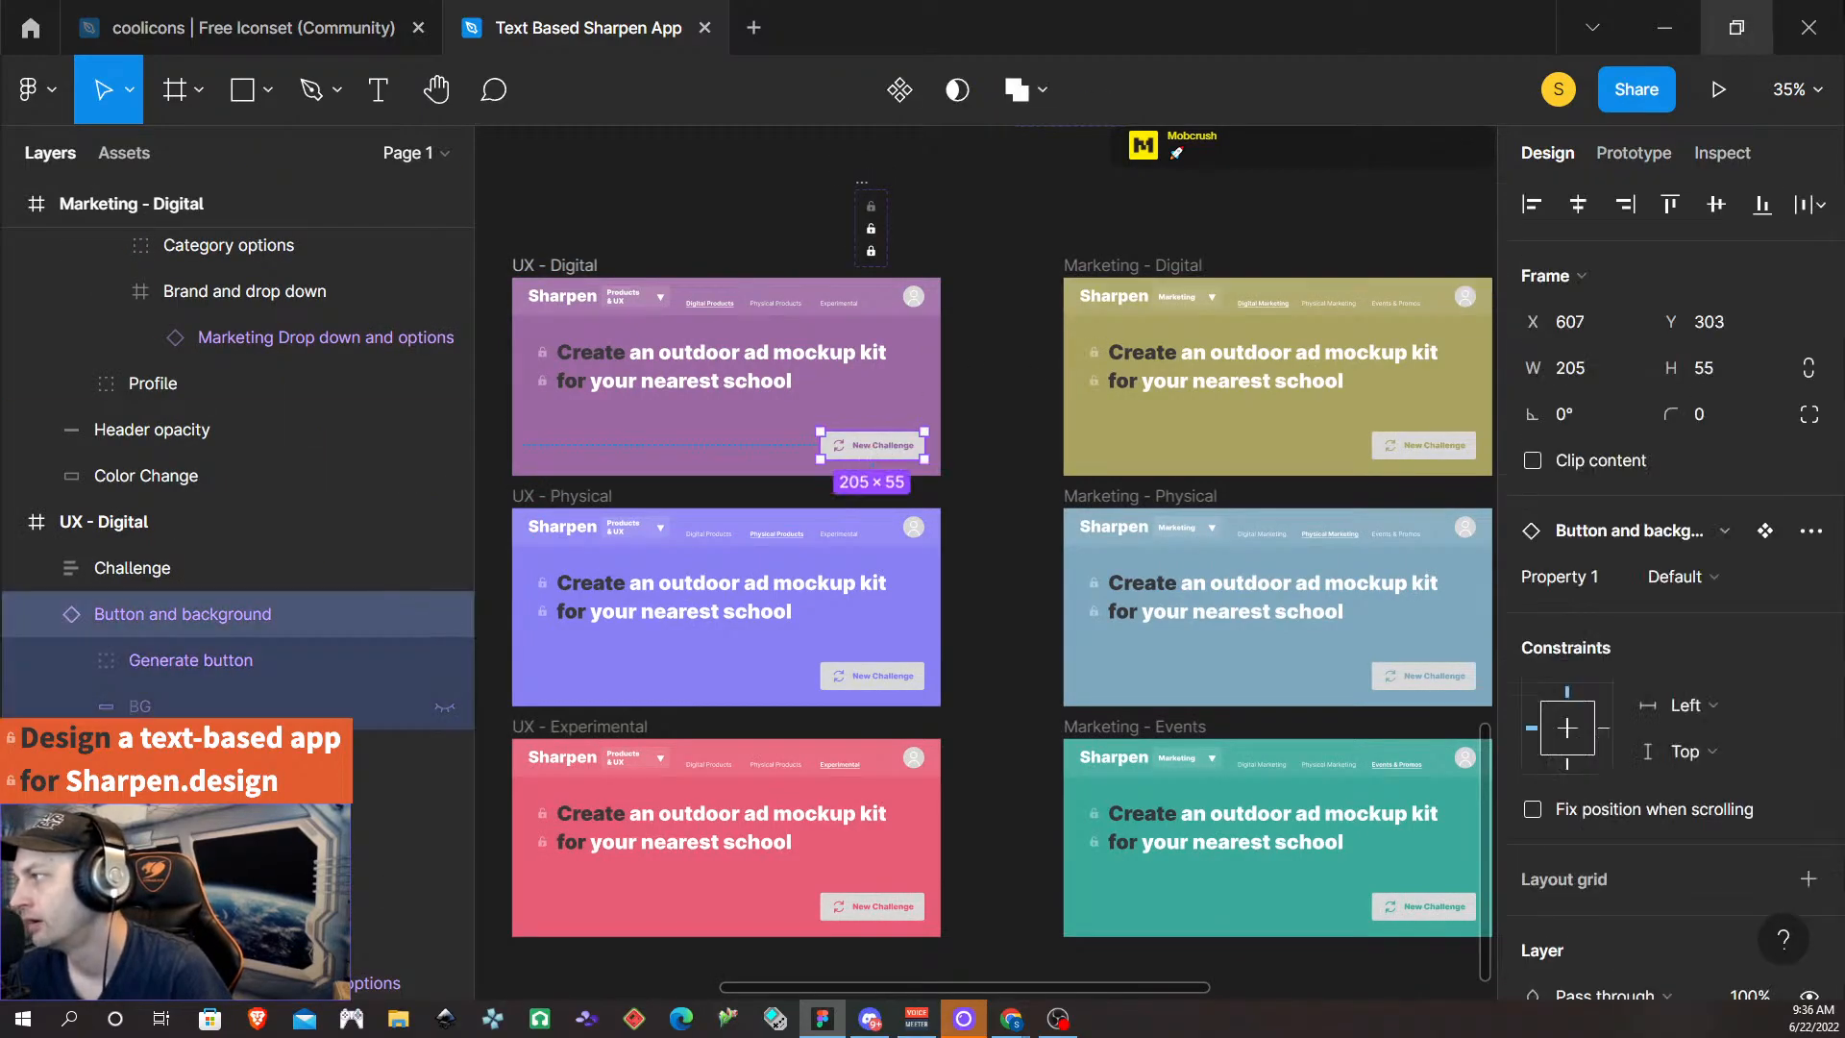
click(1717, 90)
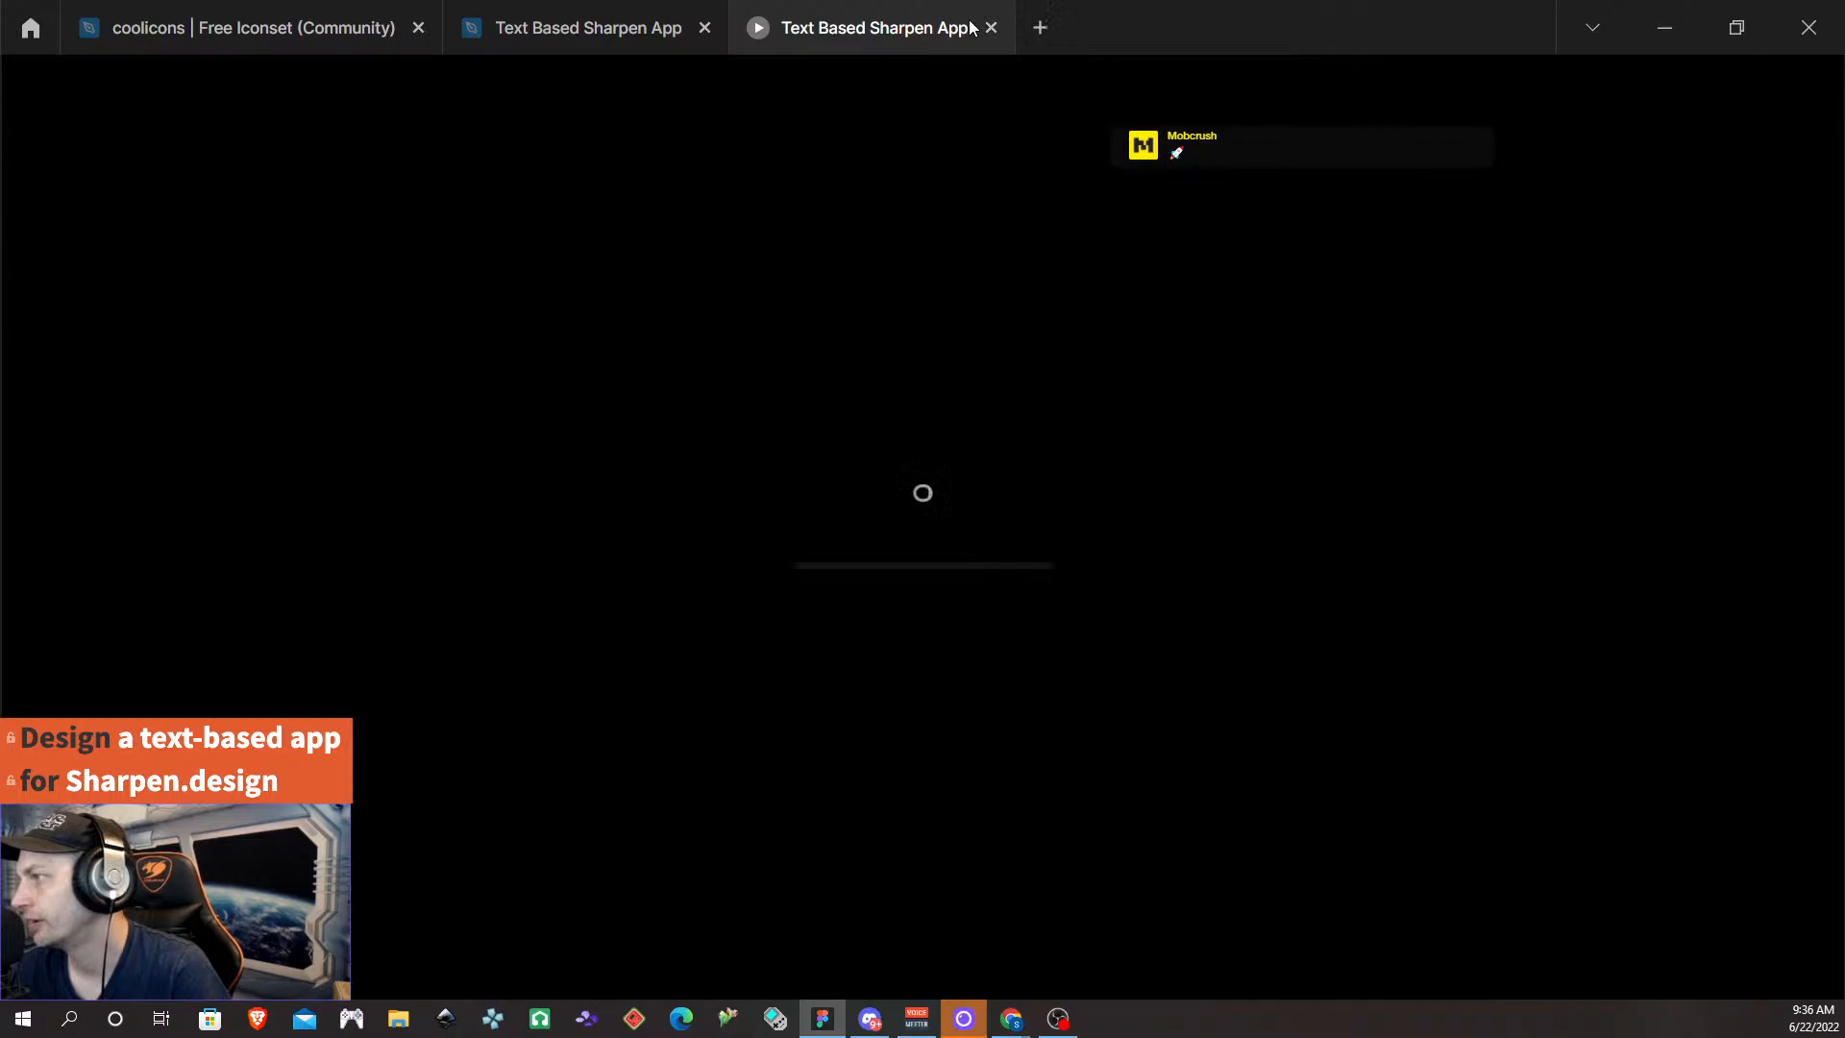
click(987, 27)
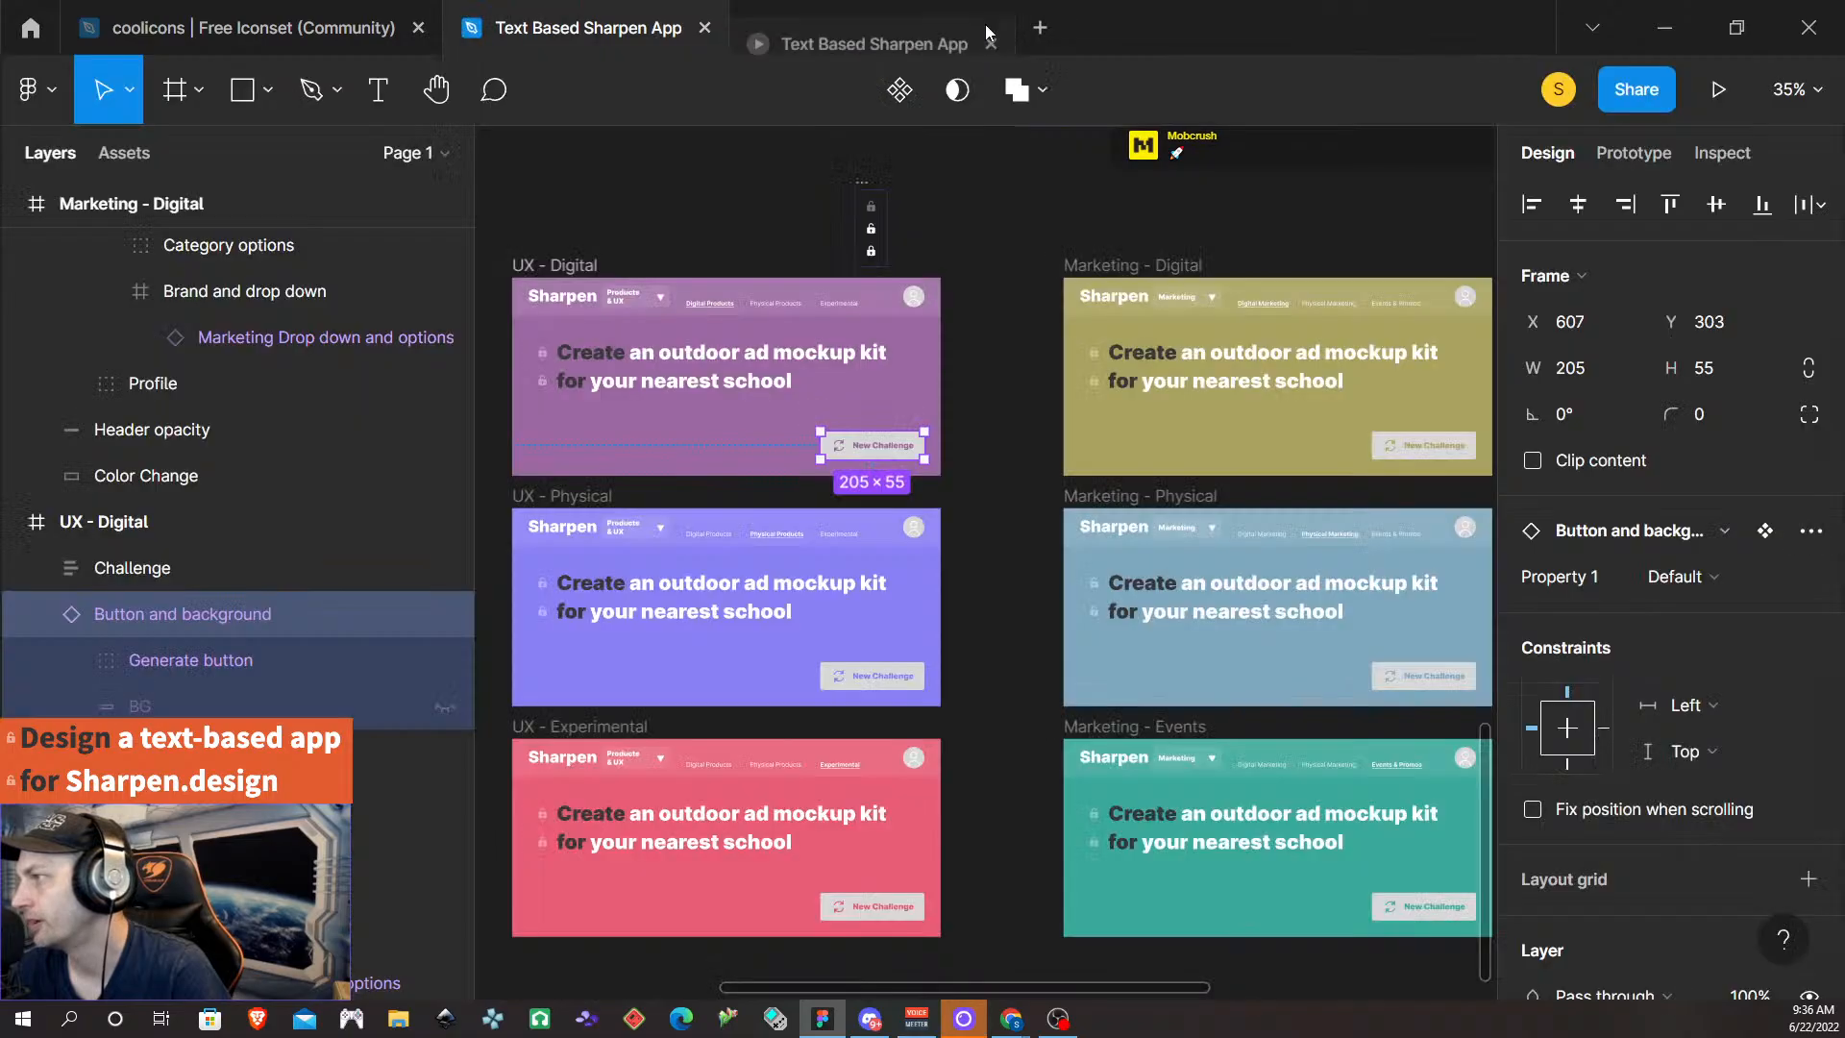
click(1634, 152)
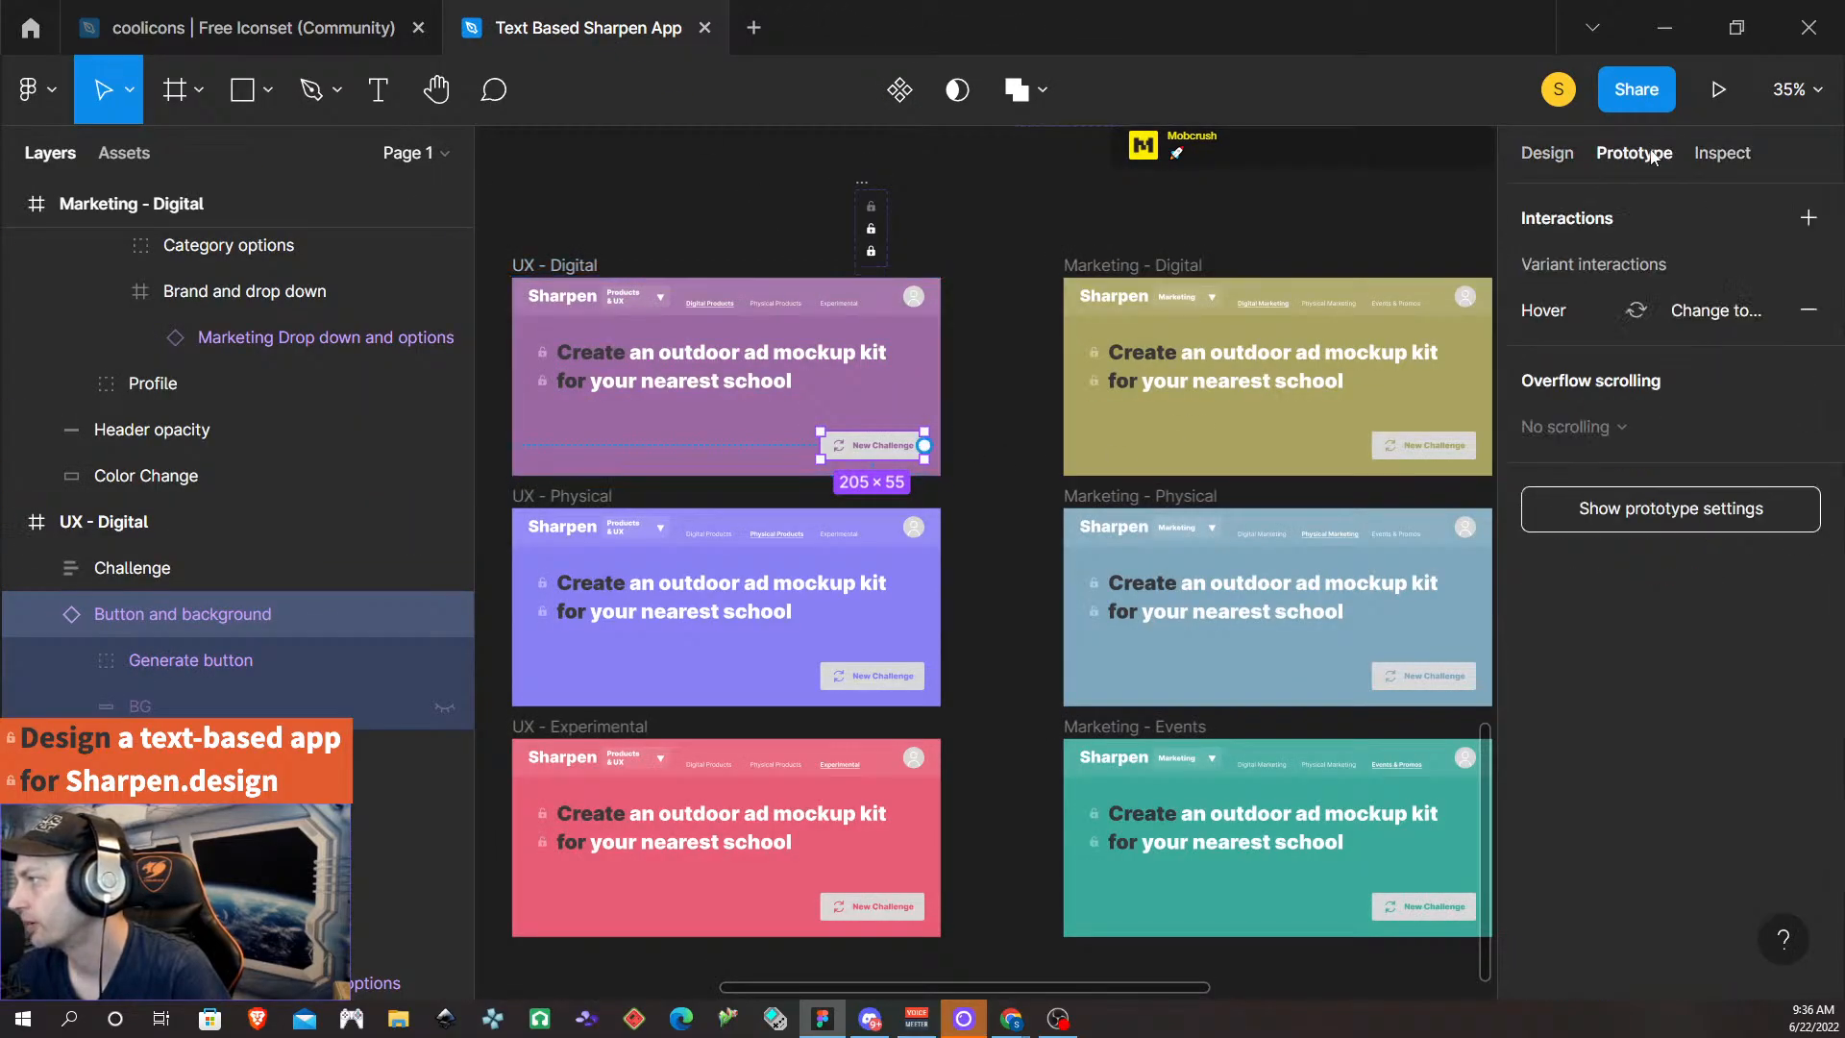
drag(987, 474, 581, 582)
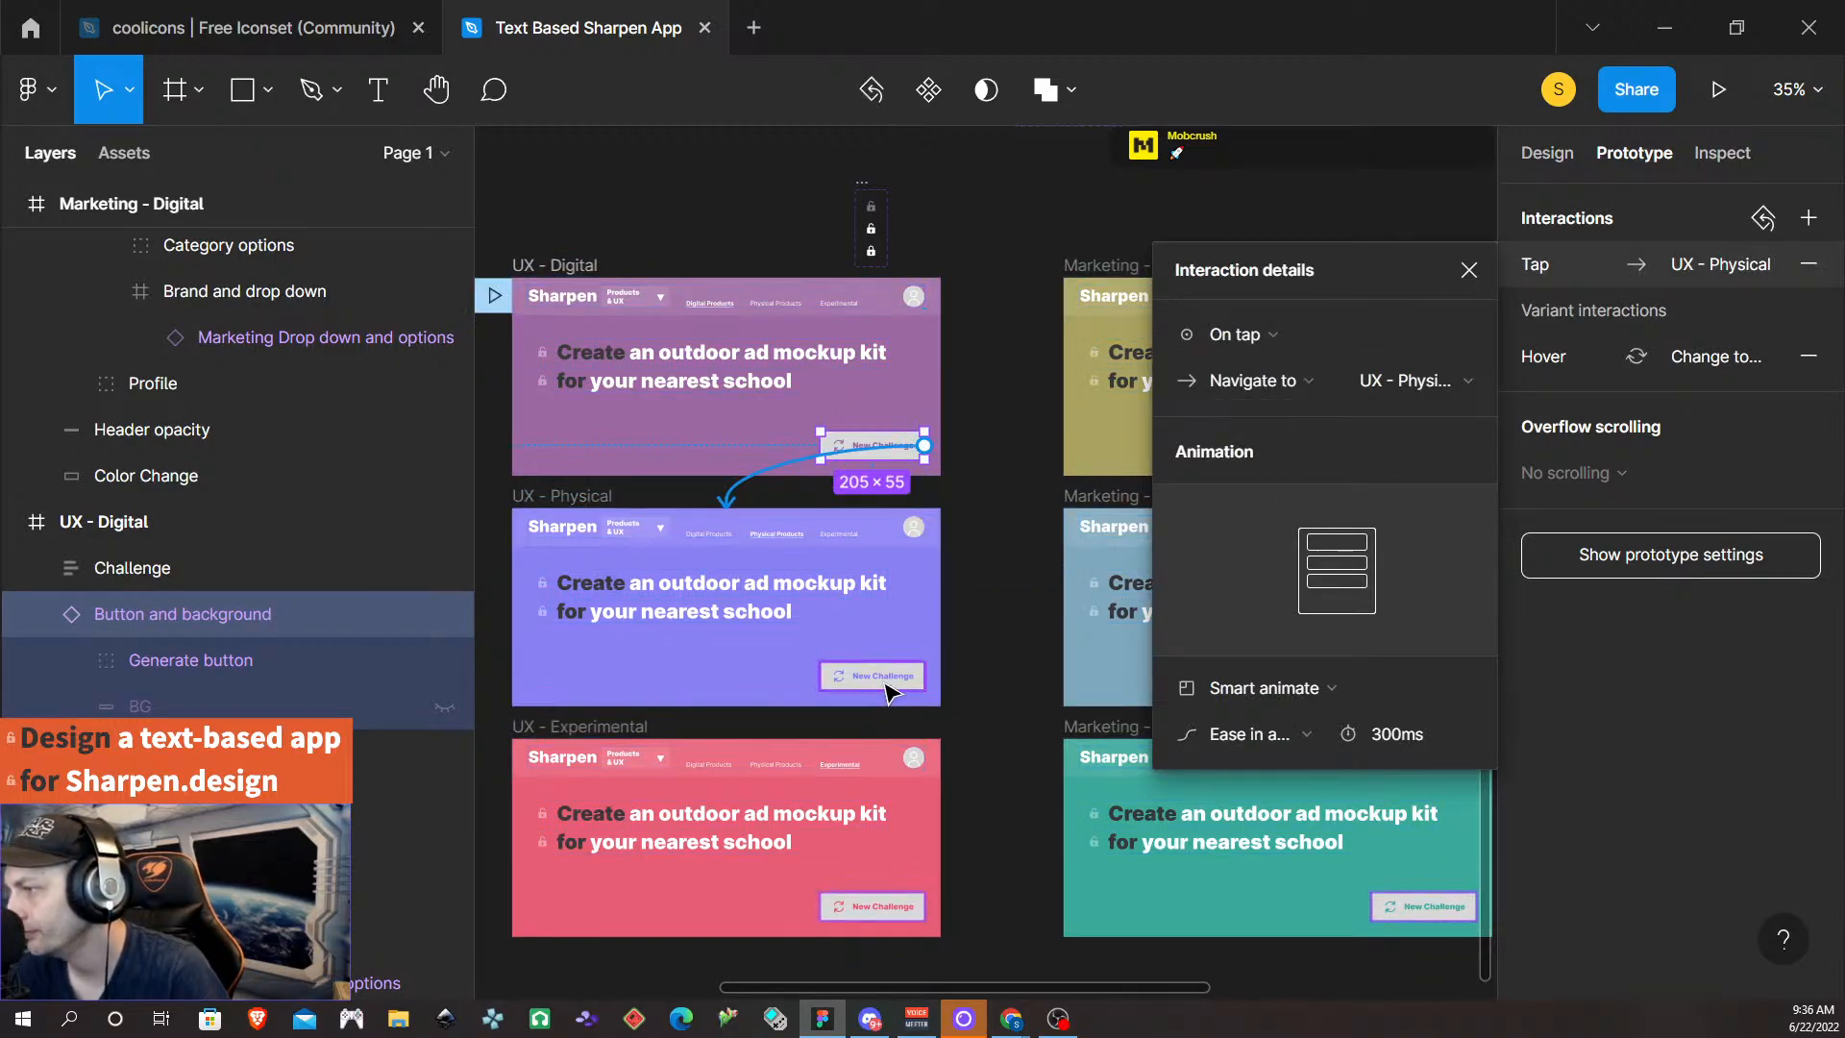
- Add an on-tap prototype link from the New Challenge button in UX - Physical to the UX - Experimental frame
click(923, 677)
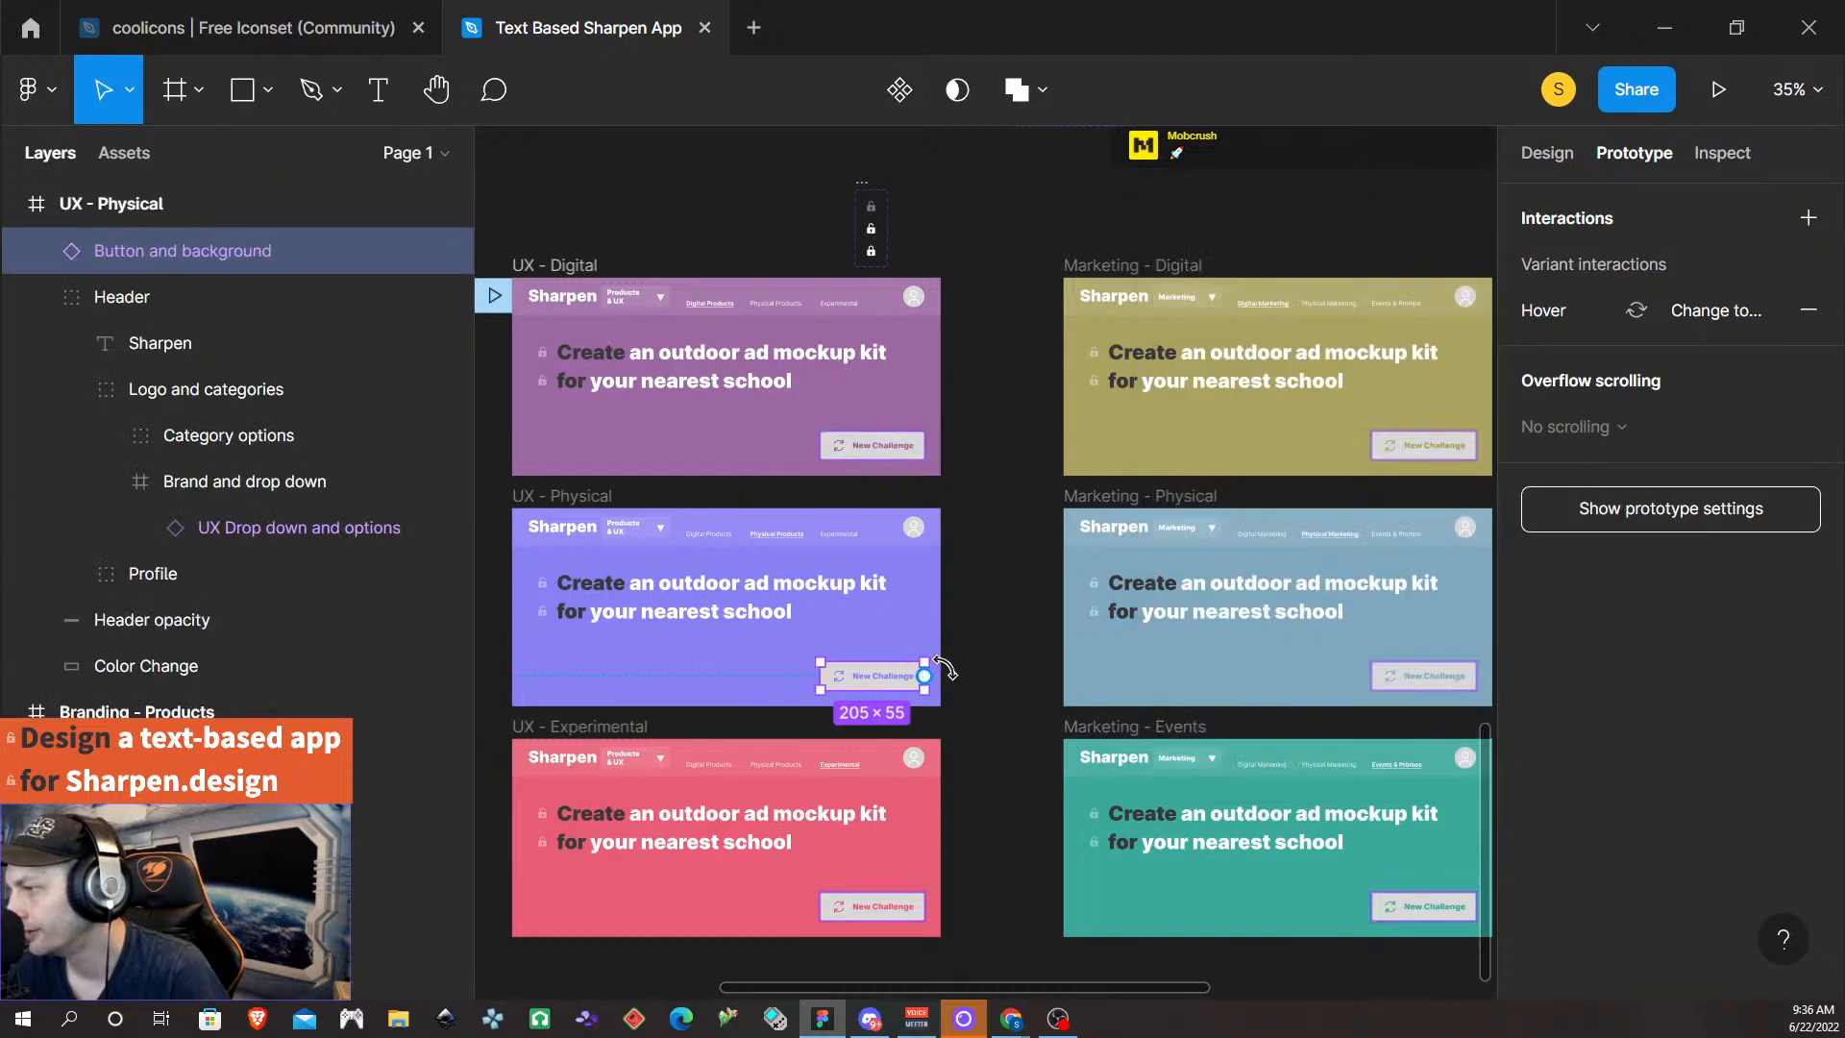
drag(975, 807, 910, 861)
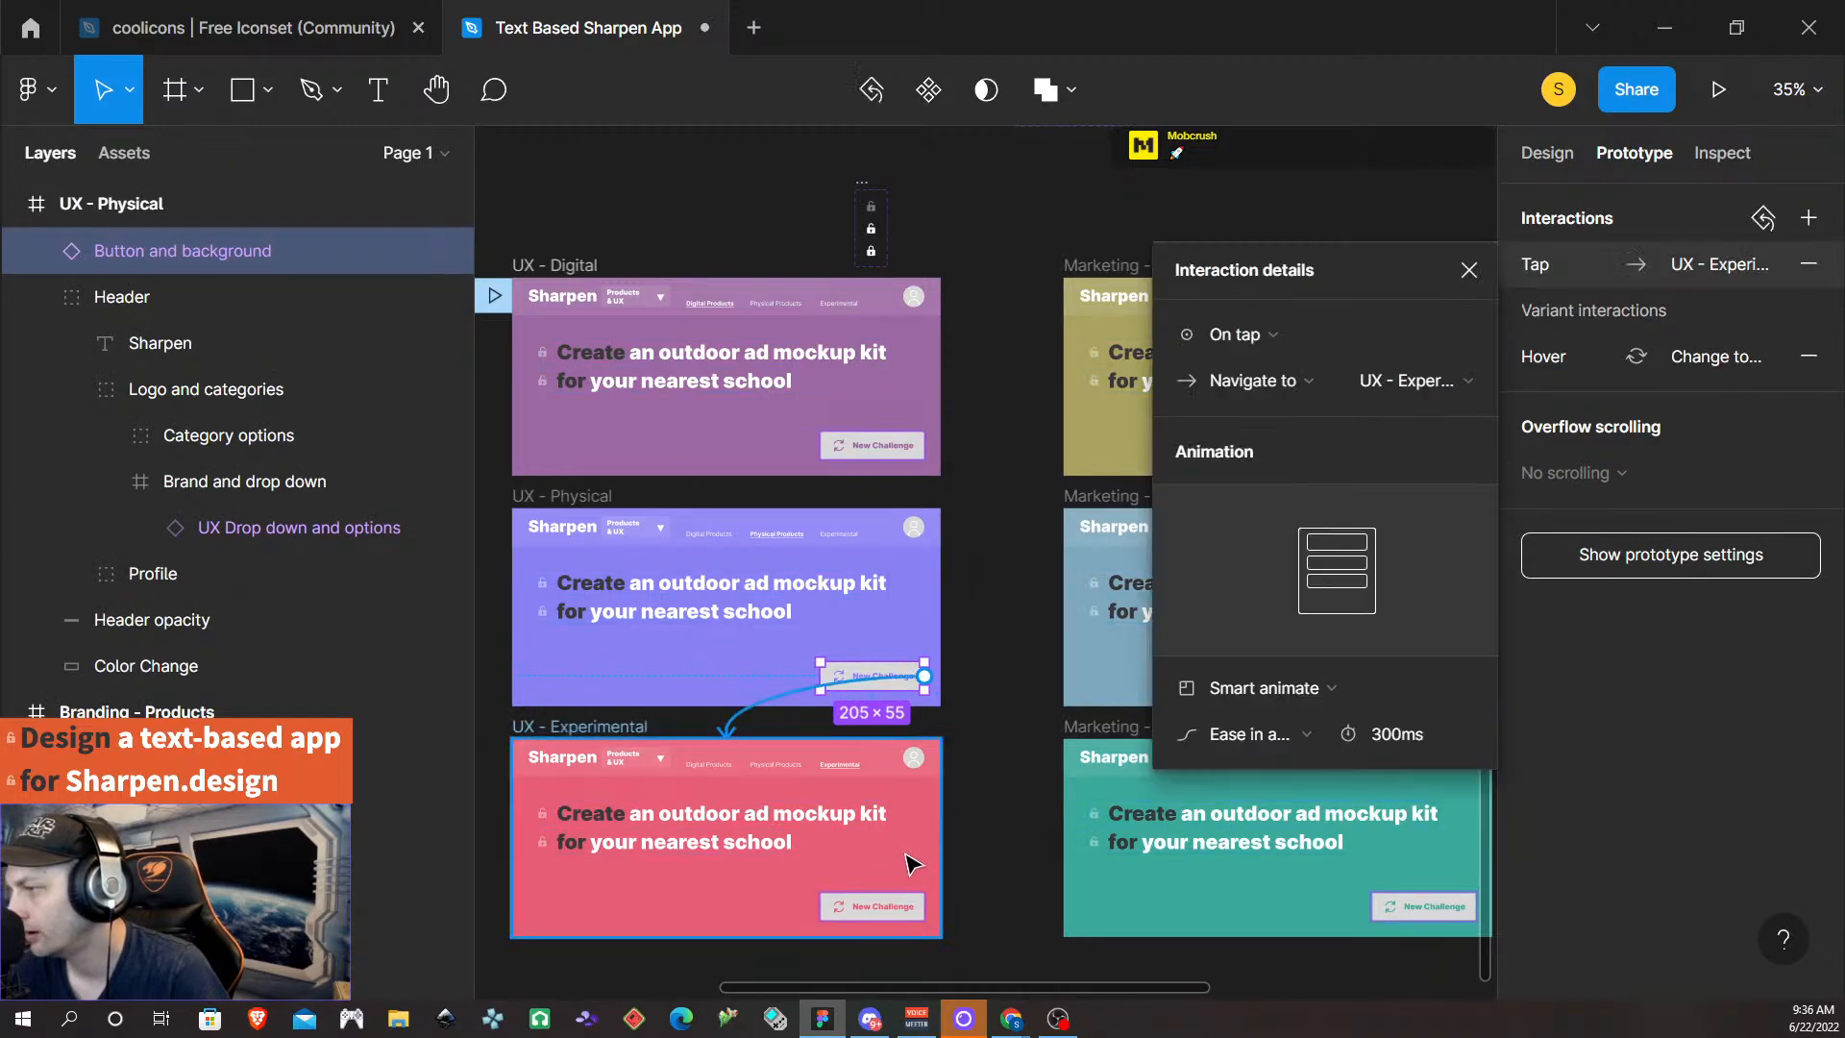
scroll(1047, 750, down, 1)
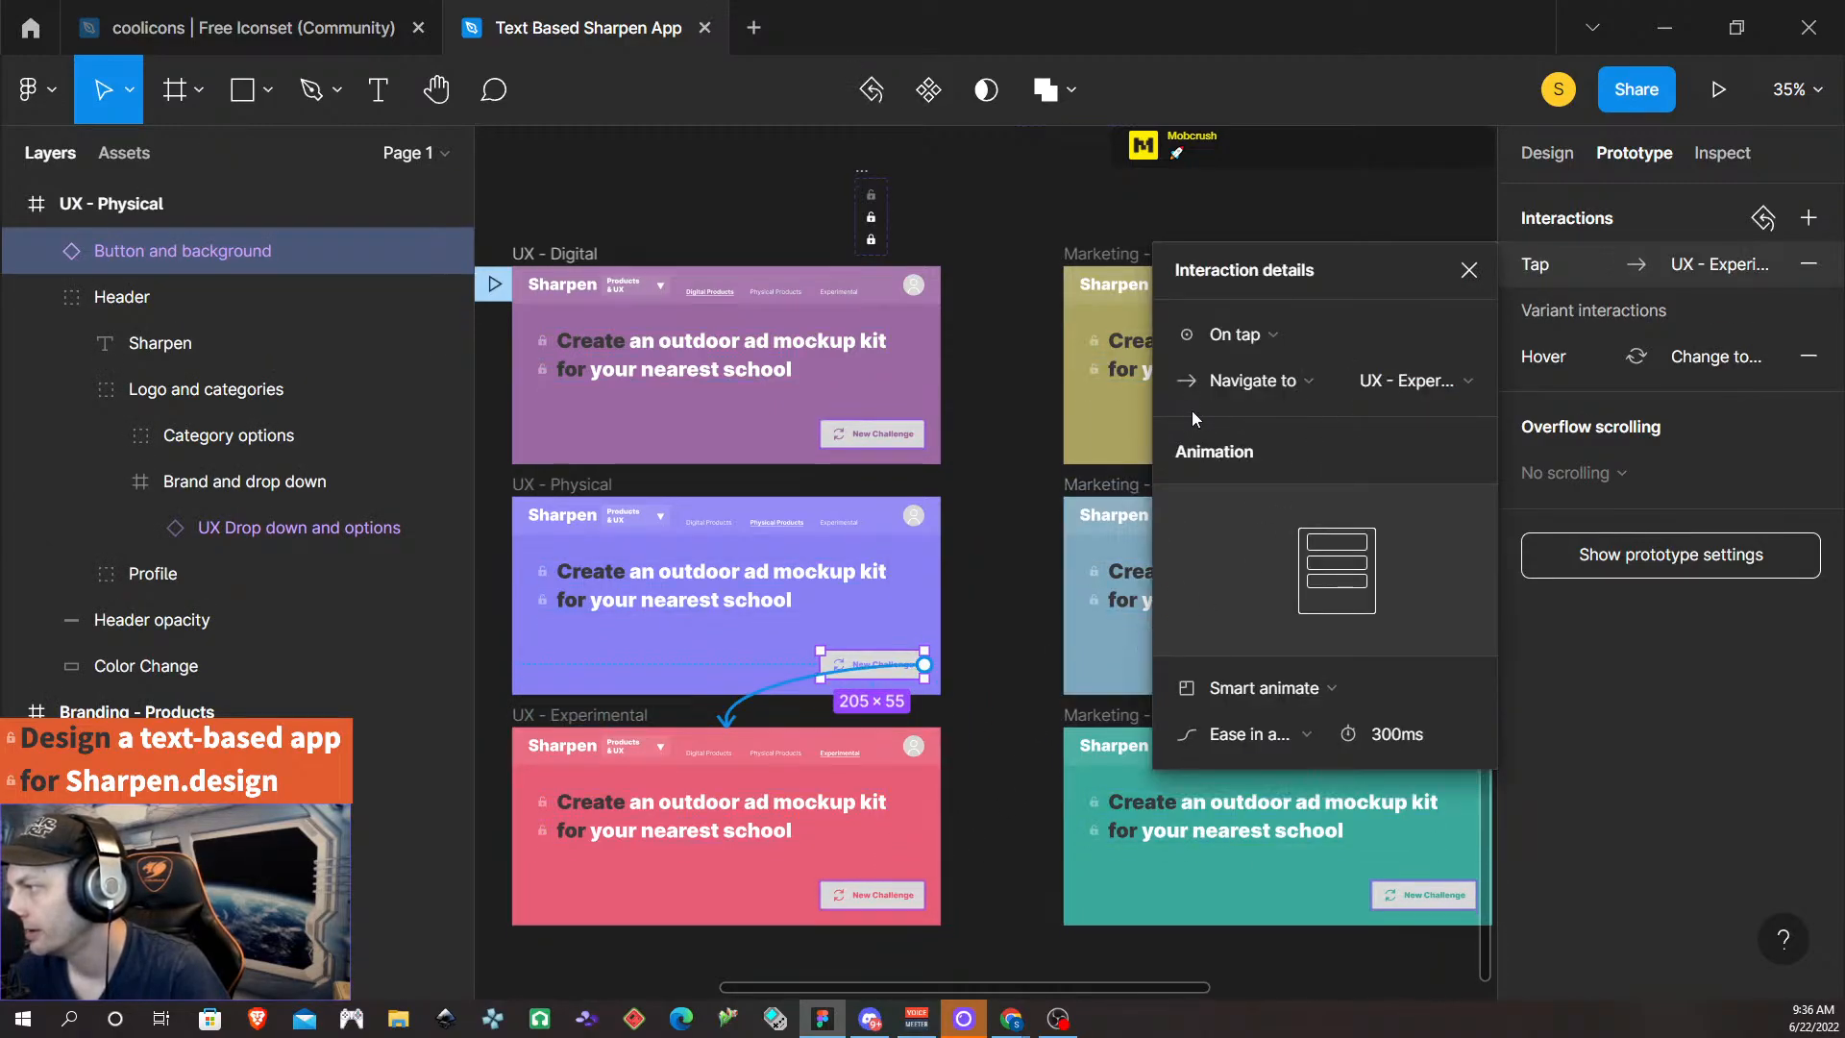
- Open the animation options of the New Challenge link from UX - Digital to UX - Physical
click(858, 437)
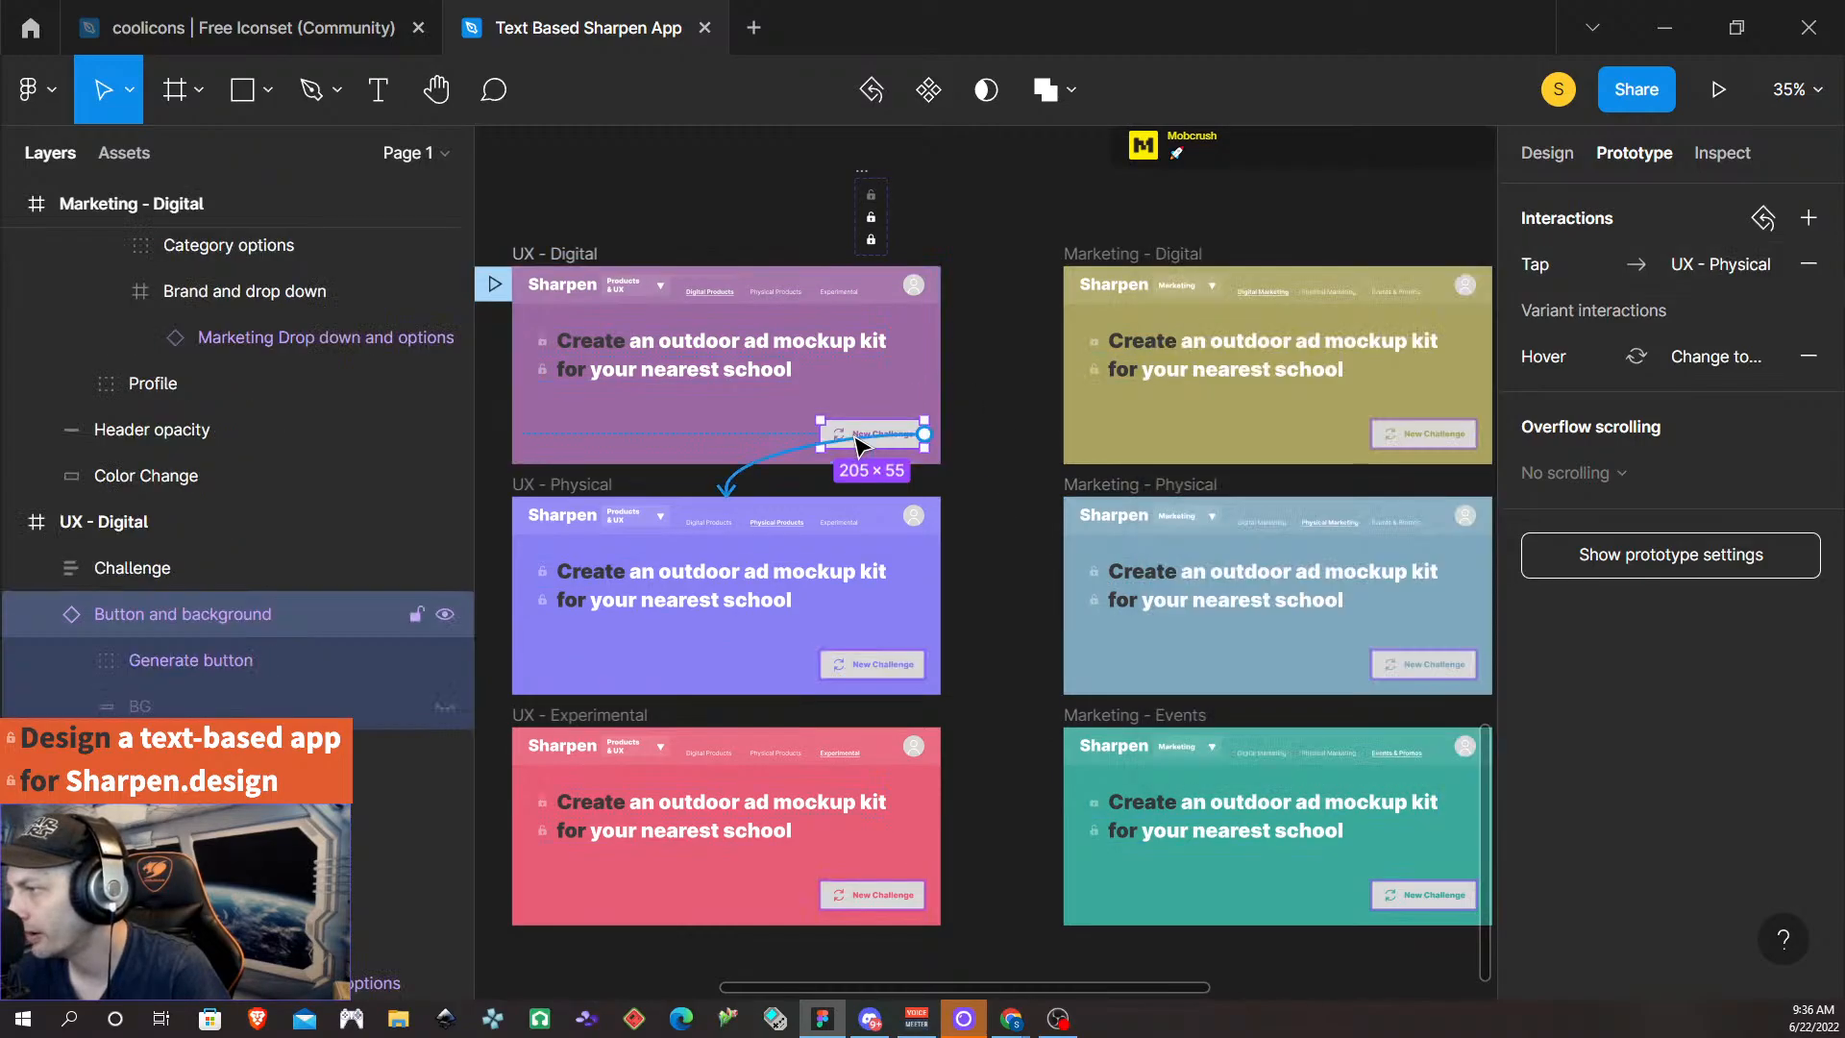
click(817, 449)
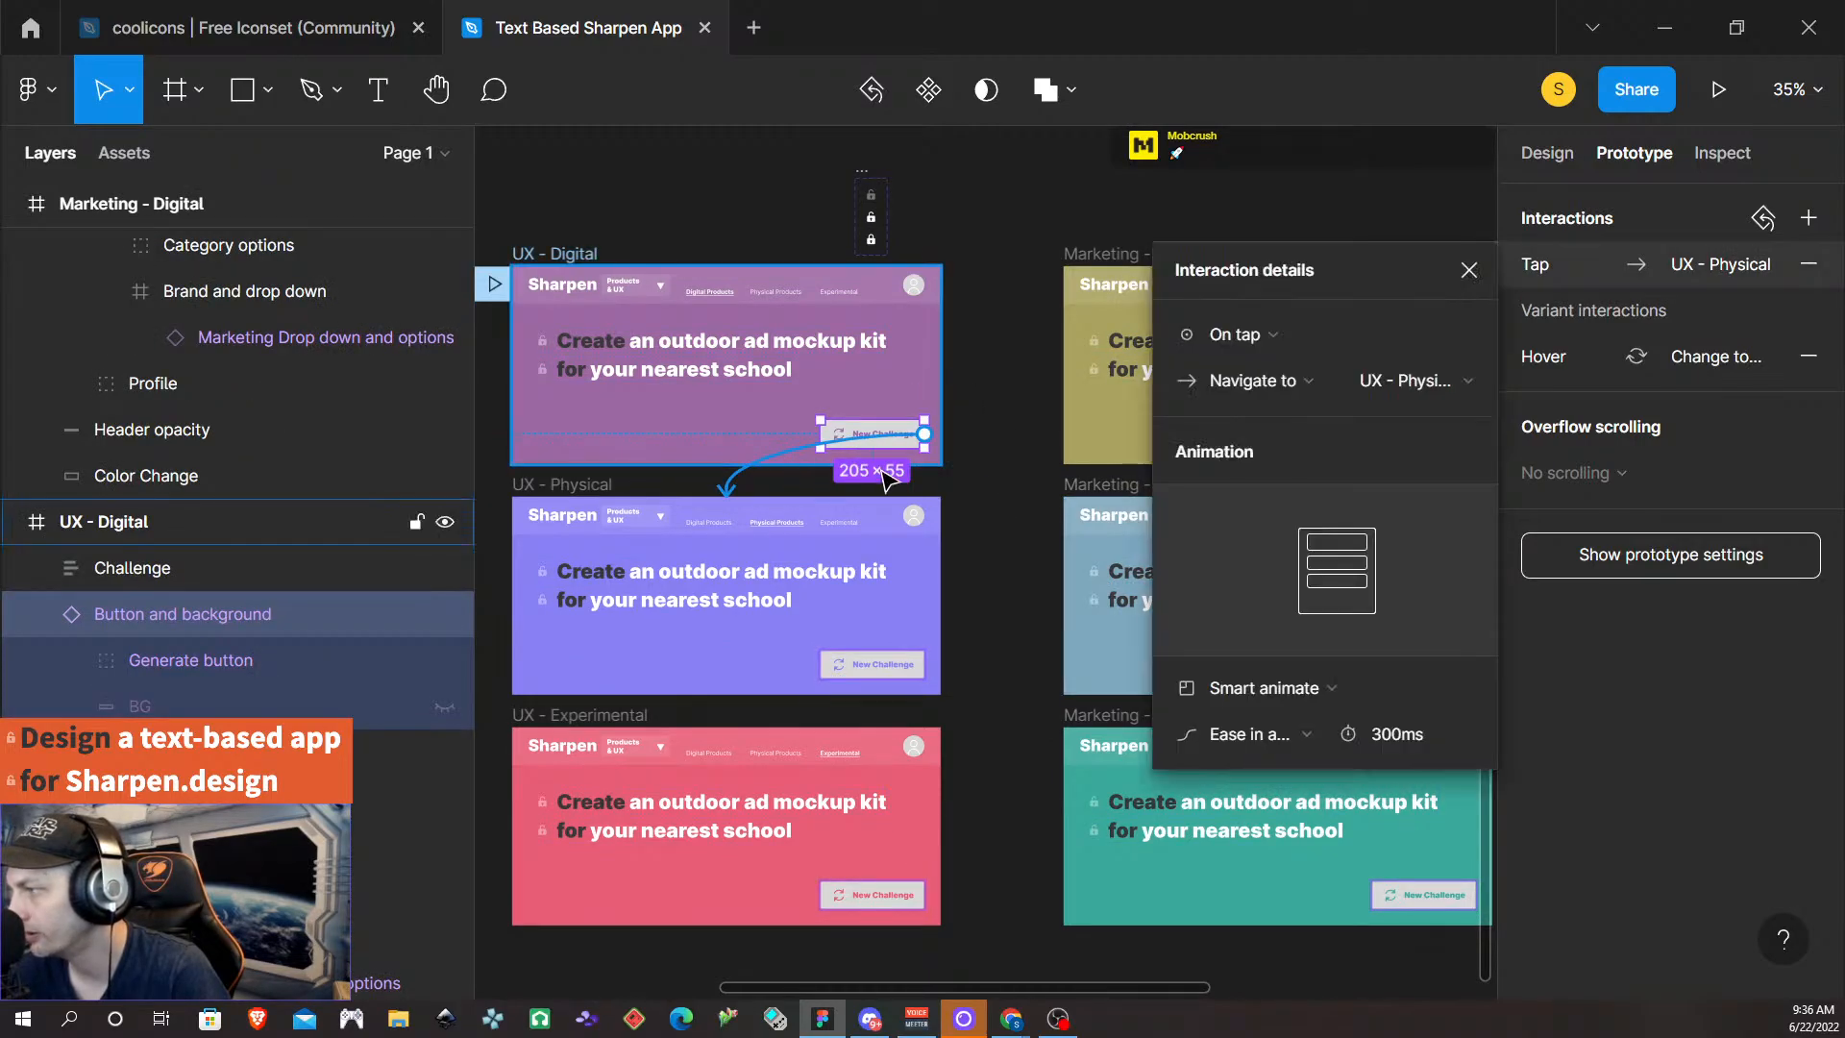
click(1311, 694)
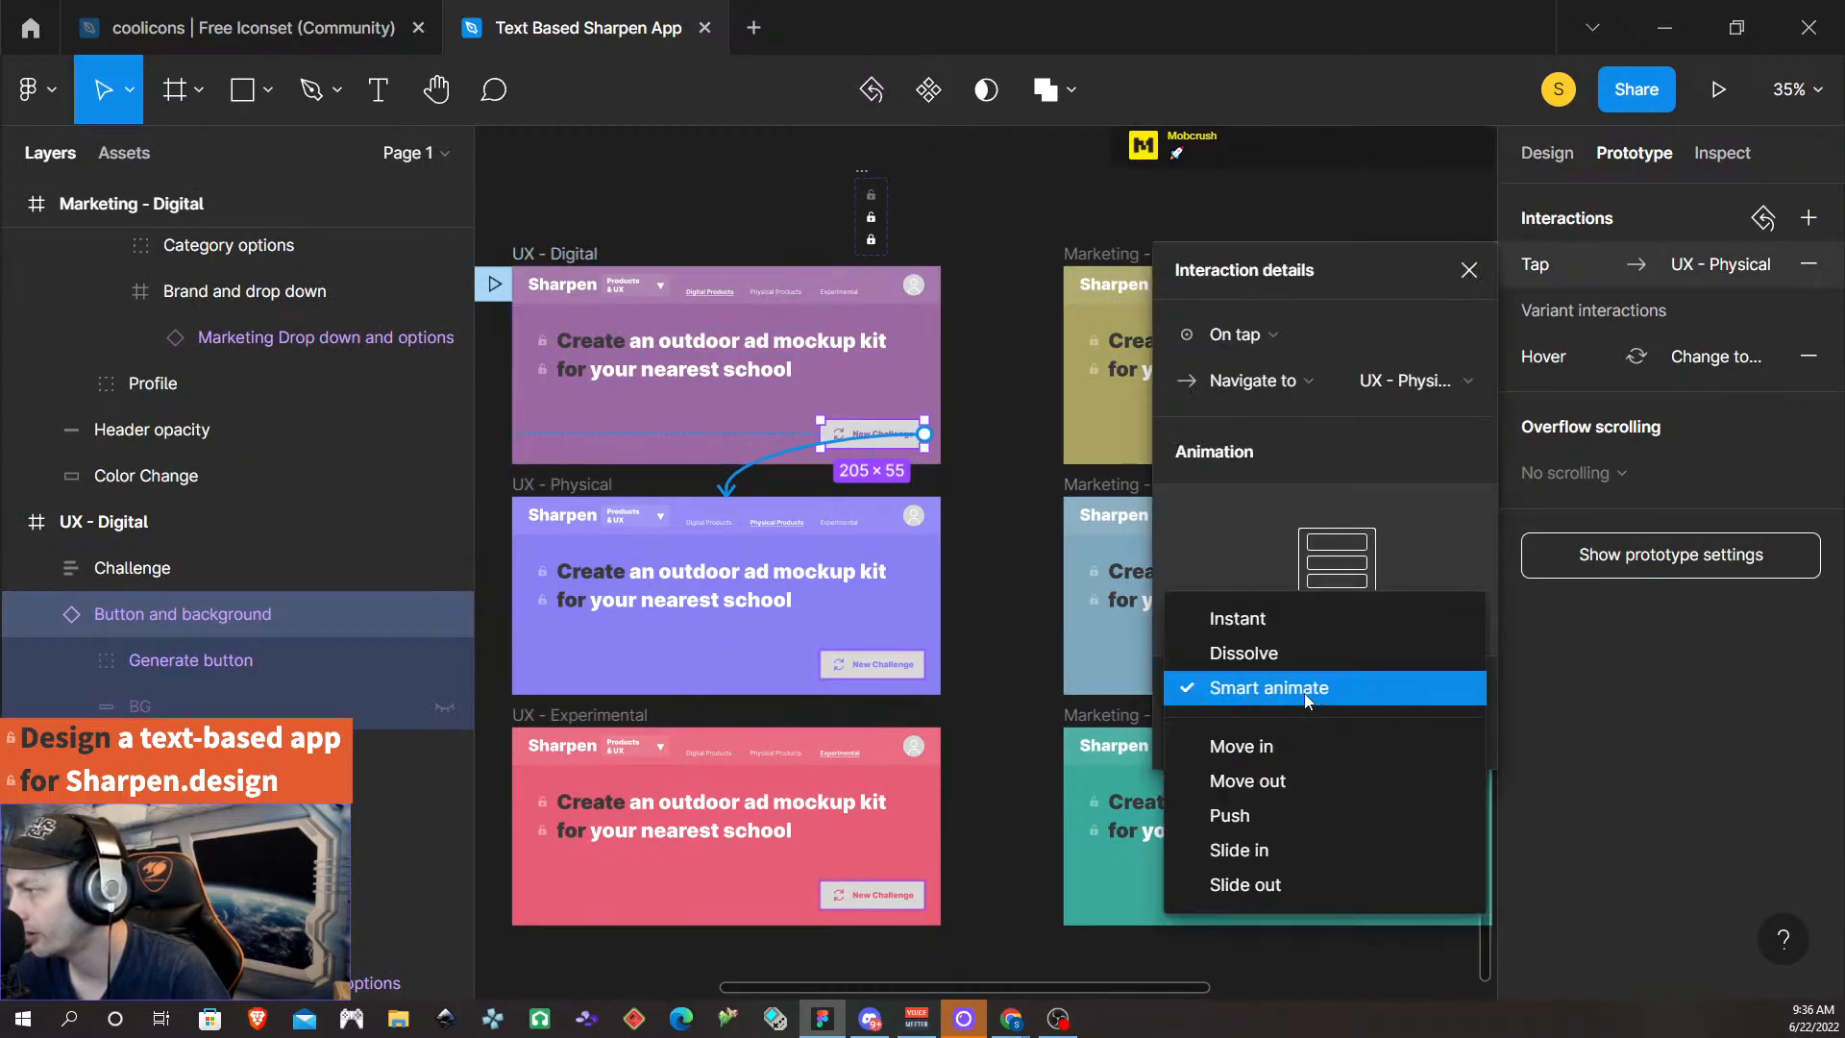
click(894, 605)
- Set the animation of the New Challenge link from UX - Physical to UX - Experimental to Dissolve
click(912, 661)
click(770, 686)
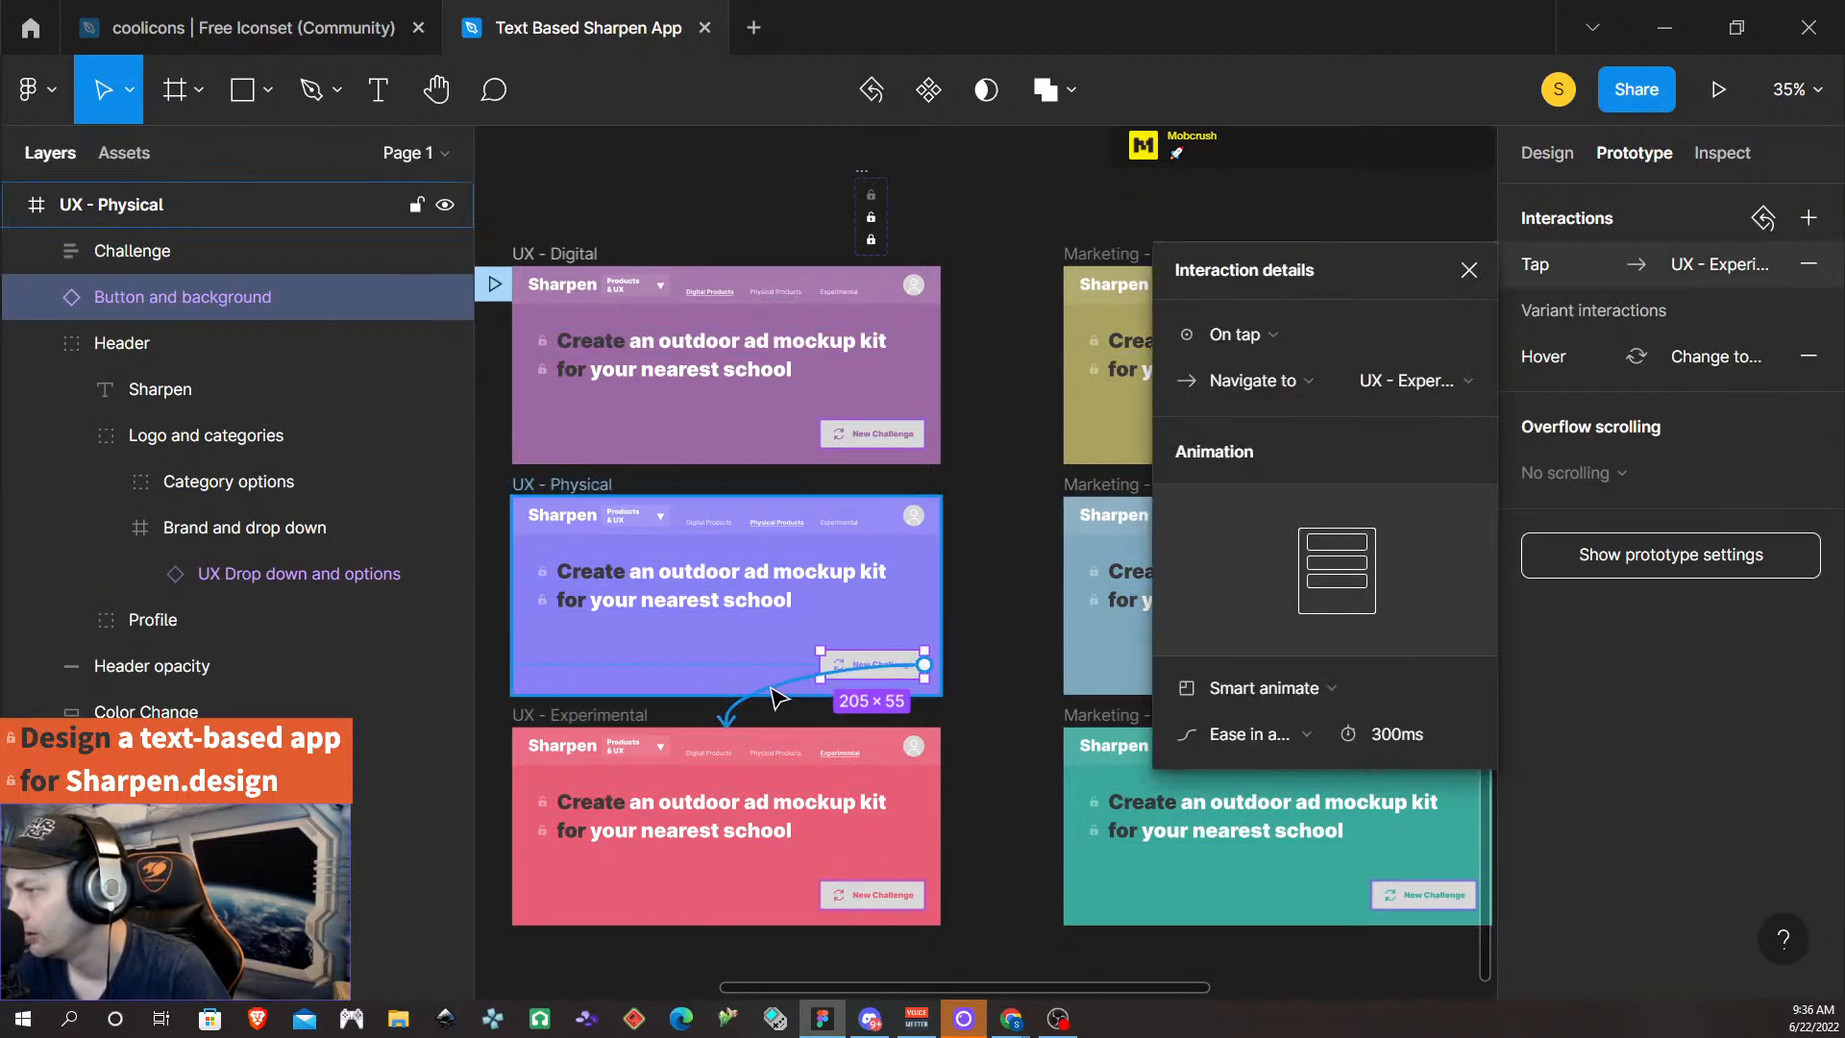
click(1283, 690)
click(1280, 648)
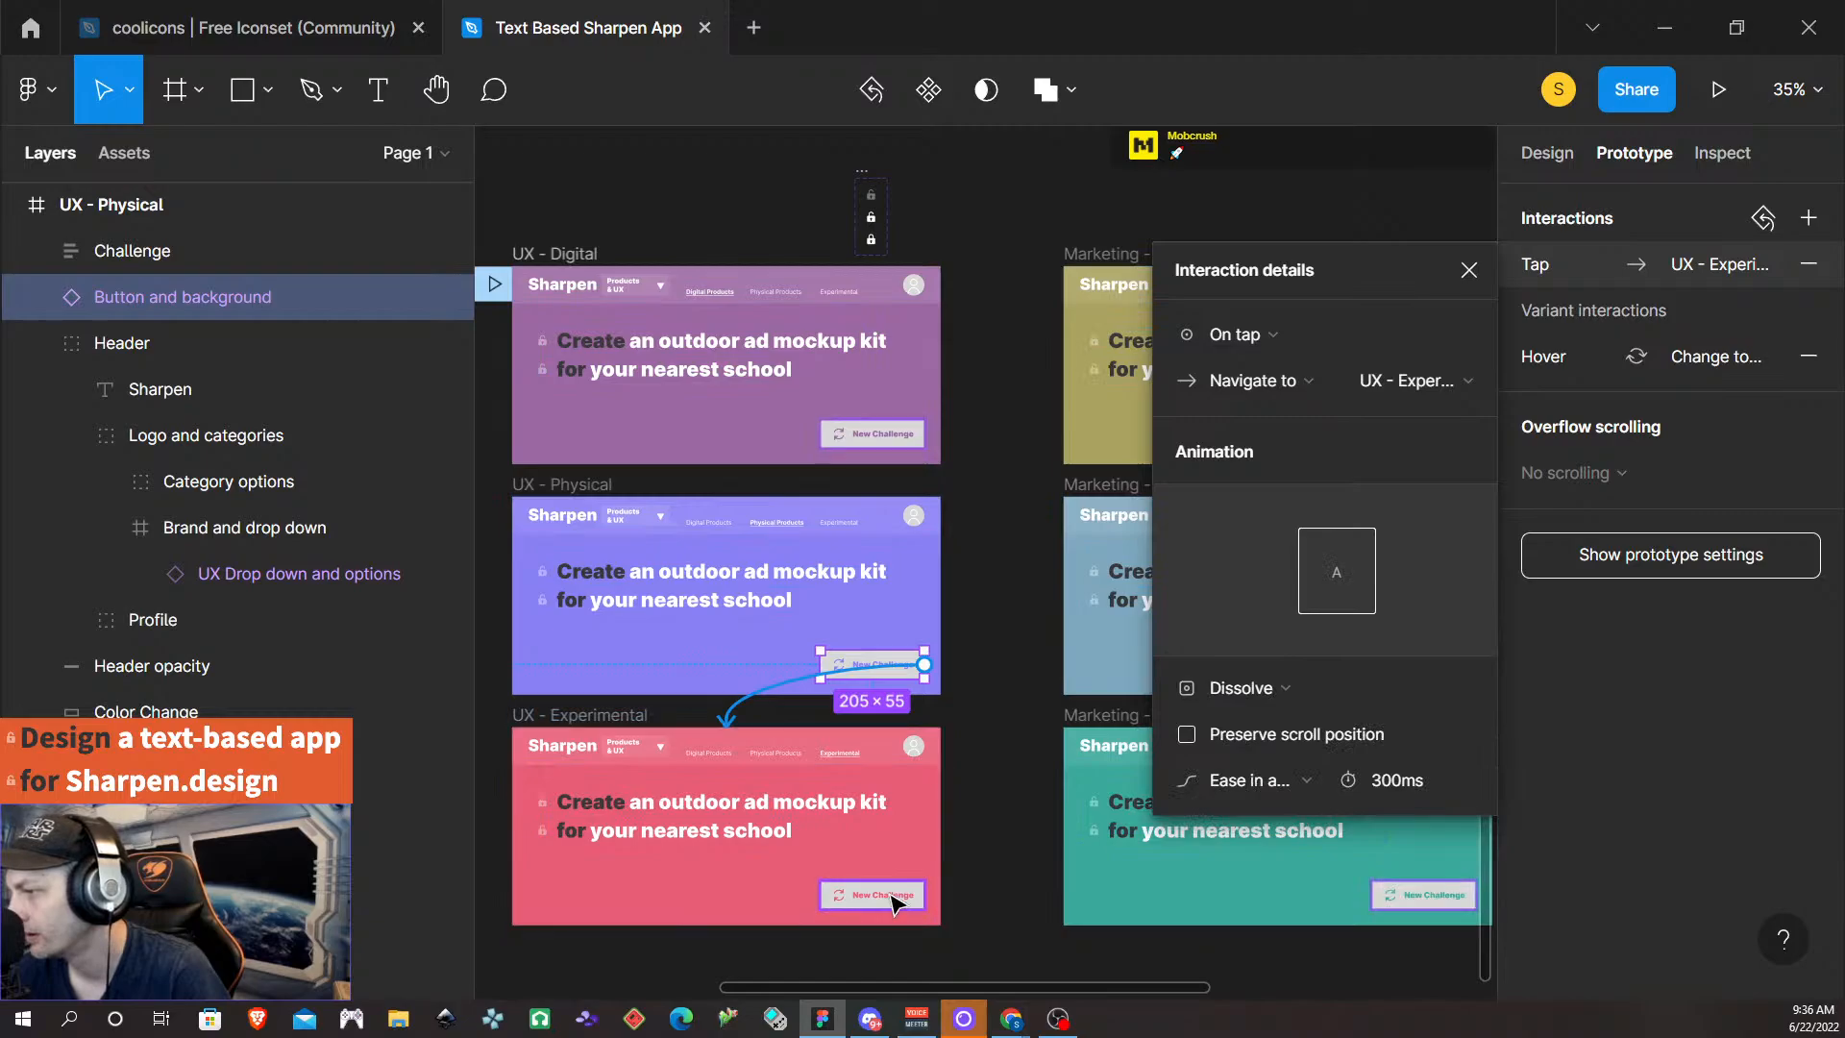
- Link the New Challenge button in UX - Experimental back to the UX - Digital frame on tap, with a Dissolve animation
click(893, 901)
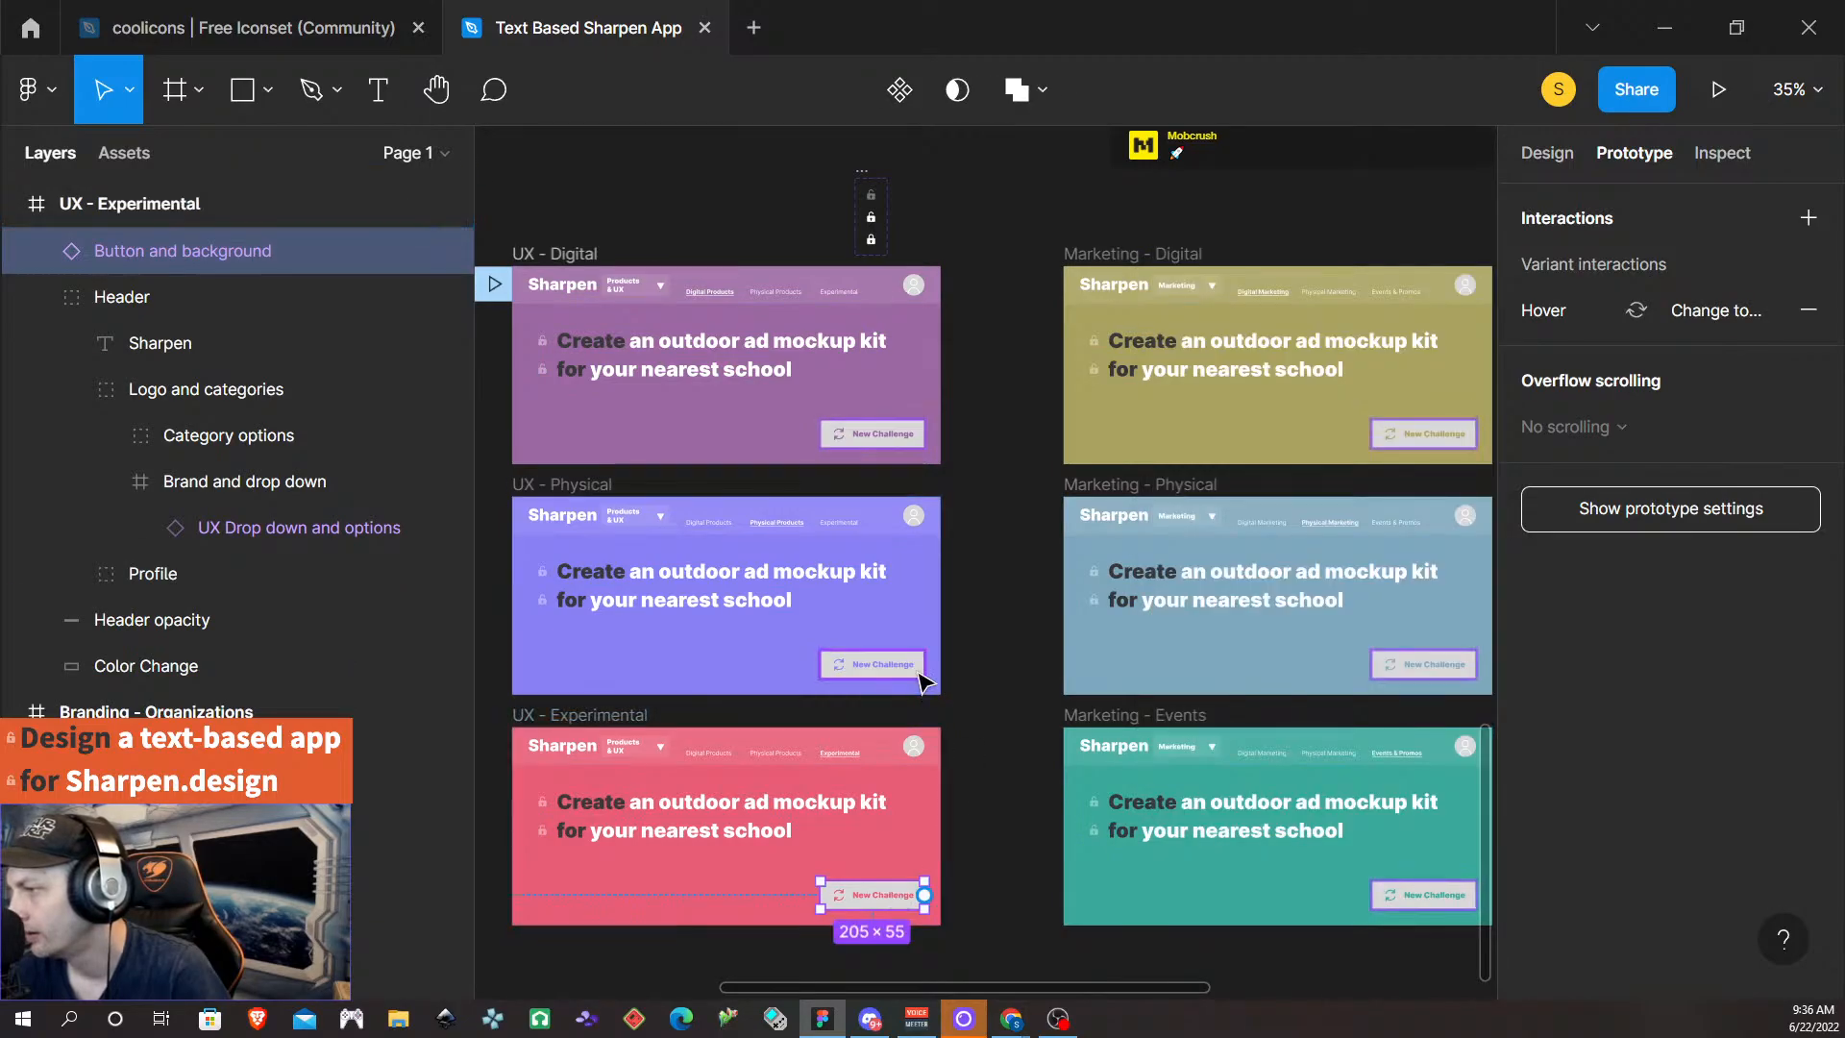
drag(925, 897, 939, 338)
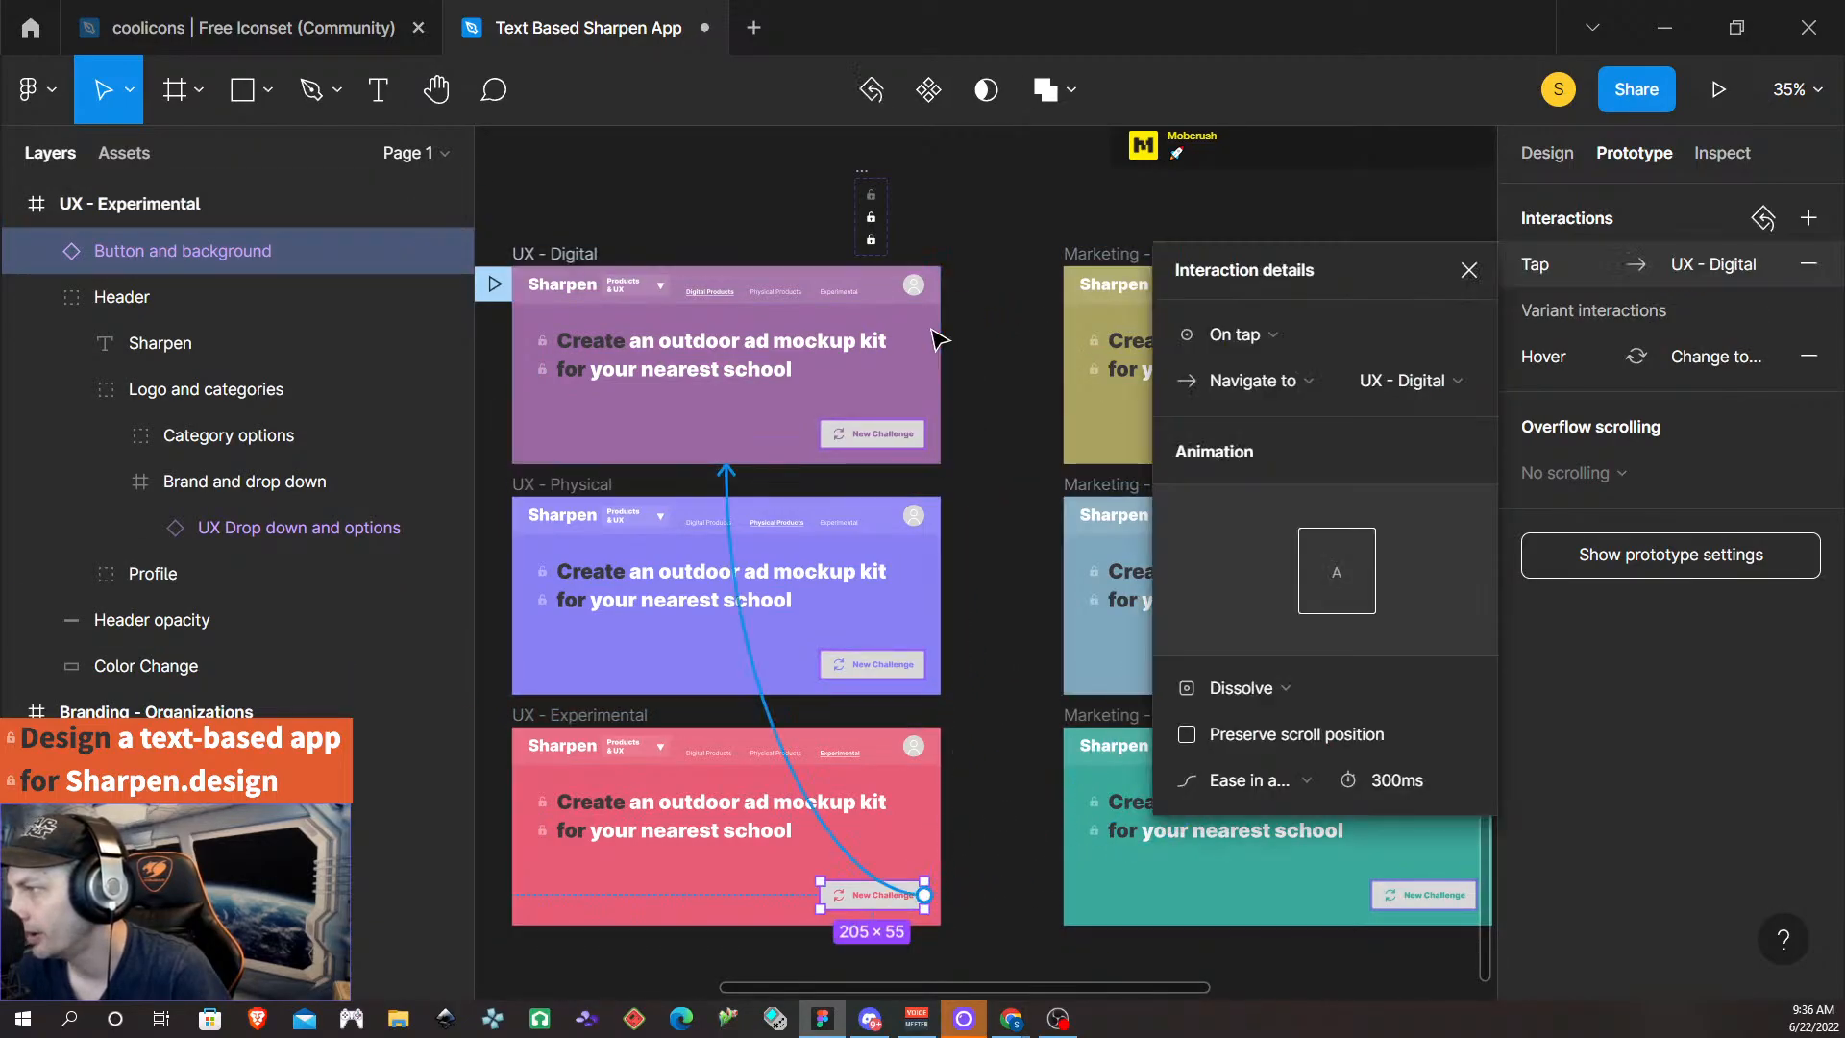
click(1467, 270)
- Link the New Challenge buttons of Marketing - Digital, Physical and Events in a loop, on tap with a Dissolve animation
scroll(1056, 423, right, 5)
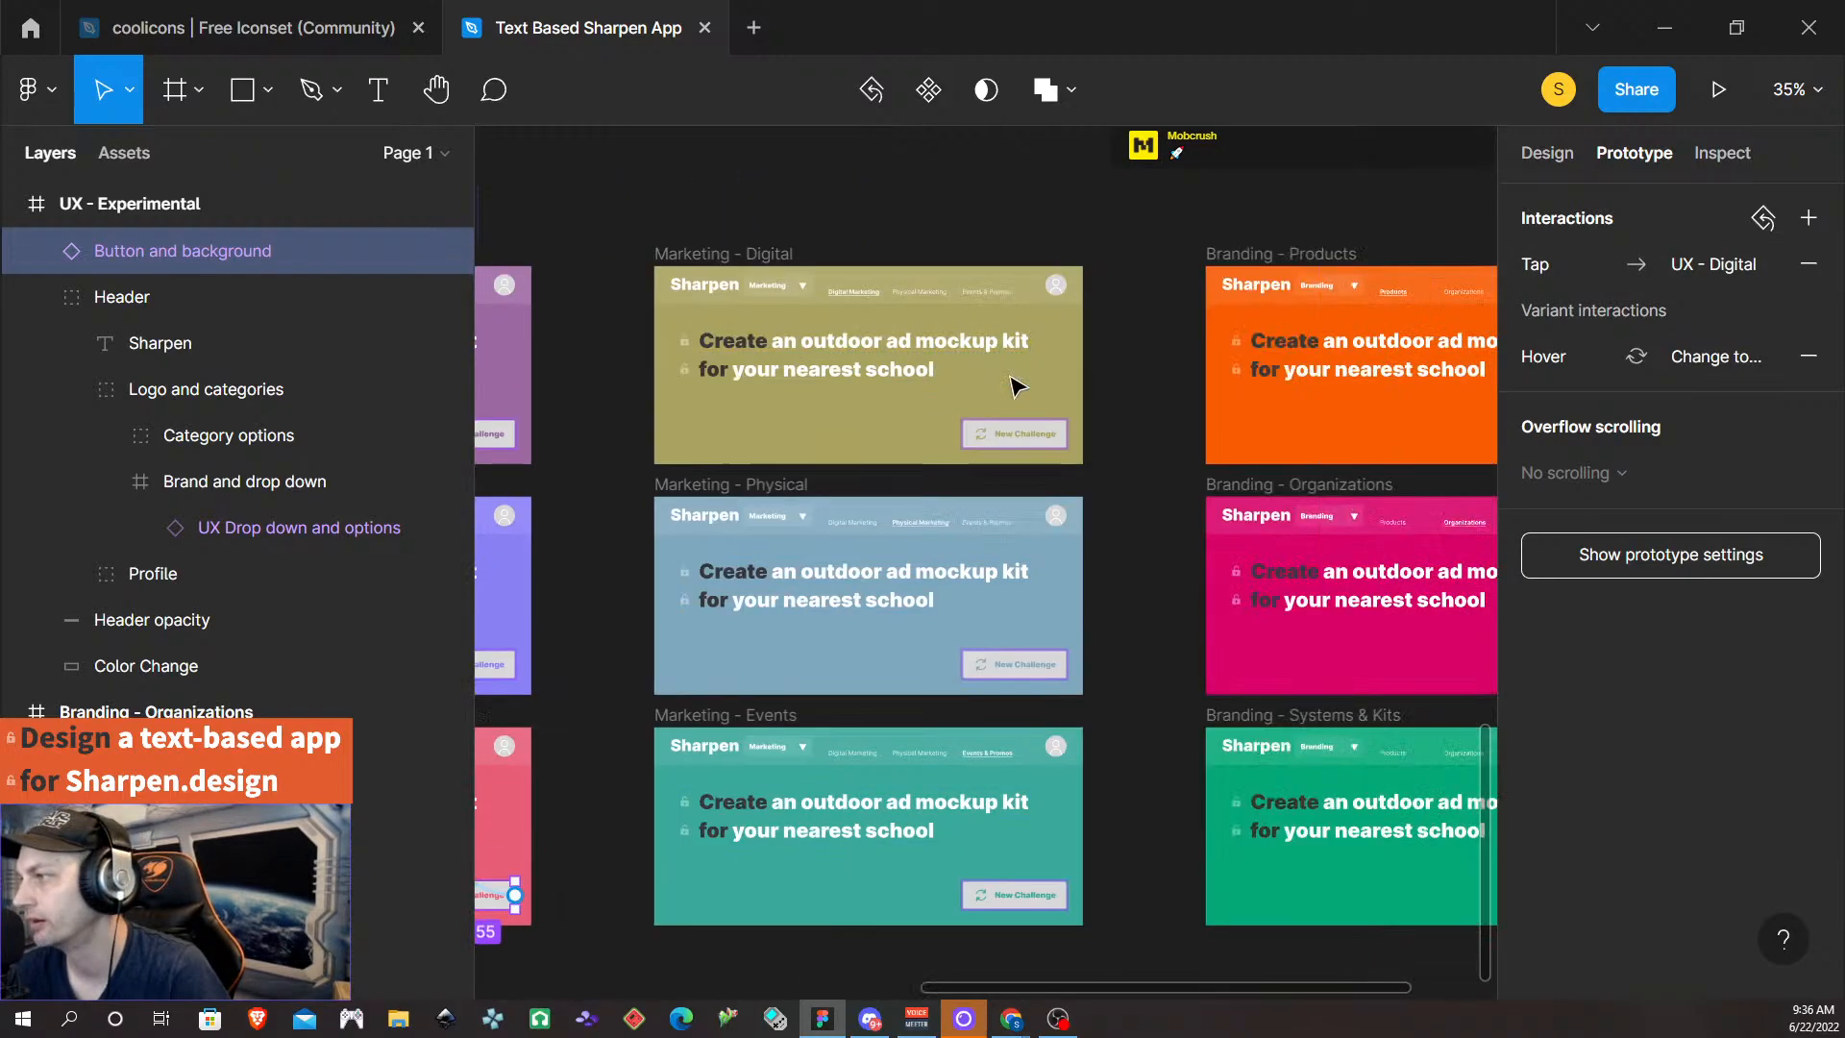
click(1019, 444)
drag(1066, 434, 956, 308)
click(1050, 669)
click(1036, 888)
- Link the New Challenge buttons of Branding - Products, Organizations and Systems & Kits in a loop, on tap with a Dissolve animation
scroll(1090, 391, right, 10)
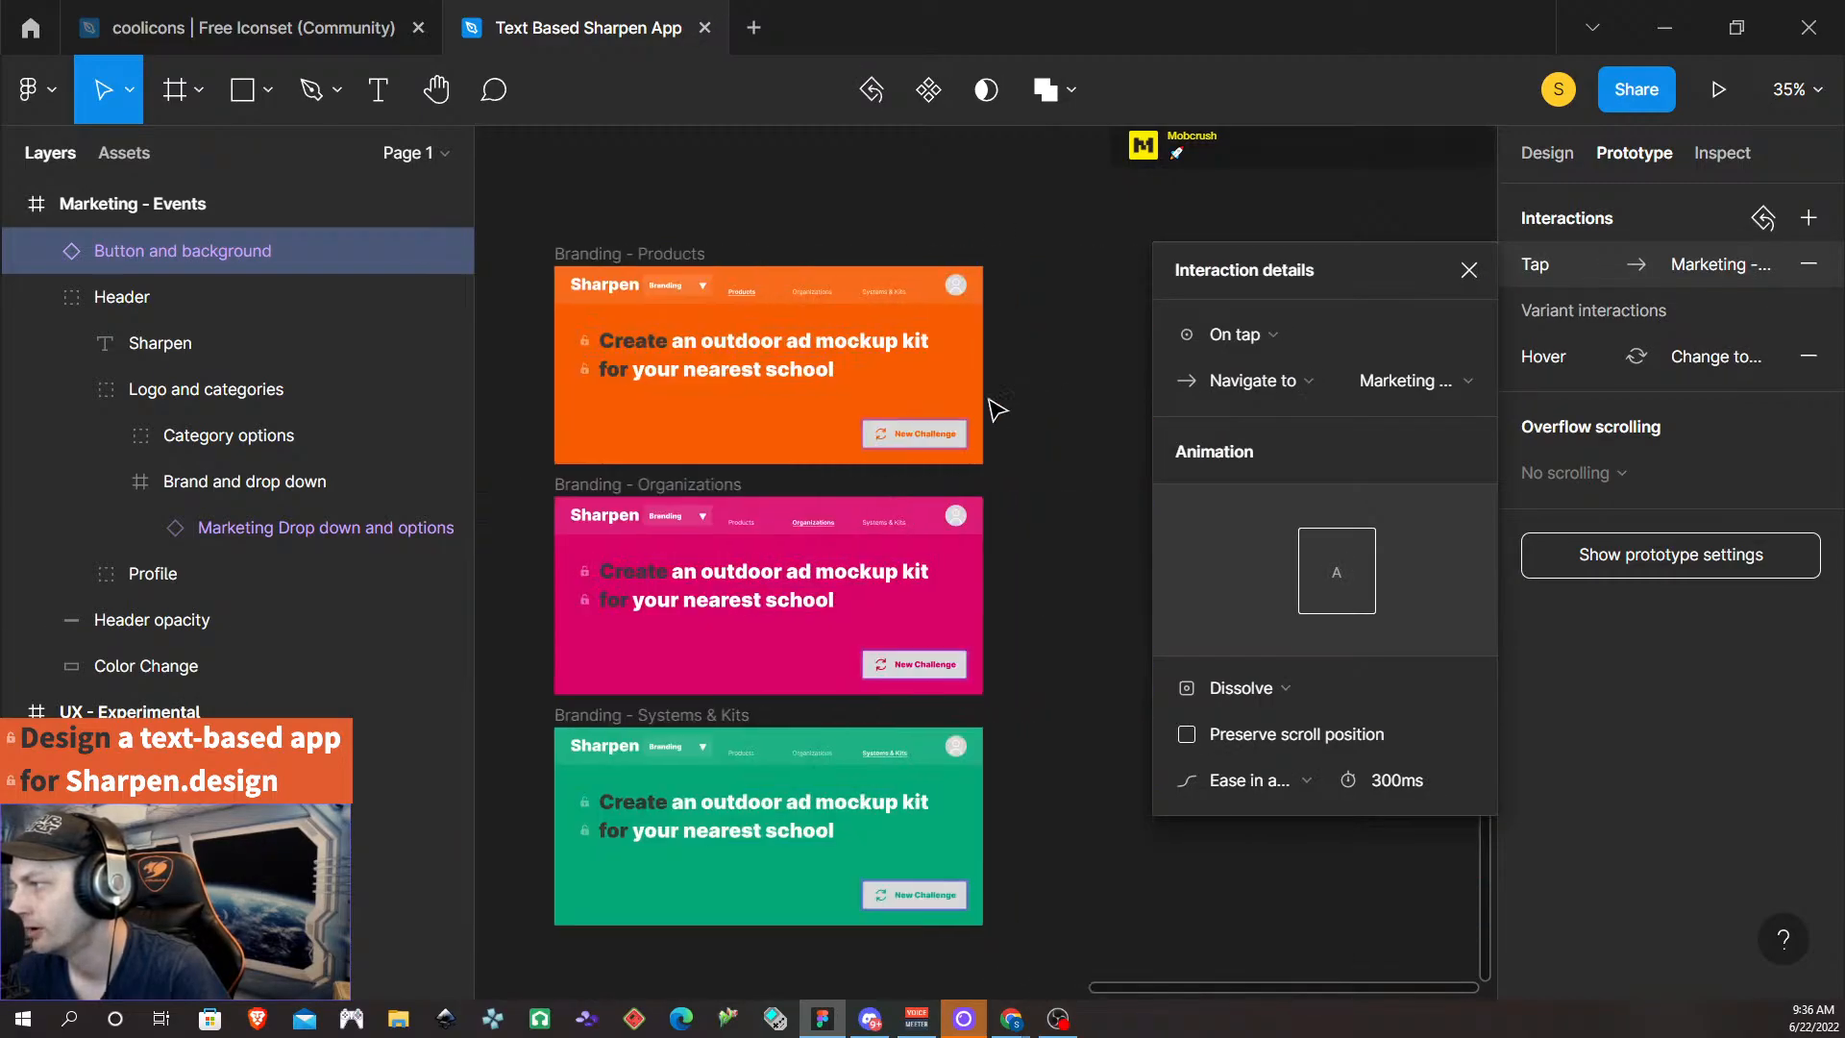
click(946, 433)
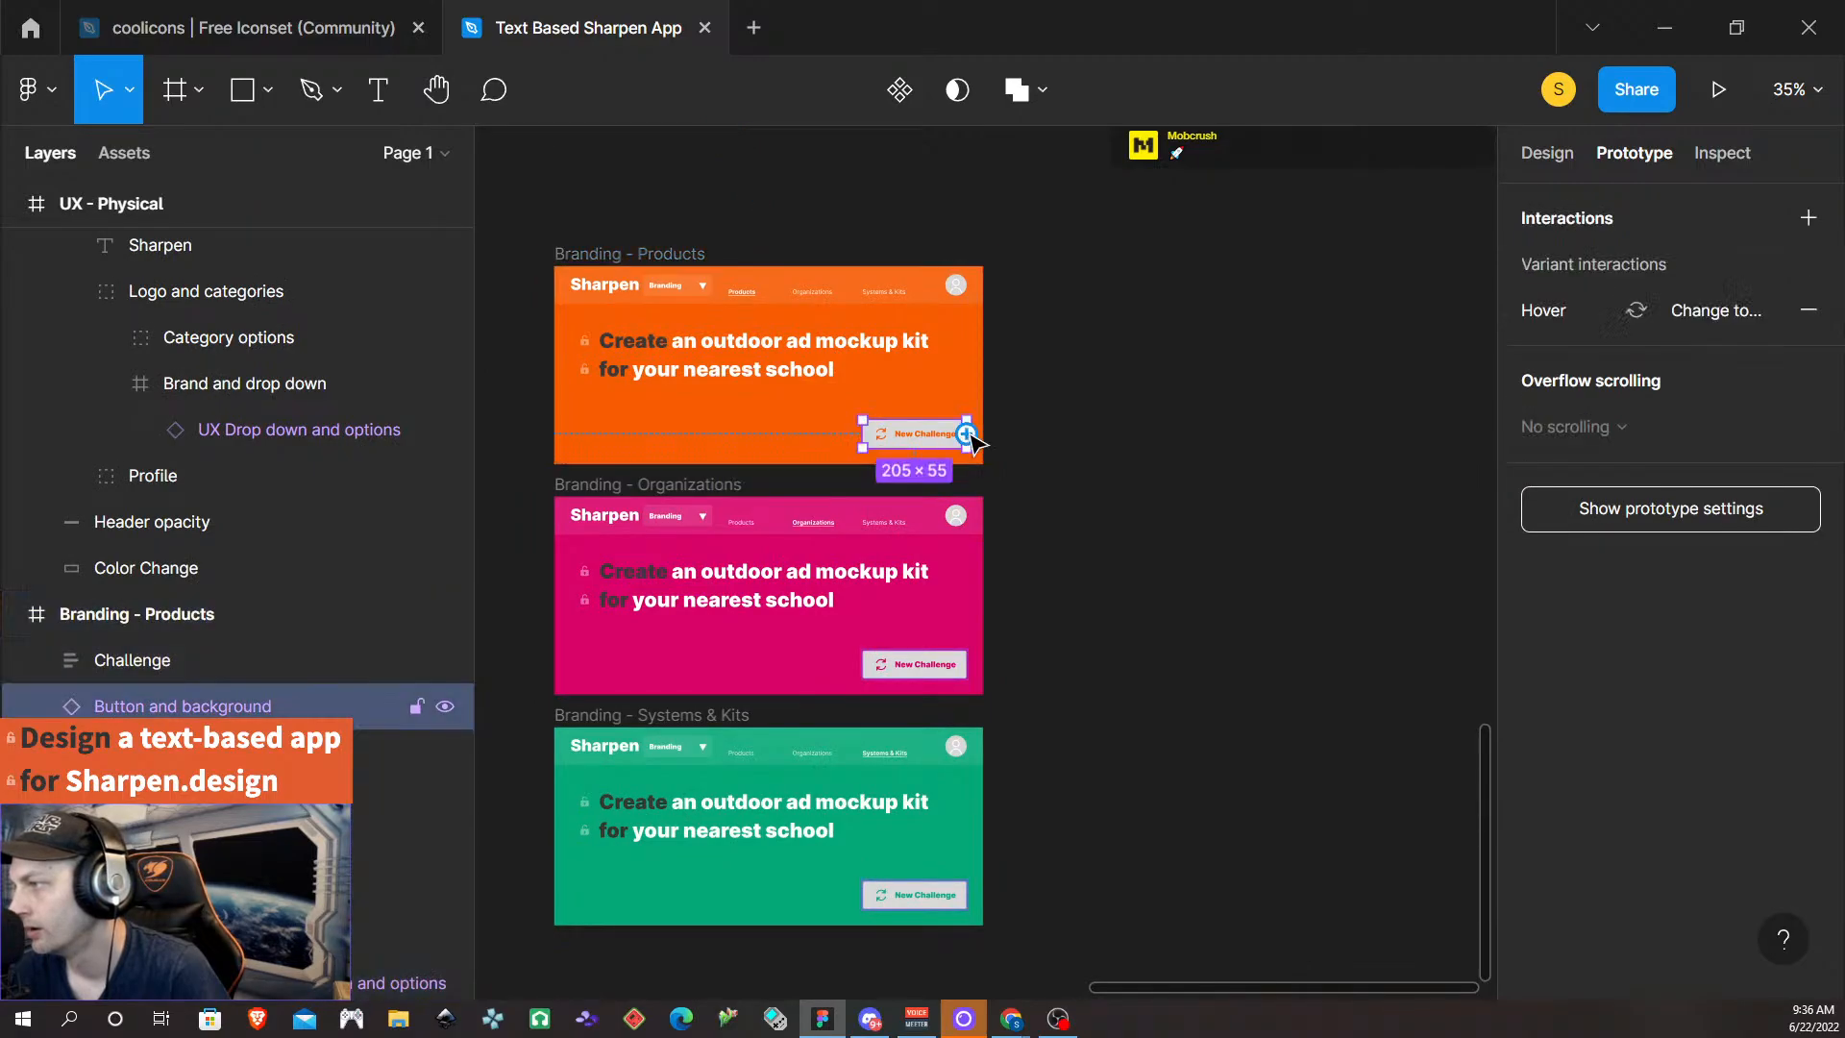
drag(973, 440, 1007, 317)
click(949, 672)
click(941, 901)
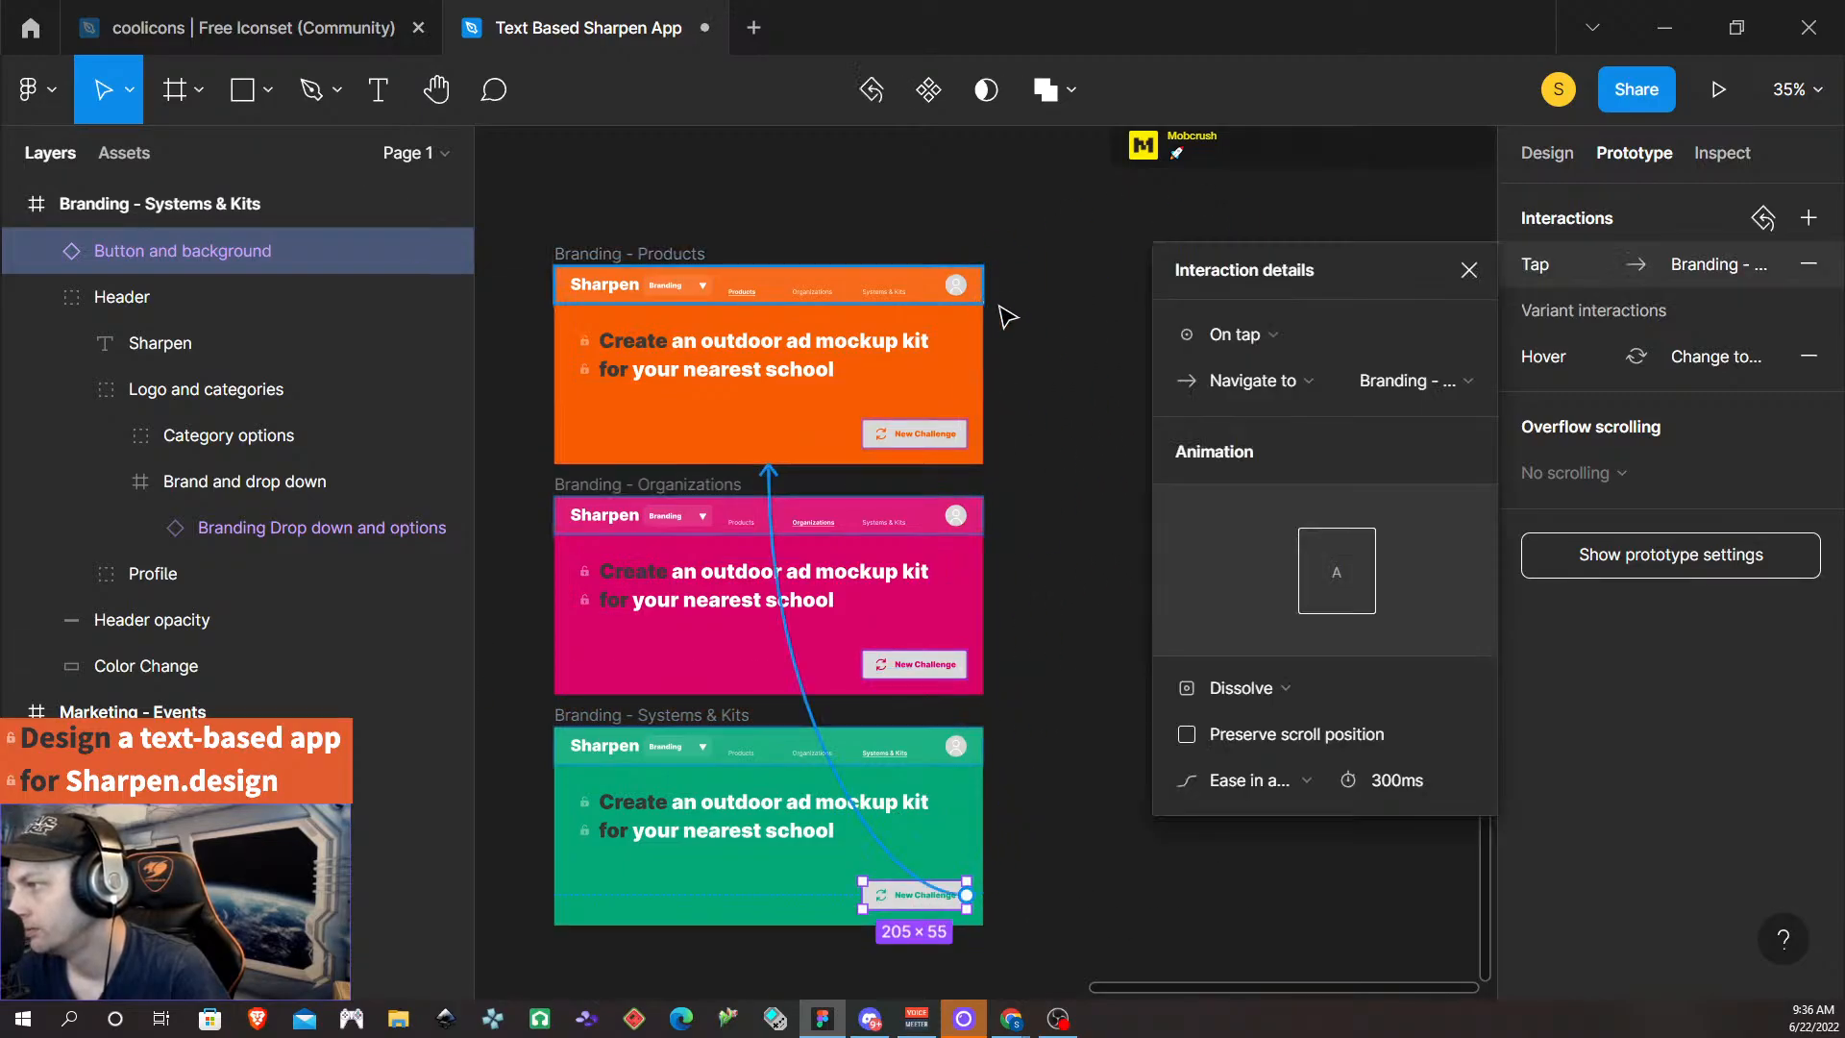
- Run the Template frame as a prototype and tap its New Challenge button repeatedly to check how the button changes state
scroll(1007, 318, down, 5)
scroll(870, 452, down, 2)
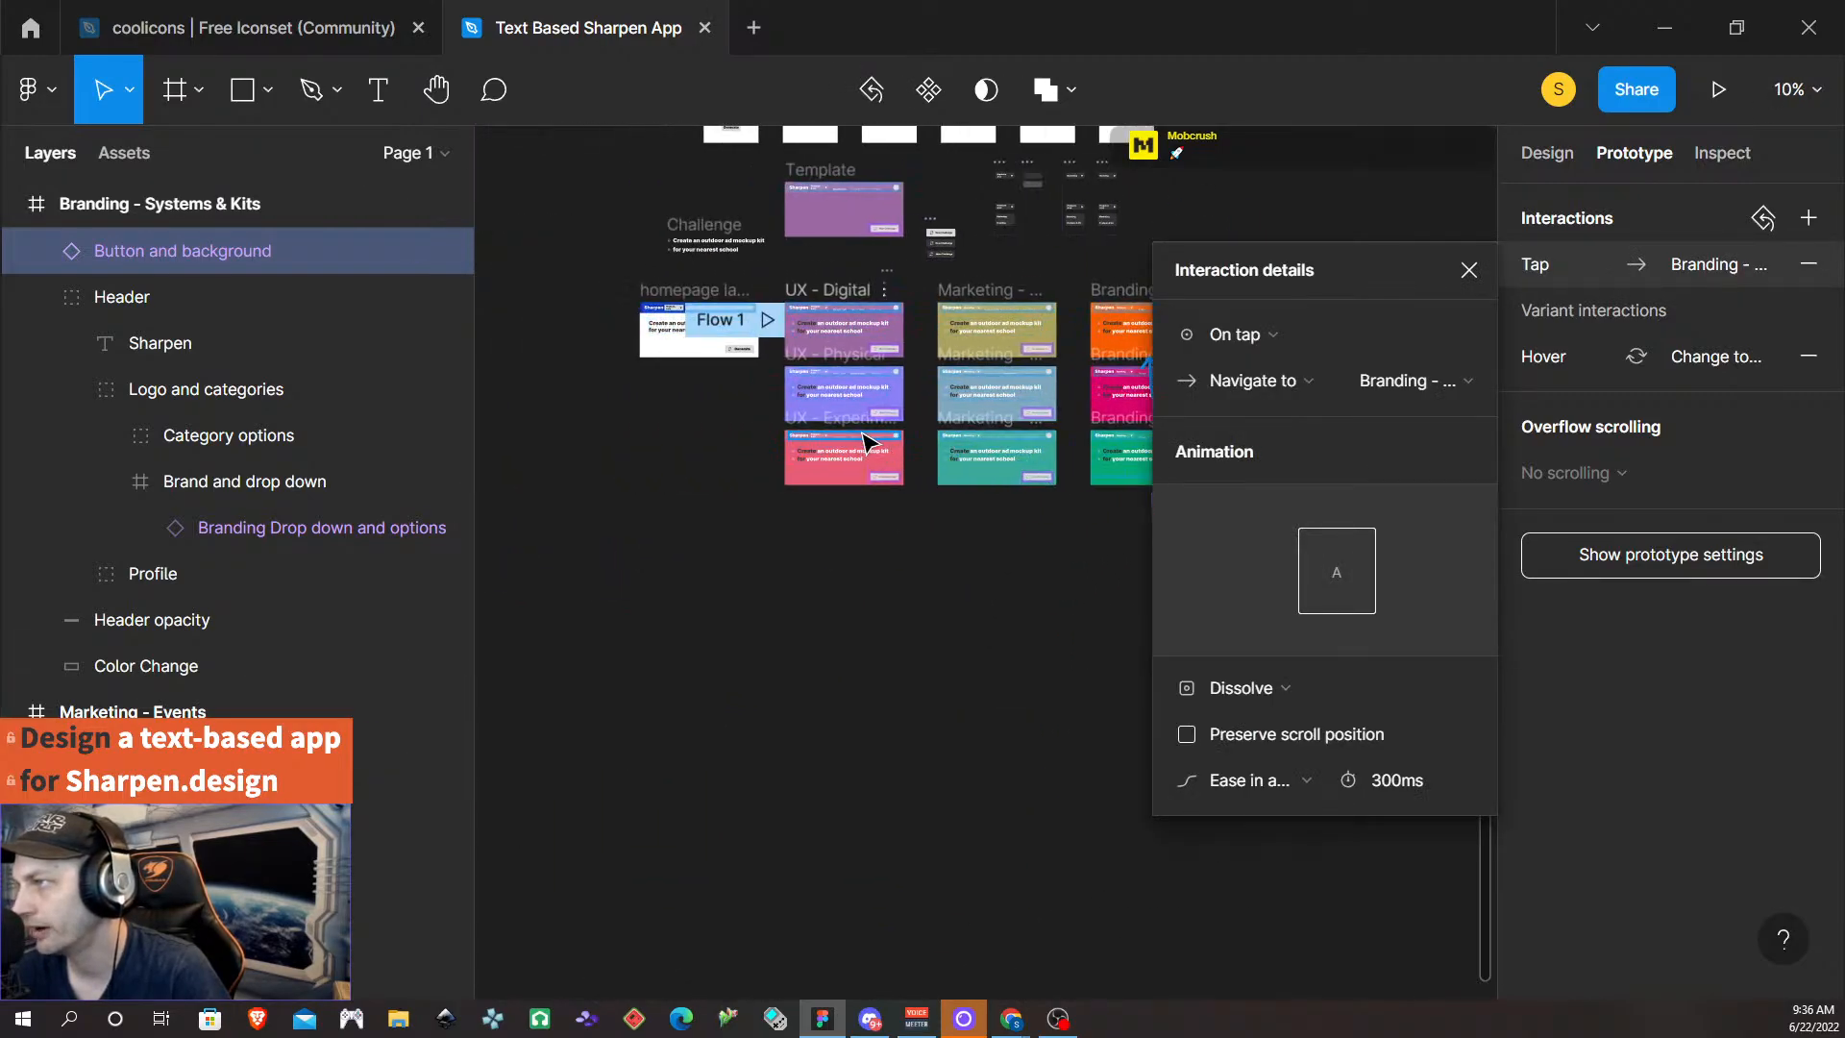
scroll(864, 444, up, 2)
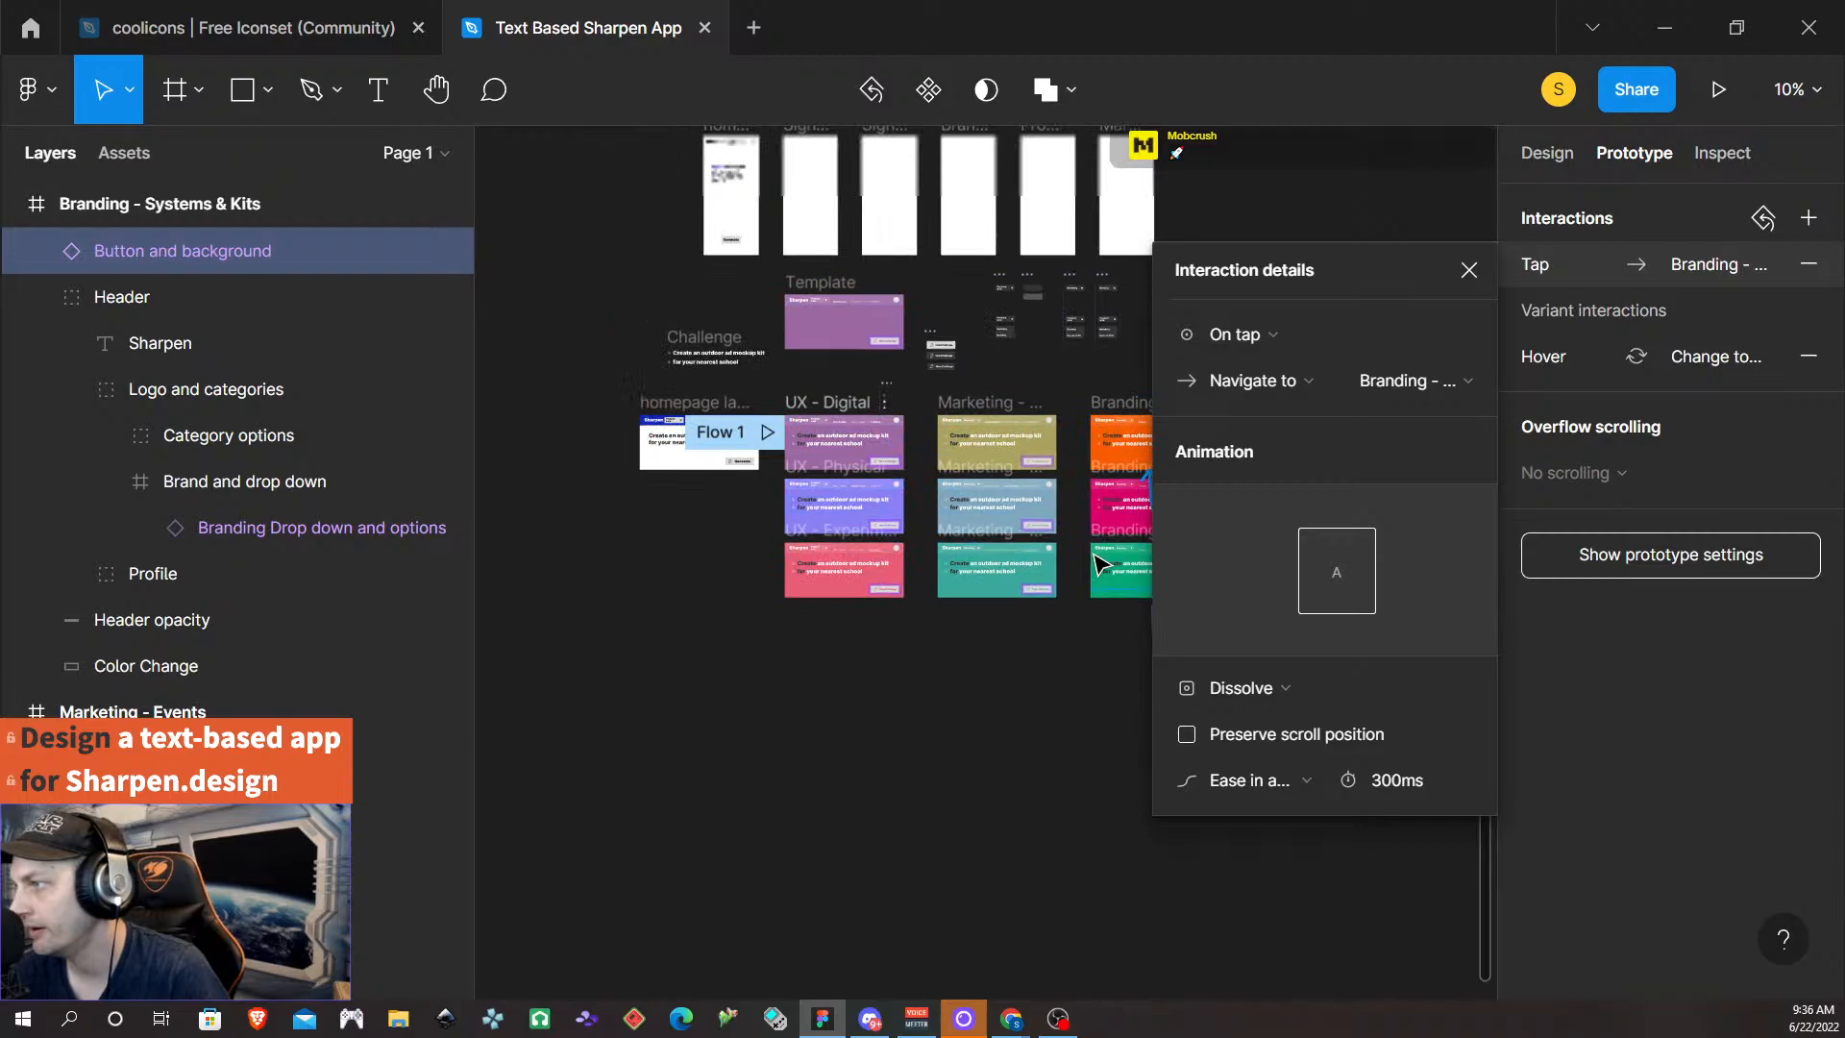
click(819, 285)
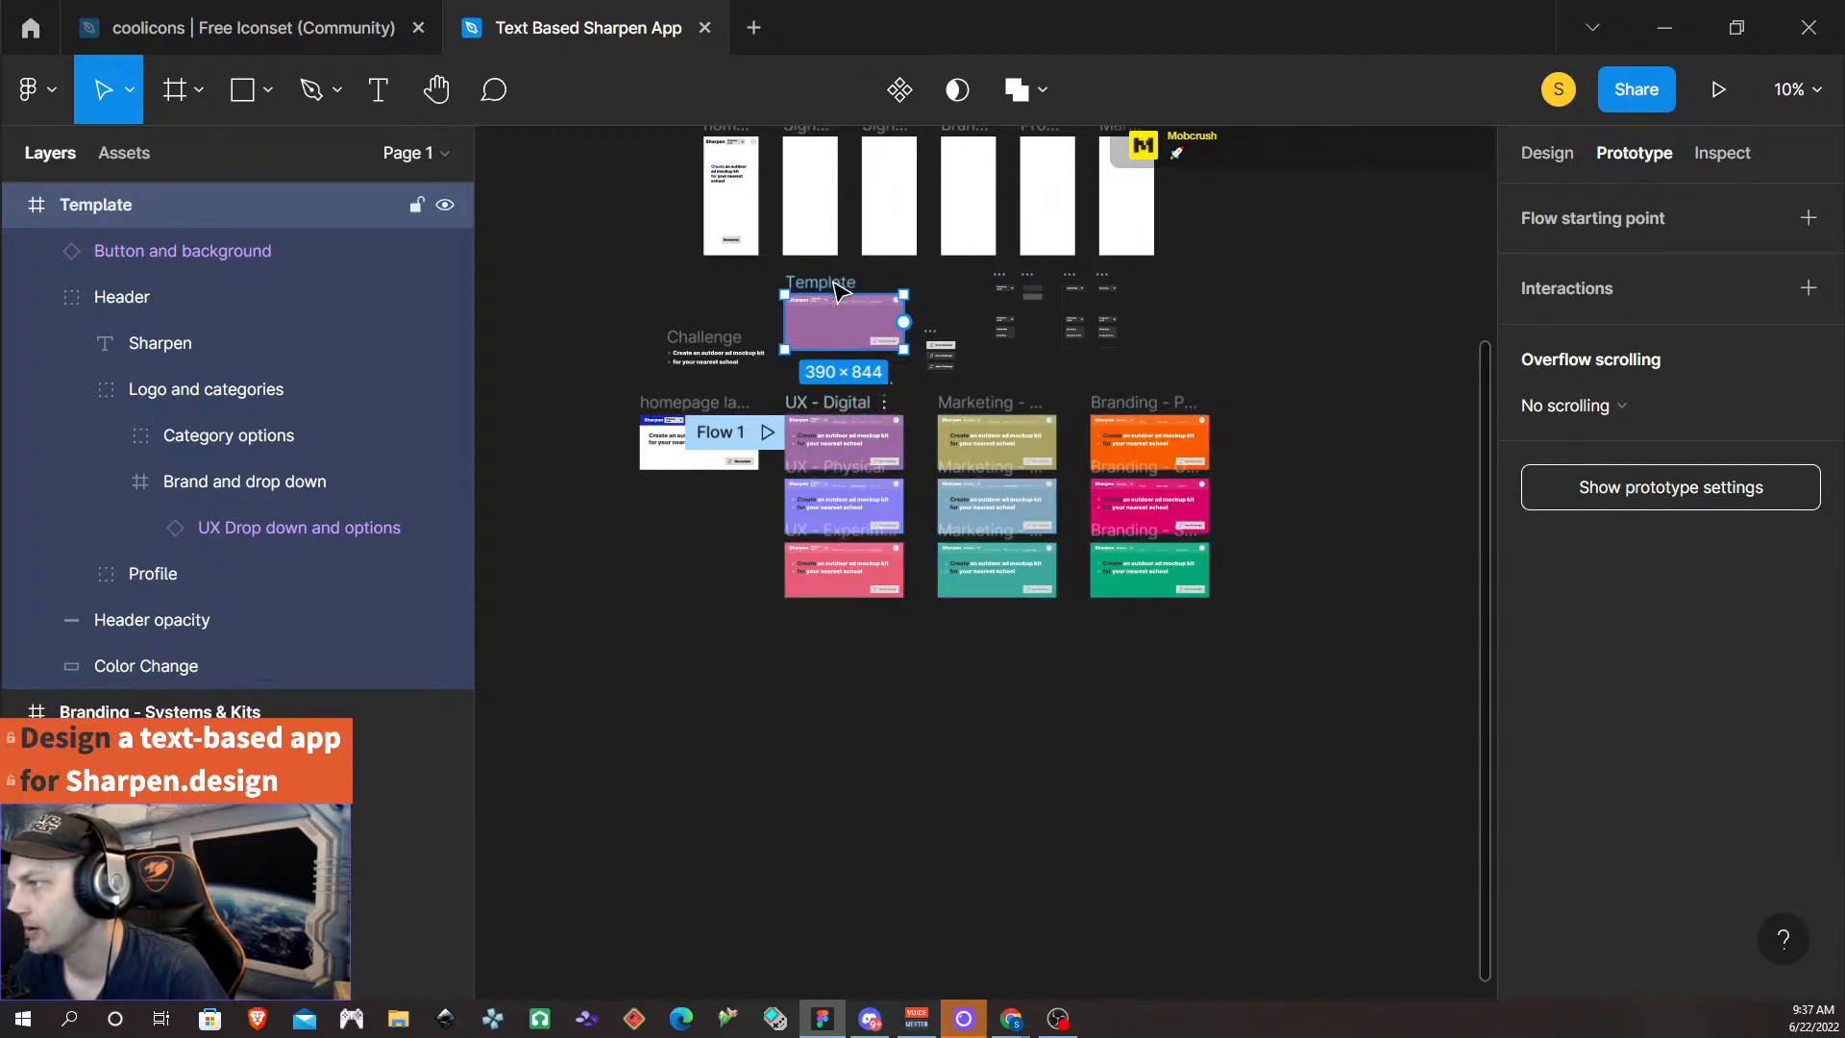
click(1719, 90)
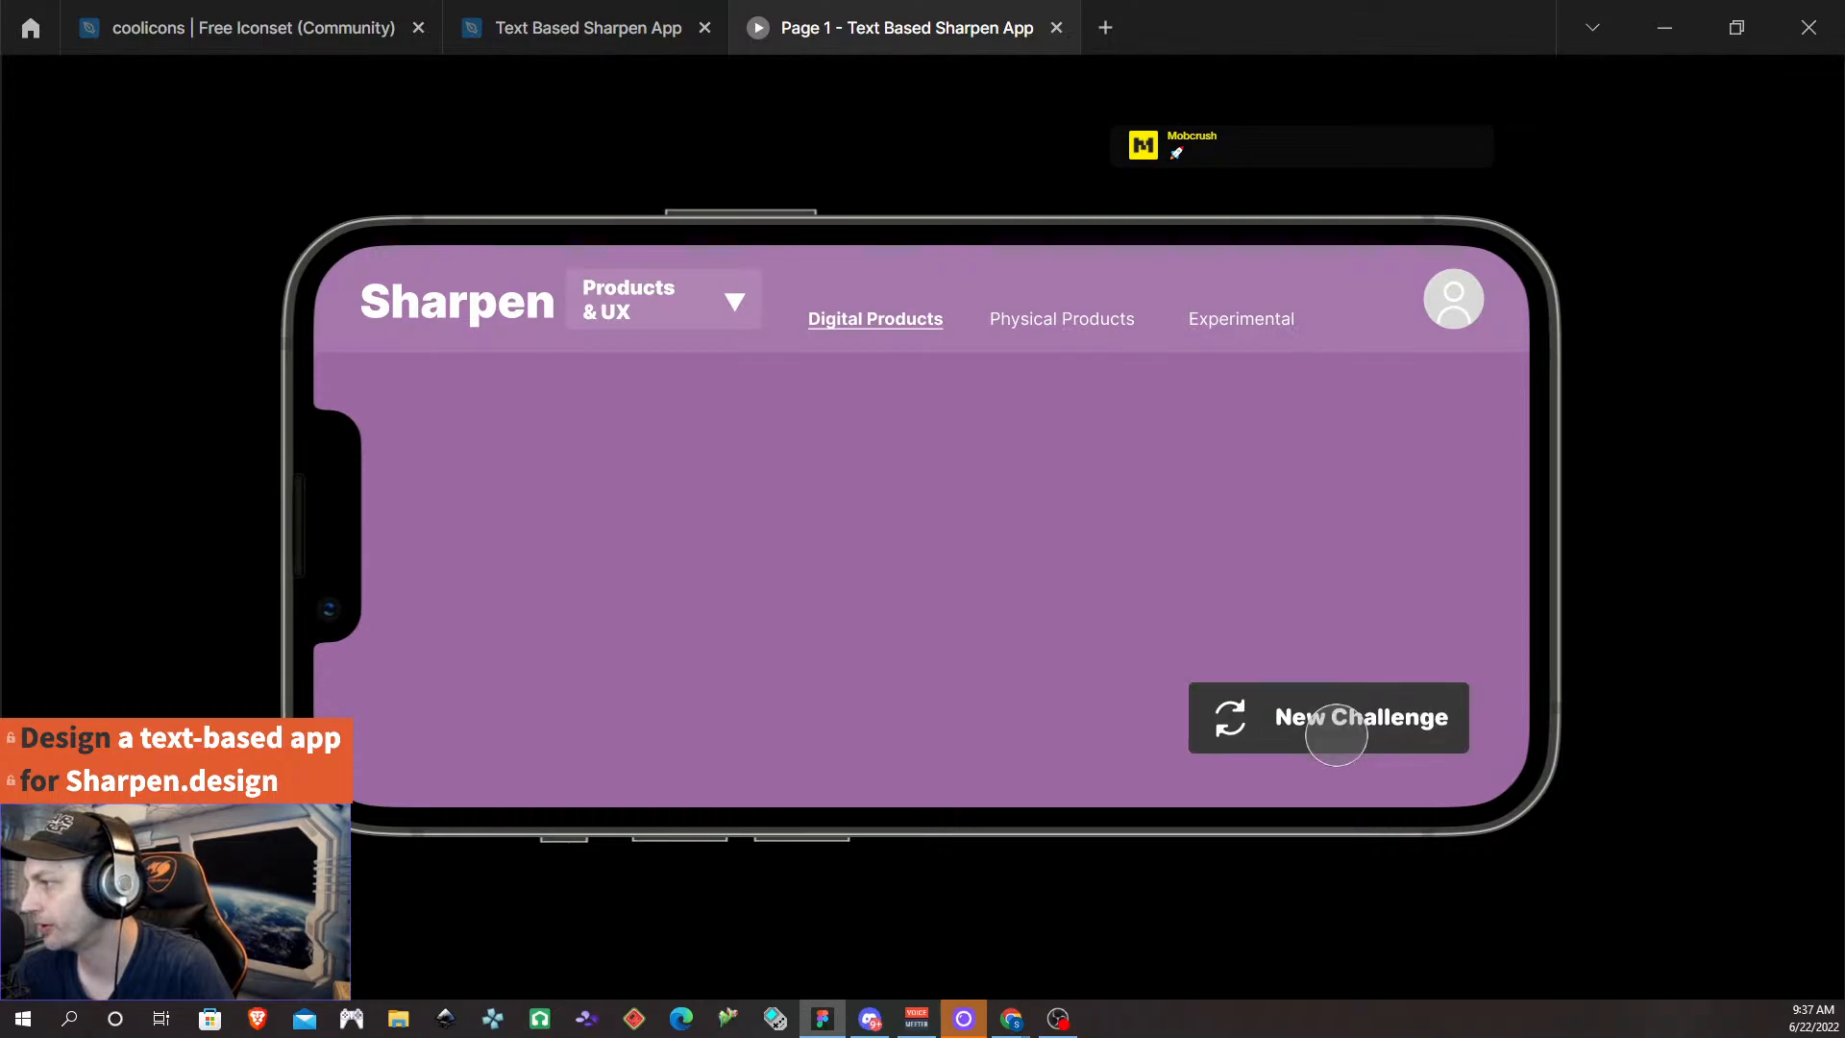
click(1342, 734)
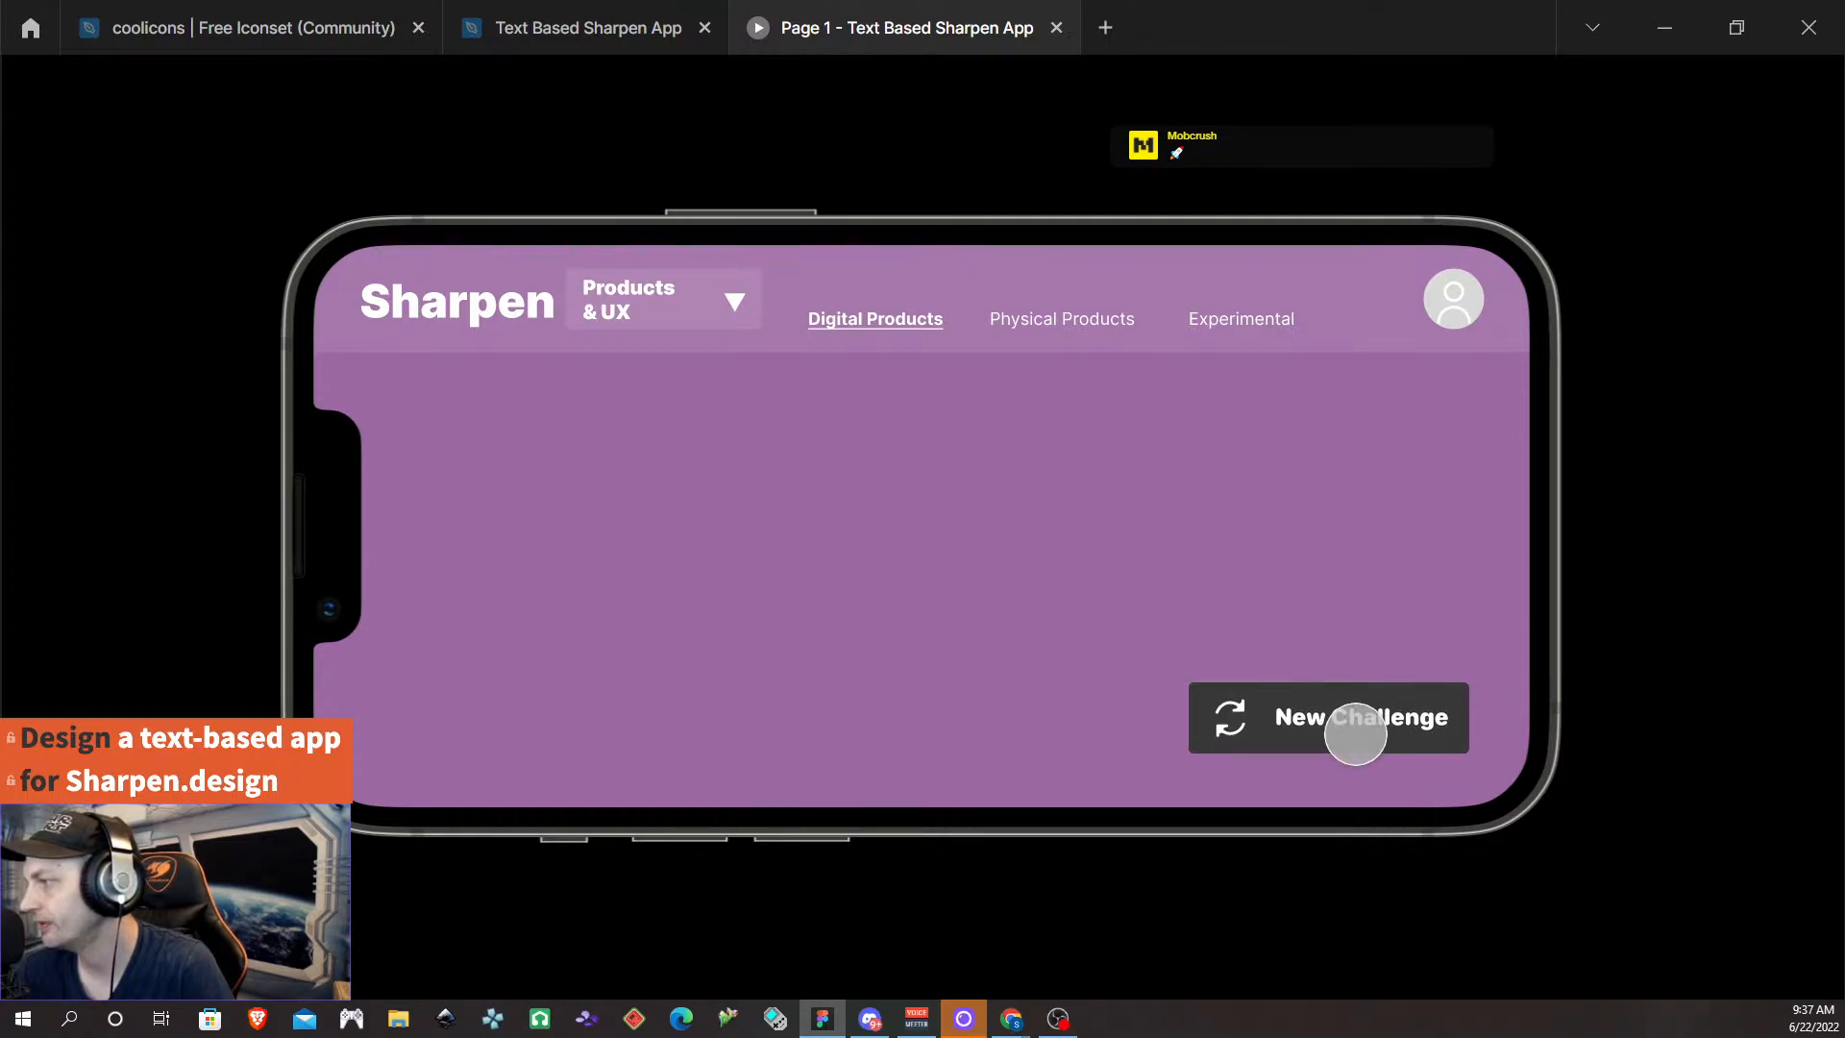
click(1361, 732)
click(1373, 713)
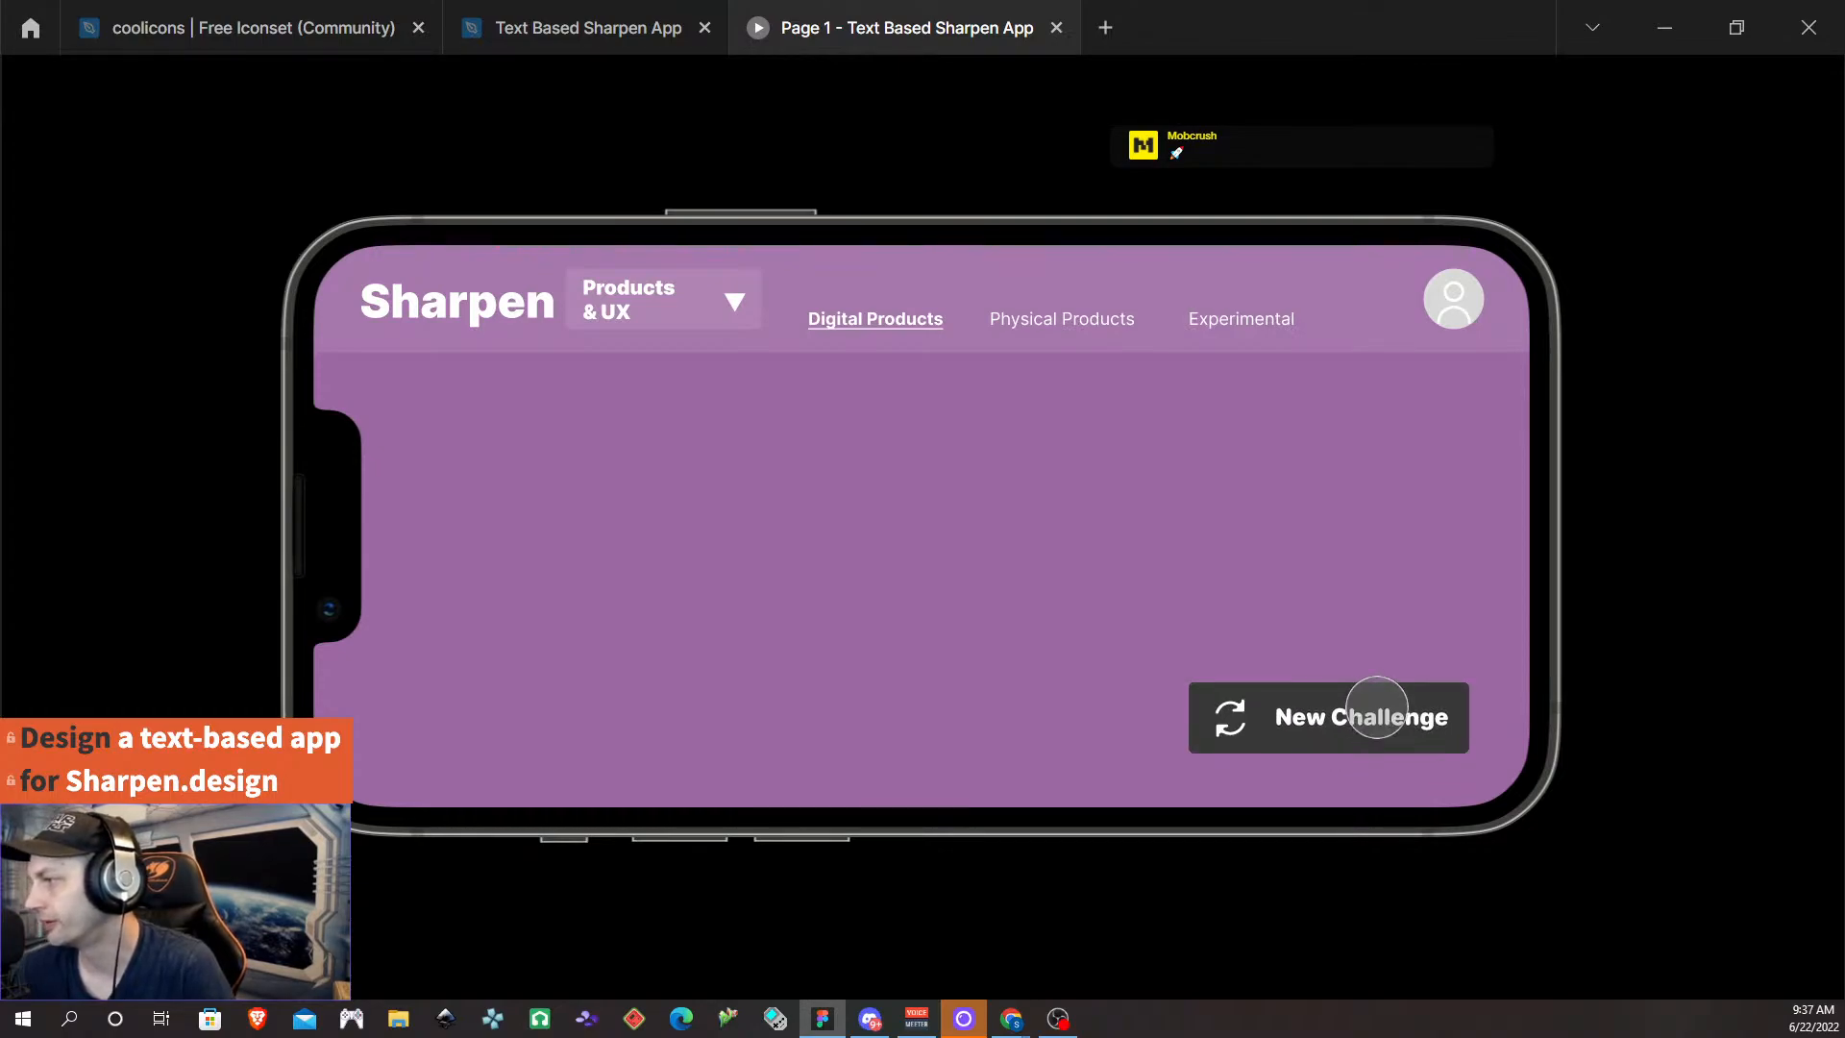
click(1376, 708)
click(1376, 708)
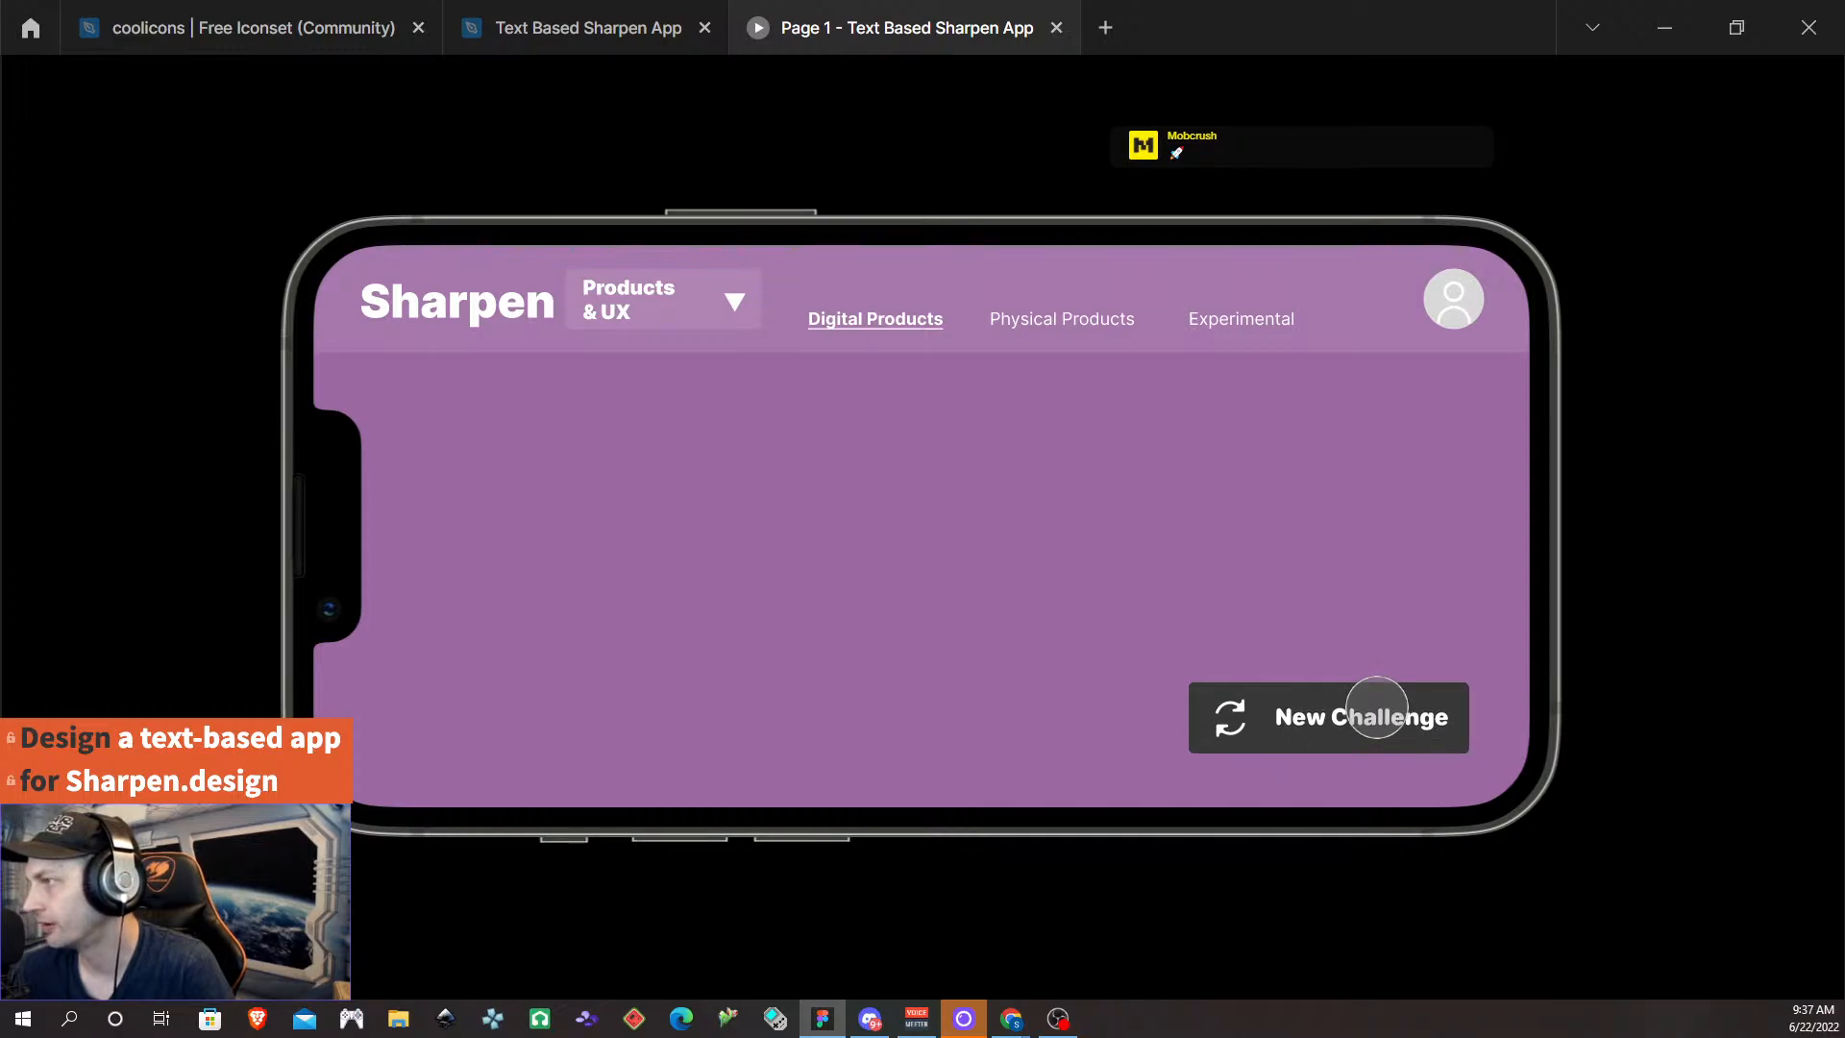
click(1377, 708)
click(1377, 708)
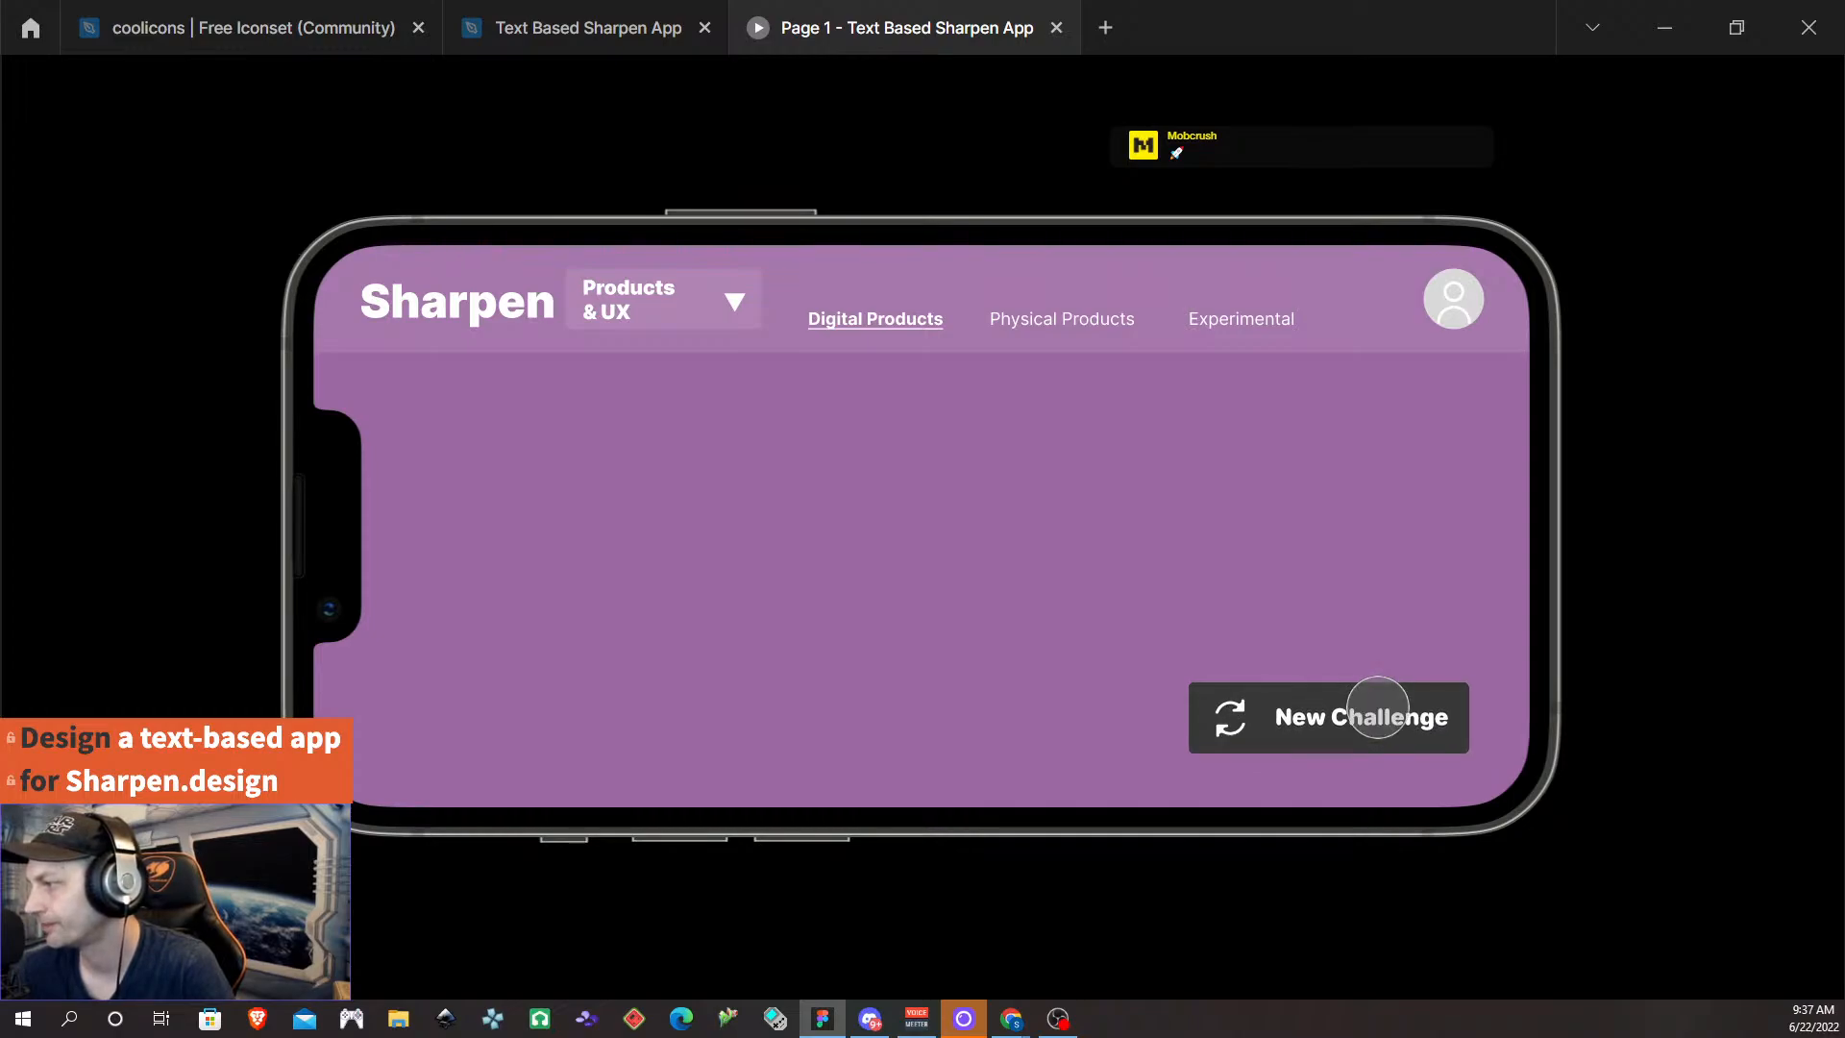
click(1377, 708)
click(1377, 708)
click(1377, 708)
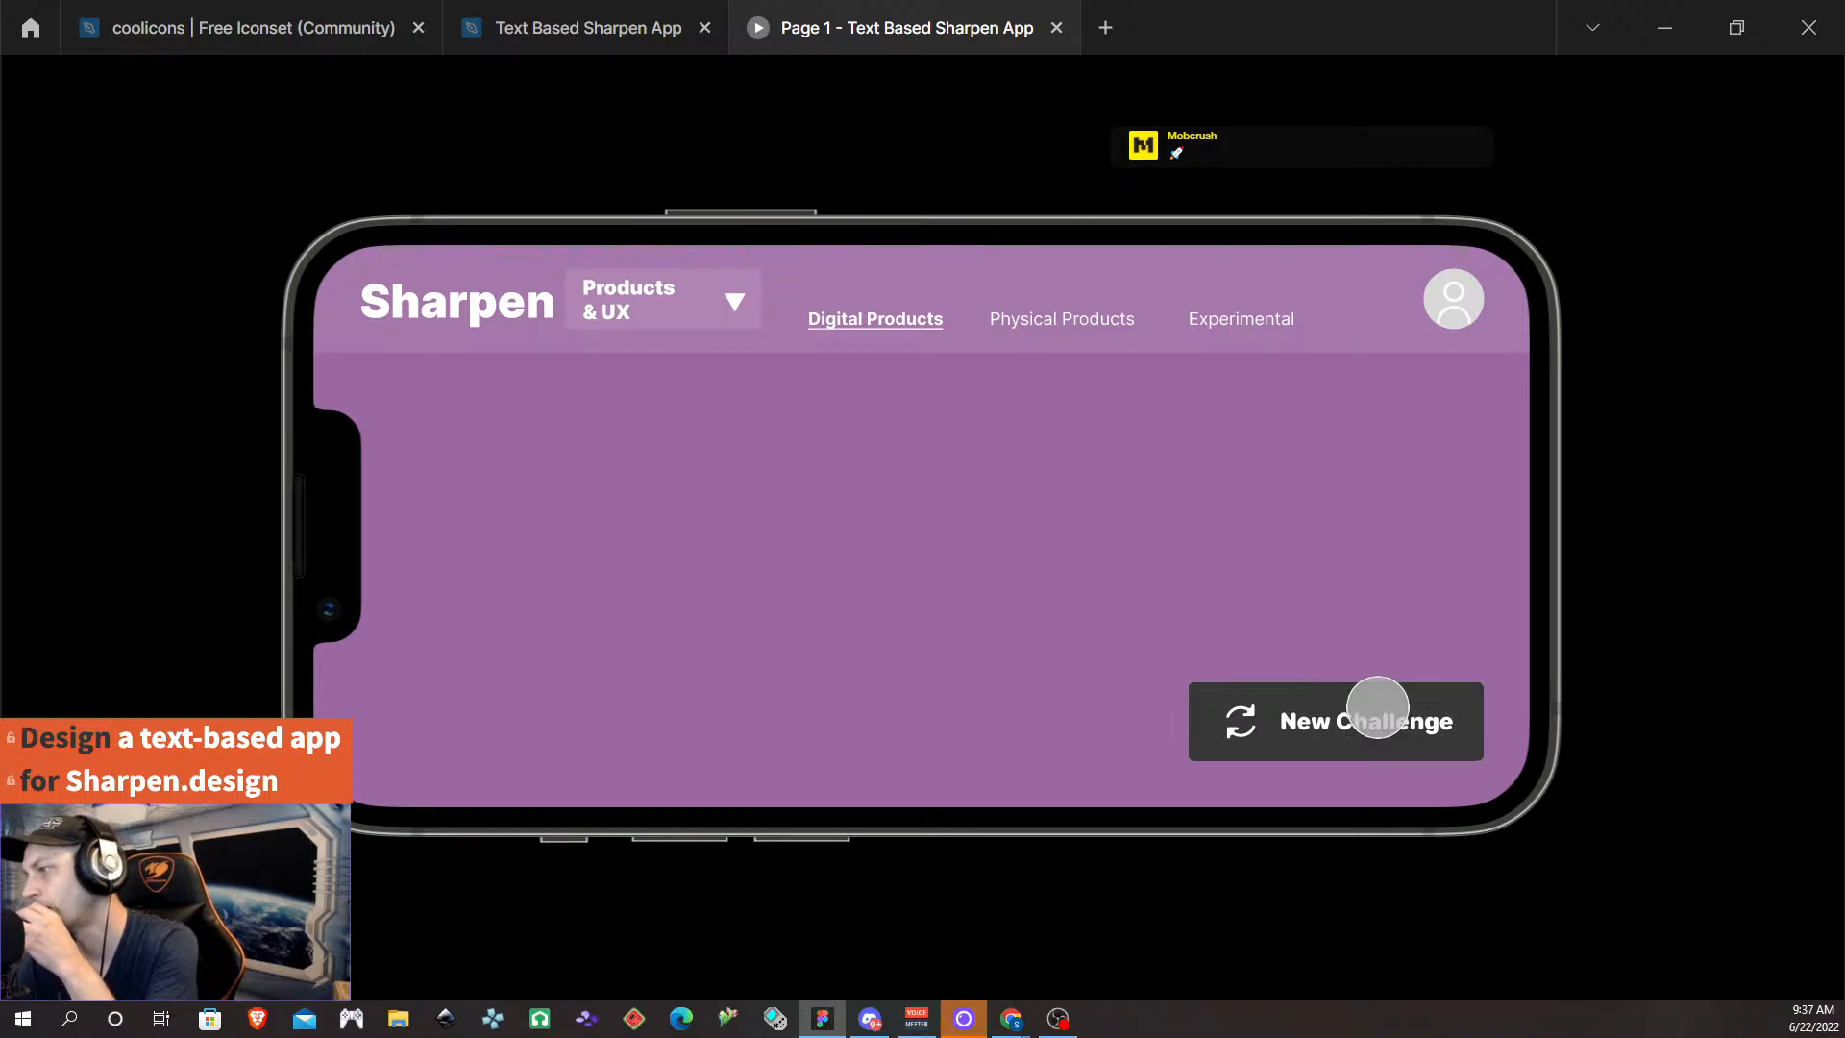
click(1377, 708)
click(1376, 708)
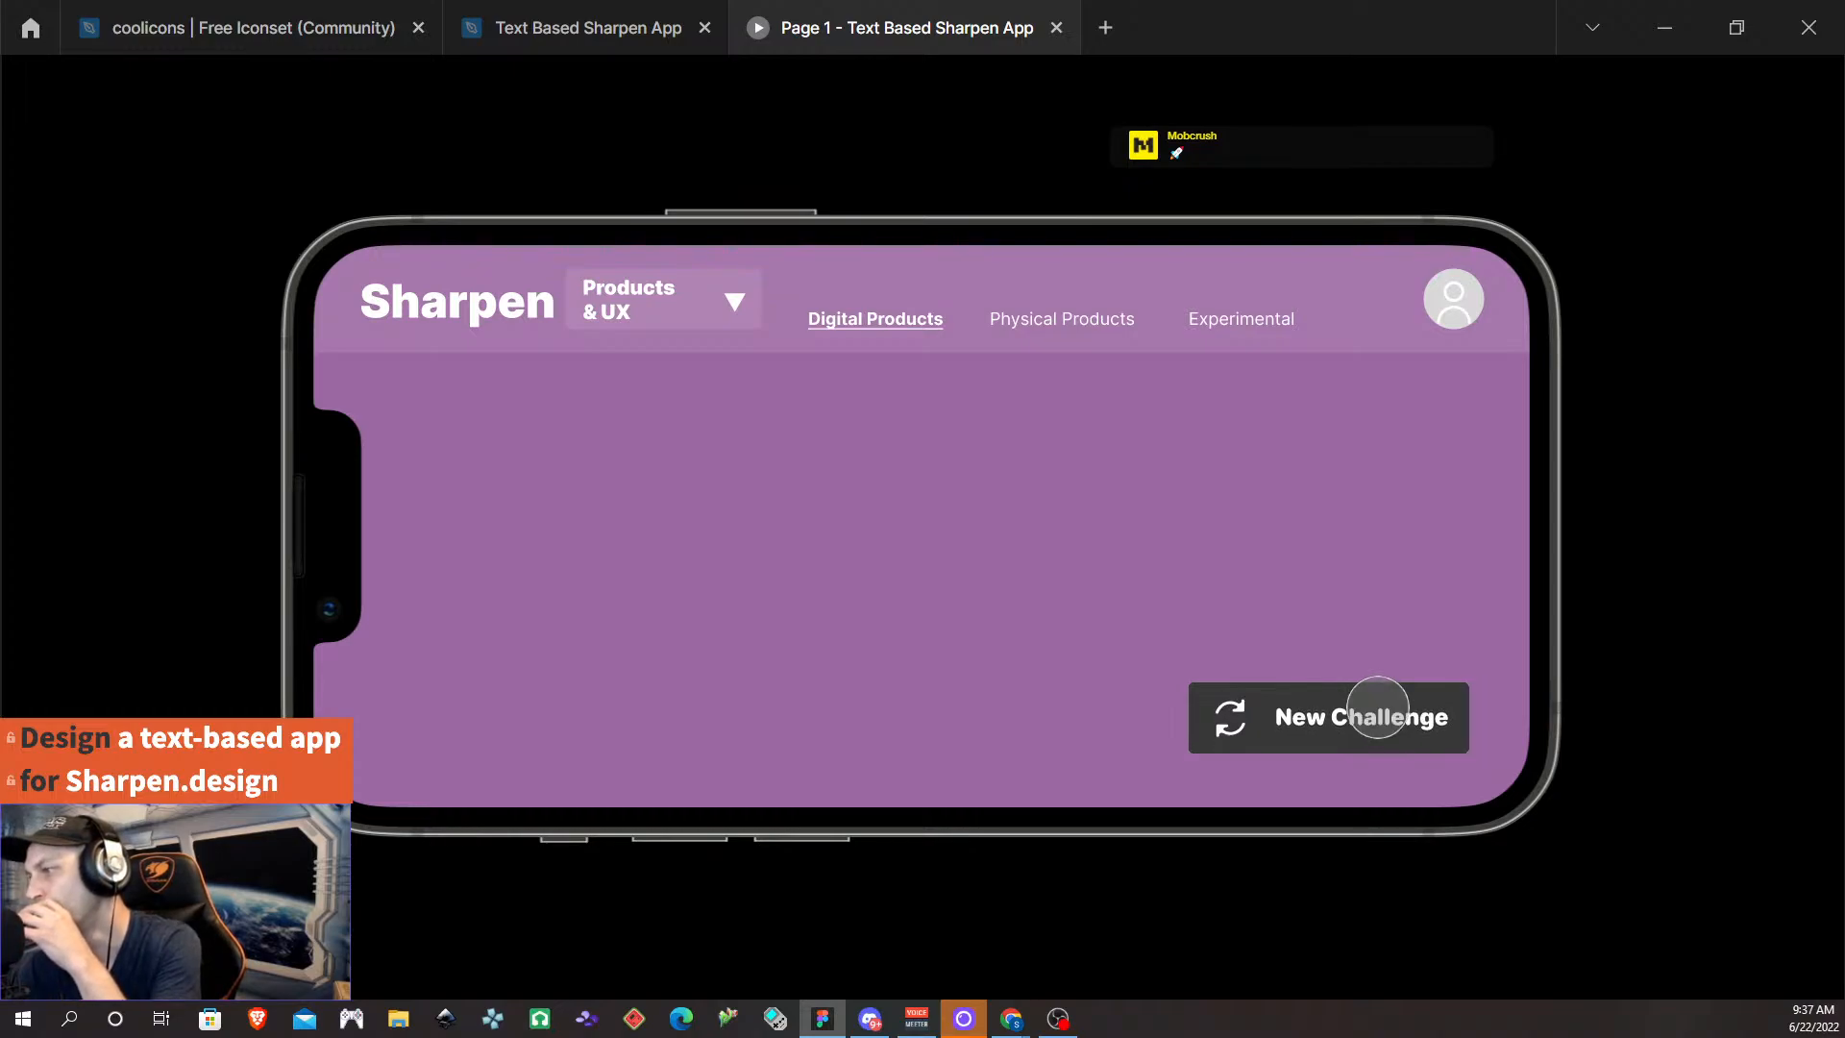
click(1377, 708)
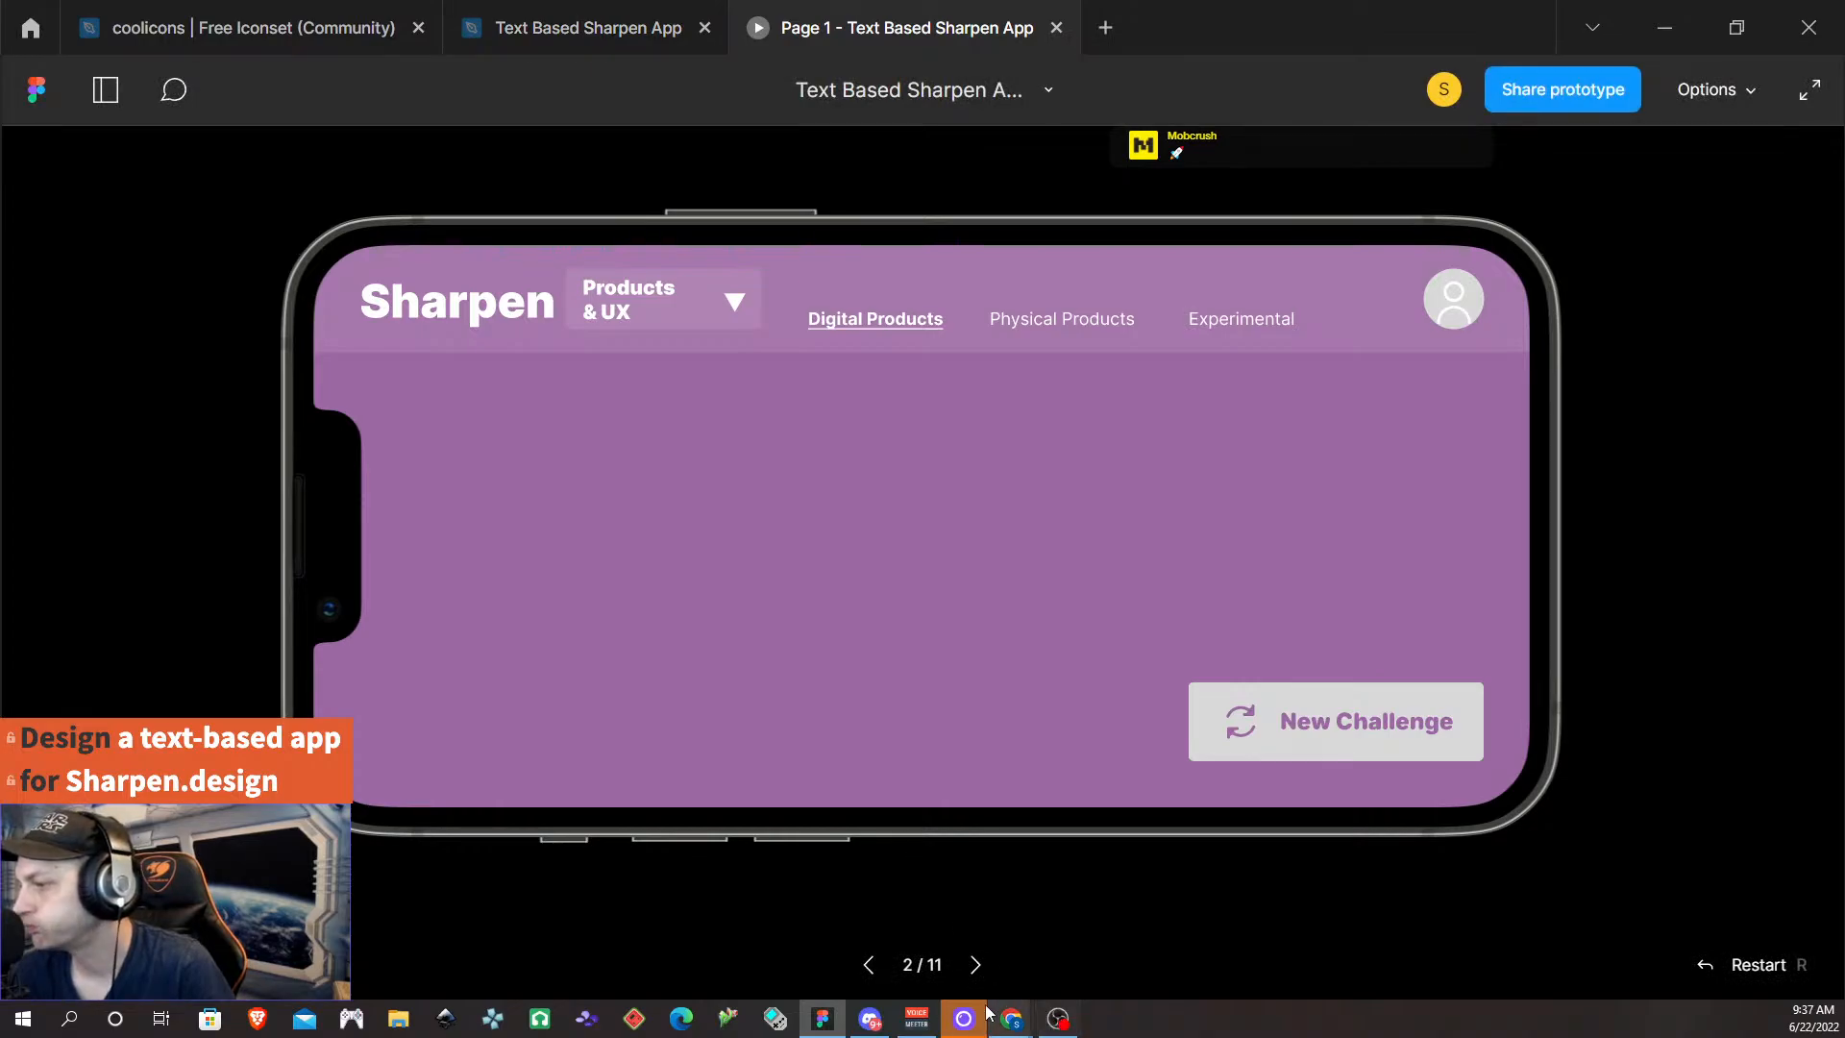
- In the design file, add vertical auto layout to the Button and background component set and align its variants to the centre
click(603, 32)
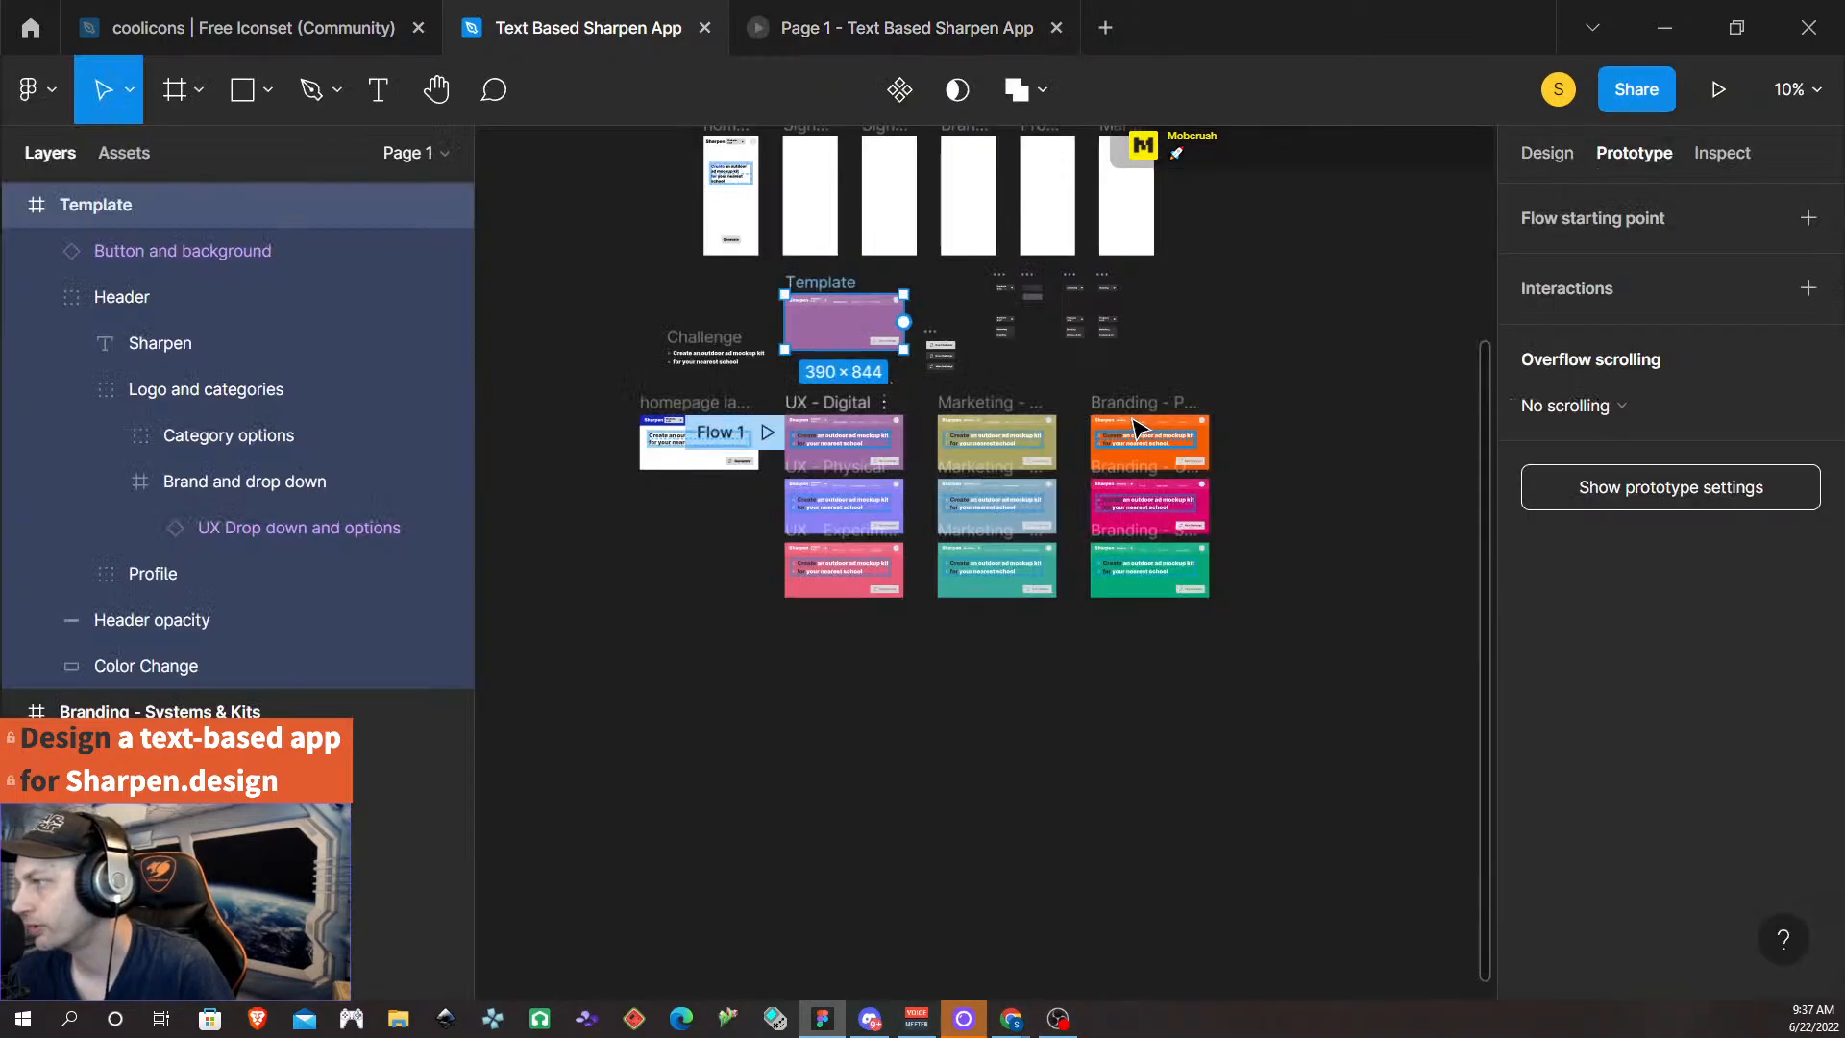
scroll(1124, 408, right, 1)
scroll(1108, 367, up, 1)
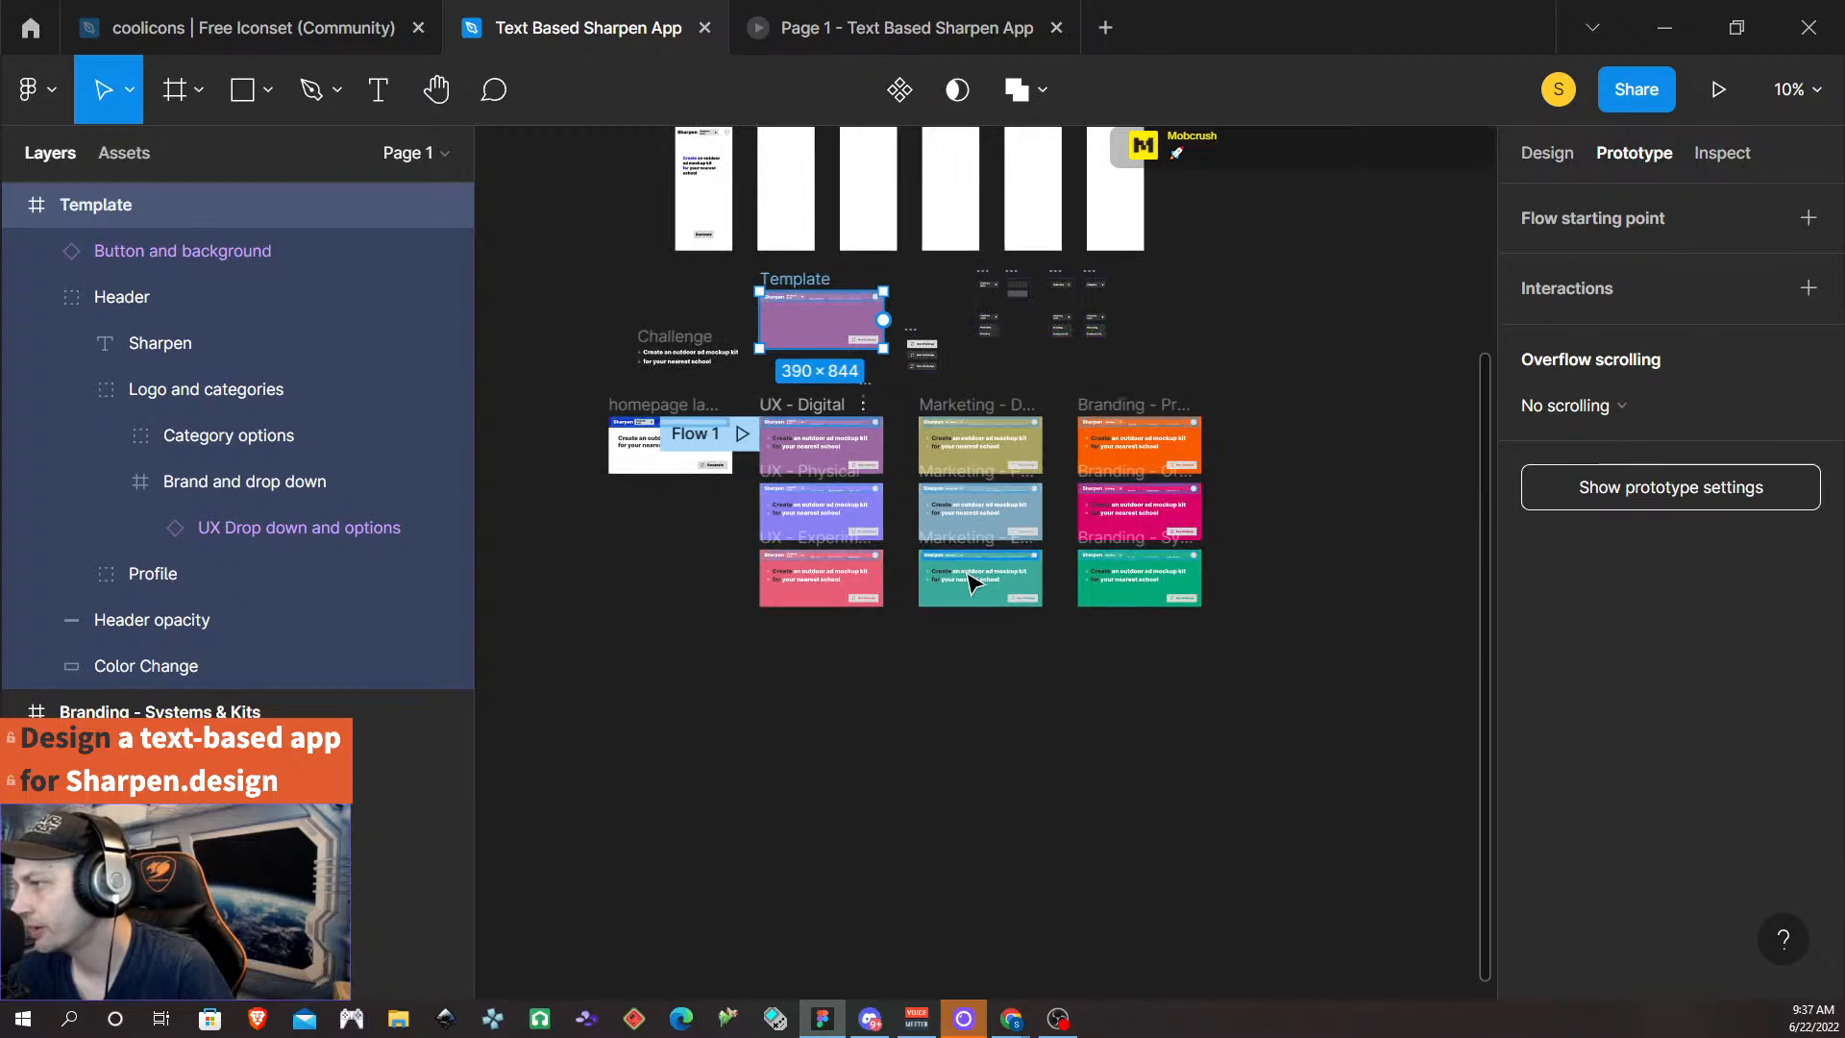
scroll(1046, 404, up, 5)
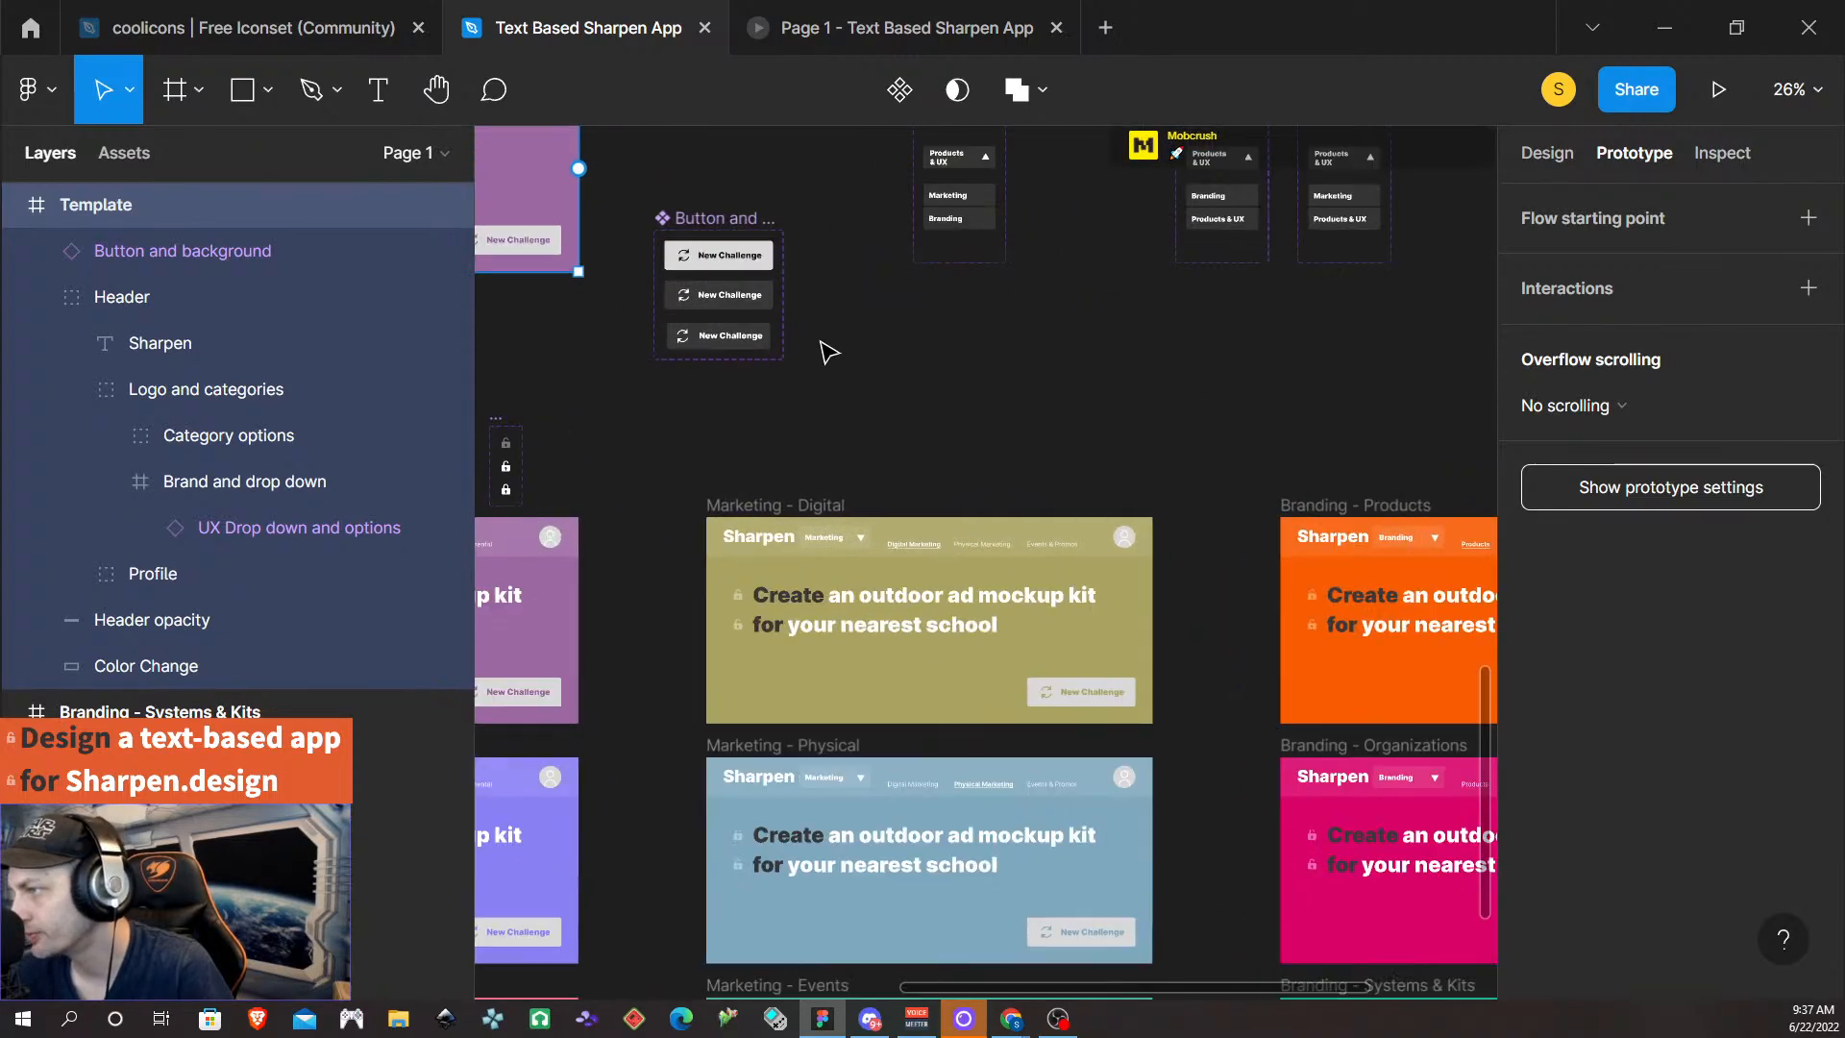
click(810, 215)
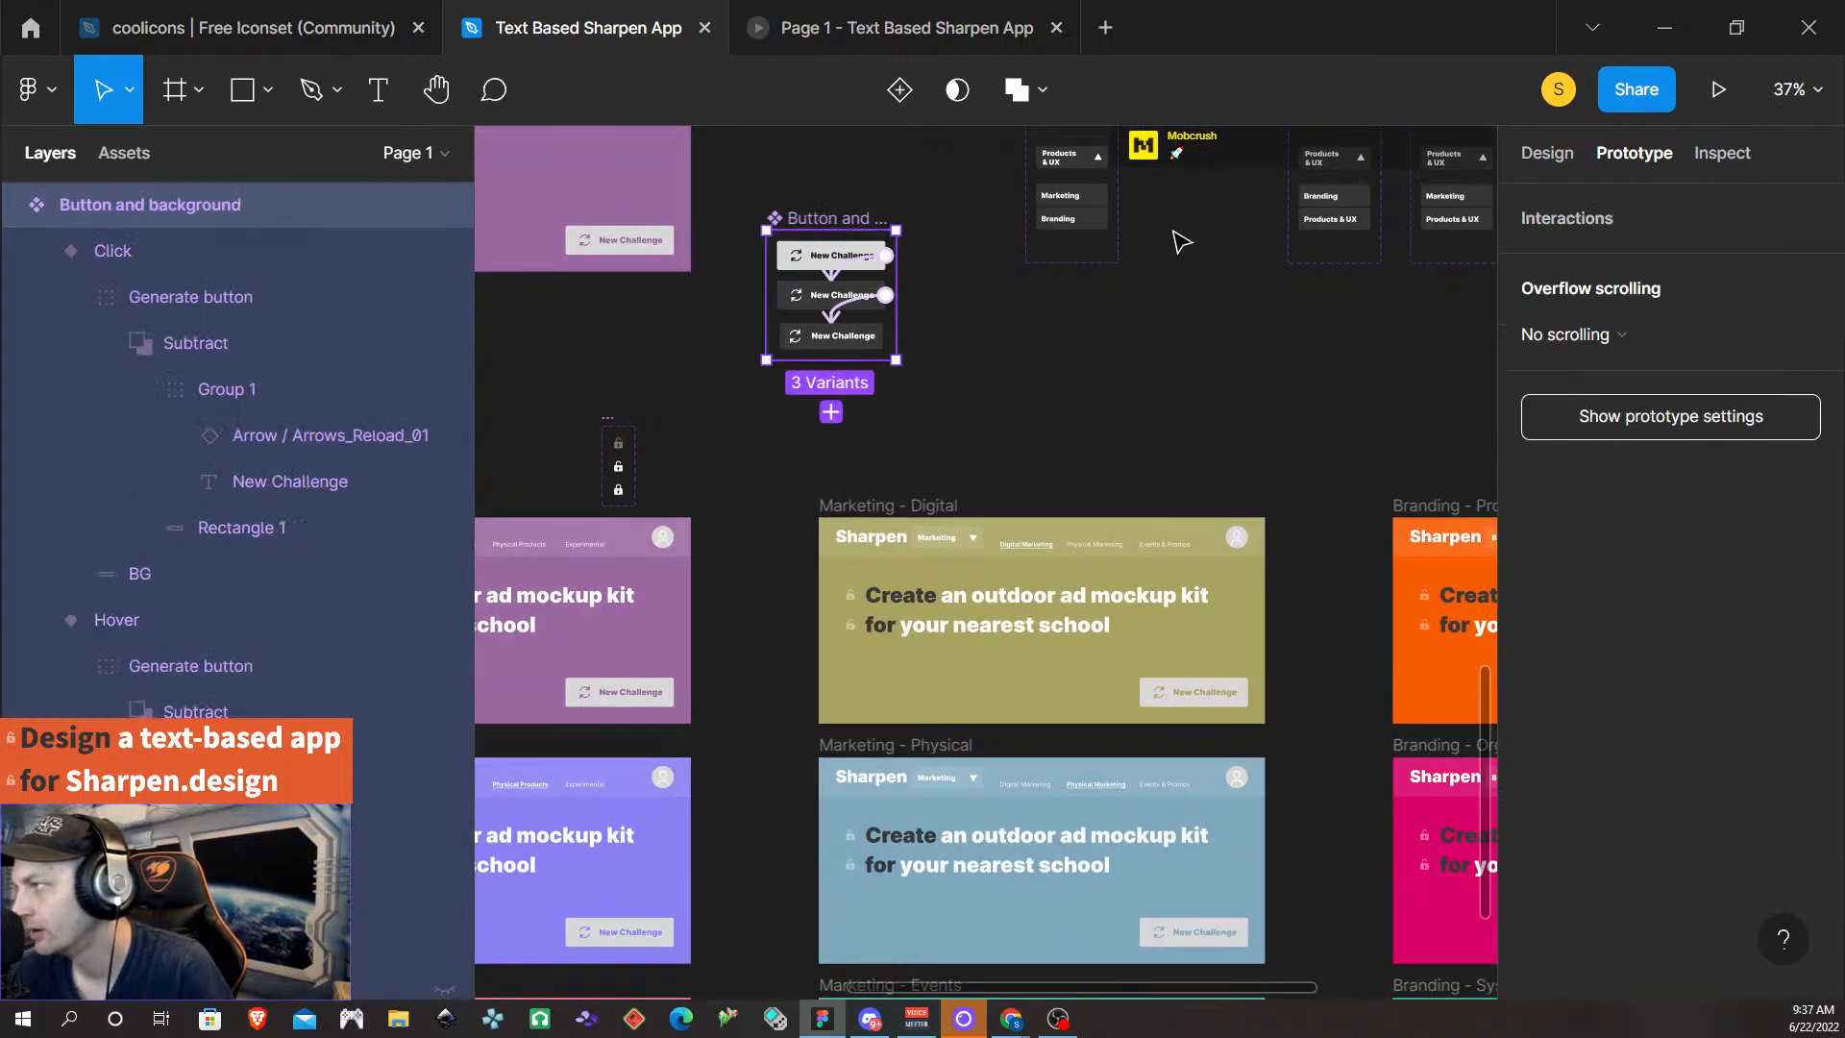
click(1539, 155)
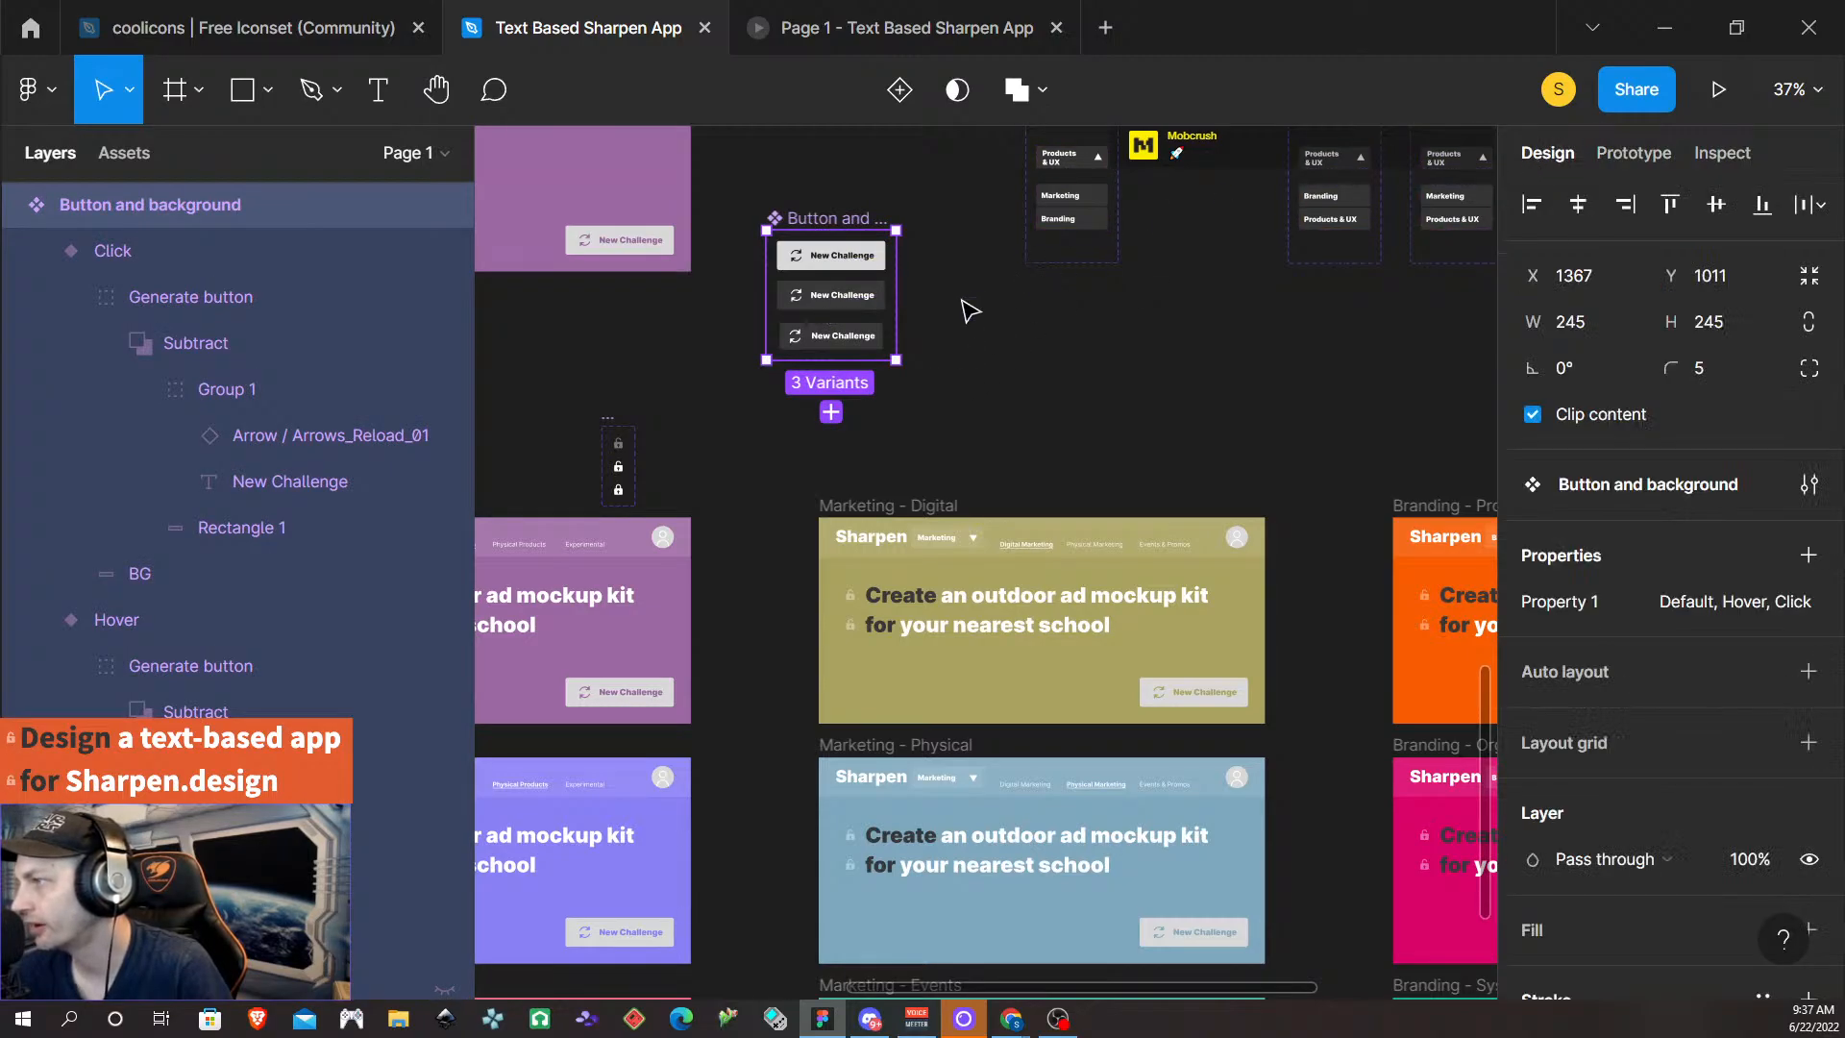
click(1807, 673)
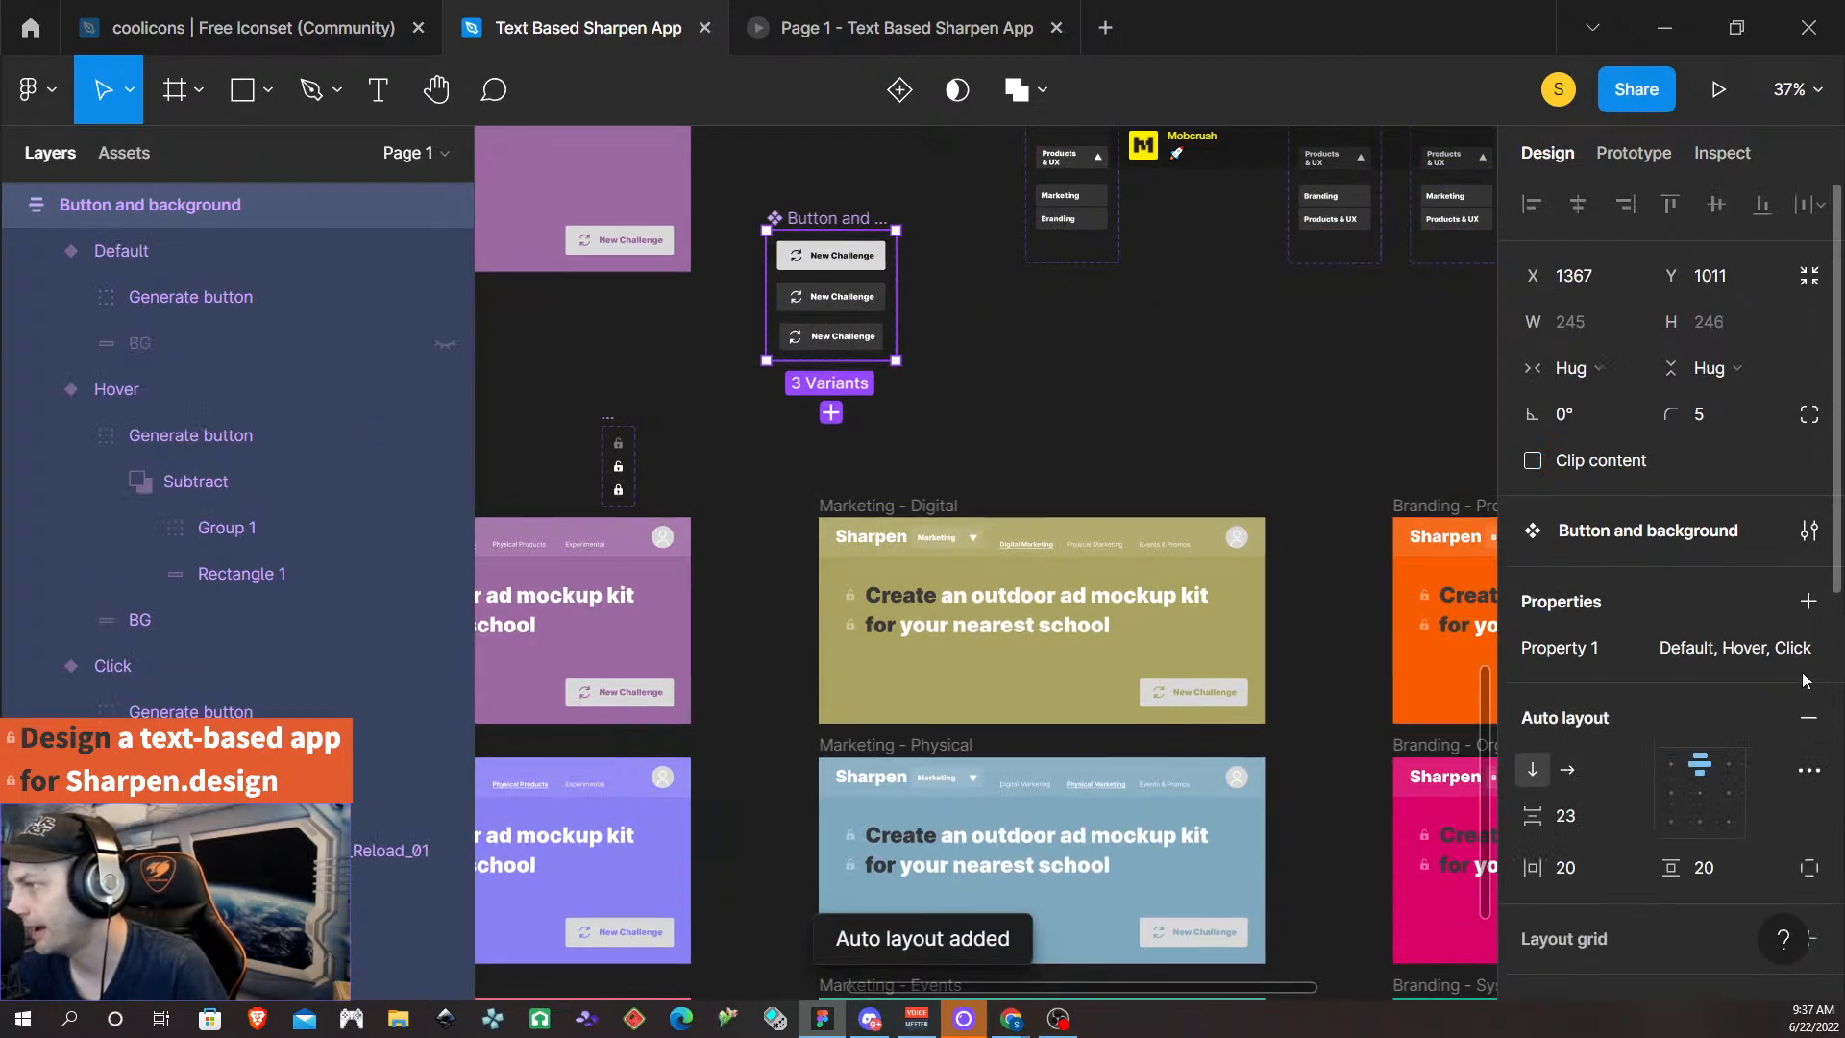
click(1699, 793)
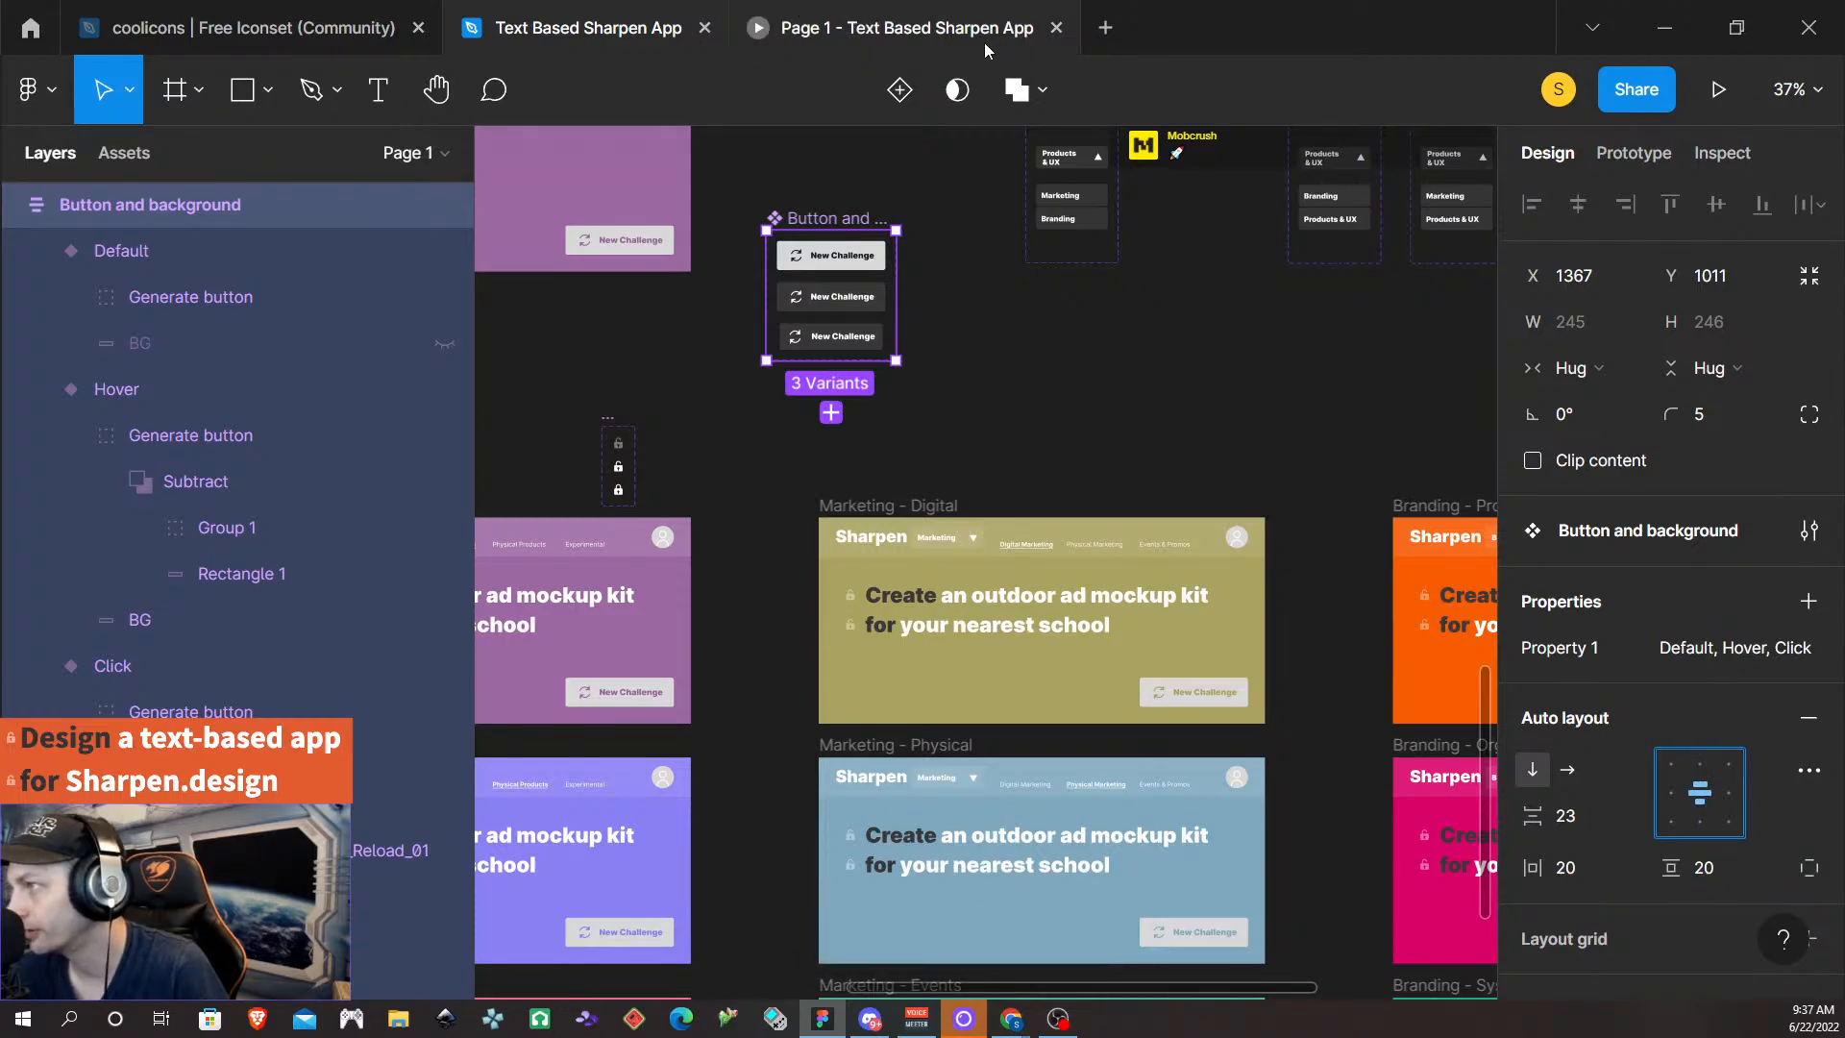
- Retest the New Challenge button after the auto layout change in a fresh prototype preview of the Template frame, then close the preview
click(797, 19)
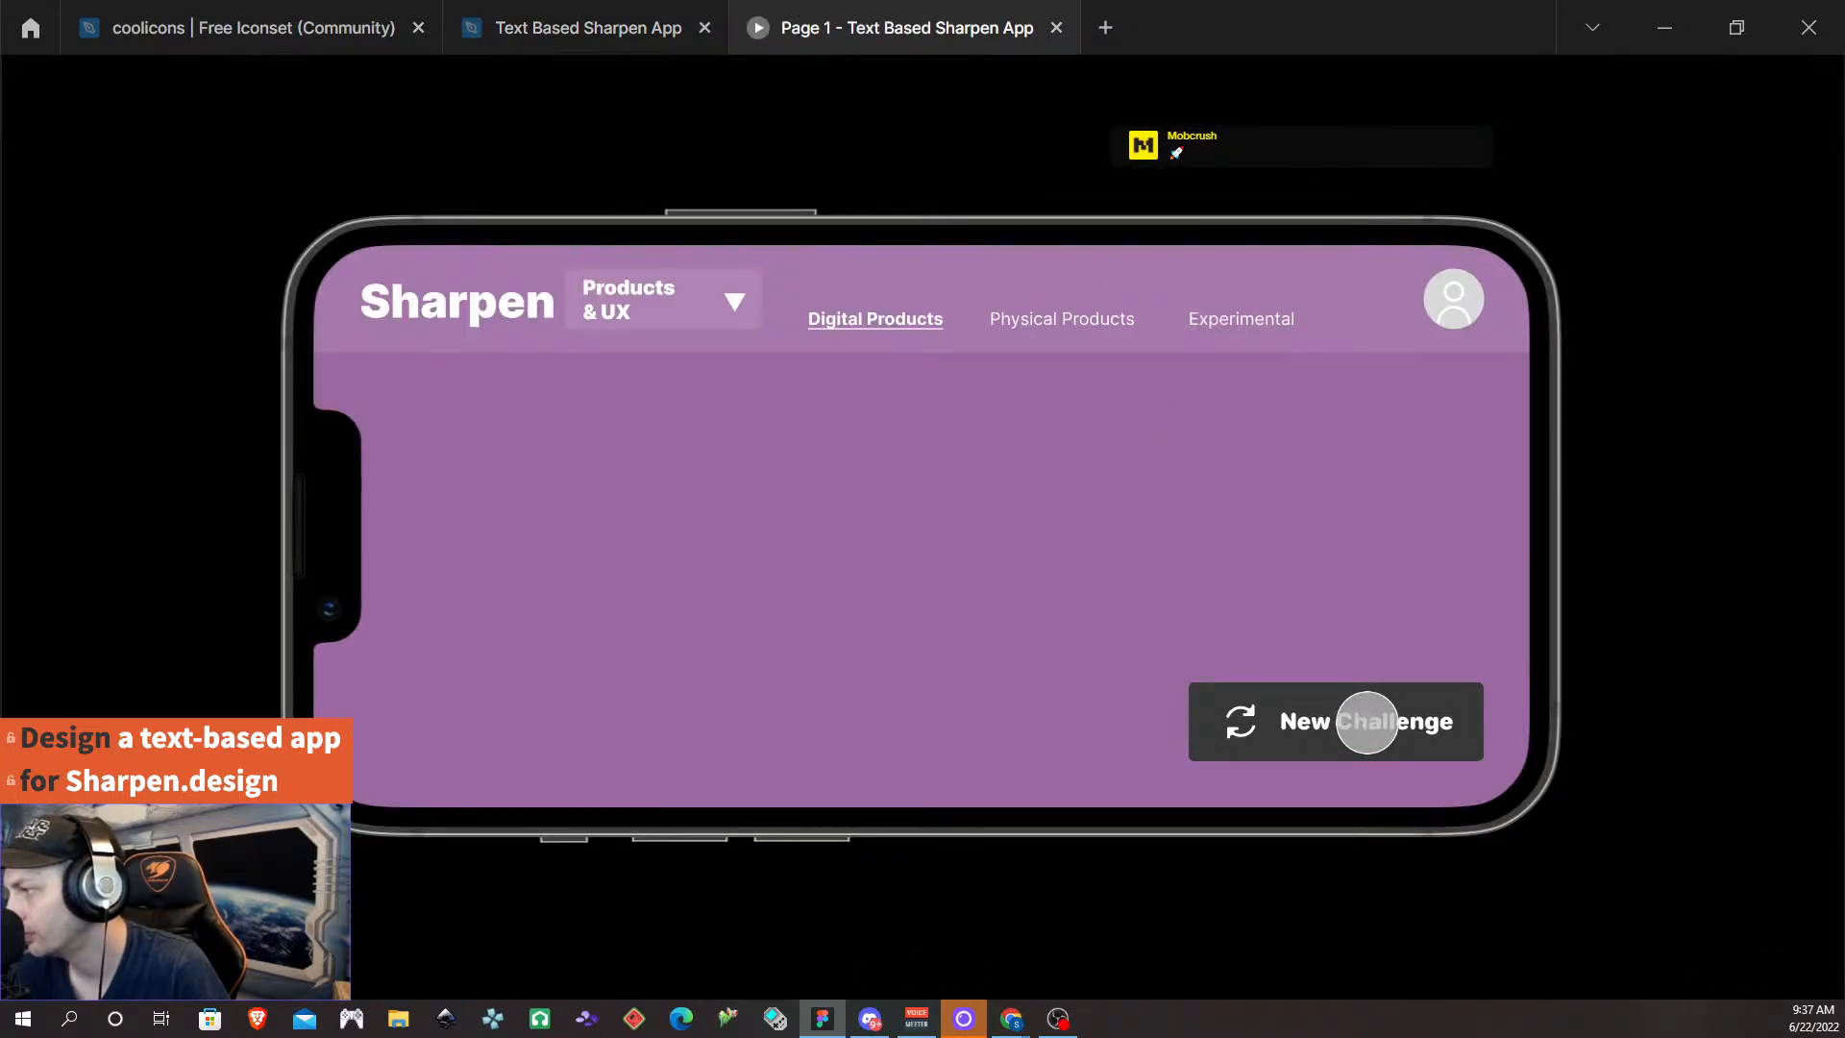
click(1055, 29)
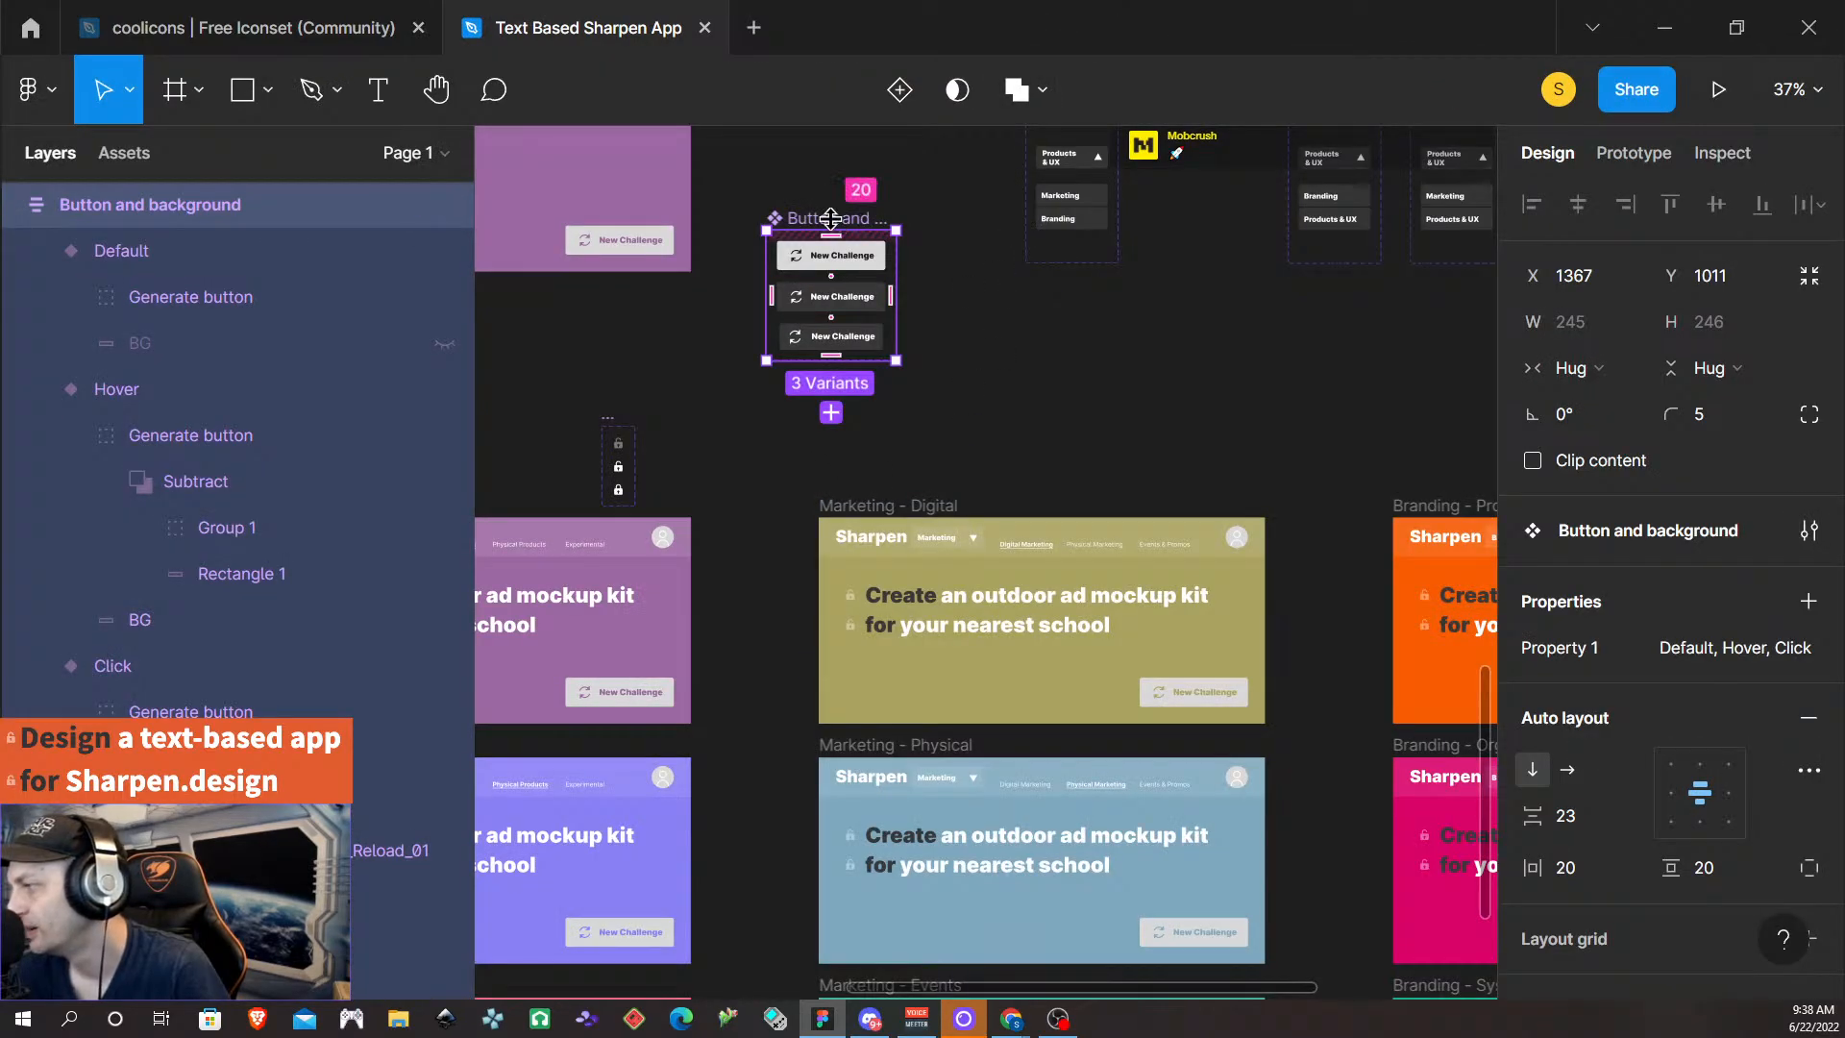
scroll(1697, 496, down, 5)
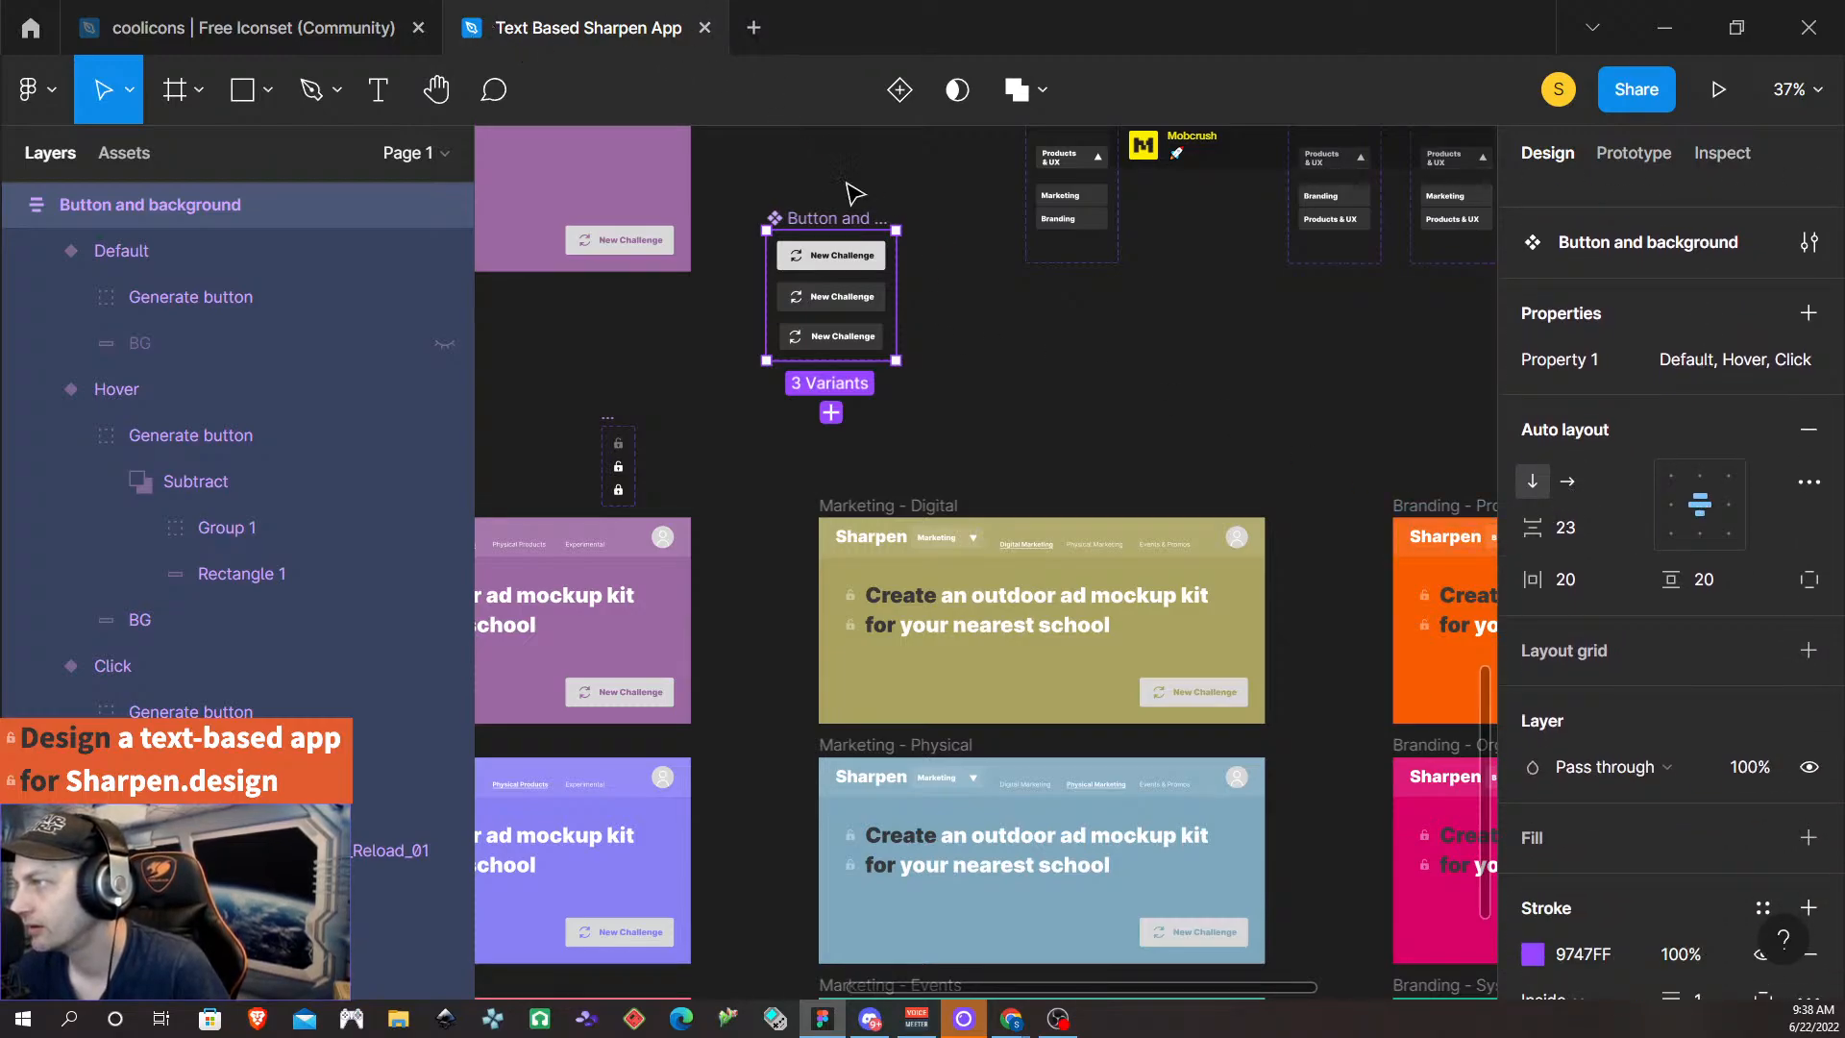
scroll(954, 555, up, 3)
scroll(708, 576, left, 4)
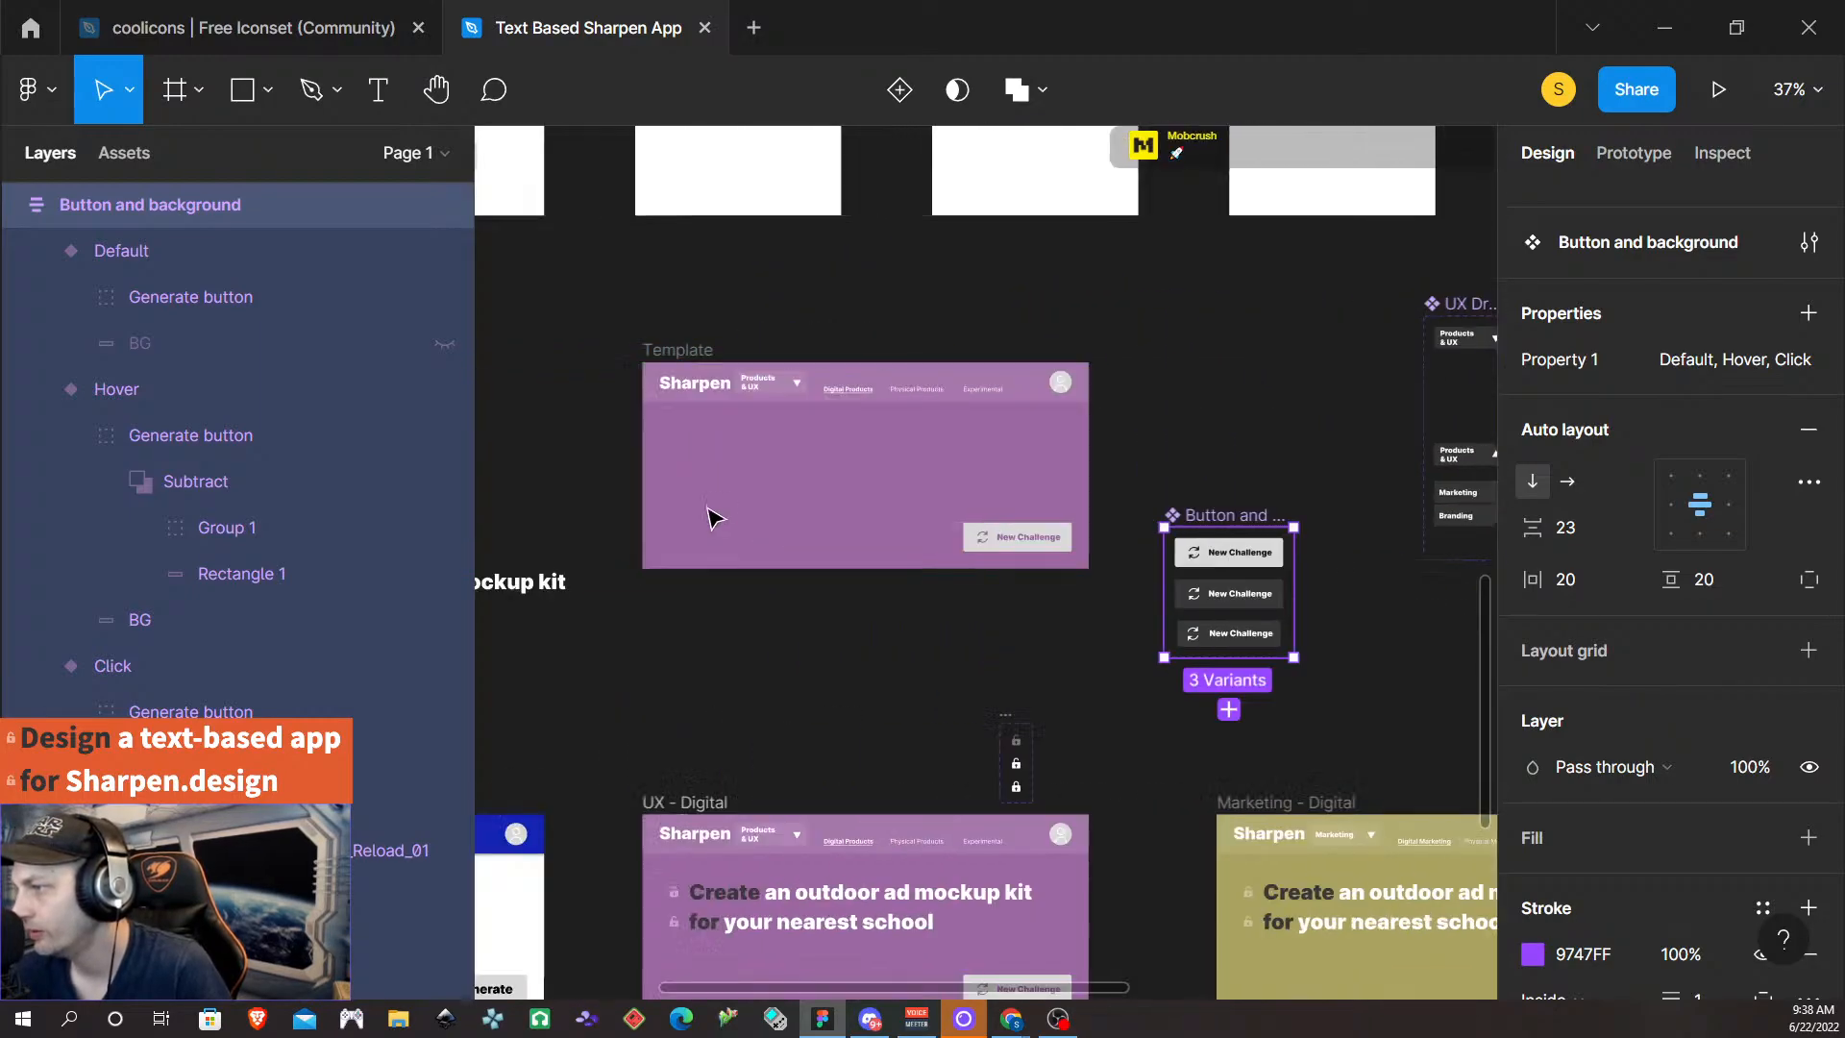
click(675, 349)
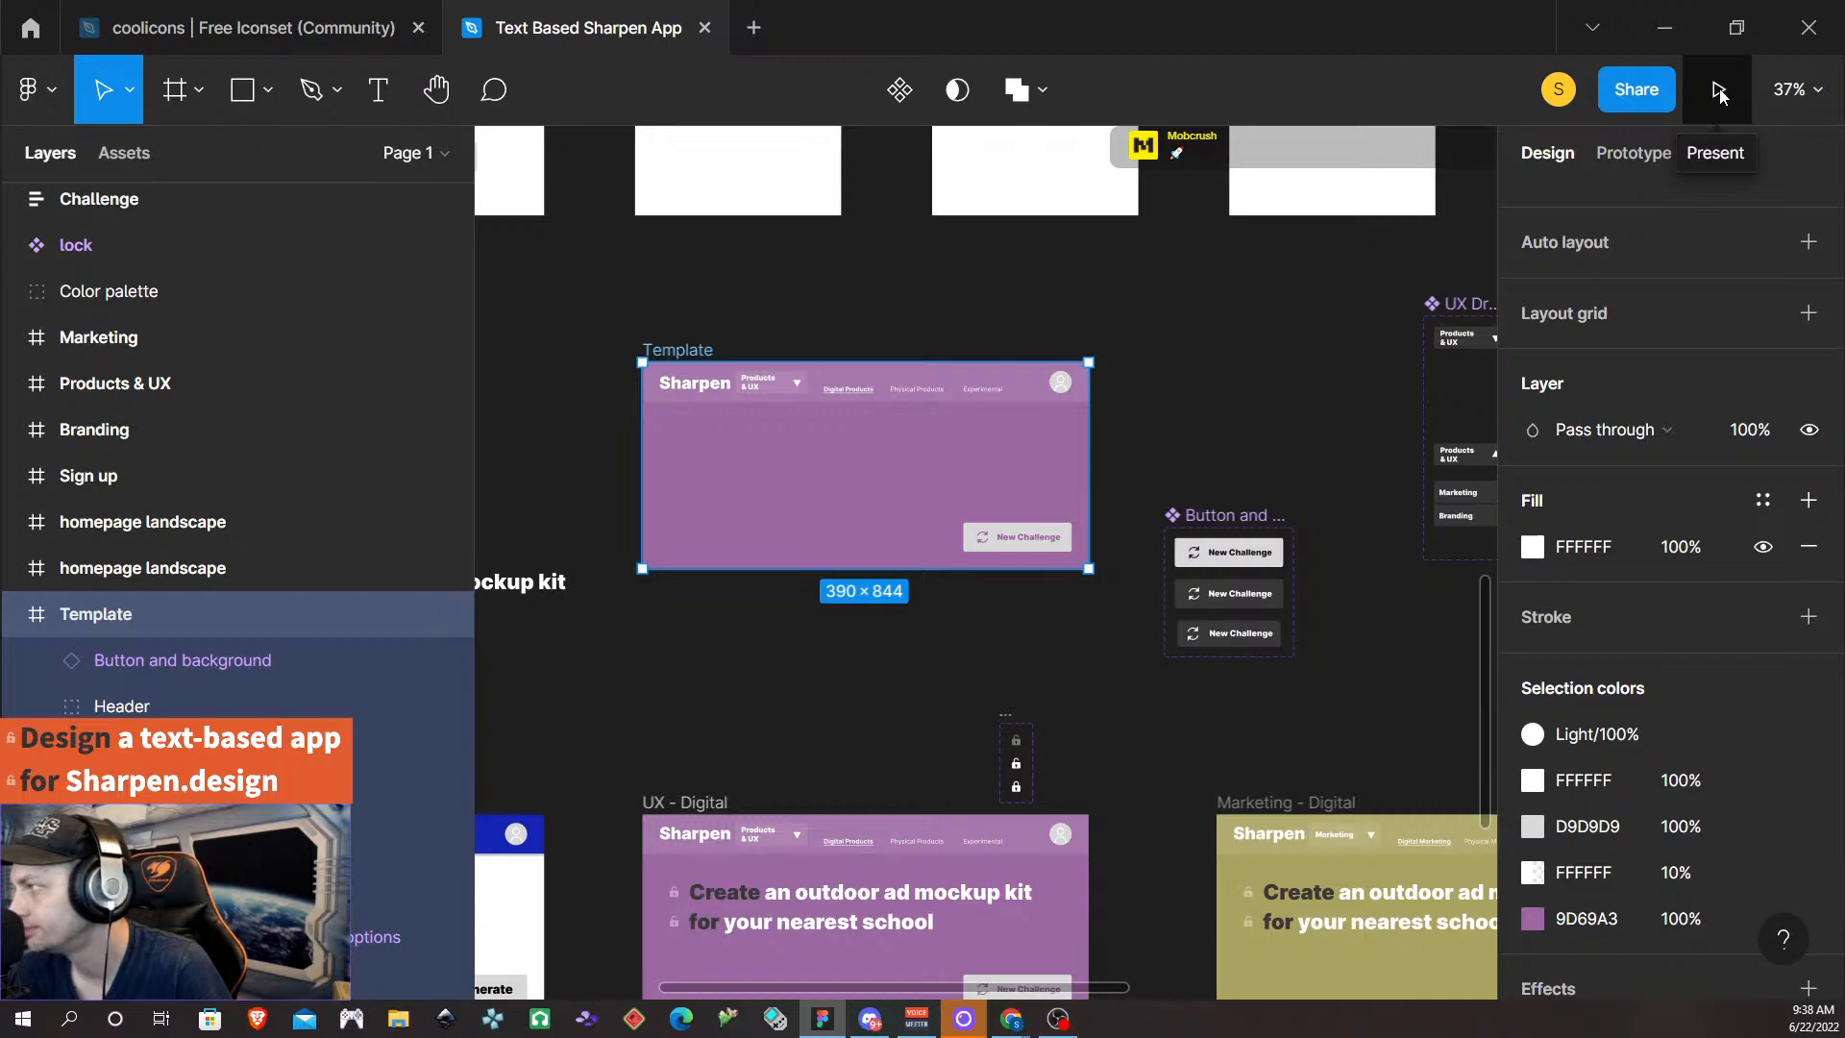
click(1719, 90)
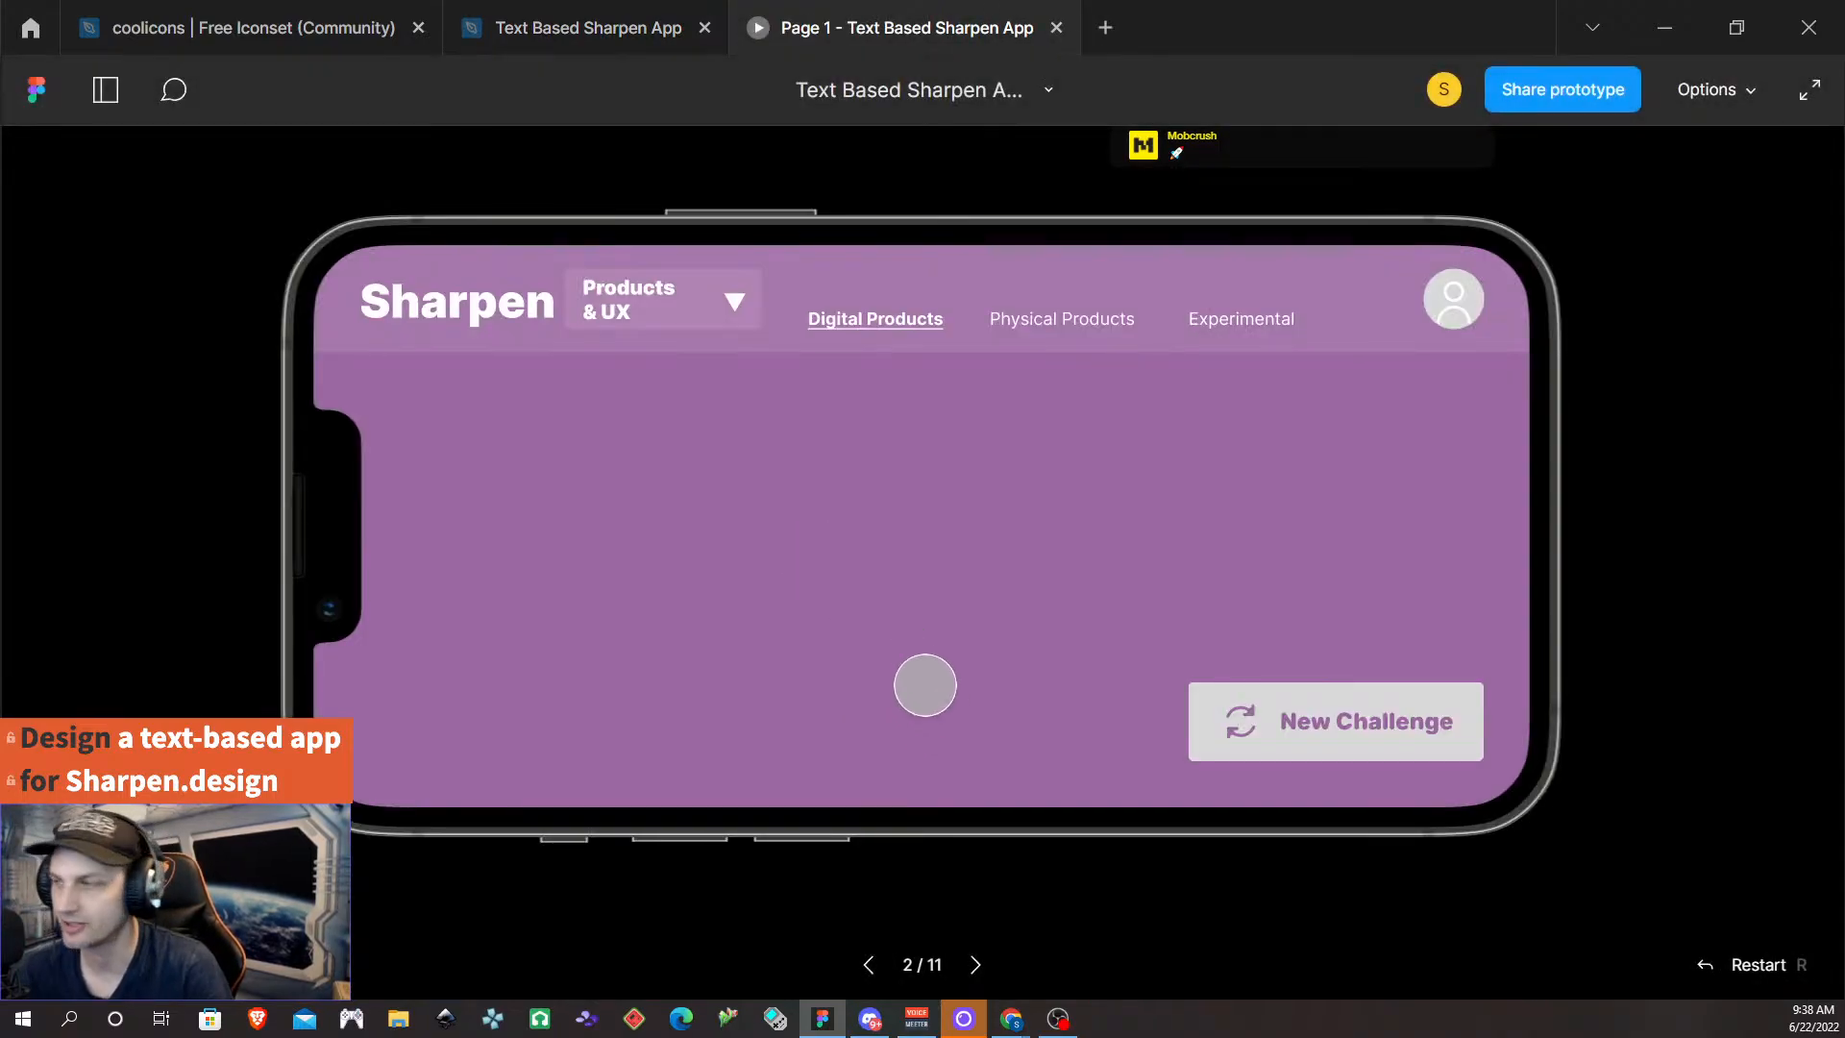
click(1391, 733)
click(1389, 729)
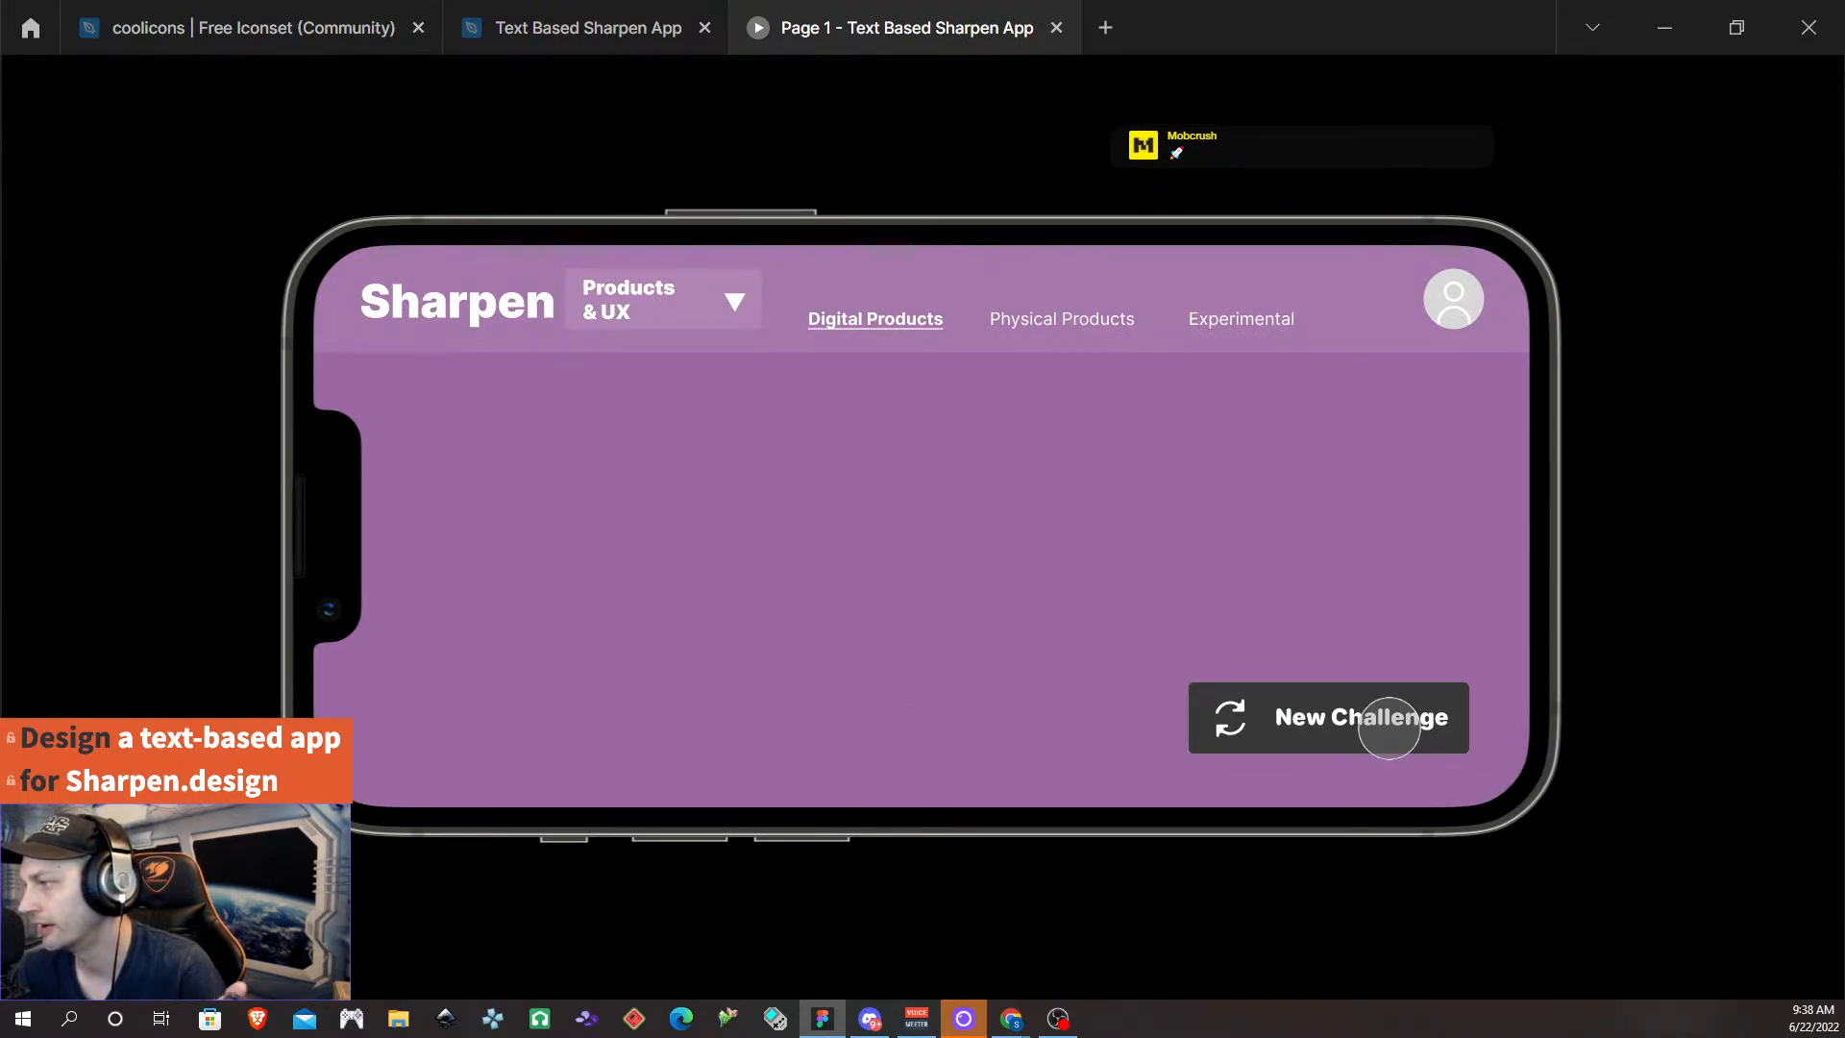
click(1390, 728)
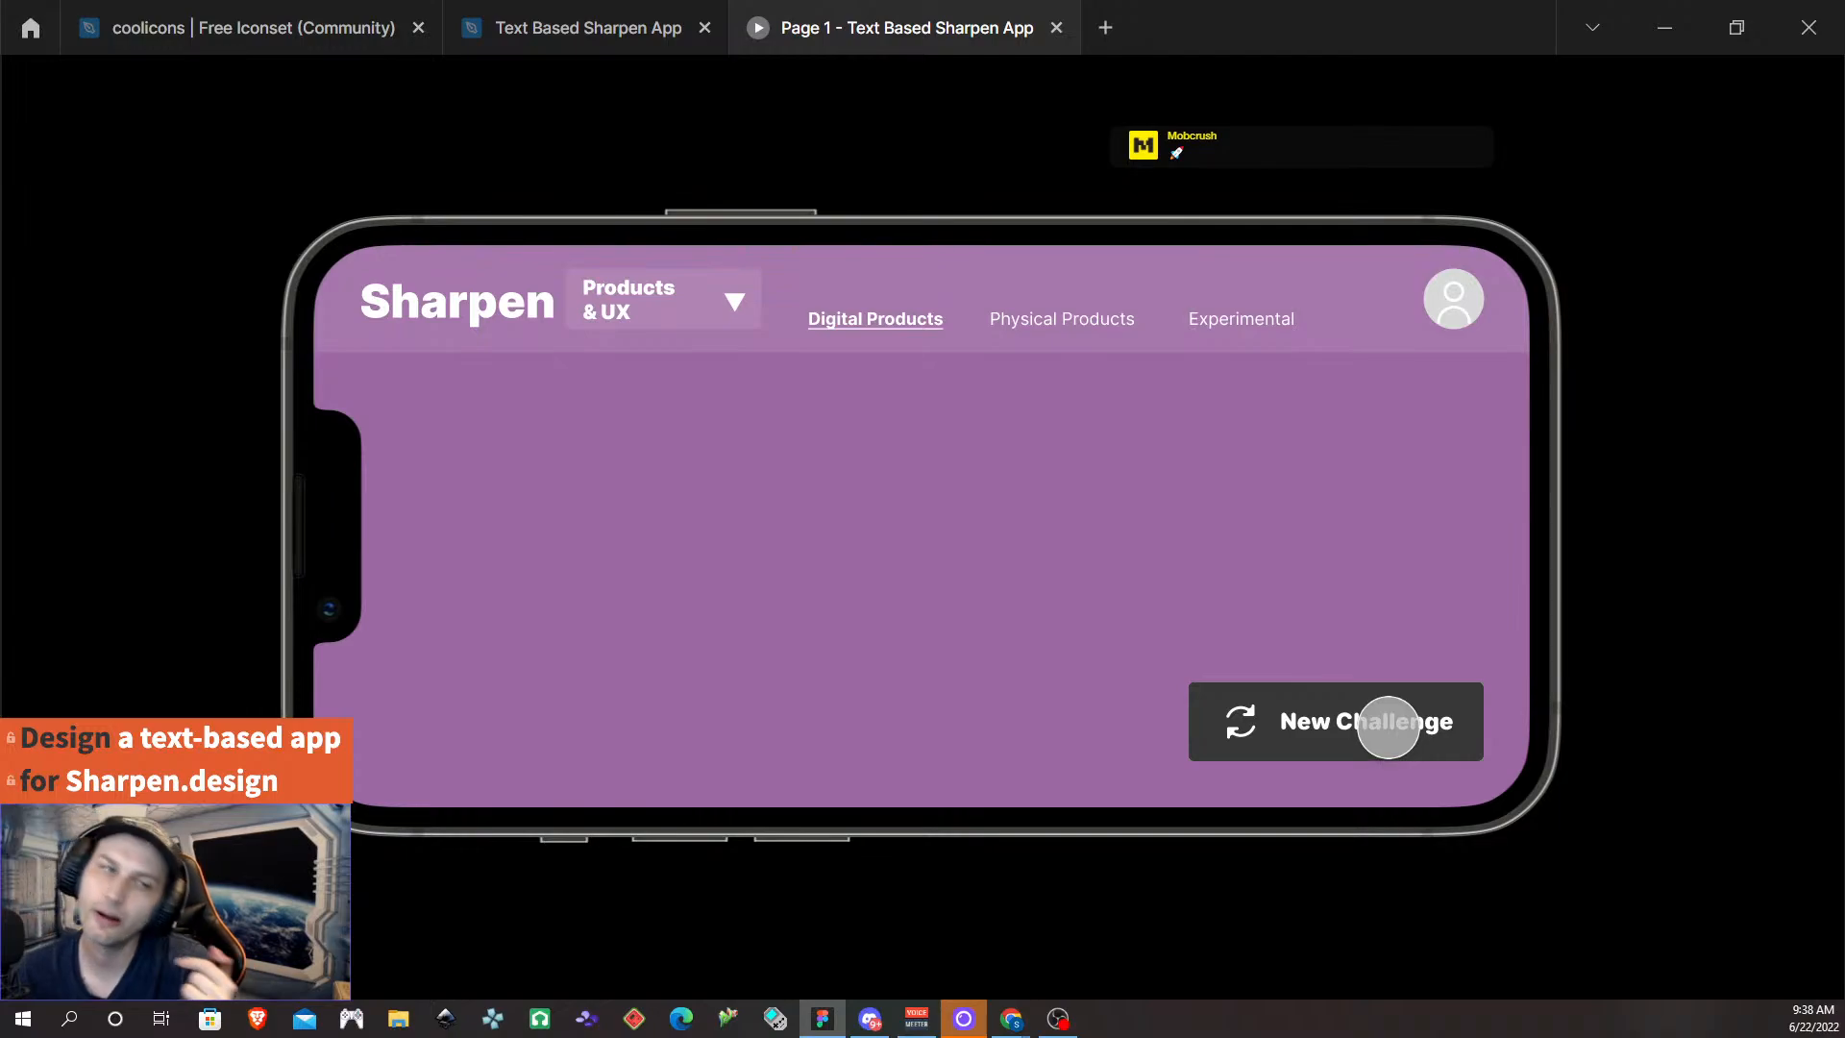
click(1389, 727)
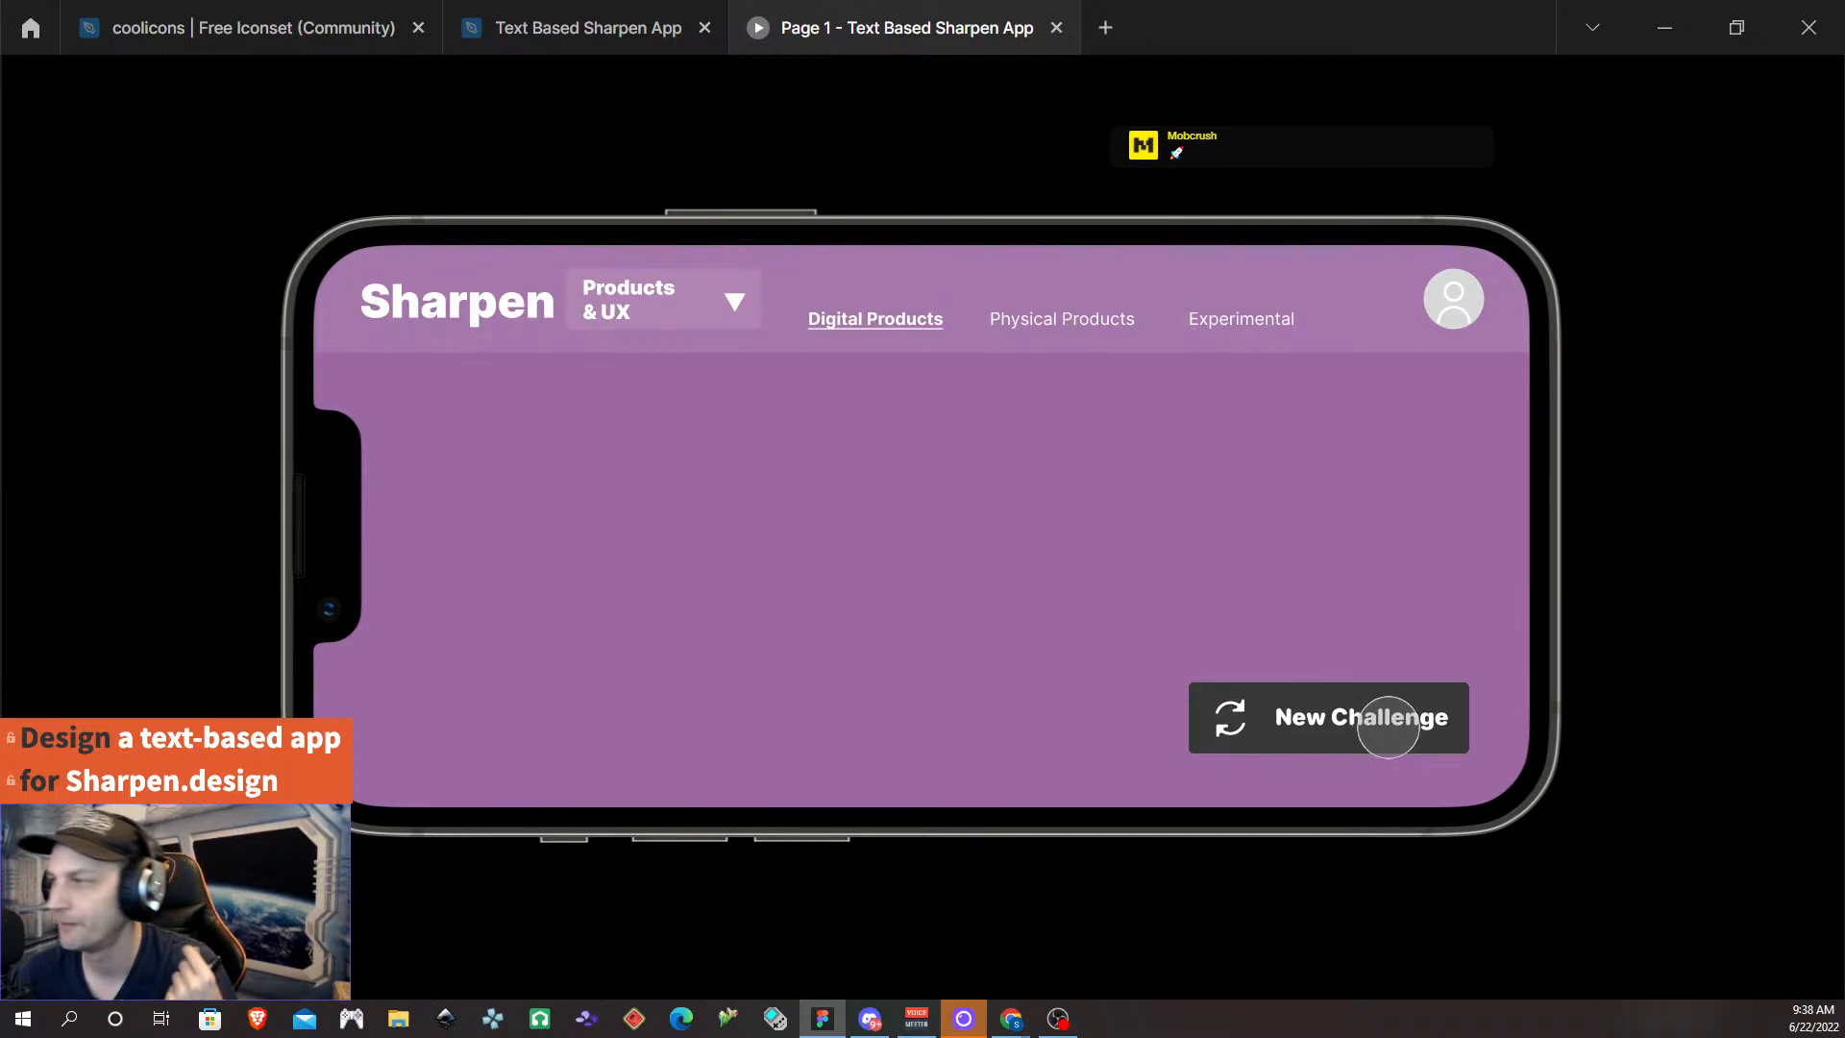
click(1389, 728)
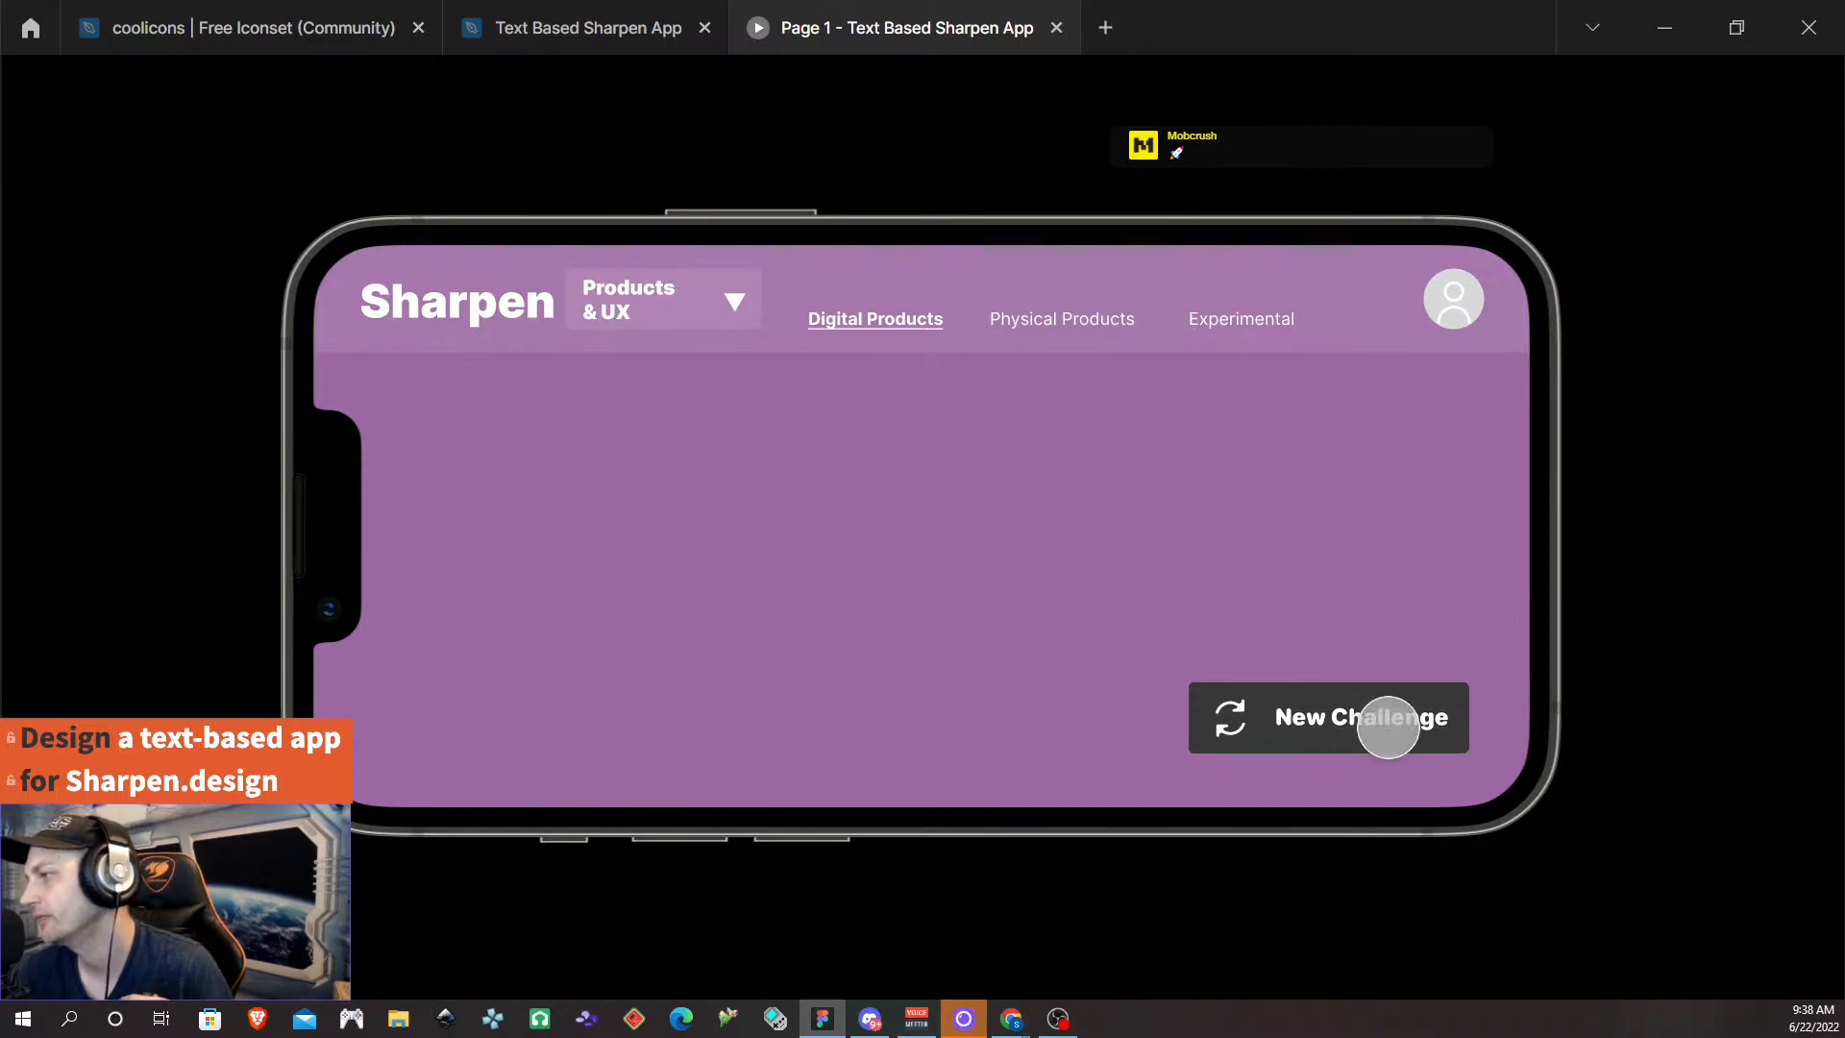
click(1056, 28)
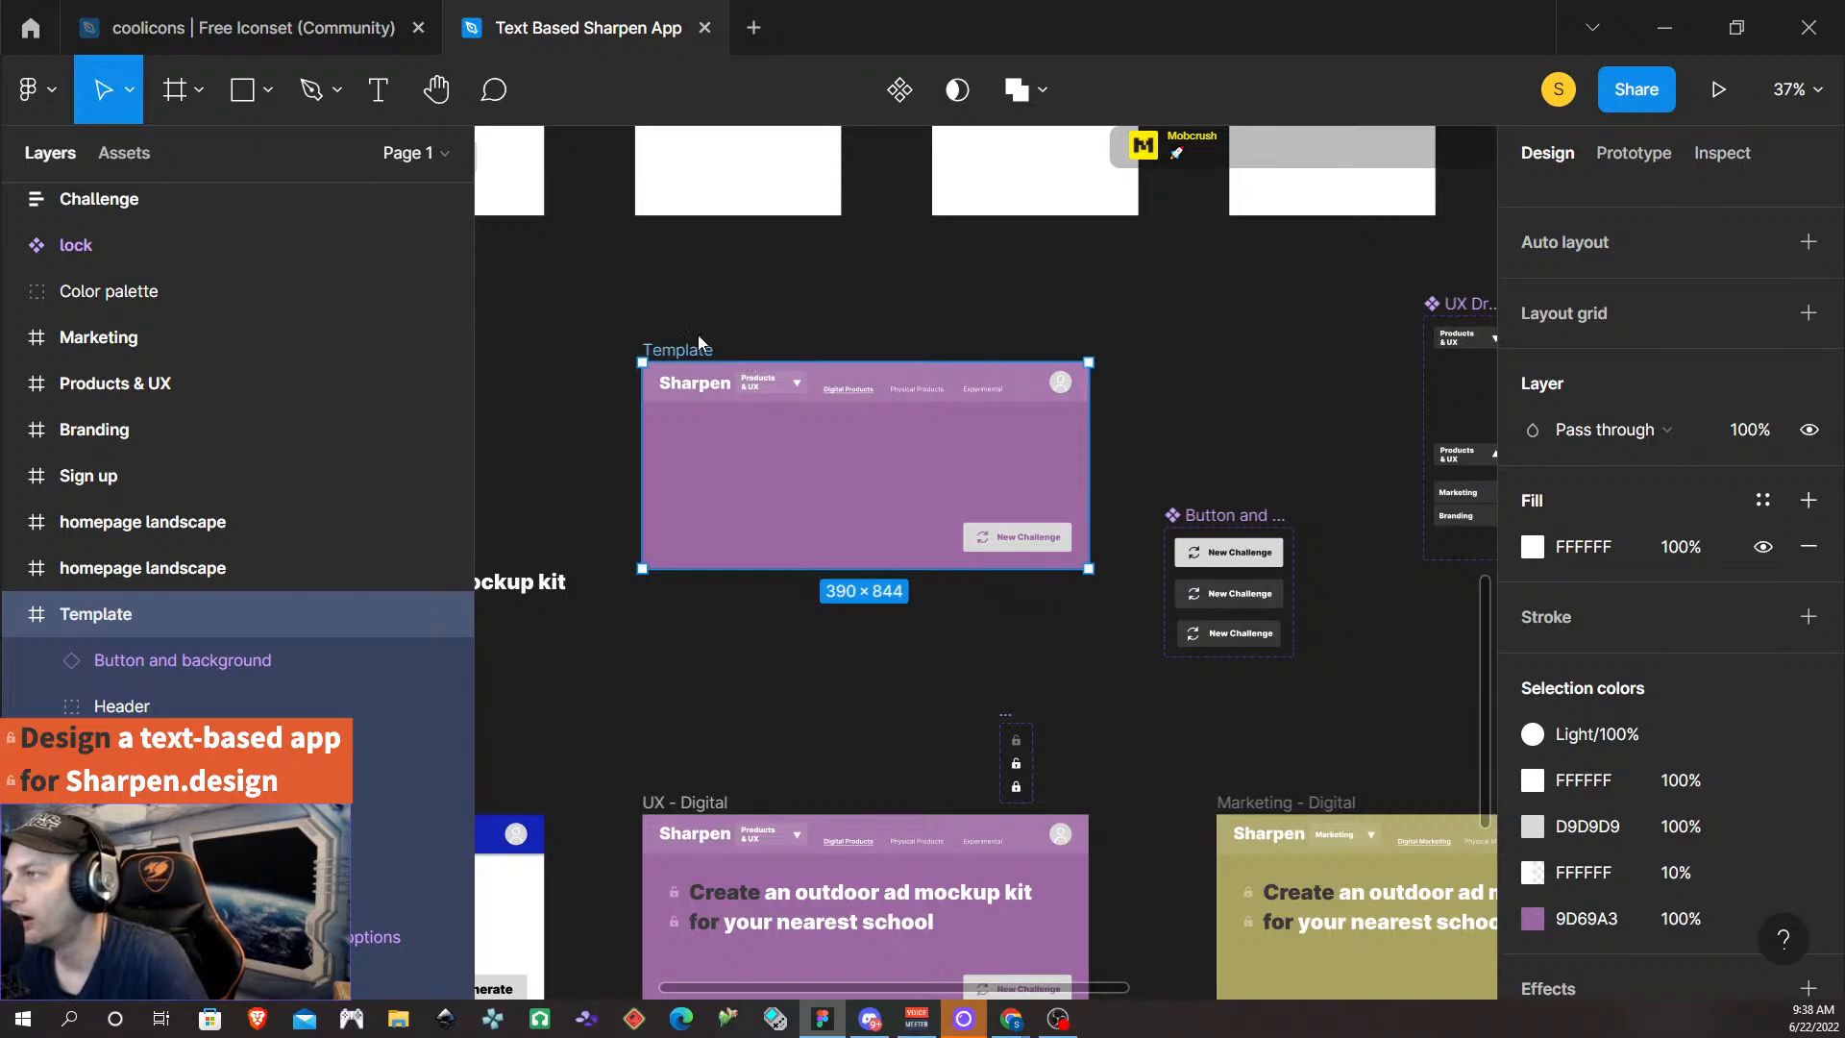
- Preview the Template frame, switch its category to Marketing, and test the New Challenge links from Digital Marketing through Physical Marketing to Events & Promos
click(1723, 94)
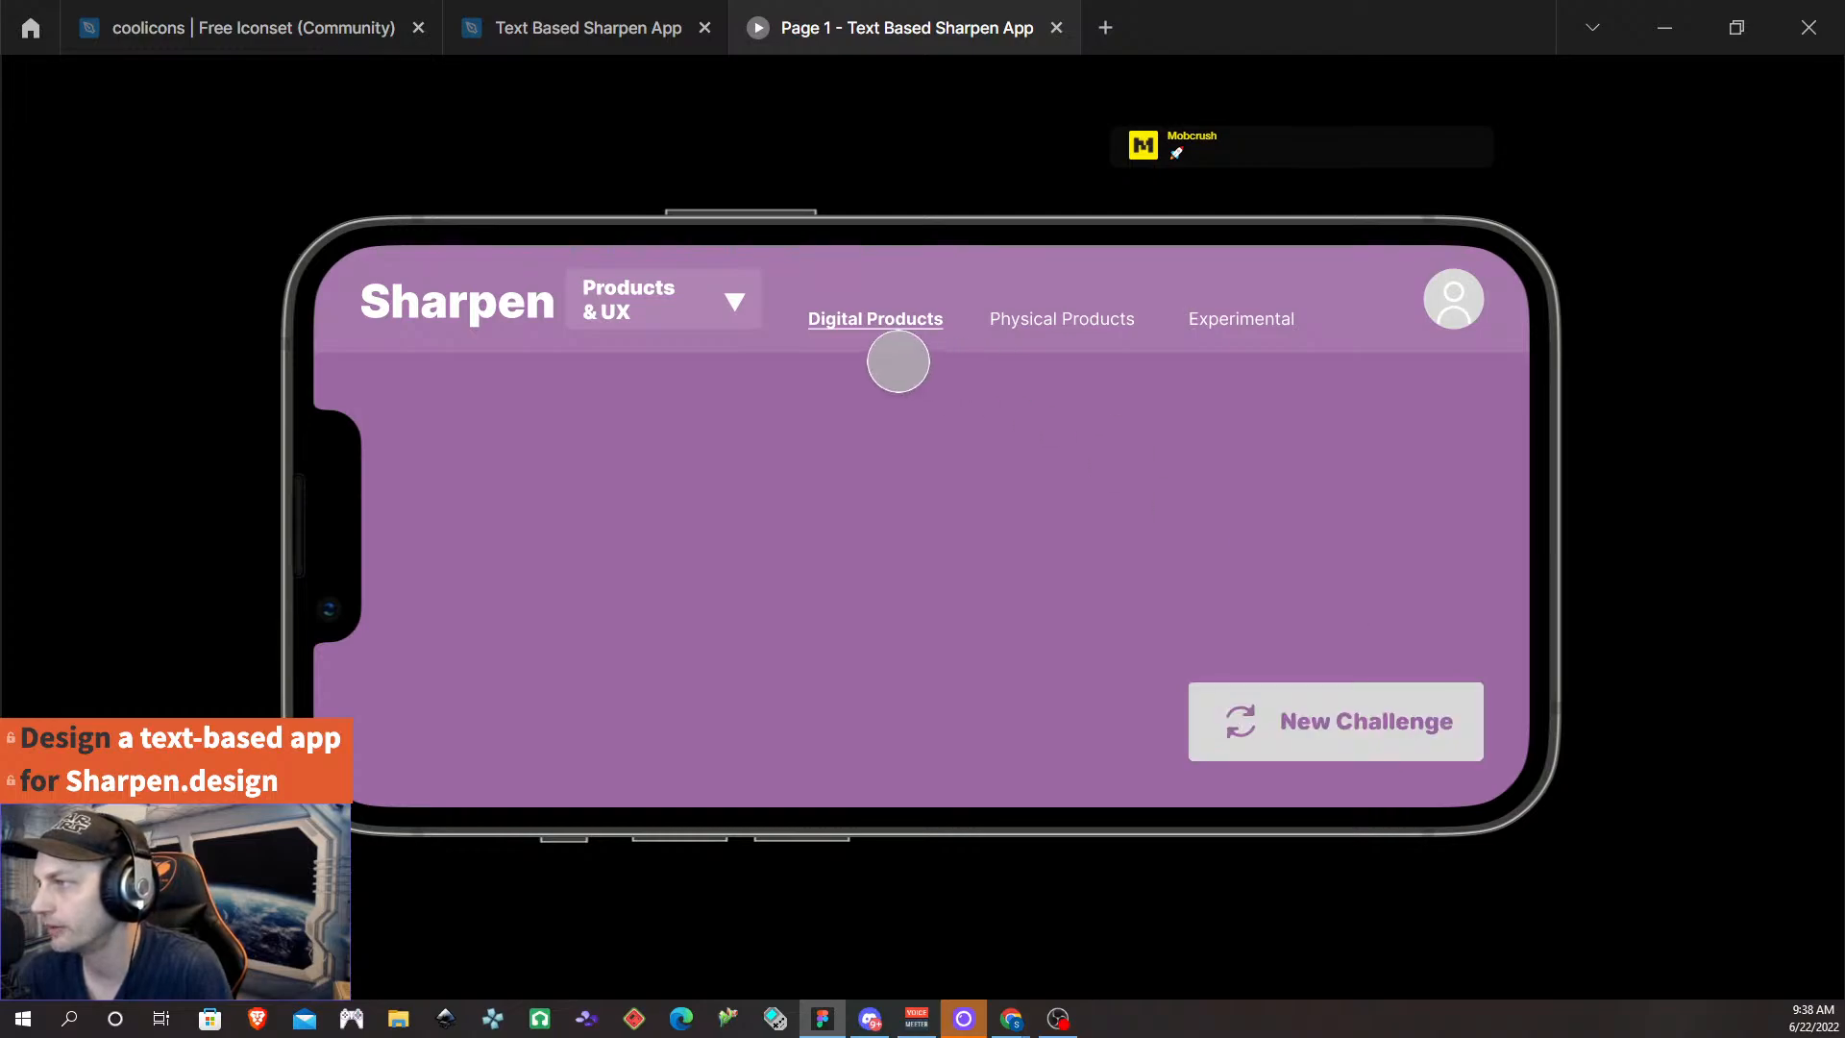
click(730, 296)
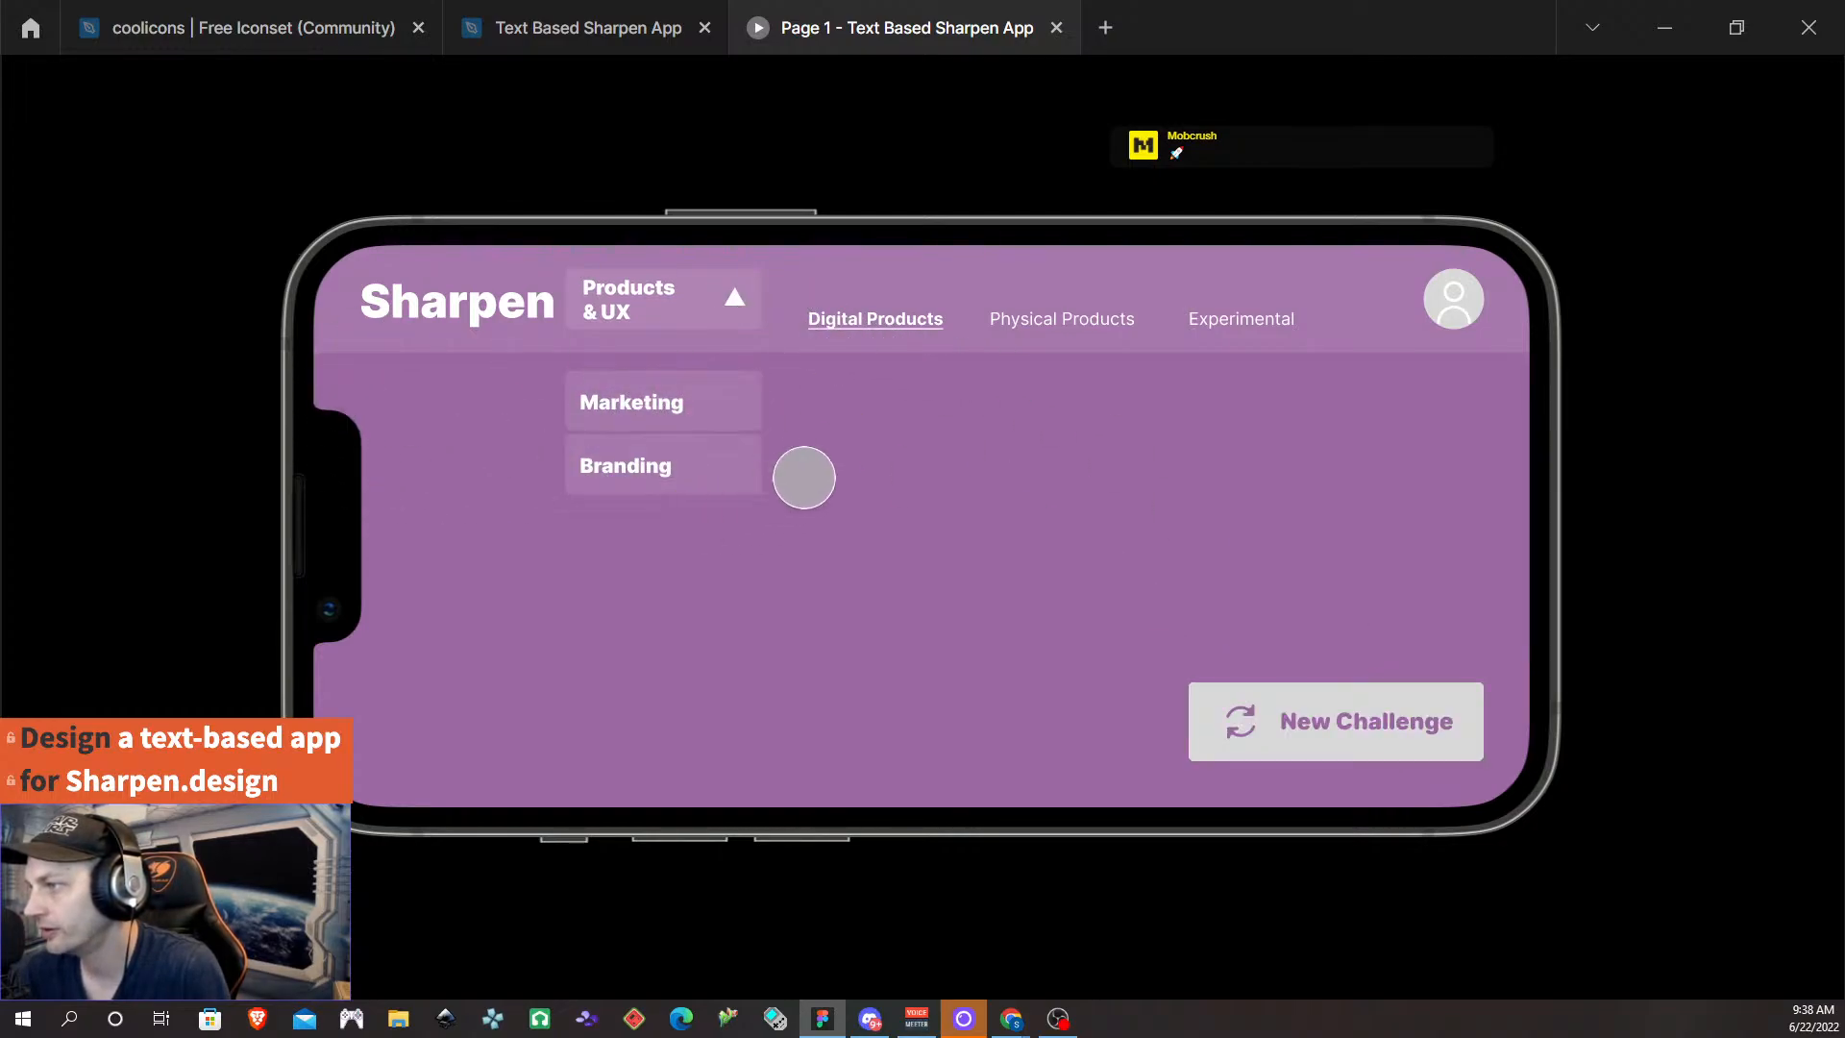
click(682, 401)
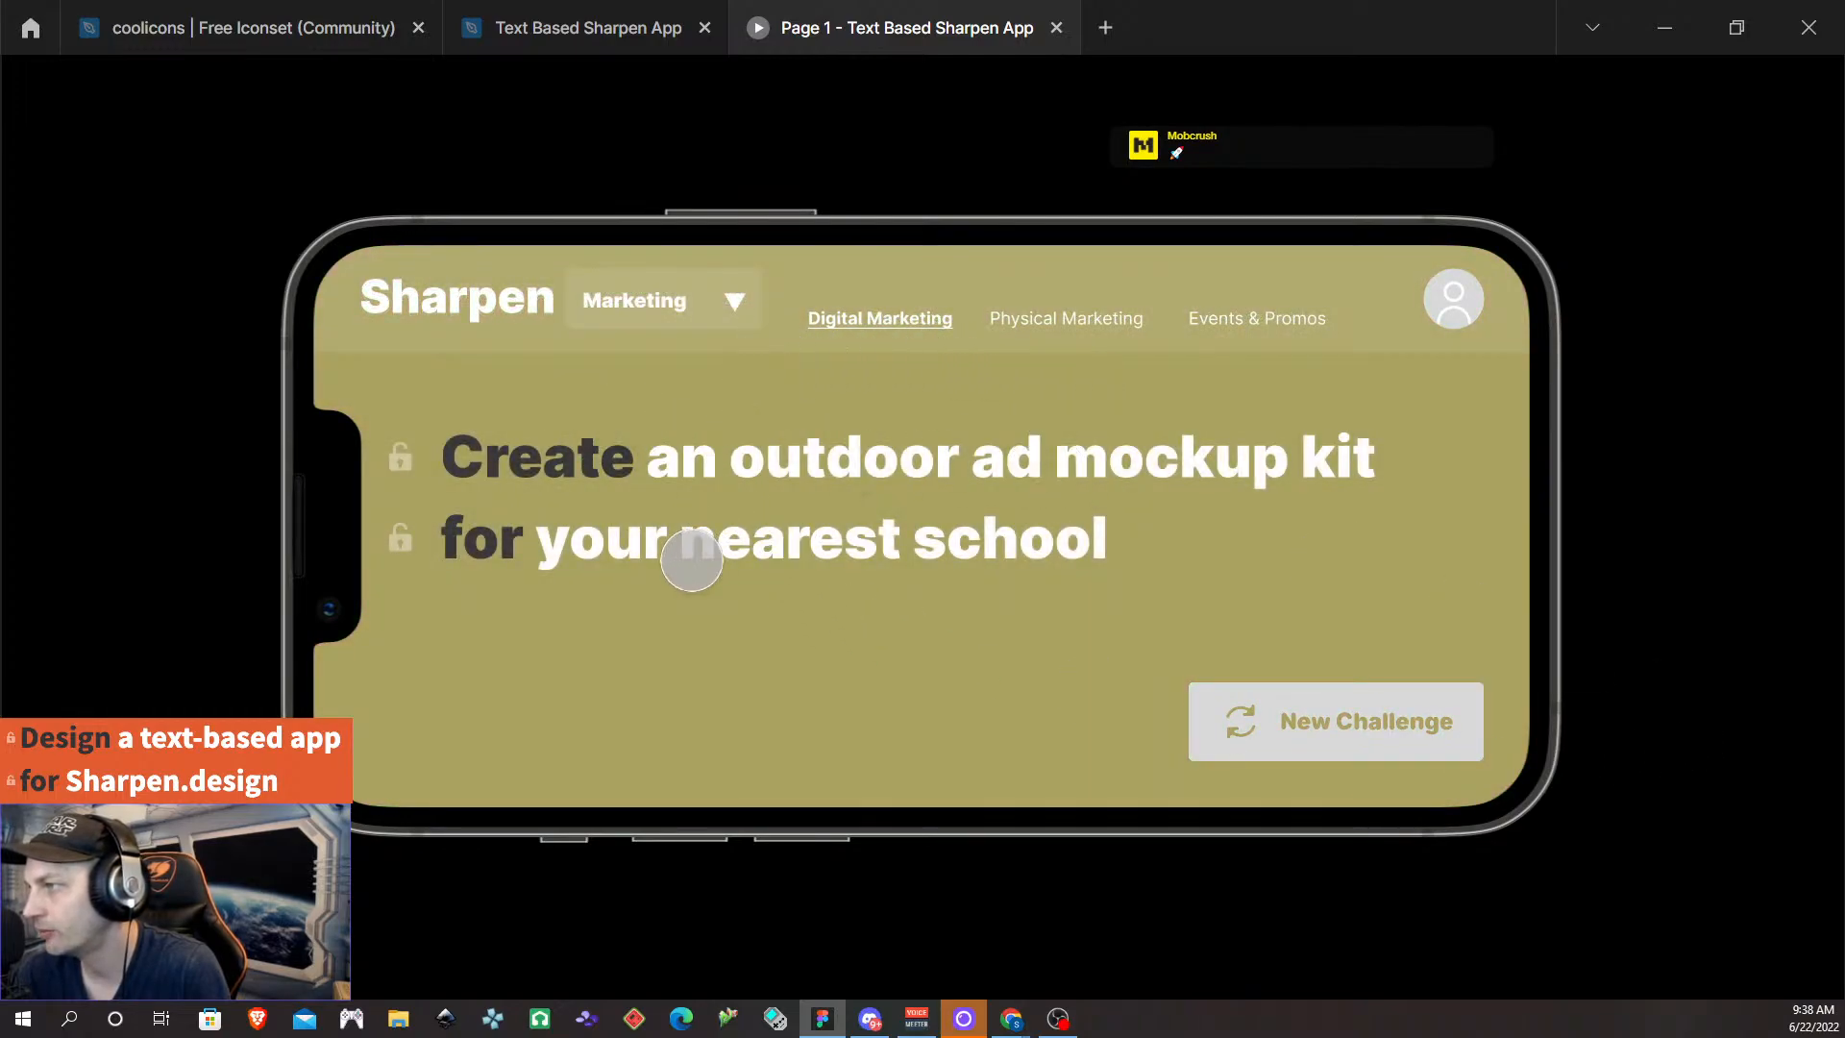
click(513, 473)
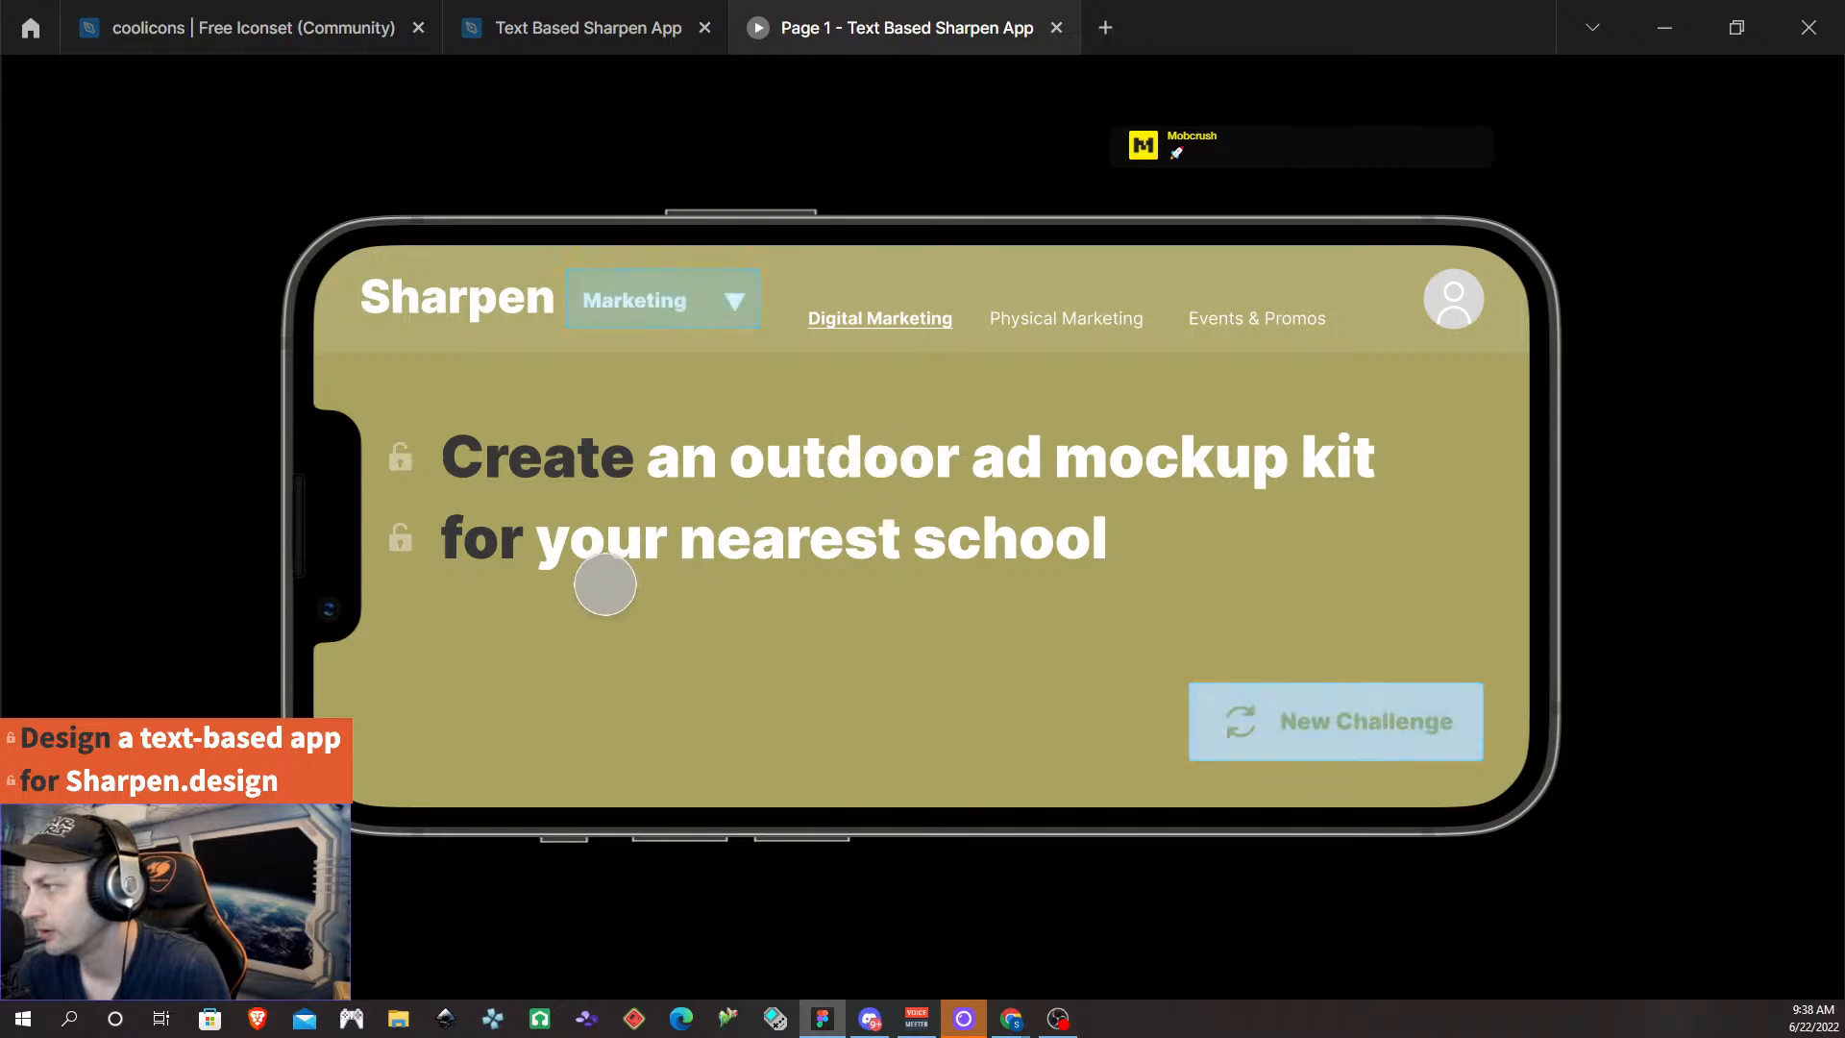
click(1381, 722)
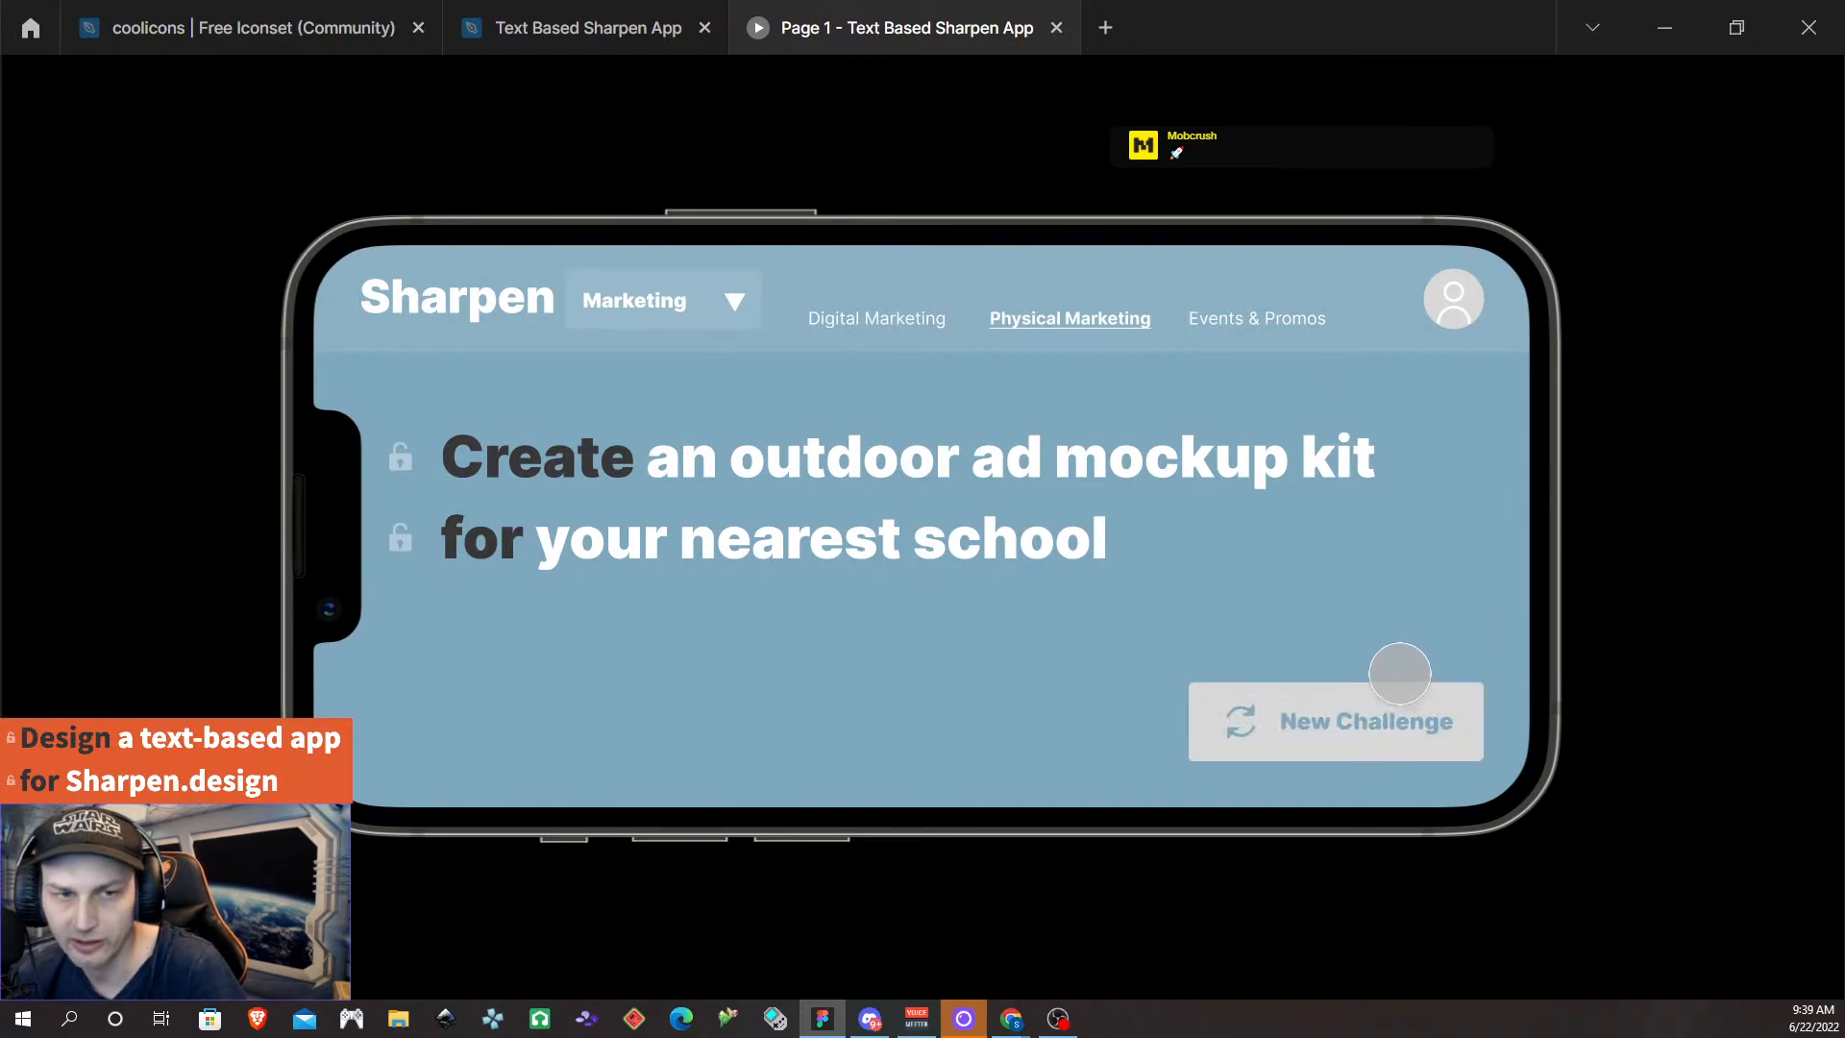
click(1403, 708)
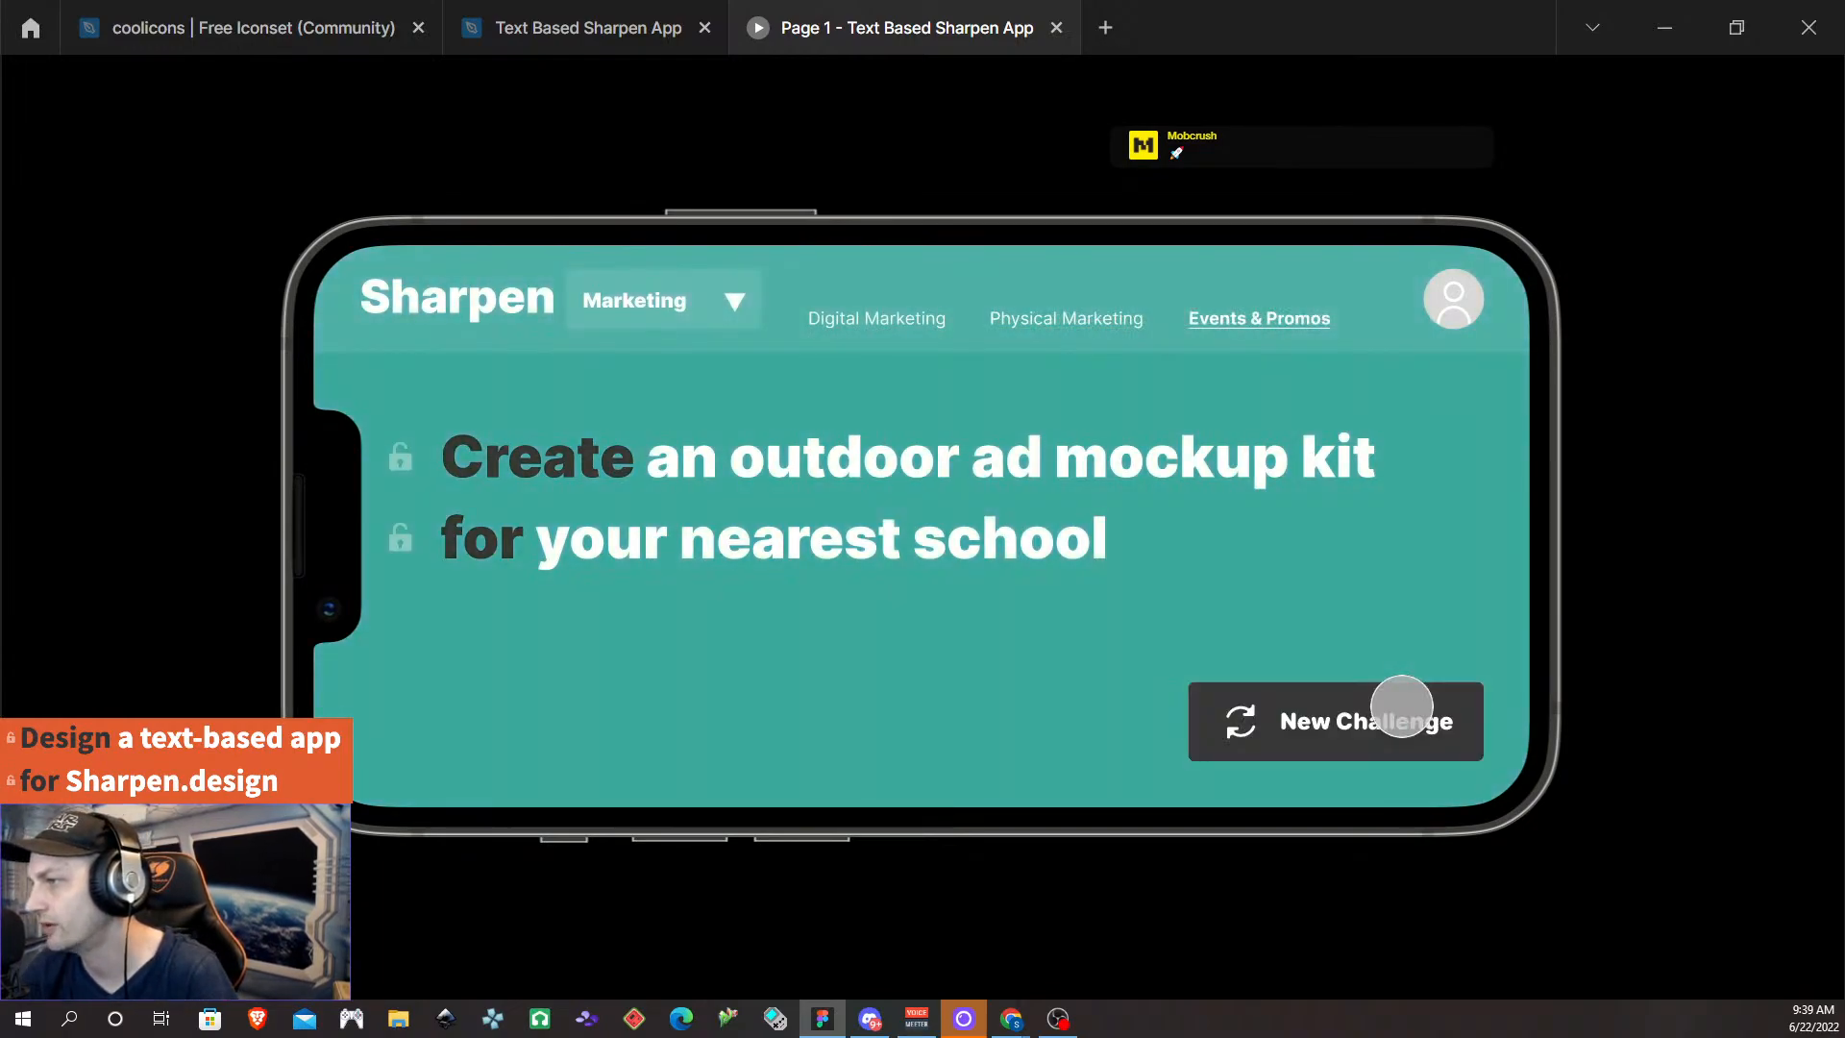
- Cycle the prototype through the Digital Marketing, Physical Marketing and Events & Promos screens with repeated New Challenge taps
click(1403, 709)
click(1403, 708)
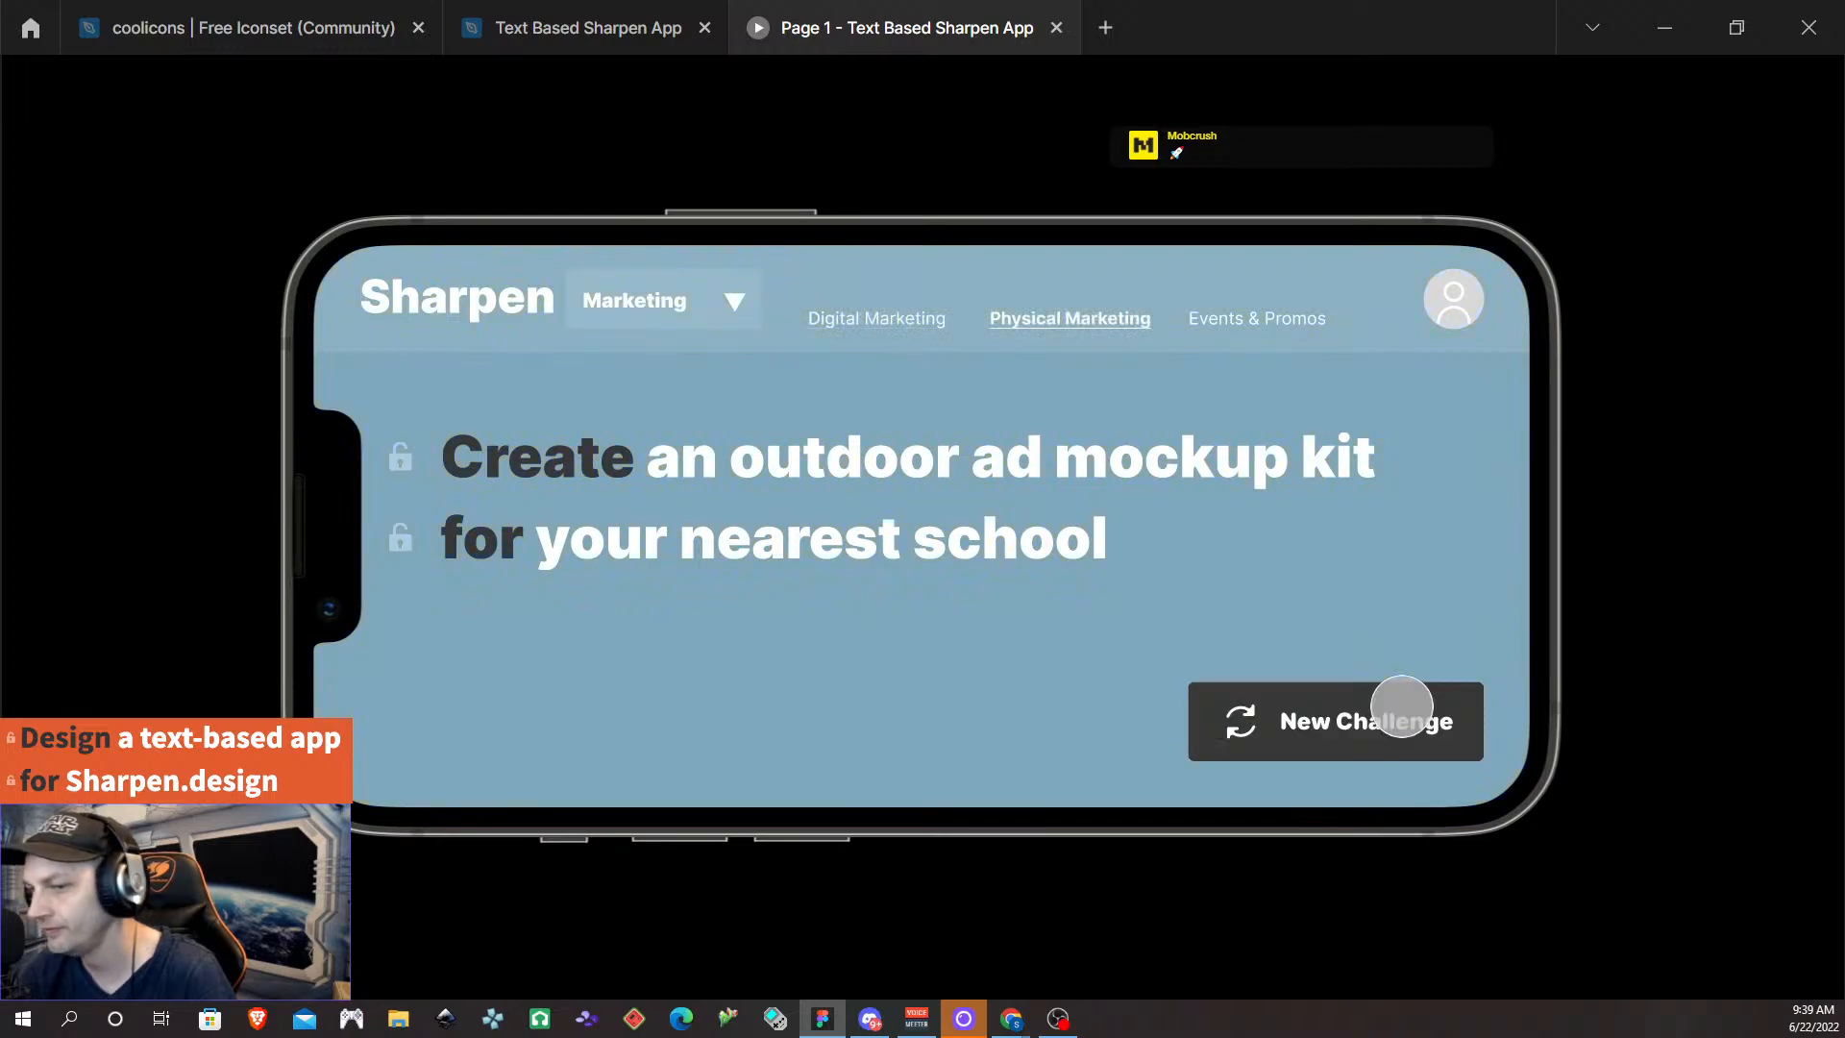
click(1396, 711)
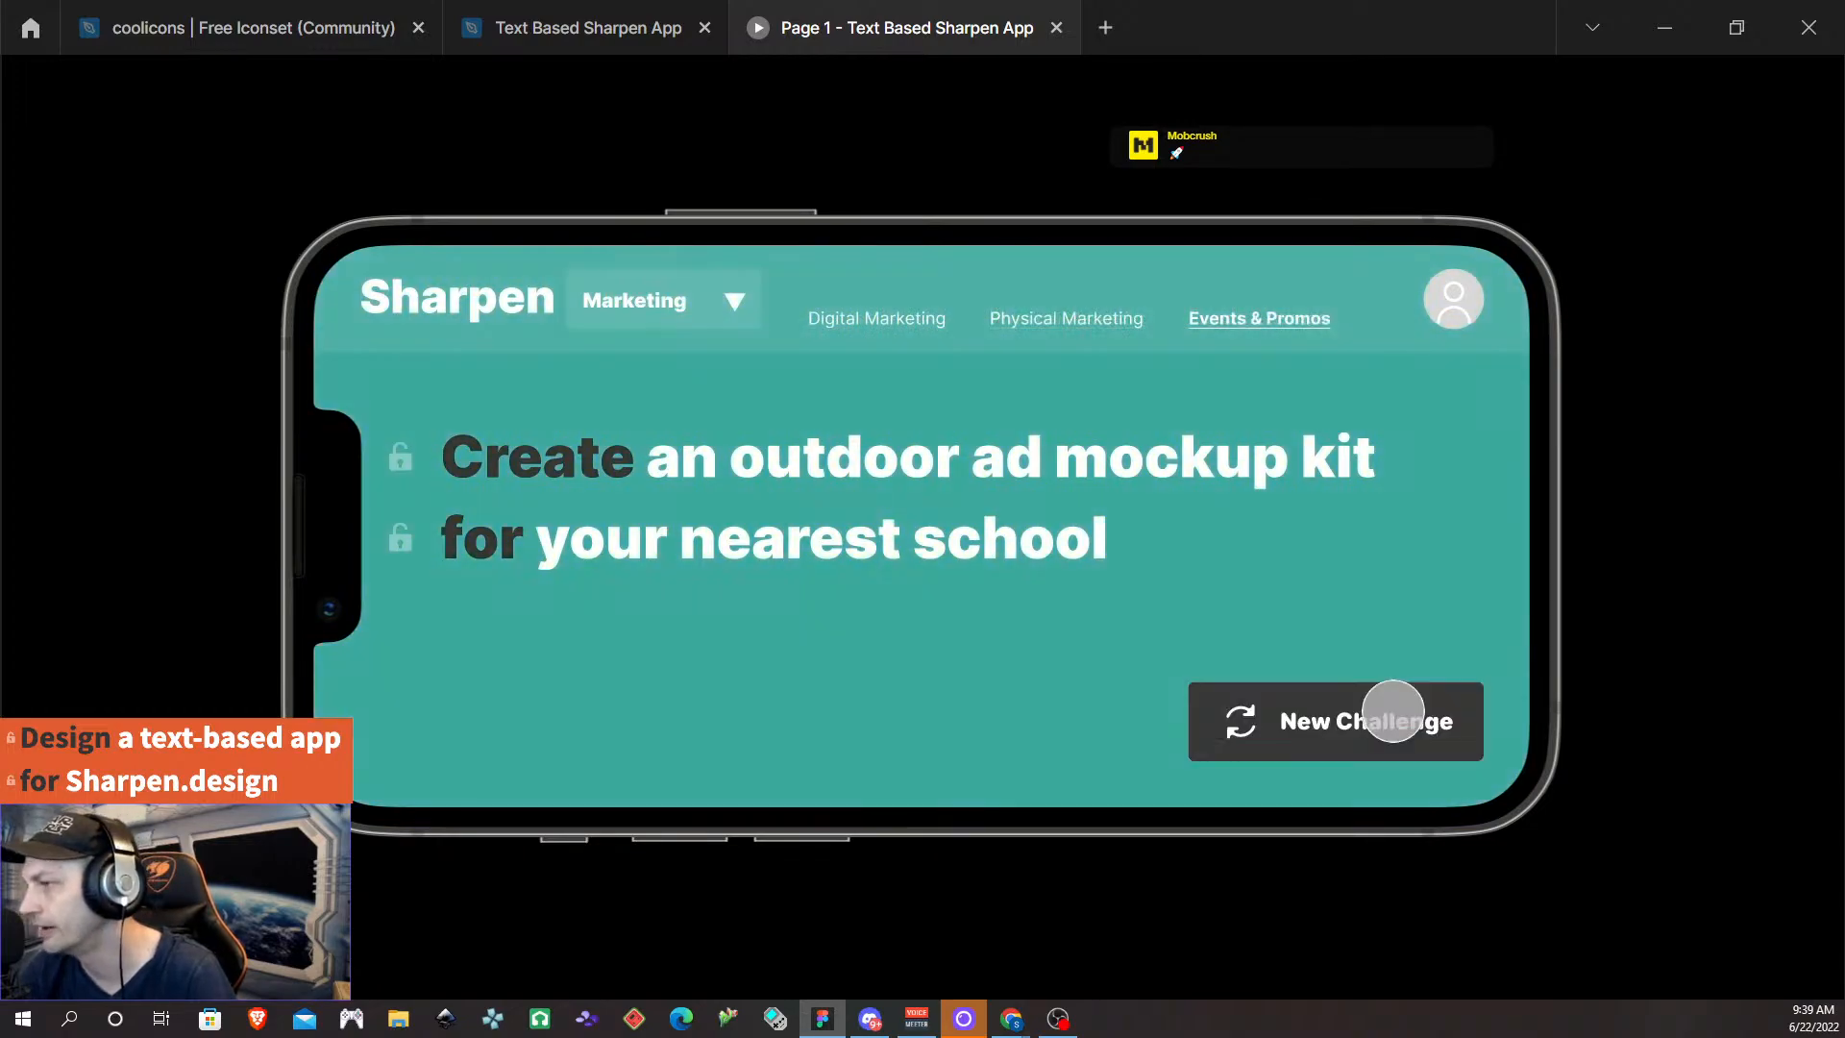
click(1396, 711)
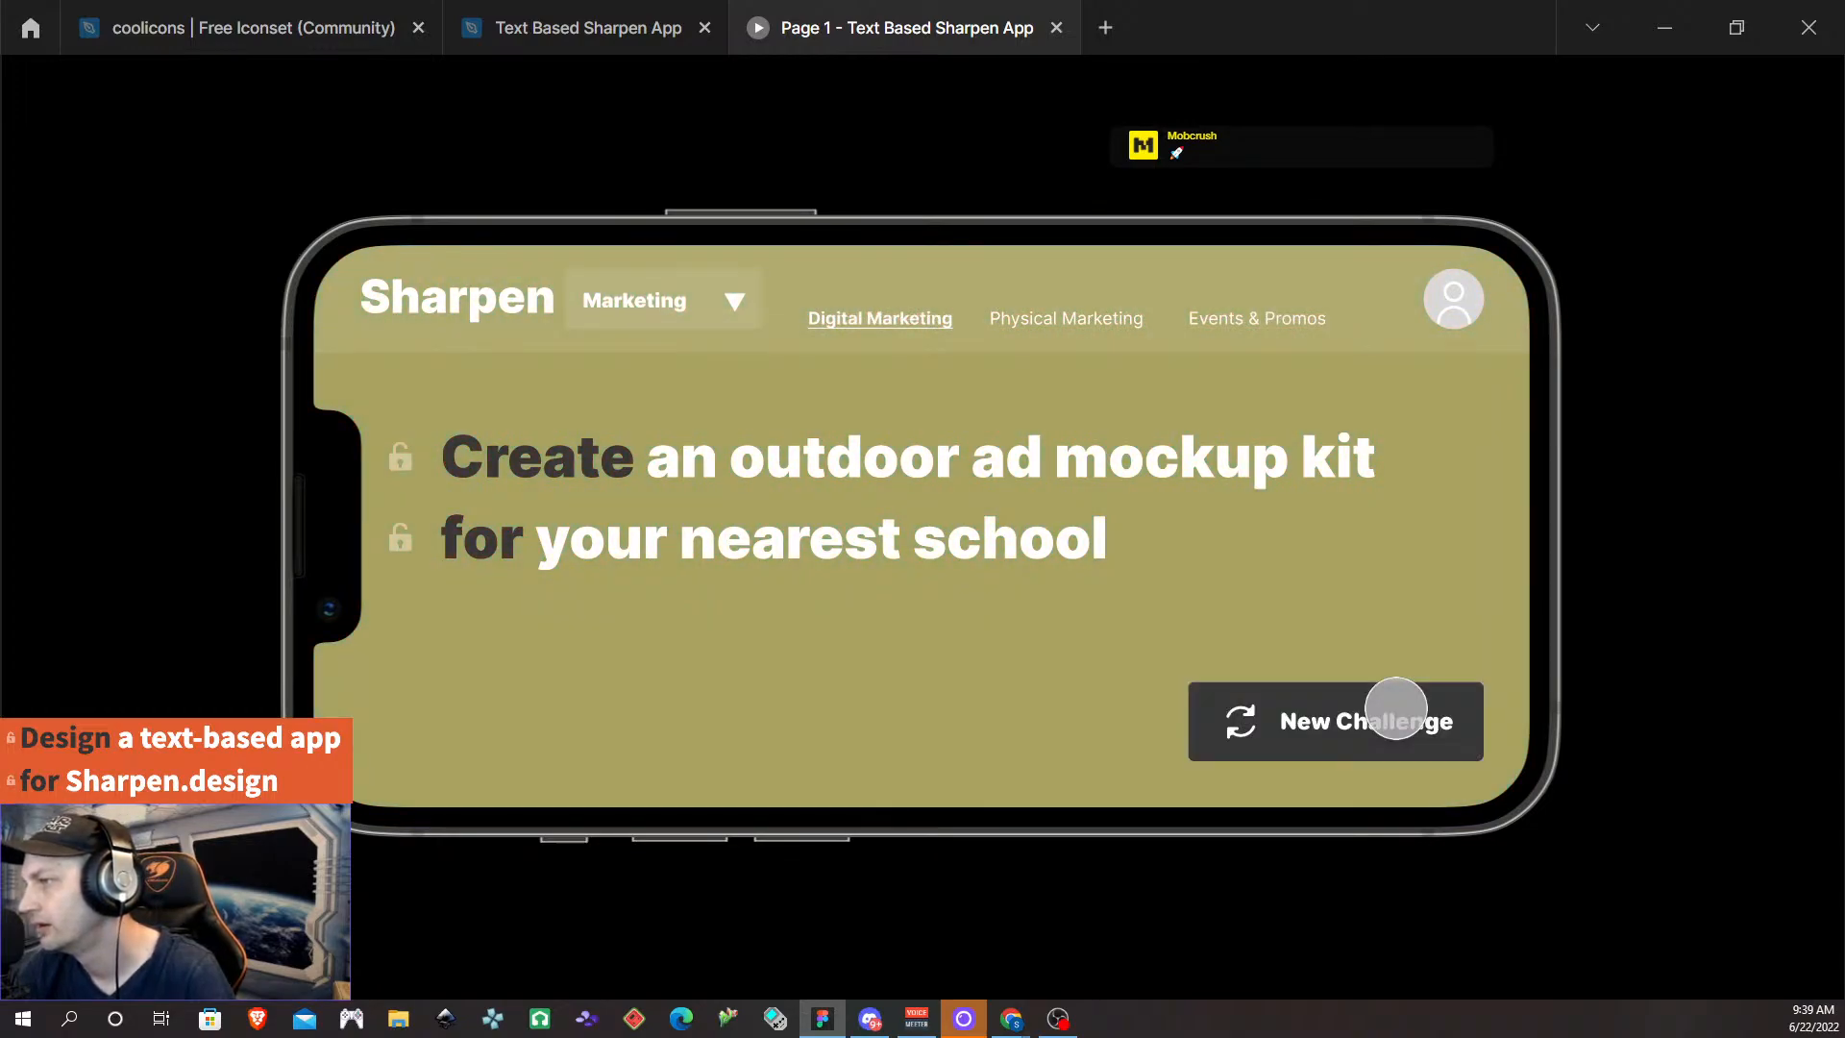
click(1396, 708)
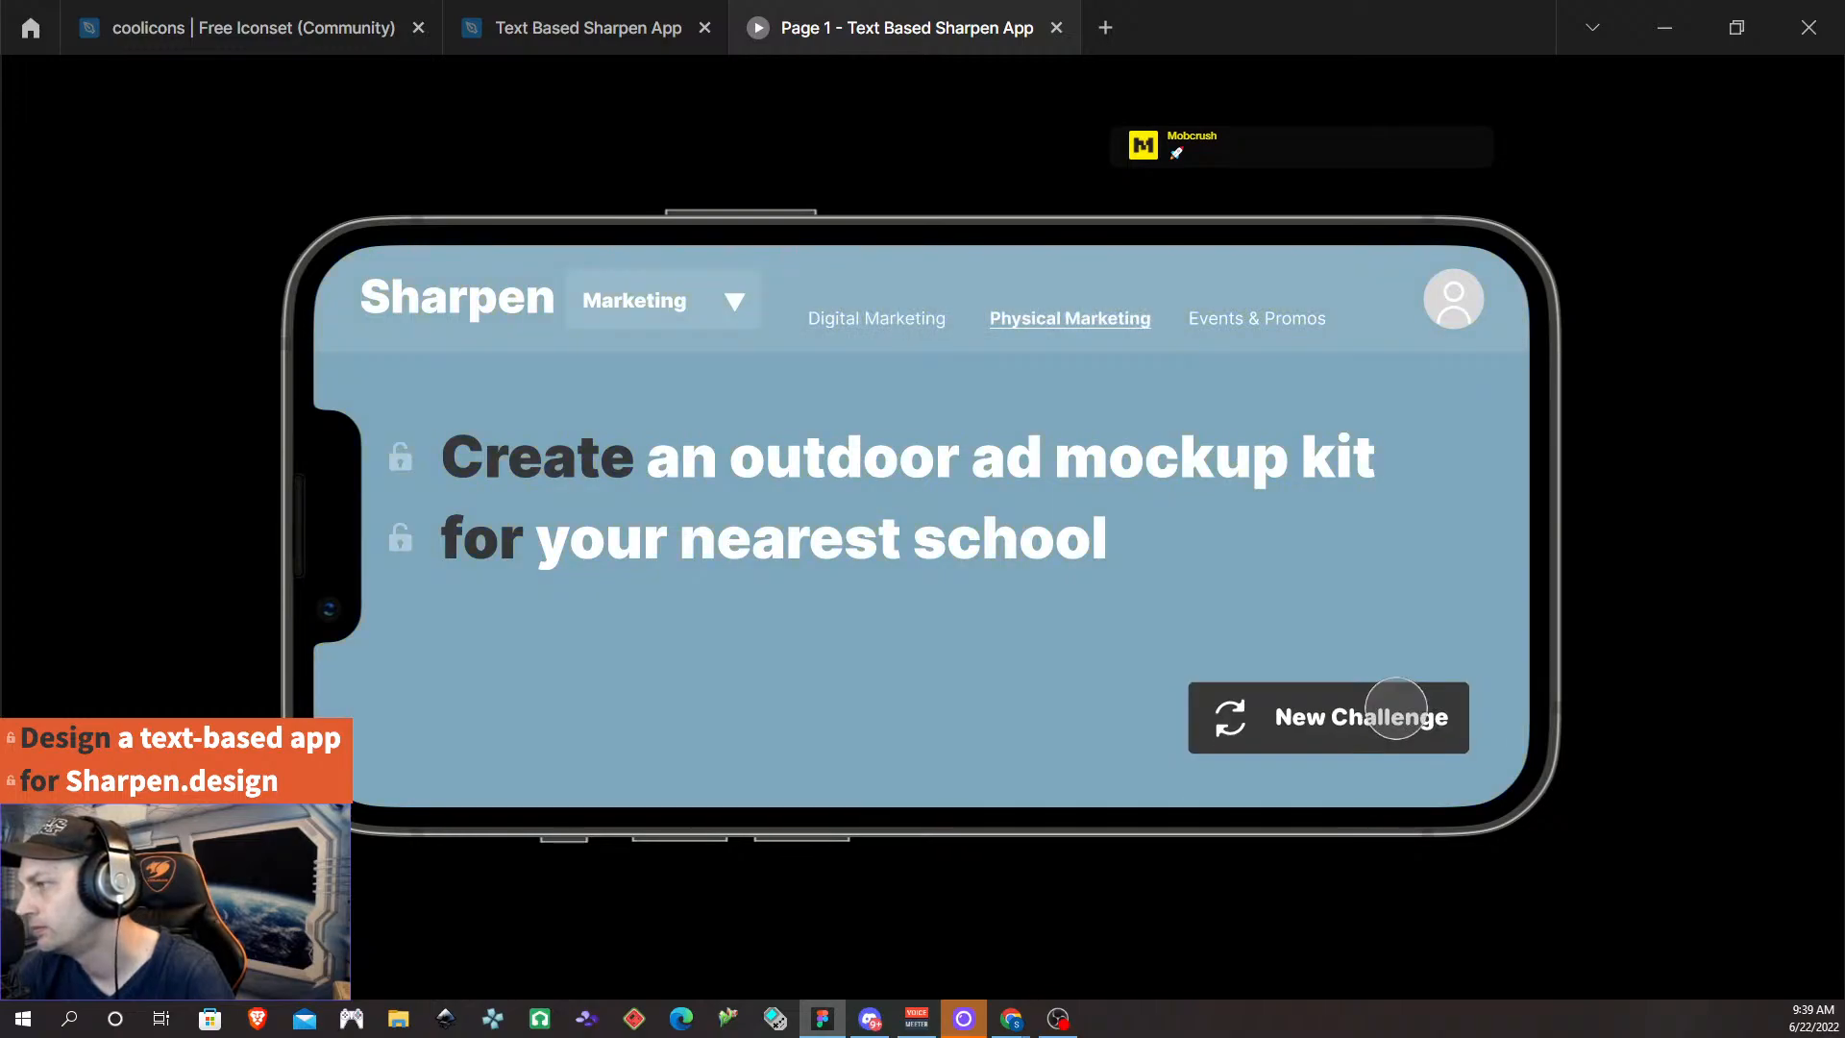
click(1396, 711)
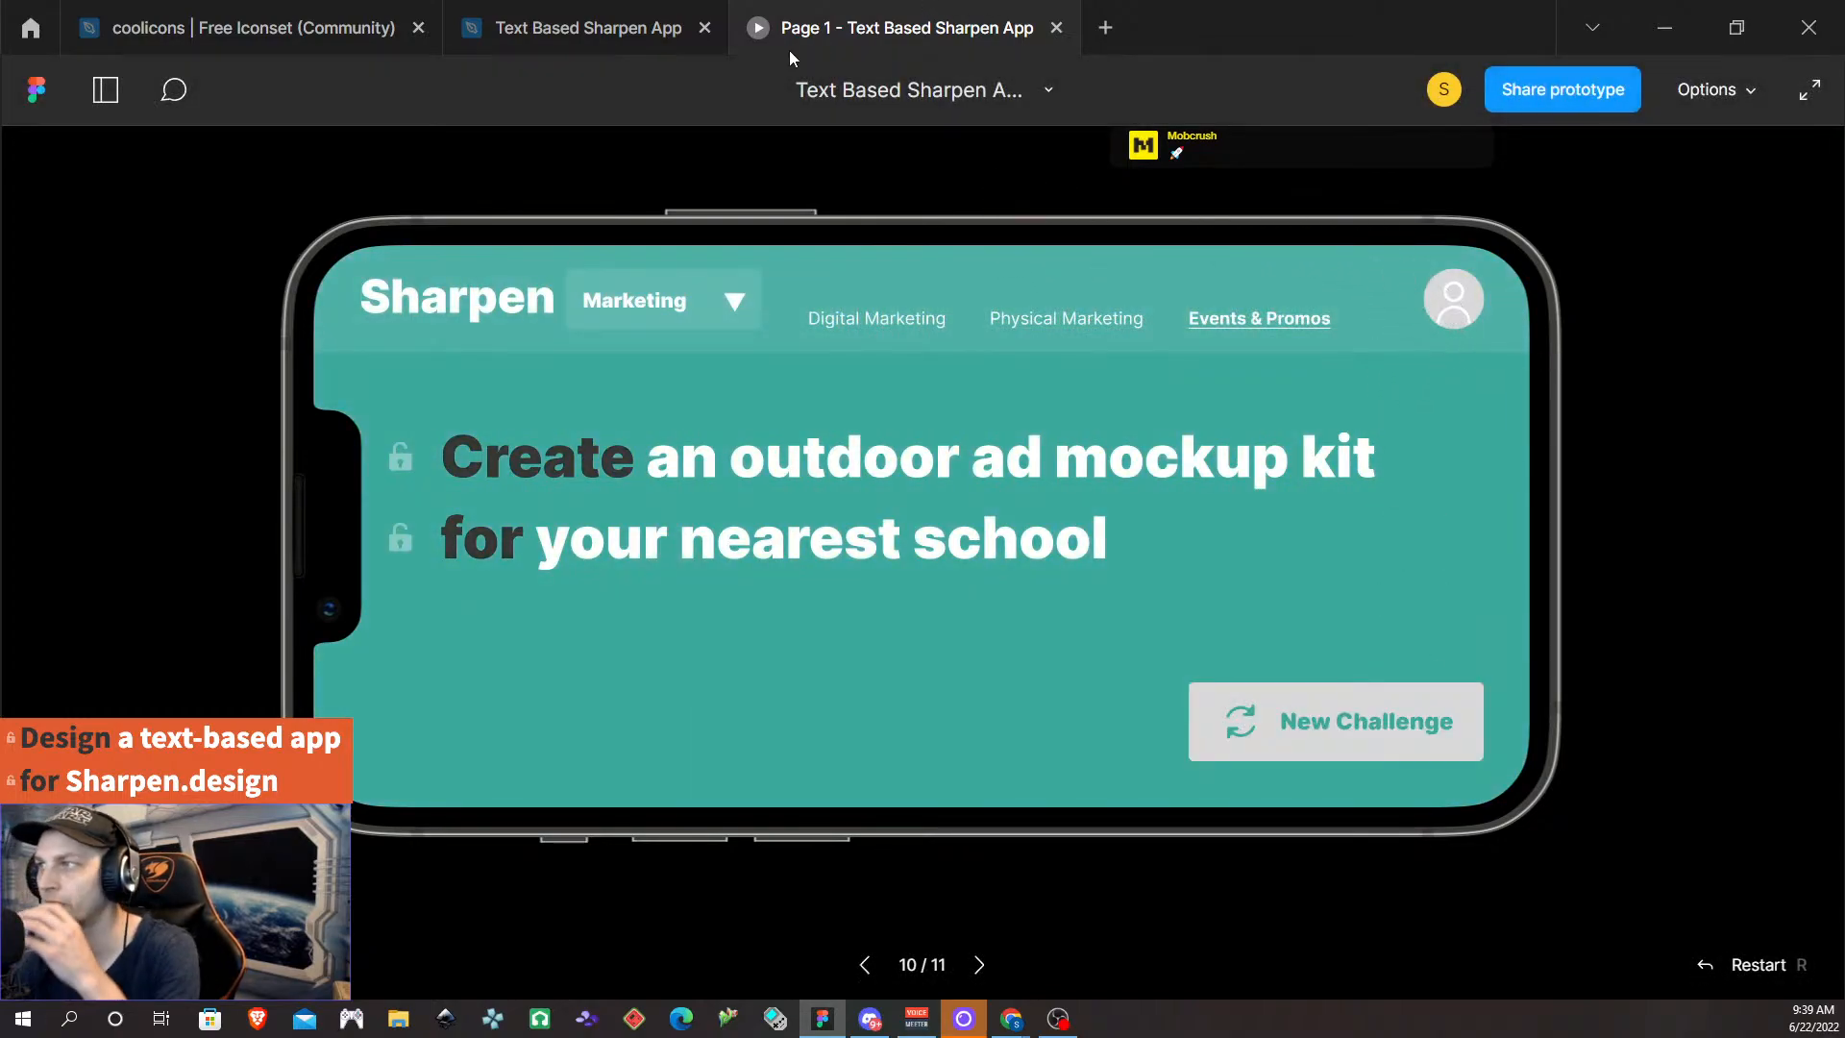
- Switch the prototype's category to Branding, test New Challenge from Products to Organizations, and open the category dropdown there
click(723, 299)
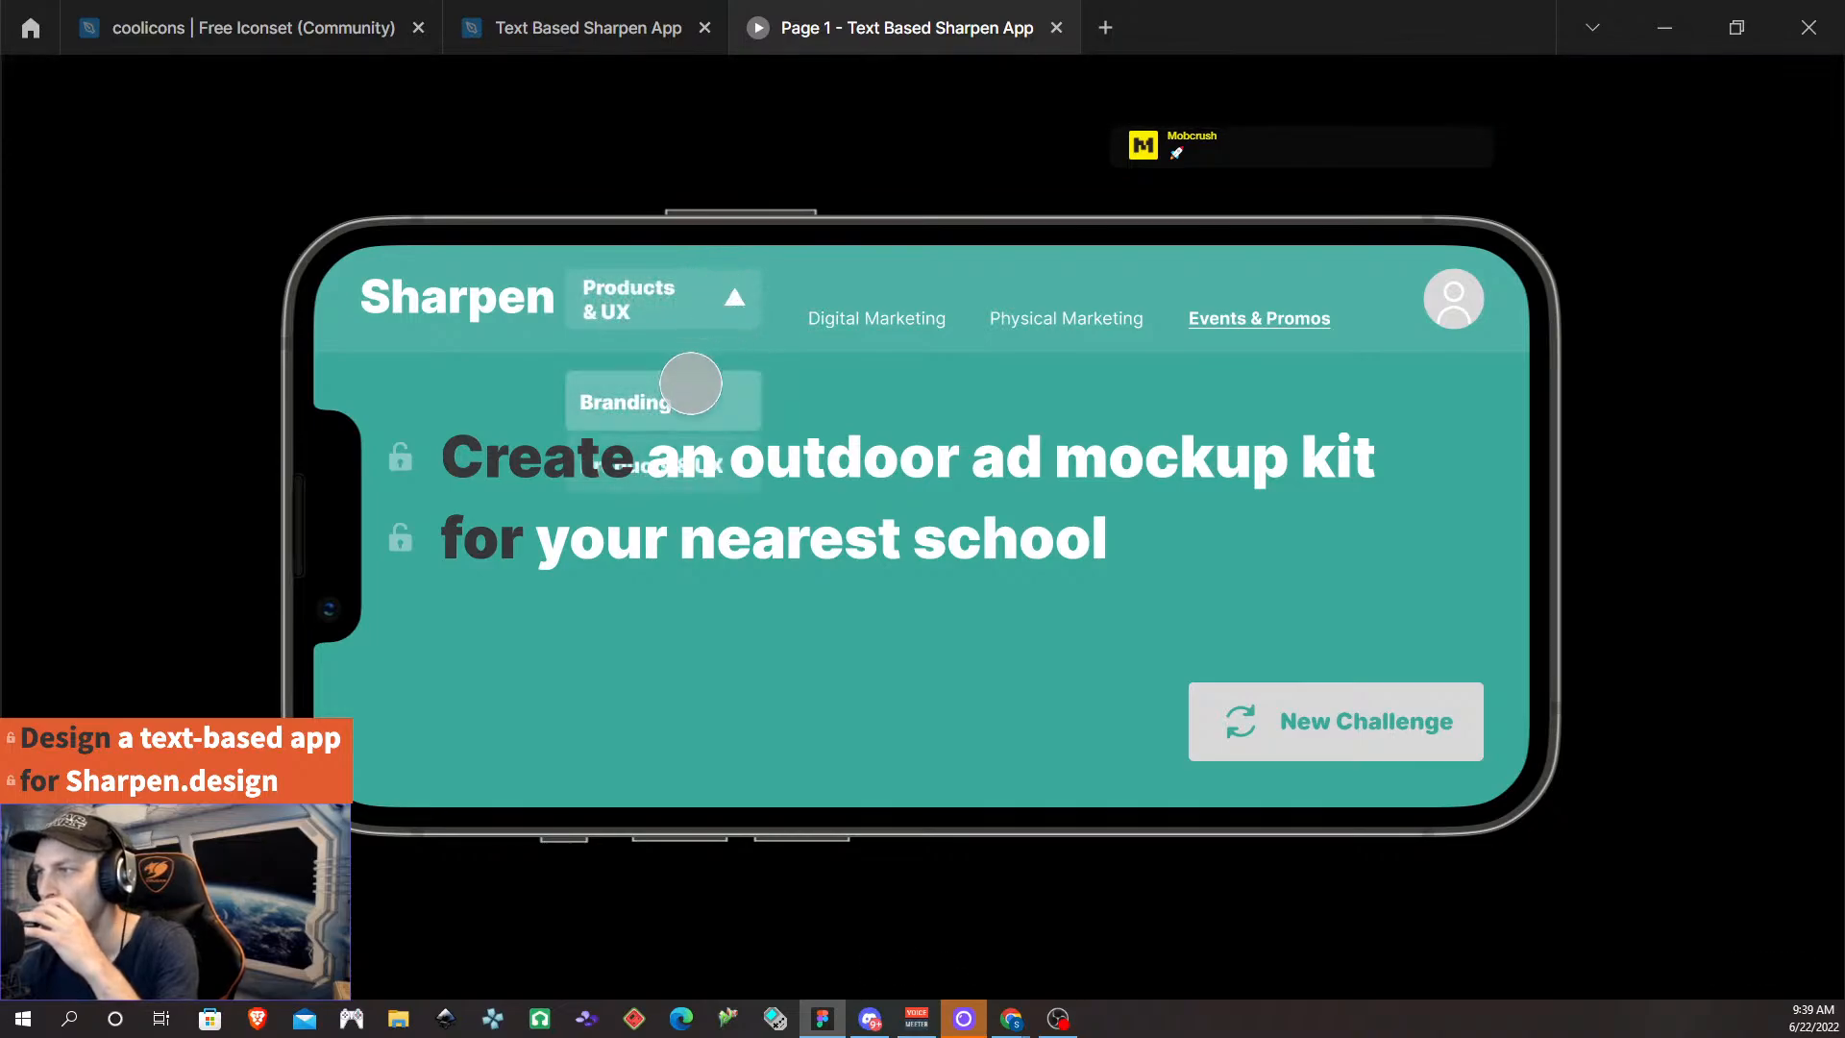
click(688, 382)
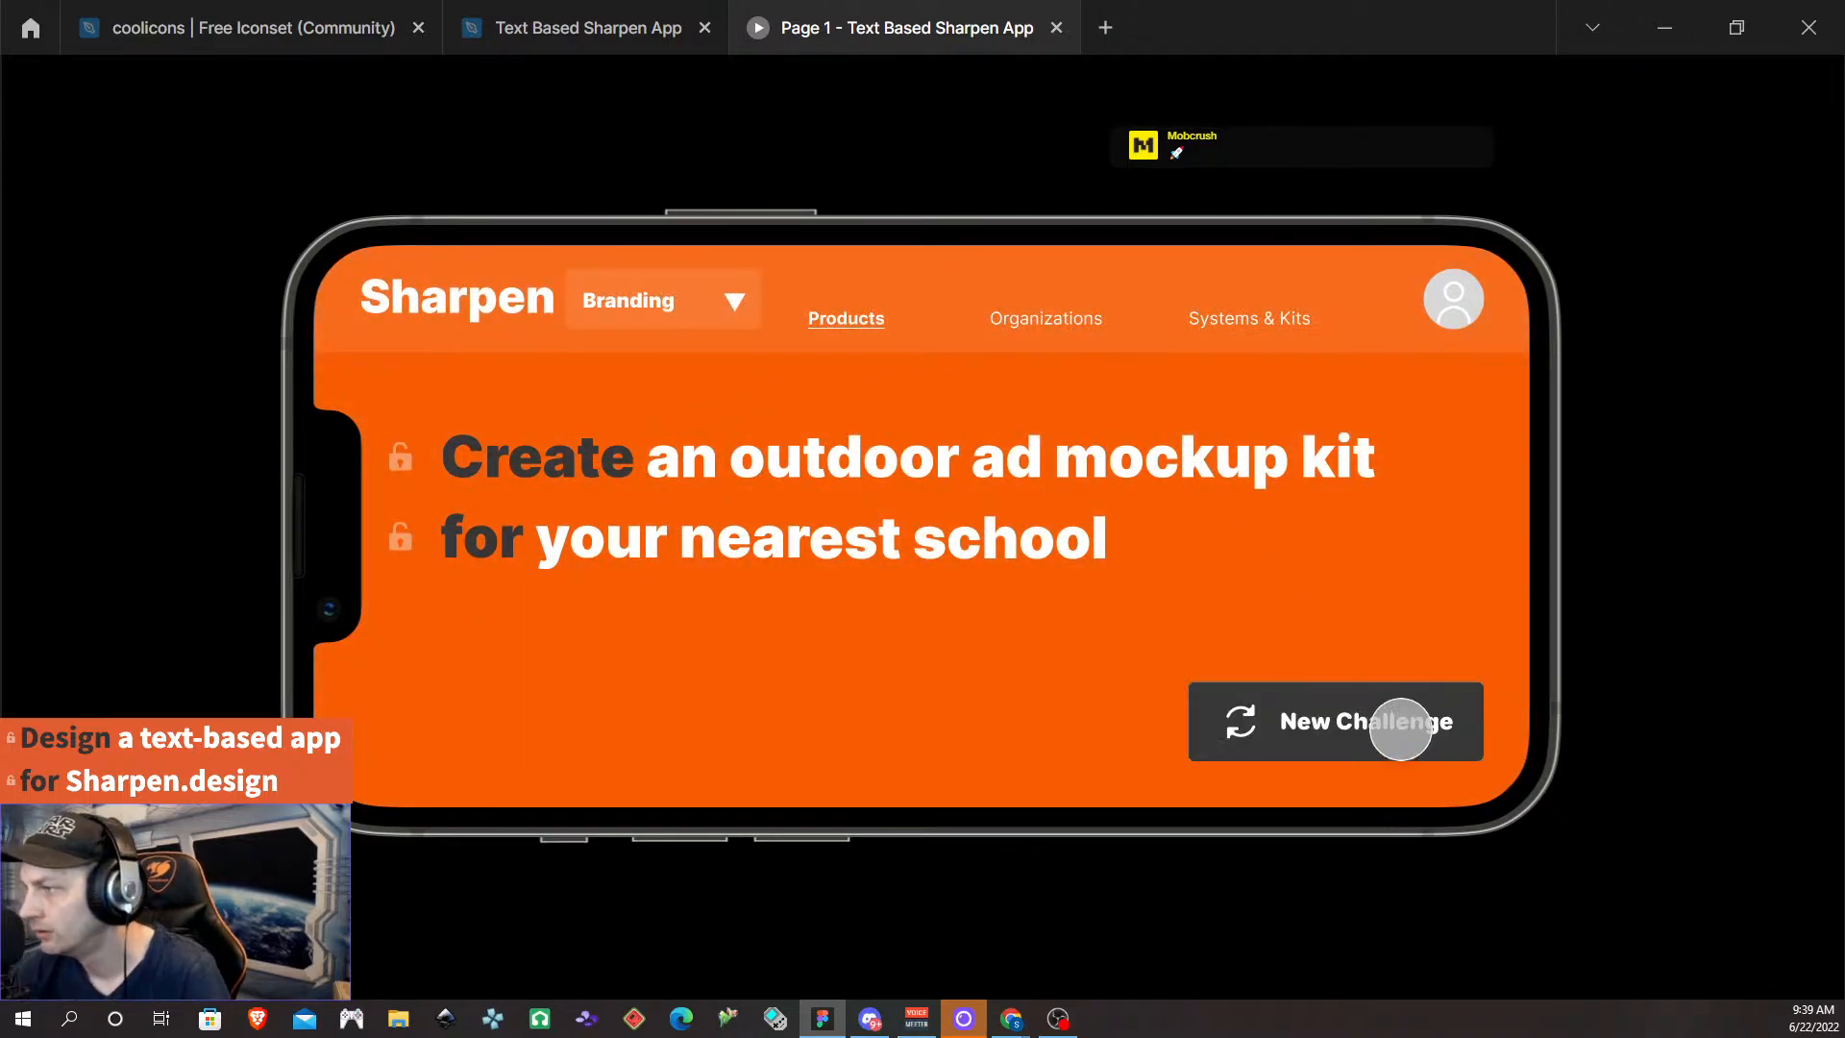
click(1398, 722)
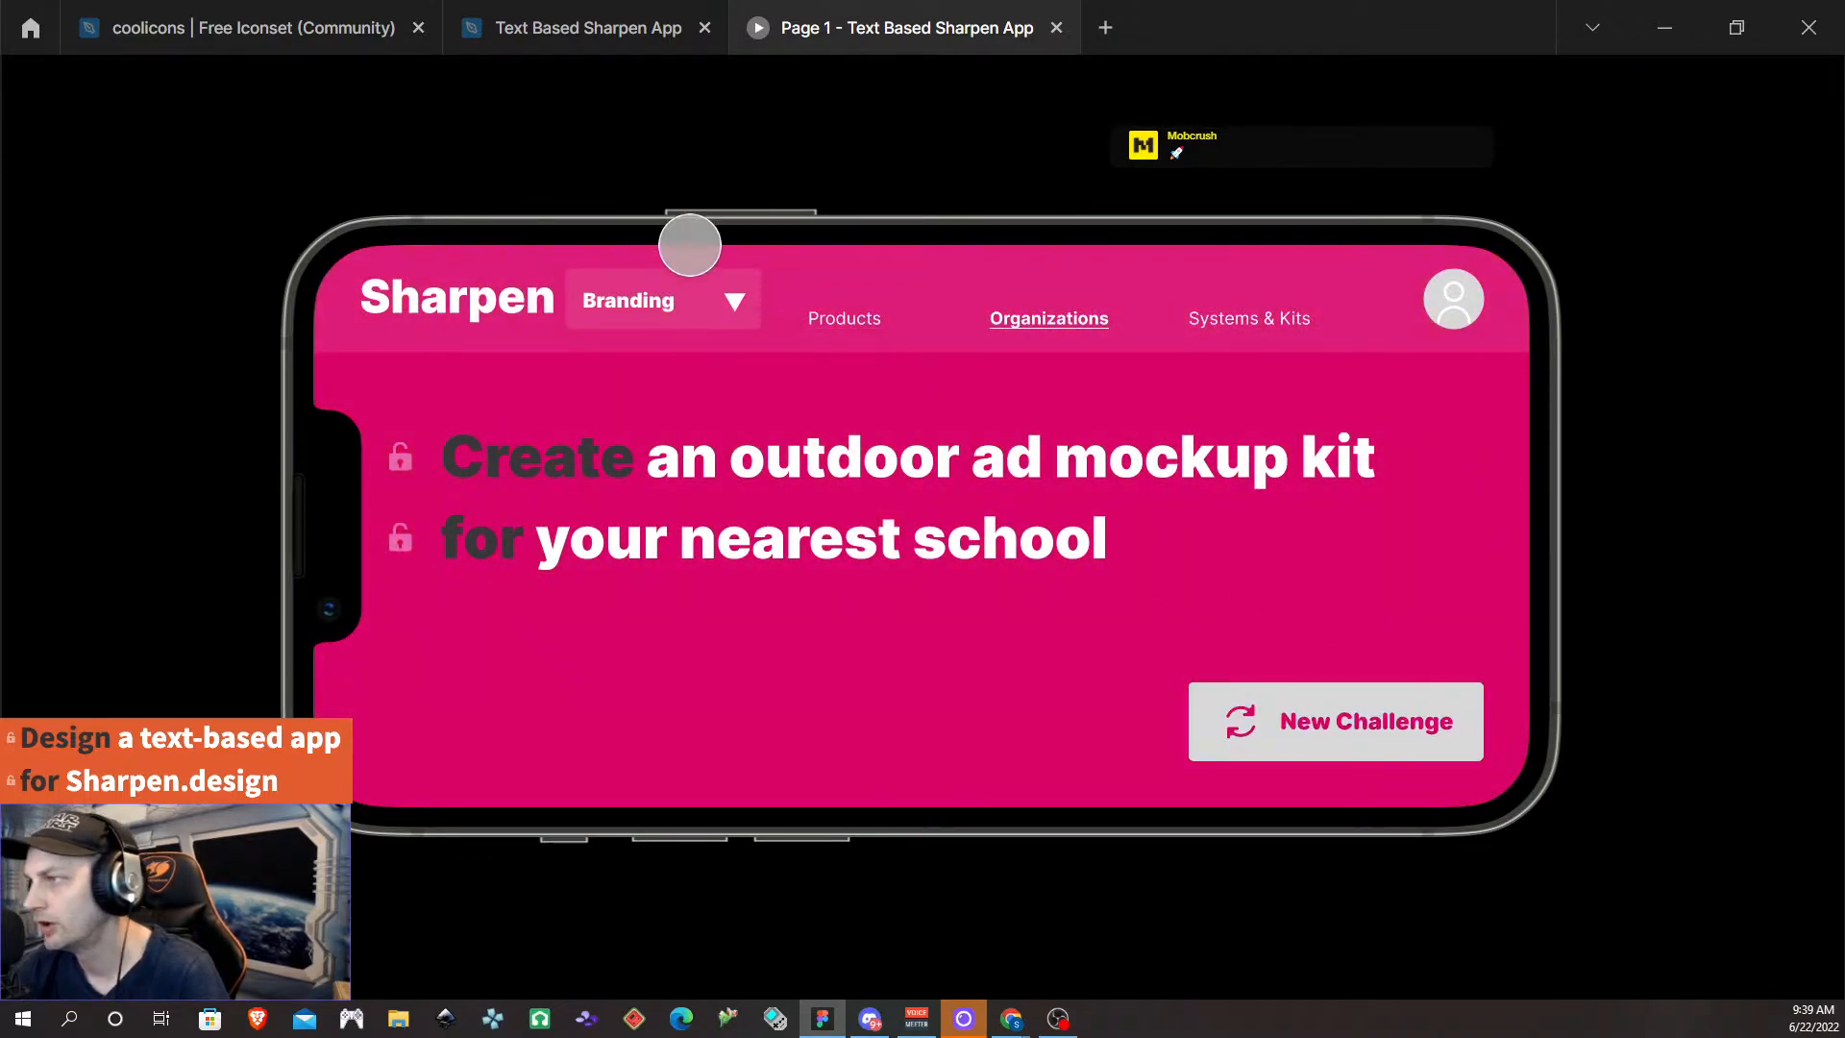
click(725, 297)
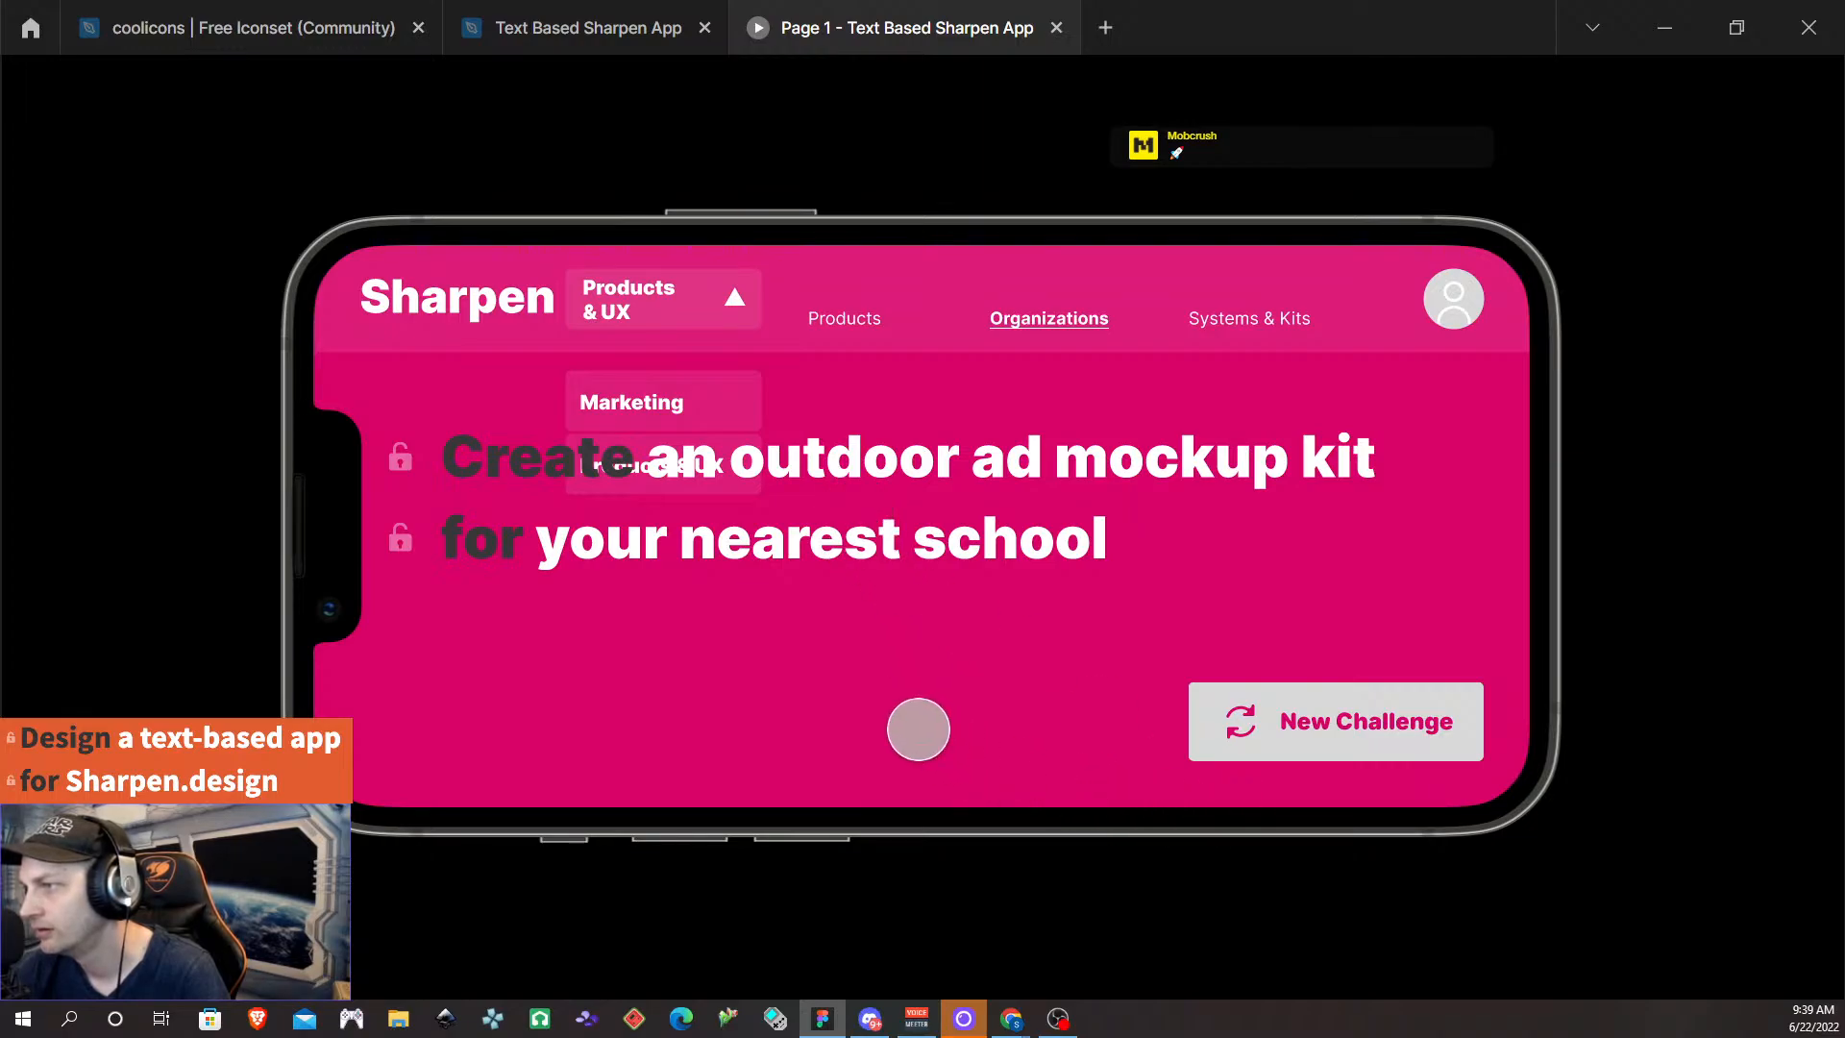
- Return to the design file and examine the layer order of the Template and UX - Digital frames
click(588, 30)
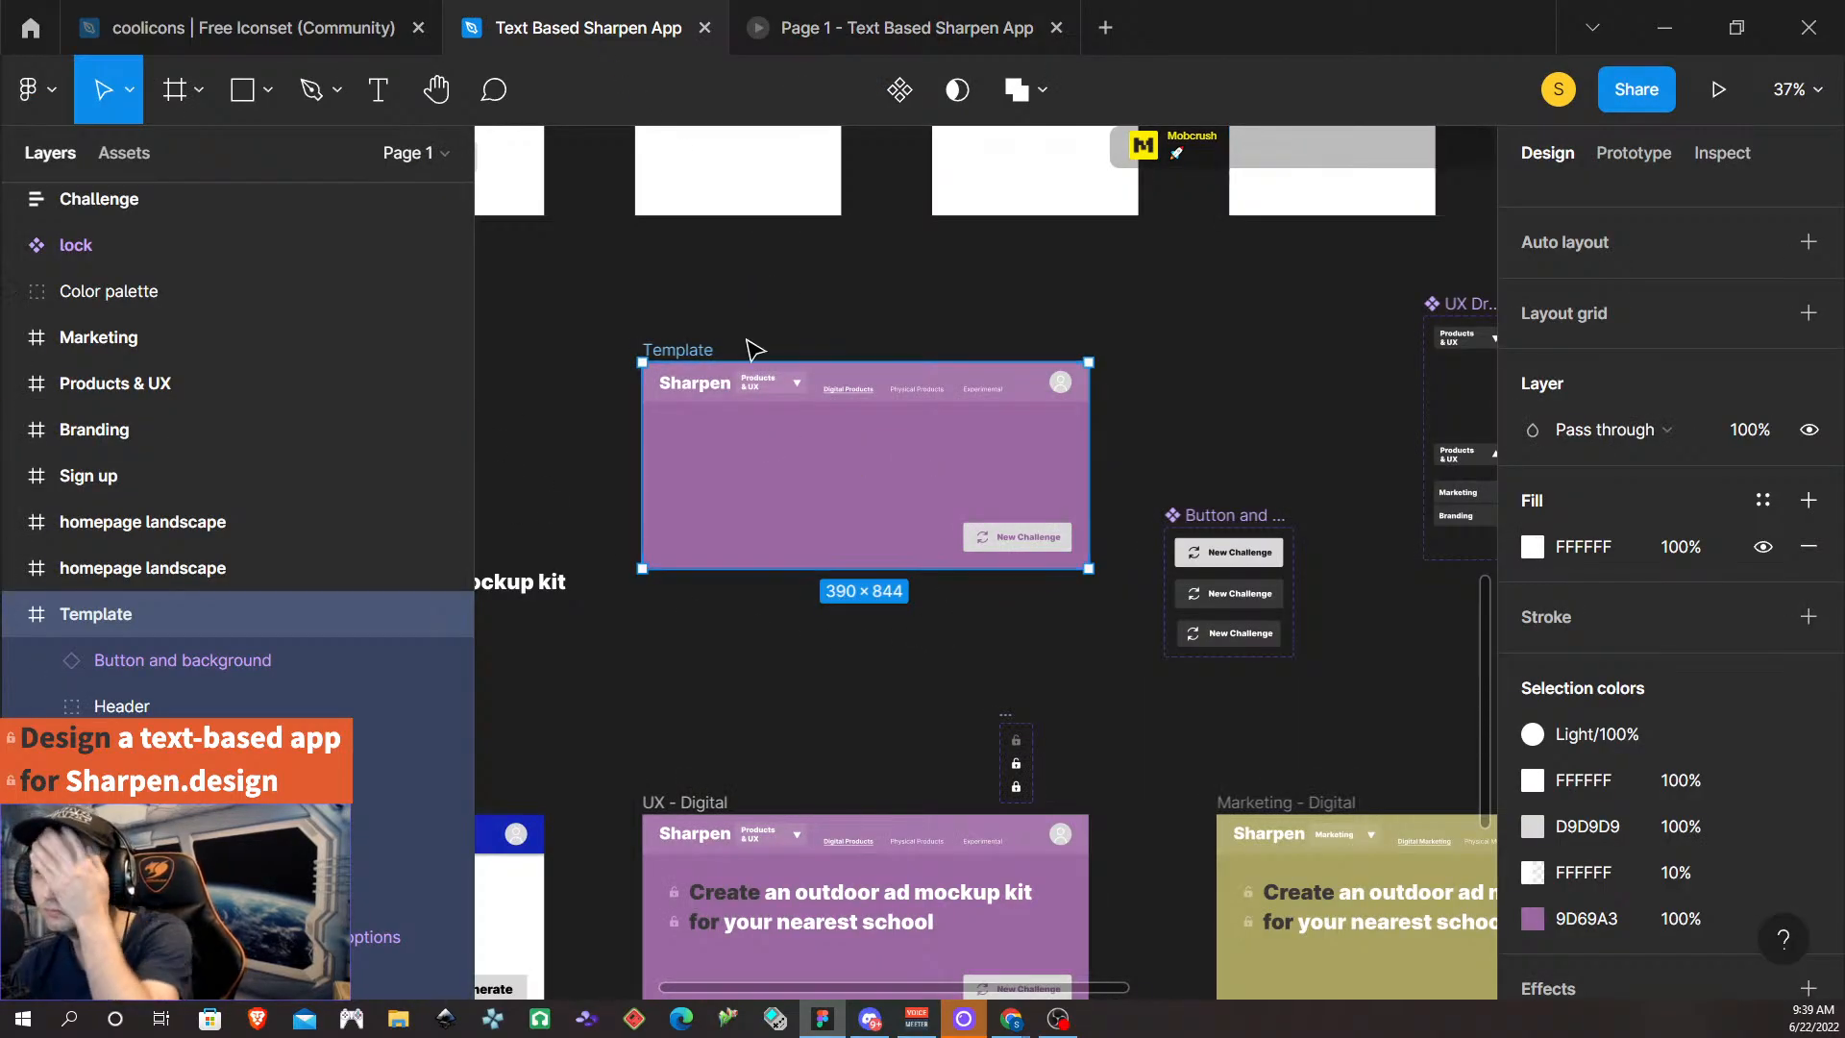
scroll(990, 634, down, 2)
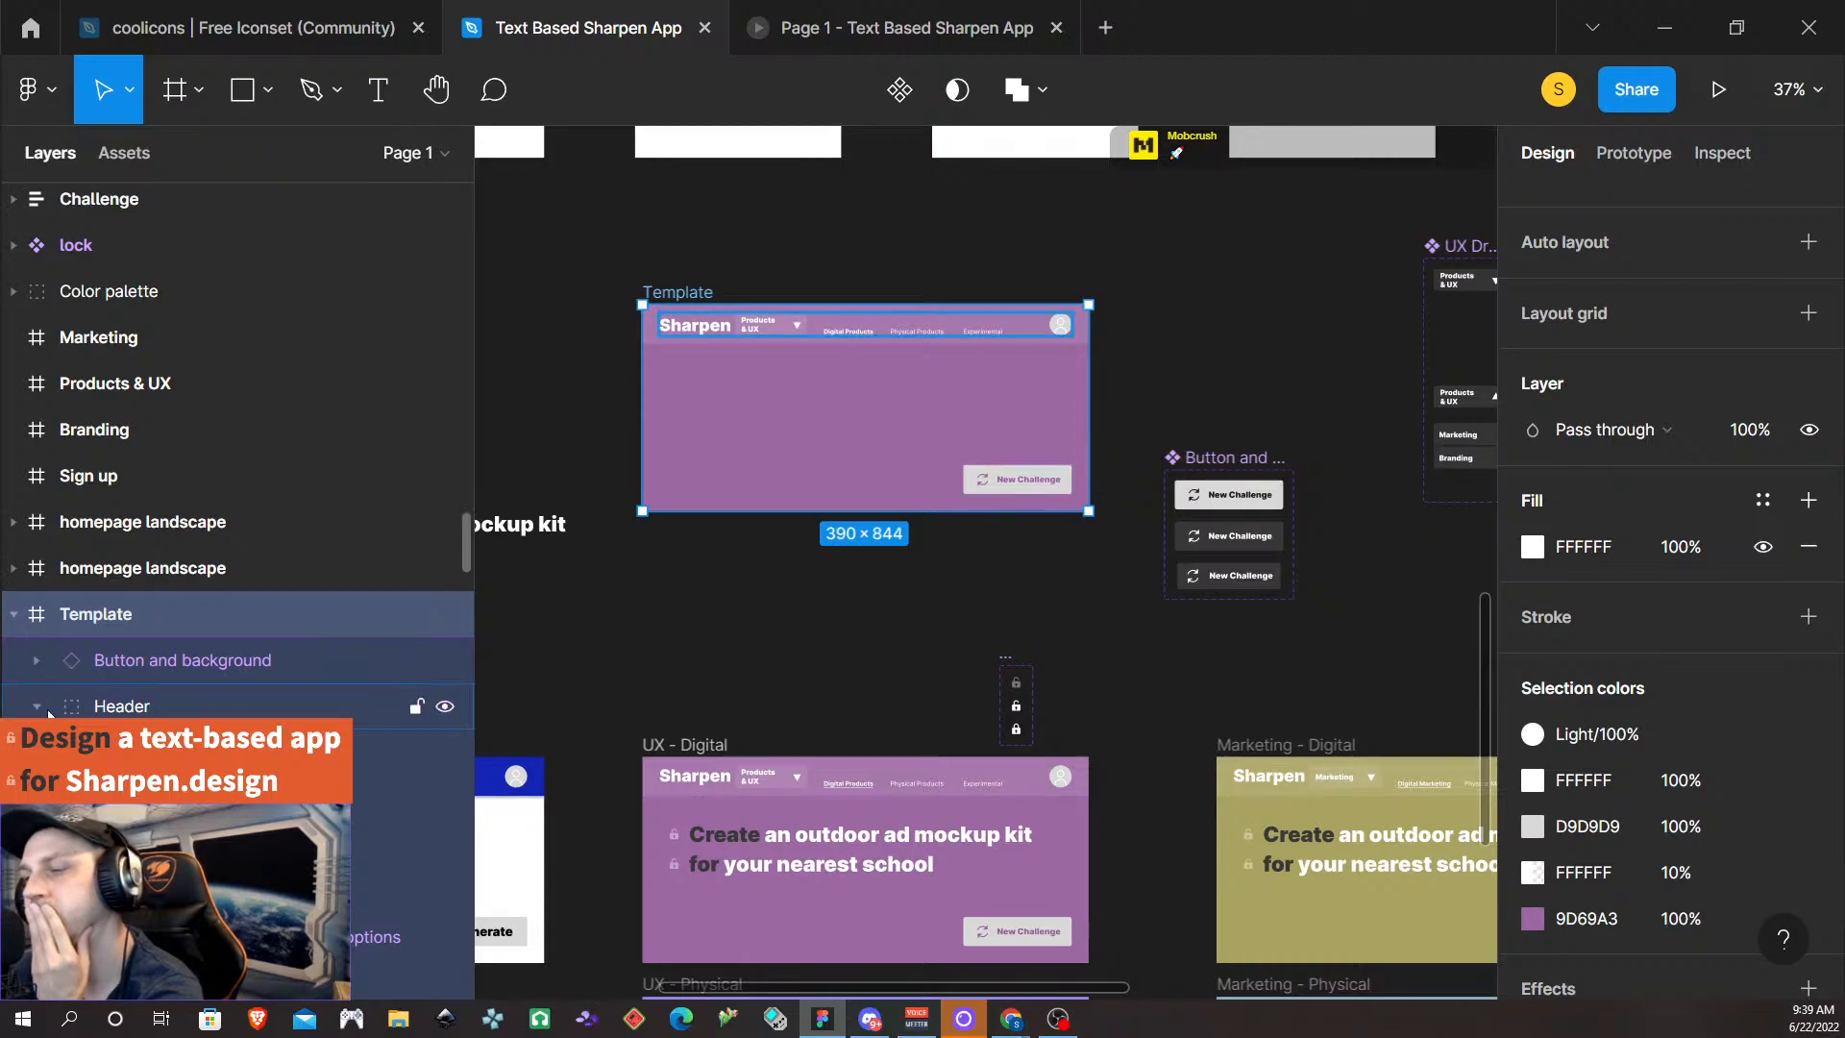
scroll(426, 731, down, 3)
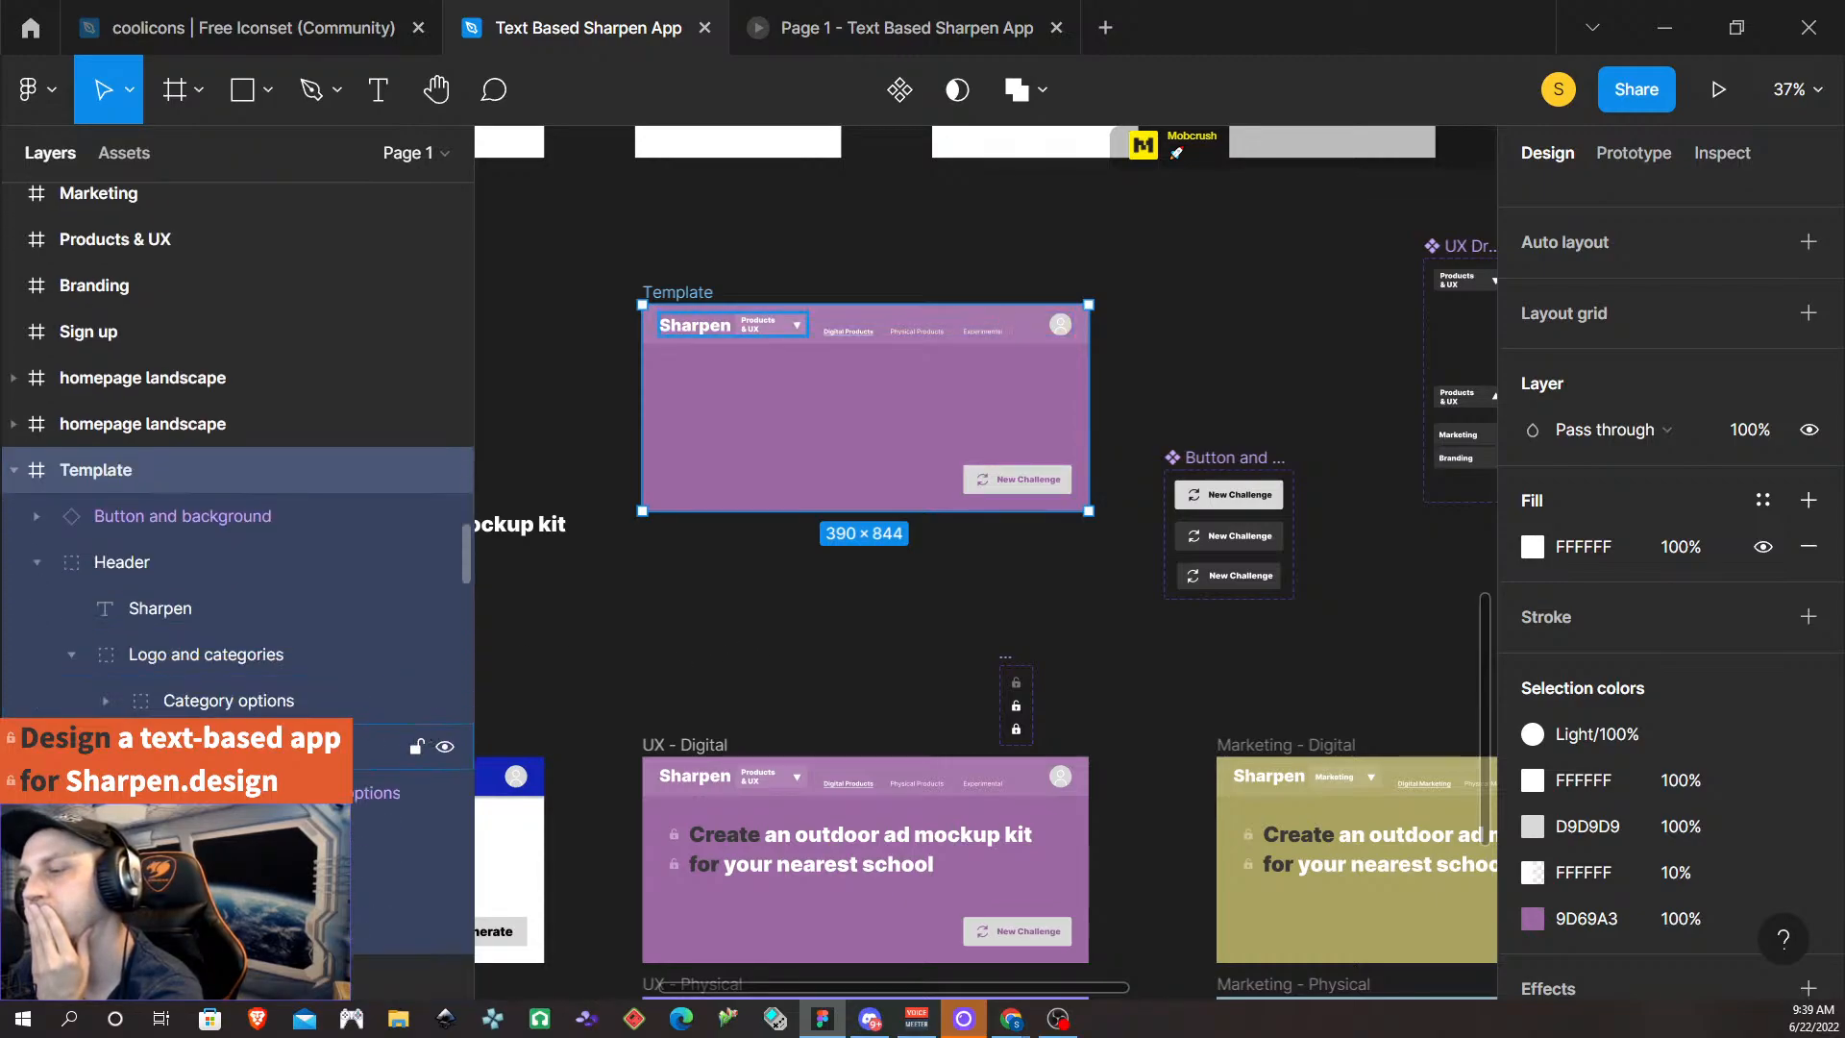
click(706, 746)
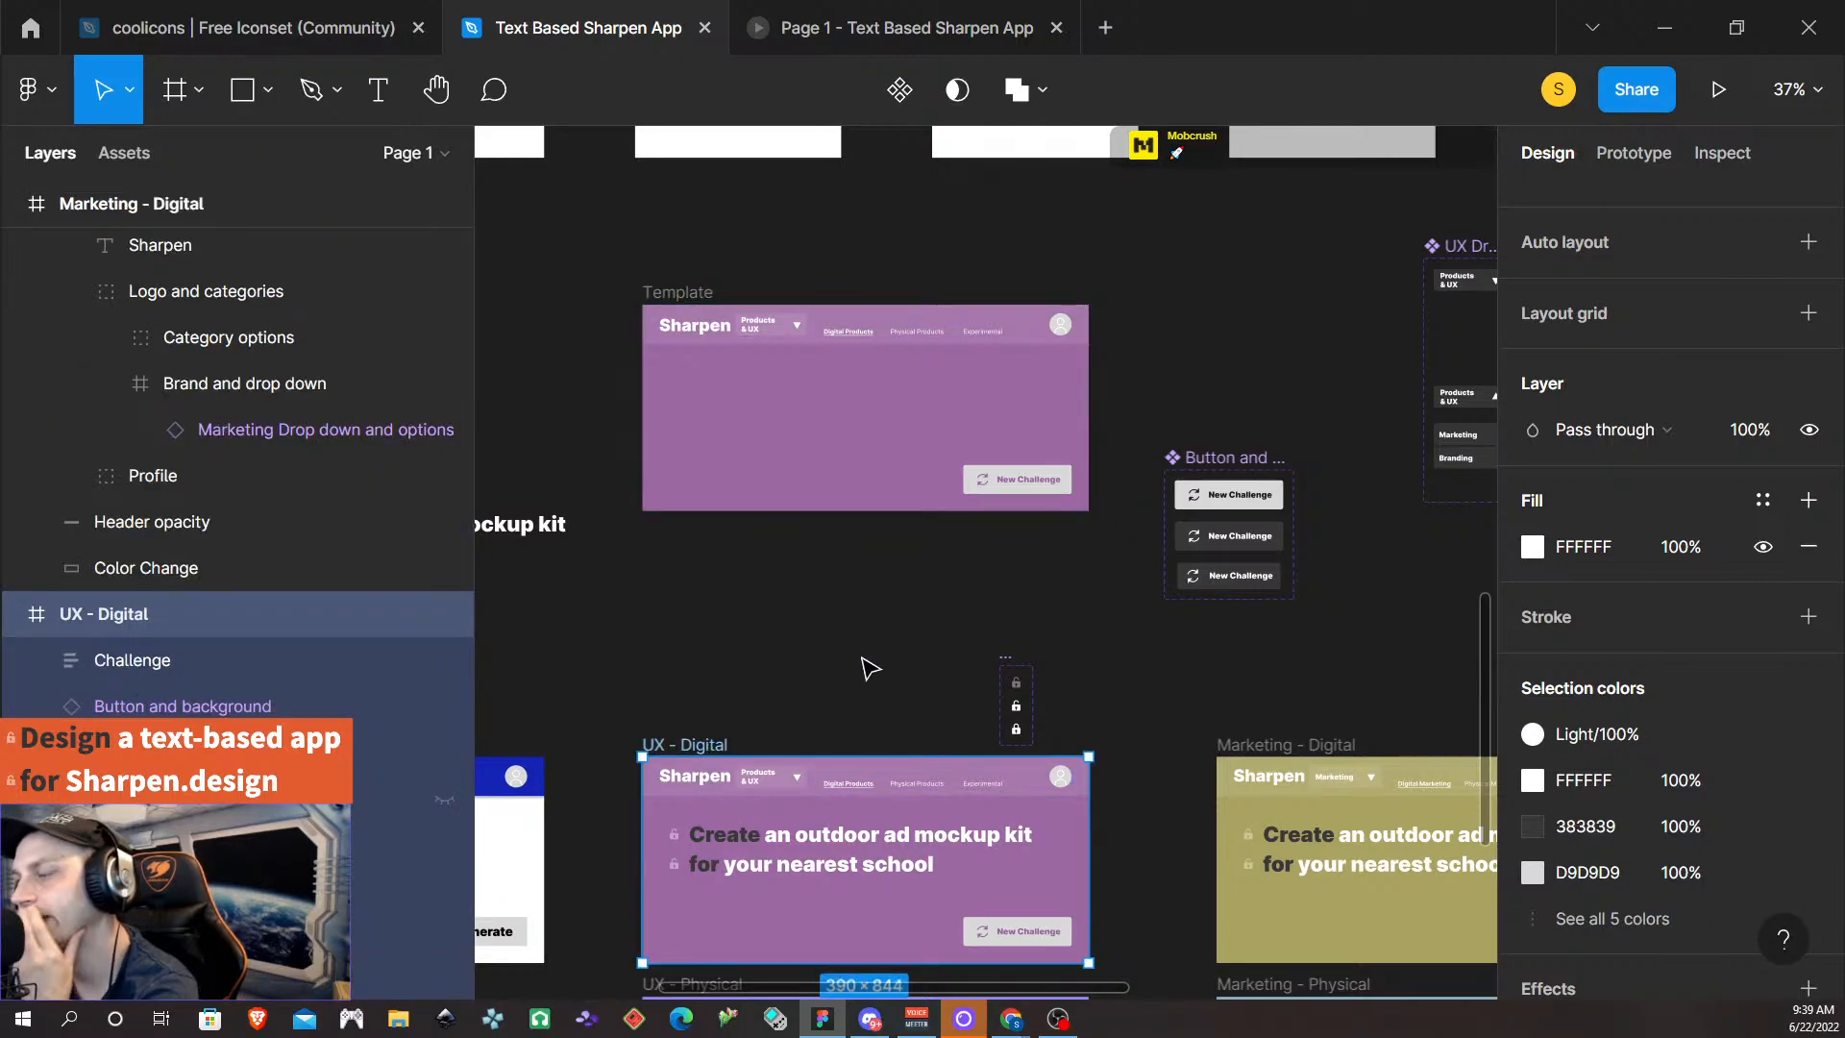
click(908, 19)
click(615, 27)
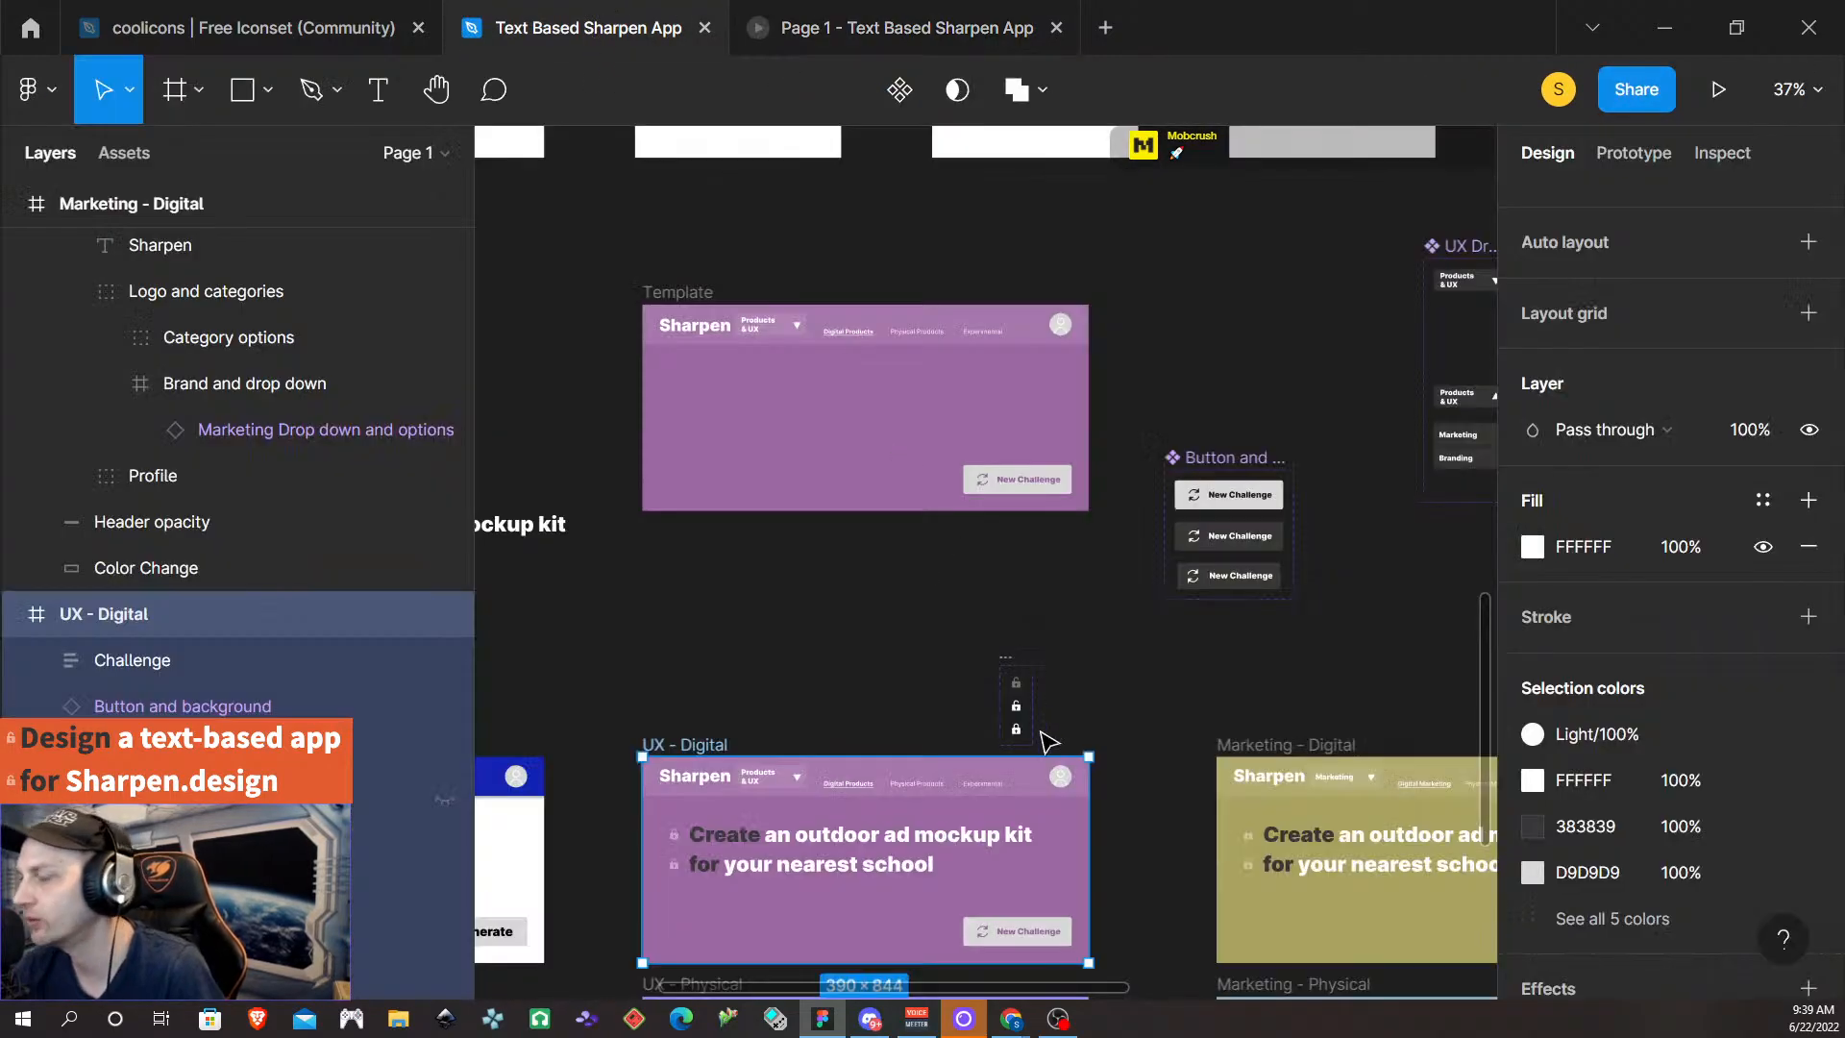
- Move the Challenge layer below the Header group in the Branding - Organizations frame and check the open dropdown in the prototype
scroll(1047, 739, down, 3)
scroll(1126, 821, right, 3)
scroll(615, 606, down, 2)
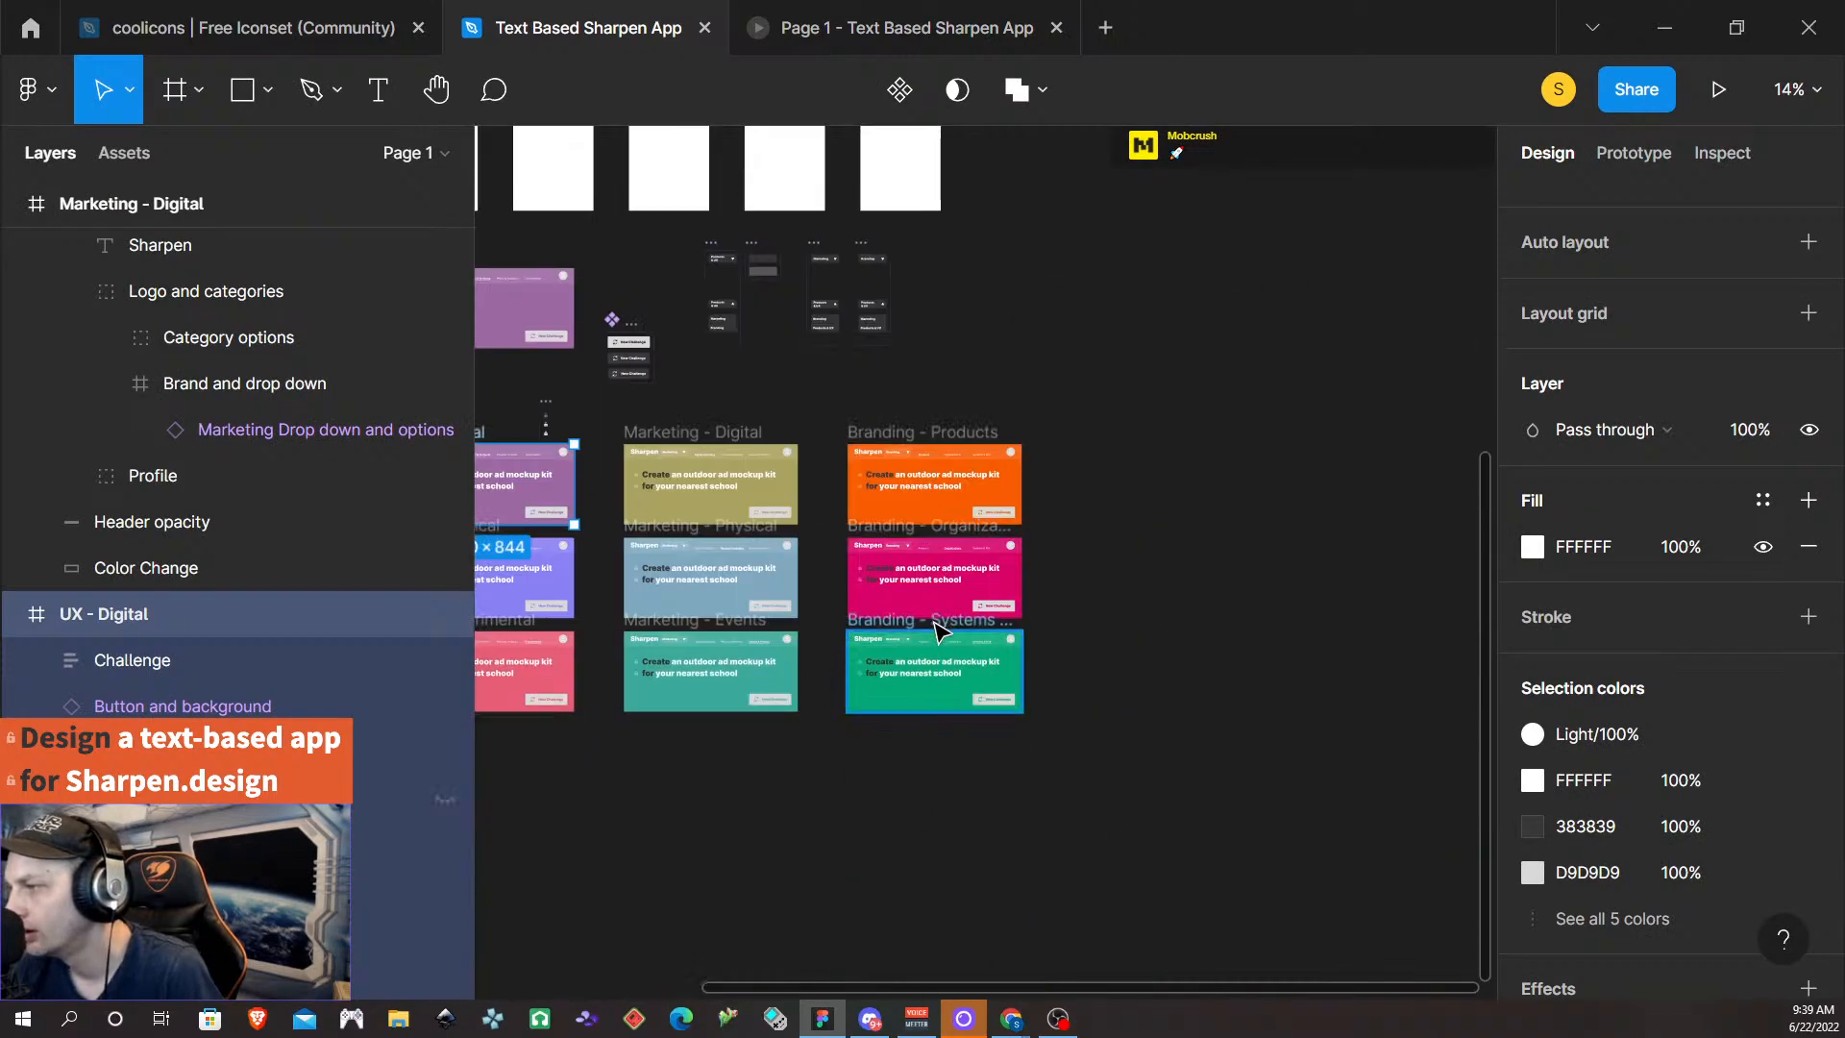
scroll(910, 576, up, 5)
click(837, 377)
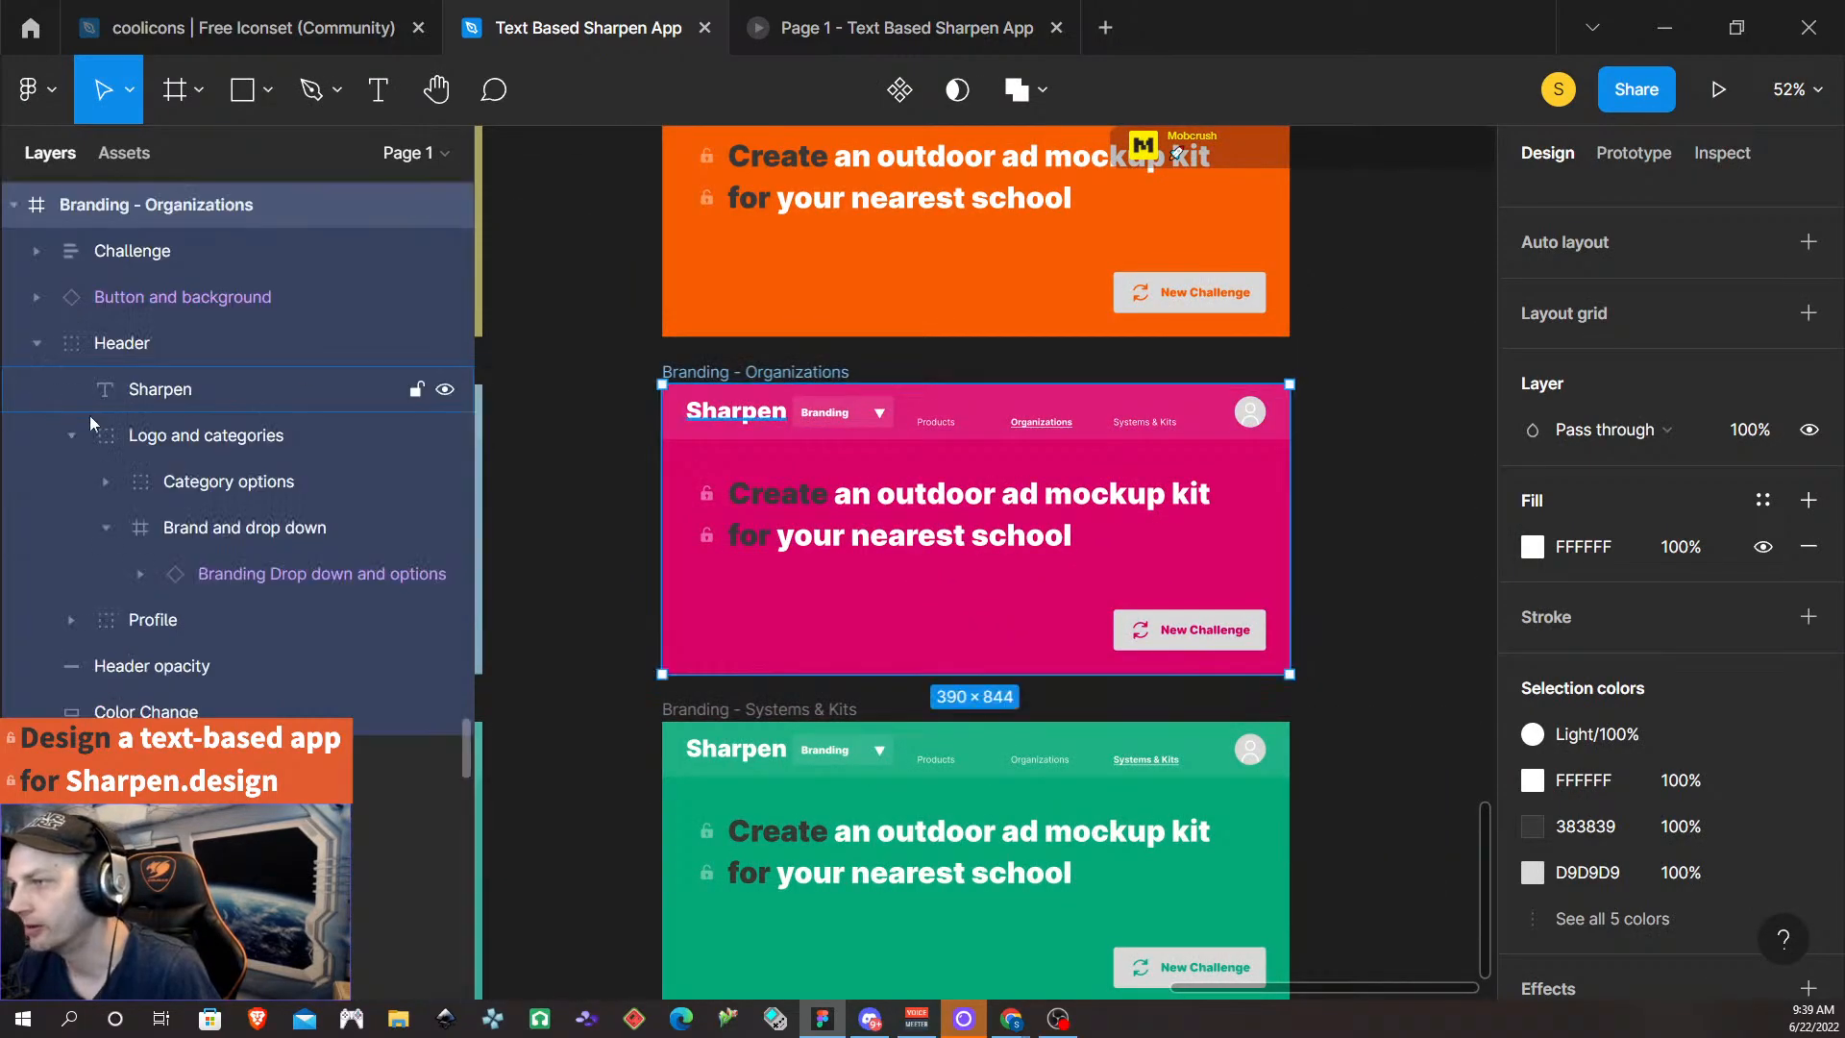
click(946, 549)
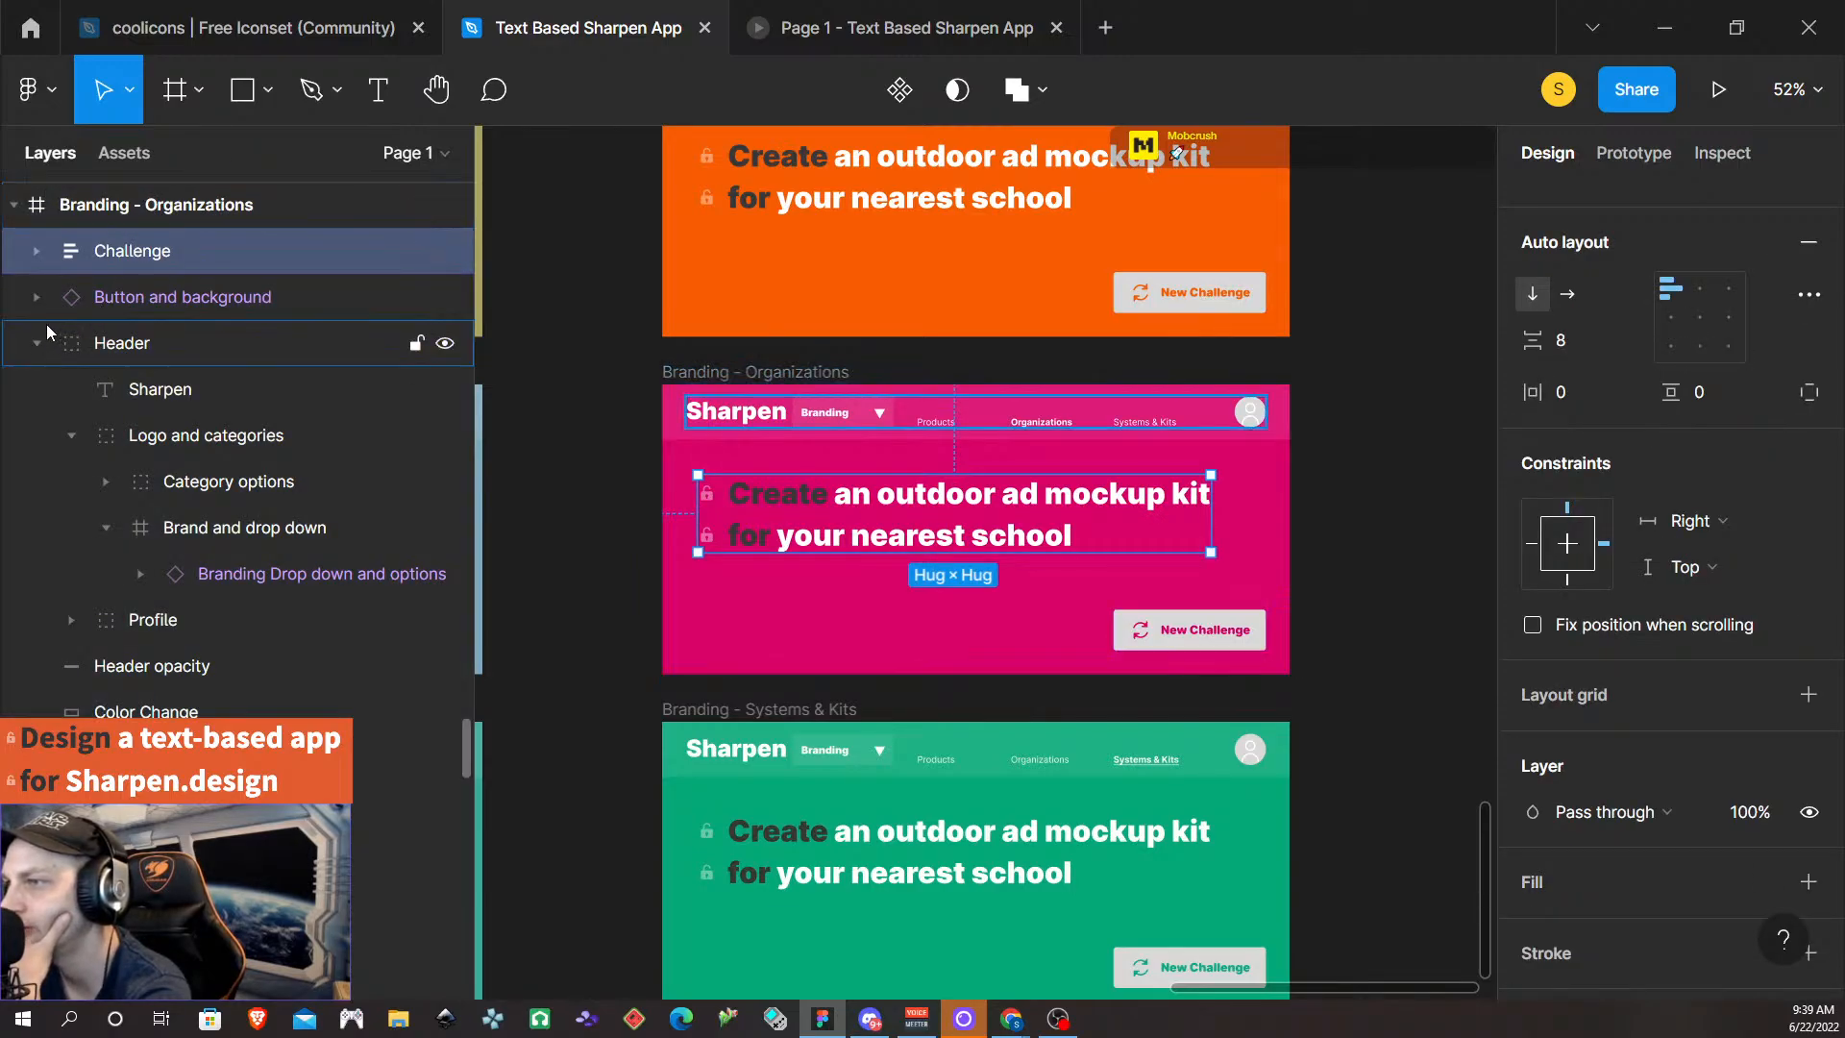
drag(135, 254, 121, 648)
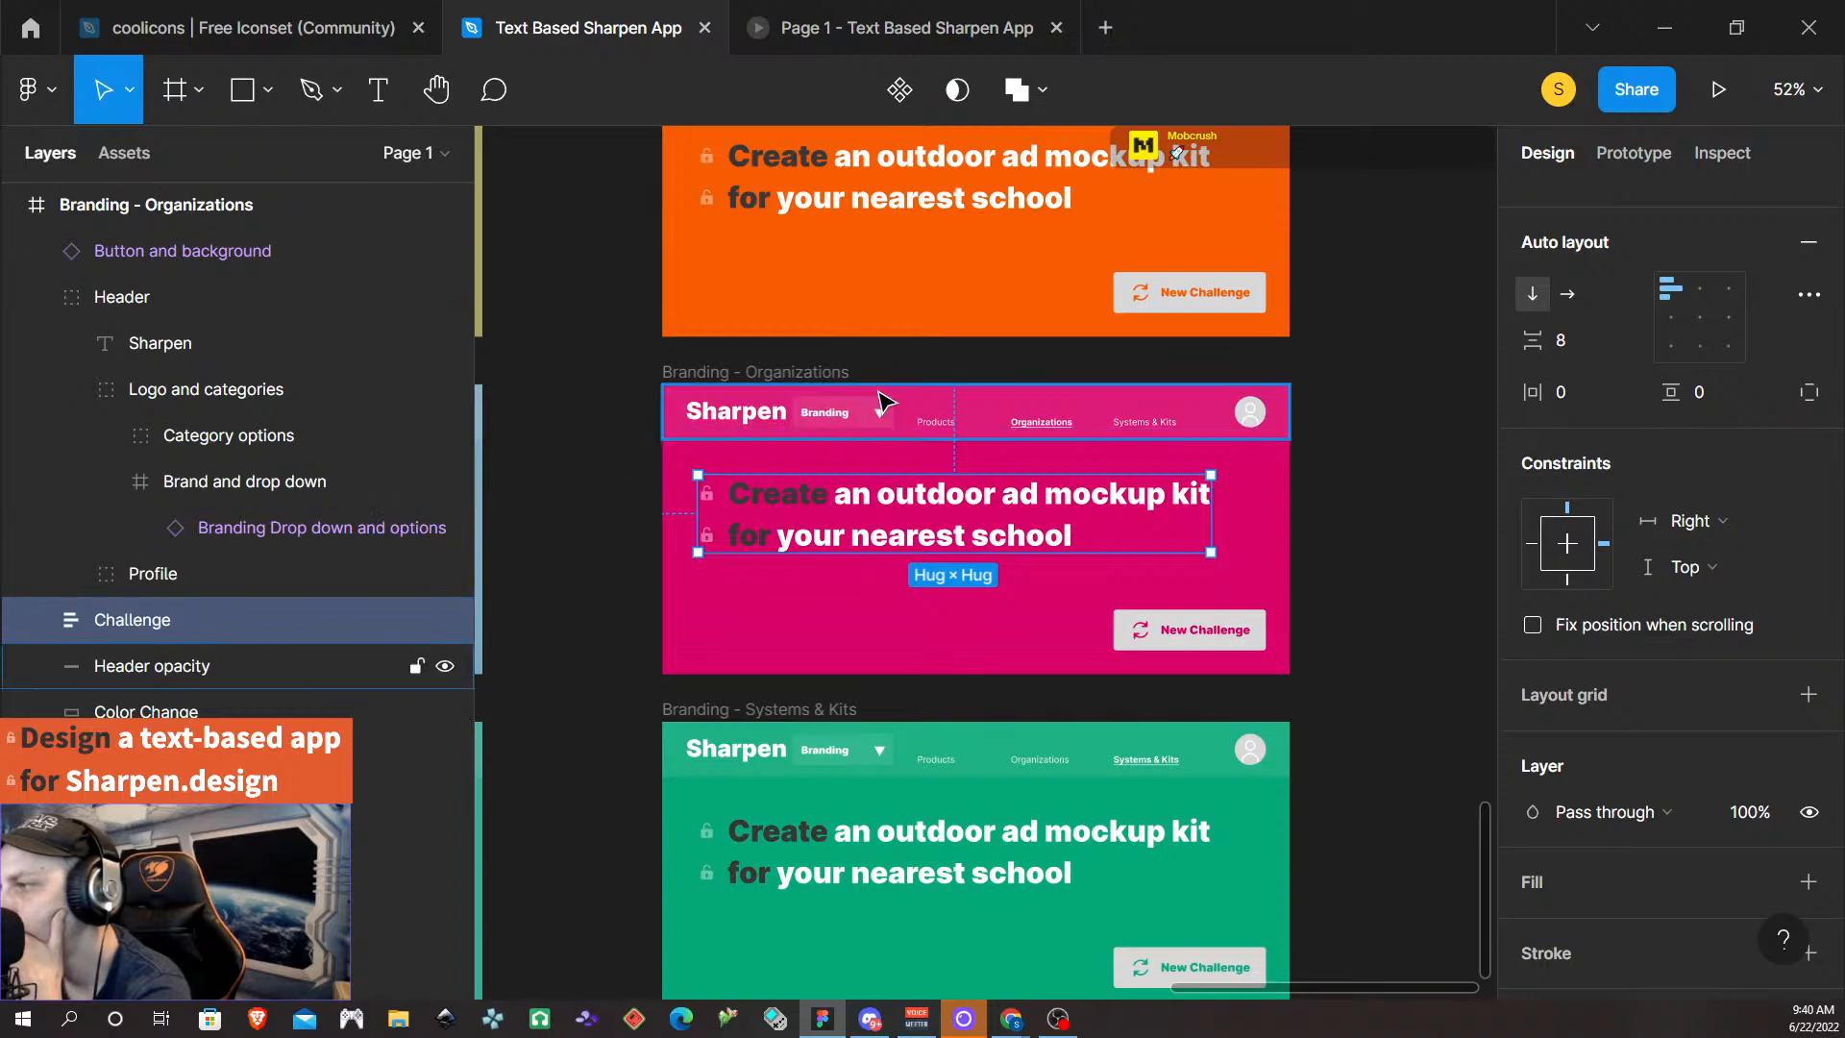
click(915, 39)
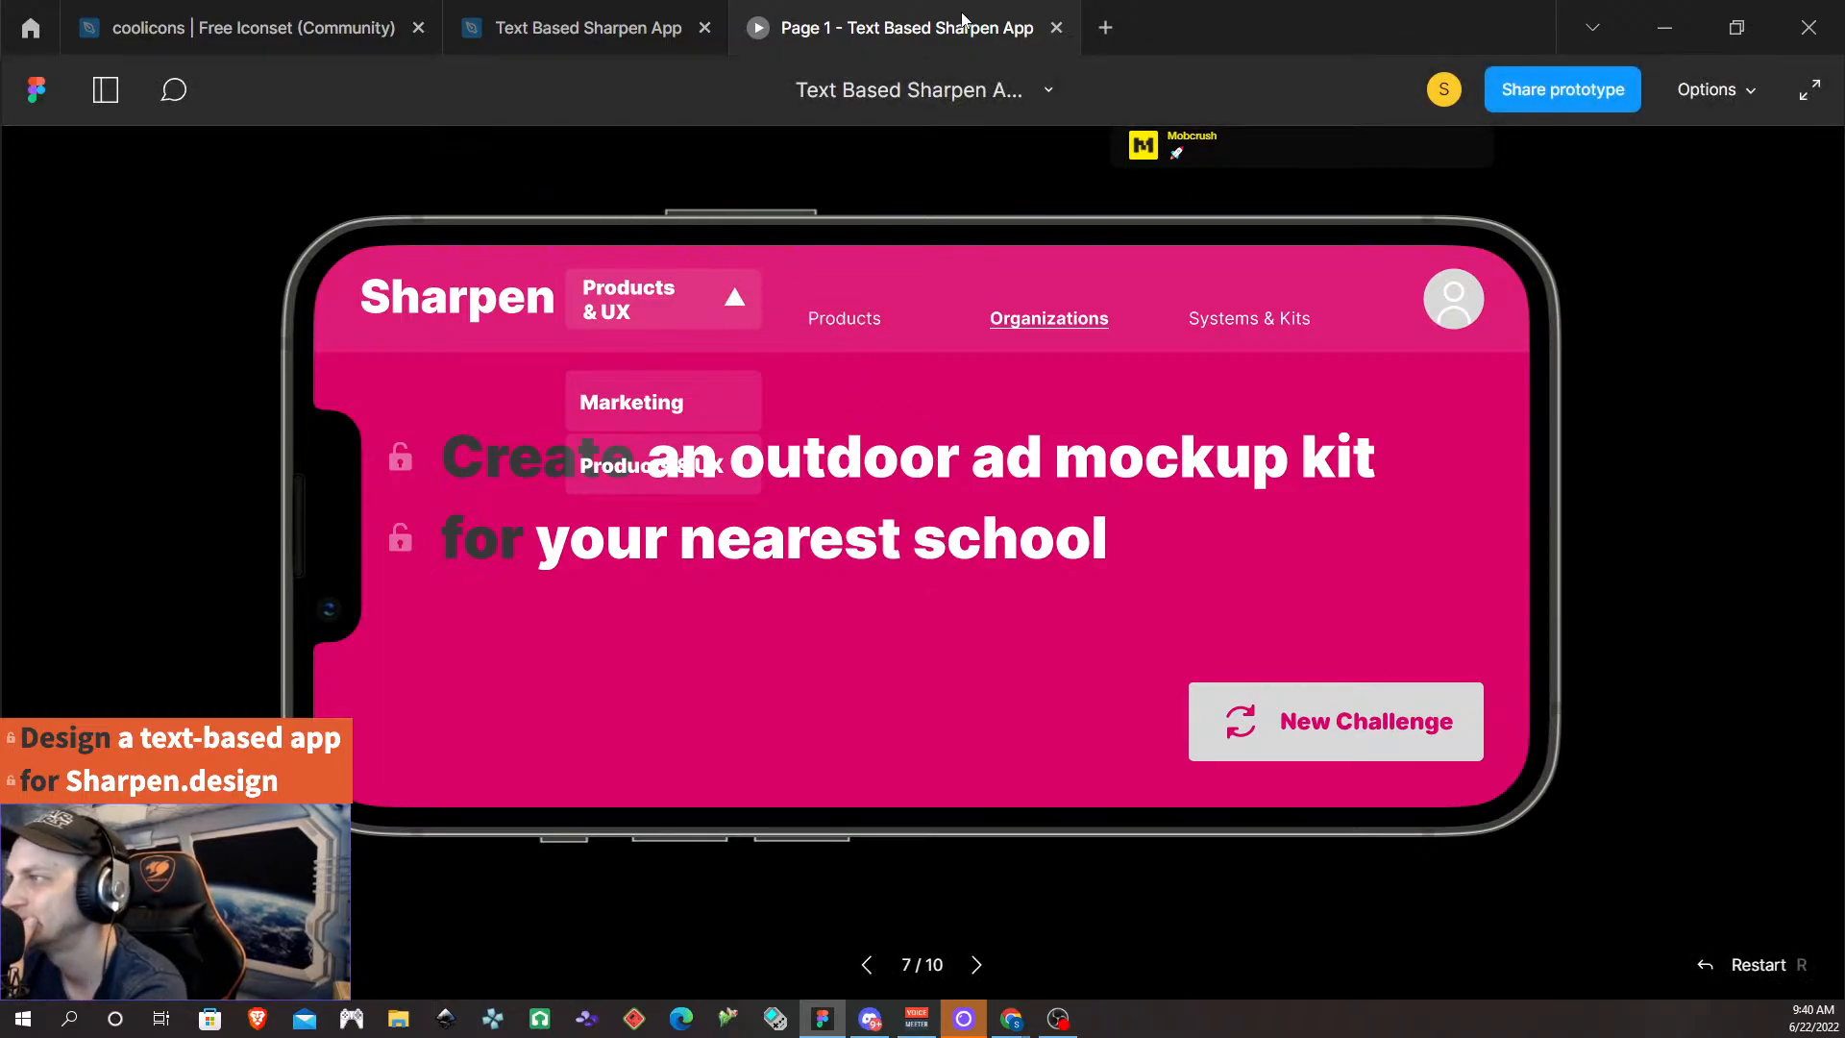
click(577, 29)
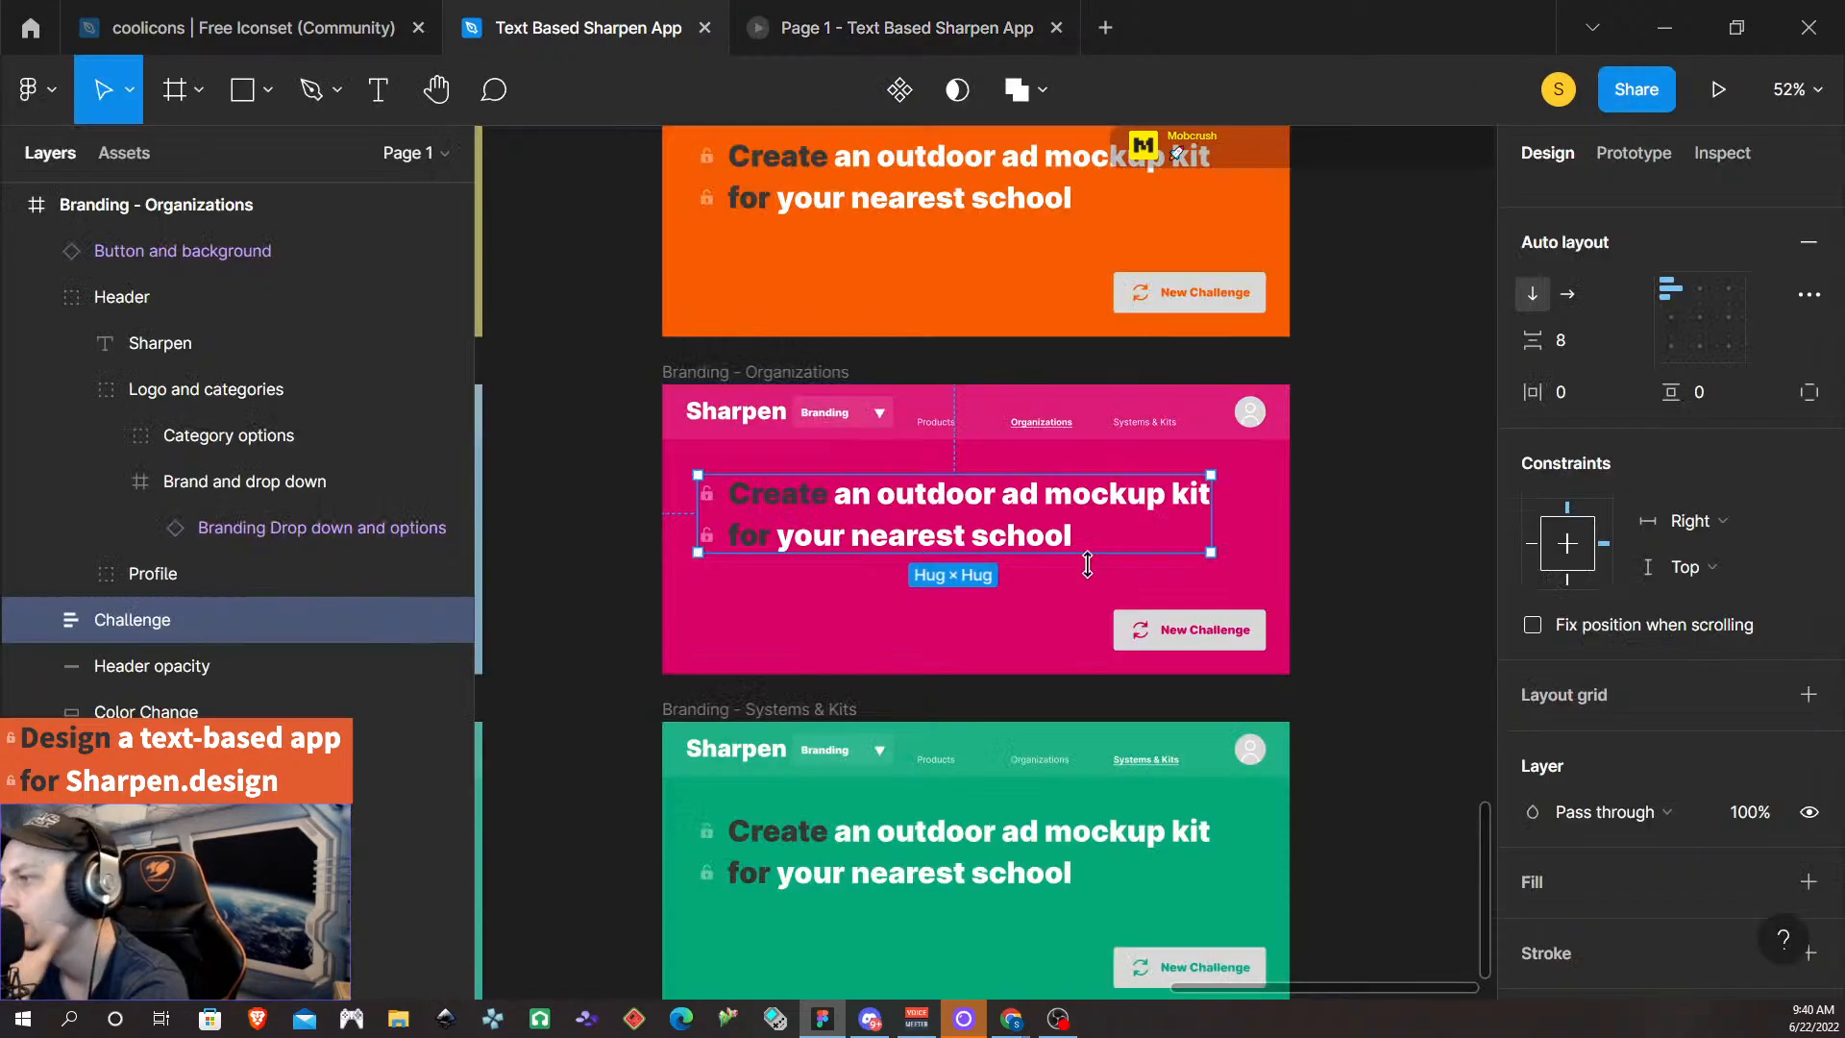
- Add a Background blur effect to the rectangle behind the Marketing option in the open variant of the UX Drop down component
scroll(1249, 356, right, 7)
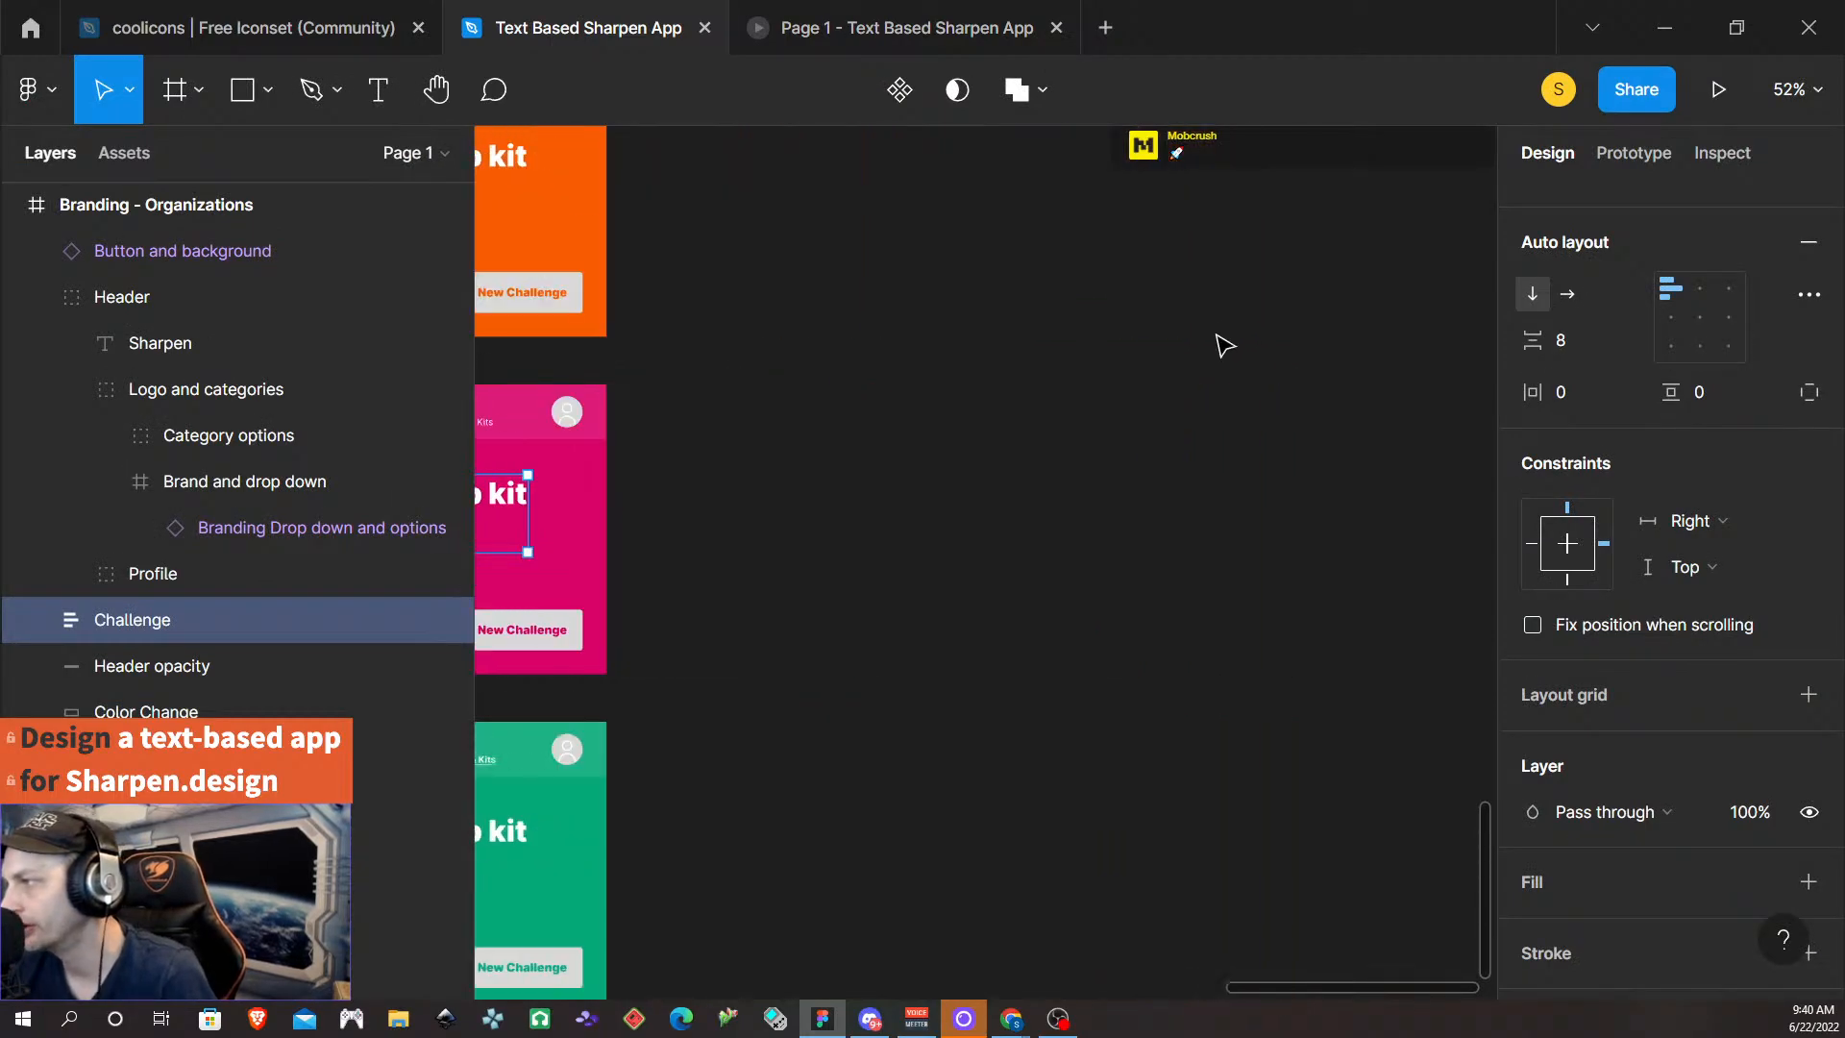
scroll(1219, 346, down, 4)
scroll(1203, 348, down, 3)
scroll(700, 346, left, 4)
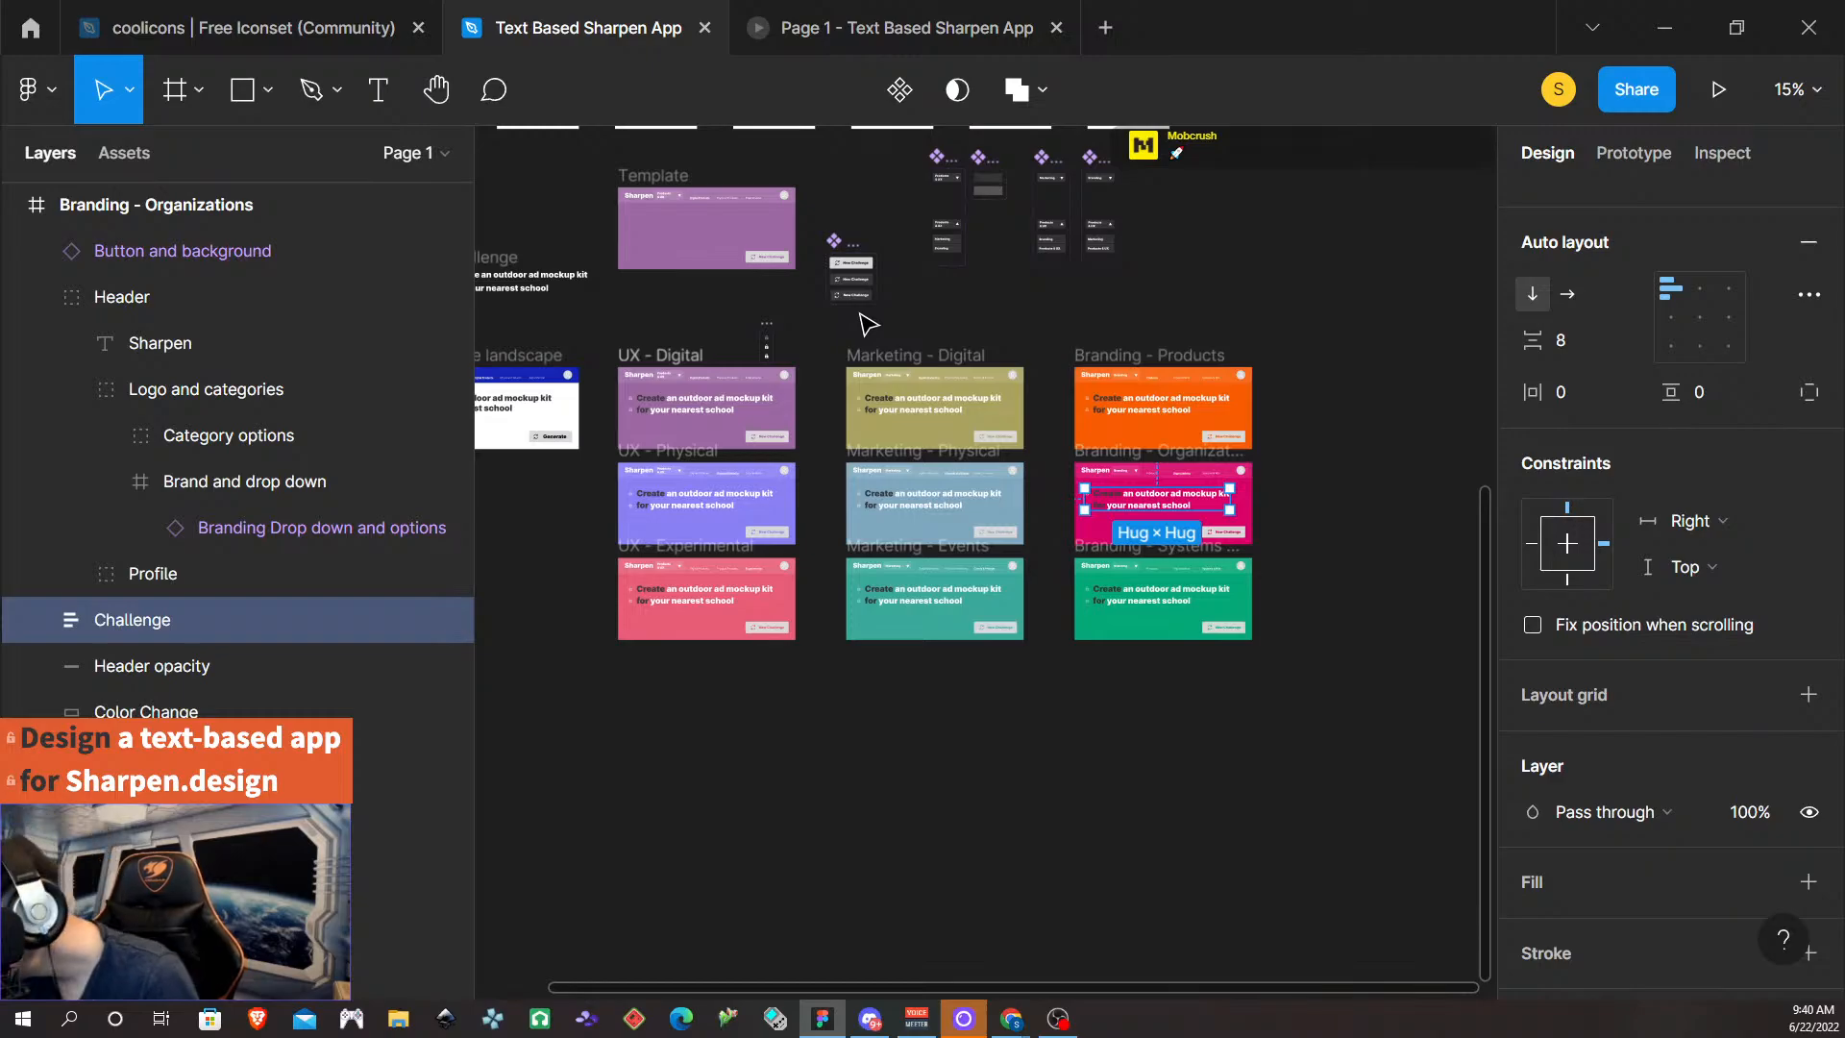
scroll(989, 279, up, 5)
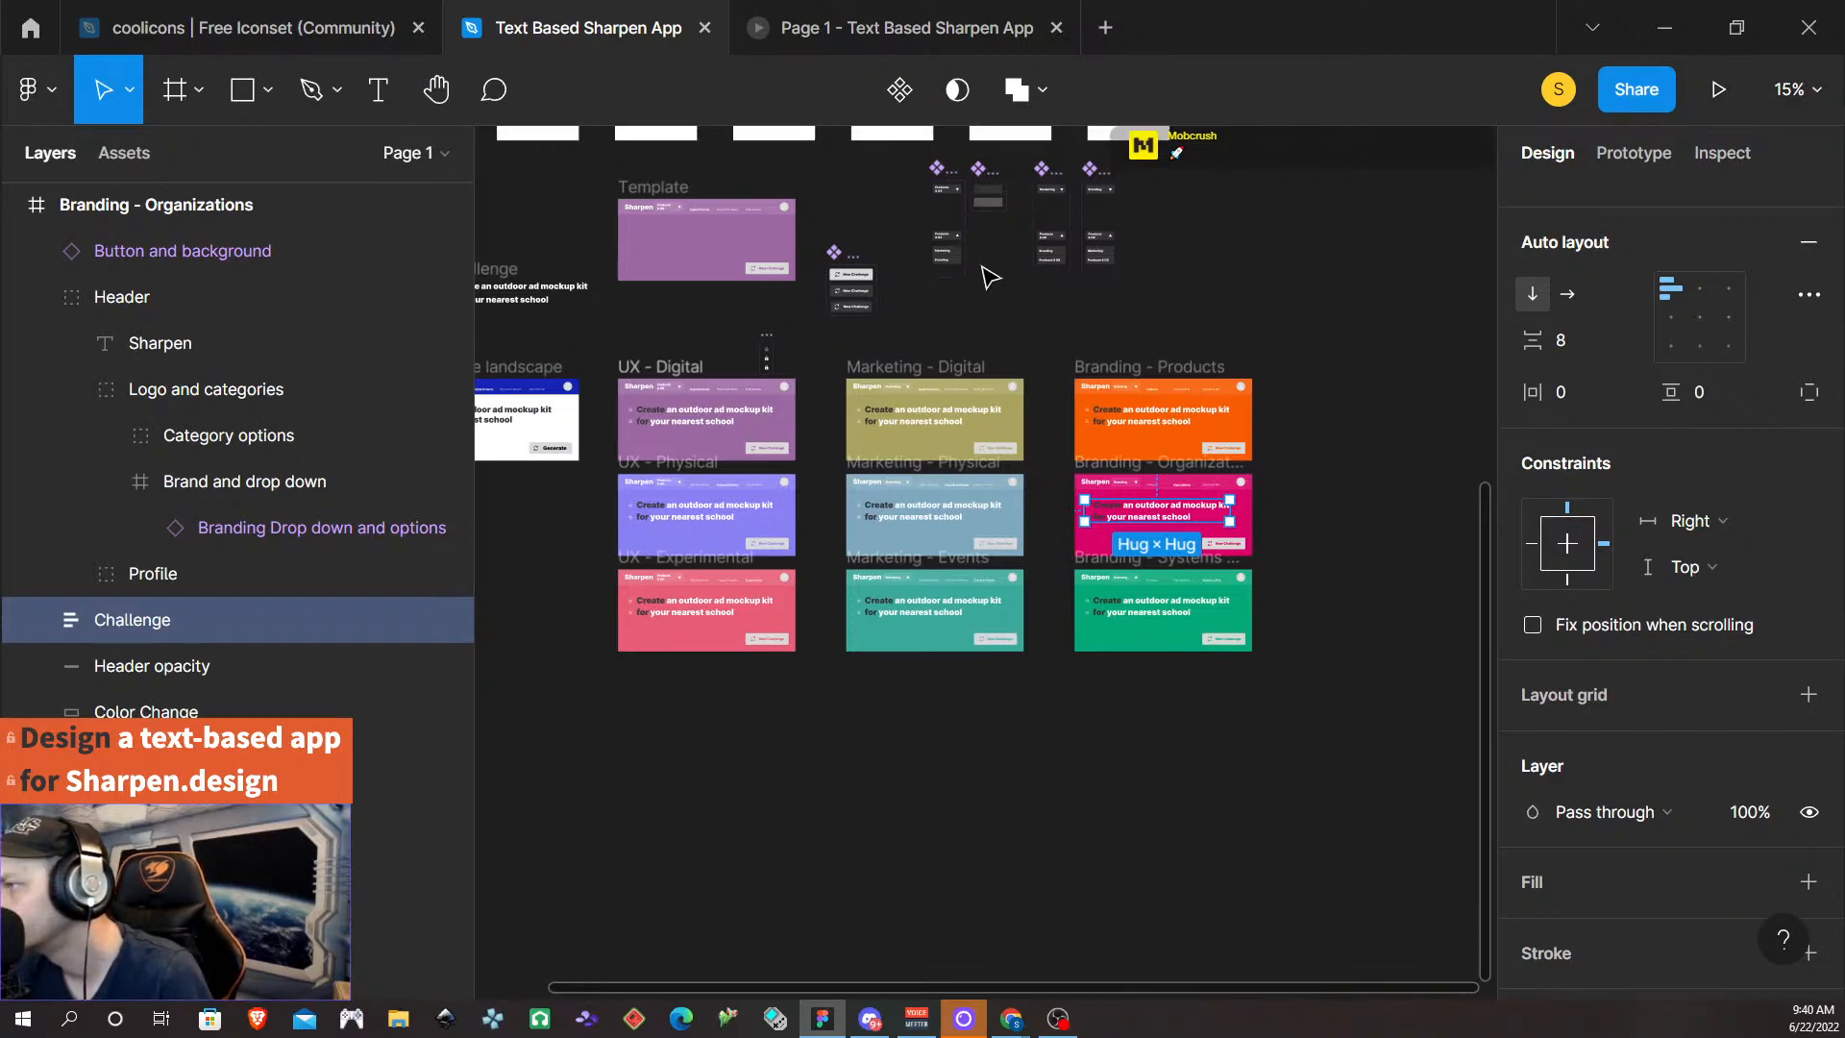
scroll(1021, 684, up, 8)
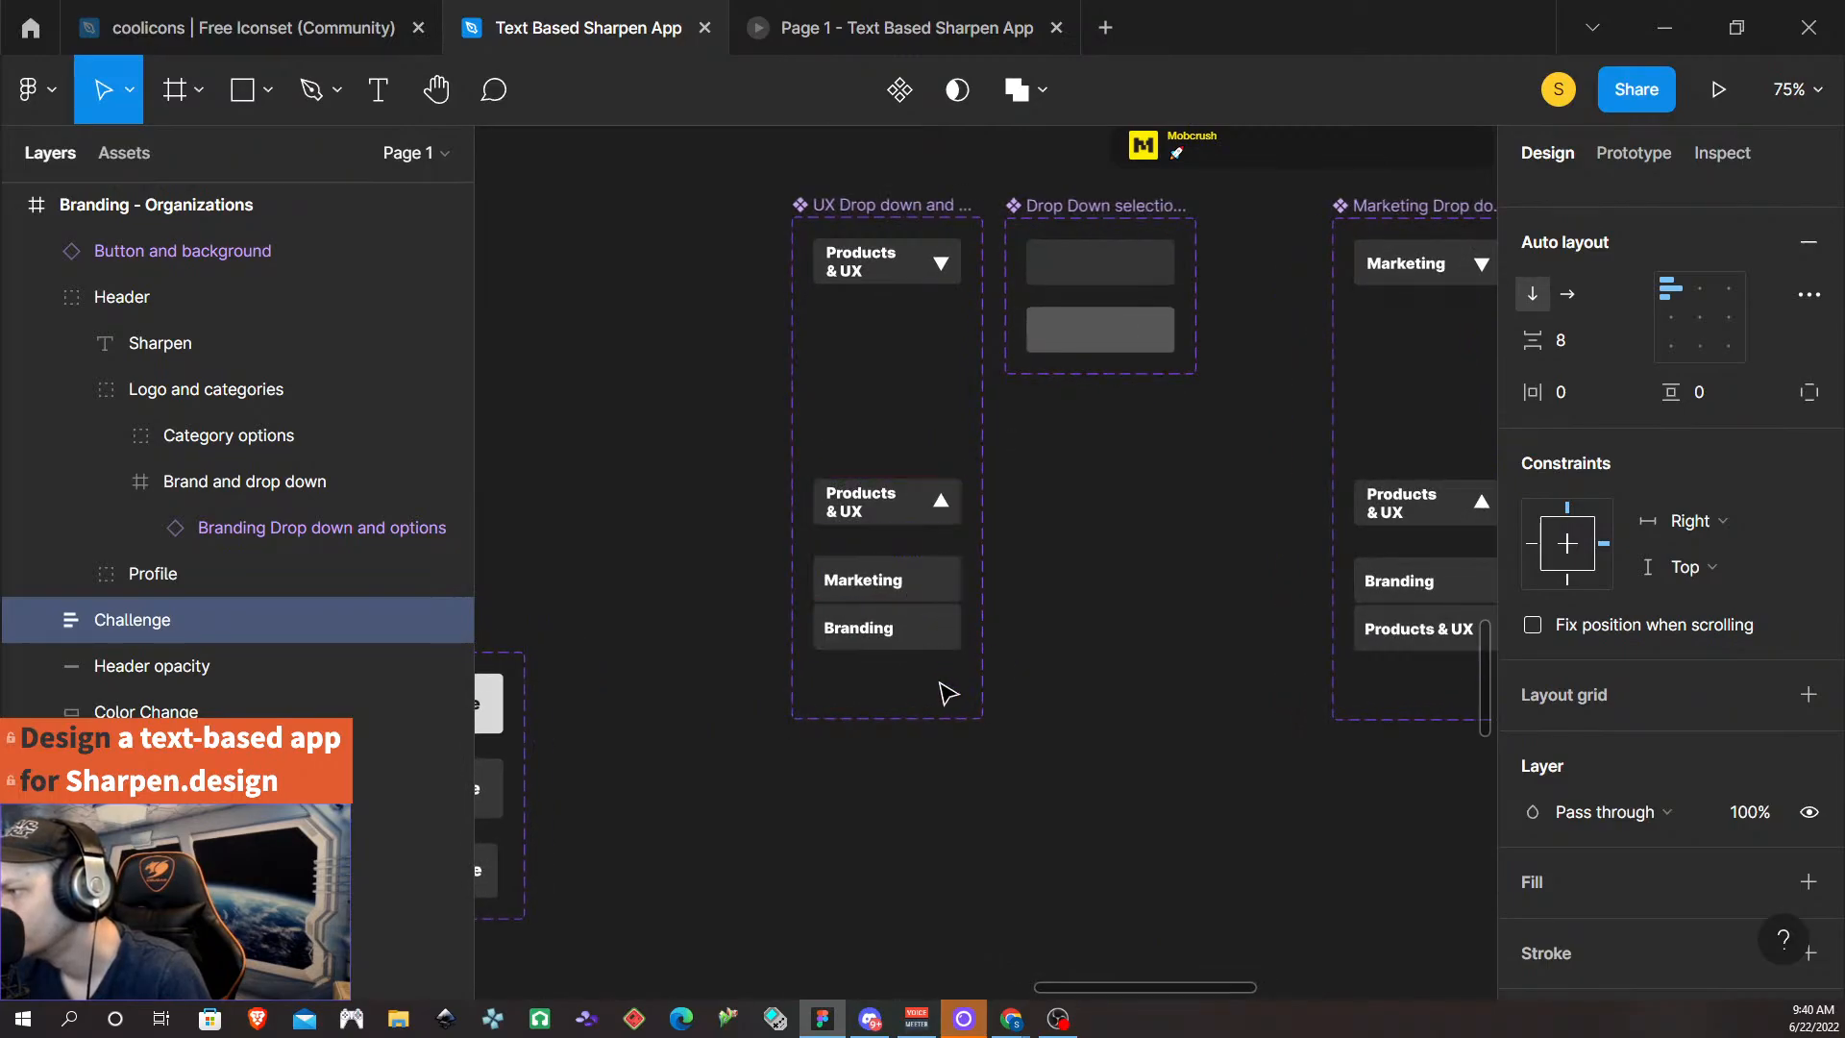
click(947, 604)
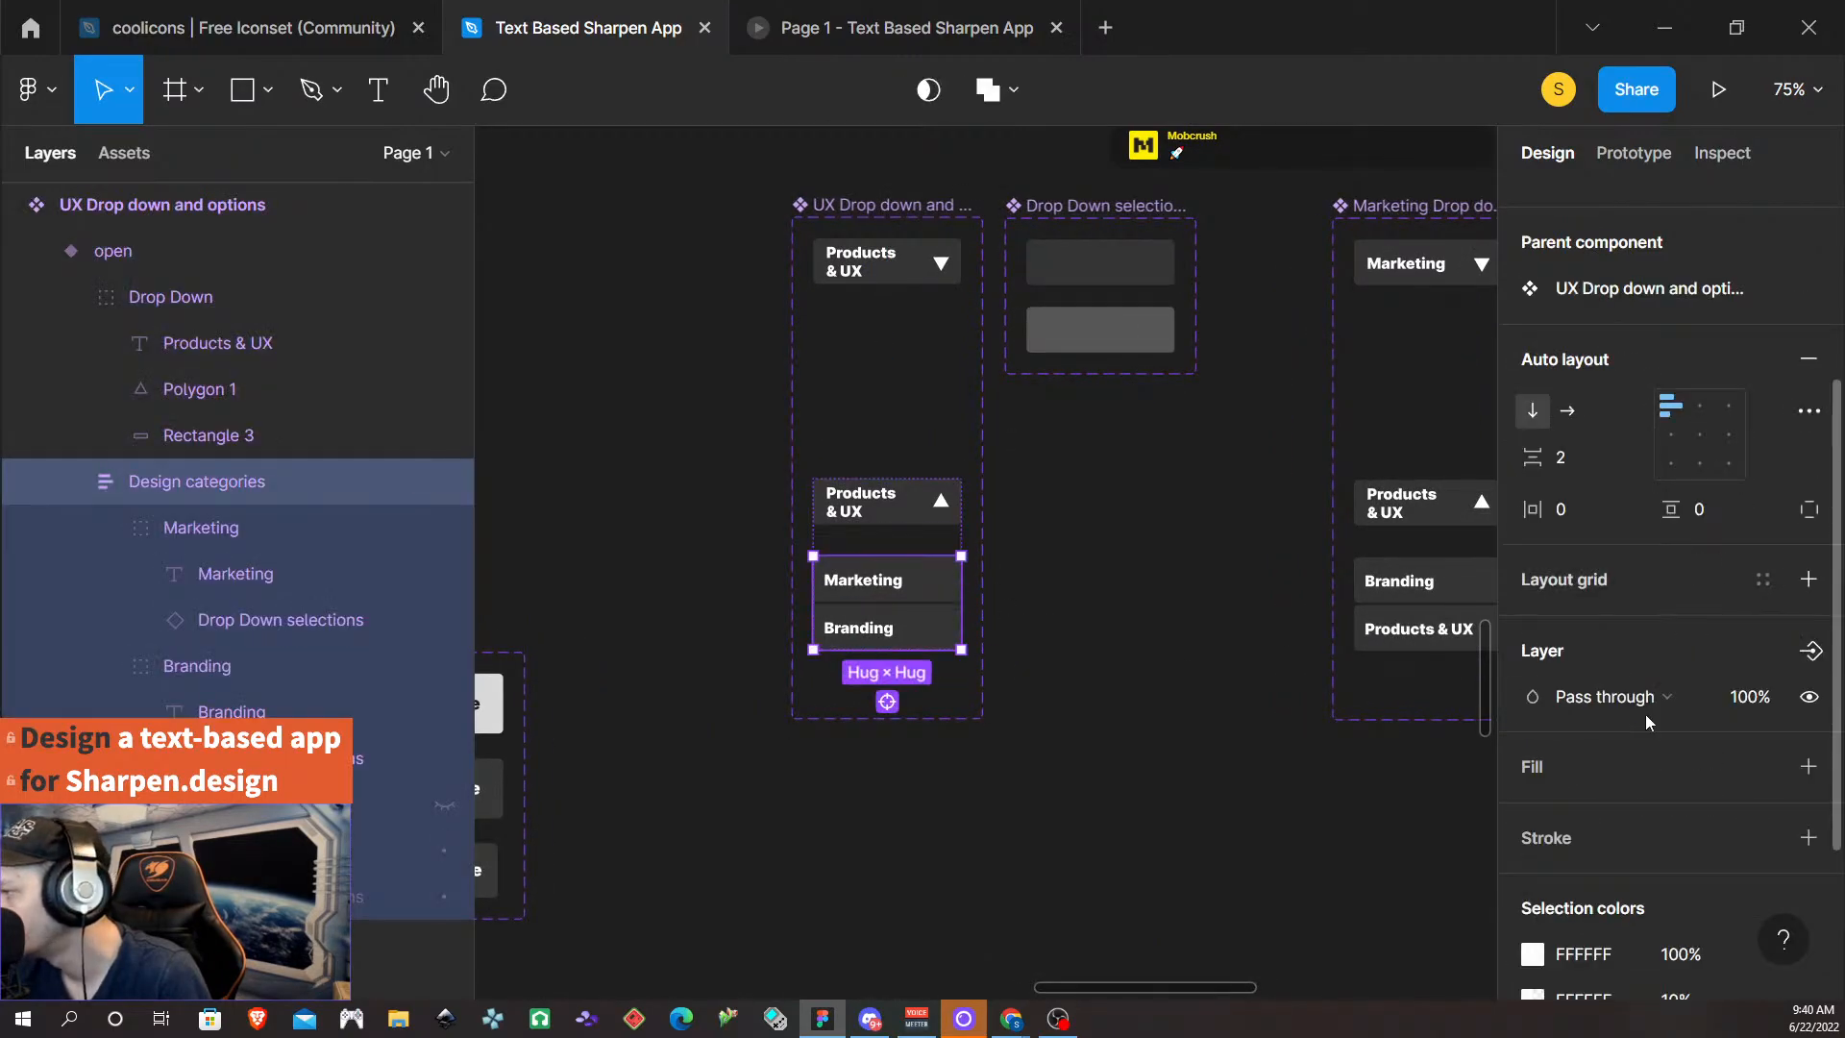
click(937, 588)
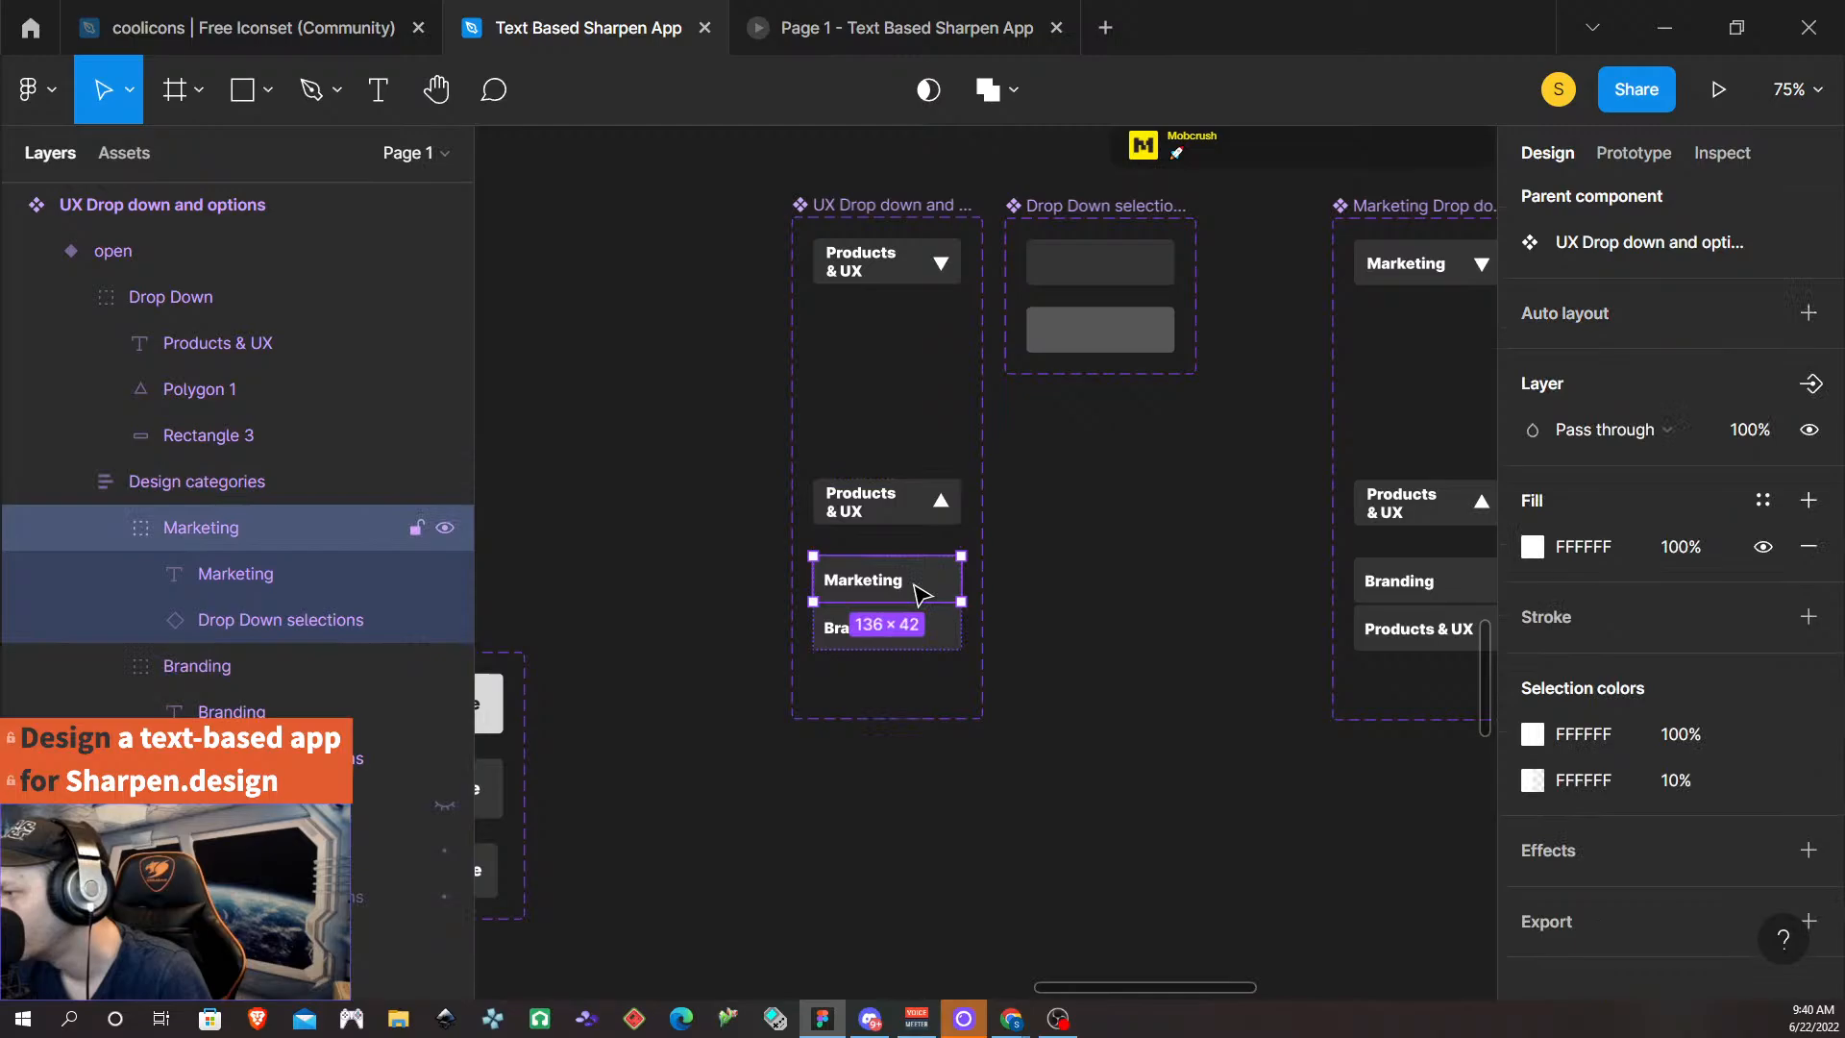
click(269, 620)
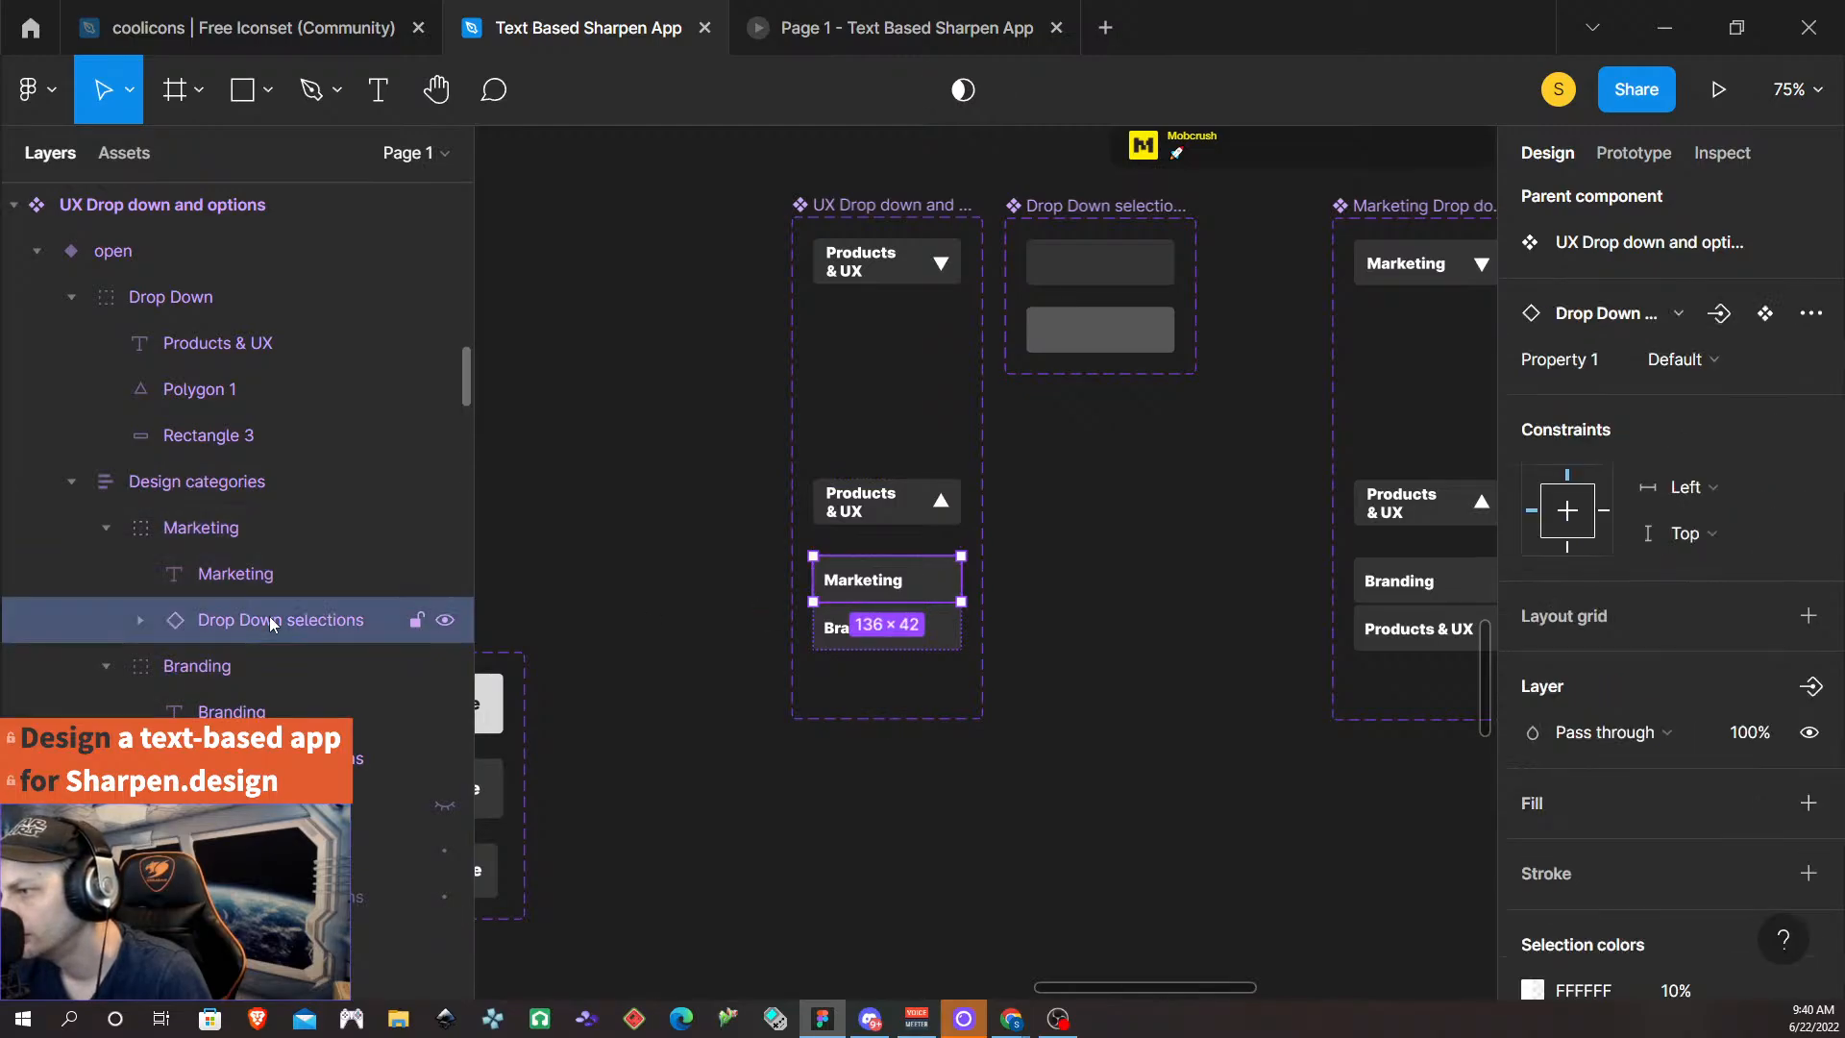
click(140, 619)
click(354, 673)
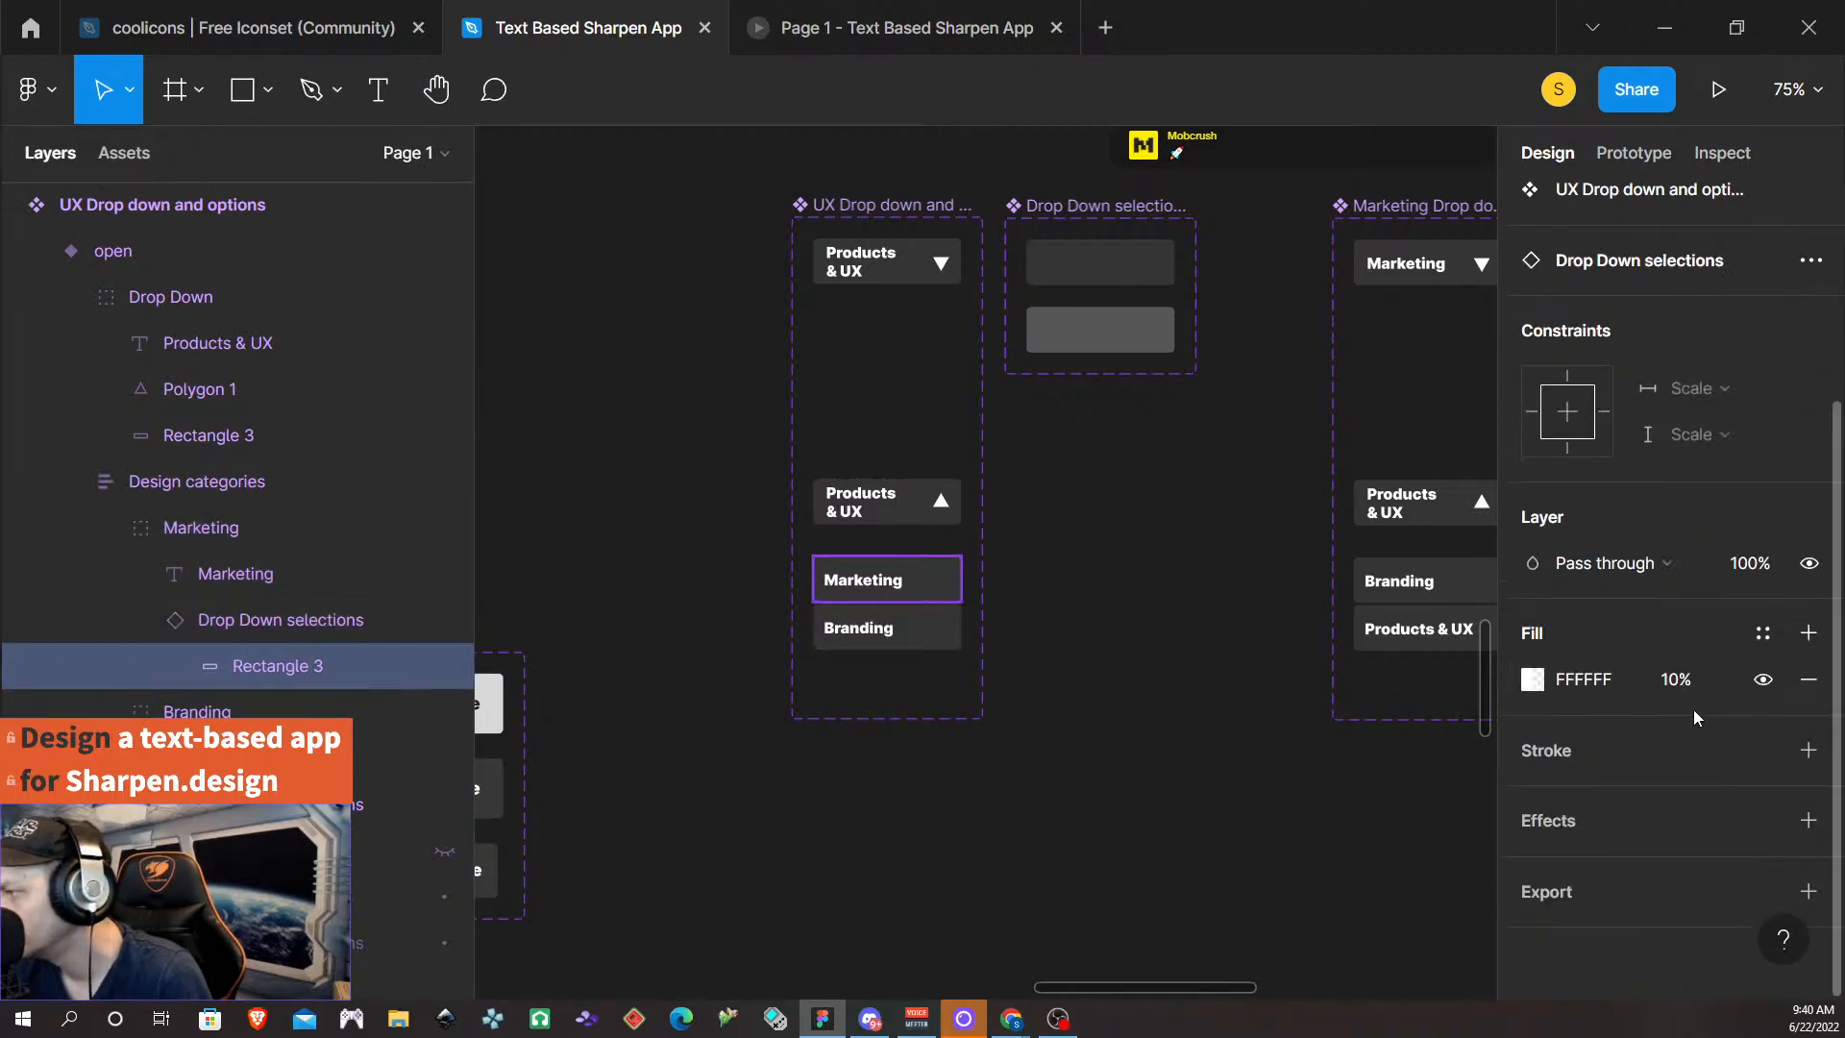
click(1808, 821)
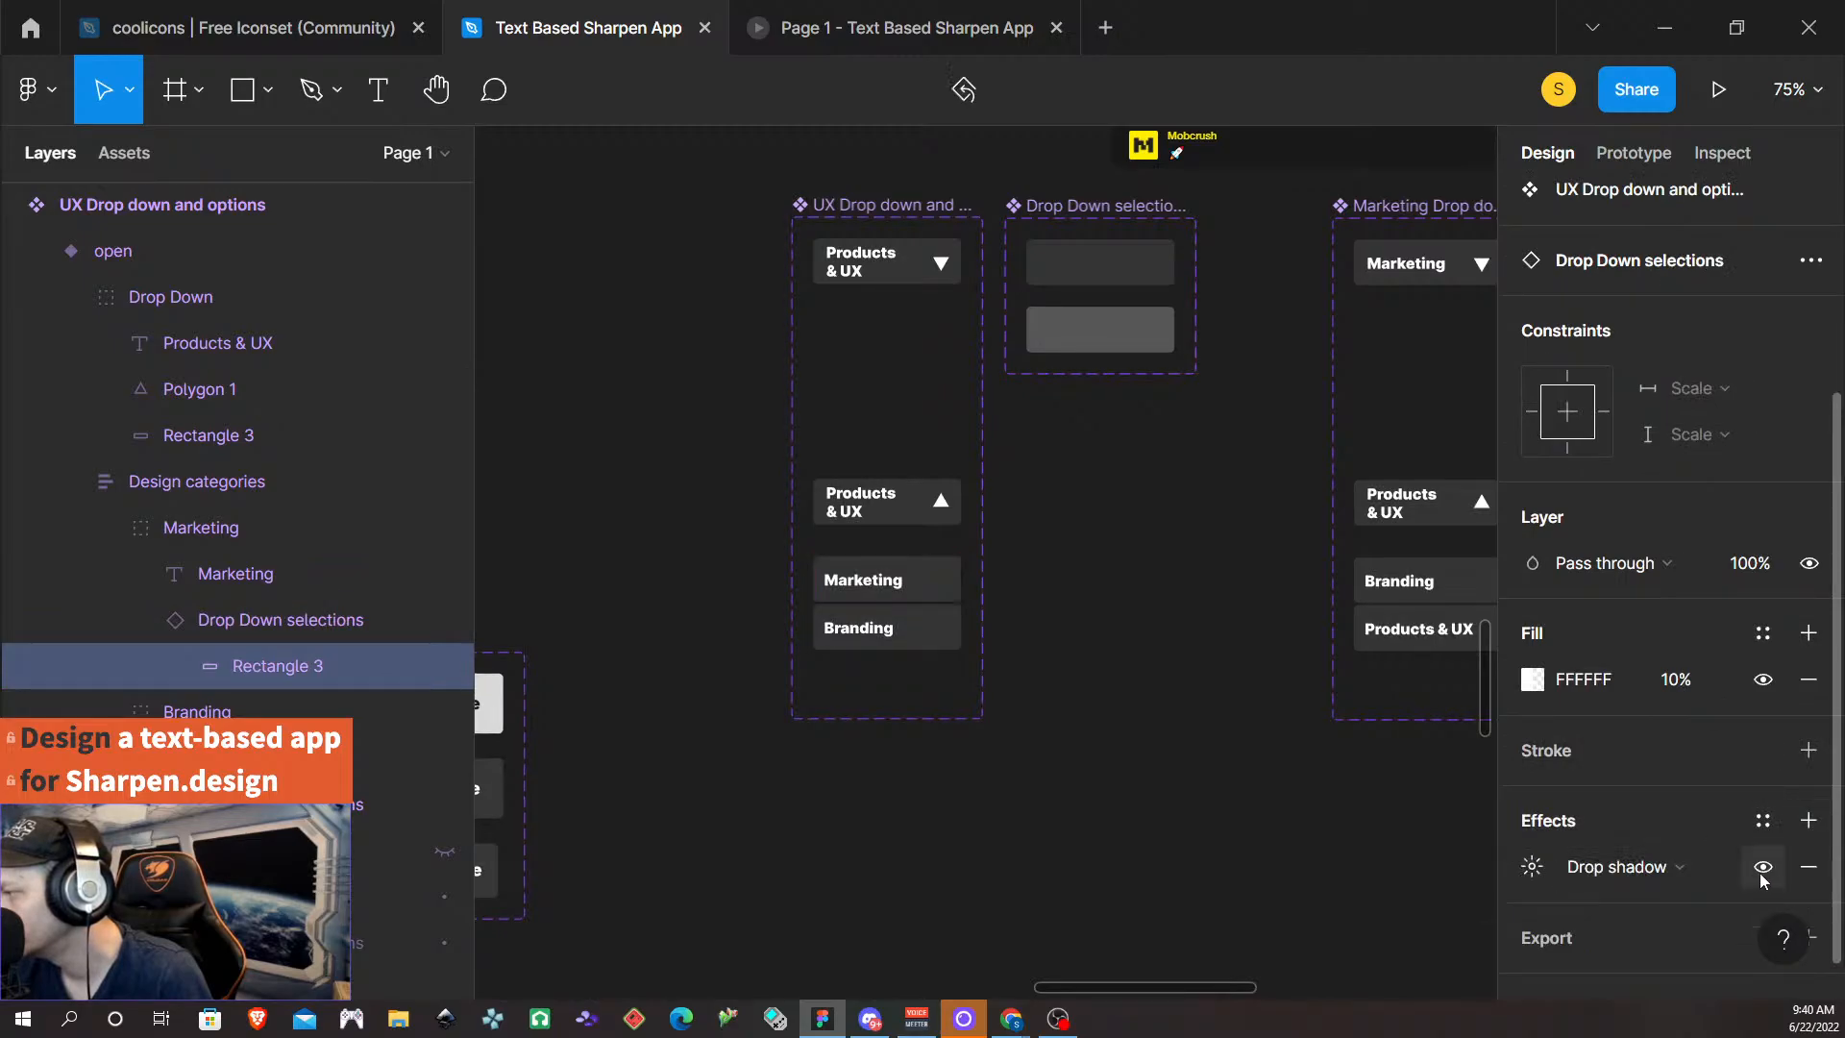
click(1634, 867)
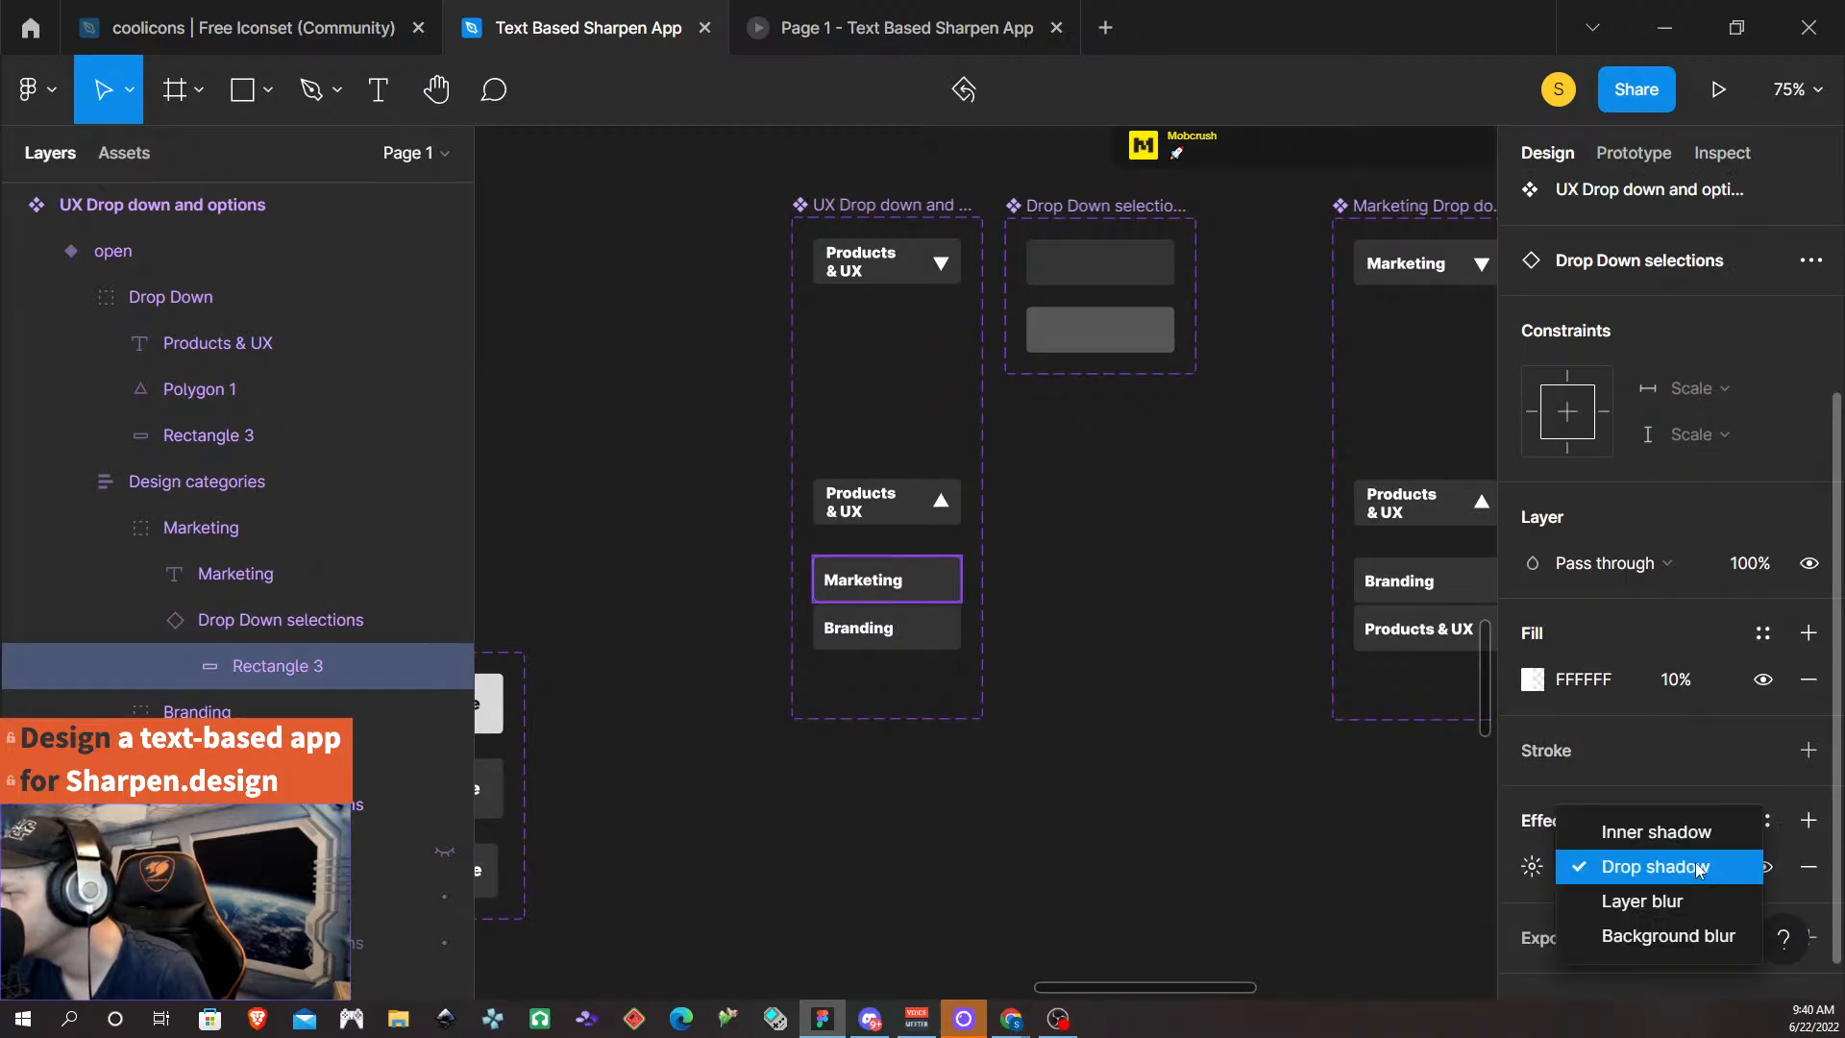
click(1675, 937)
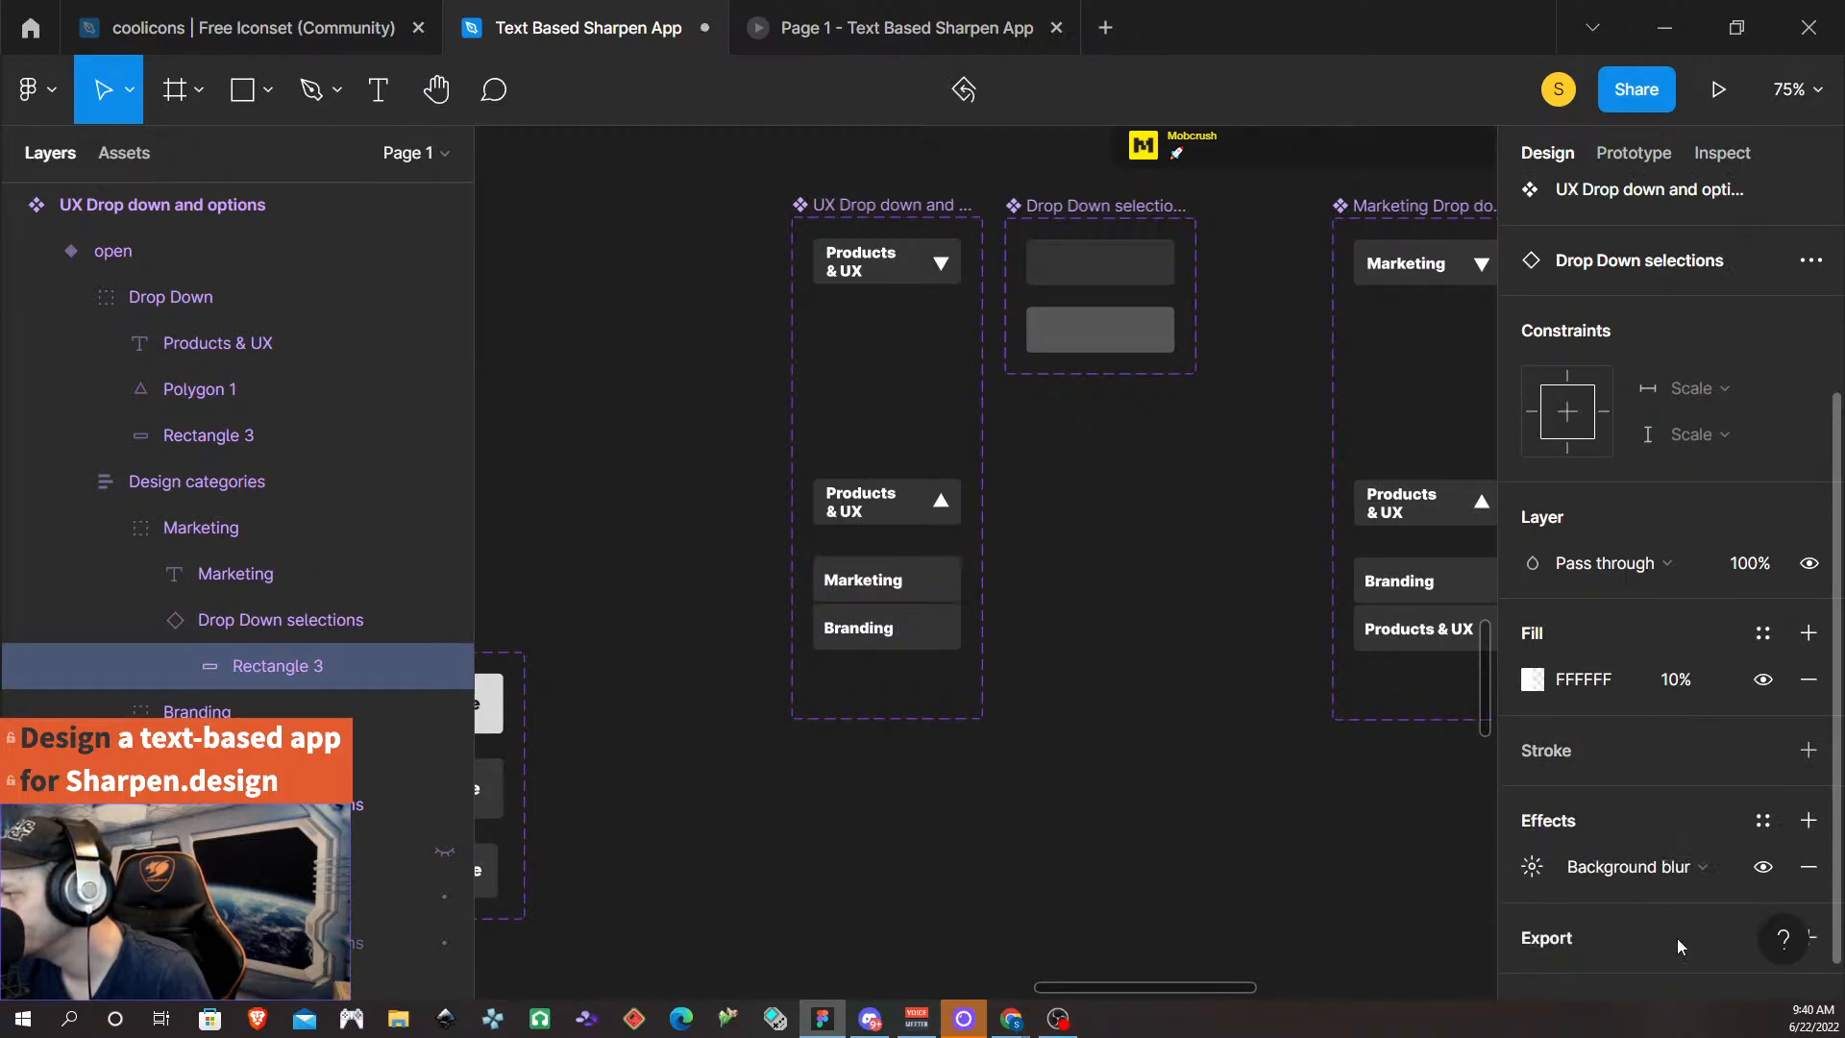
- Set the background blur of the Marketing option's rectangle to 16
click(1531, 867)
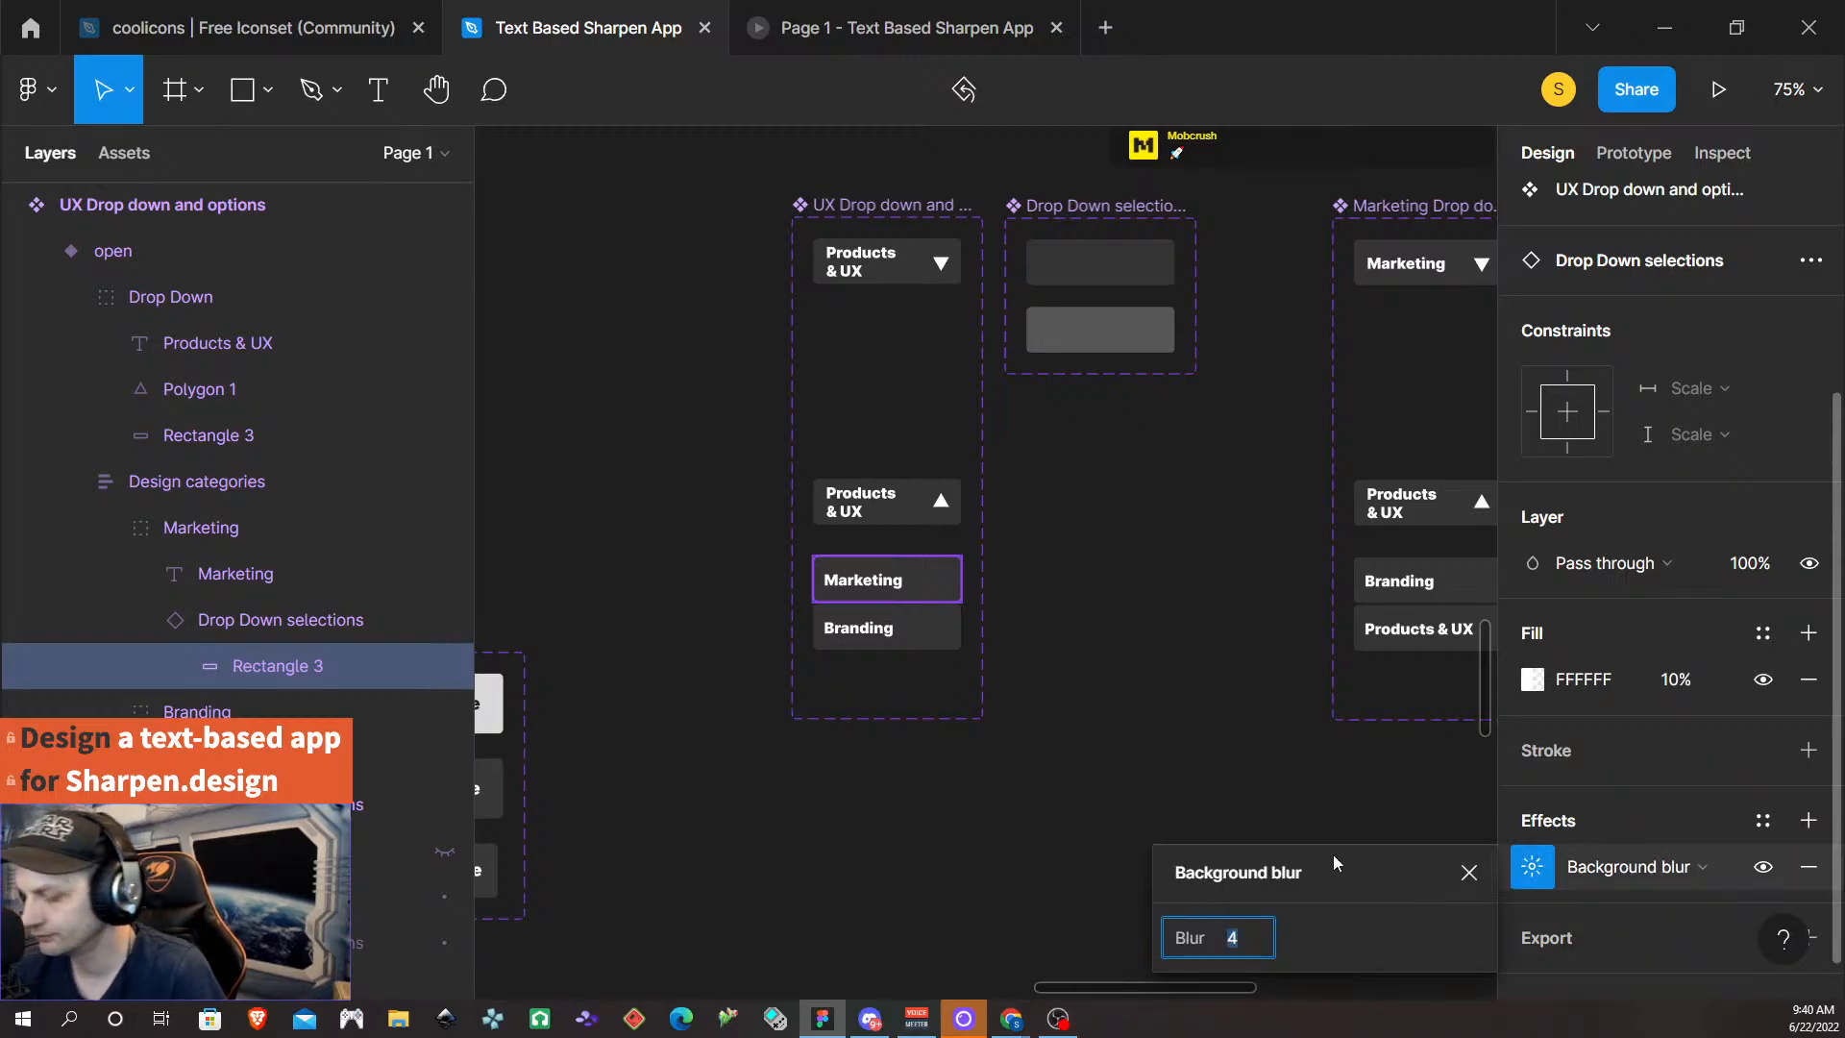
text(16)
key(Return)
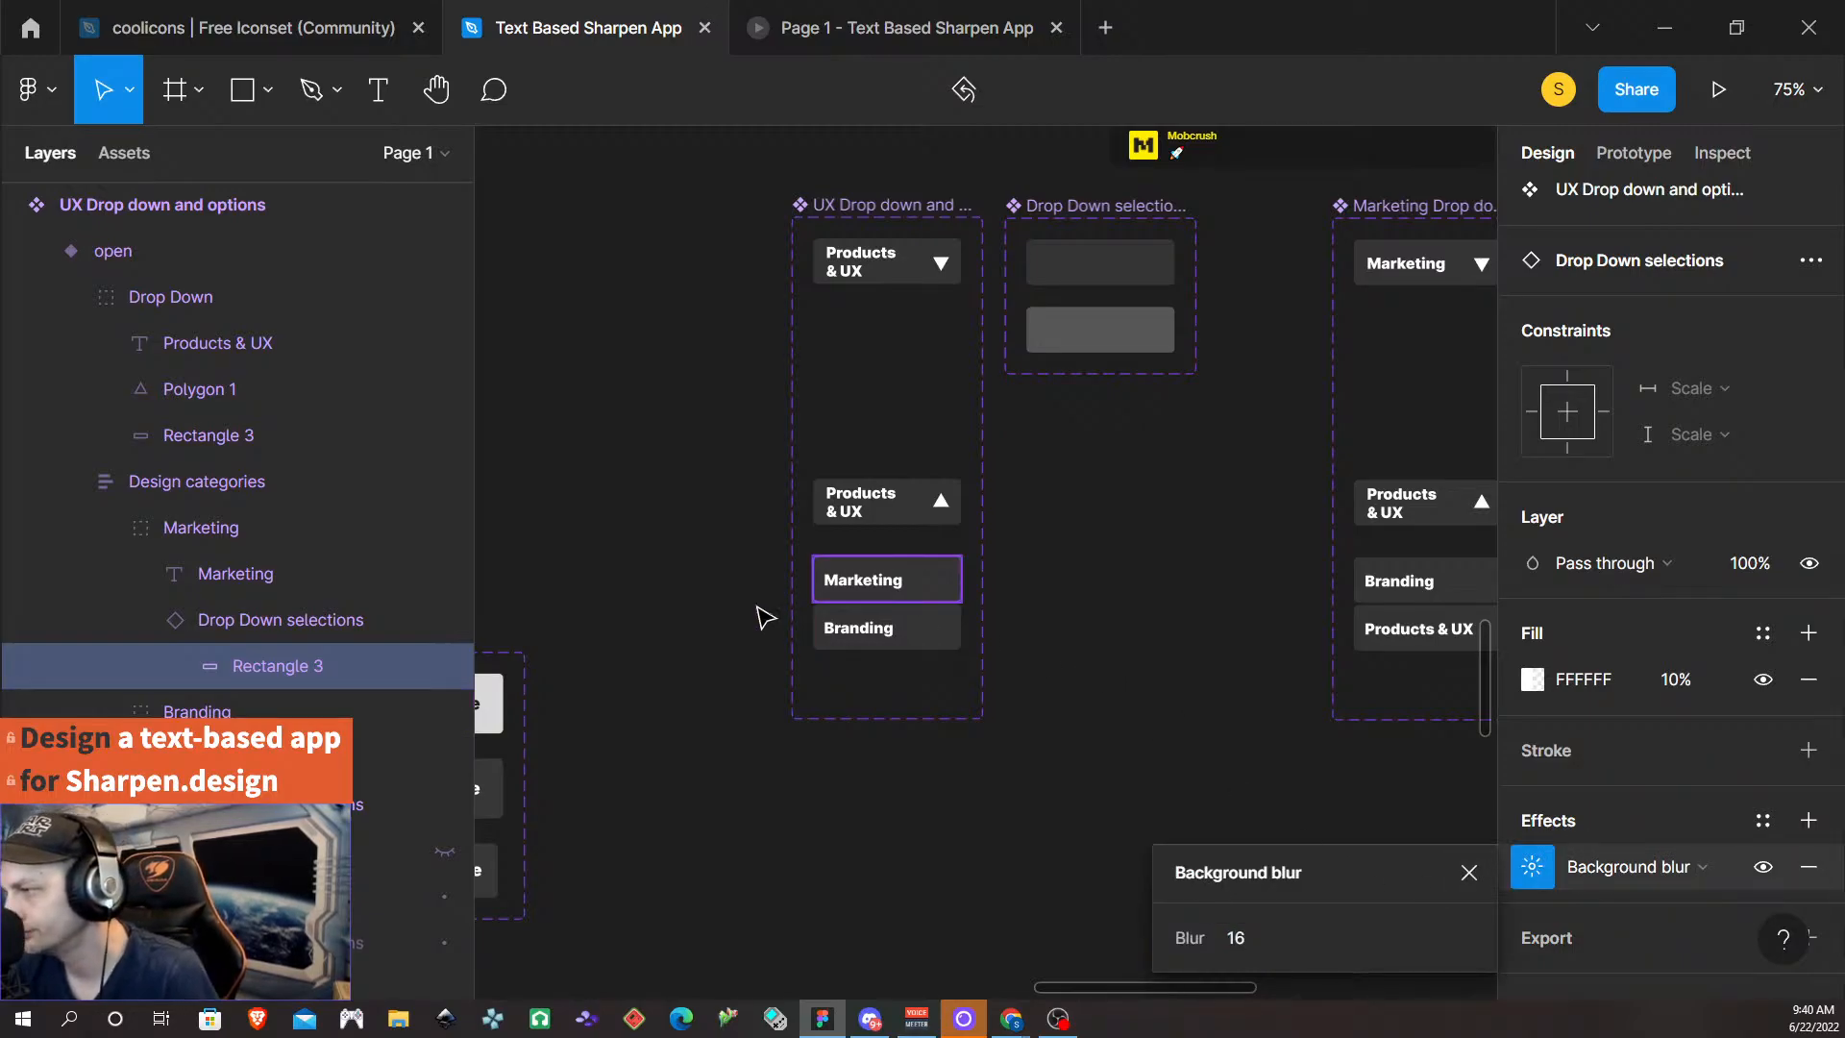
- Add a Background blur effect of 16 to the rectangle behind the Branding option in the open UX Drop down variant
click(908, 629)
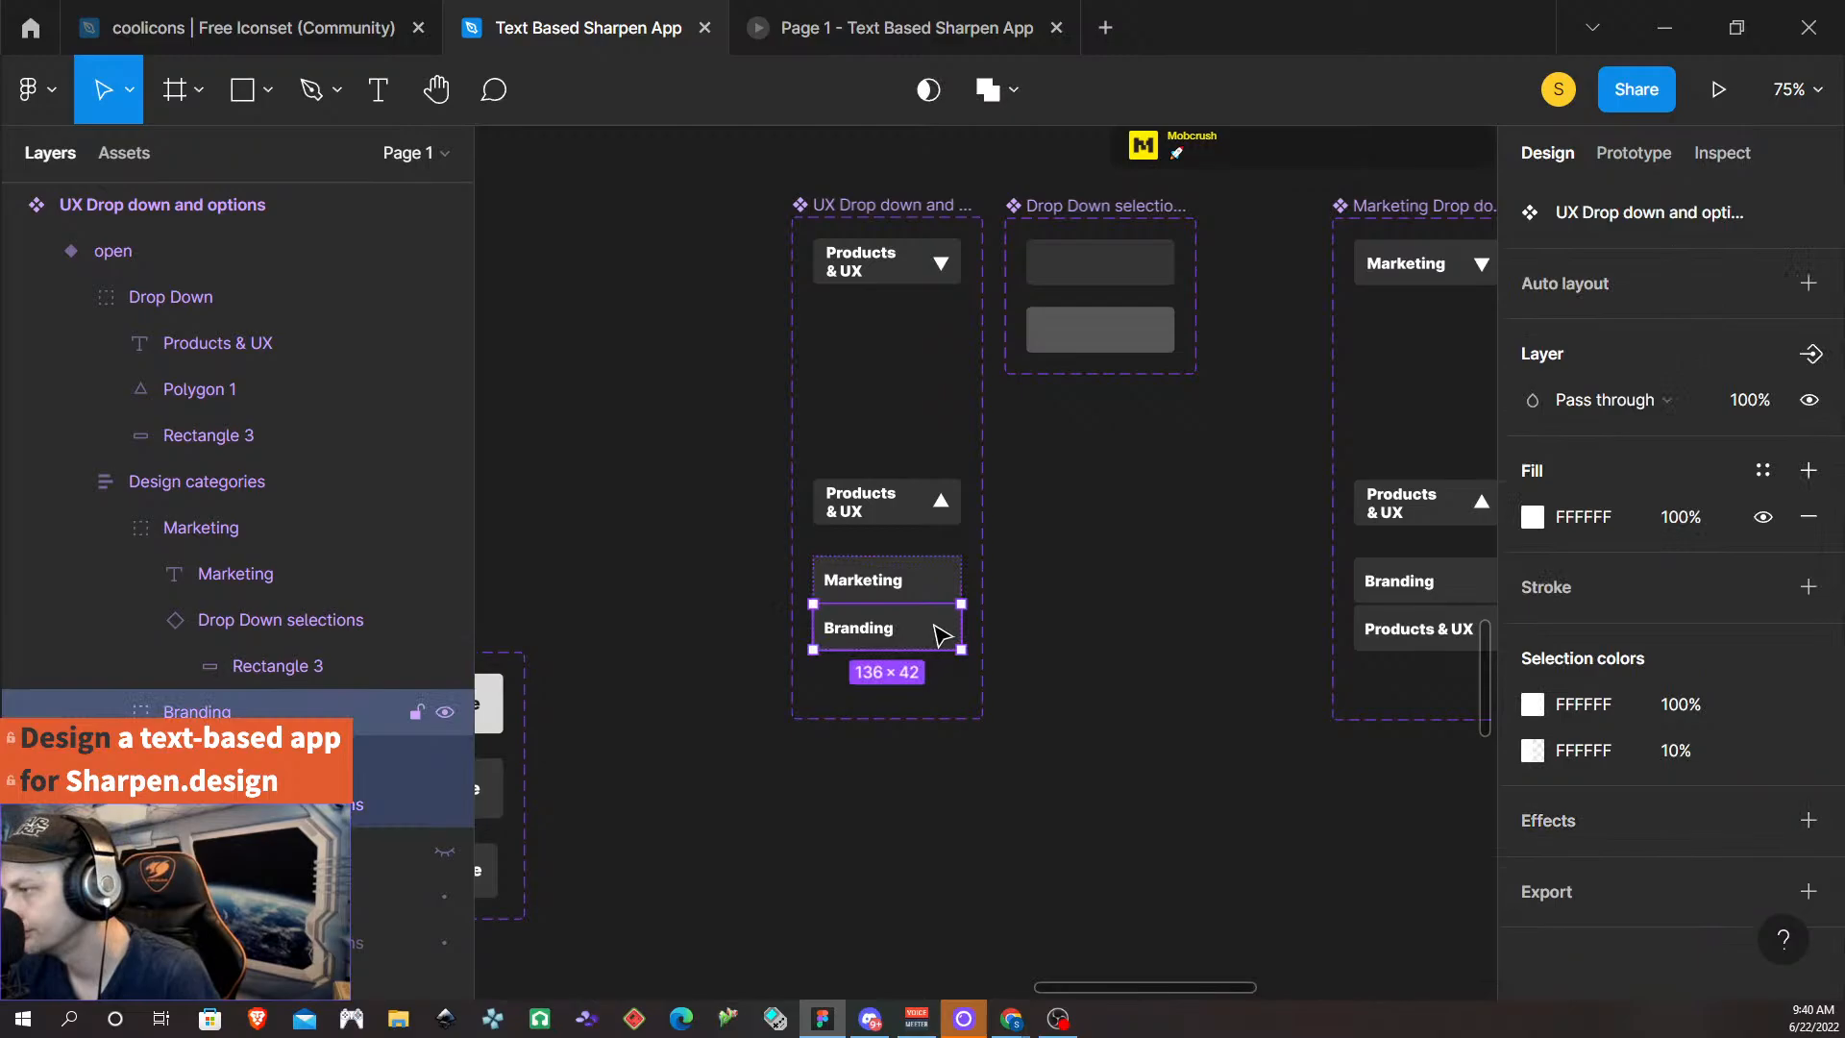
click(369, 800)
click(403, 849)
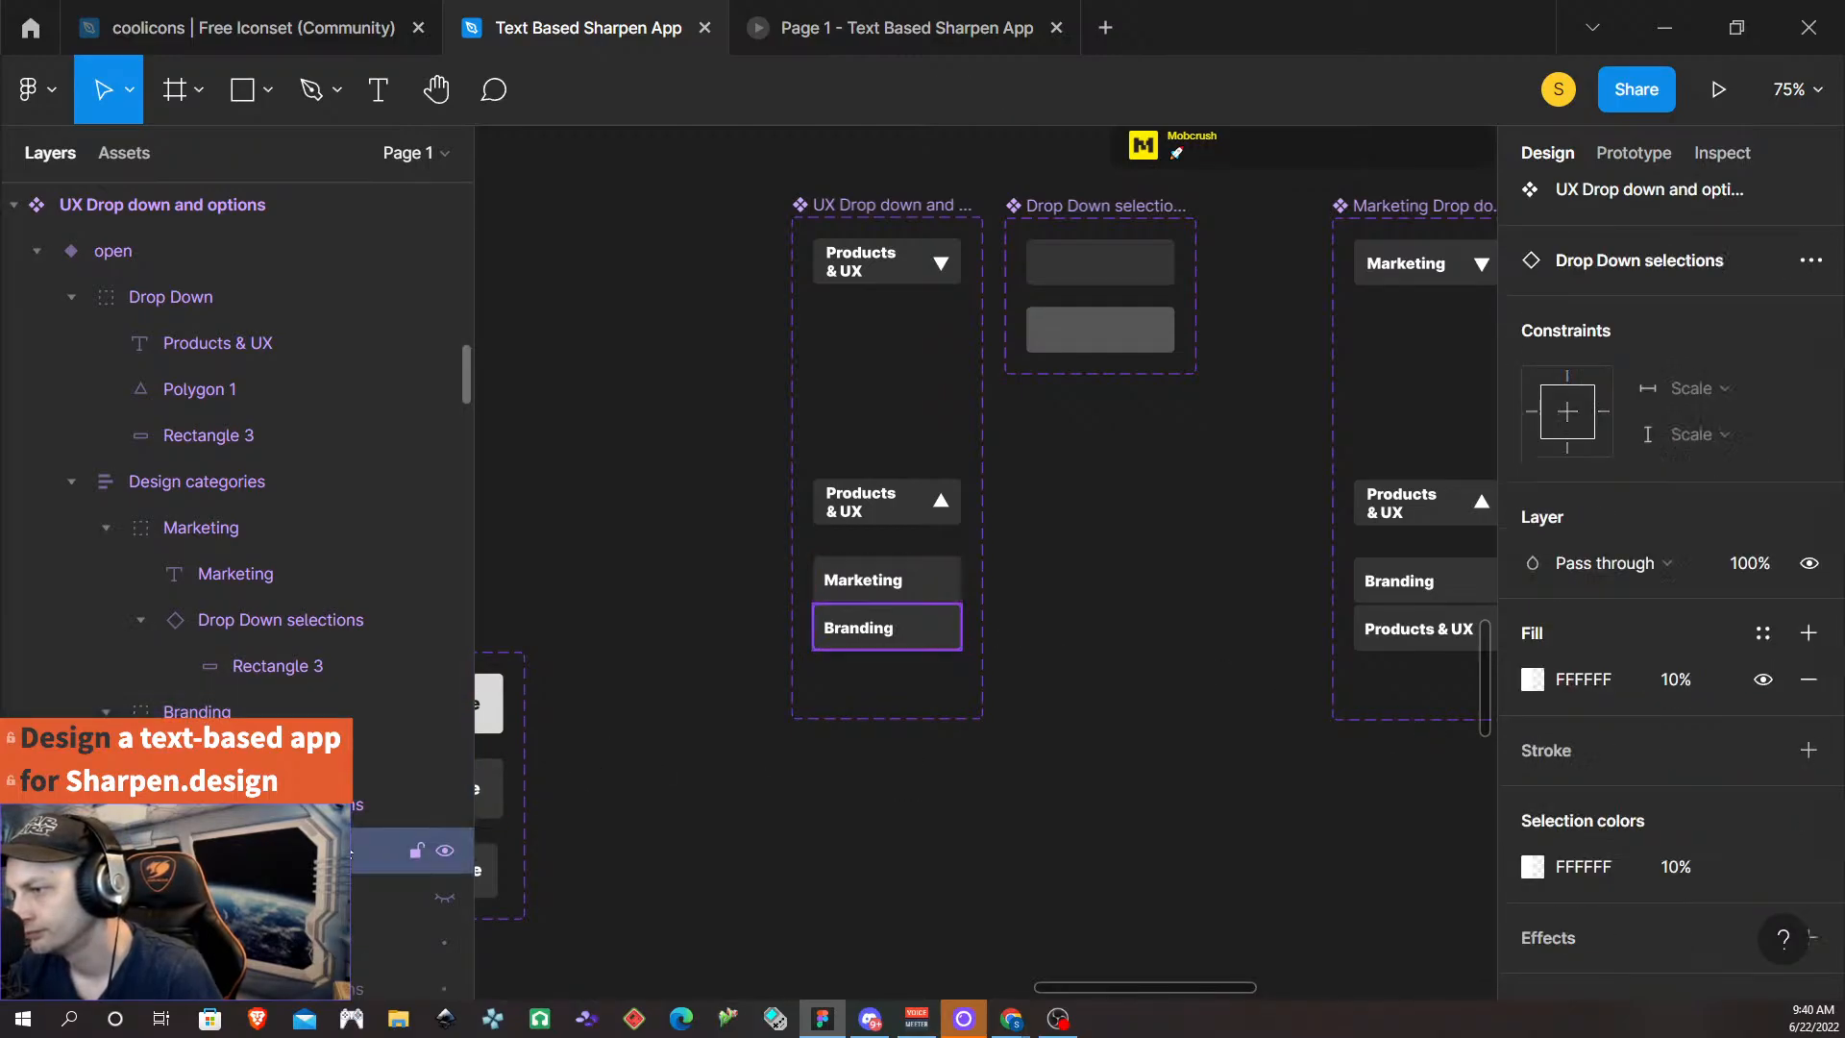
click(1807, 819)
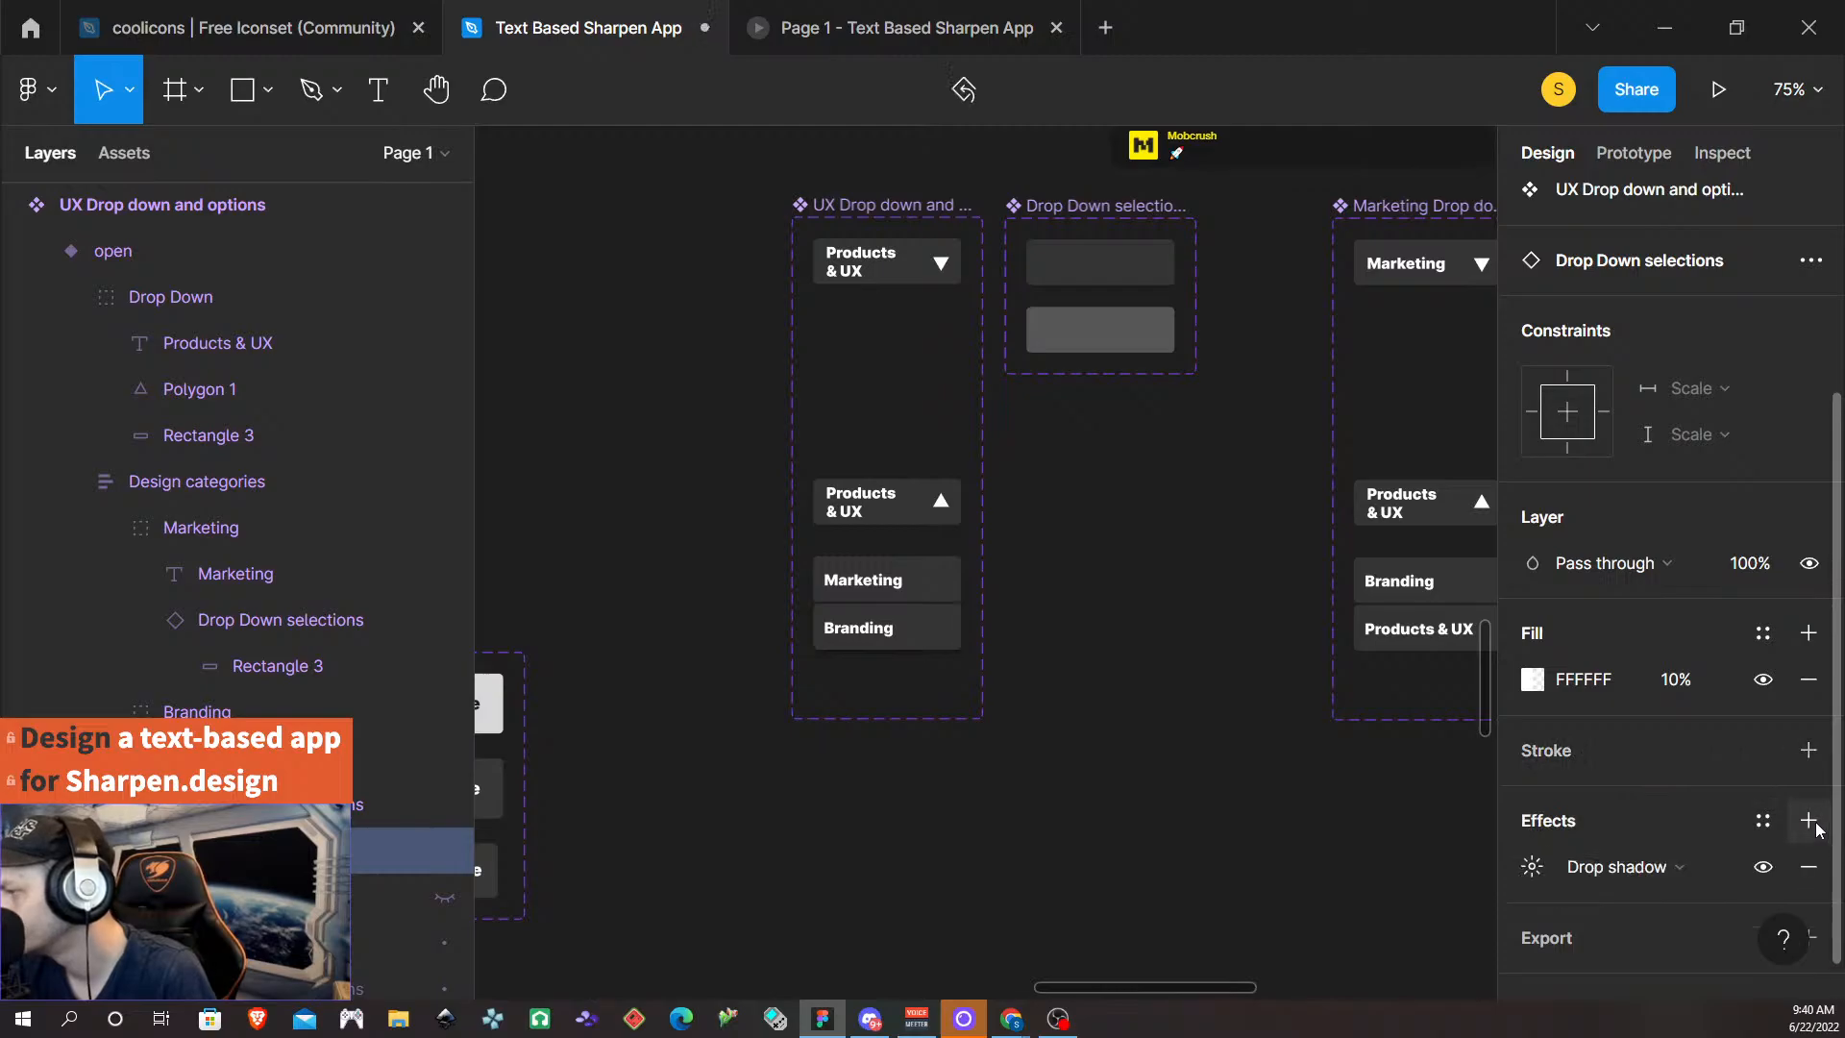
click(1644, 870)
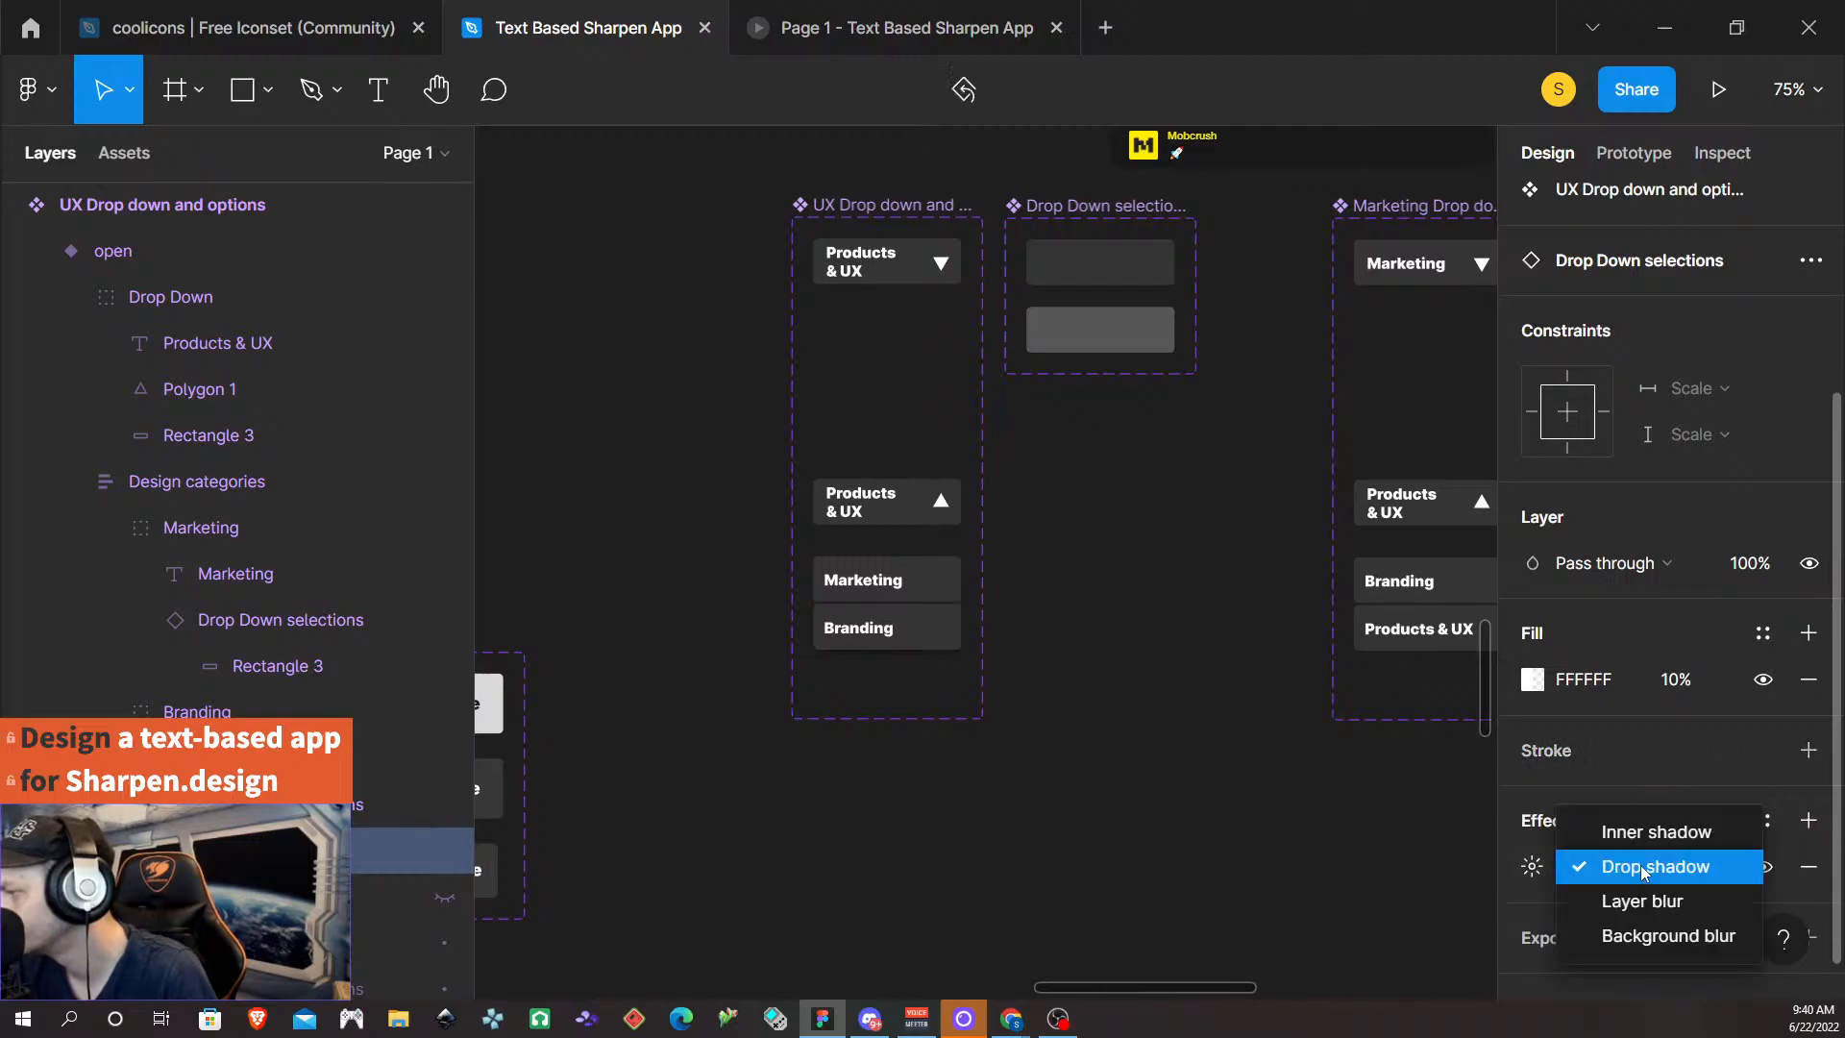
click(1668, 935)
click(1535, 868)
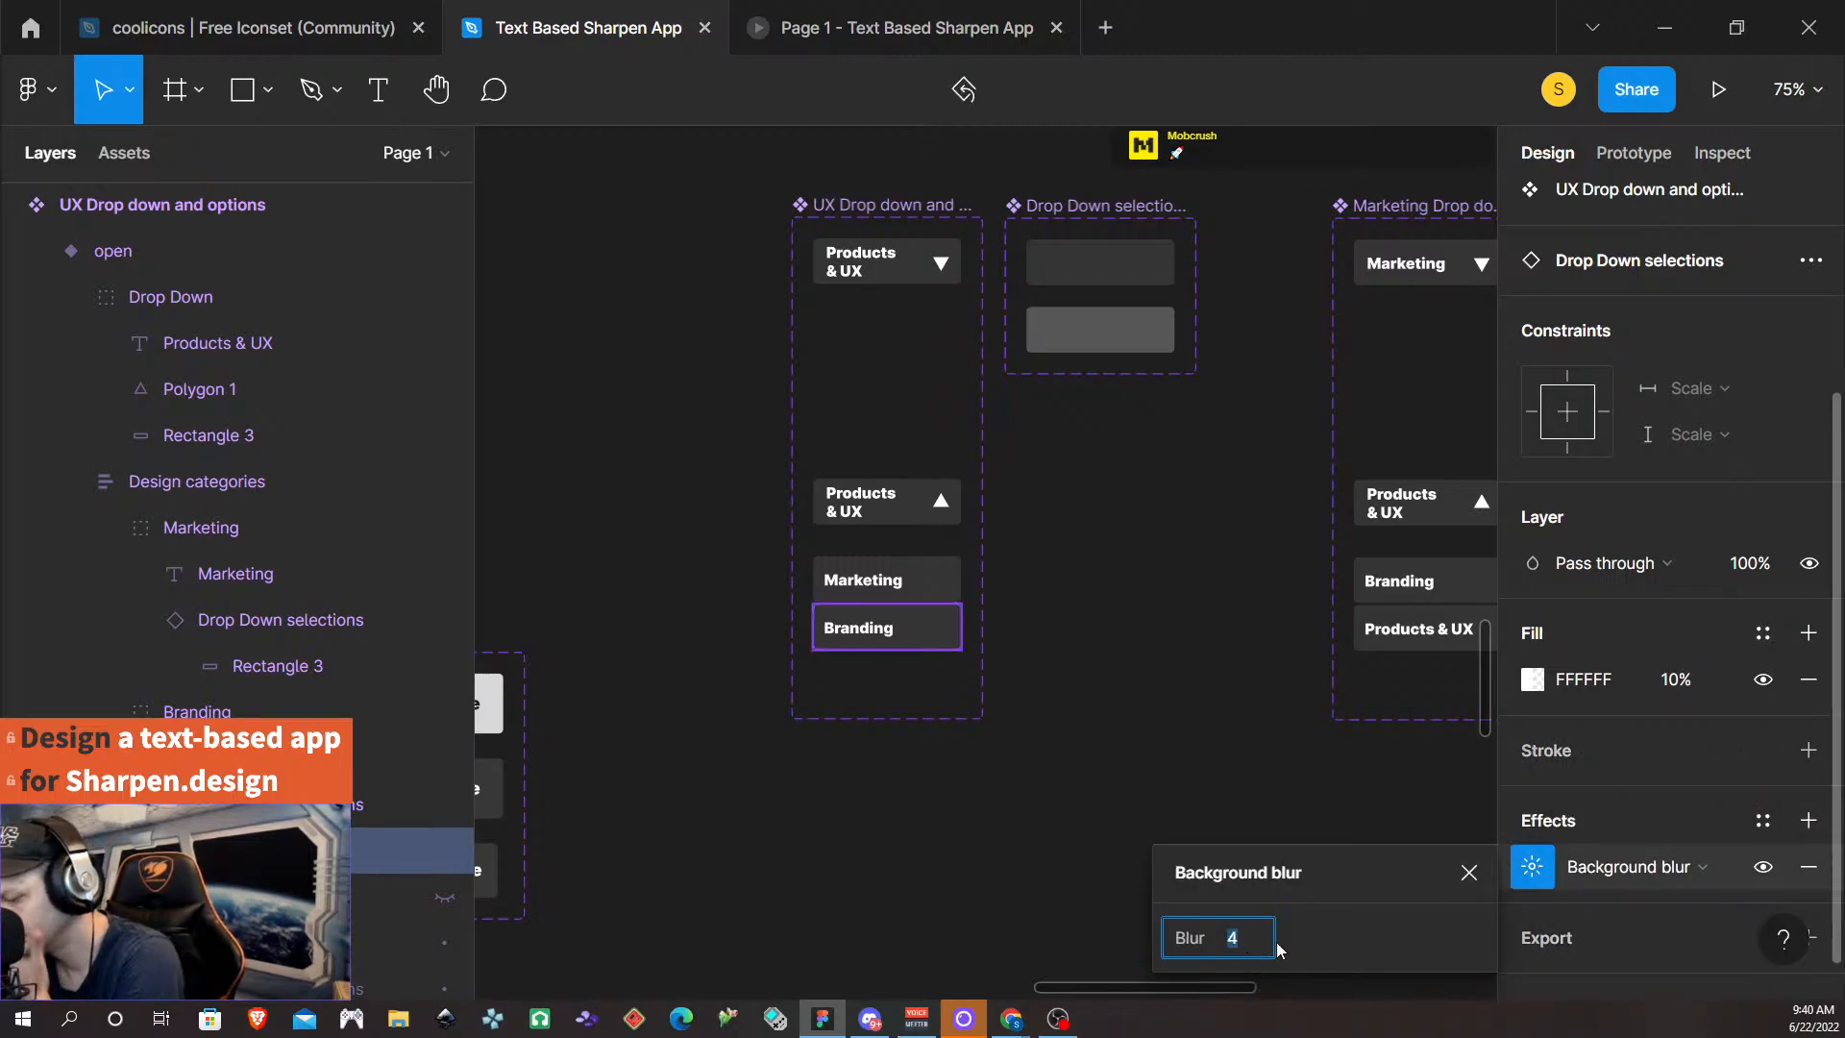
text(16)
key(Return)
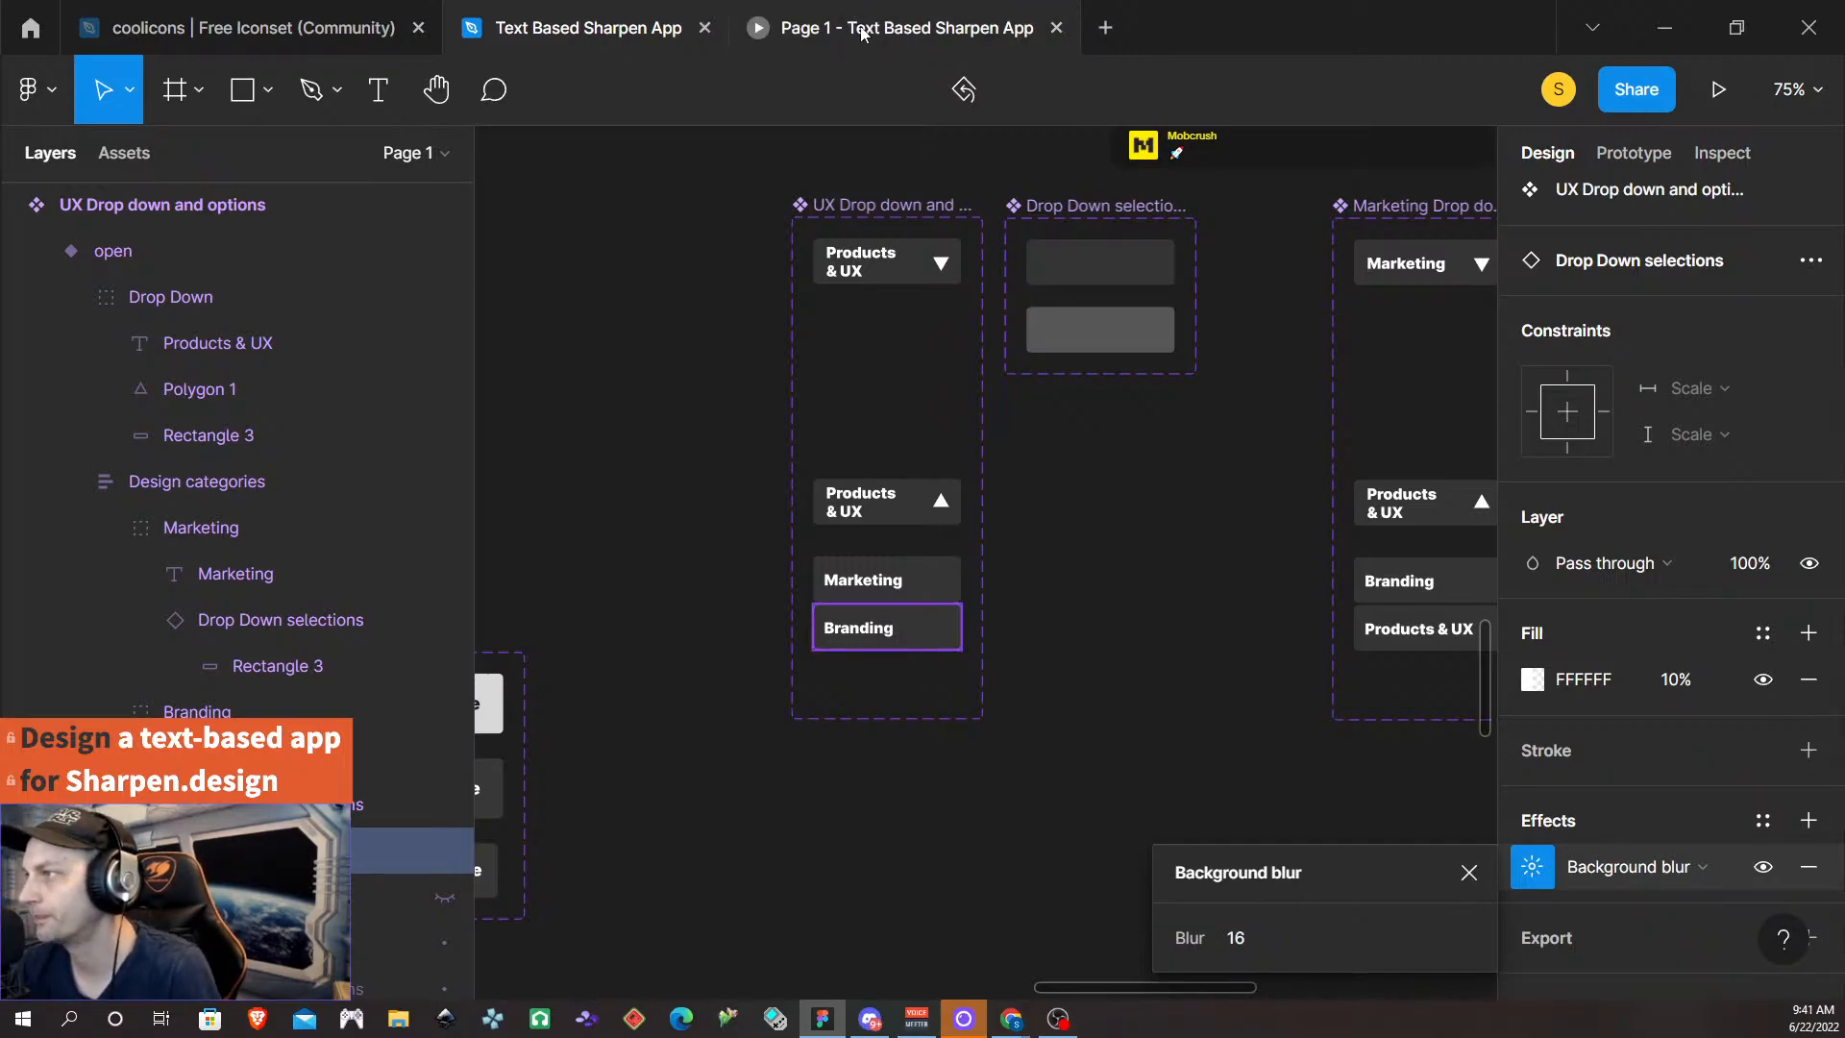
- Check the open dropdown in the prototype, return to the design file and close the blur settings
click(858, 27)
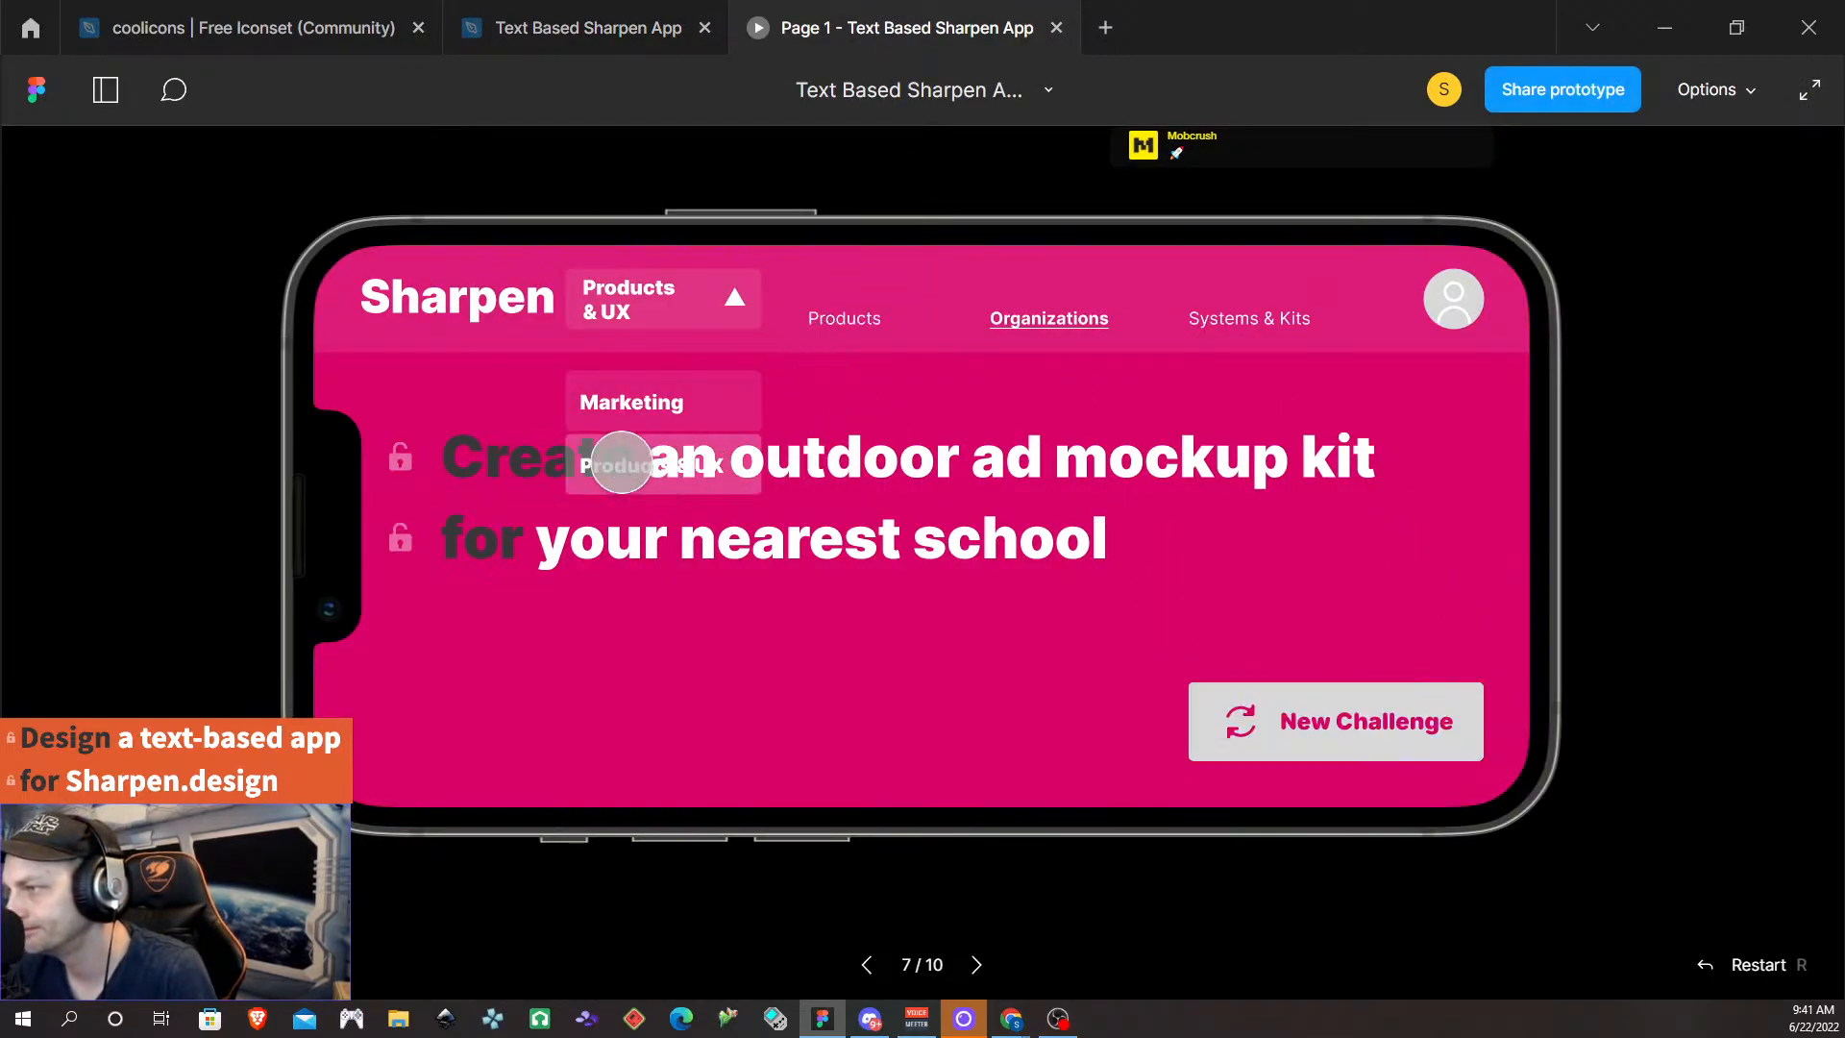
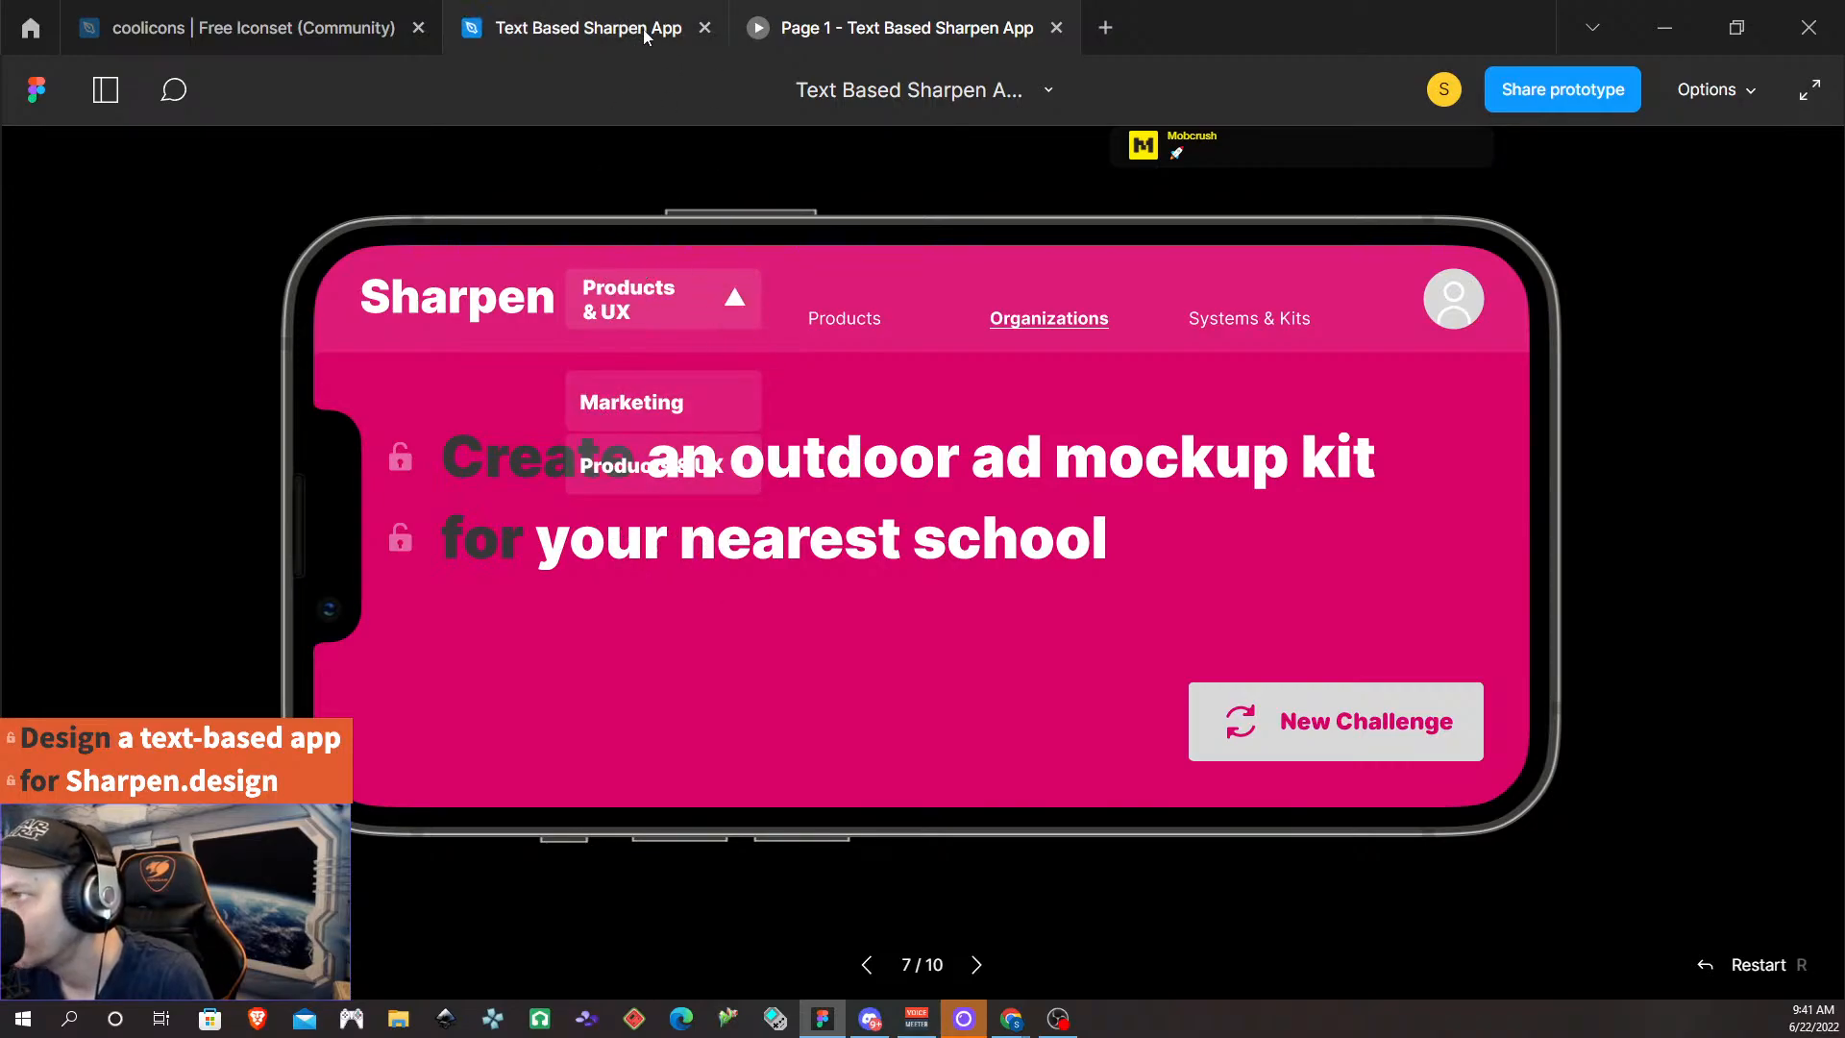
click(582, 33)
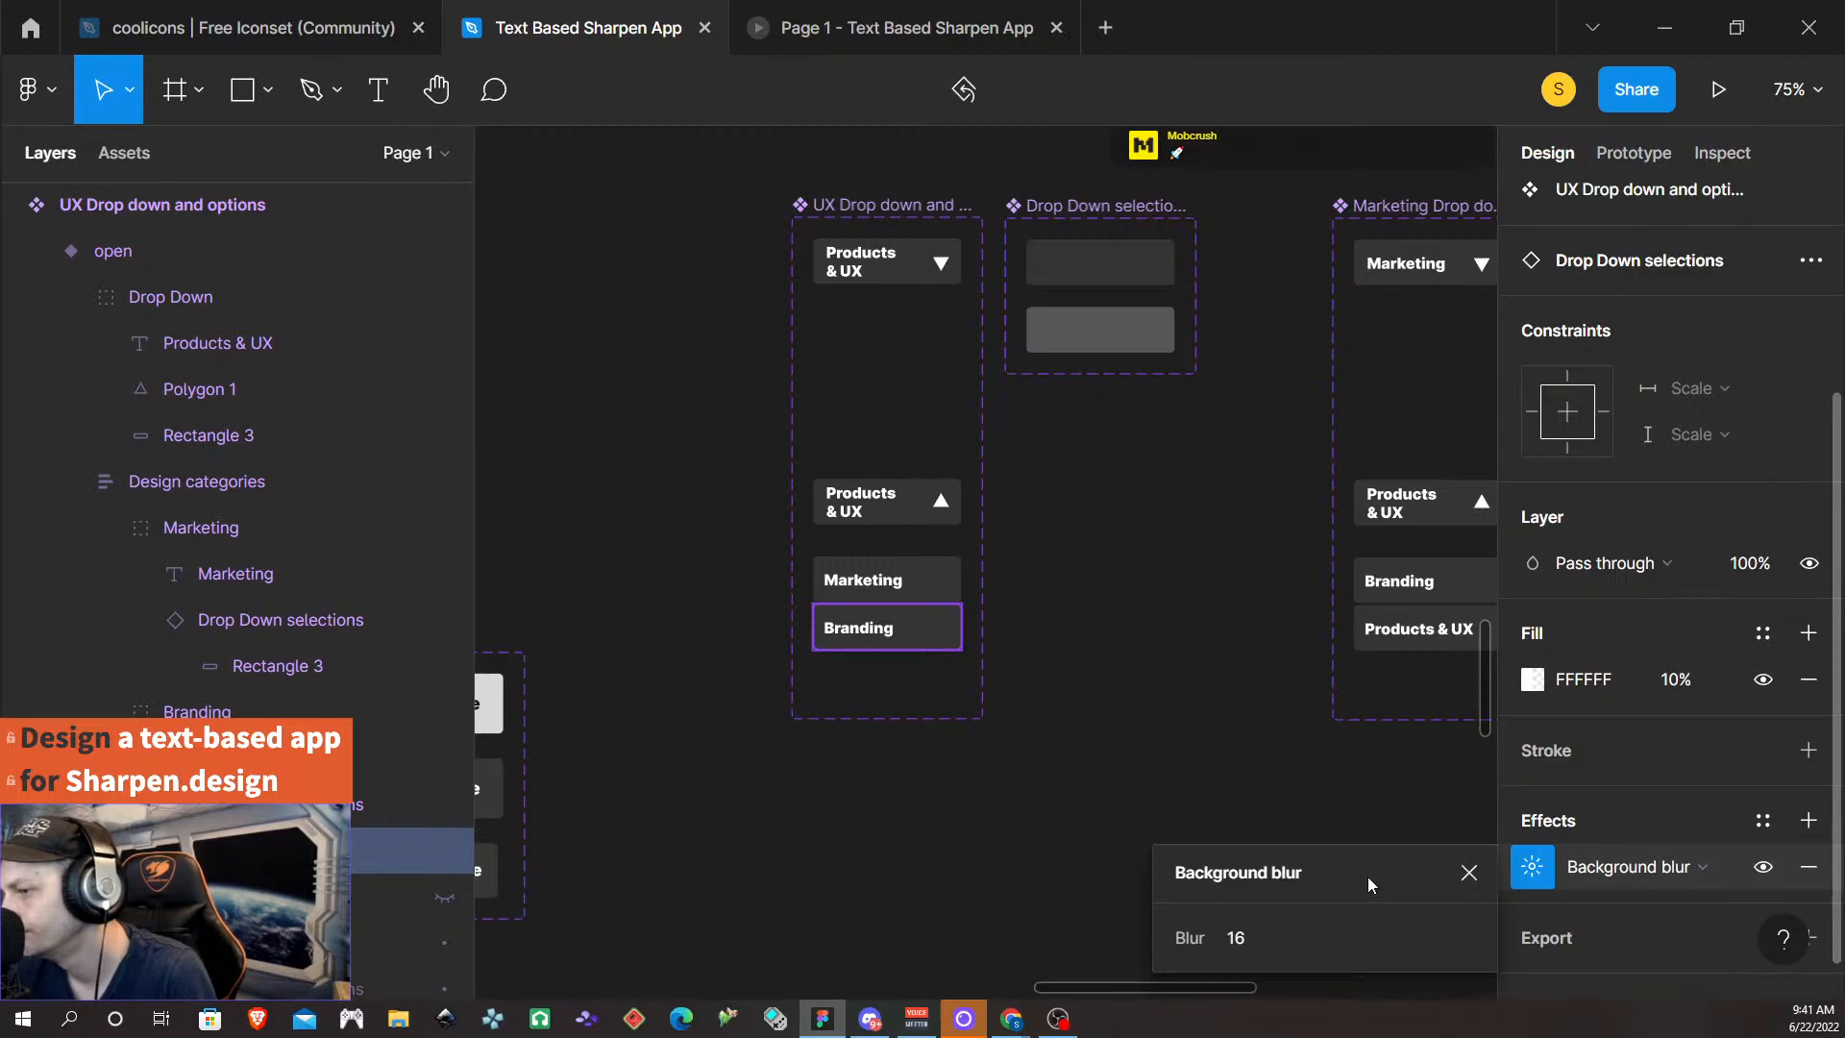
click(1469, 875)
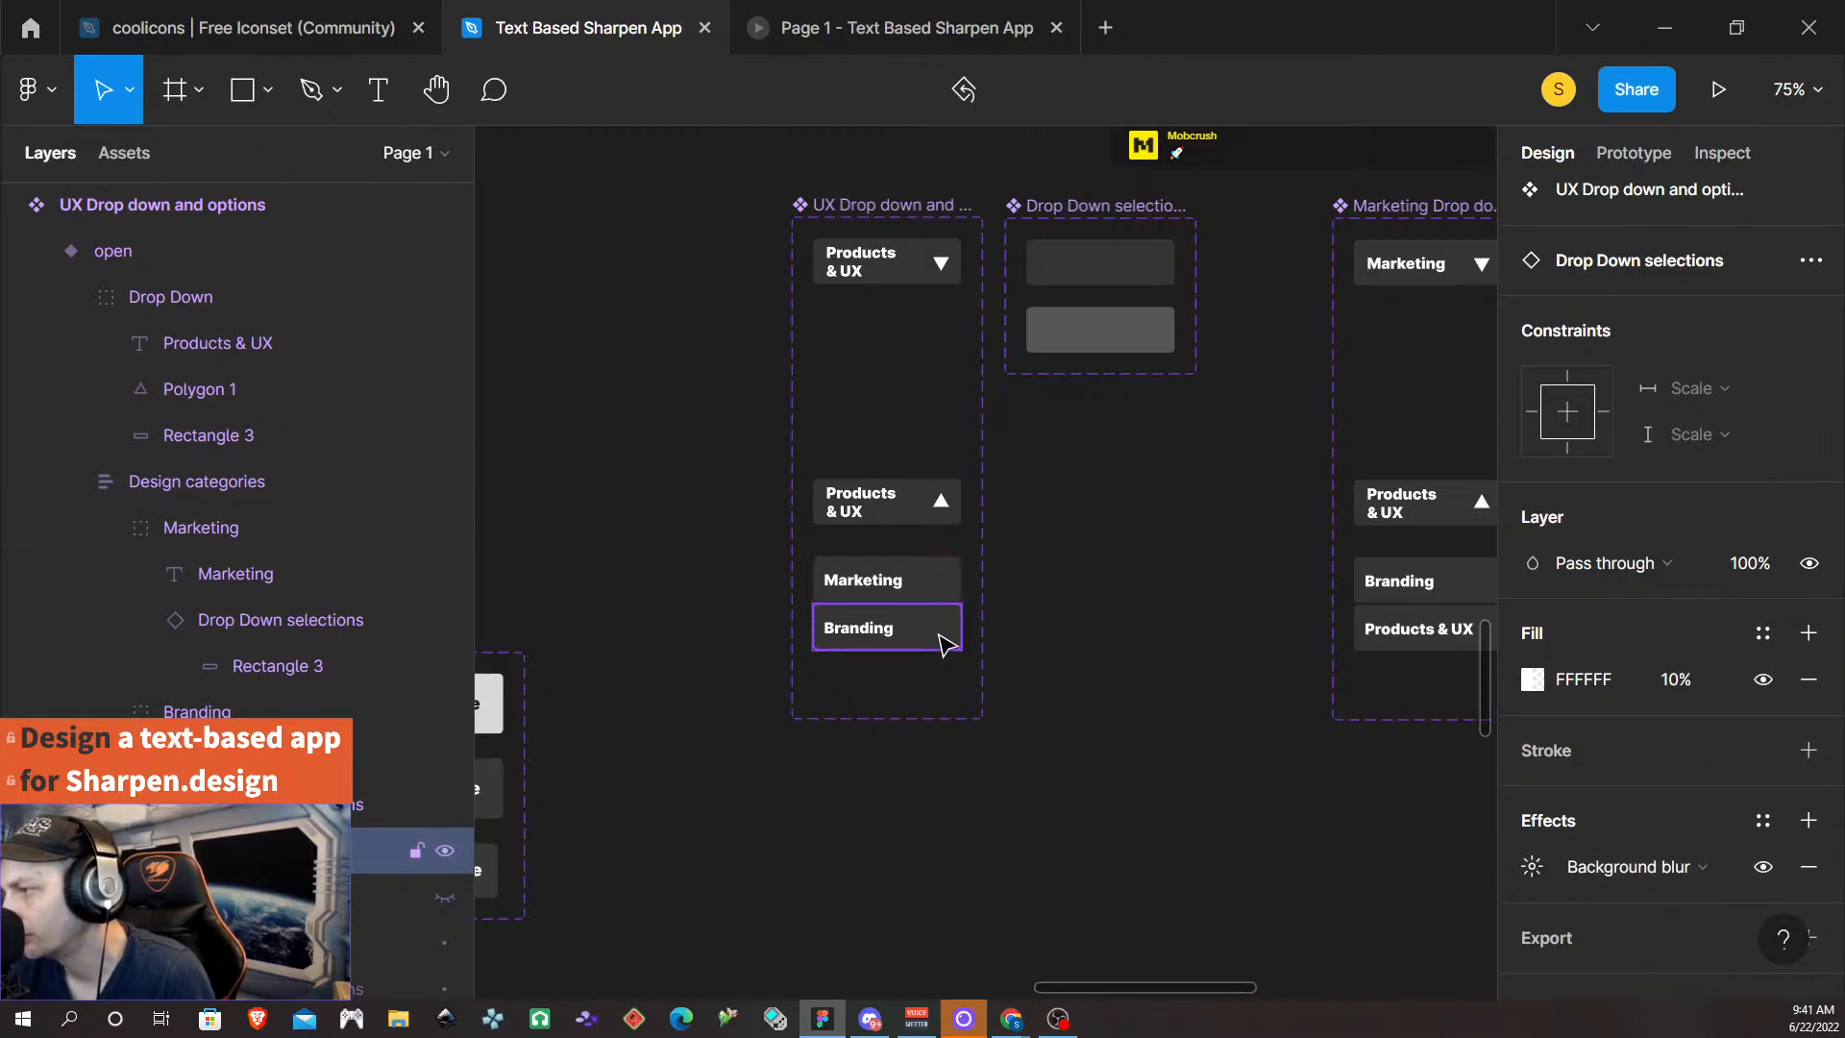
- Set the fill opacity of the Marketing option's rectangle in the open UX Drop down variant to 50%
click(946, 599)
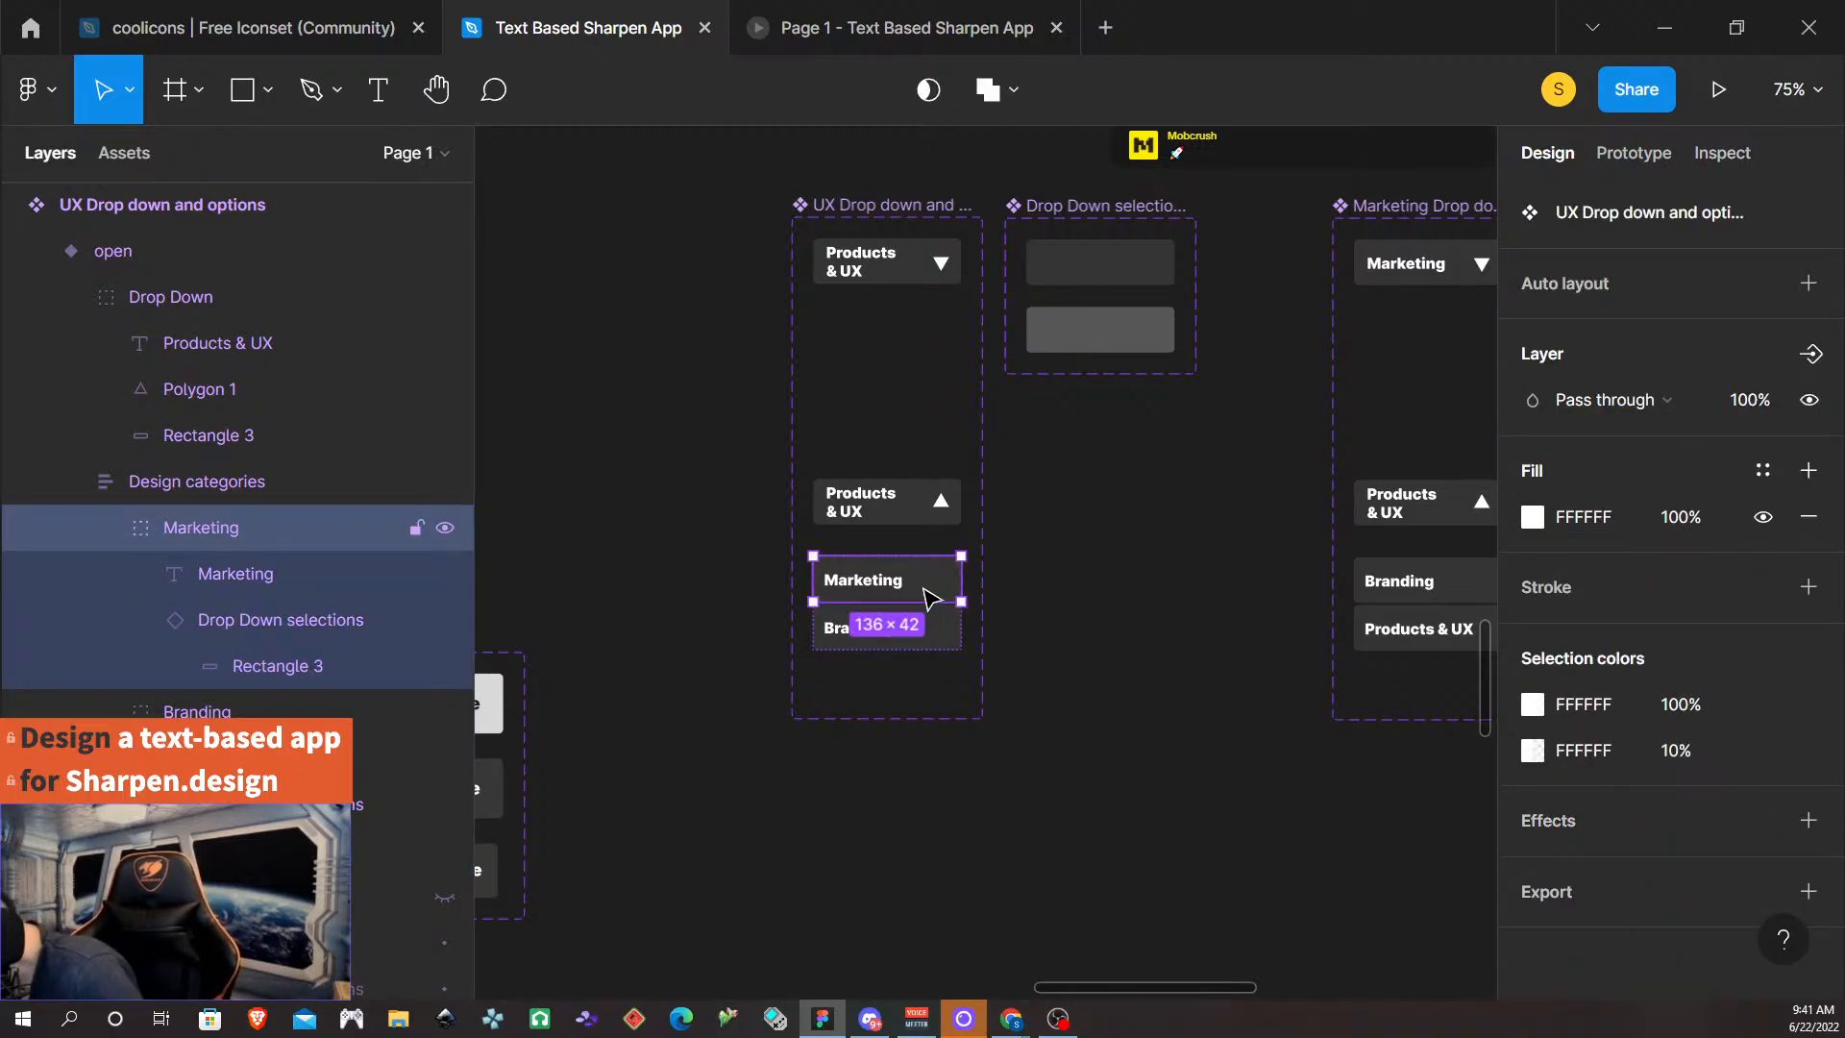
click(327, 665)
click(1679, 684)
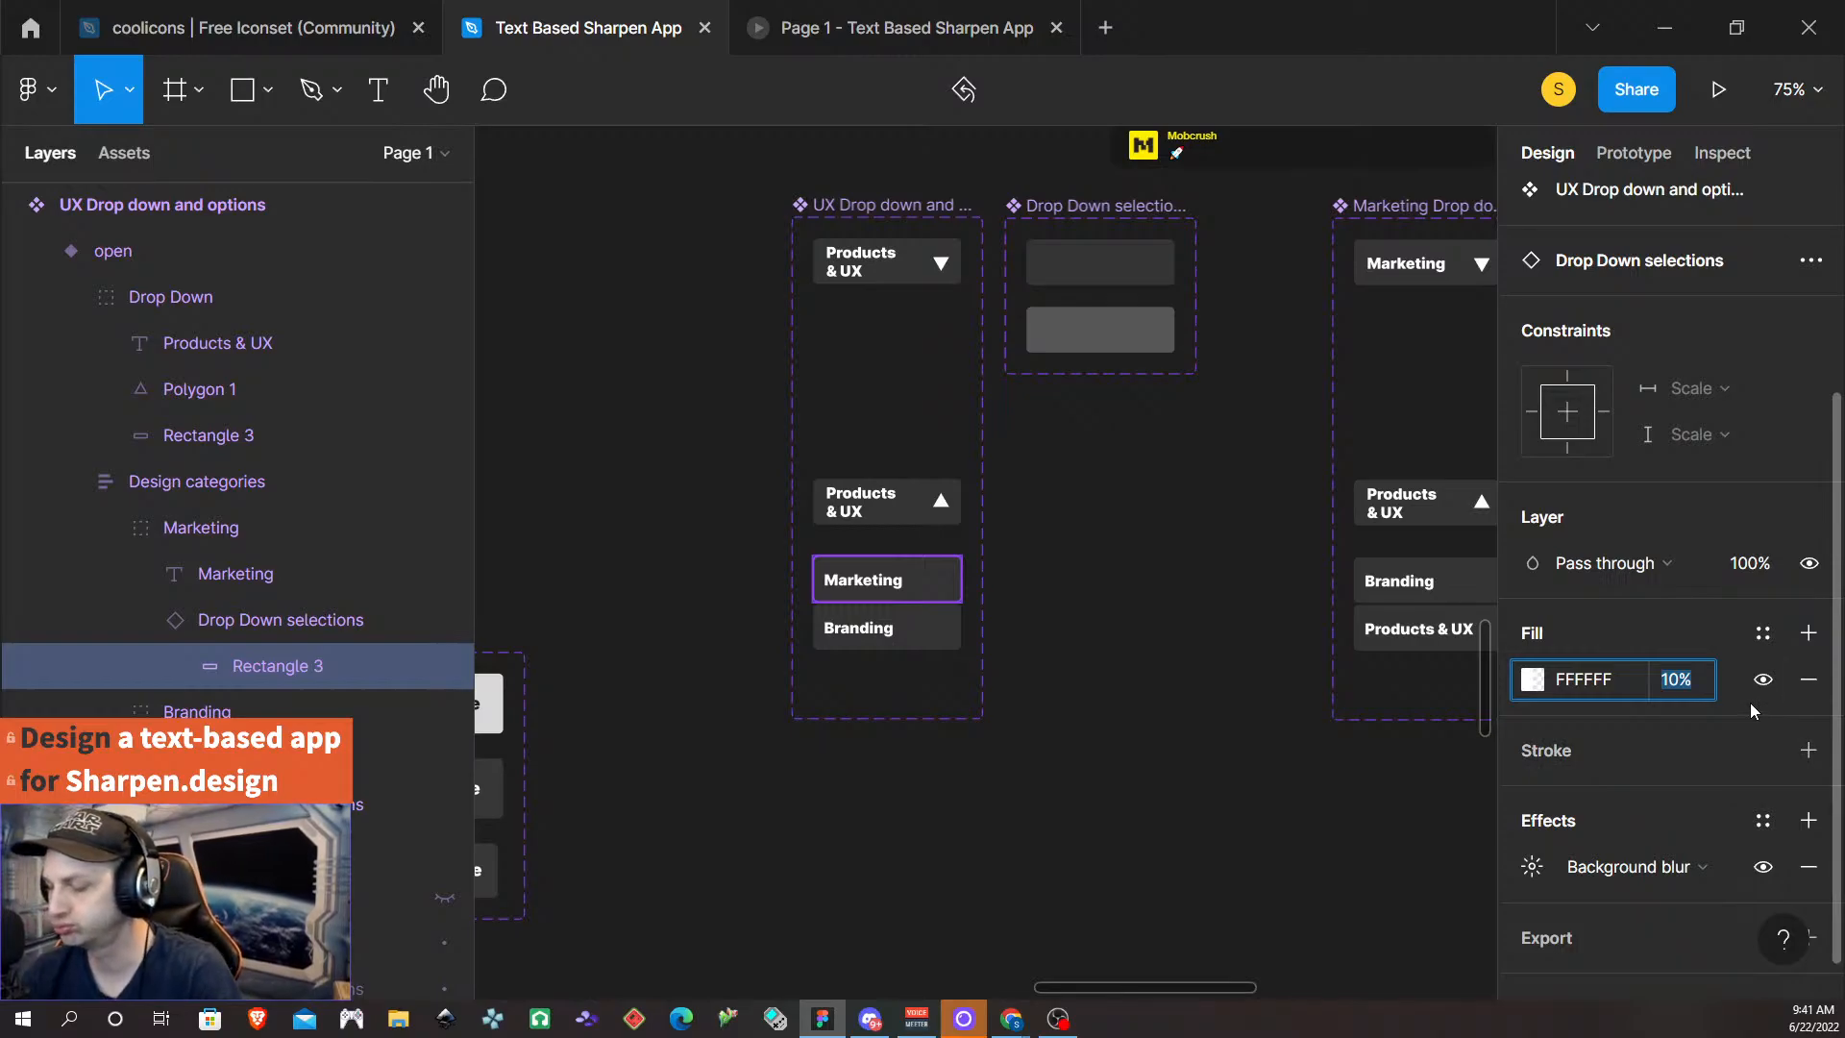
text(50)
key(Return)
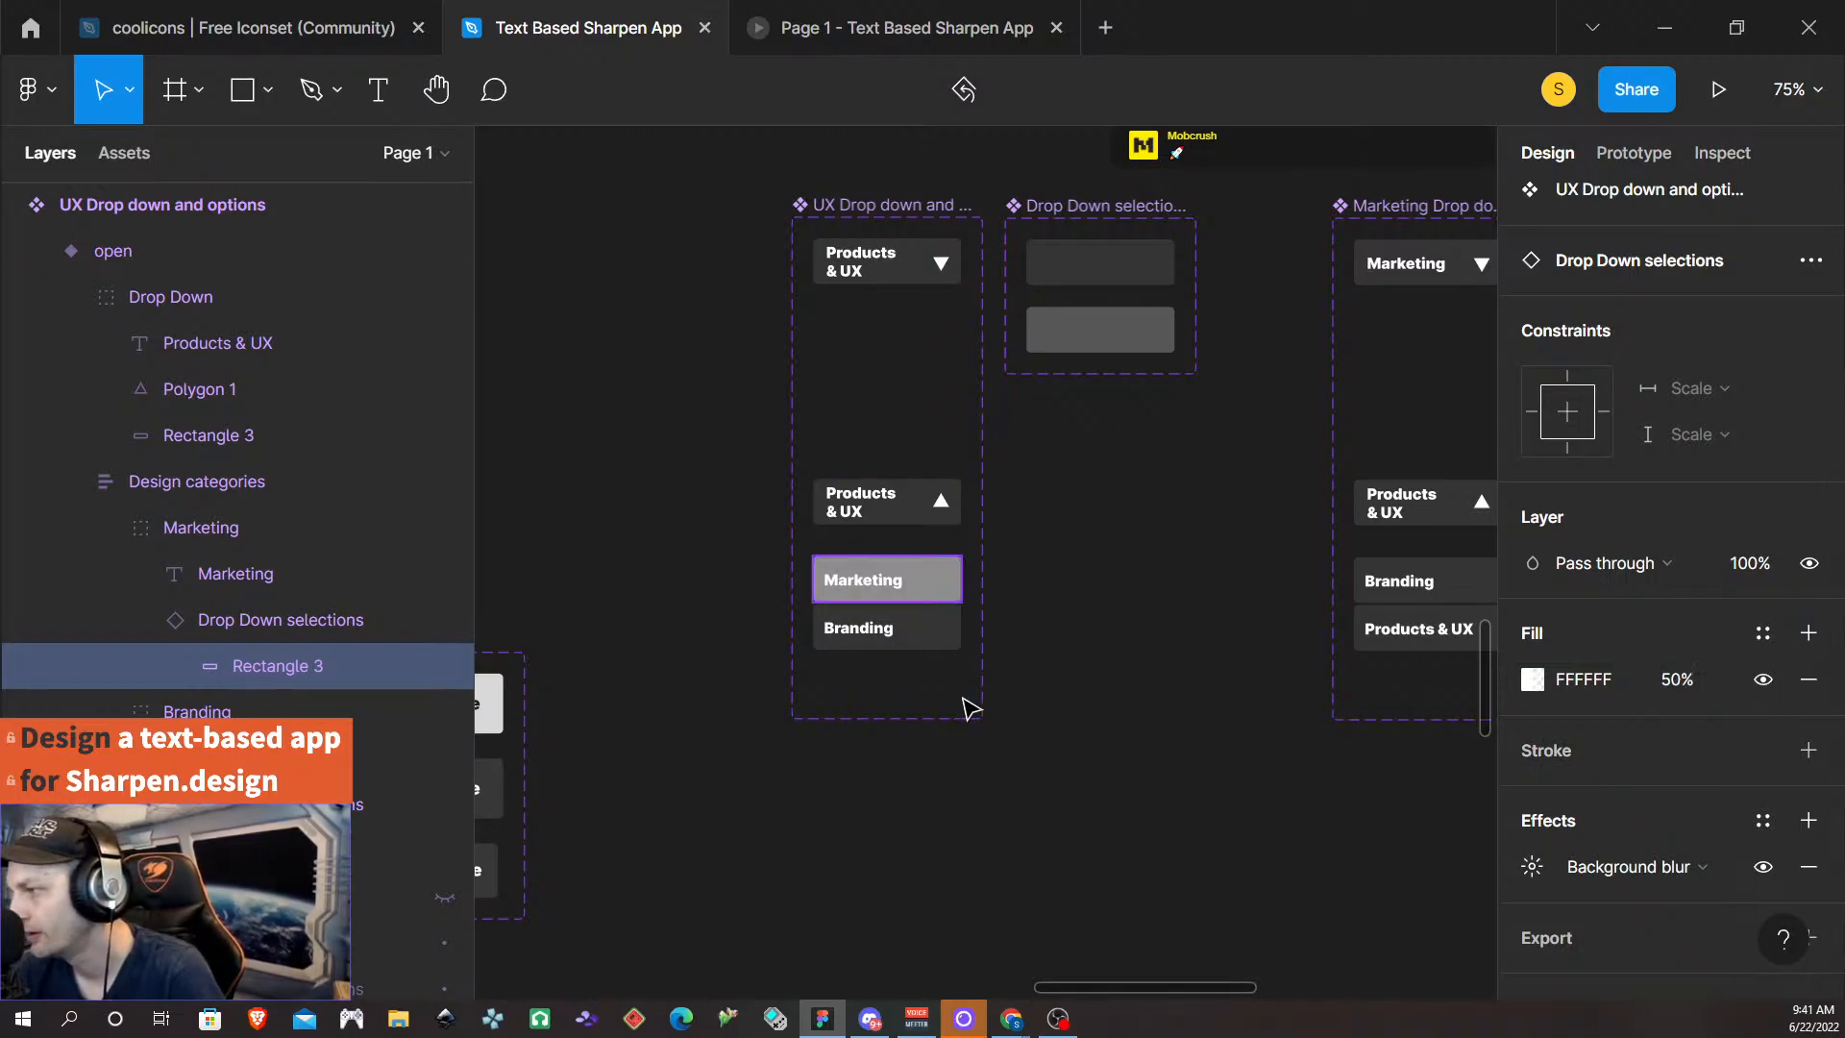
- Set the fill opacity of the Branding option's rectangle to 50%, then check the prototype and close its preview
click(939, 630)
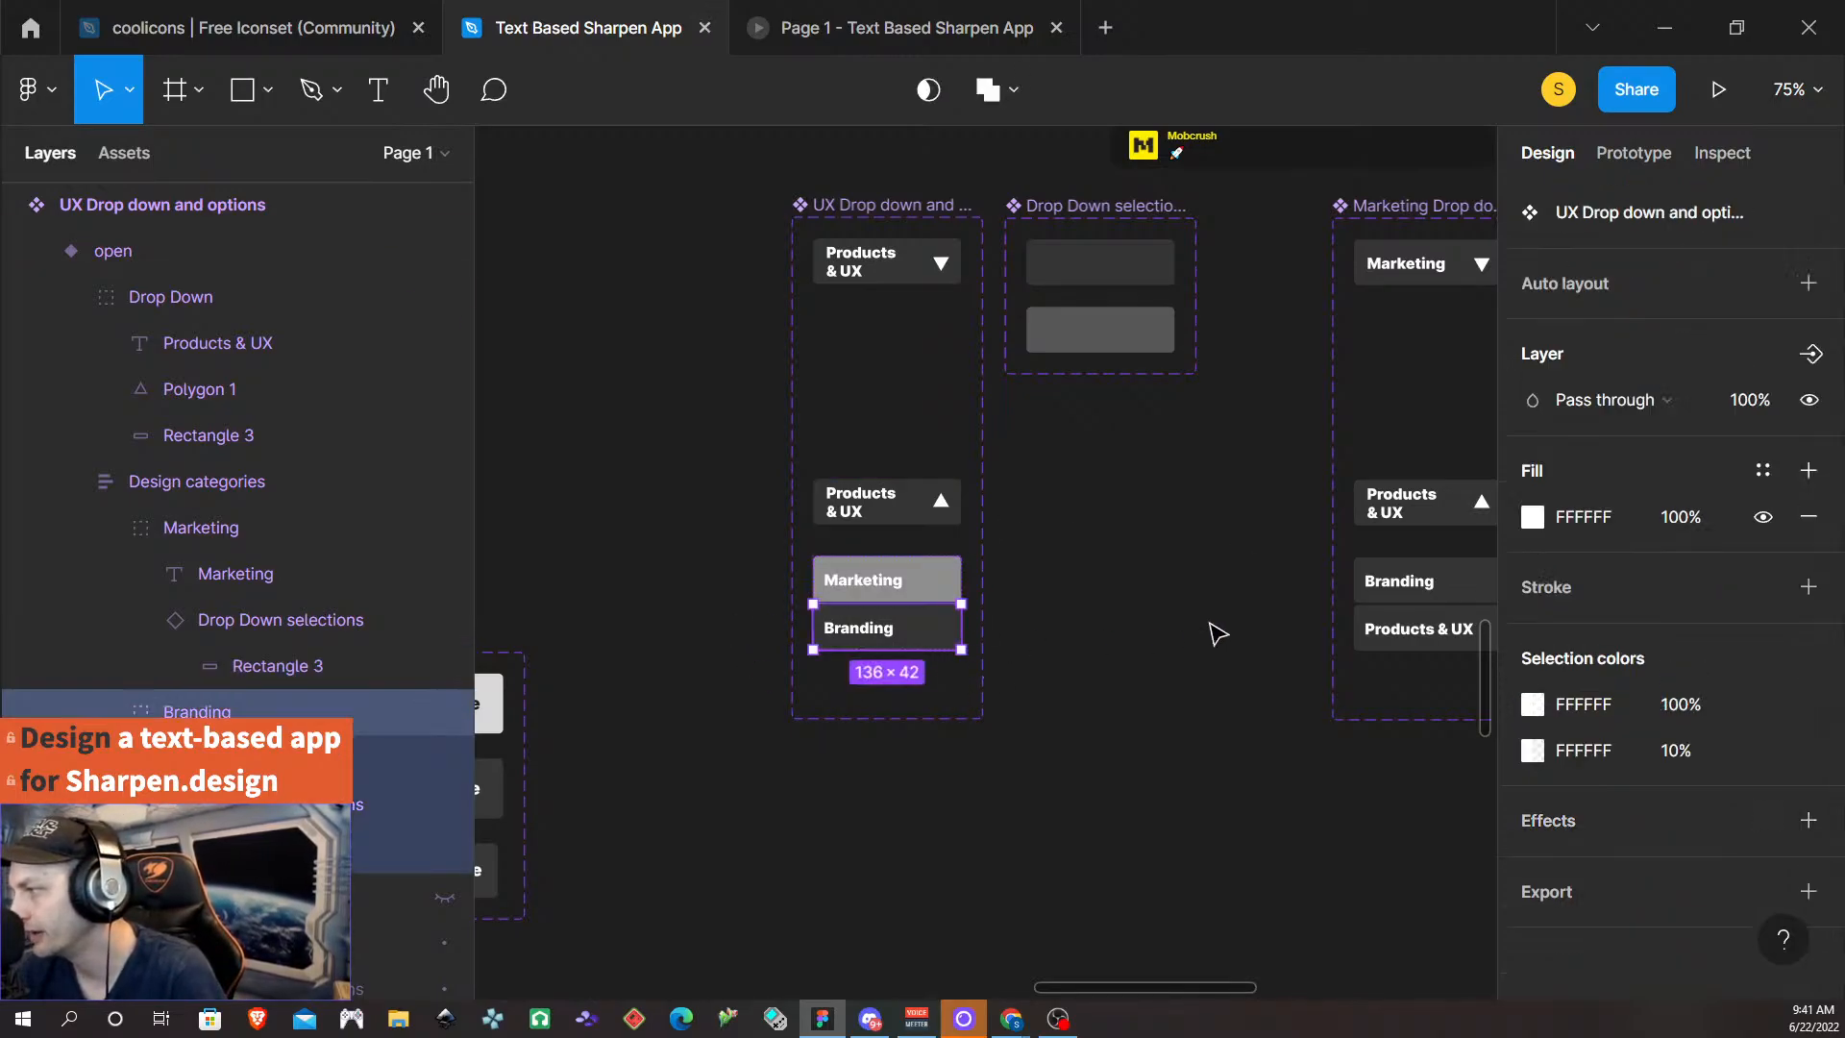
click(1679, 752)
text(50)
key(Return)
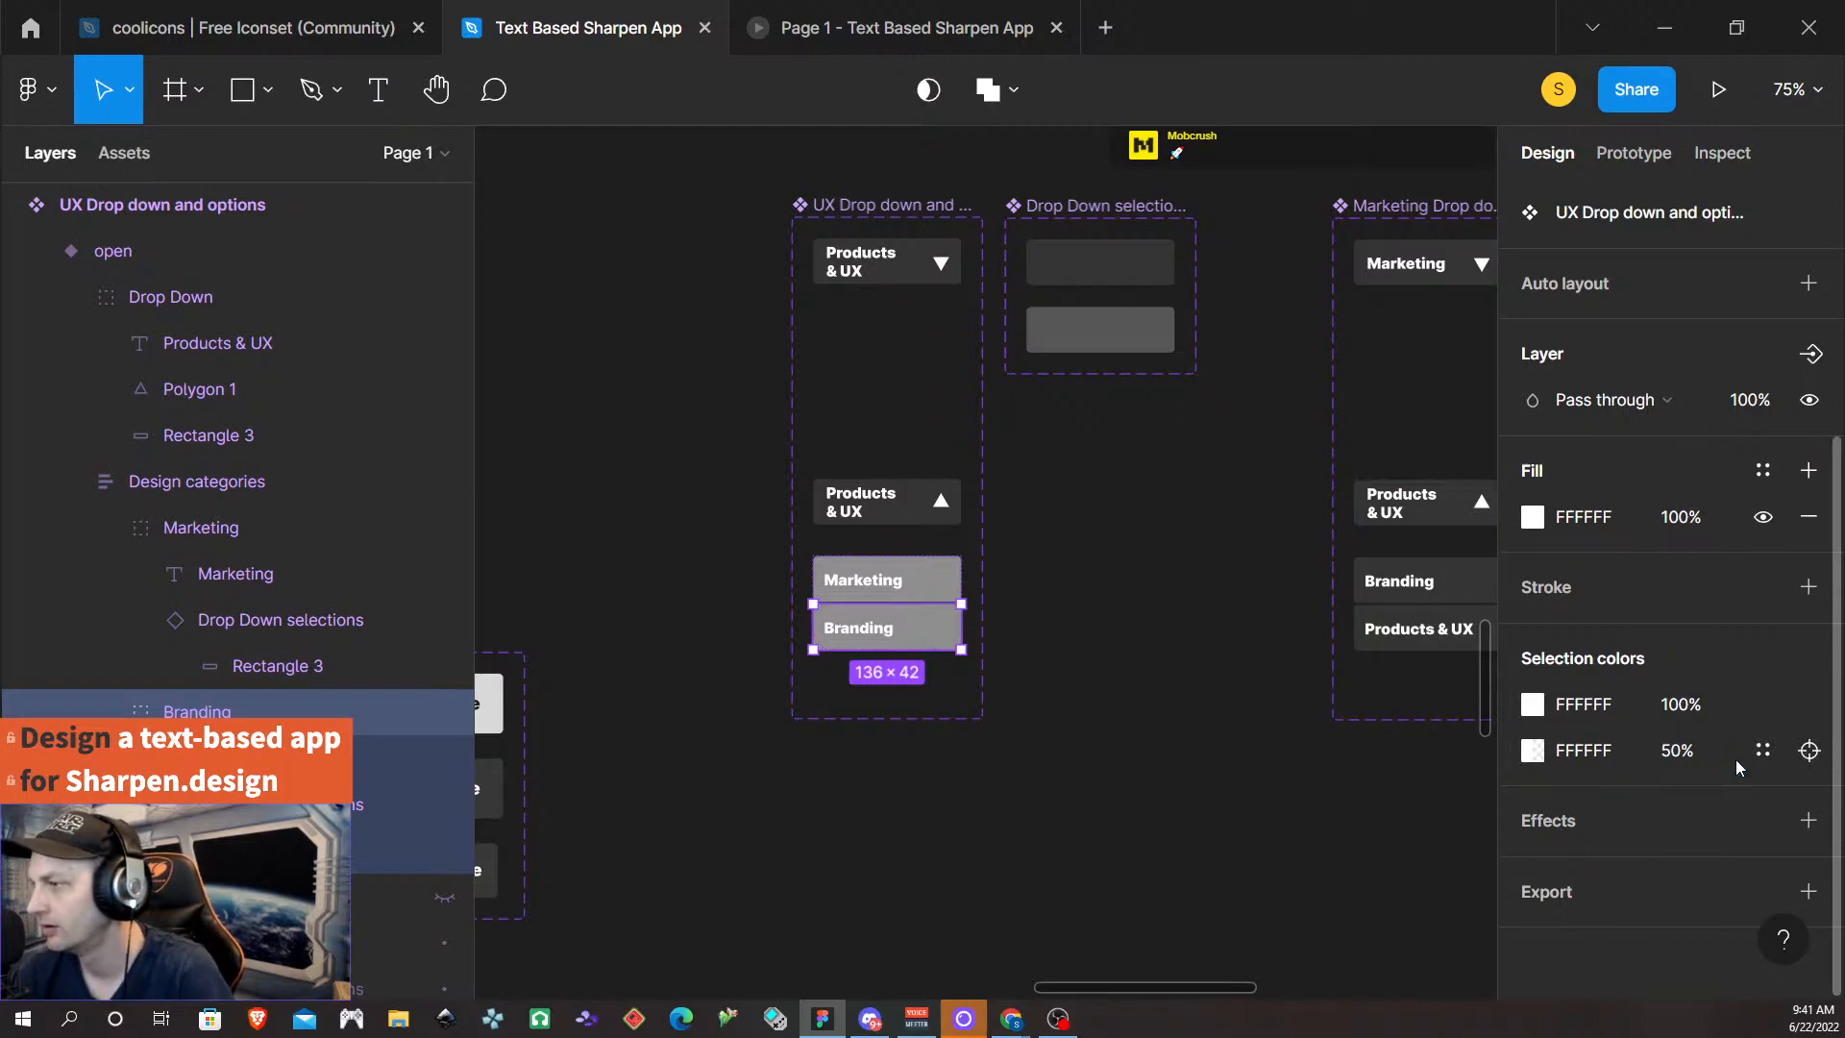
click(875, 28)
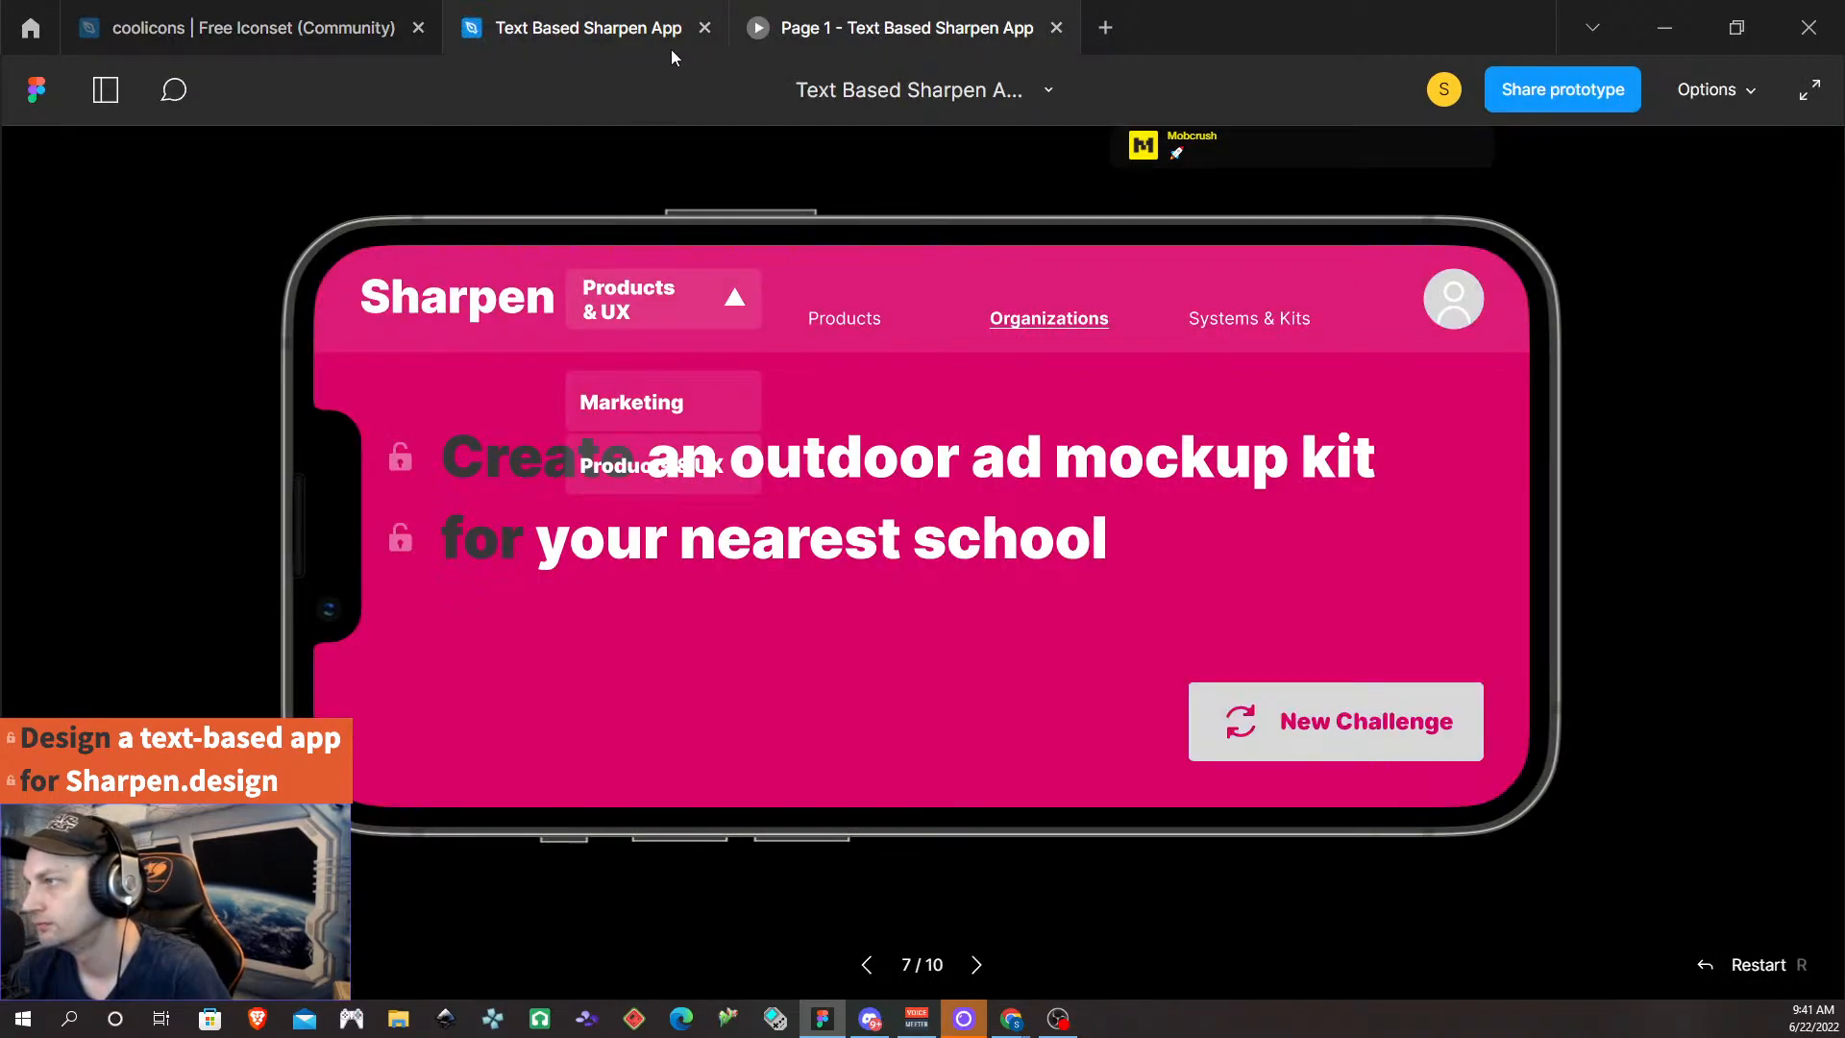
click(1056, 29)
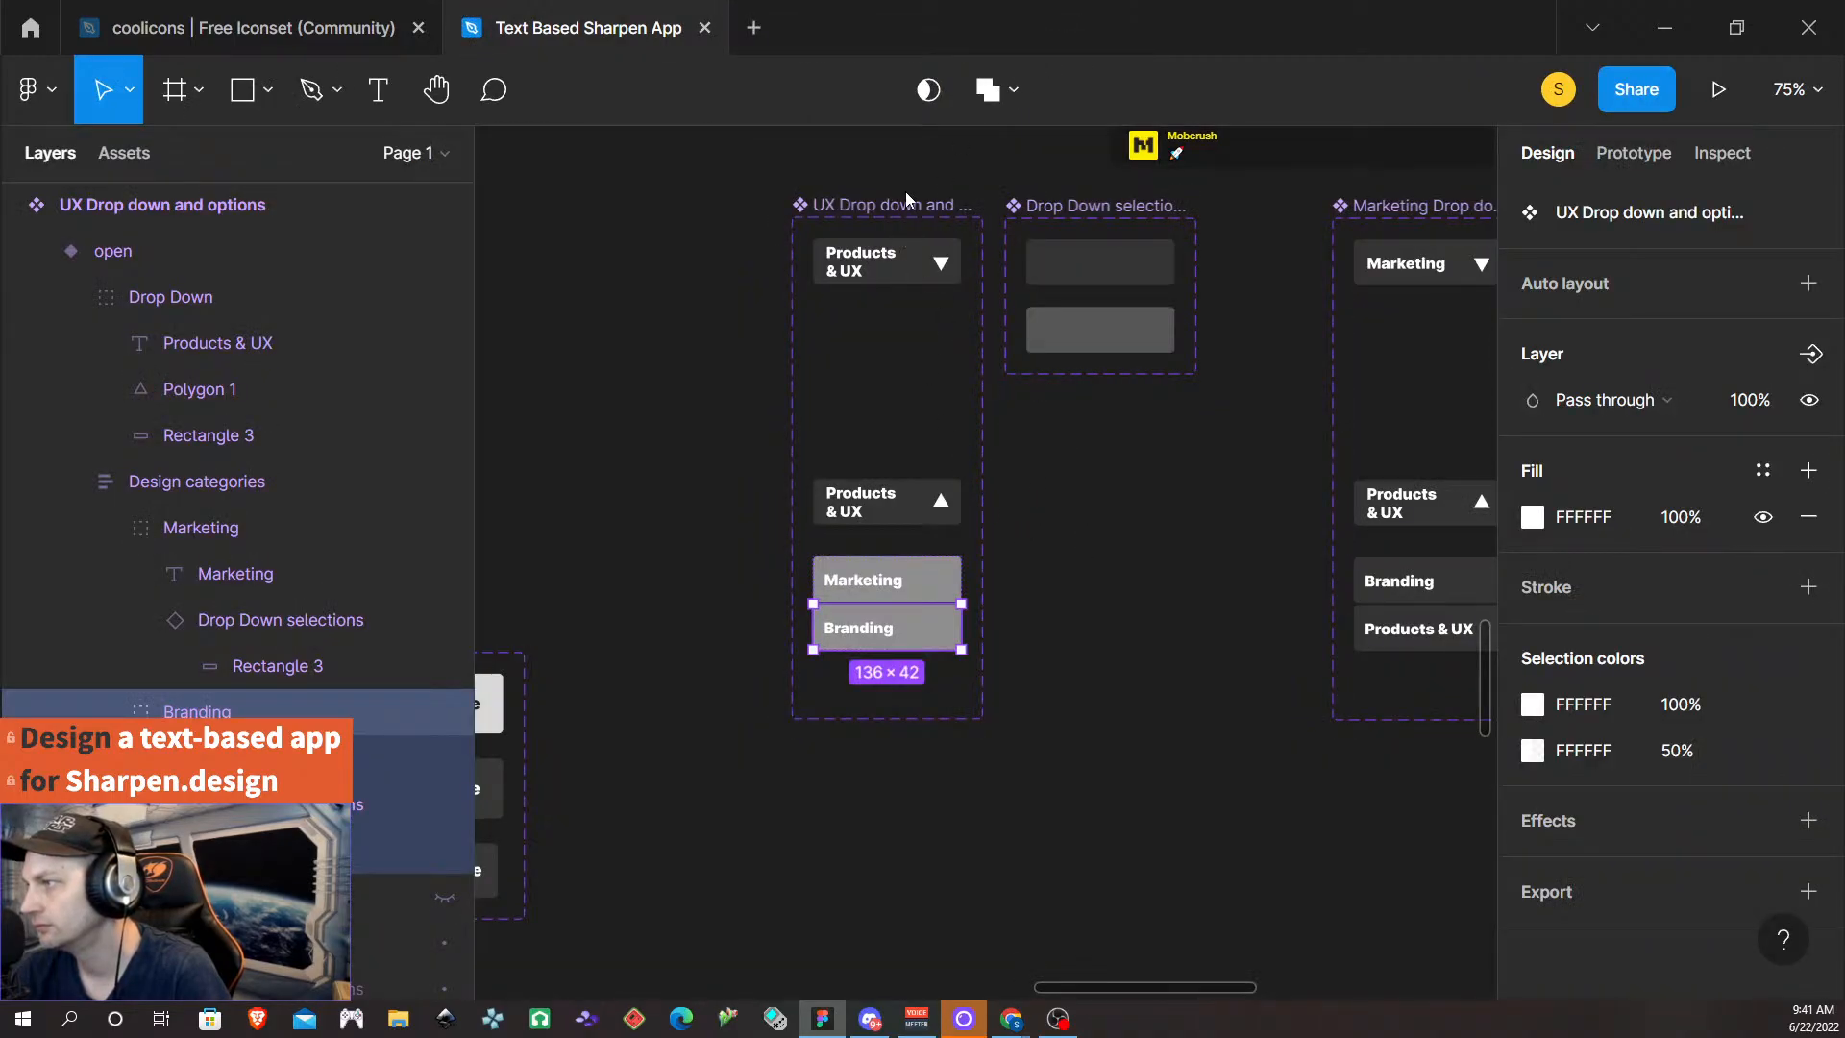
- Move the Challenge layer below the Header group in the UX - Digital frame
scroll(1129, 728, left, 3)
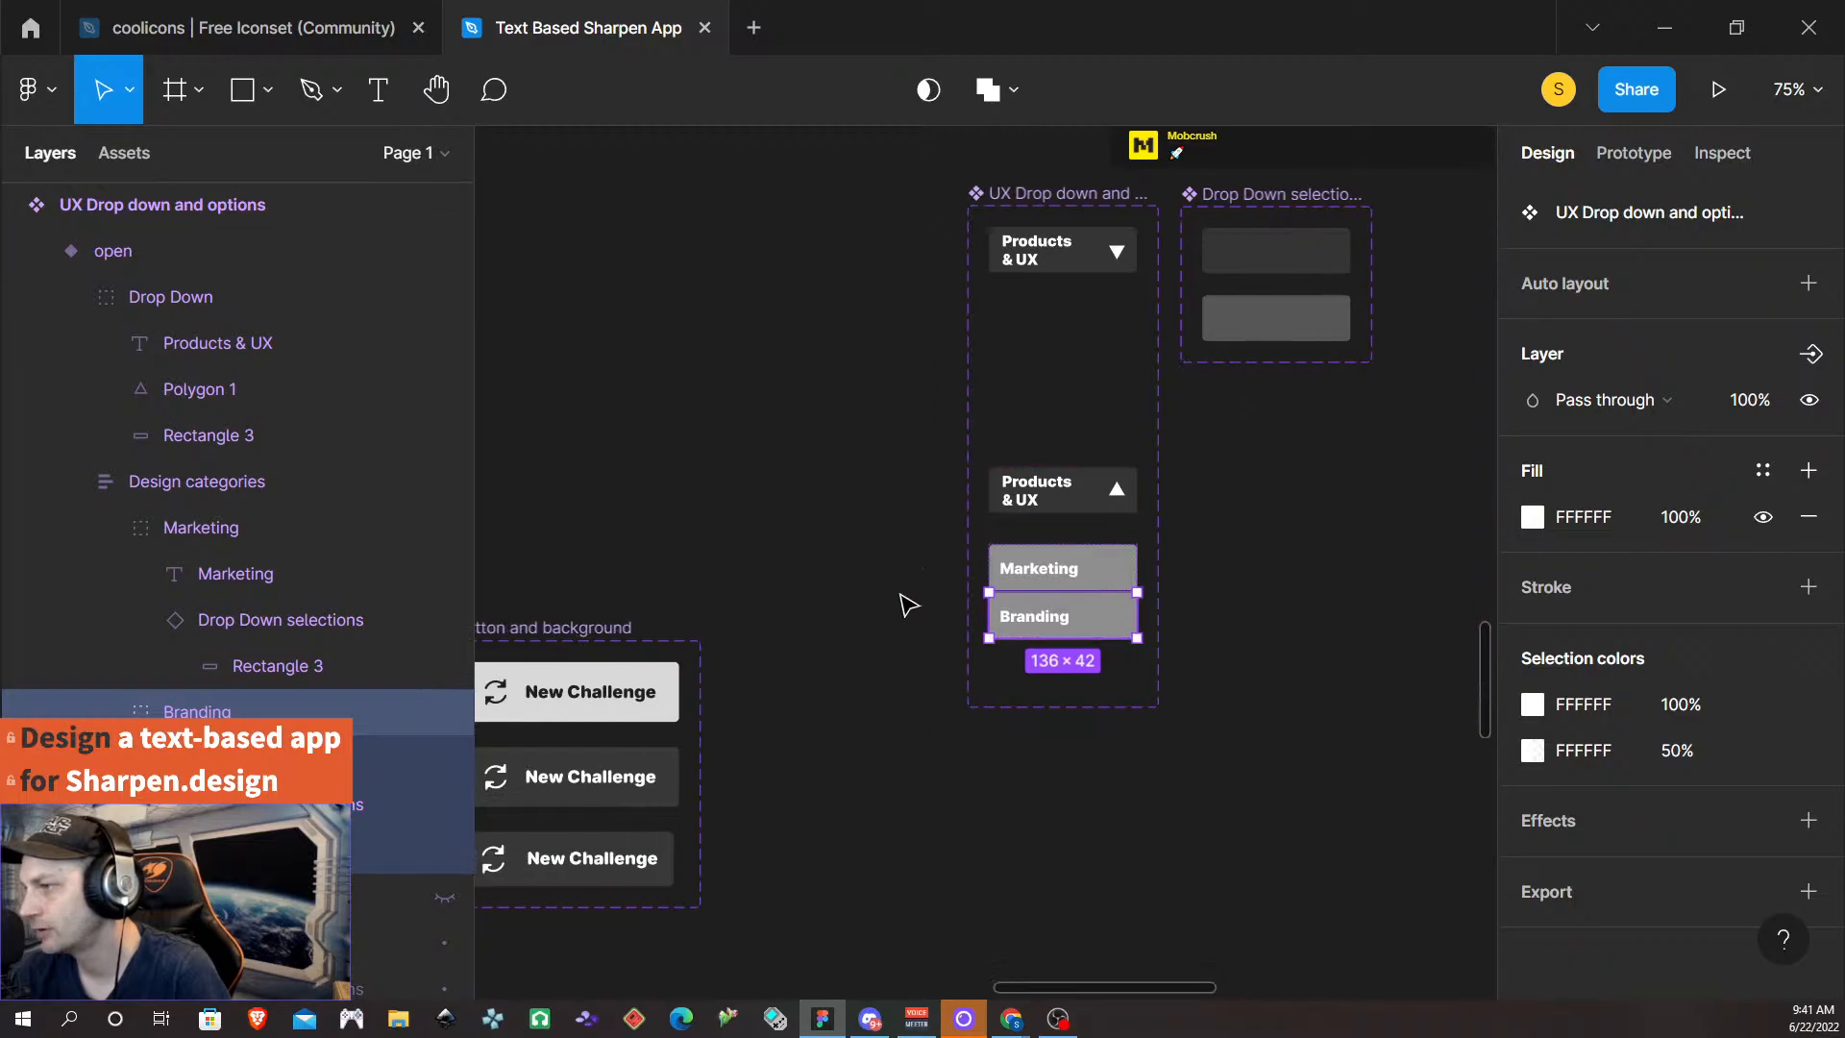
scroll(902, 601, down, 8)
scroll(894, 641, left, 5)
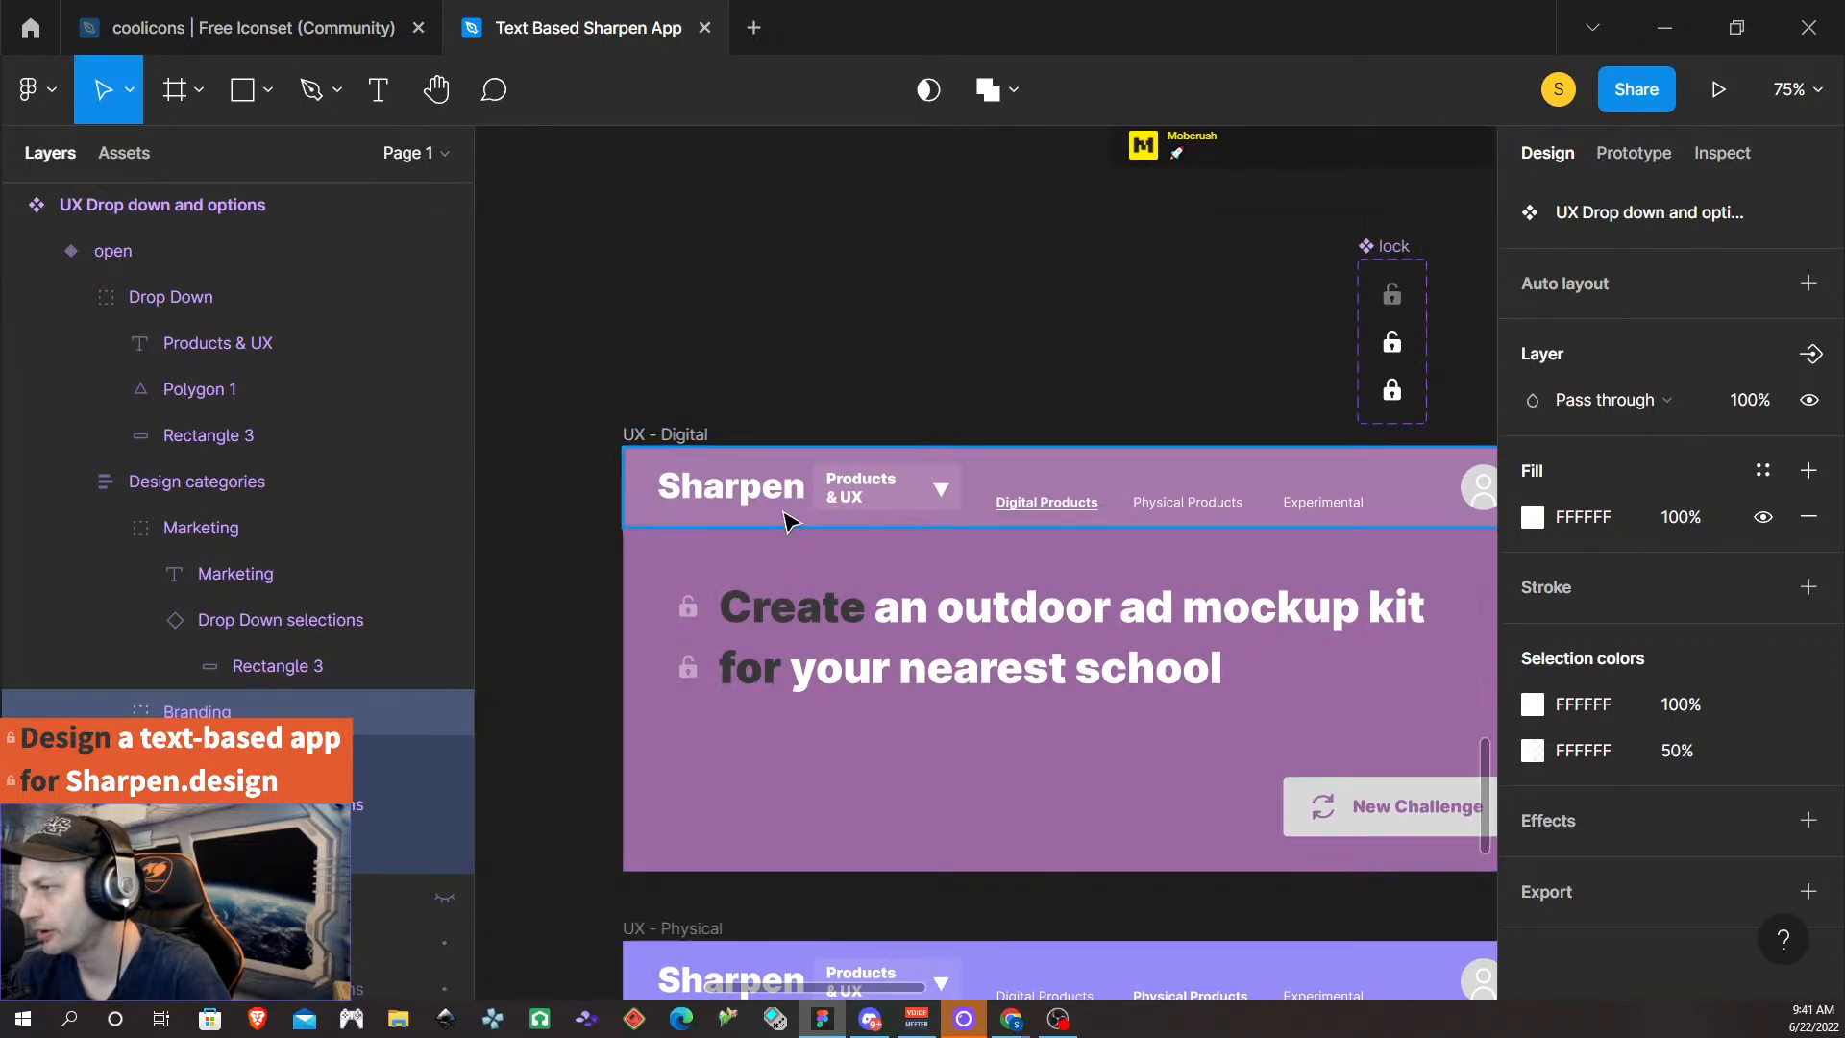
click(685, 435)
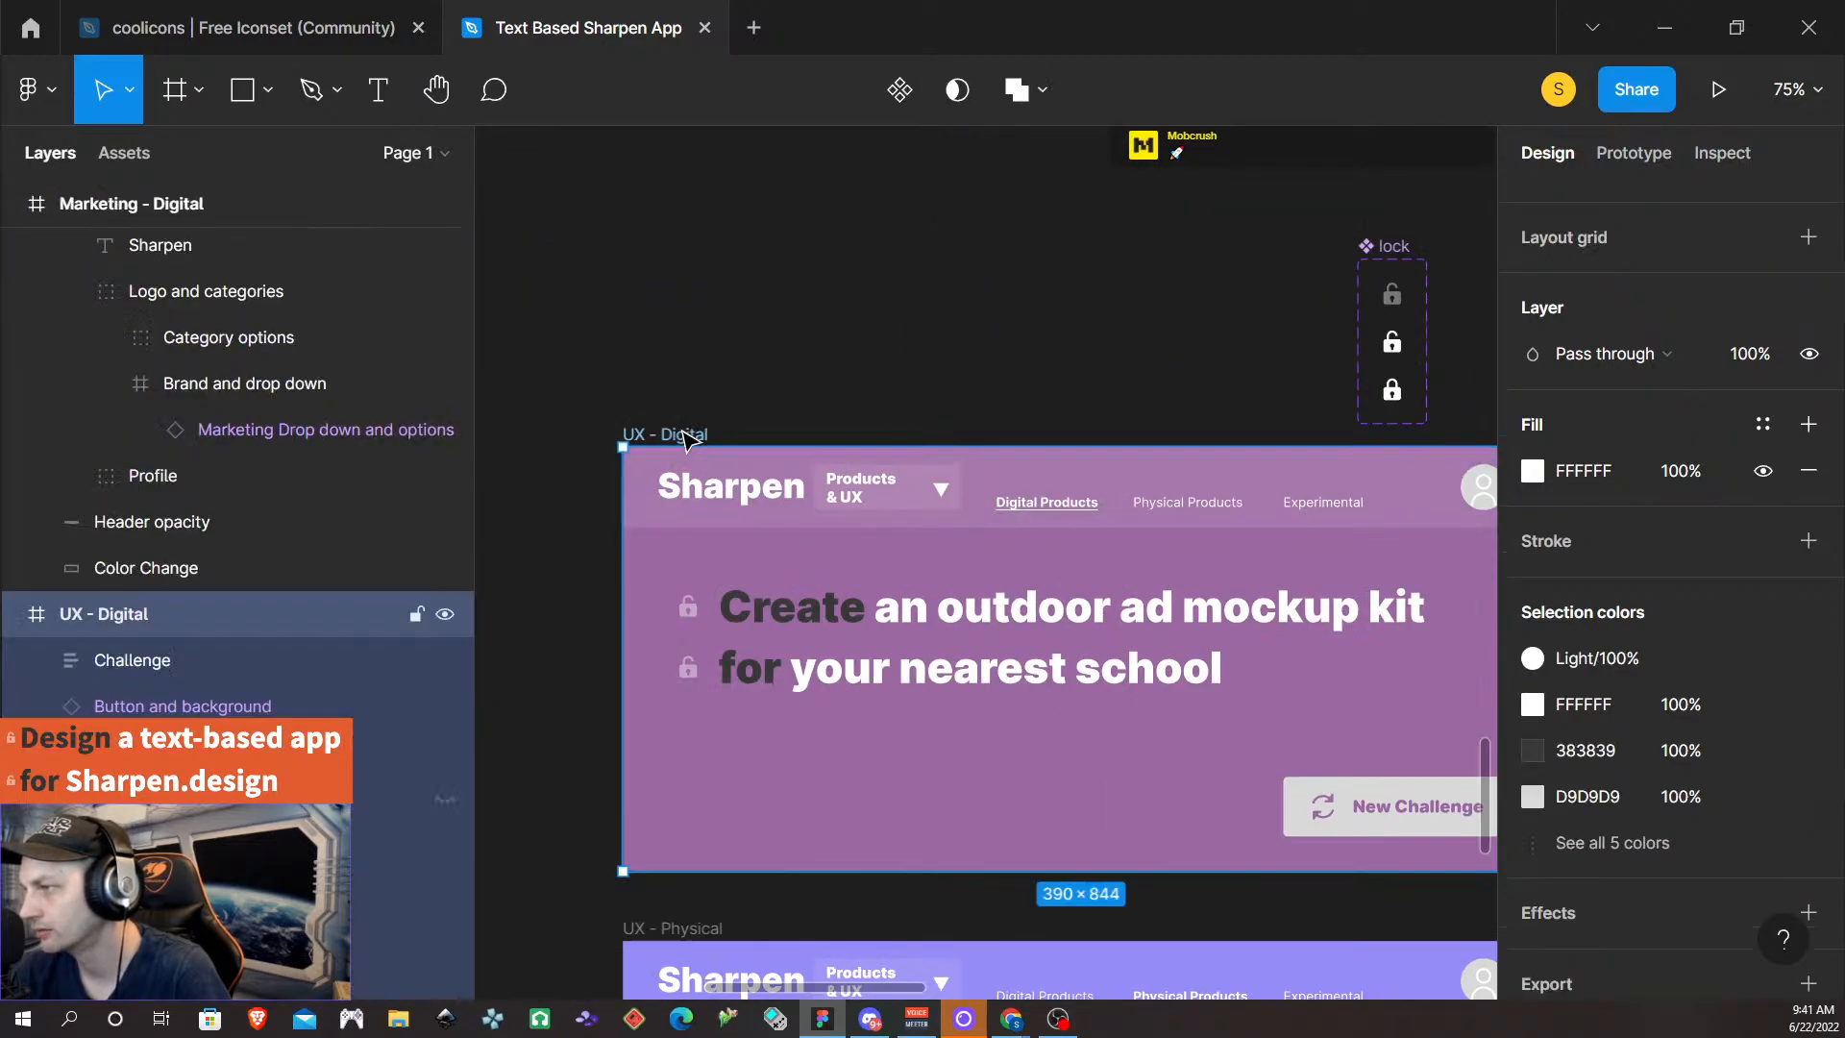
click(188, 661)
scroll(178, 672, down, 3)
scroll(164, 651, down, 2)
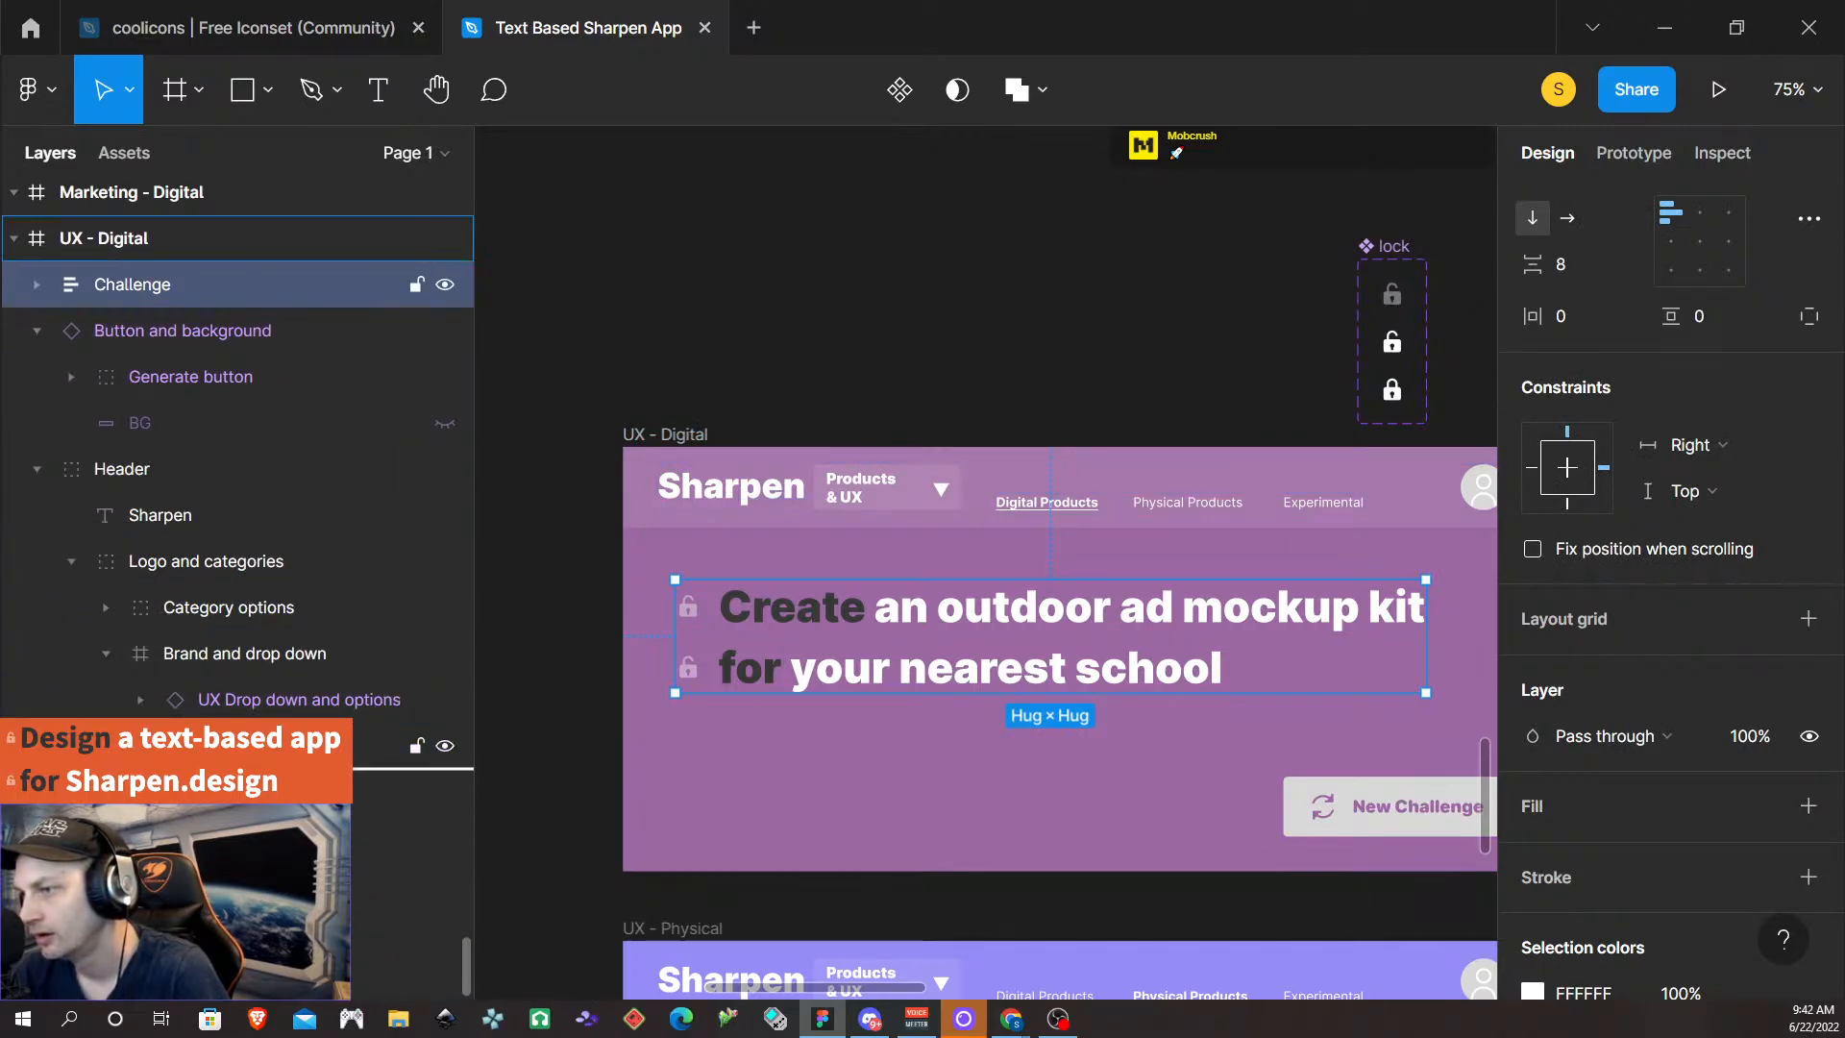
drag(178, 284, 178, 775)
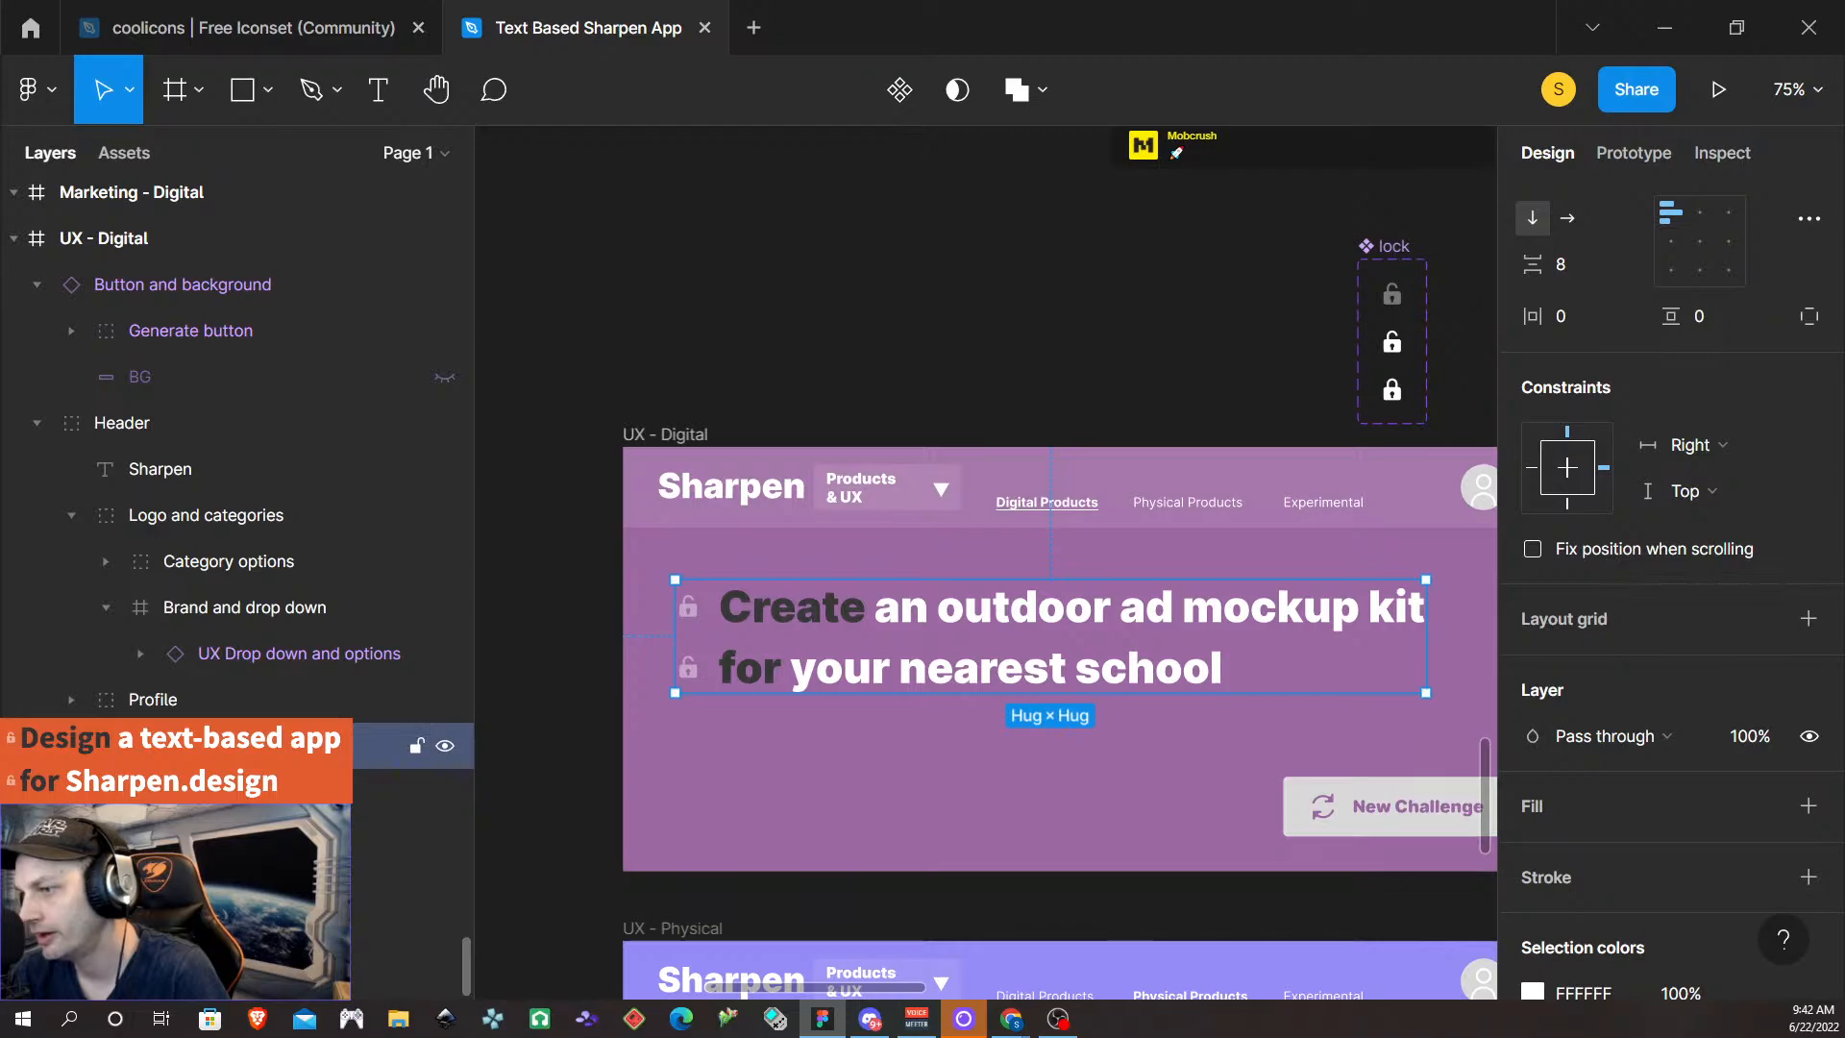
- Move the Challenge layer below the Header group in the UX - Physical frame
scroll(817, 634, down, 3)
click(689, 605)
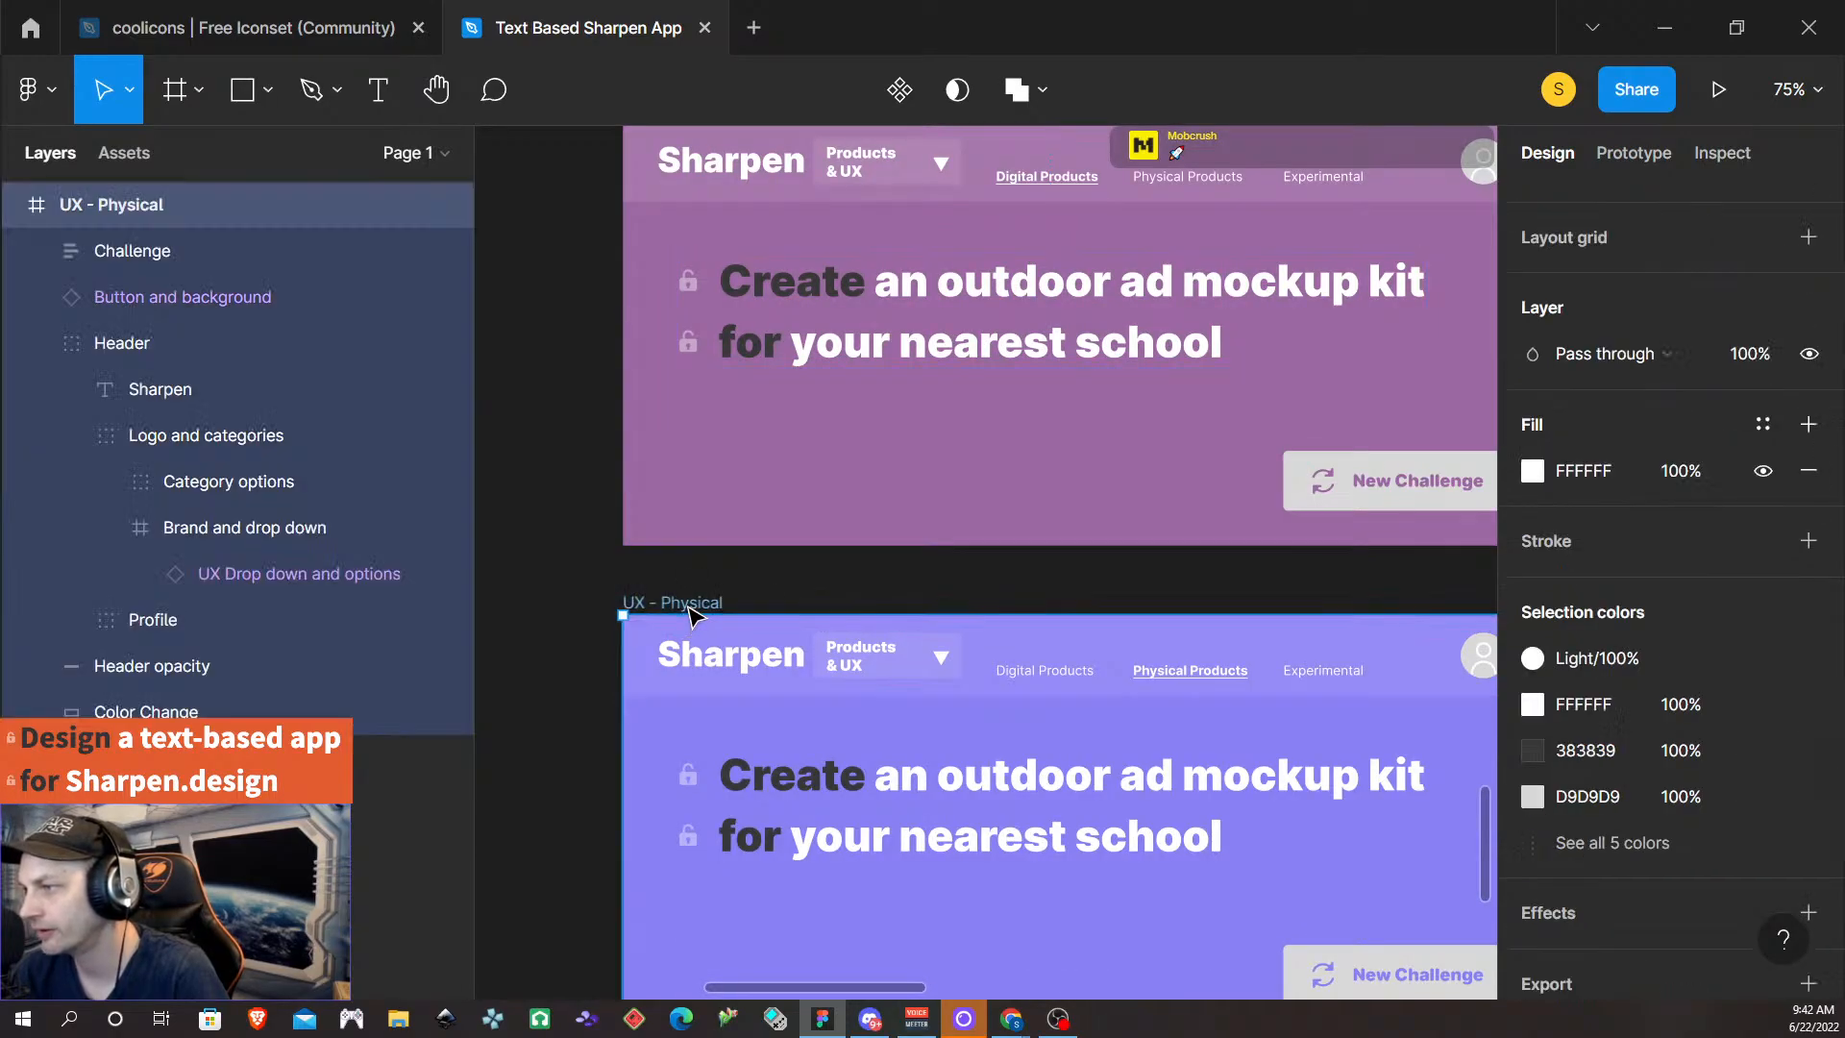
drag(171, 257, 182, 672)
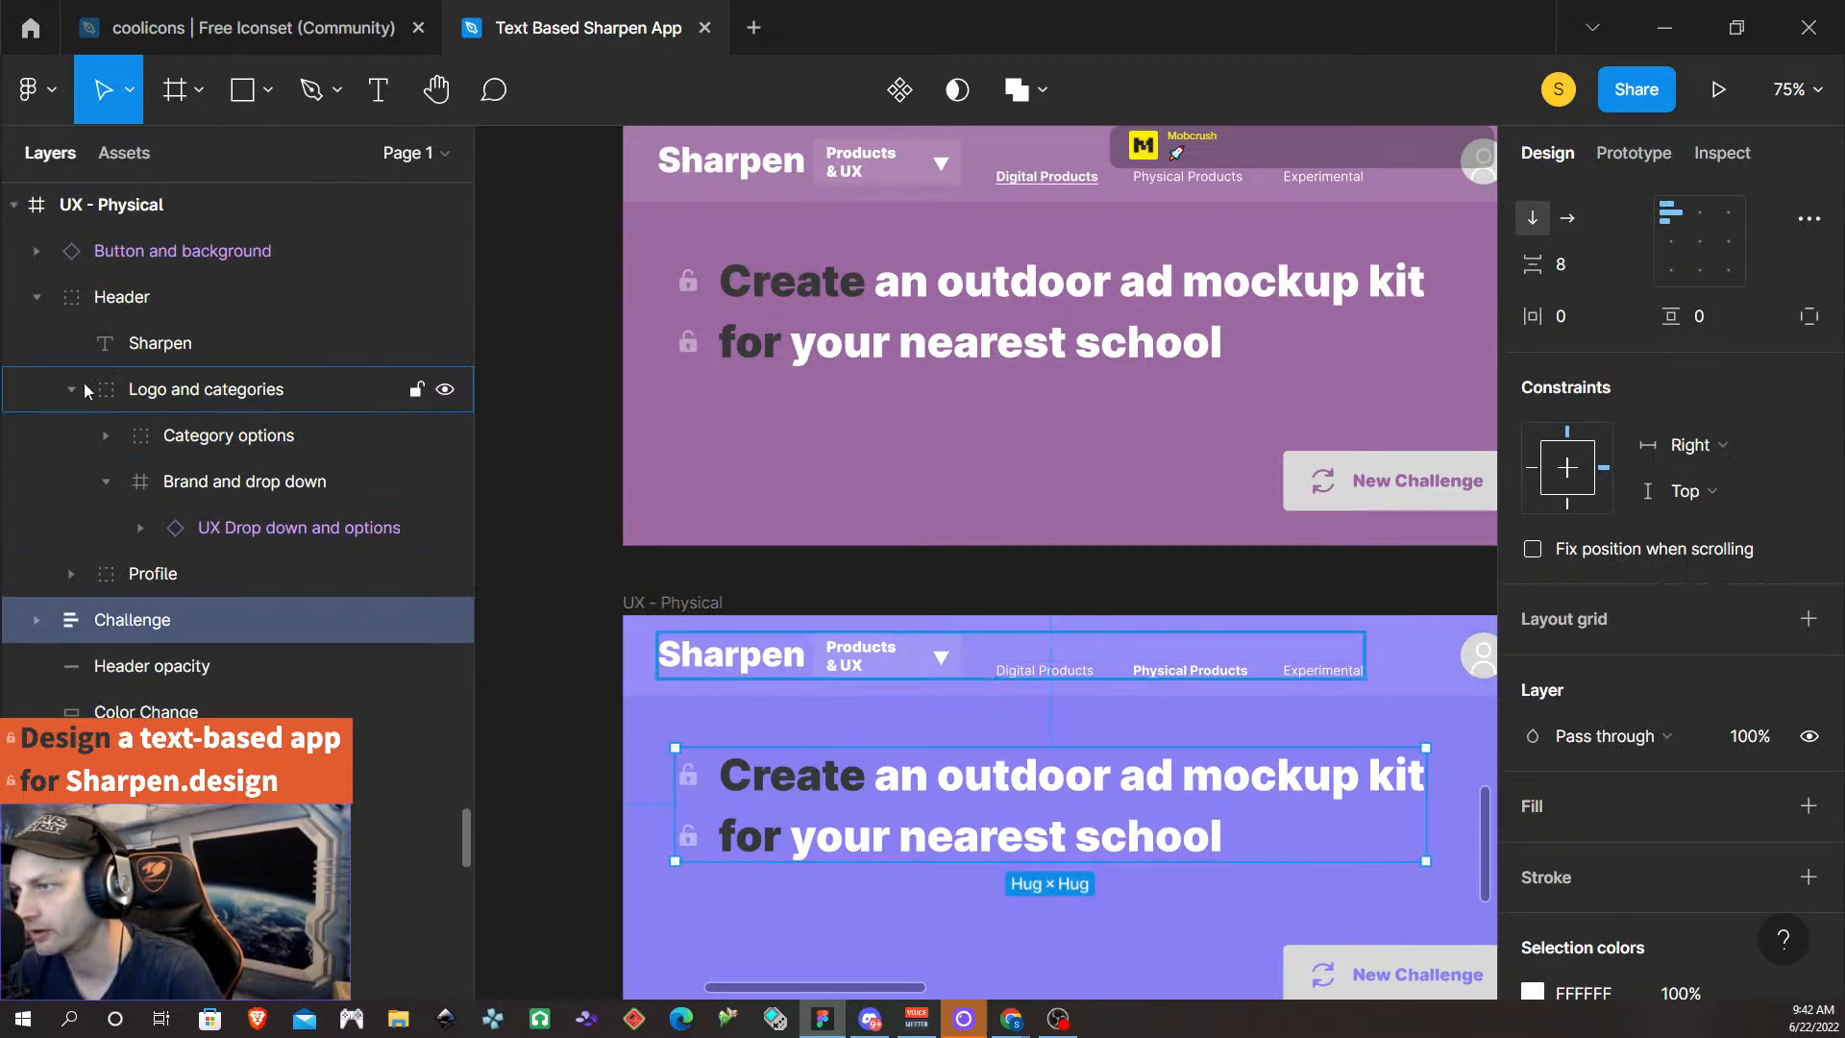
- Move the Challenge layer below the Header group in the UX - Experimental frame
scroll(667, 576, down, 4)
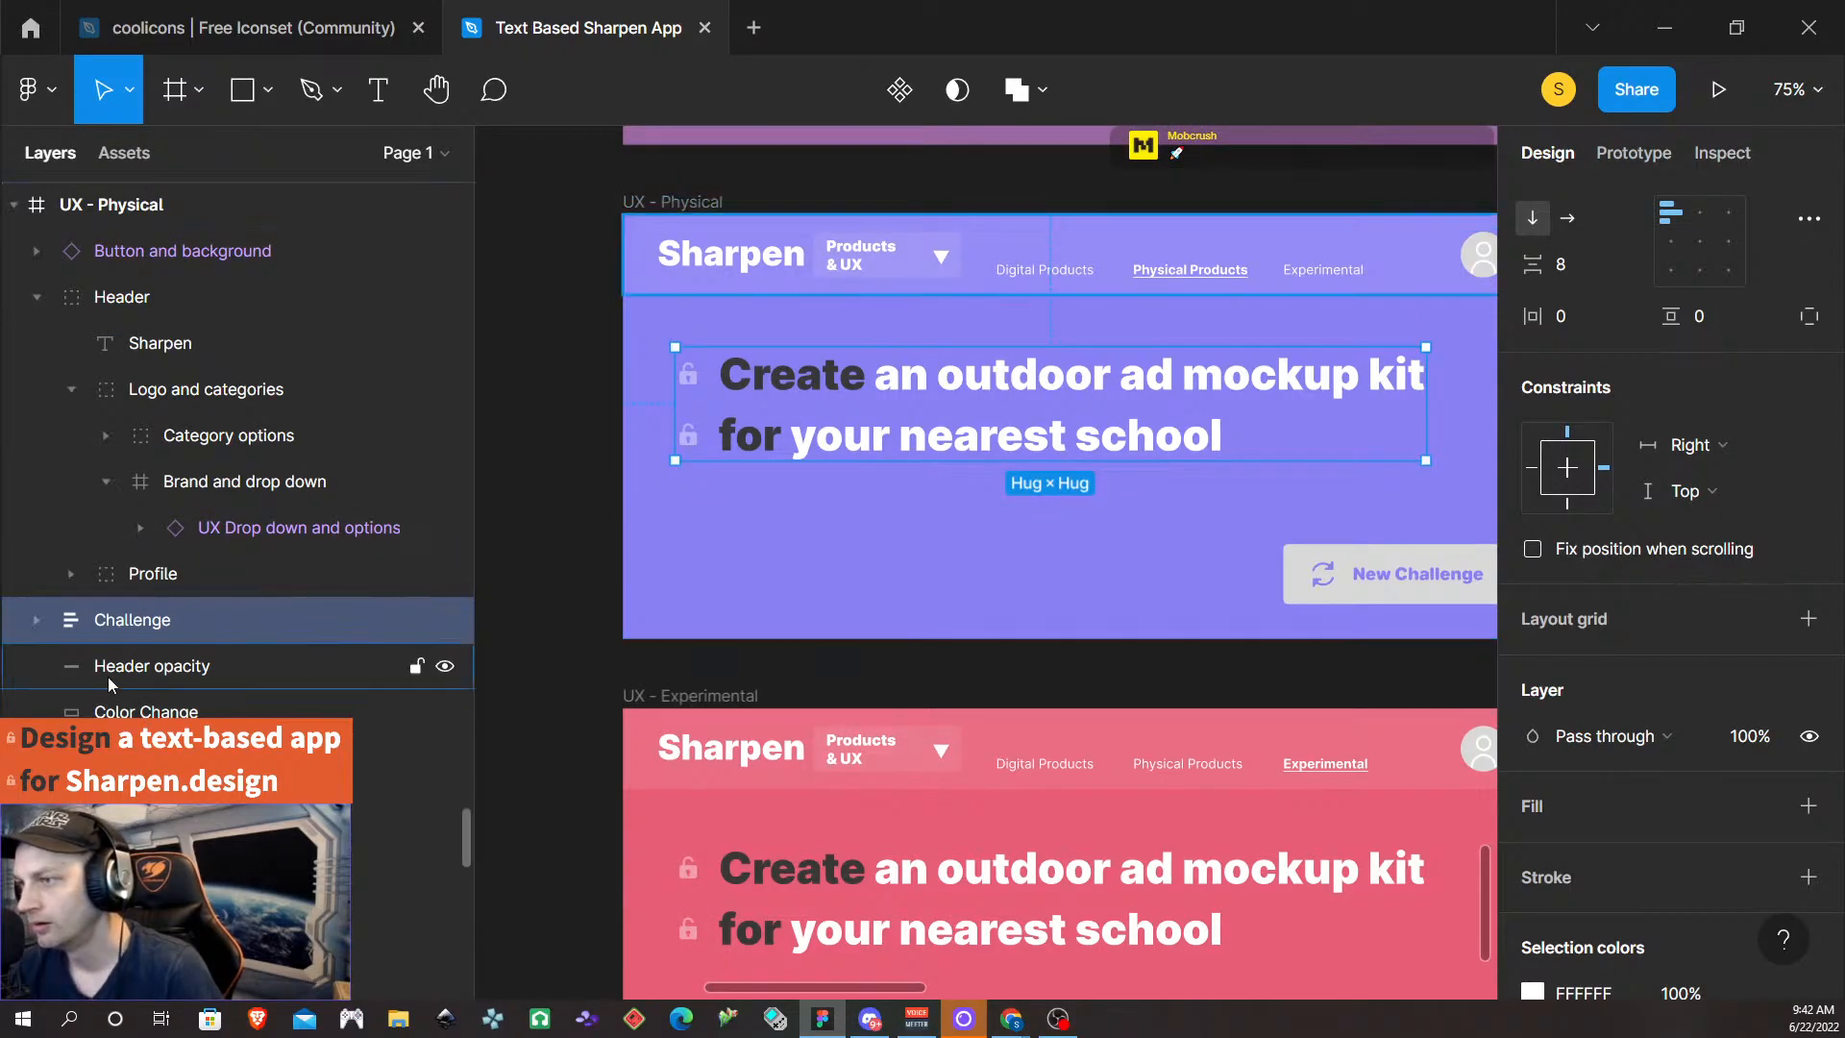
scroll(596, 671, down, 2)
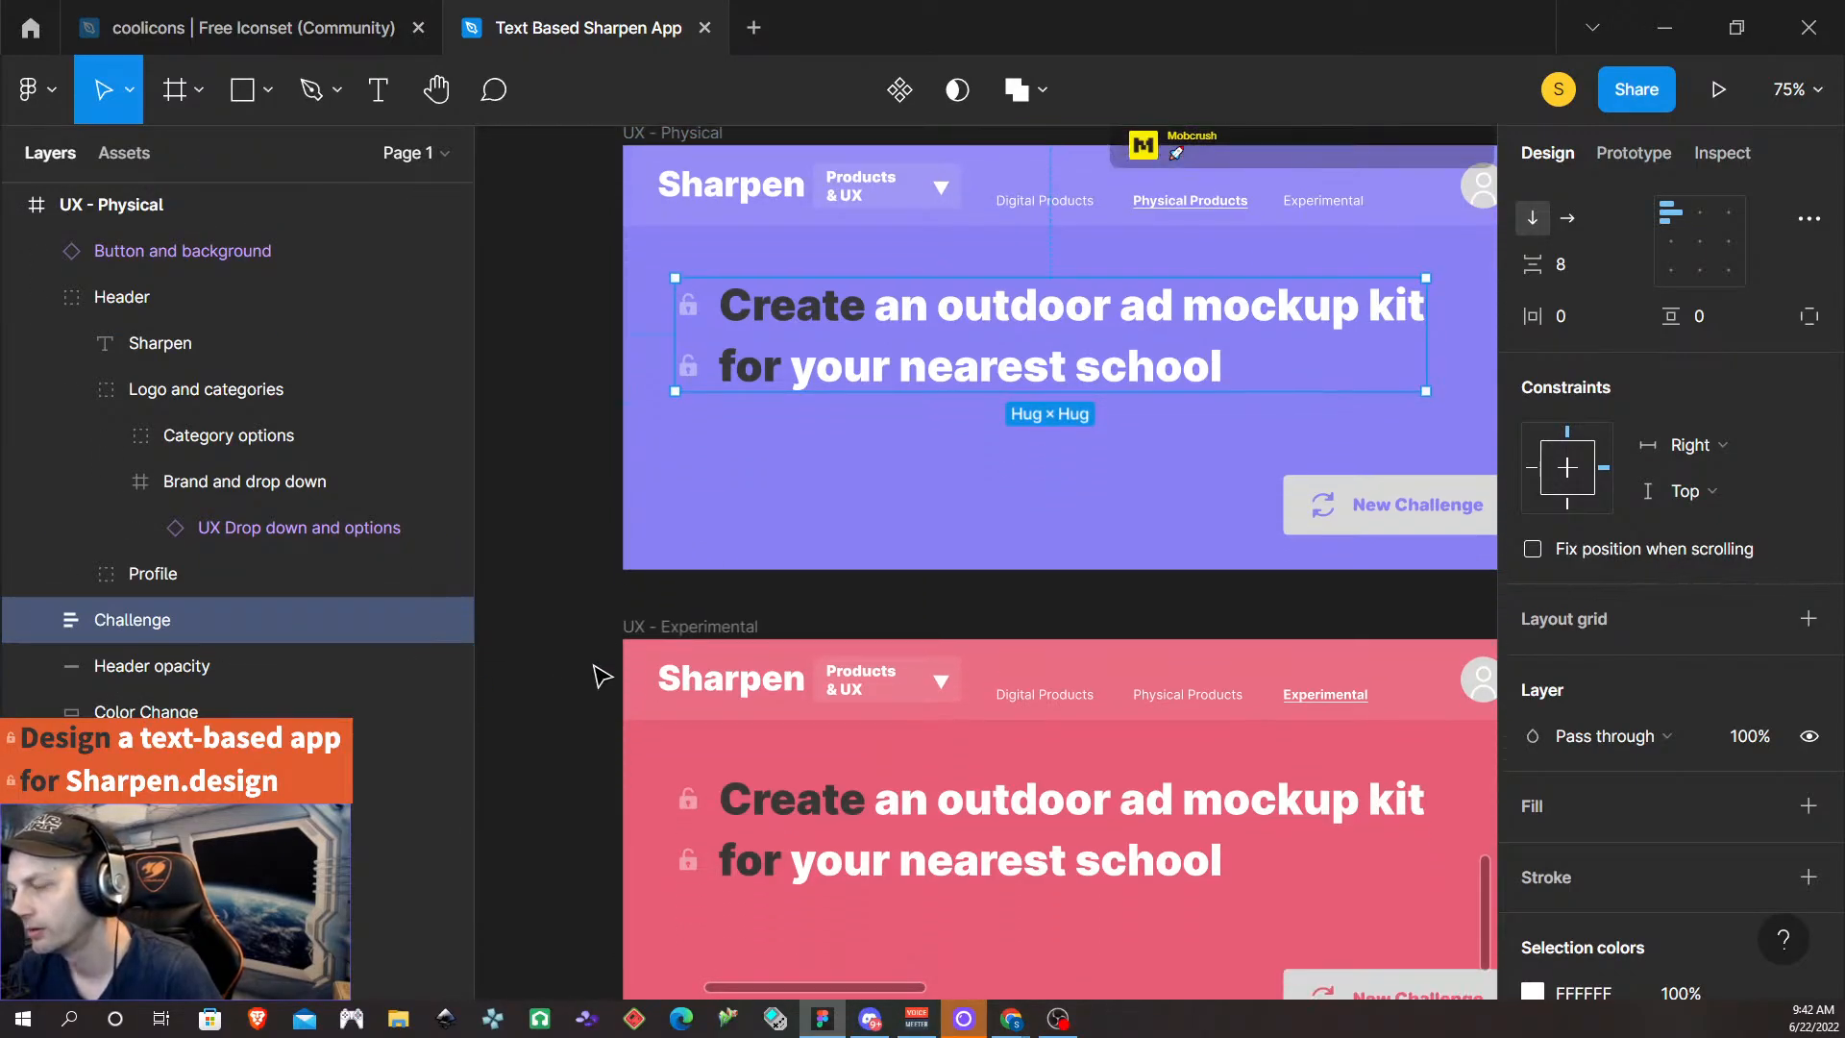
click(661, 605)
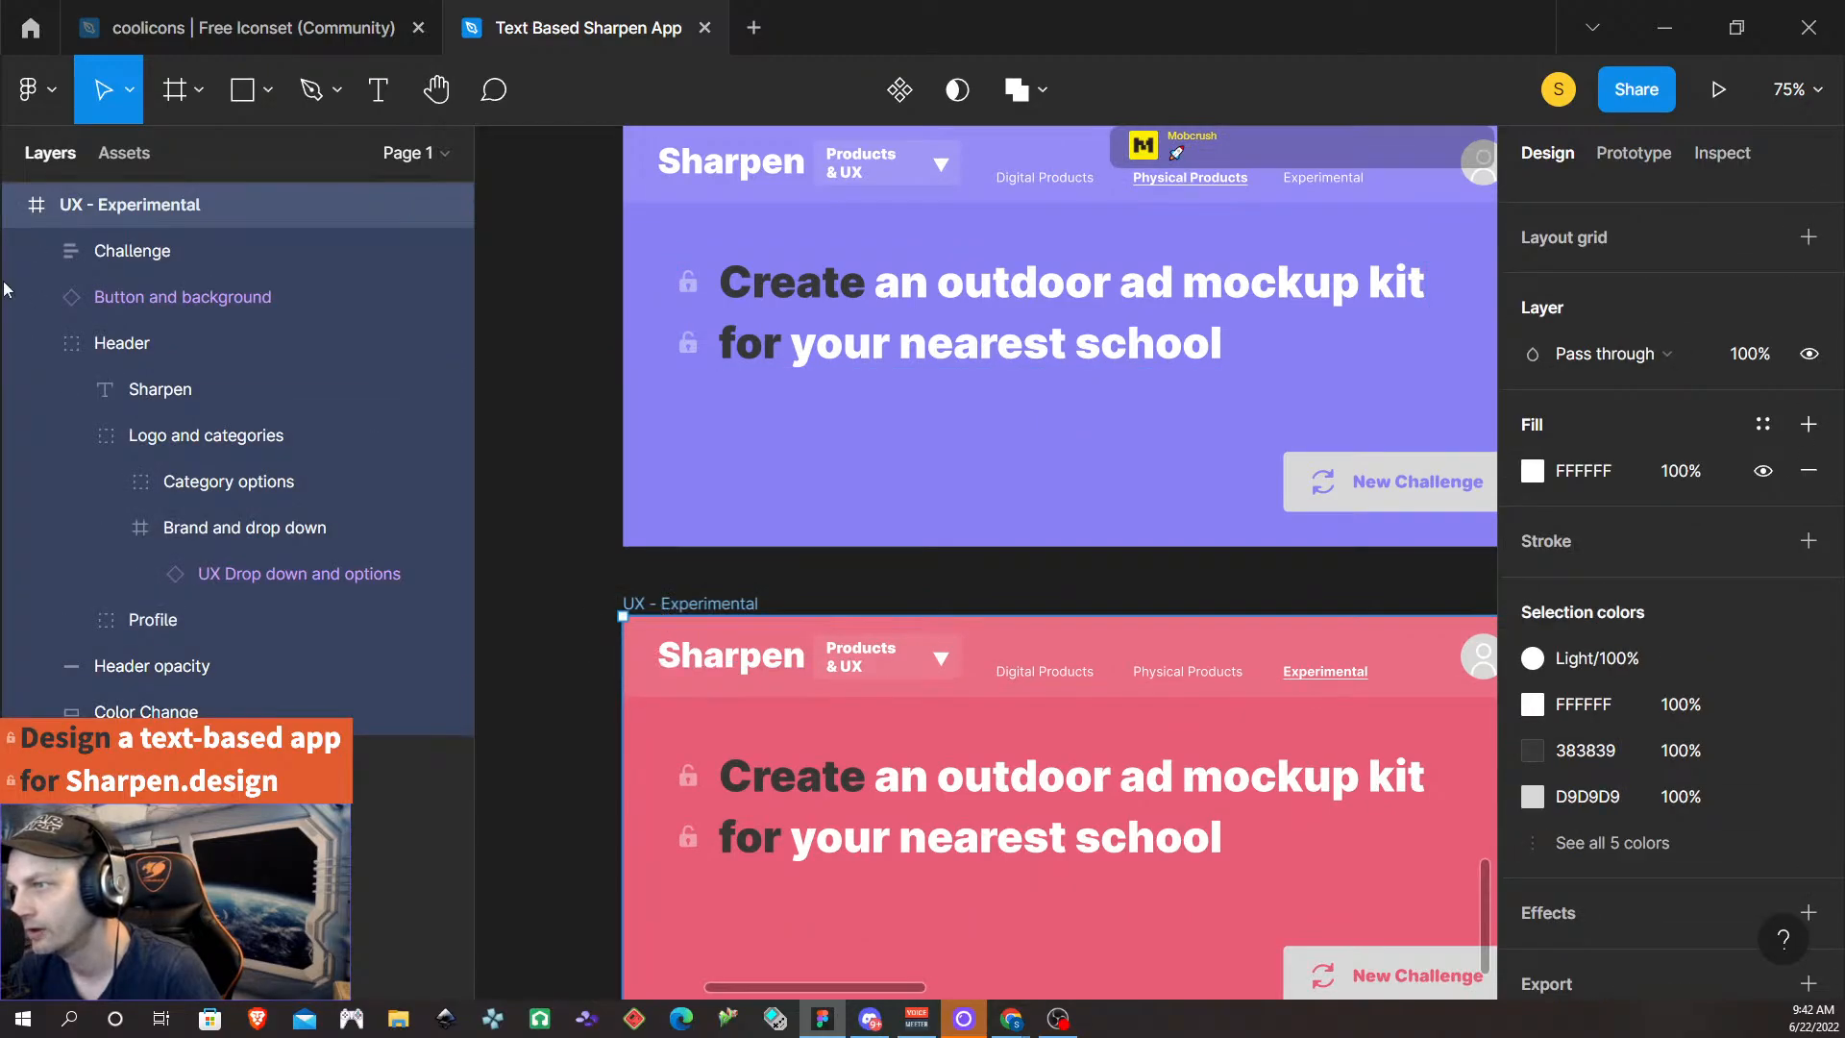
click(178, 257)
drag(176, 257, 183, 639)
- Move the Challenge layer below the Header group in the Marketing - Events frame
scroll(1050, 618, down, 3)
scroll(1047, 610, right, 10)
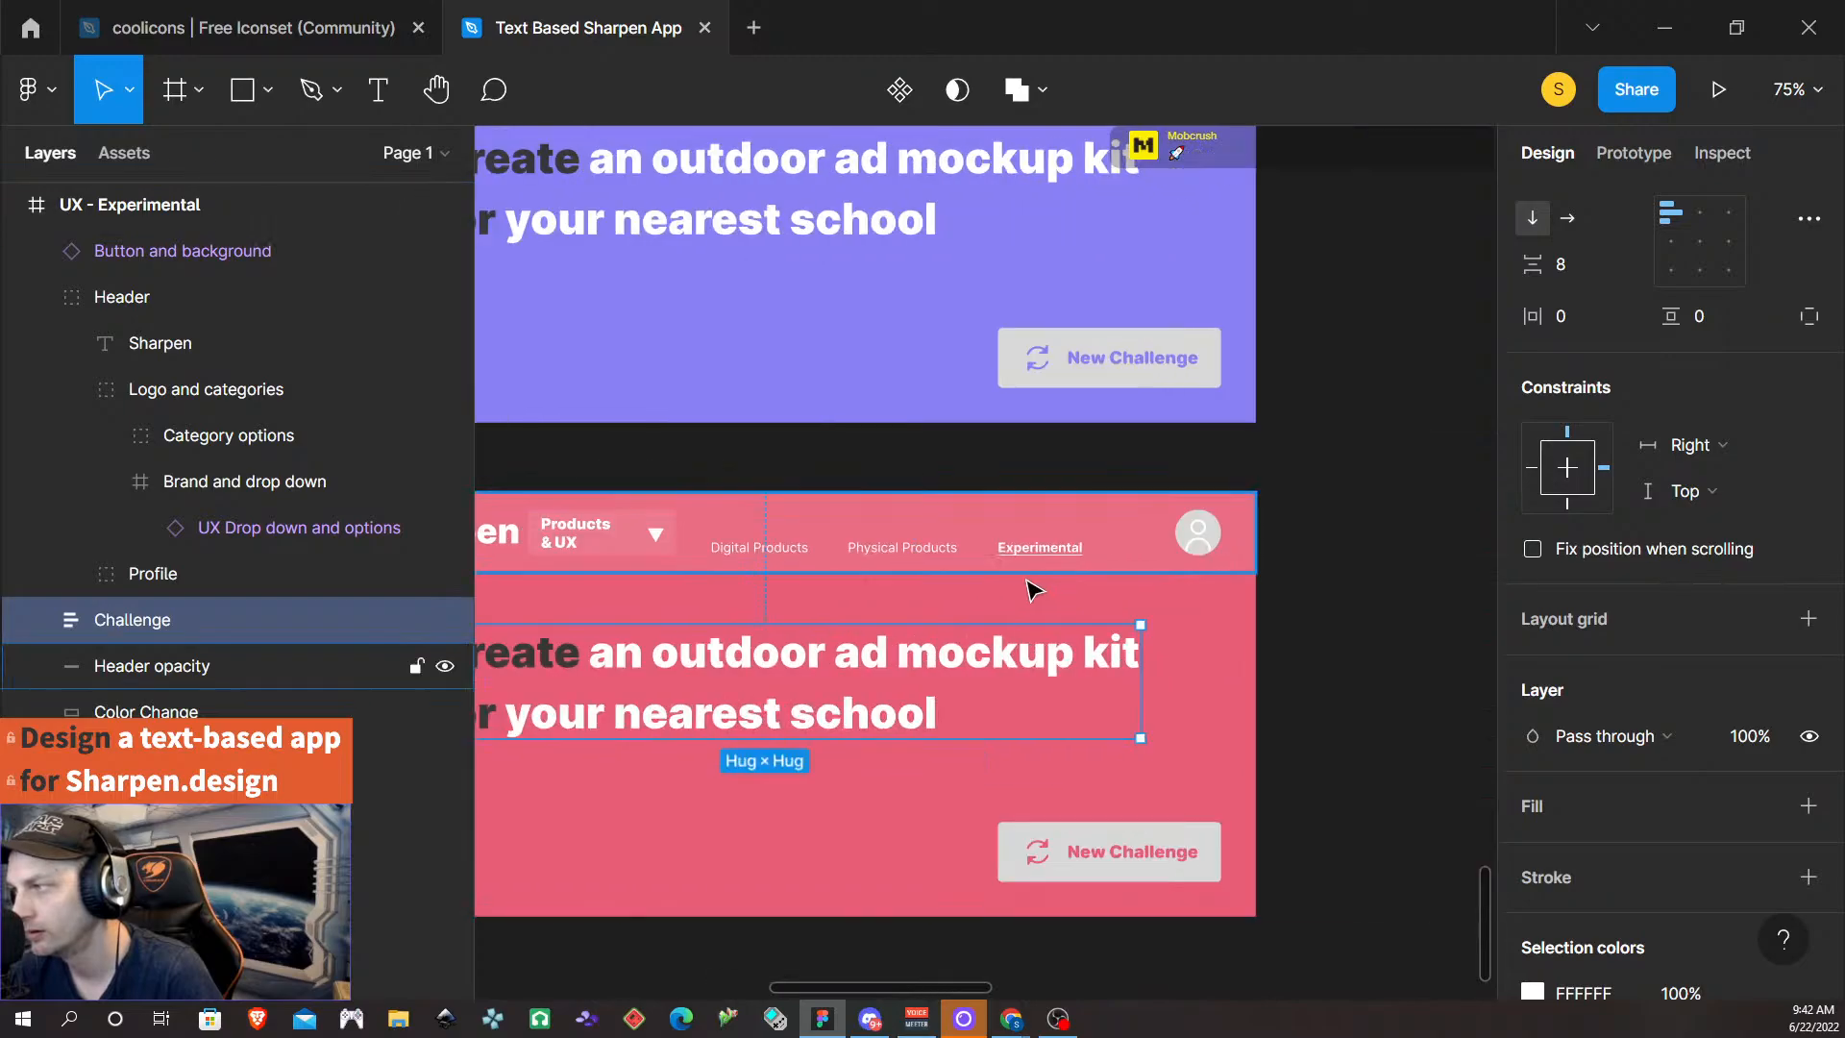
click(964, 478)
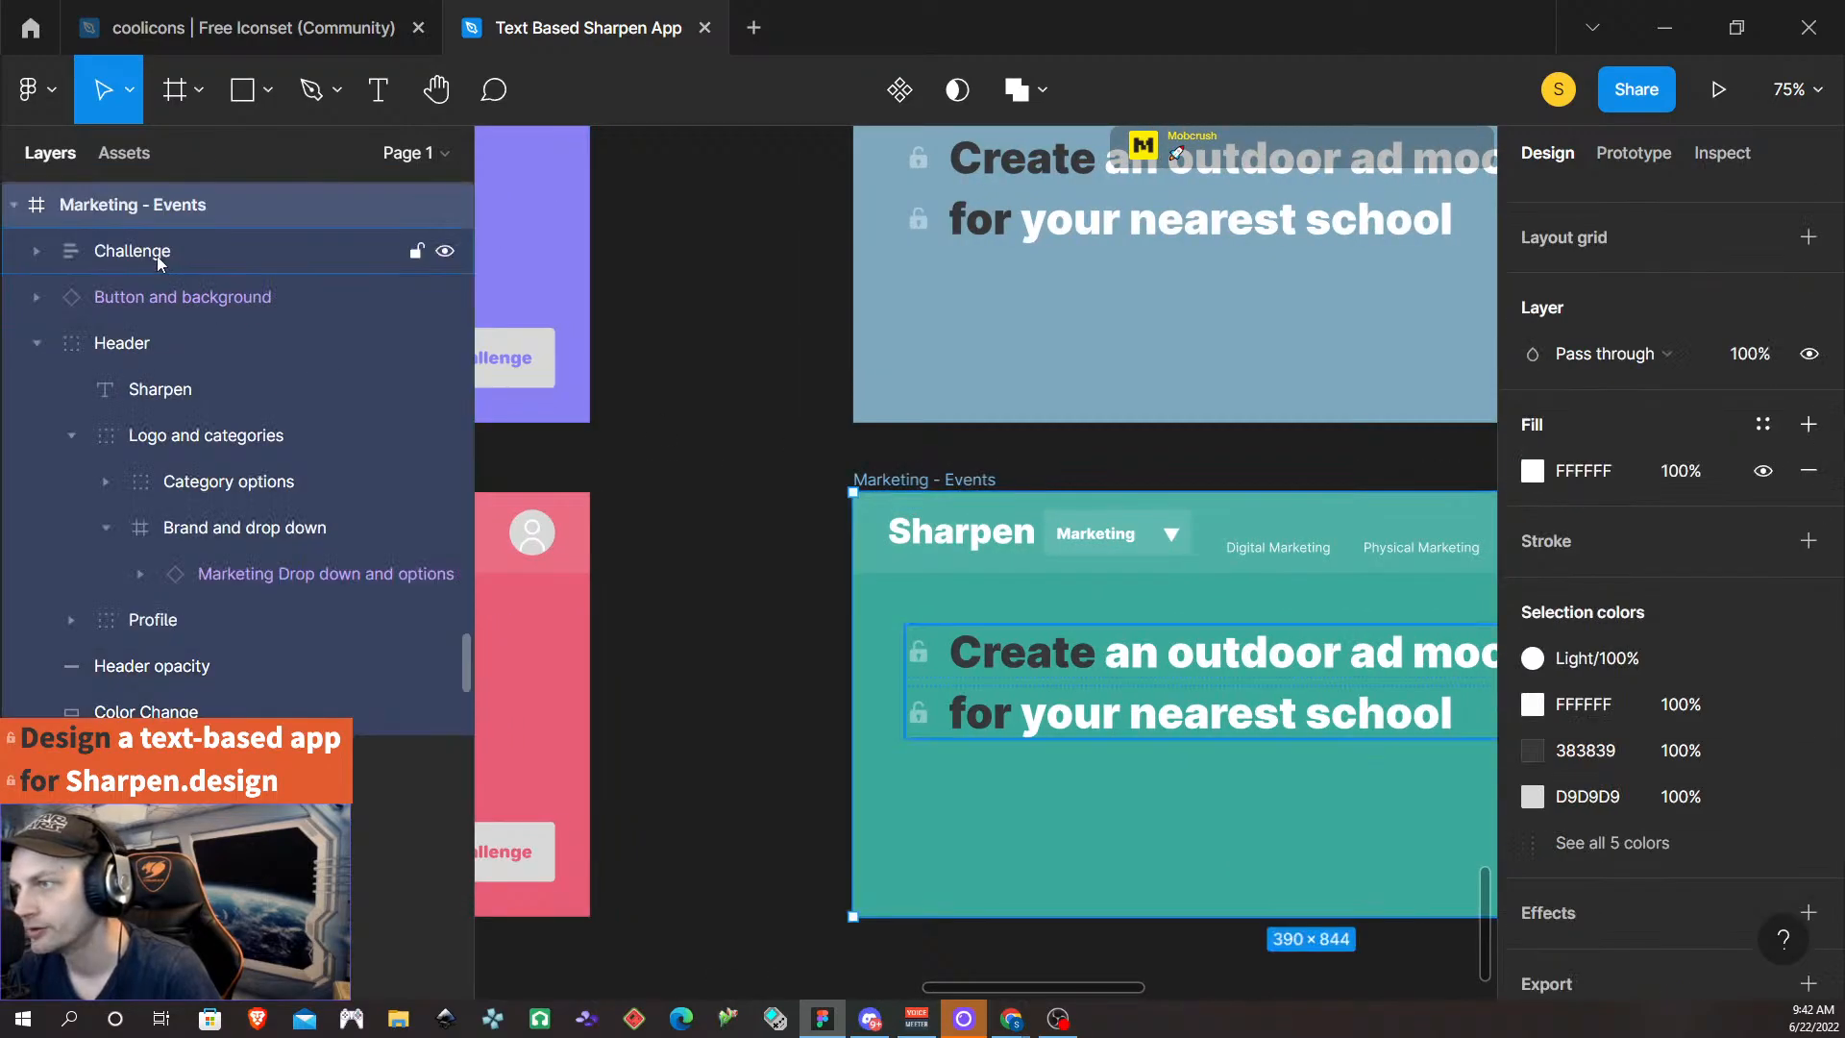
drag(153, 252, 123, 663)
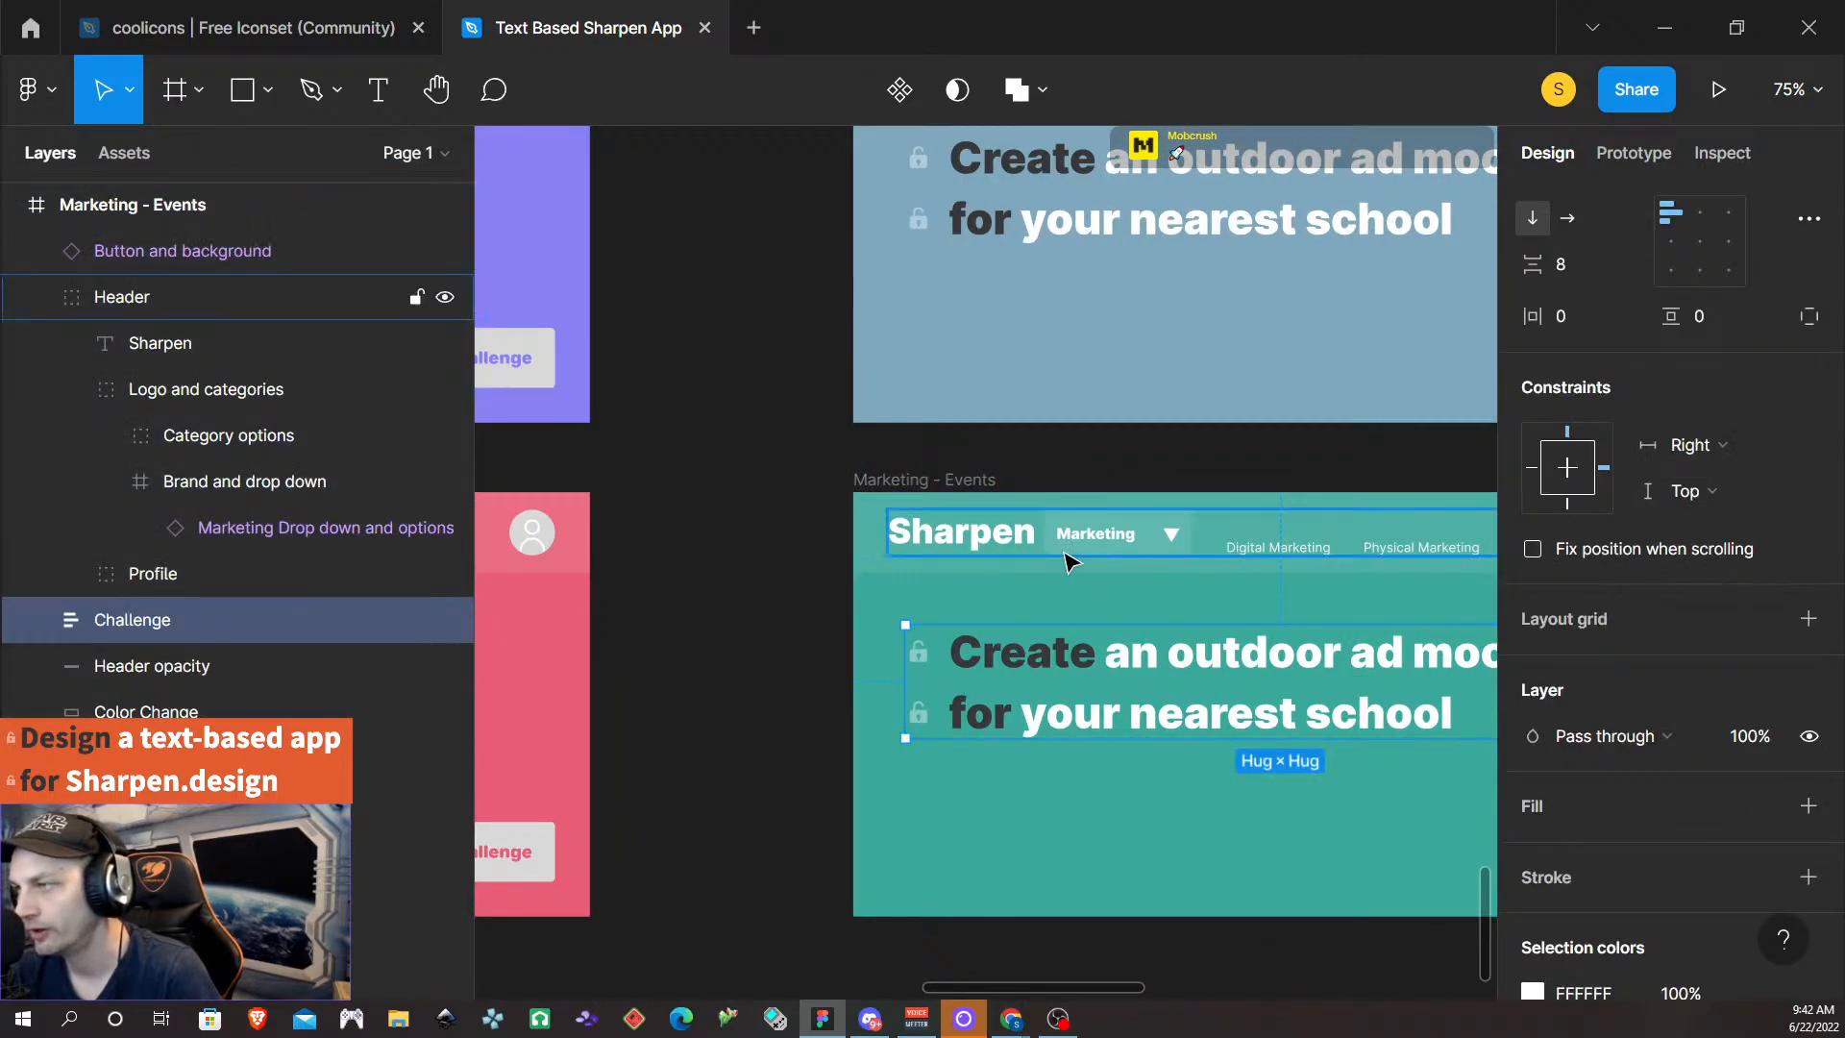
- Move the Challenge layer below the Header group in the Marketing - Physical frame
scroll(1000, 461, up, 6)
click(939, 282)
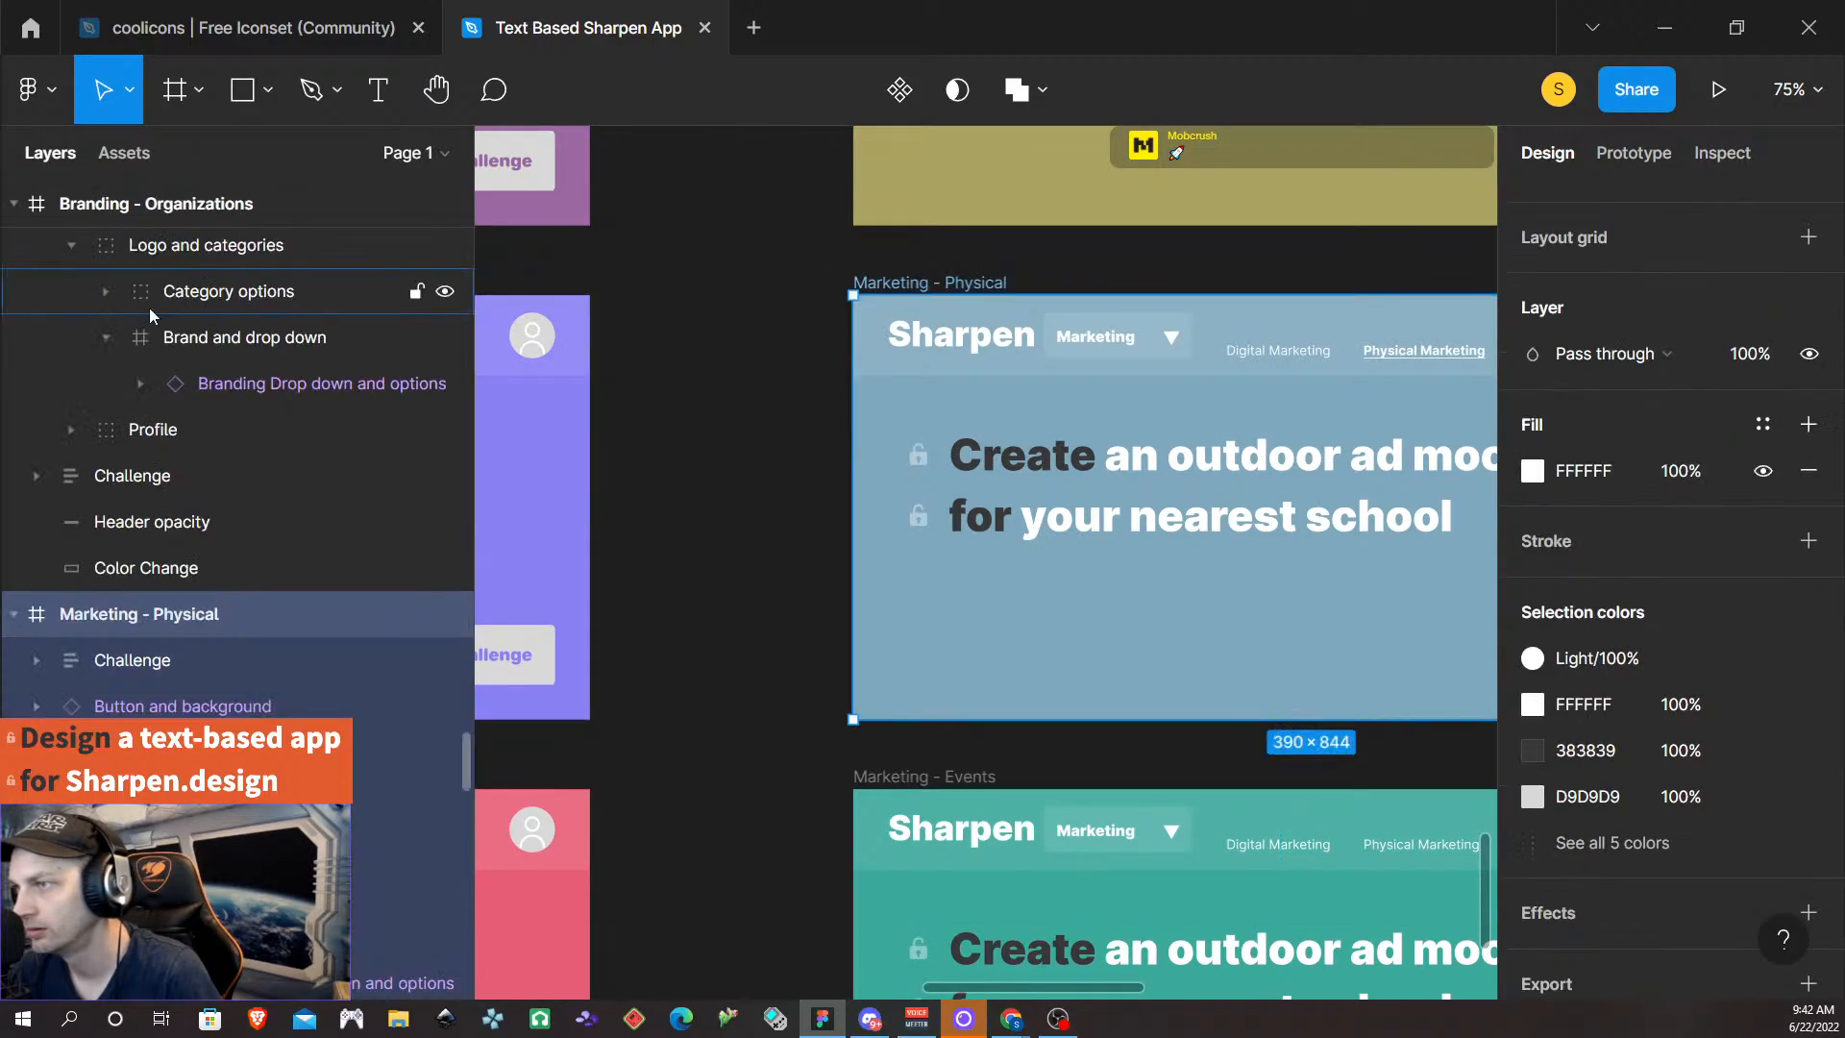
click(162, 663)
scroll(171, 670, down, 7)
scroll(163, 576, up, 5)
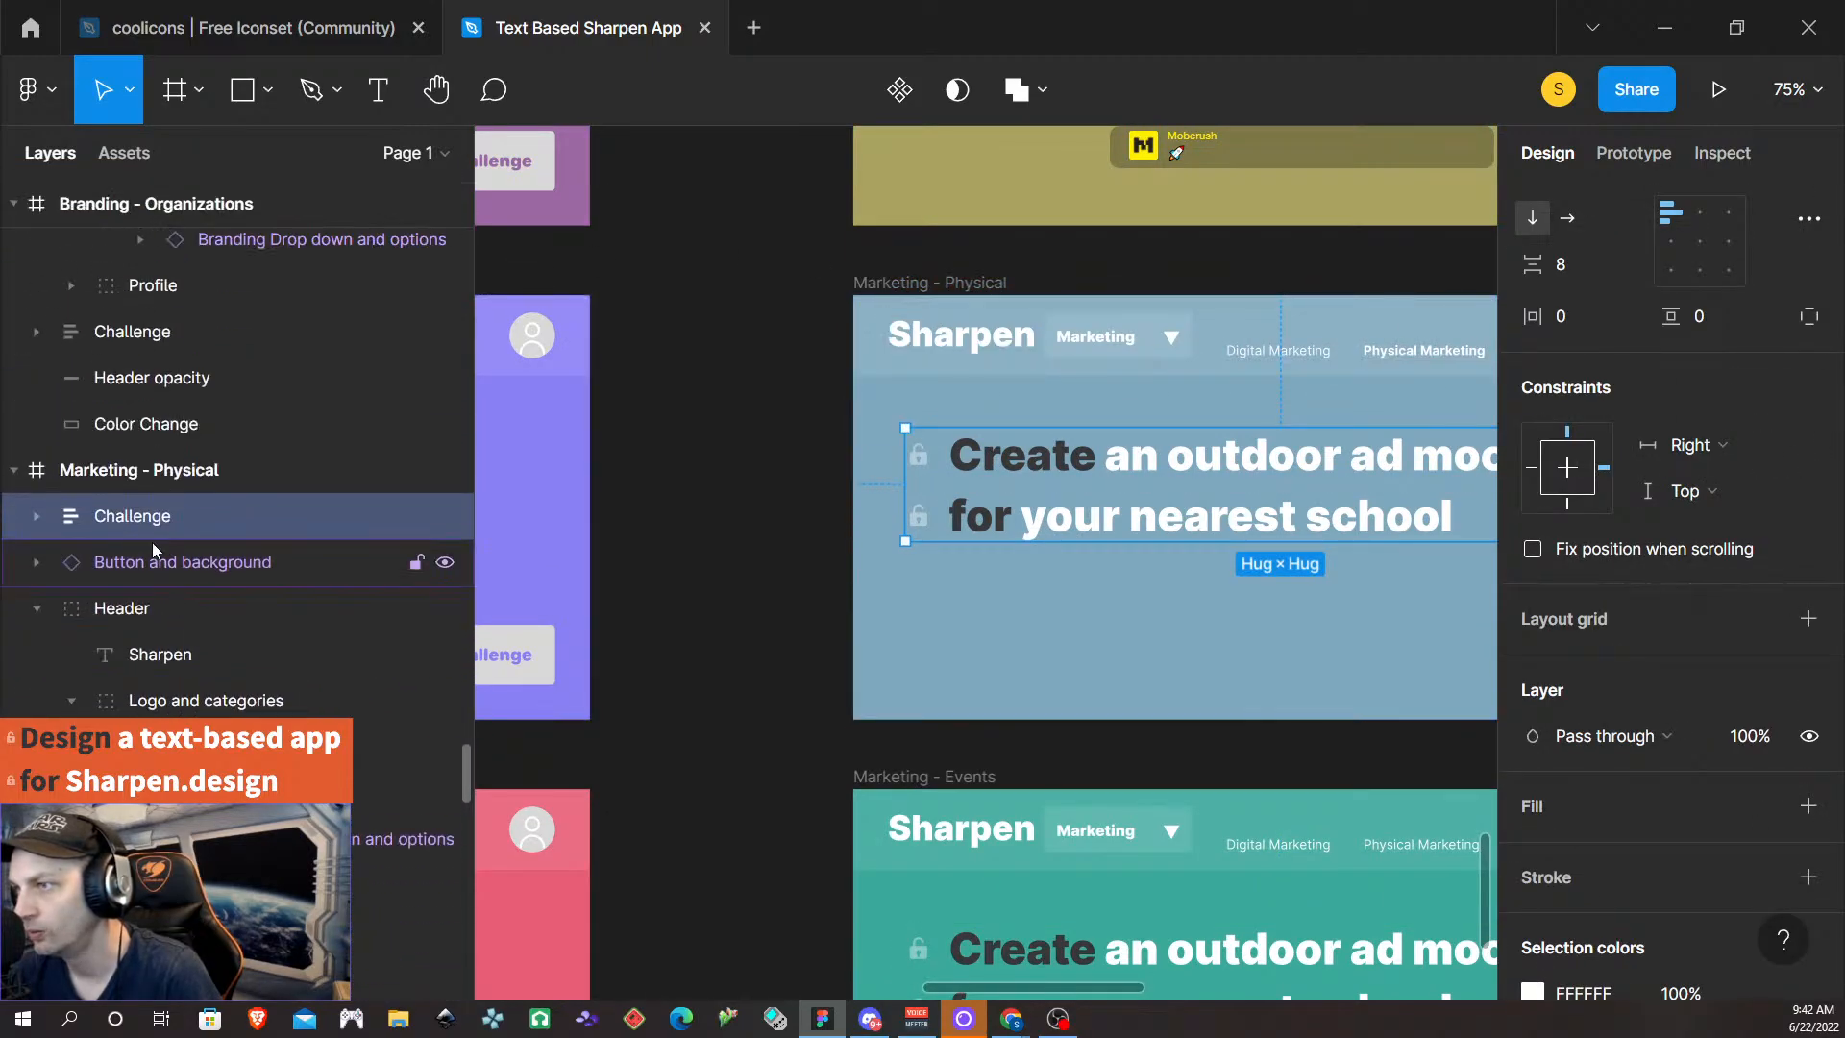
drag(166, 885, 165, 911)
- Move the Challenge layer below the Header group in the Marketing - Digital frame
scroll(1004, 576, up, 1)
scroll(993, 519, up, 5)
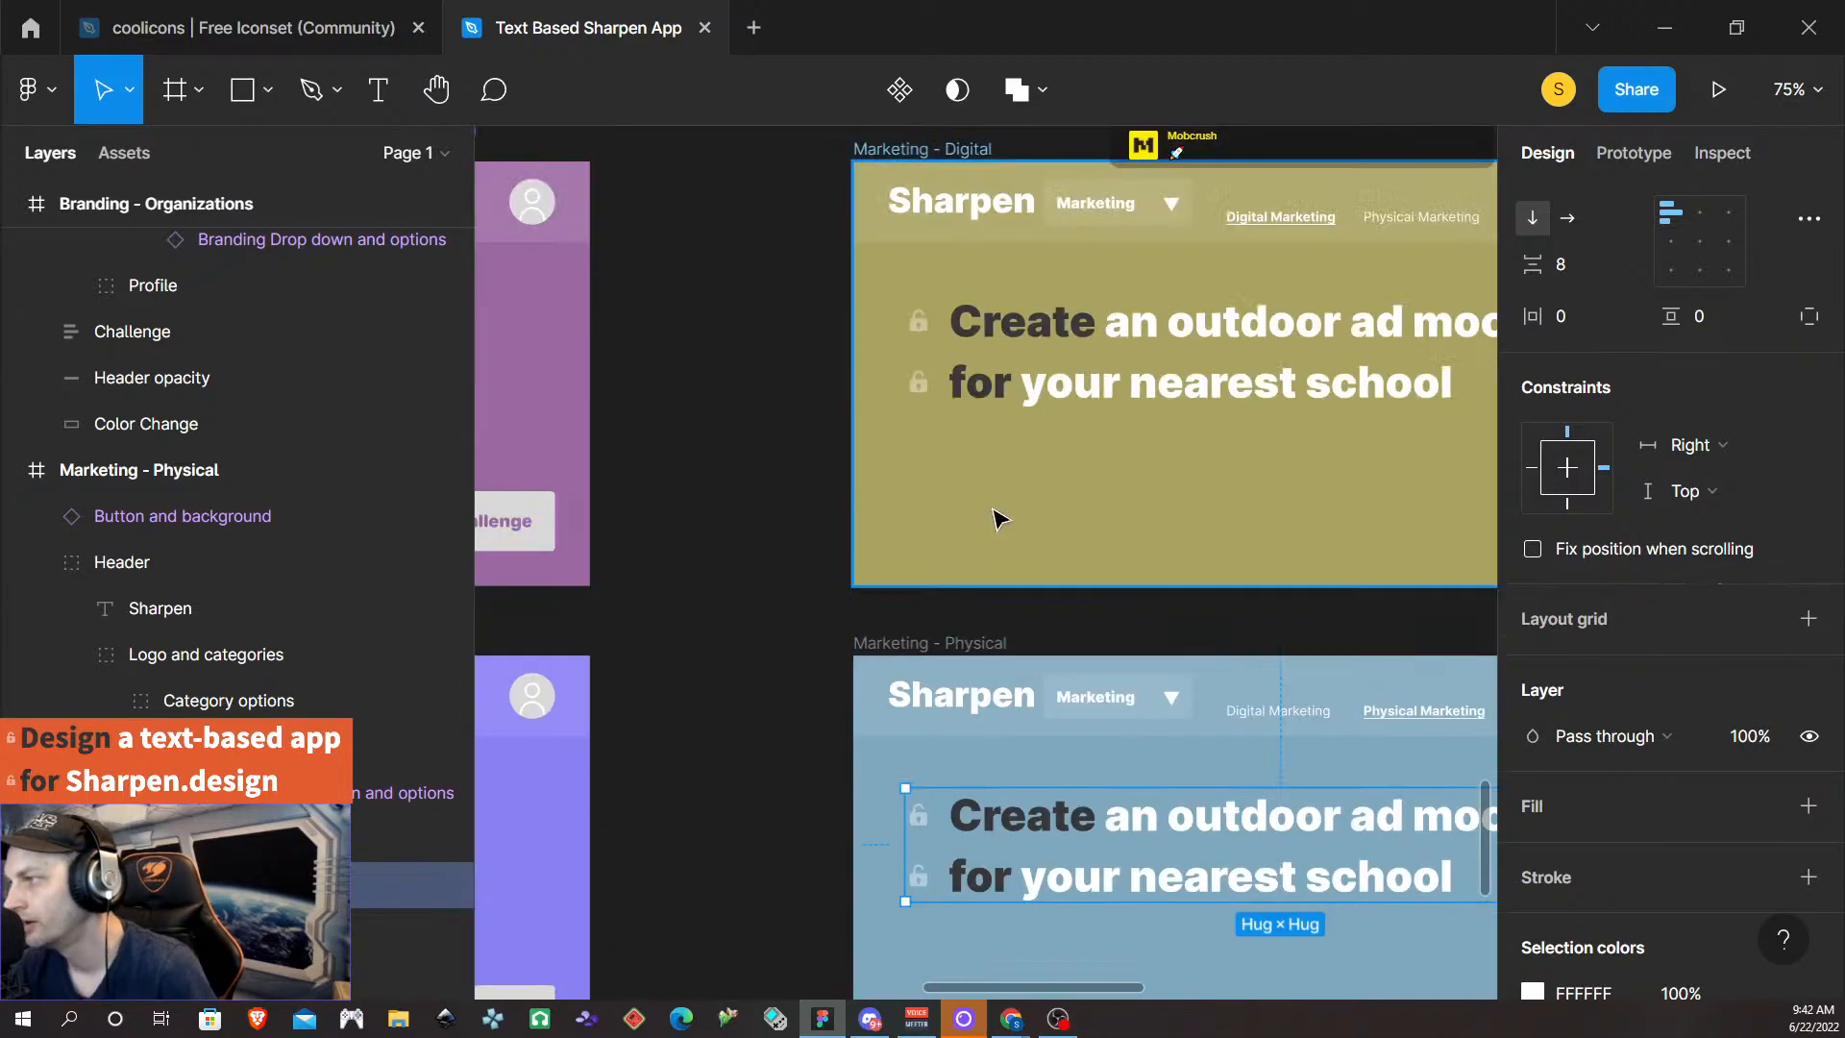
click(946, 262)
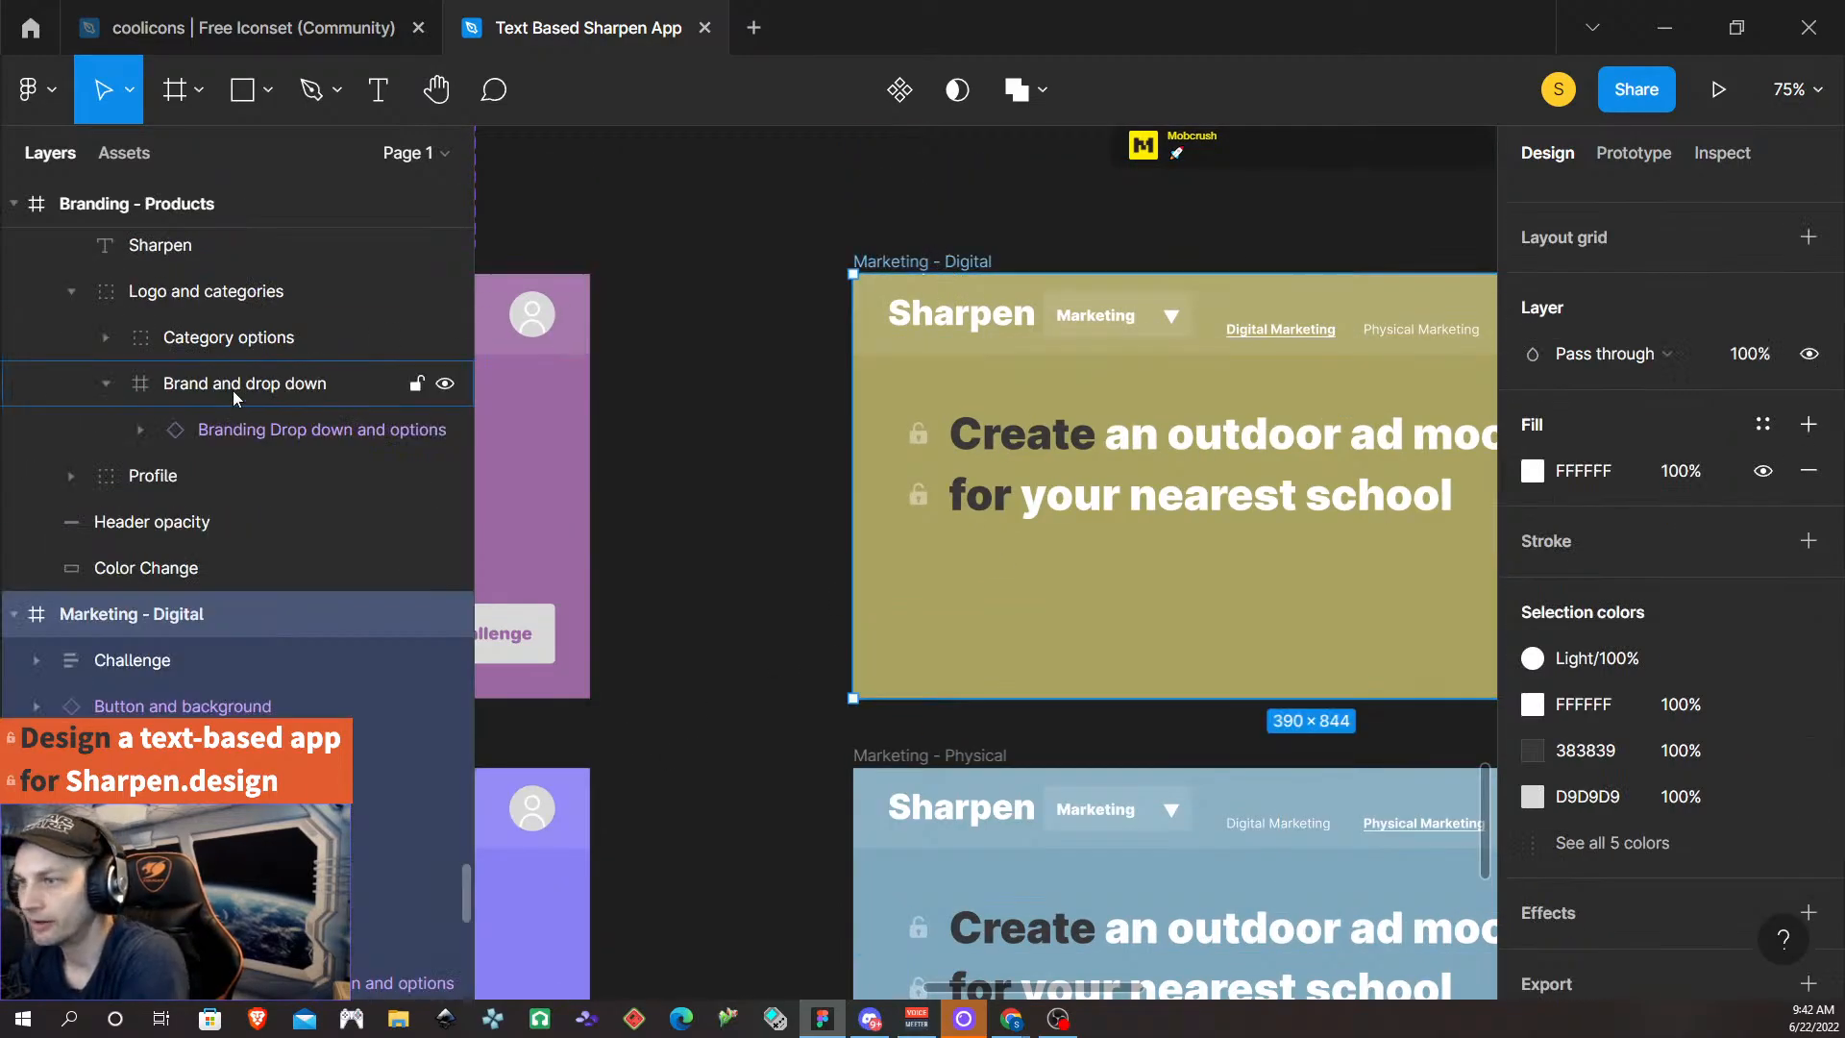
scroll(171, 604, down, 3)
click(155, 377)
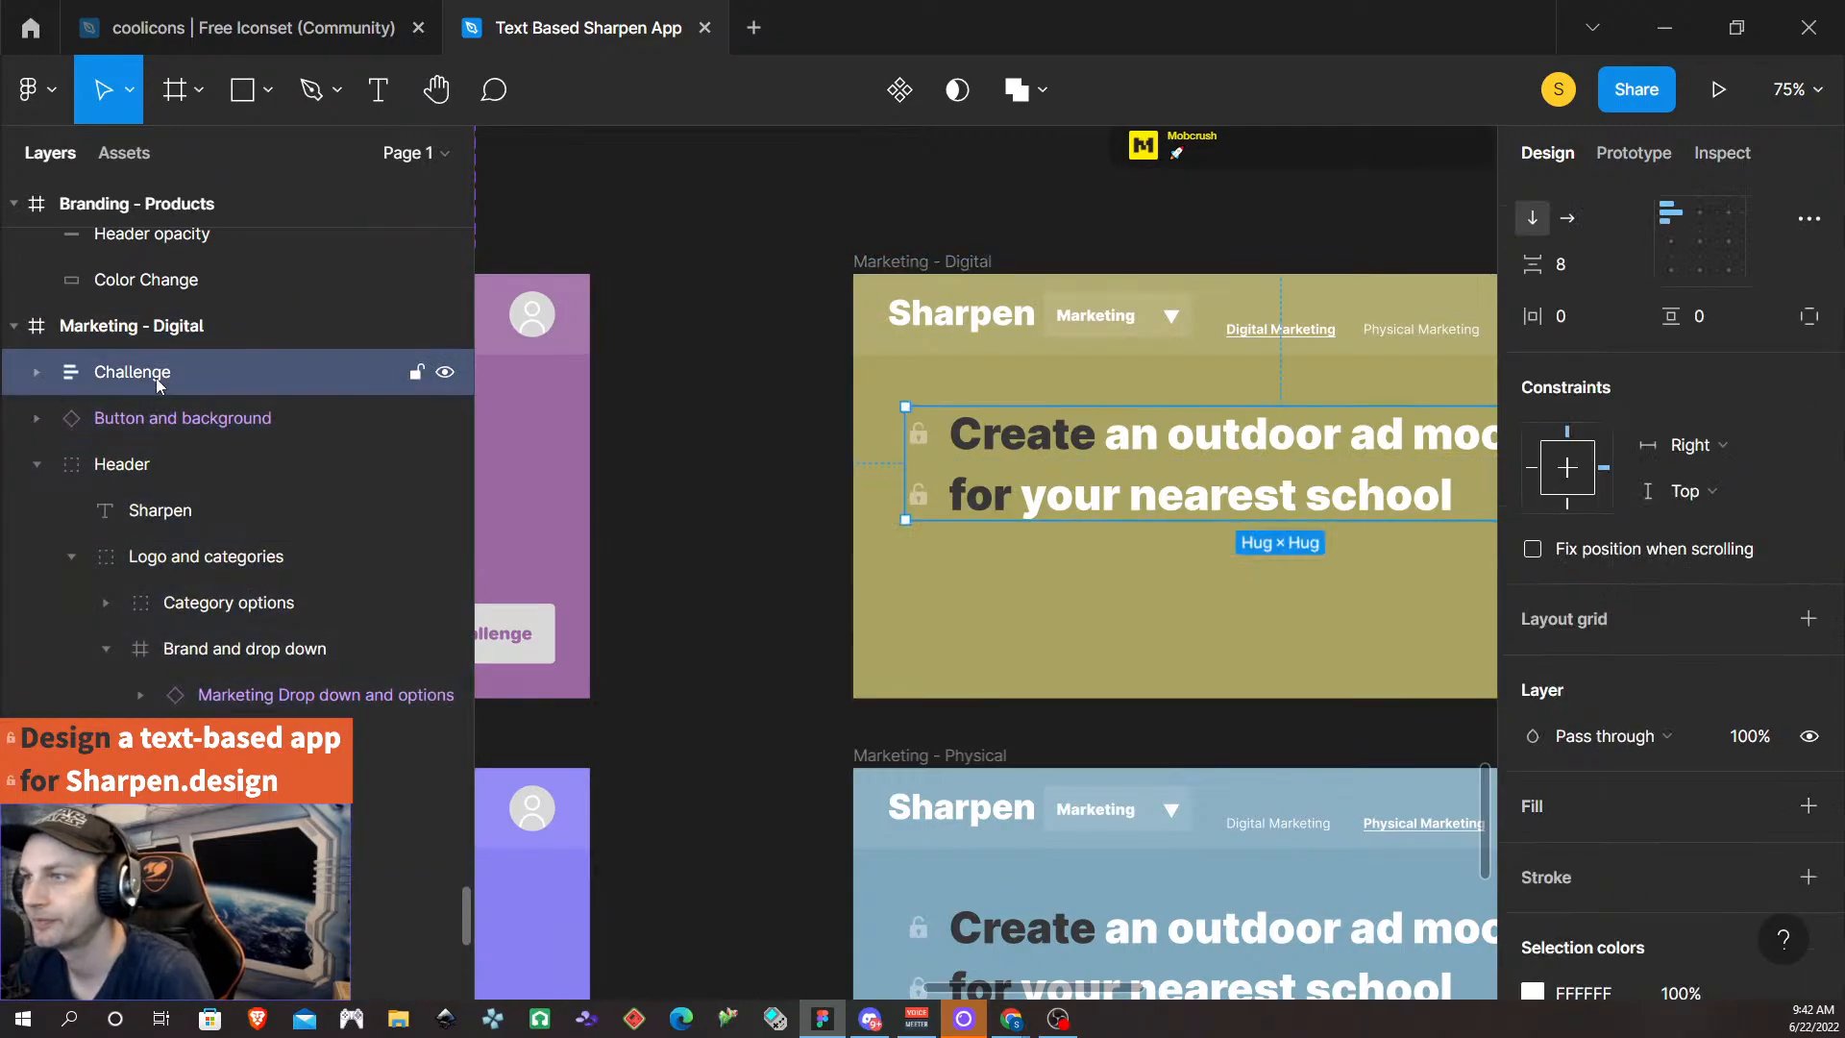
drag(156, 376, 284, 768)
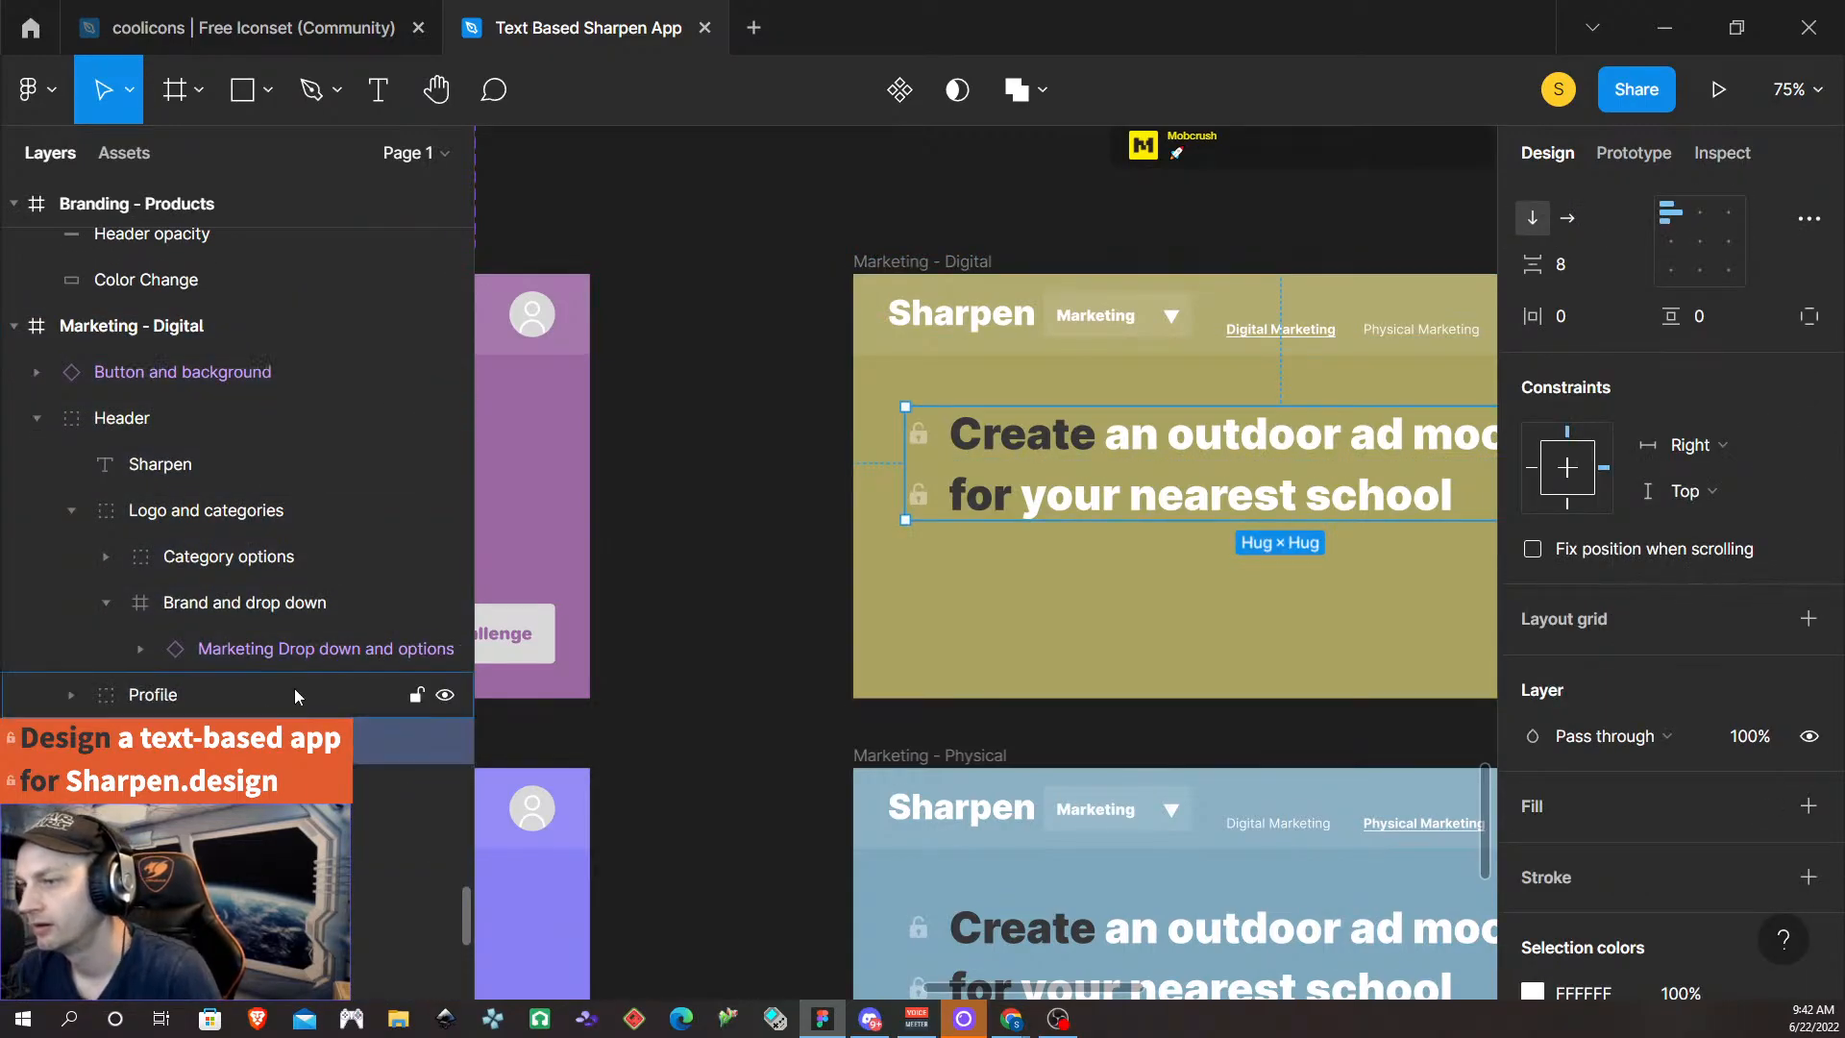
- Move the Challenge layer below the Header group in the Branding - Products frame
scroll(774, 555, right, 3)
scroll(776, 548, right, 5)
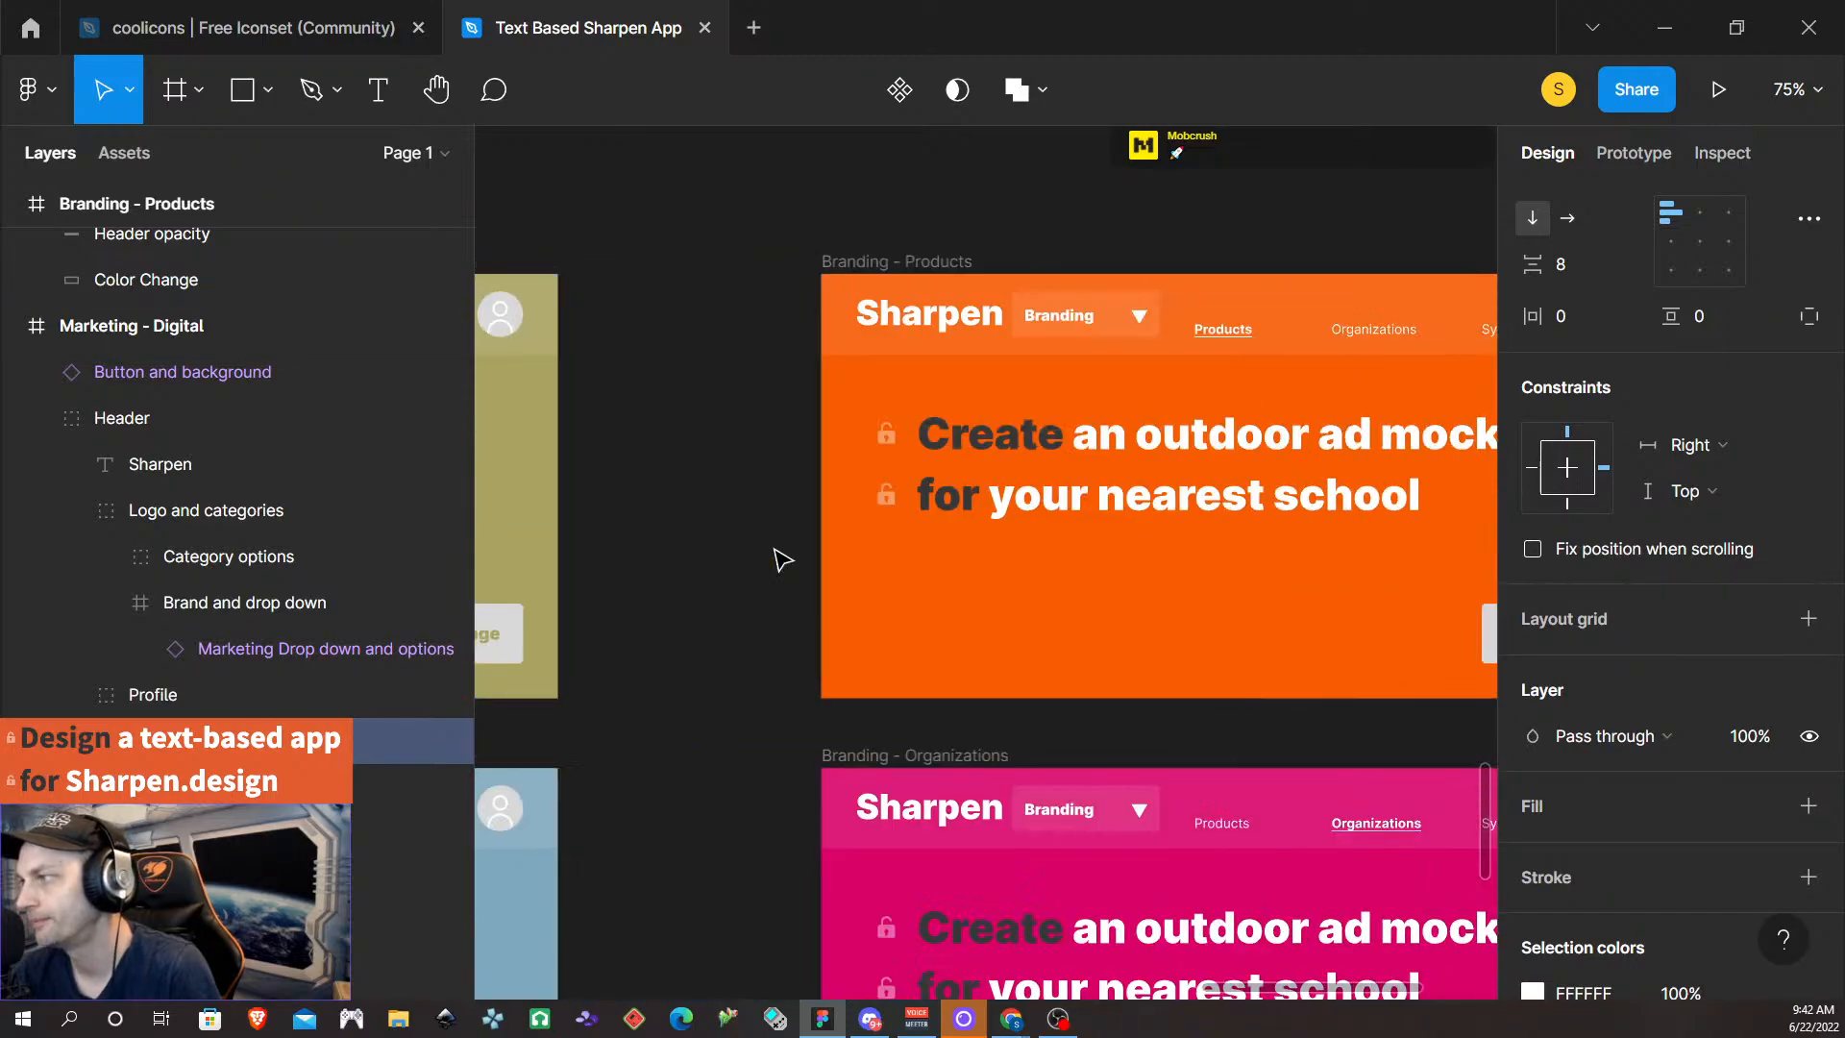
click(769, 272)
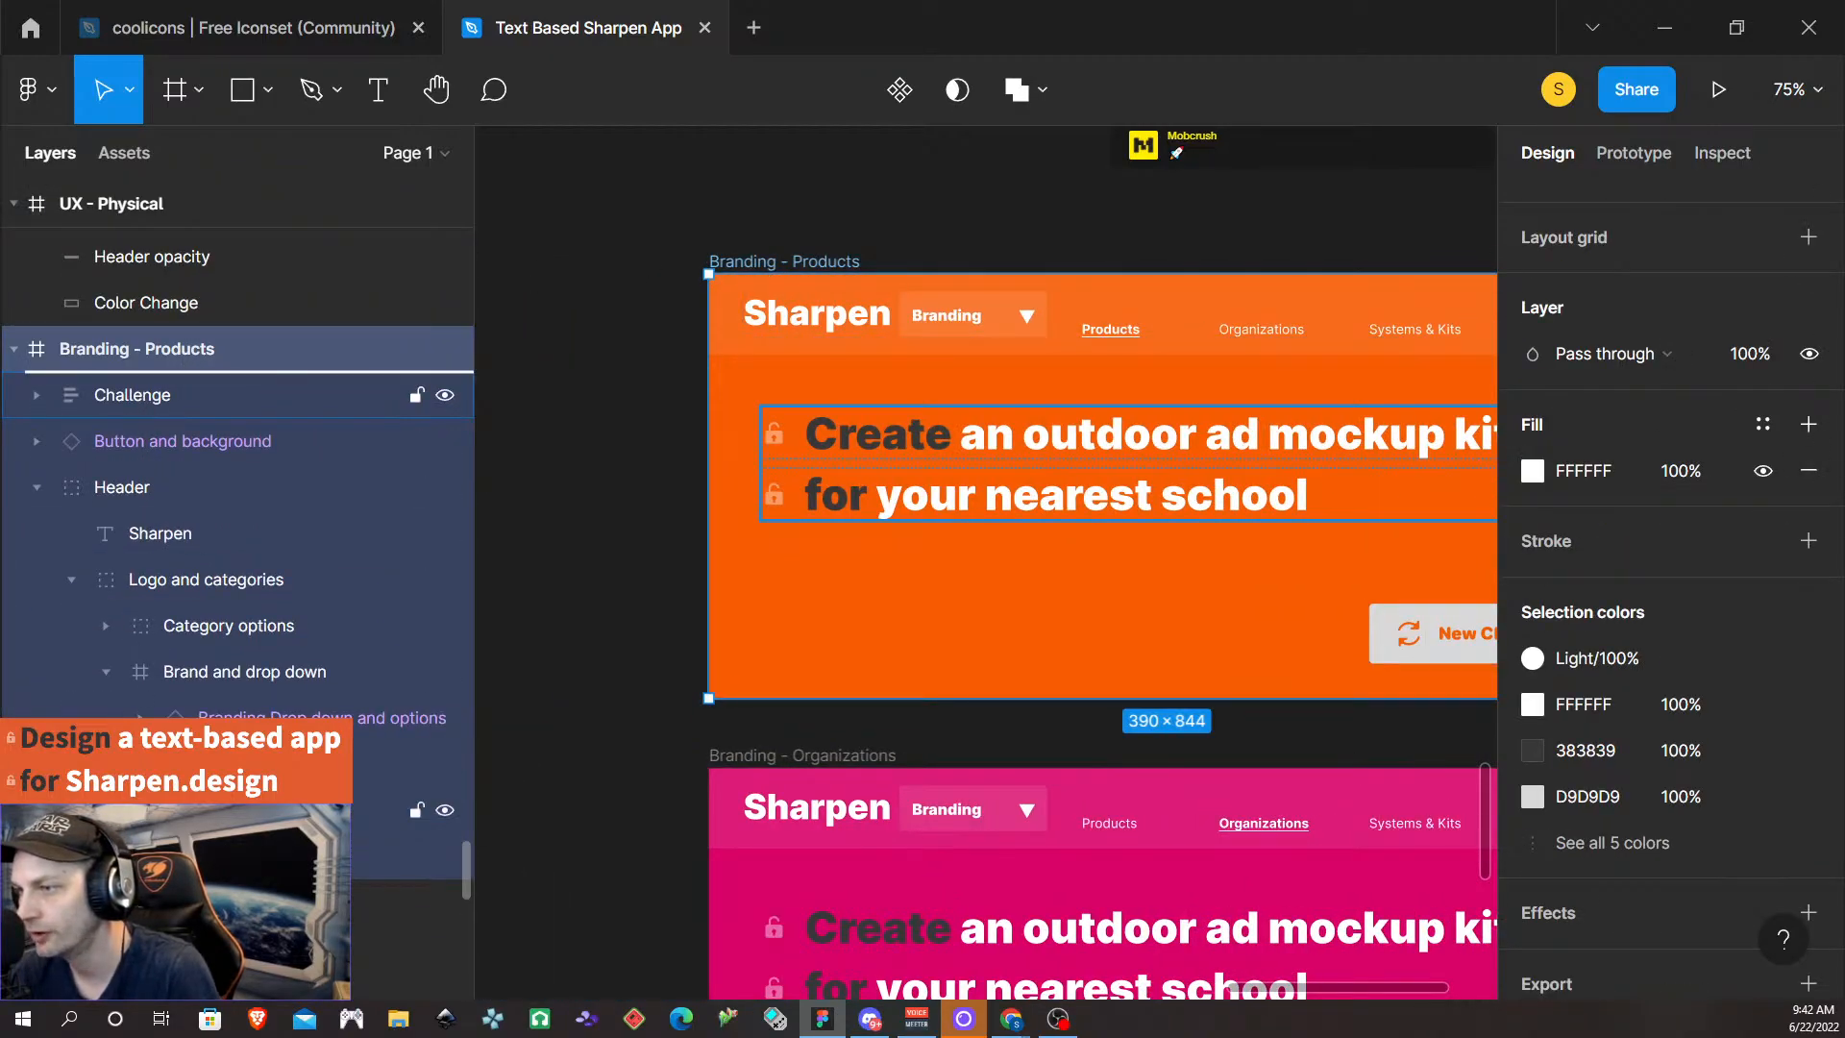
drag(132, 394, 129, 761)
- Check the layer order in the Branding - Organizations frame and move the Challenge layer below the Header group in the Branding - Systems & Kits frame
scroll(878, 742, down, 3)
scroll(878, 742, down, 2)
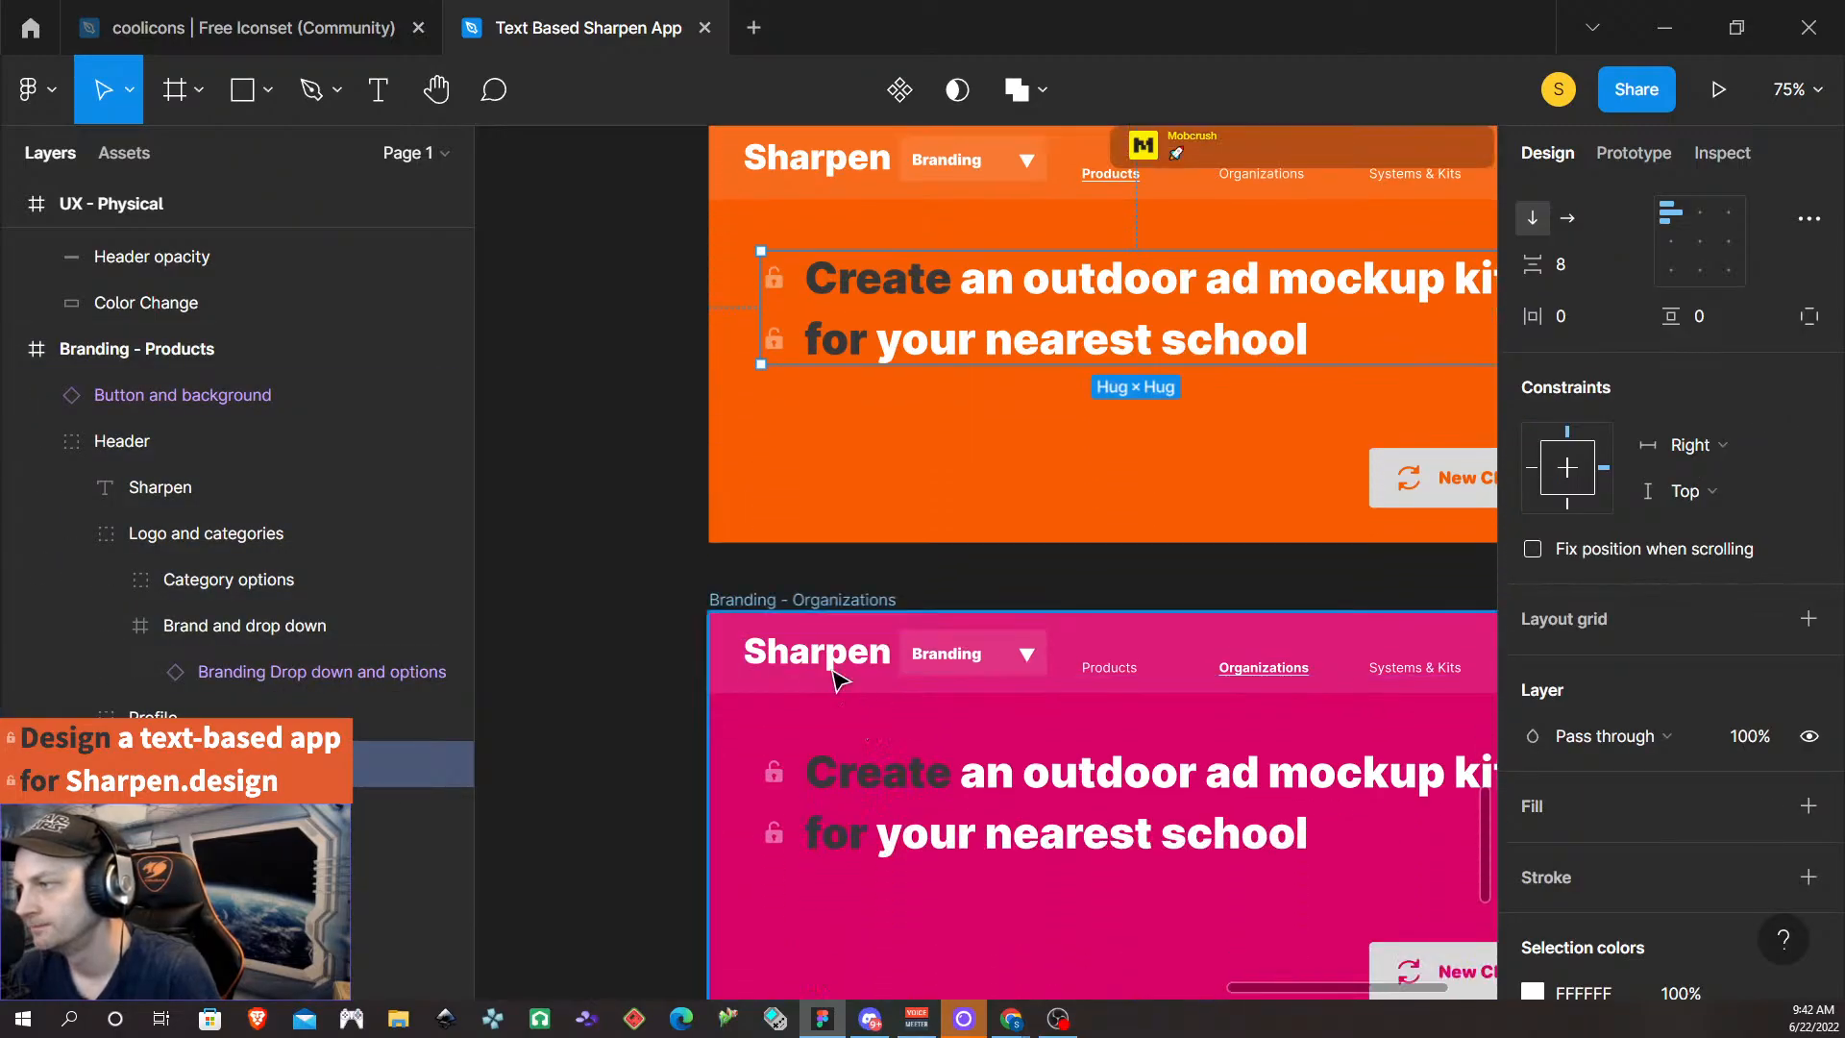
click(822, 601)
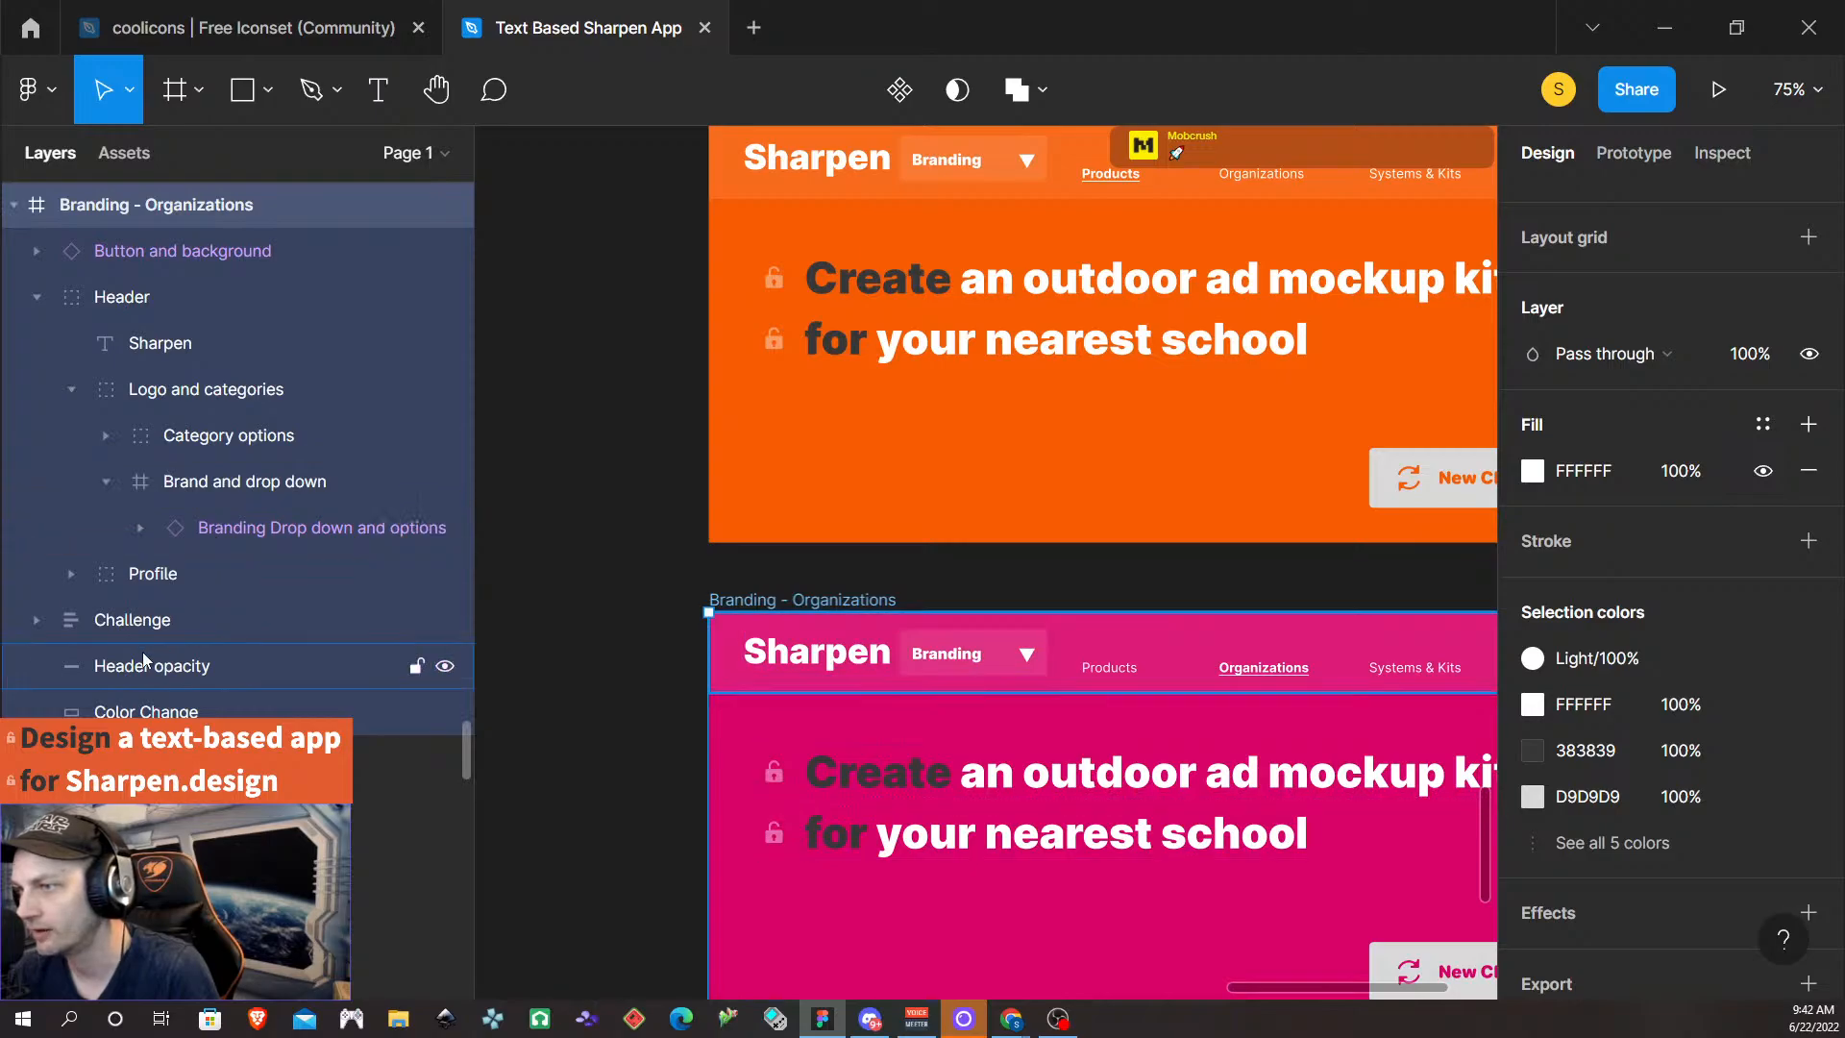
click(638, 773)
scroll(691, 634, down, 15)
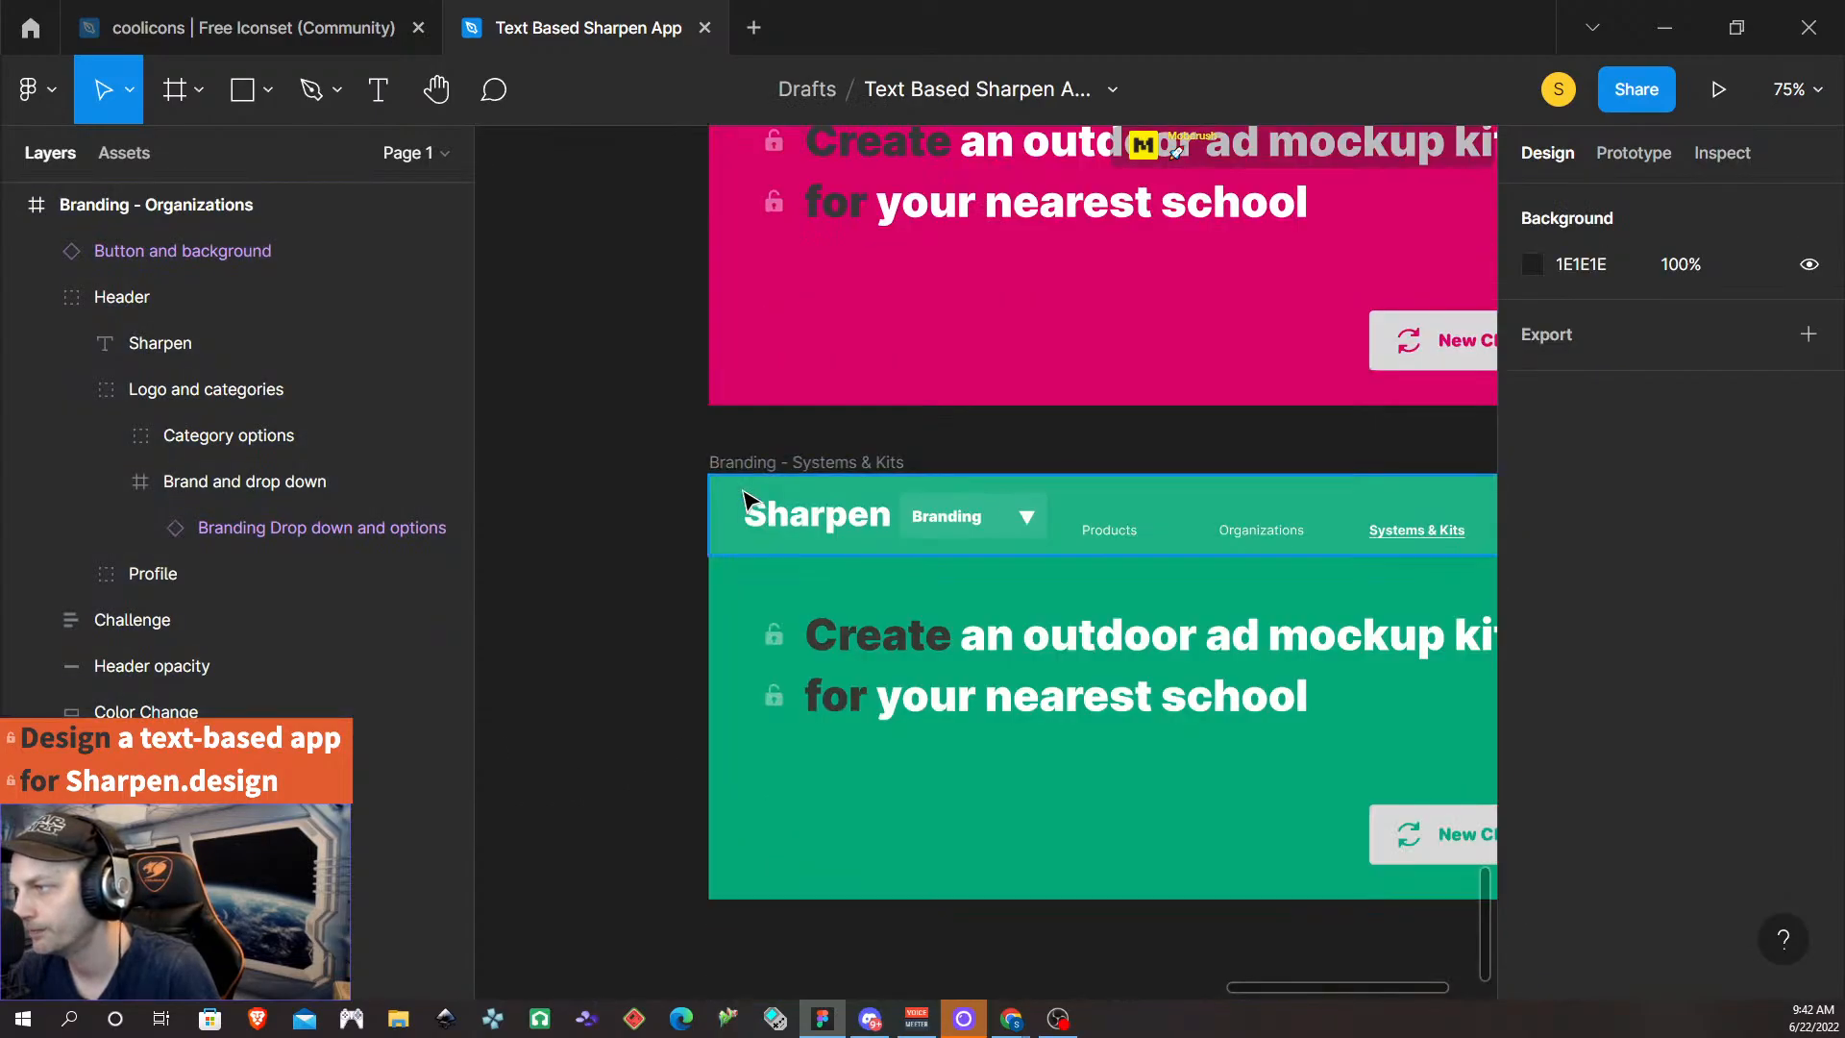
click(769, 465)
click(159, 255)
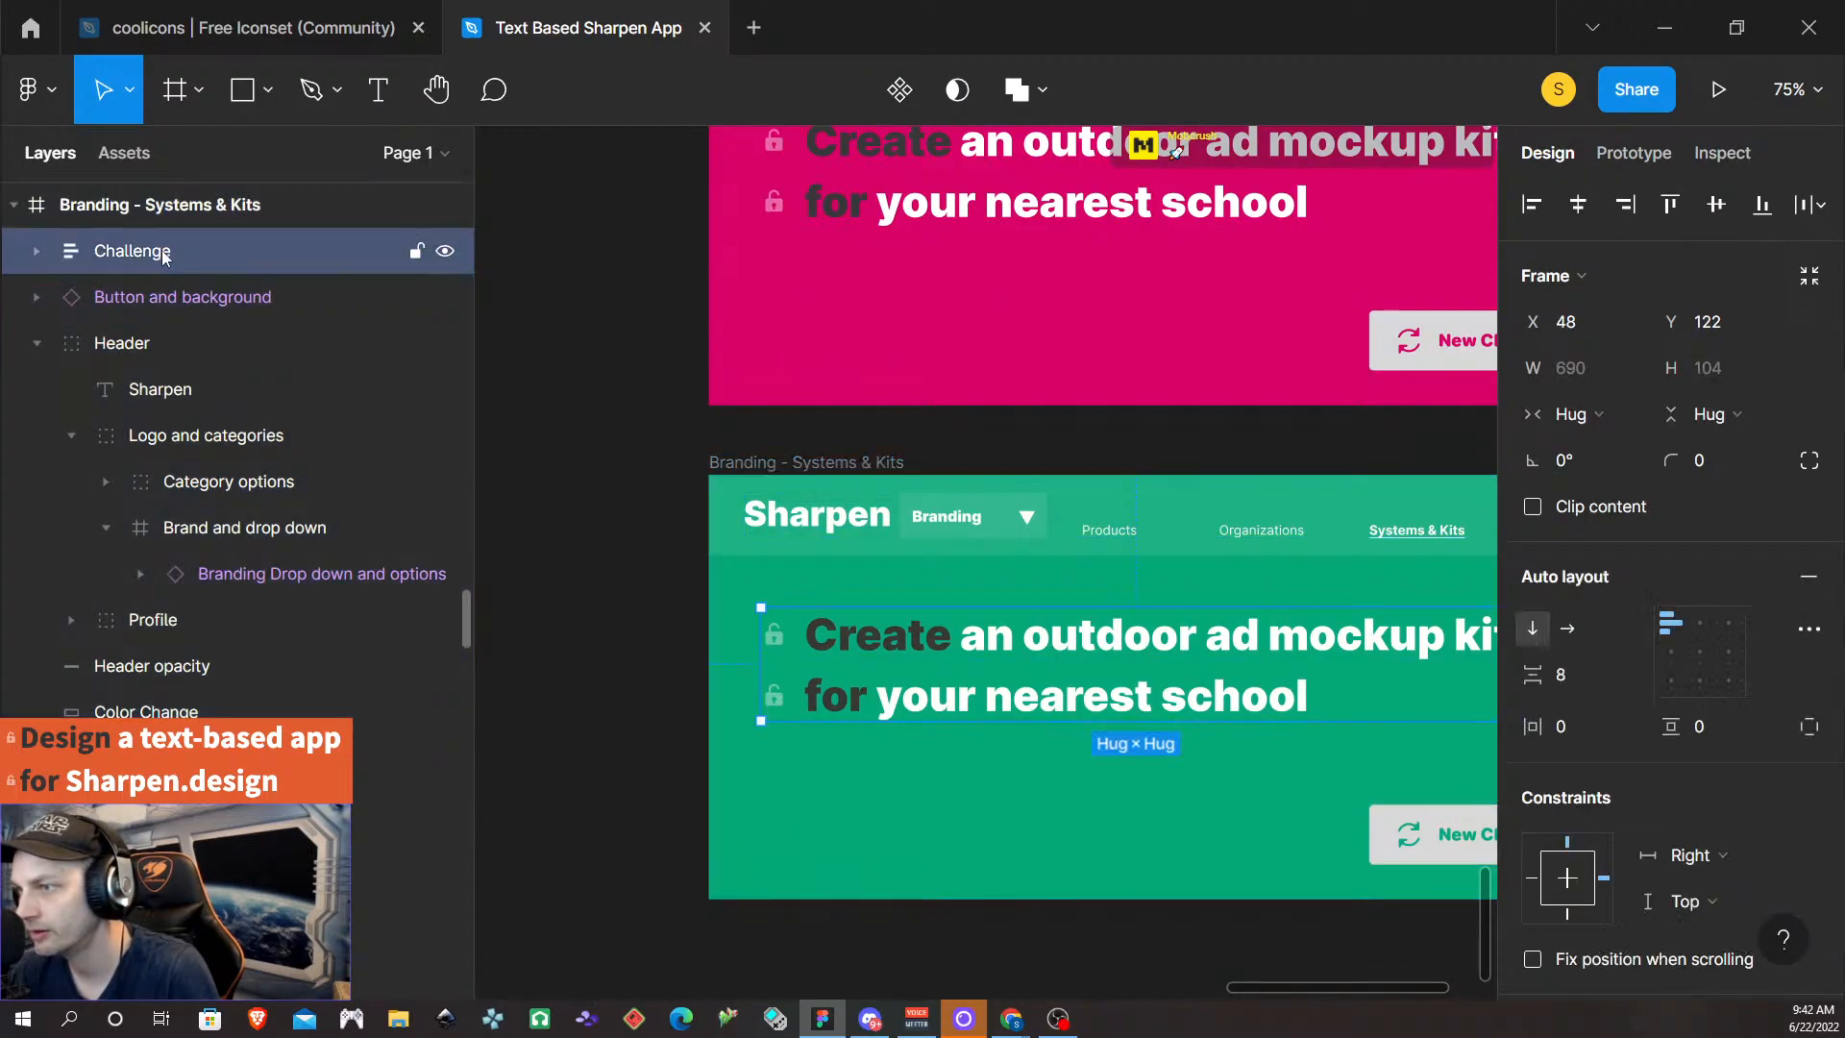
drag(147, 639, 150, 642)
click(628, 611)
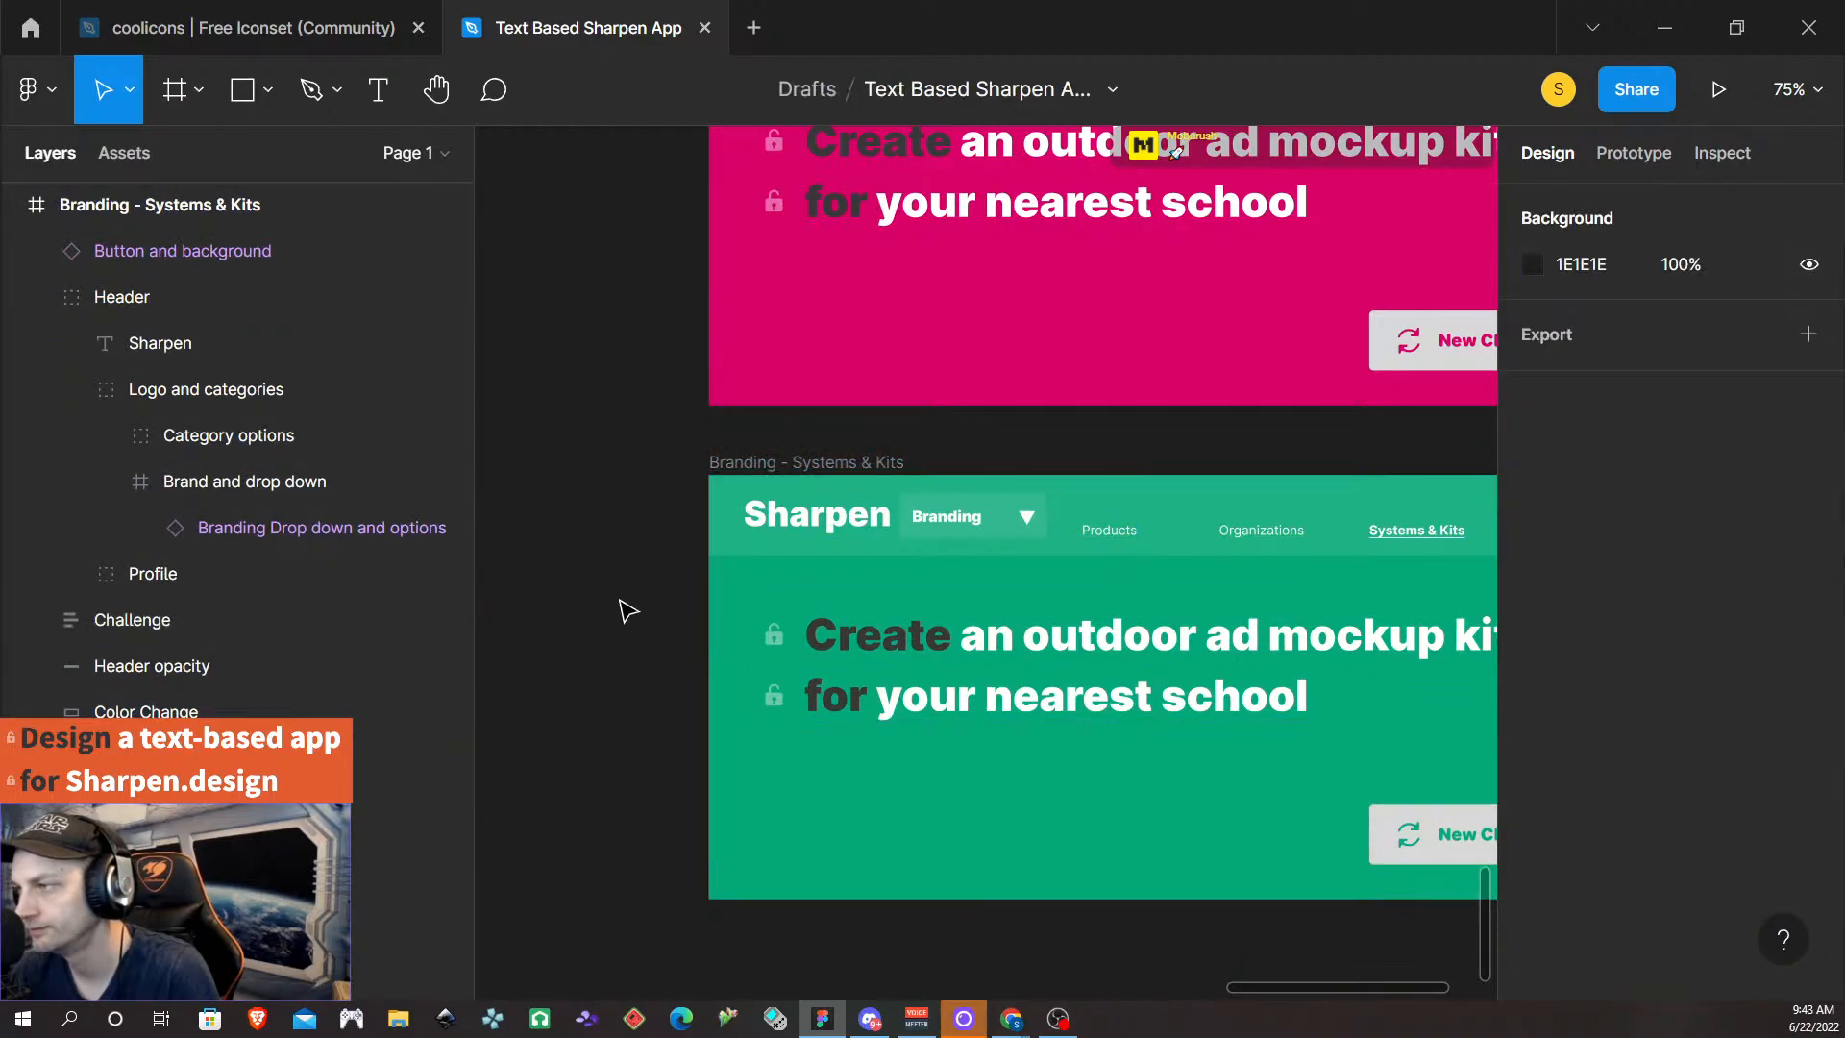
- Launch the prototype preview from the UX - Digital frame
scroll(595, 611, right, 2)
scroll(596, 581, left, 6)
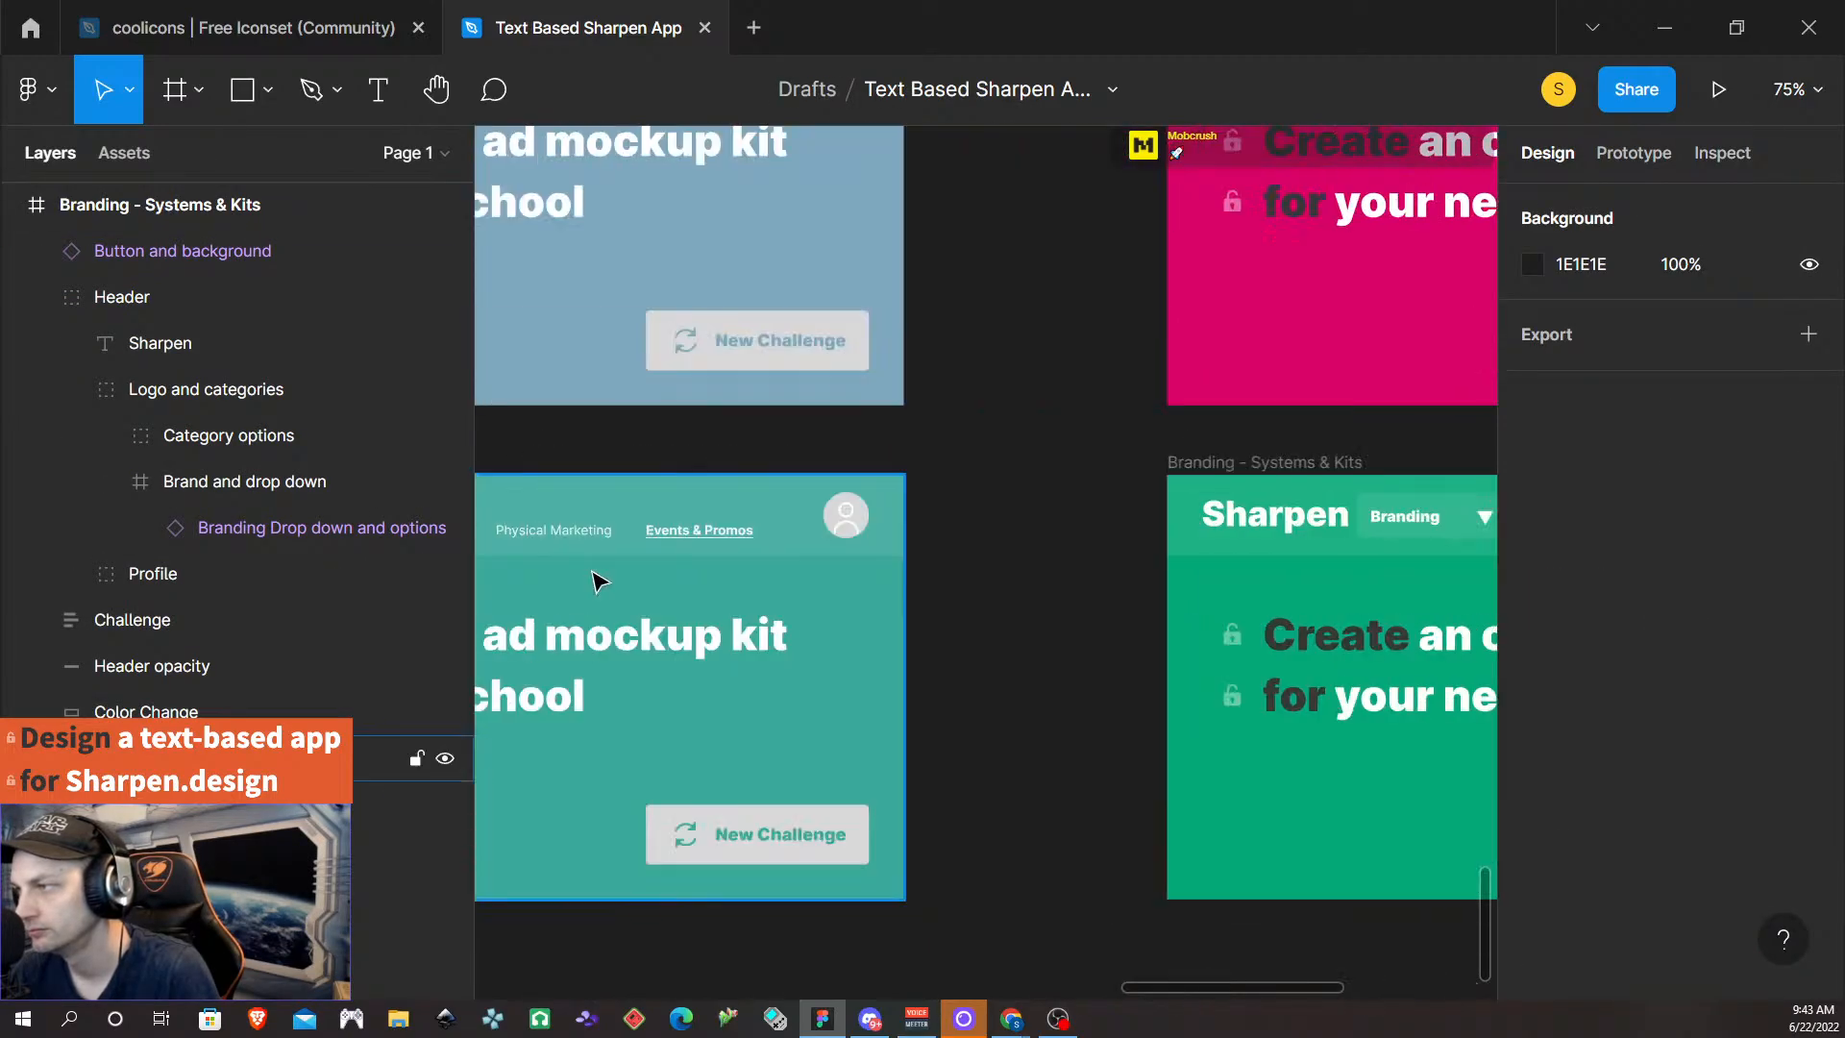
scroll(597, 580, down, 3)
scroll(626, 597, up, 4)
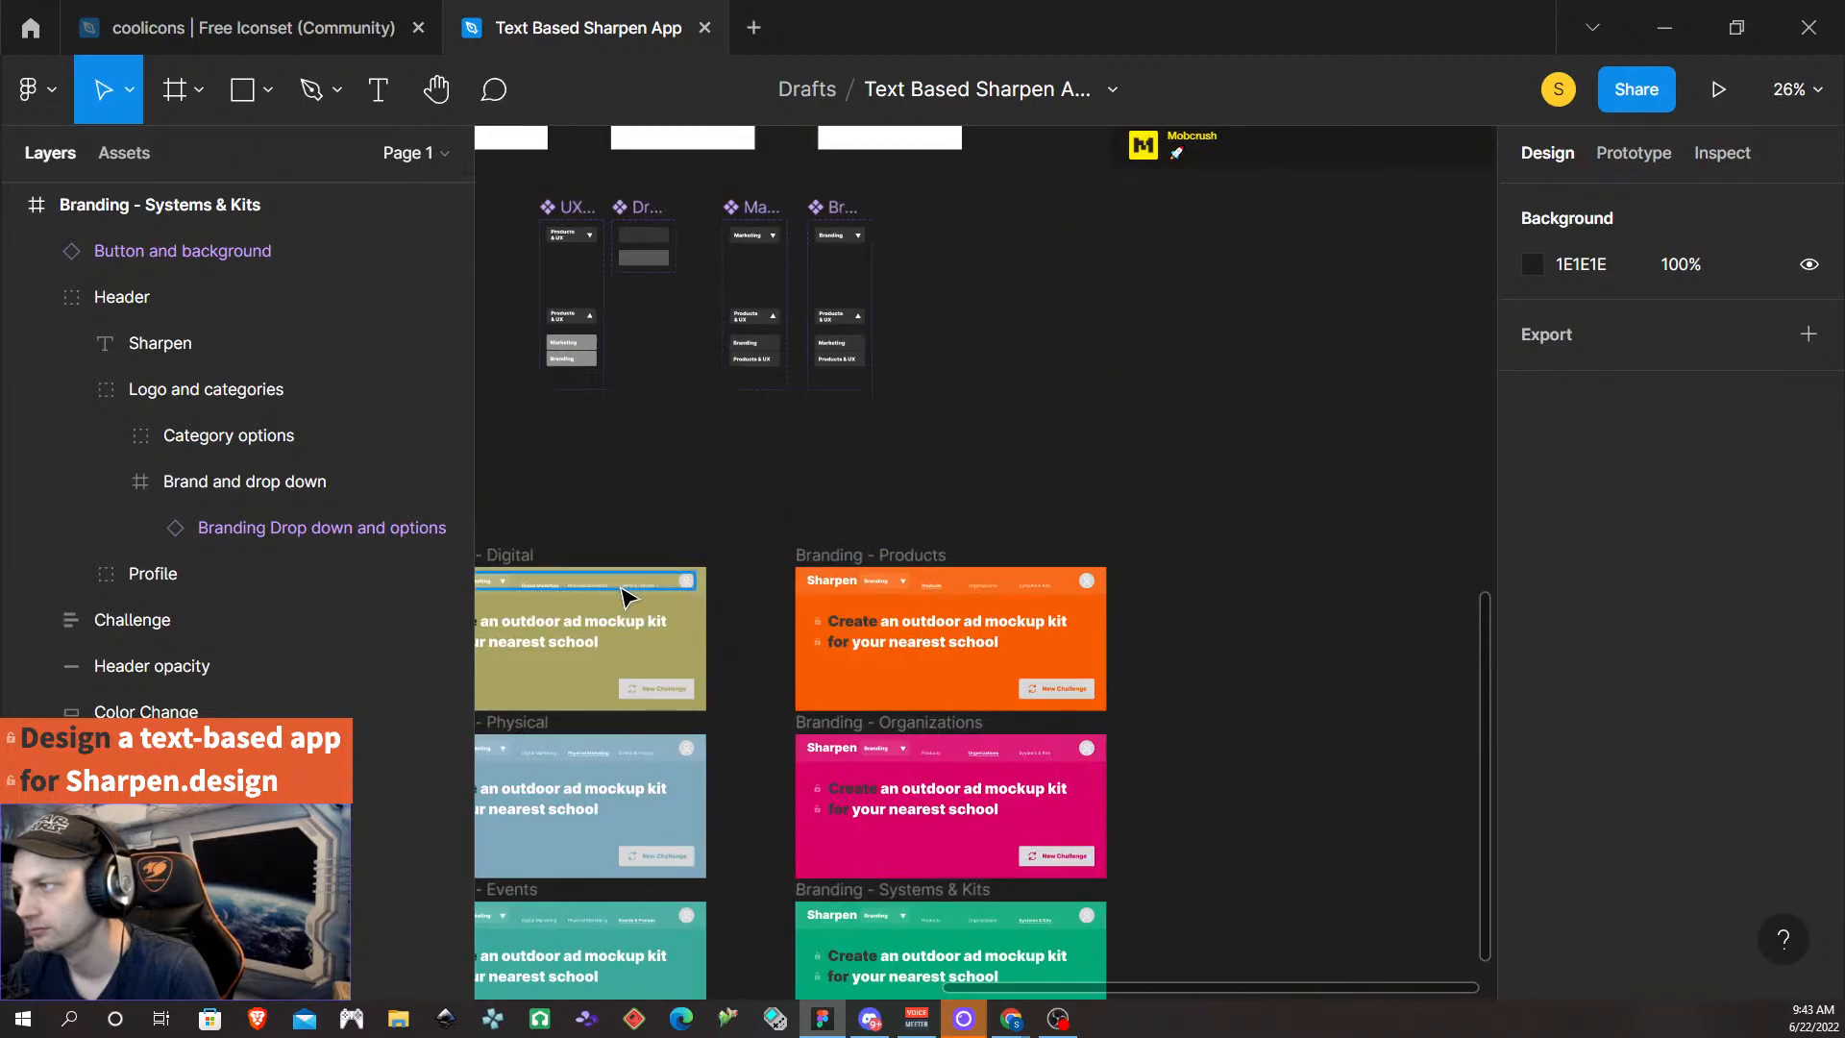
scroll(652, 709, down, 3)
scroll(654, 706, left, 6)
scroll(646, 682, left, 1)
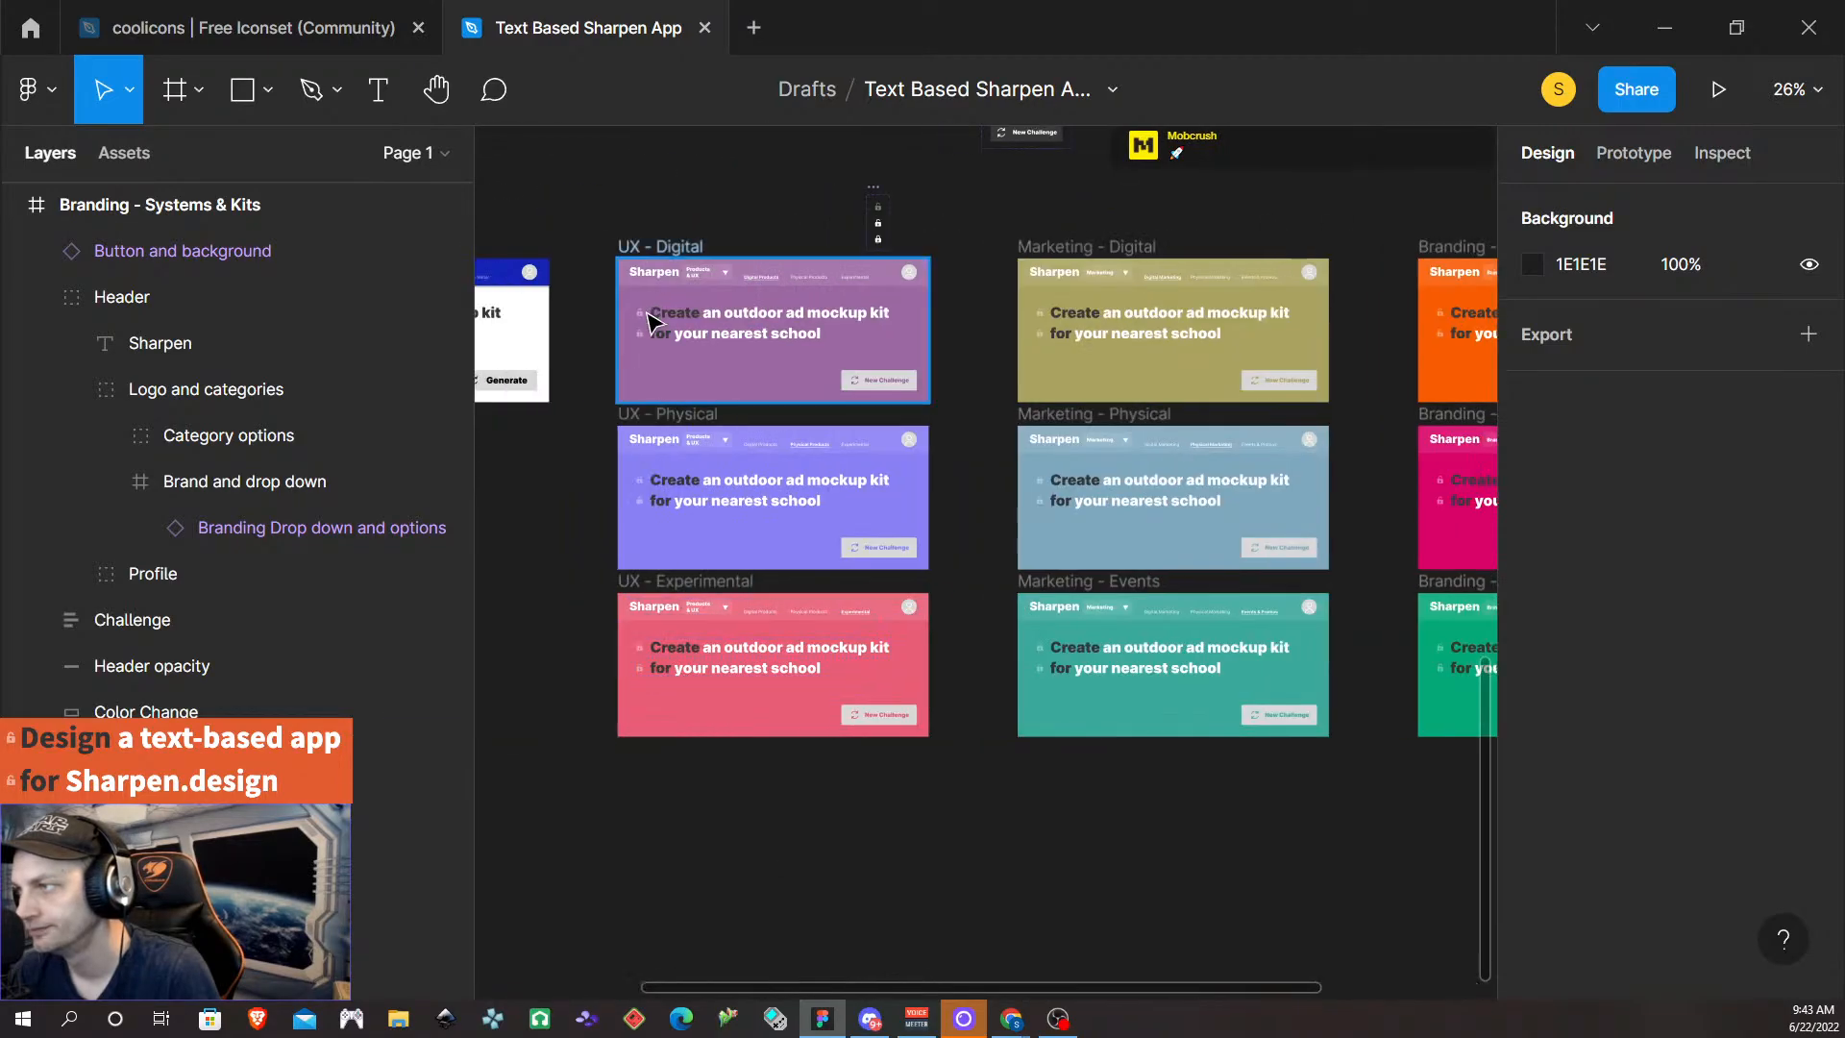
click(670, 248)
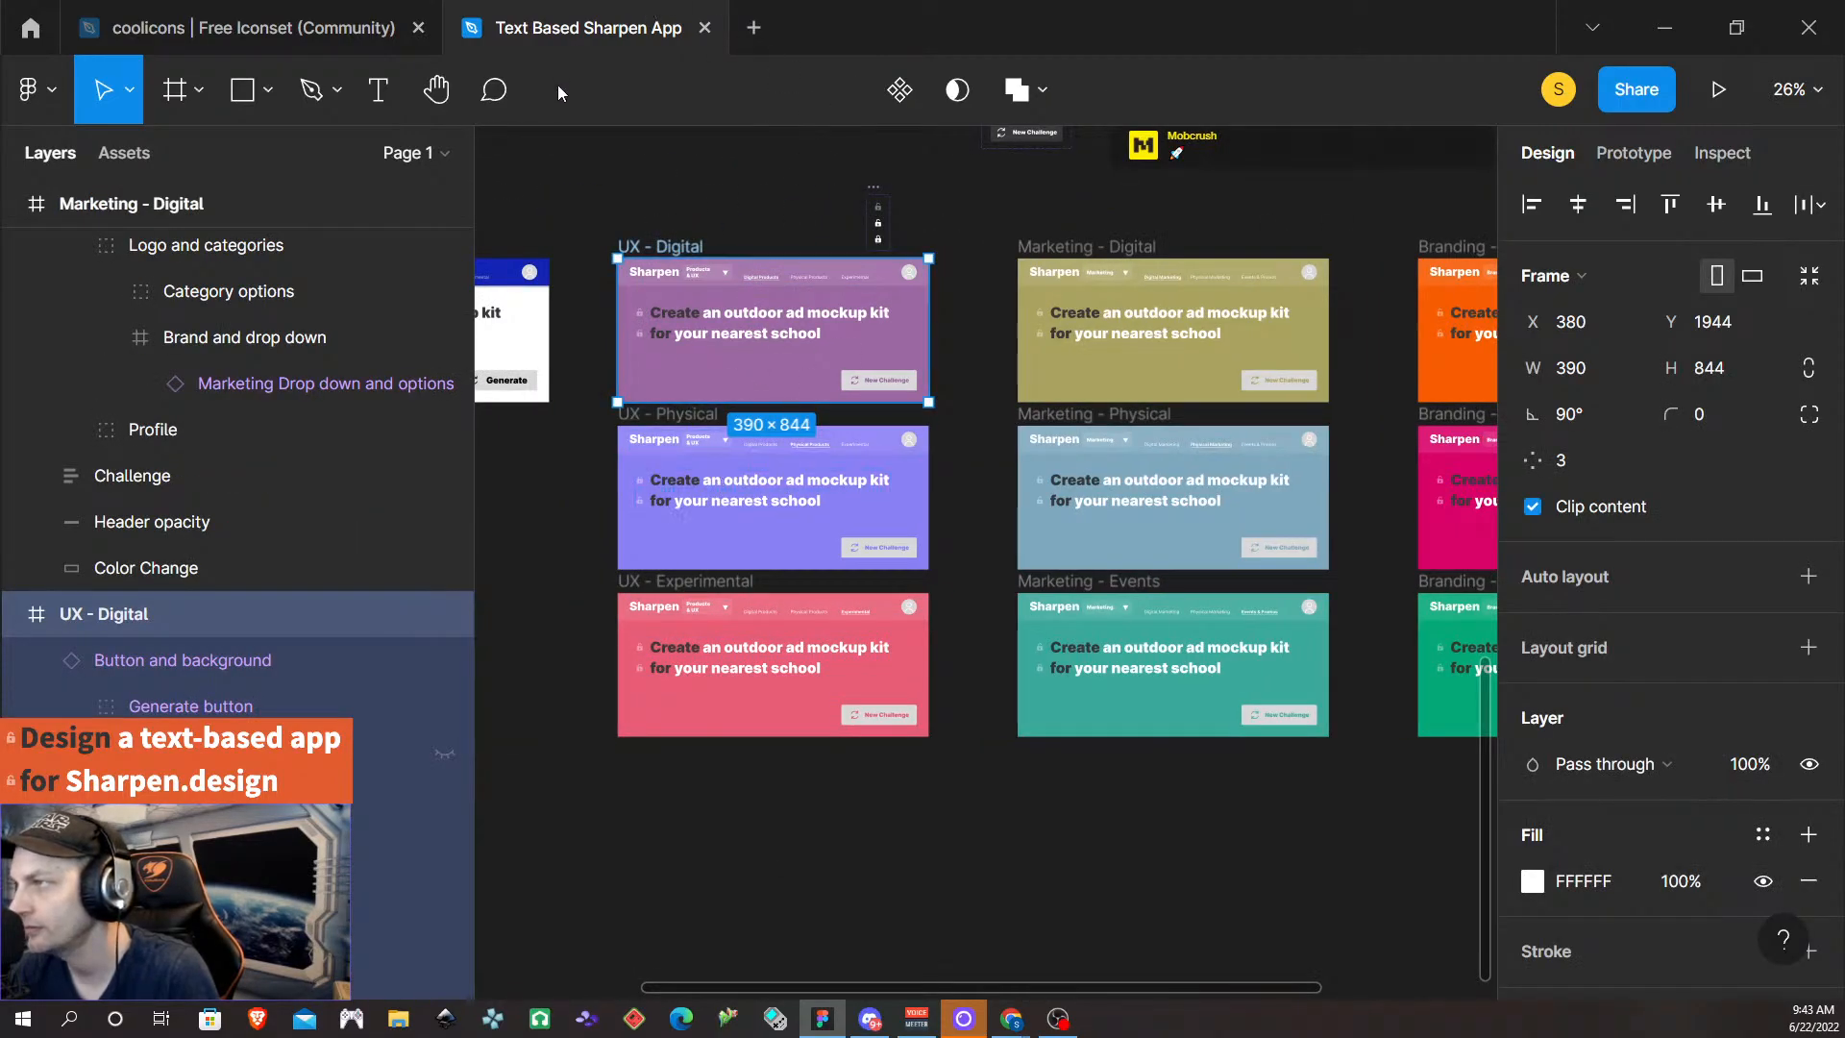
click(1719, 92)
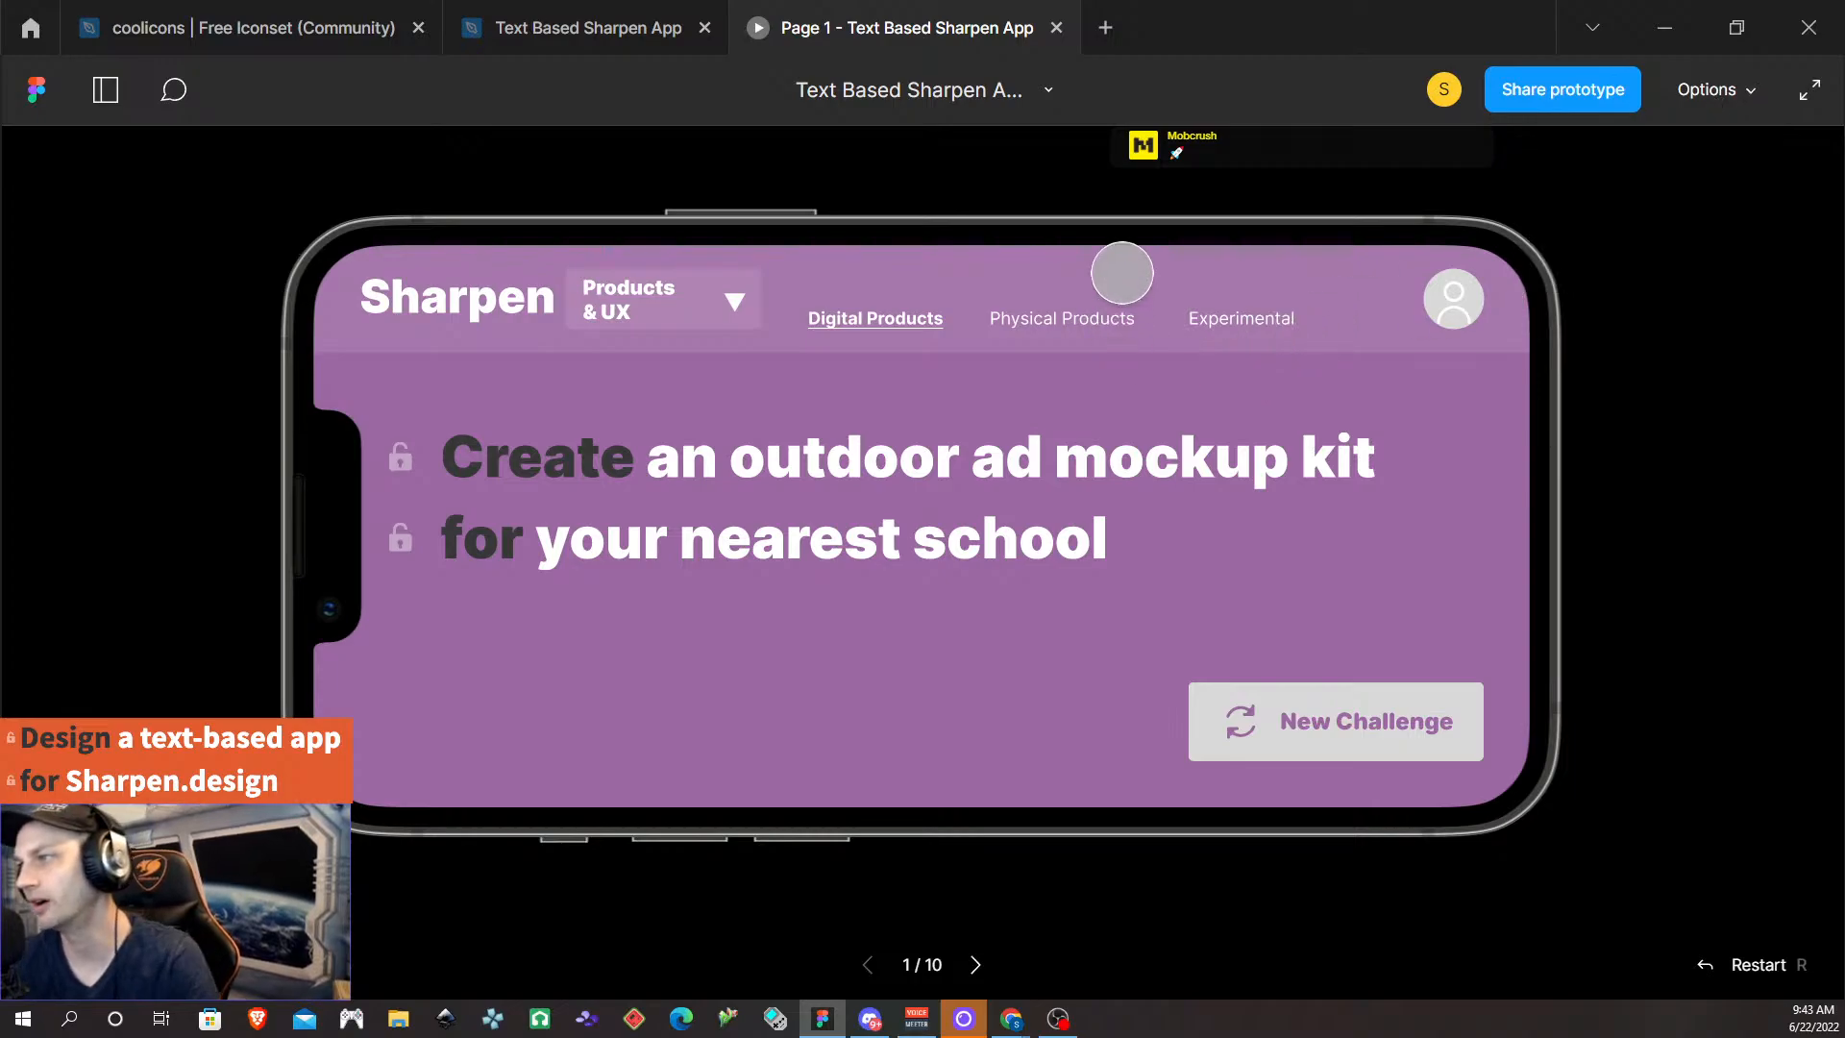
- Test the category dropdown in the preview by choosing Marketing, Branding and Products & UX in turn, and close the preview
click(729, 298)
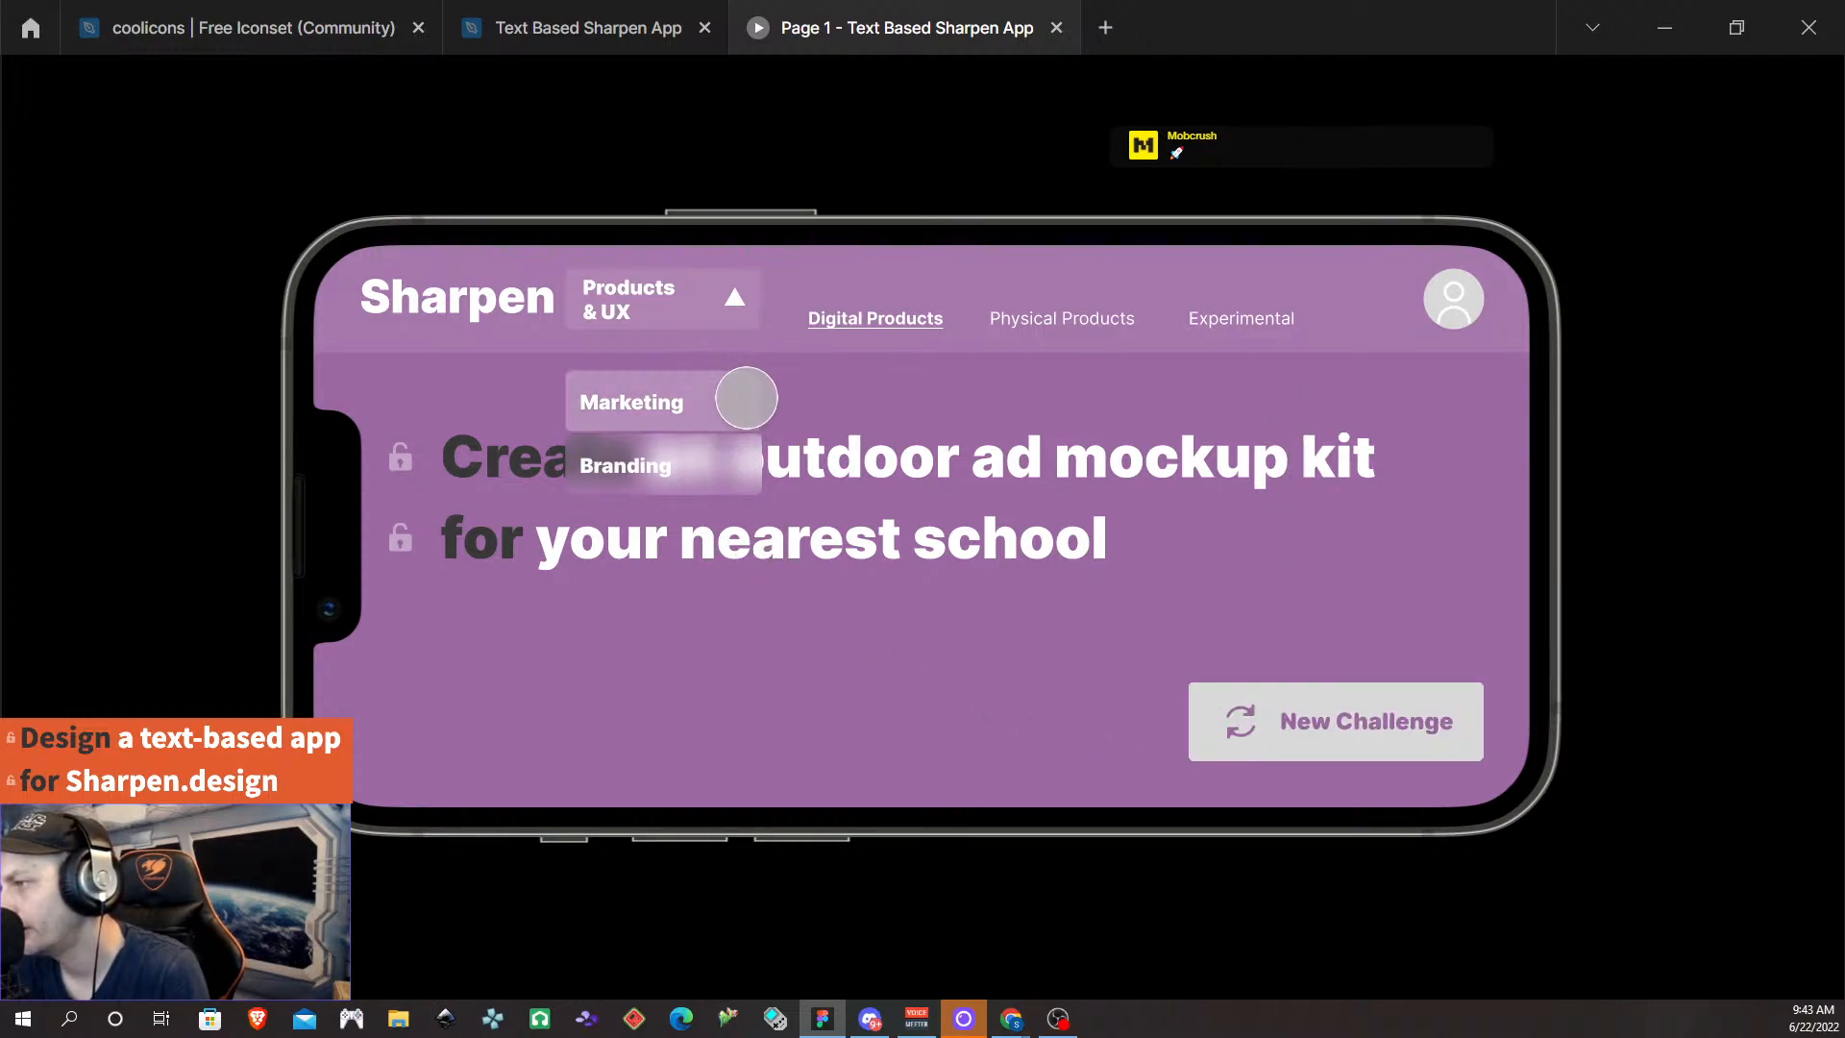
click(746, 398)
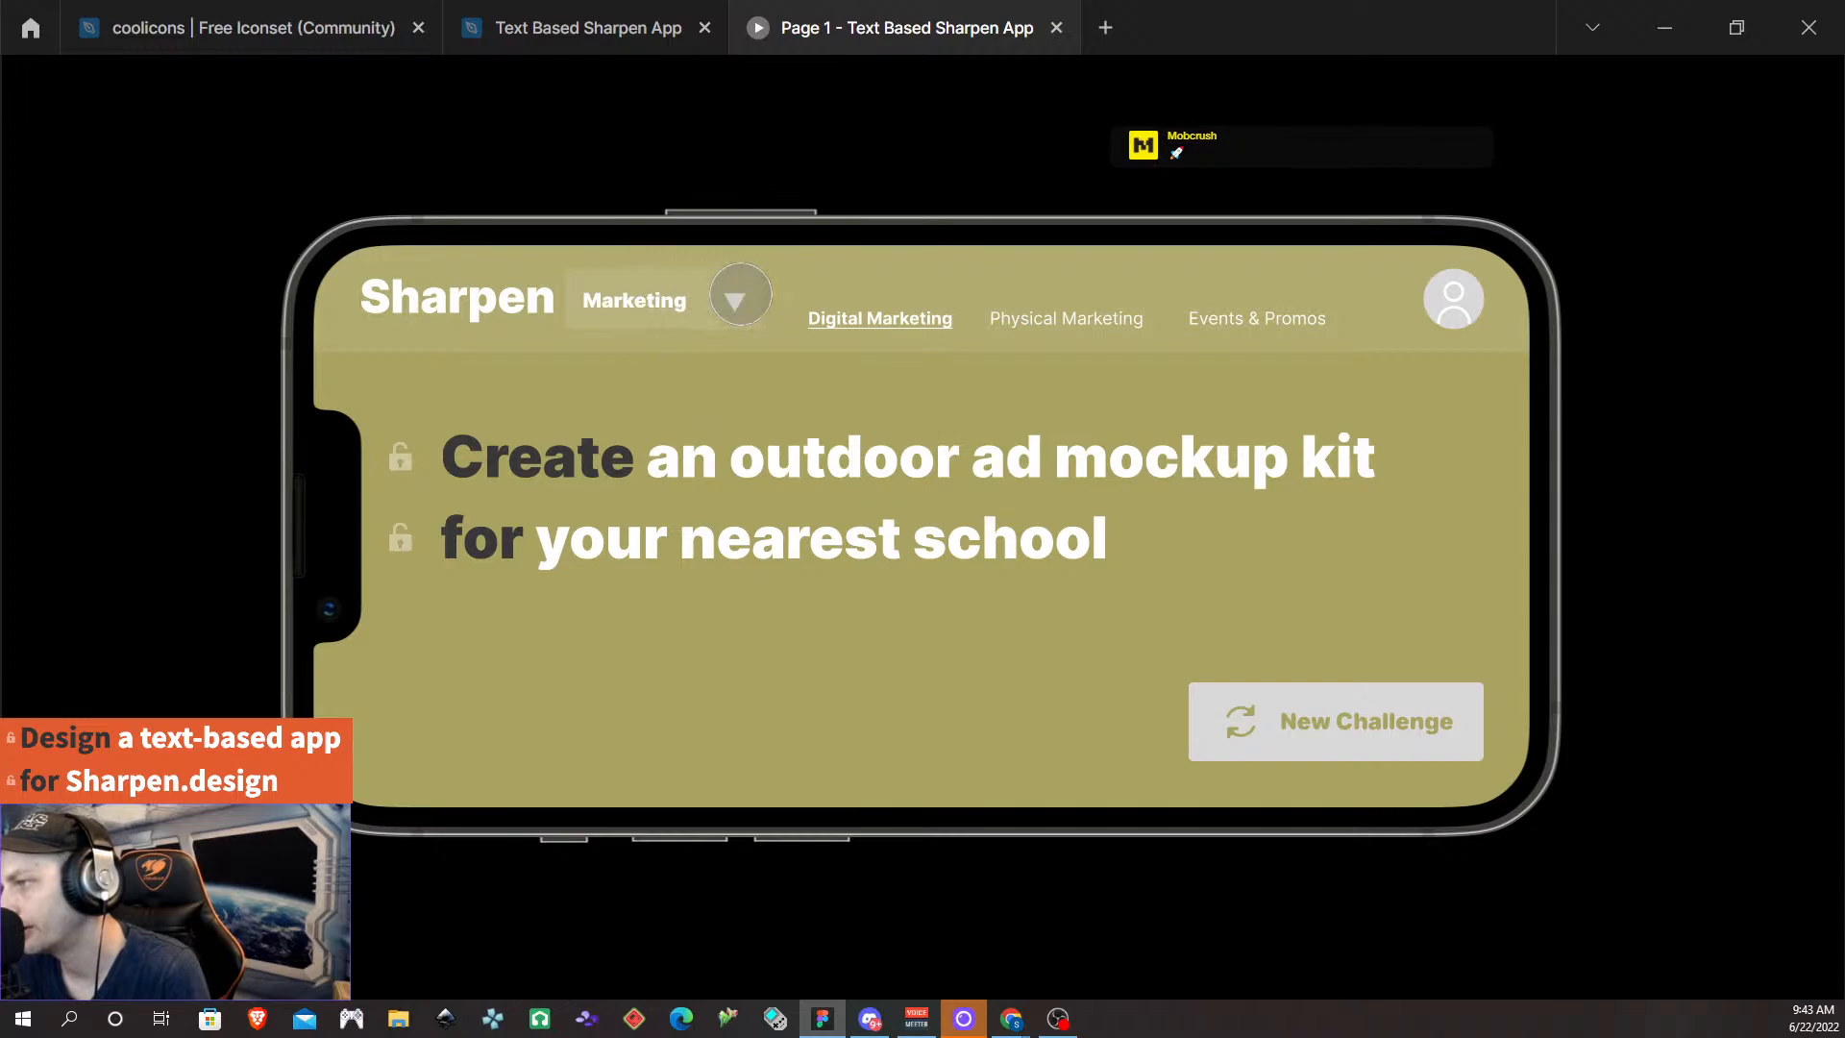
click(740, 294)
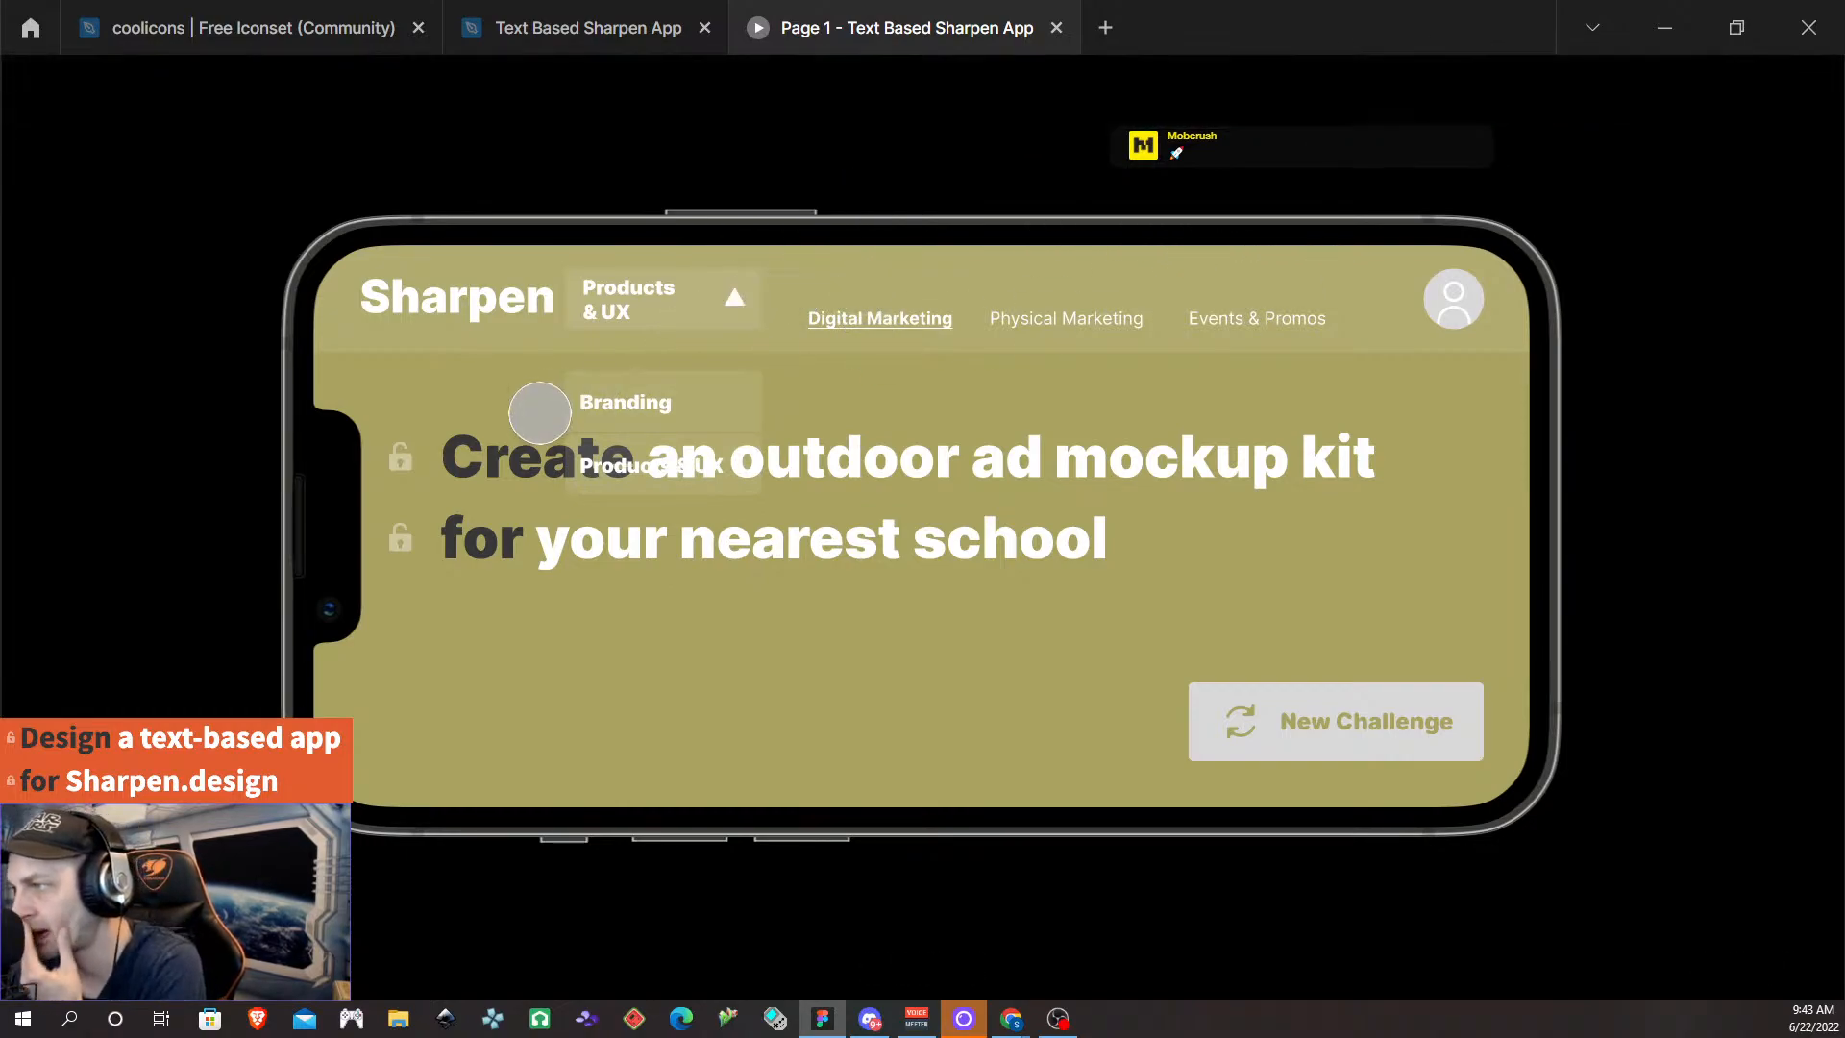
click(698, 397)
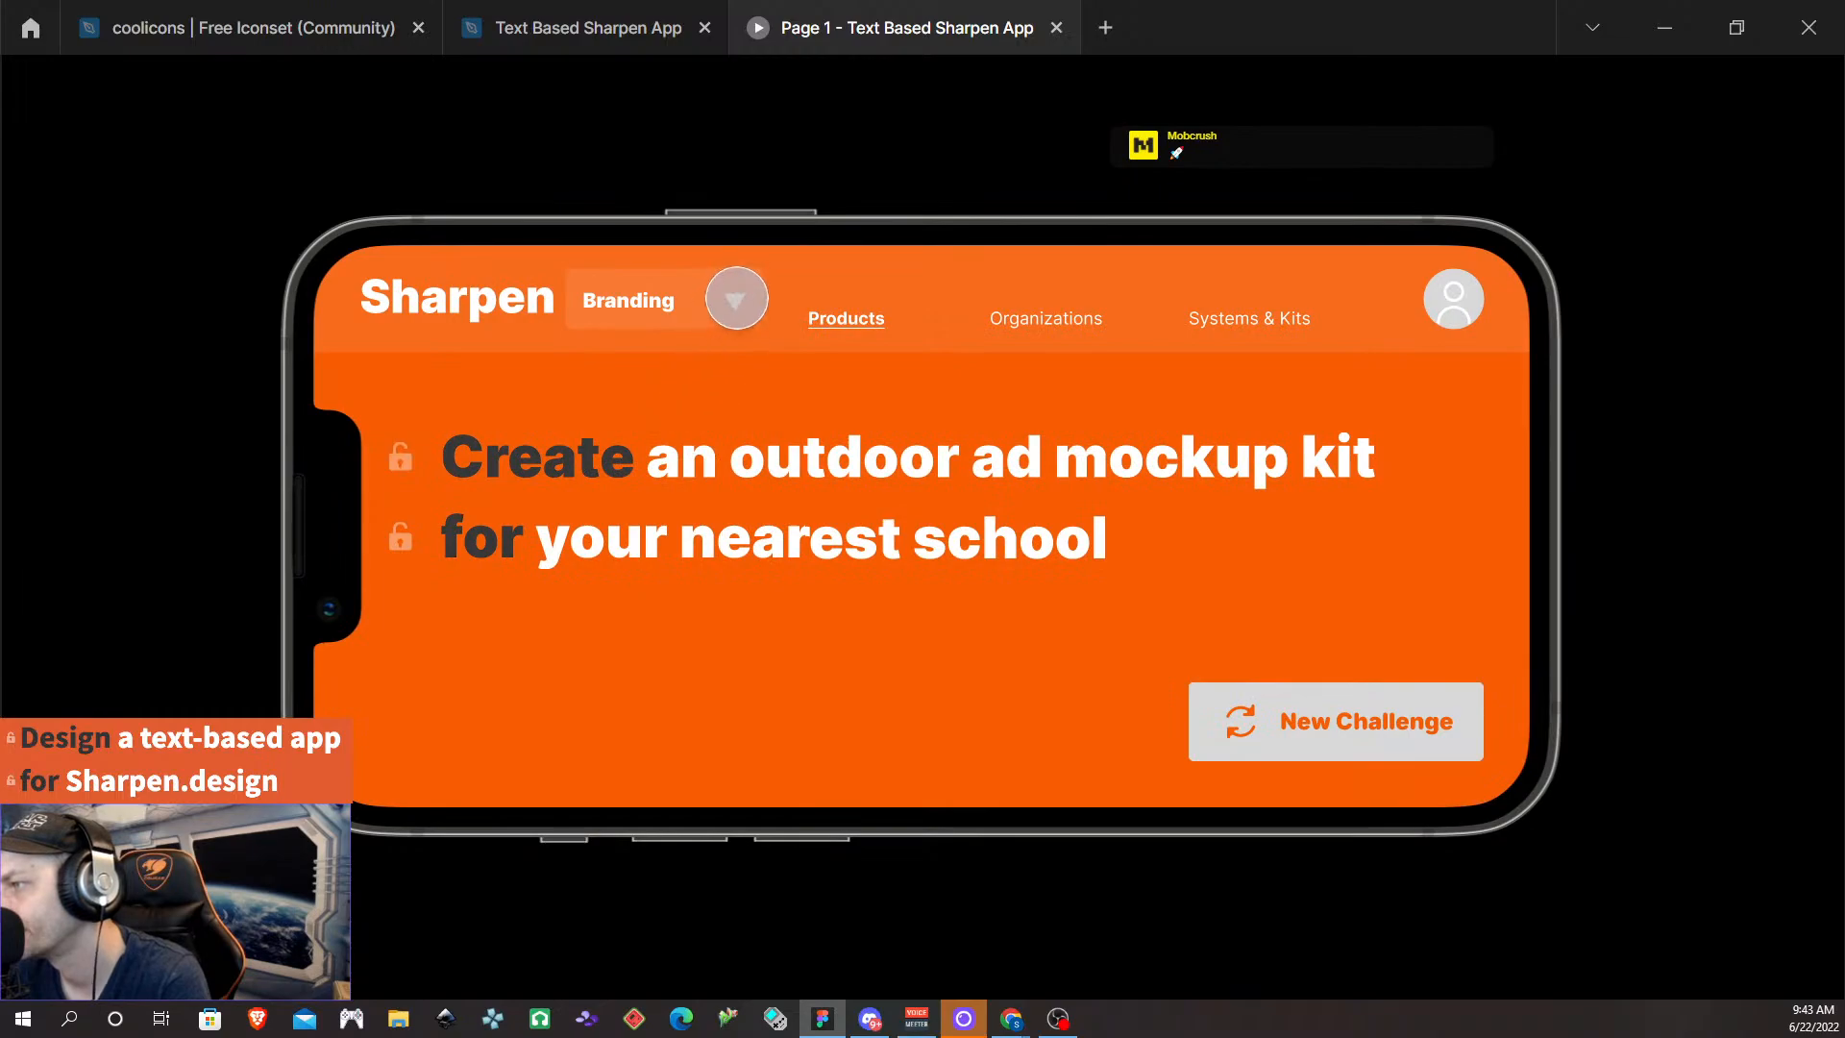
click(735, 299)
click(700, 465)
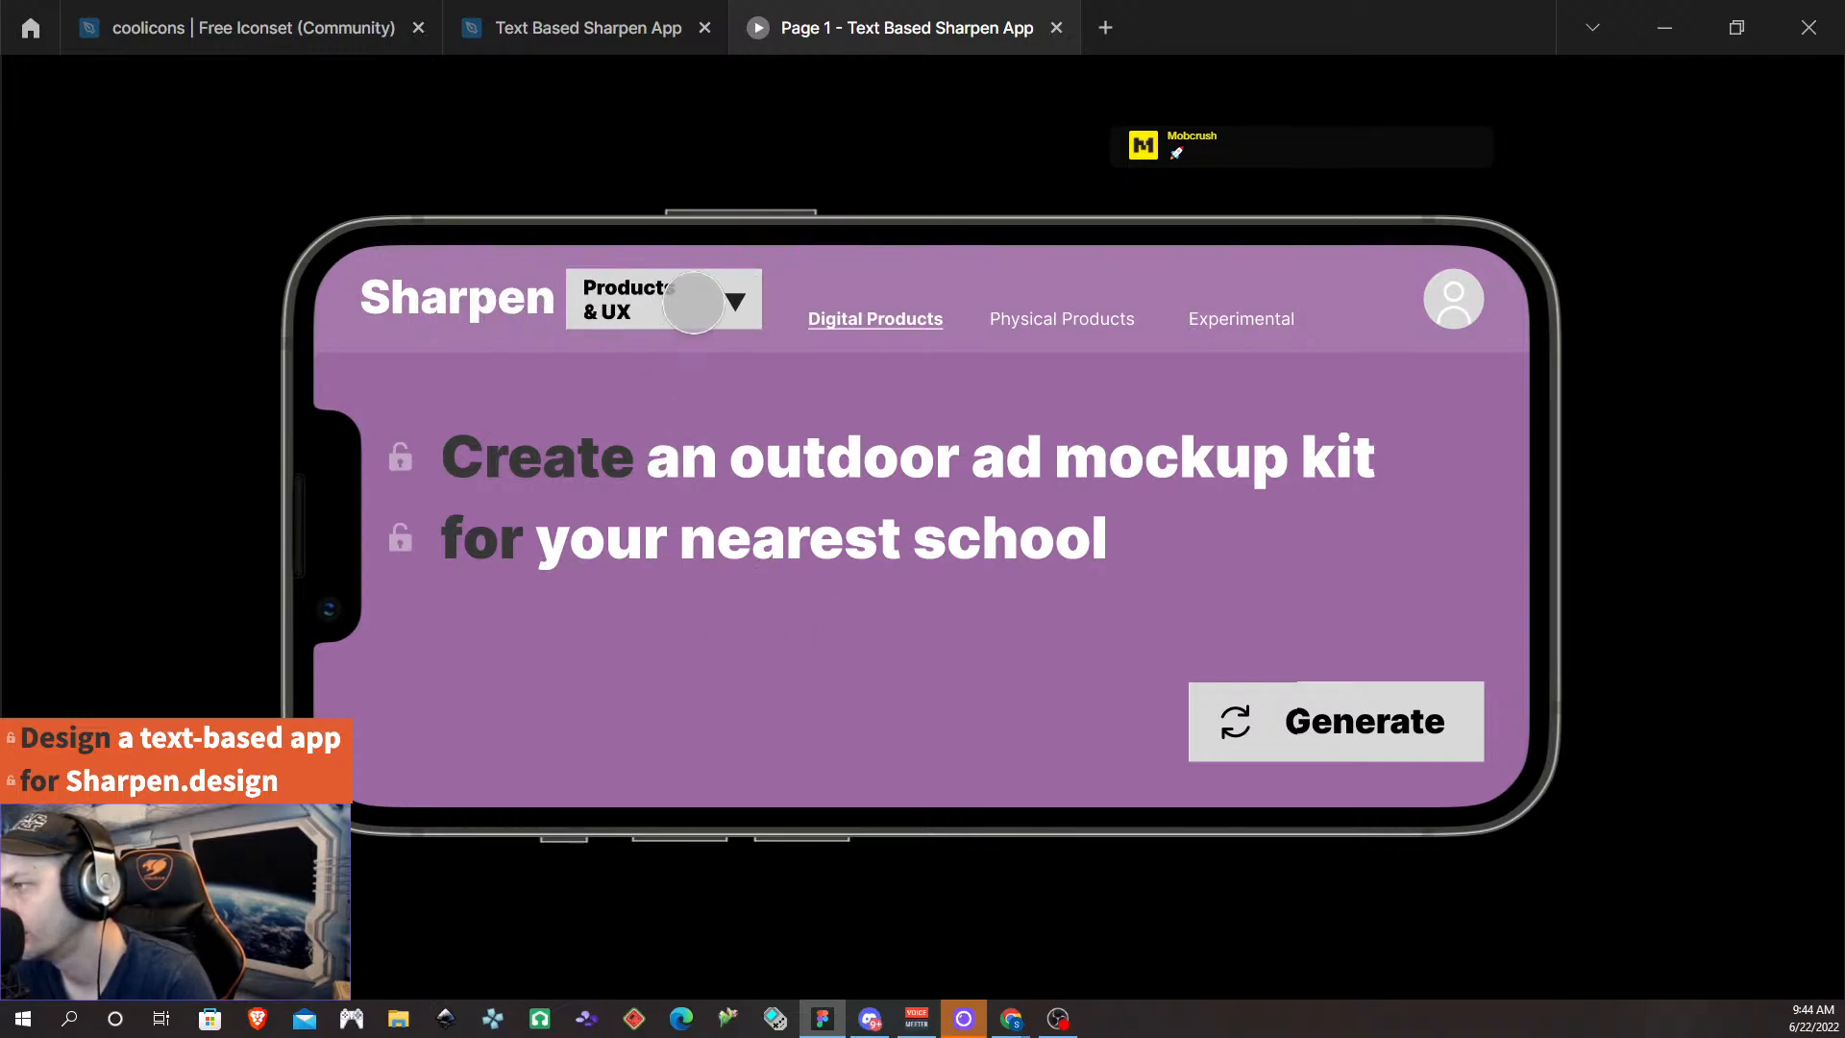
click(1056, 28)
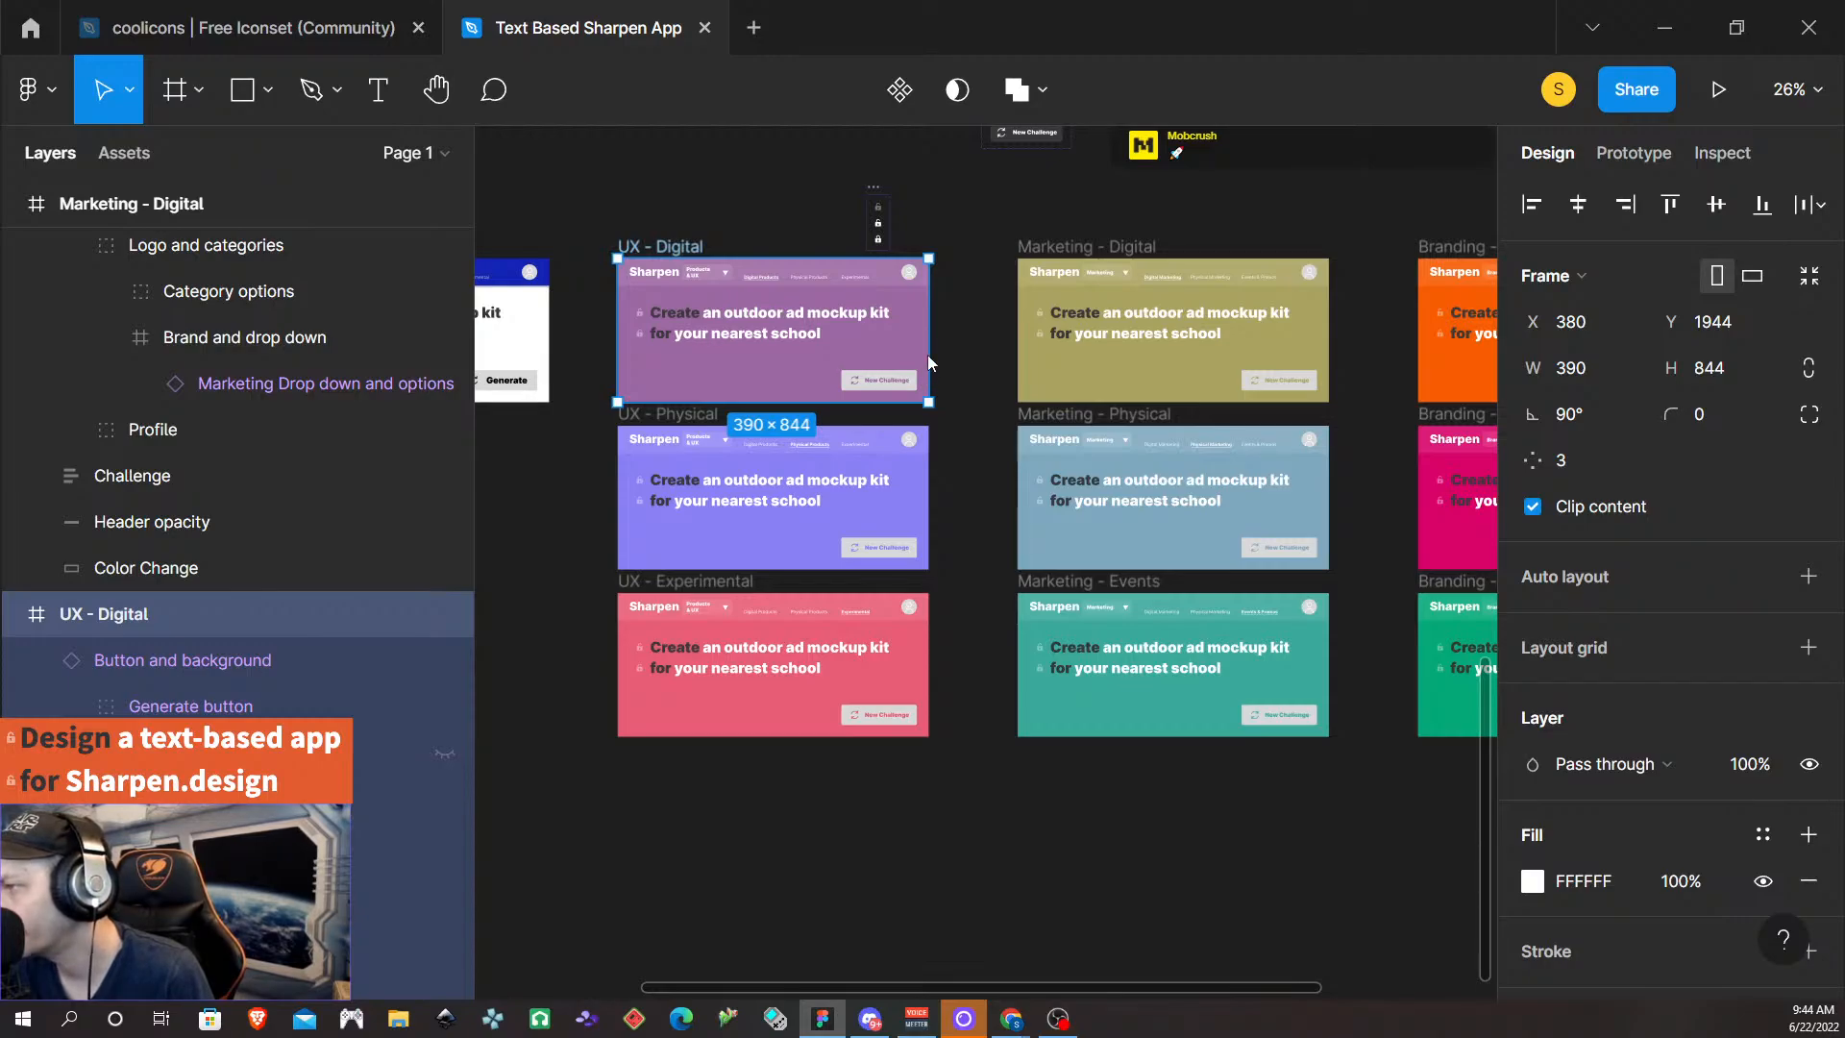
- Examine the Hover variant of the New Challenge button component
scroll(972, 357, down, 3)
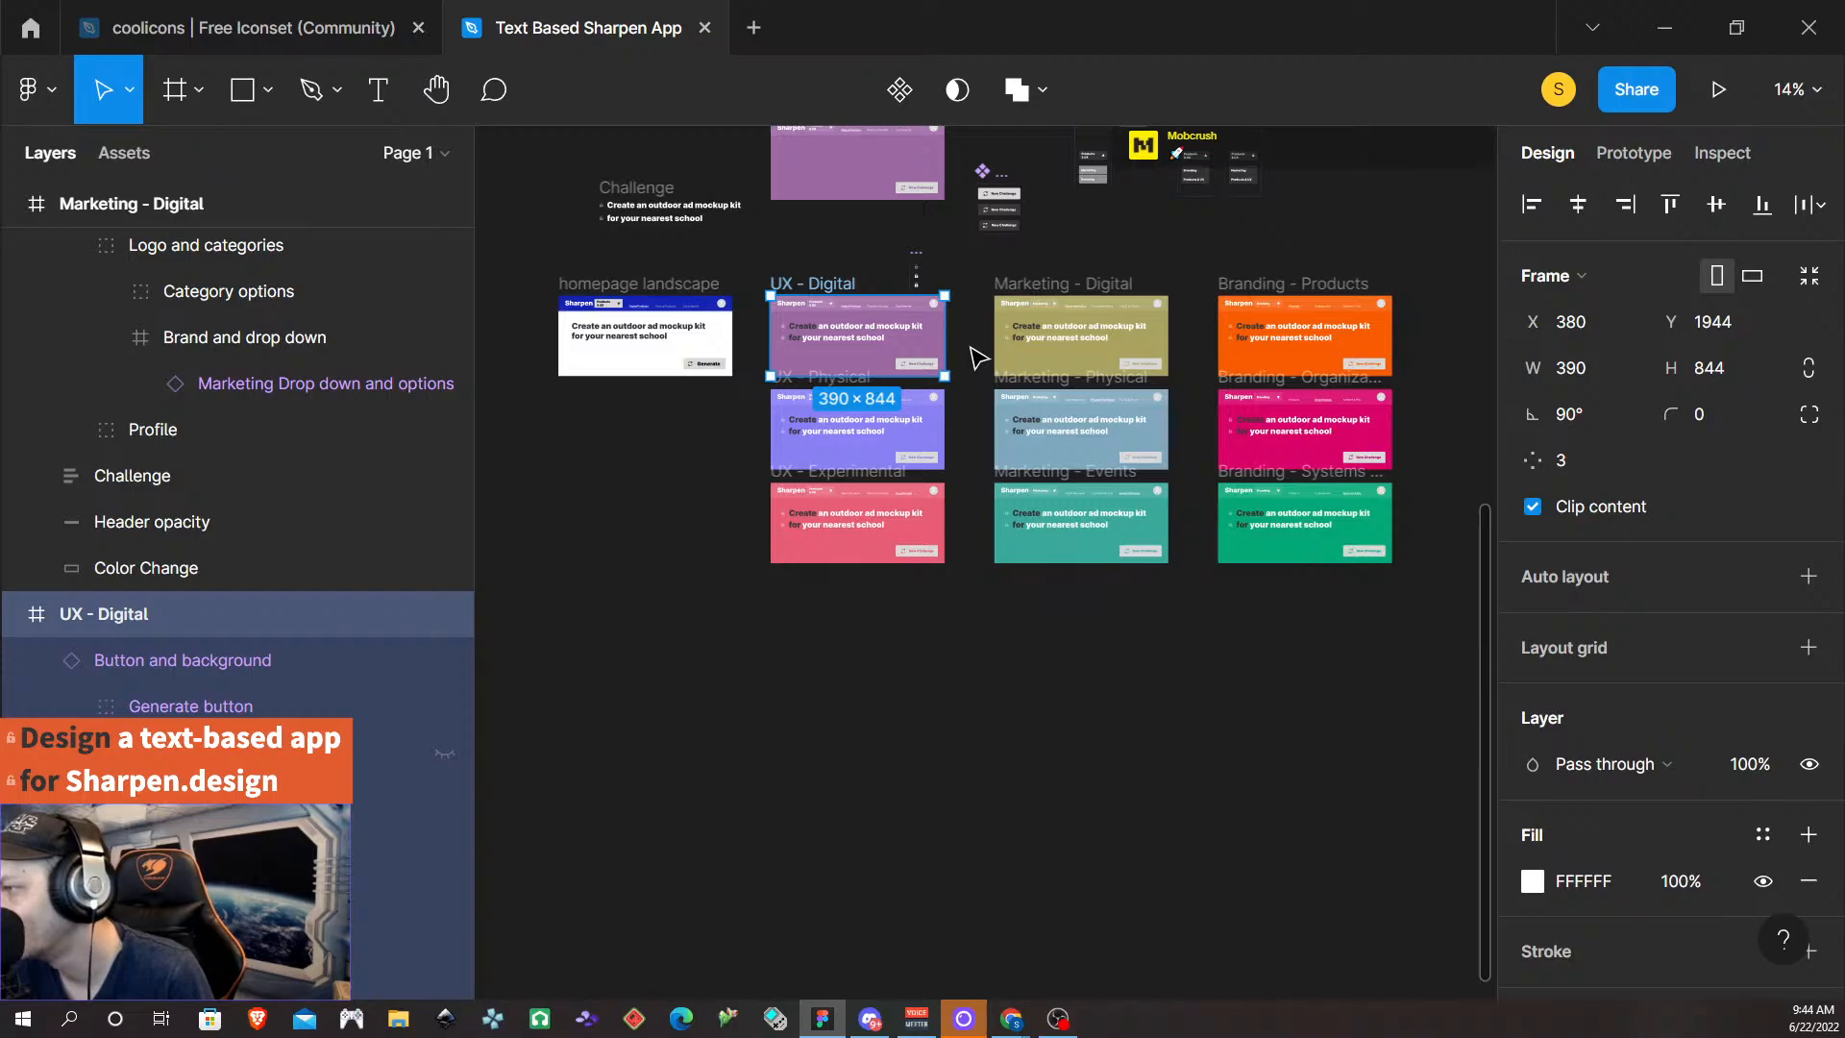
scroll(917, 264, up, 3)
scroll(803, 317, up, 5)
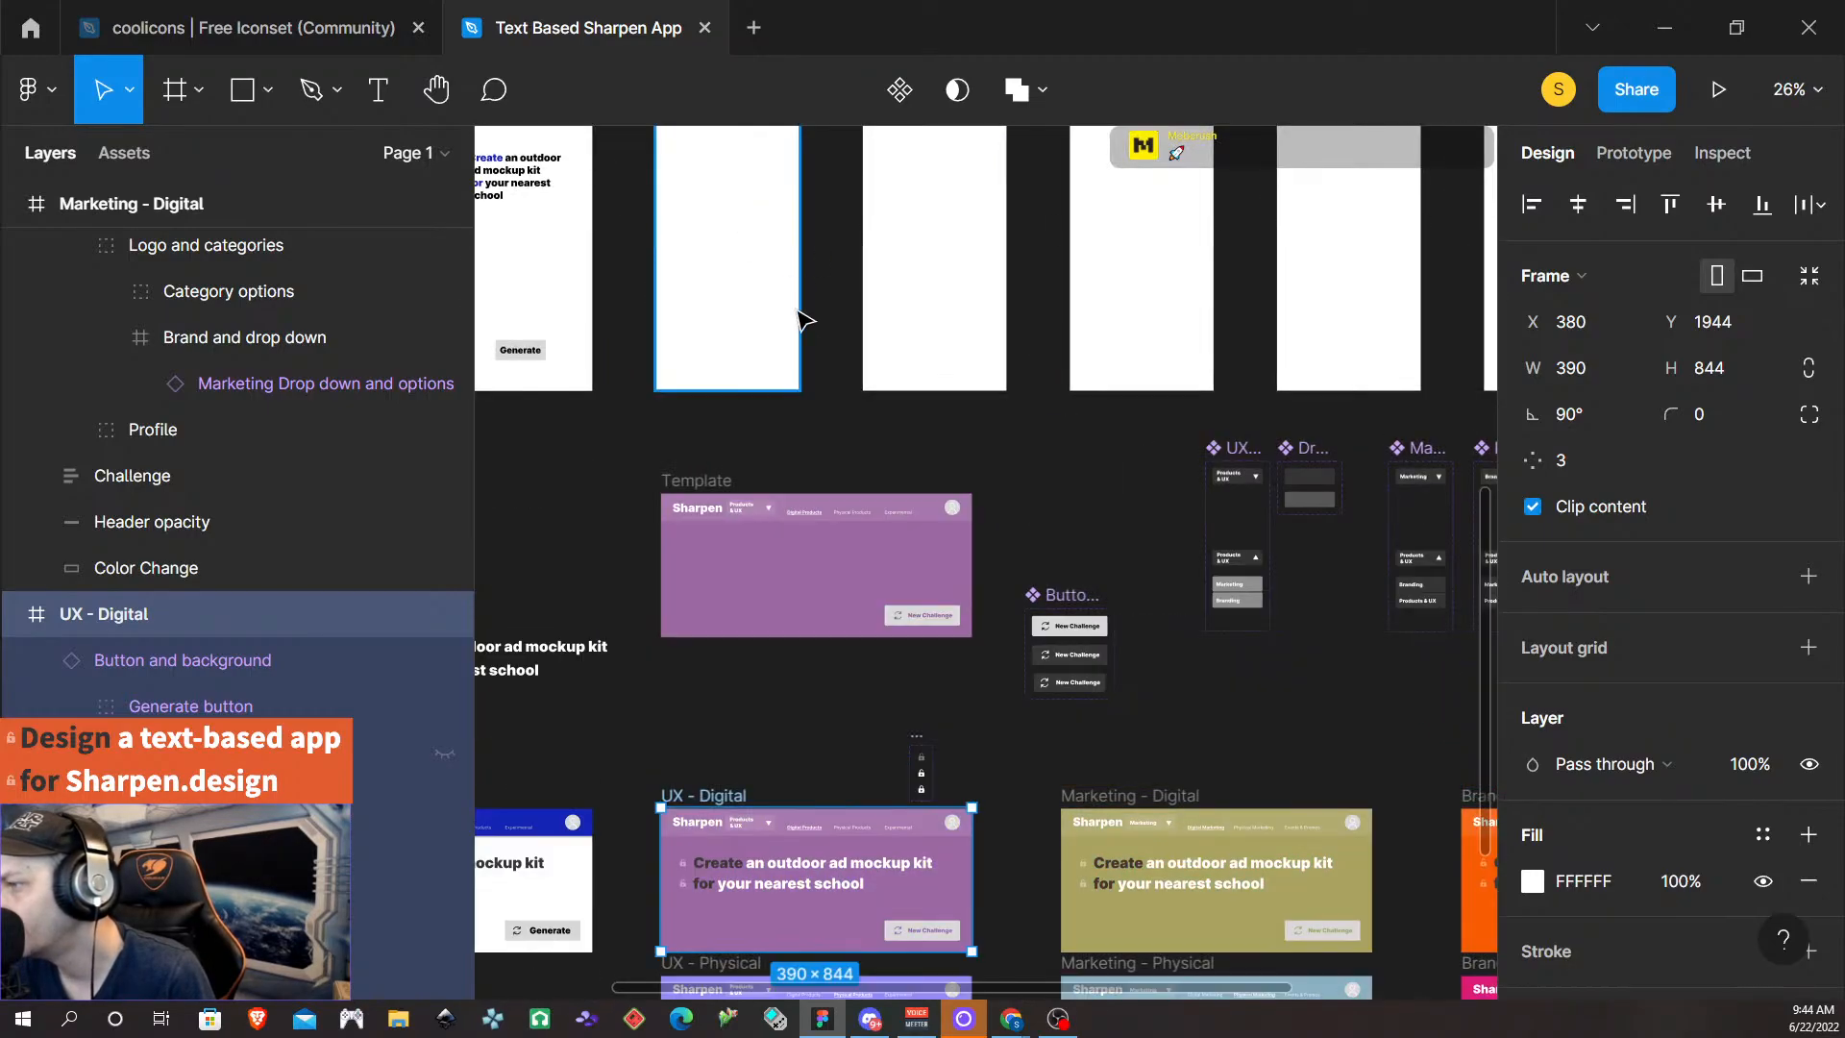
scroll(820, 461, down, 3)
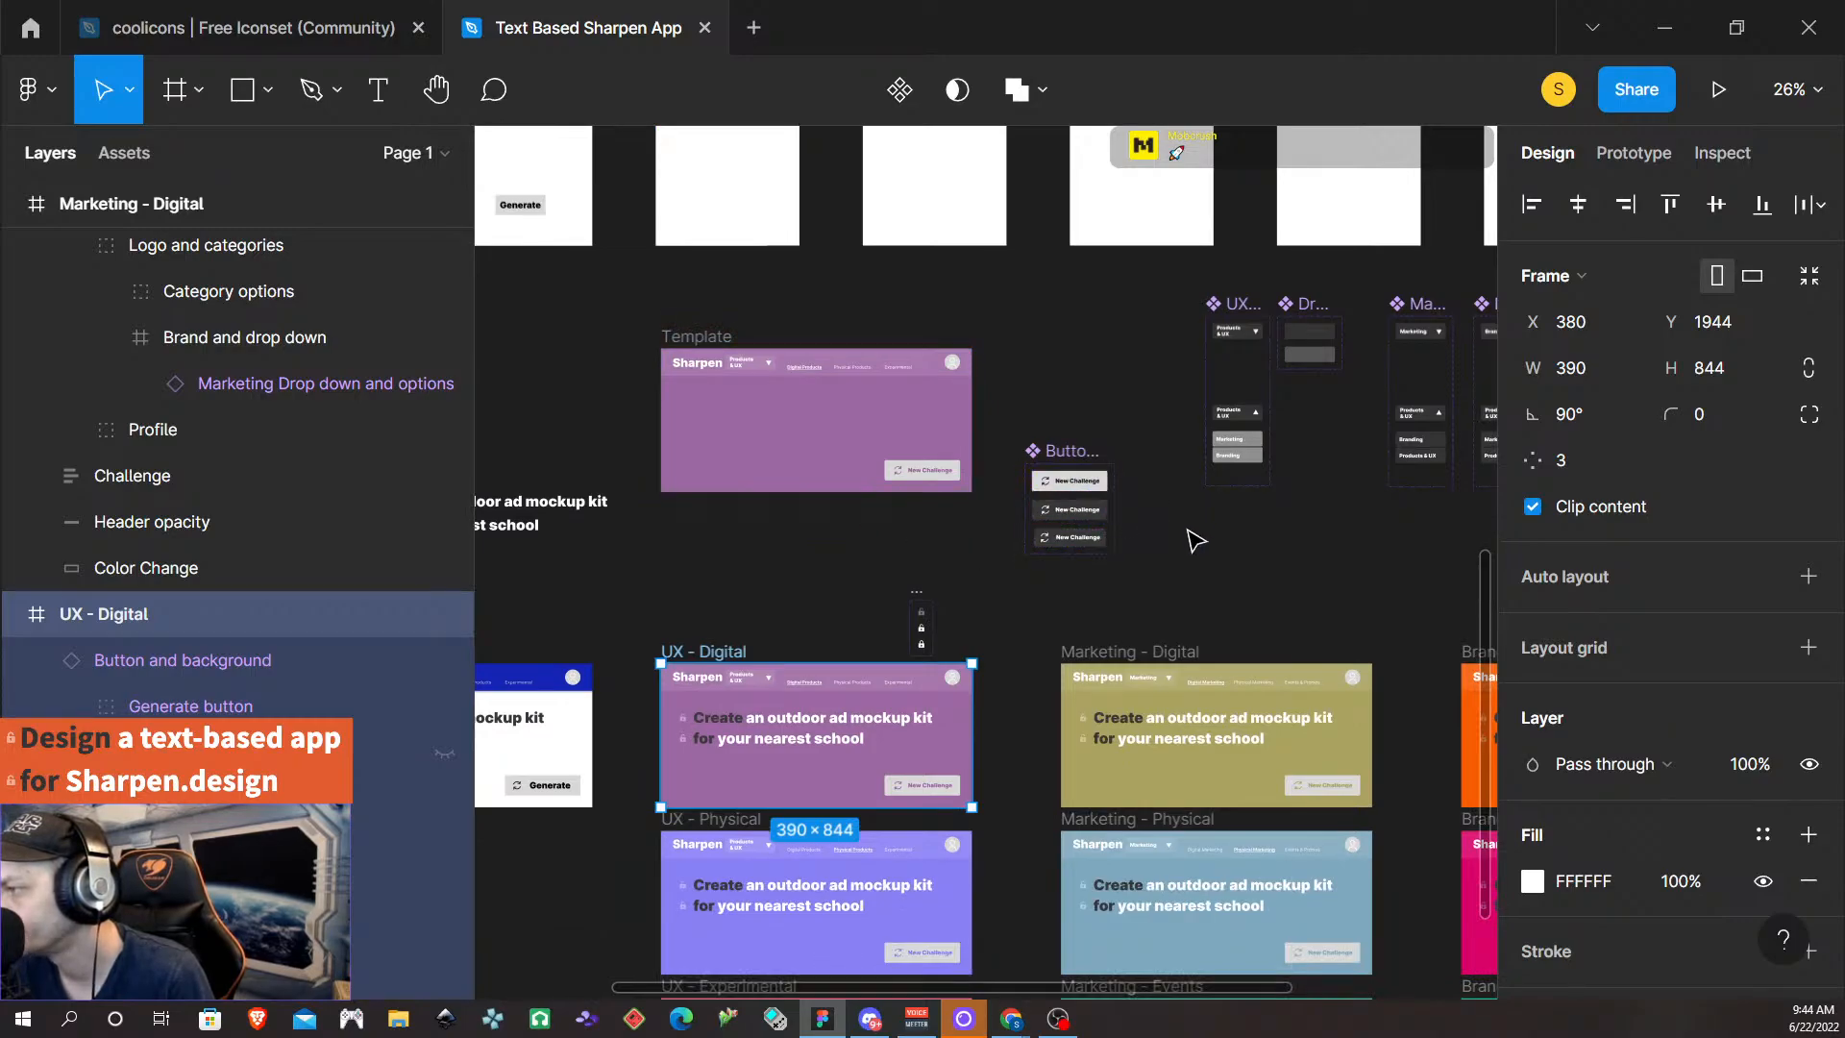
scroll(1092, 526, up, 10)
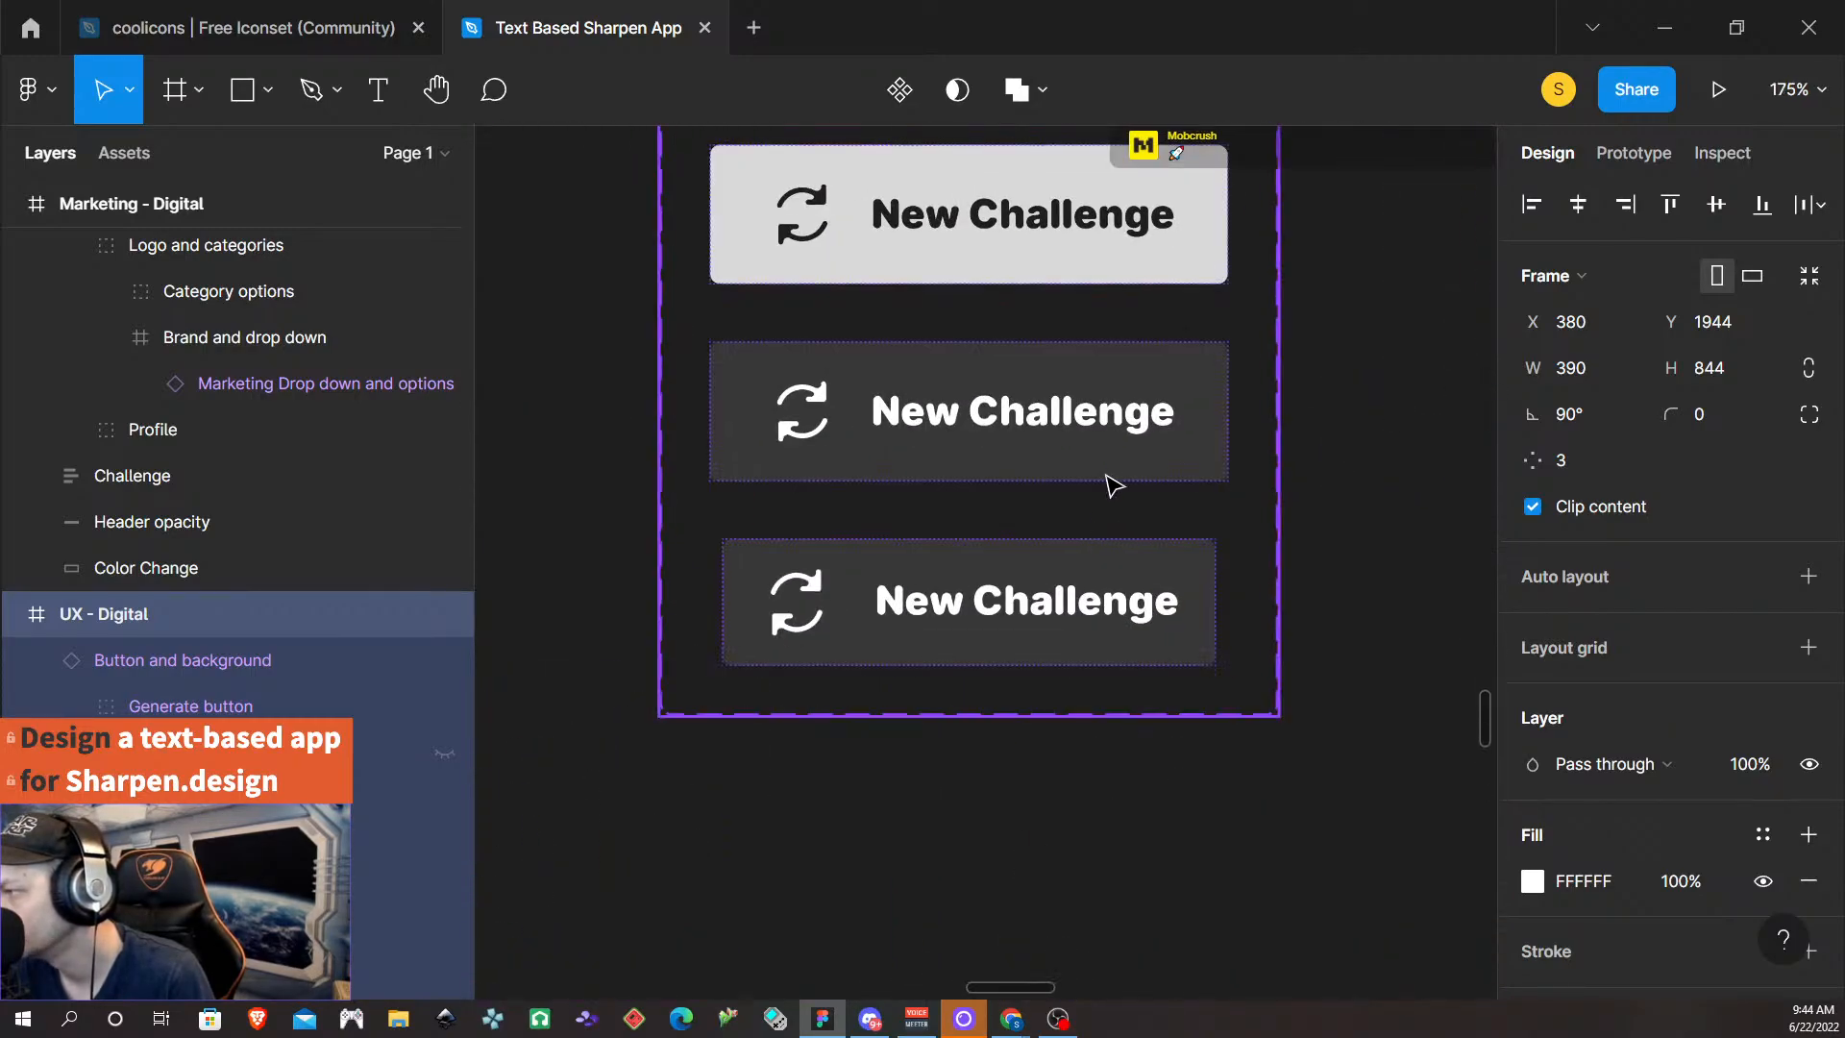
click(1196, 469)
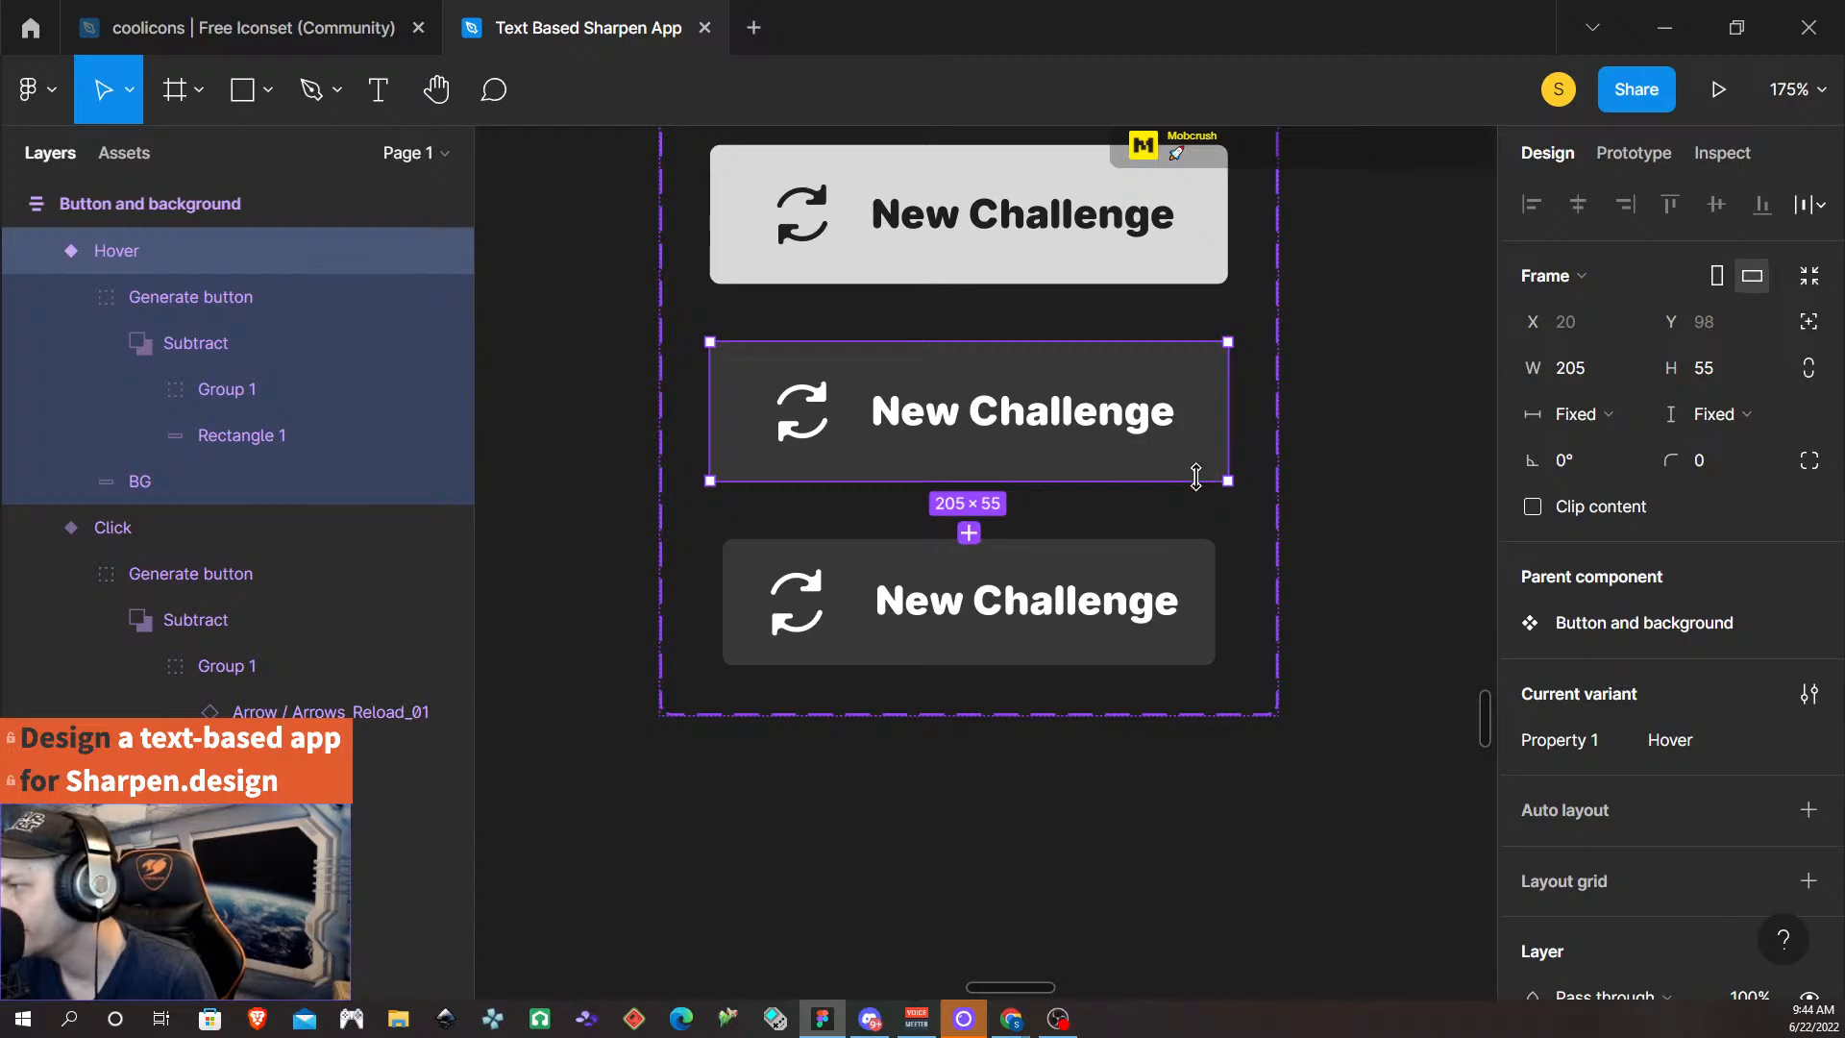
click(1367, 448)
scroll(1331, 398, down, 4)
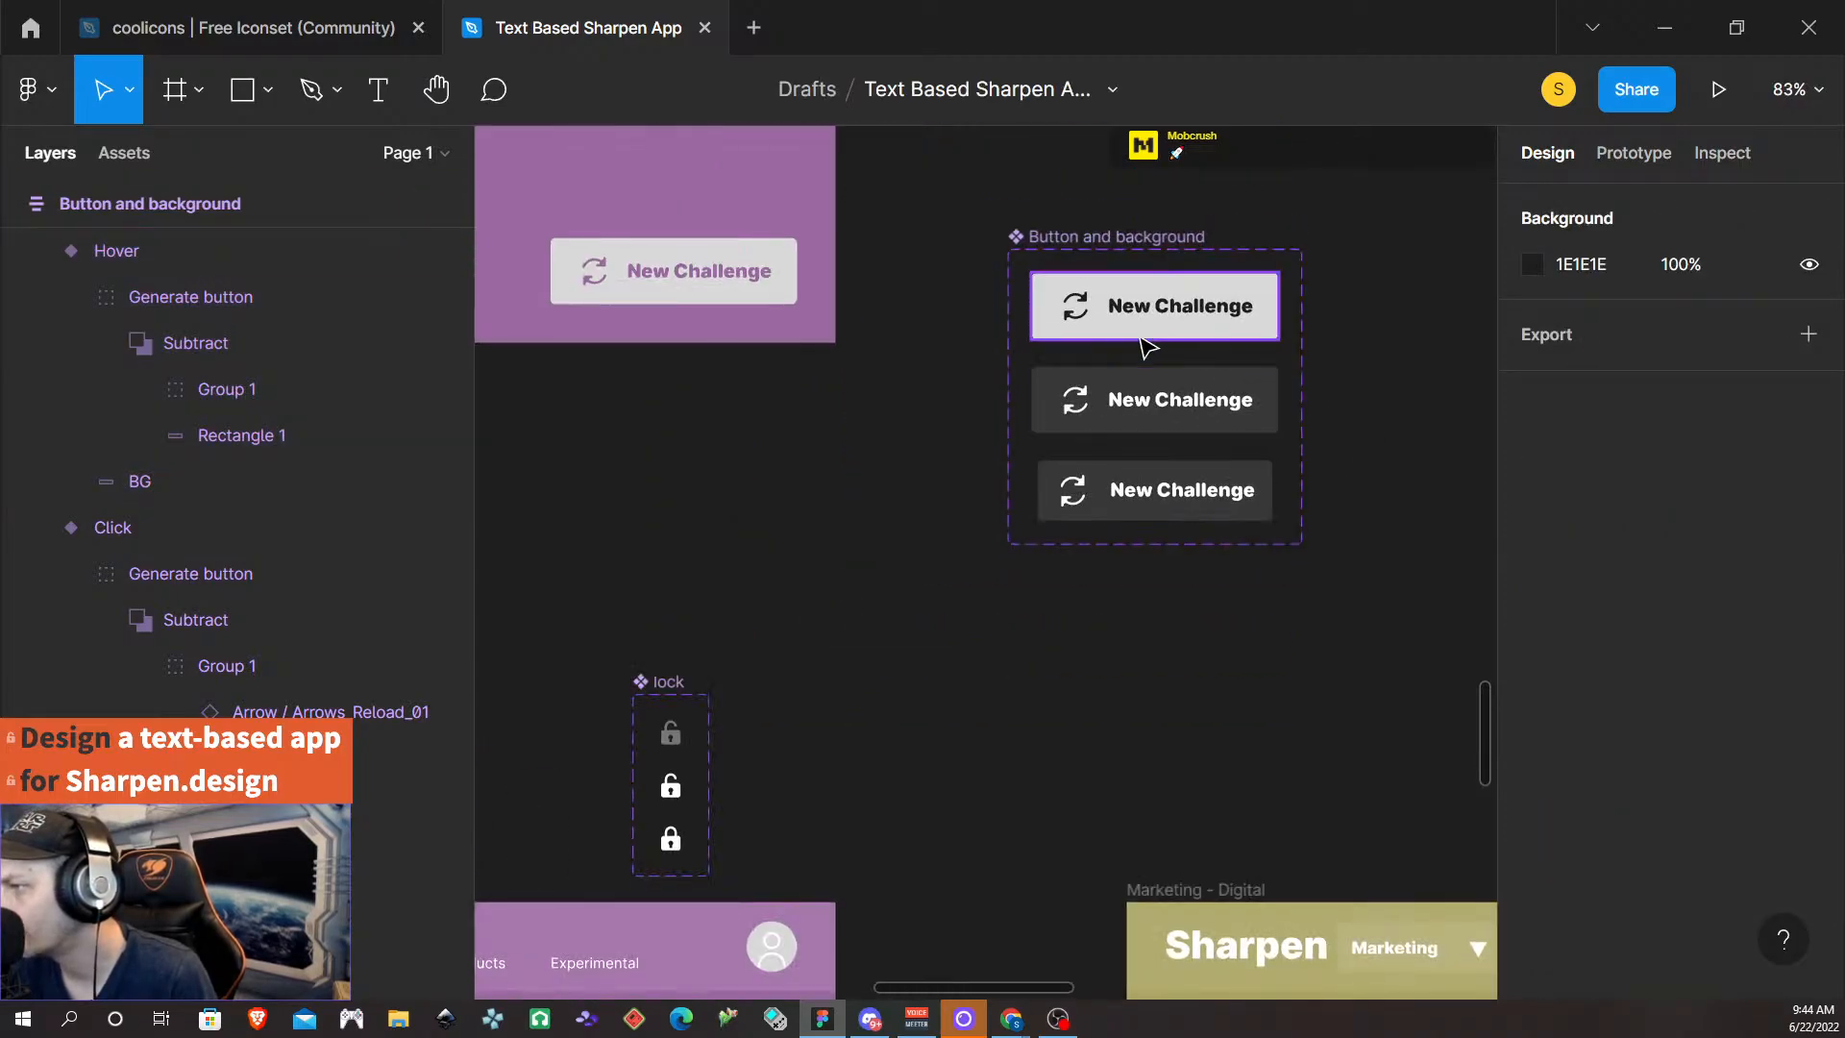
- Inspect the colors of the Default and Hover variants in Drop Down selections and of the open UX dropdown's Design categories list
scroll(1157, 331, up, 4)
scroll(1168, 318, up, 2)
scroll(1149, 329, right, 5)
scroll(1137, 400, down, 2)
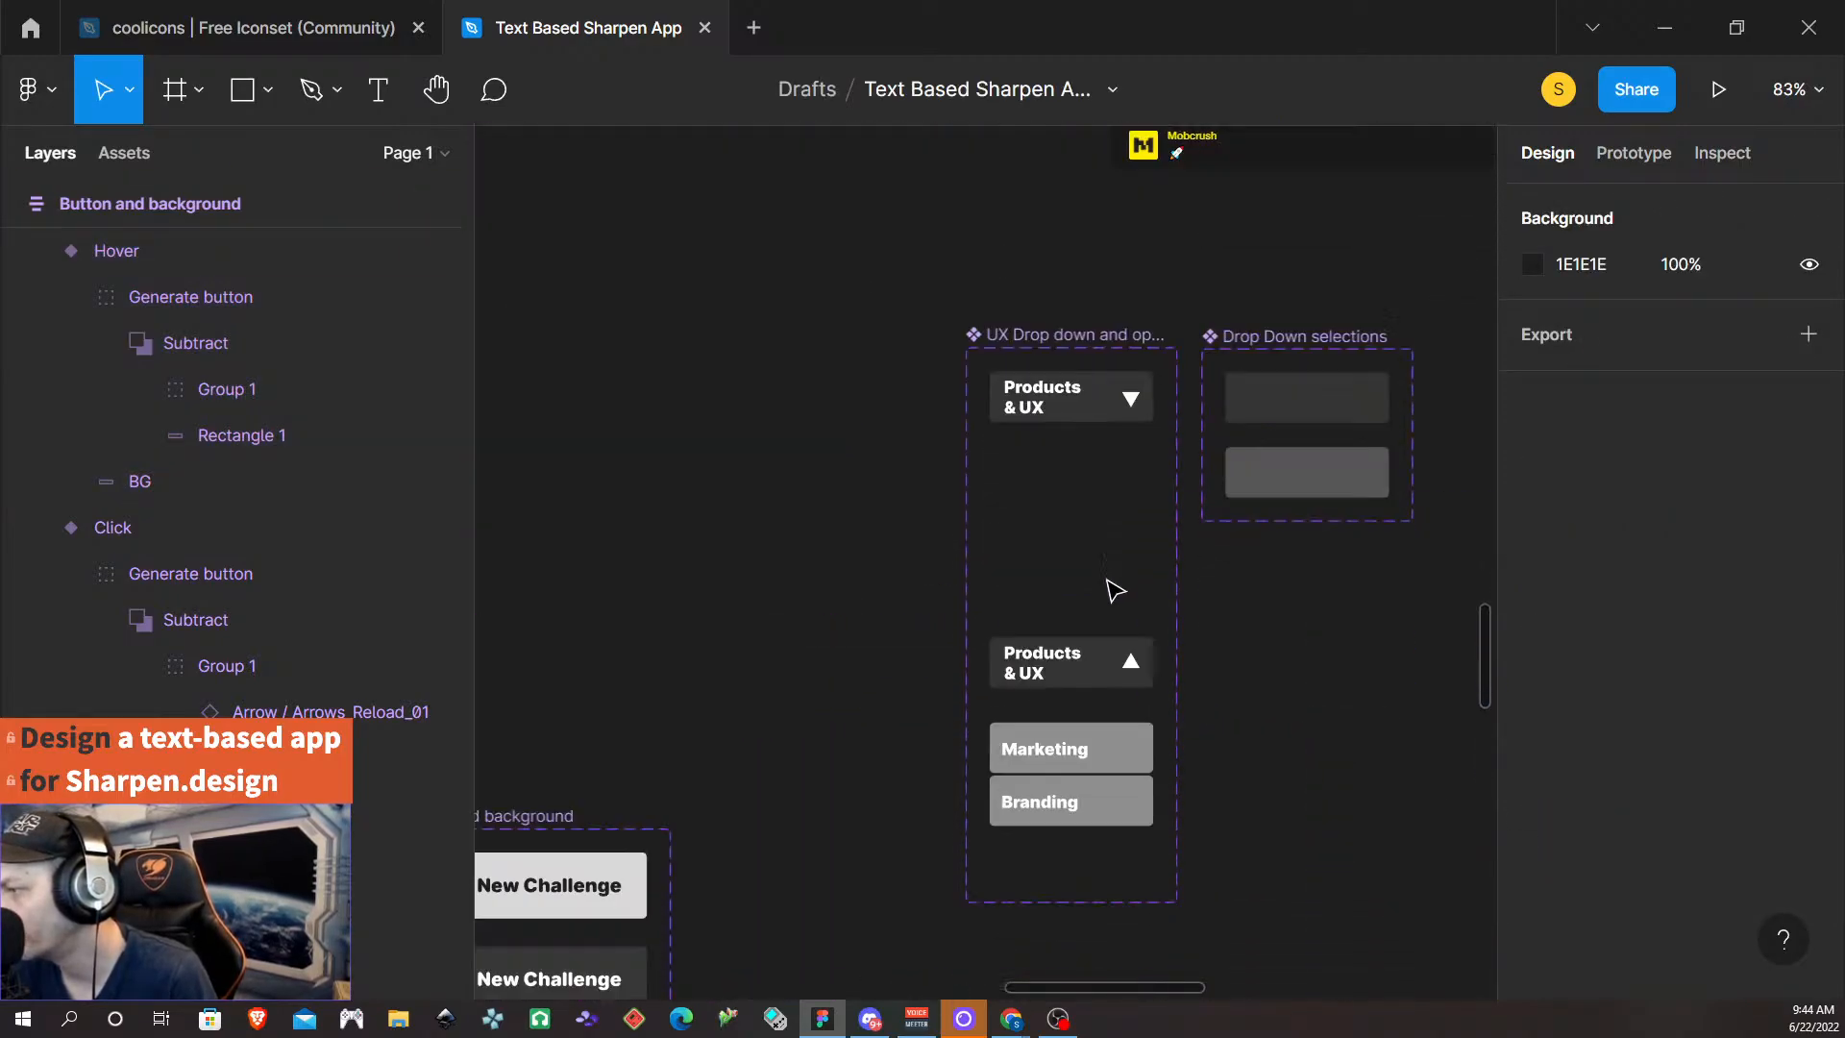
scroll(1109, 572, right, 1)
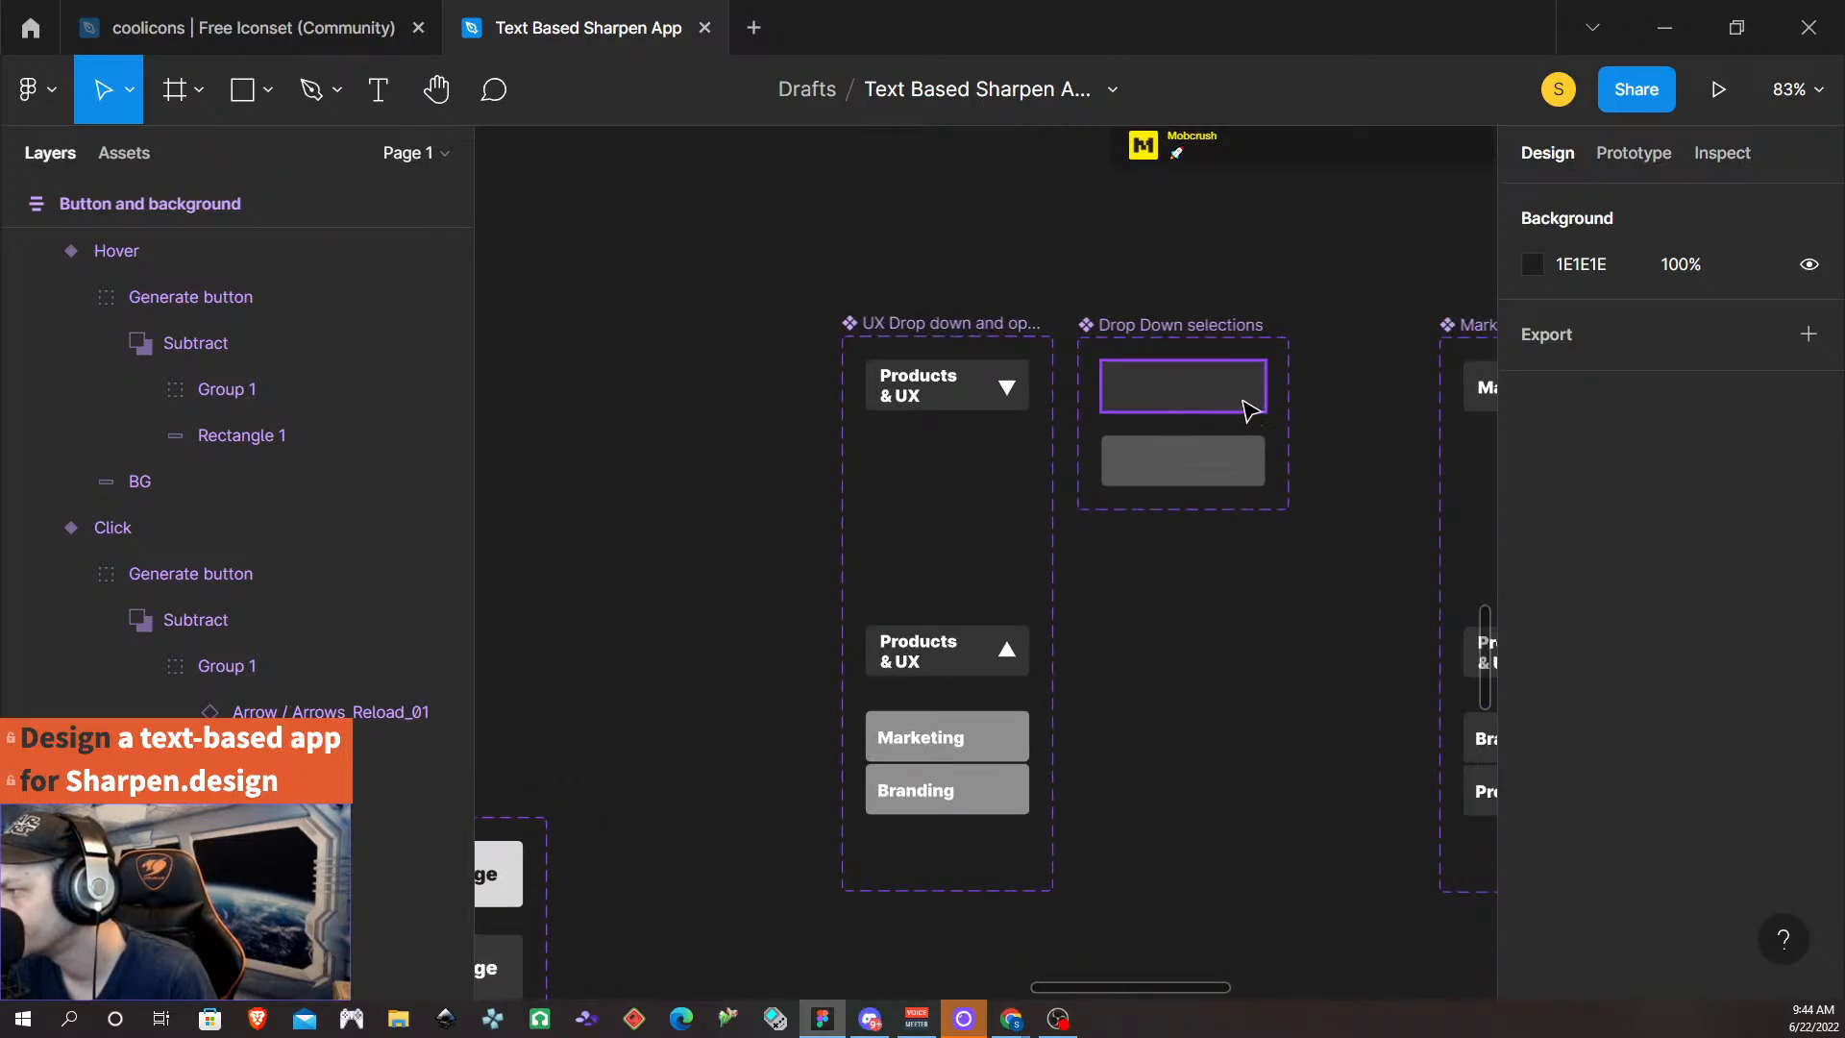
scroll(1273, 554, right, 3)
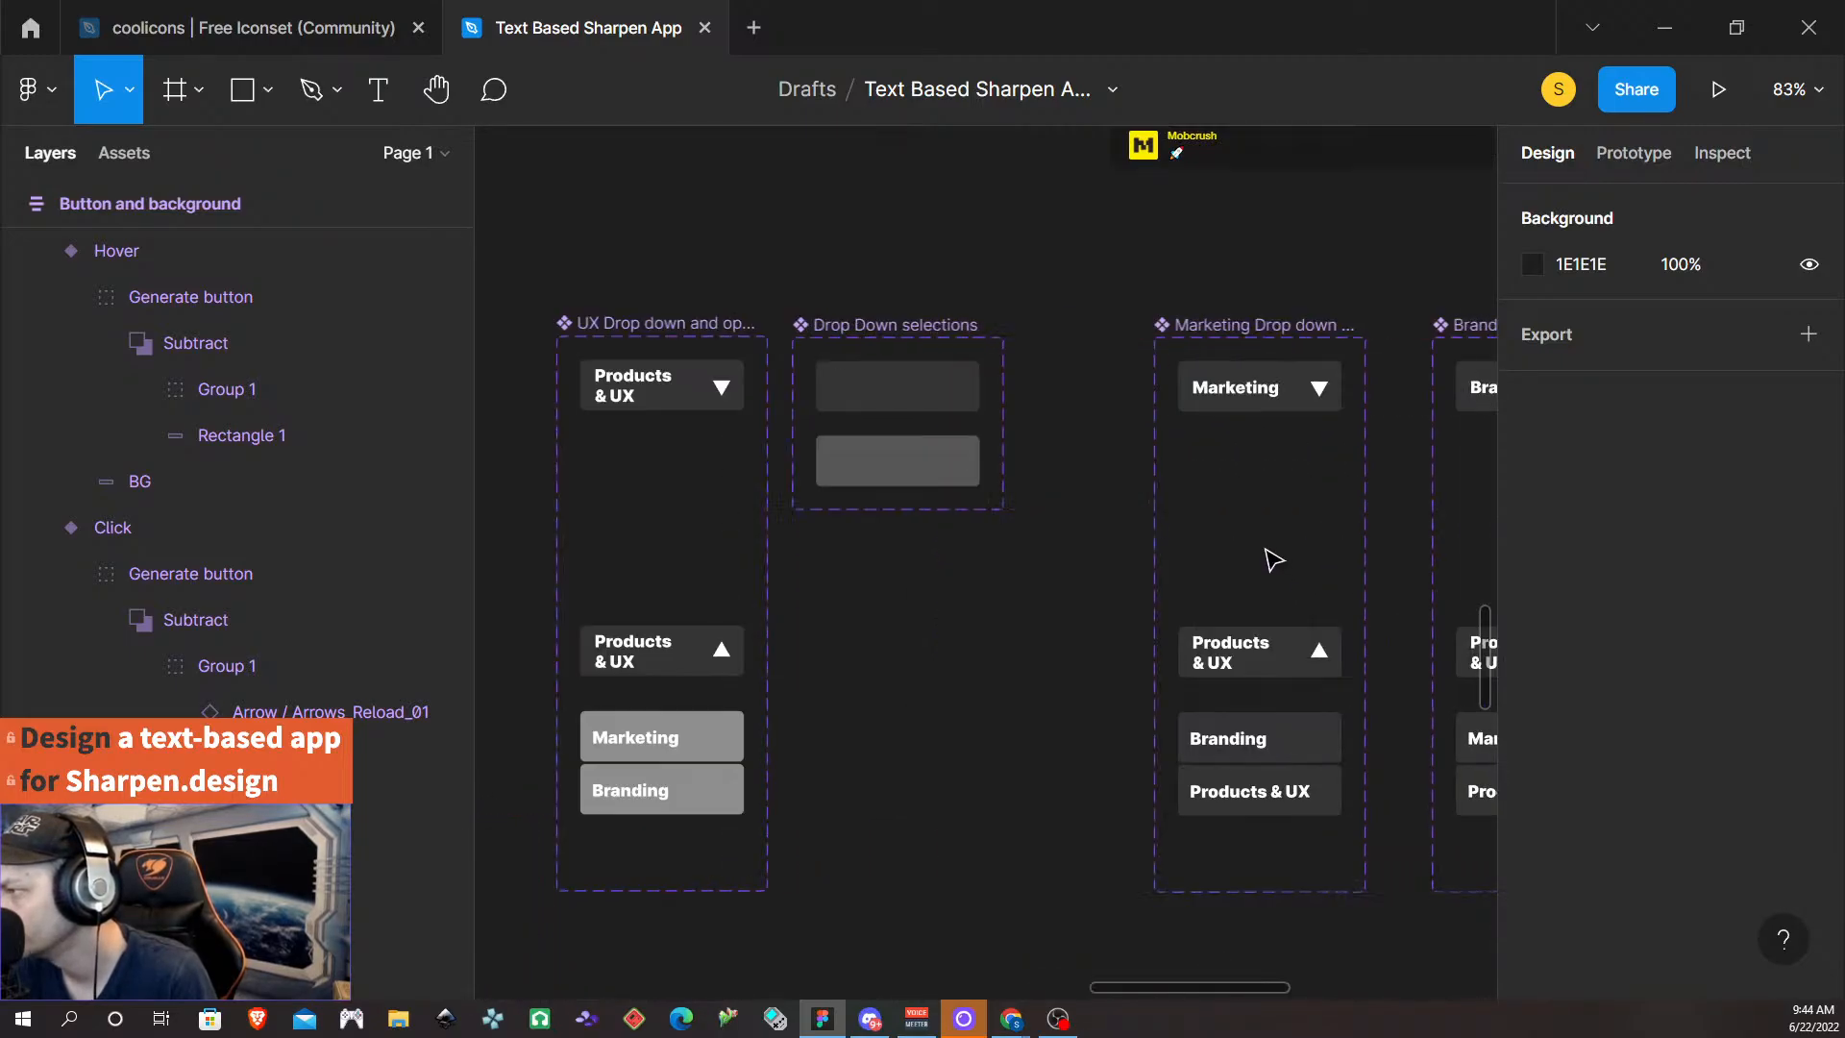
click(924, 394)
scroll(1700, 673, down, 4)
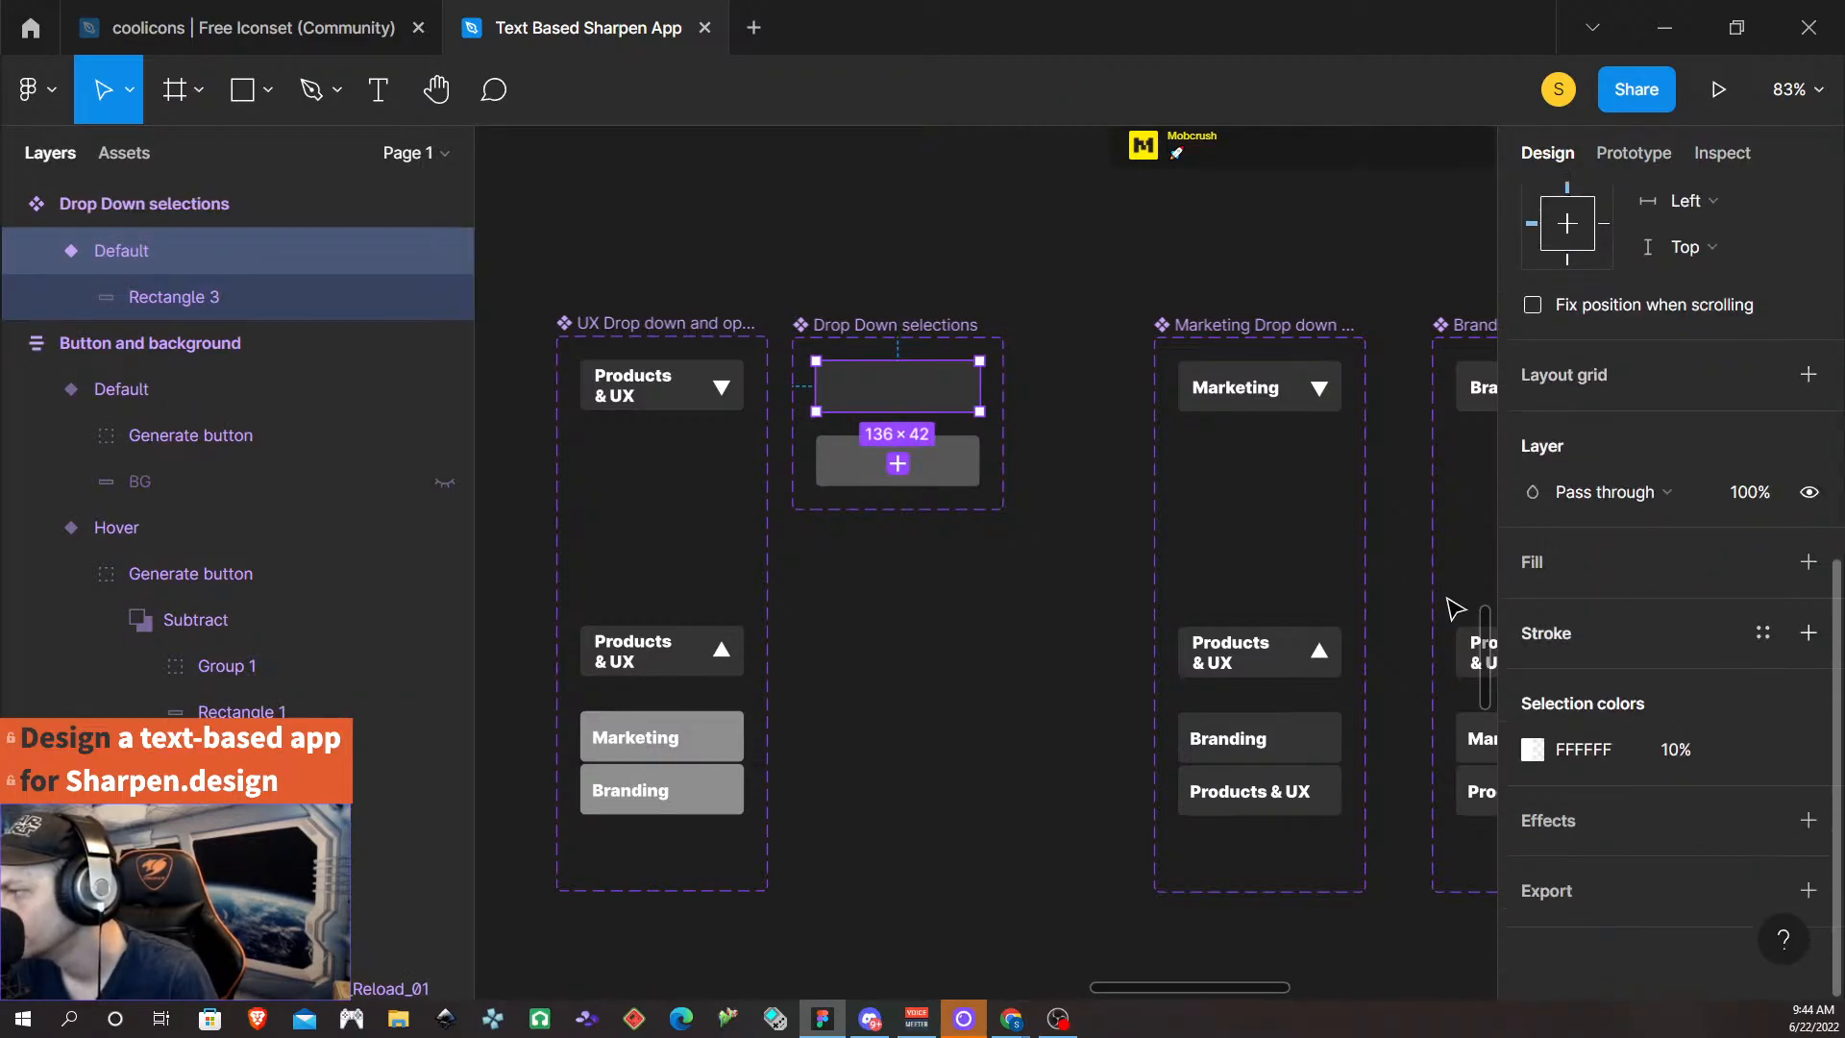
click(1080, 577)
click(941, 473)
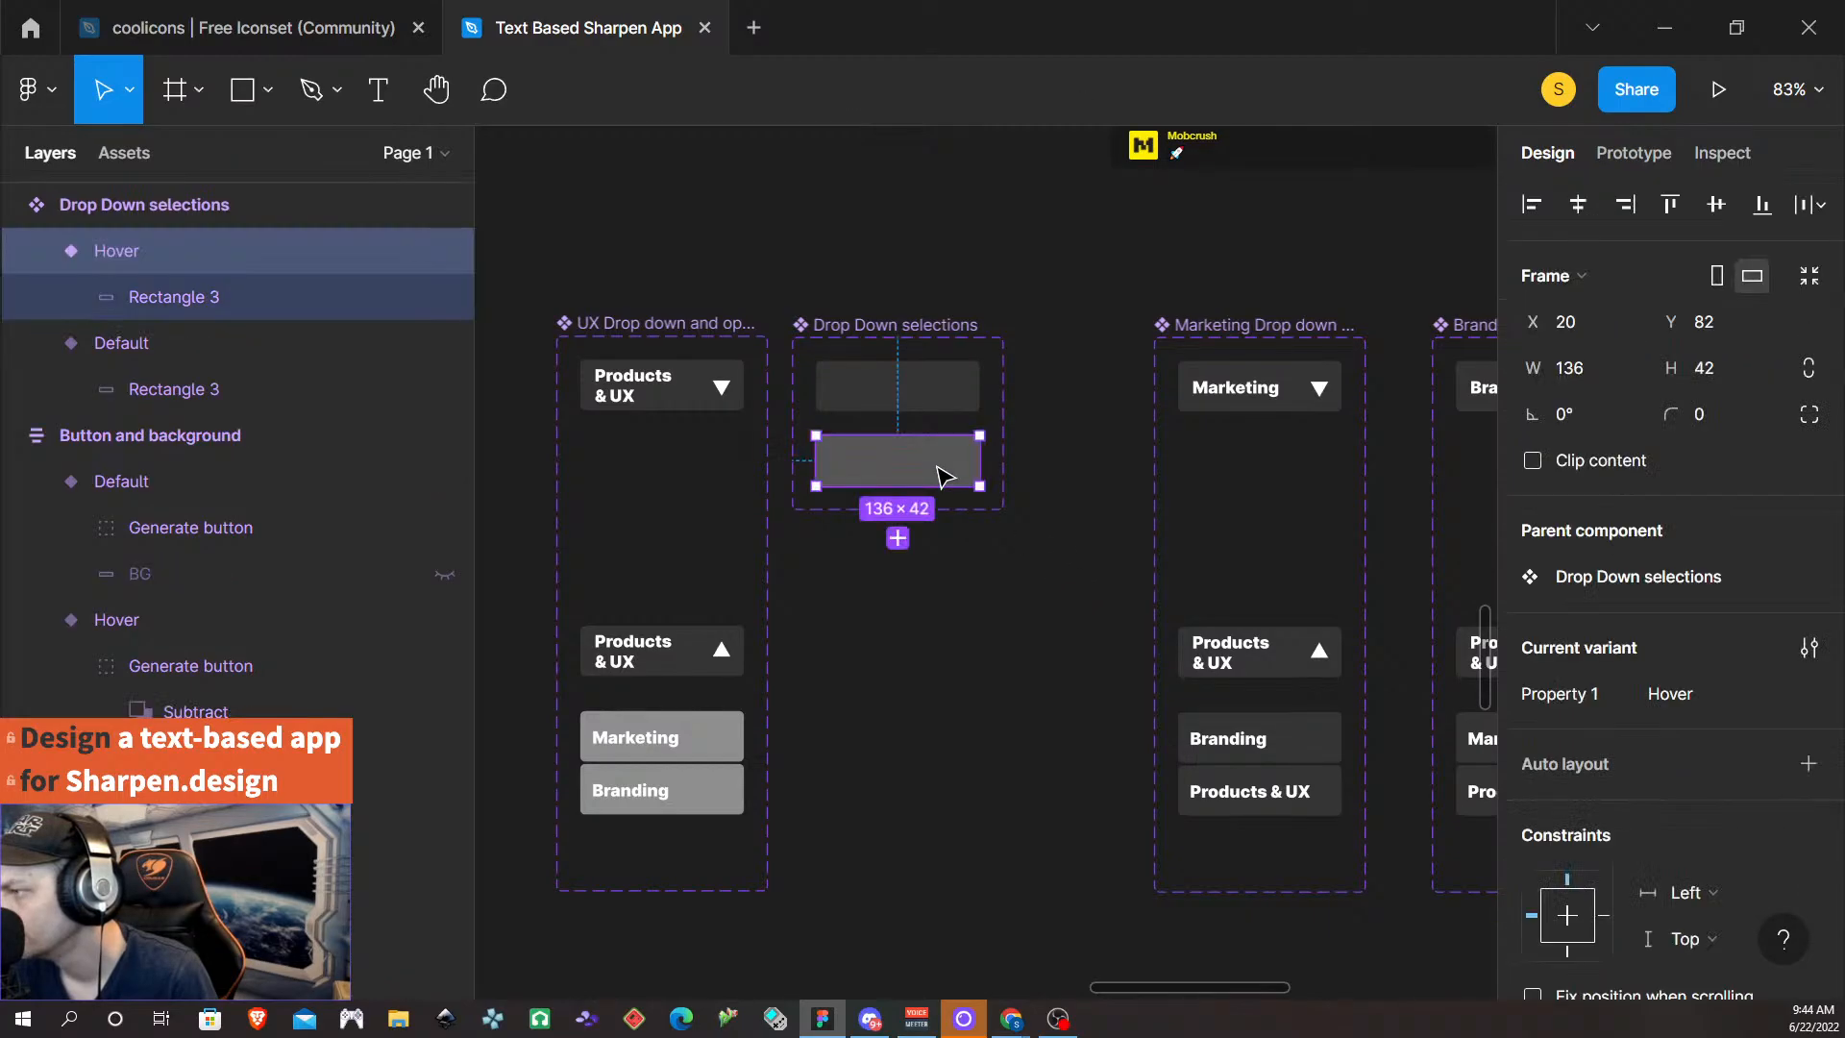
click(712, 732)
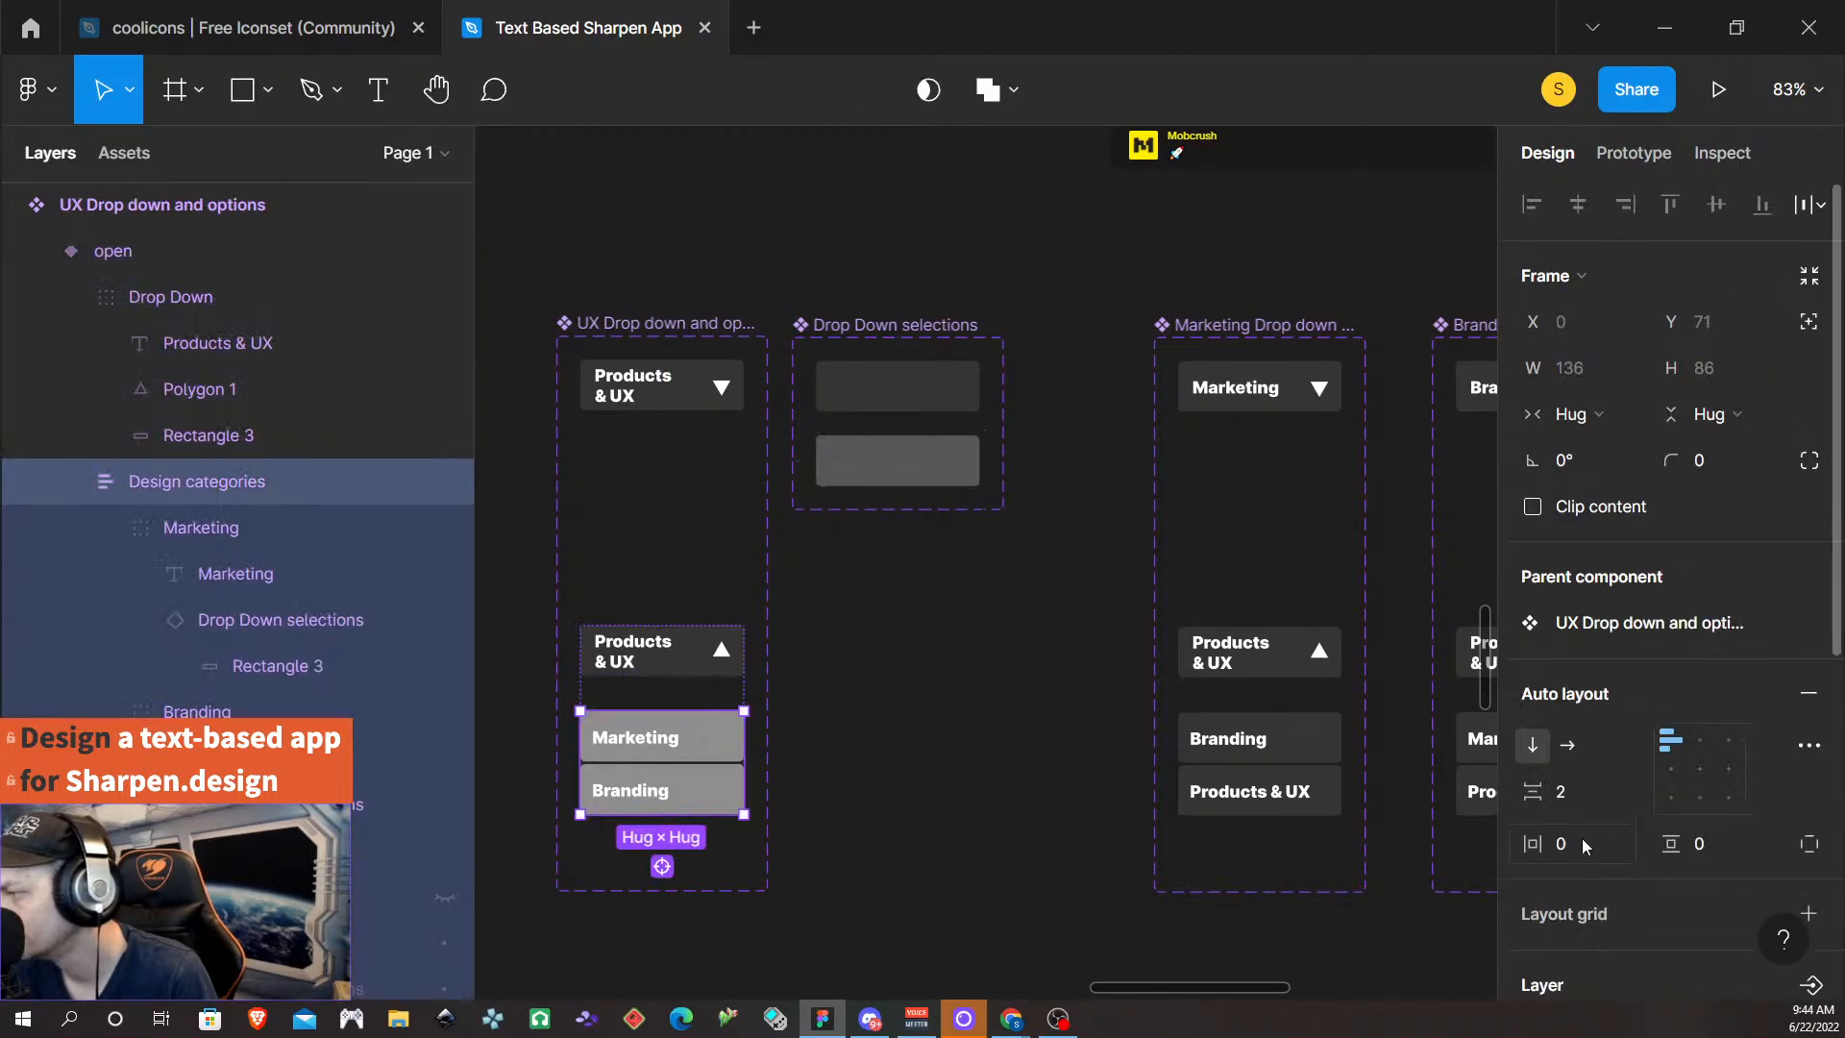
scroll(1642, 834, down, 5)
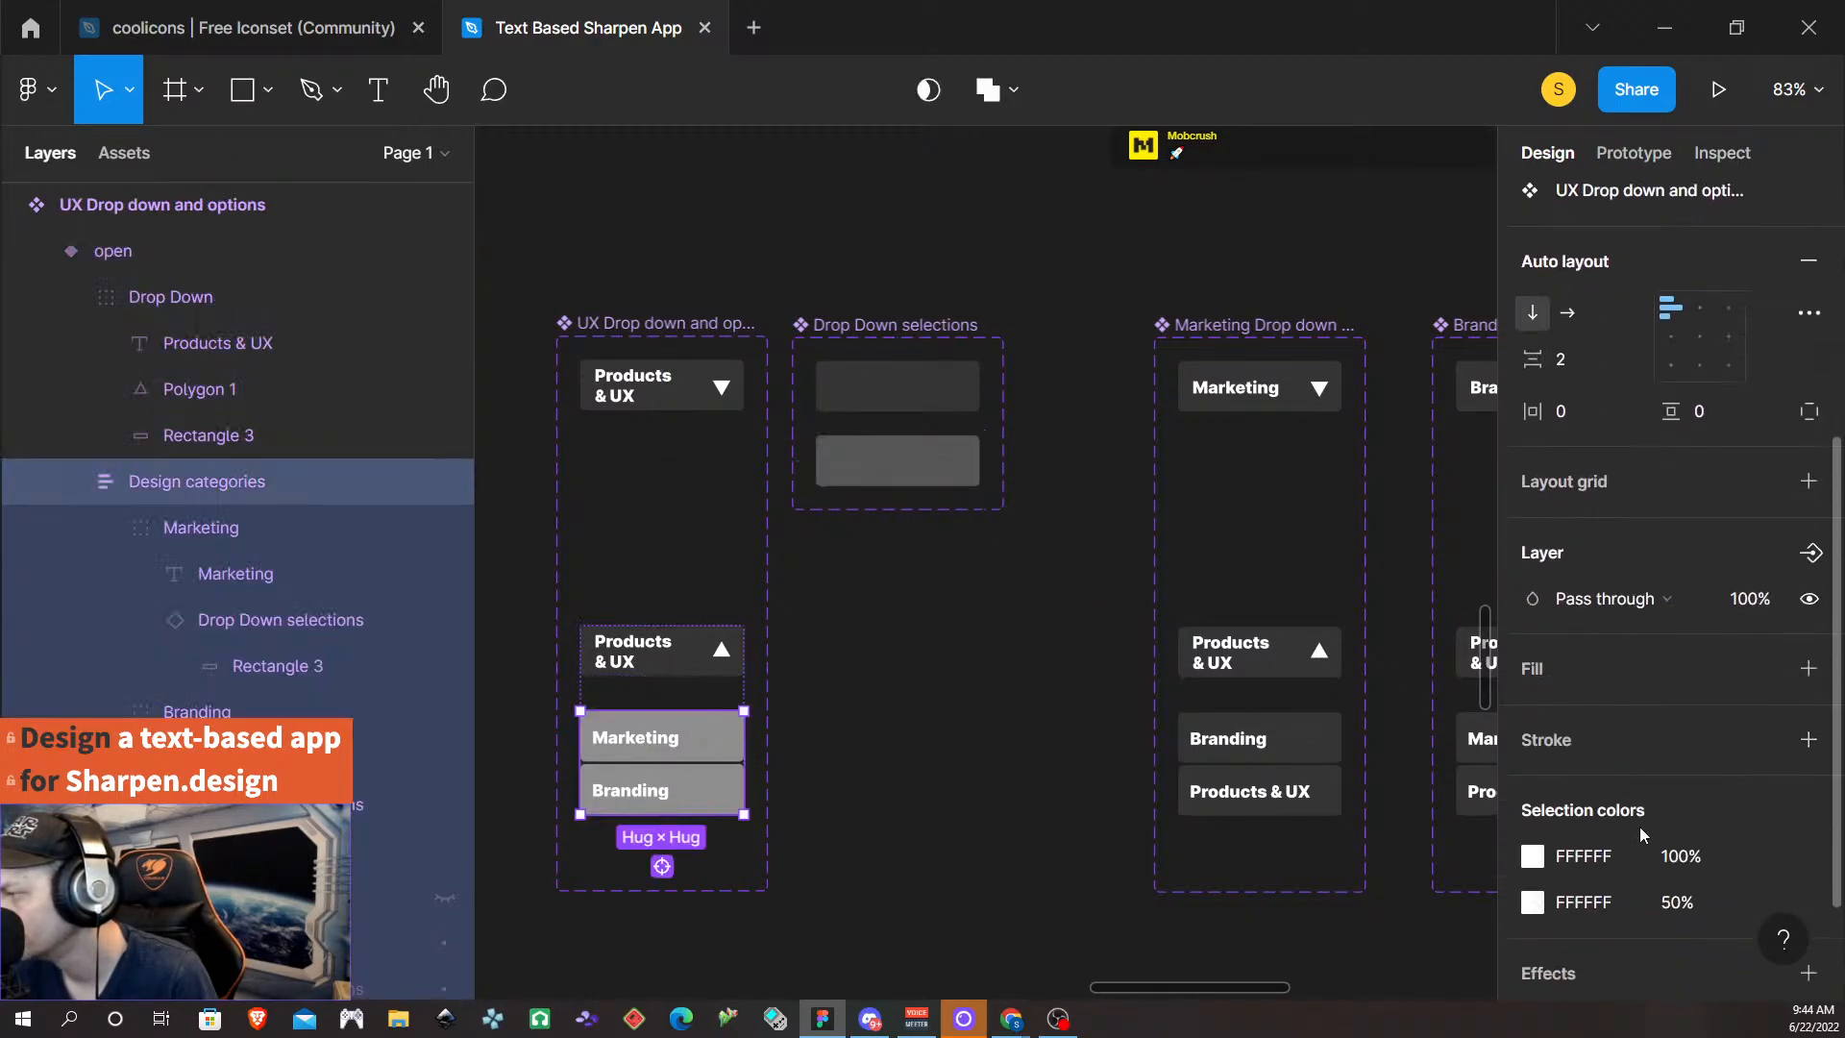
- Remove the background blur from the rectangles behind the Branding and Marketing options in the open UX dropdown
double_click(718, 754)
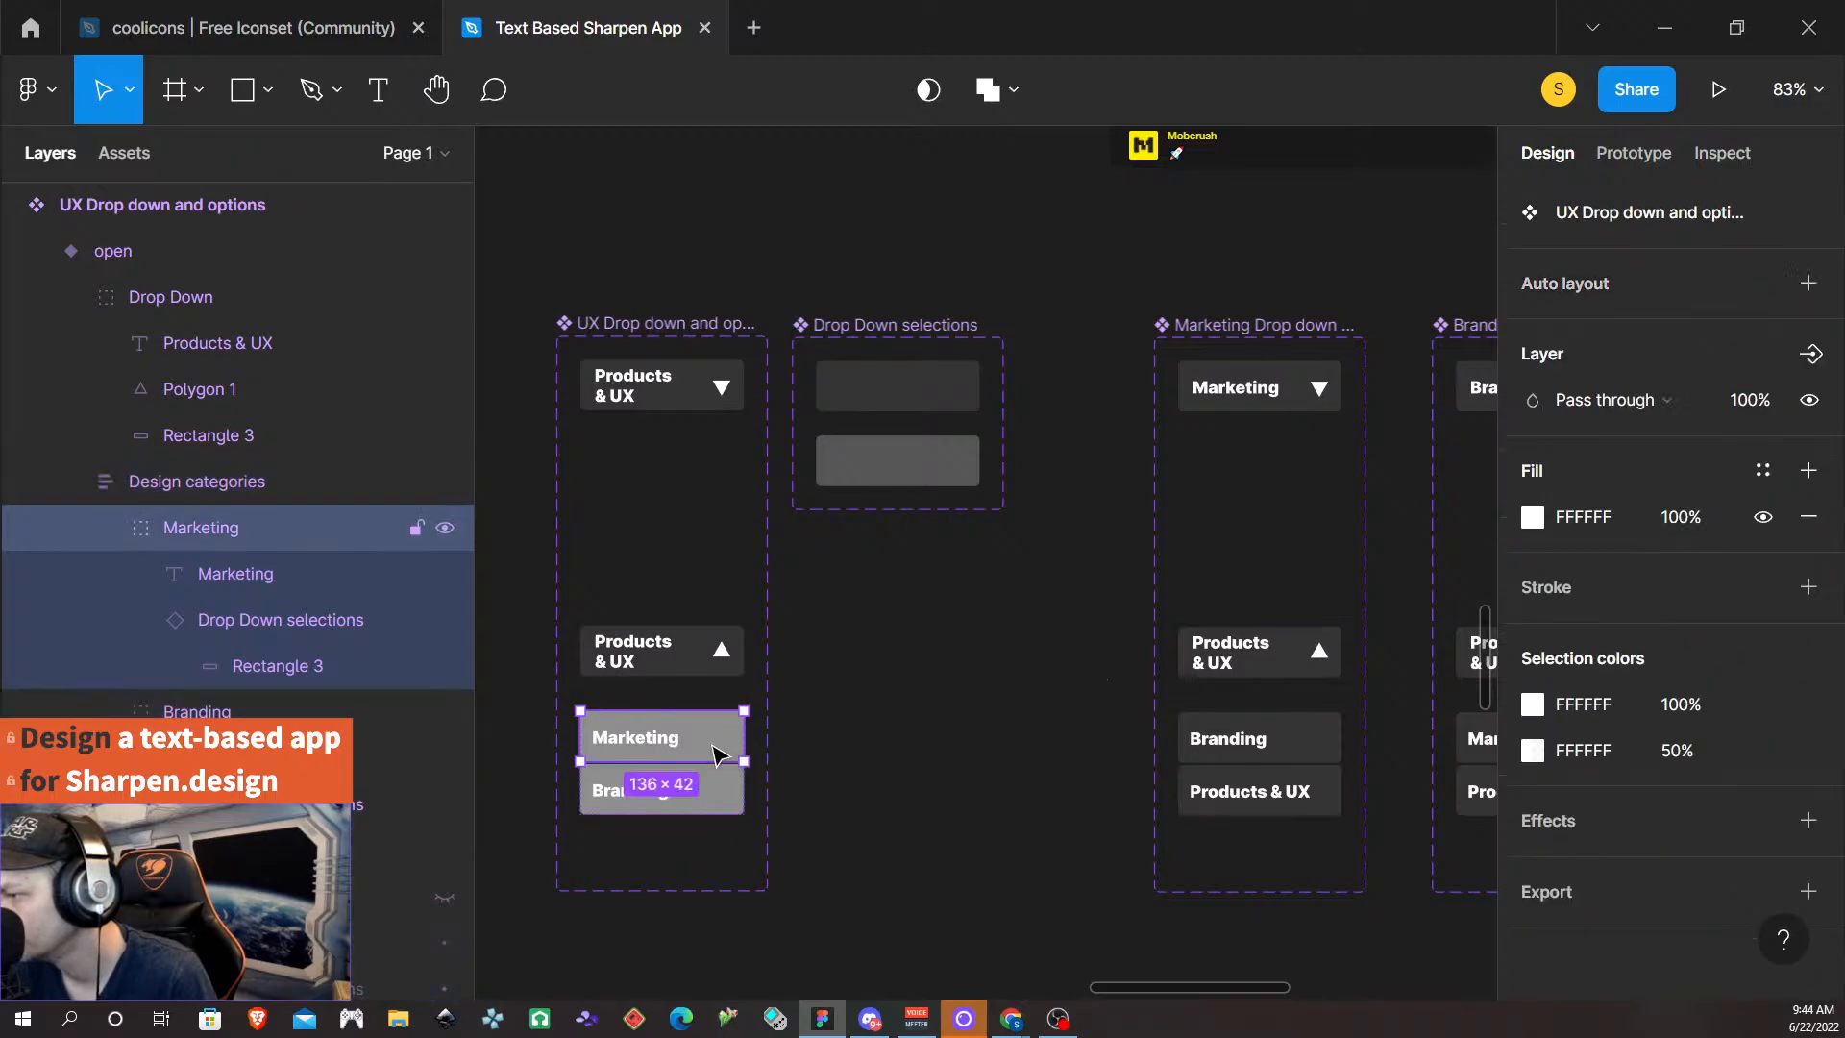
click(734, 799)
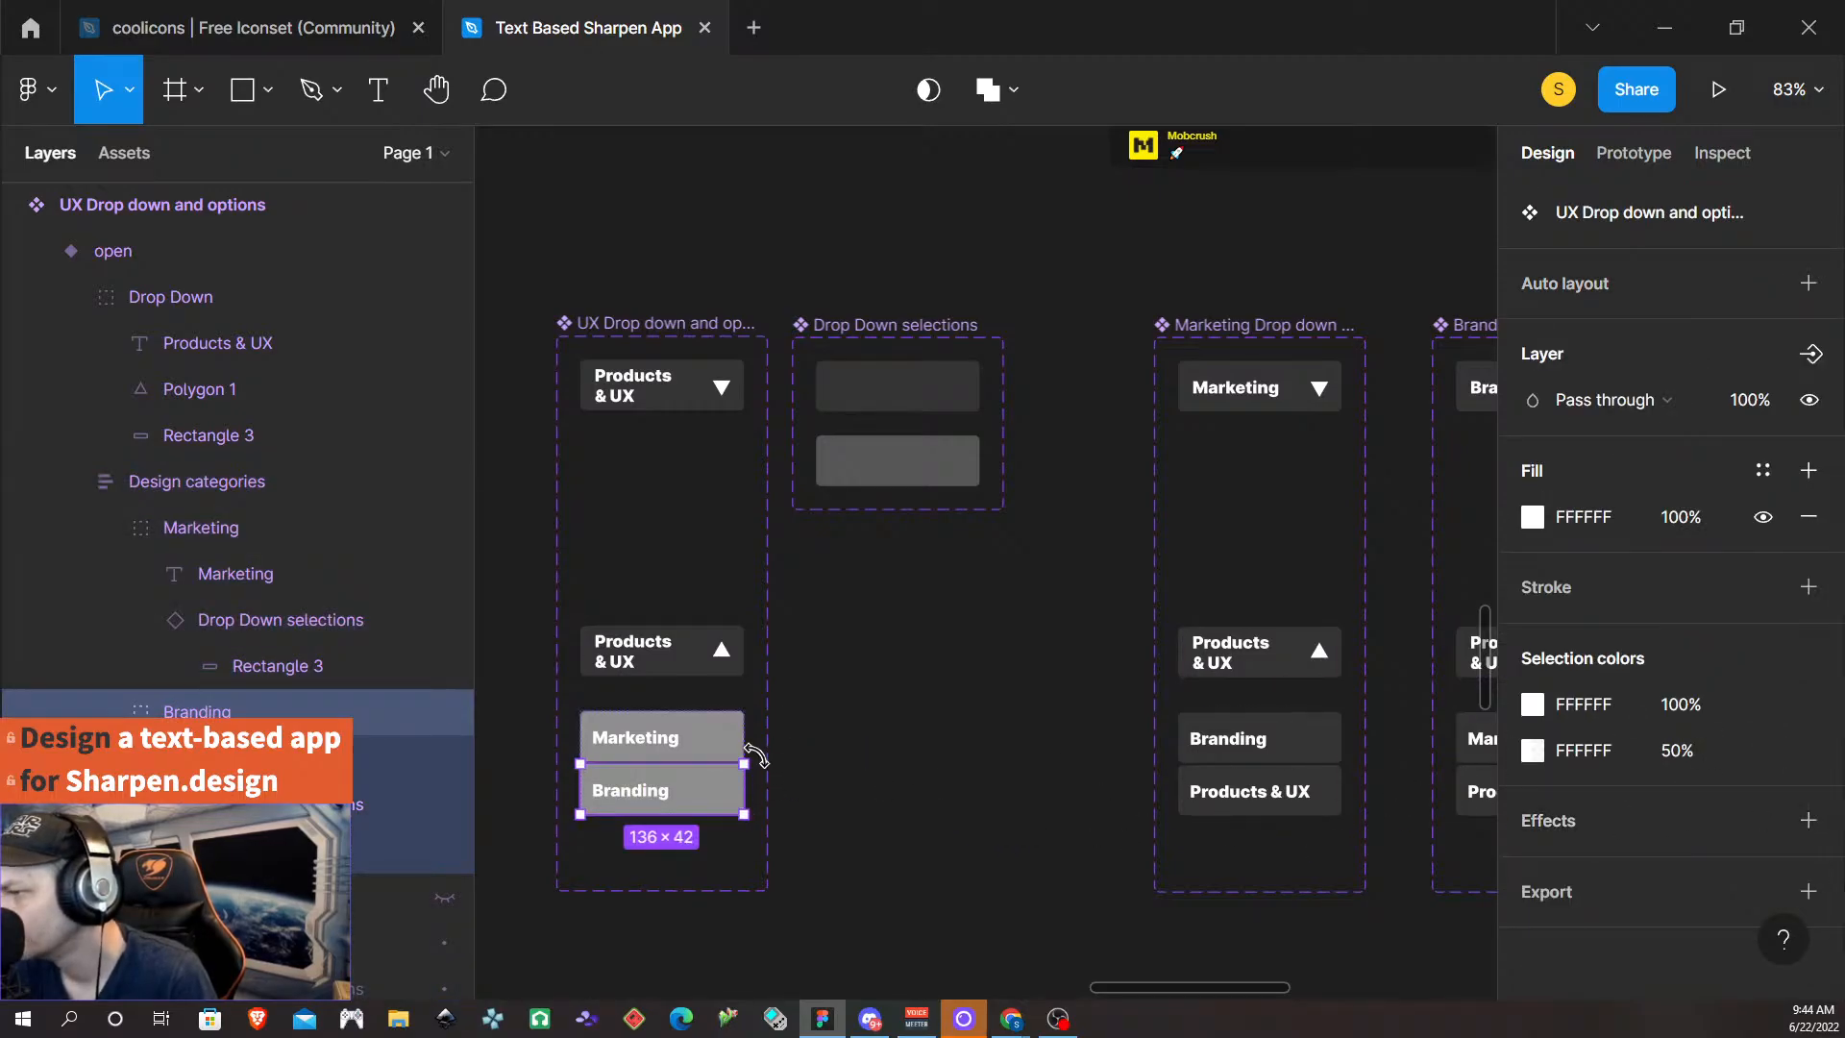
click(288, 850)
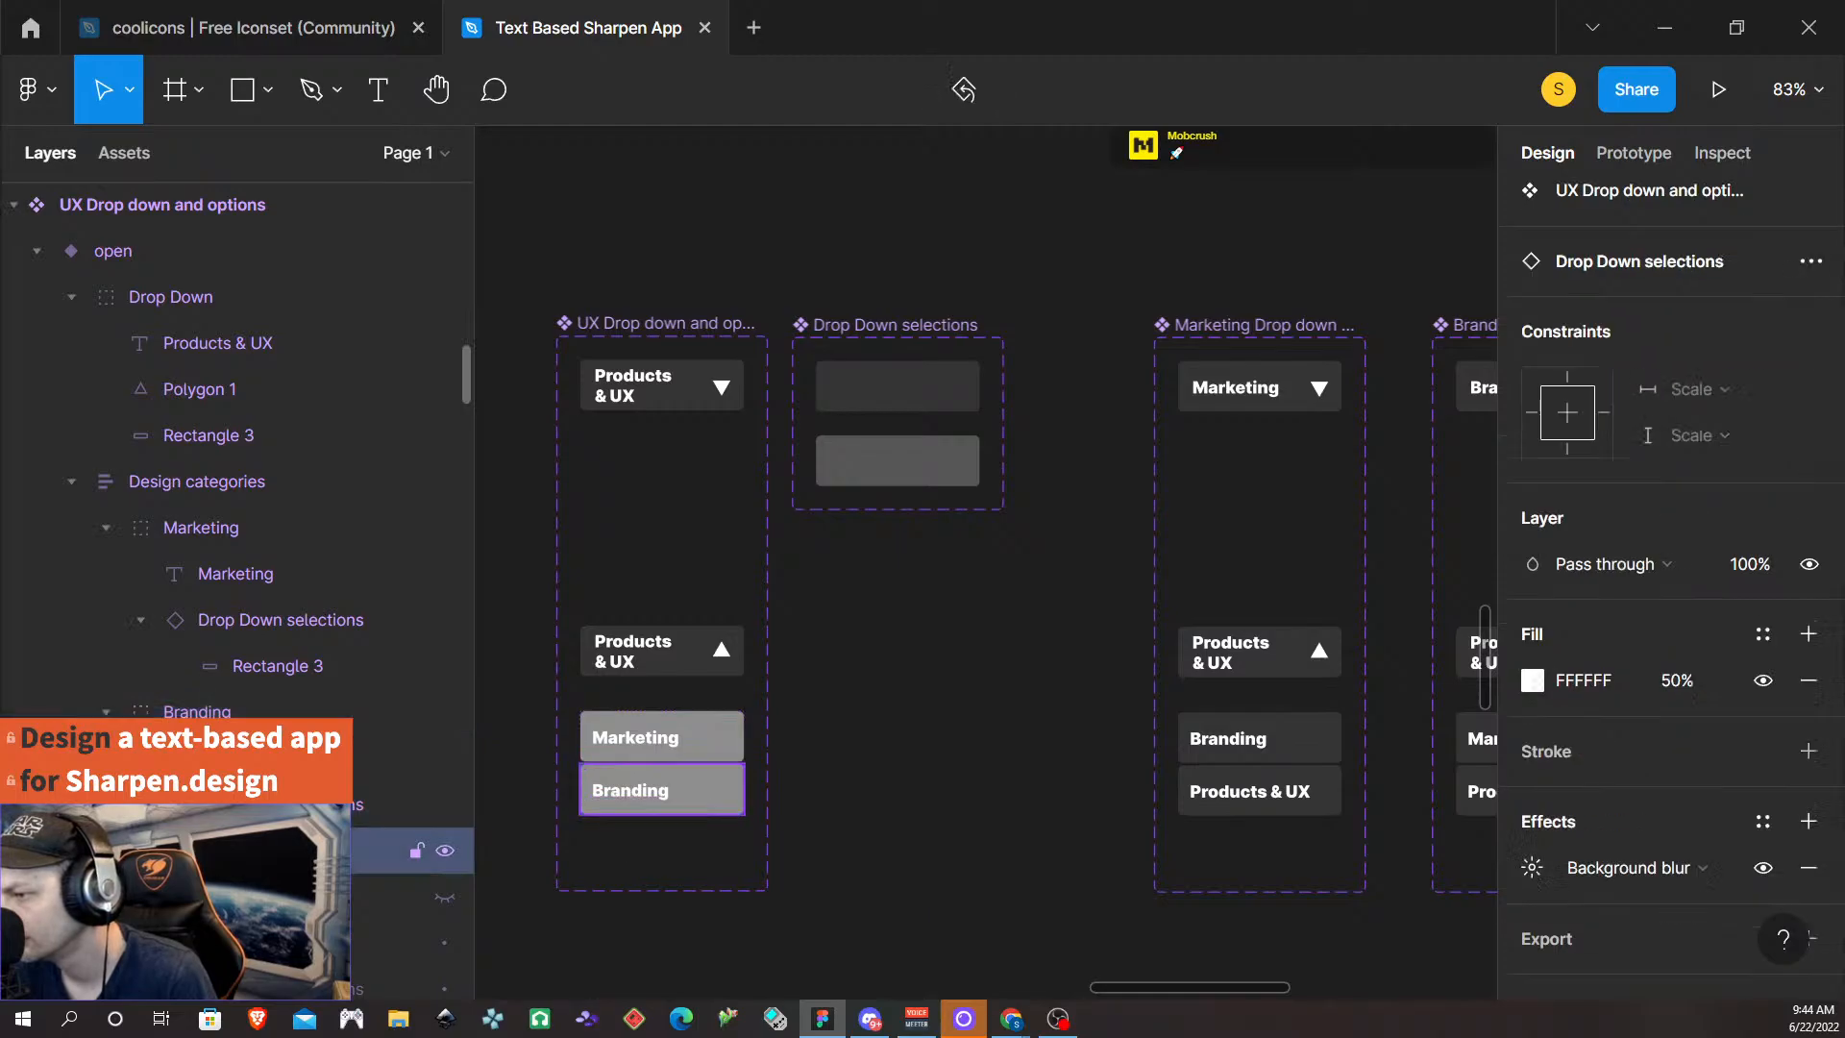
click(1803, 867)
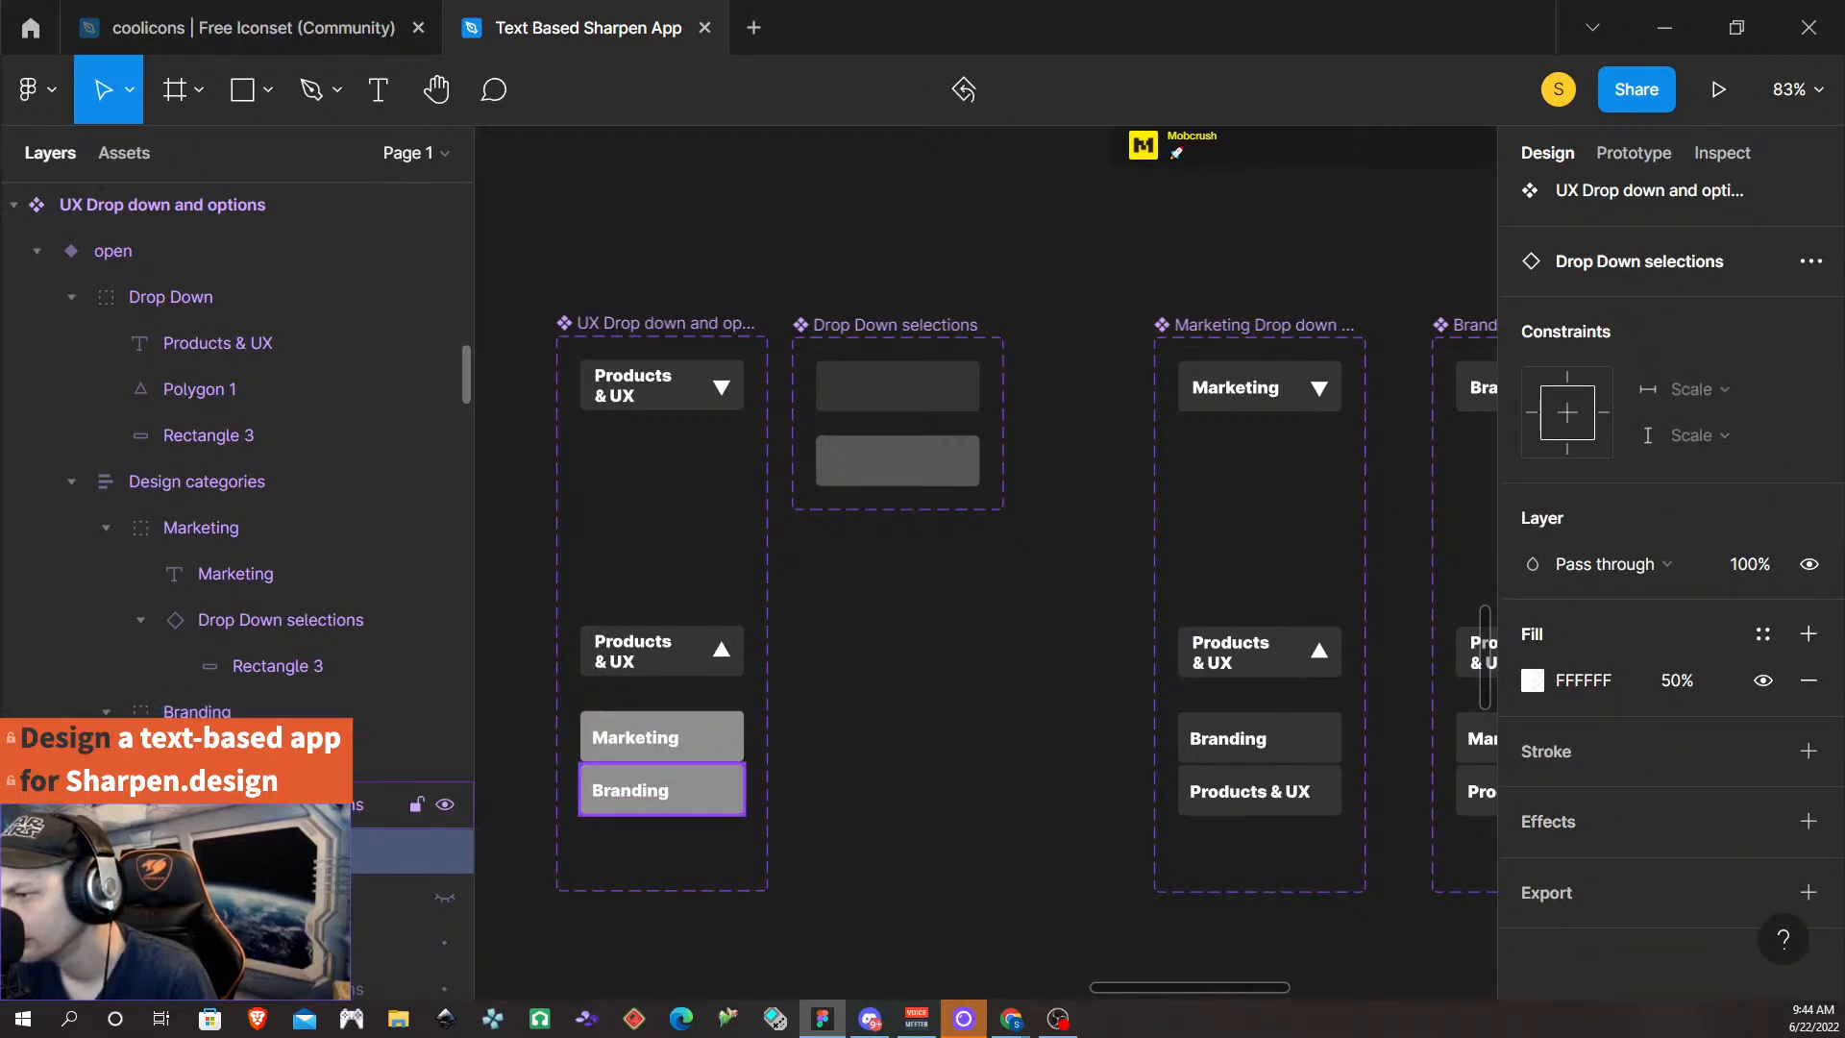
click(342, 653)
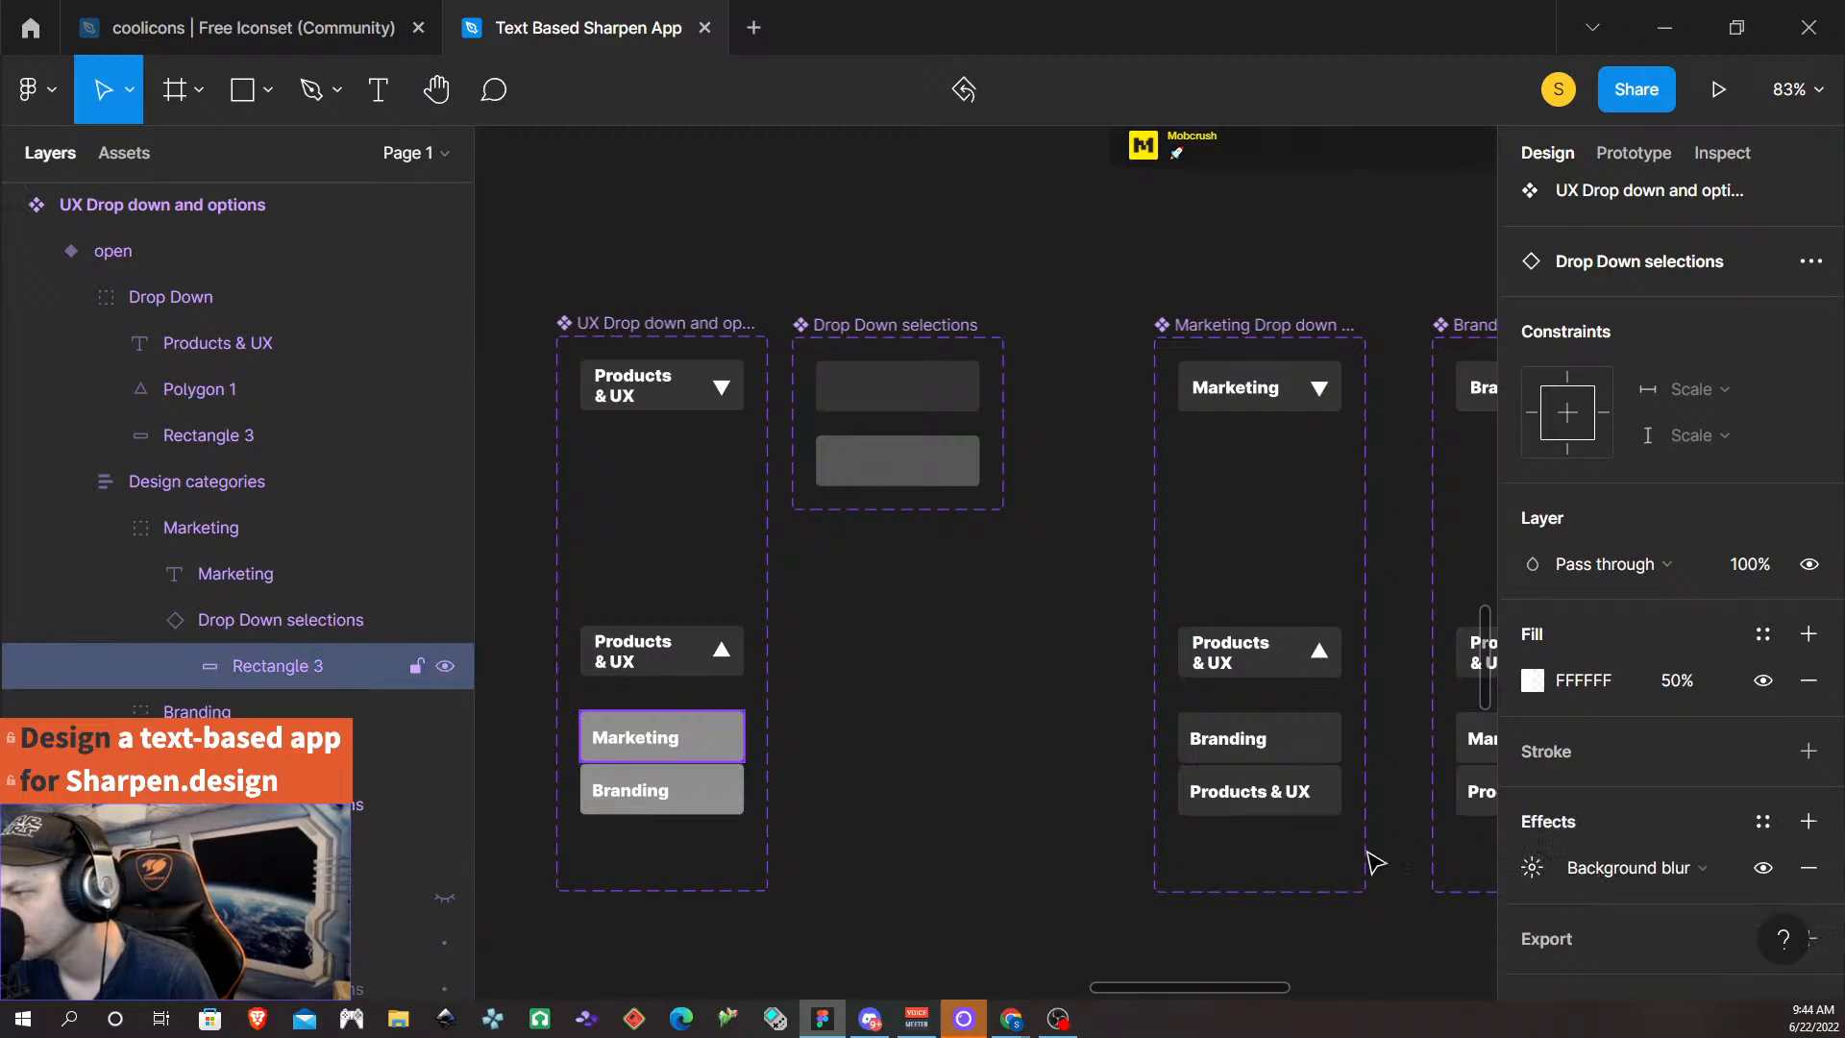
click(1808, 867)
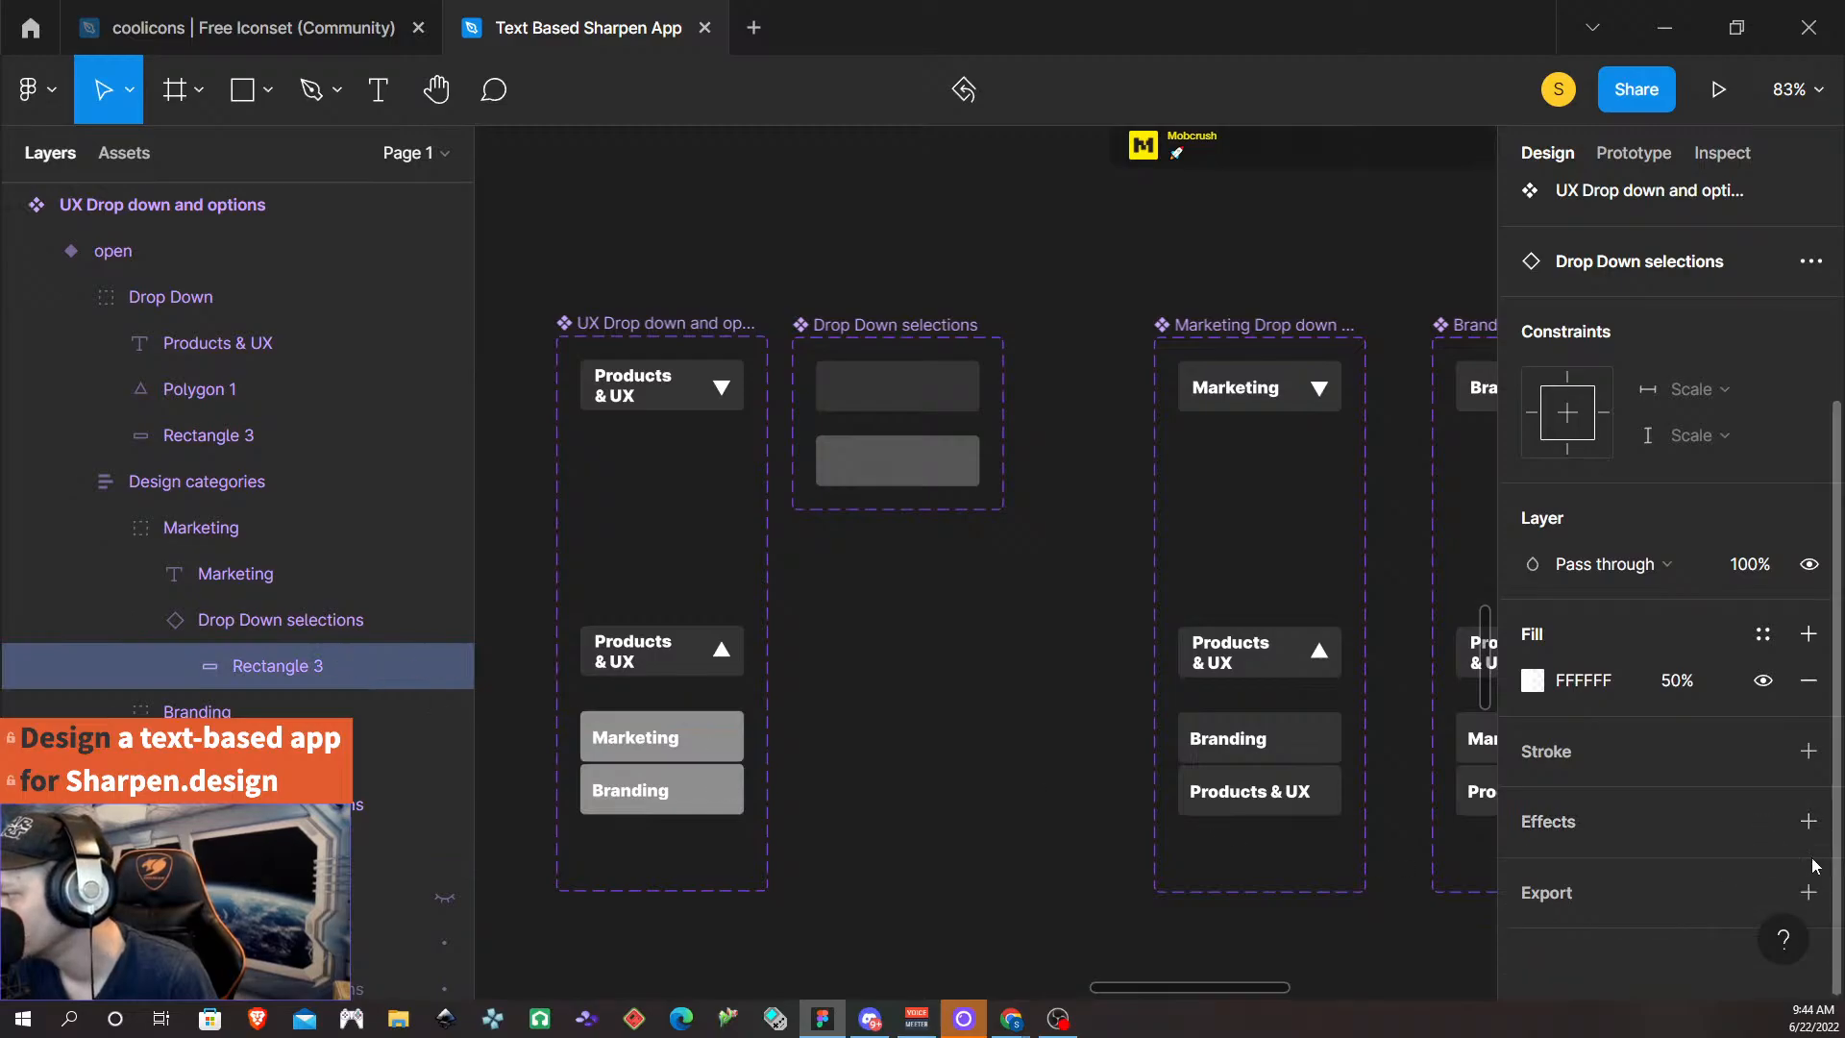
- Add a background blur effect of 8 to the Default variant of Drop Down selections
click(929, 411)
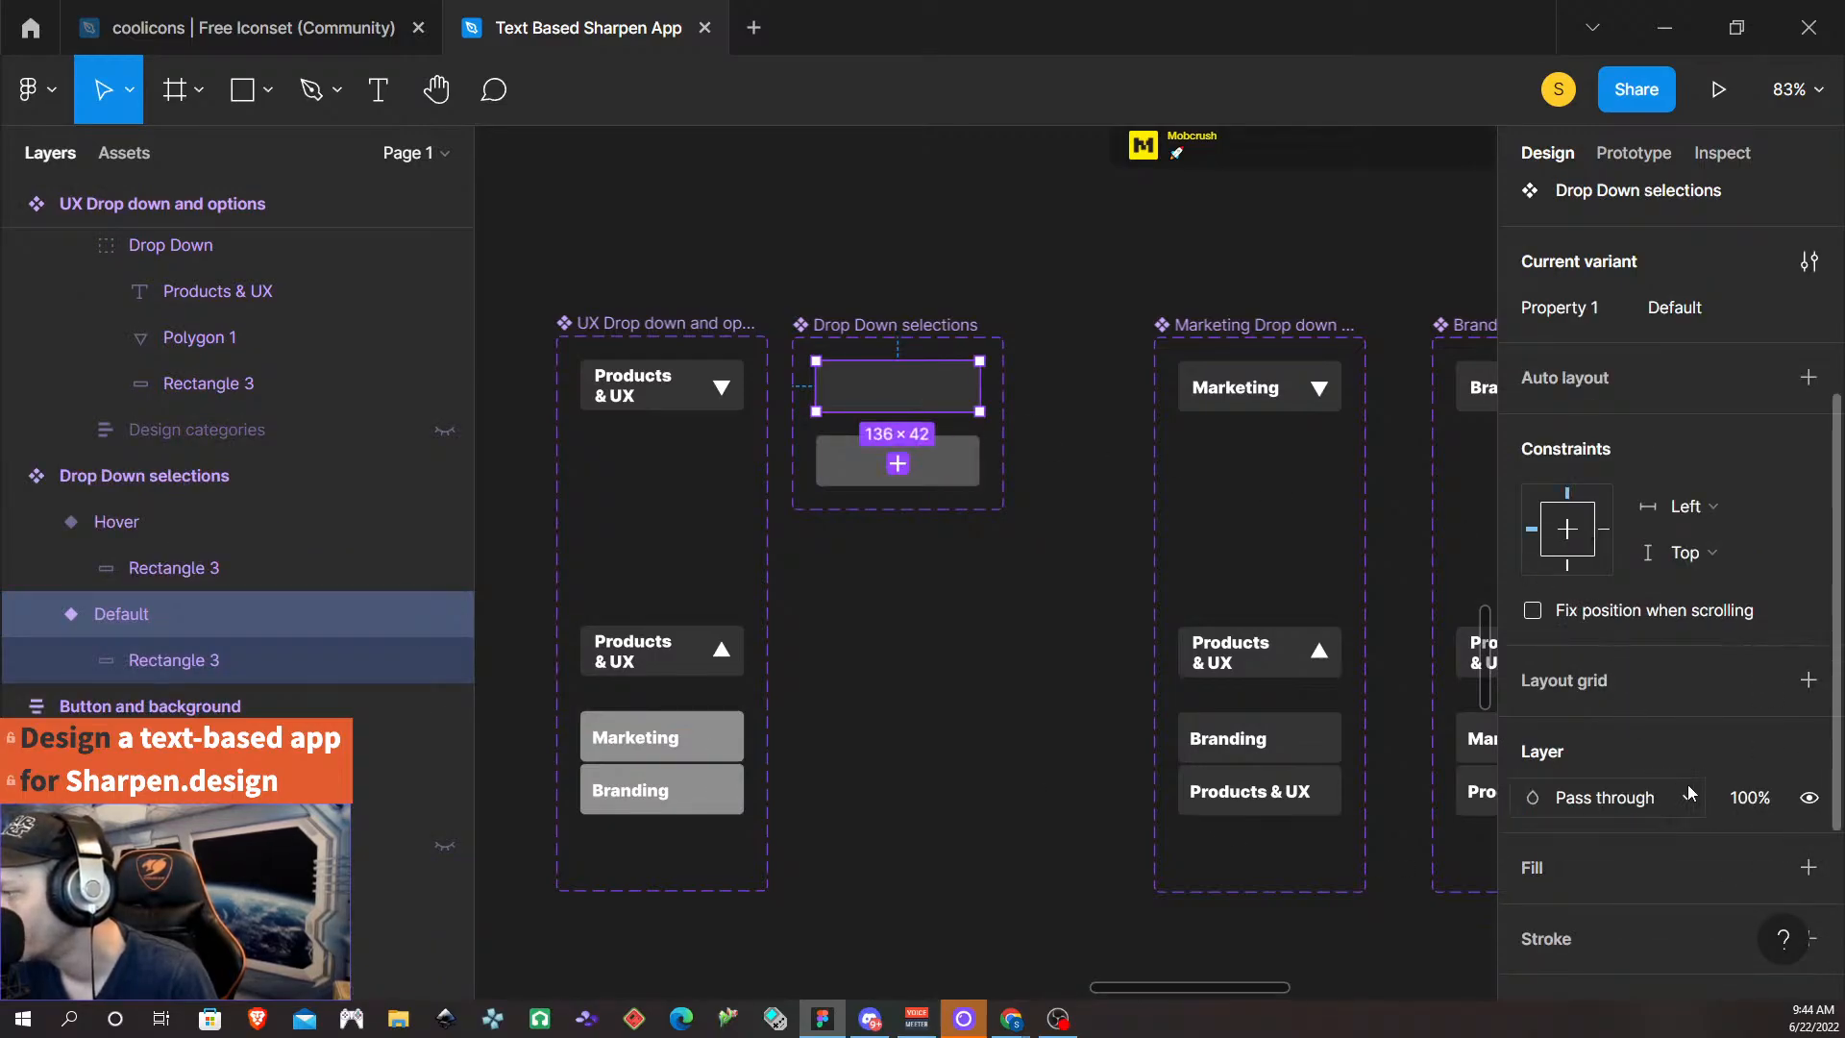
scroll(1748, 831, down, 3)
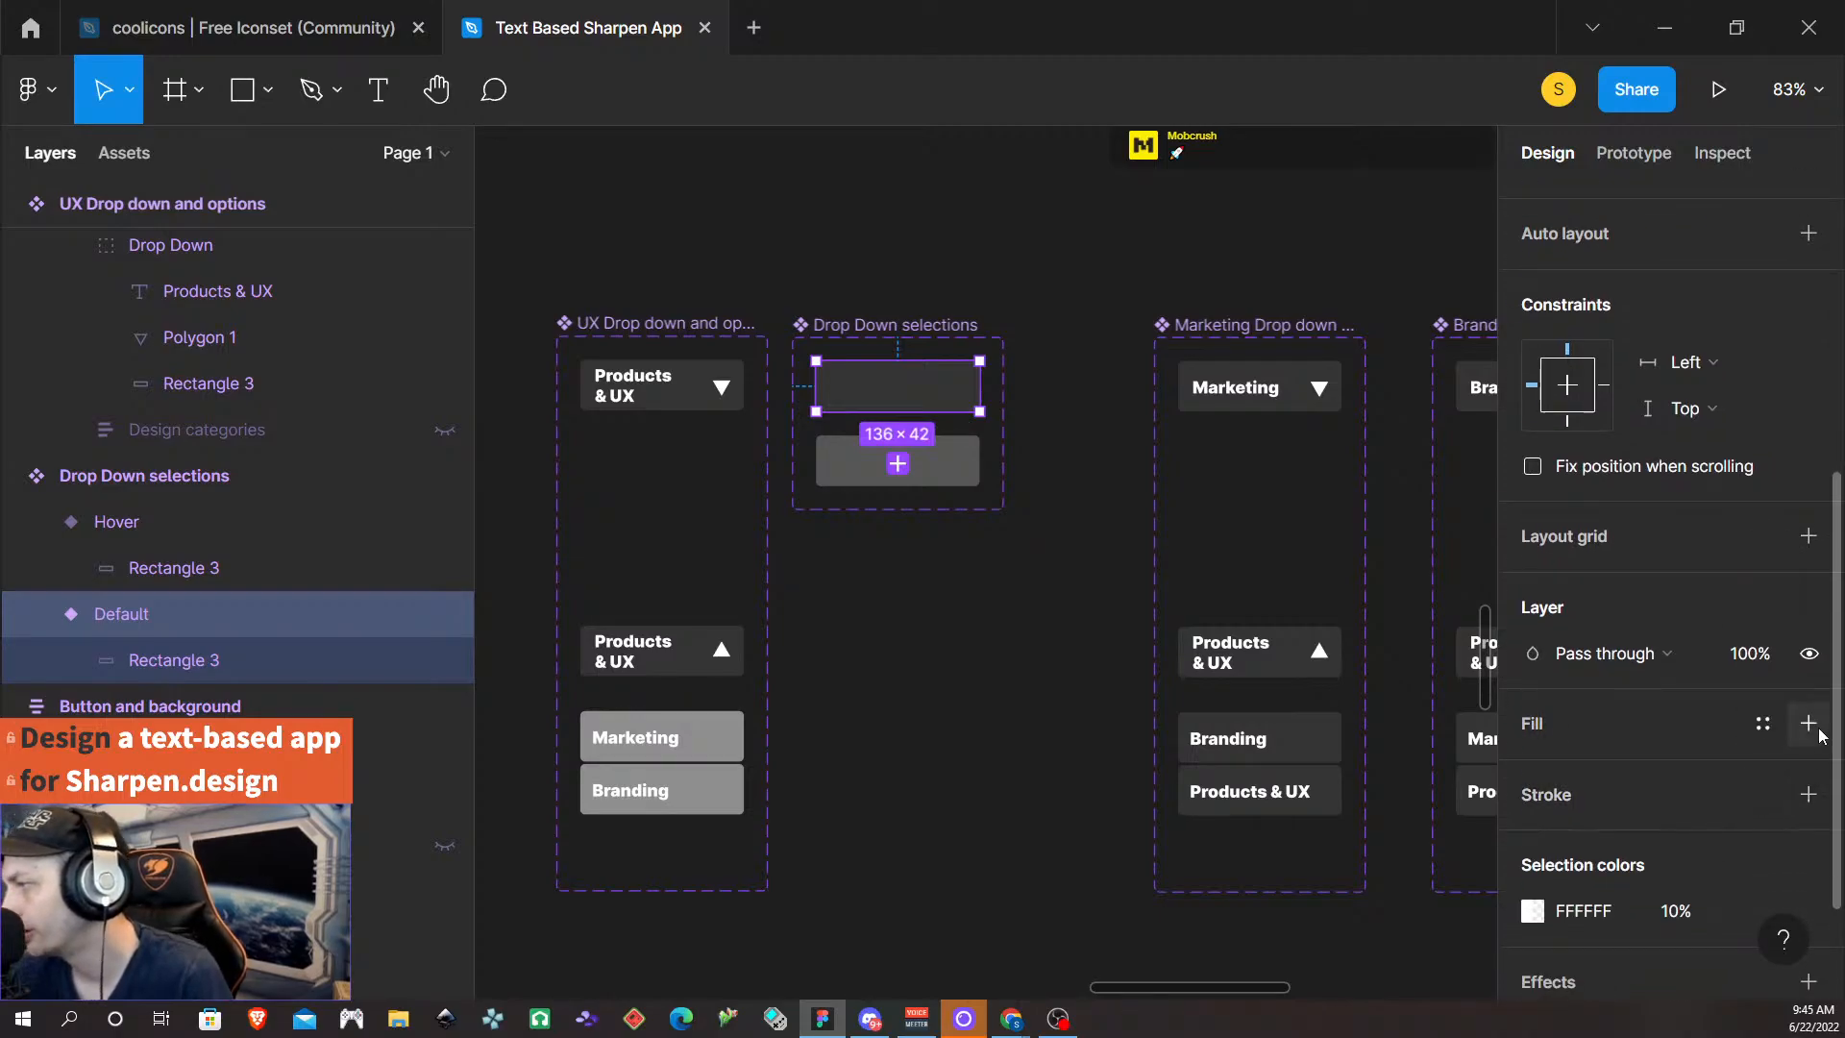
scroll(1800, 798, down, 2)
click(1806, 820)
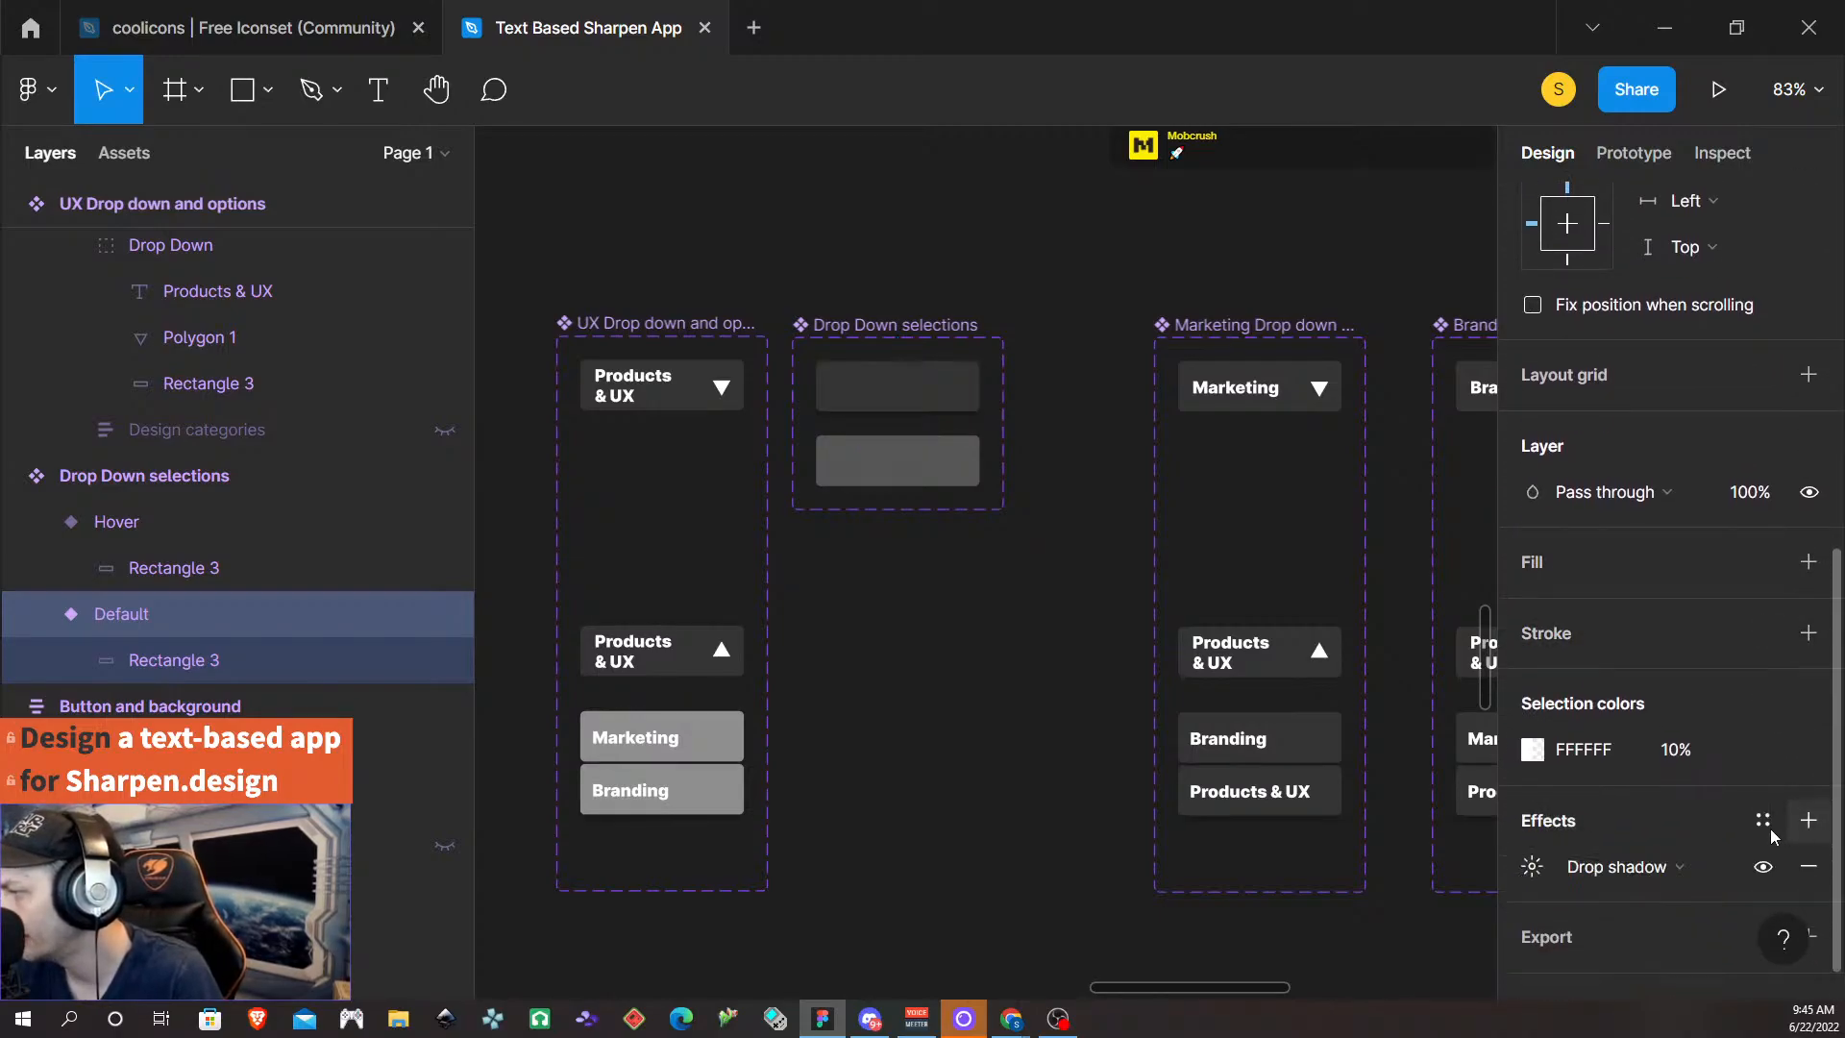
click(1630, 867)
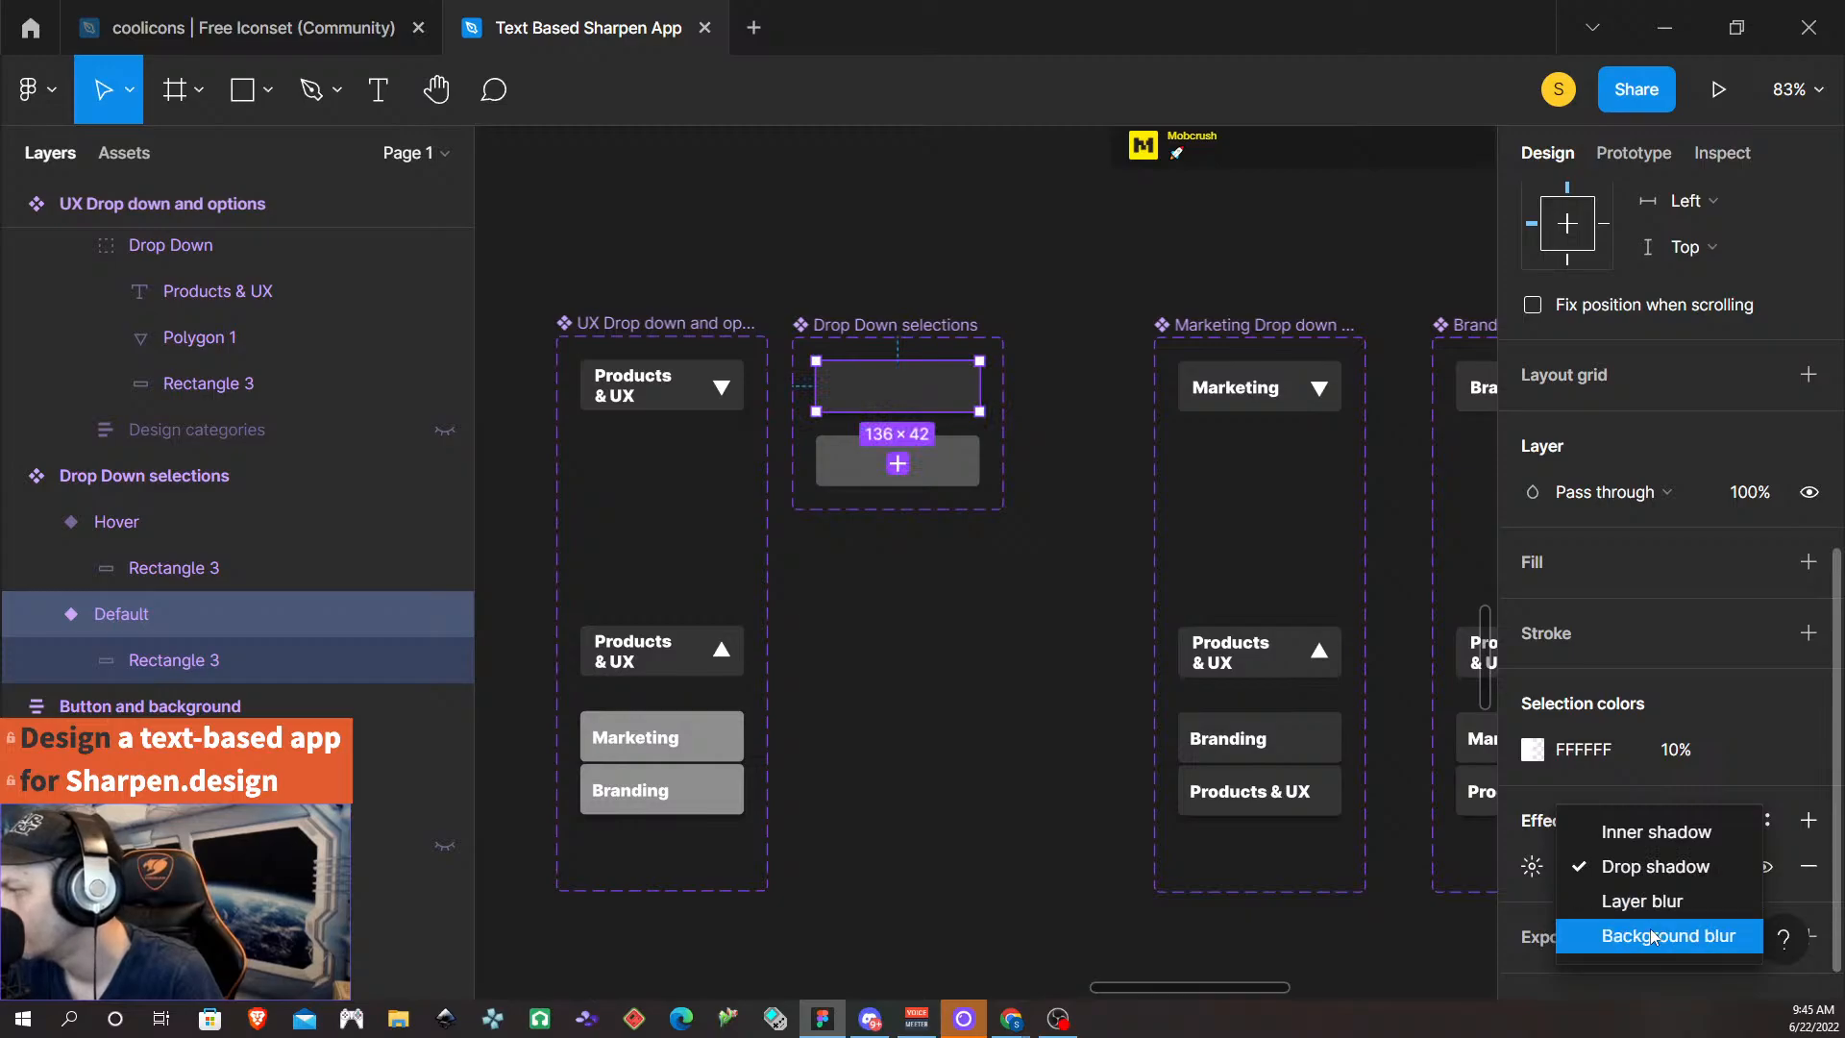
click(1654, 934)
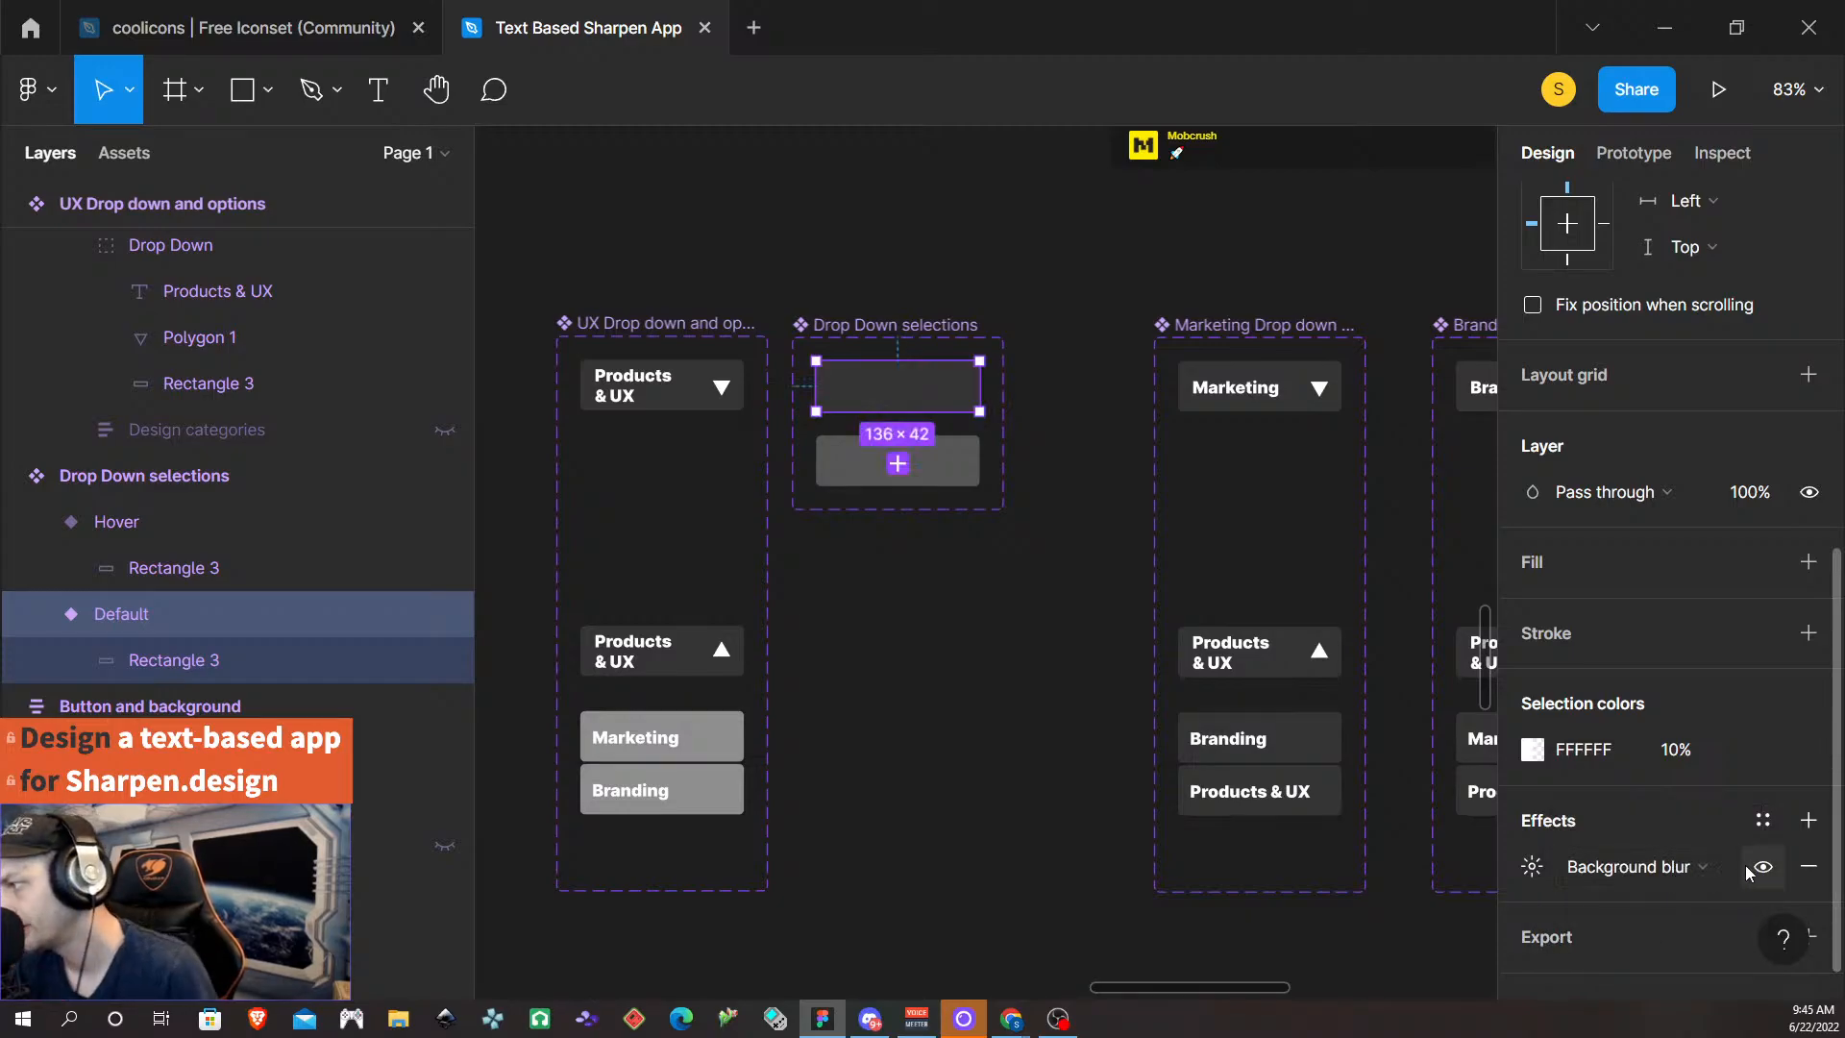
click(1531, 867)
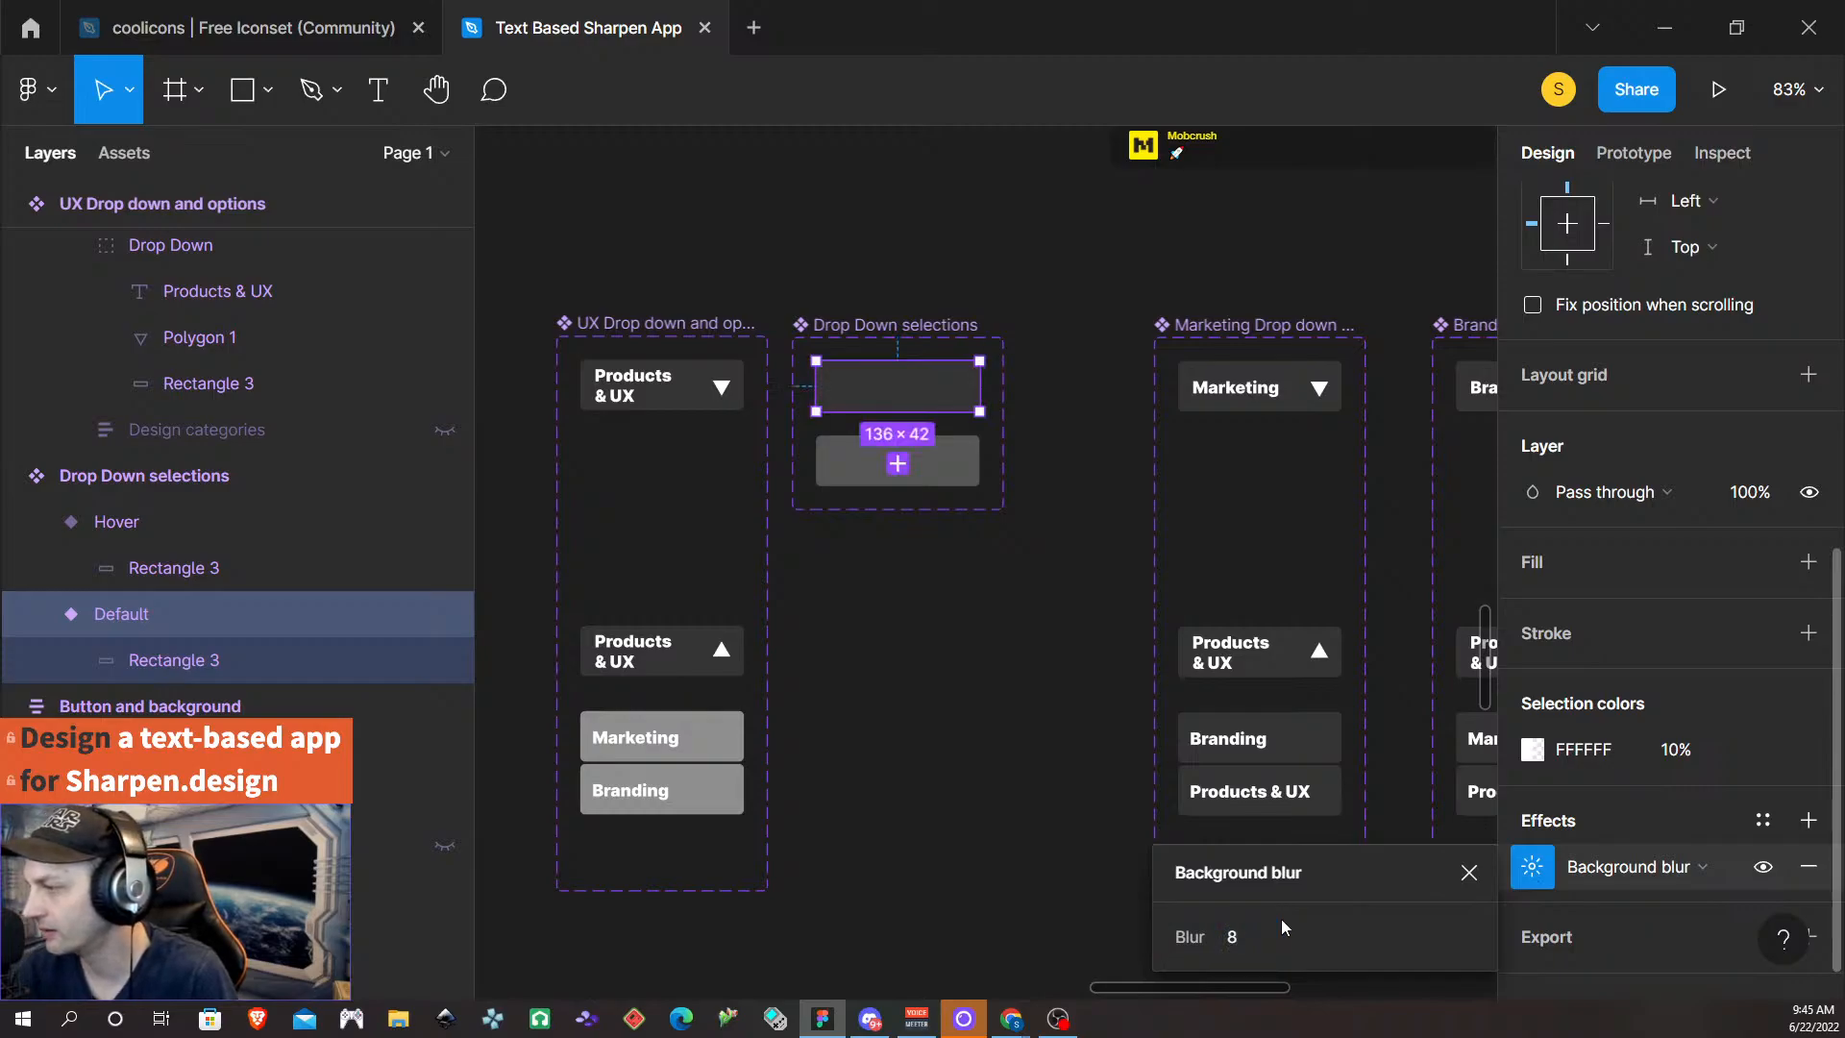
- Give the Hover variant of Drop Down selections a background blur effect of 8
click(943, 470)
click(1808, 819)
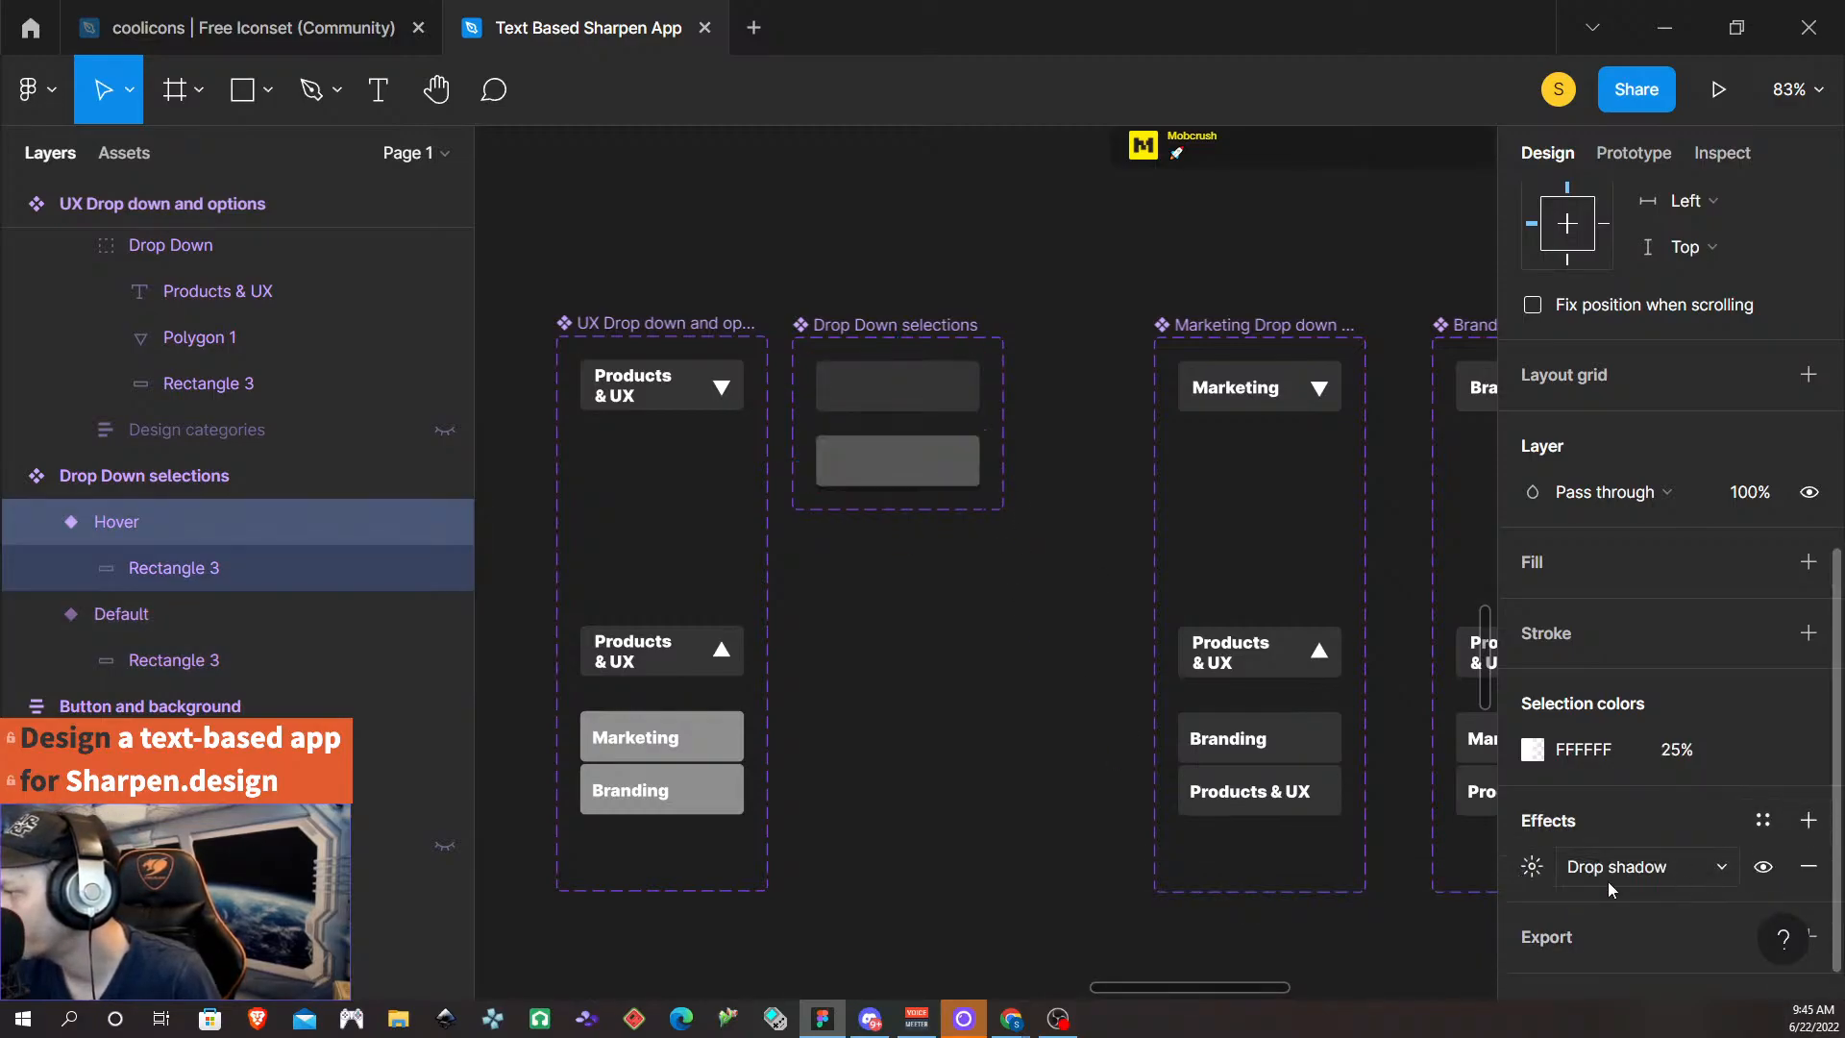
click(1630, 867)
click(1649, 932)
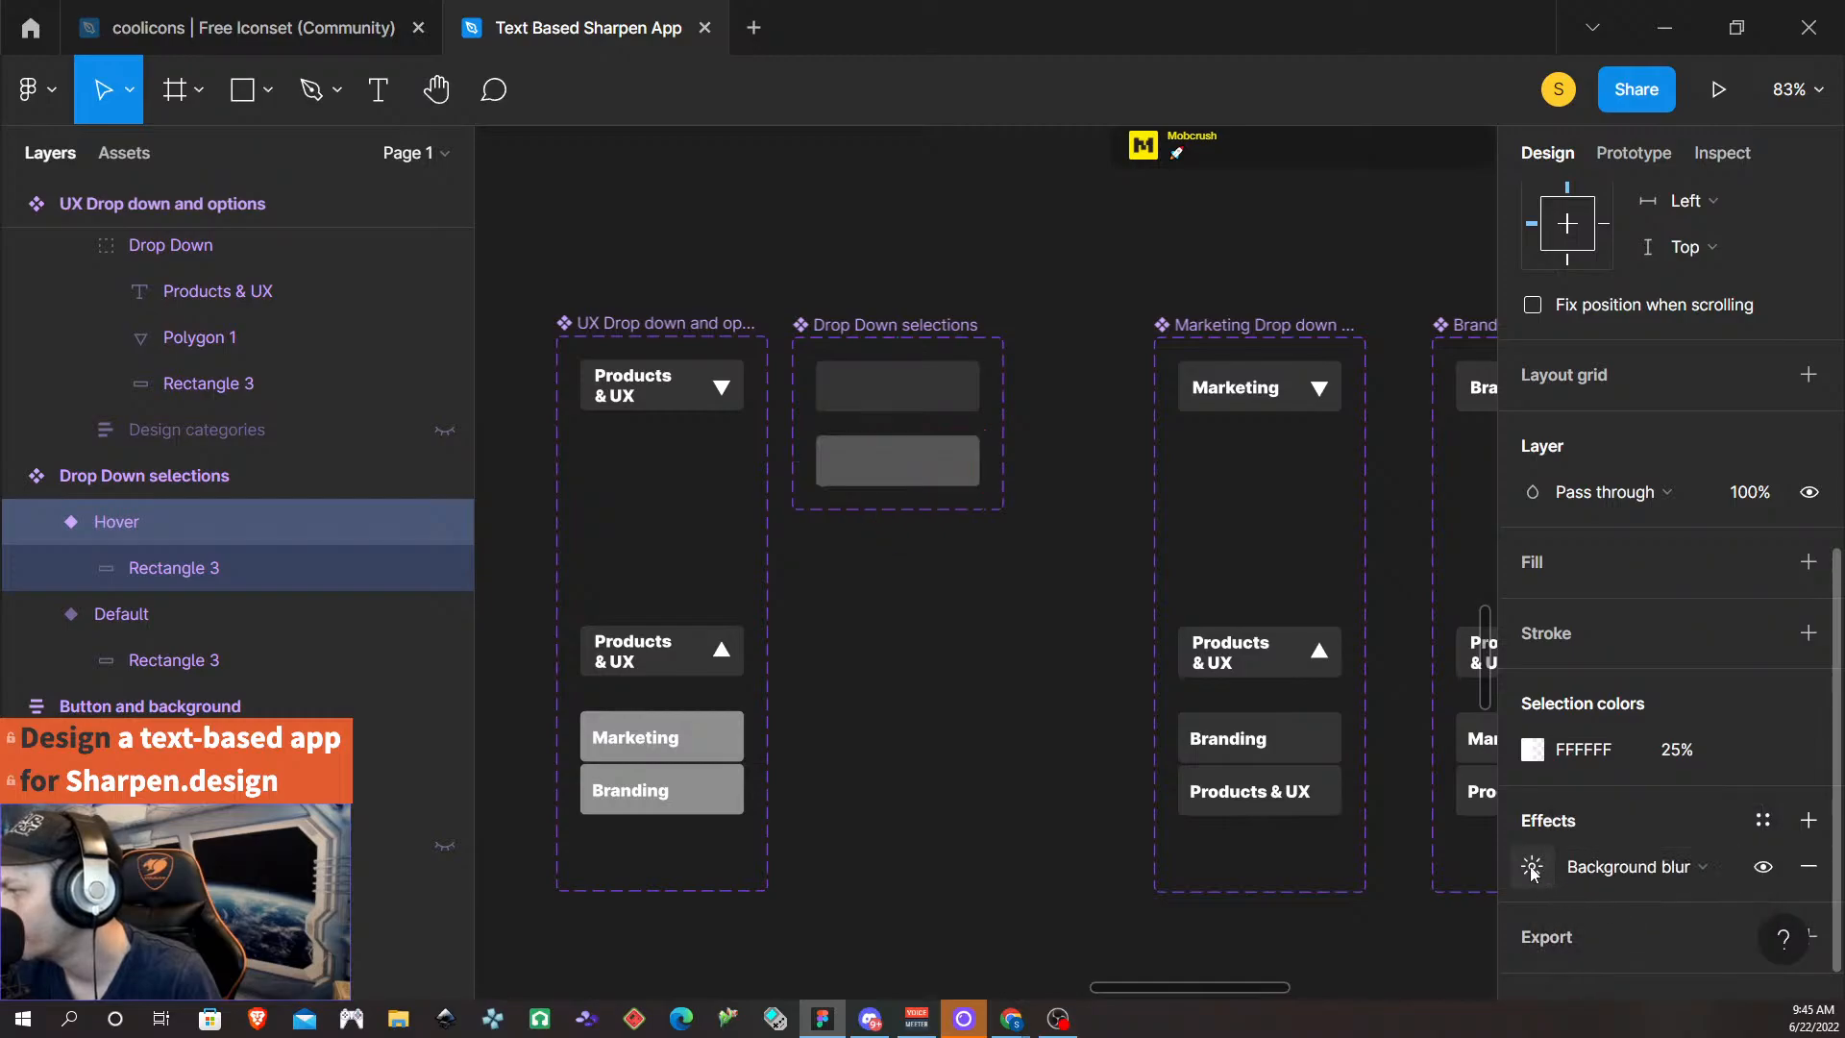
click(1532, 867)
text(8)
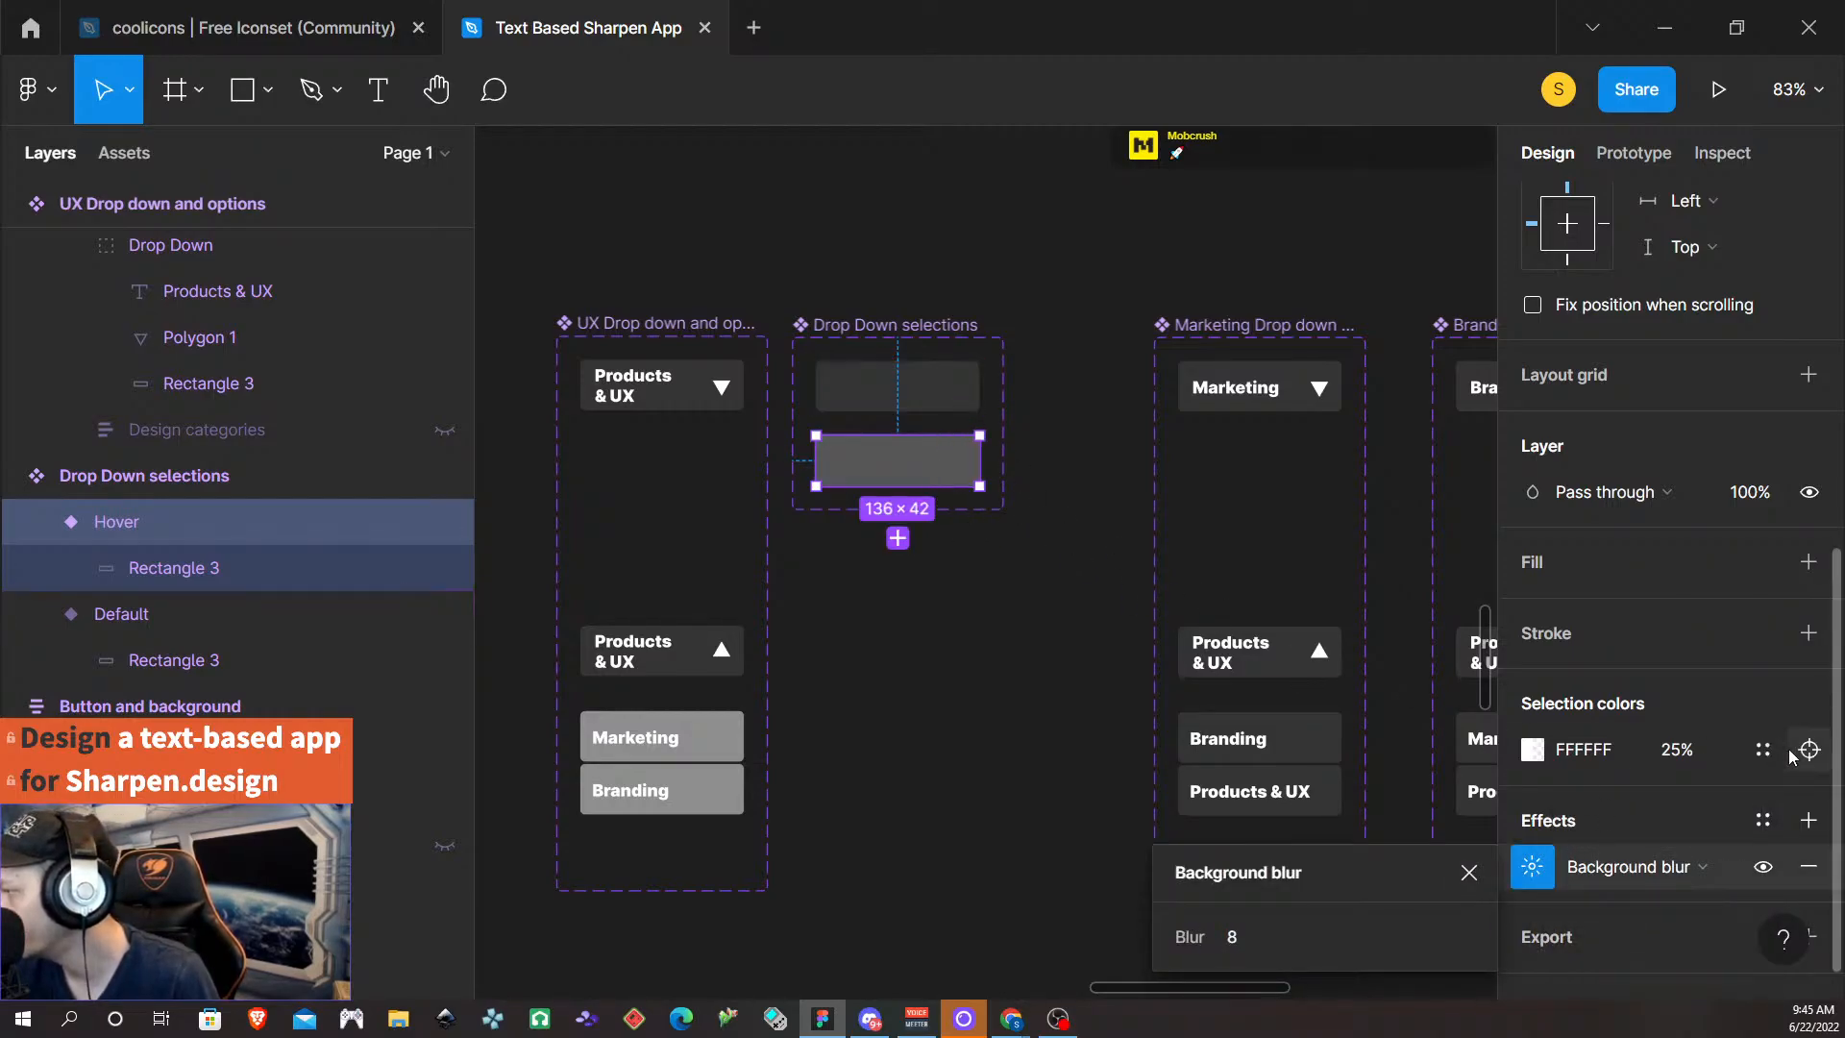
click(966, 652)
- Compare the colors and effects of the Default and Hover variants with those of the open UX dropdown's Marketing option
click(934, 476)
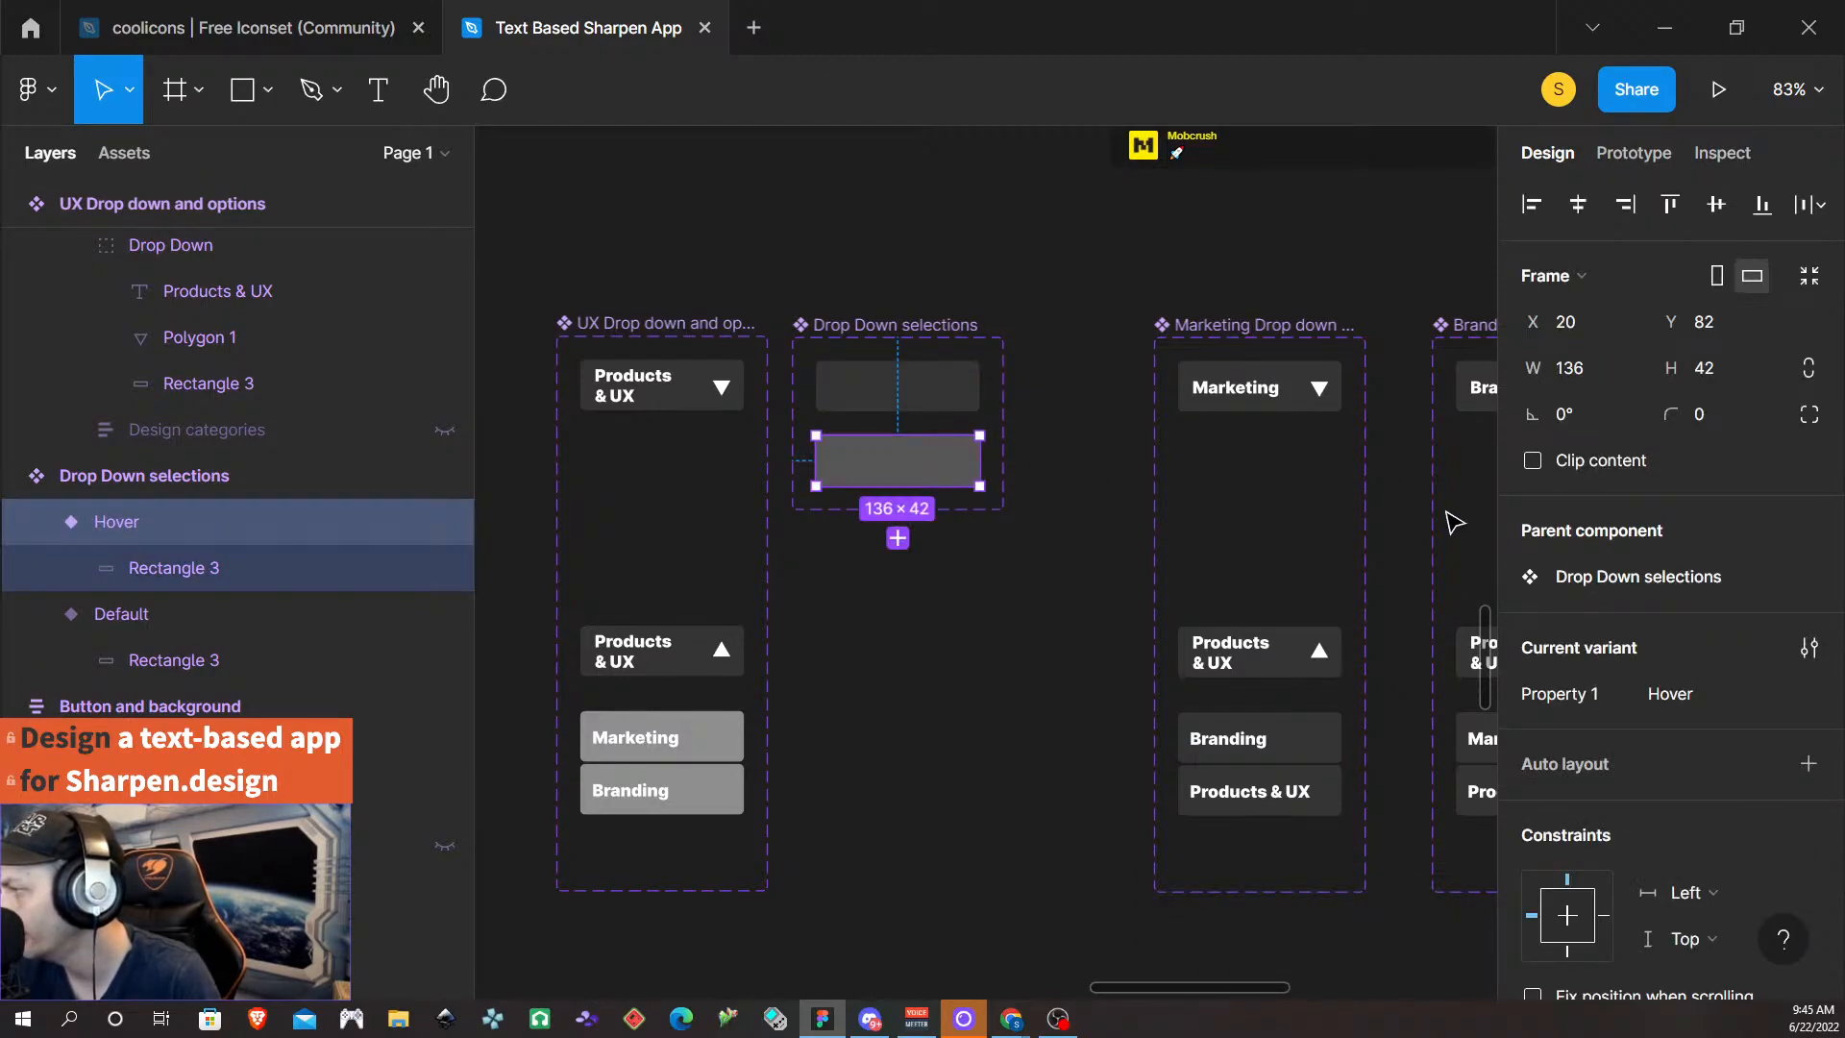
scroll(1605, 701, down, 5)
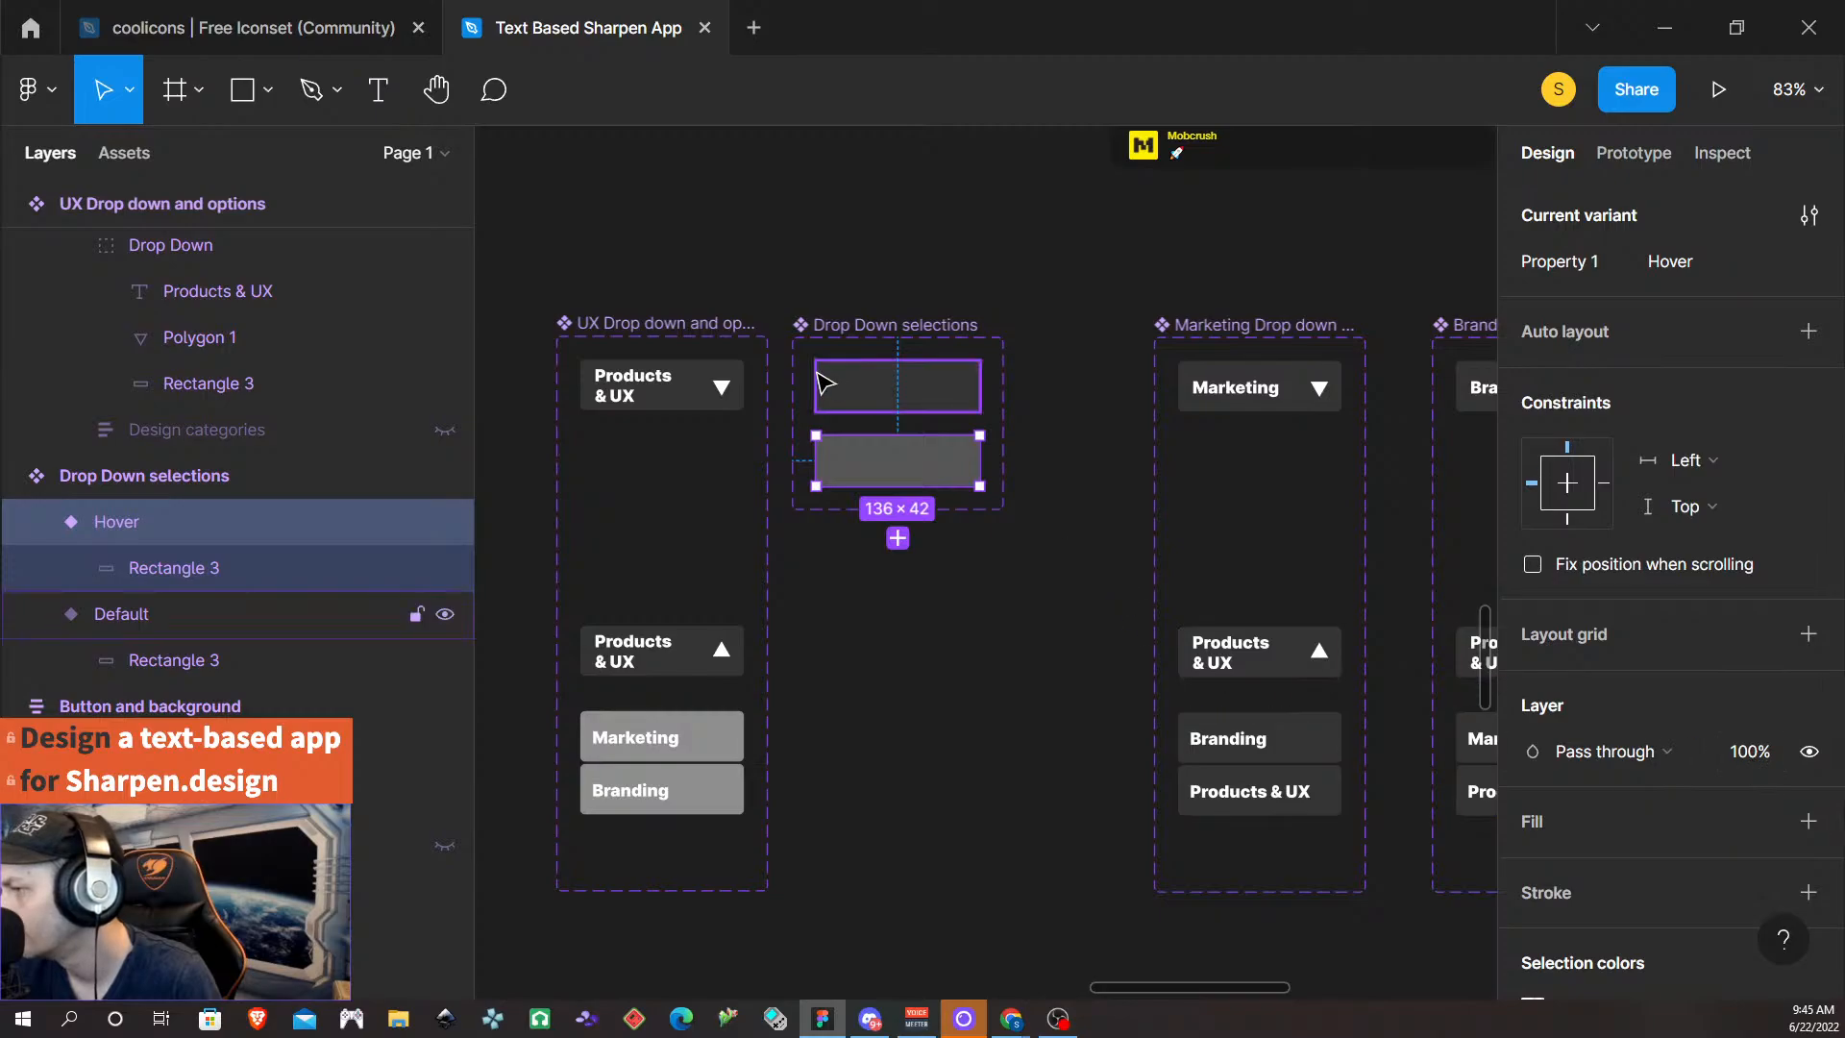
scroll(1729, 673, down, 3)
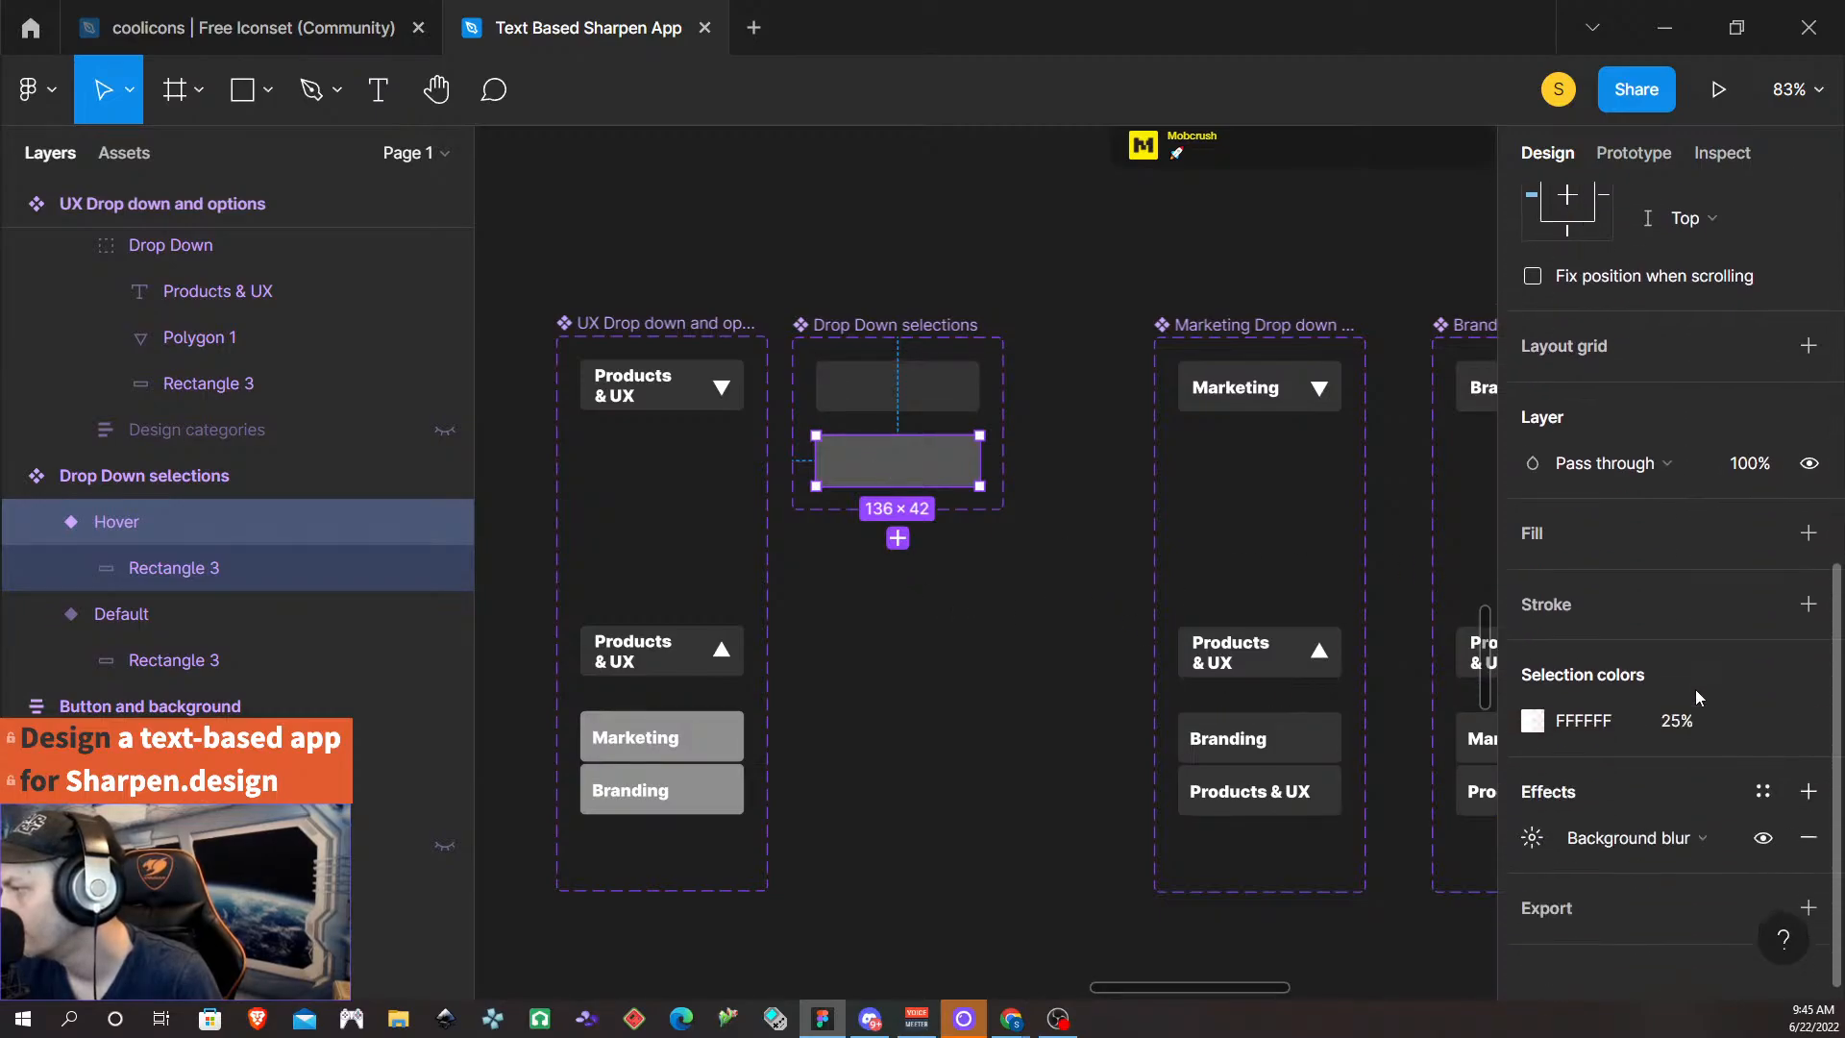
click(929, 393)
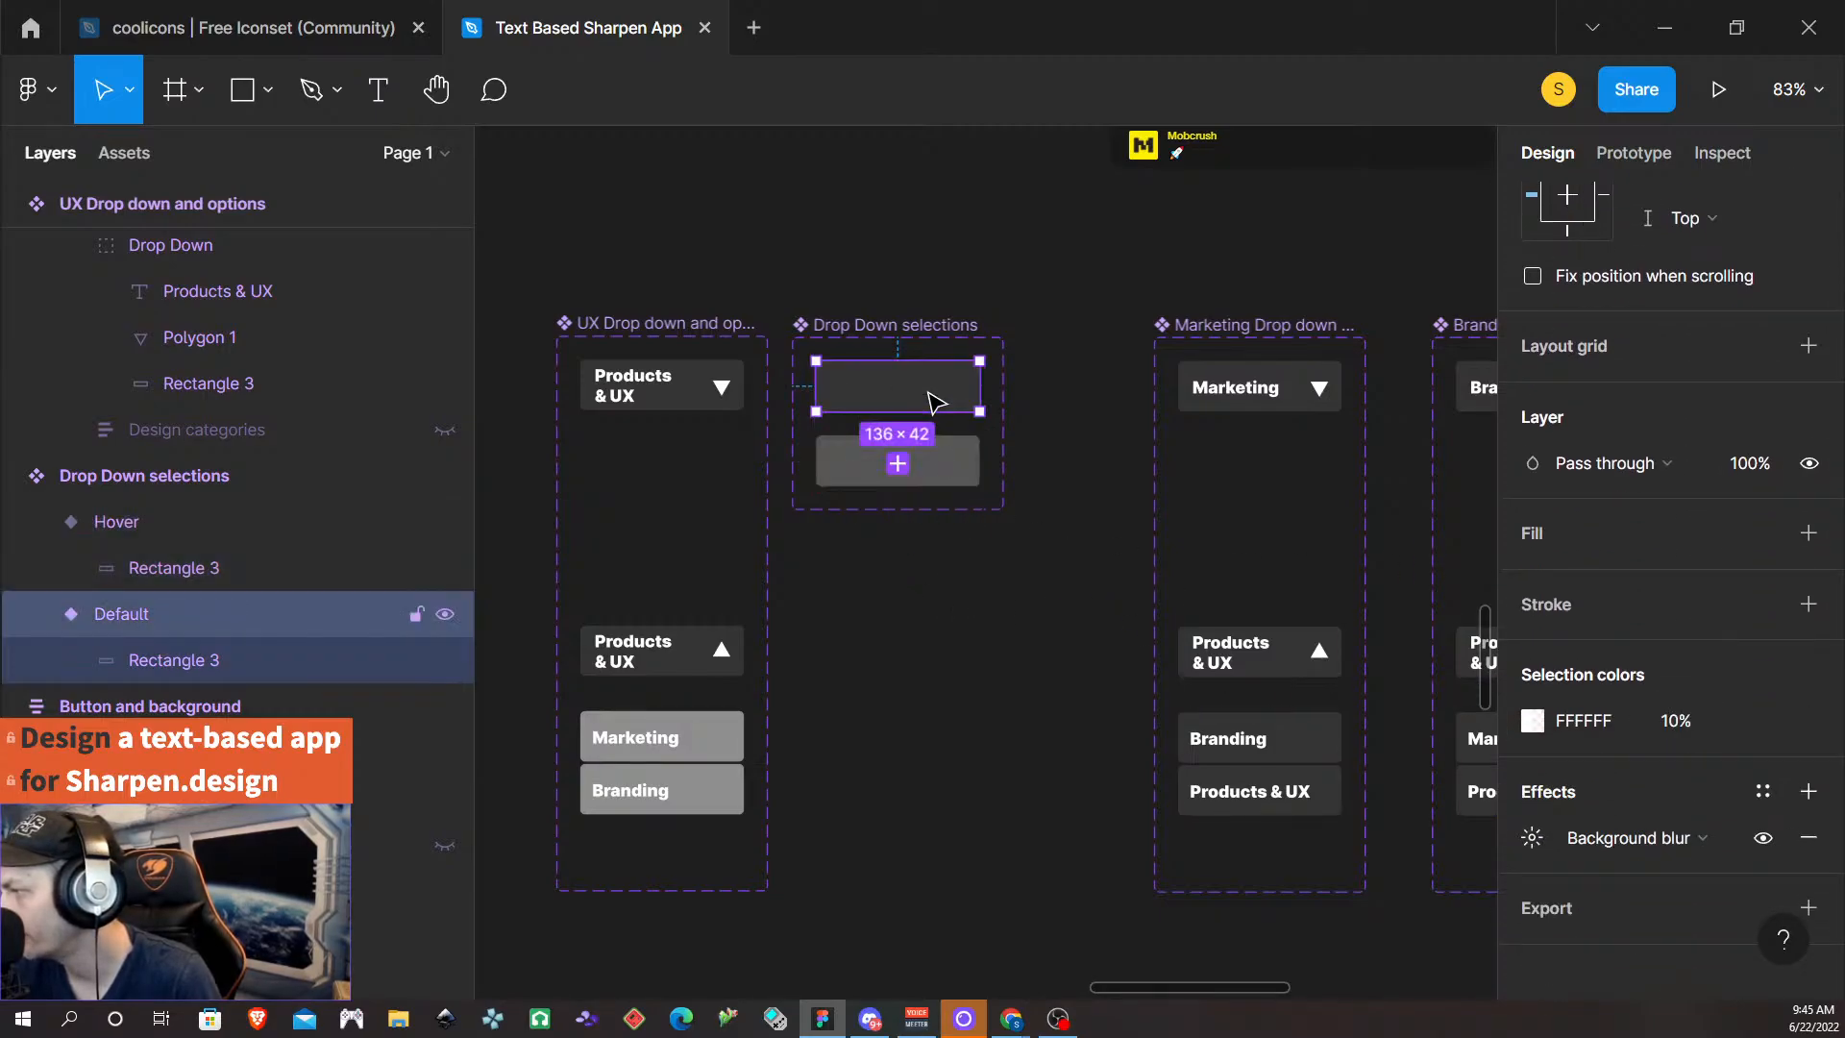
click(961, 475)
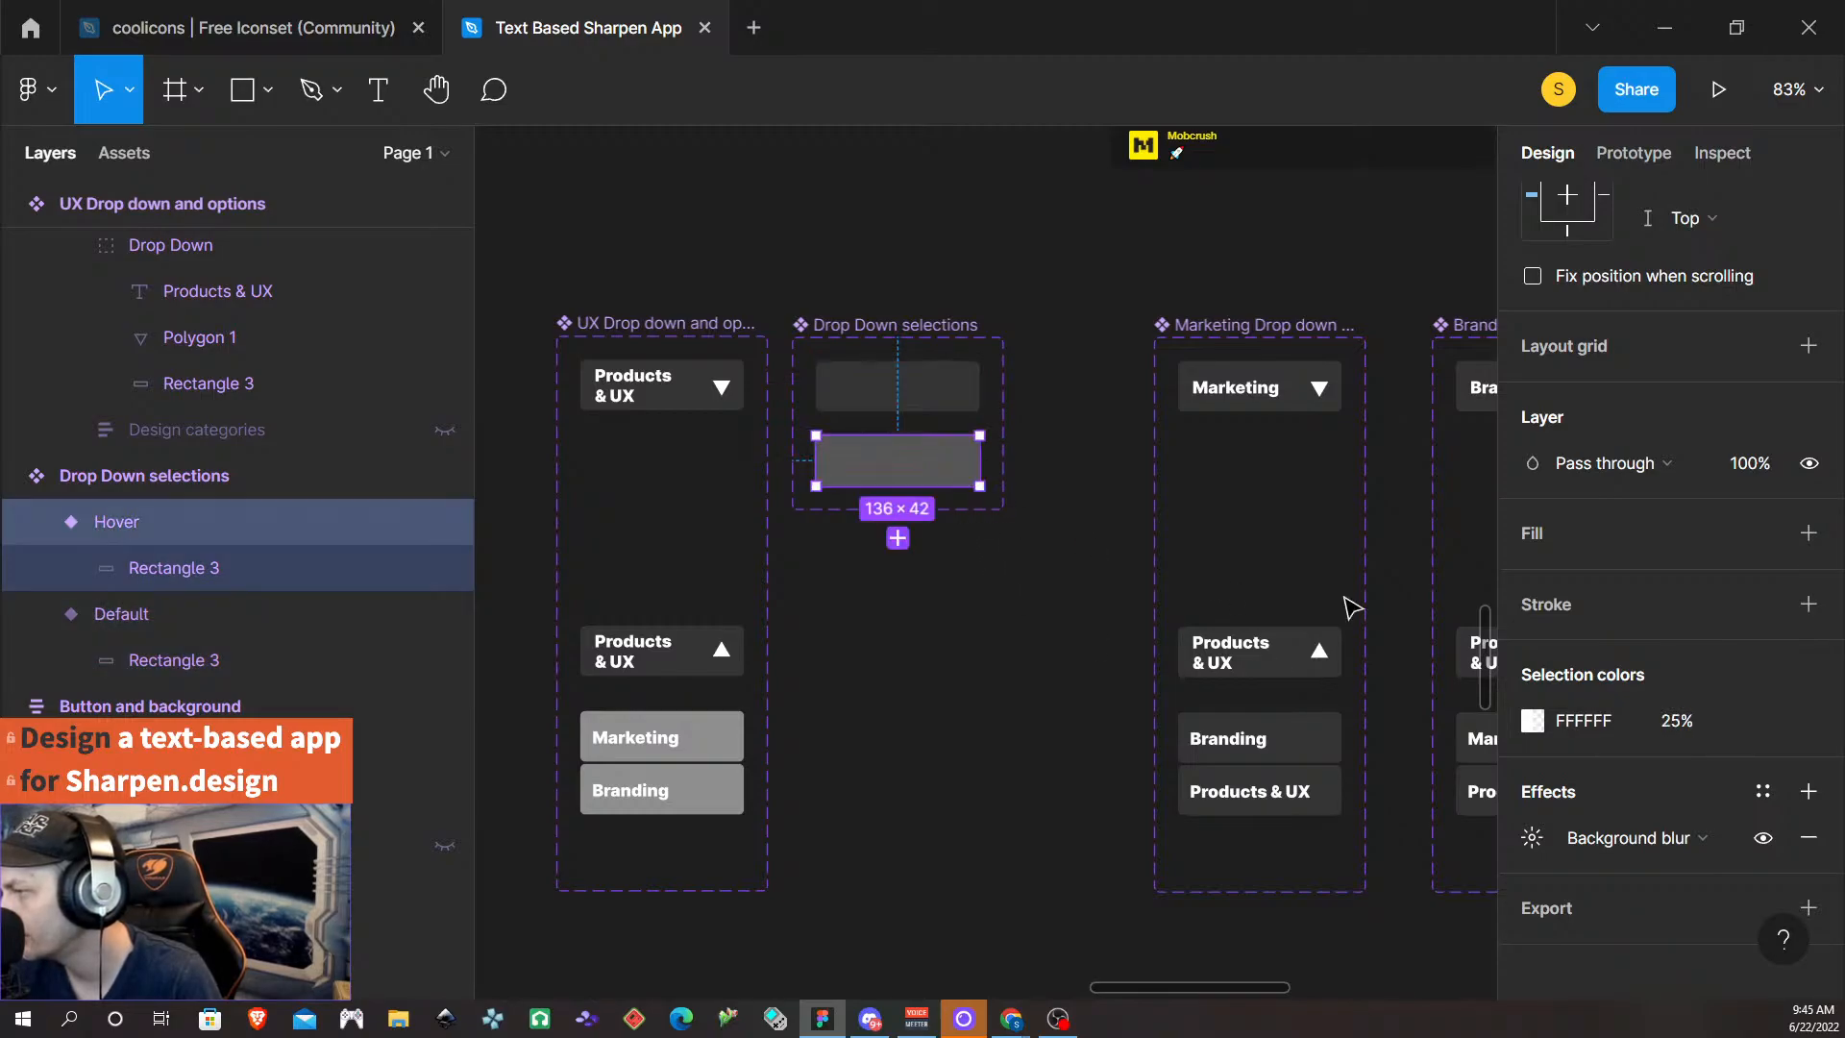
click(930, 399)
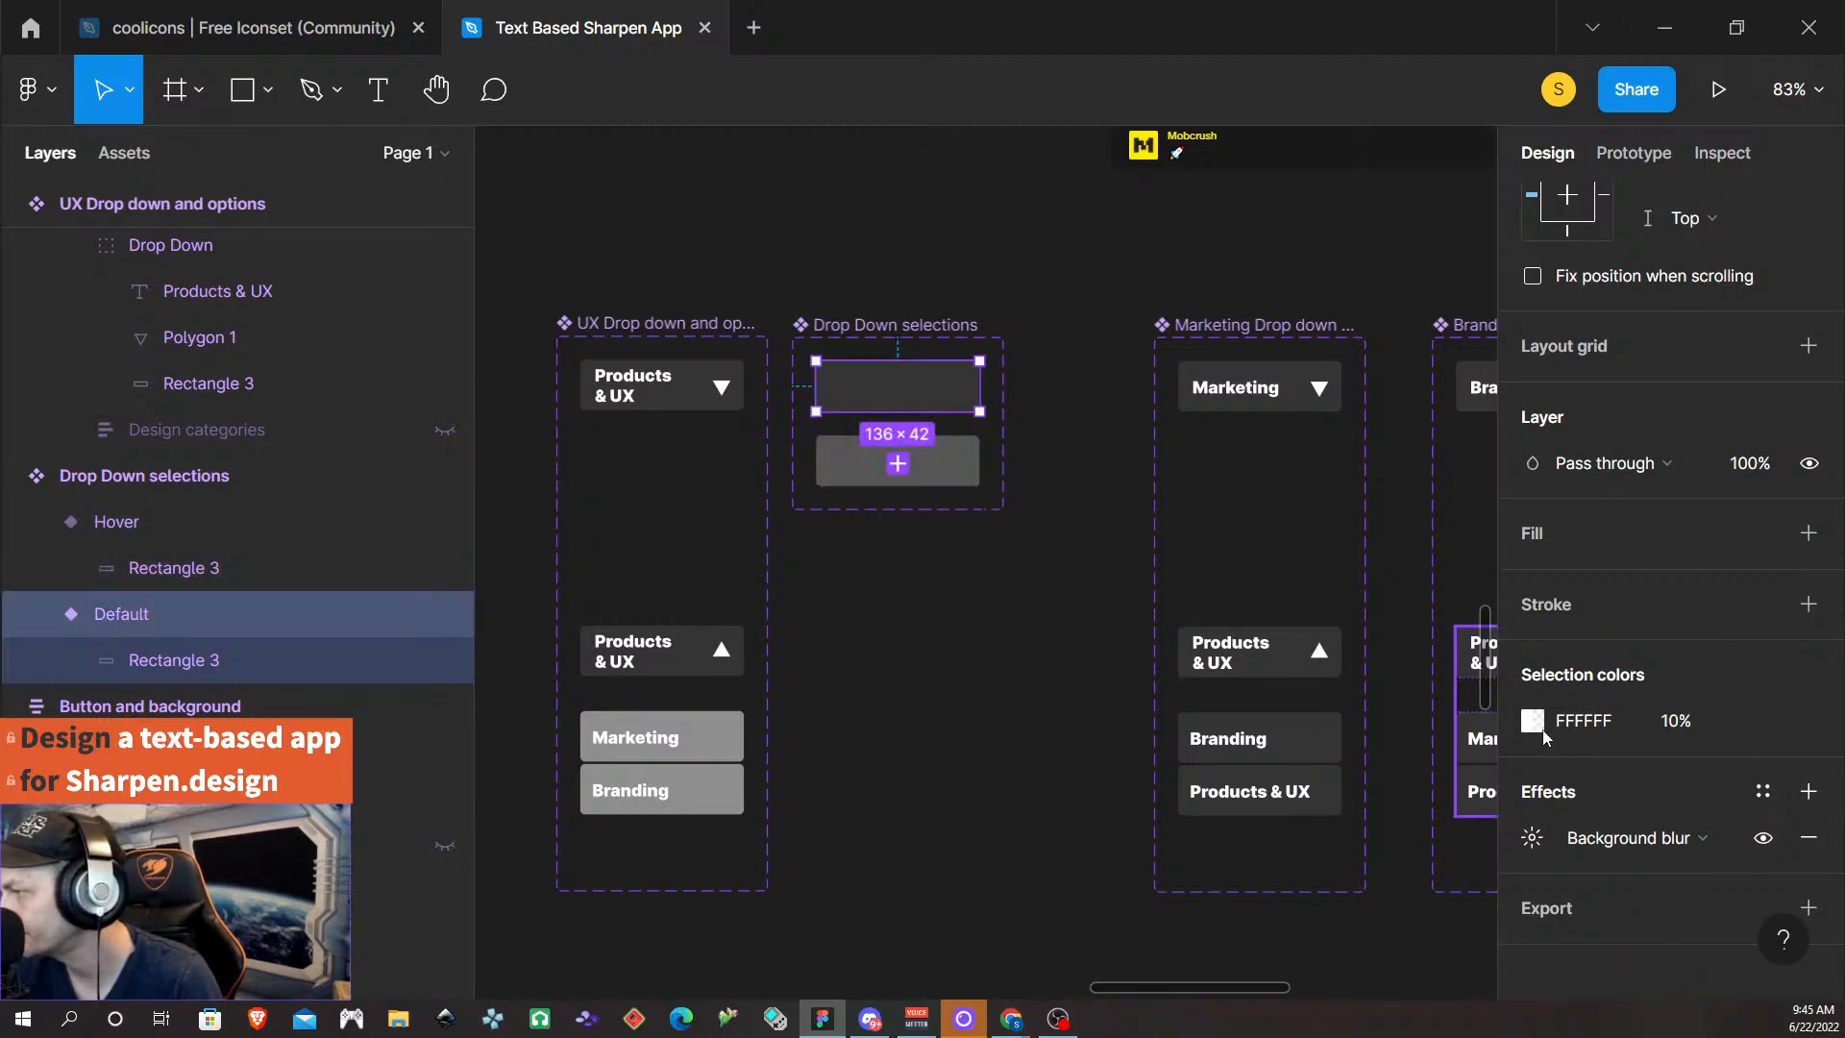
click(1088, 706)
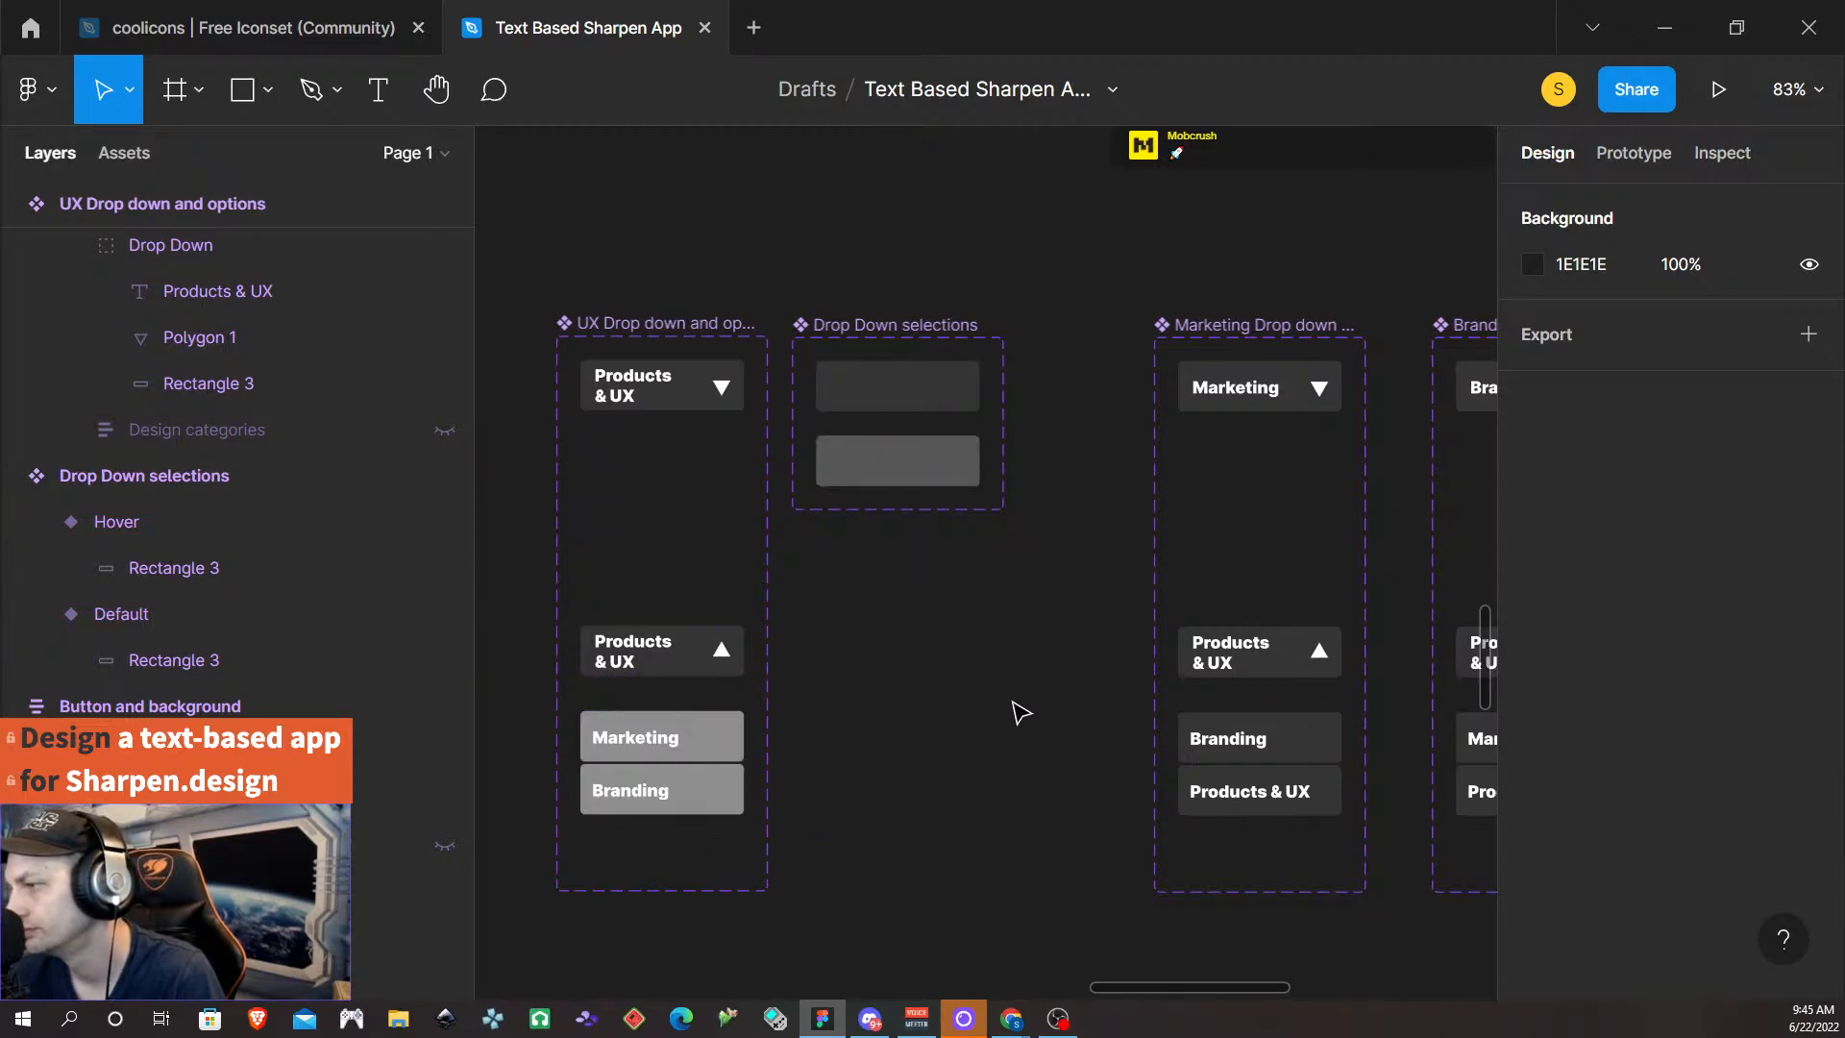
double_click(723, 759)
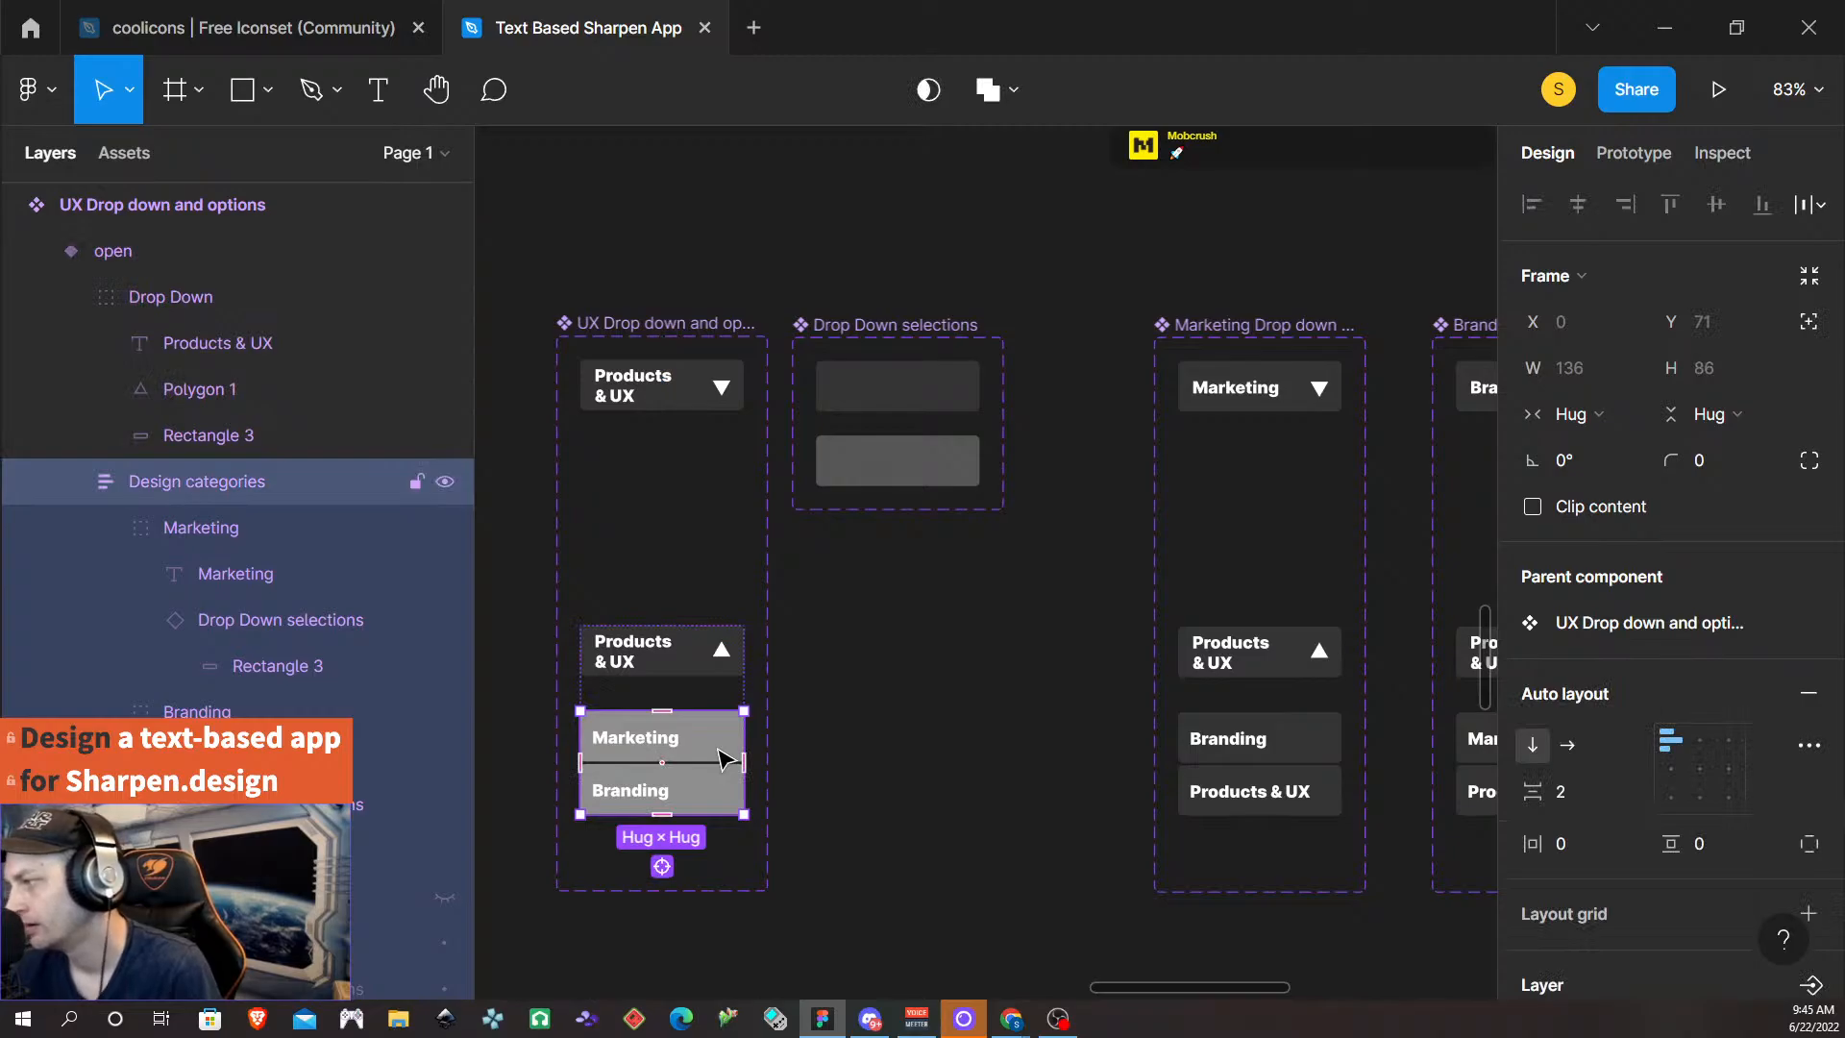
click(723, 757)
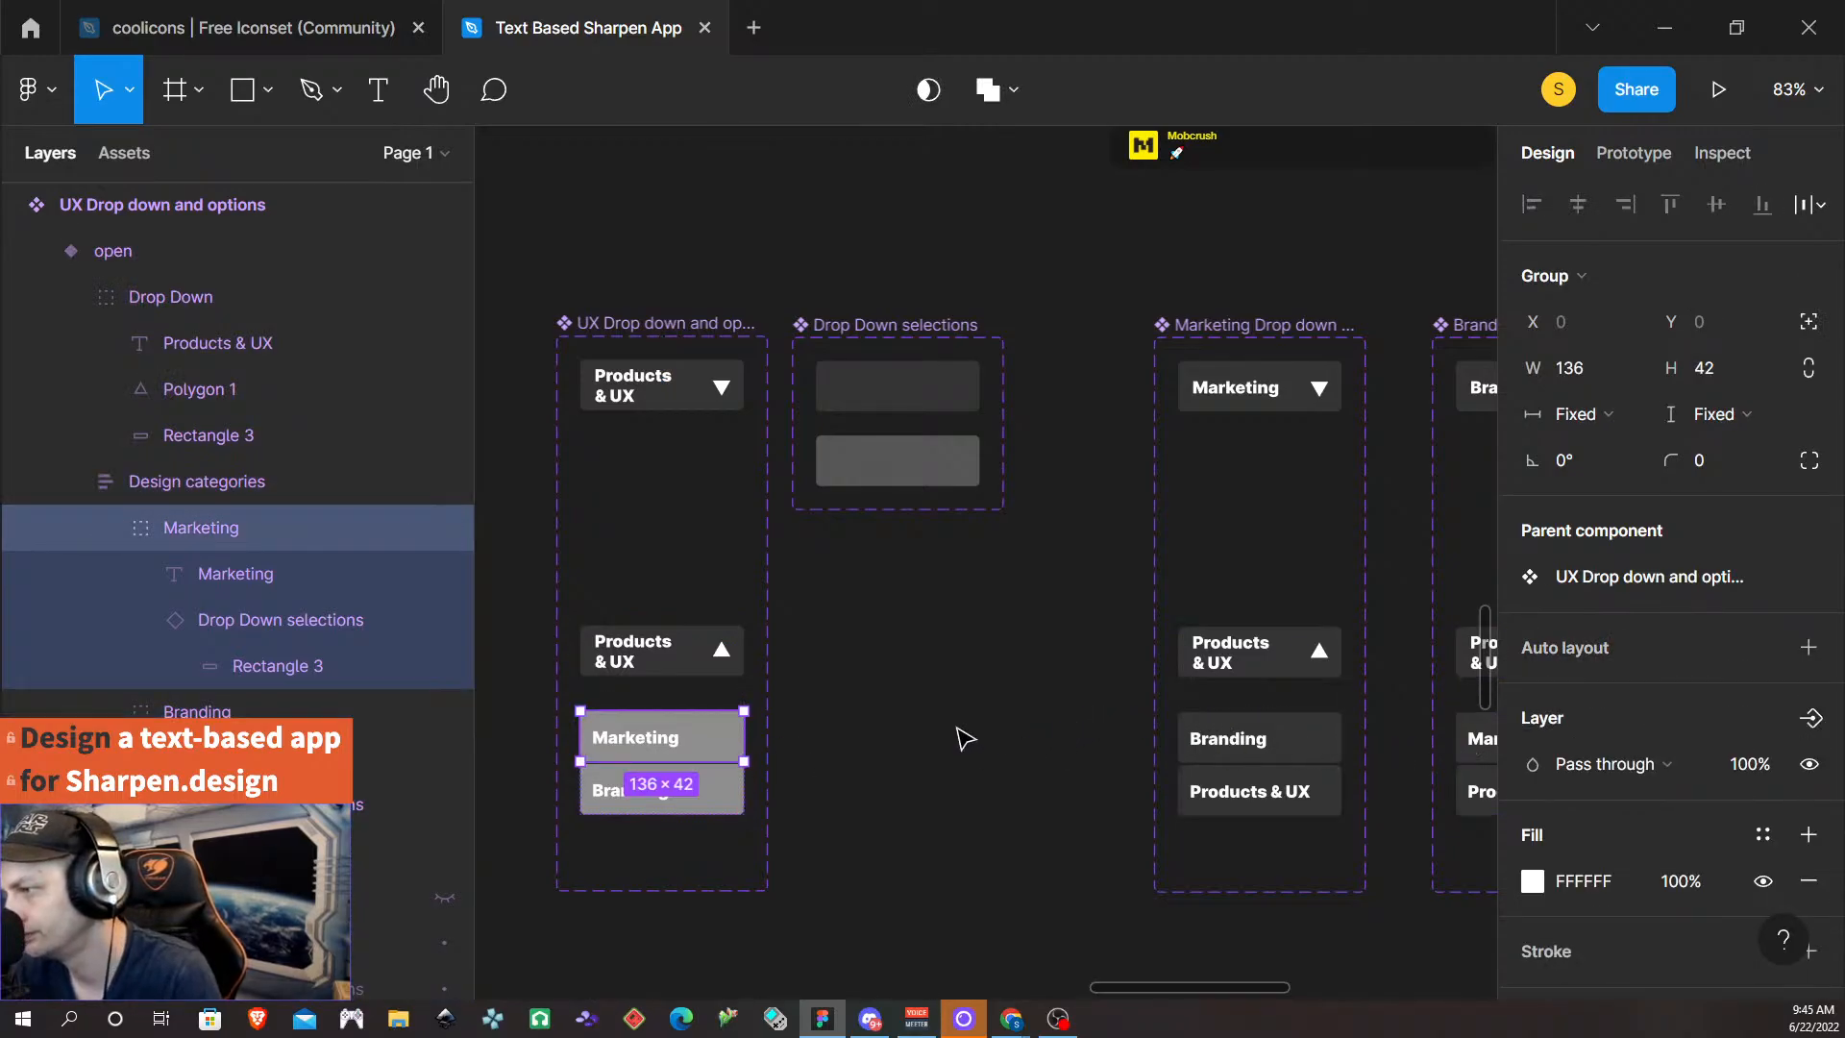
scroll(1645, 677, down, 3)
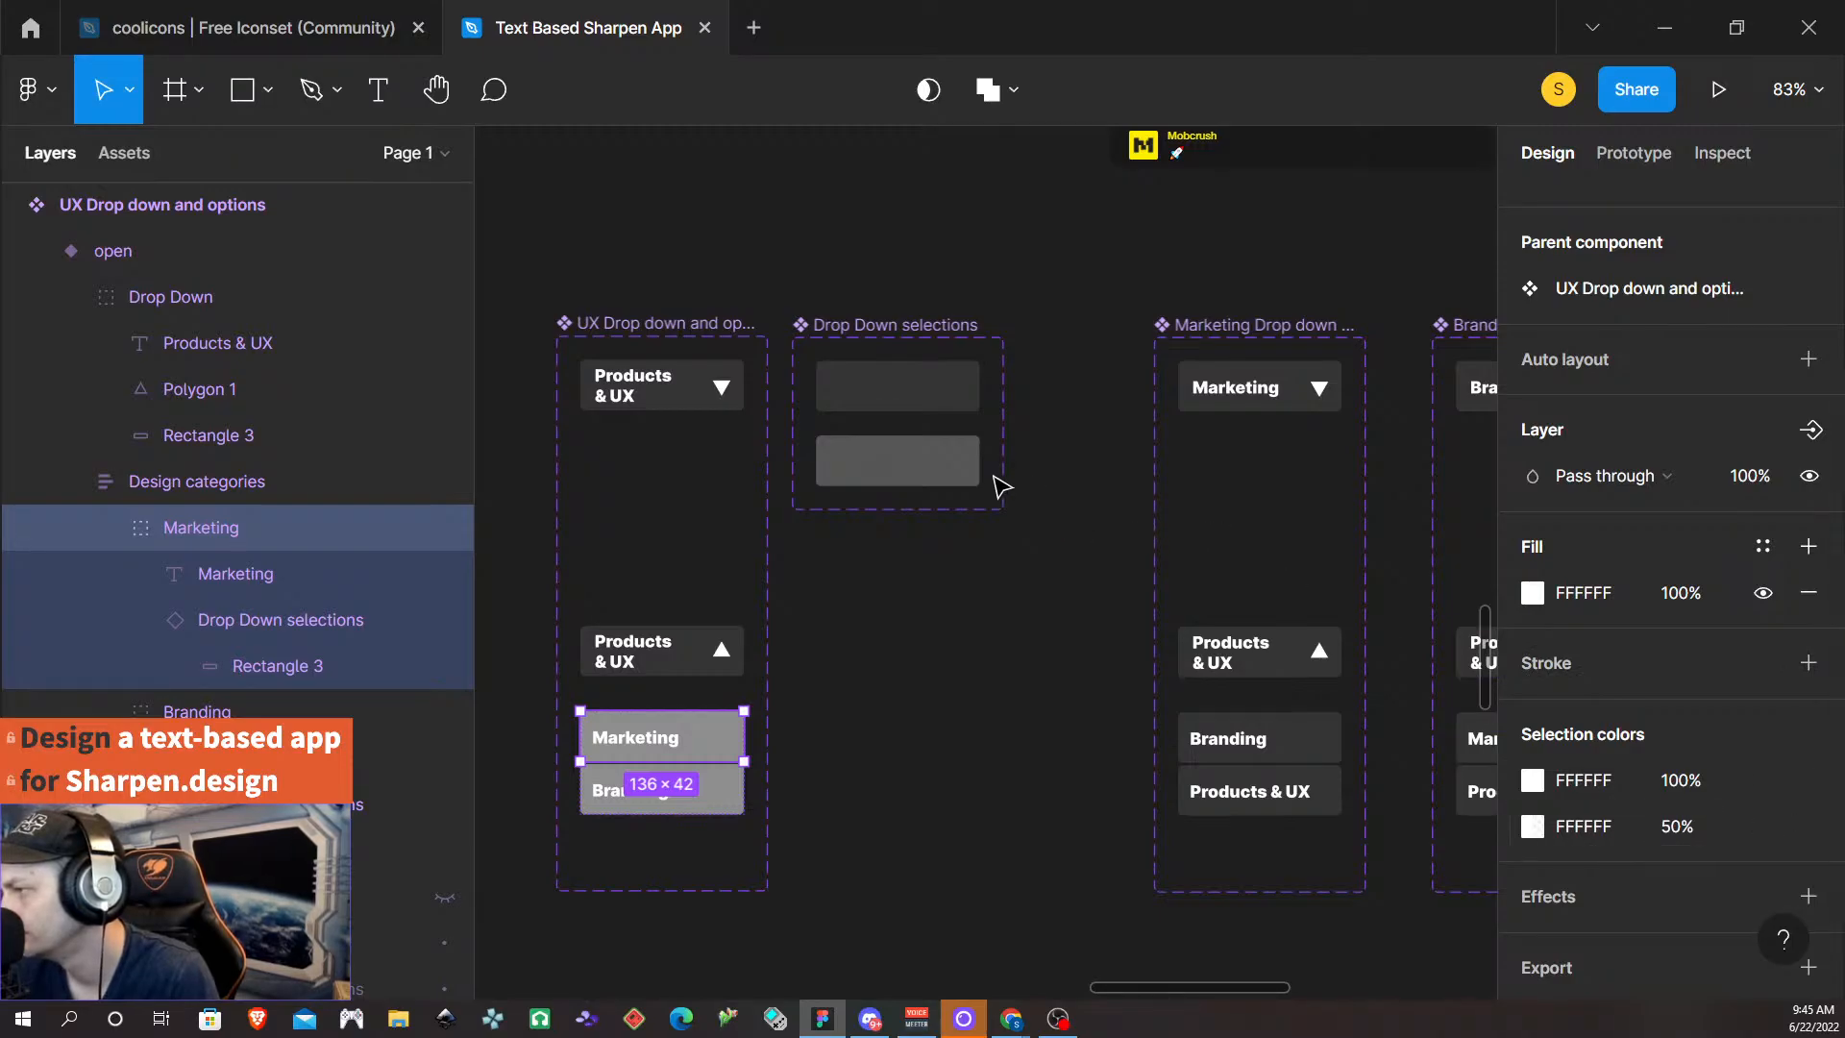
- Set the Hover variant's white color opacity to 50% in Drop Down selections
click(958, 478)
scroll(1612, 792, down, 3)
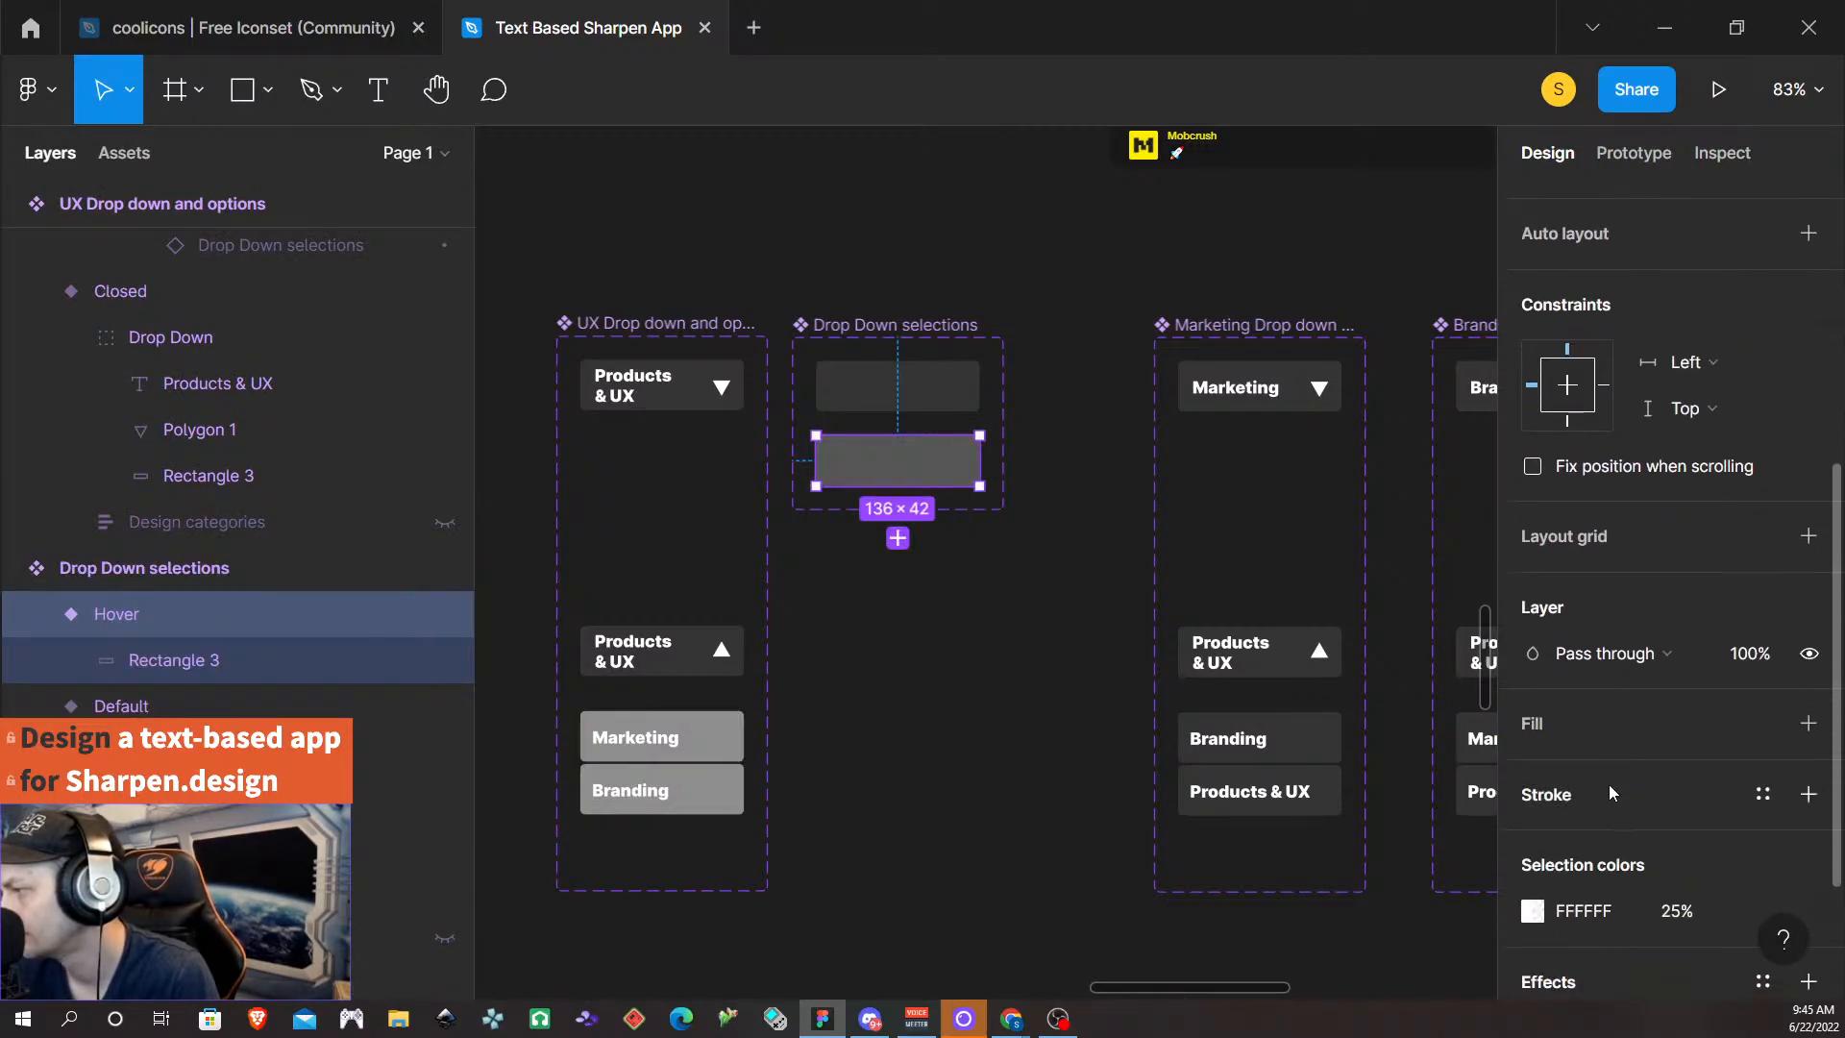
click(1682, 913)
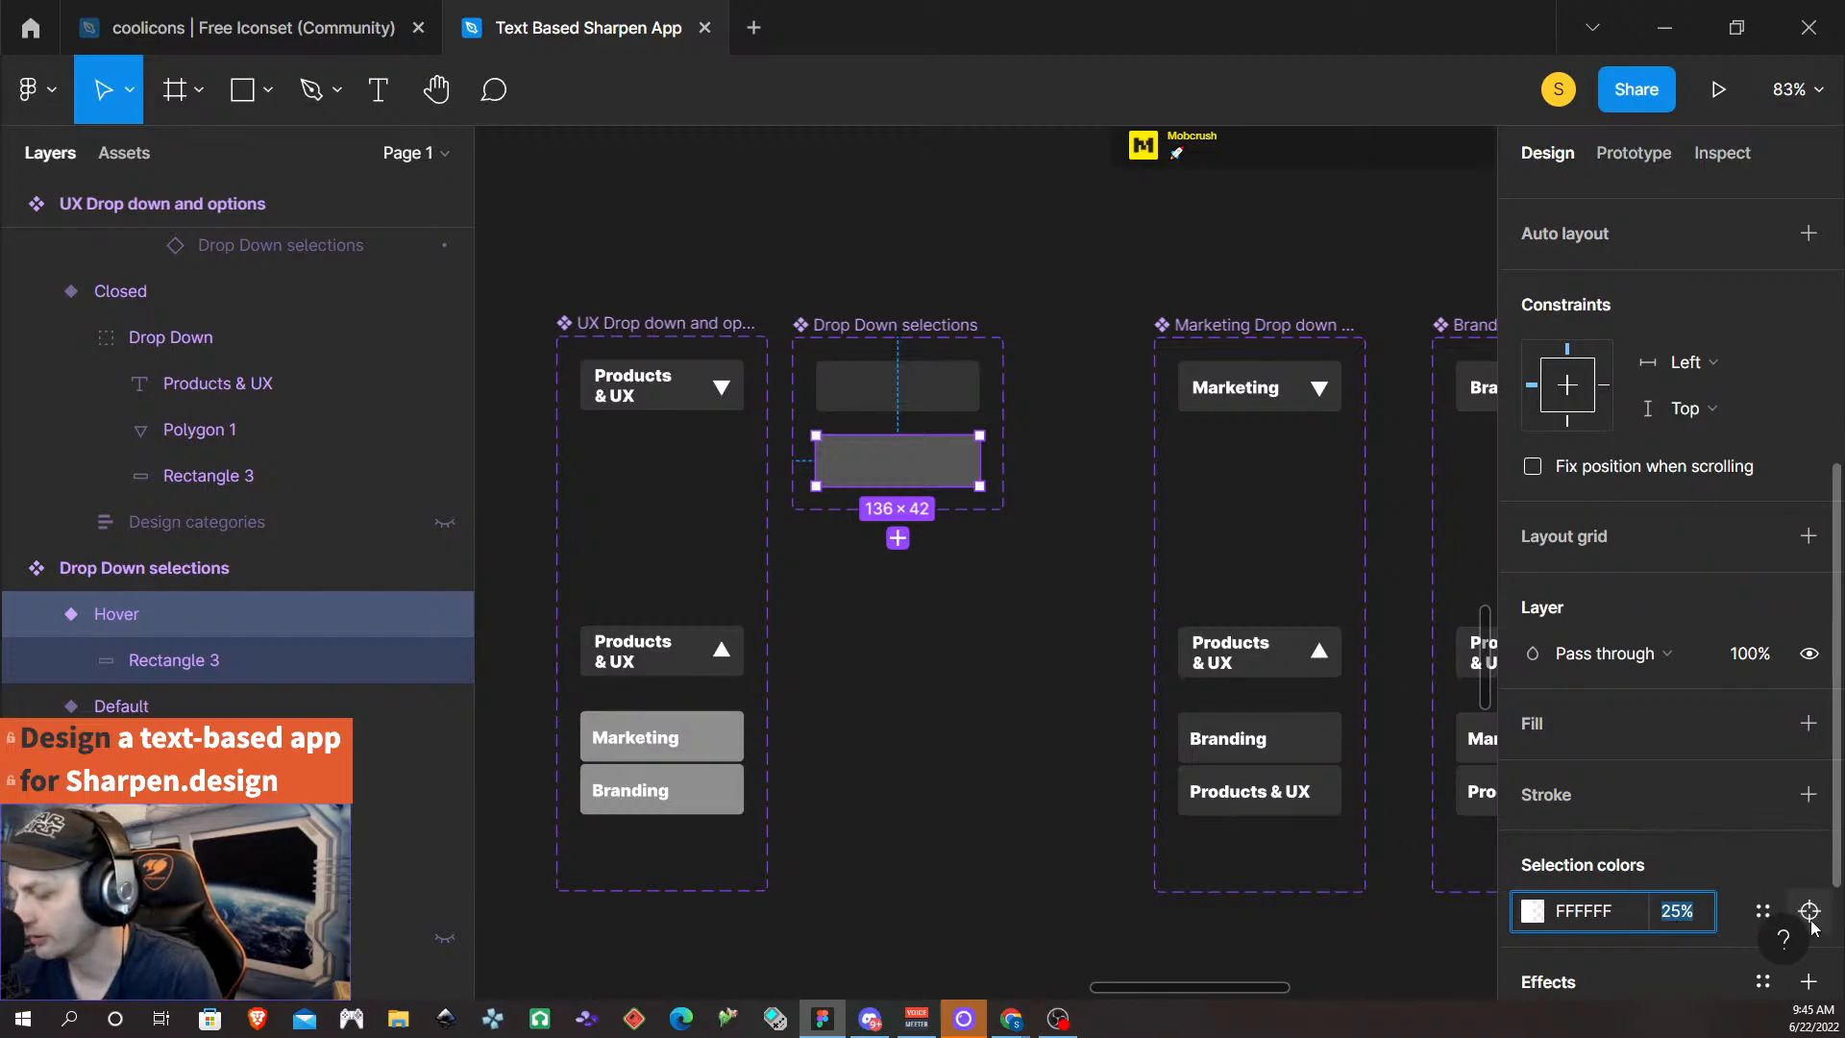
key(Return)
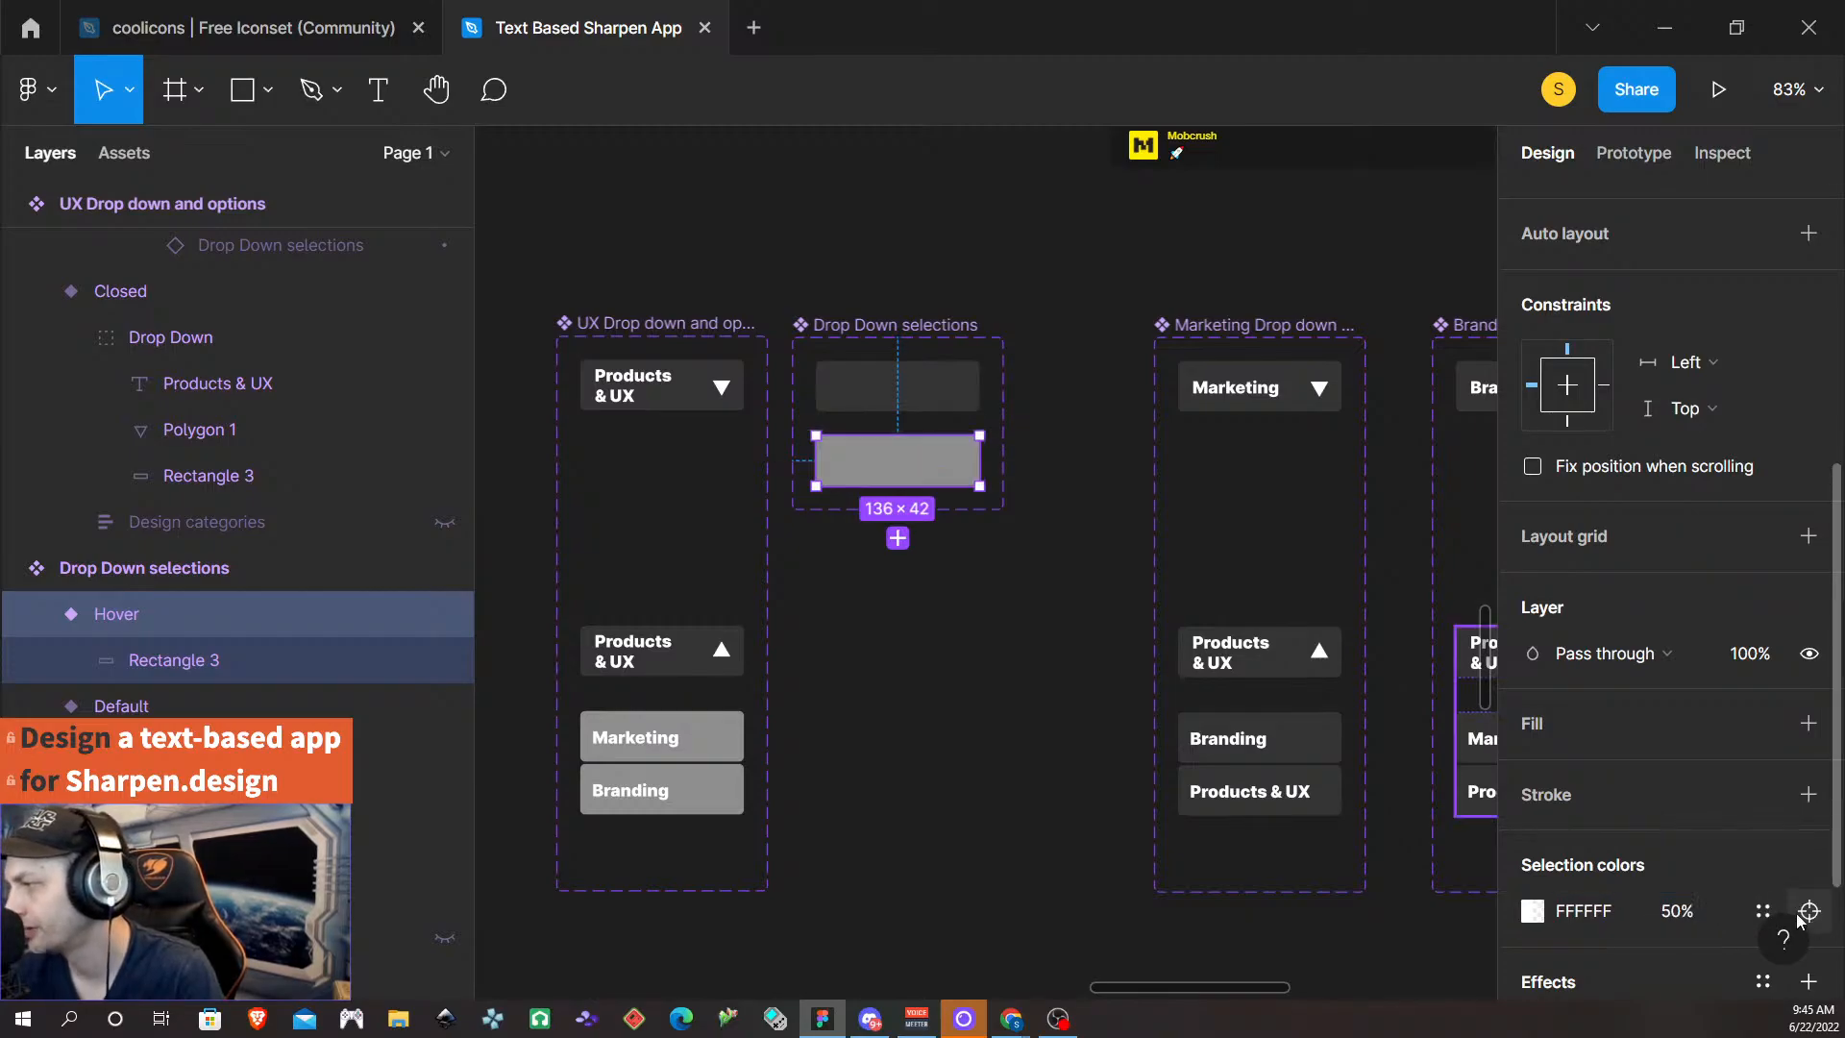
- Set the Default variant's white color opacity to 25% in Drop Down selections
click(927, 394)
click(1676, 912)
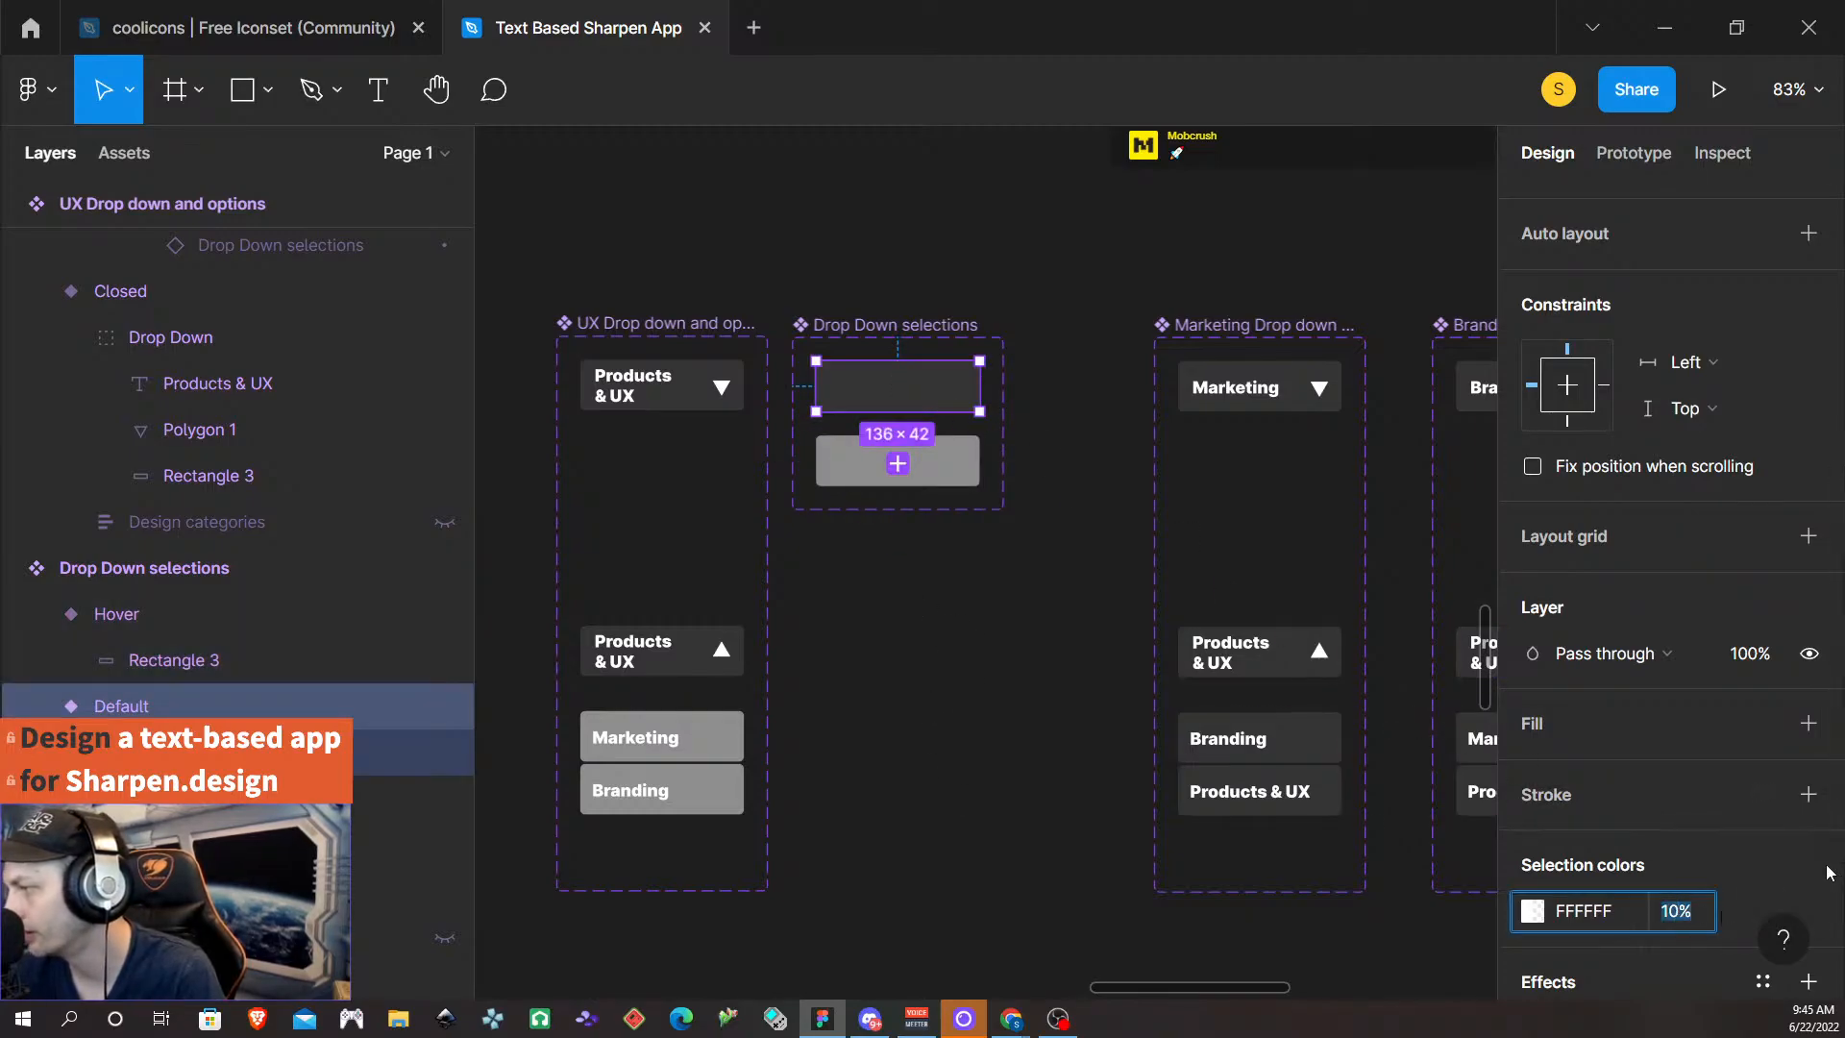
key(Return)
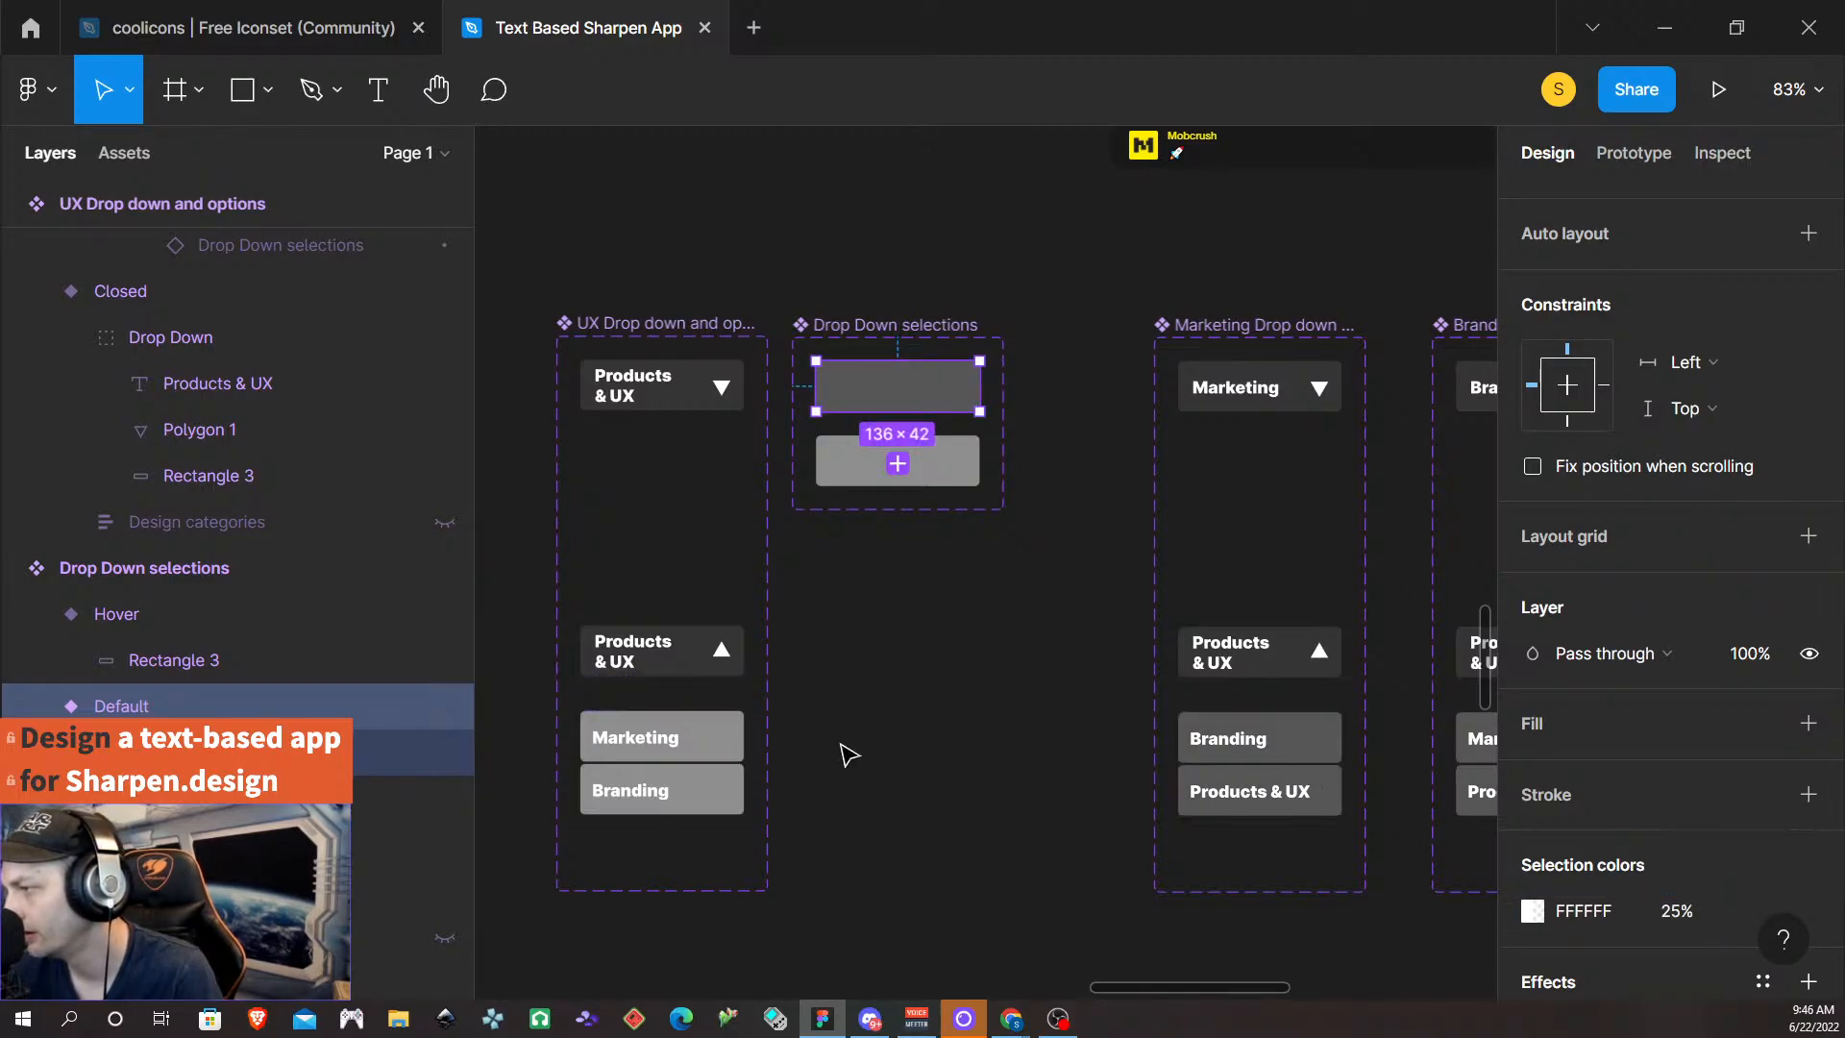
- Compare the colors of the open Marketing dropdown's Branding option with those of the open UX dropdown's Marketing option
double_click(1324, 728)
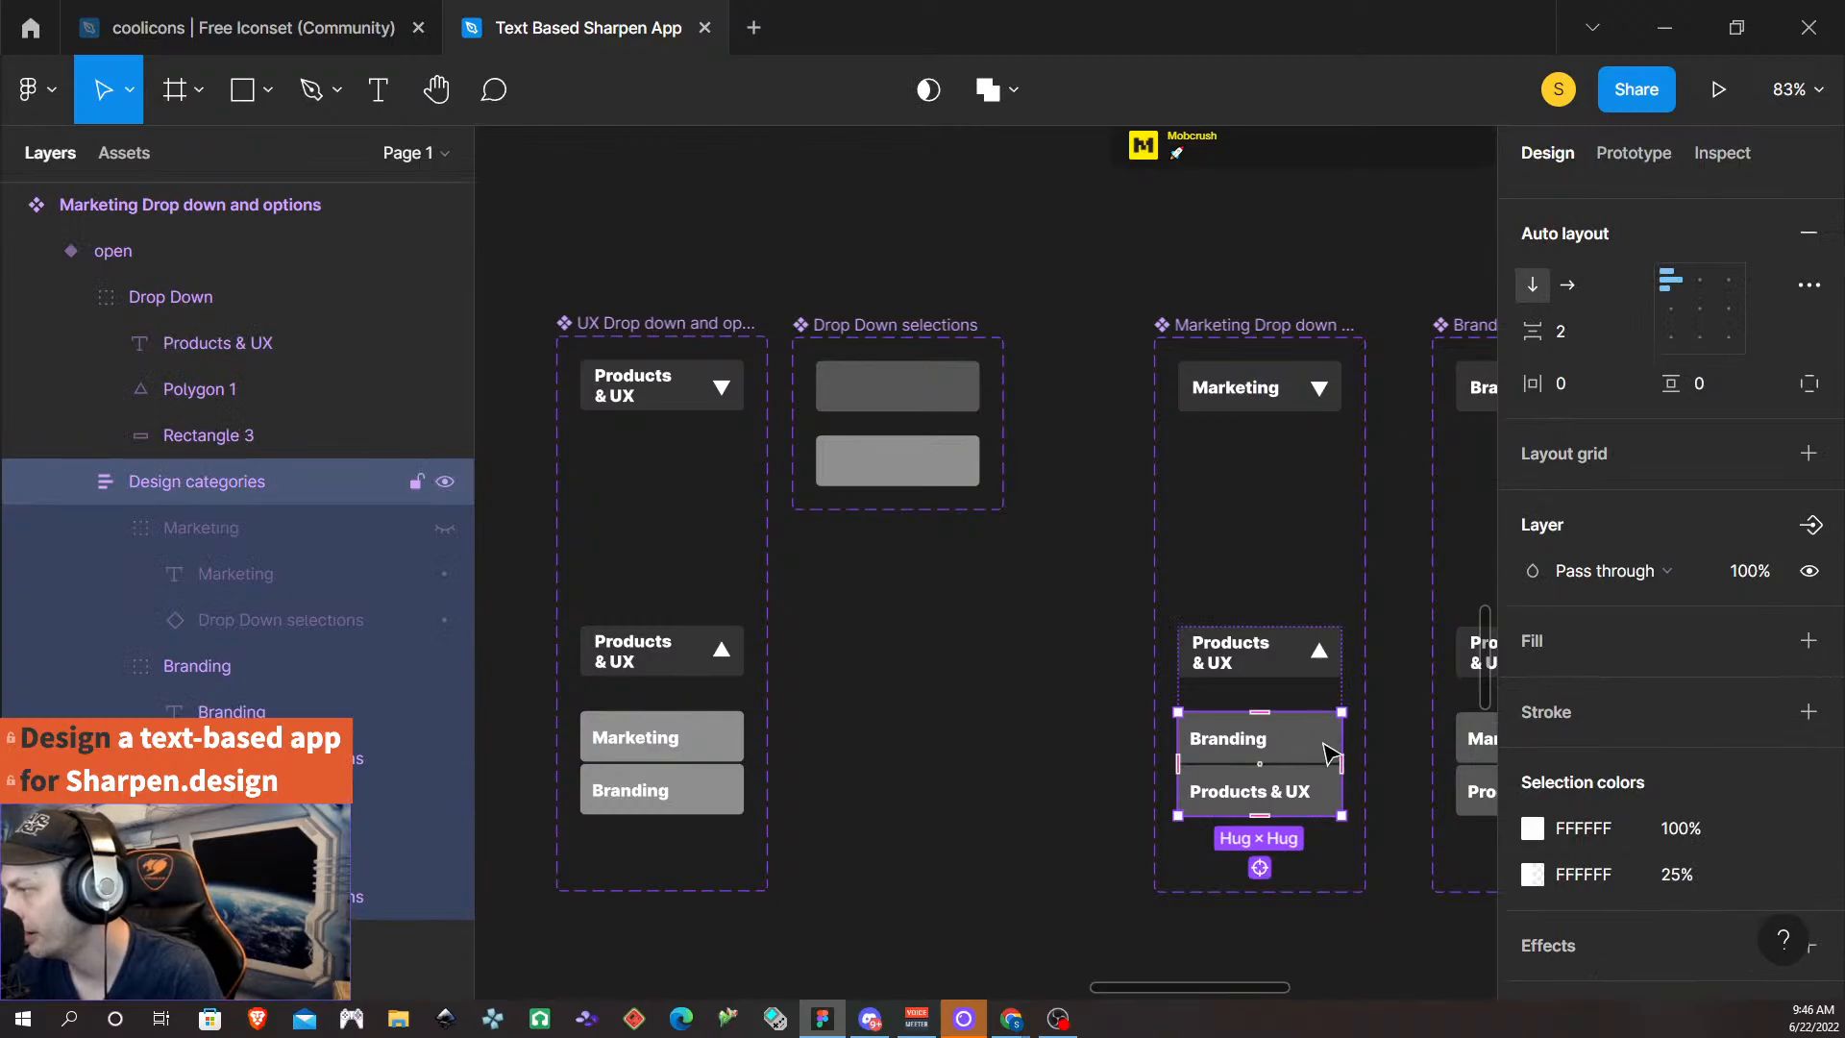
click(1325, 745)
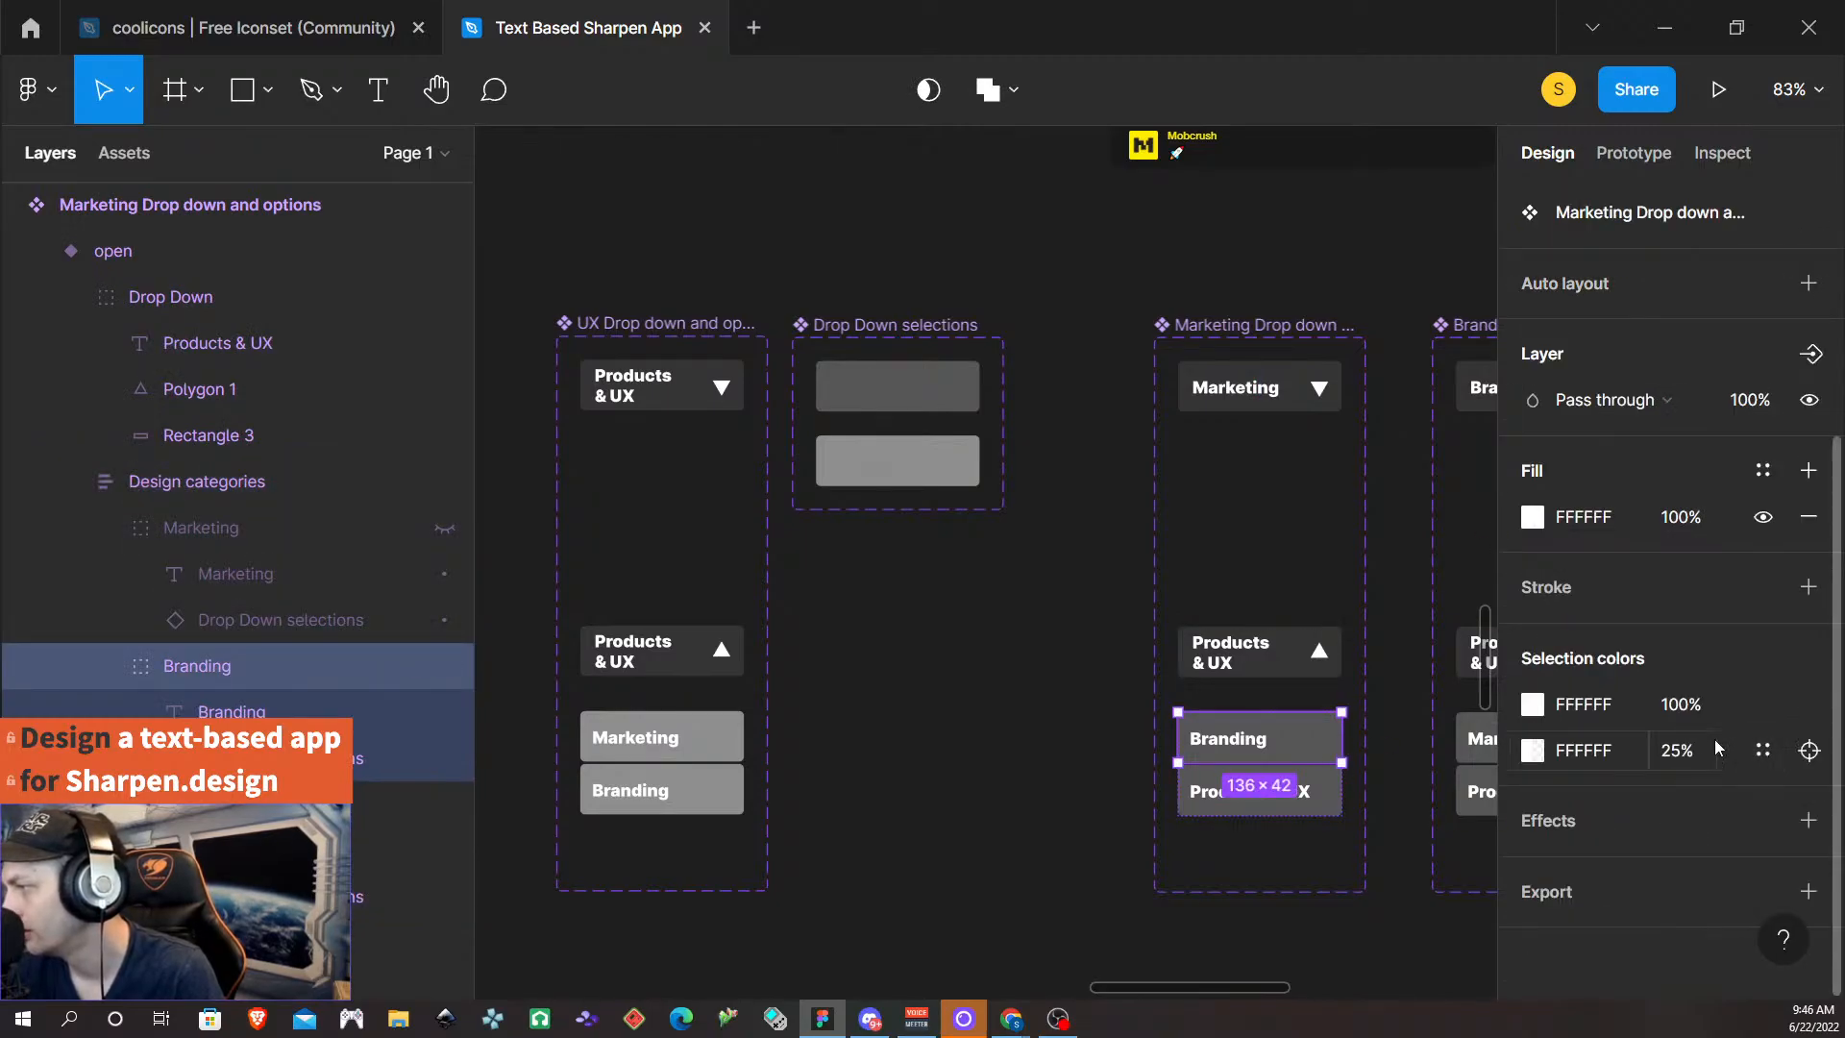
click(723, 744)
click(721, 749)
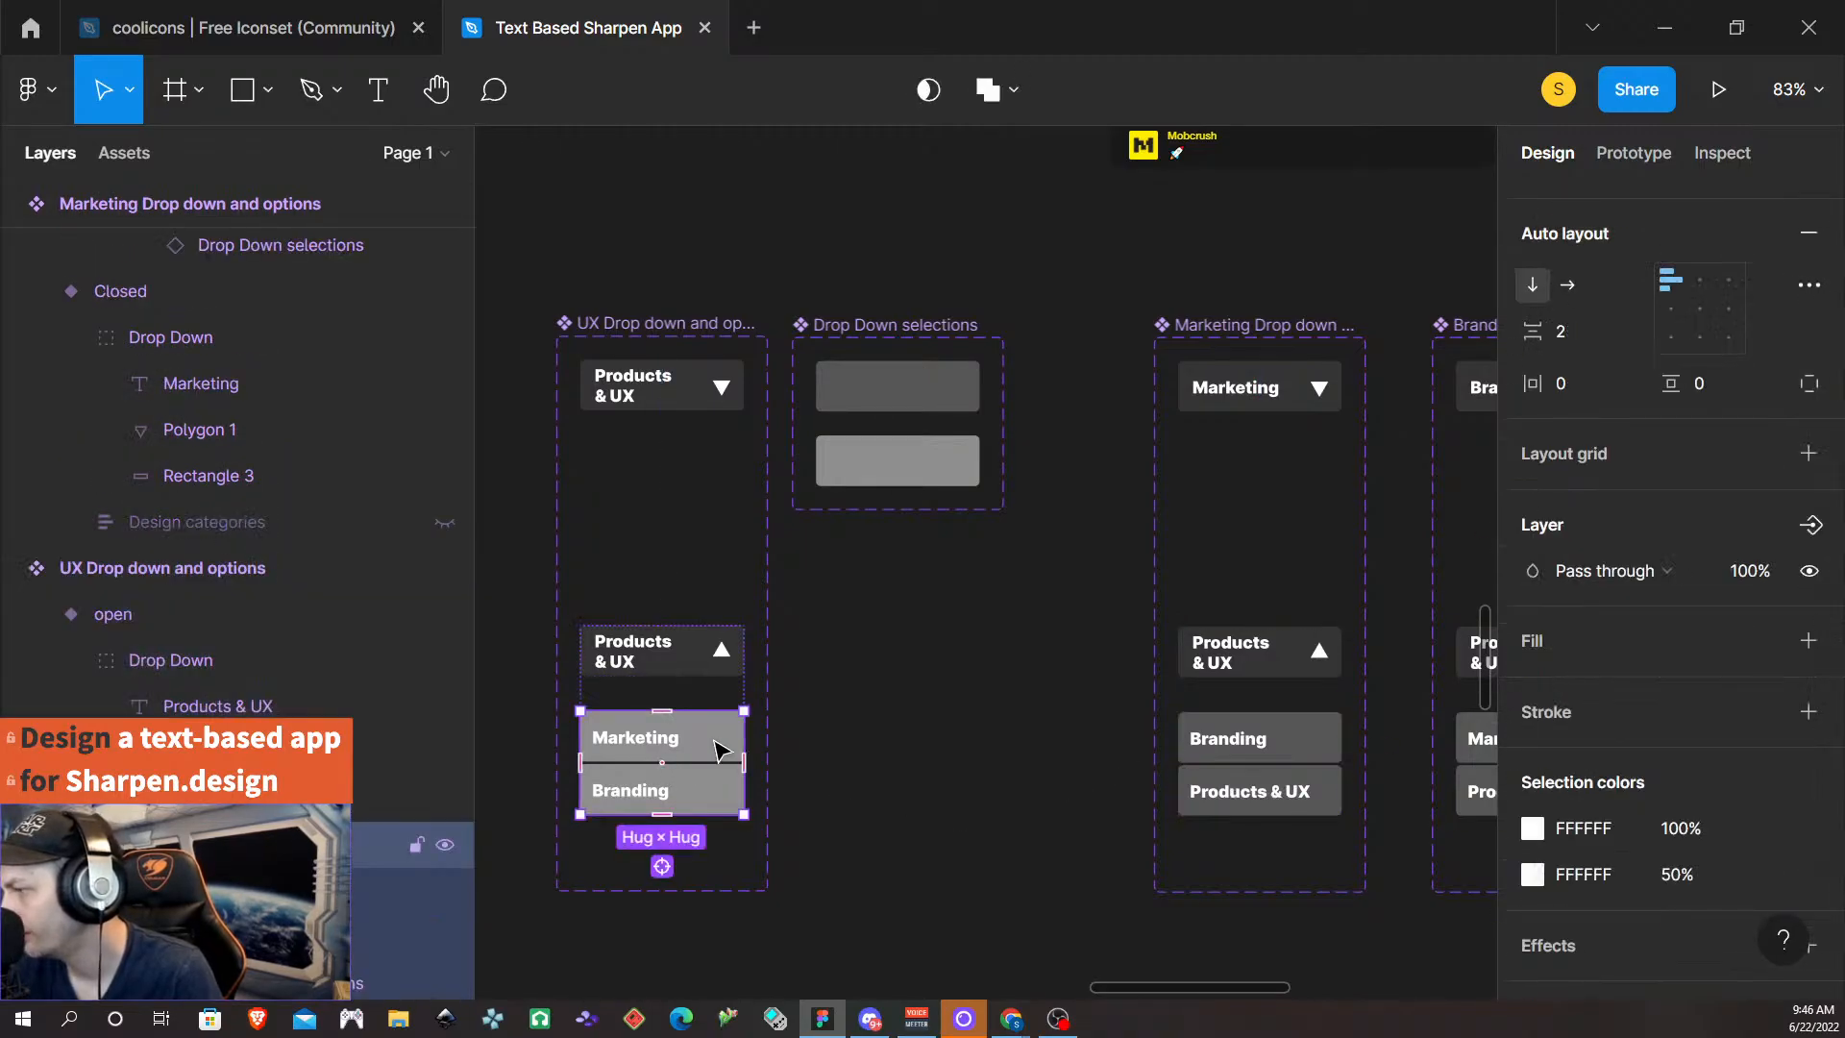
click(721, 750)
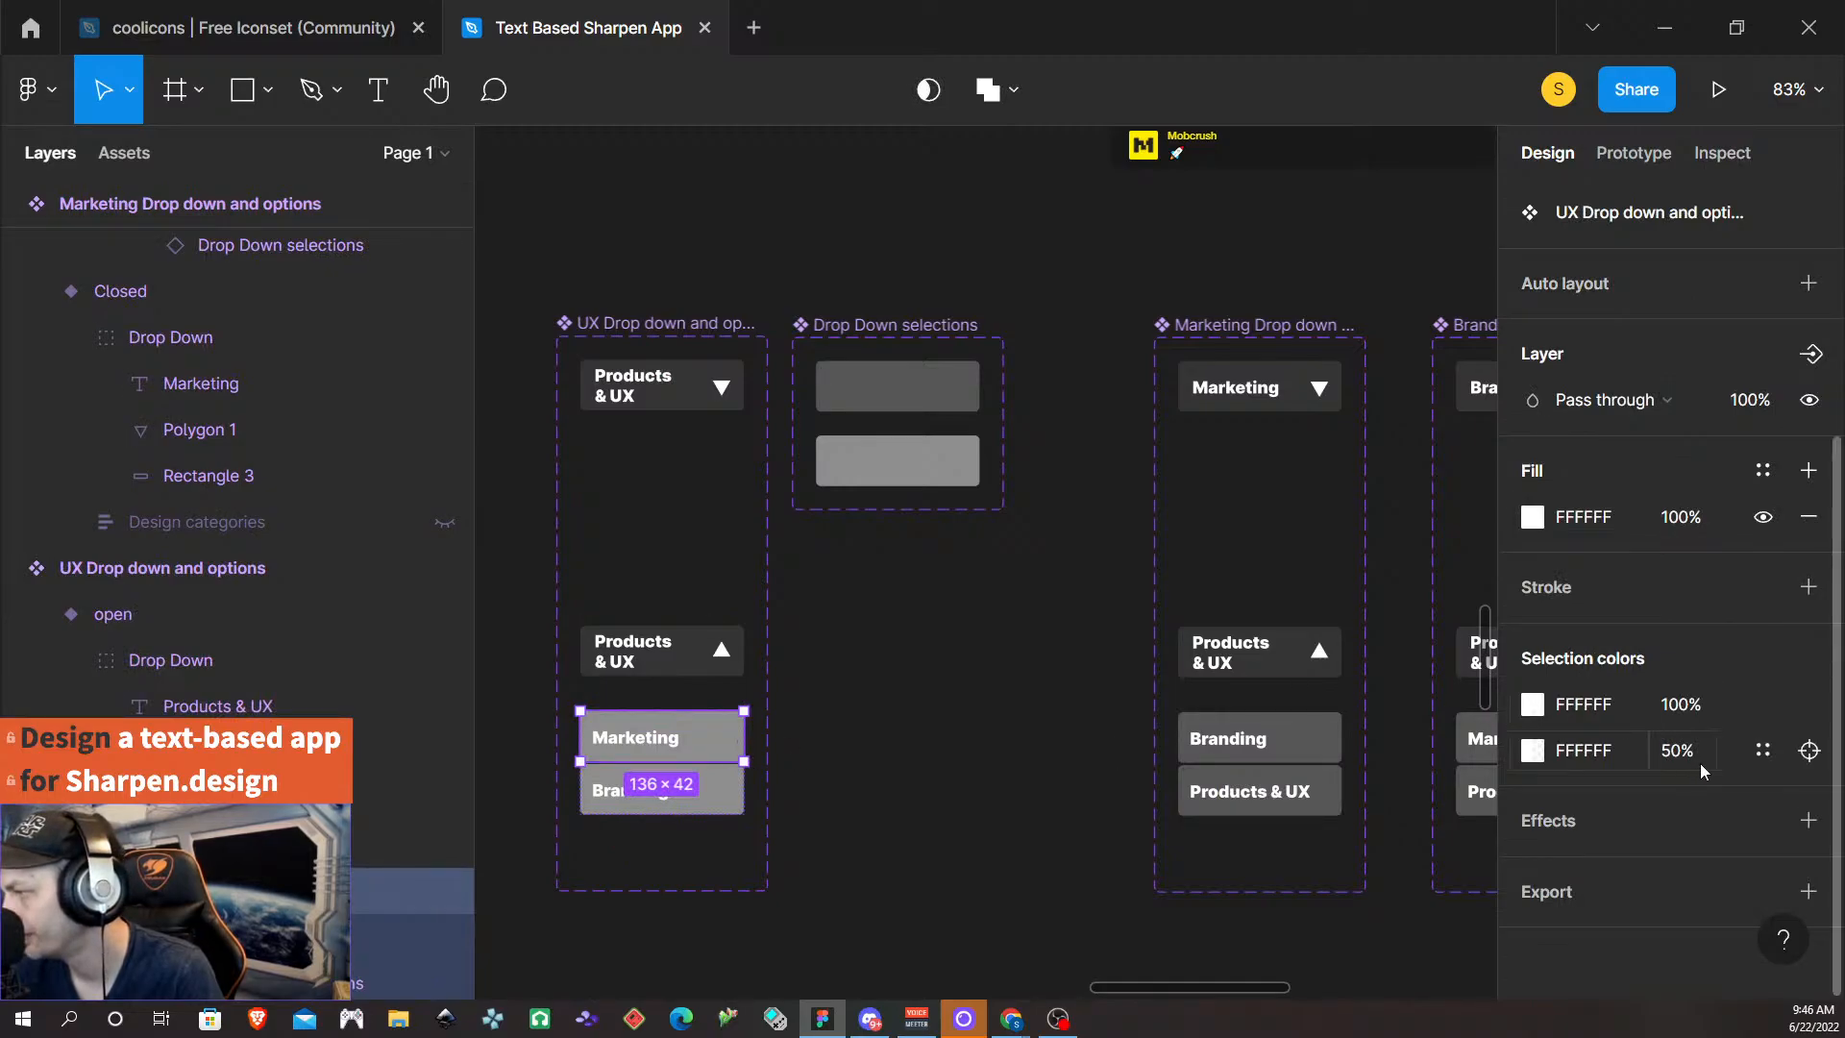
scroll(368, 857, down, 1)
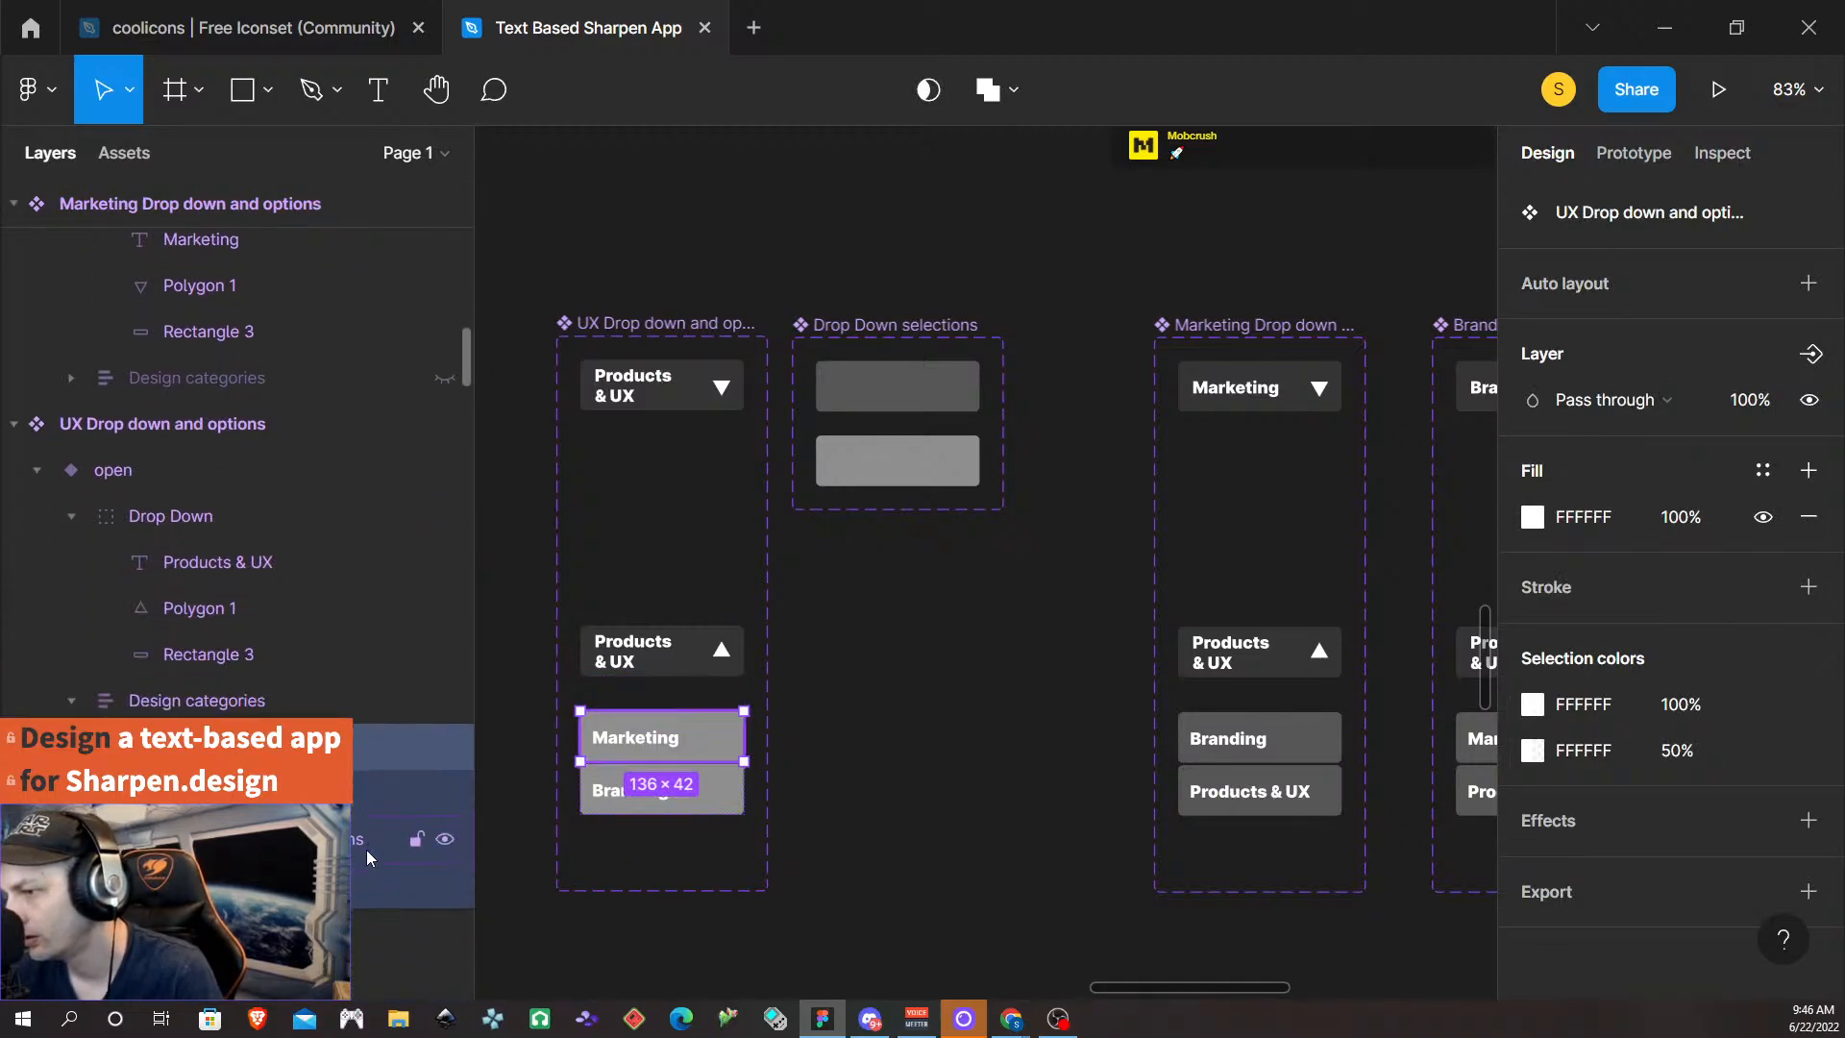
- Set the white fill opacity of the Marketing option's rectangle in the open UX dropdown to 25%
click(336, 883)
click(1672, 706)
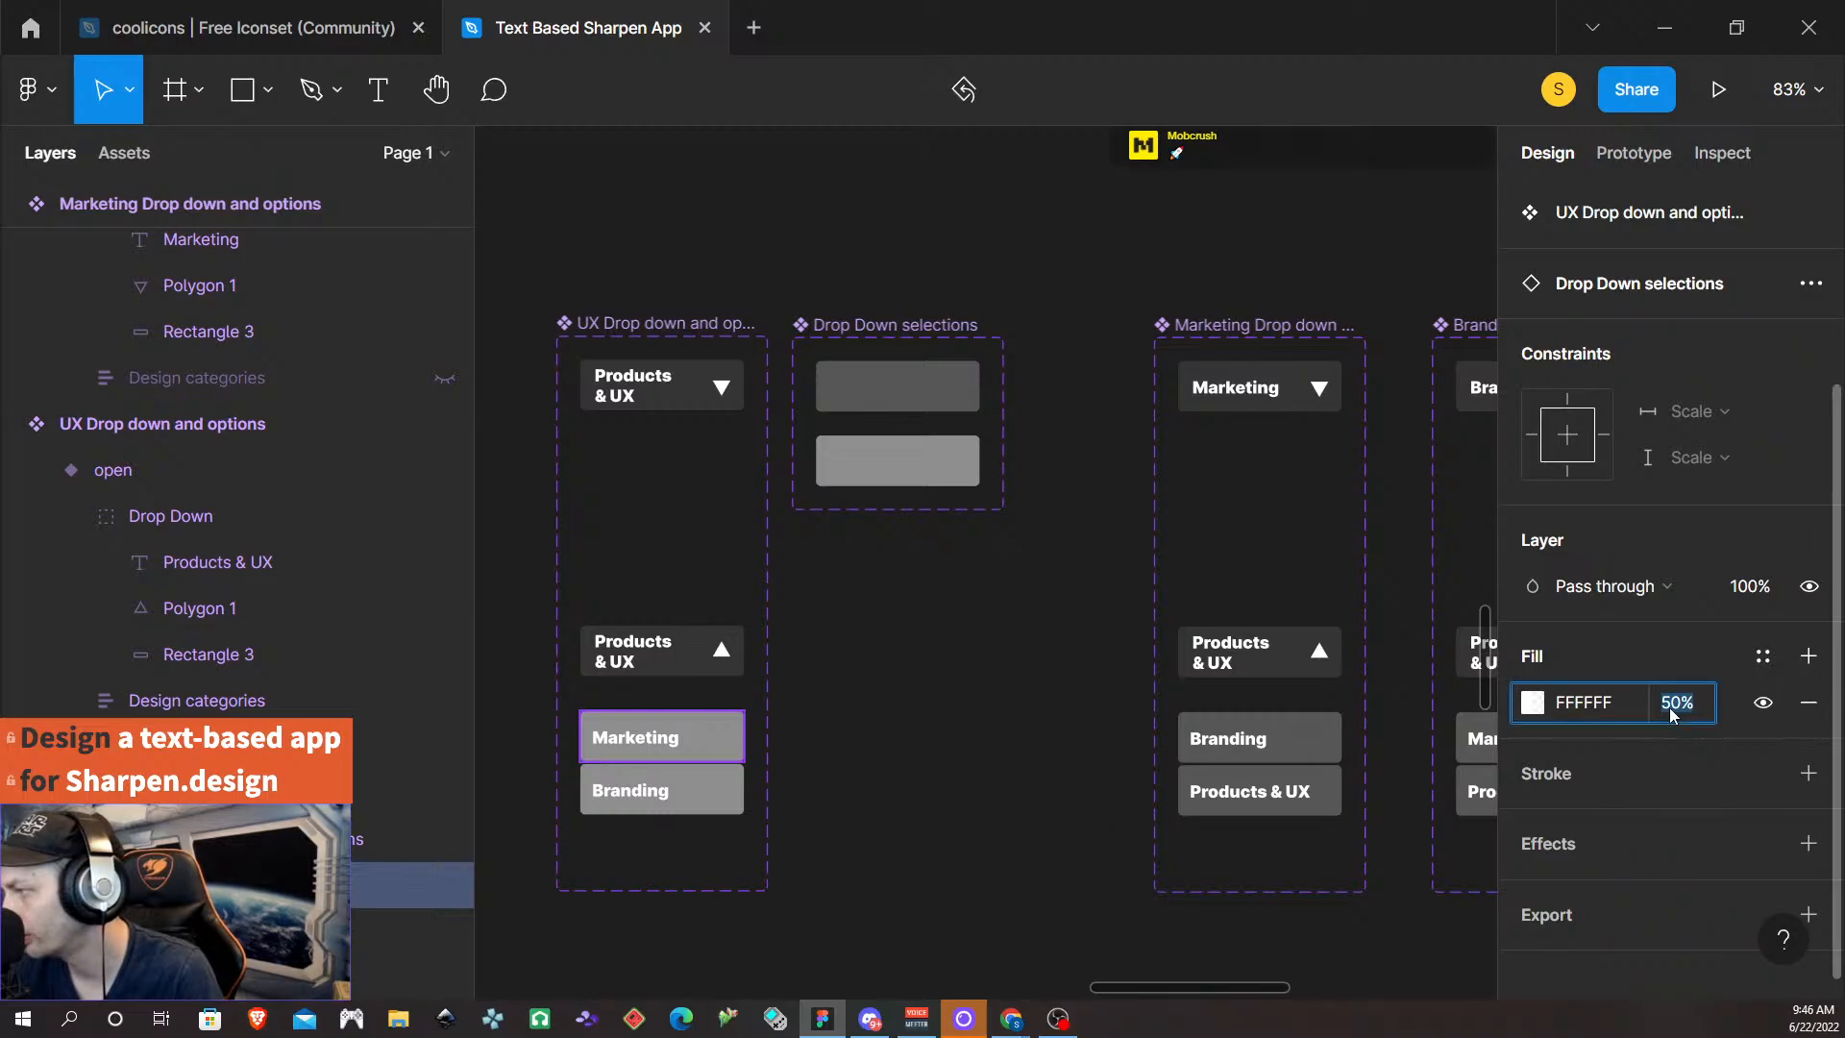
text(25)
key(Return)
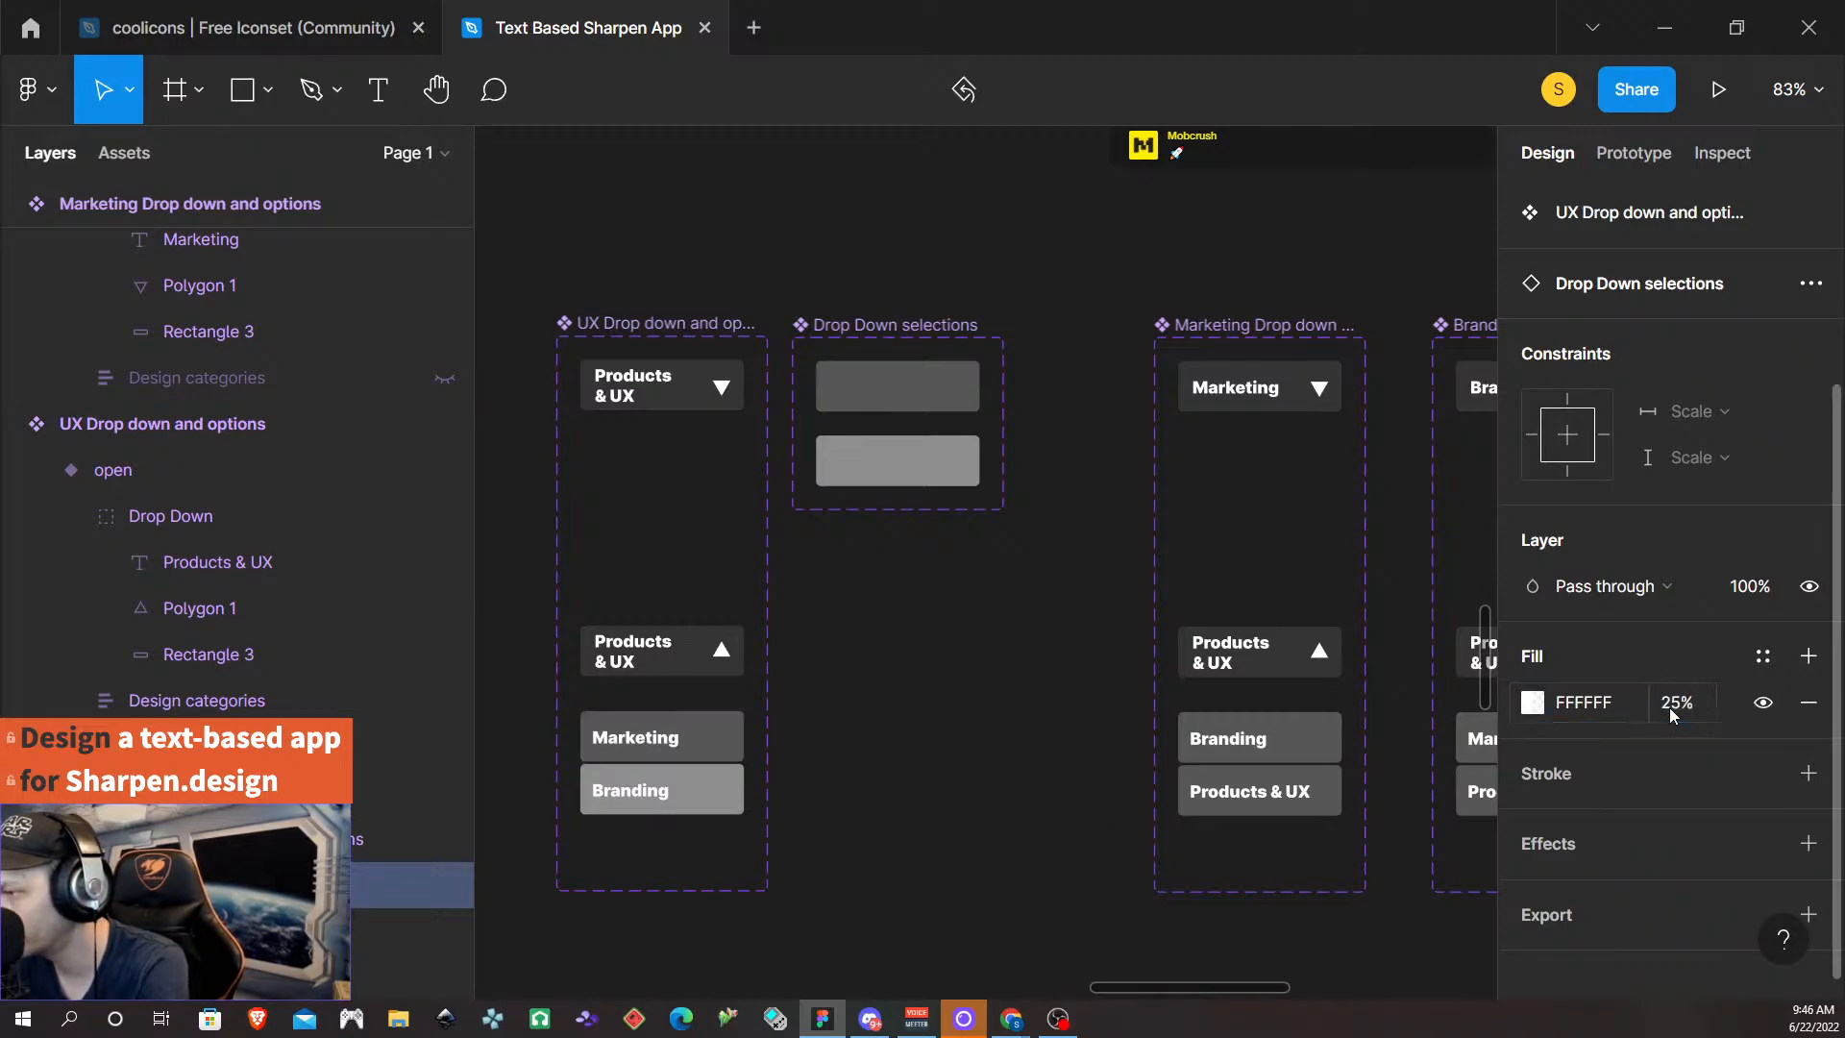
- Set the white fill opacity of the Branding option's rectangle in the open UX dropdown to 25%
click(694, 793)
double_click(709, 796)
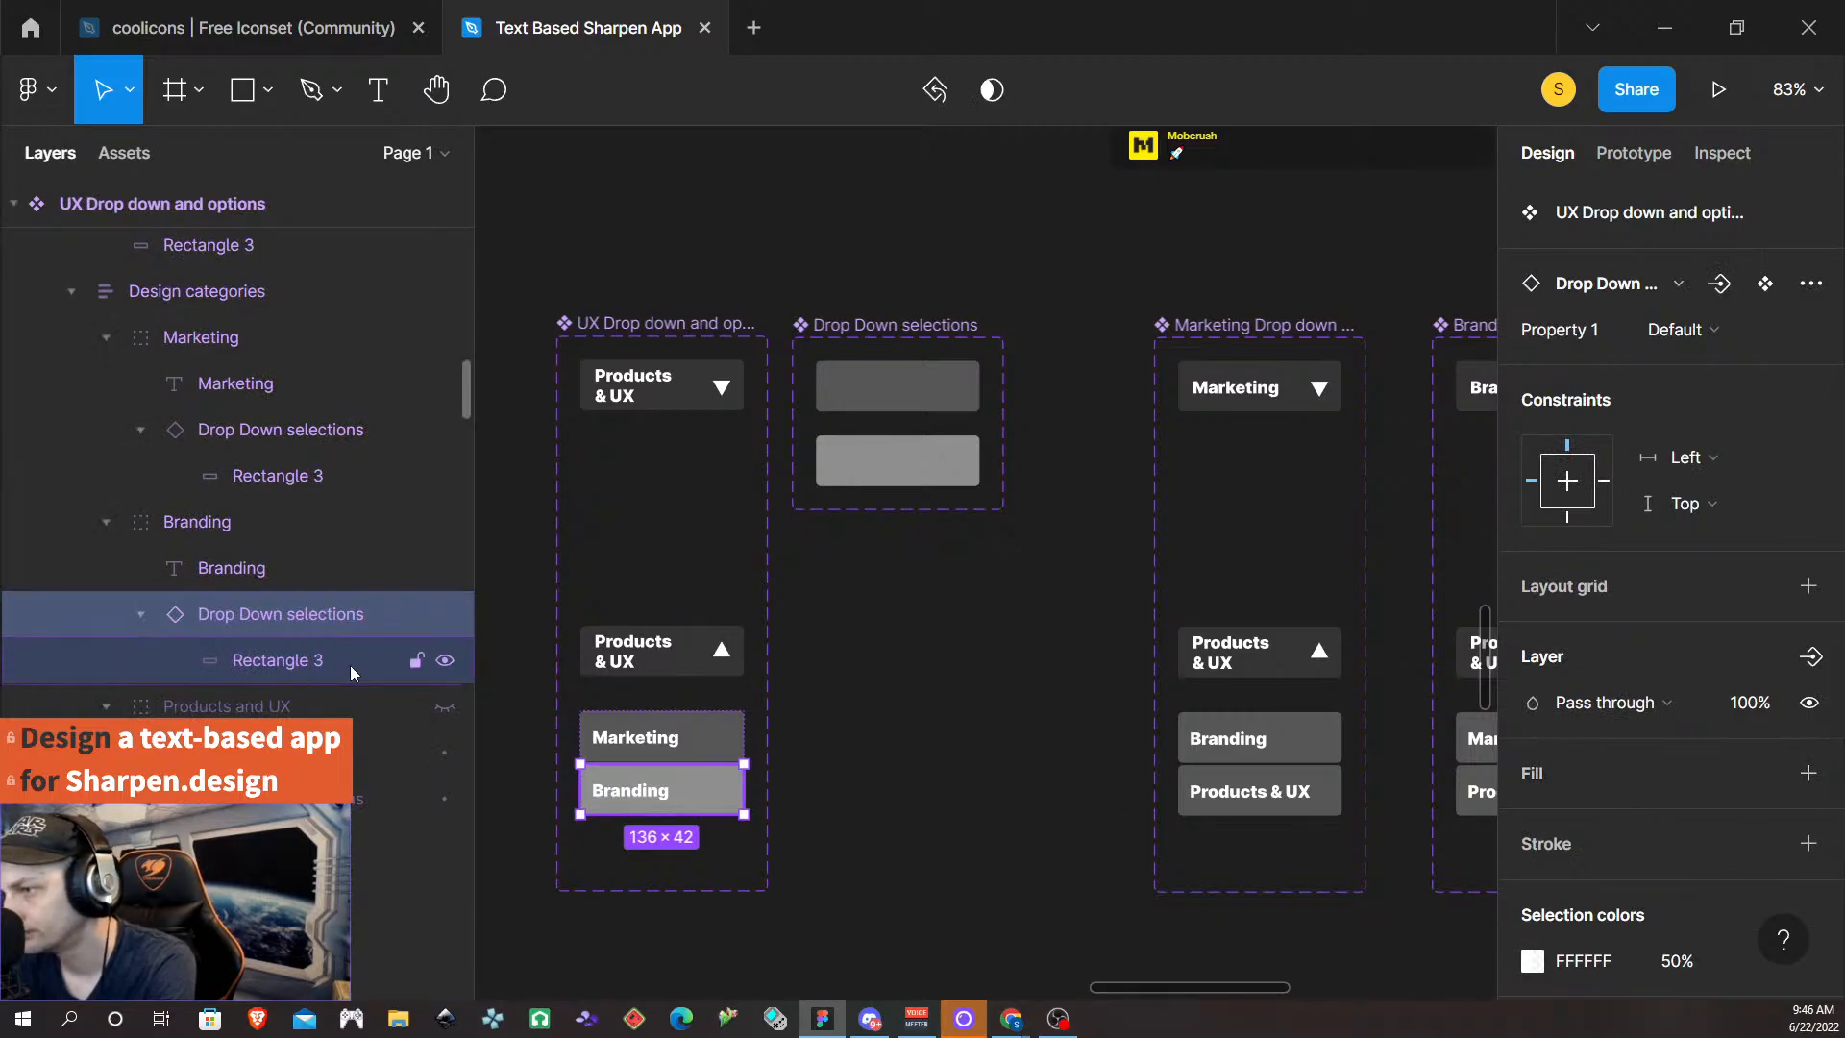
click(353, 671)
scroll(1379, 774, down, 1)
click(1691, 704)
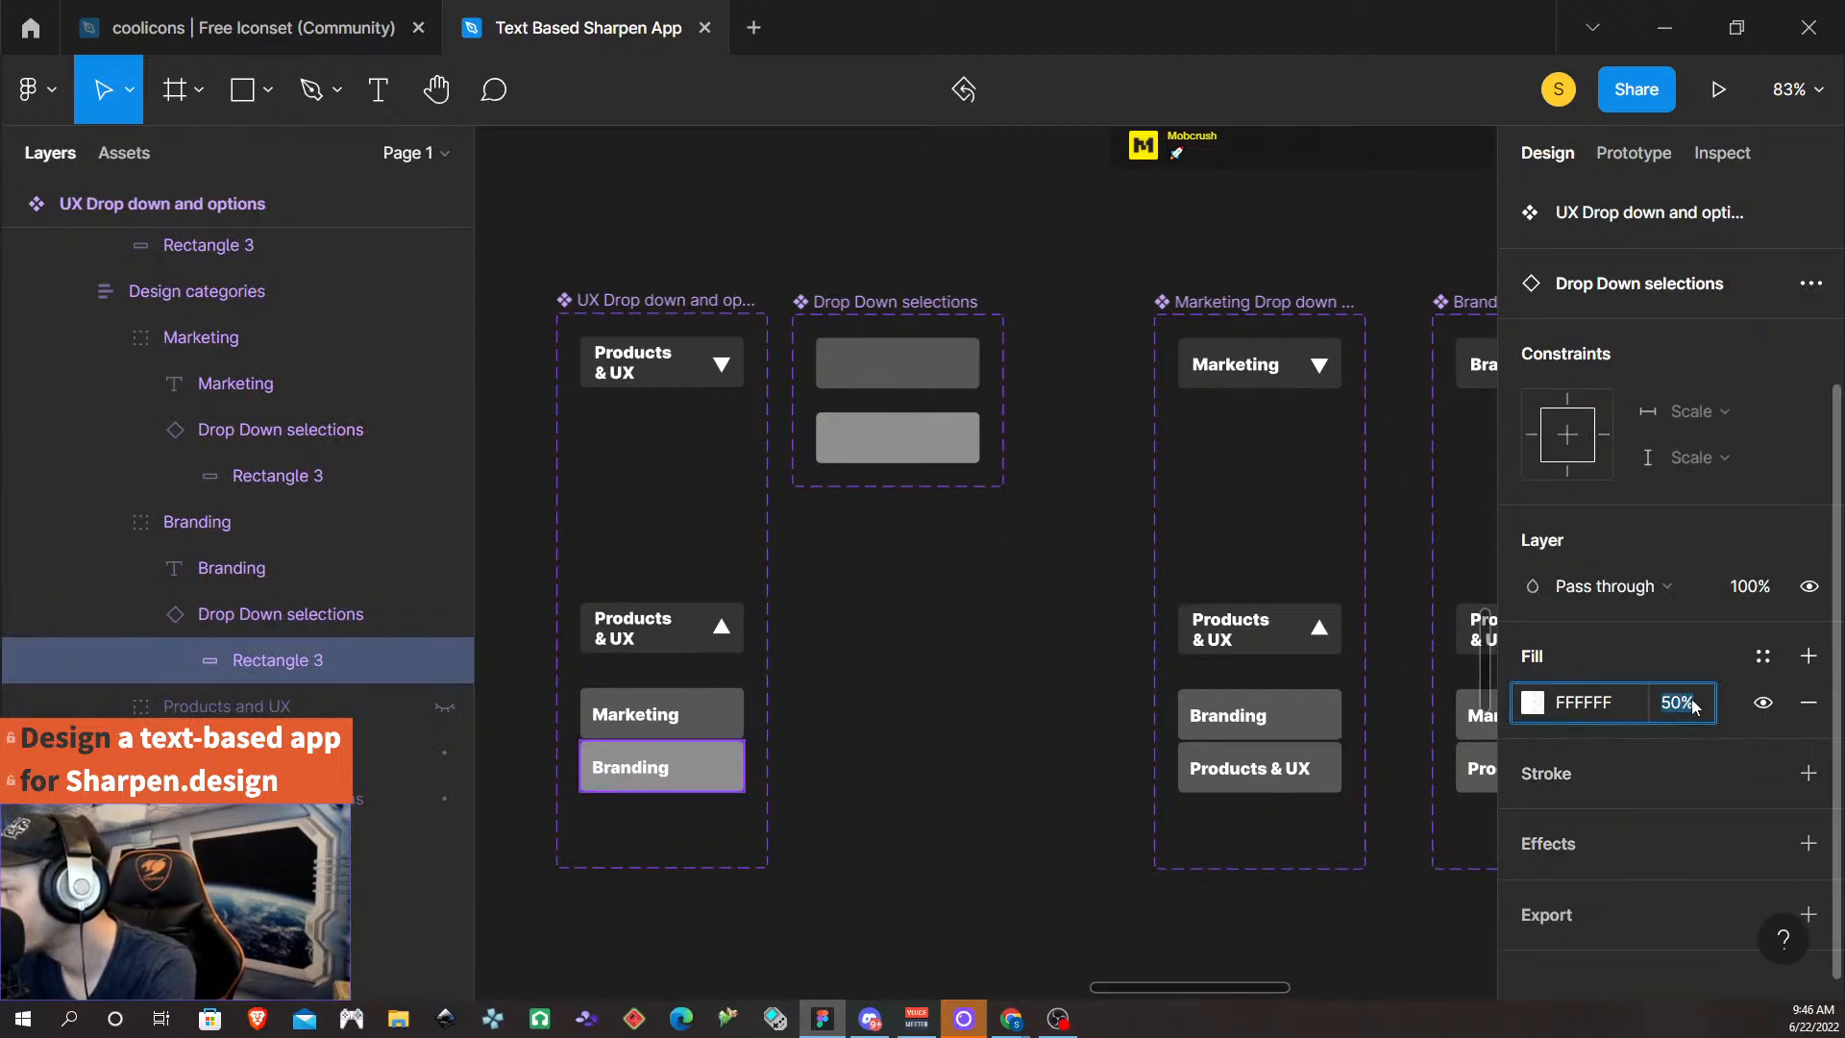
text(25)
key(Return)
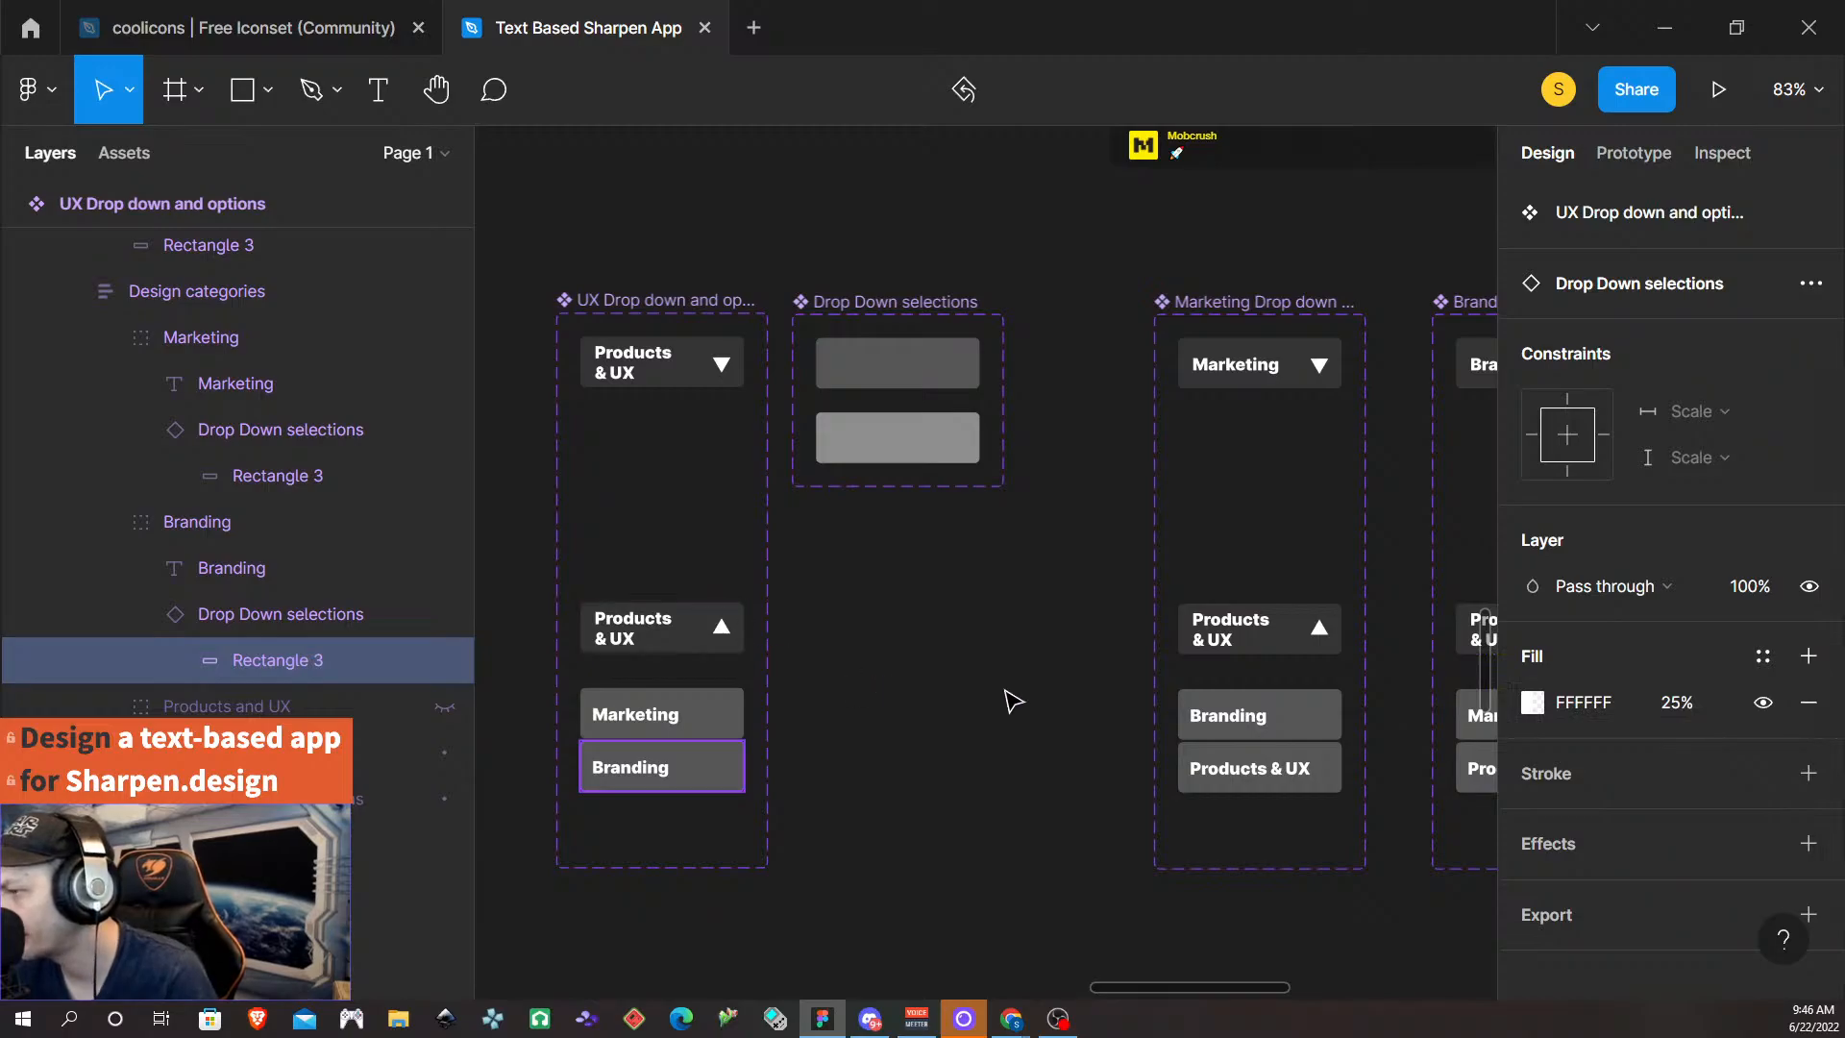
click(1037, 687)
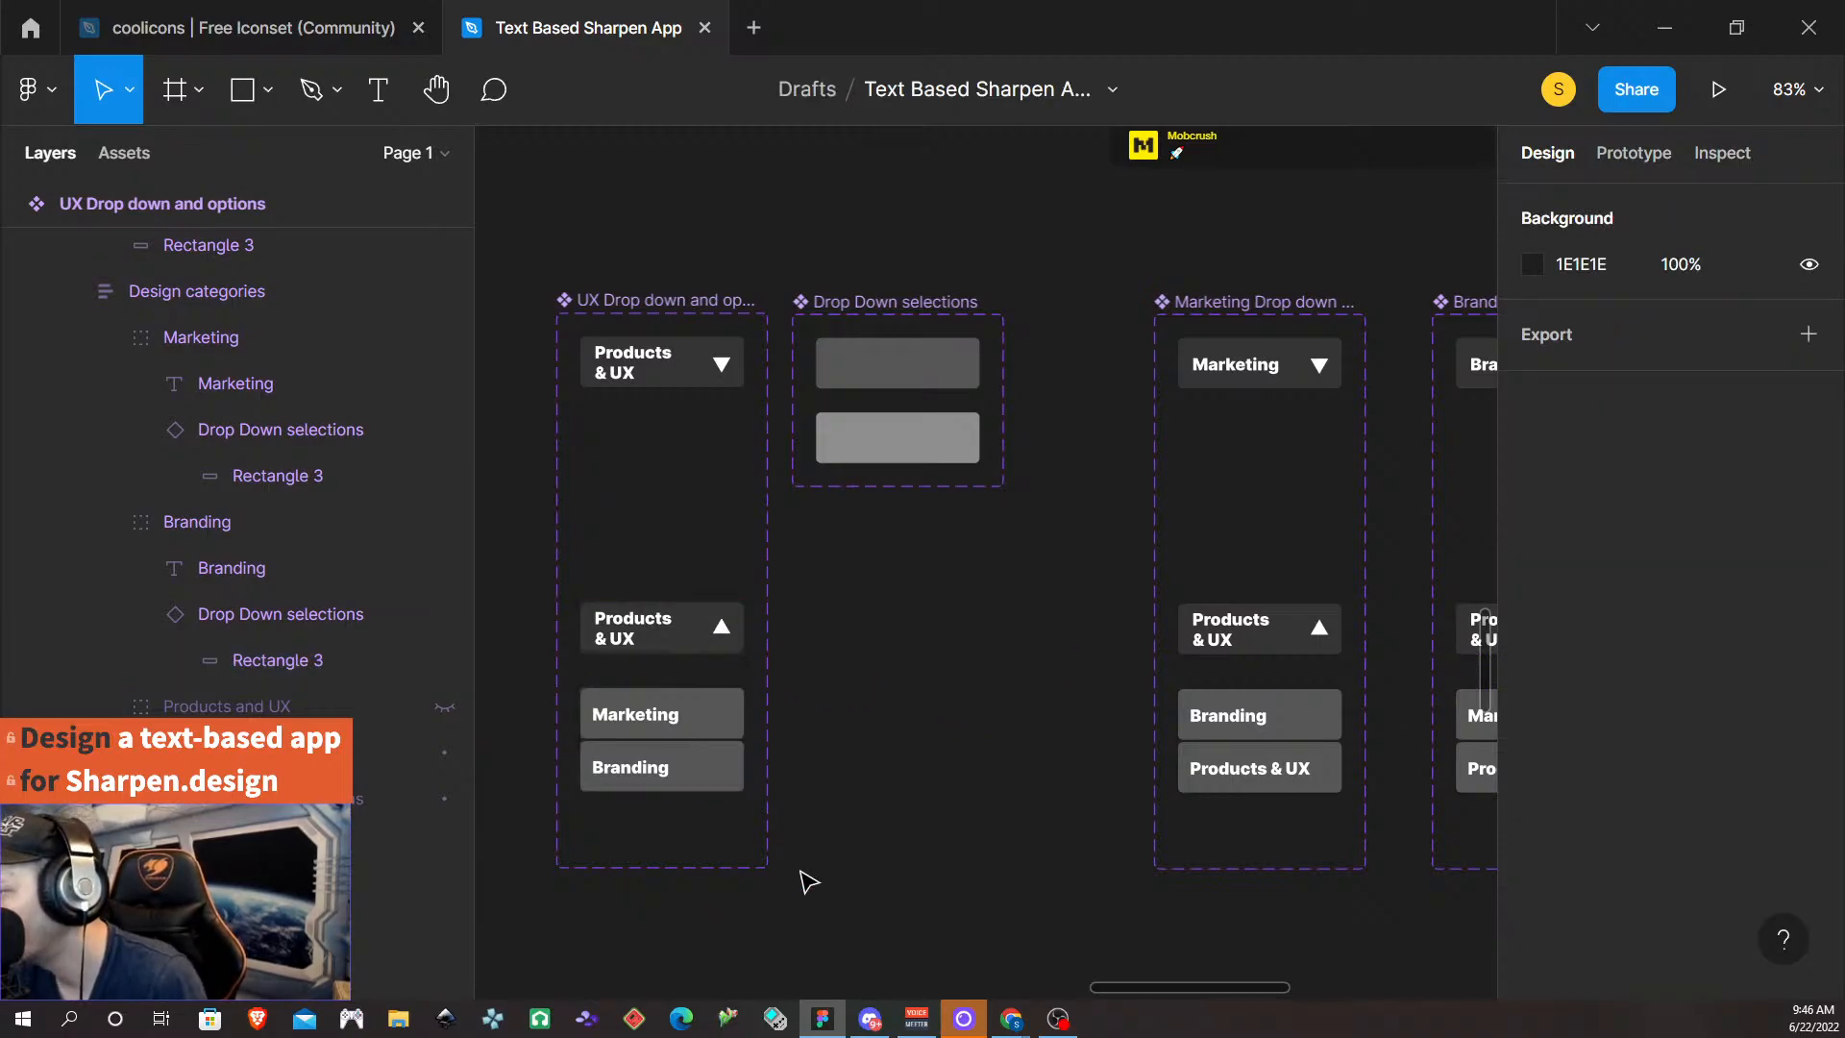
scroll(942, 750, down, 4)
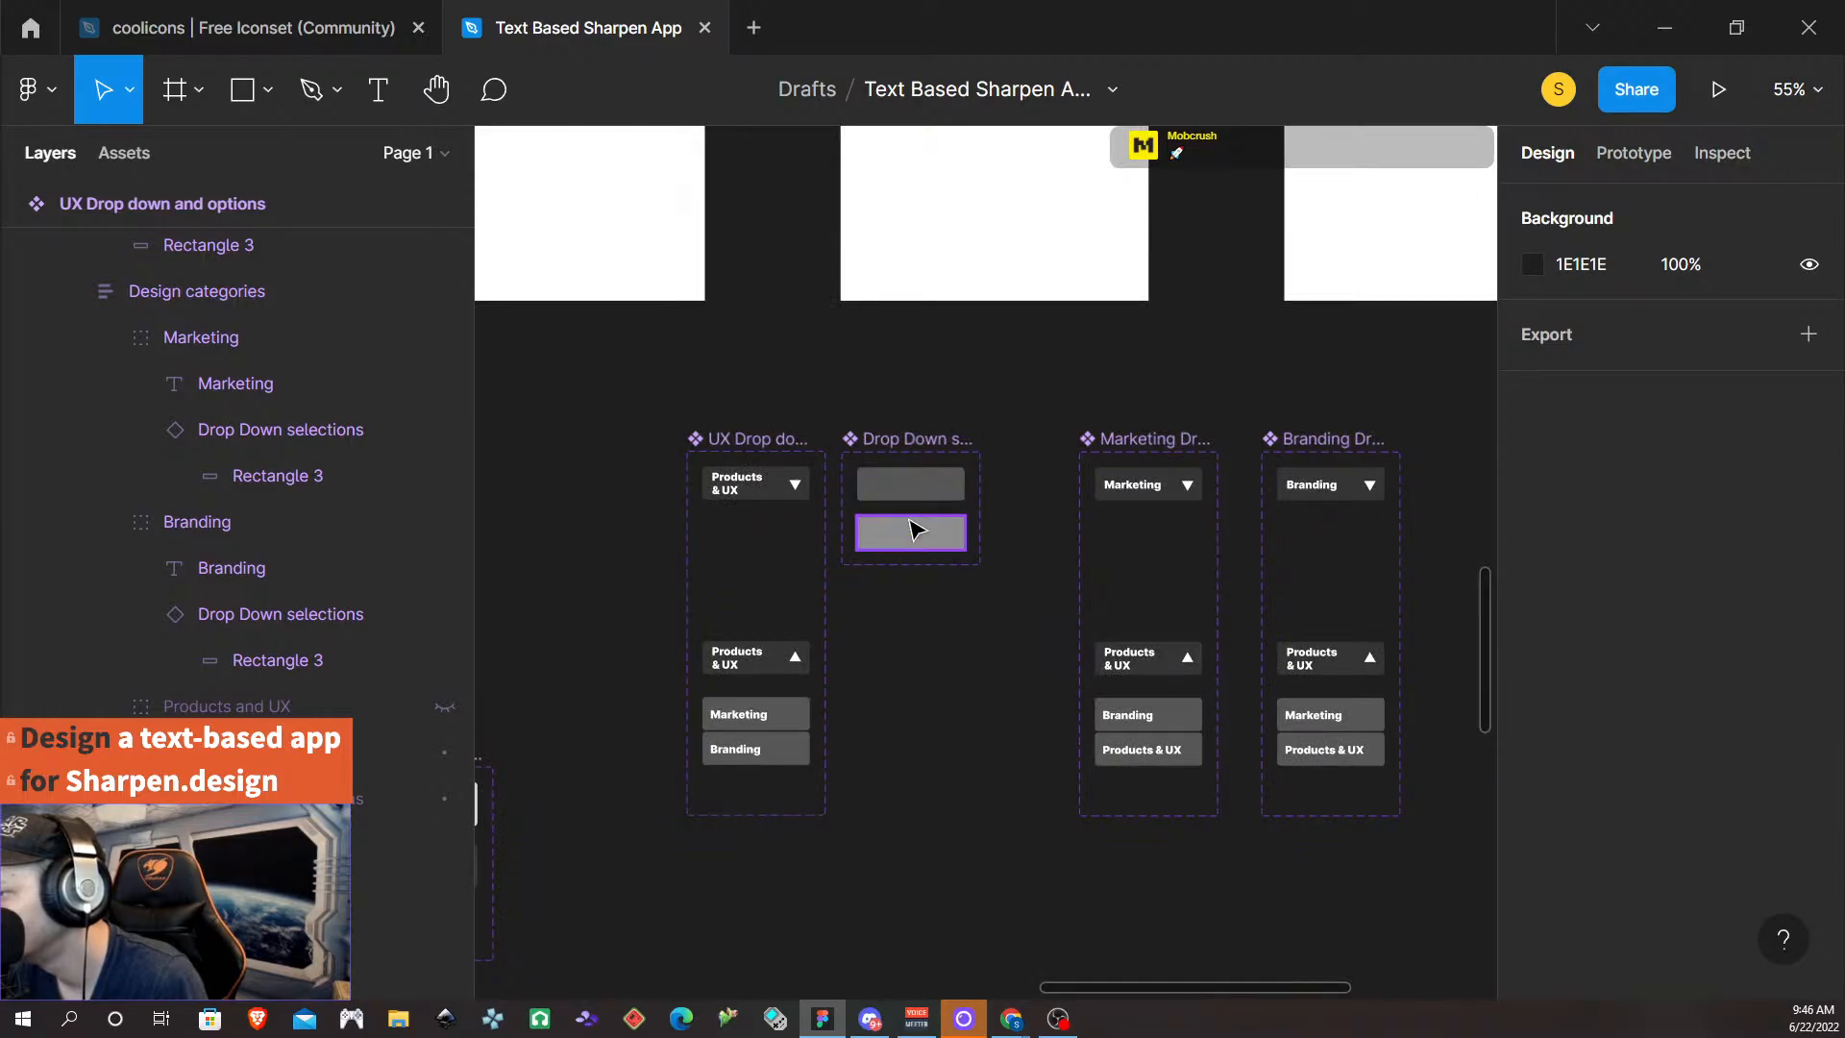
click(936, 483)
click(994, 656)
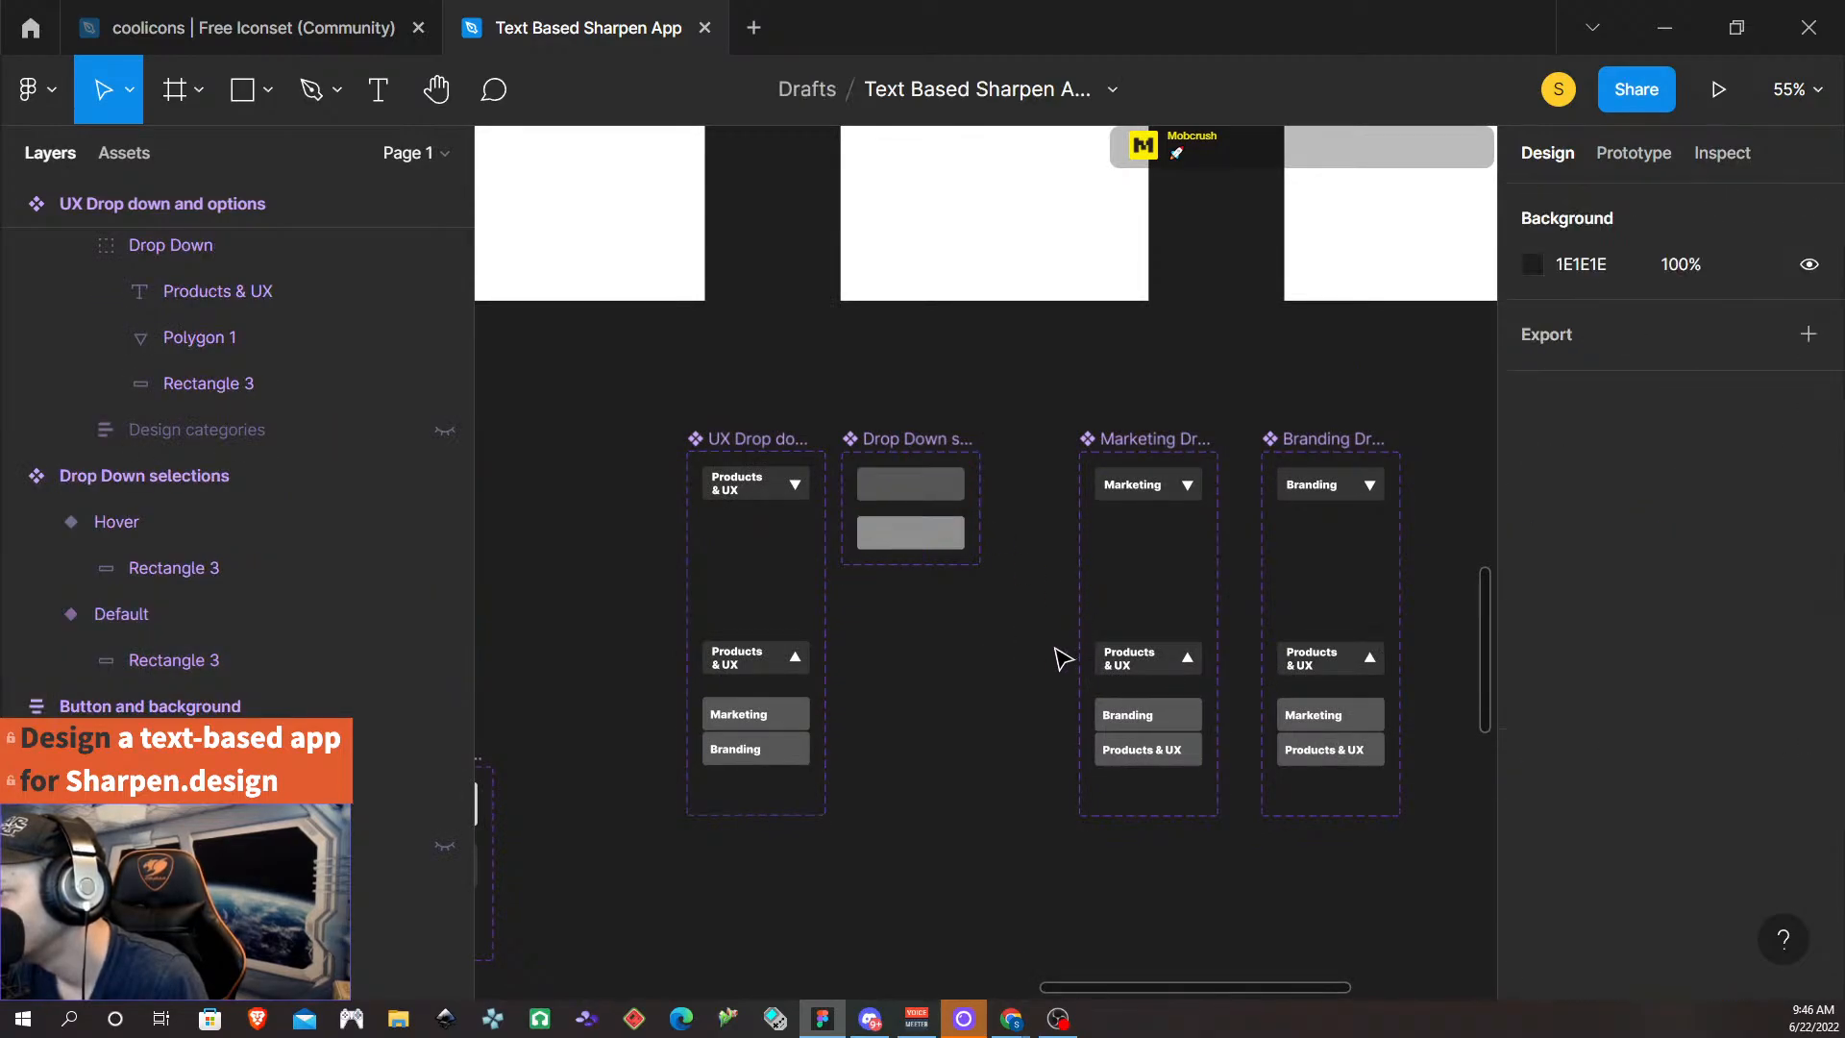
click(937, 551)
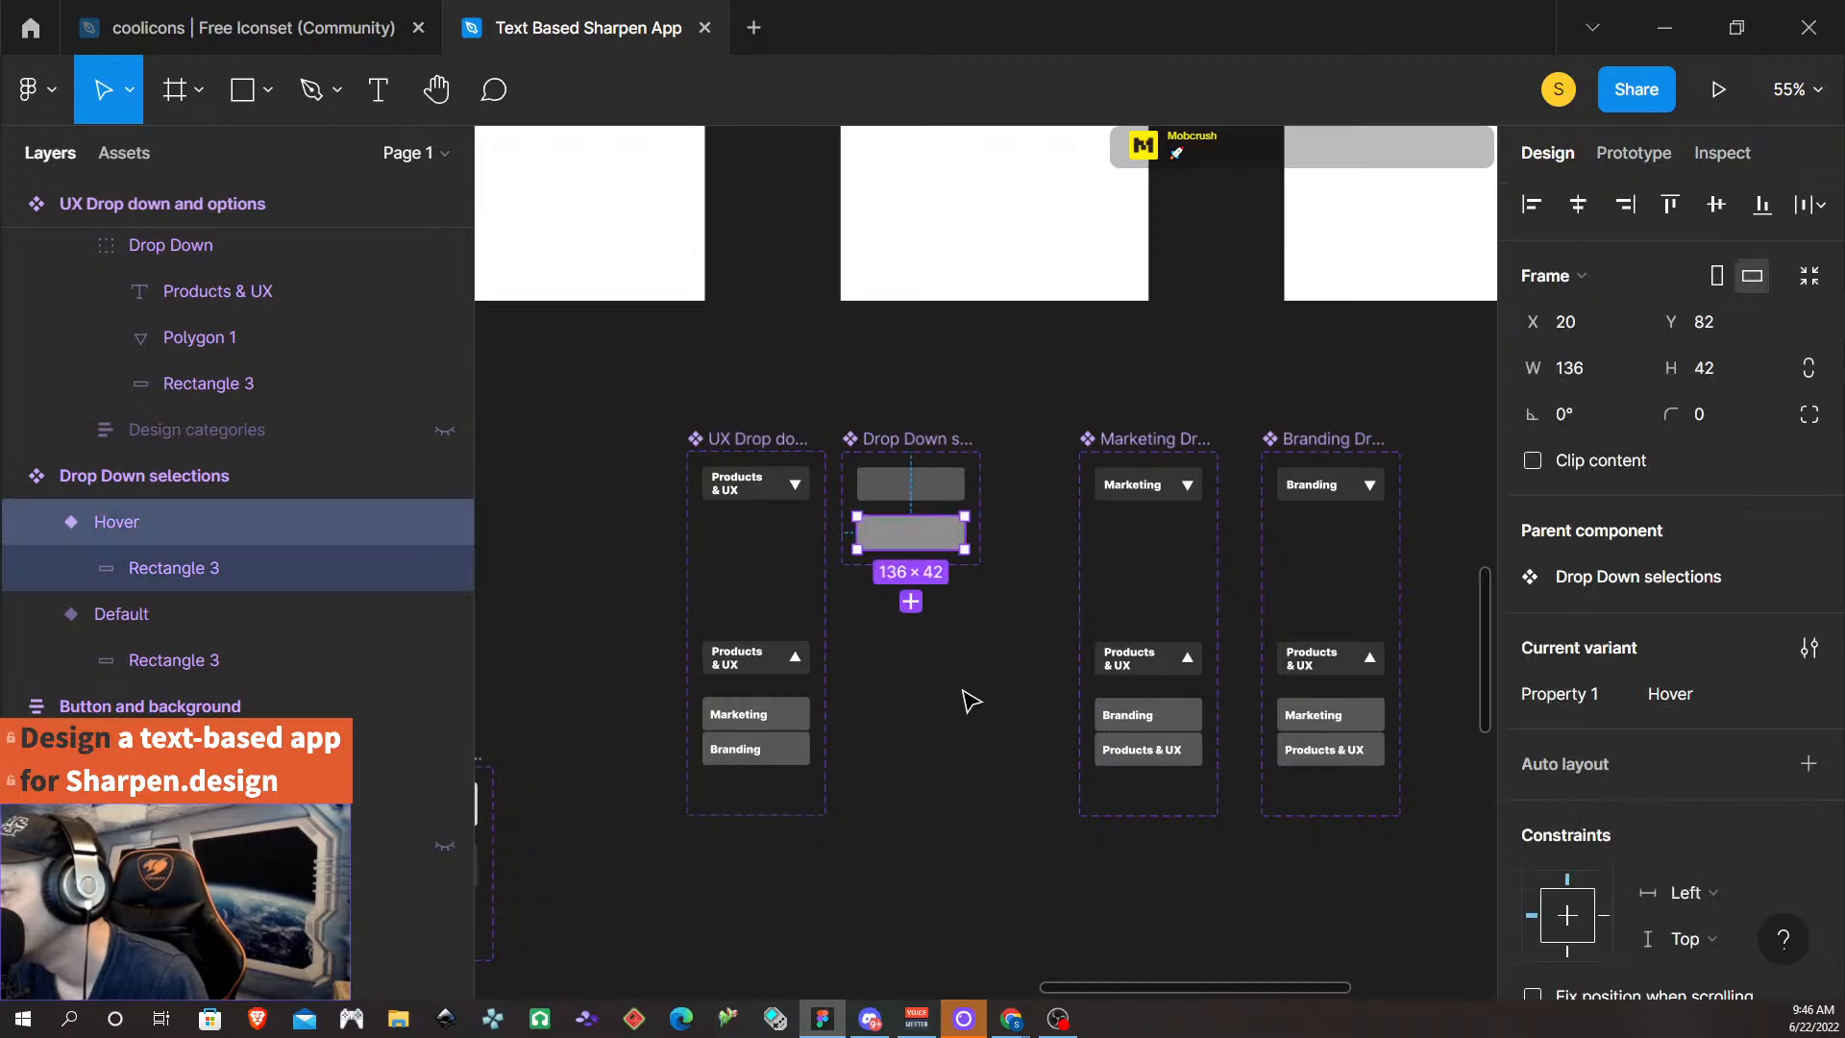
click(968, 700)
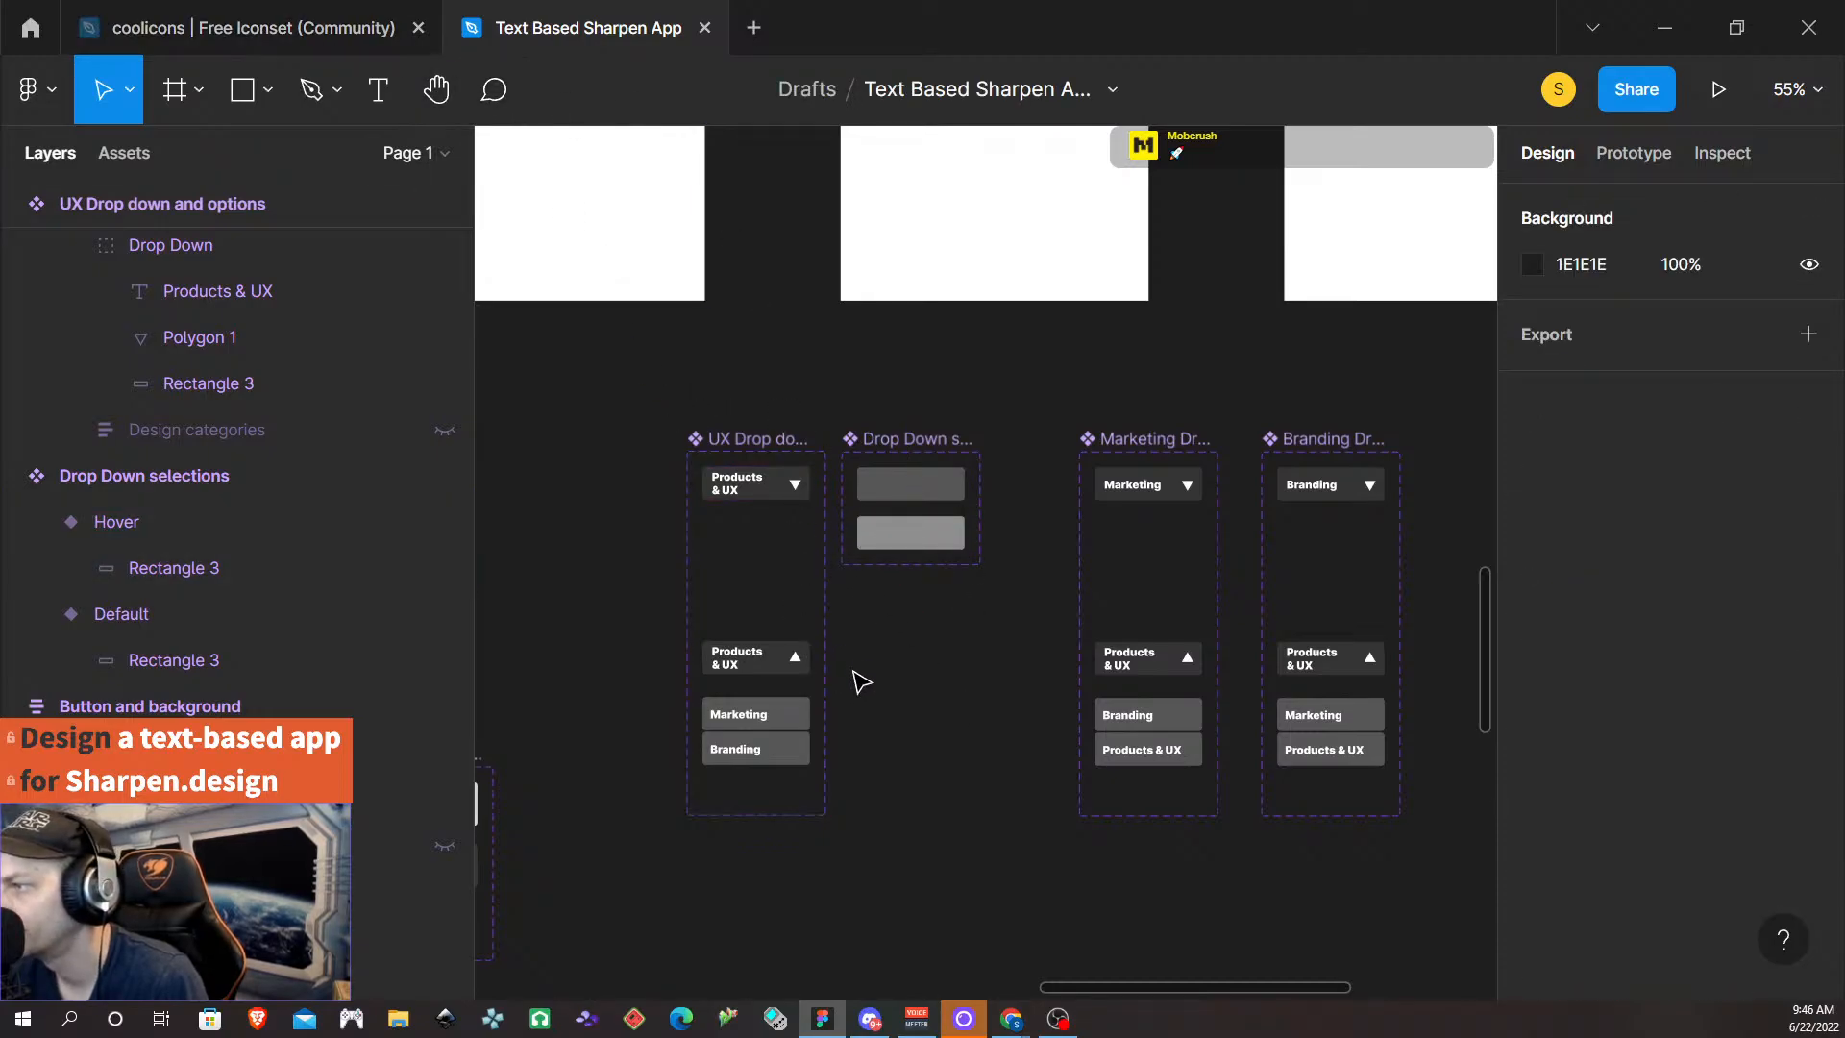
- Preview the prototype from the UX - Digital frame and try the New Challenge button
scroll(862, 682, down, 5)
scroll(937, 879, left, 5)
scroll(930, 873, down, 5)
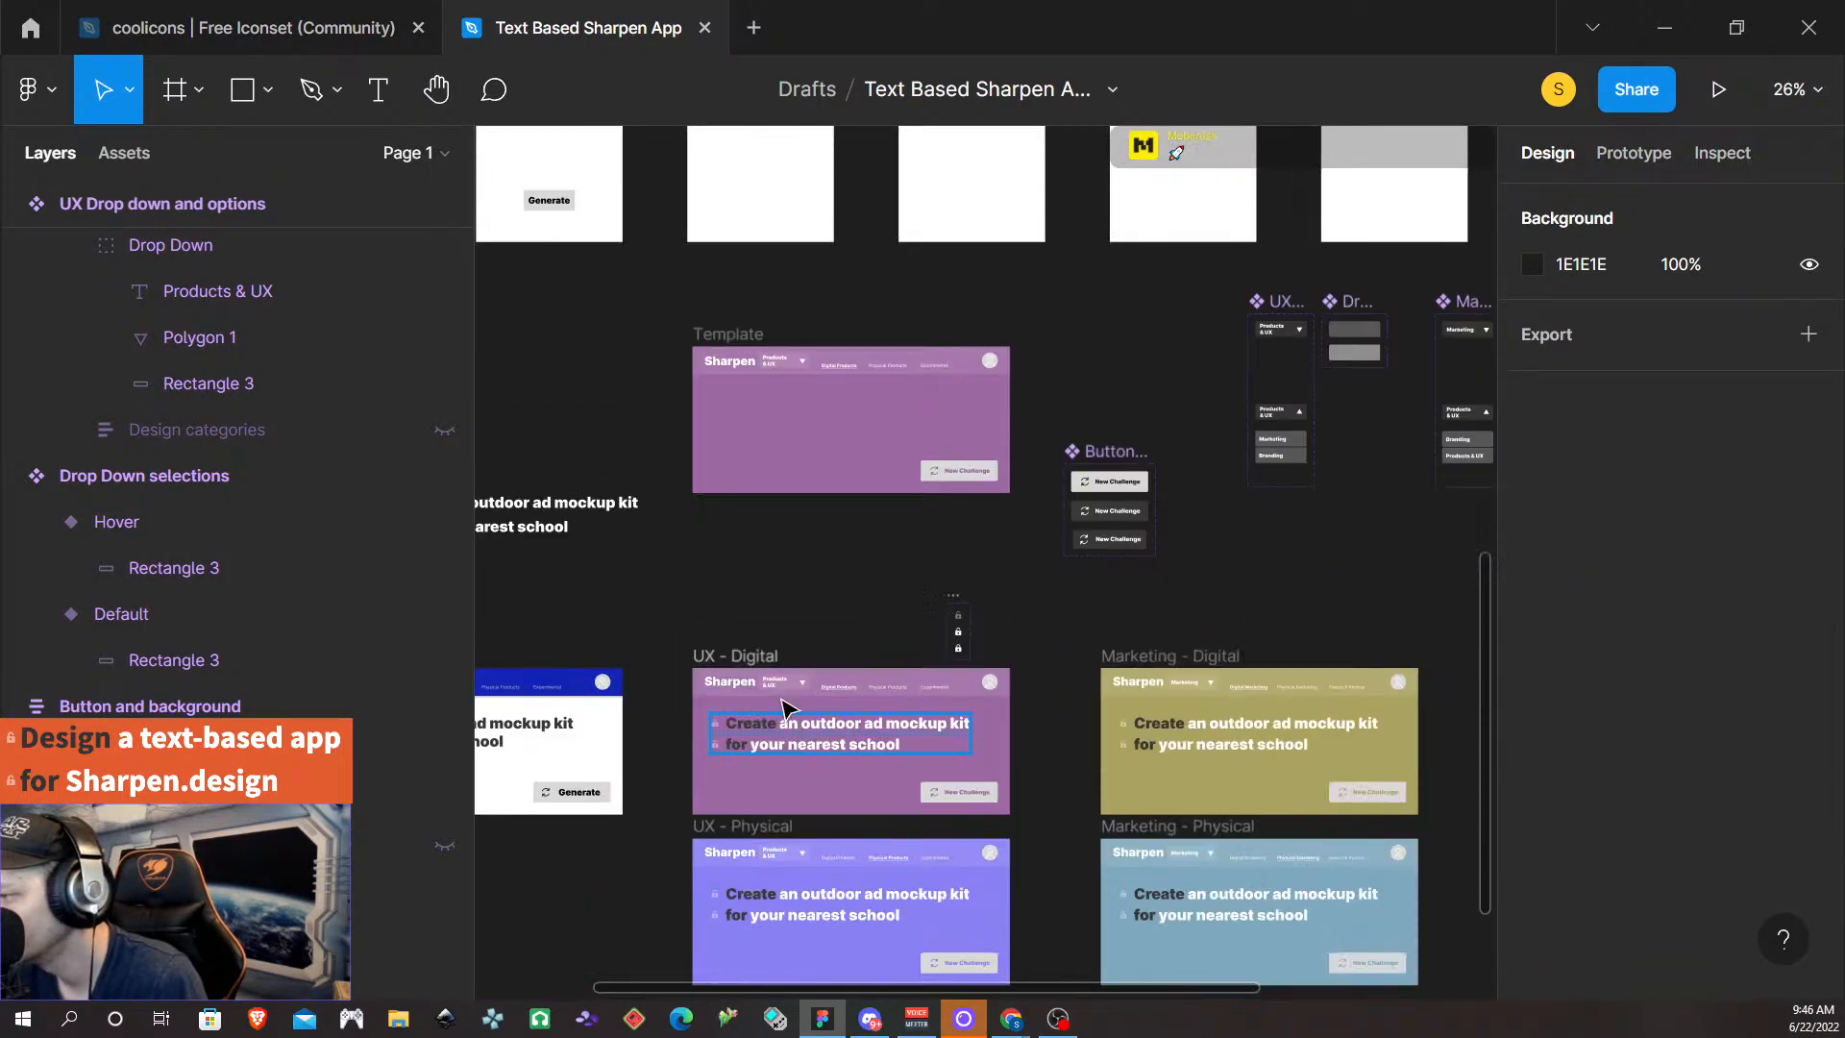
click(727, 653)
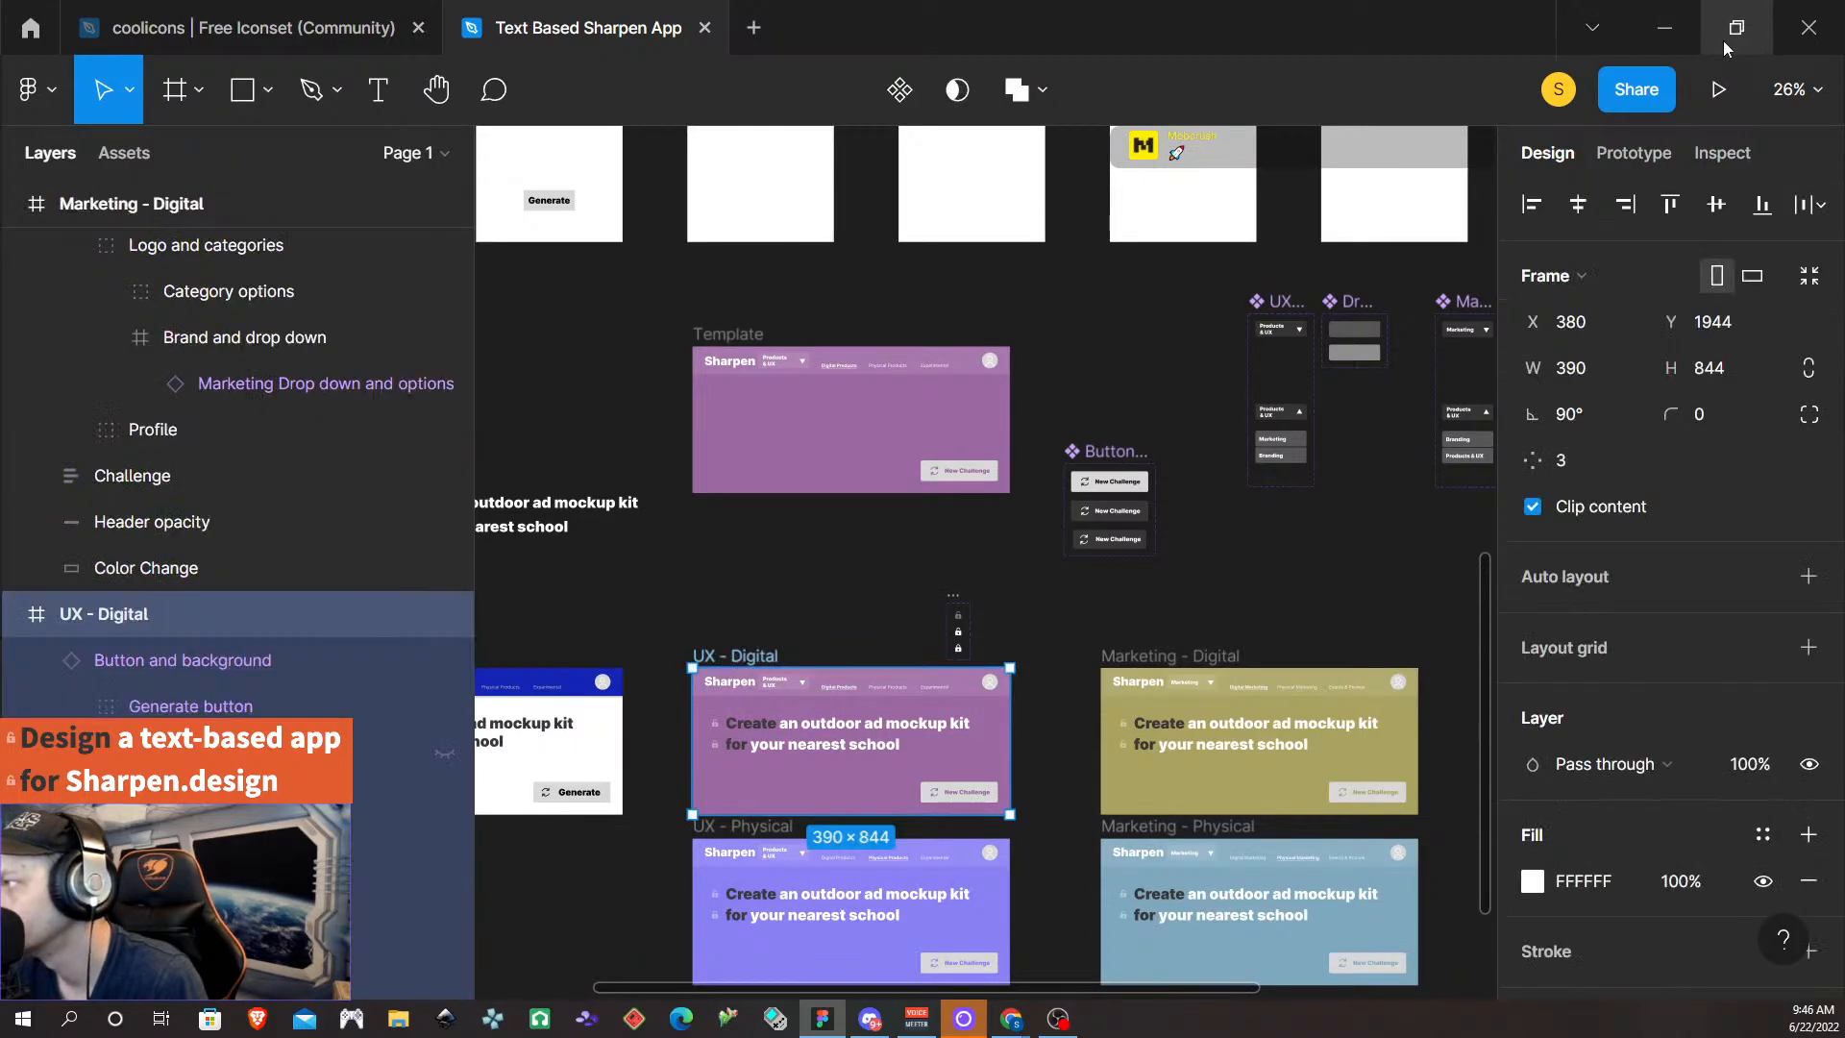
click(1718, 90)
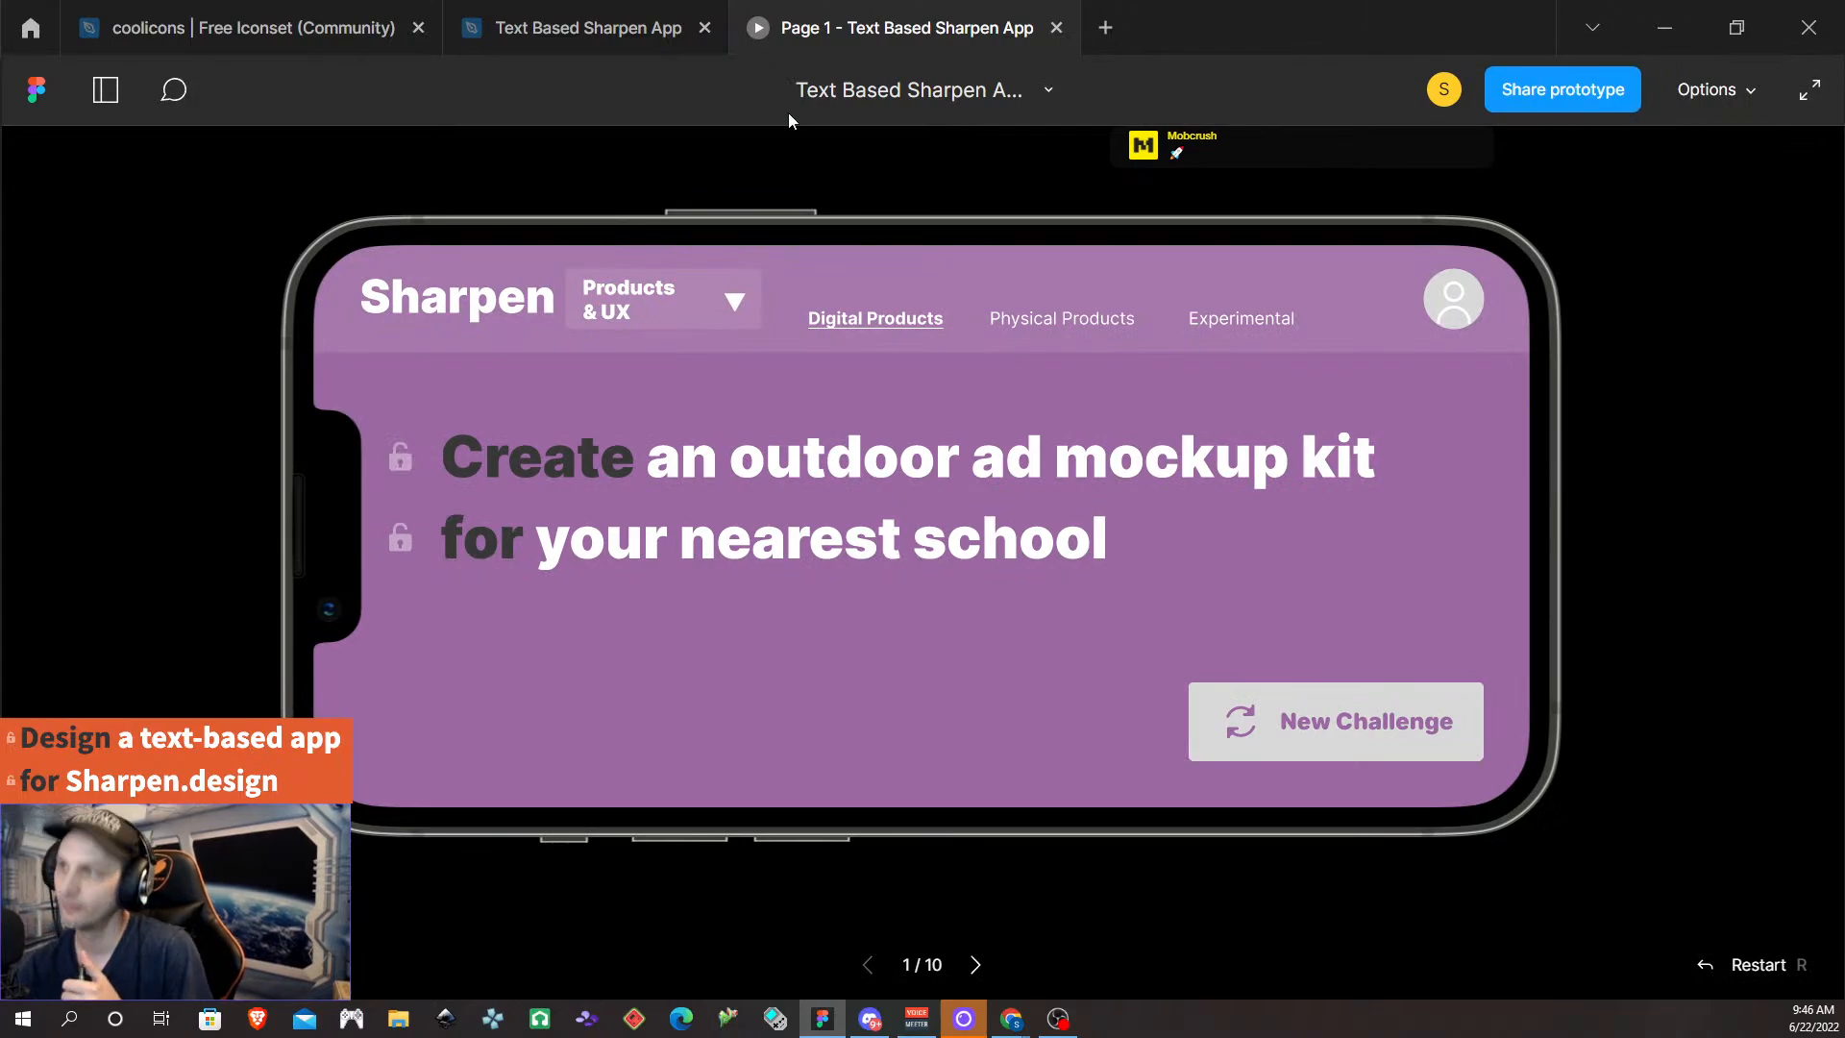
click(1333, 692)
click(1334, 691)
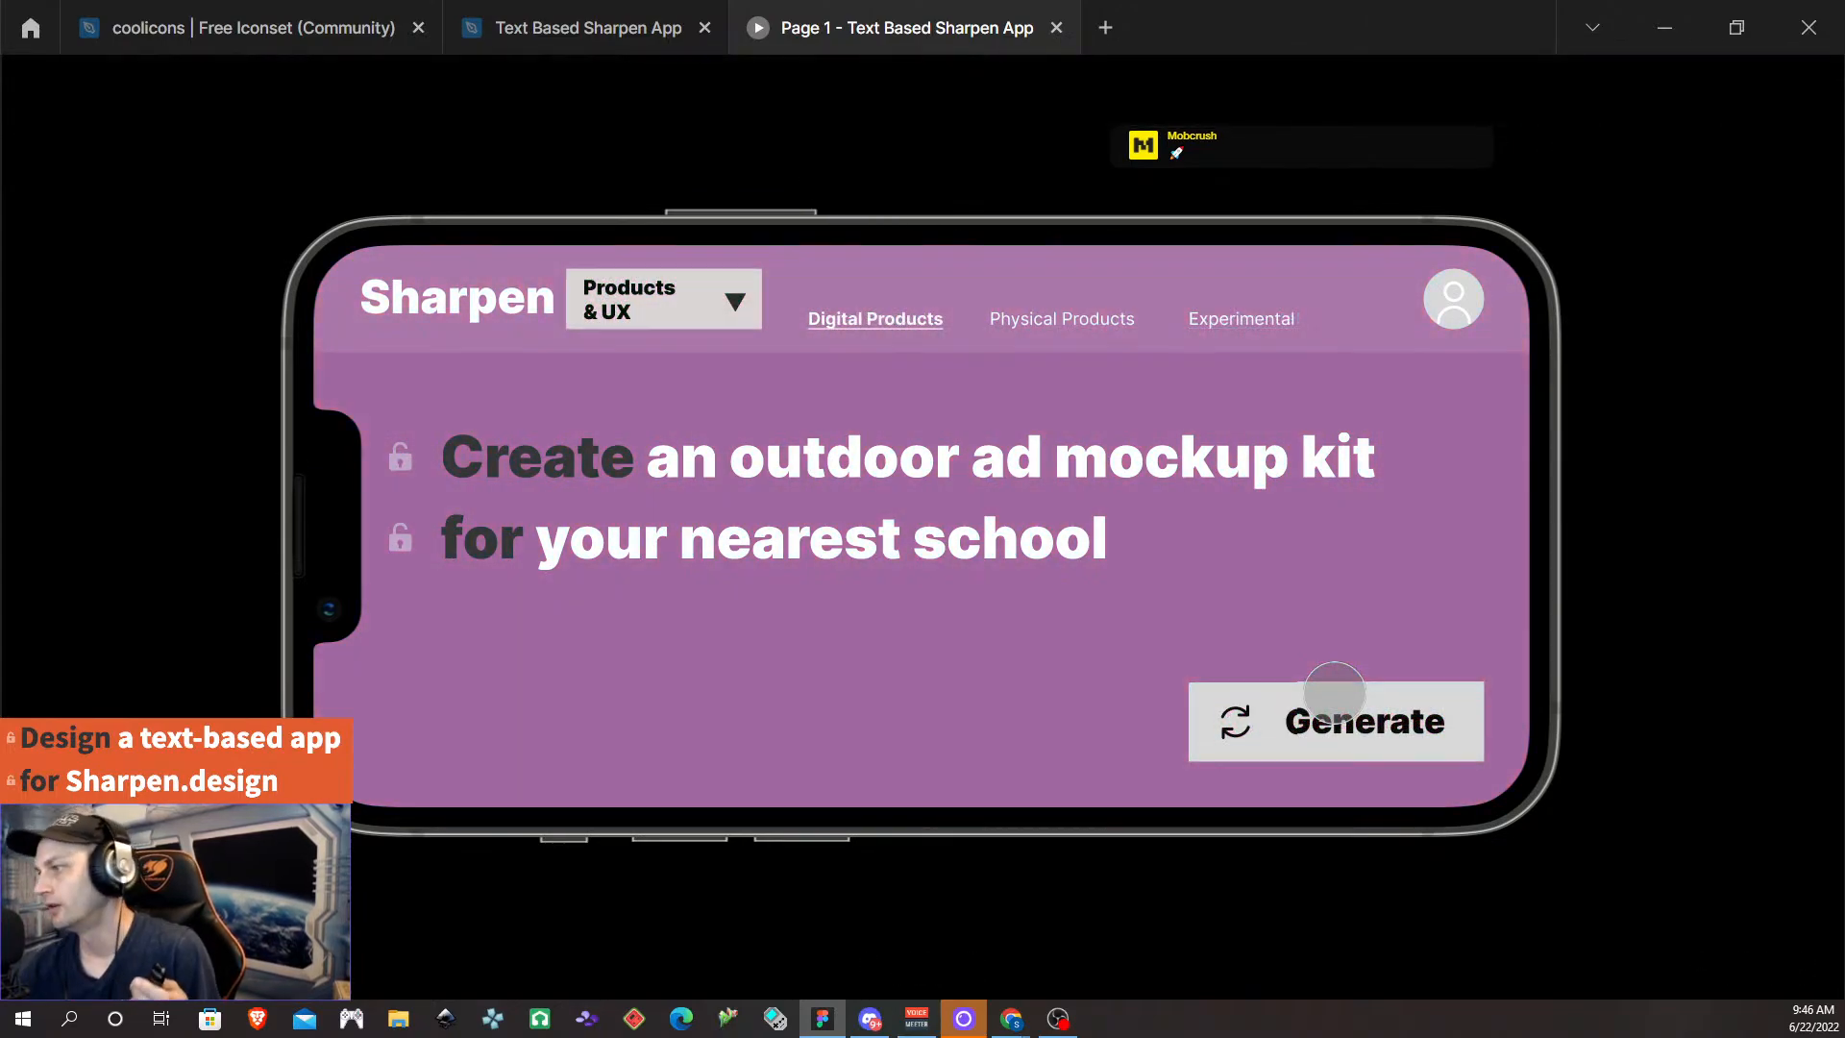
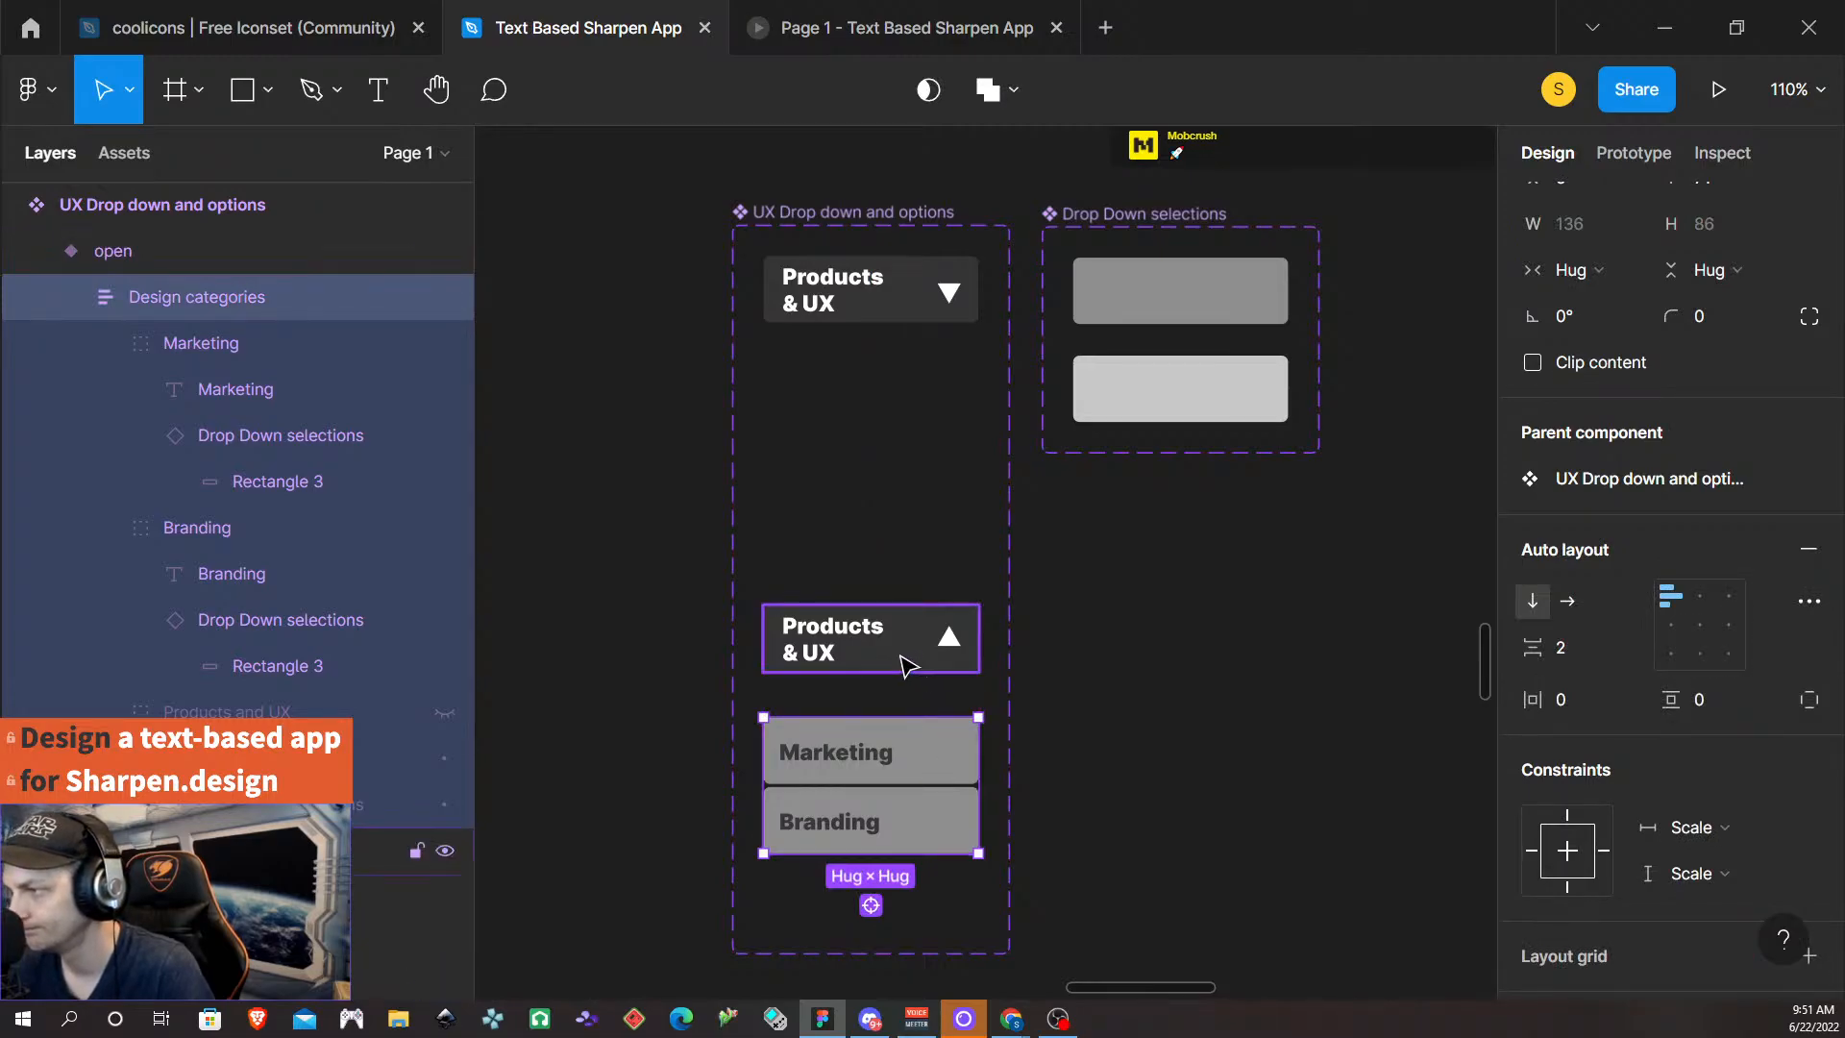
- Move the Design categories list in the open UX dropdown up to just below its Products & UX header, at Y 46
key(shift+Up)
key(shift+Up)
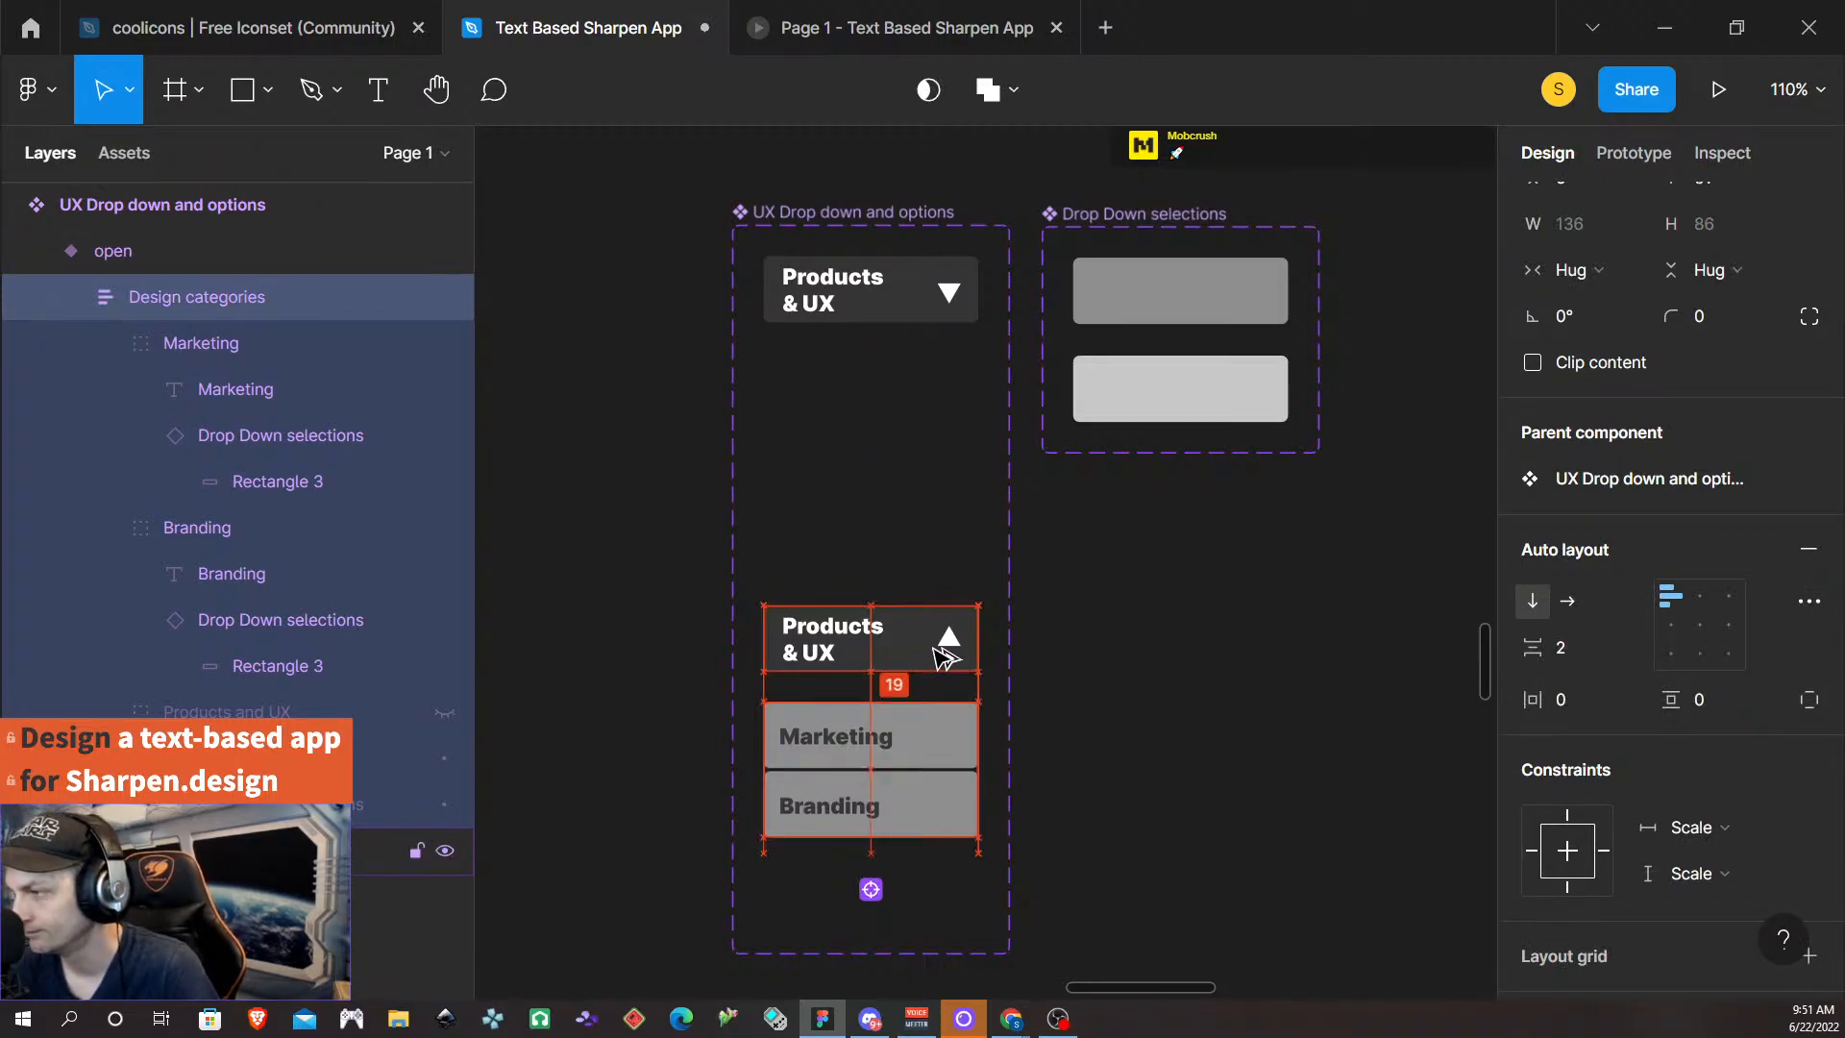
key(shift+Up)
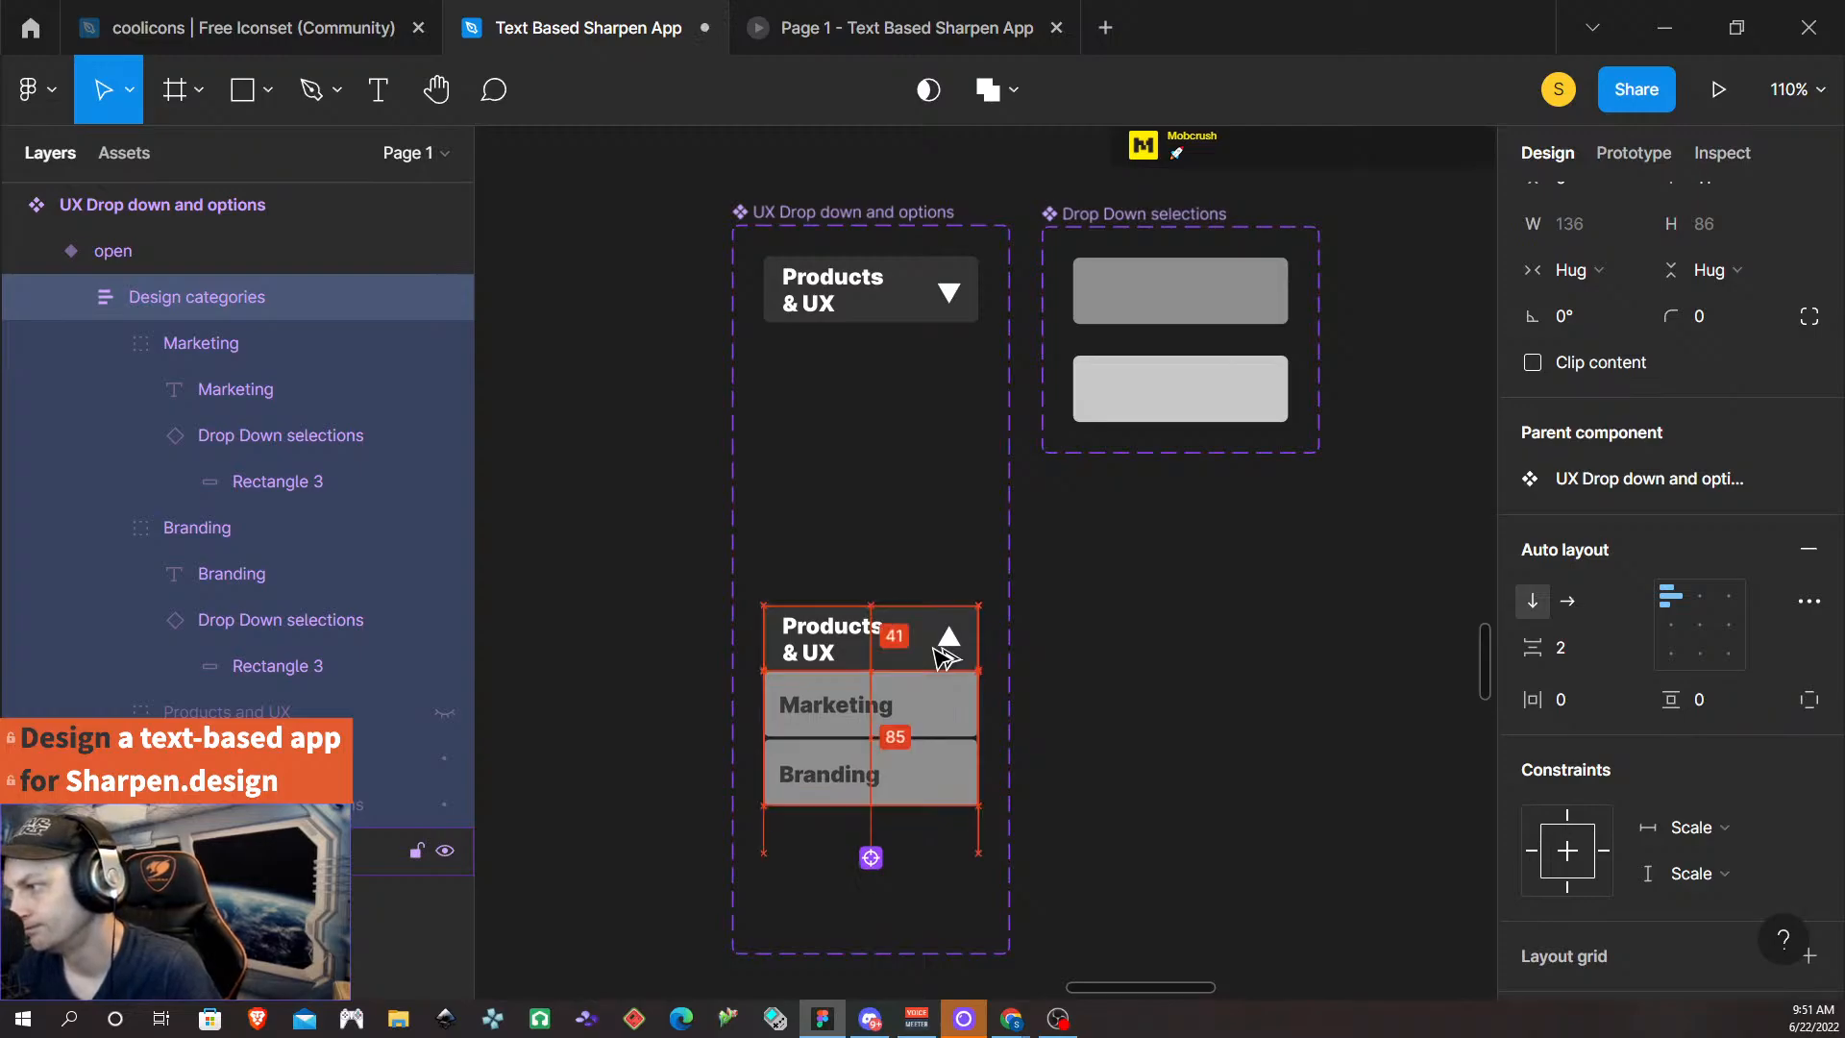
key(Down)
key(Down)
key(Down)
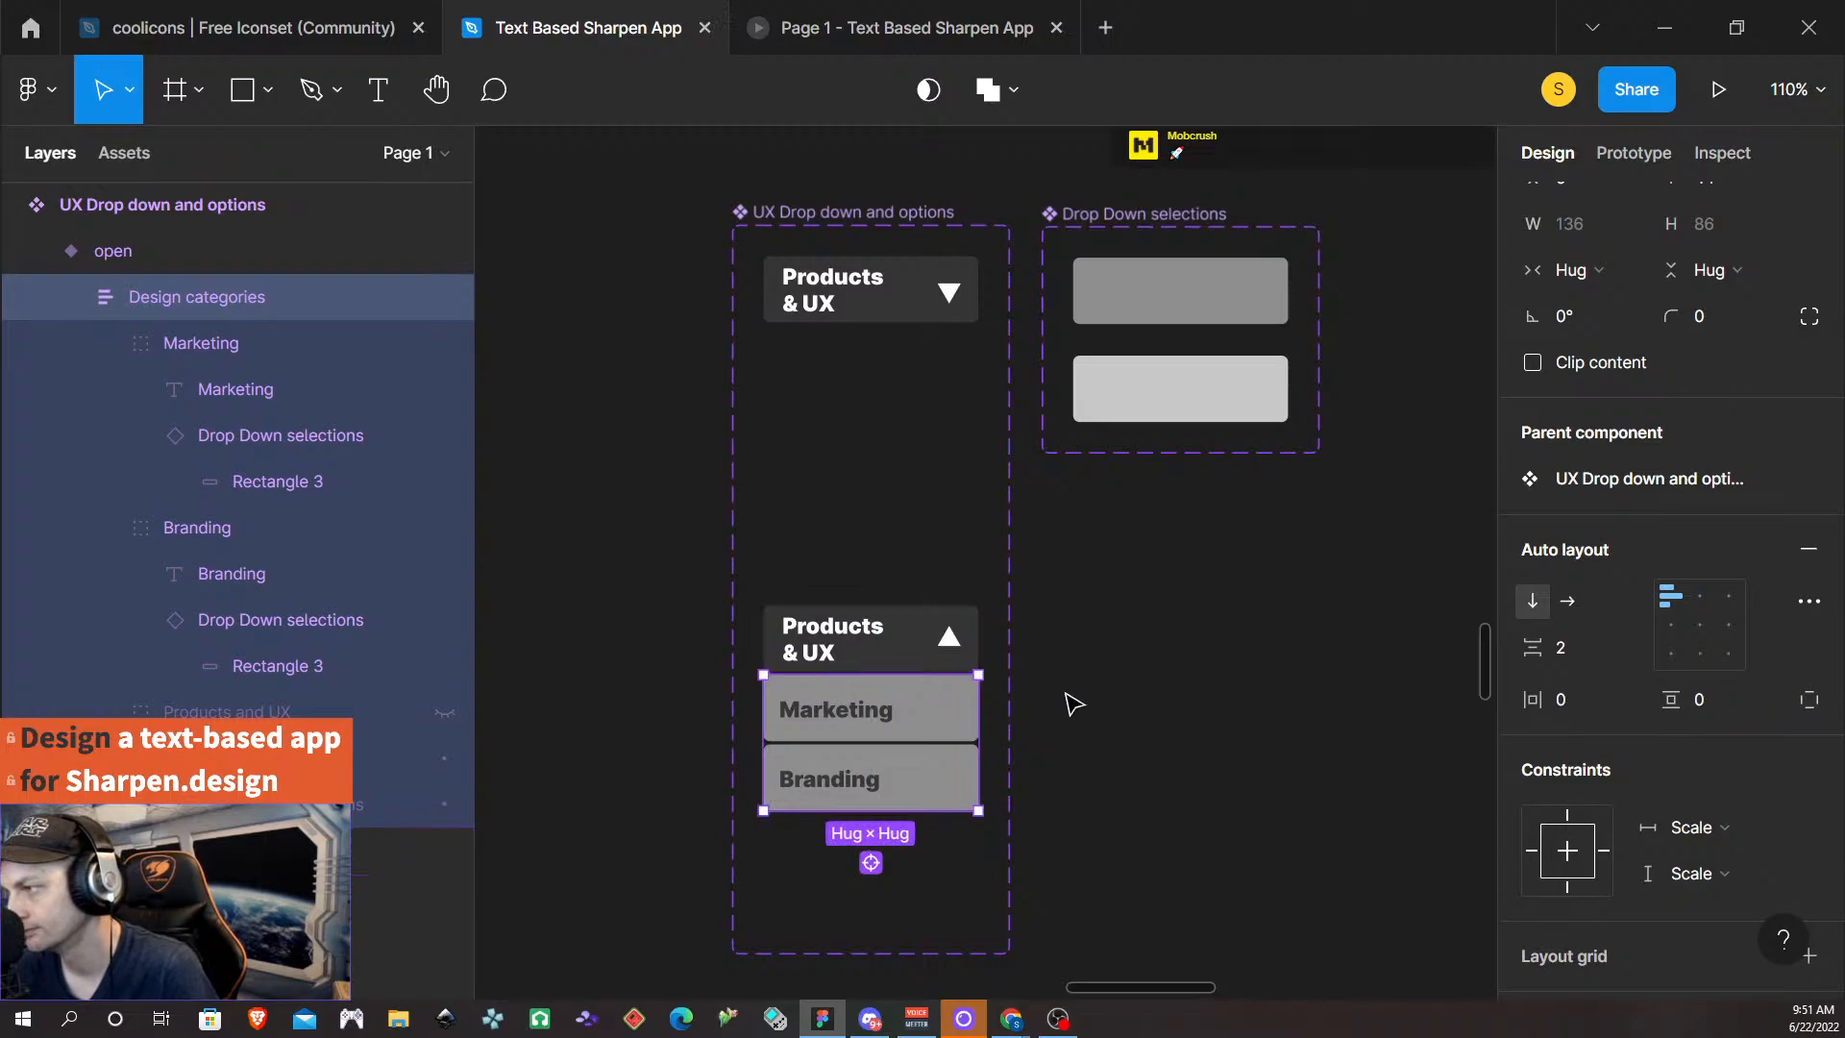
key(super+d)
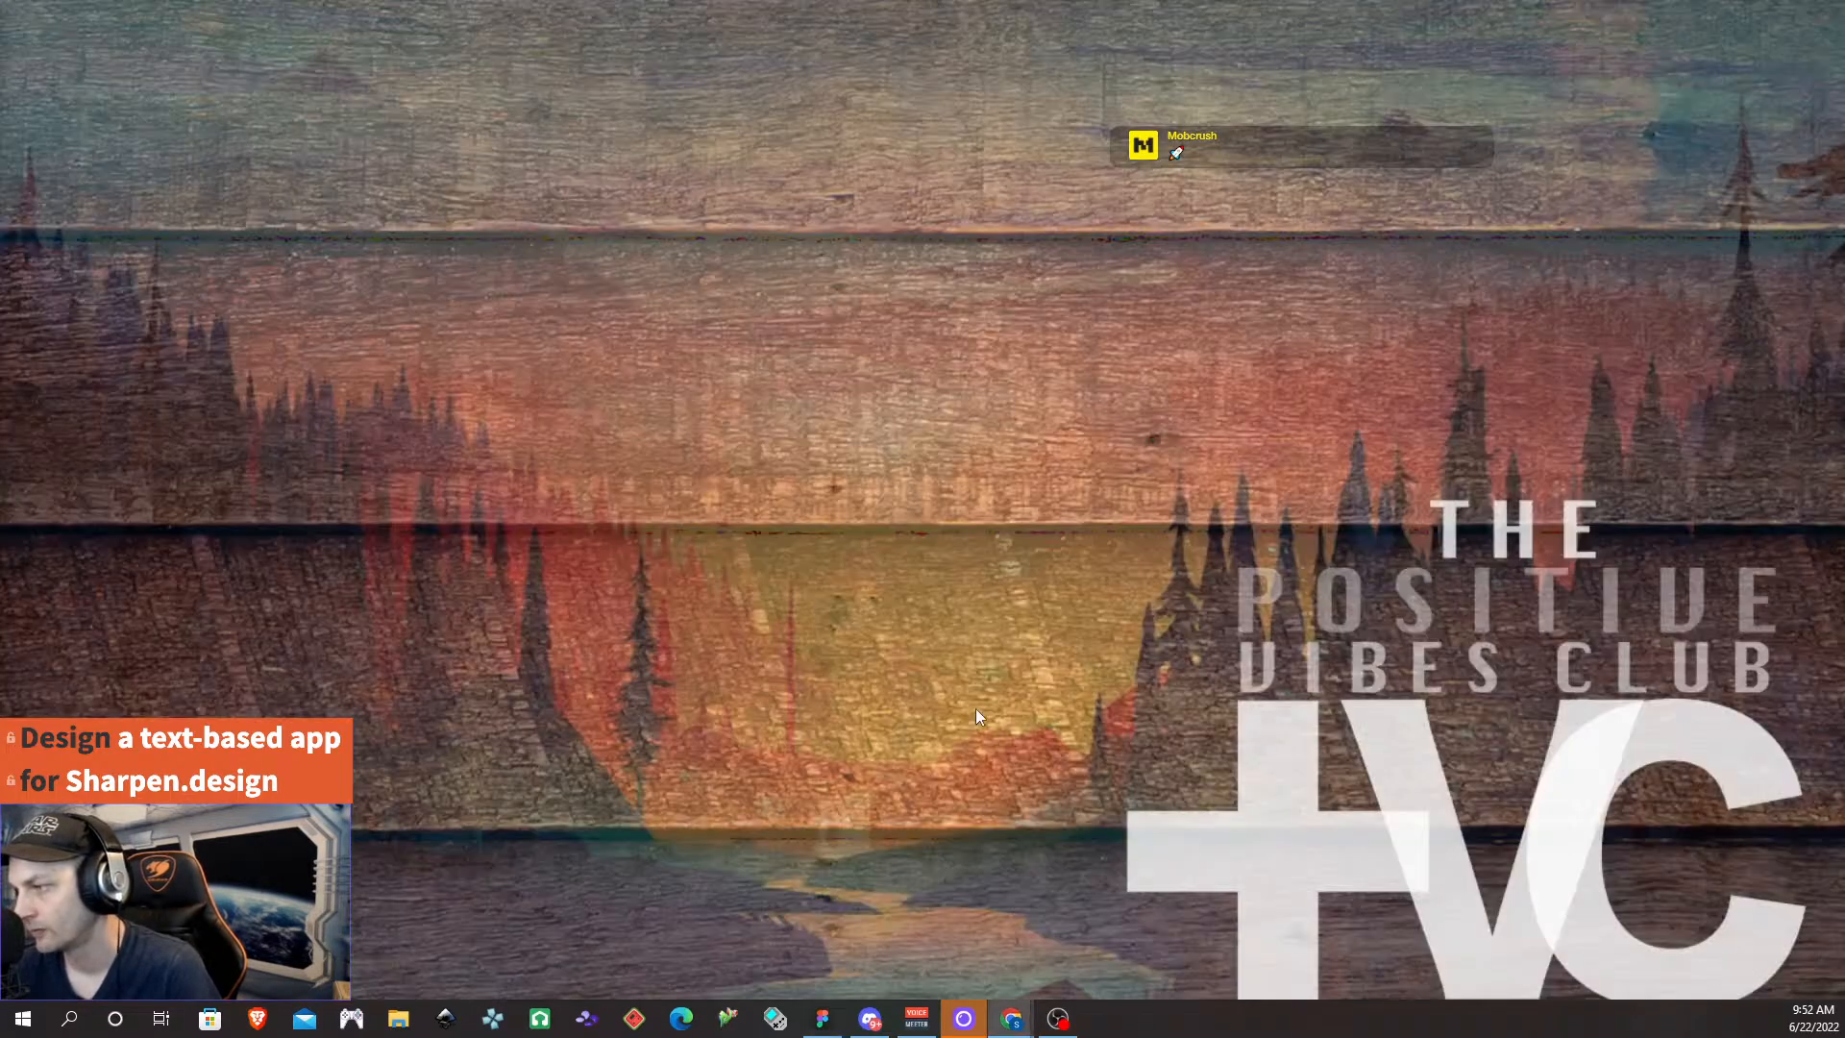
click(824, 1016)
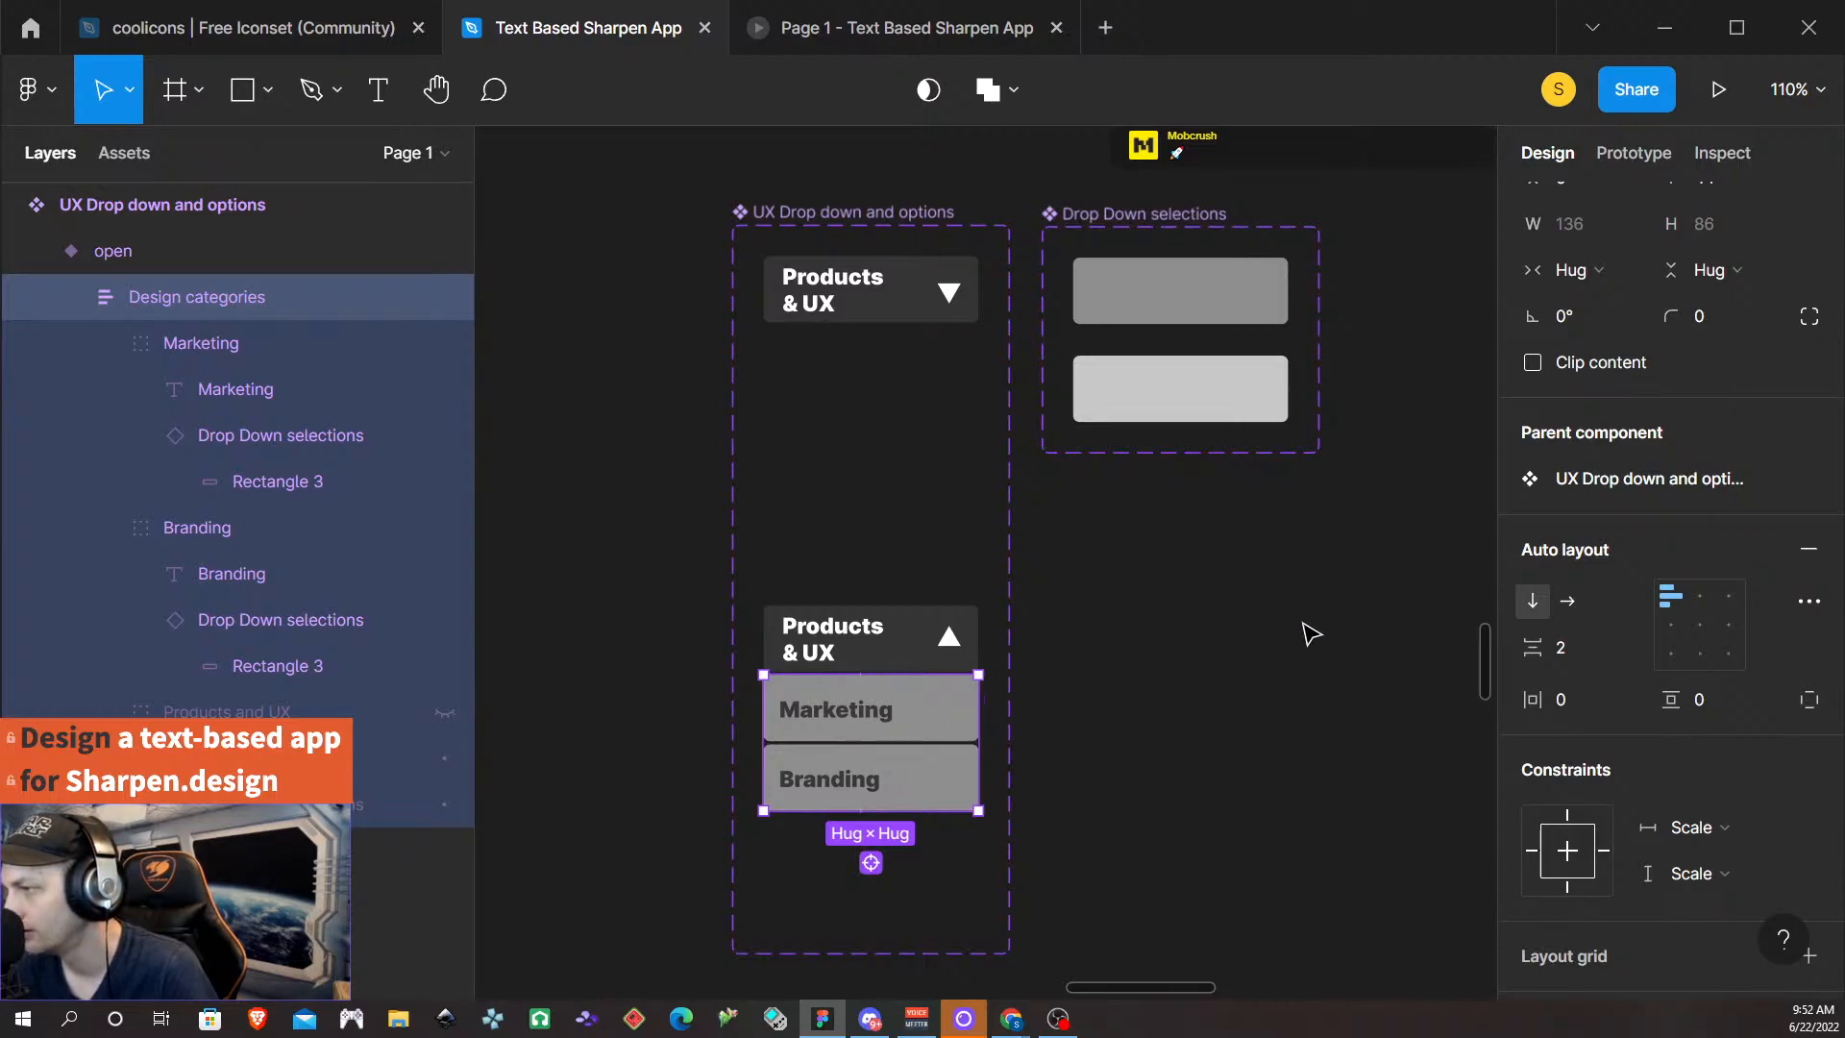
click(1206, 662)
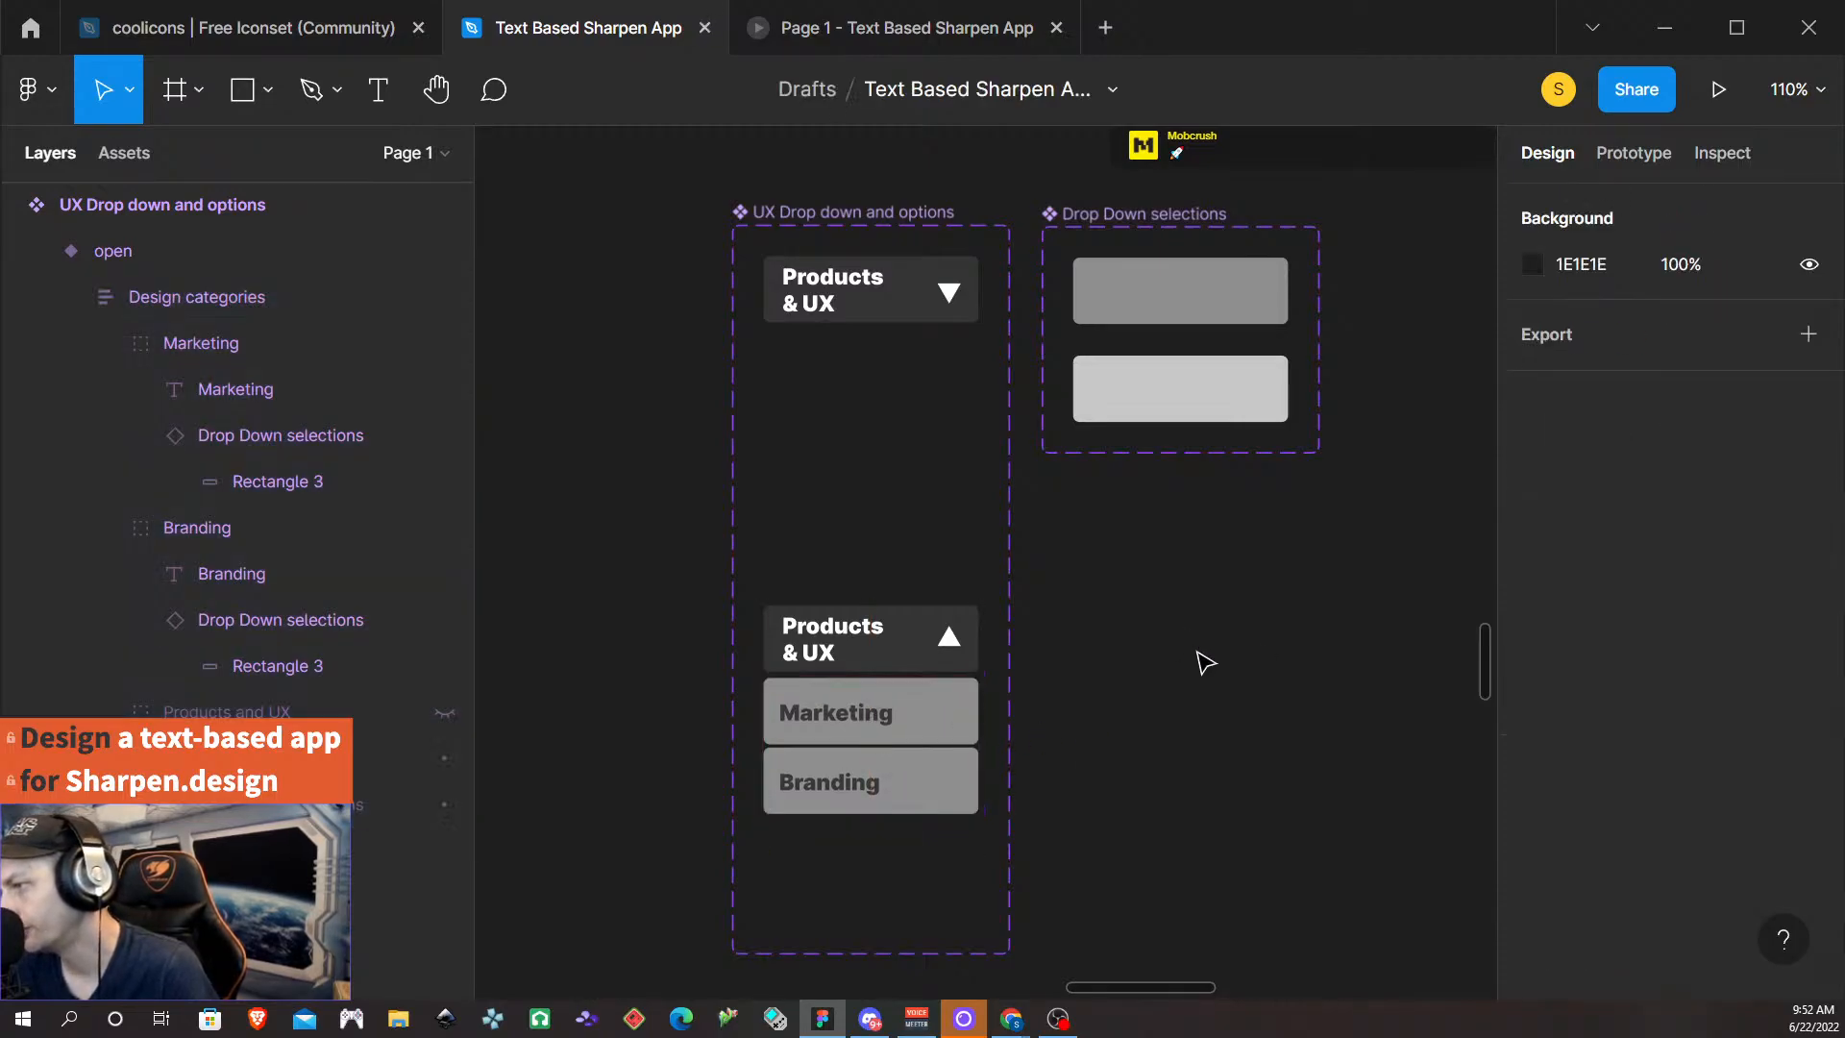
- Check the gap between the Products & UX header and its option list in the prototype preview
scroll(762, 746, left, 5)
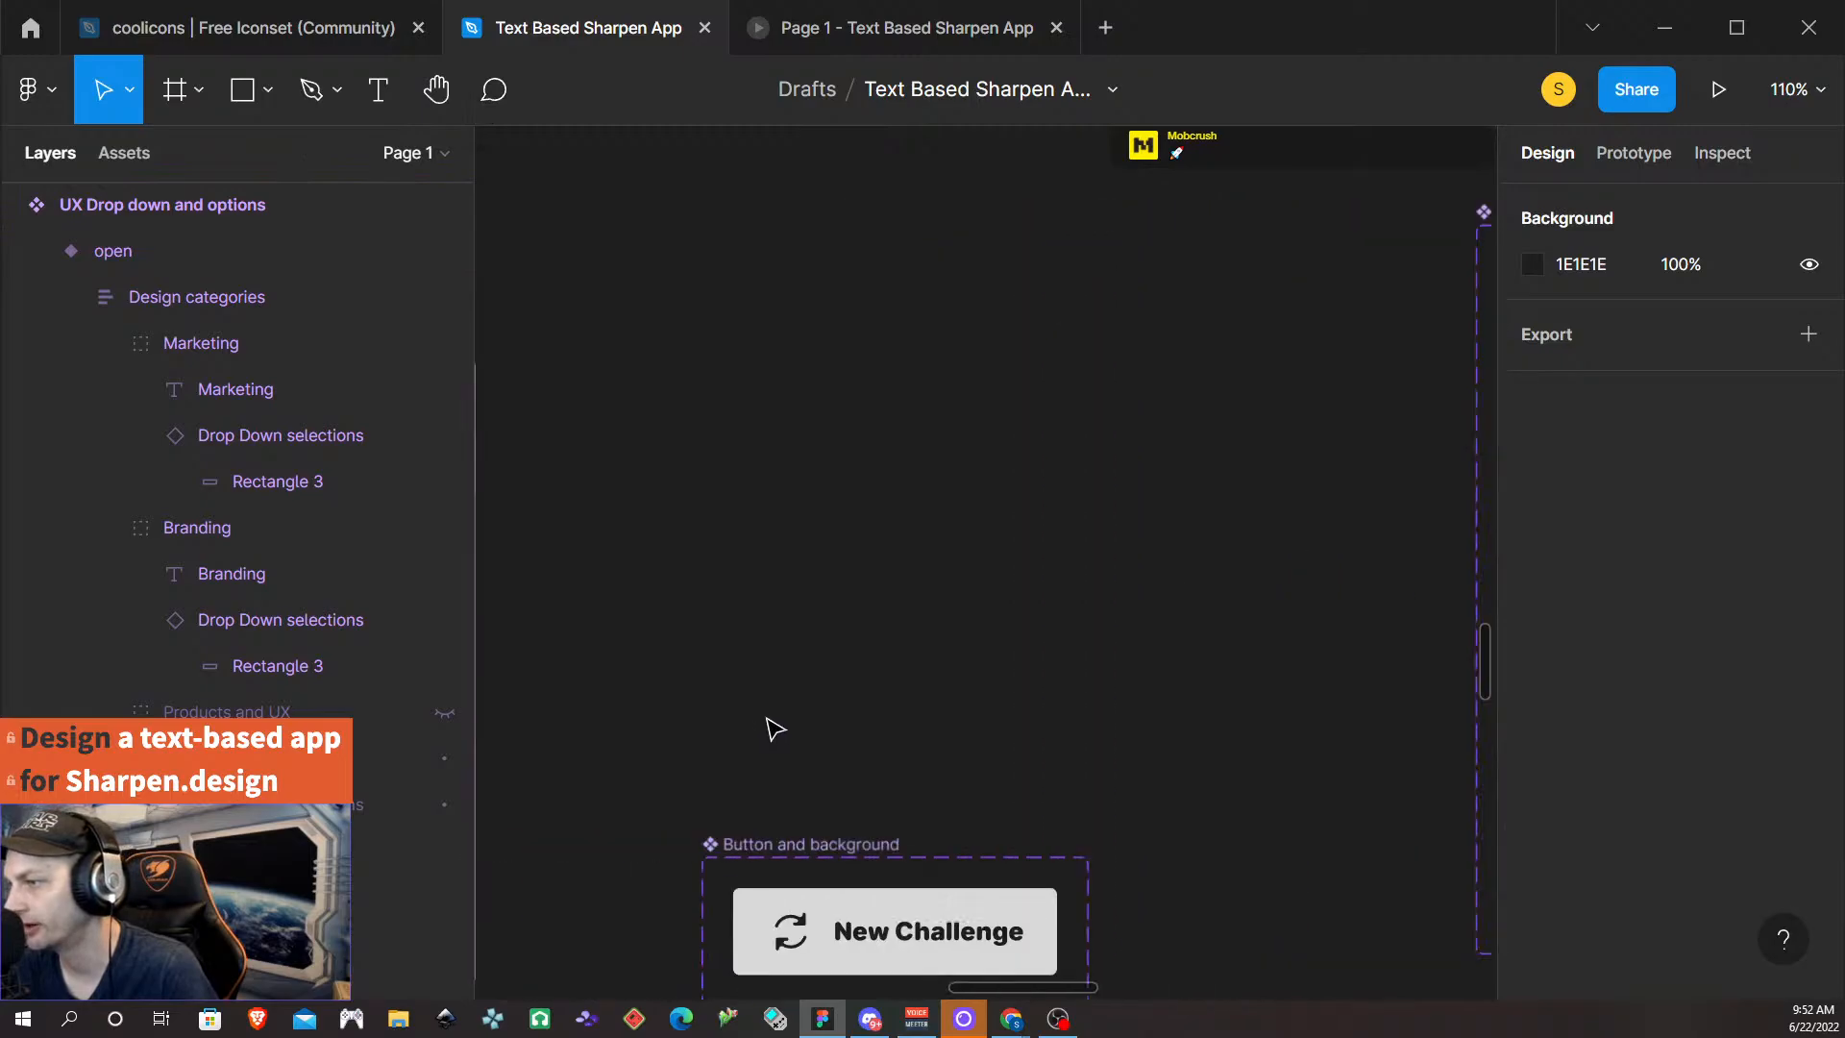
click(888, 29)
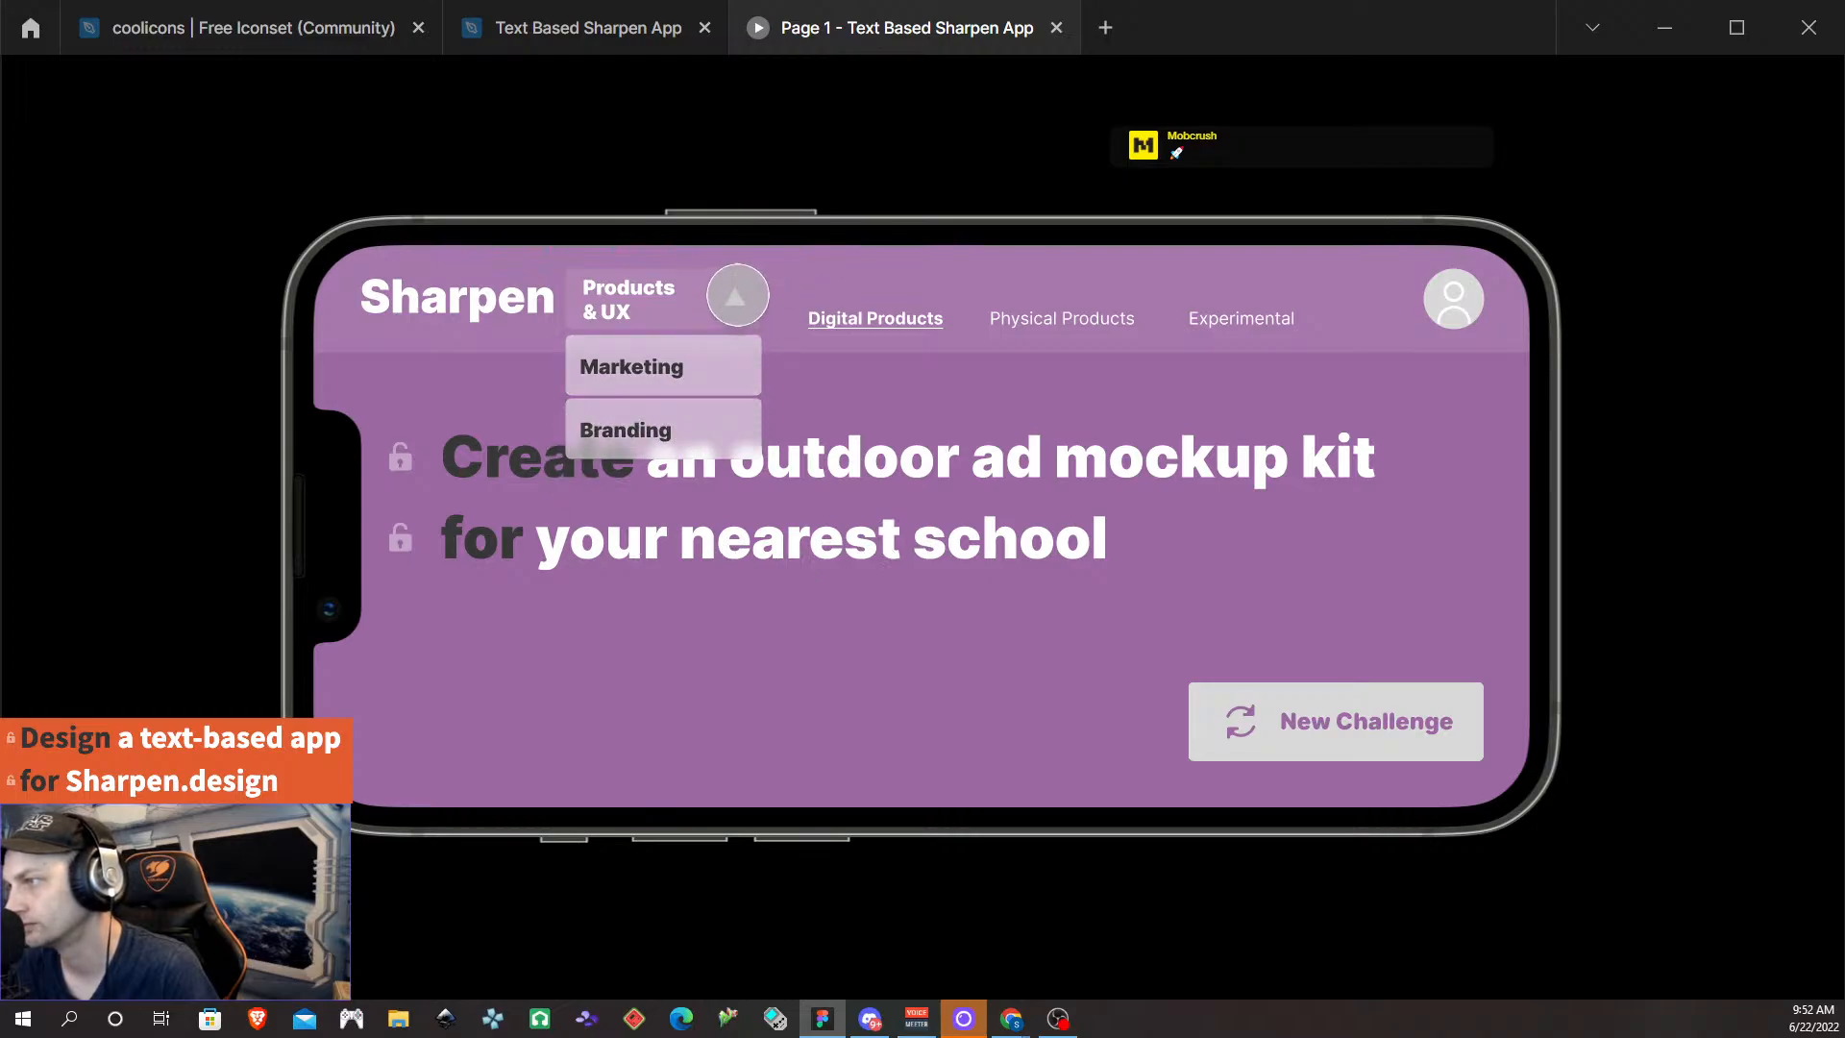
click(736, 295)
click(736, 295)
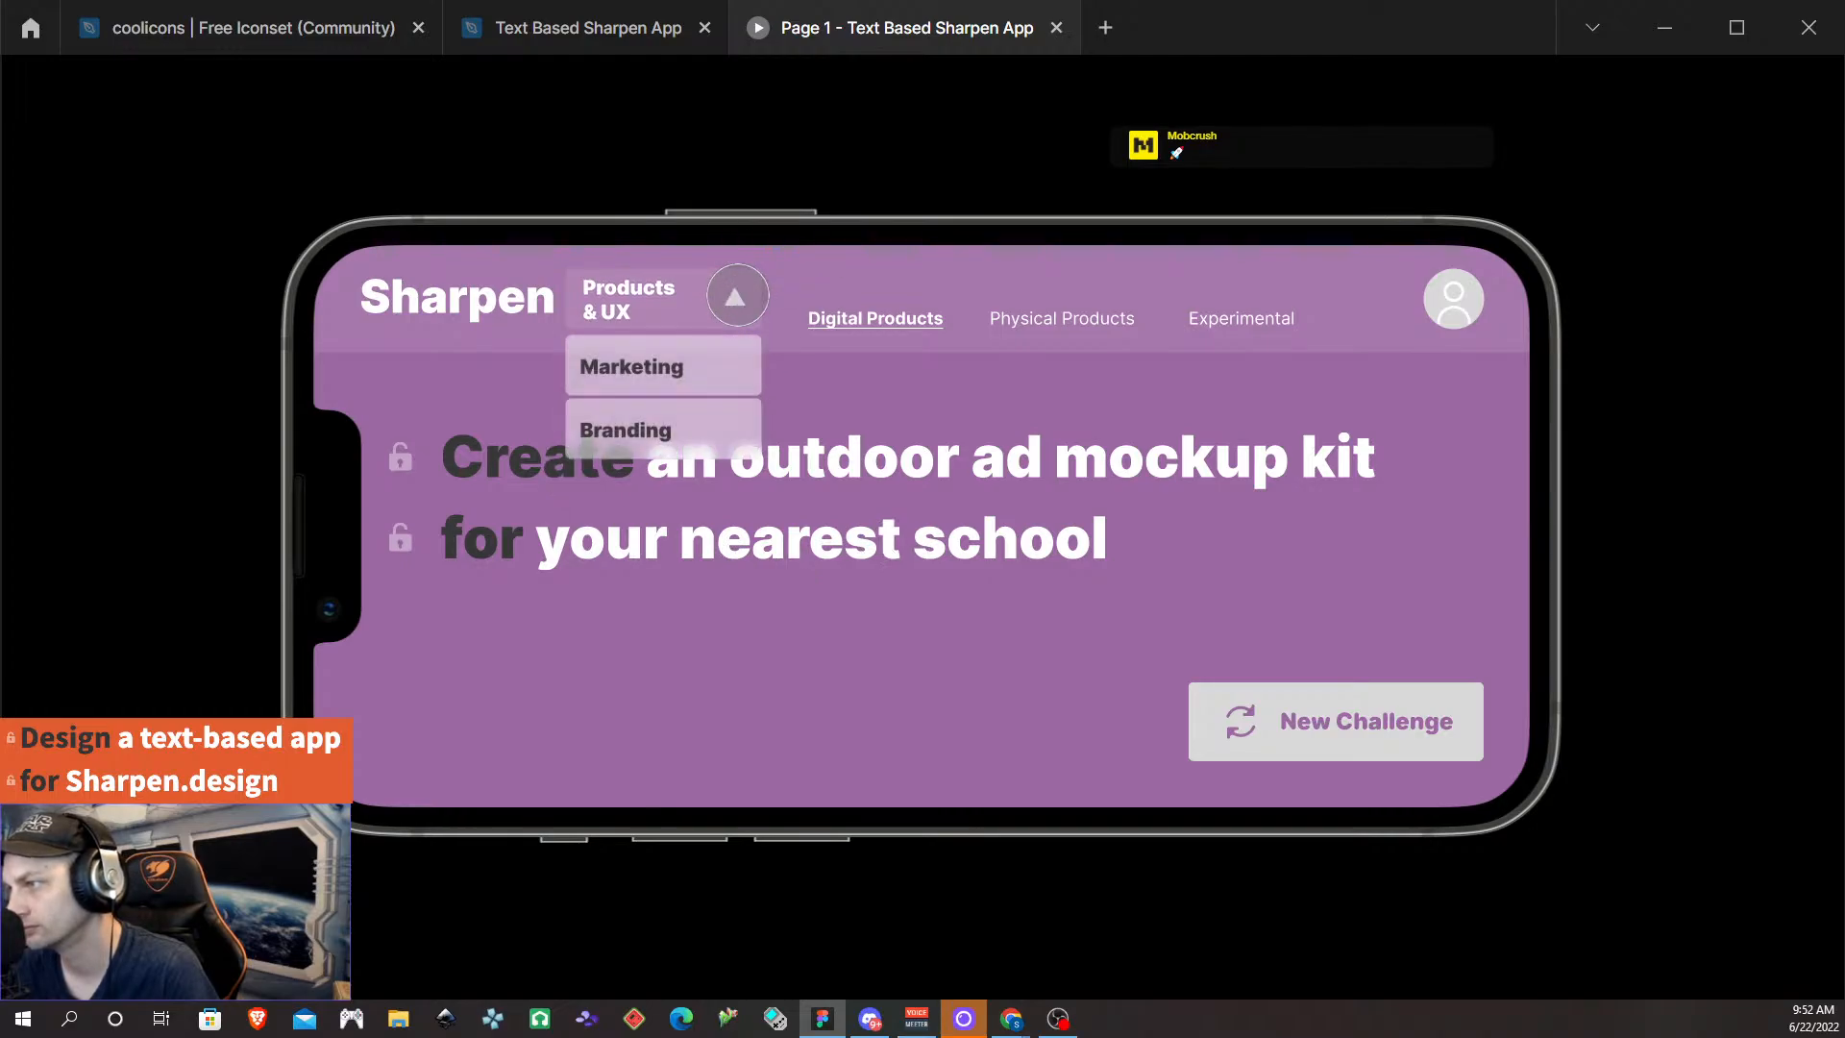
- Nudge the open UX dropdown's Design categories list up to Y 44
click(618, 43)
scroll(947, 687, down, 5)
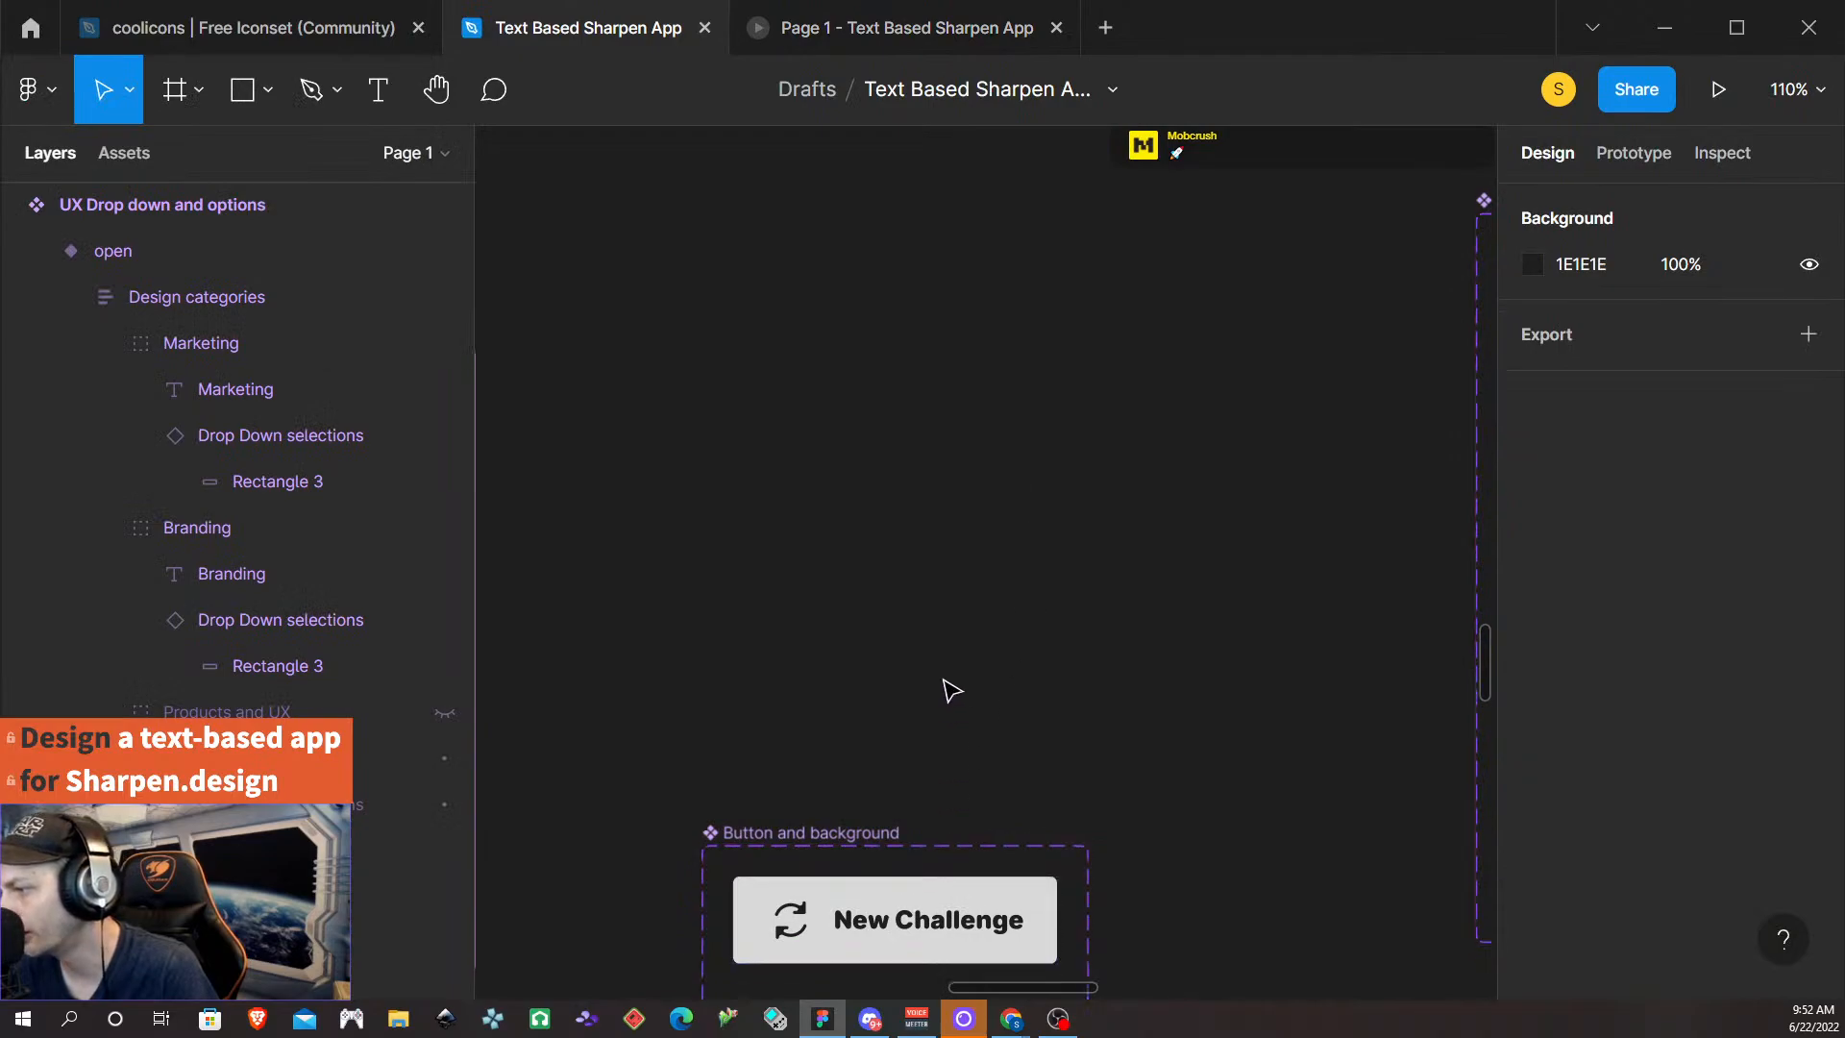
scroll(937, 669, down, 1)
scroll(951, 332, right, 6)
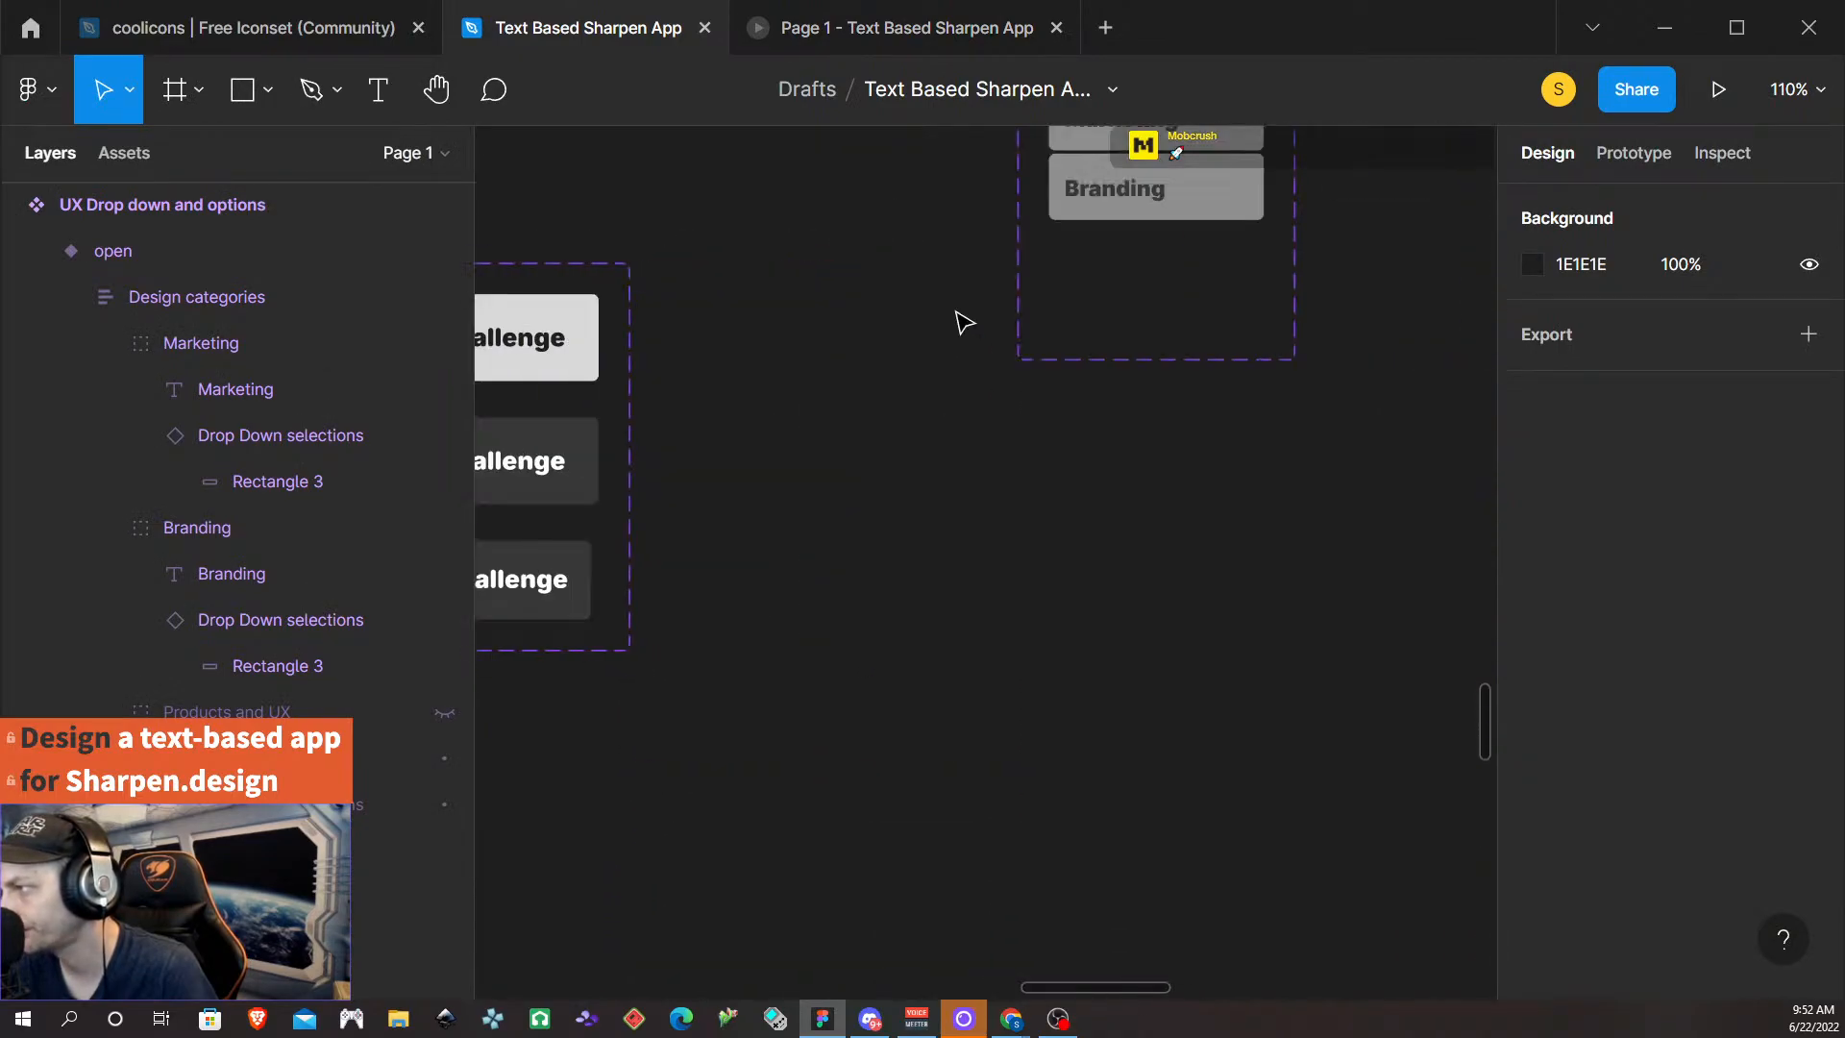
scroll(1039, 351, up, 4)
double_click(903, 483)
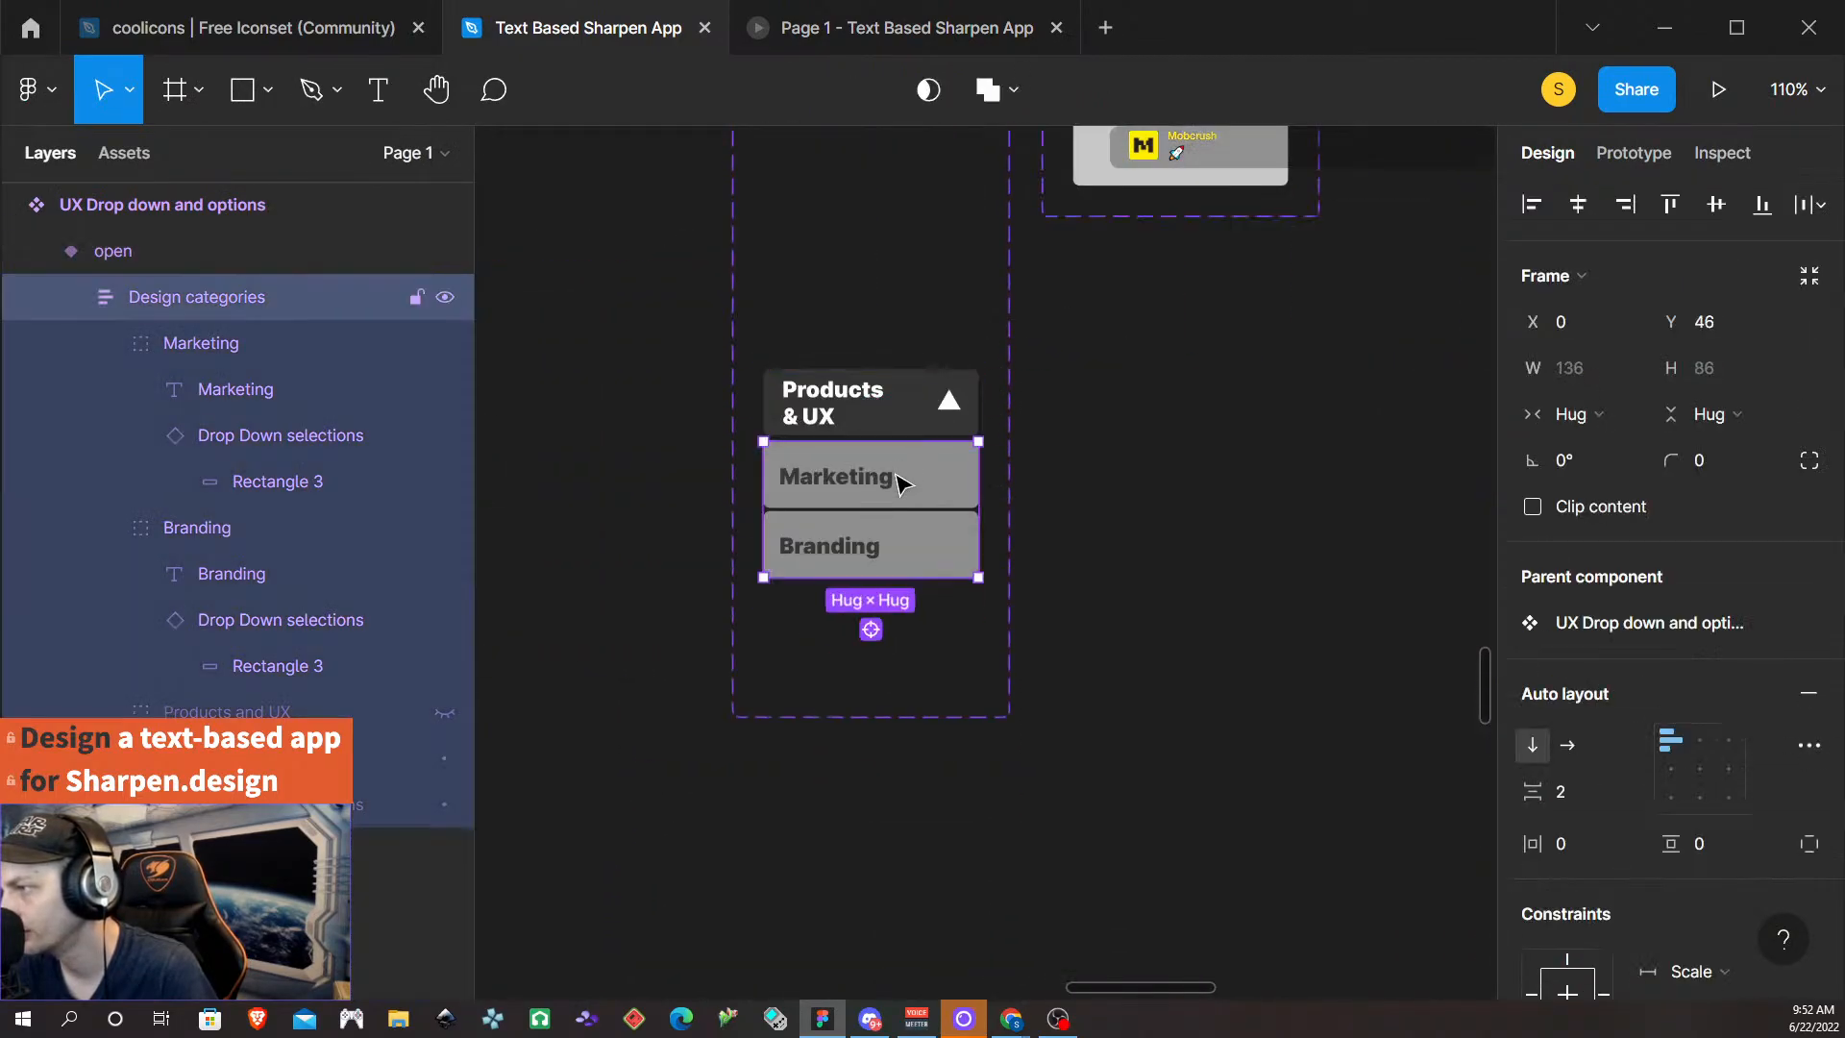
- Test opening and closing the Products & UX dropdown in the prototype preview, checking its option spacing and hover colors
click(864, 27)
click(742, 296)
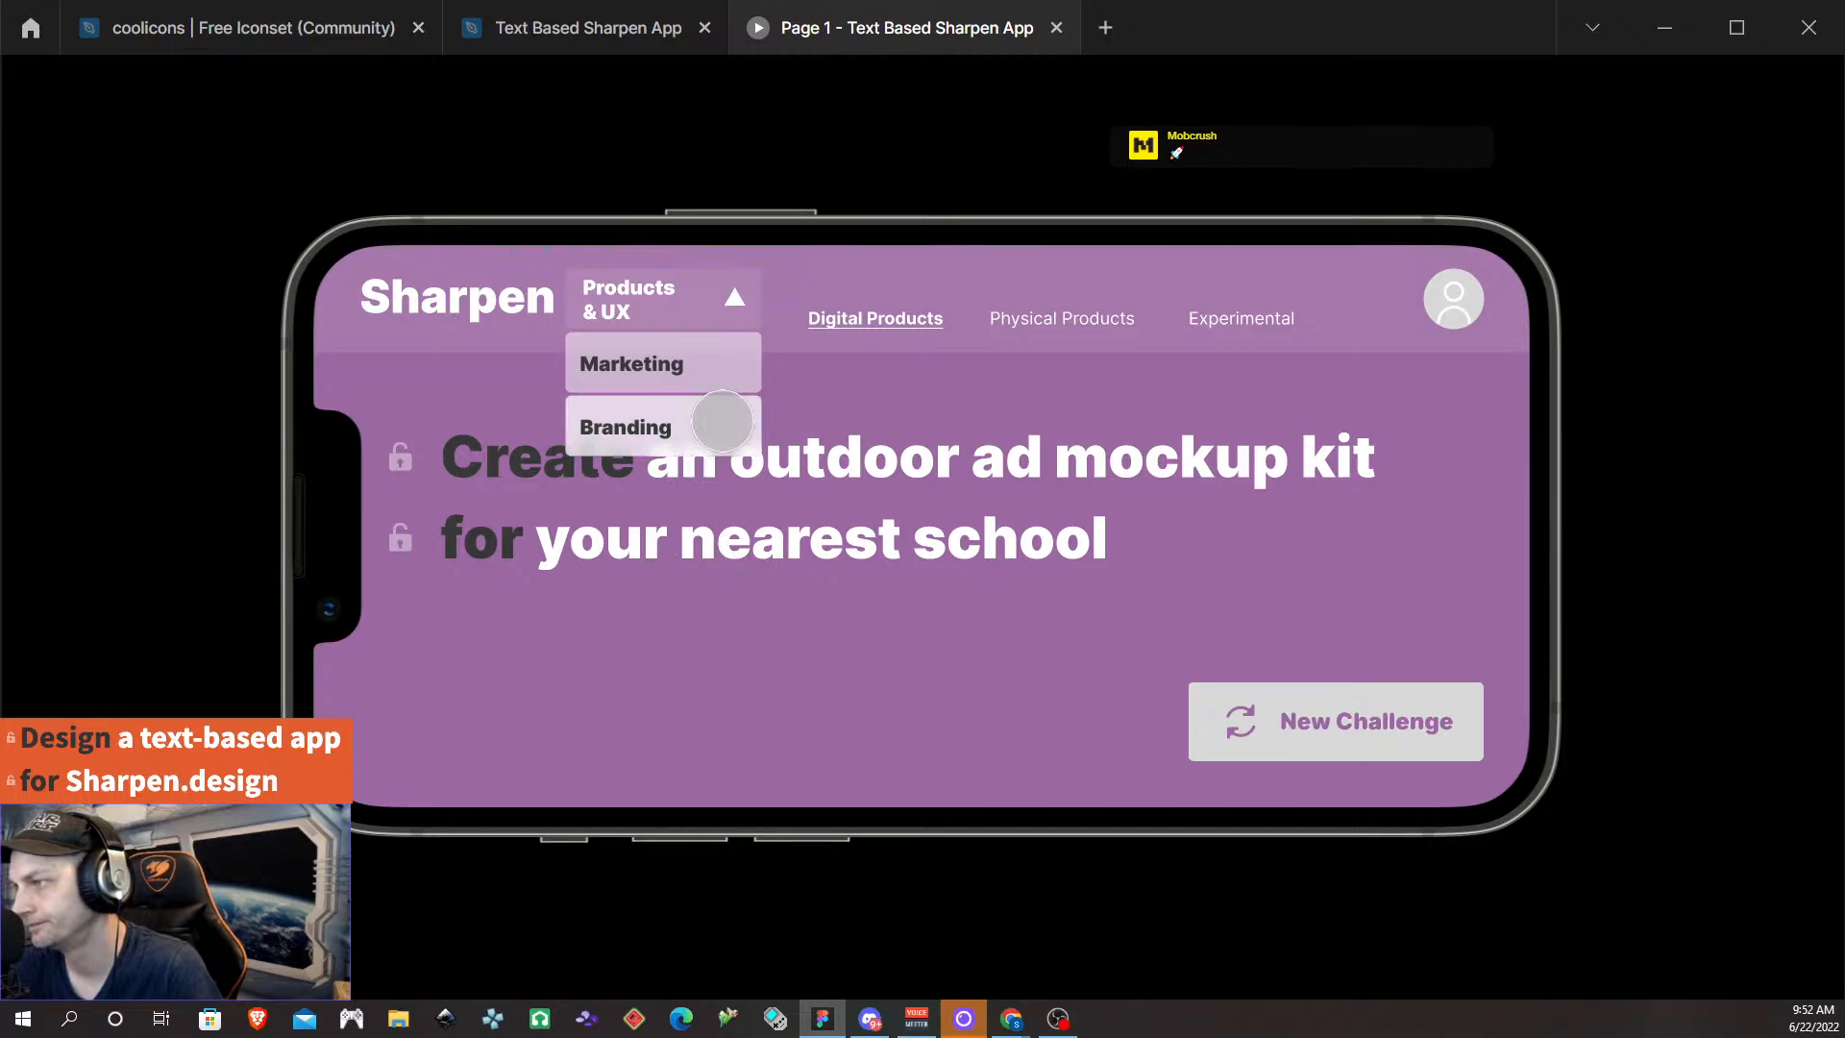
click(735, 296)
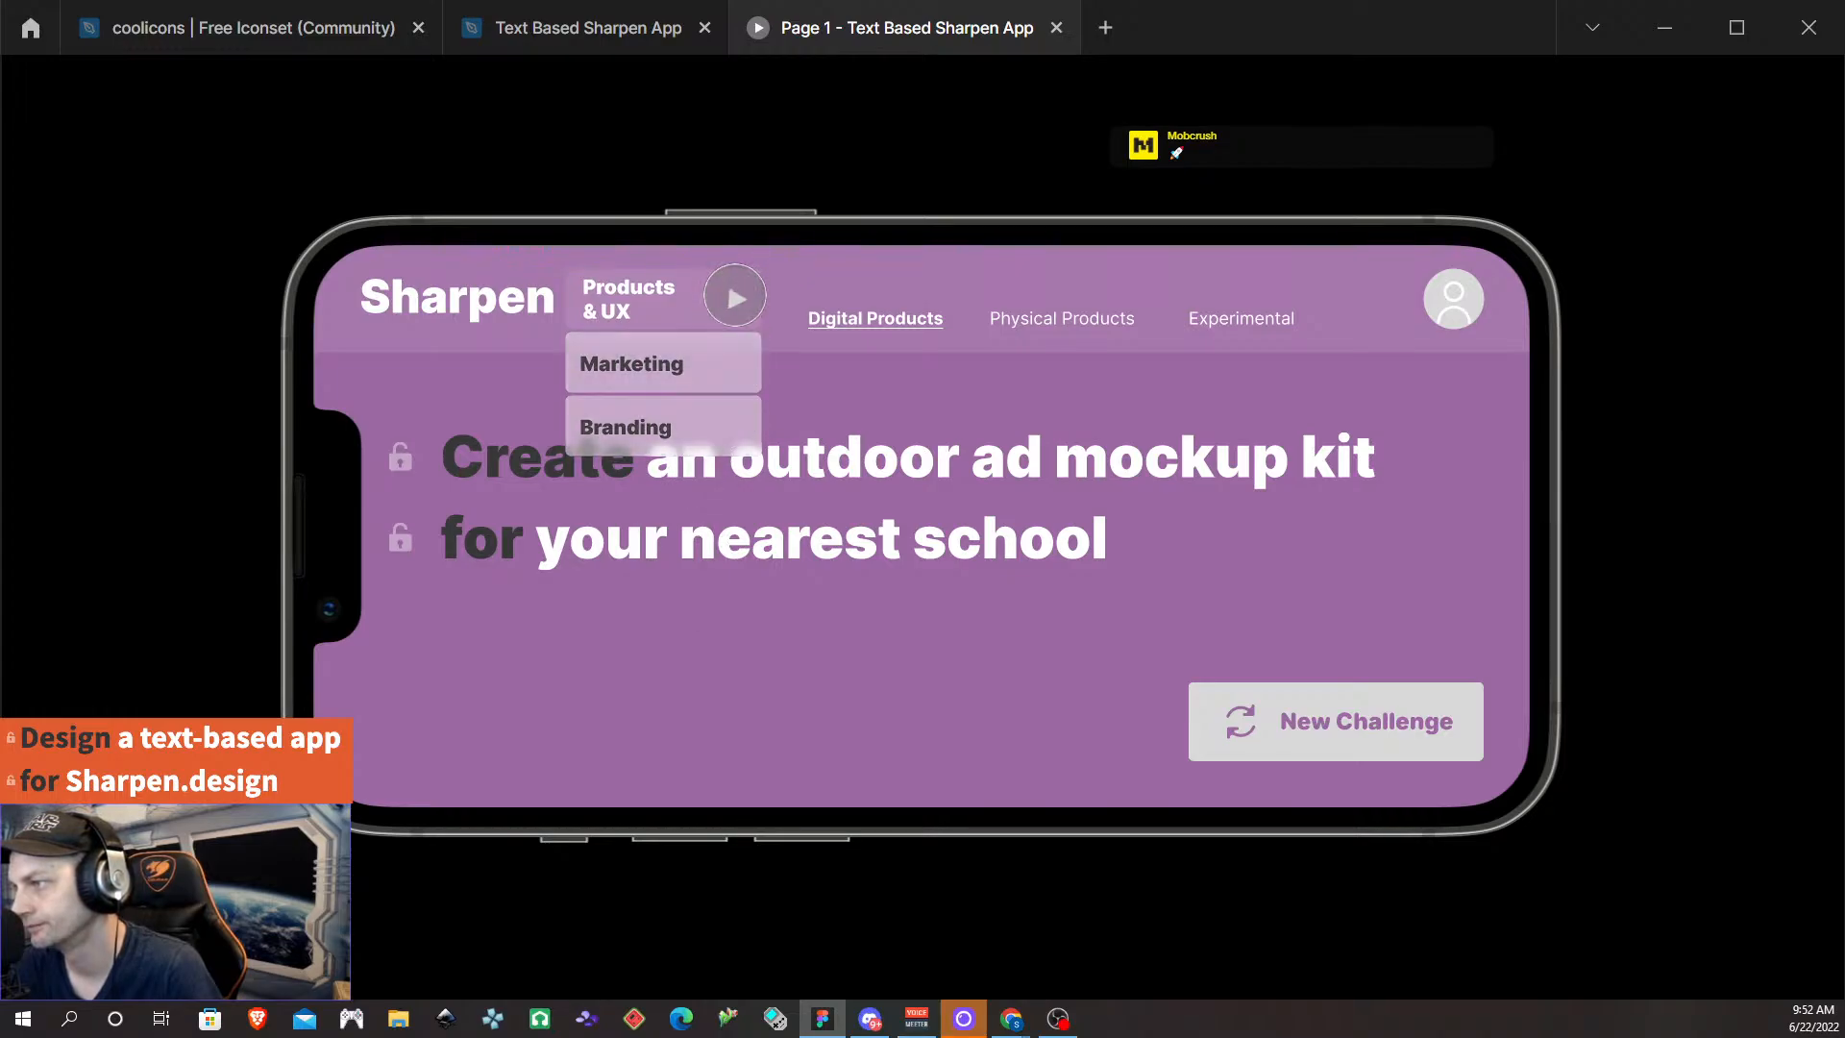
click(735, 296)
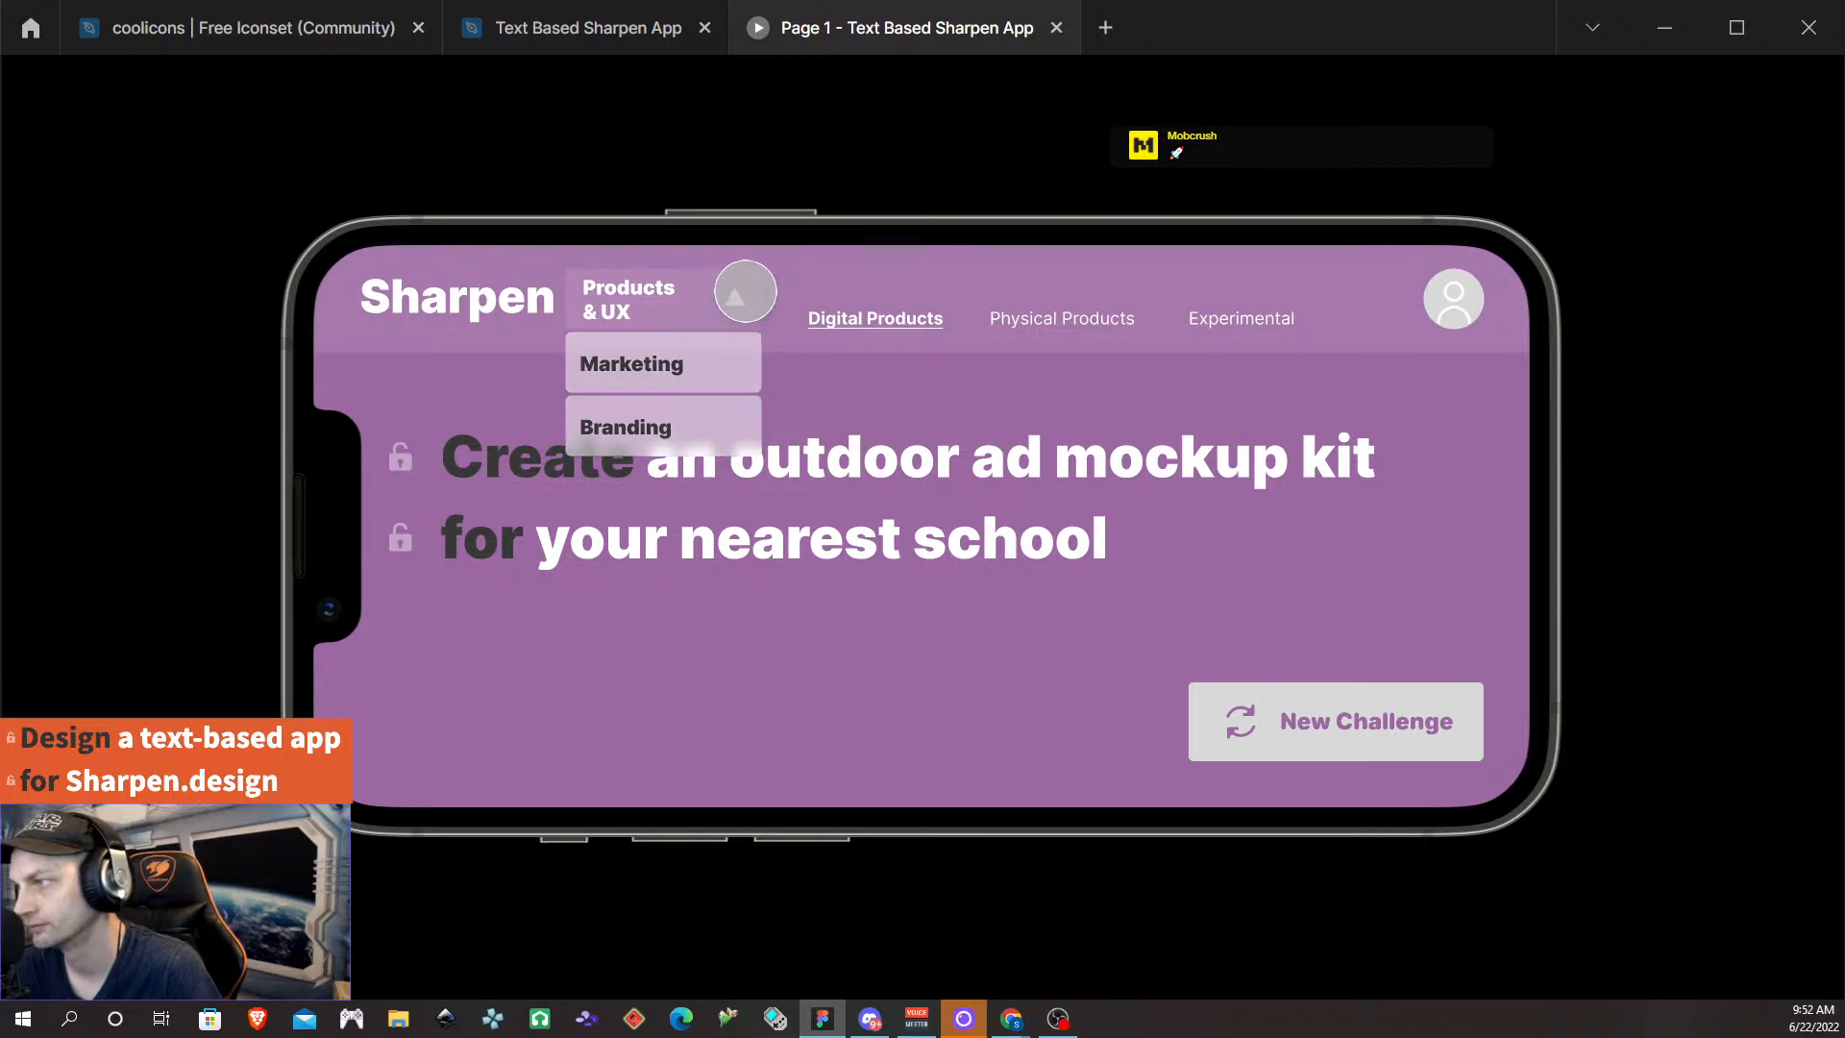
click(757, 300)
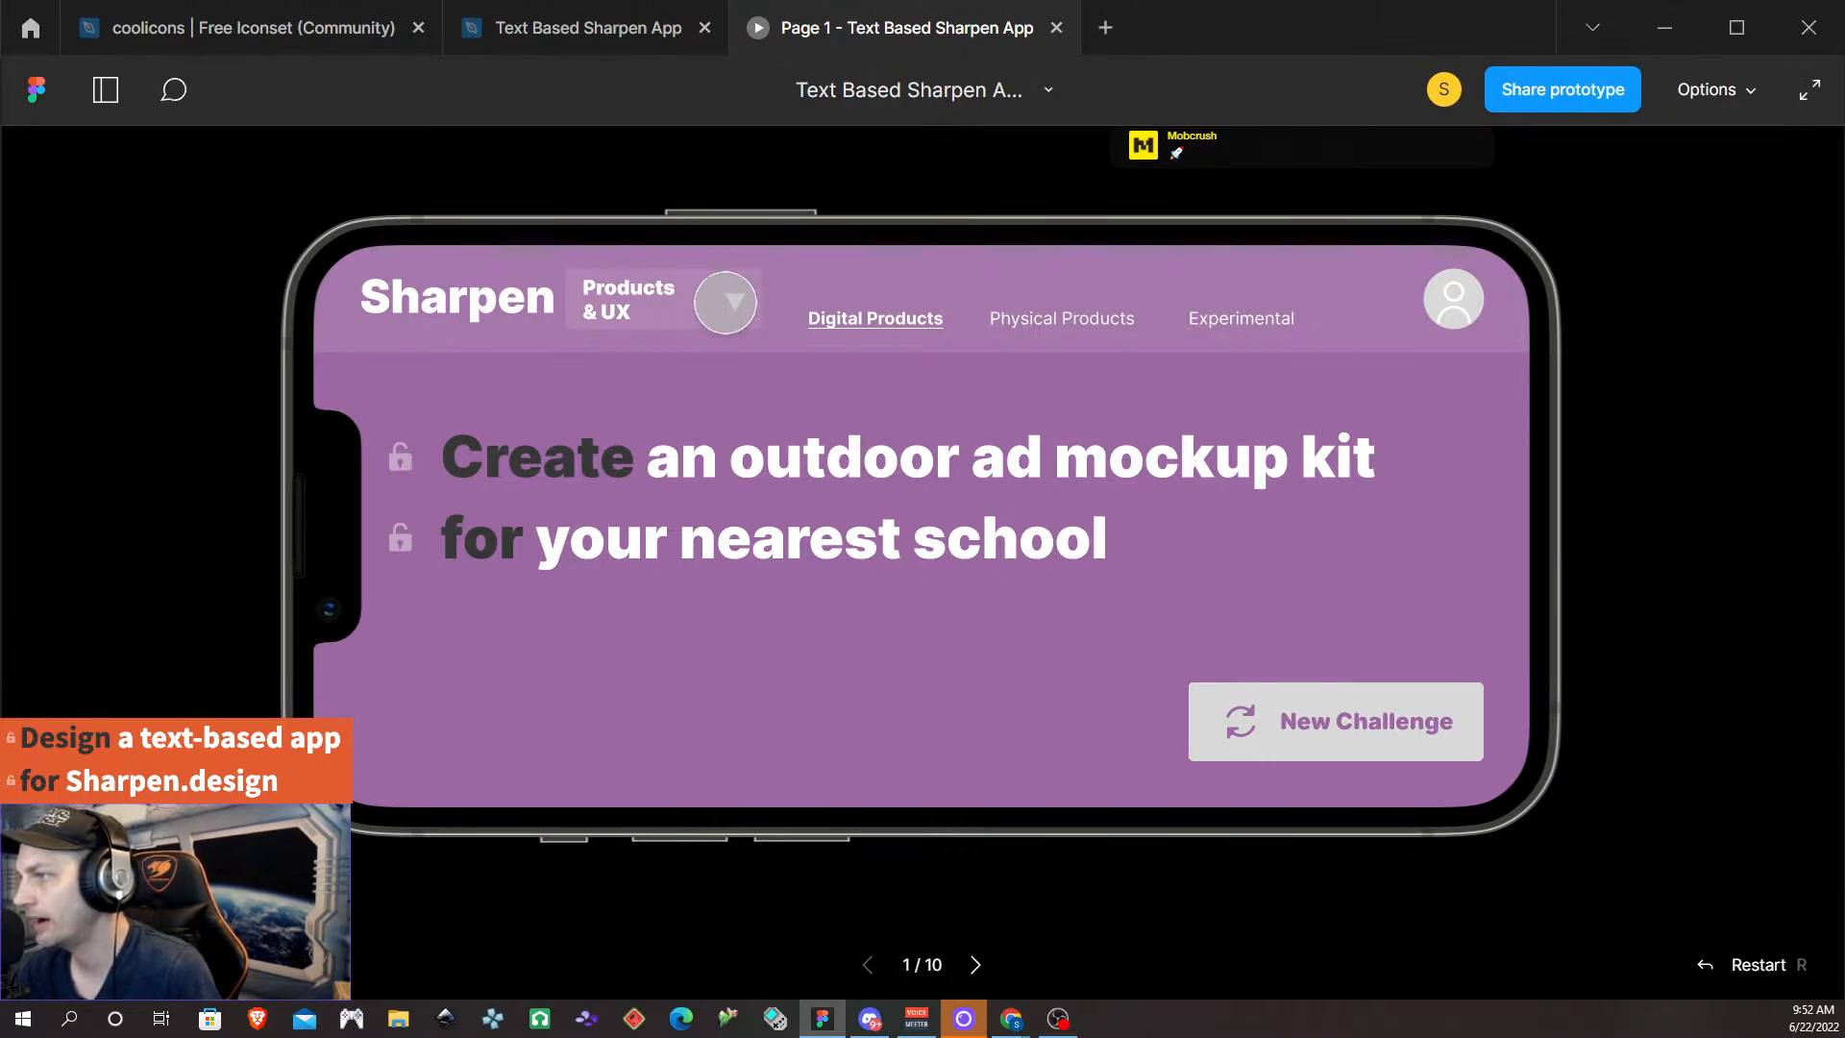
- Switch the preview to the Branding category, open its dropdown to compare the option spacing and text, and close the preview
click(736, 308)
click(721, 421)
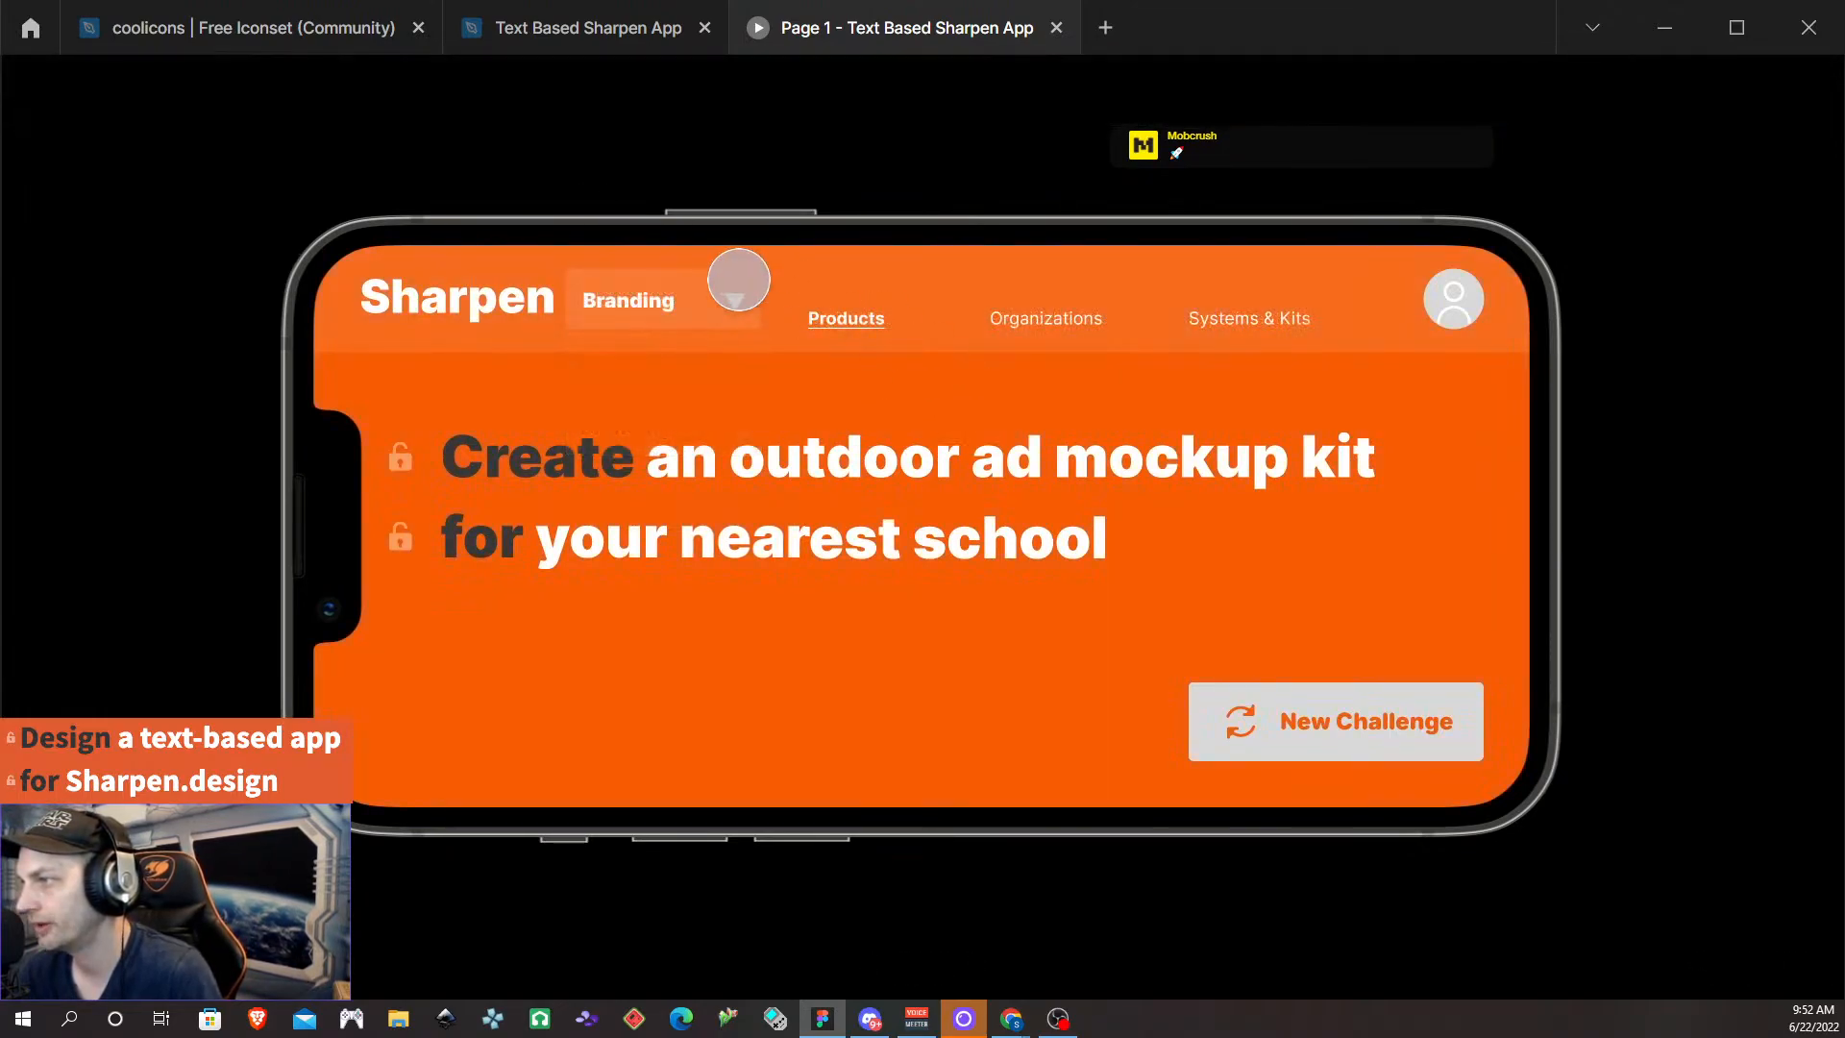
click(734, 301)
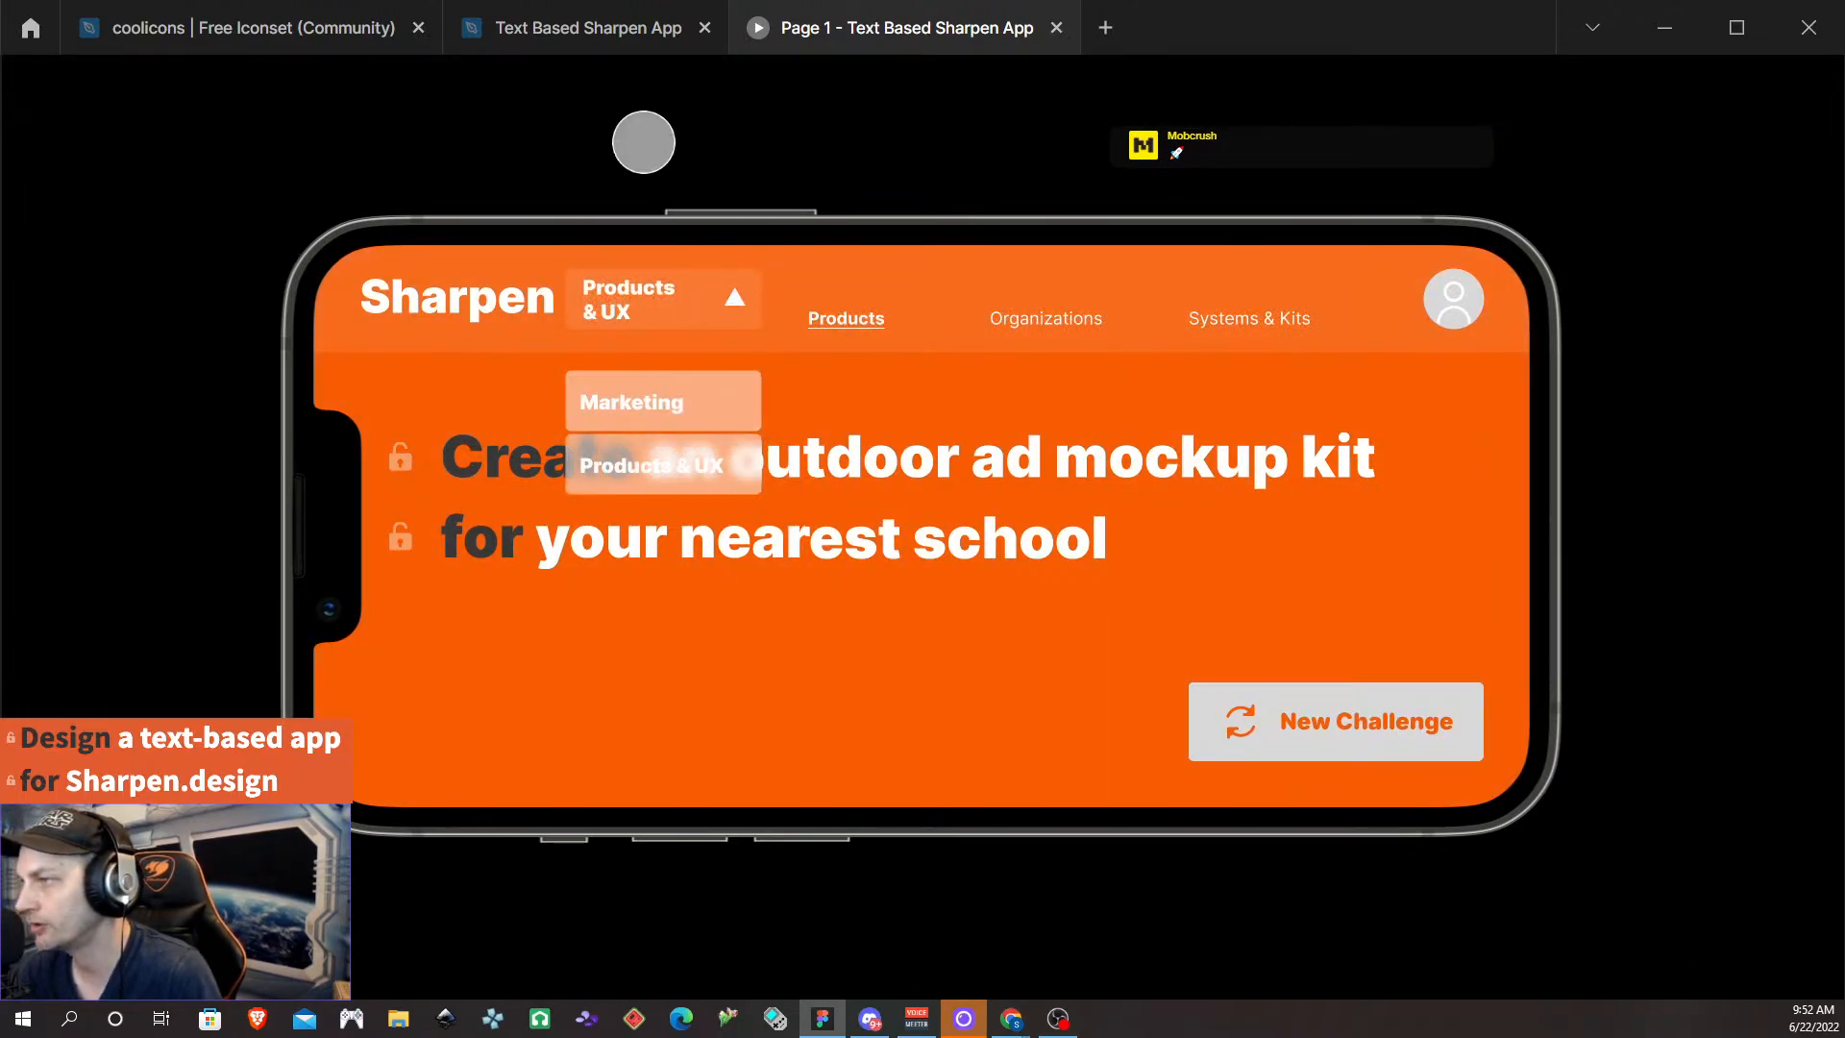
click(1057, 29)
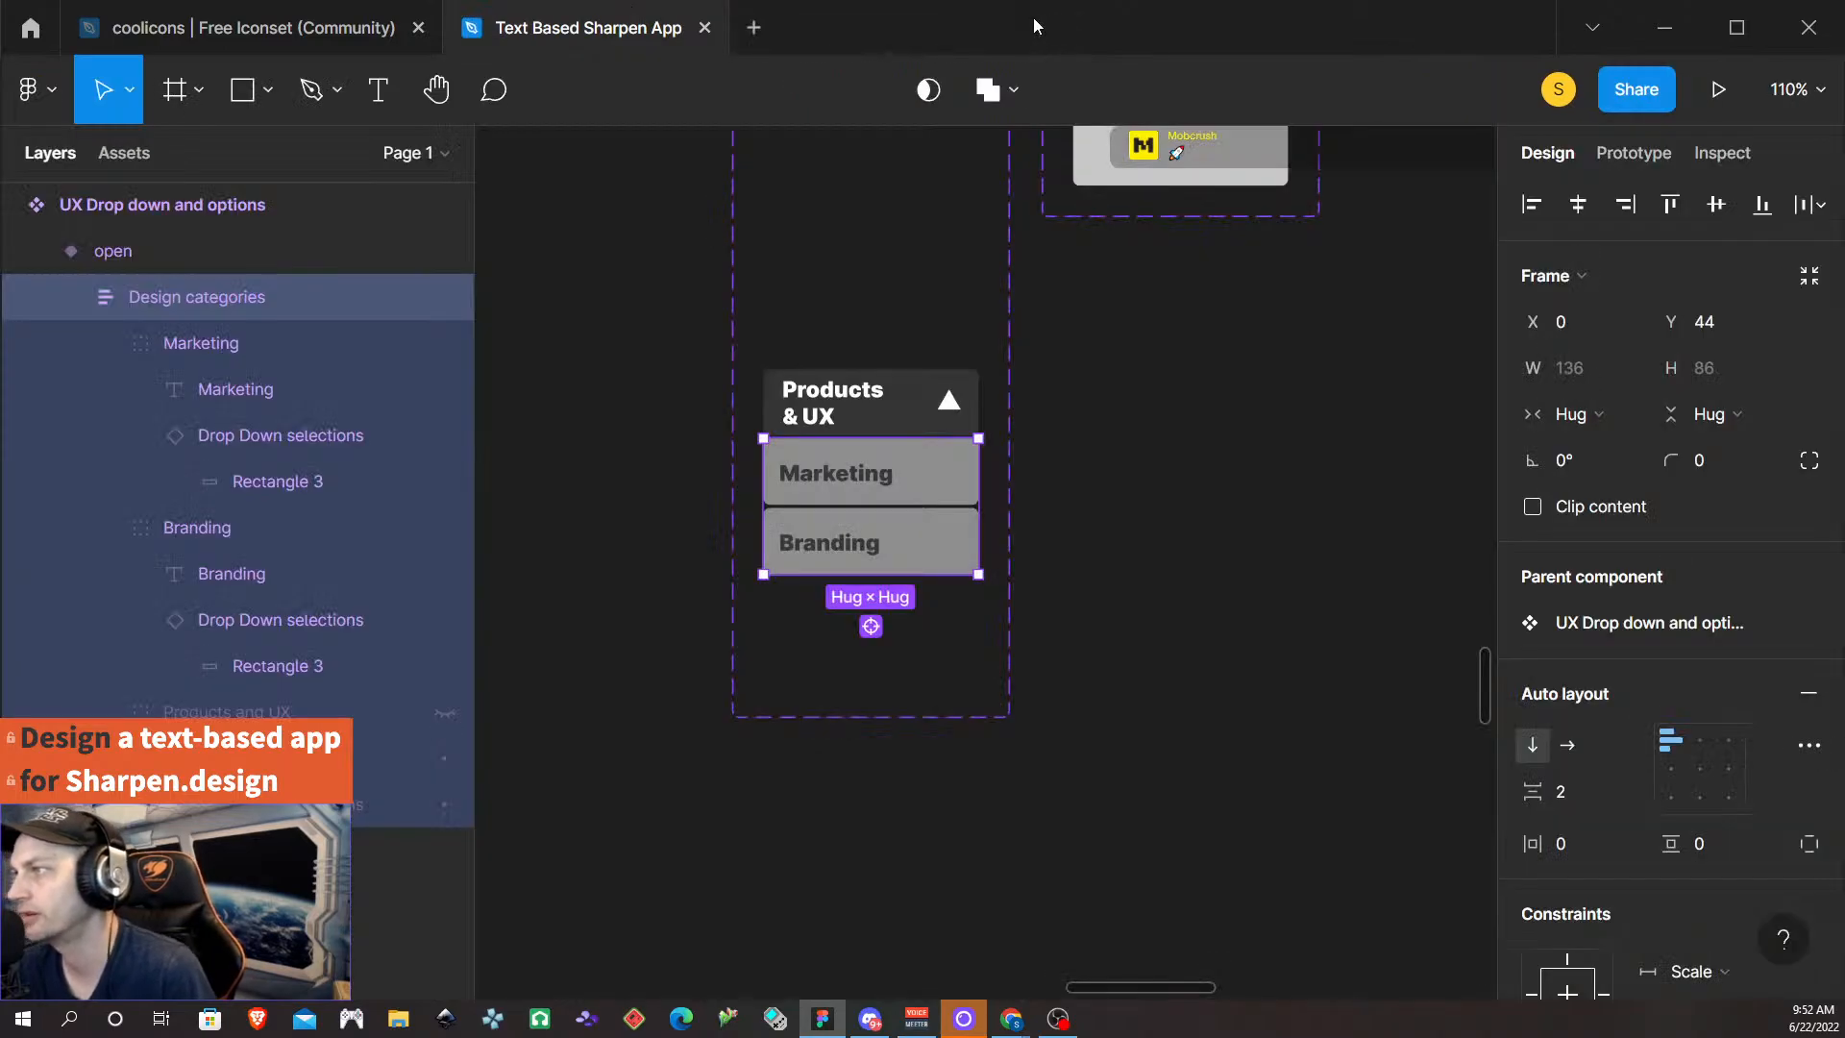
scroll(1052, 403, right, 10)
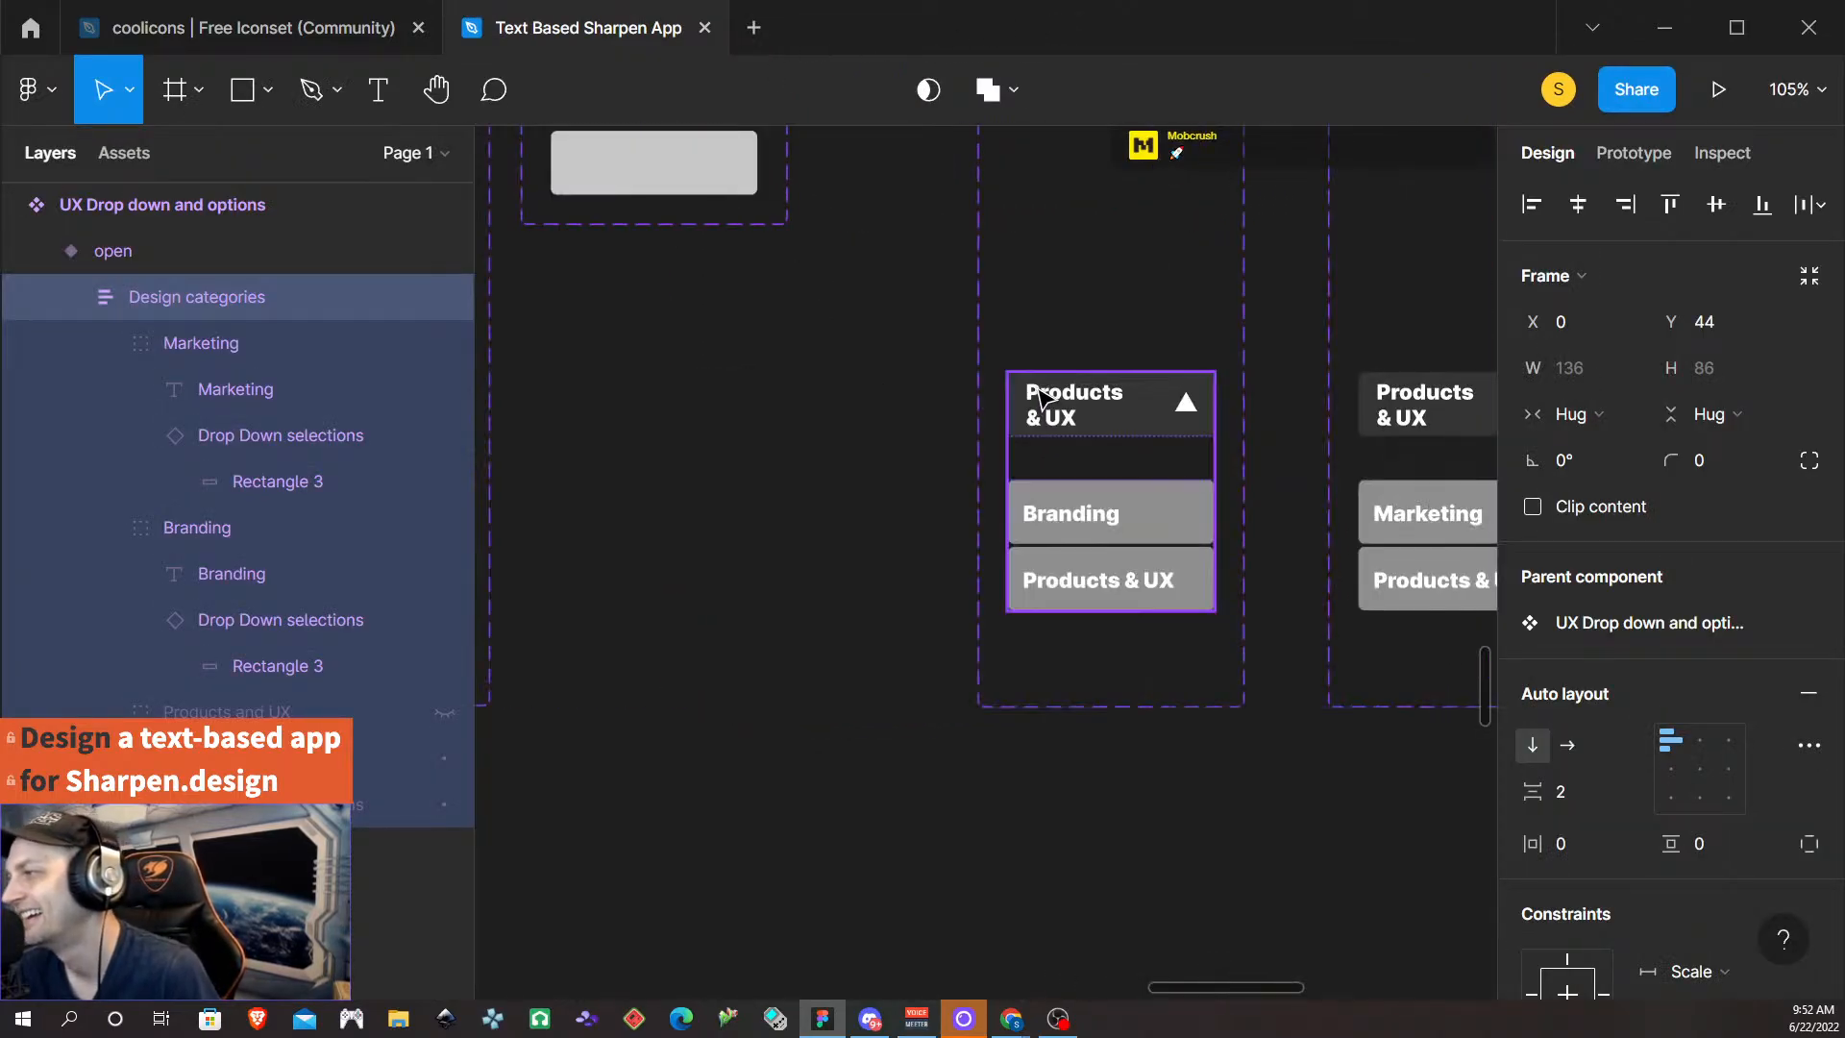
- Remove auto layout from the open variant of the Marketing Drop down and options component
click(1124, 519)
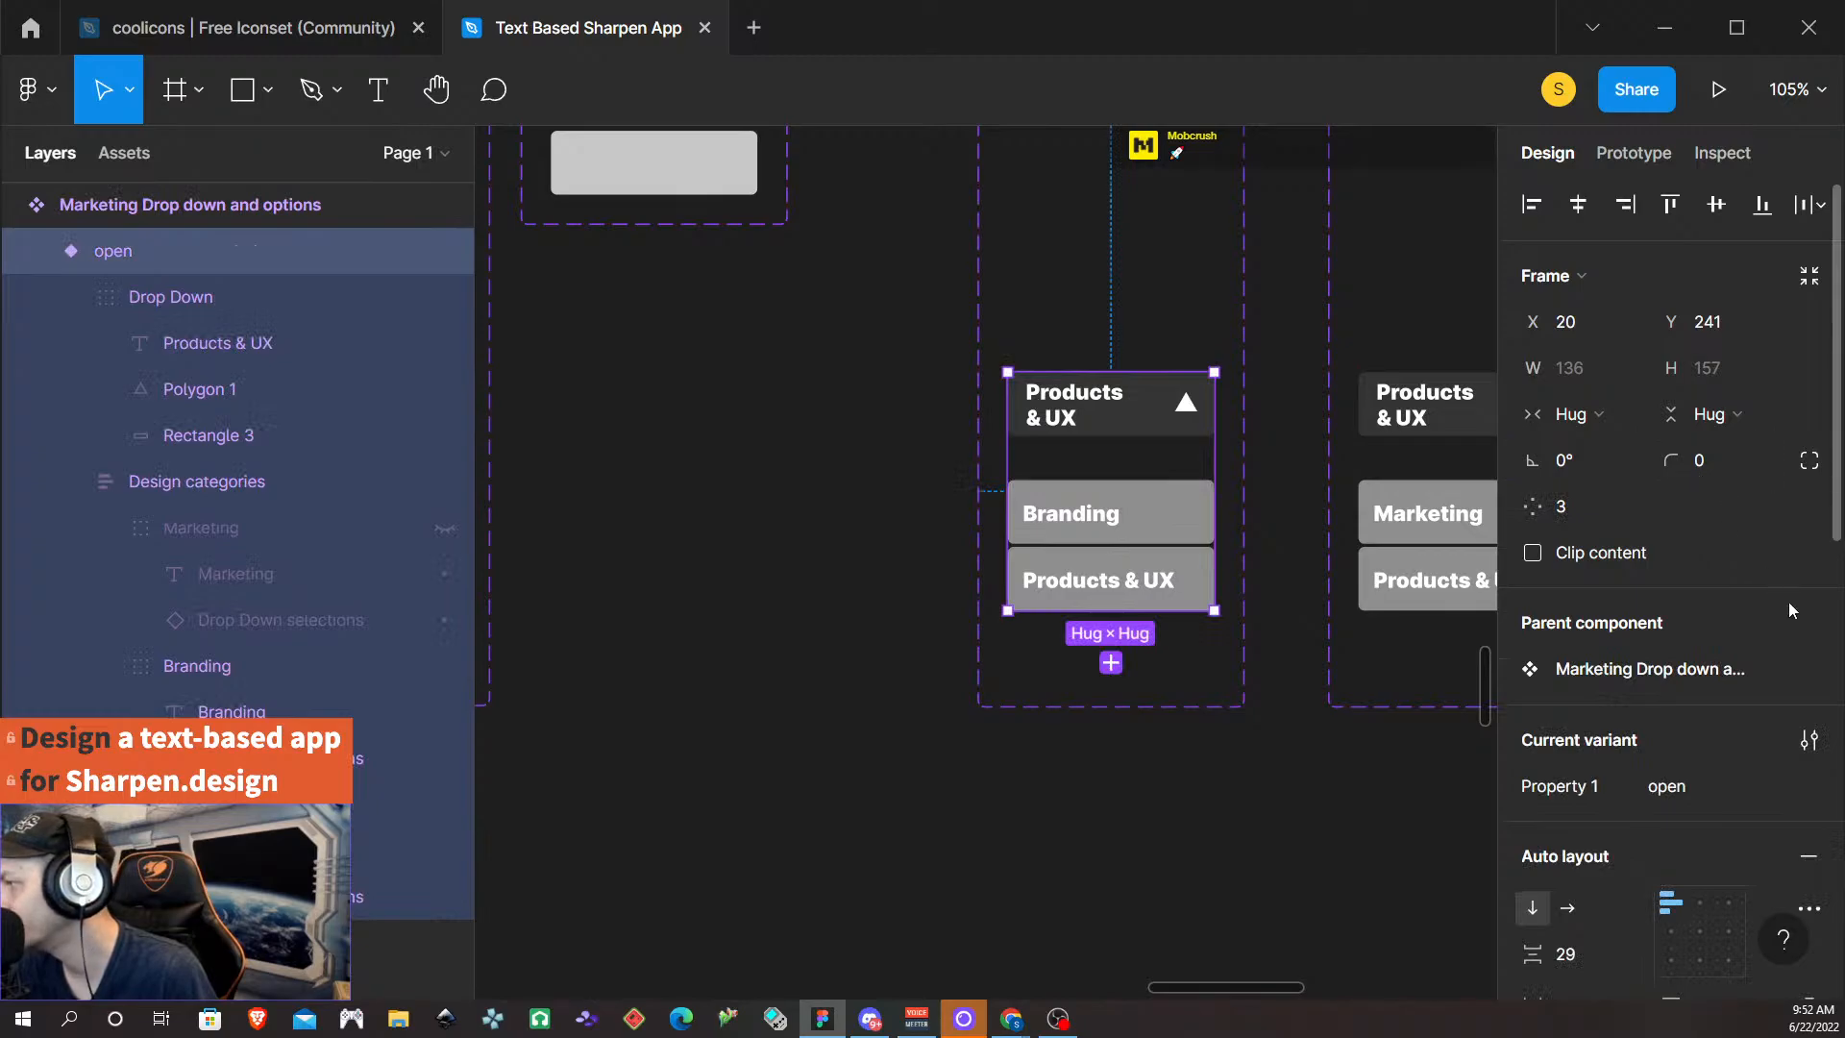
scroll(1789, 607, down, 2)
click(1808, 711)
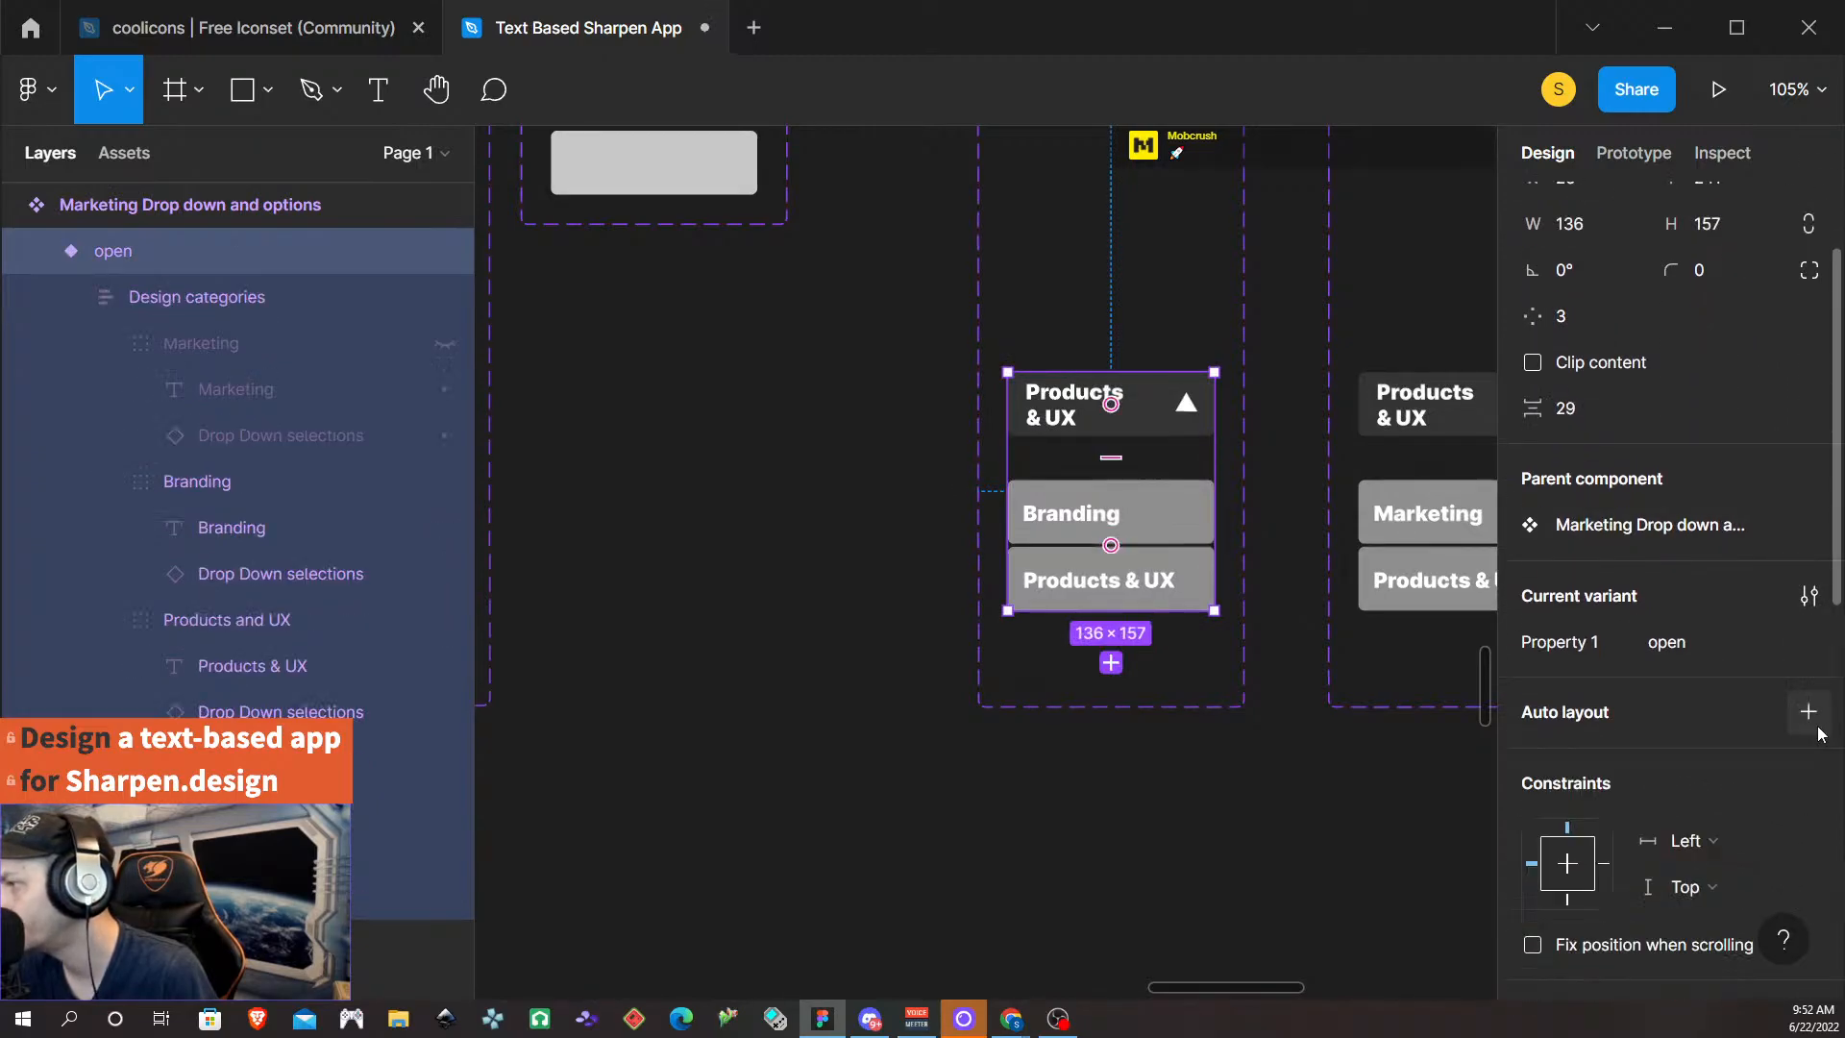
- Nudge the Design categories list in the open Marketing dropdown up until it sits just below the header
click(1205, 549)
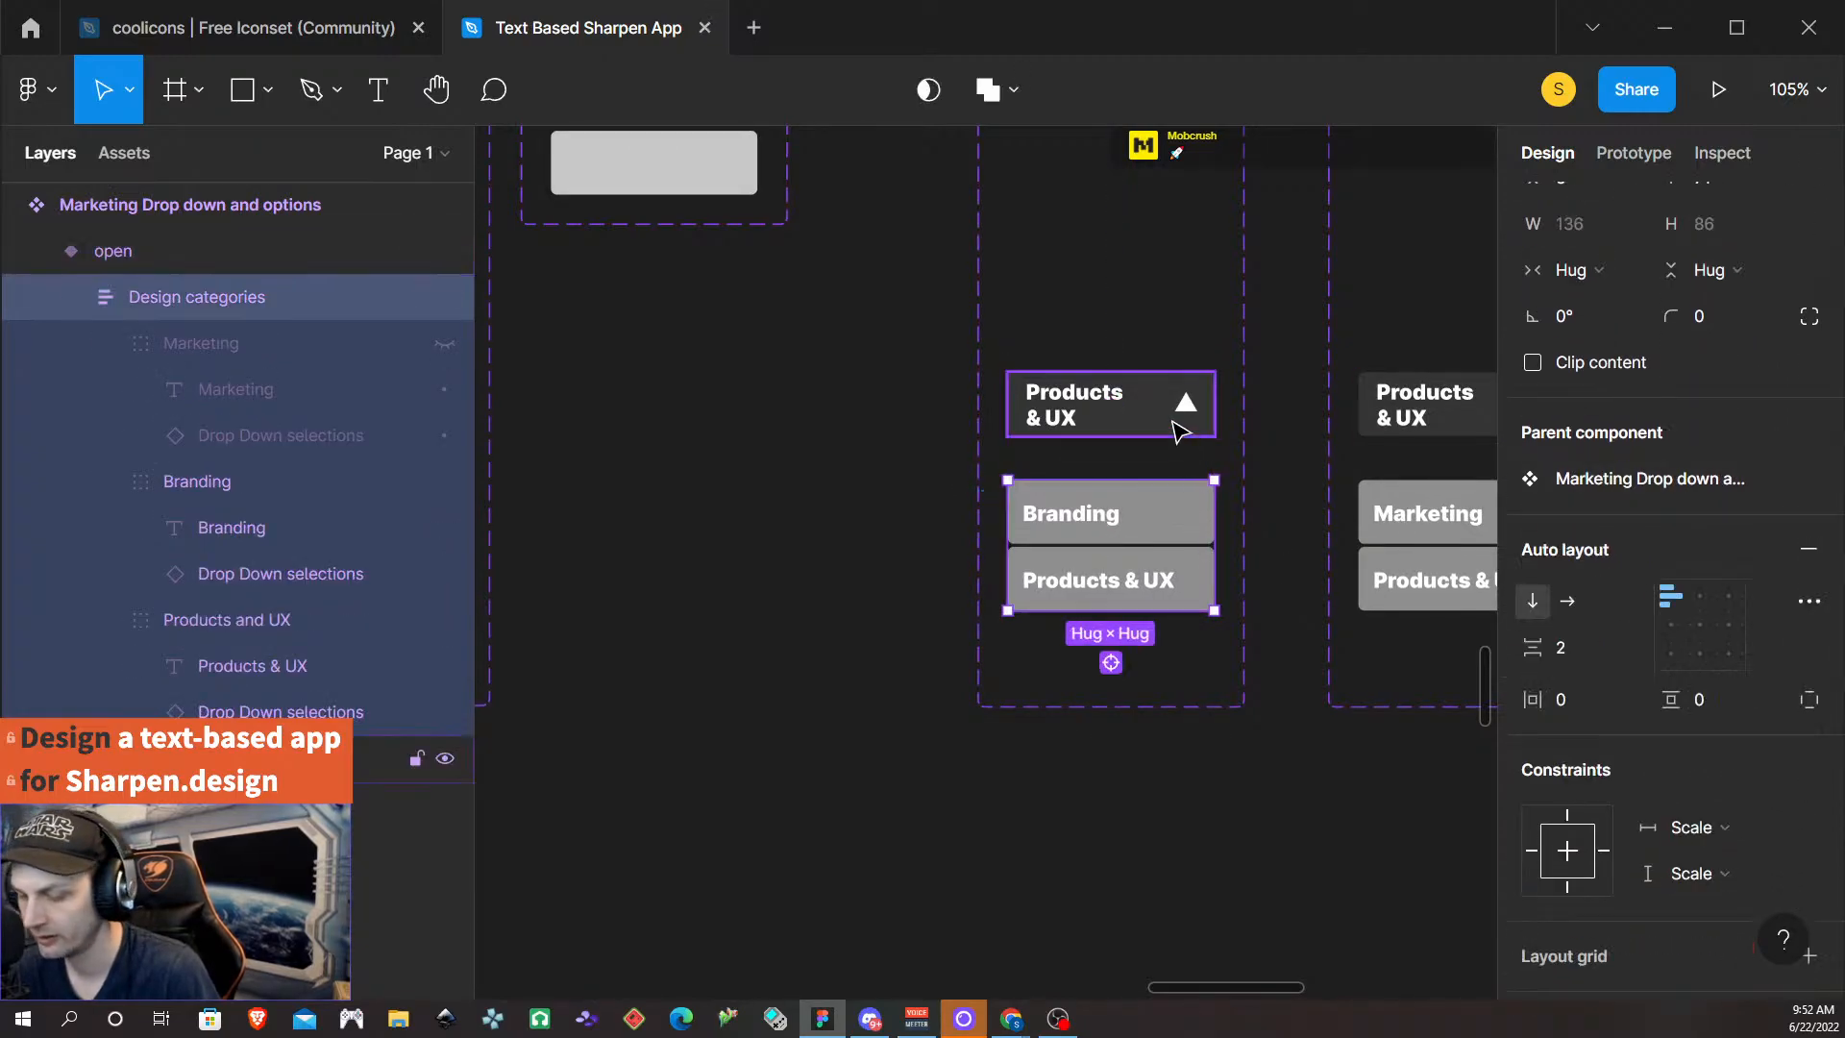
key(Up)
key(Up)
key(Up)
key(shift+Up)
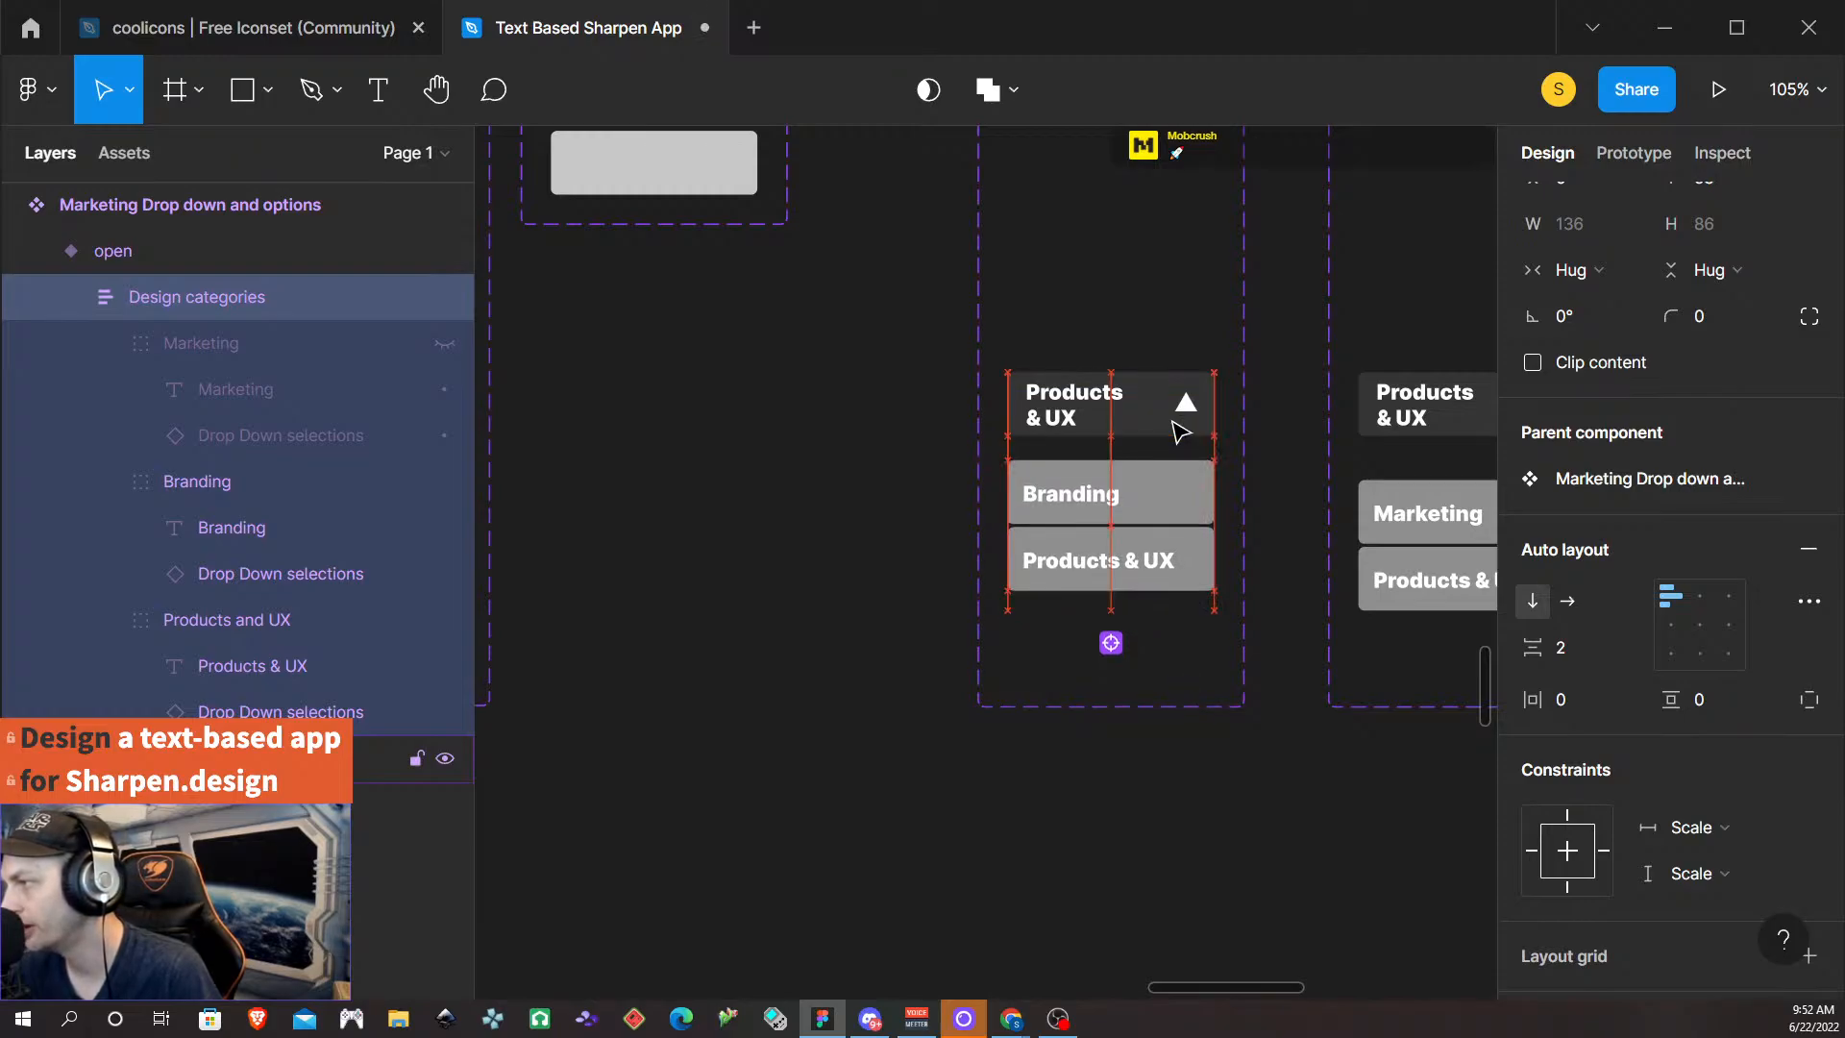
key(shift+Up)
key(Up)
key(Up)
key(Up)
key(Up)
key(Up)
key(Up)
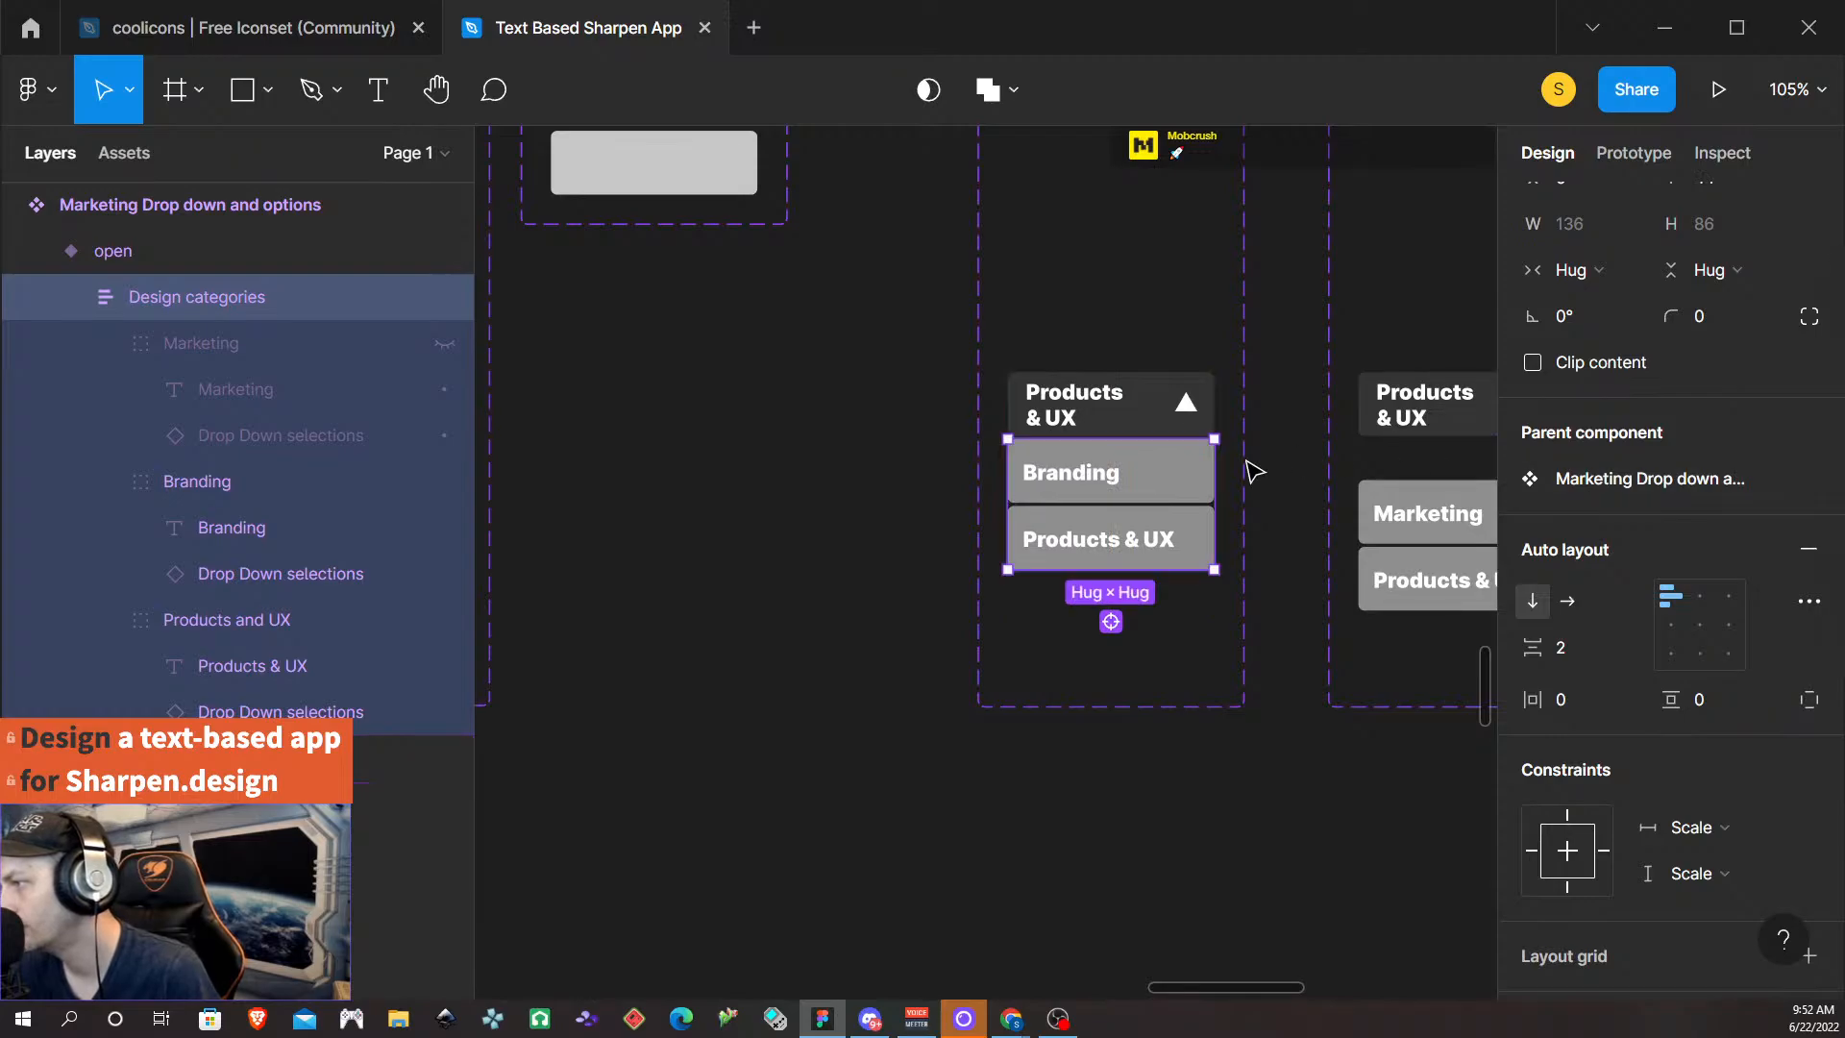
- Remove auto layout from the open variant of the Branding Drop down and options component
scroll(1254, 471, right, 5)
click(1004, 516)
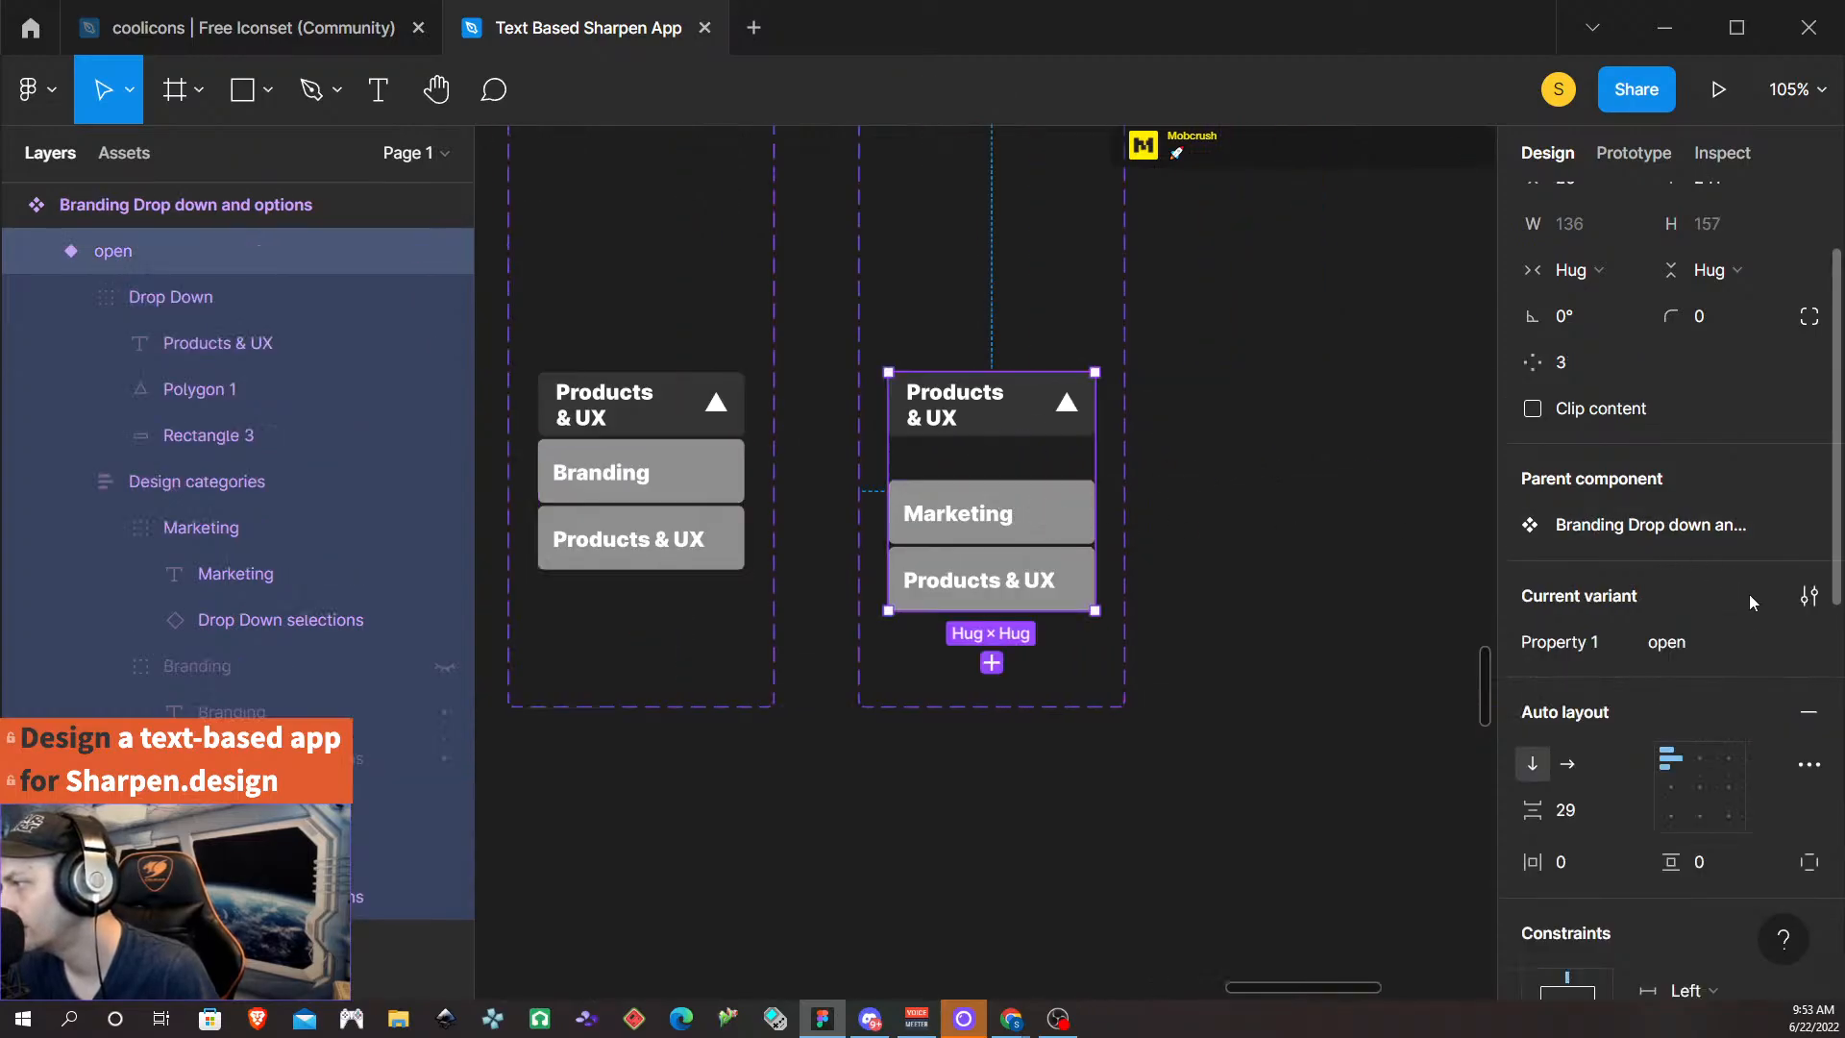
click(1808, 712)
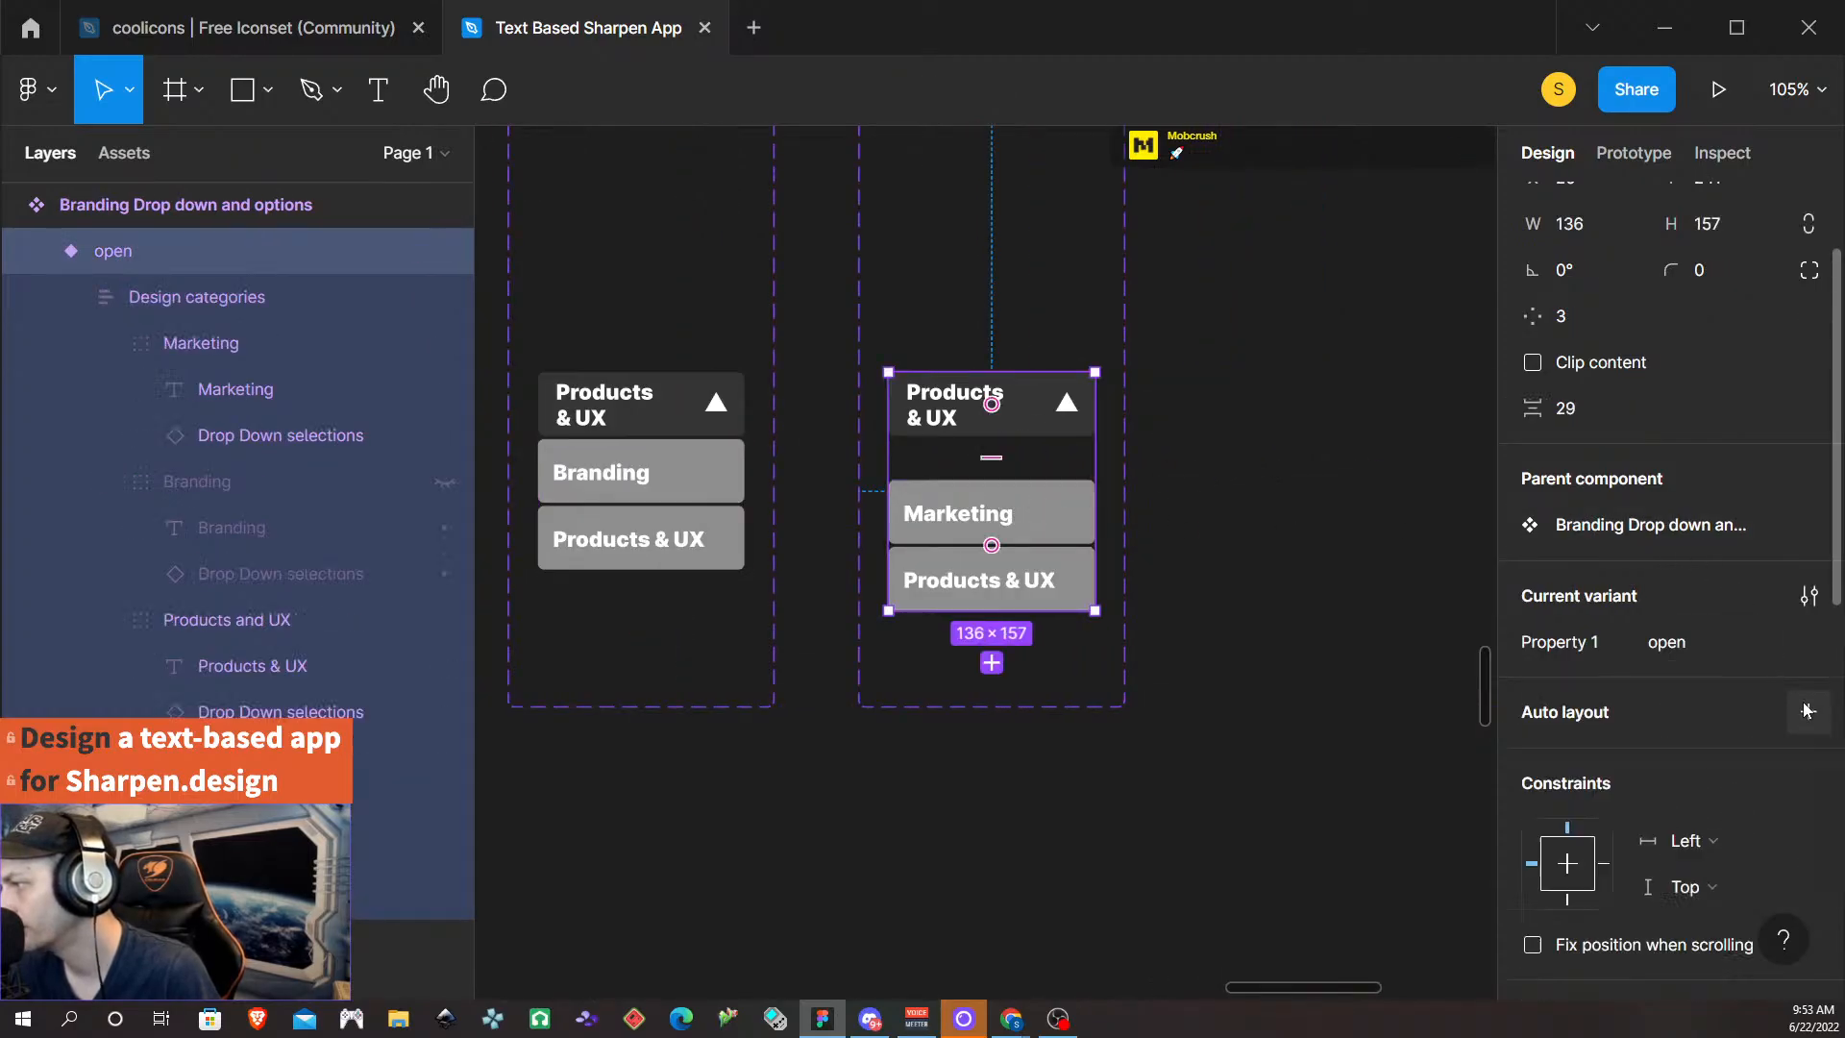
- Nudge the Design categories list in the open Branding dropdown up to sit just below the header, matching the Marketing dropdown's spacing
click(1084, 541)
key(shift+Up)
key(shift+Up)
key(shift+Up)
key(shift+Up)
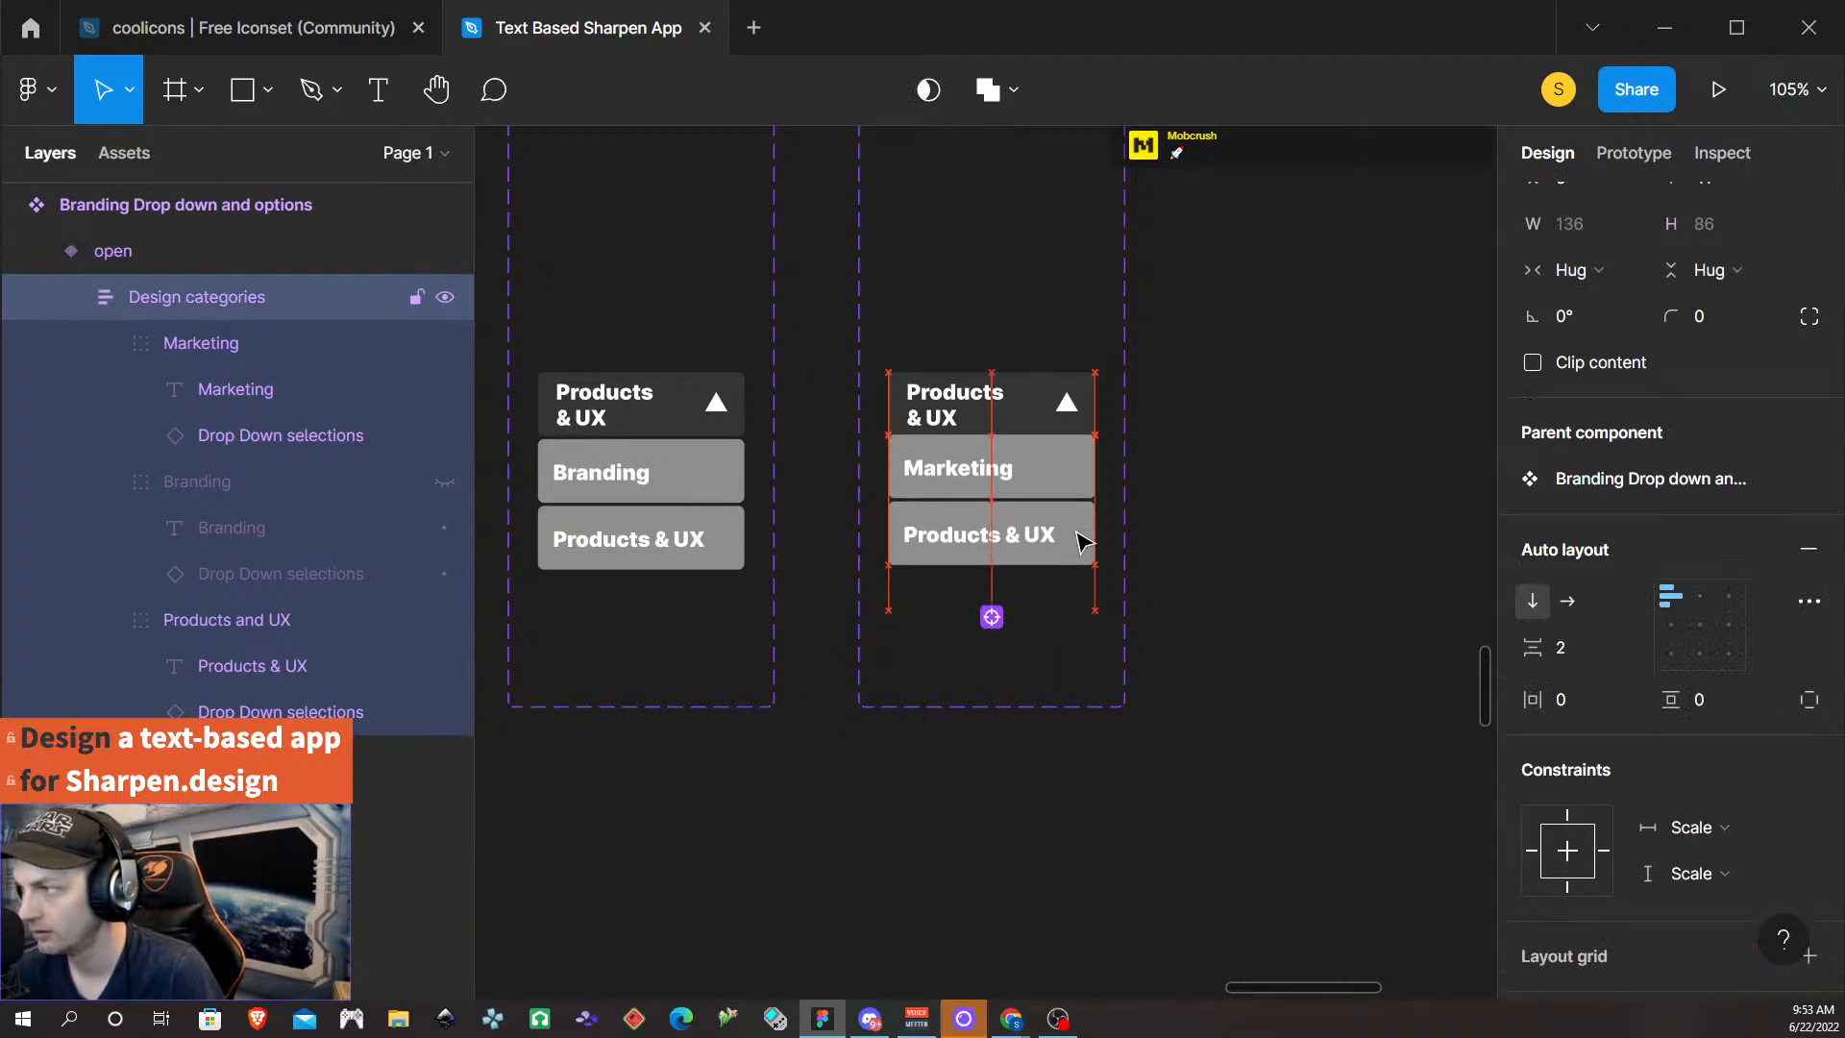
key(Down)
key(Down)
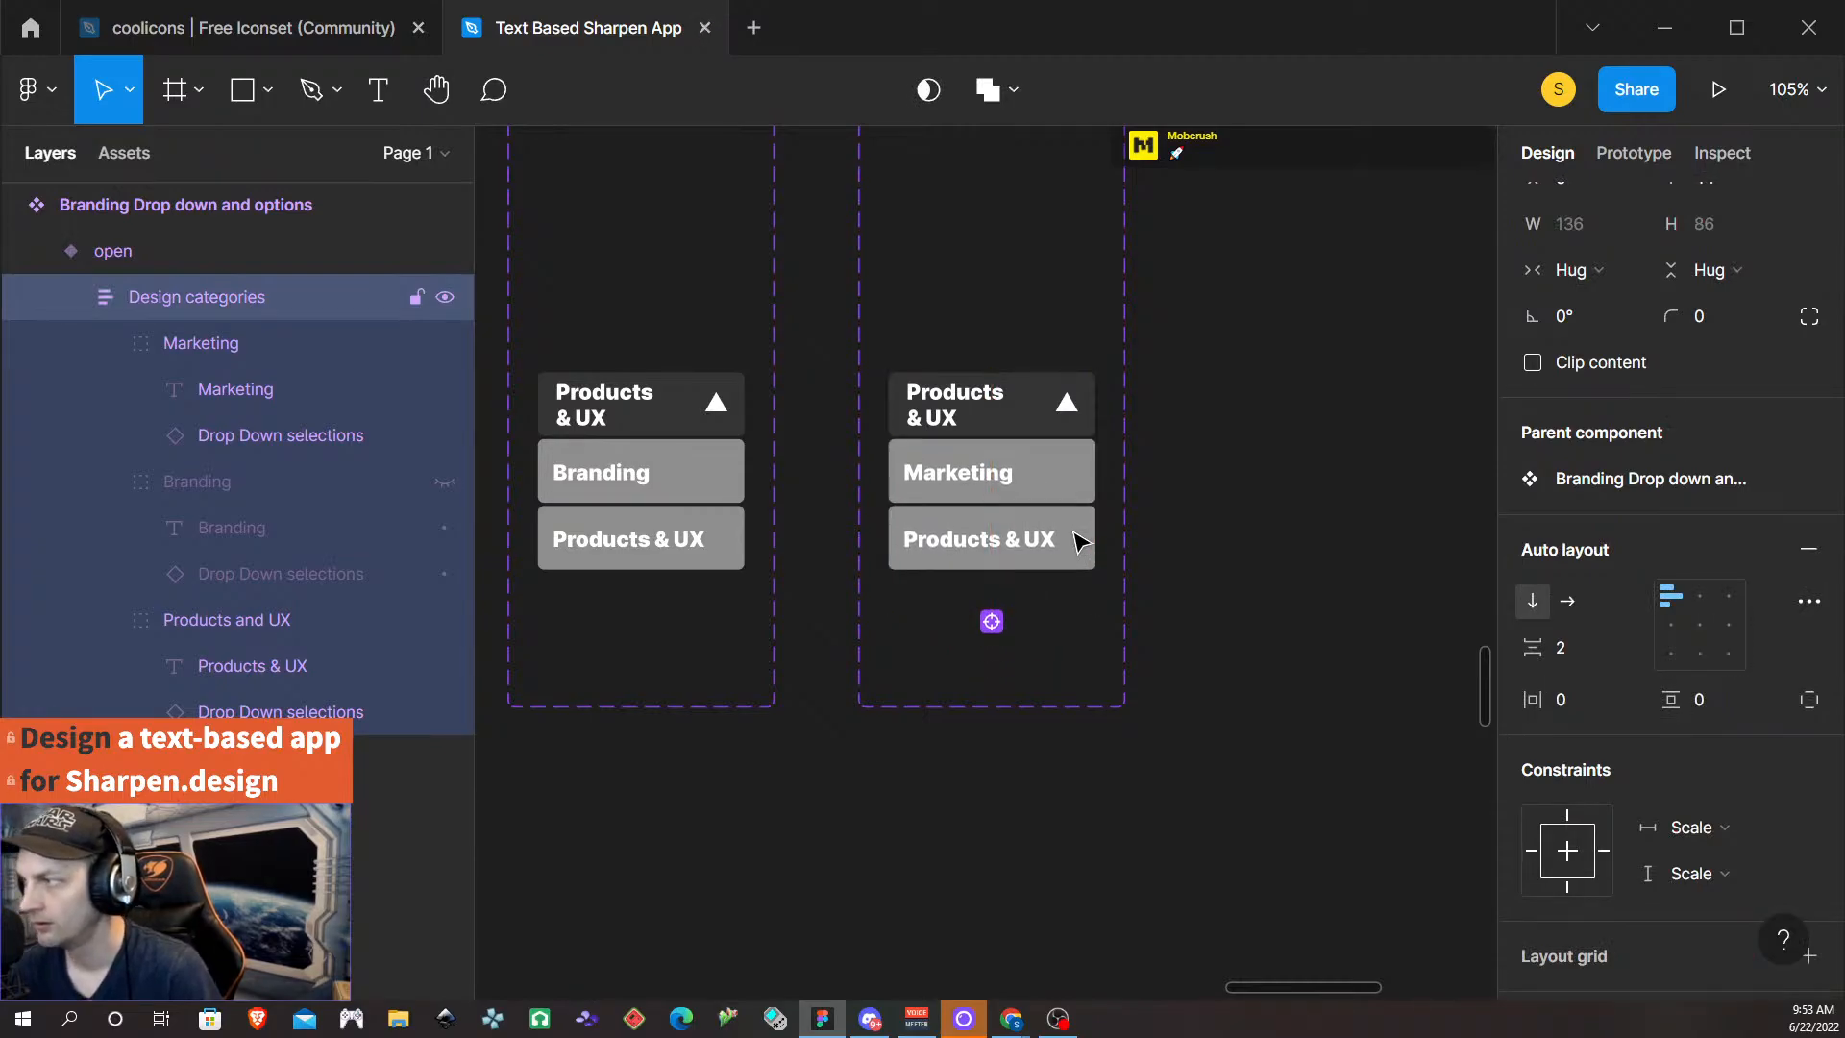
click(1276, 680)
- Preview the prototype from the UX - Digital frame, try the New Challenge button, and close the preview
scroll(1247, 638, down, 6)
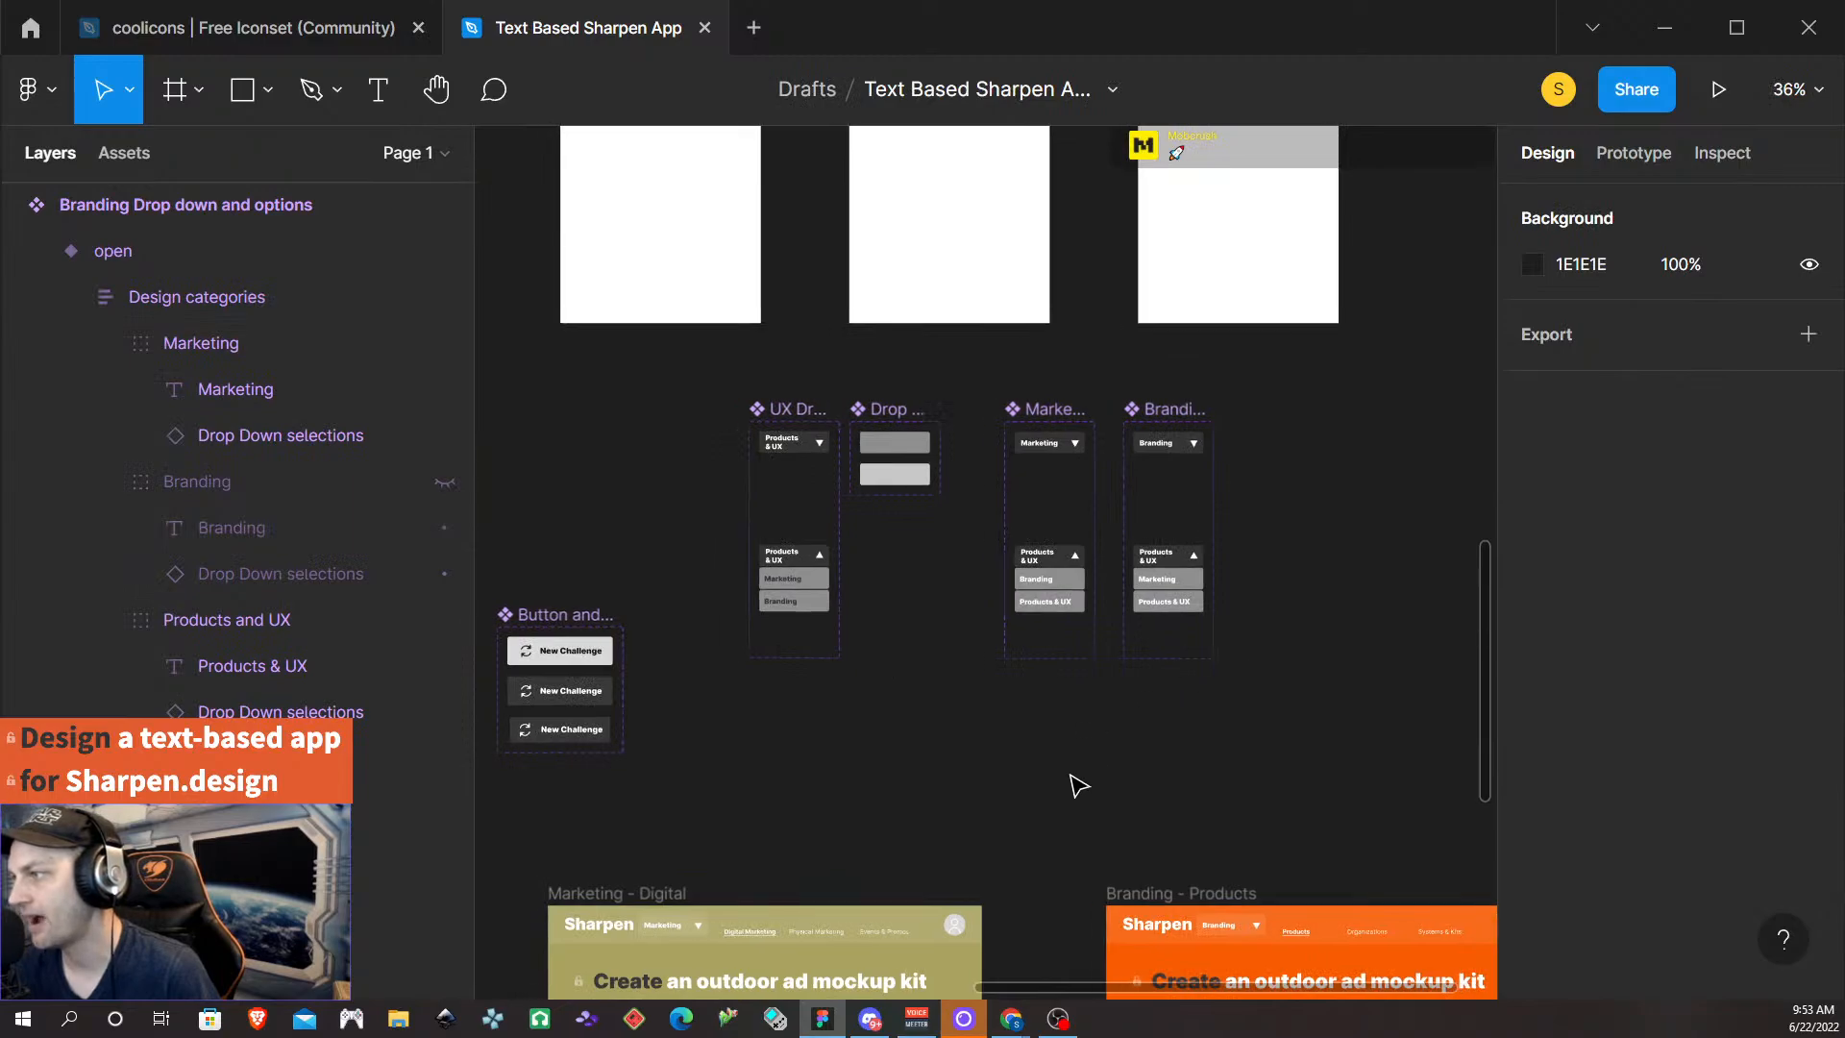
scroll(980, 468, left, 3)
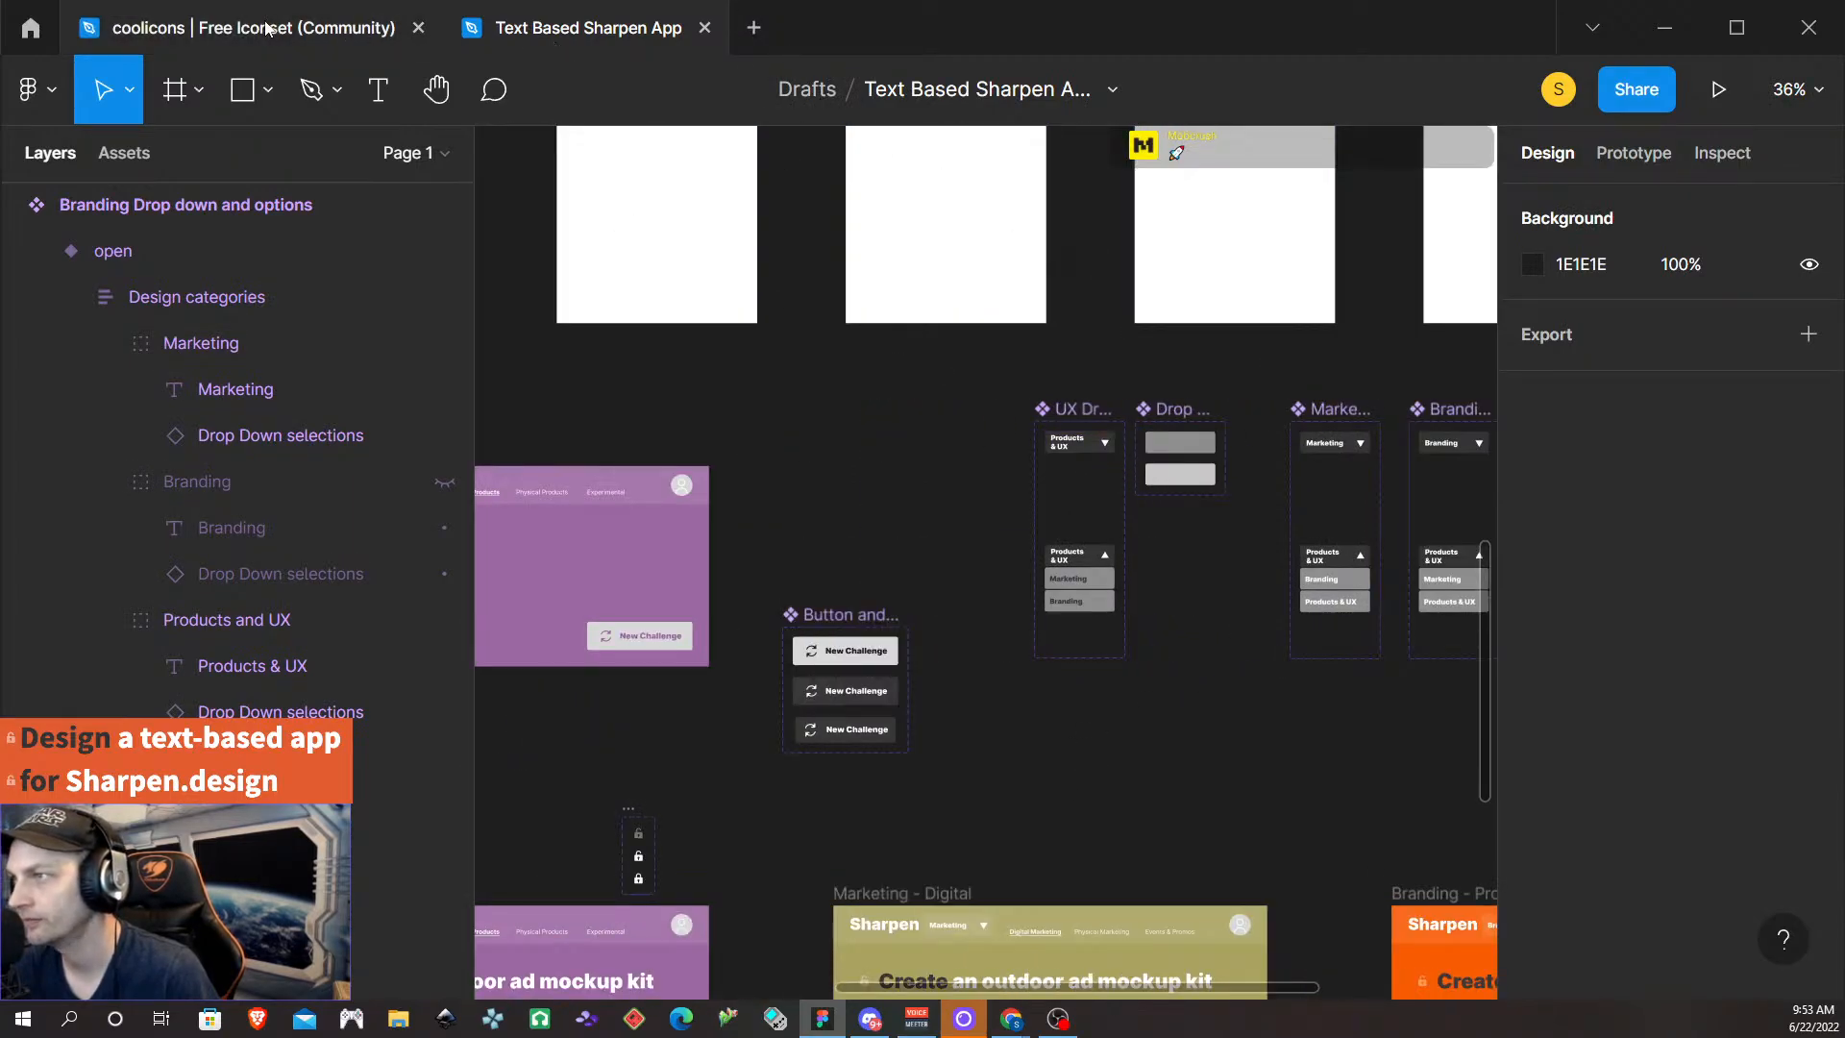
scroll(715, 842, down, 1)
scroll(731, 841, down, 5)
scroll(752, 828, left, 8)
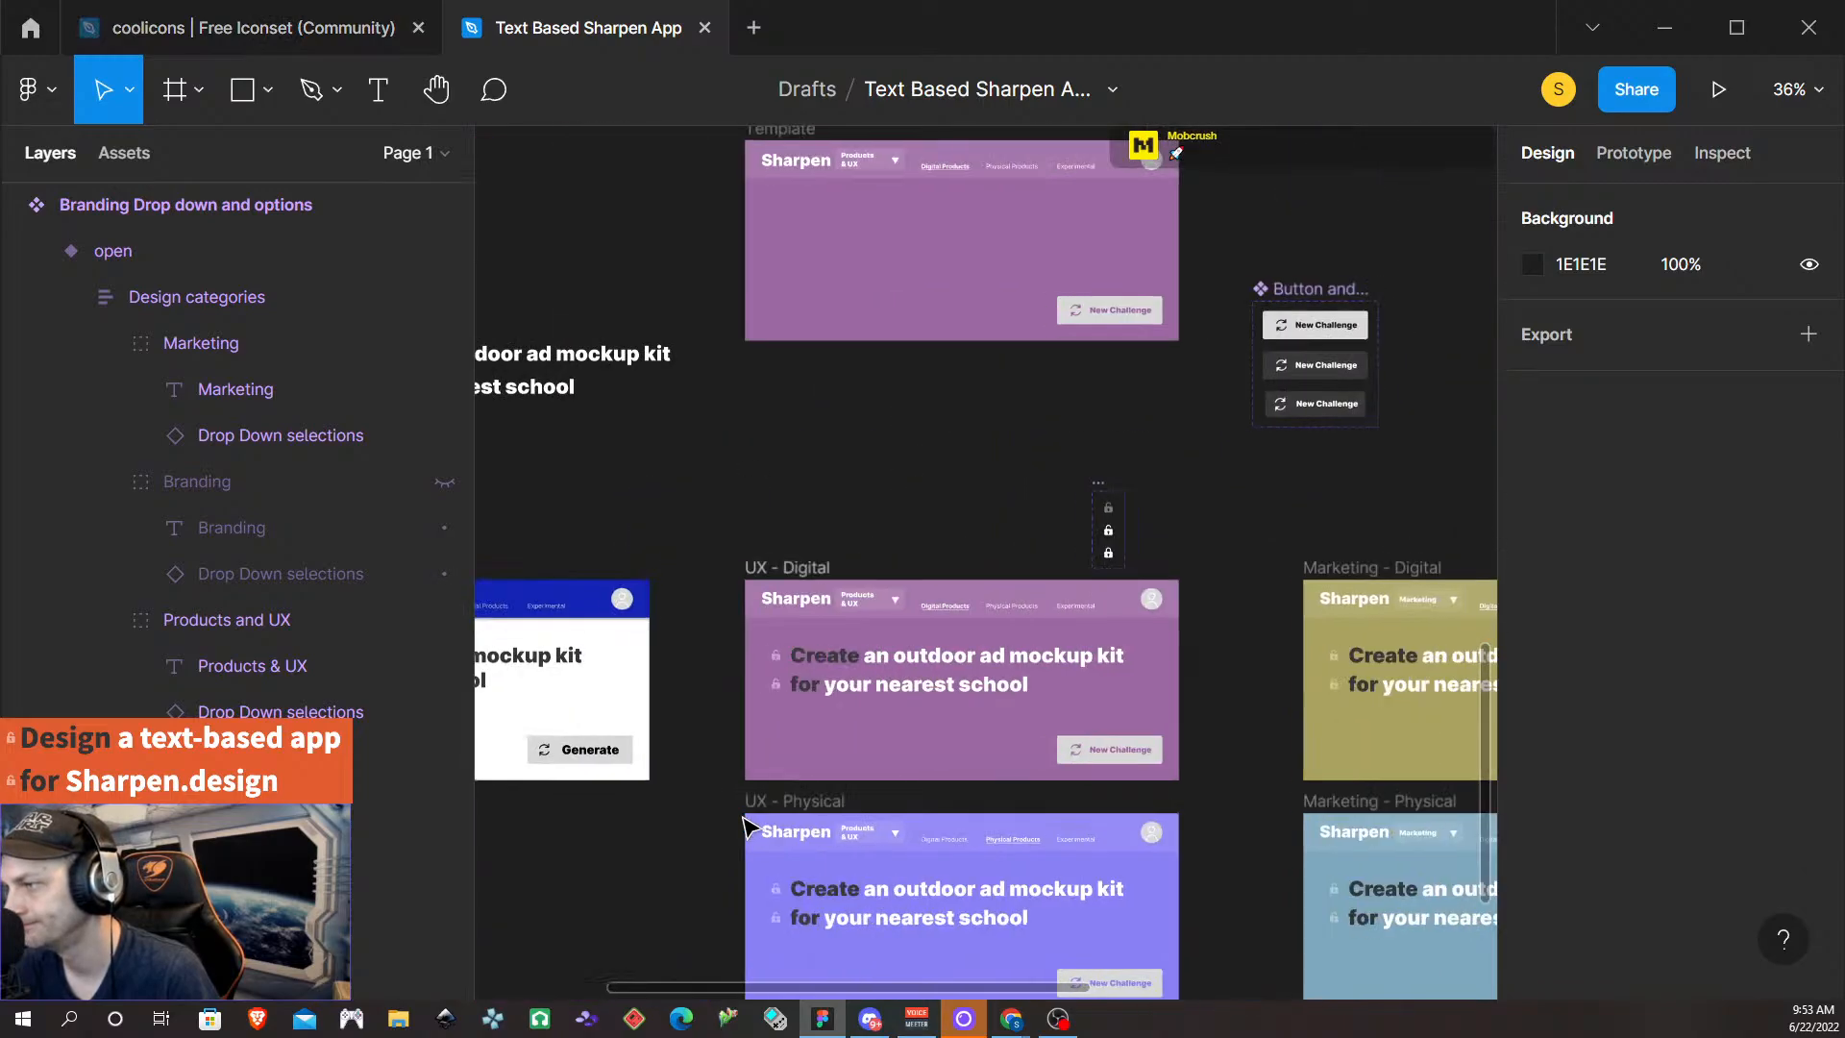
click(807, 570)
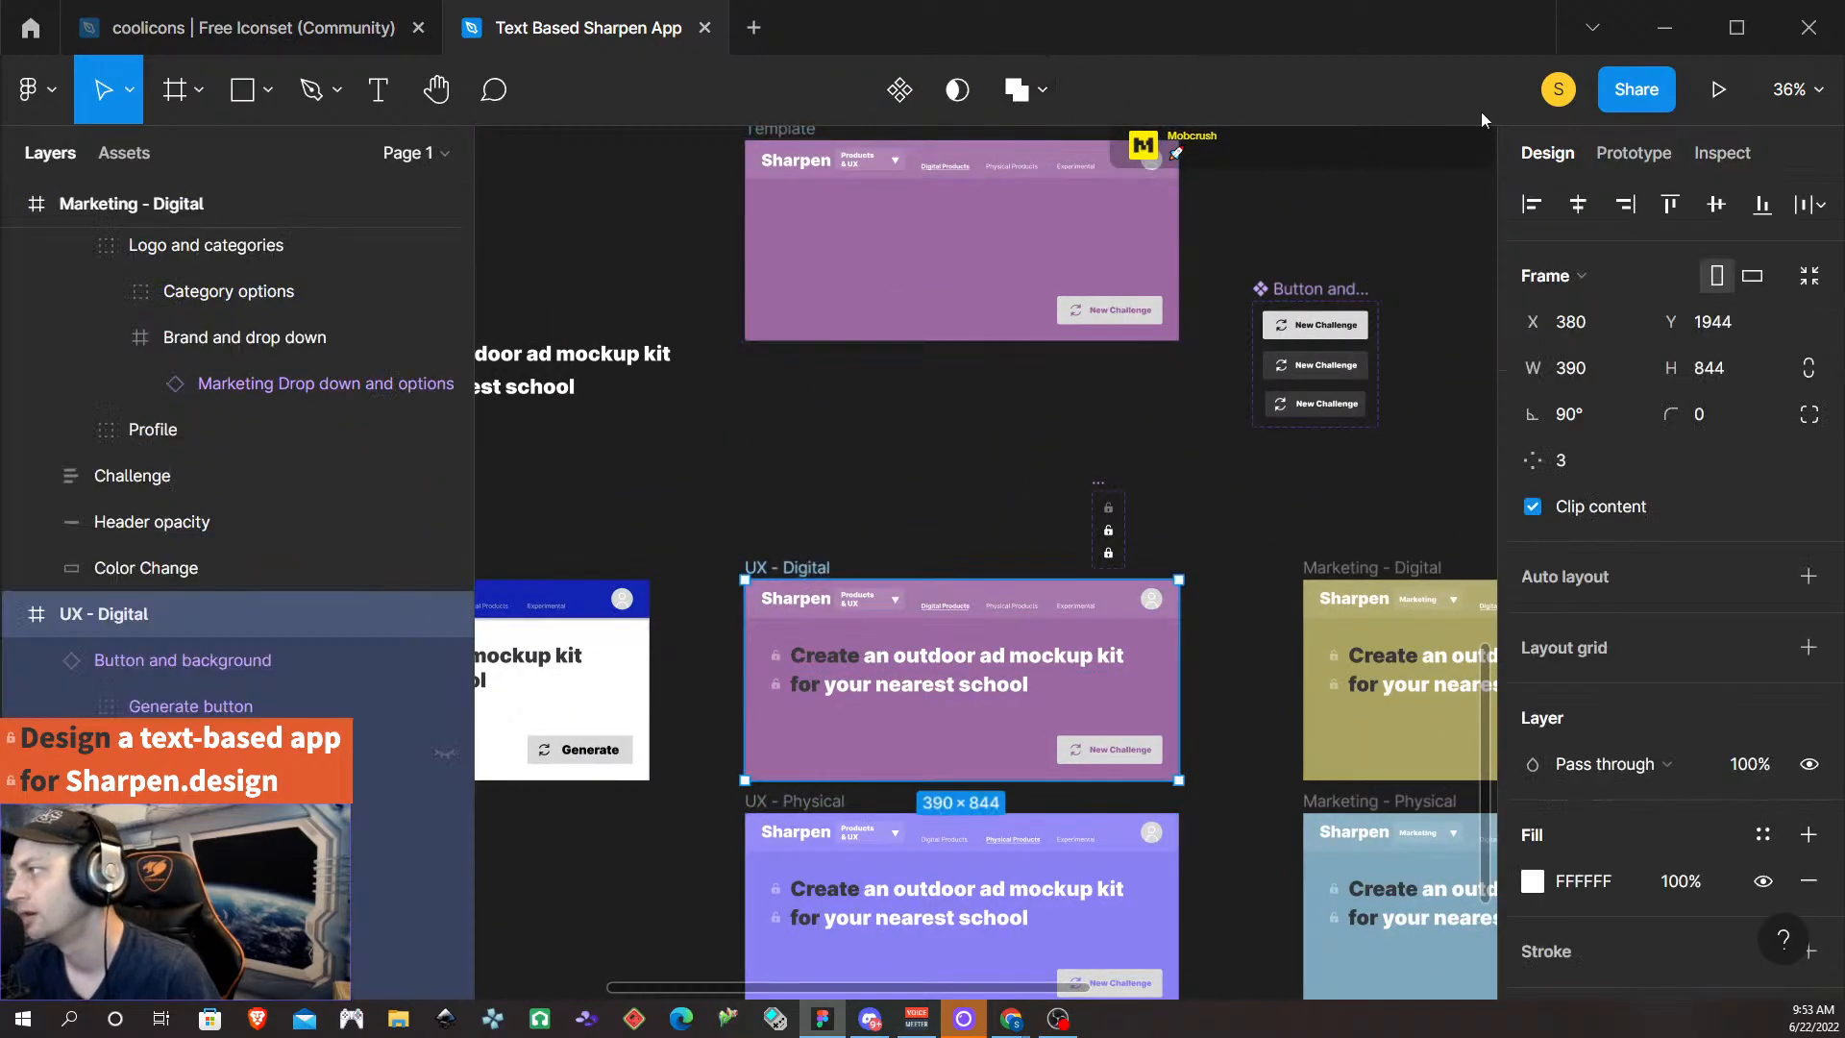
click(1713, 90)
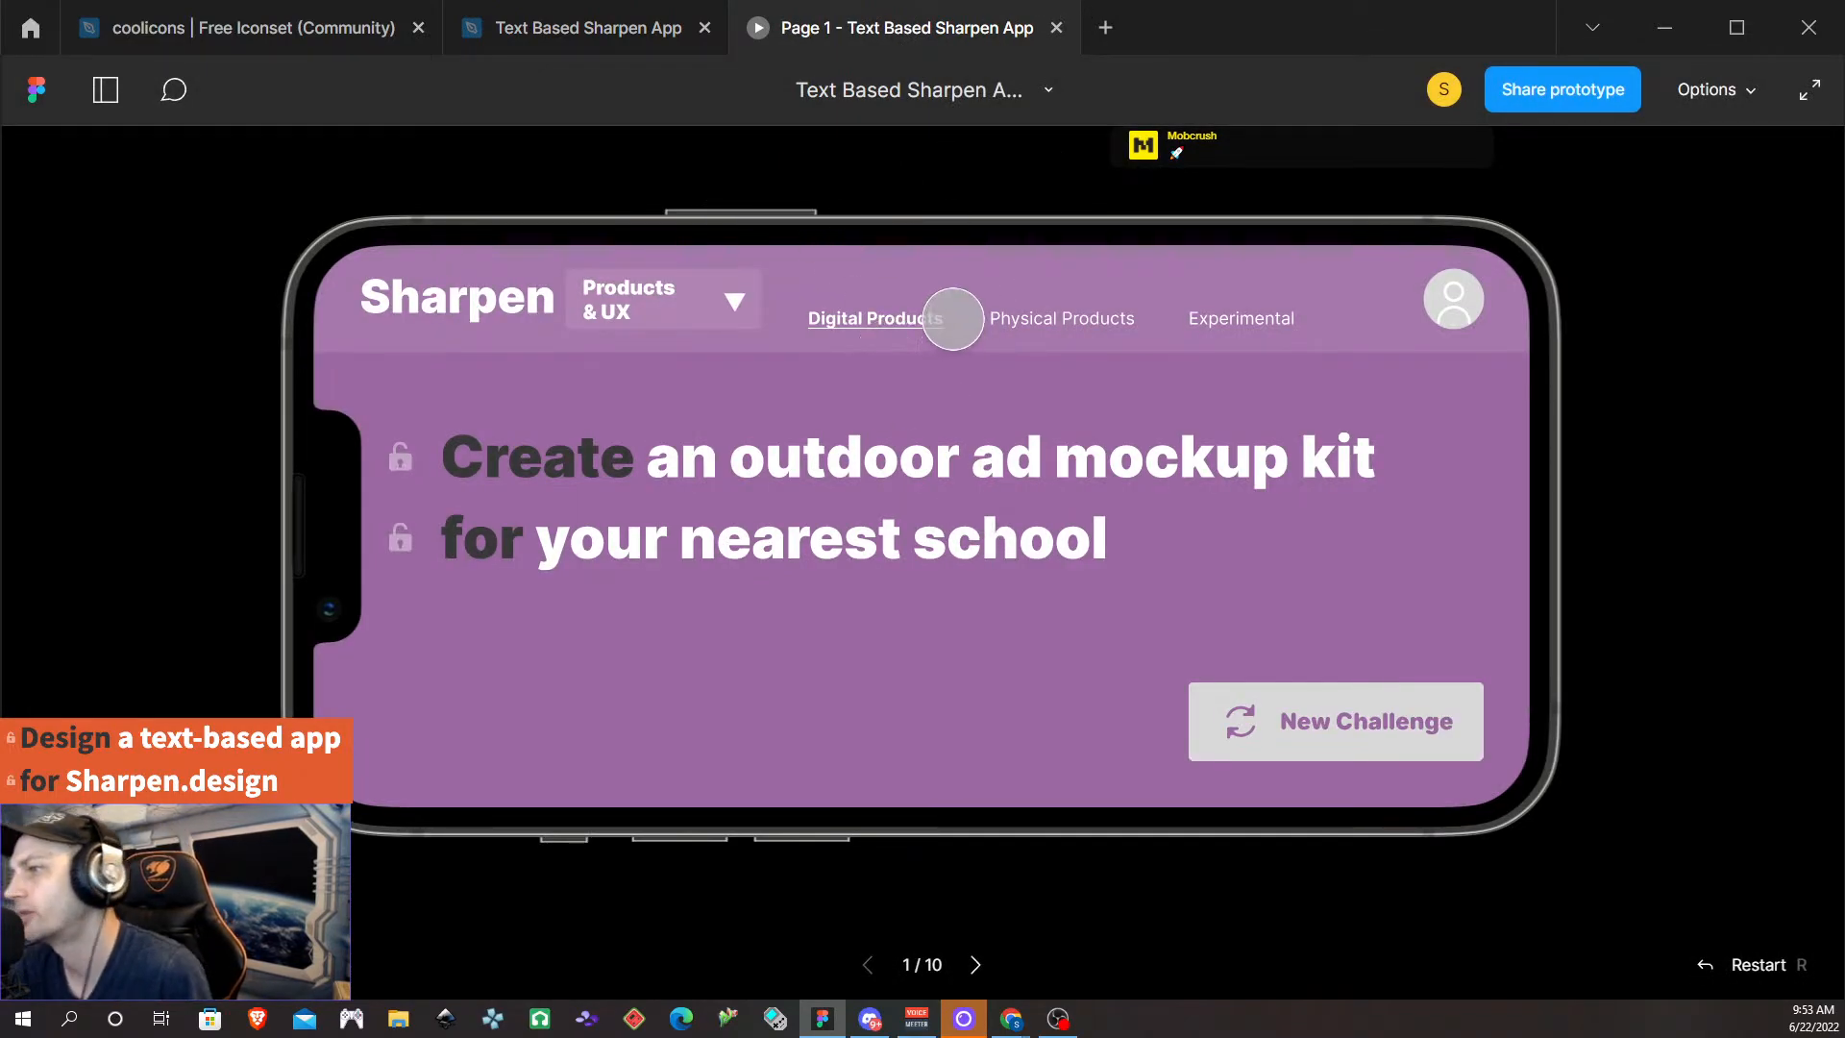
click(1435, 720)
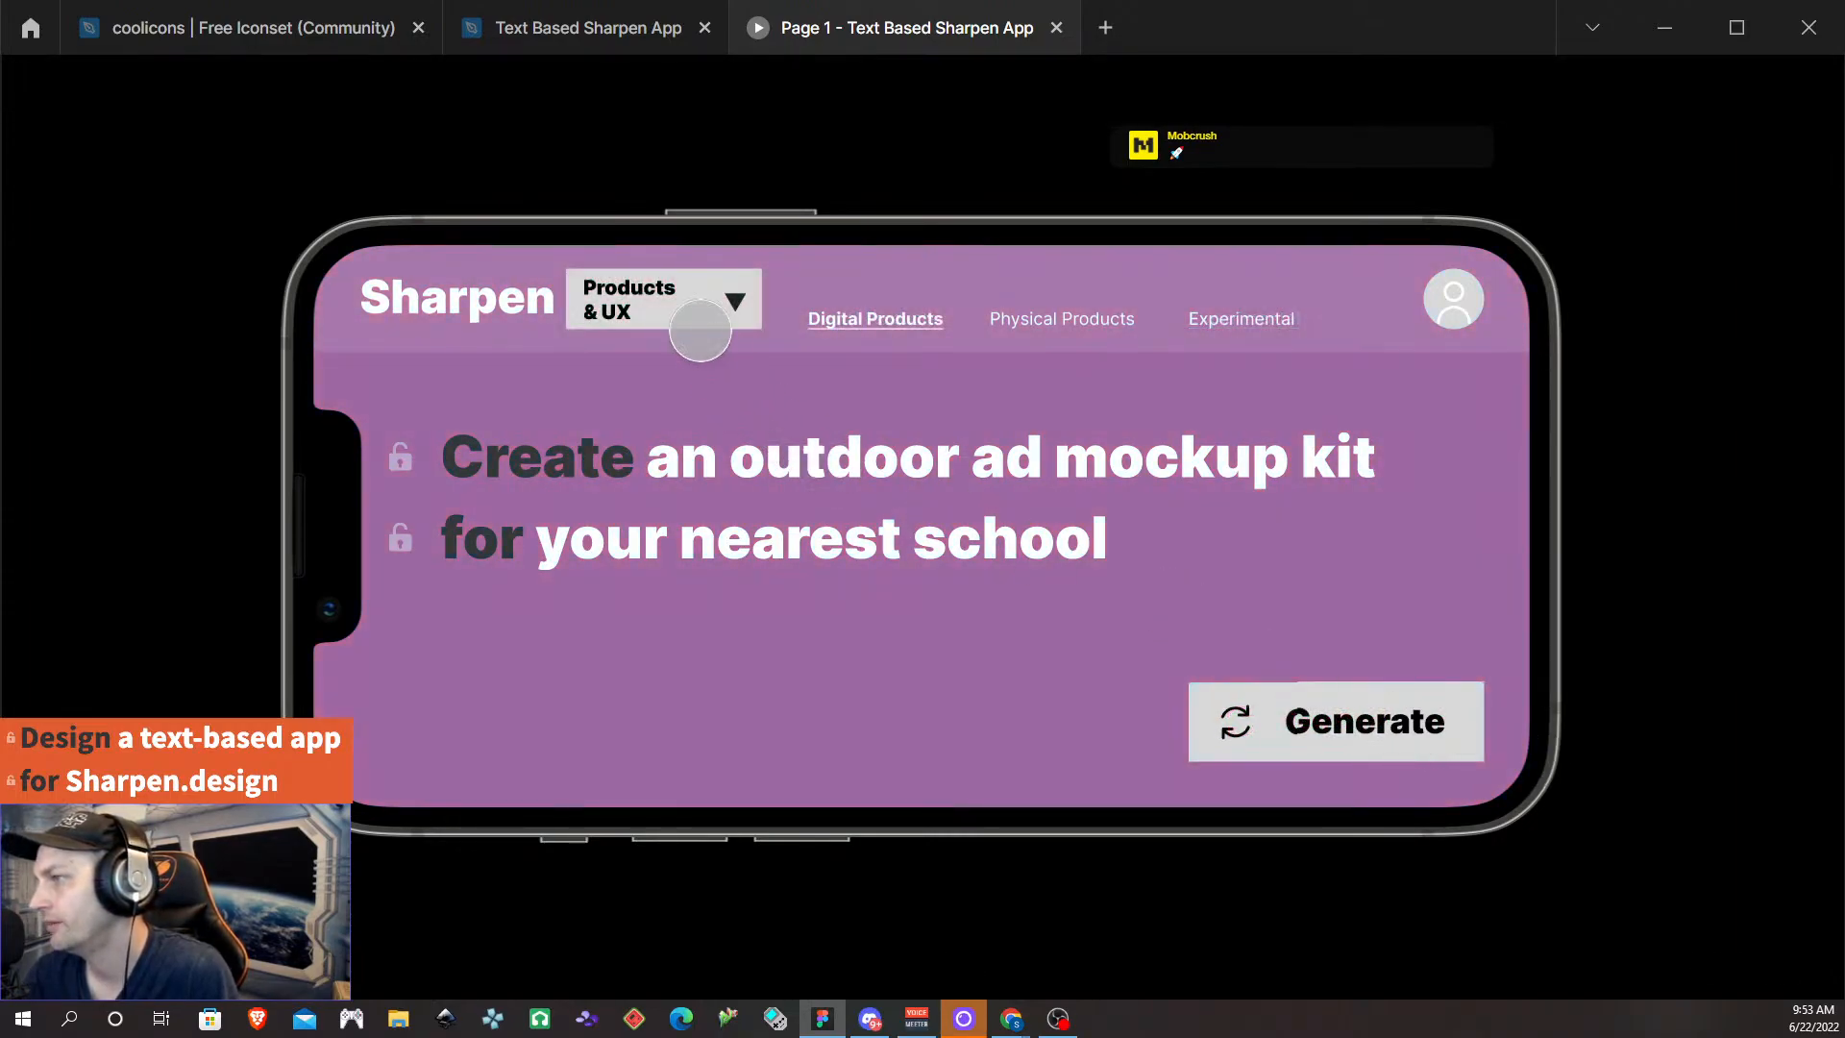
click(1057, 28)
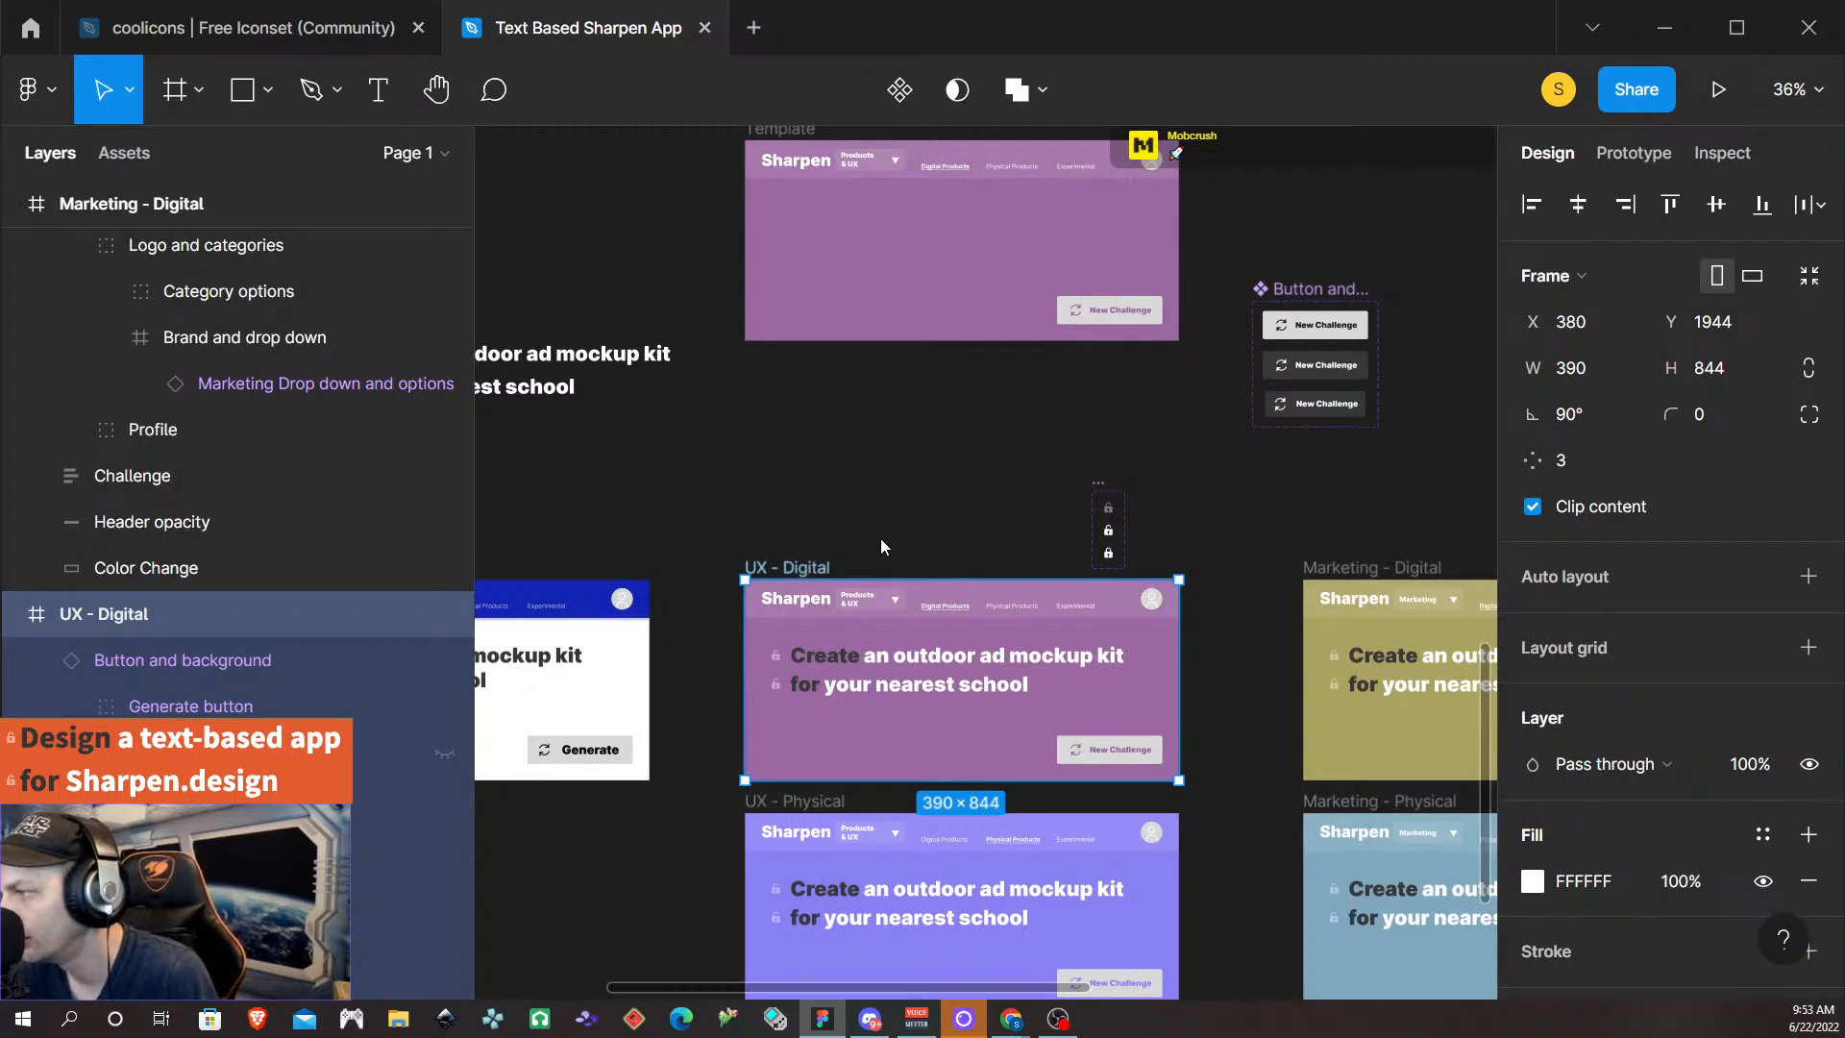
- Examine the prototype connections of the UX - Experimental frame and look over the homepage, Marketing and Branding screens
scroll(817, 523, right, 5)
scroll(768, 504, left, 5)
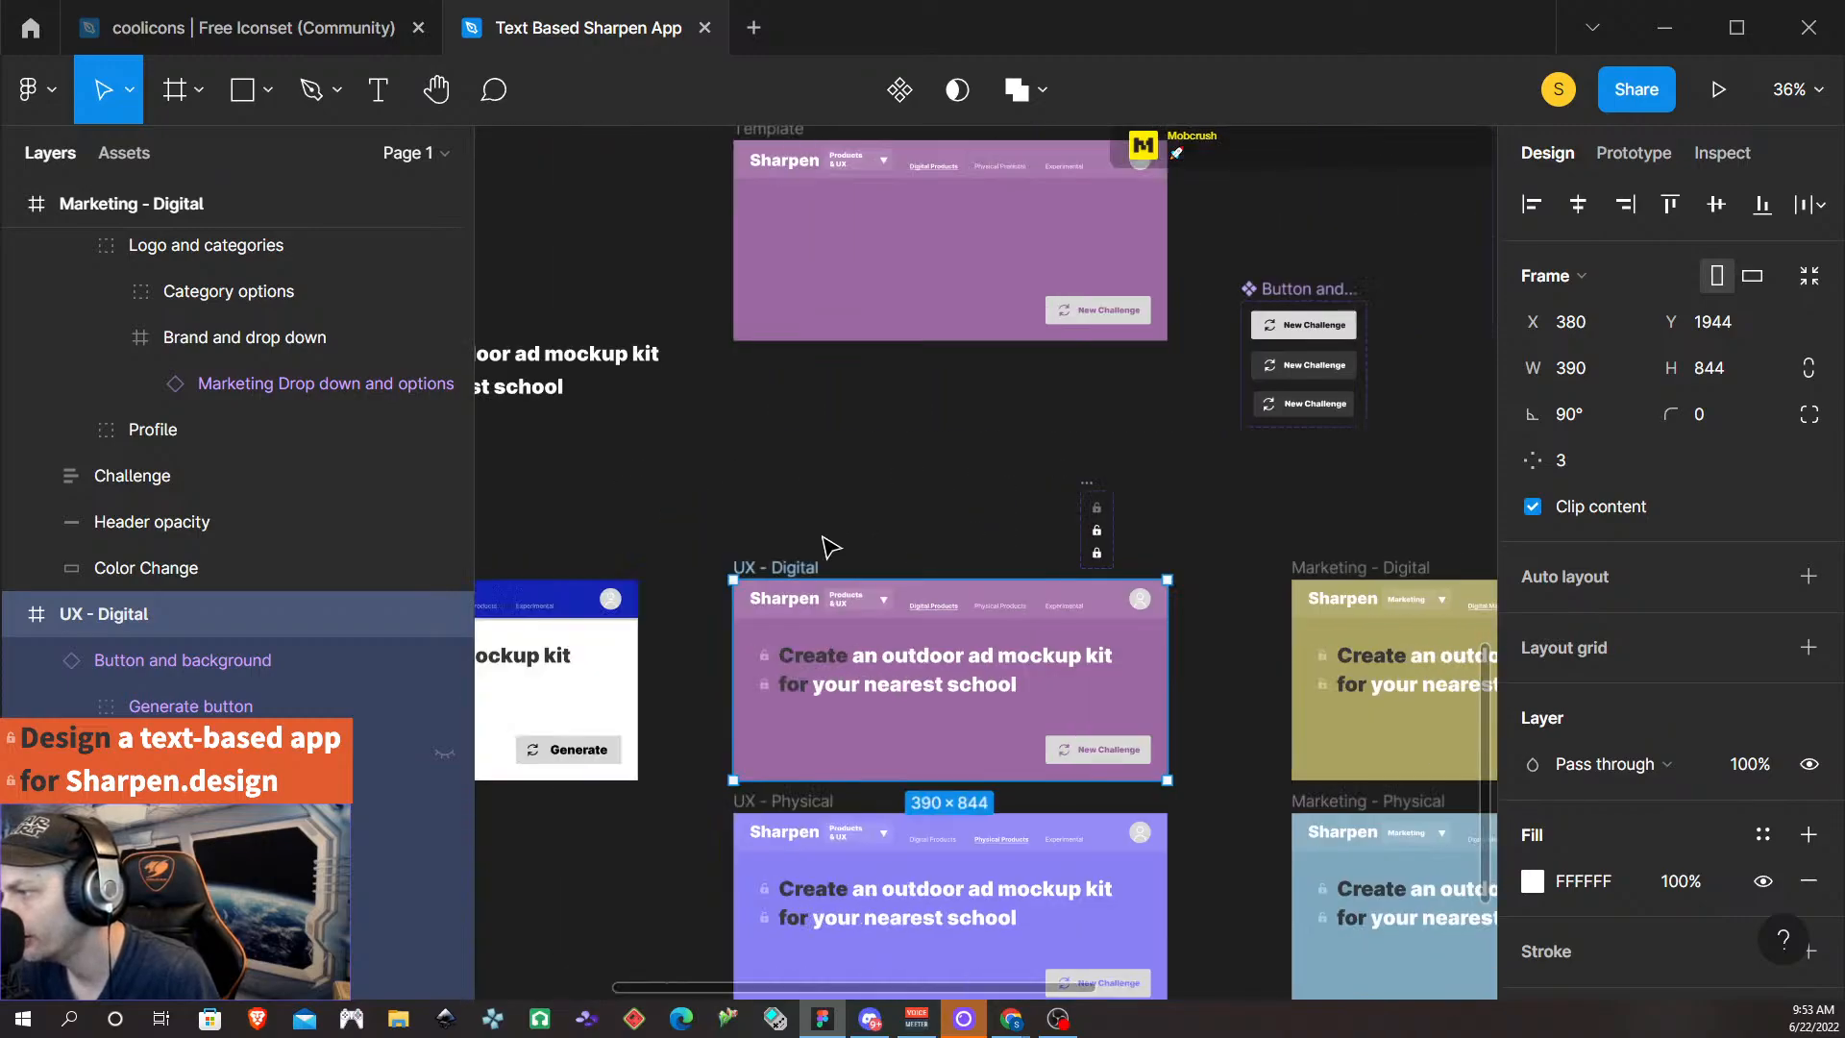
scroll(845, 574, down, 5)
scroll(848, 579, down, 1)
click(873, 550)
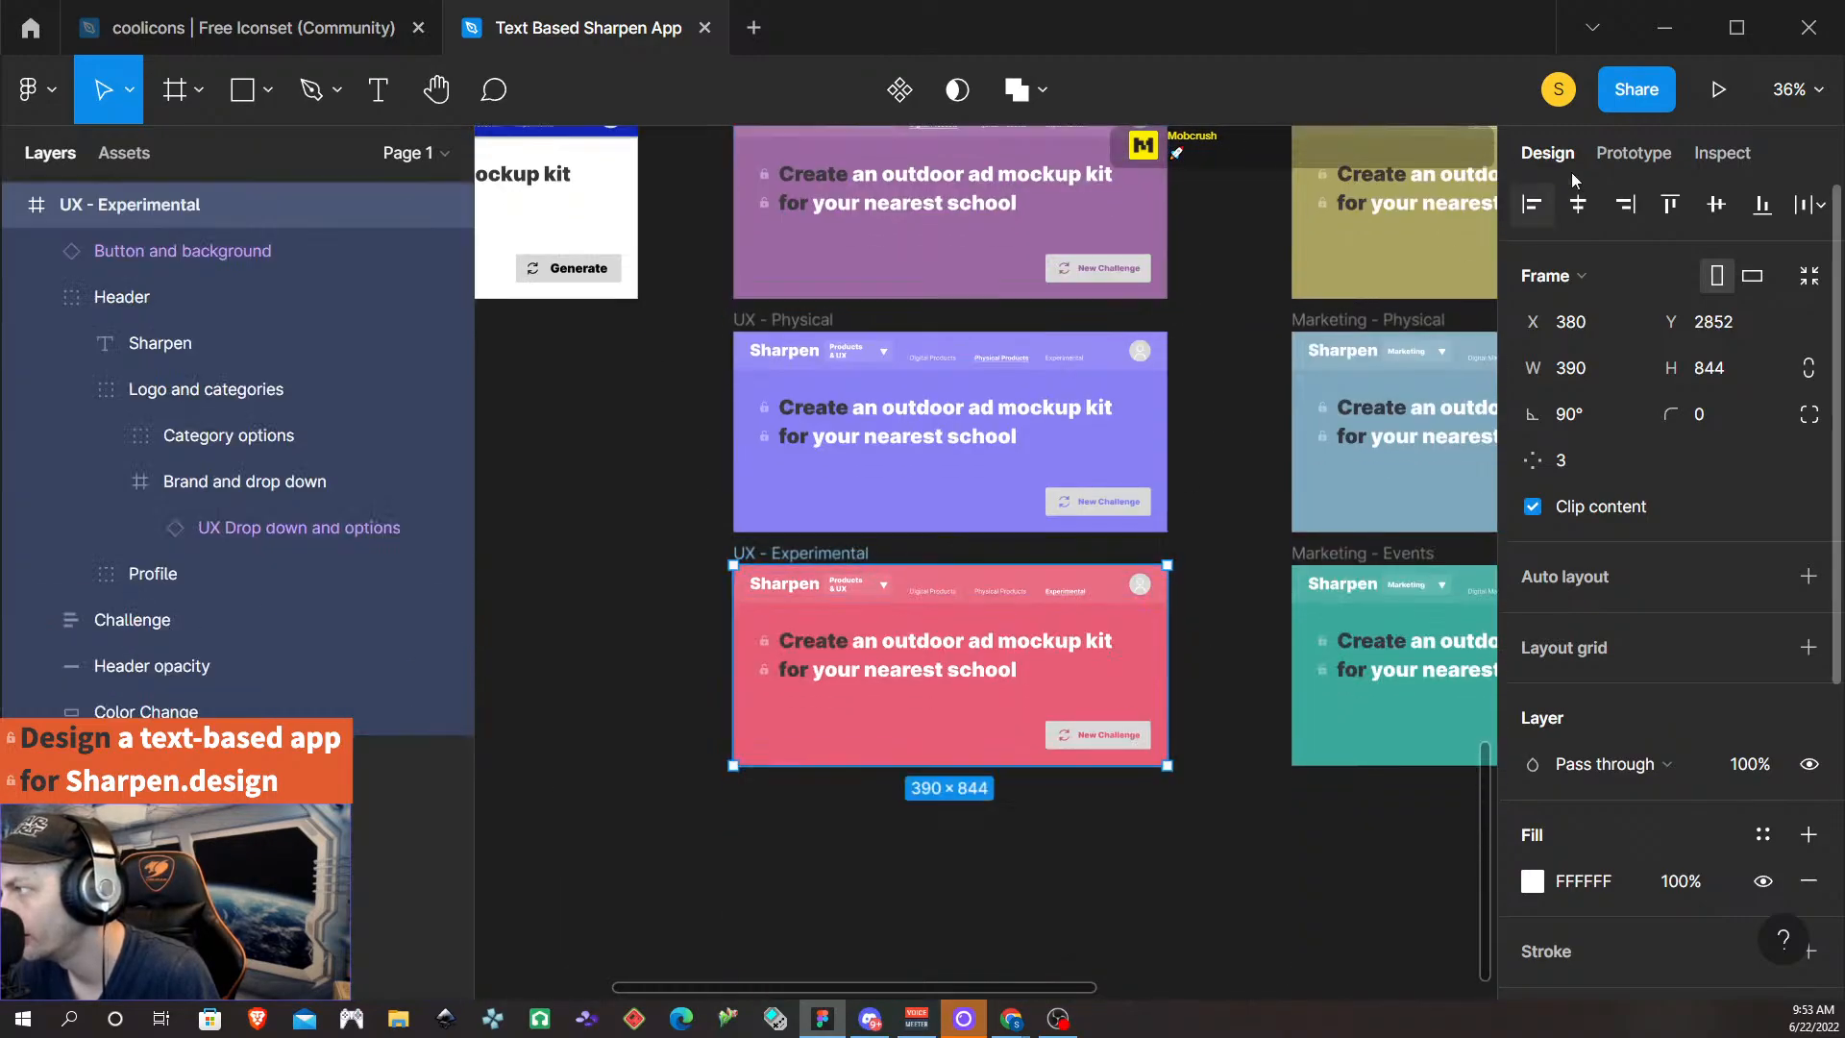
click(1636, 153)
scroll(987, 370, up, 2)
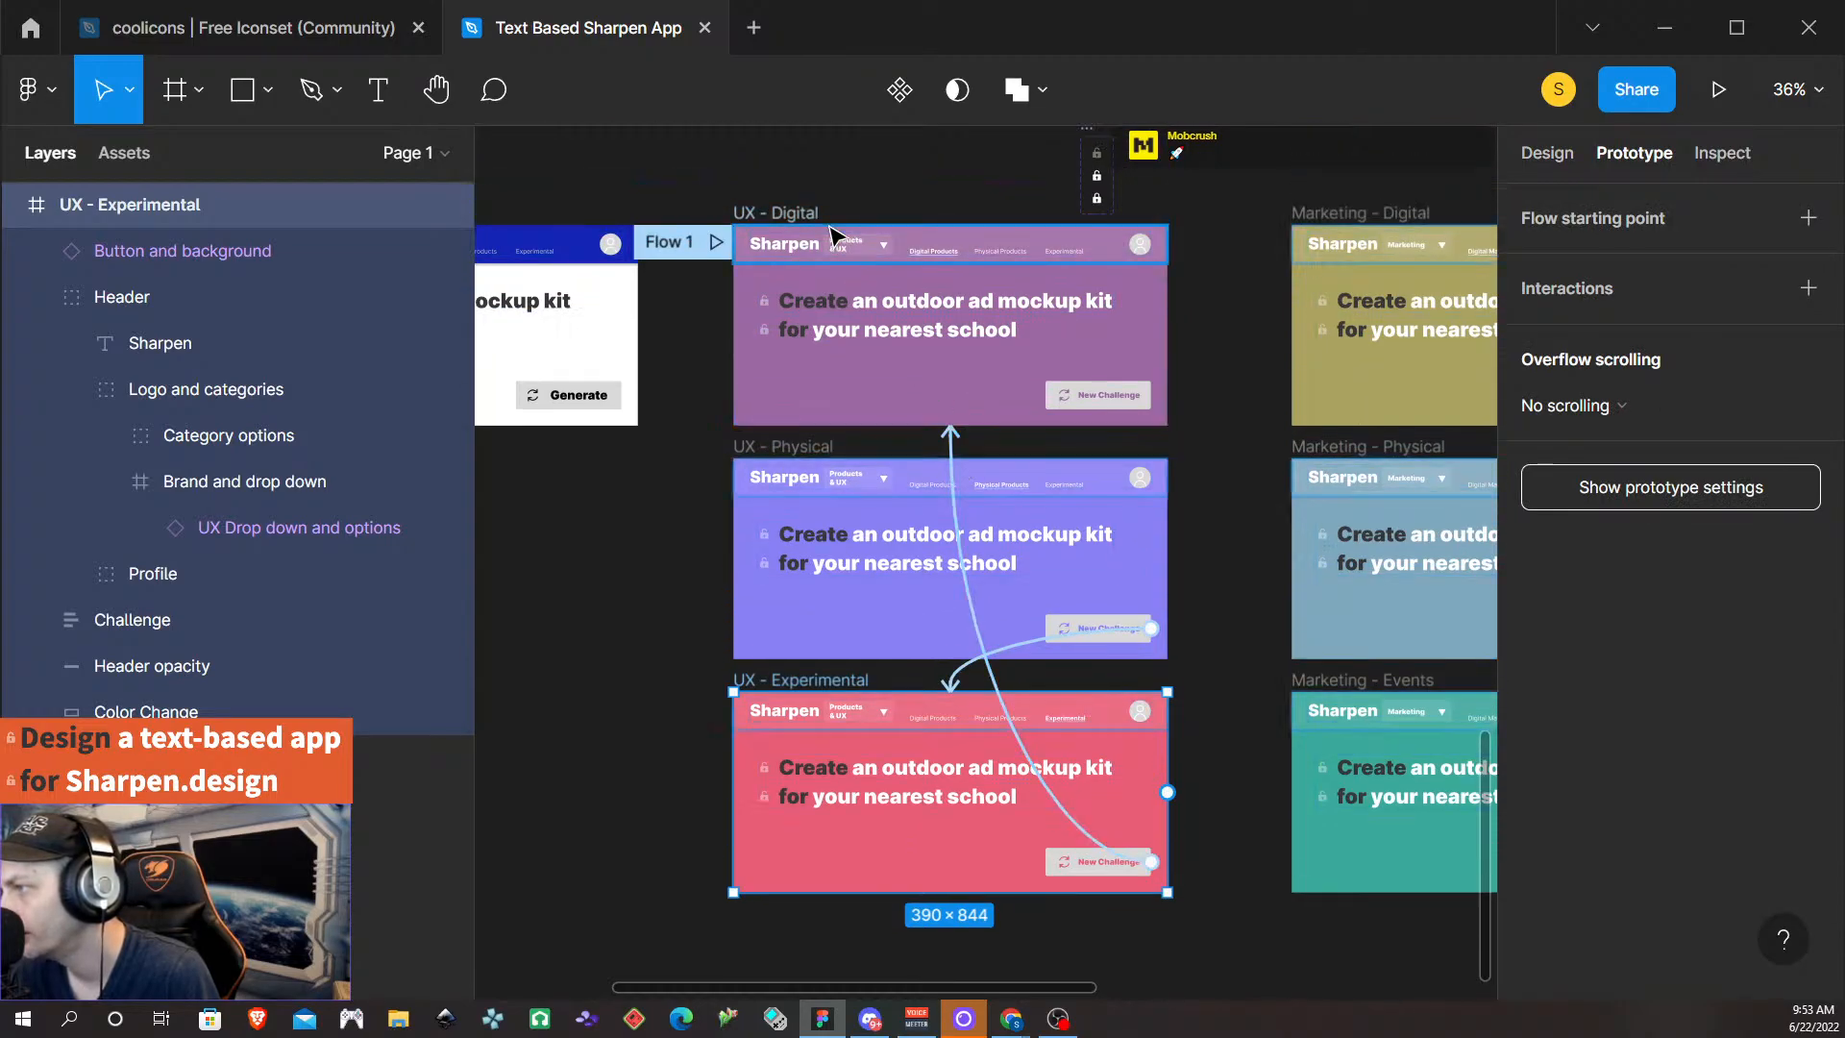
scroll(1181, 591, down, 1)
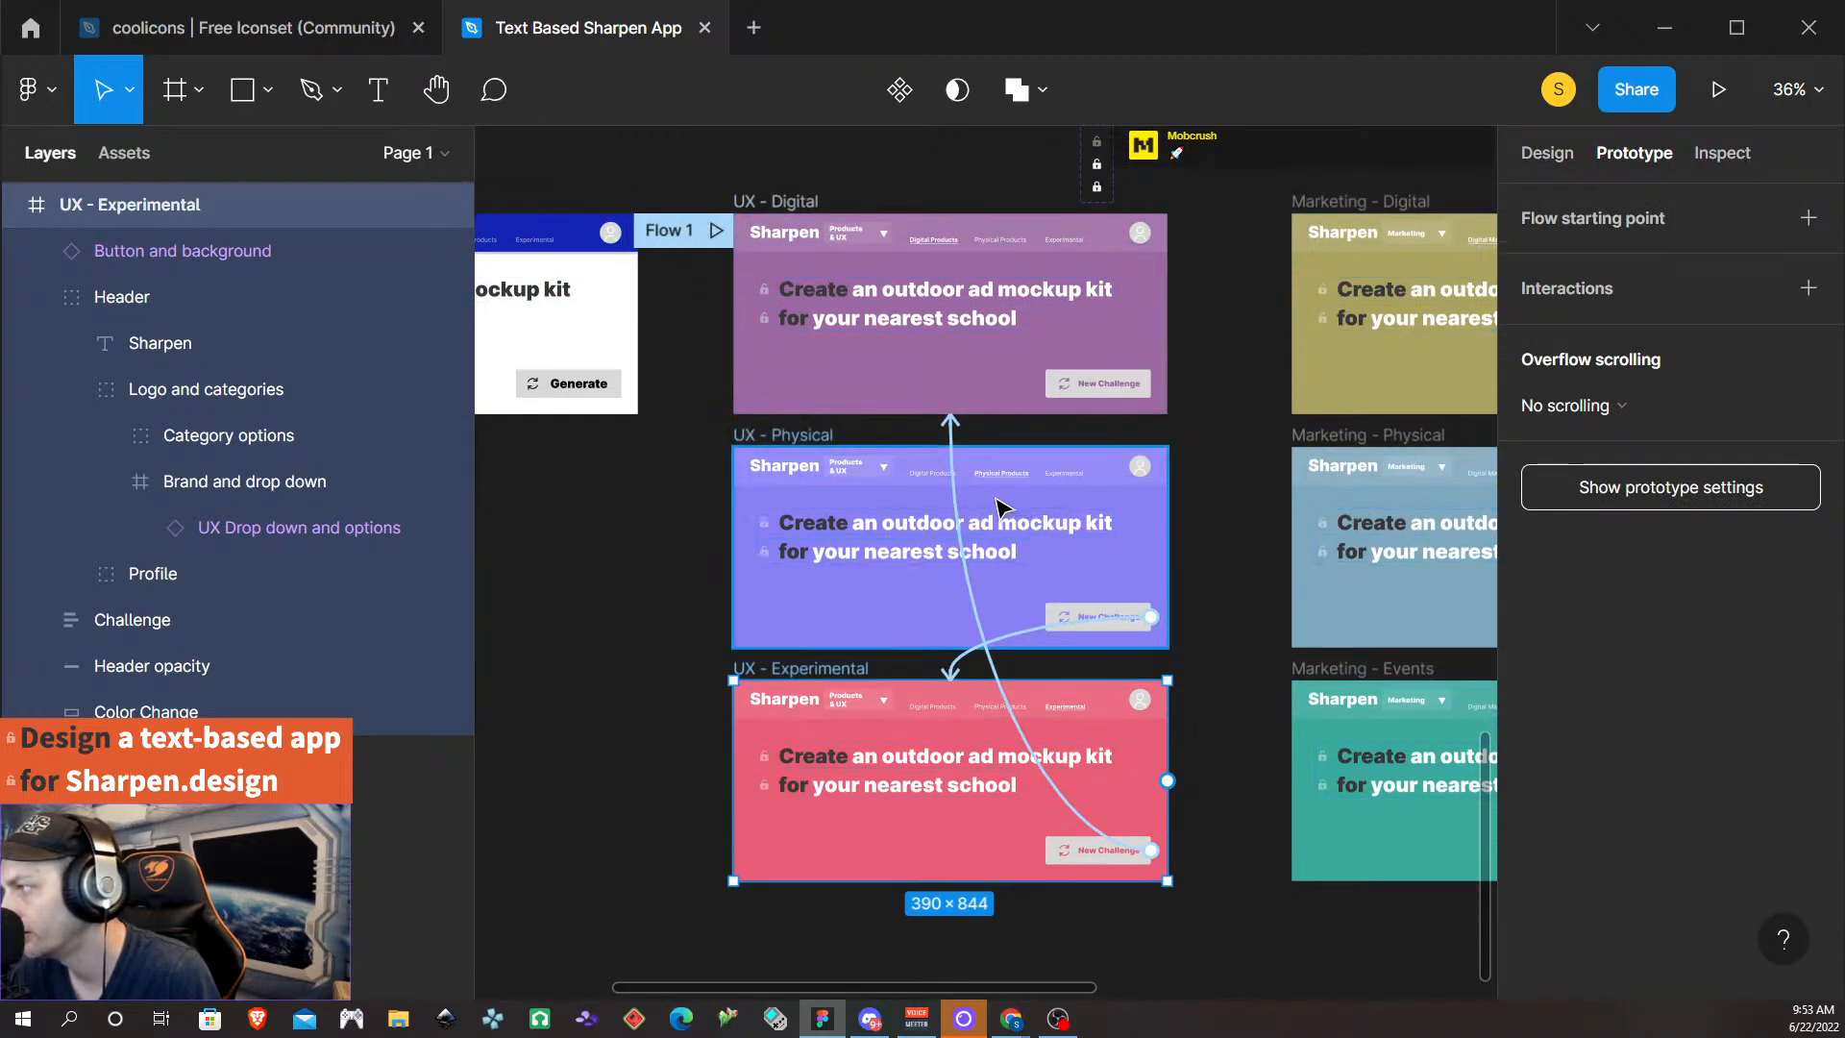
scroll(999, 499, up, 1)
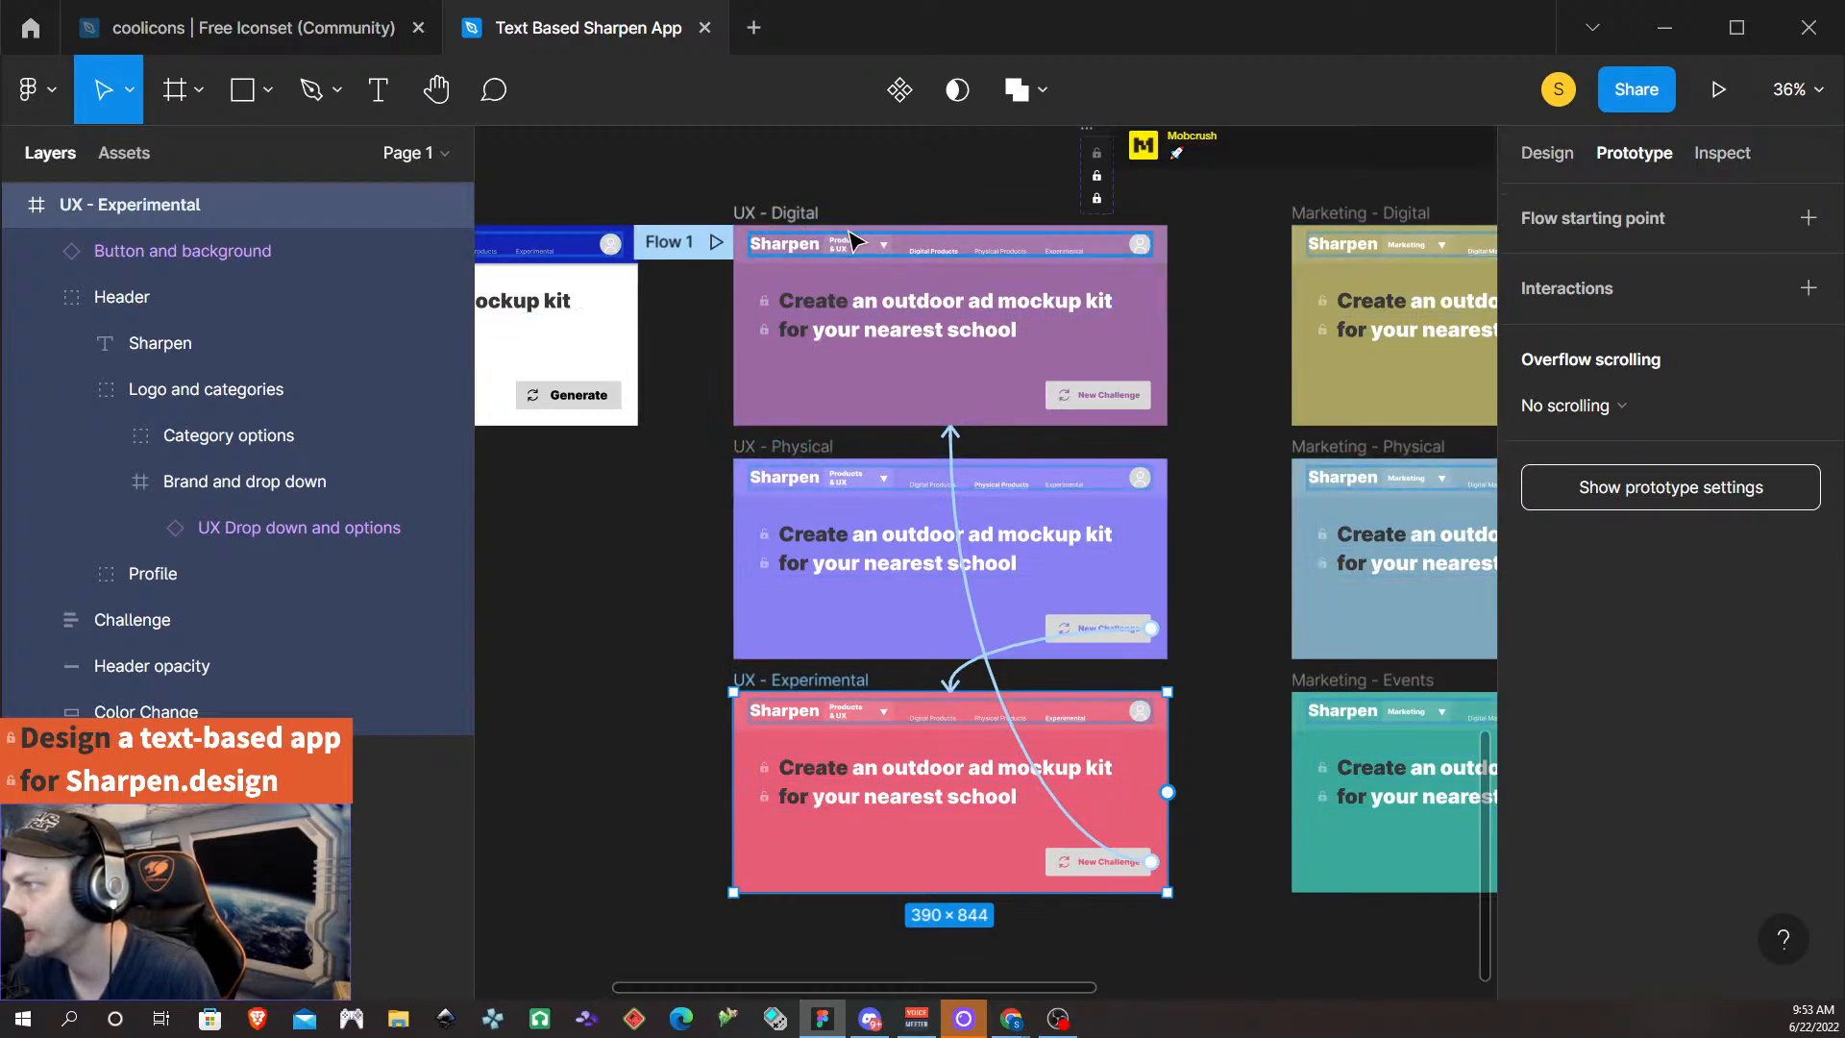
scroll(759, 255, left, 4)
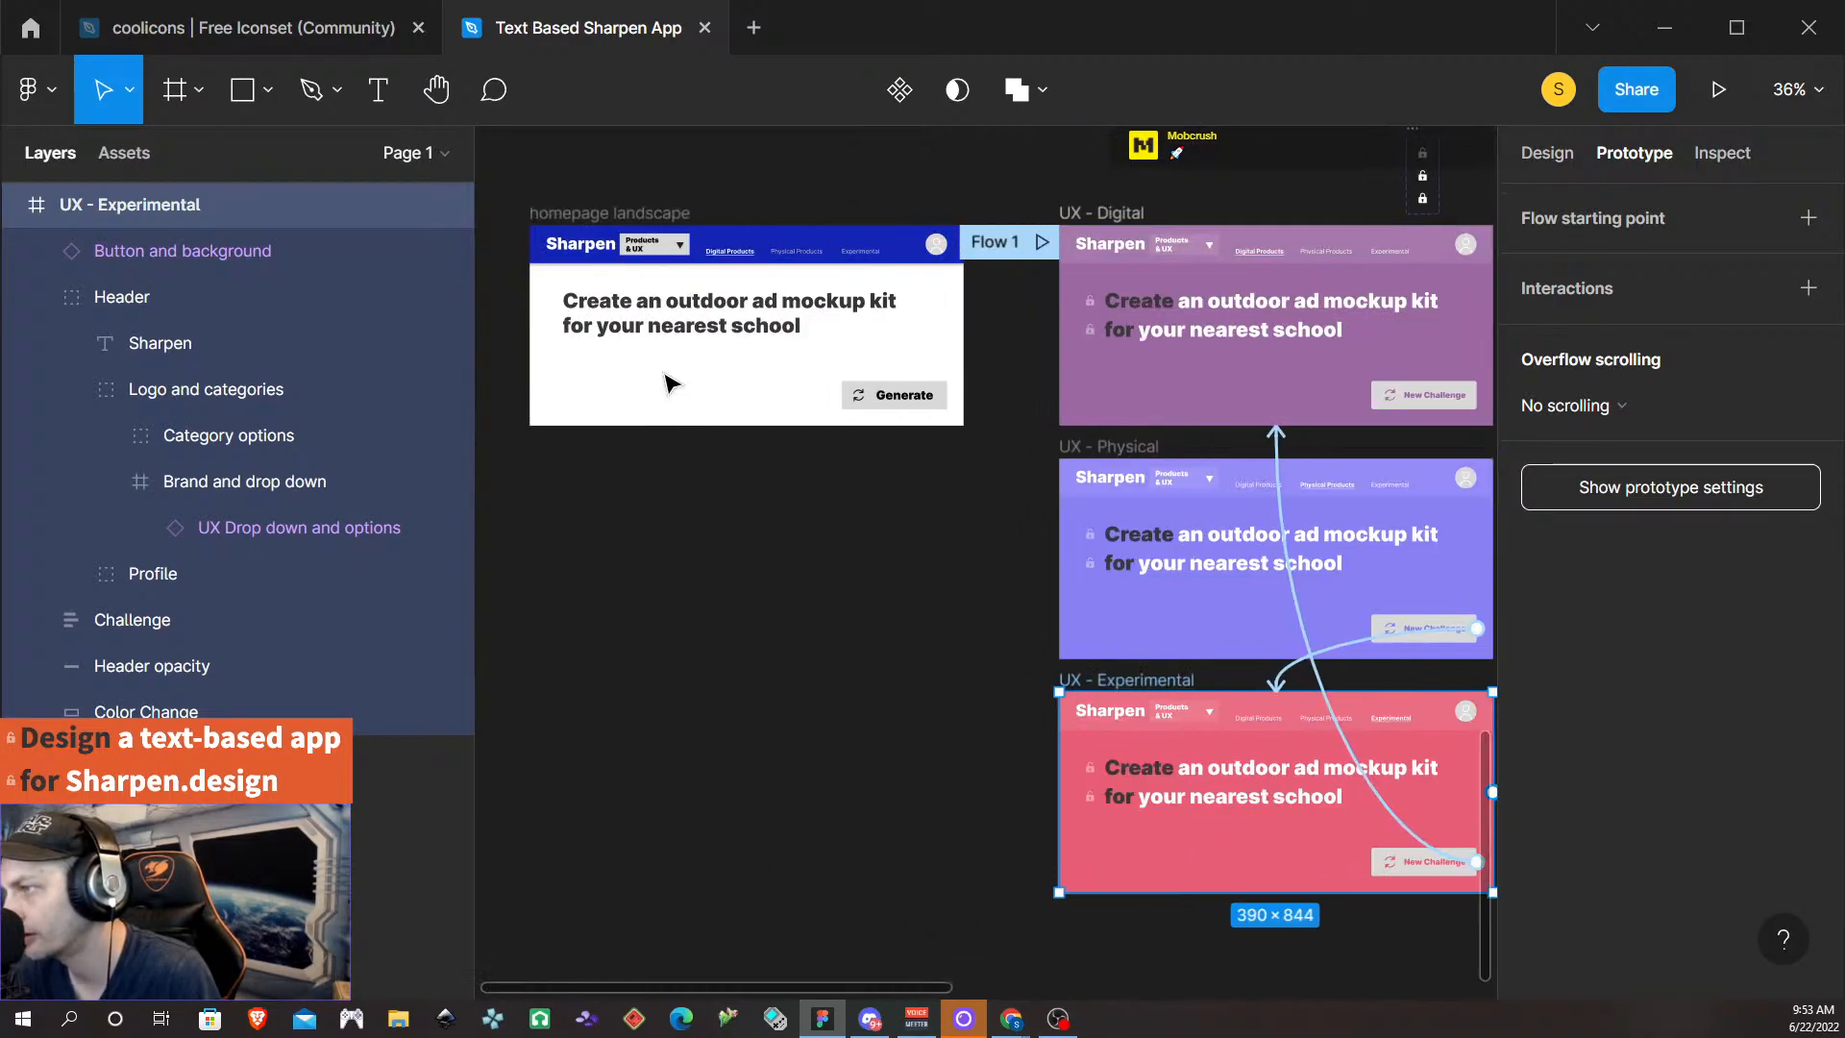
scroll(754, 356, right, 4)
scroll(1007, 438, right, 12)
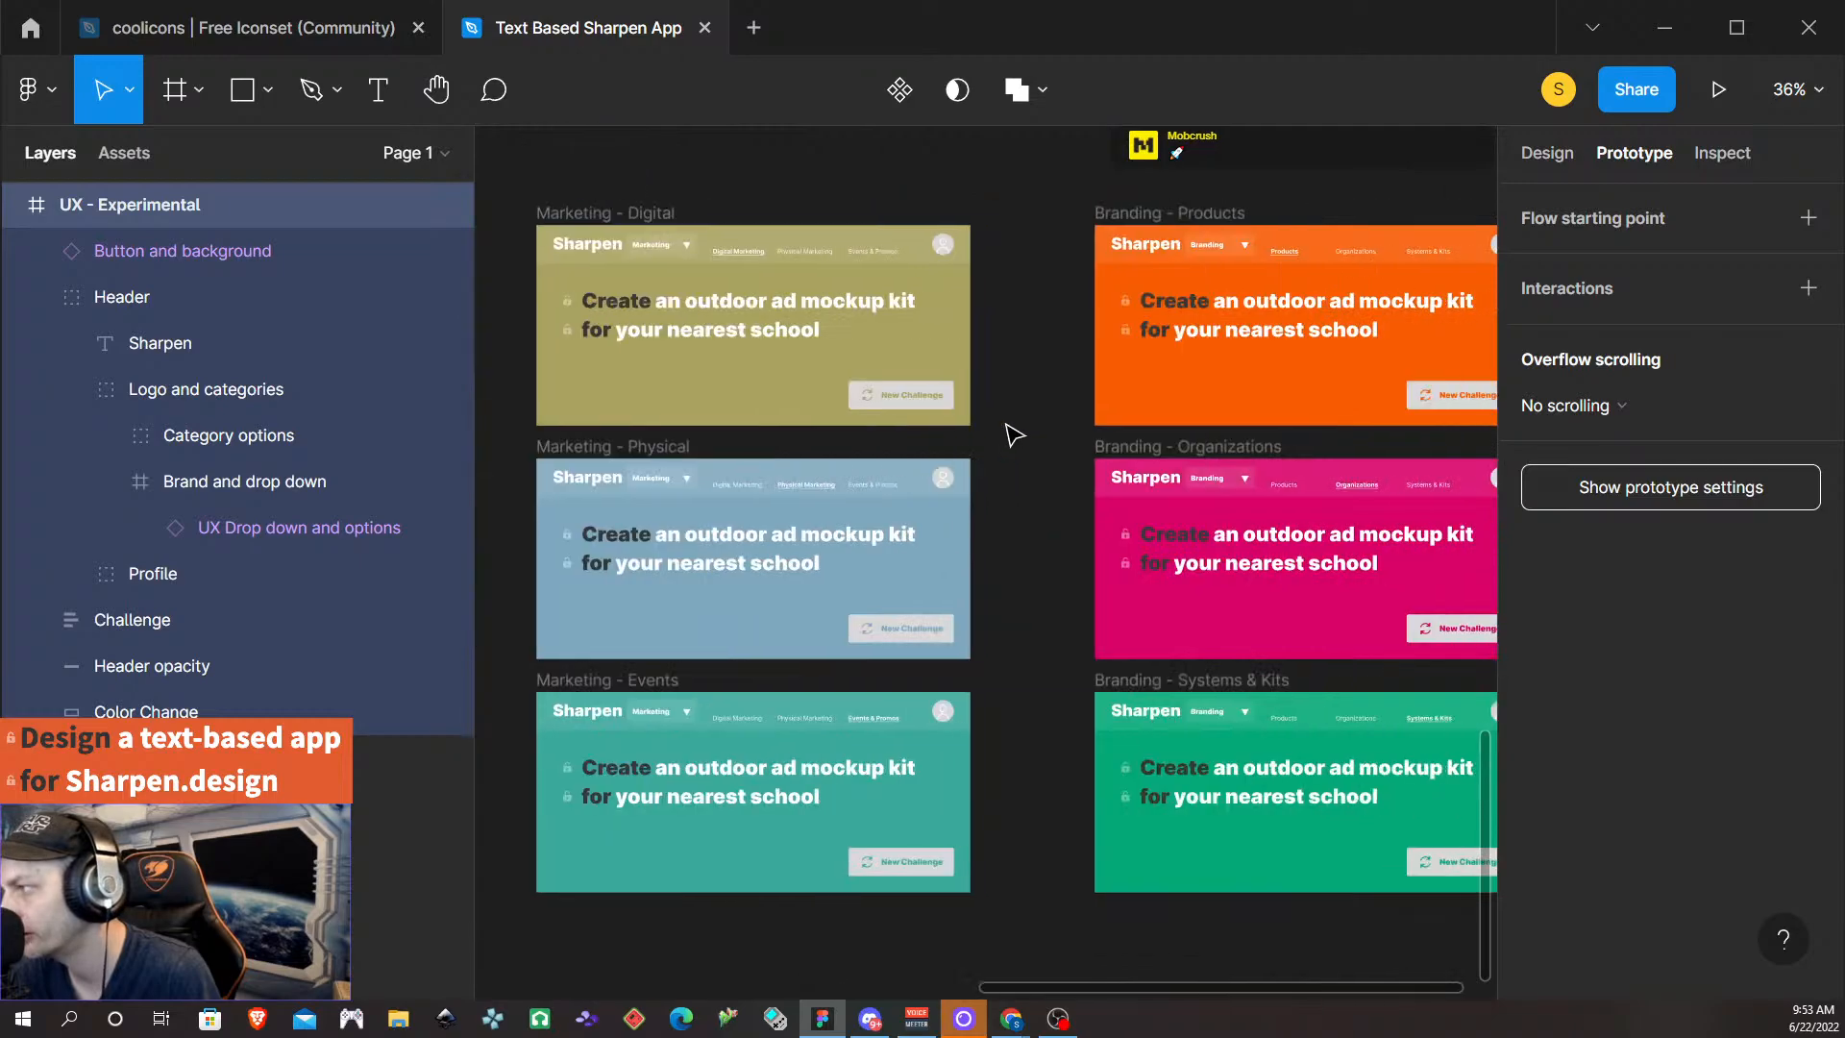
scroll(858, 427, left, 1)
scroll(855, 428, left, 12)
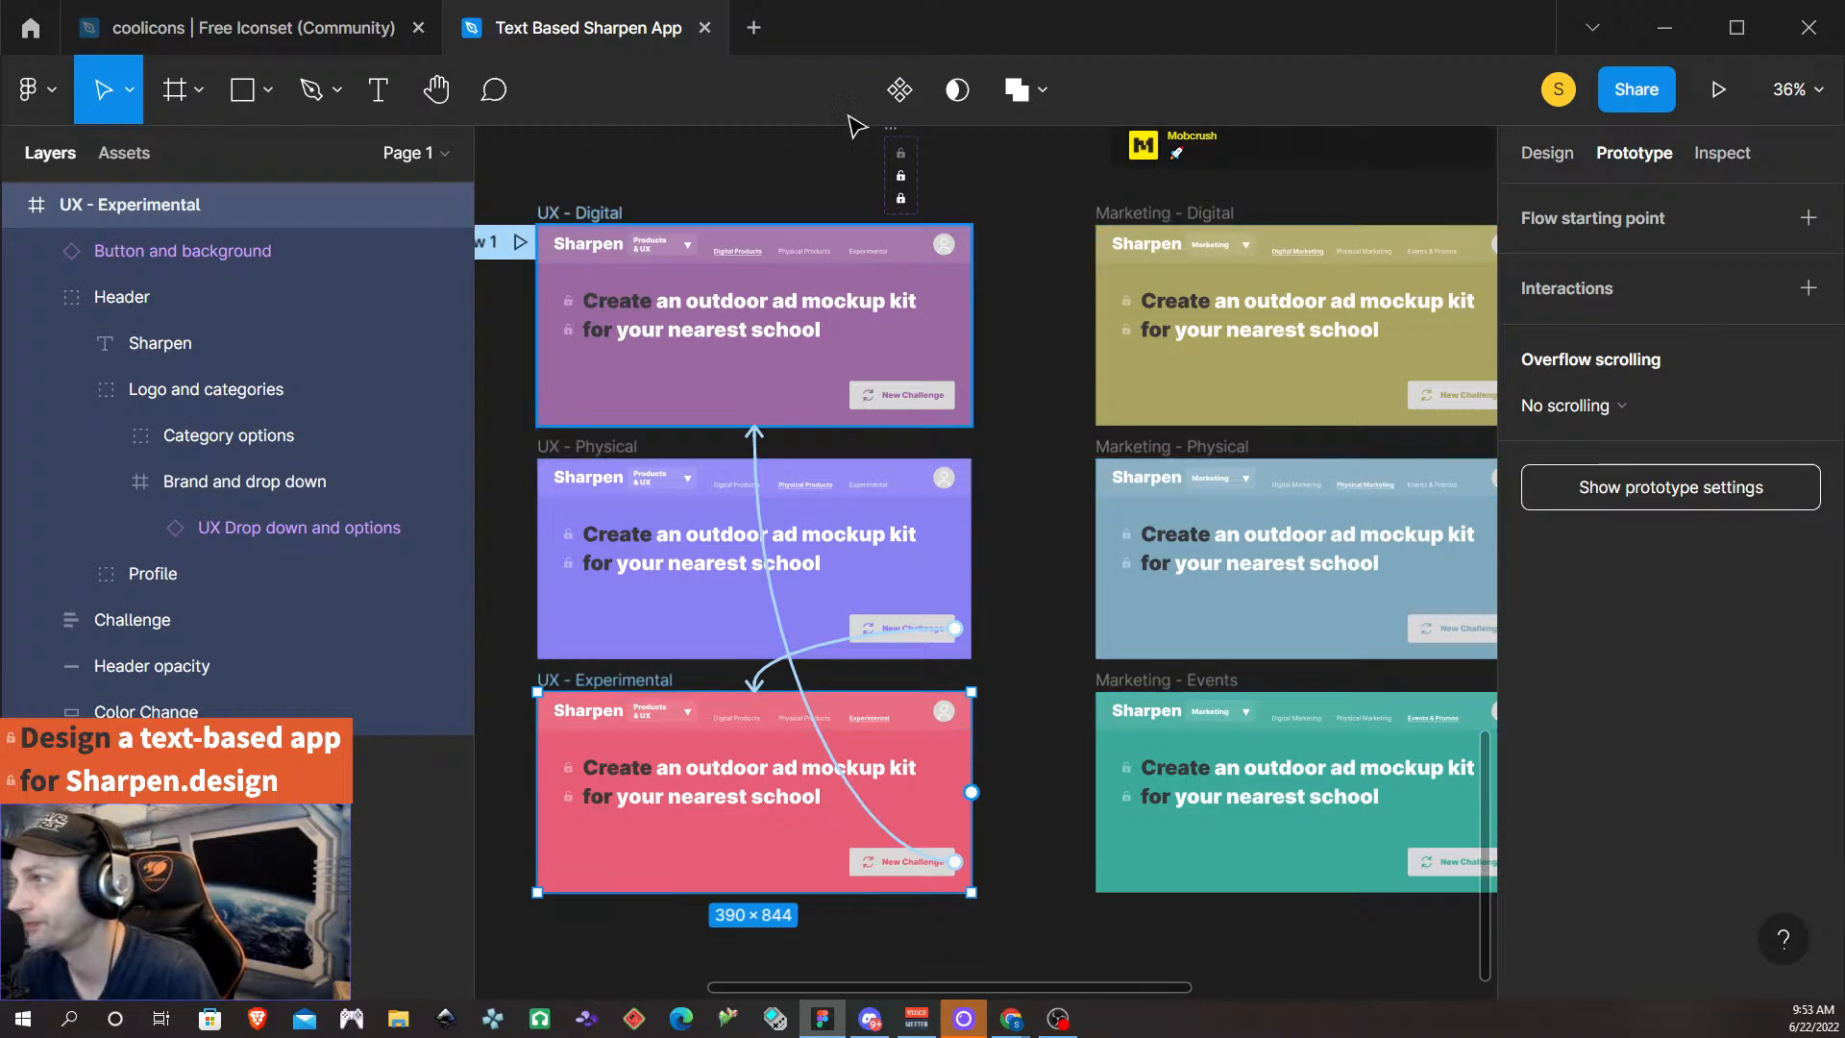
- Preview the prototype from UX - Digital, switch to the Marketing category, and check its dropdown's spacing open and closed
click(588, 217)
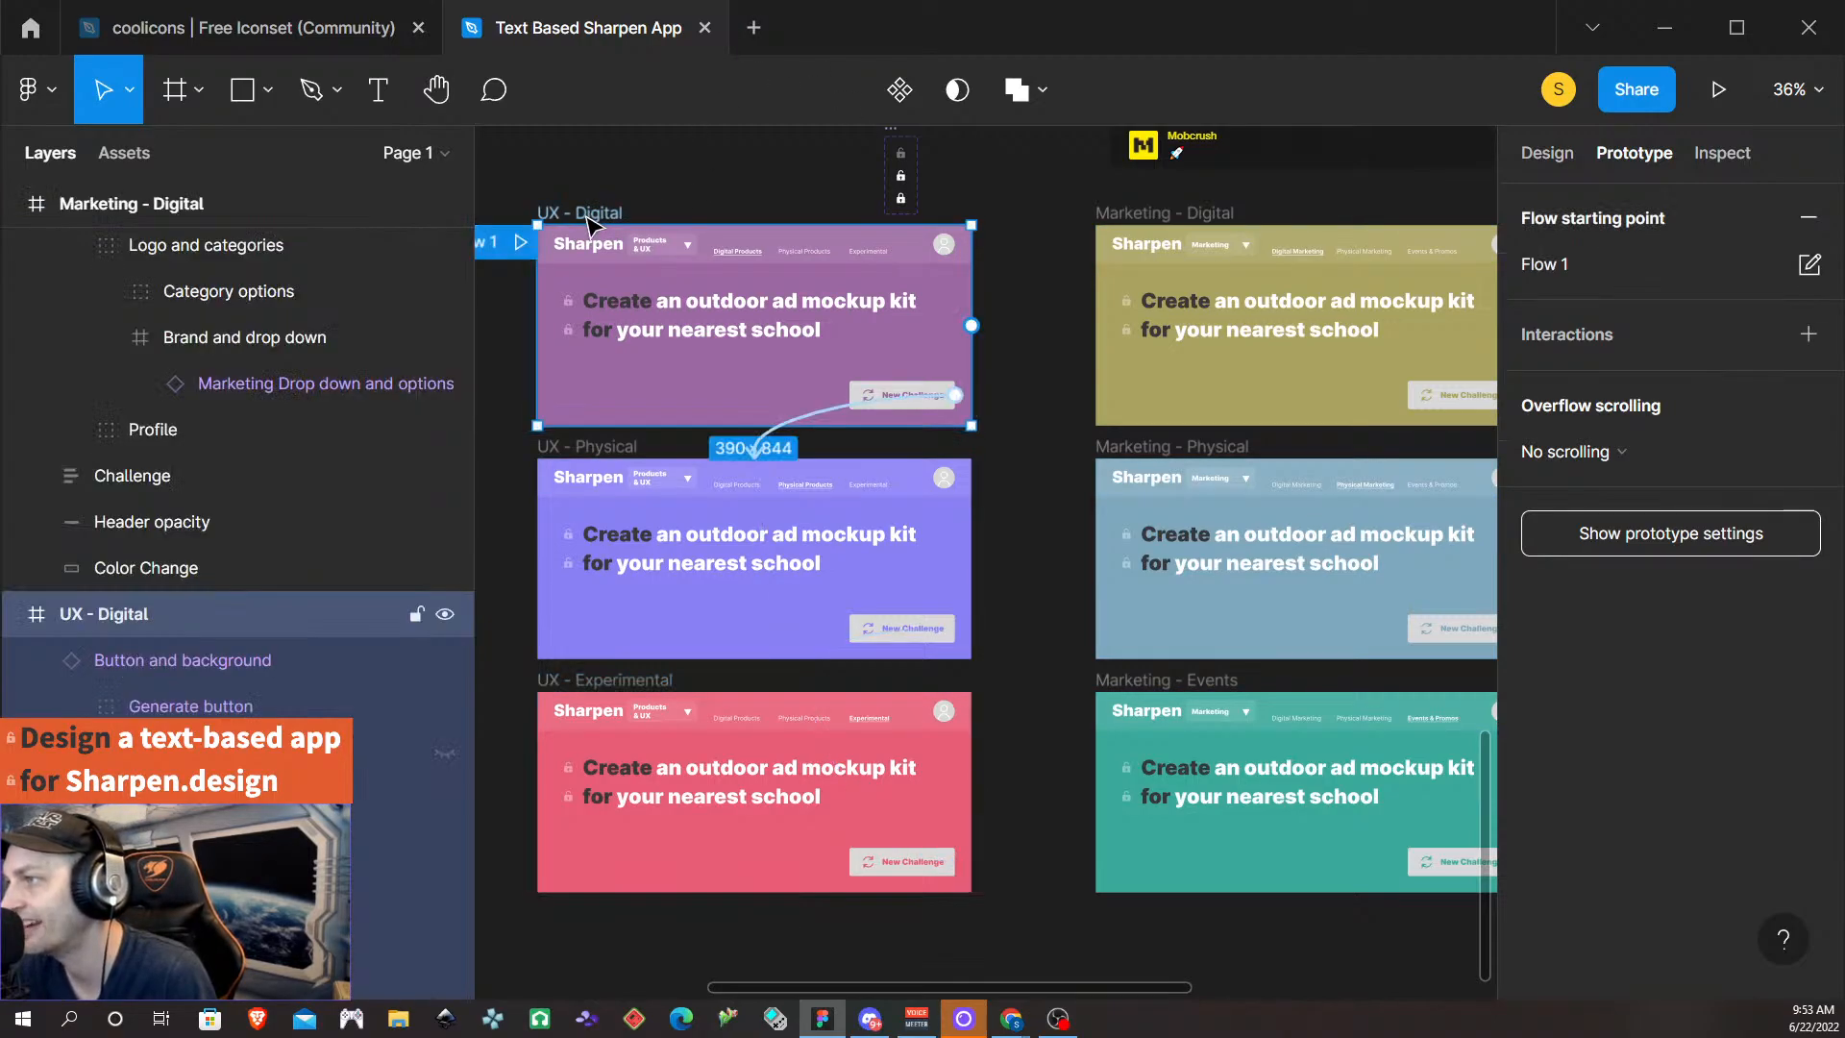
click(1715, 88)
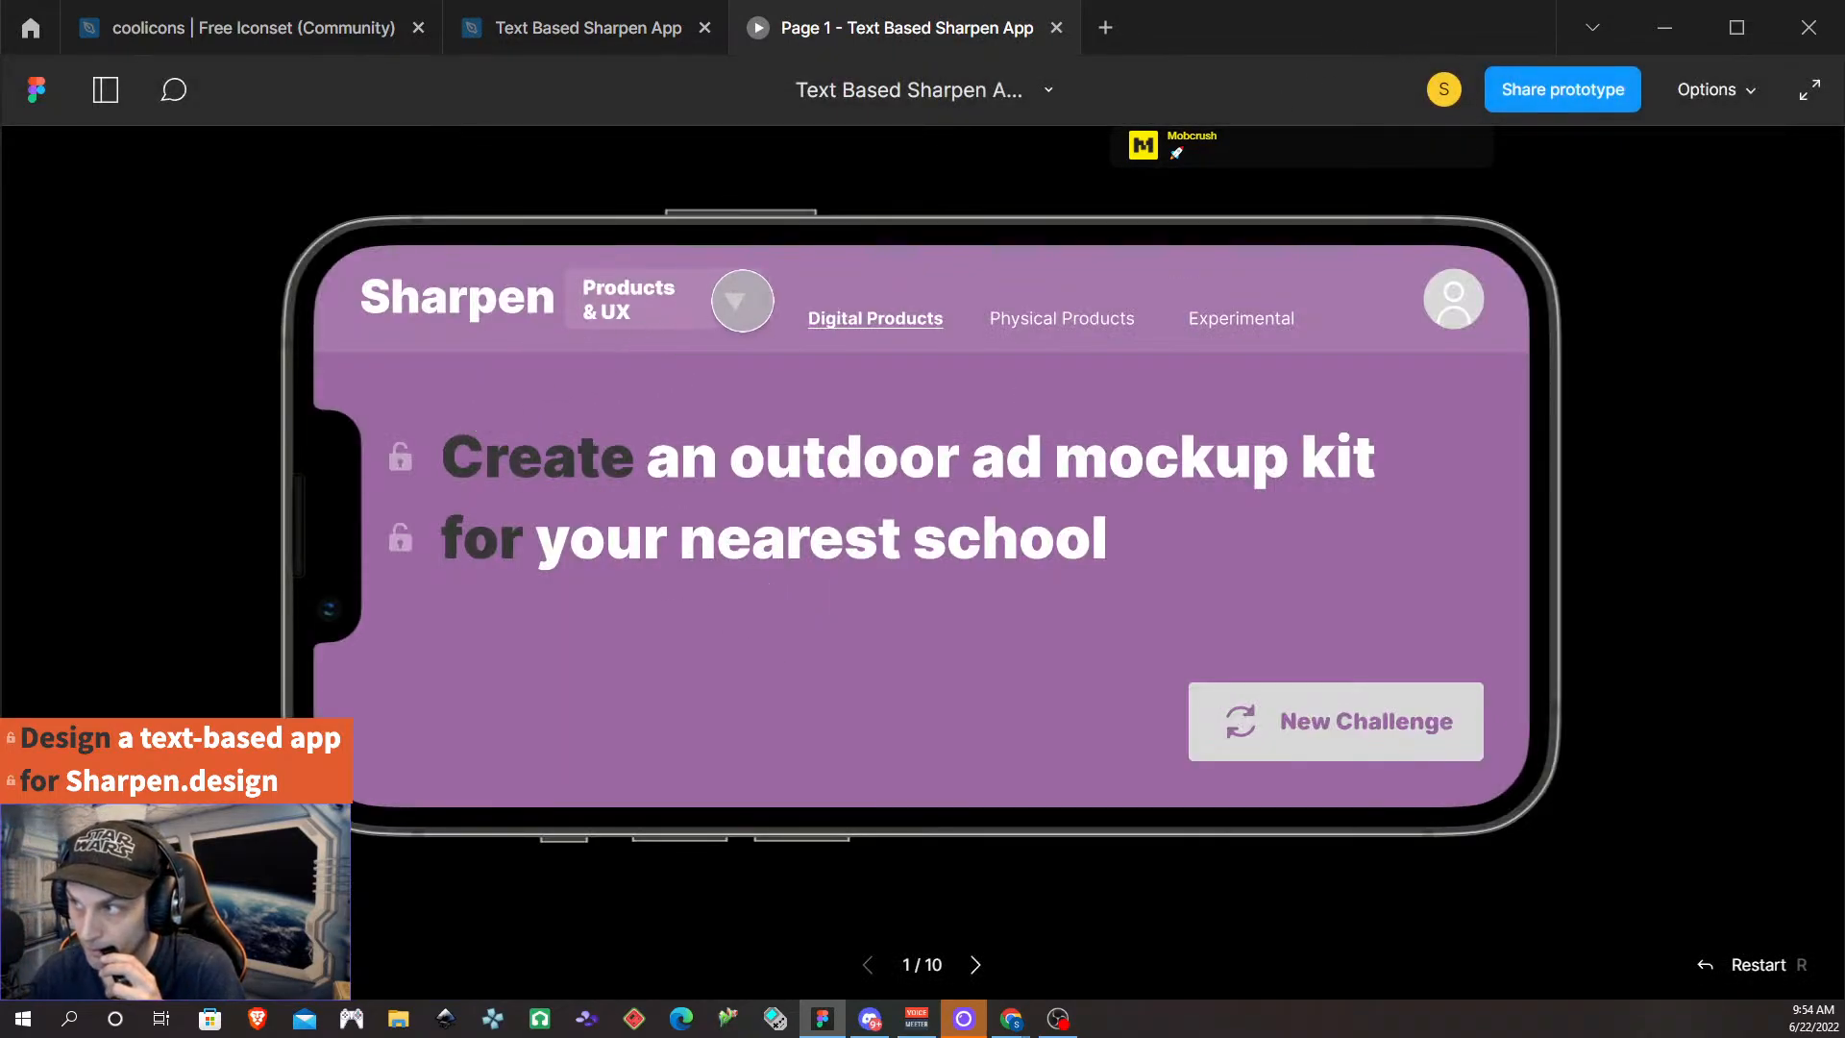
click(742, 301)
click(699, 369)
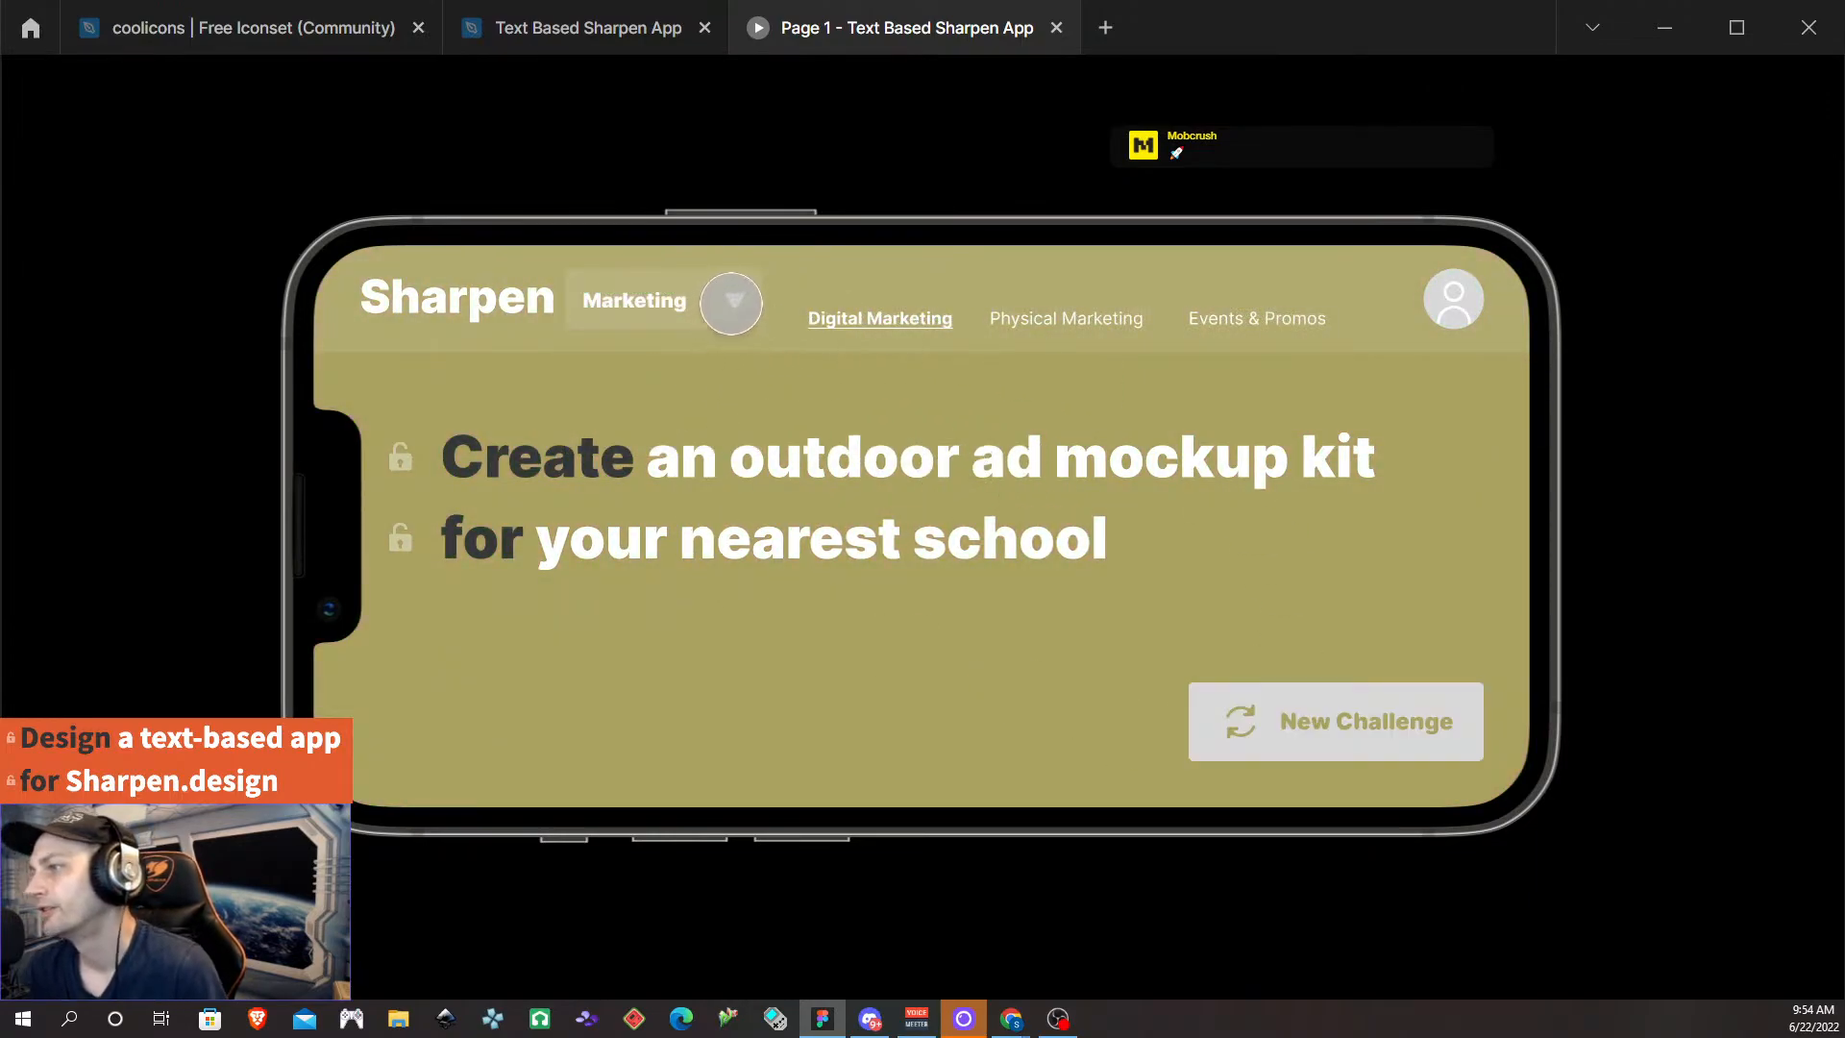
click(736, 301)
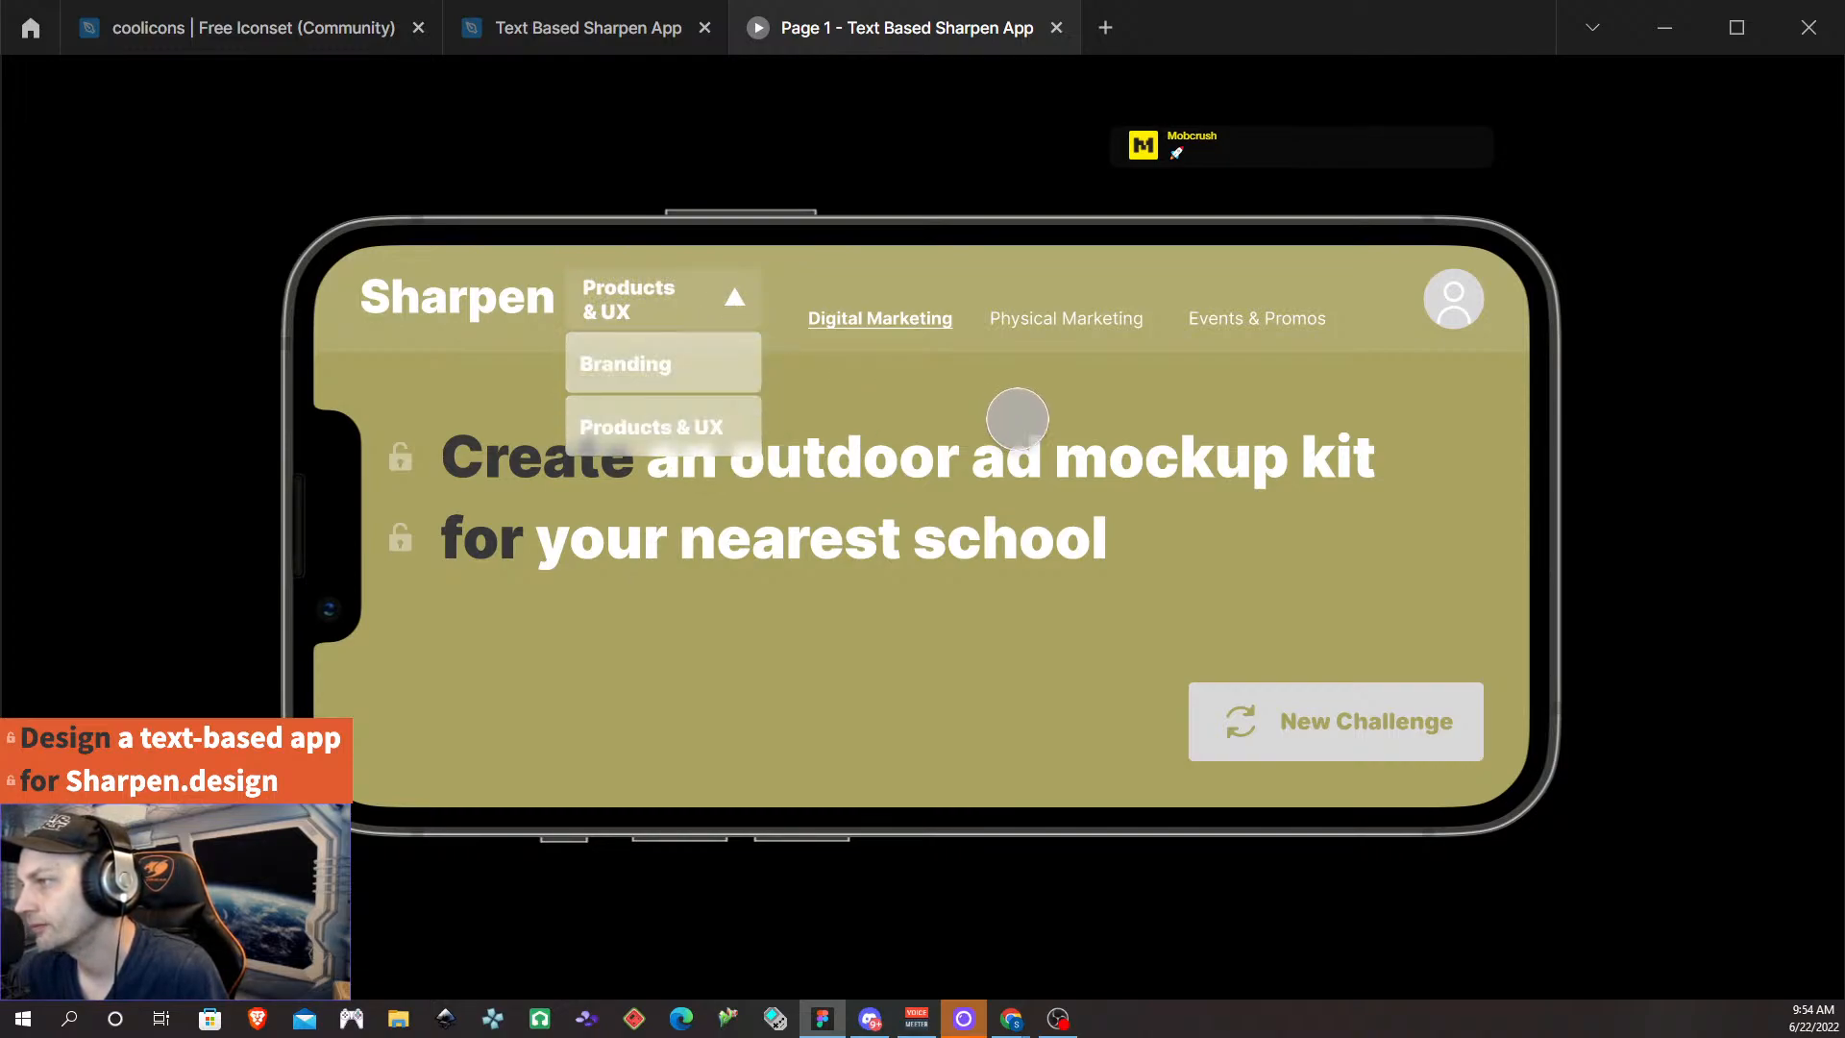
click(727, 294)
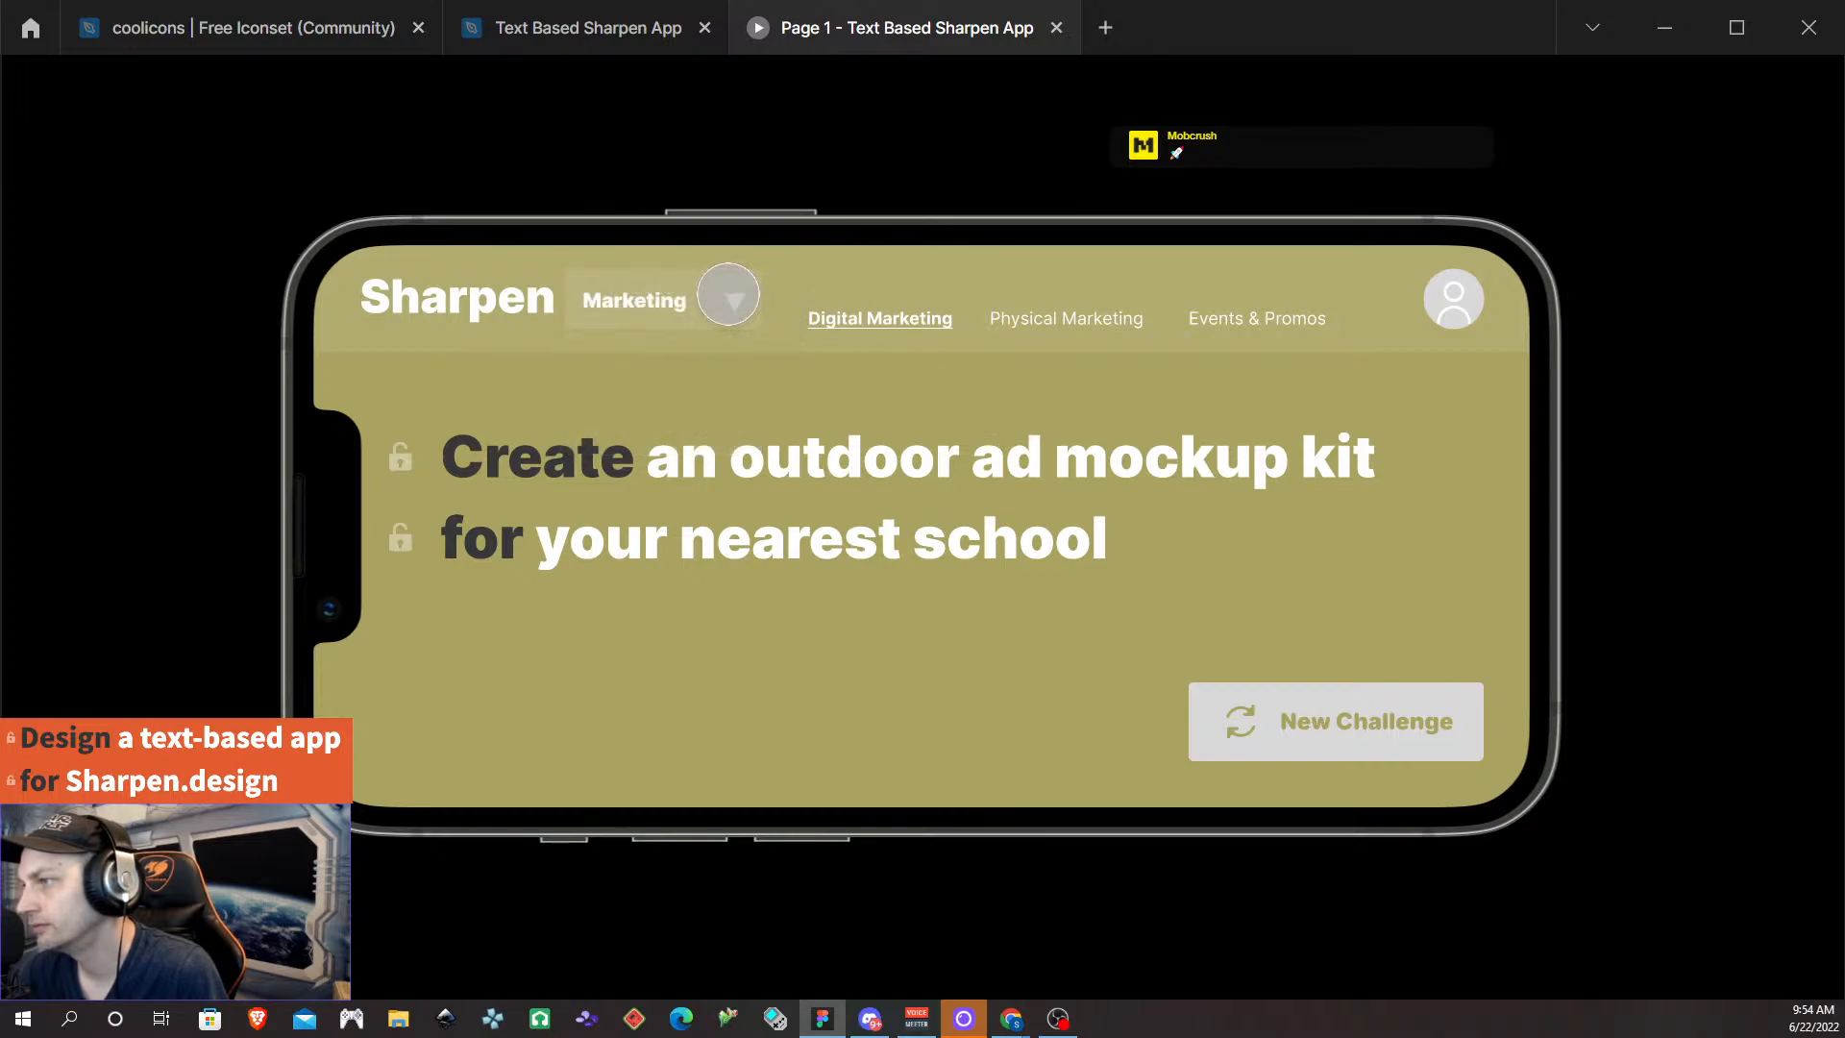
- Switch the preview to the Branding category and request a new challenge
click(729, 297)
click(702, 346)
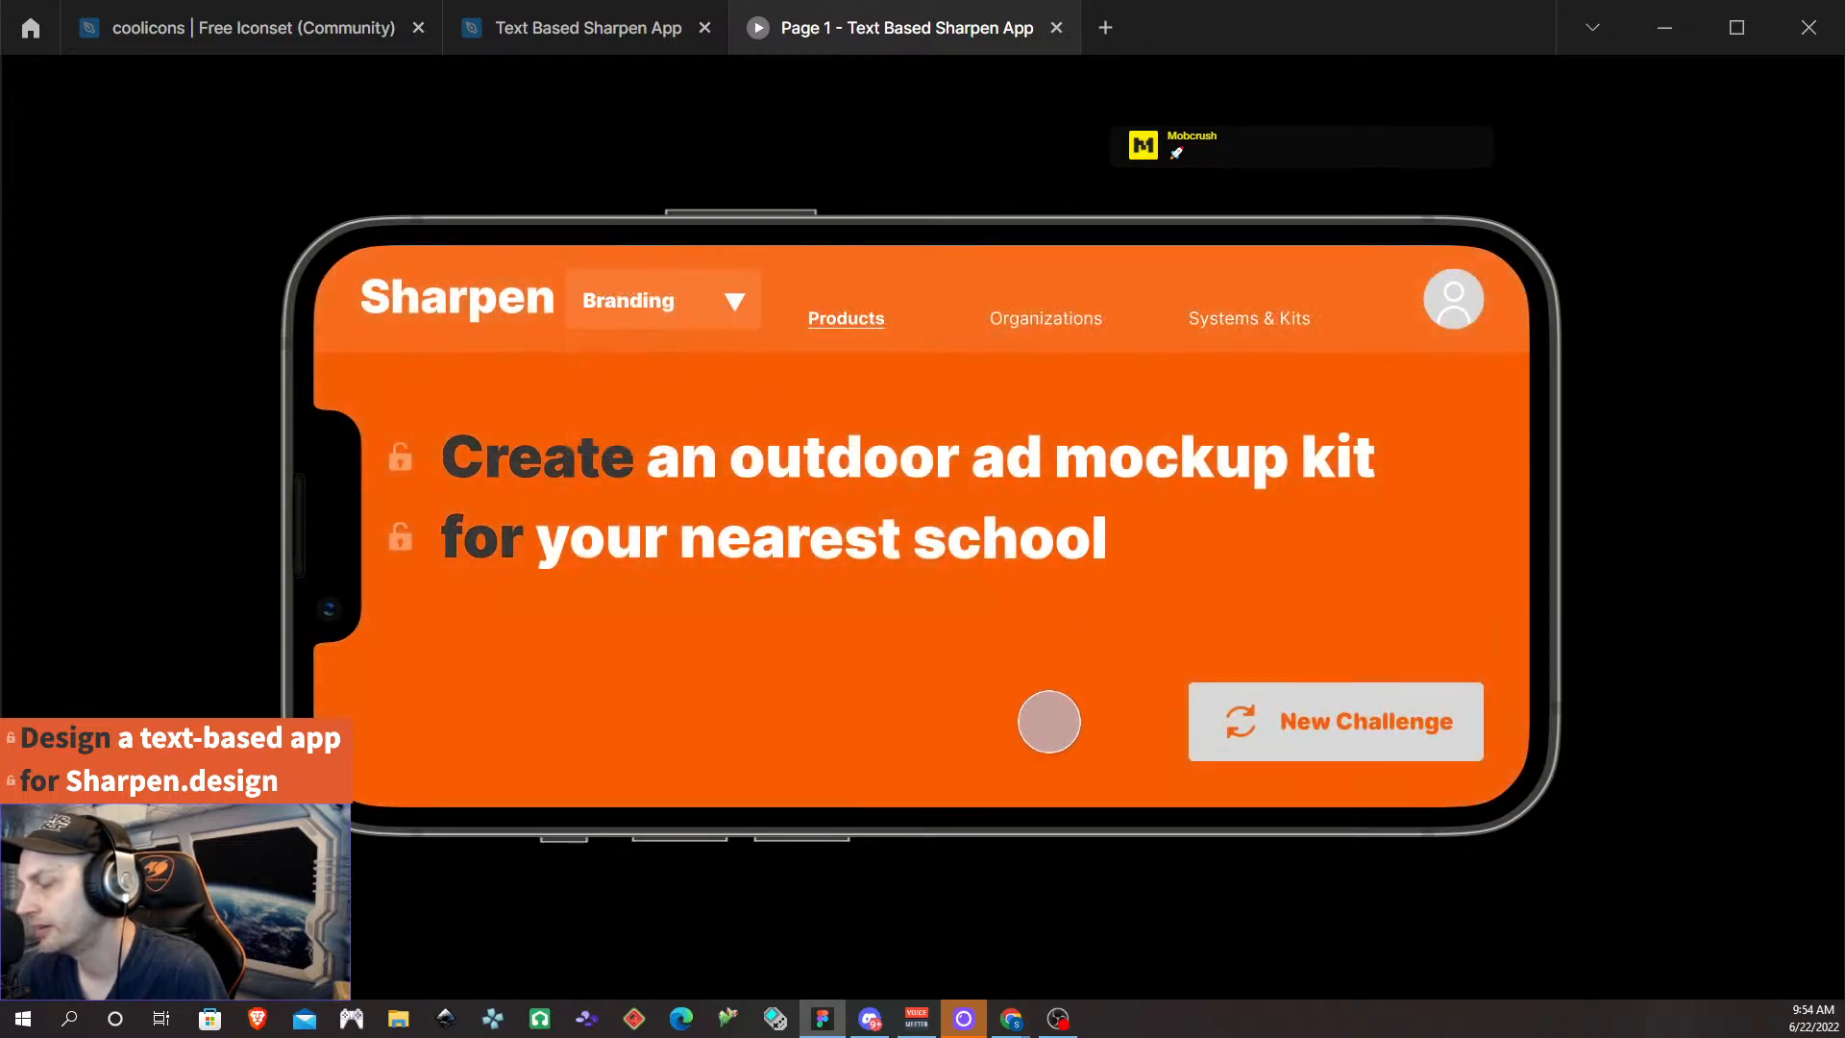
click(1446, 711)
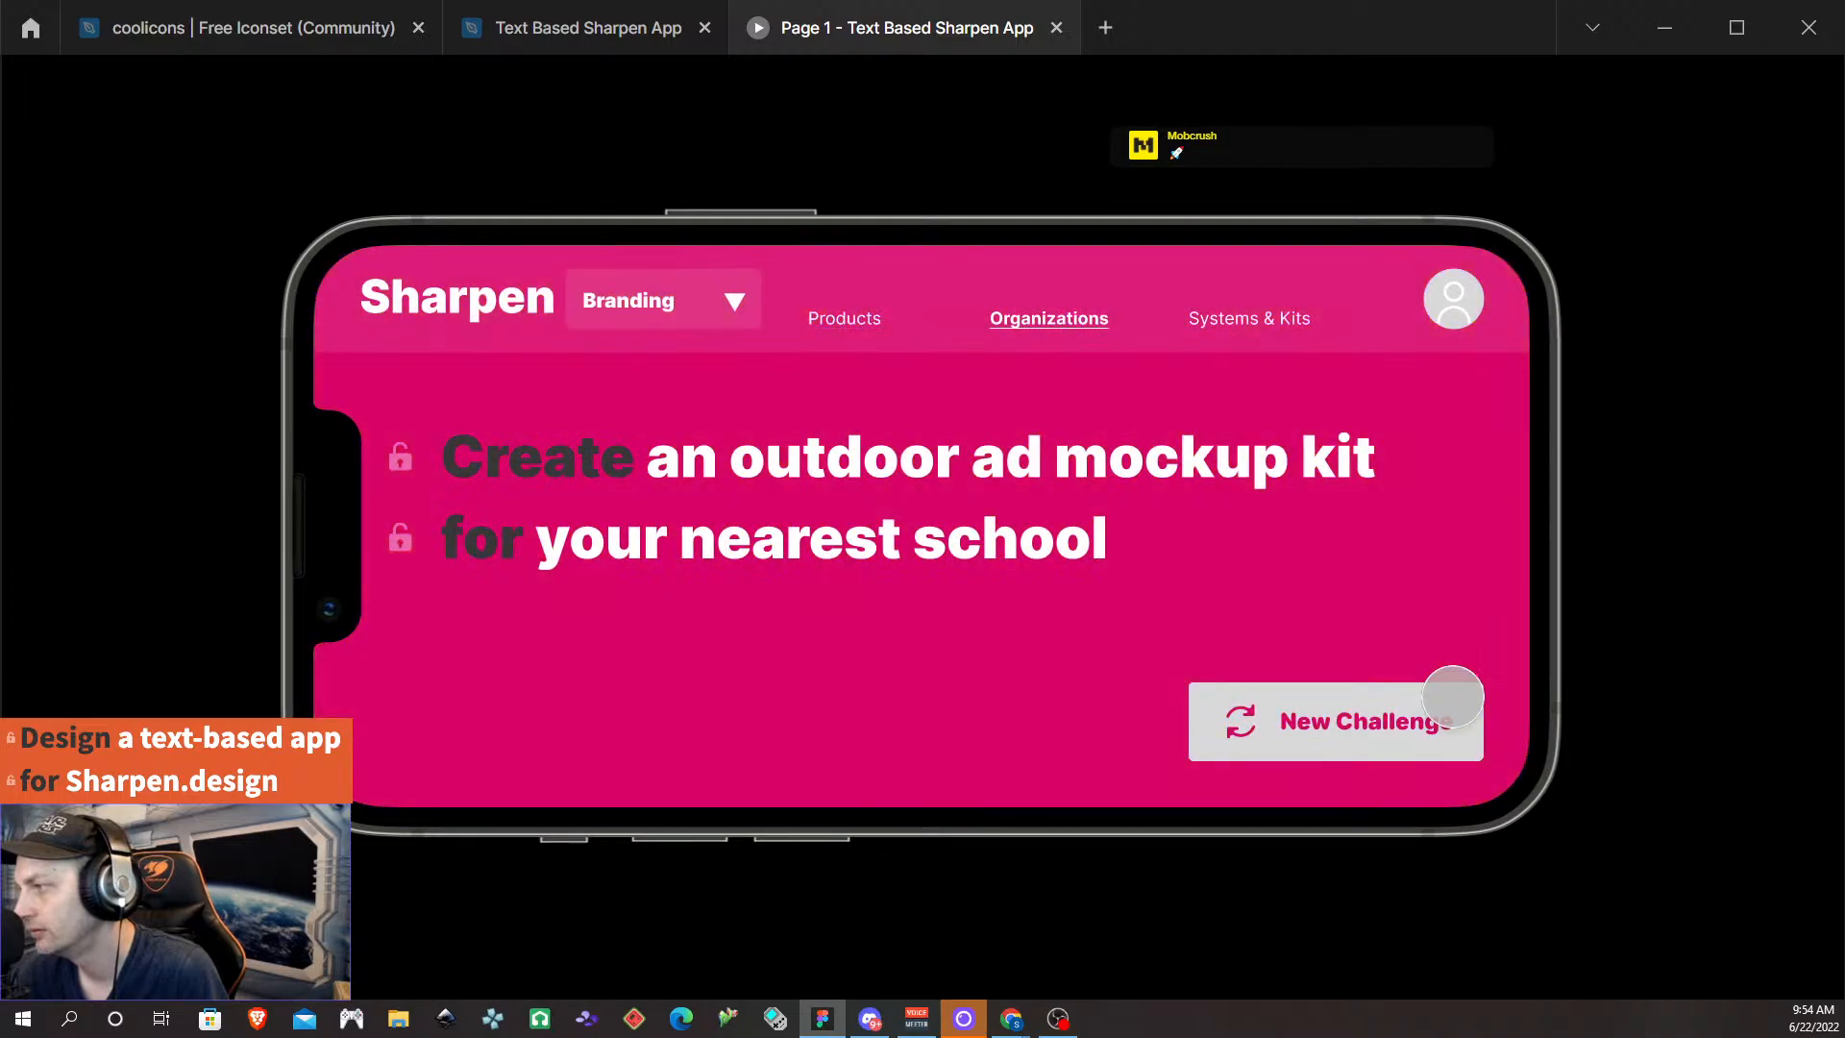
- Test opening and closing the Branding dropdown on the Organizations screen, switch to Marketing to check its dropdown, and close the preview
click(727, 297)
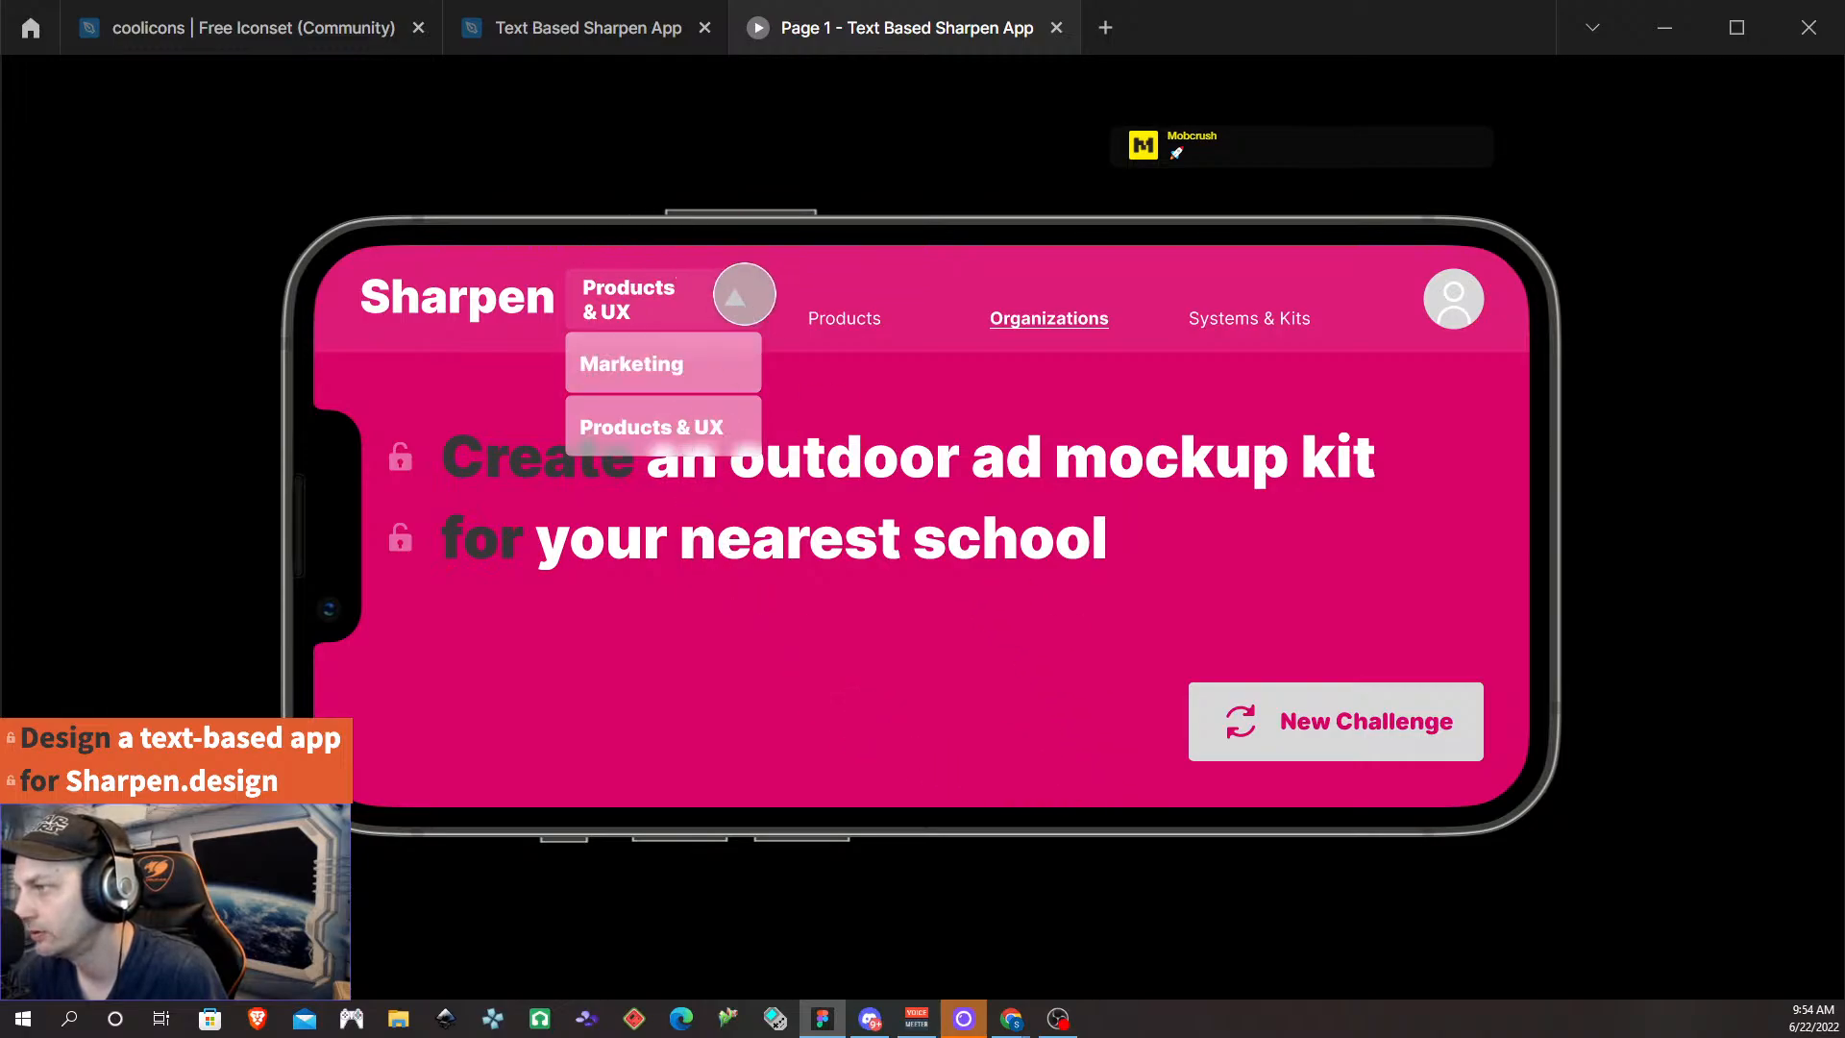
click(738, 297)
click(728, 312)
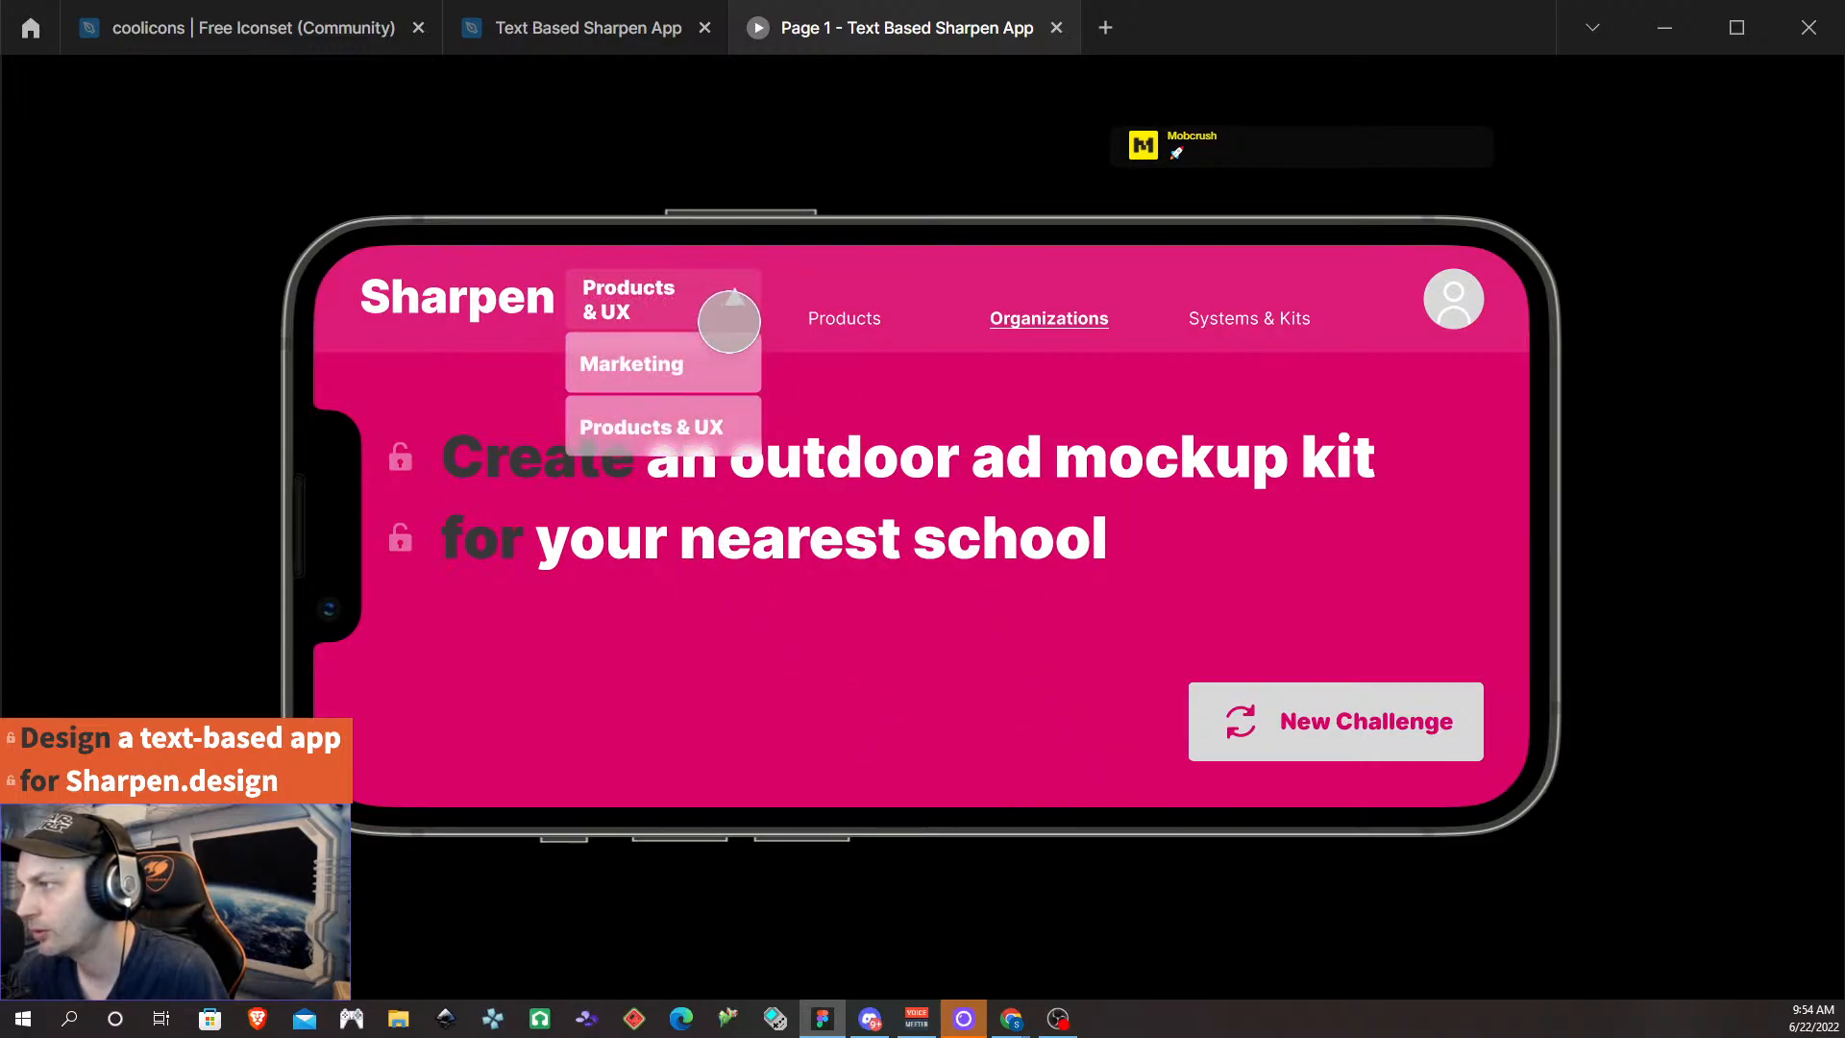
click(688, 363)
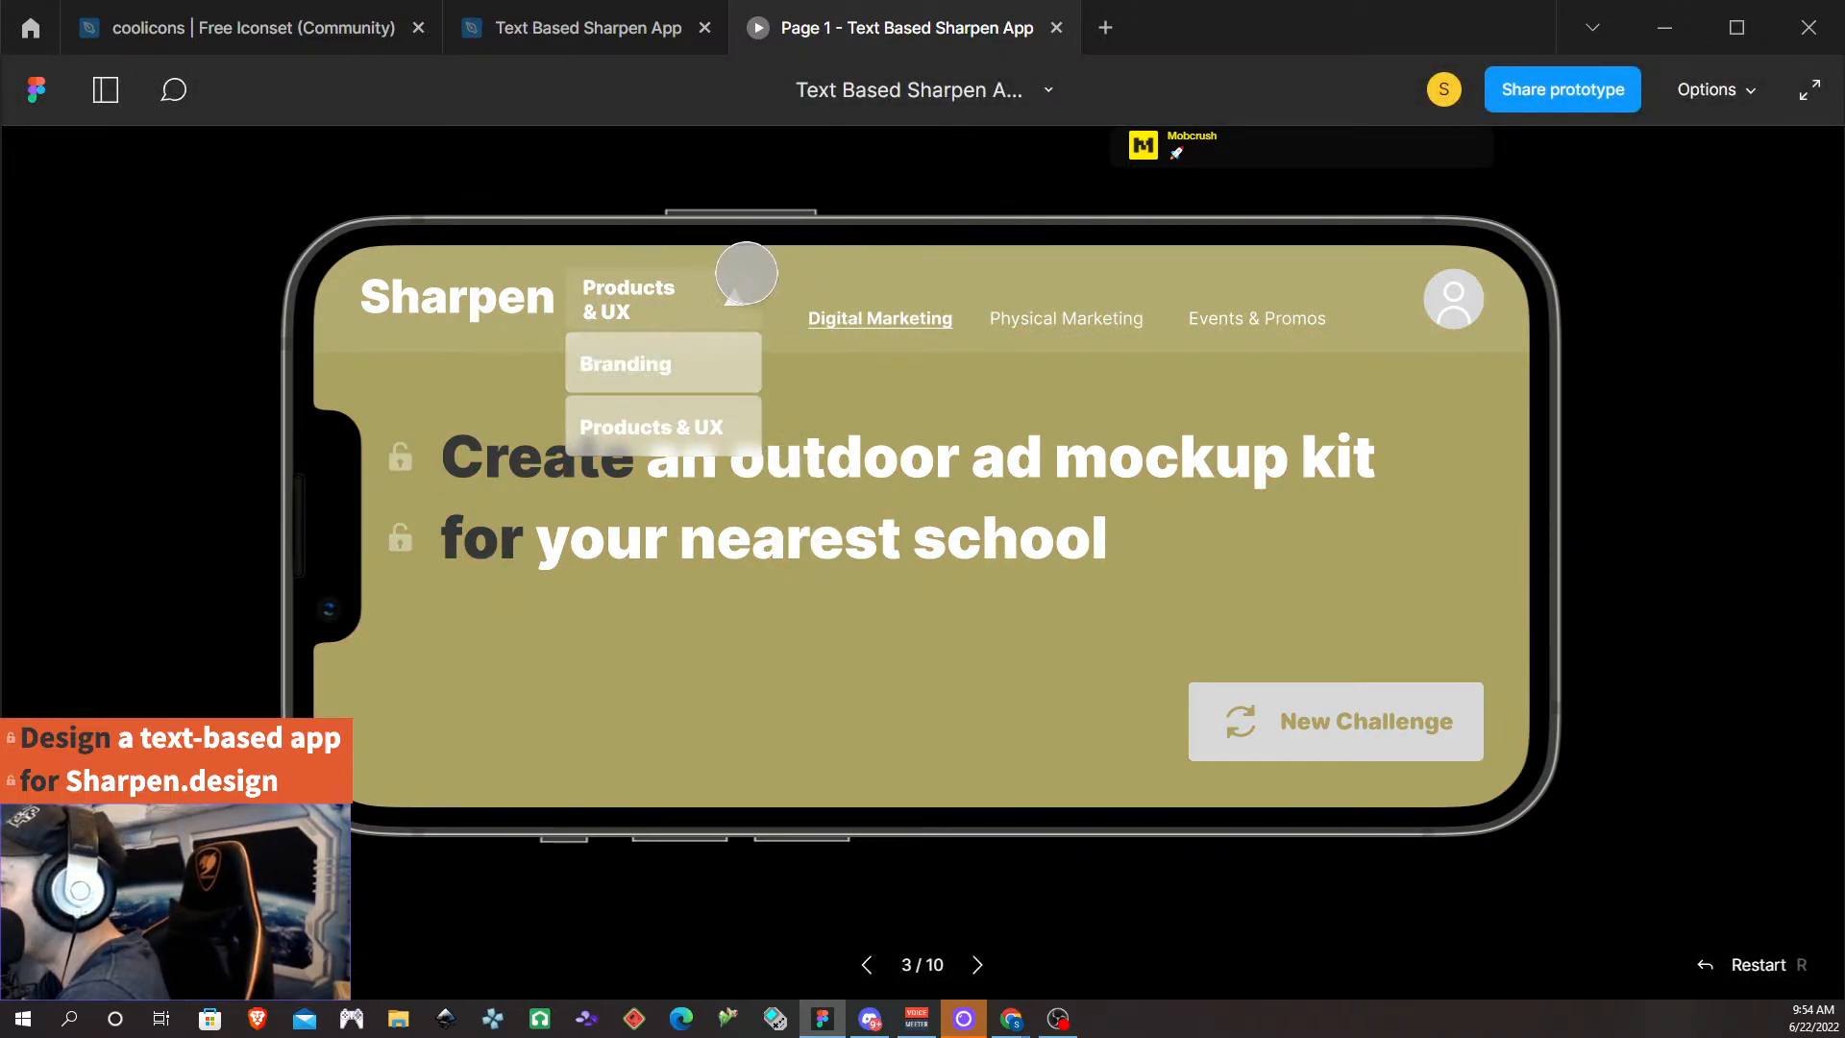
click(1057, 28)
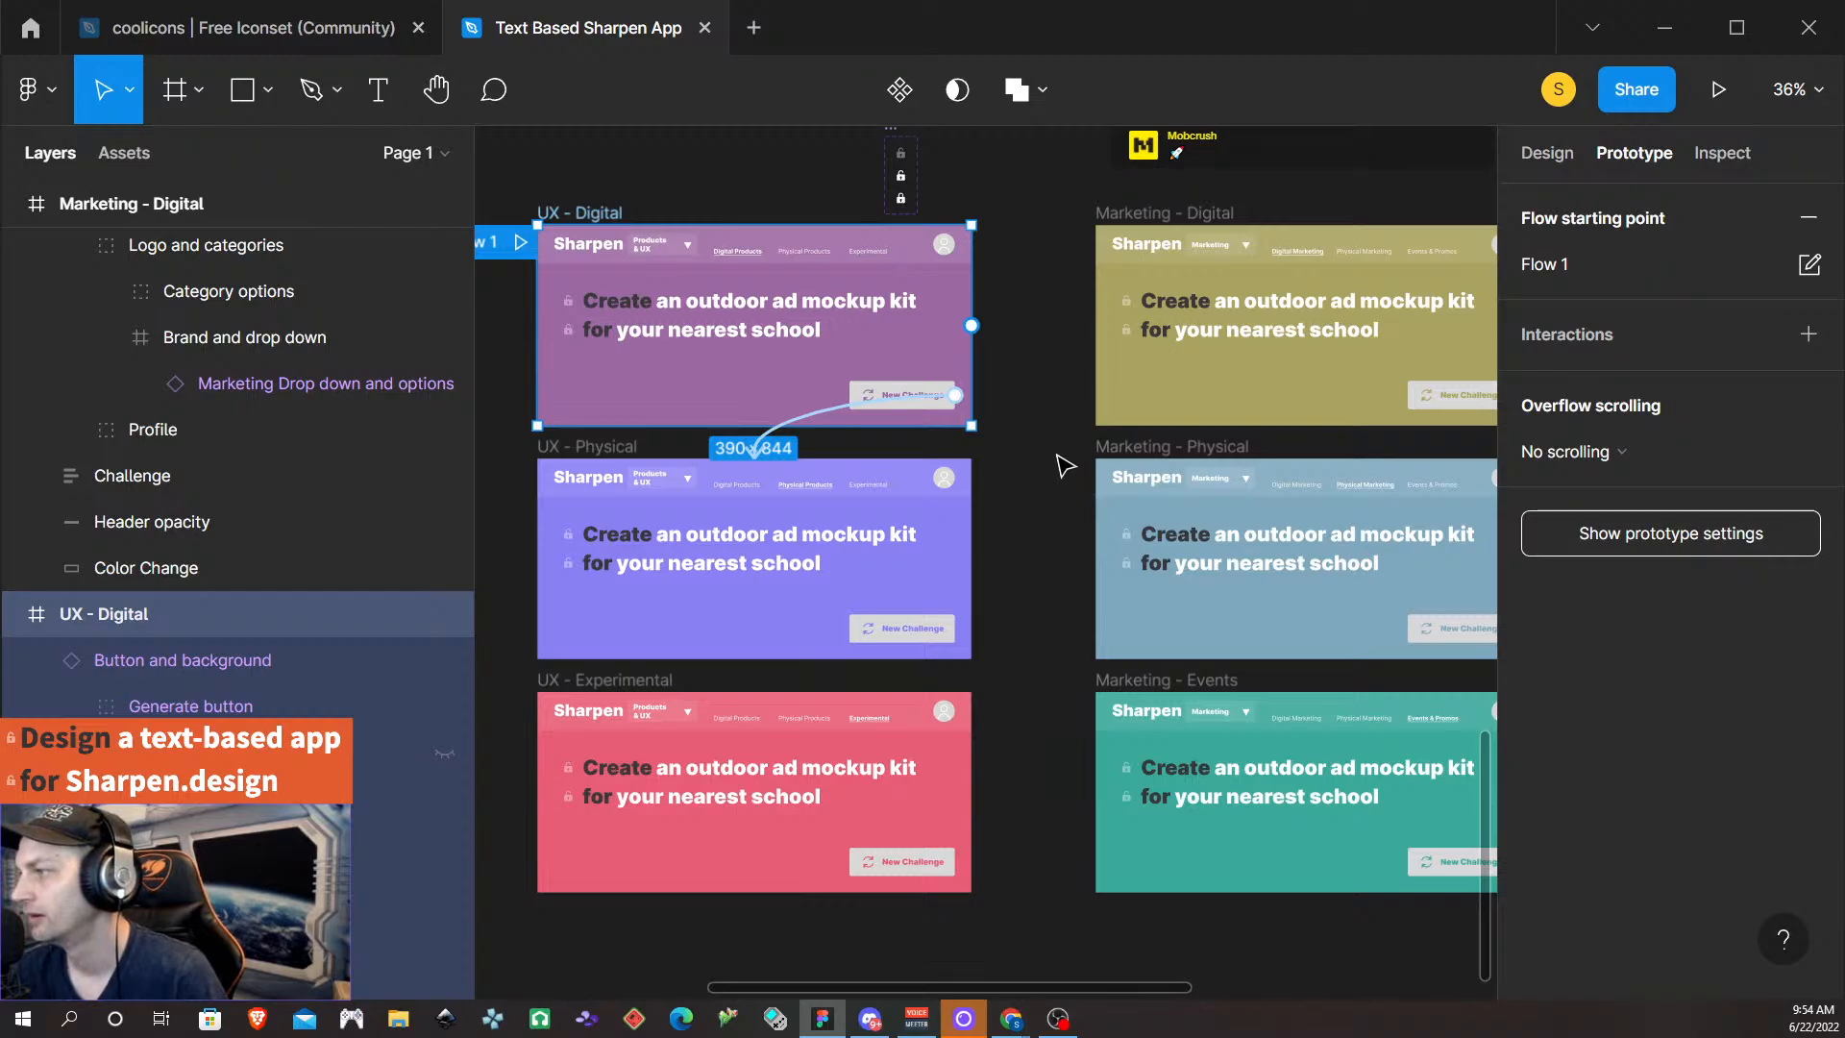
- Set the text fill of the option labels in the open Marketing and Branding dropdown components to 383839
scroll(1057, 463, left, 2)
scroll(1157, 471, up, 3)
scroll(1153, 434, down, 5)
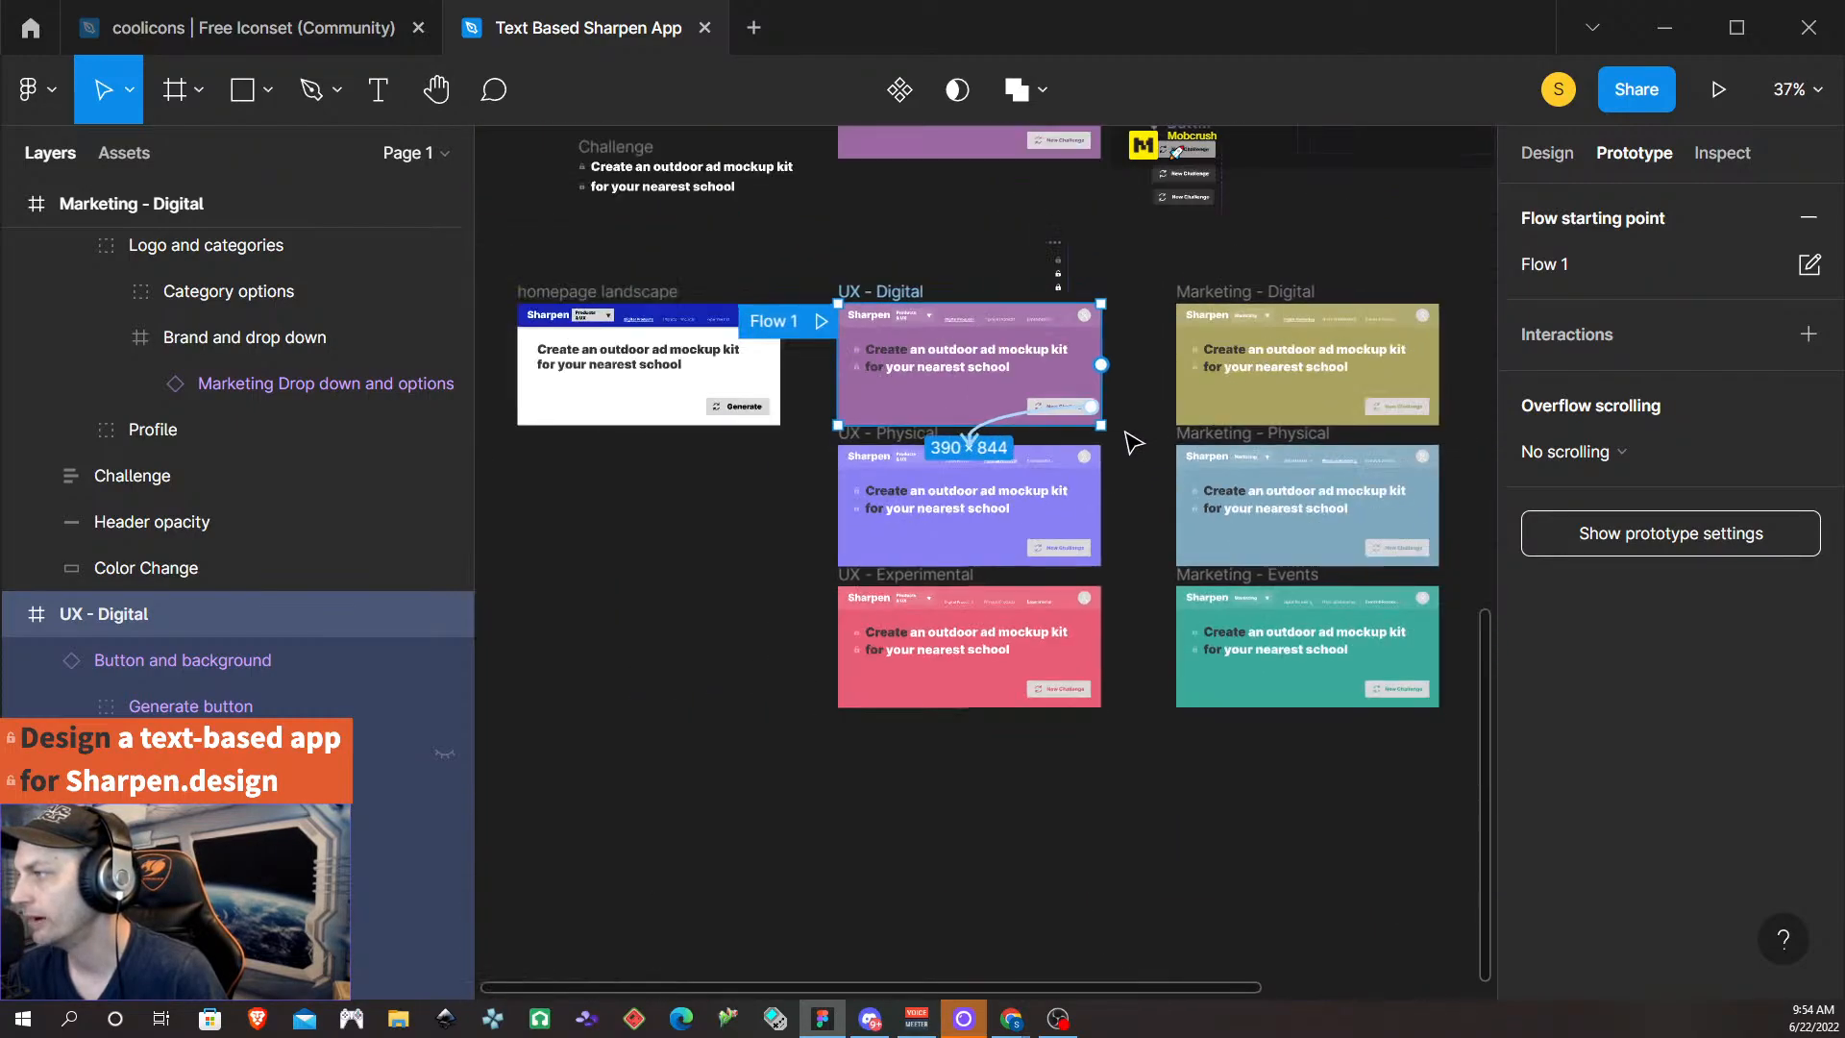
scroll(1172, 250, right, 3)
scroll(971, 389, up, 3)
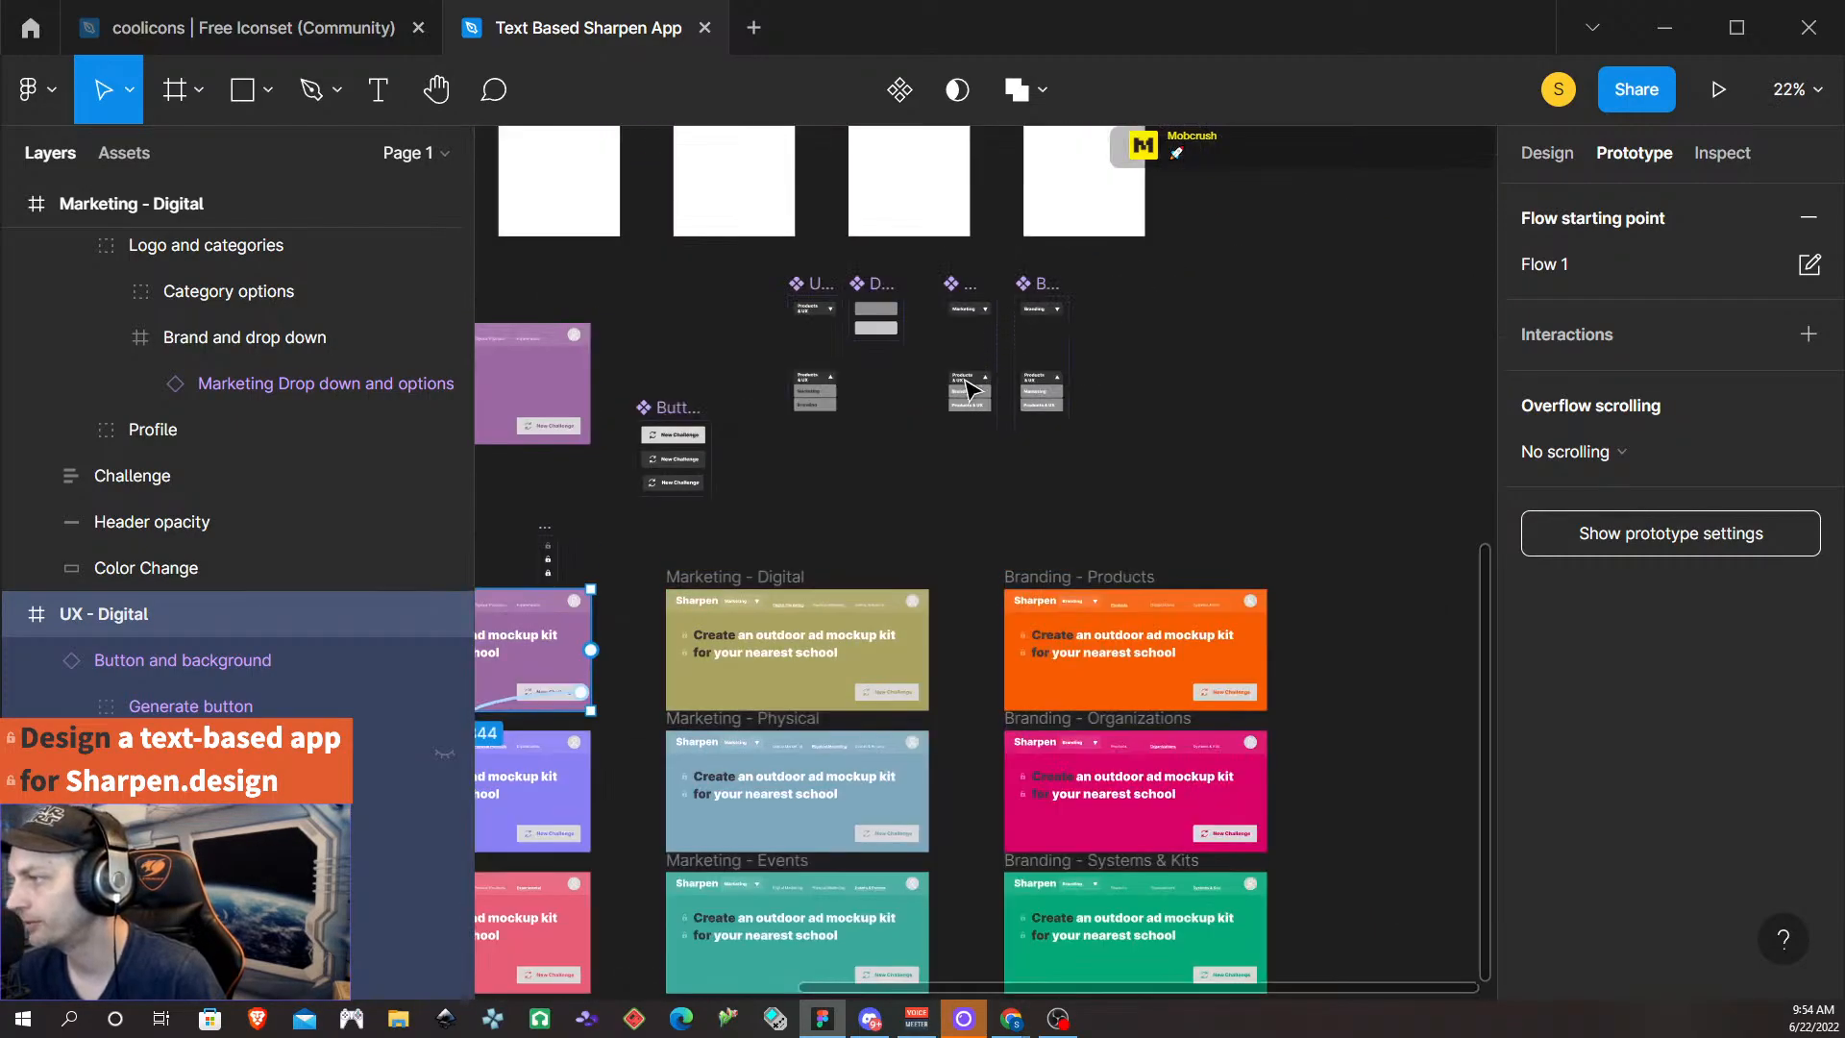
scroll(961, 423, up, 10)
scroll(990, 374, right, 3)
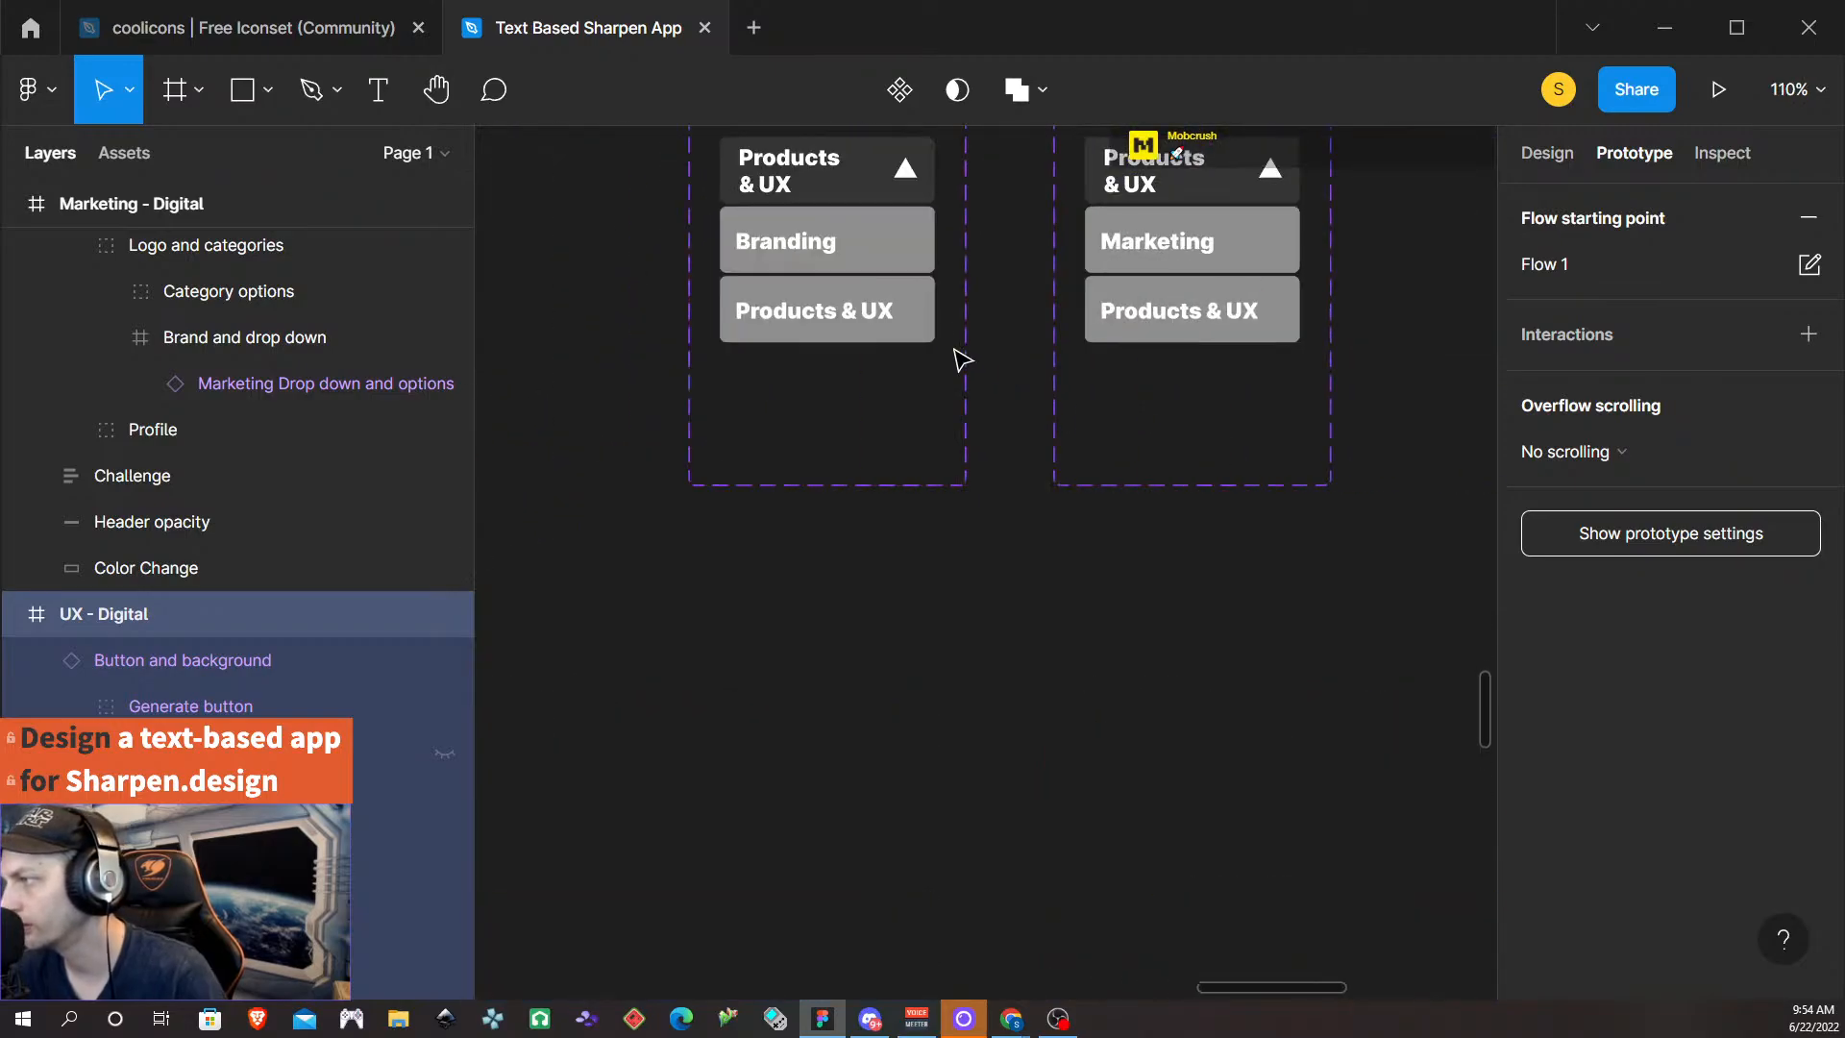
click(806, 254)
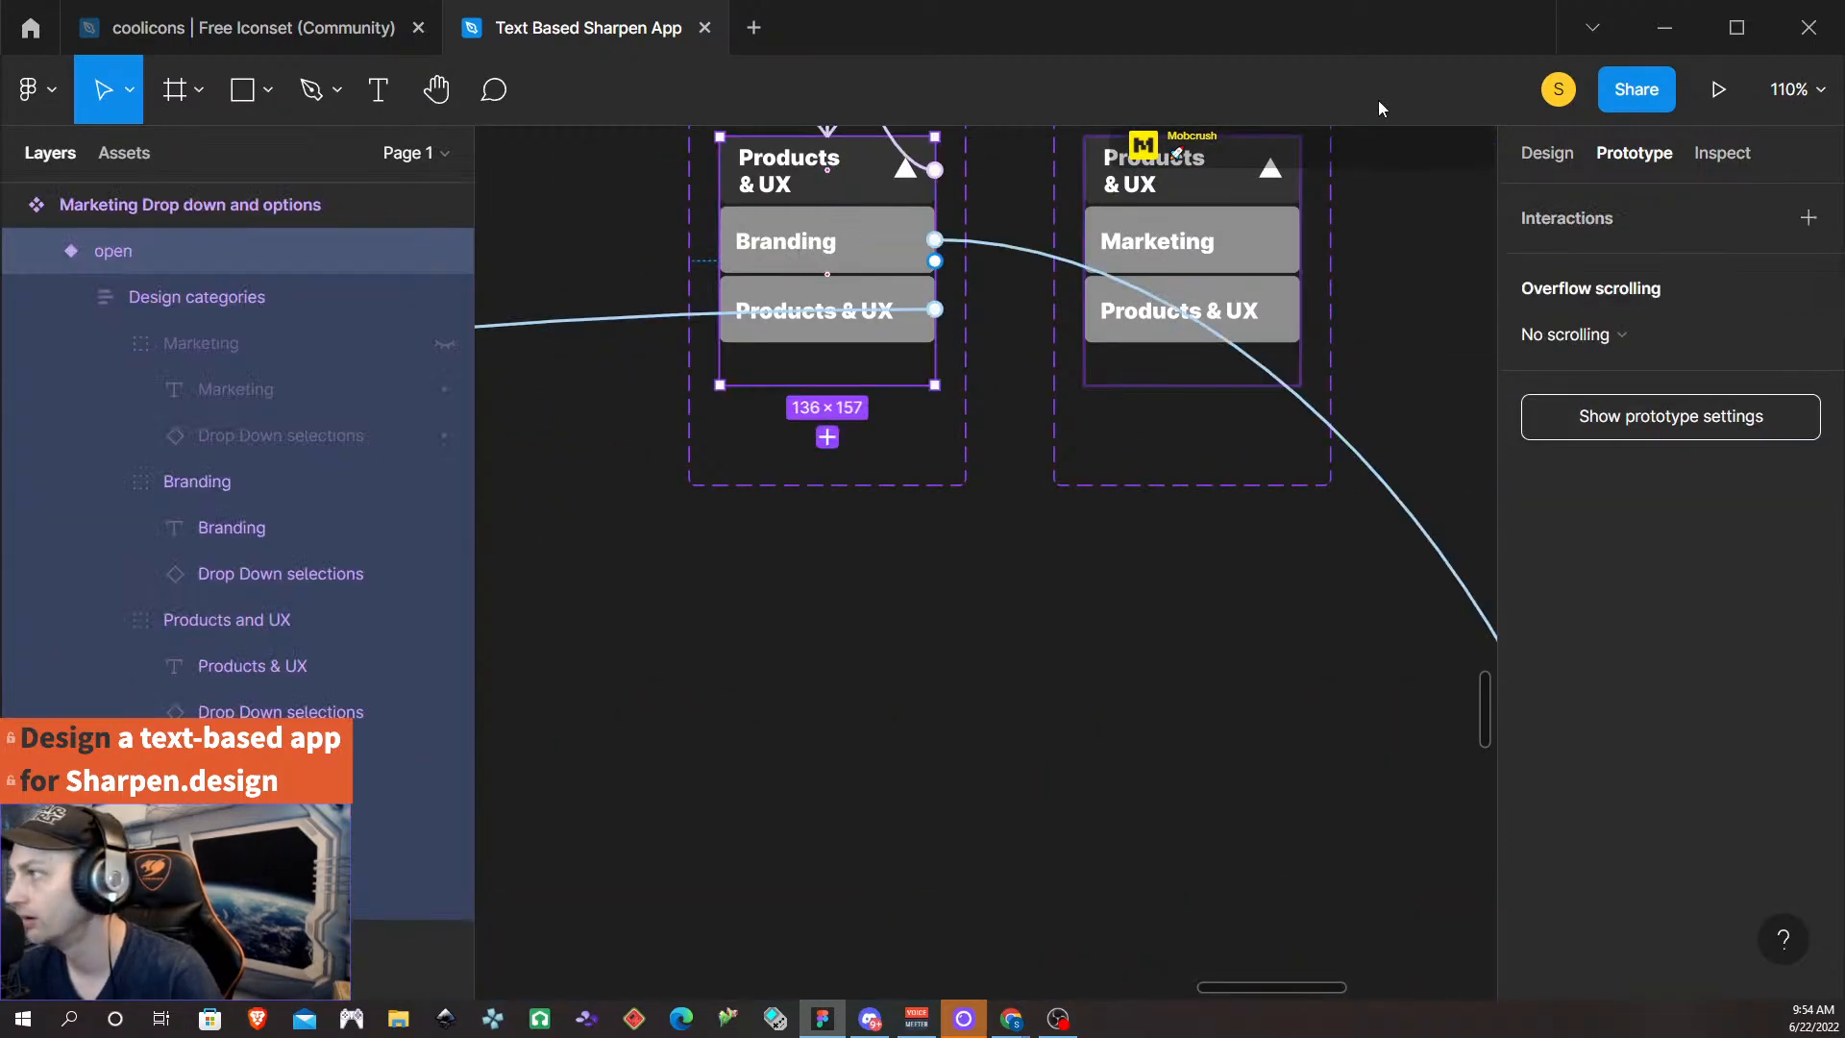
click(1534, 155)
click(790, 252)
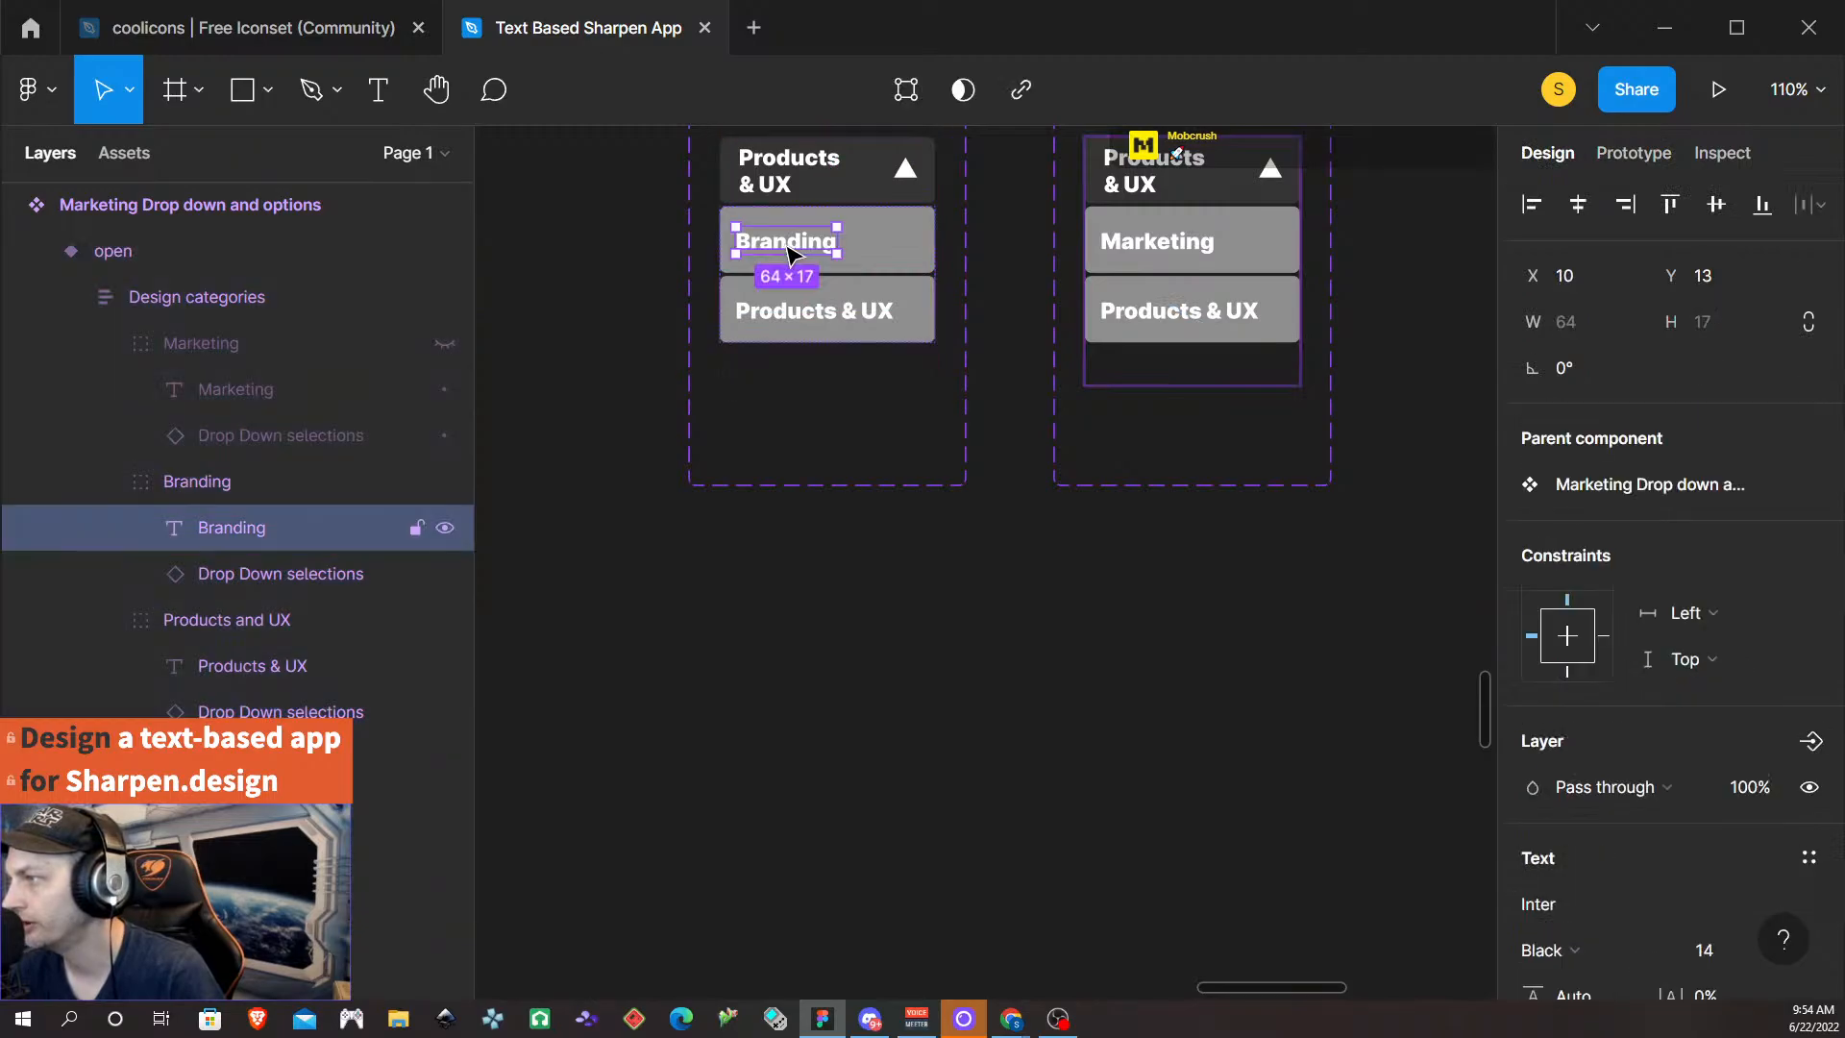
shift+click(805, 318)
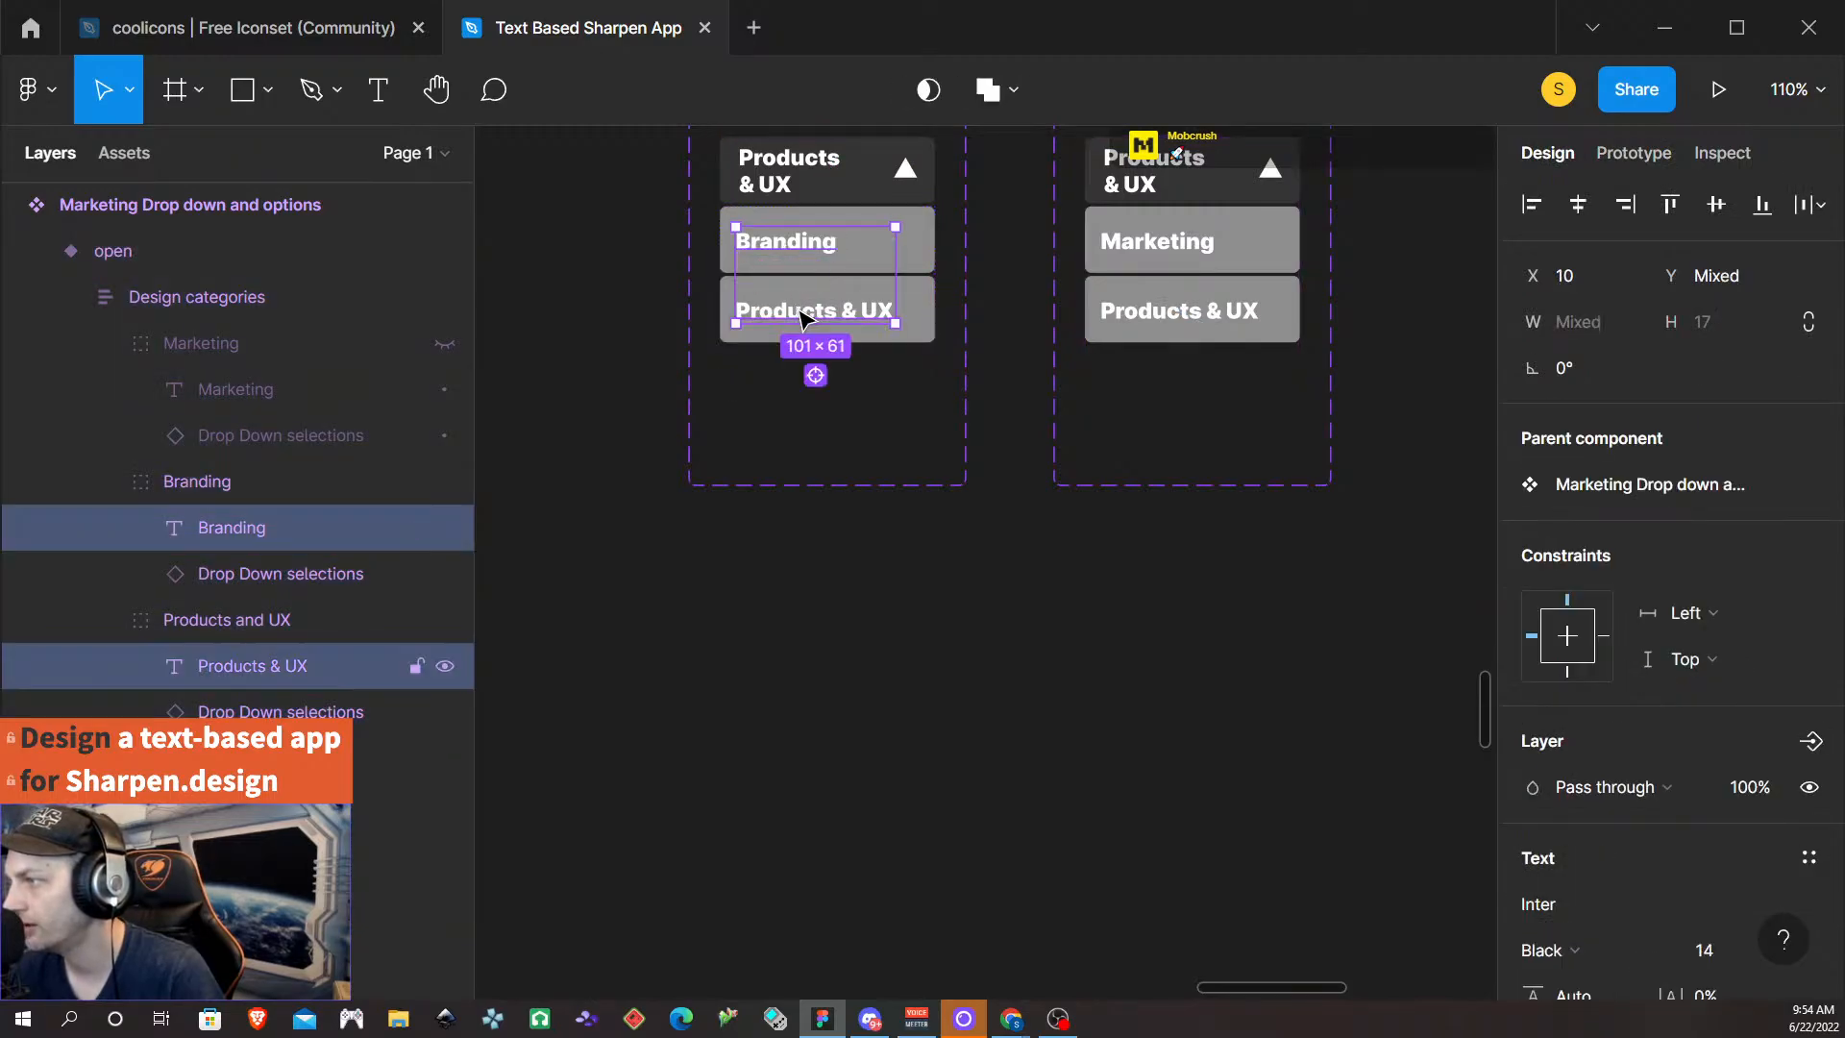
shift+click(1159, 245)
shift+click(1181, 317)
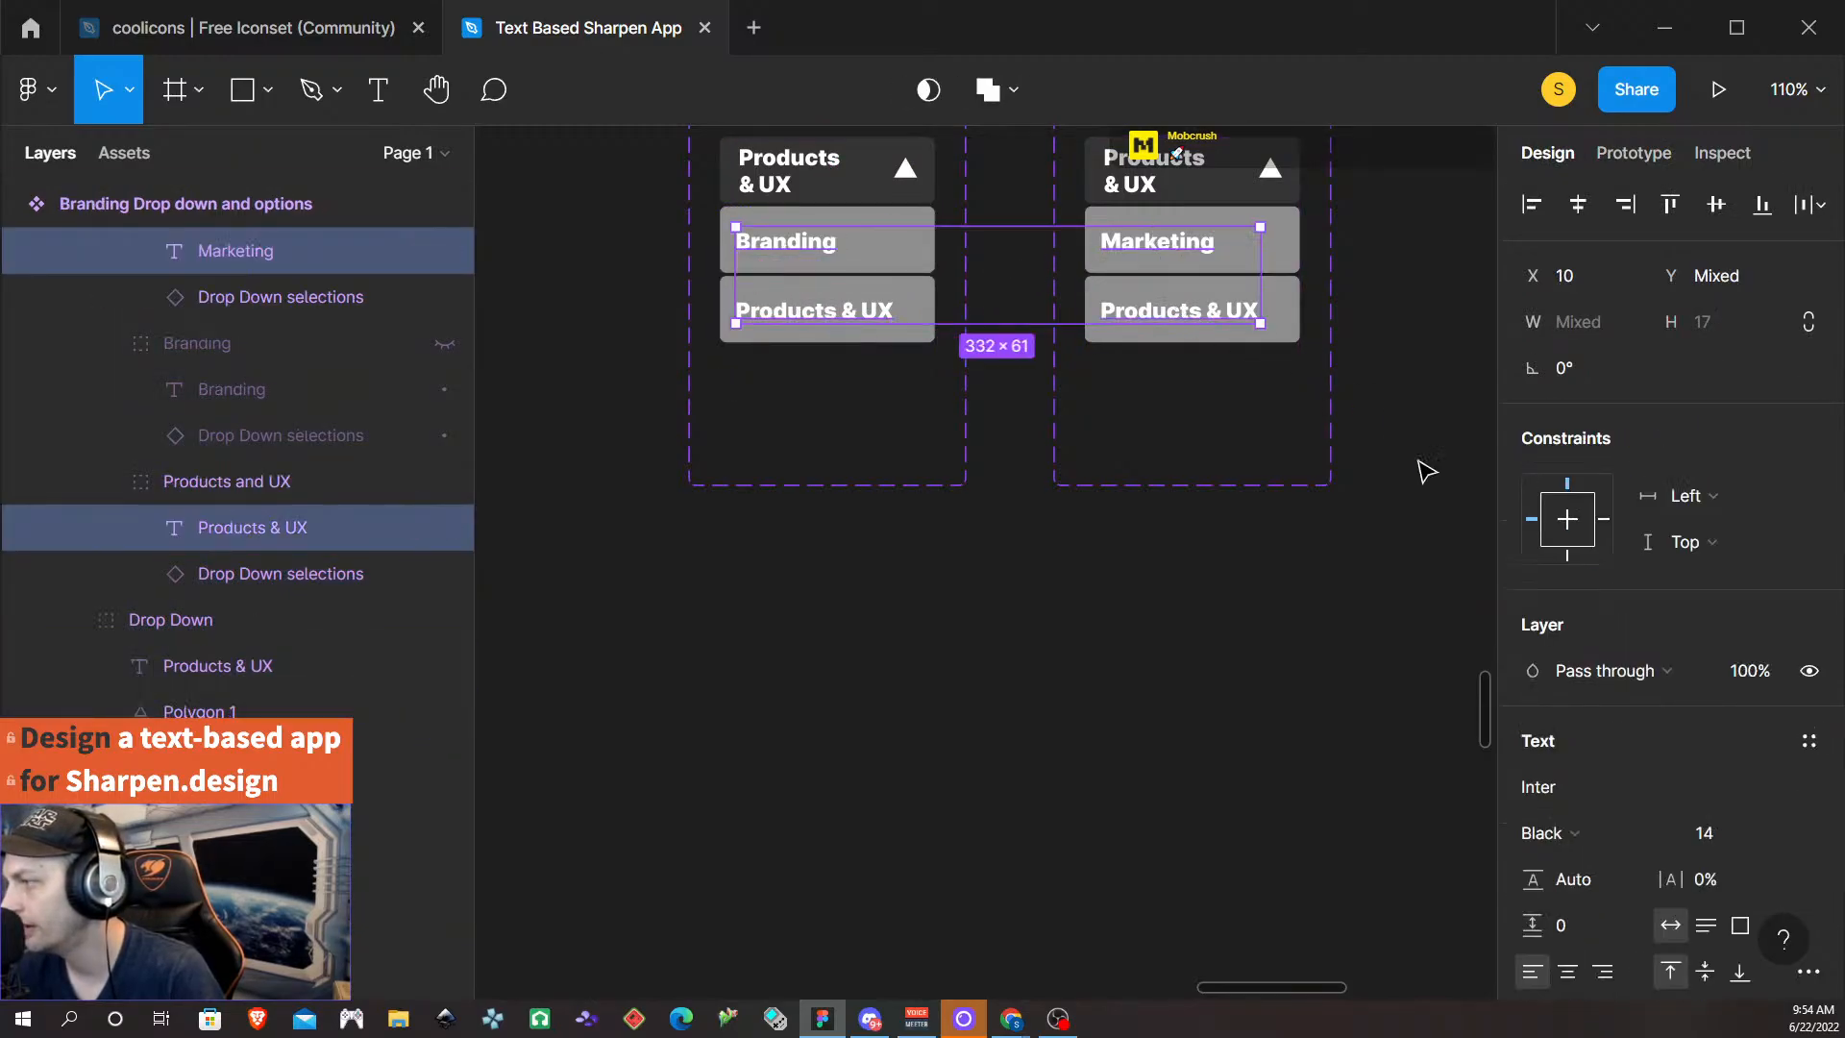
scroll(1587, 770, down, 4)
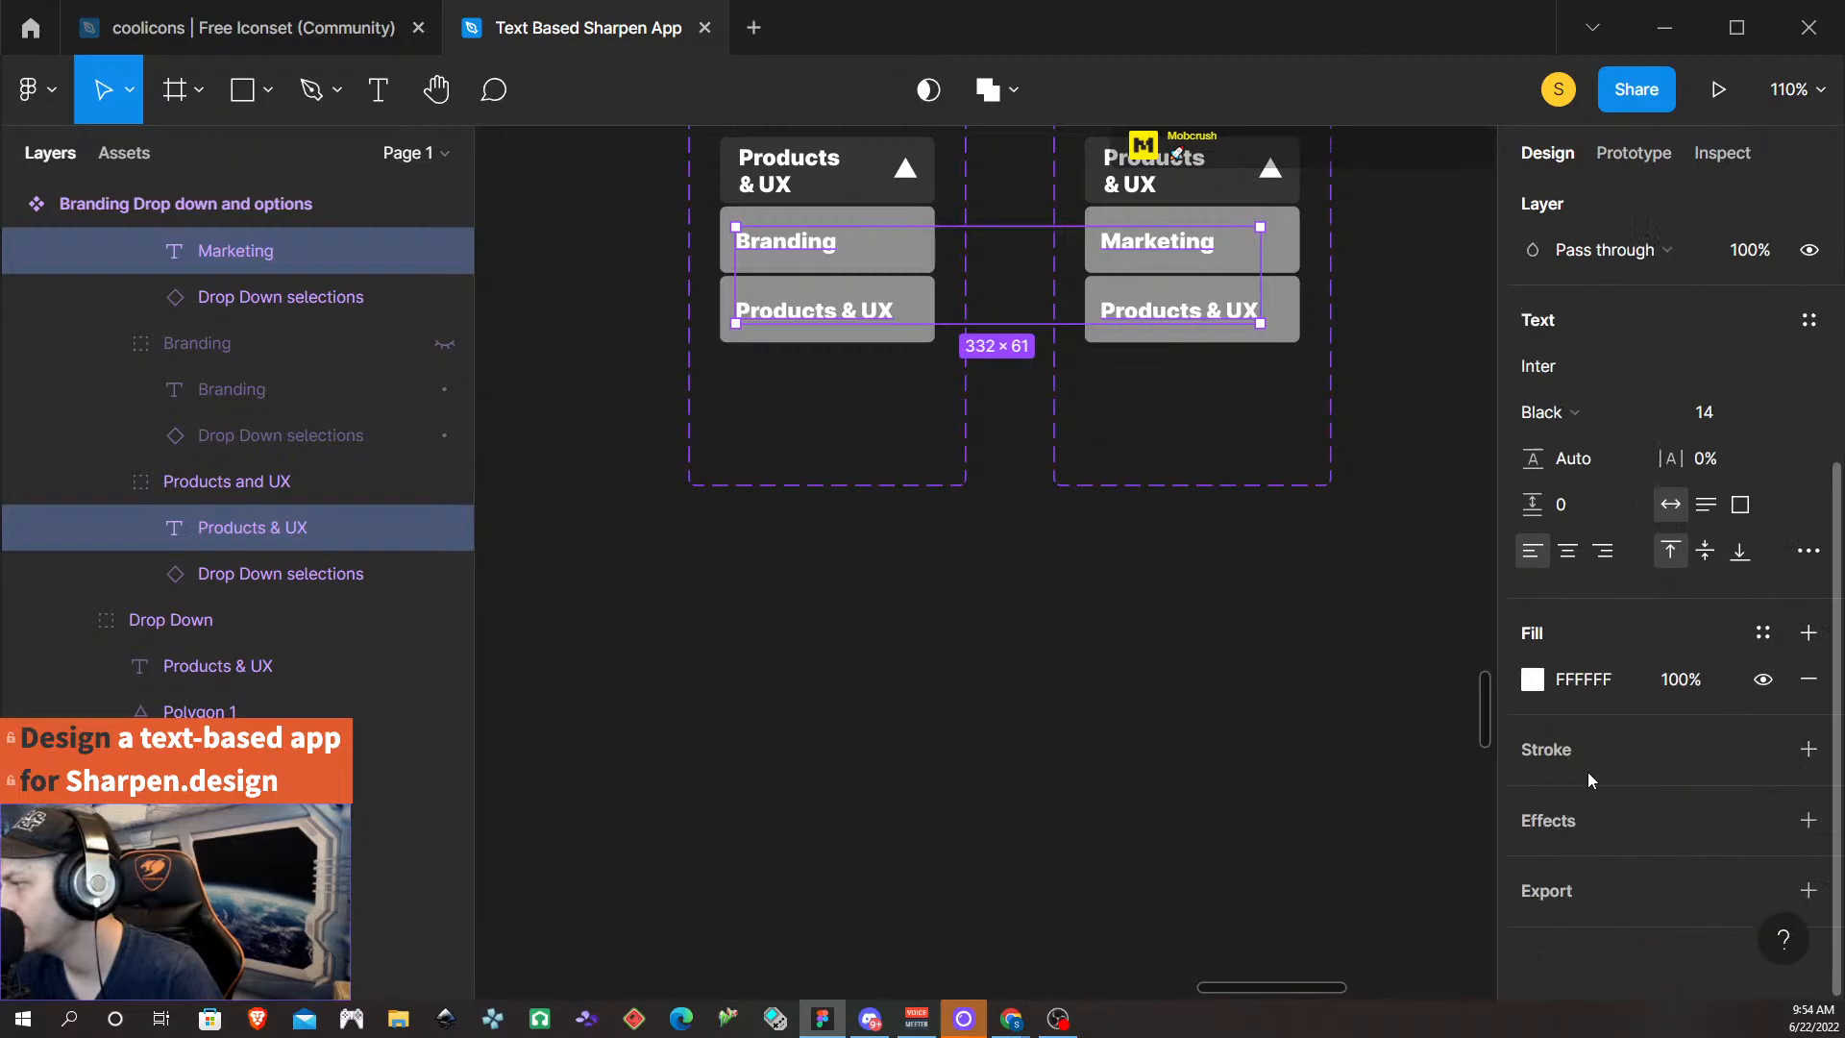
click(1580, 686)
text(383839)
key(Return)
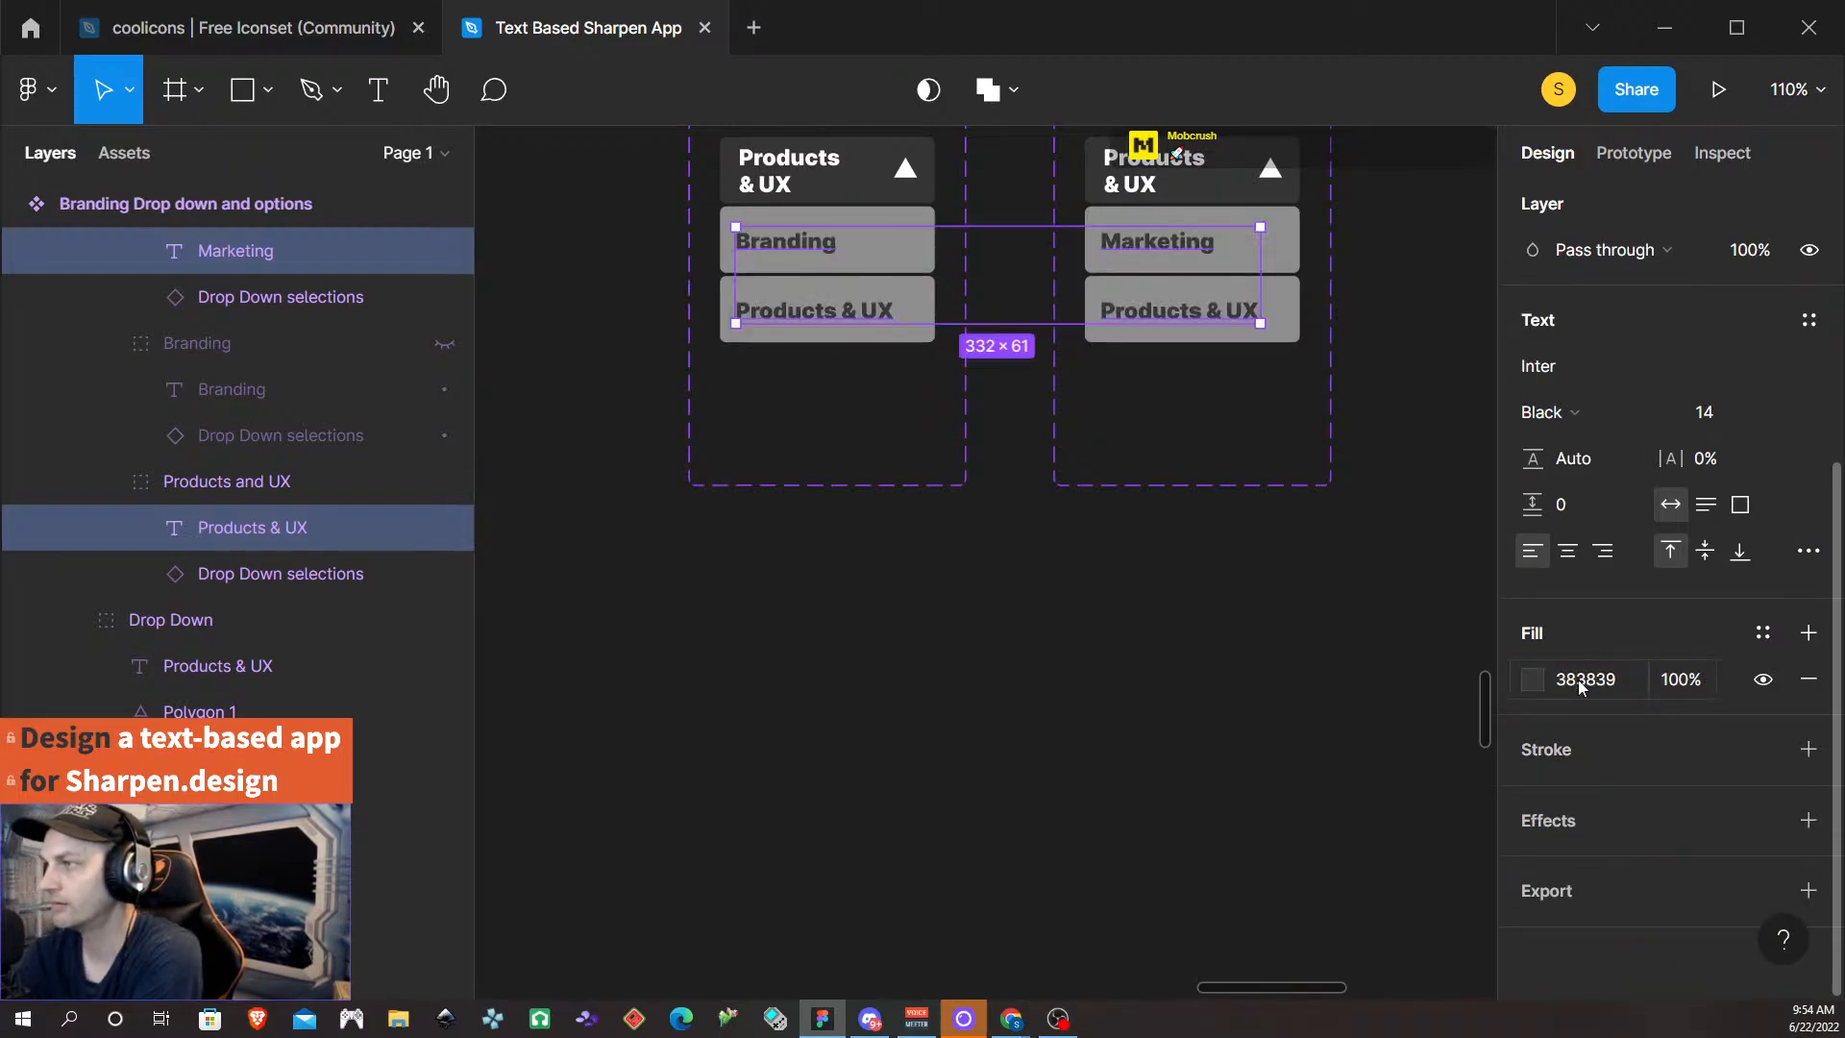
click(609, 774)
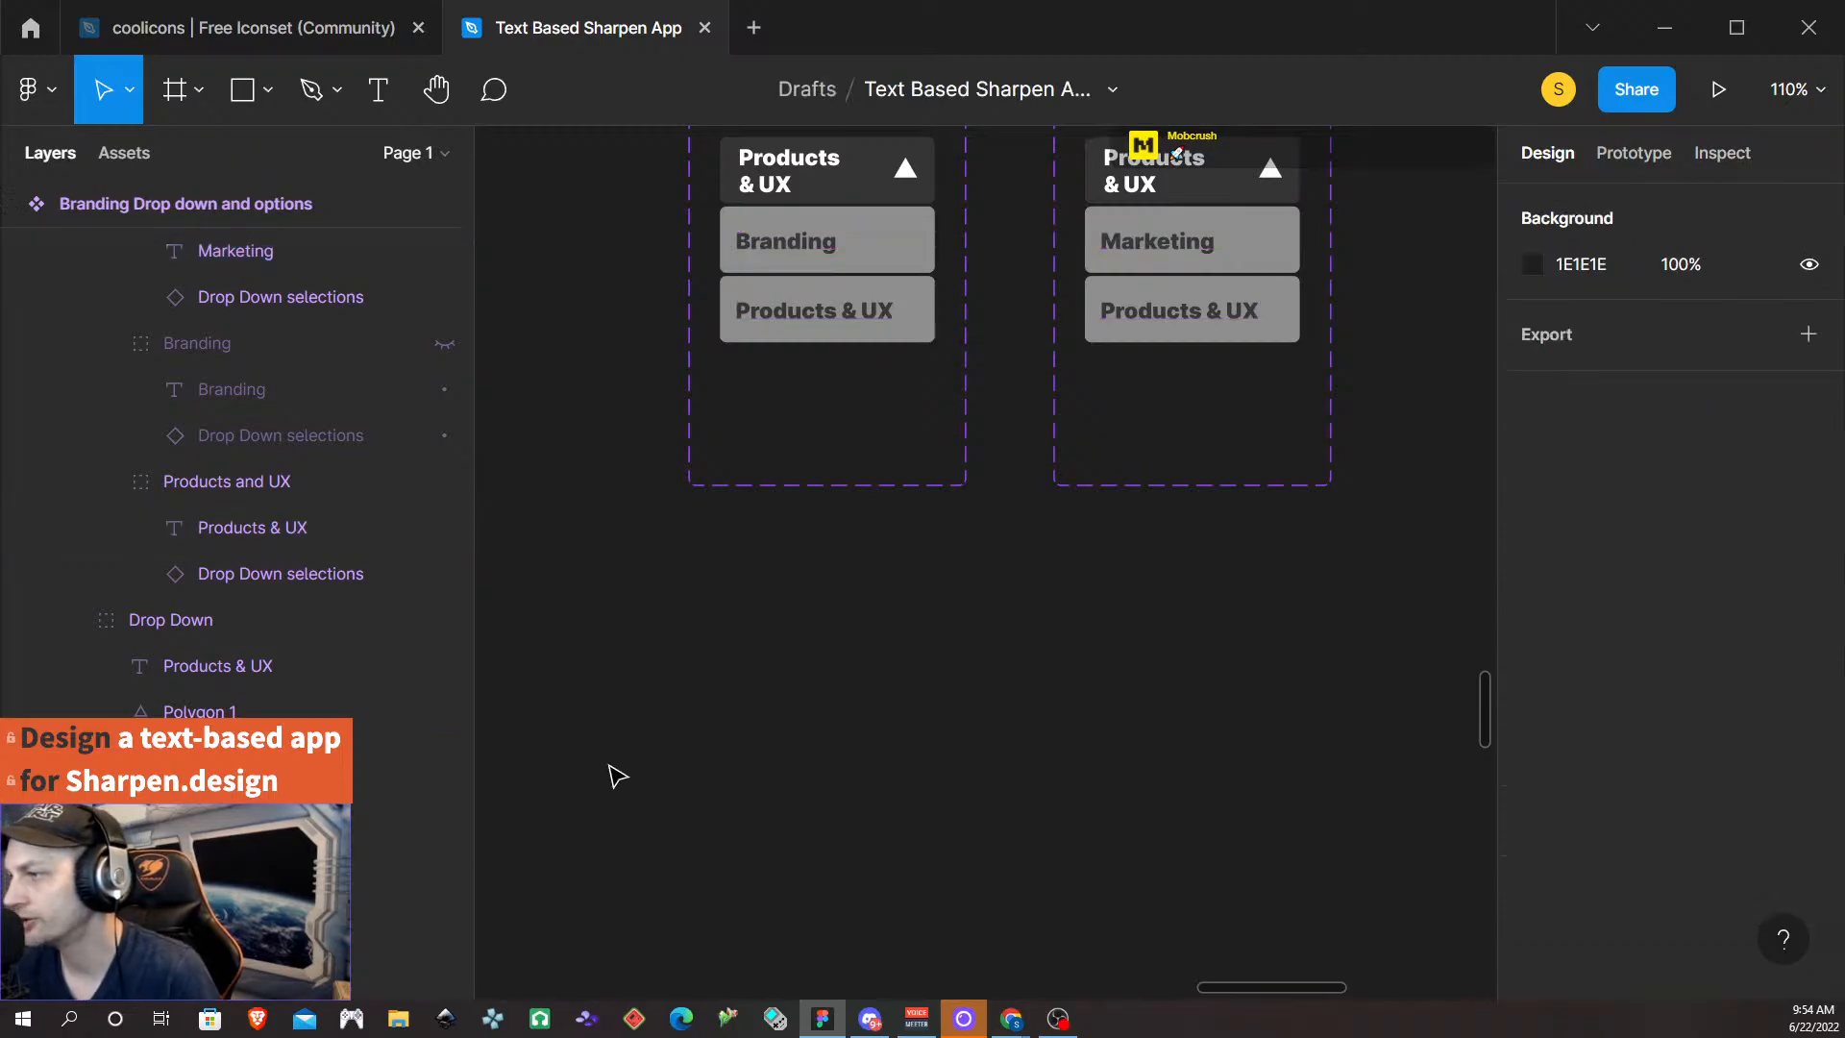
- Preview the prototype starting from the UX - Physical frame
scroll(832, 836, down, 5)
scroll(768, 850, left, 3)
scroll(759, 838, left, 3)
scroll(782, 819, down, 4)
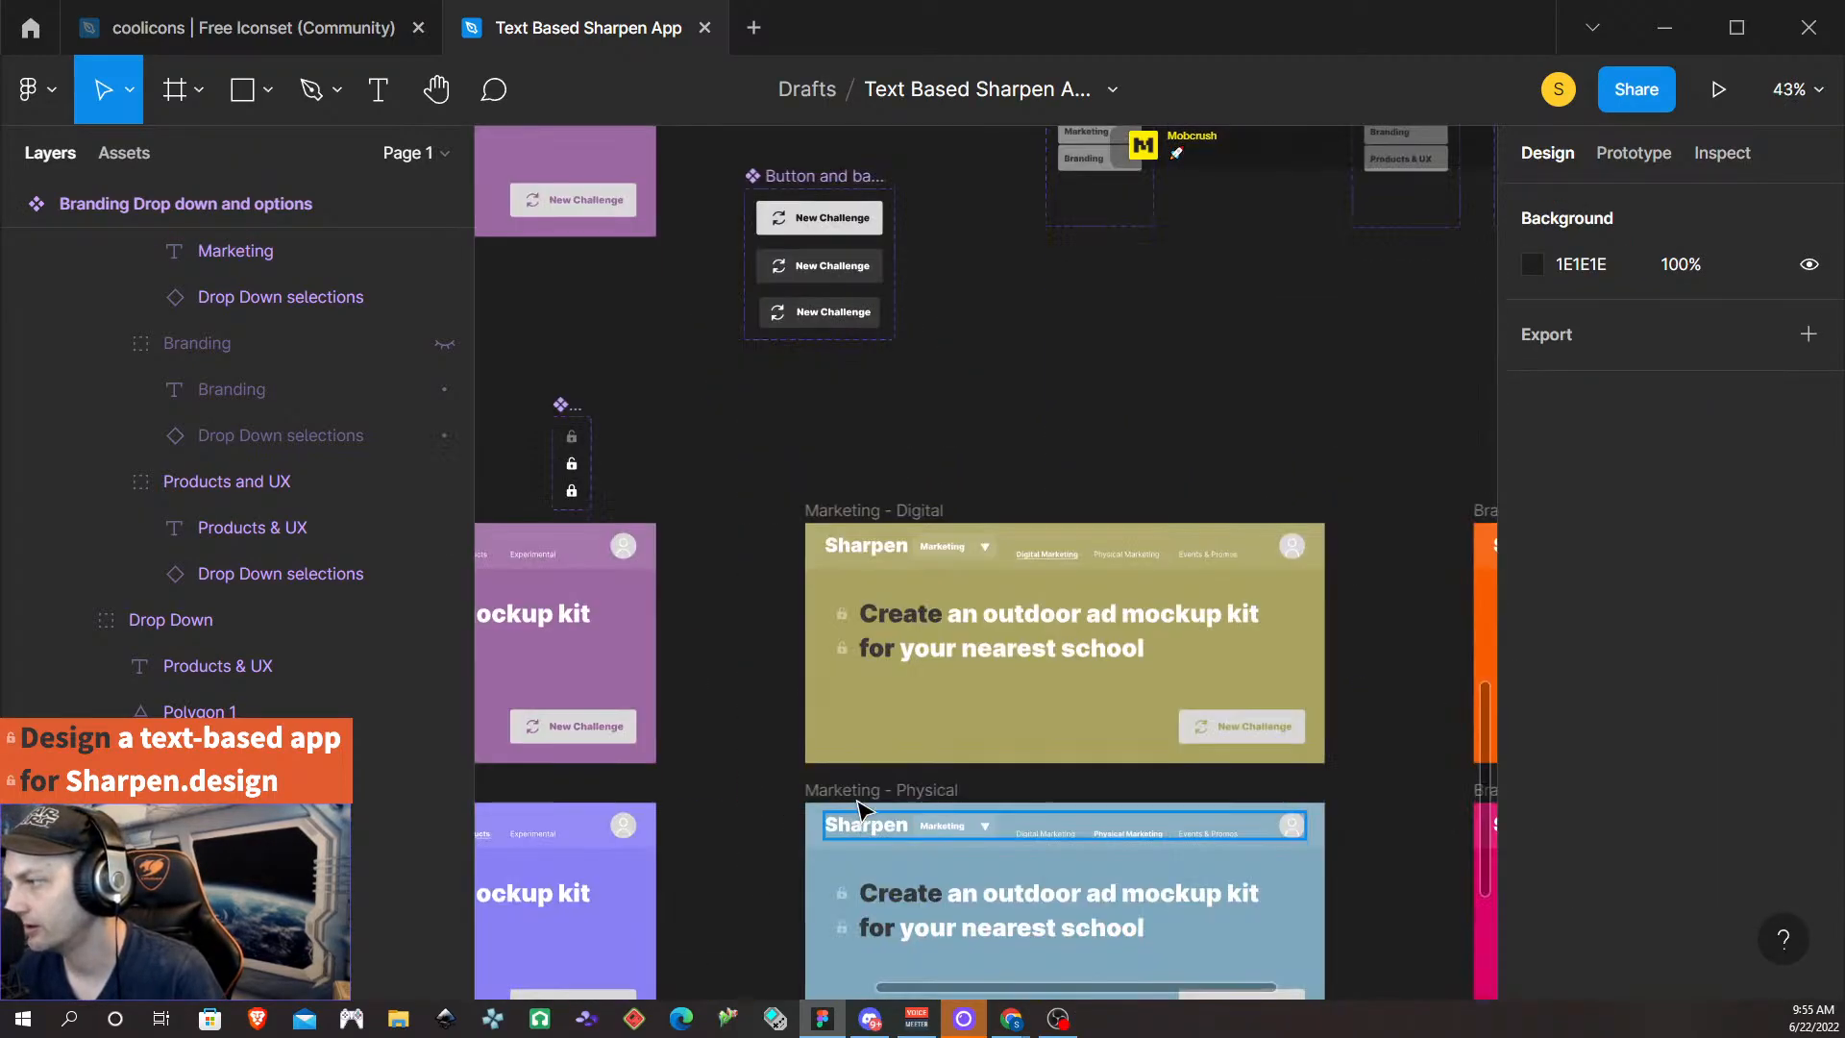
scroll(782, 680, left, 4)
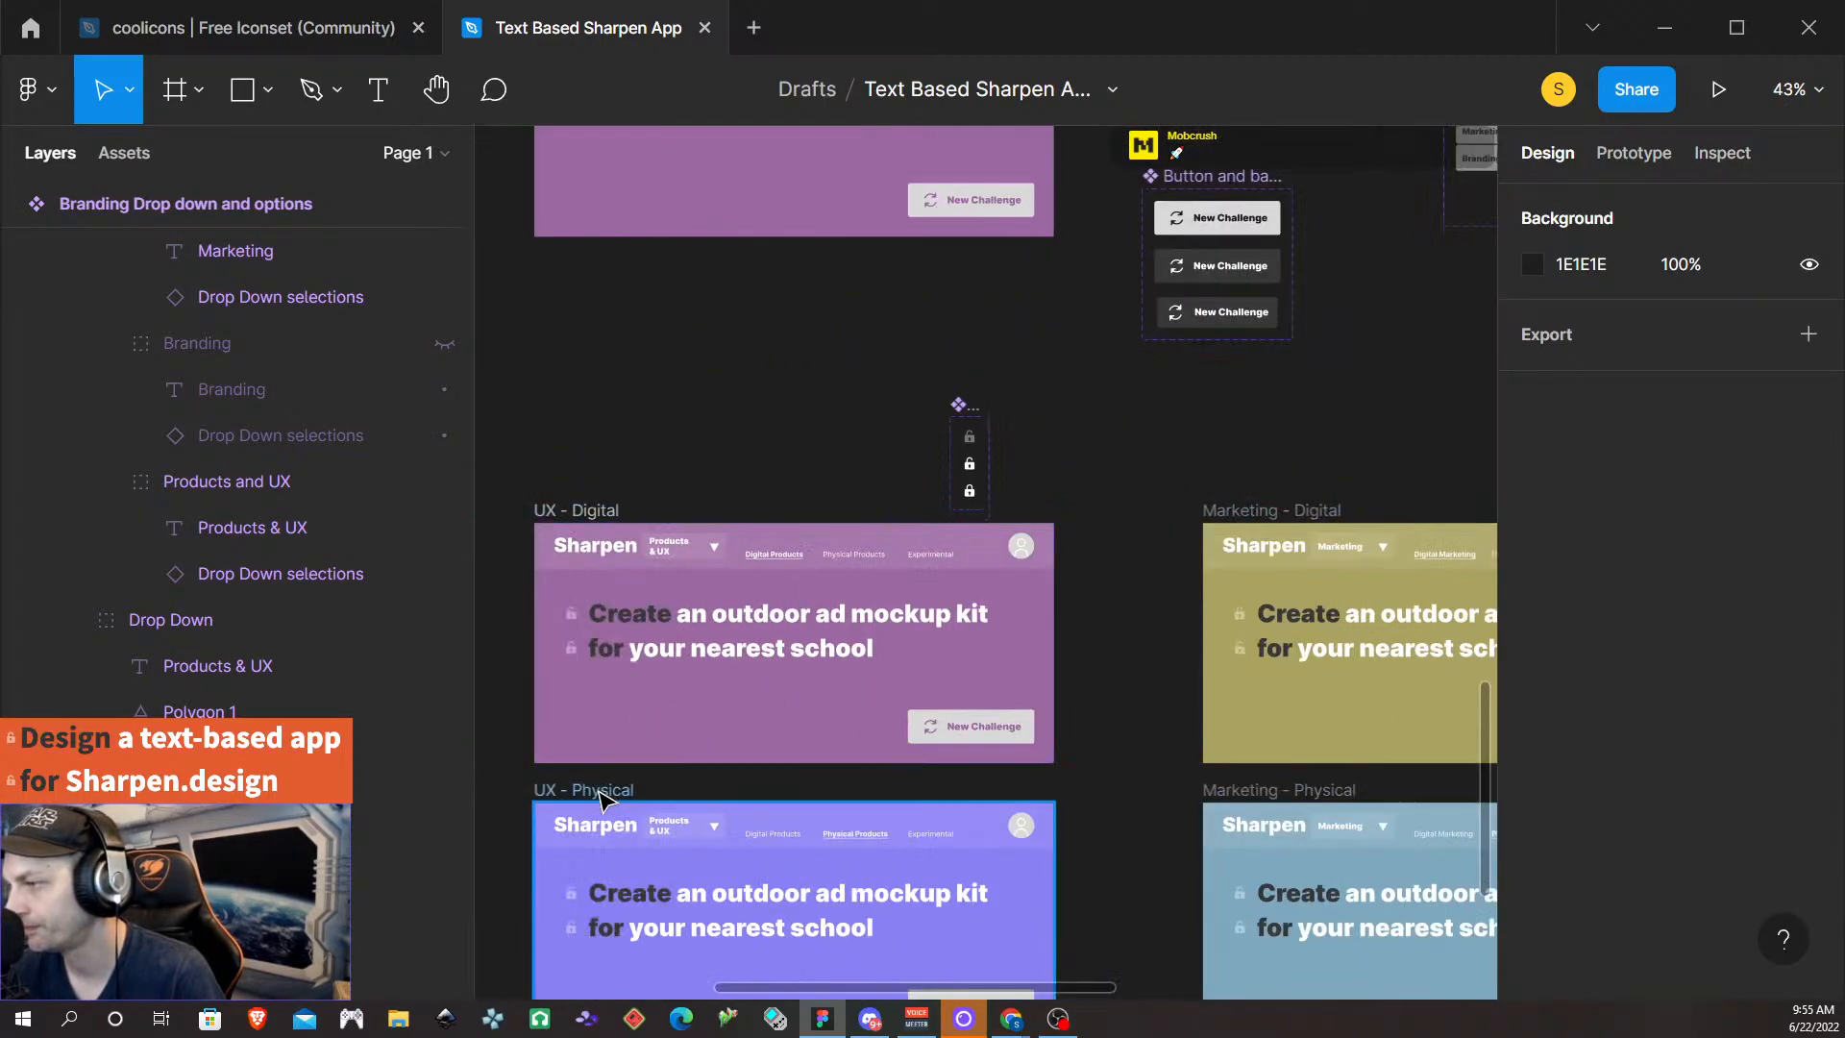
click(600, 792)
click(1717, 91)
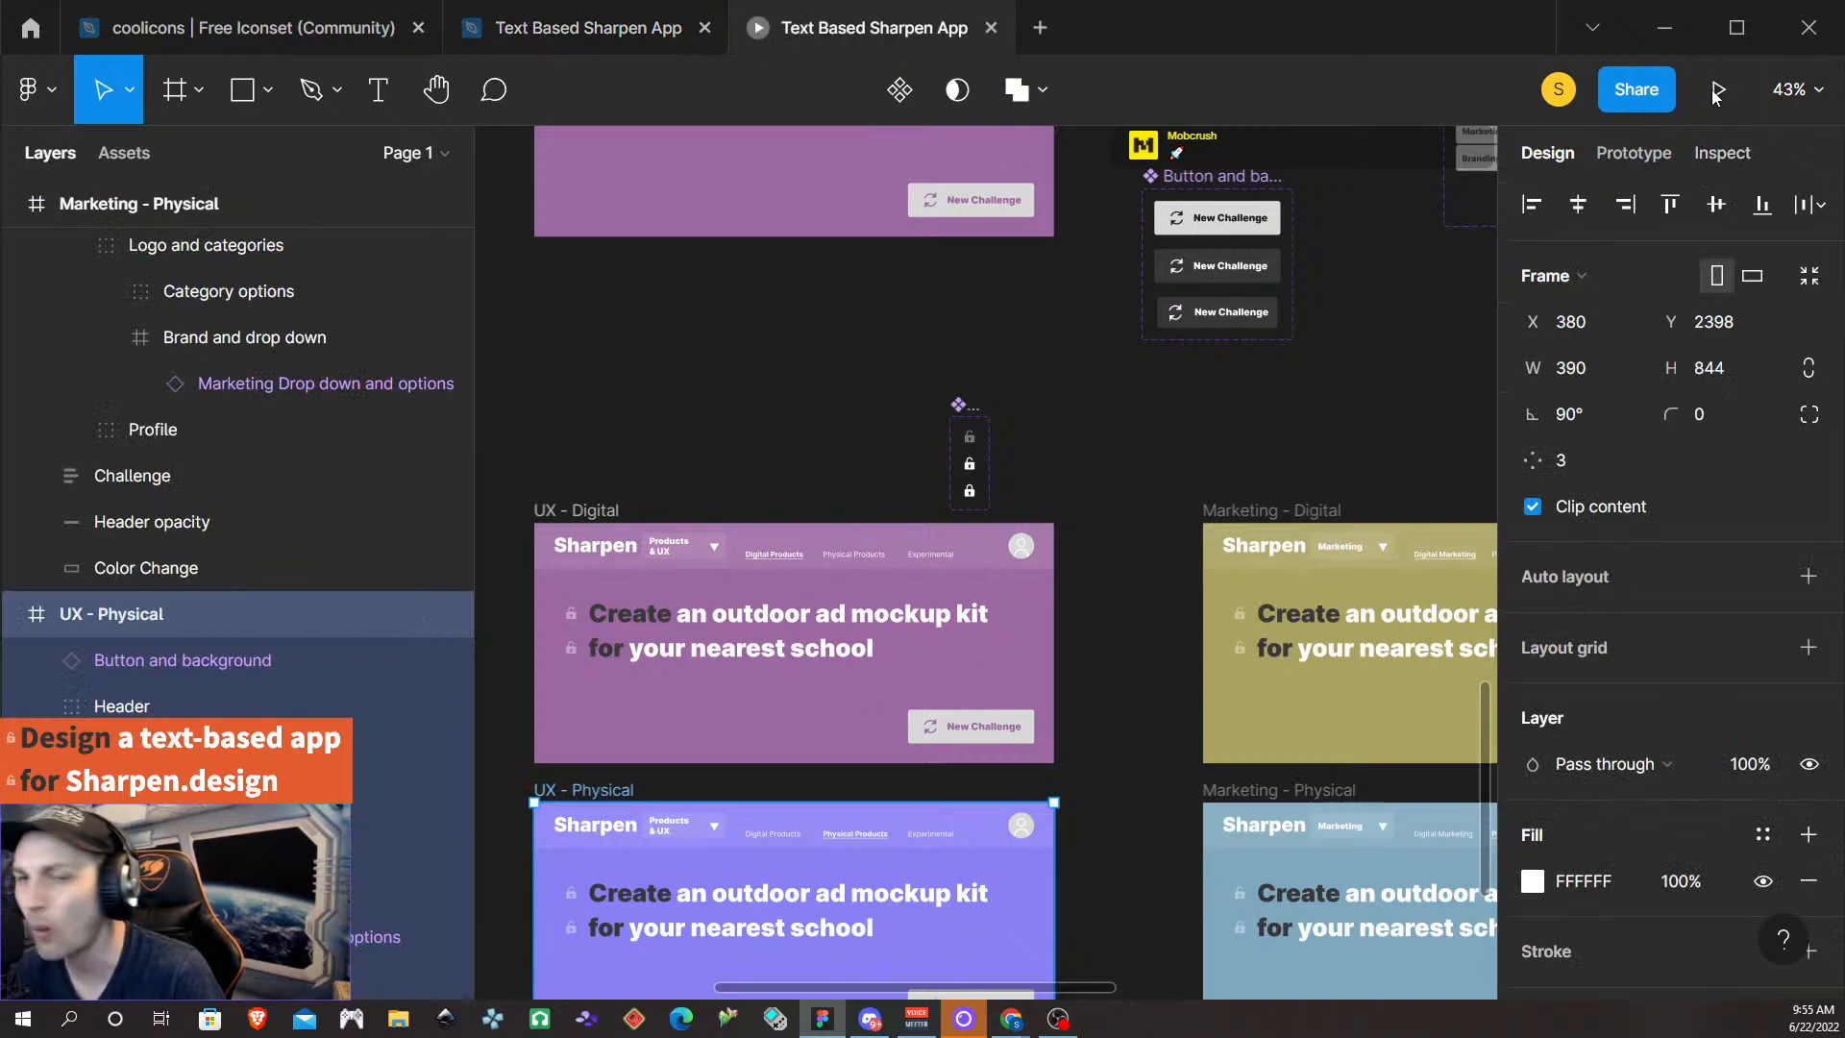
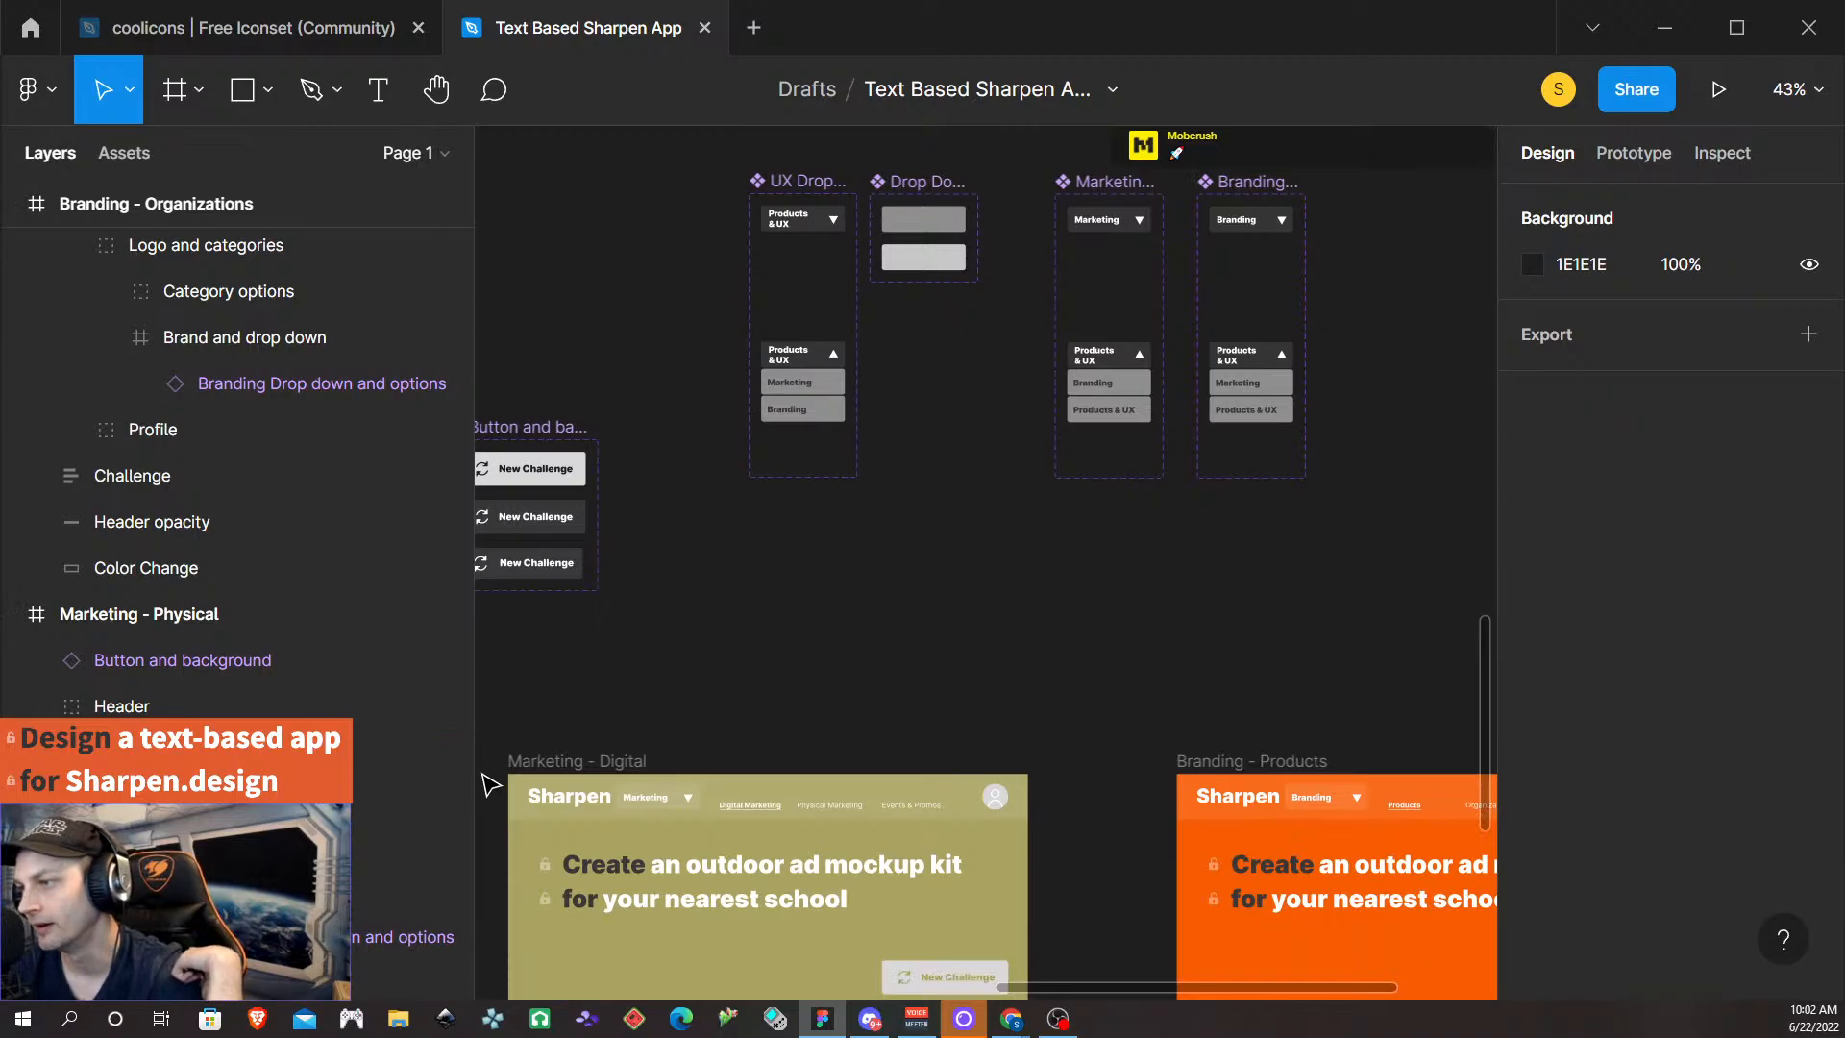
scroll(490, 786, down, 3)
scroll(471, 766, down, 3)
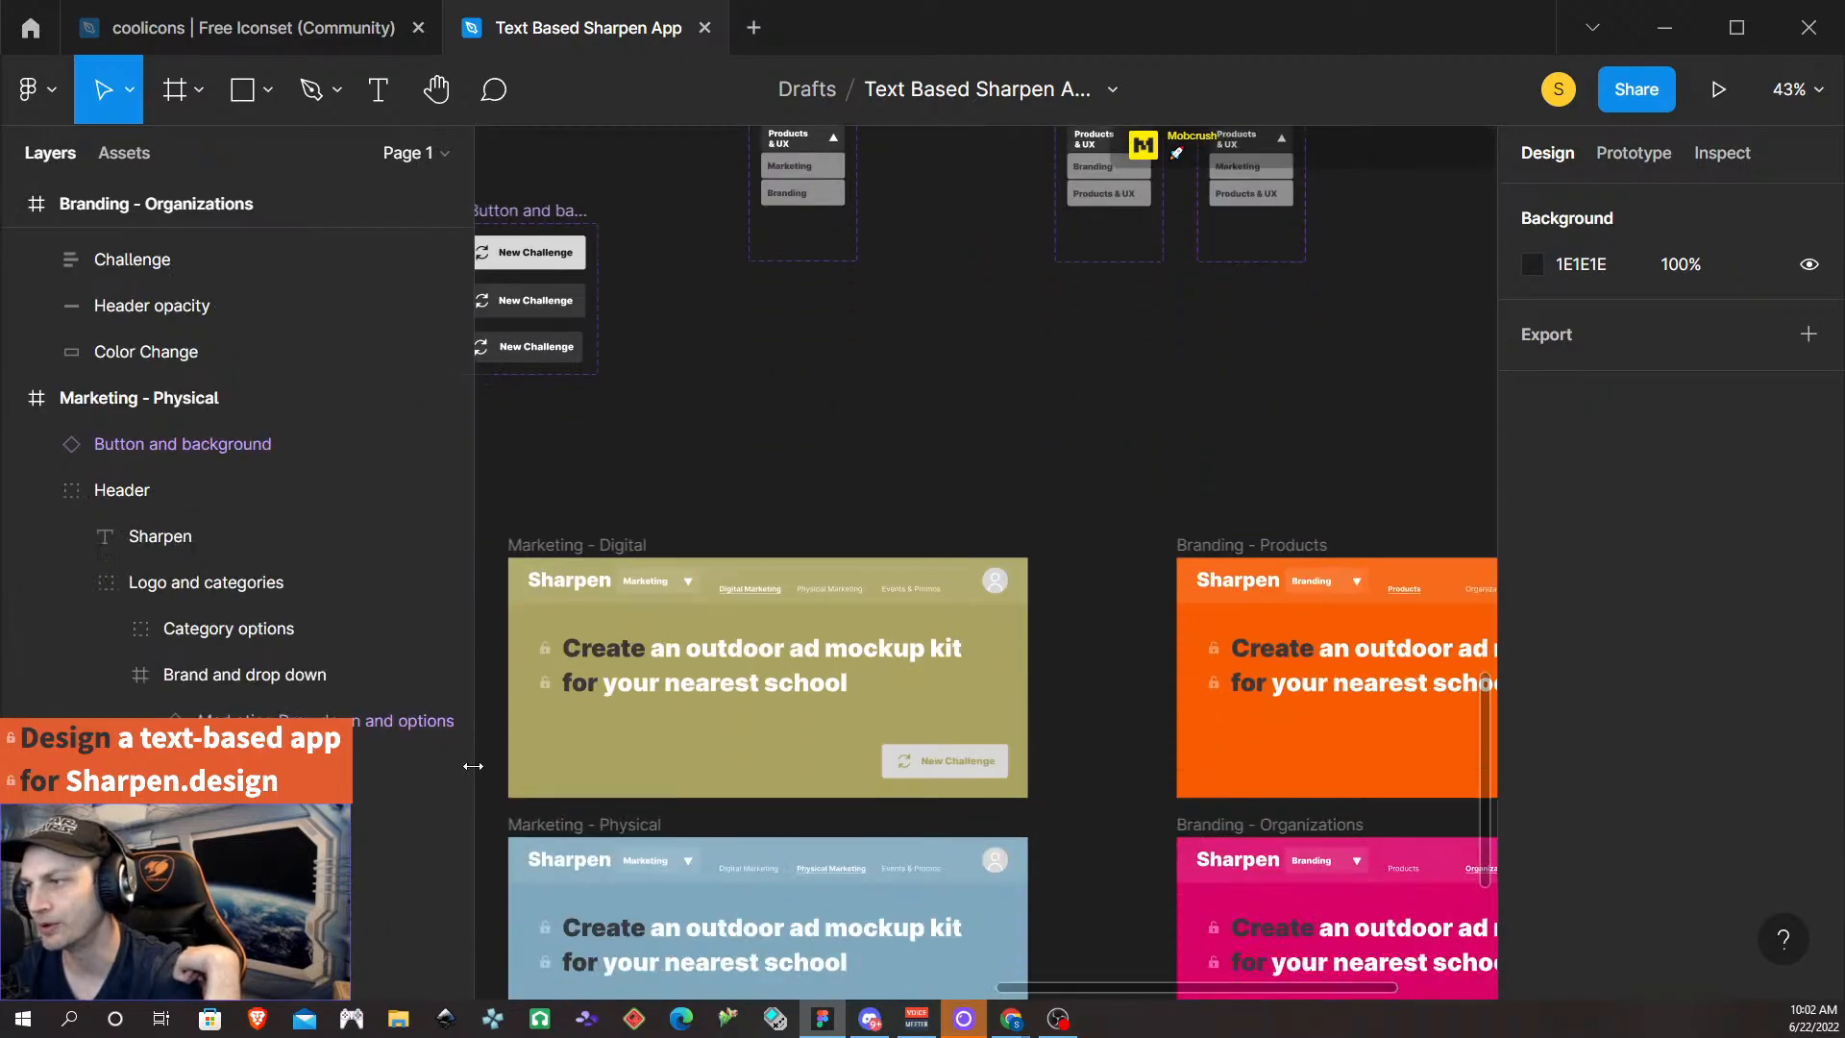
scroll(488, 763, down, 2)
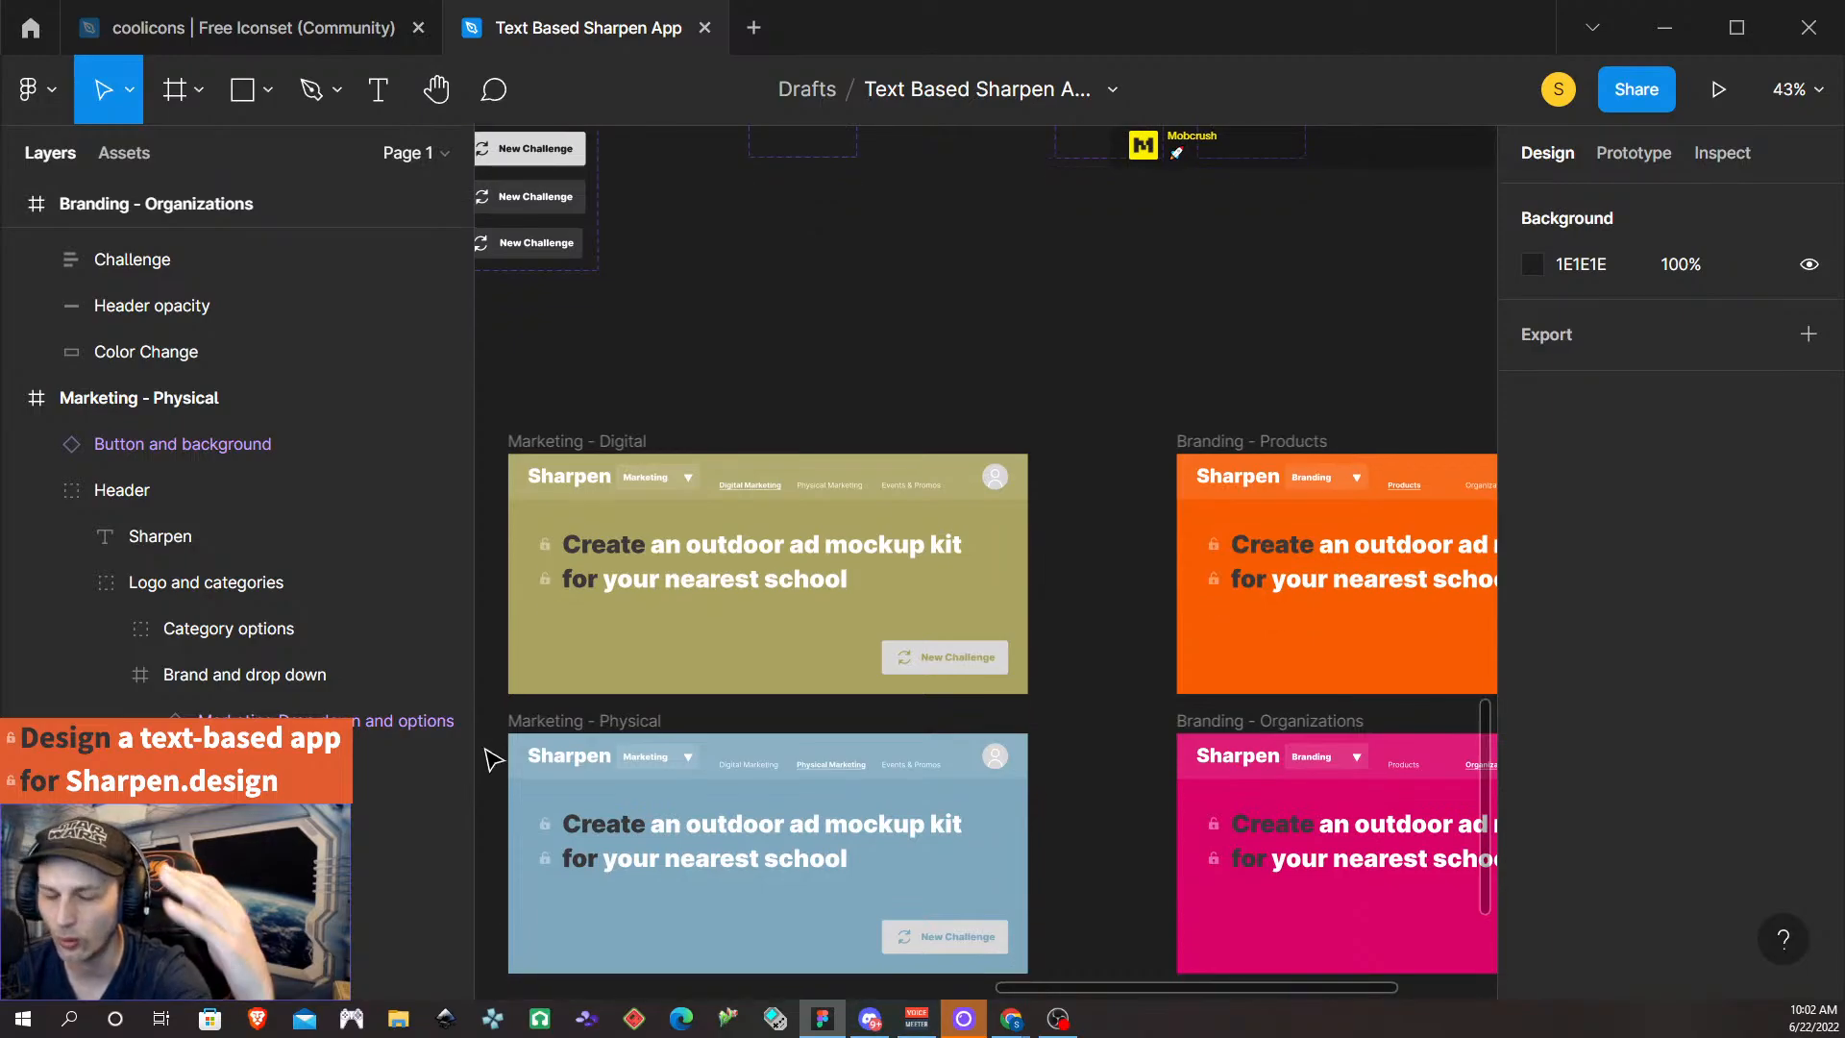
scroll(492, 757, down, 1)
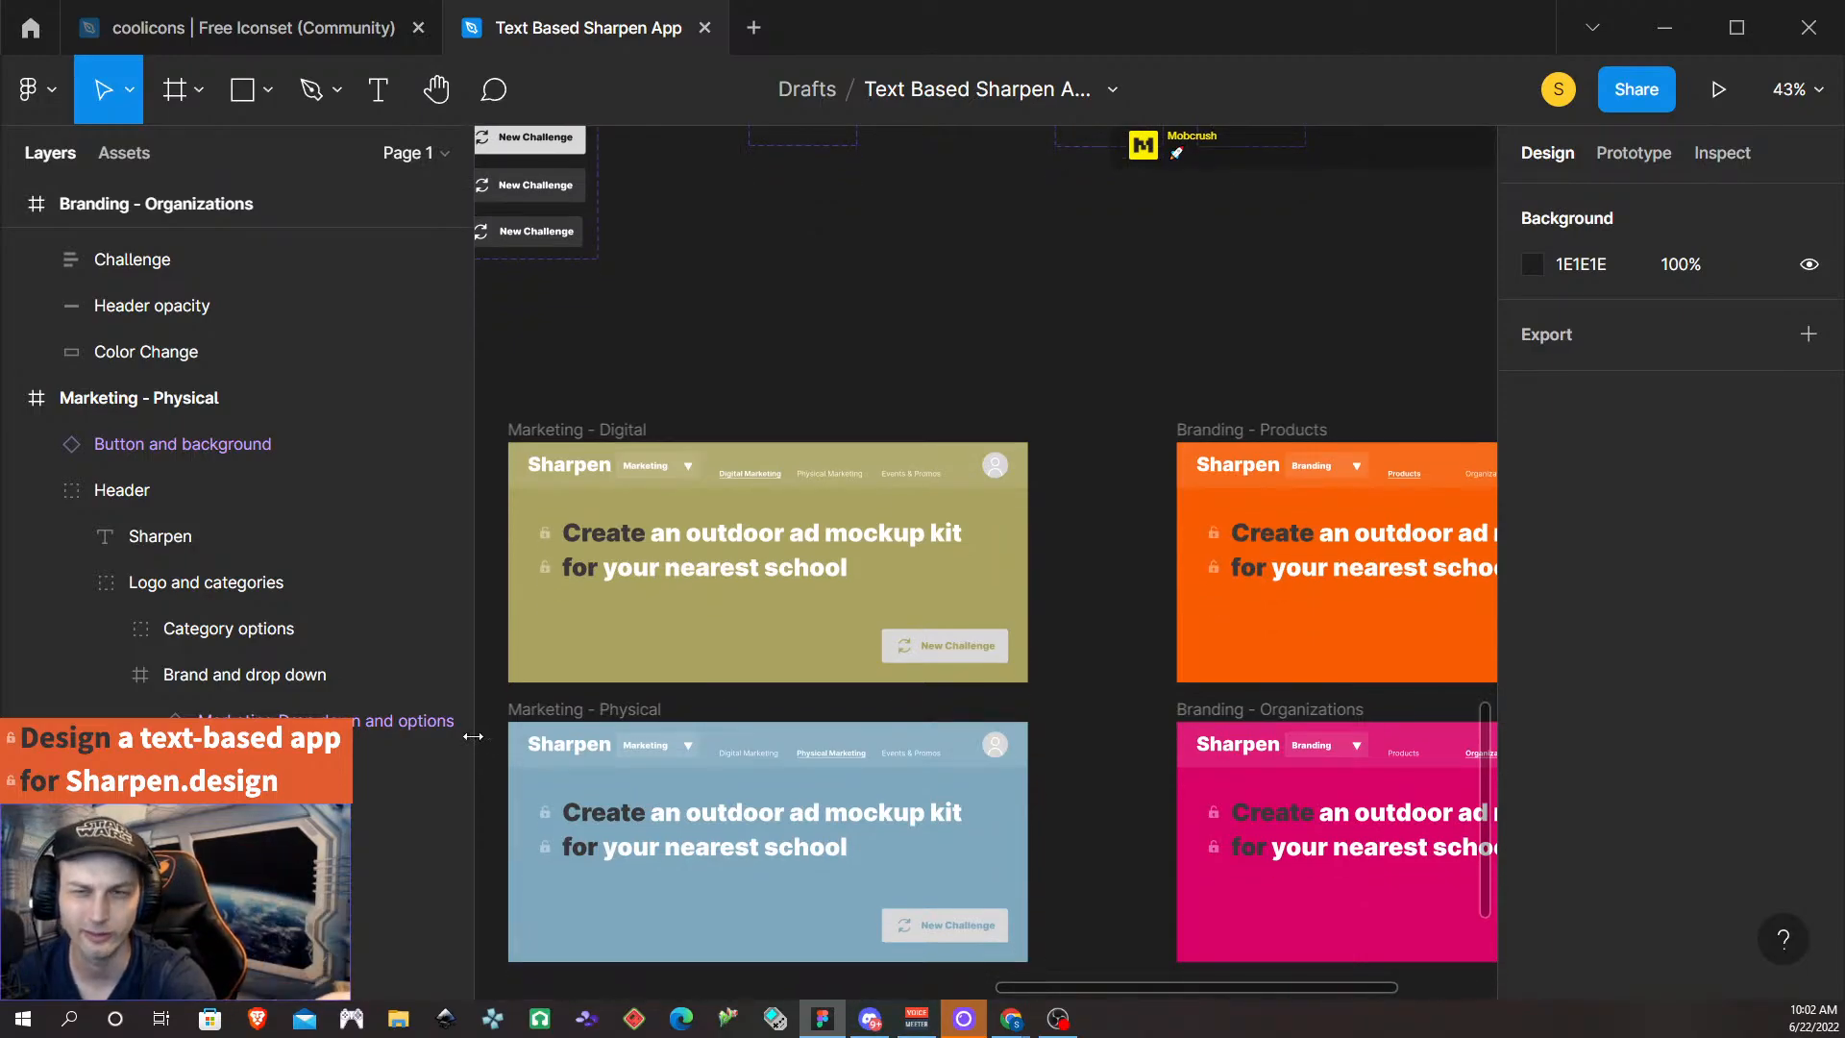
scroll(473, 736, down, 3)
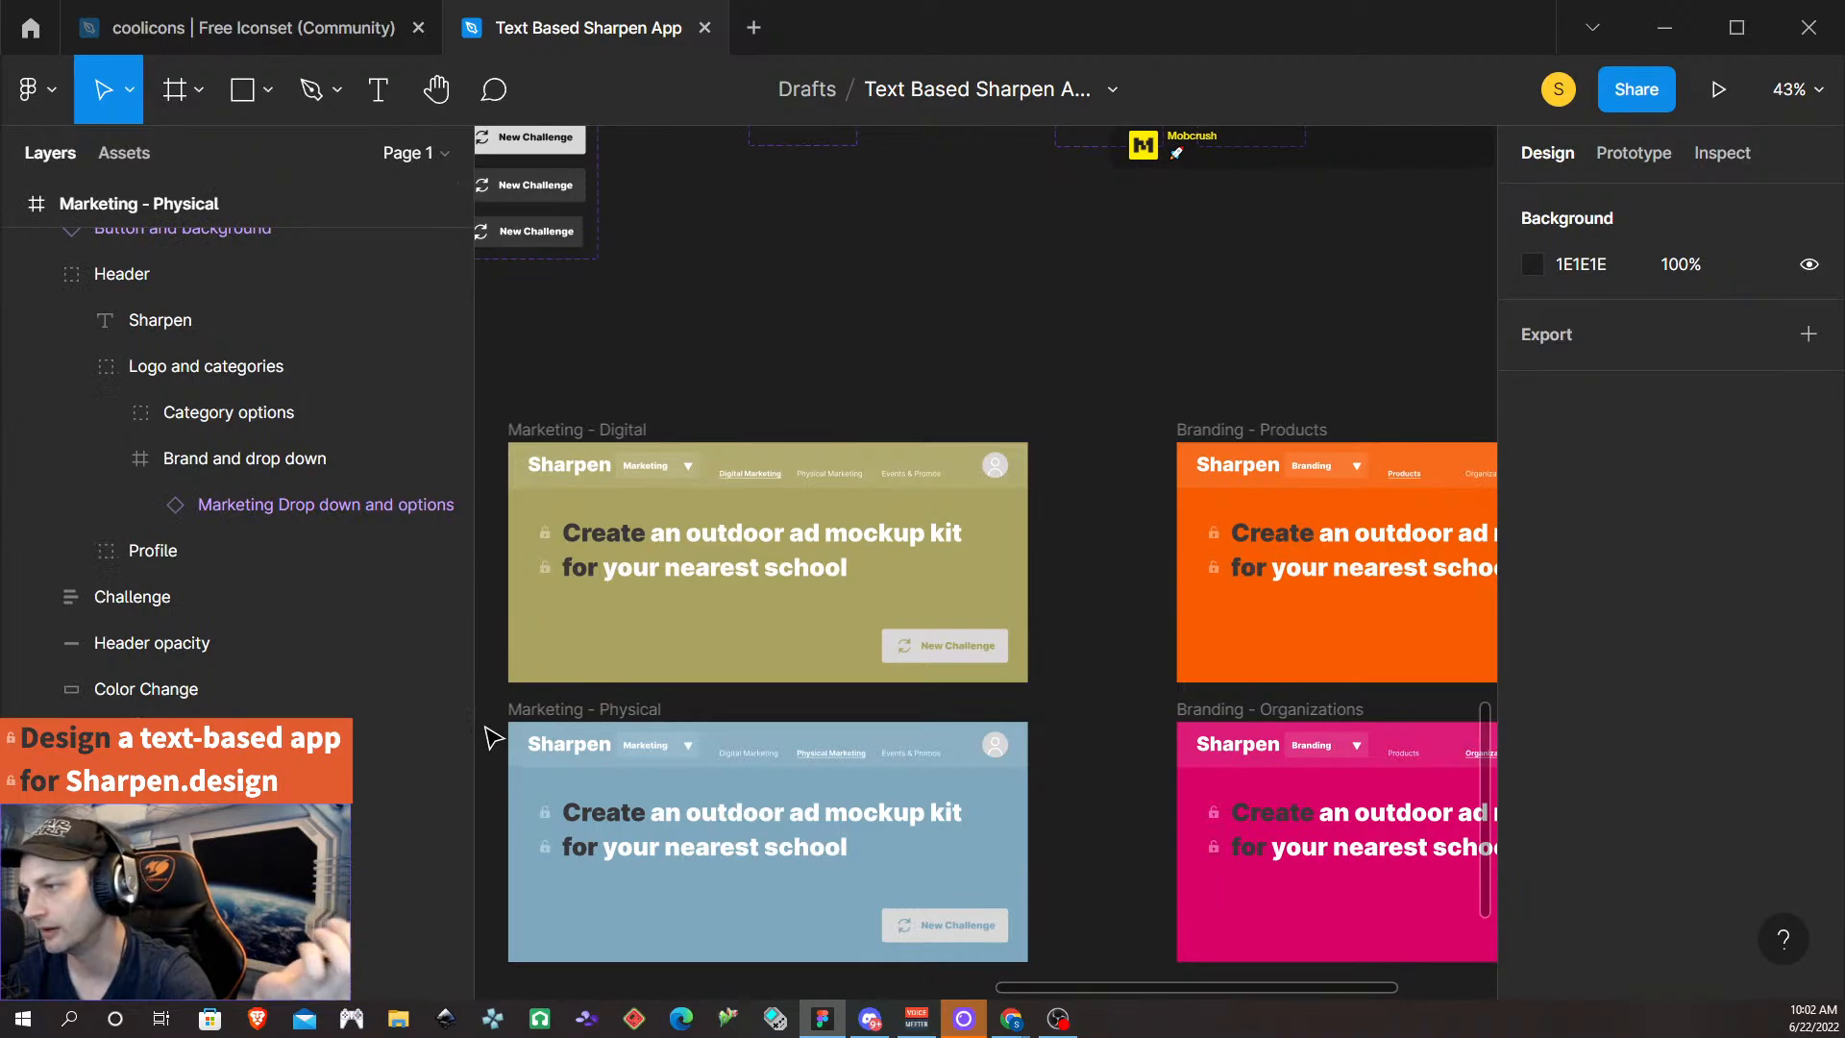
scroll(489, 736, down, 3)
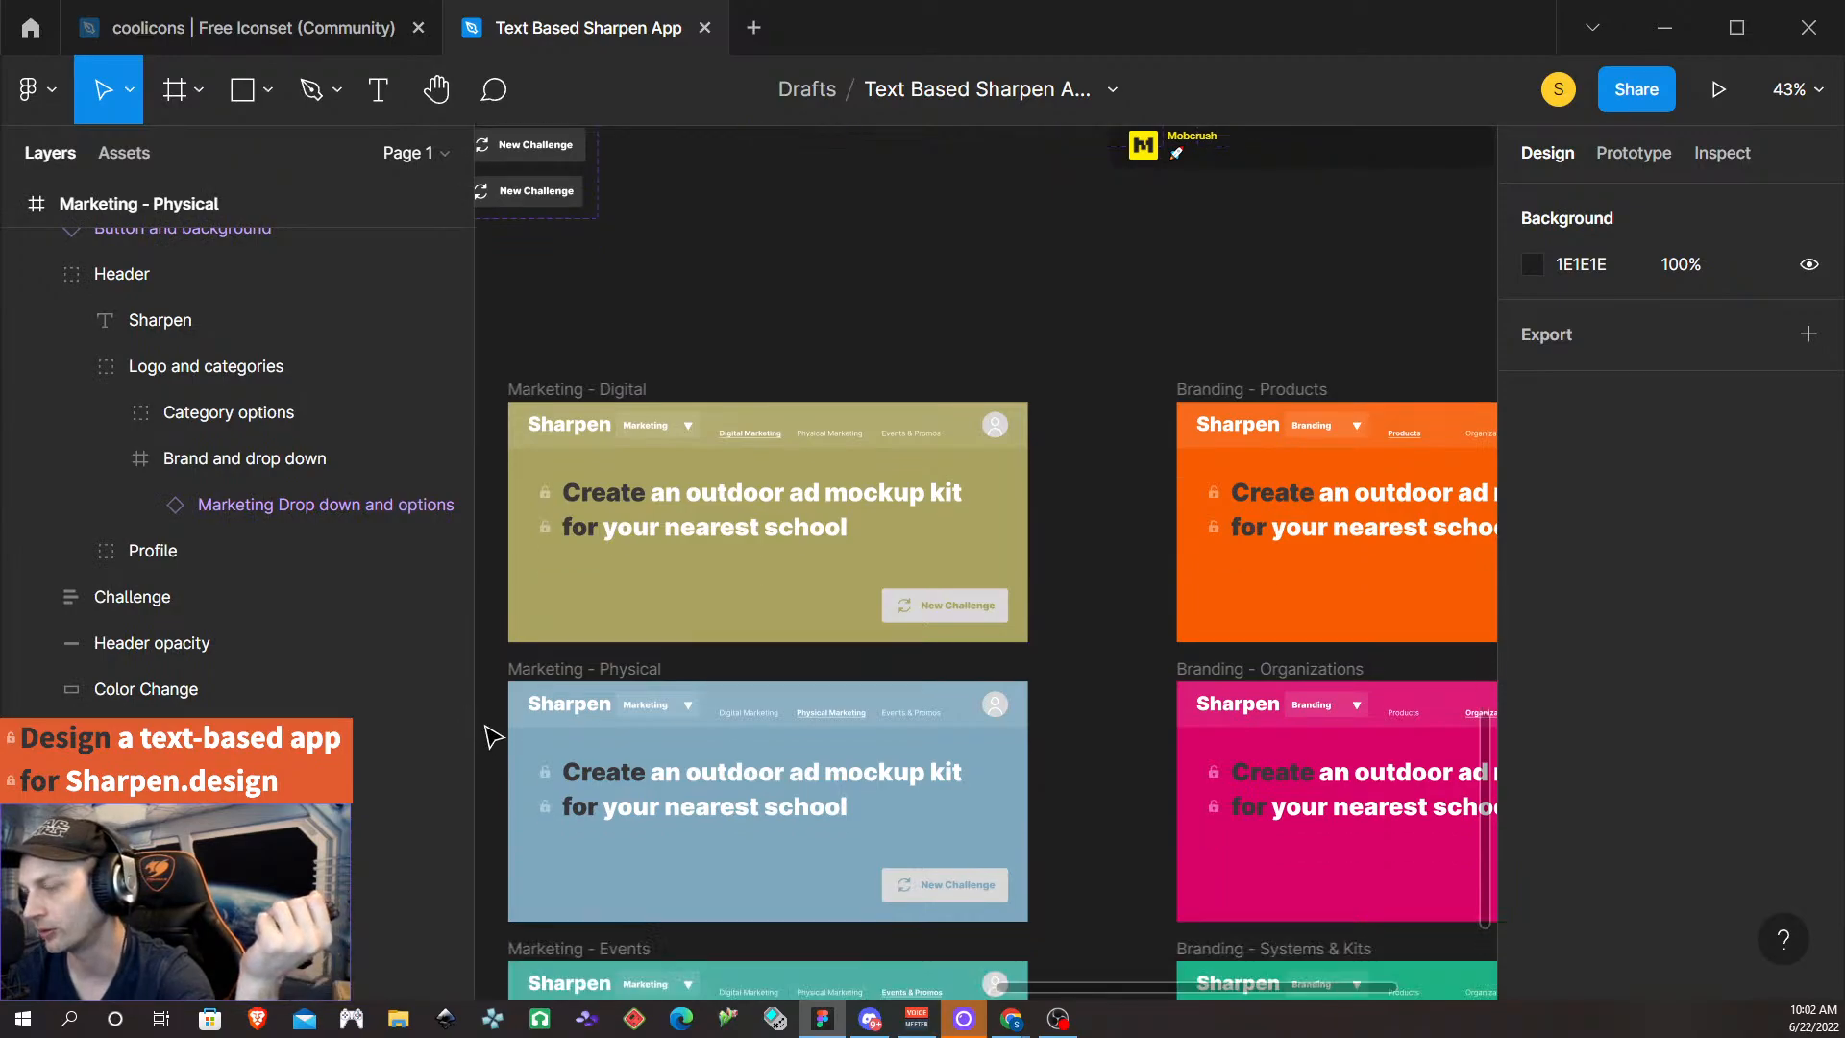
scroll(490, 725, down, 3)
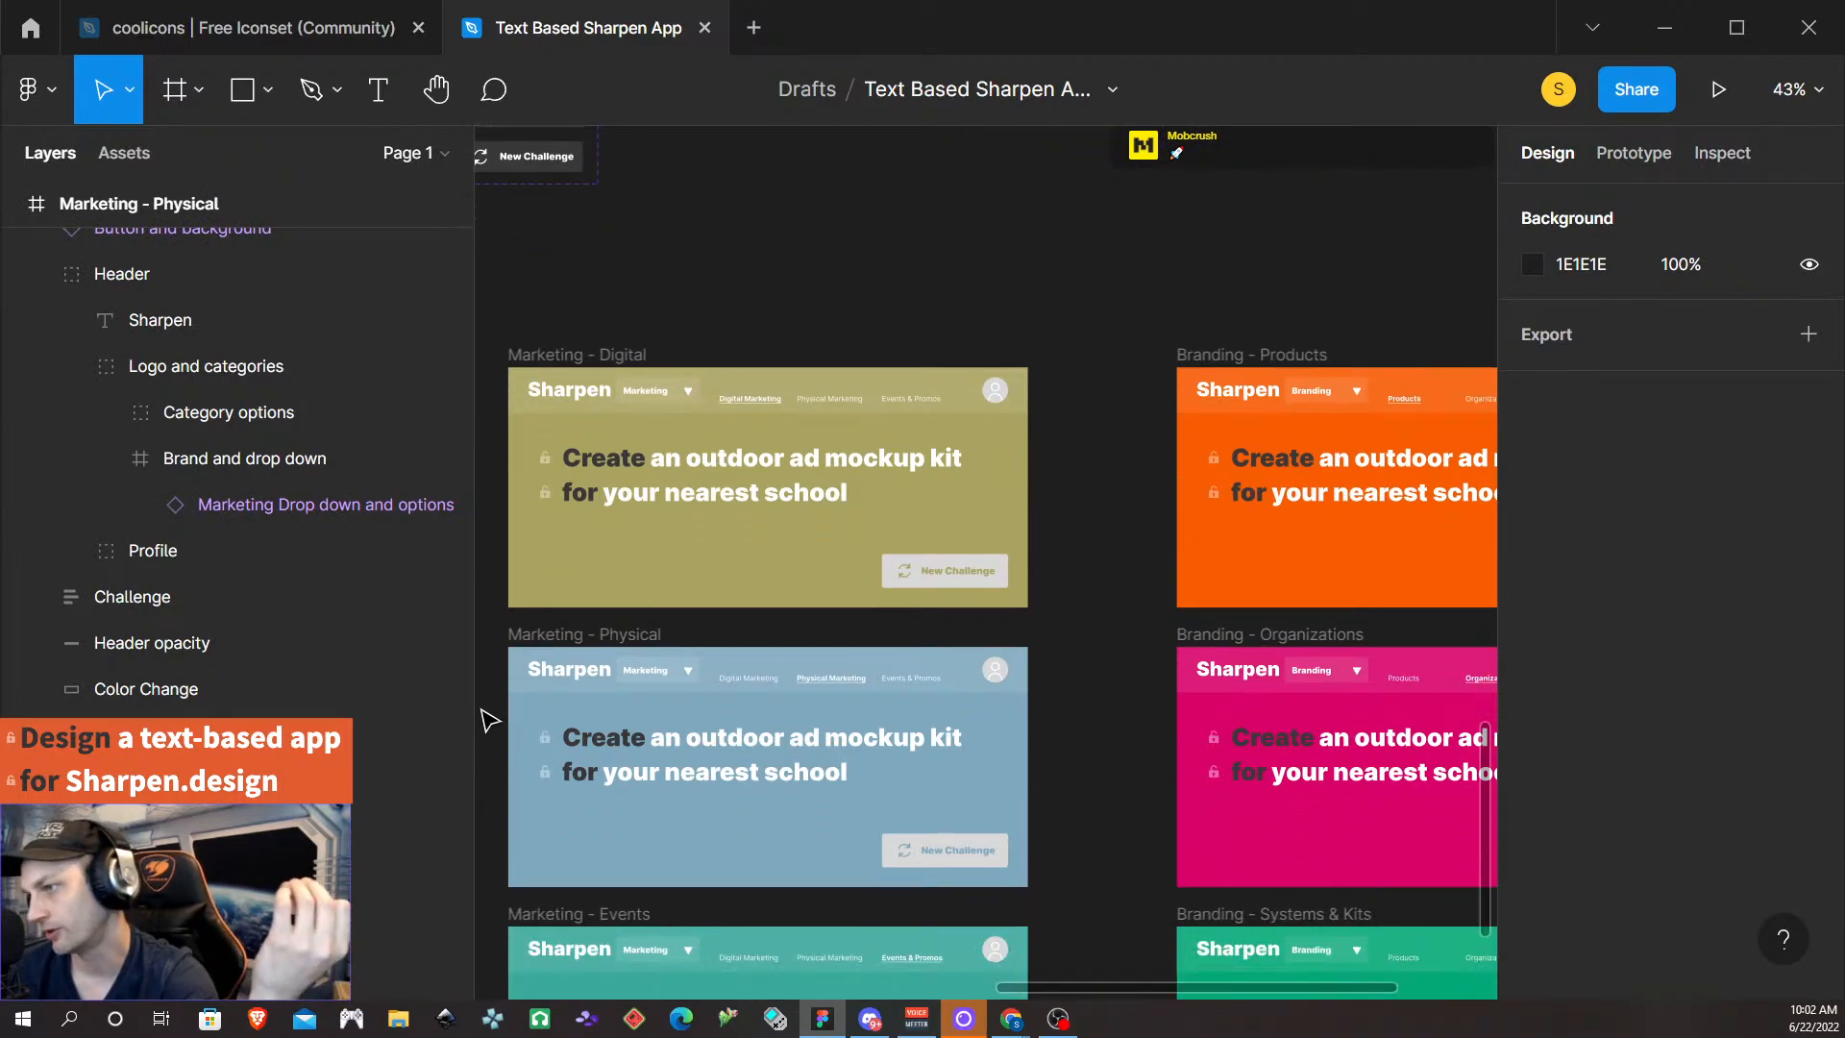
scroll(488, 722, down, 2)
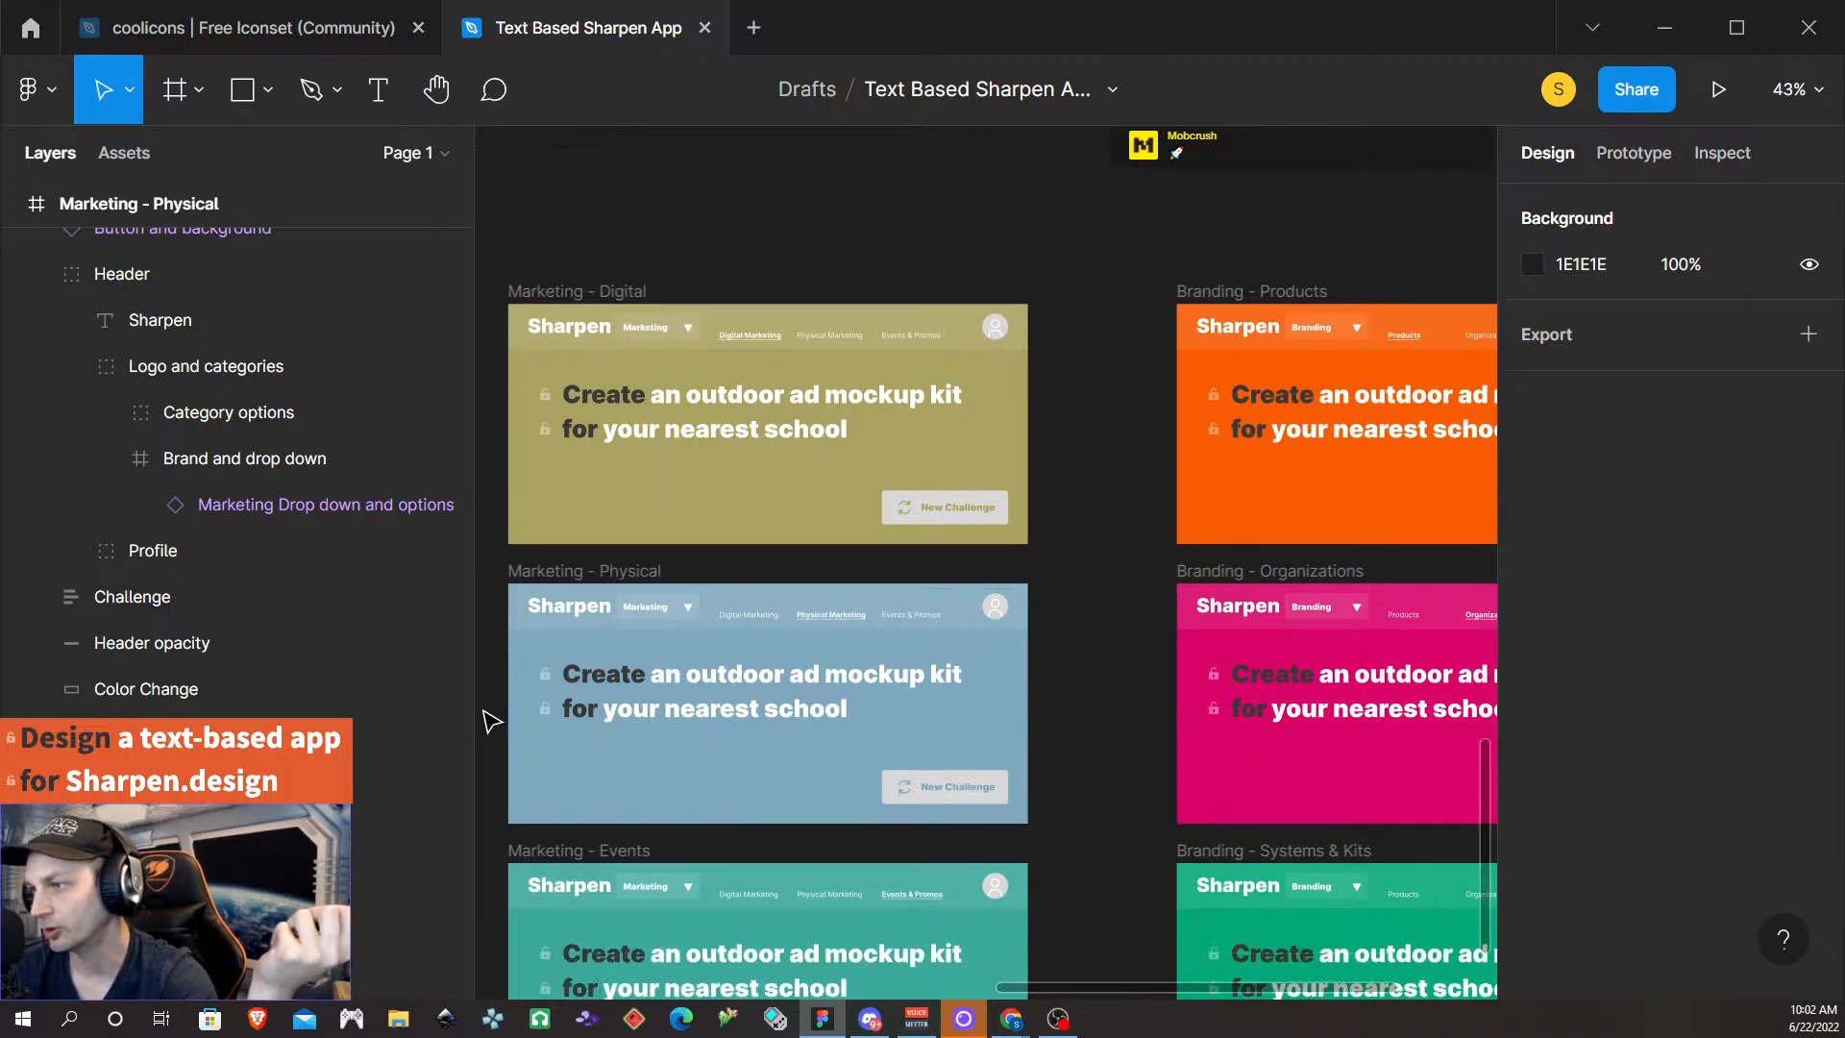
- Look over the dropdown components and compare the UX, Marketing and Branding screen columns on the canvas
scroll(492, 720, up, 5)
scroll(490, 715, up, 12)
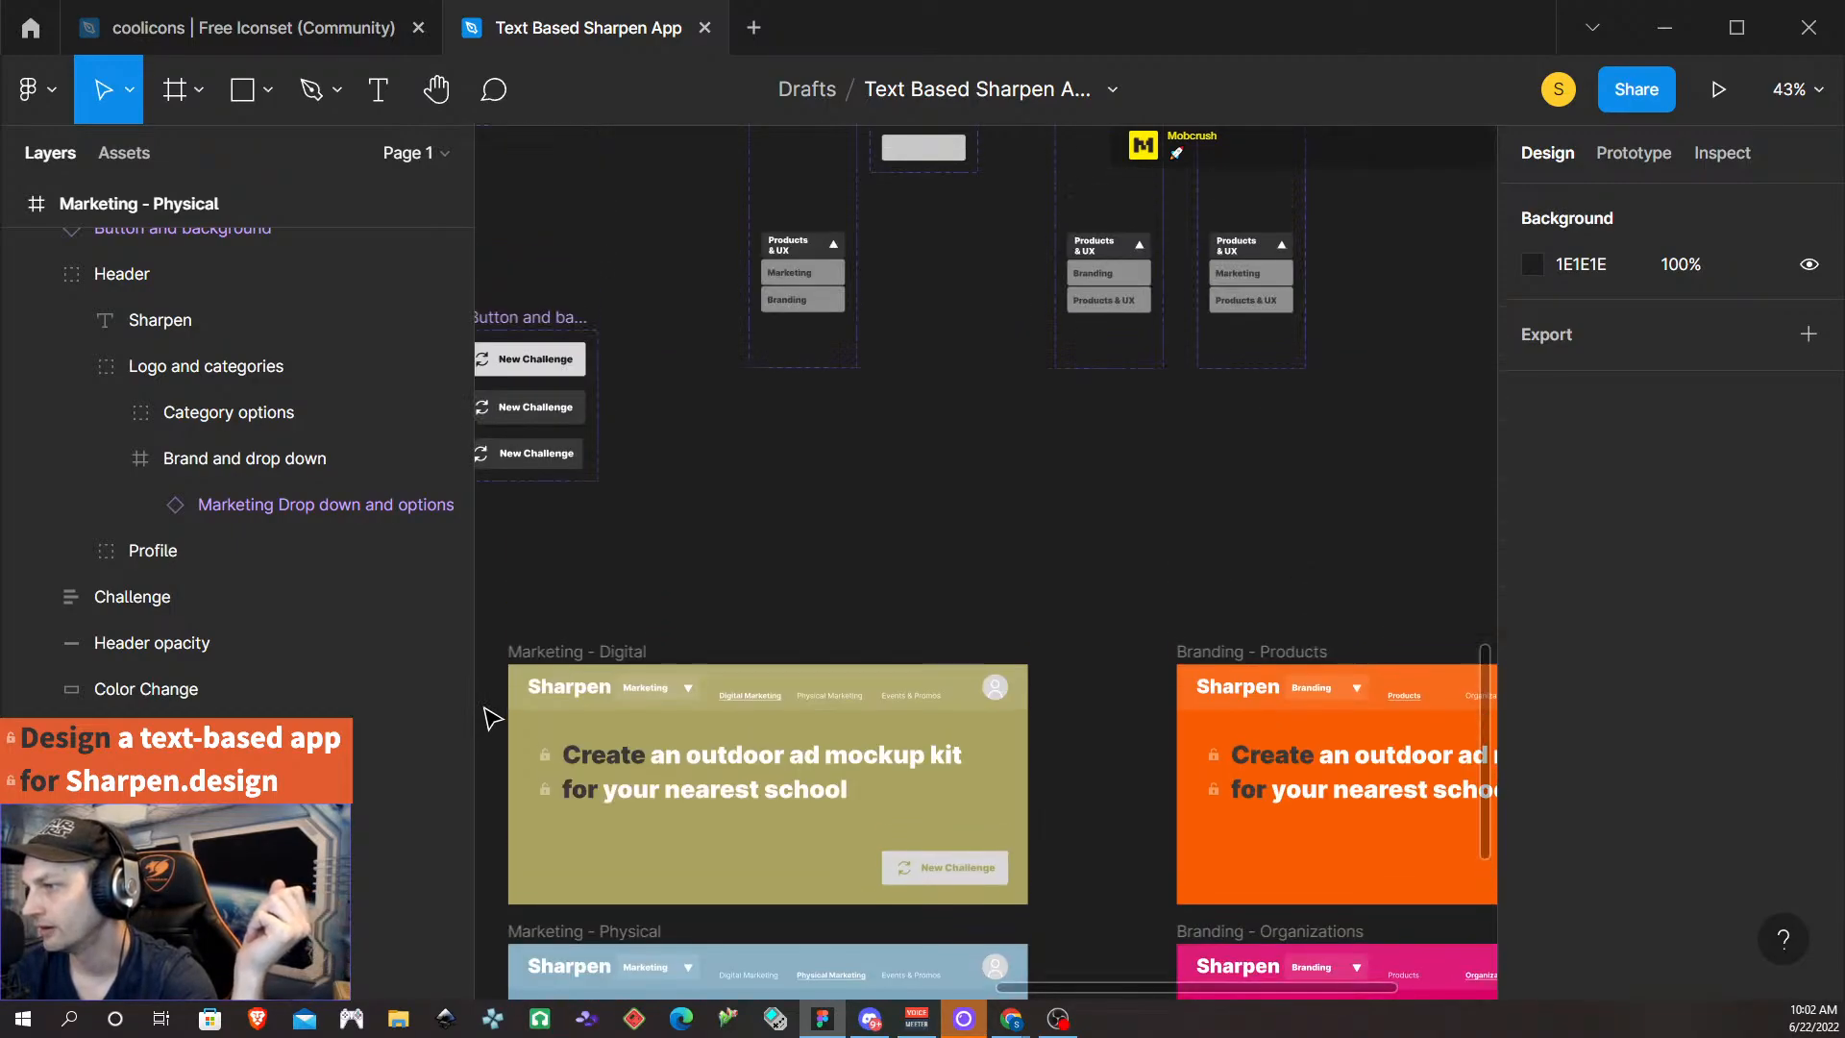
scroll(1085, 727, down, 15)
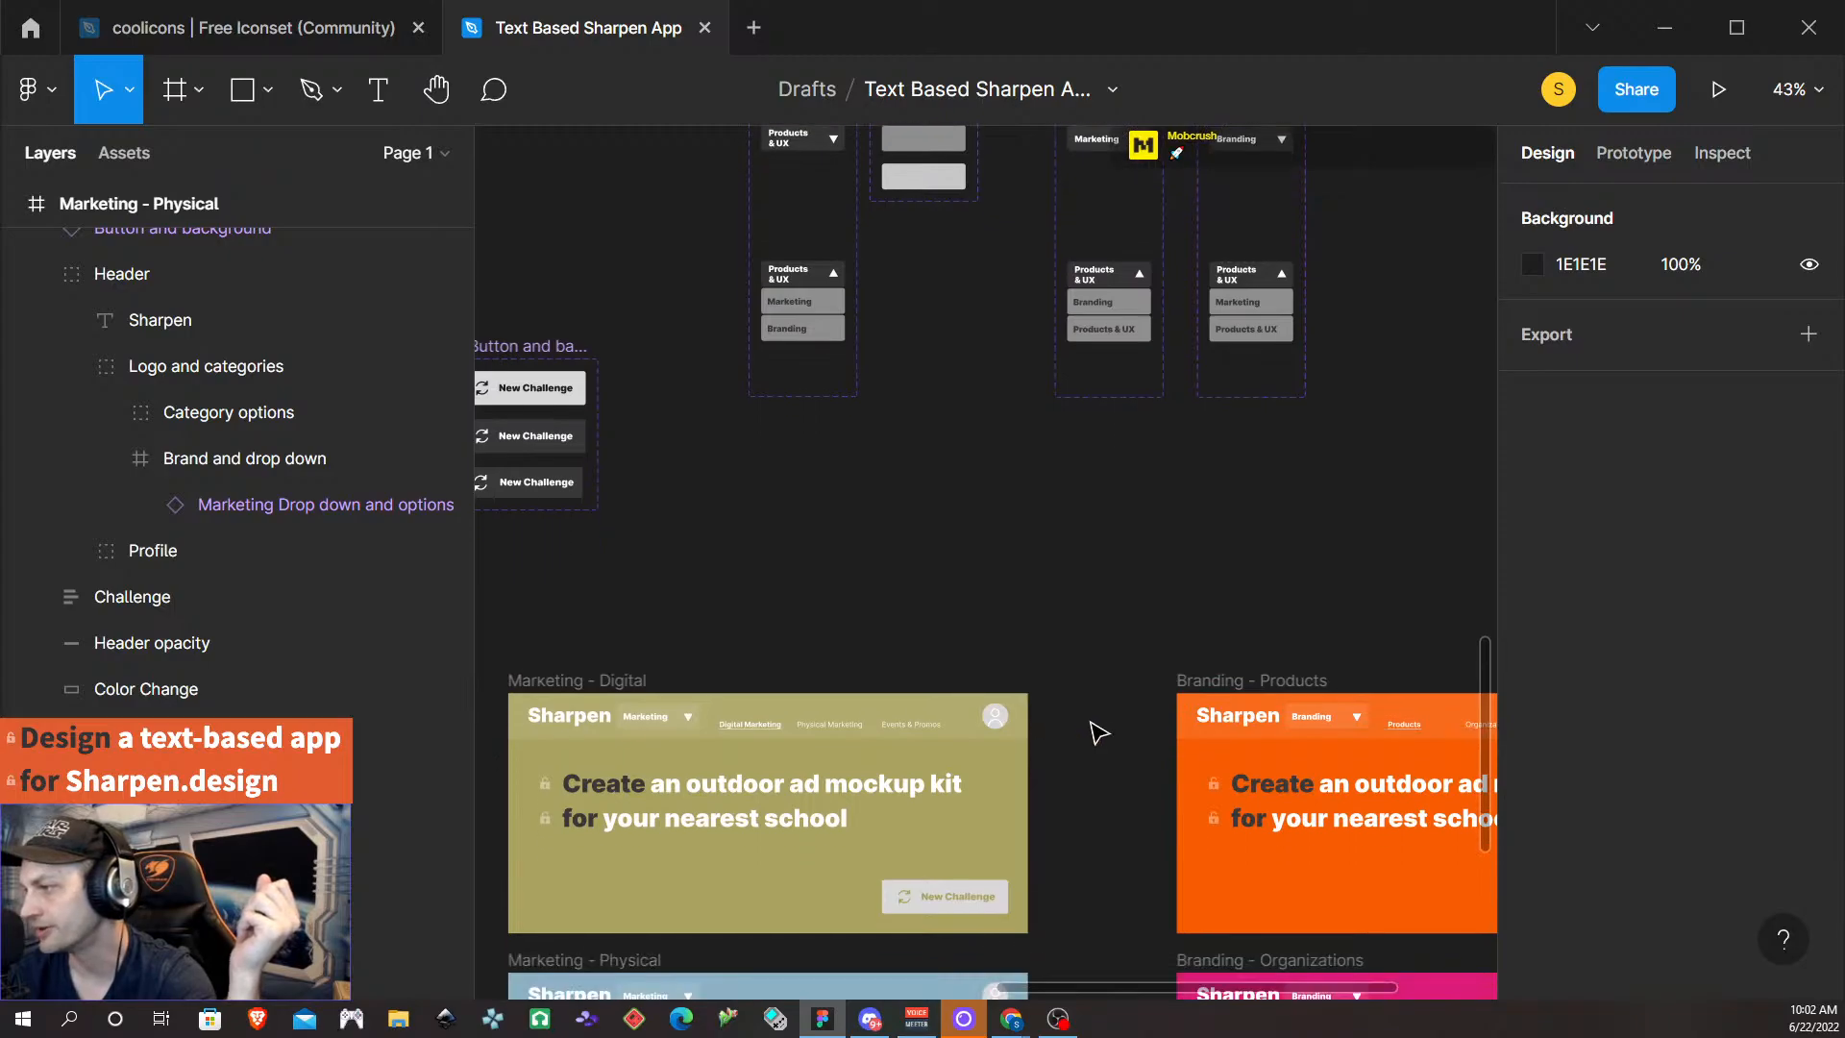
scroll(1079, 716, down, 10)
scroll(1079, 716, up, 6)
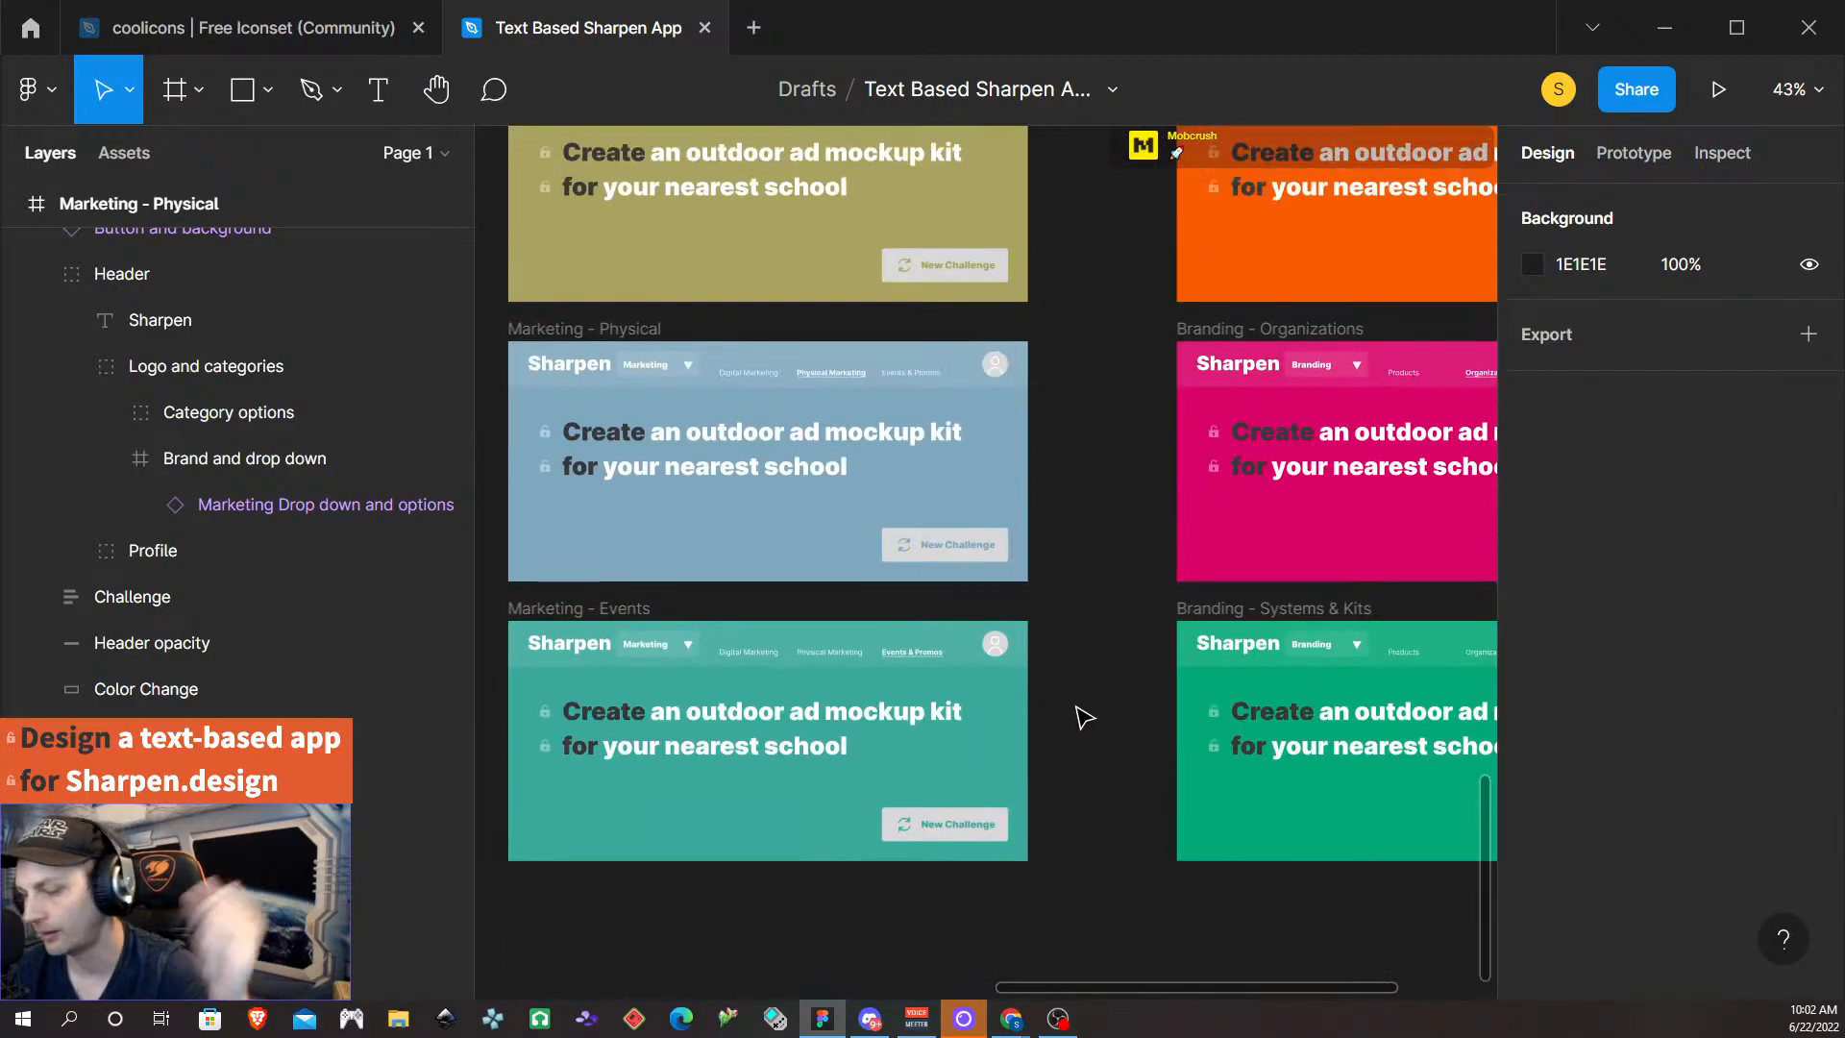
scroll(1080, 706, right, 4)
scroll(1086, 692, right, 10)
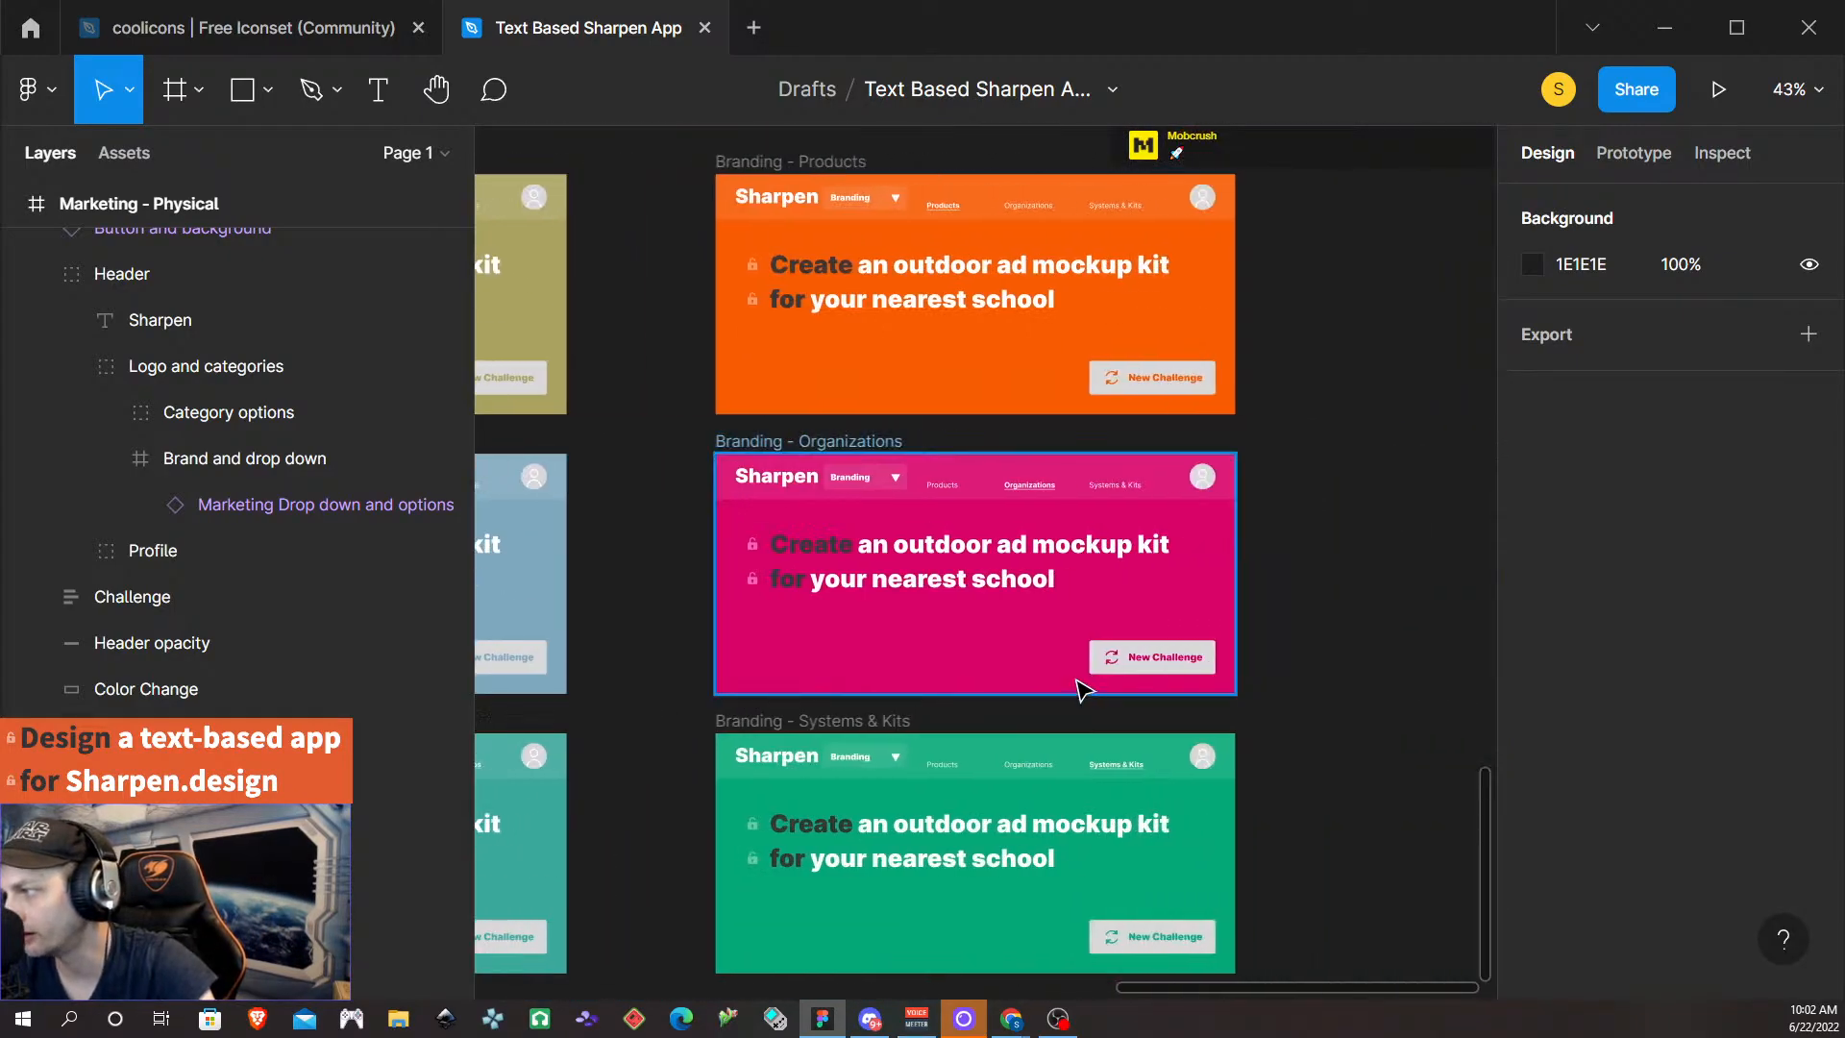
scroll(1064, 684, left, 20)
scroll(1057, 672, left, 4)
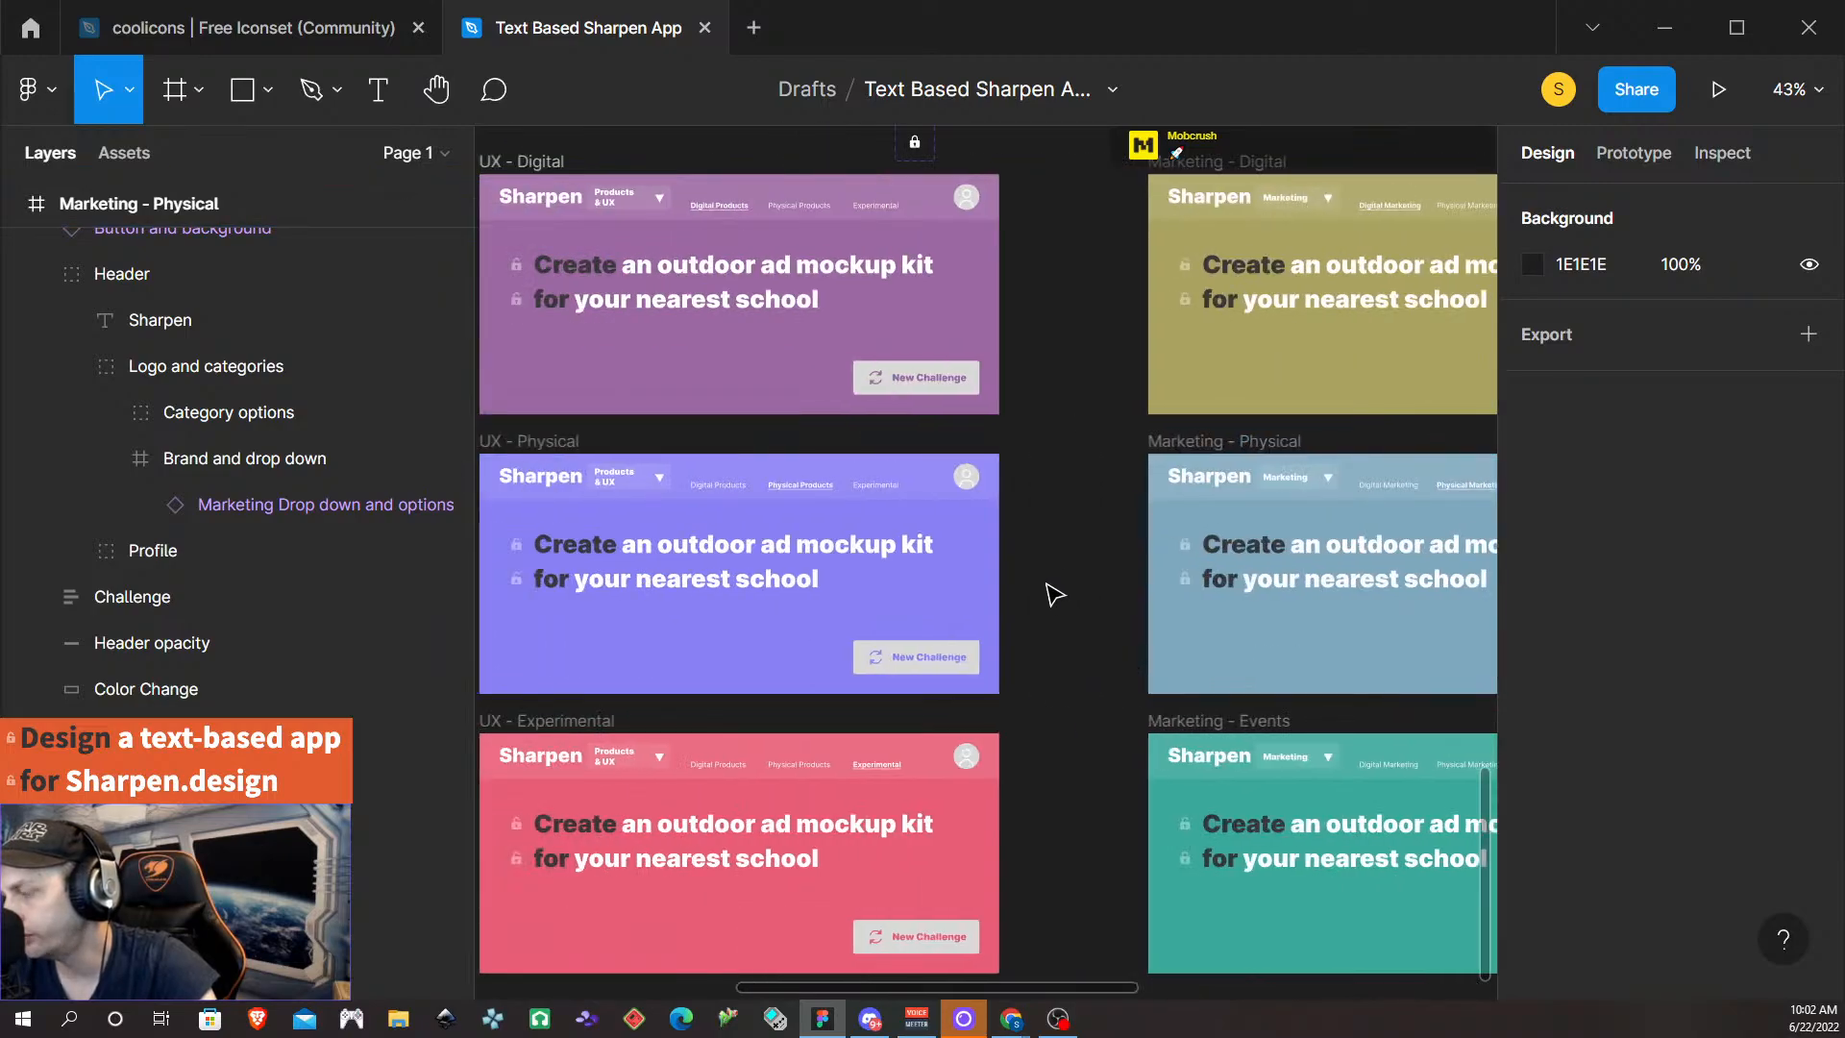
scroll(1054, 589, down, 3)
scroll(1056, 566, right, 10)
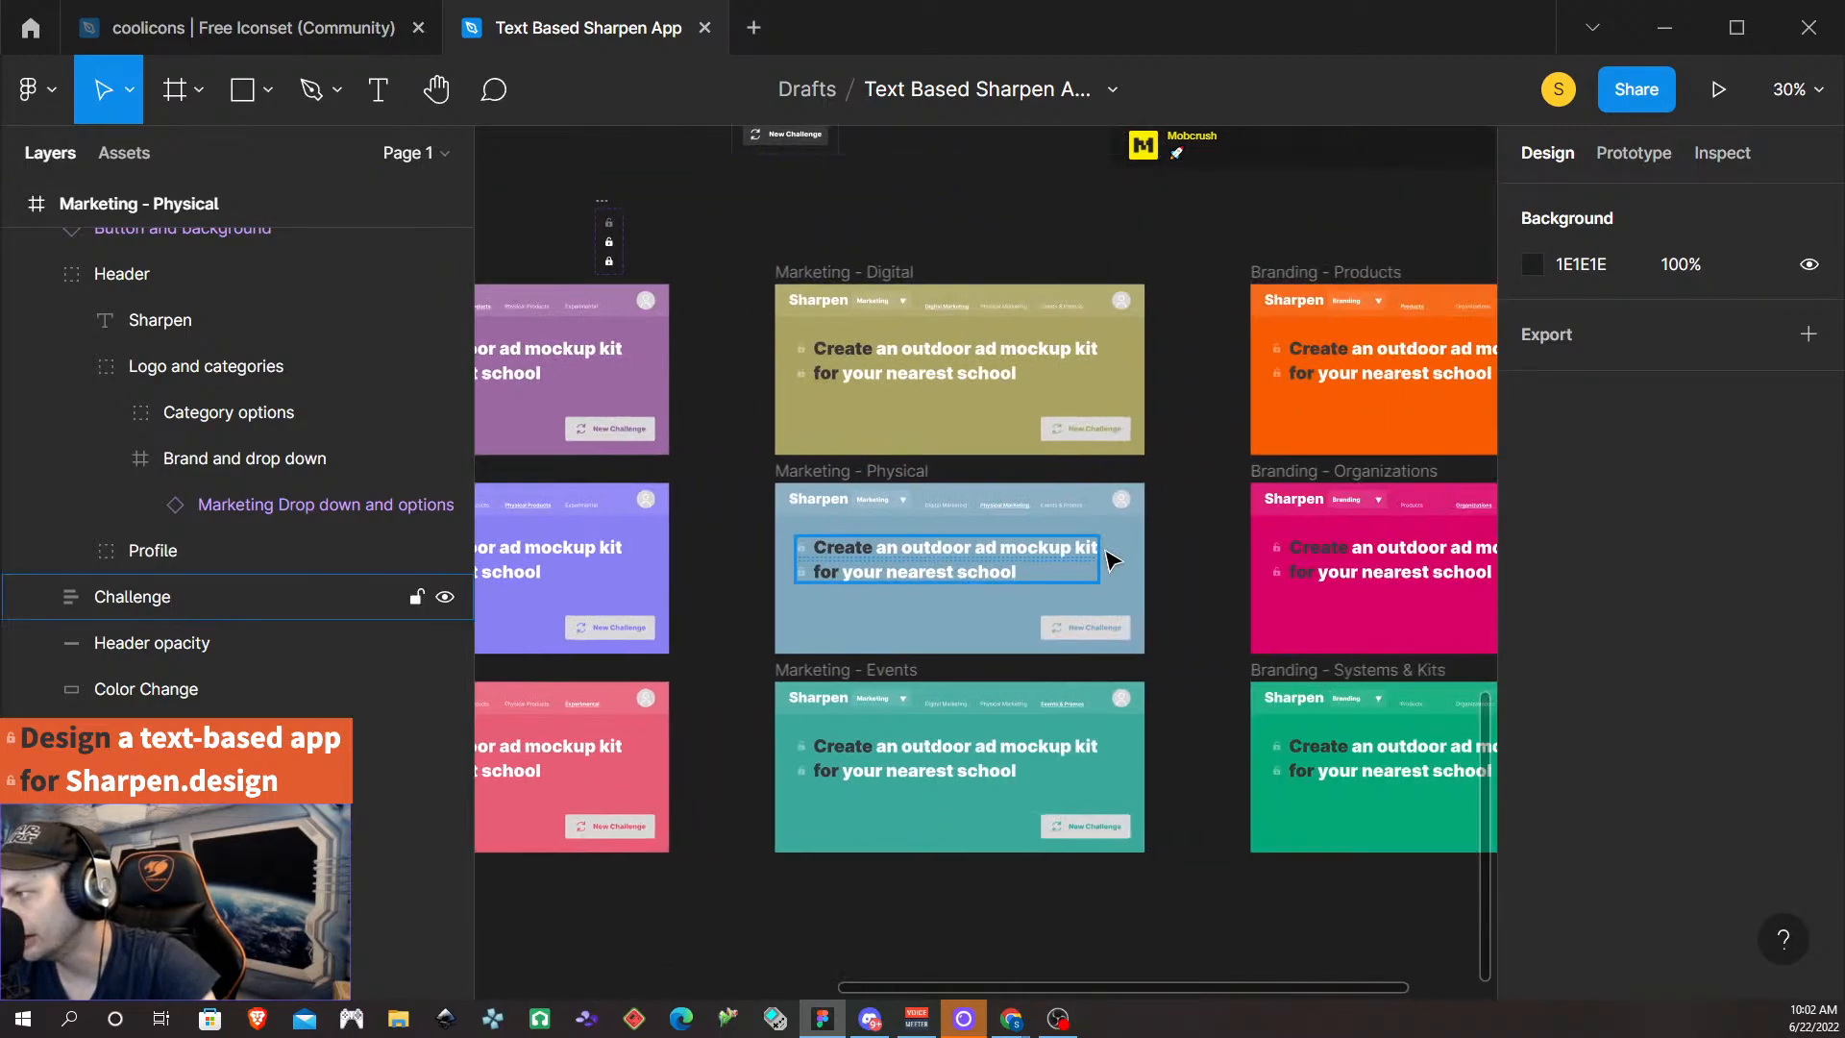
scroll(1115, 586, down, 4)
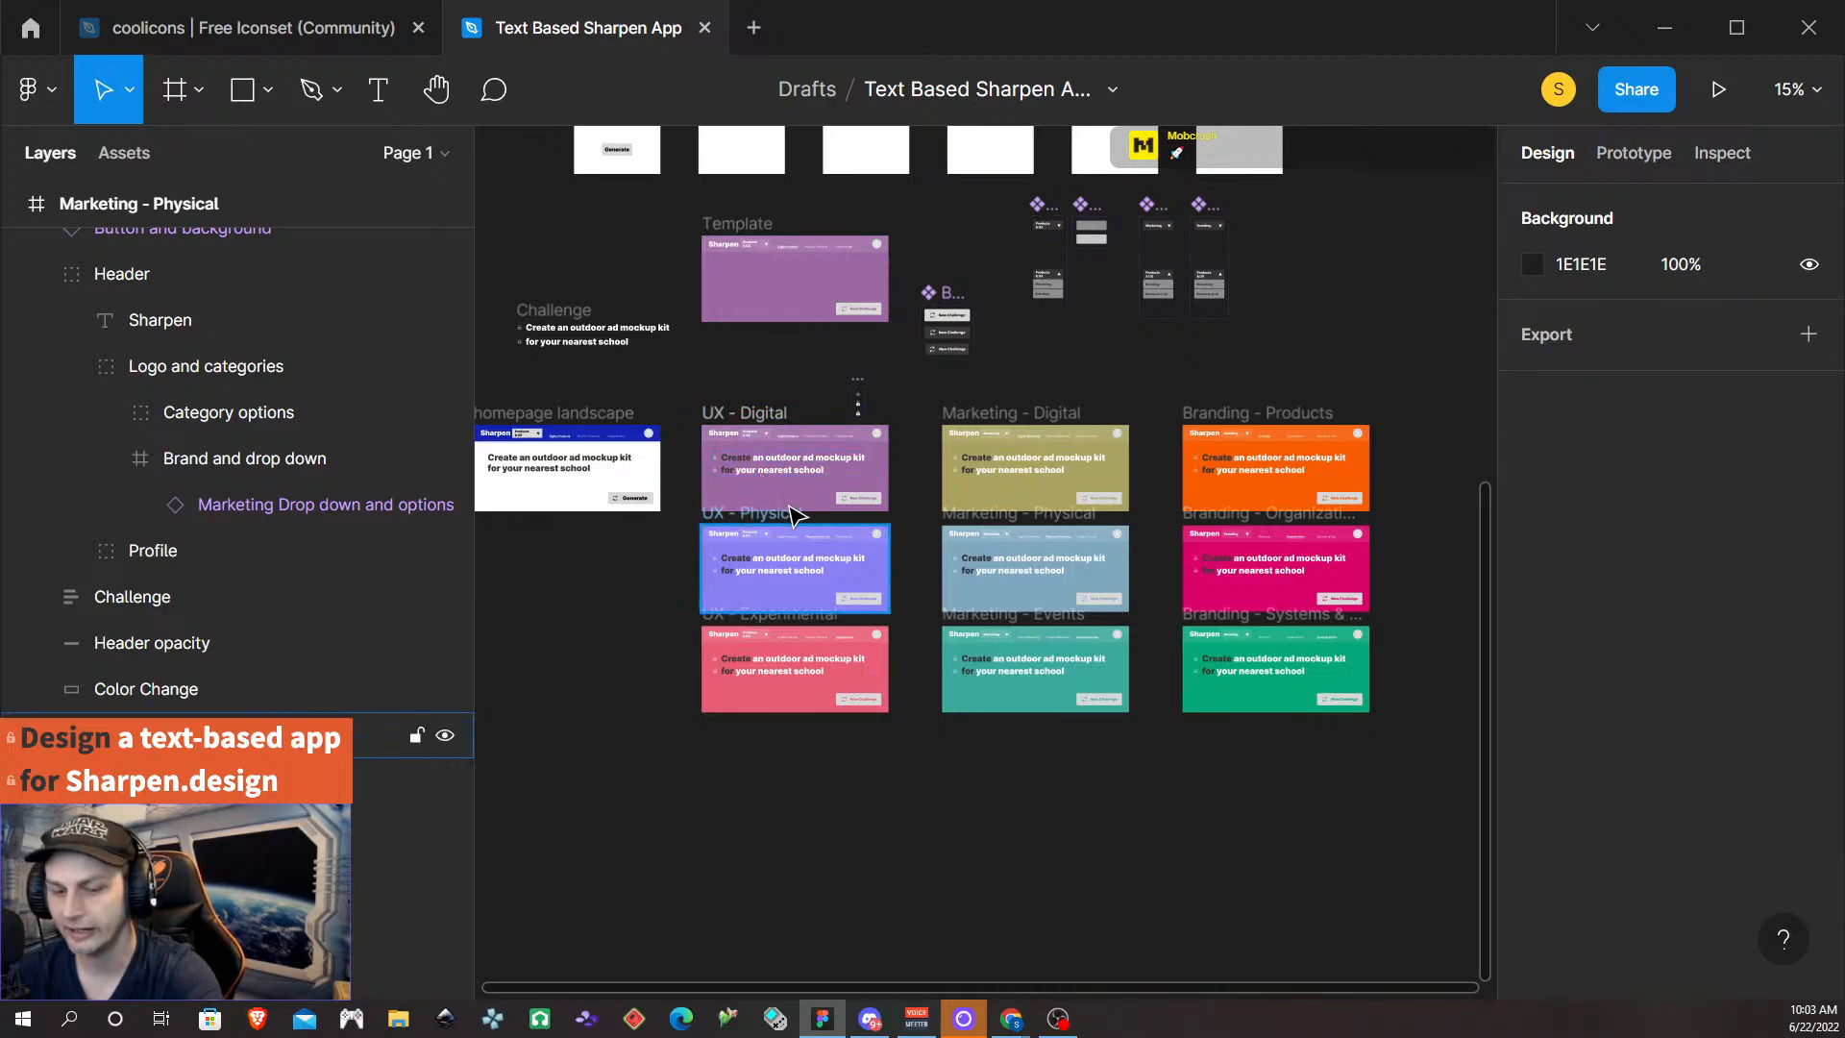
scroll(779, 509, up, 3)
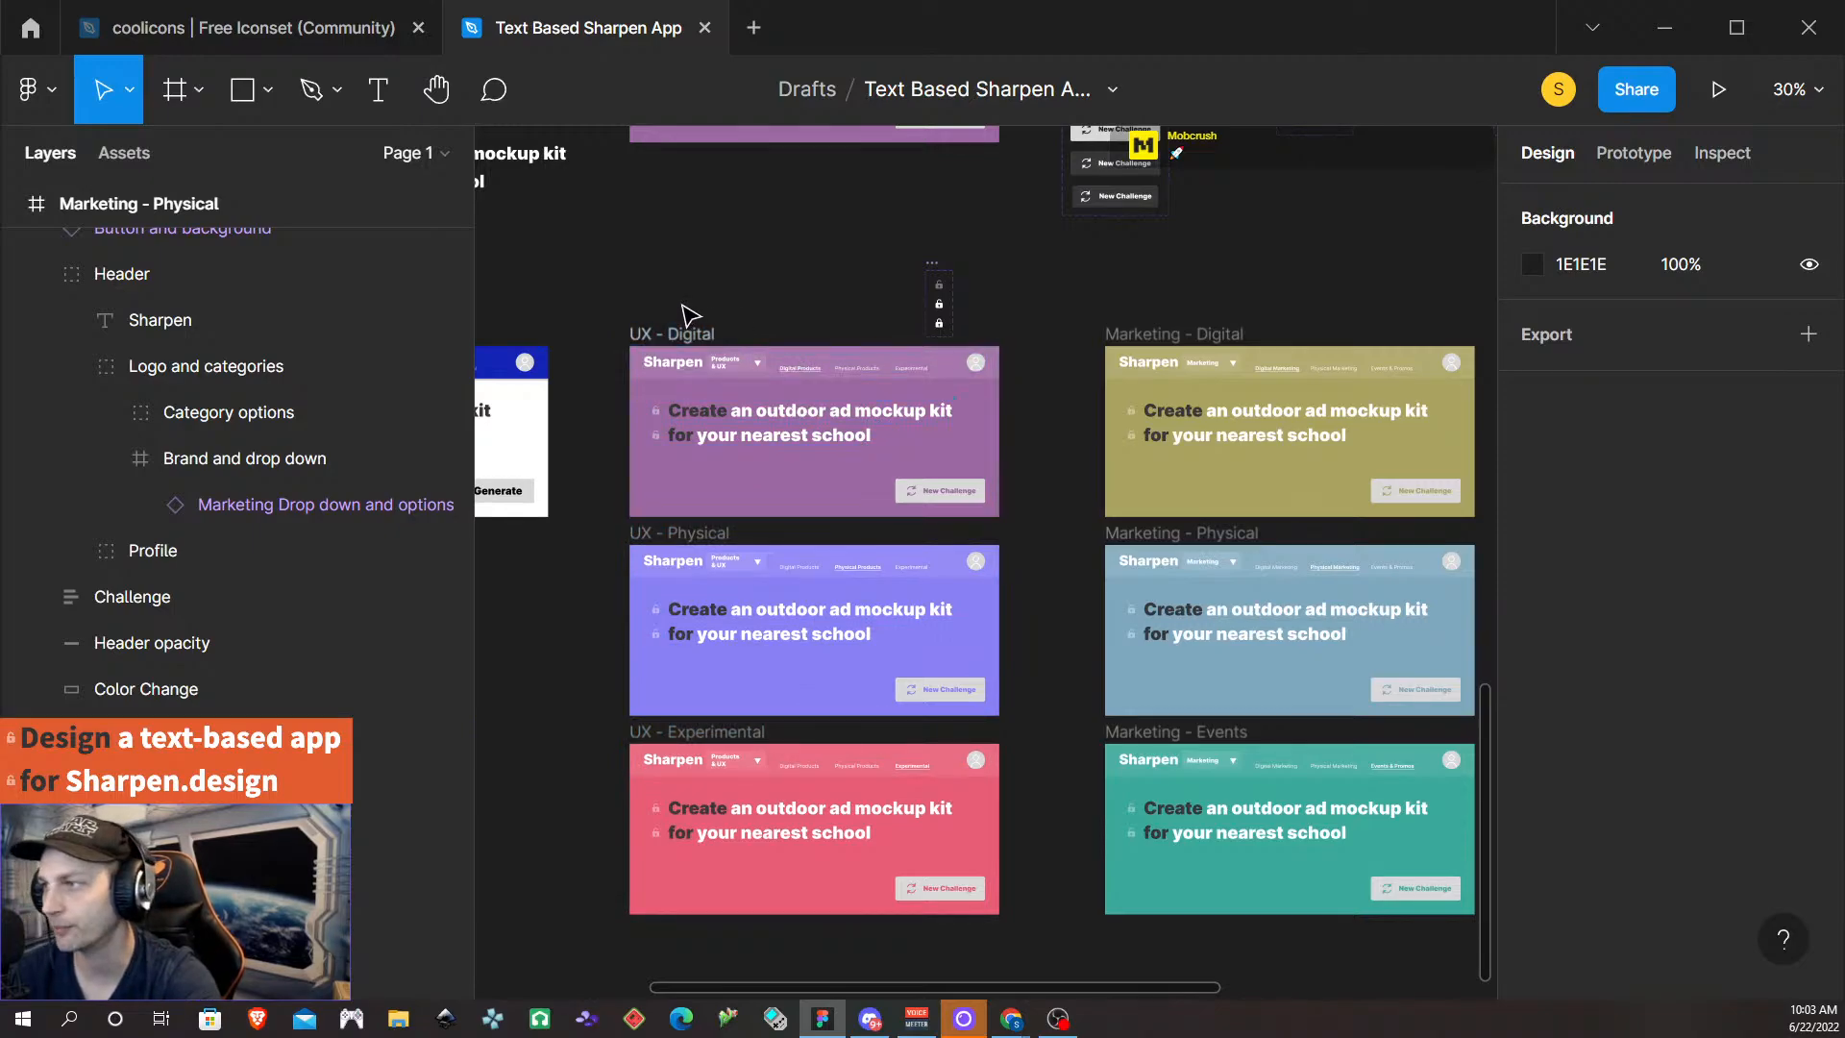
- Select the column of UX screens as a group, followed by the Marketing - Digital, Physical and Events frames, to review them
drag(607, 309, 1050, 791)
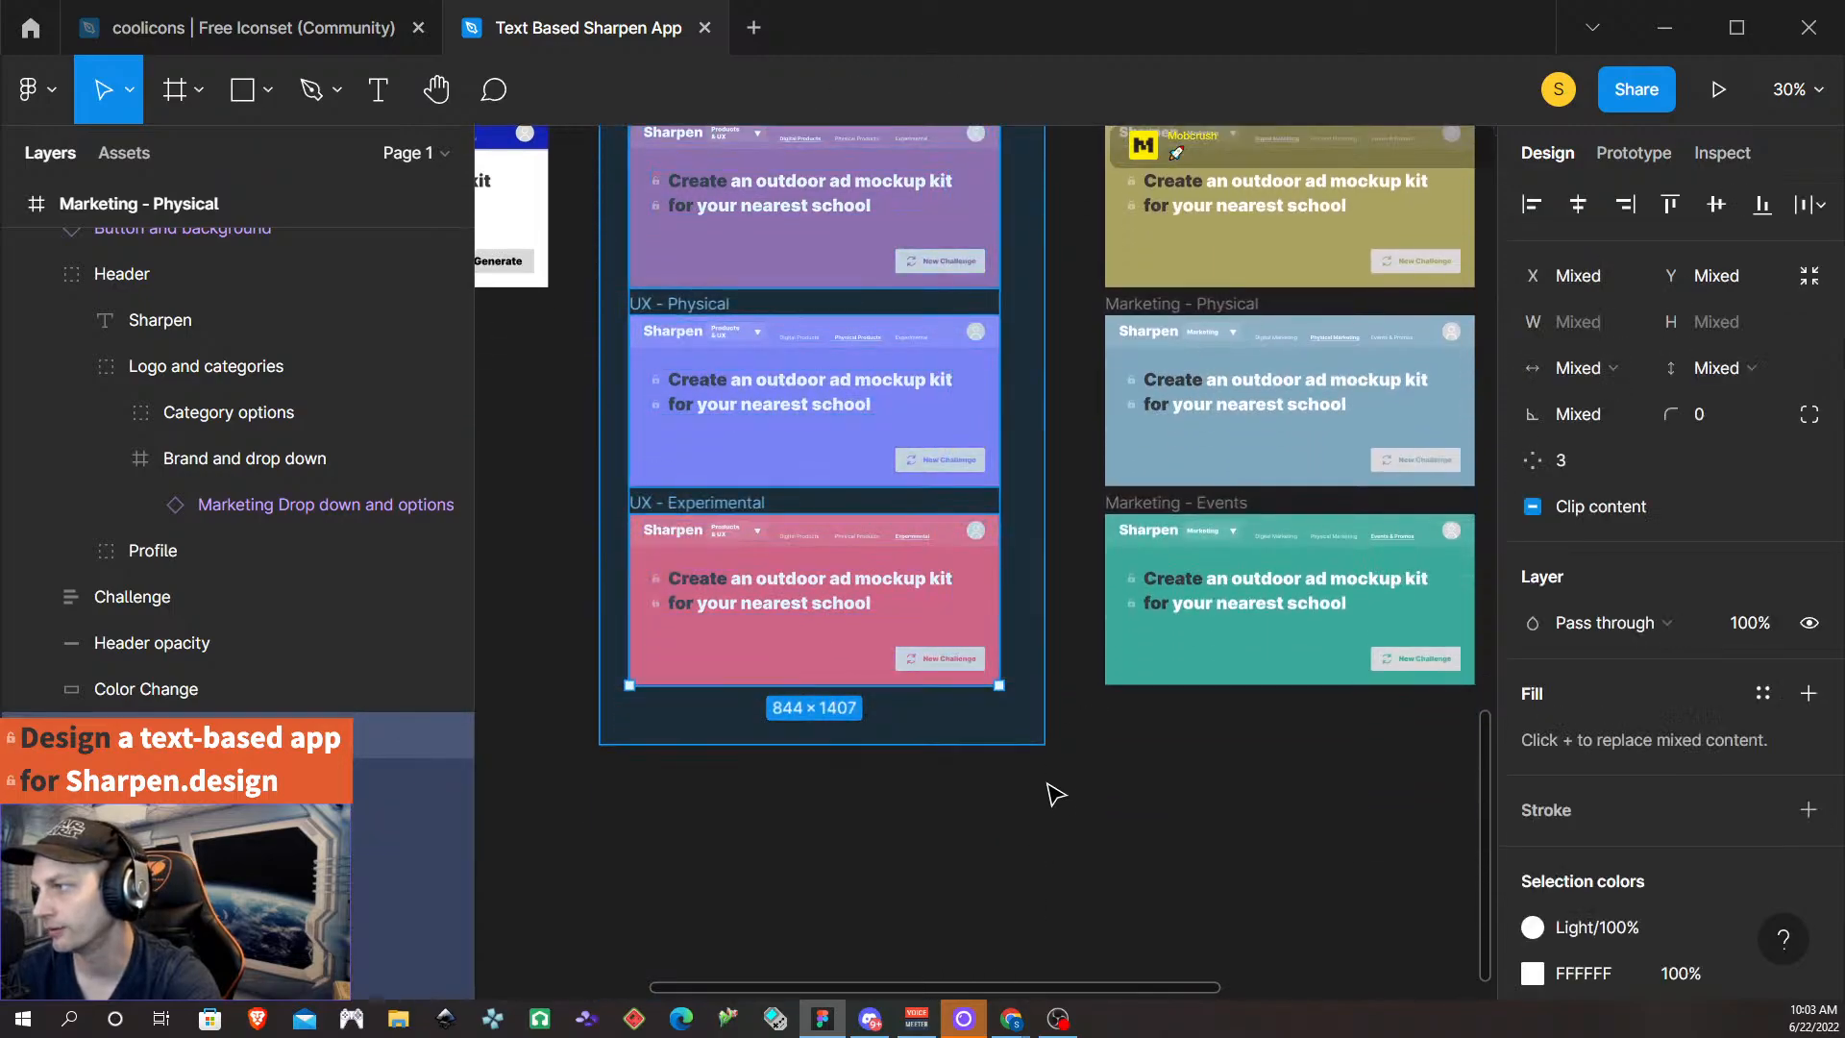
scroll(1026, 479, right, 3)
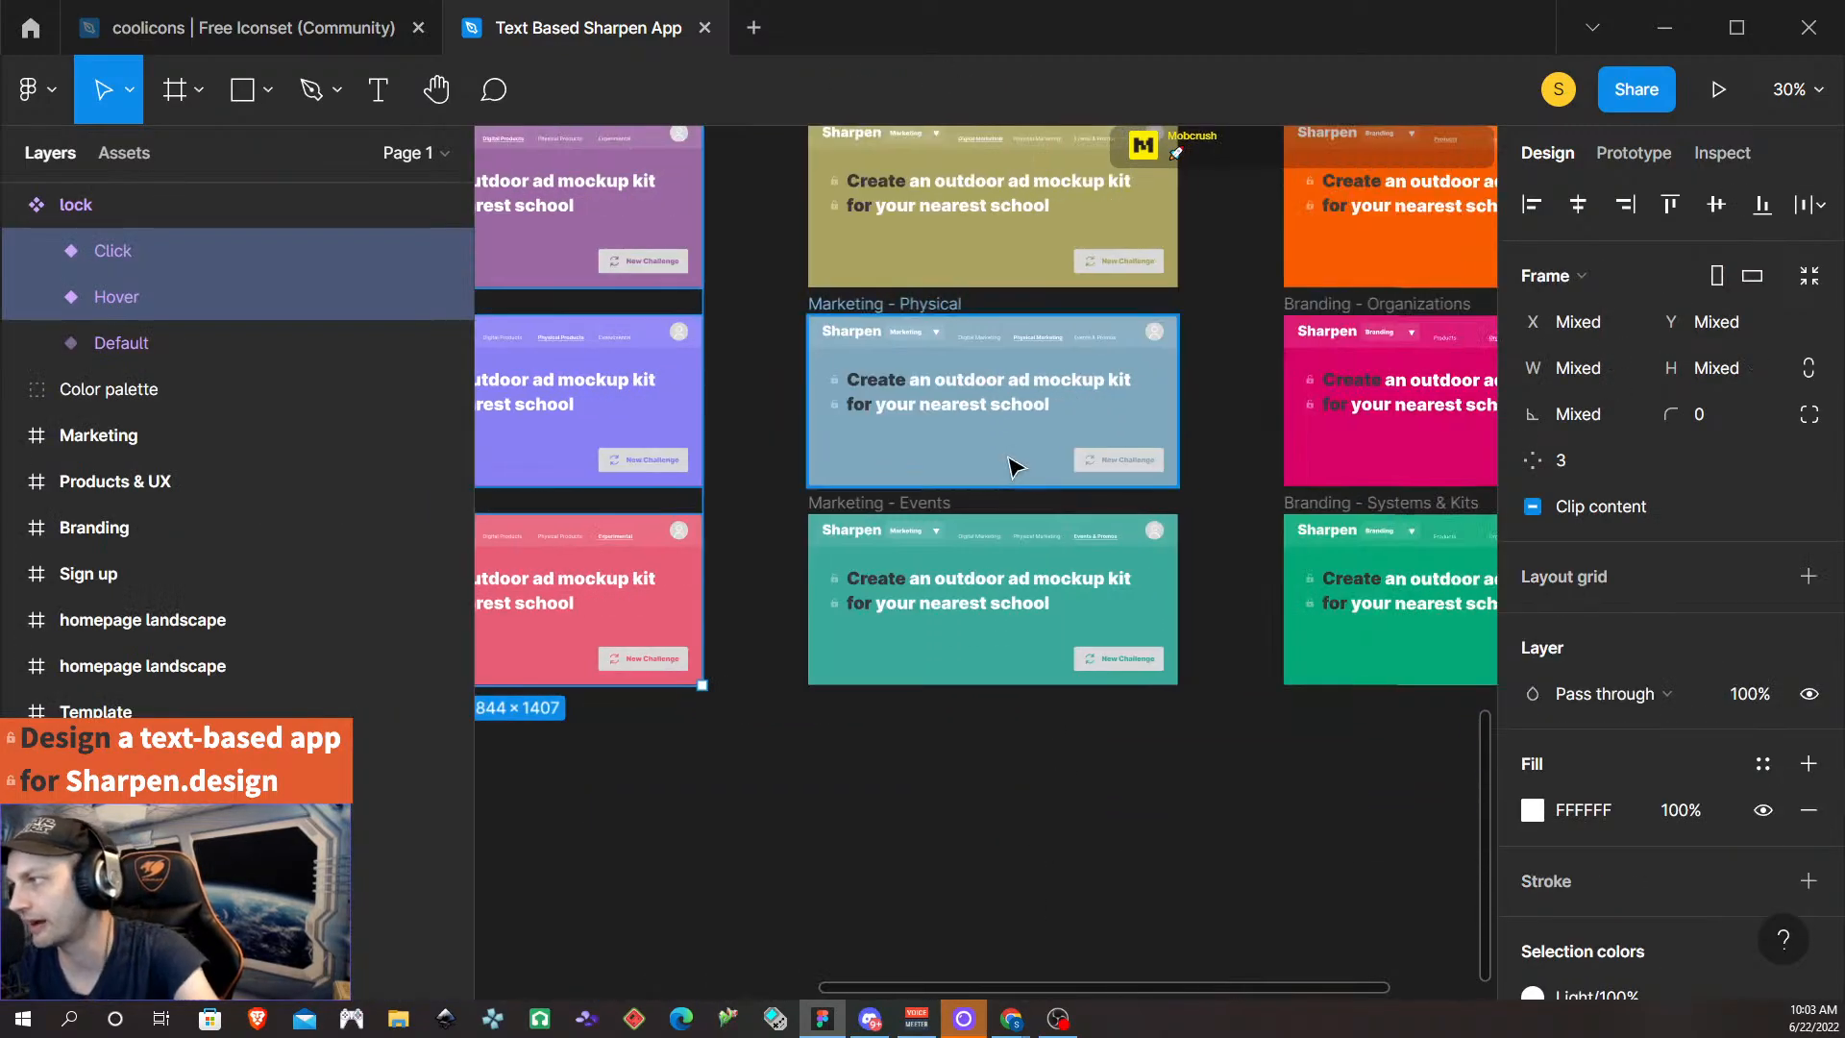
scroll(1022, 477, up, 3)
drag(765, 339, 1259, 785)
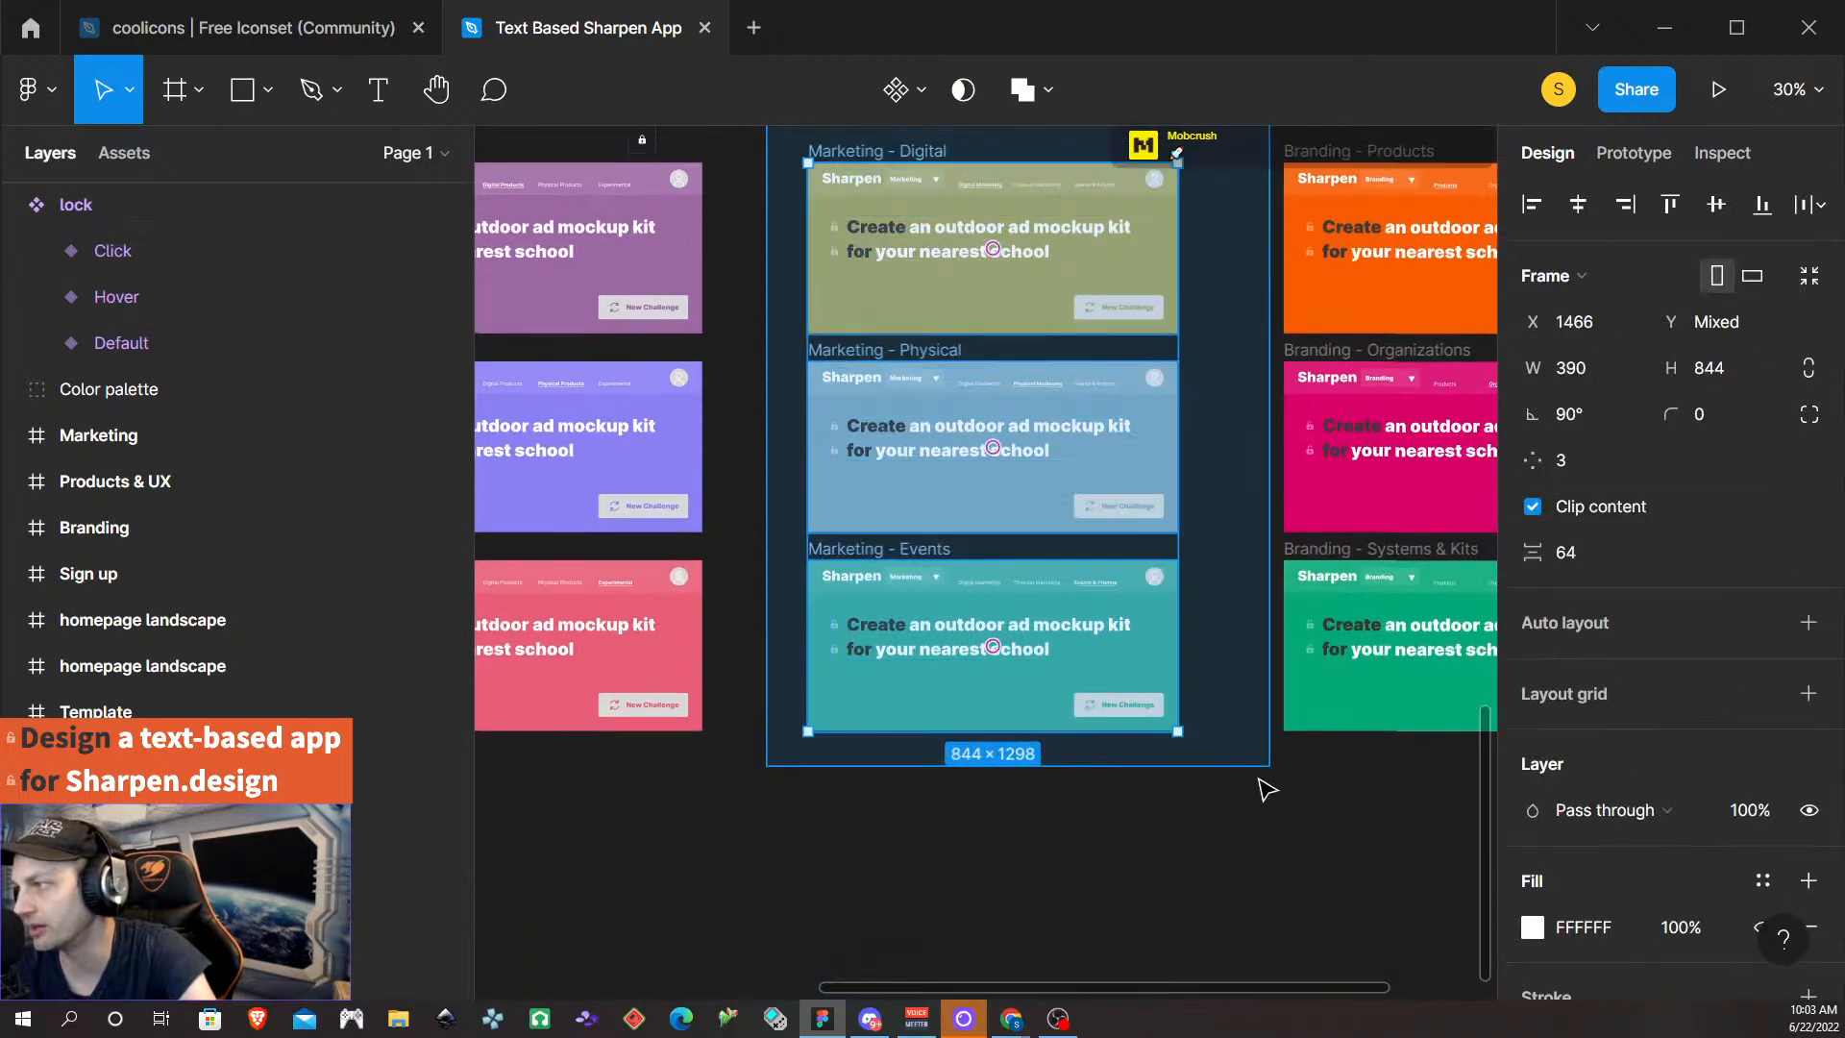
scroll(1236, 782, down, 2)
scroll(1235, 782, left, 2)
scroll(1242, 778, right, 2)
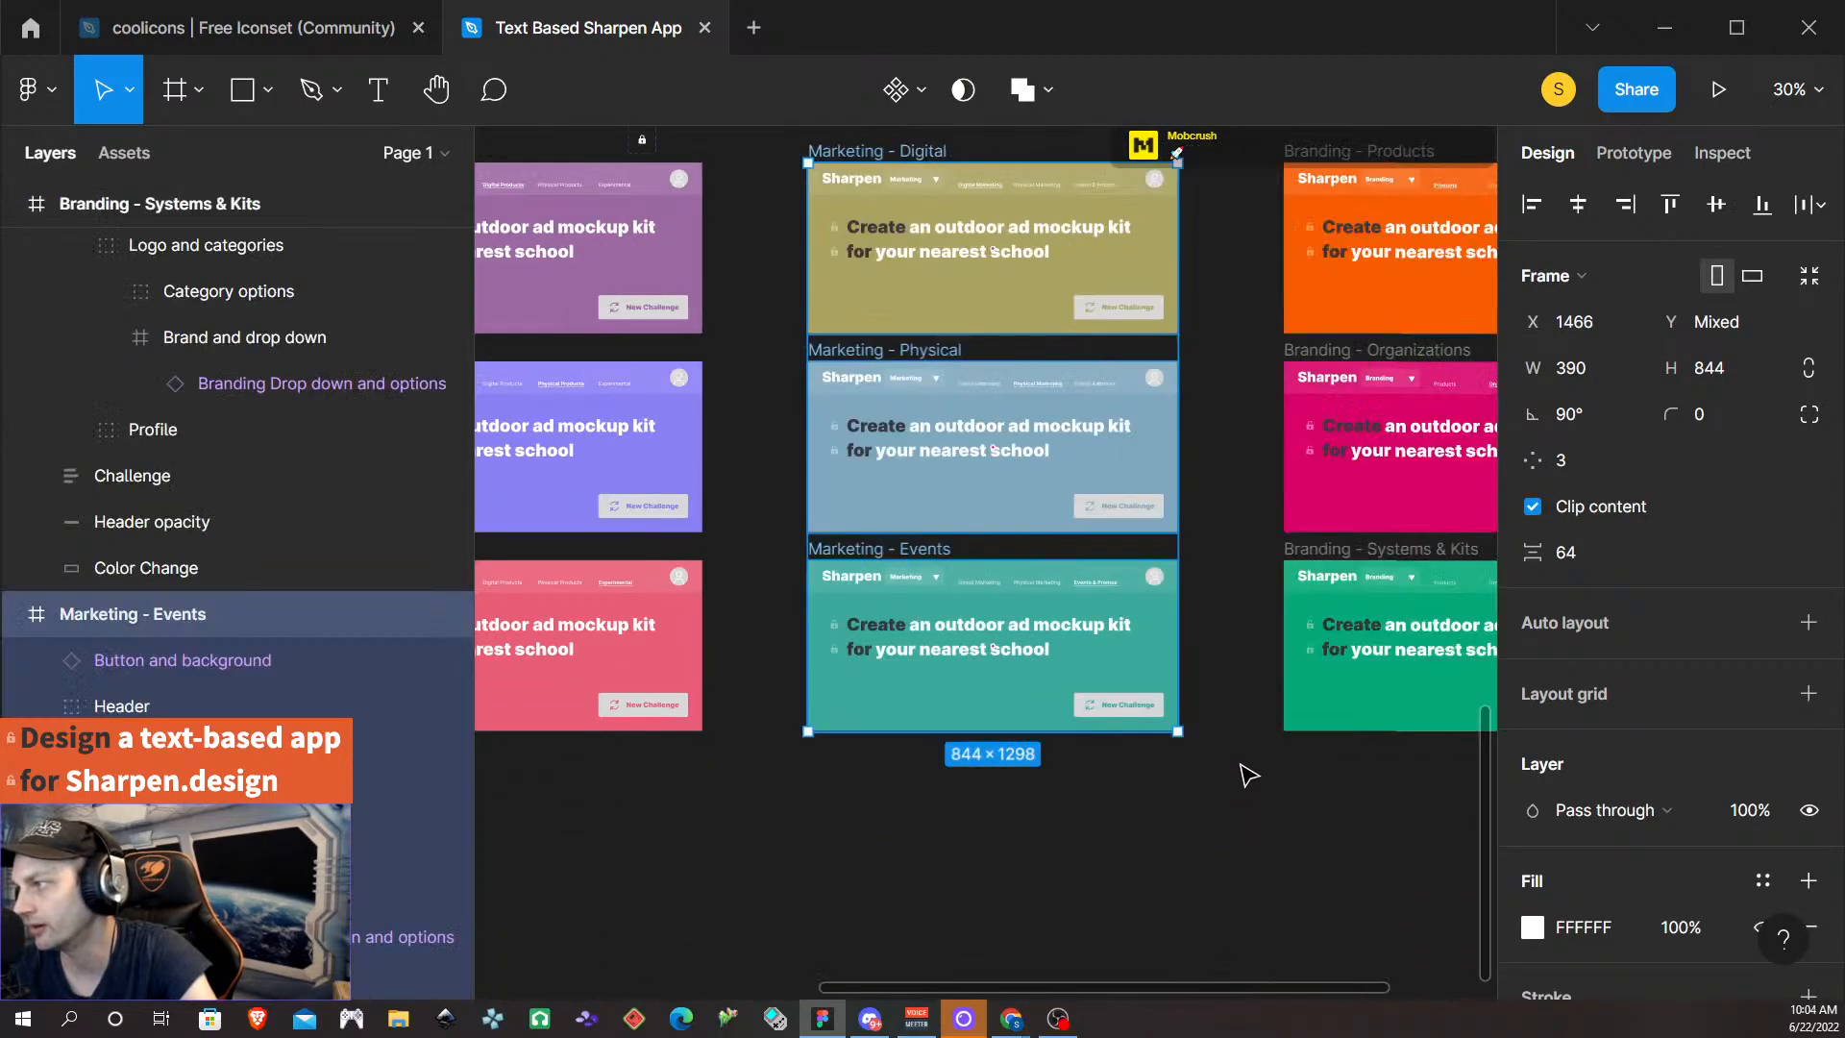
scroll(1242, 768, up, 2)
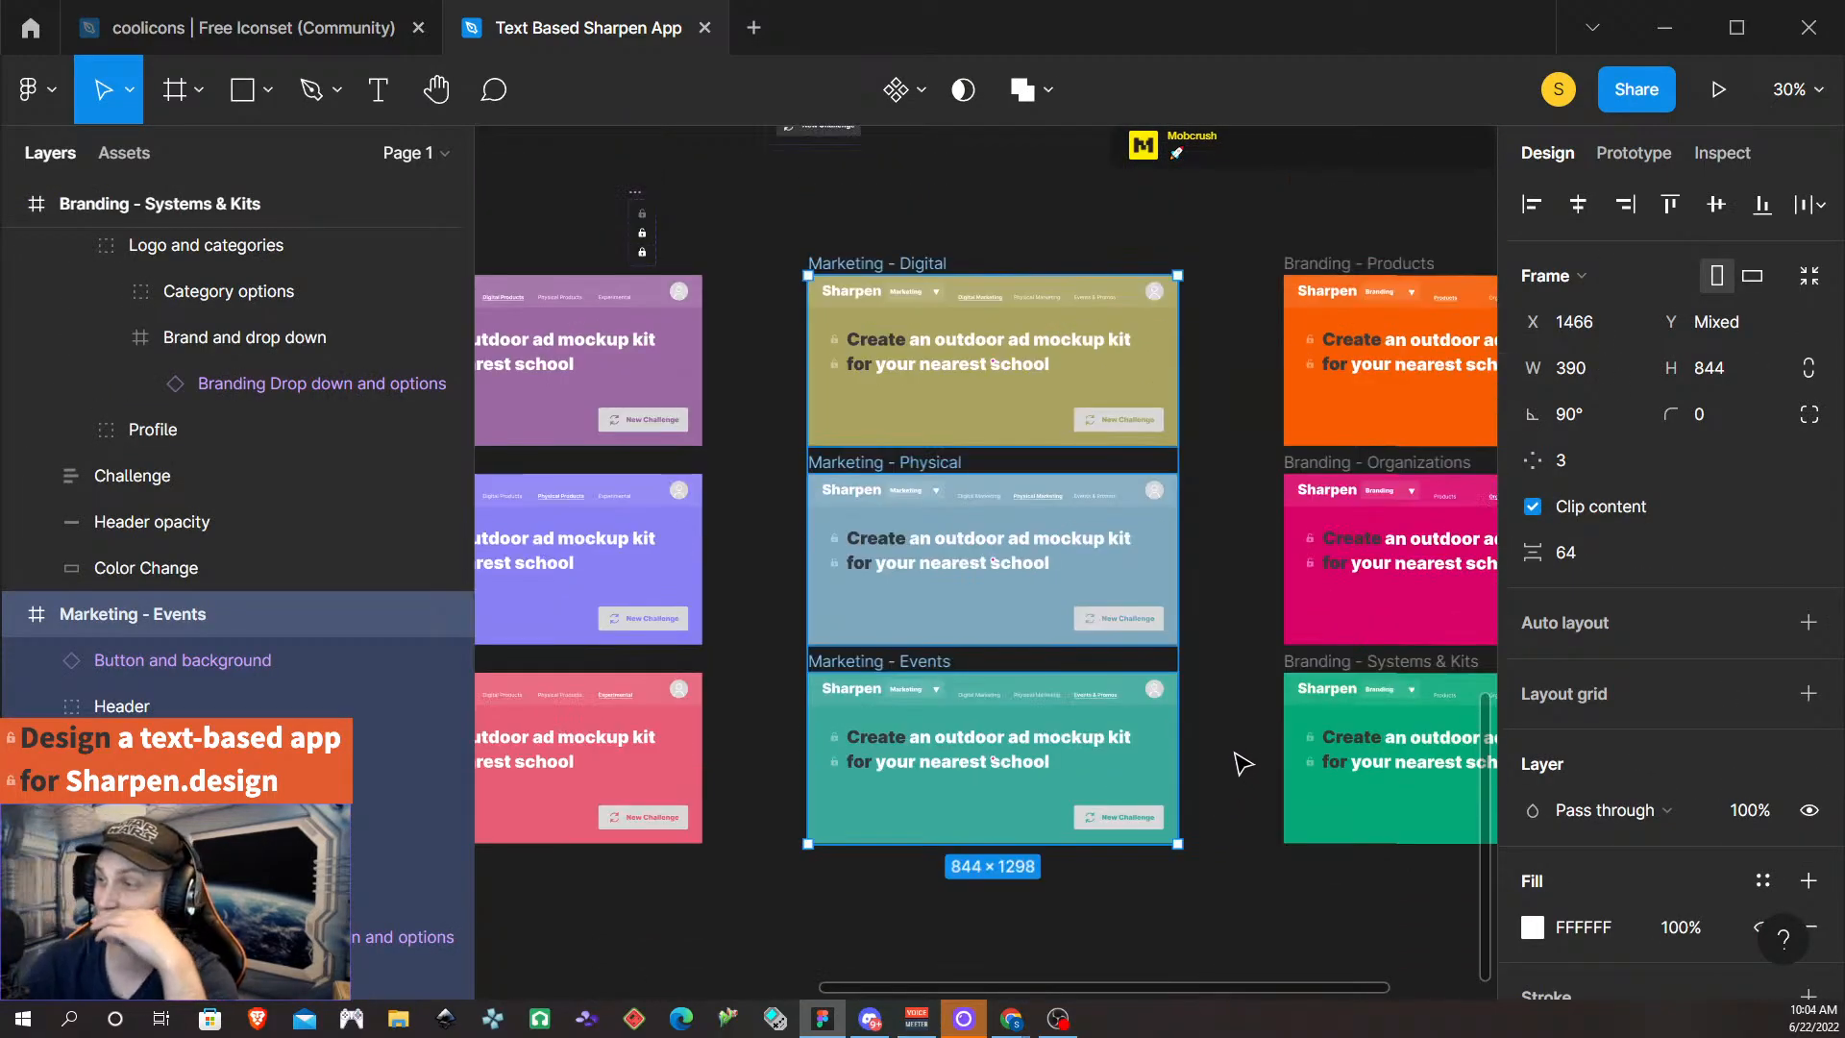
scroll(1237, 688, up, 3)
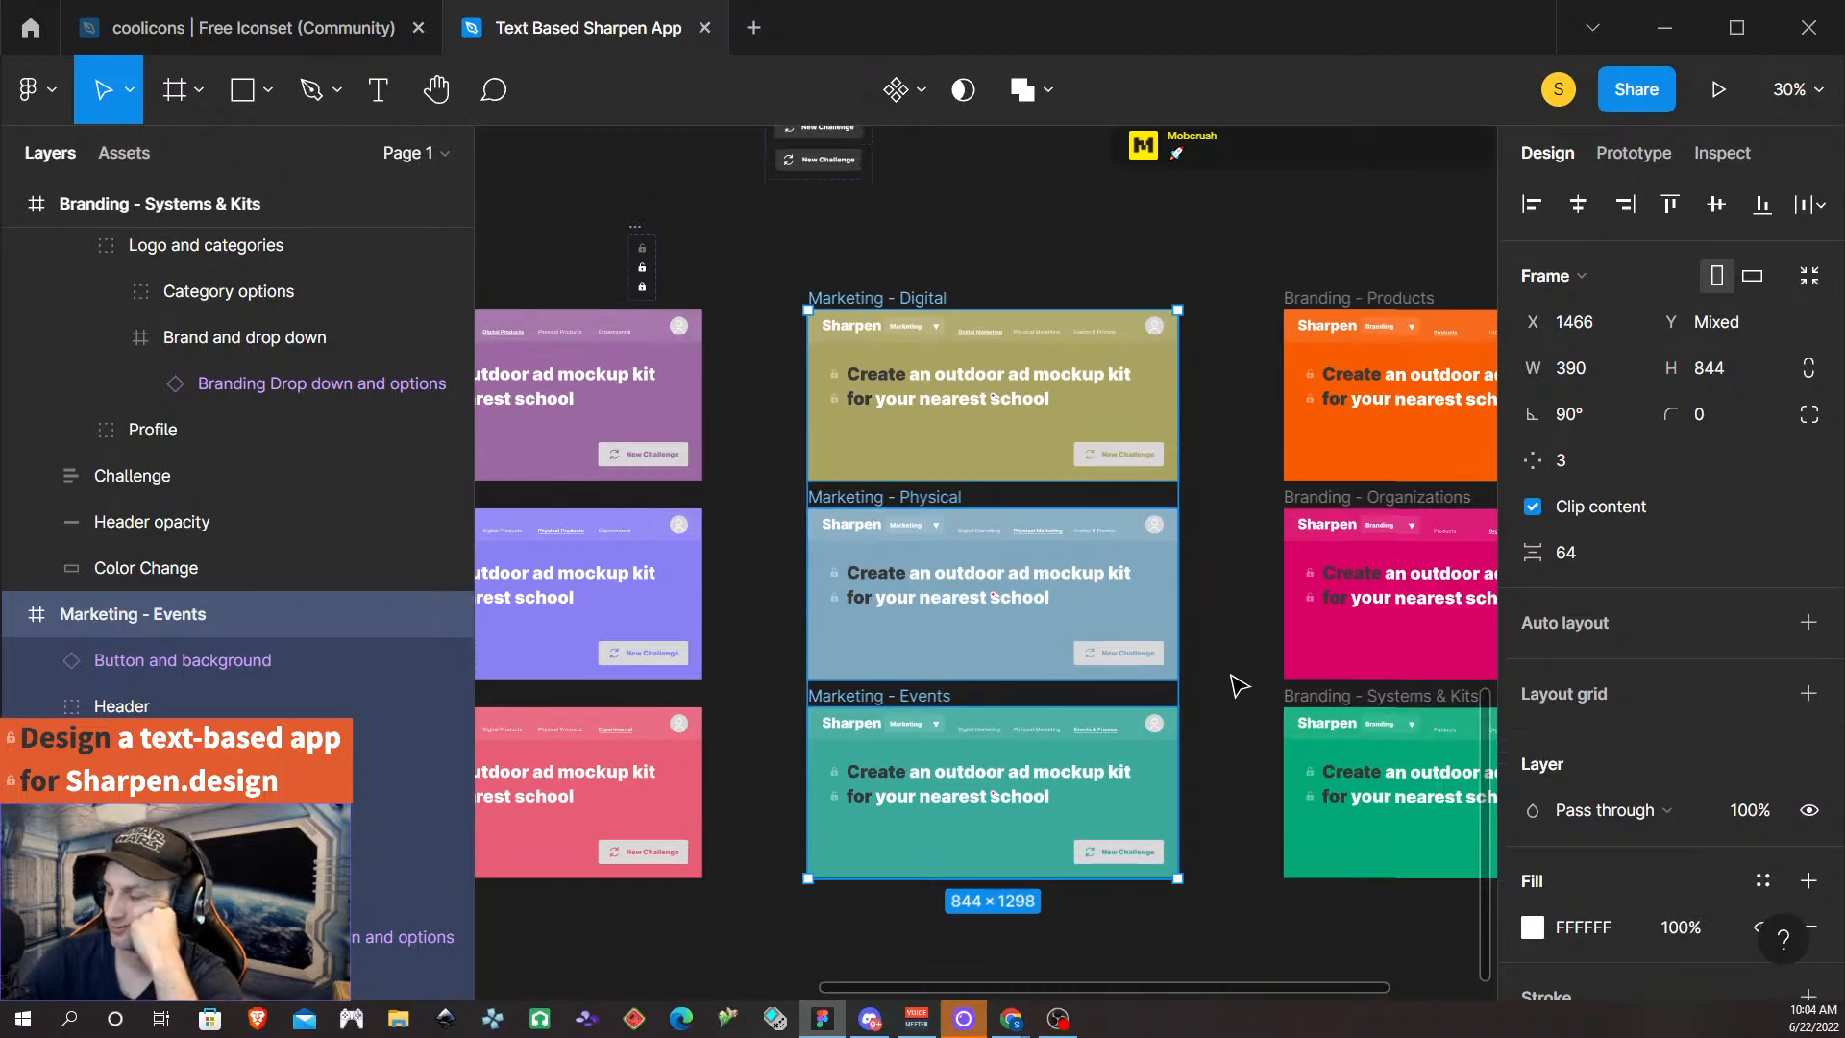
- Review the UX, Marketing and Branding screens side by side, then the whole layout including the template and components above them
scroll(1222, 692, up, 2)
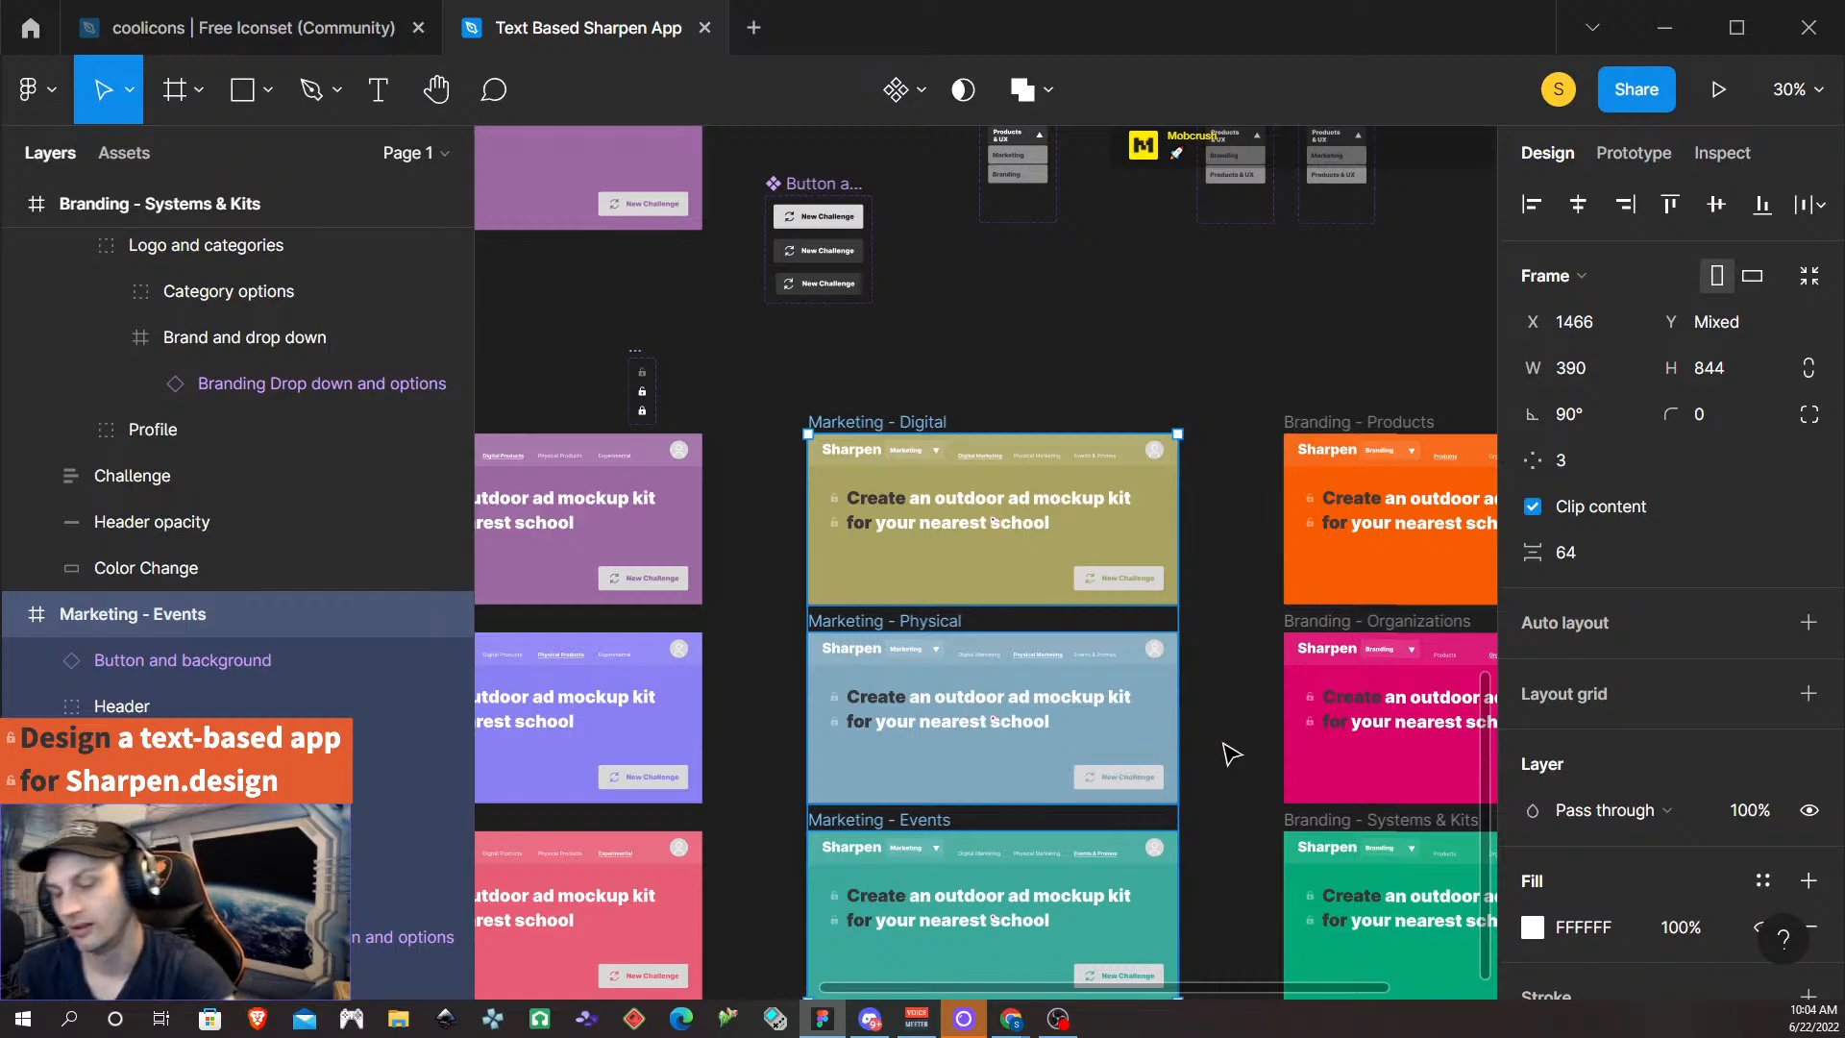
scroll(1206, 624, right, 5)
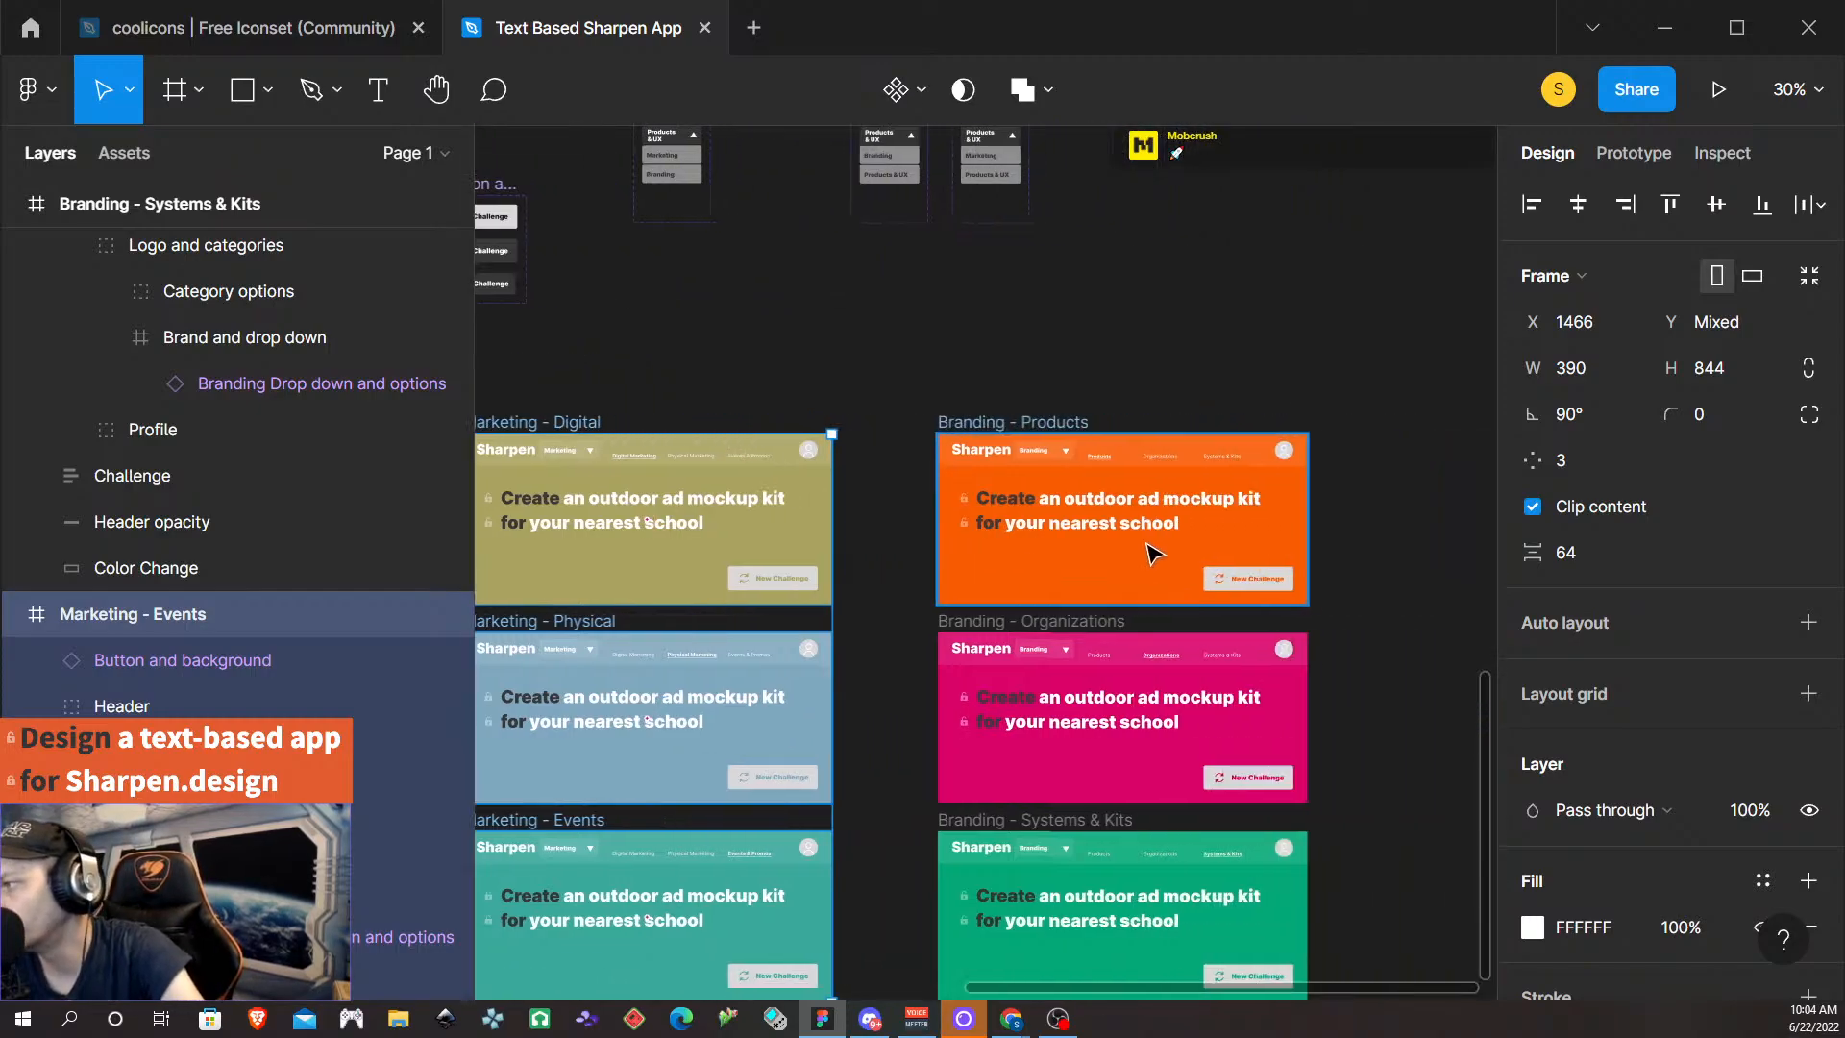
scroll(1105, 596, left, 5)
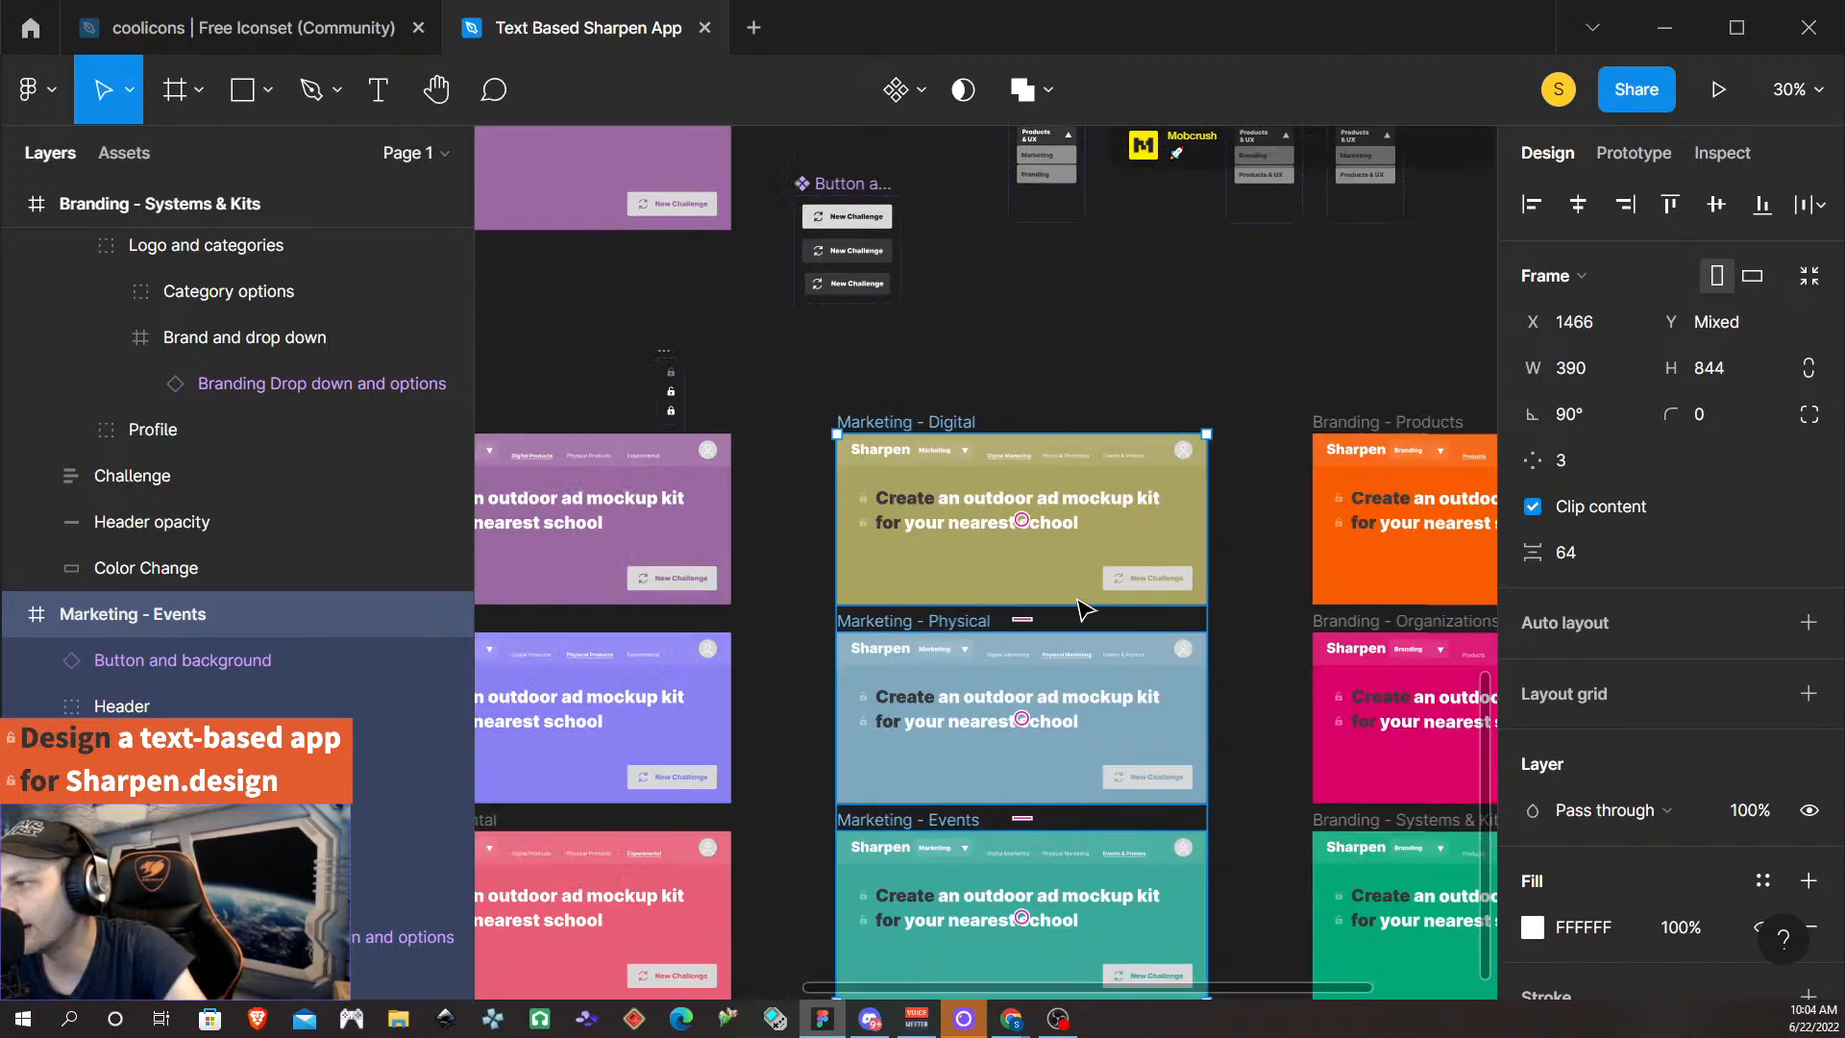
scroll(1084, 608, left, 5)
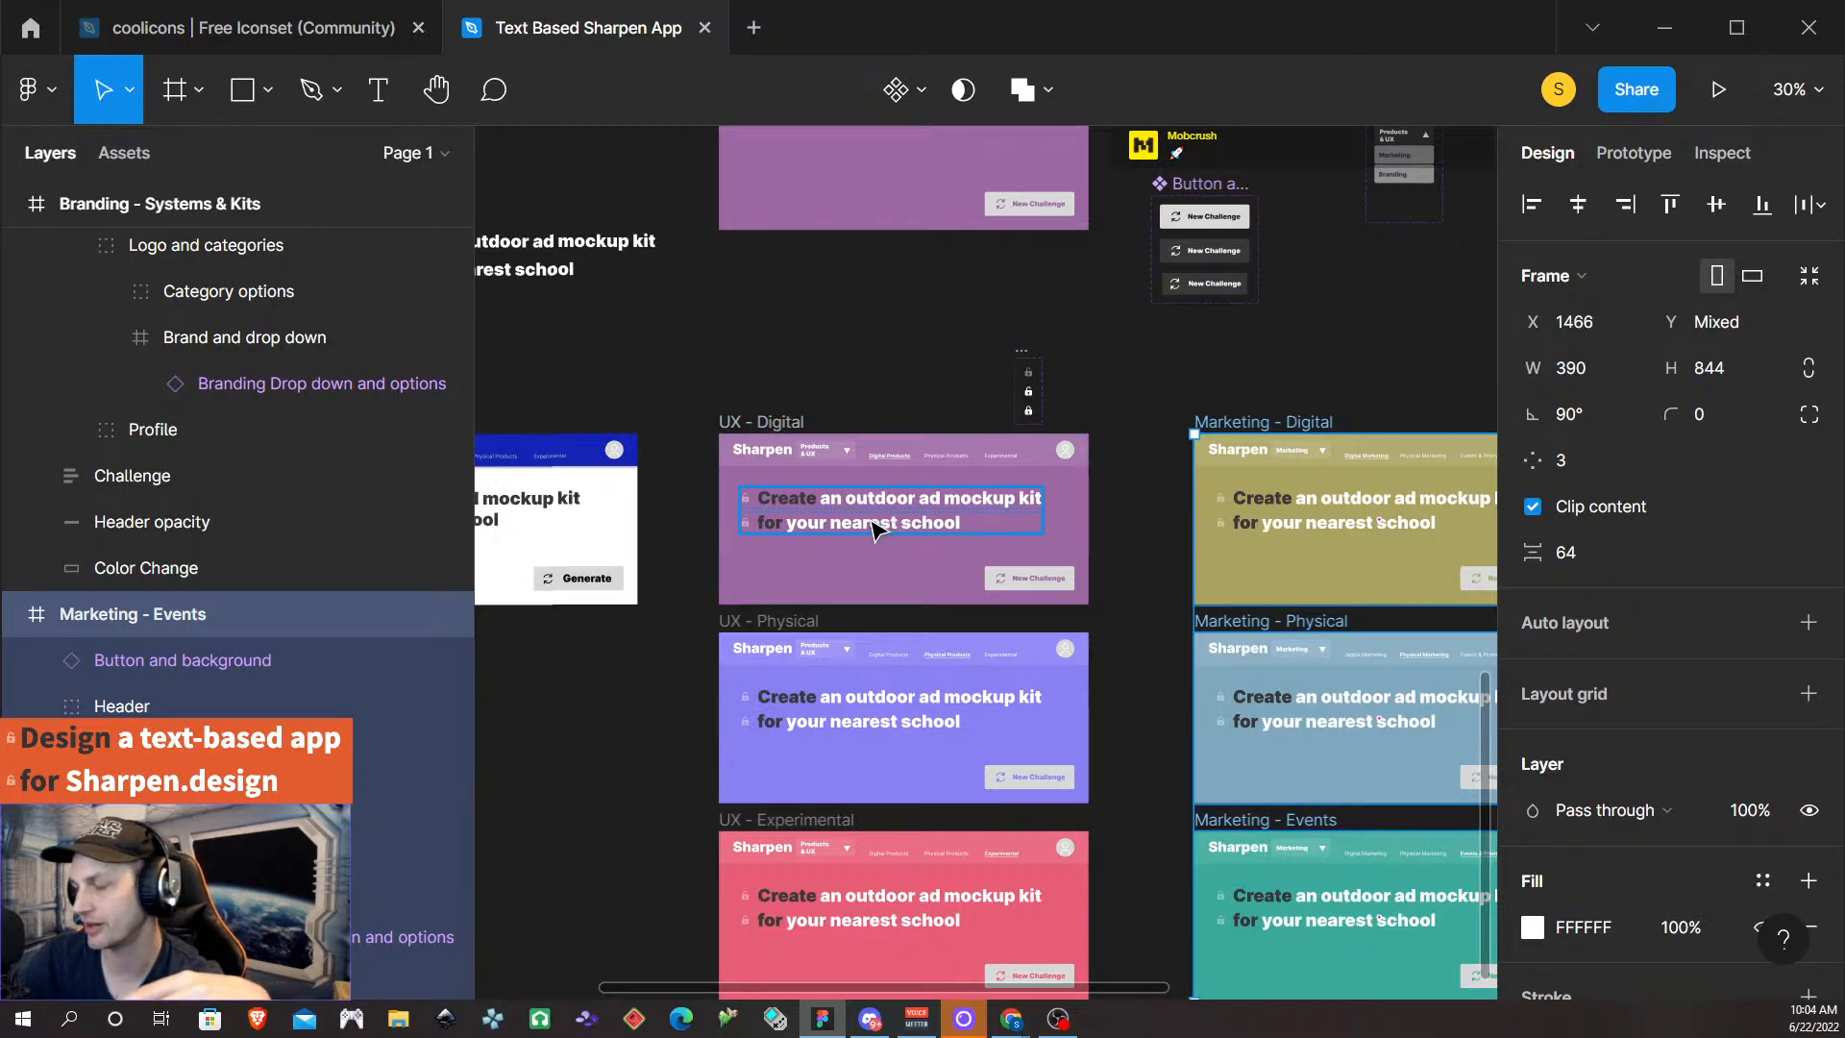
scroll(875, 526, down, 4)
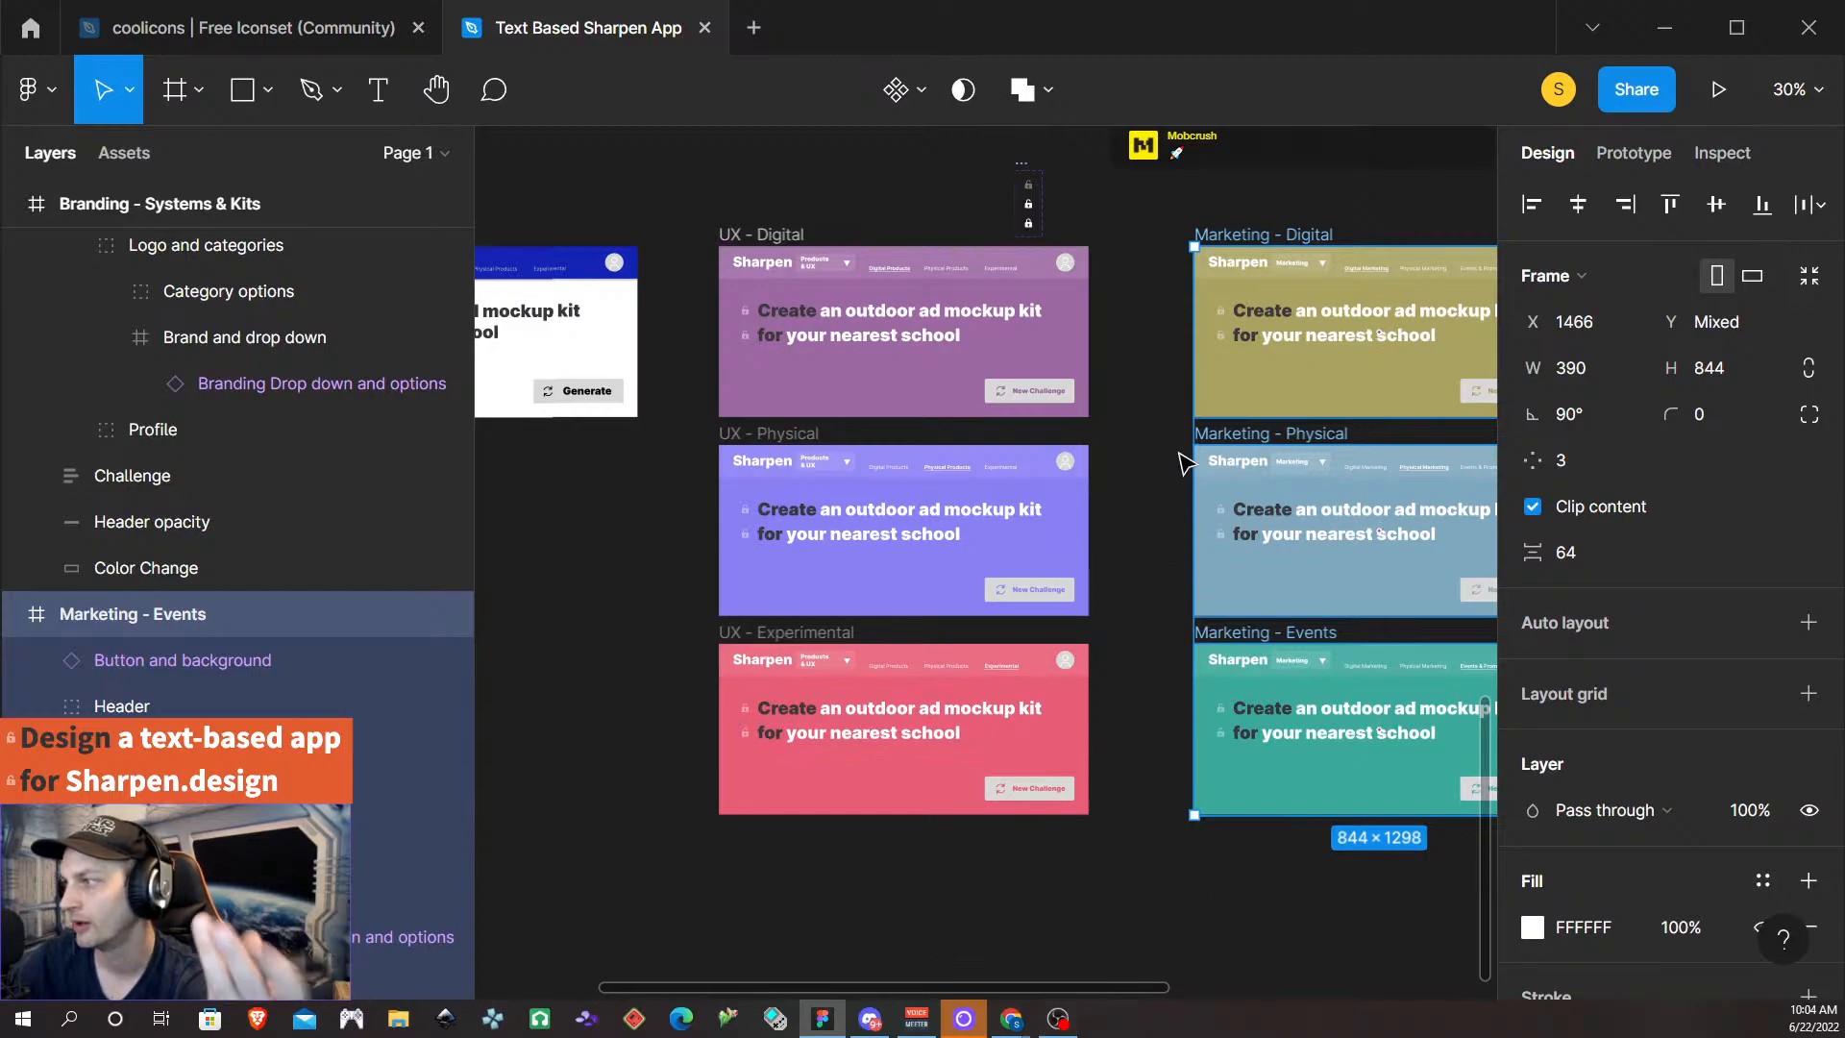
scroll(1162, 471, down, 2)
scroll(1157, 482, up, 2)
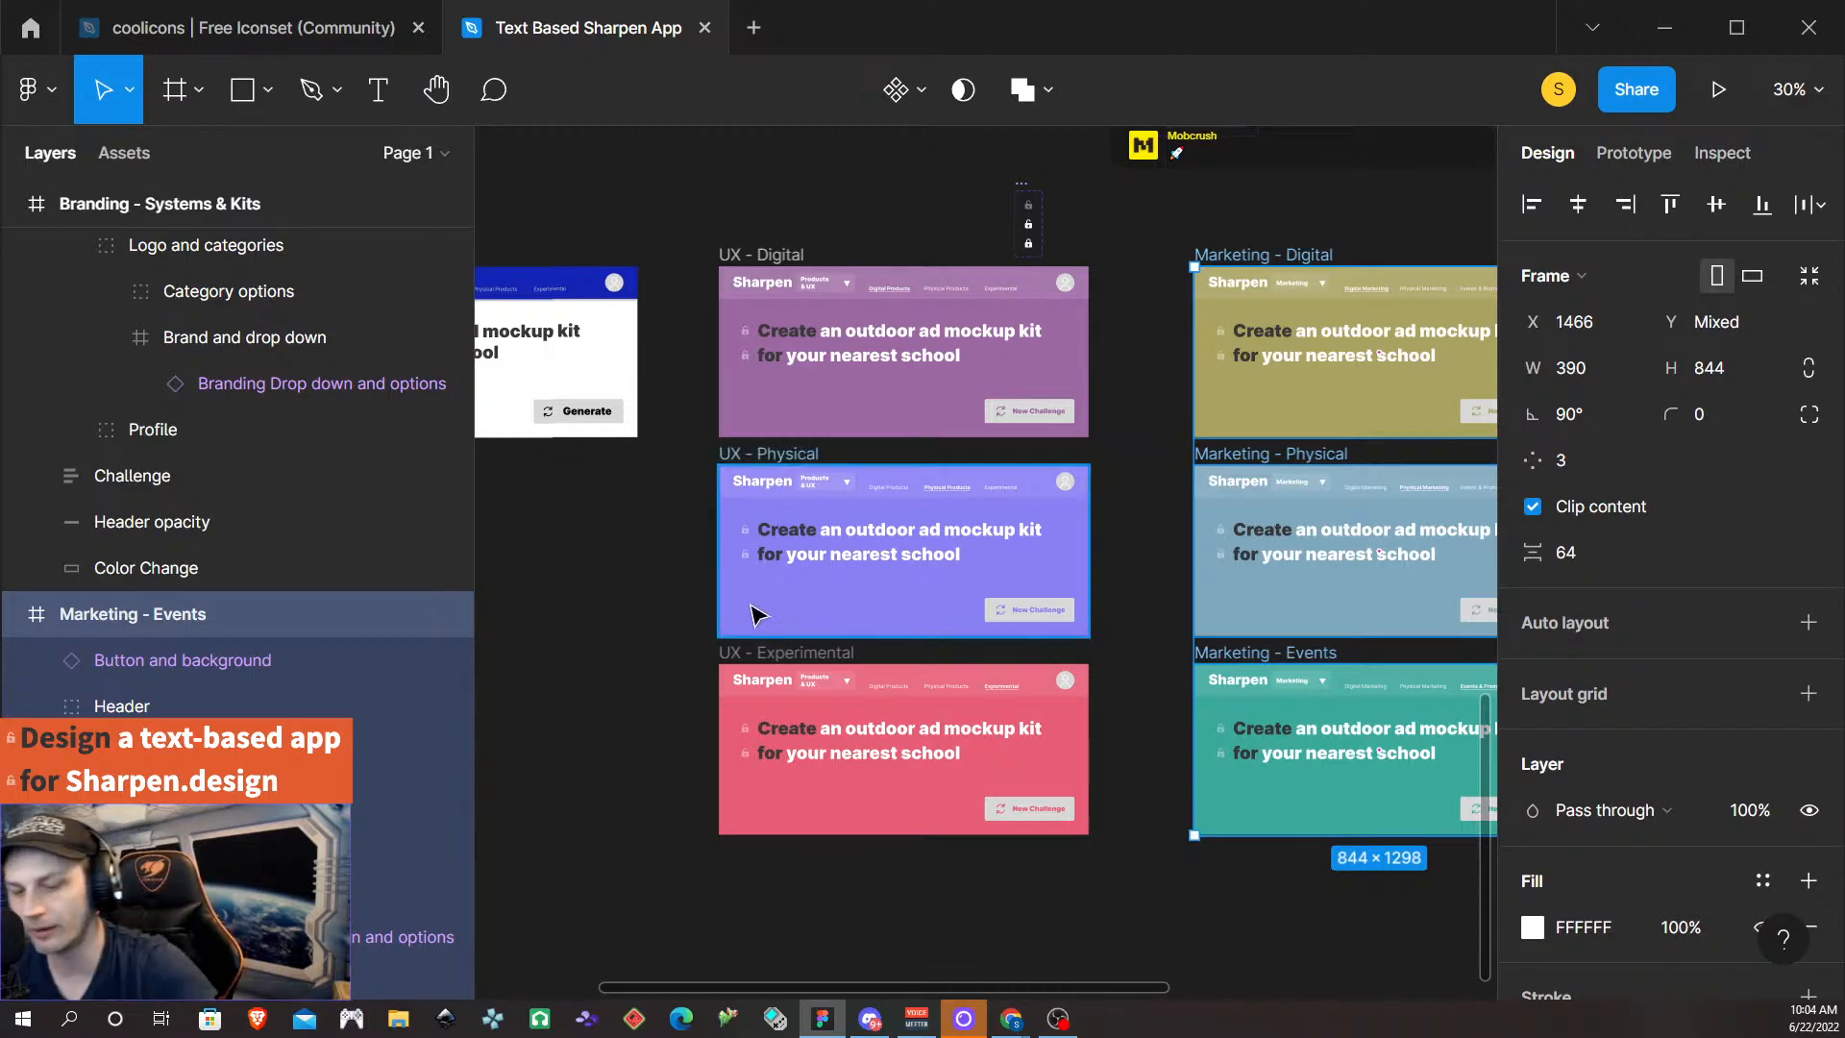
scroll(1144, 519, down, 3)
scroll(1126, 527, right, 3)
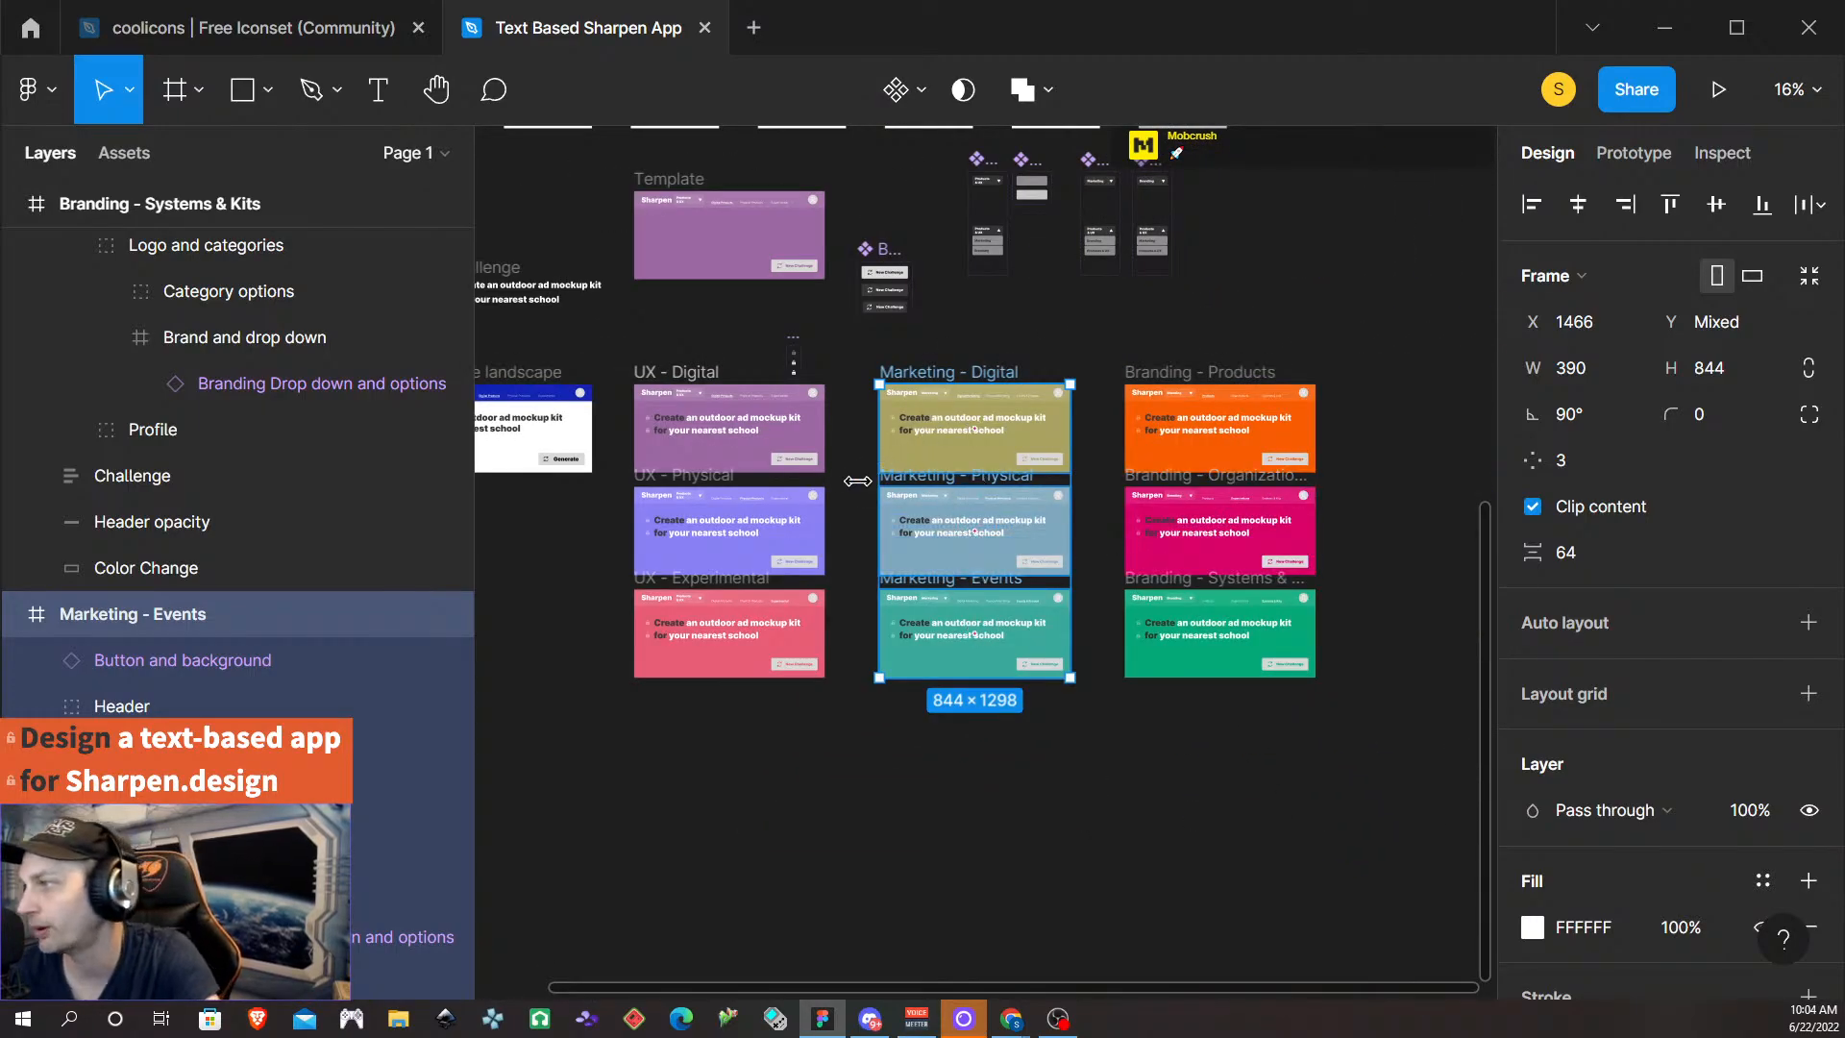
scroll(849, 534, left, 1)
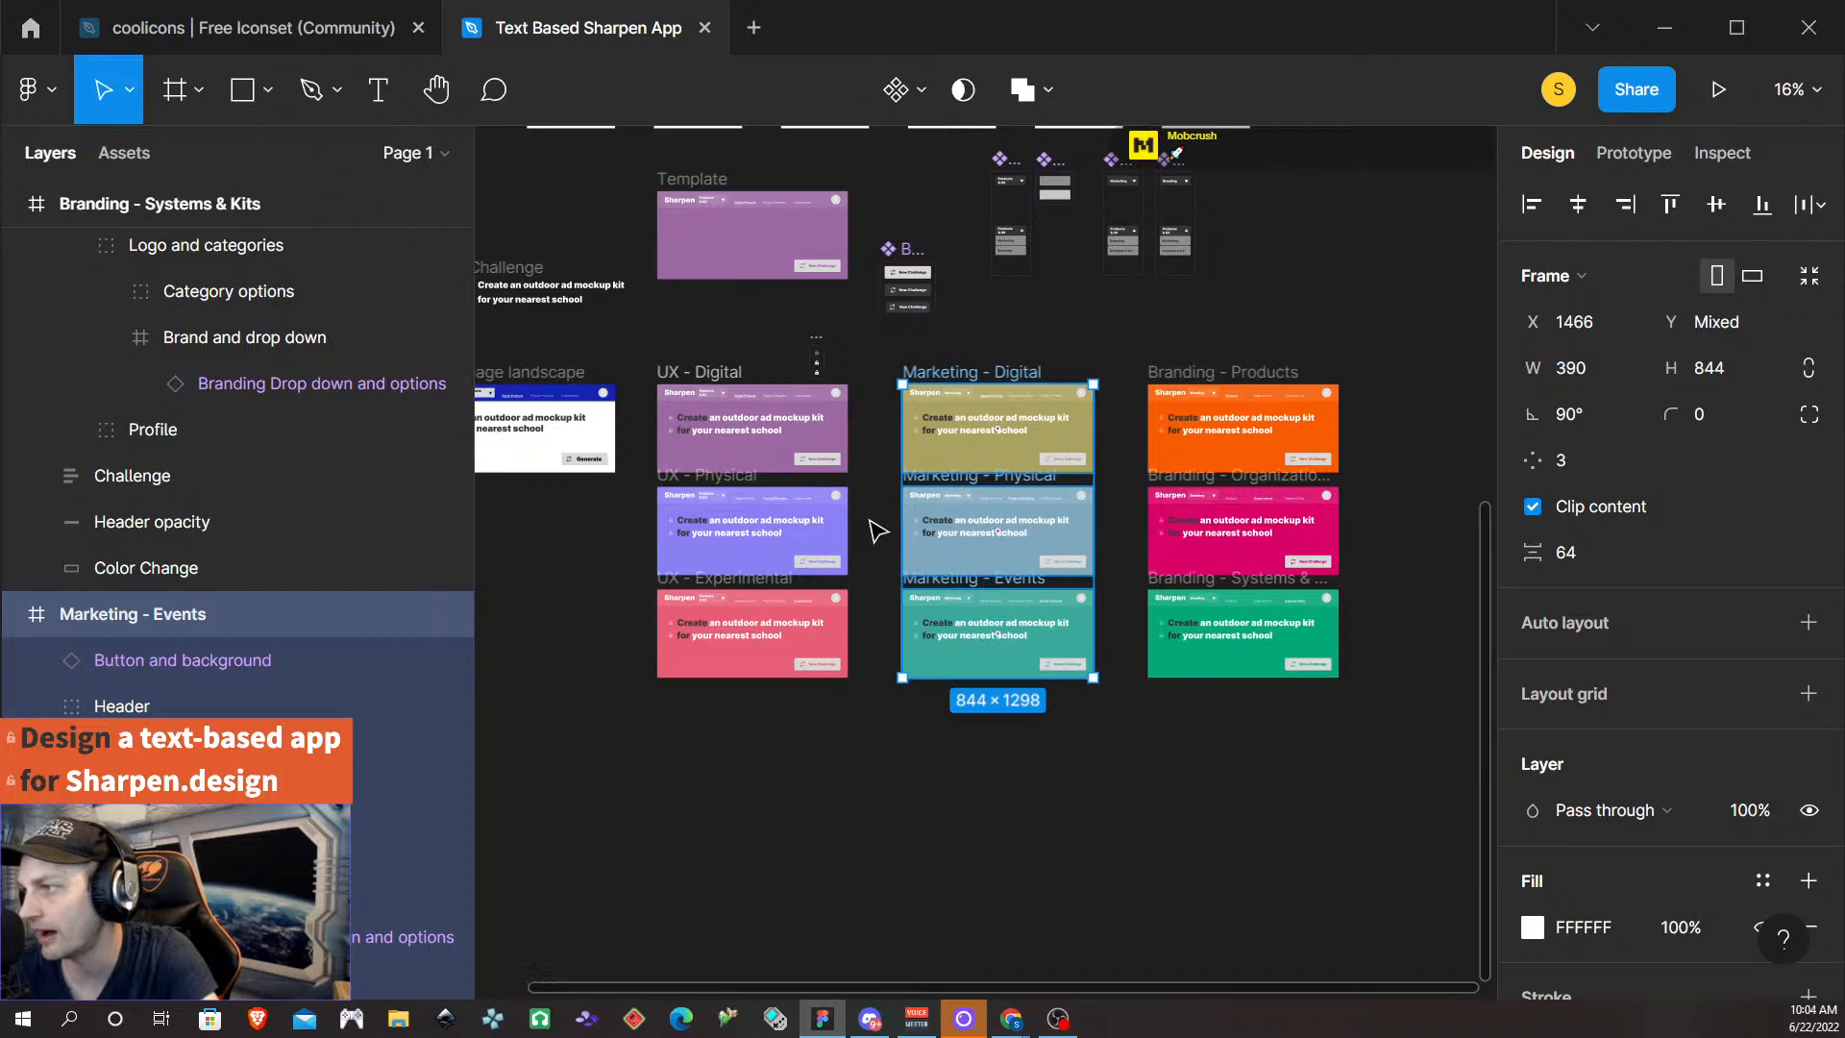